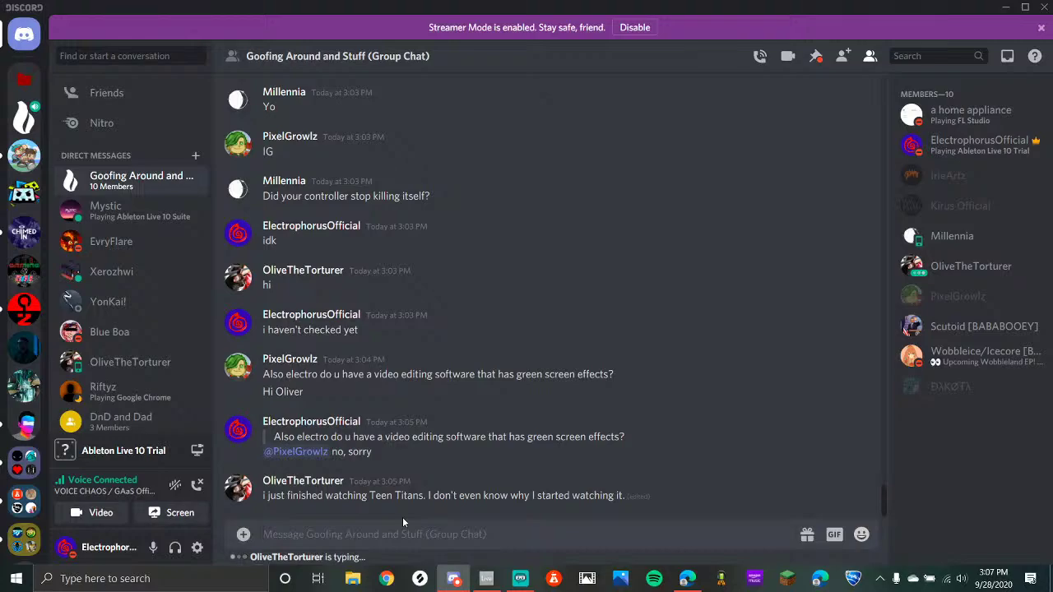
text(stre)
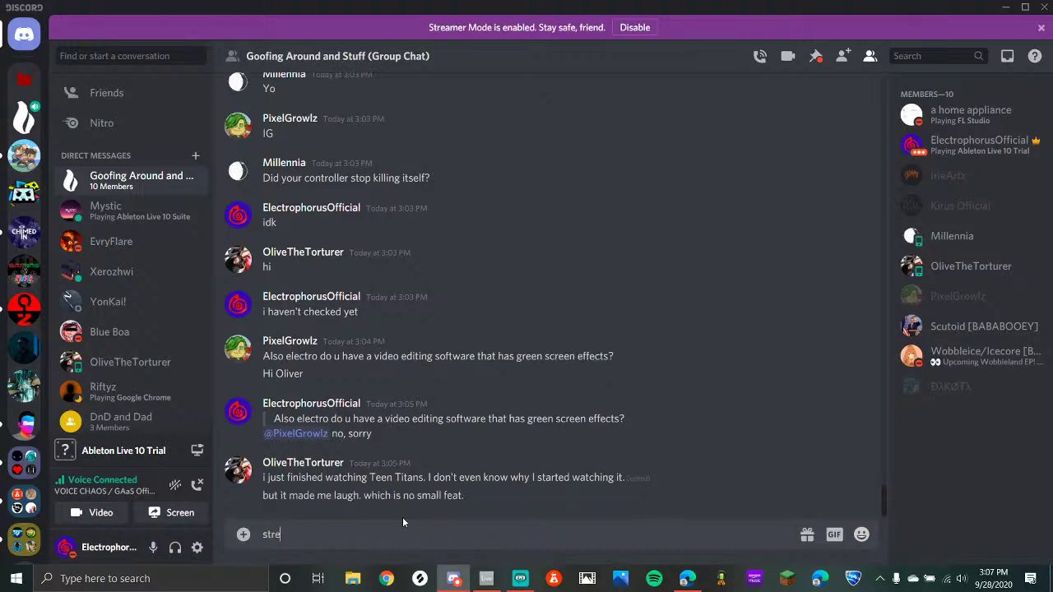
text(am link)
text(https://youtu.be/-KmJ6tSXhgk)
key(Return)
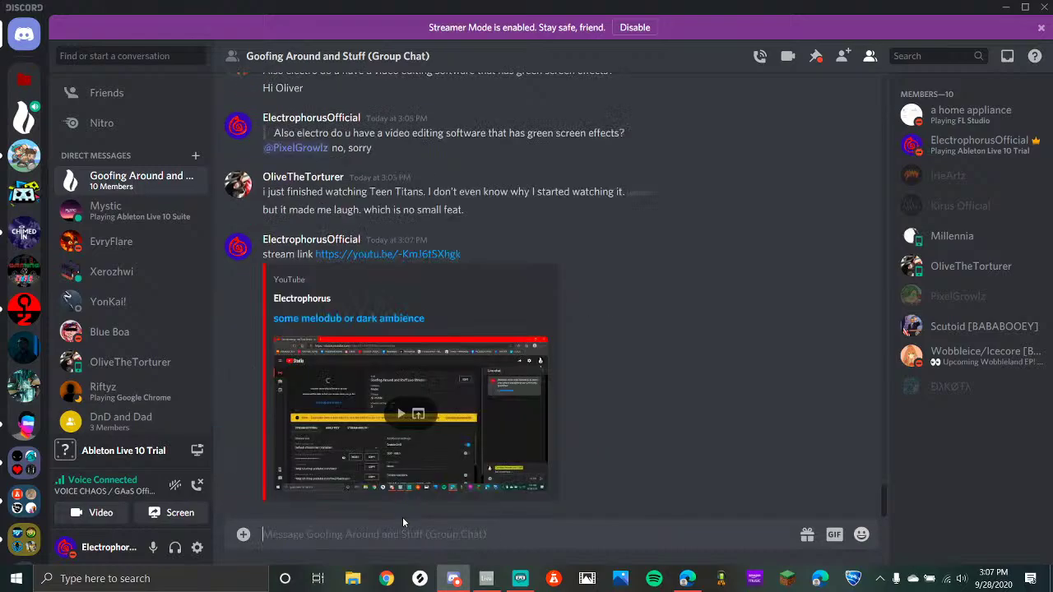
Check the live stream in Streamlabs OBS and its live chat in YouTube Studio, and return to Discord
click(523, 578)
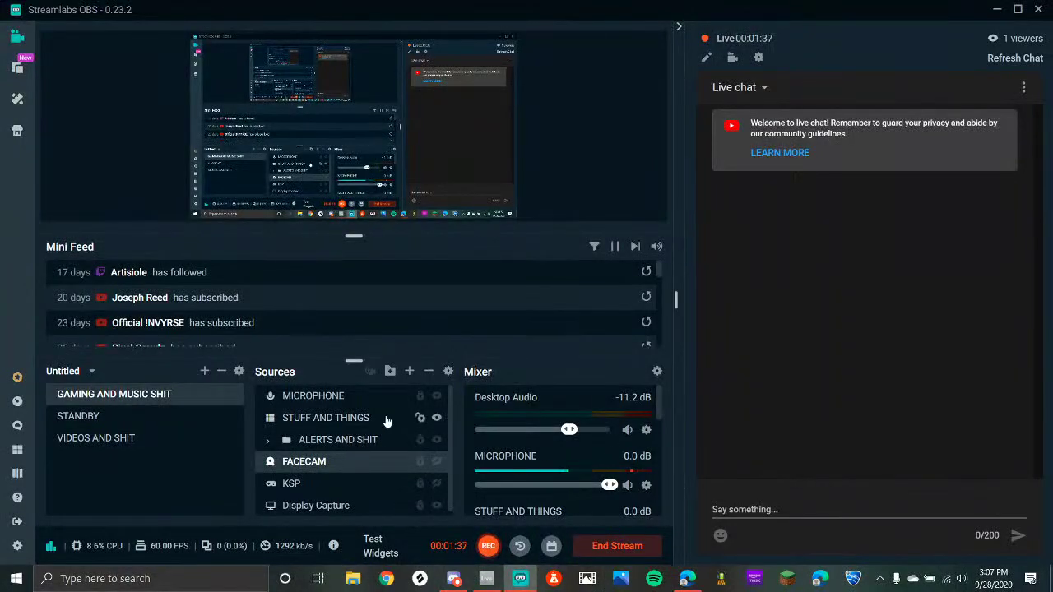
click(453, 579)
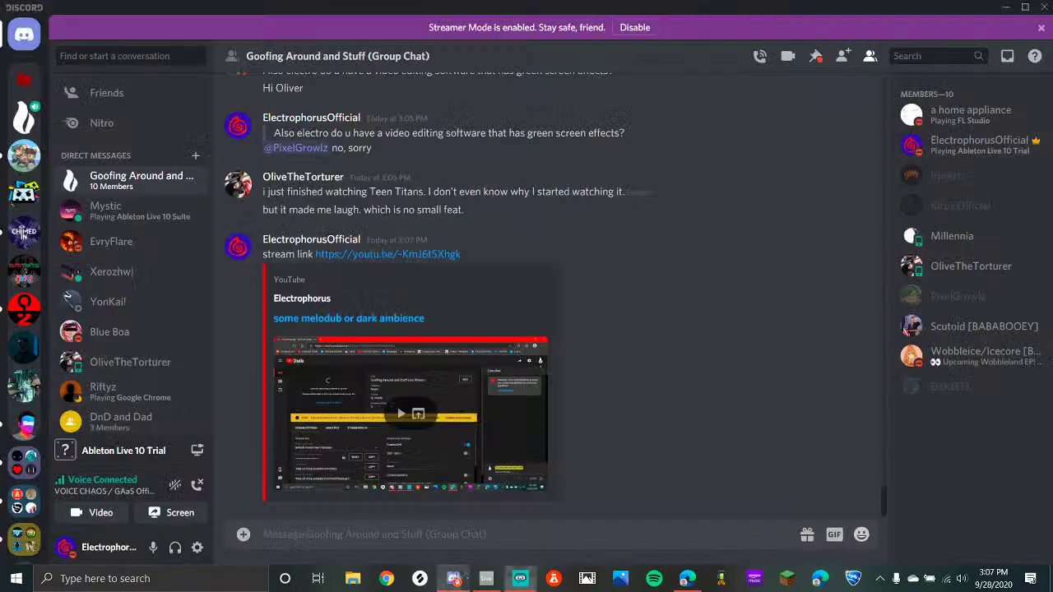
click(685, 580)
click(901, 520)
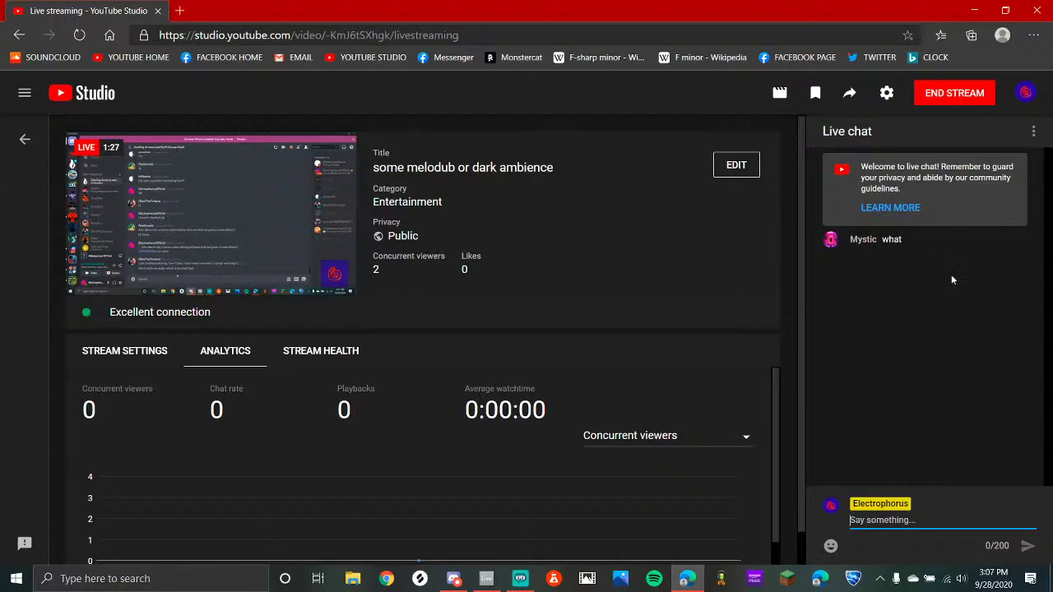
click(455, 578)
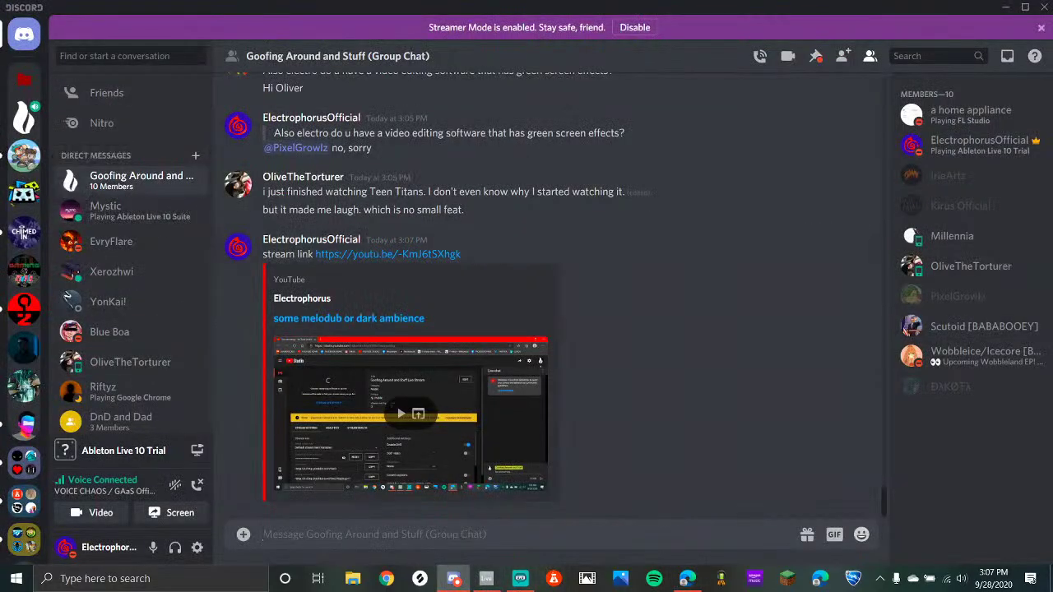
Switch to Ableton Live and open the recent set "cool thing to come back to"
click(486, 580)
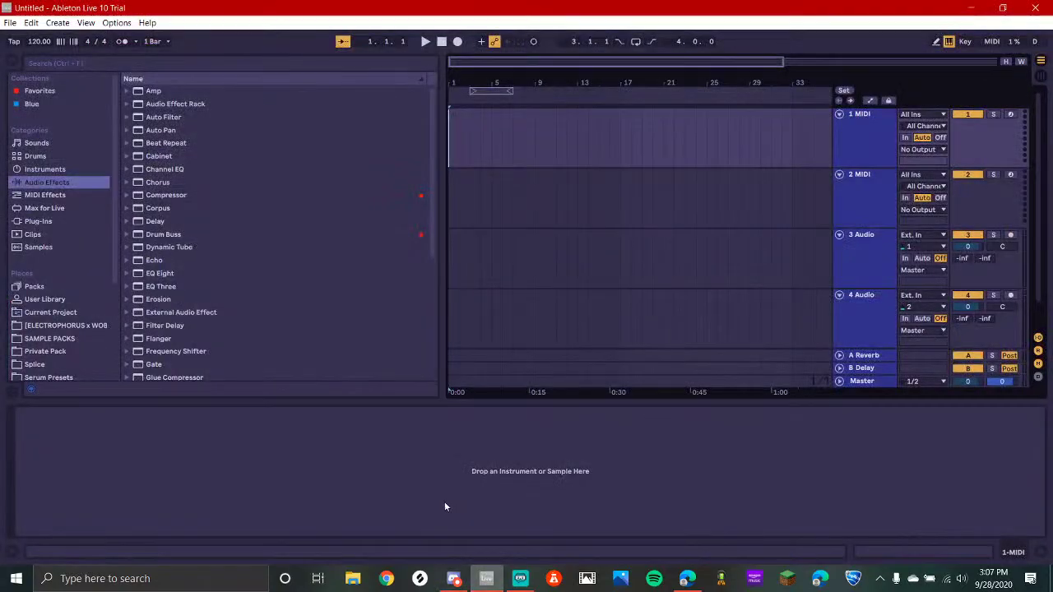
click(10, 22)
mouse_move(39, 70)
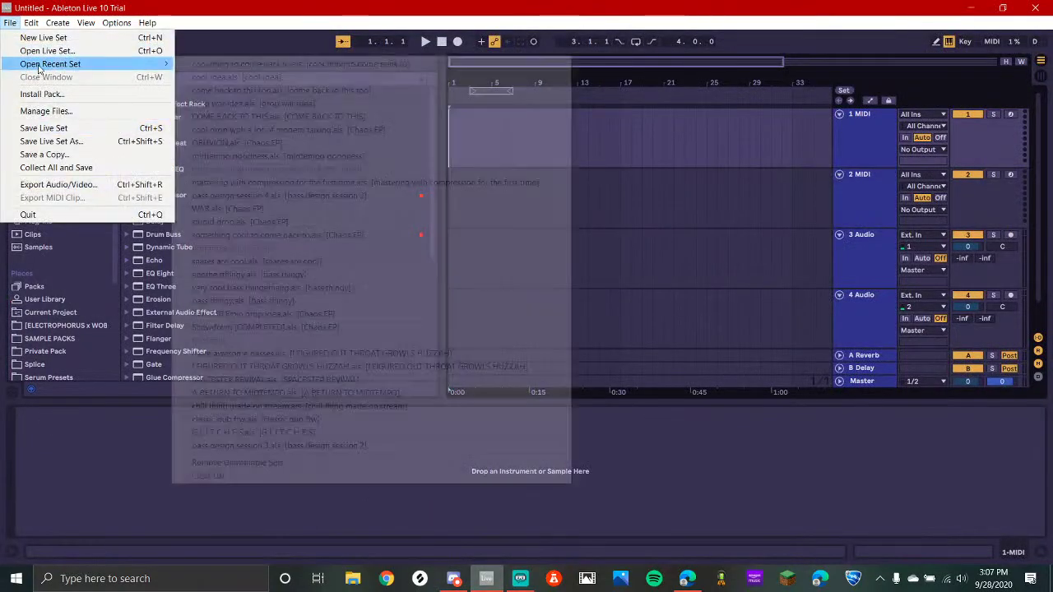
click(252, 66)
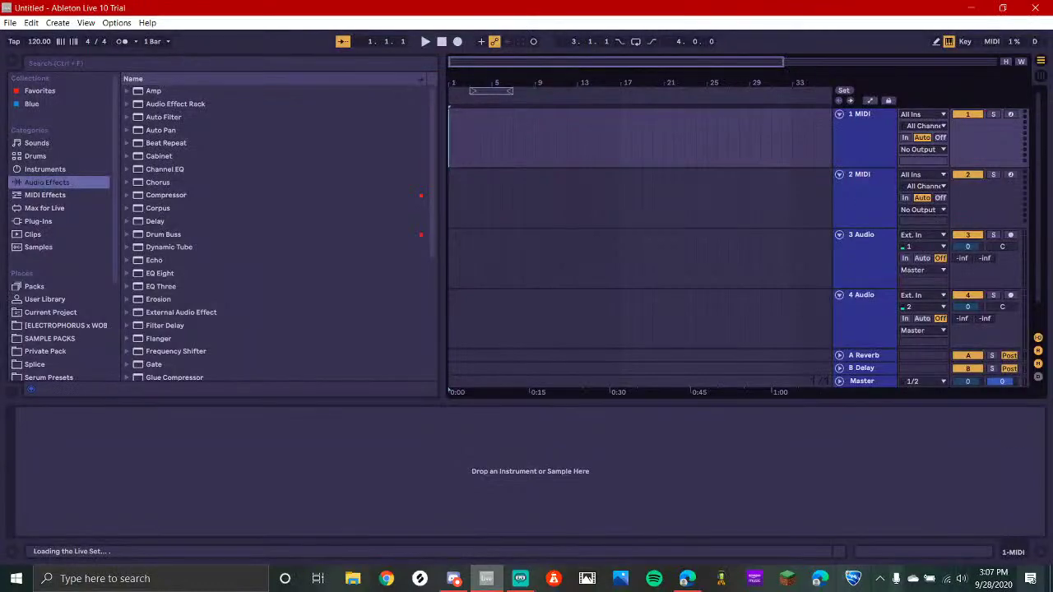
Check the stream chat in Streamlabs OBS while the set loads and clear all Windows notifications
click(520, 578)
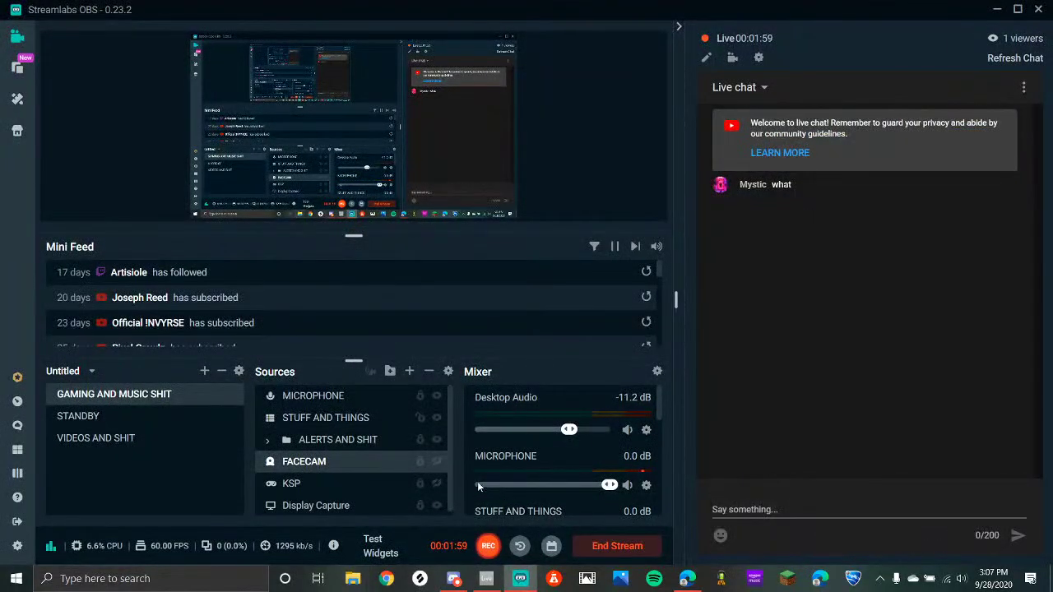
click(487, 580)
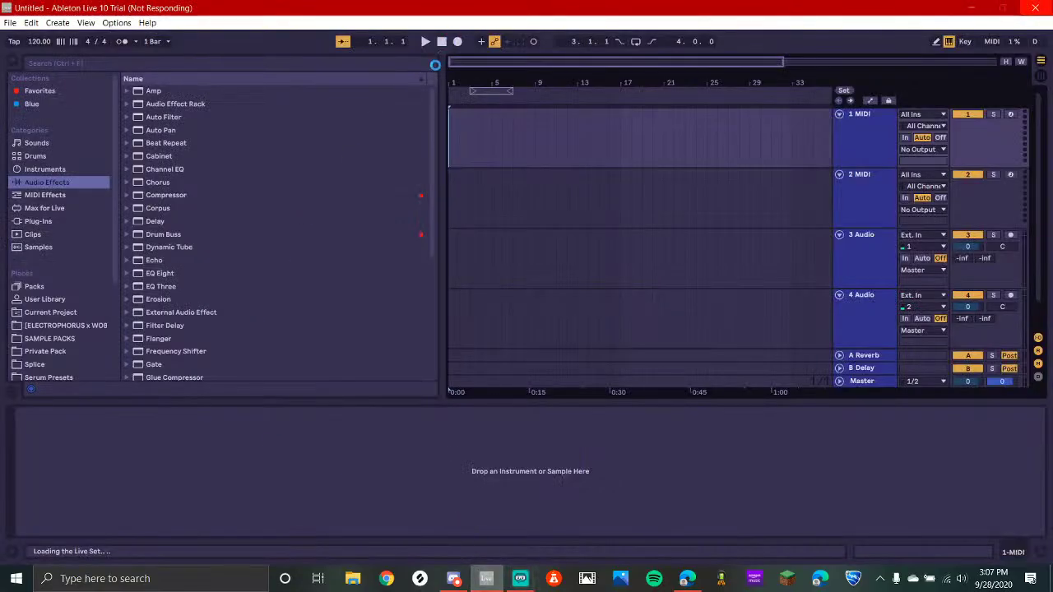
click(1030, 581)
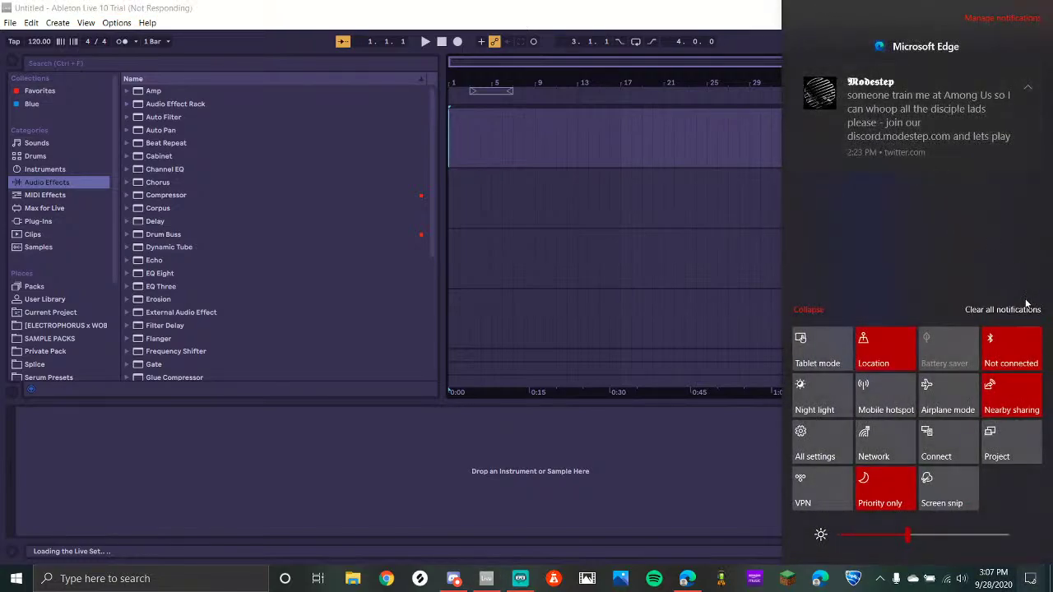
click(1026, 308)
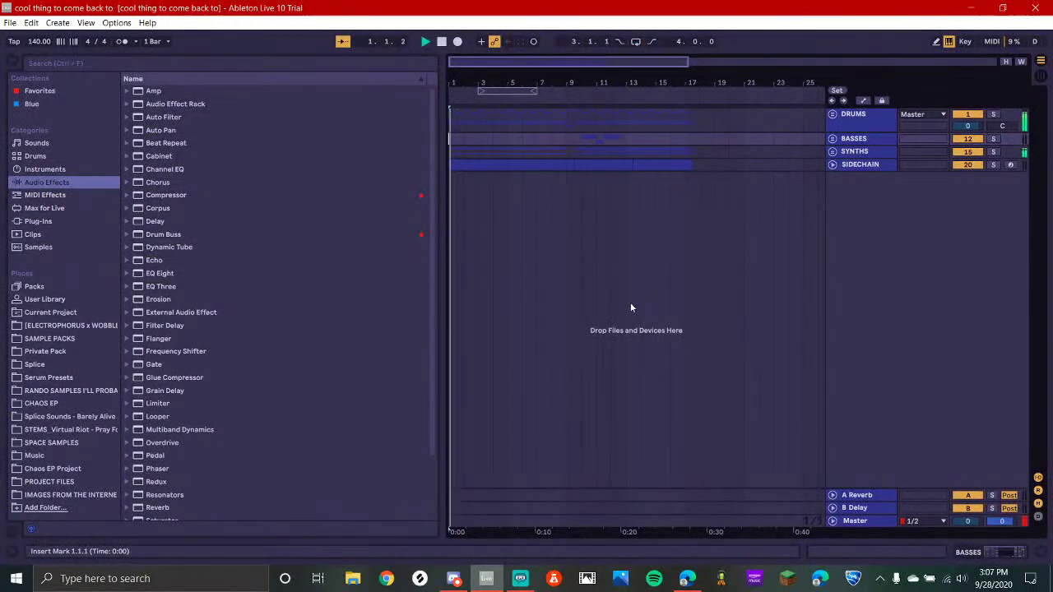
Play the arrangement from the beginning to review the existing drums and synths
key(space)
key(plus)
key(plus)
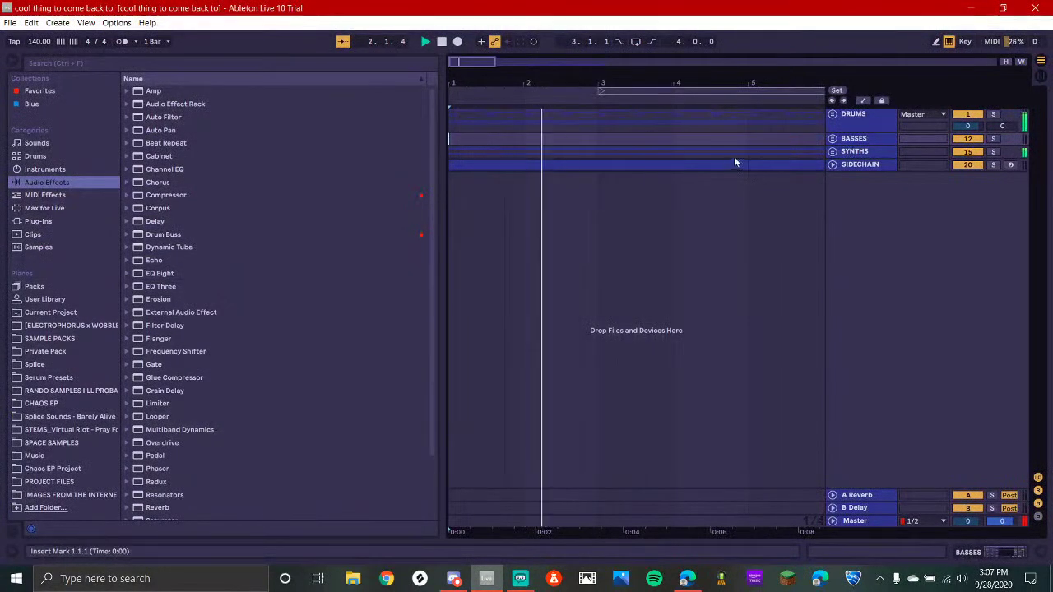
key(minus)
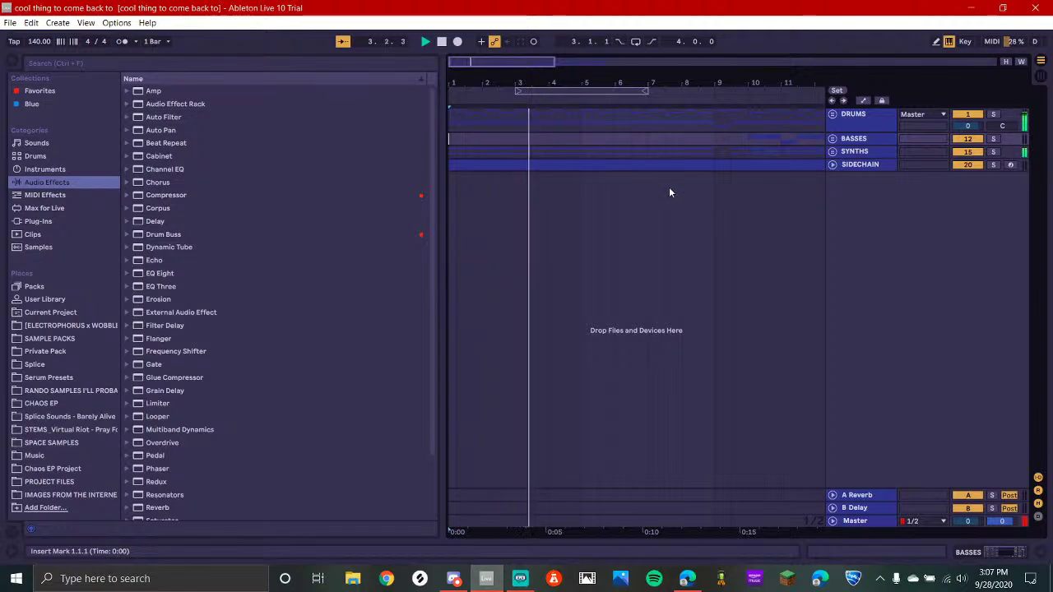
key(minus)
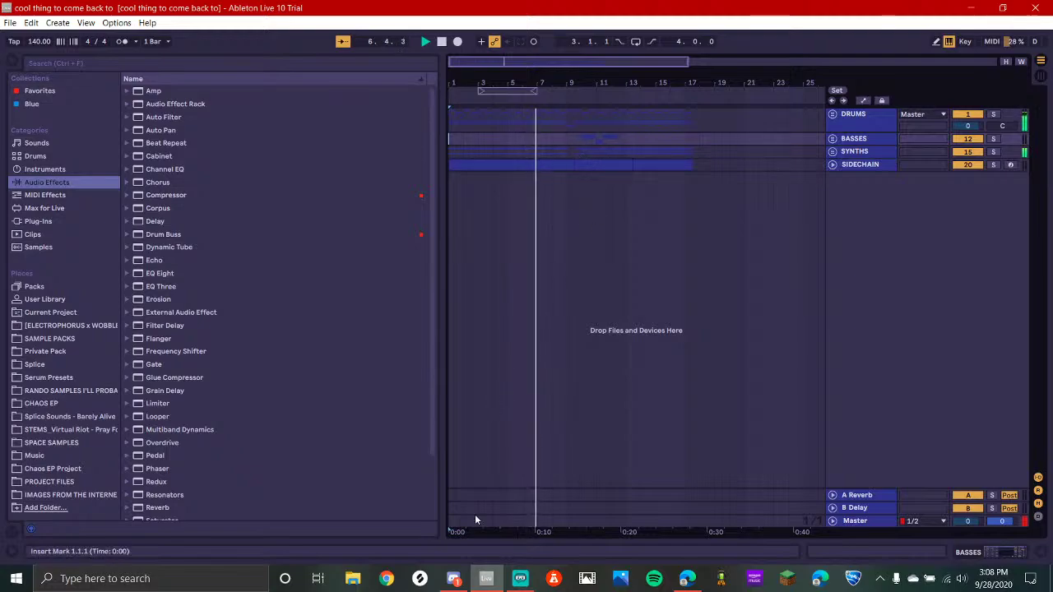
Switch to Discord and read the new message in the GAaS Official Discord server's polls channel
click(453, 578)
click(31, 122)
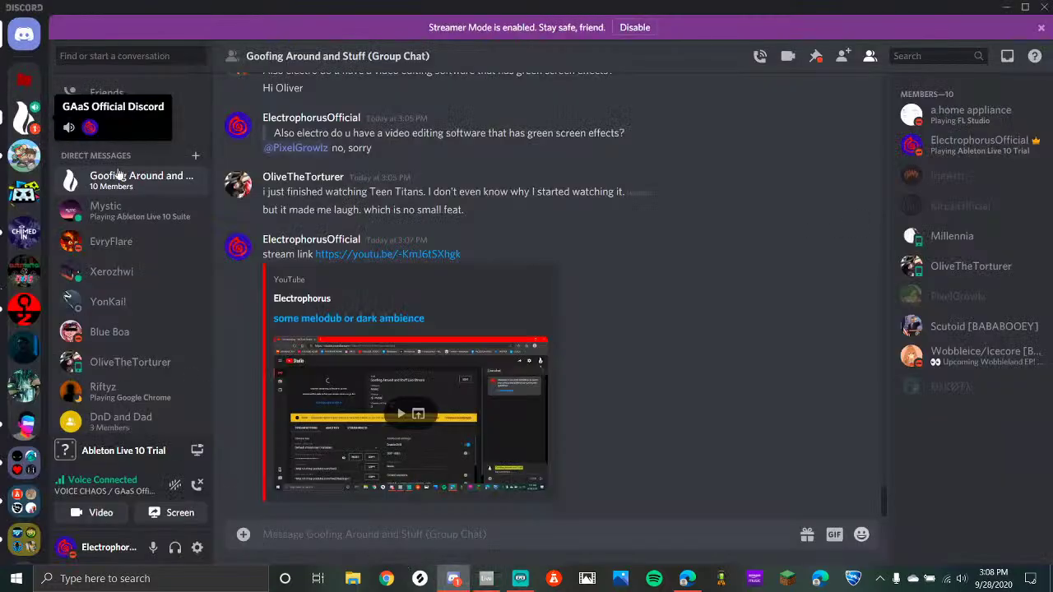
click(88, 180)
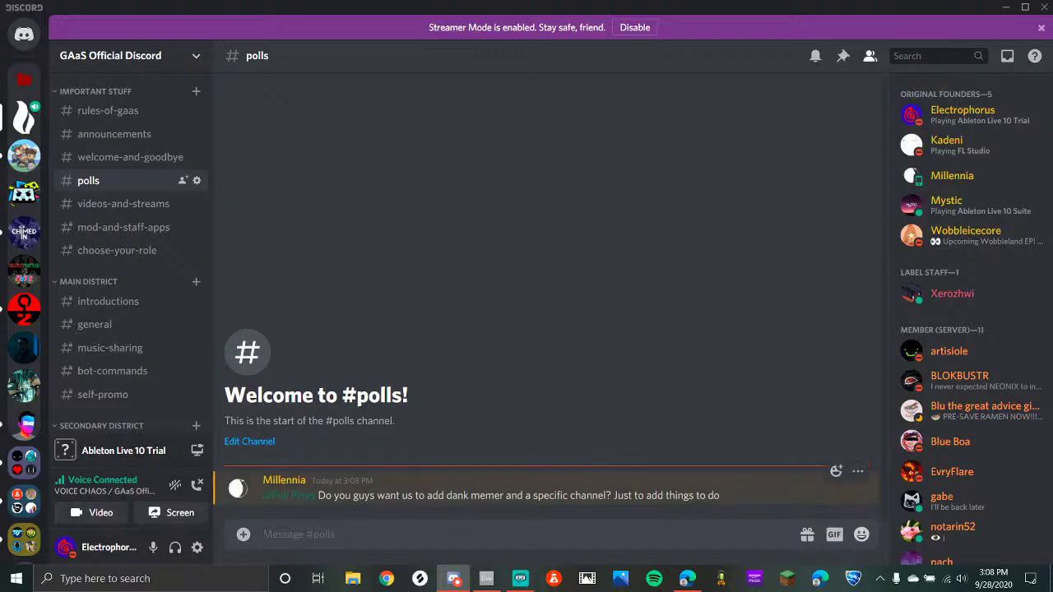
Return to Ableton Live, unfold the BASSES group and play the second clip on the 13 Serum_x64 track
click(495, 581)
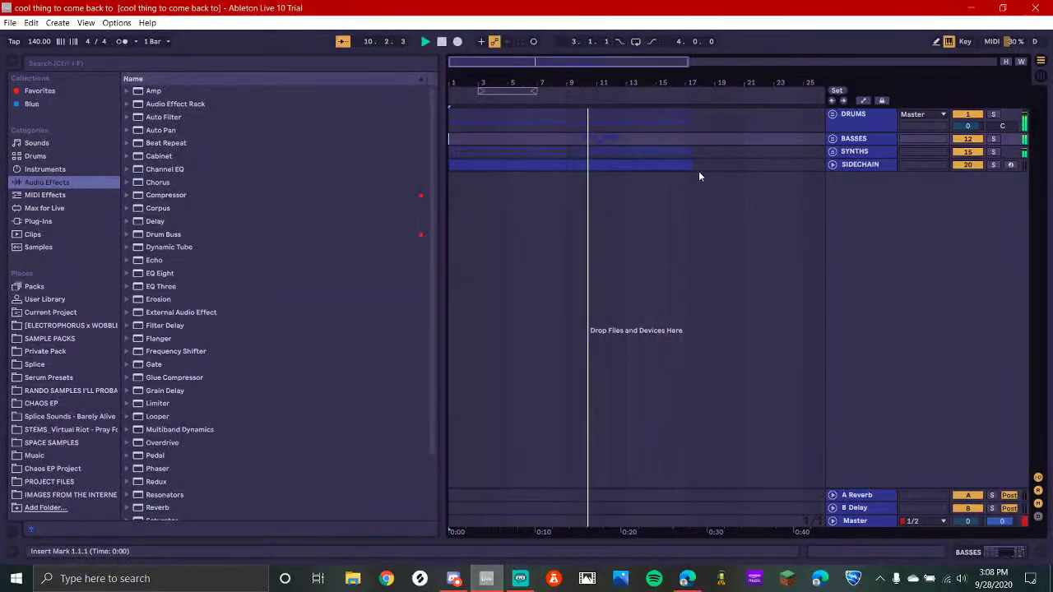
click(833, 139)
click(584, 263)
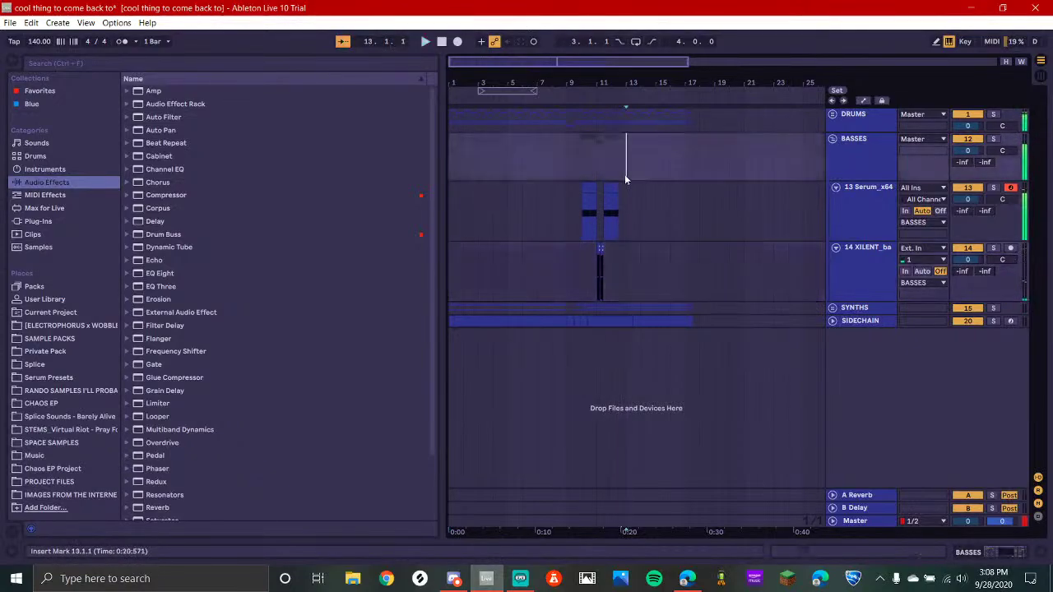
click(608, 190)
key(space)
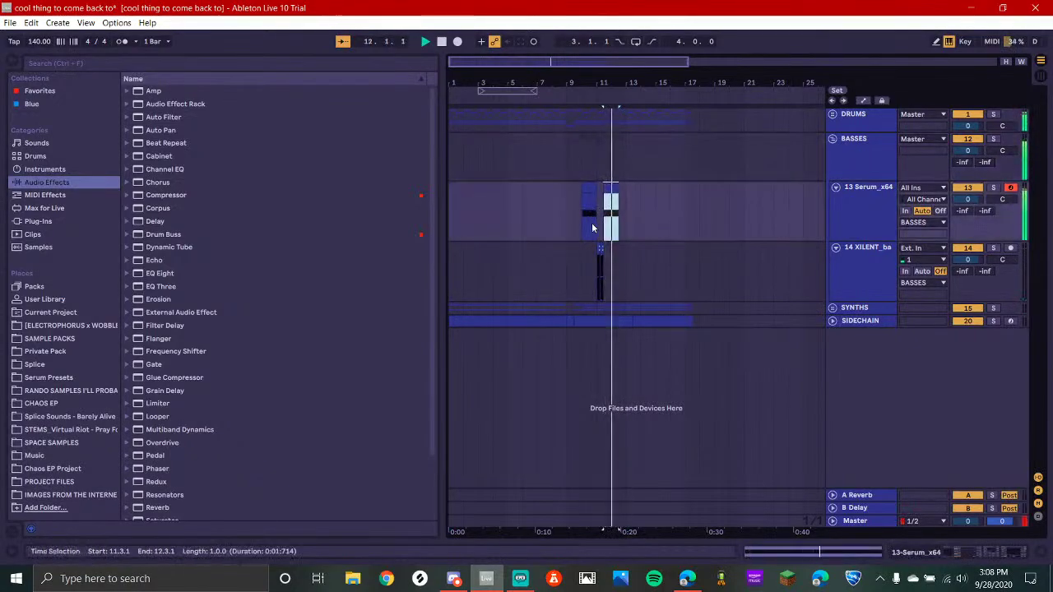
scroll(592, 222, up, 5)
key(minus)
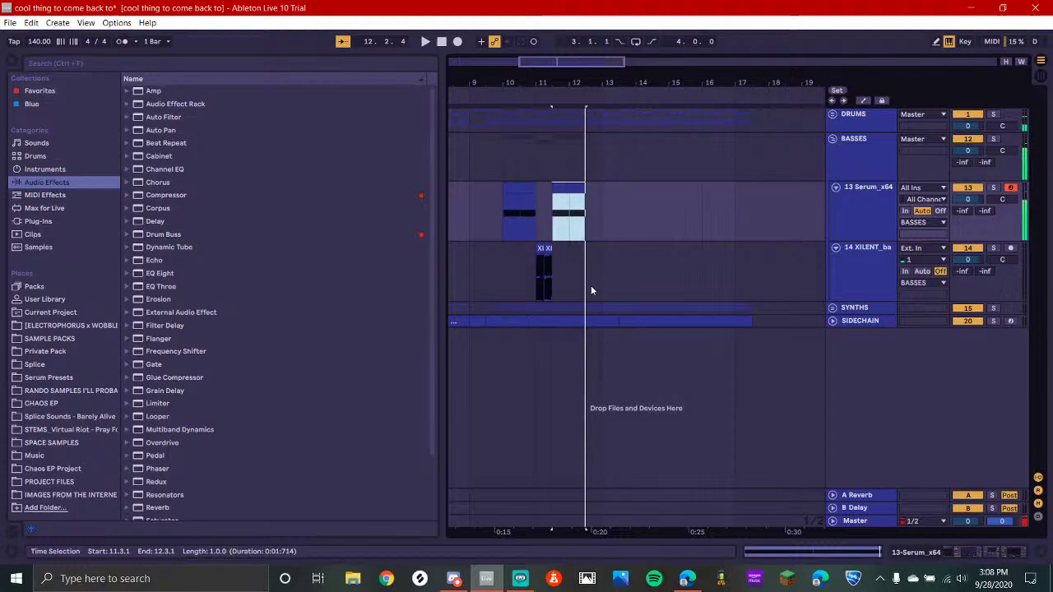
Show the device chain of the 13 Serum_x64 track and play the arrangement from bar 9
click(923, 554)
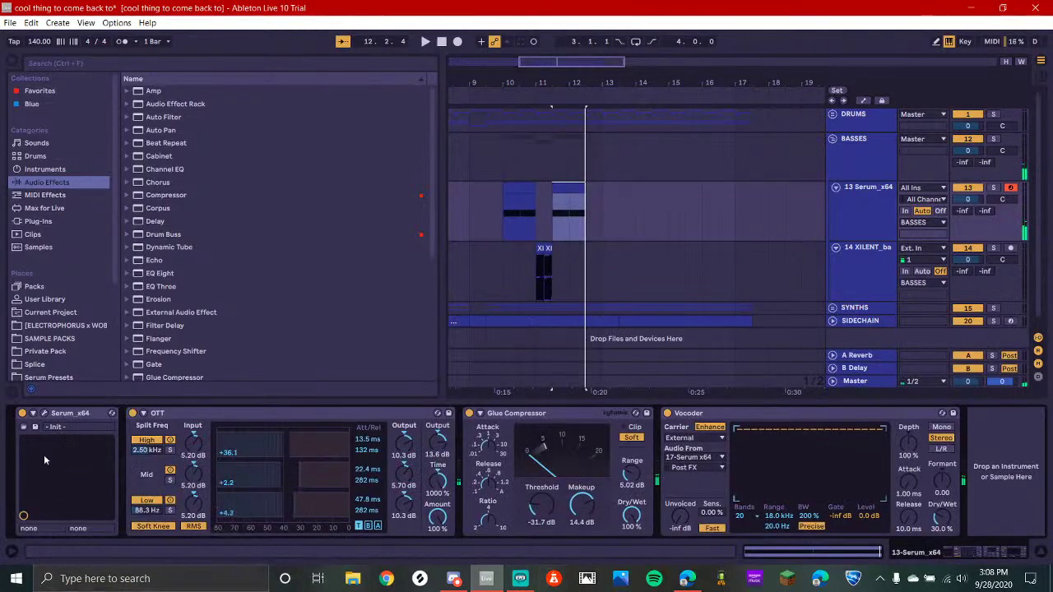
click(467, 219)
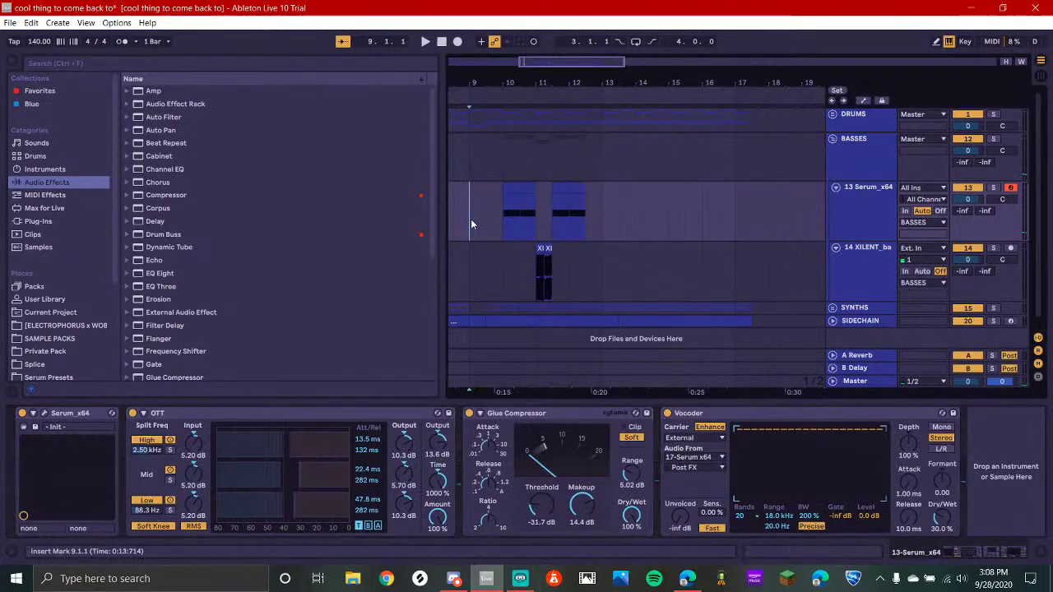
key(space)
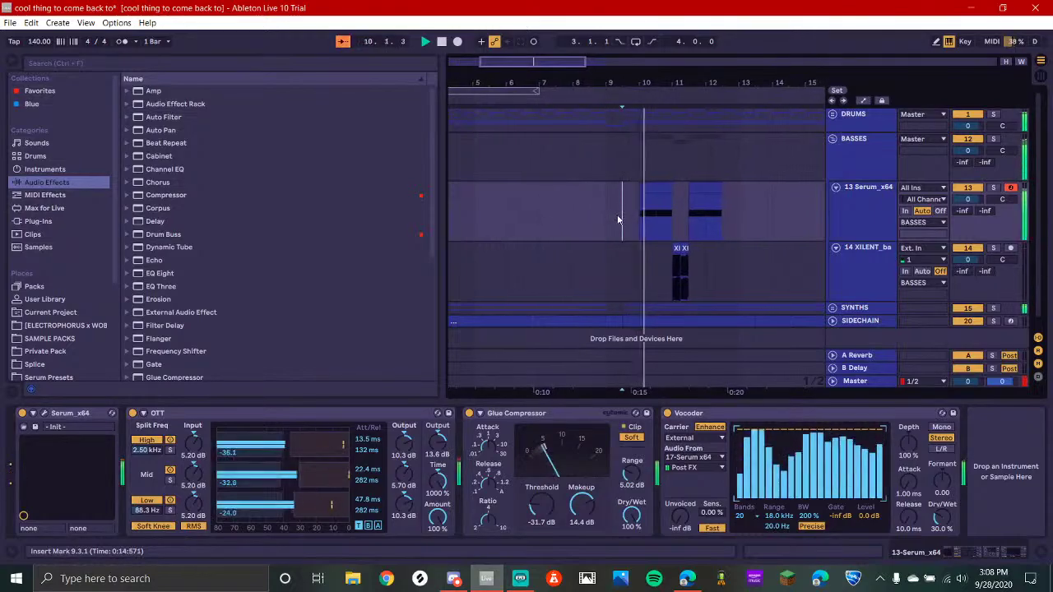
Open the bass track's Serum plugin at LFO 2 and set its modulation of oscillator A's wavetable position to 26
click(45, 413)
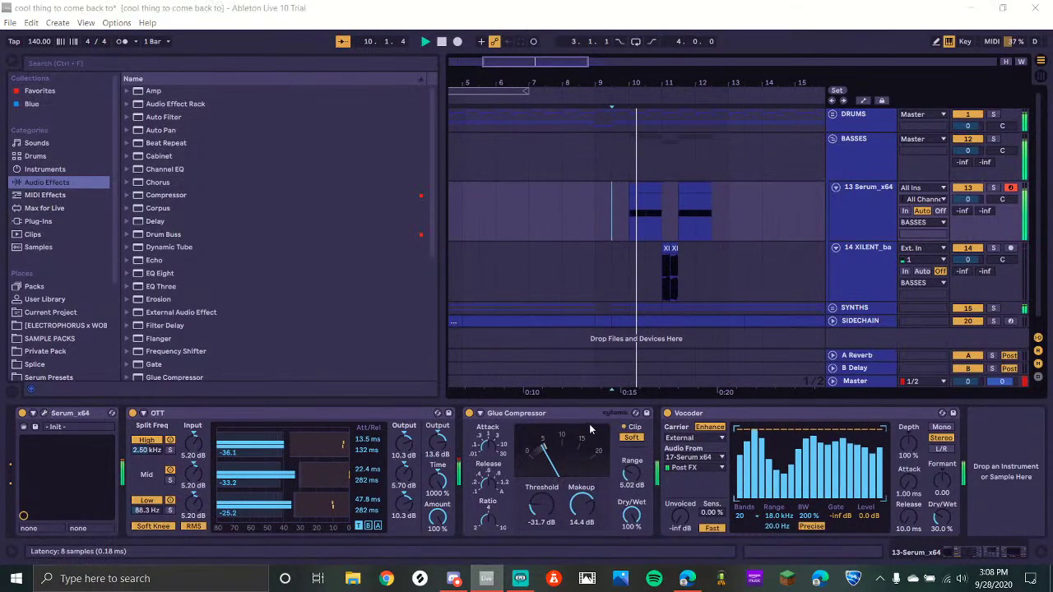
click(359, 338)
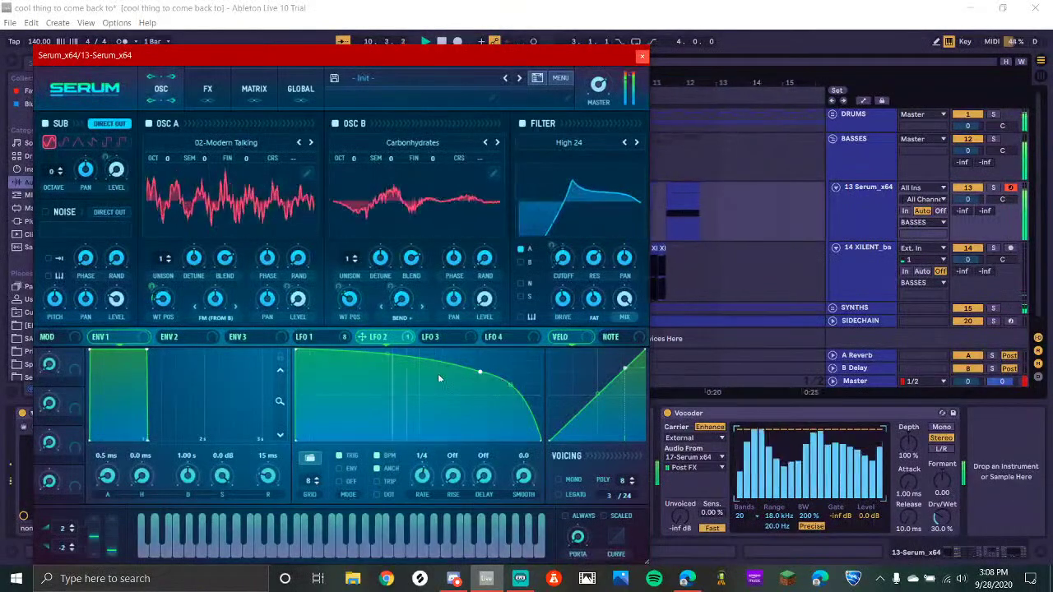
mouse_move(148, 290)
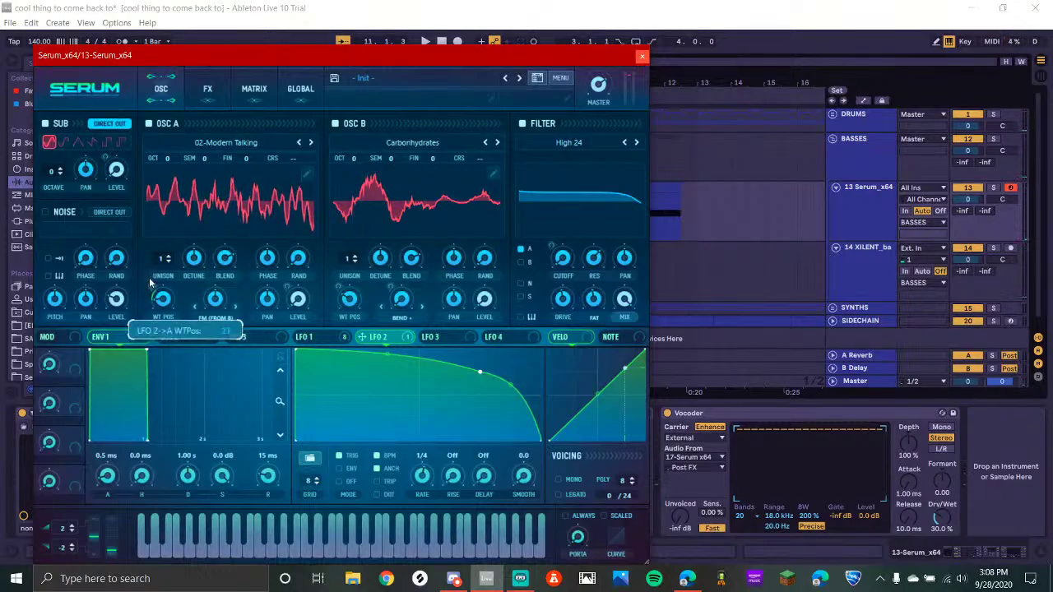
key(space)
drag(149, 277, 150, 272)
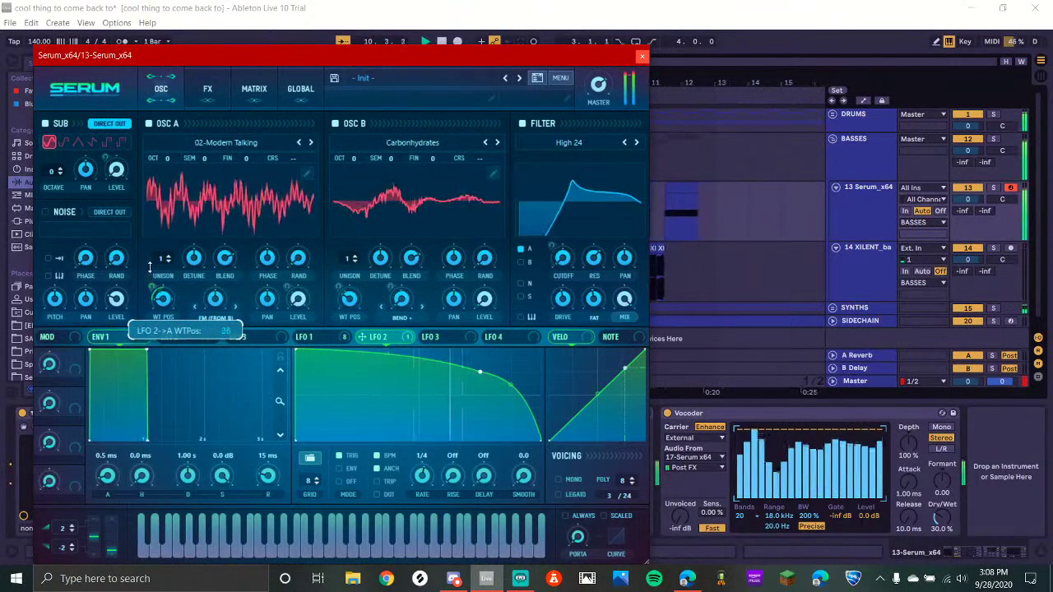
key(space)
key(space)
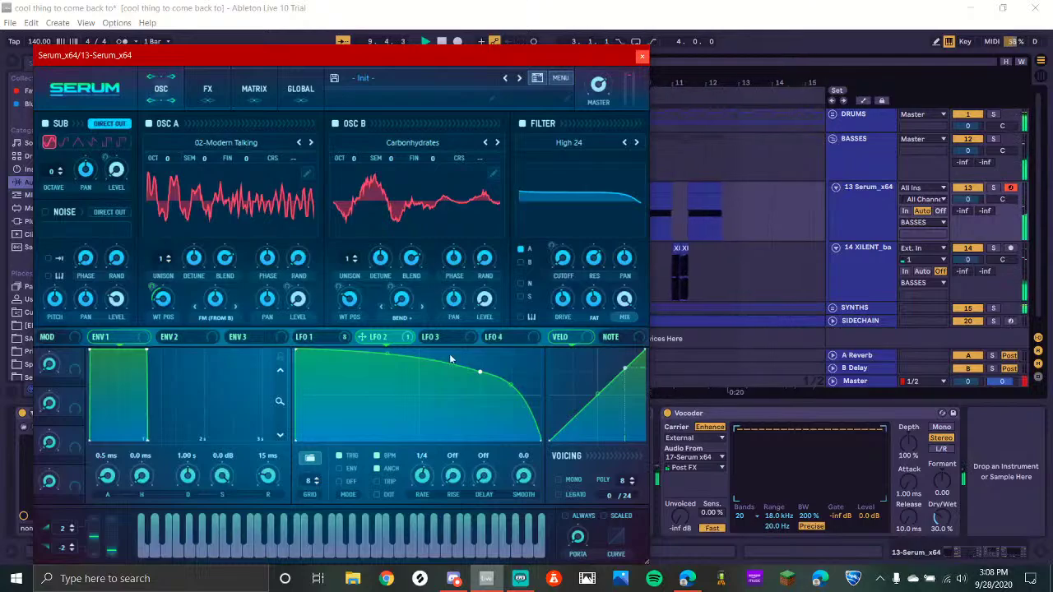
Straighten both curved segments of the LFO 2 shape in Serum while auditioning the bass
double_click(511, 384)
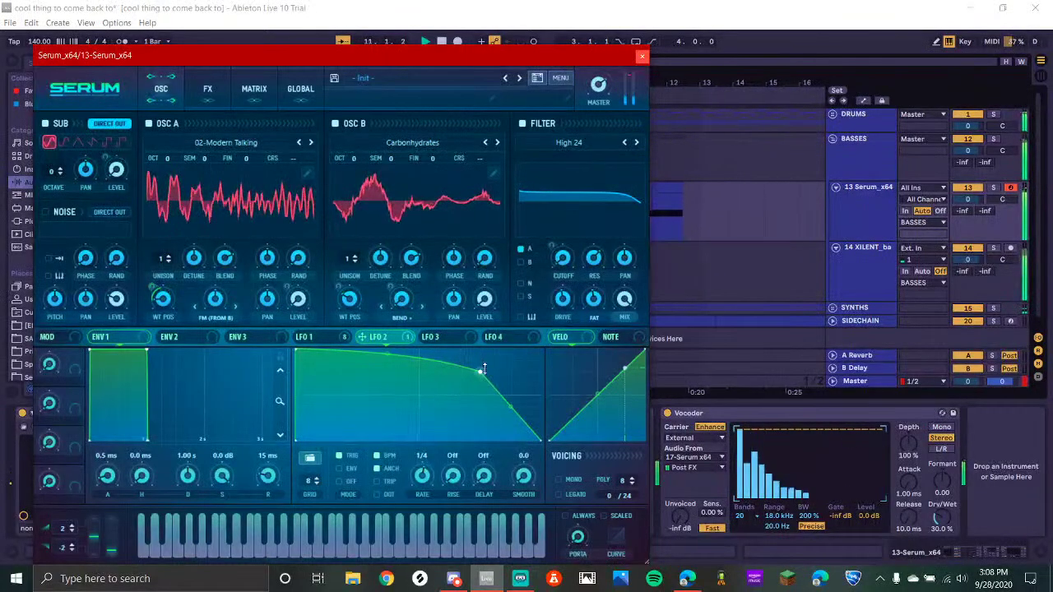
key(space)
mouse_move(480, 372)
mouse_down()
mouse_move(512, 291)
mouse_move(493, 375)
mouse_move(480, 372)
mouse_up()
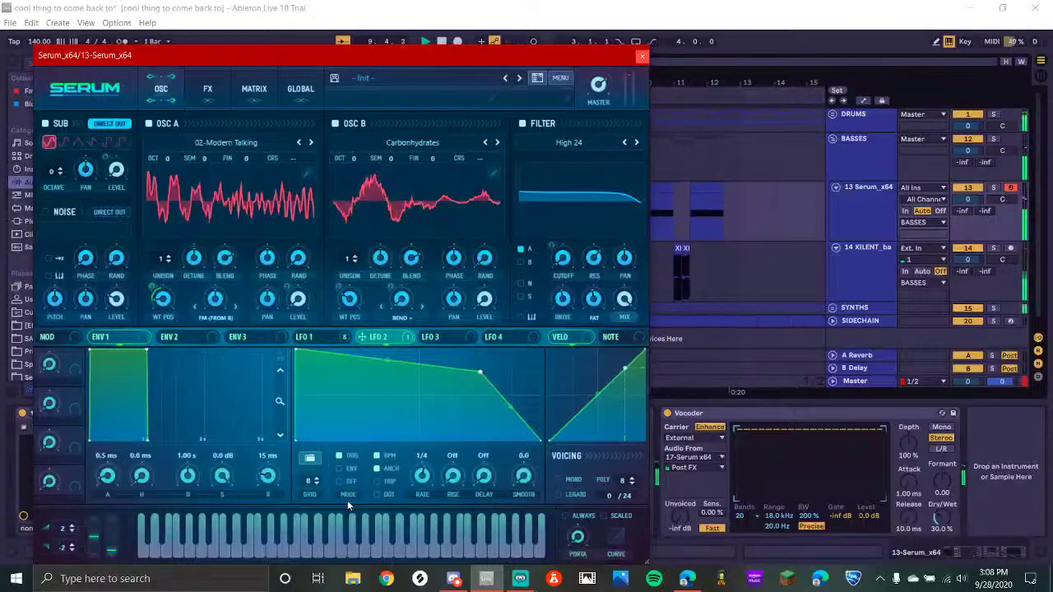
Examine the LFO 1 shape and the effects rack in Serum, and close the plugin window
click(329, 337)
click(207, 90)
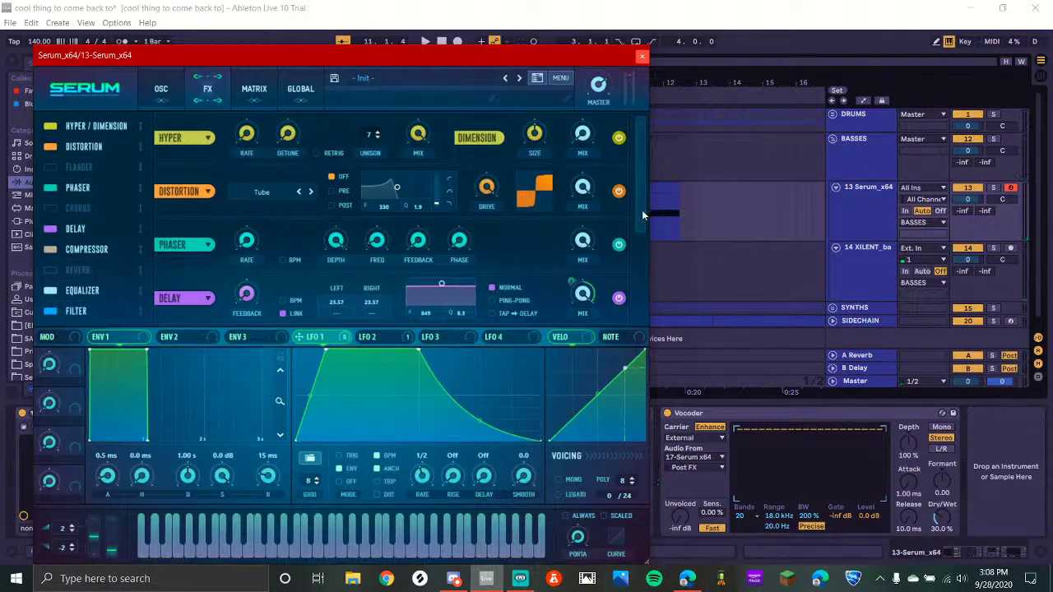
scroll(644, 216, down, 3)
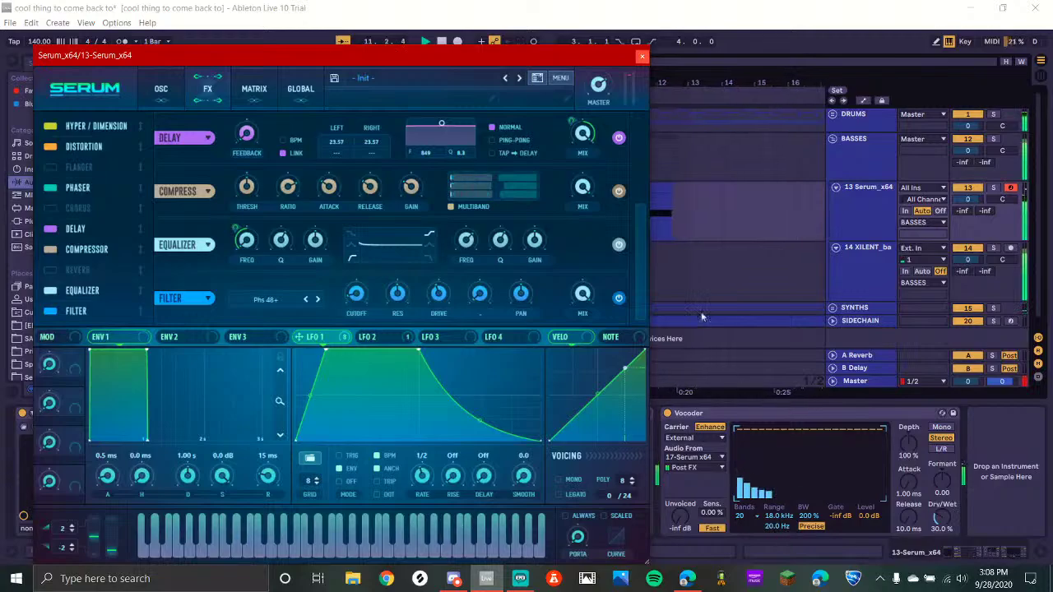
click(641, 56)
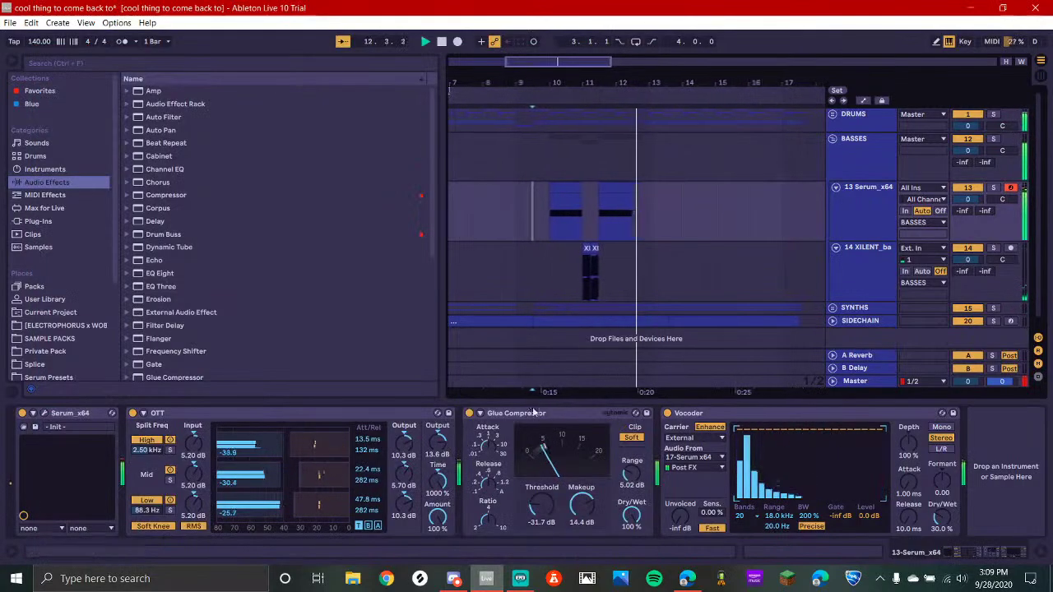
Check the live chat in Streamlabs OBS and Discord's polls channel, and dismiss the low-bitrate warning in YouTube Studio
click(521, 578)
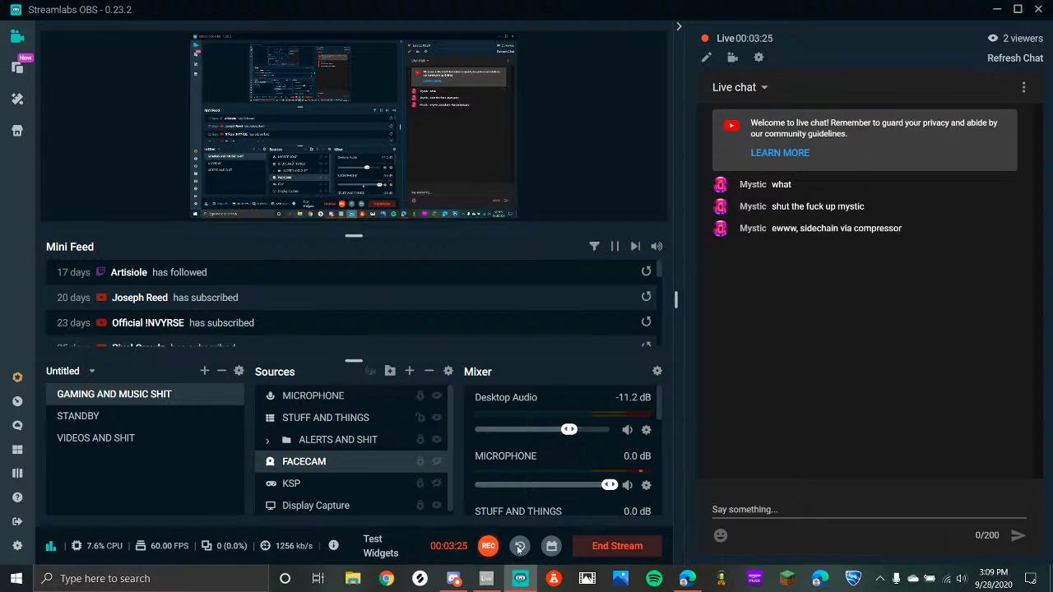
click(687, 578)
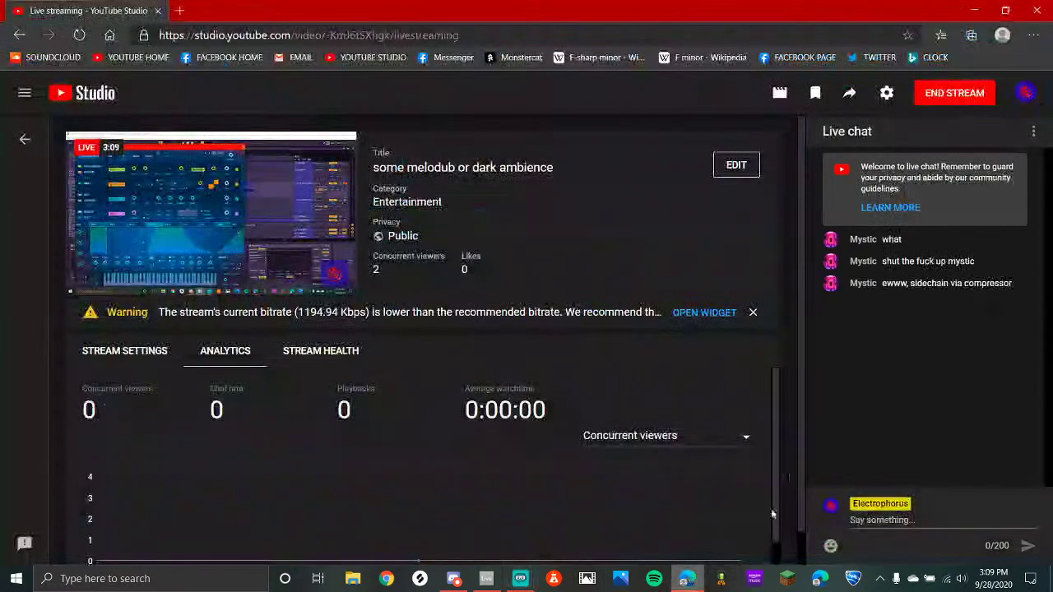
click(754, 314)
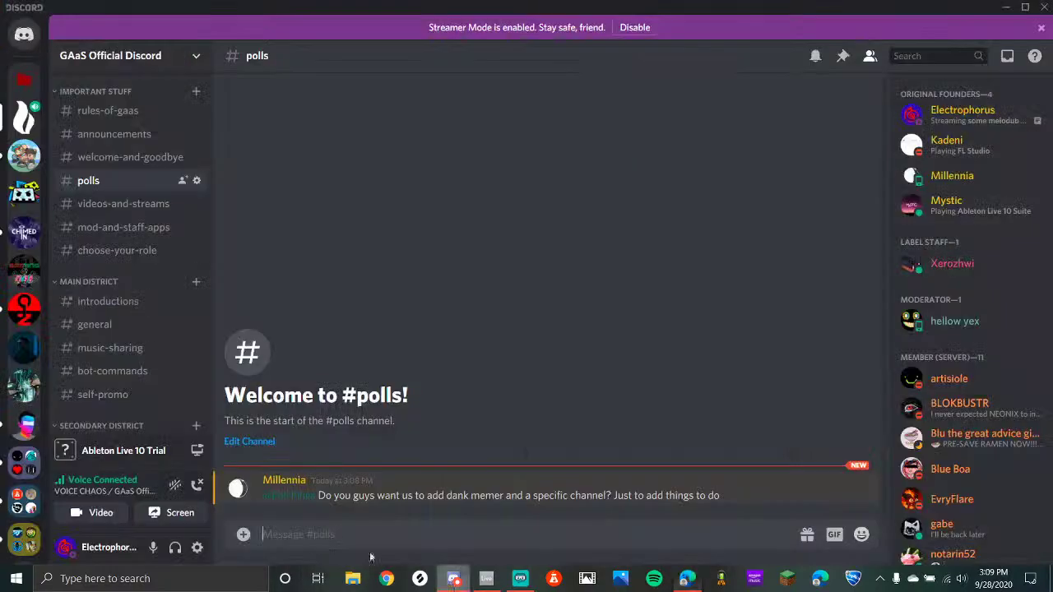
click(453, 578)
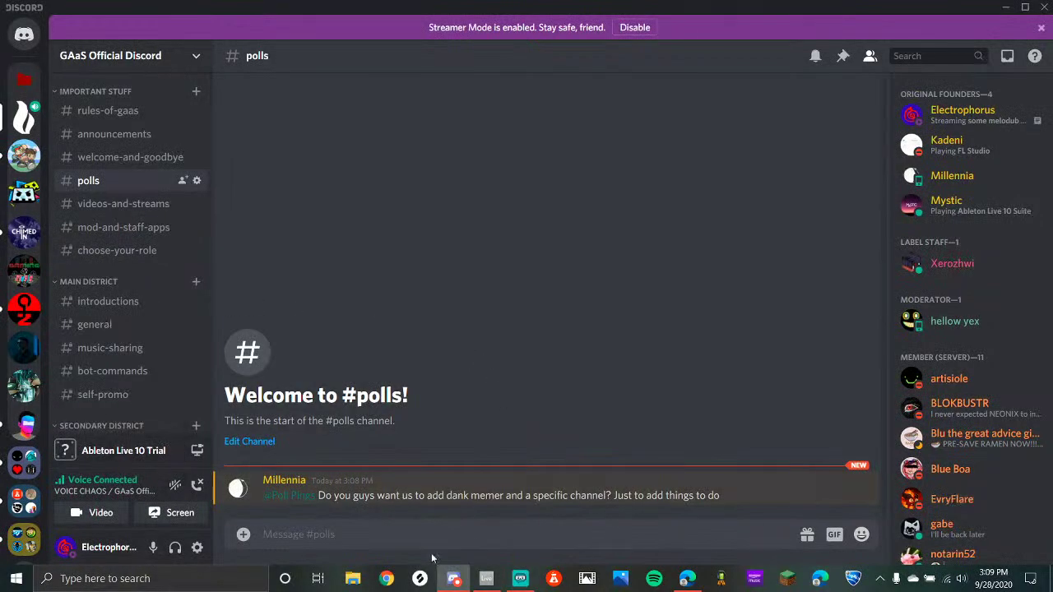
Switch back to Ableton Live and play the arrangement from 9.3.1
click(486, 578)
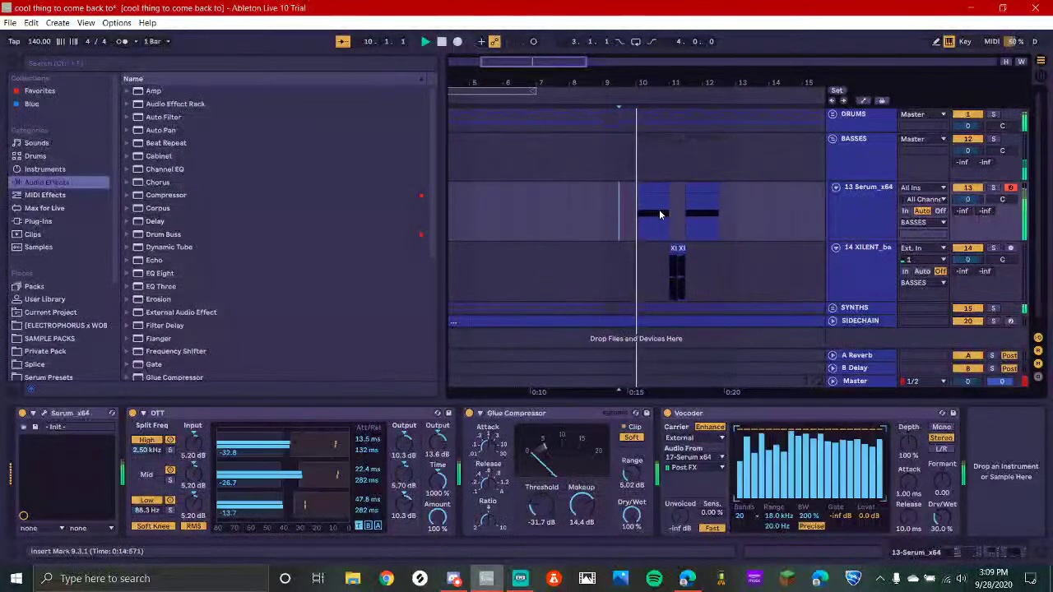
click(609, 234)
scroll(609, 245, up, 2)
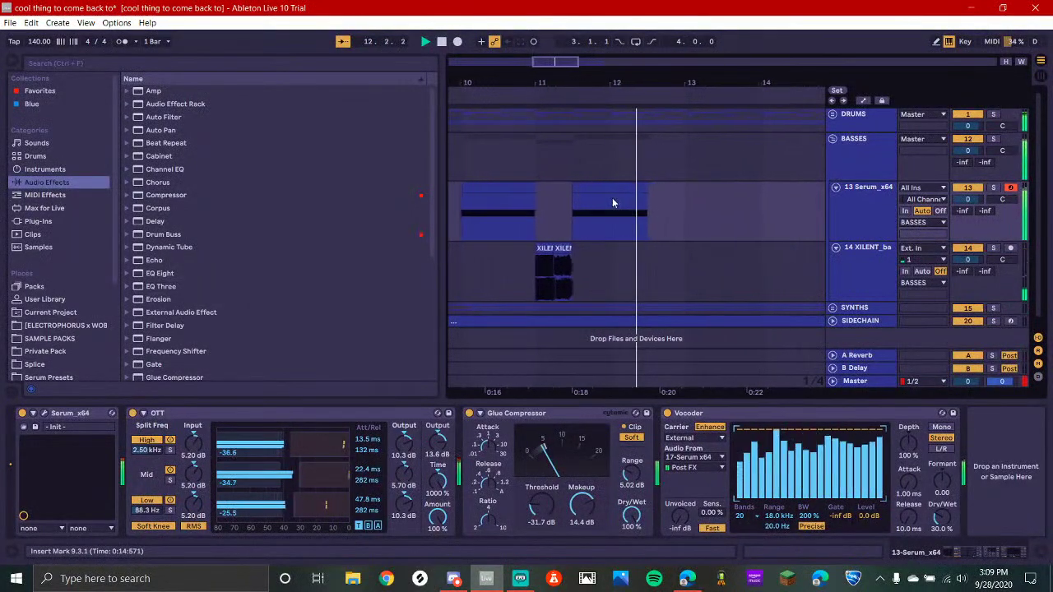
Stop playback, duplicate the 13 Serum_x64 track, and leave only a half-bar clip at 12.3.1 on the copy
click(603, 189)
click(602, 191)
key(space)
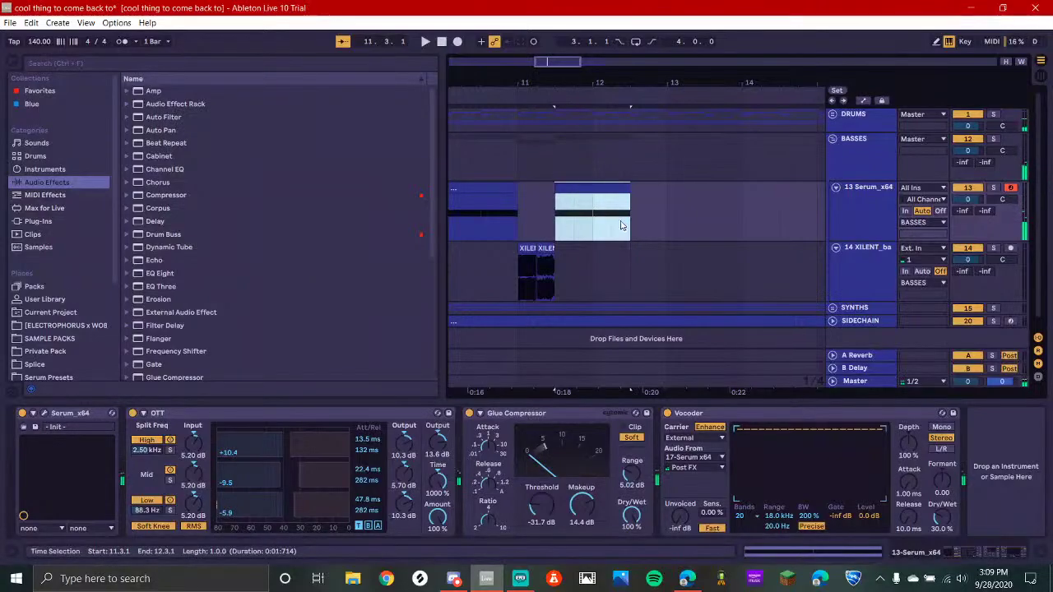
click(888, 230)
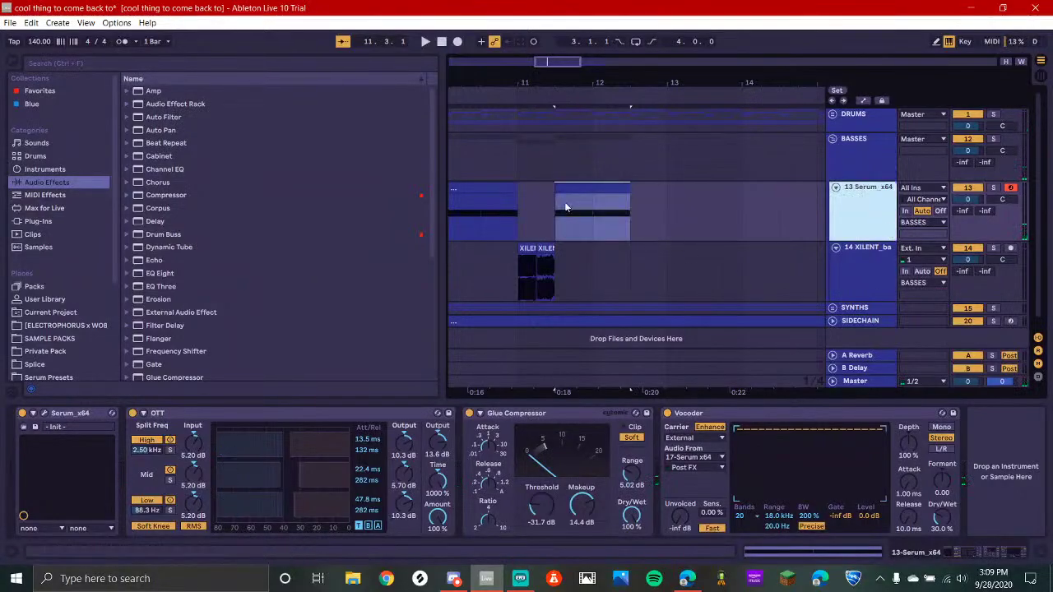
key(ctrl+d)
drag(589, 271, 346, 267)
key(ctrl+d)
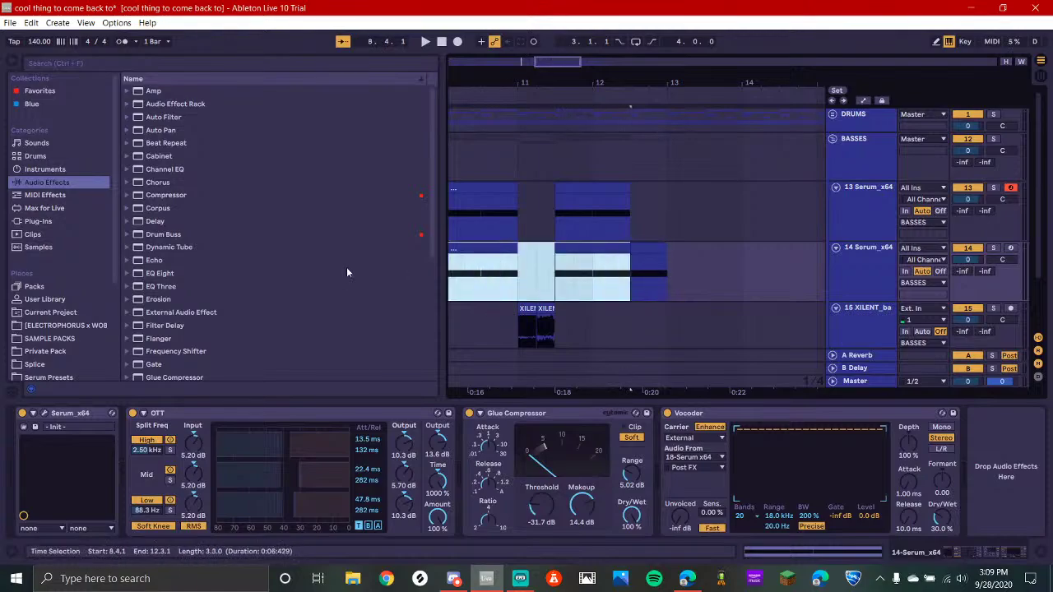
Audition the arrangement from 9.1.1 and then the half-bar clip at 12.3.1 on the duplicated Serum track
key(space)
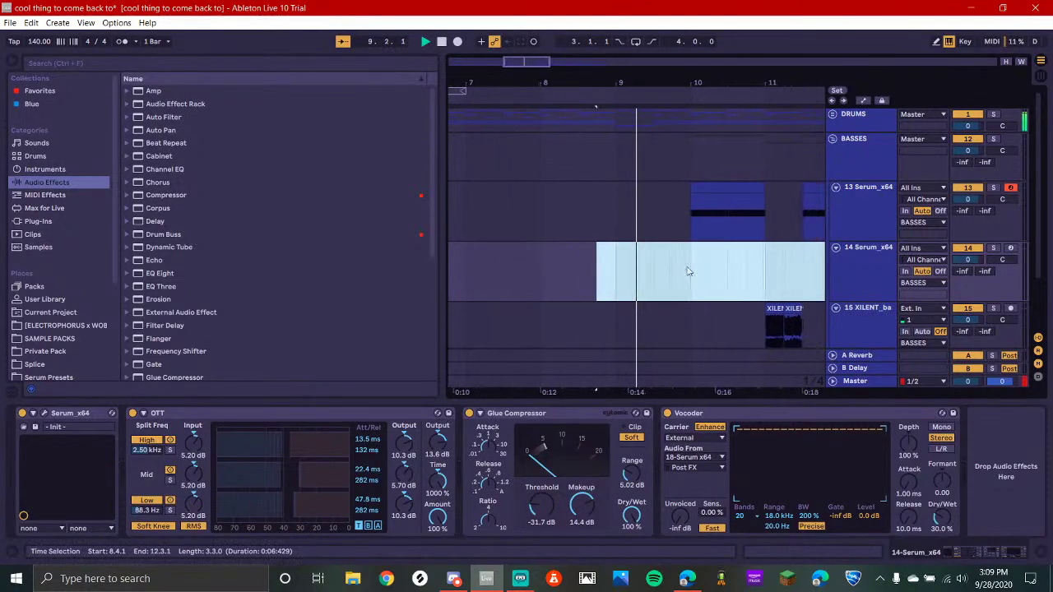
click(585, 270)
scroll(620, 244, down, 1)
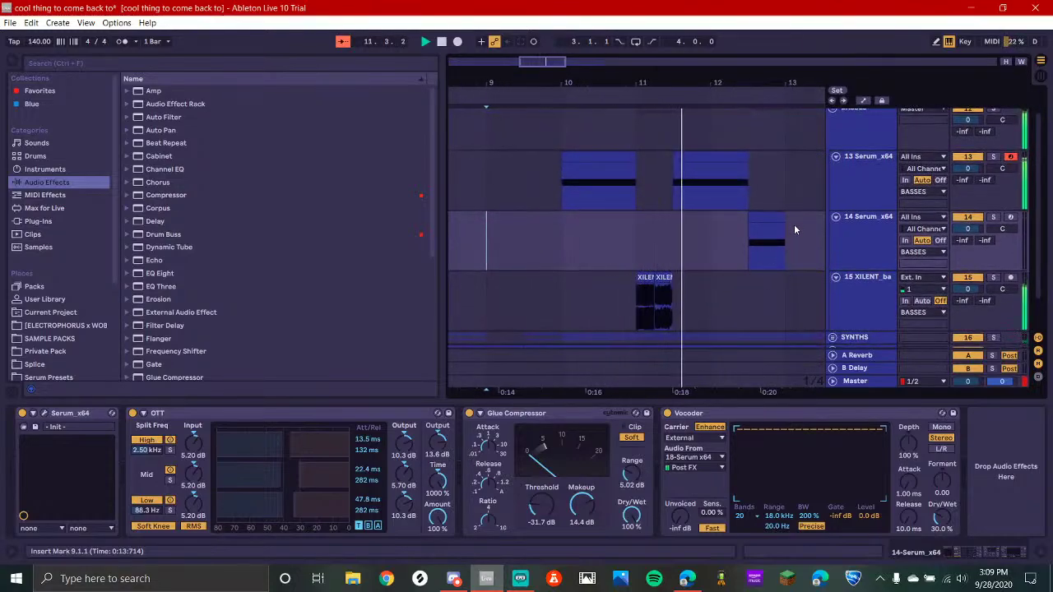
click(747, 235)
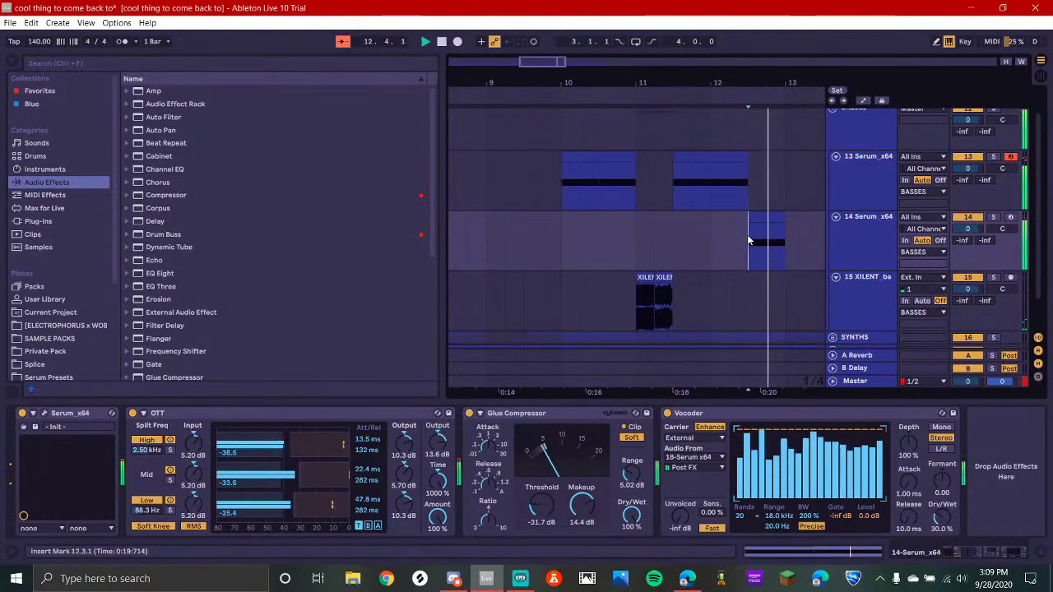
key(space)
Open Serum on track 14 and extend LFO 1's upper plateau to the end of the cycle, auditioning the result
click(44, 413)
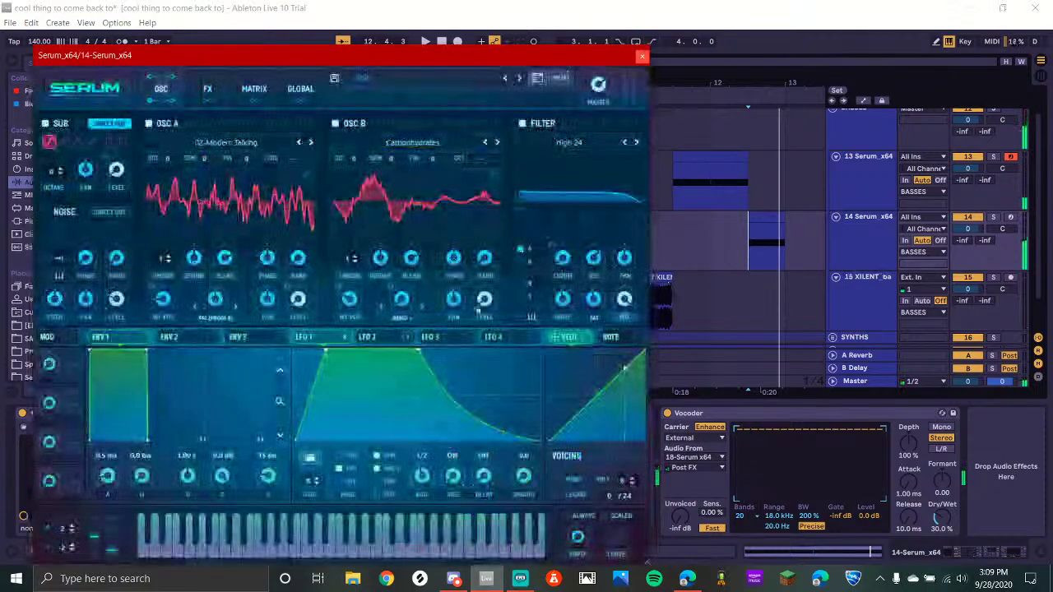
drag(418, 352, 540, 349)
key(space)
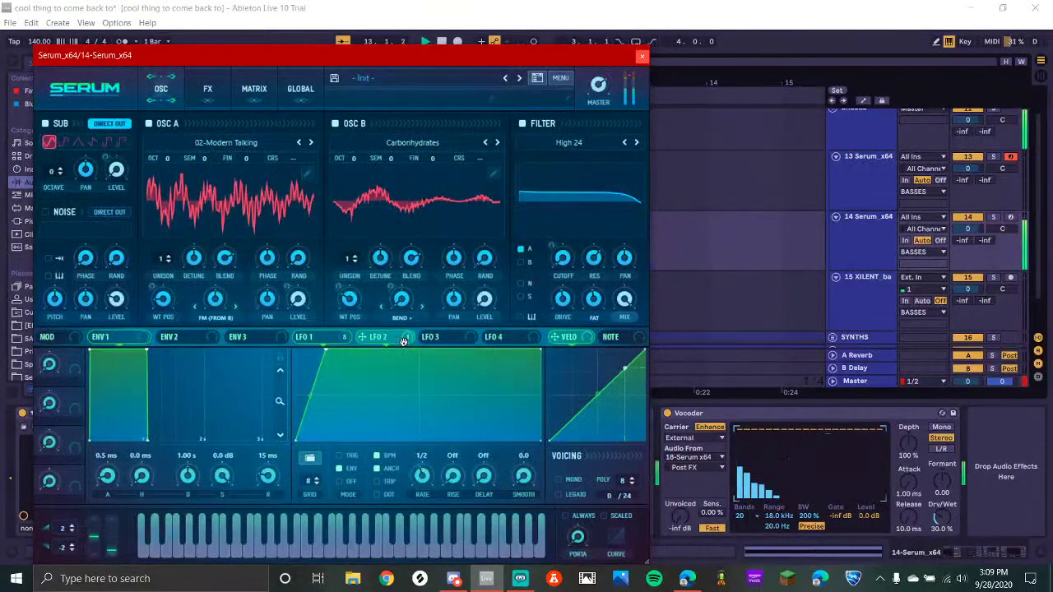
Bypass all LFO 2 destinations and shift LFO 1's first peak slightly lower and further into the cycle while auditioning
right_click(403, 338)
click(415, 394)
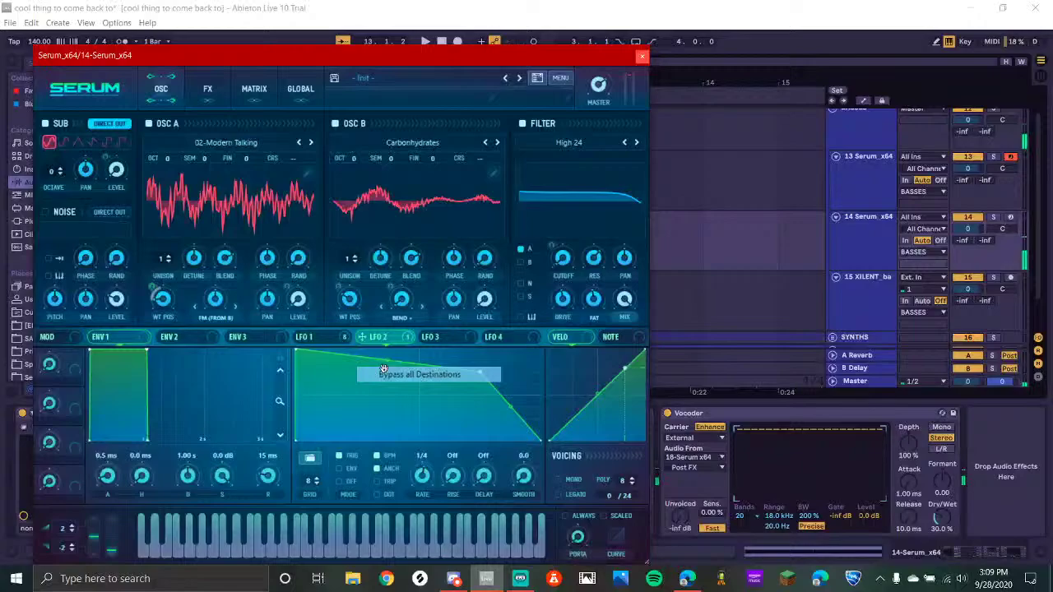
click(314, 337)
drag(328, 352, 356, 371)
key(space)
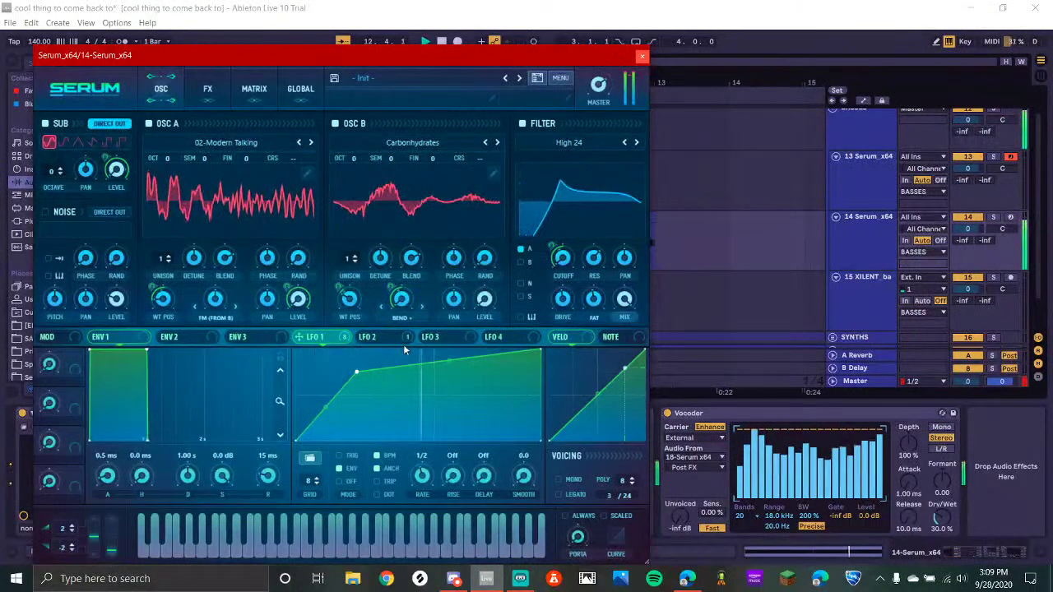
Reactivate all LFO 2 destinations and flatten the LFO 2 shape at its maximum level
click(401, 339)
right_click(402, 339)
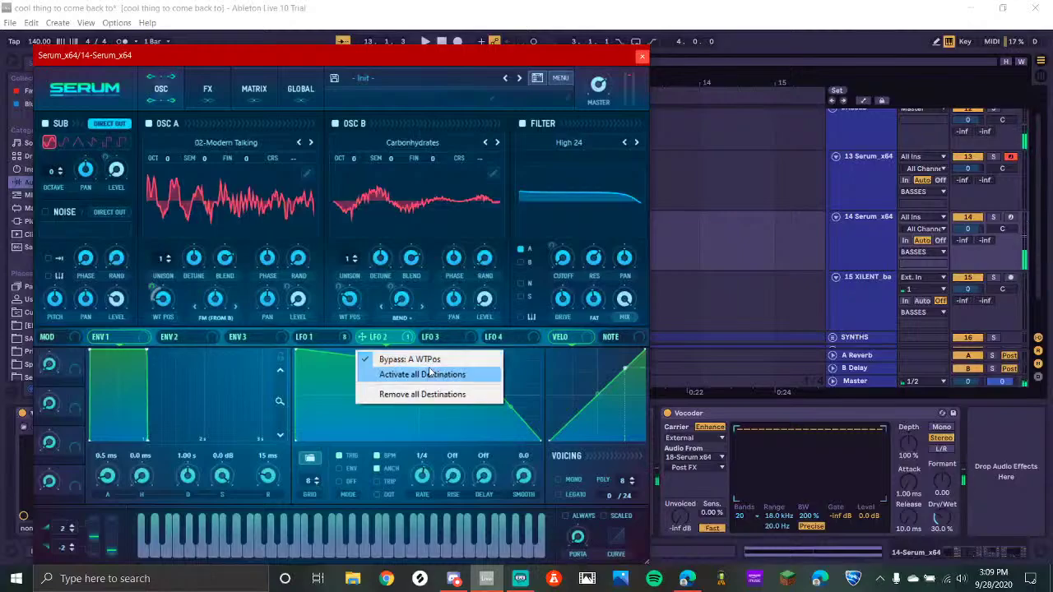
click(433, 373)
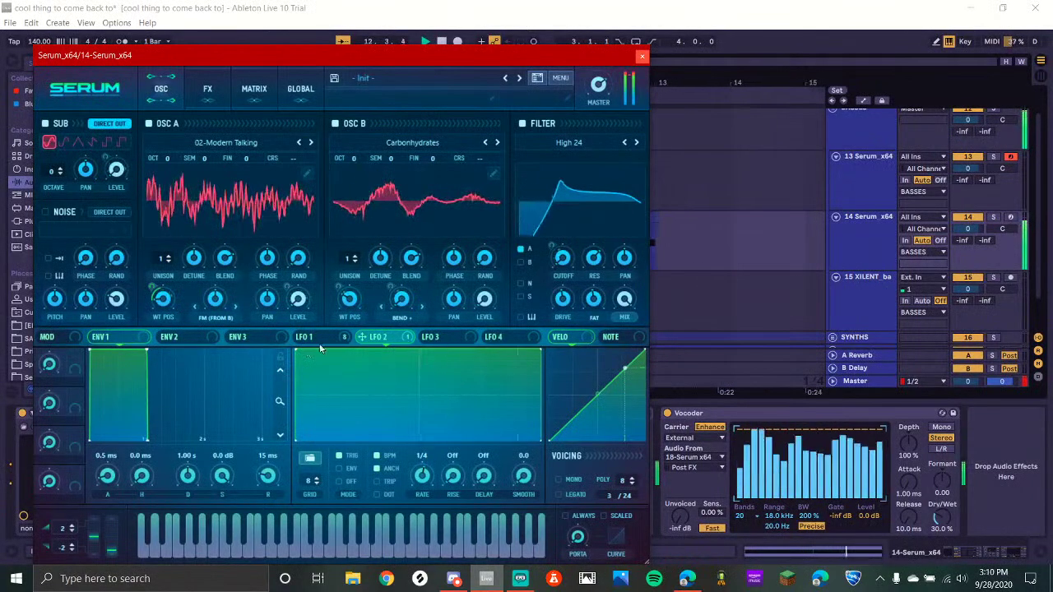
Lower LFO 2's start point to mid-height to form a rising ramp and set its rate to 1/2, auditioning the clip
drag(298, 356, 296, 394)
drag(424, 477, 425, 485)
key(space)
key(space)
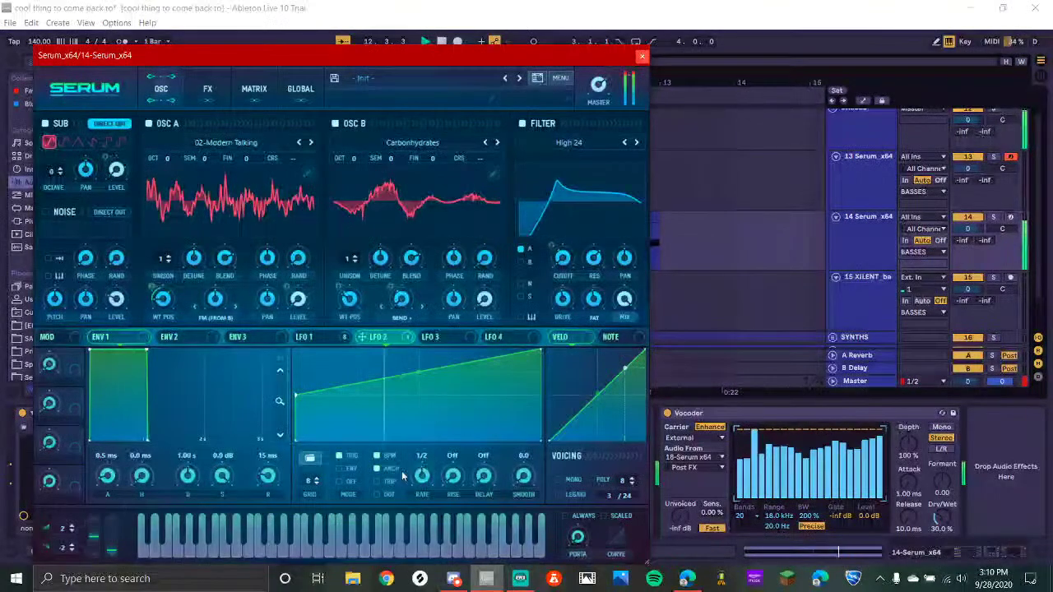
Set LFO 2 to ENV mode, lower its start point nearly to zero and bend the ramp into a downward-bowed rising curve
click(340, 469)
key(space)
key(space)
click(339, 468)
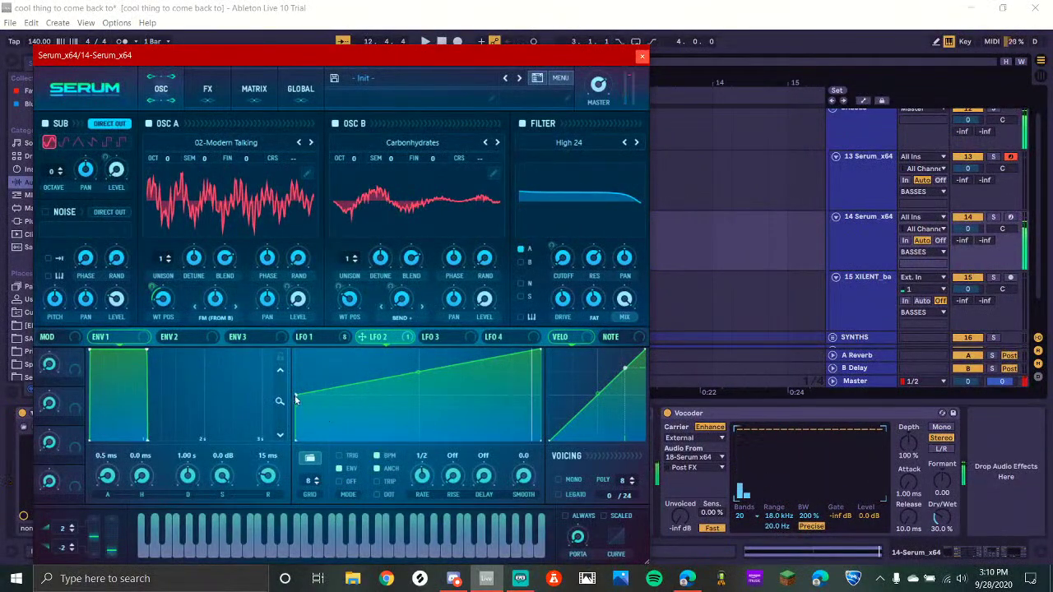
drag(296, 399, 296, 434)
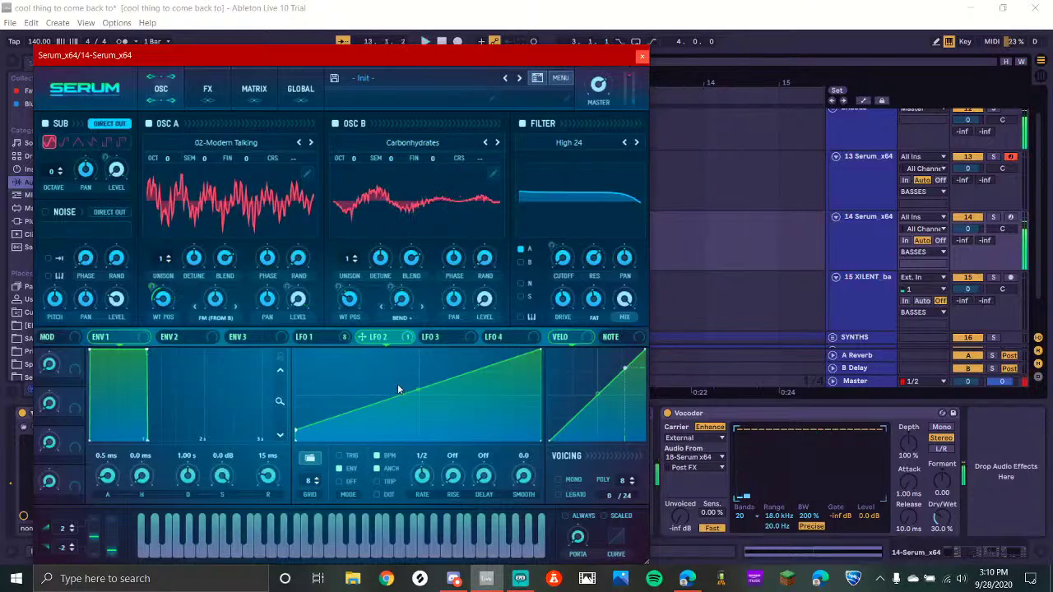
drag(419, 395, 419, 401)
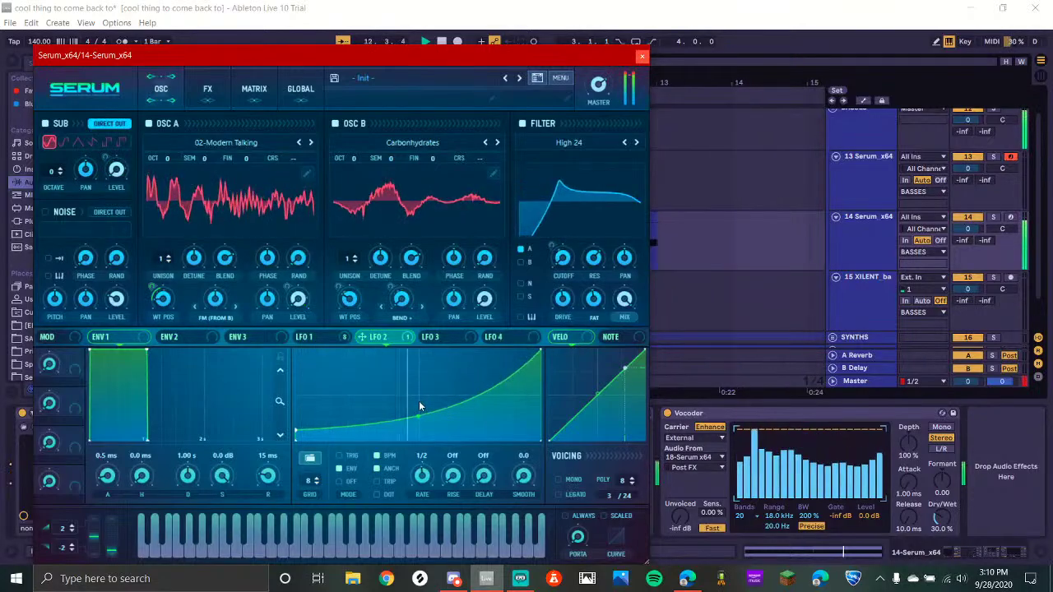
Close the Serum window and audition the half-bar clip at 12.3.1 on track 14
click(641, 55)
key(space)
click(621, 217)
key(space)
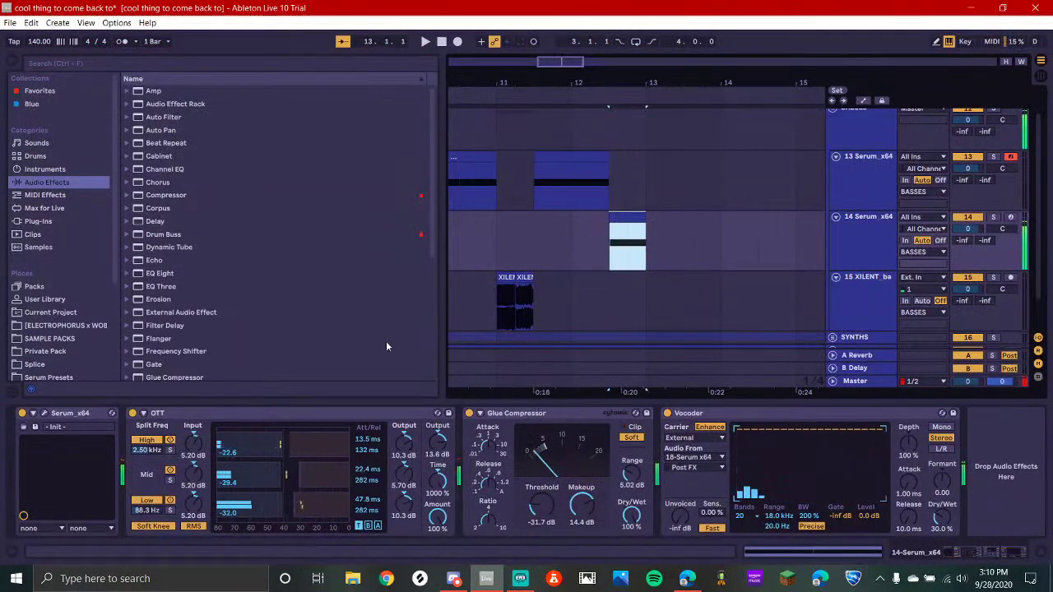
key(space)
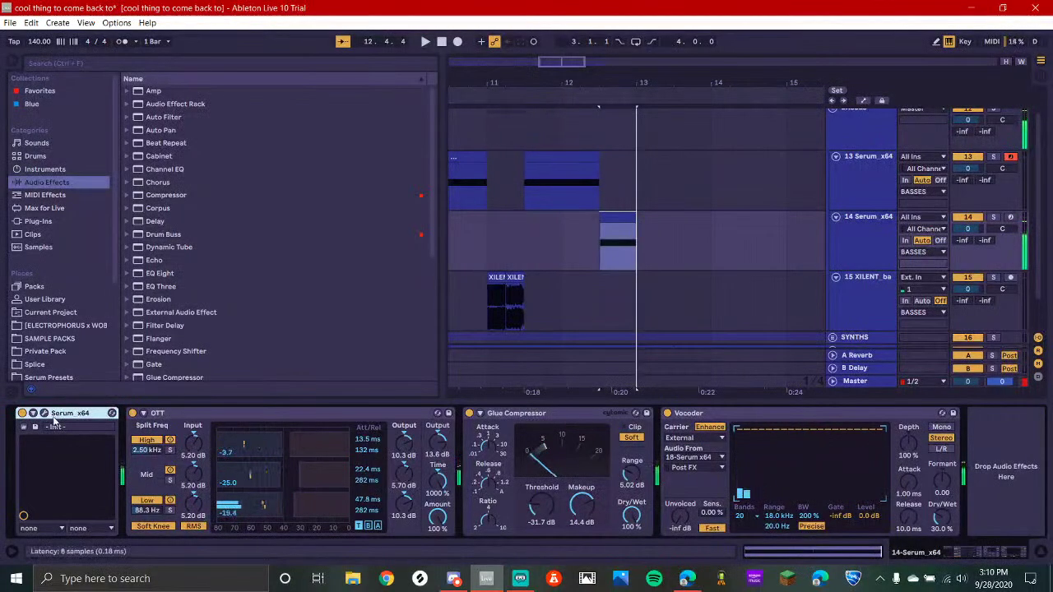
In track 14's Serum, set oscillator B's octave to +2 and semitones to +7, check LFO 1, and close the plugin
click(45, 414)
drag(356, 157, 367, 113)
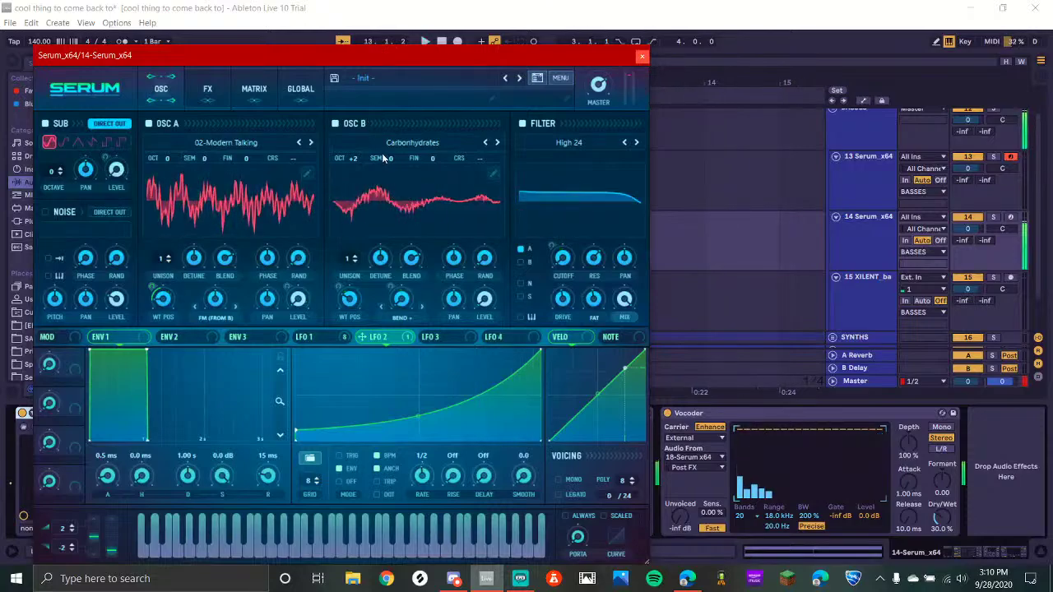
drag(387, 158, 363, 174)
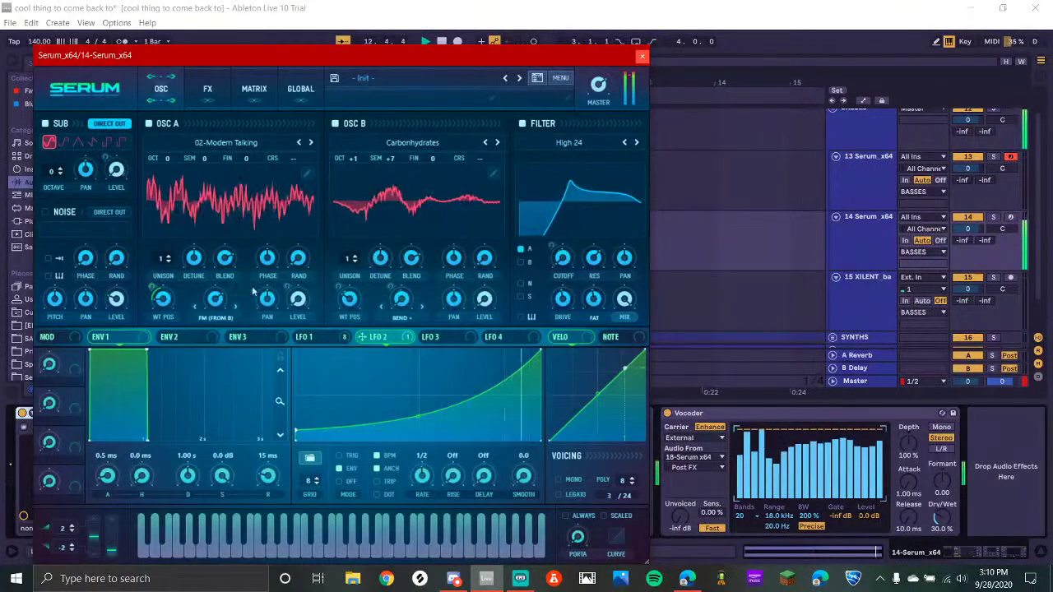
mouse_move(355, 156)
mouse_down()
mouse_move(355, 183)
mouse_move(361, 140)
mouse_up()
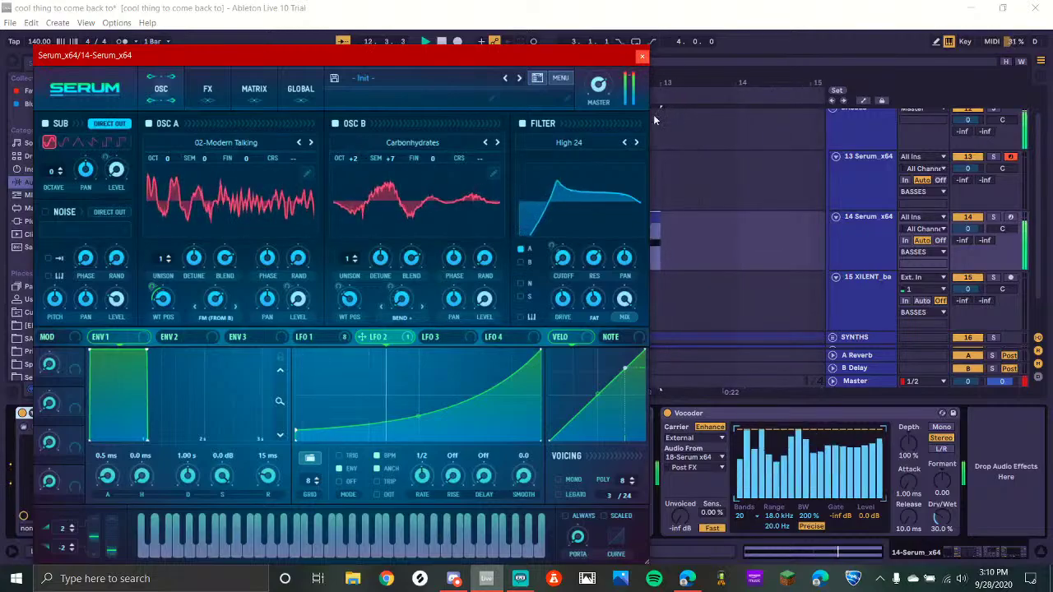
click(325, 341)
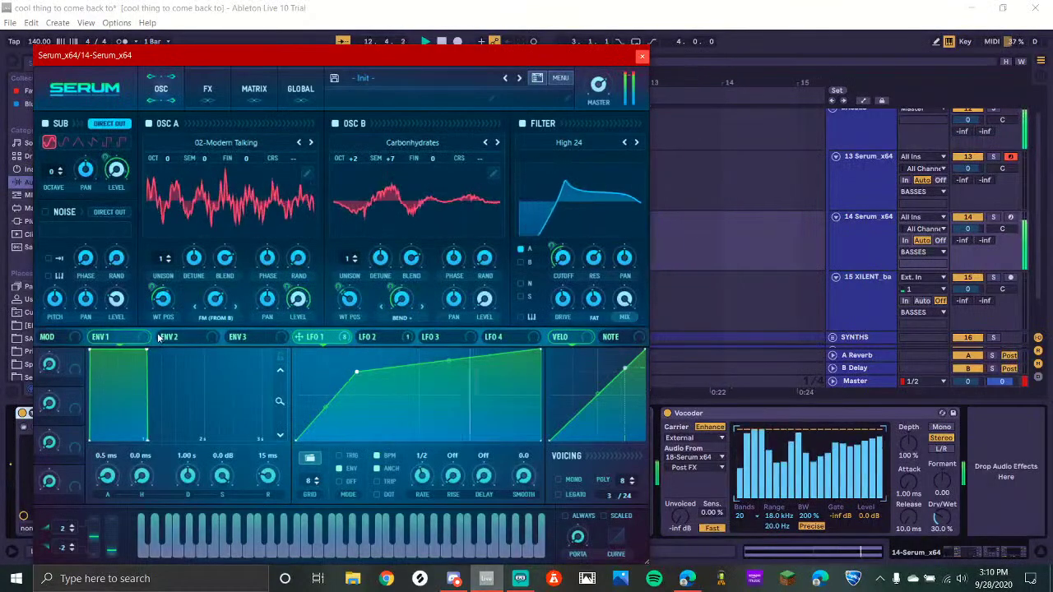
click(642, 61)
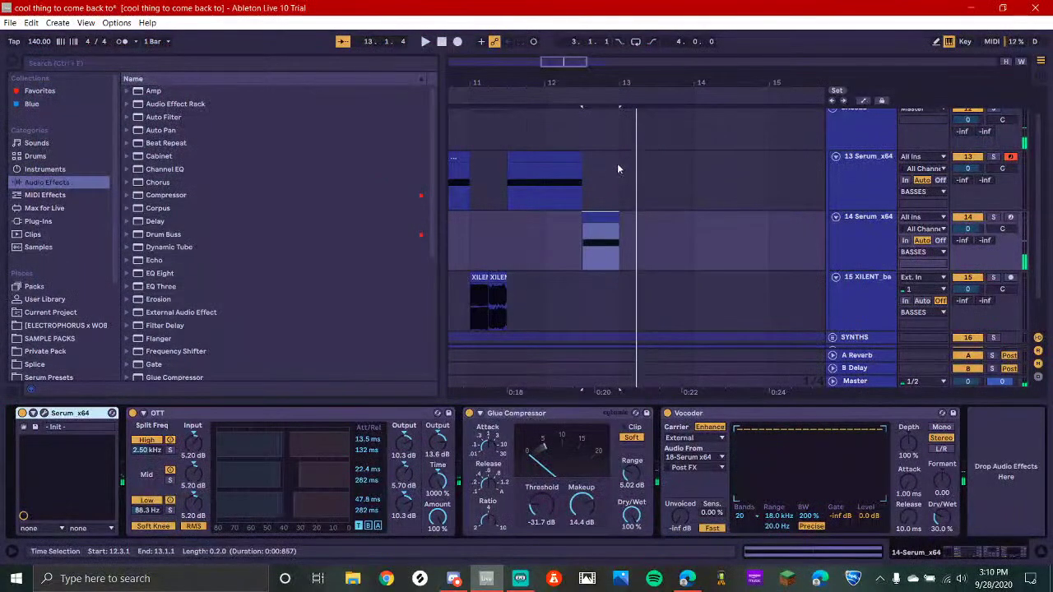
Duplicate the 11.3.1 to 13.1.1 section of the 13 Serum_x64 track to 13.1.1 and play the arrangement from 9.3.1
drag(617, 163, 506, 188)
key(ctrl+d)
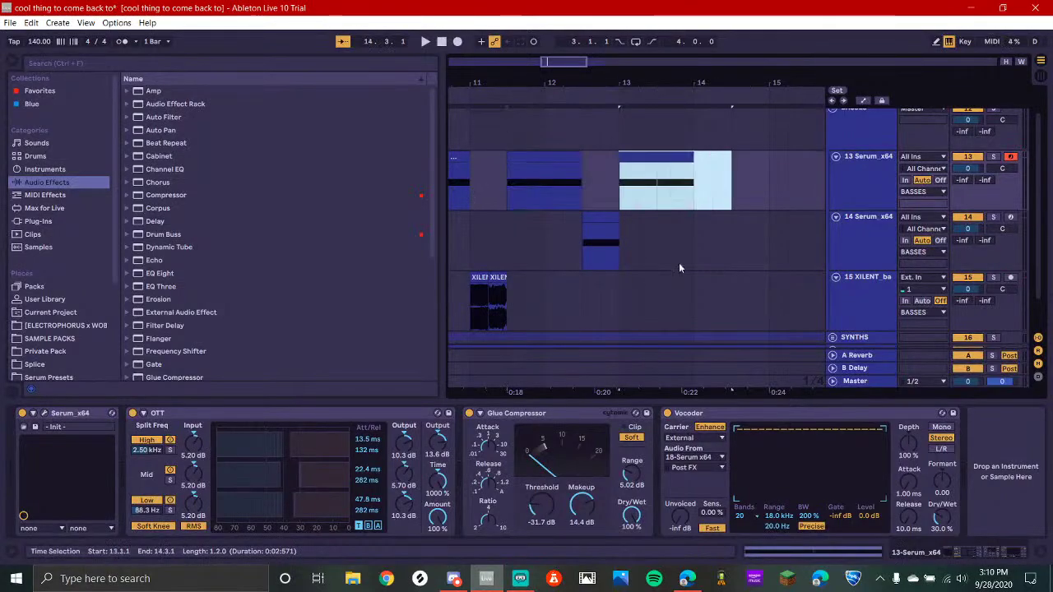
key(space)
key(minus)
key(minus)
click(512, 247)
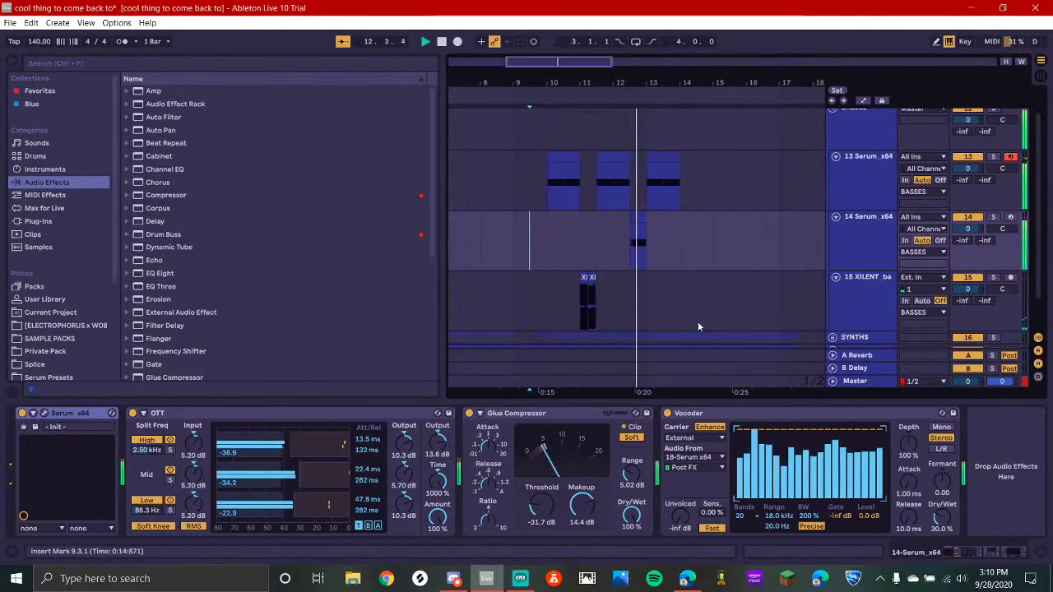
Check the stream chat in Streamlabs OBS, and examine Discord's choose-your-role channel and the roles on the streamer's own profile
click(521, 578)
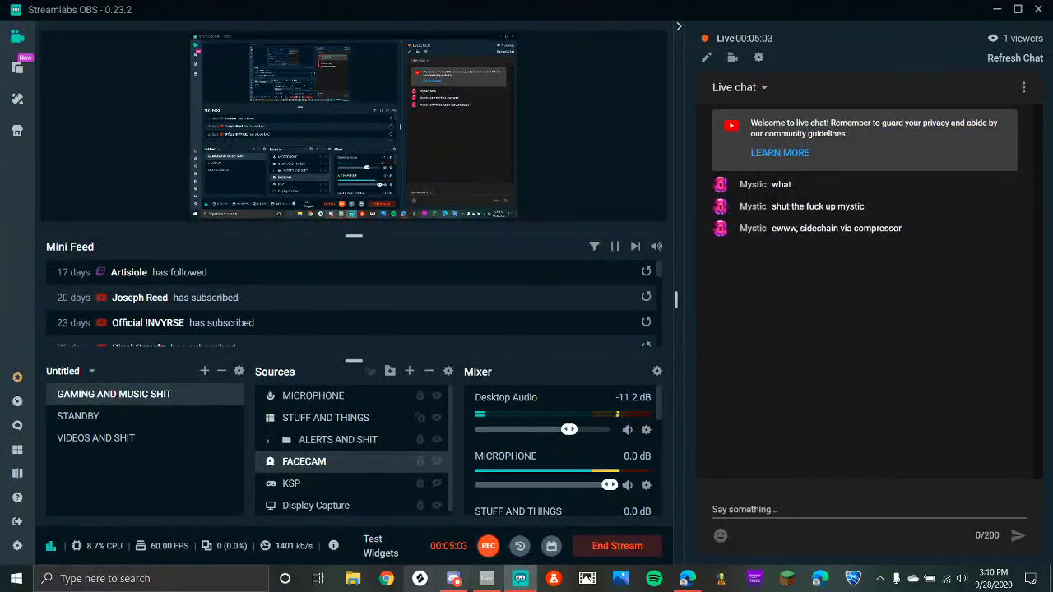
click(454, 580)
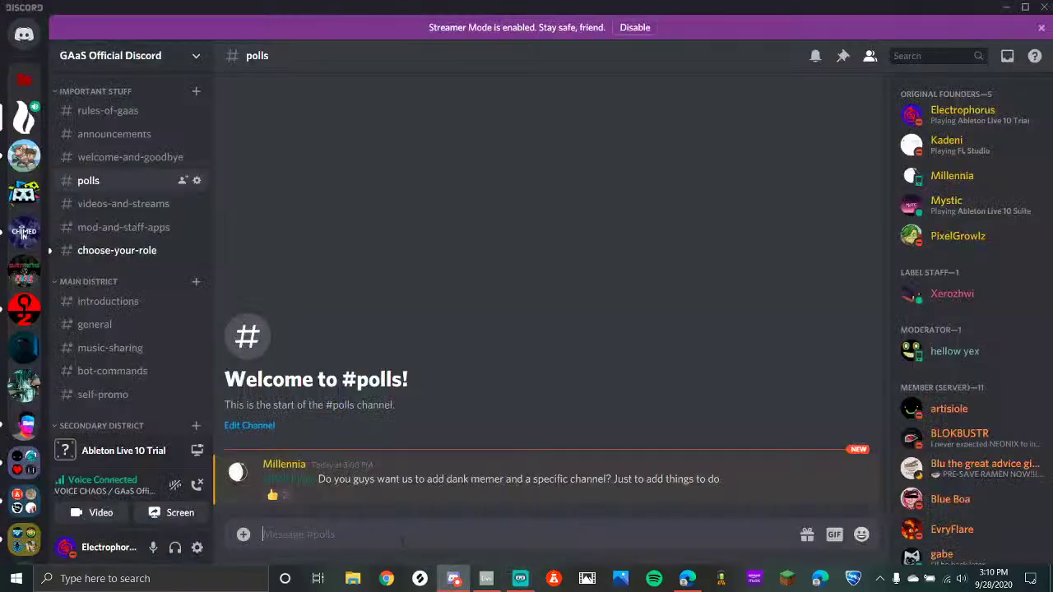
click(107, 250)
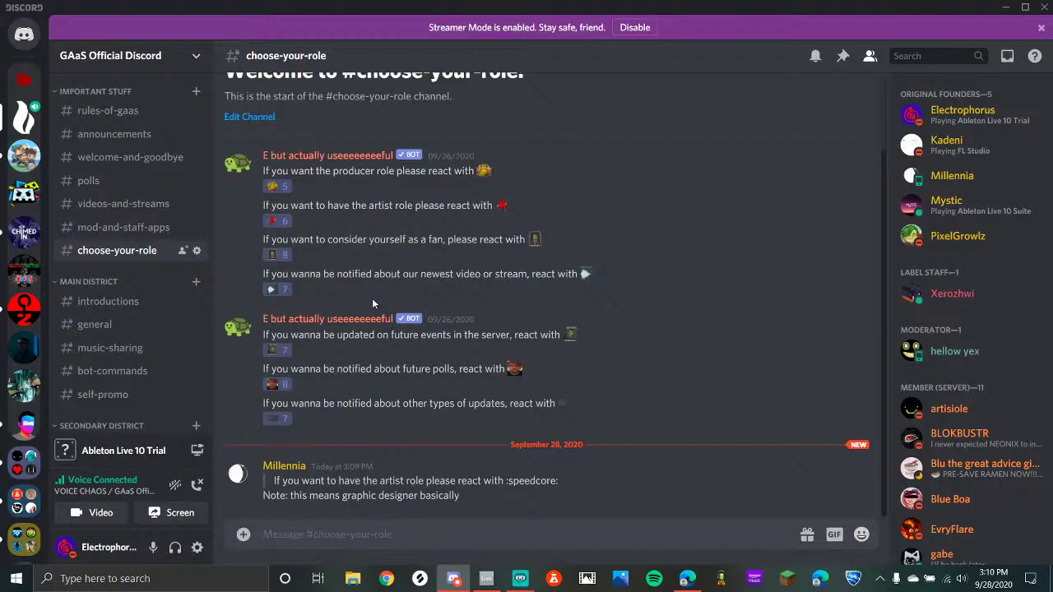
click(995, 123)
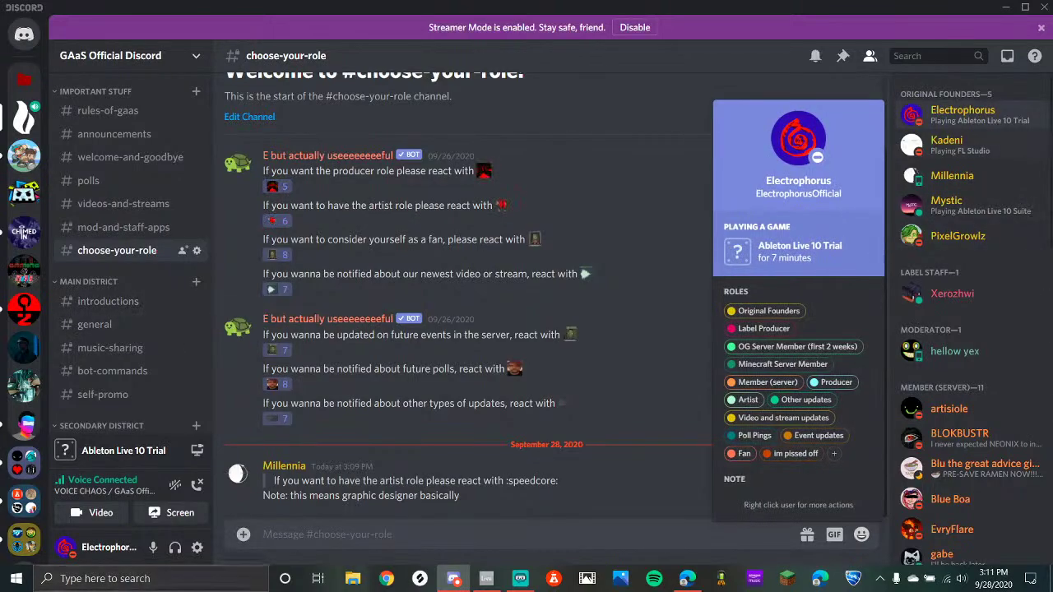
Check the stream chat in Streamlabs OBS and YouTube Studio, web-search "nicky romiro kickstart plugin" from it, and close the results and the notification
click(519, 579)
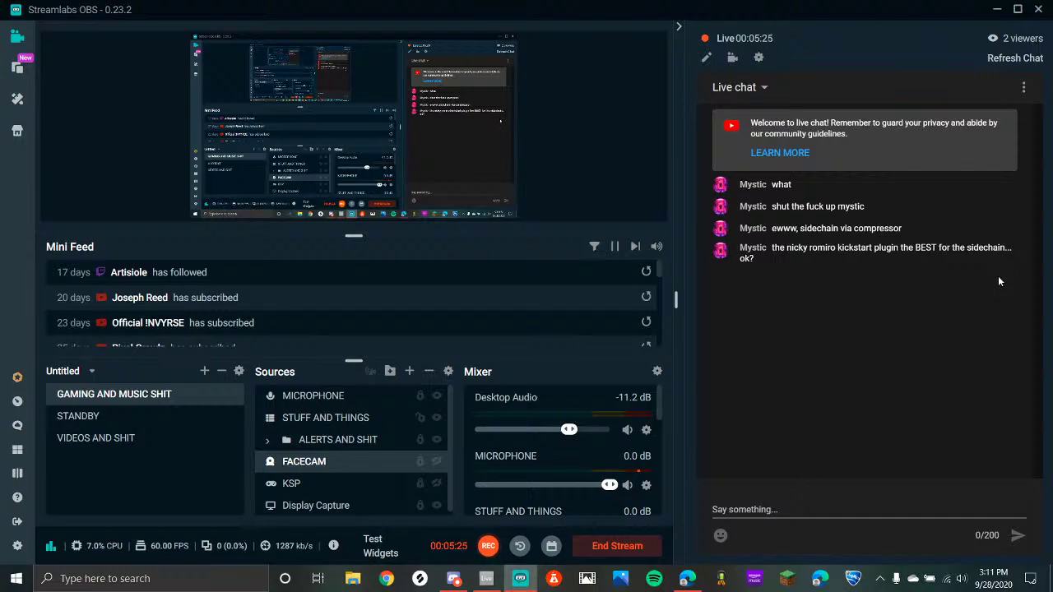
click(687, 578)
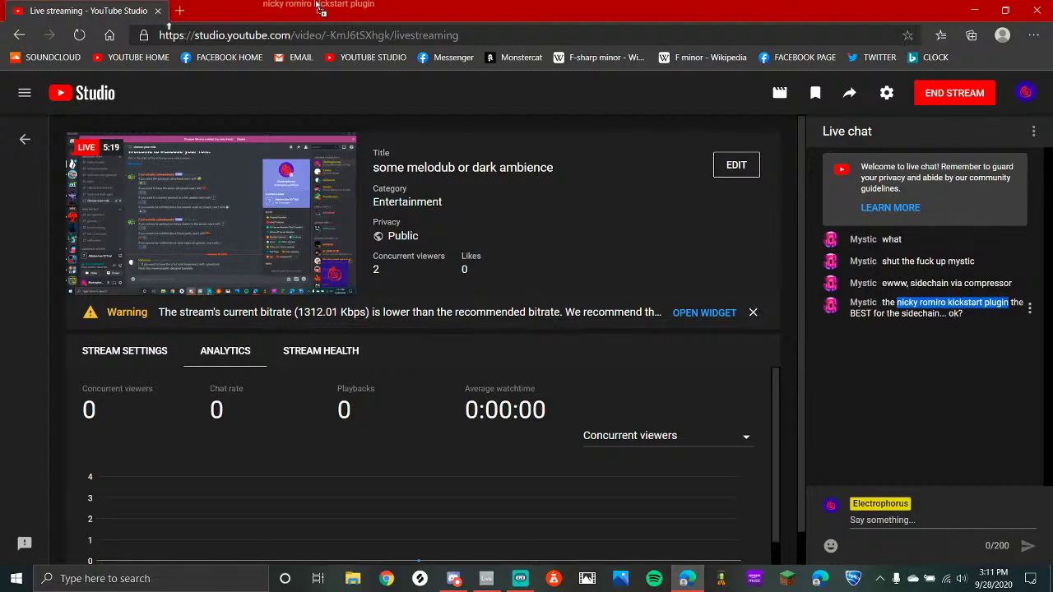
drag(317, 4, 321, 9)
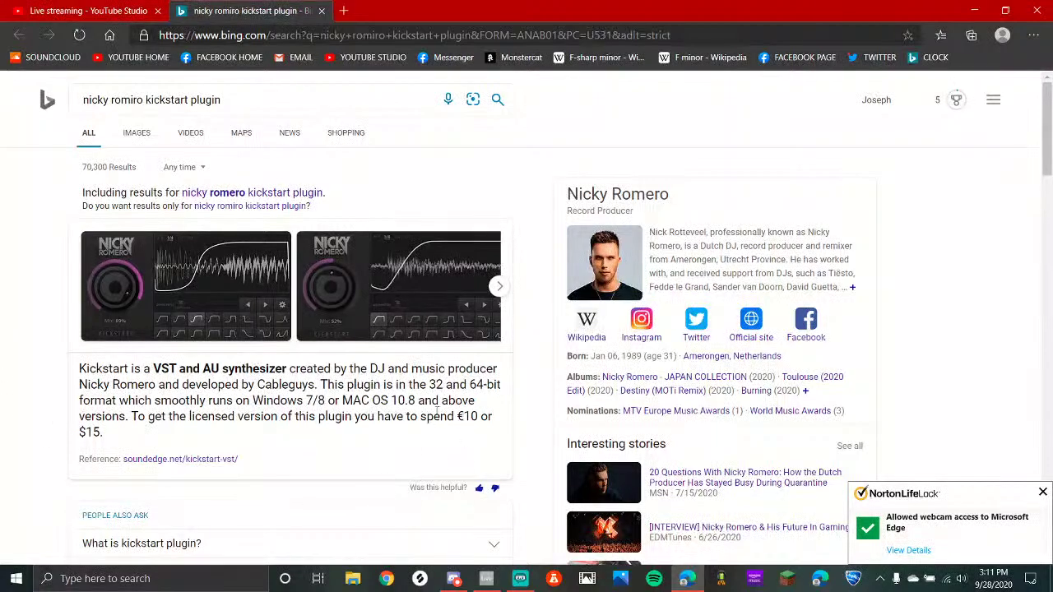
click(322, 11)
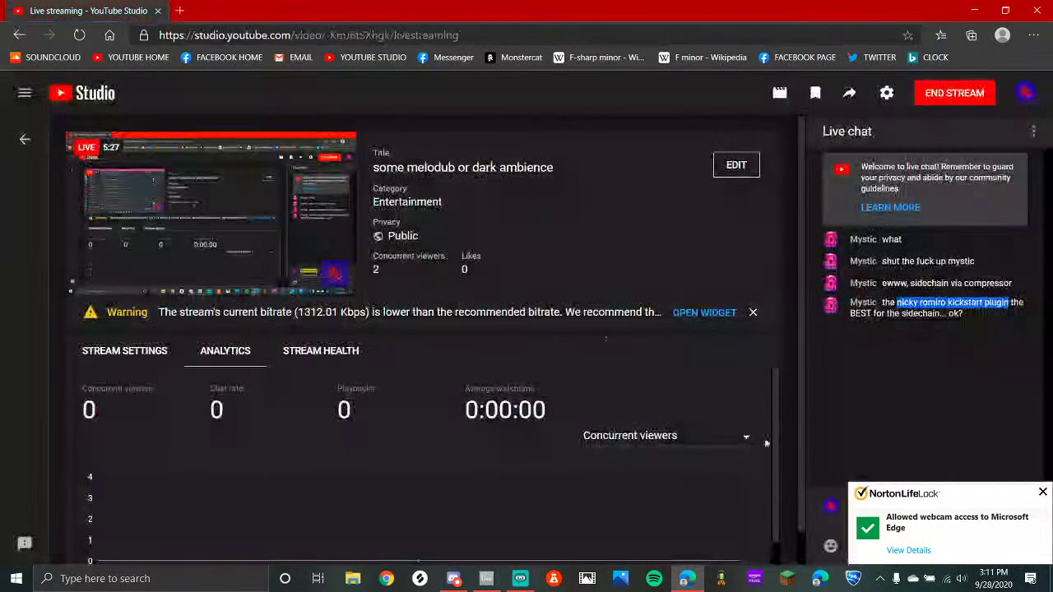
click(1044, 493)
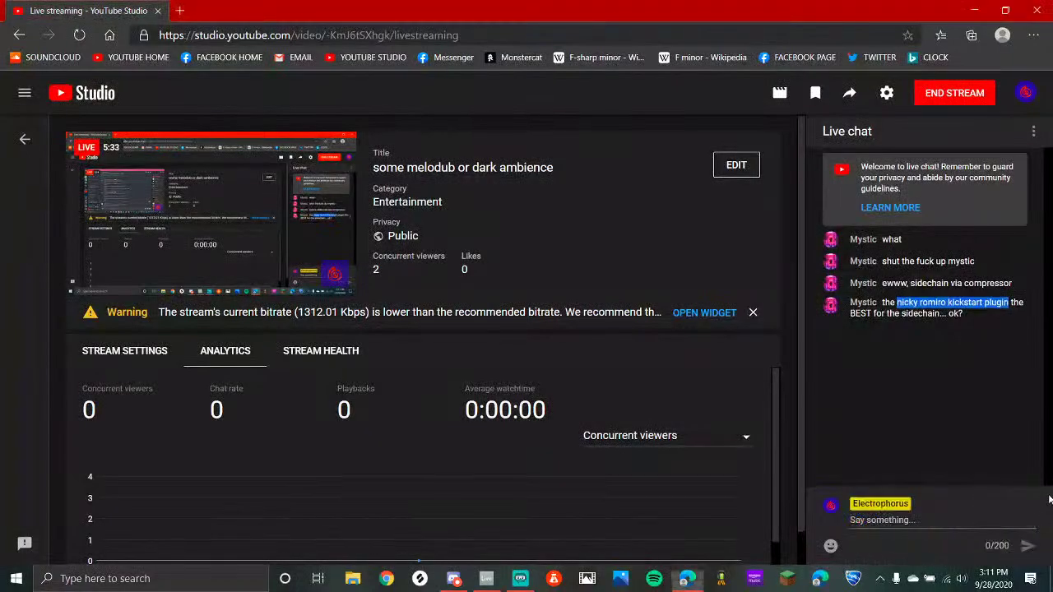
click(884, 520)
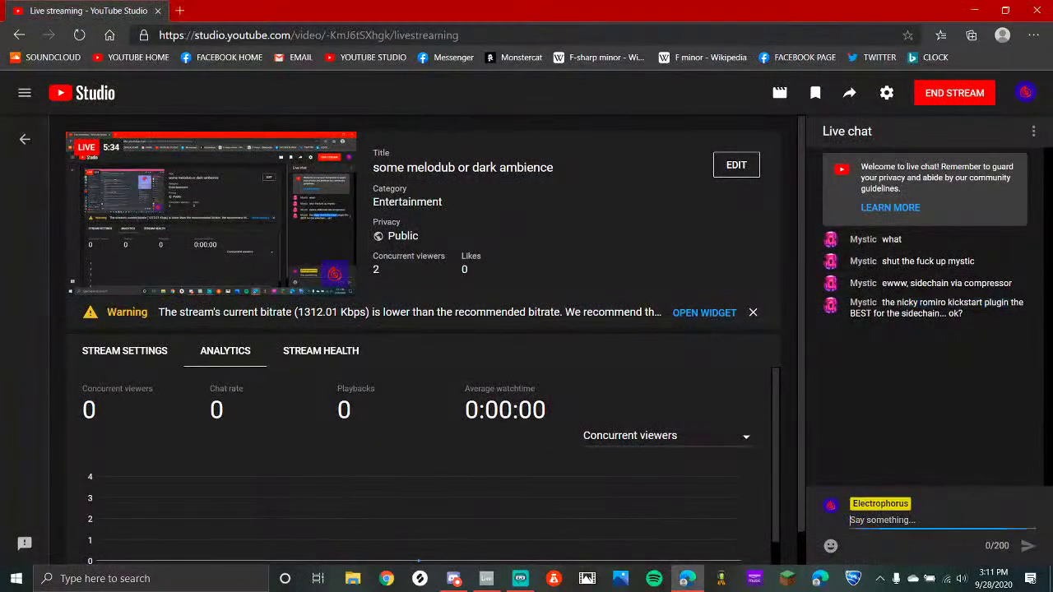
In Ableton Live, play the arrangement from 12.3.1, check the stream chat in Streamlabs OBS, and replay from 9.3.1
click(477, 580)
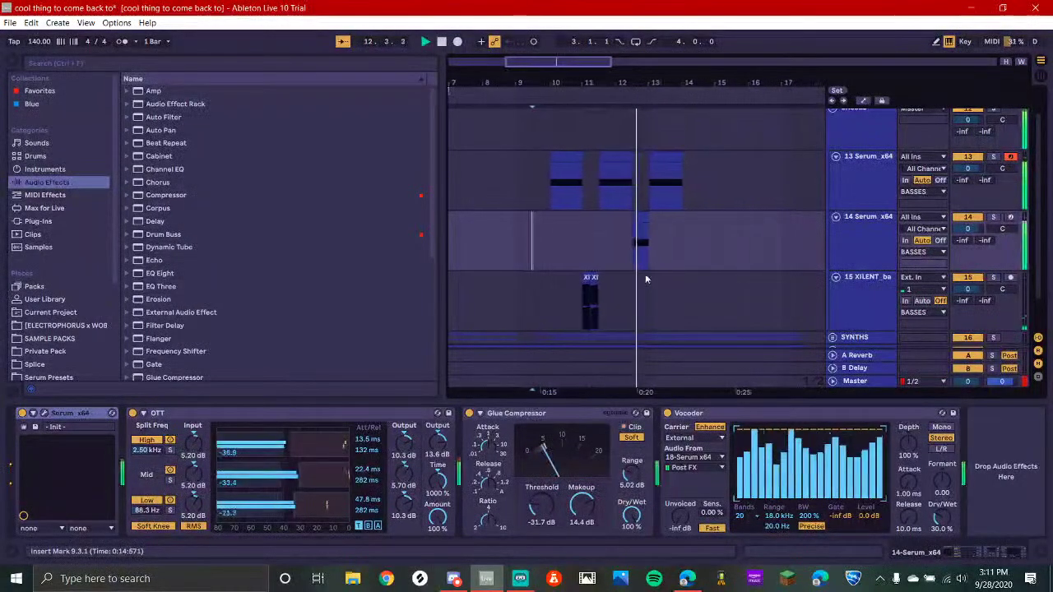
click(607, 260)
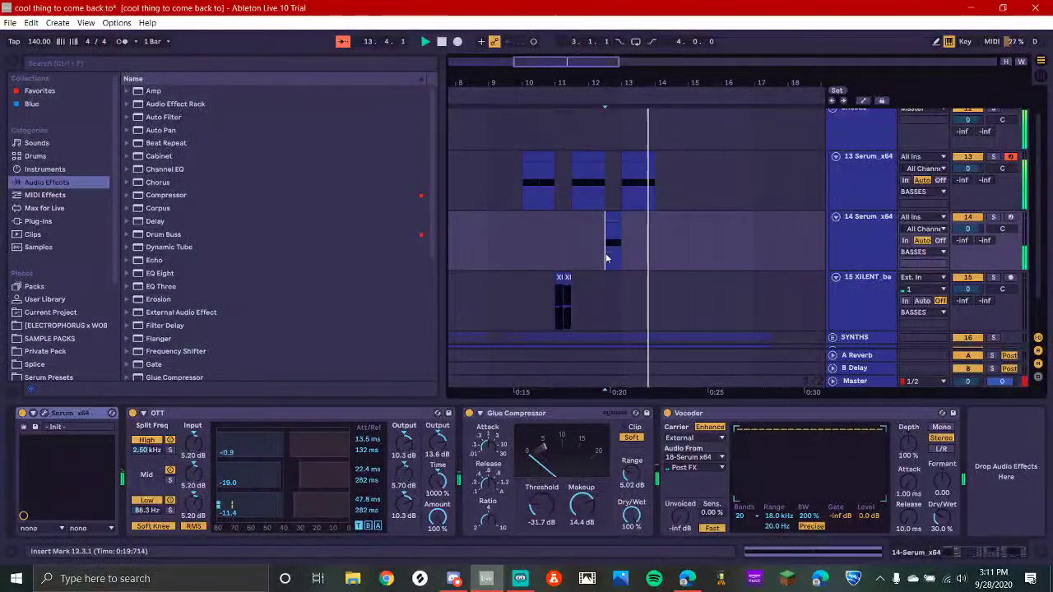
click(520, 578)
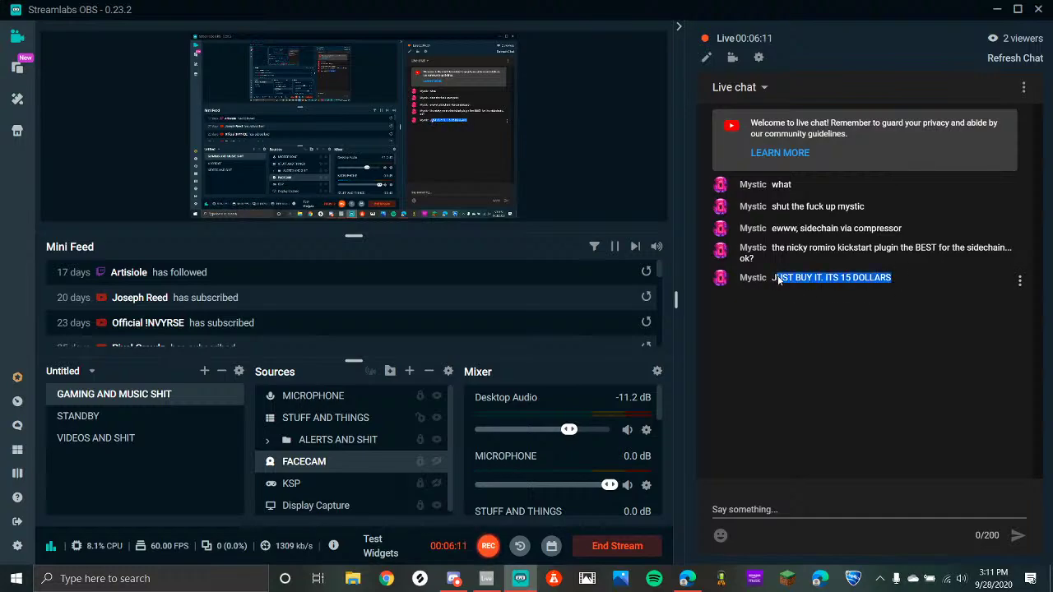
click(486, 579)
key(space)
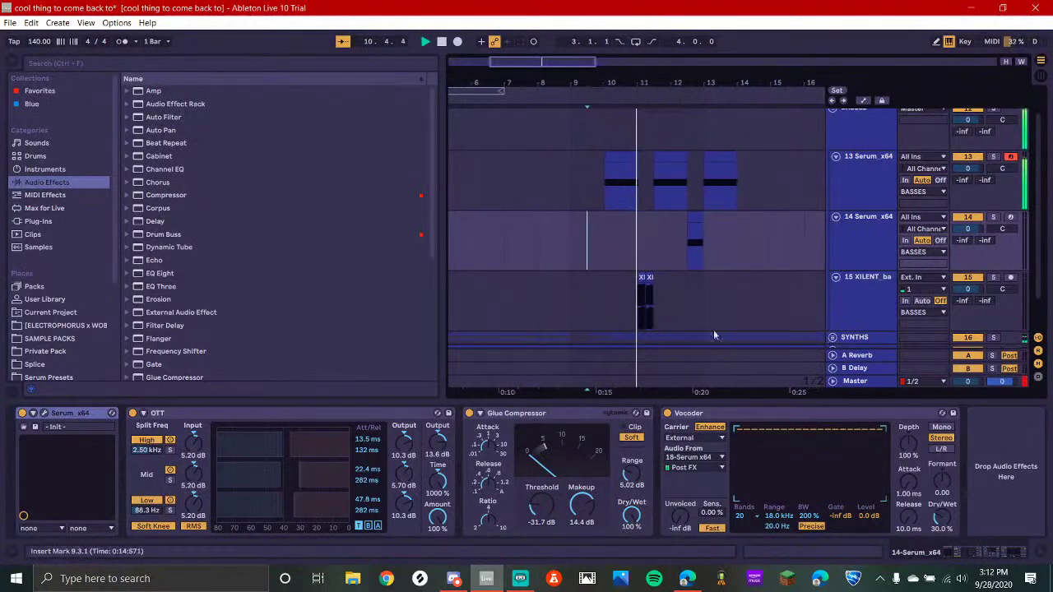
Open track 14's Serum and slightly raise the bend point in LFO 1's rising shape
scroll(576, 197, up, 1)
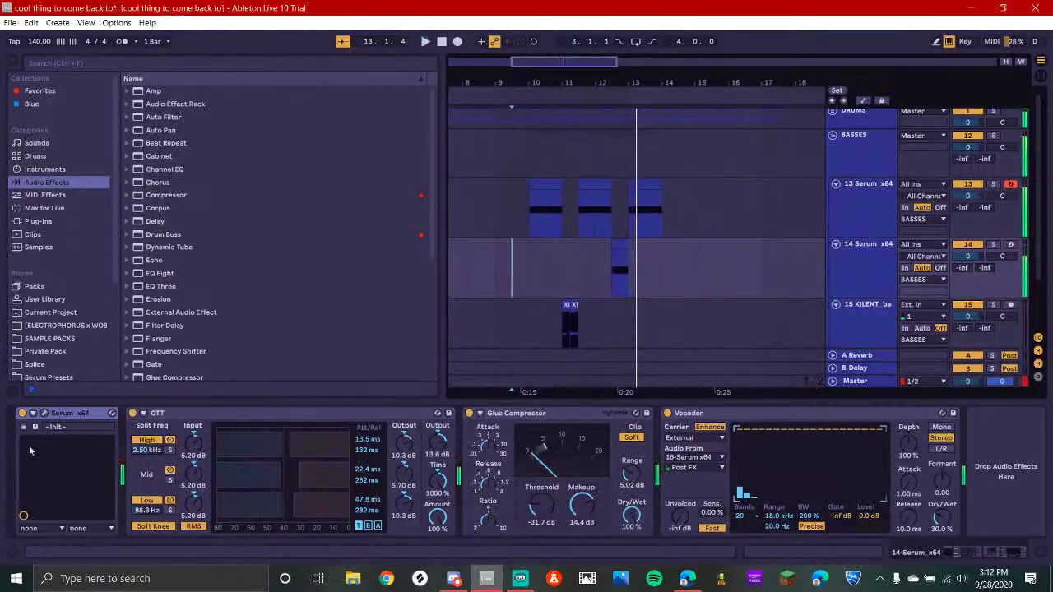
click(45, 413)
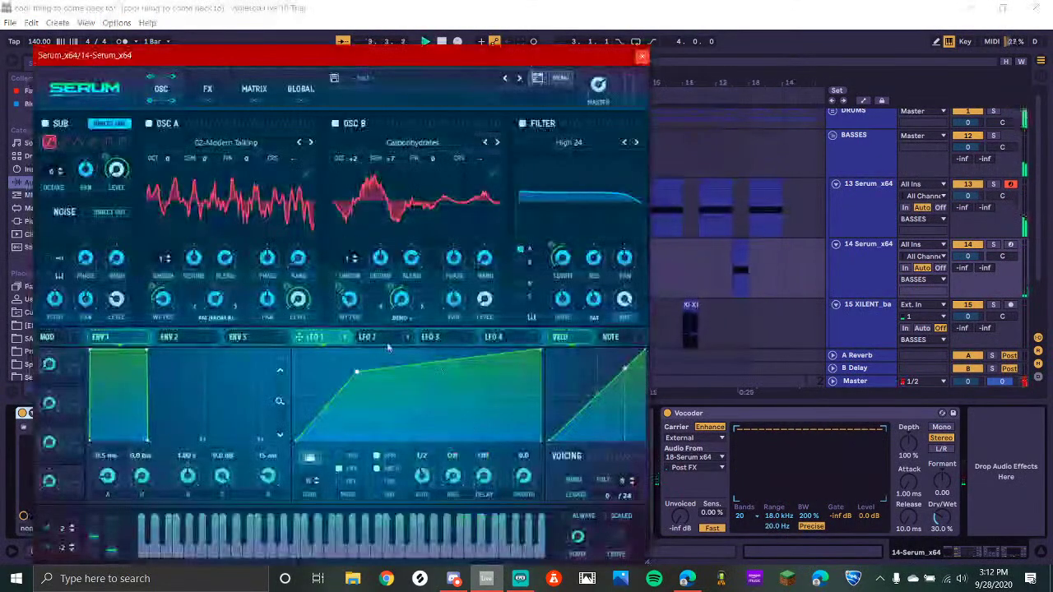
mouse_move(357, 352)
mouse_down()
mouse_move(357, 371)
mouse_move(357, 360)
mouse_up()
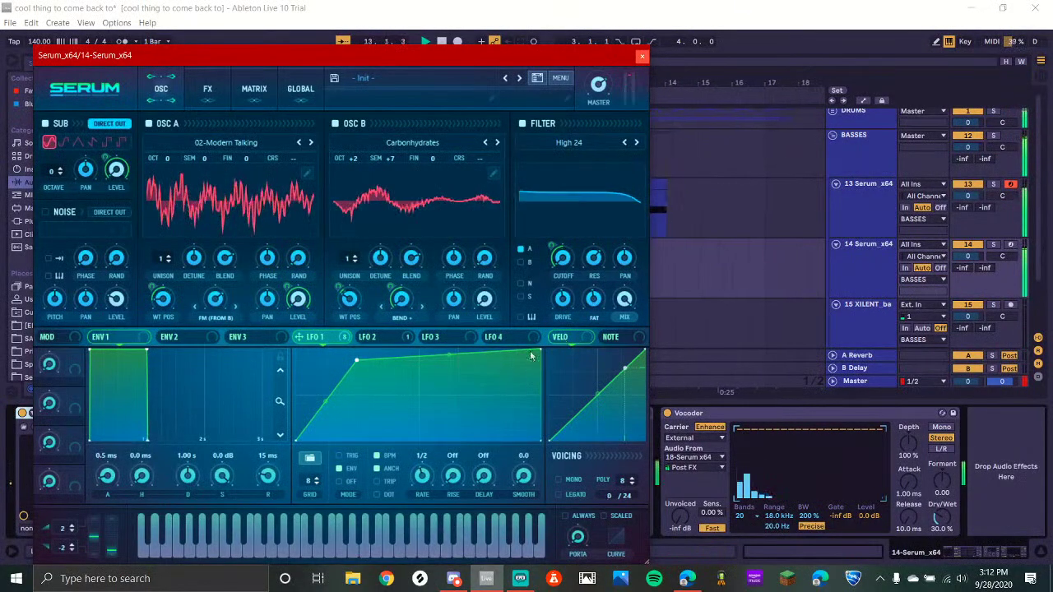
Reshape track 14's LFO 2 to start at about a quarter height and bow steeply upward, and close Serum
click(411, 338)
drag(418, 418, 408, 401)
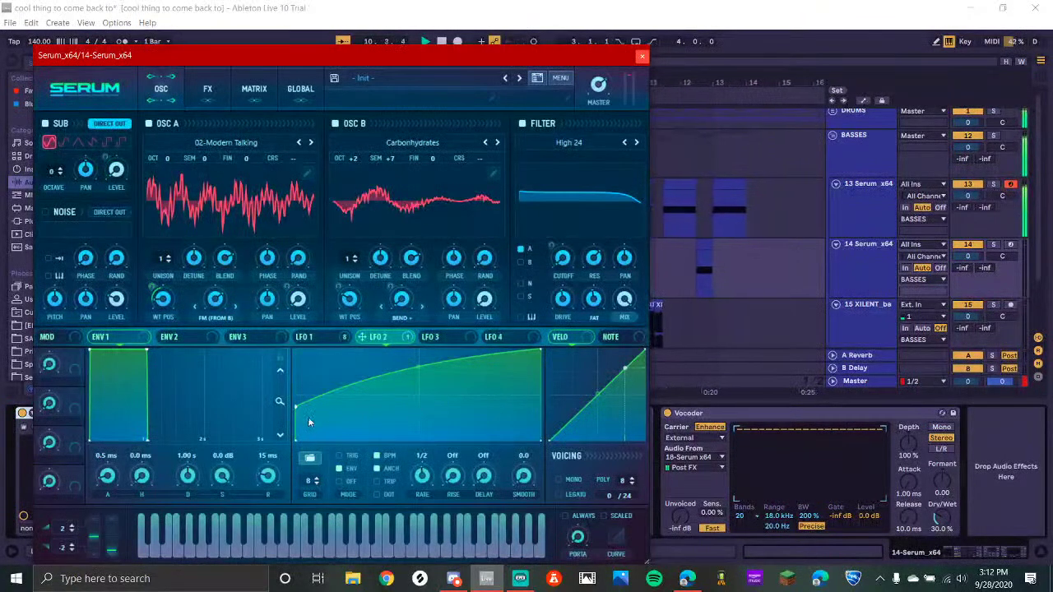
drag(295, 407, 295, 415)
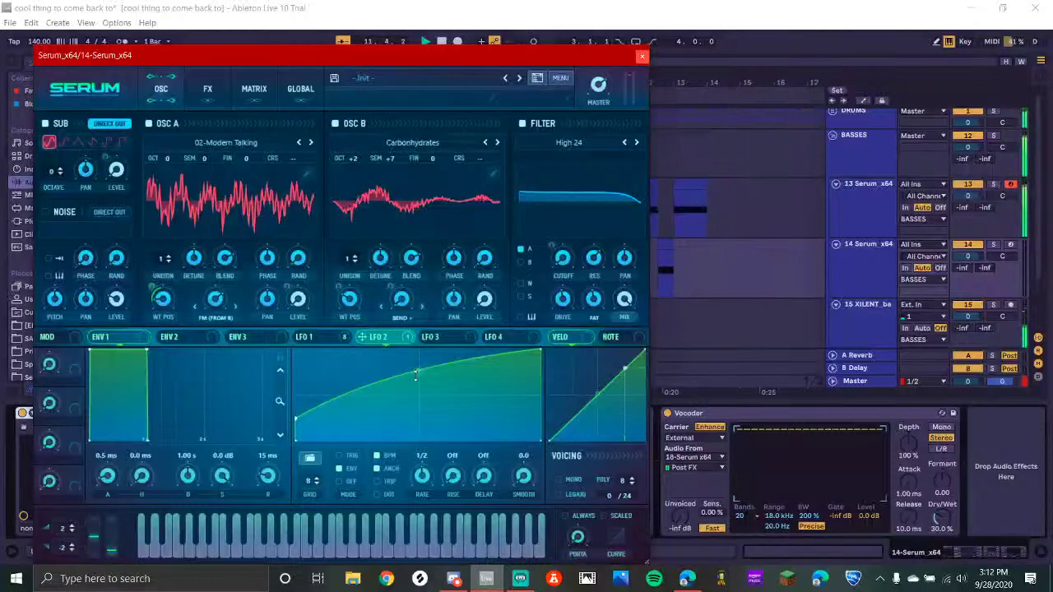
drag(415, 374, 416, 360)
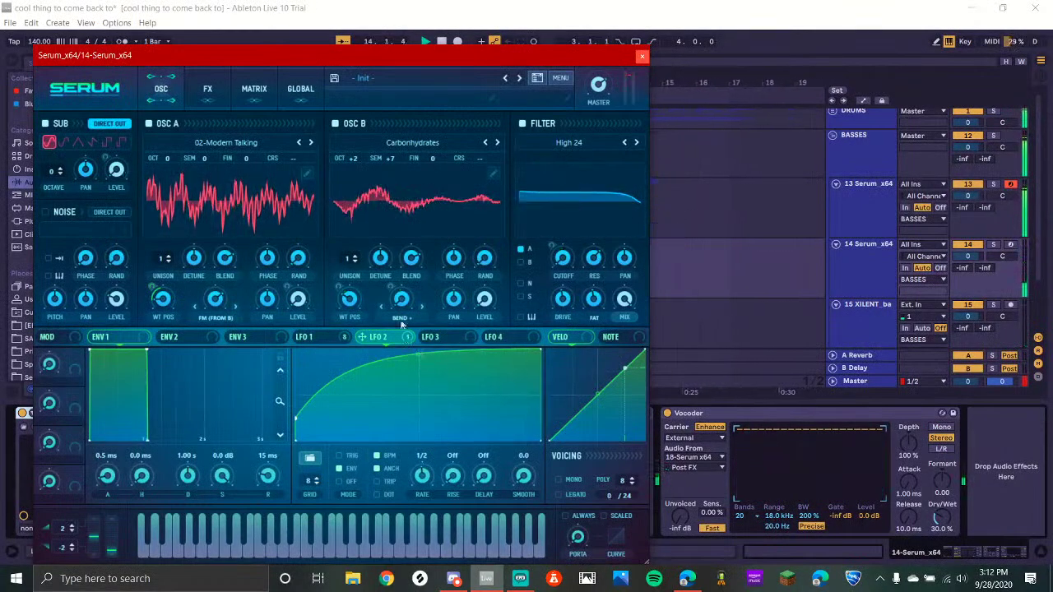
click(642, 55)
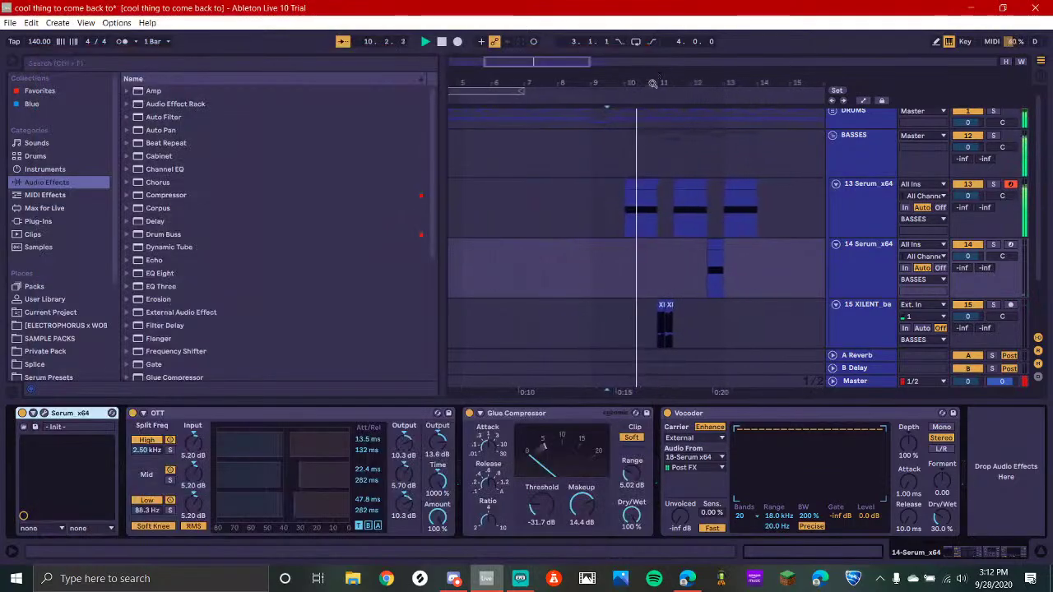
In track 13's Serum, shorten LFO 1's plateau by one grid division and adjust the curve of its decay
click(611, 218)
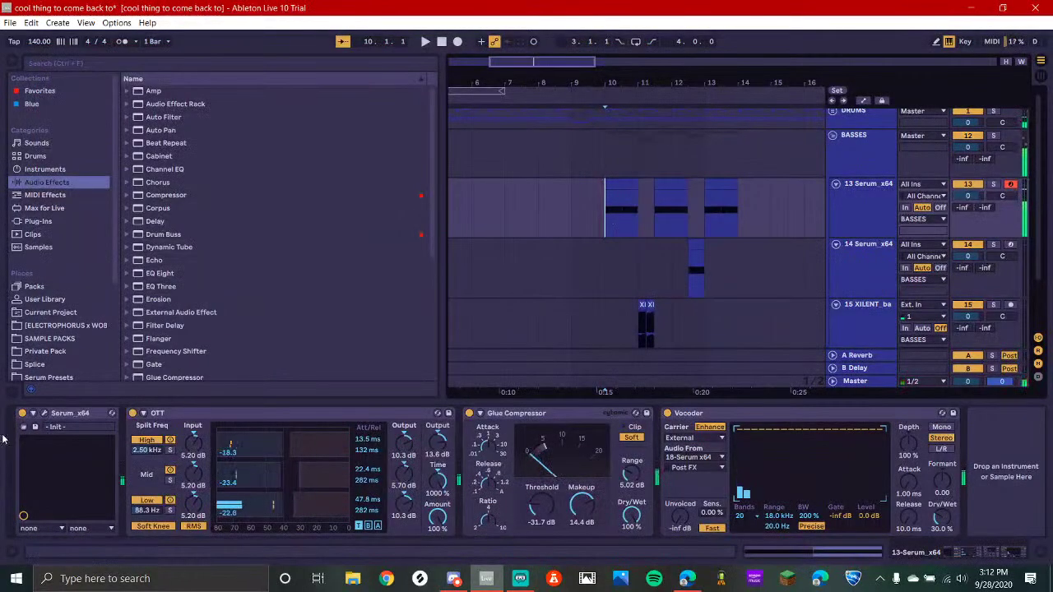
click(44, 413)
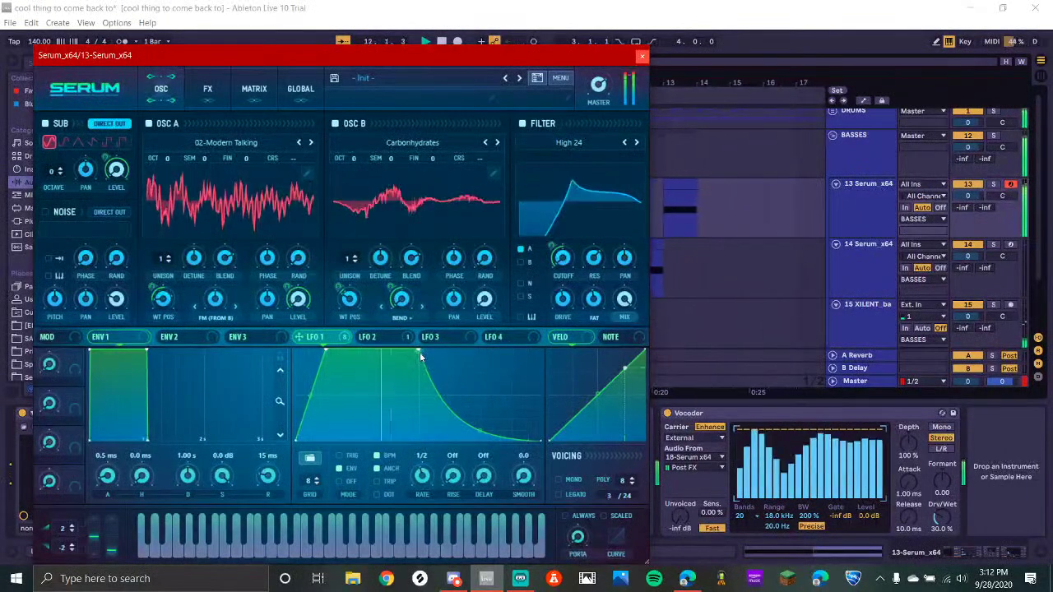
drag(420, 356, 388, 352)
mouse_move(462, 434)
mouse_down()
mouse_move(475, 420)
mouse_move(474, 432)
mouse_up()
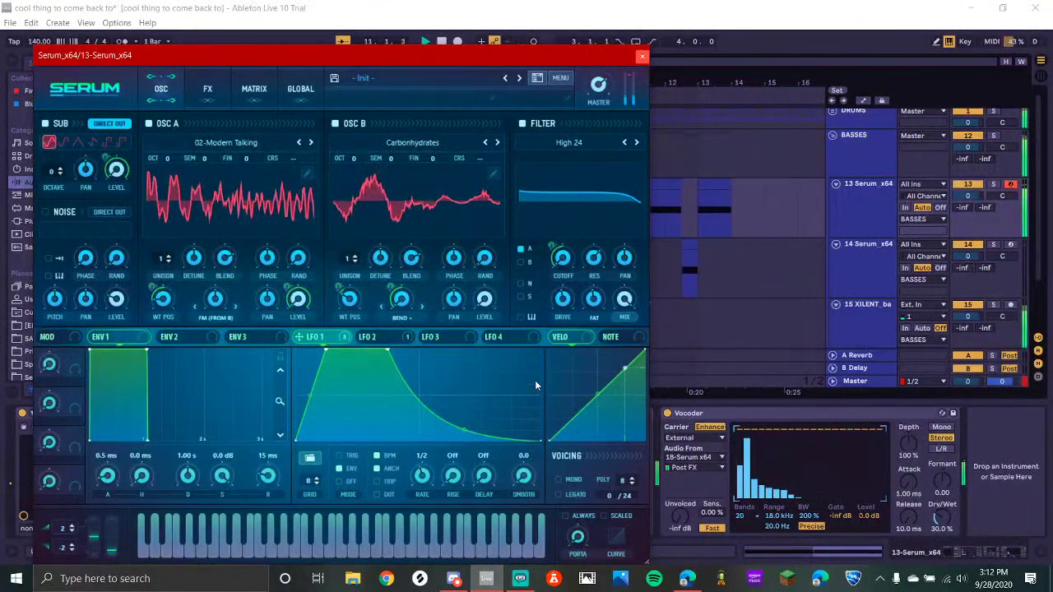
Add a second peak with a curved decay at LFO 1's midpoint and raise the dip before it to half height
double_click(420, 441)
double_click(473, 388)
drag(473, 389, 479, 309)
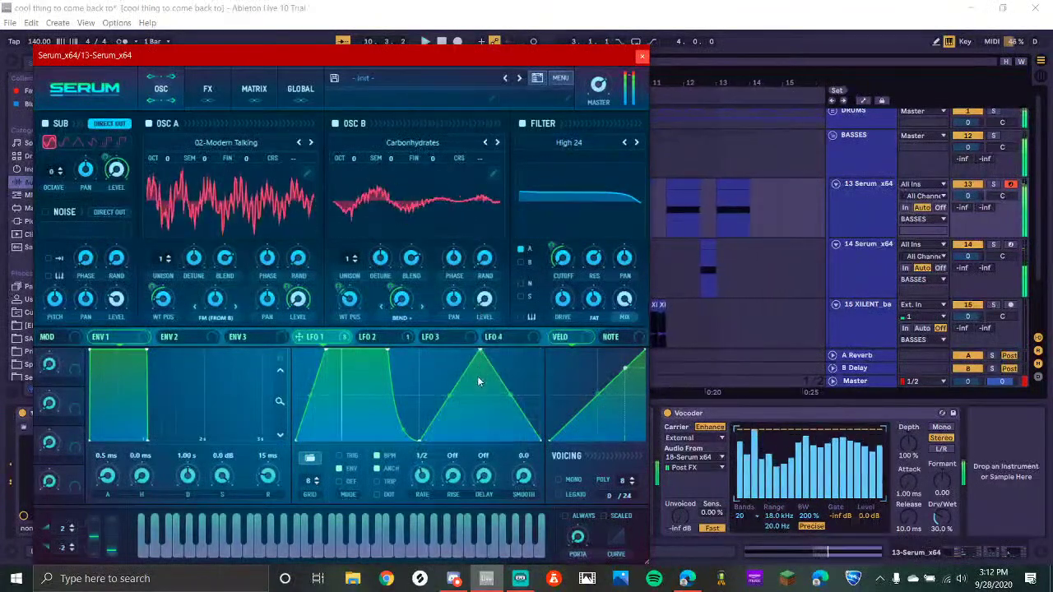
drag(482, 351, 421, 337)
drag(485, 398, 542, 409)
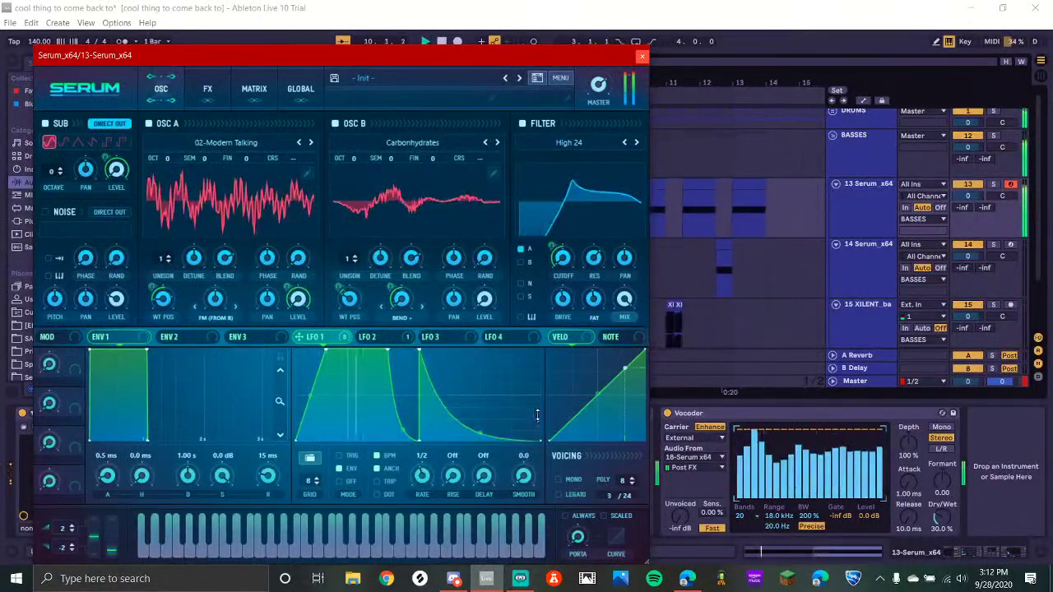
drag(407, 435, 419, 396)
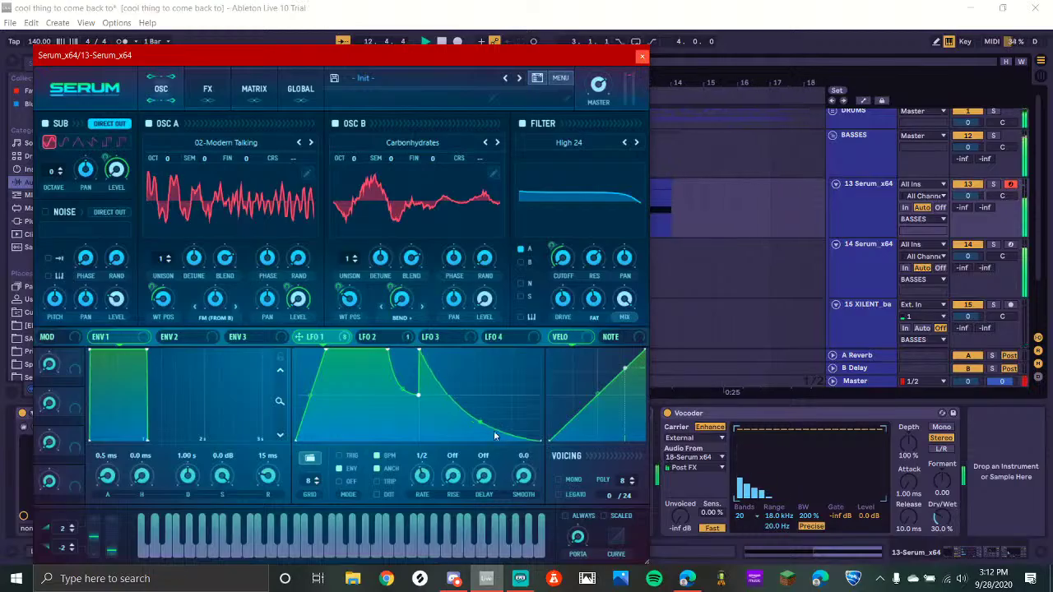
Check the stream chat in Streamlabs OBS and the stream status in YouTube Studio, dismissing the bitrate warning
key(alt+Tab)
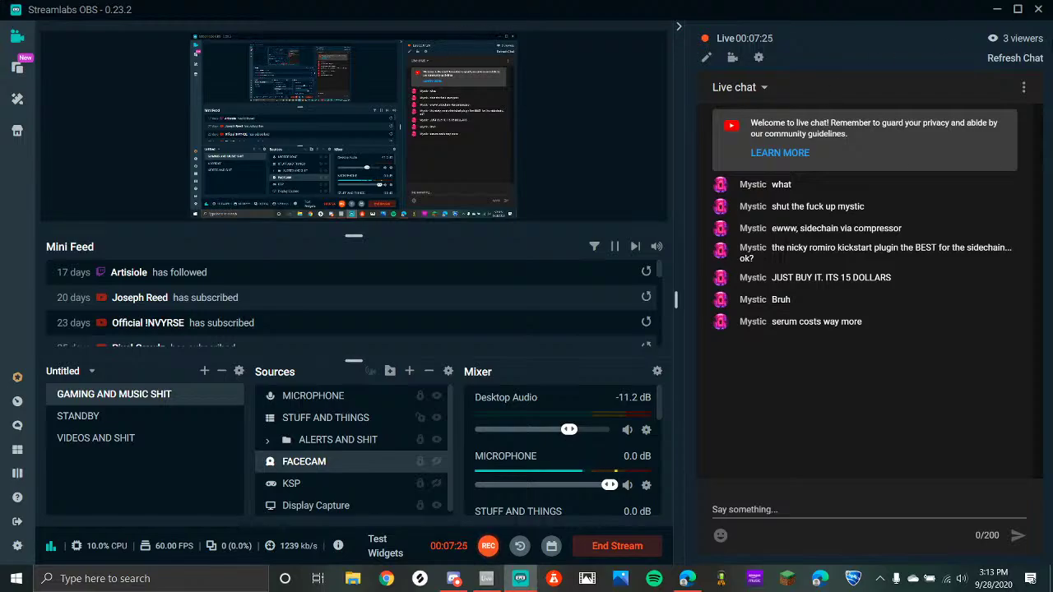
click(678, 582)
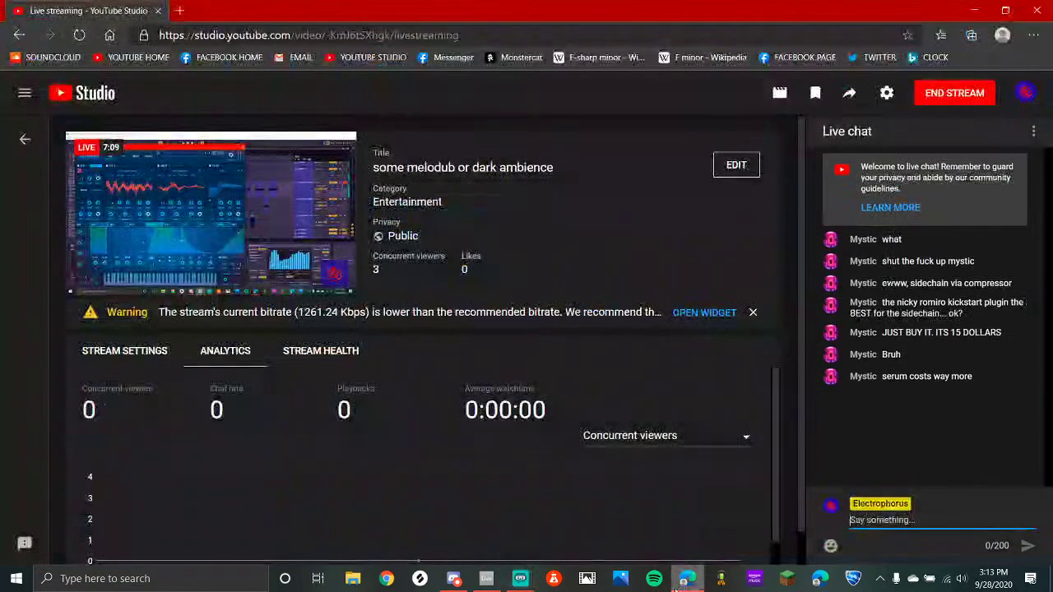
click(754, 314)
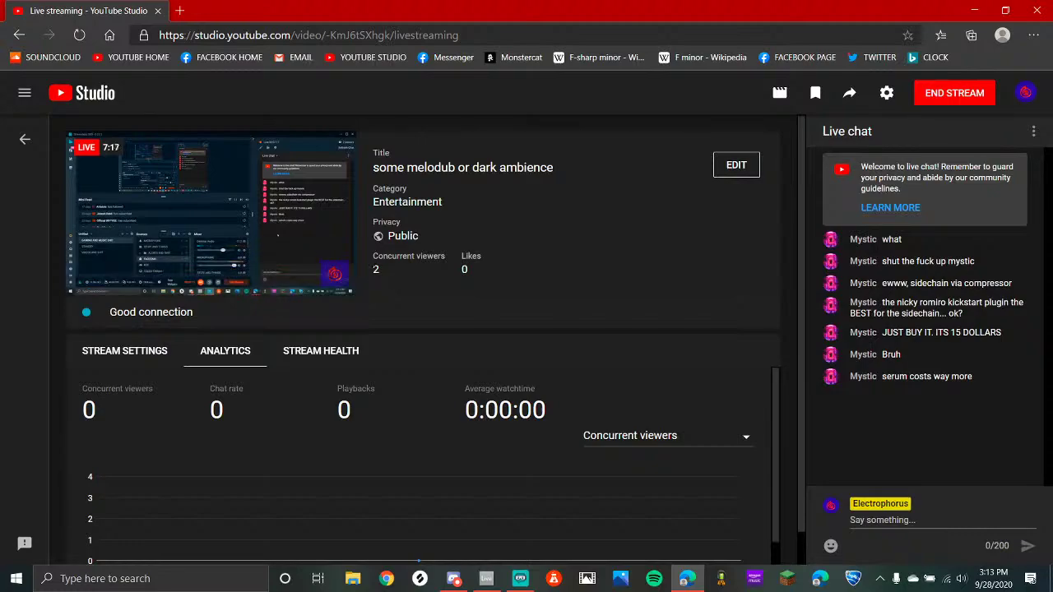
click(415, 281)
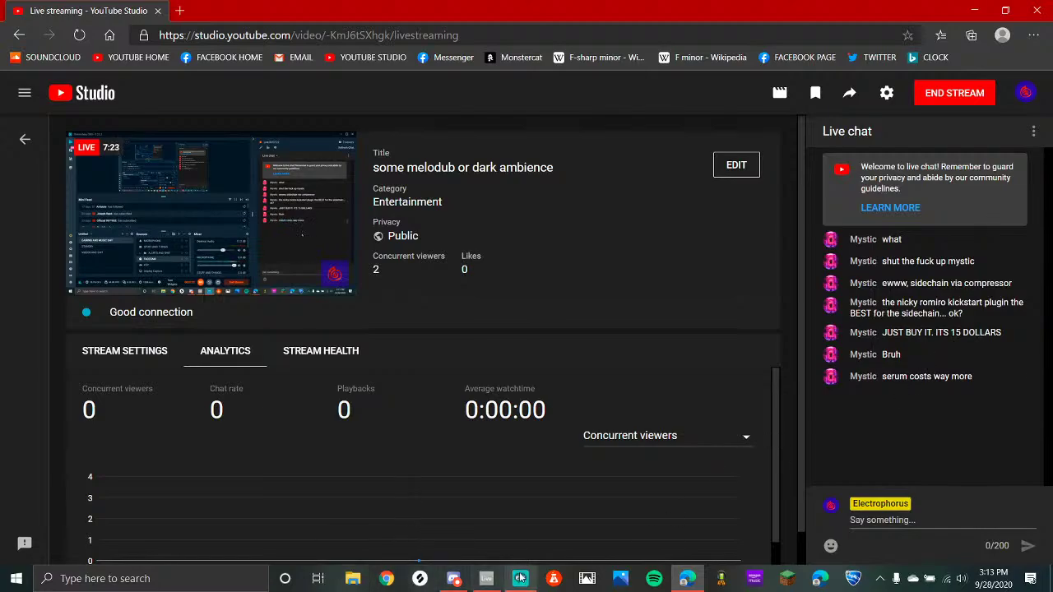
Back in track 13's Serum, square LFO 1's dip into a half-height step and end the second decay at zero at the three-quarter mark
click(487, 579)
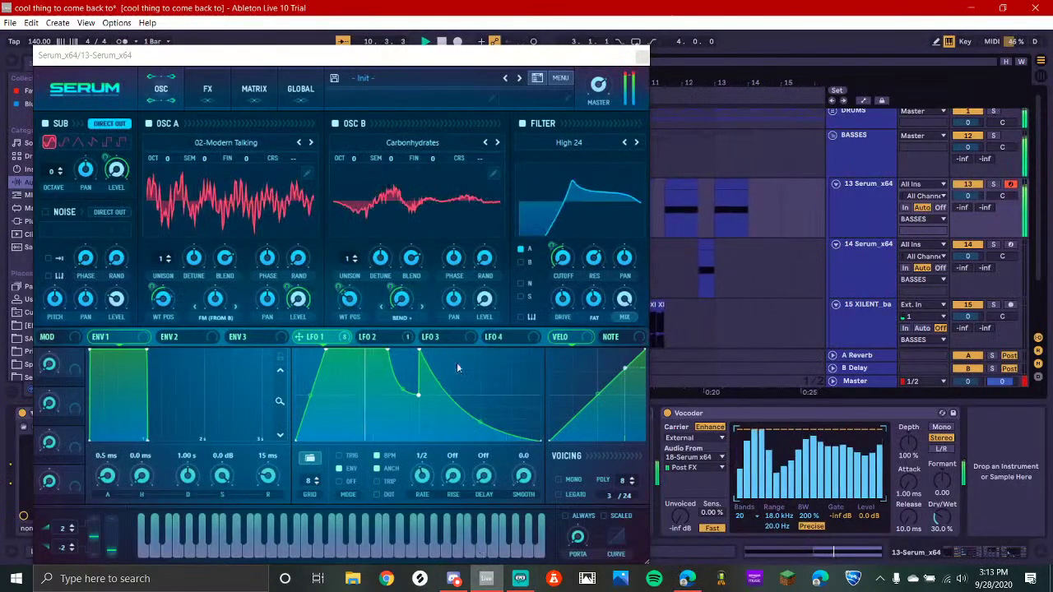
drag(401, 391, 419, 424)
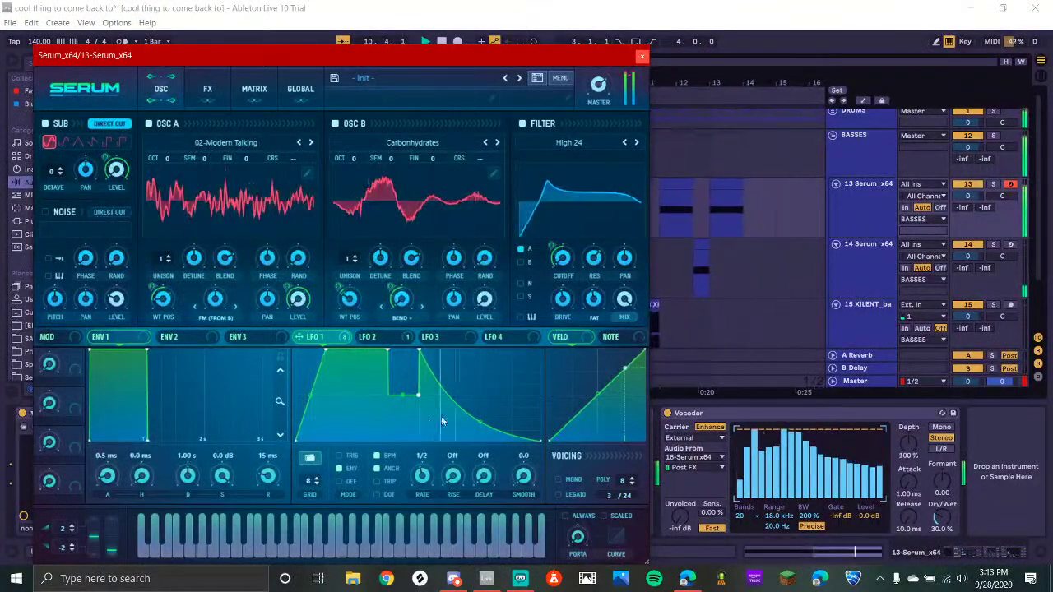
double_click(483, 427)
drag(483, 427, 480, 443)
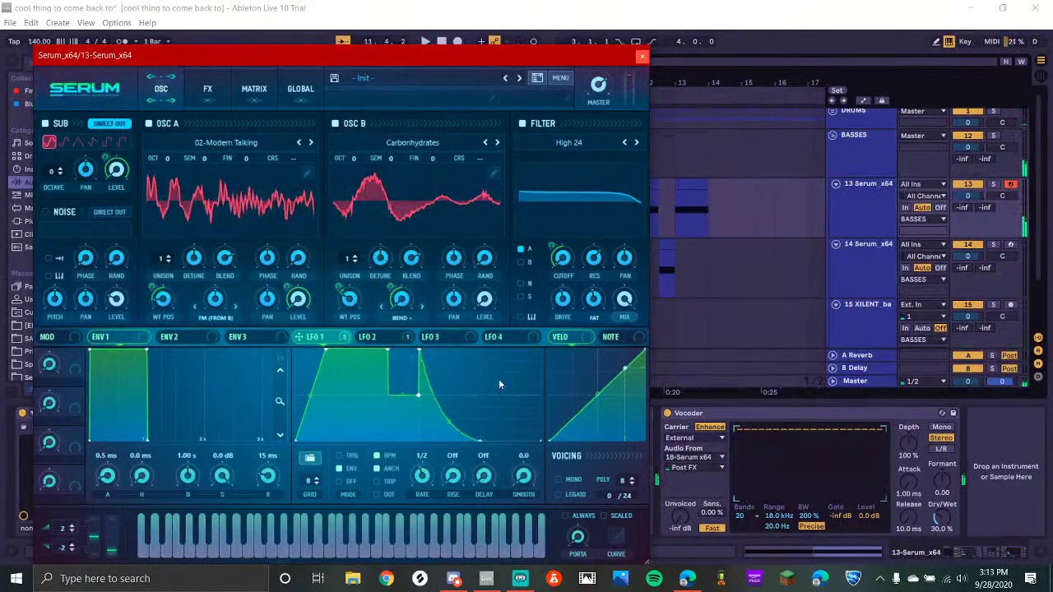
Add a full-height third peak at LFO 1's three-quarter mark, raise the dip before it to half height, and bow the final fall outward
double_click(482, 393)
mouse_move(482, 386)
mouse_down()
mouse_move(484, 396)
mouse_move(482, 371)
mouse_up()
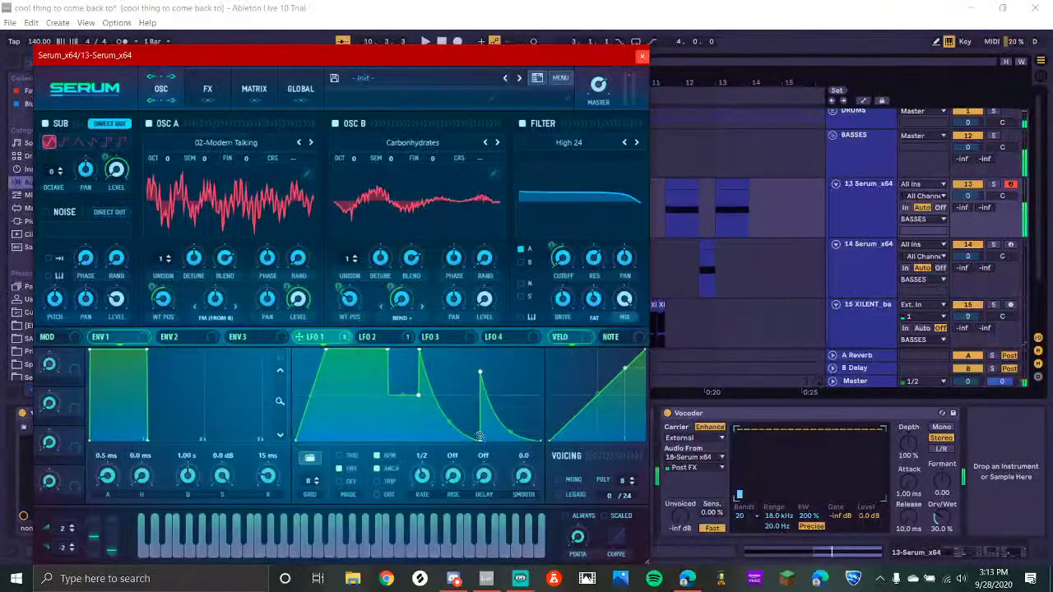
drag(482, 441, 480, 337)
key(space)
drag(521, 434, 530, 390)
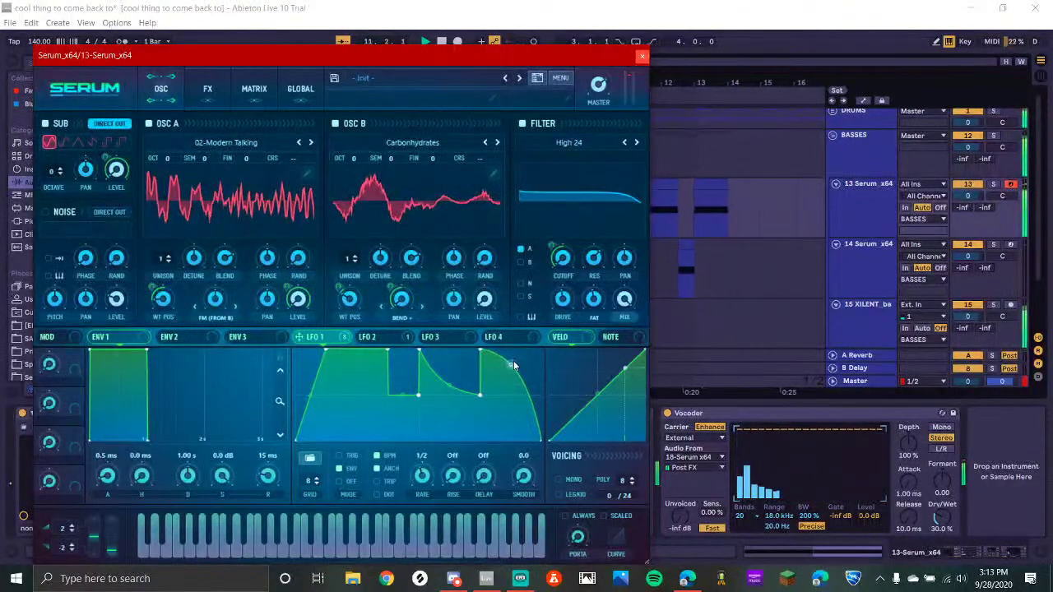
Close track 13's Serum and audition its bass clips from 10.1.1
key(space)
key(space)
click(641, 56)
key(space)
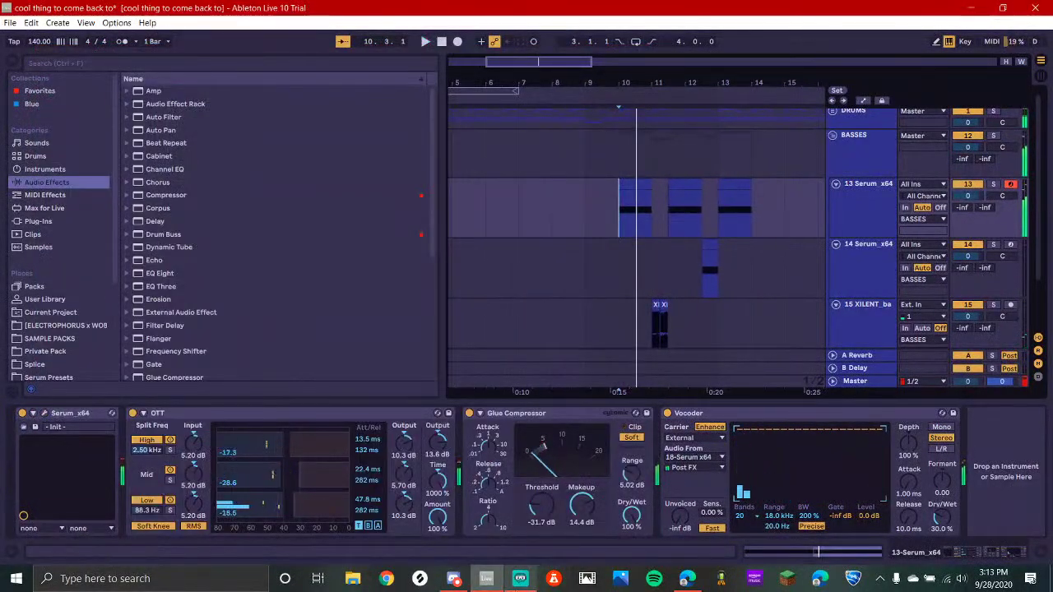
Check the live chat in Streamlabs OBS and the choose-your-role channel in Discord
click(522, 579)
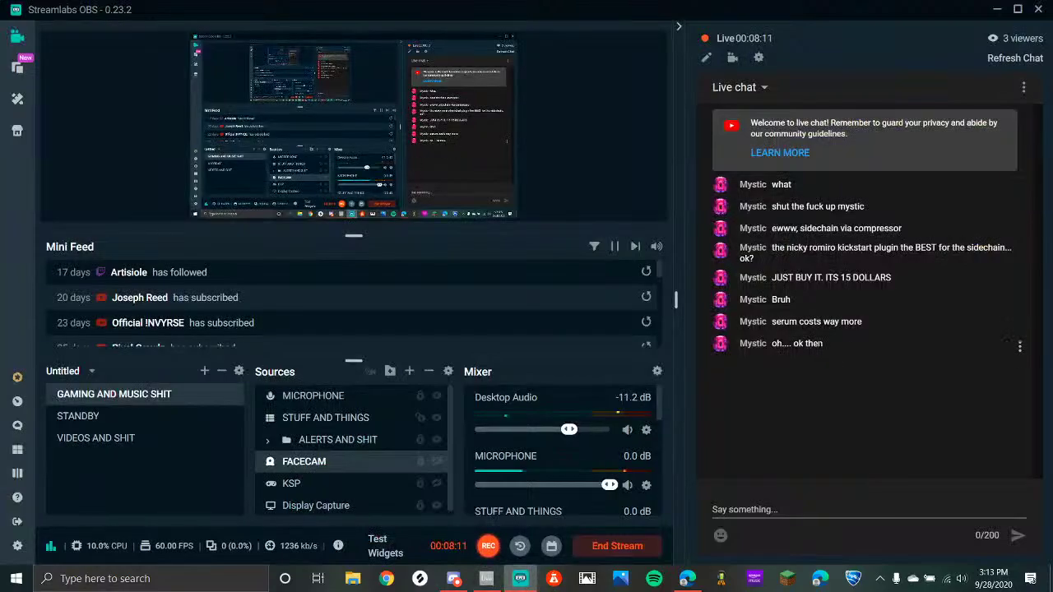
click(453, 579)
click(325, 533)
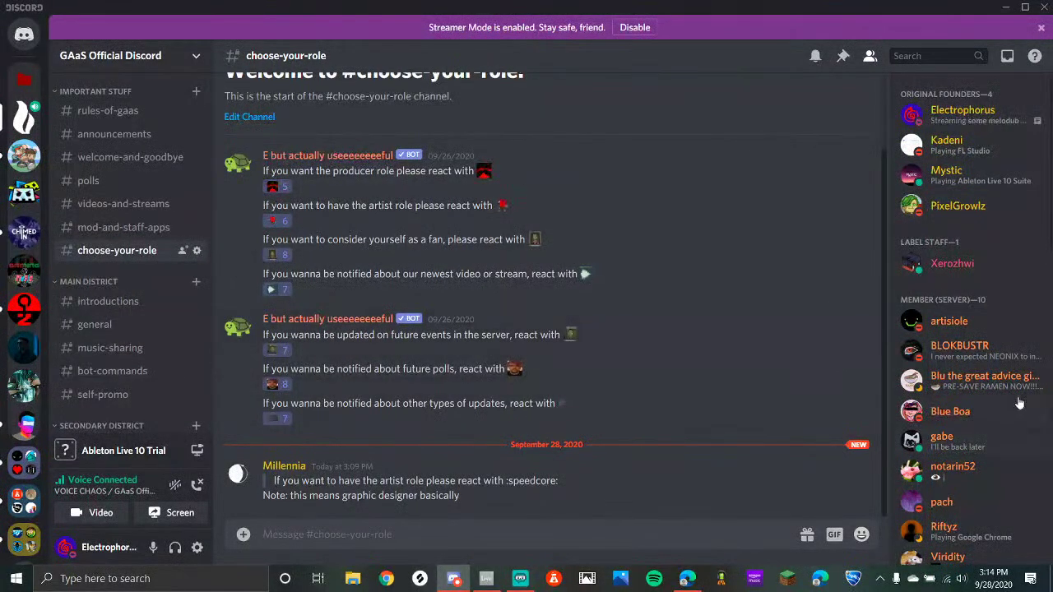
click(527, 585)
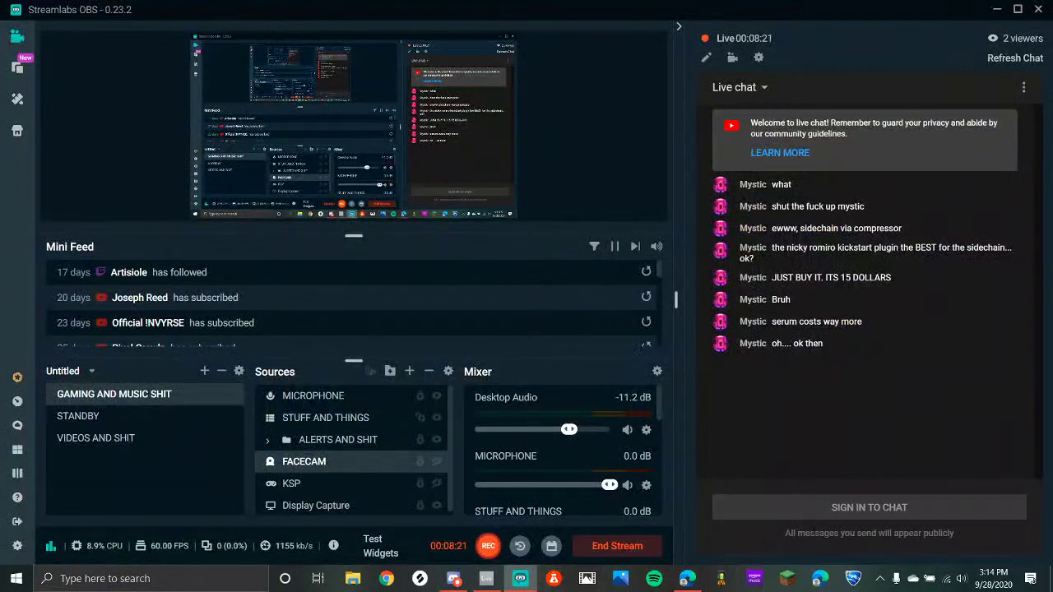
click(689, 580)
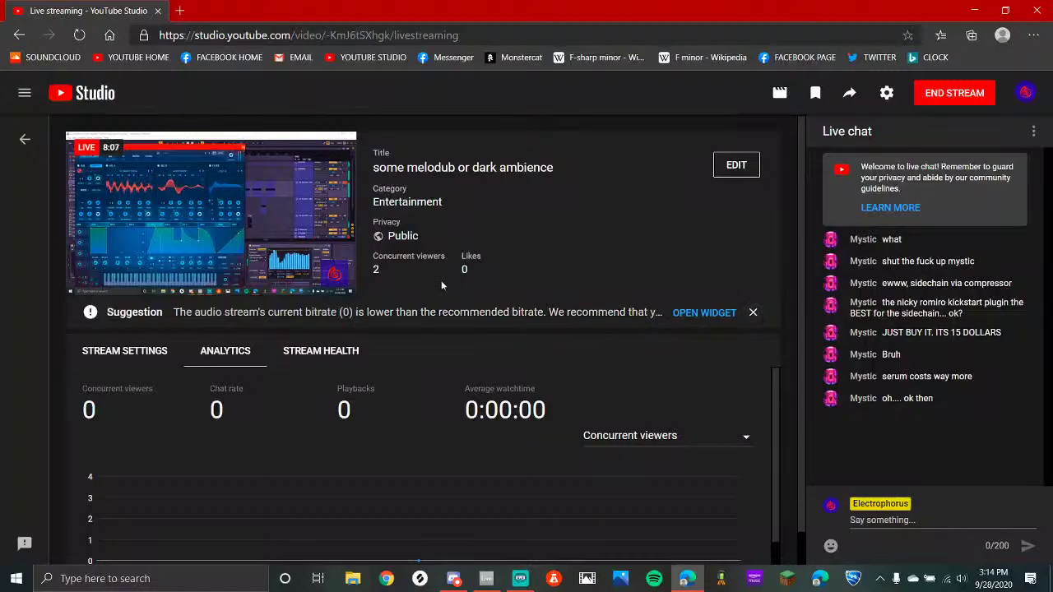
click(430, 586)
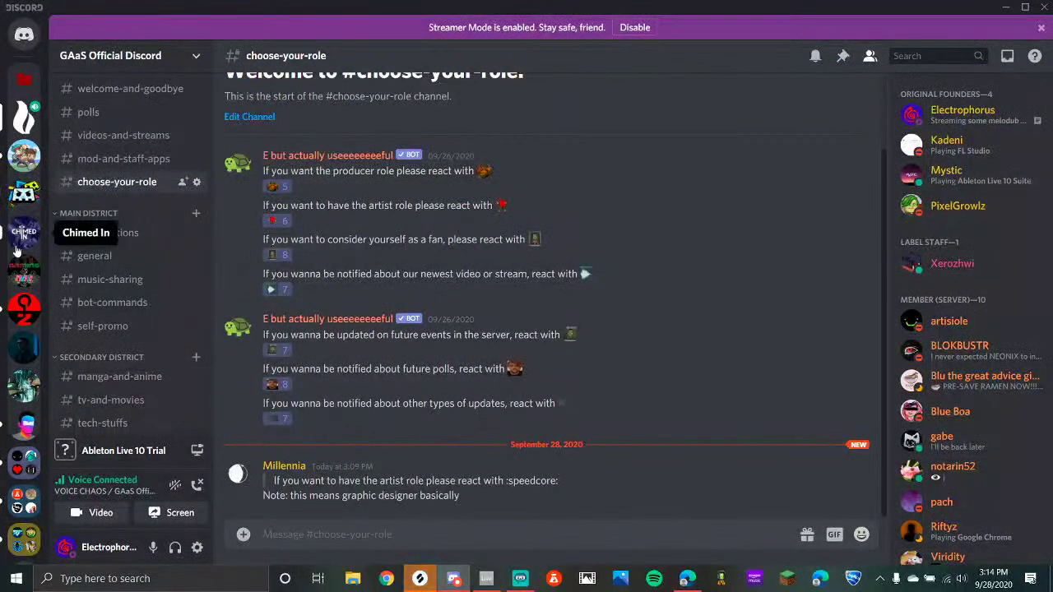
click(24, 154)
scroll(135, 184, down, 3)
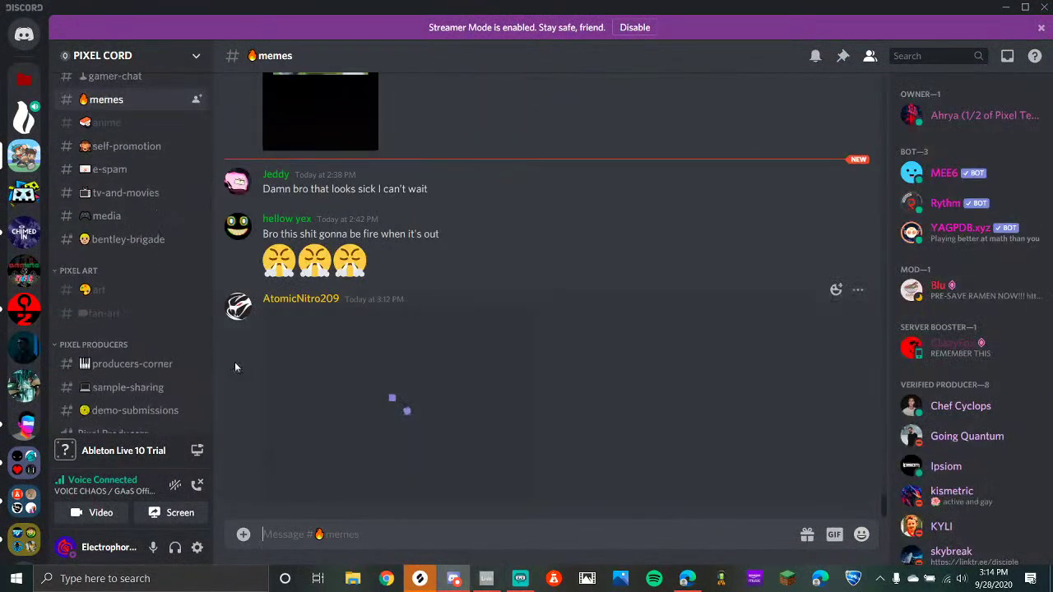
click(123, 145)
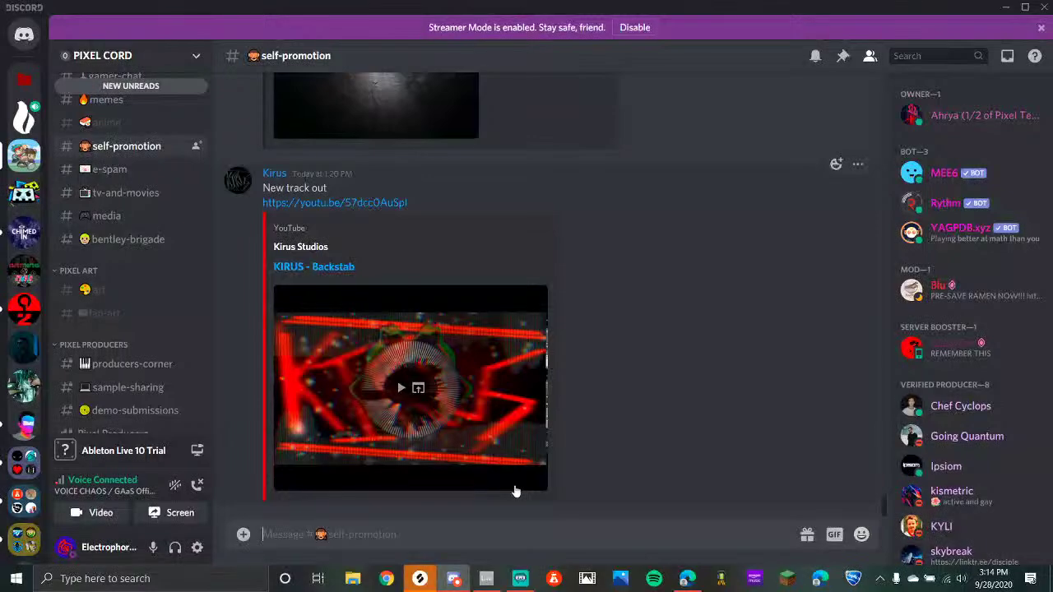
text(streamin)
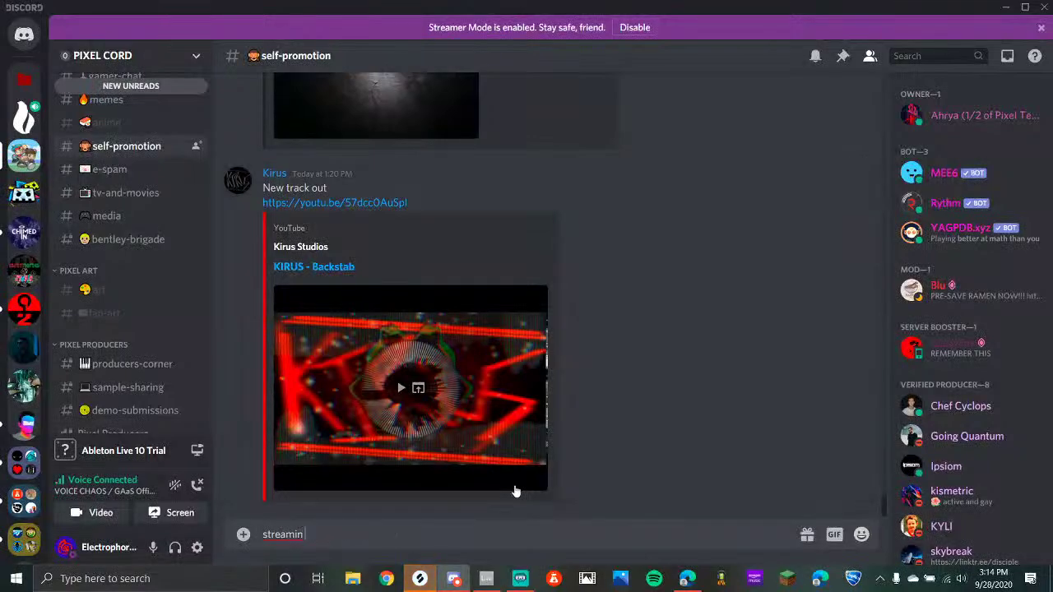
text(https://youtu.be/-KmJ6tSXhgk)
key(Return)
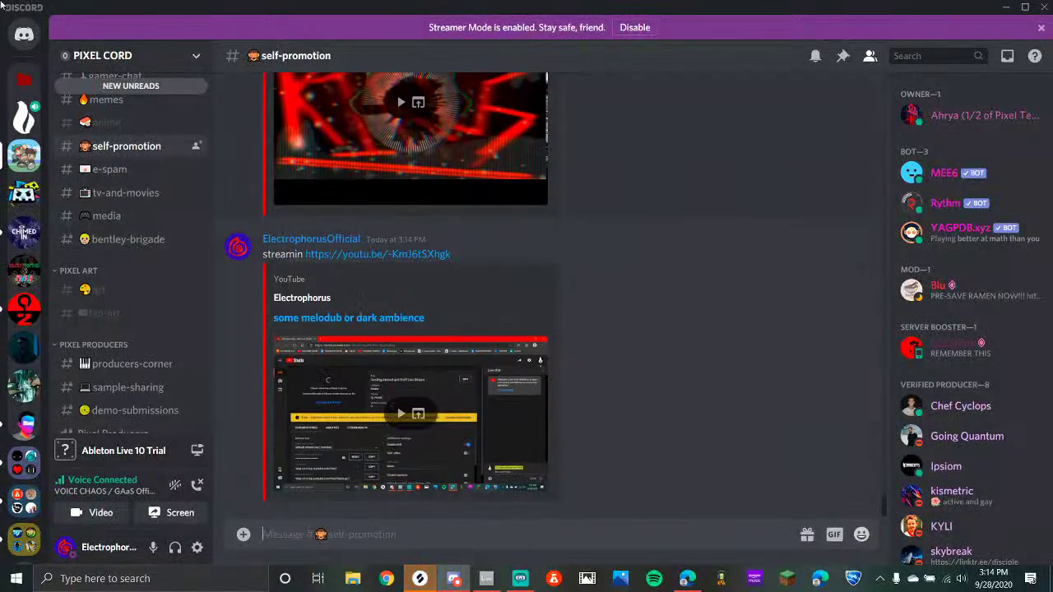
Look over the recent messages in PIXEL CORD's general channel
scroll(137, 230, up, 3)
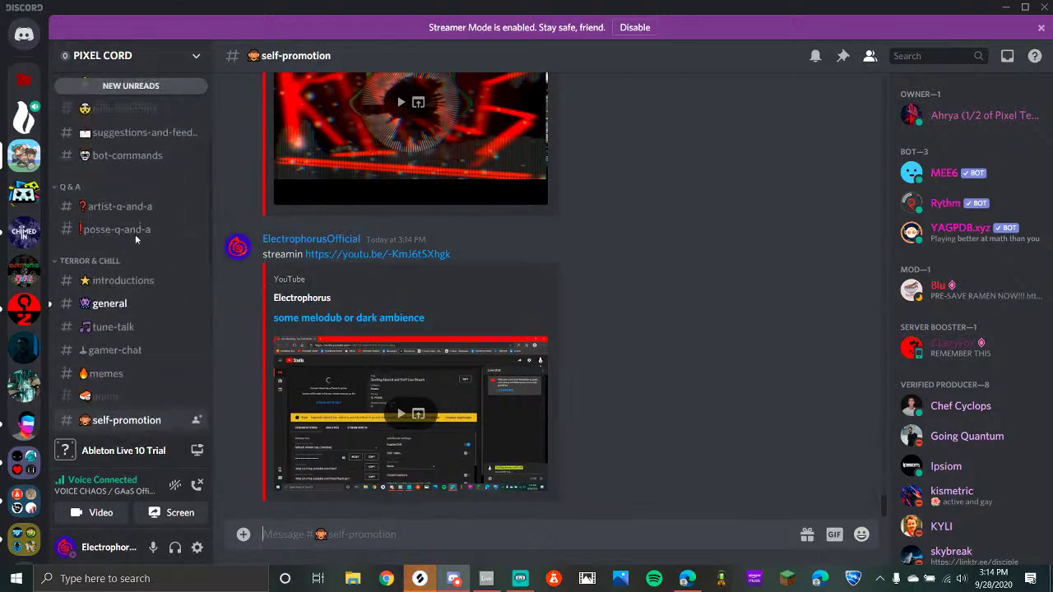
click(115, 281)
click(116, 311)
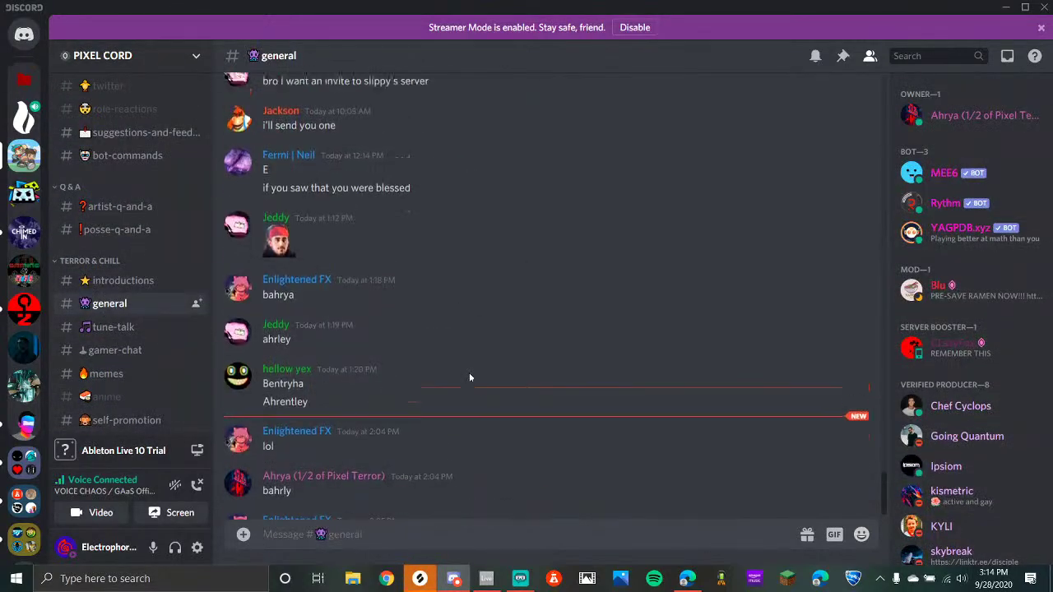
click(24, 231)
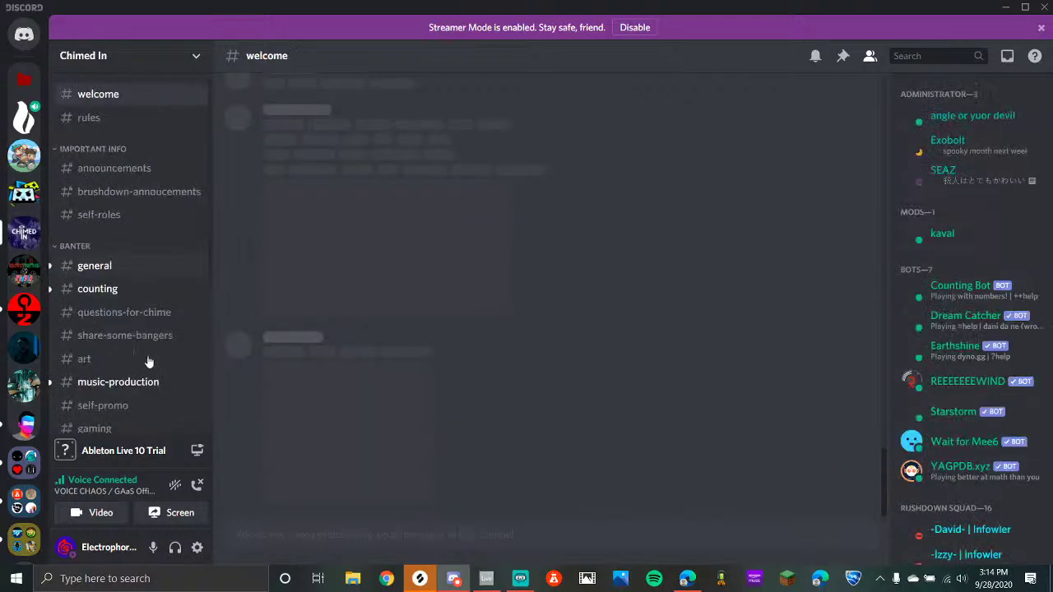
scroll(130, 340, down, 3)
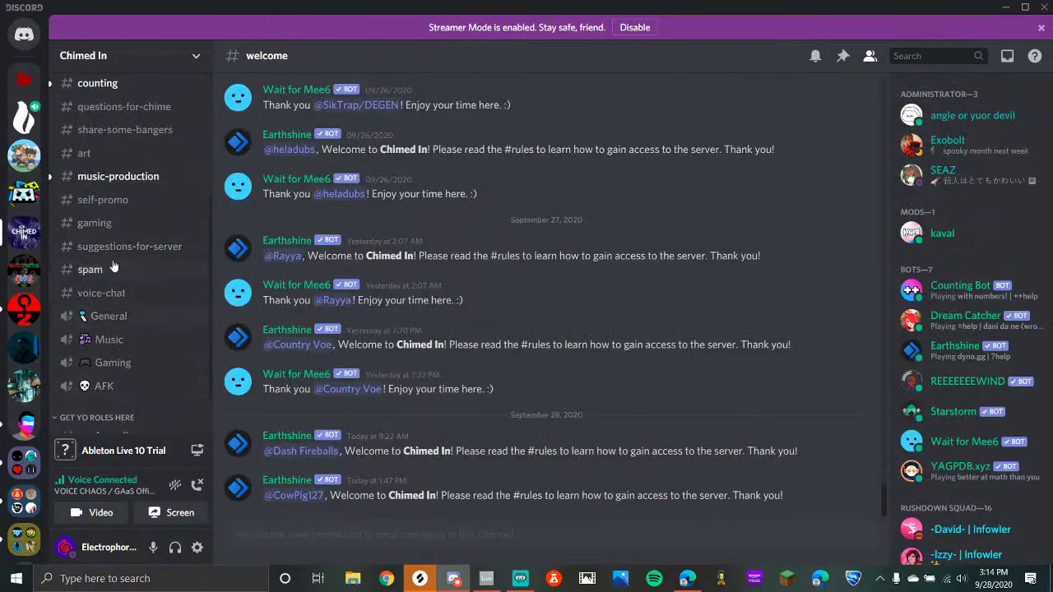
click(102, 200)
text(s)
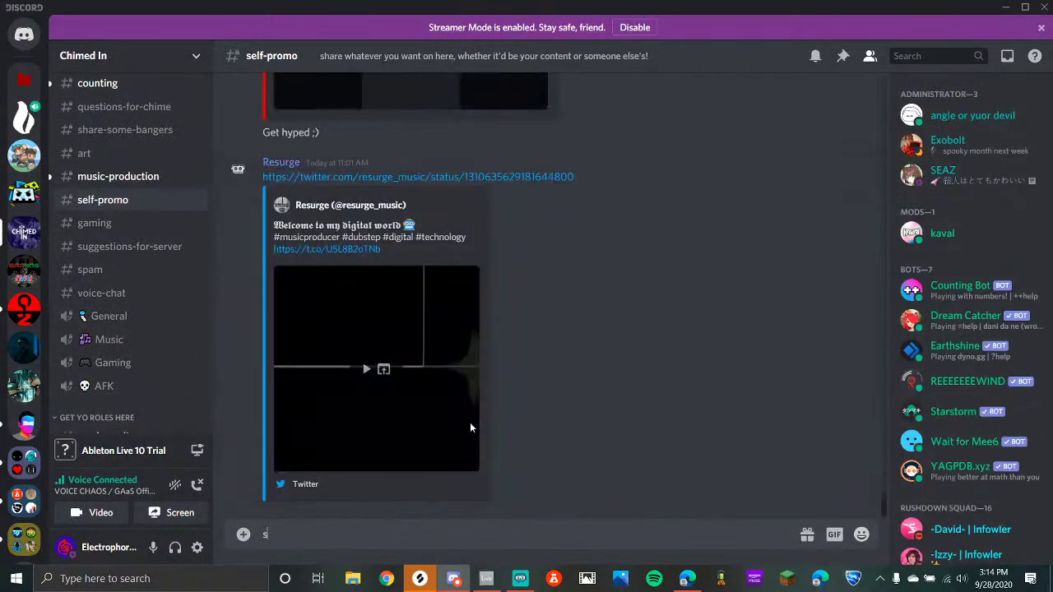
text(treamin)
key(ctrl+v)
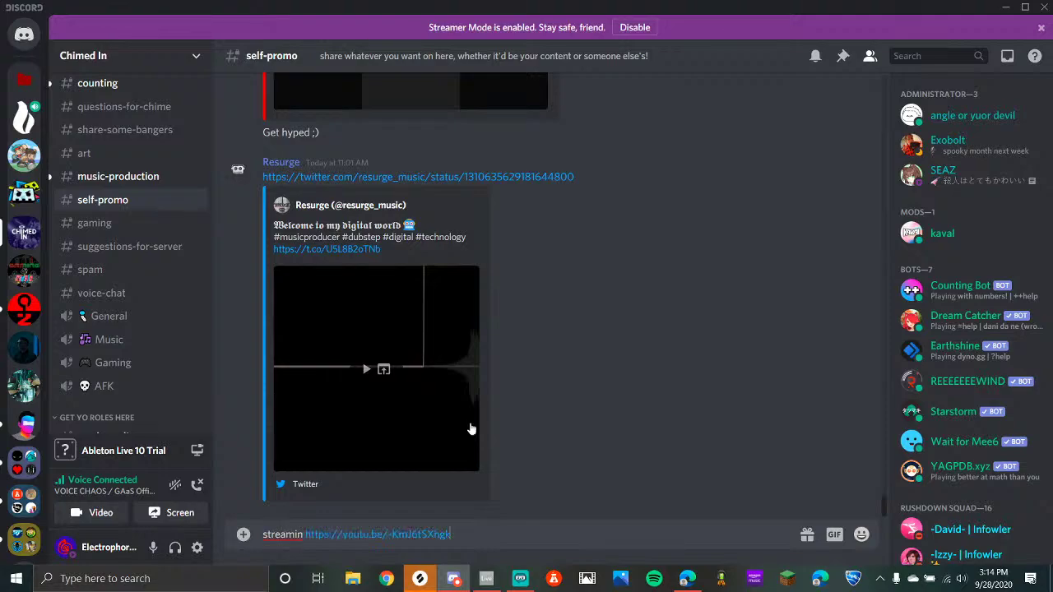
key(Return)
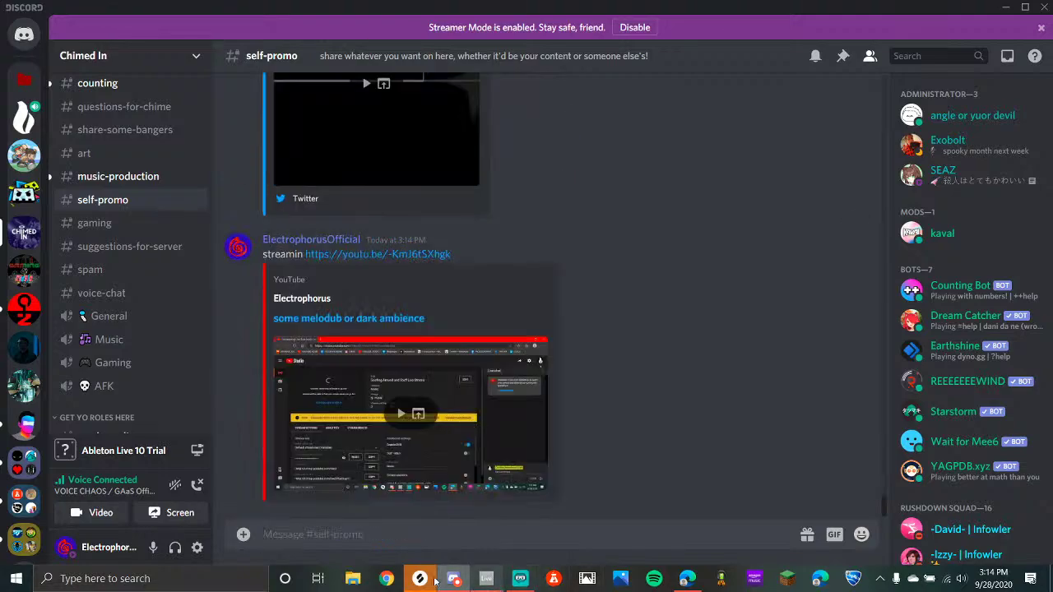
Check the stream's live chat in Streamlabs OBS and return to Discord
mouse_move(421, 581)
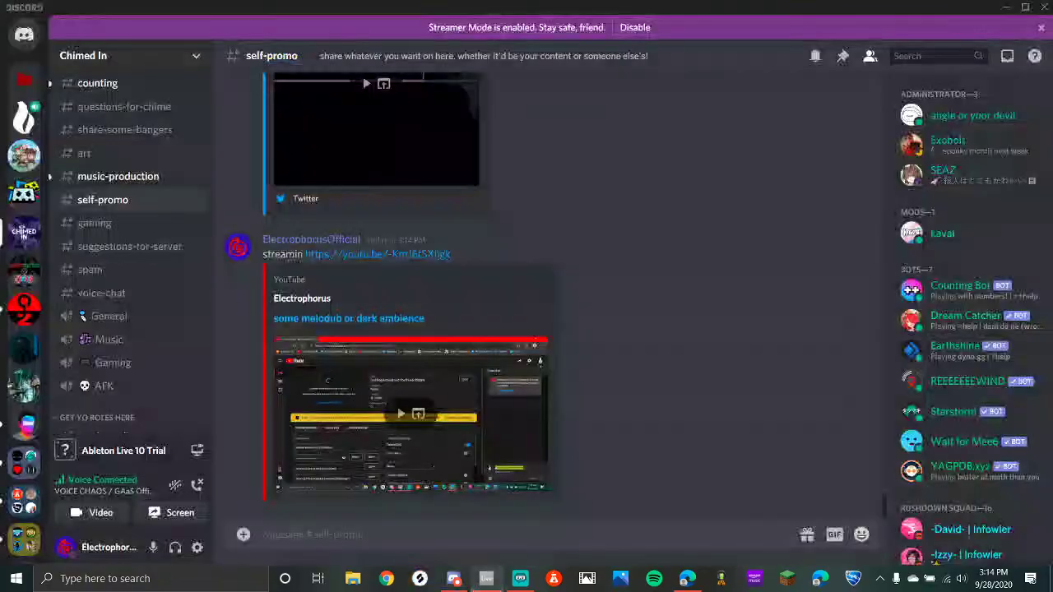
click(451, 579)
click(452, 580)
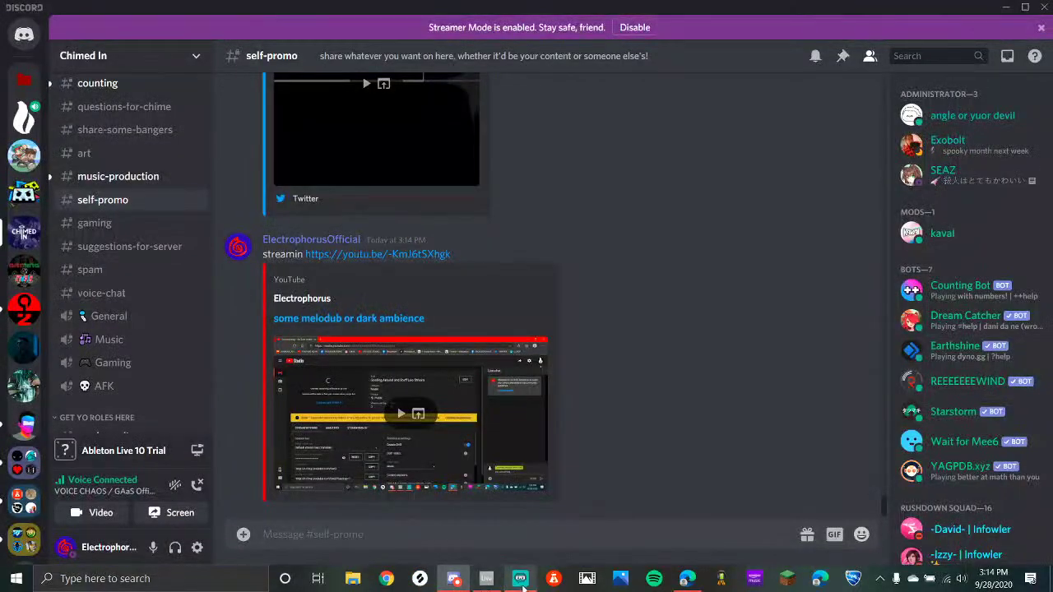
click(520, 580)
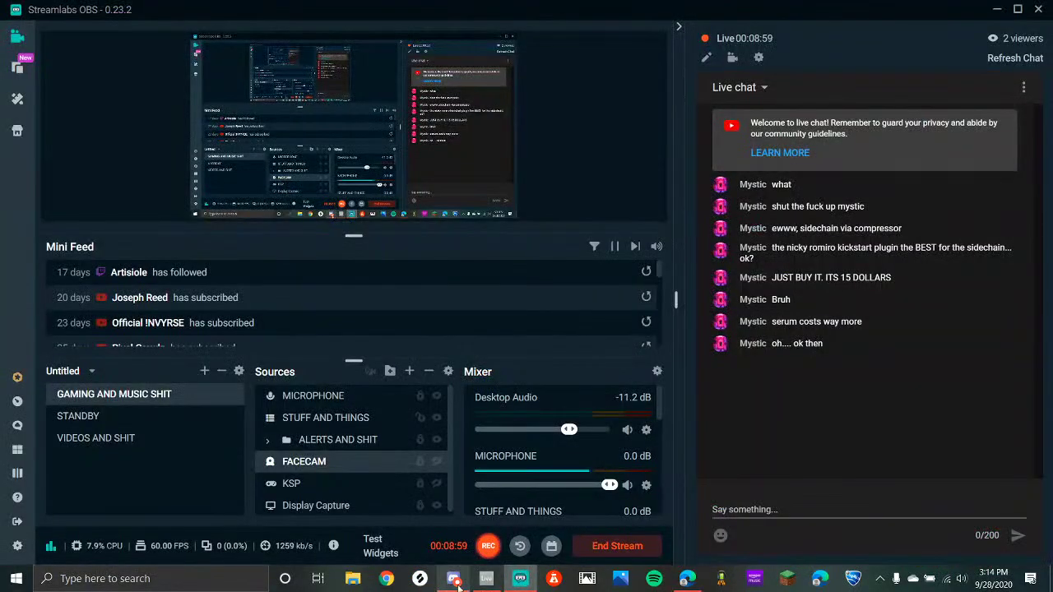
click(453, 580)
Open BandLab, clear all Windows notifications, and glance over the BandLab feed
click(552, 577)
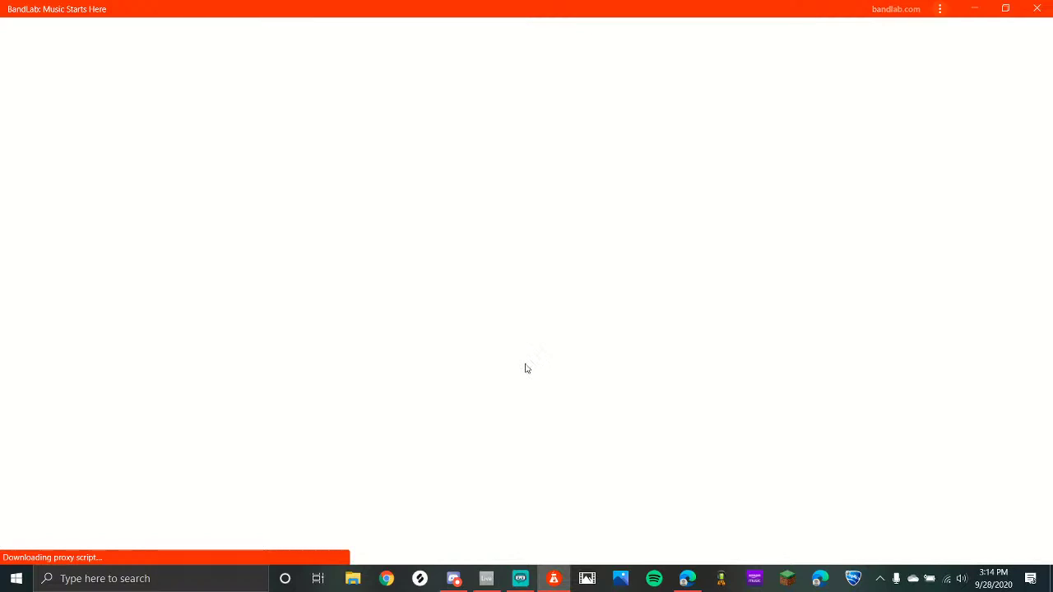
click(1031, 579)
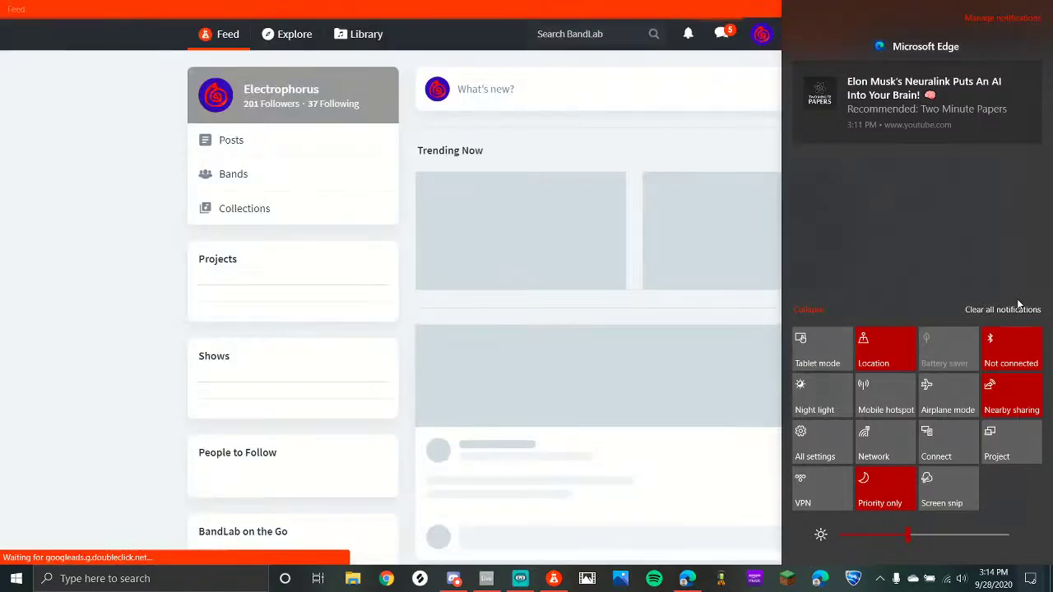
click(1017, 306)
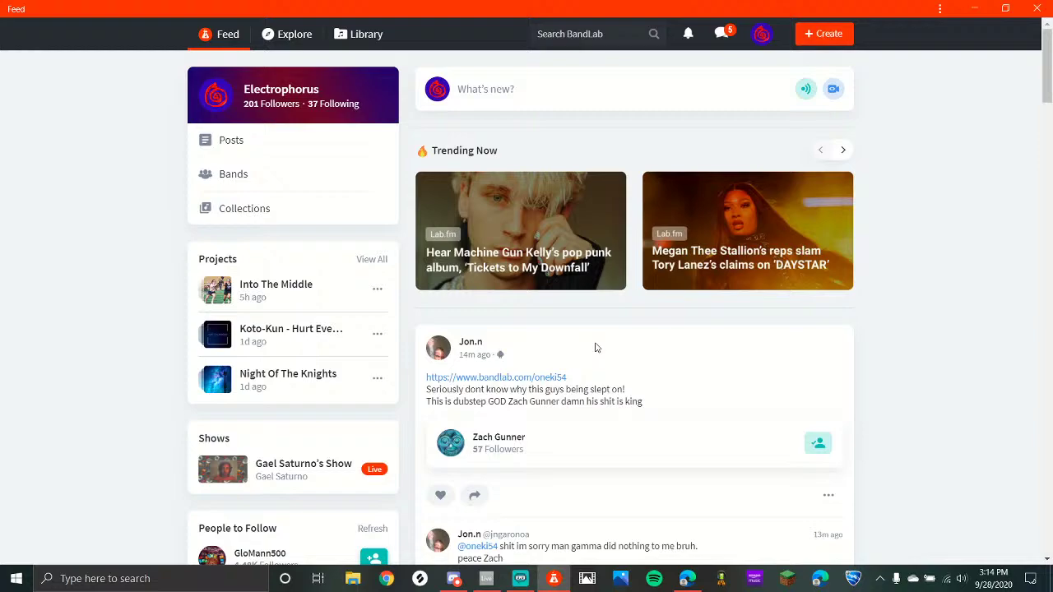
scroll(608, 366, down, 1)
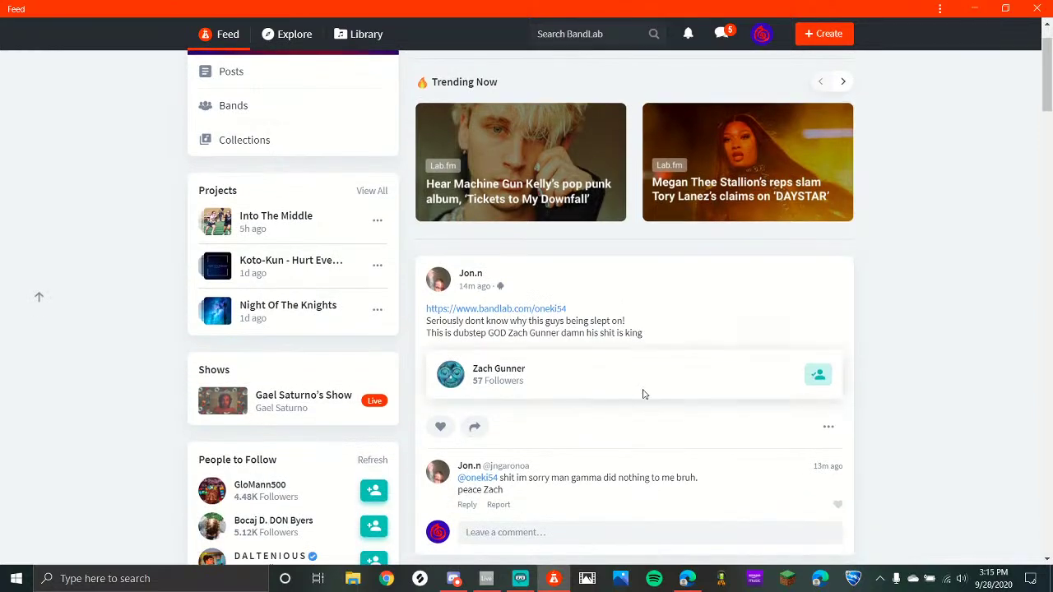
scroll(644, 394, up, 1)
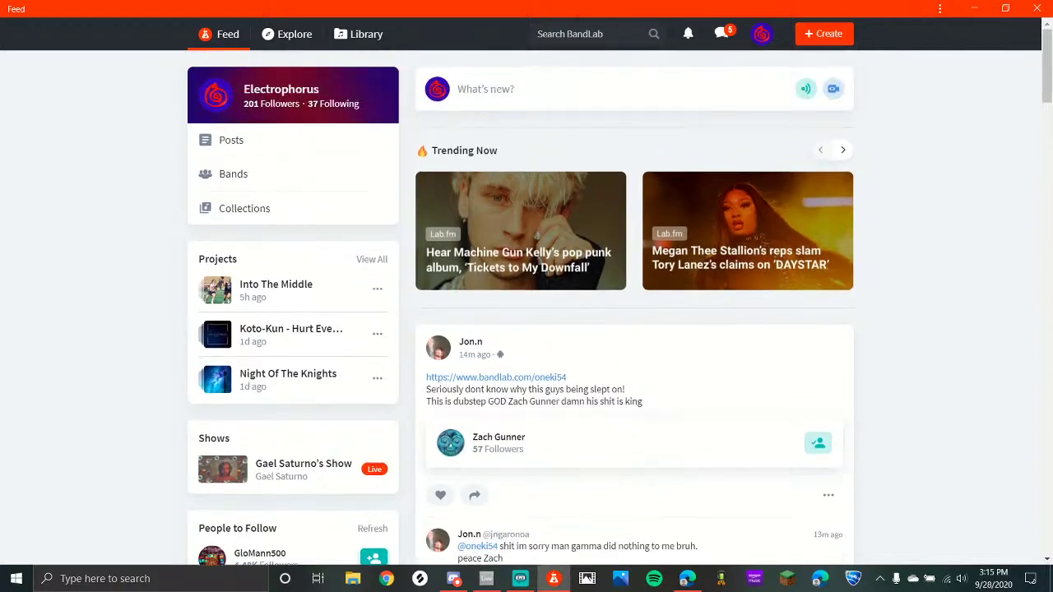
click(510, 89)
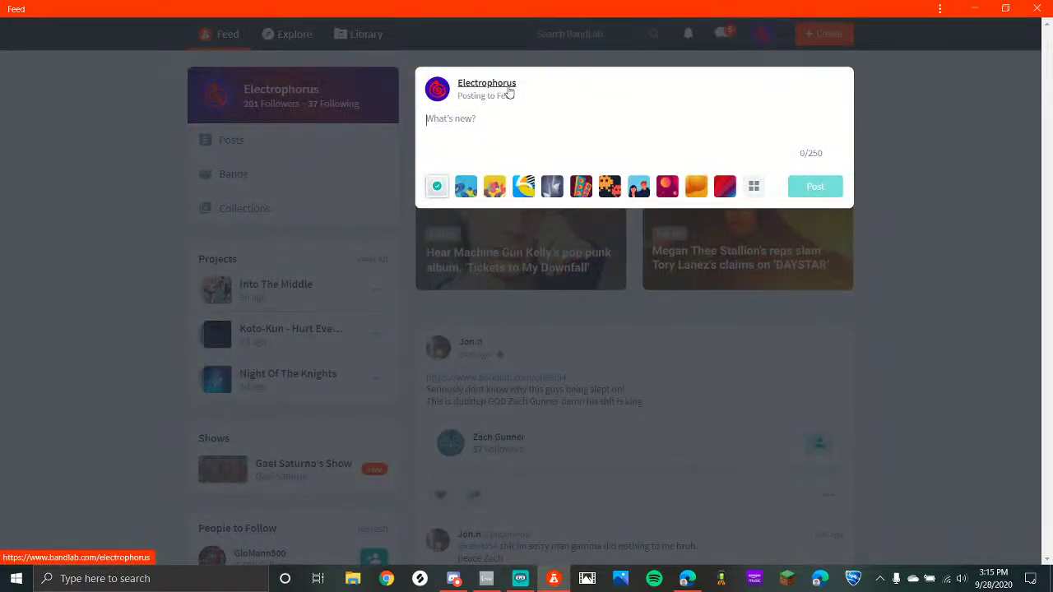
text(AY)
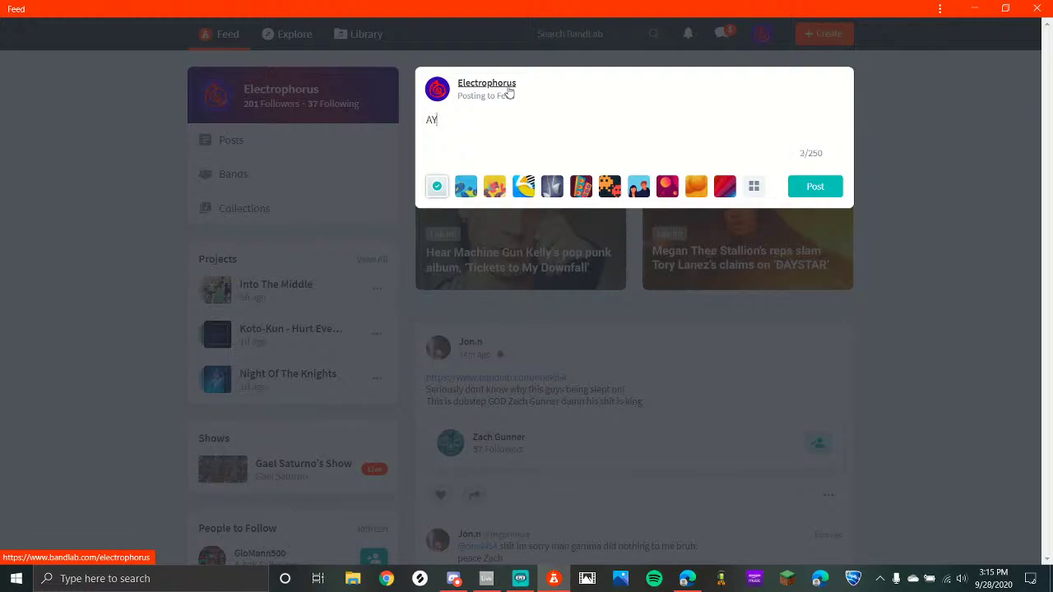
key(BackSpace)
key(BackSpace)
text(HEY! I'm STREAMING! Come hang out)
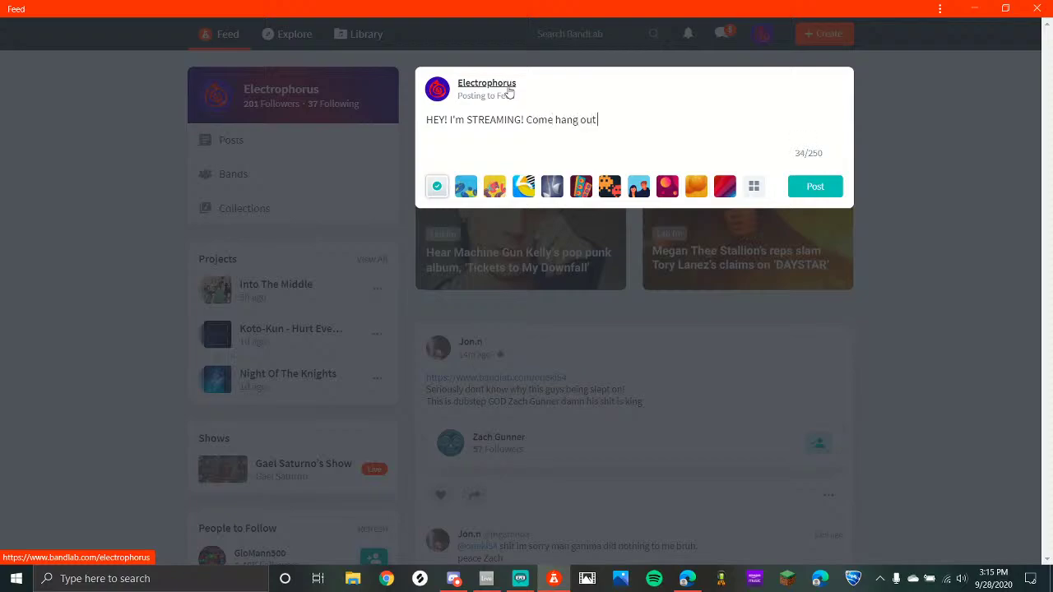
text(https://youtu.be/-KmJ6tSXhgk)
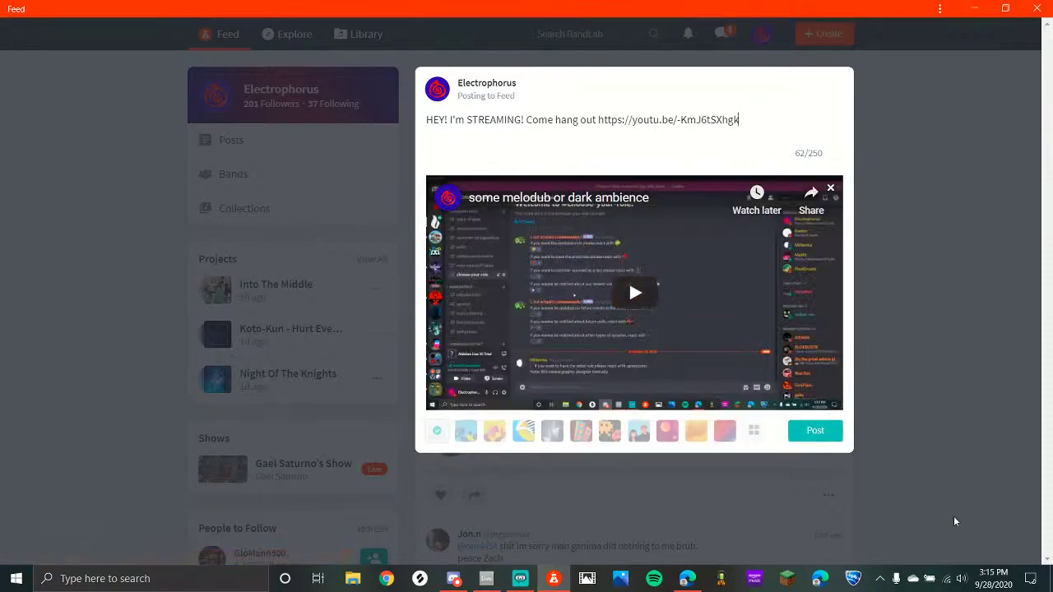
click(815, 431)
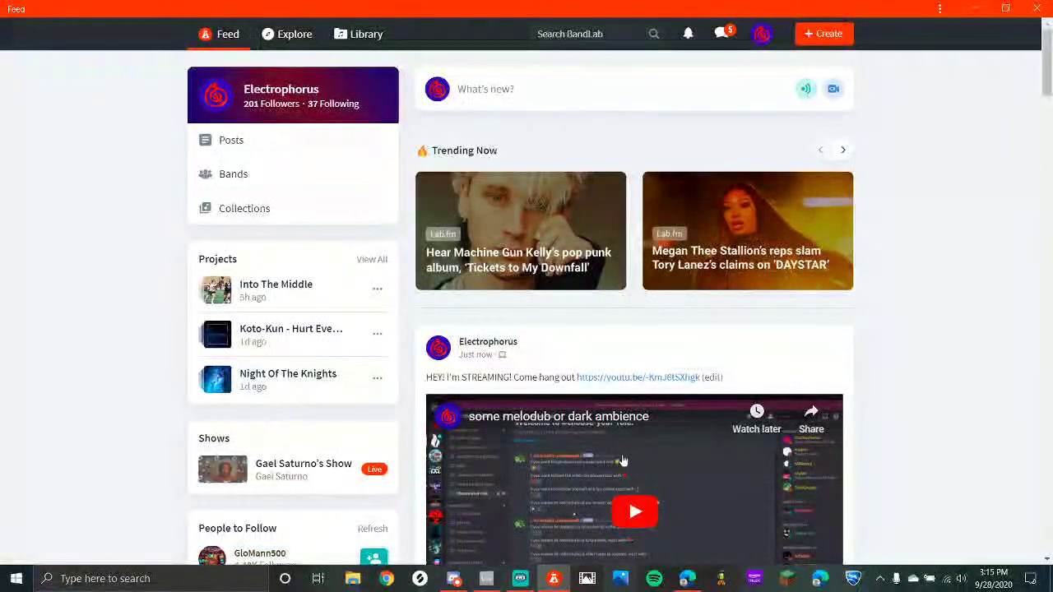
View the new post in the BandLab feed and examine the stream's analytics and live chat in YouTube Studio
scroll(38, 297, down, 1)
click(687, 579)
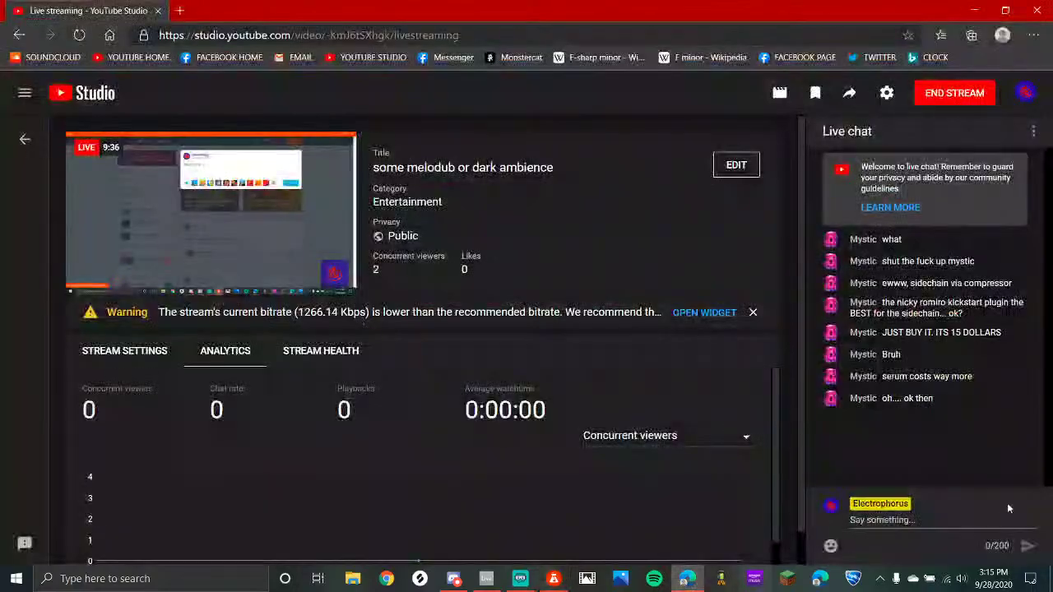
scroll(567, 391, down, 1)
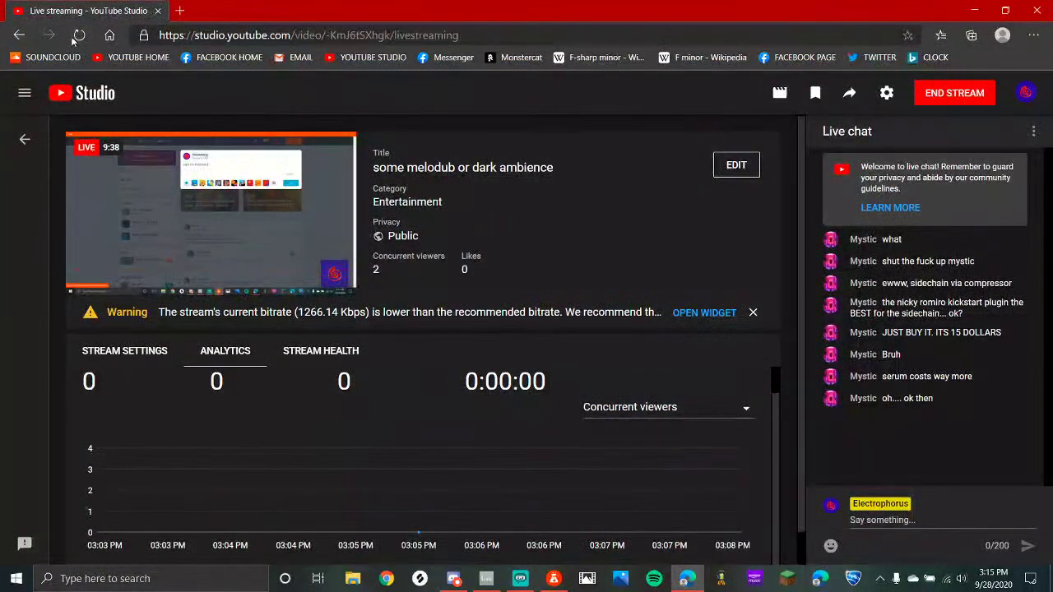
Switch to Ableton Live, audition the bass clips from 10.1.1, 9.1.1 and 9.3.1, and set the insert marker to 12.3.1 on track 14
click(486, 578)
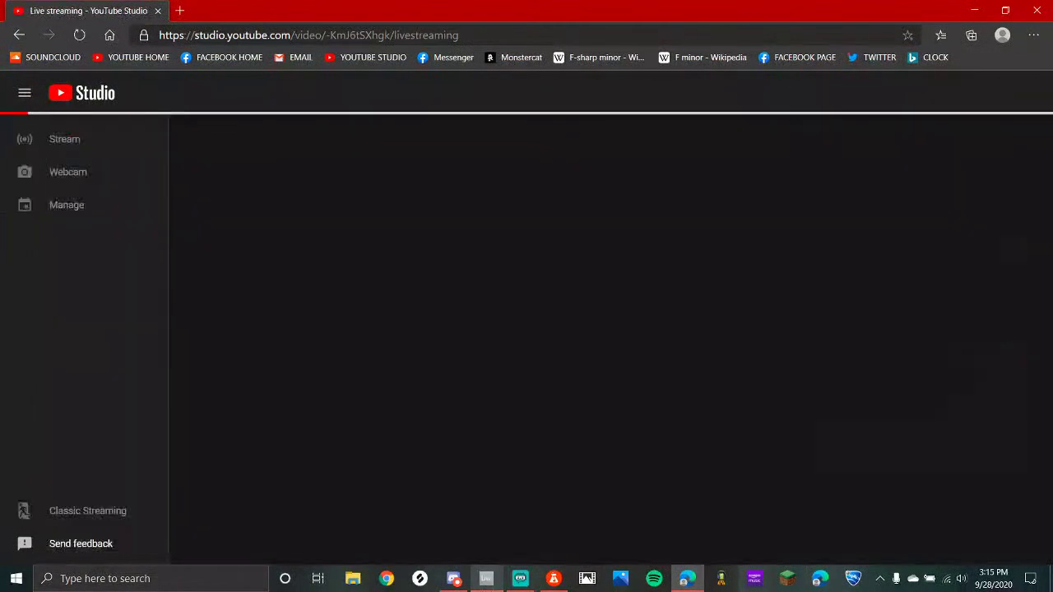
key(space)
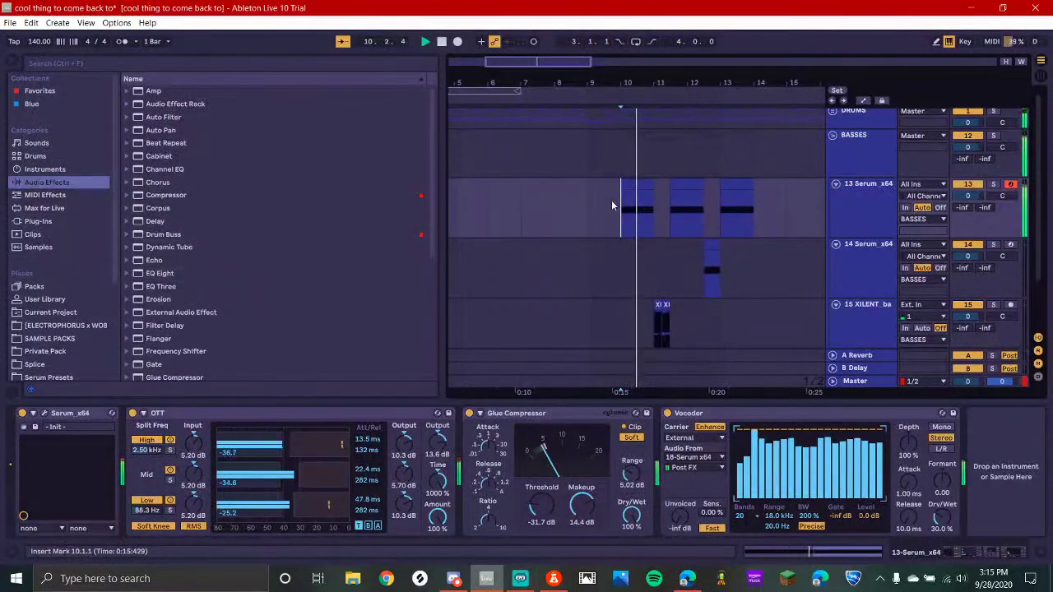
key(space)
click(589, 204)
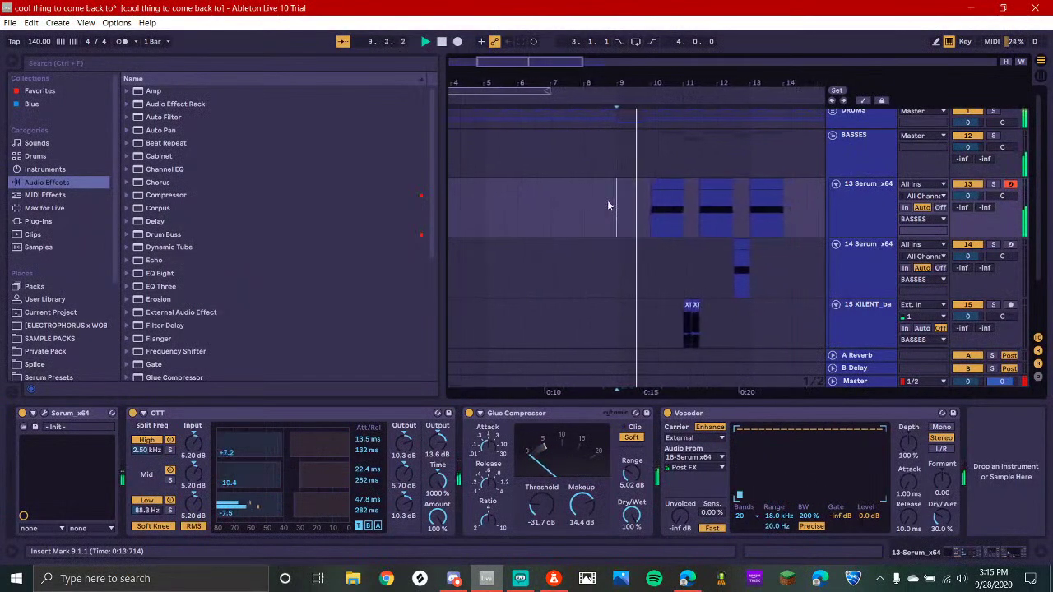
key(space)
key(plus)
key(plus)
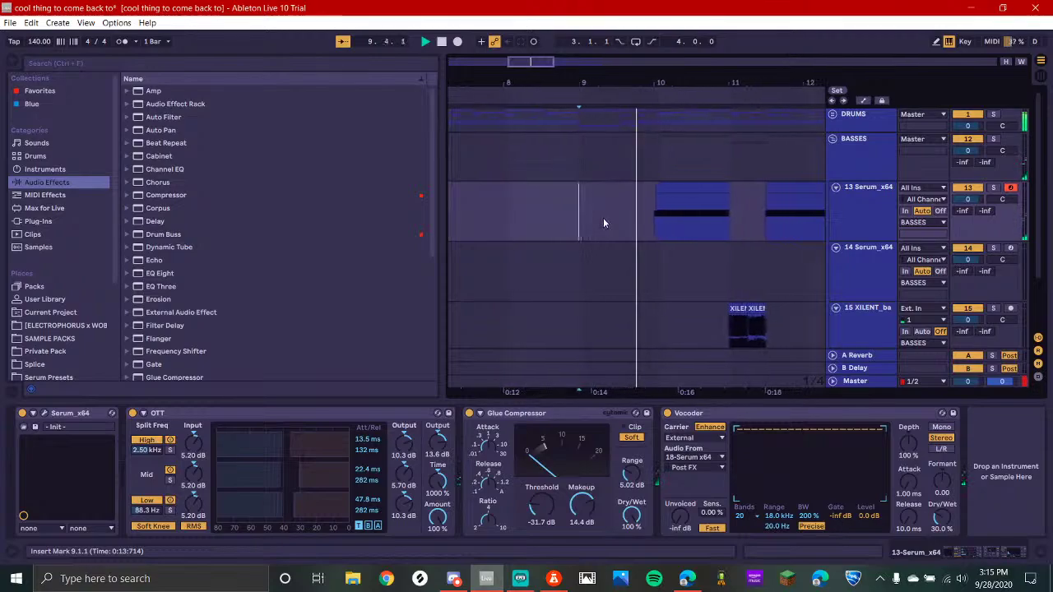
click(615, 217)
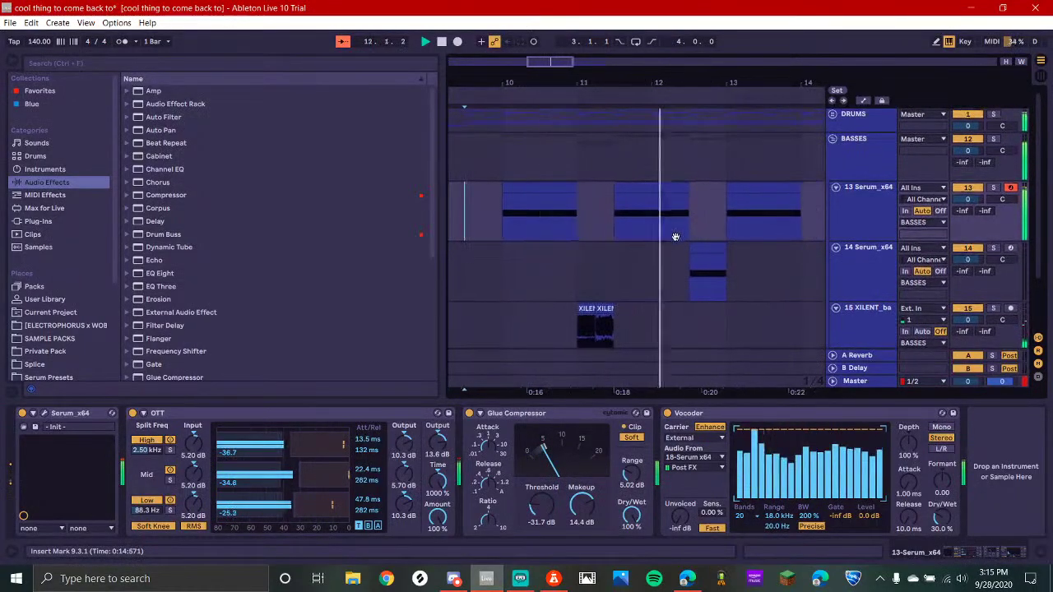
click(668, 280)
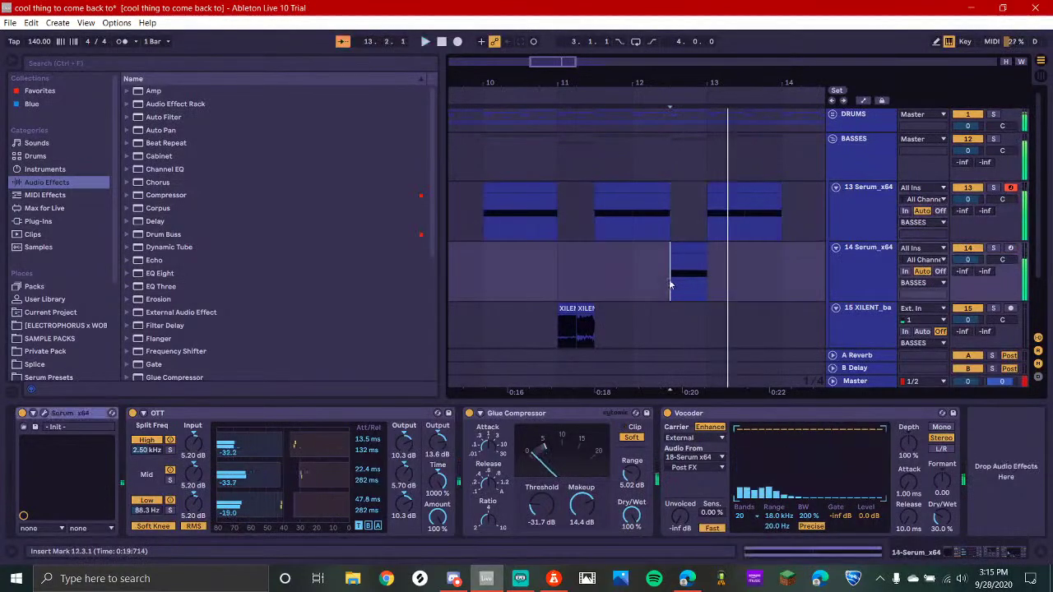
Move the track 13 clip from 13.1.1 to 13.3.1 and consolidate the track 14 clip across 12.3.1 to 13.3.1
click(648, 188)
key(space)
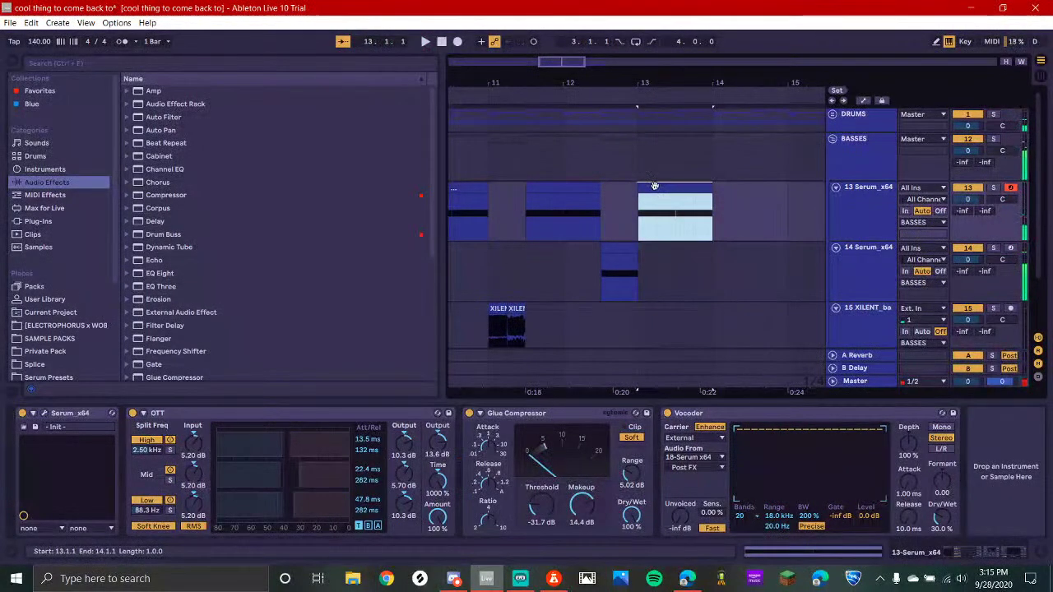
drag(651, 187, 684, 201)
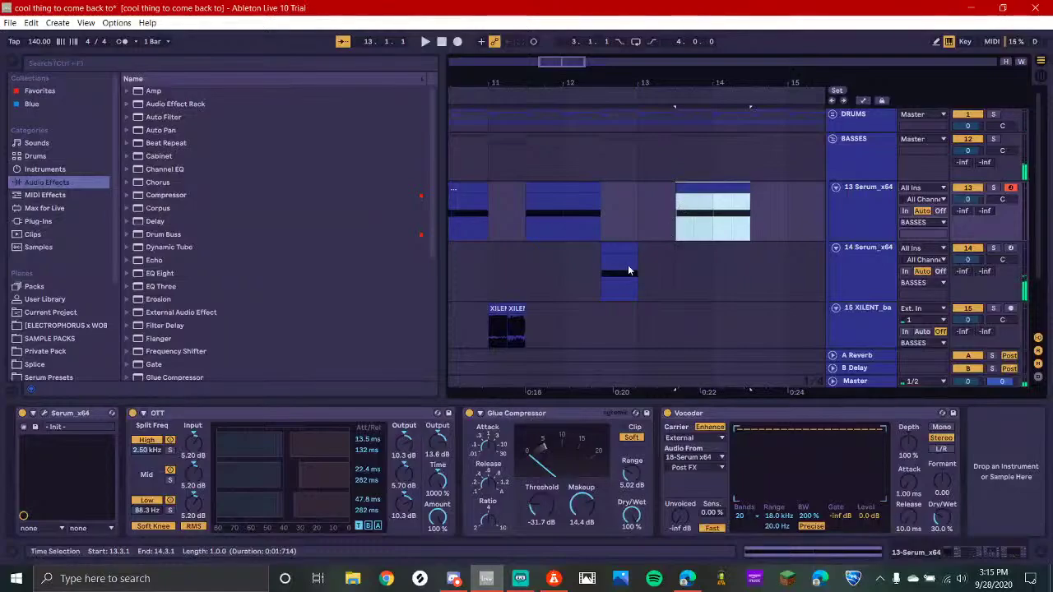
drag(665, 262, 610, 281)
key(ctrl+j)
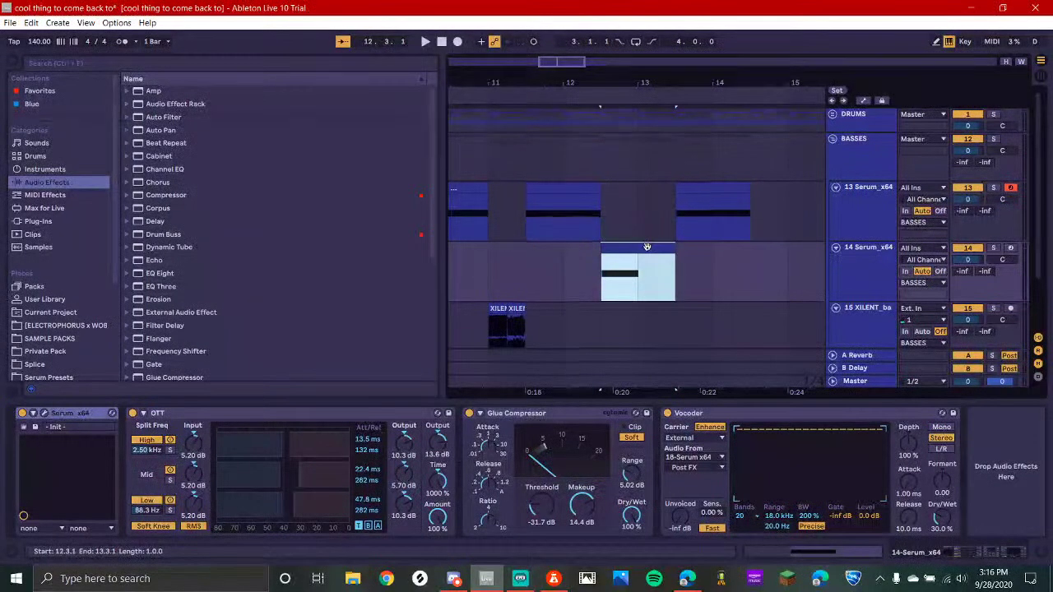
Extend the F0 note to the end of the track 14 clip at 2.3 and audition it
double_click(640, 248)
drag(619, 169, 978, 170)
key(space)
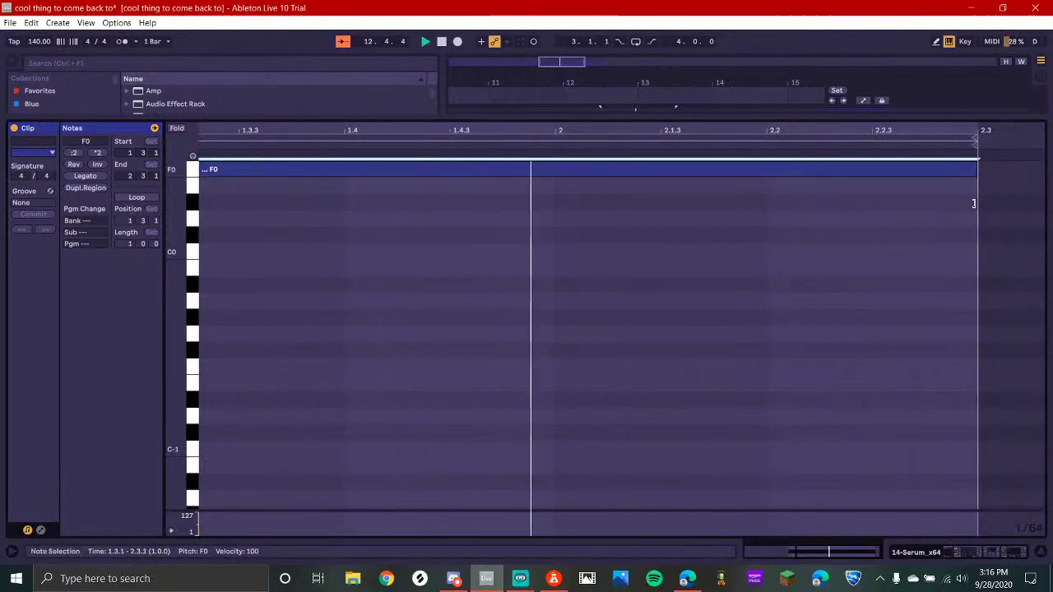
key(space)
click(934, 549)
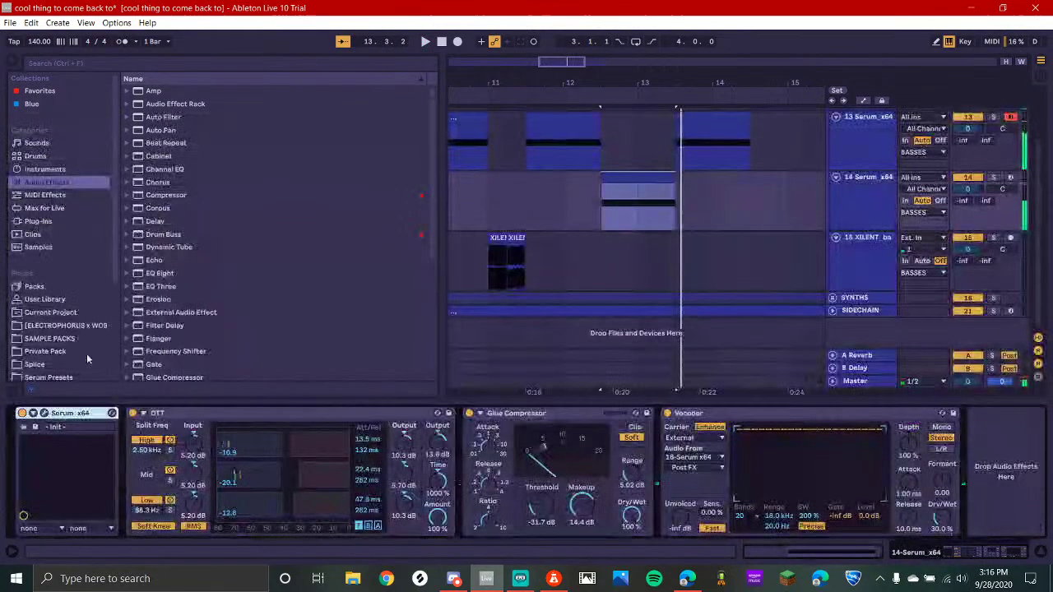
In track 14's Serum, lower LFO 1's breakpoint slightly and set LFO 2's rate to bar, auditioning the bass
click(44, 413)
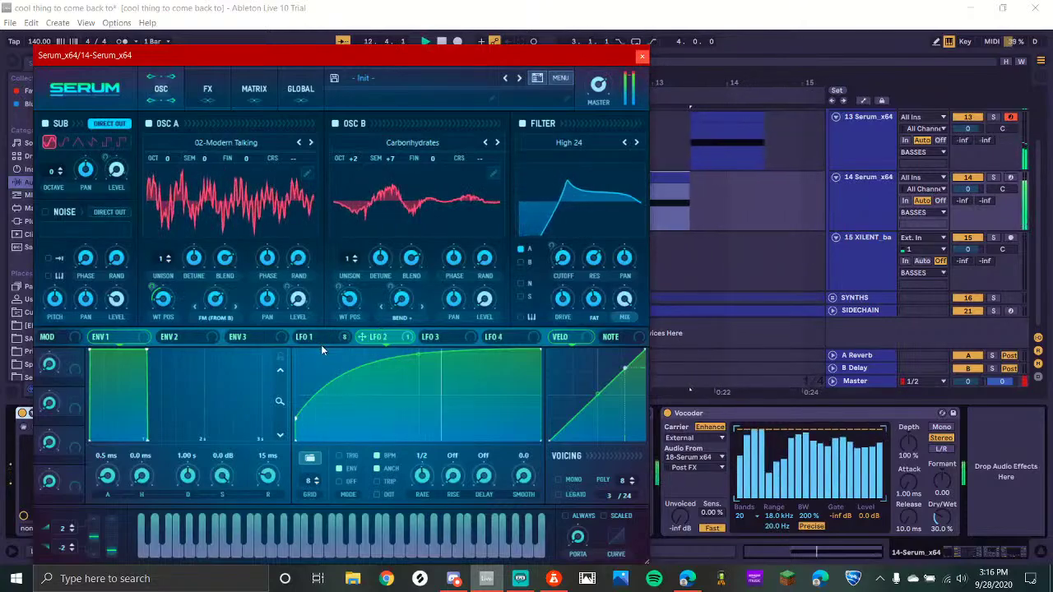
click(319, 338)
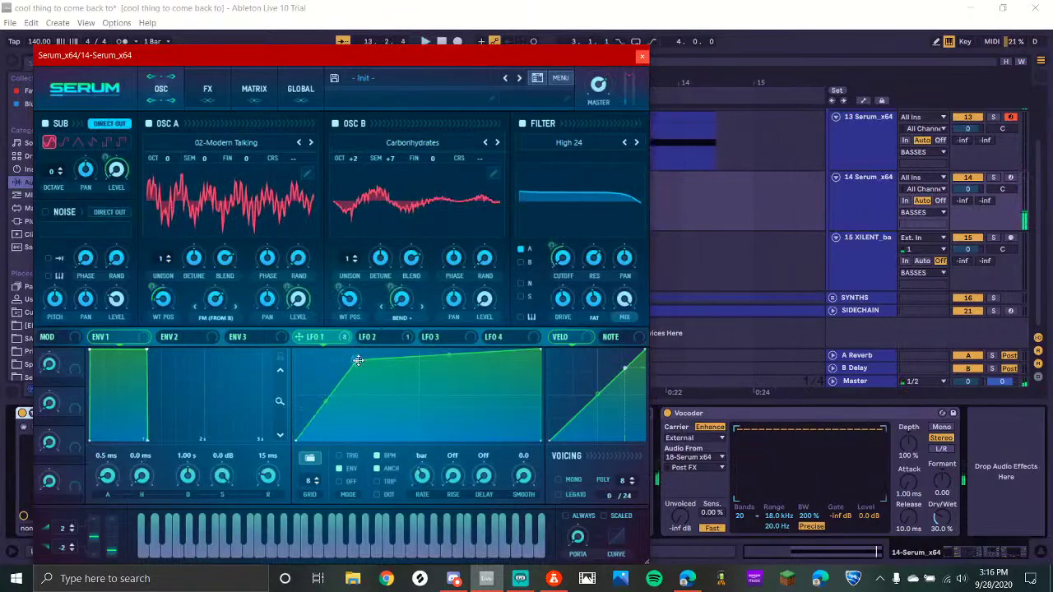
mouse_move(358, 360)
mouse_down()
mouse_move(354, 384)
mouse_move(368, 366)
mouse_up()
click(375, 339)
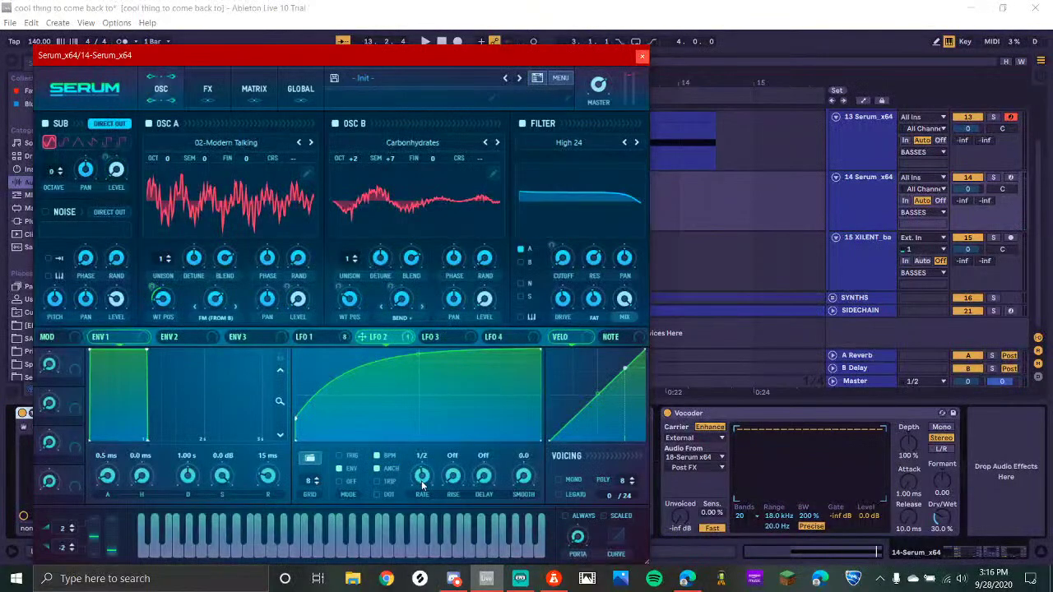
scroll(420, 481, down, 1)
key(space)
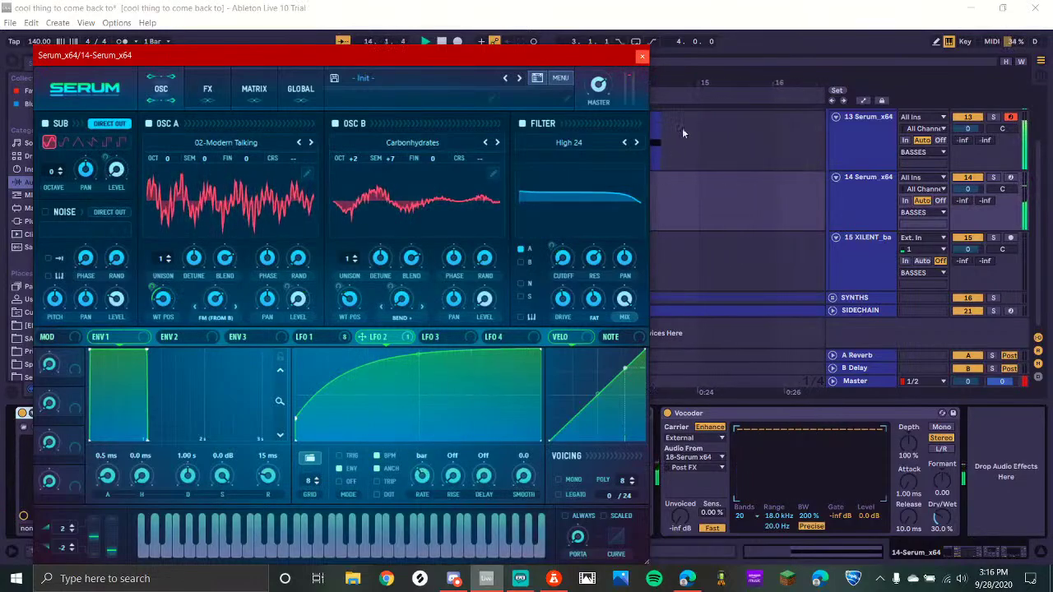
click(642, 57)
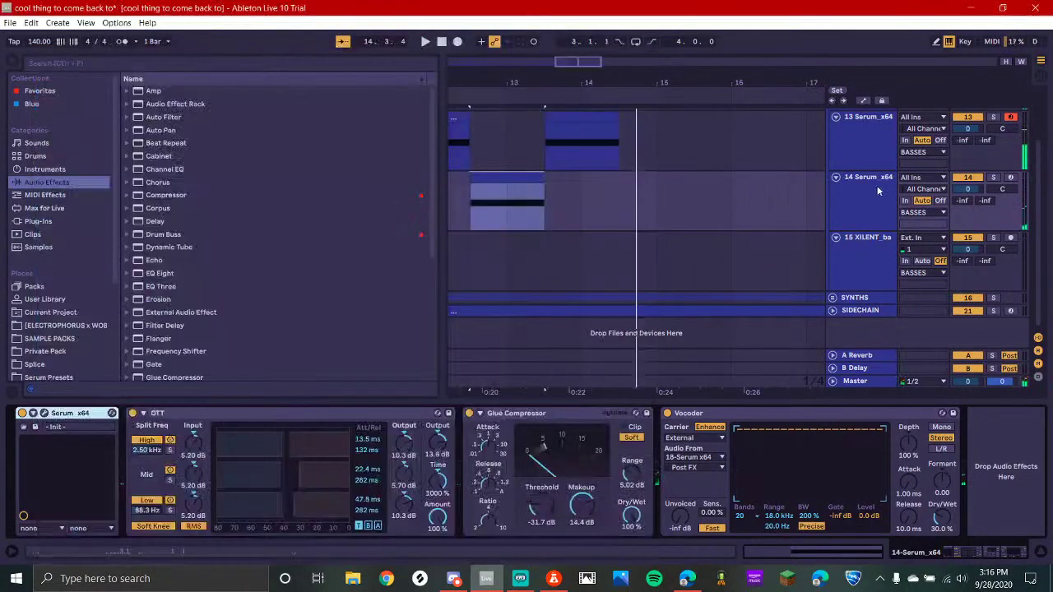
click(506, 181)
Switch to Streamlabs OBS and hide, then show again, the ALERTS AND SHIT source group
click(520, 578)
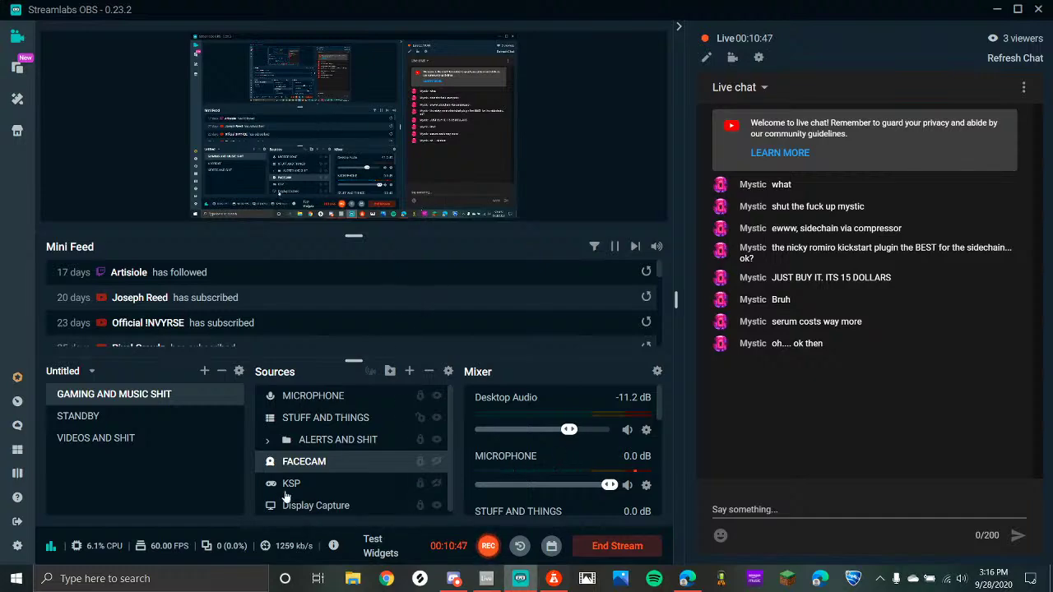
click(433, 444)
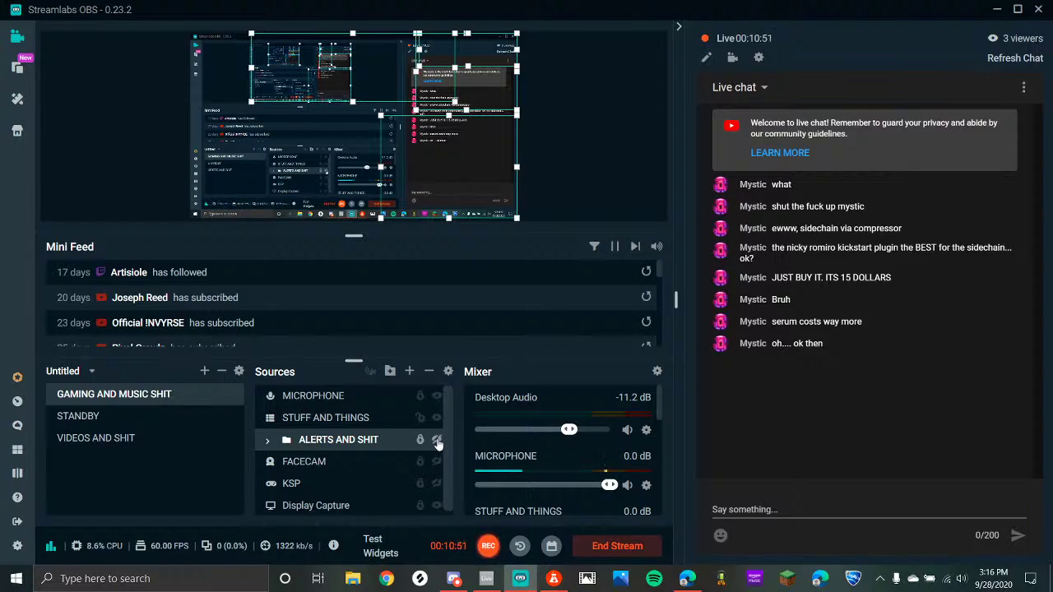
click(436, 440)
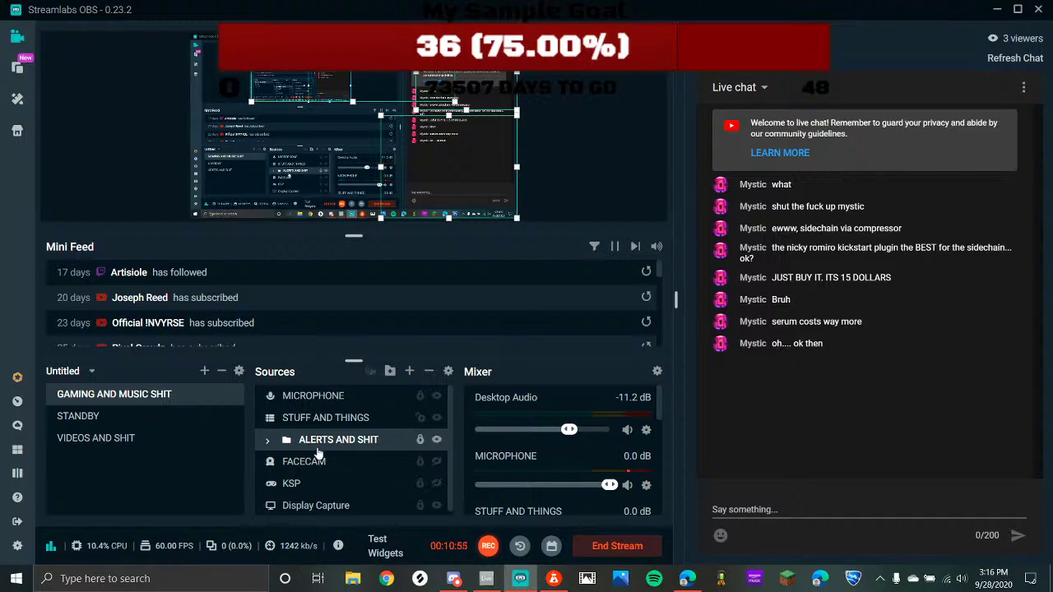
scroll(261, 446, down, 1)
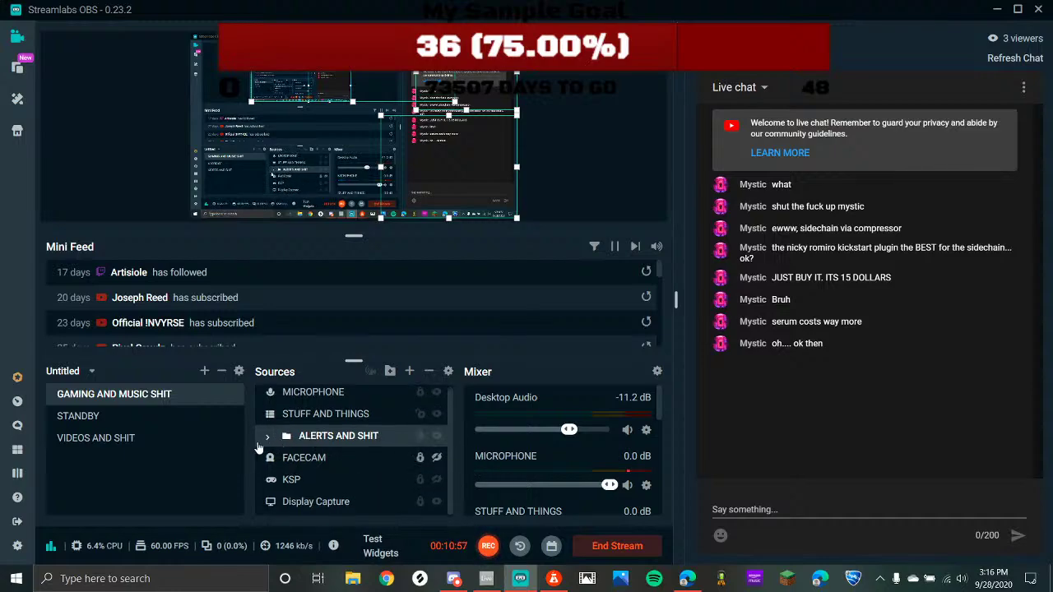
Remove the FOLLOWERS OR SOME SHIT IDK source from the ALERTS AND SHIT group and collapse the group
click(268, 436)
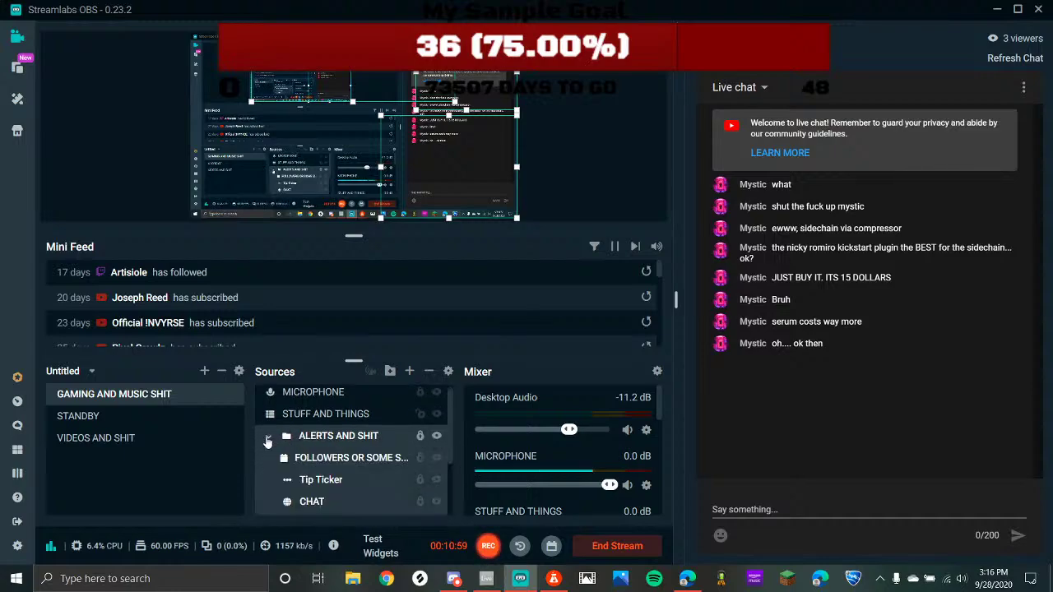
click(432, 461)
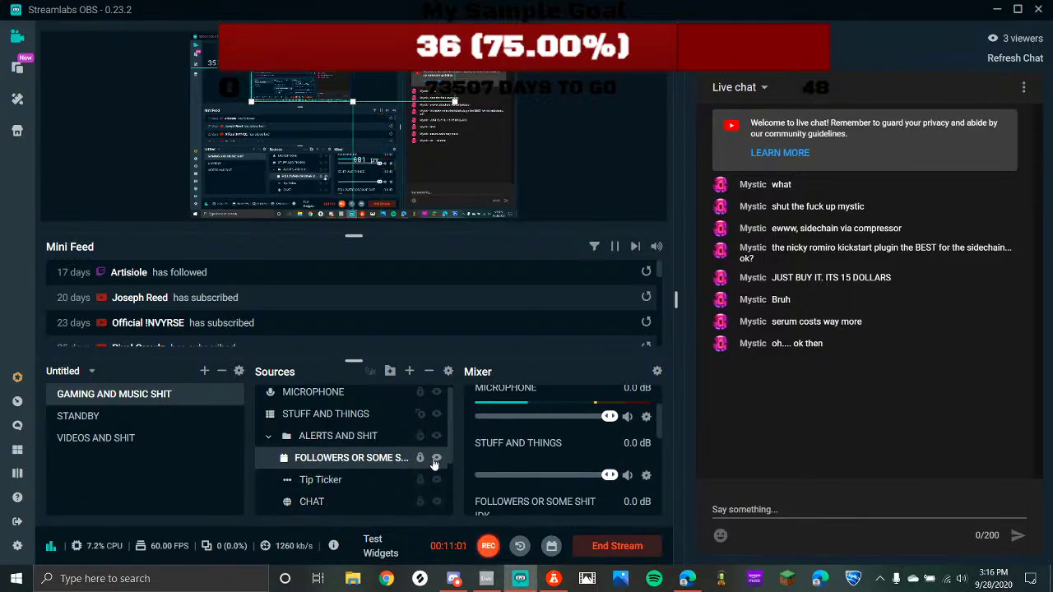
click(436, 458)
right_click(304, 463)
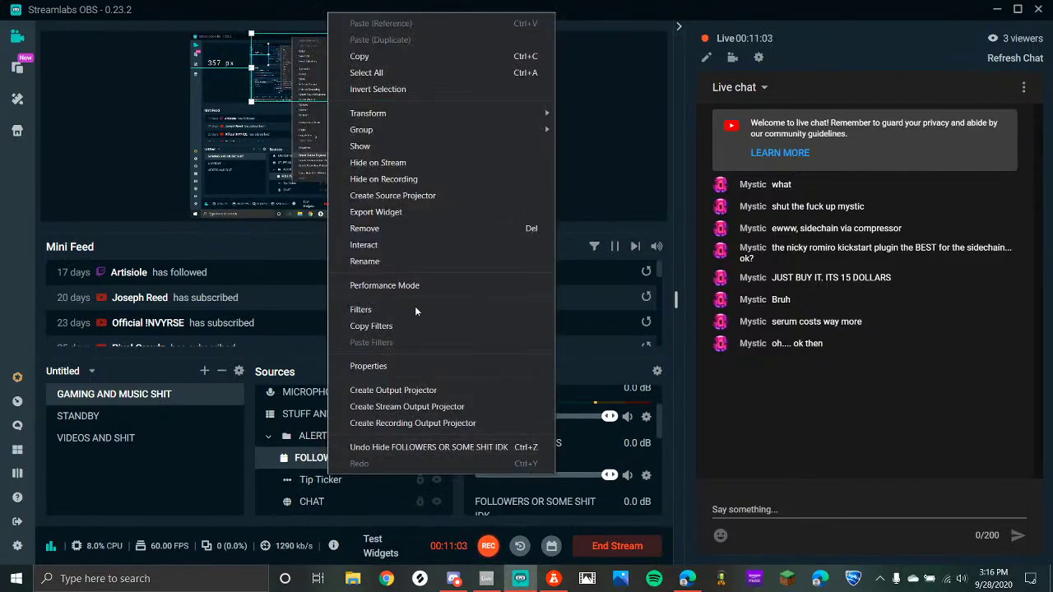
click(381, 231)
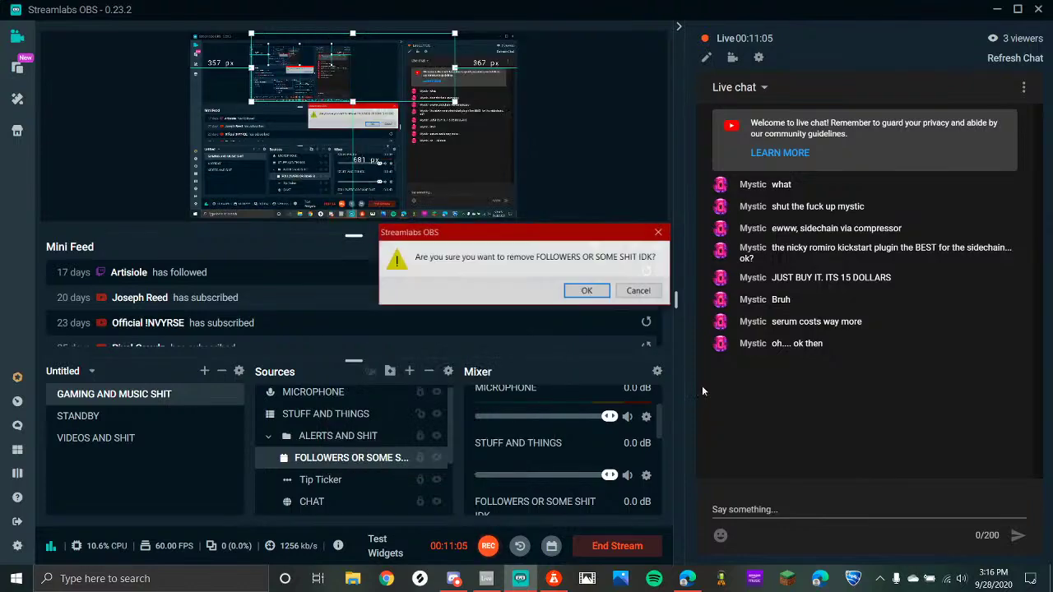
click(588, 292)
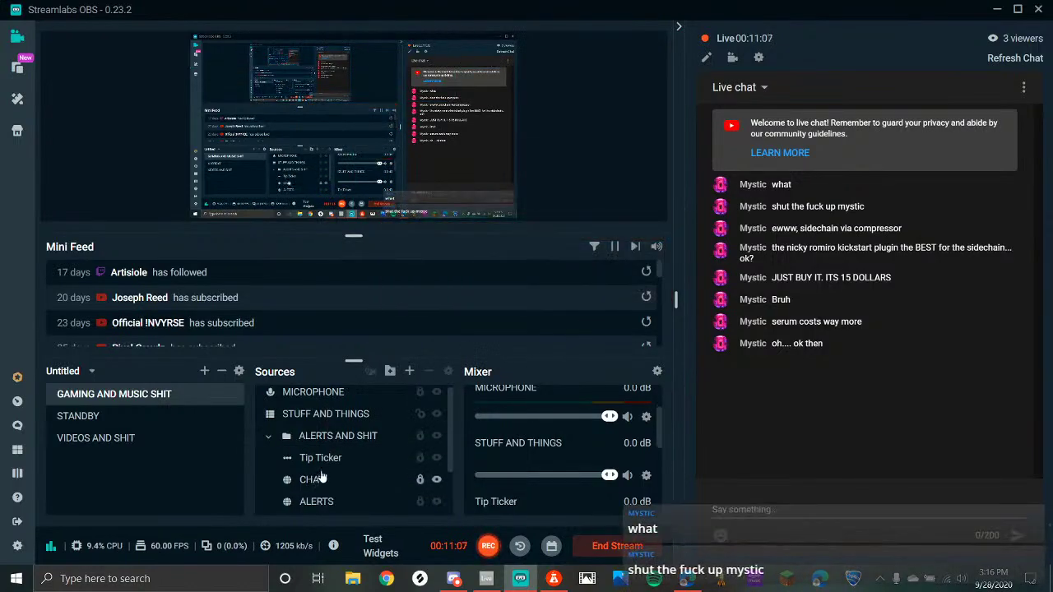
scroll(332, 469, down, 2)
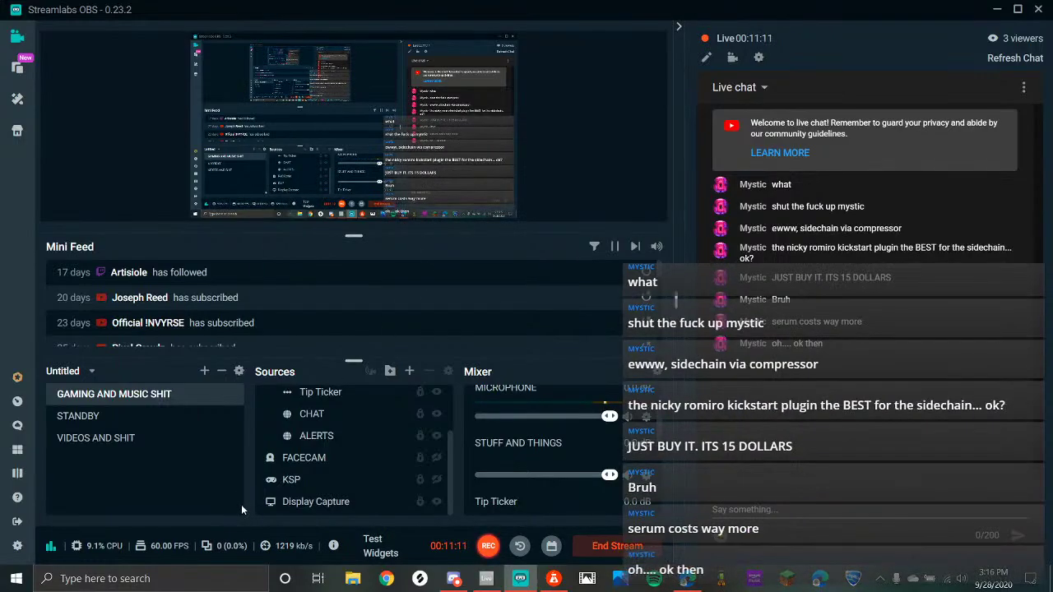
scroll(334, 469, up, 2)
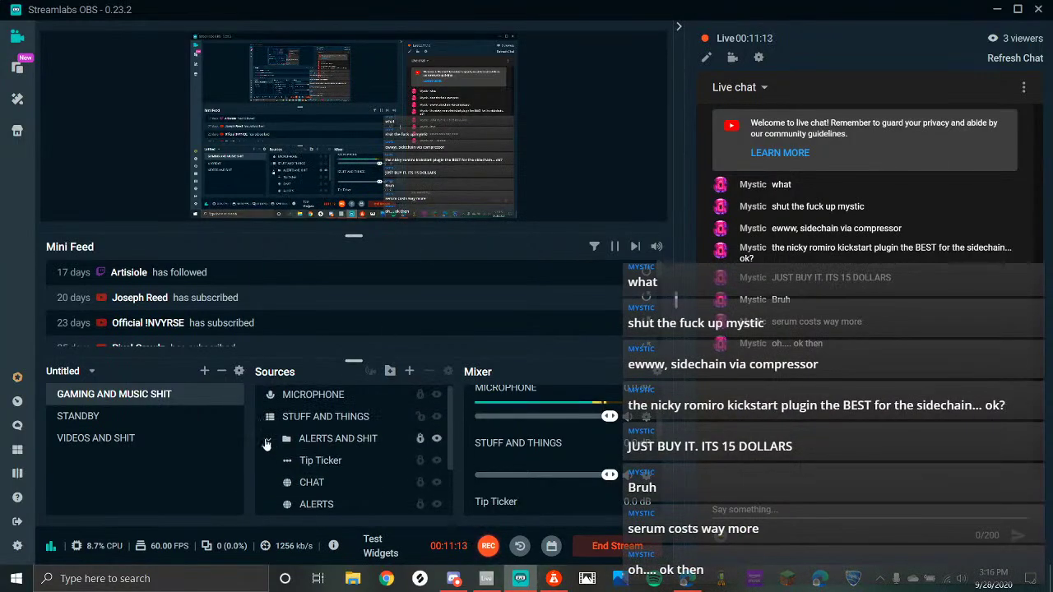
click(265, 445)
click(265, 444)
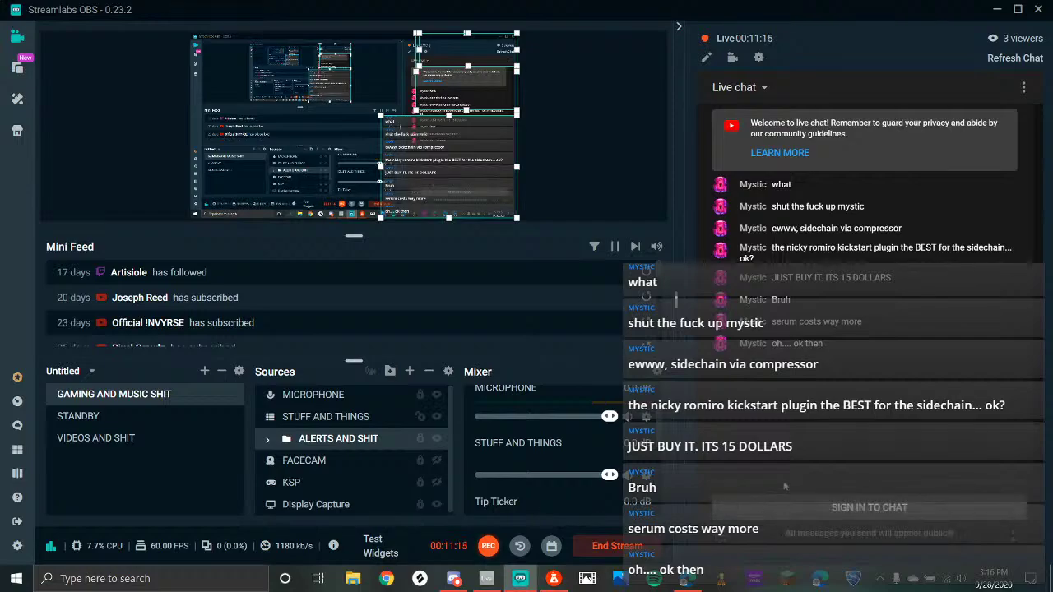
Switch to Discord and look through the channel list of the GAaS Official Discord server
click(453, 579)
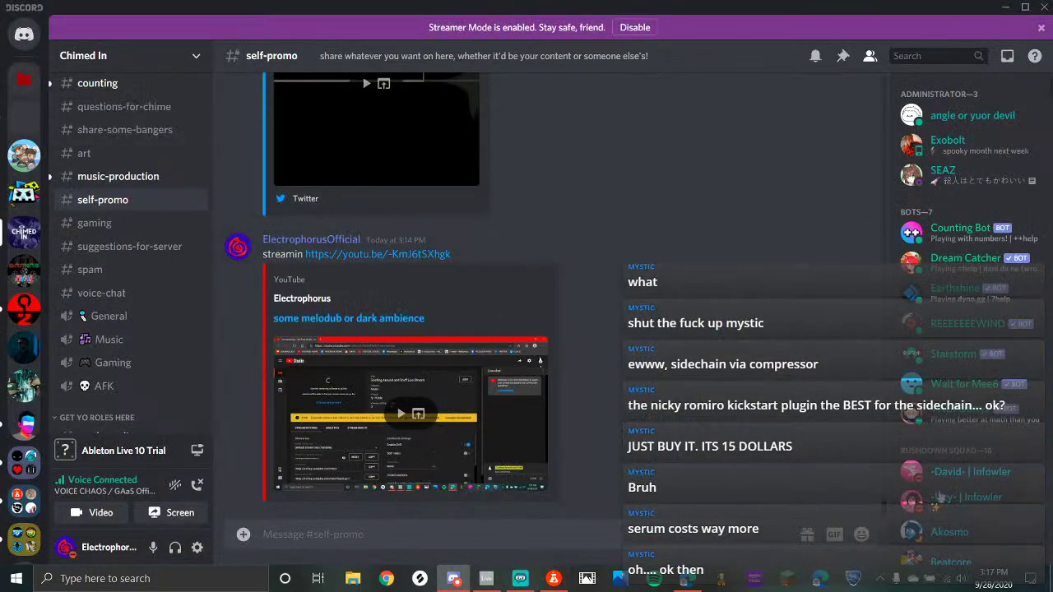
click(27, 120)
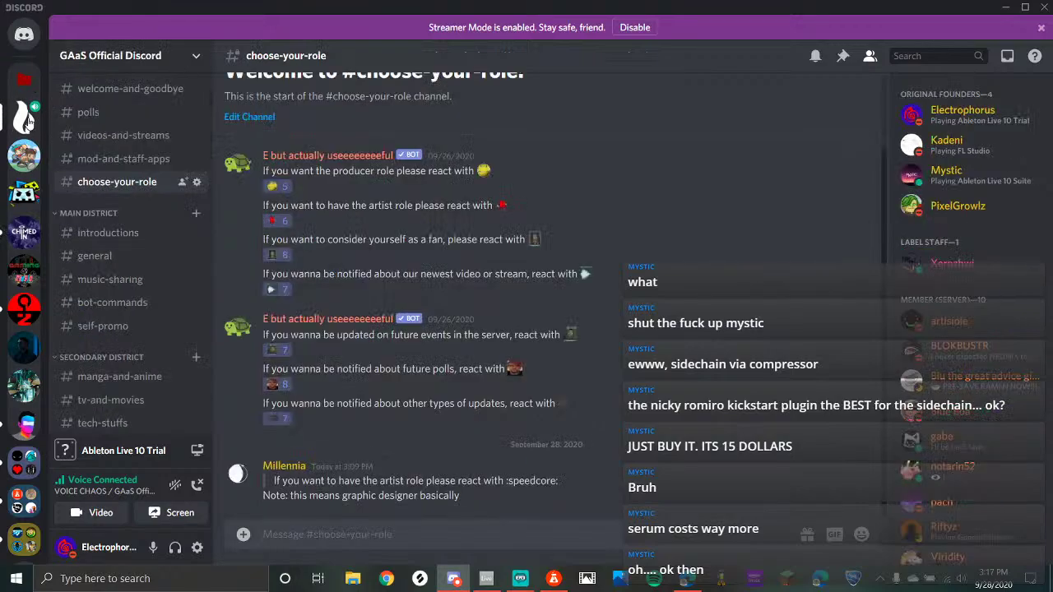
scroll(98, 262, down, 10)
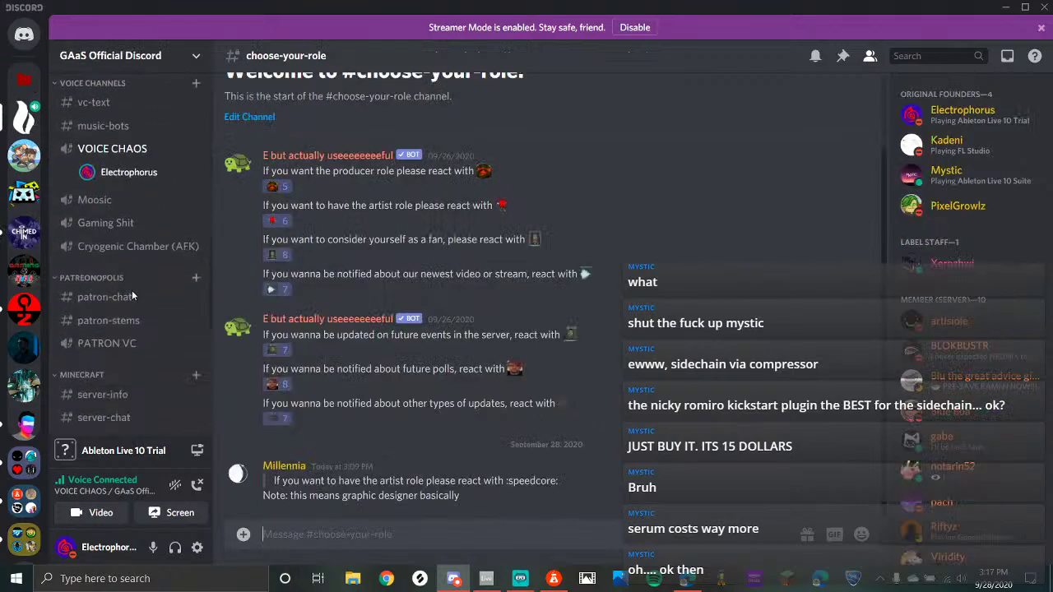
scroll(143, 344, down, 5)
Switch to Ableton Live, reopen Serum on track 14, and set LFO 2's rate to 1/2
click(496, 575)
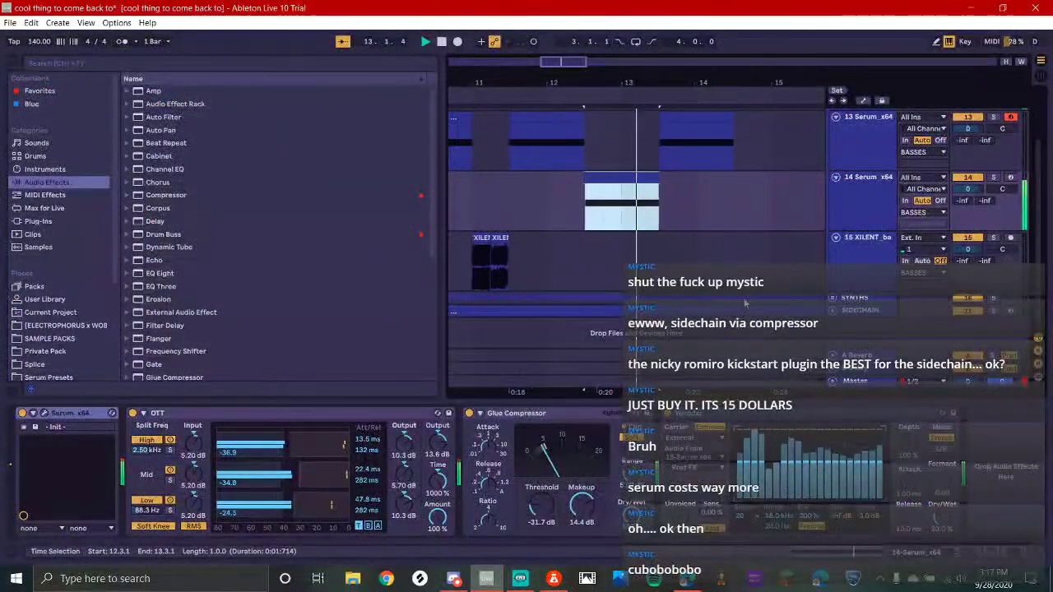
click(39, 414)
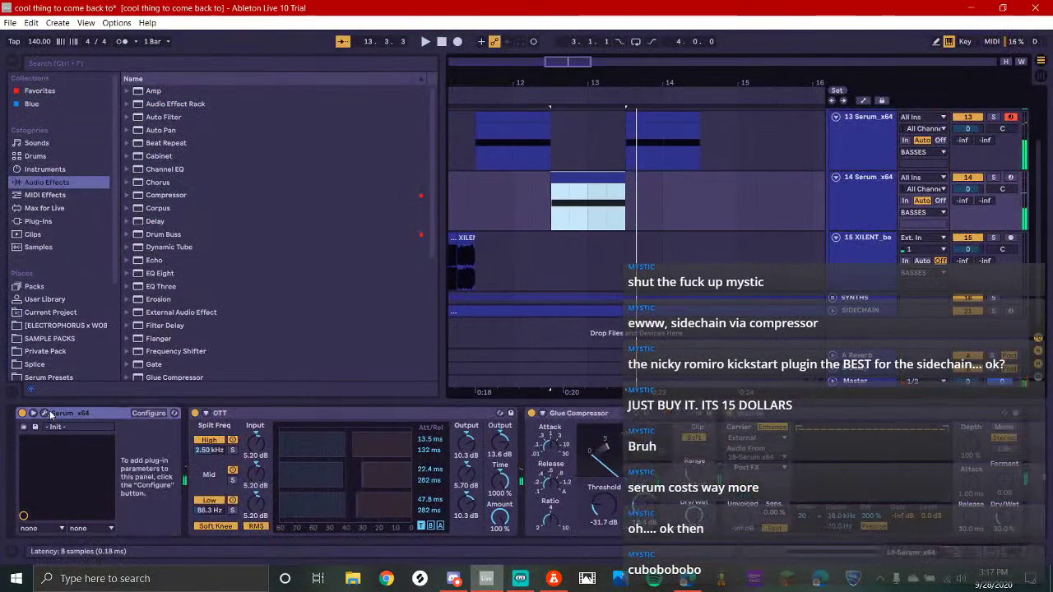
click(34, 414)
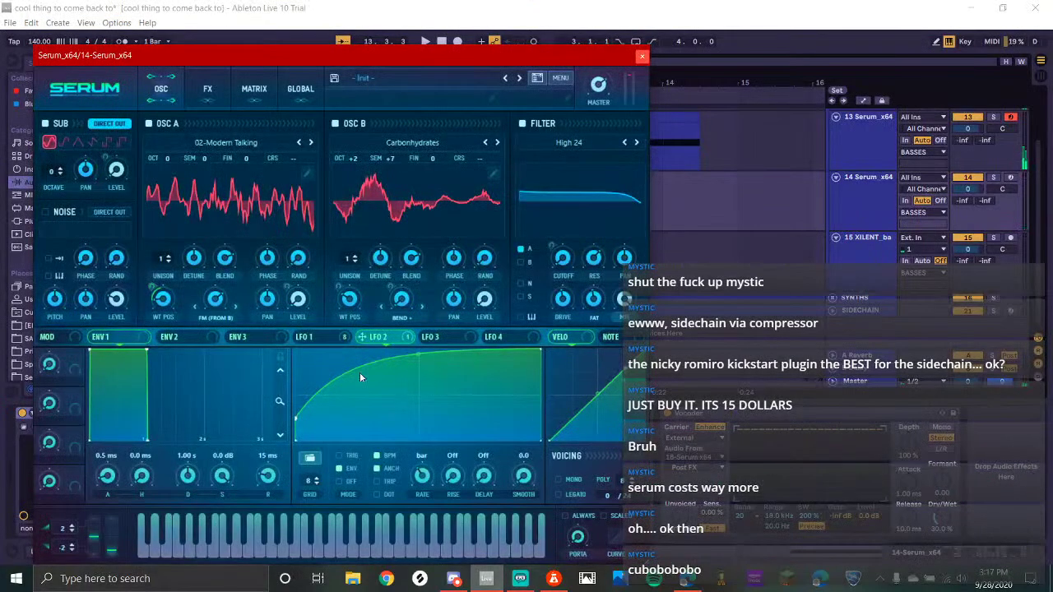
click(308, 340)
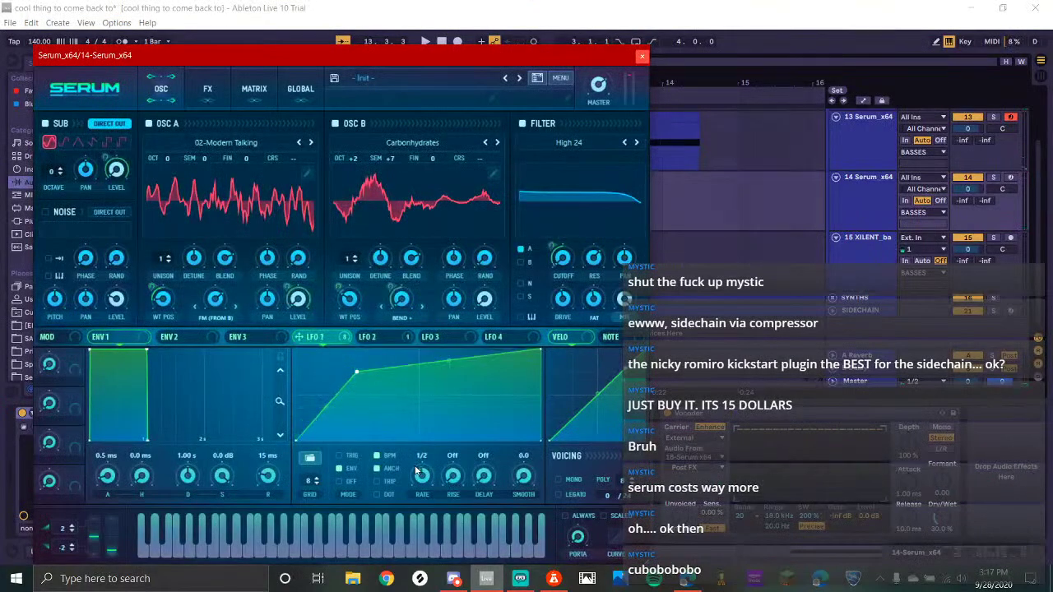
click(374, 338)
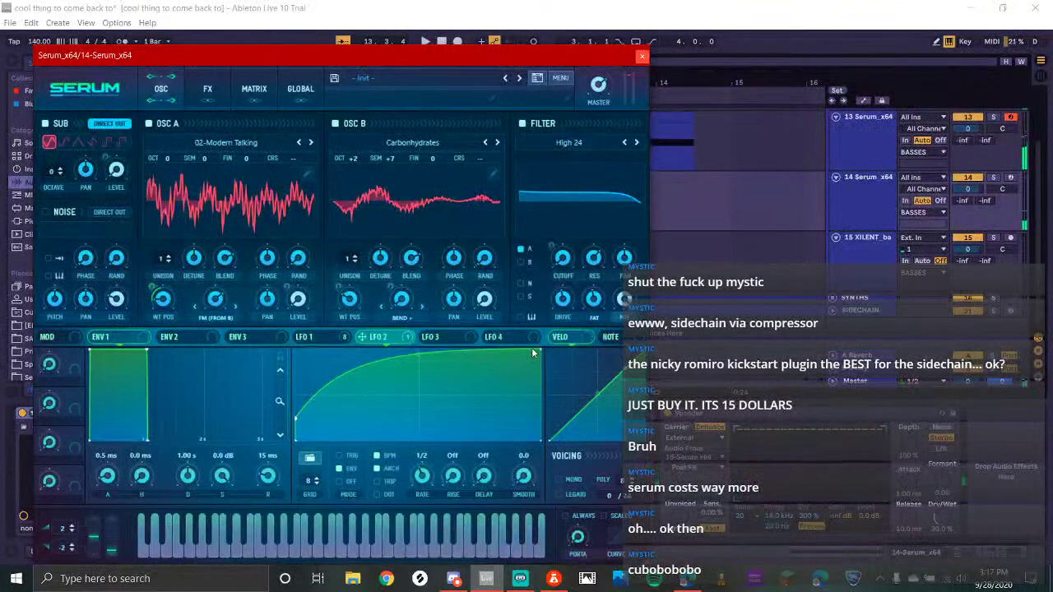
Reshape LFO 2 by dropping its end point to zero, curving the falling segment inward, and raising the start point
drag(539, 350, 541, 440)
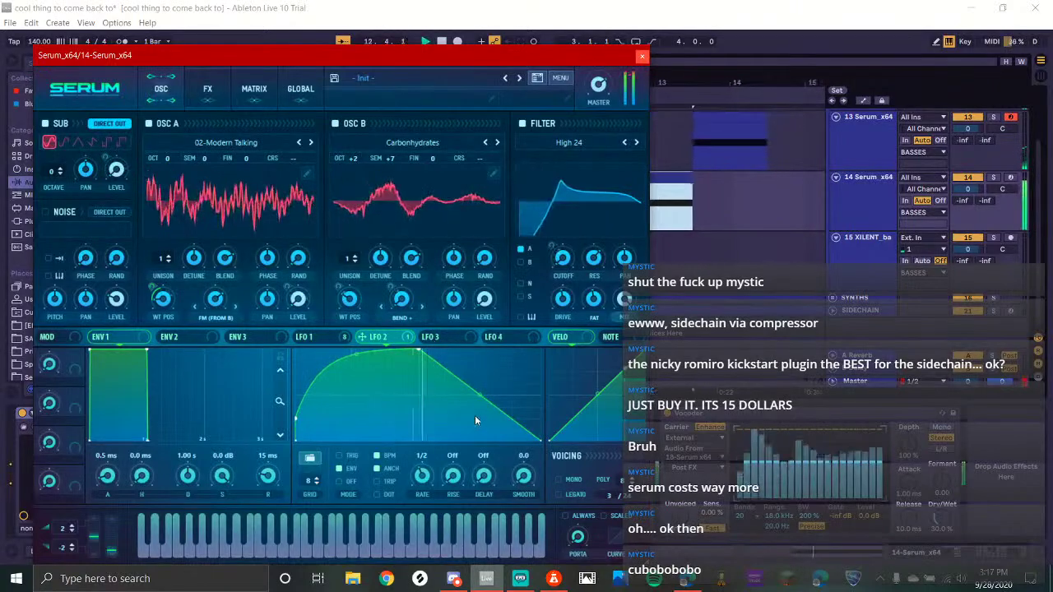
drag(484, 407, 517, 428)
drag(296, 417, 297, 394)
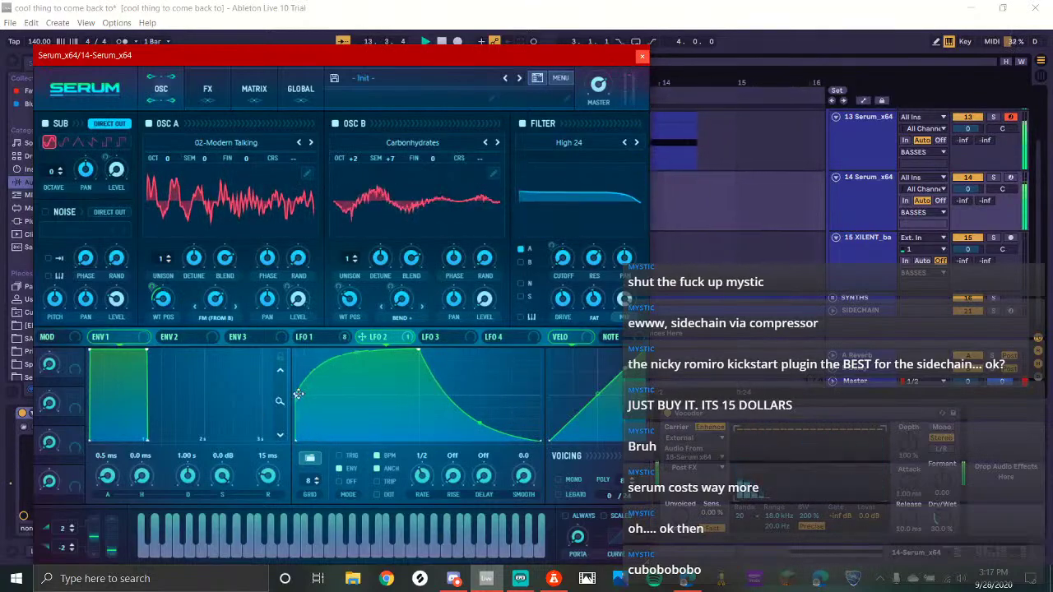
Set LFO 1's rate to 1/4 in track 14's Serum while auditioning the bass
click(337, 334)
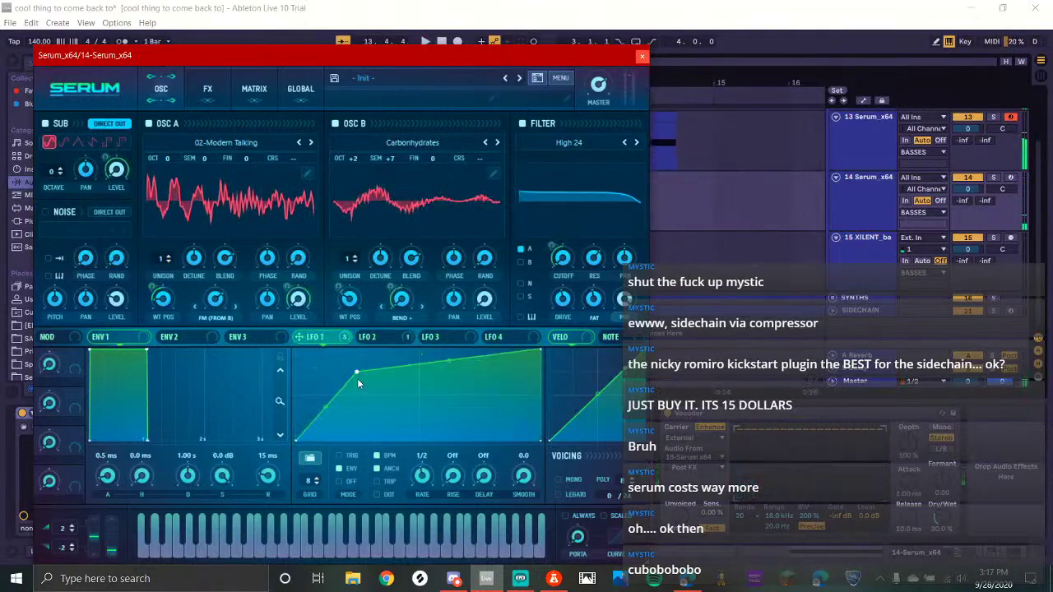
key(alt+space)
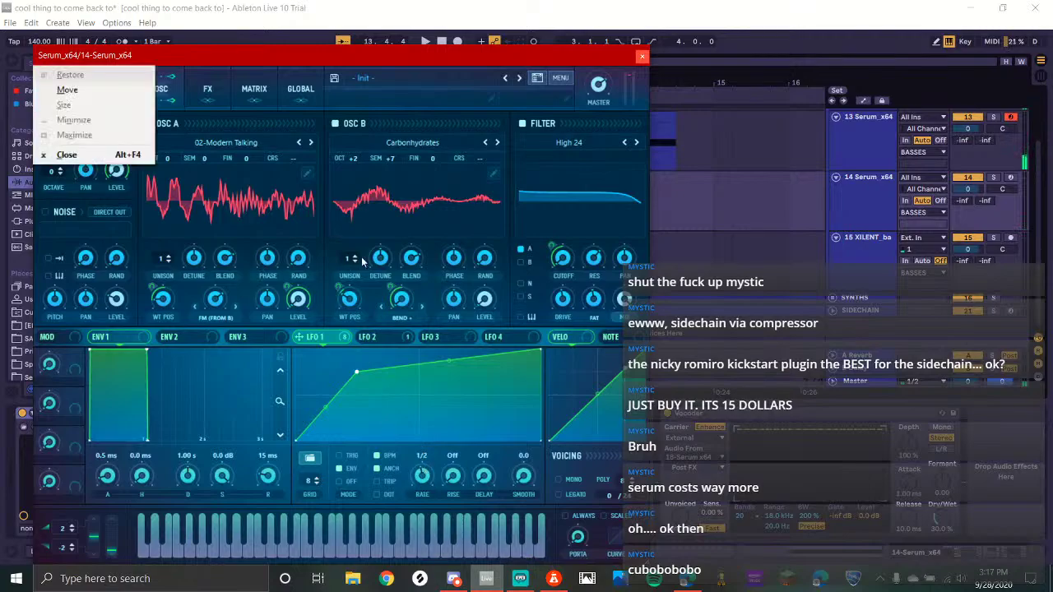
click(403, 56)
key(space)
drag(420, 474, 421, 461)
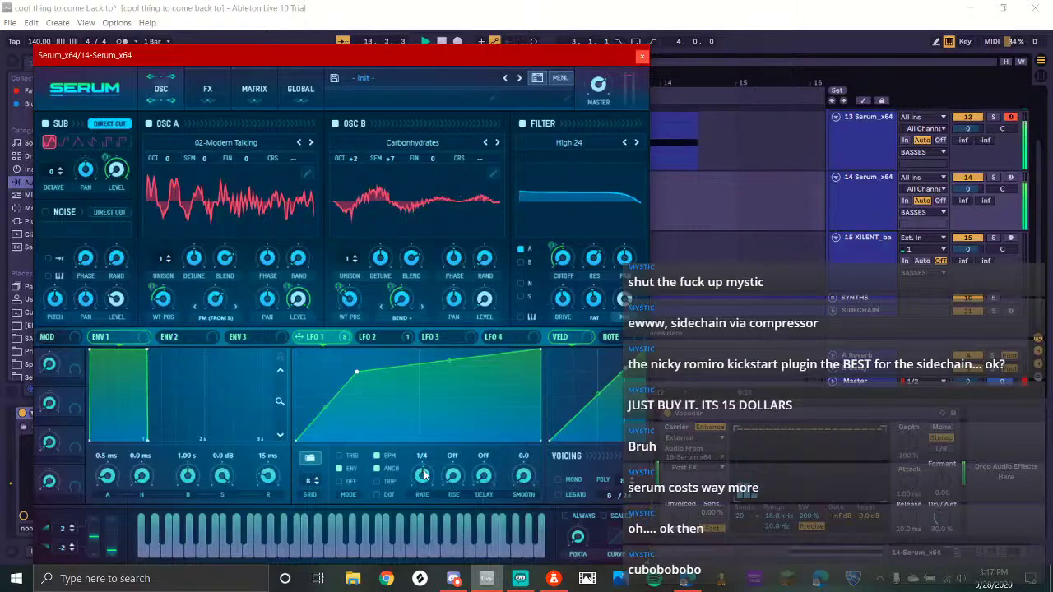
Close track 14's Serum, shorten track 13's last clip to end at bar 14, and play the basses from 12.3.1
click(641, 58)
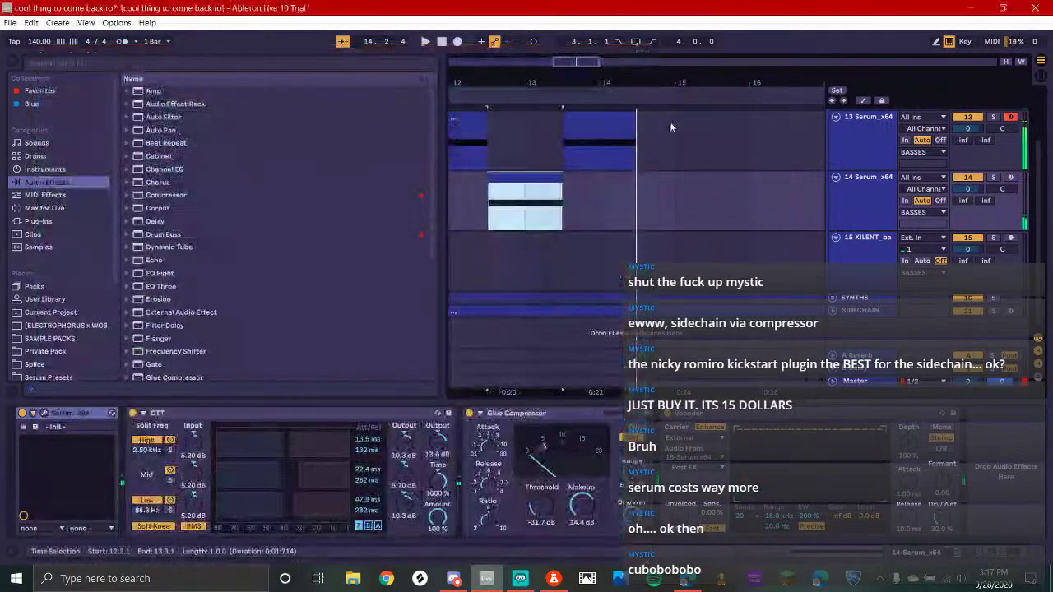
click(514, 190)
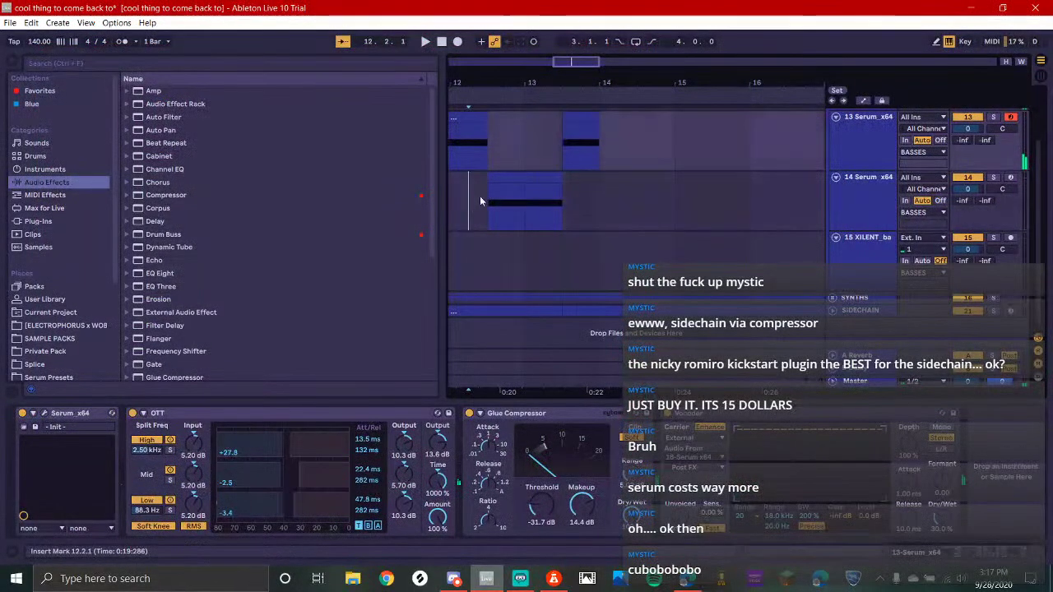
key(space)
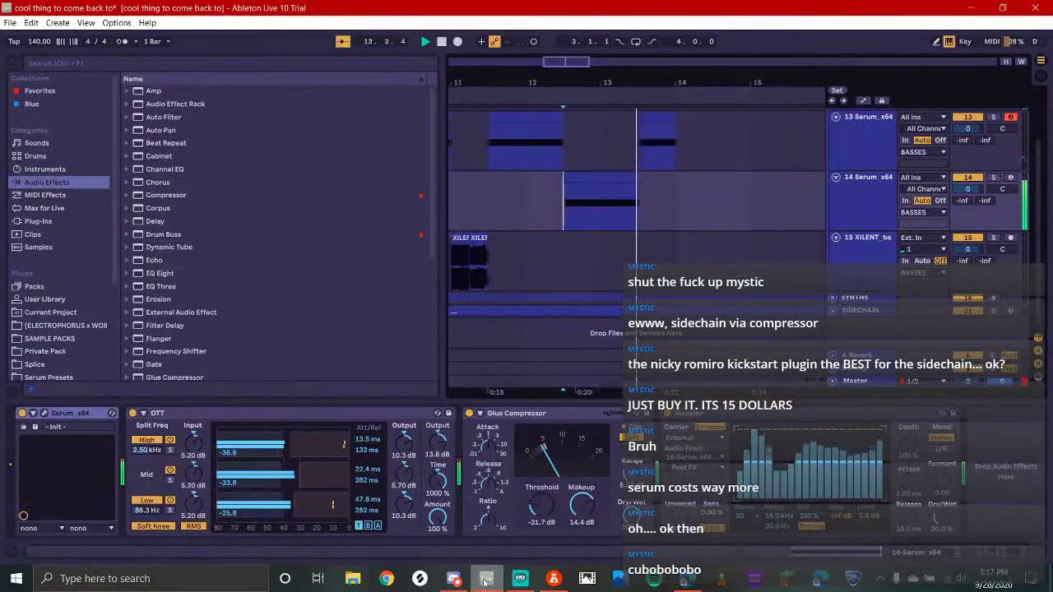
Check the chat in Streamlabs OBS, then switch to Discord and send a staff member the stream's raid link in #admin-chat
click(520, 579)
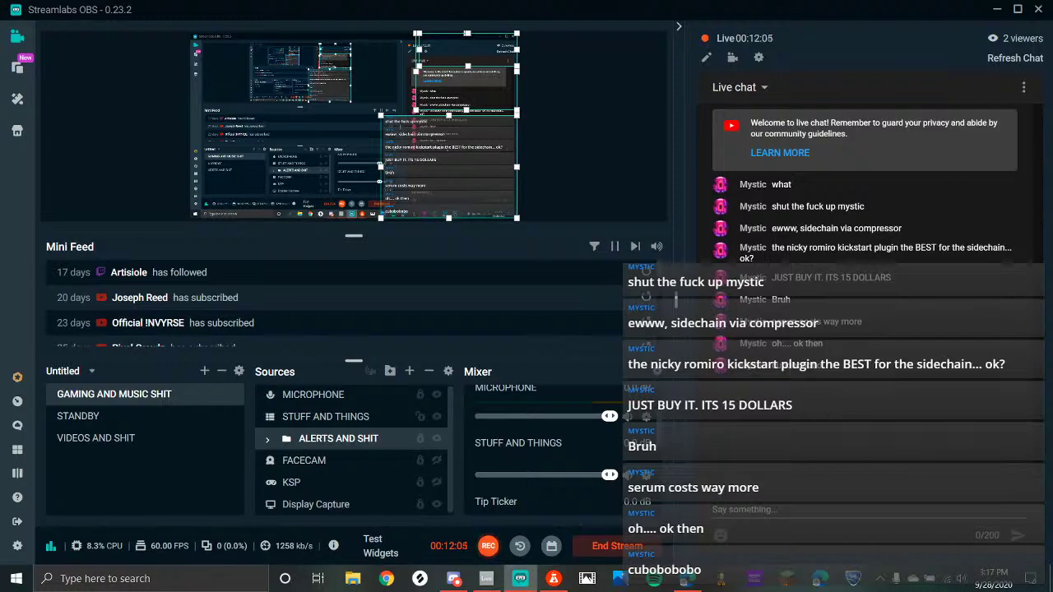
click(453, 578)
scroll(123, 313, up, 1)
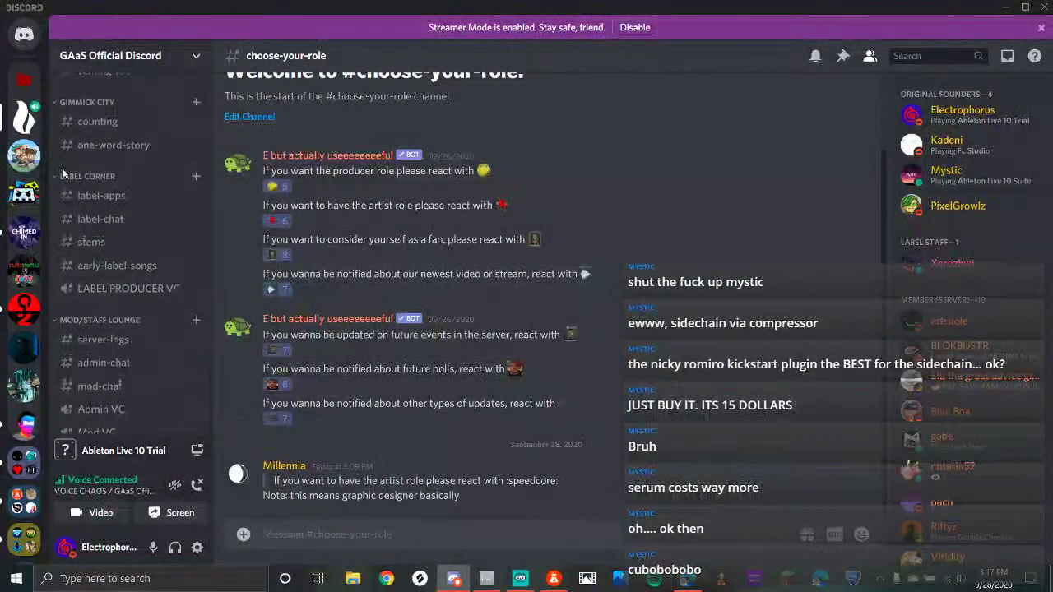
click(111, 339)
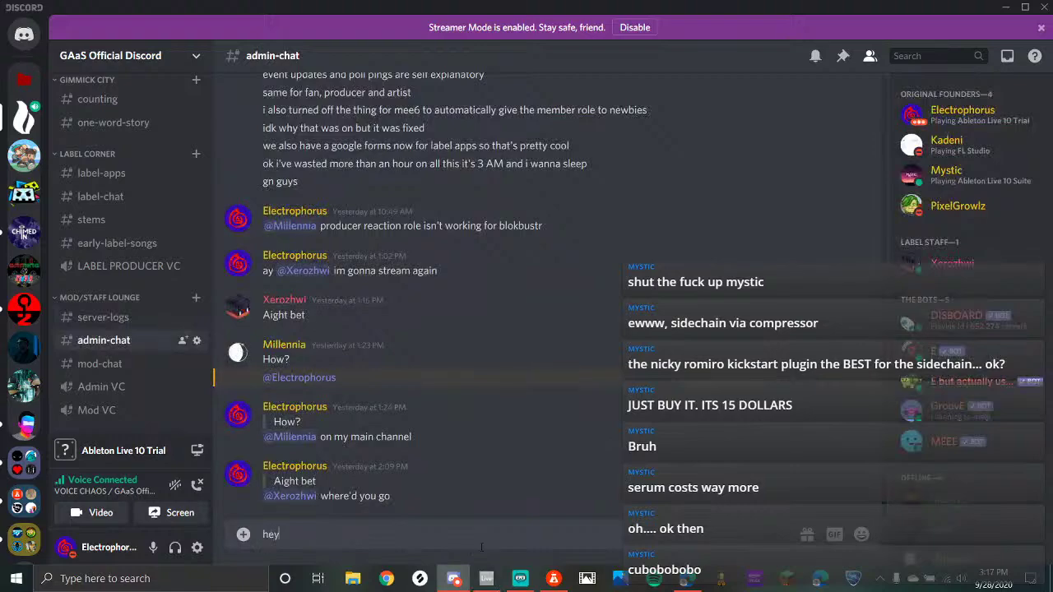
text(hey @)
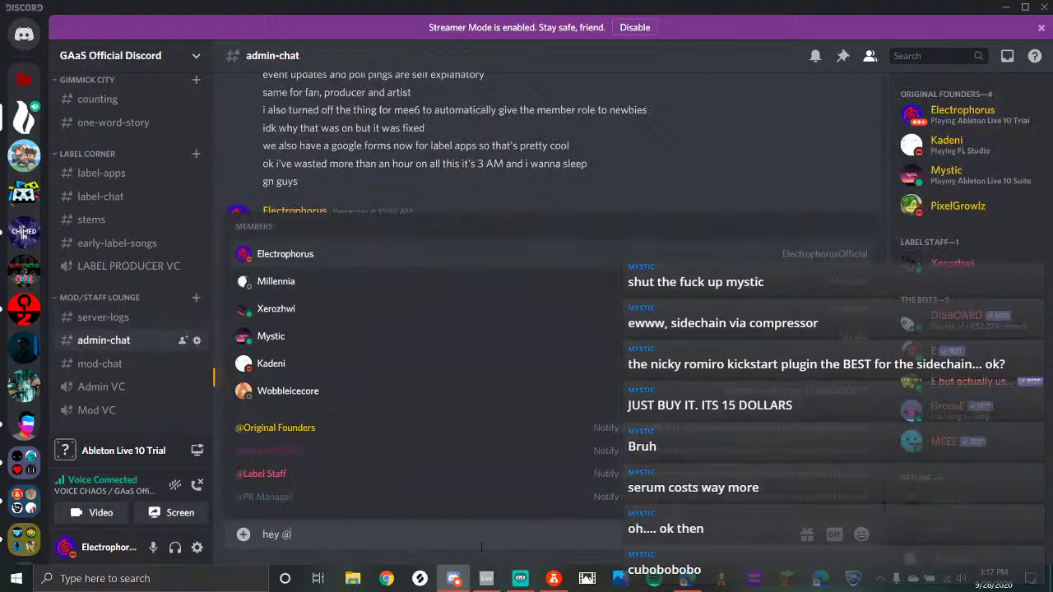
click(288, 304)
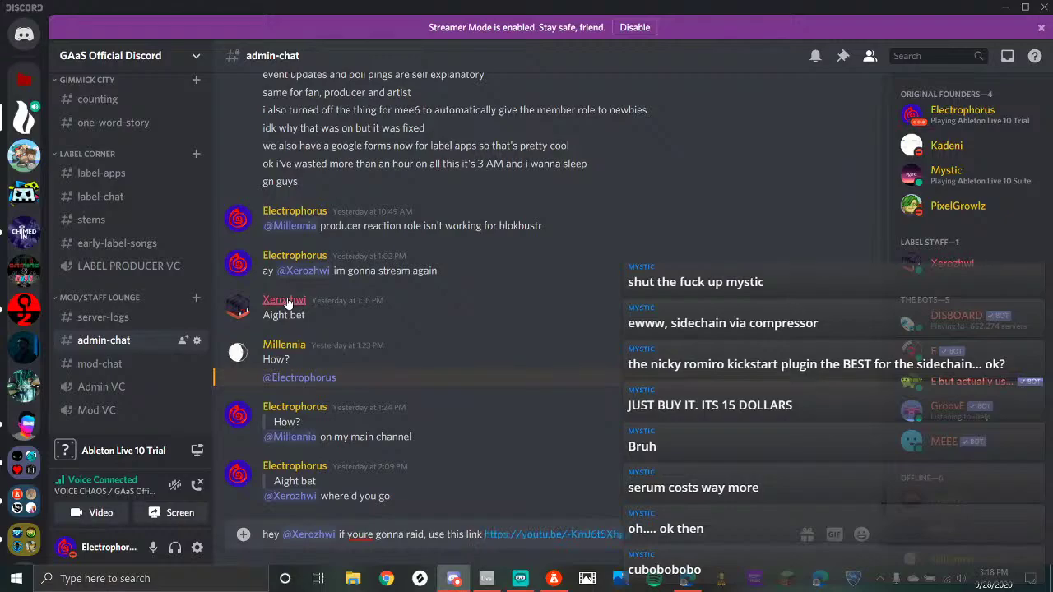
key(Return)
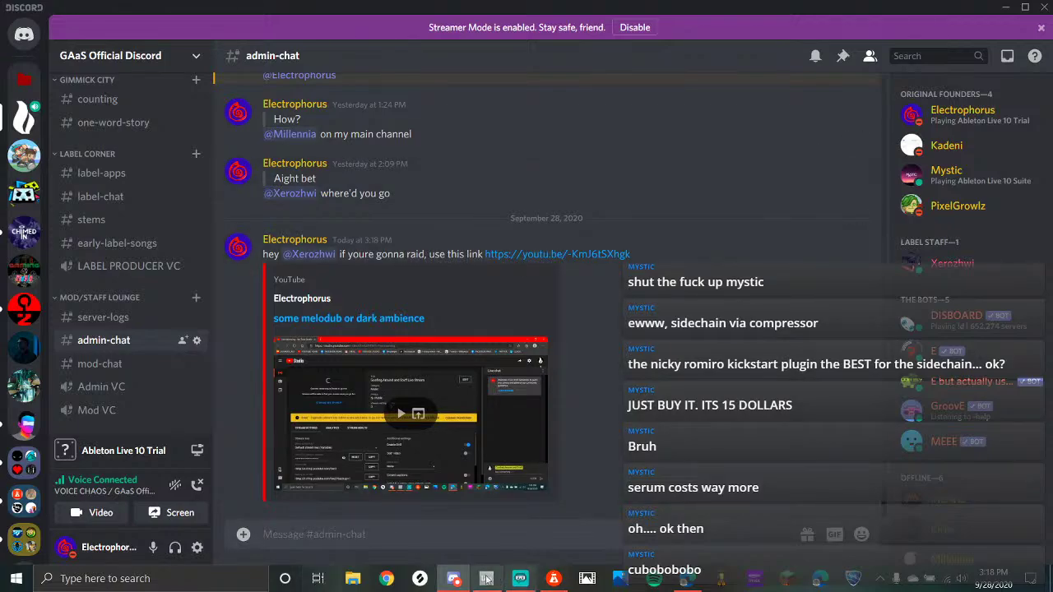
Switch to Ableton Live, place the insert marker at 14.1.1, and expand the SYNTHS group
click(556, 579)
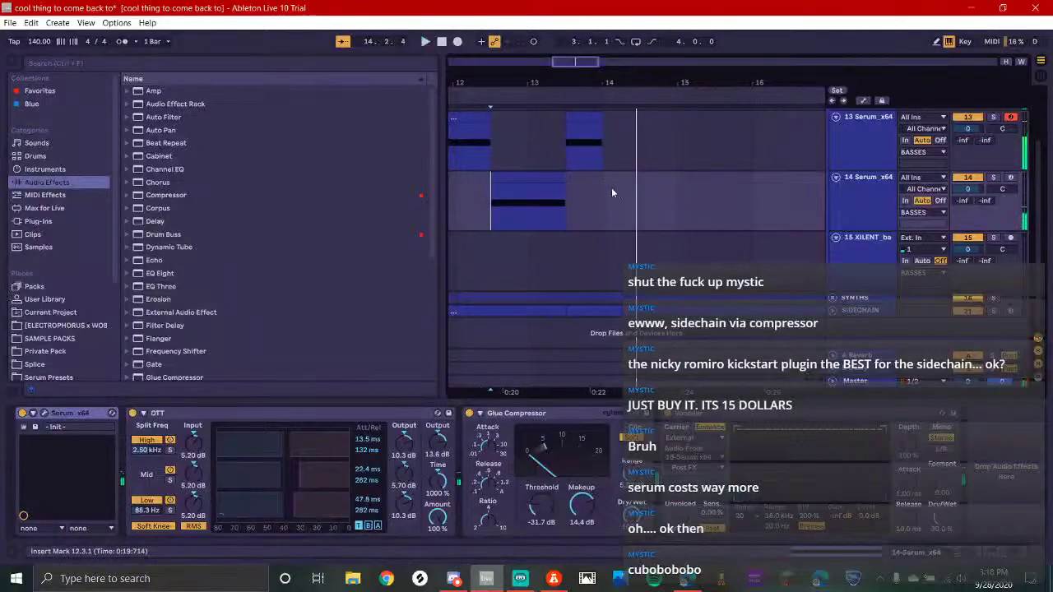
drag(609, 248, 594, 249)
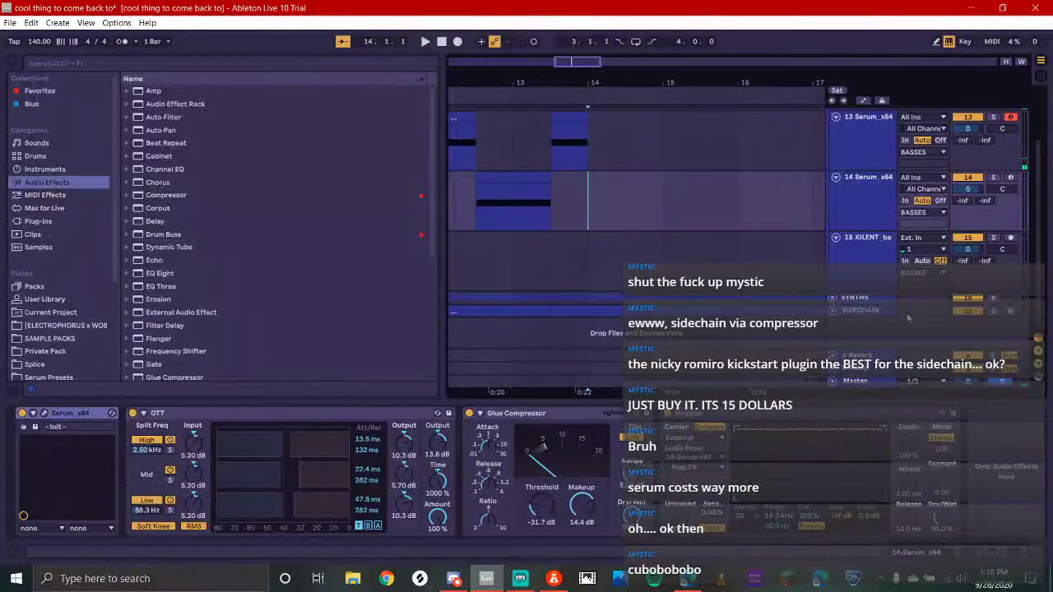
click(833, 297)
scroll(657, 276, down, 3)
scroll(653, 165, down, 3)
scroll(655, 221, down, 1)
scroll(656, 221, left, 1)
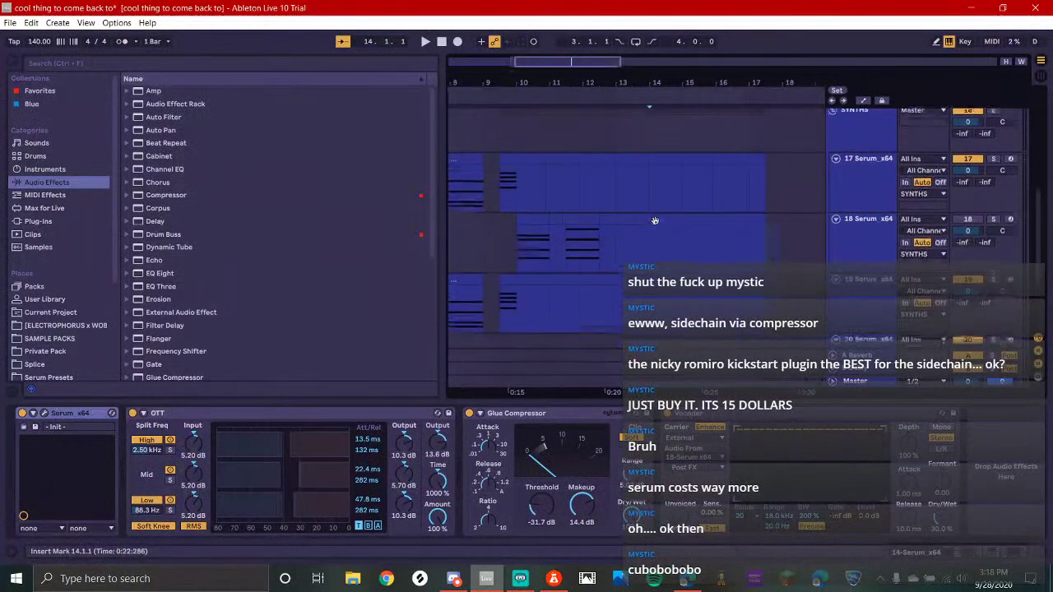
Play the arrangement from 9.3.1 and follow the bass and synth tracks through bar 13
click(517, 237)
scroll(594, 239, up, 3)
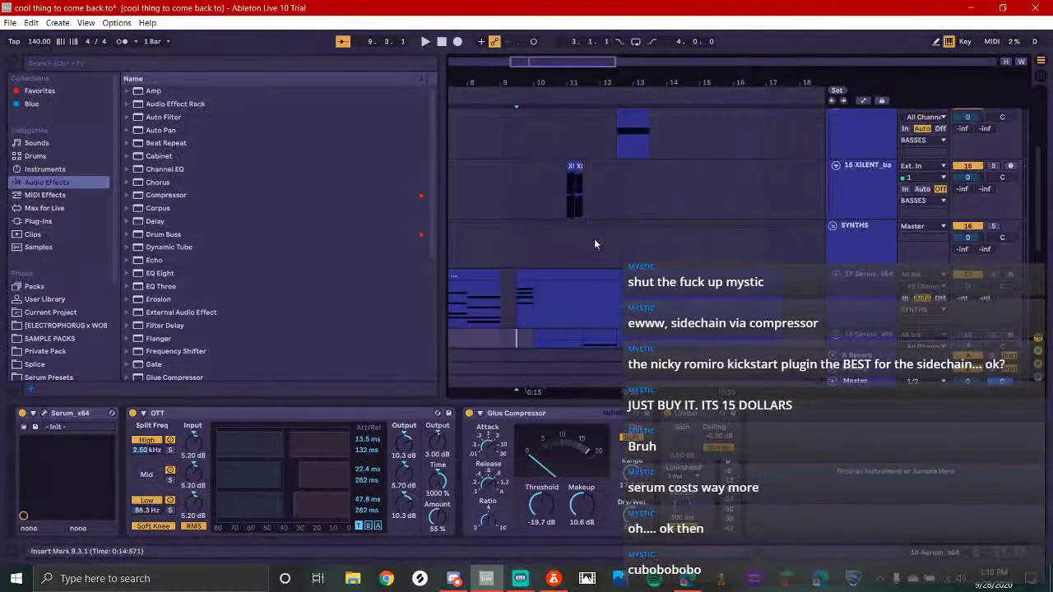
scroll(596, 242, down, 2)
key(space)
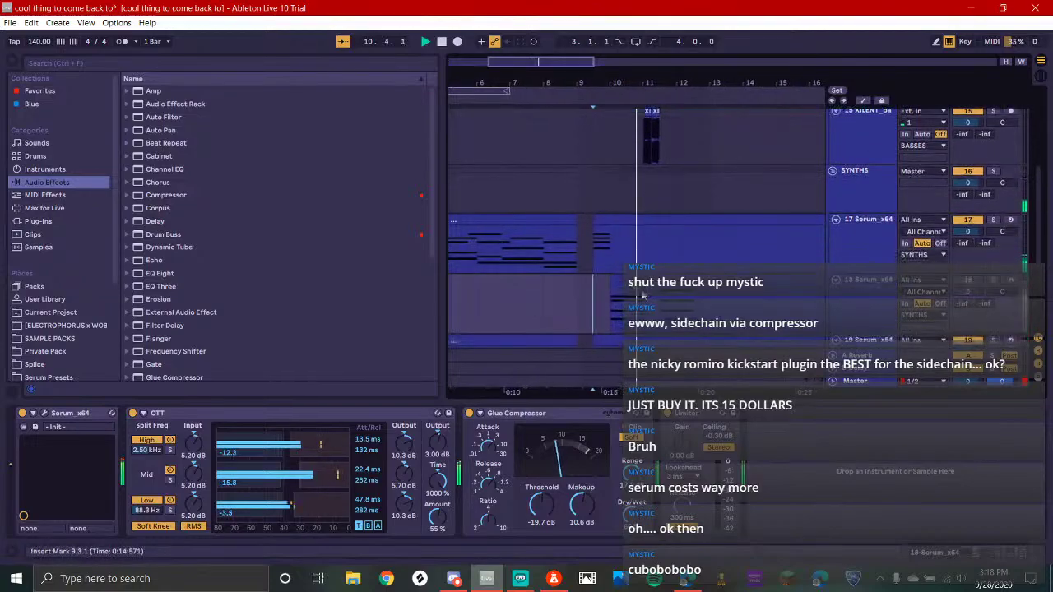
scroll(761, 145, down, 3)
scroll(665, 159, up, 4)
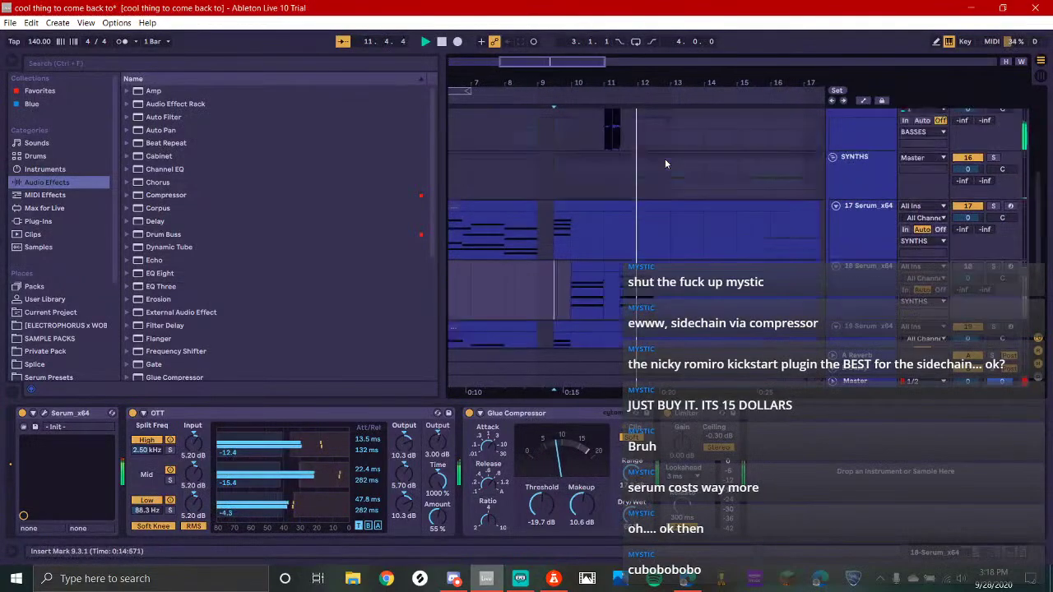
scroll(688, 248, down, 3)
scroll(685, 243, up, 4)
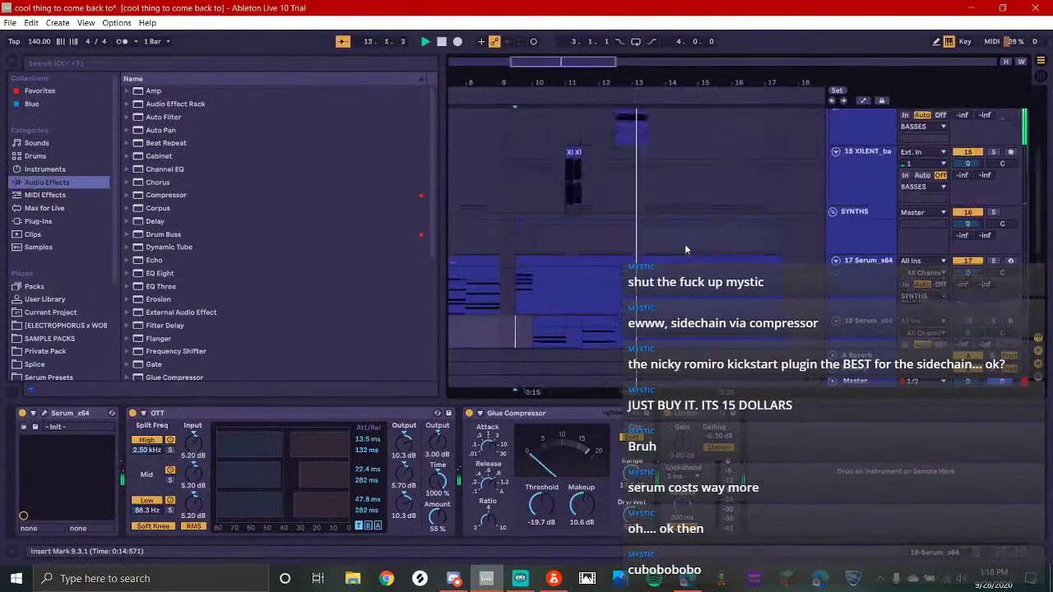
Copy the first XILENT bass fill clip on track 15 to bar 14 and audition it from 13.3.1
scroll(658, 230, up, 2)
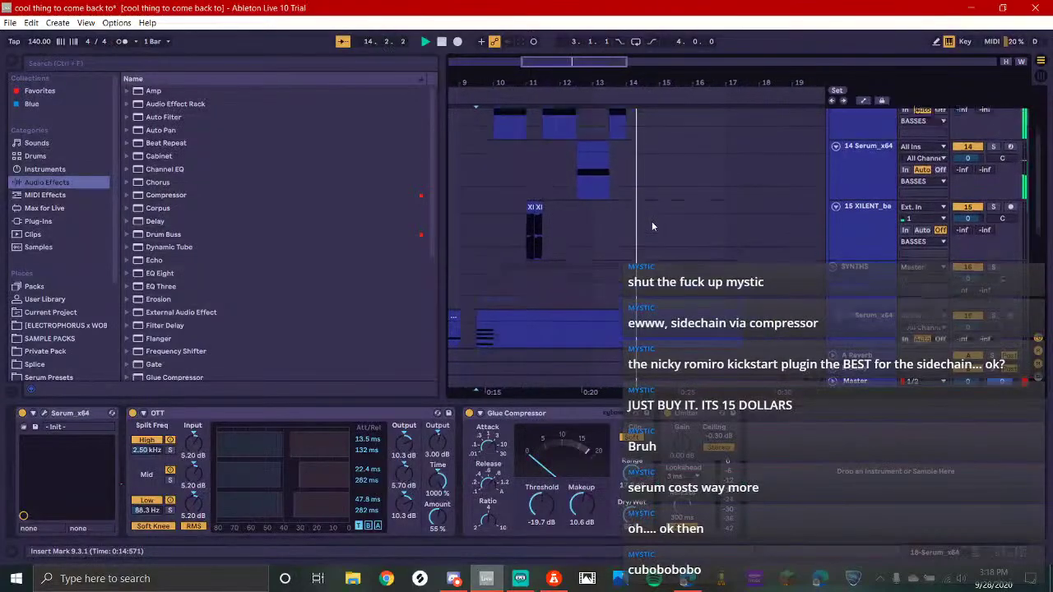
drag(529, 249, 620, 269)
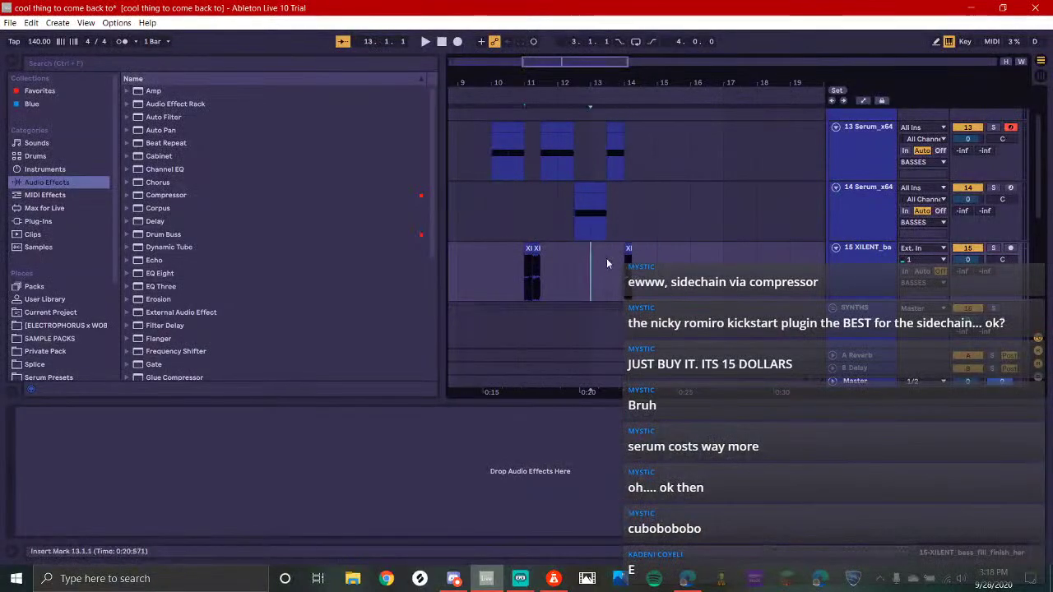
key(space)
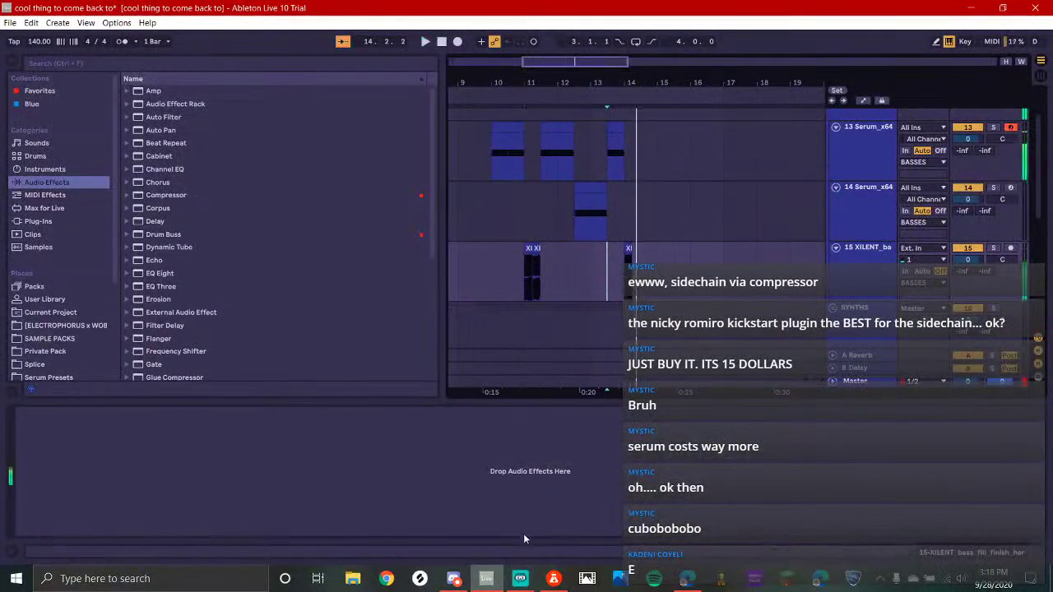
Check the live chat in Streamlabs OBS, Discord's #admin-chat, and the stream announcement in the BandLab feed
click(519, 580)
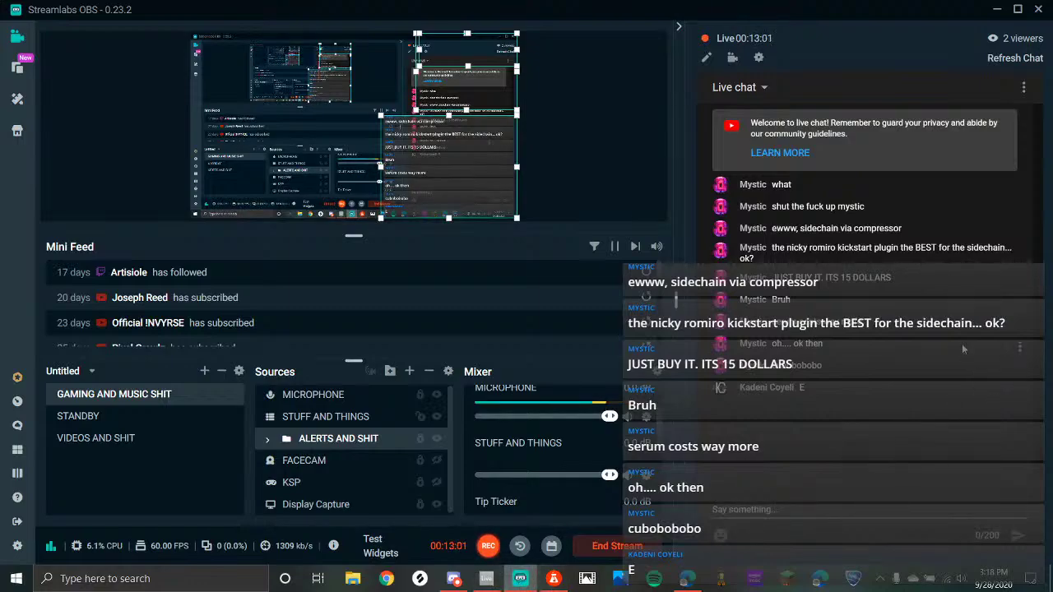
click(451, 580)
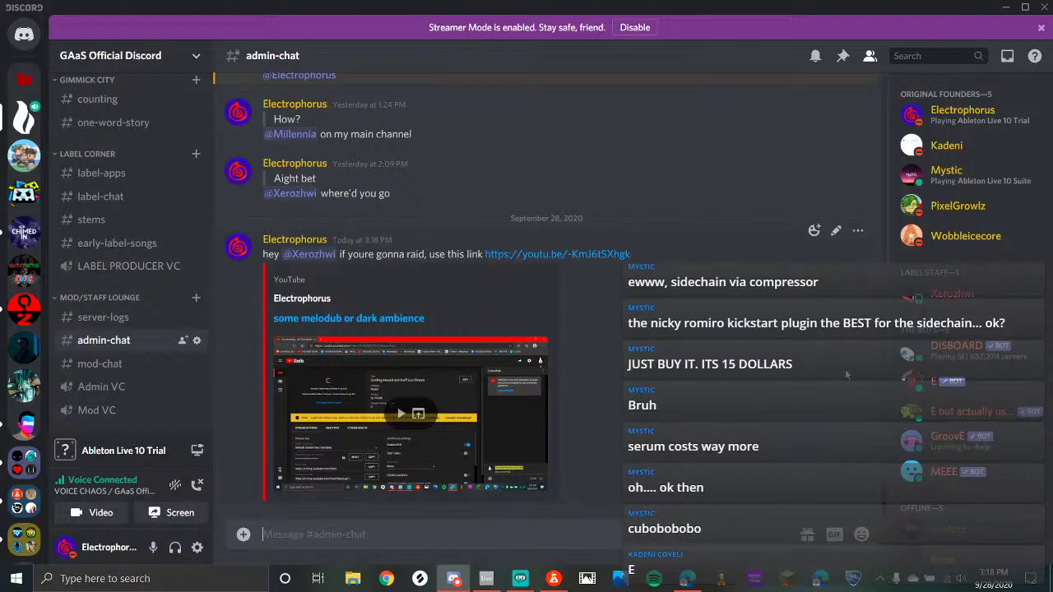
click(520, 580)
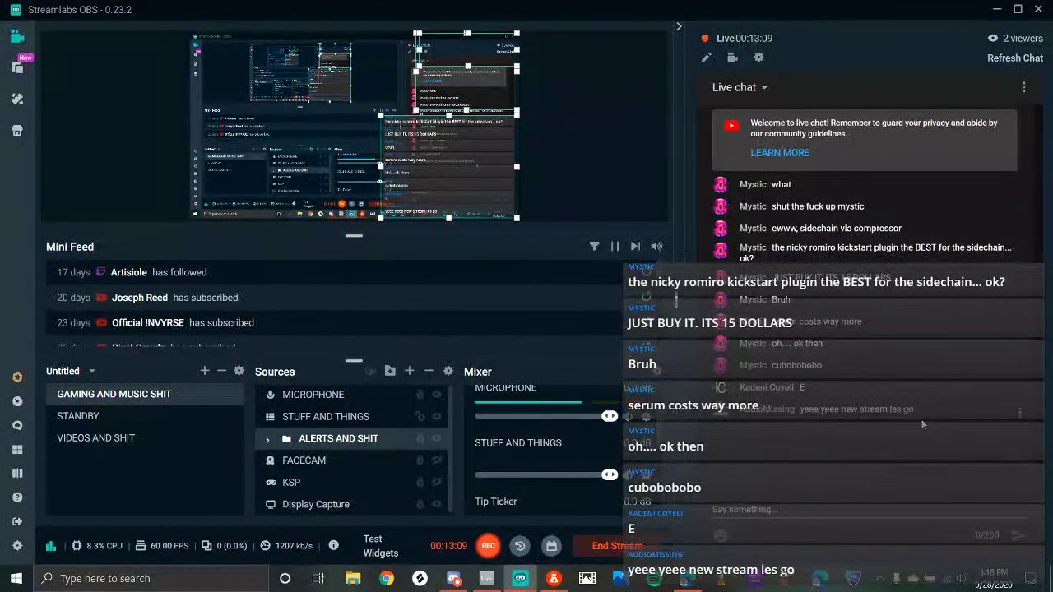
click(565, 577)
scroll(563, 562, down, 1)
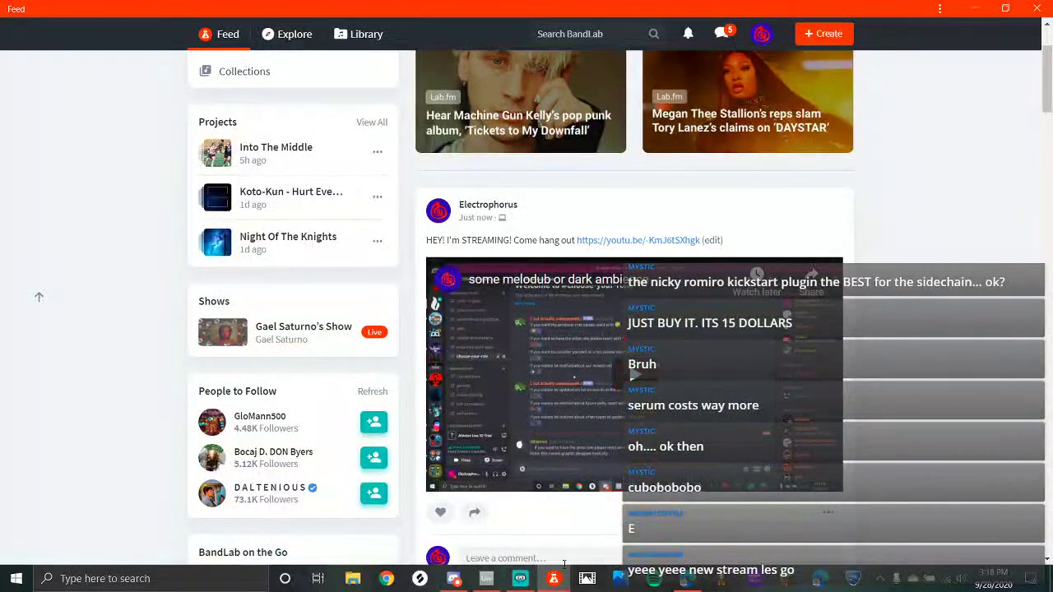
click(687, 579)
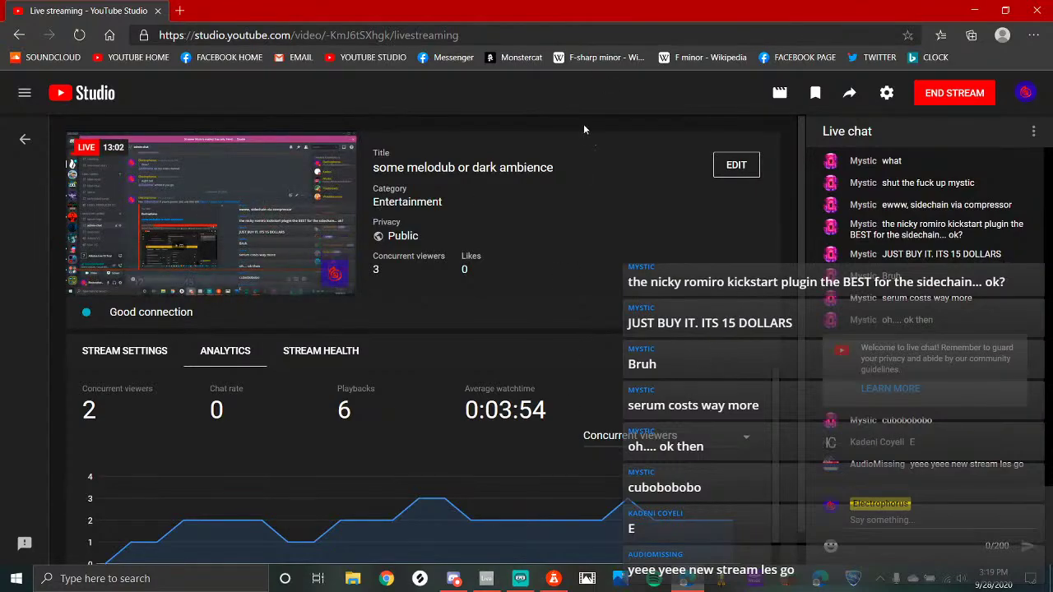
right_click(381, 57)
click(411, 64)
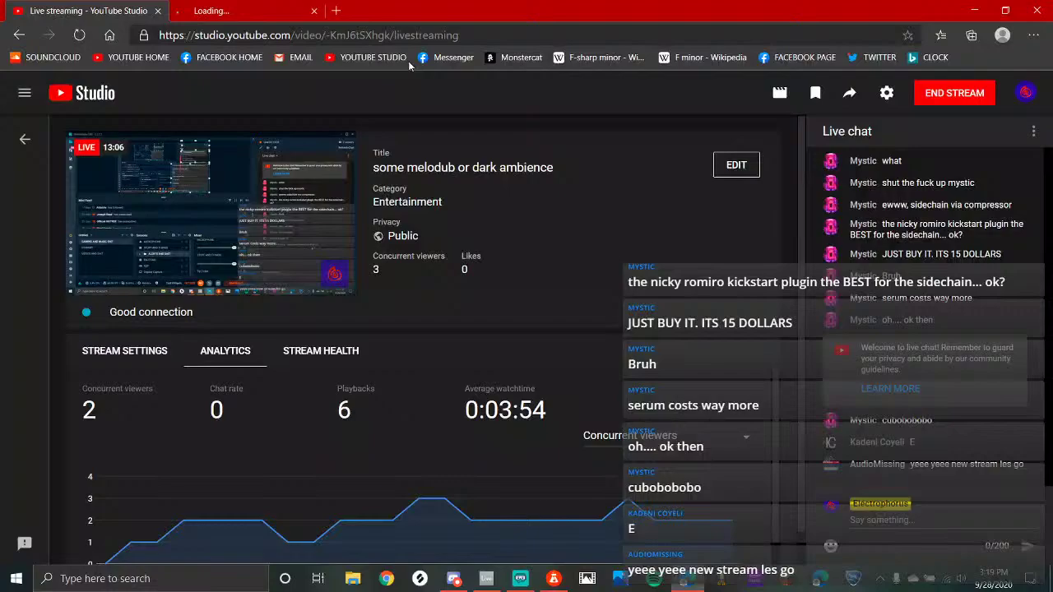
click(189, 9)
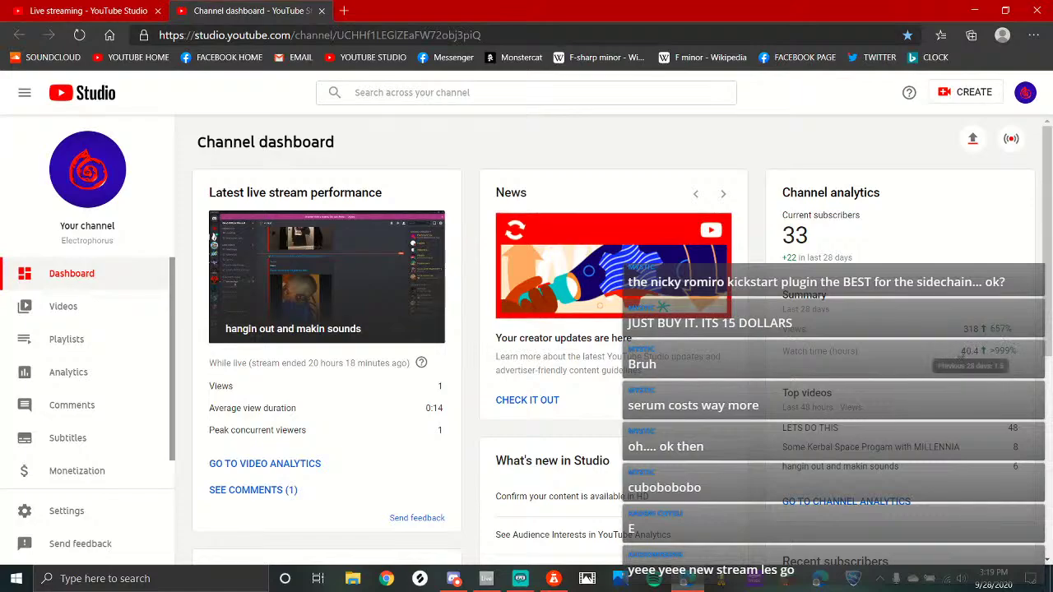
click(952, 355)
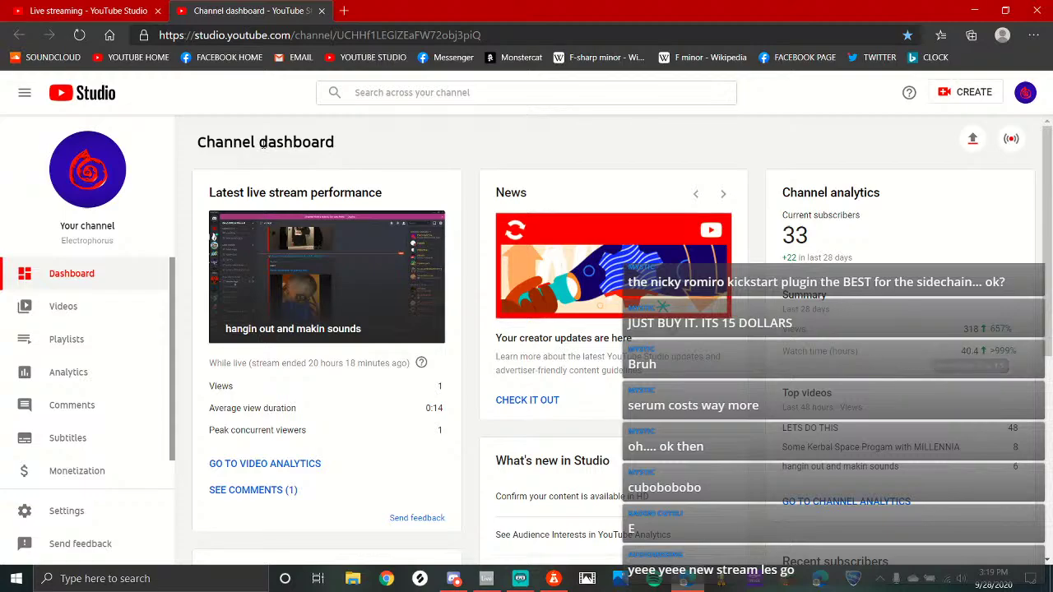
Look over the live stream's viewer analytics, then the channel dashboard's summary, top videos and recent subscribers
click(115, 12)
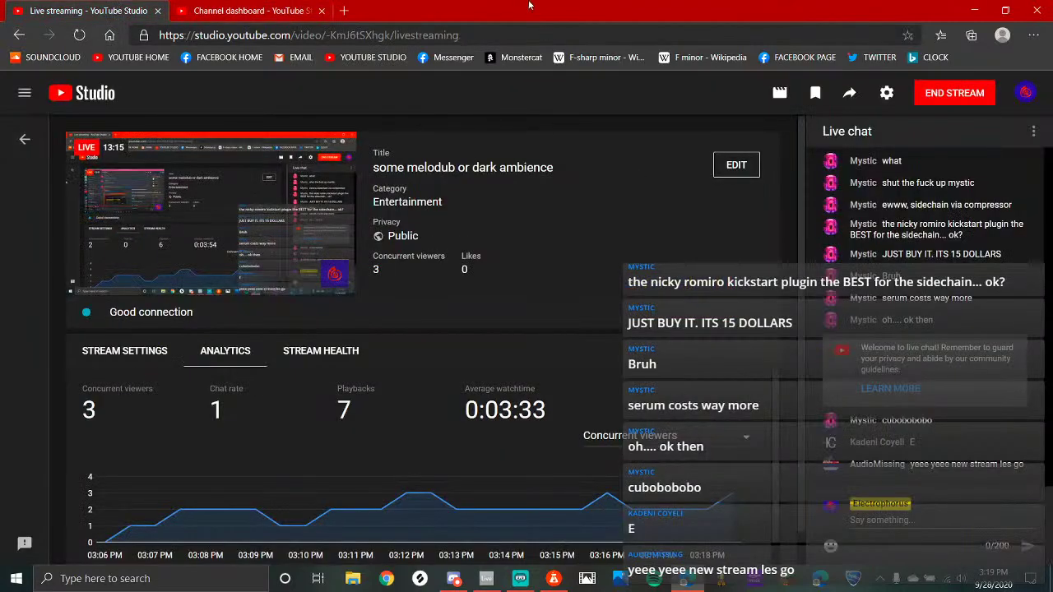
click(293, 8)
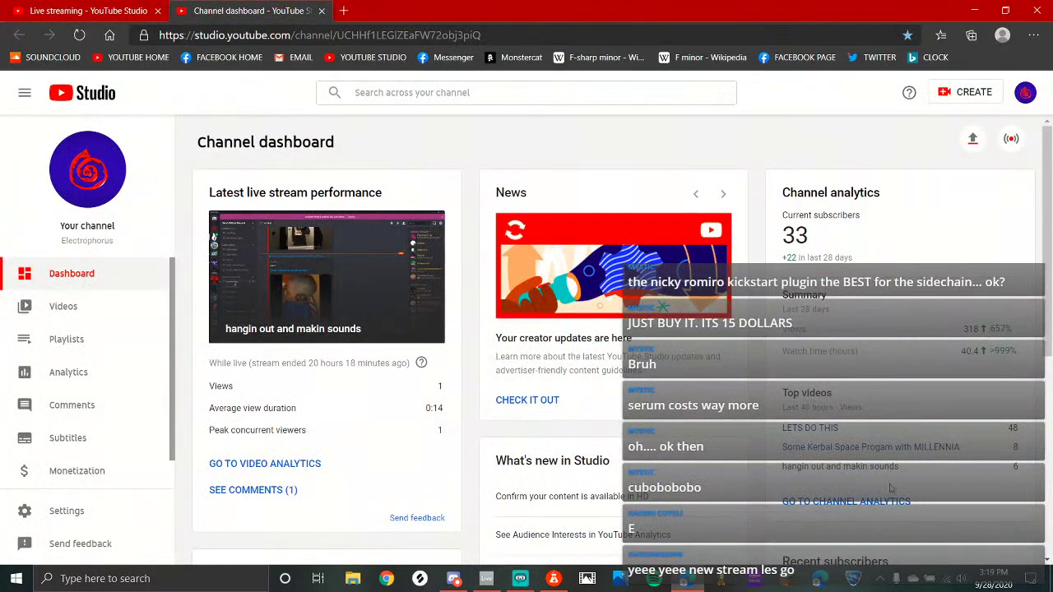
scroll(888, 477, down, 4)
scroll(831, 424, up, 3)
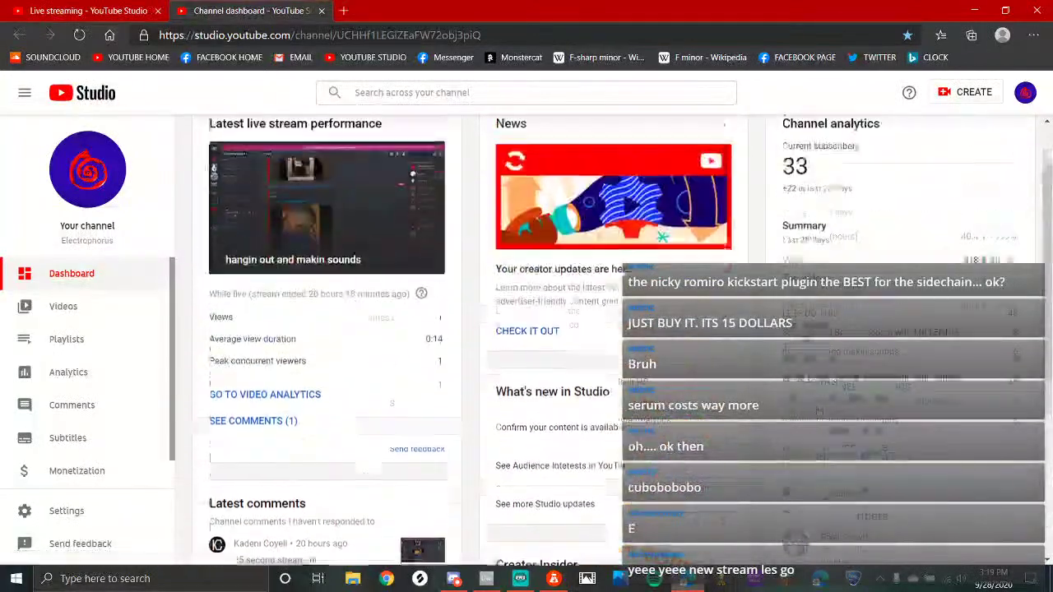
scroll(353, 364, up, 1)
scroll(705, 520, down, 1)
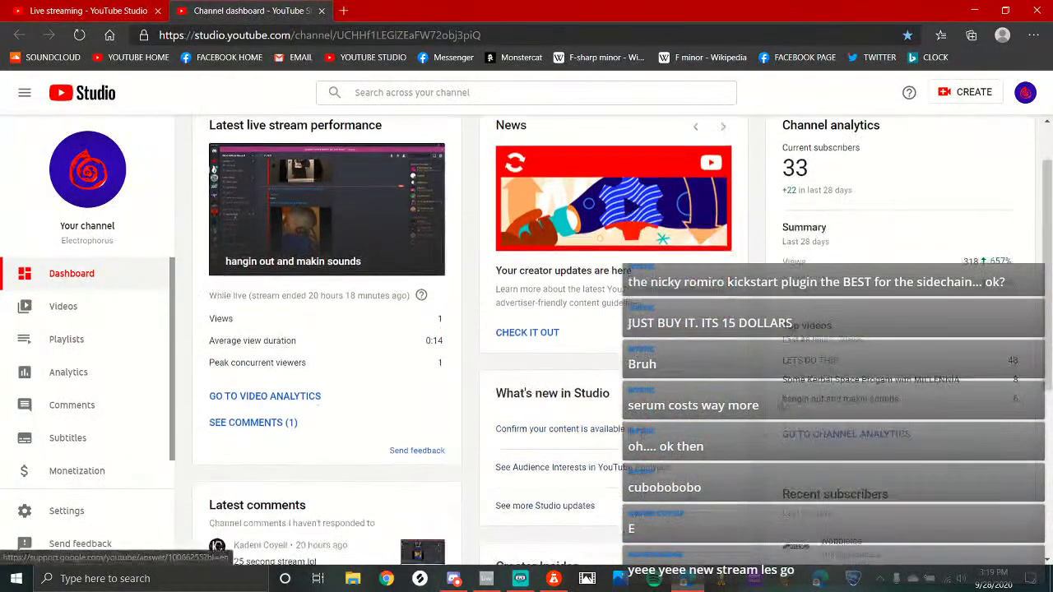
scroll(851, 367, up, 1)
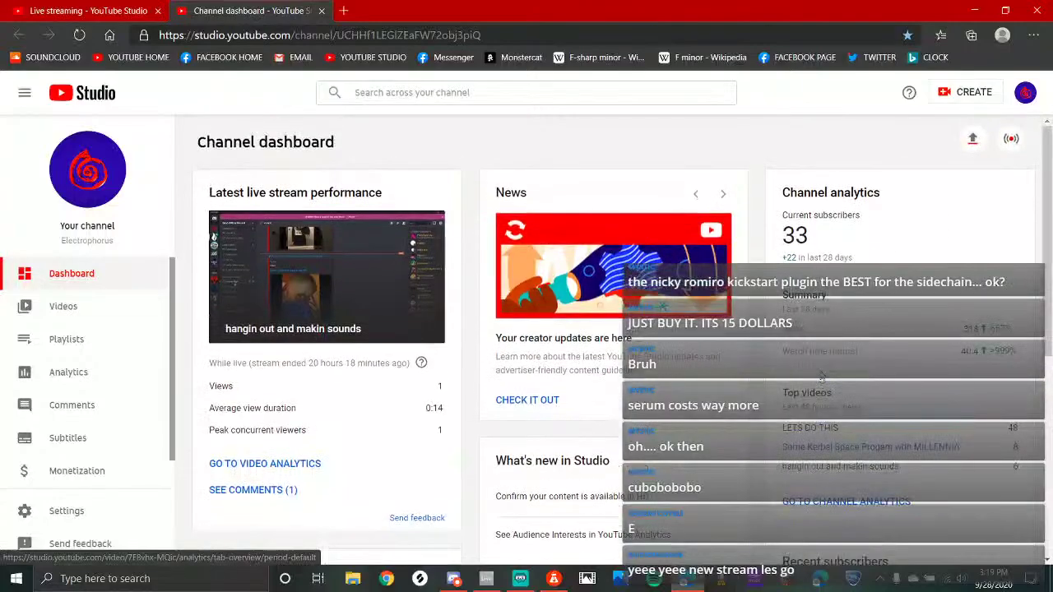
Reload the channel dashboard, recheck the live stream page, and look through the dashboard's comments and subscribers
click(80, 36)
click(91, 10)
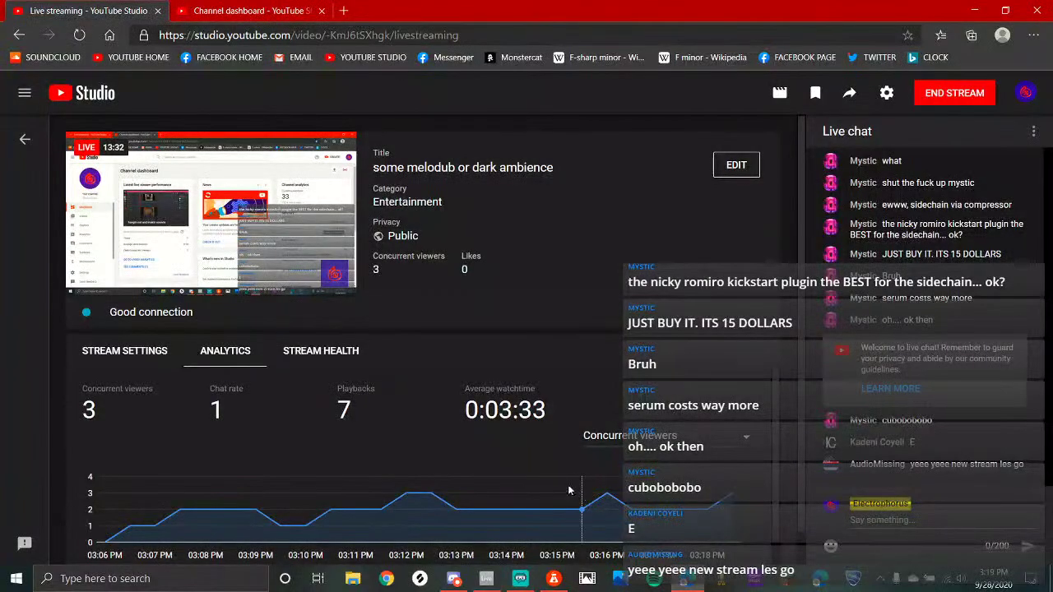
key(ctrl+2)
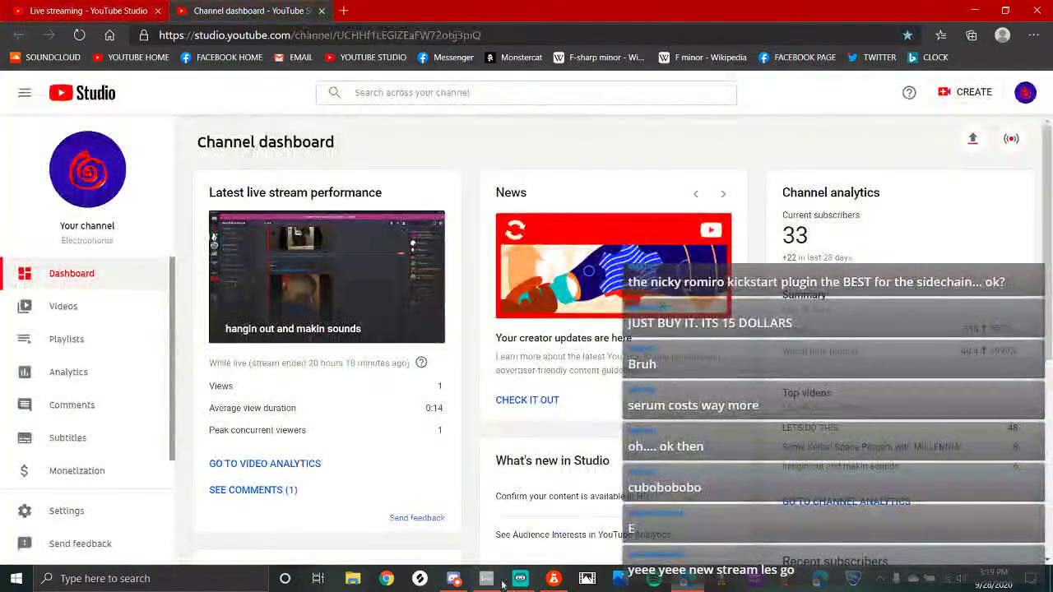
scroll(383, 494, down, 3)
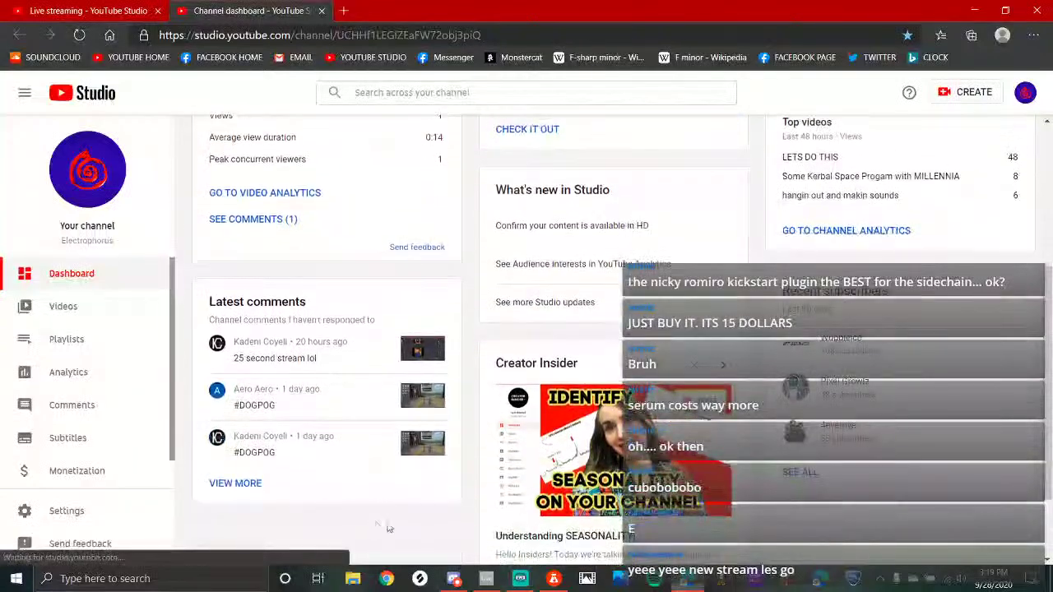
Switch to Ableton Live and copy track 14's Serum clip from 12.3 to start at 14.2 on the same track
click(486, 578)
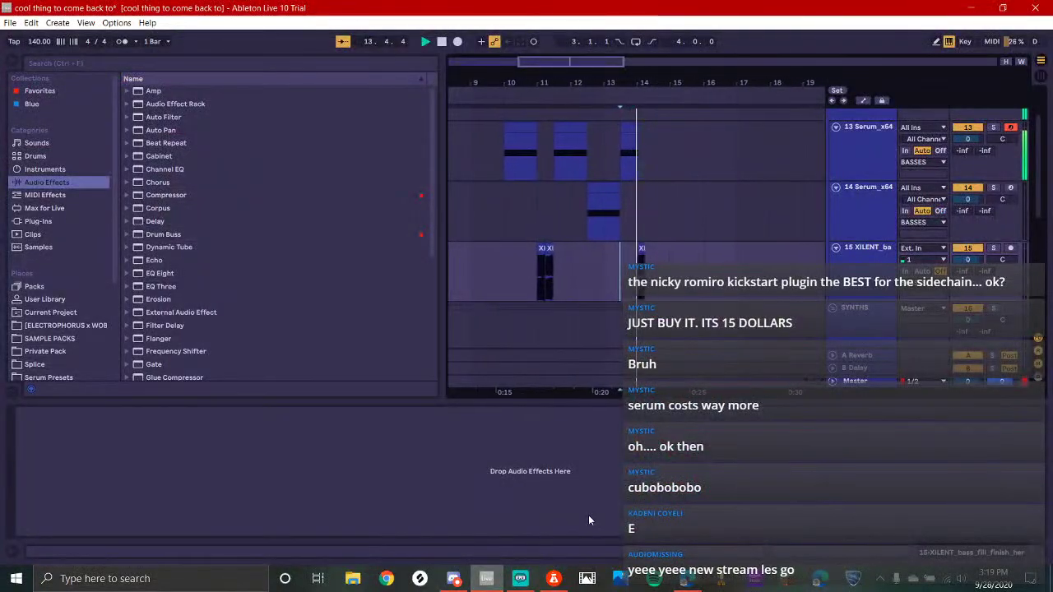
scroll(614, 263, up, 2)
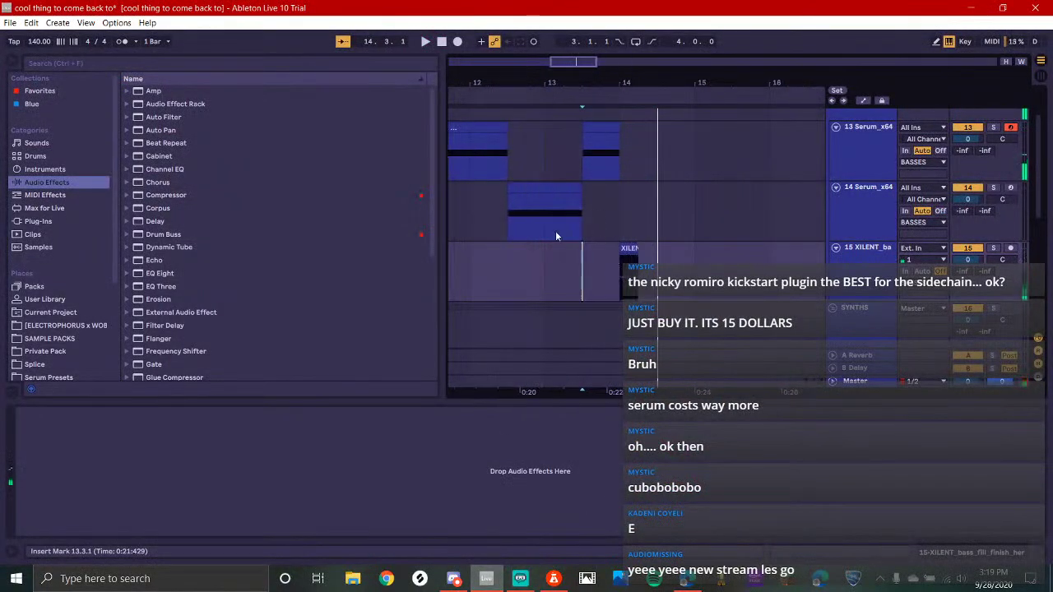
drag(524, 221, 658, 205)
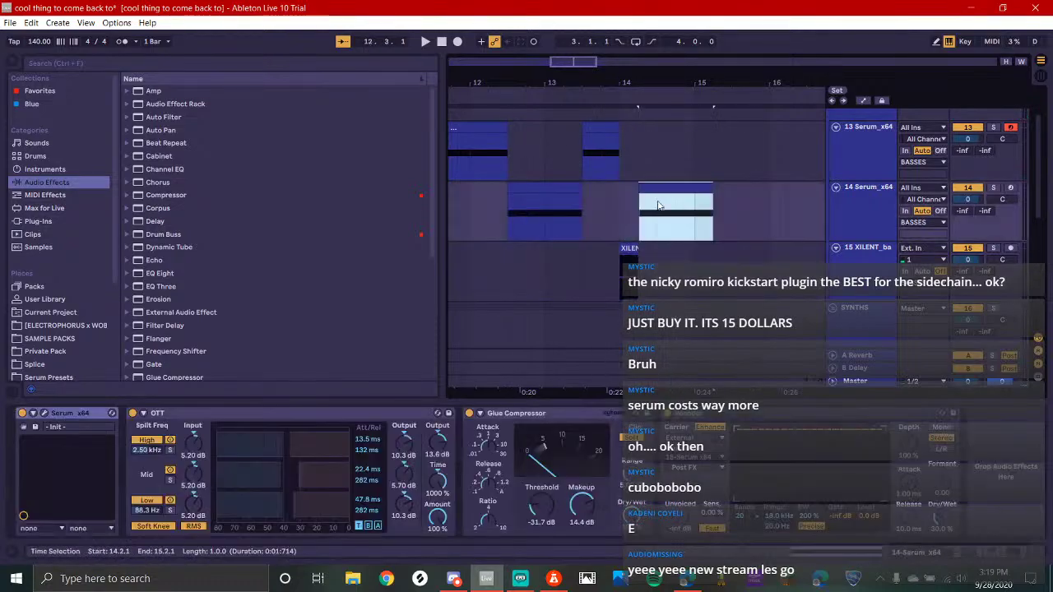
Raise the copied Serum clip's F0 note three semitones to G#0 and audition it
double_click(663, 186)
scroll(357, 217, up, 1)
click(200, 238)
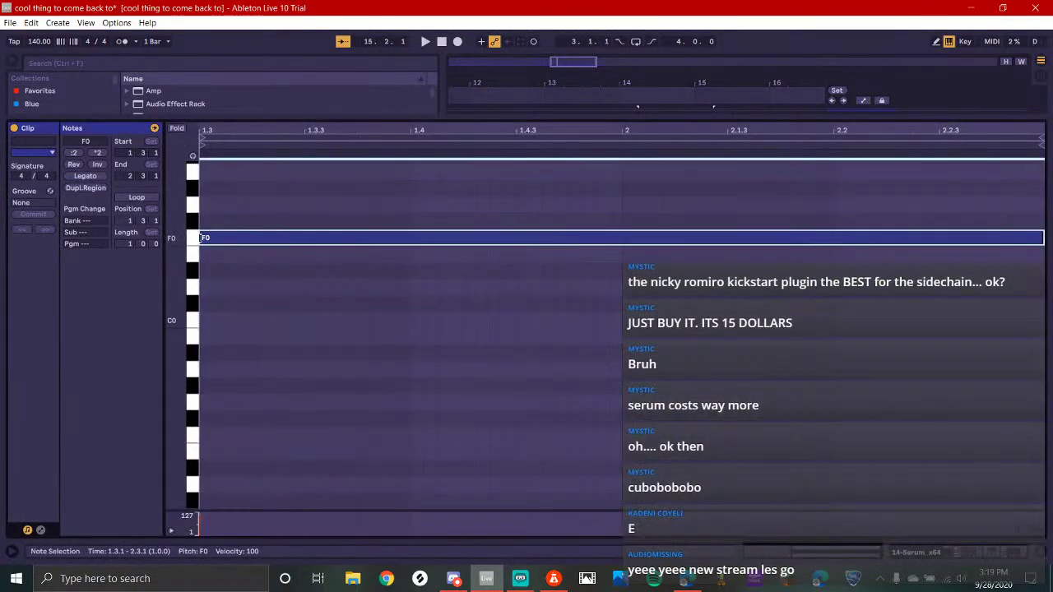
key(Up)
key(Up)
key(Up)
key(space)
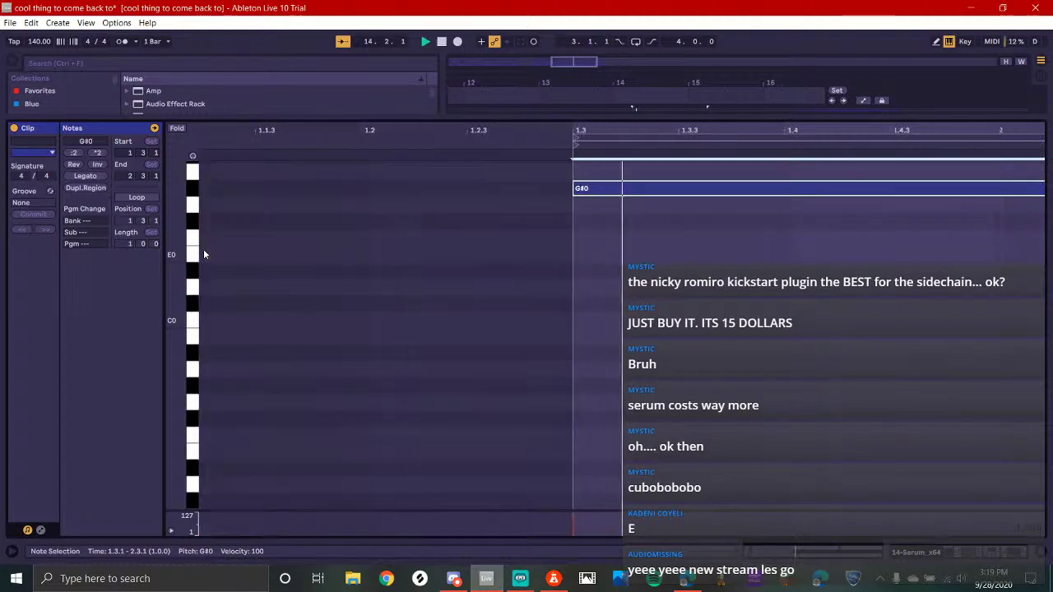
key(space)
key(space)
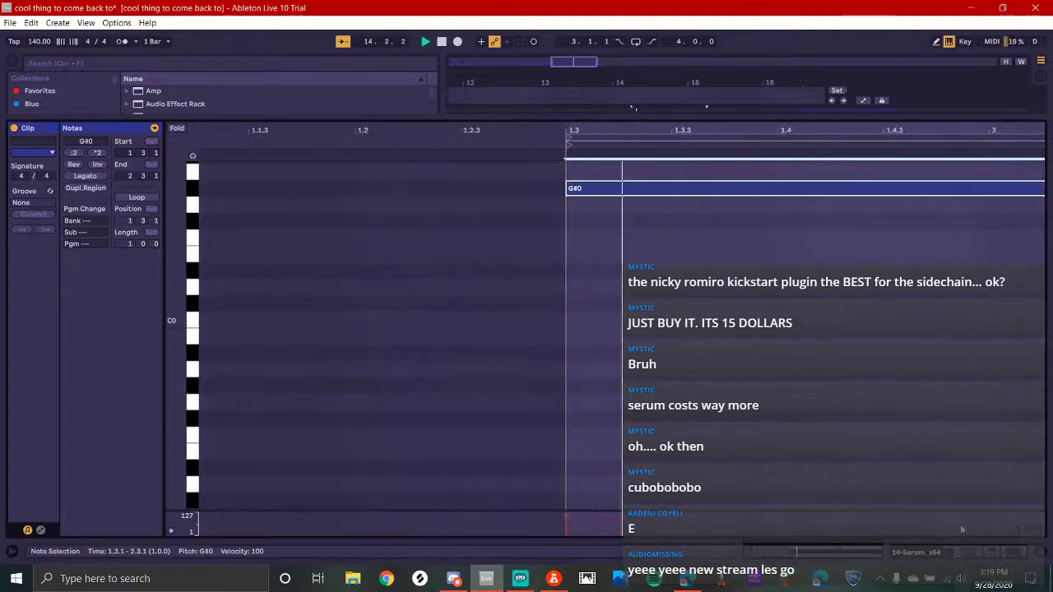
Return to the arrangement and play it from bar 14 to hear the new Serum clip after the XILENT bass fill
key(shift+Tab)
key(space)
click(592, 212)
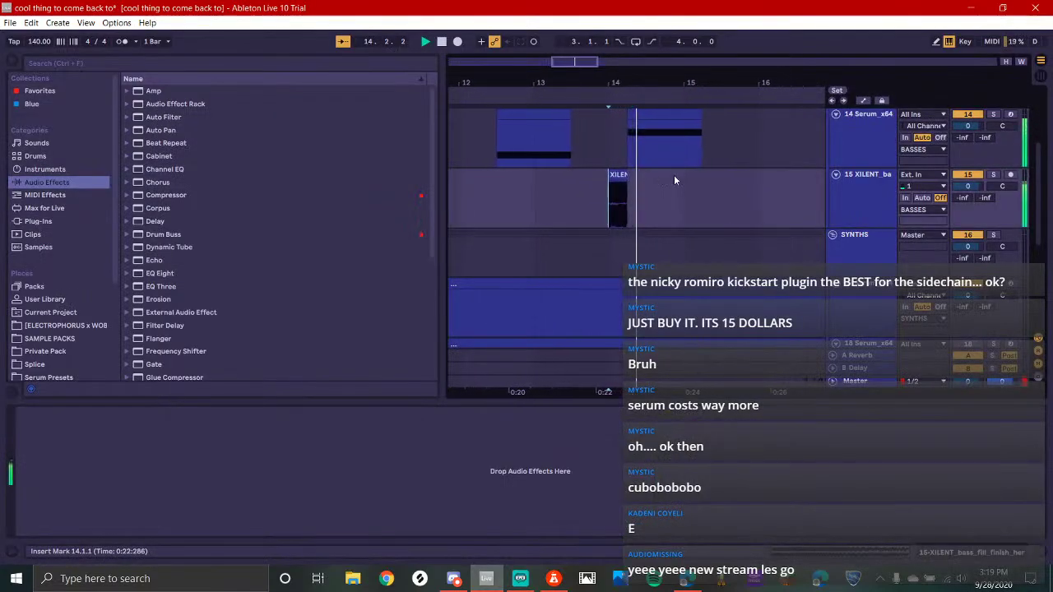
scroll(661, 174, up, 1)
scroll(646, 201, up, 1)
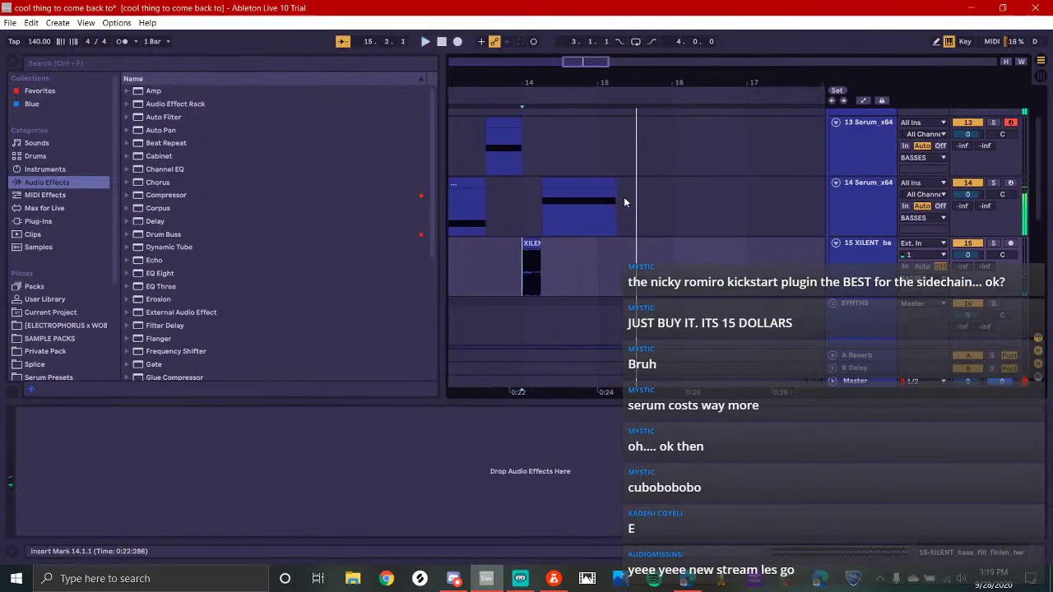
Duplicate the XILENT fill and Serum clip from bar 14 right after themselves on tracks 14 and 15, and play the result
click(624, 197)
drag(622, 216, 532, 282)
key(ctrl+d)
click(523, 218)
key(space)
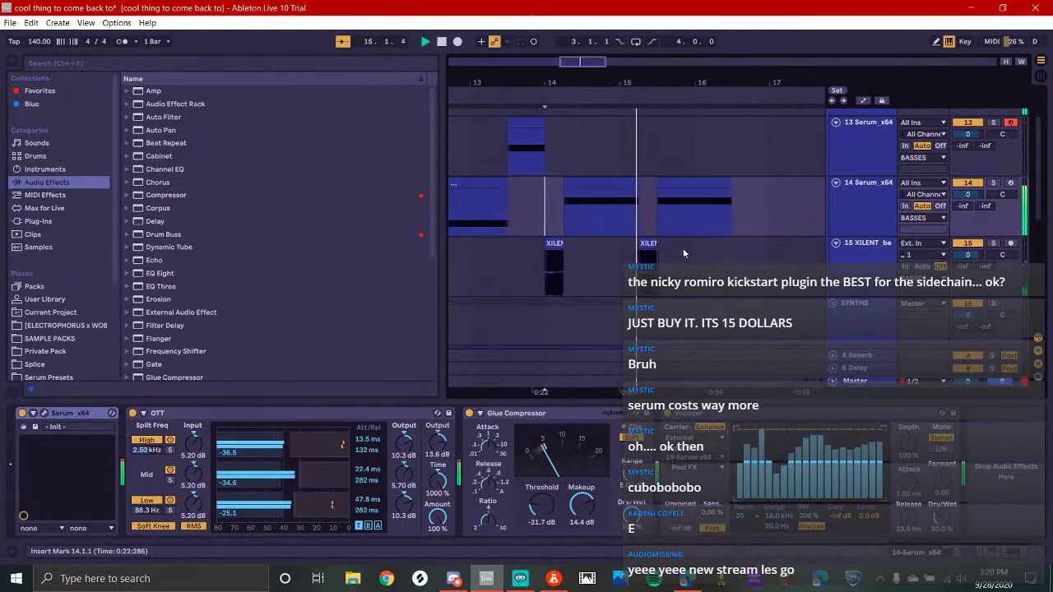
Shift the duplicated XILENT and Serum clips one beat earlier so the repeat starts at bar 15, and play it from bar 14
drag(609, 185, 590, 186)
click(612, 245)
drag(612, 245, 593, 244)
drag(651, 186, 633, 186)
click(512, 216)
key(space)
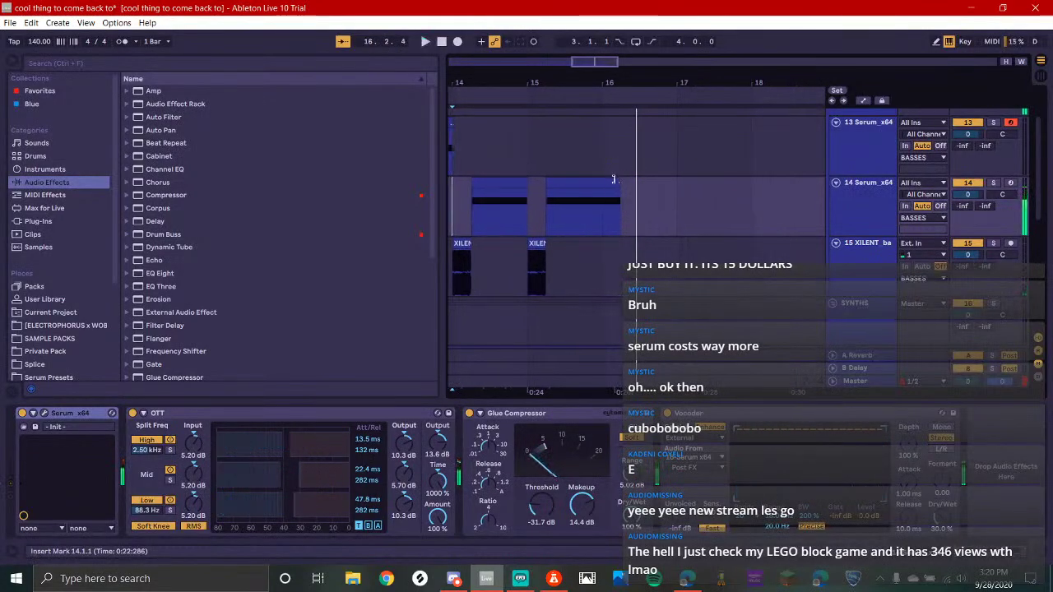
Shorten track 14's second G#0 Serum clip to end at bar 16 and play on from there
click(632, 190)
drag(640, 191, 602, 190)
mouse_move(642, 237)
mouse_down()
mouse_move(630, 231)
mouse_move(594, 64)
mouse_move(632, 249)
mouse_up()
drag(593, 213, 629, 215)
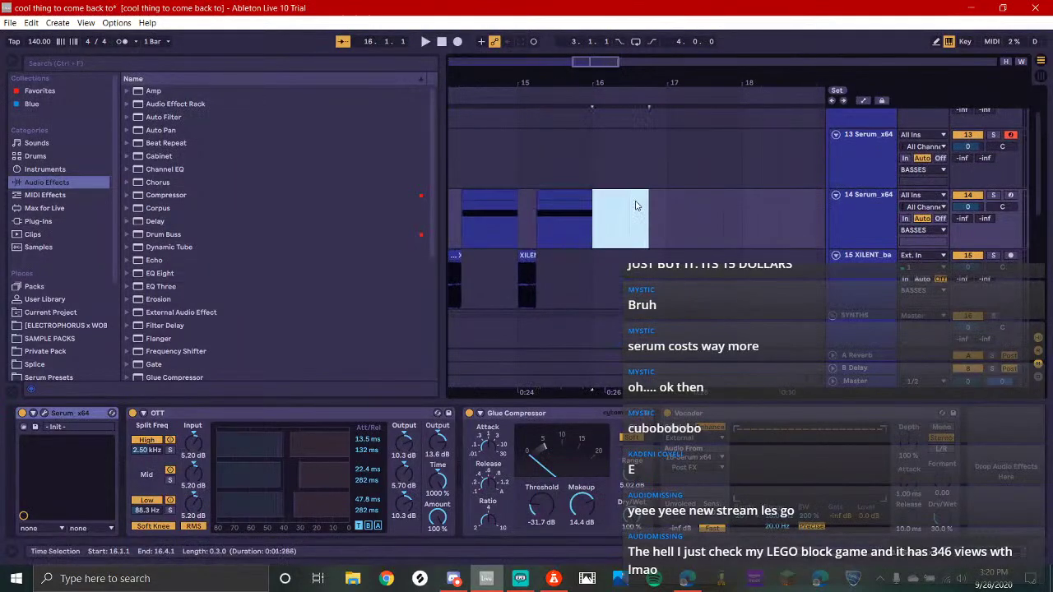
click(662, 208)
key(space)
scroll(604, 232, down, 1)
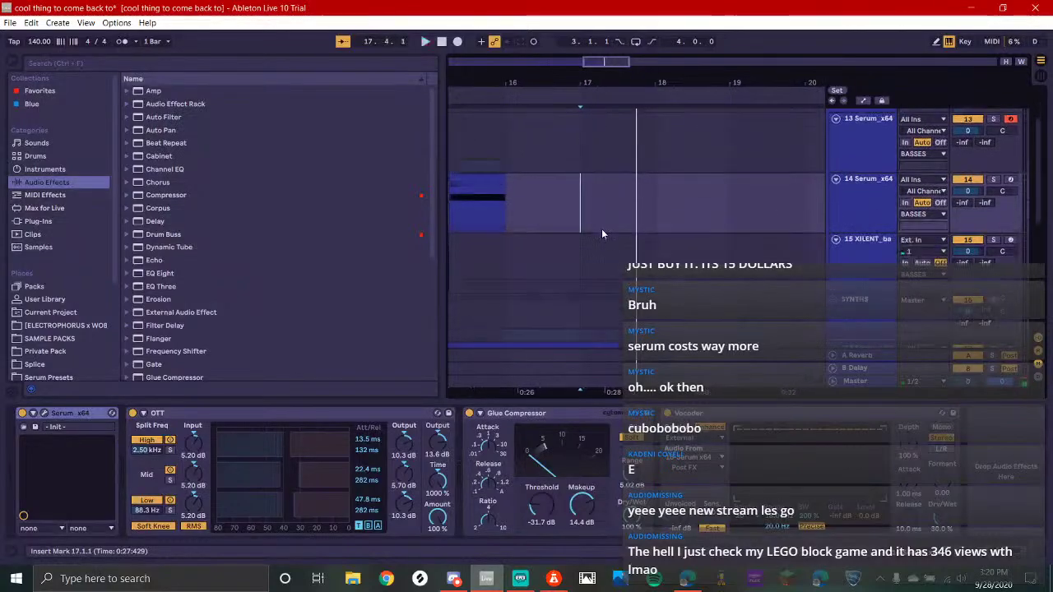
Check the live chat in Streamlabs OBS and Discord's #admin-chat before returning to Ableton Live
click(520, 579)
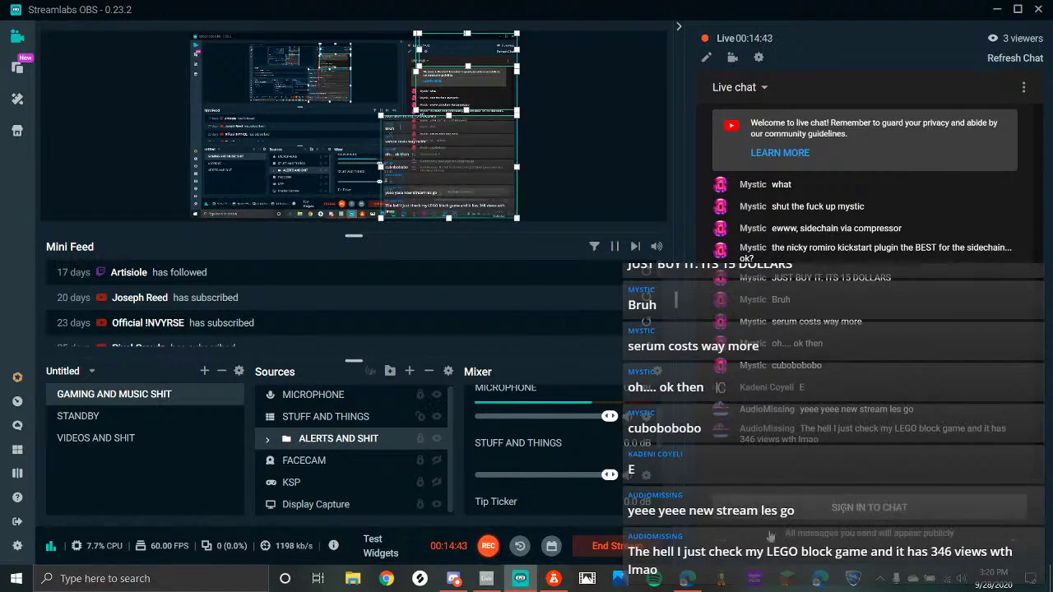
click(455, 579)
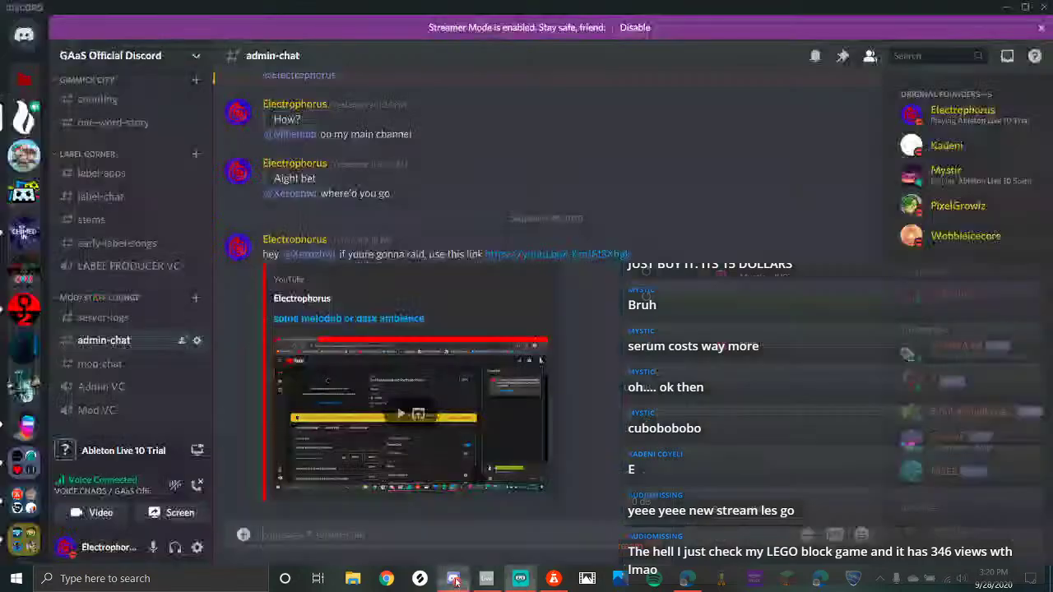
click(486, 579)
Play the repeated bass pattern on tracks 14 and 15 from bar 14 to bar 16
drag(536, 263, 614, 261)
click(532, 243)
click(492, 210)
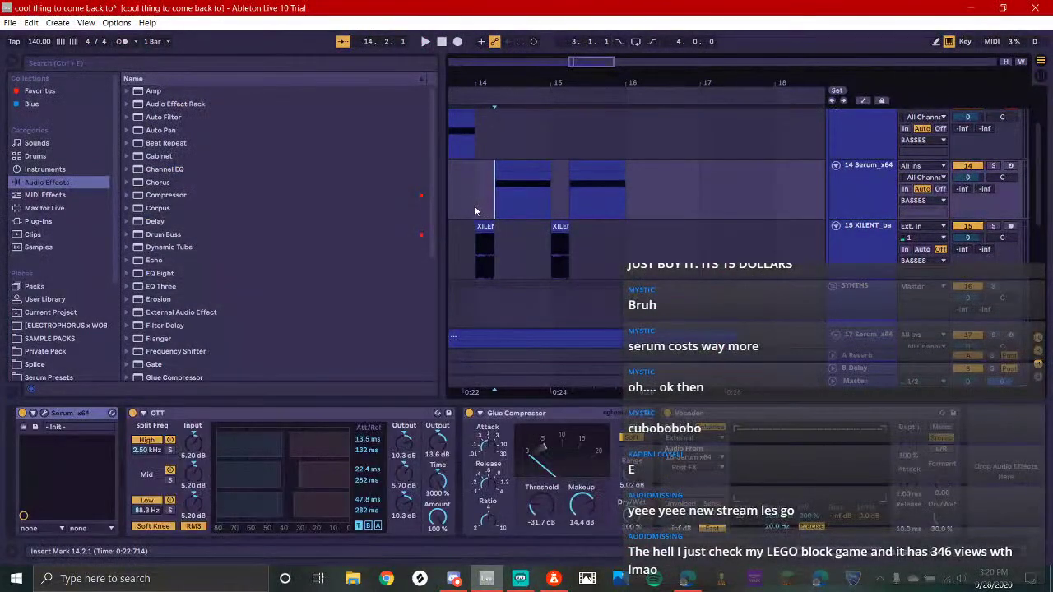
key(space)
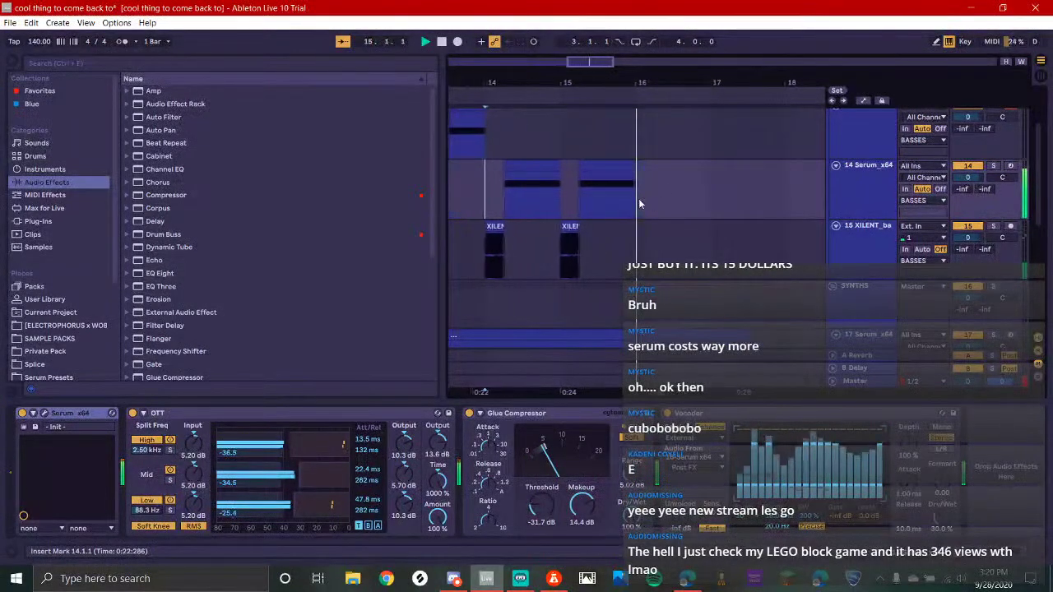
click(623, 205)
key(space)
Duplicate track 14's last Serum clip to bar 16 and raise the copy's note two semitones to A#0
scroll(601, 255, up, 2)
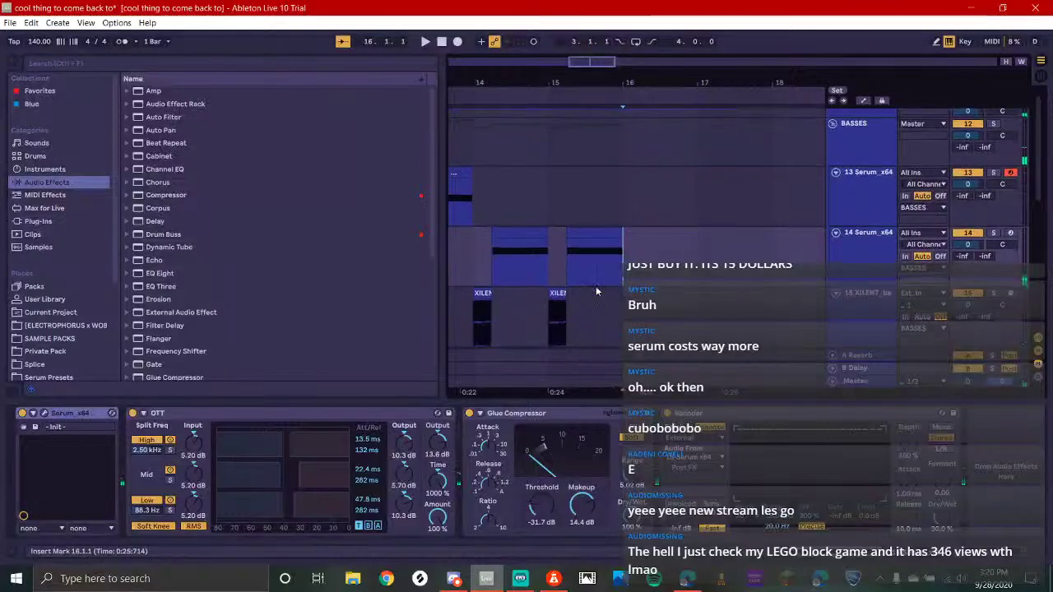
click(599, 232)
key(ctrl+d)
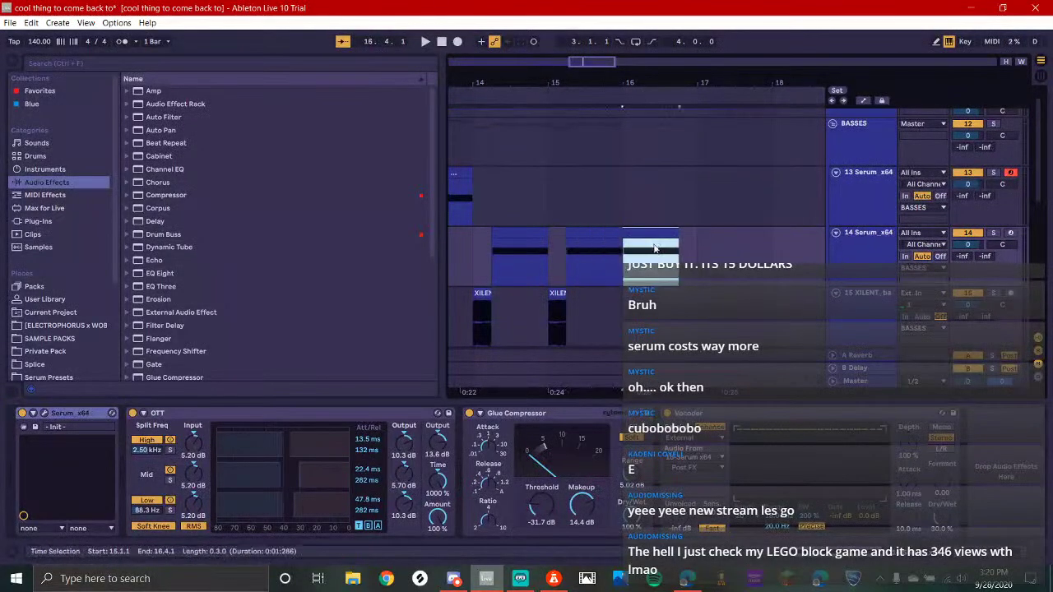
double_click(653, 233)
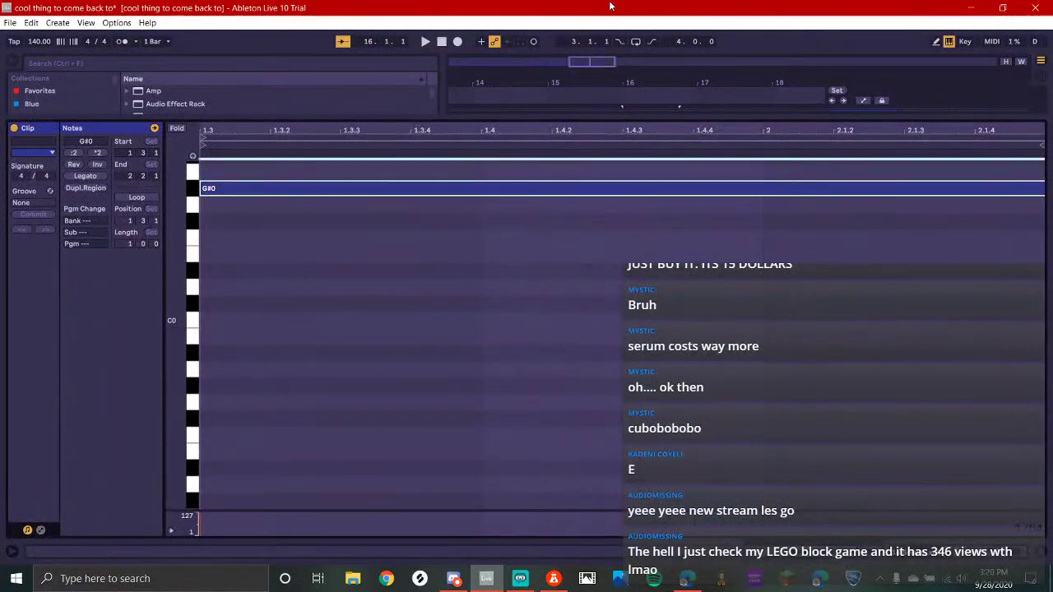
key(Up)
key(Up)
key(space)
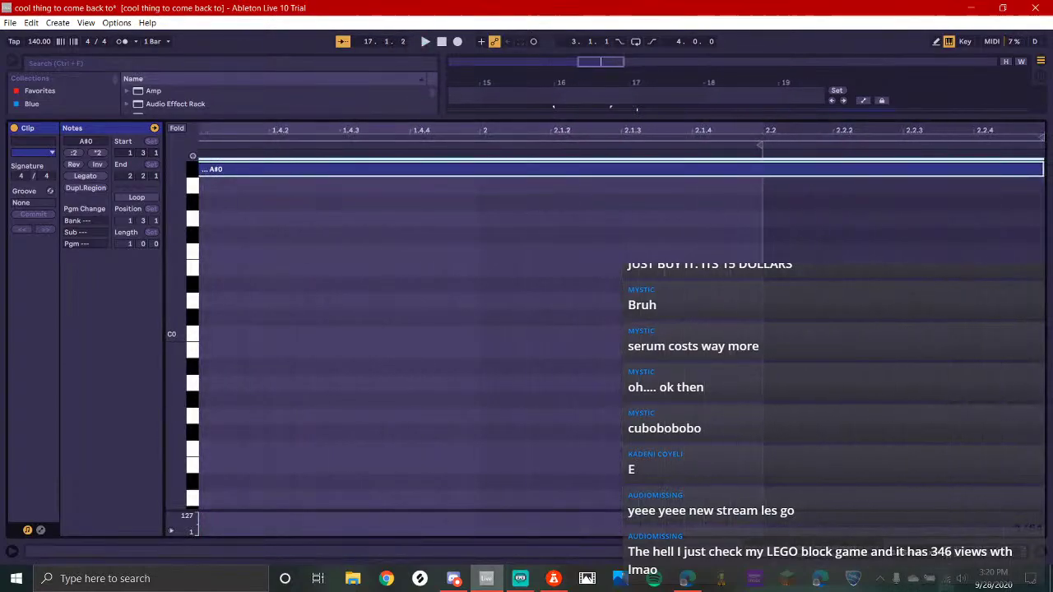
key(shift+Tab)
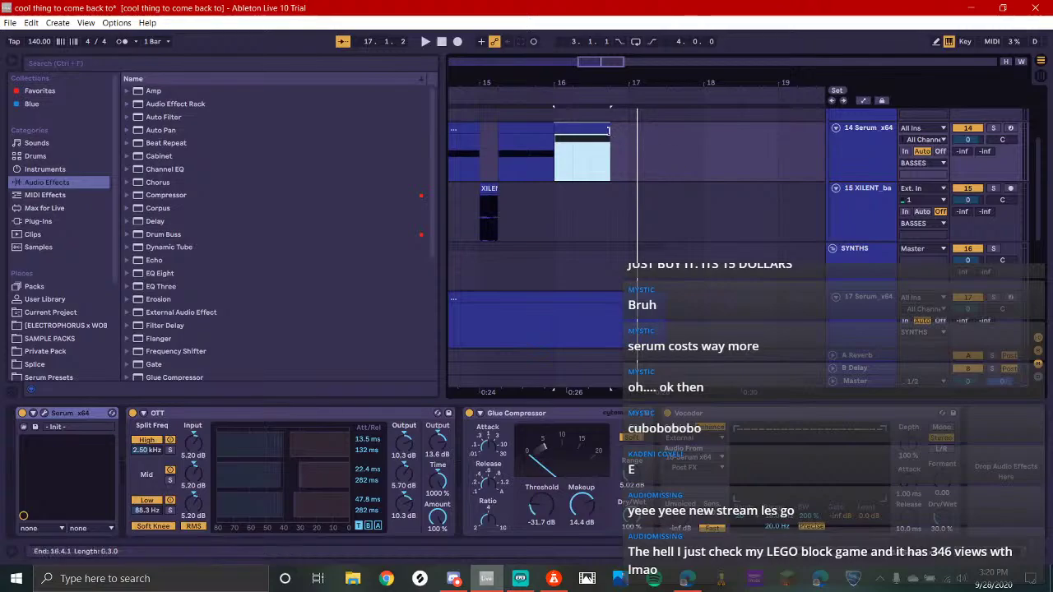
Extend the A#0 Serum clip to end at bar 17 and play it back with the preceding basses from bar 15
key(space)
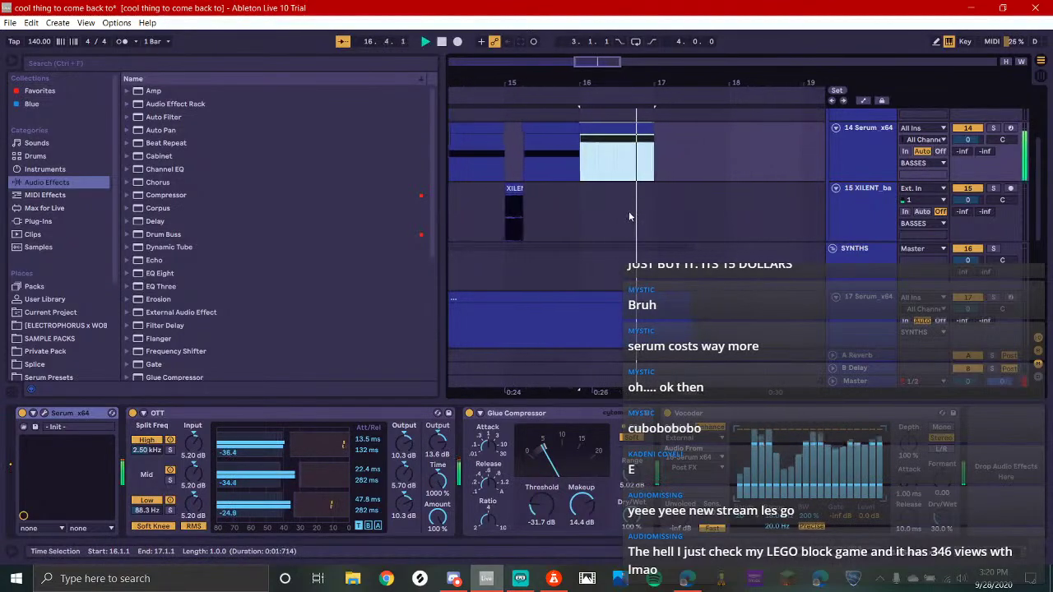
scroll(627, 217, down, 3)
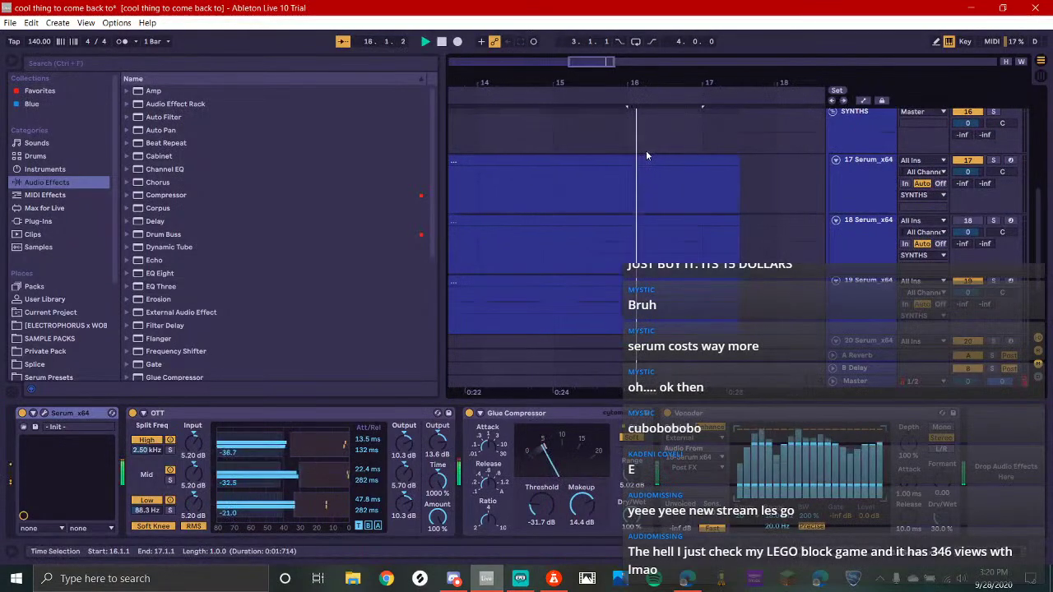
scroll(646, 155, up, 3)
click(543, 278)
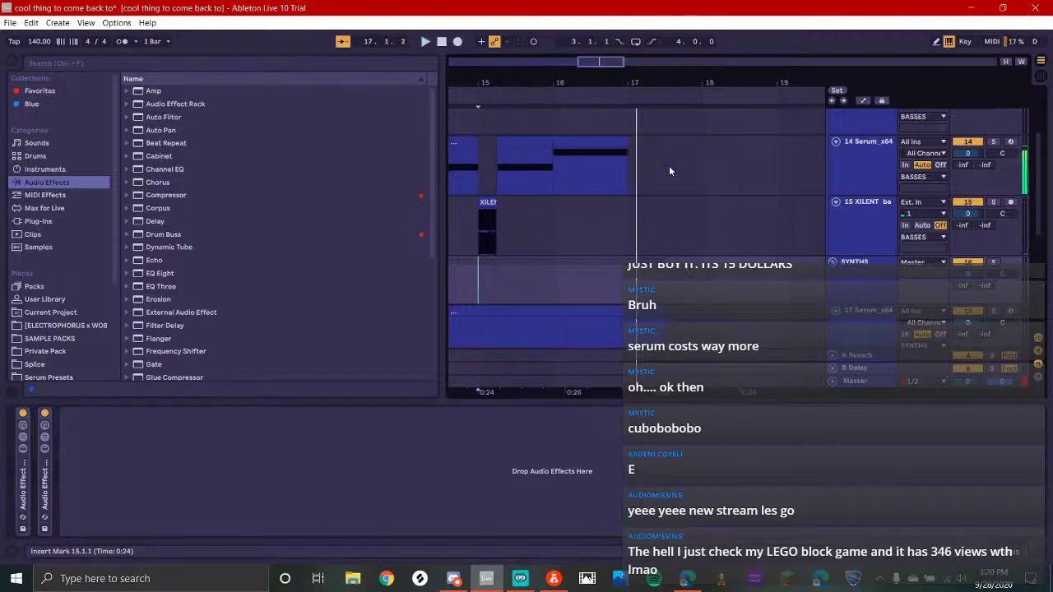
Extend track 14's A#0 clip and its note to 17.3, for a length of 1.2.0, and play it in the full arrangement
drag(666, 171, 551, 181)
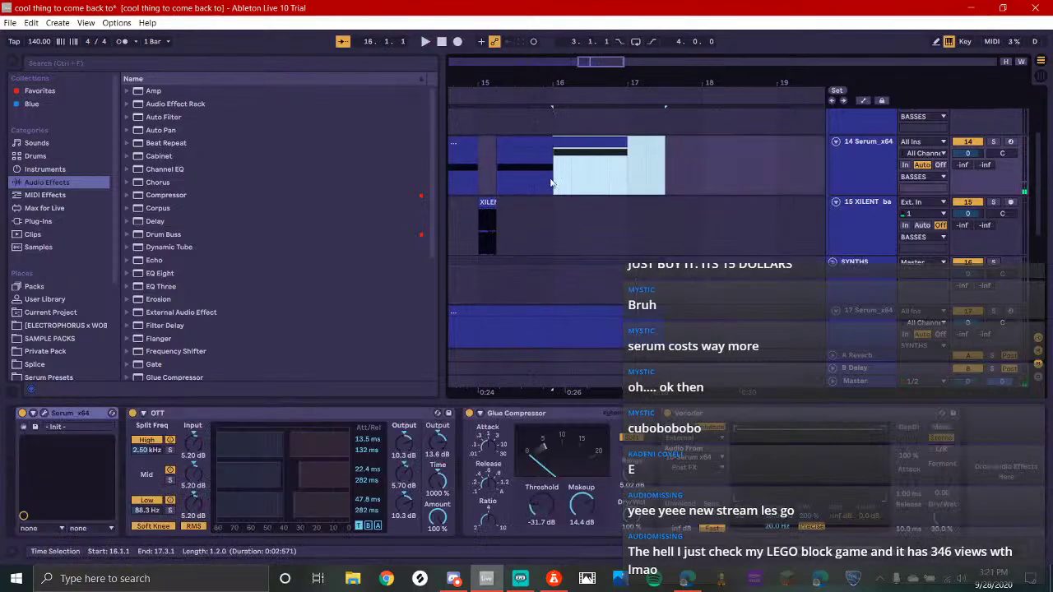
double_click(634, 156)
drag(762, 173, 1050, 228)
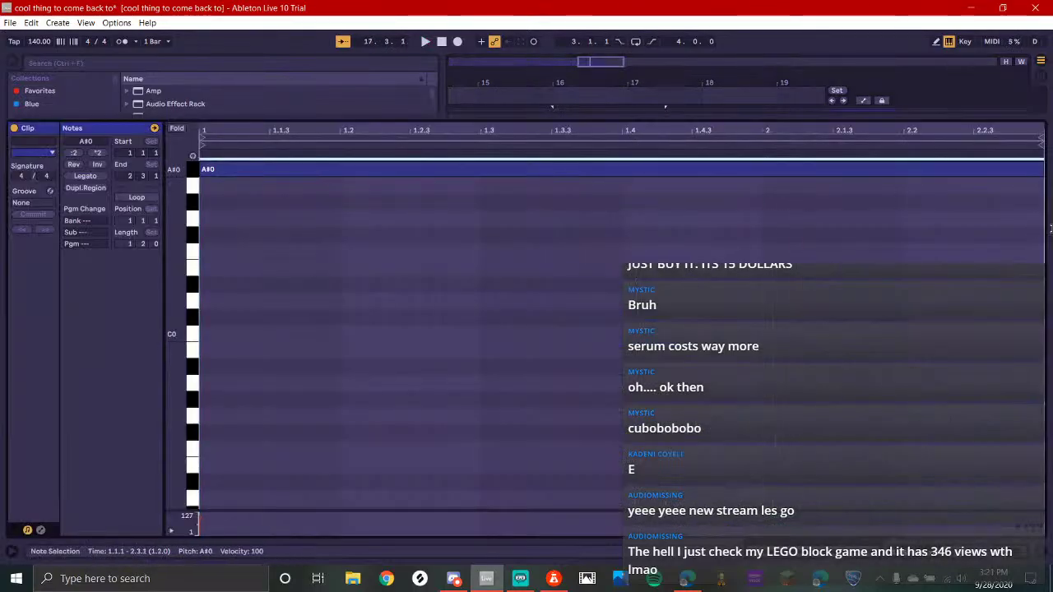
key(shift+Tab)
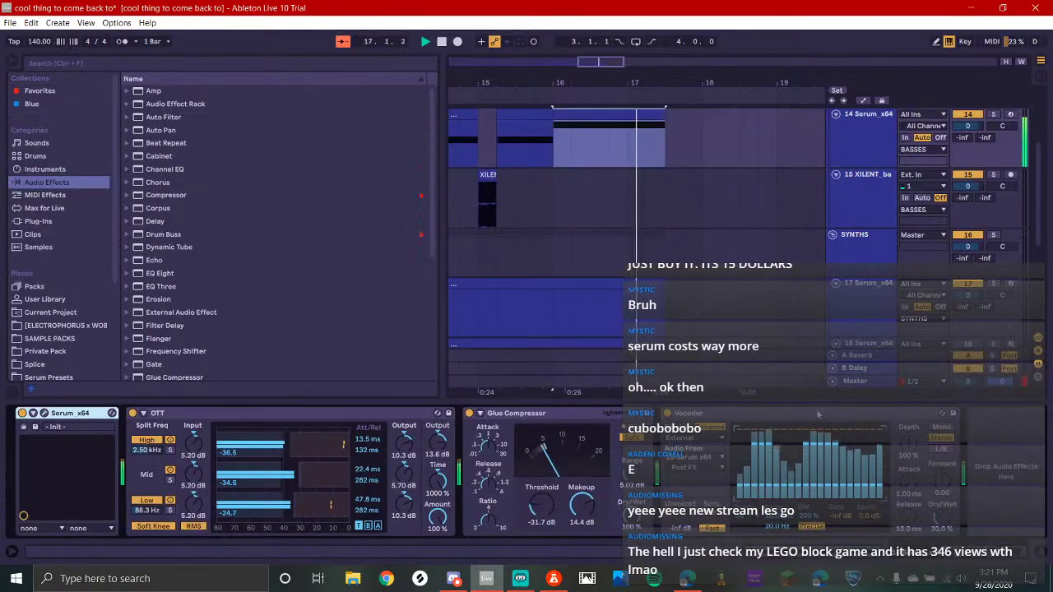
key(w)
key(space)
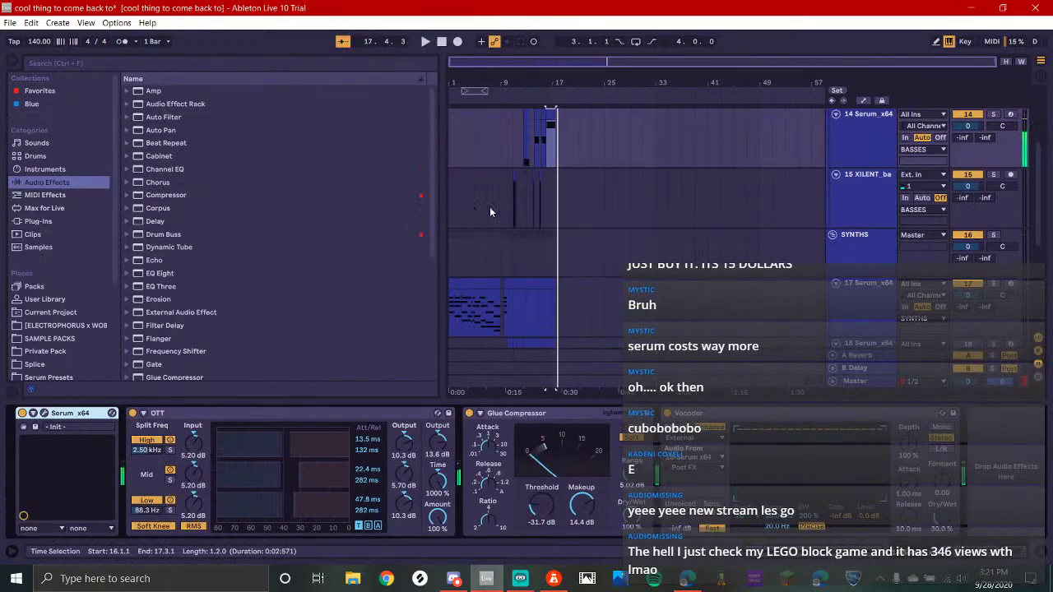
Play the arrangement from bar 1 and check the live chat in Streamlabs OBS meanwhile
click(451, 257)
click(520, 578)
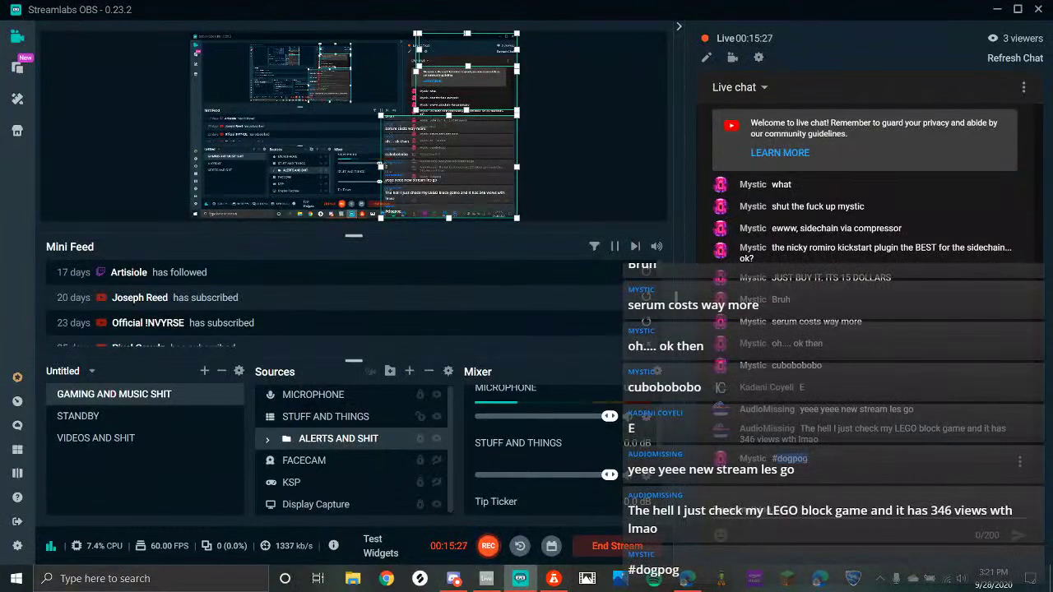
click(487, 578)
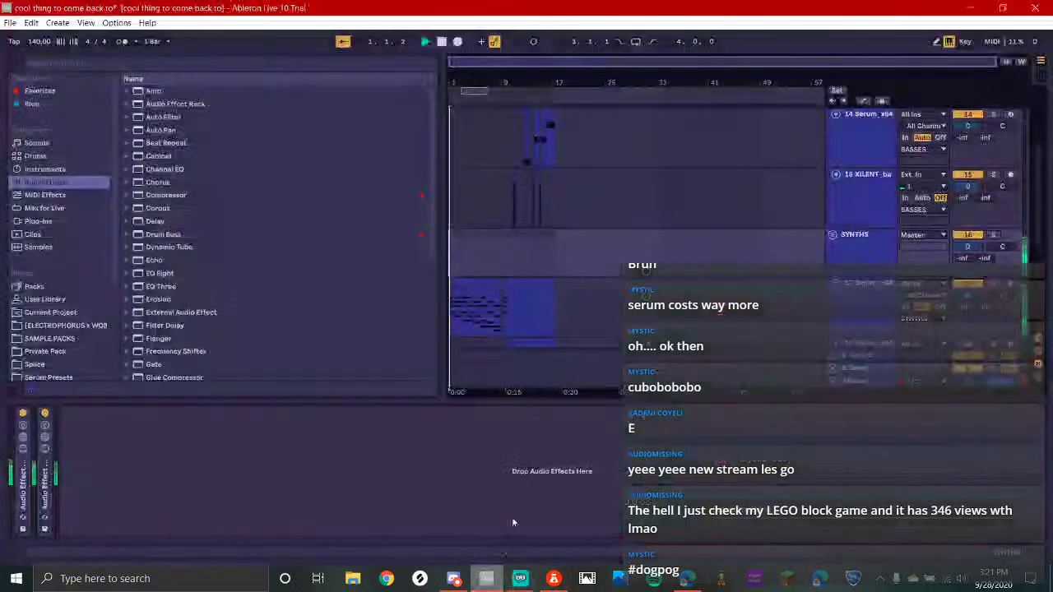
Hide the device view and delete Serum track 18 from the SYNTHS group
click(1037, 559)
scroll(533, 293, up, 3)
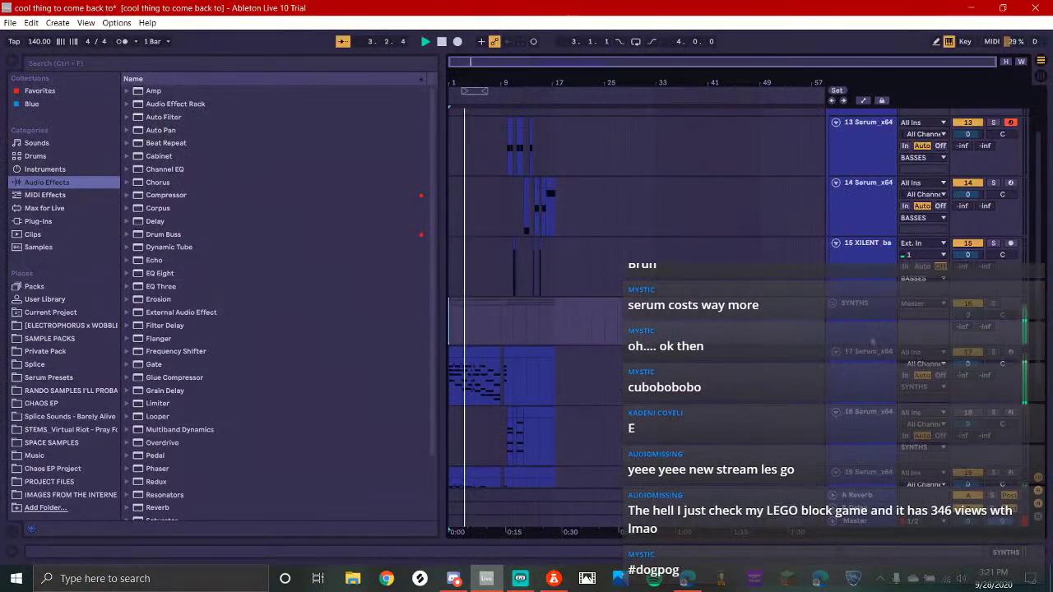
scroll(591, 302, up, 1)
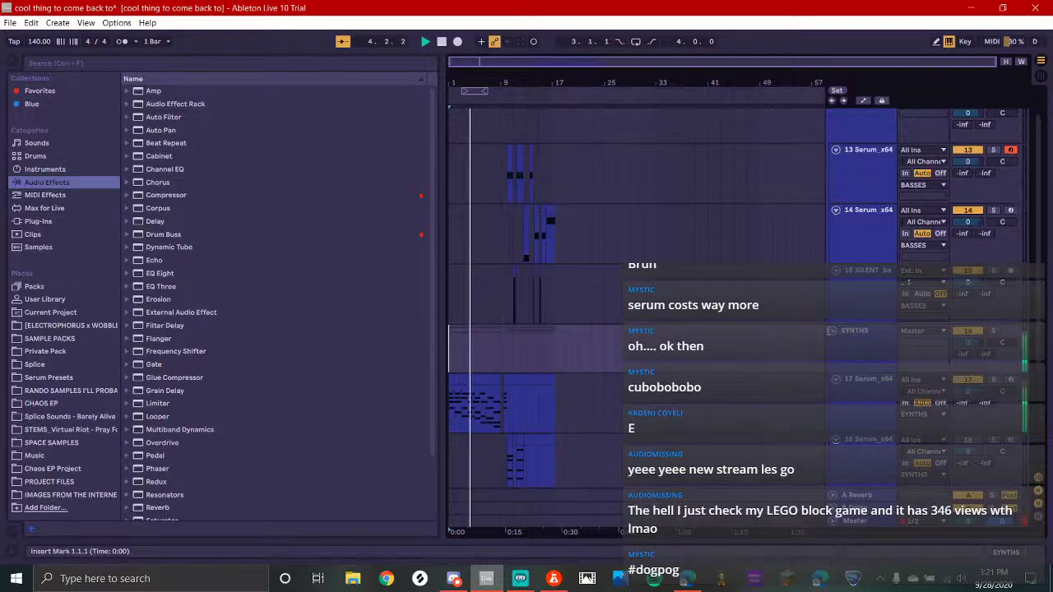
click(832, 331)
scroll(831, 346, up, 2)
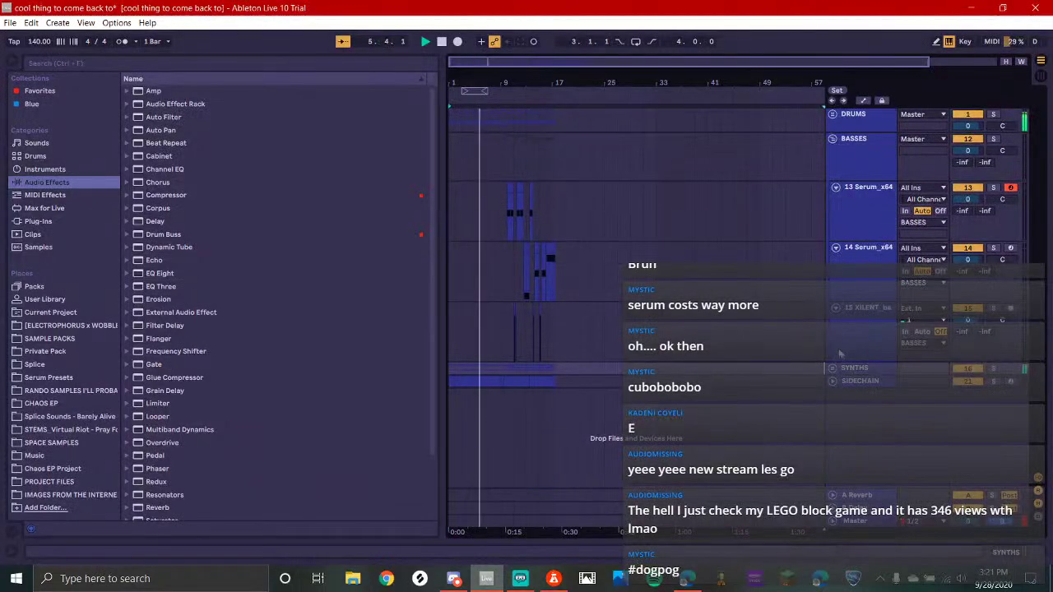
click(833, 370)
scroll(855, 342, down, 4)
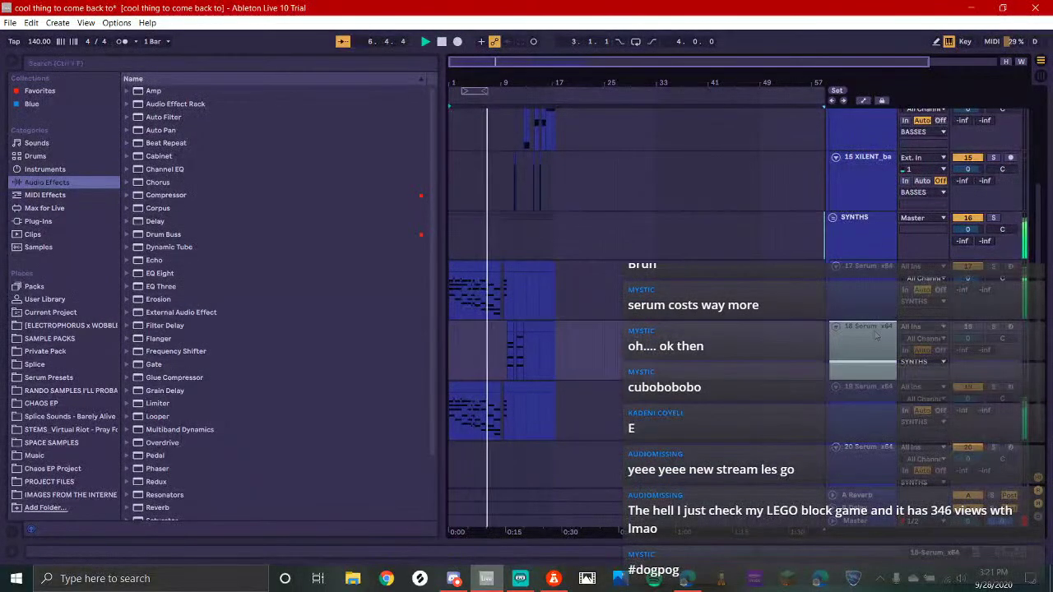
key(Delete)
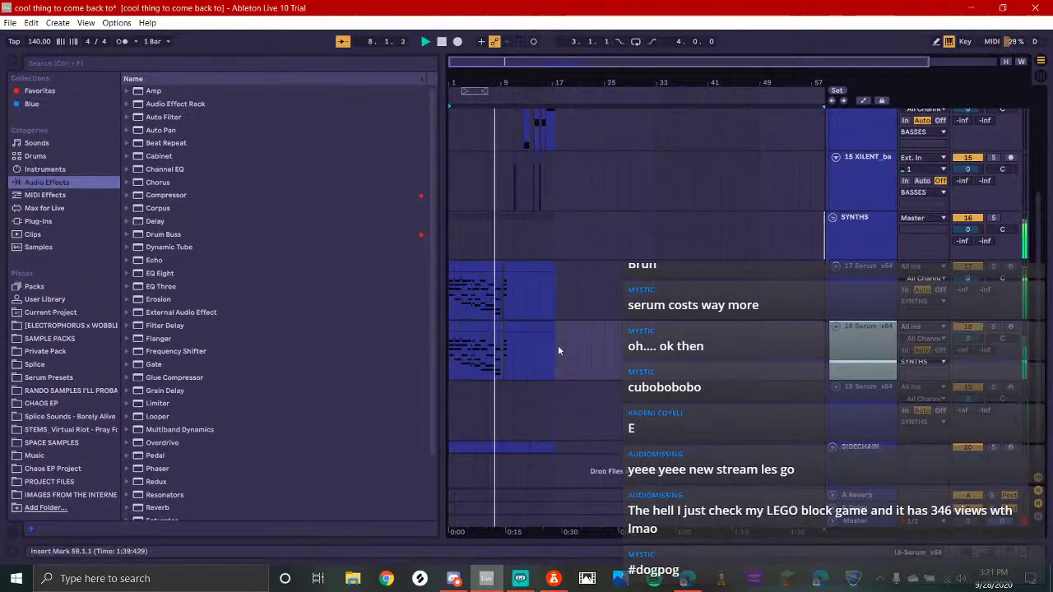
Follow the playback through the bass section up to bar 17 and check the live chat in Streamlabs OBS on the way
scroll(526, 351, up, 4)
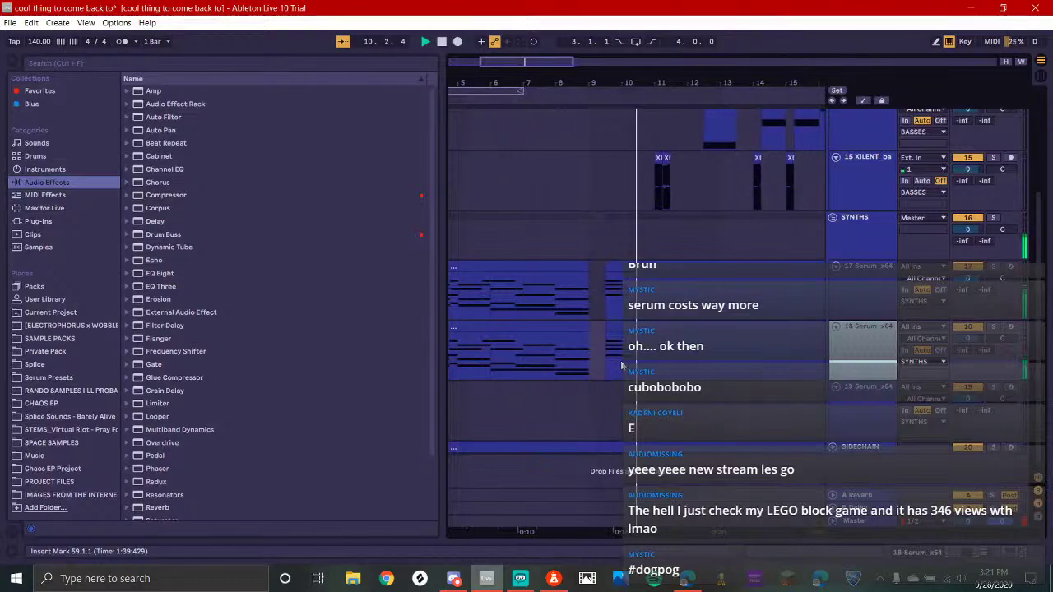
scroll(622, 365, up, 2)
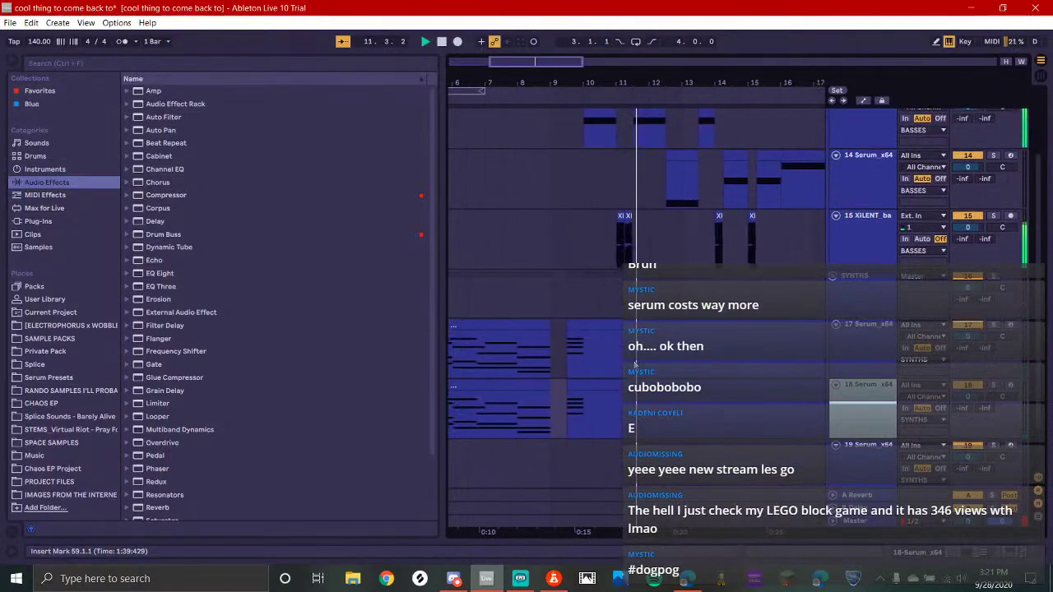
scroll(633, 364, up, 2)
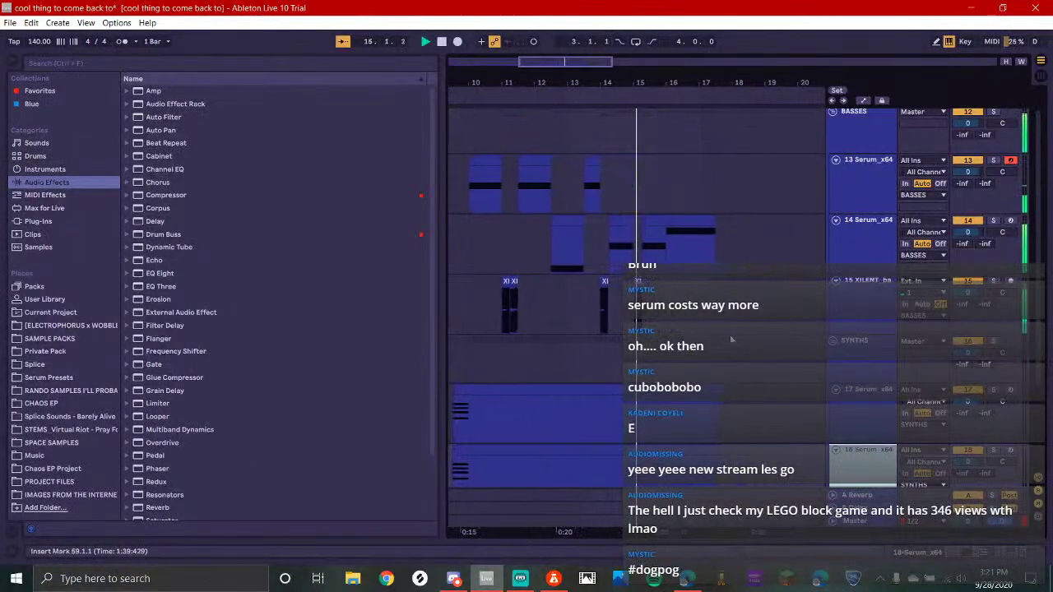
click(498, 579)
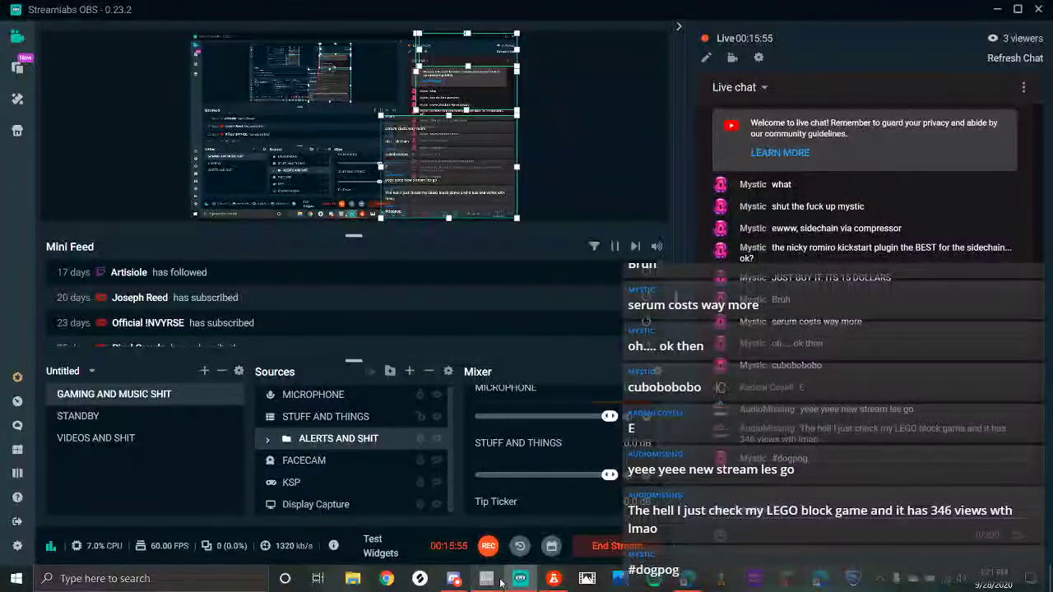
click(499, 581)
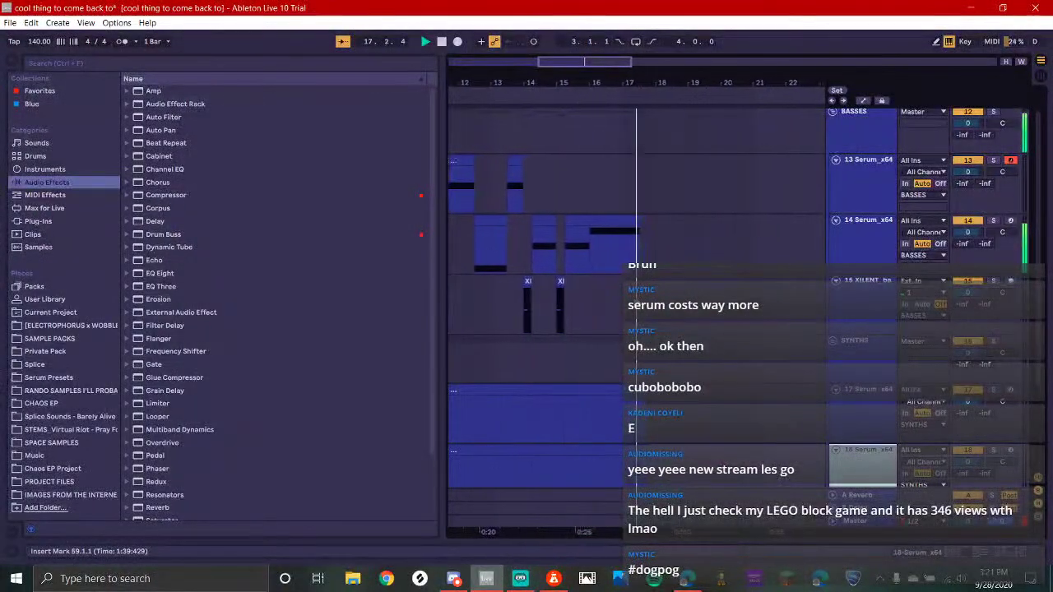
Collapse the BASSES and SYNTHS track groups so the whole arrangement fits in view
drag(487, 337, 686, 370)
click(833, 139)
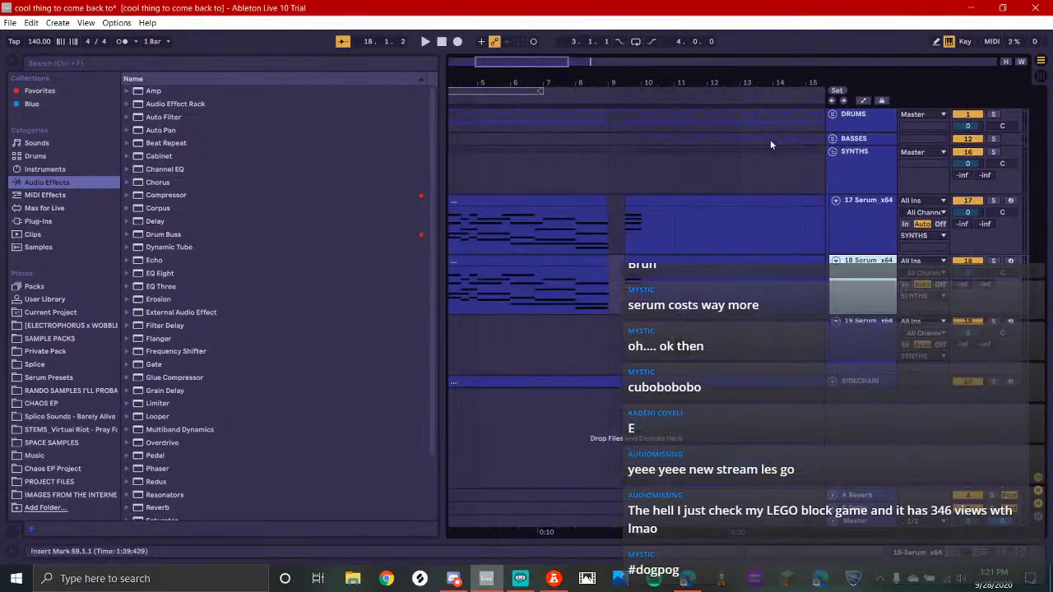
click(833, 153)
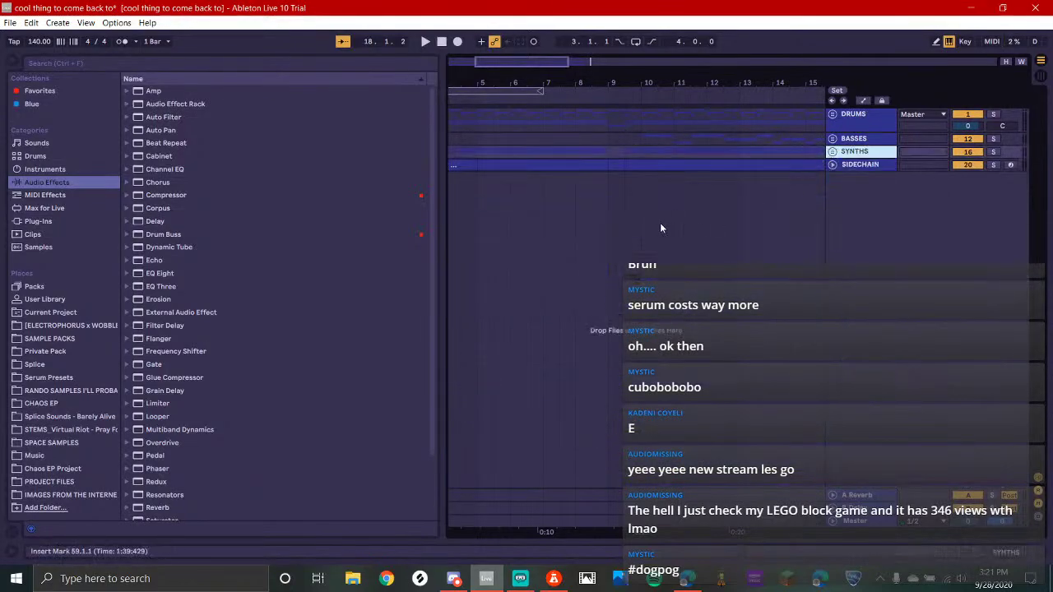
Move the section from 9.1.1 to 17.3.1 on all tracks so that it starts at 13.1.1
drag(611, 133, 496, 100)
drag(456, 141, 671, 171)
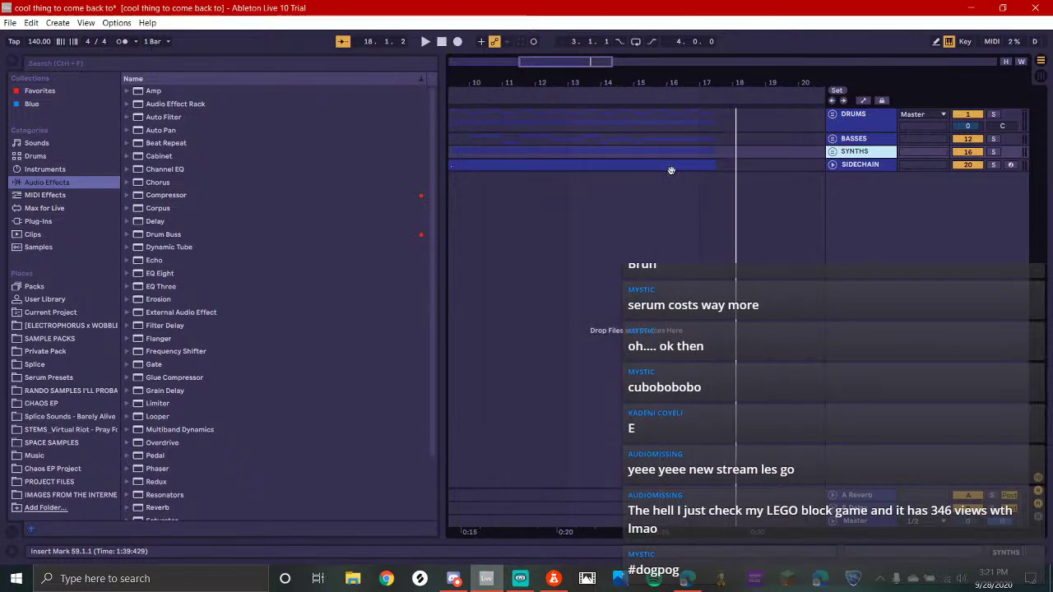
scroll(555, 134, left, 2)
drag(521, 110, 804, 173)
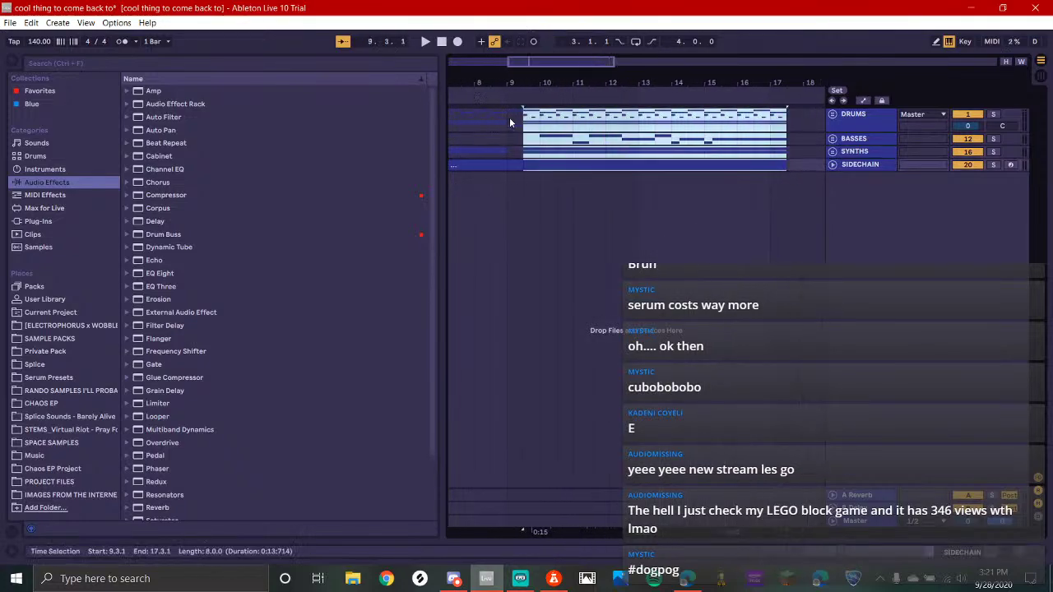
drag(509, 117, 788, 189)
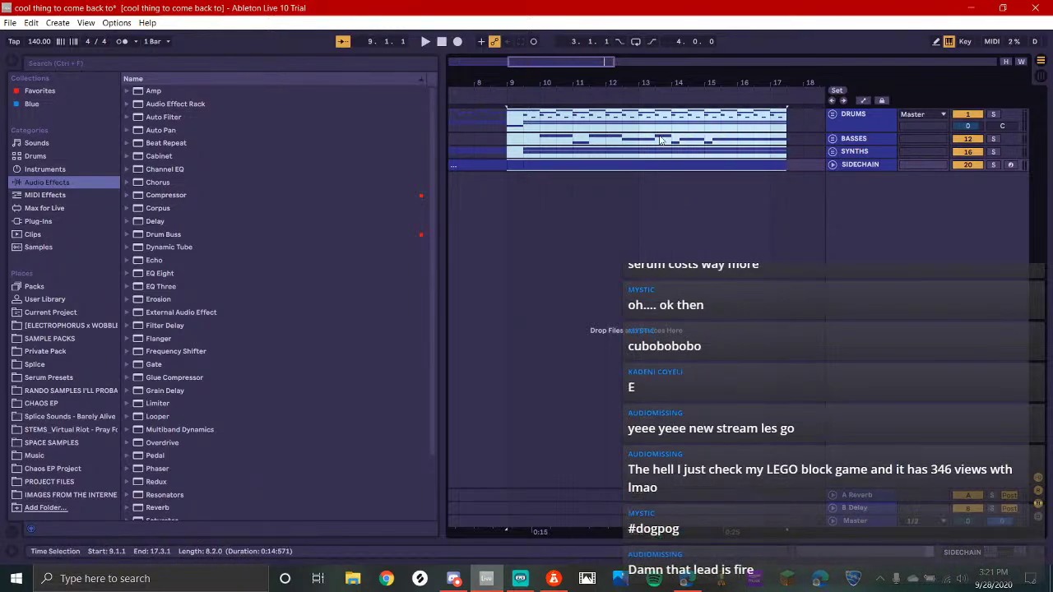
click(529, 168)
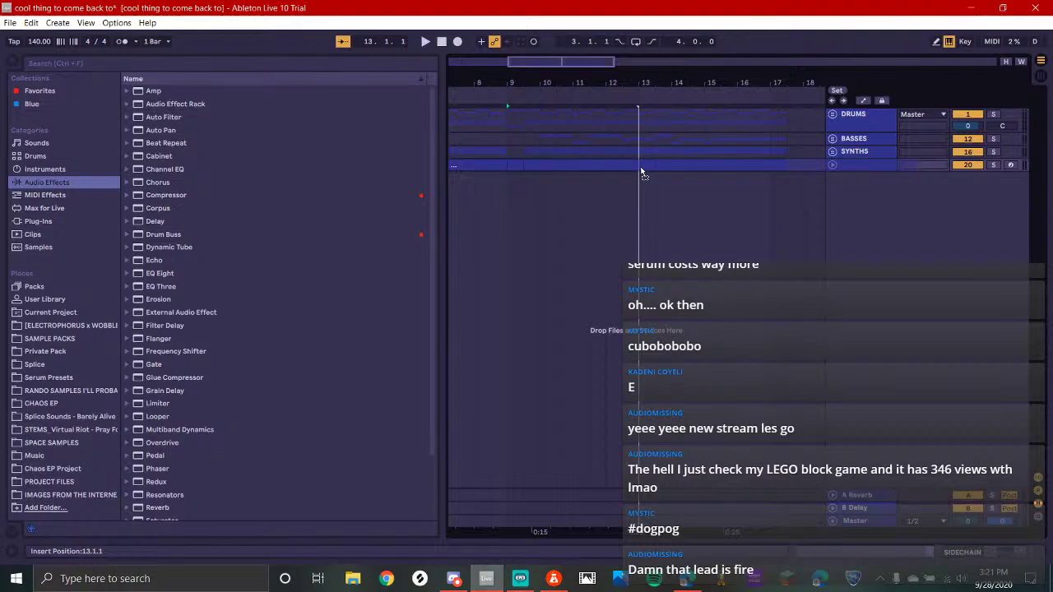
key(ctrl+v)
Select the four-bar gap from 9.1.1 to 13.1.1 across all groups and check the live chat in Streamlabs OBS
drag(504, 122, 640, 179)
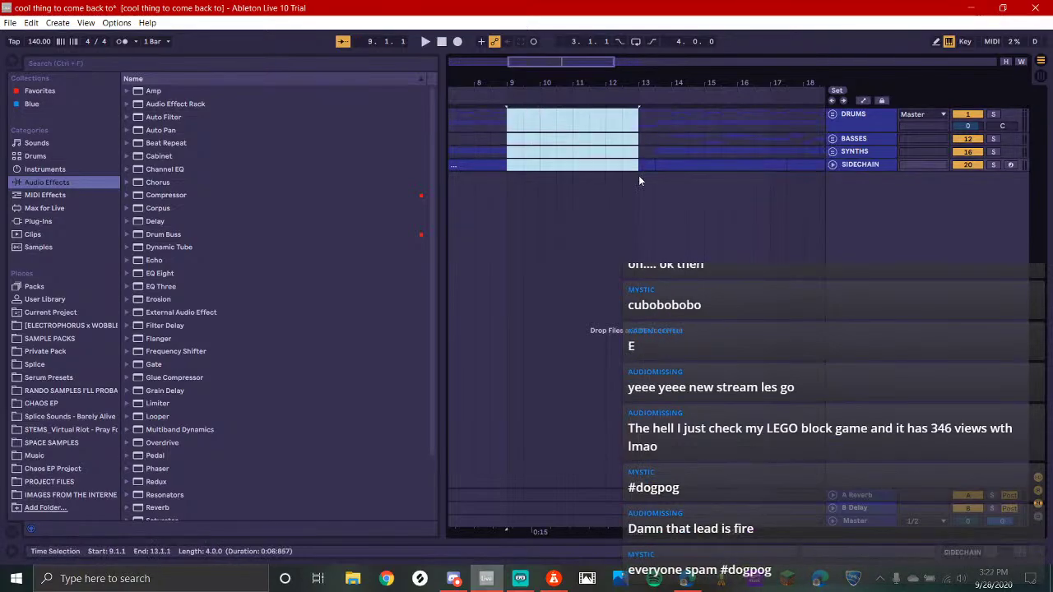
click(530, 585)
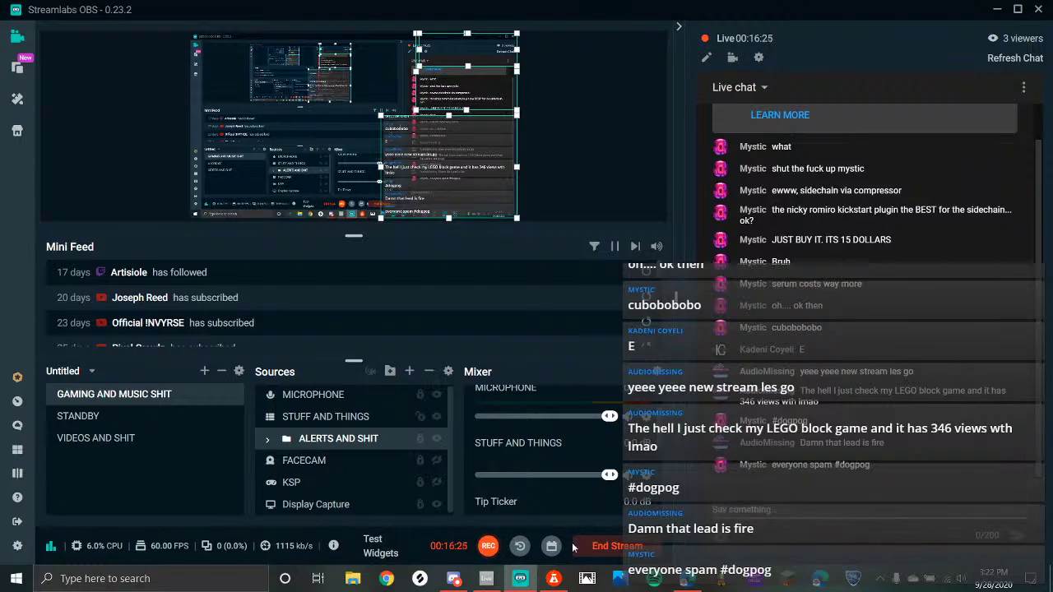
click(486, 579)
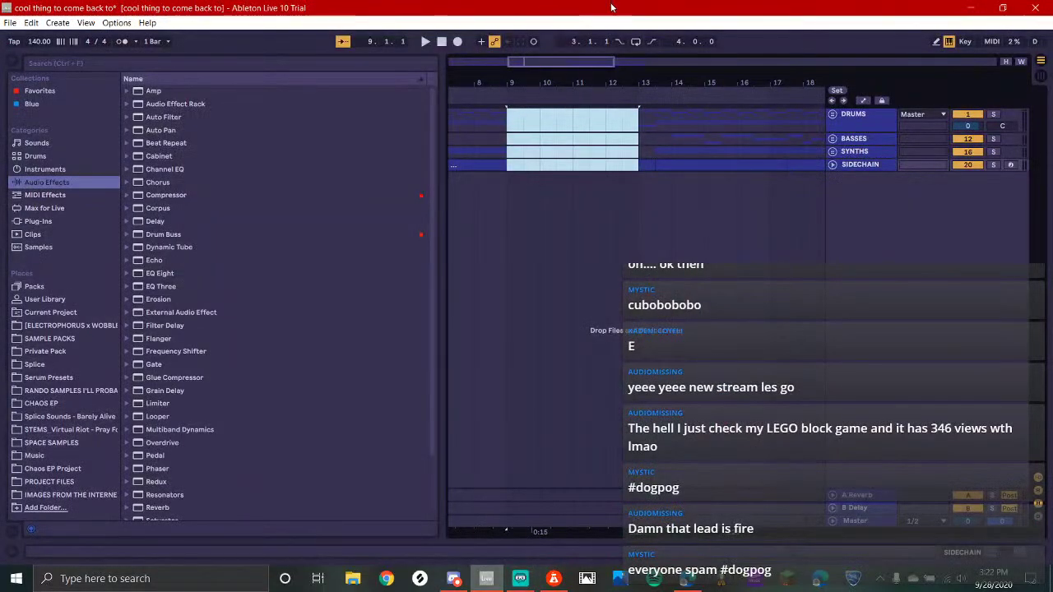
Expand the DRUMS group and duplicate track 4's snare clip at 8.3.1 repeatedly from bar 9 up to bar 11
click(707, 124)
click(833, 114)
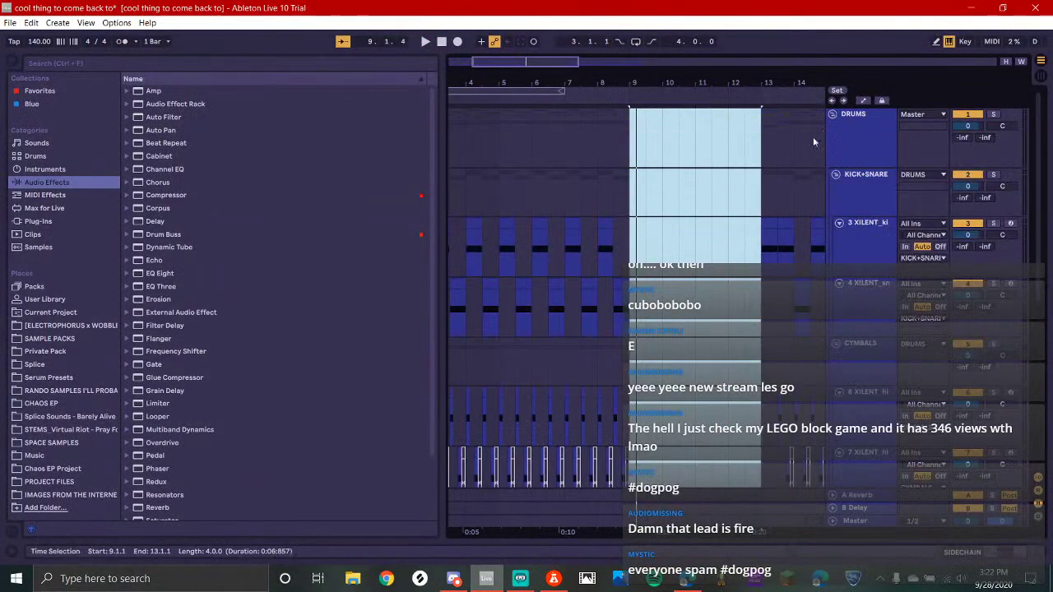
click(612, 289)
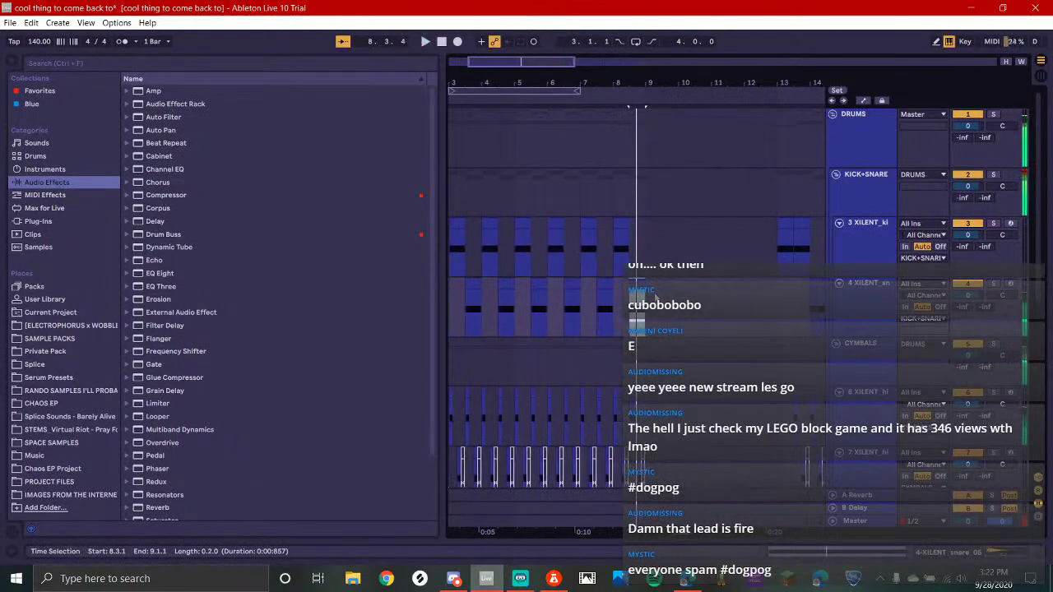
key(ctrl+d)
scroll(656, 300, up, 5)
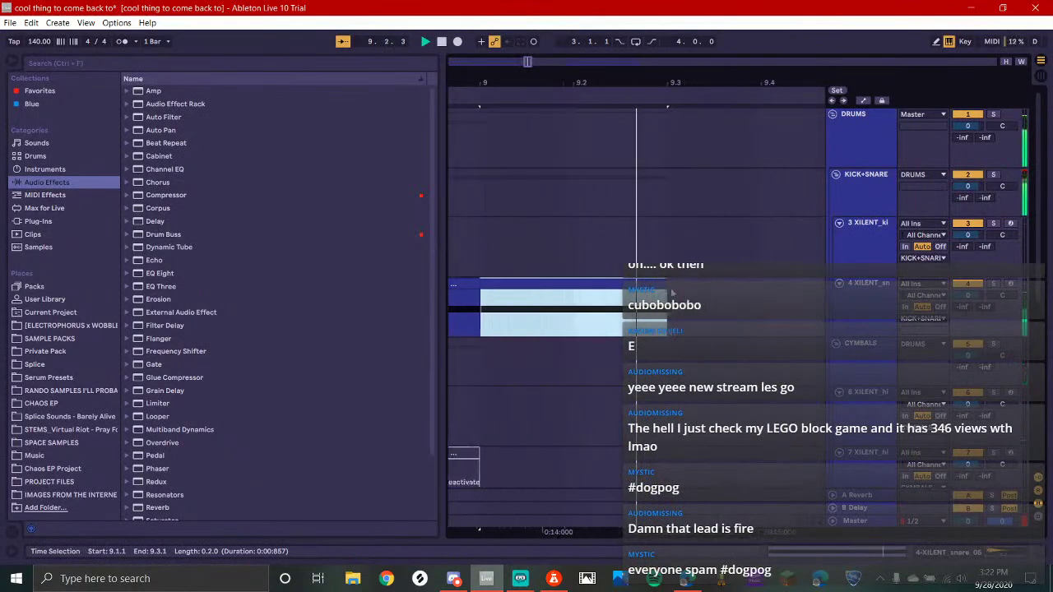
key(space)
scroll(632, 280, down, 2)
key(ctrl+d)
scroll(628, 305, down, 3)
key(ctrl+d)
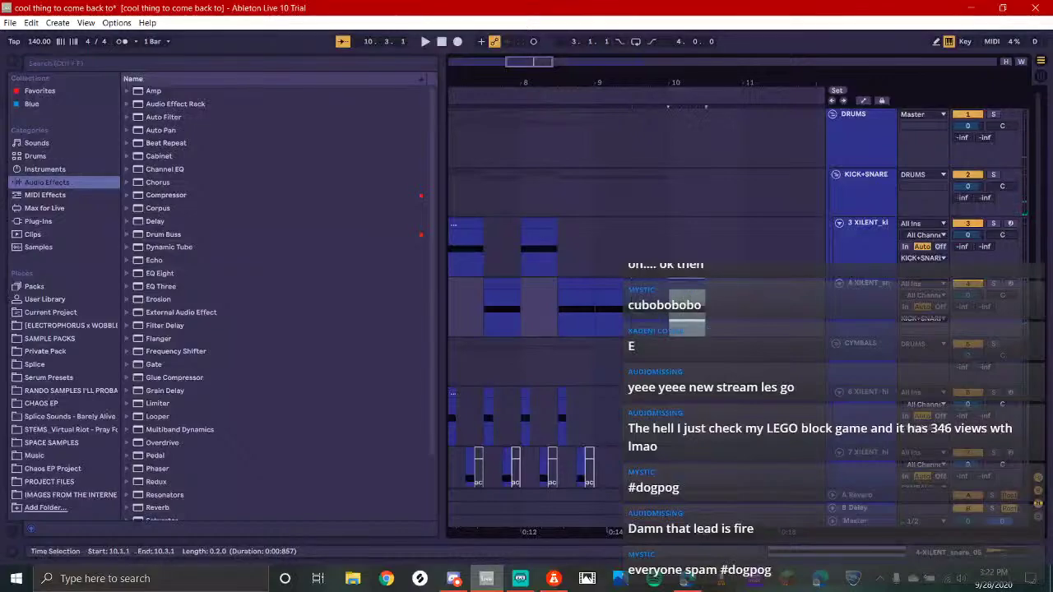
key(ctrl+d)
Play back the duplicated snare clips from the start of bar 9
click(601, 316)
key(space)
key(space)
Shorten track 4's snare clip at 10.1.1 to a length of 0.0.2 and repeat it up to 10.3.1
mouse_move(655, 322)
mouse_down()
mouse_move(621, 323)
mouse_move(649, 327)
mouse_up()
click(623, 319)
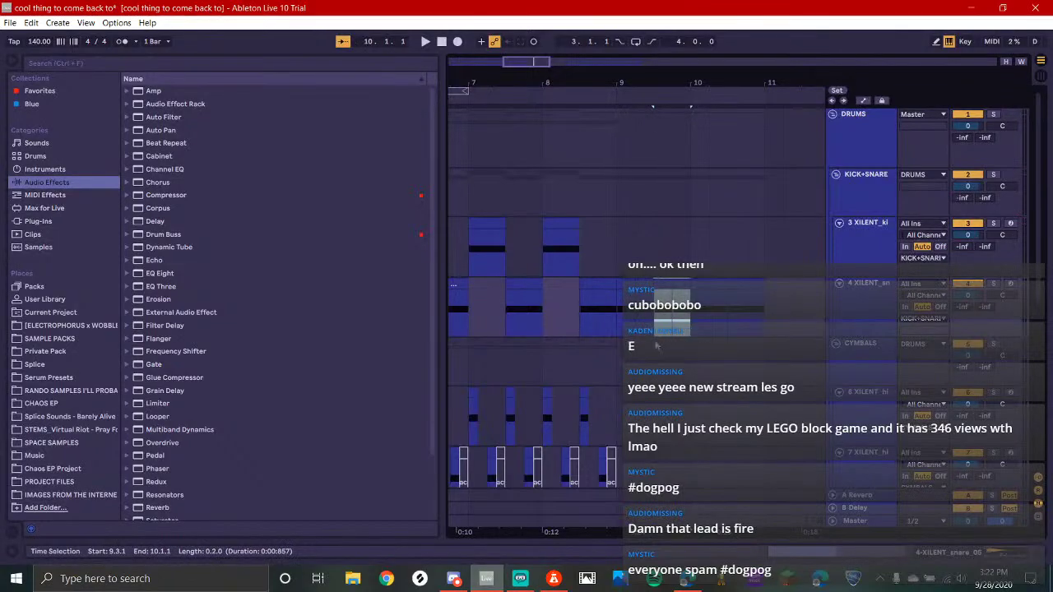
key(ctrl+d)
click(708, 320)
scroll(708, 320, up, 3)
drag(709, 290, 690, 289)
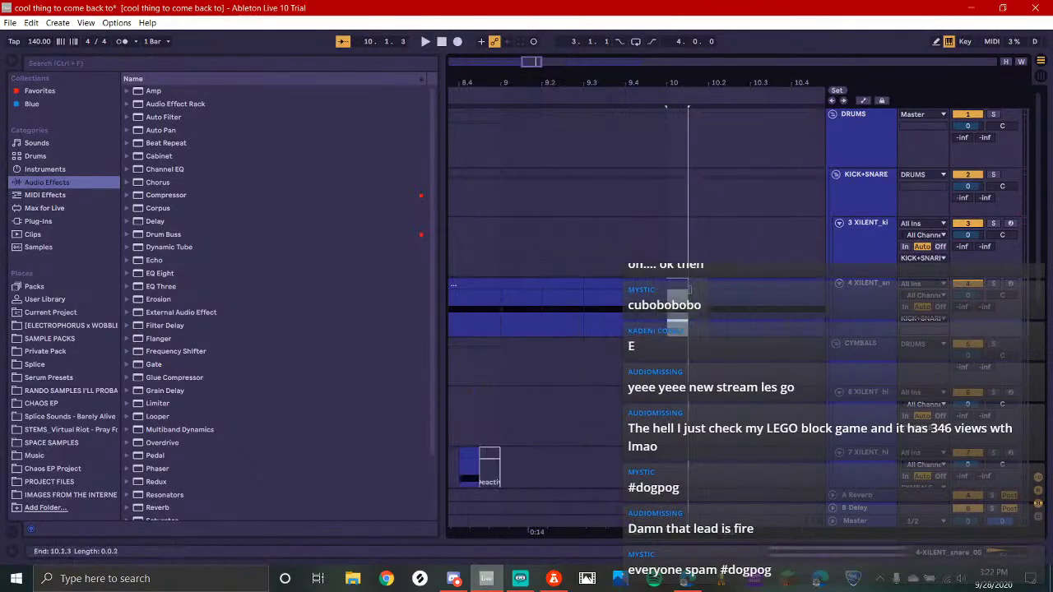
key(shift+Right)
key(minus)
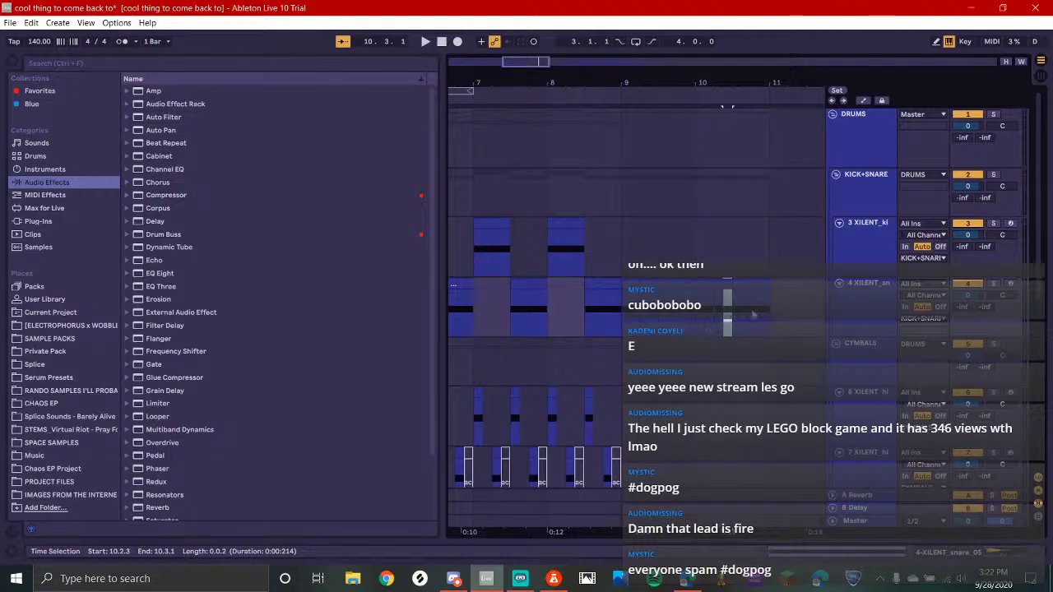
Play the accelerating snare build from 9.1.1
click(621, 316)
key(space)
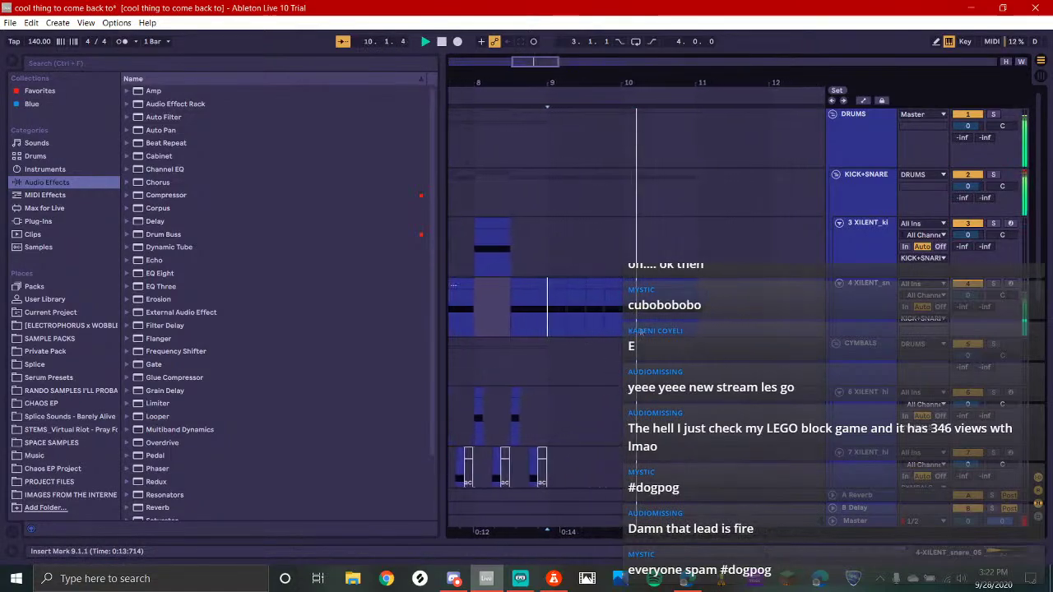
scroll(775, 348, down, 1)
scroll(774, 349, left, 5)
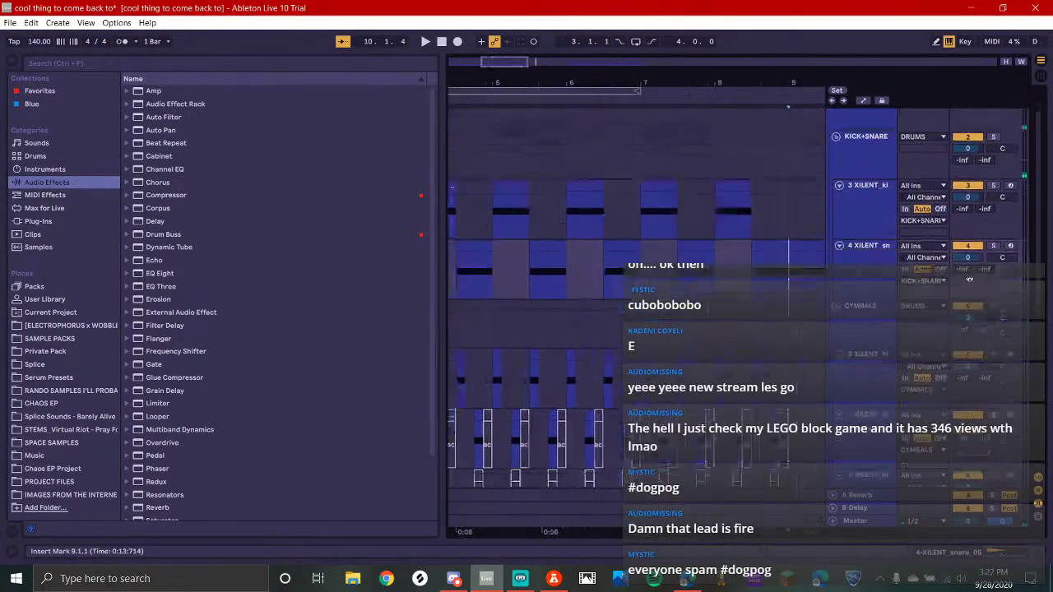
Place the insert marker at 1.1.1 and set the song tempo to 150 BPM
scroll(774, 348, up, 1)
scroll(774, 350, down, 3)
scroll(821, 219, down, 3)
click(449, 168)
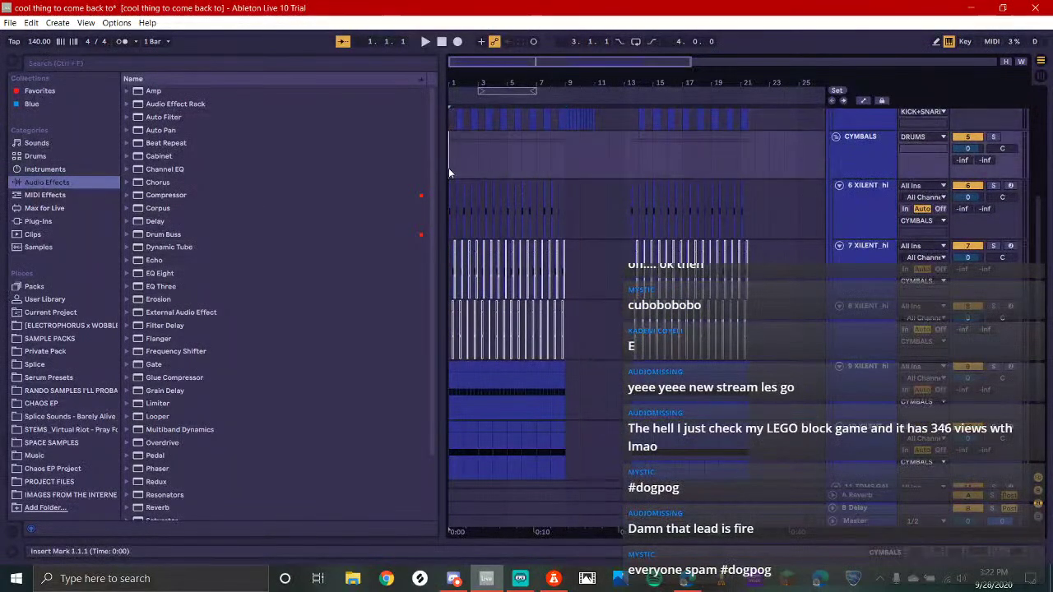
click(37, 41)
text(15)
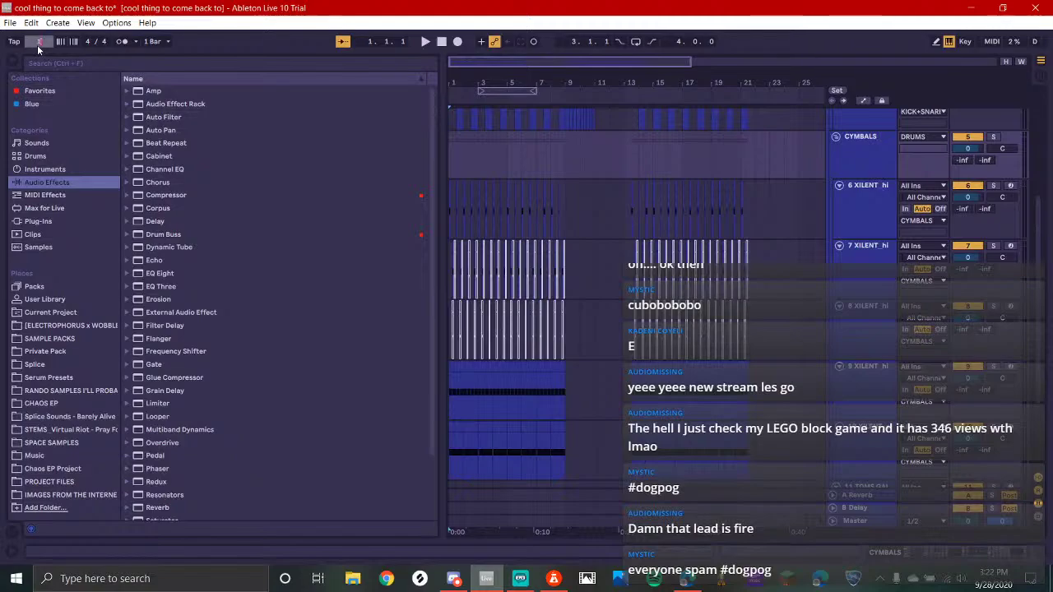
text(0)
key(Return)
Play the arrangement from bar 1 through the snare build to bar 11, reviewing the drum tracks
key(space)
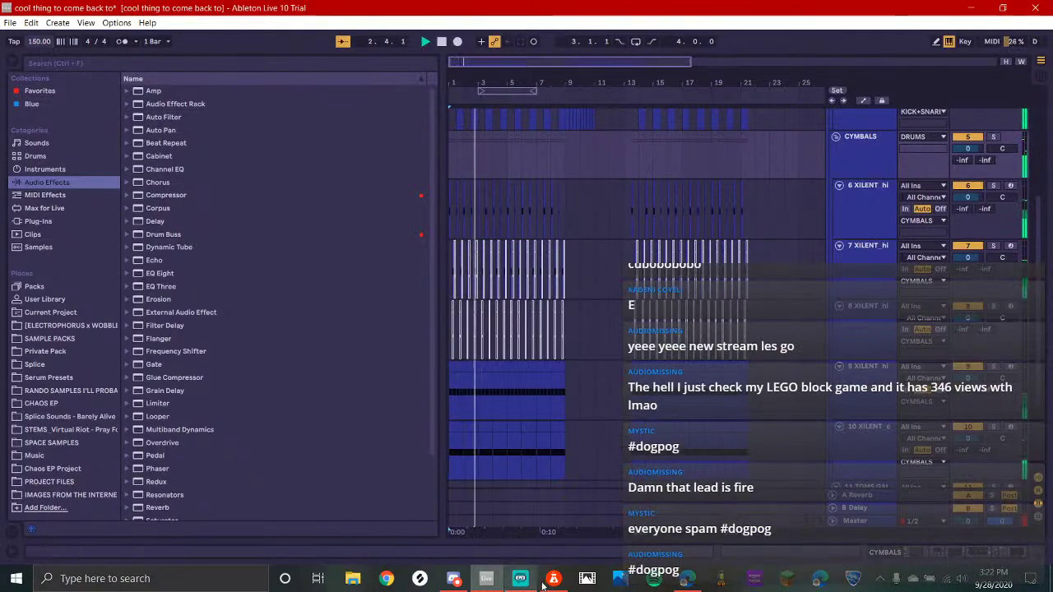
scroll(531, 341, down, 5)
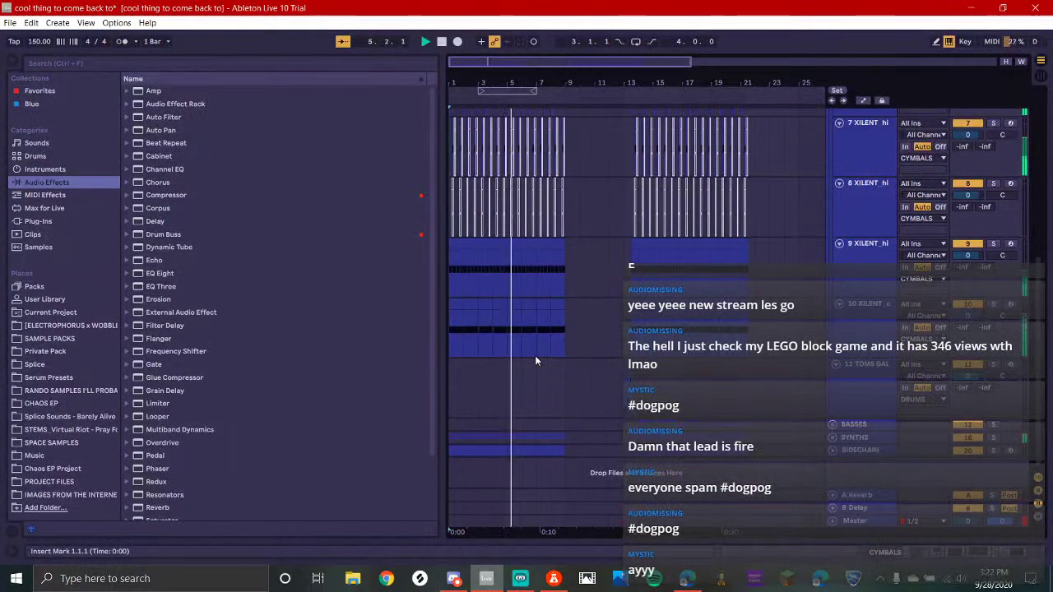
scroll(609, 367, up, 2)
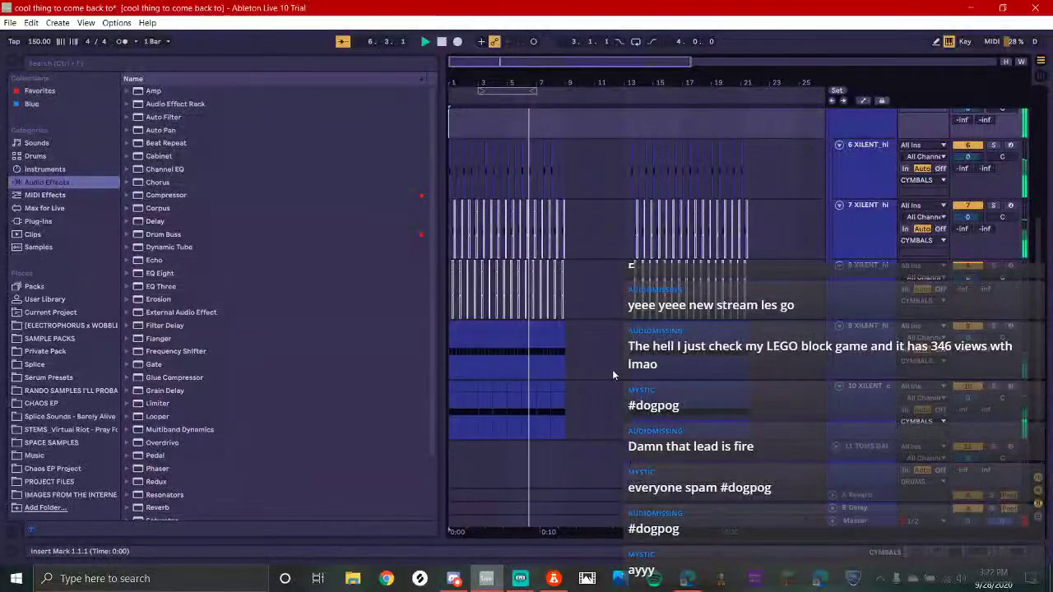
scroll(611, 368, up, 2)
scroll(609, 369, up, 2)
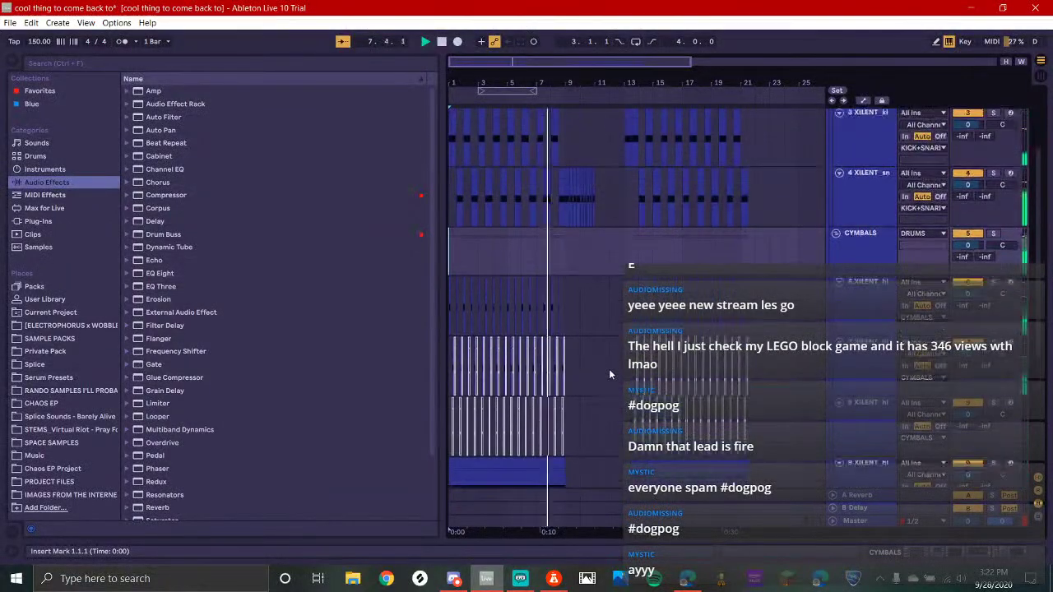
scroll(609, 369, up, 2)
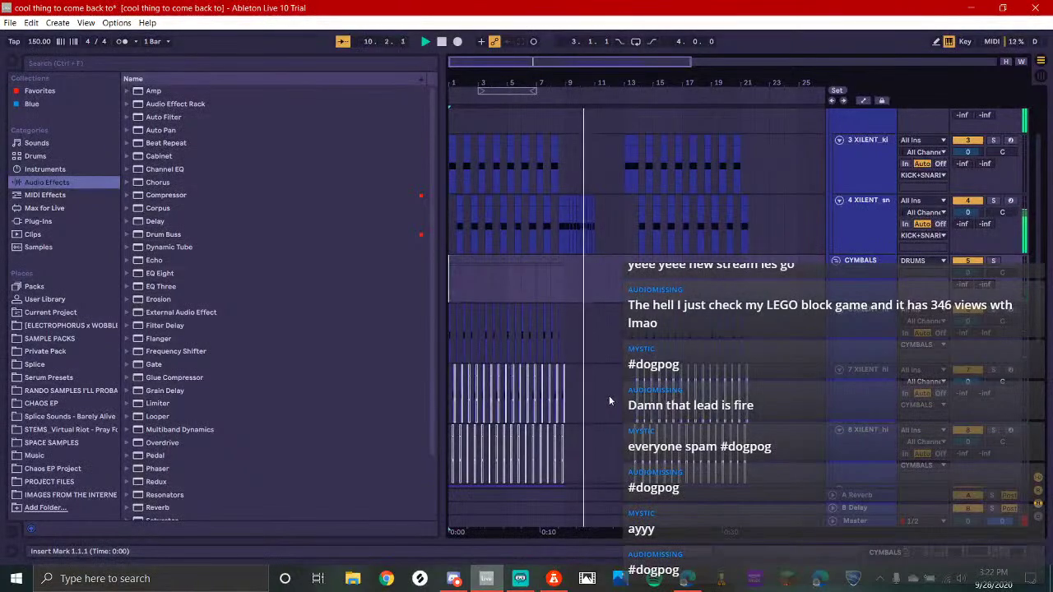
scroll(587, 325, up, 3)
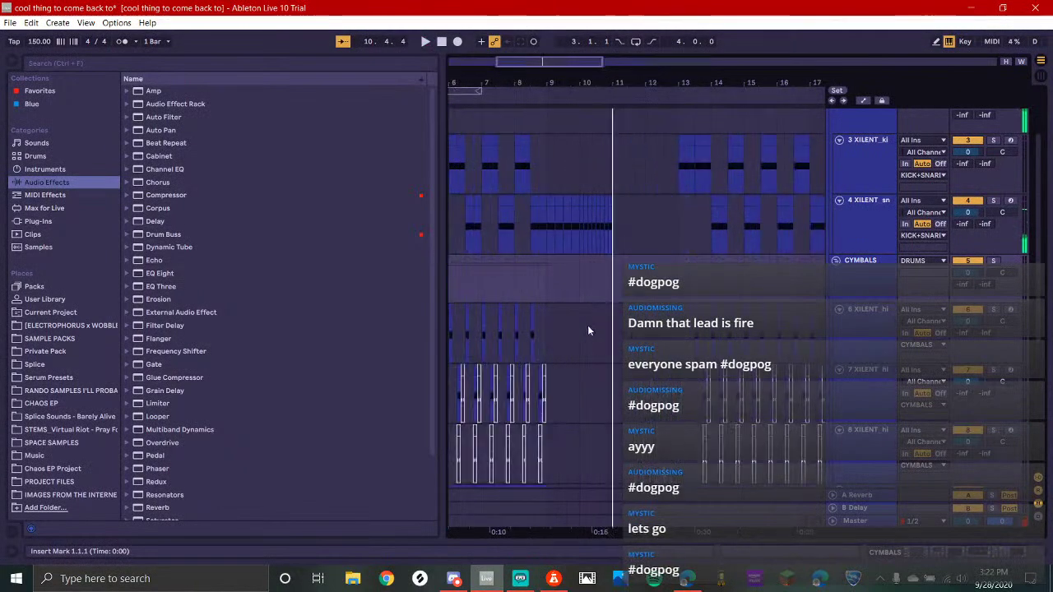
Continue track 4's snare roll from bar 11 with repeated 0.0.2 clips, followed by 0.0.1 clips from bar 12 up to bar 13
scroll(607, 218, up, 3)
scroll(610, 205, up, 2)
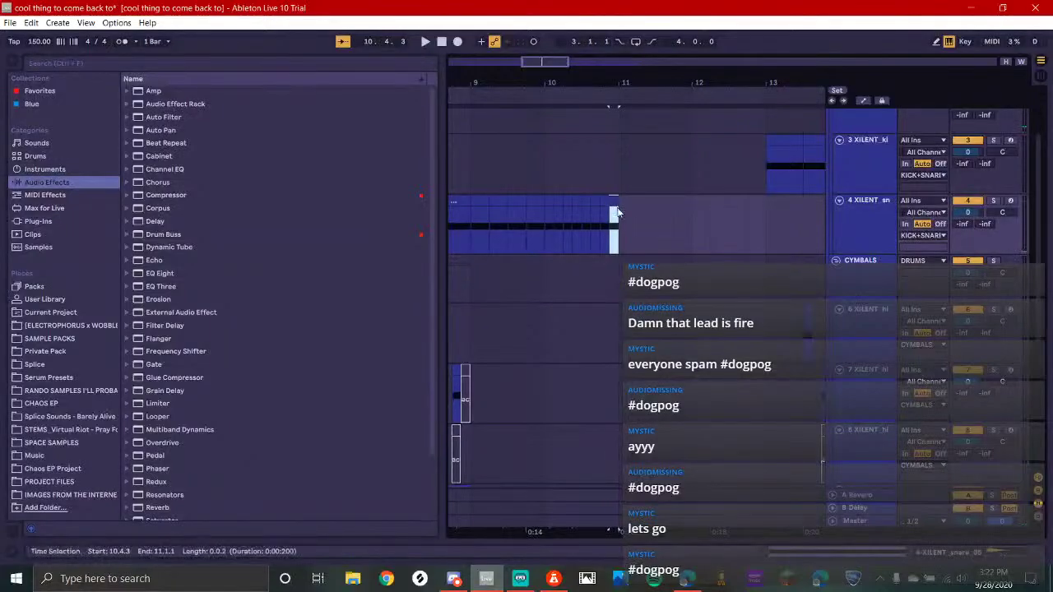
drag(609, 204, 623, 201)
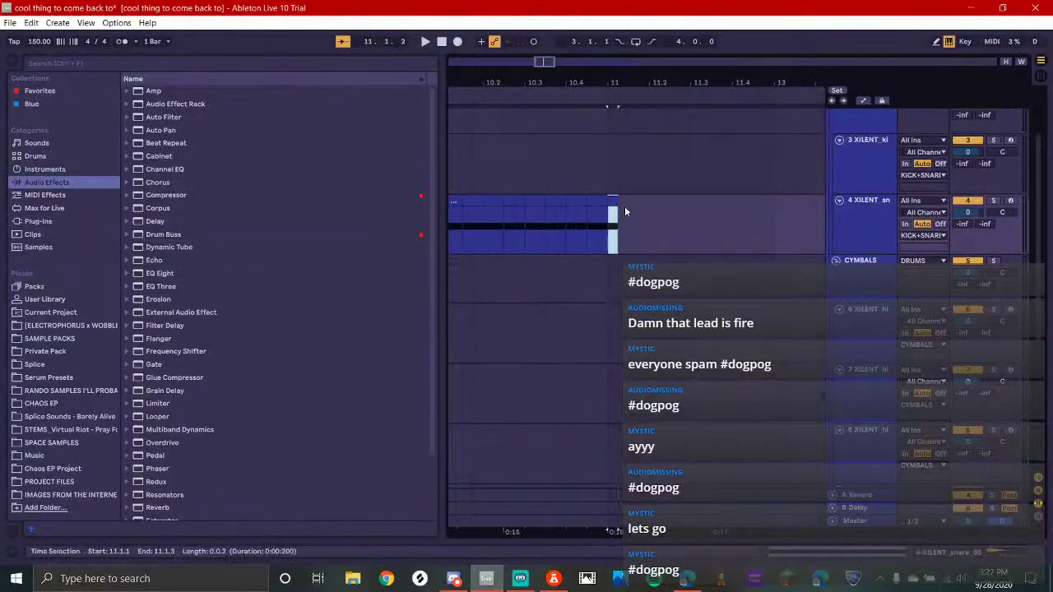
scroll(700, 247, down, 6)
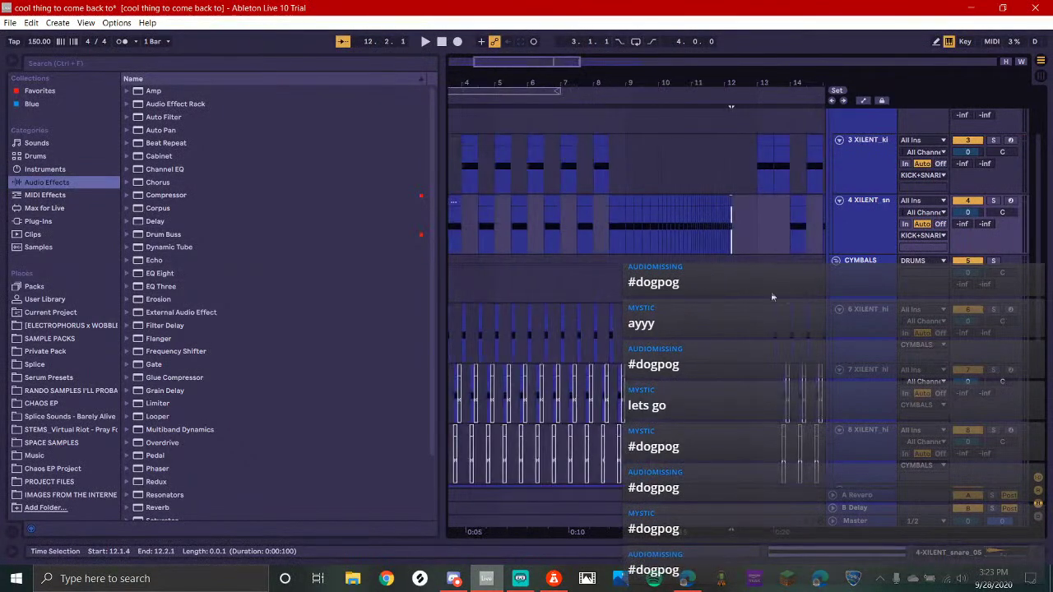
scroll(750, 278, up, 4)
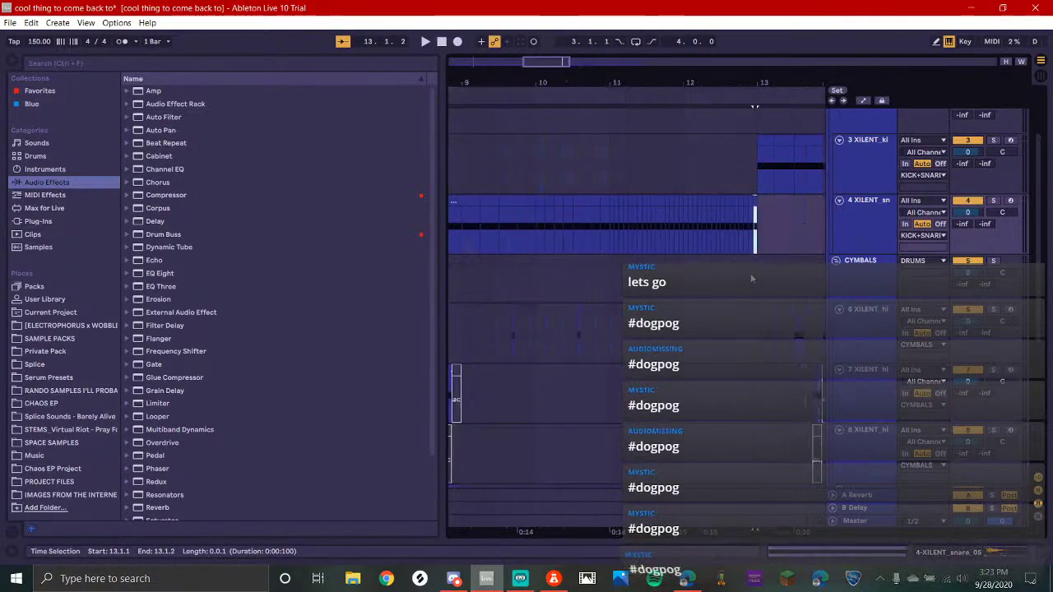
Consolidate track 4's snare roll from 9.1.1 to 13.1.1 into one clip and duplicate the track
drag(788, 246, 527, 261)
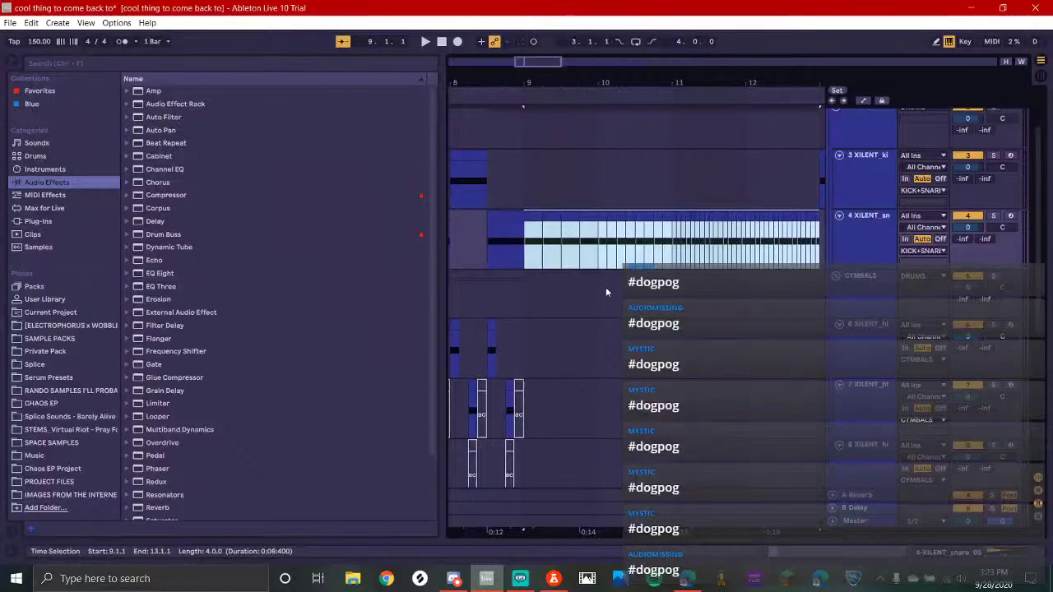
key(ctrl+j)
key(minus)
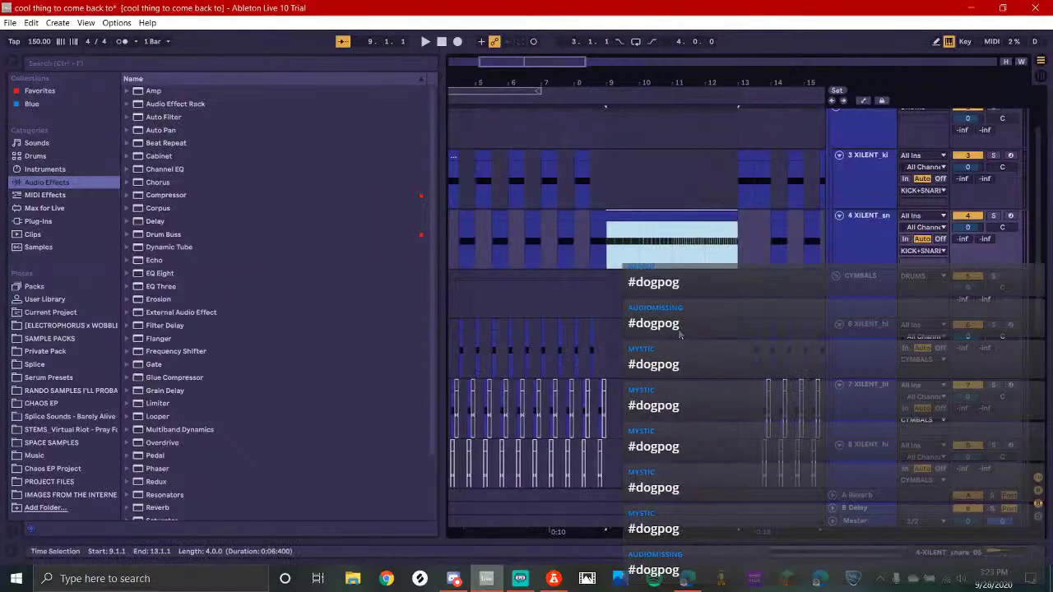
click(852, 239)
key(ctrl+d)
key(minus)
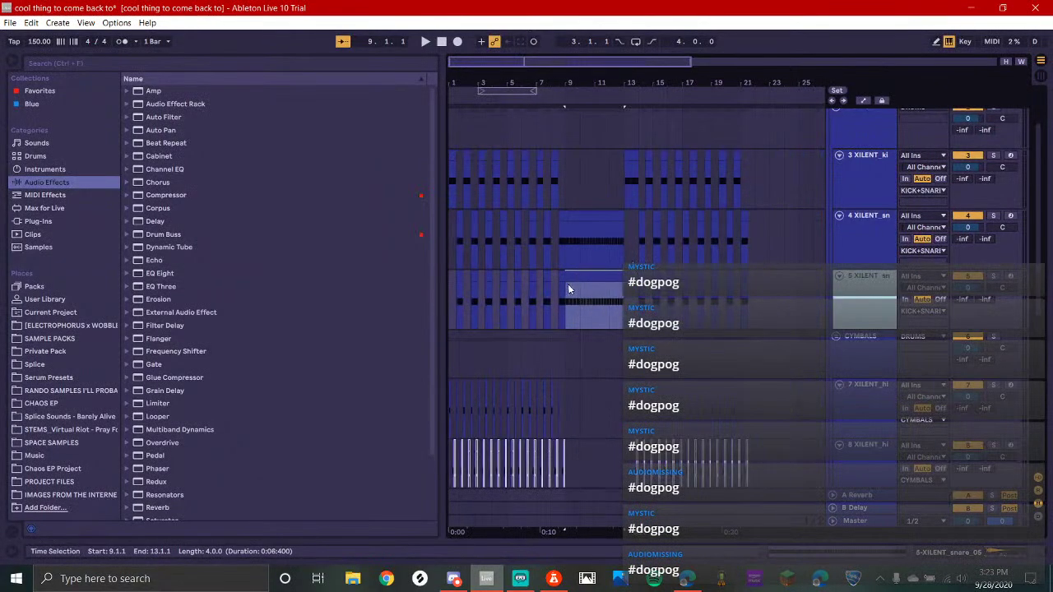
Leave only the bar 9 to 13 build on the duplicated snare track 5, and delete that build from track 4
drag(568, 281, 451, 321)
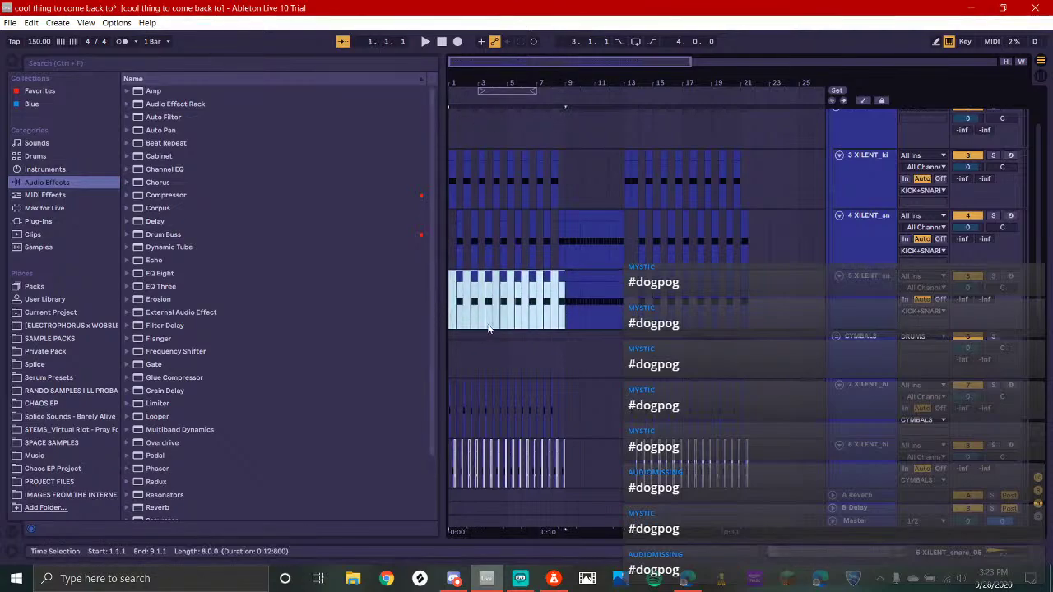
key(Delete)
click(570, 216)
key(Delete)
click(639, 246)
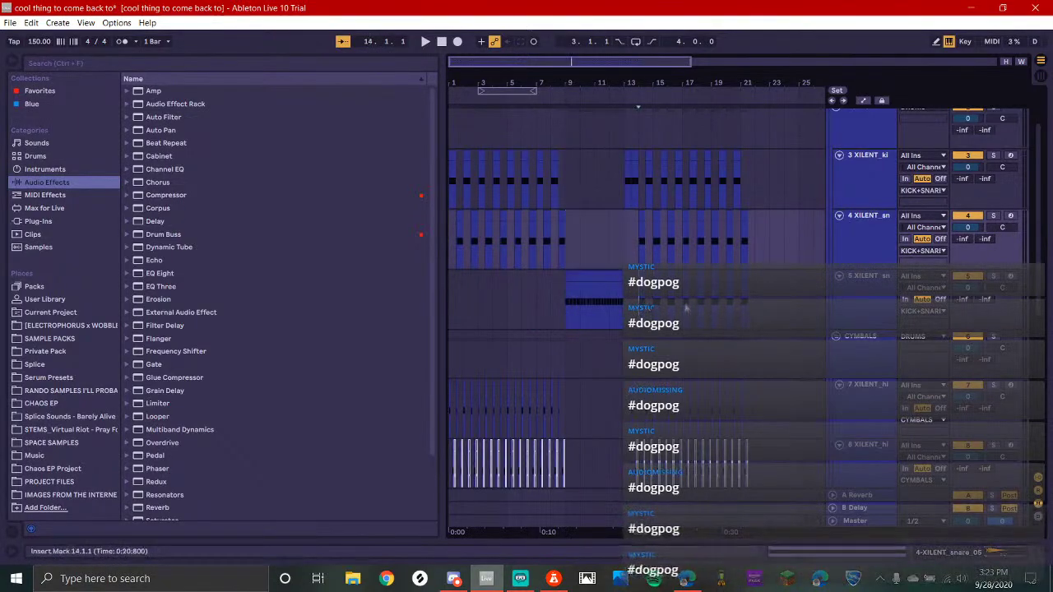
click(683, 308)
key(Delete)
Play track 5's snare build from 9.1.1 and add a high-pass Auto Filter at 26.0 Hz after the snare instrument
click(565, 305)
scroll(580, 294, up, 3)
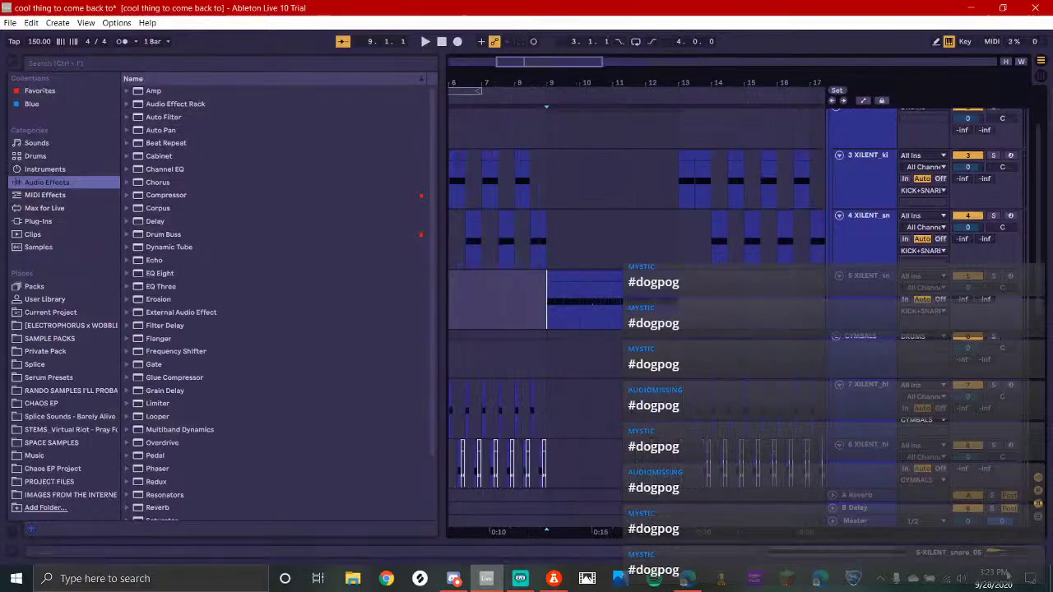
click(973, 559)
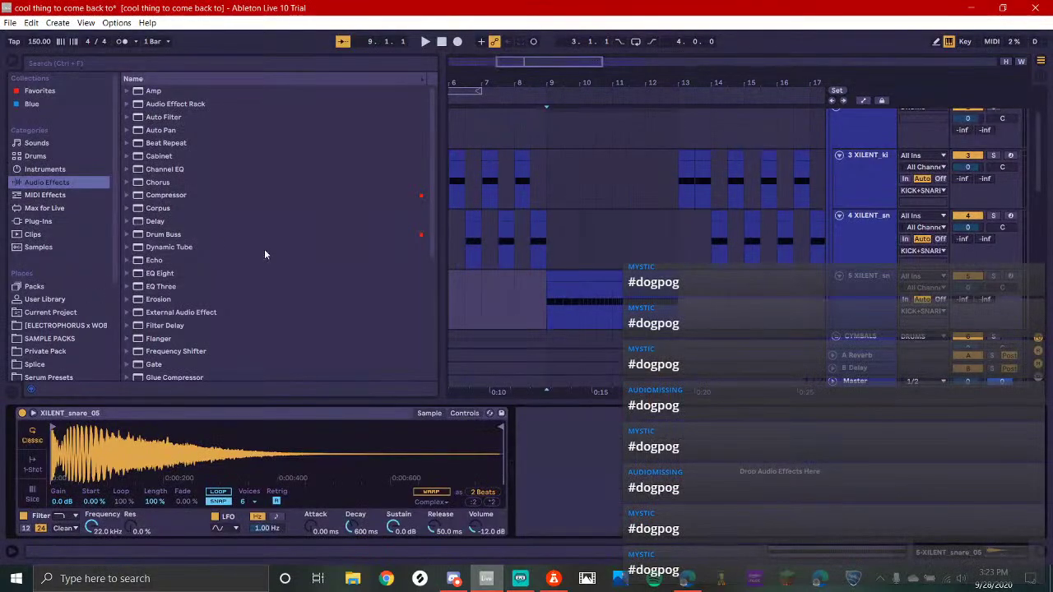
key(space)
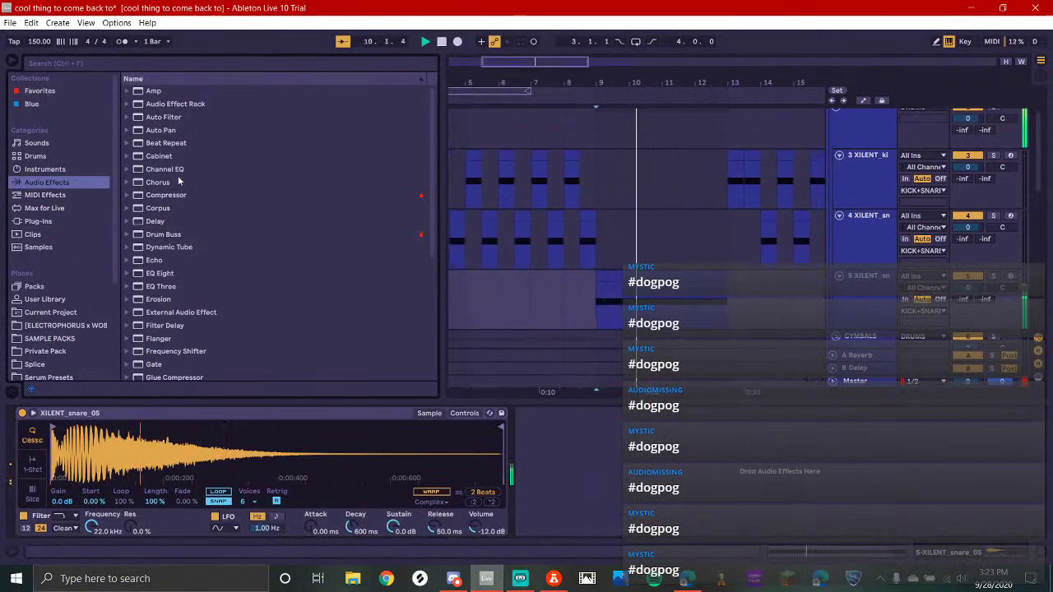
click(166, 118)
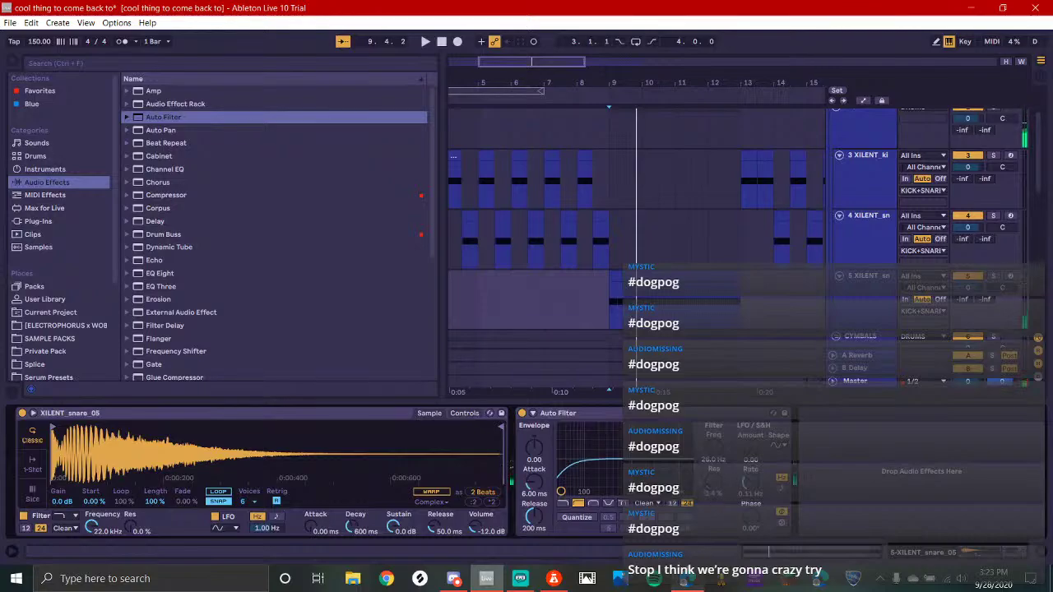
Automate track 5's Auto Filter frequency with a rising curve from bar 9 to 13 that drops back at bar 13, and play it
right_click(713, 448)
click(727, 451)
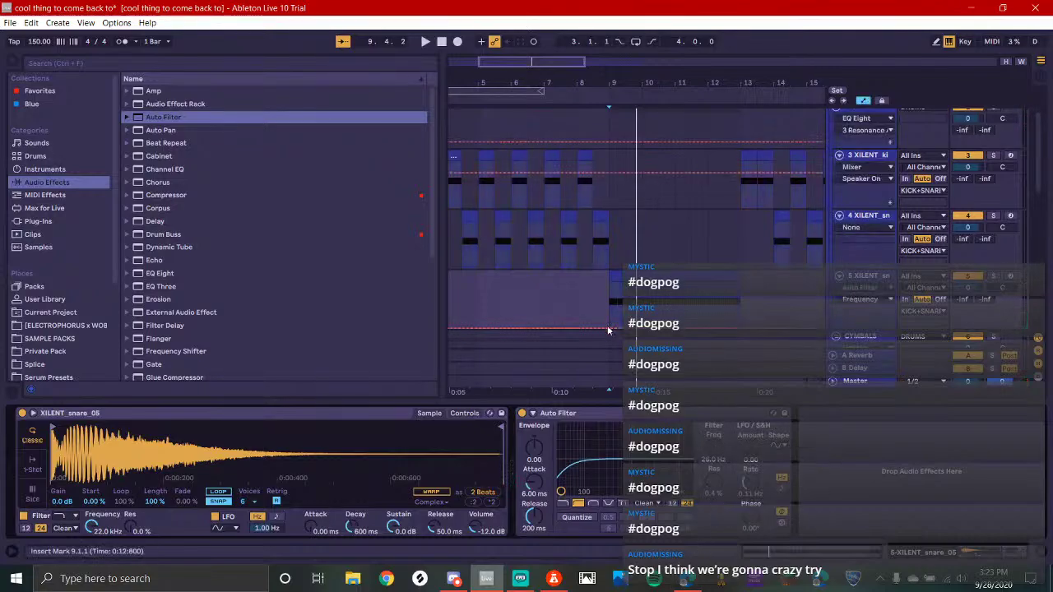
click(609, 328)
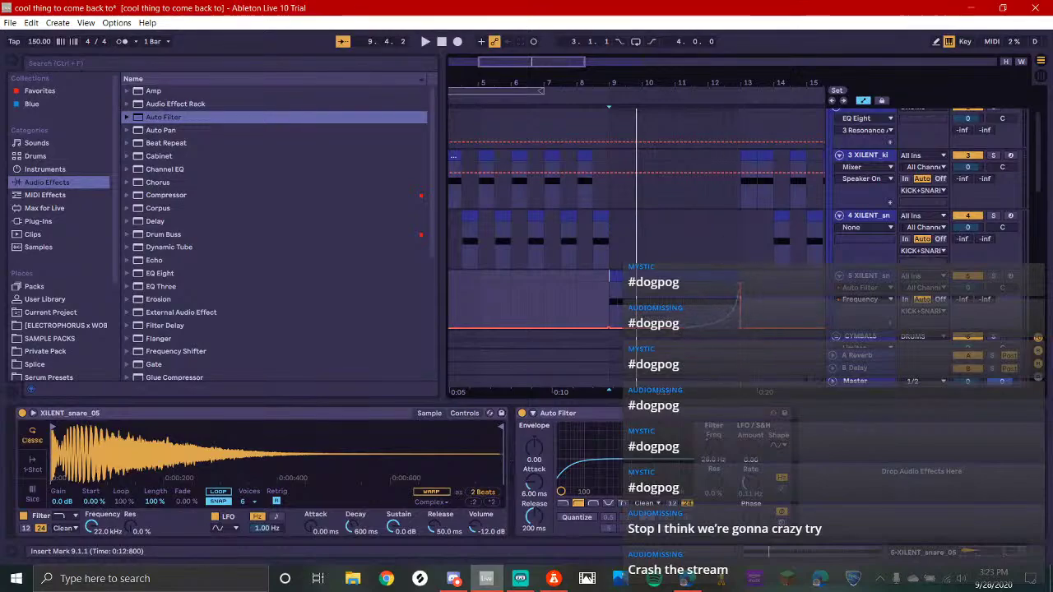
key(space)
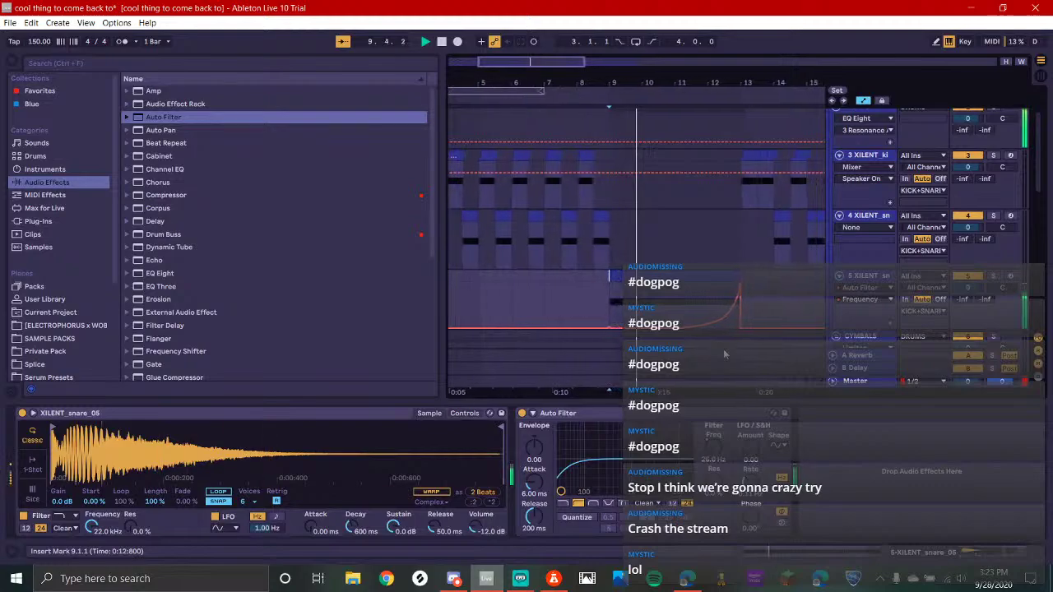
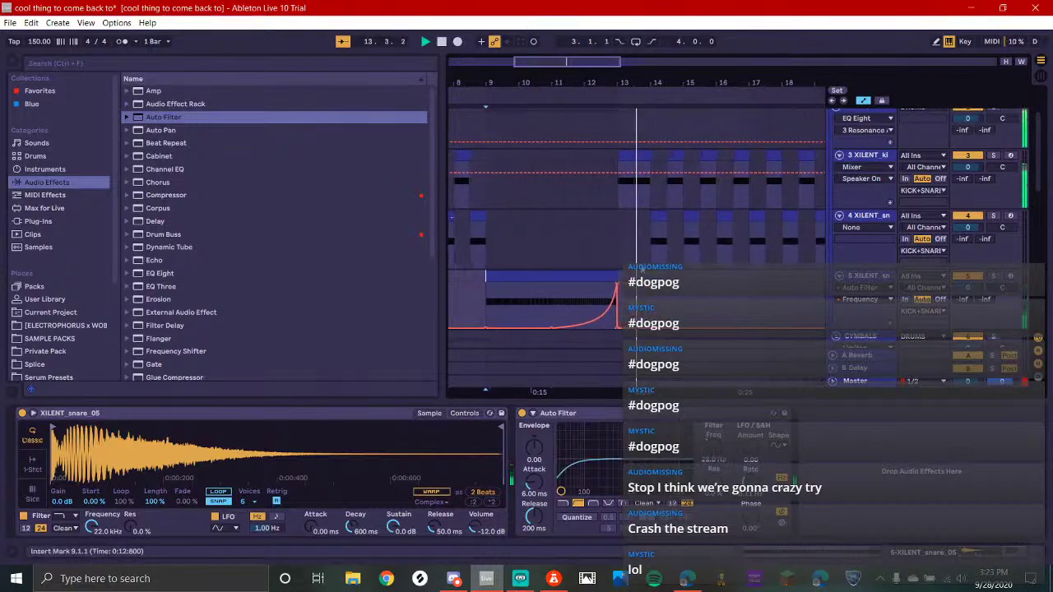
Switch to Streamlabs OBS to check the live chat, and return to Ableton Live
click(520, 578)
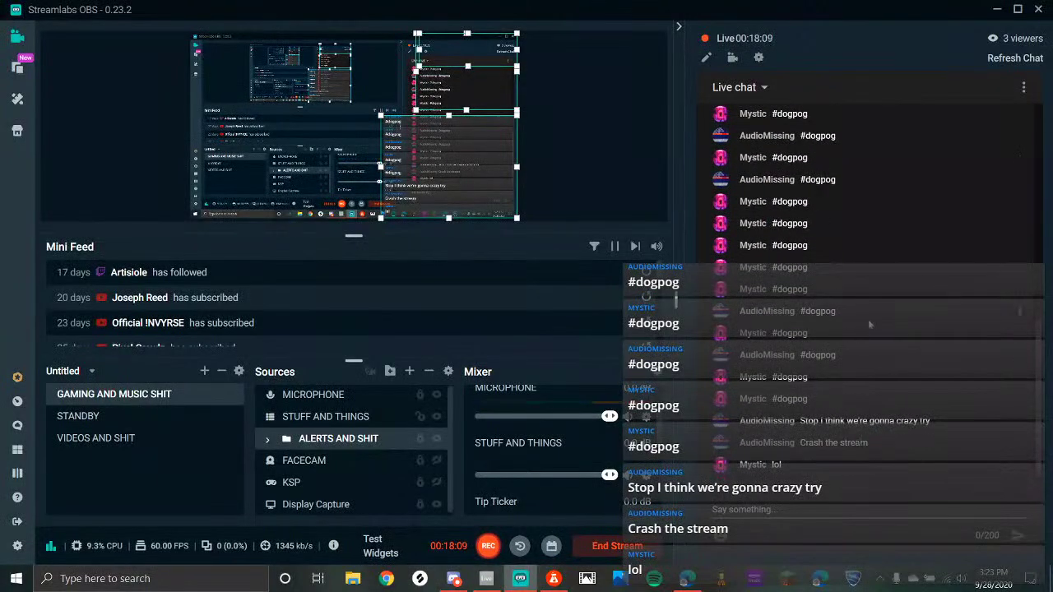
click(826, 528)
click(486, 578)
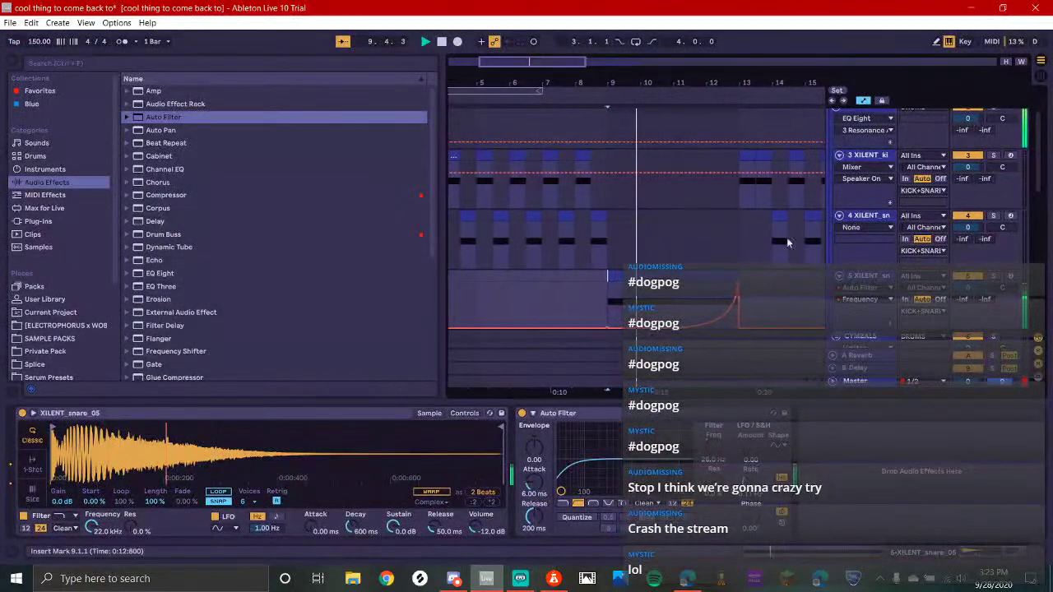
Stop playback and open the envelopes of track 5's snare build clip
key(space)
click(653, 276)
double_click(652, 281)
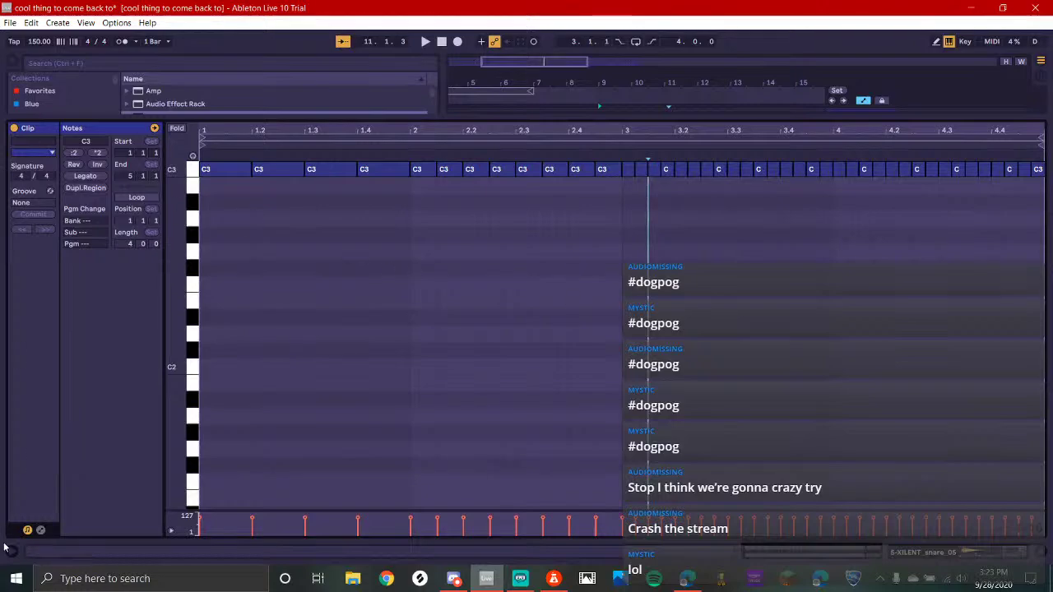
click(40, 531)
Draw a curved Pitch Bend envelope rising from 0 to about 8117 across the clip's four bars and play it
click(193, 141)
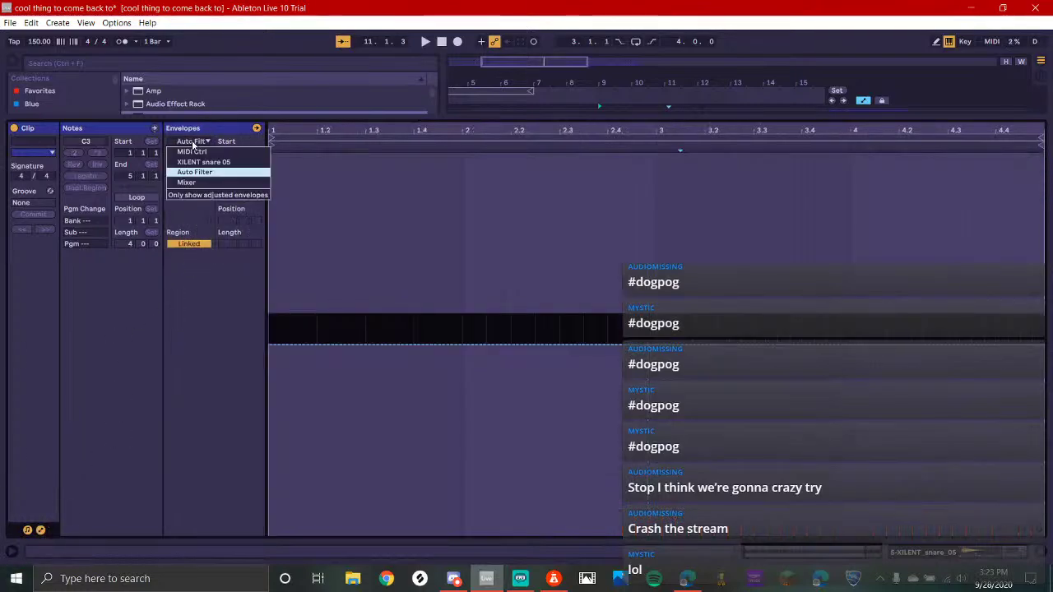
click(189, 153)
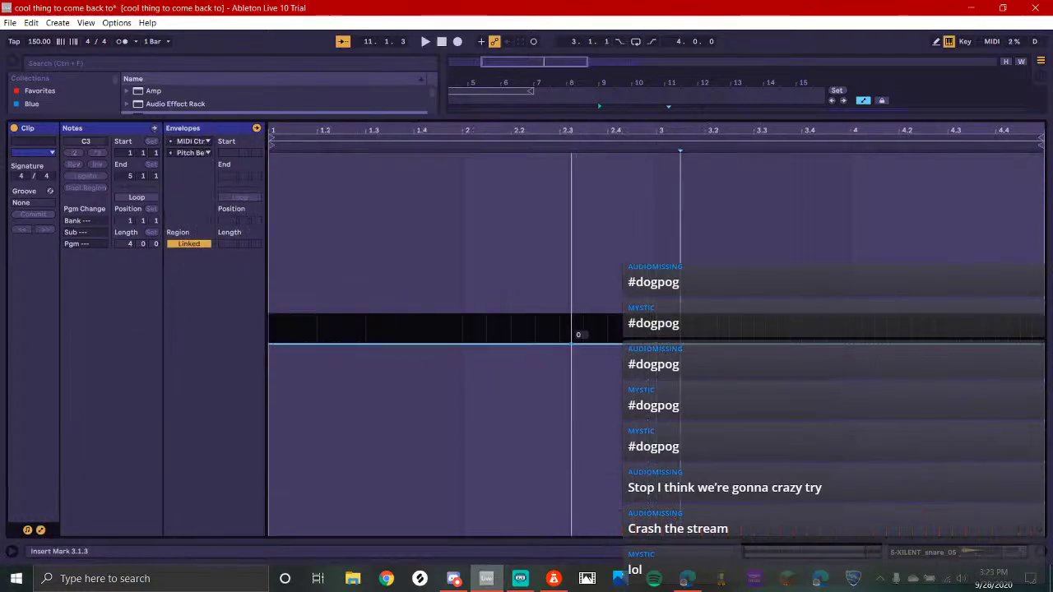
scroll(656, 329, left, 1)
scroll(678, 314, down, 1)
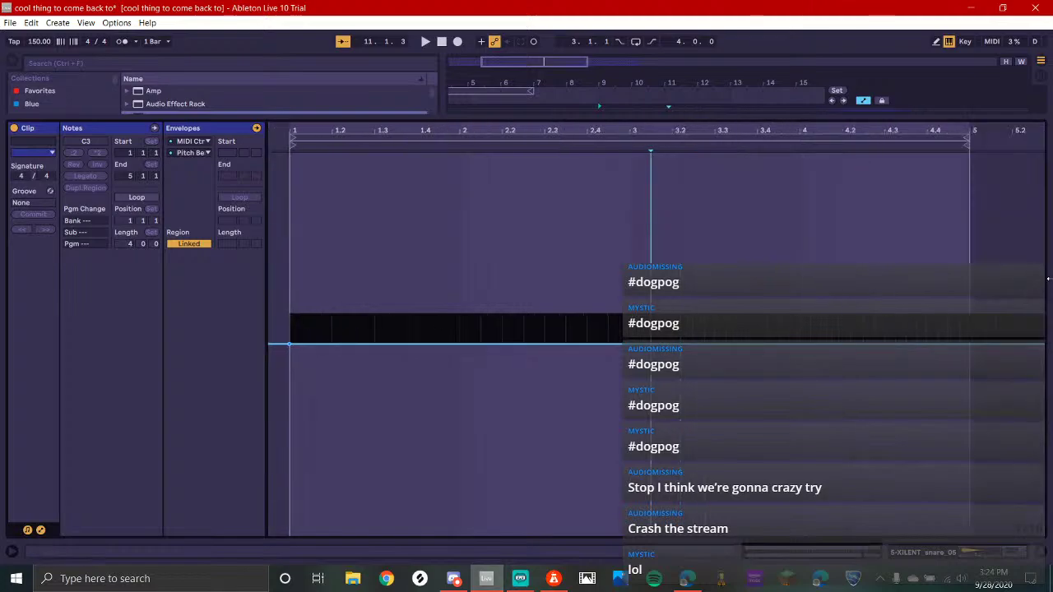
drag(969, 344, 969, 156)
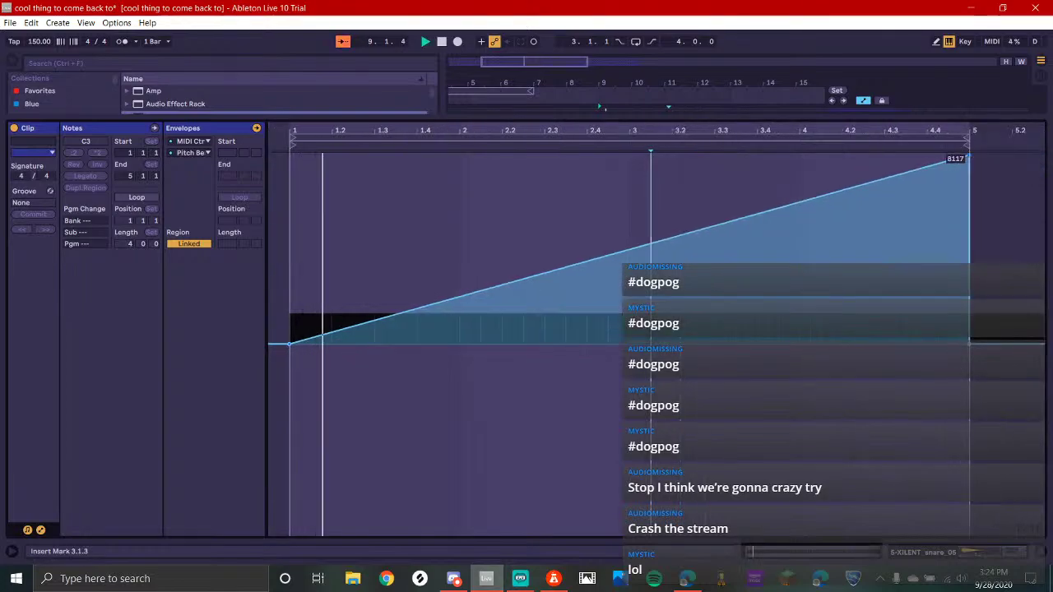
drag(849, 201, 971, 244)
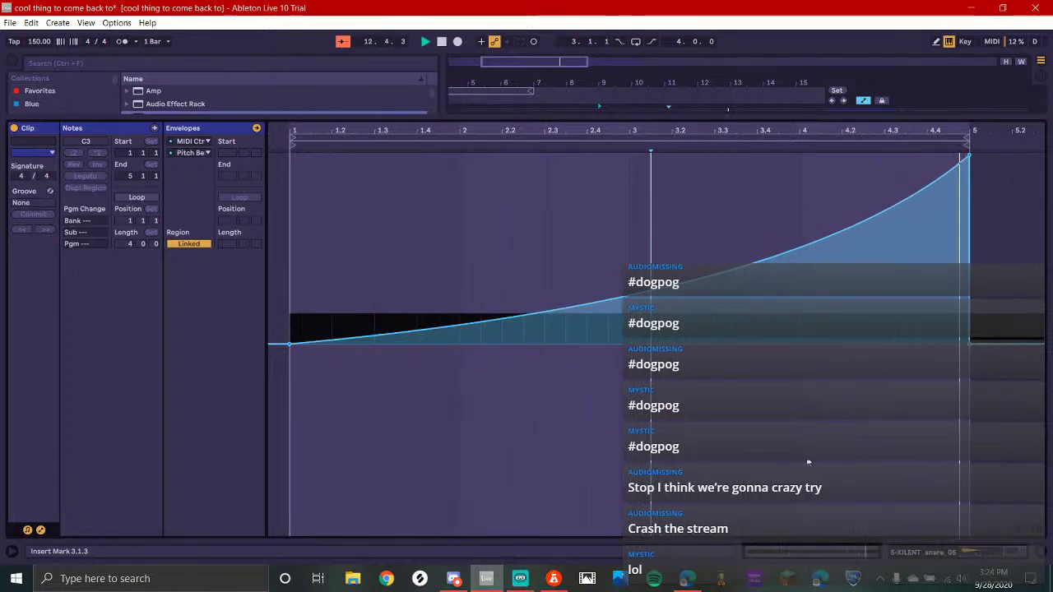
click(201, 153)
click(201, 153)
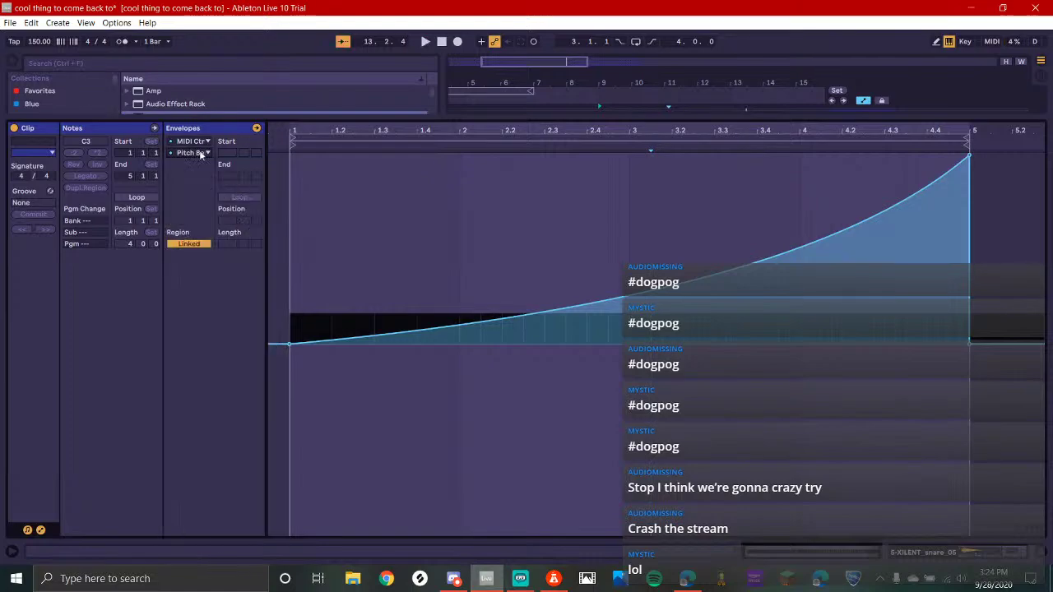
Draw a curved Transpose envelope for the XILENT snare 05 instrument, rising from 0 to about +24 st over the clip, and play it
click(197, 142)
click(200, 163)
click(194, 154)
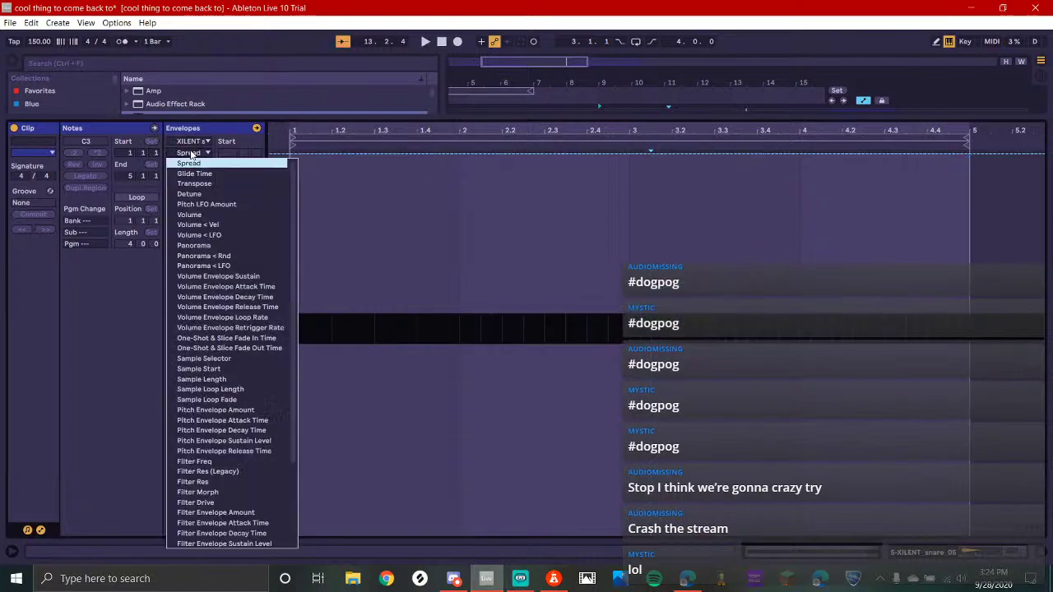
click(194, 154)
click(196, 155)
click(194, 184)
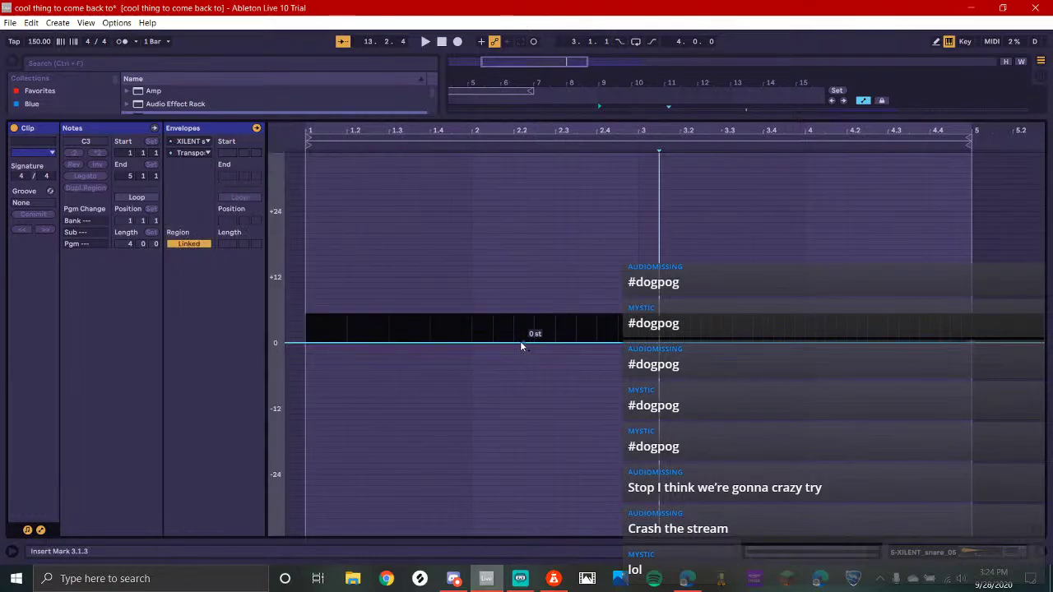
drag(521, 342, 305, 343)
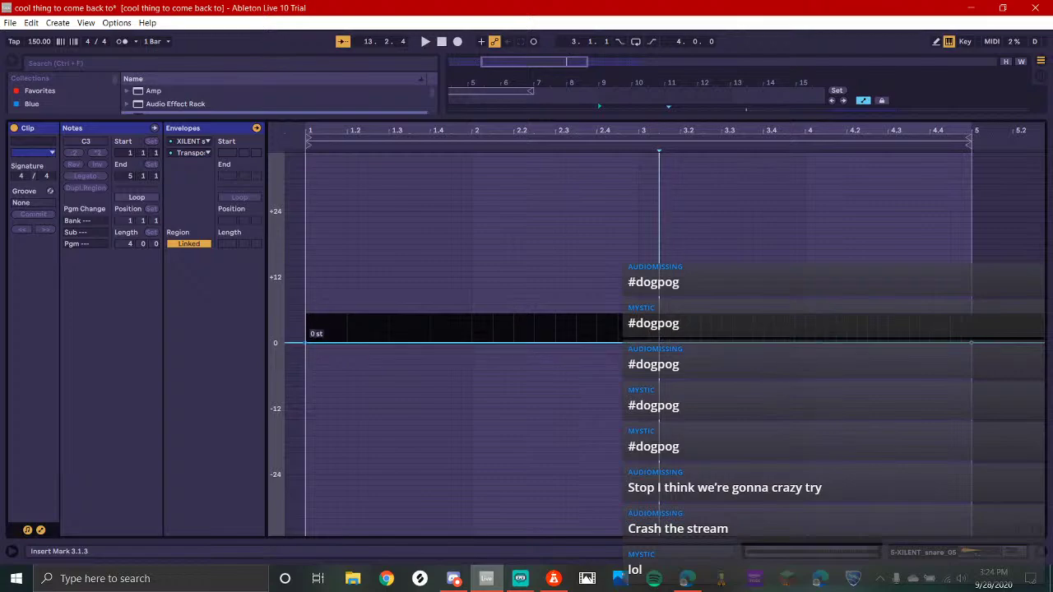
drag(642, 344, 964, 346)
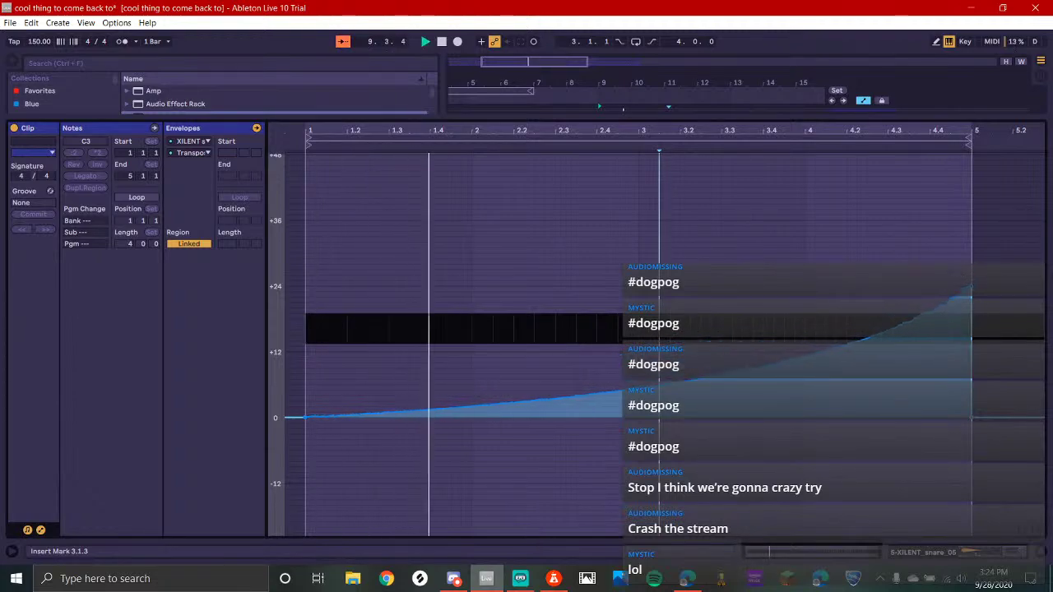
Clear the clip's Pitch Bend envelope and play the build from 9.1.1
click(204, 141)
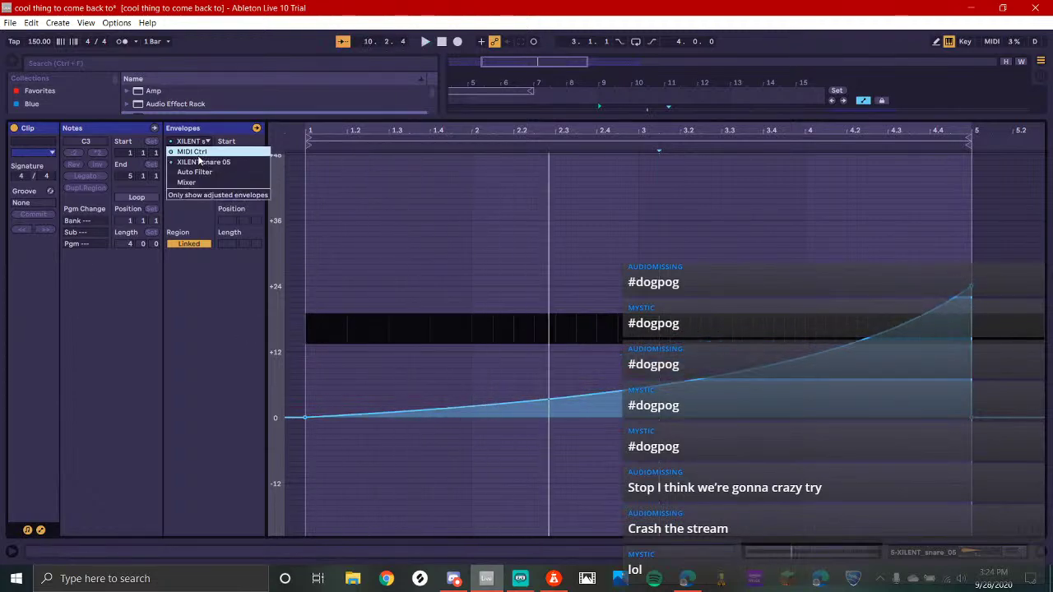
click(195, 153)
right_click(596, 316)
click(617, 323)
key(space)
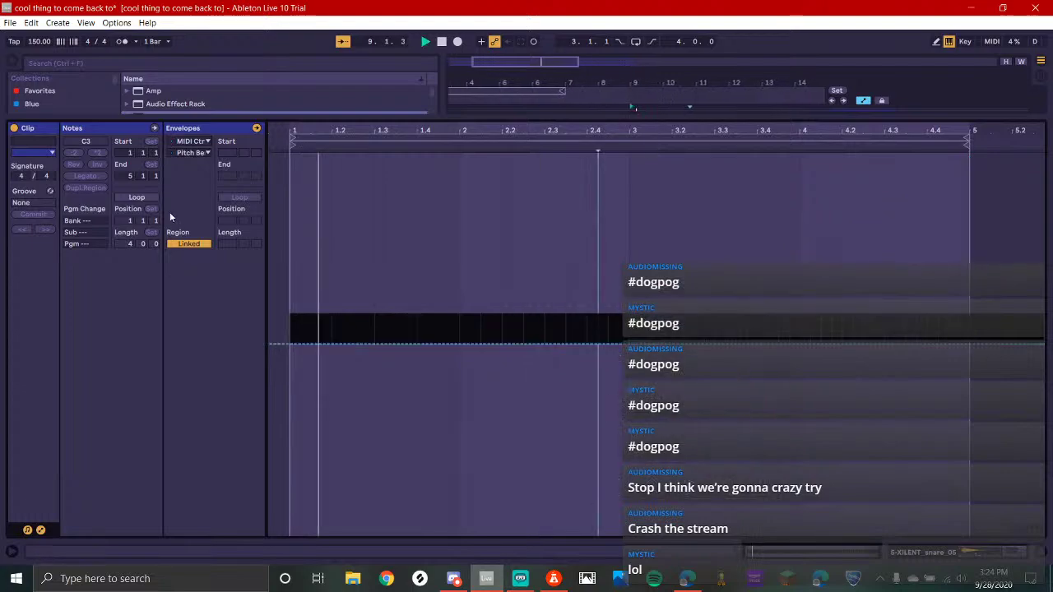
Show track 5's devices and hide the automation in the arrangement
click(922, 551)
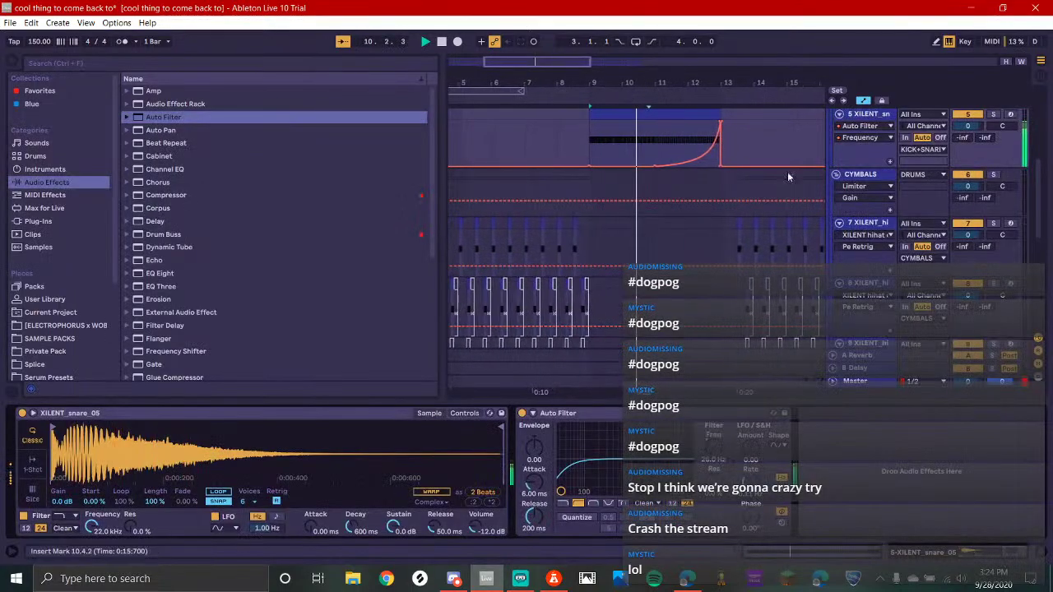
click(864, 100)
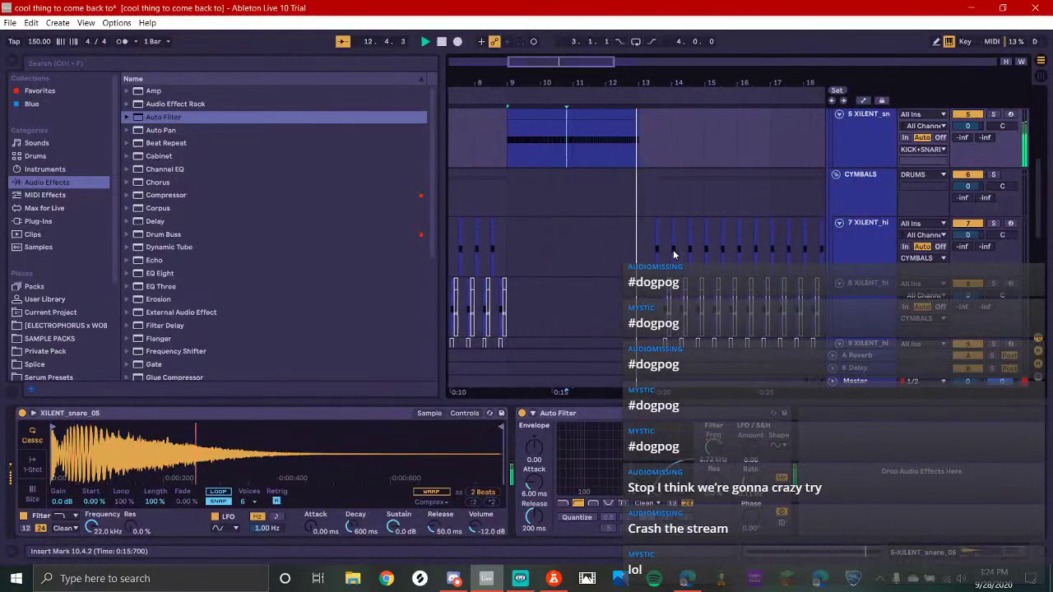
Check the live chat in Streamlabs OBS again and return to Ableton Live
key(alt+Tab)
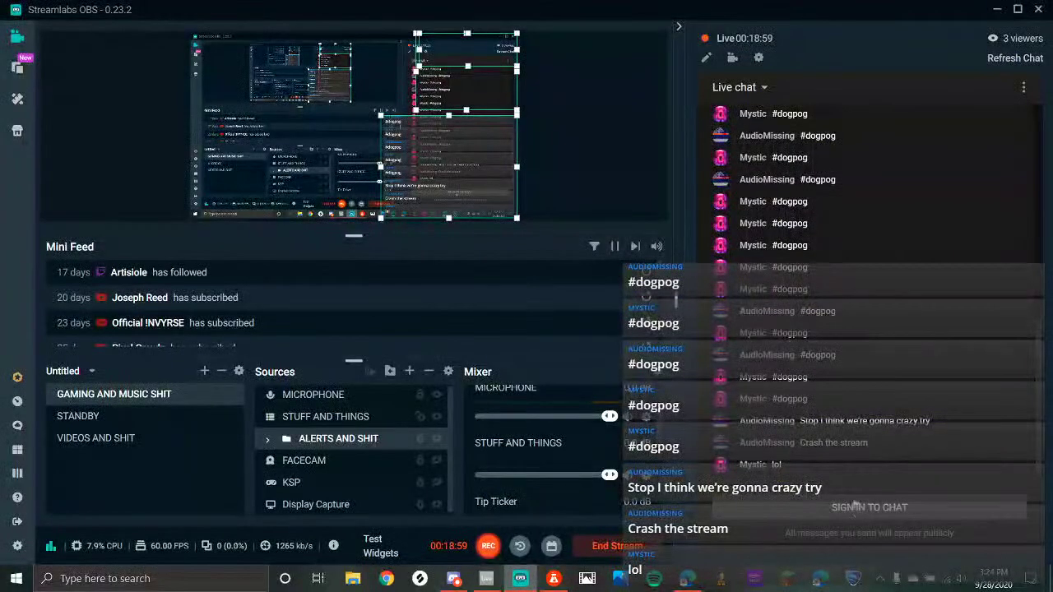
click(487, 579)
Play track 5's build clip from 9.1.1 and review the snare instrument's controls, returning to its sample view
click(535, 136)
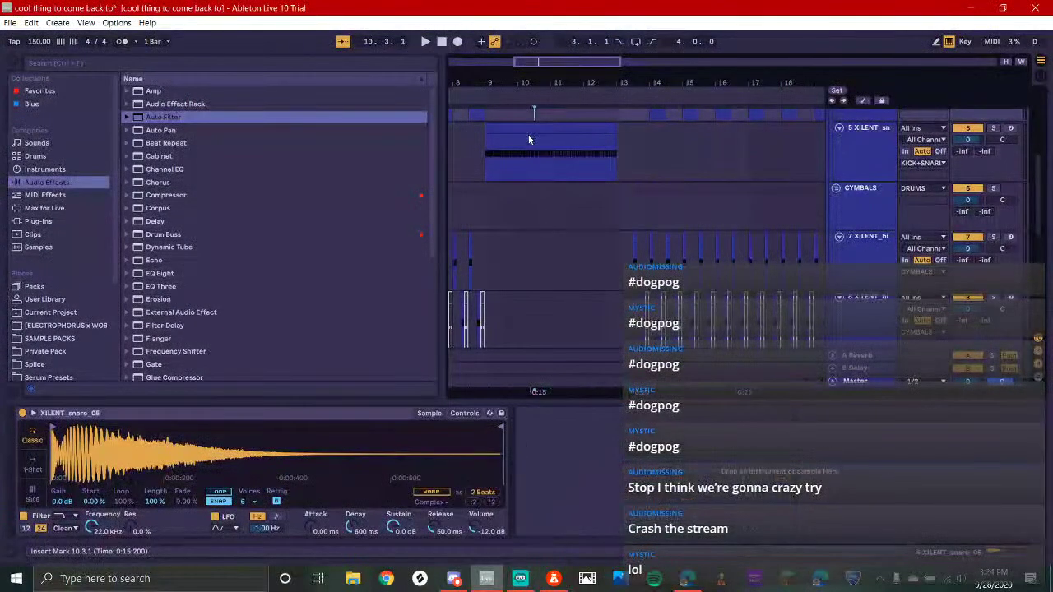
click(528, 139)
key(space)
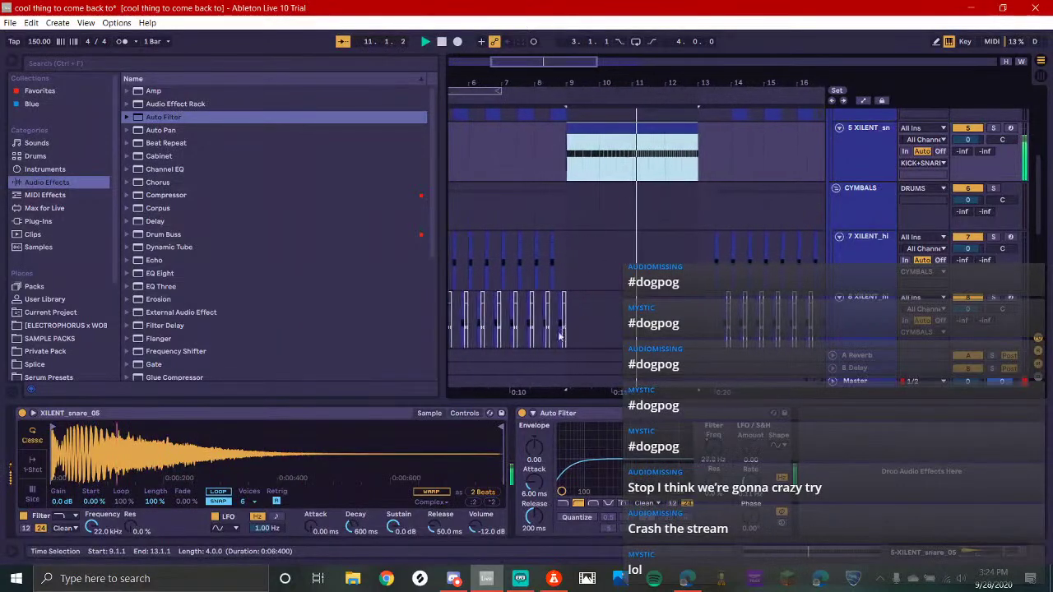
click(466, 413)
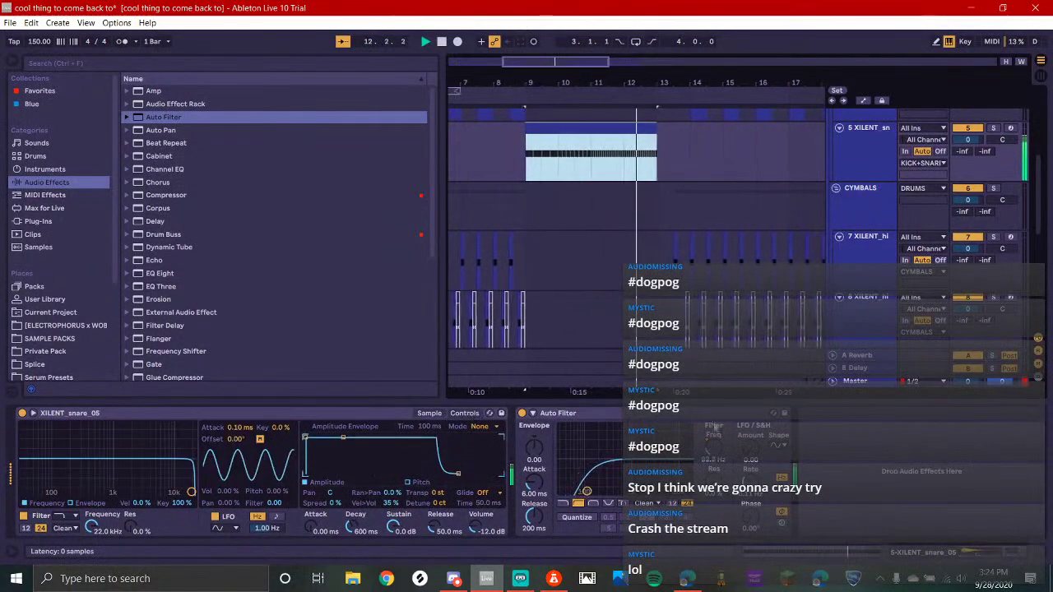
click(429, 413)
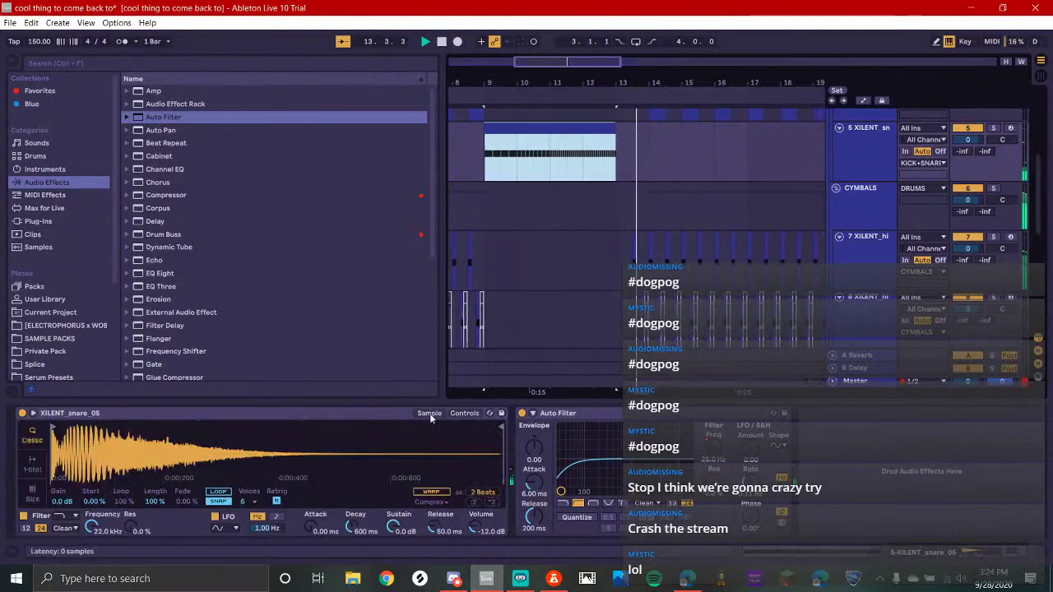
Hide the device view, look over the drum and cymbal tracks during playback, and restart the build from 9.1.1
scroll(685, 206, up, 2)
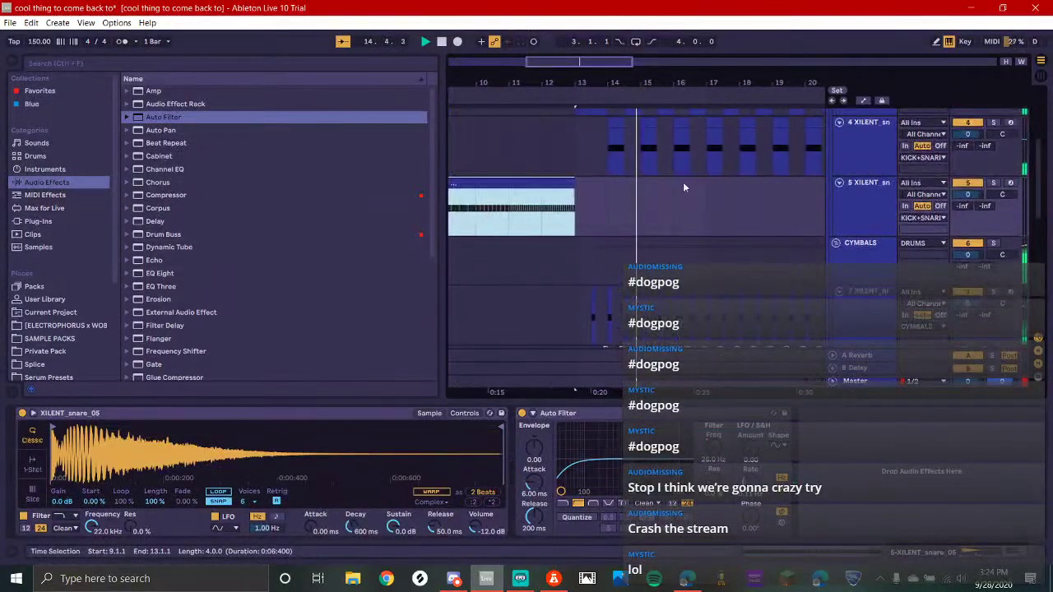
scroll(713, 166, up, 2)
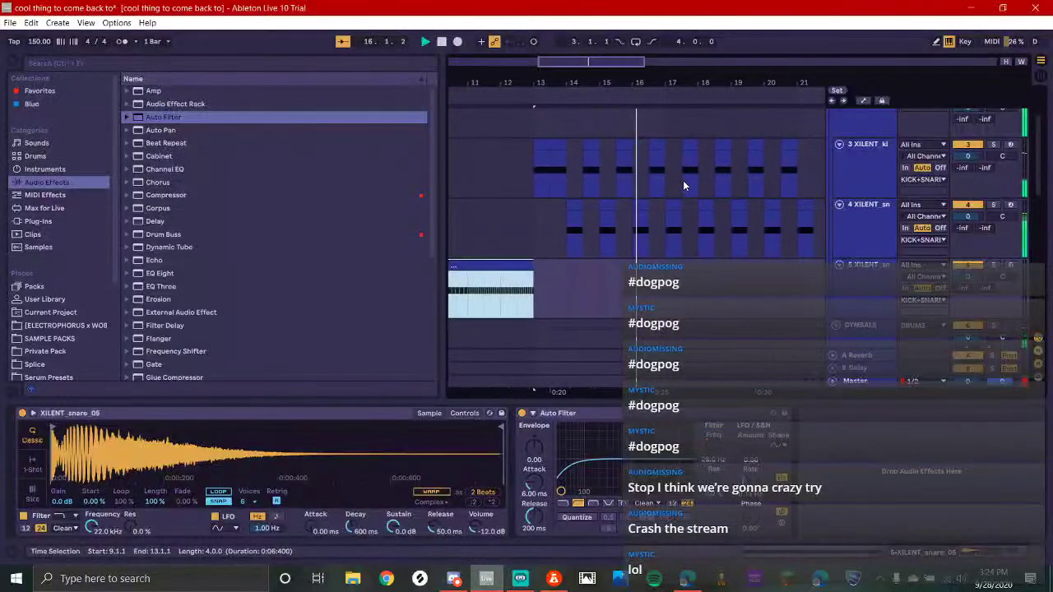
click(1040, 557)
scroll(731, 198, down, 1)
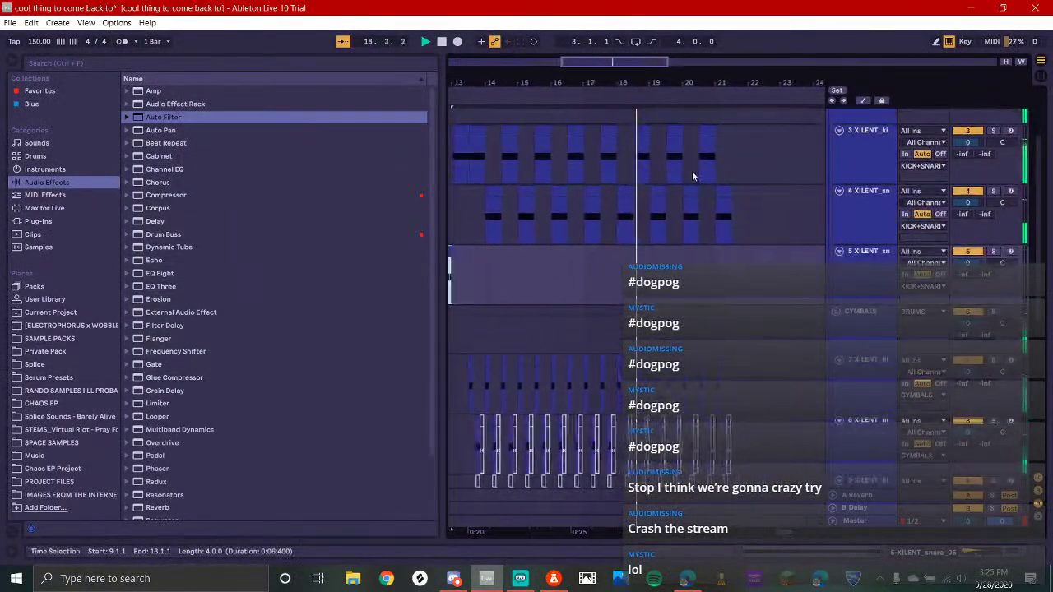
scroll(692, 175, down, 10)
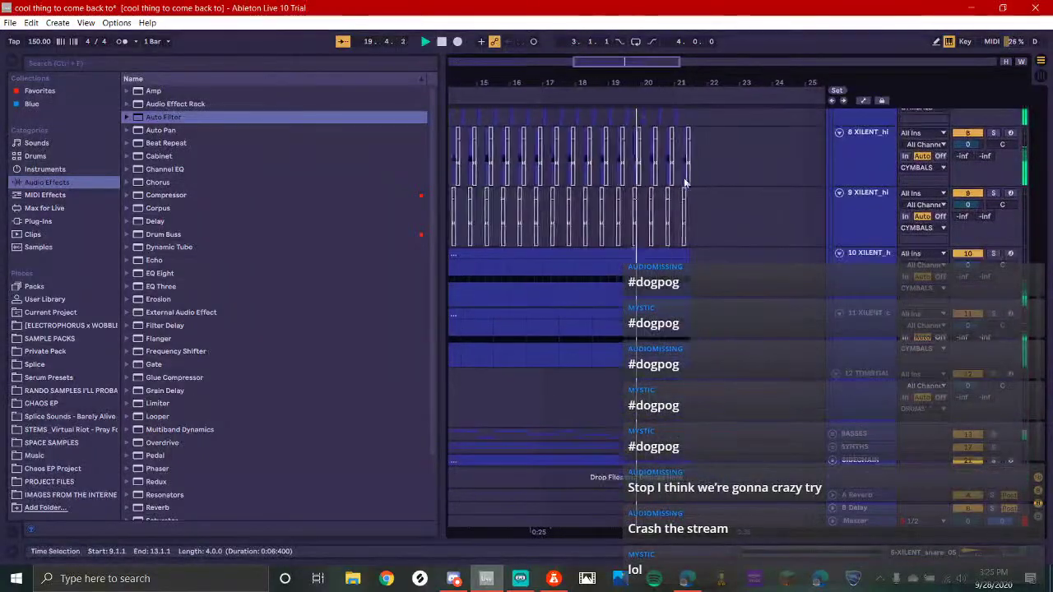
scroll(685, 193, down, 1)
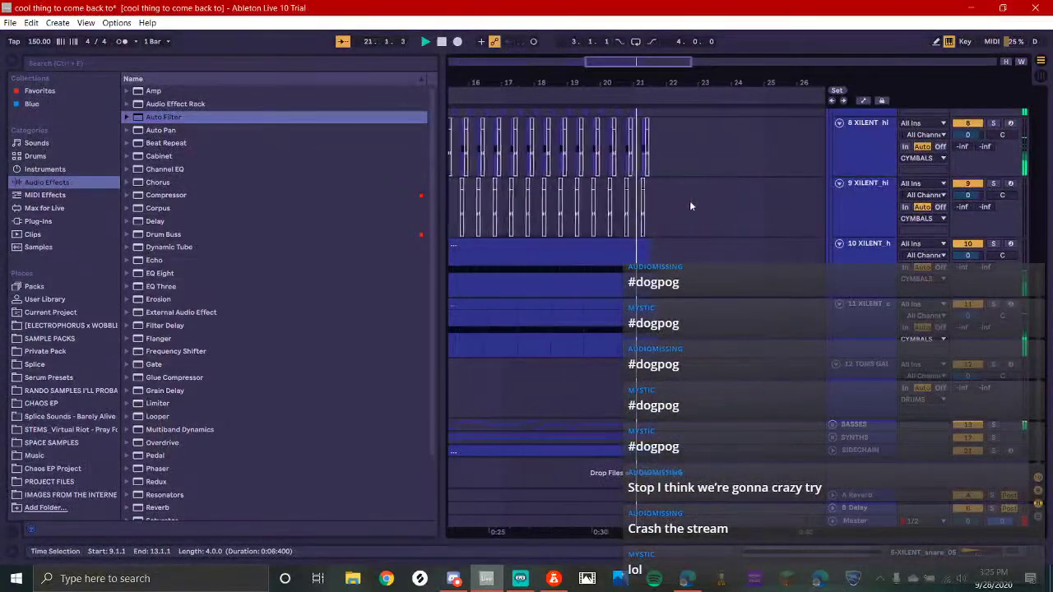
key(space)
key(space)
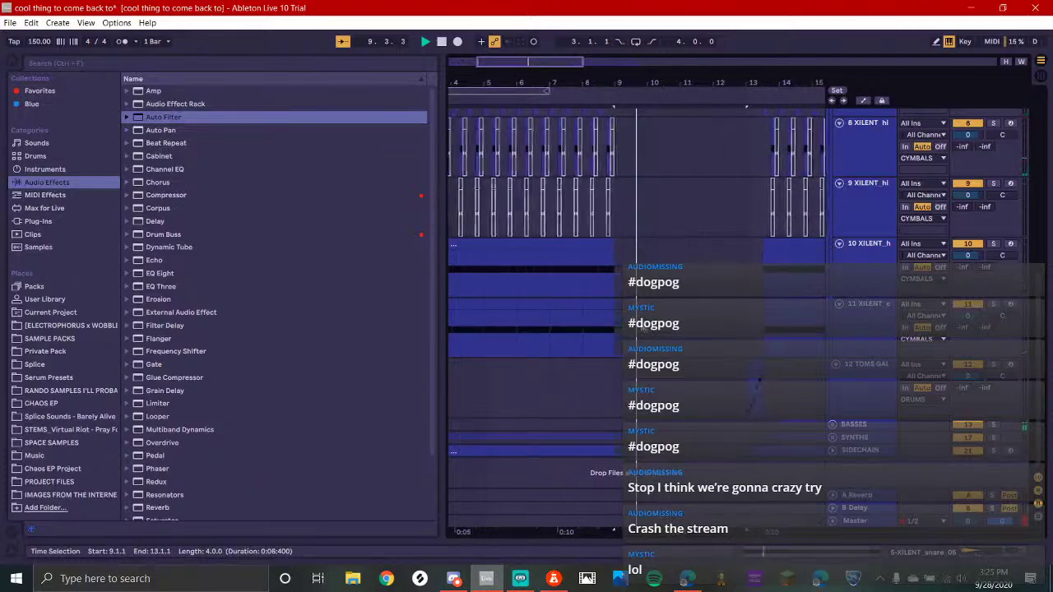
Expand the SYNTHS group and duplicate bar 8 of the Serum clips on tracks 18 and 19 across bars 9 to 12
scroll(567, 322, up, 2)
key(space)
ctrl+alt+drag(566, 321, 684, 96)
click(832, 438)
ctrl+alt+drag(700, 400, 646, 267)
drag(592, 329, 632, 379)
key(Right)
key(Right)
key(Right)
key(Right)
key(Right)
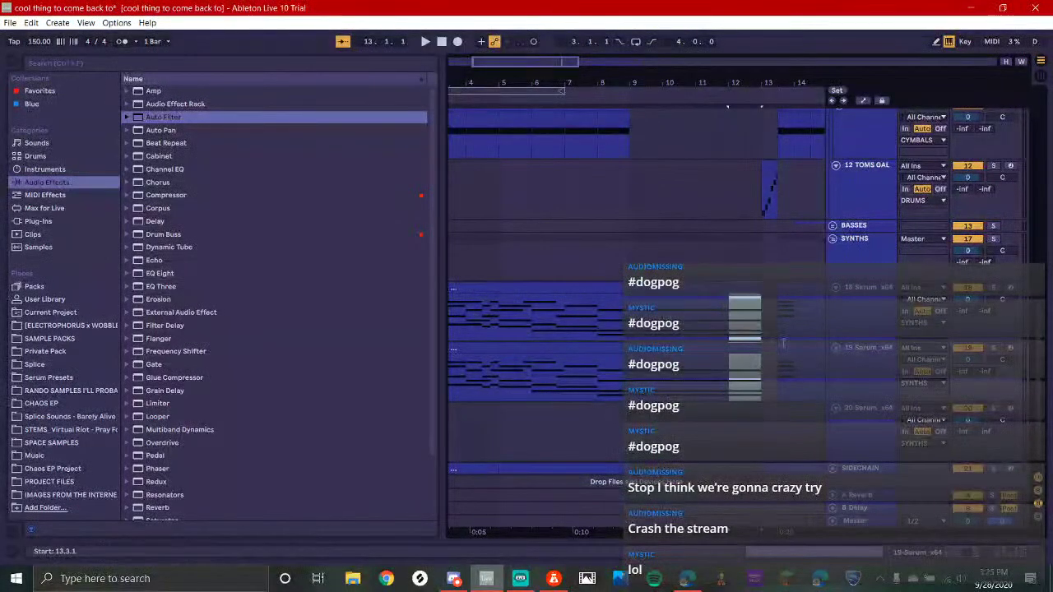
key(Left)
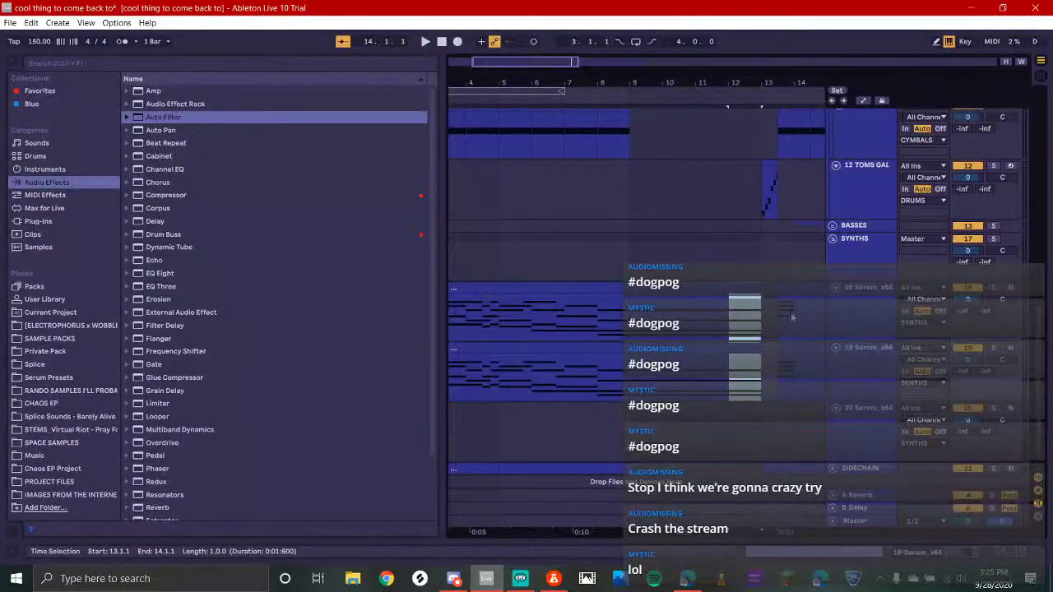
Place the insert marker at 9.1.1 on the SYNTHS group and add an Auto Filter after its effect racks
click(629, 258)
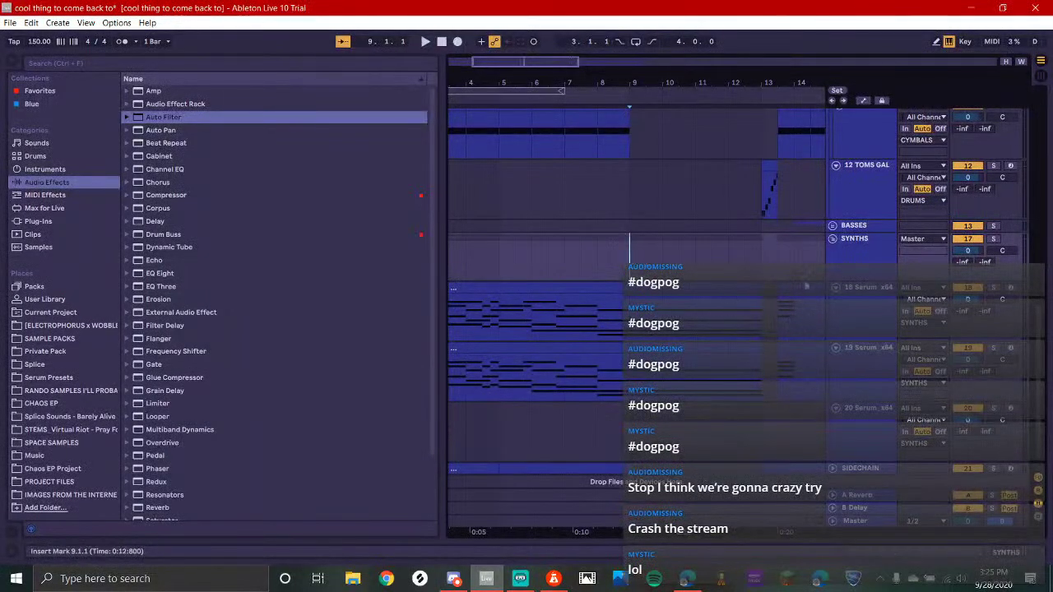
scroll(781, 311, down, 1)
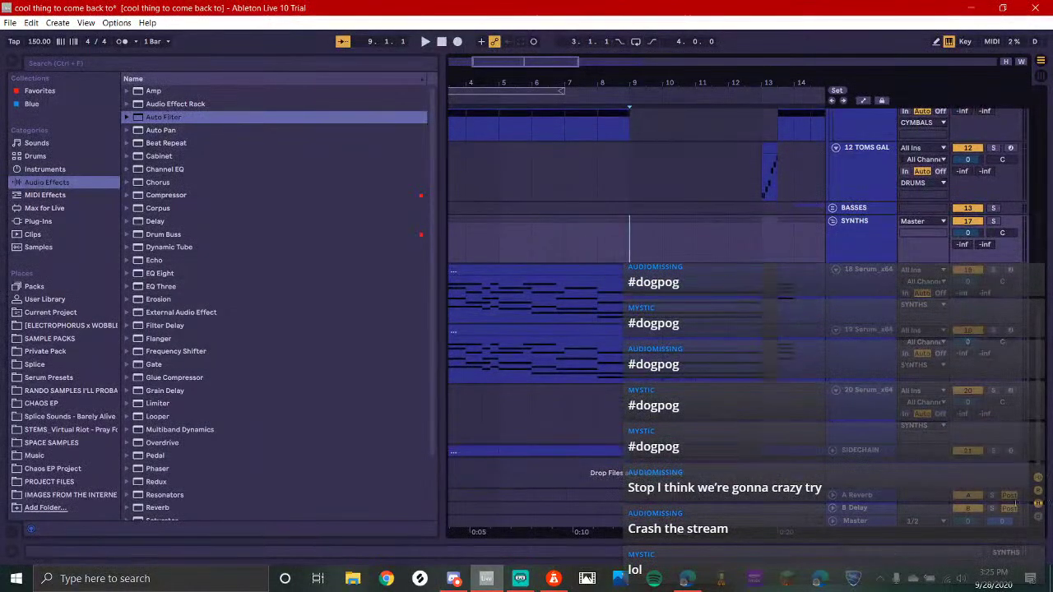
click(1008, 553)
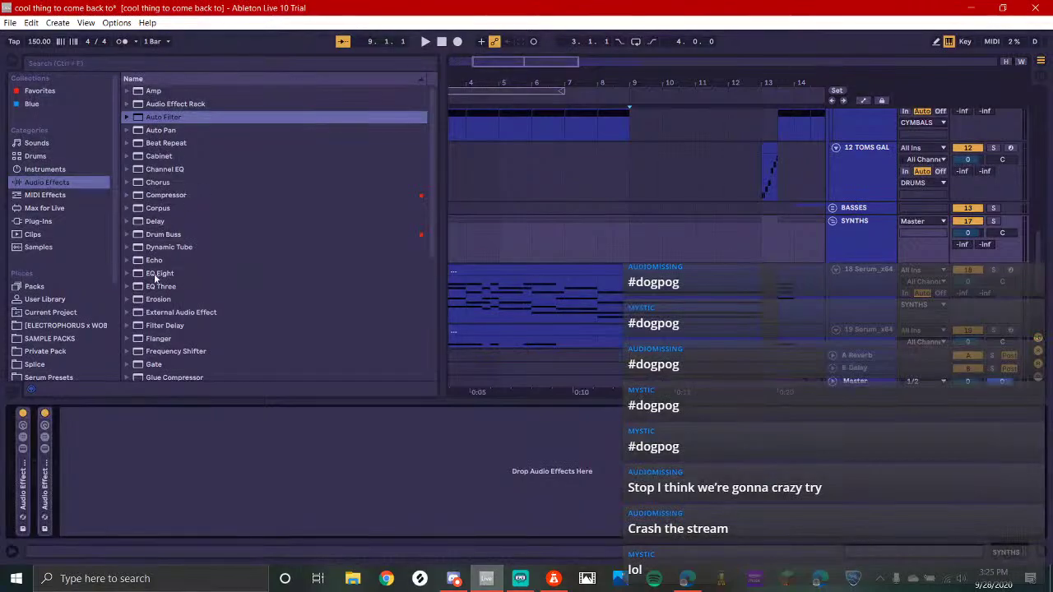
drag(164, 125, 47, 423)
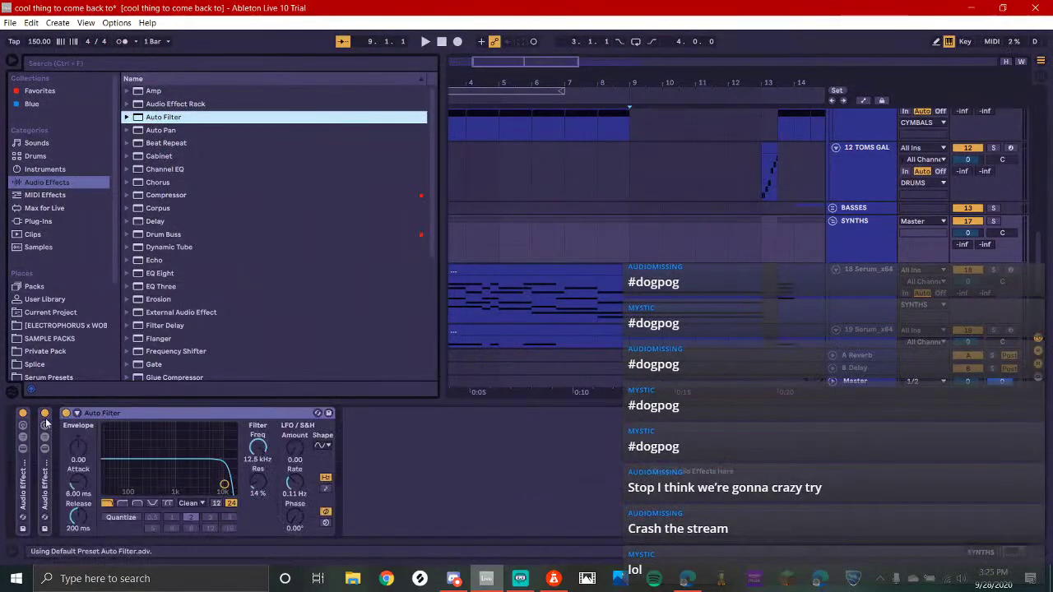
Automate the SYNTHS Auto Filter's Device On so it is active only from bar 9 to bar 13
right_click(71, 420)
click(84, 423)
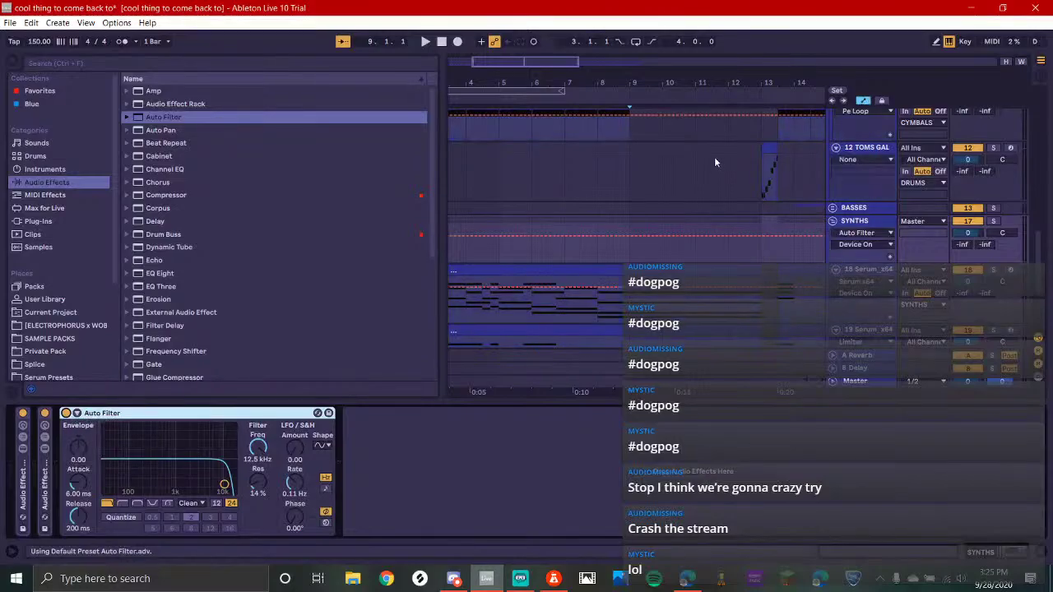
drag(627, 236, 628, 252)
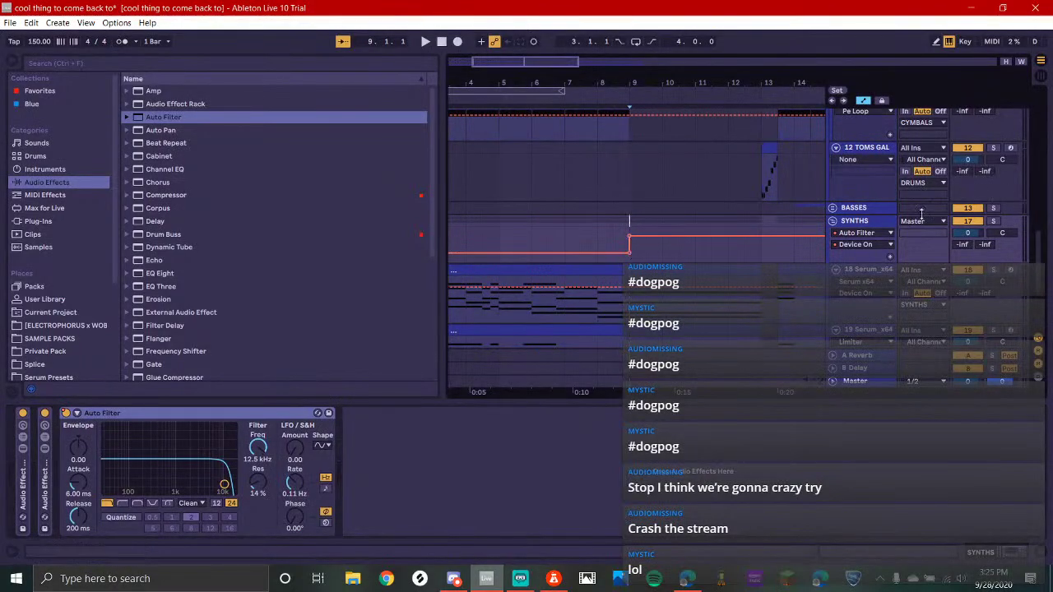
click(760, 235)
drag(784, 238, 783, 253)
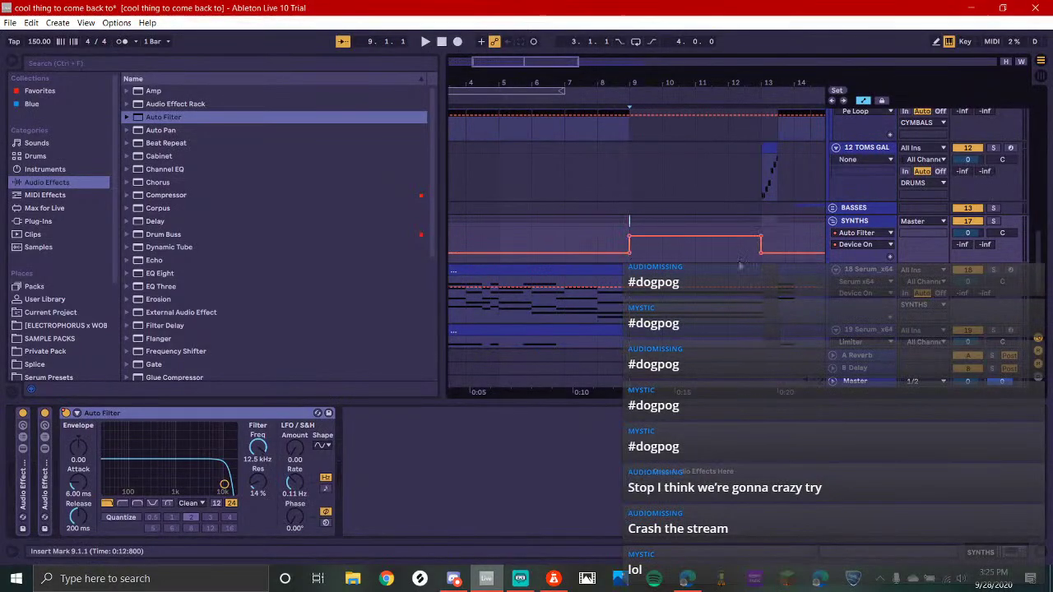
Set the filter to 19.9 kHz with 0% resonance and automate its frequency to rise from 26.0 Hz at bar 9 to bar 13
key(space)
drag(224, 484, 233, 492)
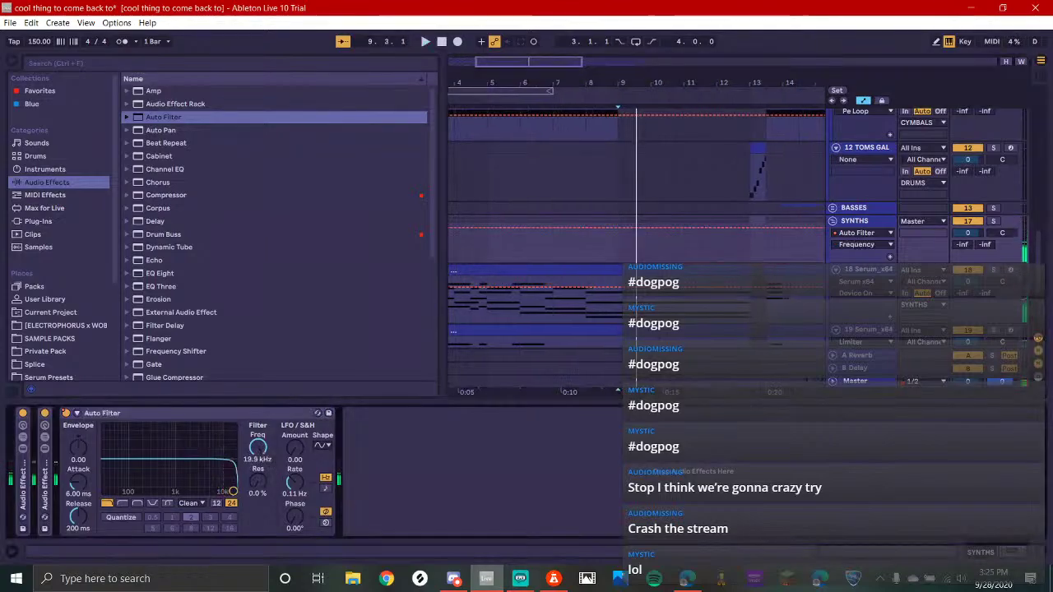
right_click(264, 457)
click(275, 463)
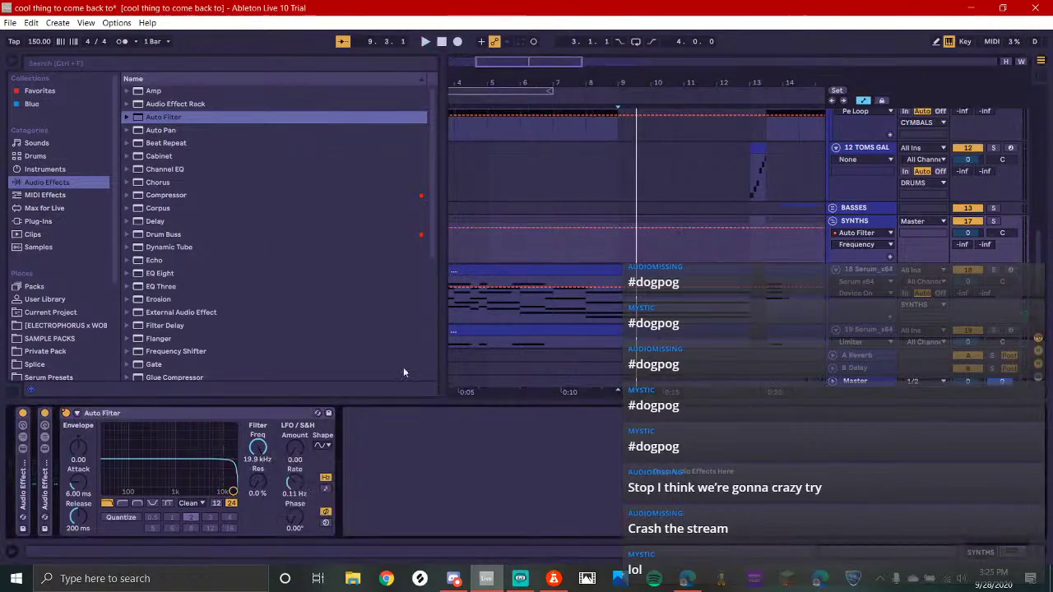
drag(619, 227, 618, 260)
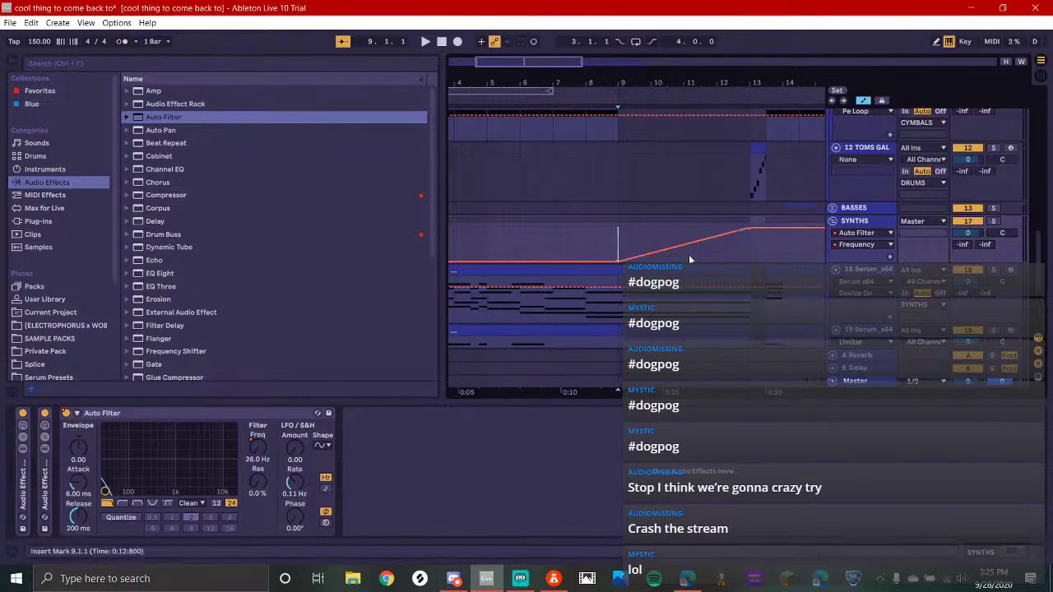
Switch the SYNTHS Auto Filter to high-pass, play the build from 9.1.1, and hide the devices and automation
click(120, 503)
key(space)
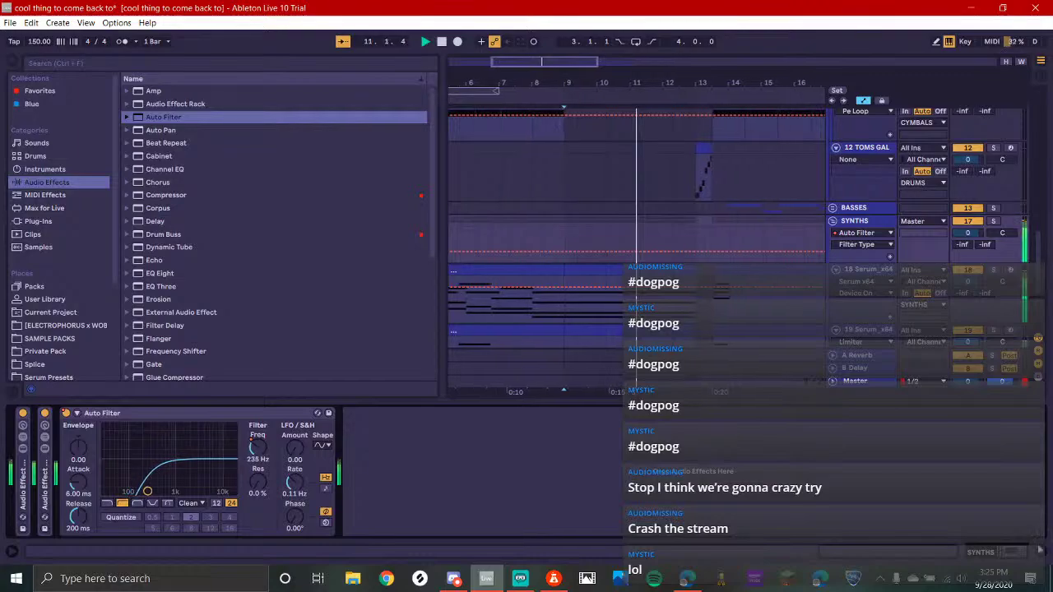
key(ctrl+alt+l)
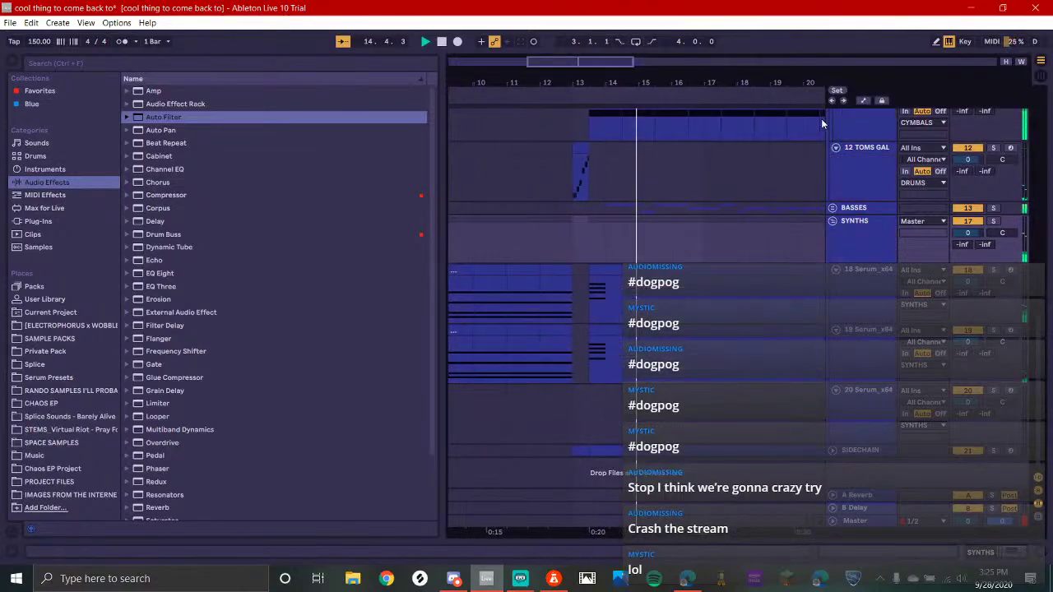
Collapse the CYMBALS group and restart playback of the build from 9.1.1
scroll(821, 118, up, 3)
scroll(588, 297, up, 1)
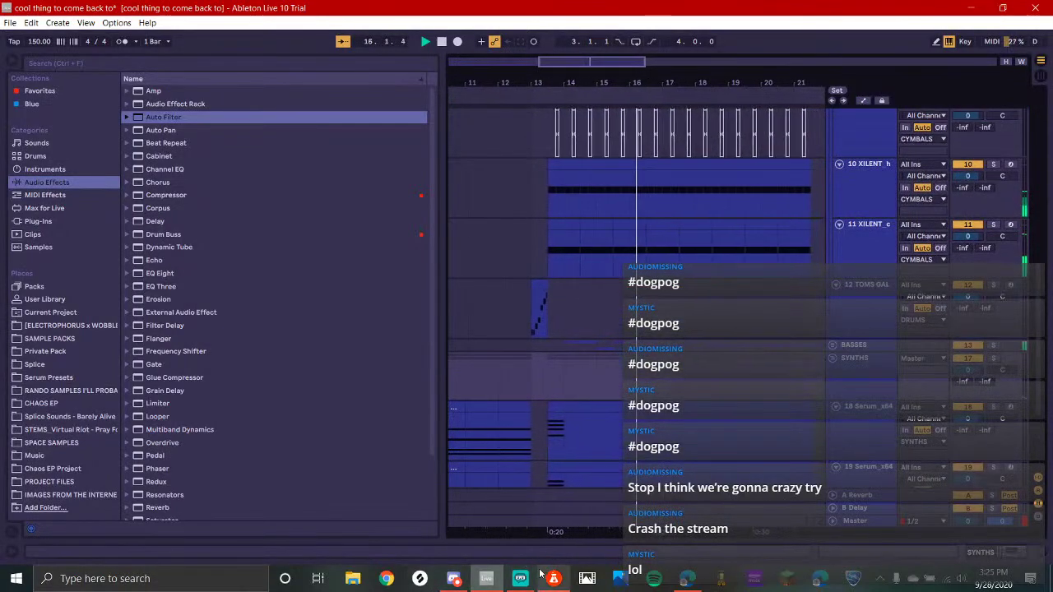
scroll(614, 331, up, 2)
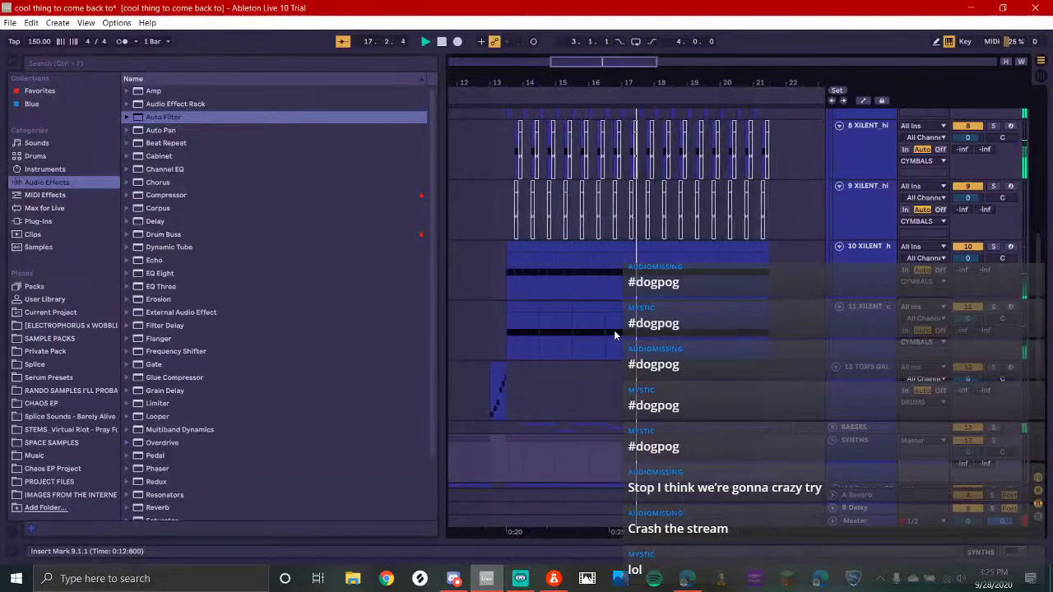
scroll(592, 319, up, 4)
scroll(593, 317, up, 3)
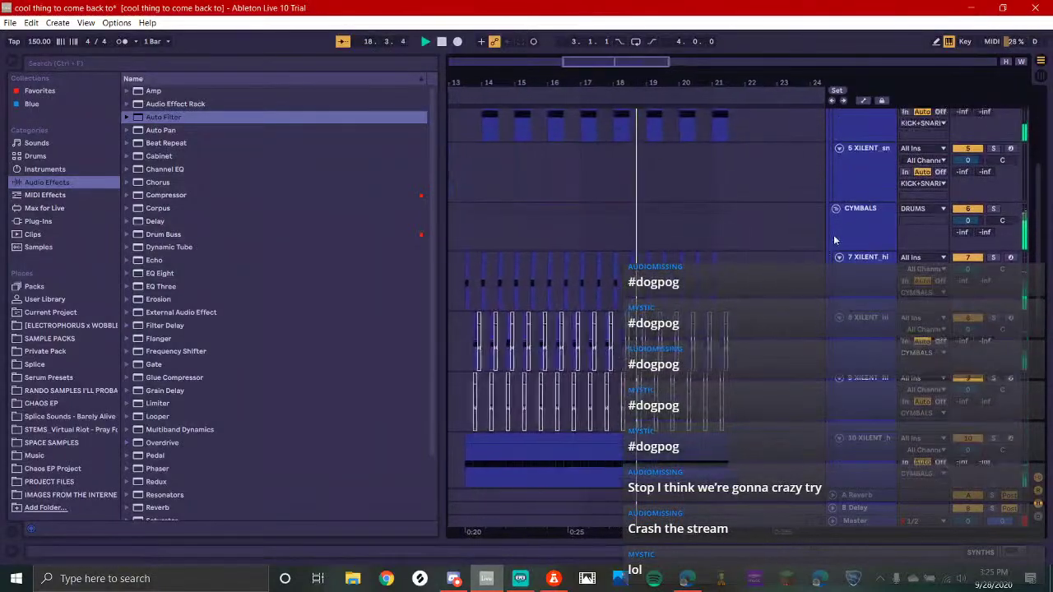
click(836, 208)
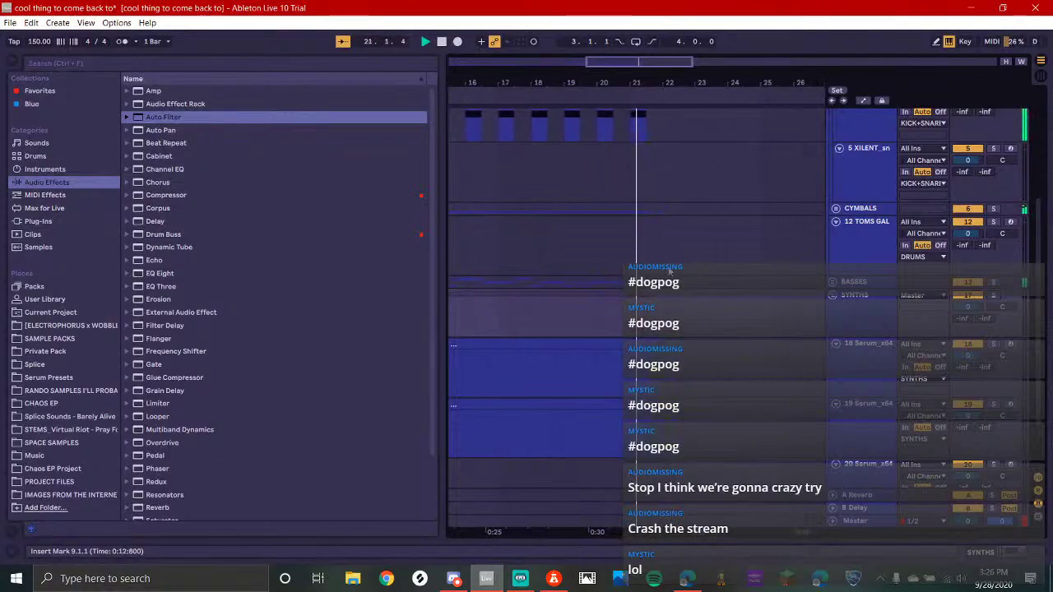
key(space)
key(space)
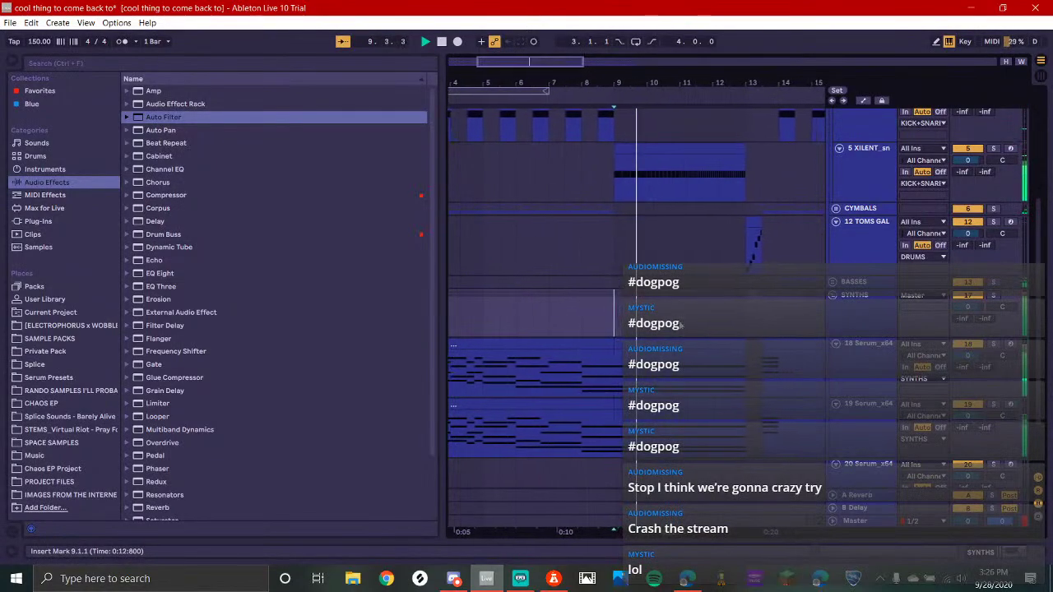
Stop playback, select bars 9 to 12 of the Serum tracks, and open the track 18 clip's Pitch Bend envelope
key(space)
drag(716, 352, 584, 434)
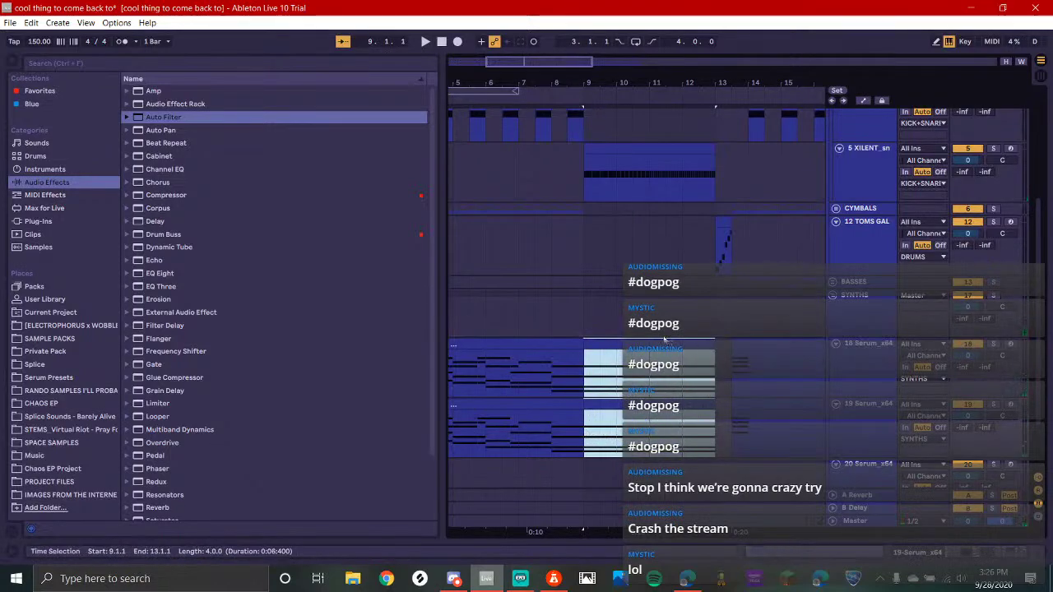
click(656, 336)
double_click(628, 340)
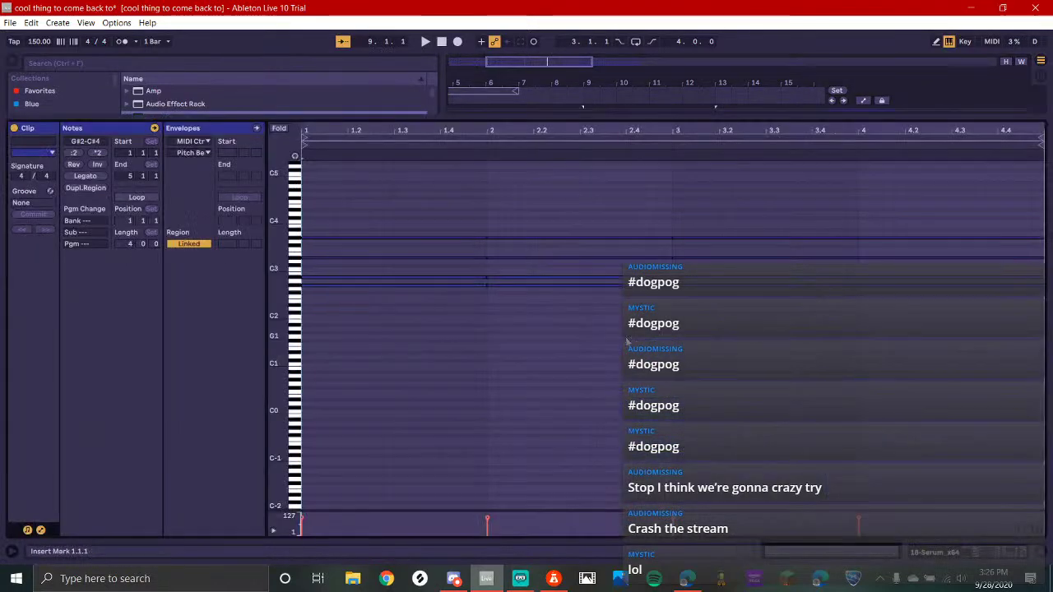
click(200, 154)
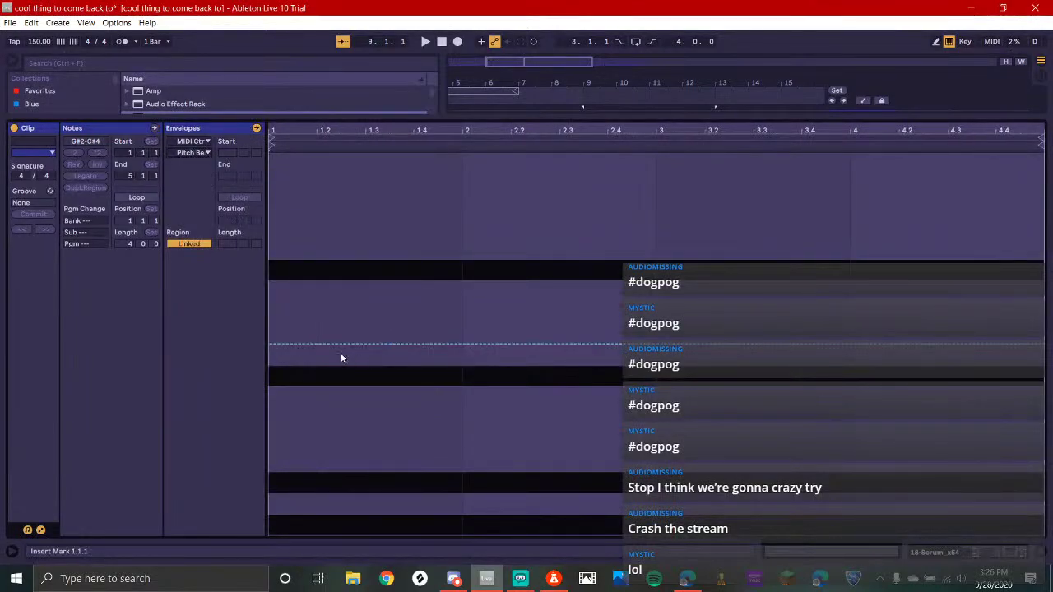
Add a breakpoint at the start of the clip's Pitch Bend envelope and set its value to 0
drag(280, 344, 302, 345)
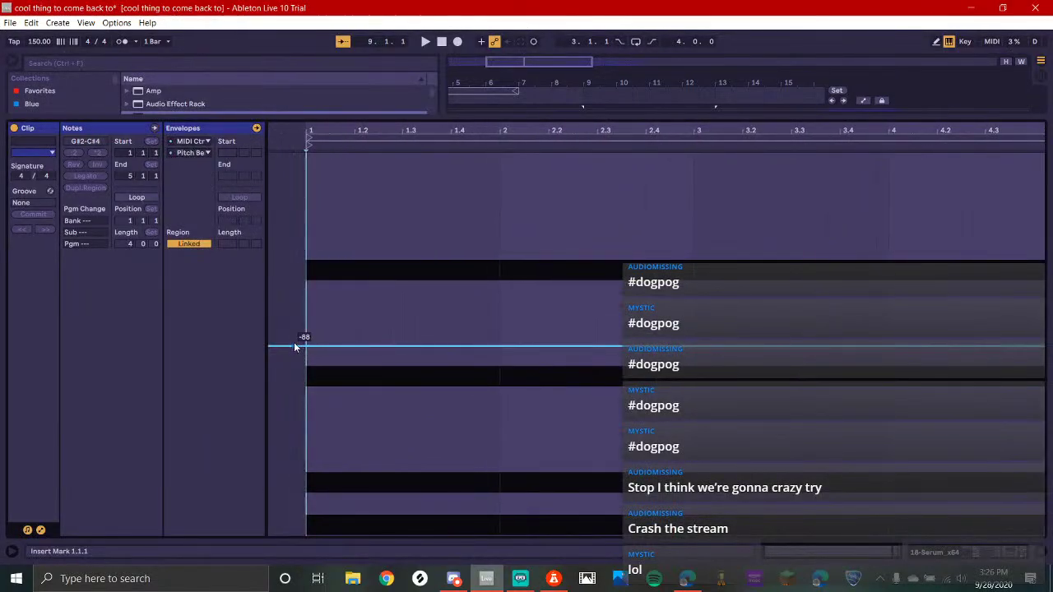
right_click(304, 343)
click(319, 347)
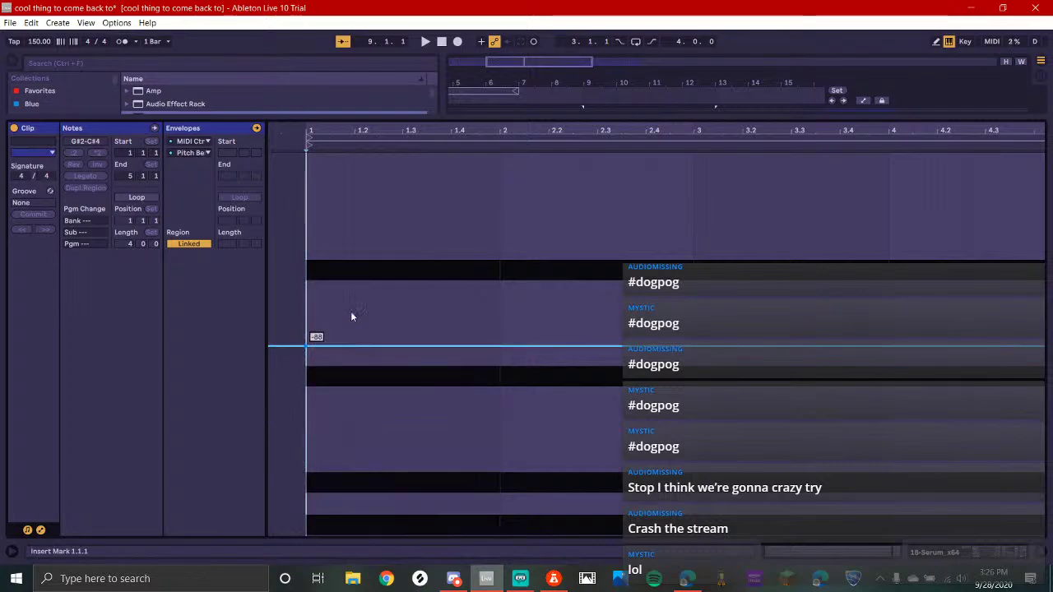
text(0)
key(Return)
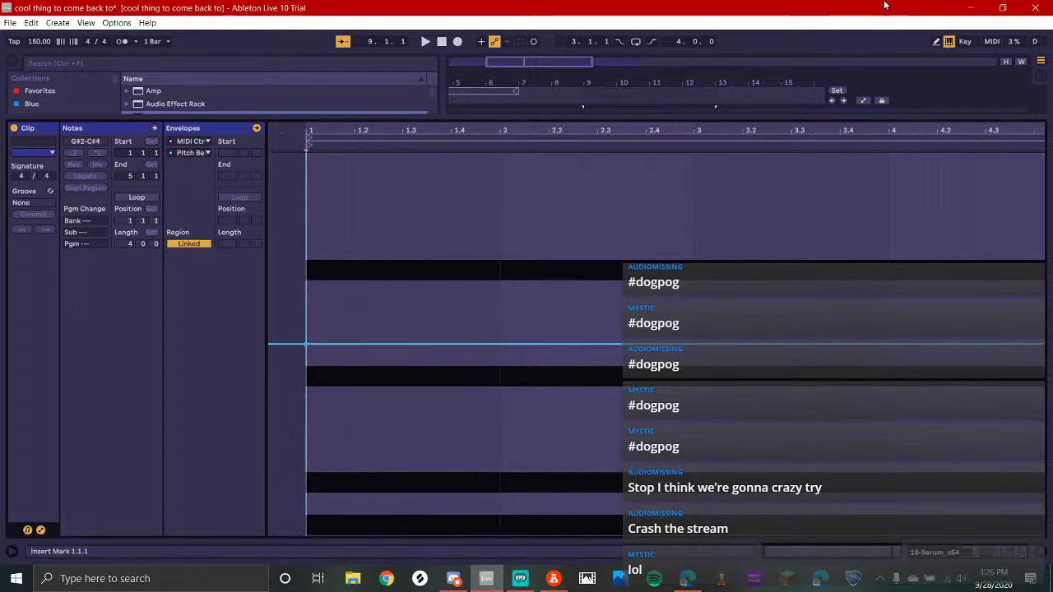
Raise the Pitch Bend envelope to its maximum at the clip's end and bend the rise into an accelerating curve
scroll(960, 304, down, 2)
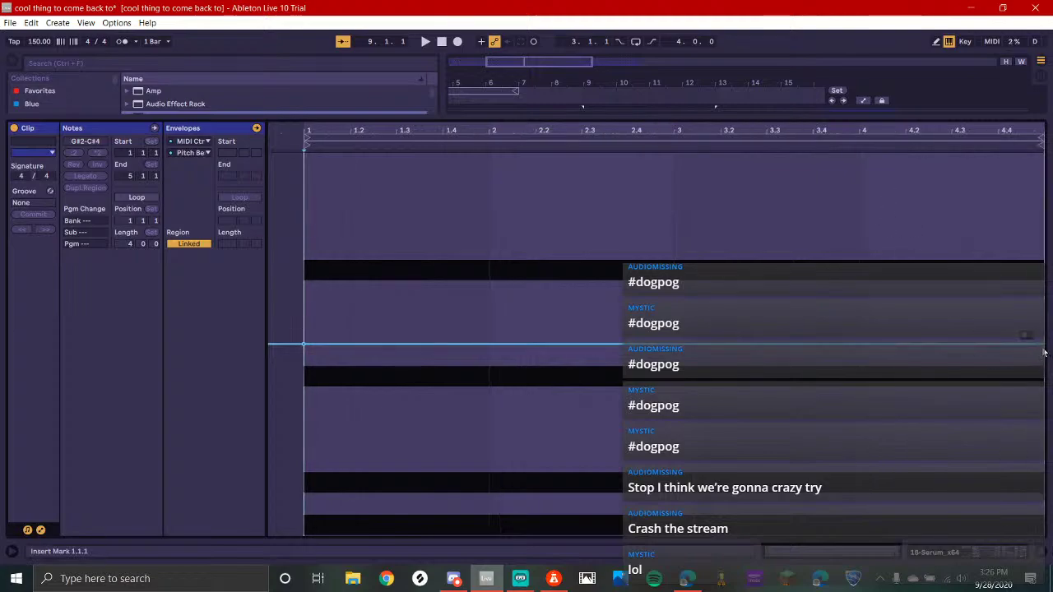
drag(1015, 345, 1026, 272)
drag(1050, 588, 1050, 521)
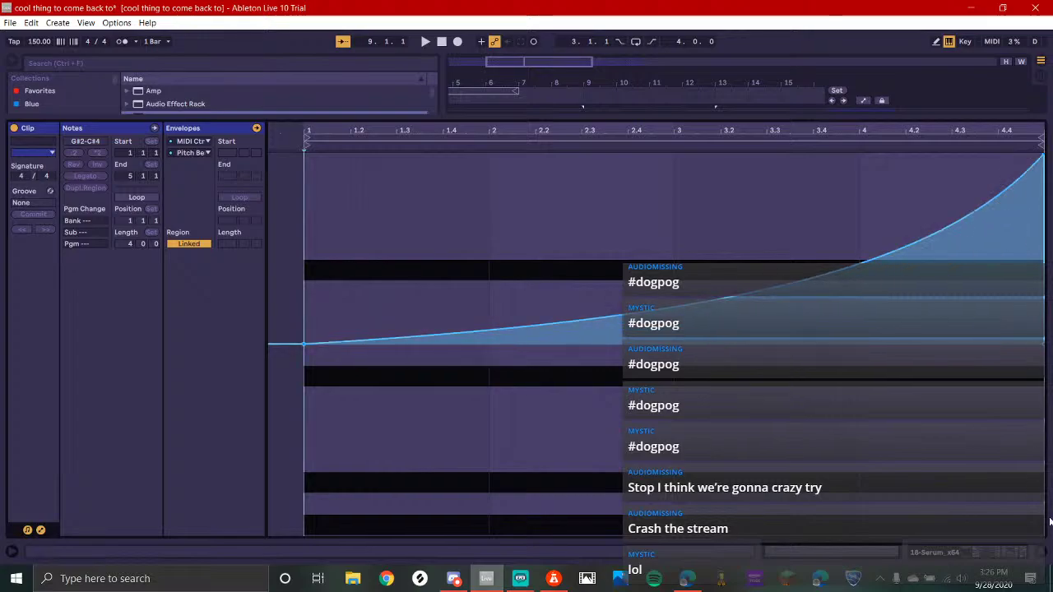
Show the track devices, copy the pitch-bent clip from track 18 onto track 19 at 9.1.1, and play the build
click(978, 553)
click(668, 133)
click(669, 187)
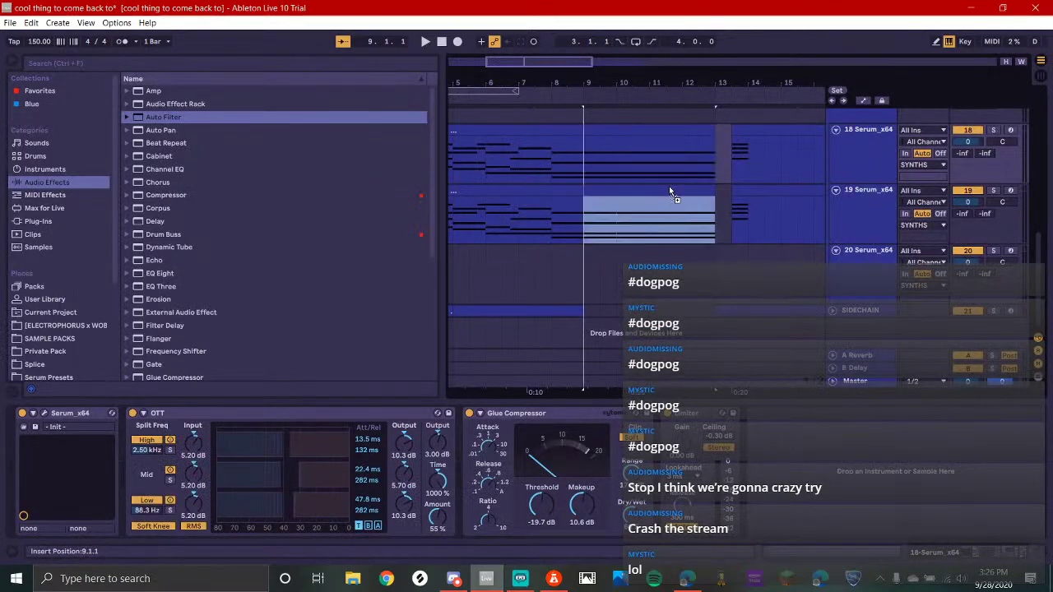
key(space)
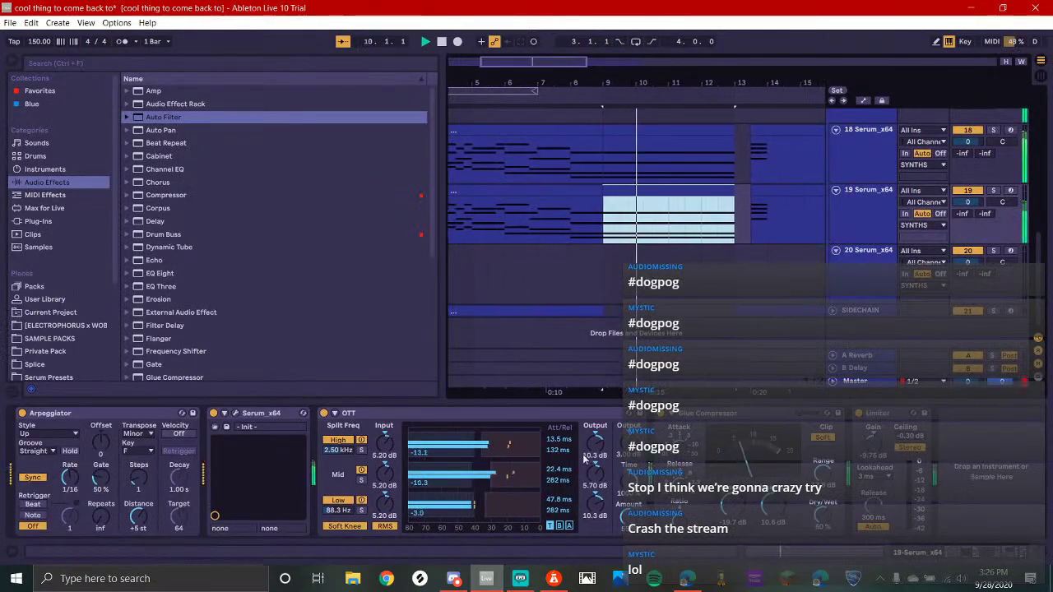
Set the upward pitch-bend range of track 18's Serum to 12 and close the plug-in window
click(587, 151)
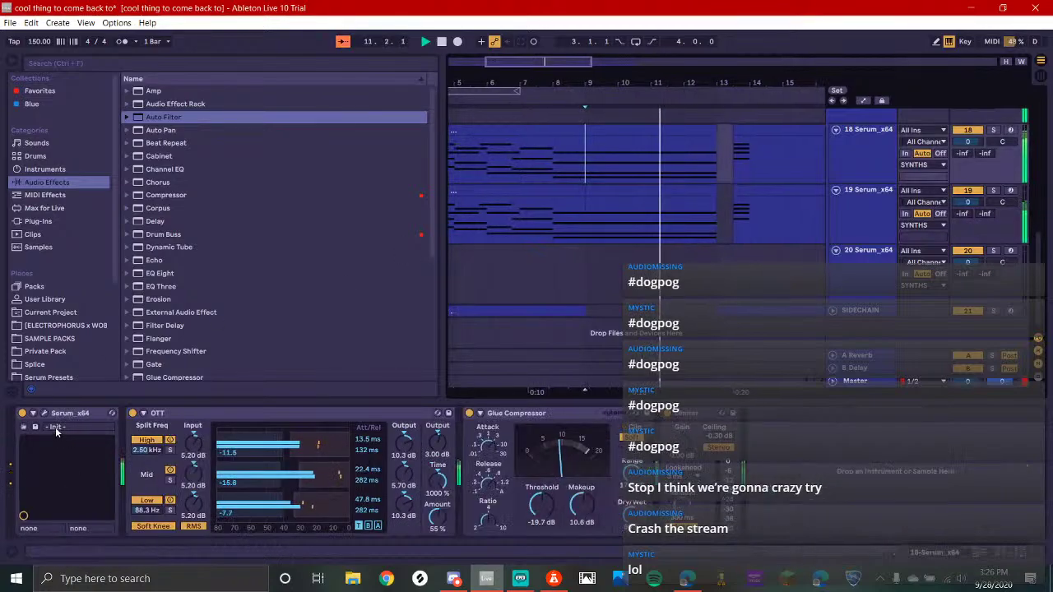
click(45, 414)
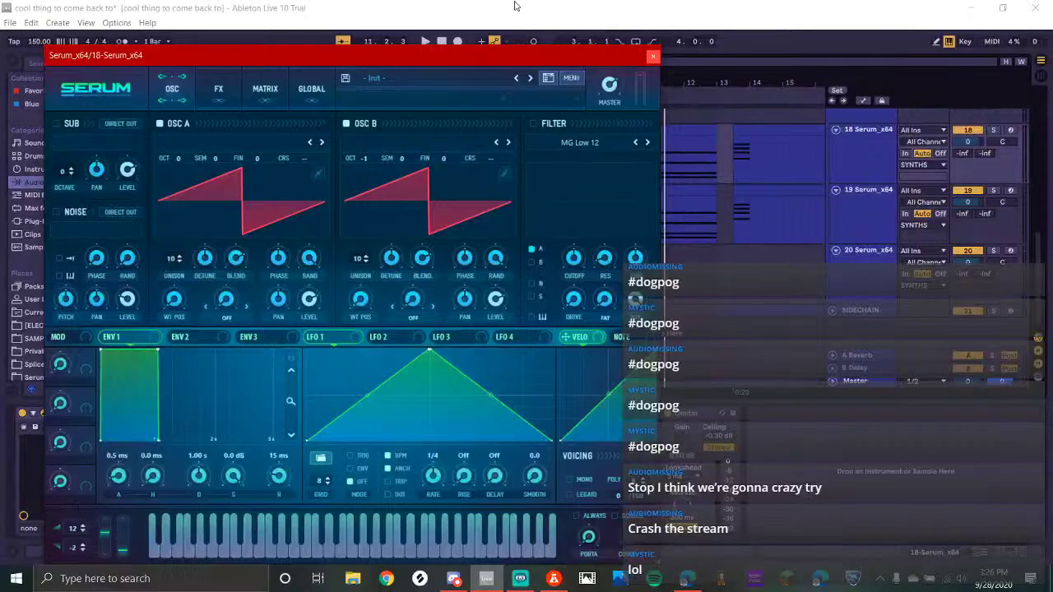
click(654, 57)
Match the upward pitch-bend range of track 19's Serum to track 18's, play the build from bar 9, and close the plug-in window
click(579, 227)
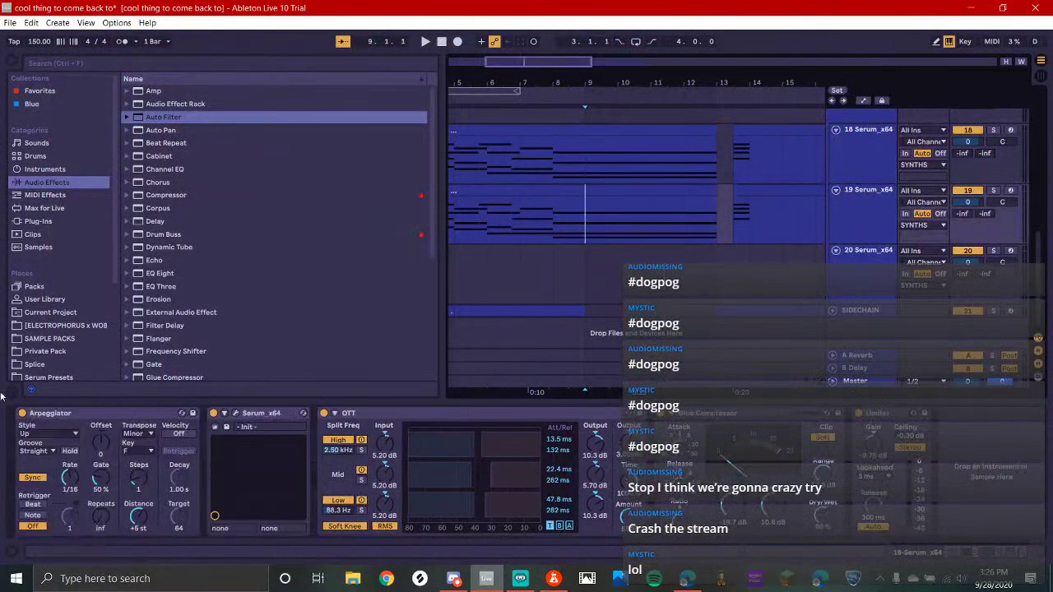
click(244, 418)
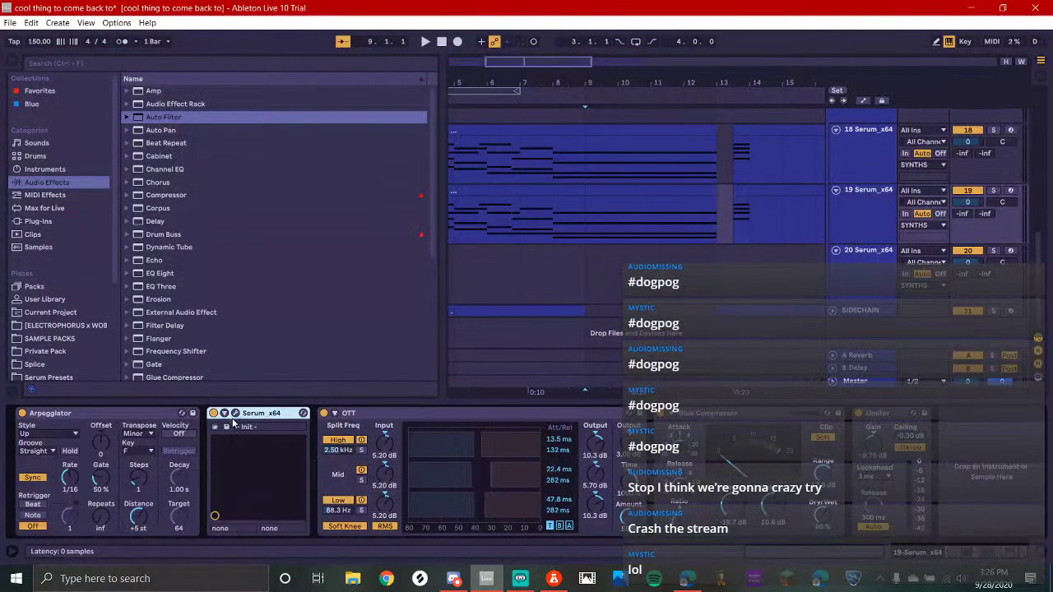
click(236, 413)
mouse_move(76, 533)
mouse_down()
mouse_move(88, 492)
mouse_move(79, 520)
mouse_move(91, 538)
mouse_up()
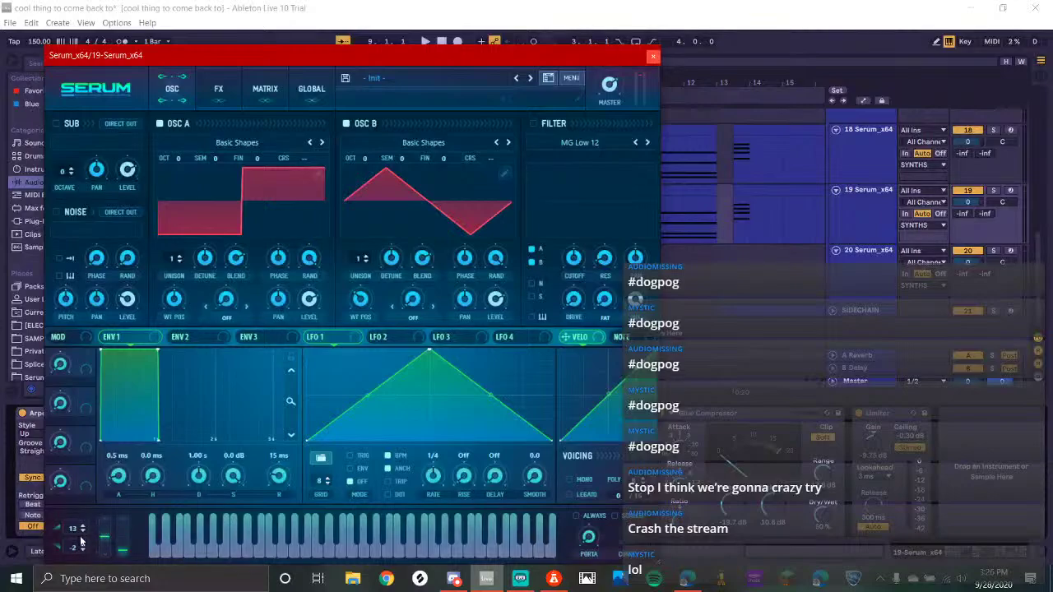
click(82, 531)
key(space)
click(654, 57)
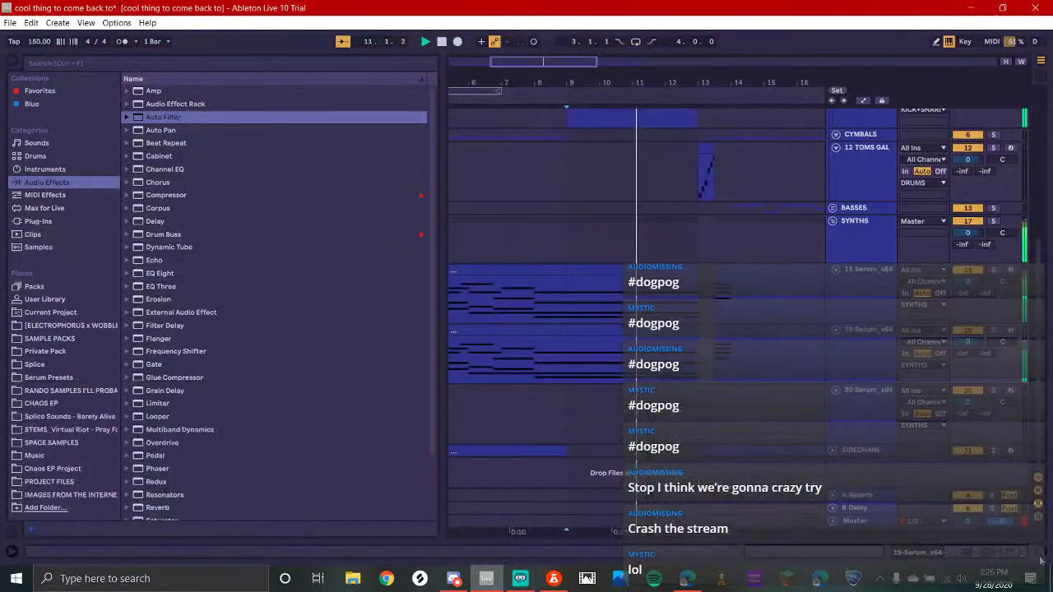
Check the live chat in Streamlabs OBS, return to Ableton Live, and collapse the DRUMS and SYNTHS groups
click(520, 579)
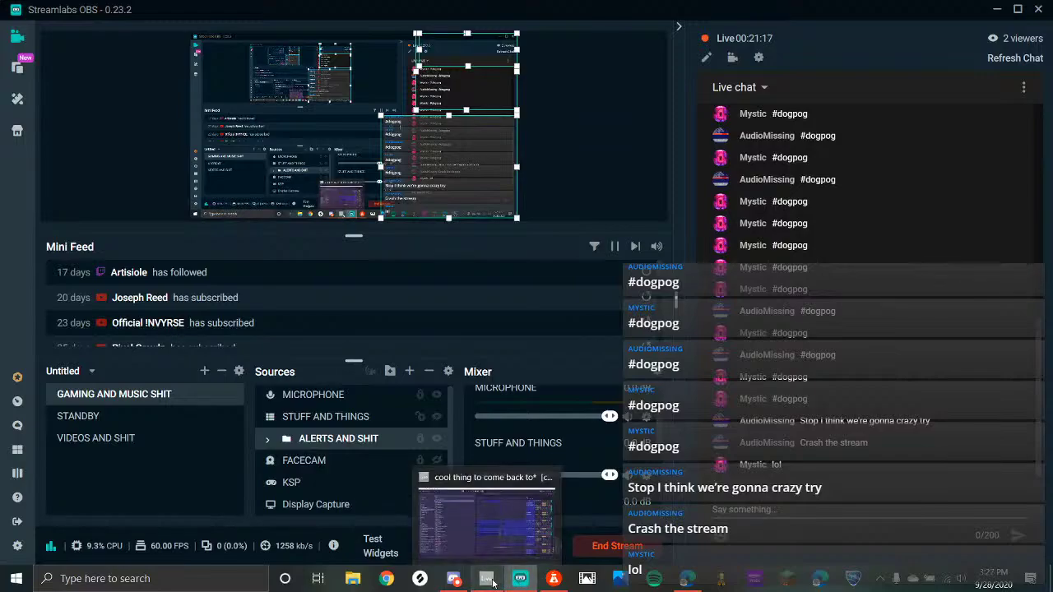
click(490, 581)
scroll(683, 192, up, 5)
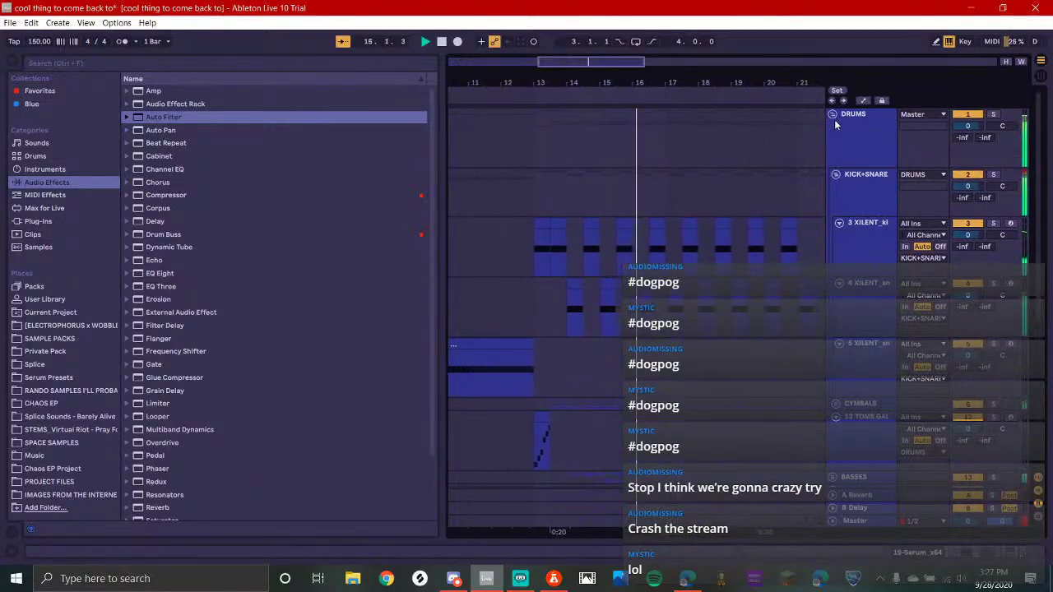
click(831, 116)
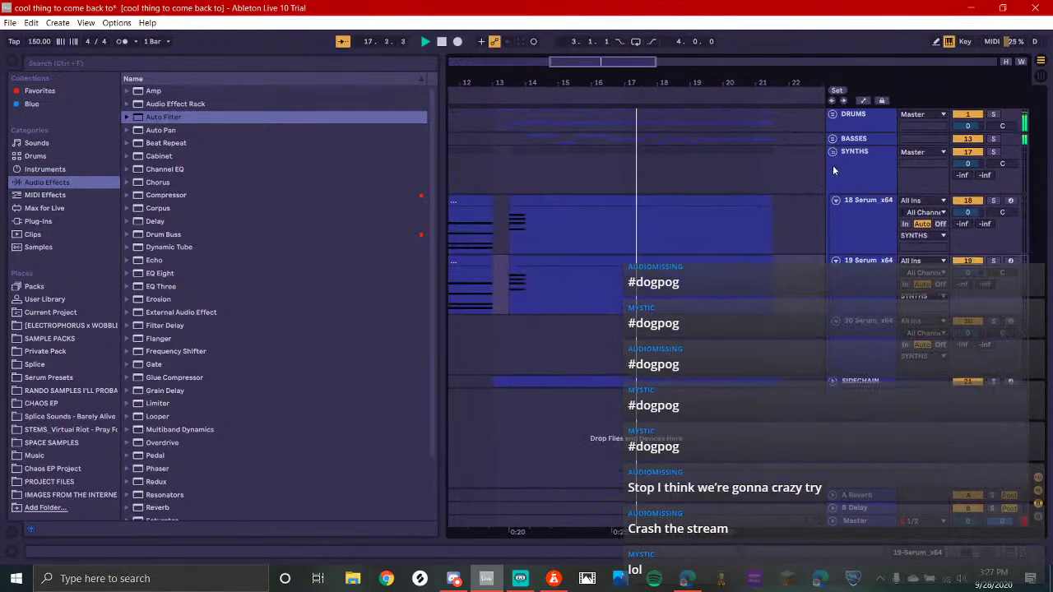
click(833, 153)
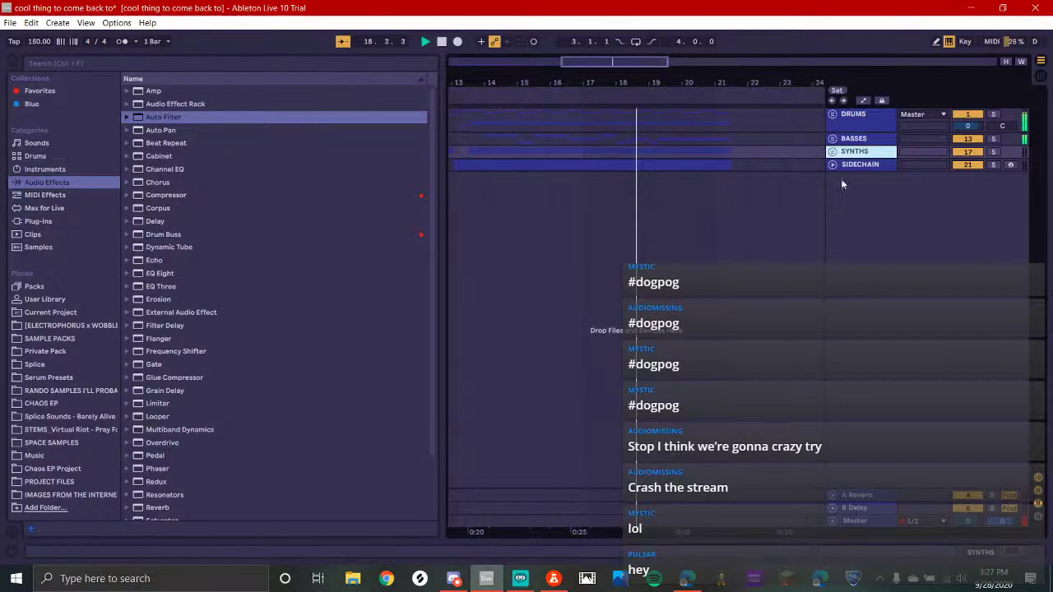
Stop playback and play the whole arrangement from 1.1.1
key(minus)
key(minus)
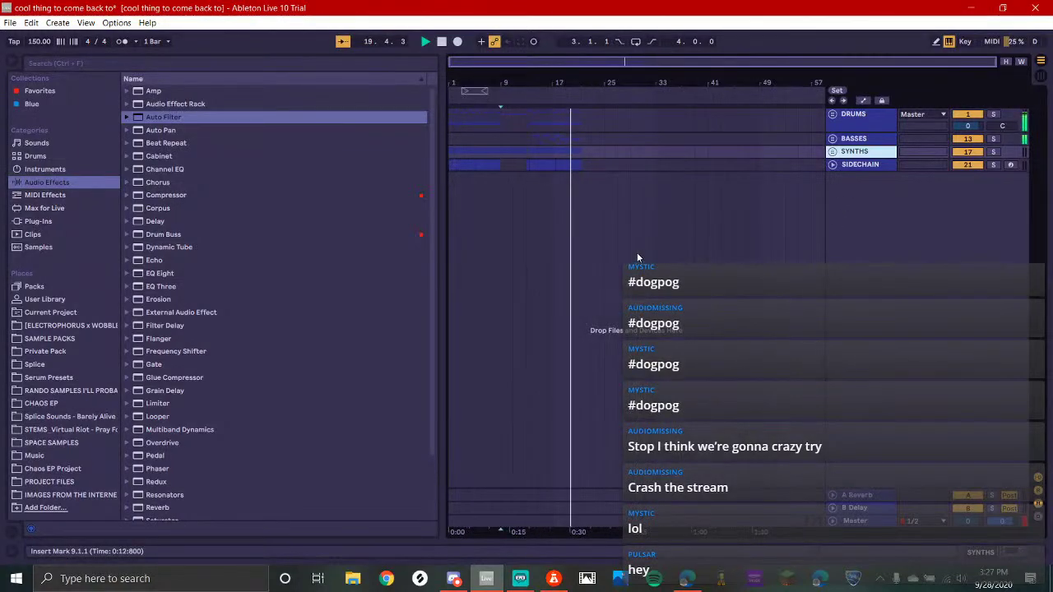
key(space)
click(451, 139)
key(space)
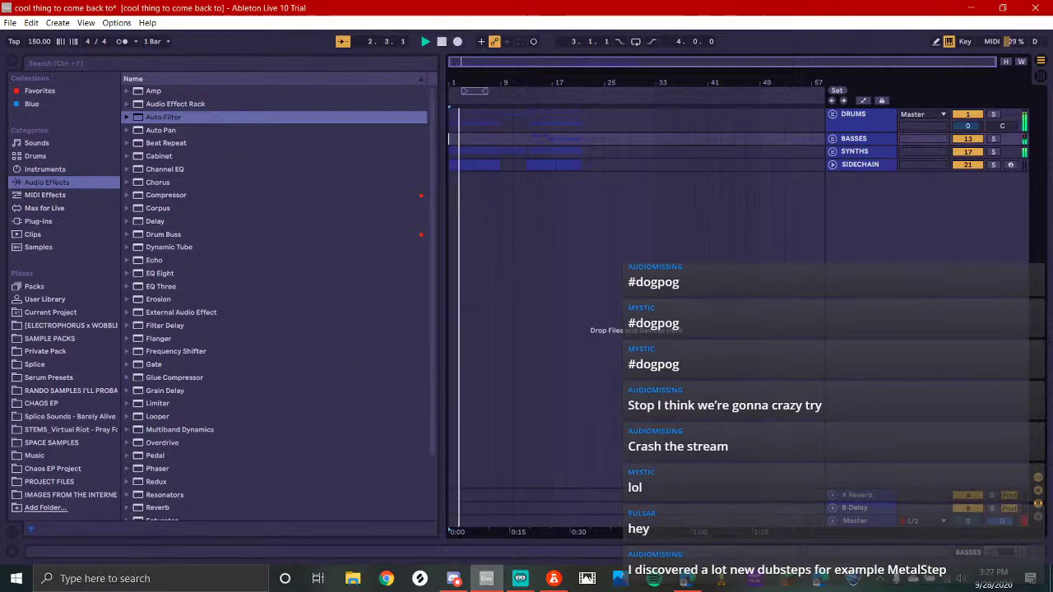
Read the live chat in Streamlabs OBS, then return to Ableton Live and follow the playing arrangement
click(520, 584)
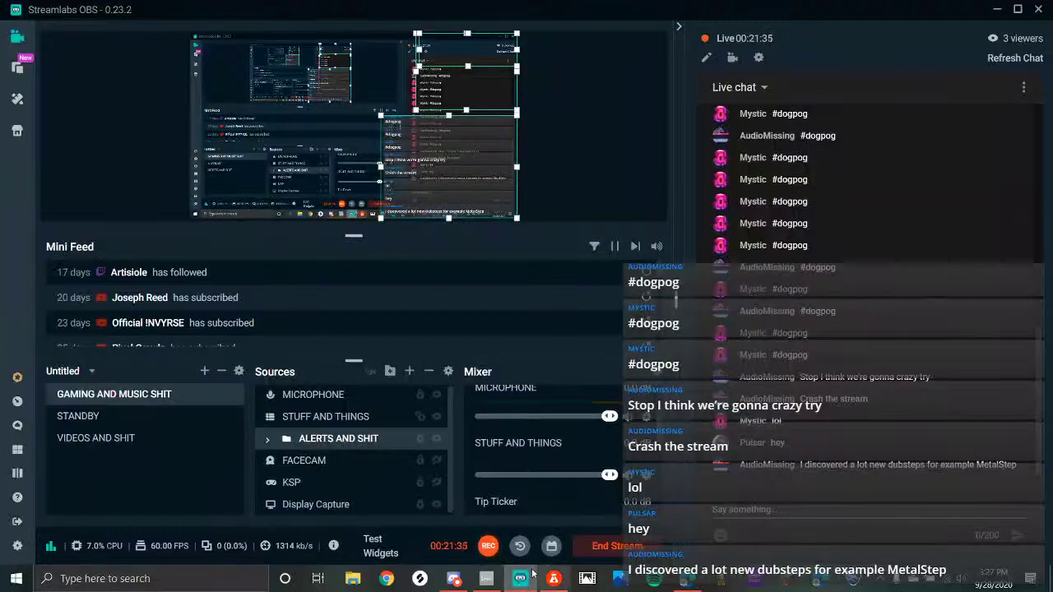
click(488, 580)
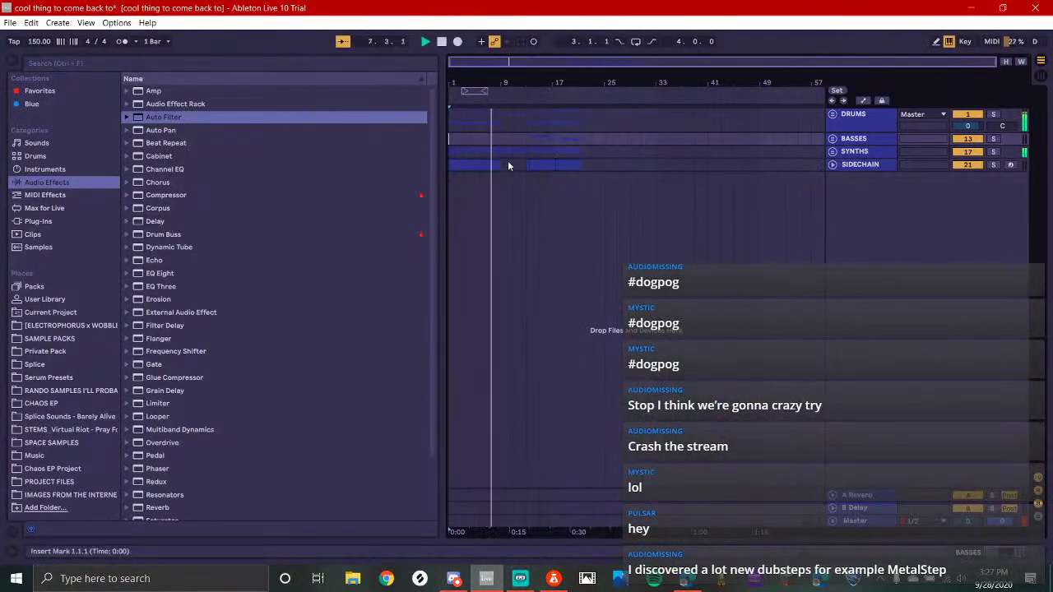
key(plus)
key(plus)
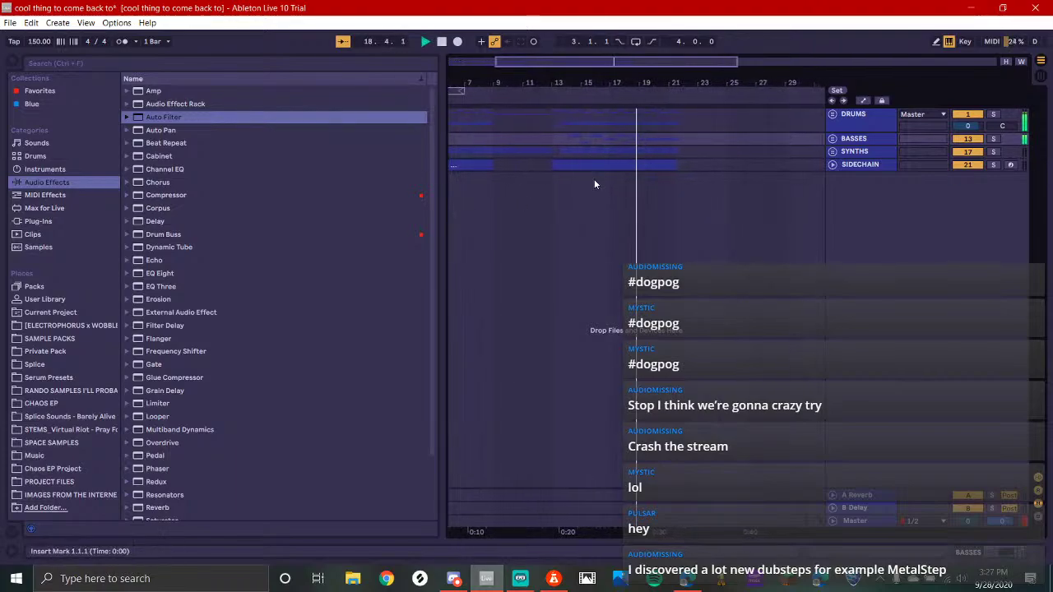
Place the insert mark at 13.1.1, then move it back to 1.1.1 and restart playback from the beginning
click(532, 123)
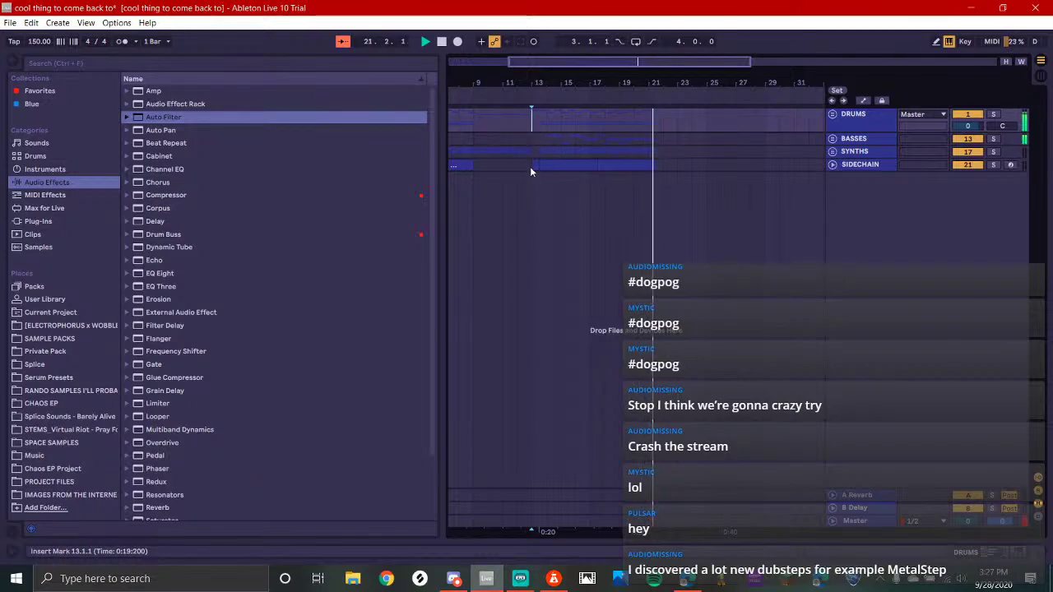
key(space)
key(space)
click(449, 141)
key(space)
key(space)
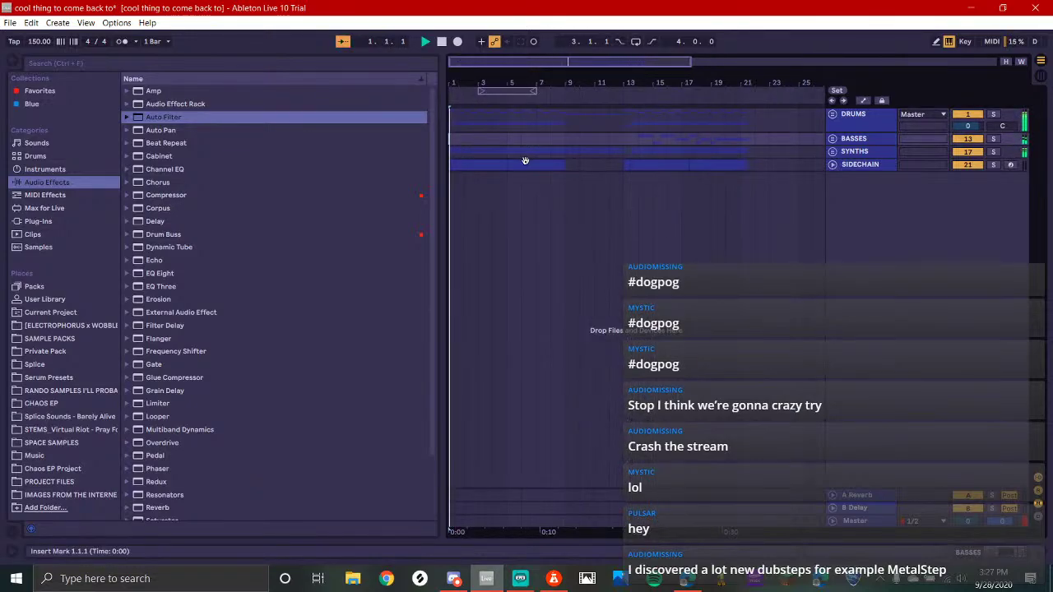
key(space)
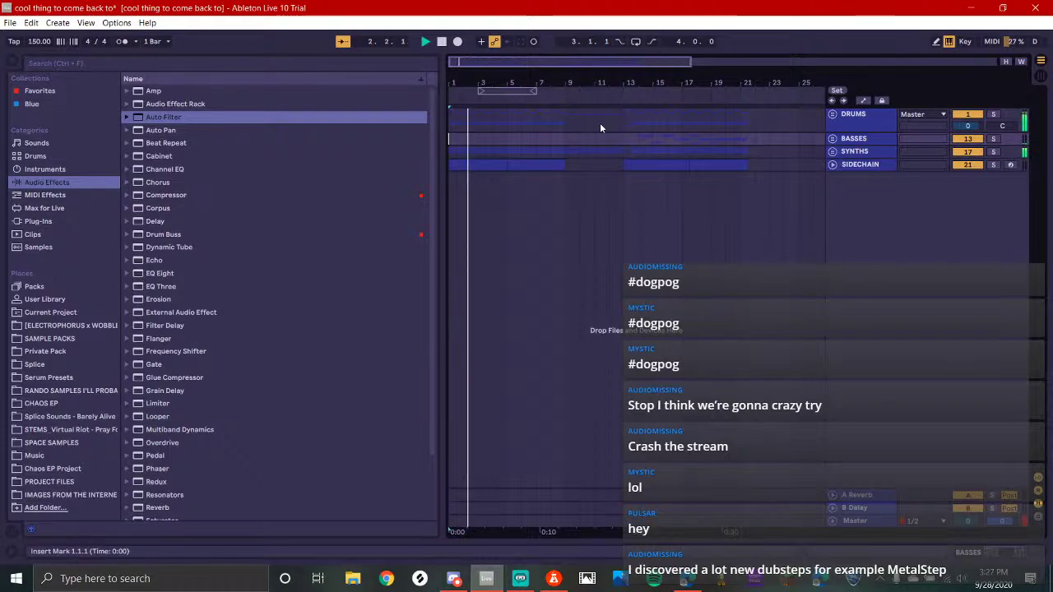
Expand the DRUMS group, fold track 12 with the toms, and collapse the group again
click(833, 115)
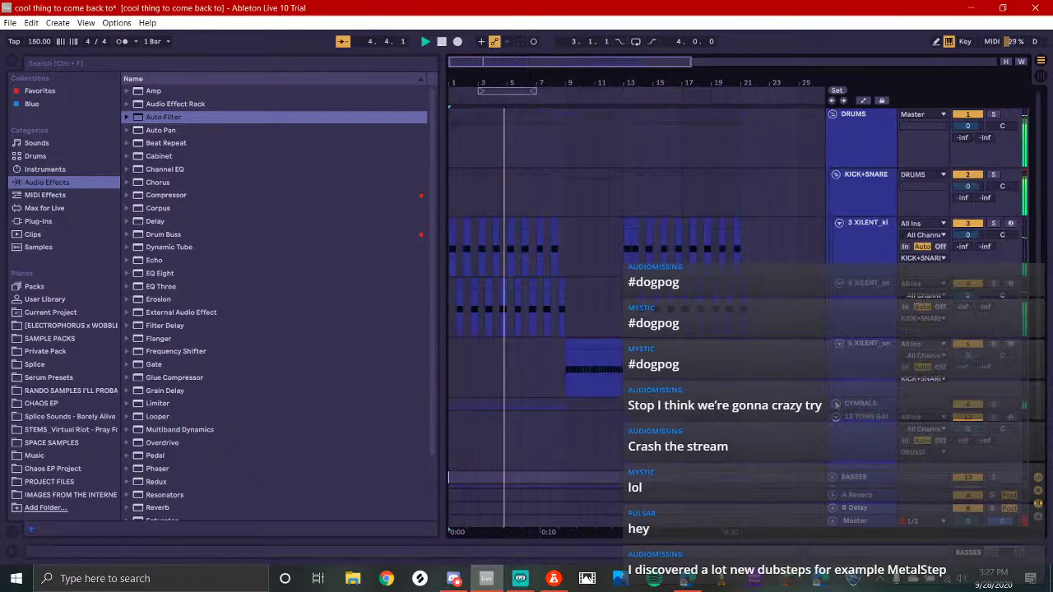
click(836, 417)
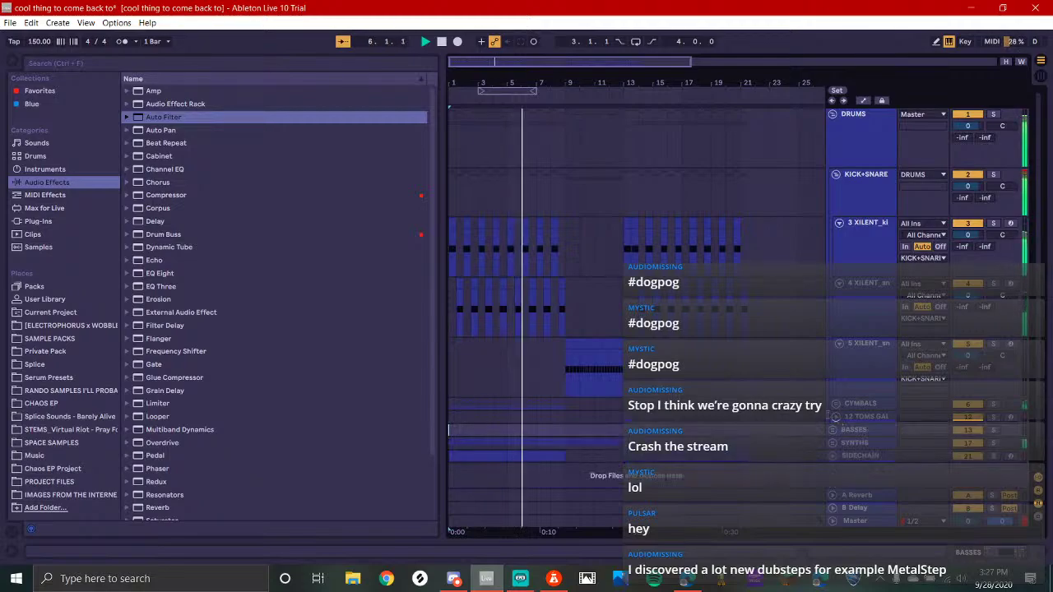
click(833, 116)
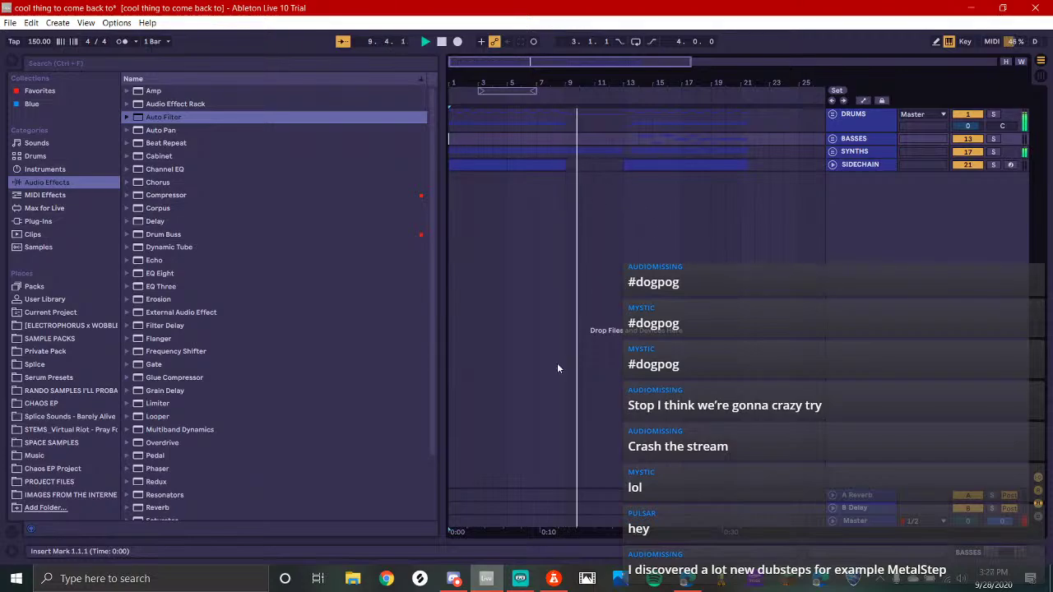
Switch to Streamlabs OBS to check the live chat
click(520, 578)
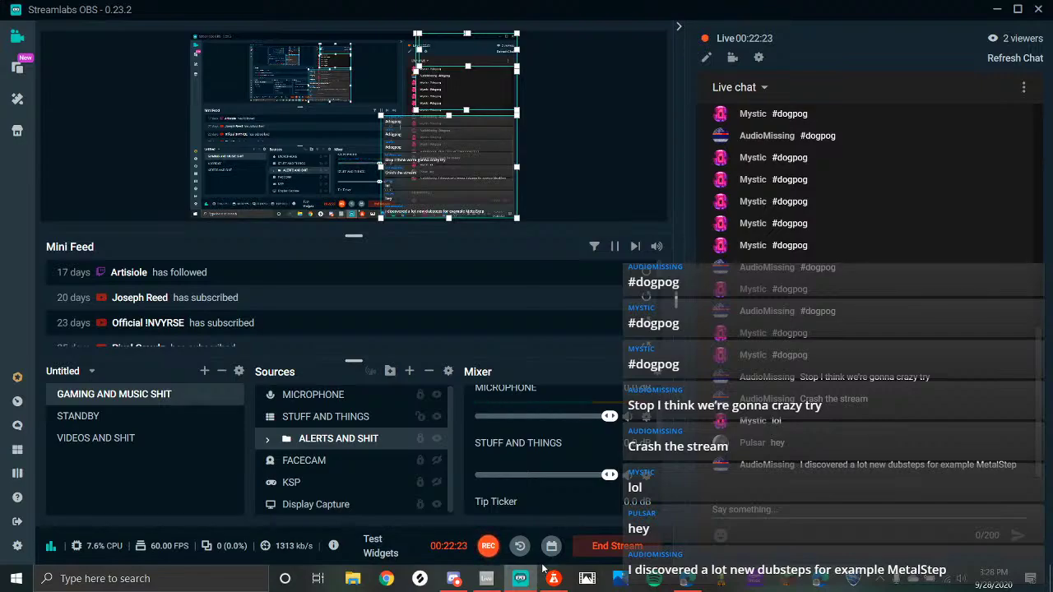
Switch to Ableton Live and duplicate the arrangement section from 13.3.1 to 21.3.1 across the DRUMS, BASSES, SYNTHS and SIDECHAIN tracks
click(486, 581)
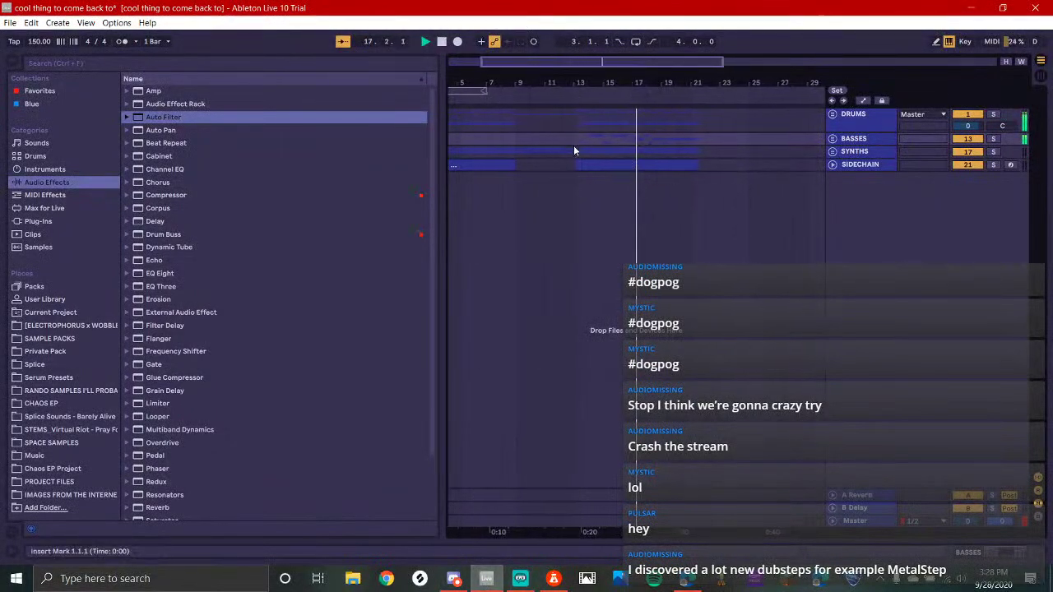
scroll(576, 139, up, 3)
key(space)
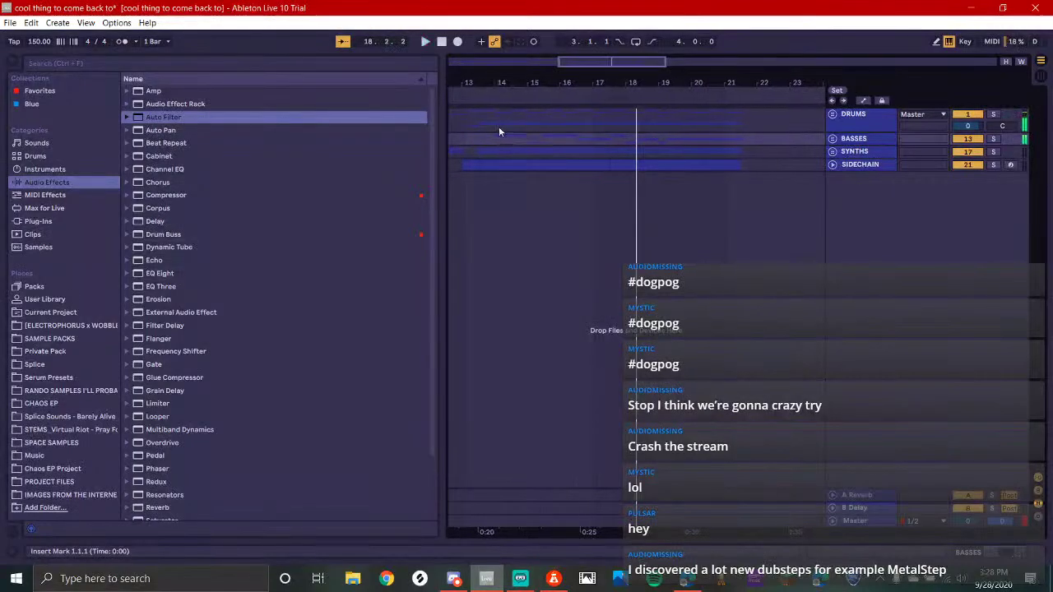
drag(479, 114, 740, 200)
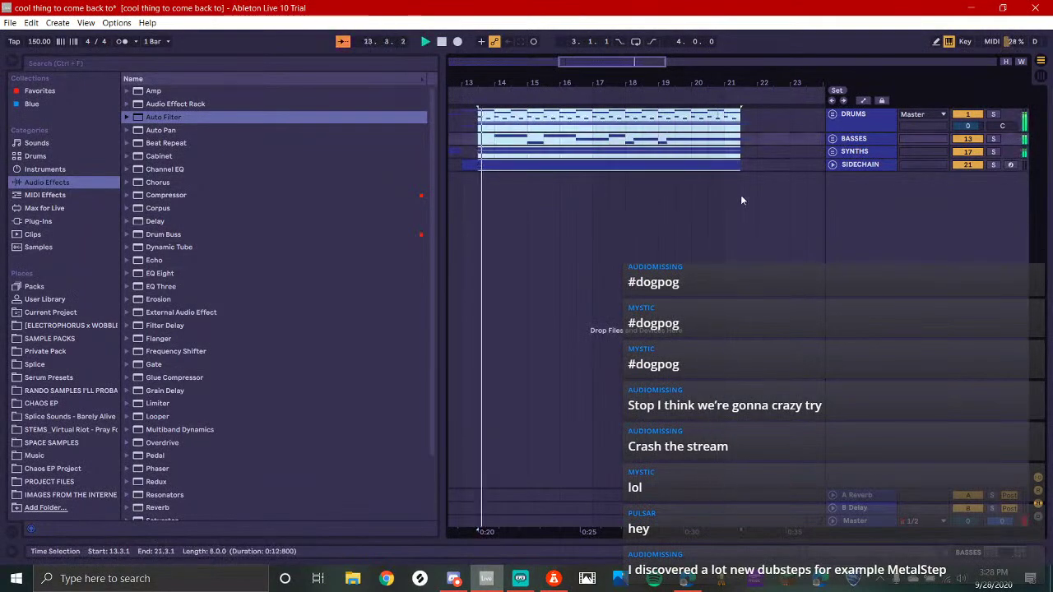
key(ctrl+d)
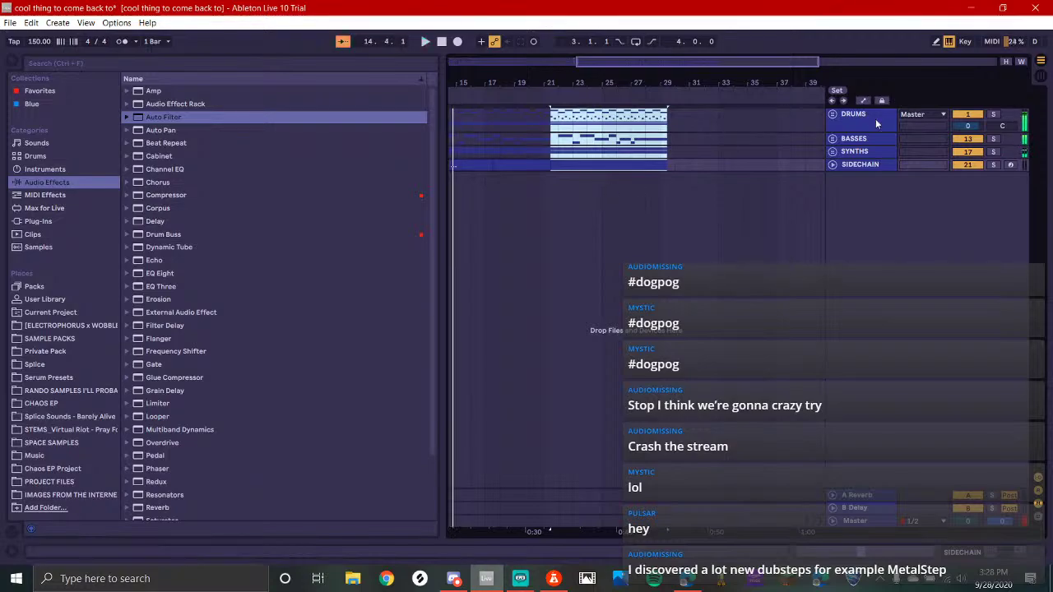
Expand the BASSES group, delete its duplicated clips except the short Serum clip at bar 22, and play back from 21.3.1
click(833, 138)
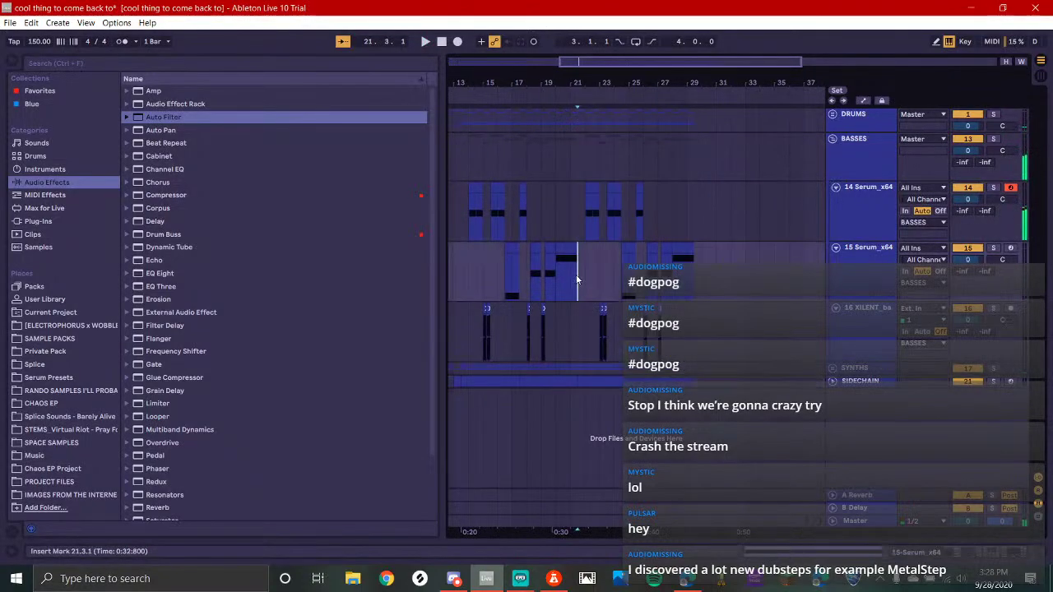
key(space)
key(space)
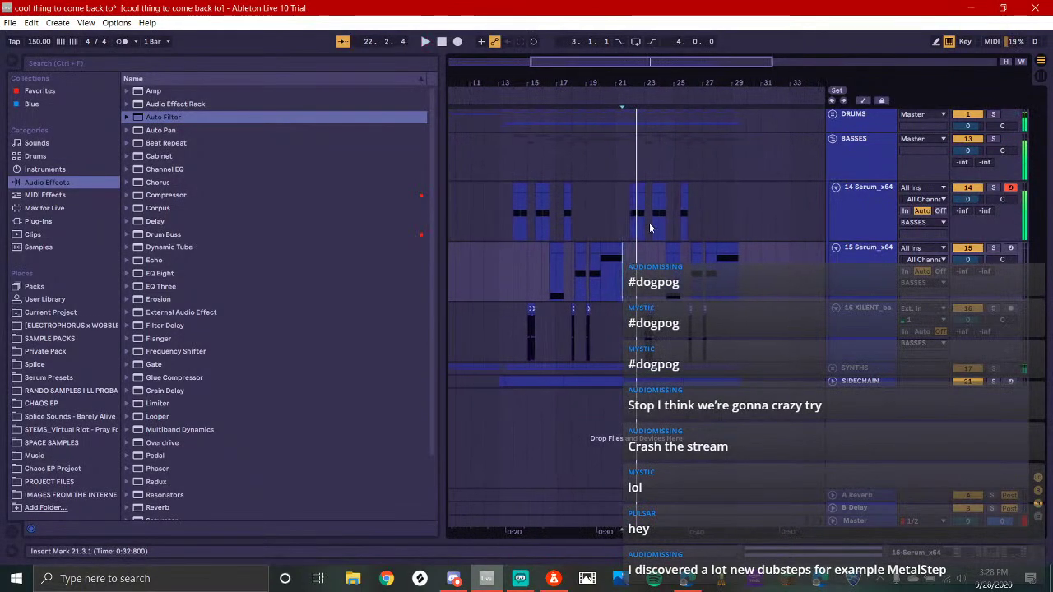
scroll(642, 239, up, 3)
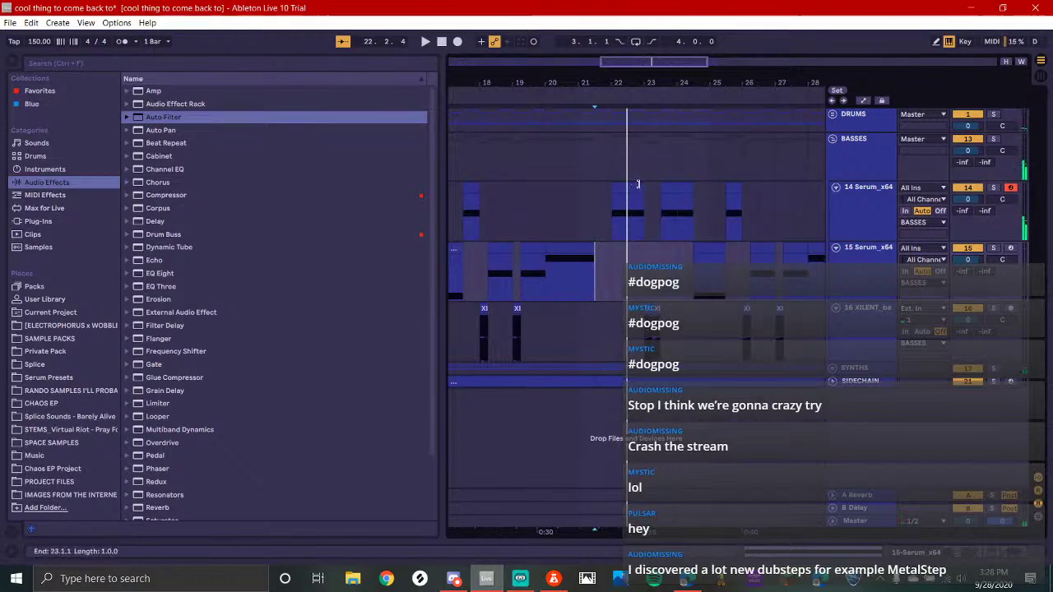
mouse_move(612, 191)
mouse_down()
mouse_move(682, 211)
mouse_move(835, 326)
mouse_move(788, 324)
mouse_up()
key(Delete)
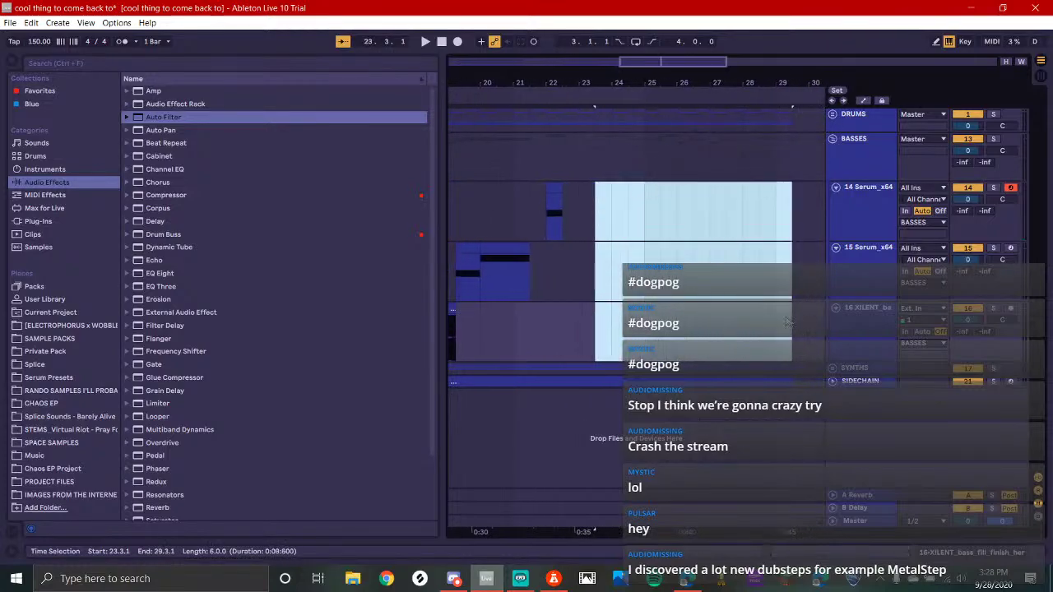
click(533, 276)
key(space)
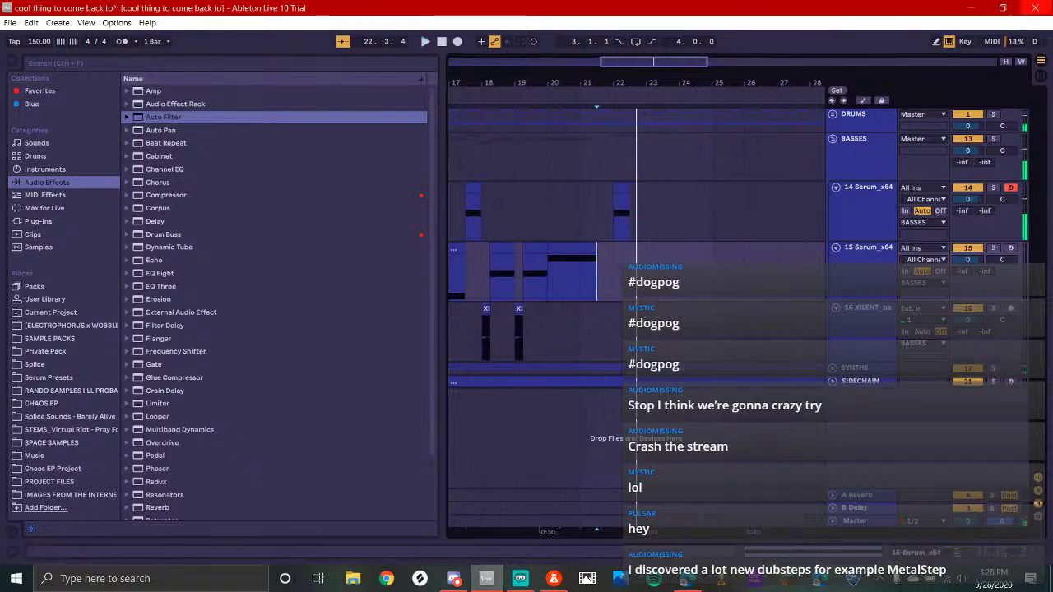
Duplicate the 15 Serum_x64 track and clear the copy's clips except for a one-bar clip at 22.3.1
click(849, 290)
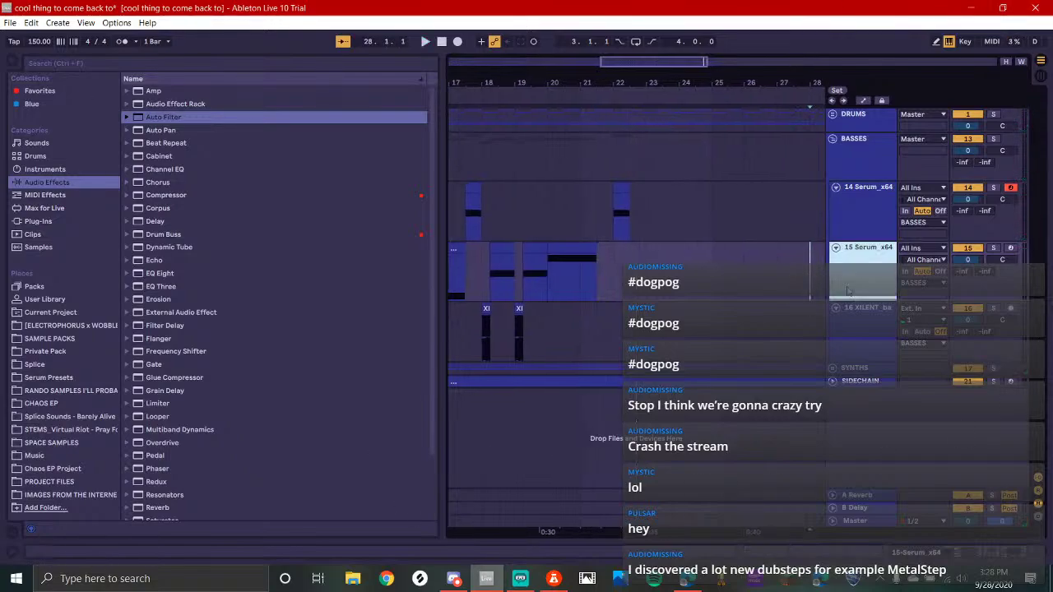
key(ctrl+d)
scroll(630, 376, down, 3)
drag(546, 309, 518, 345)
scroll(632, 324, up, 3)
scroll(580, 331, left, 1)
key(Delete)
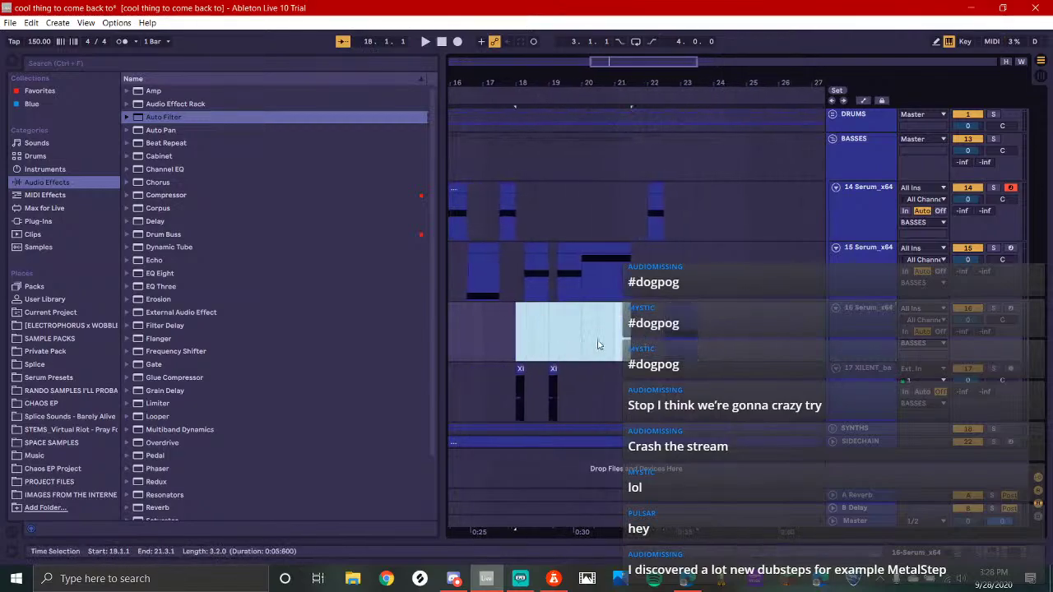
Play back the duplicated track's clip at bar 22 and open the Serum instrument on track 16
click(648, 315)
key(space)
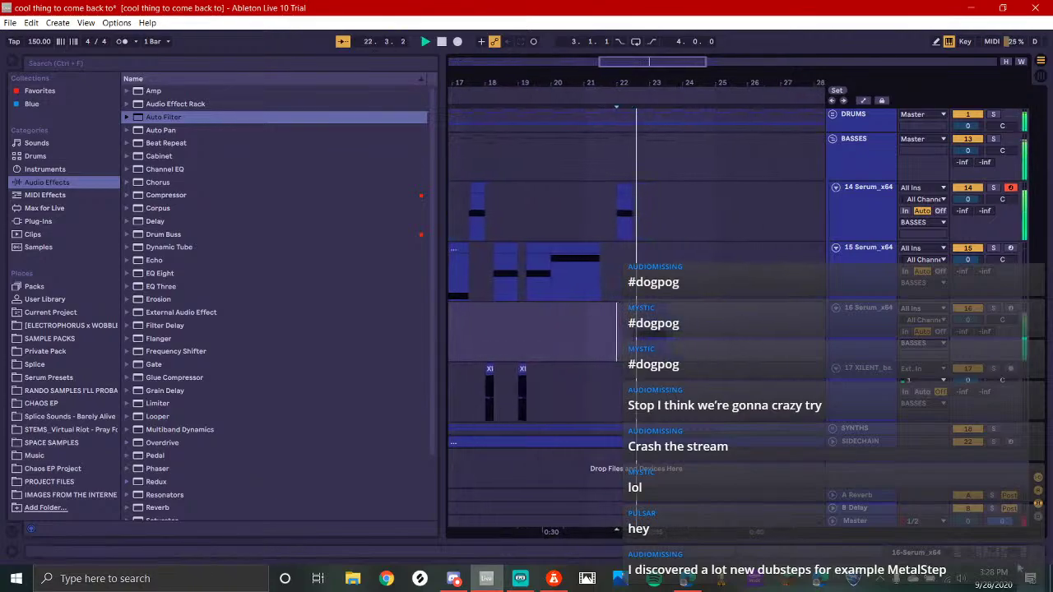
click(978, 555)
click(24, 426)
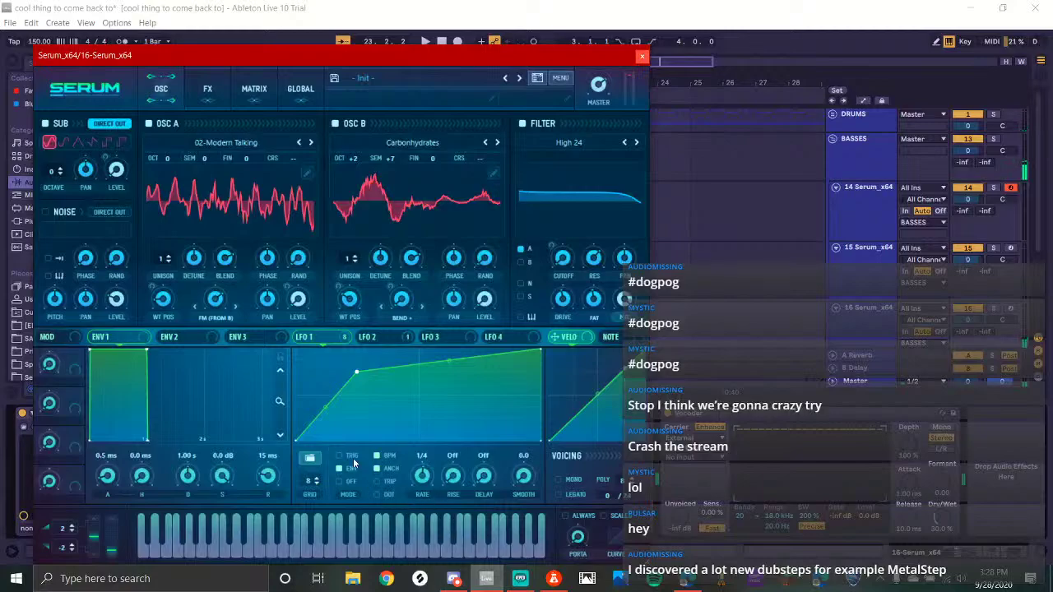
Set LFO 1 to trigger mode at a 1/16 rate and shape it as a full-height plateau falling linearly from its midpoint
drag(355, 371, 286, 319)
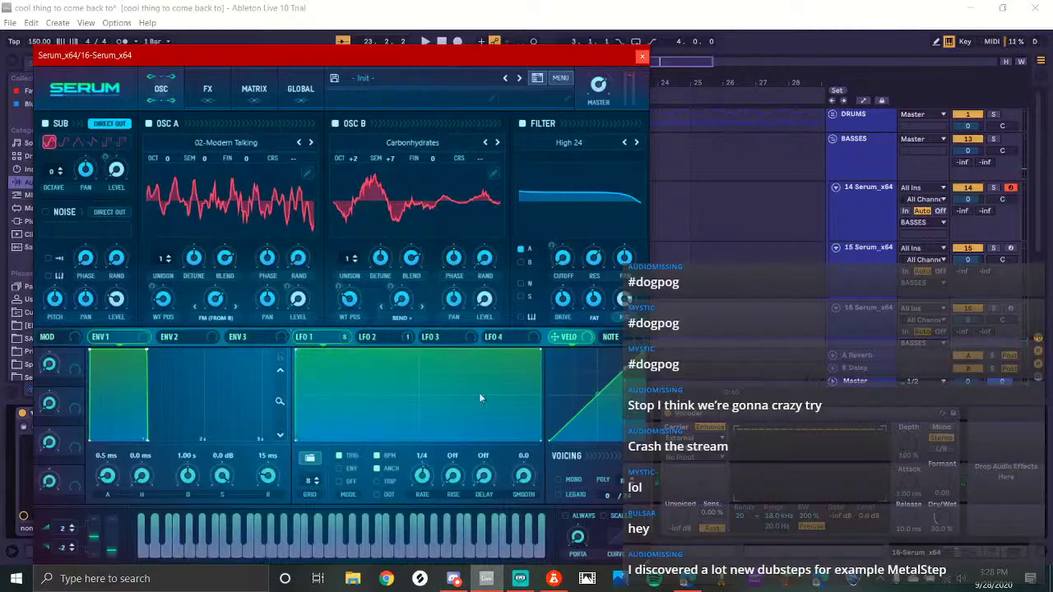
drag(534, 360, 419, 349)
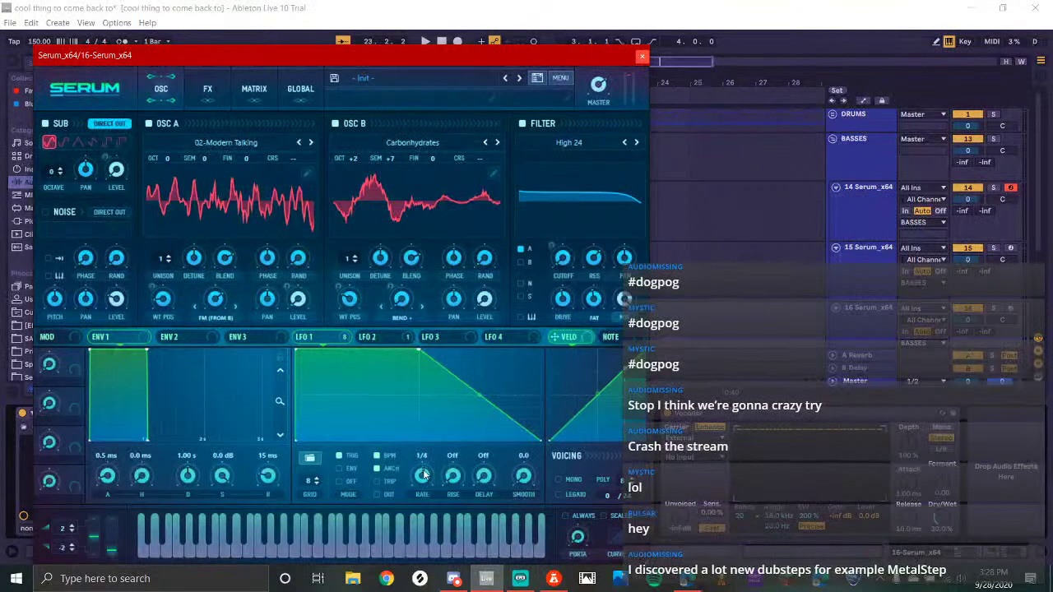
drag(430, 479, 430, 469)
double_click(461, 479)
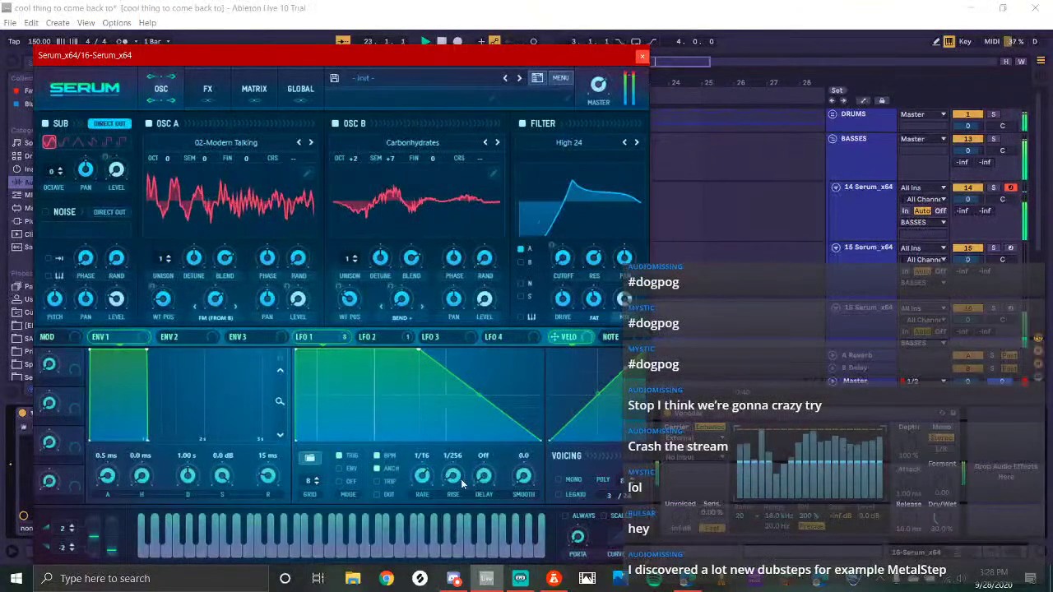
Reshape LFO 2 with a straight rise to its midpoint and a flat full-height second half
click(398, 338)
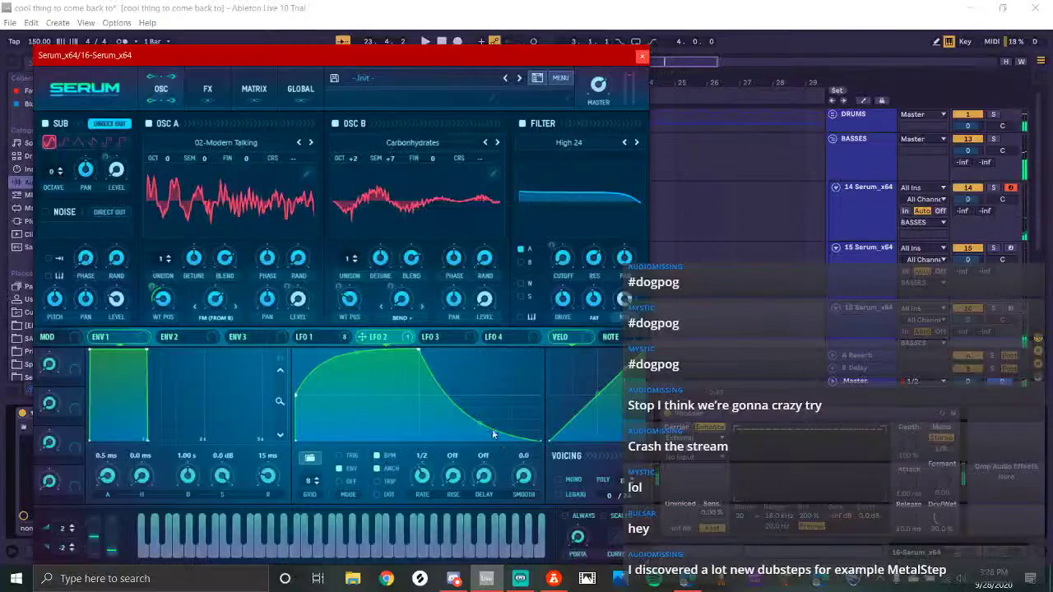
drag(478, 426, 517, 355)
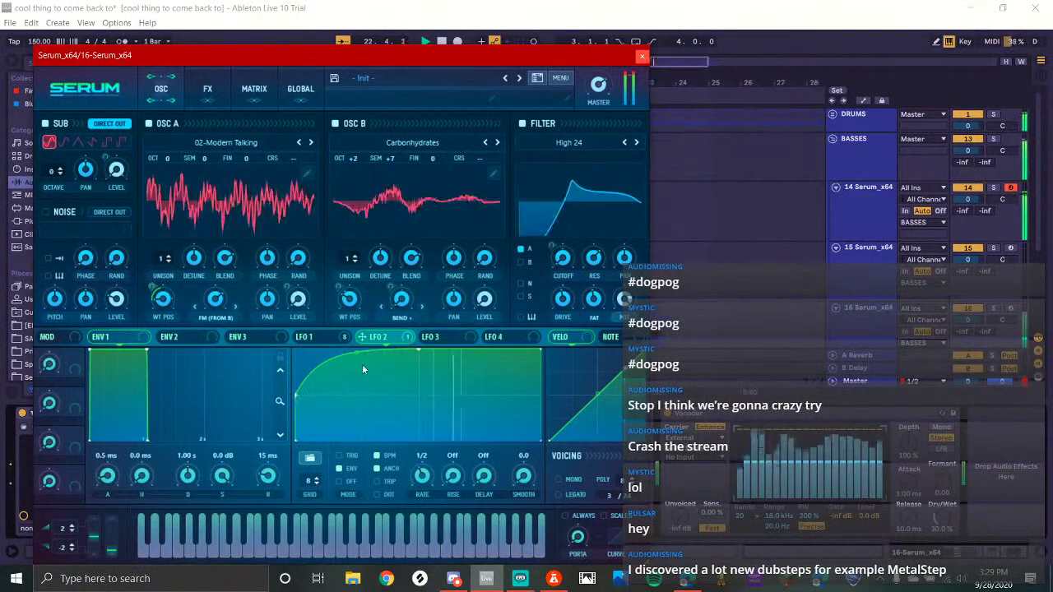
drag(360, 360, 346, 377)
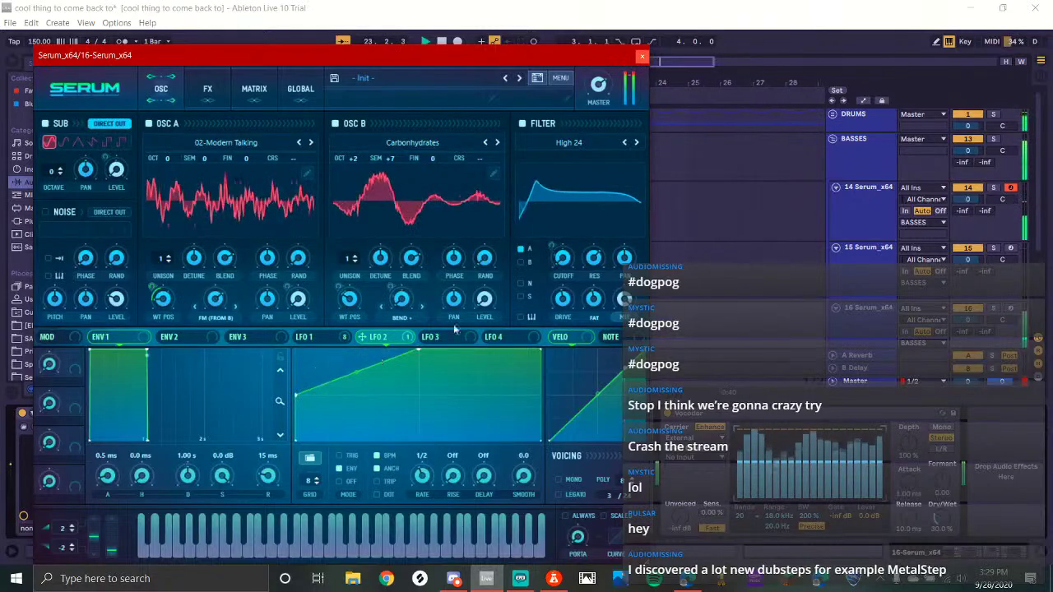
Return to LFO 1 and bow its falling second half outward, keeping the midpoint at full height
click(344, 337)
drag(421, 352, 416, 377)
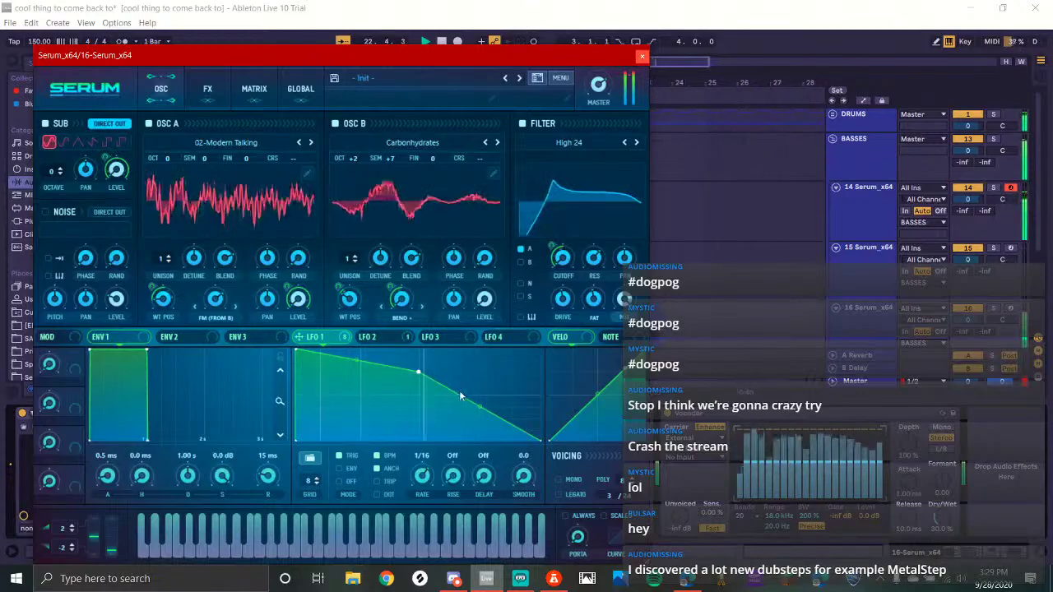
drag(475, 403, 452, 499)
drag(415, 367, 418, 351)
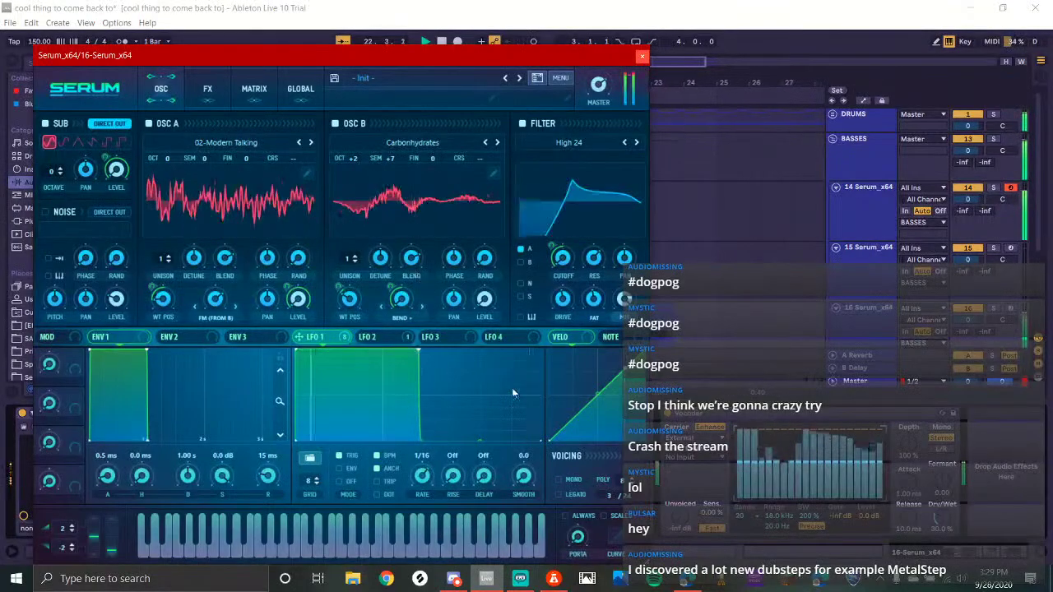
drag(484, 438, 508, 387)
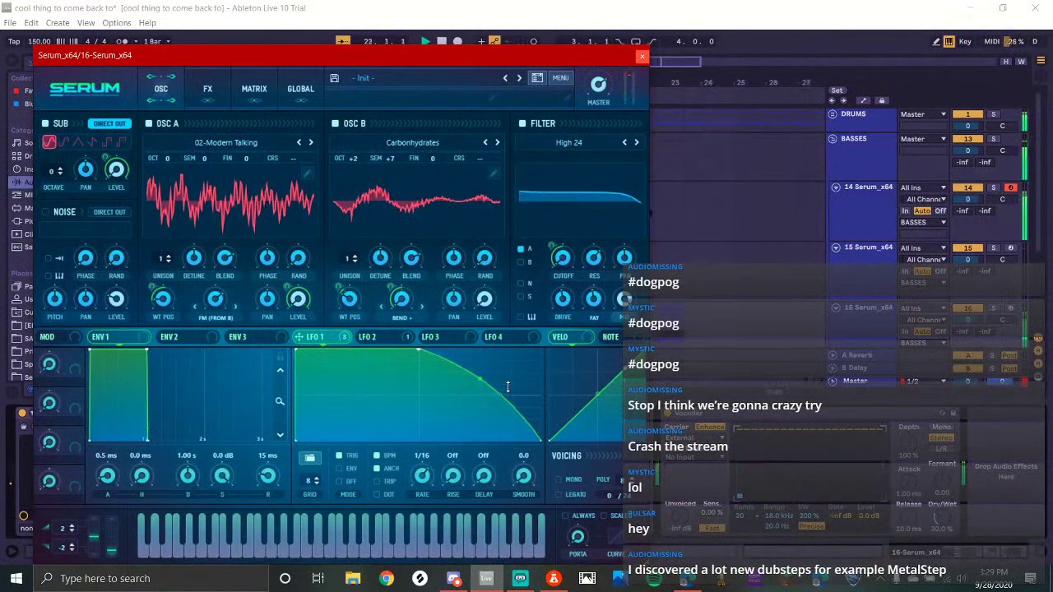
Set LFO 1's rate to 1/8, lower its midpoint slightly with a rounder fall, and close Serum
drag(422, 476, 423, 486)
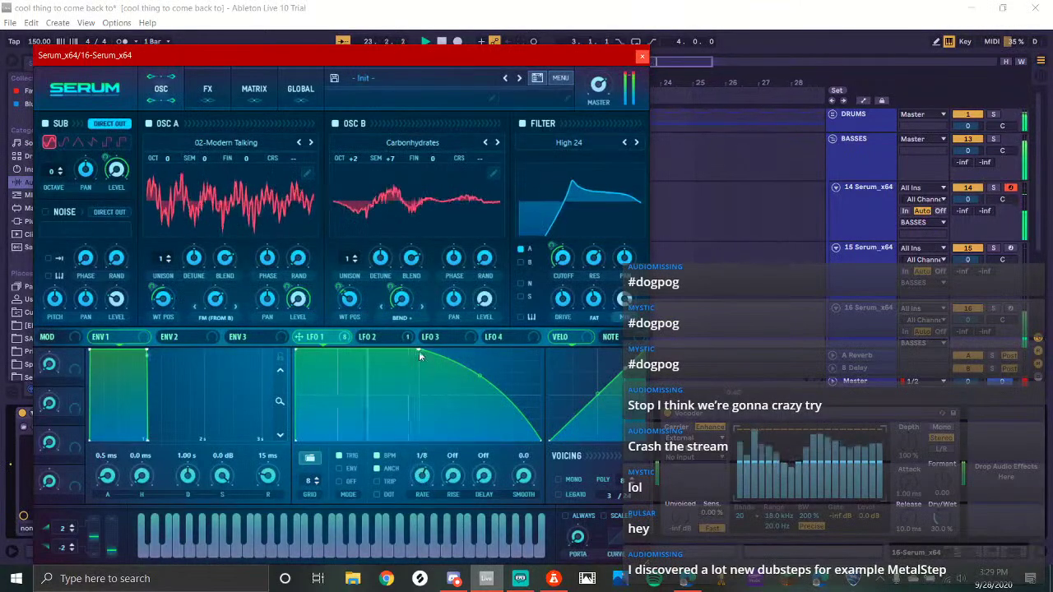
mouse_move(419, 350)
mouse_down()
mouse_move(418, 375)
mouse_move(419, 360)
mouse_up()
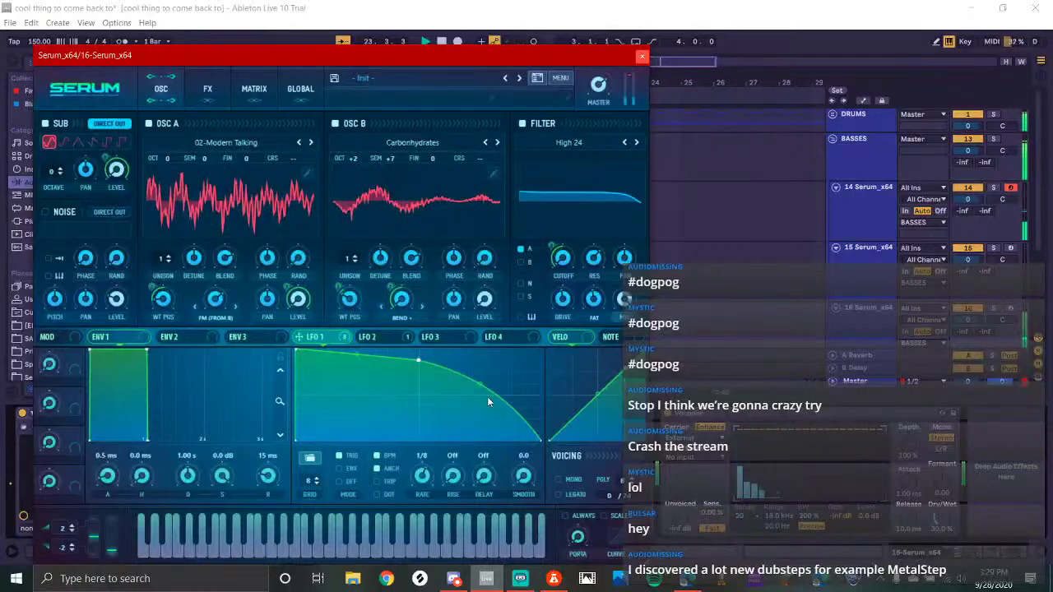
drag(479, 388, 483, 379)
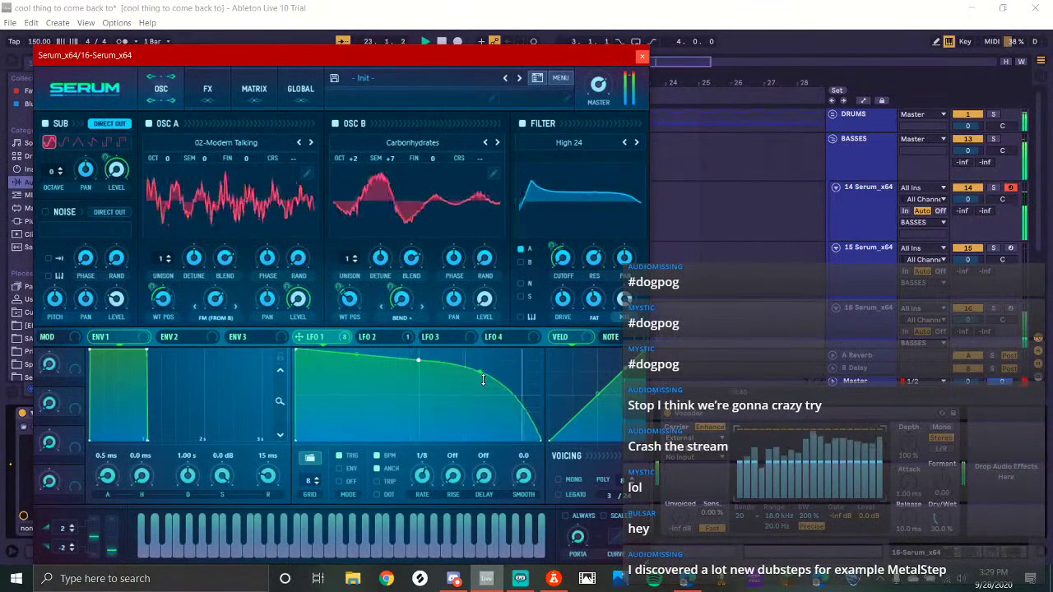
click(642, 56)
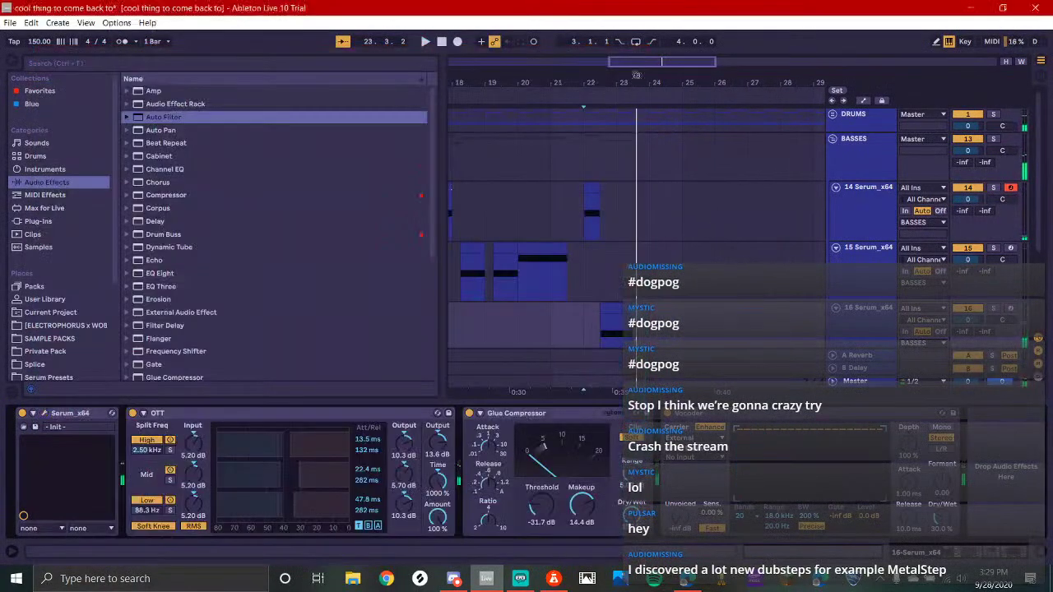
Duplicate the one-bar clip at 22.3.1 on Serum track 16 and play back from 22.1.1
click(613, 321)
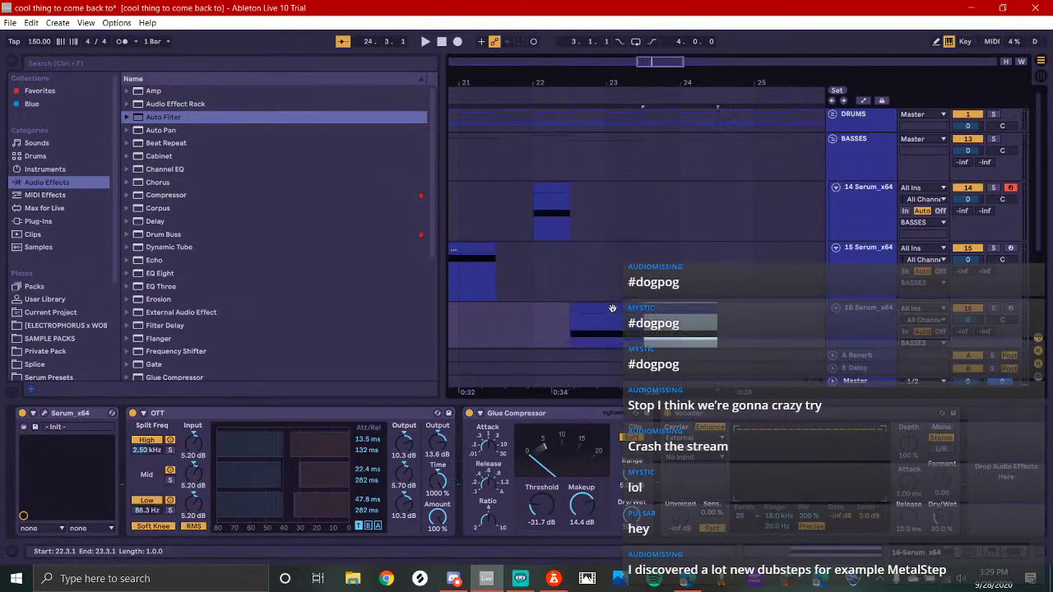
click(533, 270)
key(space)
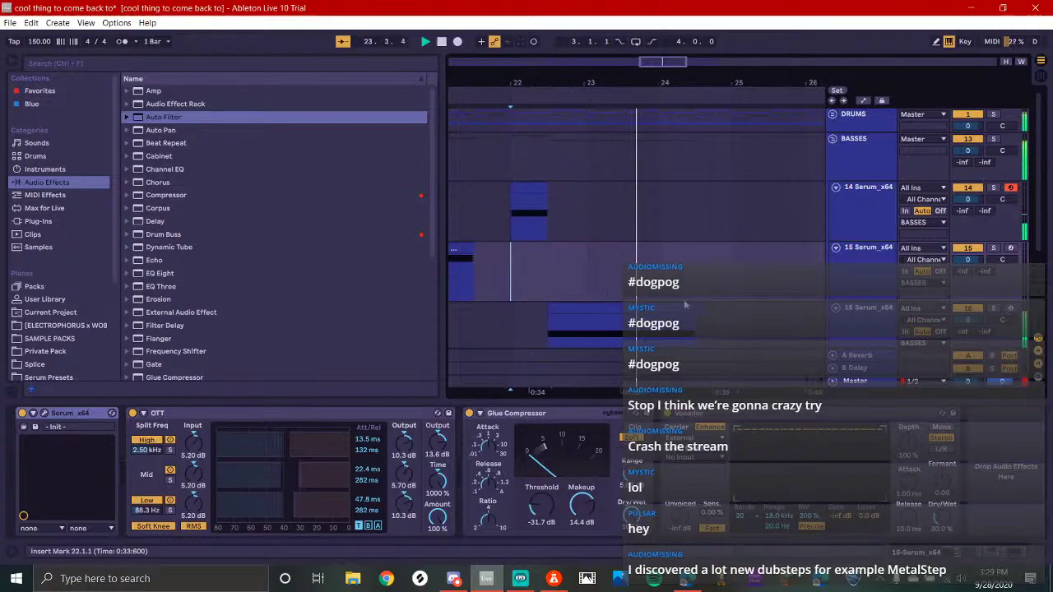
scroll(678, 307, down, 3)
scroll(678, 306, down, 3)
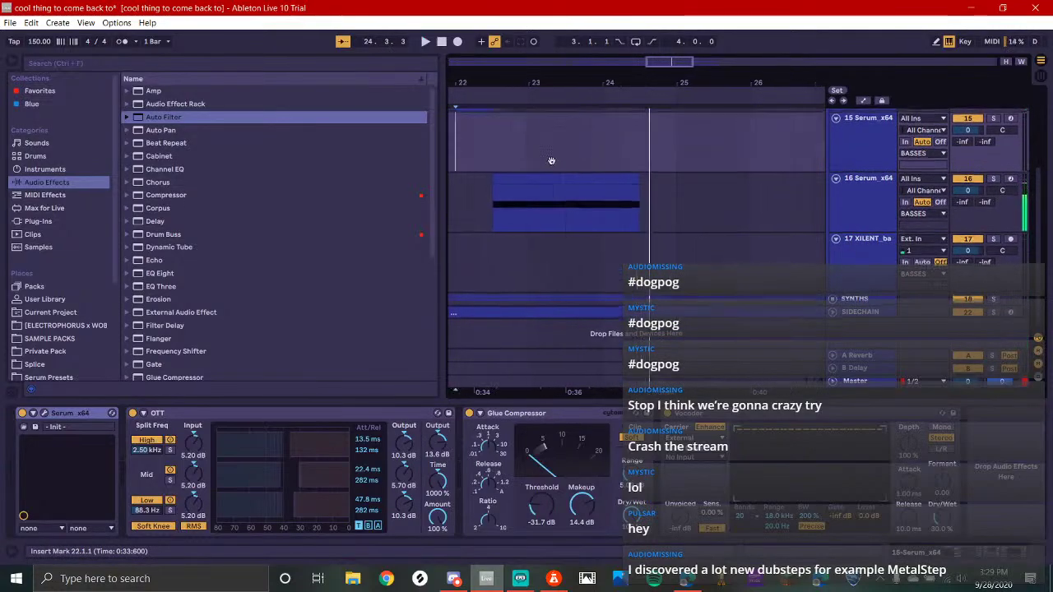
Check the live chat in Streamlabs OBS and the admin-chat channel in Discord
click(510, 586)
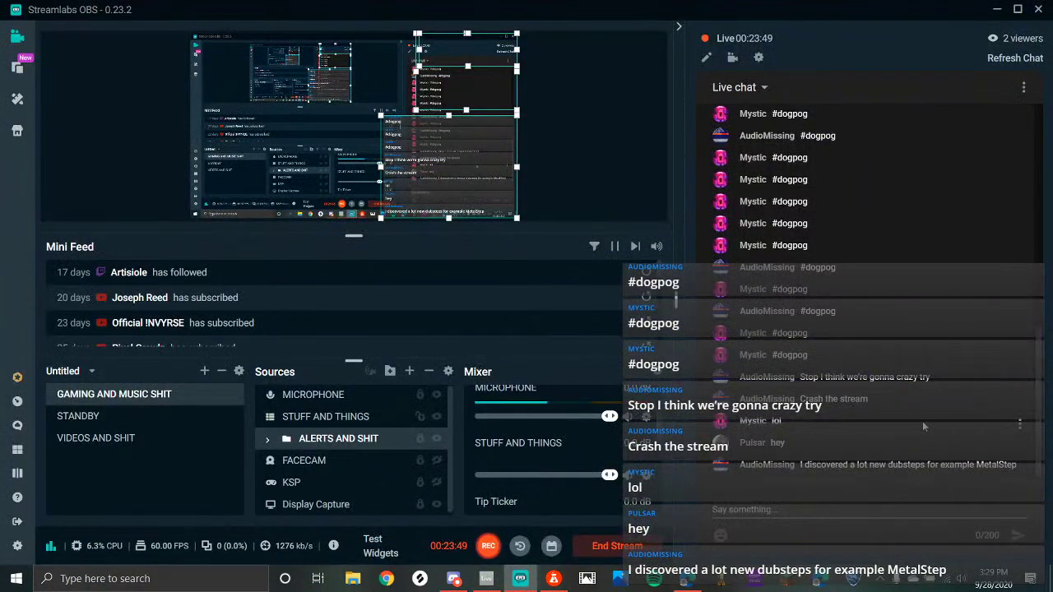
click(453, 578)
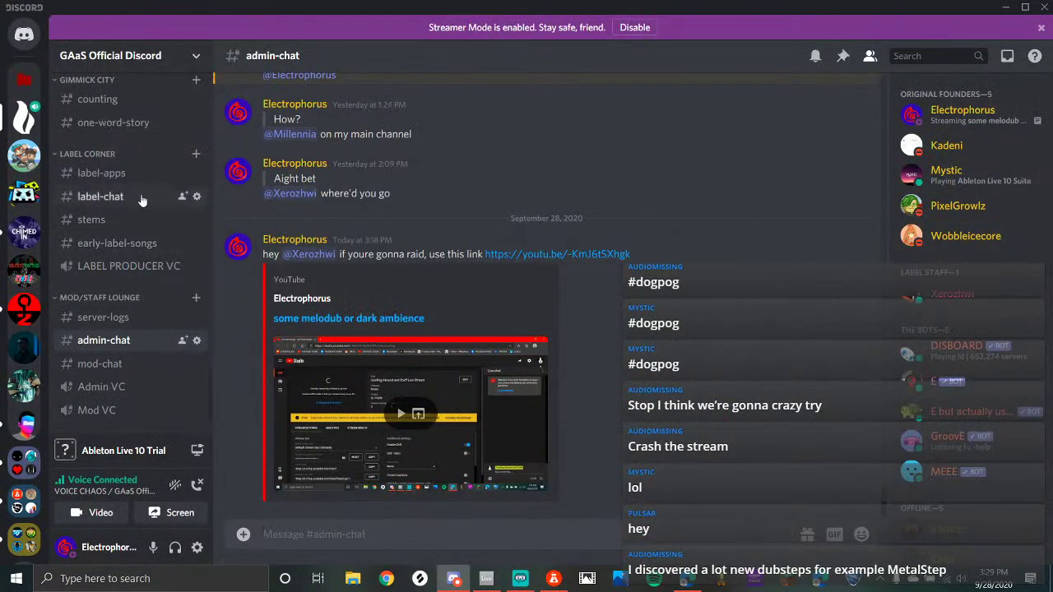
click(534, 579)
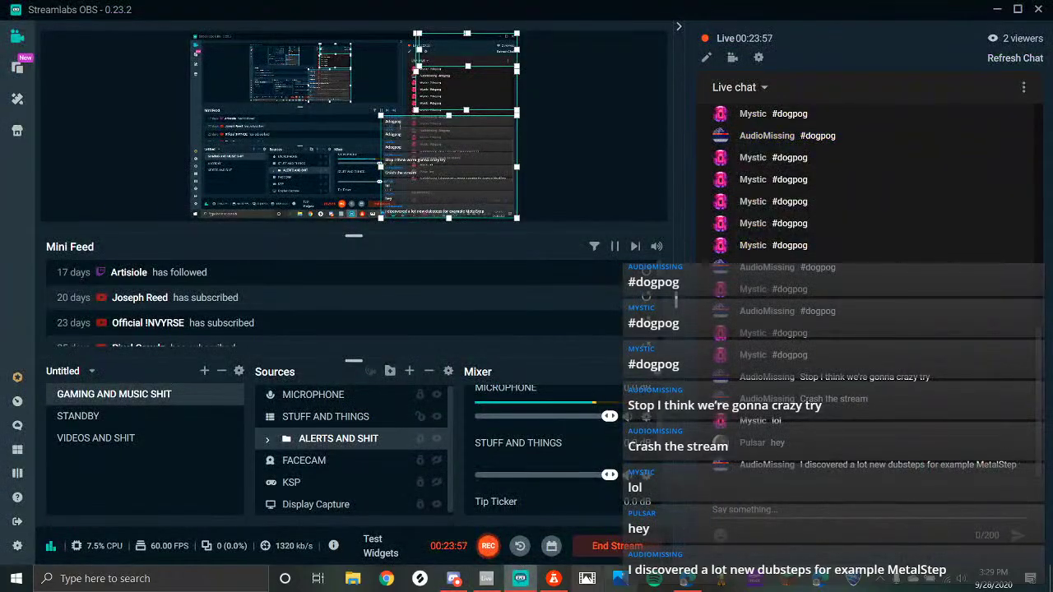
Switch to BandLab, reload the feed and look through the posts below the stream announcement
click(568, 581)
right_click(722, 5)
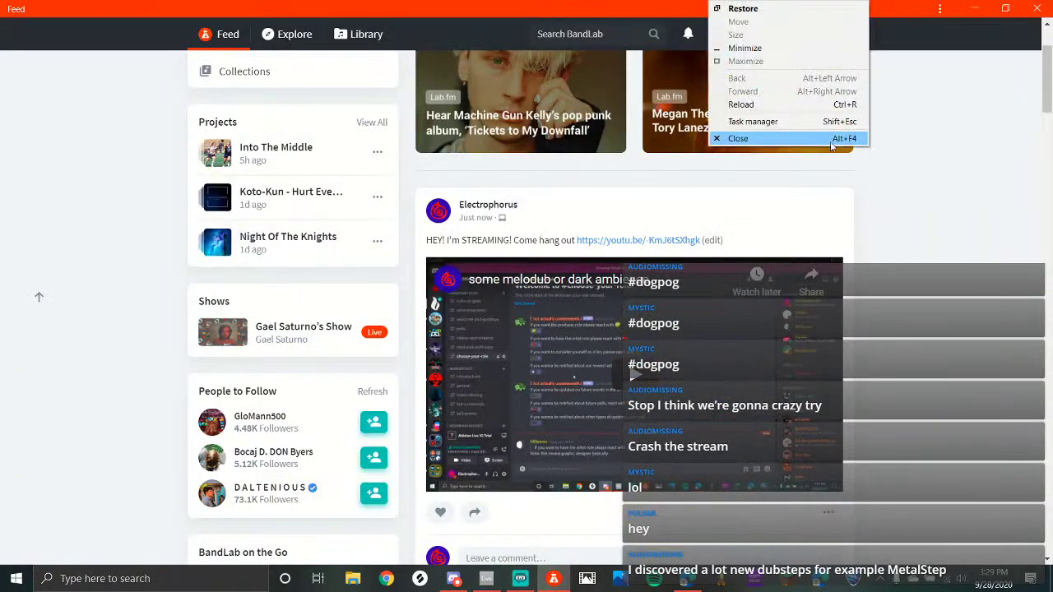
click(783, 107)
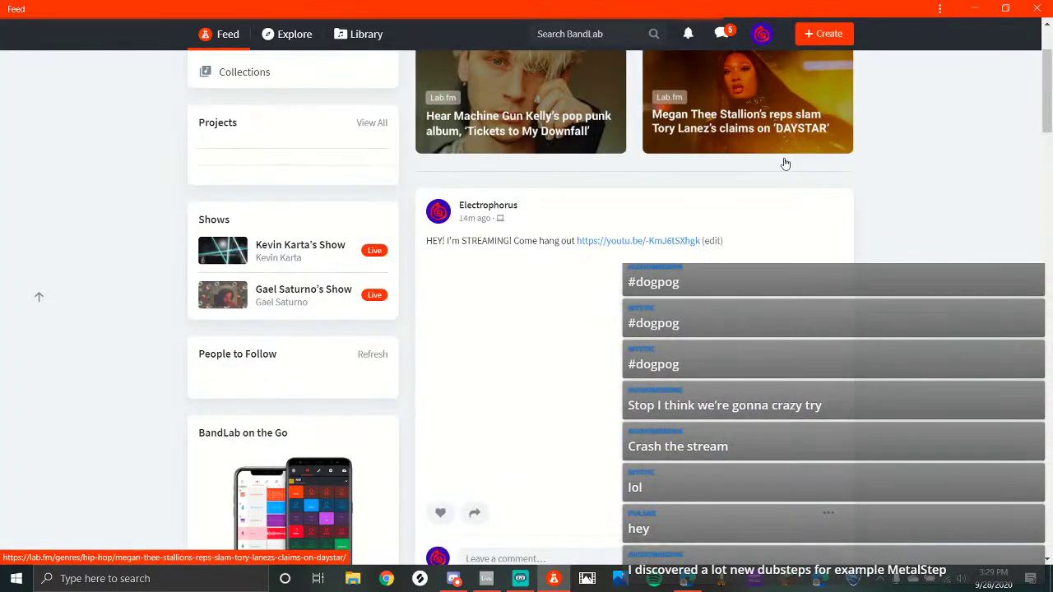
scroll(536, 412, down, 5)
scroll(536, 411, down, 3)
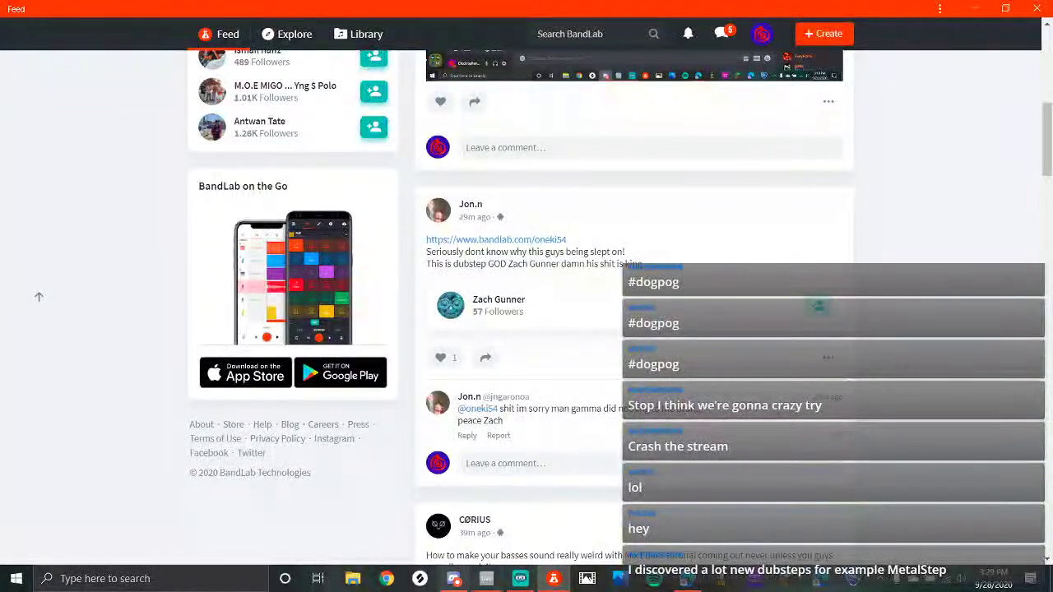
Check Streamlabs OBS and the YouTube Studio dashboard, and close the KSP_x64 window
click(520, 579)
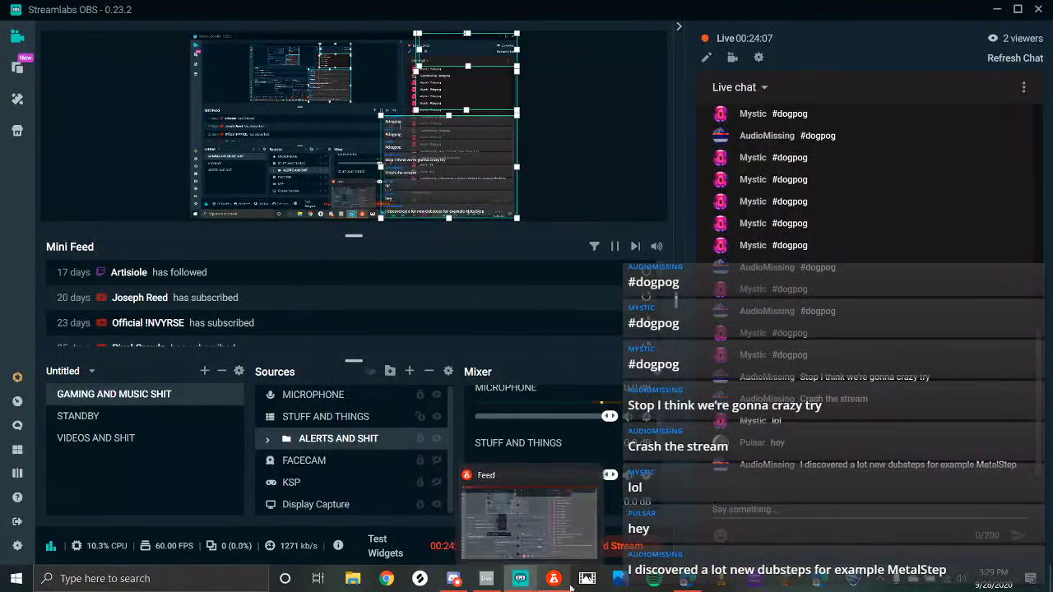
click(687, 578)
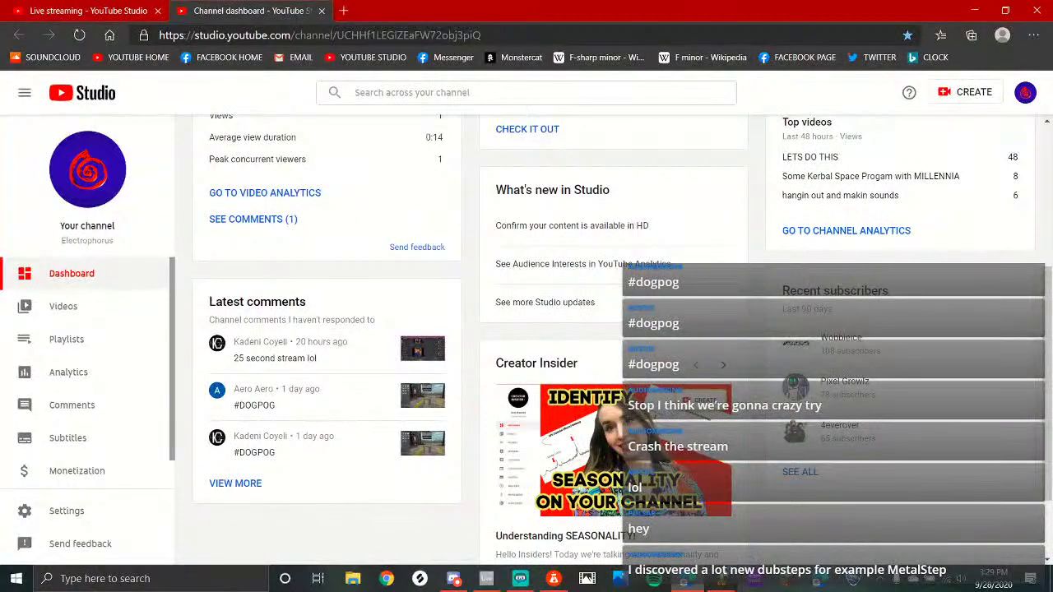
right_click(722, 578)
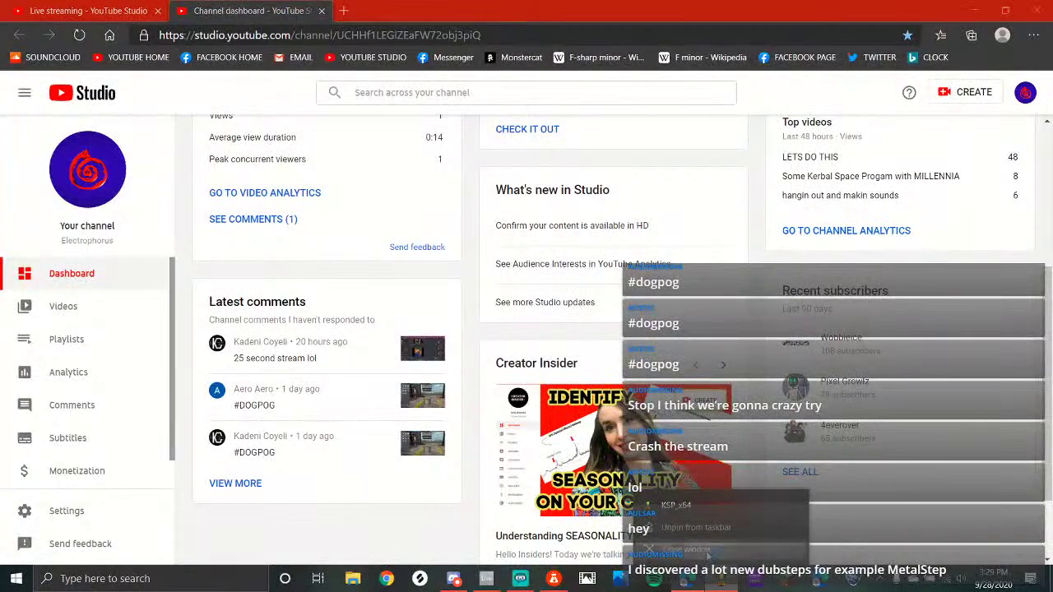
click(707, 554)
click(520, 578)
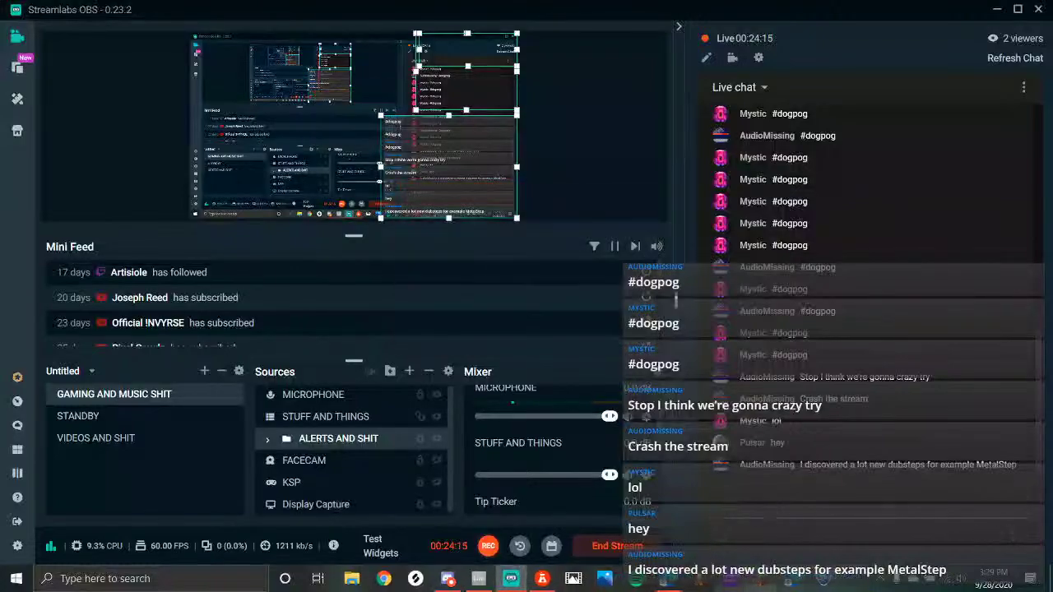
Switch to Ableton Live and play the arrangement from 21.3.1 to hear the new bass clips on Serum track 16
click(486, 578)
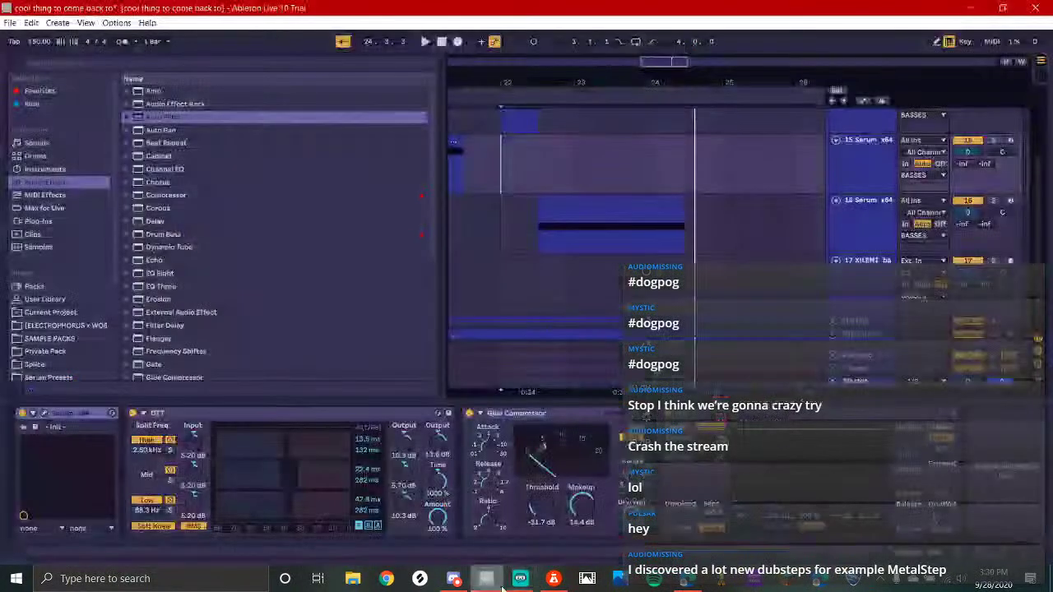
click(556, 227)
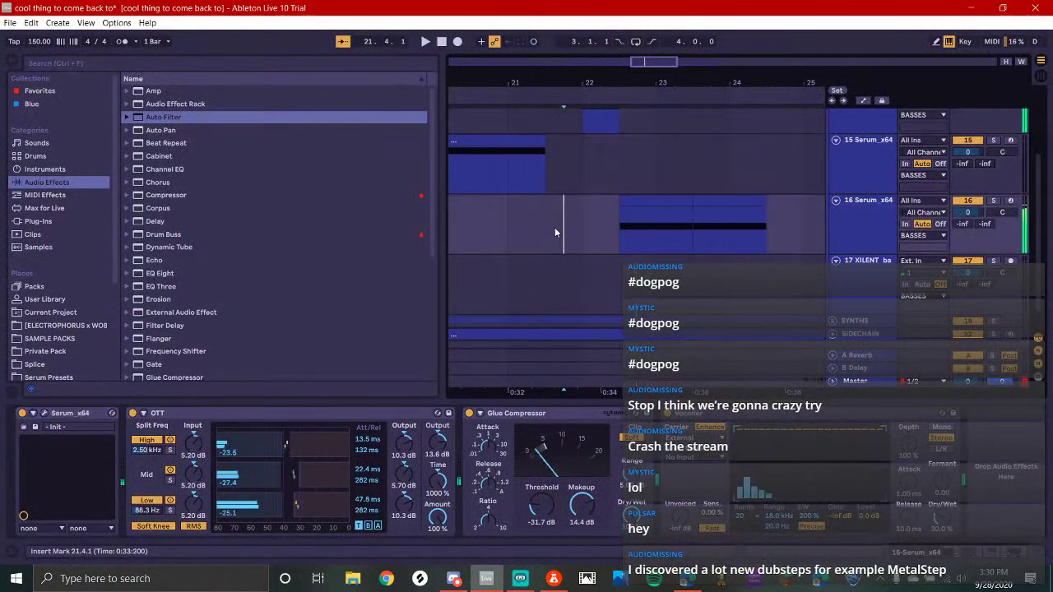
scroll(543, 226, left, 2)
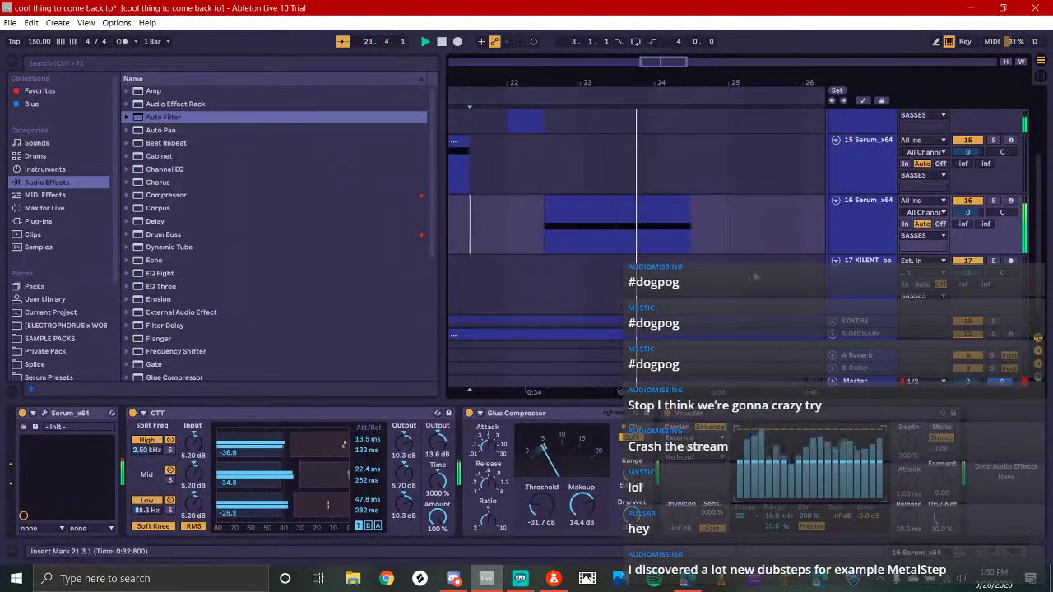
key(space)
Copy the half-bar section at 16.3.1 on Serum track 15 to 24.3.1 and play back from 22.1.1
drag(634, 181, 681, 223)
scroll(495, 229, down, 3)
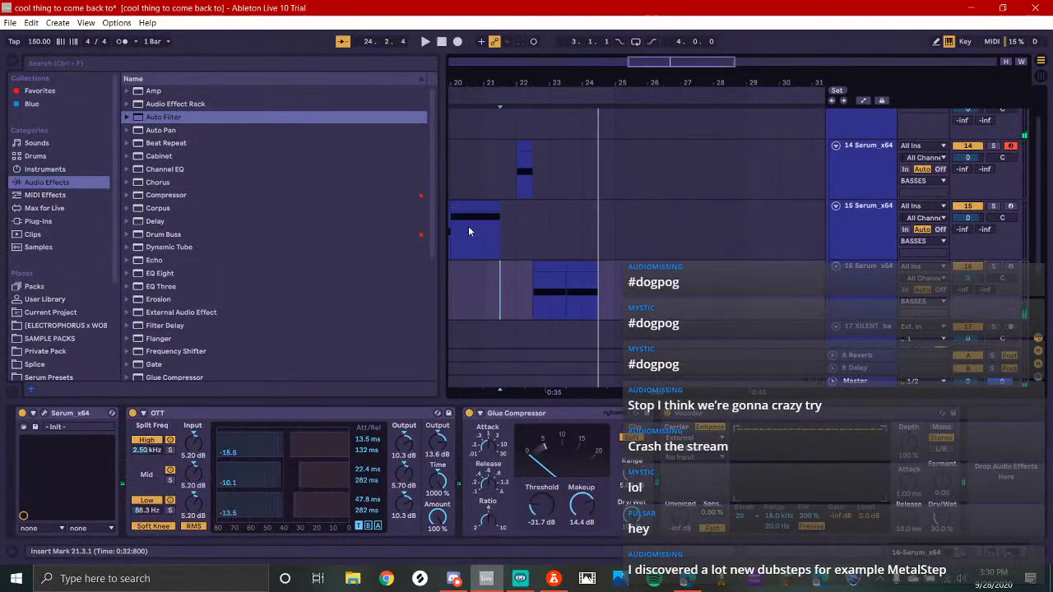
drag(468, 231, 651, 217)
drag(521, 210, 543, 228)
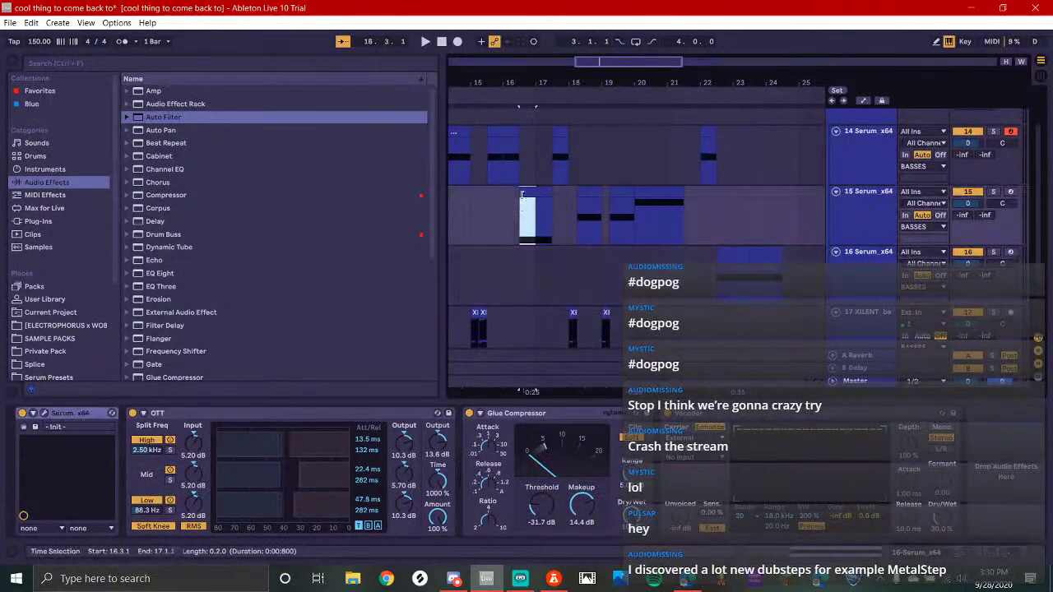
click(700, 221)
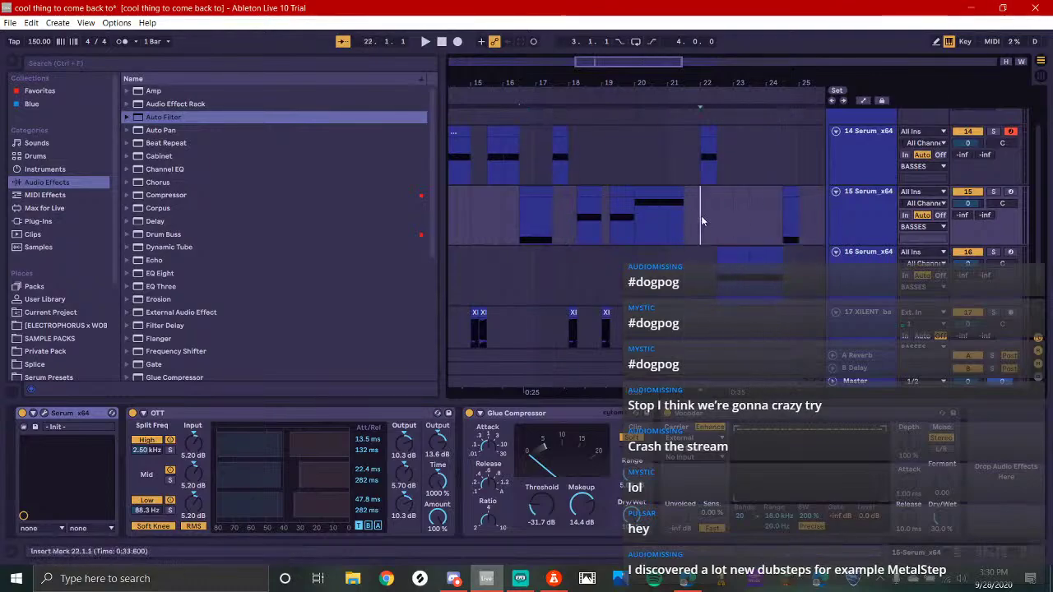
key(space)
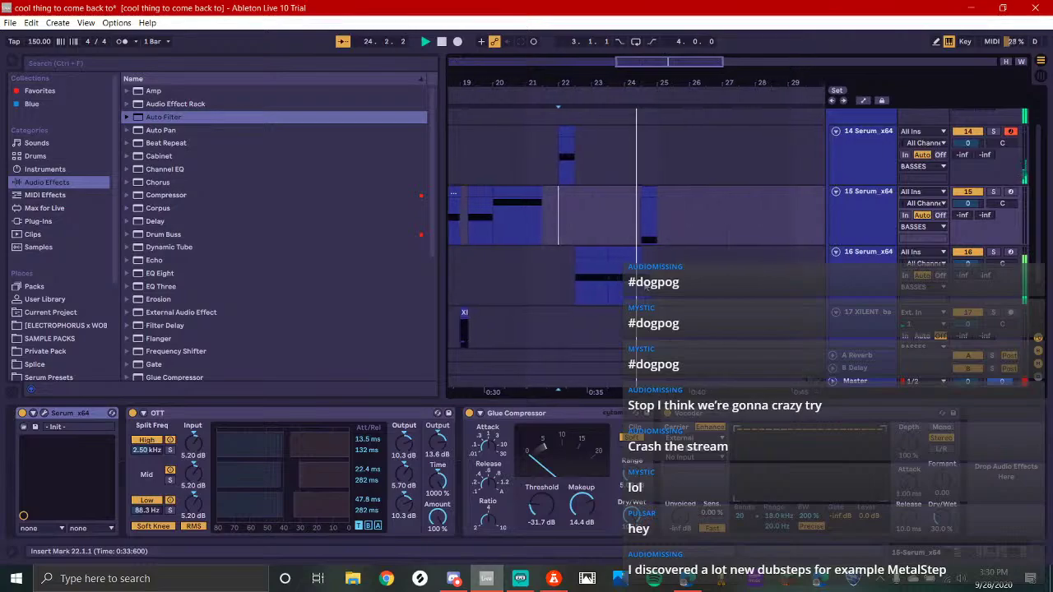
Check the live chat in Streamlabs OBS and read the general channel of the GAaS Official Discord server
click(516, 574)
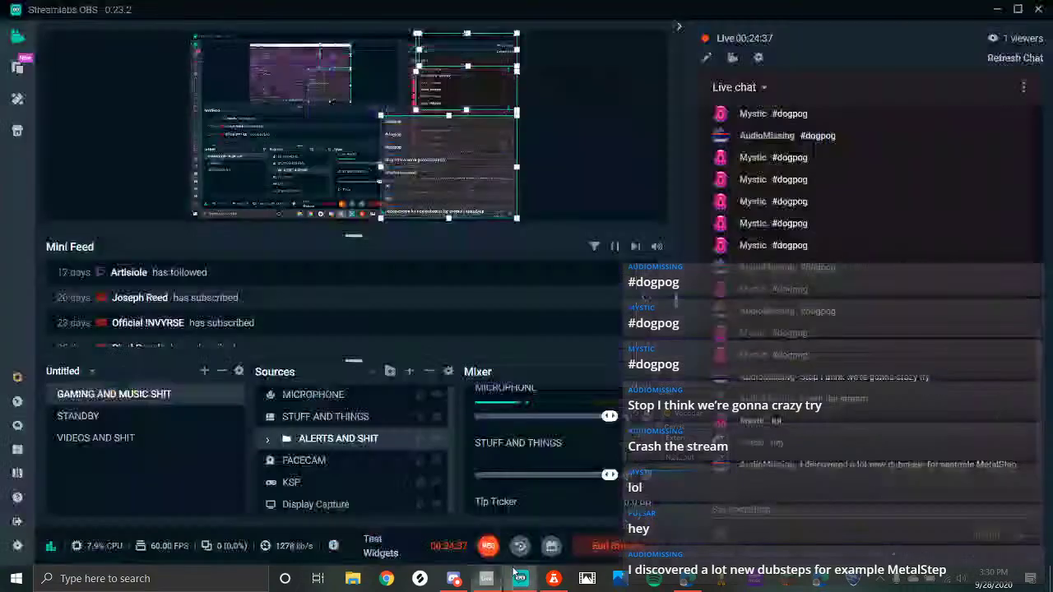
click(454, 579)
scroll(148, 191, up, 15)
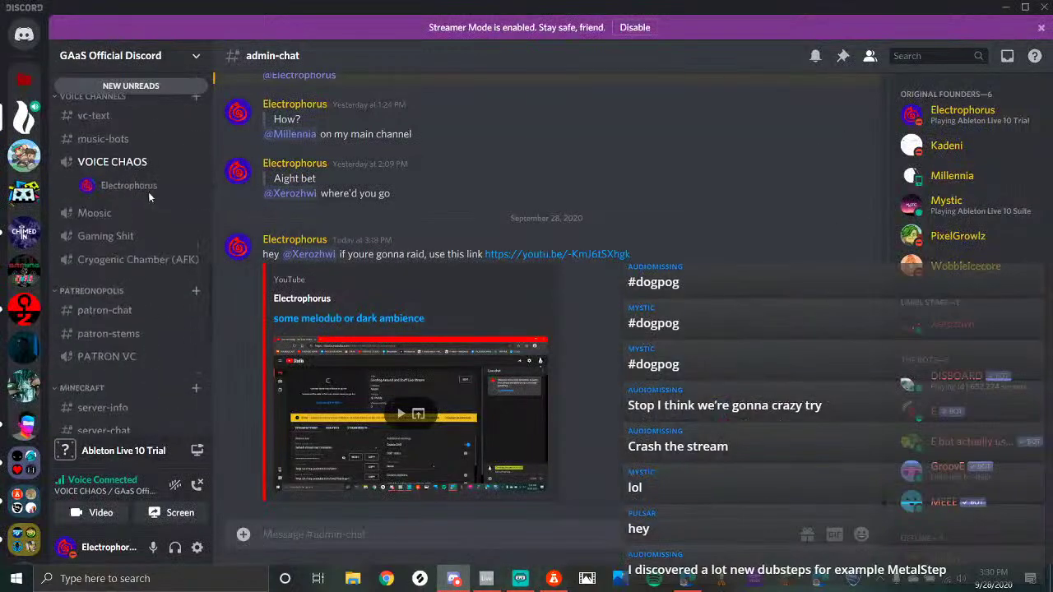
scroll(105, 238, up, 4)
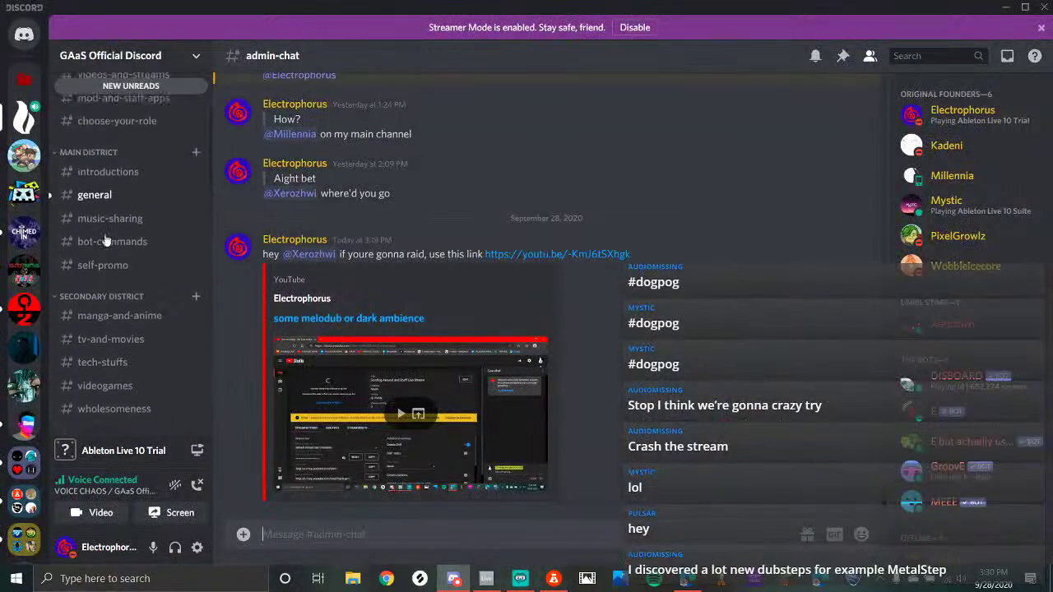
click(106, 202)
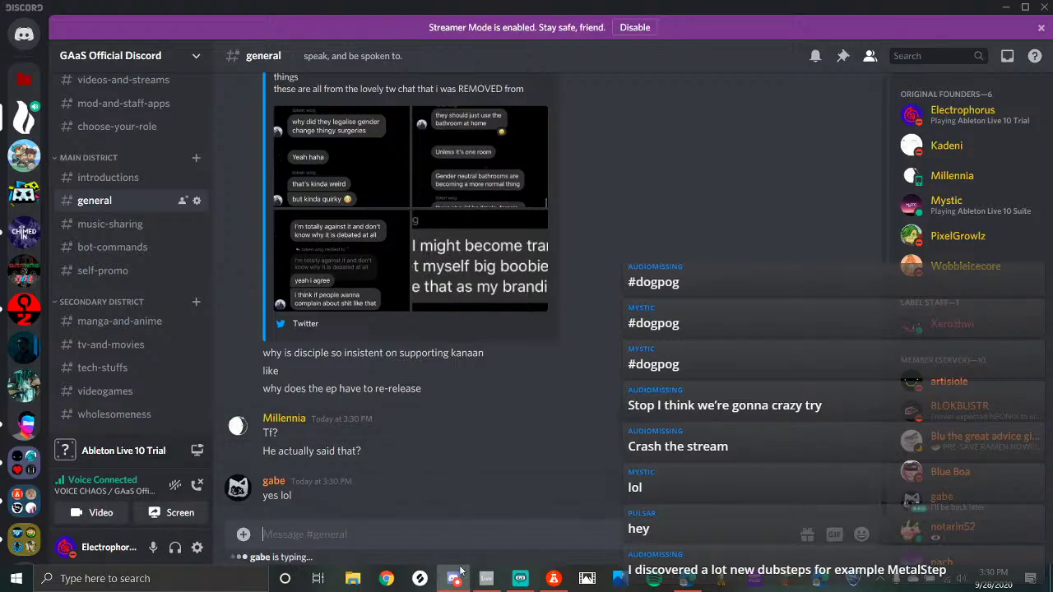
Reload the YouTube Studio live streaming page and examine the stream's analytics, comparing with the live chat in Streamlabs OBS
click(516, 584)
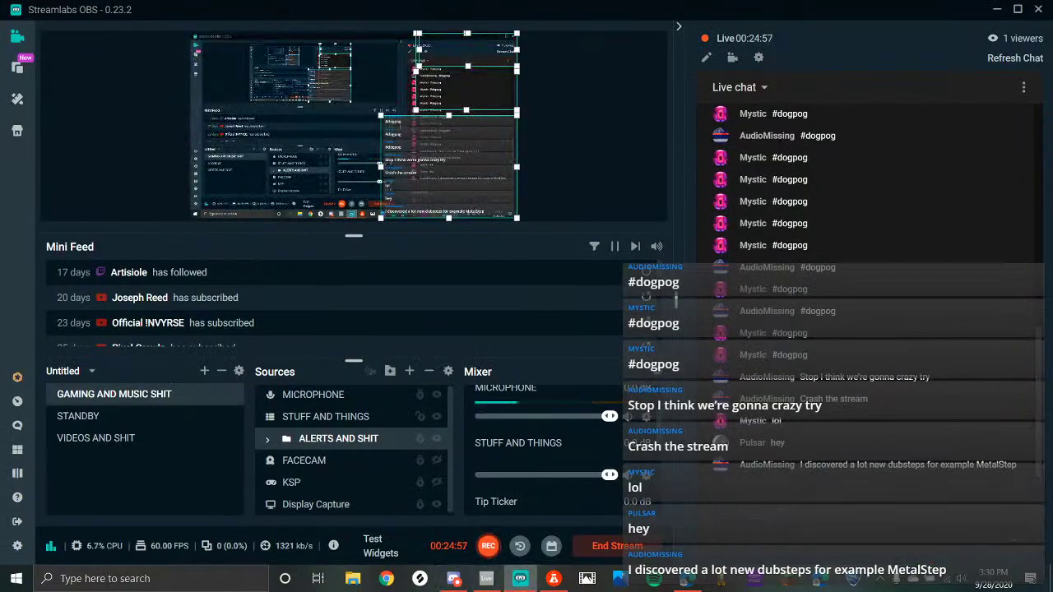
click(586, 580)
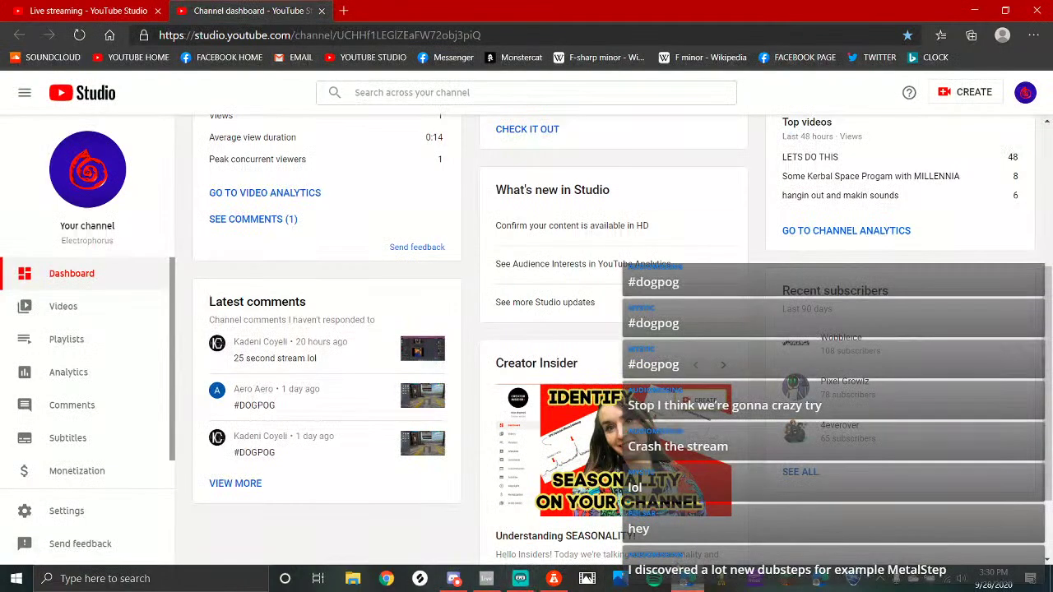
click(118, 8)
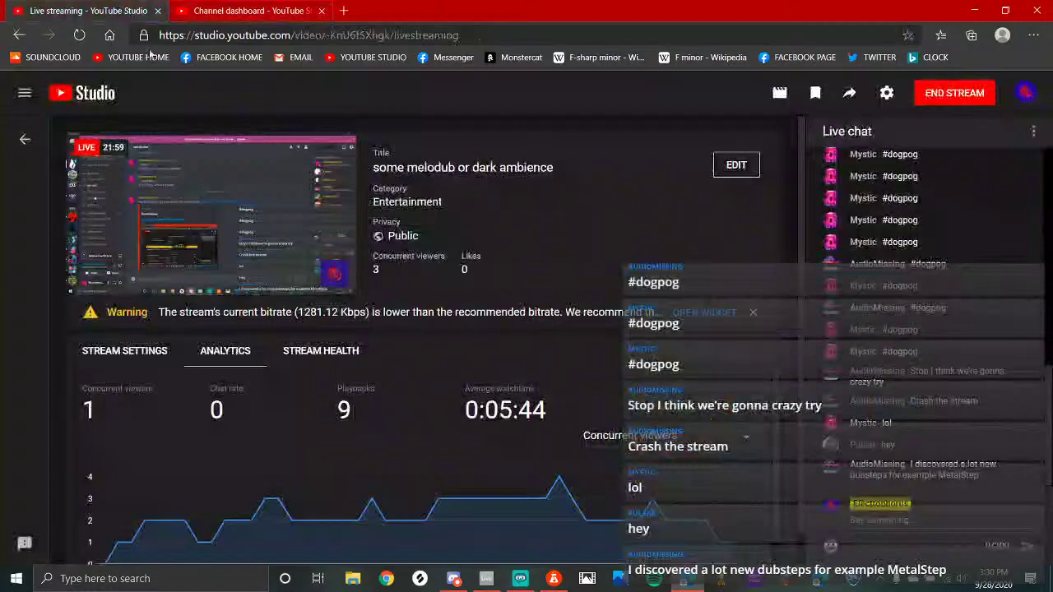
click(83, 34)
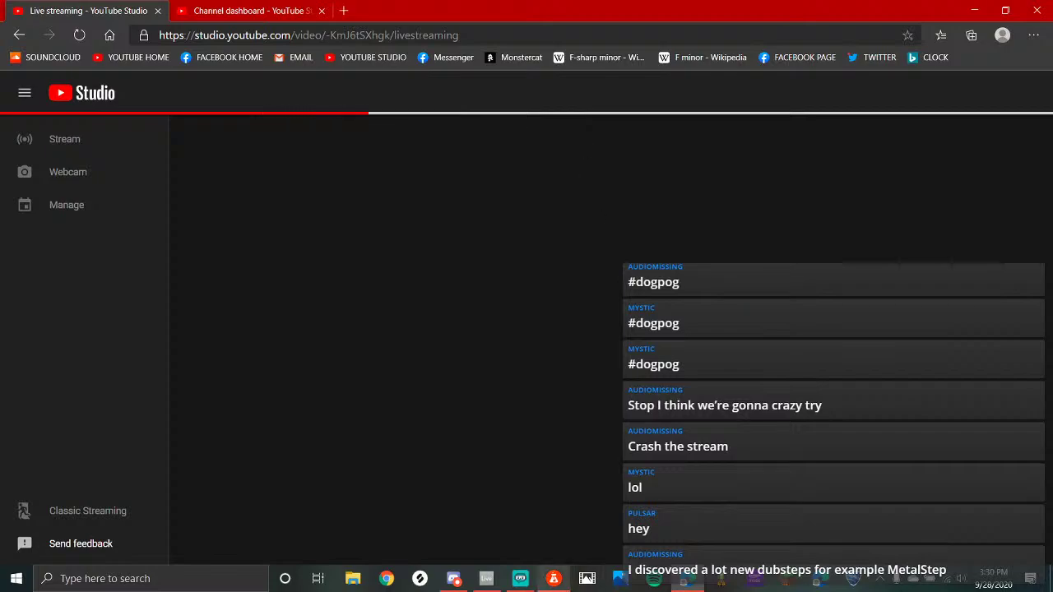
click(520, 578)
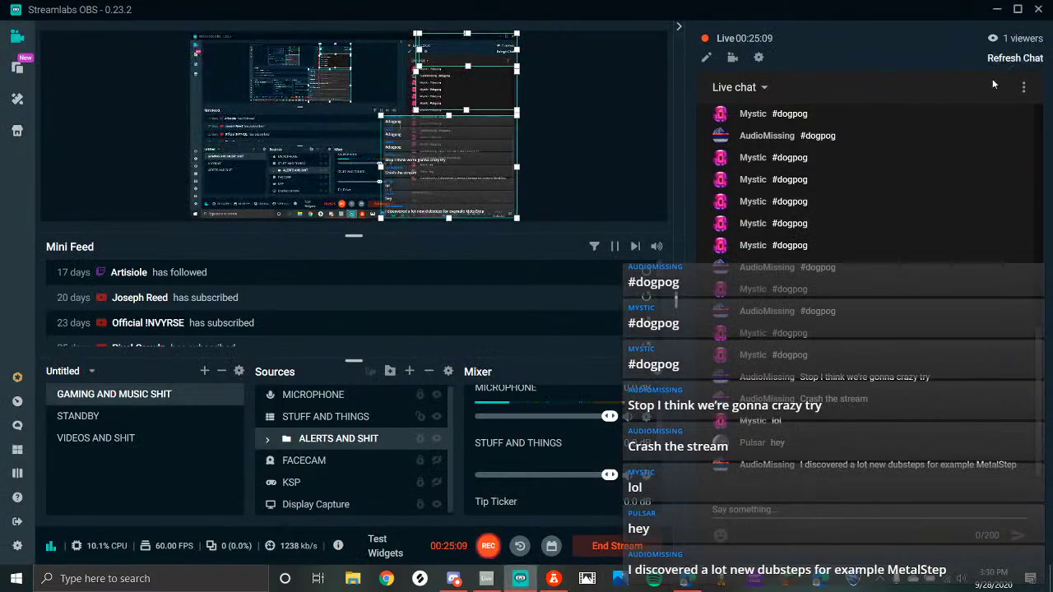
key(alt+Tab)
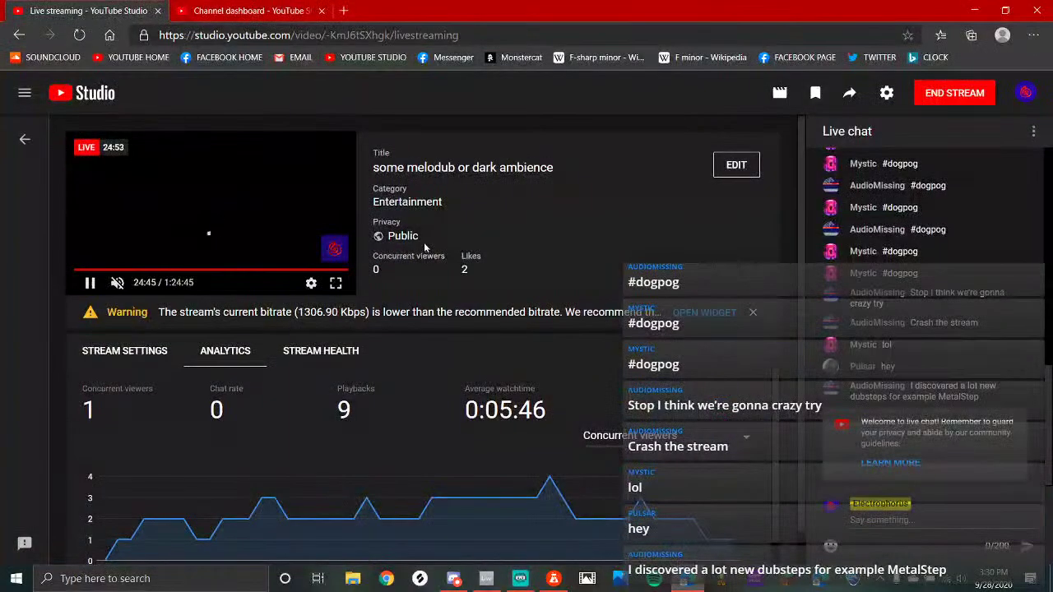
scroll(718, 349, down, 1)
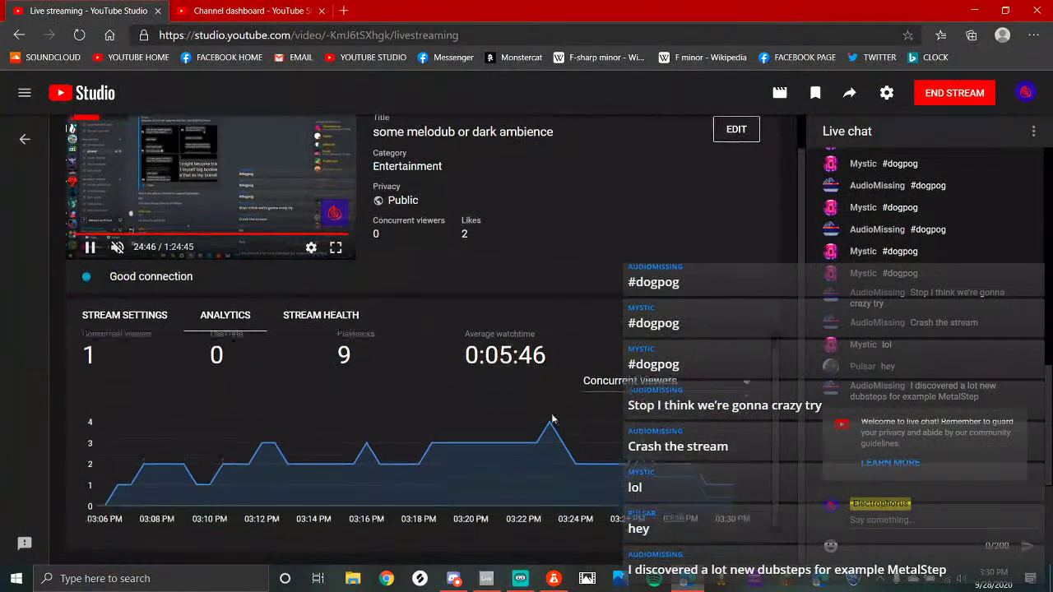
Return to Ableton Live, play from 21.3.1 and unfold the SYNTHS group to show its Serum tracks
click(486, 579)
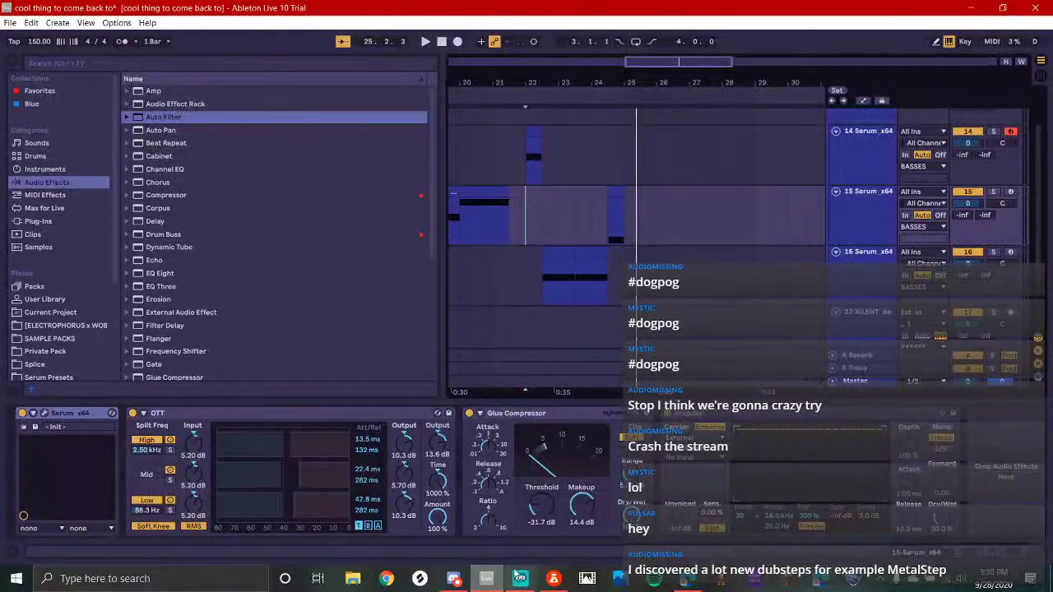
click(604, 275)
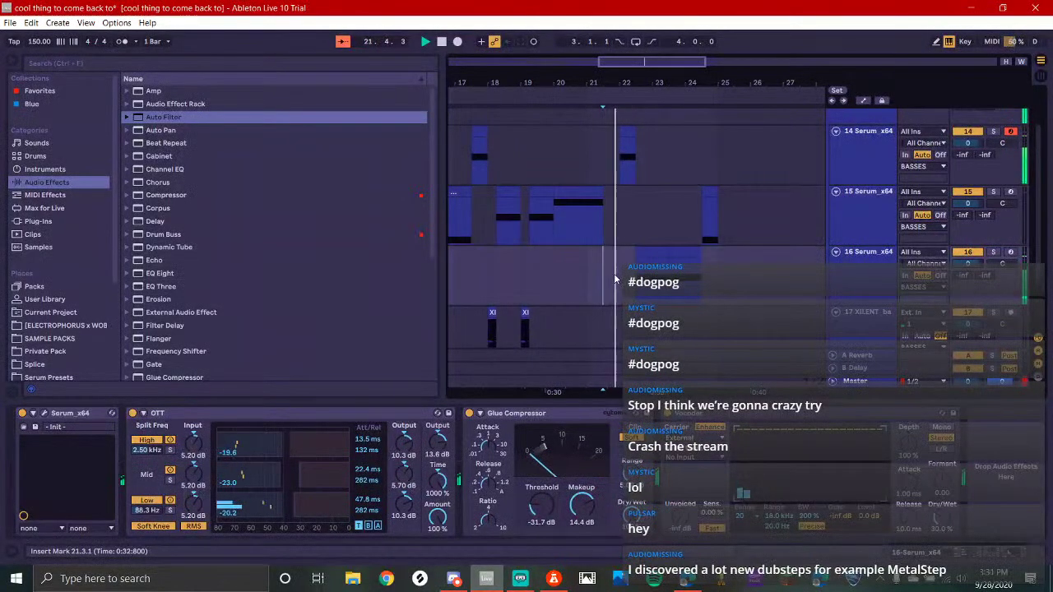
scroll(608, 276, down, 2)
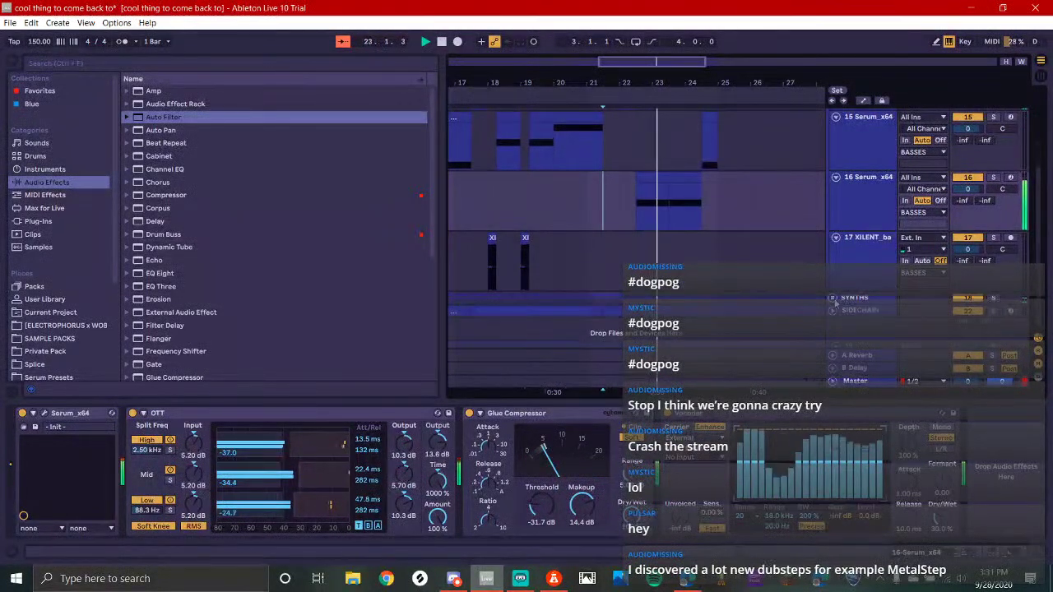
scroll(605, 305, down, 2)
scroll(603, 313, down, 3)
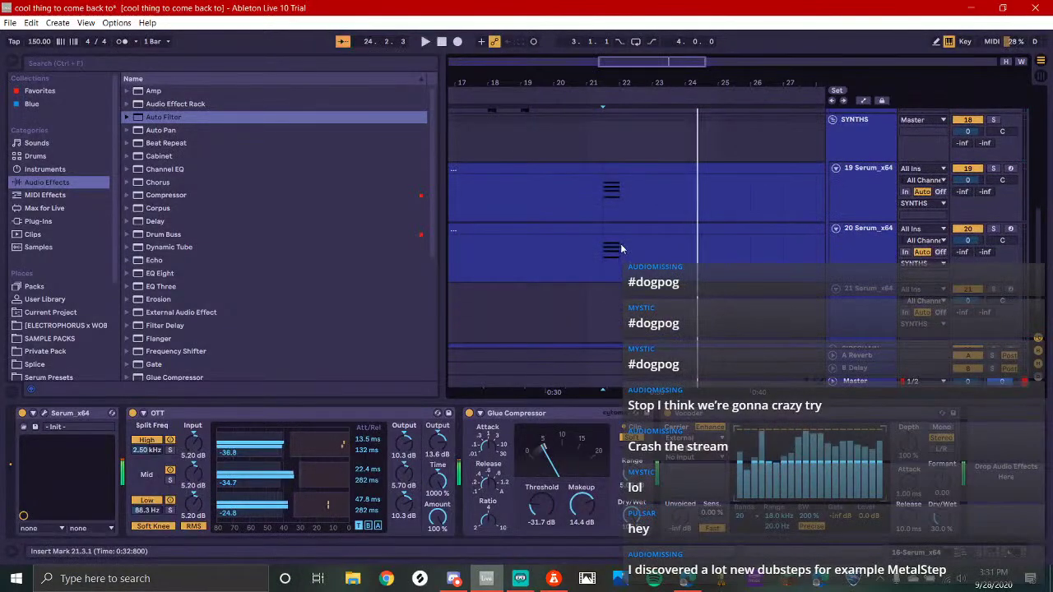
key(space)
key(space)
key(space)
Open the chord clip at 21.3.1 on Serum track 19 and raise its C4 note to C#4
double_click(627, 164)
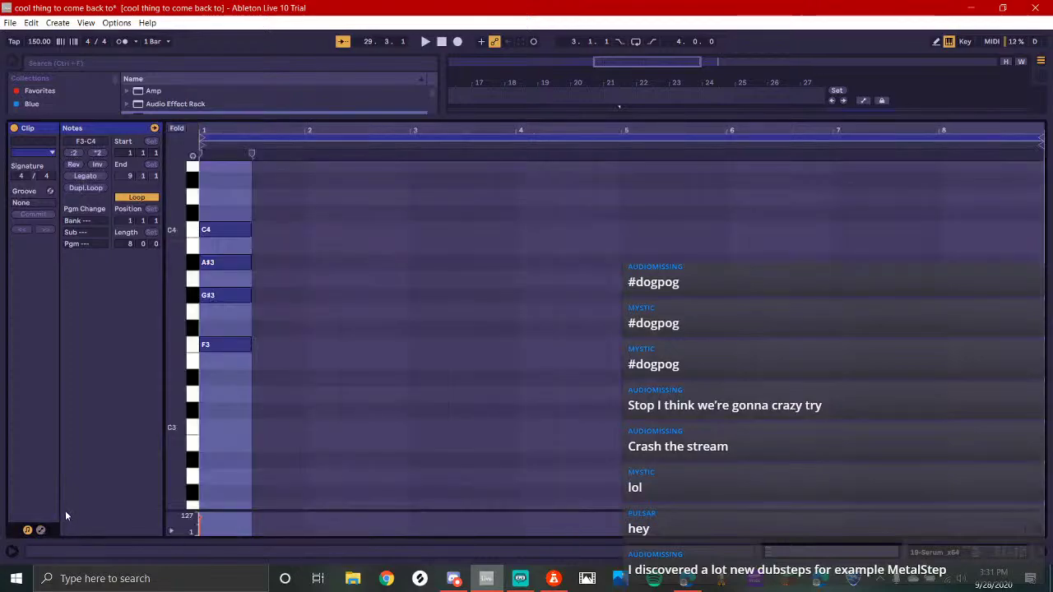
click(227, 234)
key(Up)
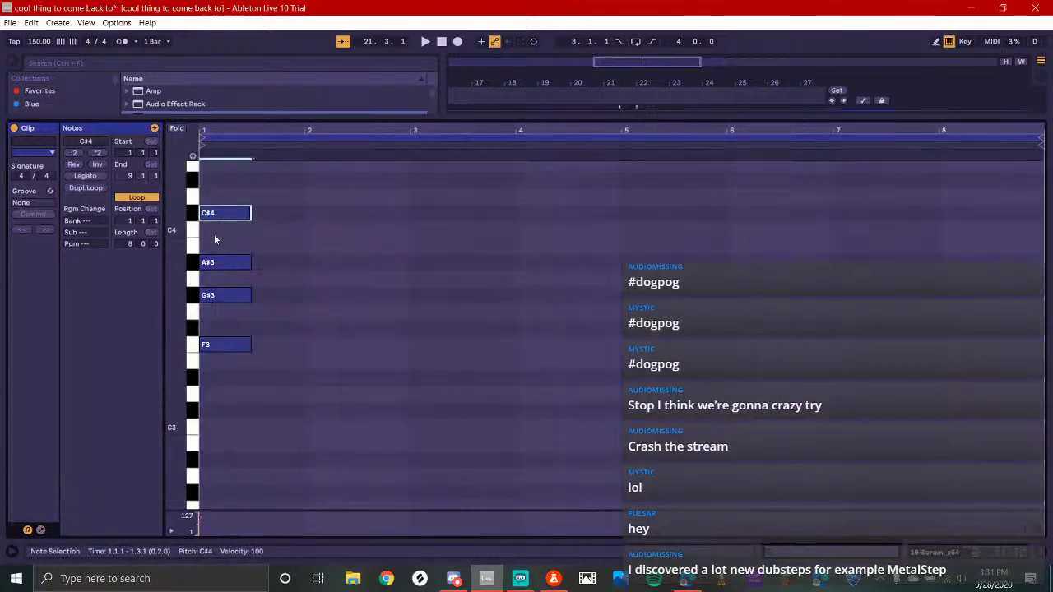
double_click(215, 238)
click(230, 271)
double_click(222, 232)
Raise the chord's A#3 note to C4 and its C#4 note to D#4
click(220, 266)
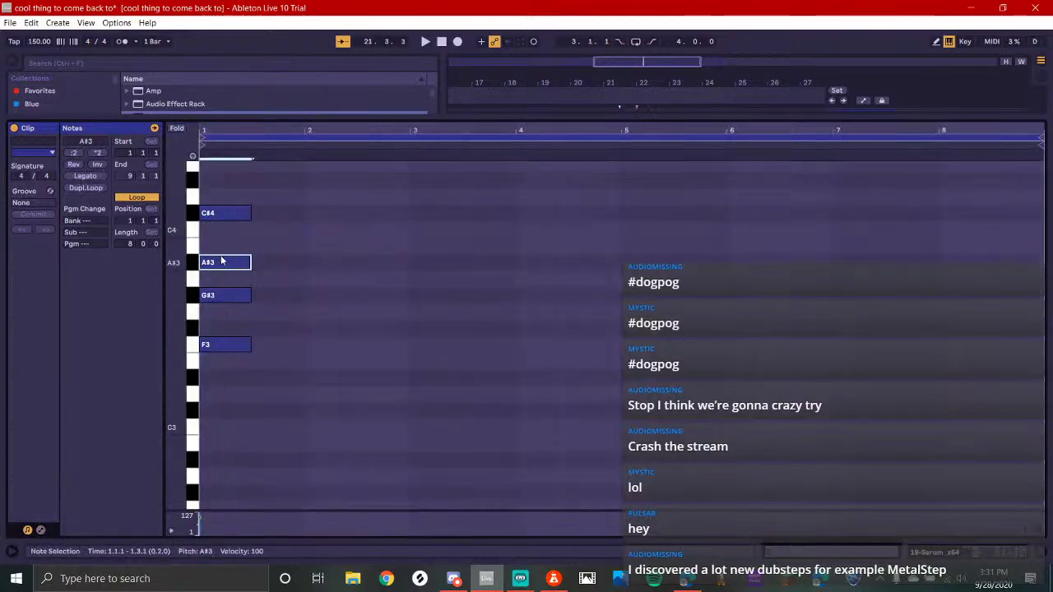
key(Up)
key(Up)
click(230, 214)
key(Up)
key(Up)
click(220, 312)
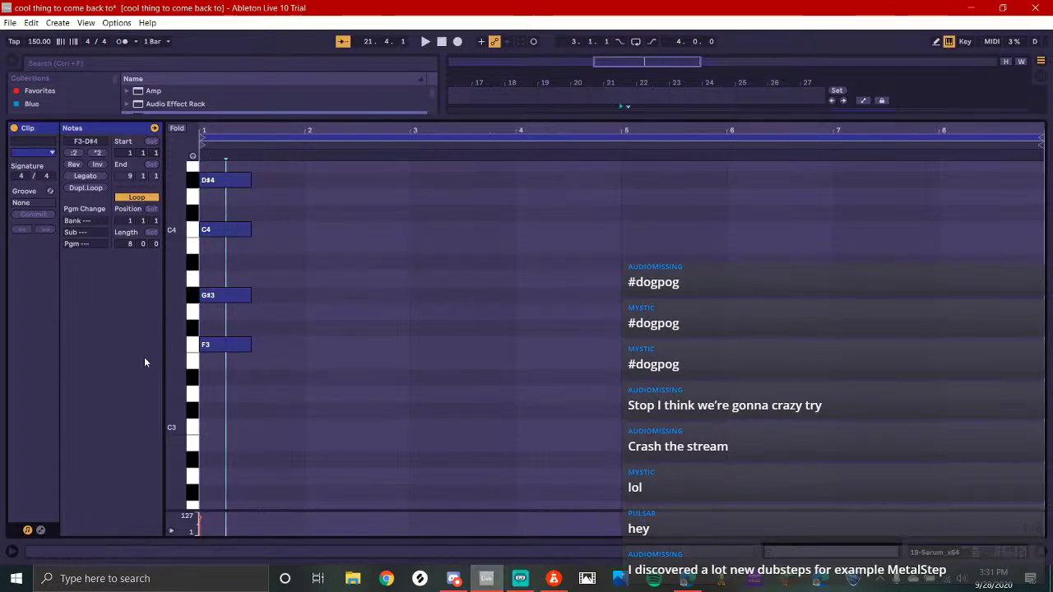
Lower the chord's F3 note to D#3 and audition the chord with its G#3 note selected
drag(222, 323, 221, 375)
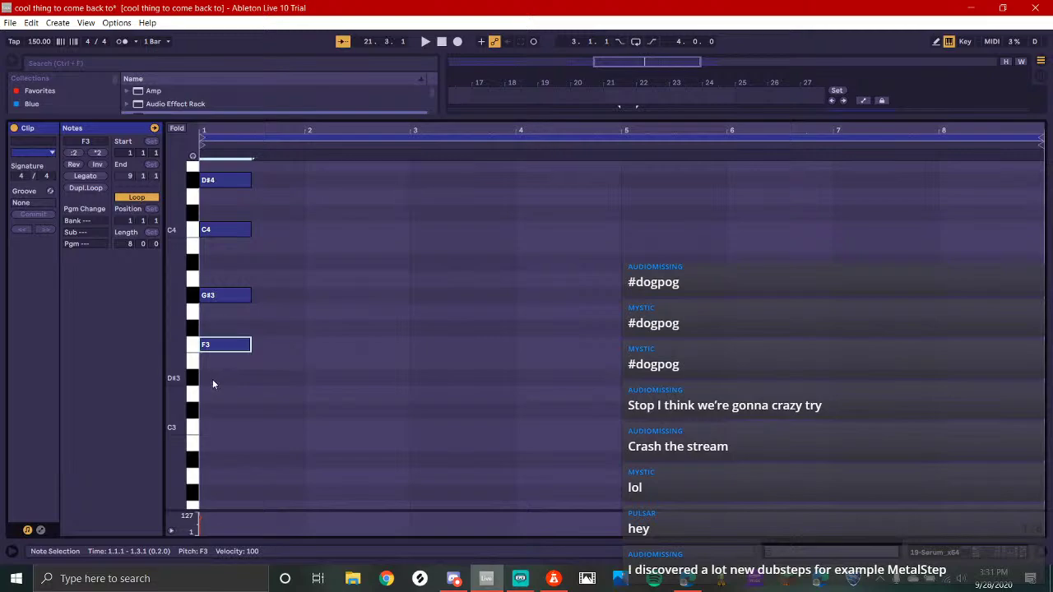
key(Down)
key(Down)
key(space)
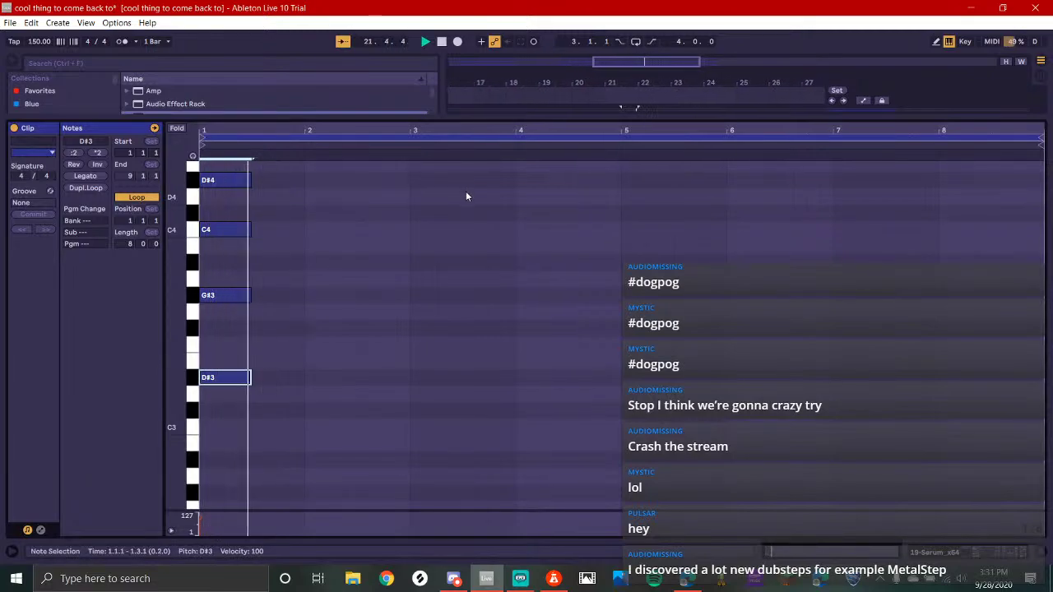
drag(225, 262, 225, 330)
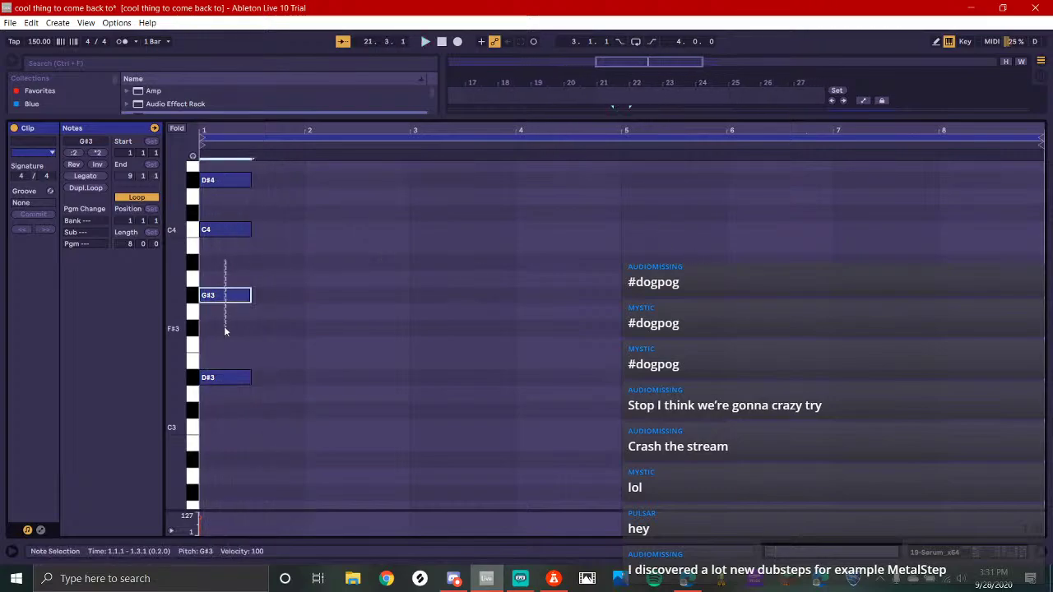
key(space)
key(space)
Move the edited eight-bar chord clip at 21.3.1 from Serum track 19 onto Serum track 20, replacing the clip there
key(shift+Tab)
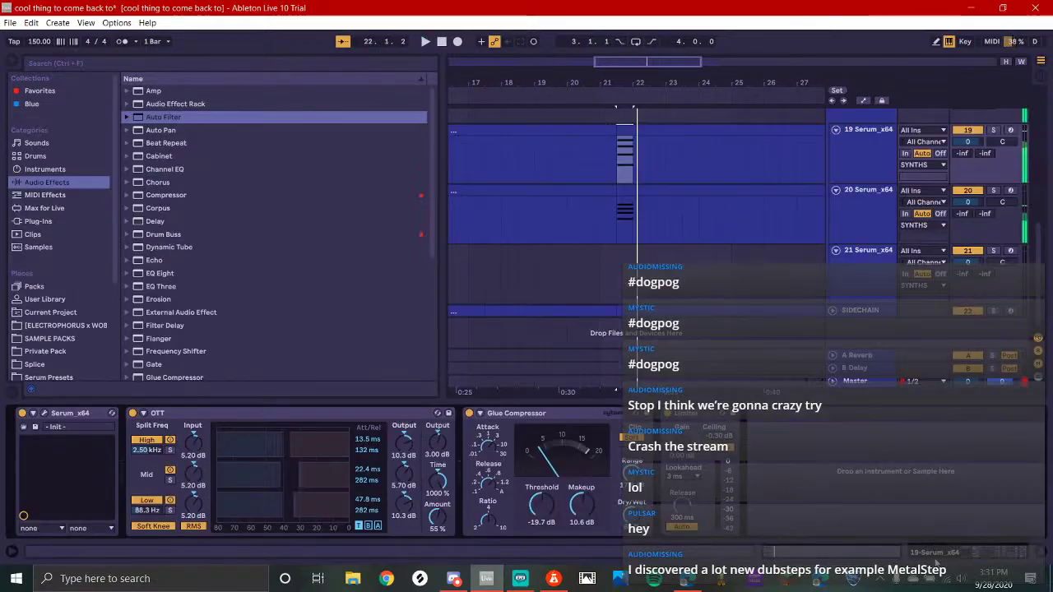
click(648, 132)
click(640, 187)
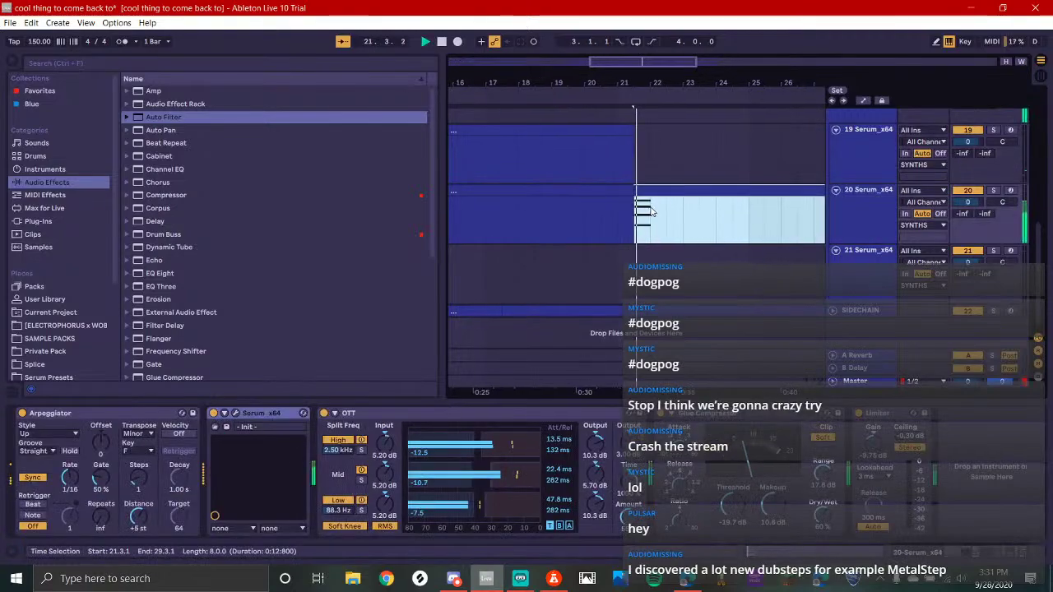
Copy the eight-bar chord clip at 21.3.1 from Serum track 20 onto Serum track 19 and play the result
ctrl+drag(638, 190, 647, 180)
key(space)
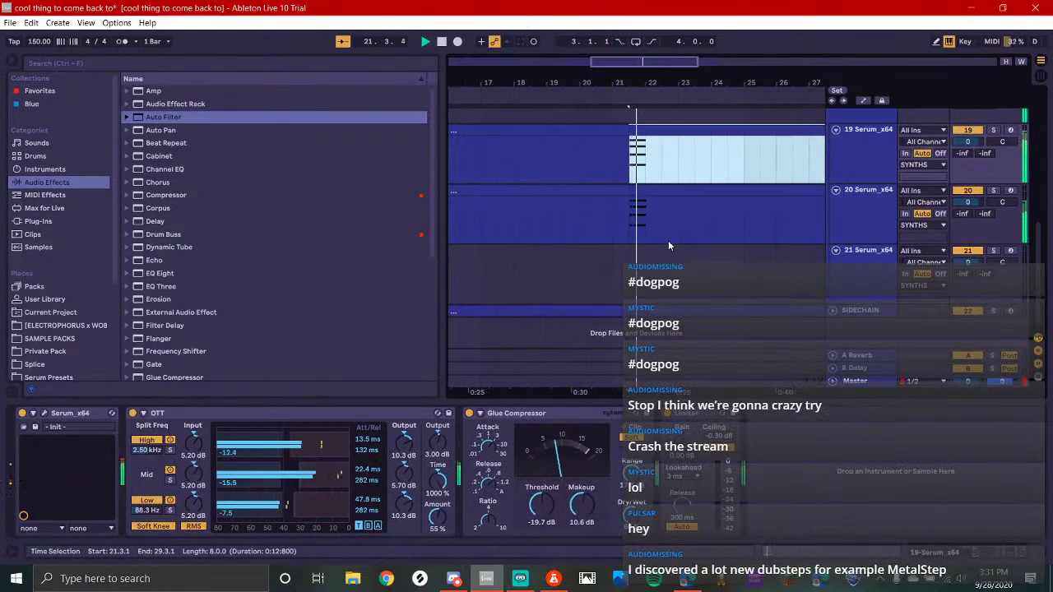
click(1038, 552)
scroll(592, 310, up, 3)
key(space)
Open the bass clip at 22.3.1 on Serum track 16, make its F0 one continuous two-bar note, and audition it in the arrangement
click(582, 242)
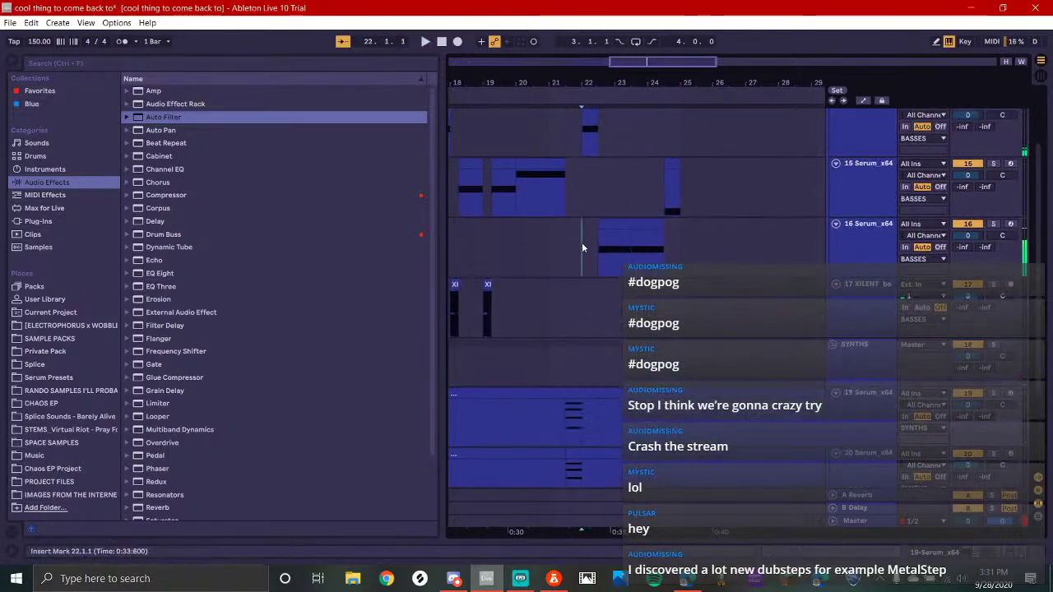
click(599, 247)
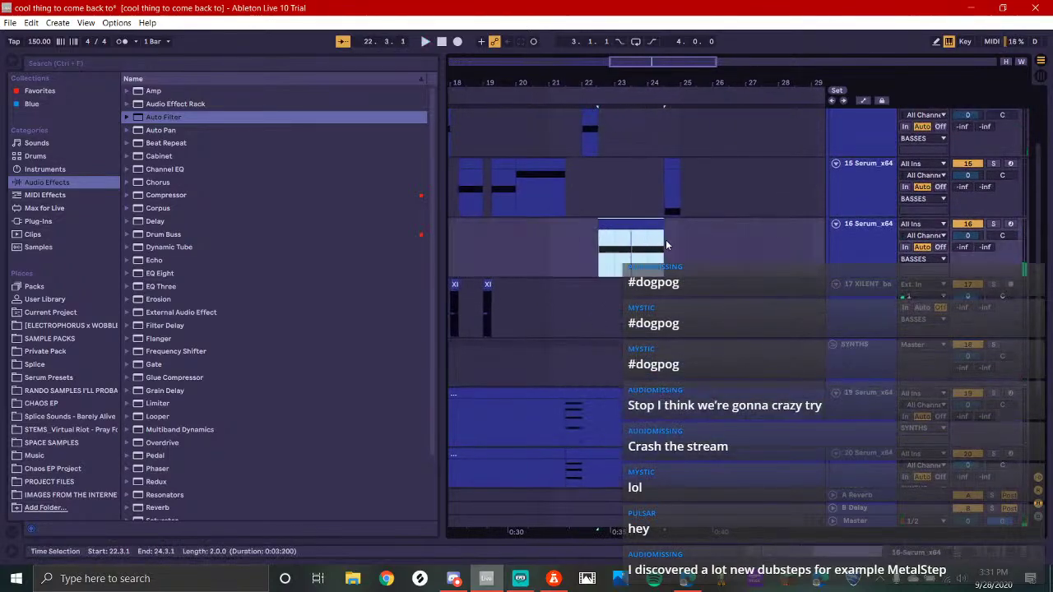
double_click(636, 240)
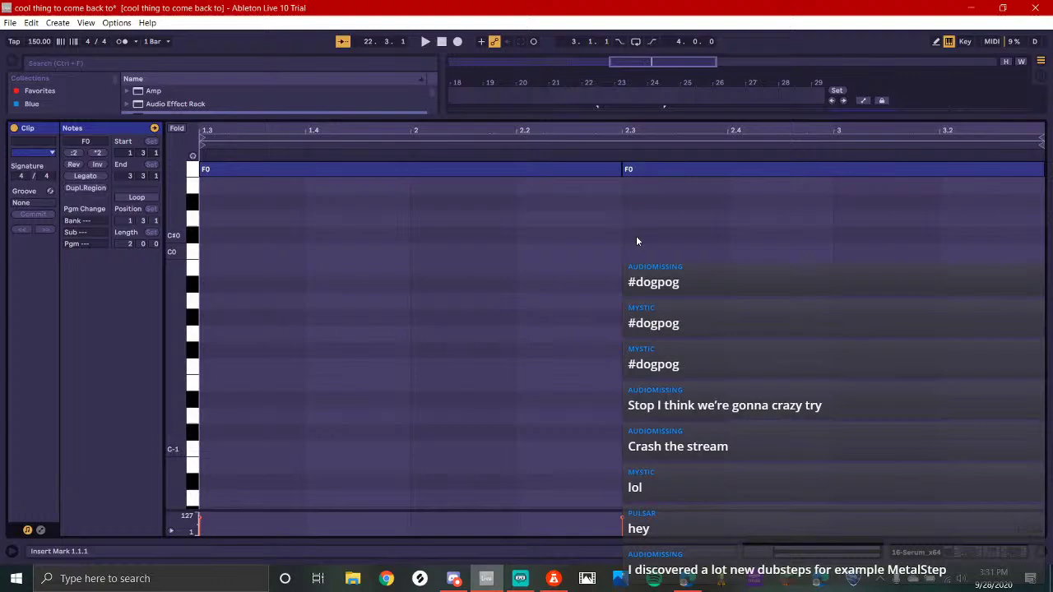
click(627, 169)
drag(617, 169, 977, 198)
key(space)
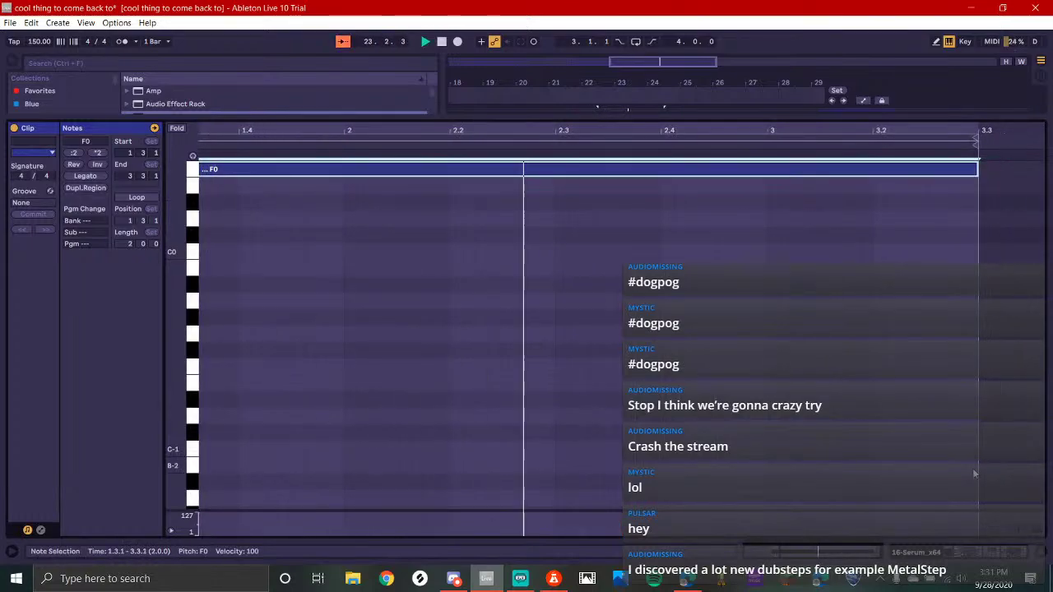
click(962, 557)
scroll(620, 164, up, 2)
click(630, 183)
scroll(613, 181, up, 3)
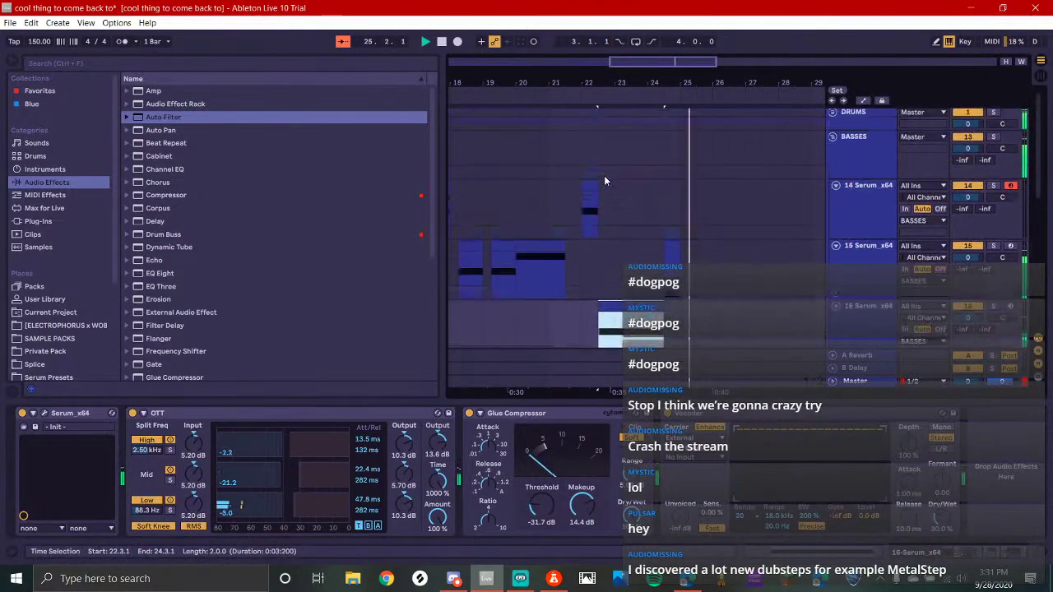
Switch to Streamlabs OBS and YouTube Studio to check the stream's viewers, live chat and channel dashboard
click(520, 579)
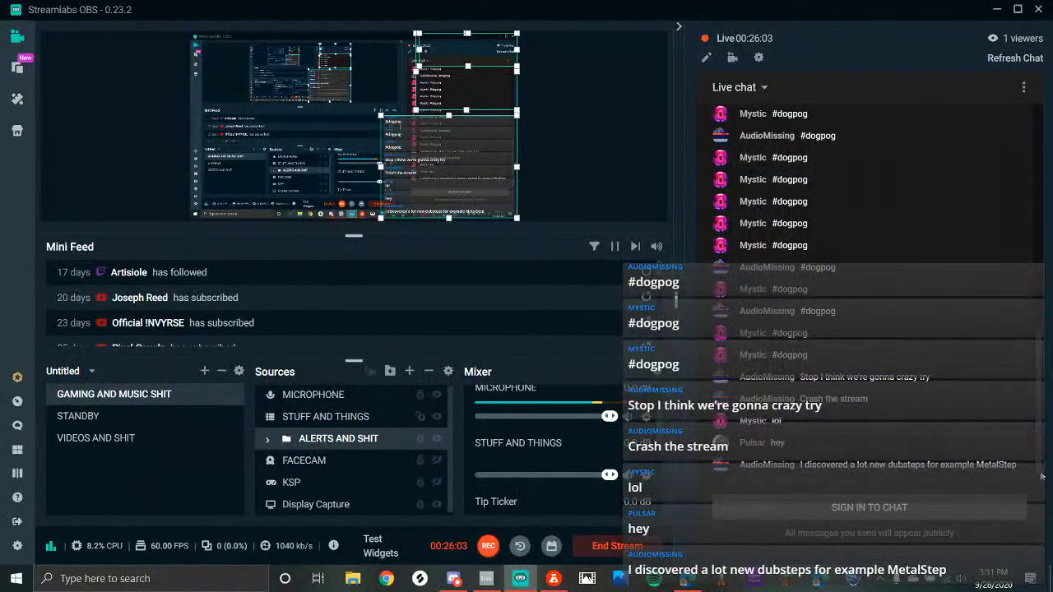
click(690, 581)
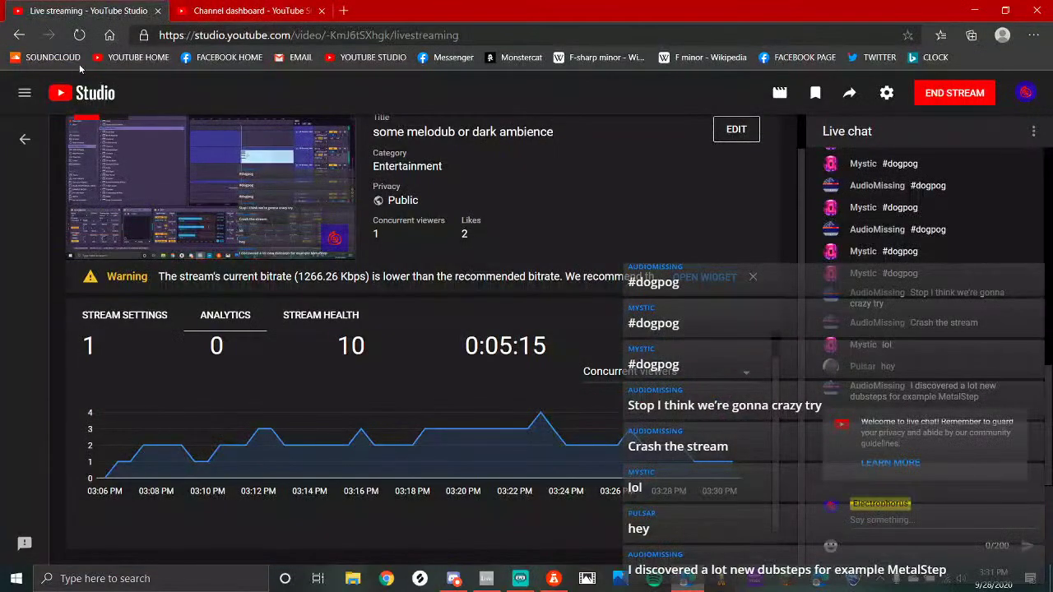
click(247, 10)
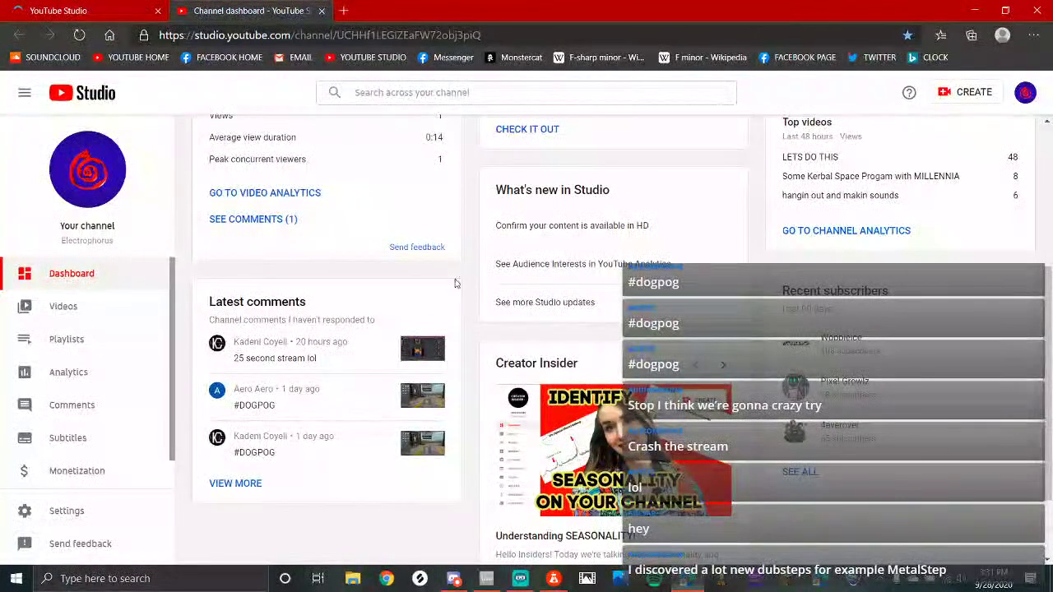
scroll(345, 427, up, 3)
click(79, 35)
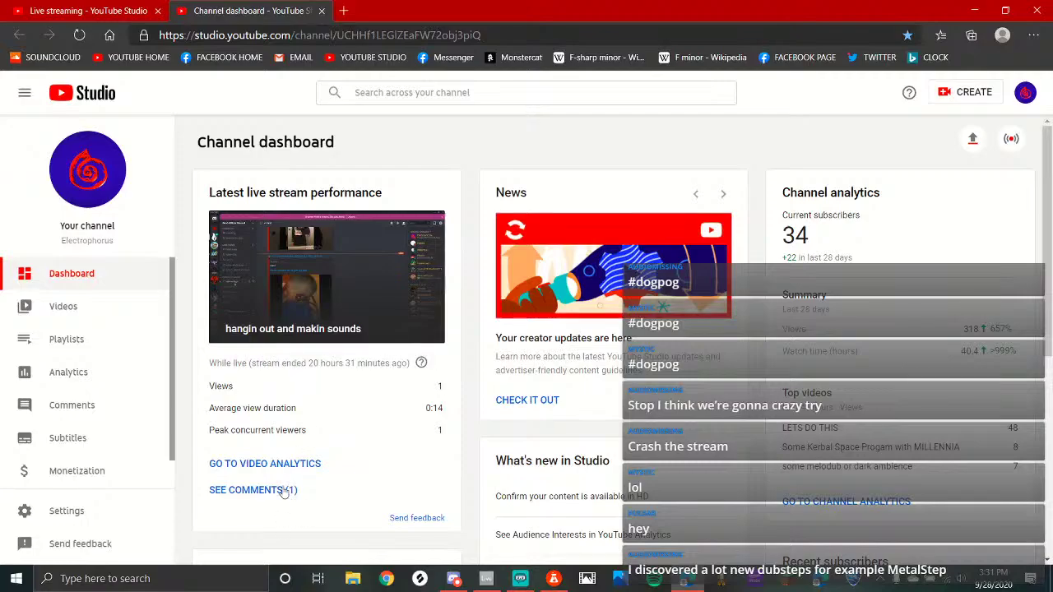
scroll(284, 491, down, 4)
key(ctrl+Tab)
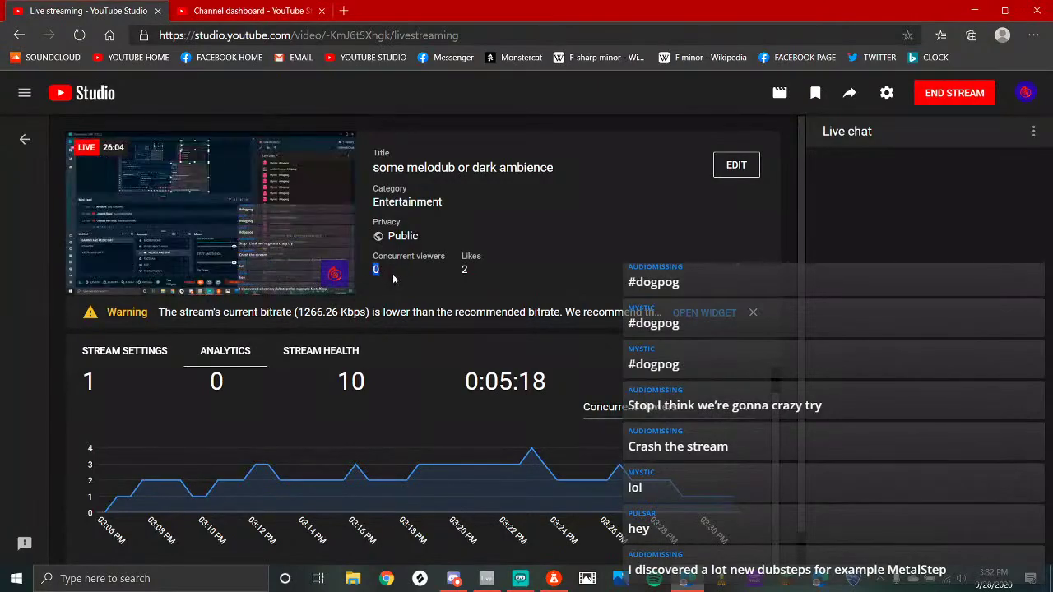
Dismiss the low-bitrate warning on the YouTube Studio live streaming page, open the live chat options, and reload the page
click(752, 314)
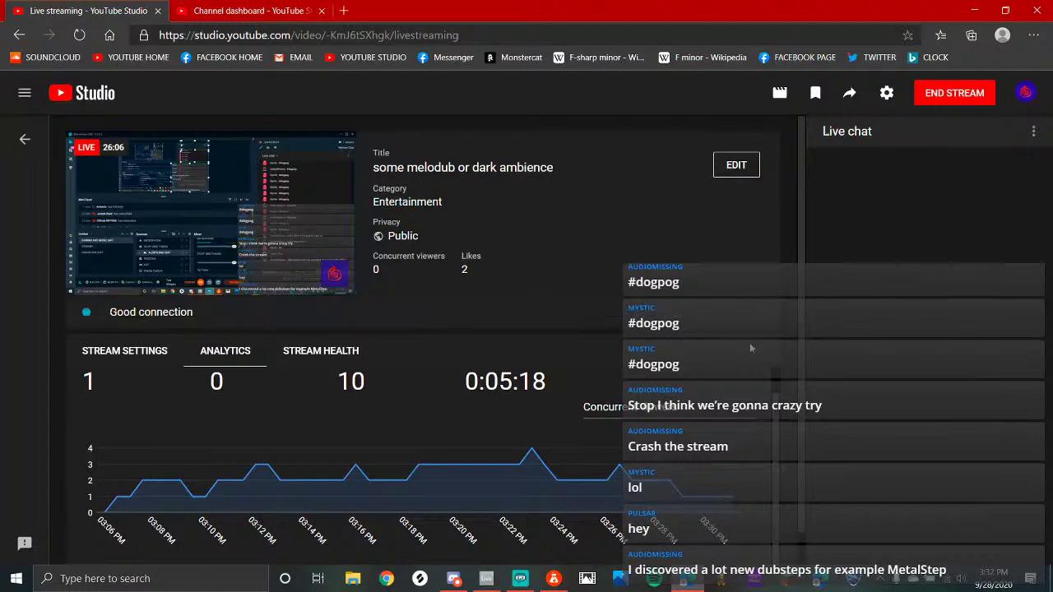
click(1033, 131)
click(976, 164)
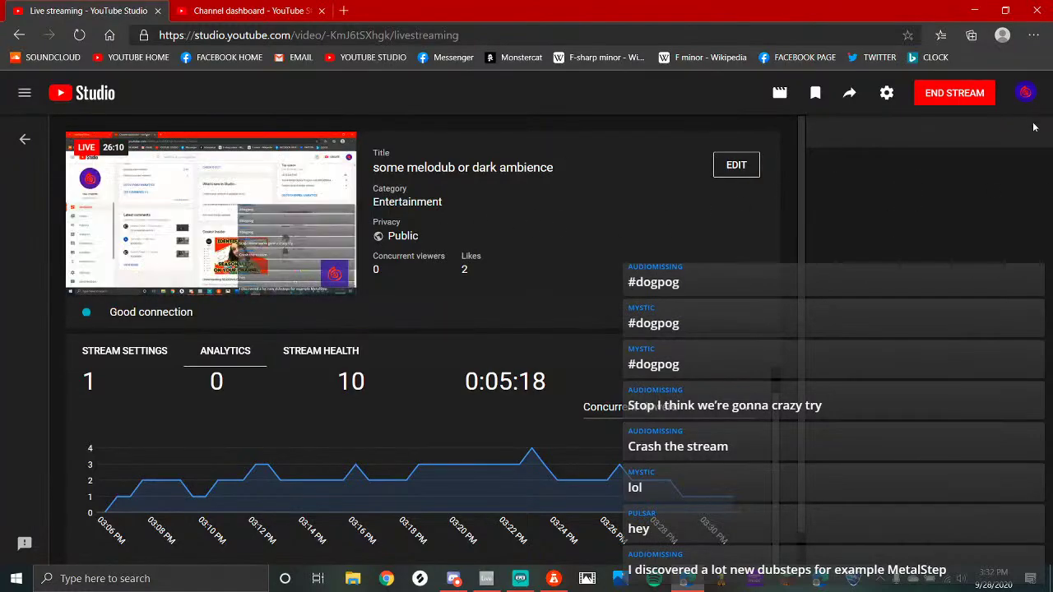
click(79, 35)
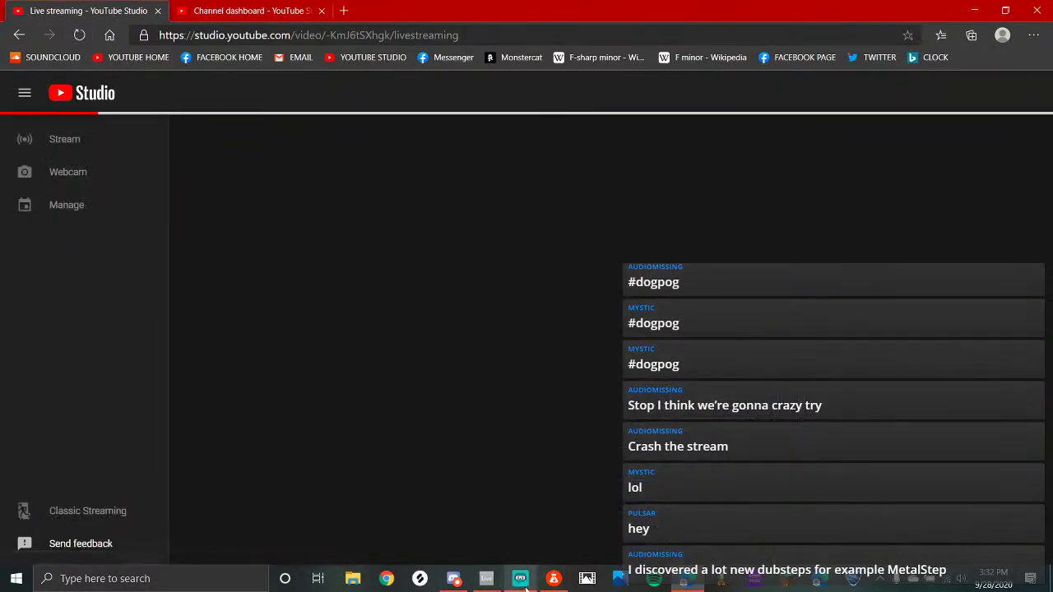
Recheck the viewers and live chat in Streamlabs OBS and YouTube Studio, dismissing the bitrate warning again
click(520, 578)
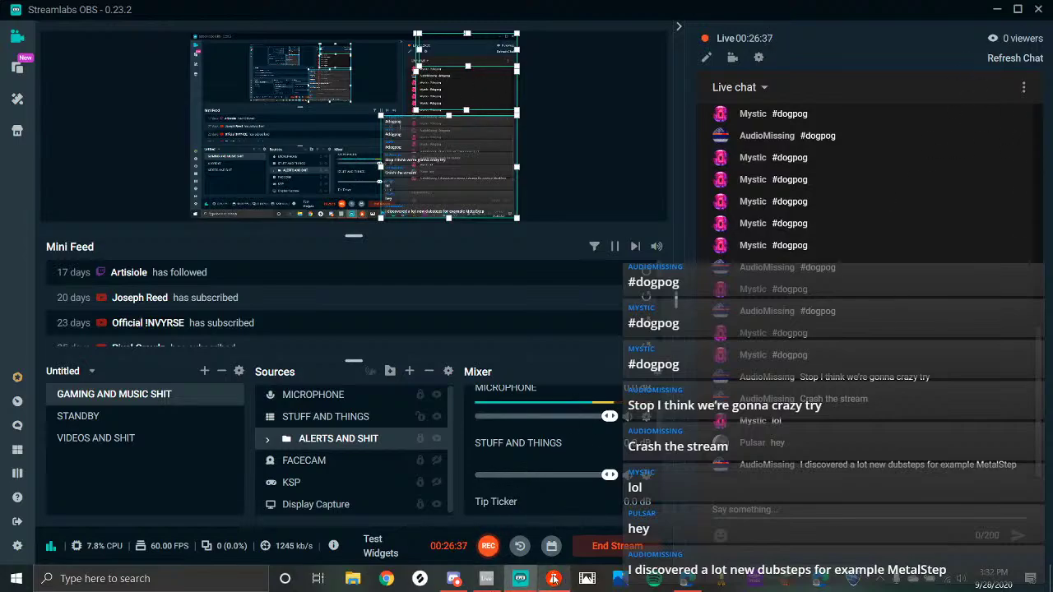
click(486, 580)
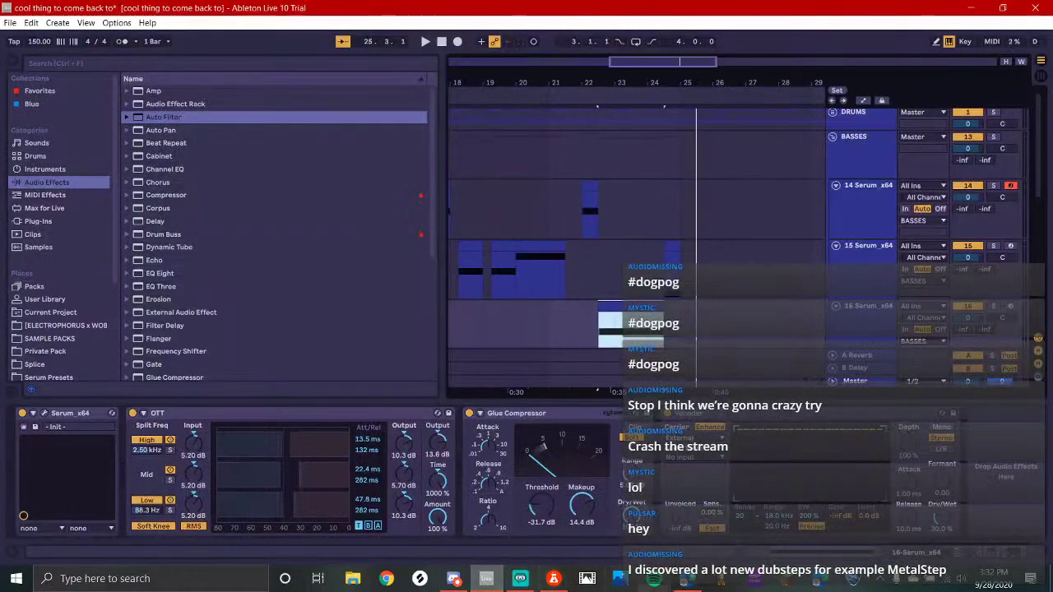
click(619, 579)
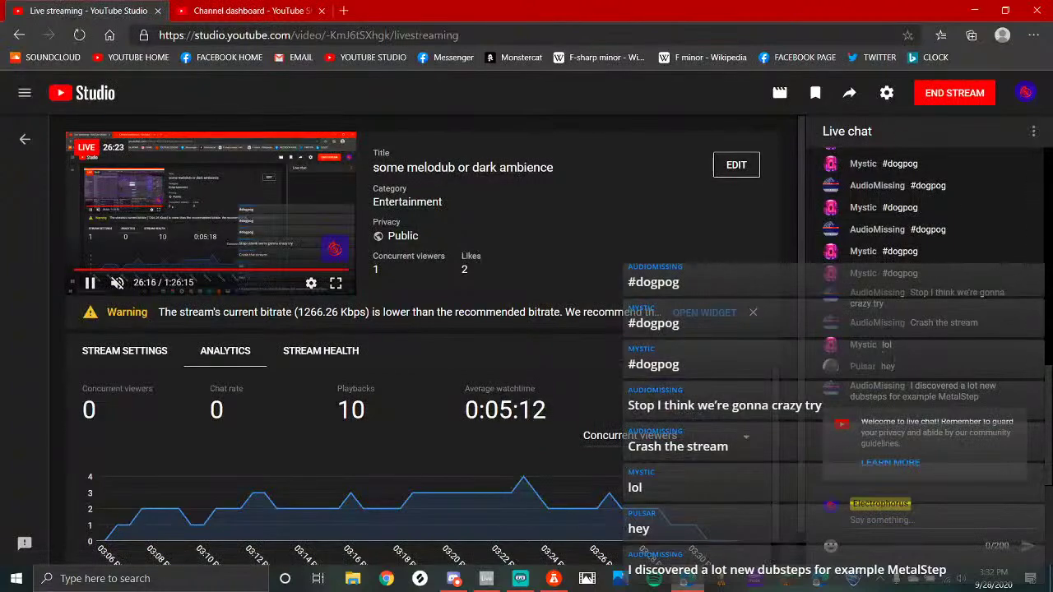
click(753, 315)
Switch to Discord, read the general channel with the first image of the shared tweet enlarged, and look through the server's channels
click(482, 584)
click(458, 579)
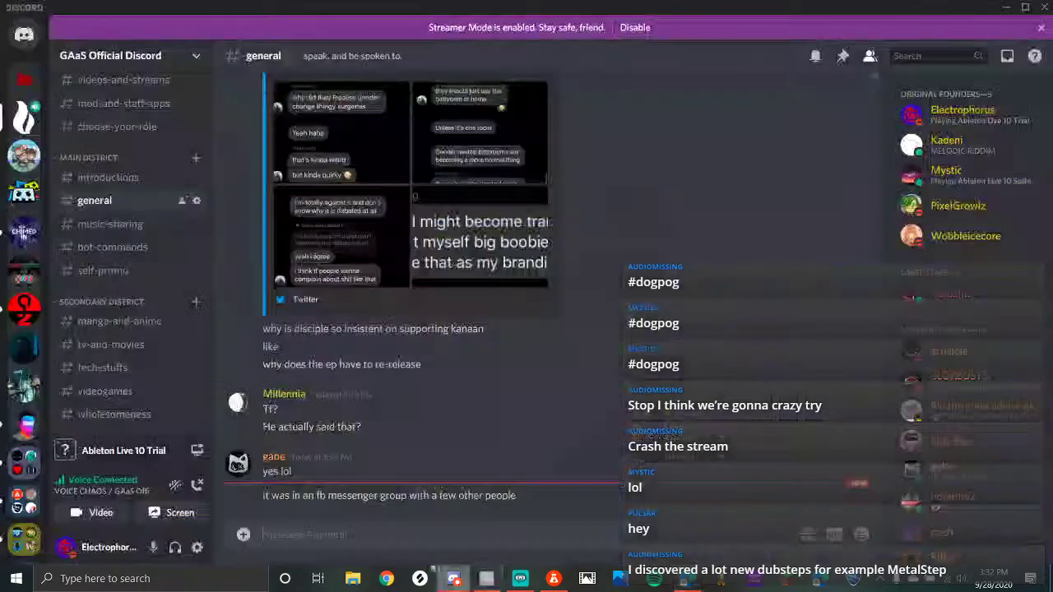
scroll(359, 229, up, 2)
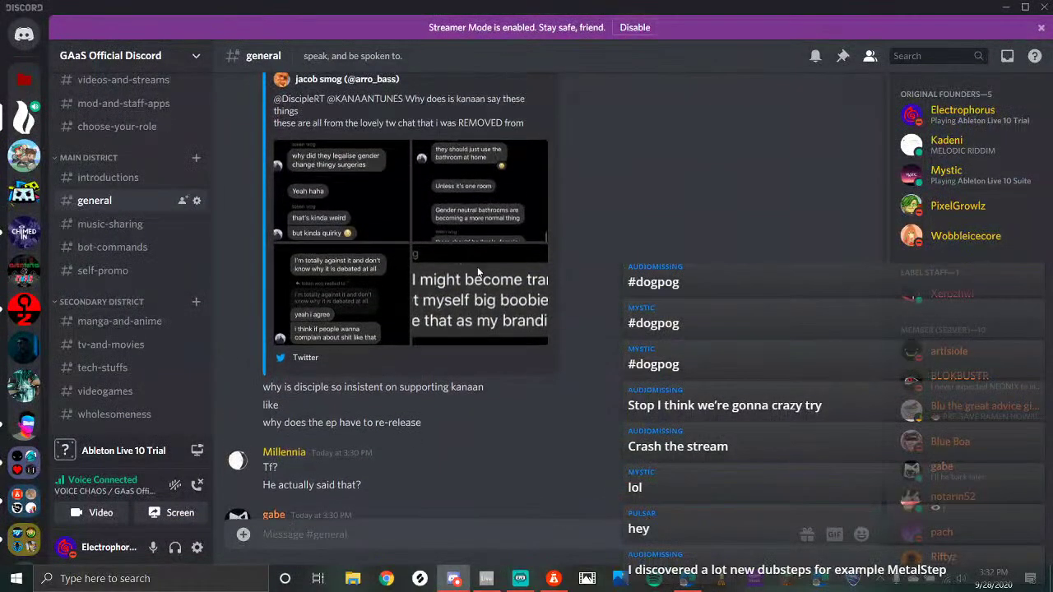
click(358, 230)
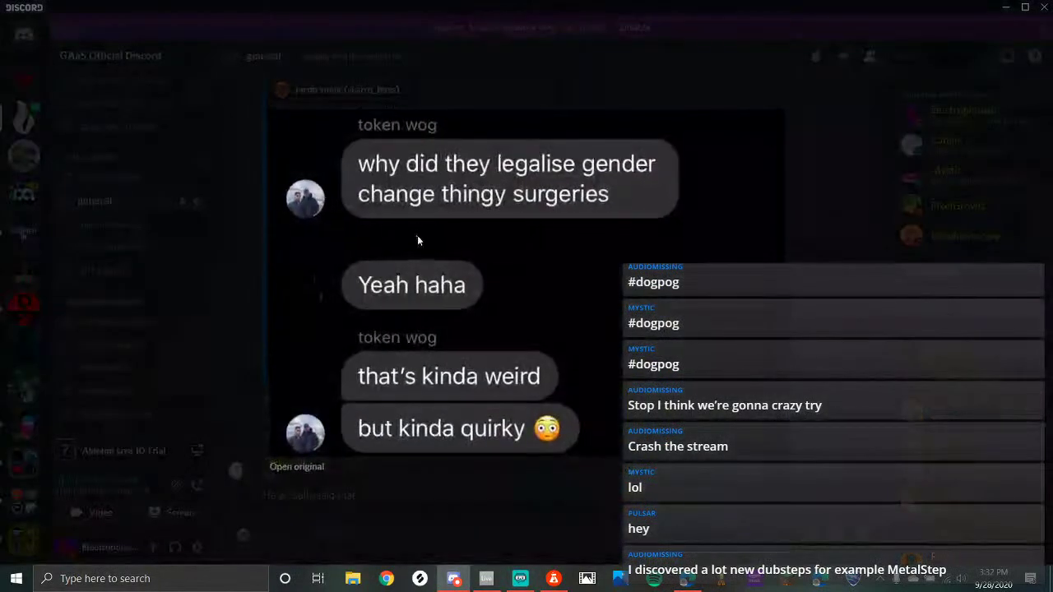
click(835, 348)
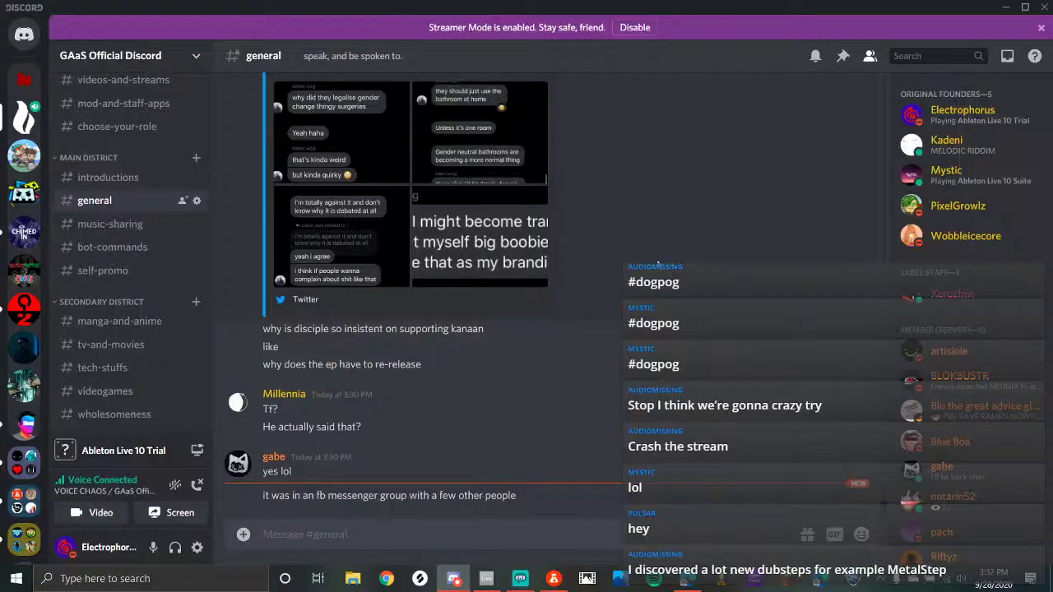
scroll(124, 303, down, 10)
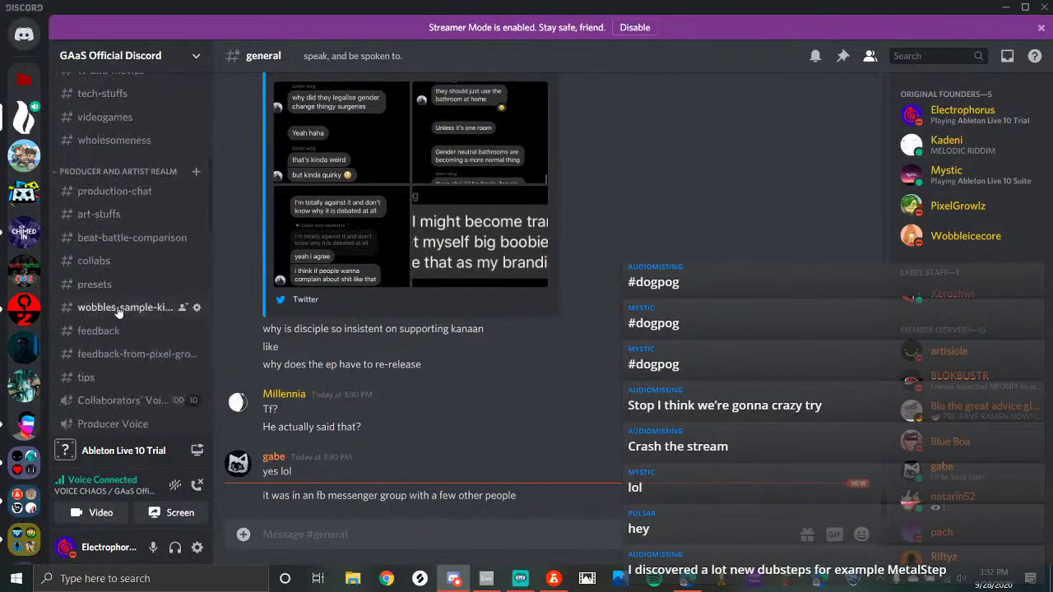
scroll(128, 312, down, 8)
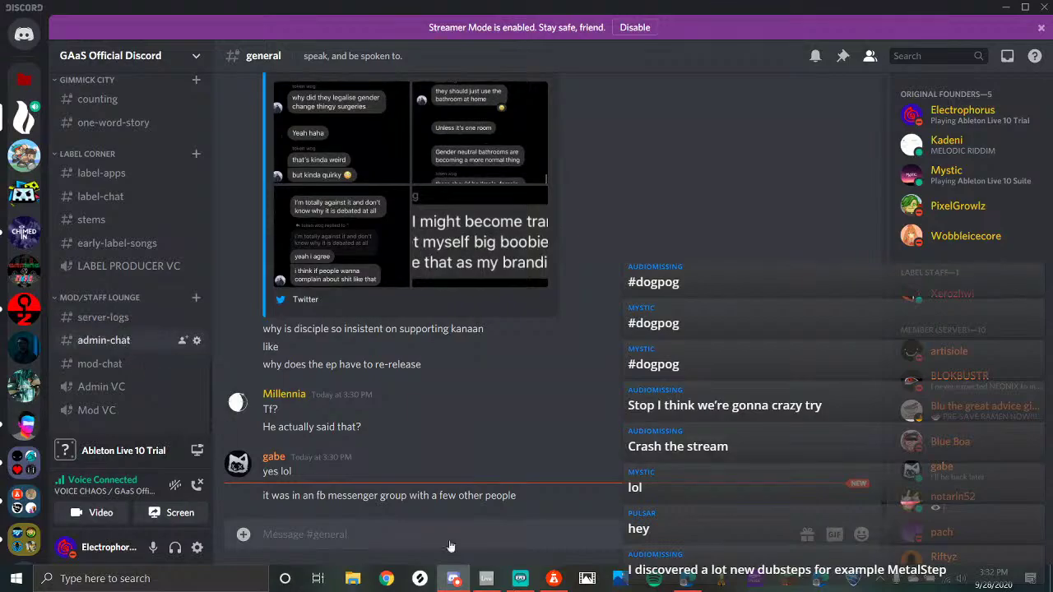
Check the stream in Streamlabs OBS and post "um", "stream dead" and "0 viewers" in Discord's admin-chat channel
click(487, 579)
click(520, 579)
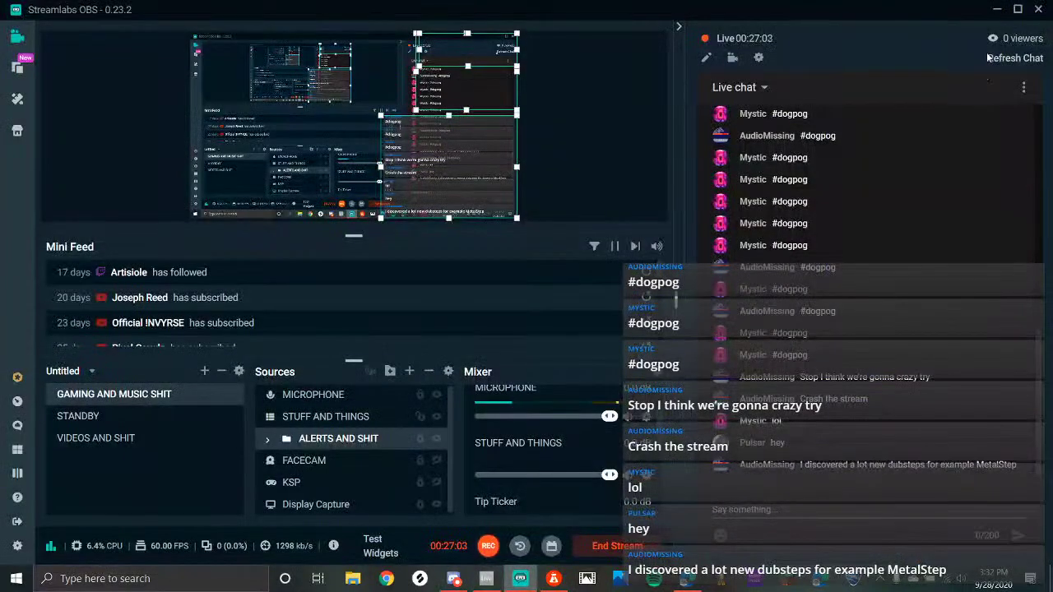
click(448, 578)
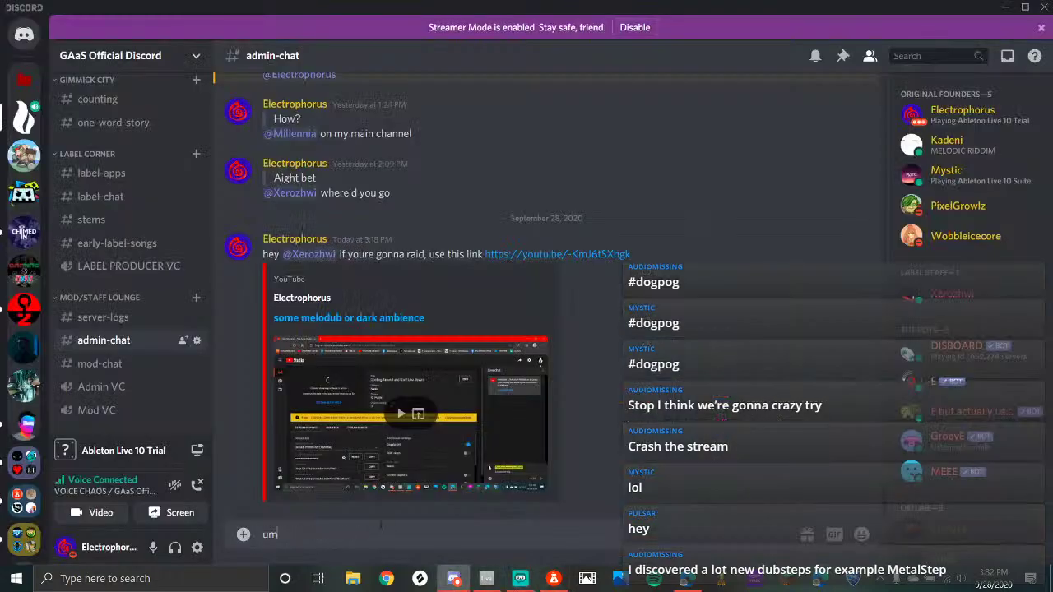
key(Return)
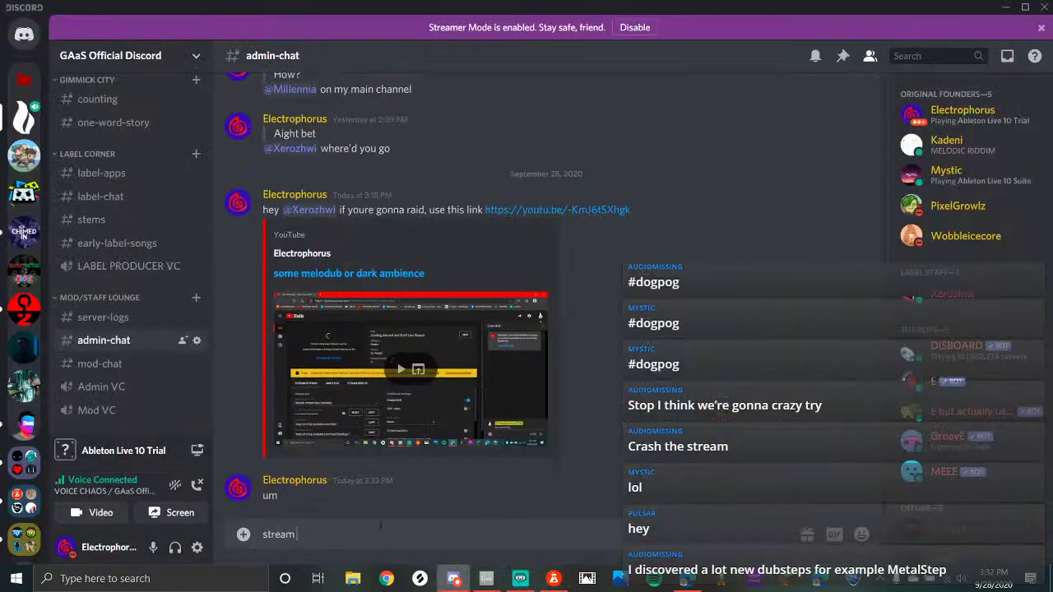
text(stream dead)
key(Return)
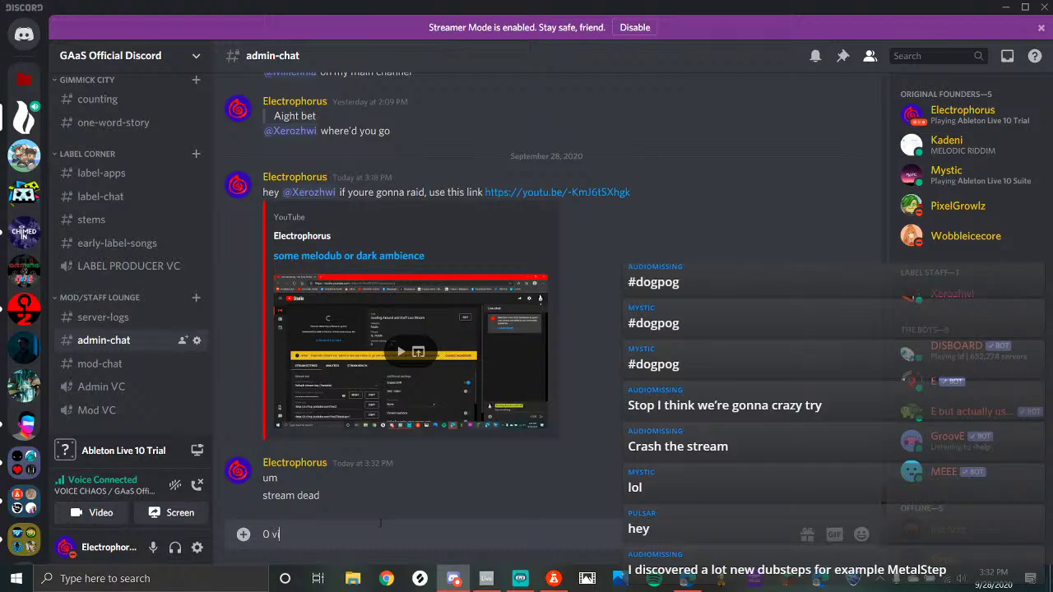
text(0 viewers)
key(Return)
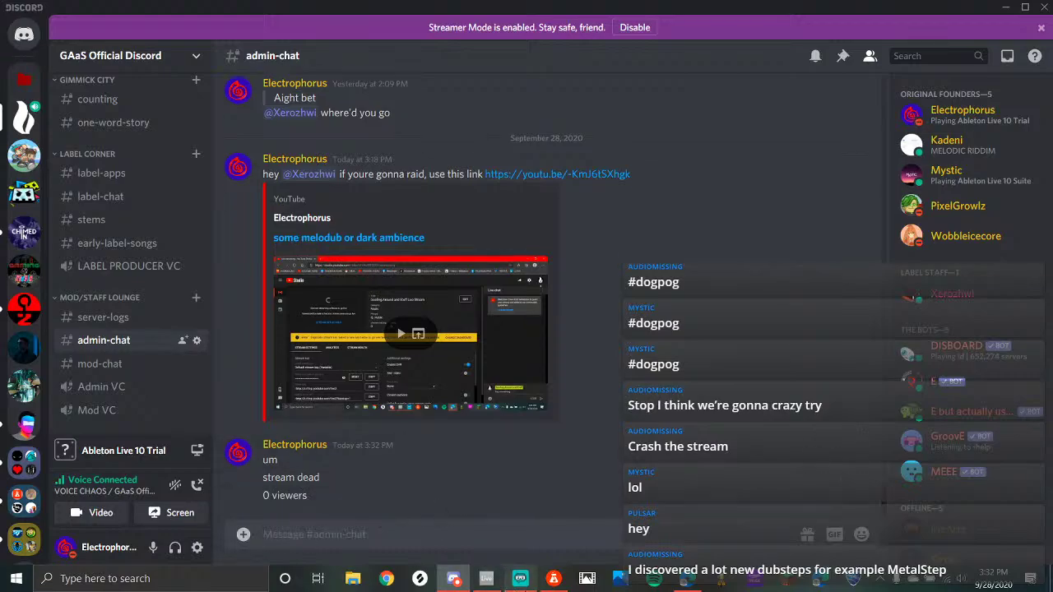
Glance at the stream in Streamlabs OBS, return to Ableton Live, and play the arrangement from 21.3.1 to hear the basses and chords
click(520, 578)
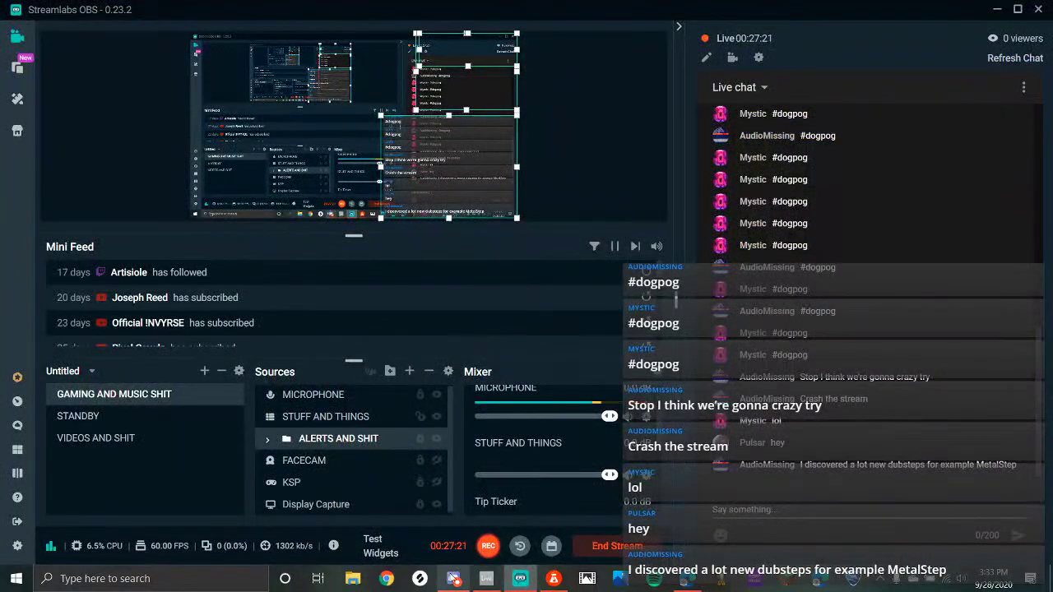
click(488, 578)
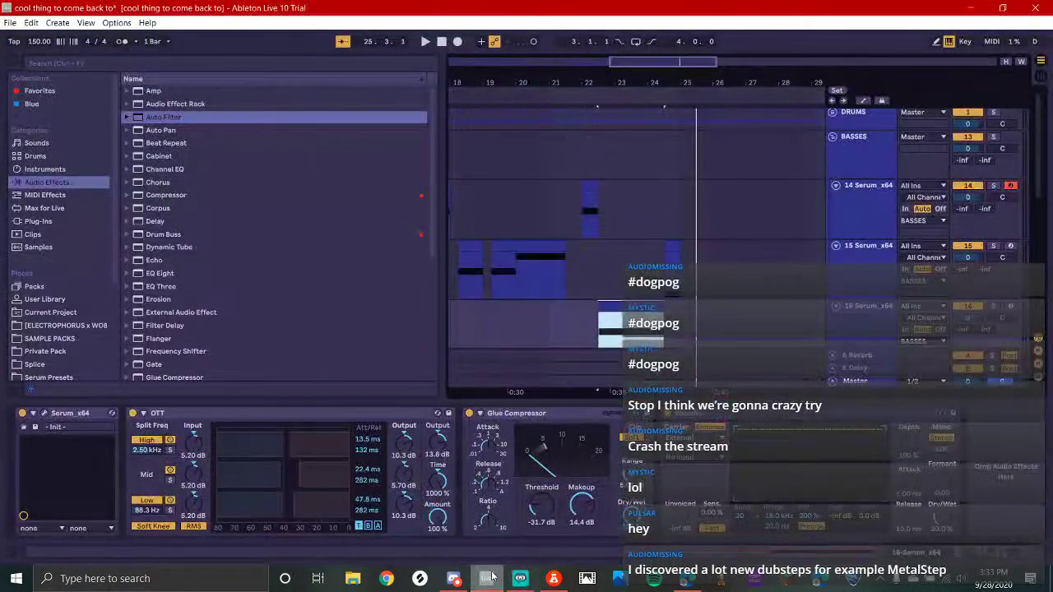
click(567, 276)
key(space)
scroll(604, 309, down, 2)
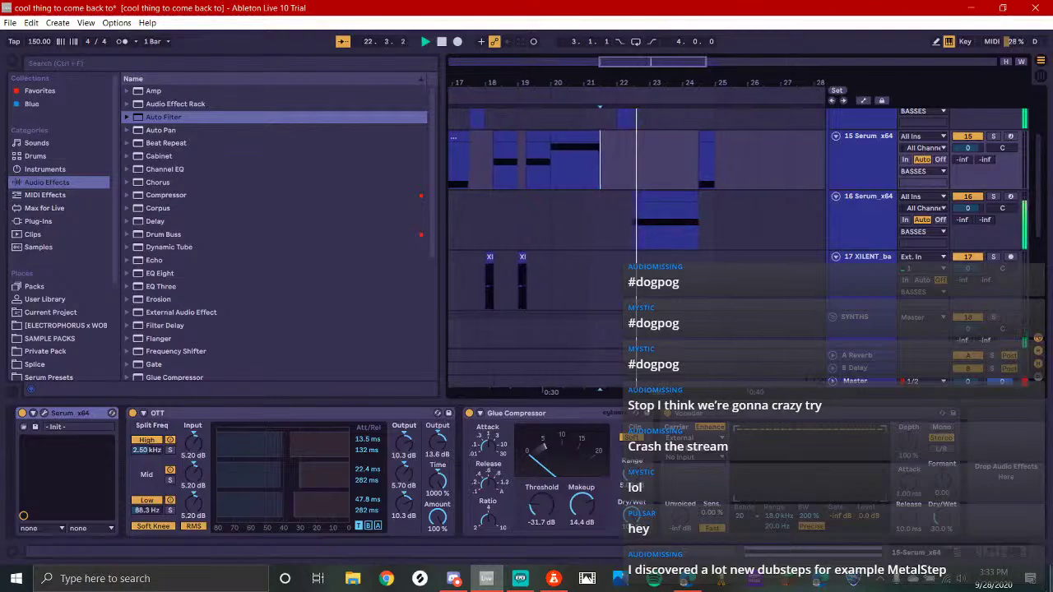
click(1039, 552)
scroll(526, 206, up, 1)
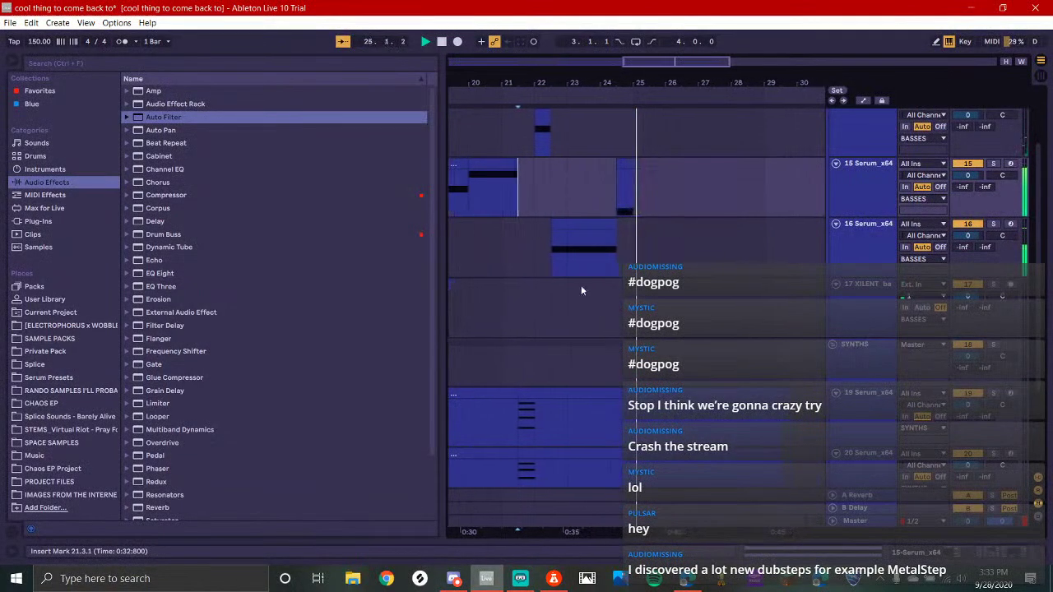
Check Discord's admin-chat for replies and review the live viewers and chat in Streamlabs OBS and YouTube Studio
click(449, 580)
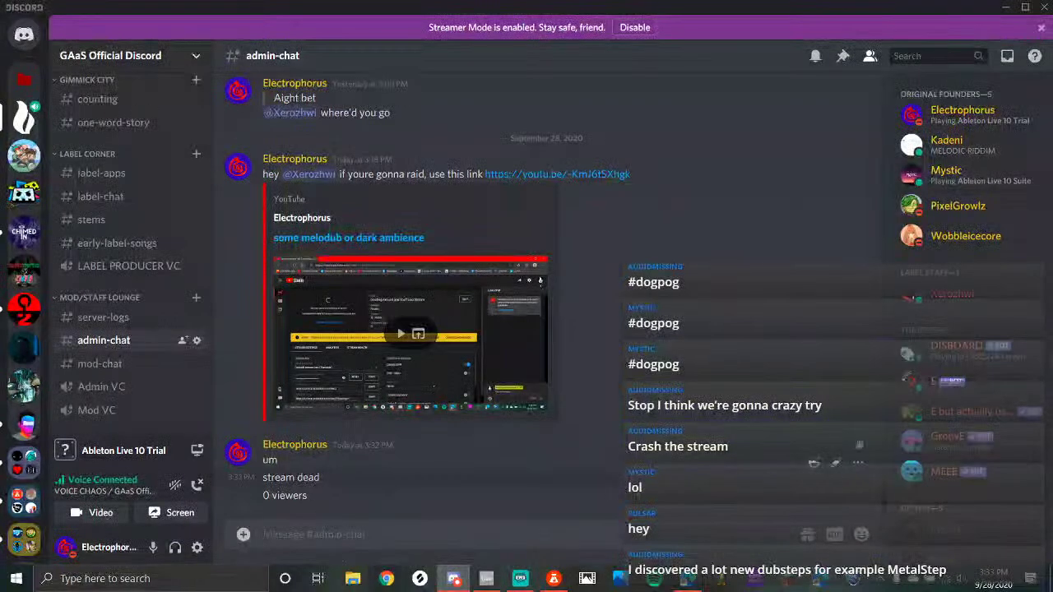
click(520, 578)
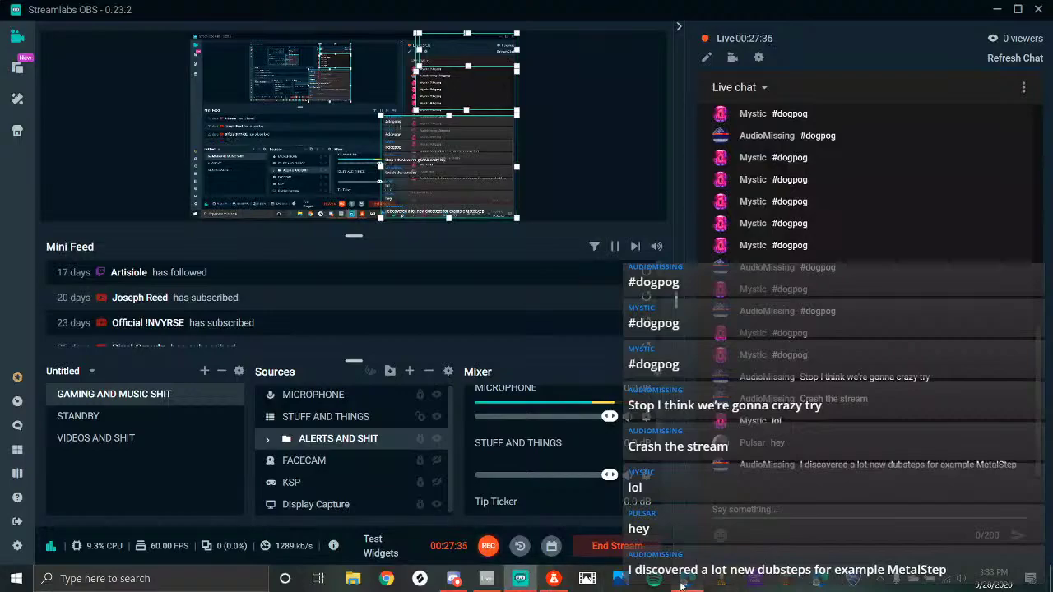
click(522, 578)
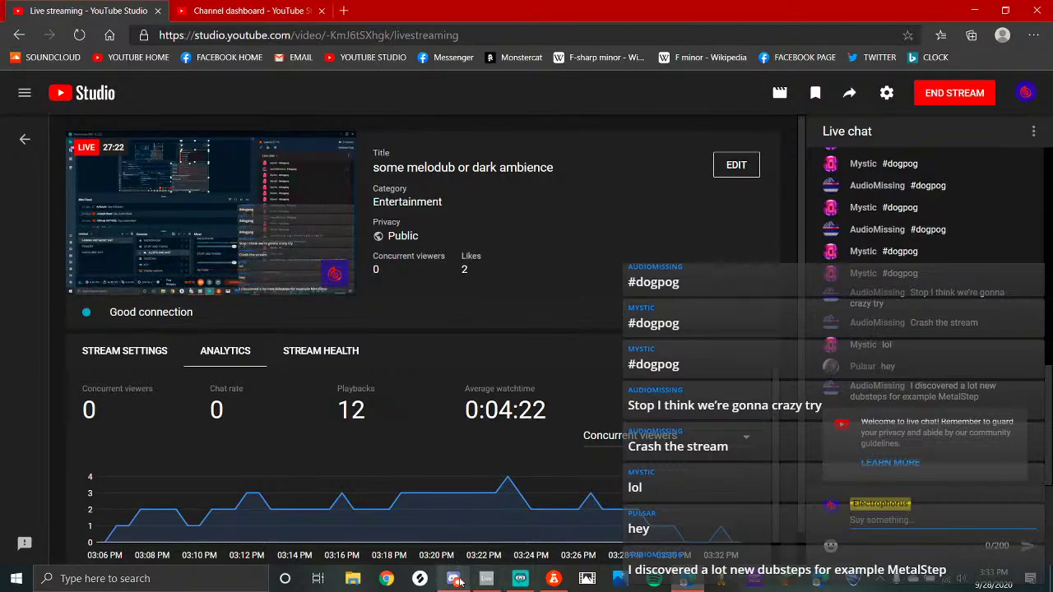
Glance at the stream in Streamlabs OBS, switch to BandLab, reload the feed, and look at the post announcing the stream
click(520, 578)
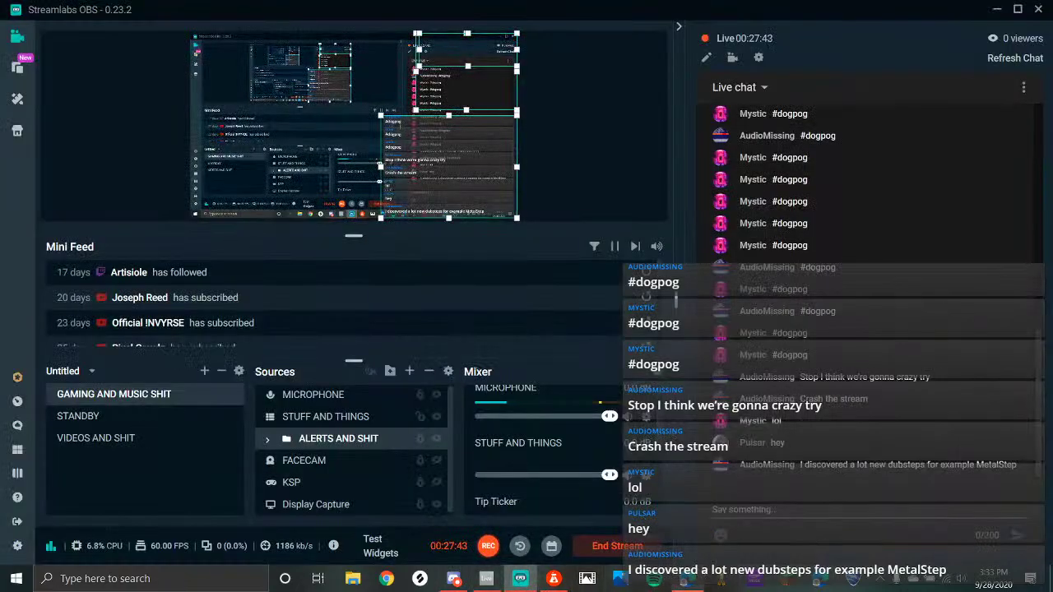
mouse_move(687, 579)
click(553, 578)
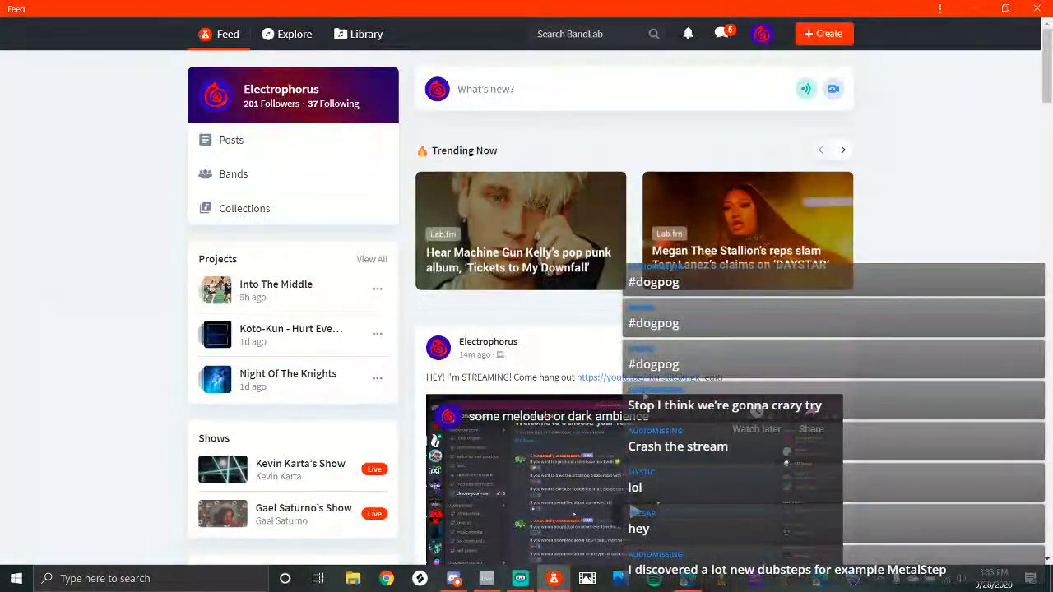
right_click(629, 8)
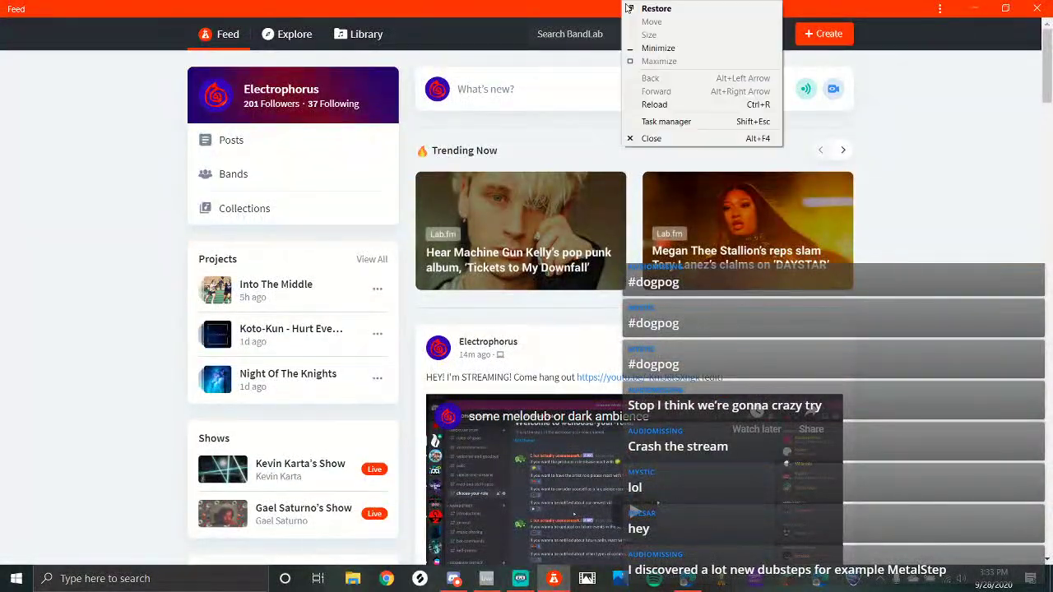
click(662, 108)
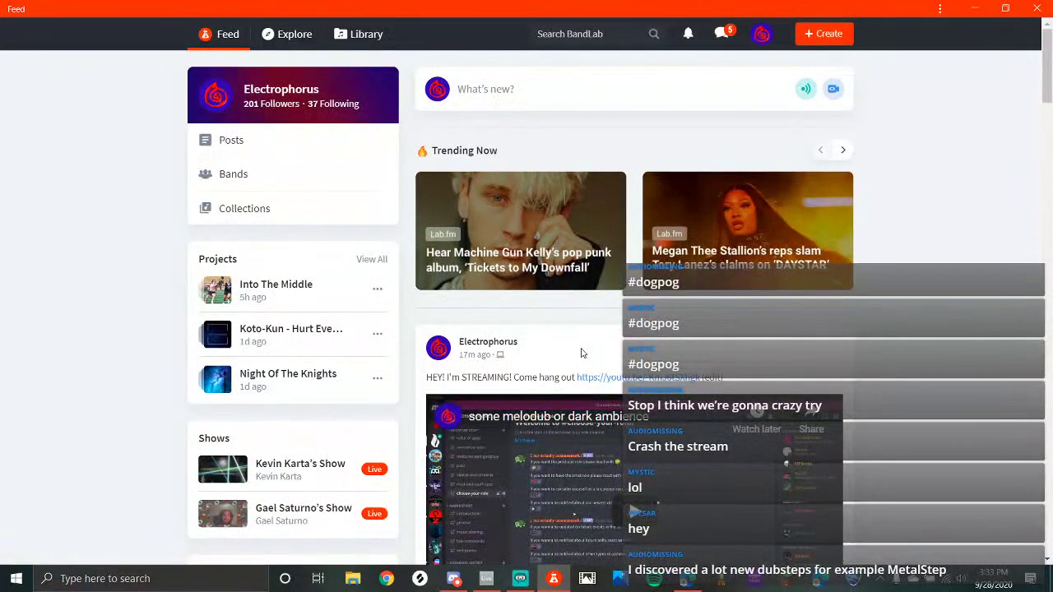
scroll(582, 365, down, 3)
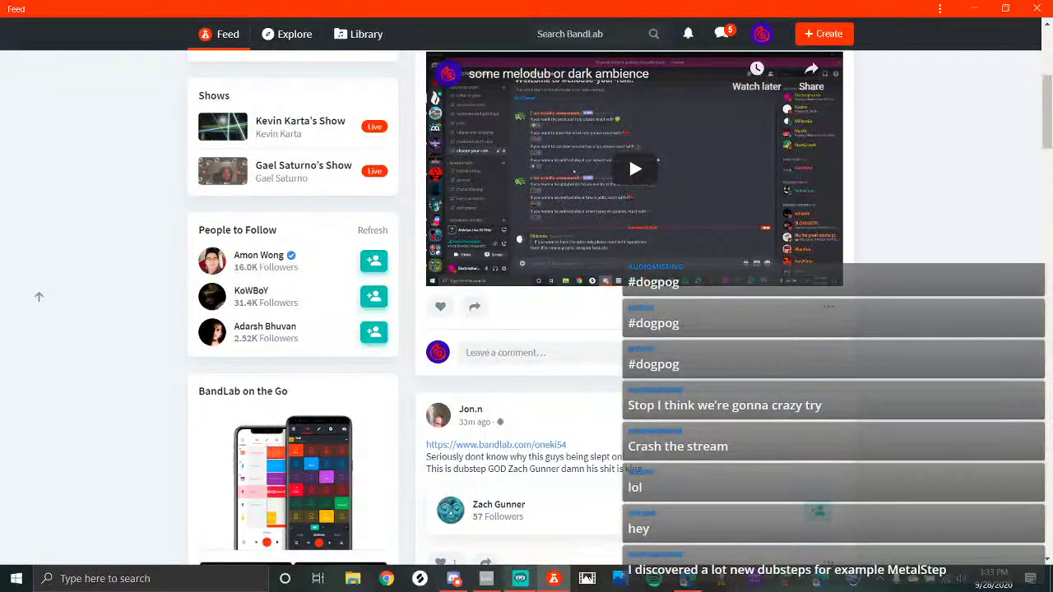
Recheck Streamlabs OBS and Discord's admin-chat, return to Ableton Live, and play from 21.3.1 while looking over the bass and synth tracks
click(520, 578)
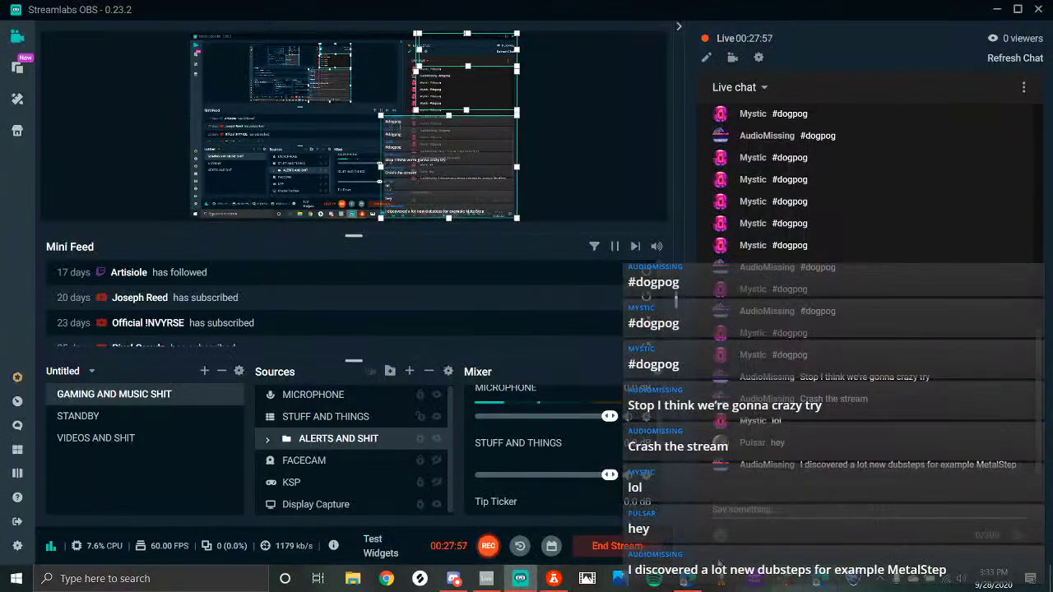
click(461, 579)
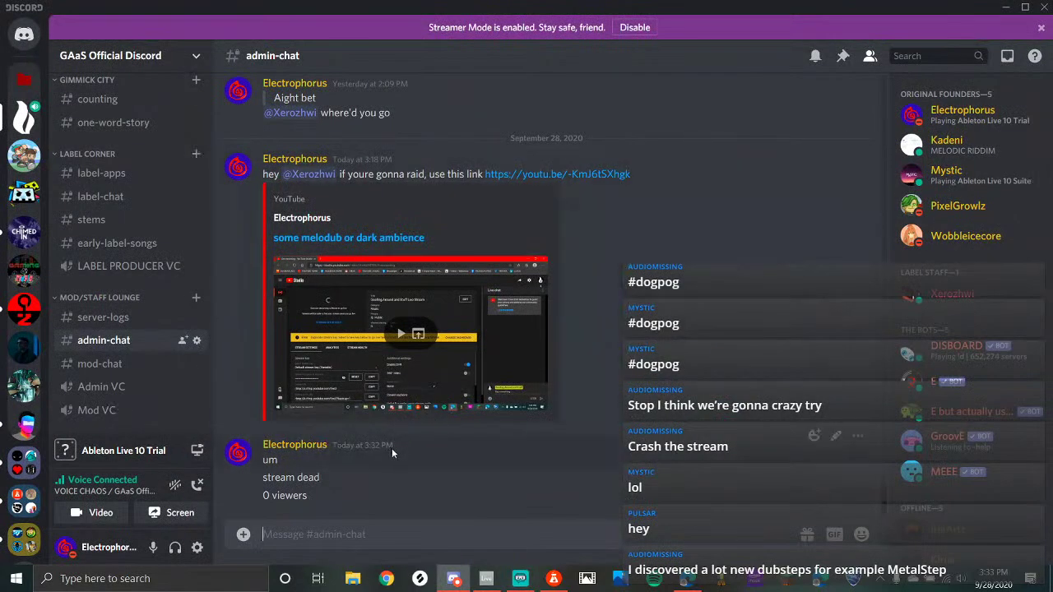
click(486, 579)
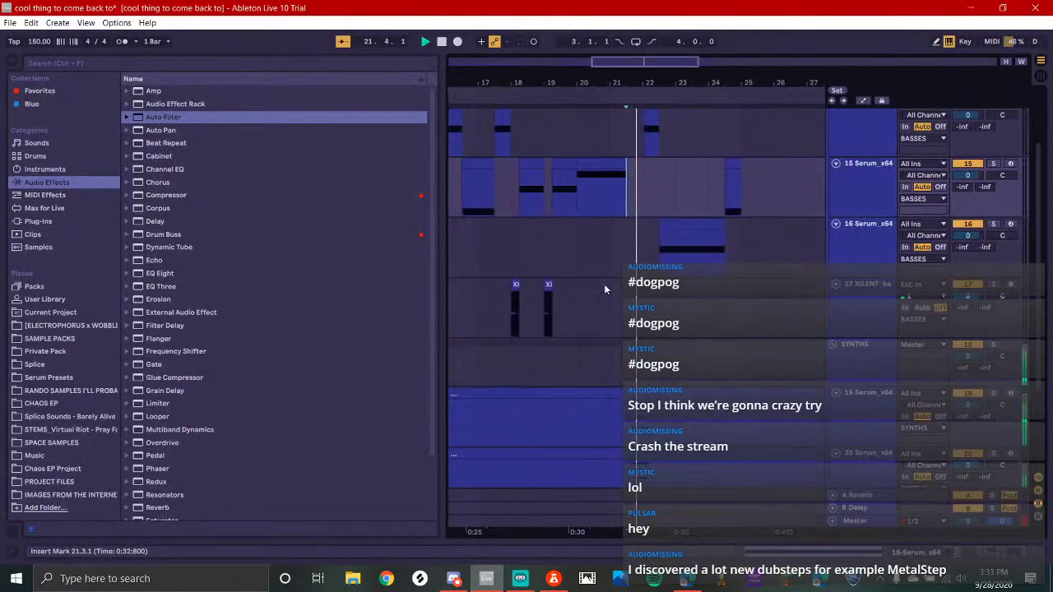
scroll(667, 394, down, 3)
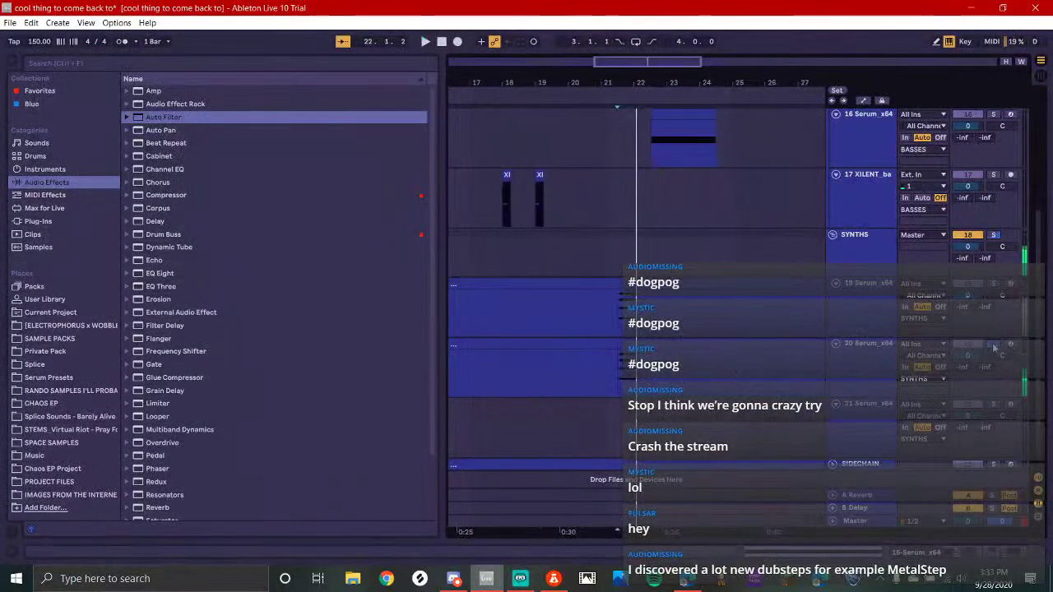
scroll(638, 194, up, 3)
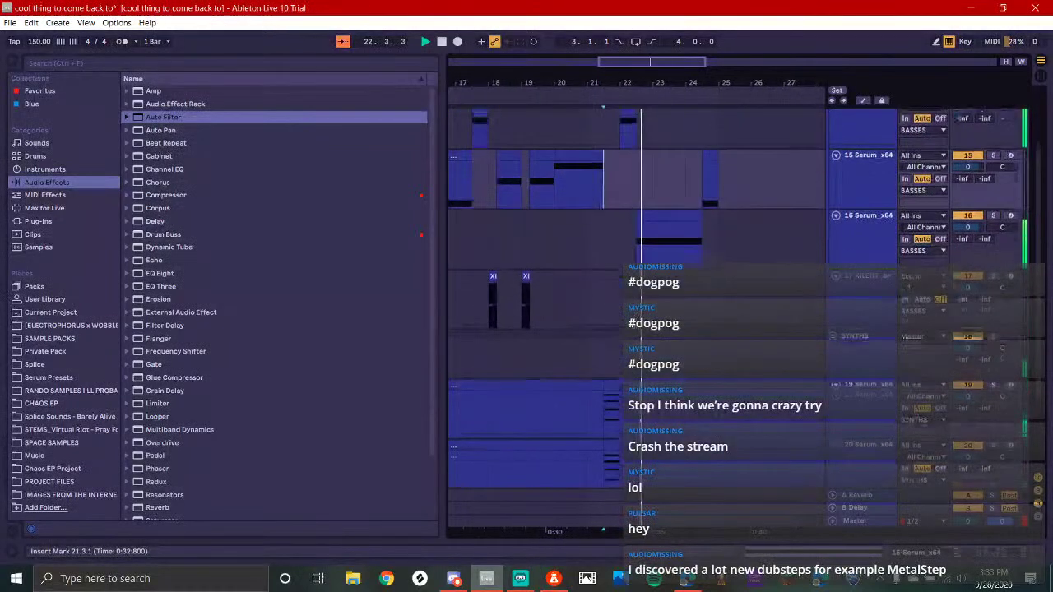
scroll(638, 195, up, 3)
scroll(658, 230, down, 5)
scroll(679, 258, down, 3)
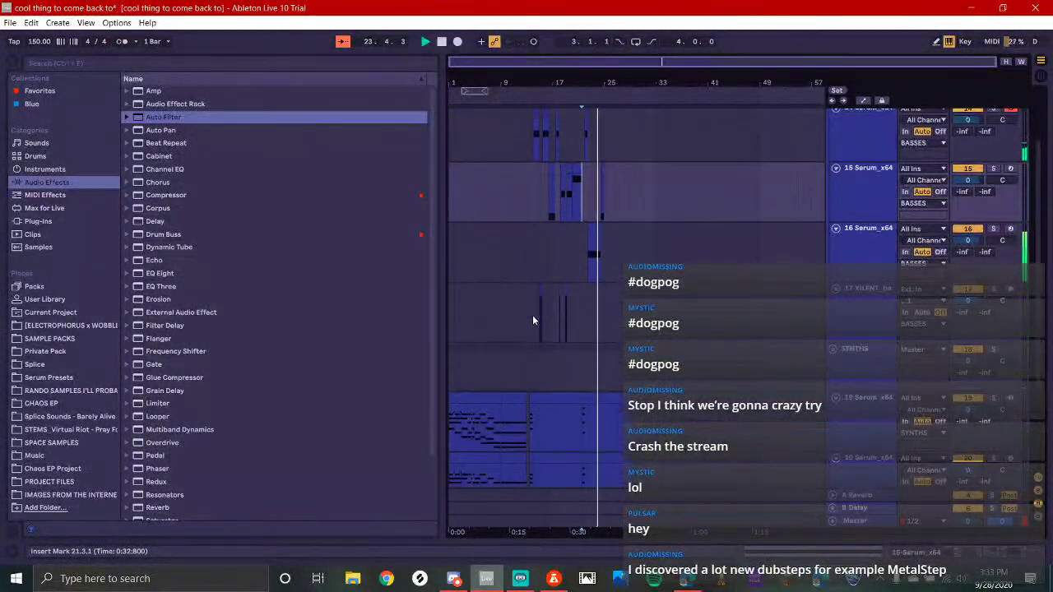
scroll(532, 315, down, 2)
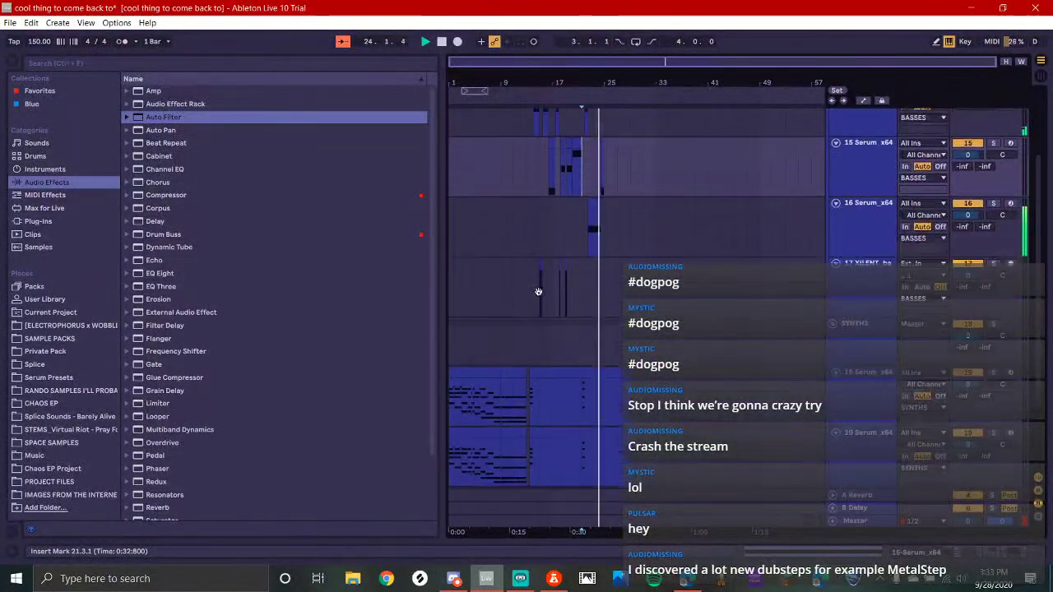
Listen to the synths from 9.1.1, and restart playback from 1.1.1 at the beginning of the arrangement
click(502, 327)
scroll(524, 321, up, 5)
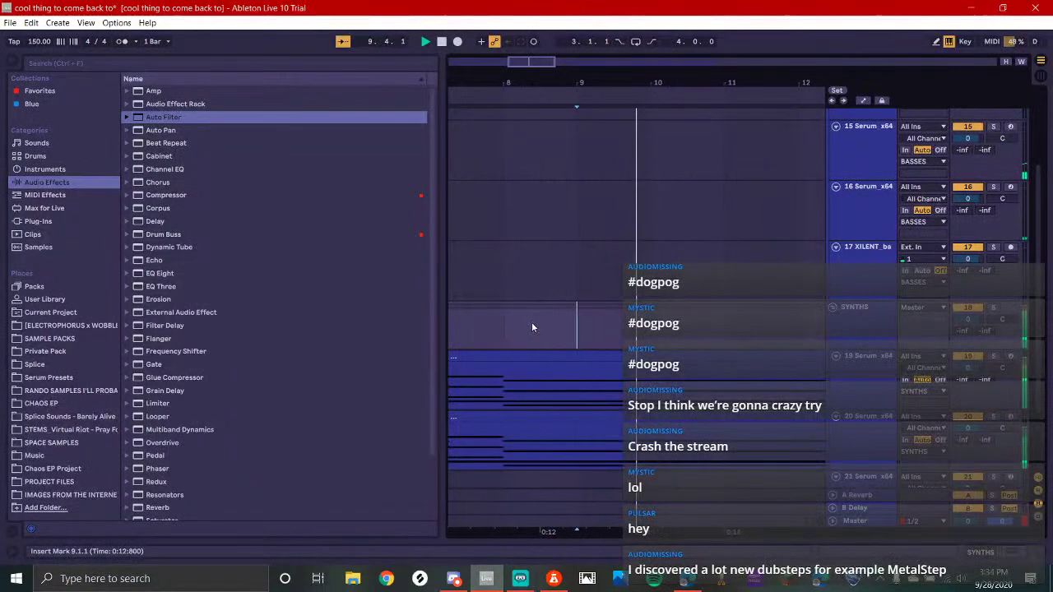
scroll(531, 327, down, 4)
click(450, 326)
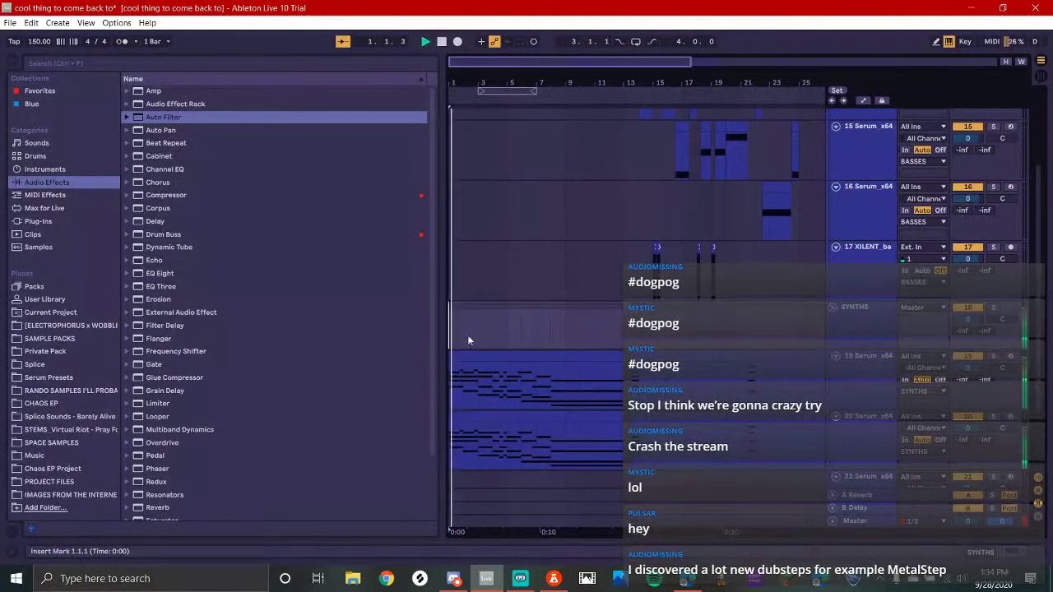
scroll(467, 335, down, 2)
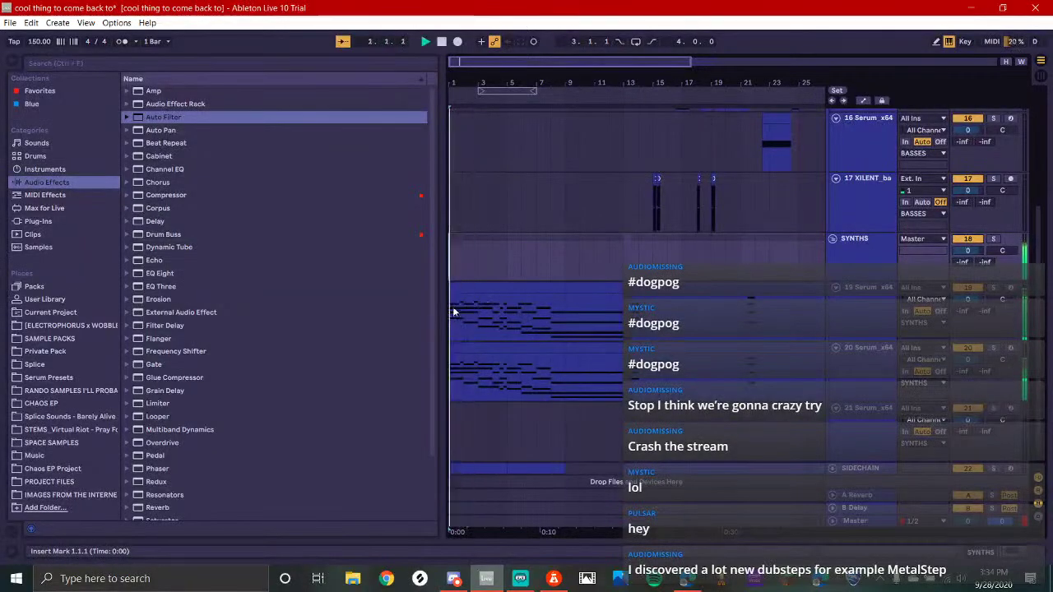
Inspect the notes of the first clip on track 19 and the track's devices during playback, and glance at the Windows notifications
double_click(487, 298)
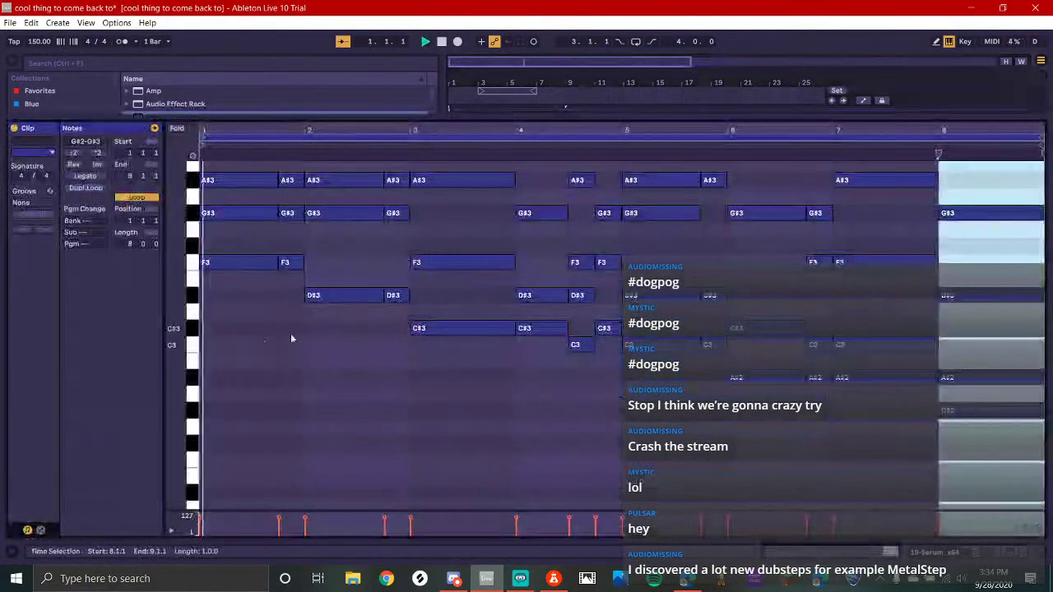
key(space)
key(space)
click(935, 552)
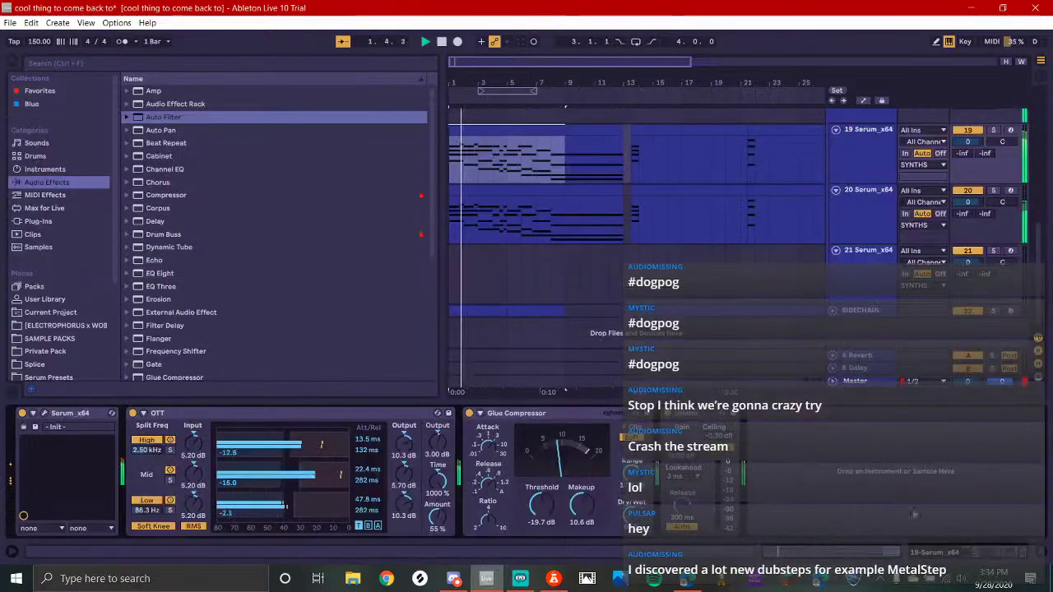
click(1030, 580)
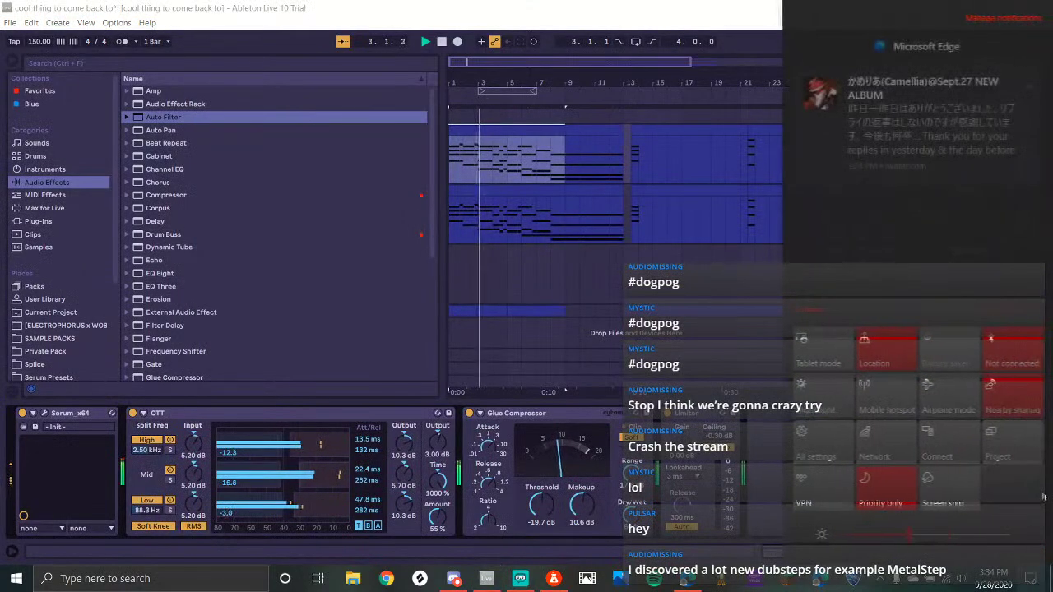
click(558, 305)
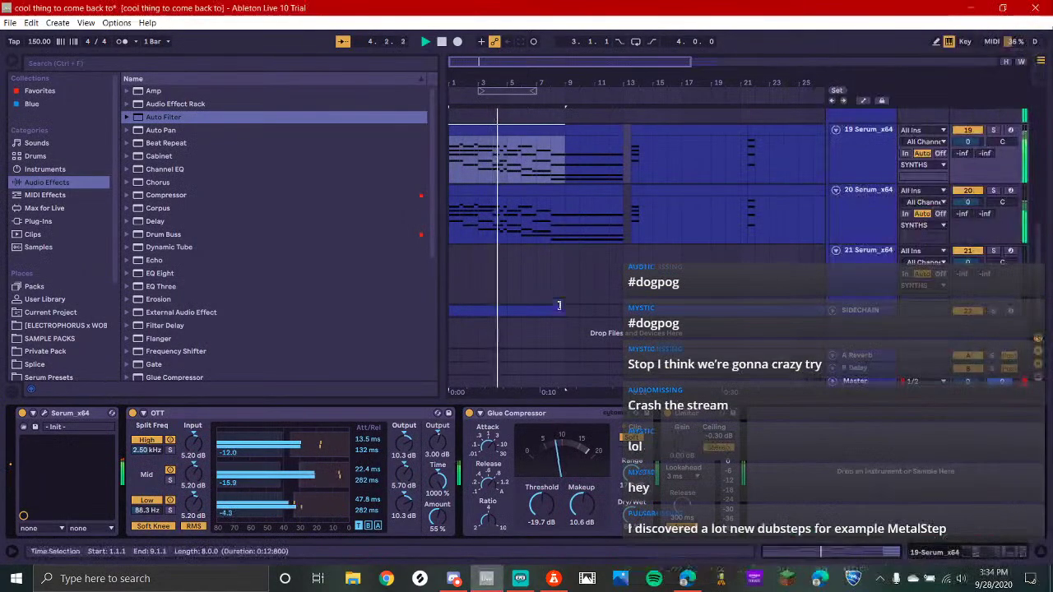
Hide the device view and listen through the arrangement past the basses to about bar 25, following the playing tracks
key(ctrl+alt+l)
scroll(475, 369, up, 1)
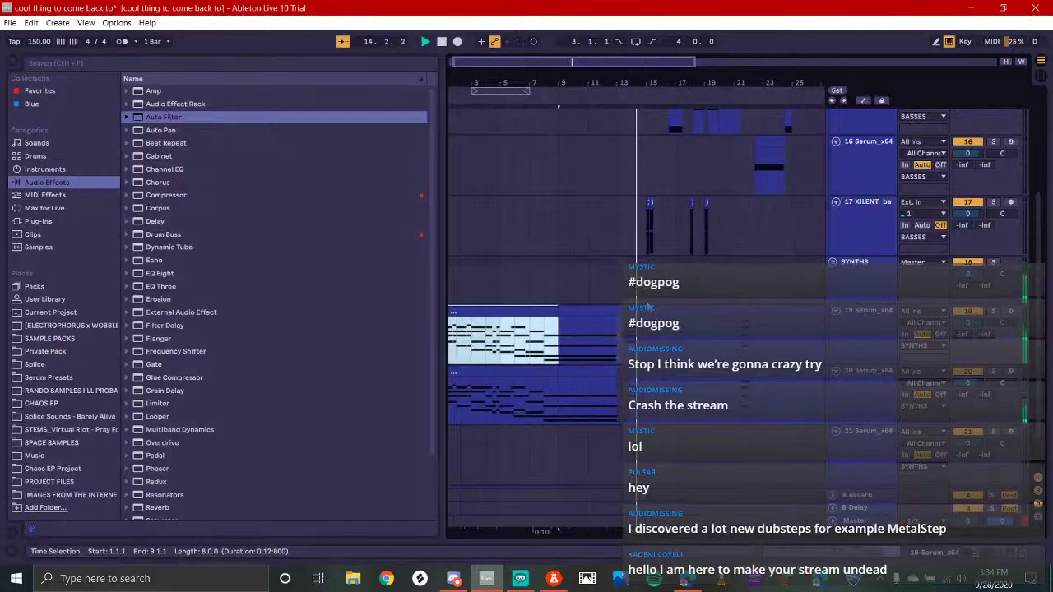
scroll(637, 313, up, 5)
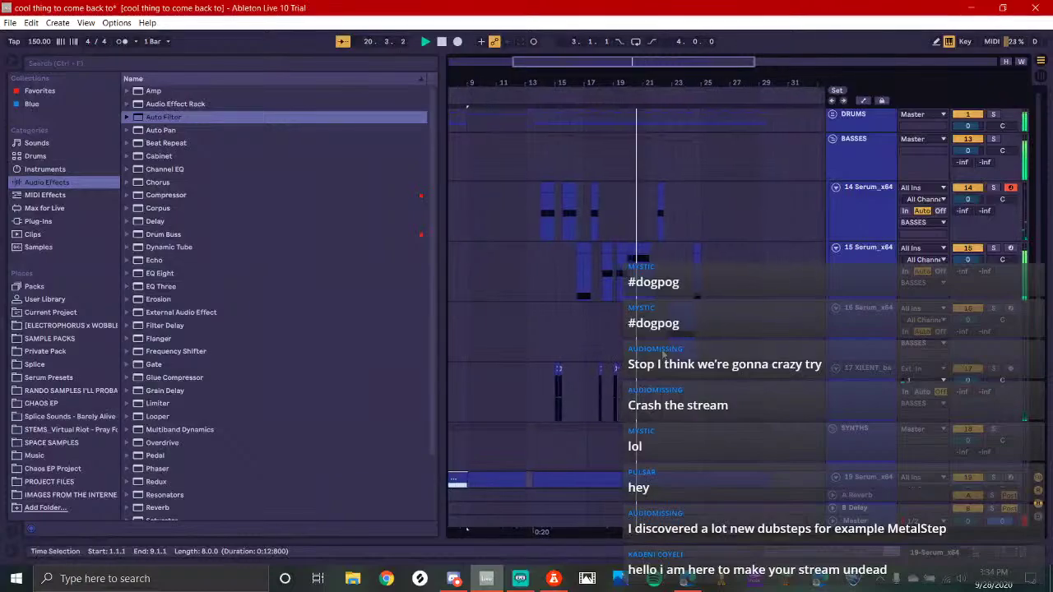
scroll(662, 360, down, 1)
scroll(663, 362, down, 1)
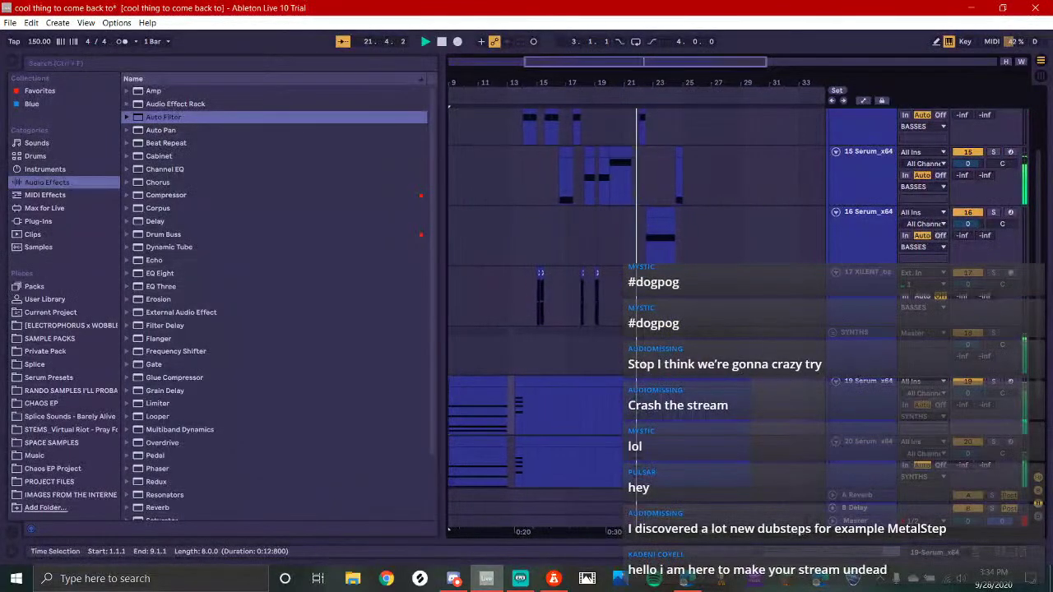
scroll(625, 472, up, 1)
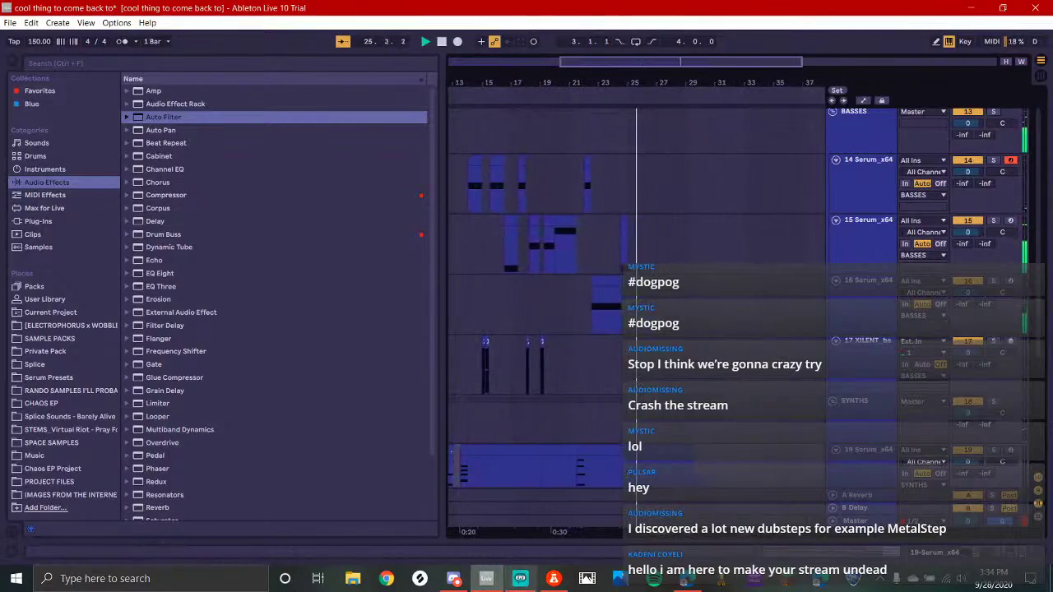
Check the live viewers, chat and analytics in Streamlabs OBS and YouTube Studio
click(527, 580)
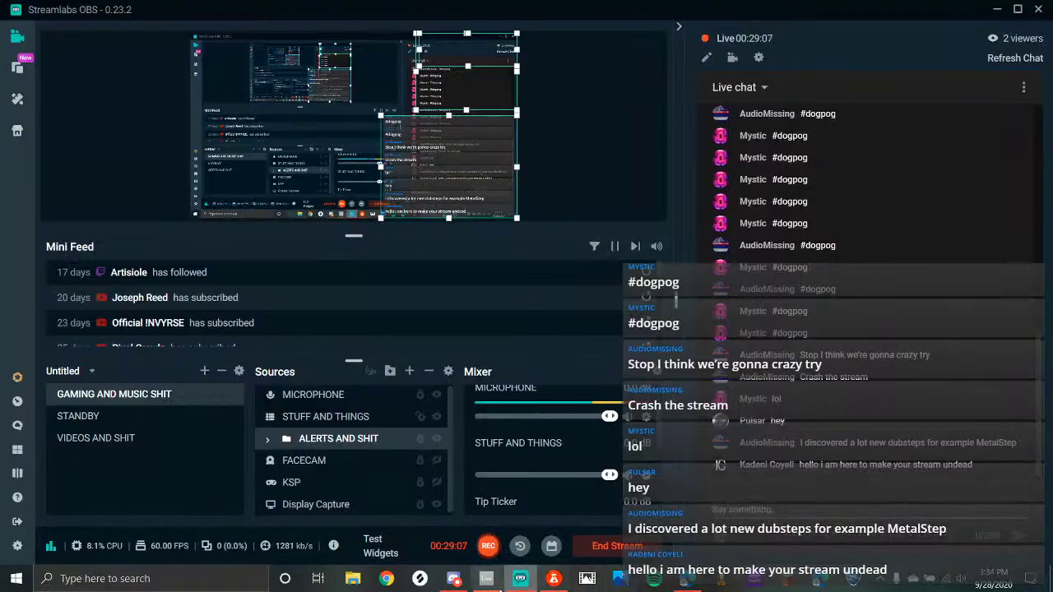
click(689, 581)
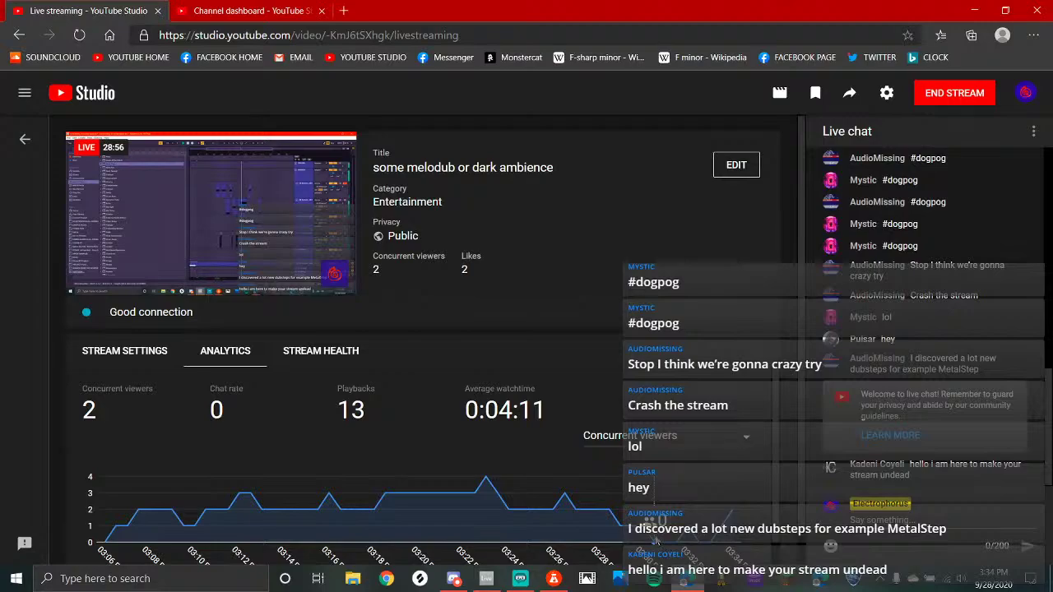
scroll(655, 540, down, 1)
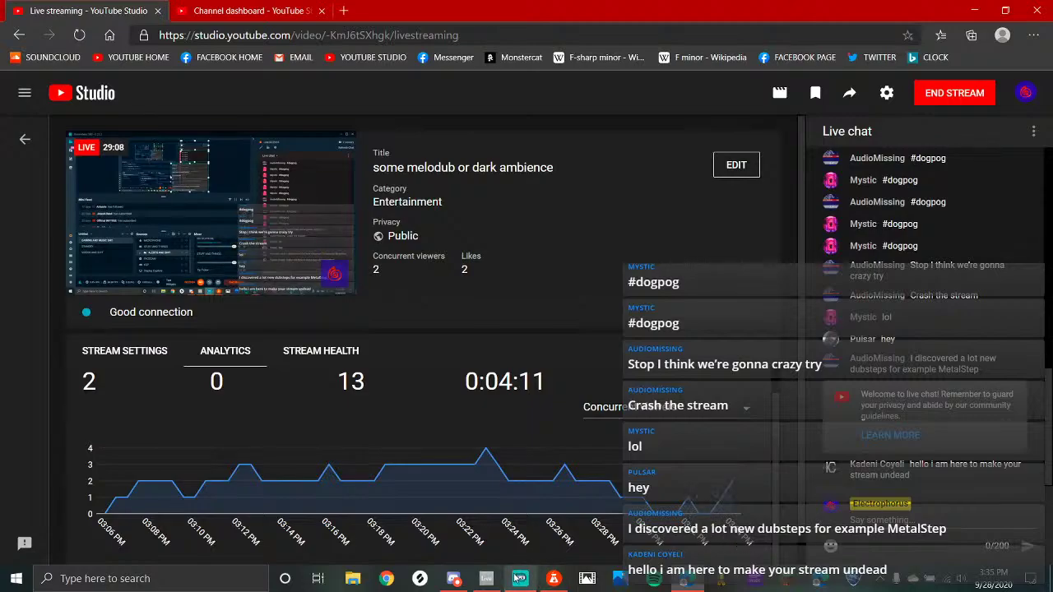
Return to Ableton Live, play the opening briefly, and collapse the DRUMS, BASSES and SYNTHS groups
click(486, 579)
key(space)
scroll(548, 374, down, 3)
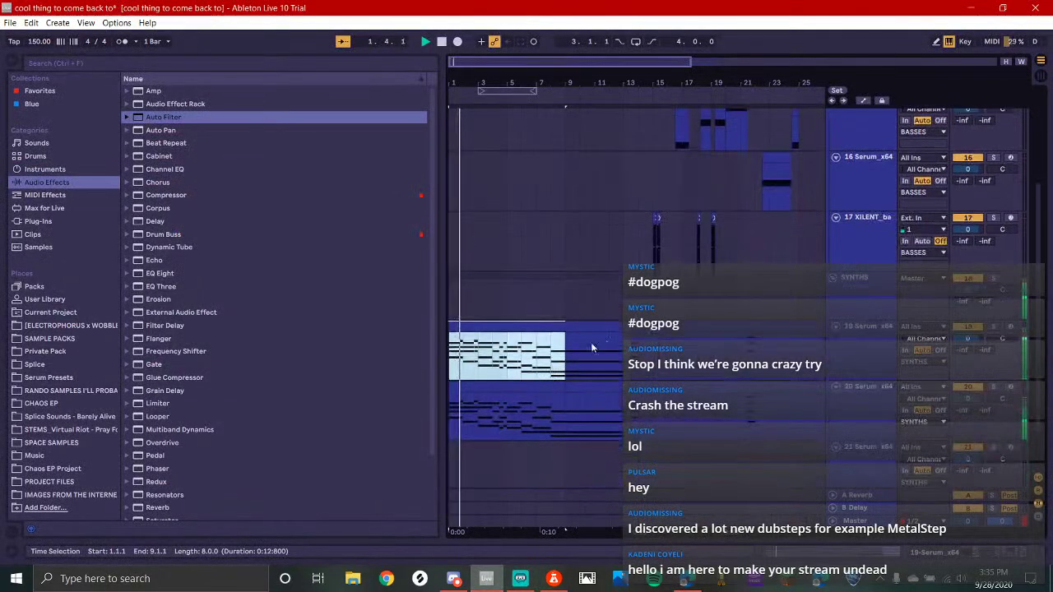
scroll(590, 345, up, 5)
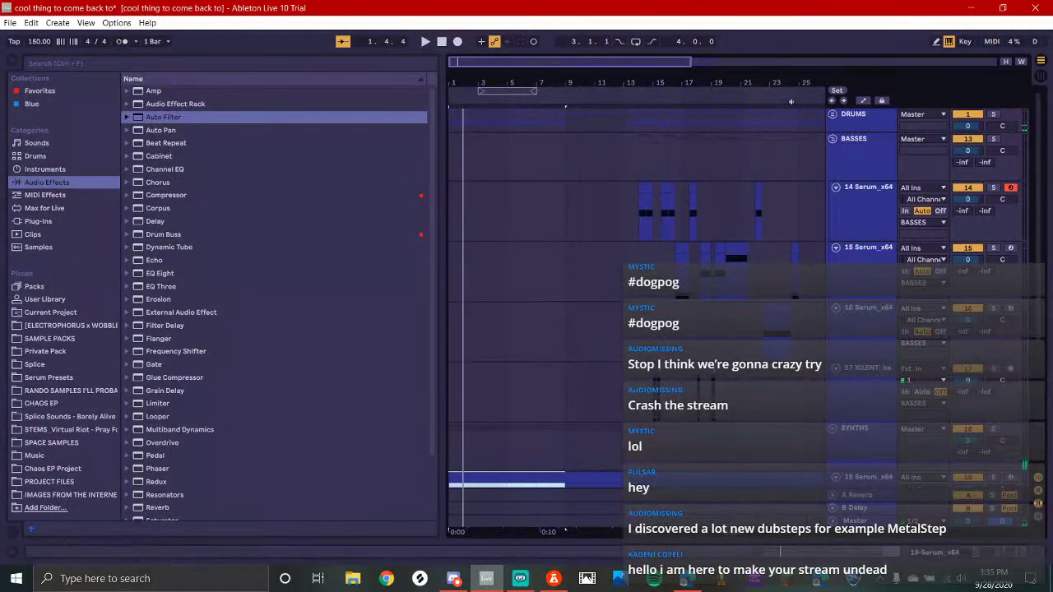
click(832, 115)
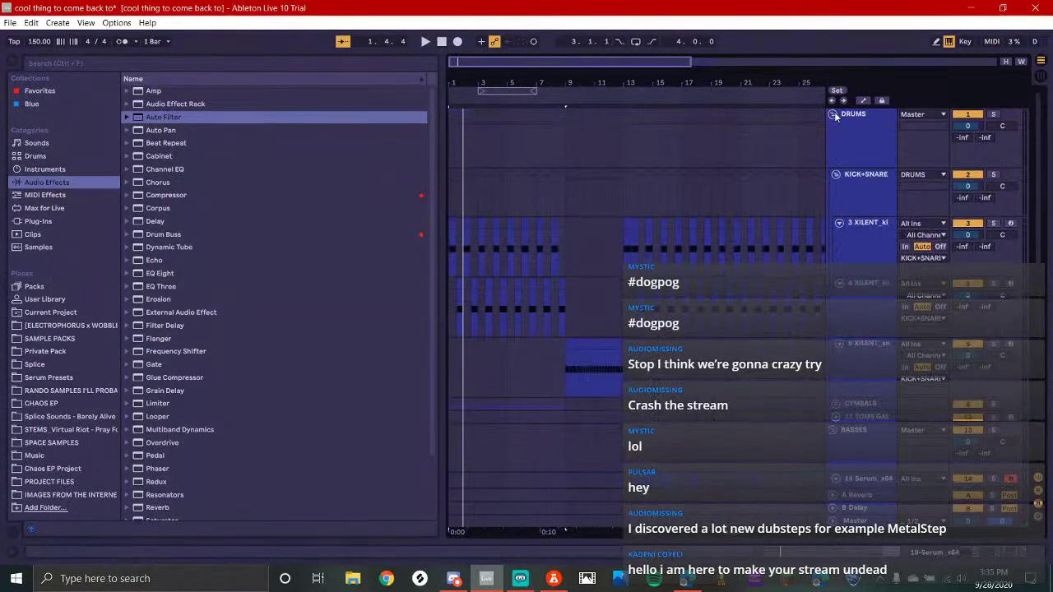
click(834, 115)
click(832, 138)
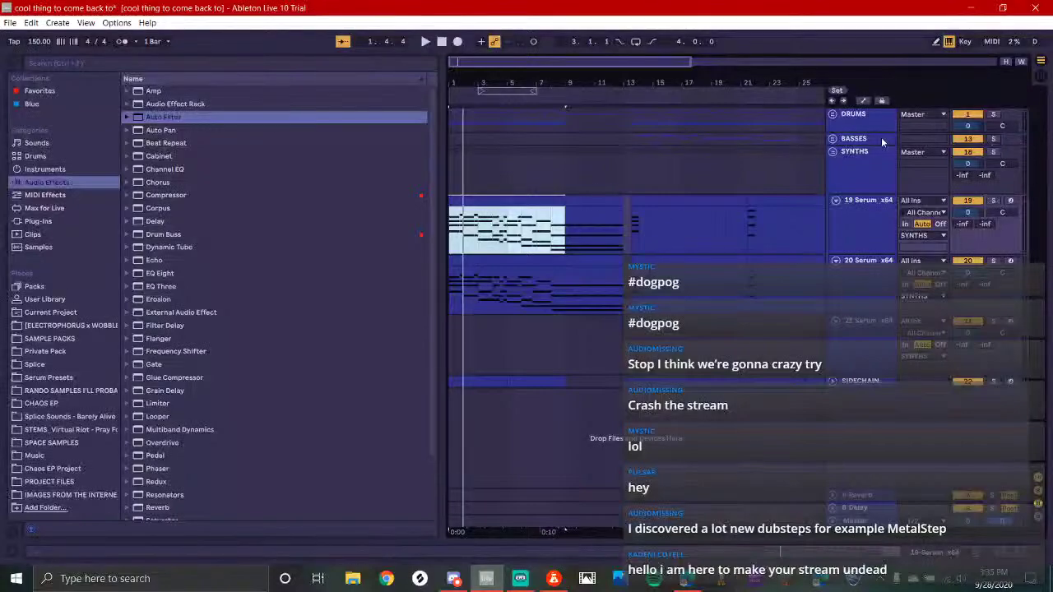
click(832, 153)
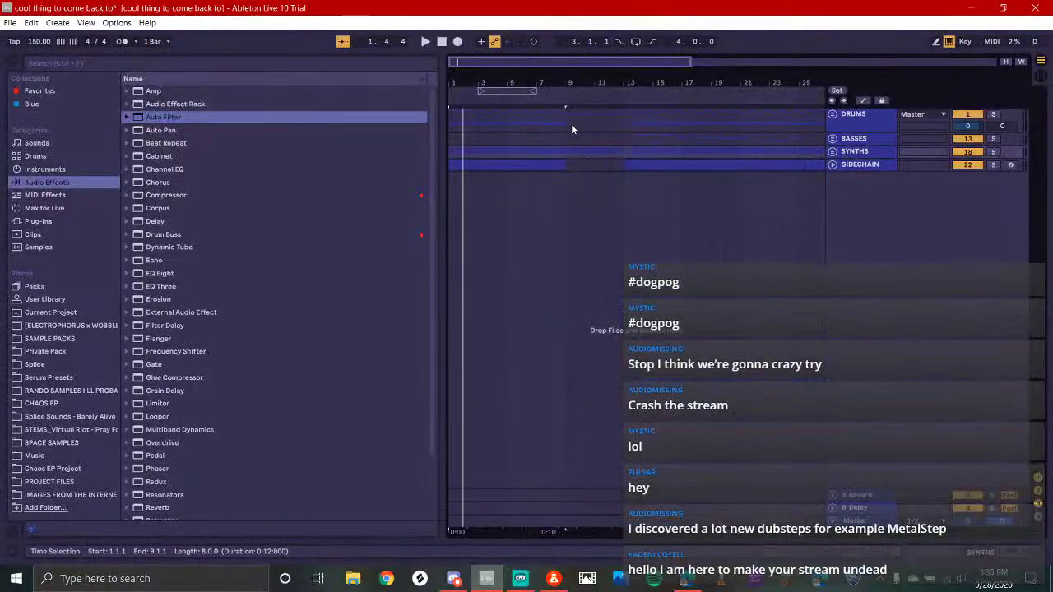
Select the material from 9.1.1 to 31.1.1 across all groups and SIDECHAIN, and move it to start at 17.1.1
key(minus)
drag(506, 115, 642, 171)
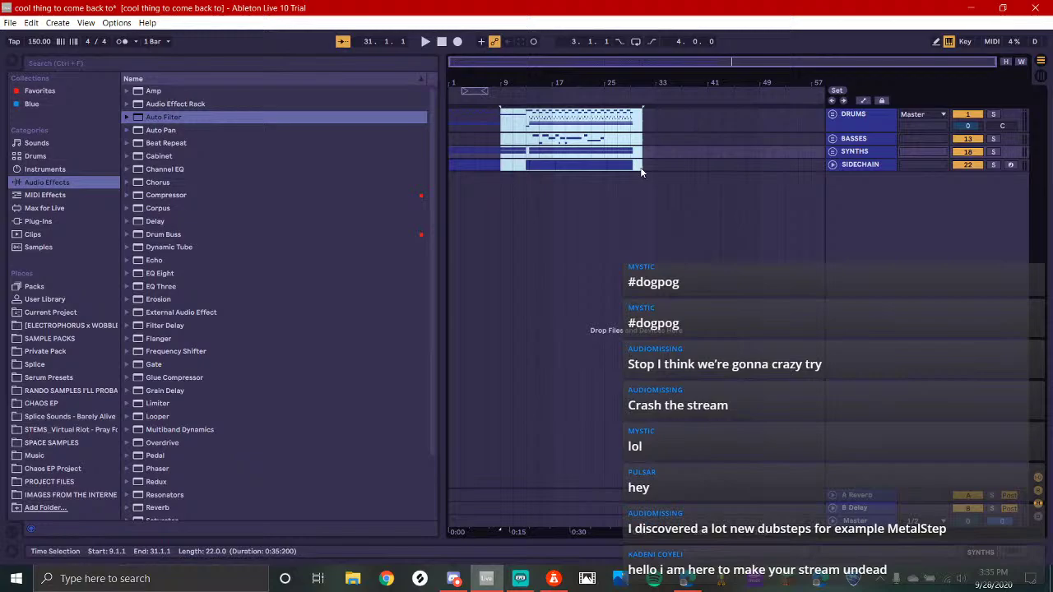
click(545, 167)
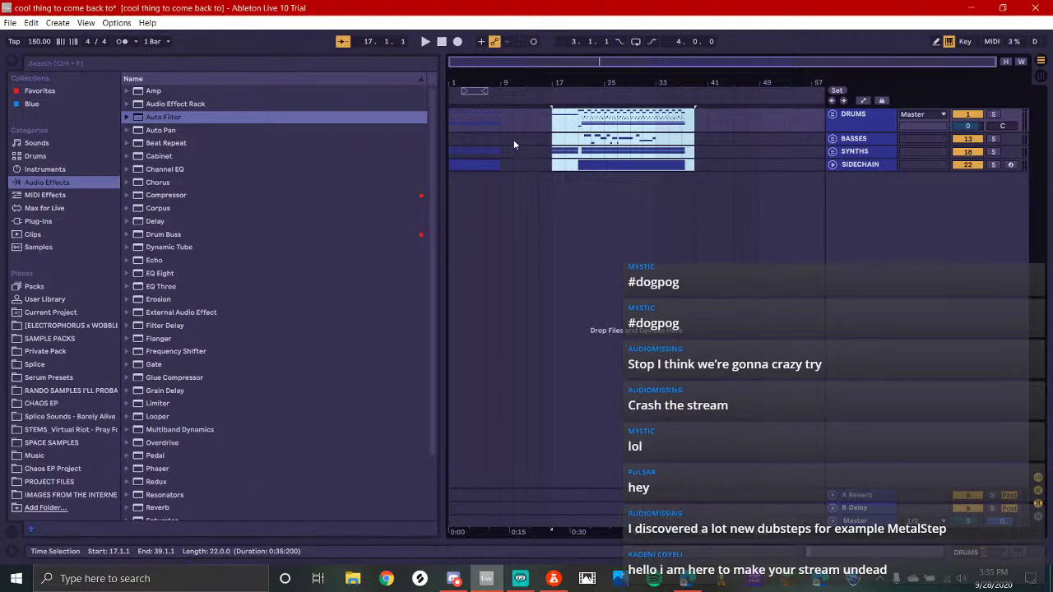
Duplicate the first eight bars of all groups and SIDECHAIN into 9.1.1 to 17.1.1, and expand the BASSES group
drag(496, 117, 429, 179)
key(ctrl+d)
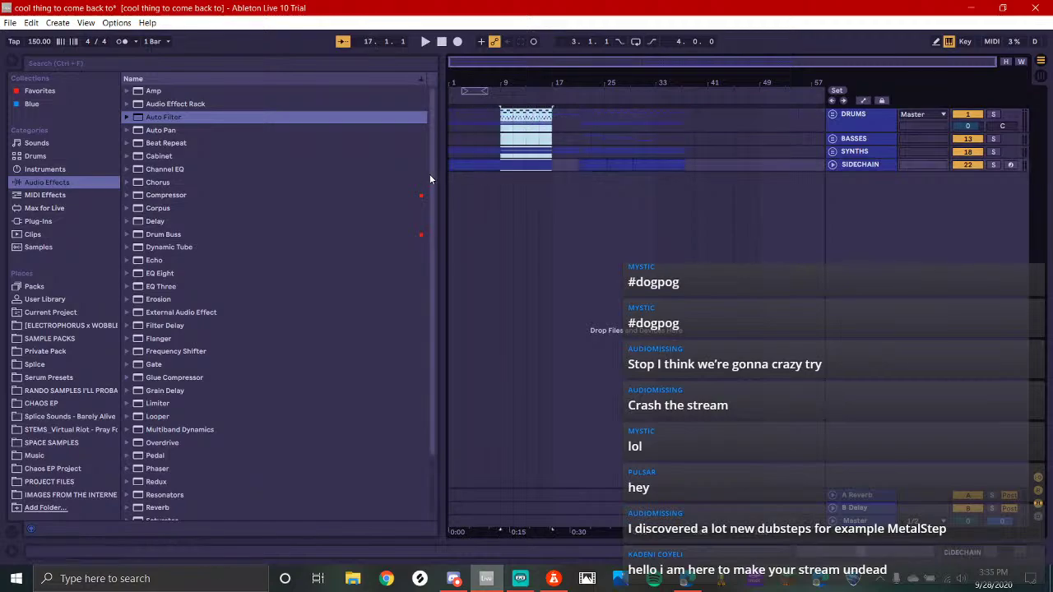
click(834, 139)
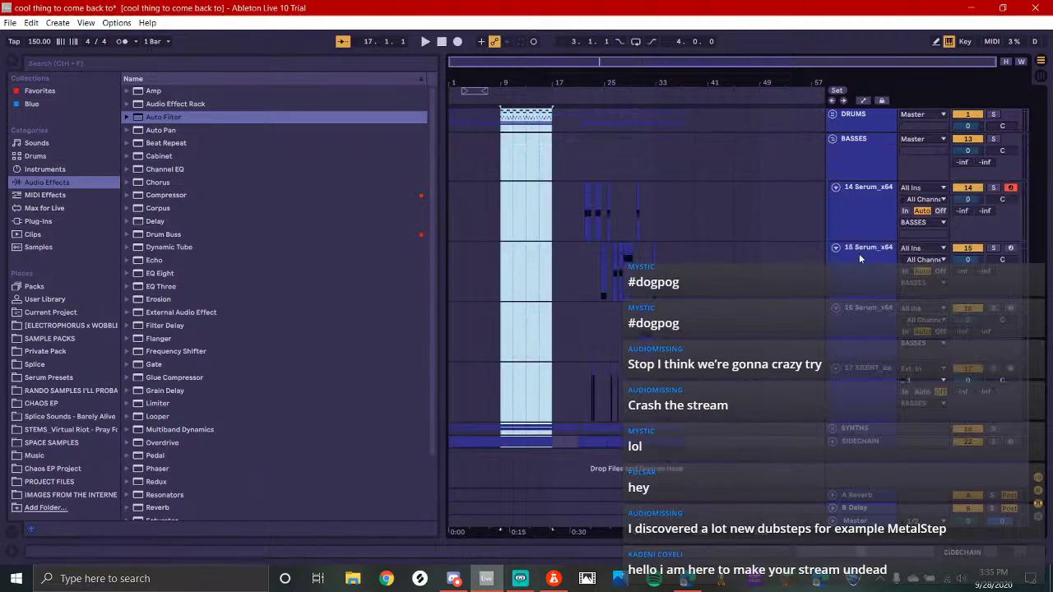
Collapse the BASSES group, expand SYNTHS, and open the 19 Serum_x64 clip that starts at 9.1.1 for note editing
click(834, 140)
click(834, 153)
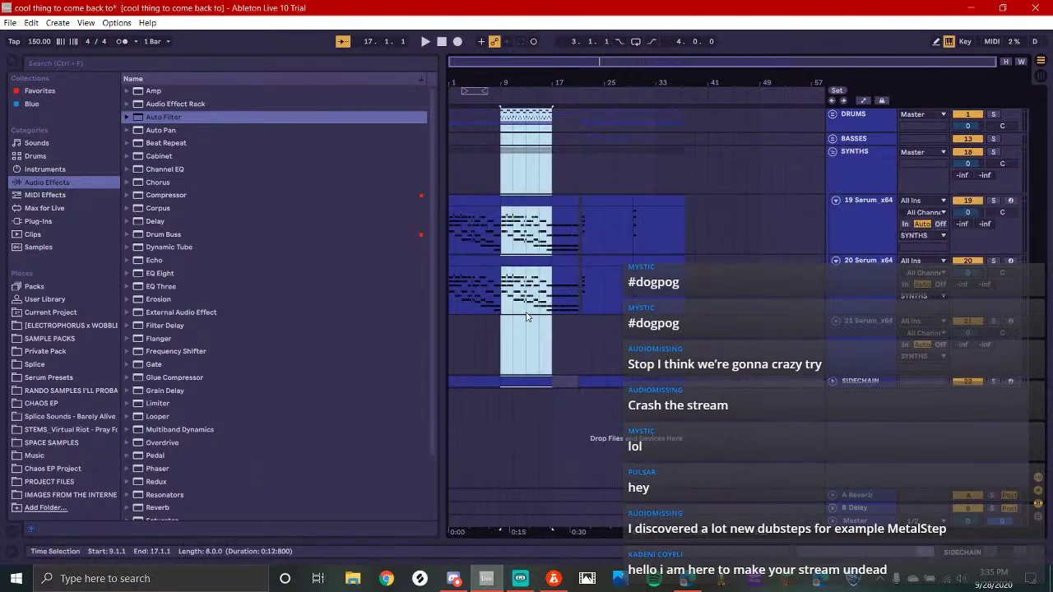
click(508, 200)
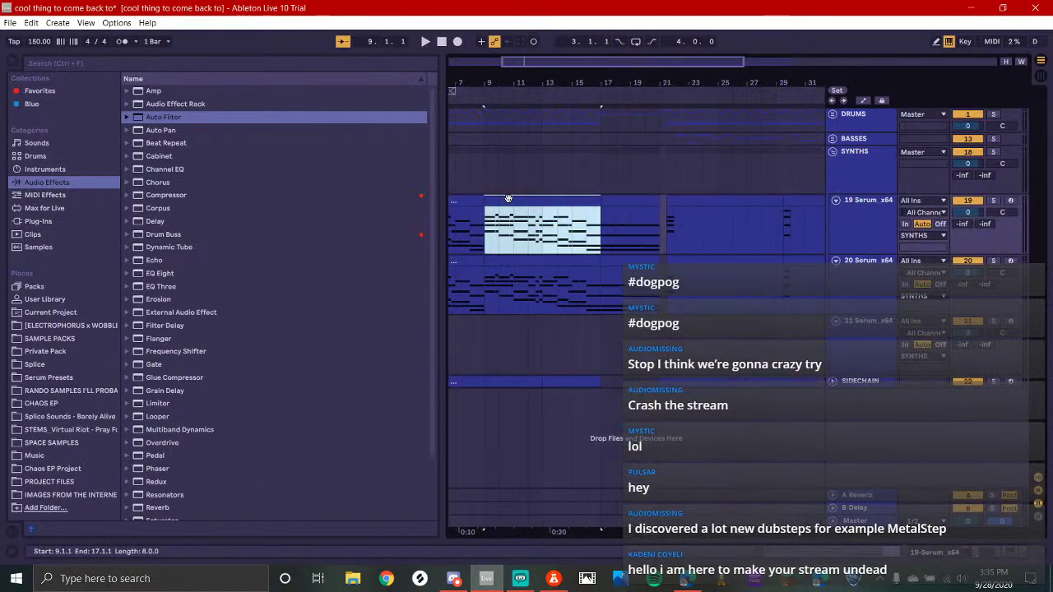
double_click(508, 199)
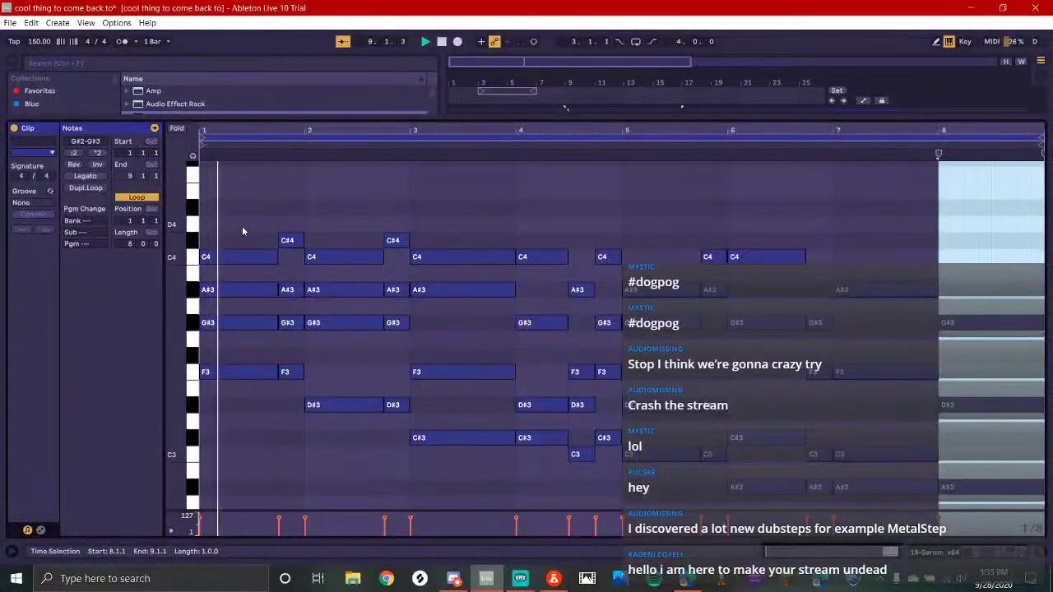
In bar 1 of the clip, raise the first chord's C4 to C#4 and lower the second chord's C#4 to C4
click(238, 258)
key(Up)
click(245, 290)
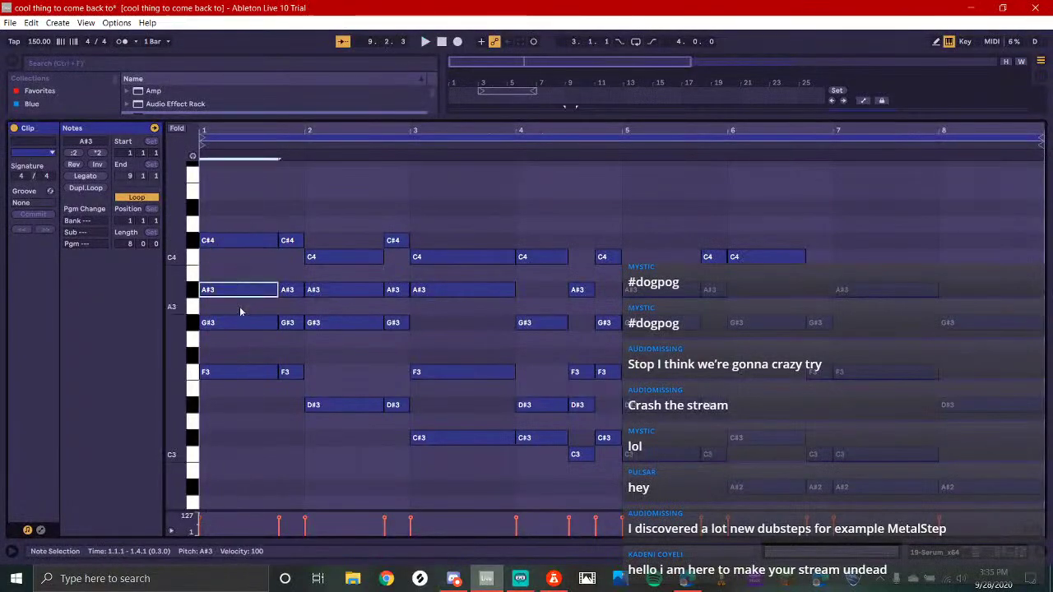
click(222, 323)
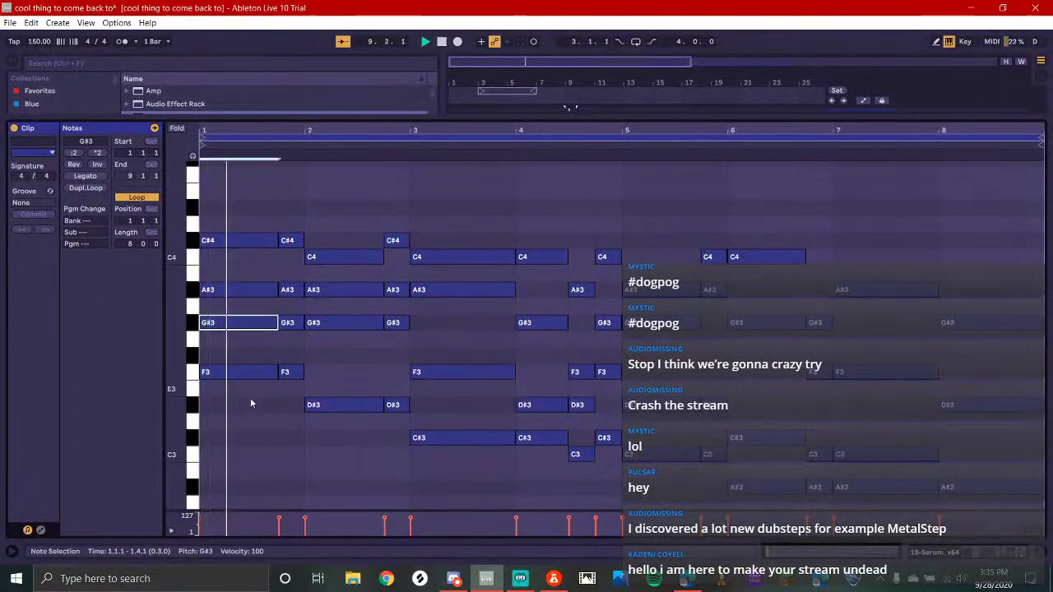
click(292, 322)
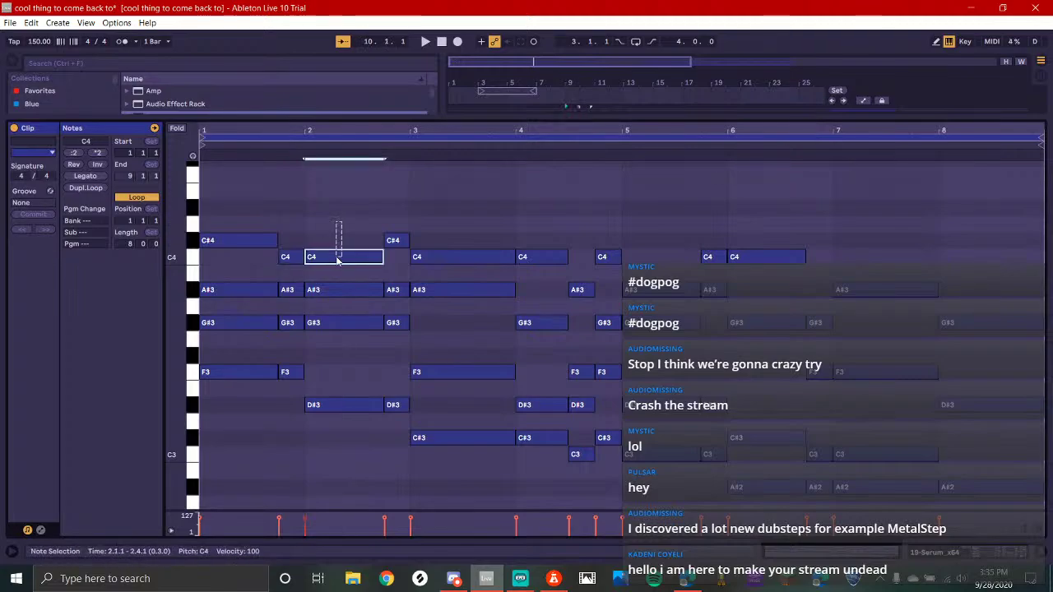
In the chord starting bar 2, raise C4 to C#4 and lower G#3 to F3, and play the result
key(Up)
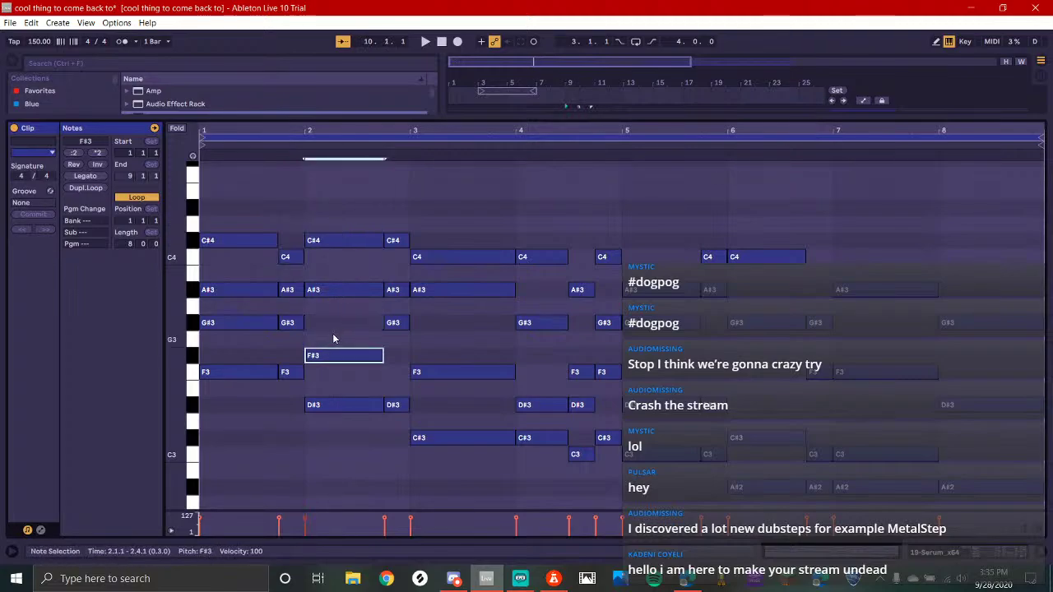
key(space)
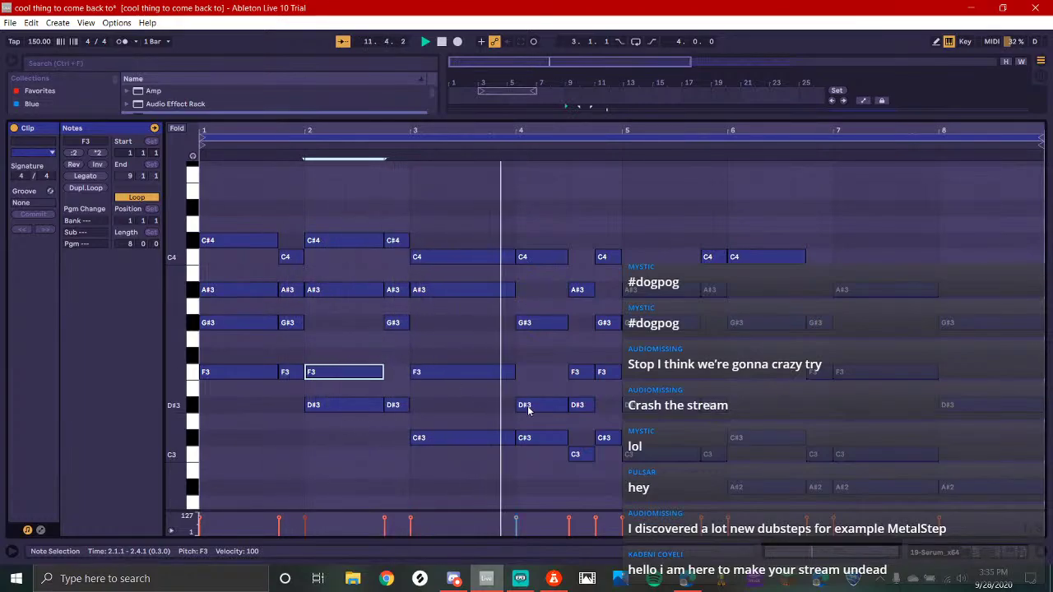
key(space)
Try C#4 and F3 in place of C4 and G#3 in the chord starting bar 4, and play it
click(465, 257)
click(544, 258)
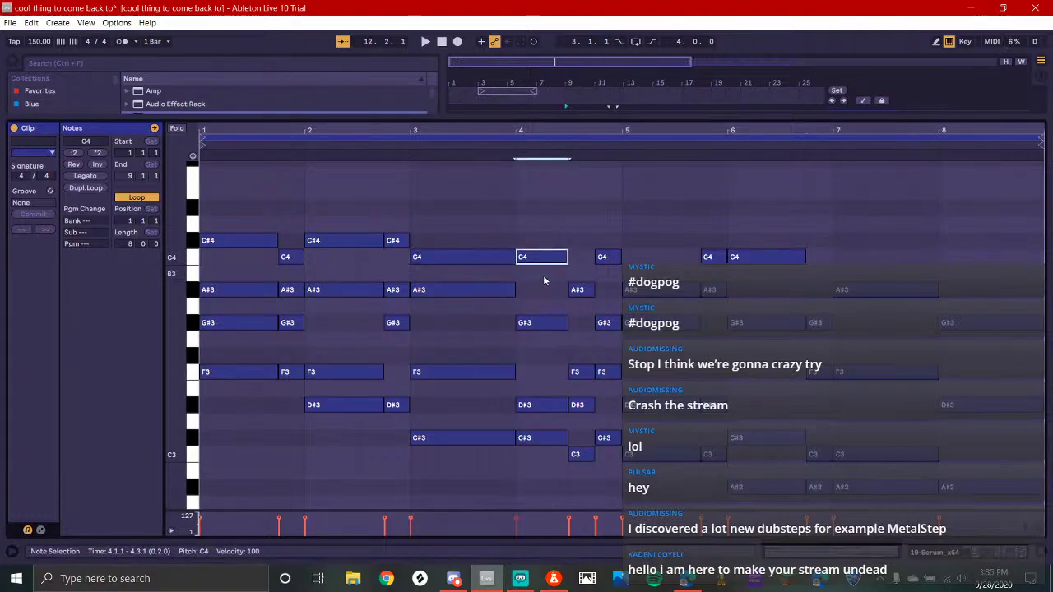
key(Up)
click(536, 323)
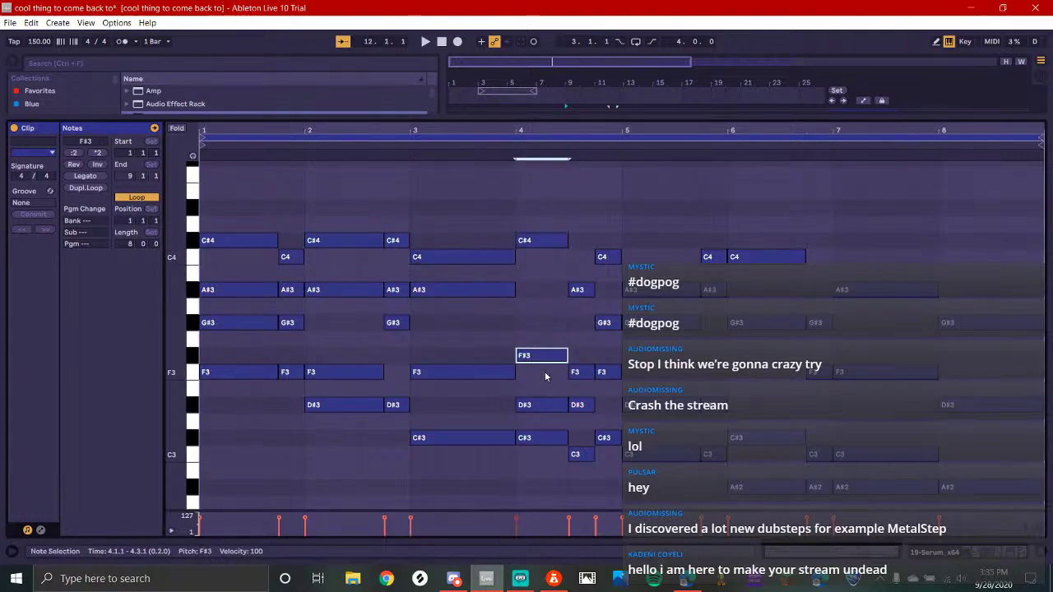
key(Down)
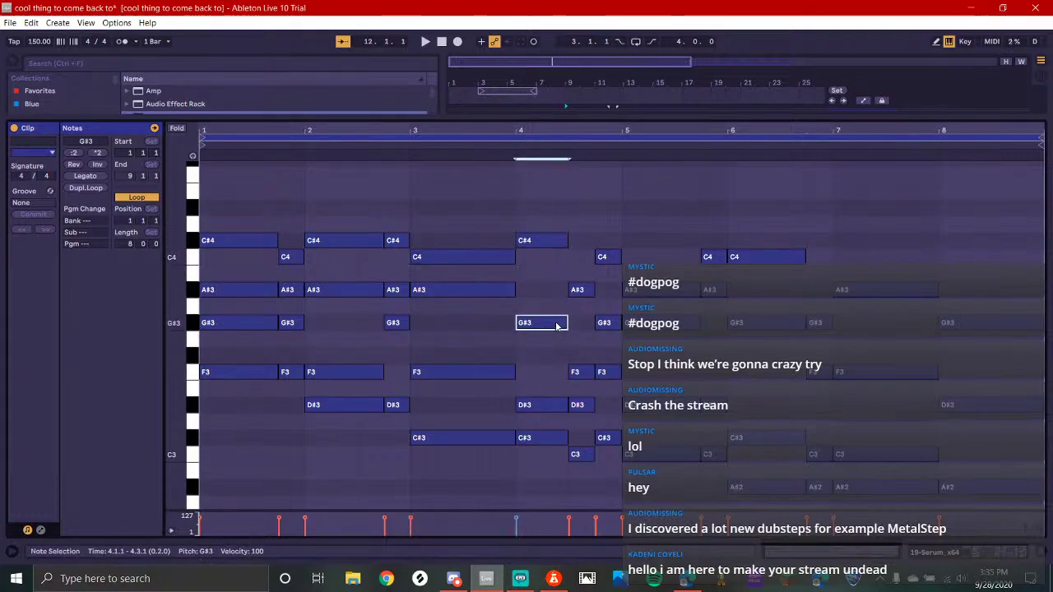
key(space)
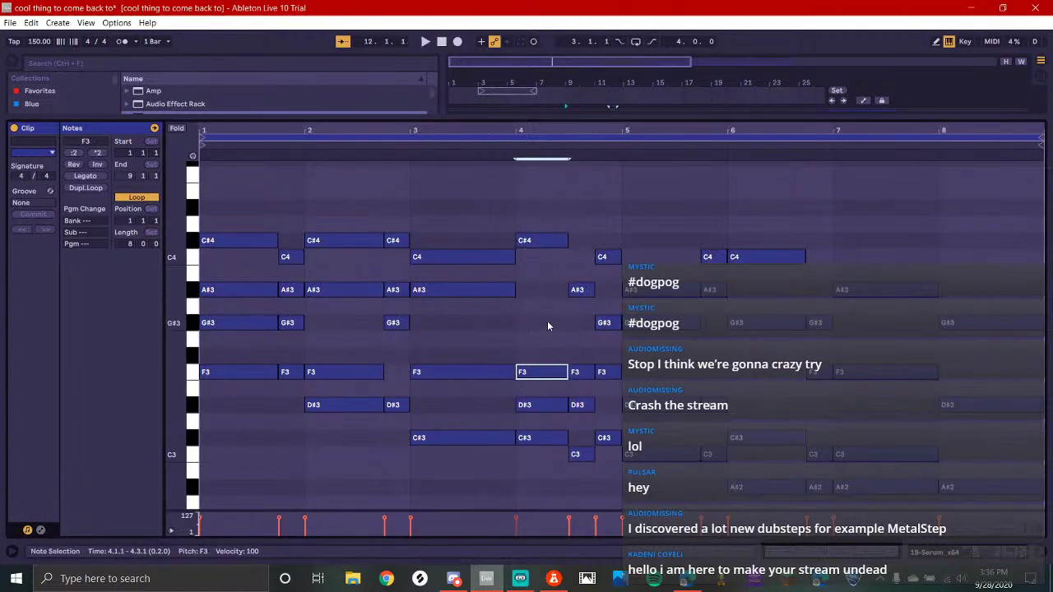
Lower the top note of the chord starting bar 4 to A#3 and raise its F3 to G#3 while listening
drag(556, 184, 538, 293)
key(Down)
key(Down)
key(Down)
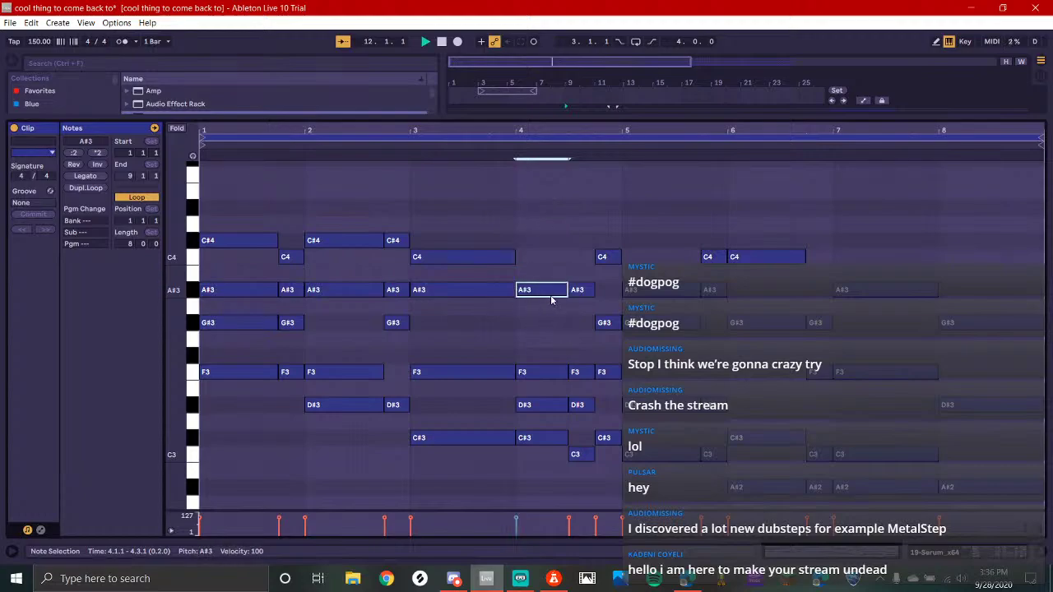
click(539, 372)
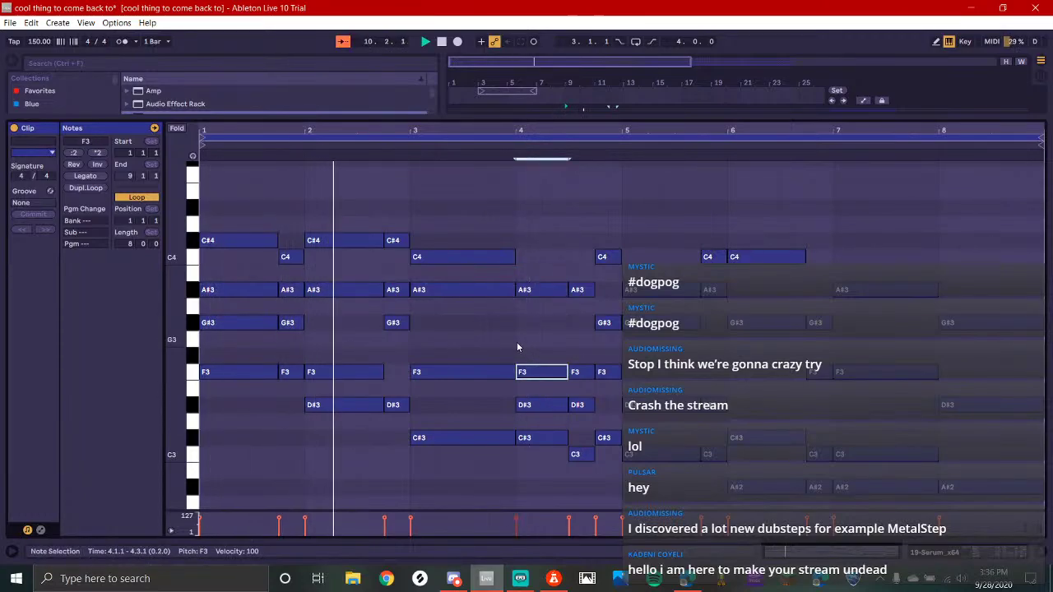
key(Up)
key(Up)
key(Up)
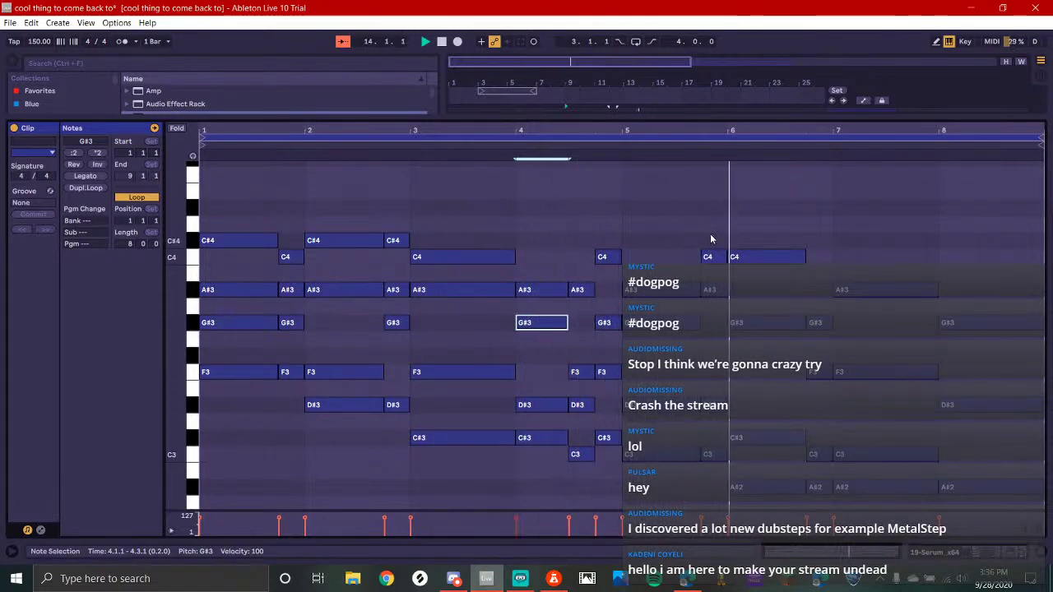
In the short chord at the end of bar 5, lower G#3 to F3 and the top C4 to G#3
drag(714, 236, 718, 297)
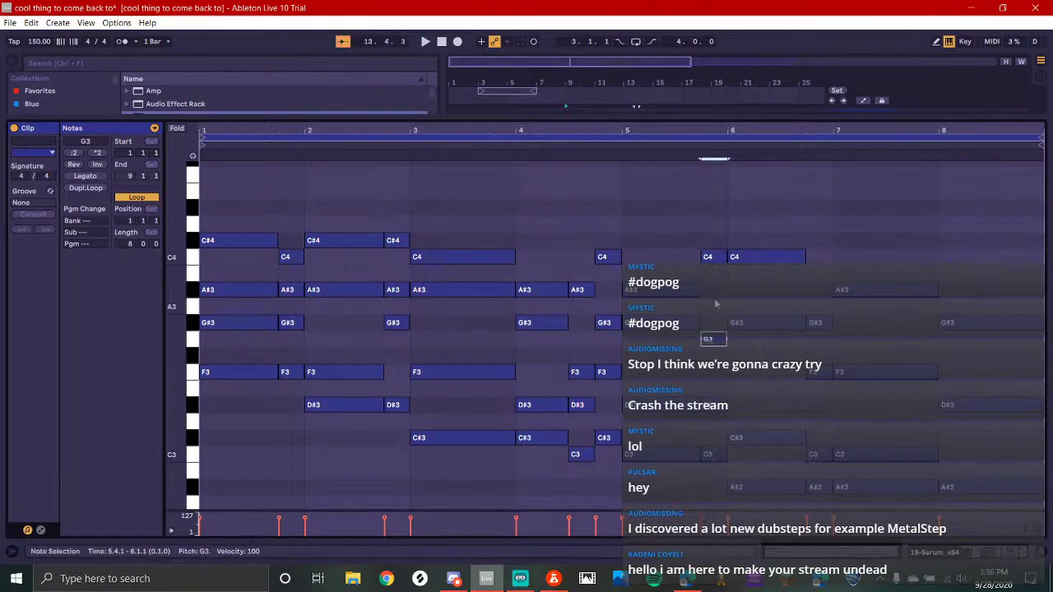
key(Down)
key(Down)
key(Down)
key(Down)
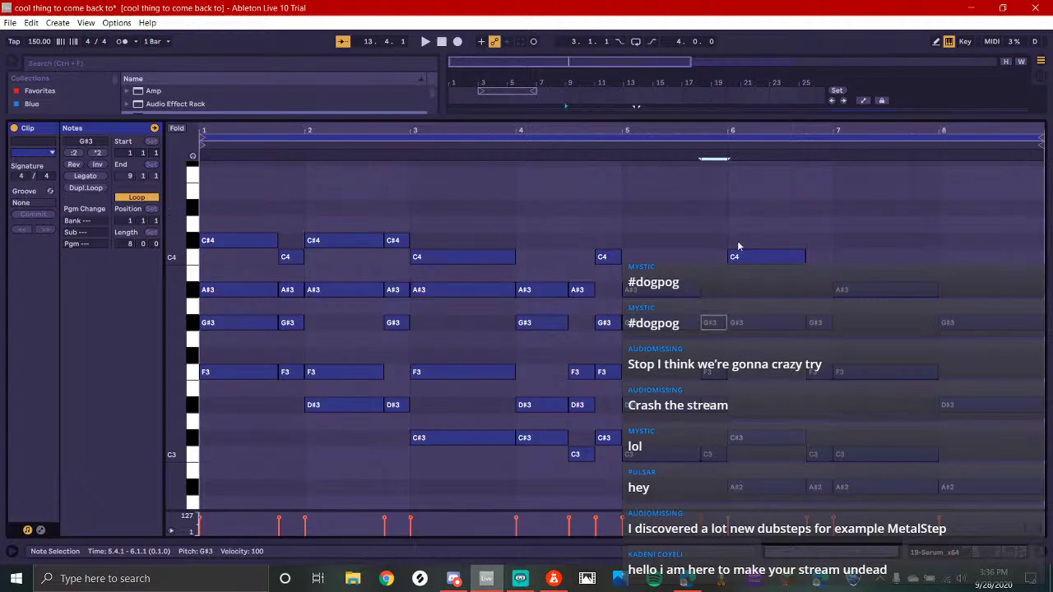
Revoice the chord starting bar 6 to C#4, A#3, F3 and A#2, and play the clip
drag(742, 206, 753, 294)
key(Down)
key(Down)
key(Up)
key(Up)
key(Up)
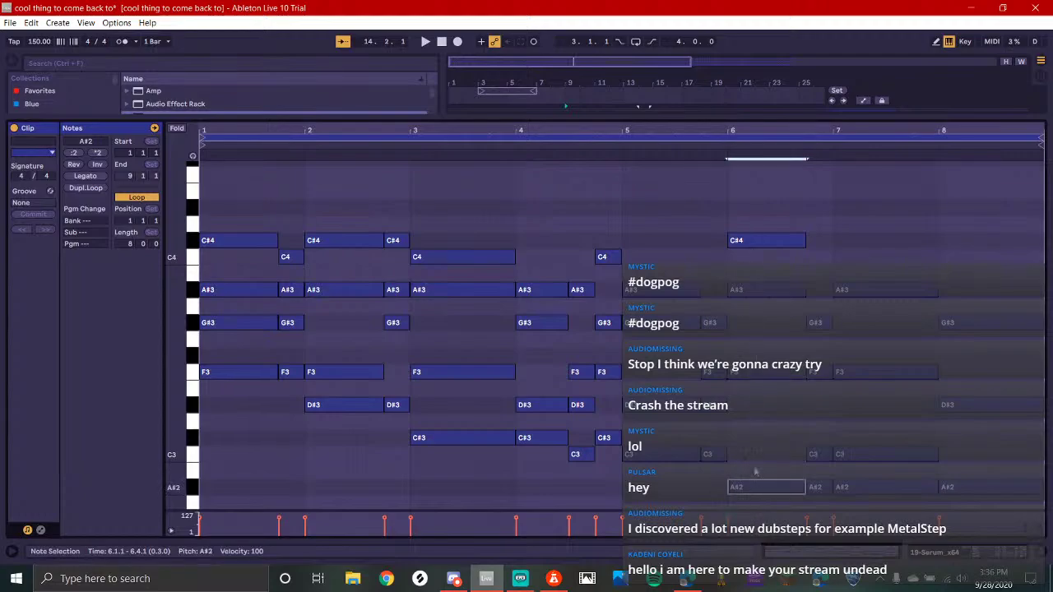
key(space)
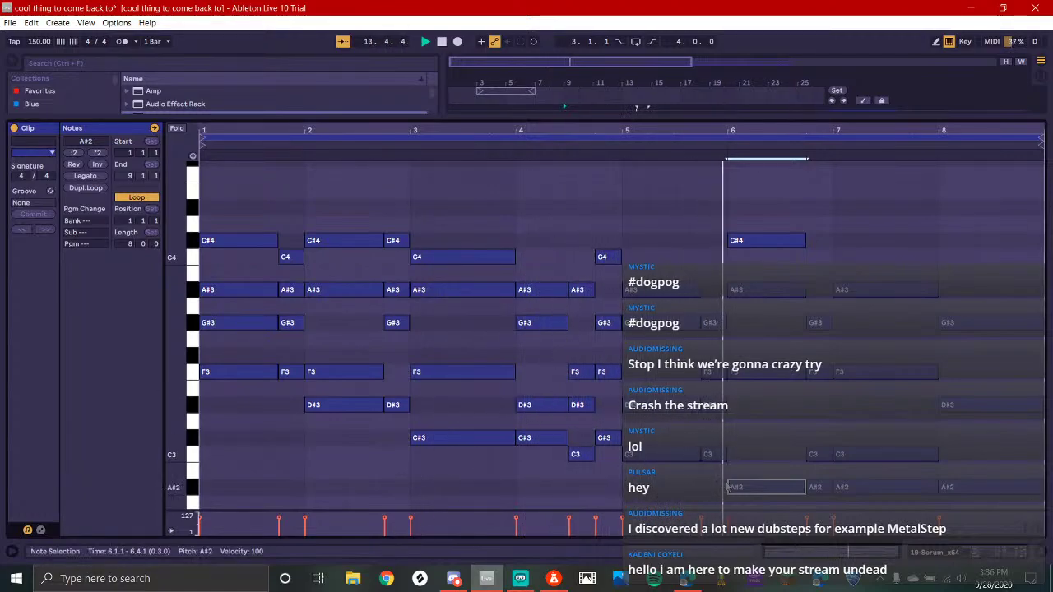
Try C#3 and D#3 in place of C3 and F3 in the bar 7 chord, and play the clip
scroll(809, 451, down, 3)
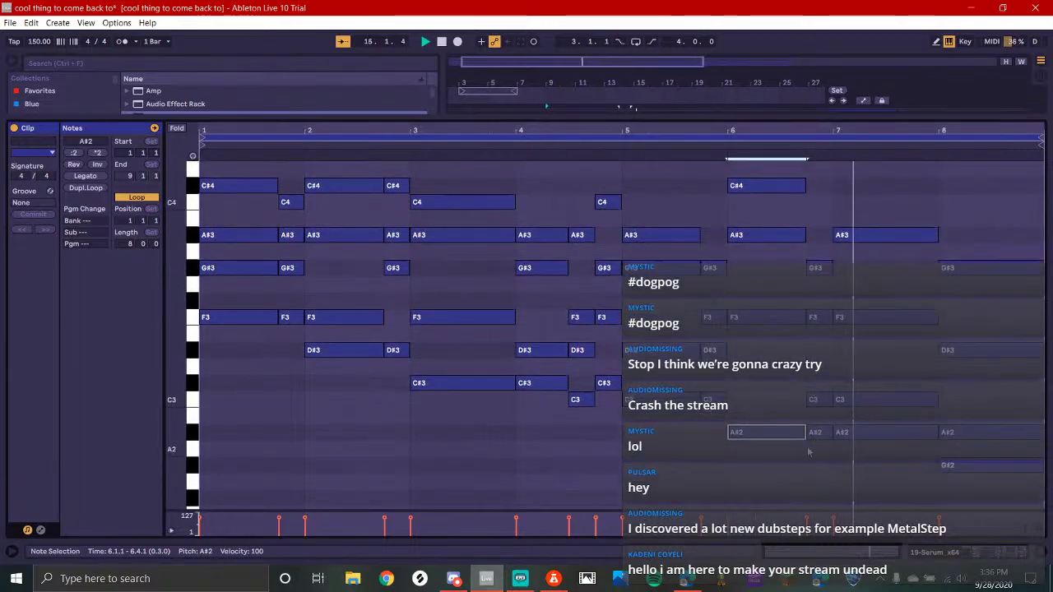
scroll(861, 214, up, 2)
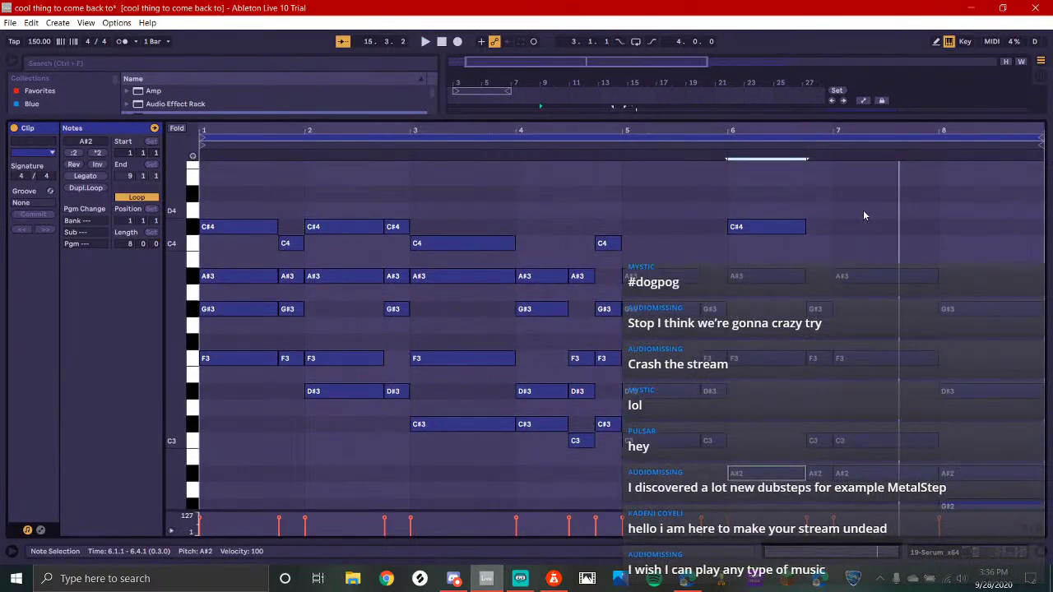
drag(867, 232, 879, 322)
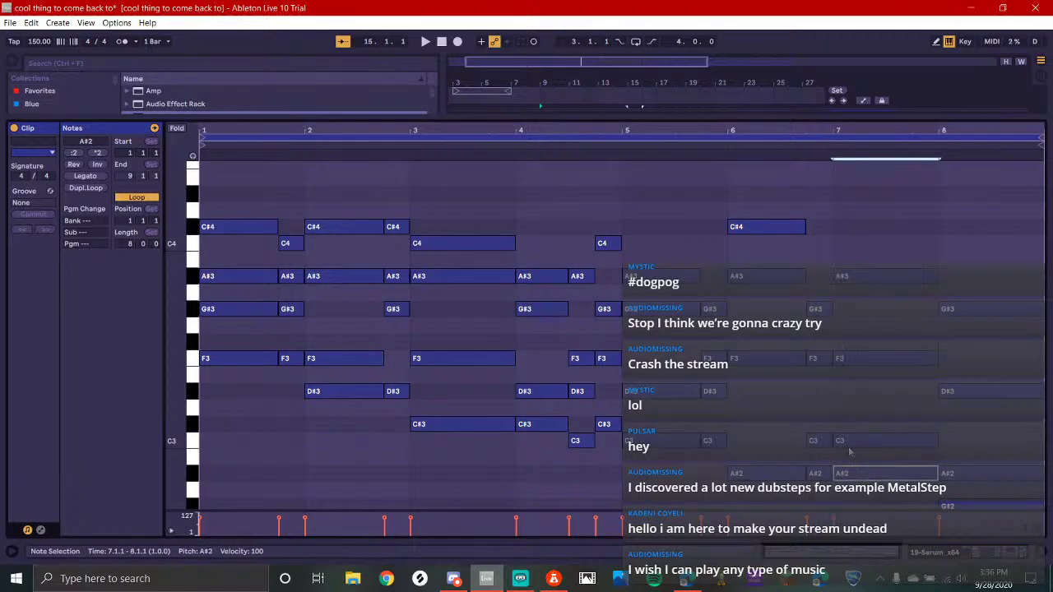
click(872, 359)
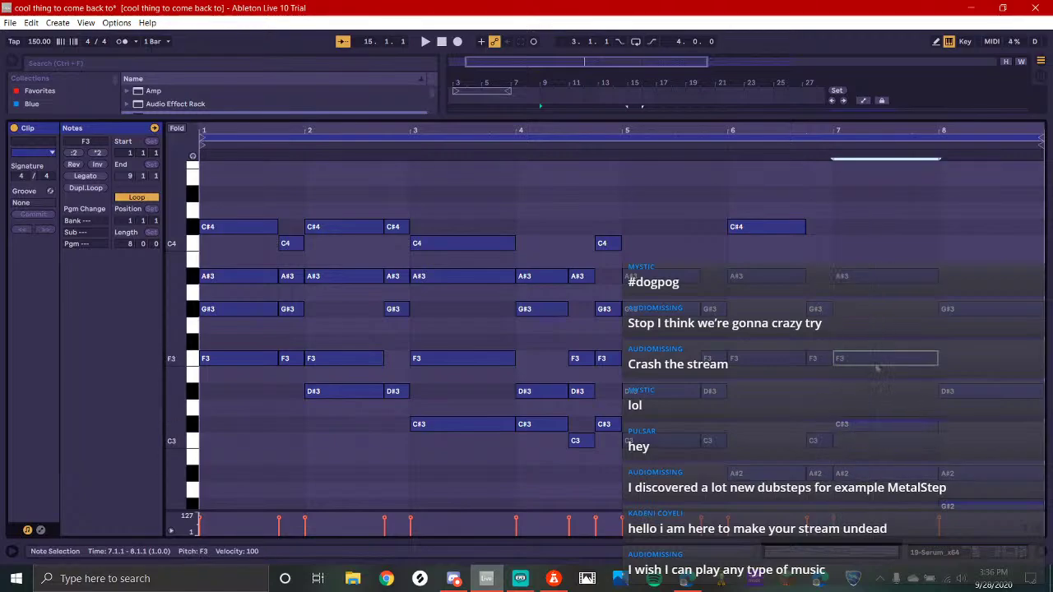
key(Down)
click(890, 276)
key(space)
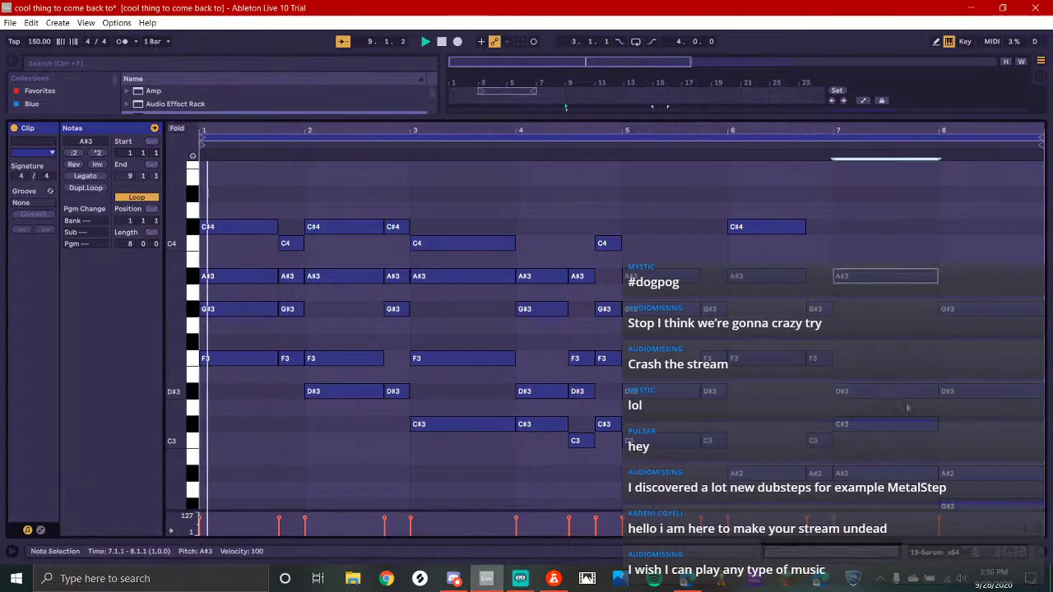
Try lowering the bar 7 chord's top note from A#3 to F3 during playback
key(Down)
key(Down)
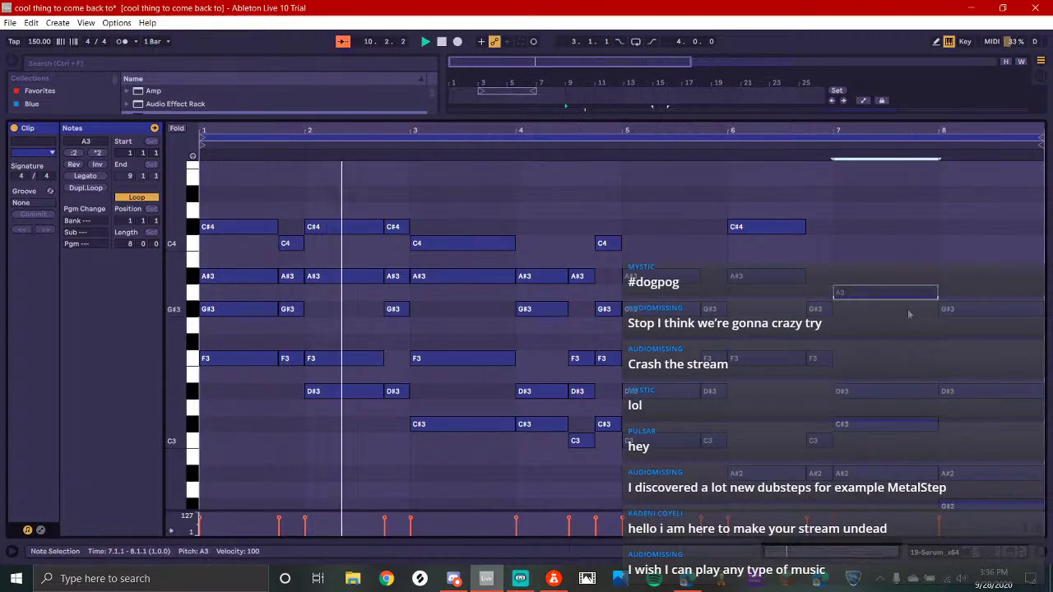
key(Up)
key(Down)
key(Down)
key(Down)
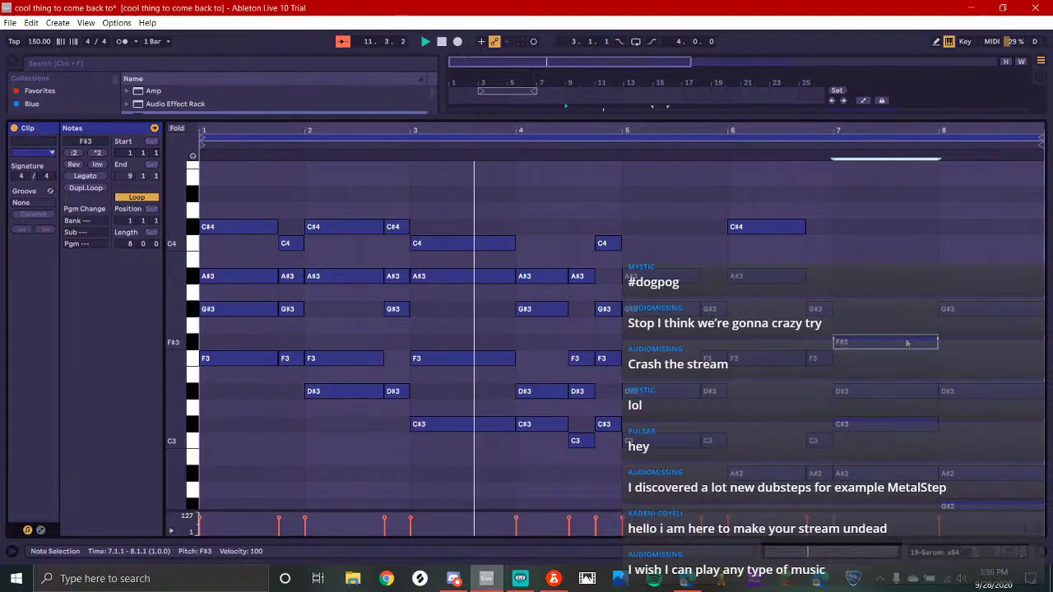
key(Down)
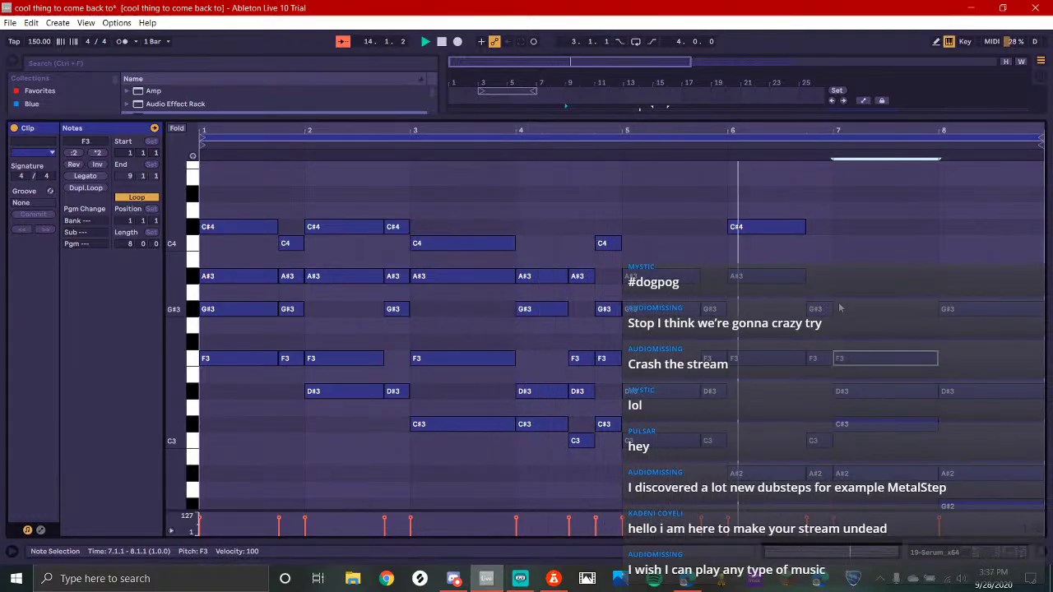
scroll(852, 305, down, 1)
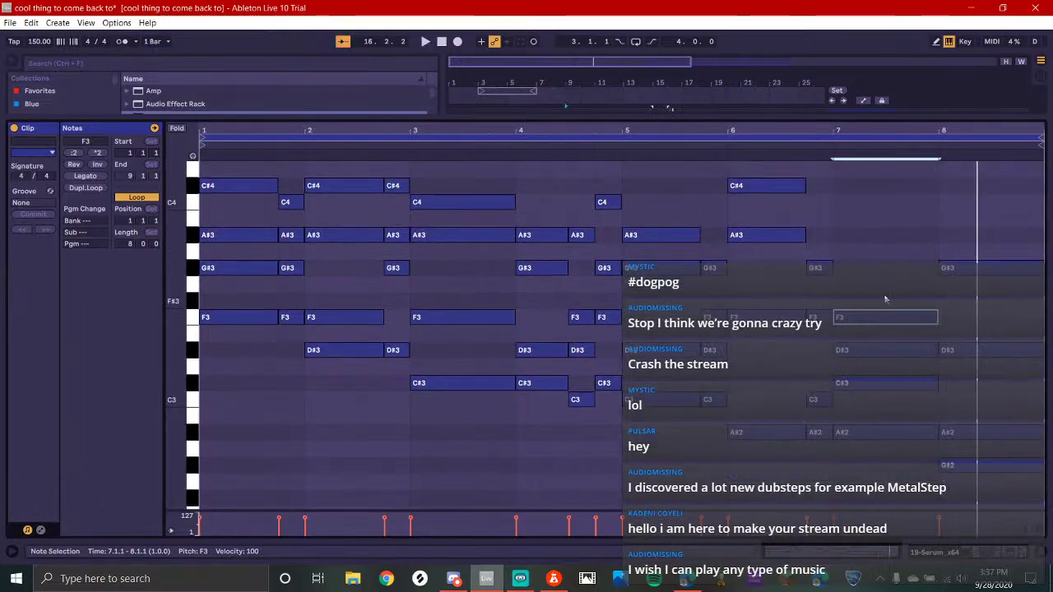
Revoice the bar 7 chord to G#3, F3, D#3 and A#2, and play the clip from its start
key(Up)
key(Up)
drag(877, 352, 876, 473)
key(space)
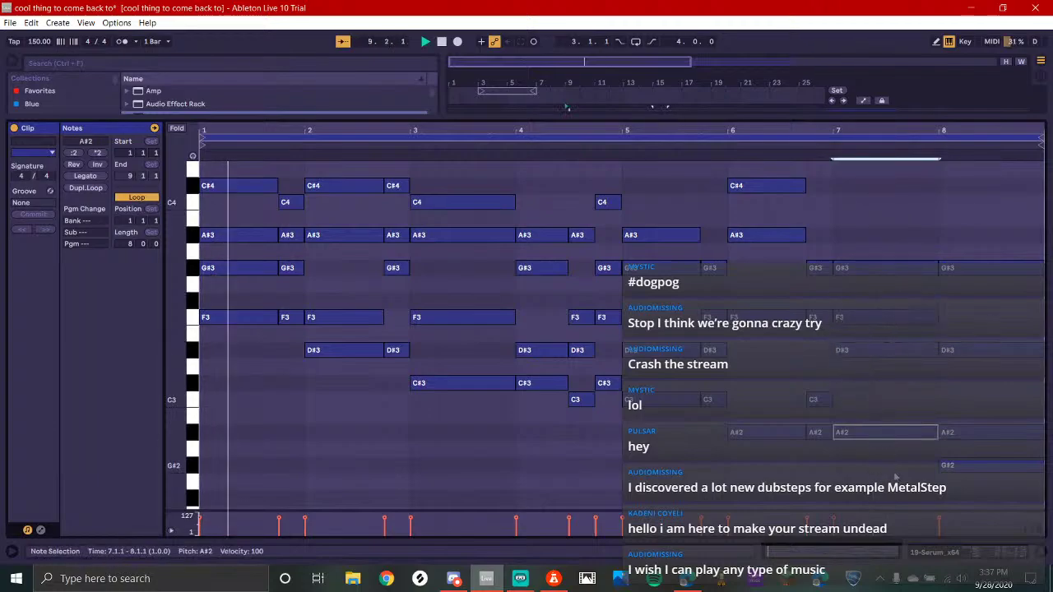
Check the live viewers and chat in Streamlabs OBS, and return to Ableton Live
click(520, 579)
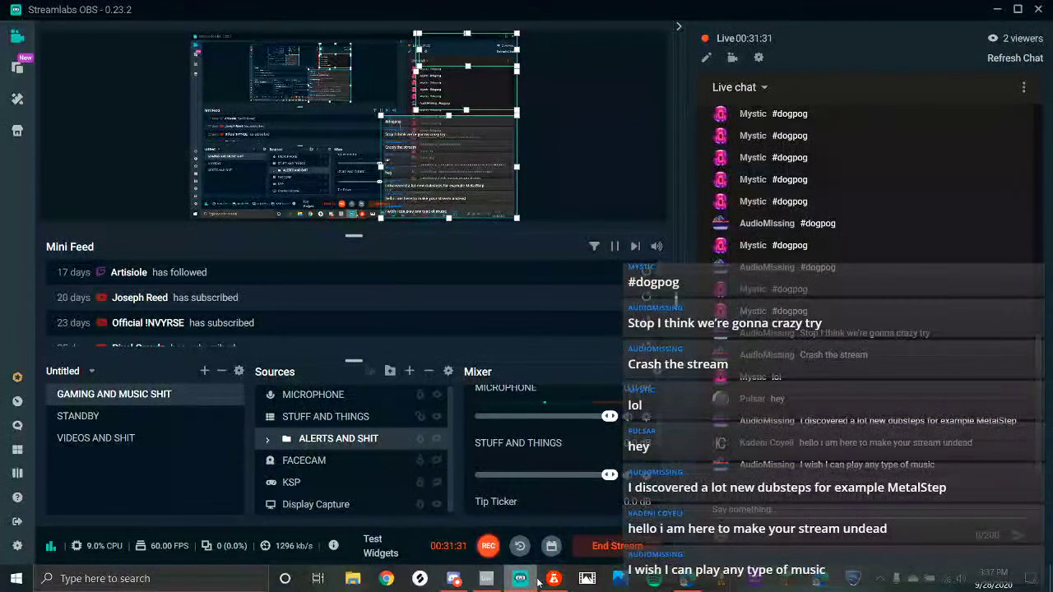
mouse_move(547, 578)
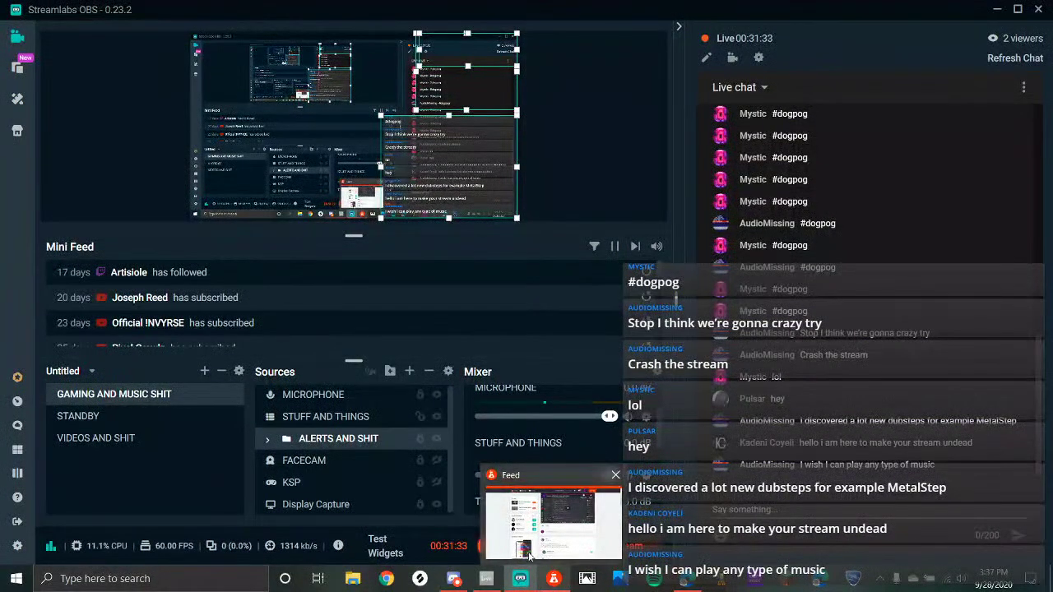
click(486, 578)
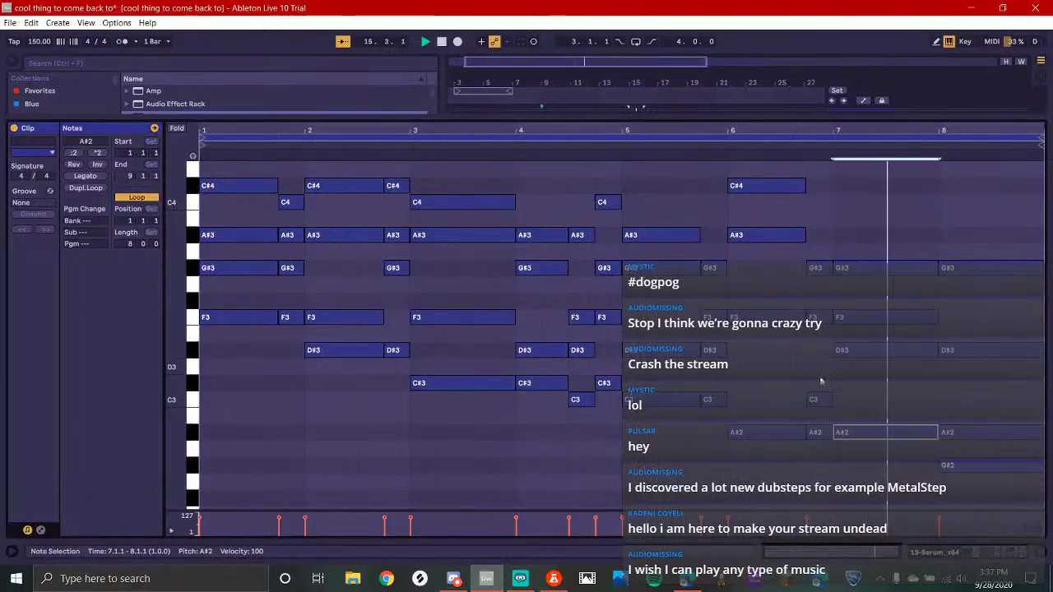
Copy the revised clip at 9.1.1 from 19 Serum_x64 onto 20 Serum_x64 in the arrangement, and play from 1.1.1
click(935, 552)
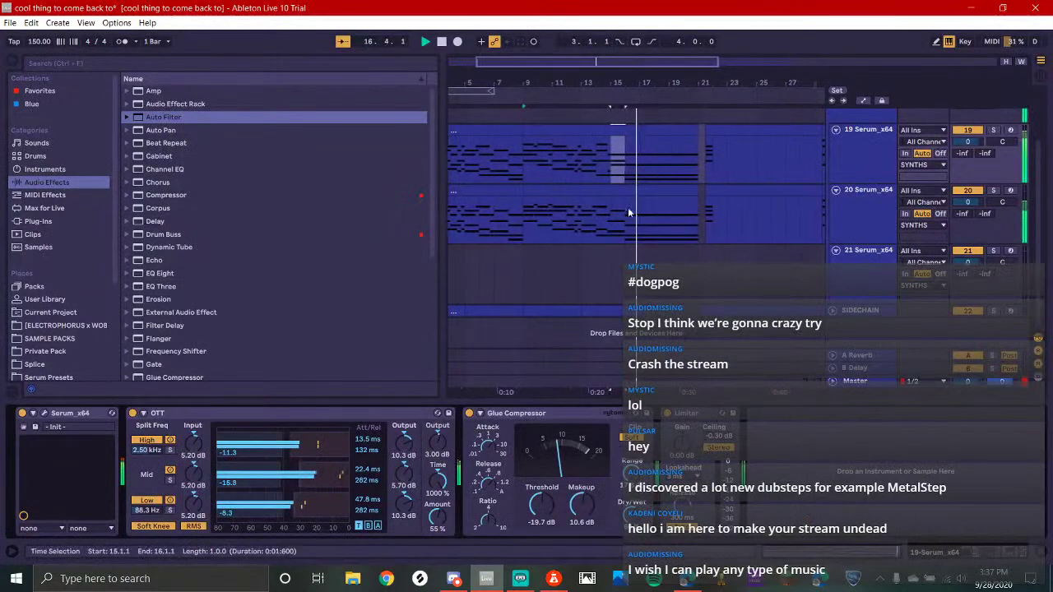
key(space)
click(560, 128)
drag(571, 131, 573, 216)
key(space)
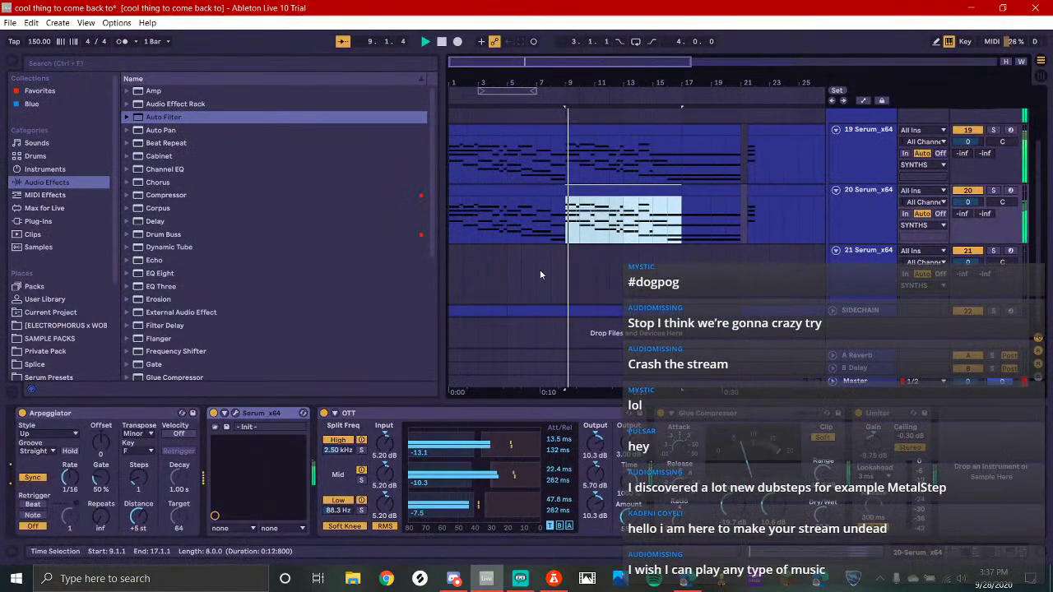
click(449, 217)
scroll(539, 230, up, 3)
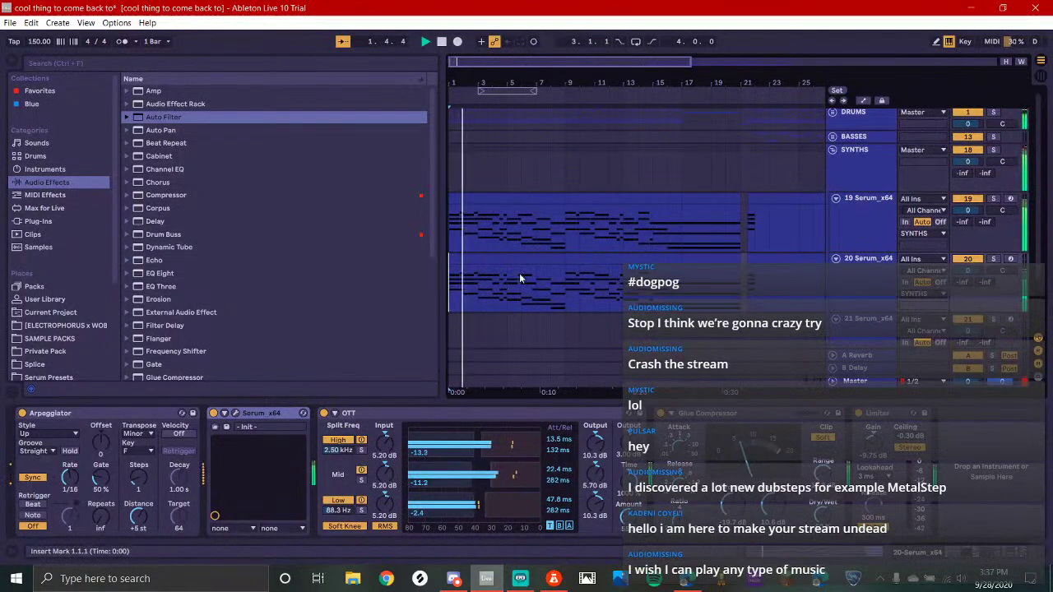
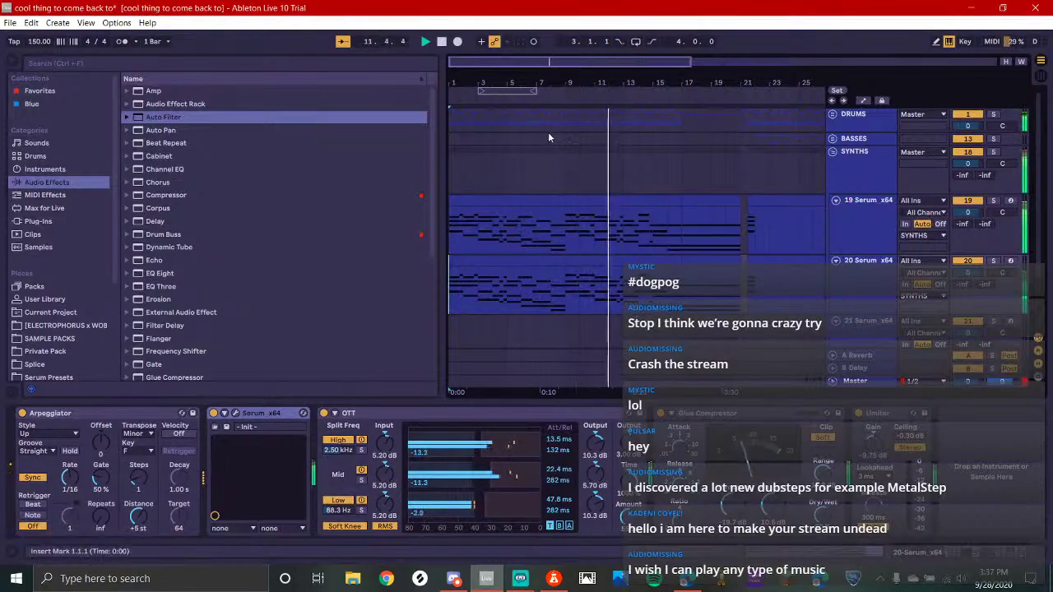
Stop playback and trim the first clips on 19 Serum_x64 and 20 Serum_x64 to end at 8.3.1, leaving a gap before bar 9
key(space)
scroll(566, 180, up, 3)
drag(568, 242, 547, 288)
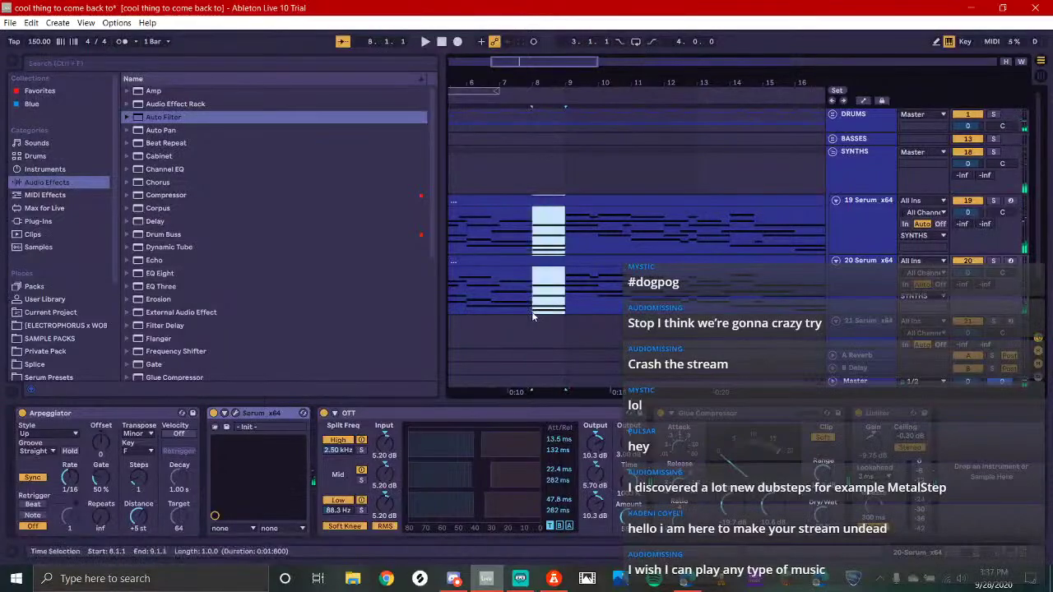
drag(566, 204, 551, 204)
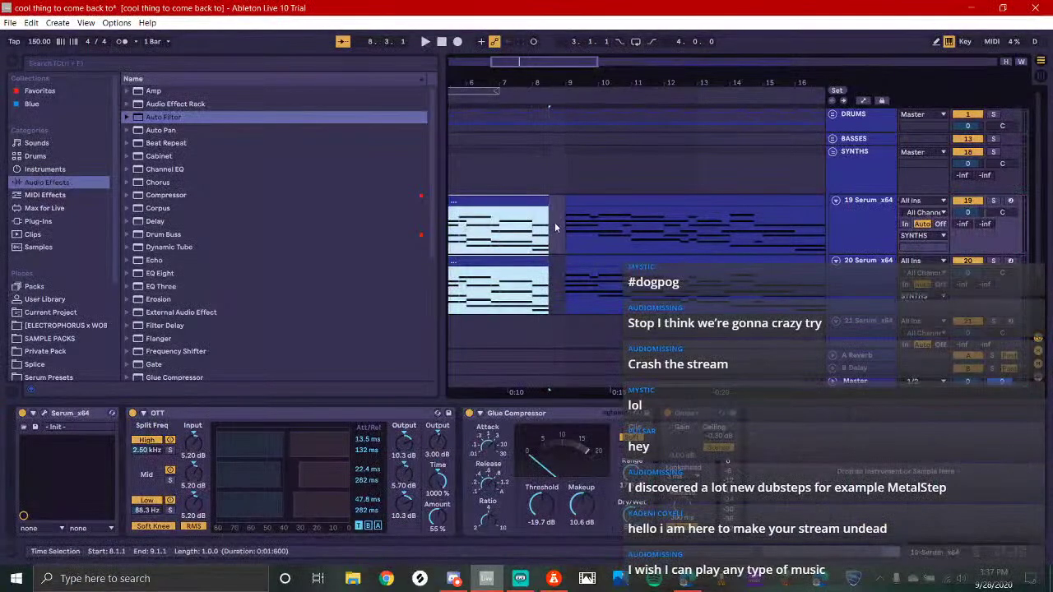
click(549, 175)
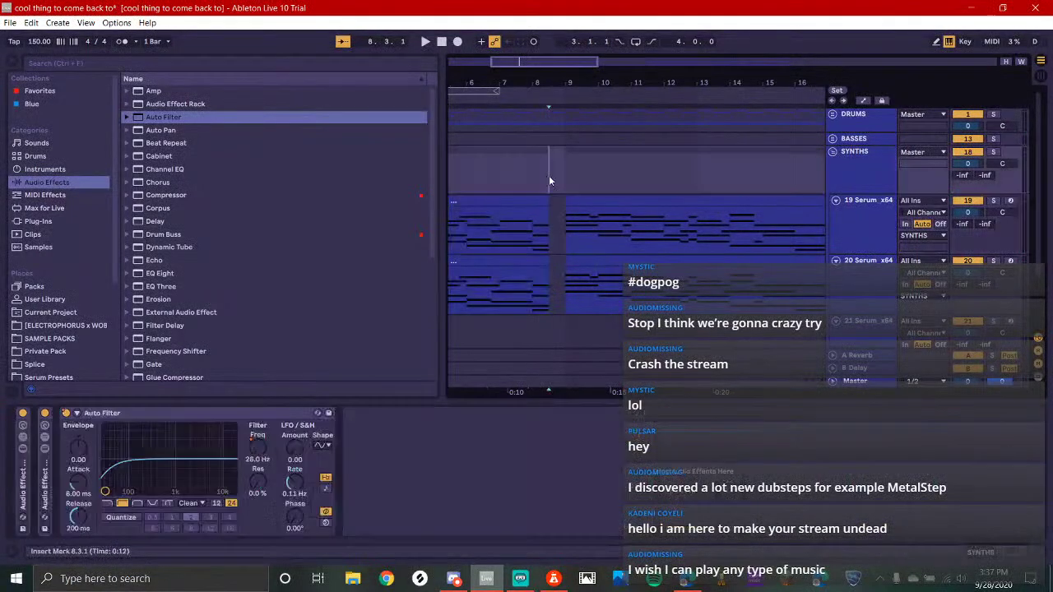
Unfold the DRUMS group and the toms track, copy the tom fill clip at 21.1.1 to 8.3.1, and play from 8.1.1
click(834, 115)
scroll(595, 287, down, 5)
key(space)
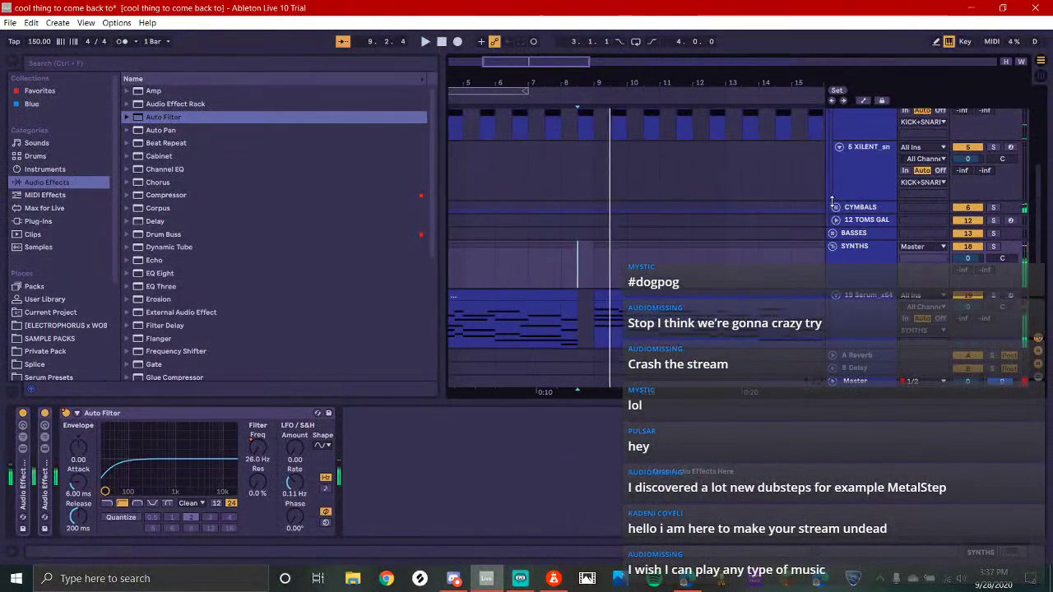
click(836, 219)
click(837, 220)
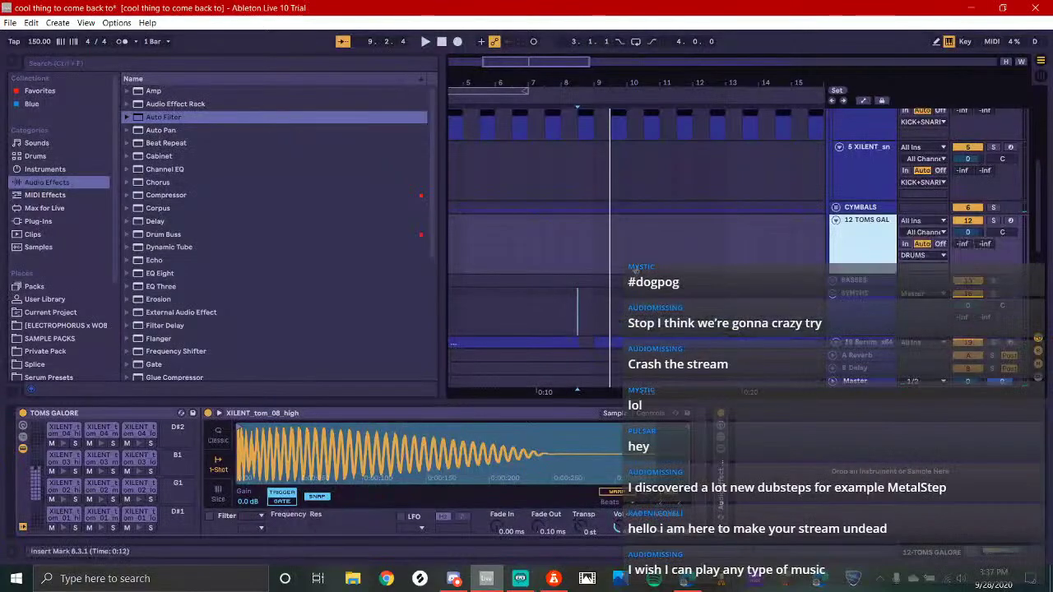
scroll(644, 260, down, 3)
click(740, 200)
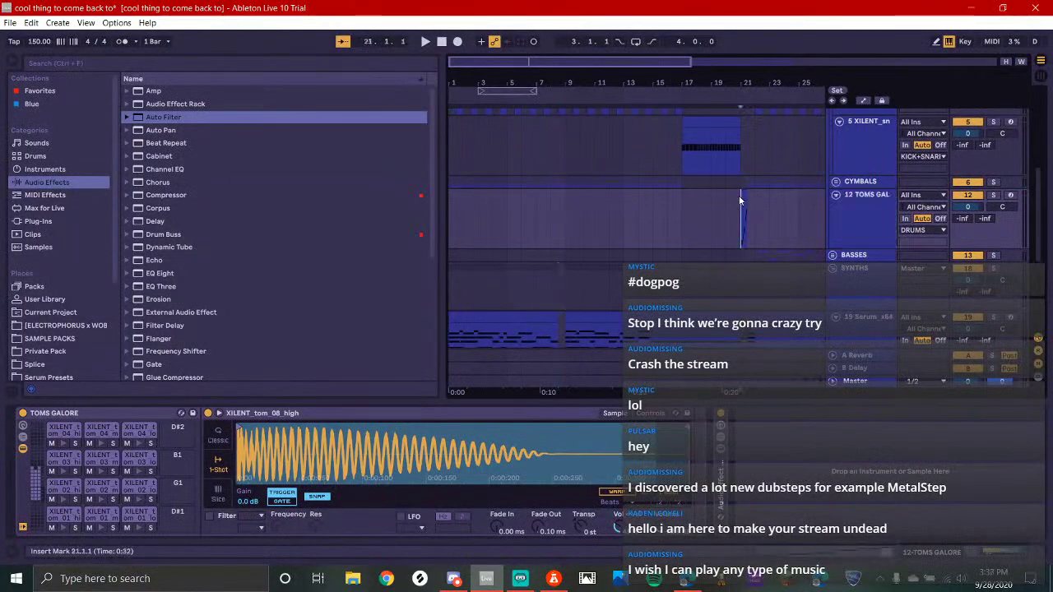
drag(734, 205, 560, 221)
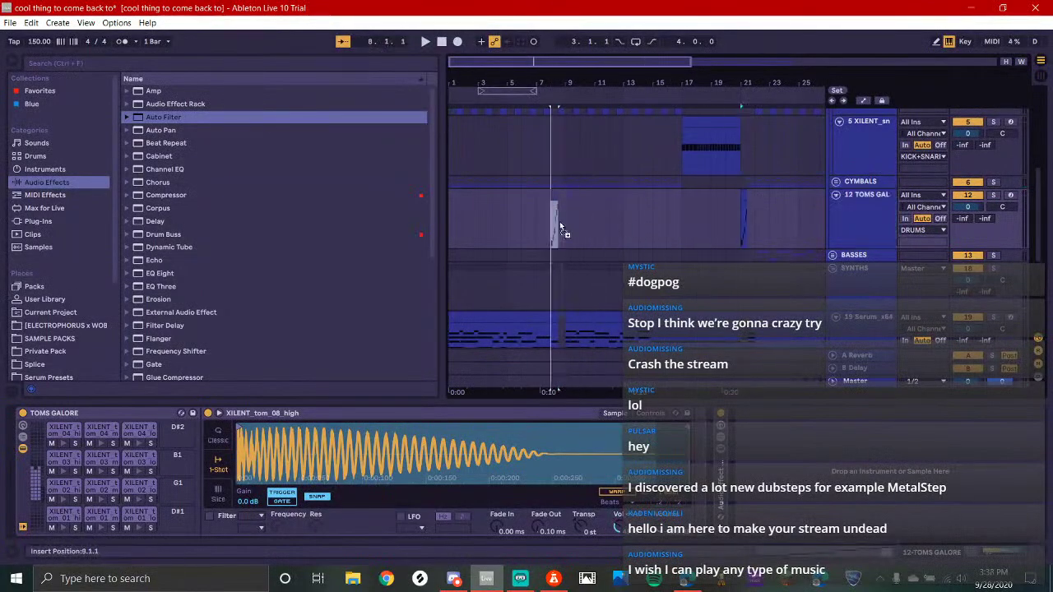
ctrl+scroll(561, 220, up, 3)
key(space)
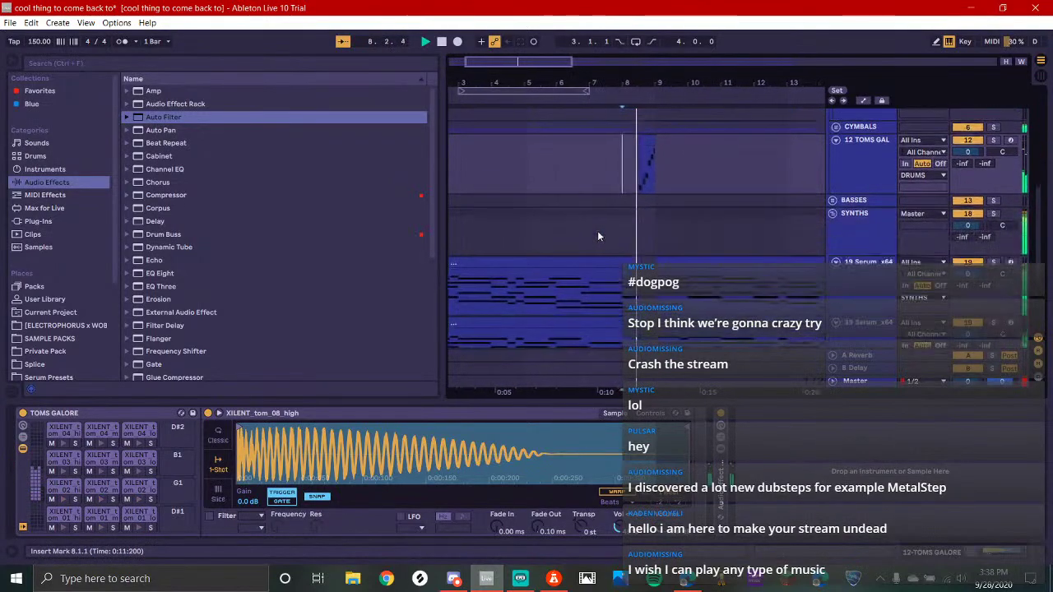
Open the copied tom fill and replace its three opening hits with one XILENT_tom_01_high note lasting until 1.1.3, and play it
scroll(618, 230, down, 1)
click(622, 192)
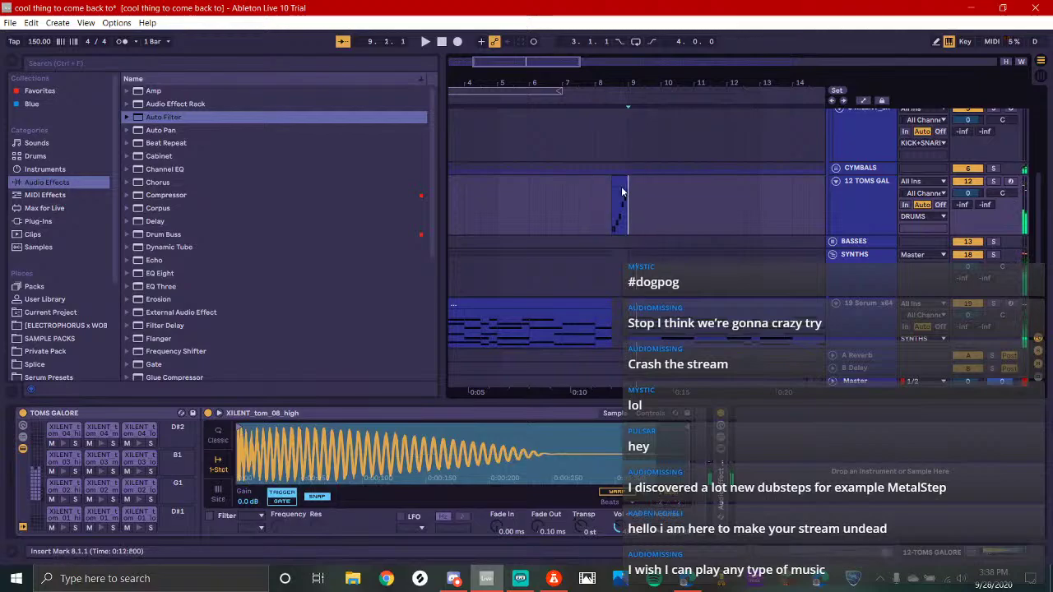
double_click(617, 181)
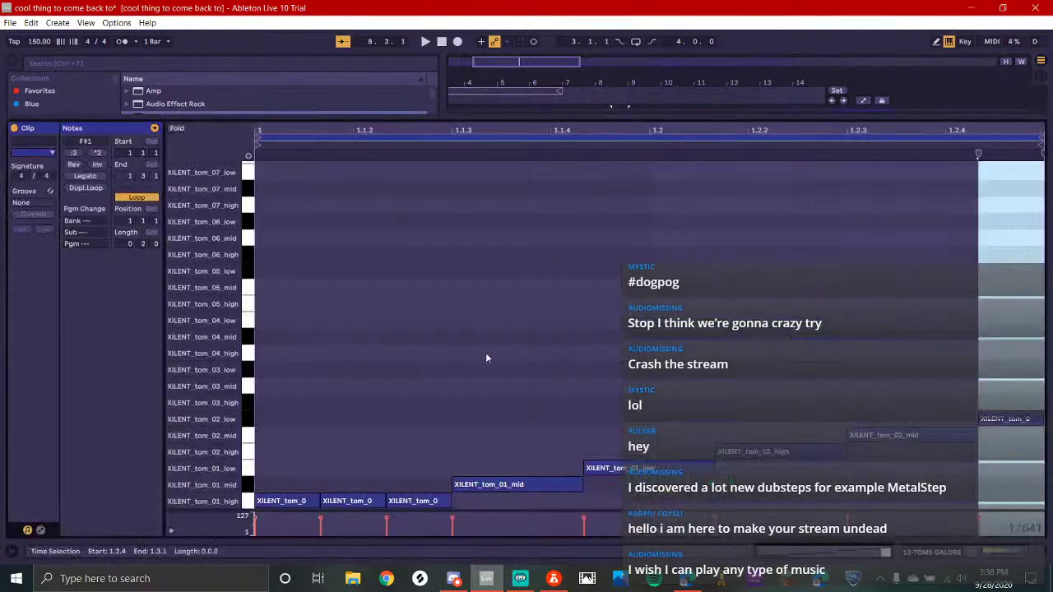
click(320, 501)
drag(320, 501, 441, 504)
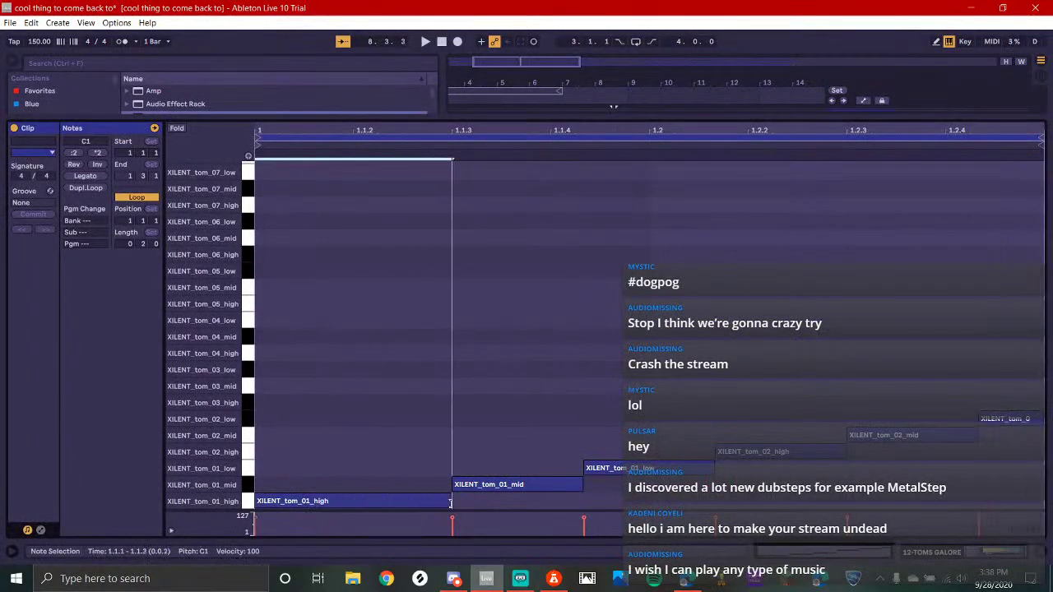
key(space)
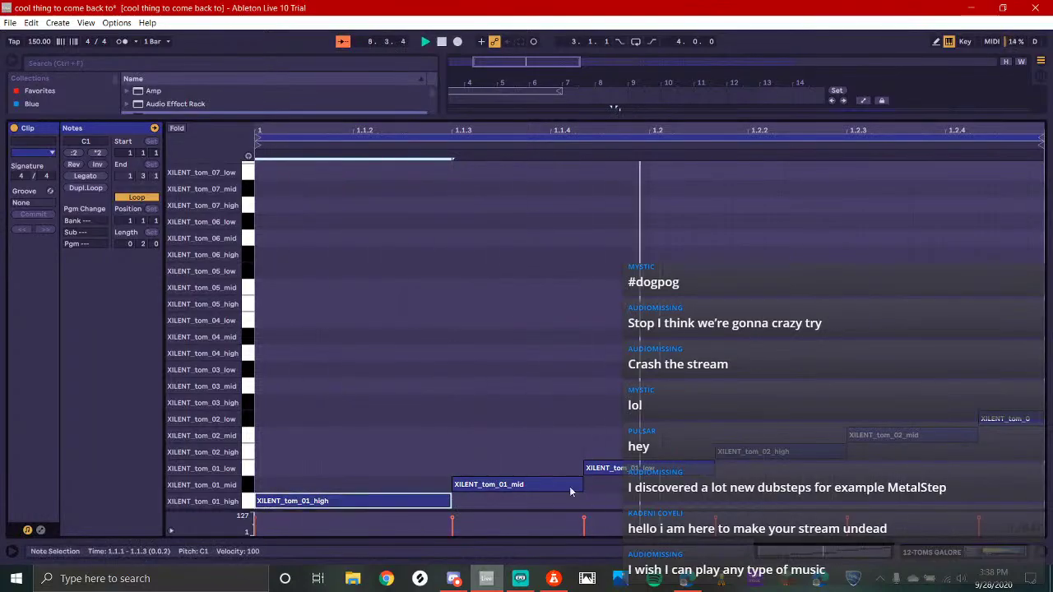
Lower the tom note at 1.2.3 to XILENT_tom_01_low and play the fill
key(space)
click(648, 485)
click(640, 468)
key(space)
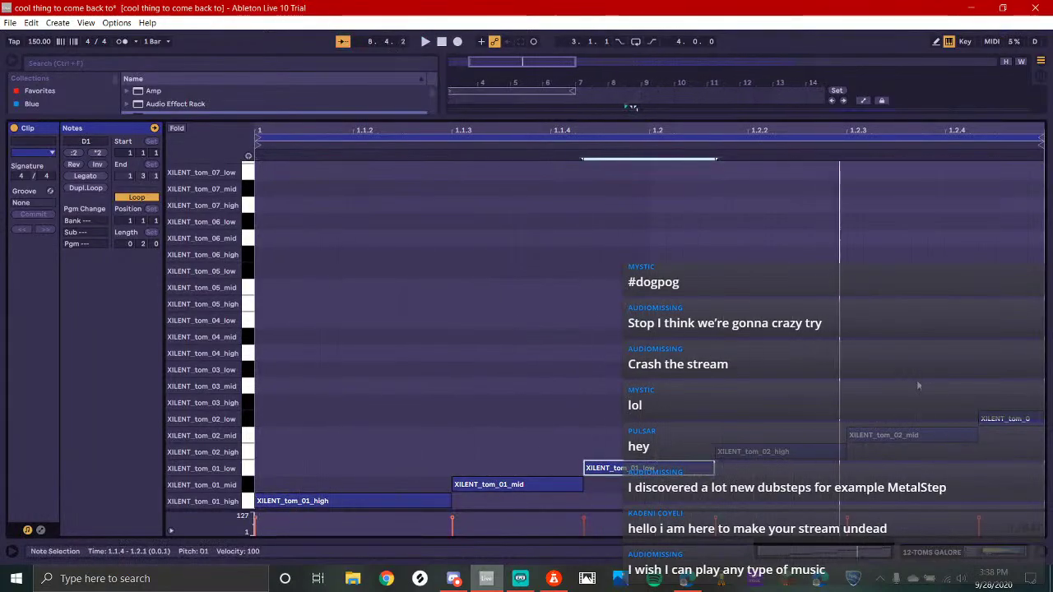
click(864, 441)
drag(907, 441, 908, 478)
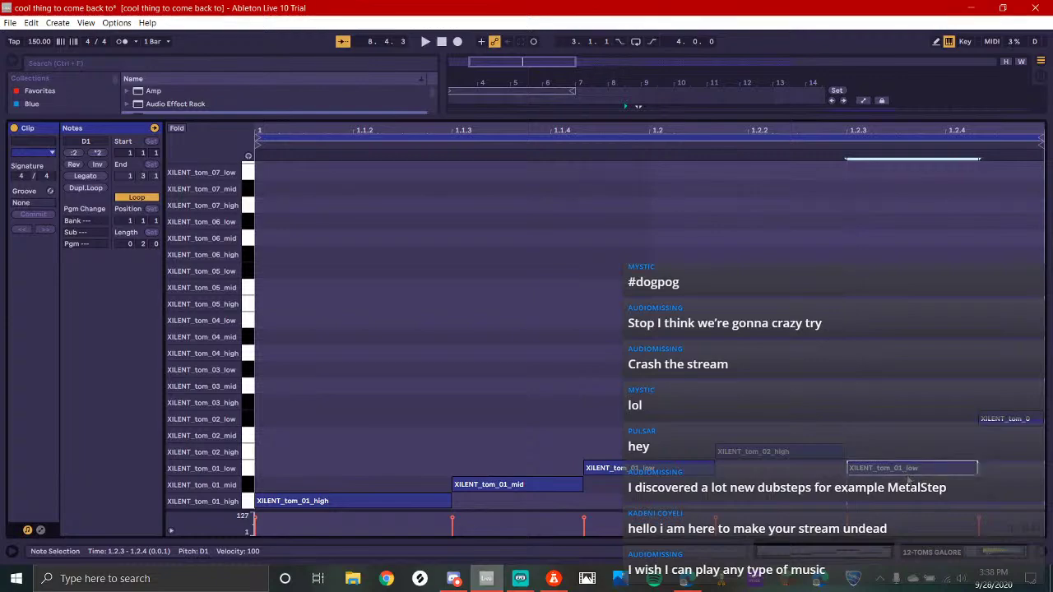
key(space)
Try lowering the fill's last note at 1.2.4 to XILENT_tom_02_high, and play it in the arrangement
click(1016, 421)
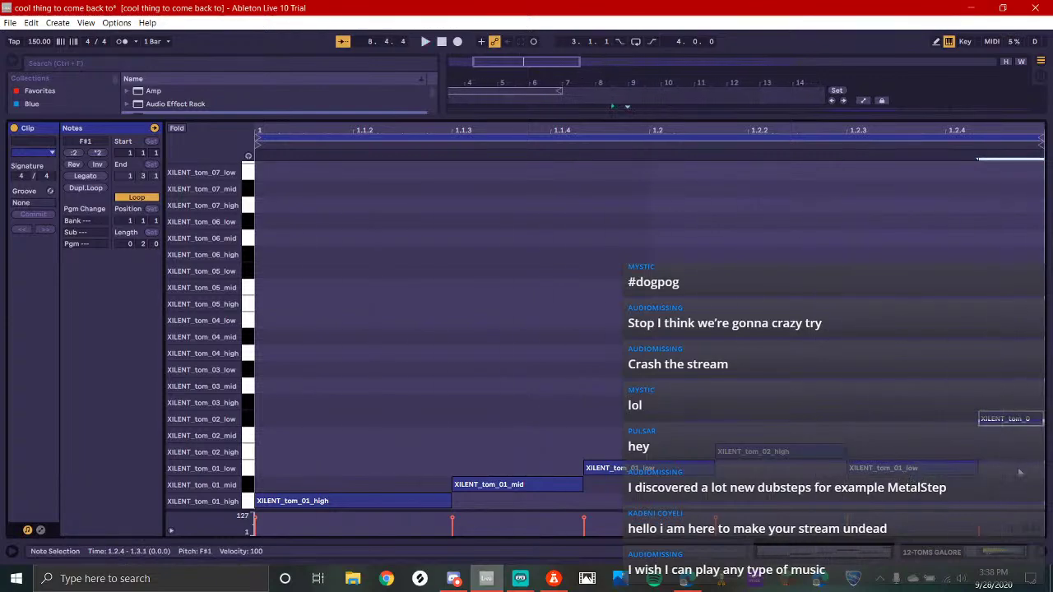
key(space)
key(Down)
key(Down)
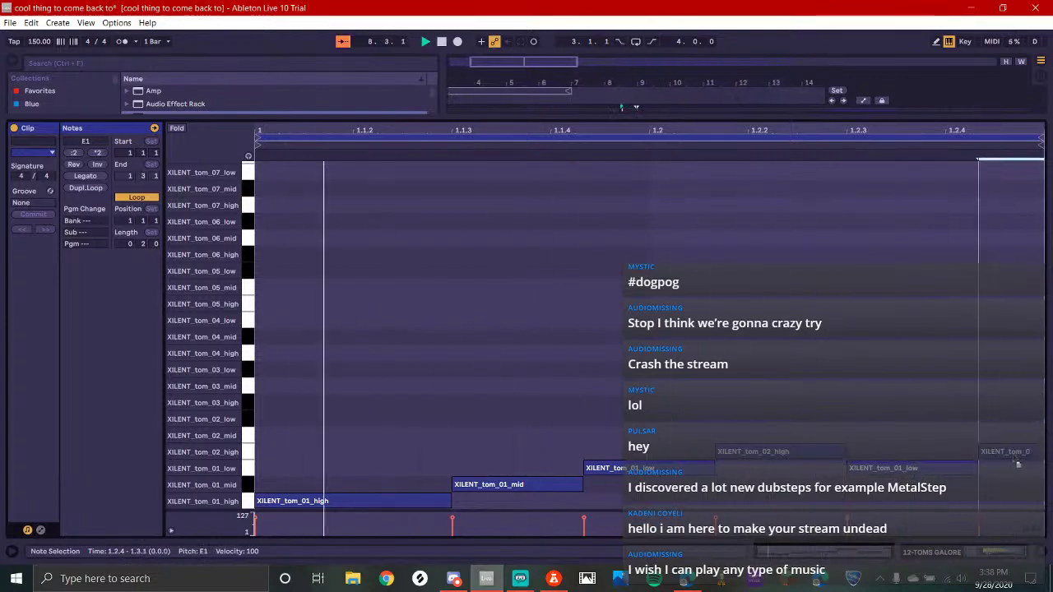
click(995, 557)
key(space)
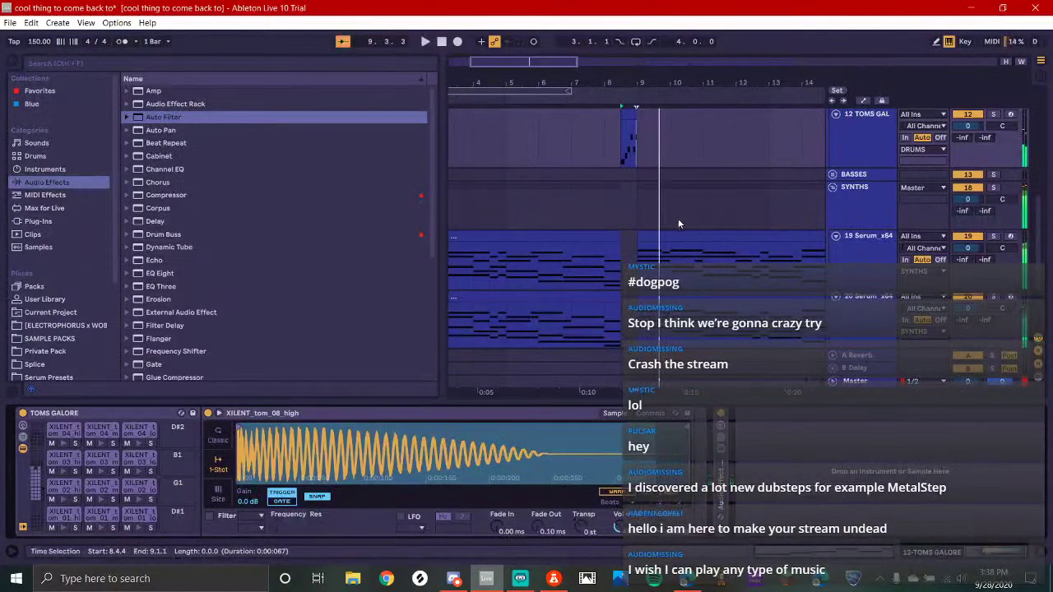
Delete the fill's last note at 1.2.4, extend the XILENT_tom_01_low note at 1.2.3 to the clip end, and play it
scroll(674, 215, up, 3)
click(580, 130)
key(shift+Tab)
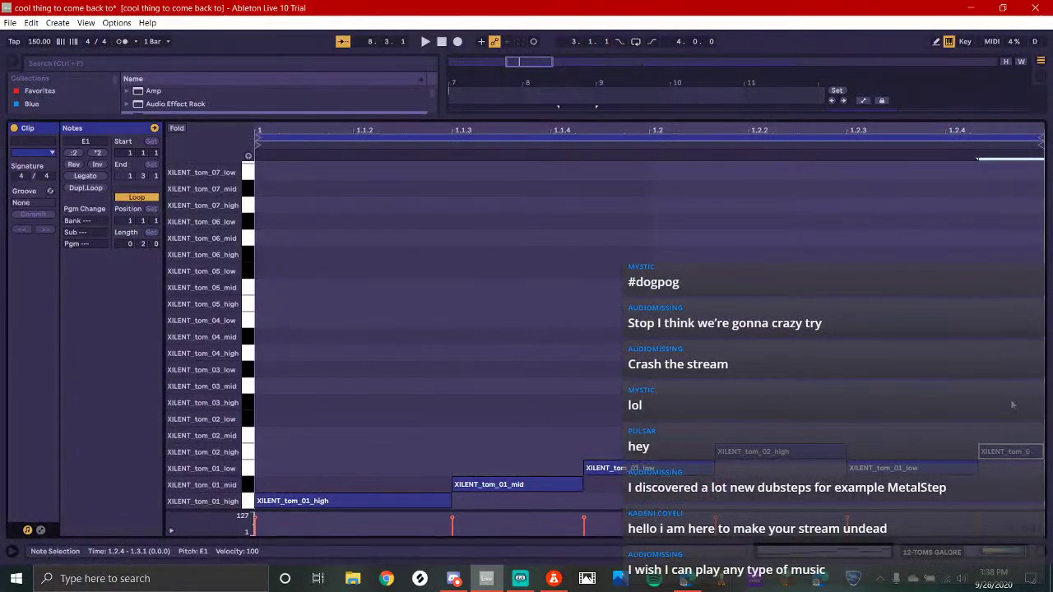
key(Delete)
drag(976, 469, 1045, 472)
key(space)
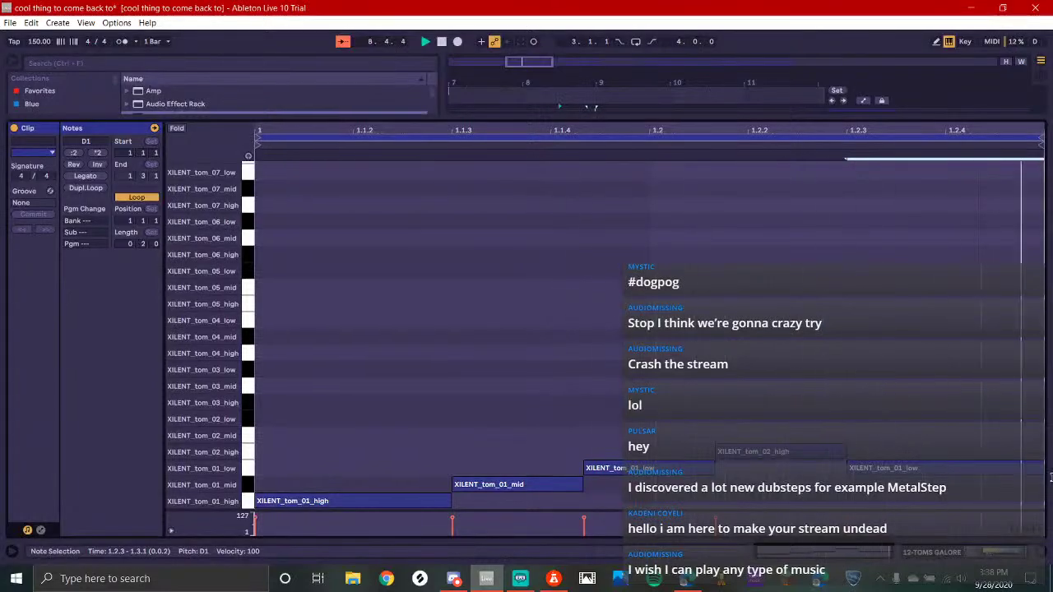
Change the note grid, and move the XILENT_tom_01_low note at 1.1.4 slightly earlier, shortening the XILENT_tom_01_mid note to meet it
click(746, 452)
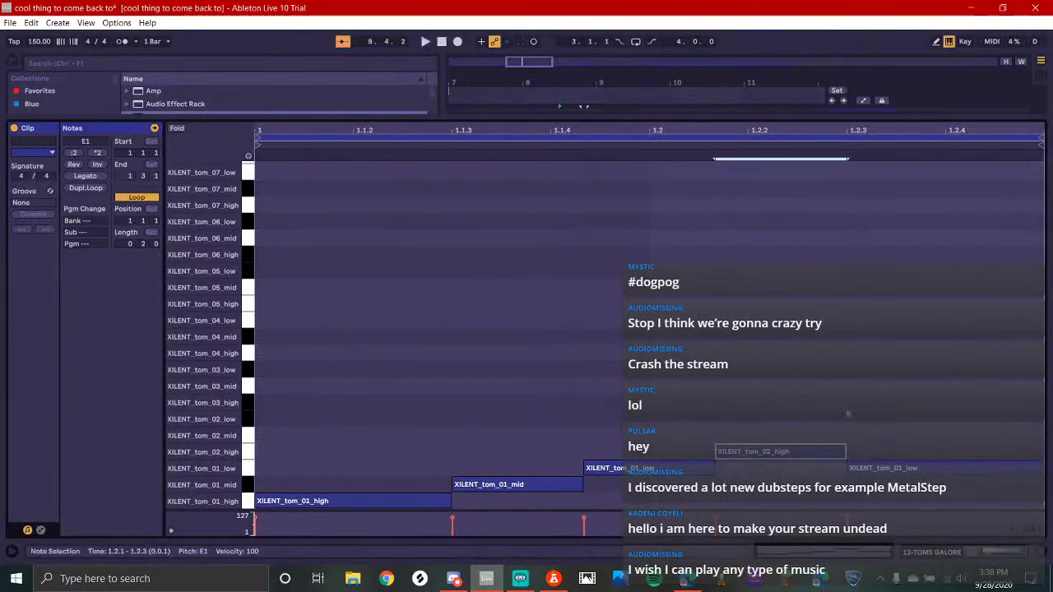
right_click(749, 409)
click(775, 385)
mouse_move(452, 501)
mouse_down()
mouse_move(434, 501)
mouse_move(453, 501)
mouse_up()
mouse_move(584, 487)
mouse_down()
mouse_move(557, 487)
mouse_move(602, 476)
mouse_up()
click(610, 470)
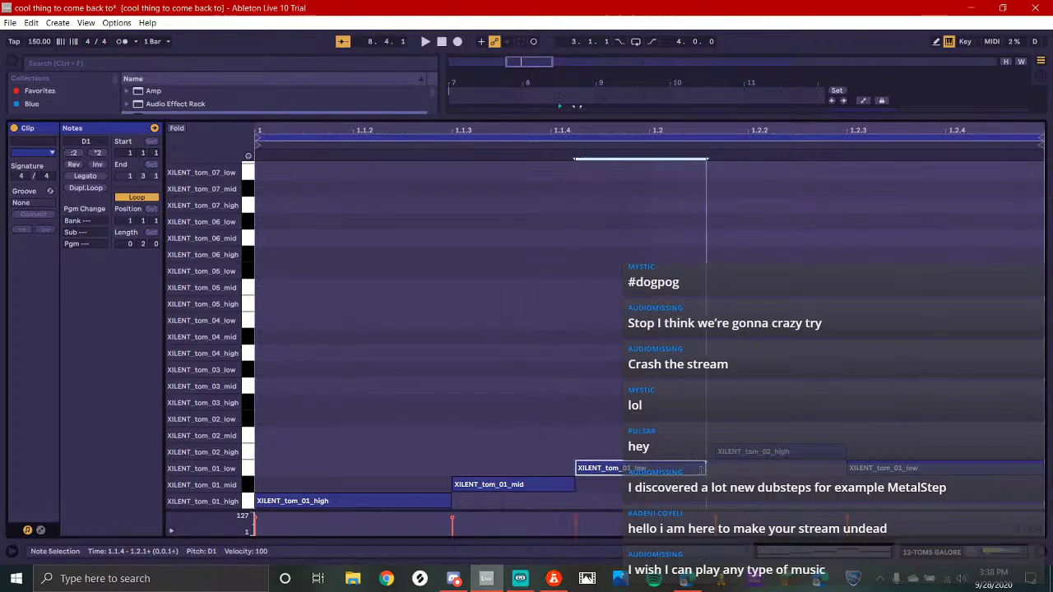
Split off the end of the moved note and raise it to XILENT_tom_02_low, trim the XILENT_tom_02_high note's start to follow it, and play
mouse_move(701, 468)
mouse_down()
mouse_move(641, 468)
mouse_move(704, 454)
mouse_up()
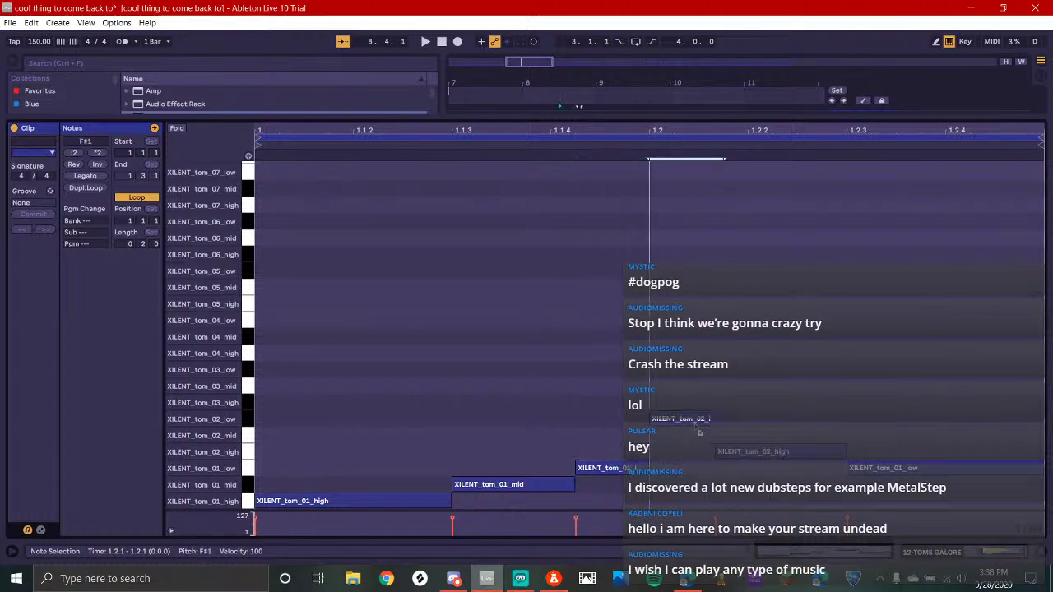
click(717, 452)
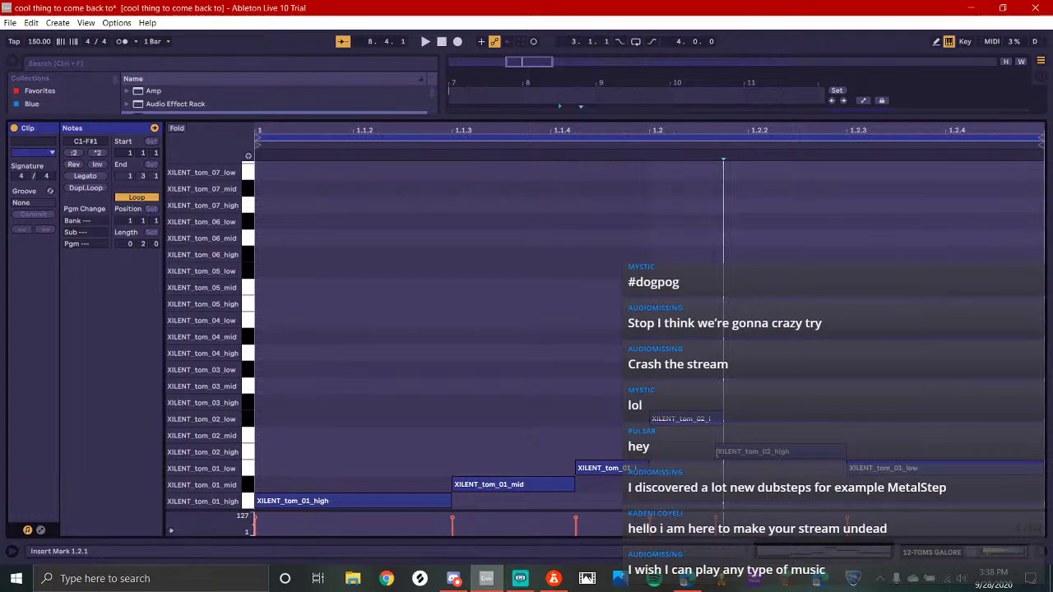
mouse_move(716, 453)
mouse_down()
mouse_move(748, 453)
mouse_move(726, 457)
mouse_up()
key(space)
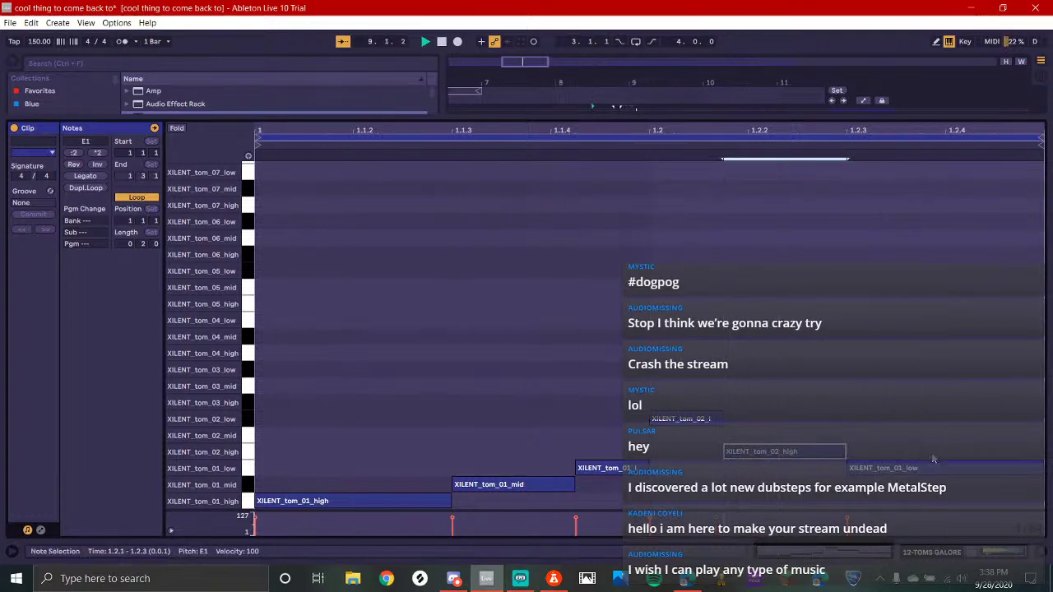
Split the XILENT_tom_02_high note and raise its second half to XILENT_tom_02_mid, and play the fill
click(850, 468)
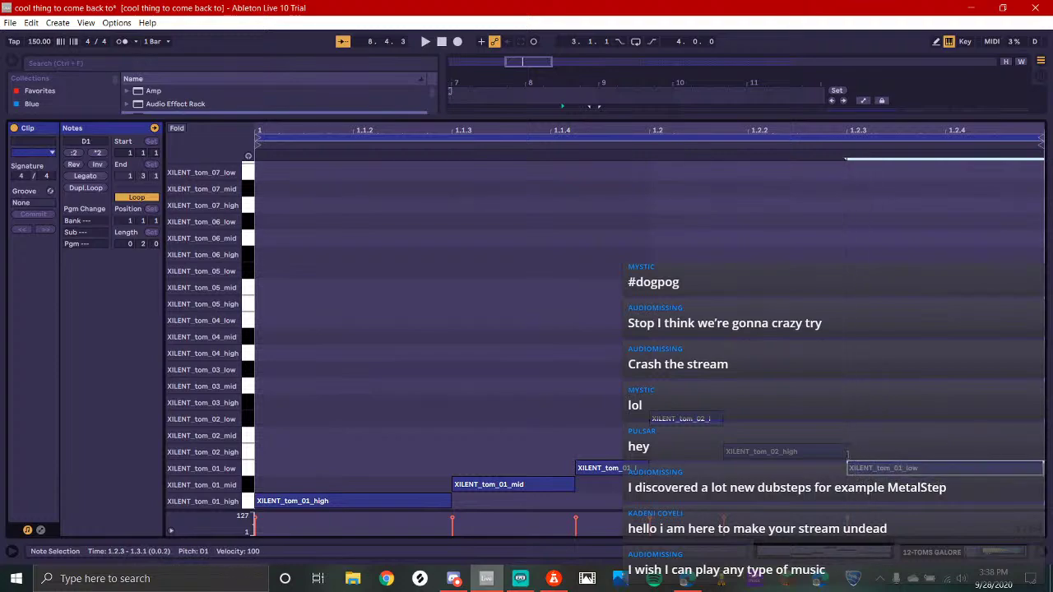
click(815, 452)
drag(779, 454, 860, 444)
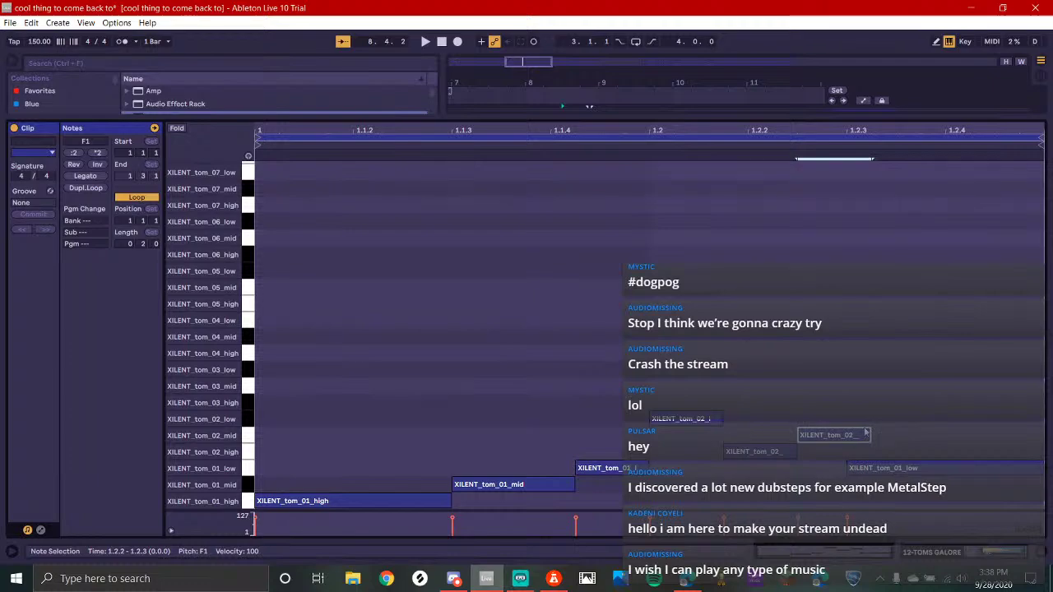
key(space)
Start the final XILENT_tom_01_low note midway between 1.2.3 and 1.2.4, extend XILENT_tom_02_mid to meet it, and play from 8.3.1
drag(850, 469, 903, 468)
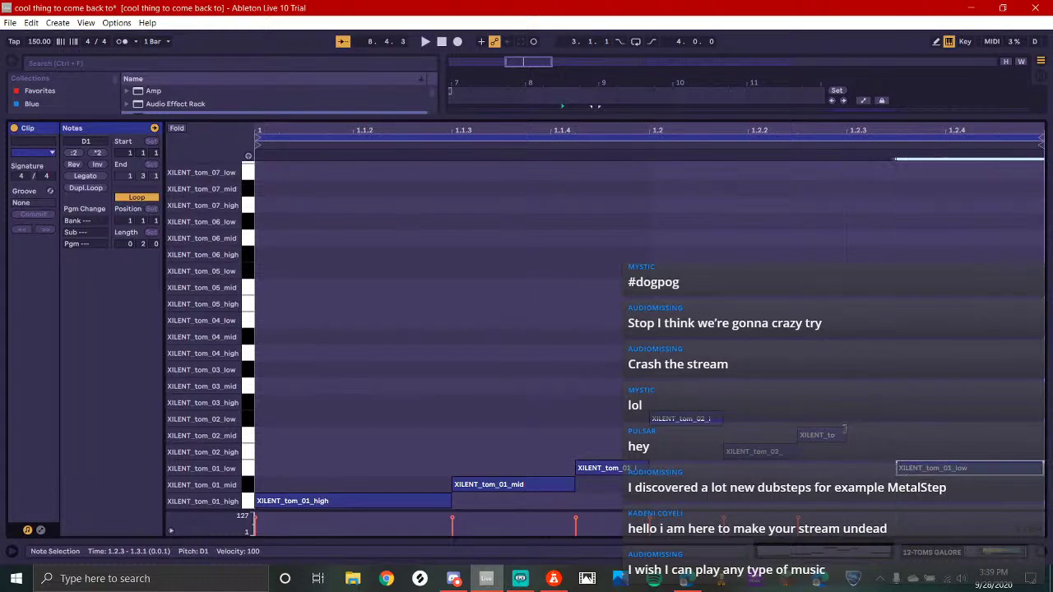
drag(844, 435, 895, 435)
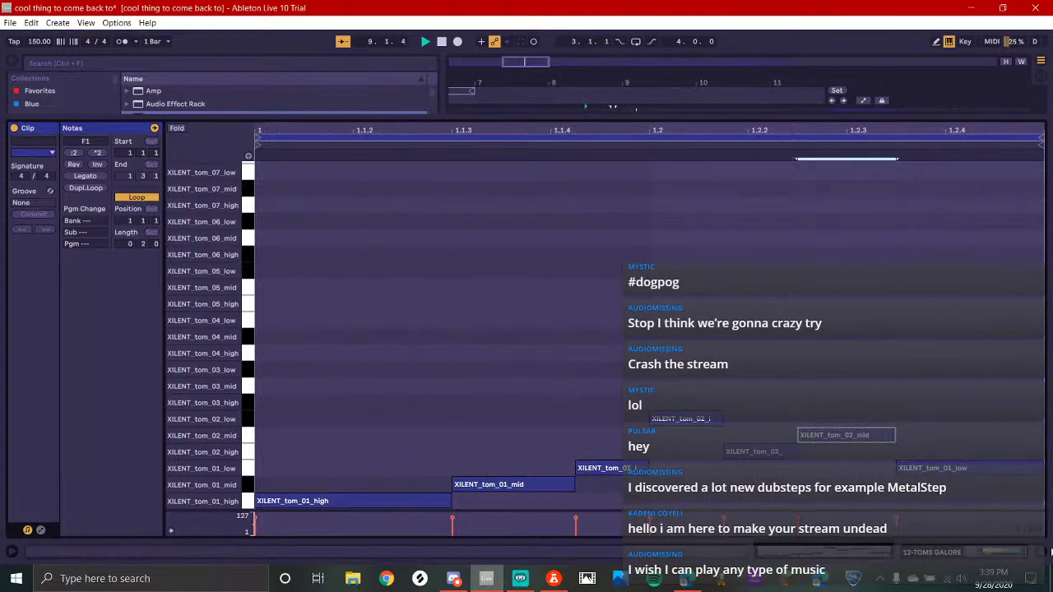
click(965, 555)
scroll(520, 115, up, 2)
click(496, 213)
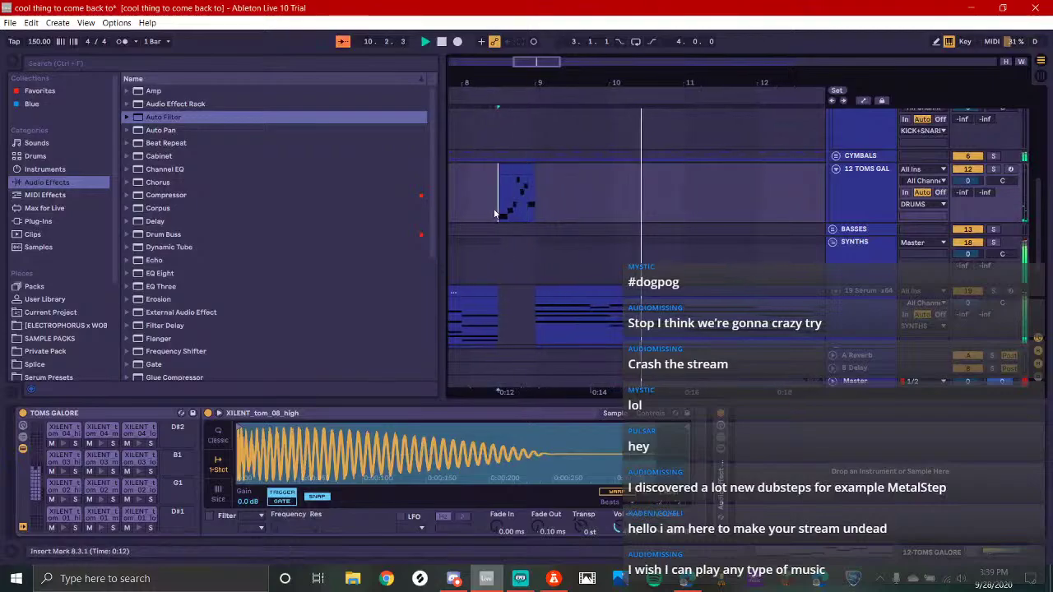
Check the live viewers and chat in YouTube Studio, and return to Ableton Live
click(520, 579)
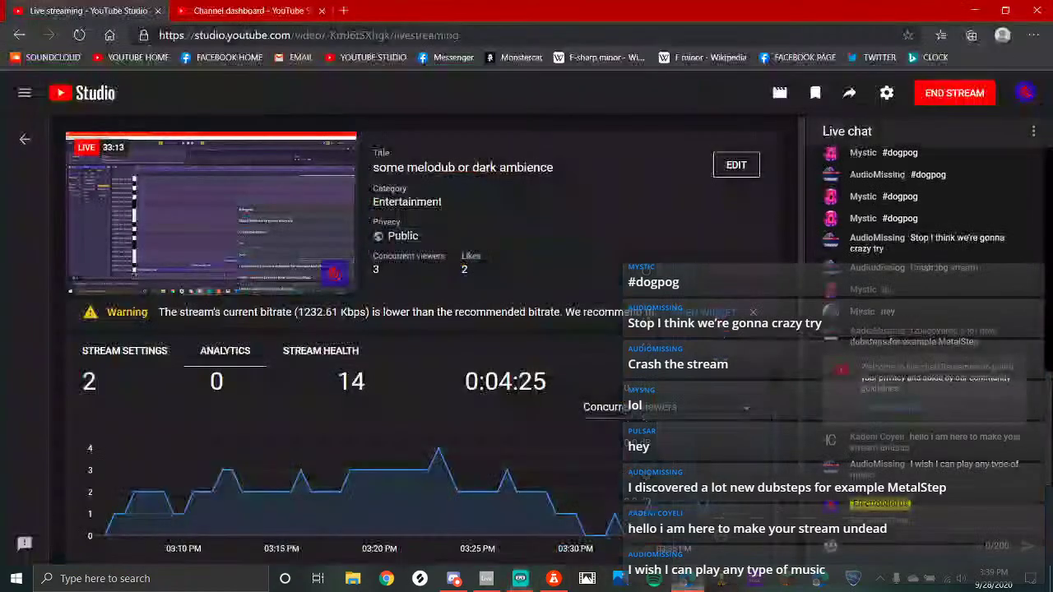
click(620, 578)
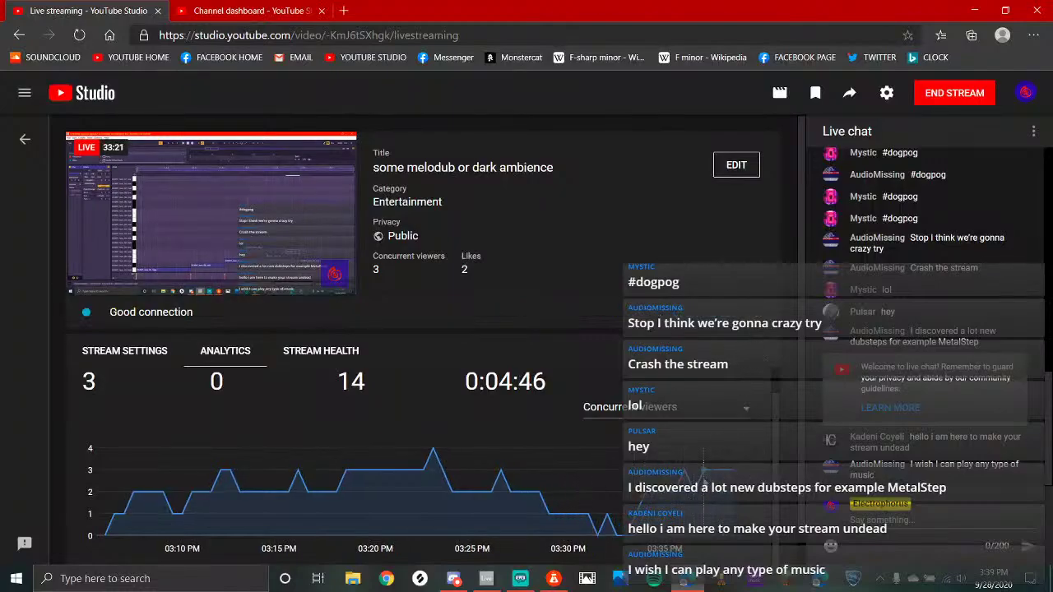
click(525, 579)
click(486, 579)
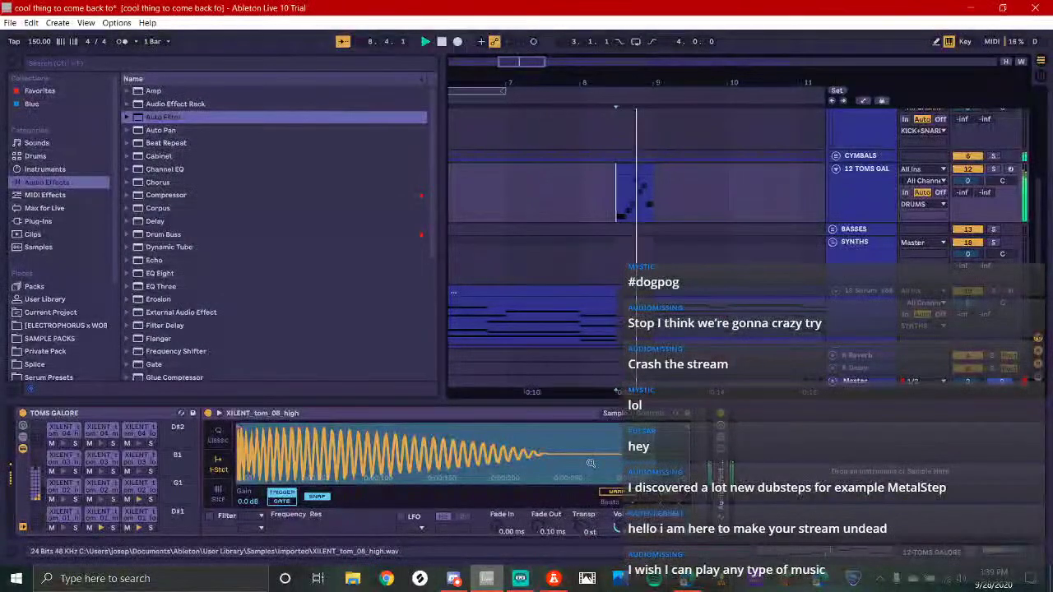
Select bars 1.1.1 to 8.3.1 on the 20 Serum_x64 track and delete the clip there
drag(642, 267, 571, 237)
click(573, 238)
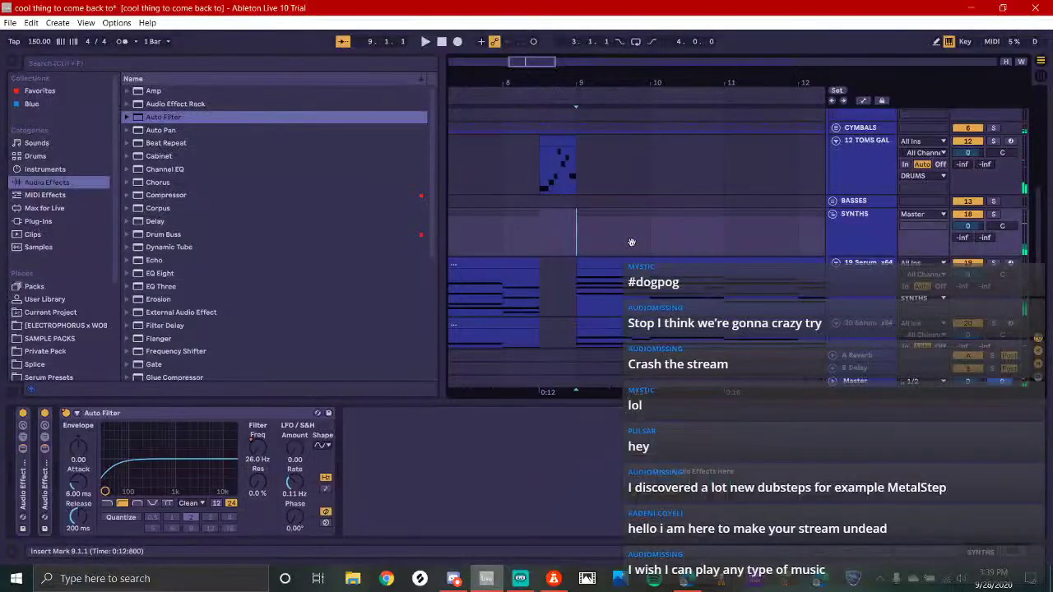
drag(770, 252, 647, 190)
scroll(646, 196, down, 3)
click(691, 211)
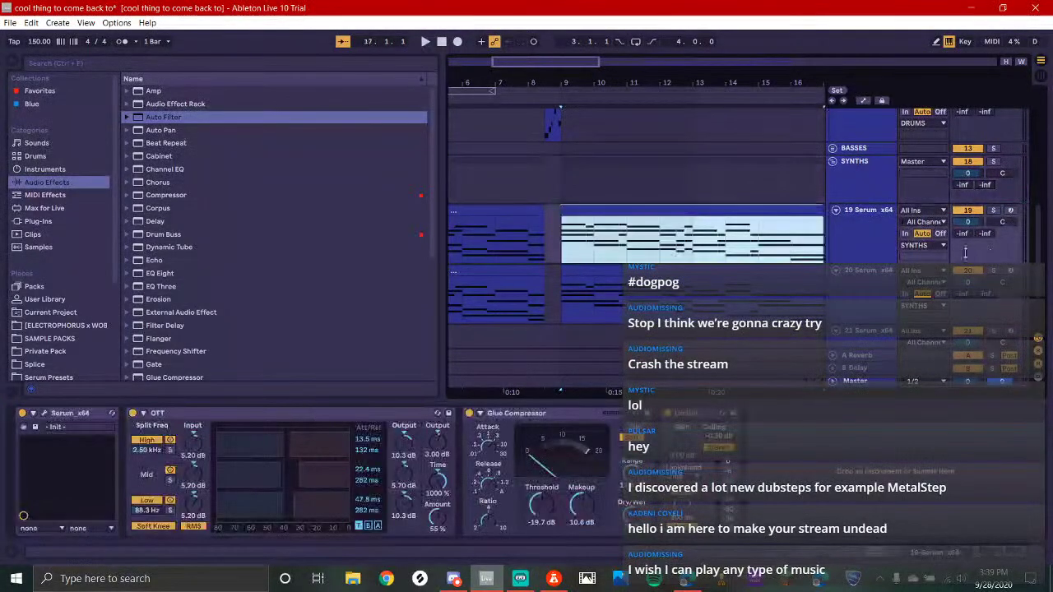
click(861, 246)
key(ctrl+d)
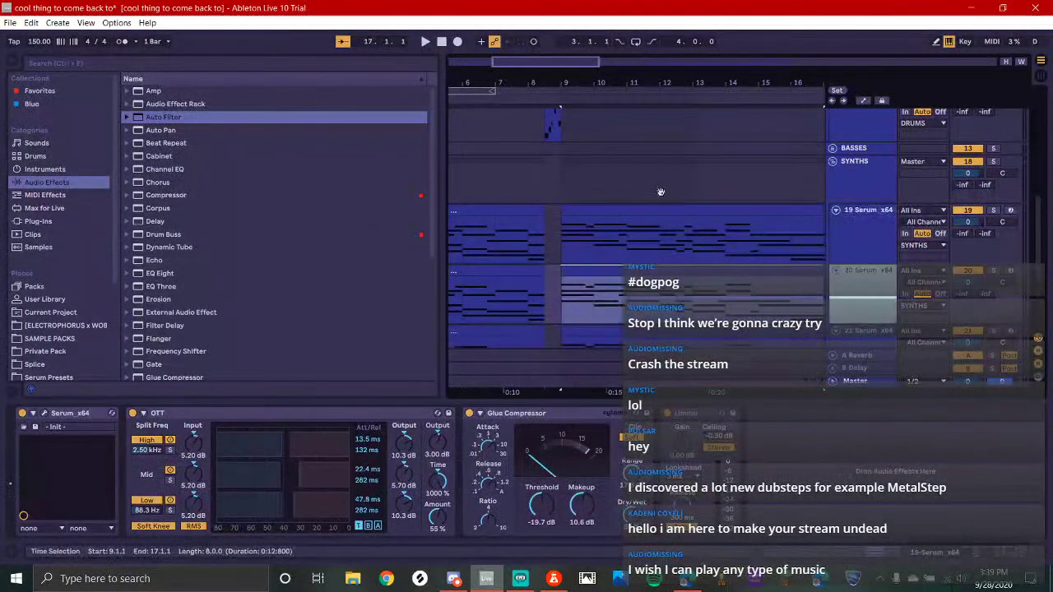
drag(661, 193, 609, 180)
scroll(609, 181, down, 3)
drag(551, 294, 449, 284)
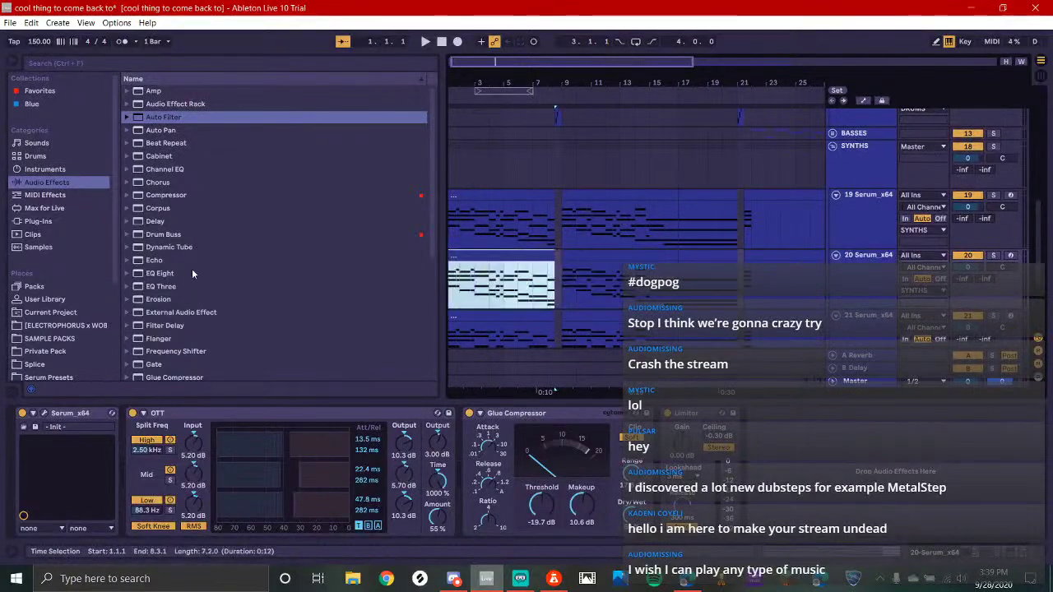
Delete the 20 Serum_x64 clip between bars 17.1.1 and 21.1.1
click(707, 271)
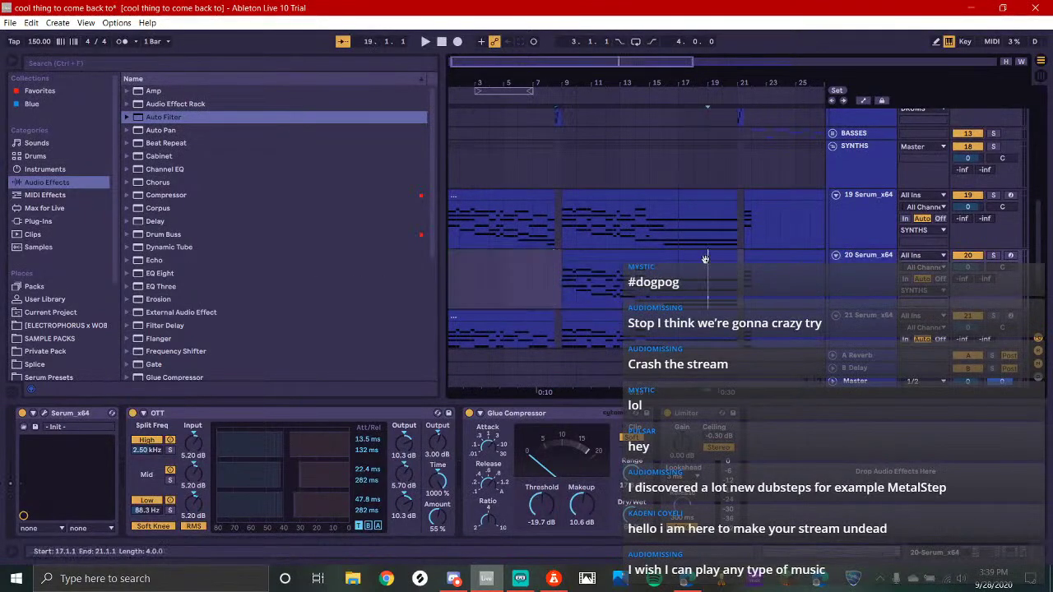
double_click(705, 255)
click(990, 557)
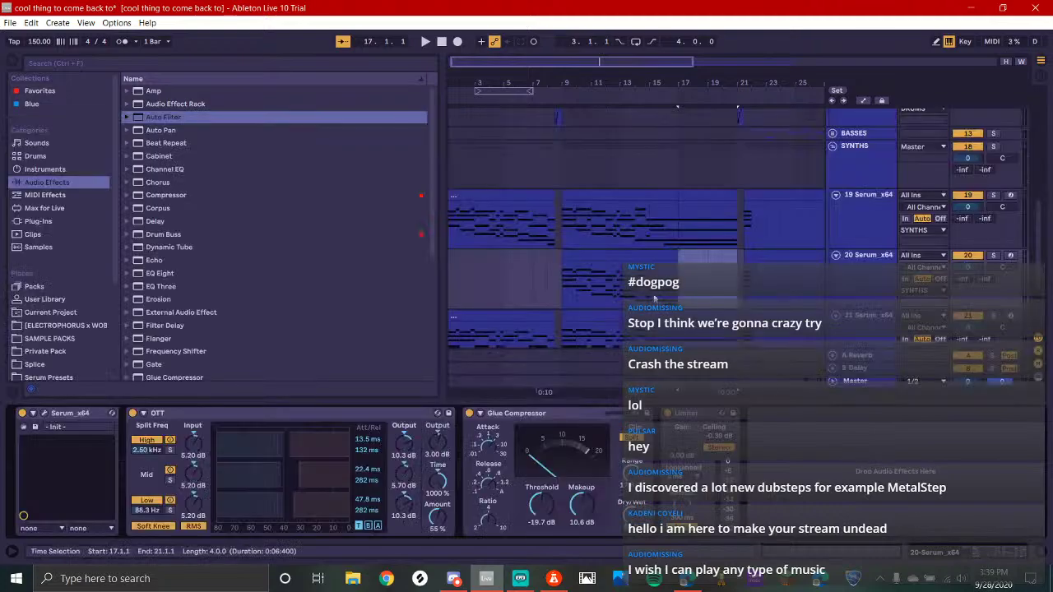
Solo the 20 Serum_x64 track, play its remaining clip from 9.1.1, and open the clip's notes for editing
click(617, 256)
click(992, 256)
key(space)
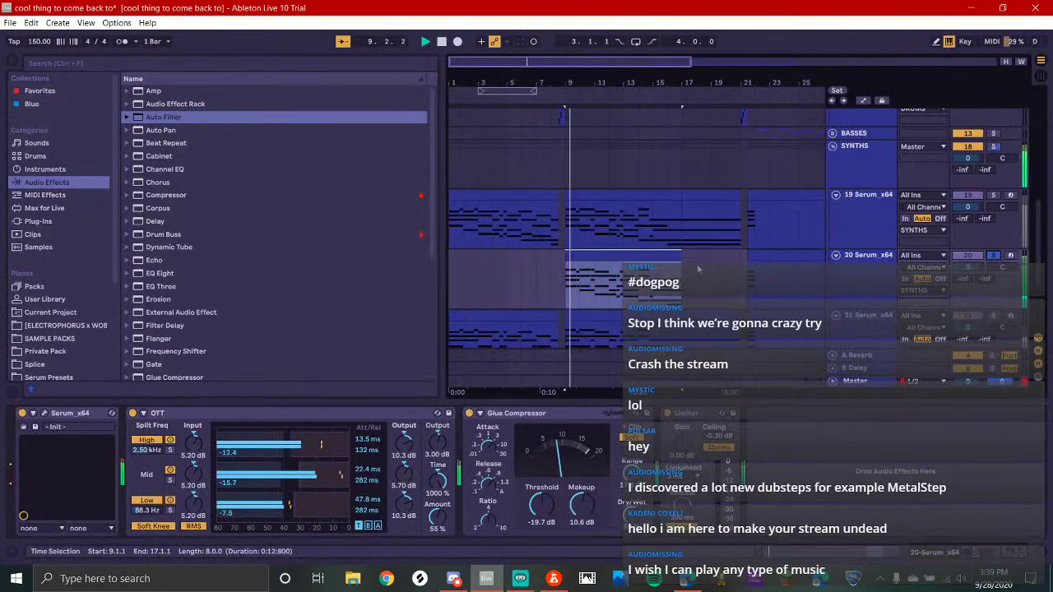
key(space)
double_click(614, 255)
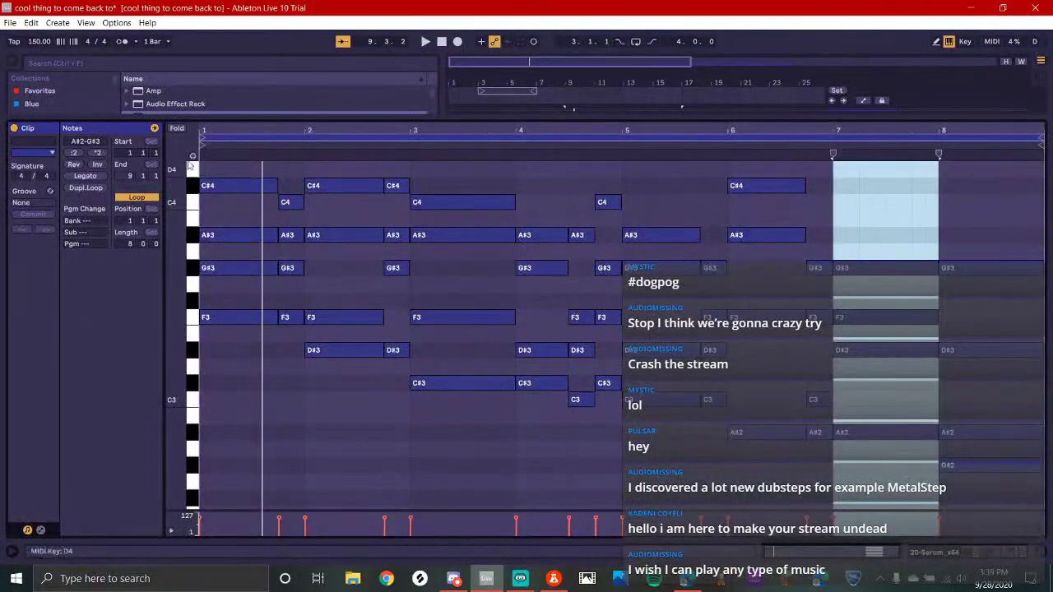
Fold the note view, move the first chord's F3 down to G#2, delete its G#3, A#3 and C#4, and play
click(177, 128)
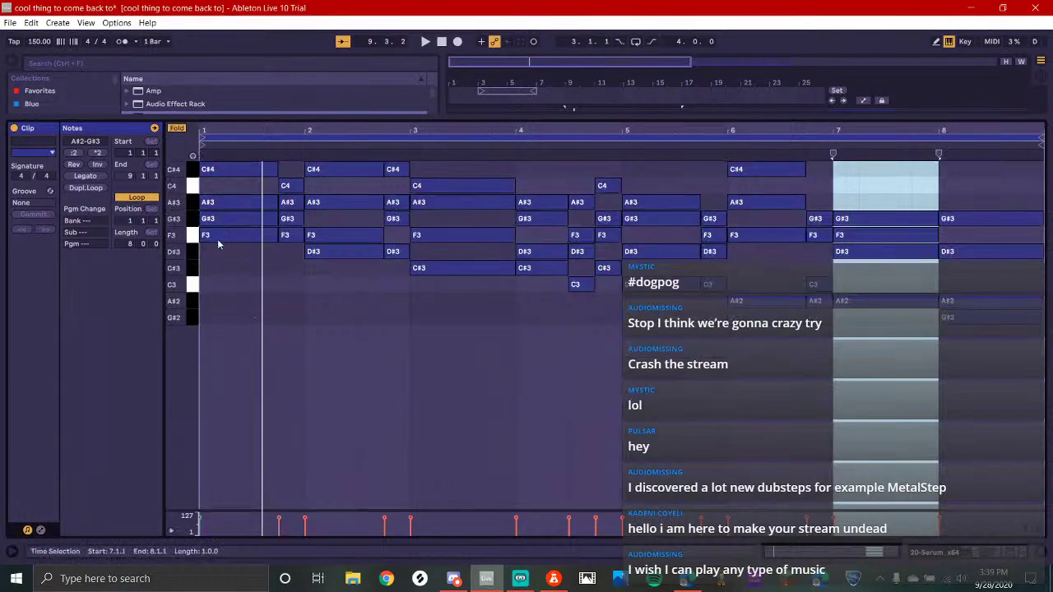
drag(217, 239, 221, 318)
double_click(243, 222)
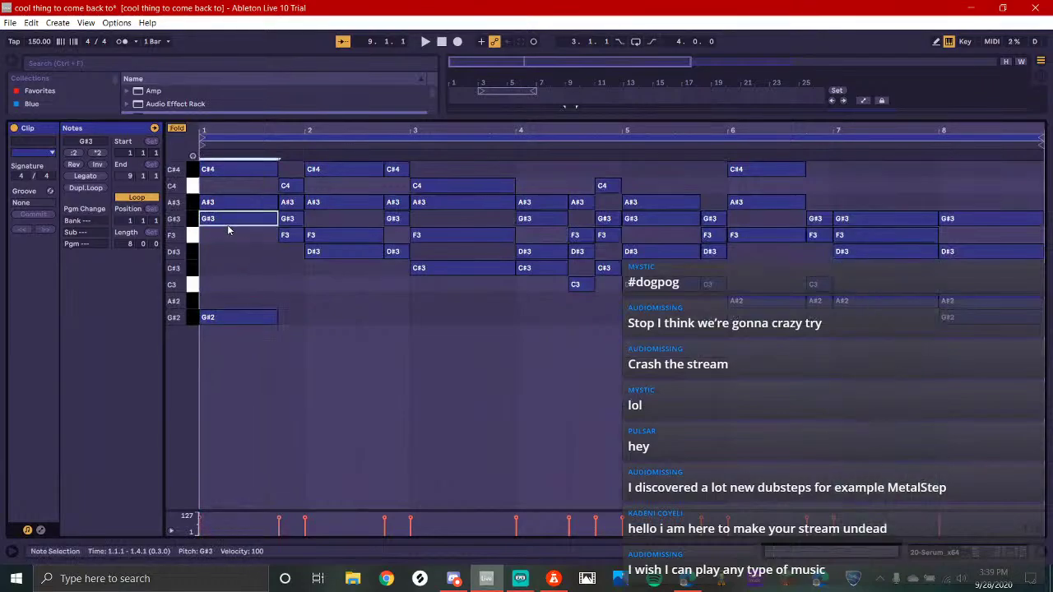
double_click(232, 205)
double_click(244, 169)
key(space)
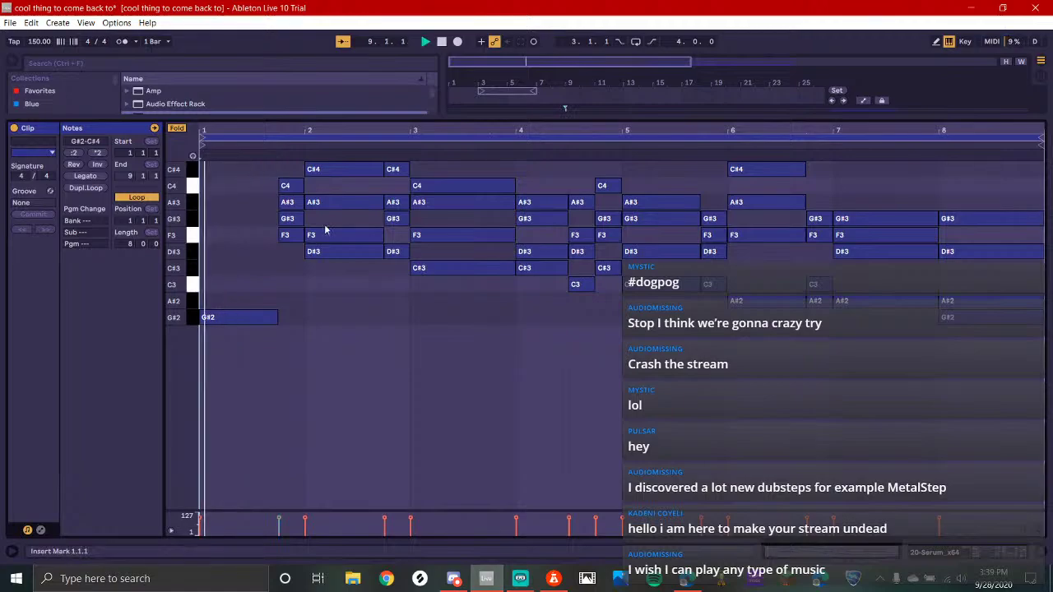
key(space)
Reduce the 1.4.1 chord to F3, and delete F3 at 2.1.1 and the A#3 and D#3 at 2.4.1
double_click(293, 220)
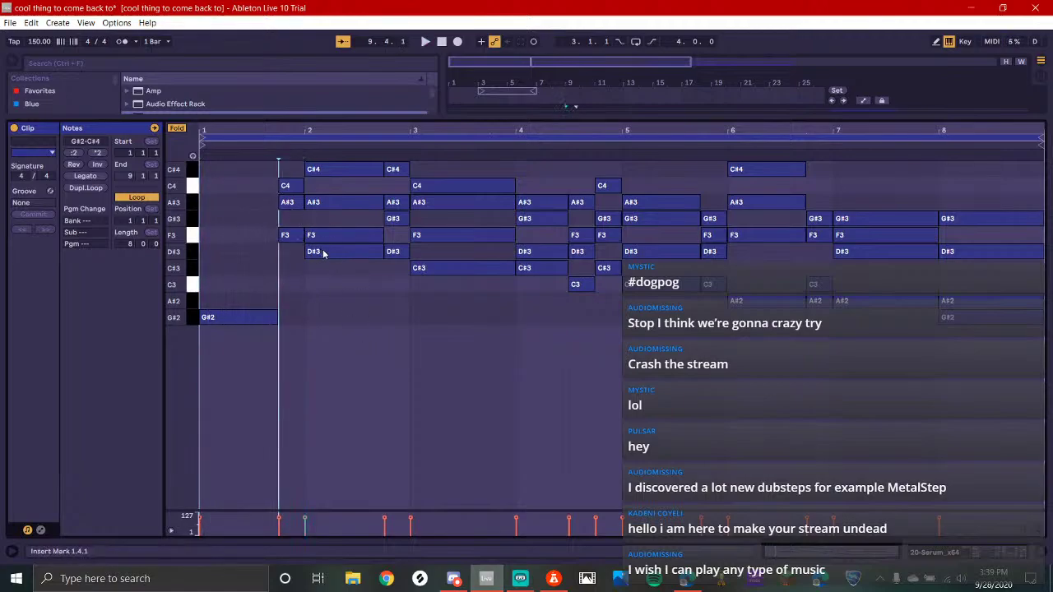
double_click(322, 236)
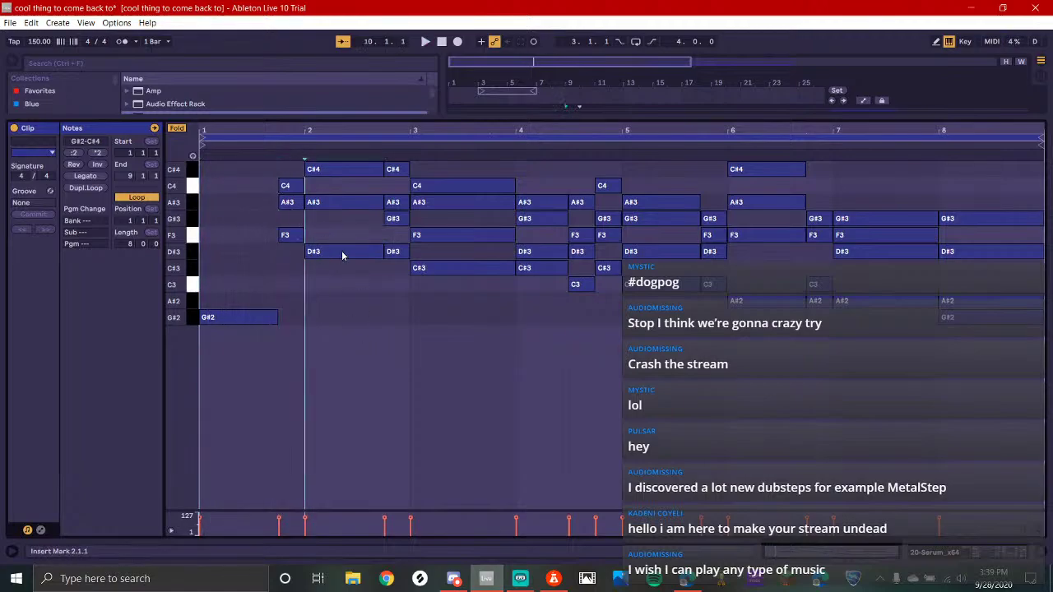
click(398, 257)
double_click(394, 207)
double_click(402, 252)
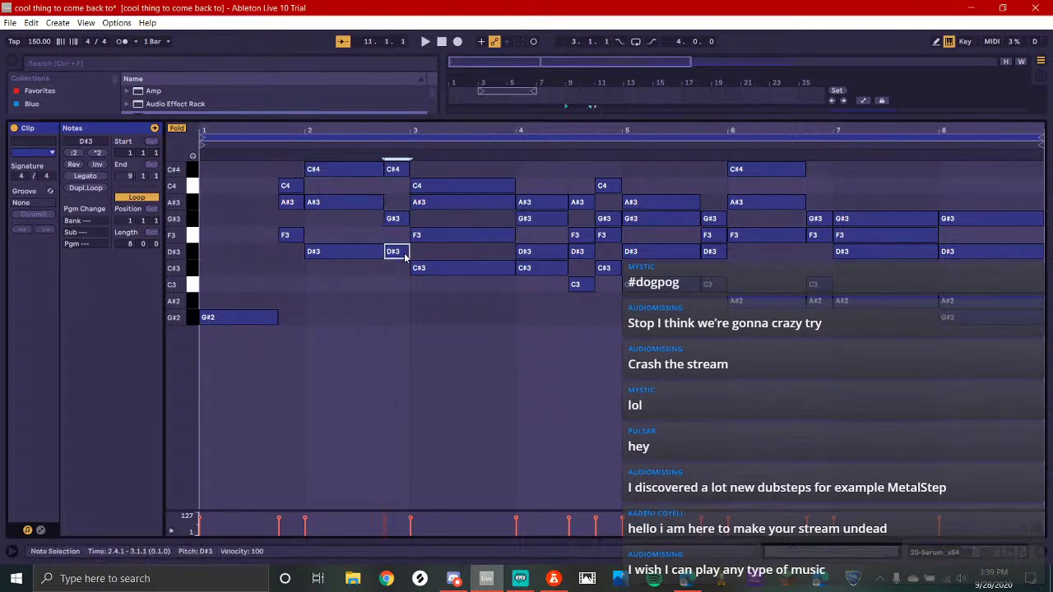
click(293, 188)
double_click(294, 187)
double_click(298, 203)
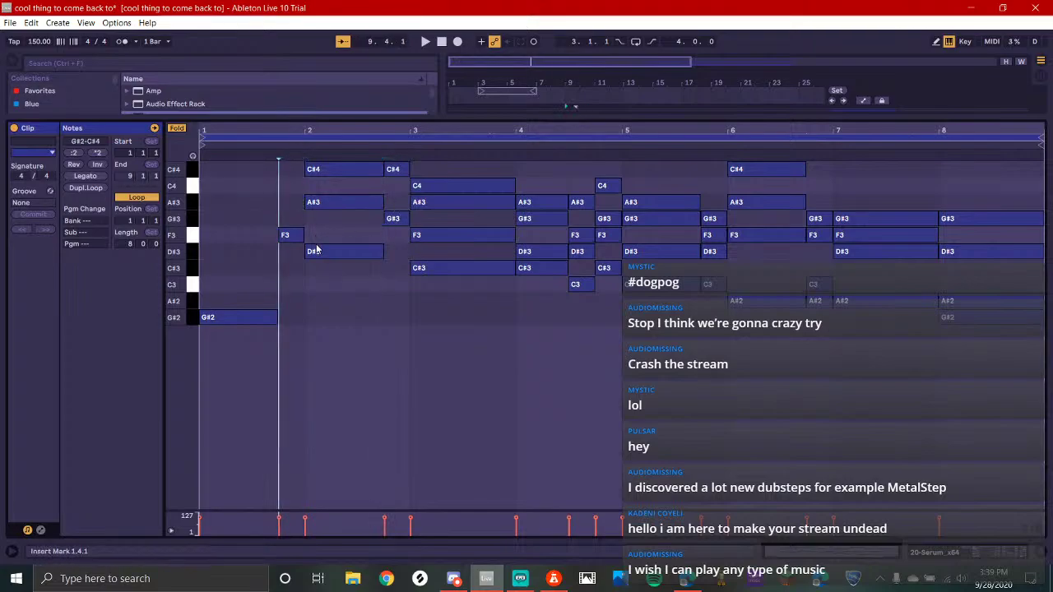
Delete A#3 and C#4 at 2.1.1 and C#4 at 2.4.1, keeping D#3 and G#3, and play the line
key(space)
drag(337, 212, 341, 140)
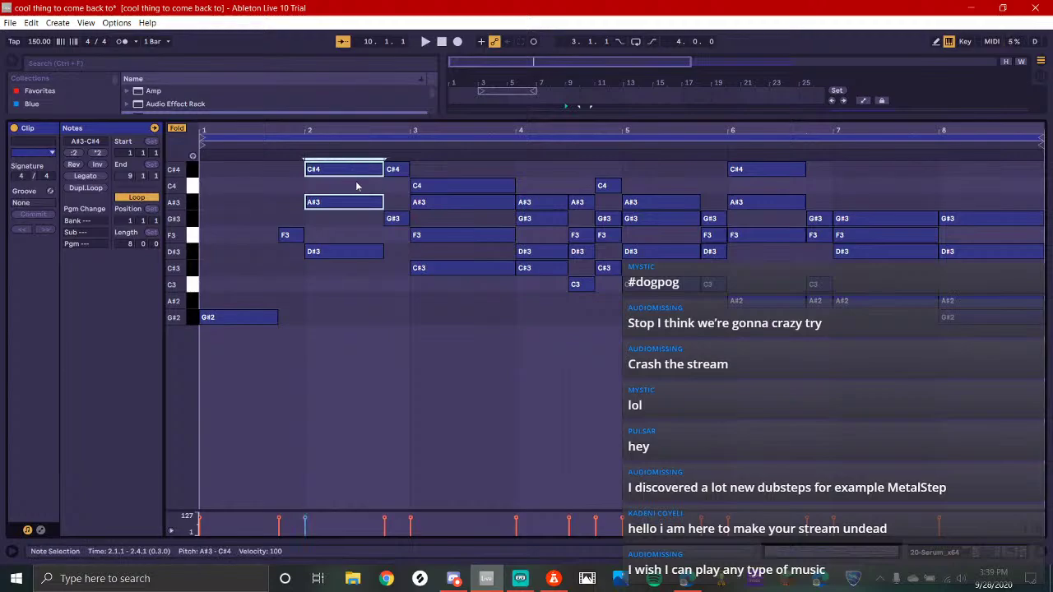
key(Delete)
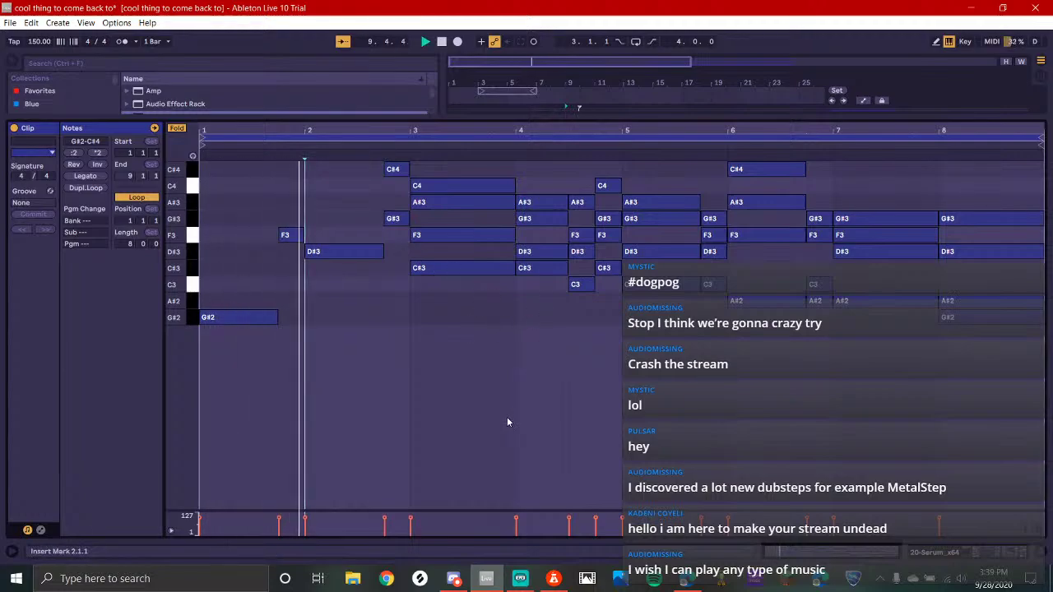
click(392, 170)
key(Delete)
key(space)
Reduce the bar 3 chord to C#3 by deleting F3, A#3 and C4, and play the line
drag(441, 282, 445, 237)
click(463, 235)
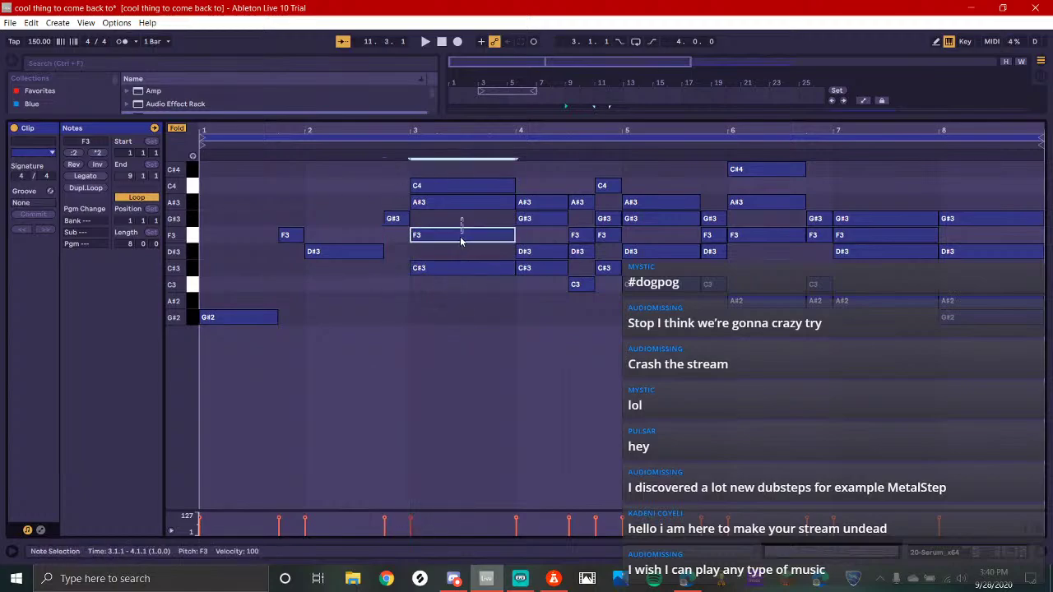
key(Delete)
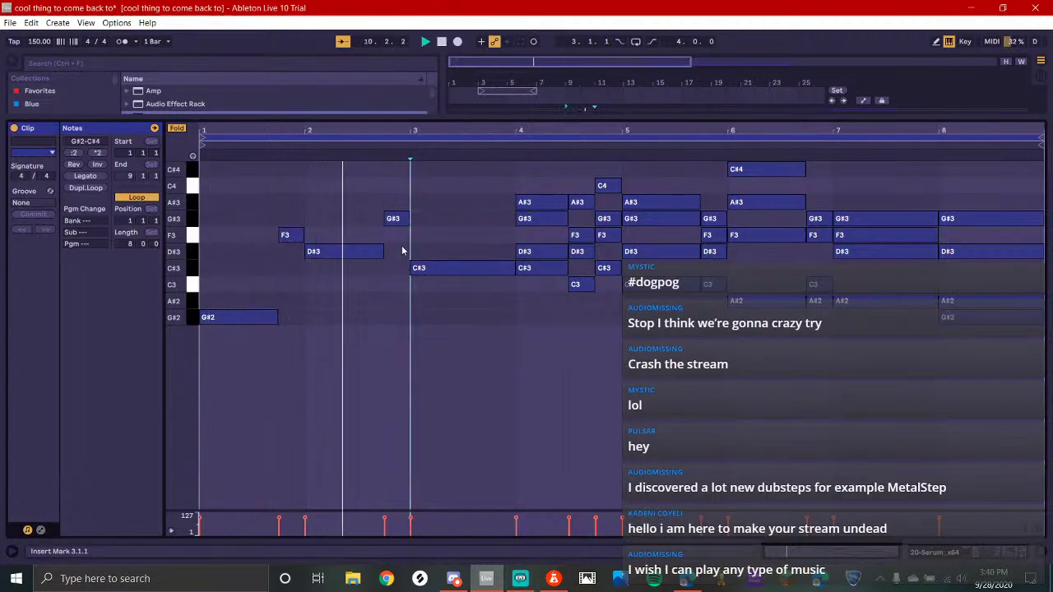
key(space)
Delete the upper notes at 4.1.1, lower its C#3 to C3, and lower the C3 at 4.3.1 to A#2
drag(494, 244, 560, 210)
key(Delete)
click(554, 272)
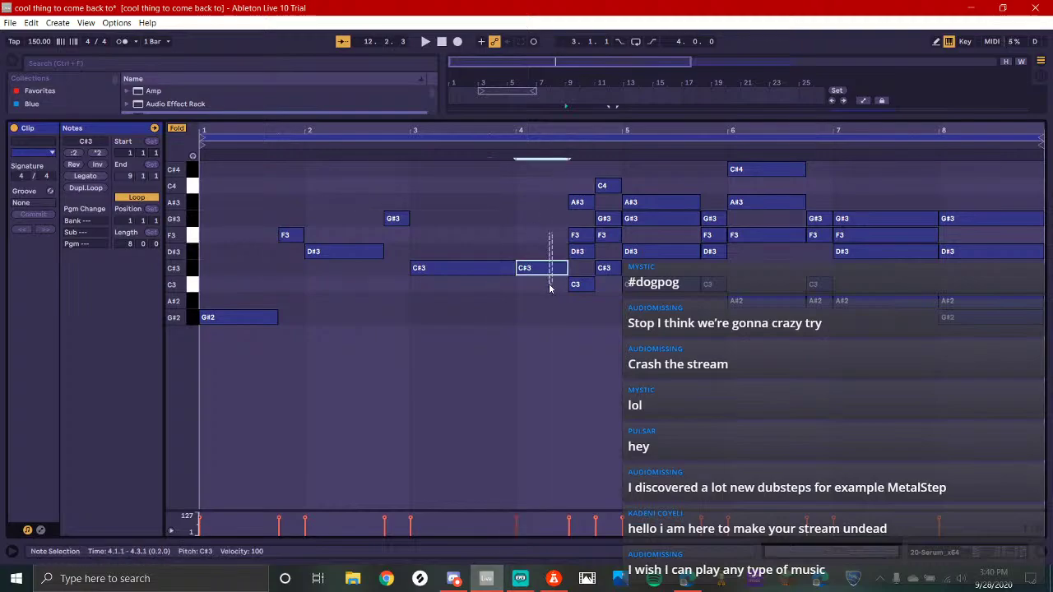
key(Down)
click(586, 284)
key(Down)
key(Down)
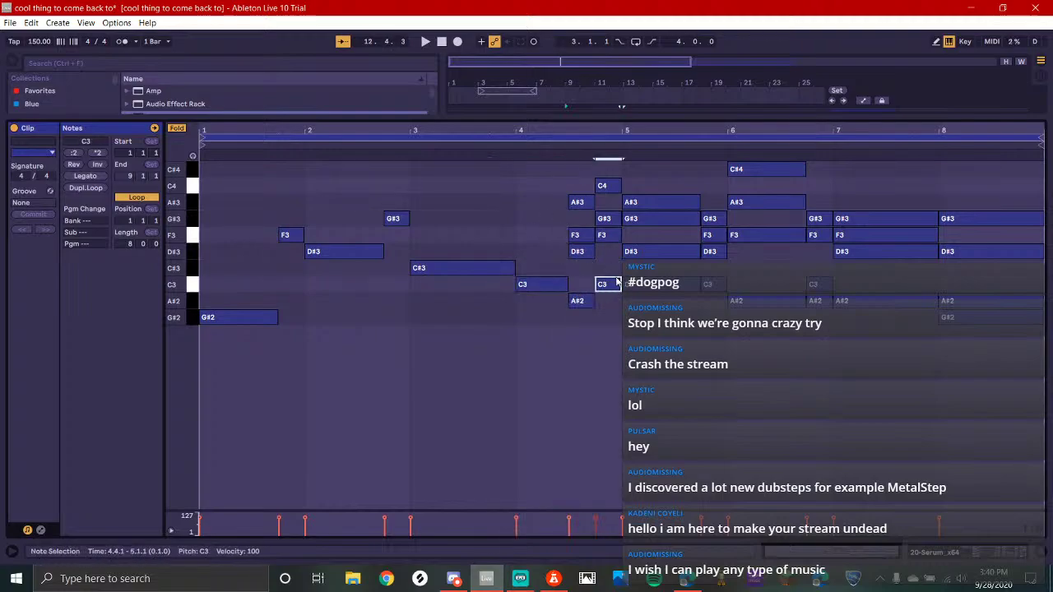
Delete the upper notes at 4.3.1 and 4.4.1, keeping only A#2 and C#3, and play the result
drag(567, 267, 580, 197)
key(Delete)
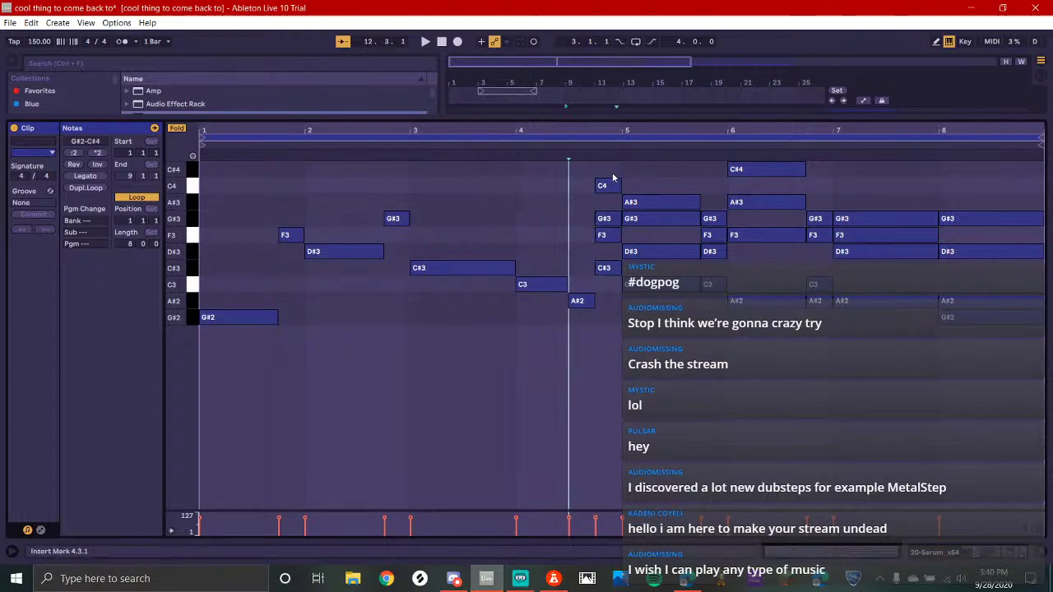
click(608, 222)
drag(584, 239, 615, 200)
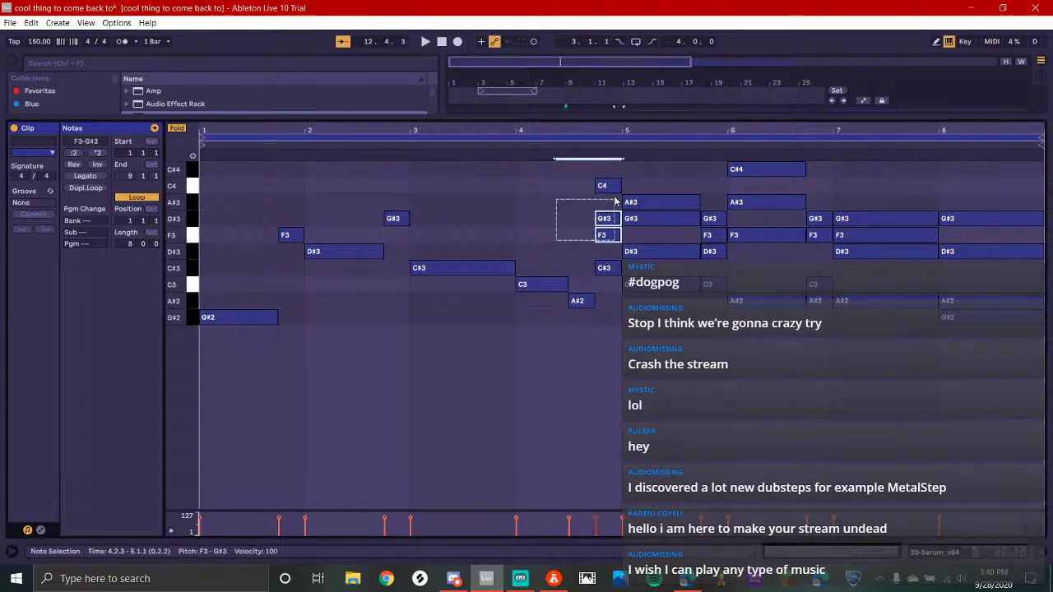
key(Delete)
key(space)
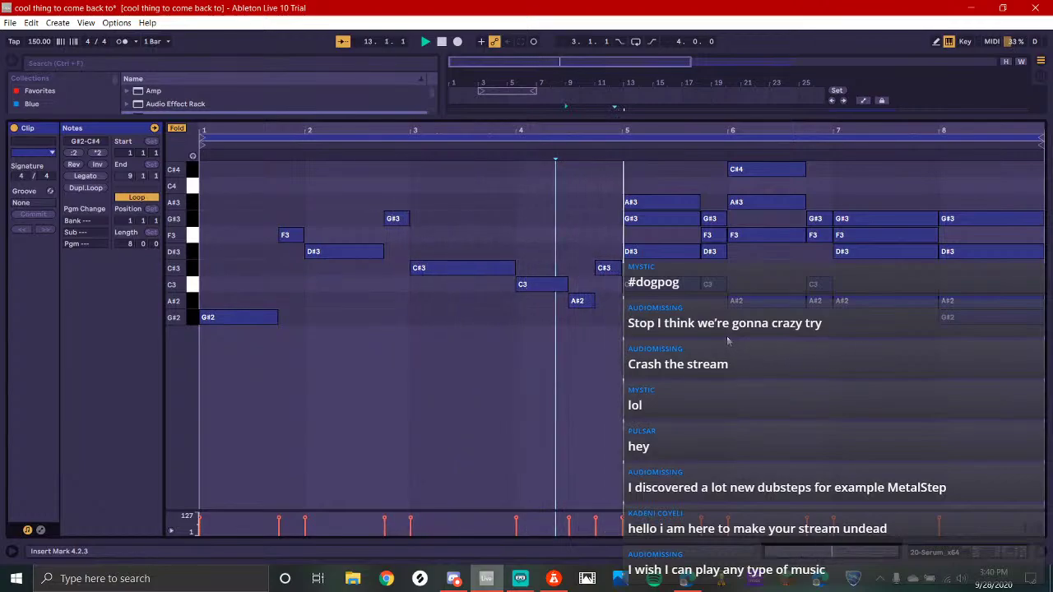
Reduce the 5.1.1 chord to C3, lower the bottom note at 5.4.1 to G#2, and delete the D#3, F3 and G#3 above it
key(space)
drag(663, 272, 667, 204)
key(Delete)
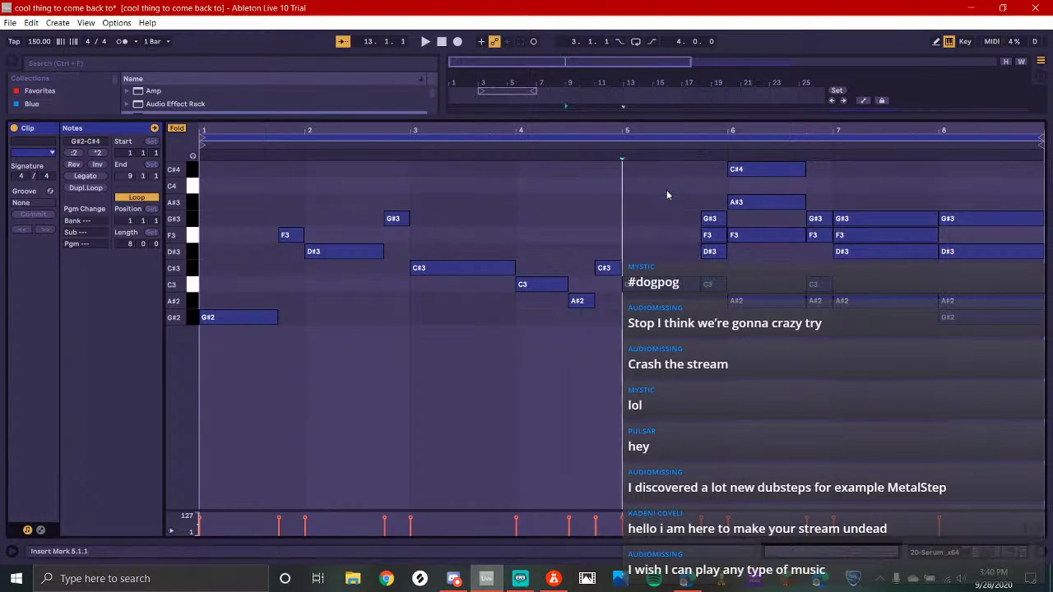
click(710, 288)
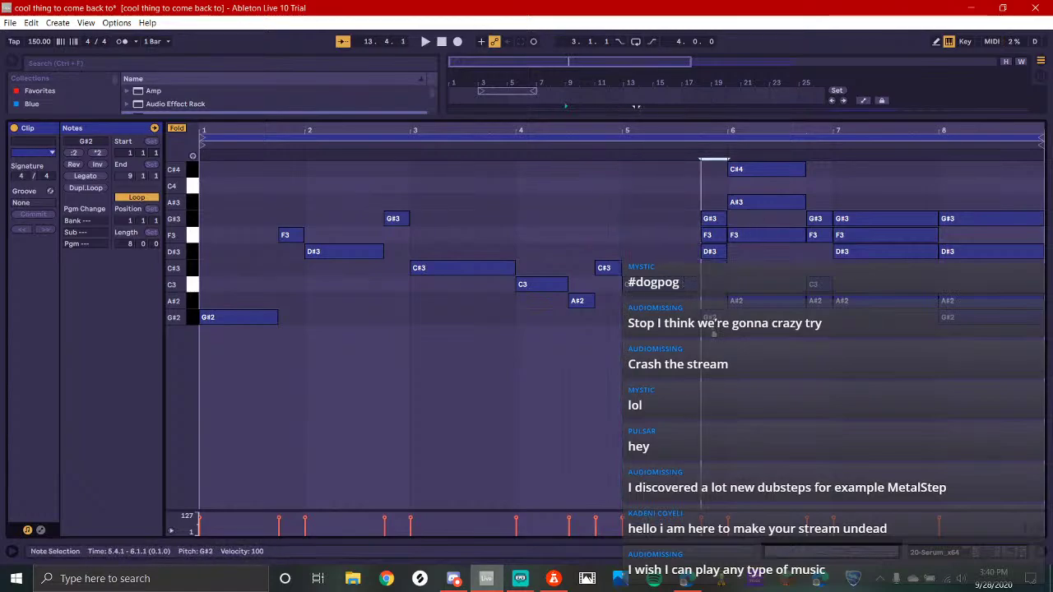
drag(717, 305, 707, 232)
double_click(710, 220)
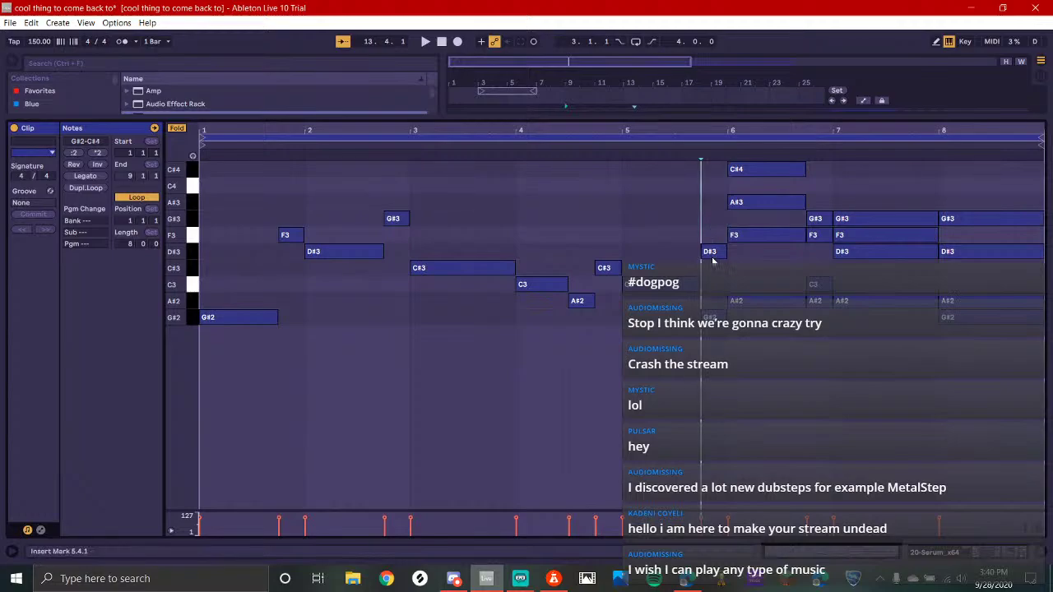
double_click(713, 254)
Shorten the G#2 at 5.4.1 to end at 5.4.3, add a C#3 from there to 6.1.1, and play
drag(725, 318, 714, 318)
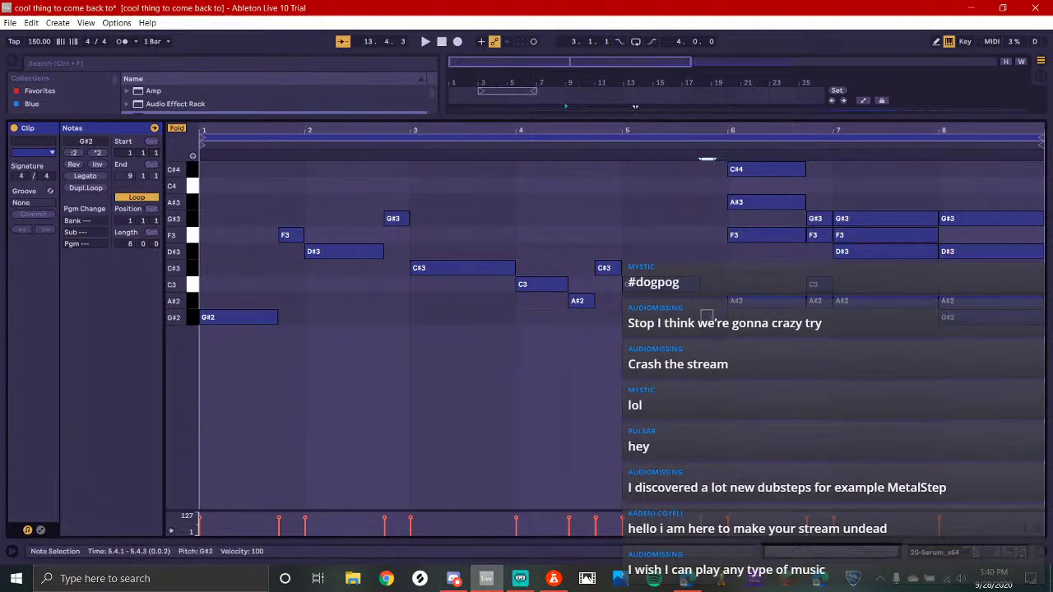
double_click(724, 286)
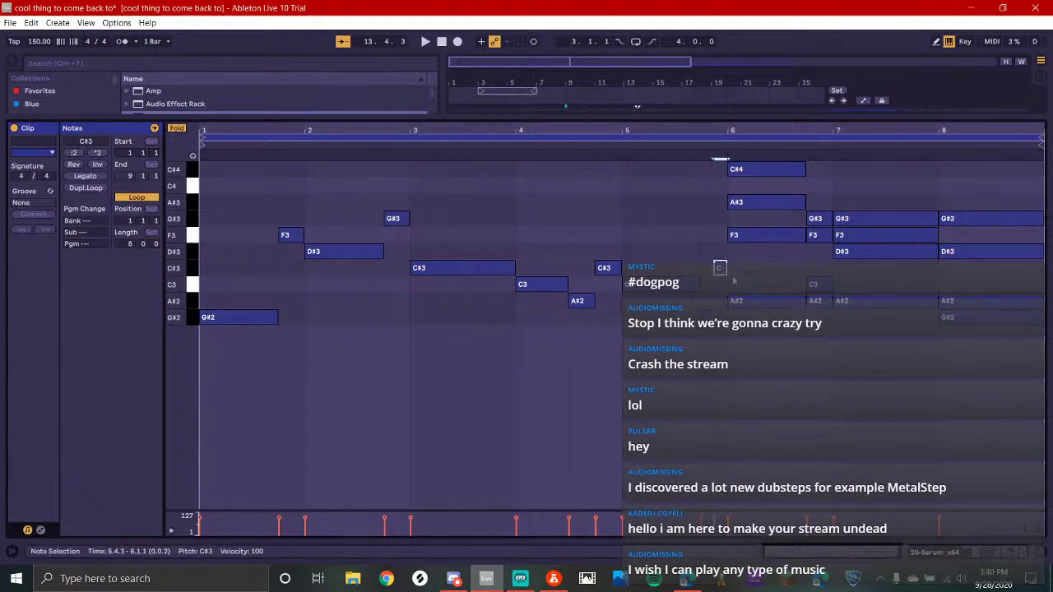
key(space)
Halve the A#2 at 4.3.1 and the G#3 at 2.4.1, add G#2 at 4.3.3 and F3 at 2.4.3, and play
drag(597, 302, 583, 305)
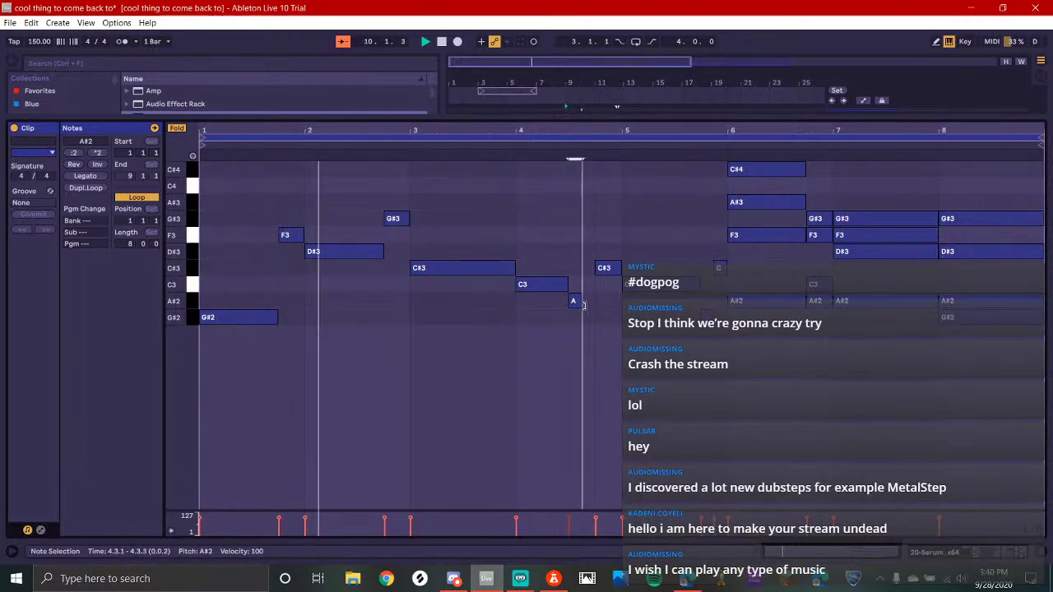
click(587, 317)
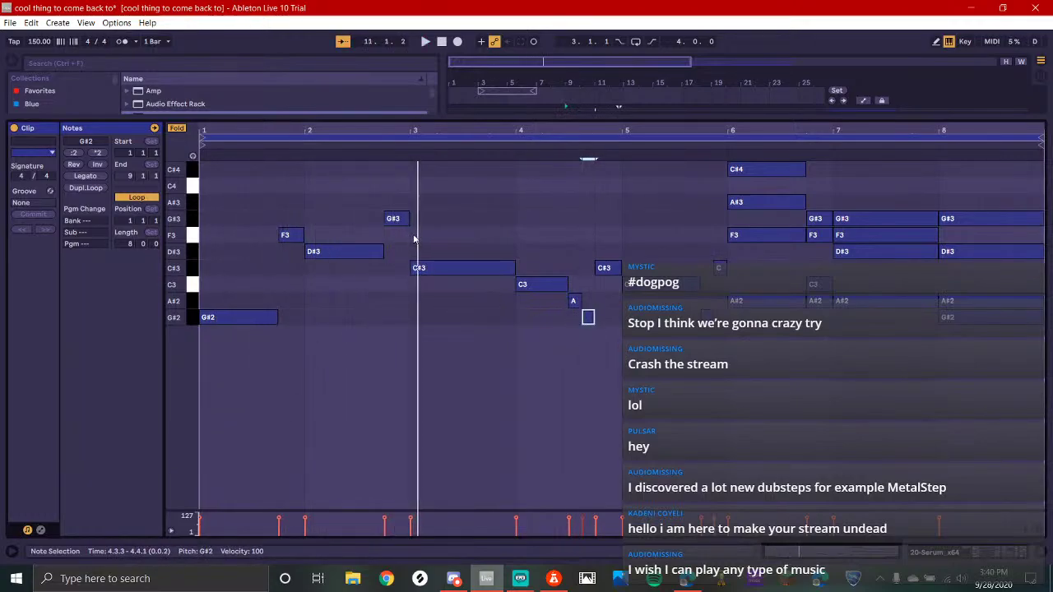
drag(409, 220, 398, 222)
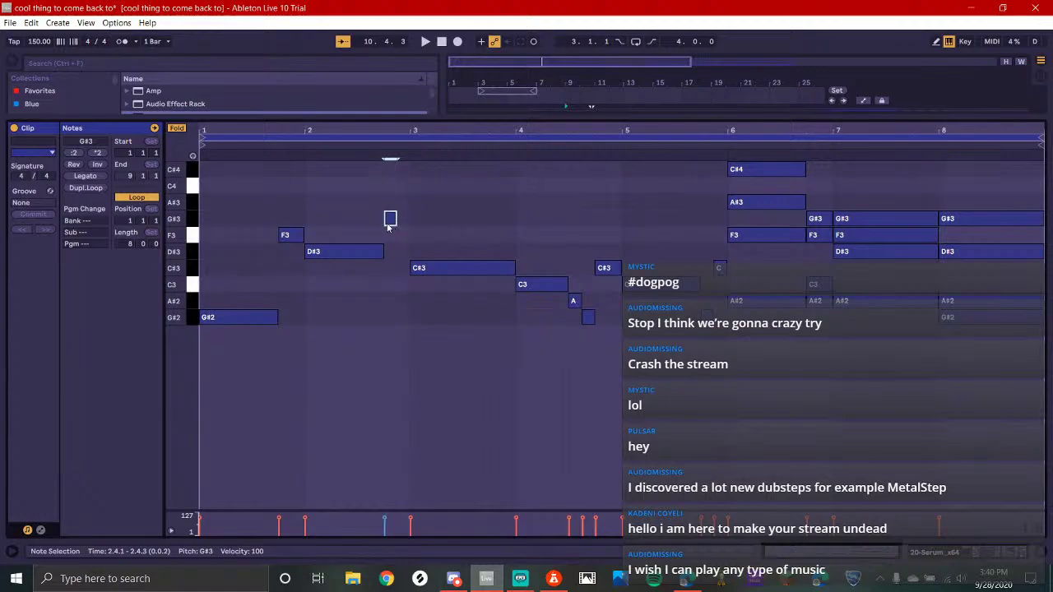
click(401, 252)
key(space)
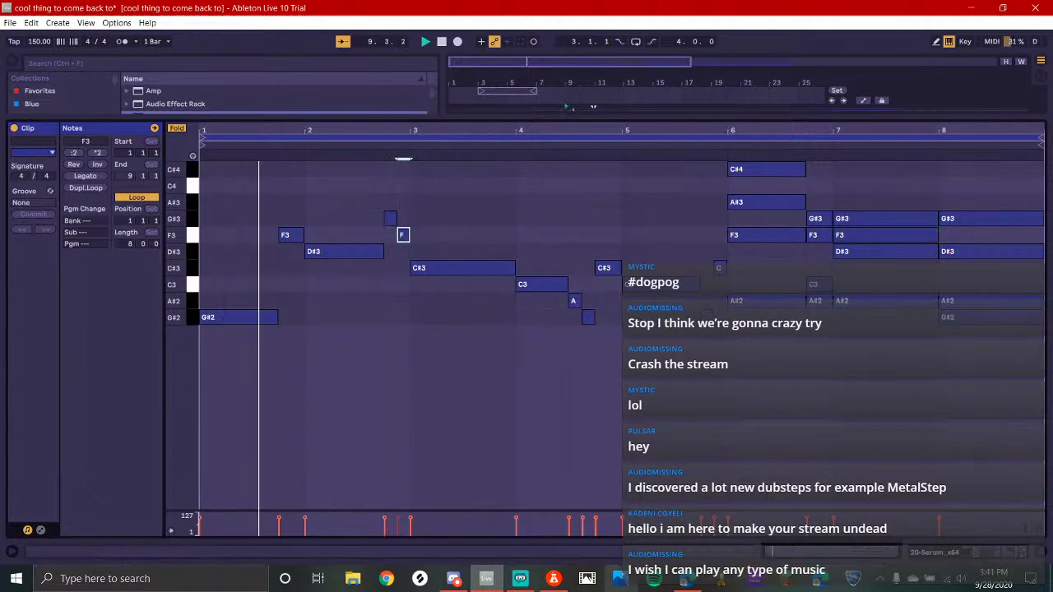
Check the live chat and viewers in Streamlabs OBS, and return to Ableton Live
click(521, 578)
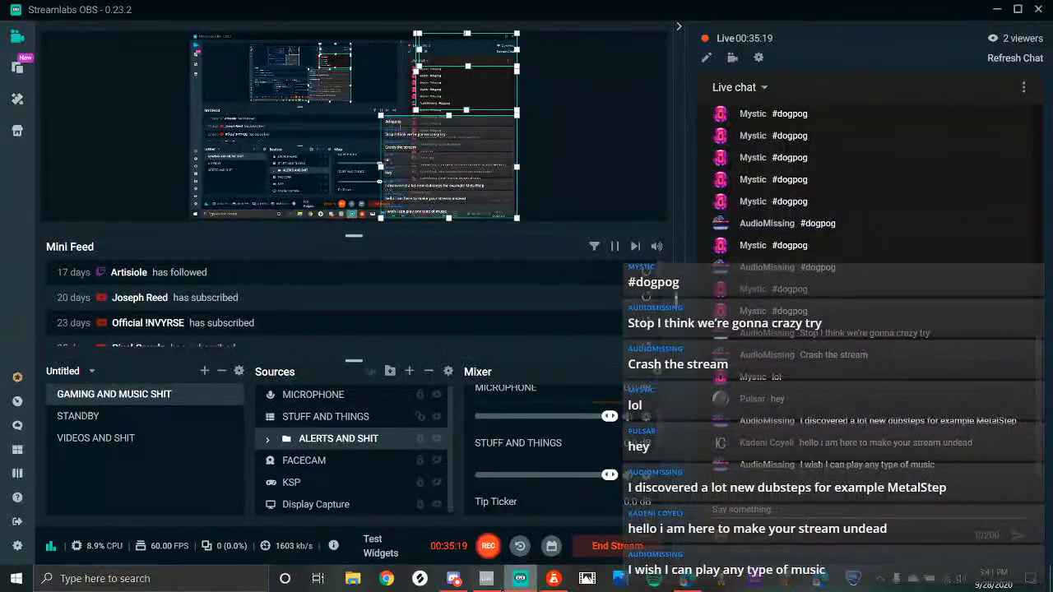
click(486, 579)
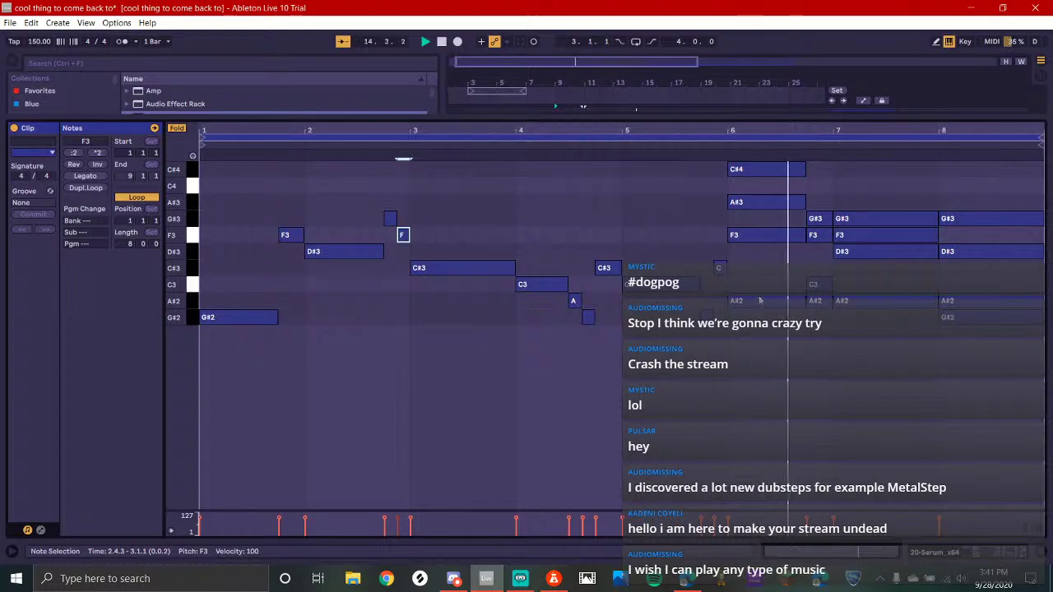
Delete the notes above the lowest note at 6.1.1, 6.4.1 and 7.1.1, and lower the 7.1.1 bass note to G#2
click(760, 268)
drag(760, 268, 766, 164)
key(Delete)
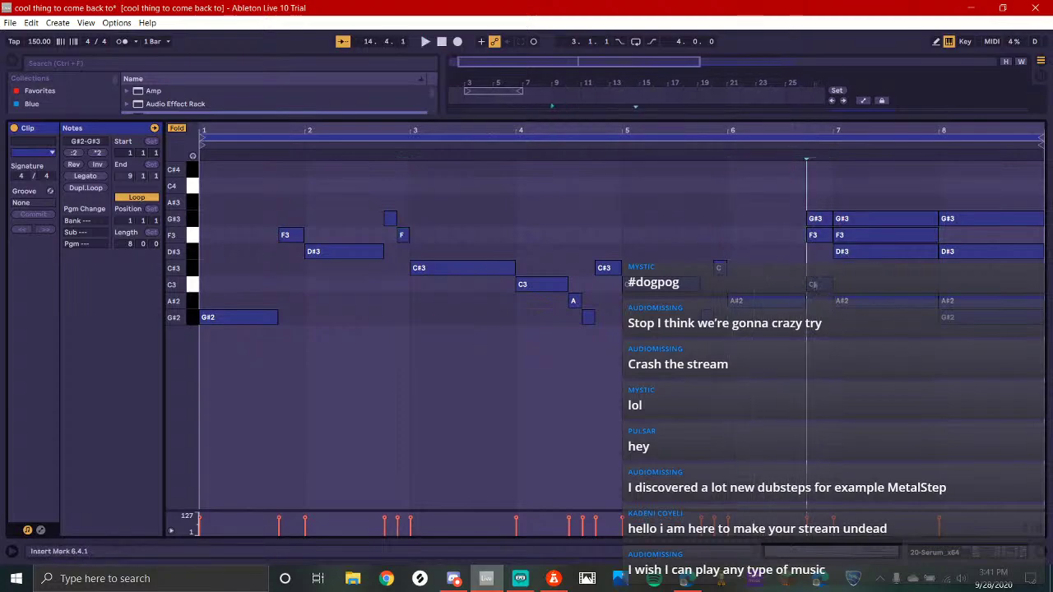
drag(813, 306, 869, 289)
key(Delete)
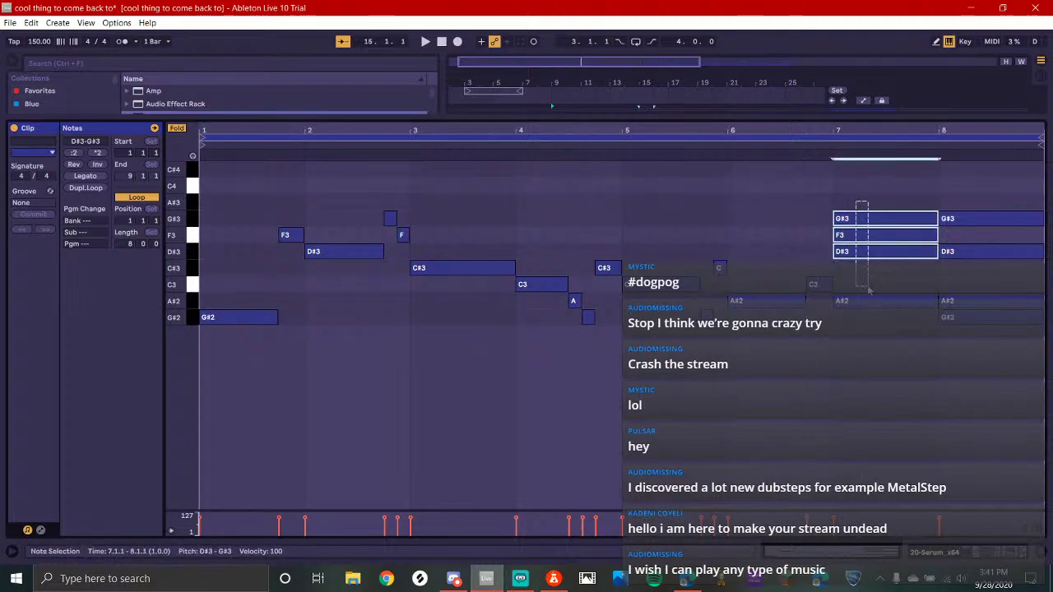
key(Delete)
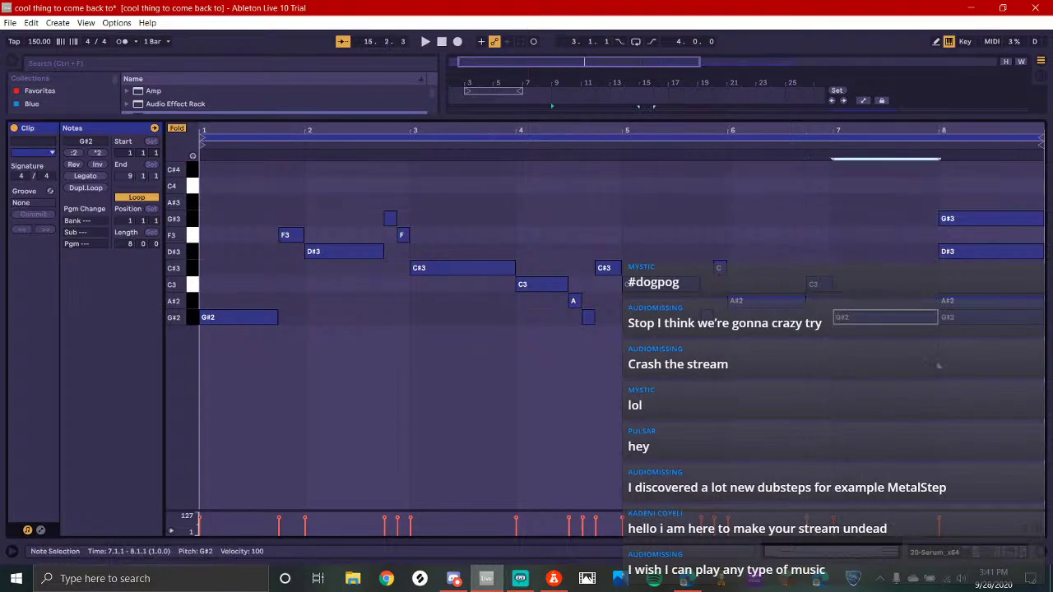
Reduce the 8.1.1 chord to A#2, end the 7.1.1 G#2 at 7.4.1 with a C3 from there to 8.1.1, and play
click(983, 354)
click(982, 317)
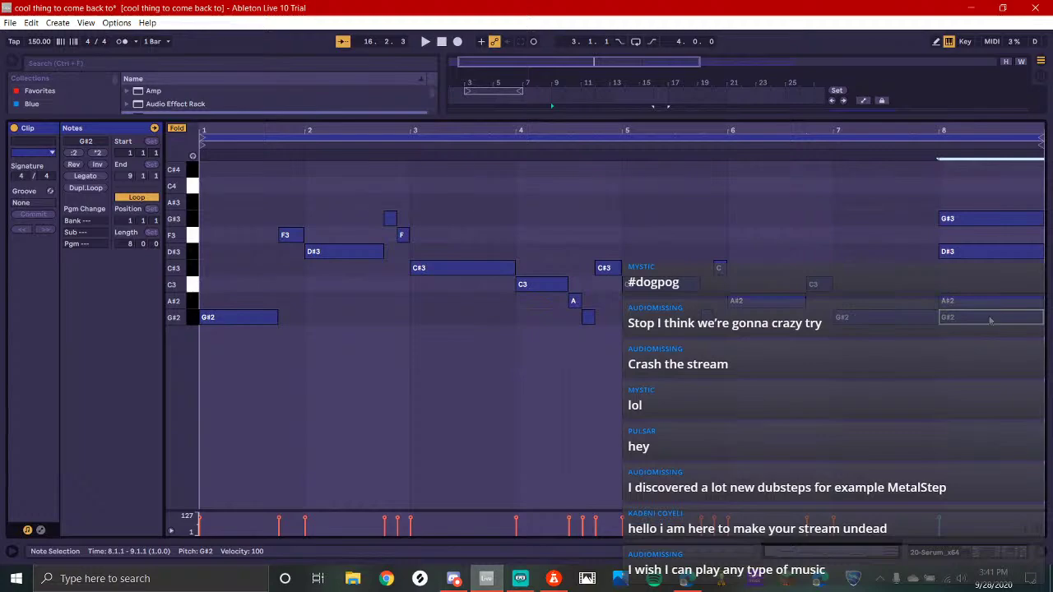
key(Up)
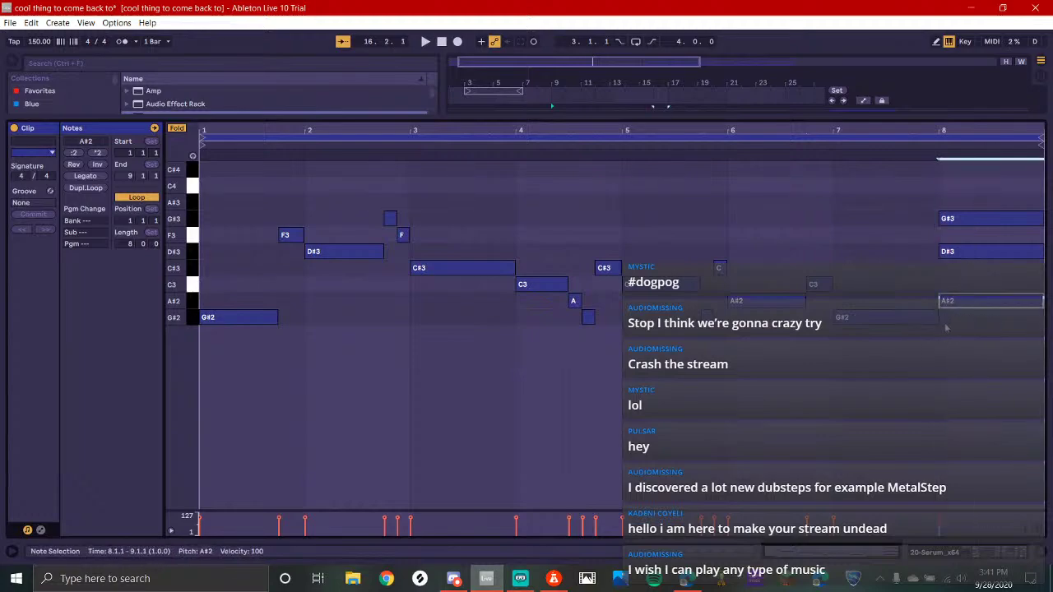
click(908, 319)
drag(895, 317, 977, 284)
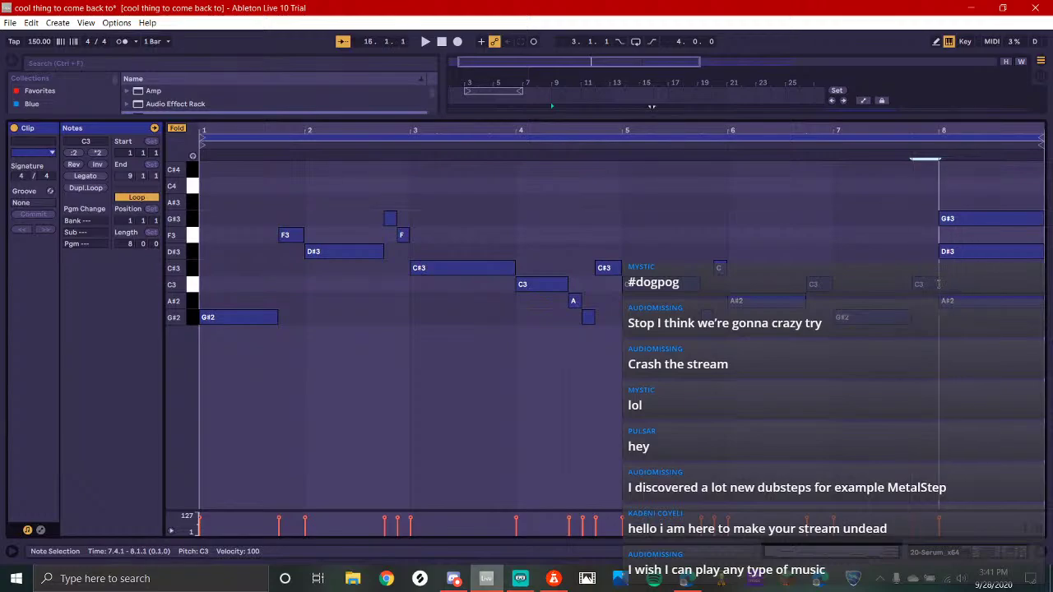
click(1003, 211)
key(space)
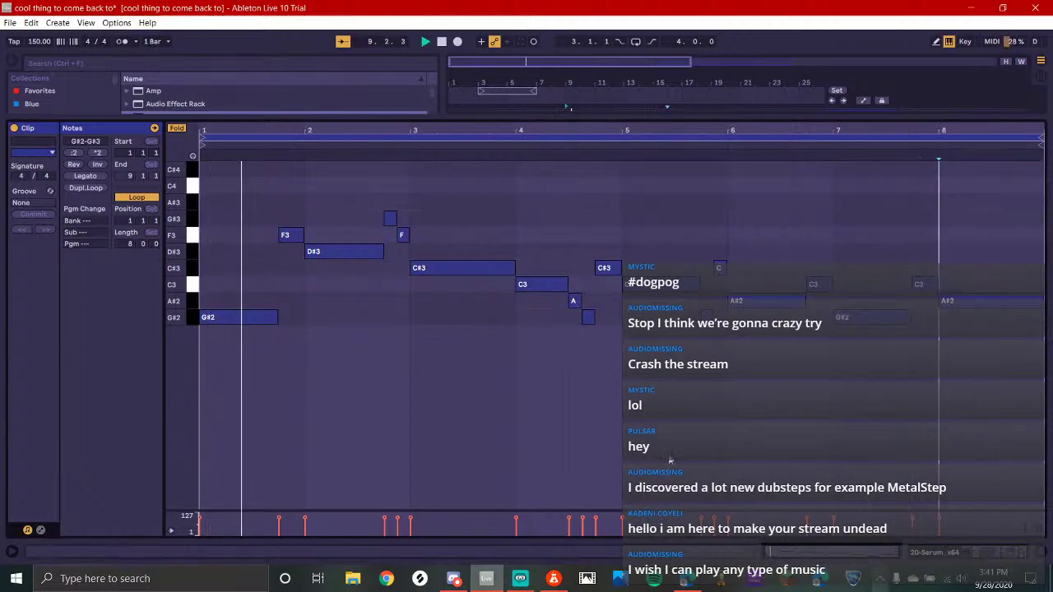
Tune oscillator B of track 20's Serum to octave -1 and +7 semitones, and close the synth
click(966, 553)
click(44, 414)
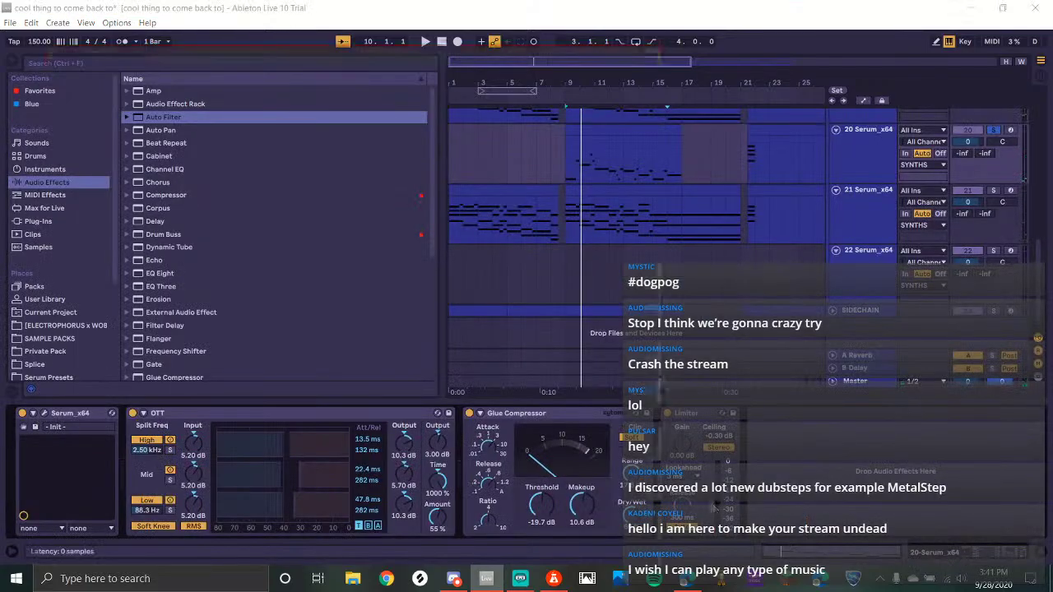
drag(409, 159, 423, 123)
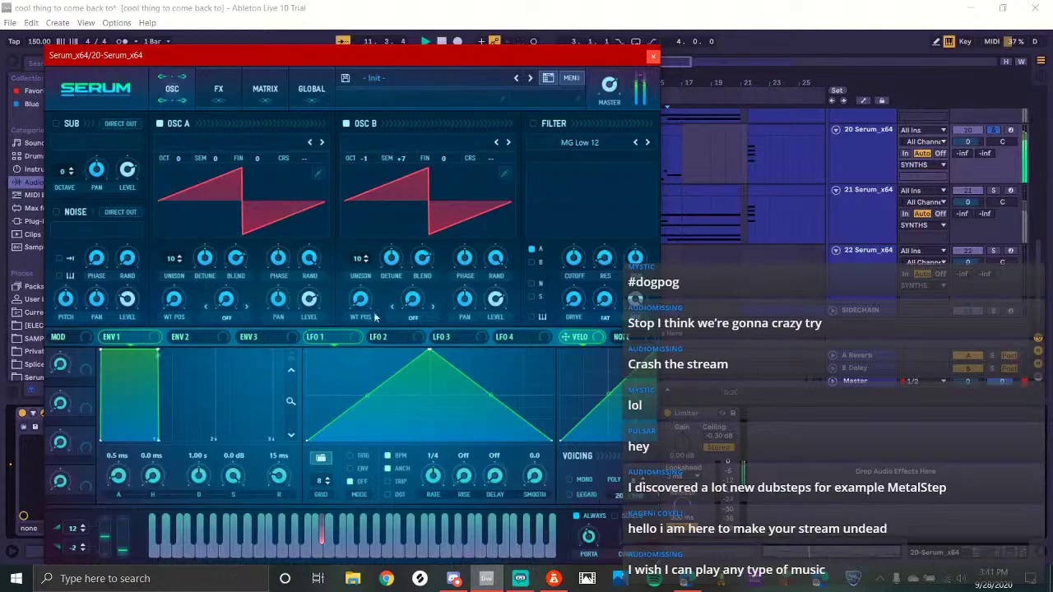
click(653, 57)
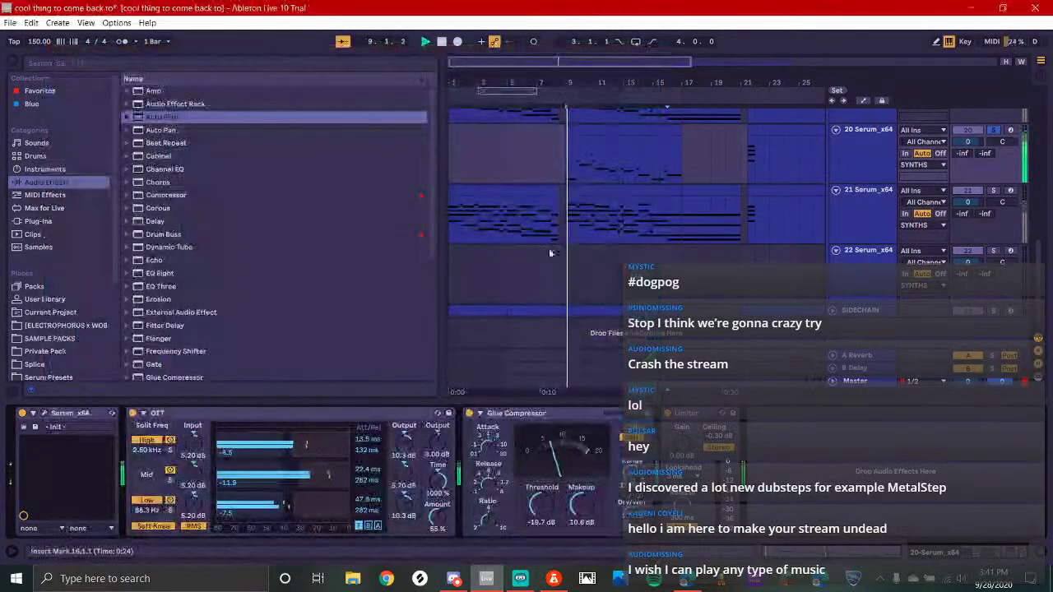
Lengthen all notes in track 20's bass clip by one grid step so they overlap, and play
key(space)
double_click(604, 135)
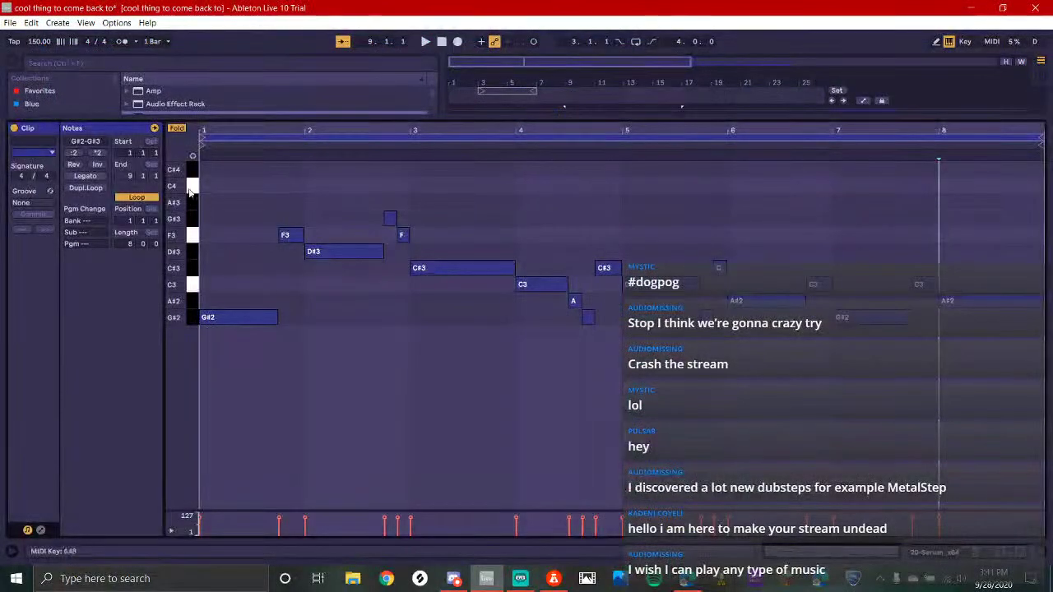
key(ctrl+a)
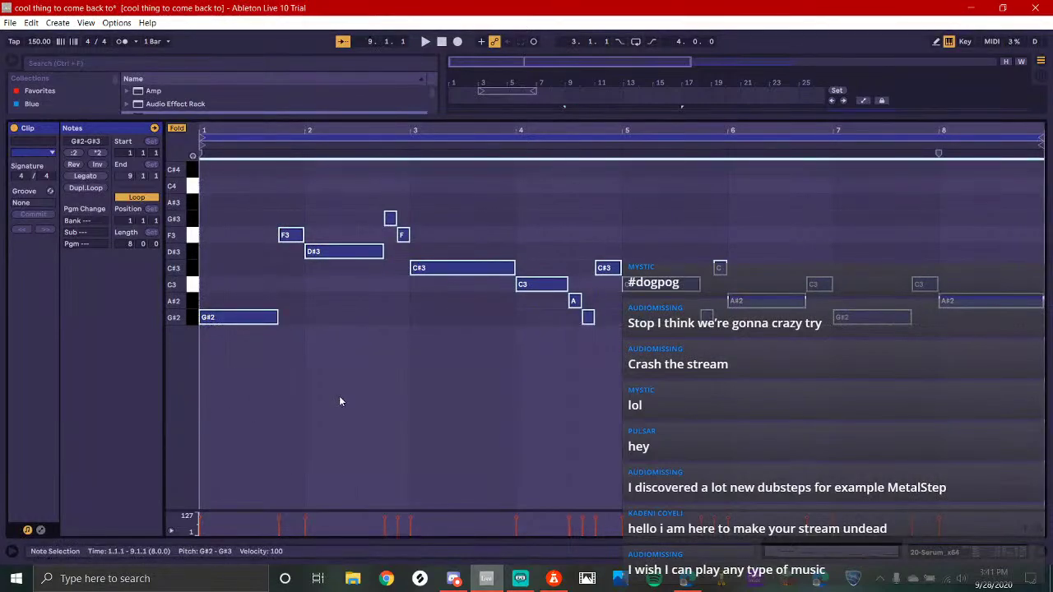
key(shift+Right)
key(space)
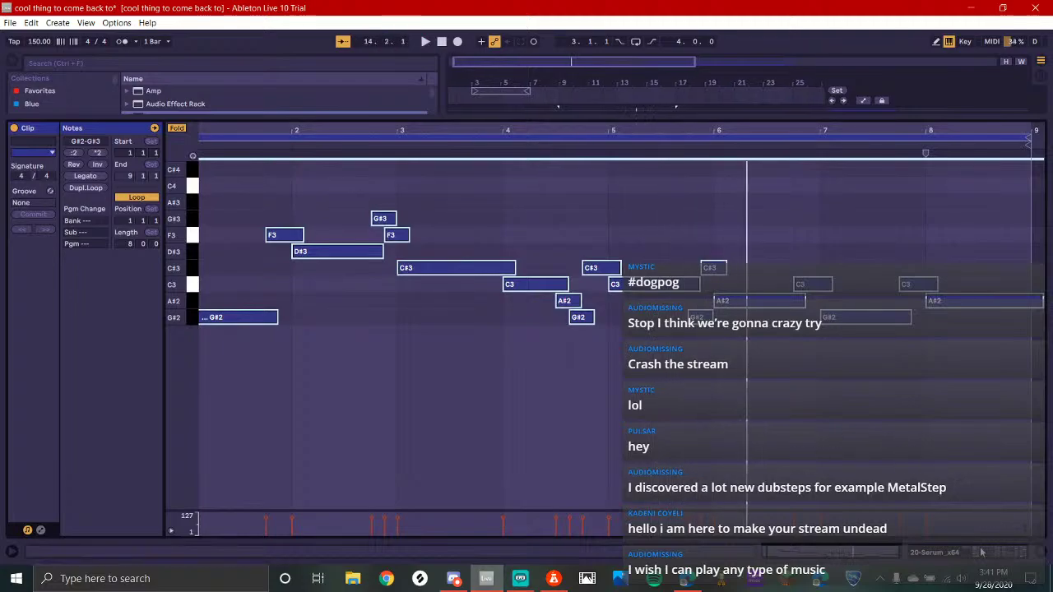
Switch track 20's Serum to mono voicing and enable its Distortion effect
key(space)
click(935, 552)
click(23, 427)
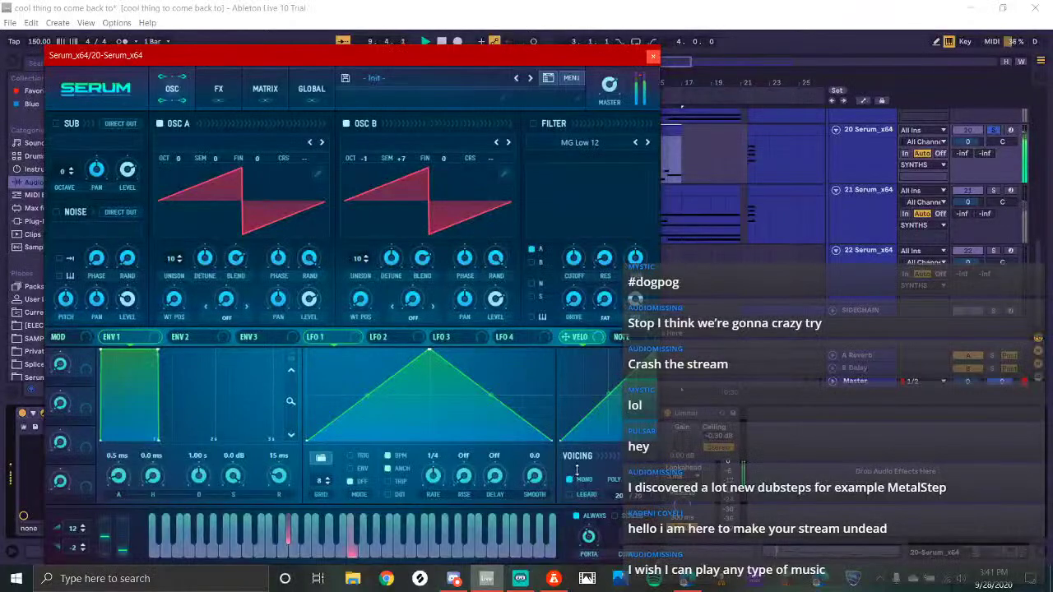
click(216, 88)
click(61, 147)
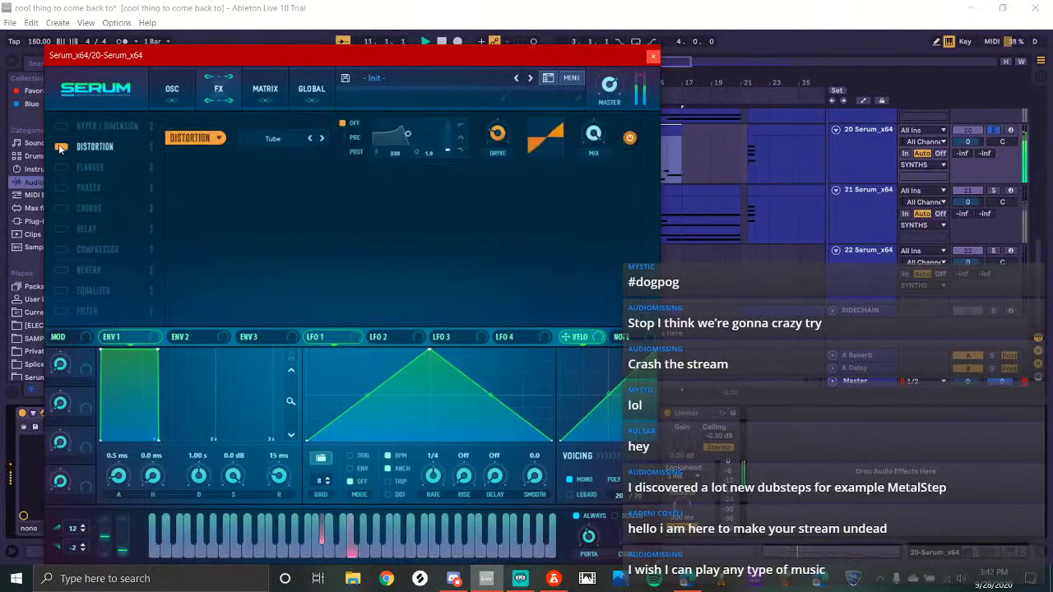
Lower the unison detune of oscillators A and B in Serum
click(172, 88)
drag(191, 262, 189, 283)
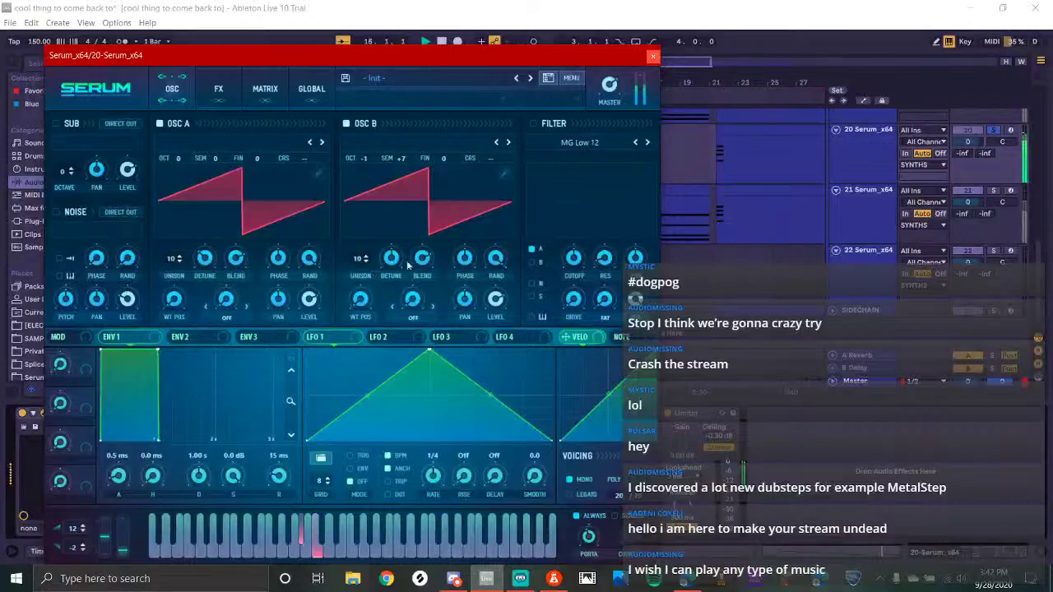
mouse_move(381, 278)
mouse_down()
mouse_move(389, 301)
mouse_move(388, 292)
mouse_up()
Try a much higher distortion drive, and add and remove Serum's Filter effect
click(218, 89)
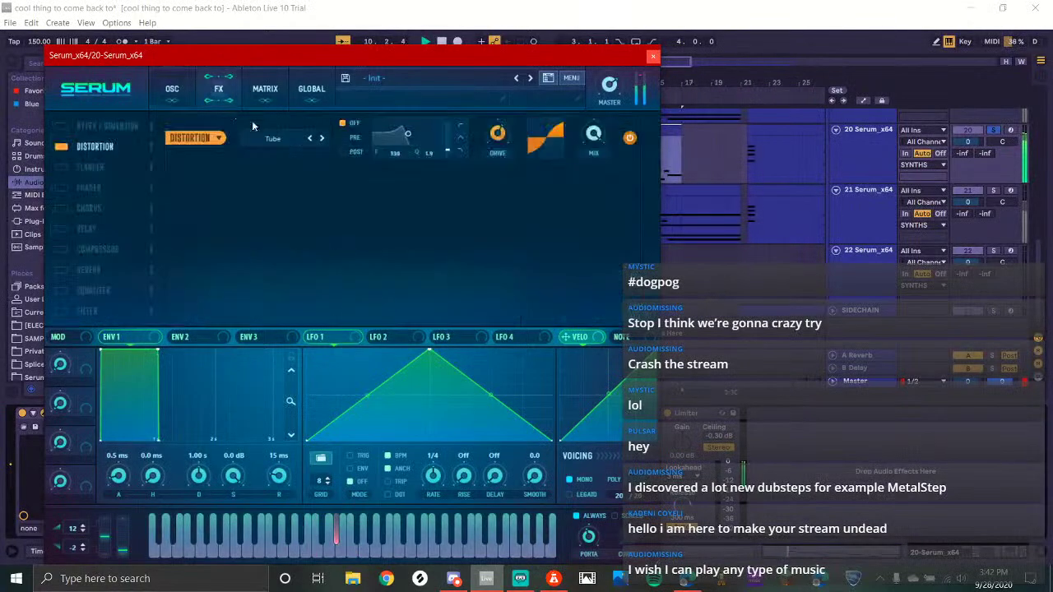
drag(484, 141, 489, 106)
drag(488, 56, 489, 56)
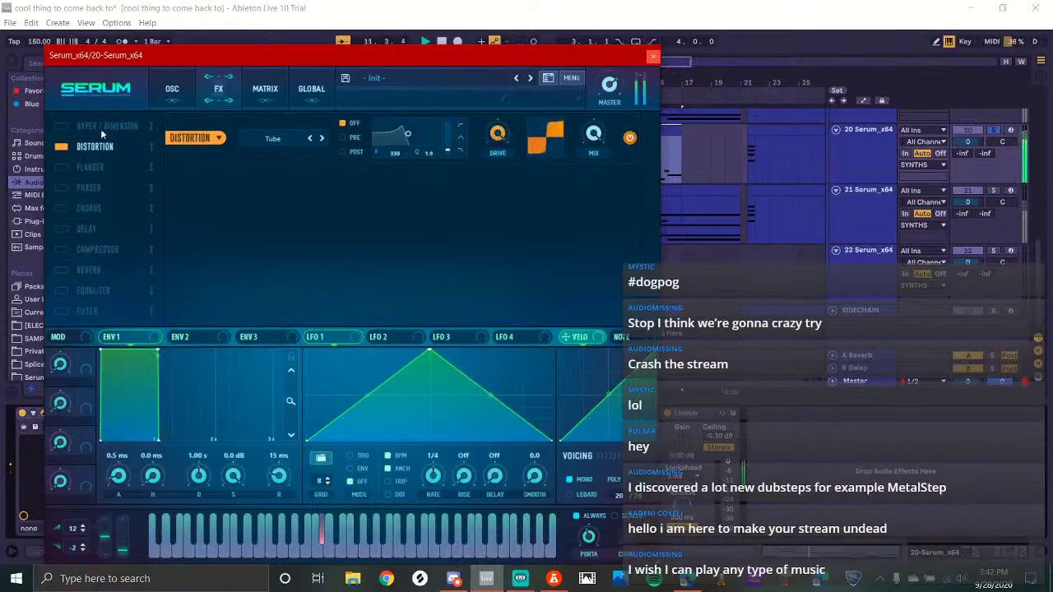
click(62, 311)
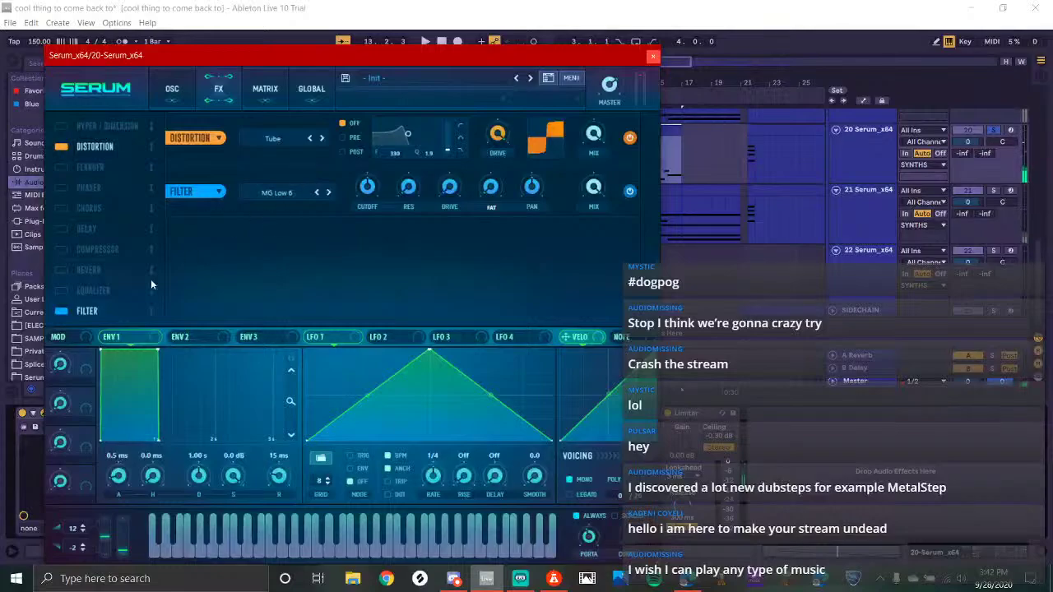
click(65, 306)
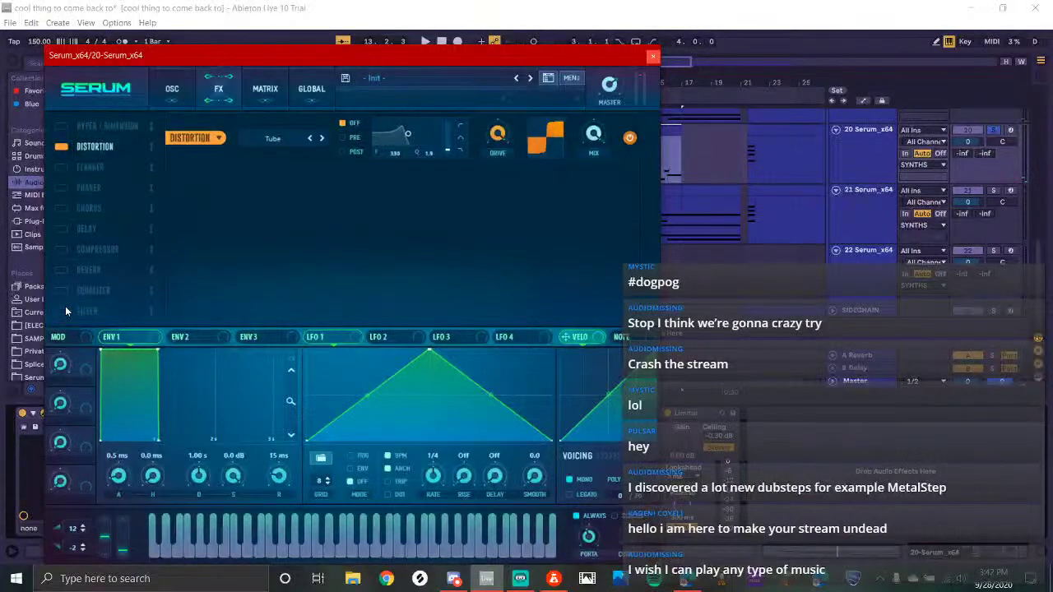
Enable the Combs filter with key tracking on oscillators A and B, and adjust its cutoff during playback
click(172, 89)
click(600, 144)
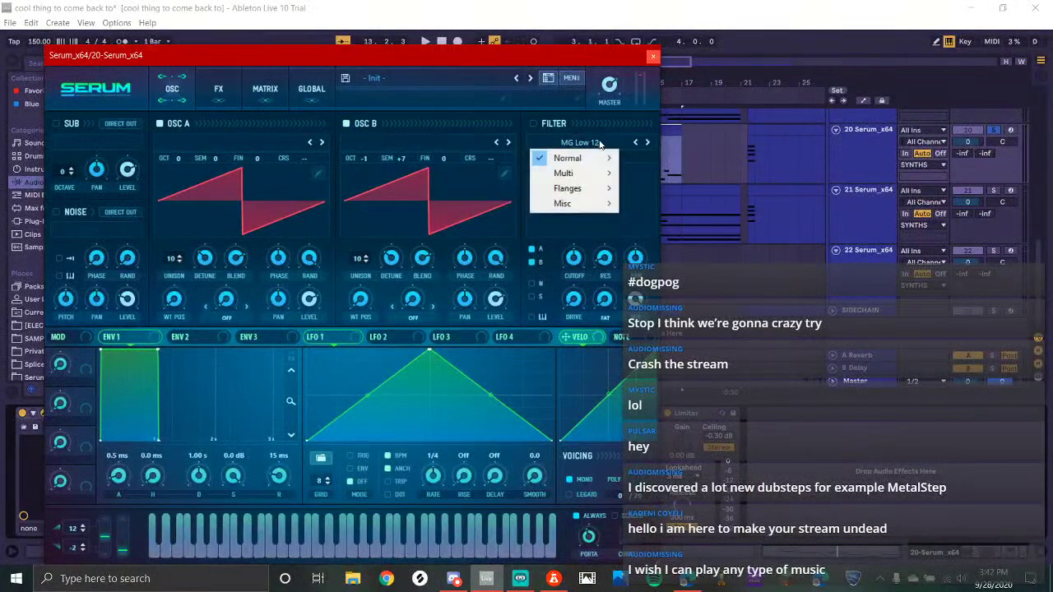
mouse_move(601, 204)
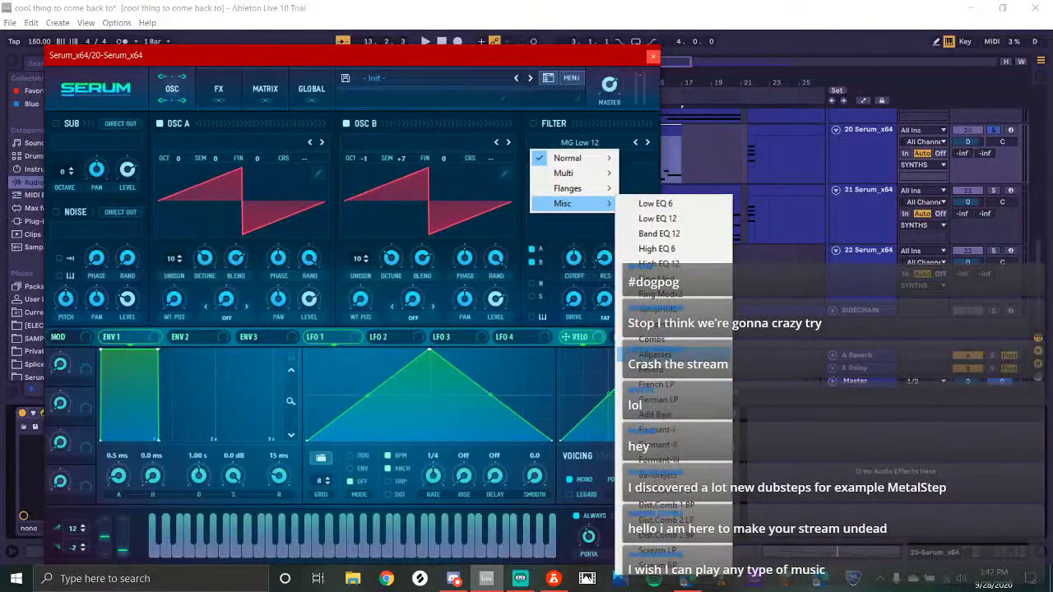
click(650, 344)
key(space)
click(534, 125)
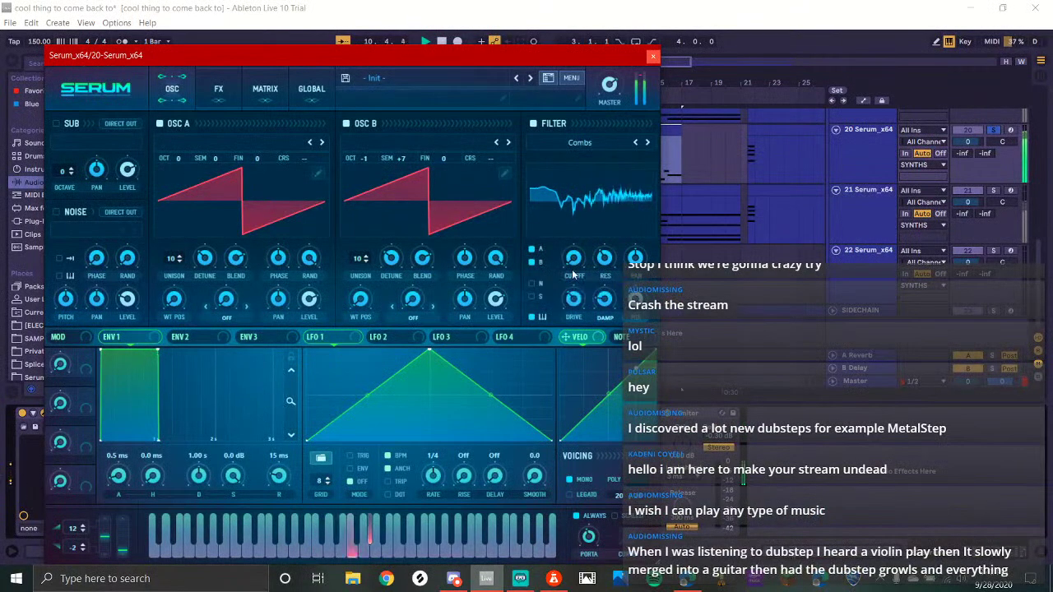
drag(573, 274, 571, 220)
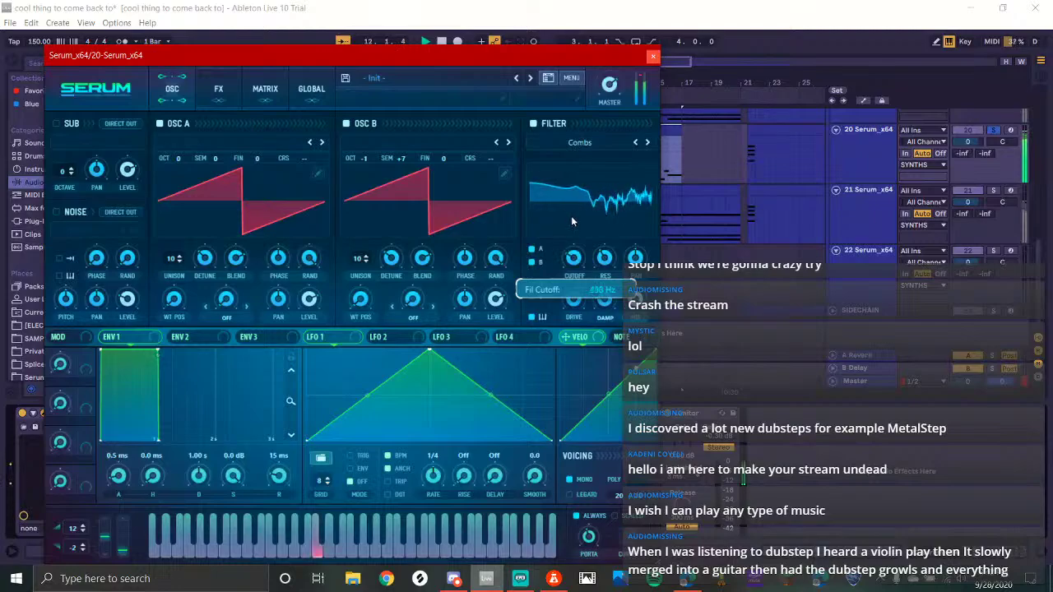
drag(578, 268, 613, 224)
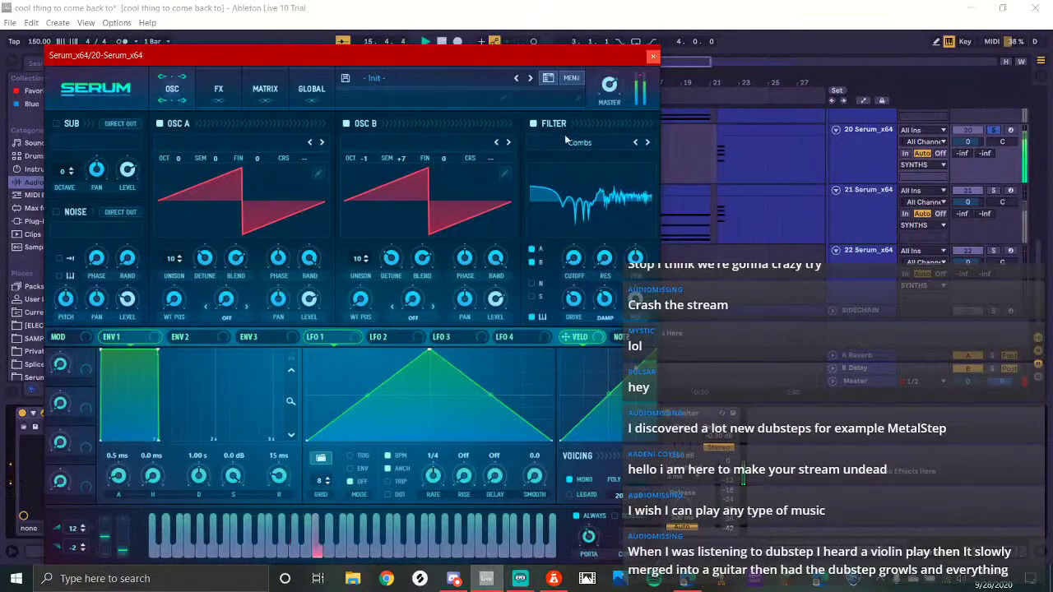
Enable Serum's Compressor effect in multiband mode and set the distortion drive to 65%
click(263, 89)
click(219, 88)
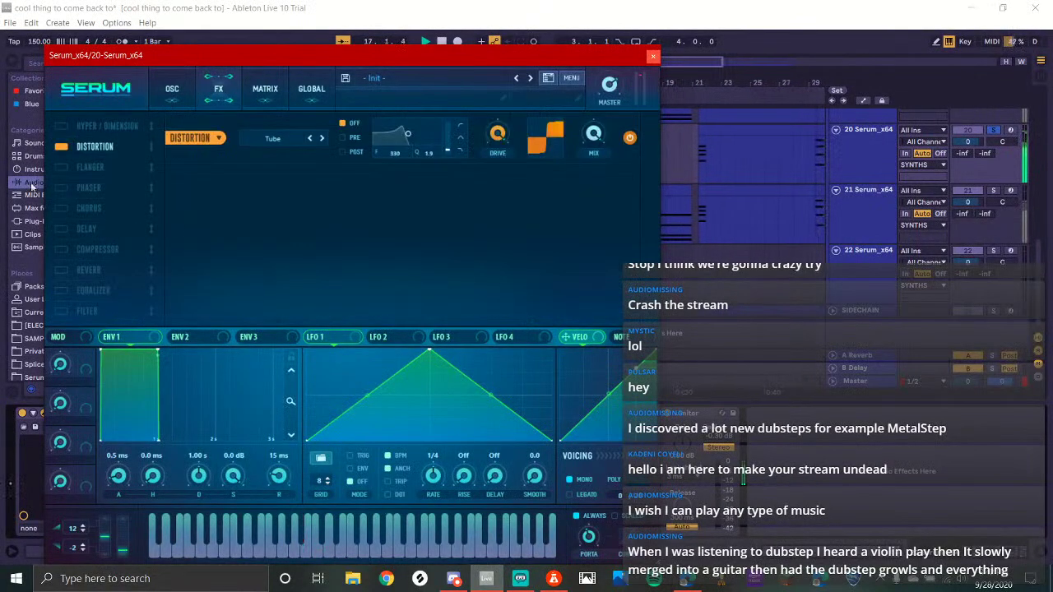
click(60, 248)
click(461, 207)
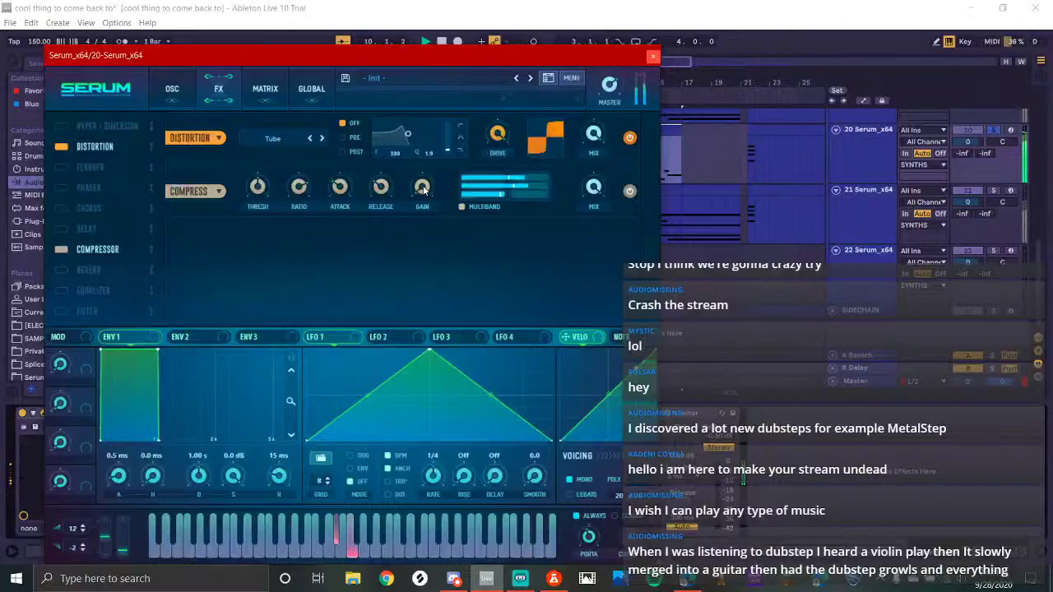
drag(498, 134, 500, 171)
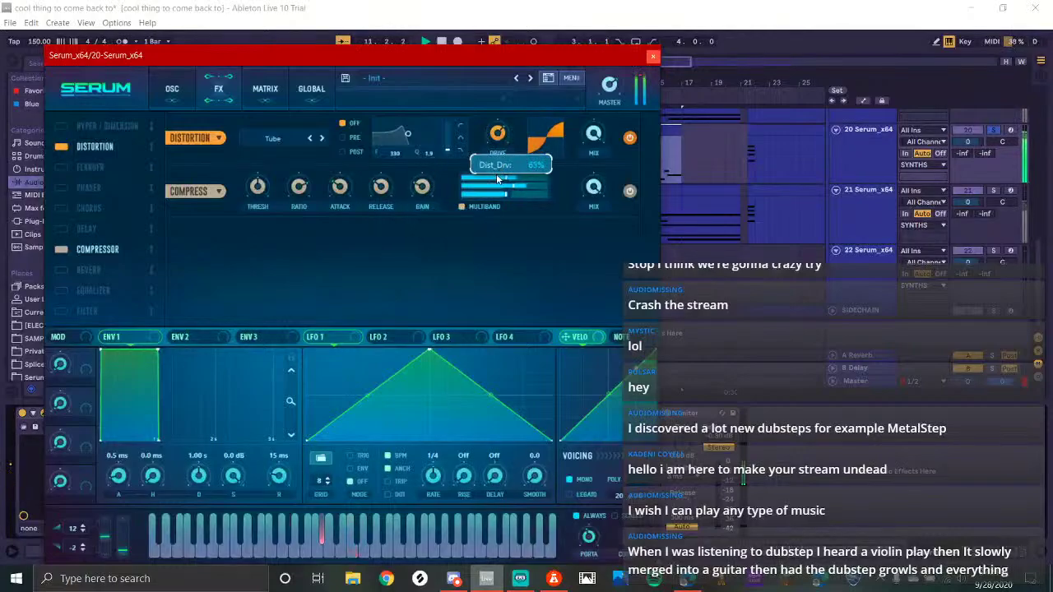
Close Serum, unsolo track 20, and listen to its 9.1.1 to 17.1.1 clip with the full arrangement
click(726, 67)
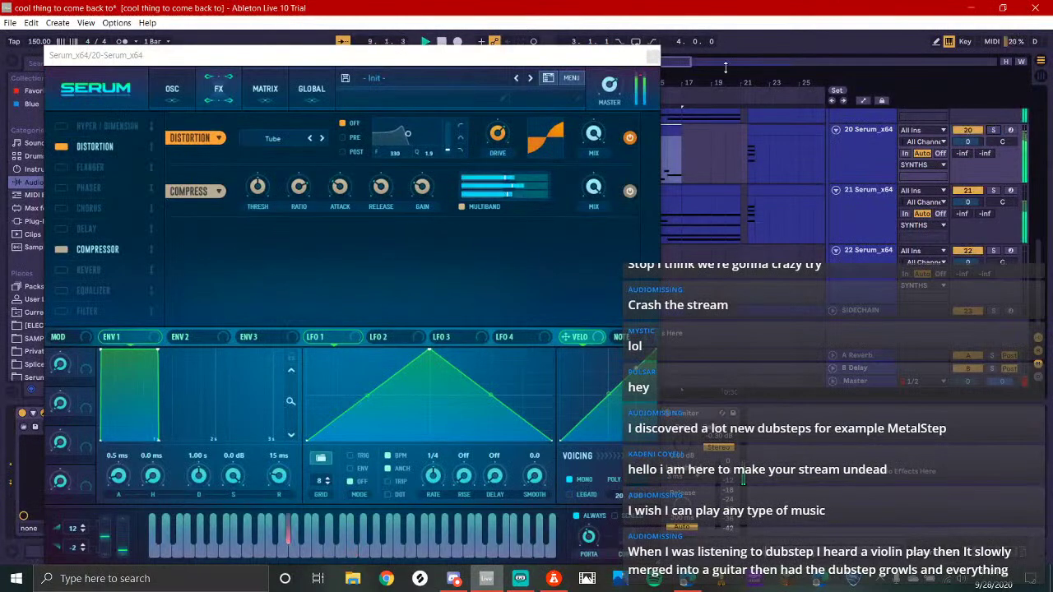
click(653, 56)
scroll(642, 213, up, 3)
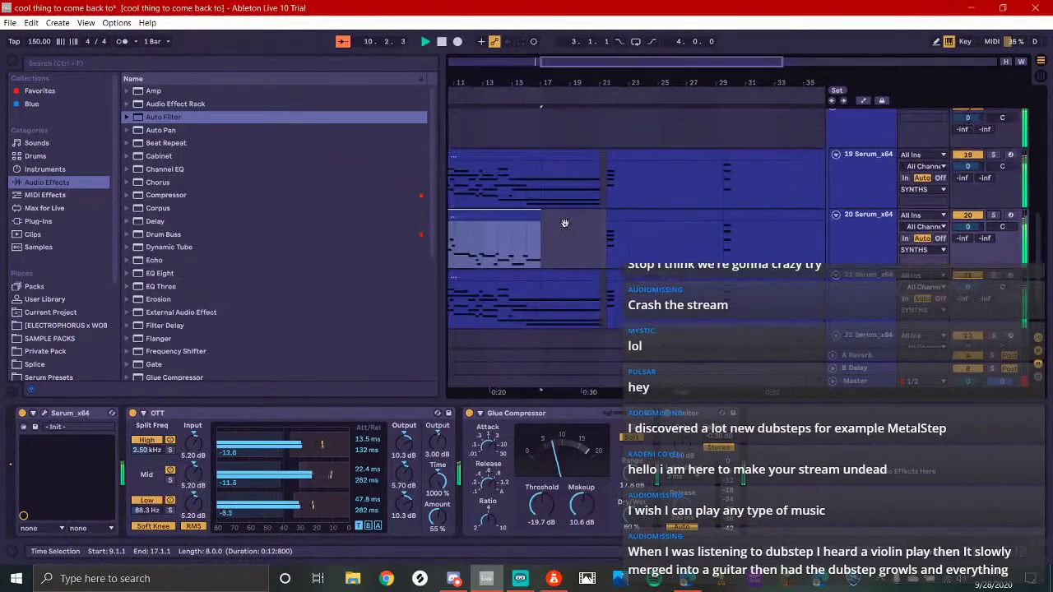
scroll(641, 213, down, 3)
drag(580, 231, 695, 237)
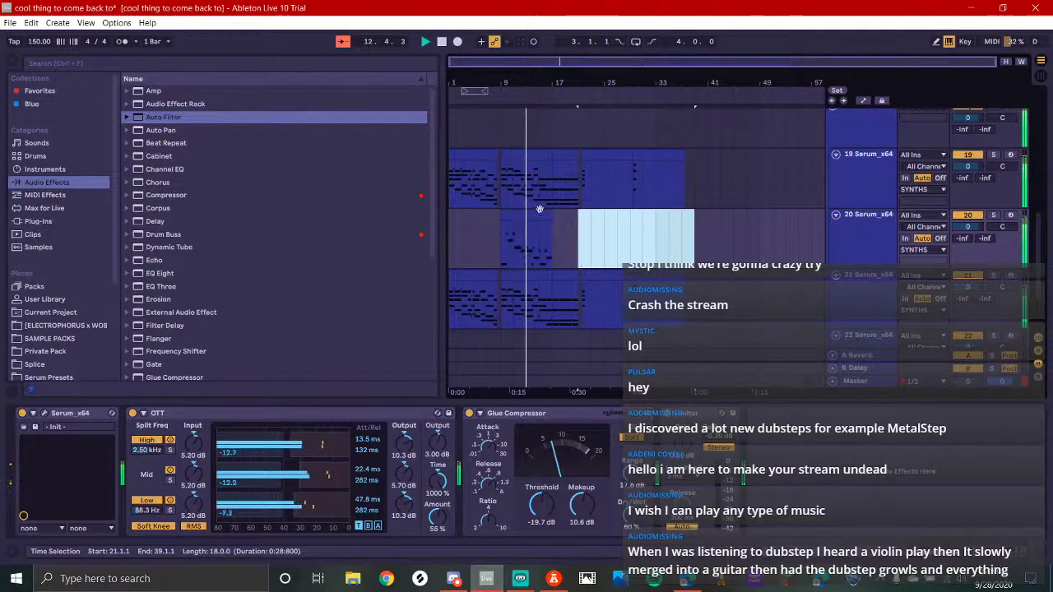
click(526, 245)
scroll(526, 245, up, 3)
drag(528, 245, 591, 234)
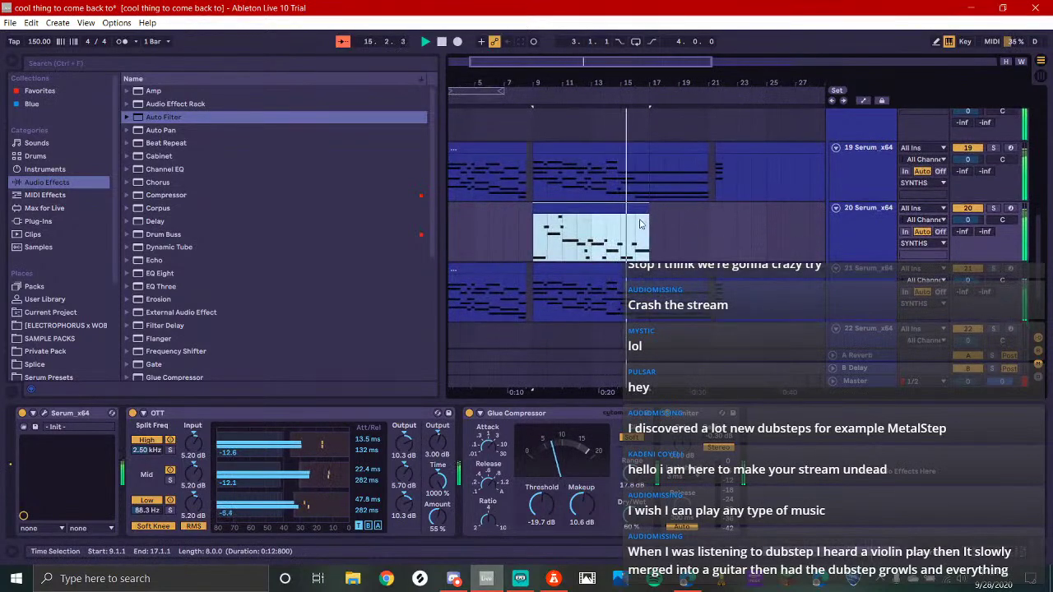
Check the live chat in Streamlabs OBS, return to Ableton Live, and play track 20 soloed
click(520, 578)
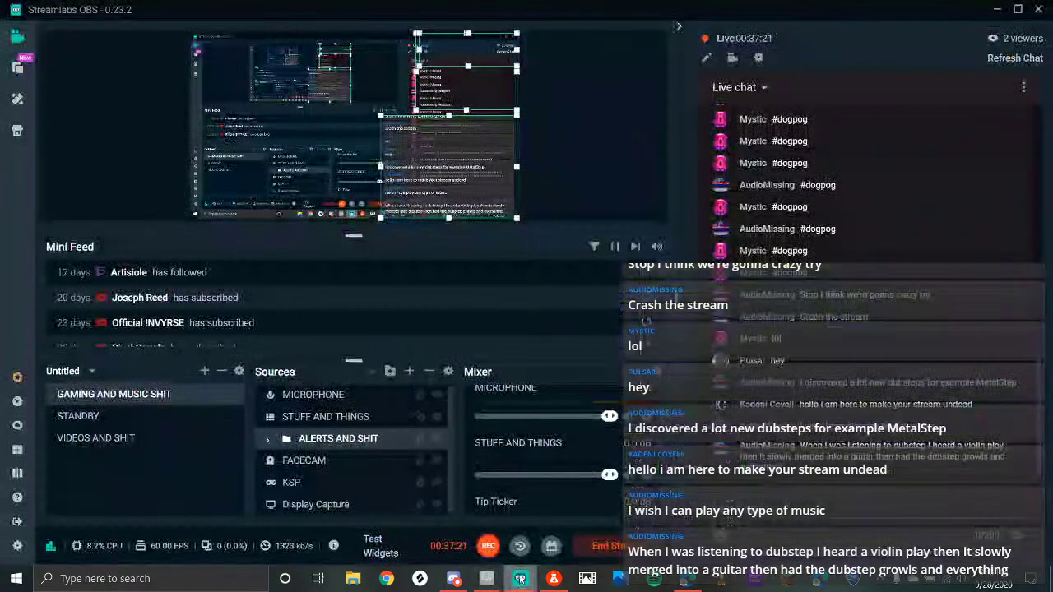
click(491, 579)
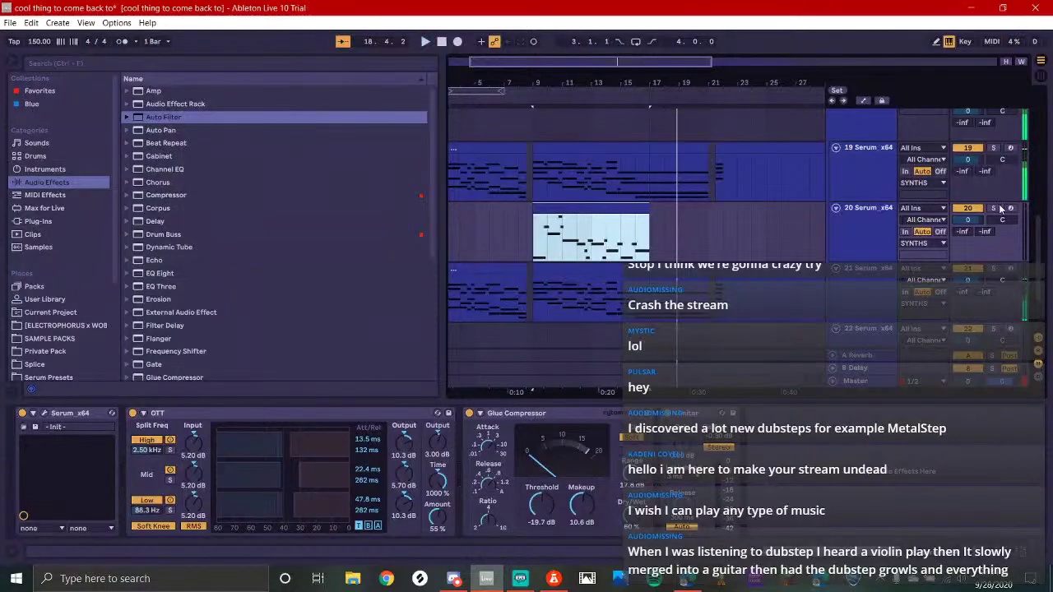
click(995, 208)
key(space)
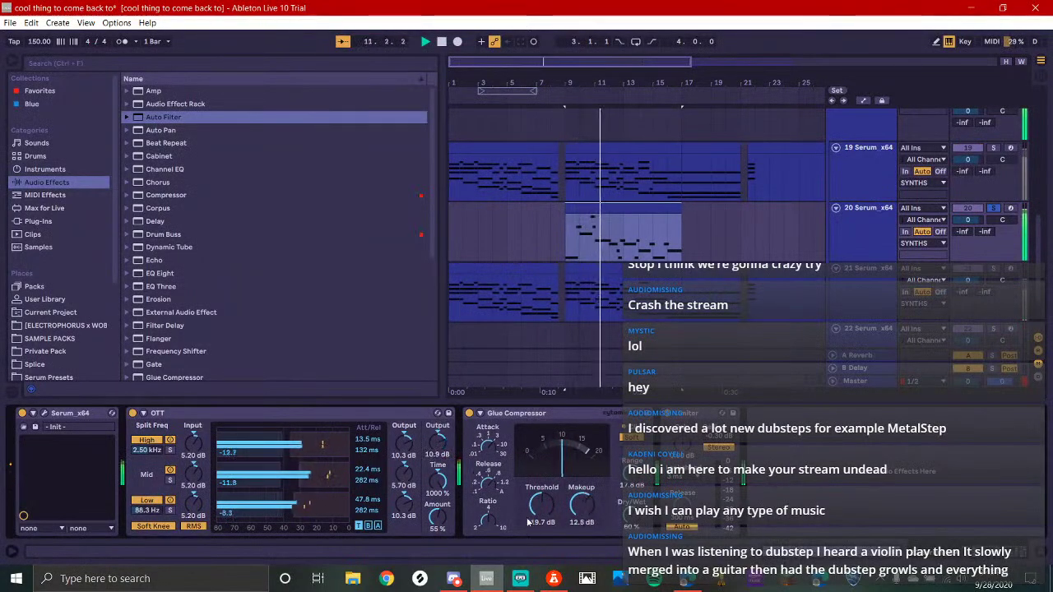
Unsolo track 20 and replay its 9.1.1 to 17.1.1 clip with the full arrangement
click(994, 208)
key(space)
key(space)
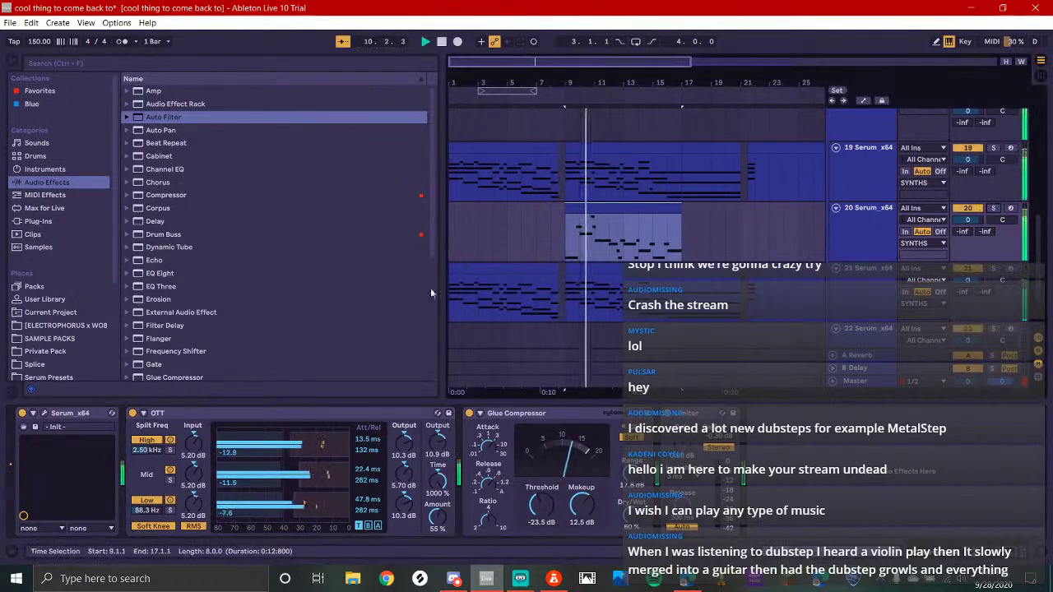
Add EQ Eight between track 20's Glue Compressor and Limiter, with a low cut at about 199 Hz, and replay the section
scroll(184, 202, down, 2)
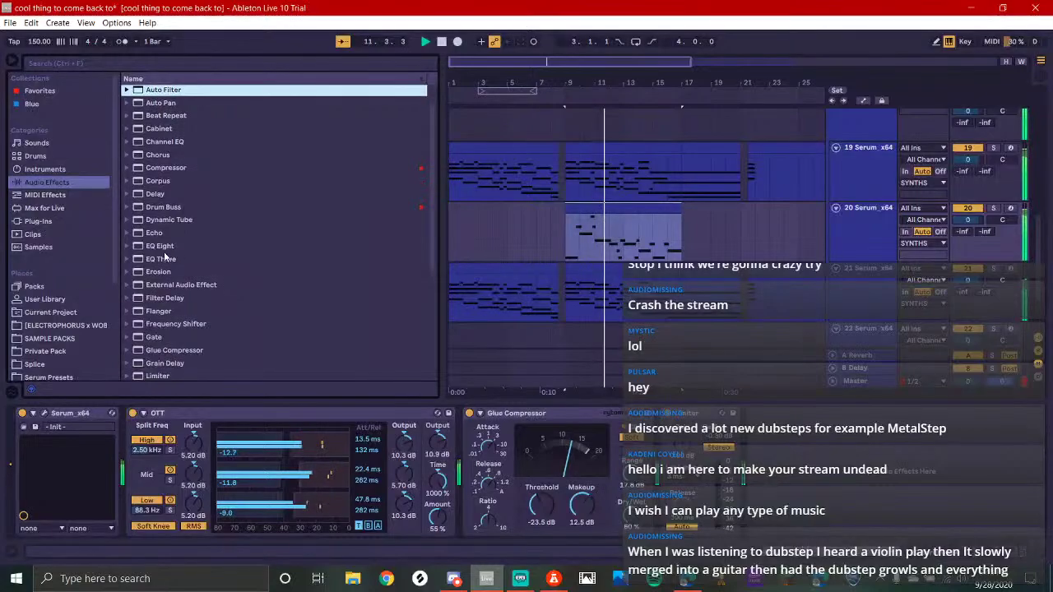
click(165, 245)
drag(164, 248, 671, 485)
drag(739, 495, 740, 494)
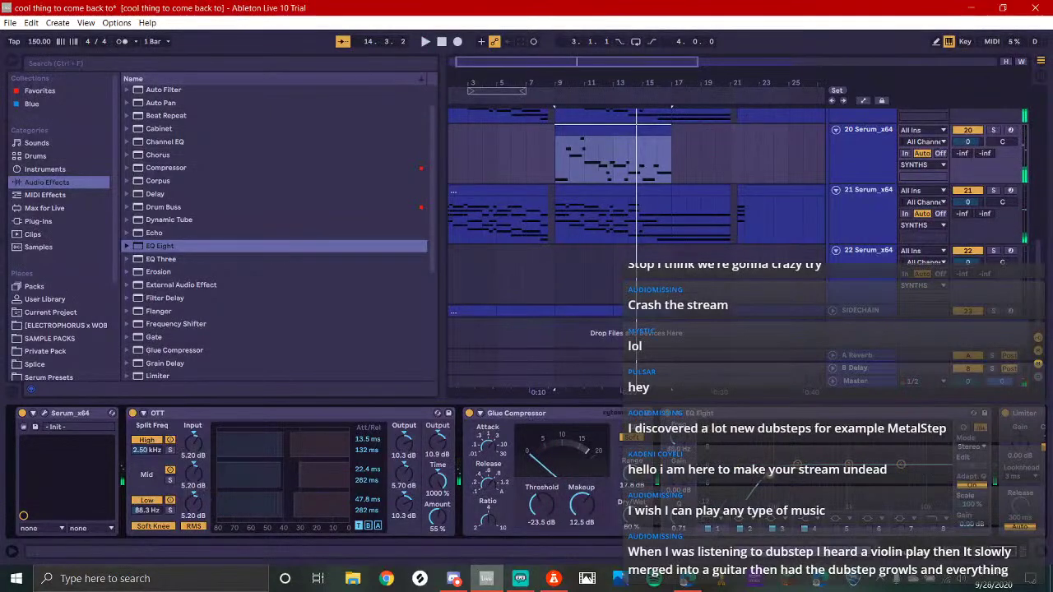
key(space)
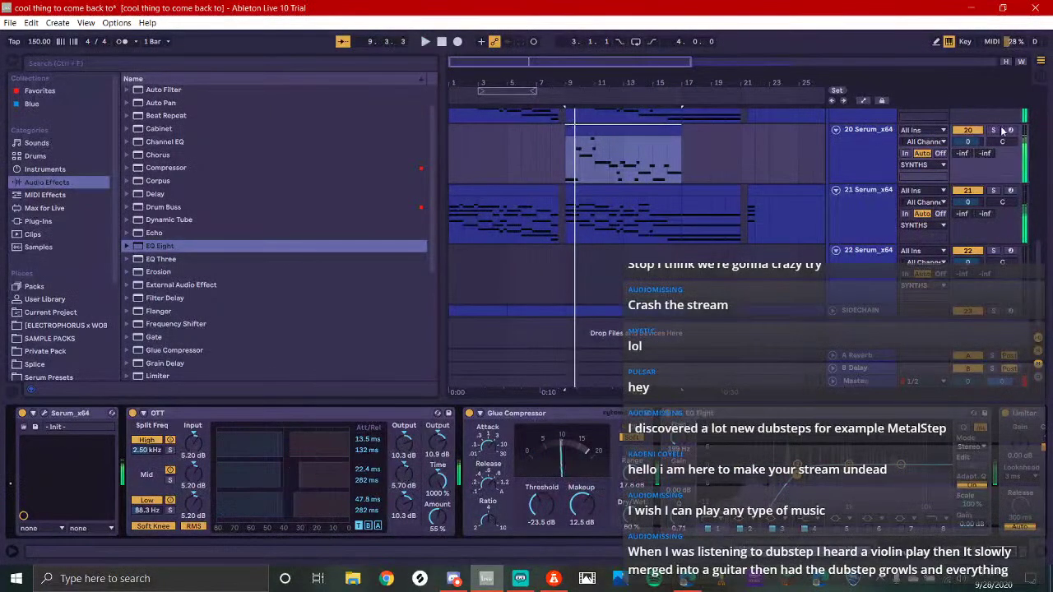
Solo track 20, select track 19's 9.1.1 to 17.1.1 section, replay it, and return to the full mix
scroll(829, 204, up, 3)
key(space)
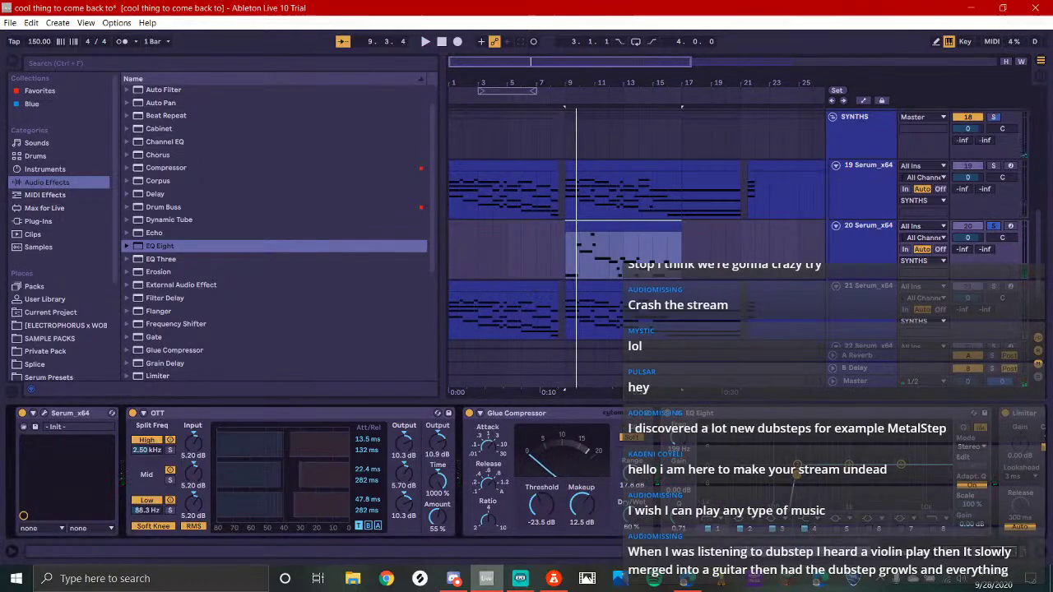
mouse_move(566, 190)
mouse_down()
mouse_move(667, 212)
mouse_move(677, 198)
mouse_move(566, 197)
mouse_up()
key(space)
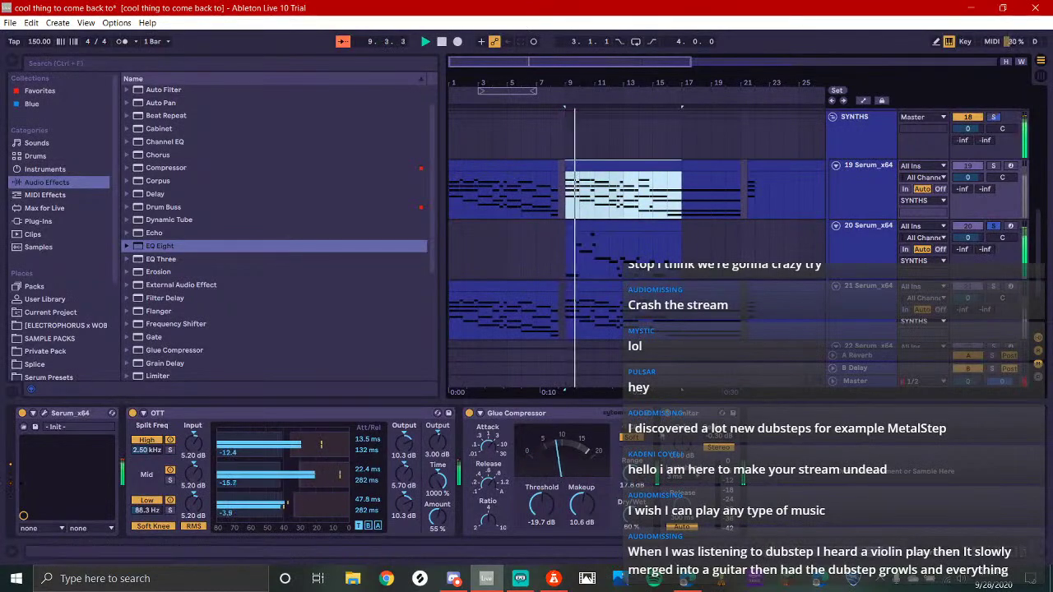
key(space)
click(681, 457)
key(space)
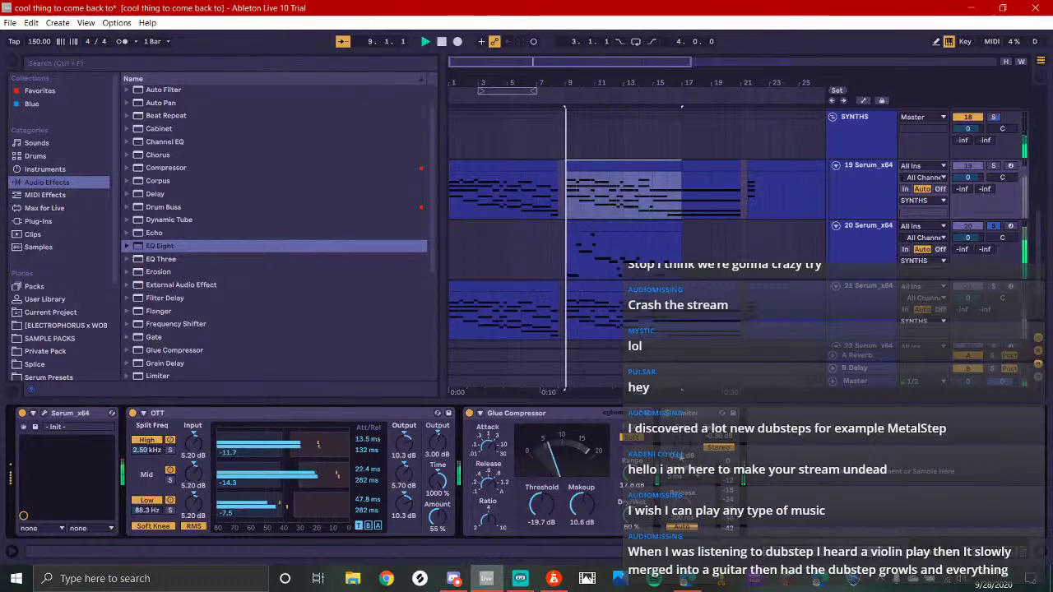
key(space)
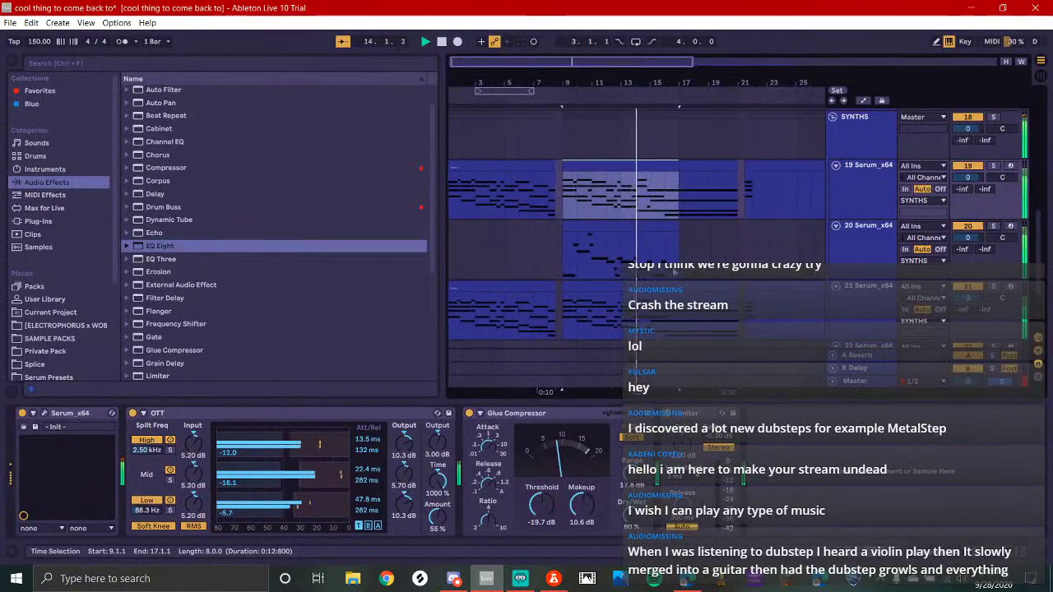
Open track 20's MIDI clip and move its final A#2 note up to C3
double_click(624, 256)
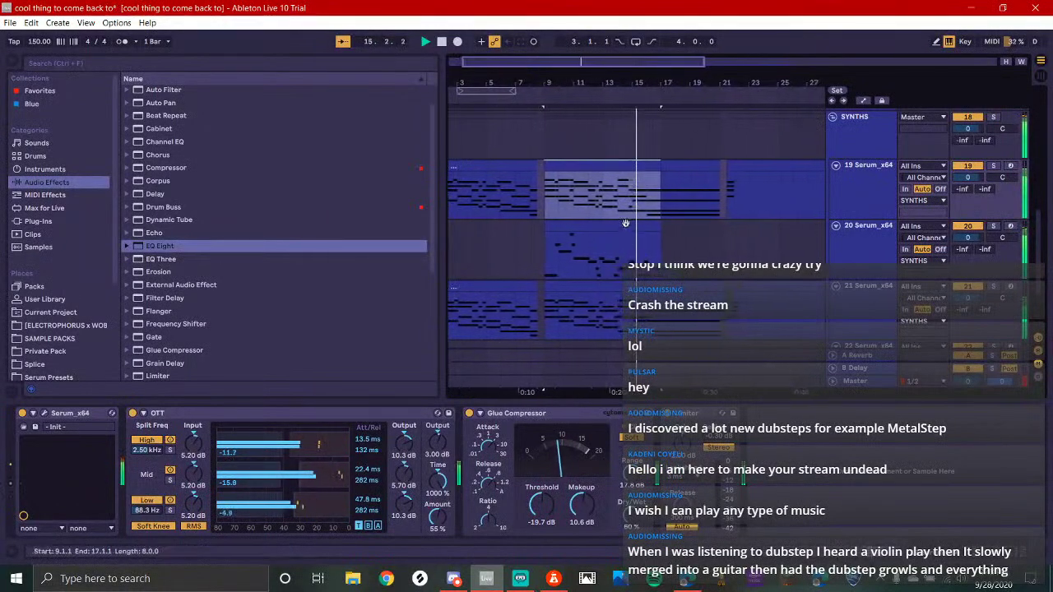
click(983, 251)
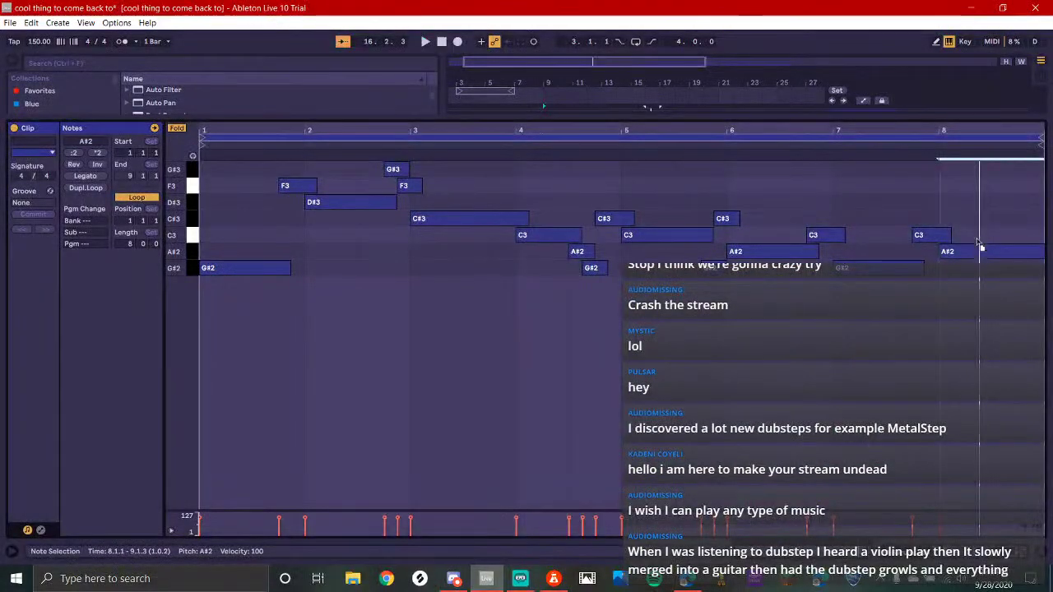
drag(980, 249, 976, 227)
click(986, 547)
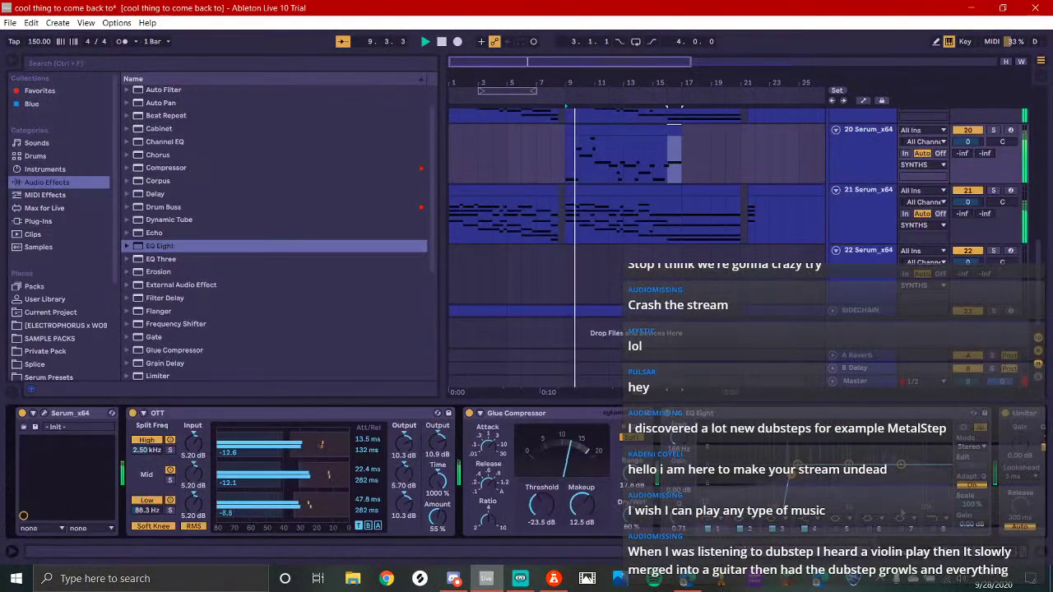
Check the live chat in Streamlabs OBS, return to Ableton Live, and select track 20's 9.1.1 to 17.1.1 clip
scroll(674, 220, up, 1)
click(520, 578)
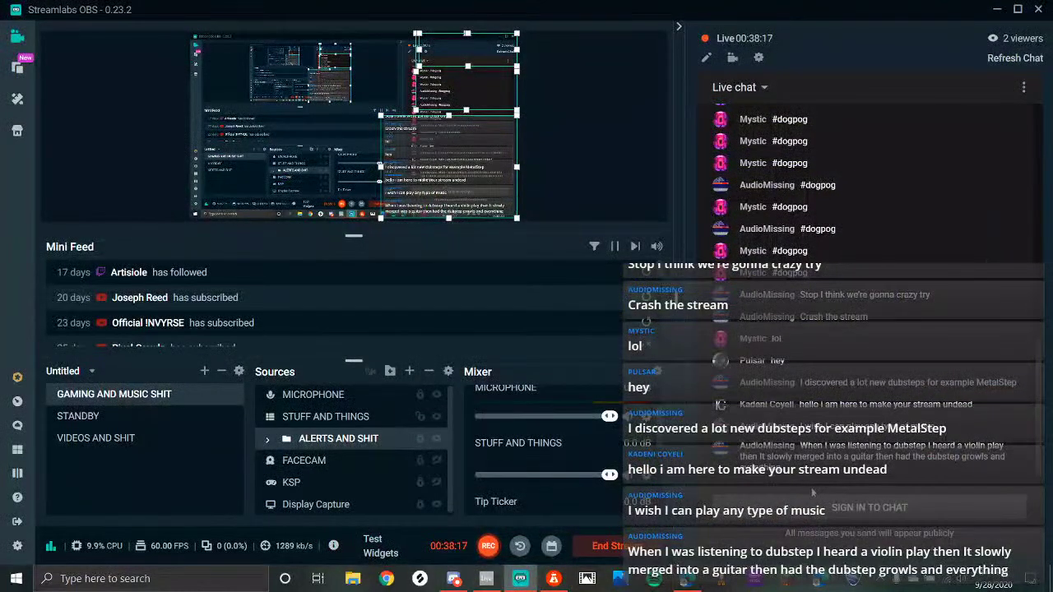
click(486, 579)
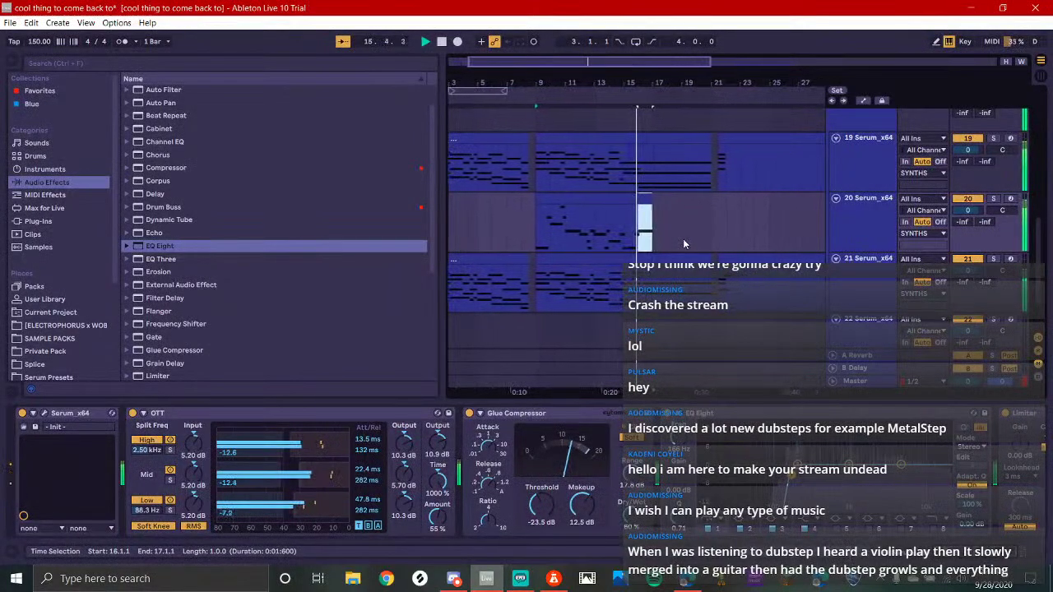
click(639, 198)
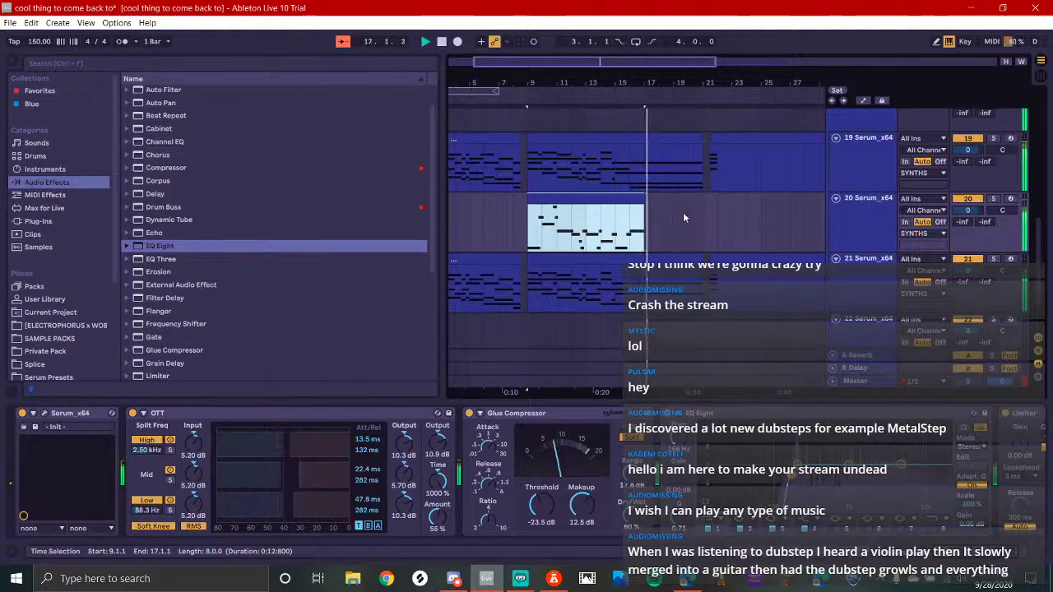
Hide the device view, stop playback, and place the insert marker at 17.1.1 on track 5 XILENT_sn
scroll(651, 221, up, 2)
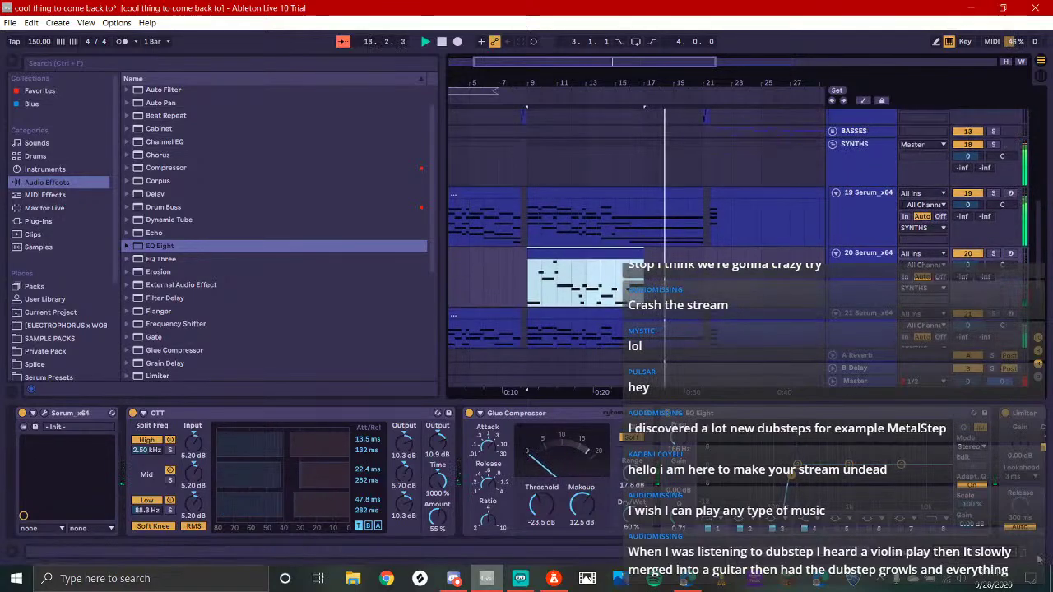
click(1039, 552)
scroll(709, 336, up, 3)
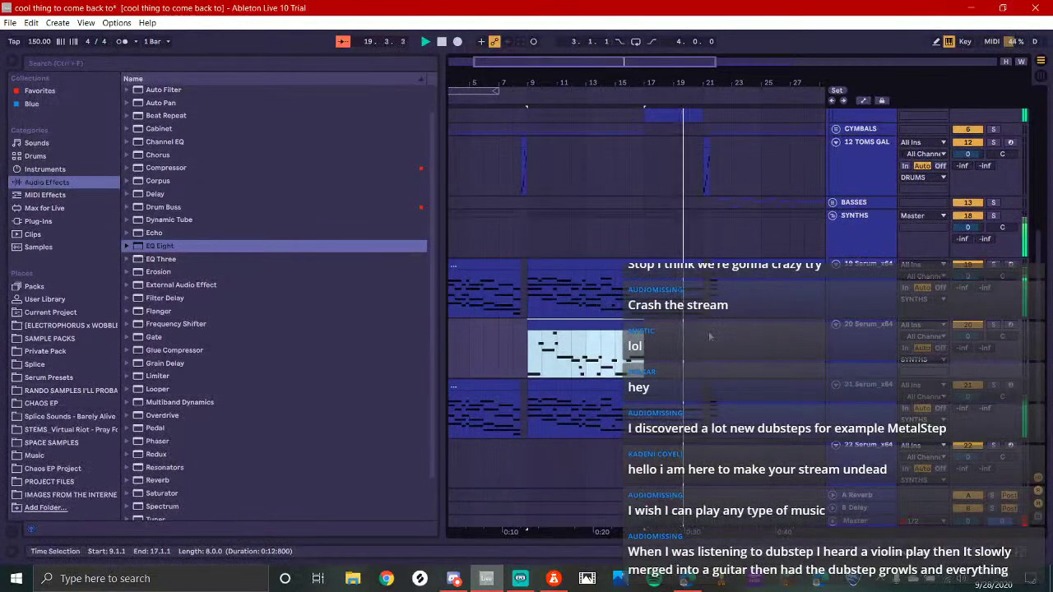
scroll(710, 336, left, 3)
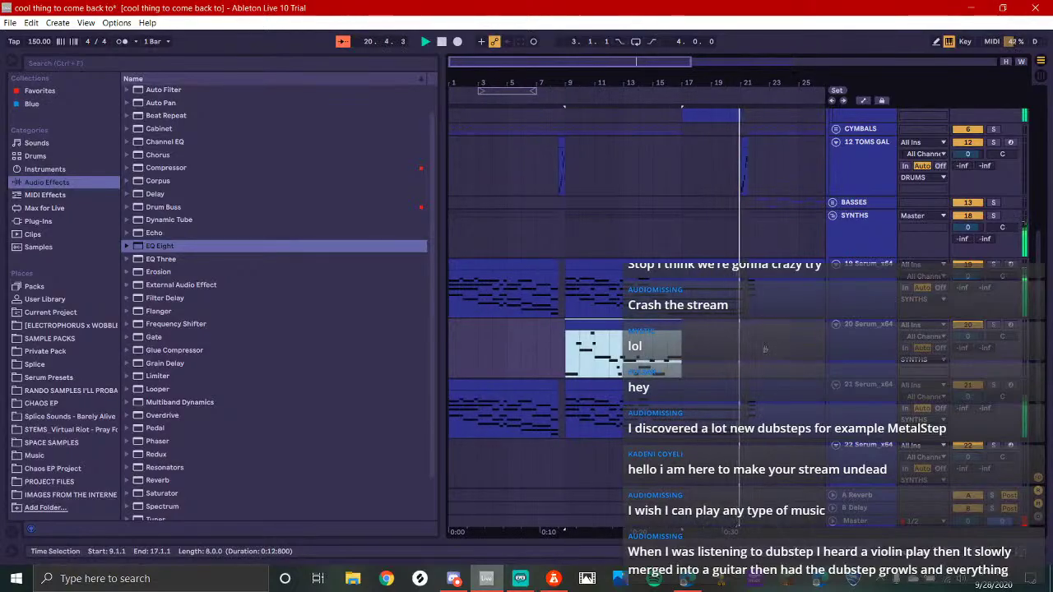
drag(765, 348, 694, 413)
key(space)
click(613, 176)
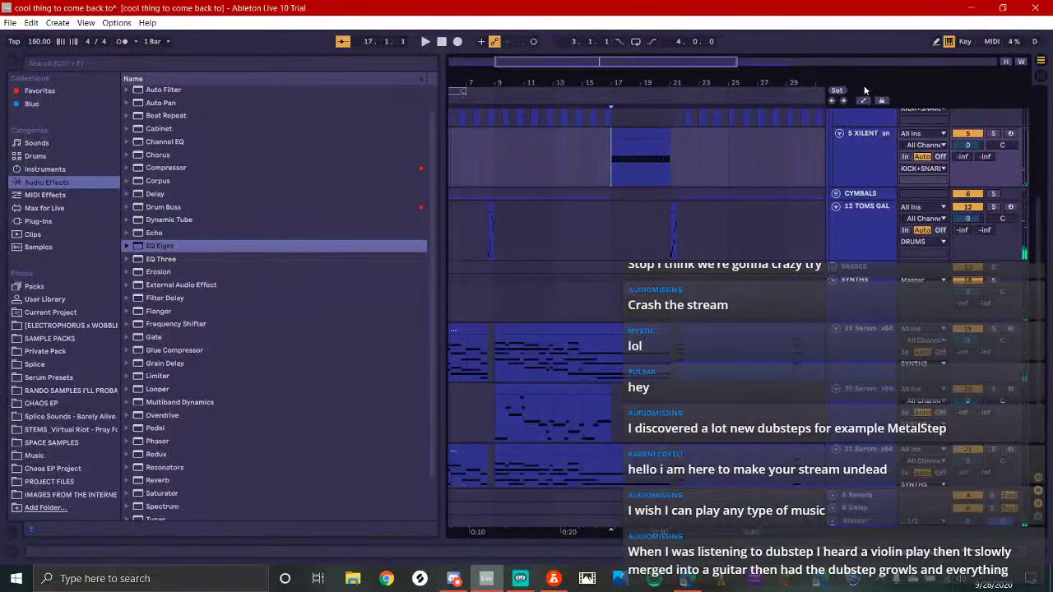
Reshape track 5's Auto Filter Frequency automation between bars 17 and 21 into a more gradual rise, play it, and hide the automation
click(861, 99)
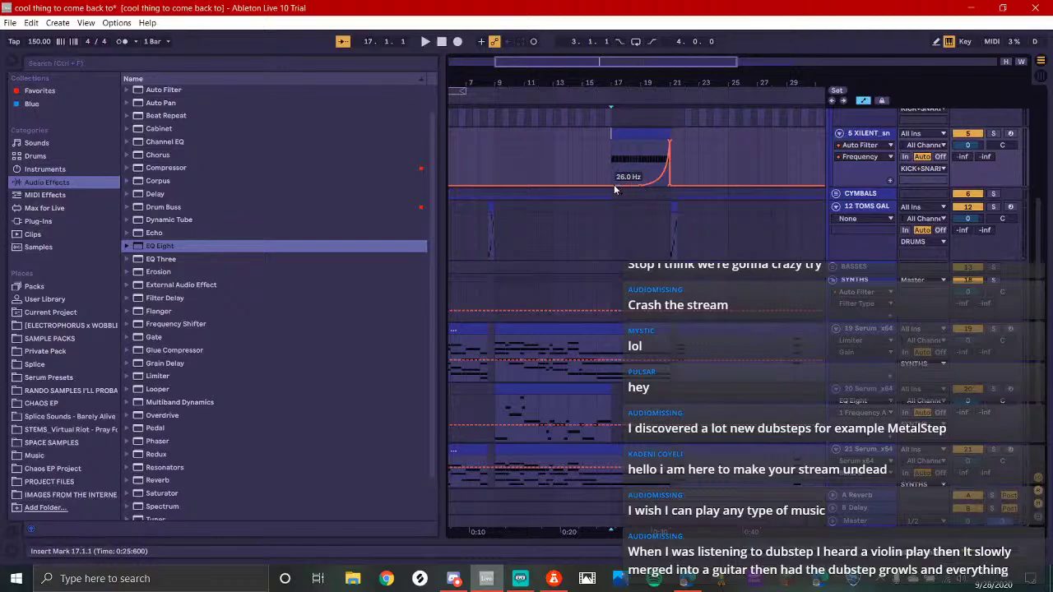
click(641, 186)
drag(639, 176, 700, 202)
key(space)
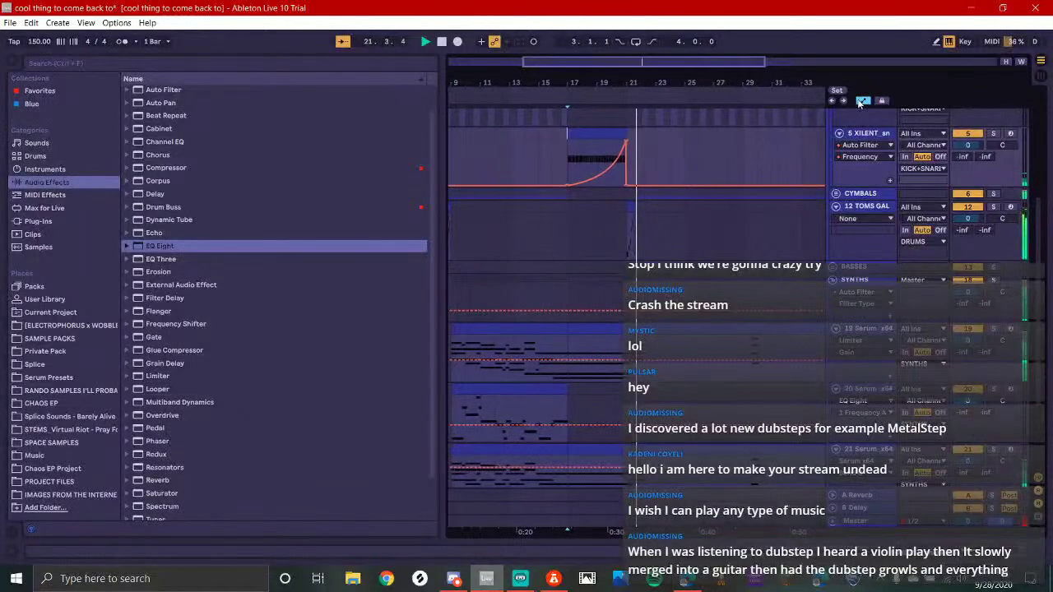
key(a)
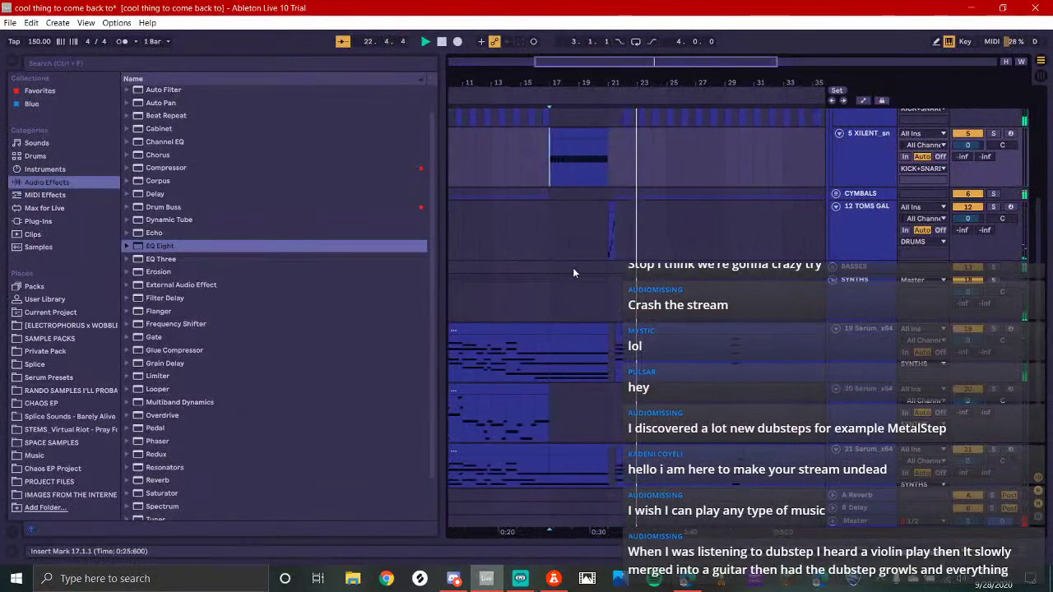
Replay the arrangement from 17.1.1 and again from 8.3.1, just before the track 20 clip
key(space)
key(space)
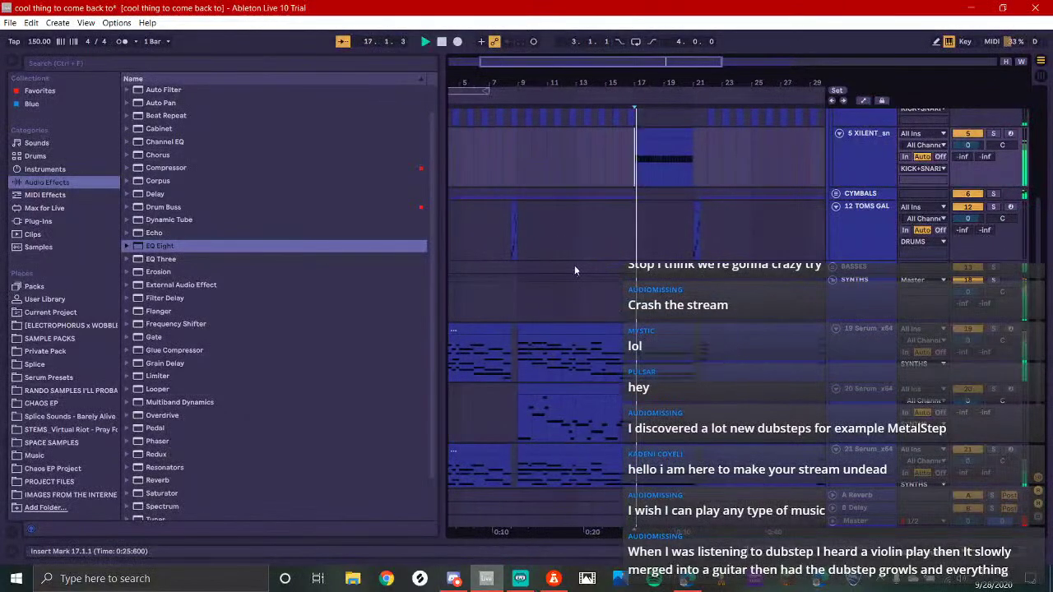
click(515, 294)
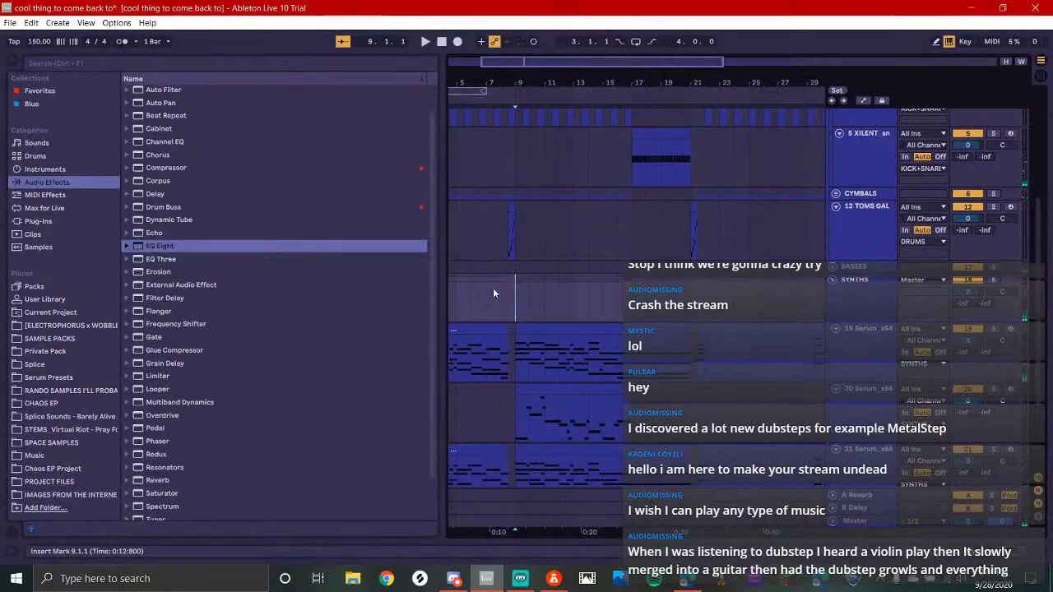
scroll(504, 290, up, 3)
click(516, 290)
key(space)
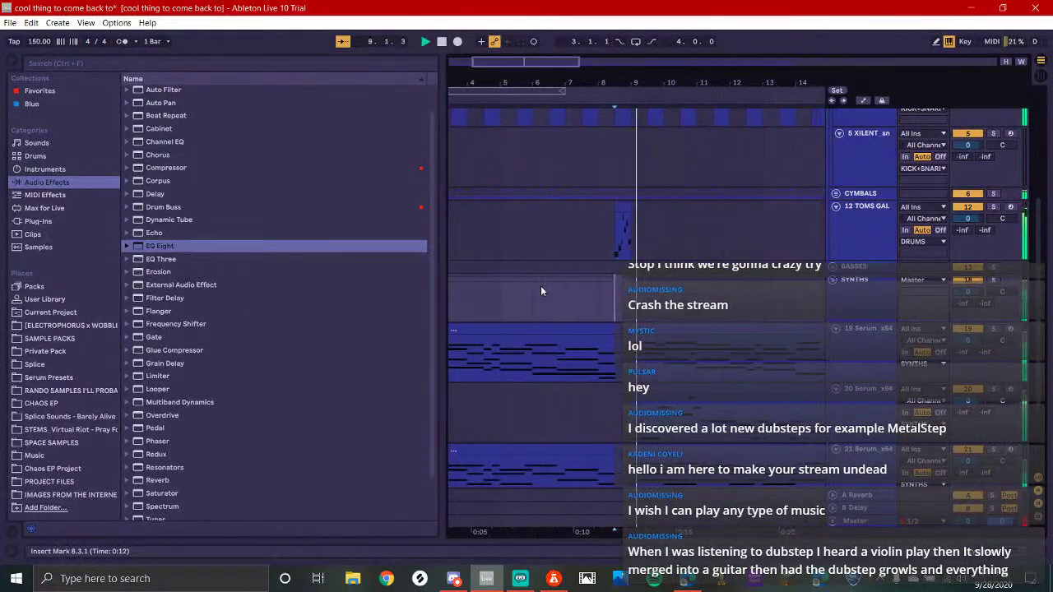
scroll(608, 338, down, 3)
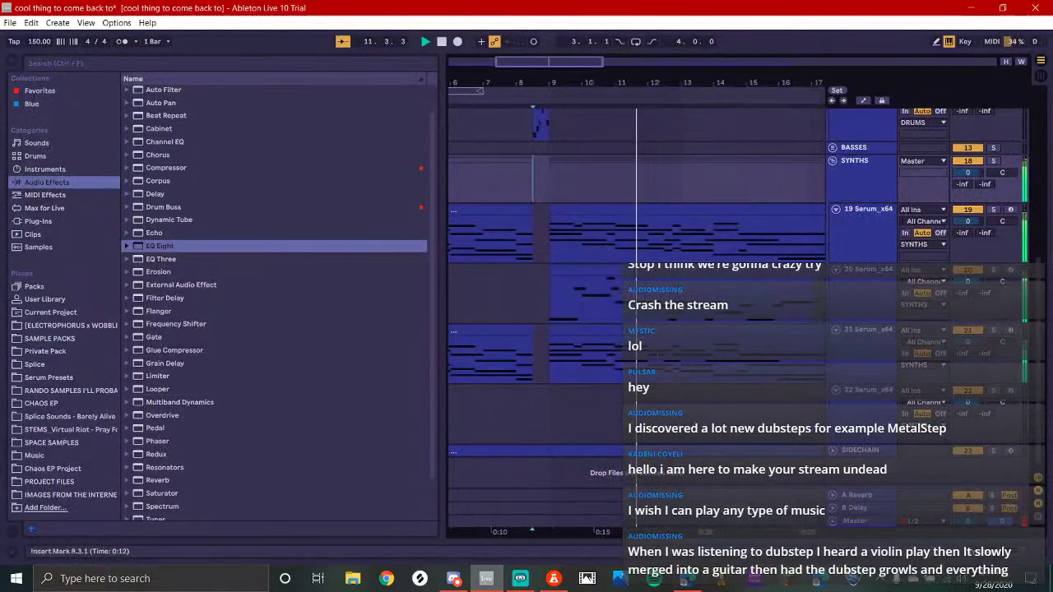
Check the live chat in Streamlabs OBS and return to Ableton Live with the whole arrangement in view
click(520, 580)
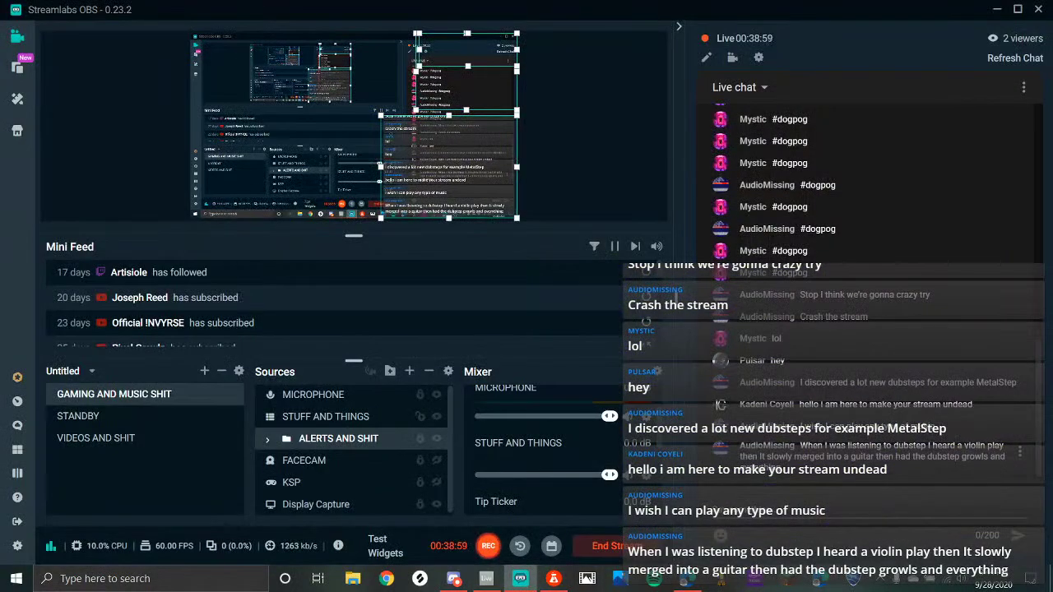
click(486, 578)
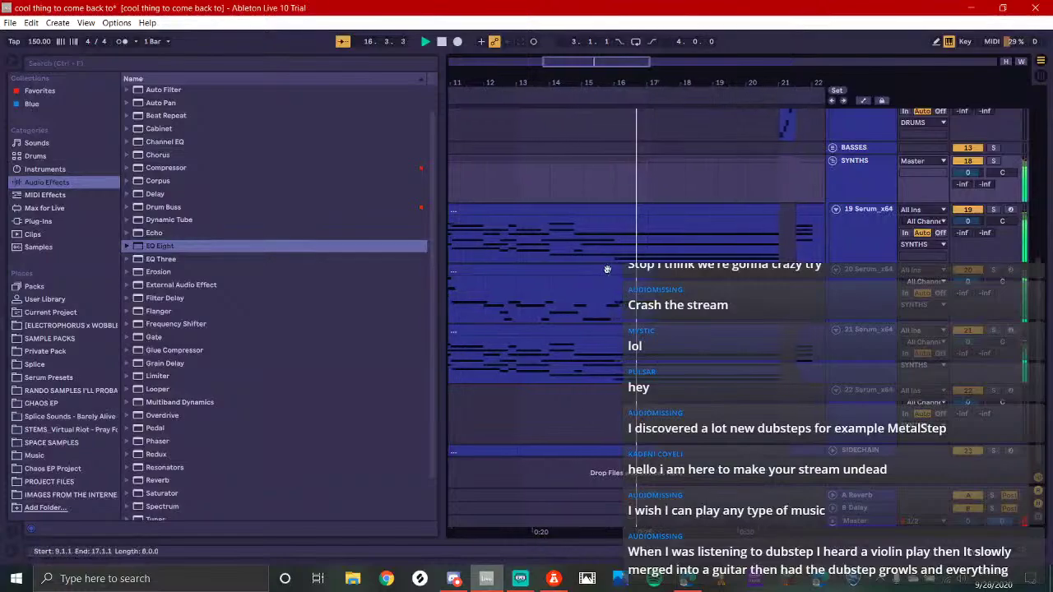
scroll(592, 327, down, 5)
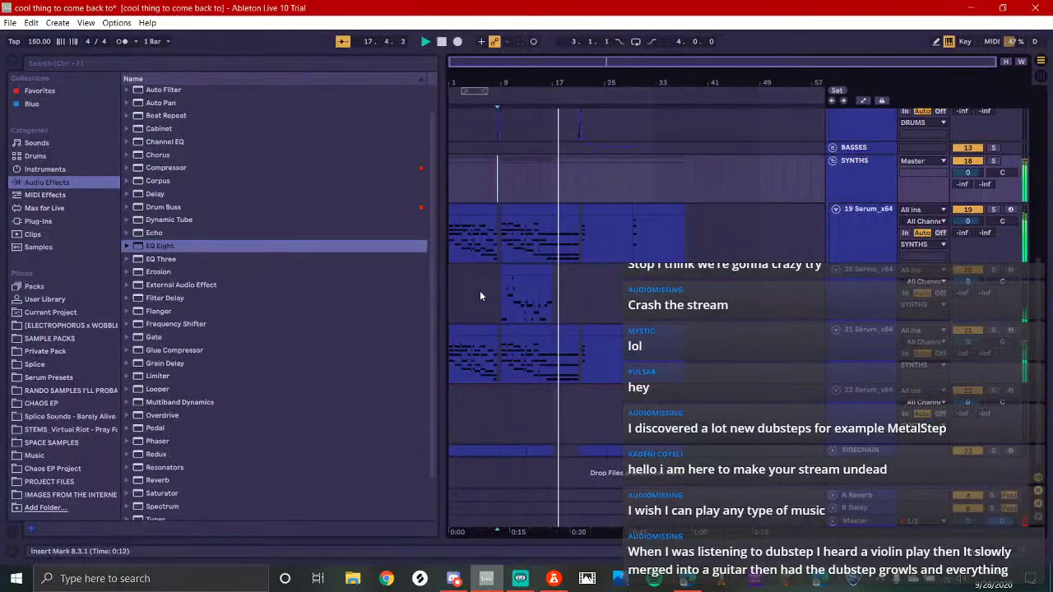
Play the arrangement from 1.1.1 and review the tracks above the synths
click(453, 300)
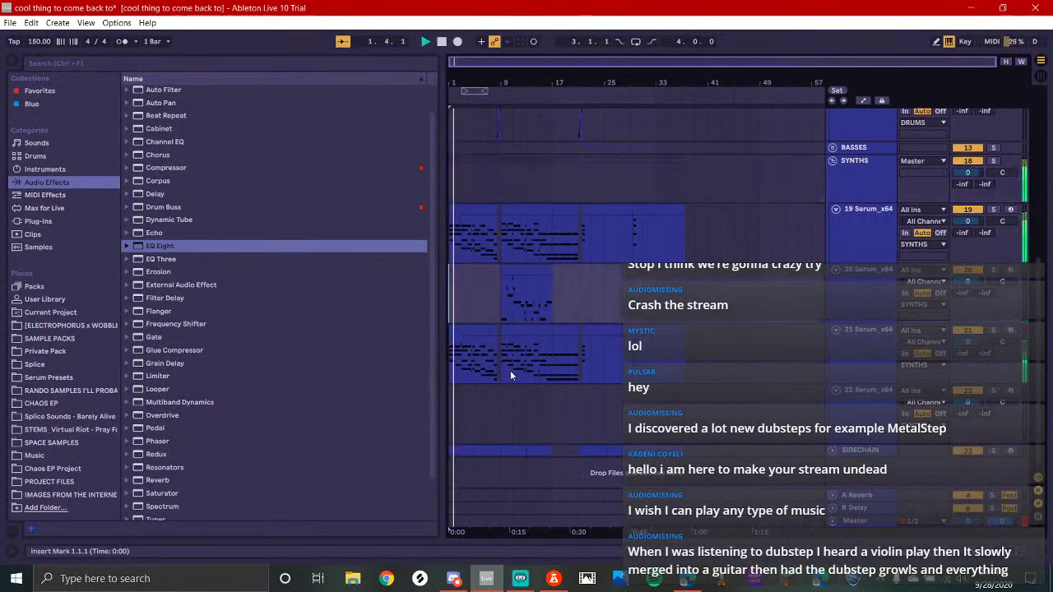
scroll(527, 329, up, 2)
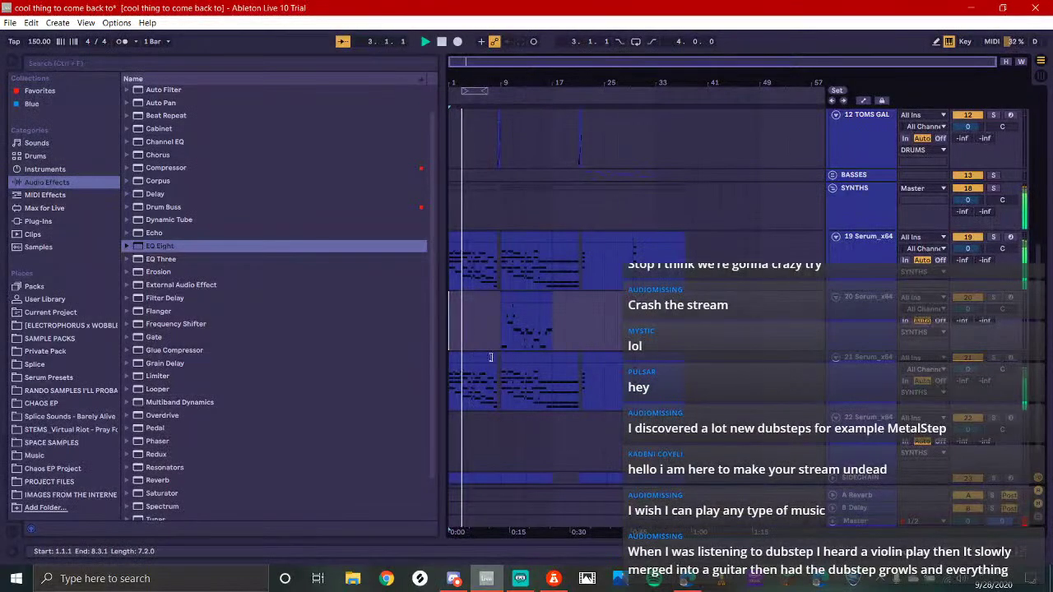
click(502, 344)
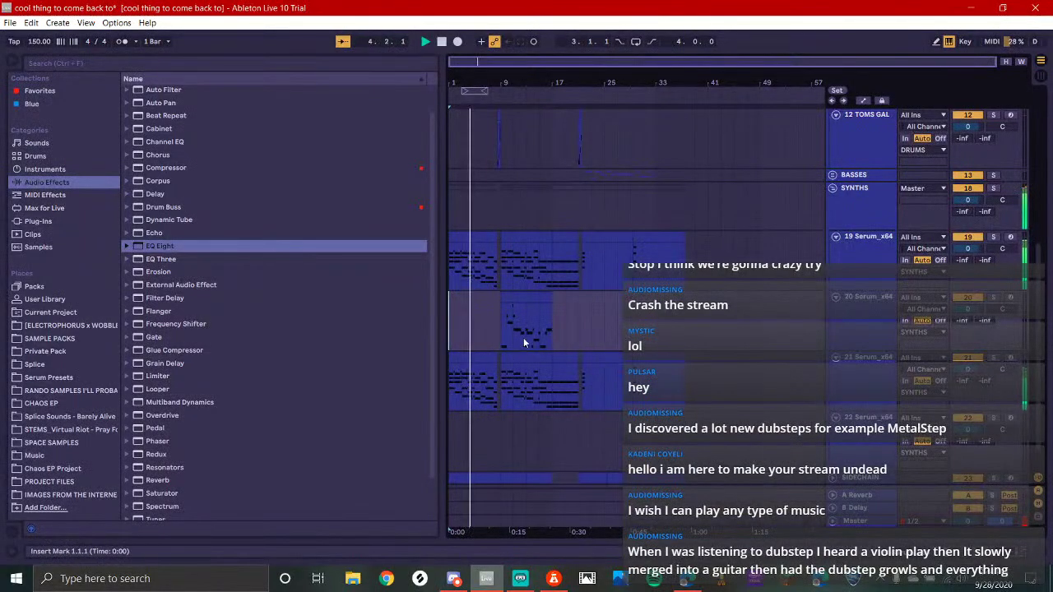
scroll(576, 325, up, 1)
scroll(584, 313, up, 2)
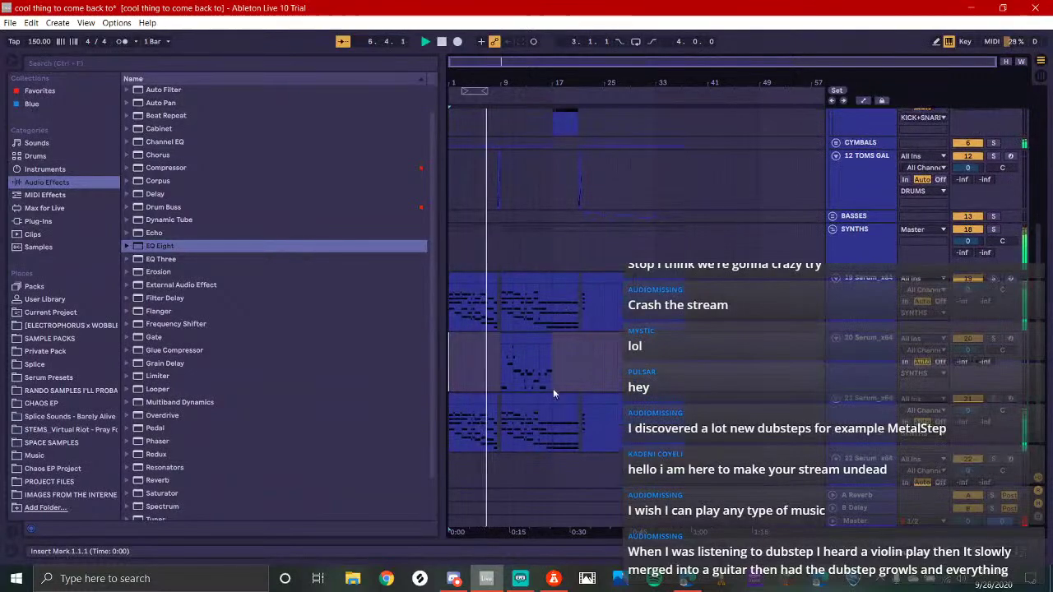
Check Discord and the Streamlabs OBS live chat, return to Ableton Live, and play from 9.1.1 on track 20
click(453, 578)
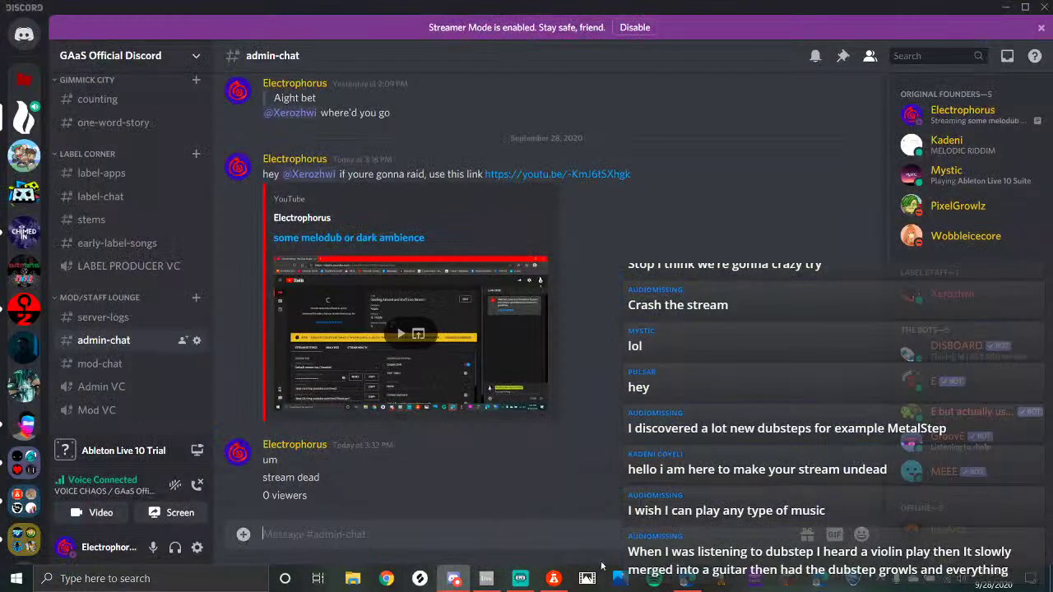
click(520, 578)
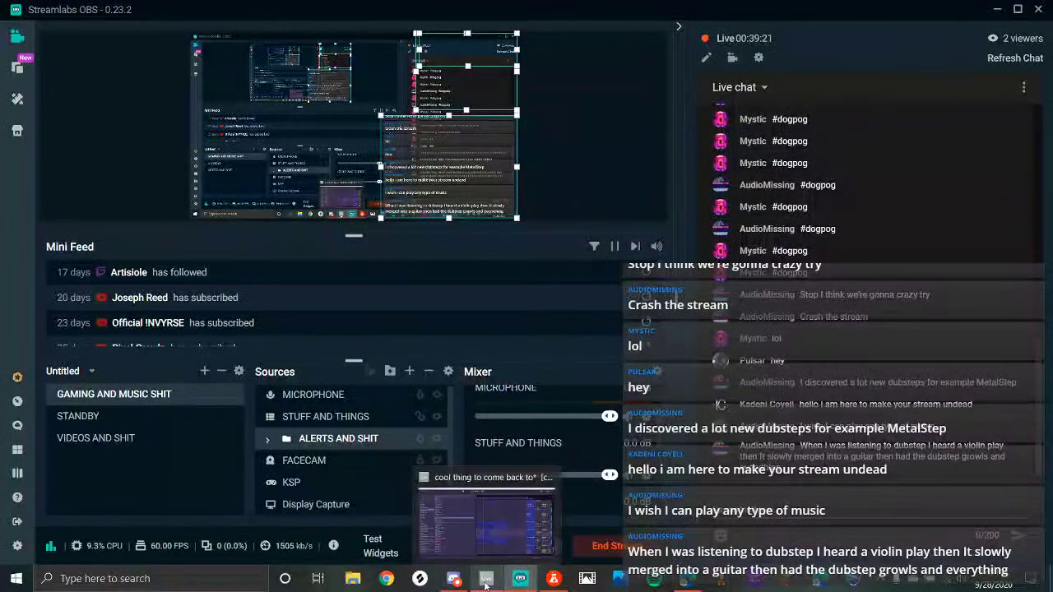
click(485, 580)
click(501, 362)
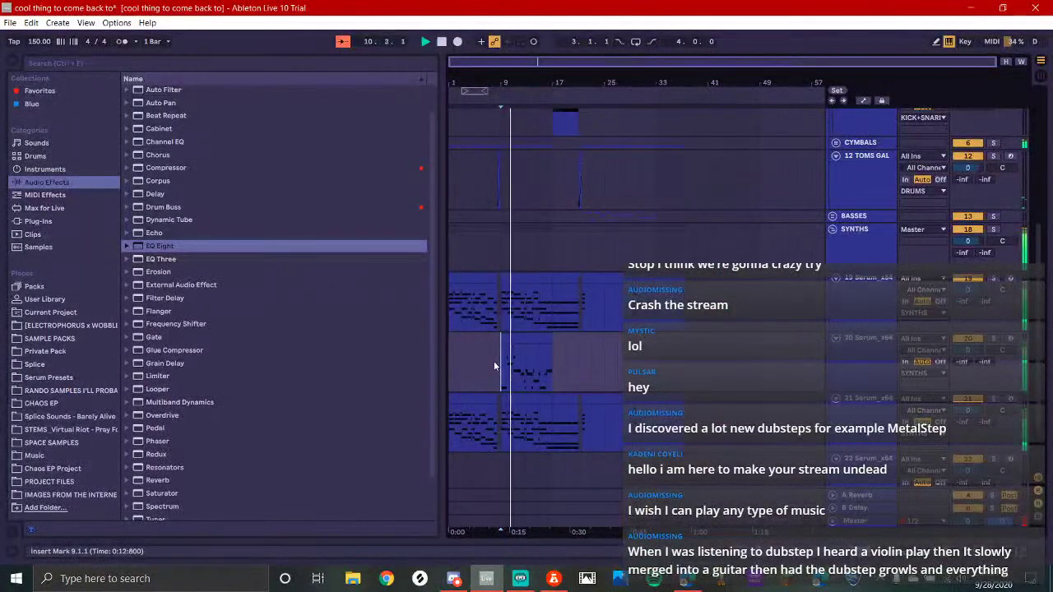
Open the Serum instrument on track 20 while the arrangement plays and inspect its oscillator settings
key(plus)
key(plus)
key(shift+Tab)
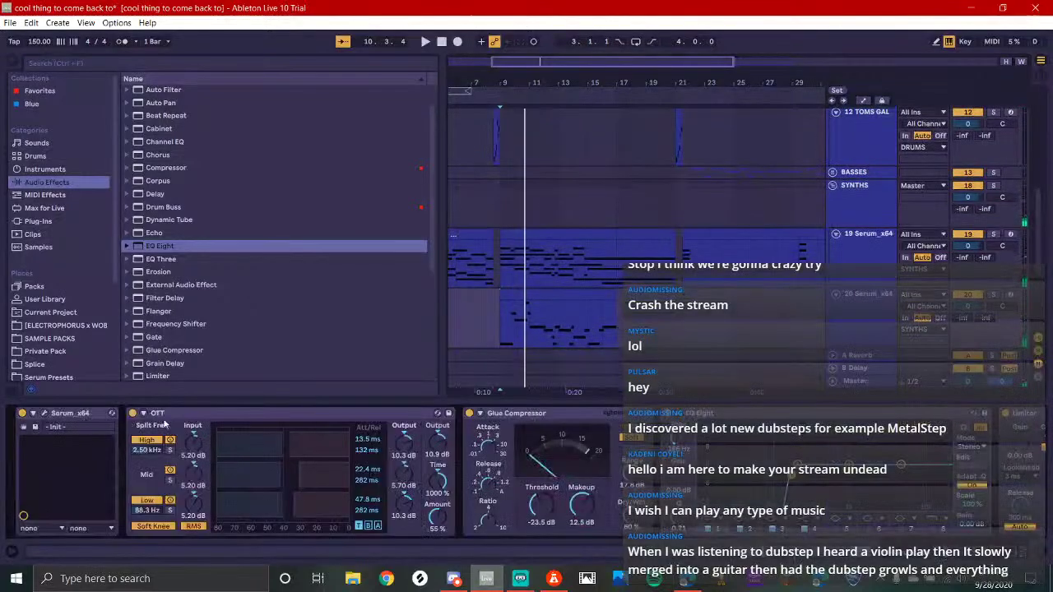
click(43, 413)
key(space)
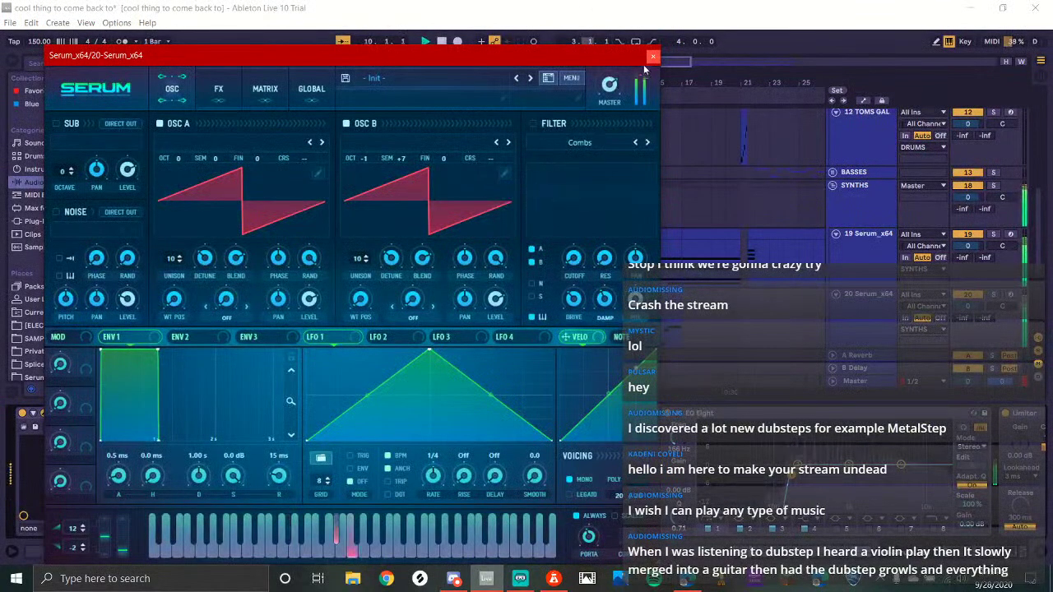
click(651, 56)
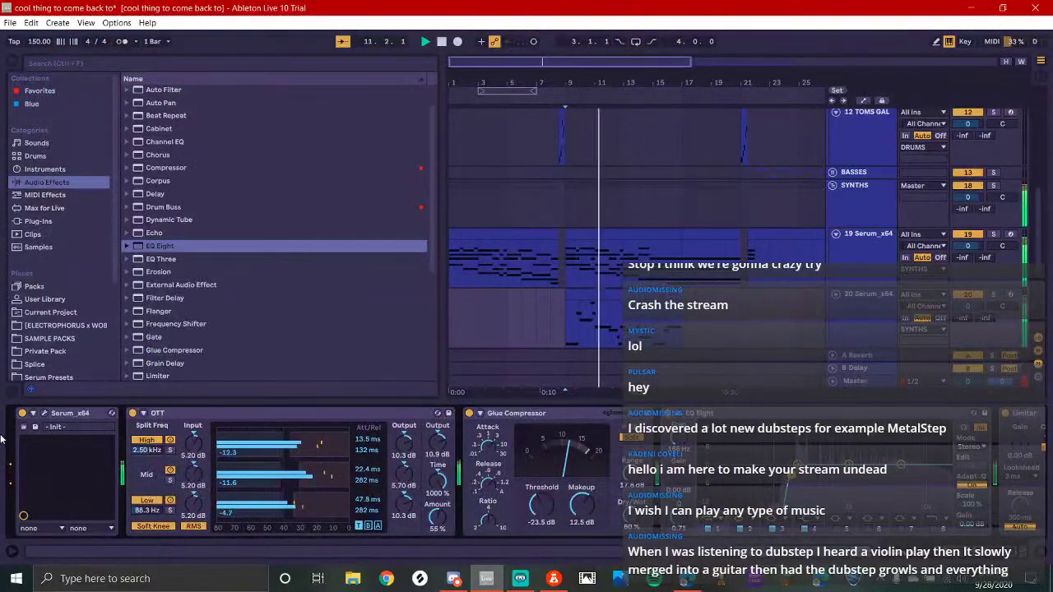
click(43, 414)
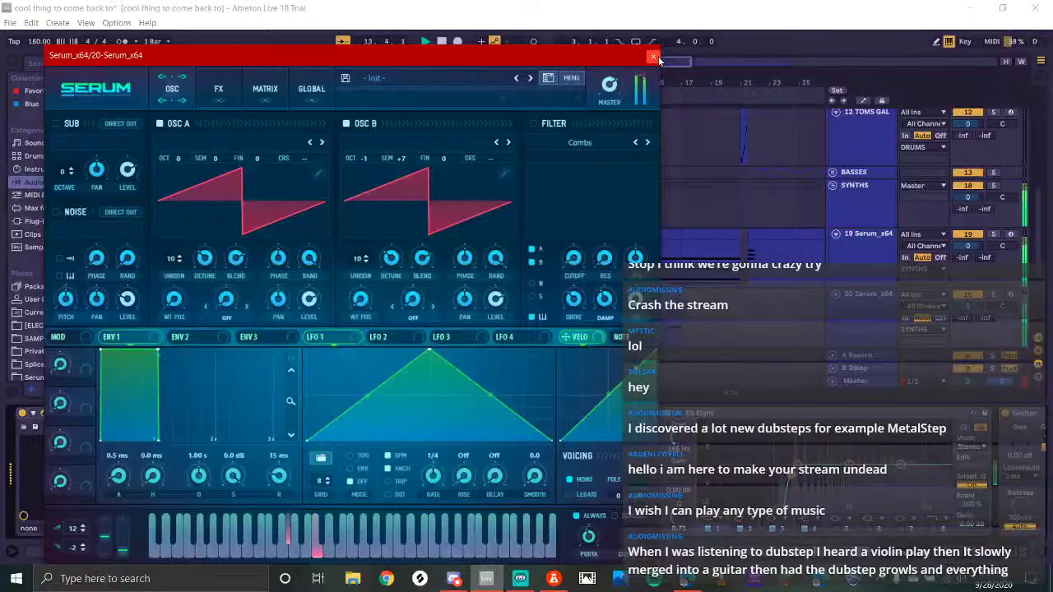
Raise the distortion drive in Serum's effects, solo track 20, and lower the distortion mix
click(220, 94)
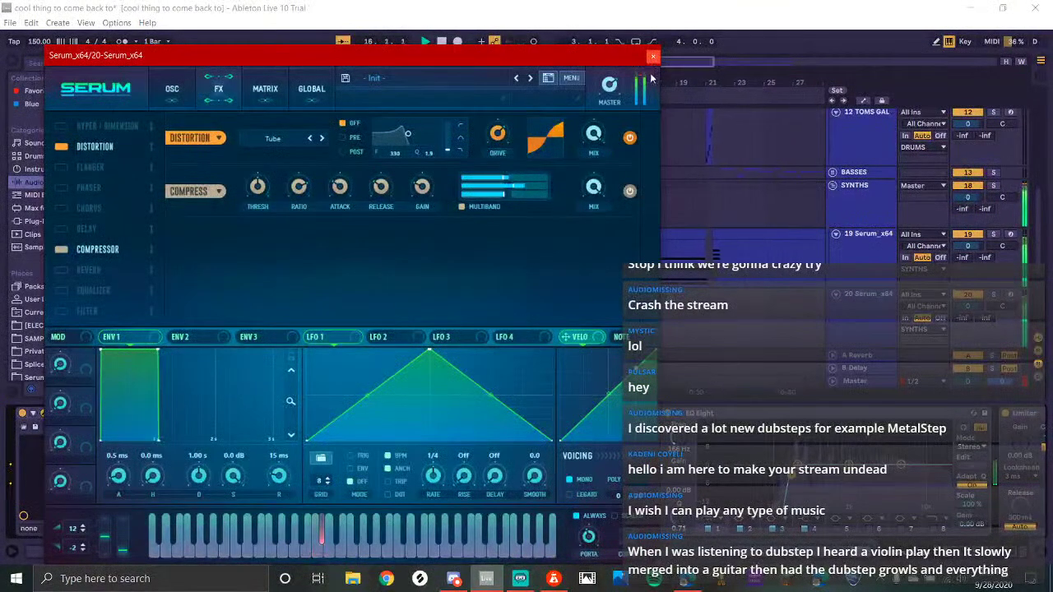
drag(498, 134, 499, 119)
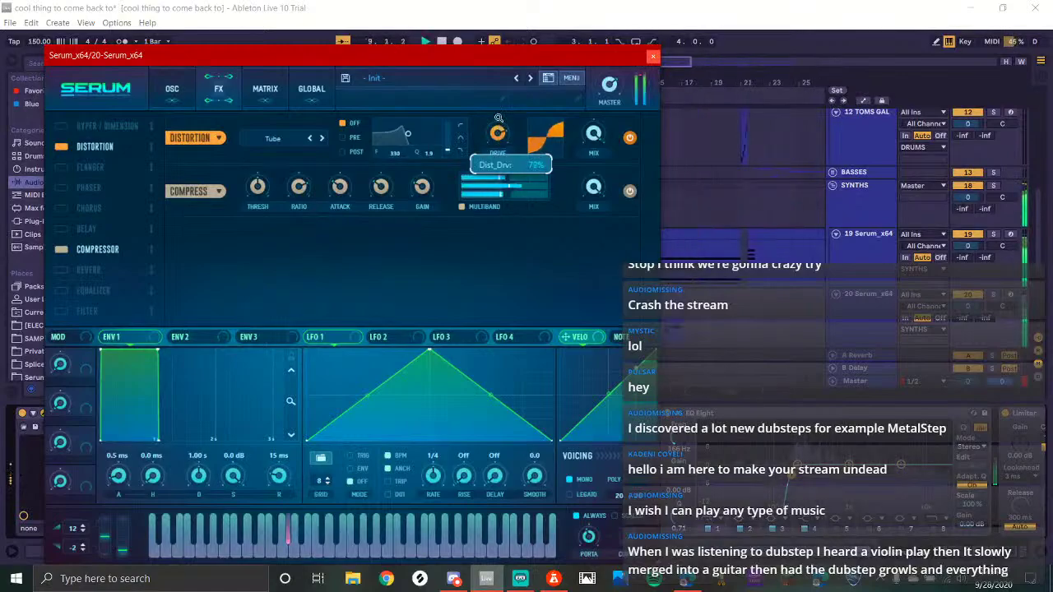
click(994, 294)
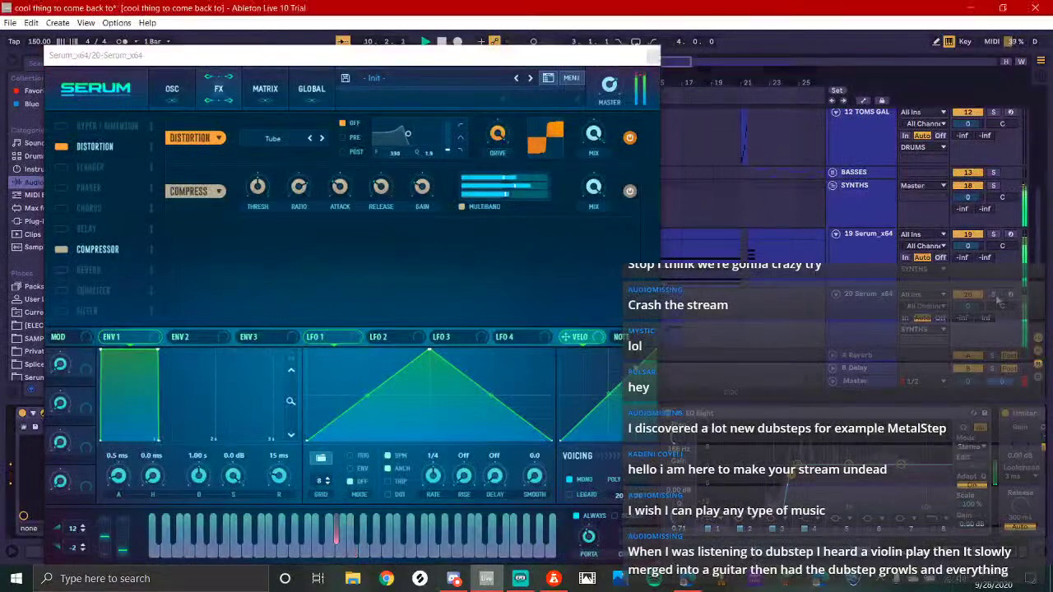
drag(593, 134, 584, 166)
Enable Serum's Hyper/Dimension effect with 7 unison voices, then close the synth and stop playback
click(65, 128)
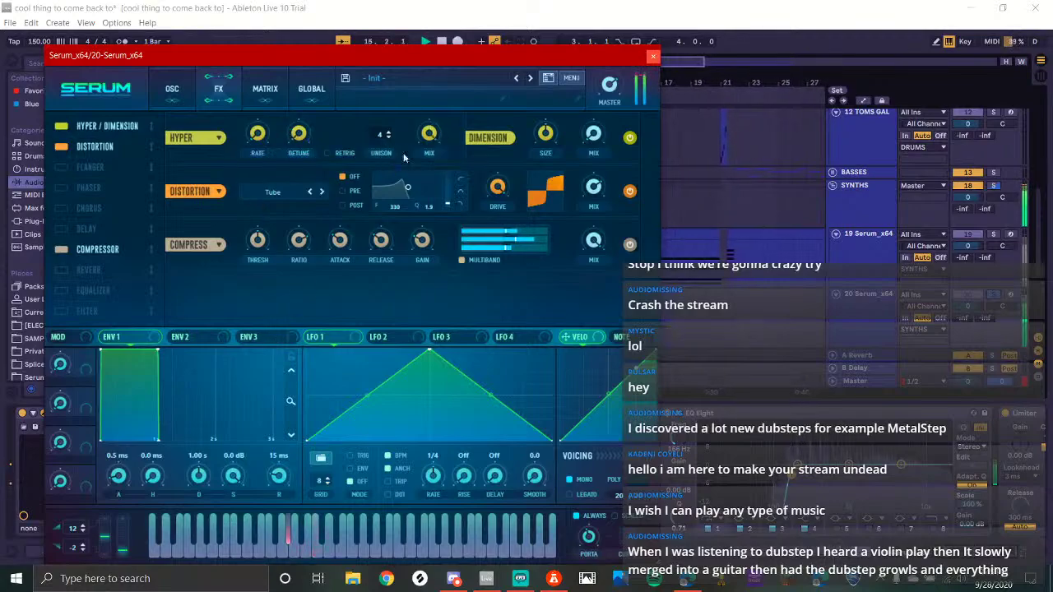
drag(380, 137, 511, 34)
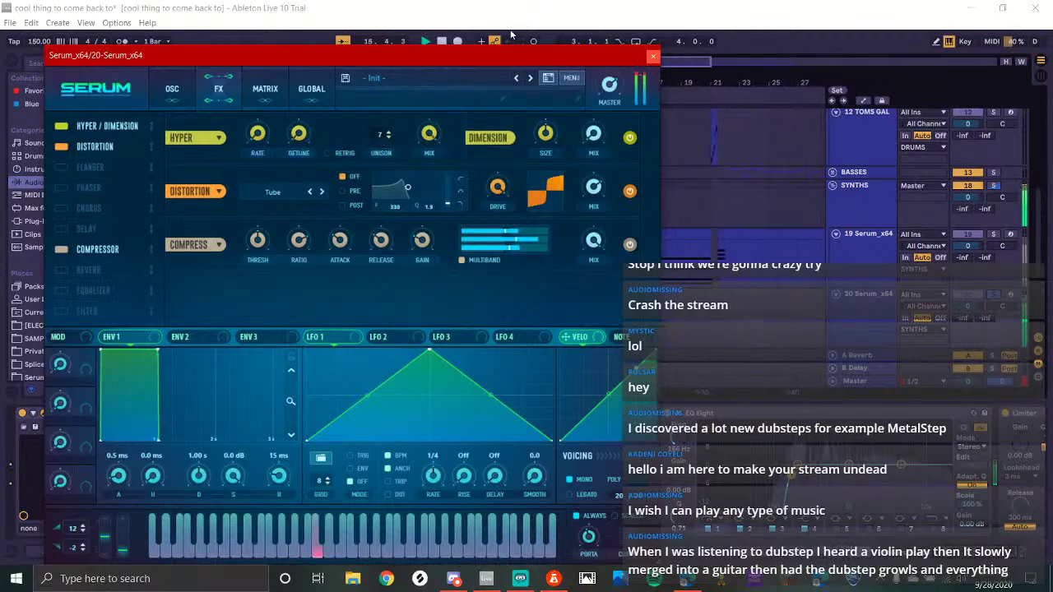
click(653, 56)
key(space)
In the track 20 clip's last bar, shorten the C#3 note, add A#2, C3 and G#2 notes after it, and play from 9.1.1
double_click(606, 298)
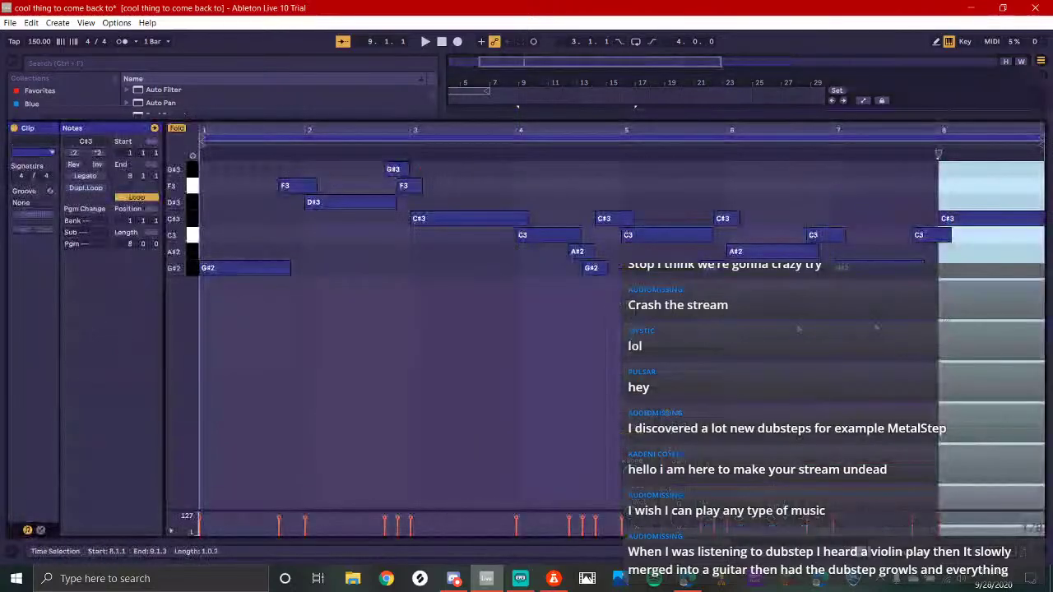
key(ctrl+z)
key(ctrl+z)
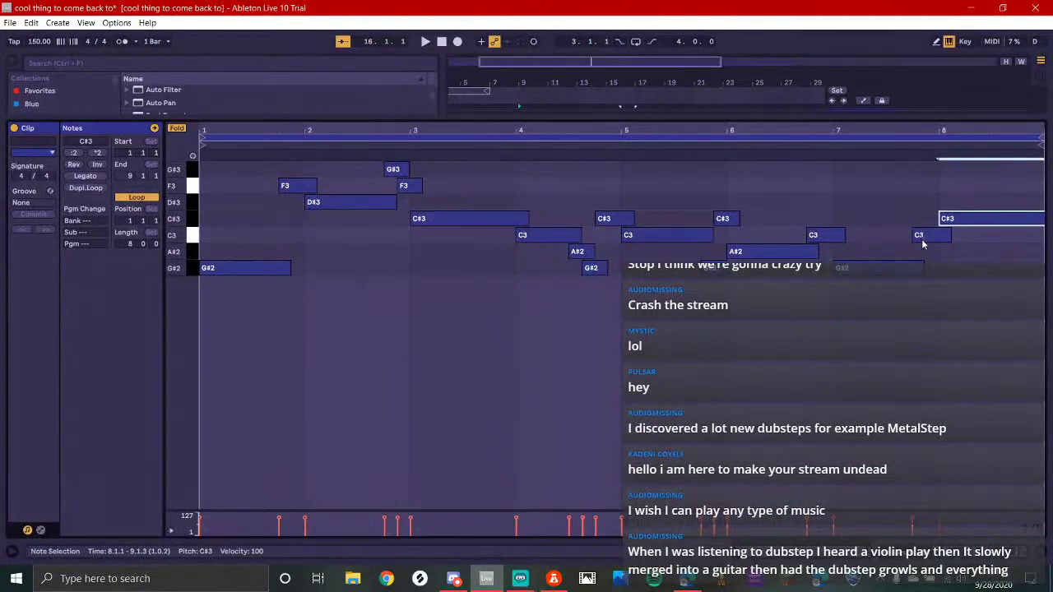
click(926, 229)
ctrl+drag(934, 239, 1025, 271)
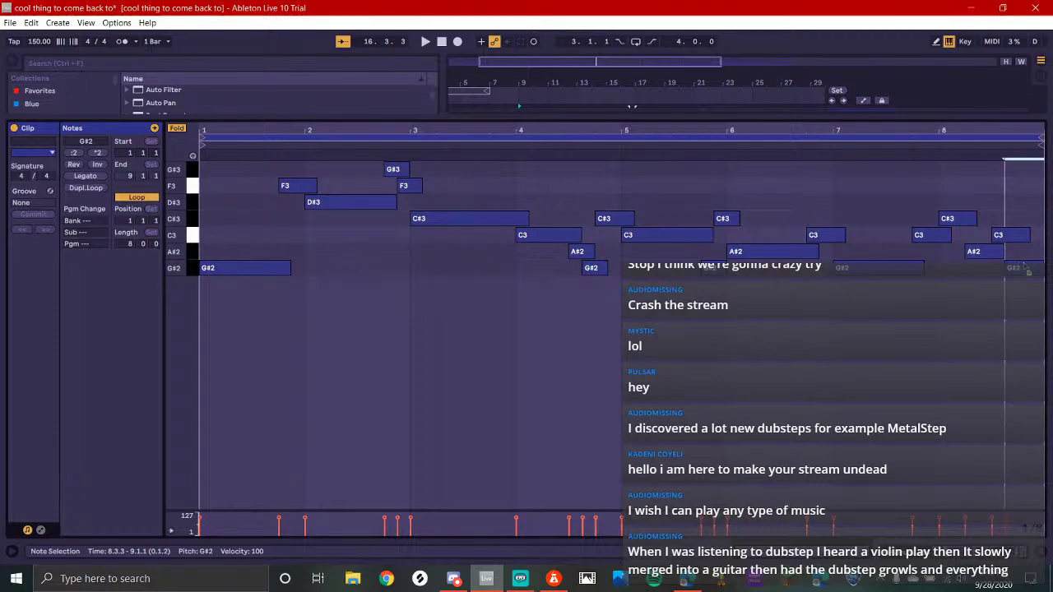
key(space)
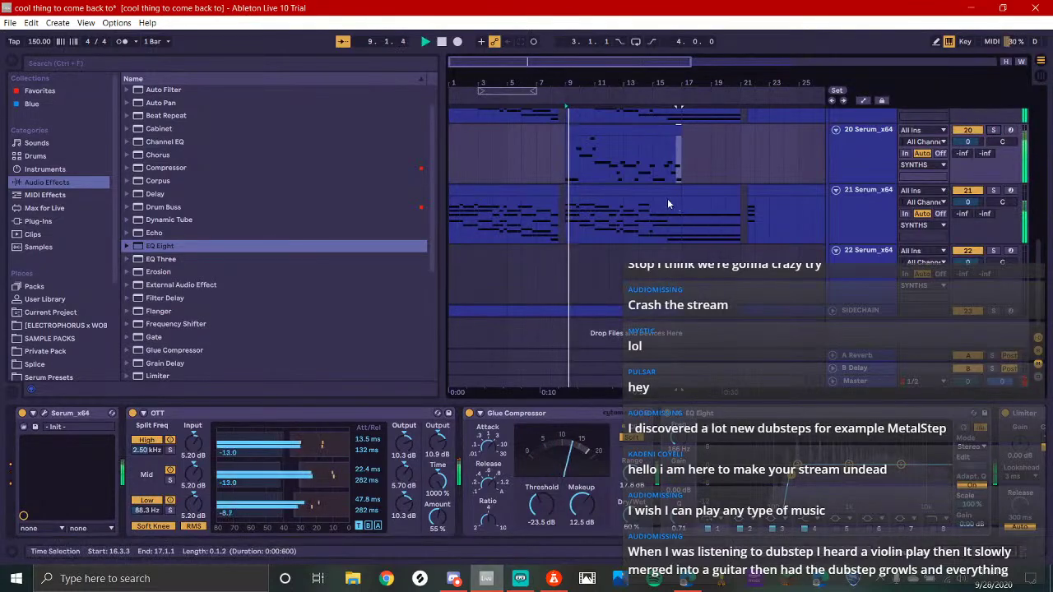
scroll(503, 201, up, 2)
scroll(502, 205, up, 2)
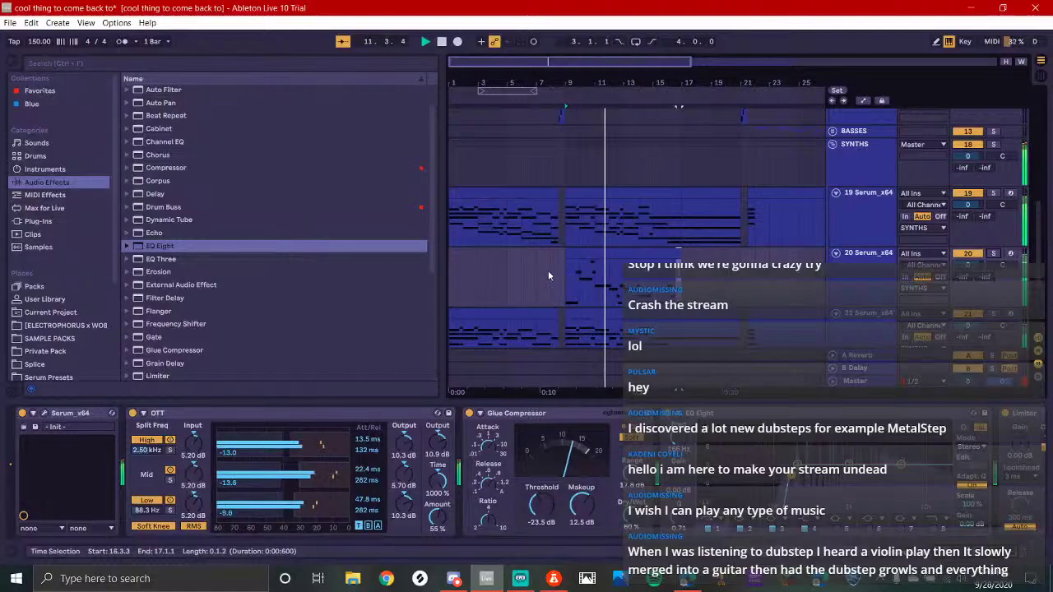
Turn off the distortion effect in track 20's Serum and solo the track
click(44, 413)
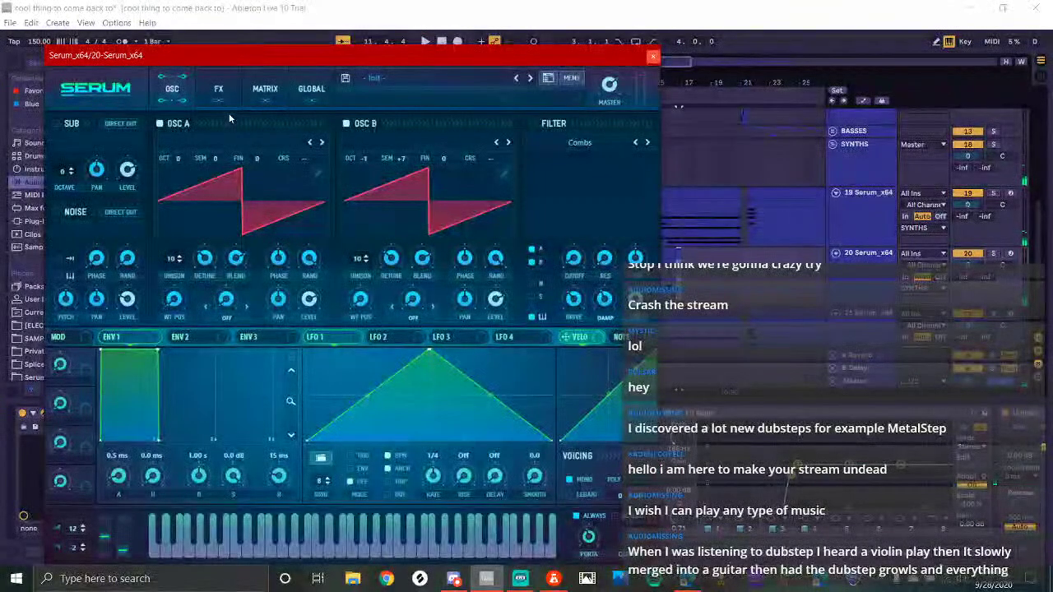
click(221, 96)
click(65, 150)
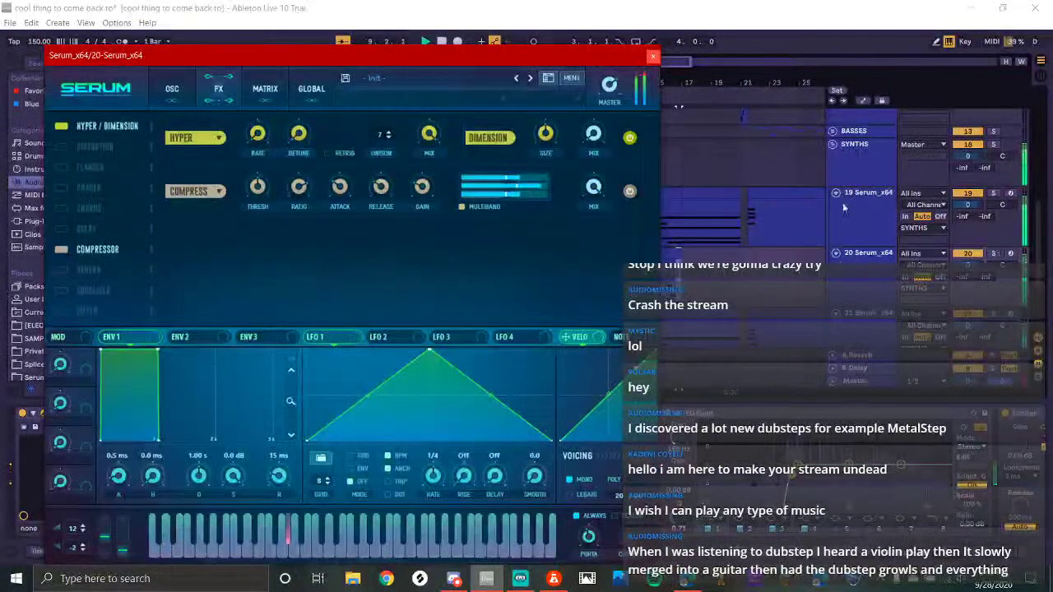
click(992, 260)
Set the unison of both OSC A and OSC B to 1 voice
click(171, 97)
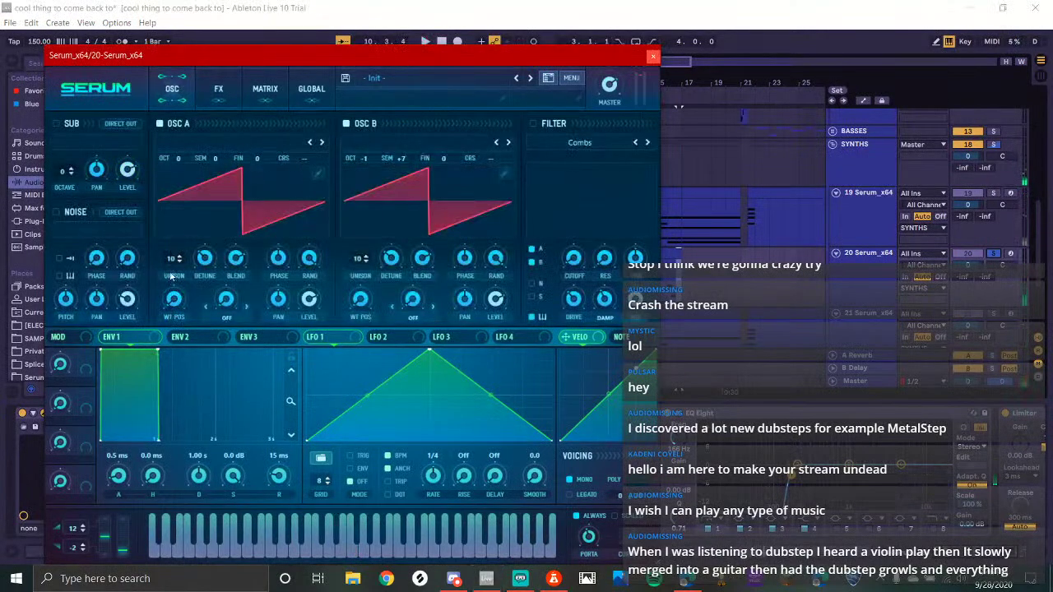
drag(171, 260, 173, 506)
drag(359, 259, 355, 494)
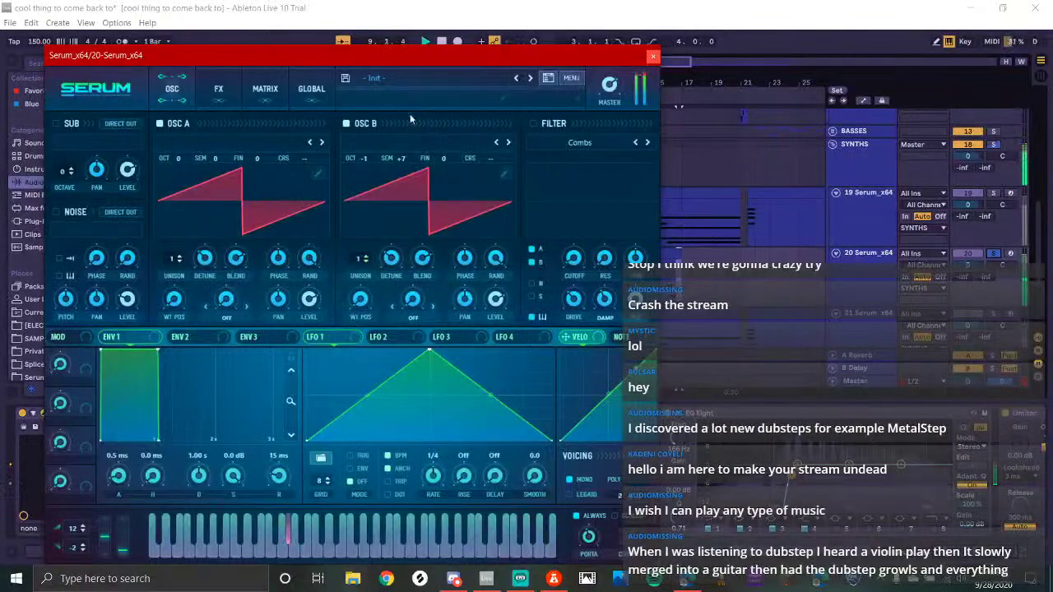
Redraw OSC A's wavetable as a full-height square wave, low in the first half and high in the second
click(319, 174)
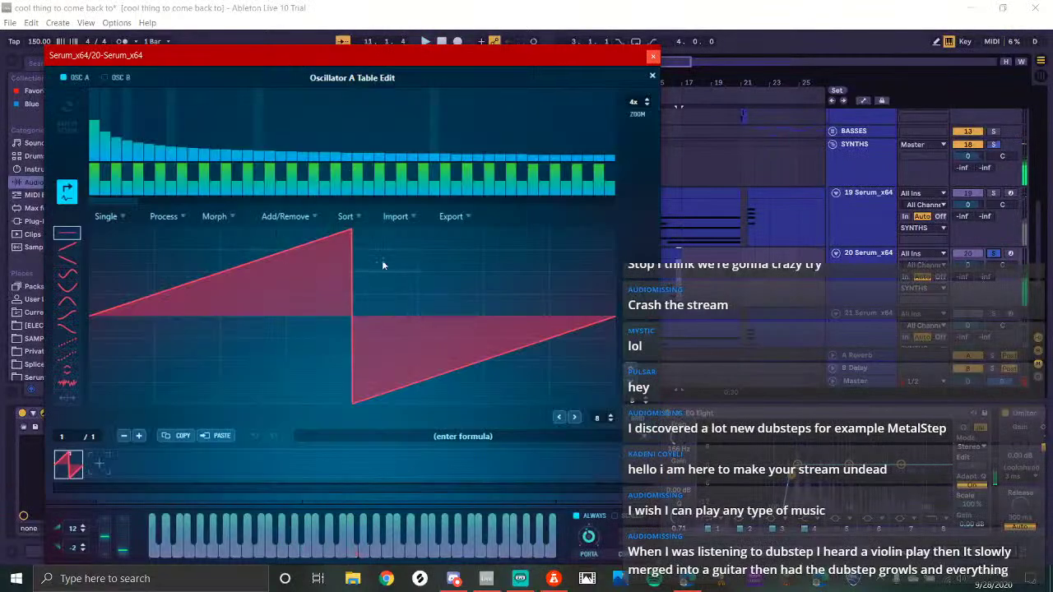
drag(382, 260, 383, 320)
drag(329, 396, 2, 396)
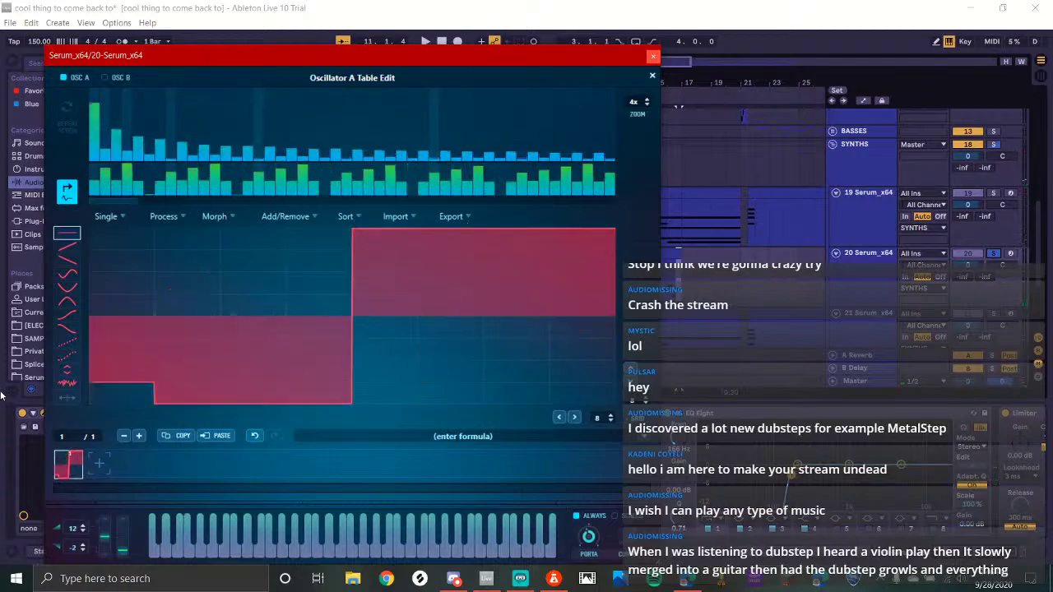
click(140, 398)
key(space)
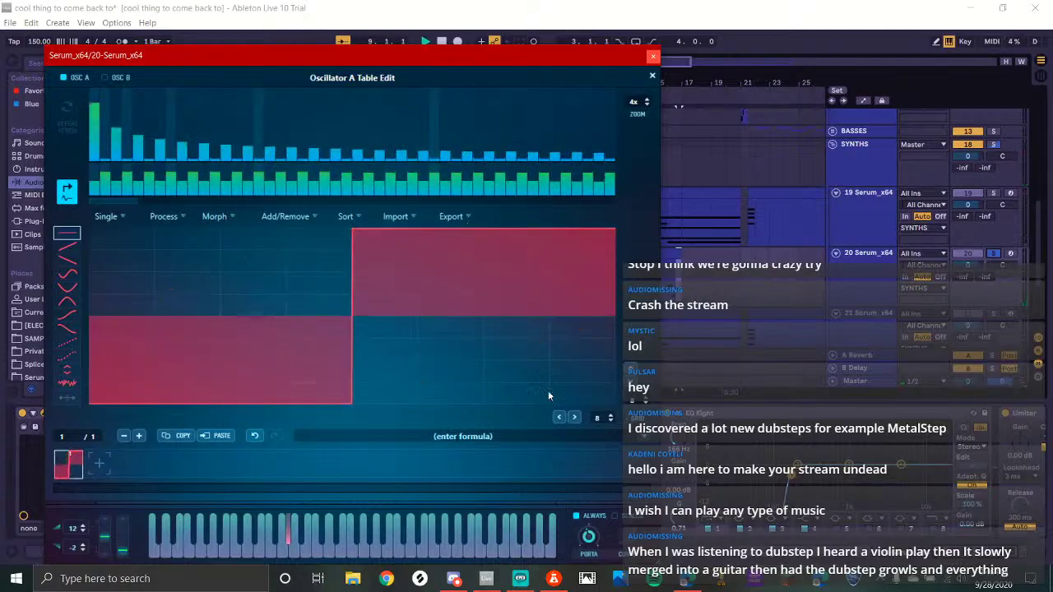
click(654, 75)
Redraw OSC B's wavetable as a triangle wave, with its peak at one quarter and its trough at three quarters
click(505, 175)
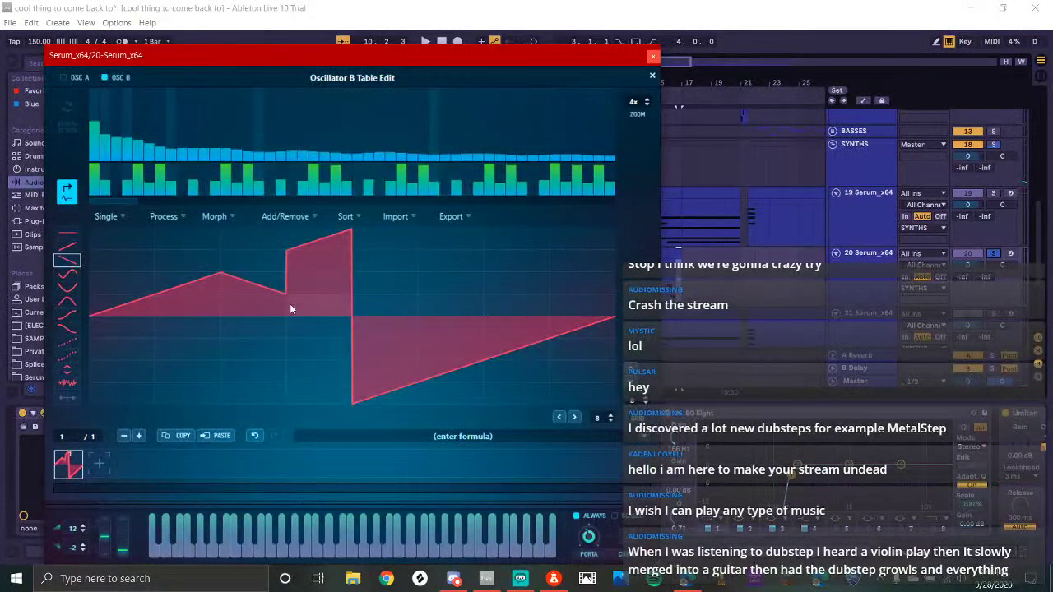
click(289, 303)
click(393, 355)
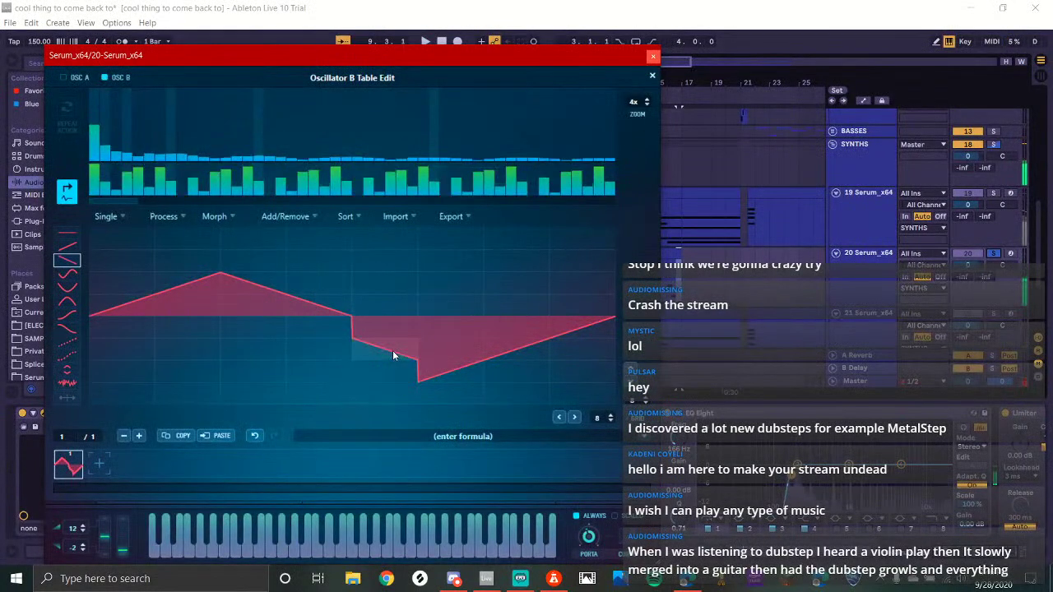
click(469, 358)
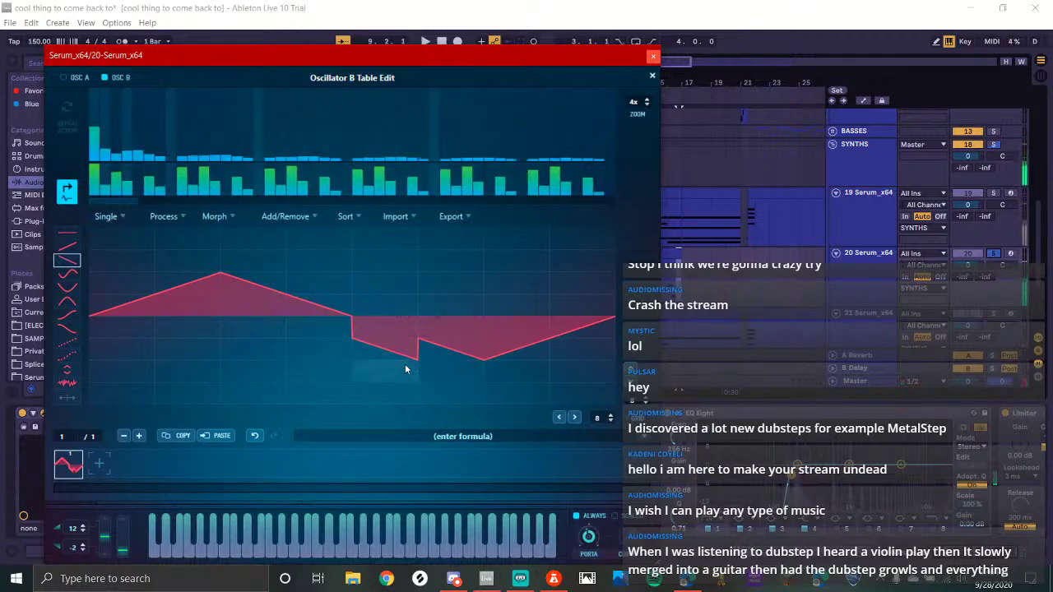
click(403, 380)
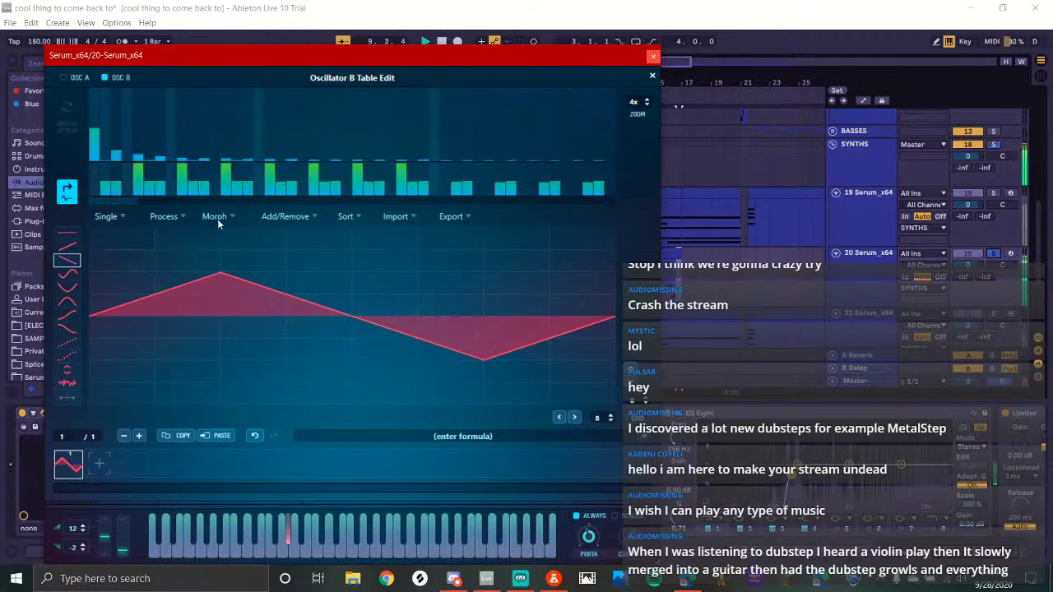
click(653, 76)
Set OSC B's octave and semitone to 0 and process its triangle wavetable to full amplitude
drag(367, 158, 400, 198)
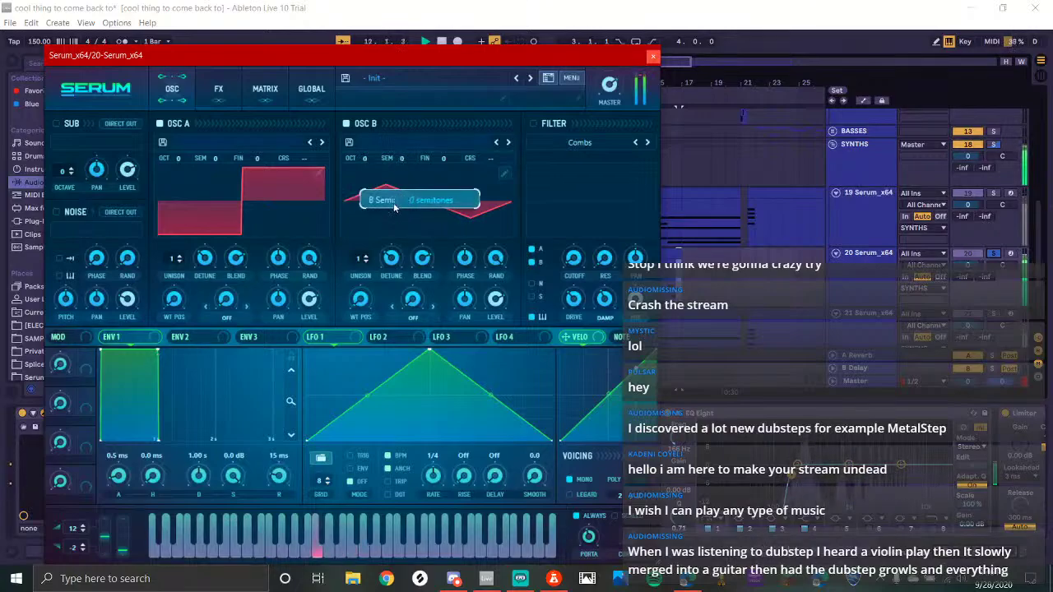
click(504, 174)
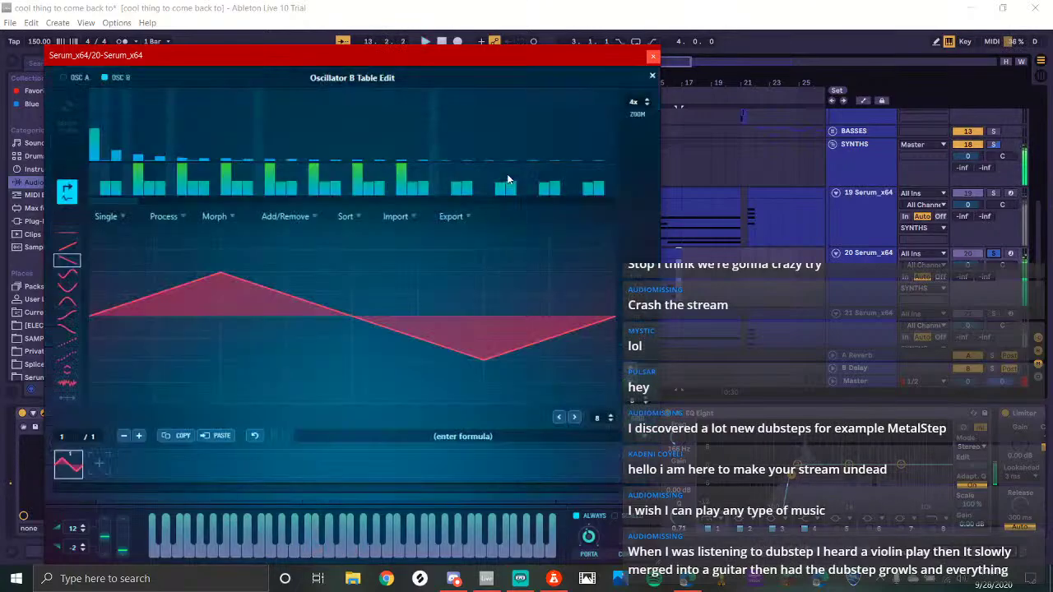
click(167, 216)
click(228, 163)
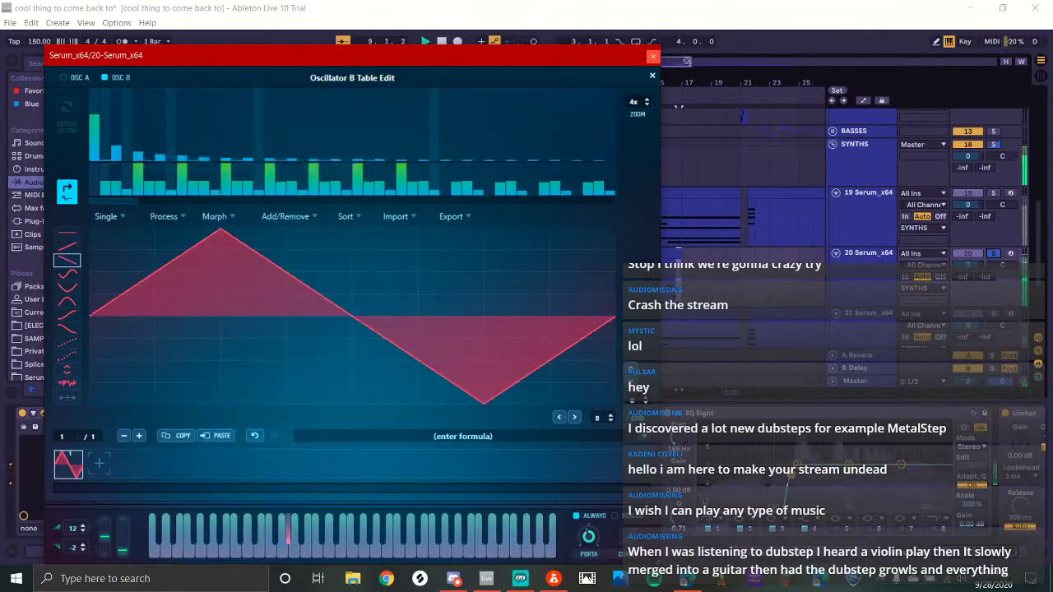
click(651, 79)
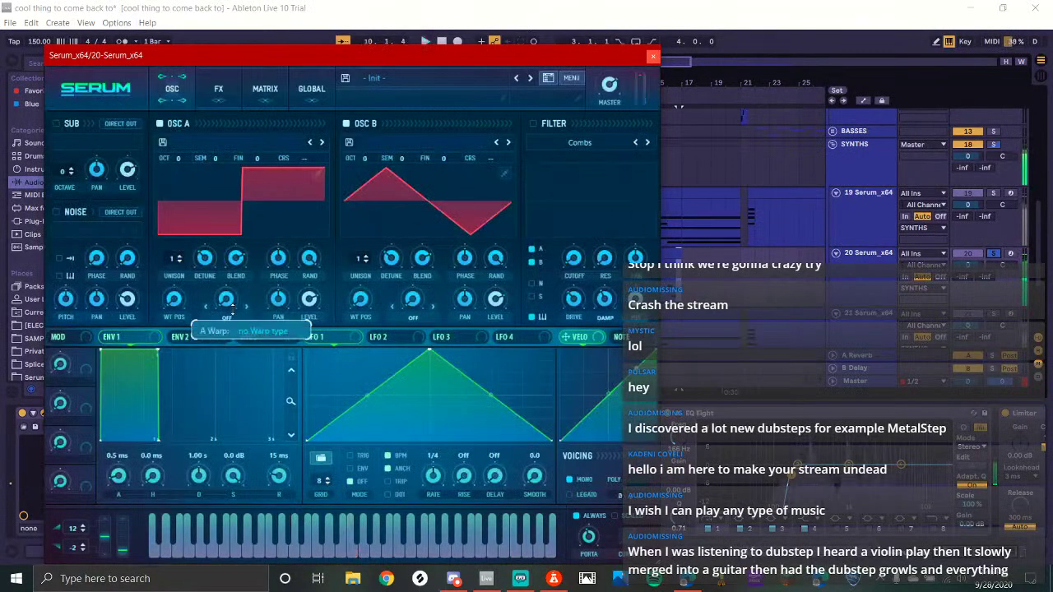
Set OSC A's warp mode to PWM, assign Macro 1 to it with an amount of 50, and raise the macro during playback
click(219, 324)
click(232, 328)
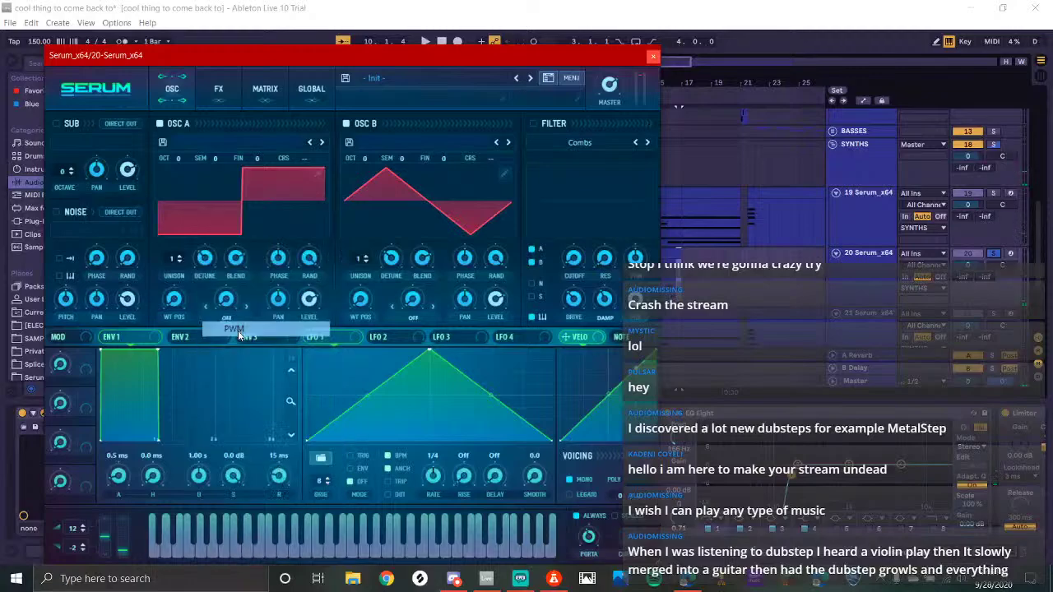
drag(100, 370, 225, 300)
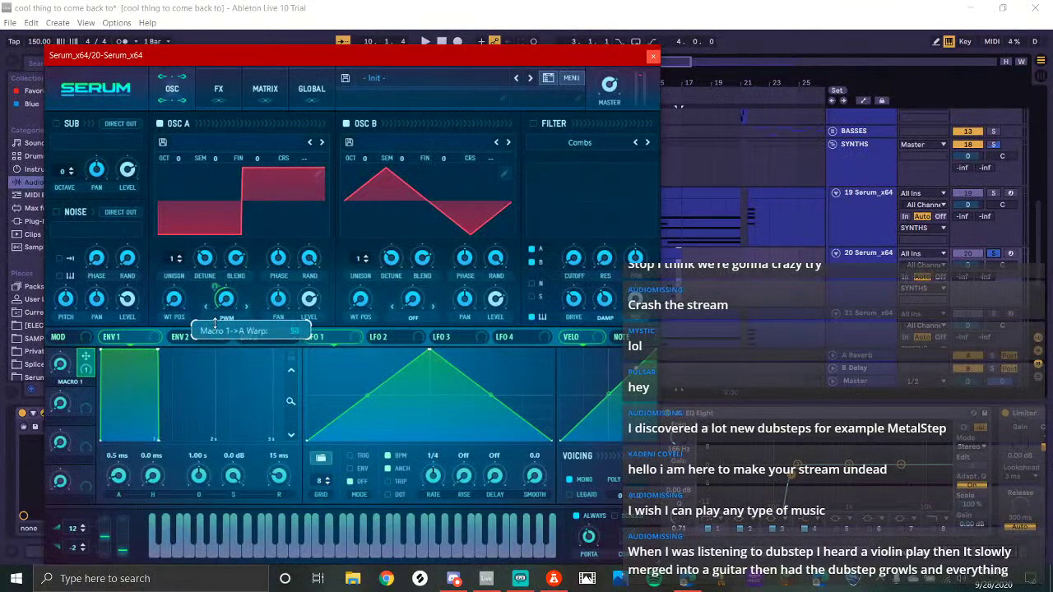
key(space)
drag(60, 365, 61, 288)
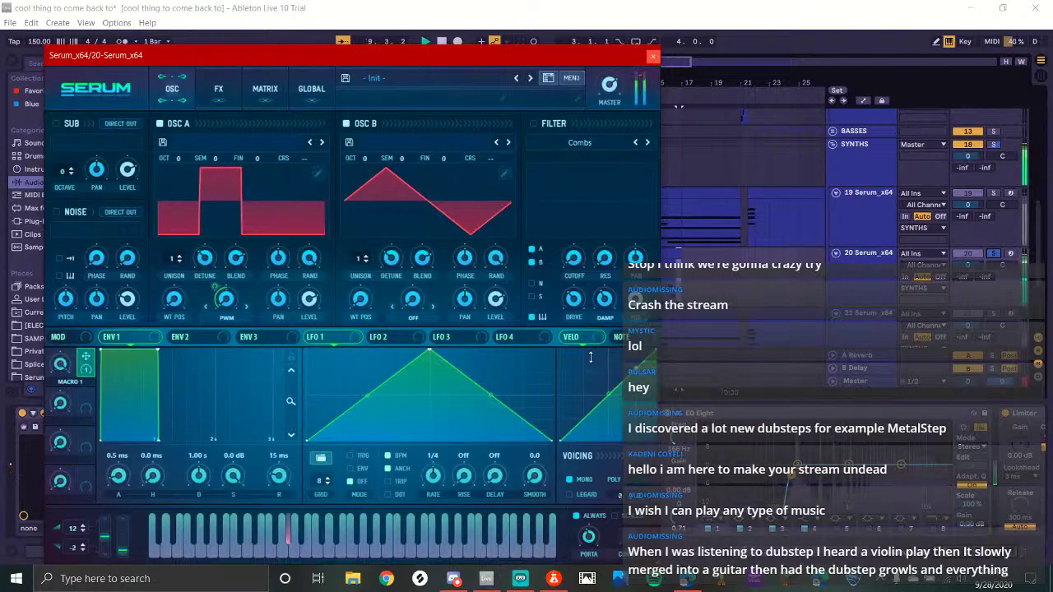
Set OSC B's warp mode to PWM, control it with Macro 1 as well, and turn the macro down to zero
click(424, 317)
click(412, 341)
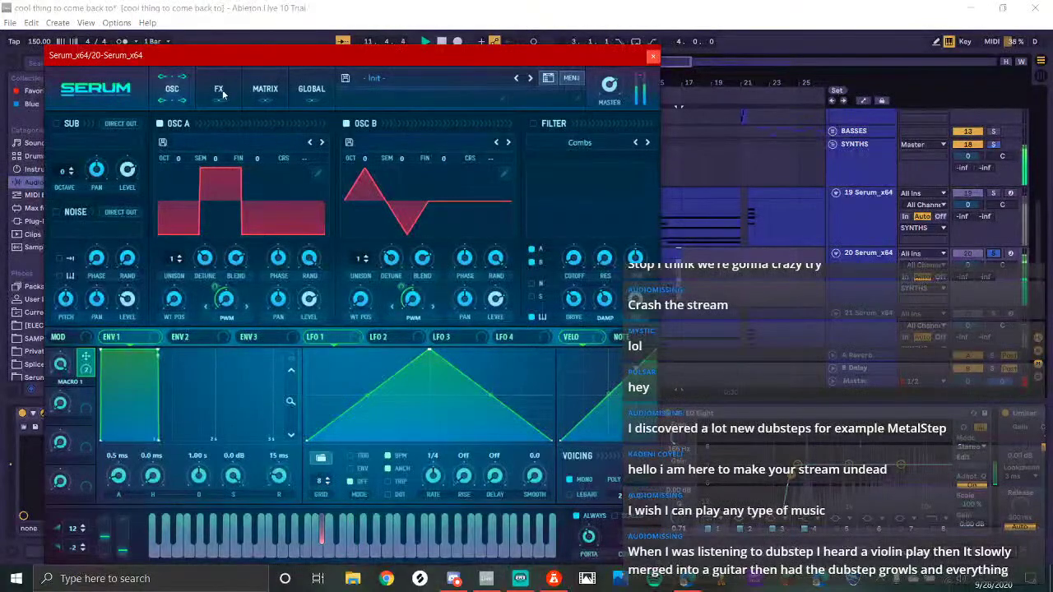
drag(59, 375, 35, 559)
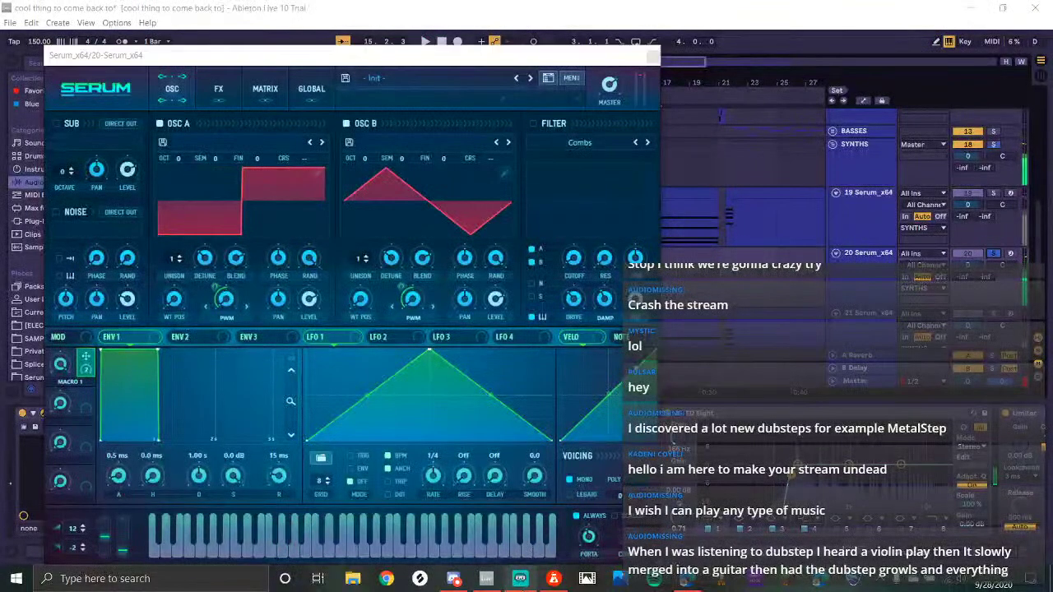
Check the livestream in Streamlabs OBS and YouTube Studio, then return to Ableton Live
click(520, 579)
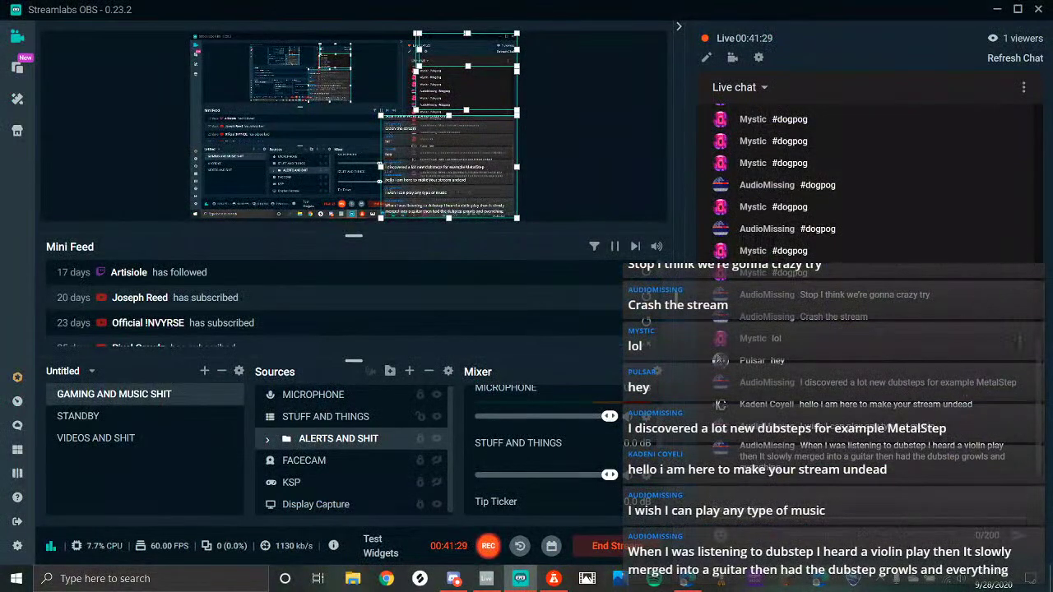
click(688, 580)
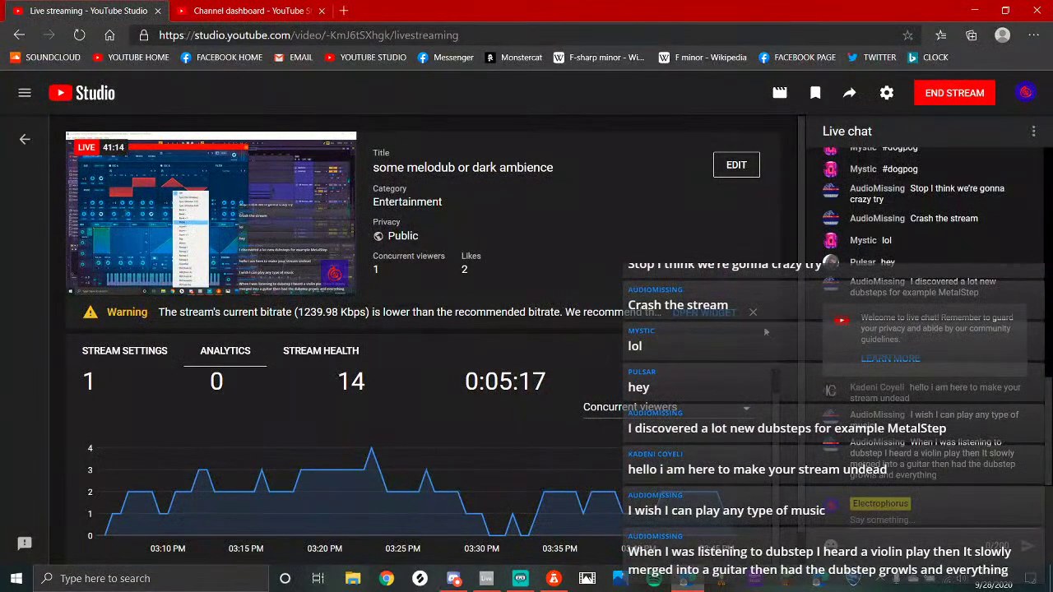
click(486, 579)
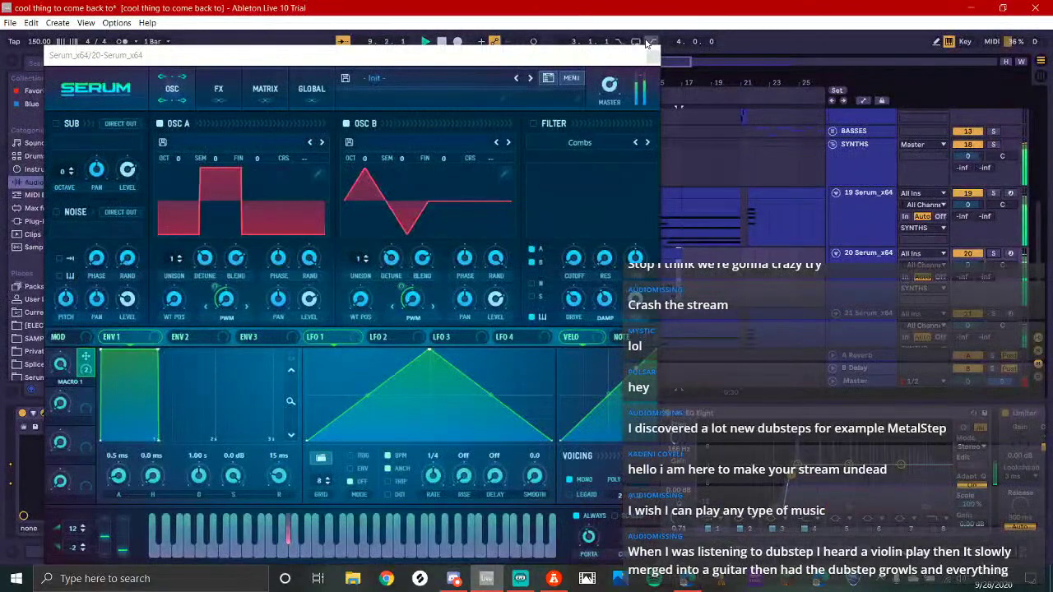
Copy track 20's clip from bar 9 to bar 1 and trim the copy's end to 8.3.1
click(654, 57)
click(594, 255)
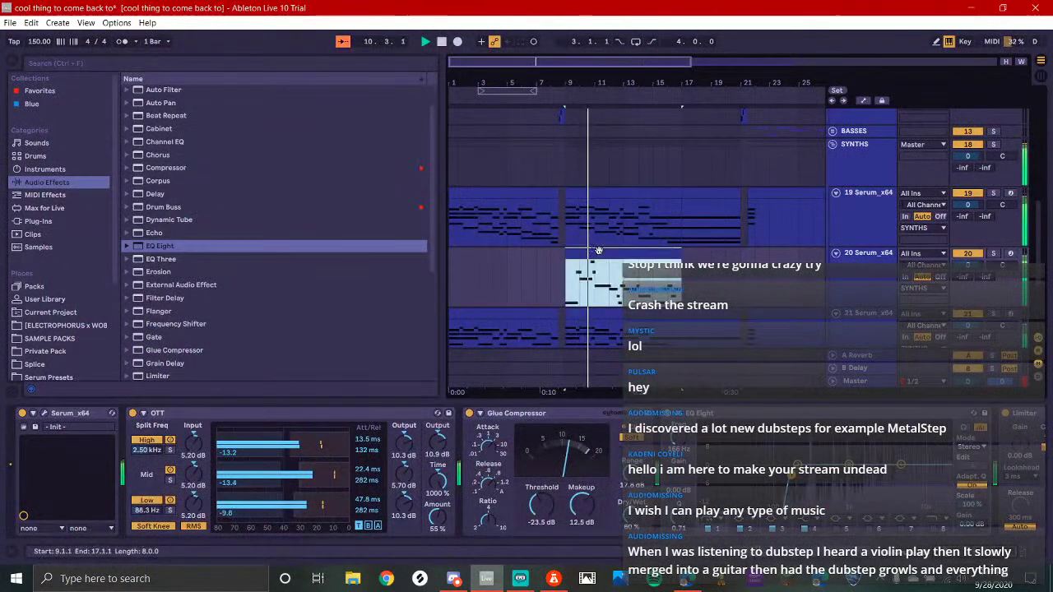
click(482, 261)
drag(480, 257, 481, 257)
key(space)
ctrl+drag(545, 253, 656, 284)
scroll(597, 271, up, 3)
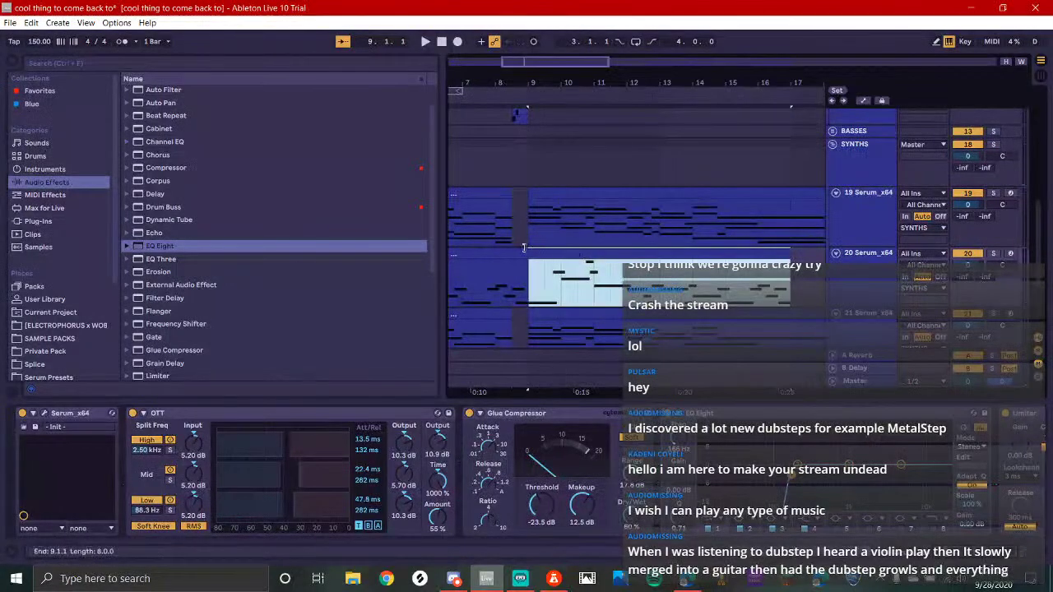
drag(525, 250, 504, 250)
key(space)
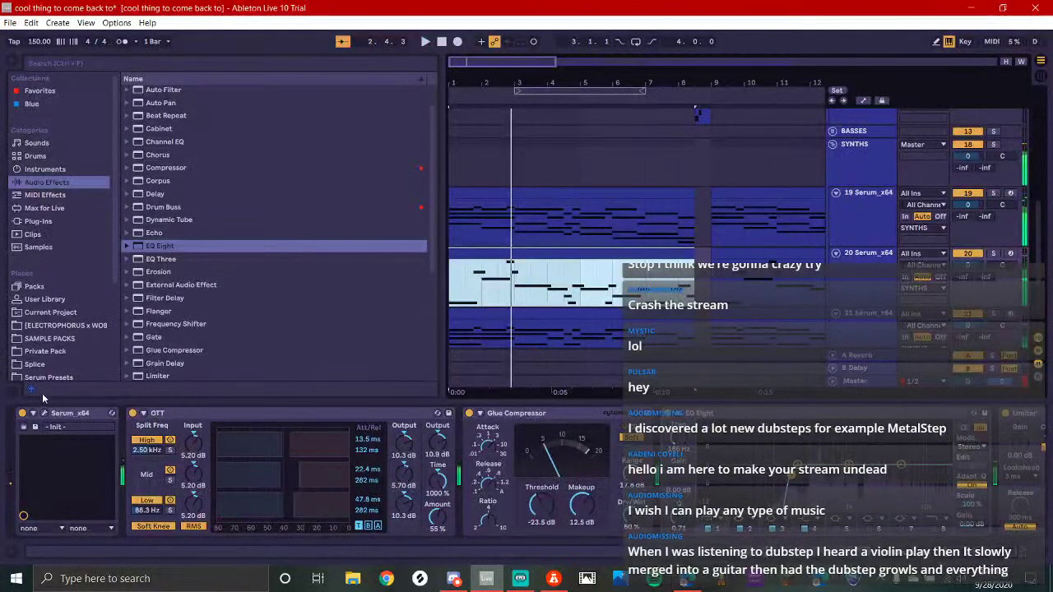
Solo track 20 and play its Serum line from bar 1
click(44, 414)
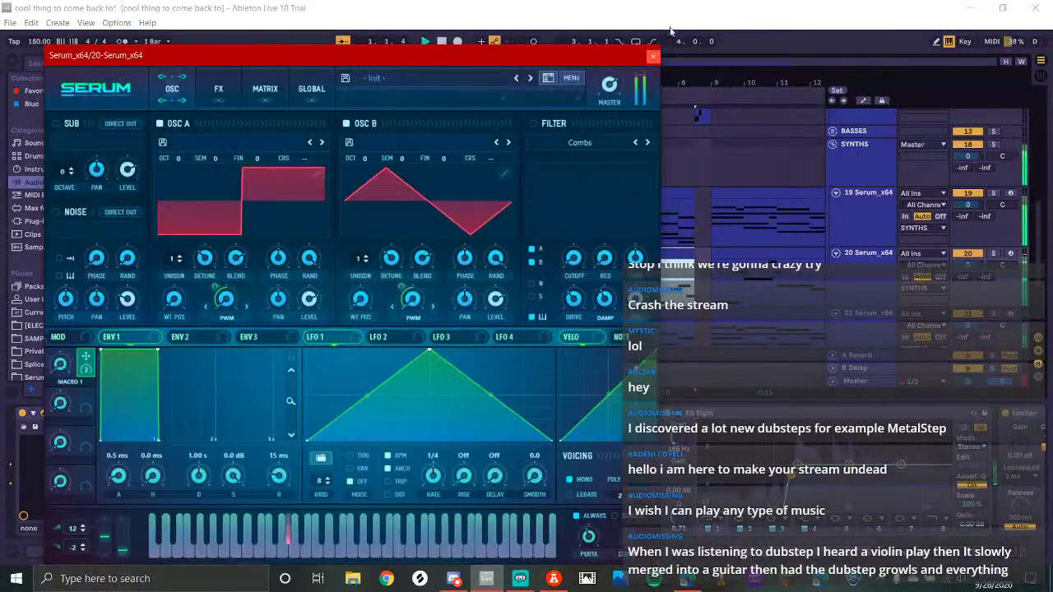
drag(611, 85, 608, 111)
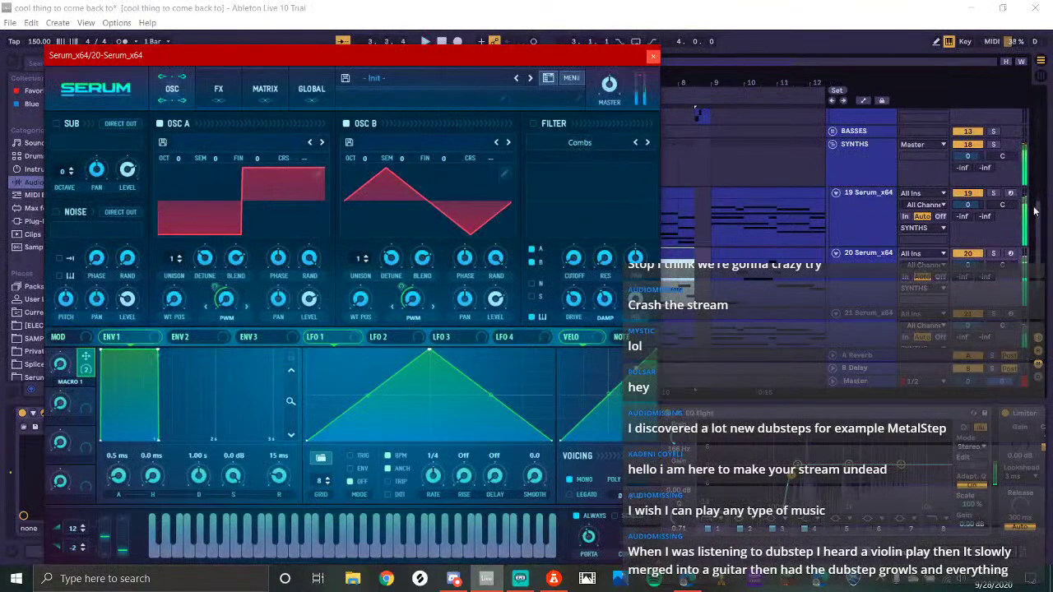
click(994, 254)
key(space)
click(653, 56)
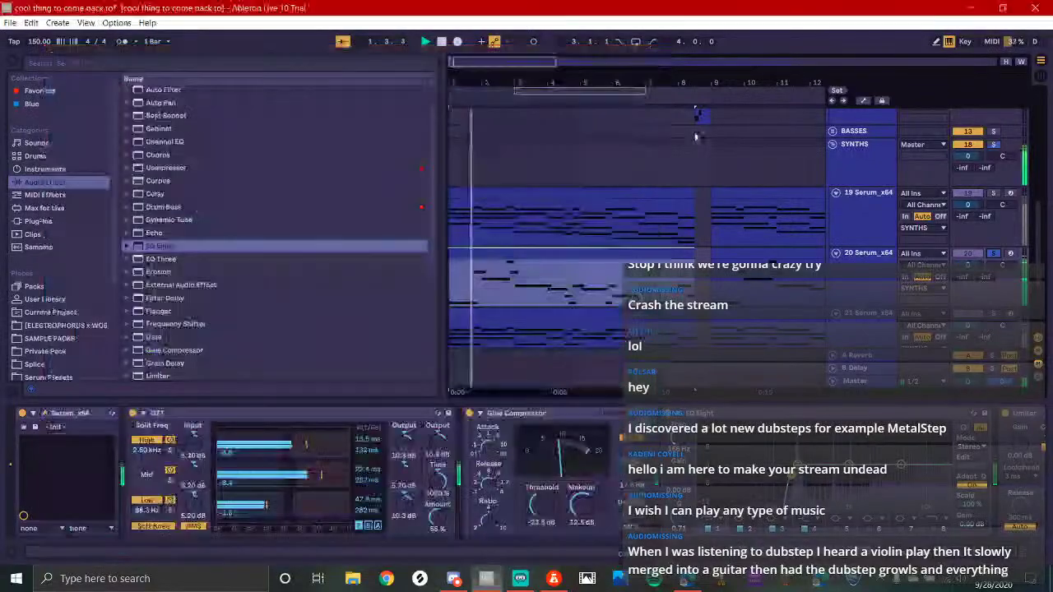
scroll(659, 243, down, 3)
scroll(839, 503, down, 2)
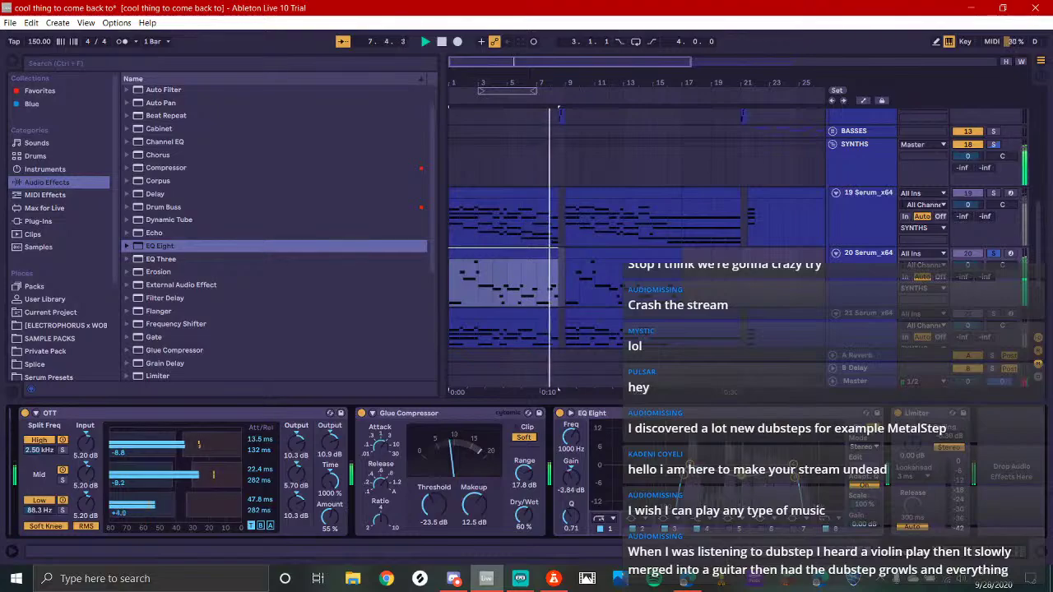
key(space)
key(space)
key(space)
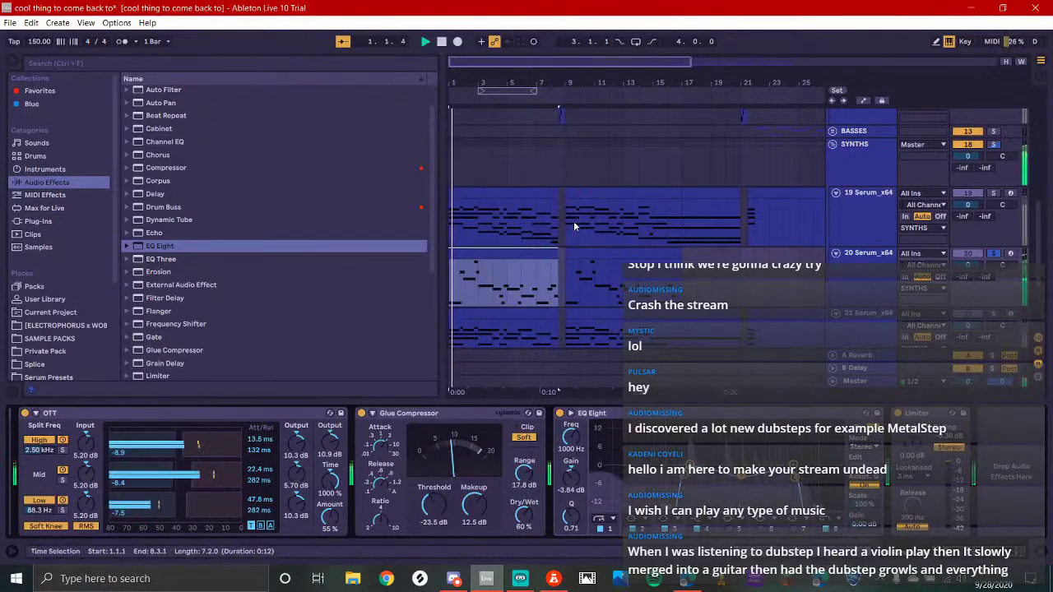
In track 20's first clip, delete the F3 note before bar 2 and extend the opening G#2 to 2.1.3
double_click(526, 263)
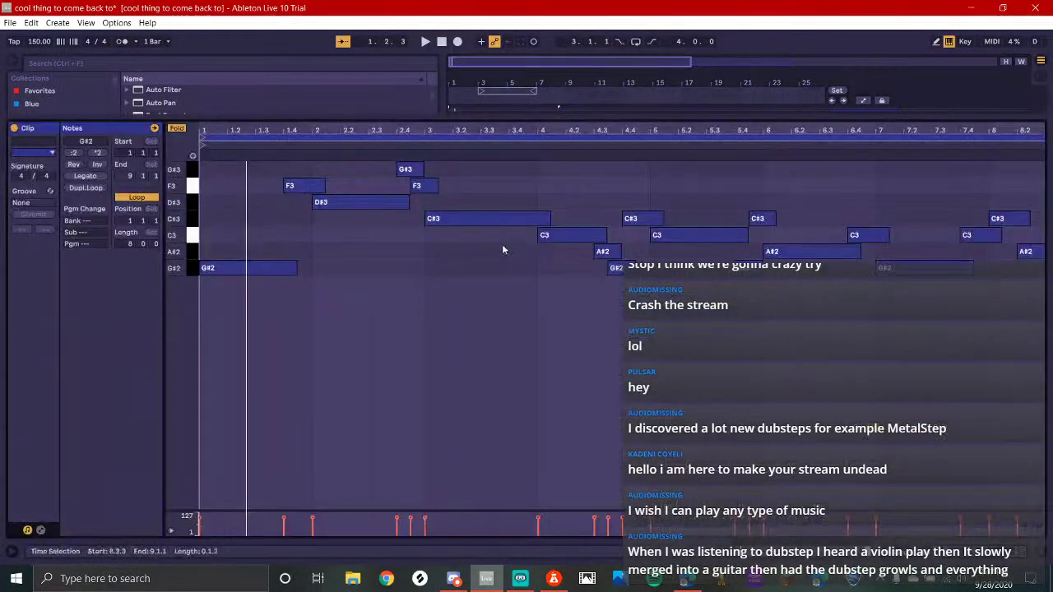
double_click(311, 193)
drag(294, 268, 325, 270)
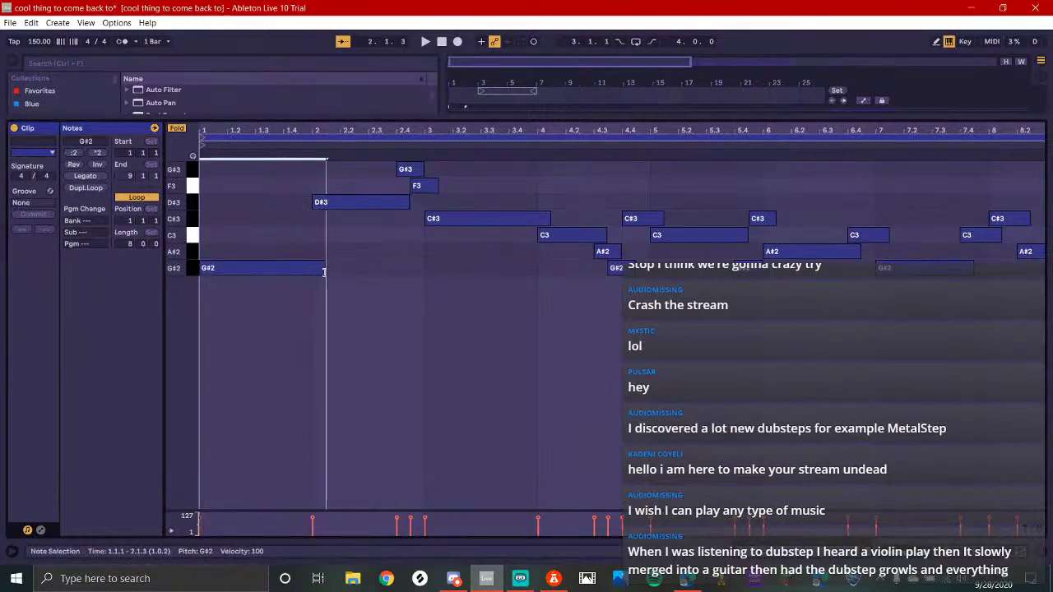
key(space)
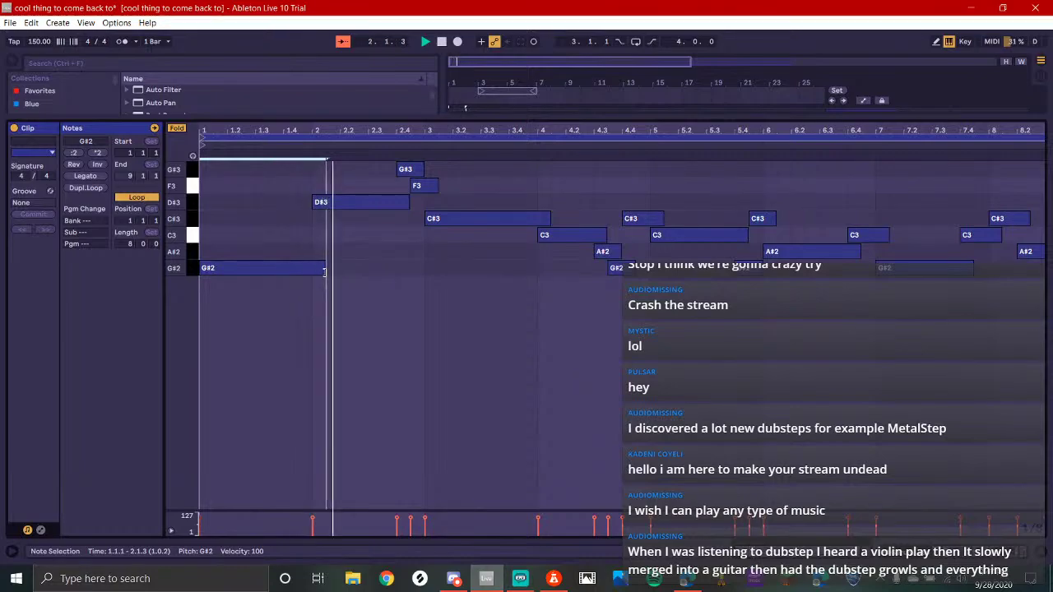
key(space)
Replace the G#3 and F3 notes before bar 3 with a descending C#3, C3, A#2 run starting at 2.3.1
click(405, 170)
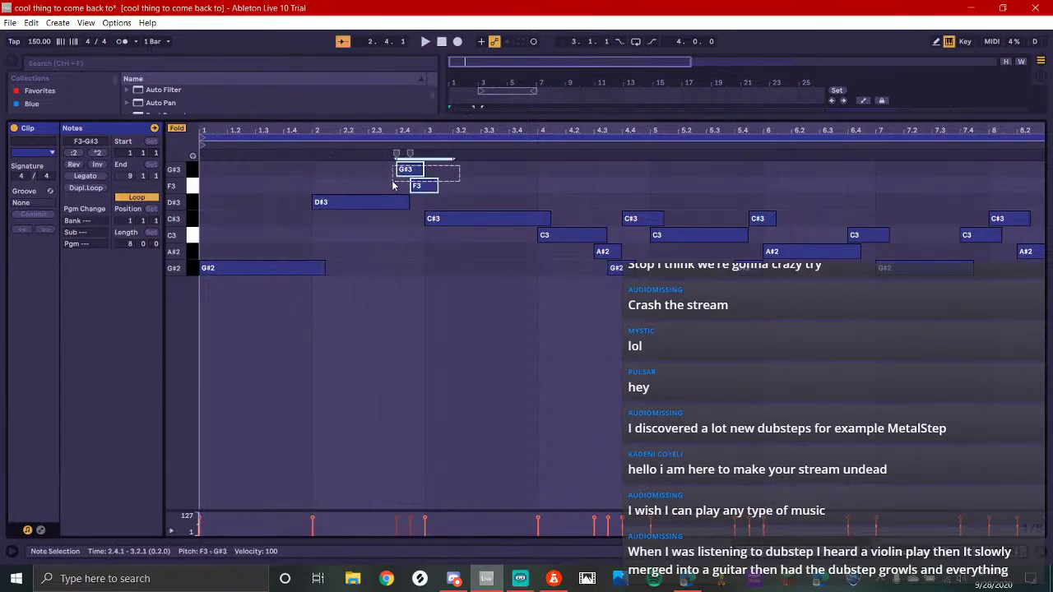
key(Delete)
click(367, 203)
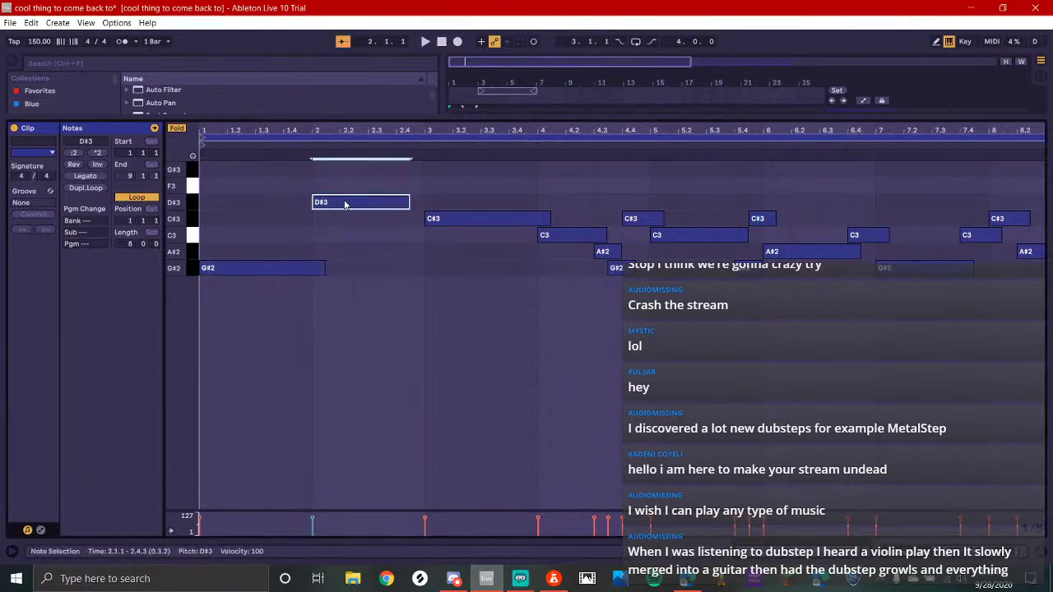
drag(349, 204, 344, 231)
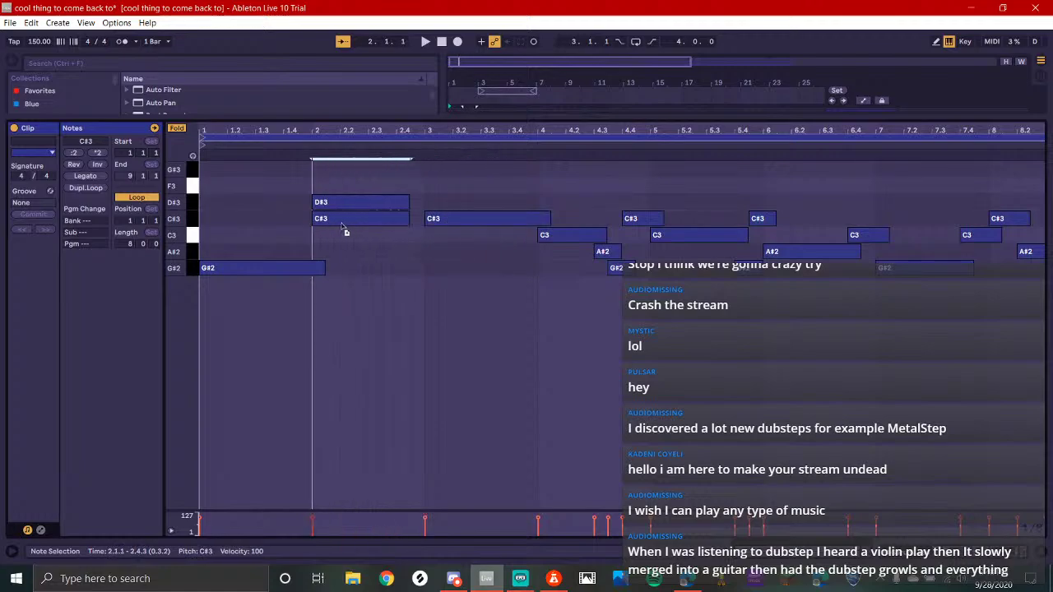
drag(407, 222, 433, 255)
click(394, 223)
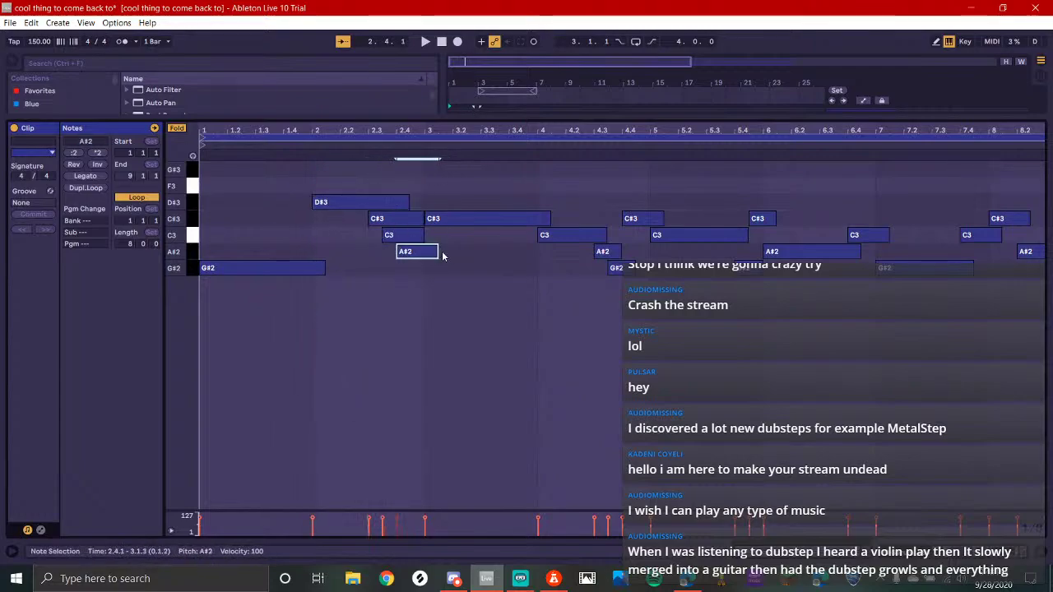
click(436, 255)
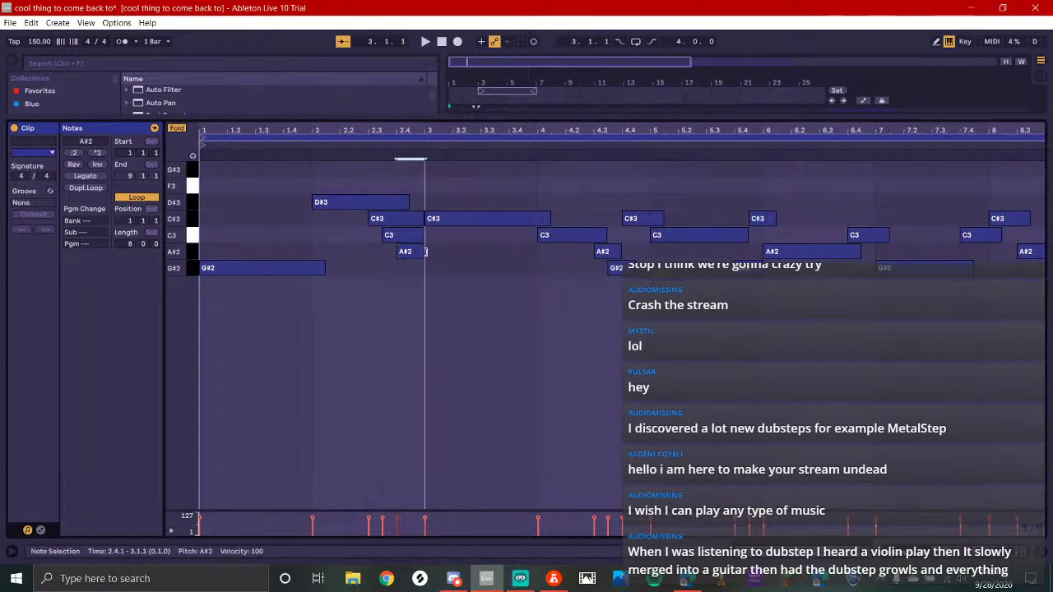
key(space)
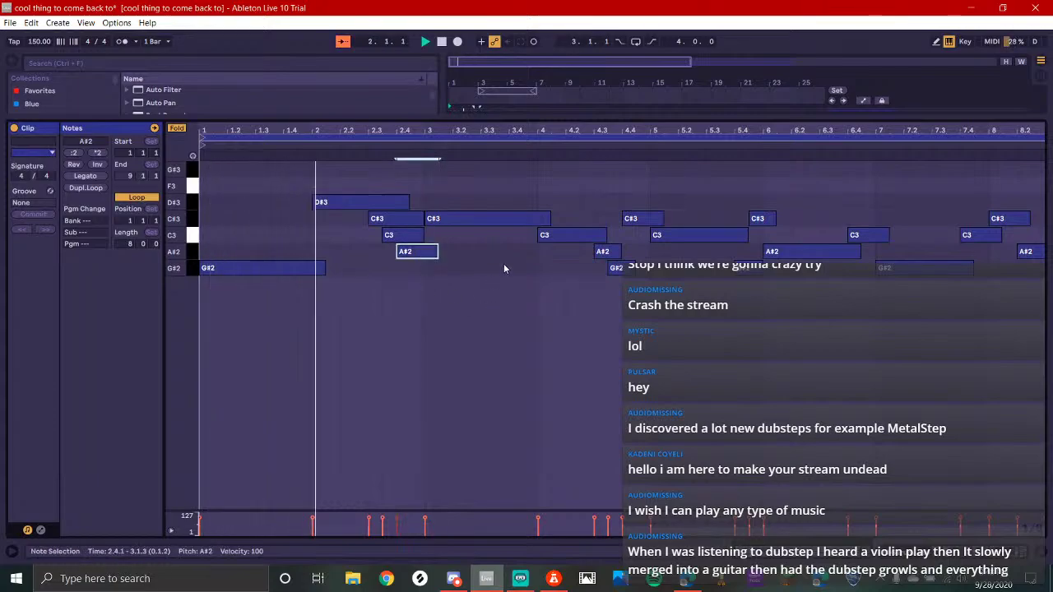
Shorten the run's C#3, C3 and A#2 notes to end at 2.4.3, and add a G#2 from 2.4.3 to 3.1.3
click(425, 219)
click(422, 219)
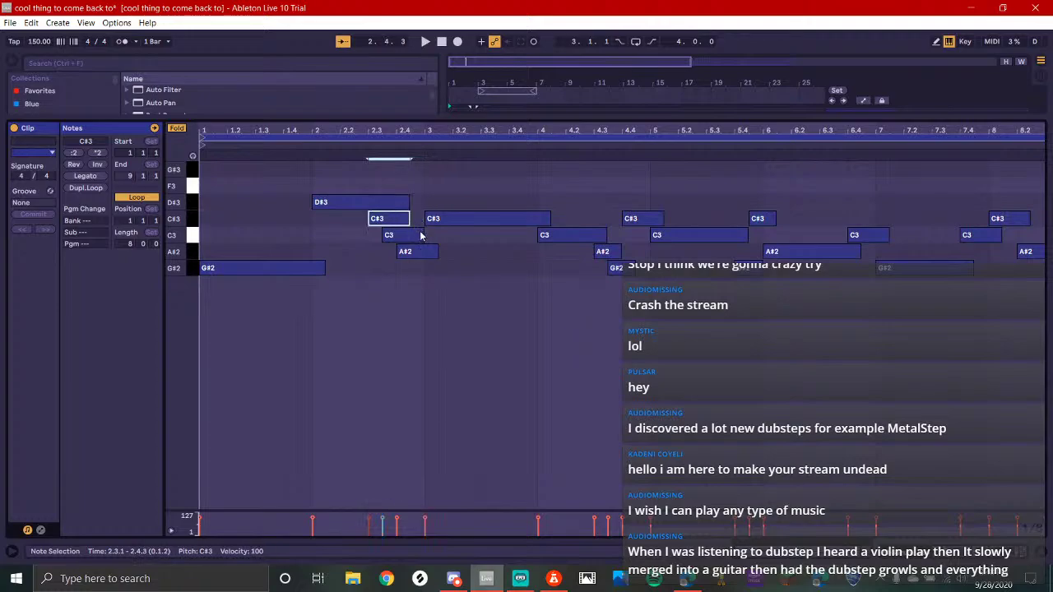
drag(423, 238, 408, 238)
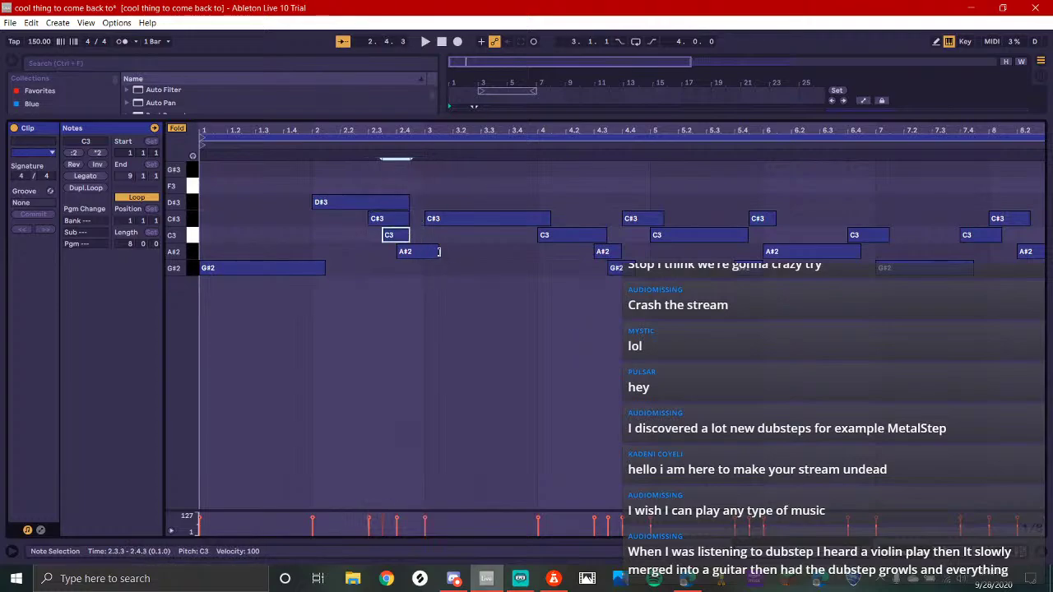
key(space)
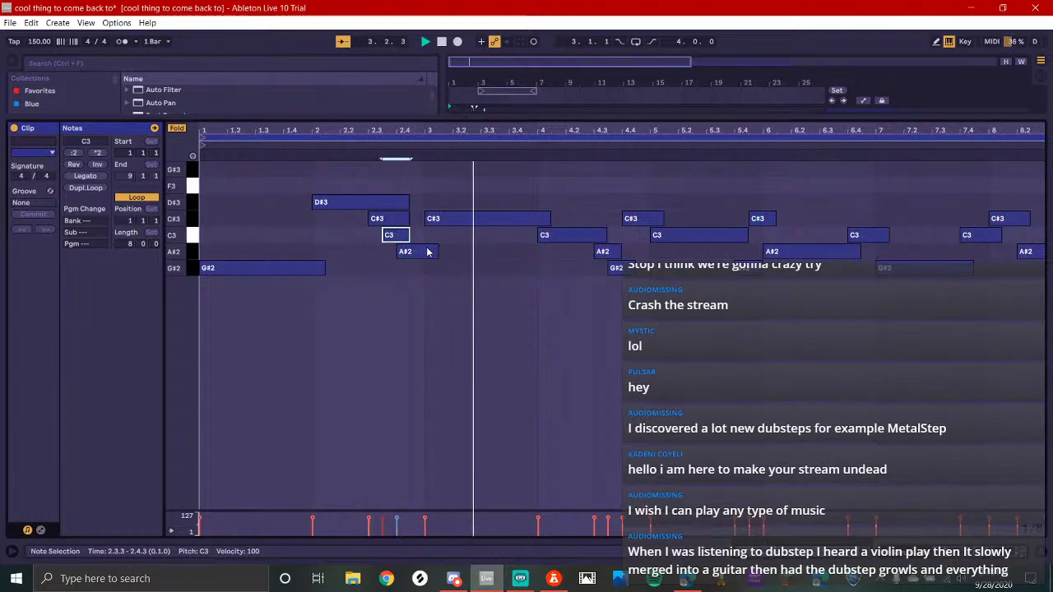
key(space)
drag(435, 252, 427, 288)
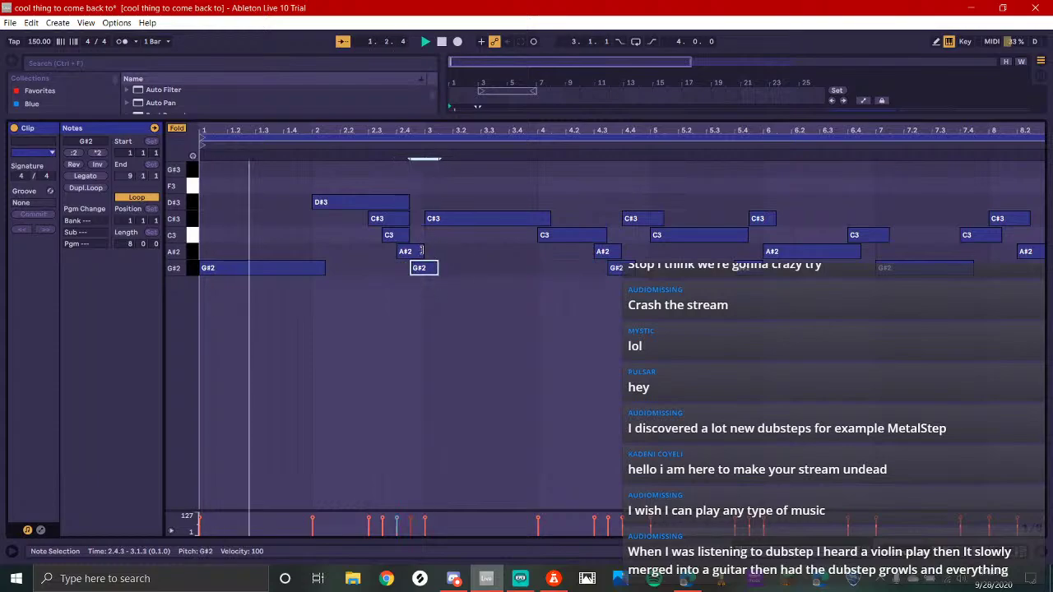
drag(421, 251, 407, 251)
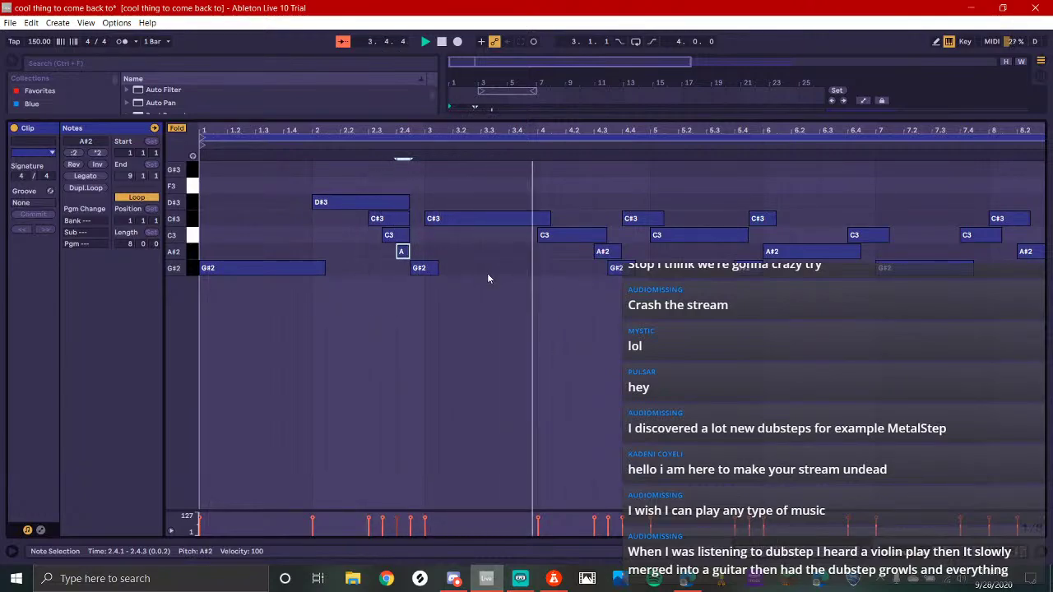
Select the A#2 and G#2 notes that start at 4.3.1 and just after it
click(616, 271)
drag(616, 271, 611, 253)
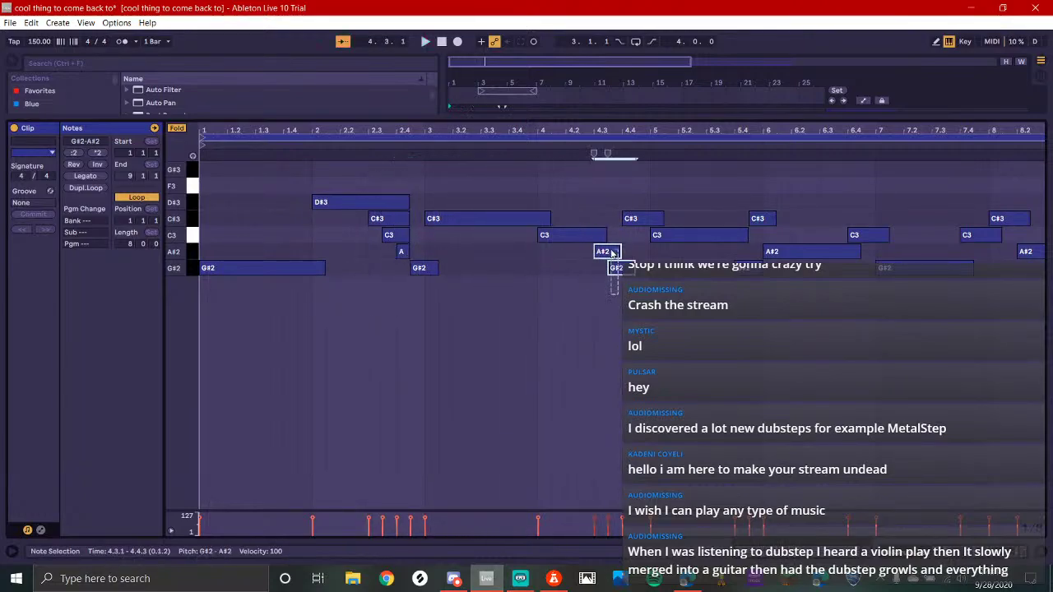
Delete the short A#2, G#2 and C#3 notes between 4.3 and bar 5 of the melody clip
key(Delete)
click(632, 219)
key(Delete)
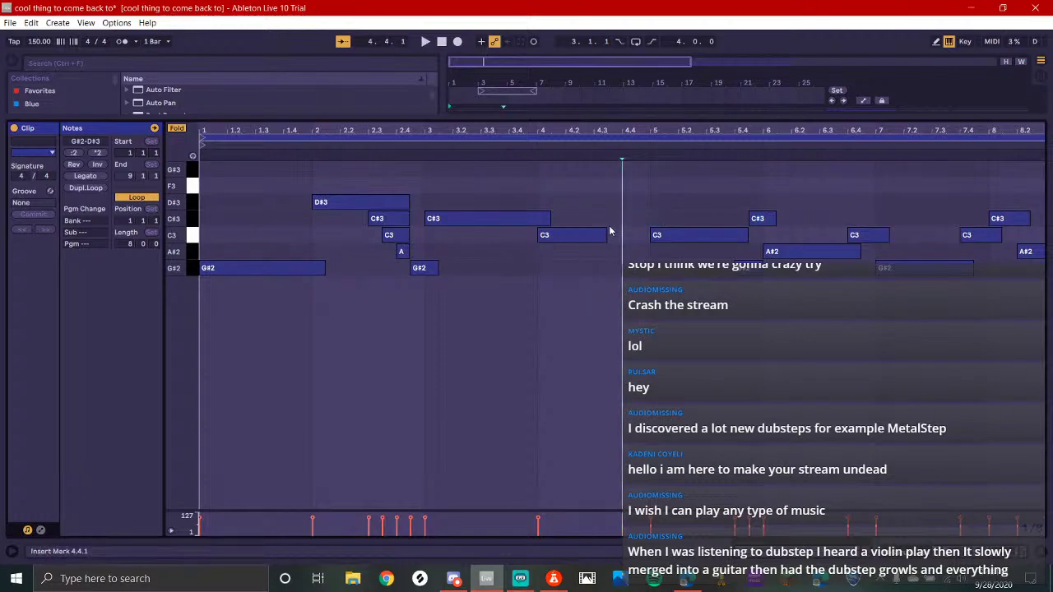
Extend the C3 note at bar 4 up to bar 5, and lower the C3 note at bar 5 to A#2
click(601, 235)
drag(638, 241, 662, 251)
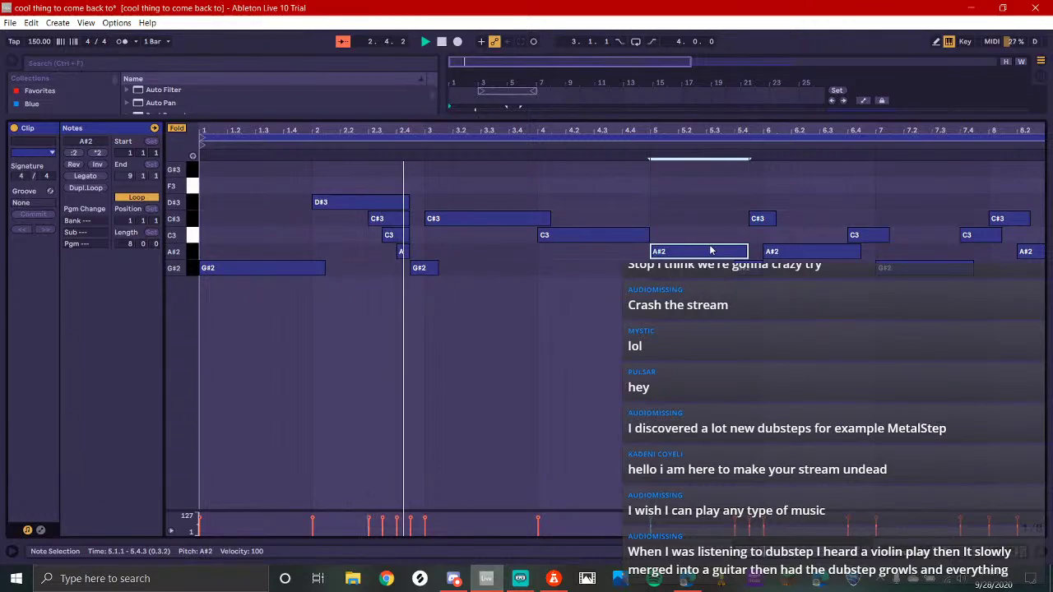
mouse_move(868, 236)
mouse_down()
mouse_move(868, 220)
mouse_move(850, 237)
mouse_up()
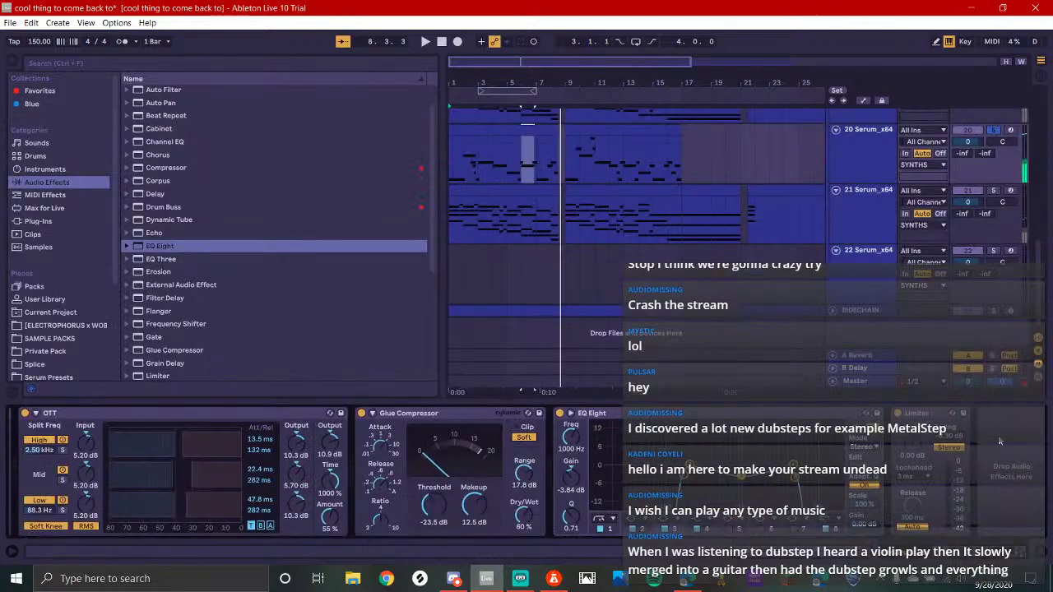
Unsolo track 20 and play the arrangement from the start with the track's first clip selected
click(995, 131)
key(space)
click(530, 130)
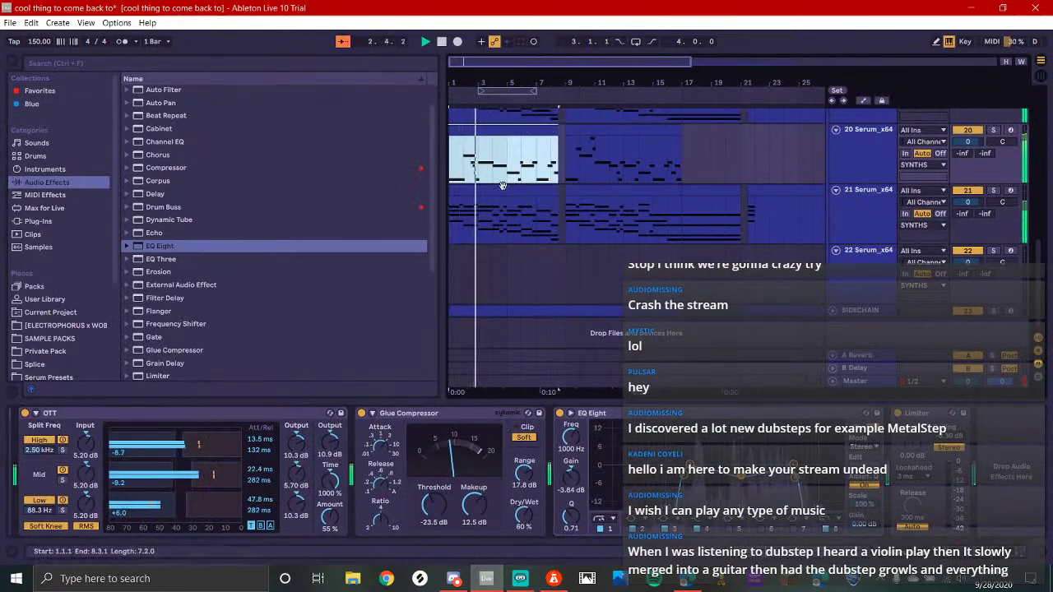
scroll(505, 191, up, 1)
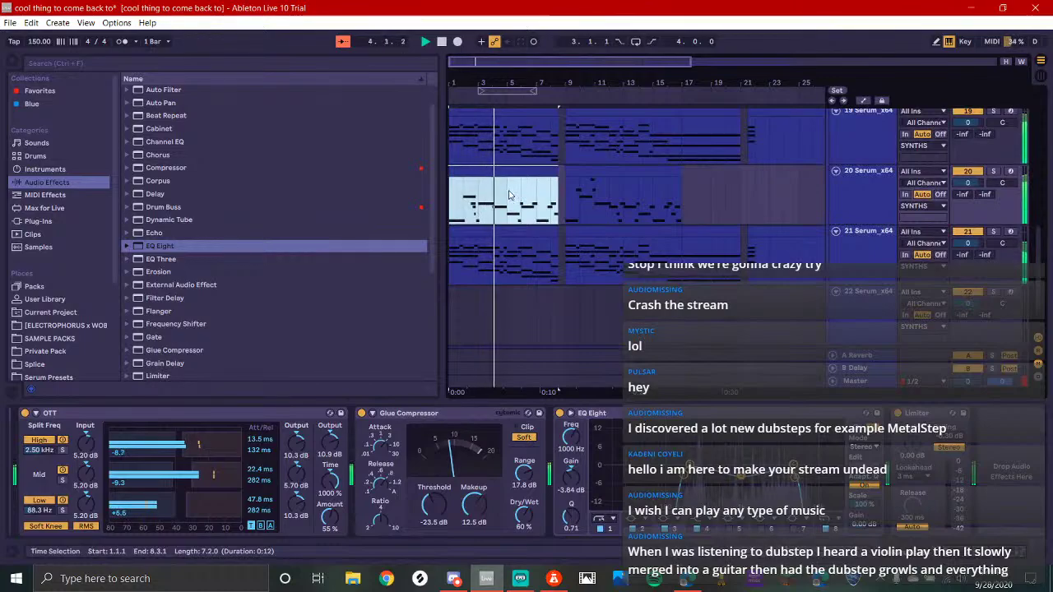
Set the gain of EQ Eight's 1000 Hz band on track 20 to 0.12 dB while the arrangement plays
drag(571, 479, 571, 468)
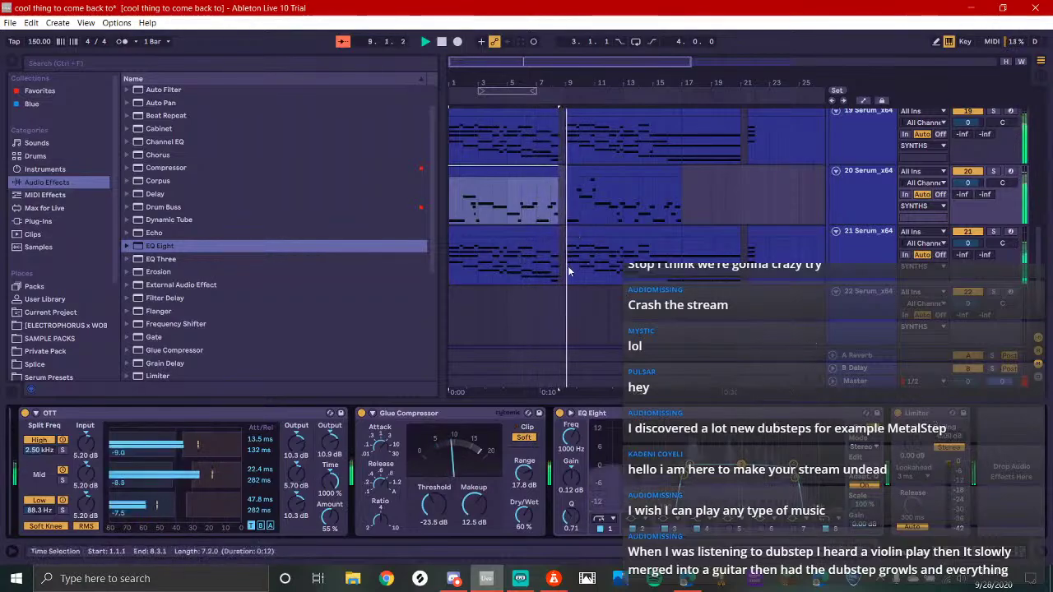
scroll(688, 192, up, 2)
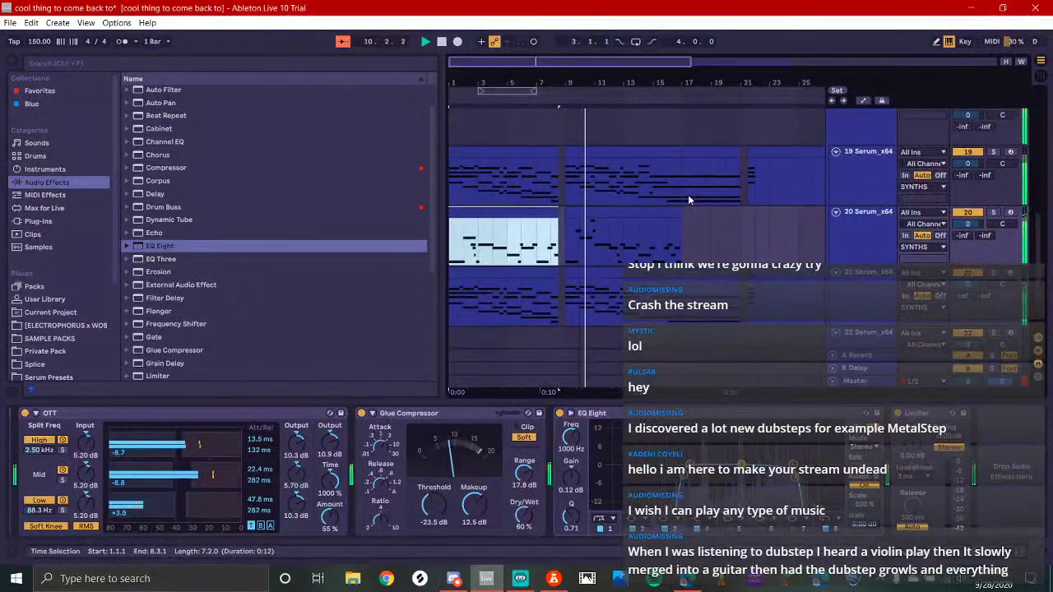
scroll(687, 194, down, 2)
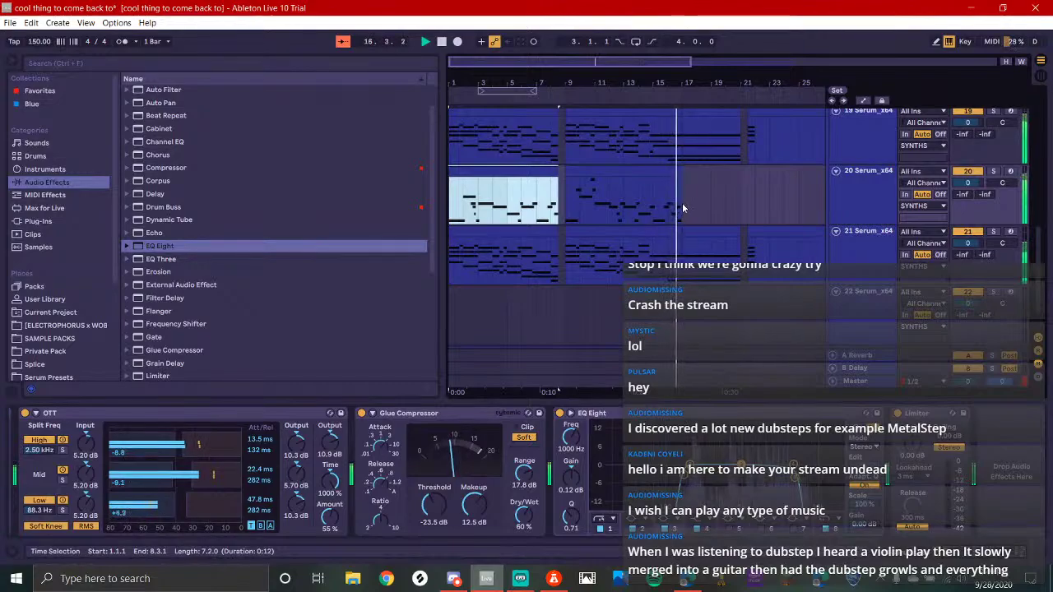
drag(683, 203, 624, 234)
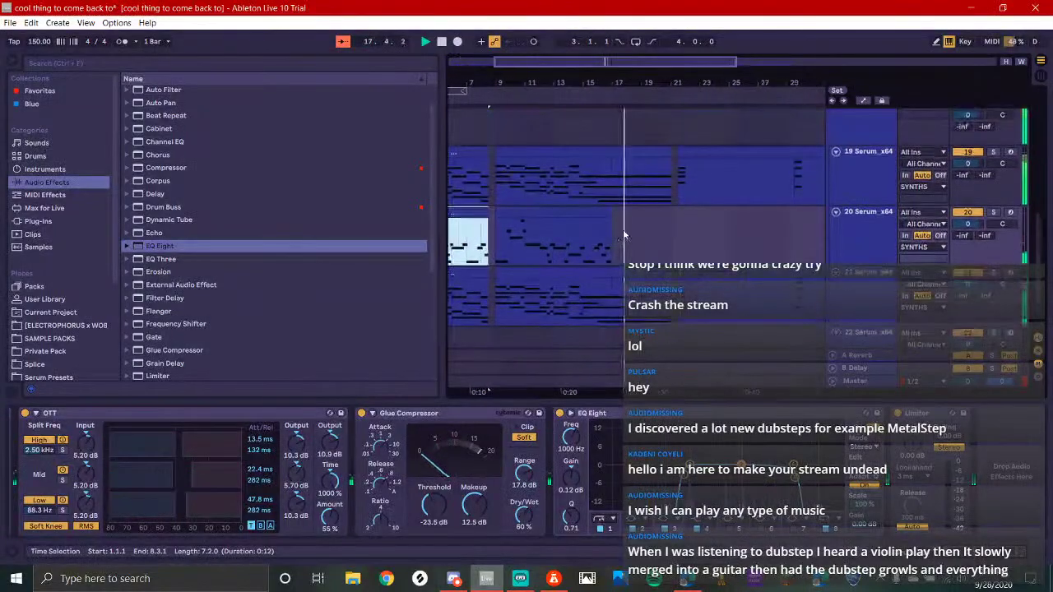
Restart playback from the beginning and bypass the EQ Eight on track 20
key(minus)
key(space)
key(space)
click(561, 413)
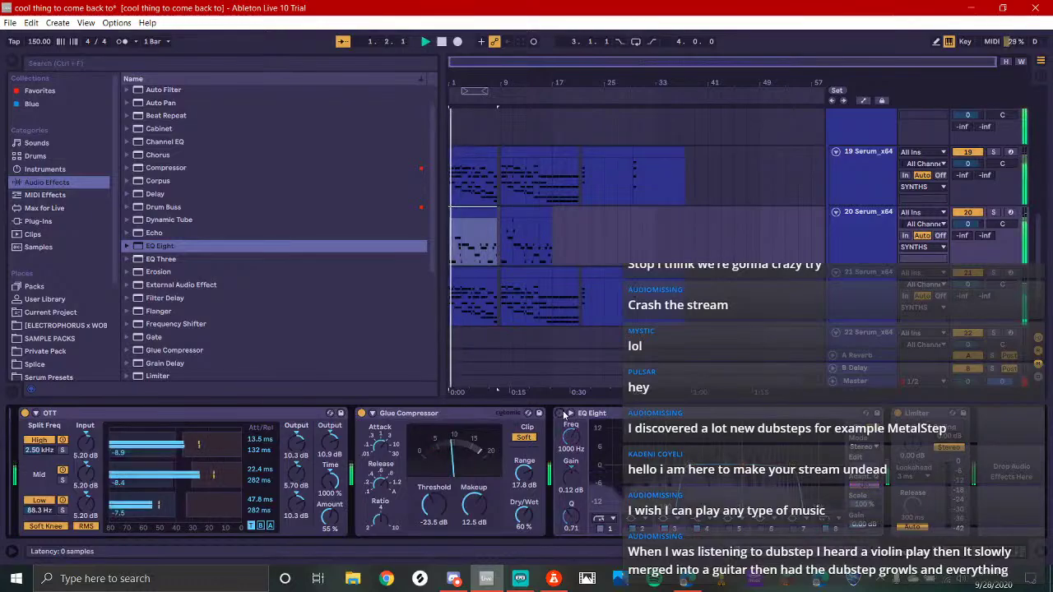
Open track 20's Serum synth and lower its master volume to about 24%
scroll(129, 466, up, 2)
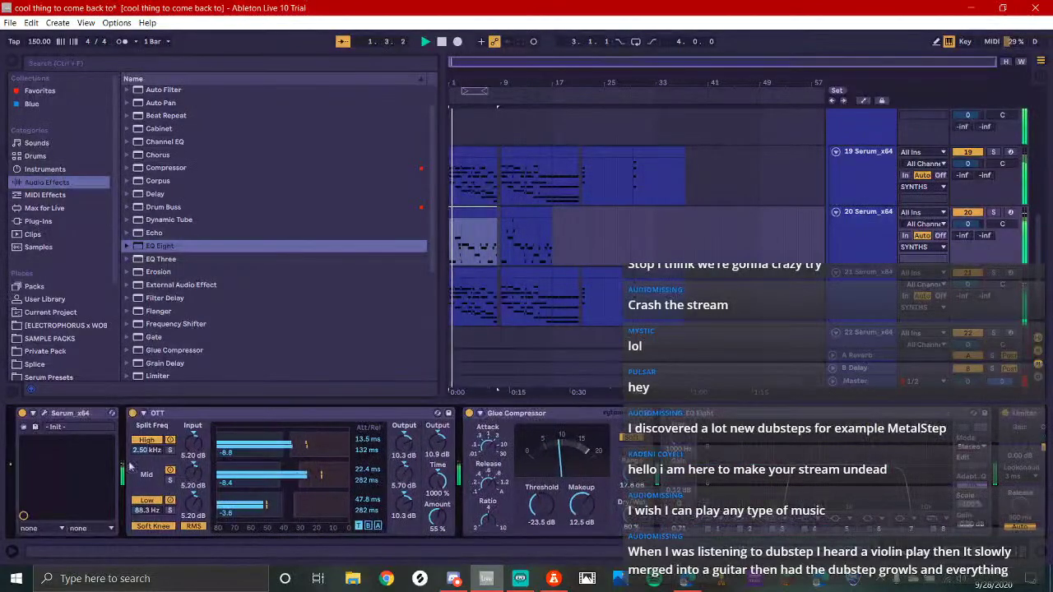
click(44, 413)
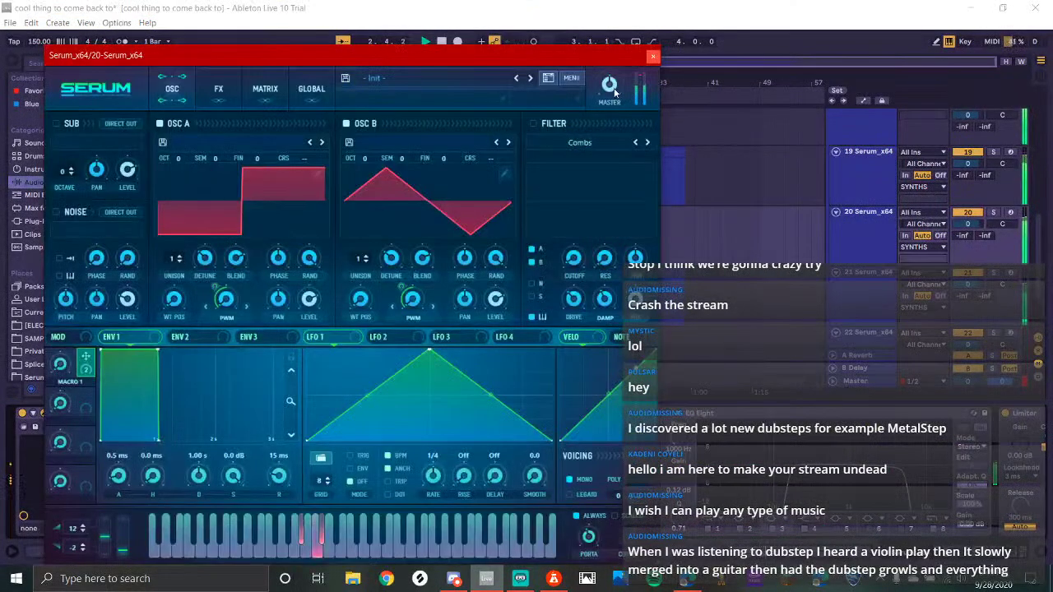
drag(614, 89, 606, 112)
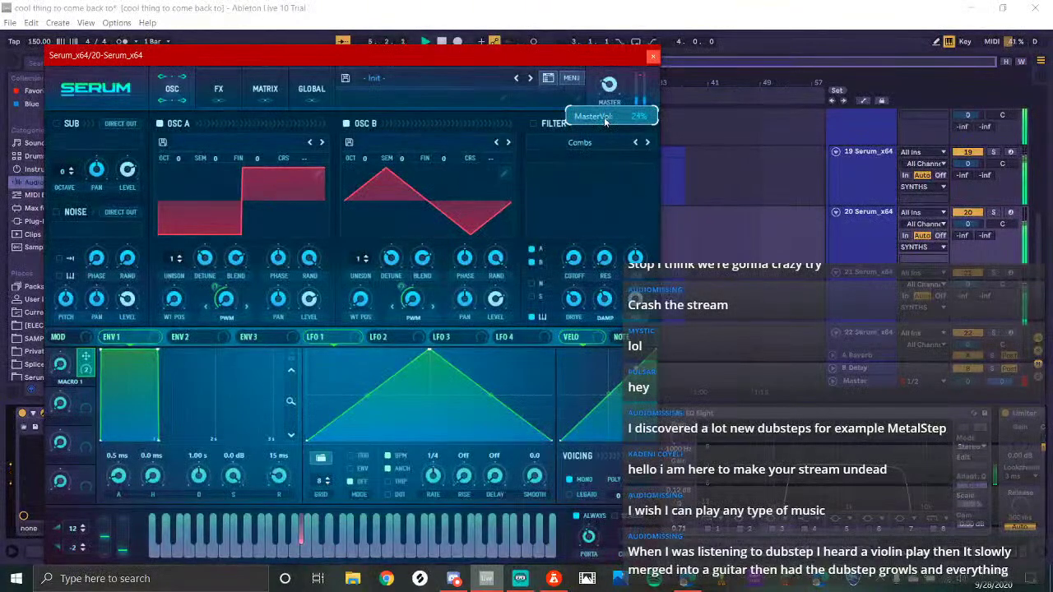
Enable the Combs filter in Serum and solo track 20 to audition the sound from the start
click(532, 123)
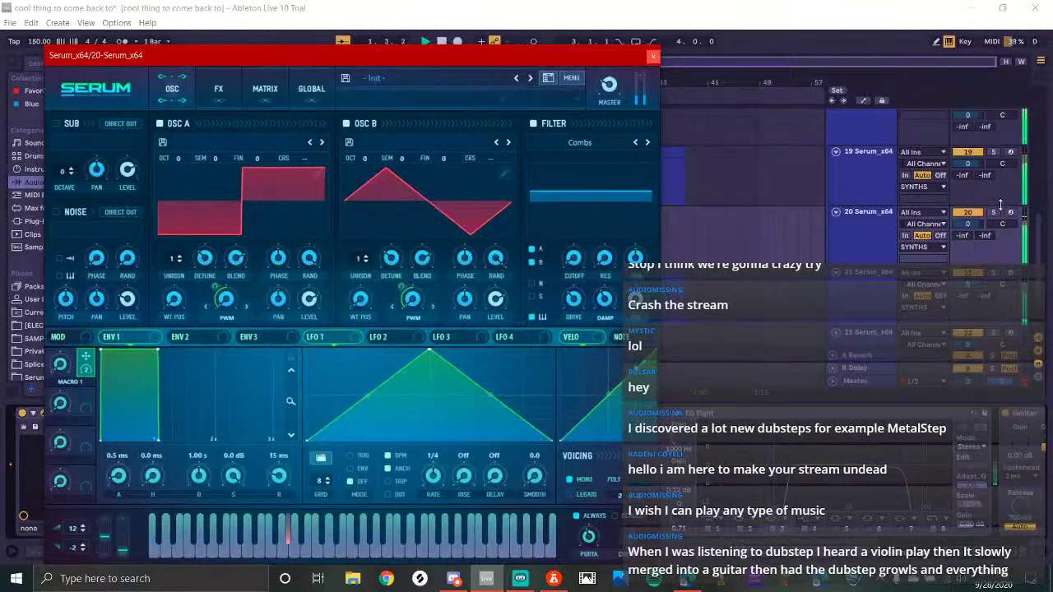
click(976, 216)
click(605, 300)
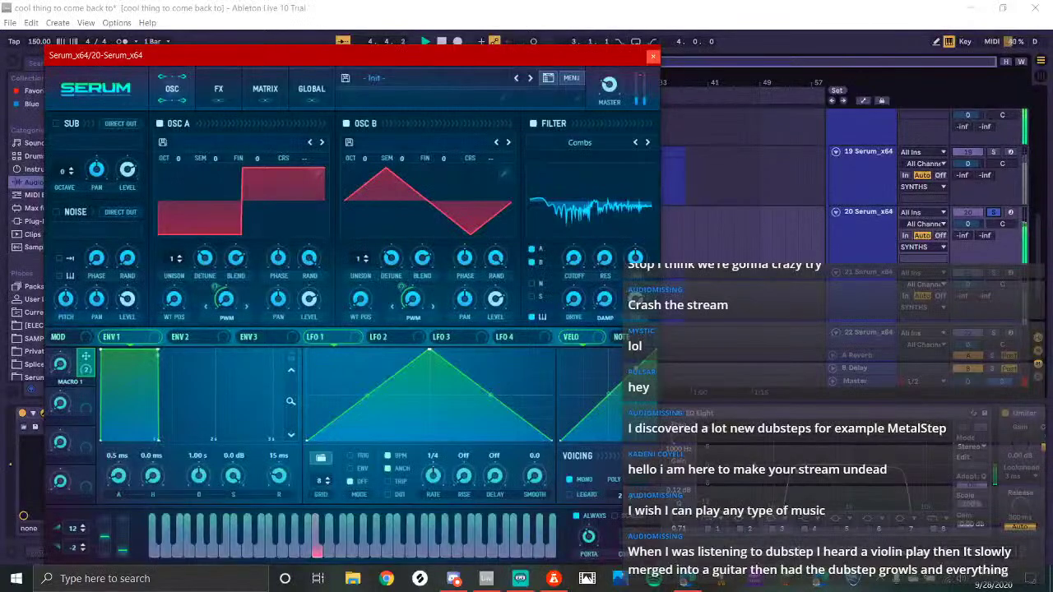
key(space)
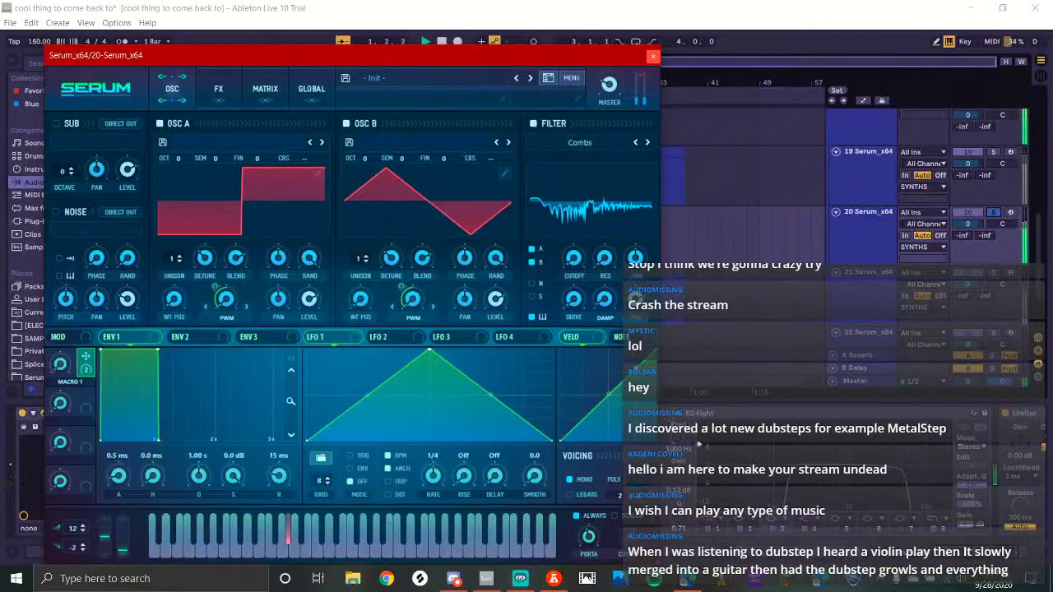
Turn track 20's EQ Eight back on, pull its high band down, and replay the soloed part
click(666, 411)
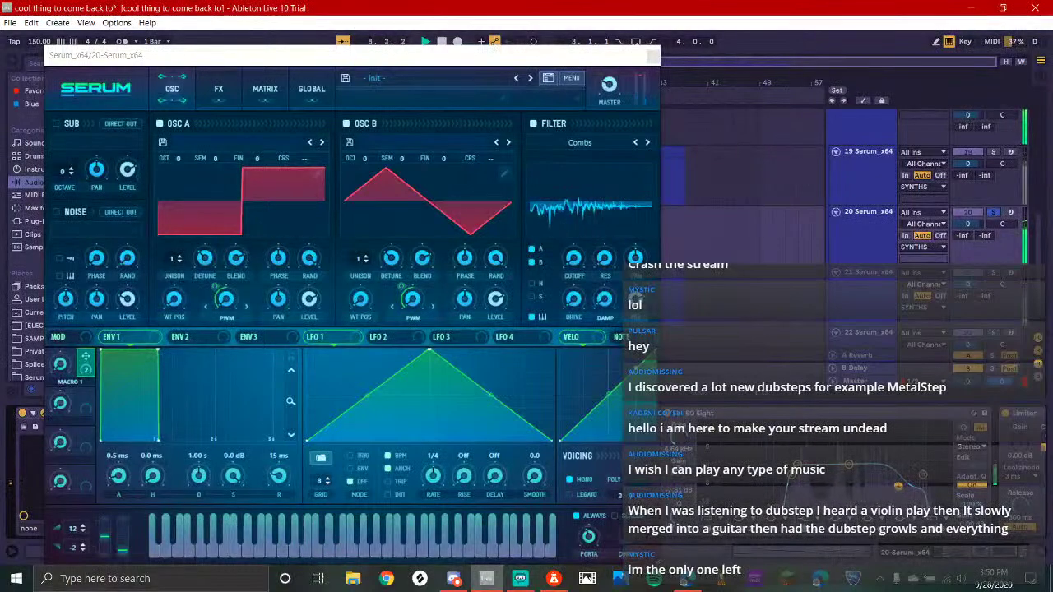
key(space)
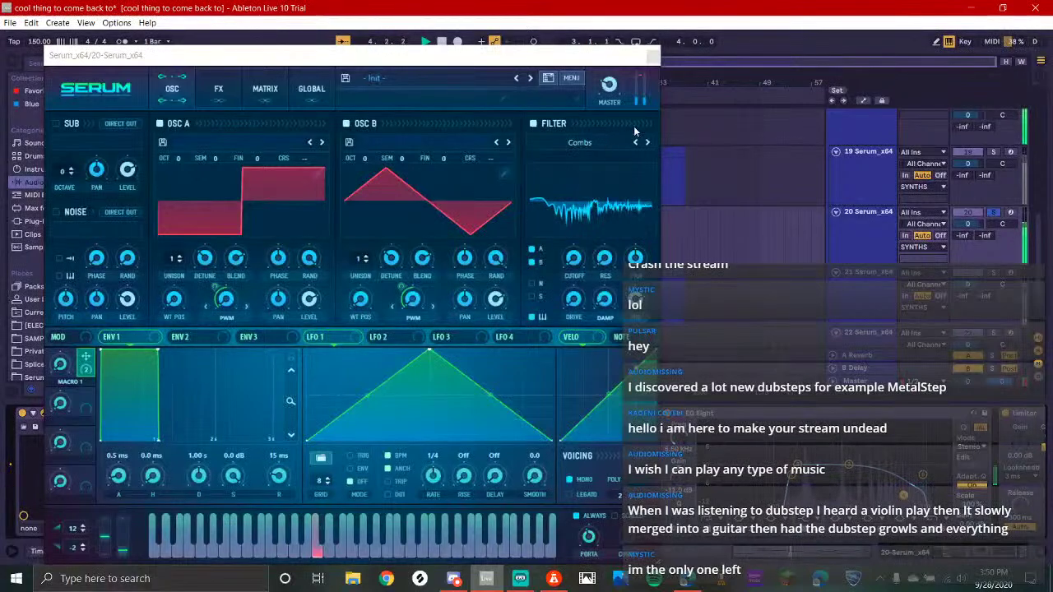
Close the Serum window, set OTT's overall output to 7.00 dB, and restart playback
click(654, 56)
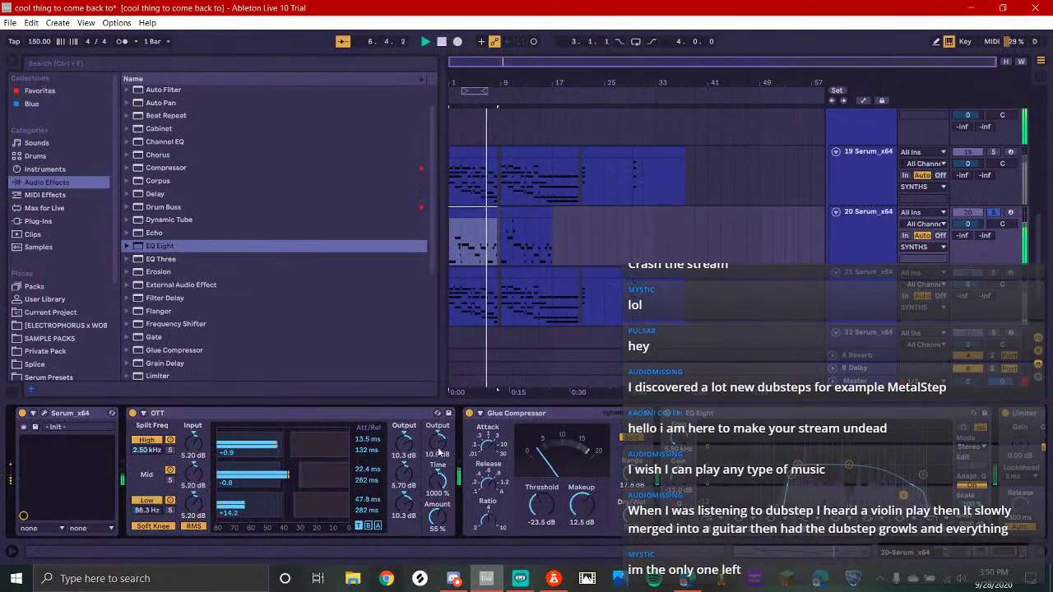
drag(441, 453, 440, 473)
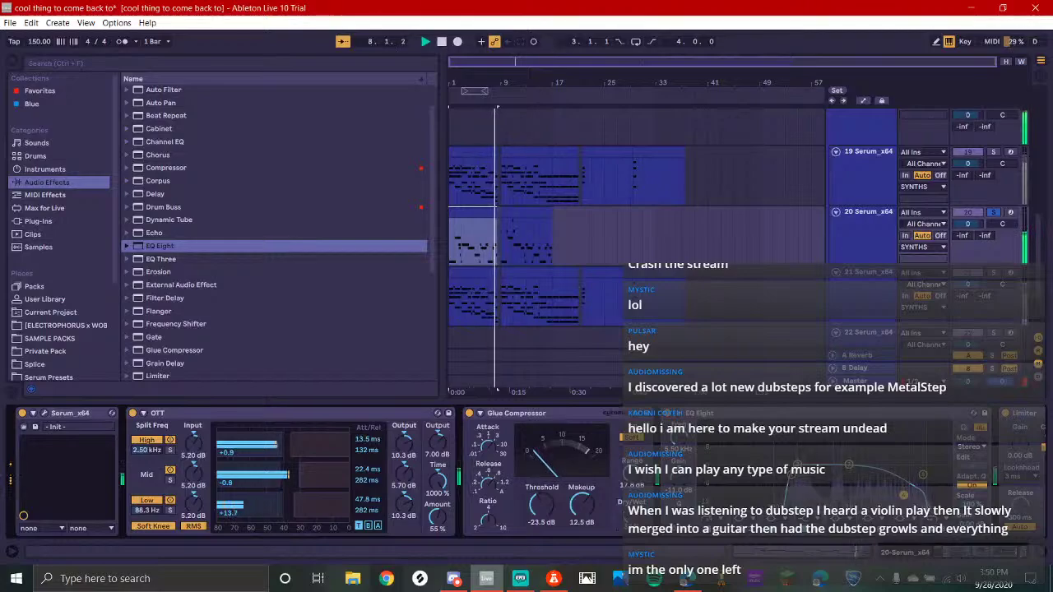
key(space)
key(space)
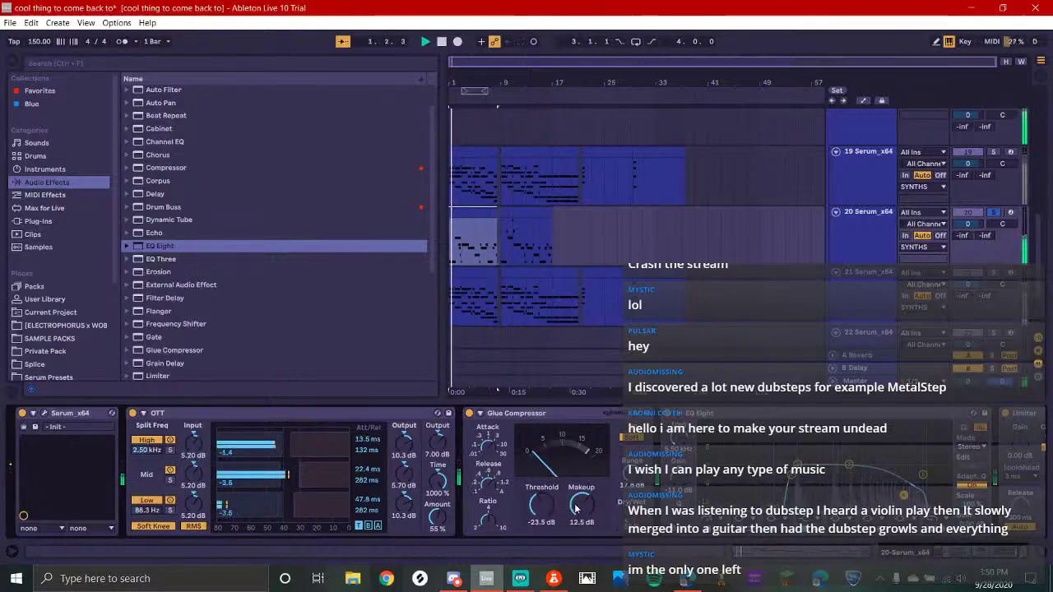
Compare the sound with Glue Compressor and OTT bypassed, re-enable both, and set OTT's Time to 10% and Amount to 32%
click(469, 414)
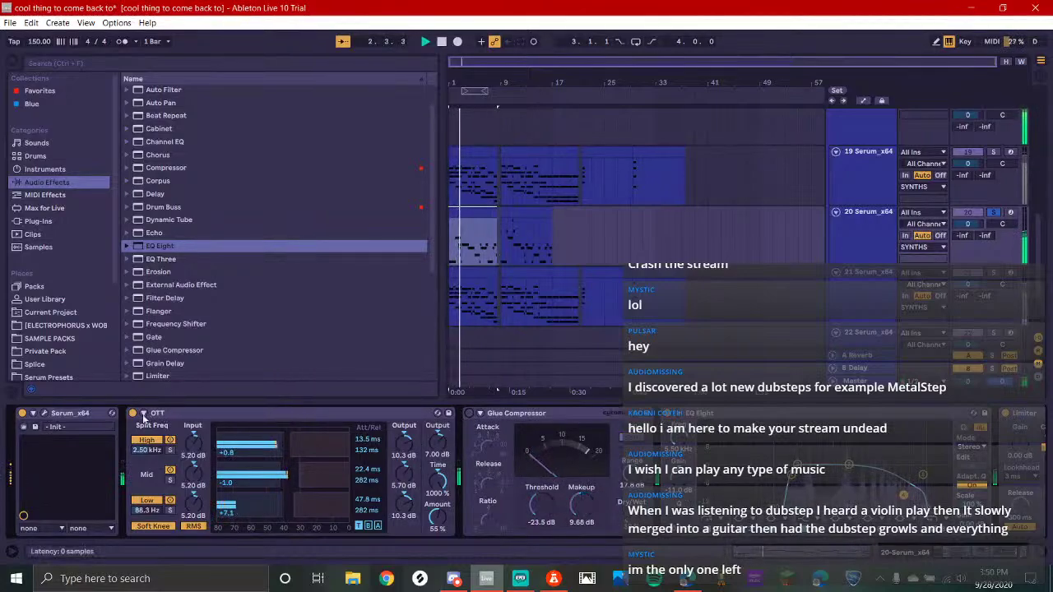
click(133, 414)
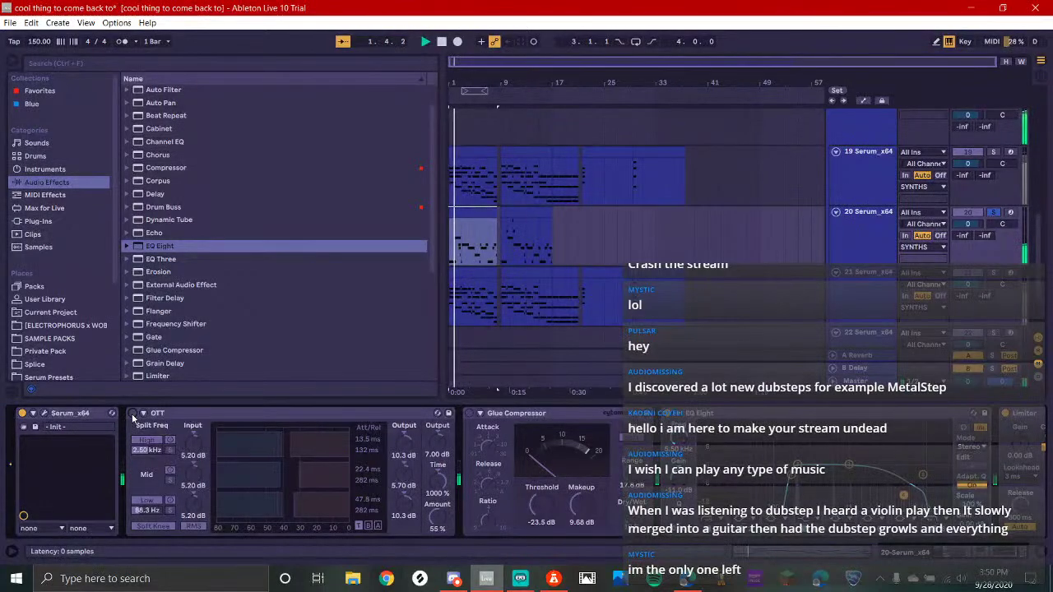
click(133, 414)
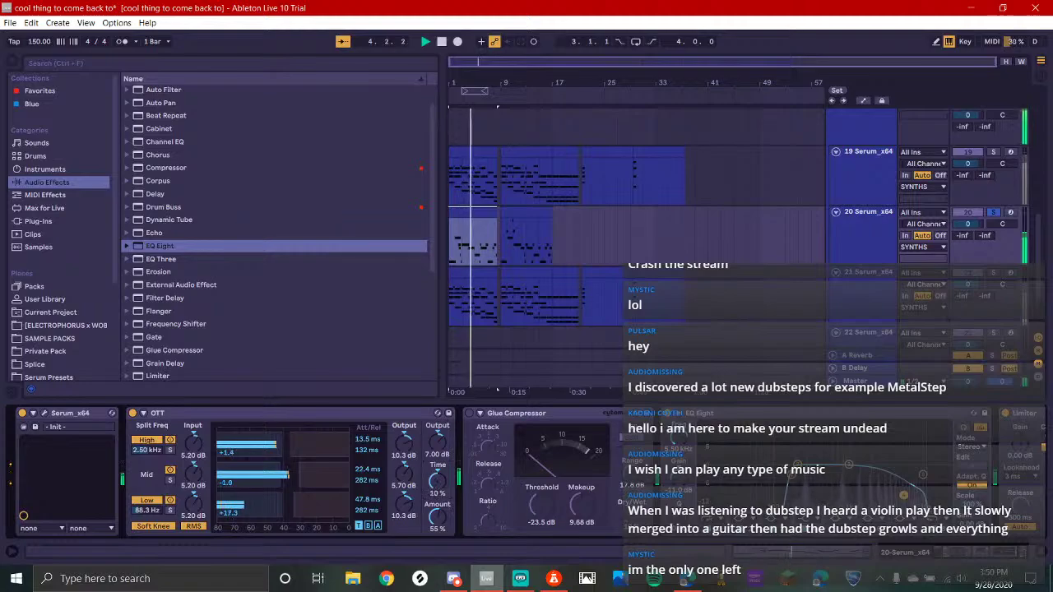
click(470, 413)
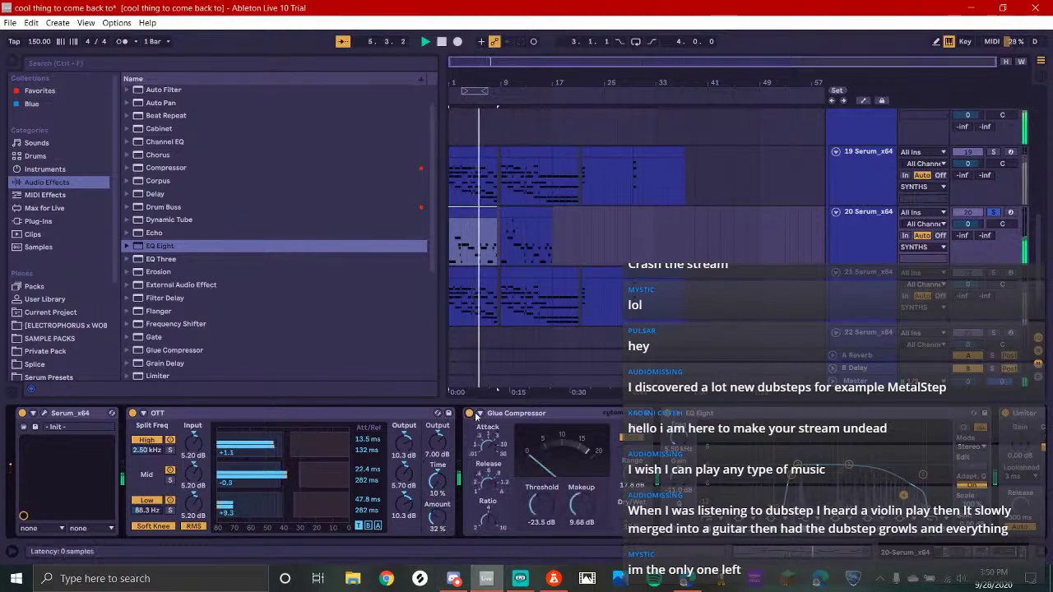
Try the Glue Compressor with Makeup at 0.95 dB and Threshold at 0.00 dB
drag(581, 504, 581, 560)
drag(536, 505, 537, 403)
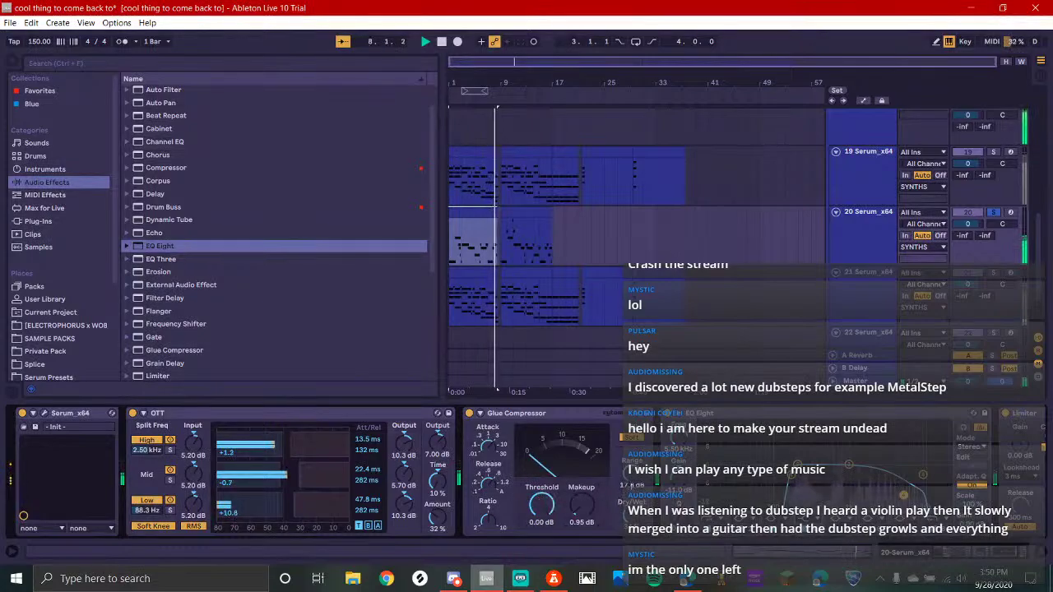
key(space)
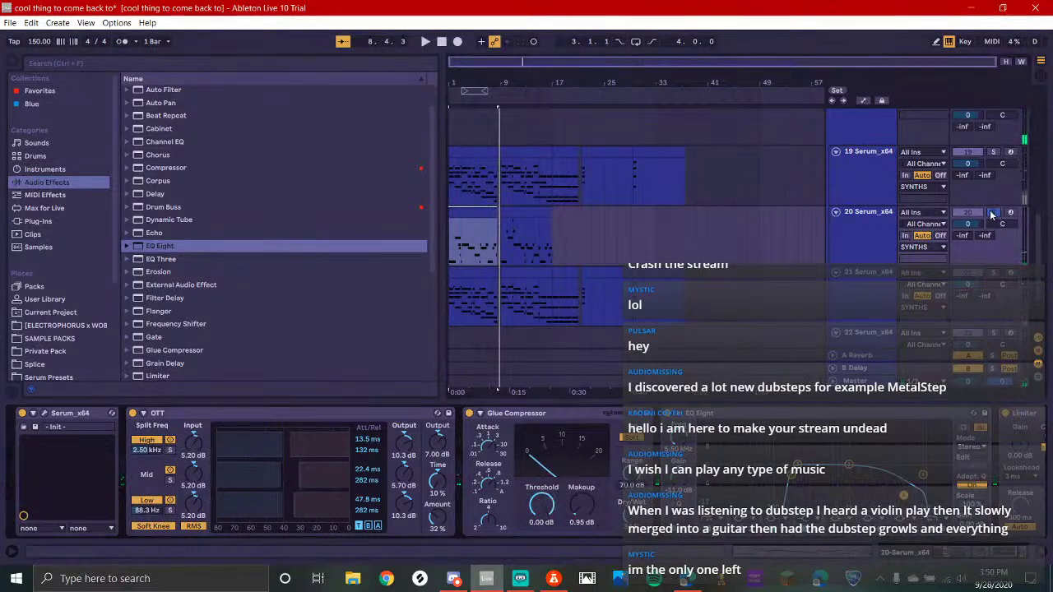
Play the full mix with track 20 unsoloed, and set the Glue Compressor's Makeup to 9.21 dB and Threshold to -19.4 dB
key(space)
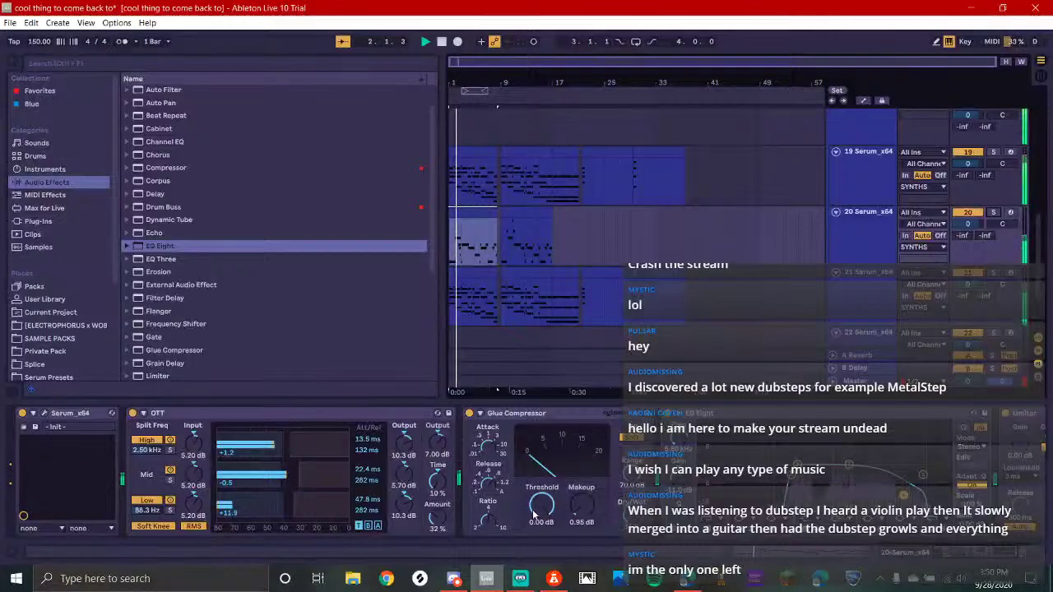
drag(581, 504, 582, 445)
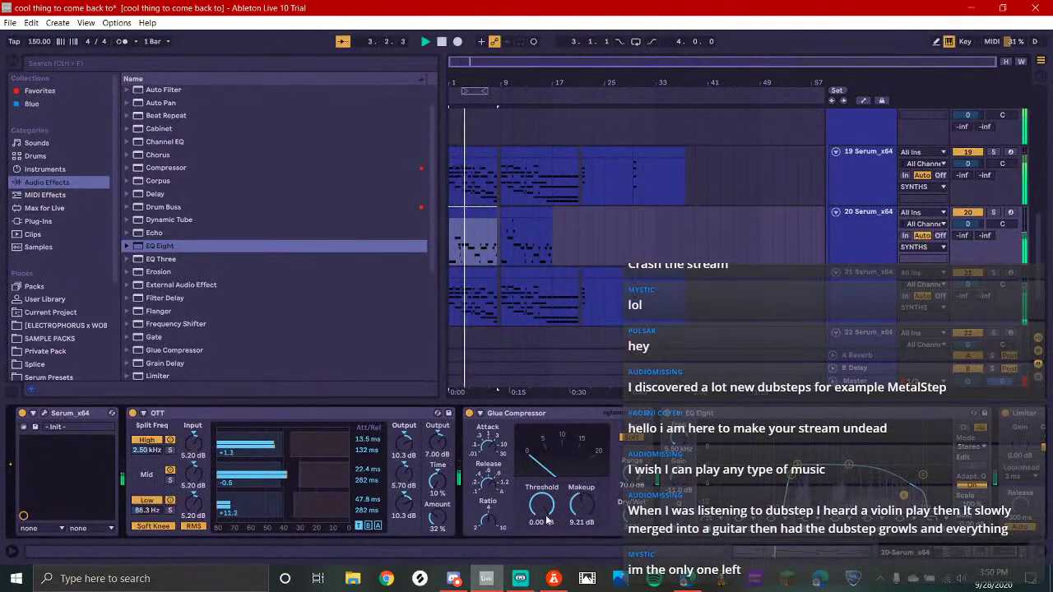
drag(547, 518, 546, 576)
key(space)
Open the chord MIDI clip that starts at bar 1 for note editing
click(485, 155)
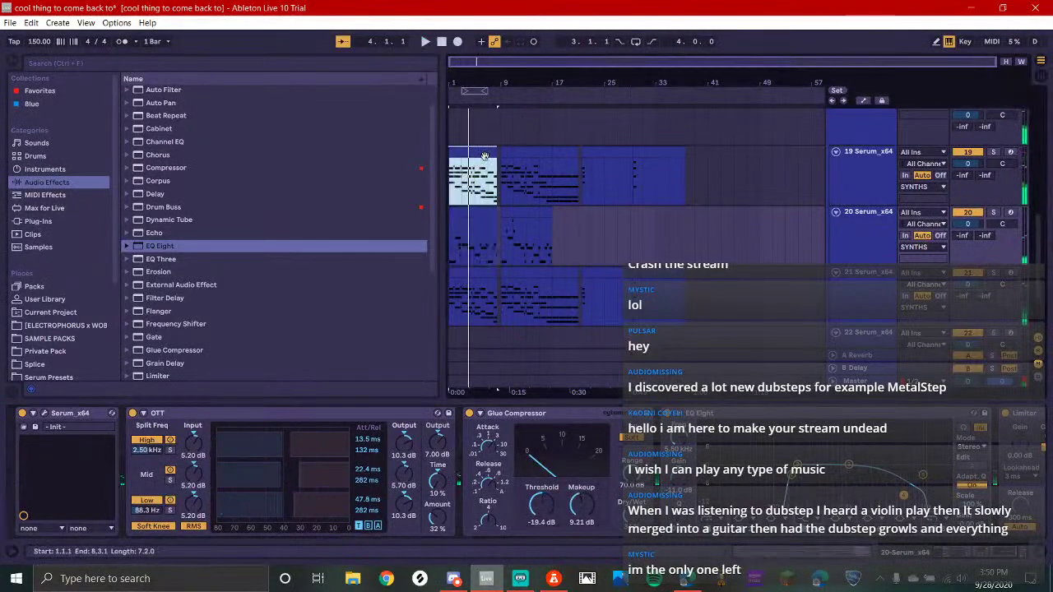
click(479, 215)
double_click(475, 215)
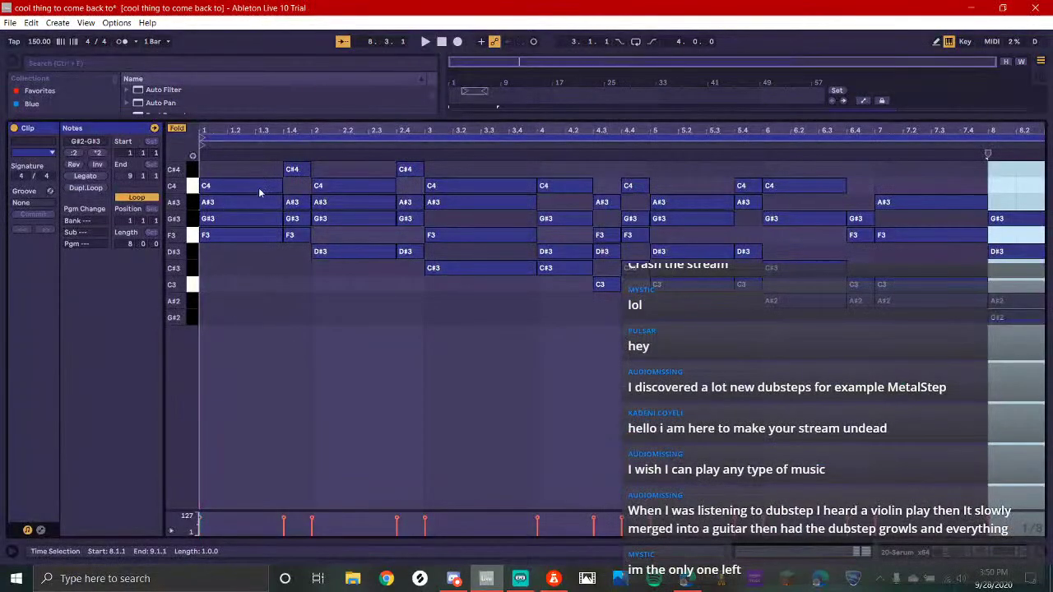
Switch to Streamlabs OBS to check the live chat, and return to Ableton Live
click(520, 578)
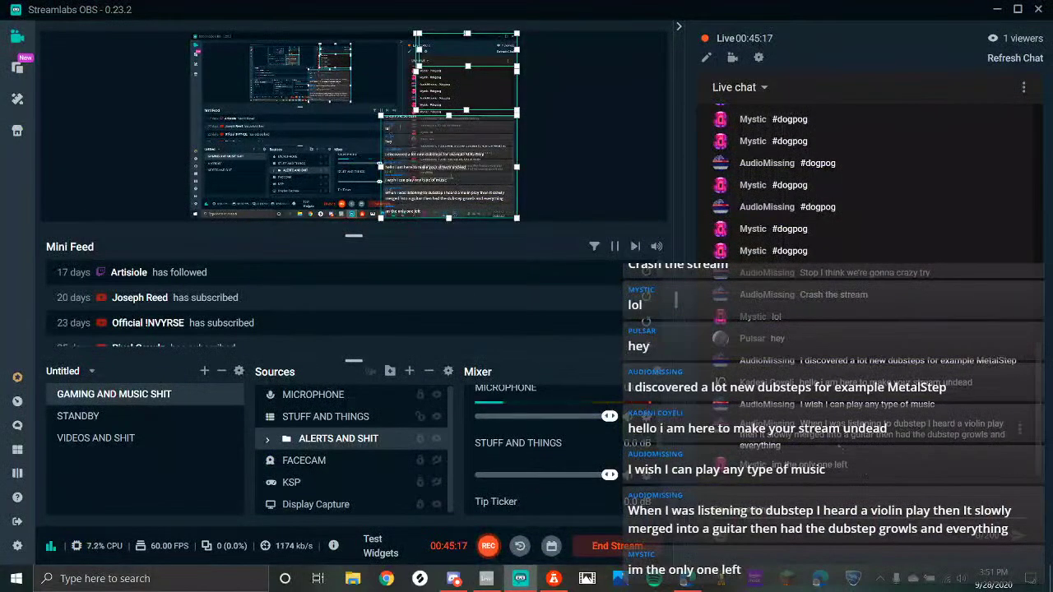
click(487, 578)
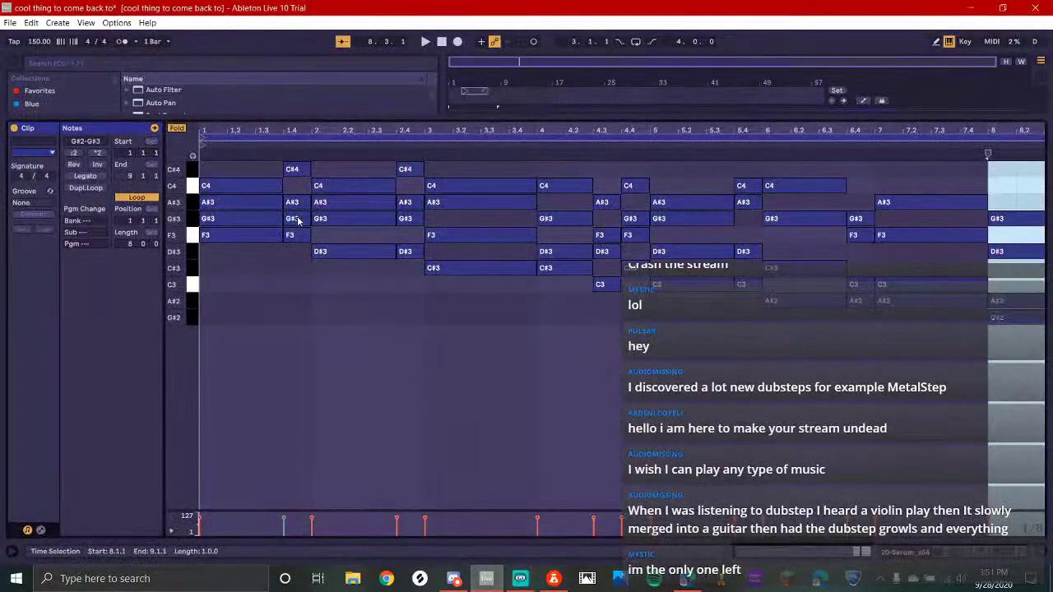
Delete the C4, A#3 and G#3 notes of the first chord at bar 1, keeping only its F3
click(222, 219)
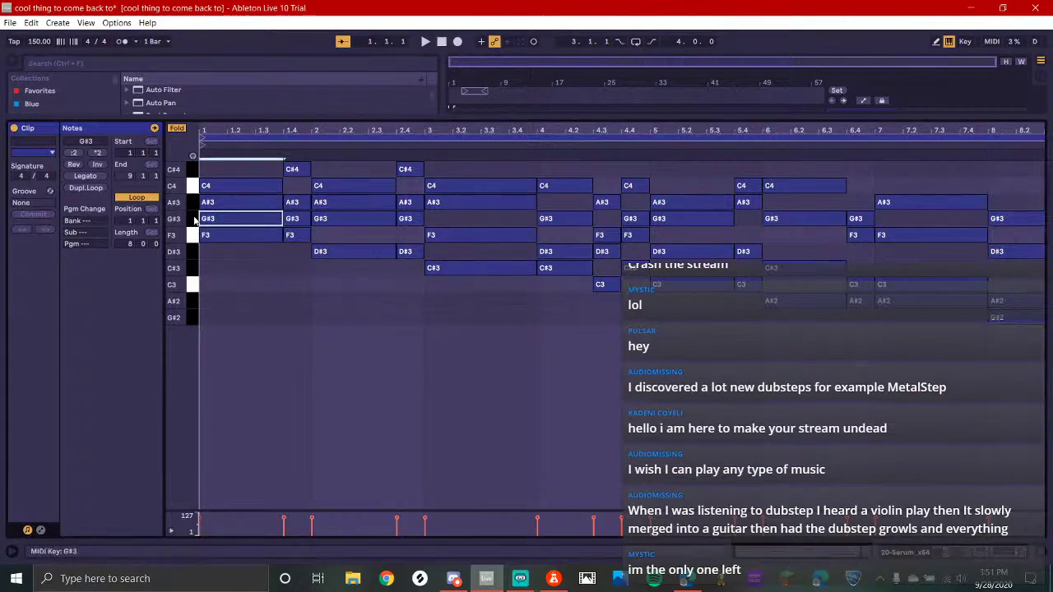
drag(236, 174, 237, 235)
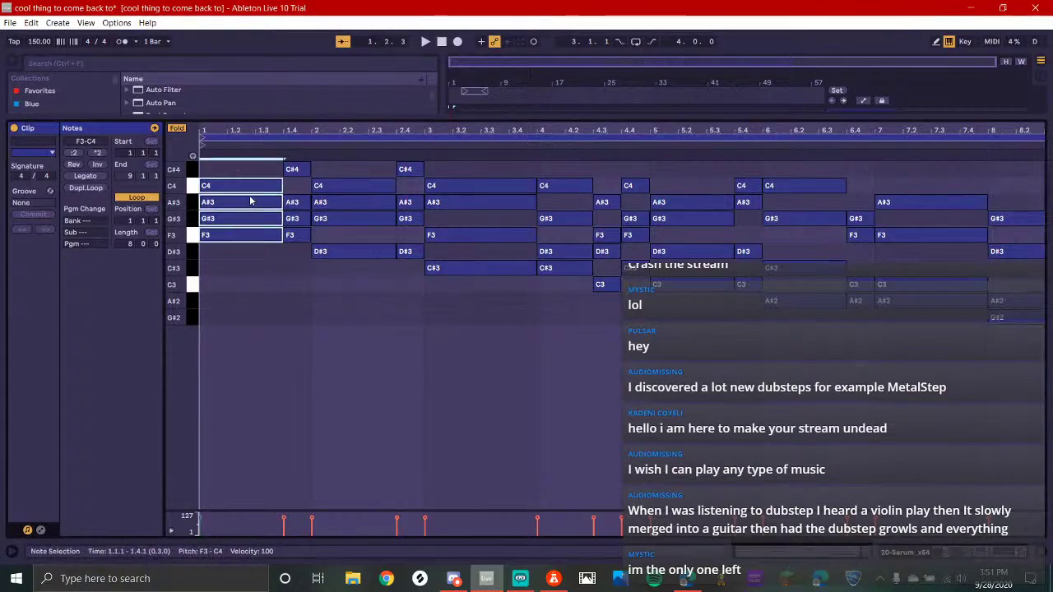
drag(227, 169, 232, 225)
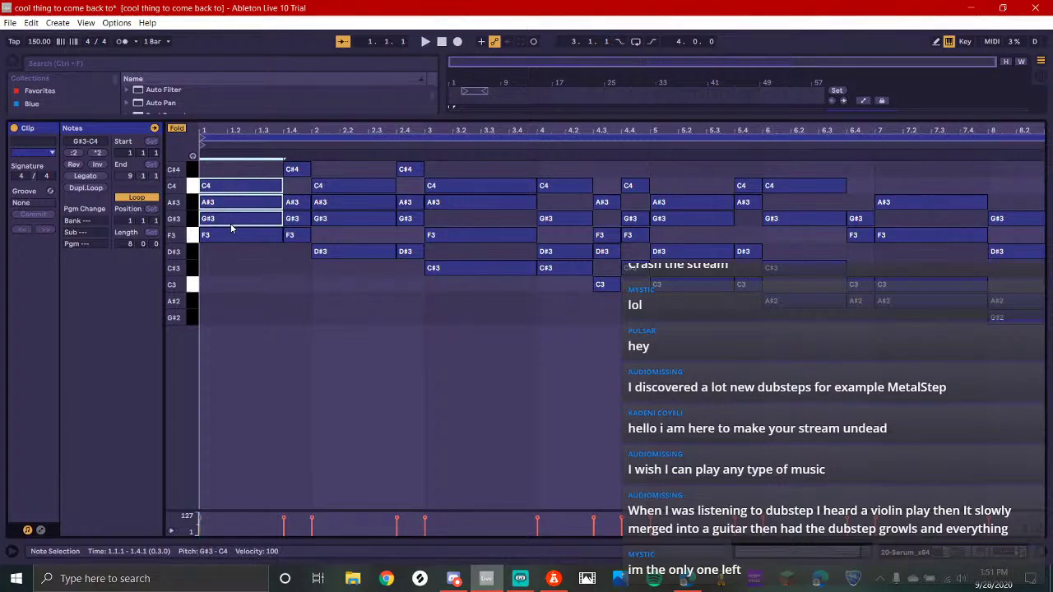
click(202, 282)
Solo Serum track 20 during playback, and reopen its bar 1 MIDI clip for note editing
key(space)
key(shift+Tab)
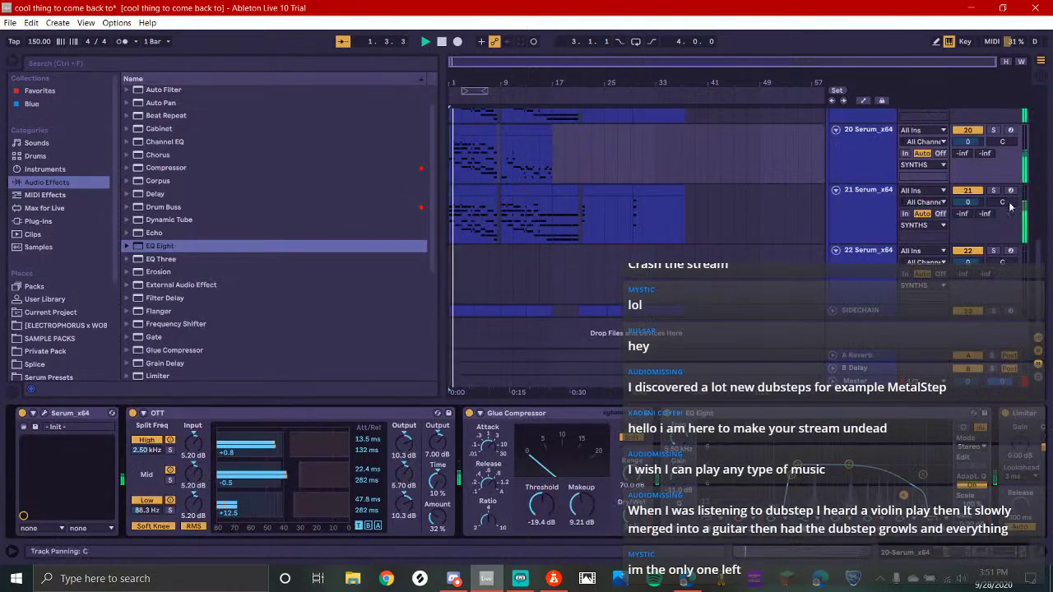
click(463, 134)
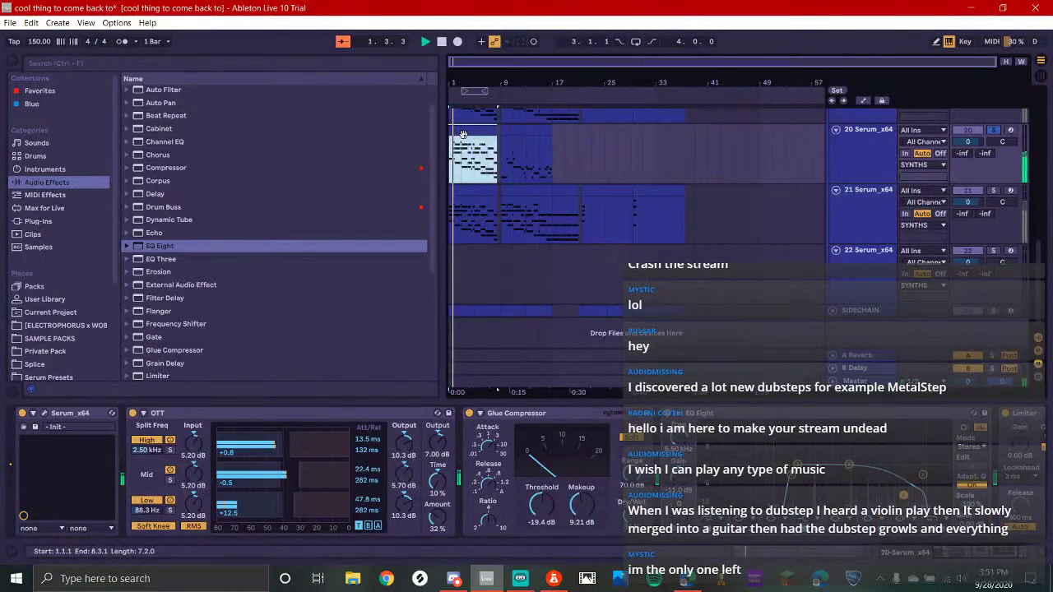
double_click(464, 134)
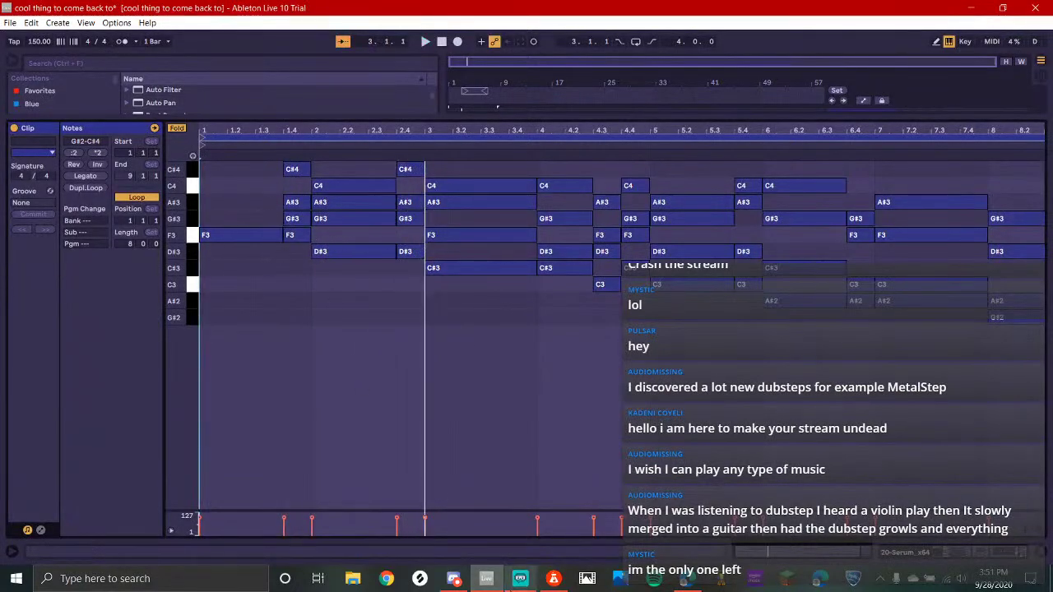
Switch to Discord to check the server-logs channel, look at the live chat in Streamlabs OBS, and return to Discord
click(453, 578)
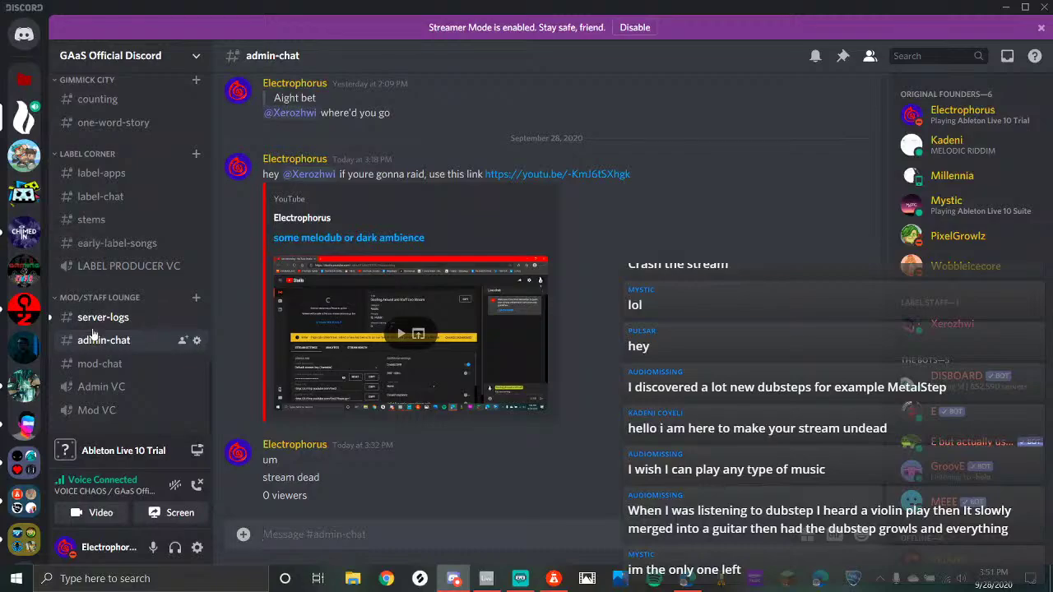
key(alt+Up)
scroll(121, 242, up, 10)
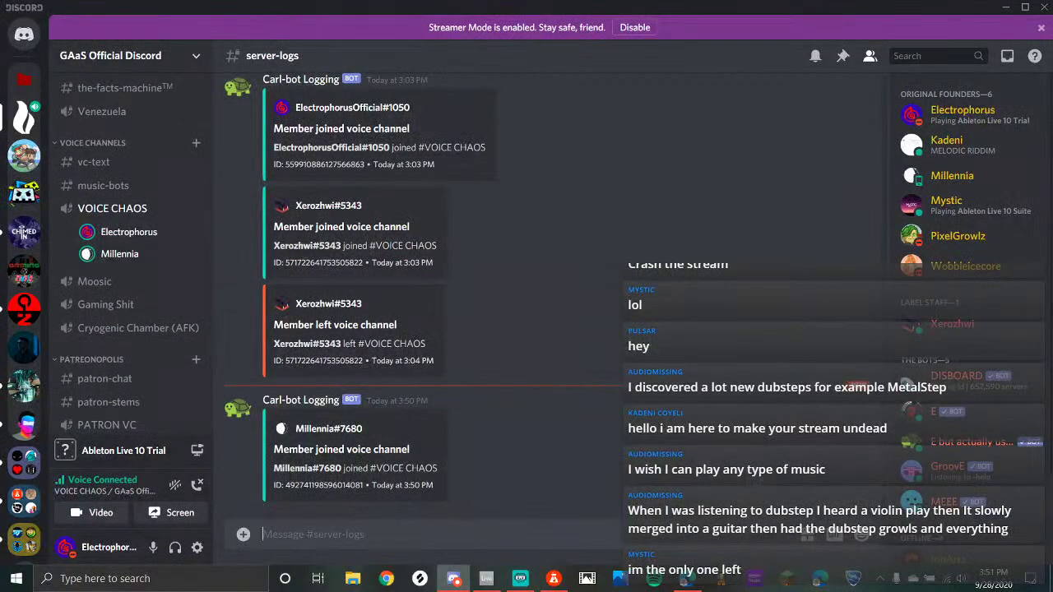
click(522, 579)
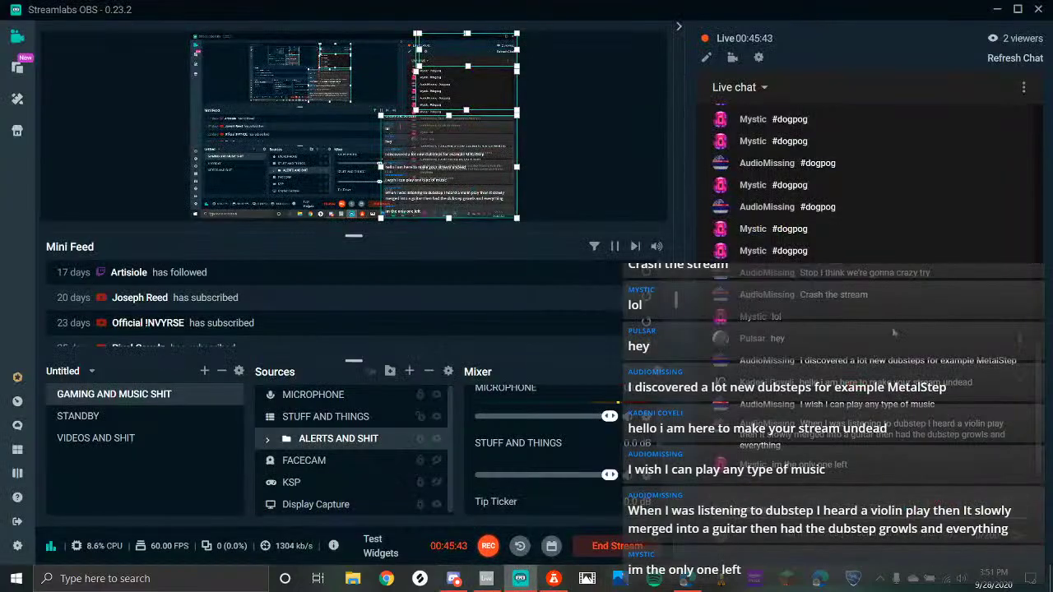
click(453, 579)
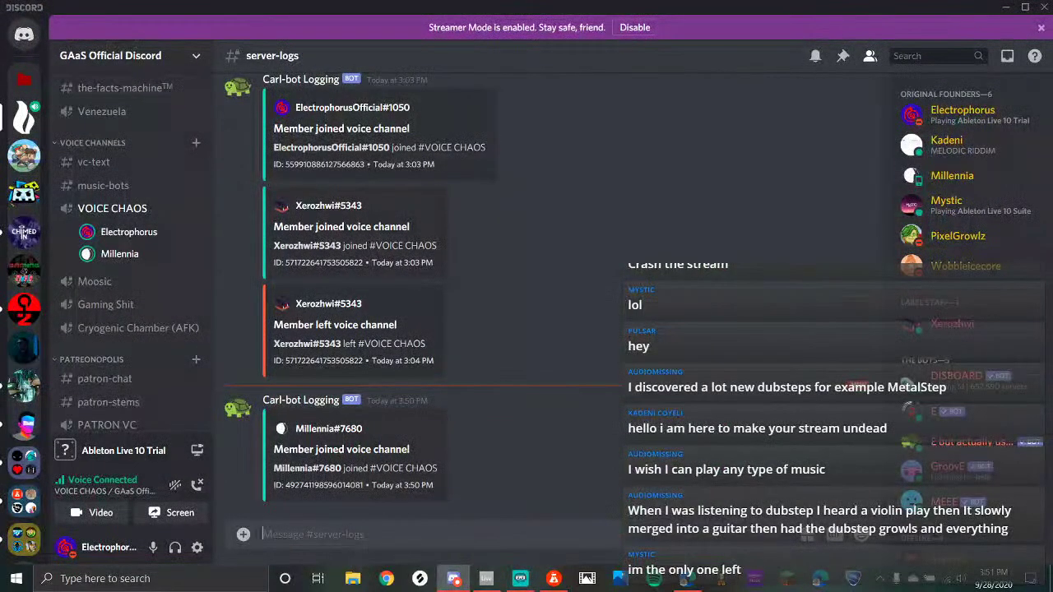
Look through the music-production, counting, producer-list and general channels of the Chimed In server
click(24, 232)
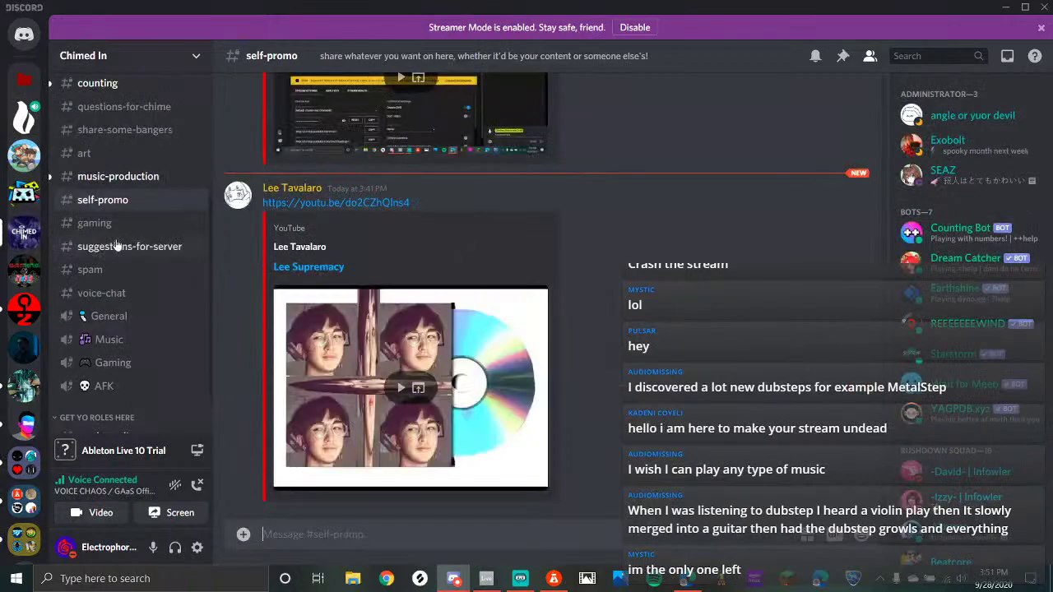
click(131, 178)
click(112, 84)
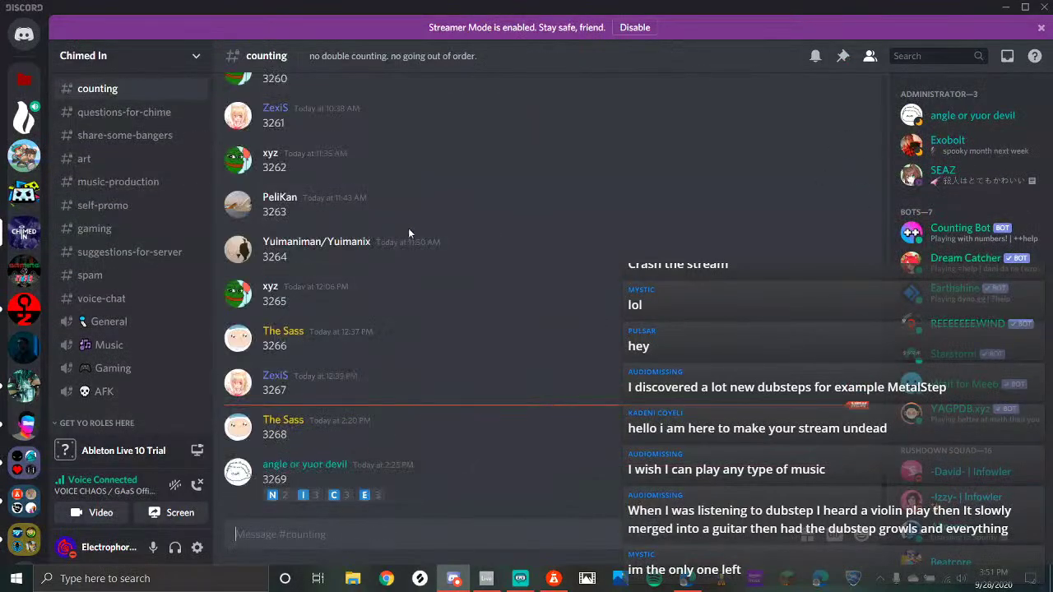
scroll(109, 395, down, 2)
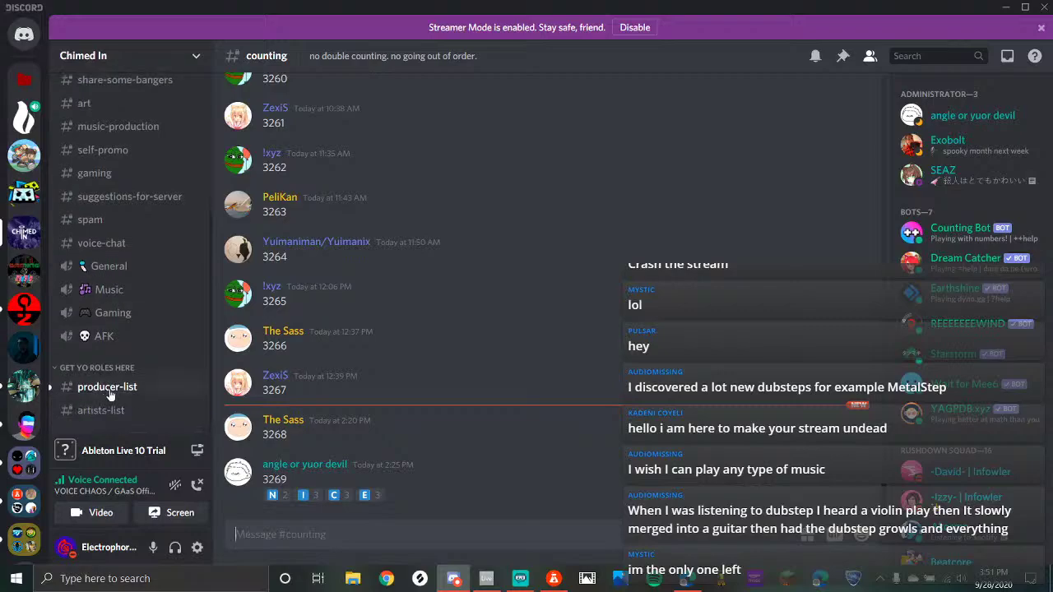
click(115, 387)
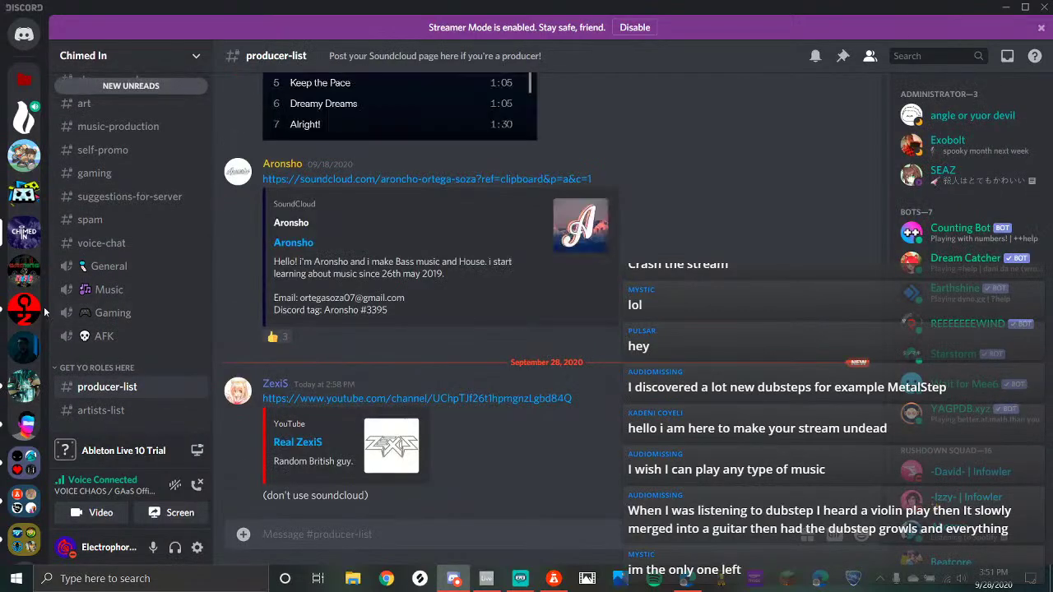
scroll(88, 280, up, 8)
scroll(88, 277, up, 1)
click(156, 270)
scroll(513, 370, down, 15)
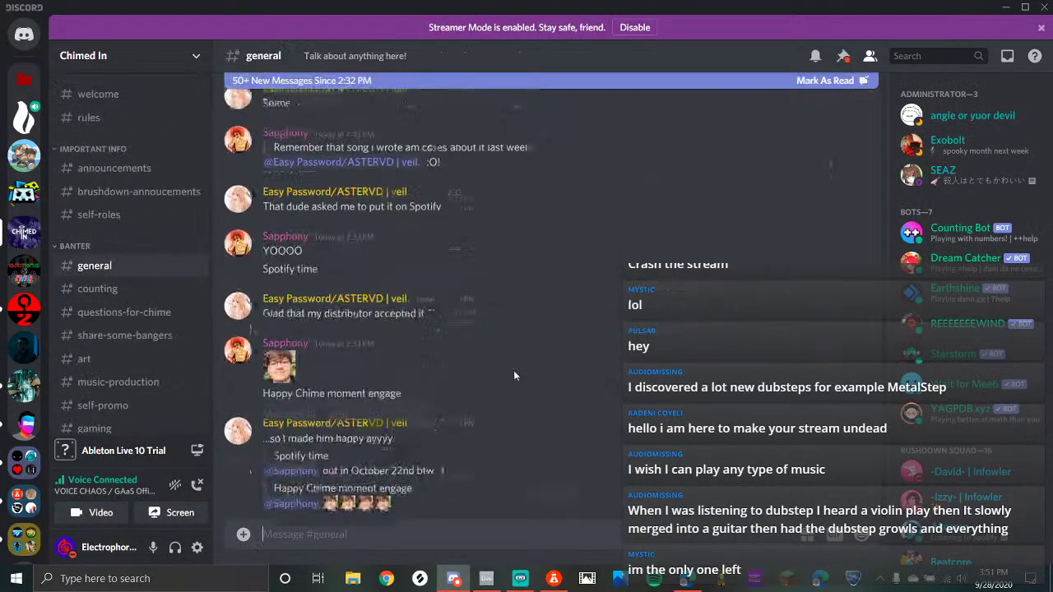
scroll(527, 364, down, 3)
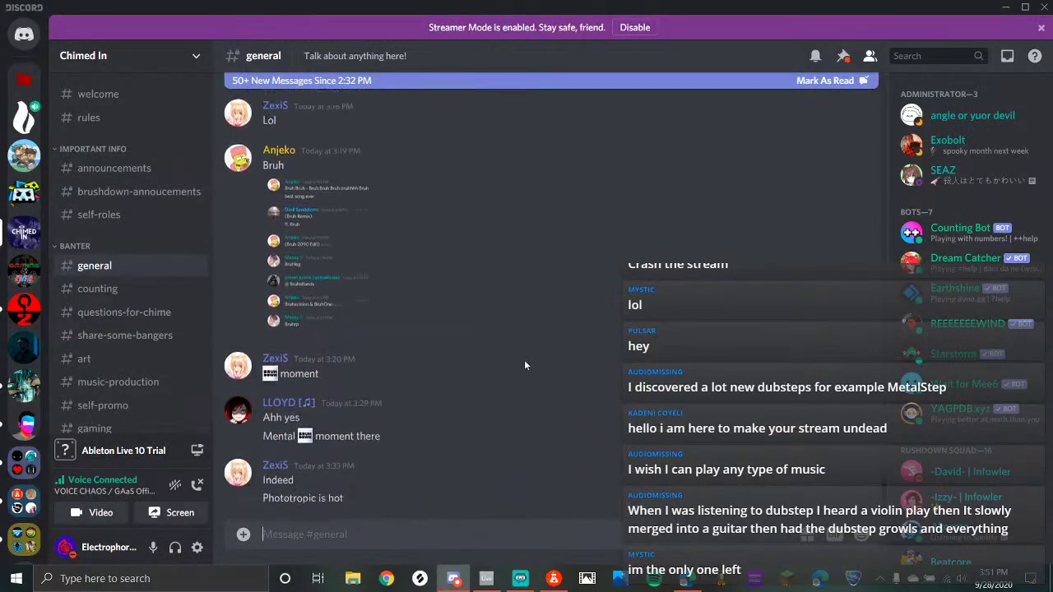
Check the cityofoz-theories channel of CITYOFOZ and the Twitter feed channel of House of Pixel's
click(26, 309)
click(148, 237)
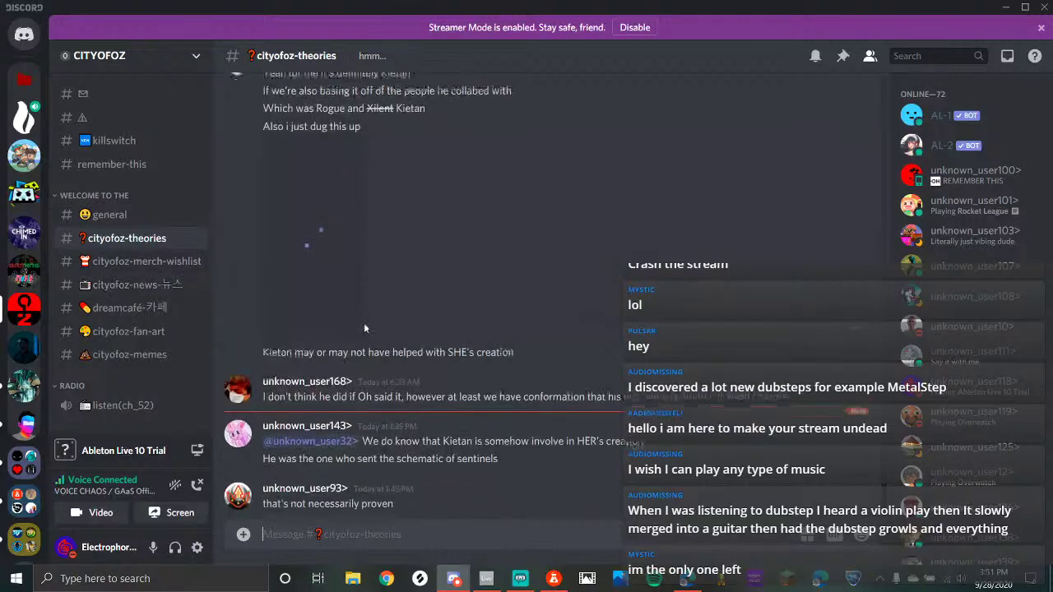
click(25, 383)
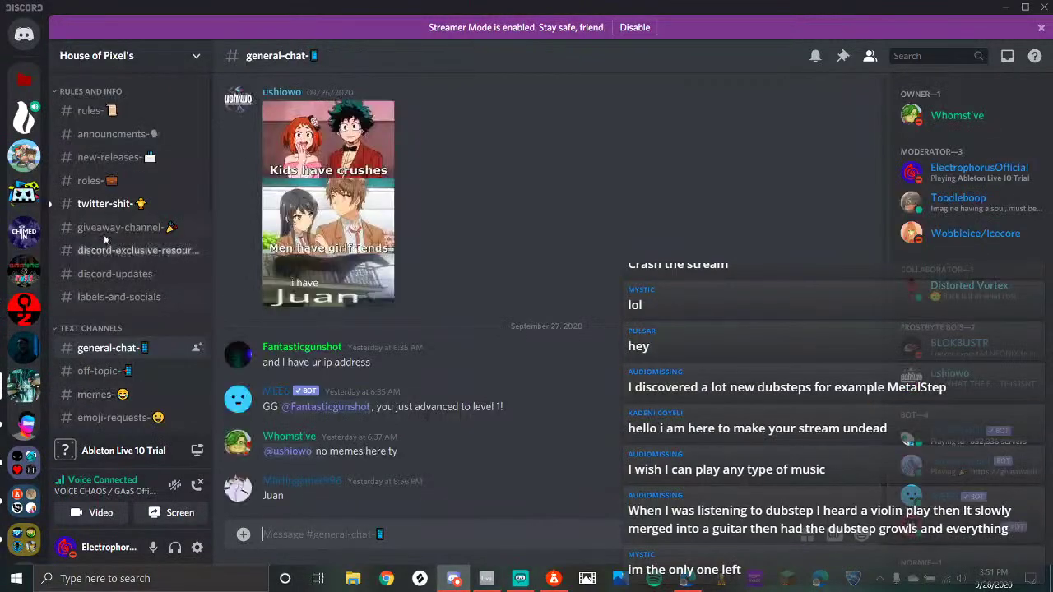
click(105, 203)
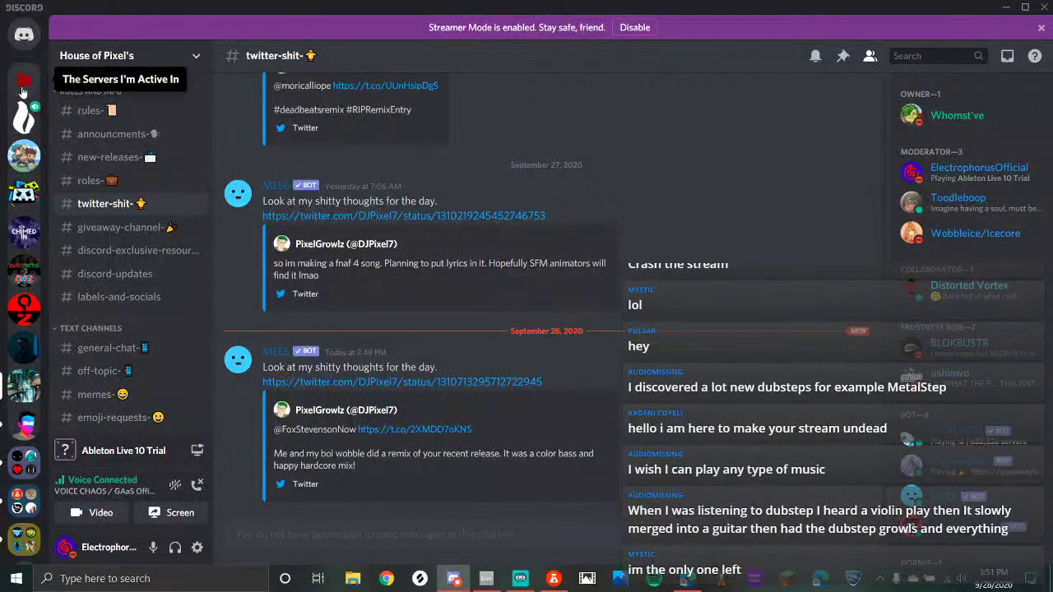
scroll(25, 74, down, 5)
scroll(24, 74, up, 5)
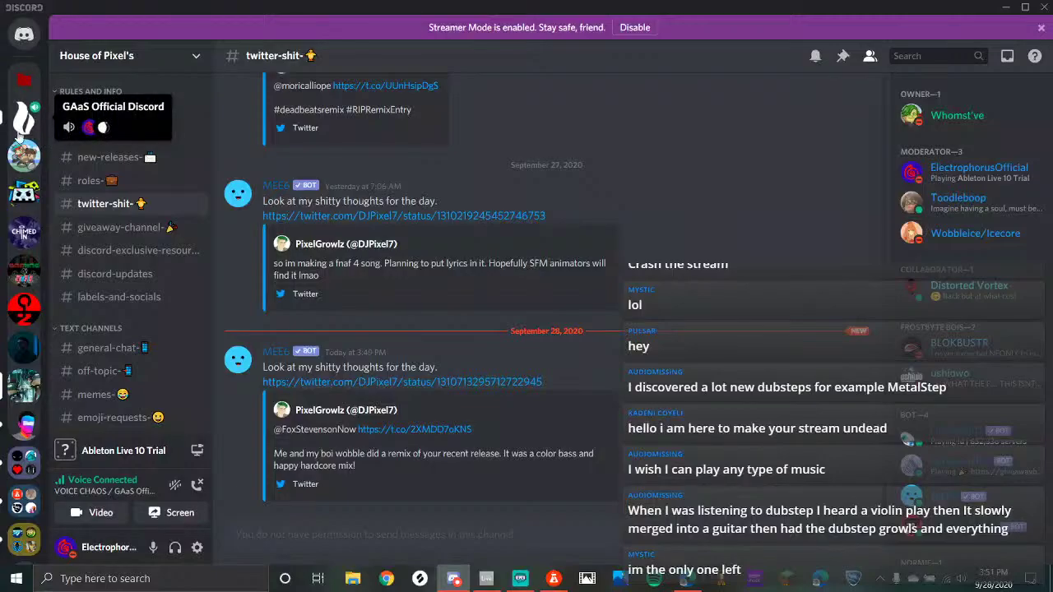
Go back to the GAaS Official Discord server, check the stream in Streamlabs OBS, and switch to Ableton Live
click(24, 111)
click(518, 579)
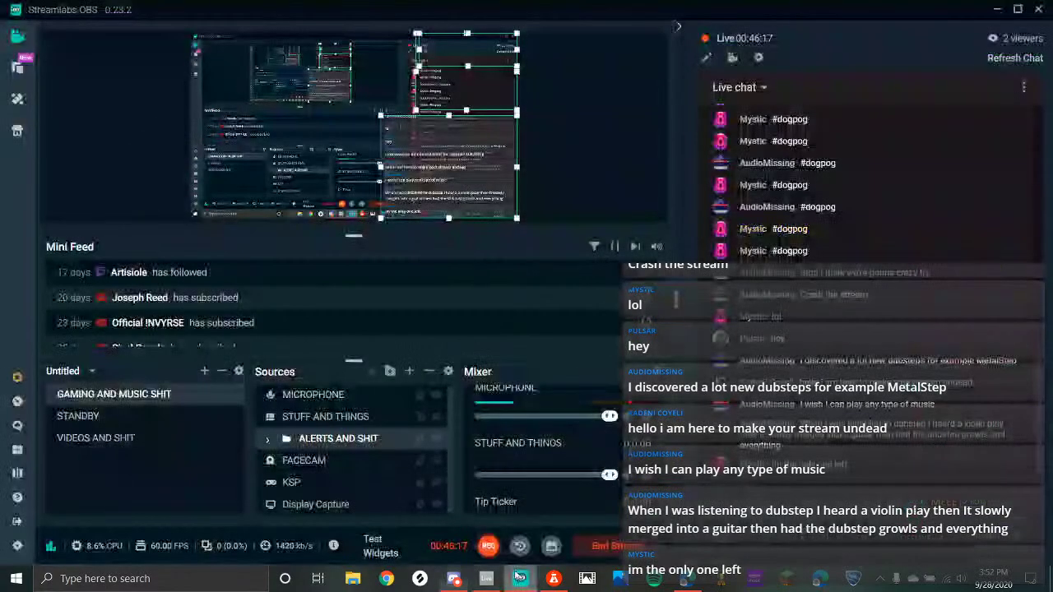
click(486, 578)
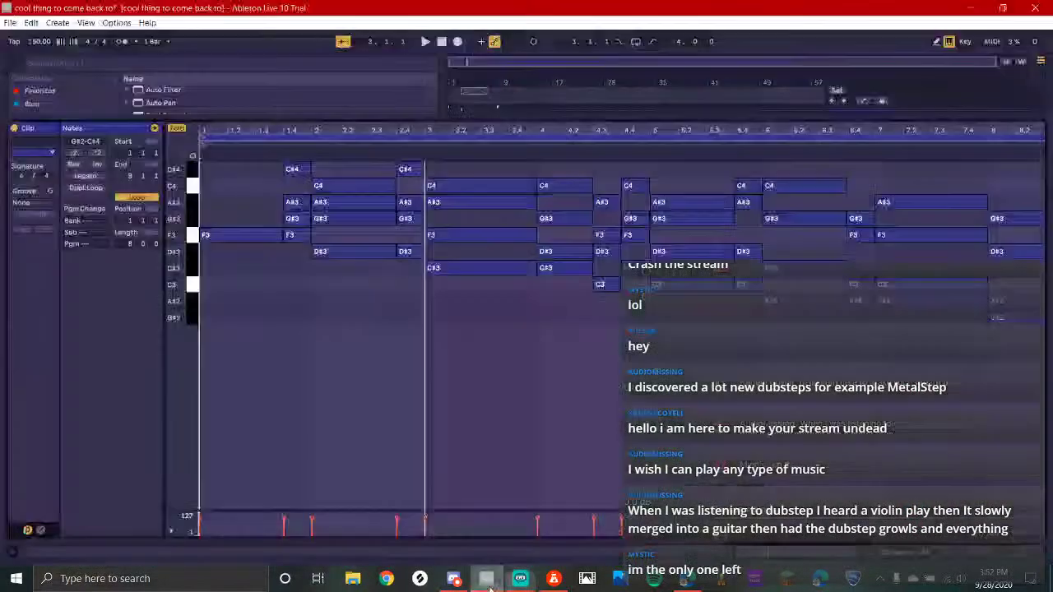
Play the clip's opening notes several times from 1.1.1, and stop playback
key(space)
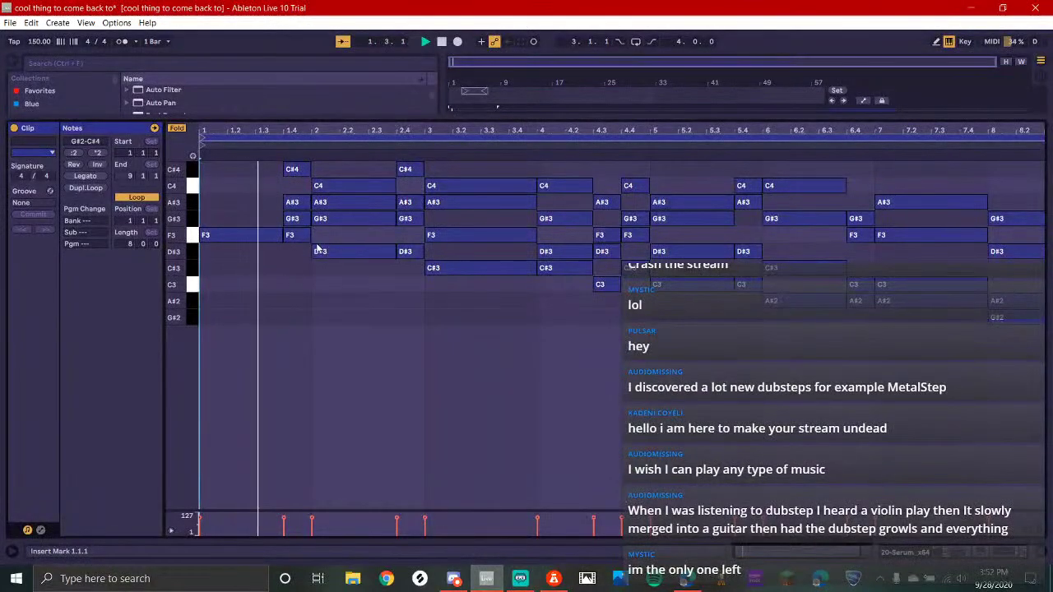
key(space)
key(space)
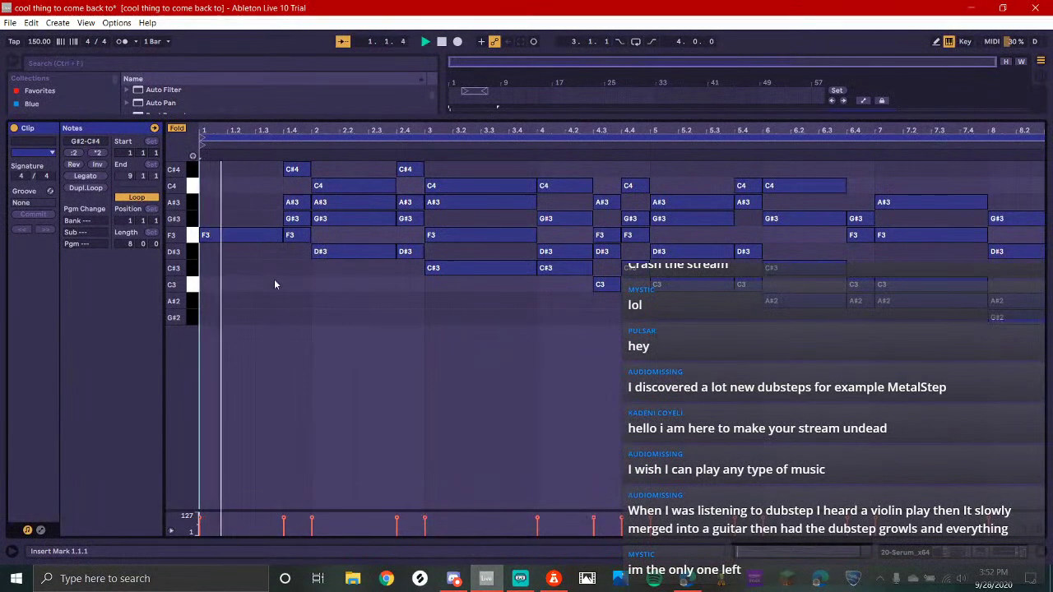
key(space)
key(space)
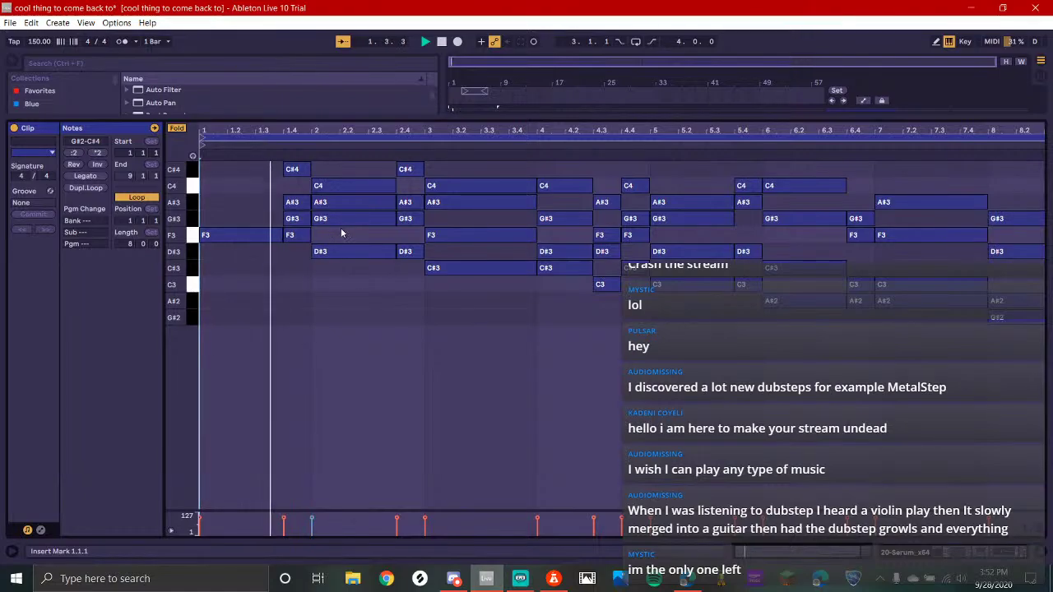
key(space)
Reduce the chord at 1.4 to a single D#3 note, and delete the D#3 from the chord at bar 2
click(300, 206)
drag(303, 211, 298, 283)
key(Delete)
click(298, 174)
key(Delete)
key(space)
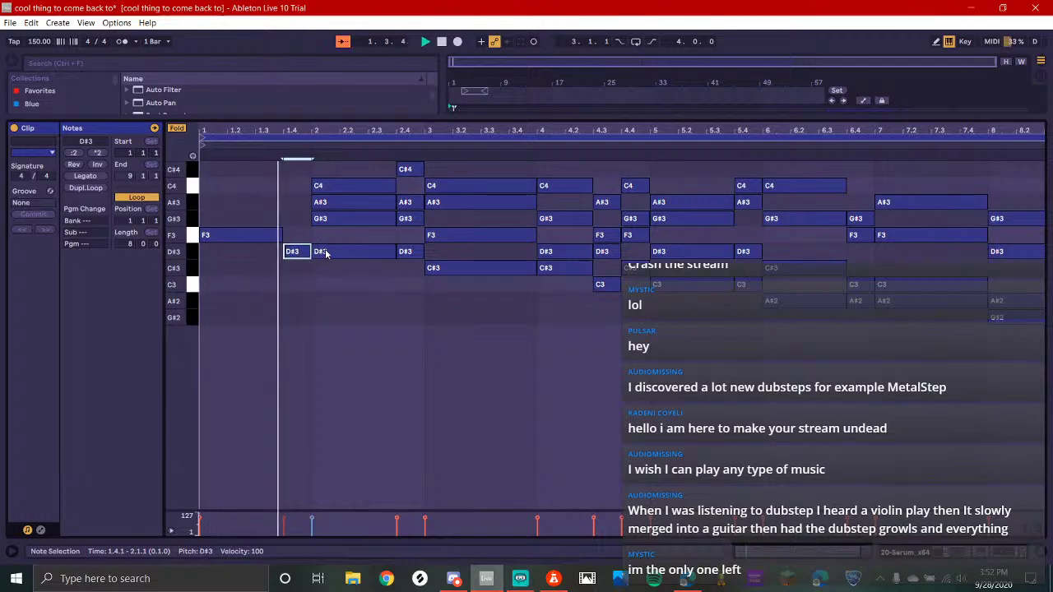
click(320, 251)
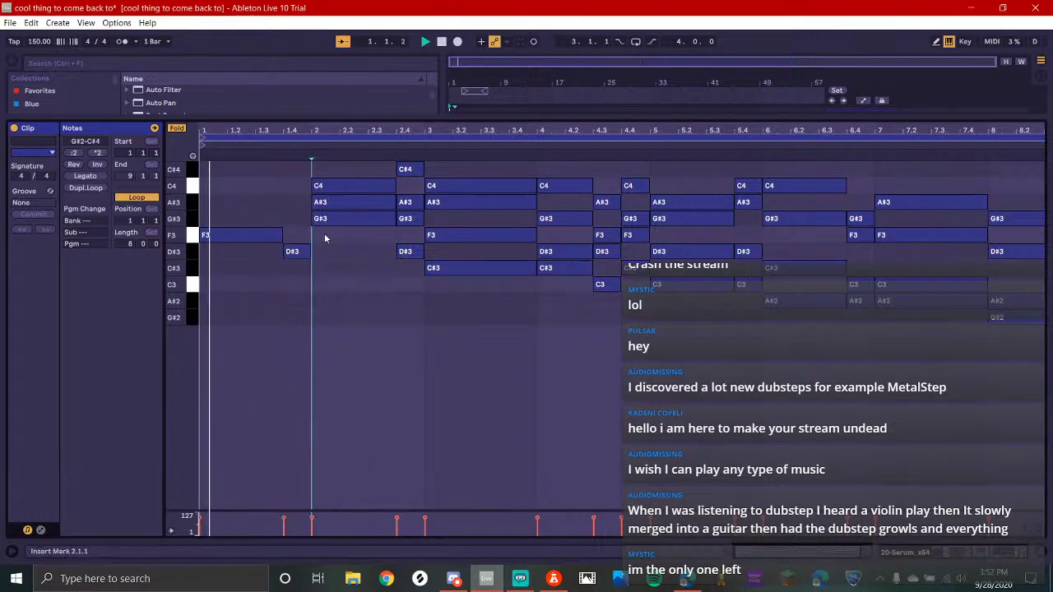
Try the bar 2 chord without its C4 and A#3 notes, and undo that deletion
drag(303, 206, 355, 190)
key(Delete)
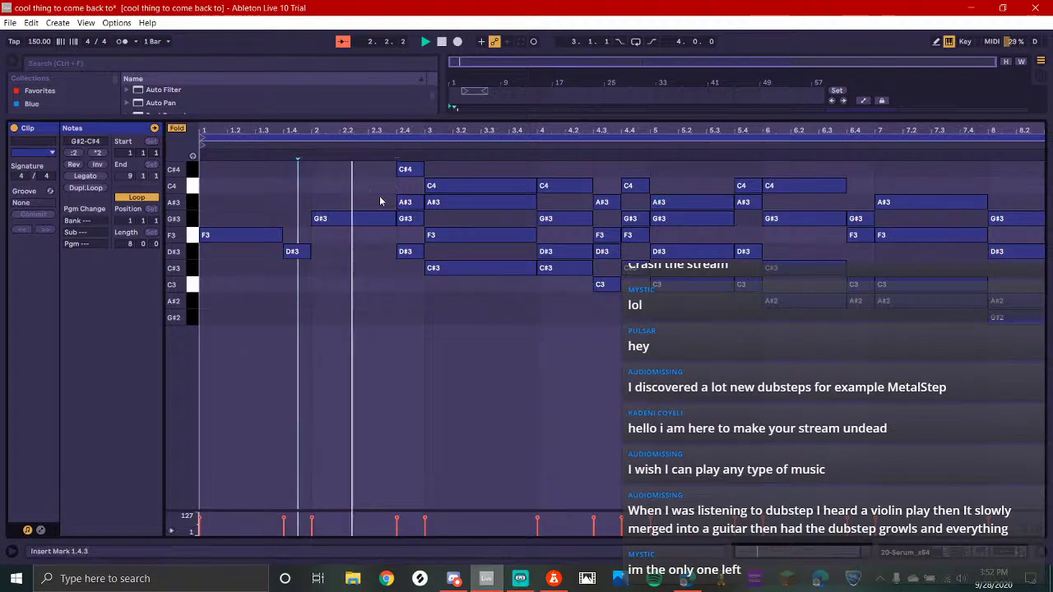
key(space)
key(ctrl+z)
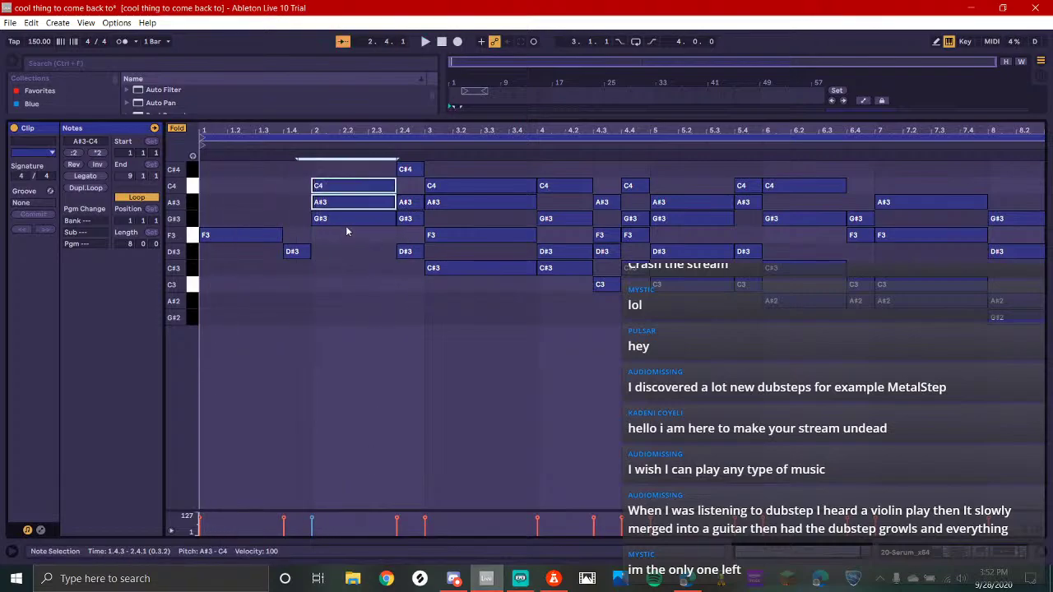
Turn the bar 2 chord into a C4 ending at 2.2.3 followed by a G#3 starting there, without the A#3, and play it
click(365, 206)
key(Delete)
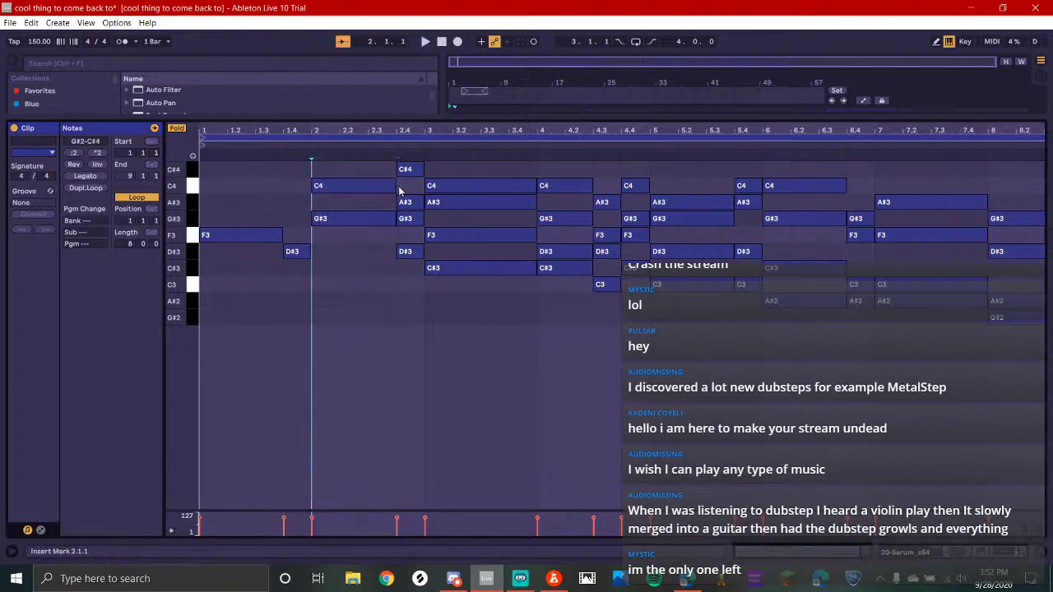
drag(395, 185, 356, 184)
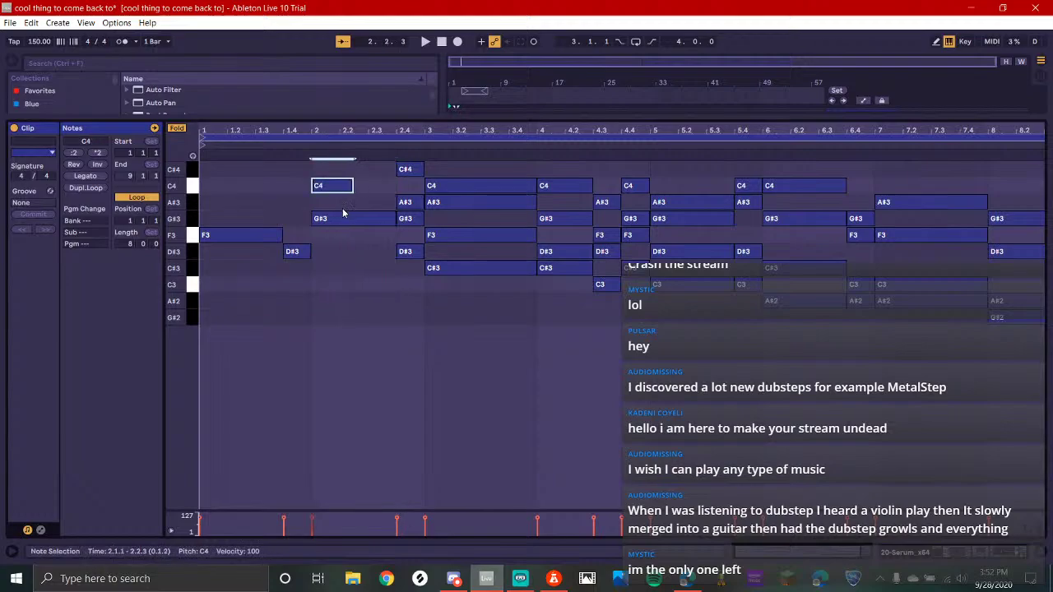
click(313, 222)
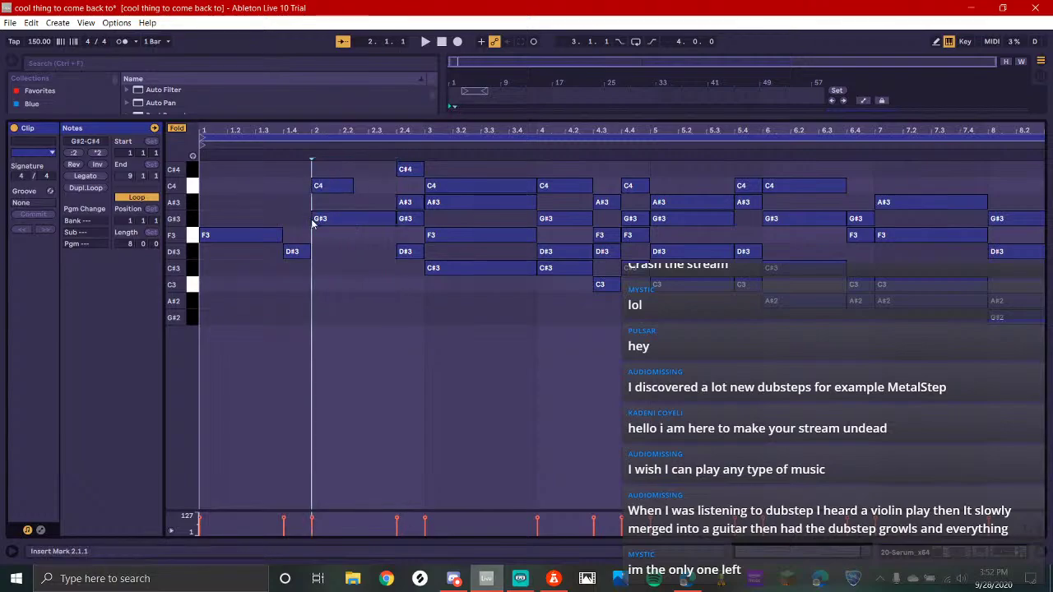
drag(313, 222, 355, 224)
key(space)
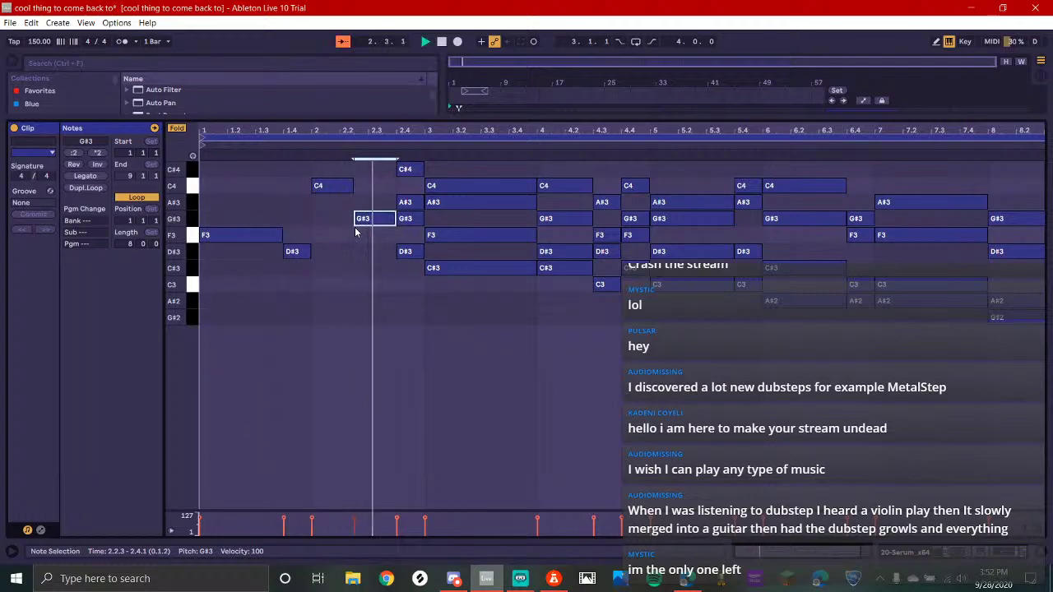
key(space)
Reduce the chord at 2.4 to a single note, play it, and lower that note from G#3 to F3
drag(380, 198, 411, 192)
click(407, 172)
shift+click(411, 200)
key(Delete)
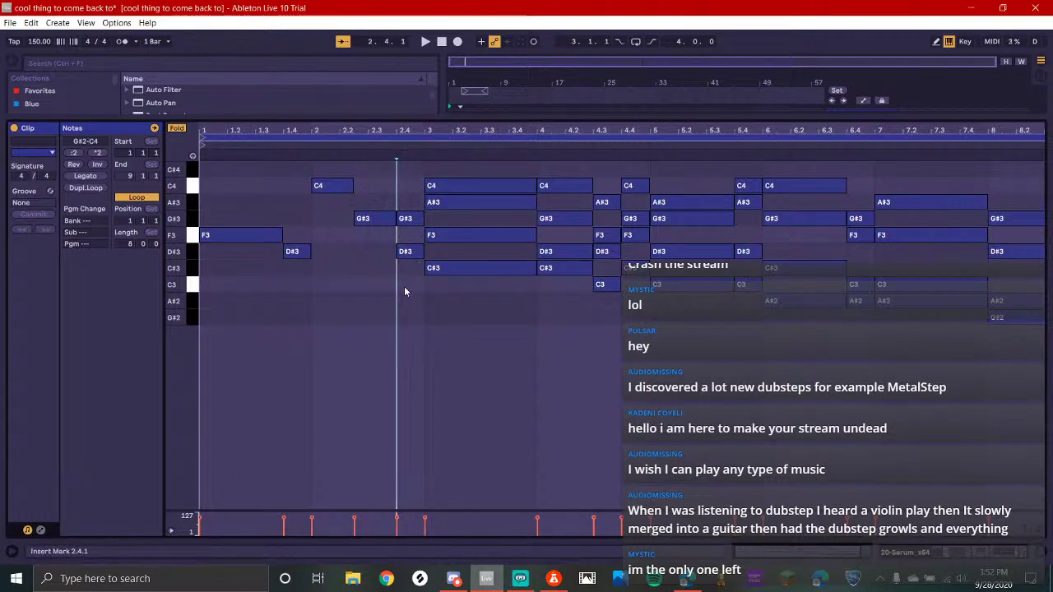
double_click(407, 219)
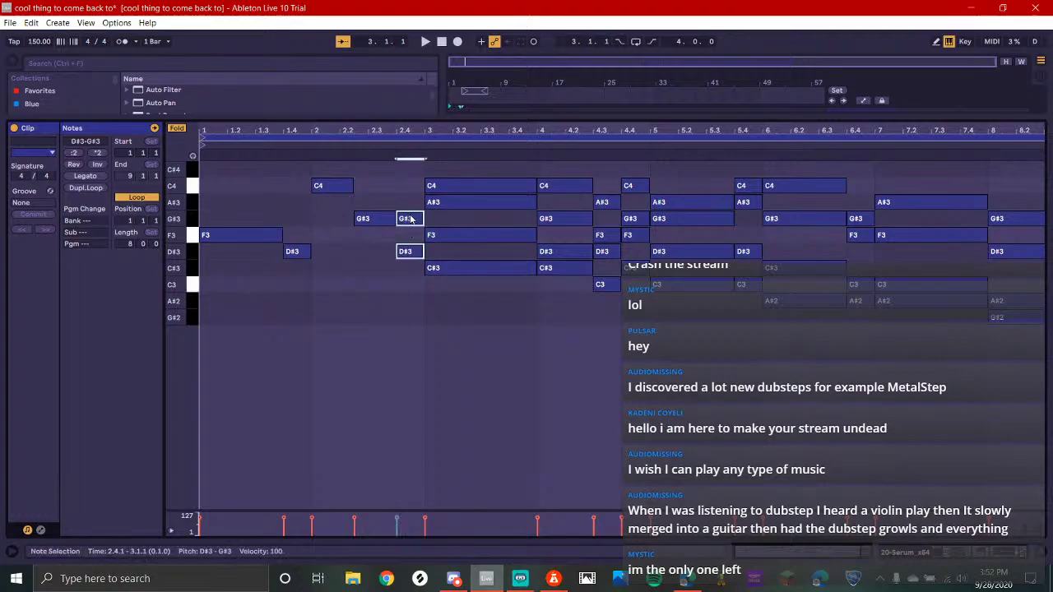
double_click(409, 251)
key(Delete)
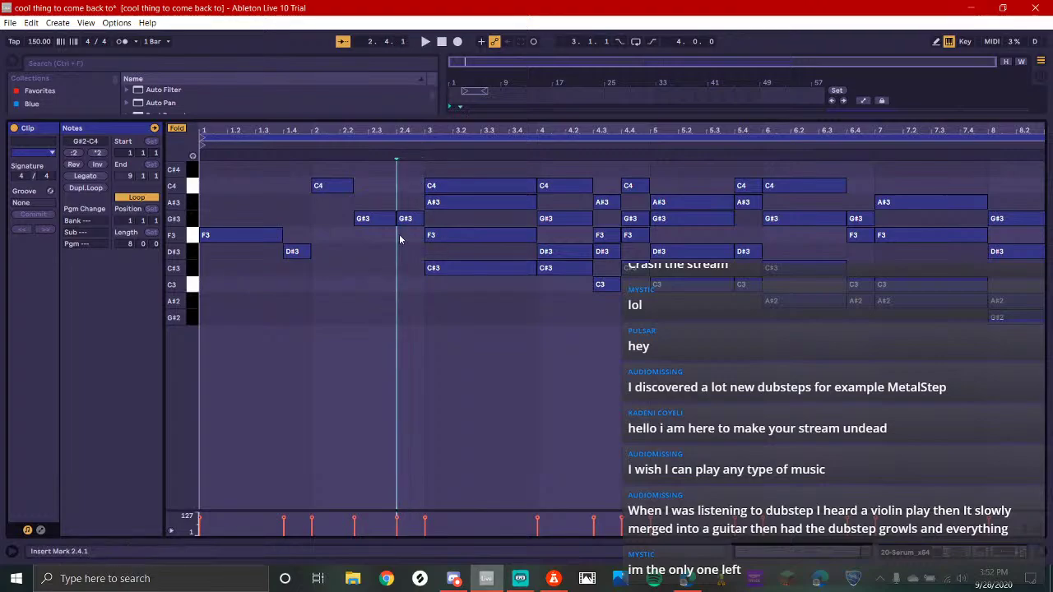
key(space)
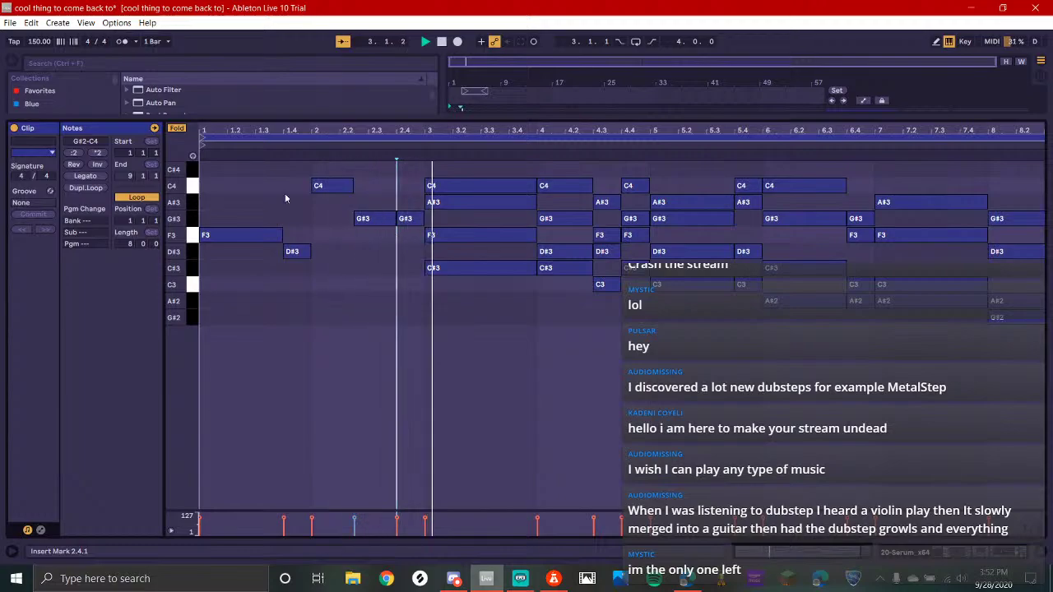
click(410, 219)
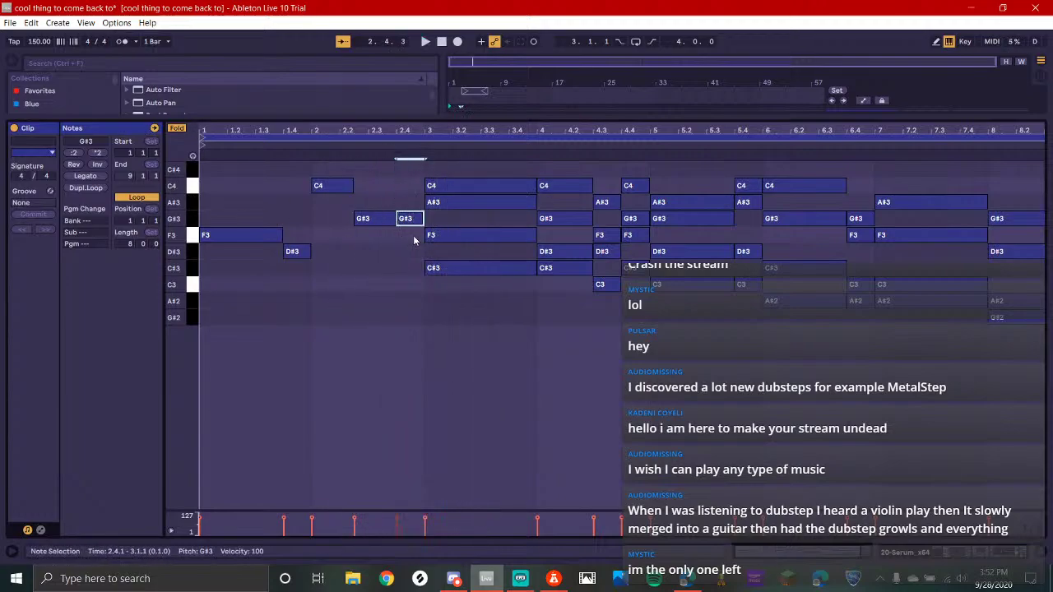
key(Down)
Reduce the bar 3 chord to its A#3 note, and play the clip
click(444, 182)
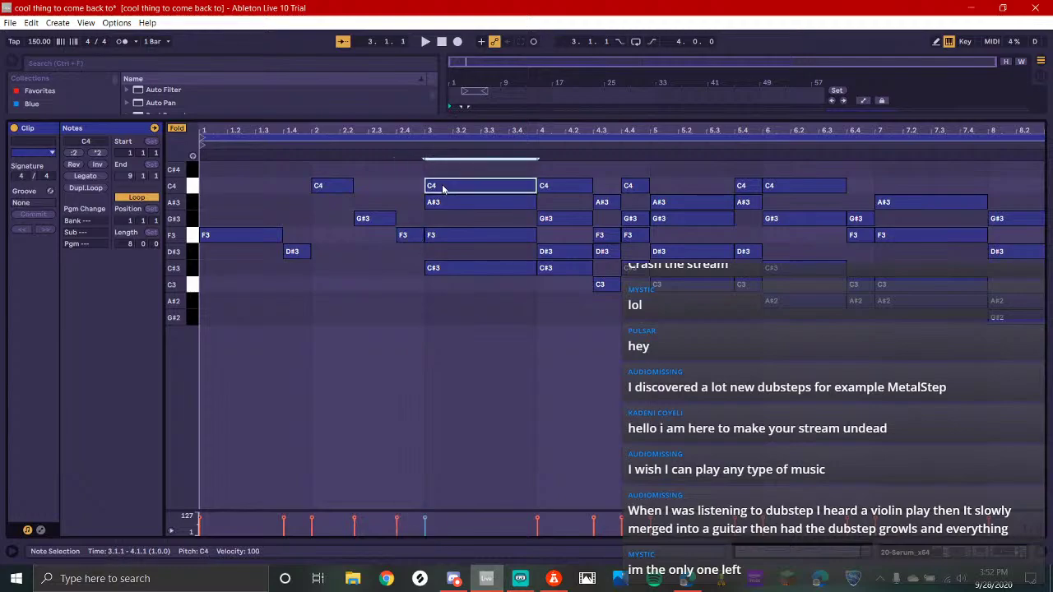
key(Delete)
drag(450, 224, 450, 309)
key(Delete)
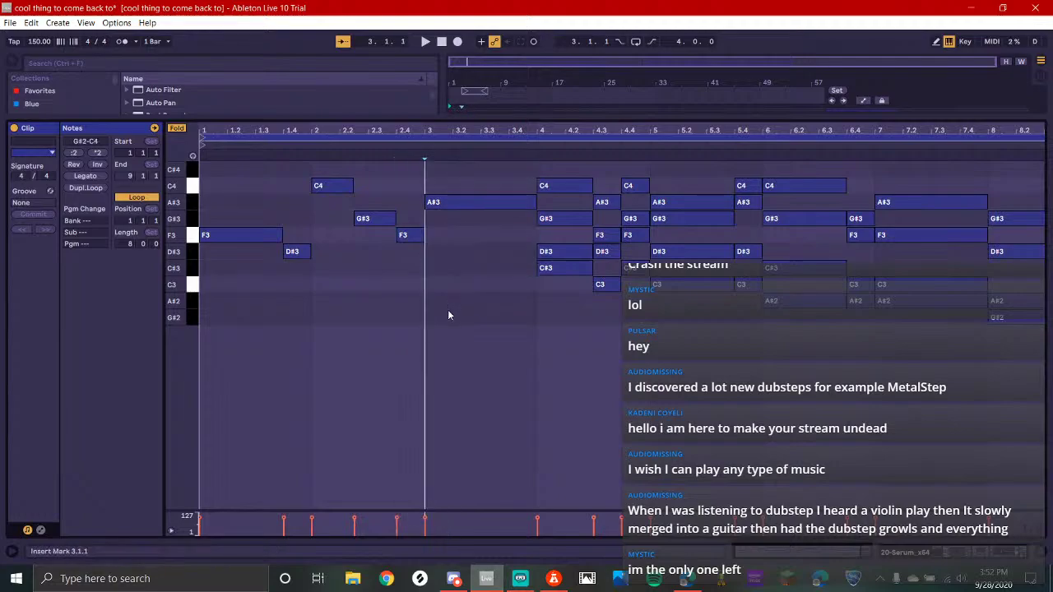
key(space)
Switch to Streamlabs OBS to check the desktop audio level in the mixer, and return to Ableton Live
click(520, 579)
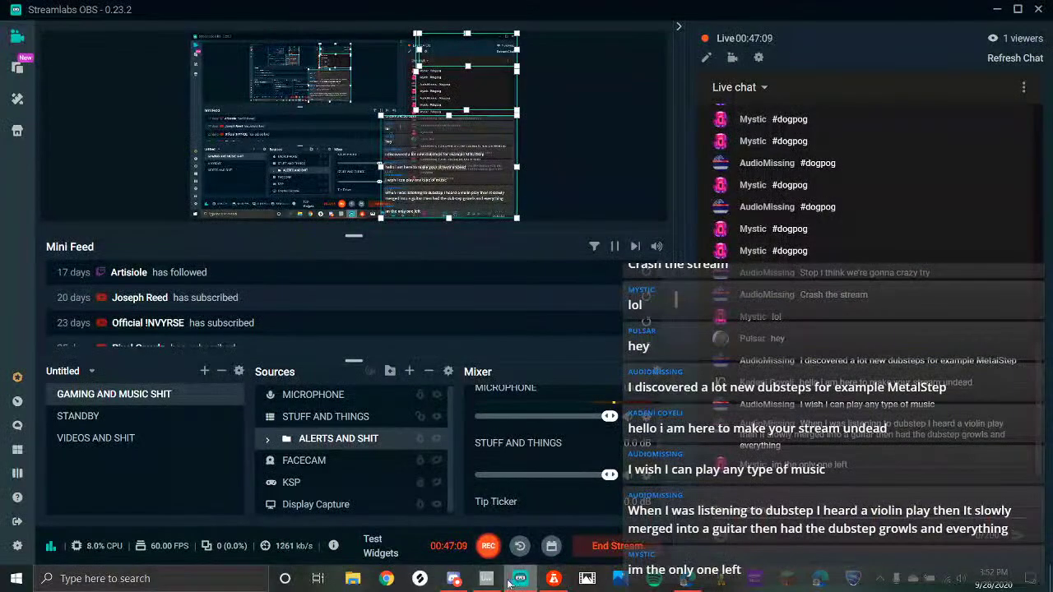
scroll(594, 443, up, 1)
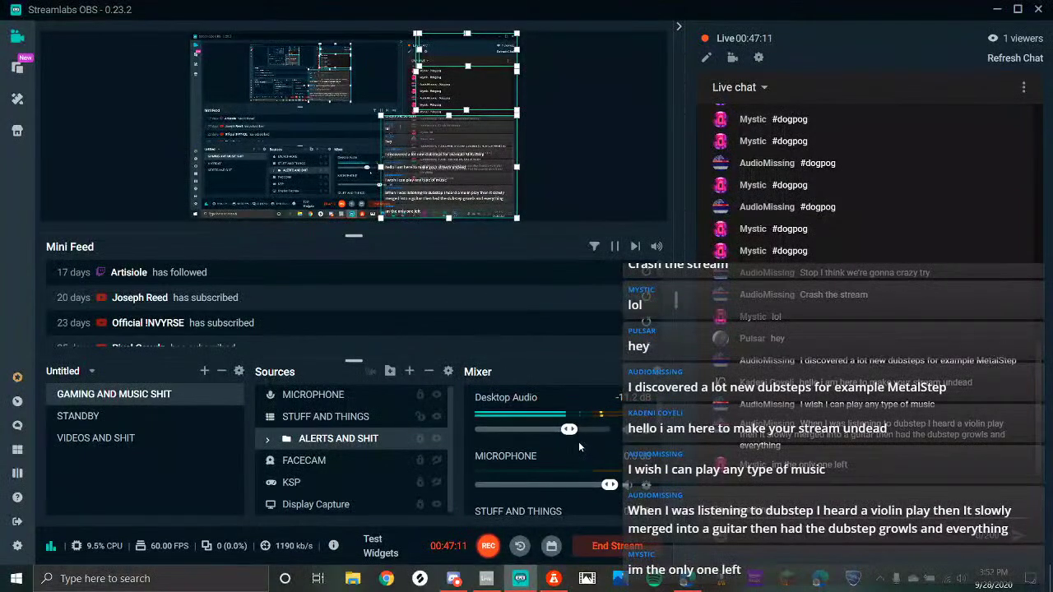
click(486, 578)
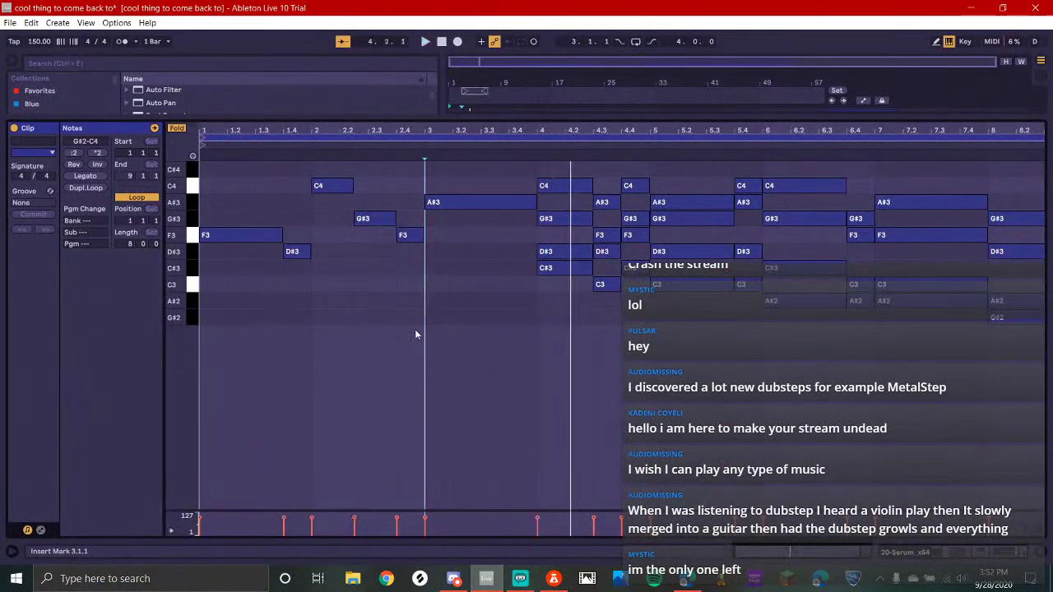
Switch to Discord to view the Chimed In general channel, and check the live stream's dashboard in YouTube Studio
click(453, 579)
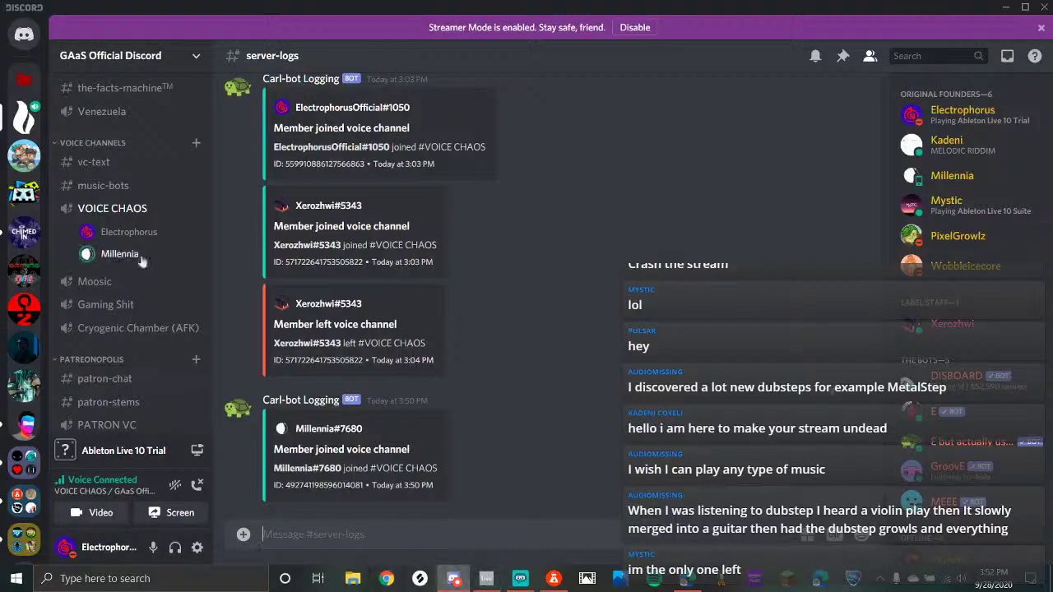
click(24, 232)
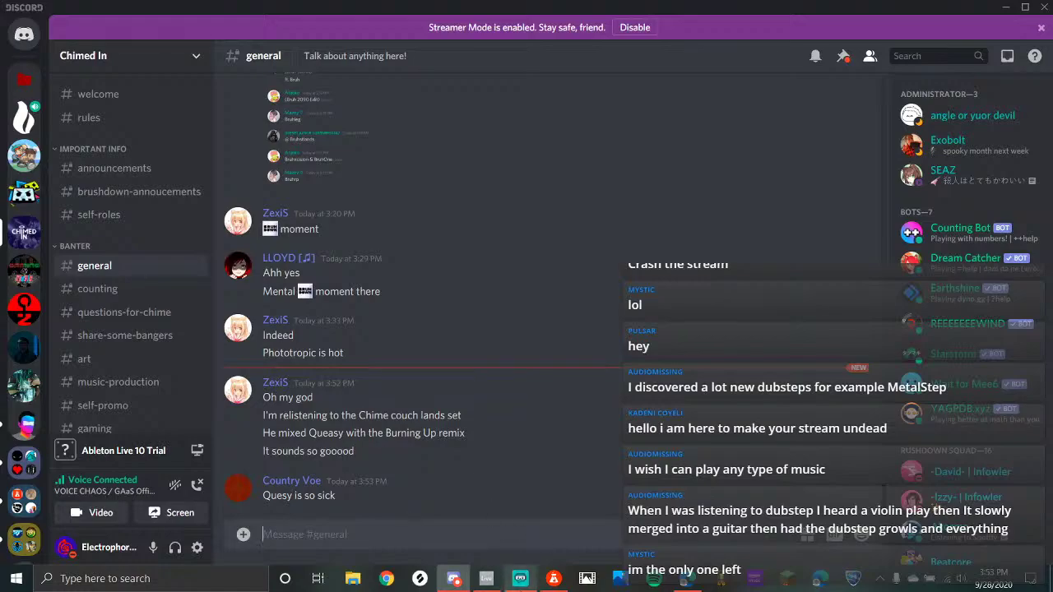
click(520, 579)
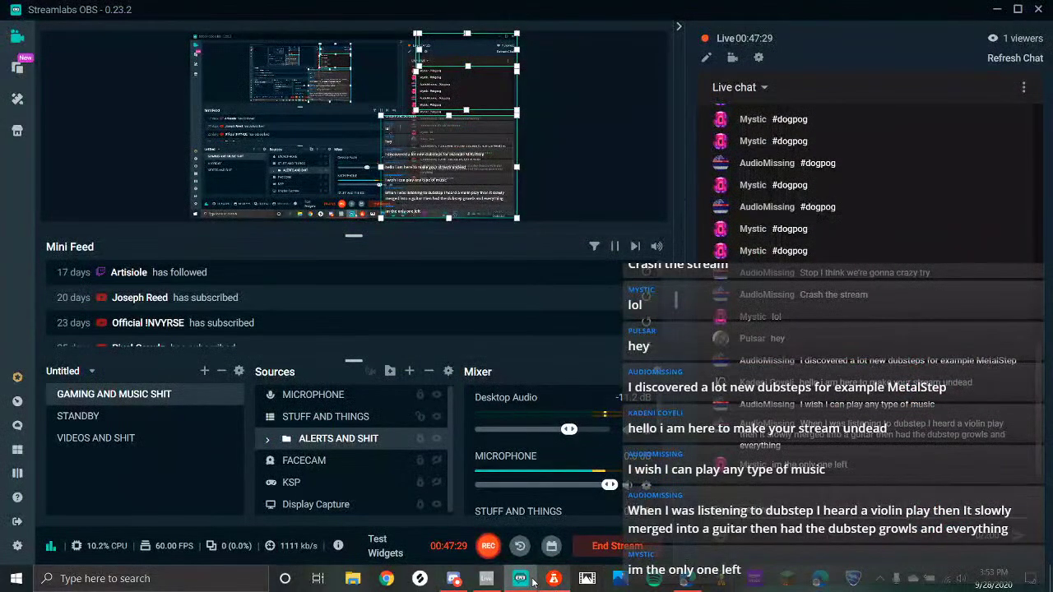
click(620, 578)
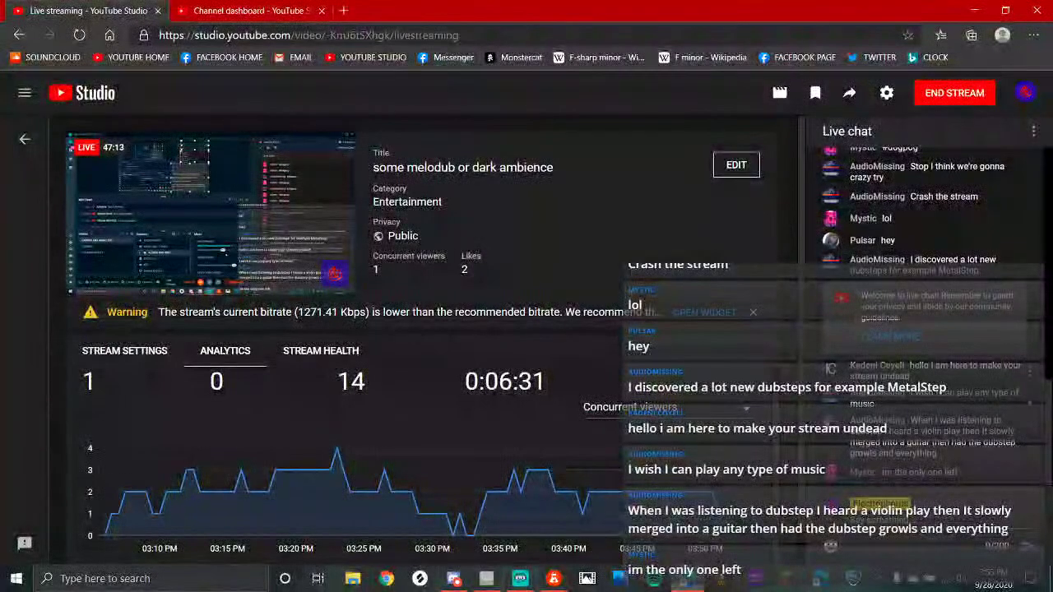
click(751, 314)
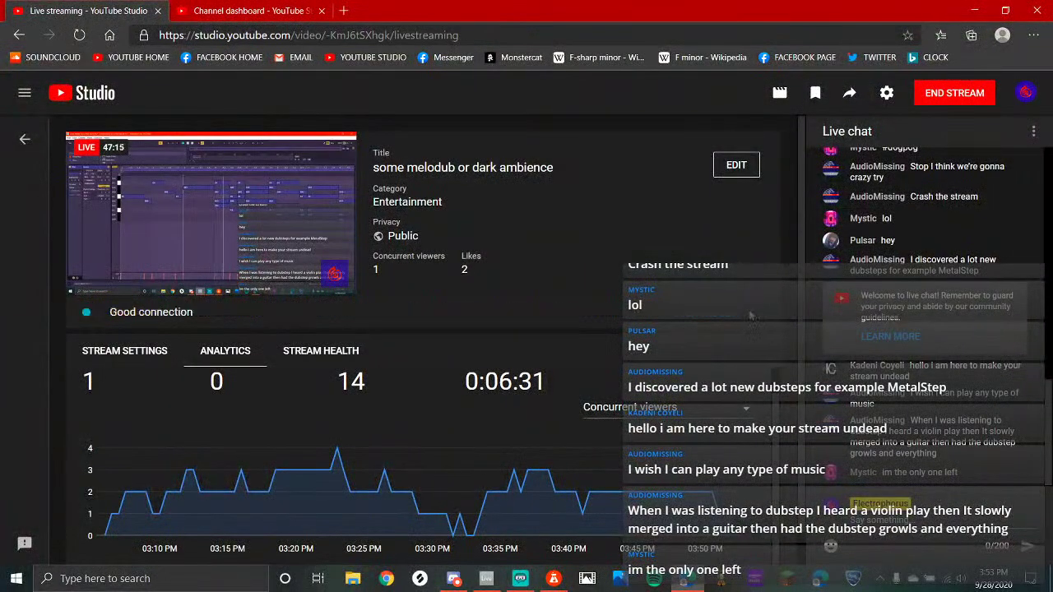
Check the GAaS Official server in Discord and the live chat in Streamlabs OBS, and return to Ableton Live
click(455, 580)
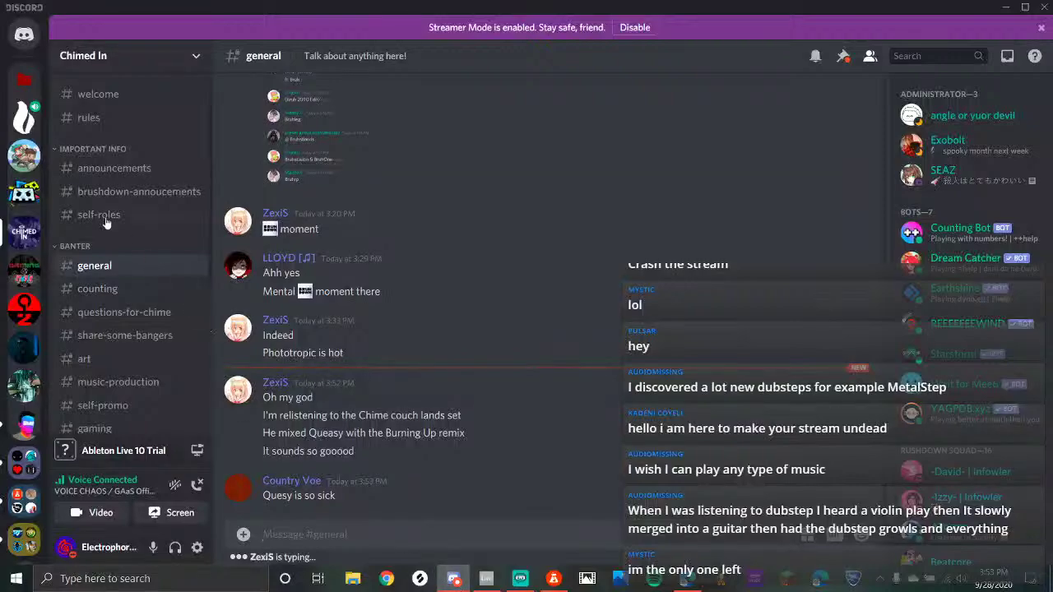
click(23, 116)
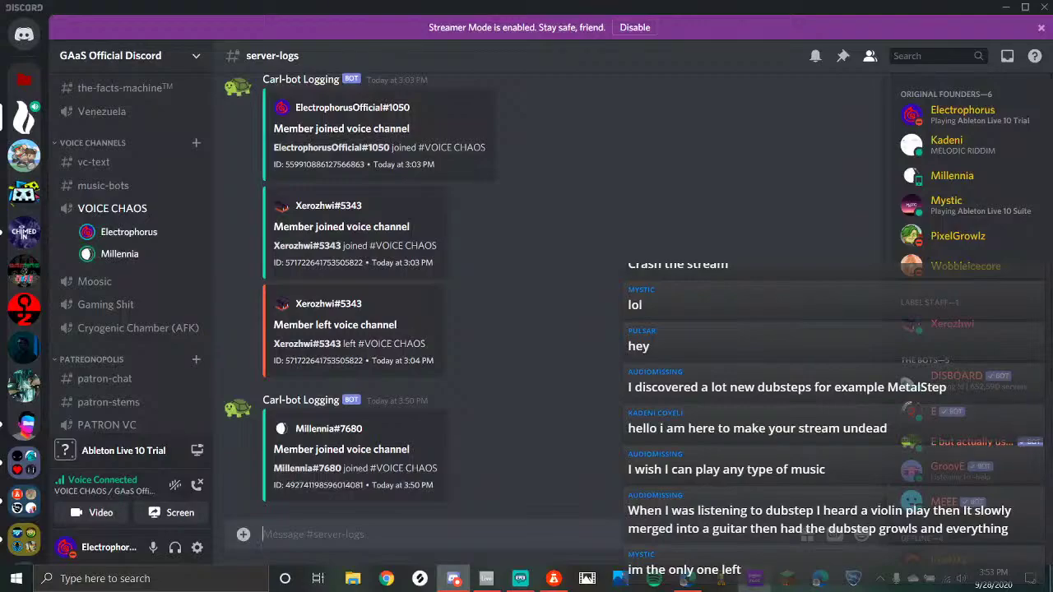
click(520, 578)
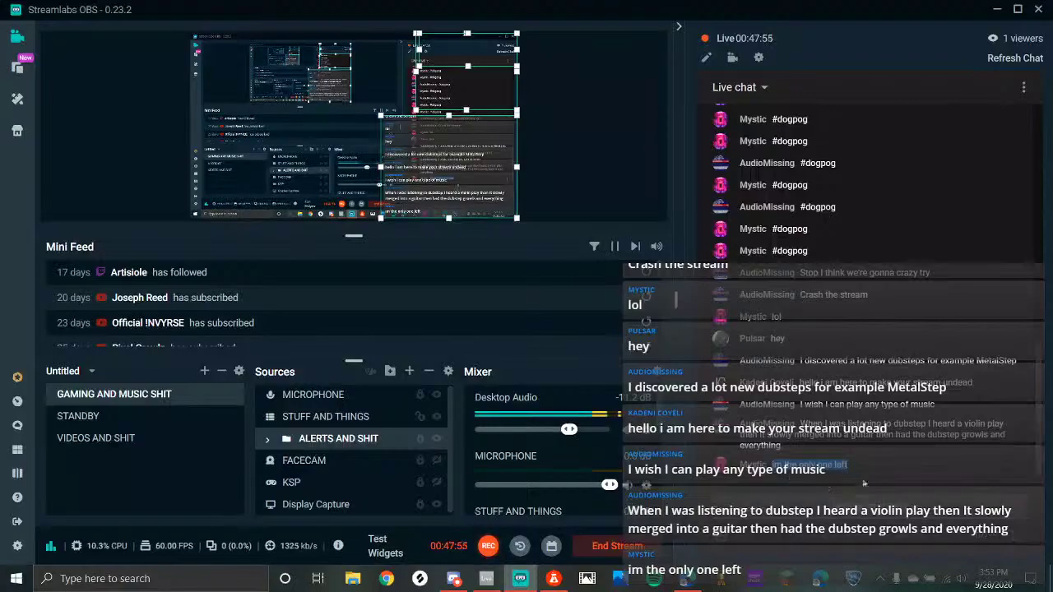
click(454, 579)
click(482, 579)
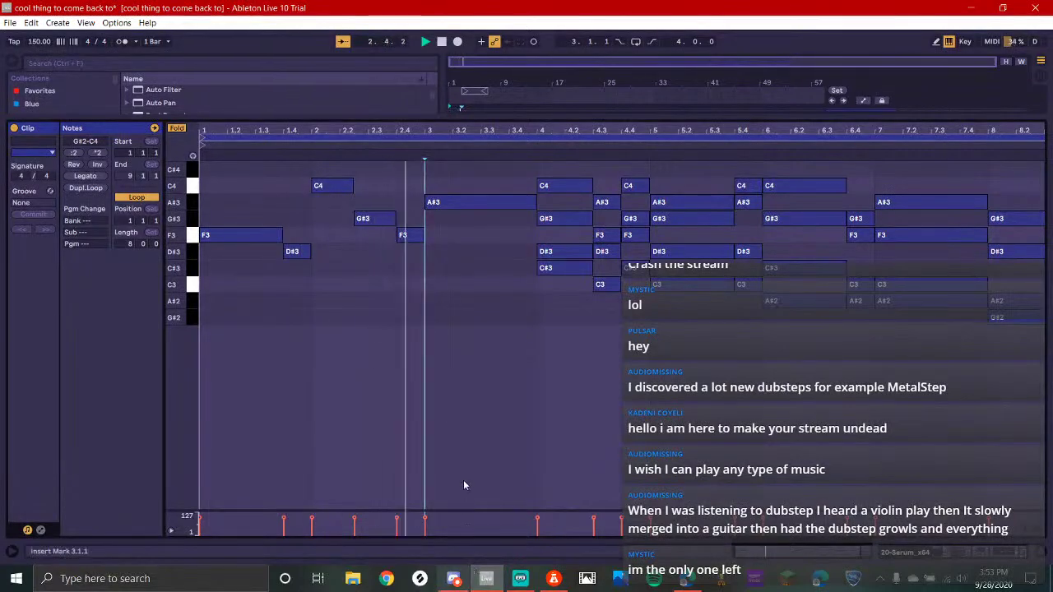
Reduce the bar 4 chord to its G#3 note, play the clip, and stop playback
click(566, 187)
key(Delete)
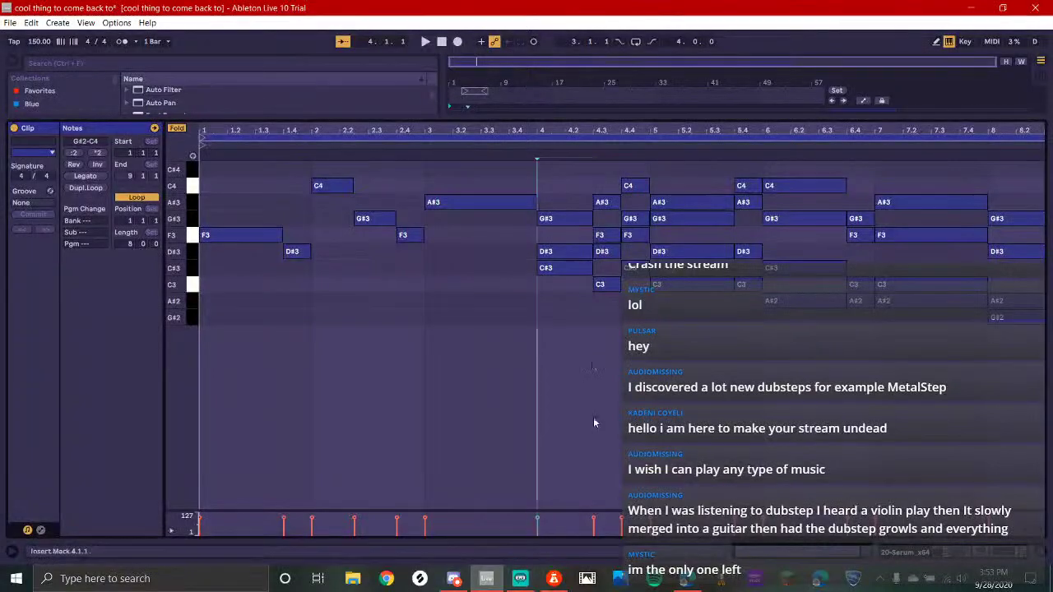
click(566, 269)
key(Delete)
key(space)
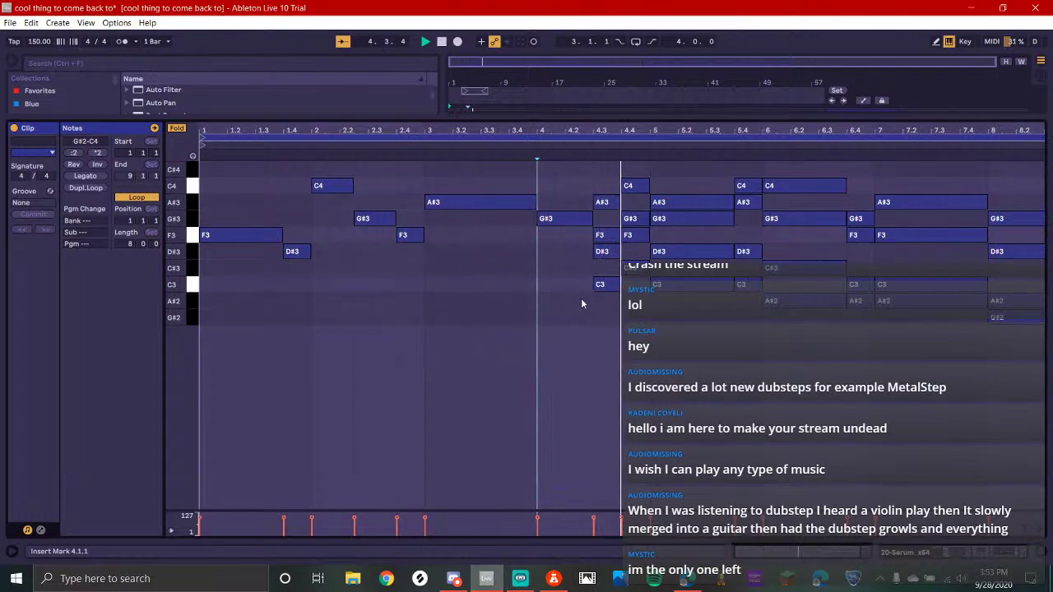
key(space)
Reduce the chord at 4.3 to its A#3 note and the chord at 4.4 to its C#3 note
drag(564, 224, 564, 313)
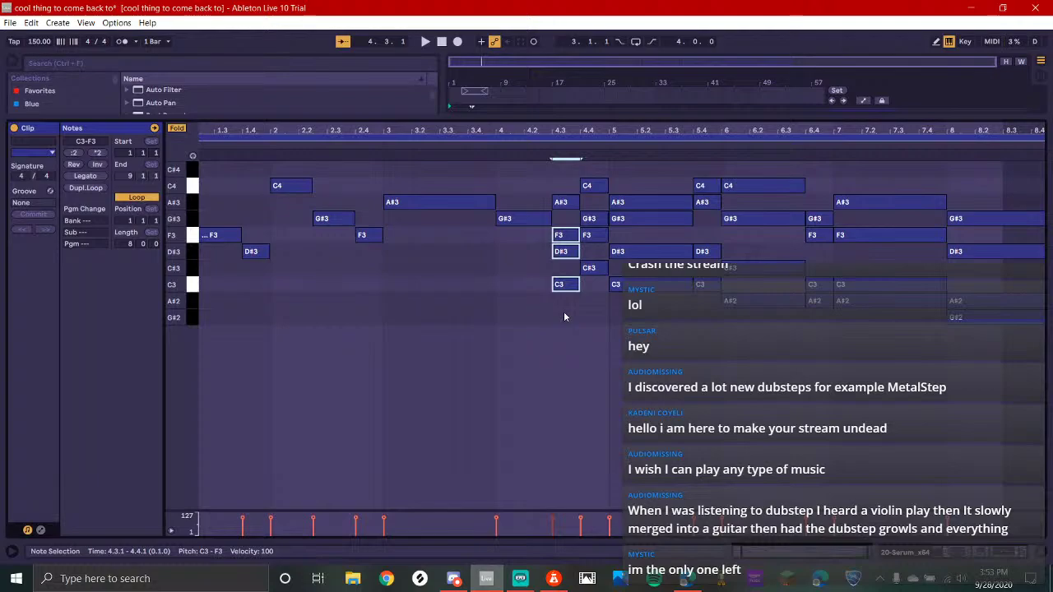
key(Delete)
drag(597, 172, 597, 222)
key(Delete)
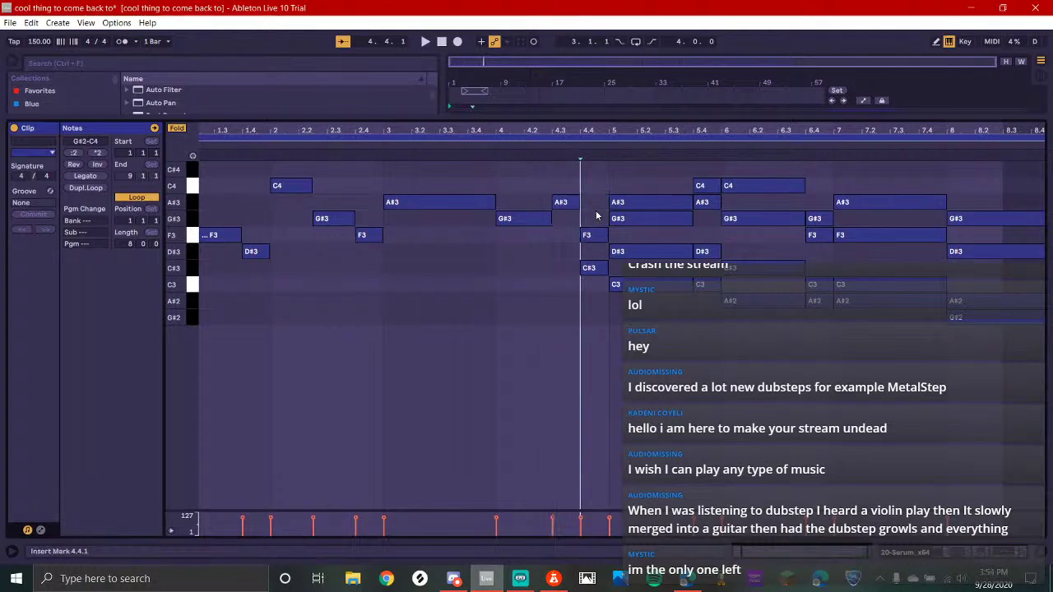
key(space)
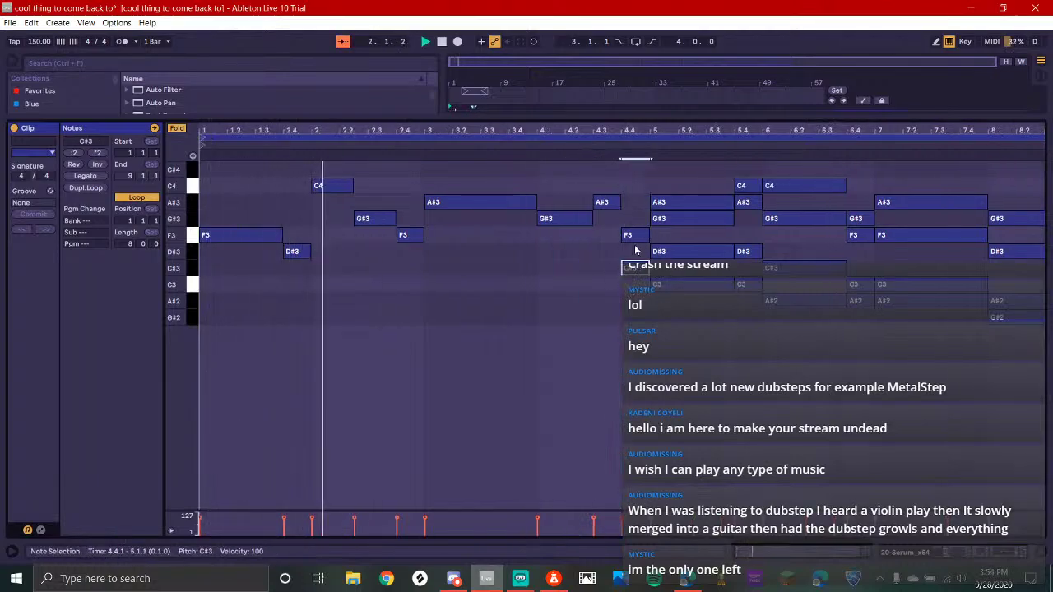
click(634, 237)
key(Delete)
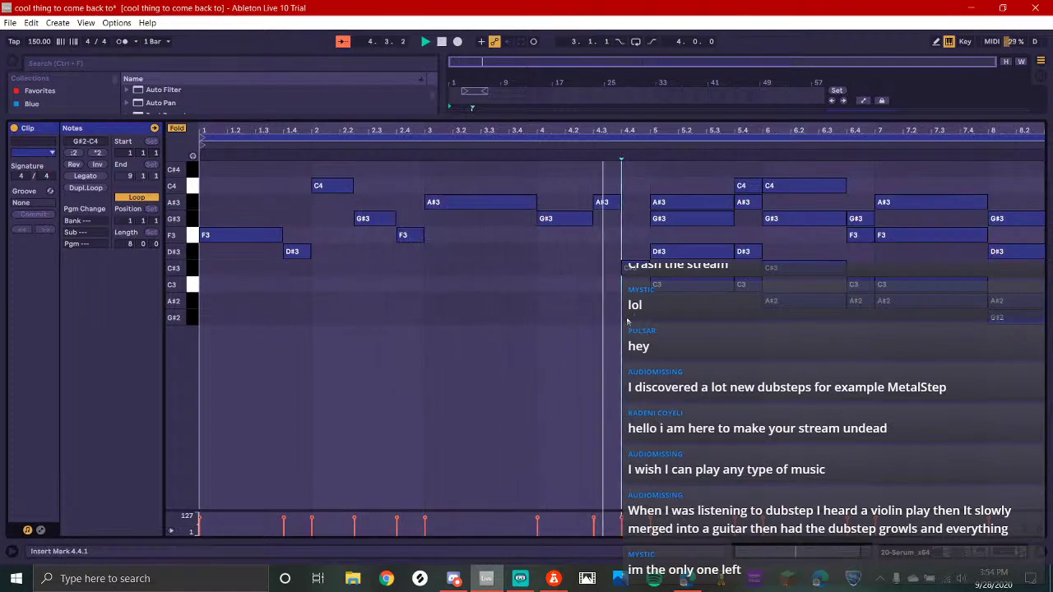
Reduce the bar 5 chord to its G#3 note, and check Streamlabs OBS while the clip plays
click(668, 220)
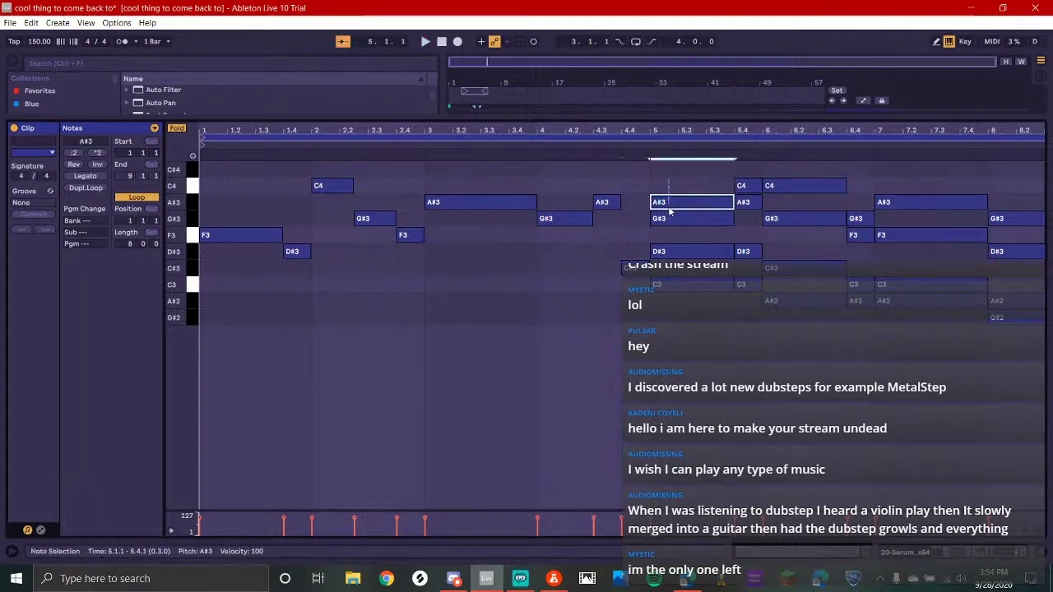
key(Delete)
drag(677, 325, 681, 241)
key(Delete)
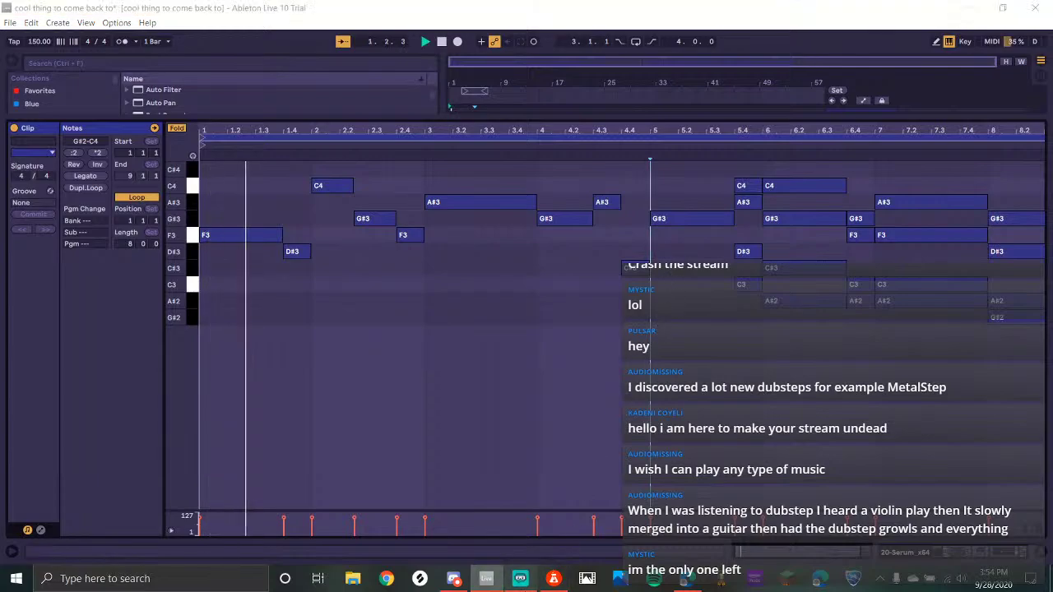
click(520, 579)
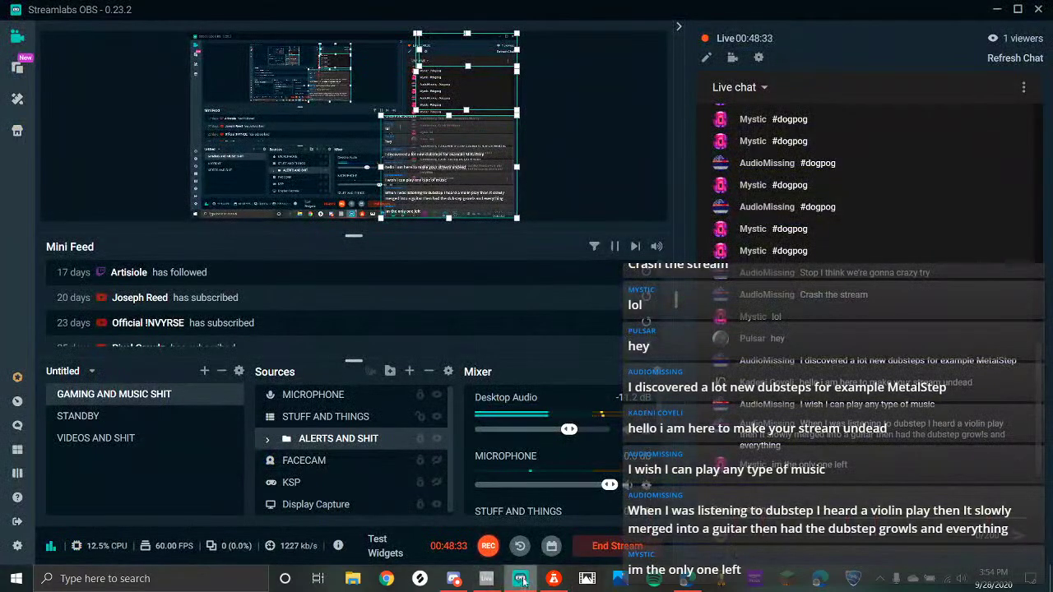
click(487, 578)
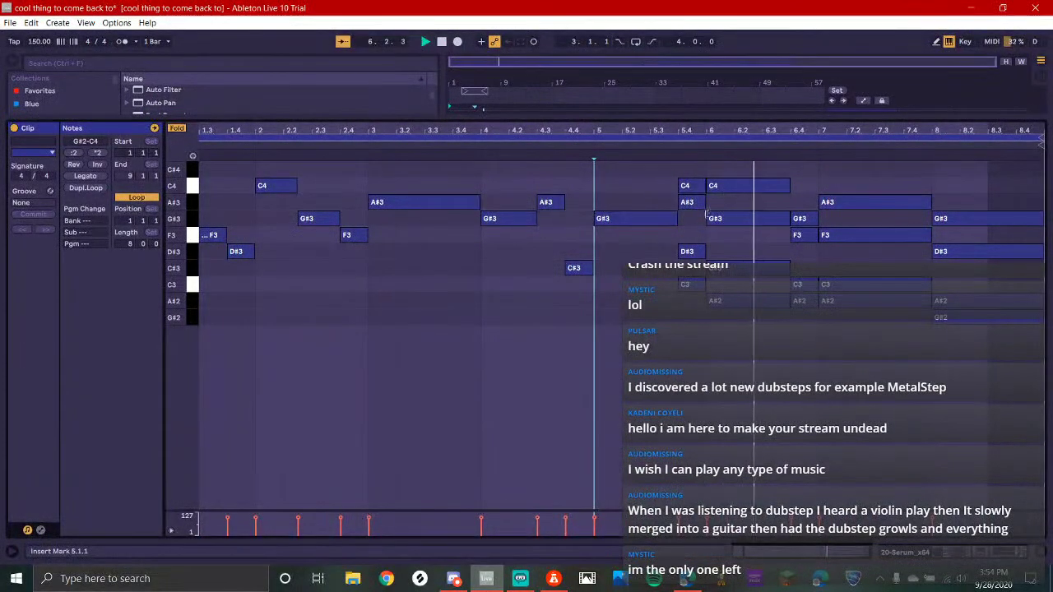
Delete the C4, D#3 and C3 from the chord at 5.4, keeping only its A#3 note
click(693, 185)
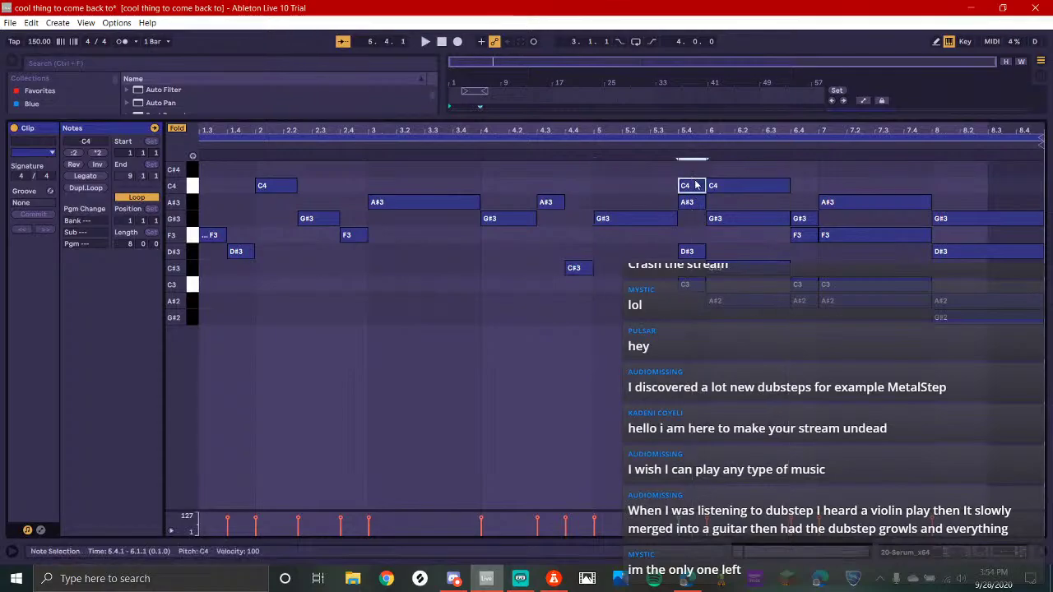
key(Delete)
click(692, 283)
shift+click(692, 251)
key(Delete)
Delete the G#3, C#3 and A#2 from the bar 6 chord, keeping only its C4, and play the clip
double_click(718, 218)
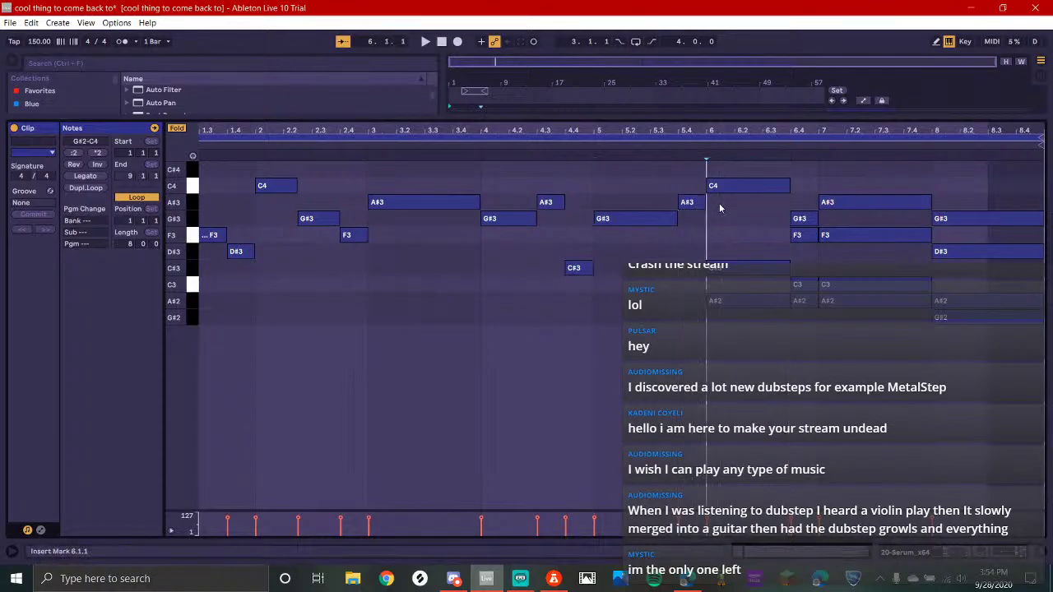
drag(744, 325, 745, 253)
key(Delete)
key(space)
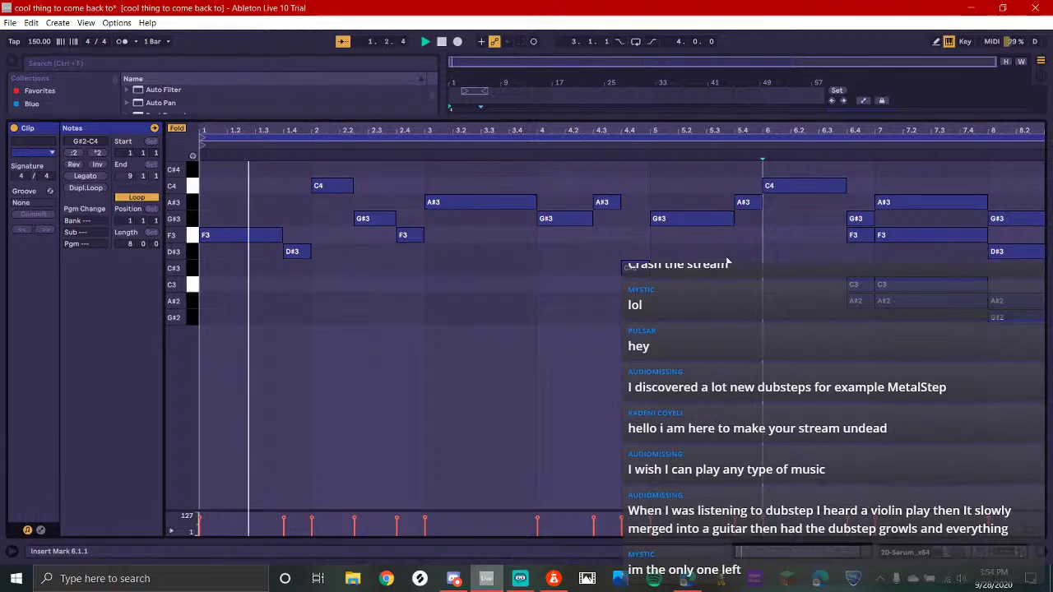
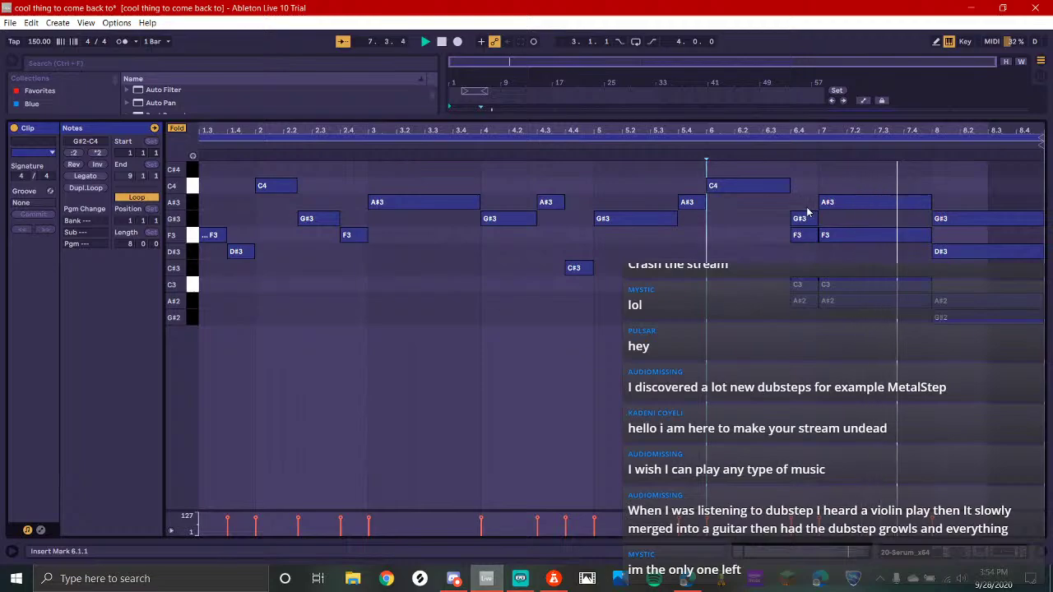
Reduce the bar 8 chord to its G#3 note and the bar 7 chord to its A#3 note
click(946, 318)
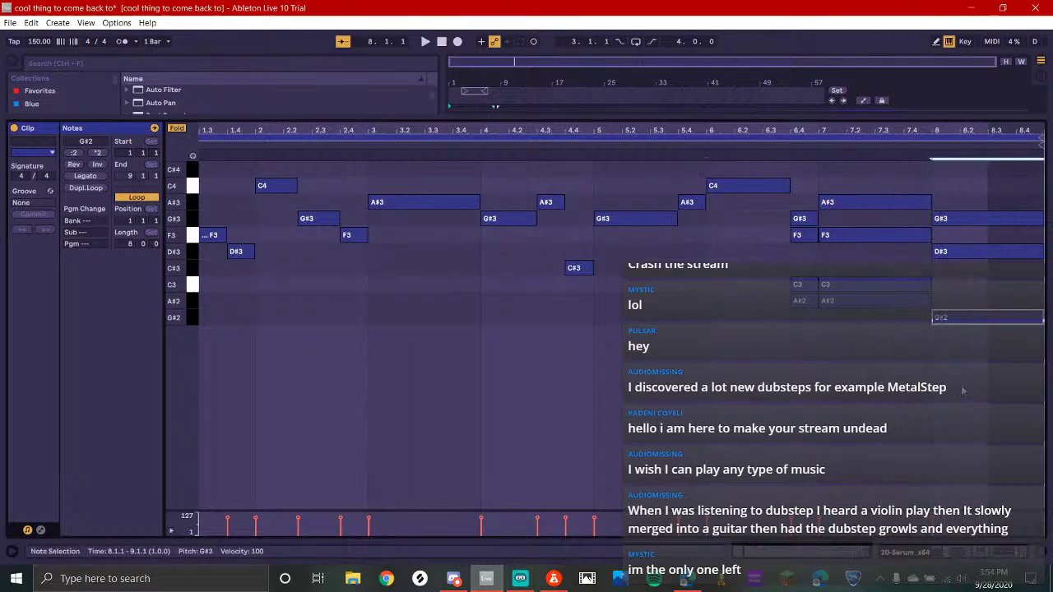
key(Delete)
click(855, 235)
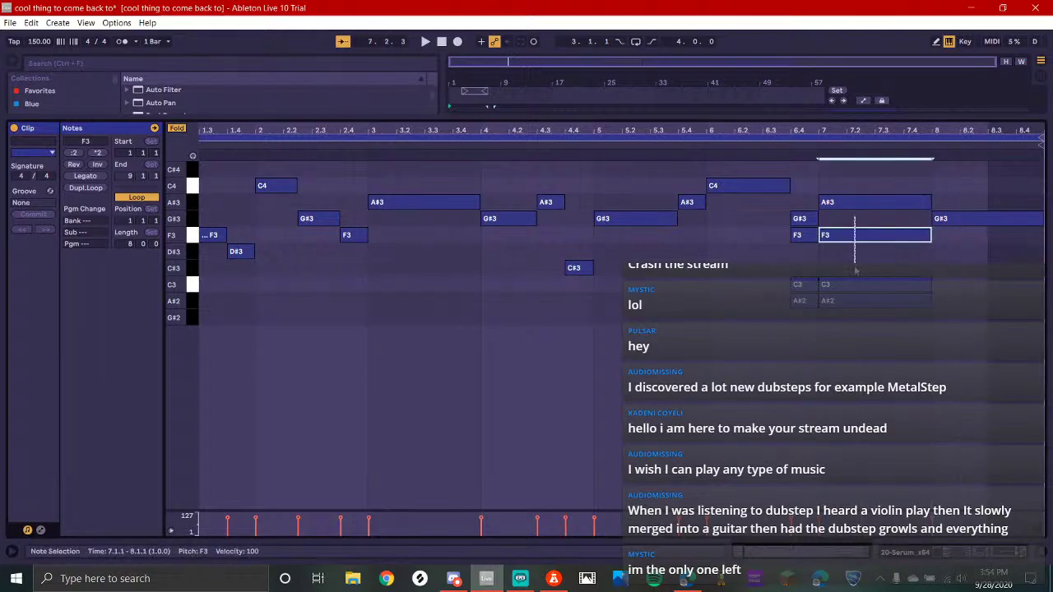
key(Delete)
Shorten the bar 8 G#3 to end at 8.3, reduce the chord at 6.4 to its G#3 note, and play the clip
drag(1047, 234, 987, 239)
drag(807, 235, 811, 252)
drag(809, 316, 815, 252)
key(Delete)
key(space)
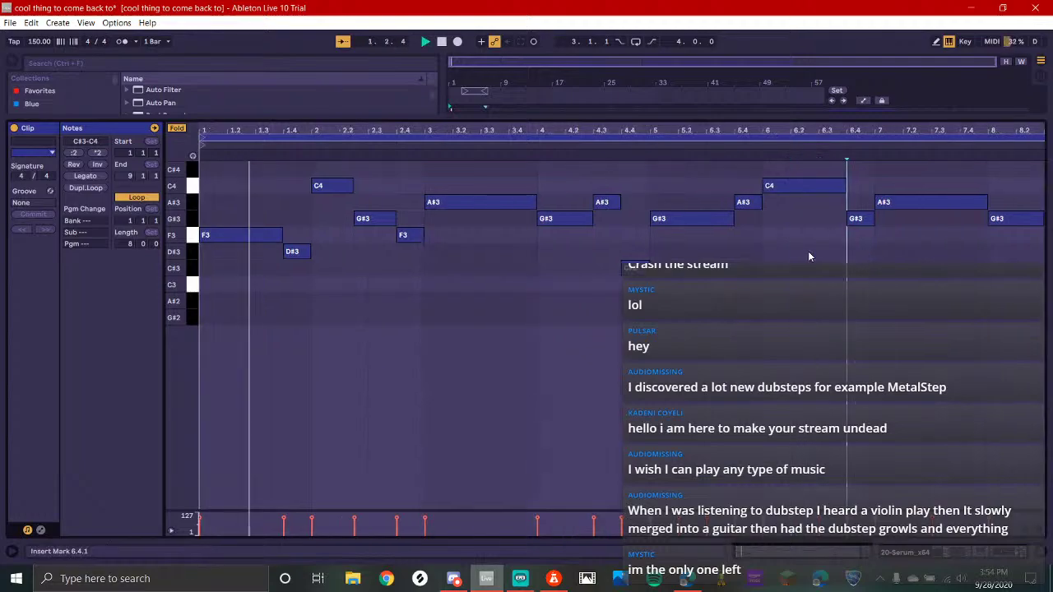
Check Streamlabs OBS, return to Ableton Live, unsolo track 20 Serum_x64 and play the arrangement
click(513, 579)
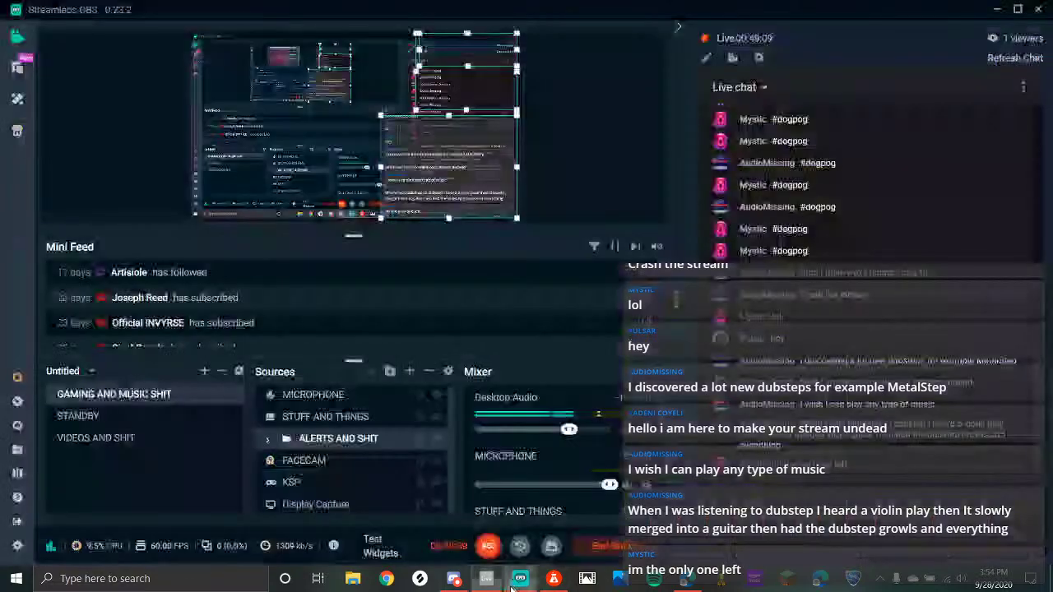
click(486, 578)
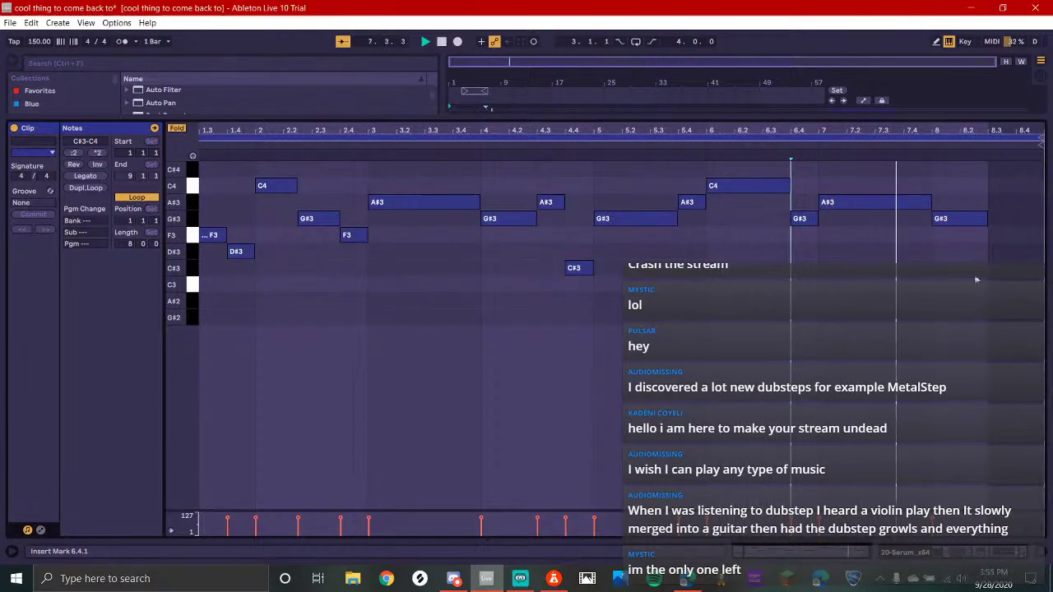
click(975, 548)
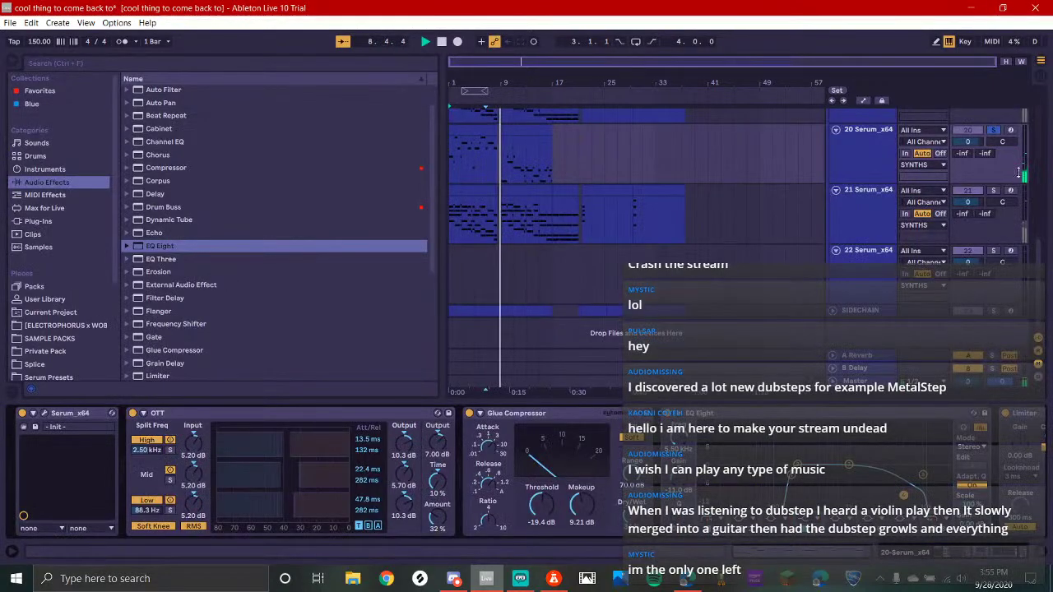
key(space)
click(994, 130)
key(space)
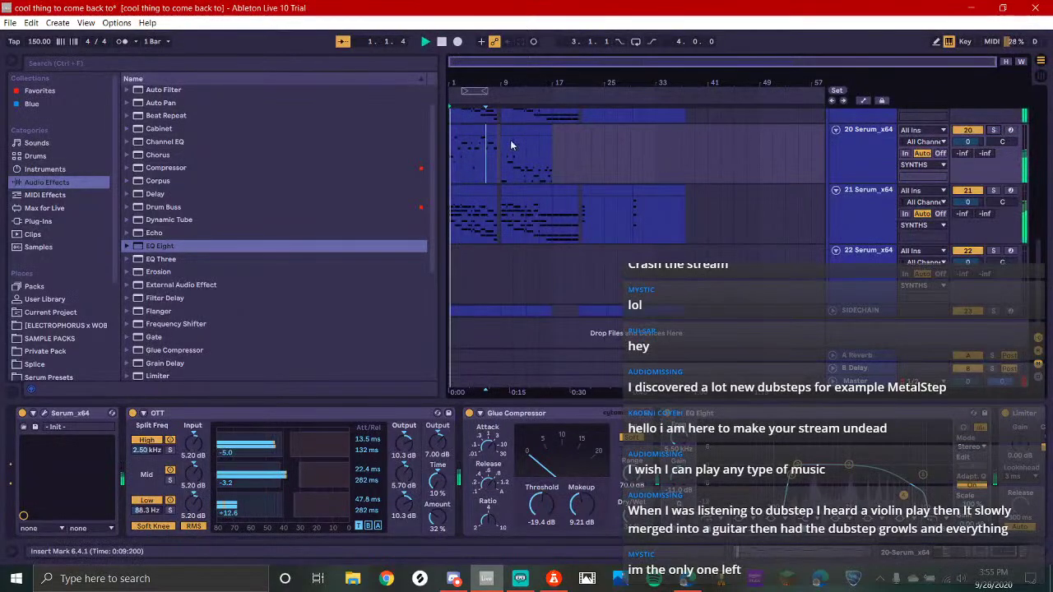
On track 20, set the Glue Compressor's threshold to -32.1 dB and makeup to 12.4 dB, and OTT's output to 14.3 dB
click(465, 136)
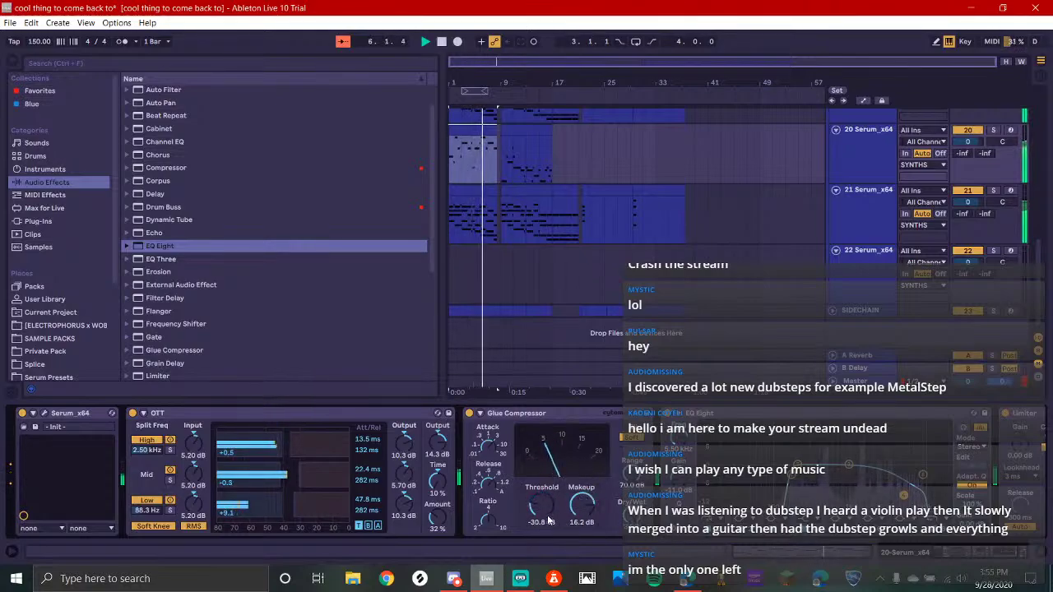
drag(546, 512, 611, 528)
key(space)
key(space)
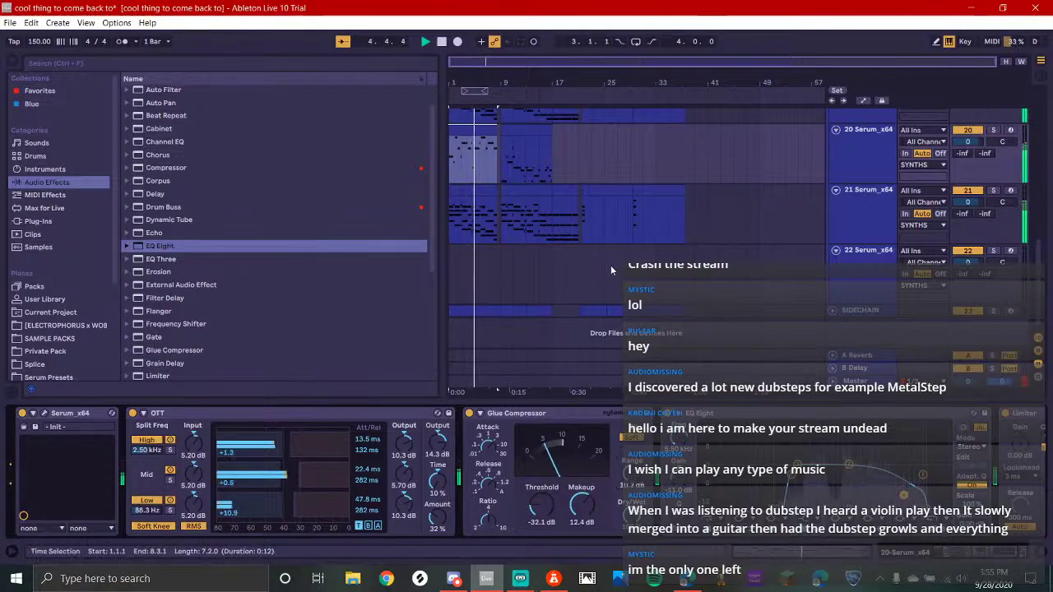
Listen to the full arrangement with the device chain hidden, and check the live chat in Streamlabs OBS
scroll(530, 183, up, 2)
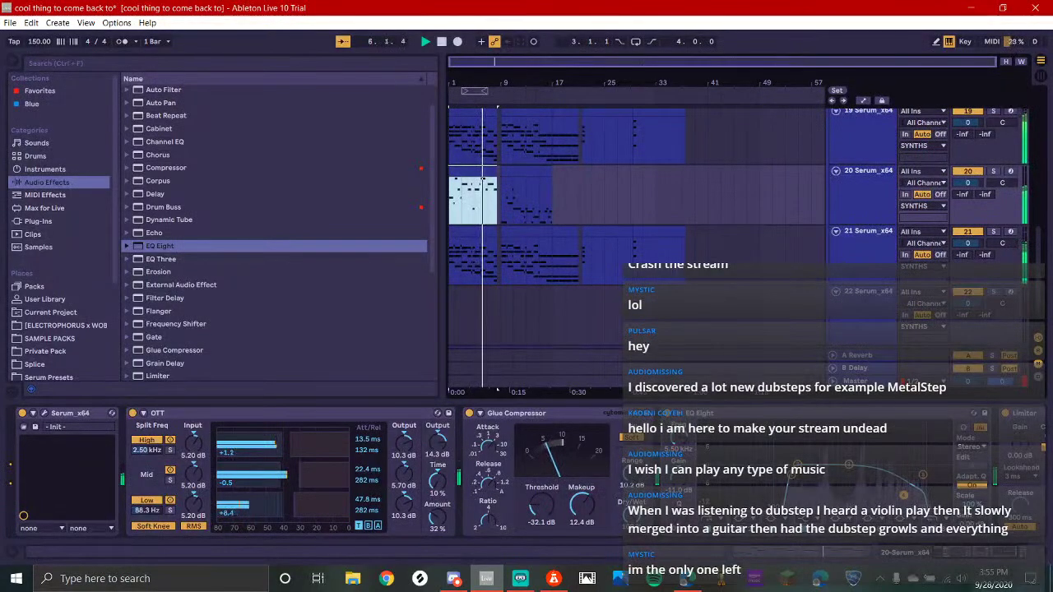
click(1037, 552)
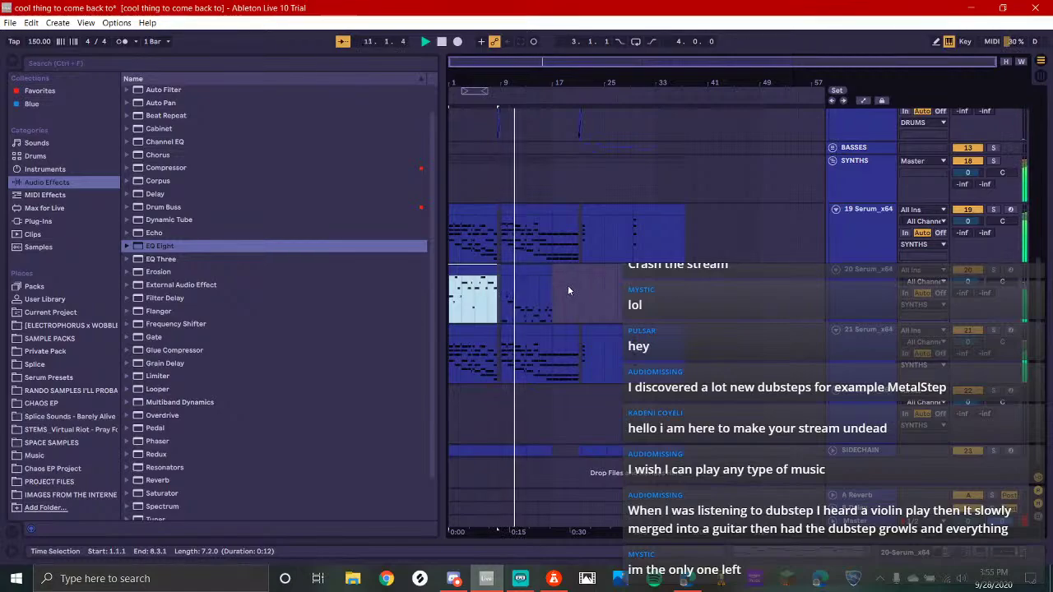
click(520, 578)
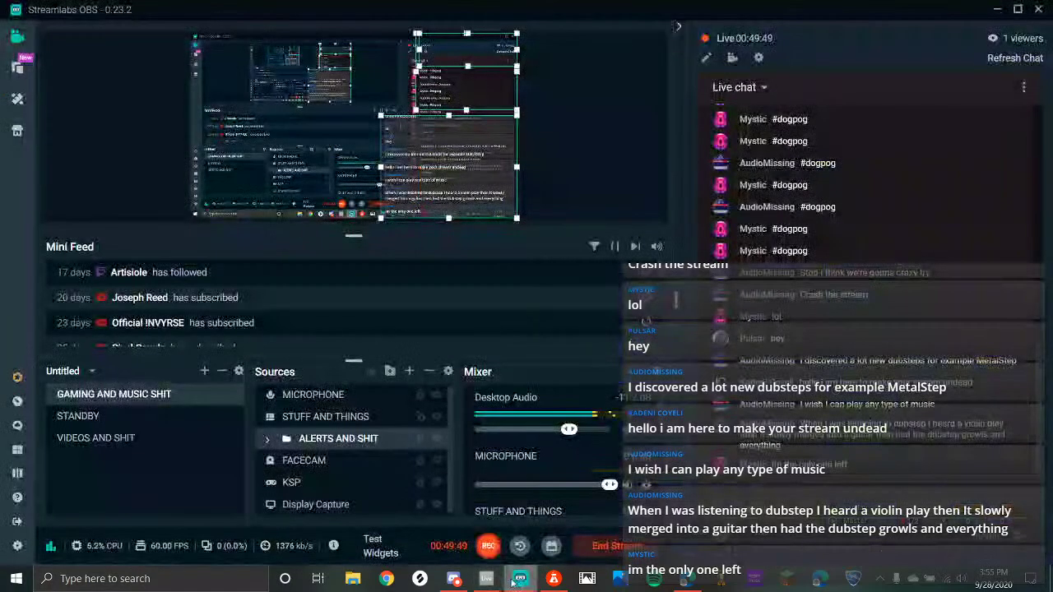
click(485, 578)
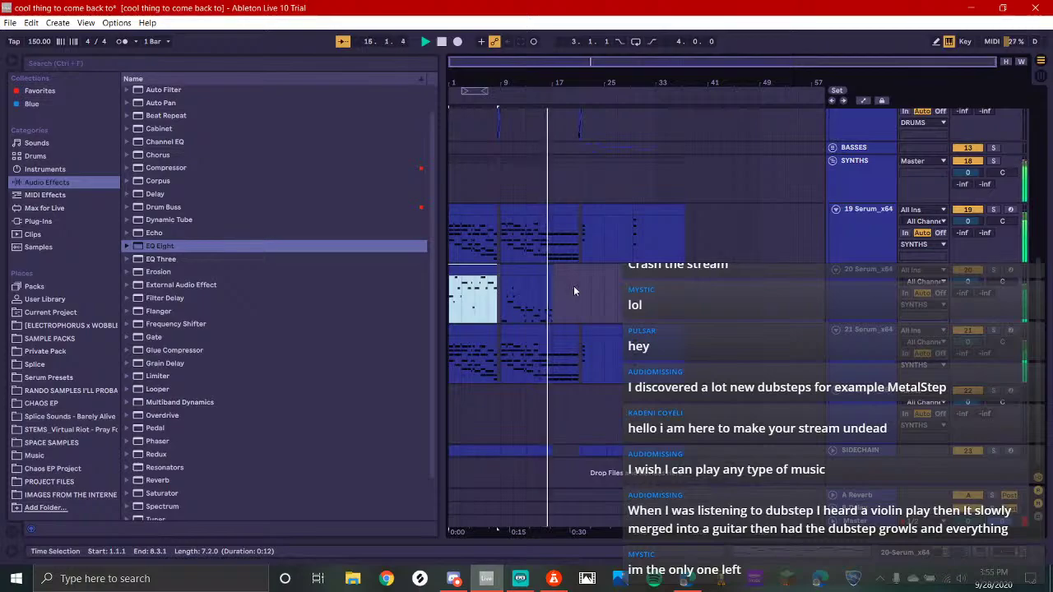
Solo track 20 Serum_x64, play it from the start and open its Serum instrument
click(892, 559)
click(994, 272)
key(space)
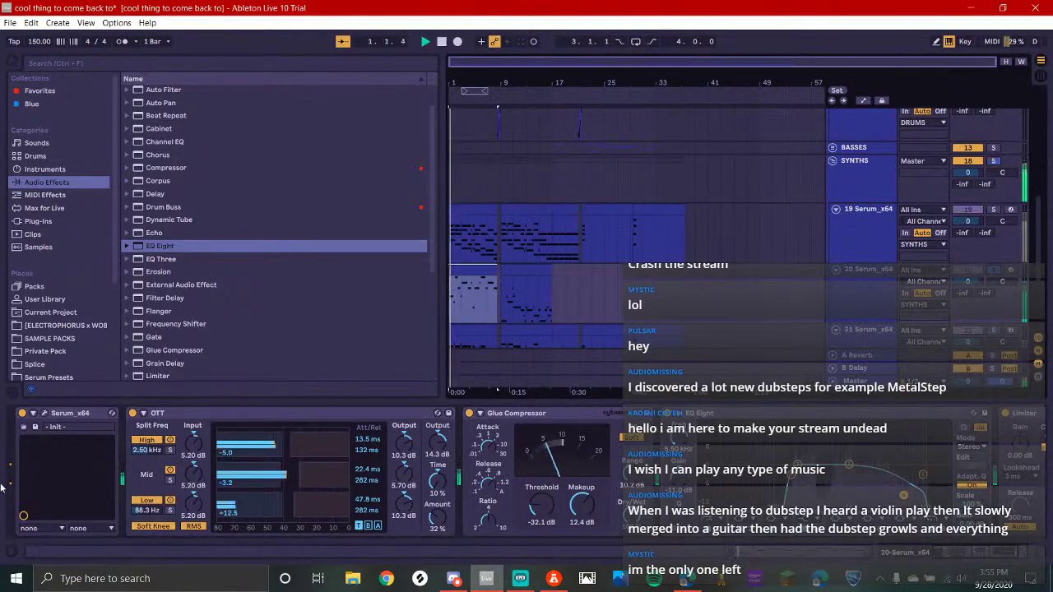
click(43, 413)
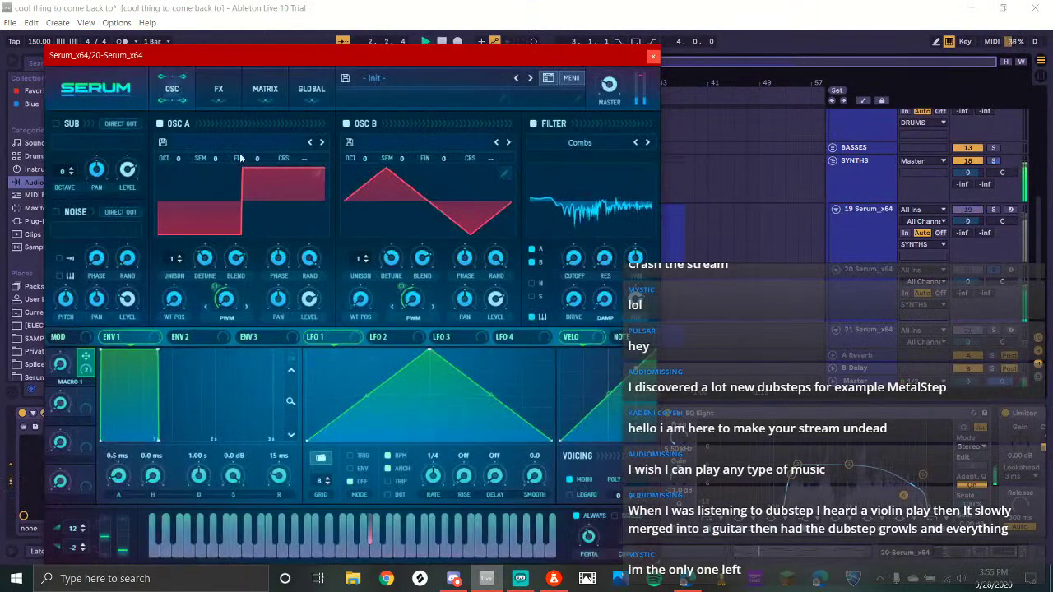
Redraw Oscillator A's square wave as a full-width falling saw in the table editor while the track plays
click(315, 173)
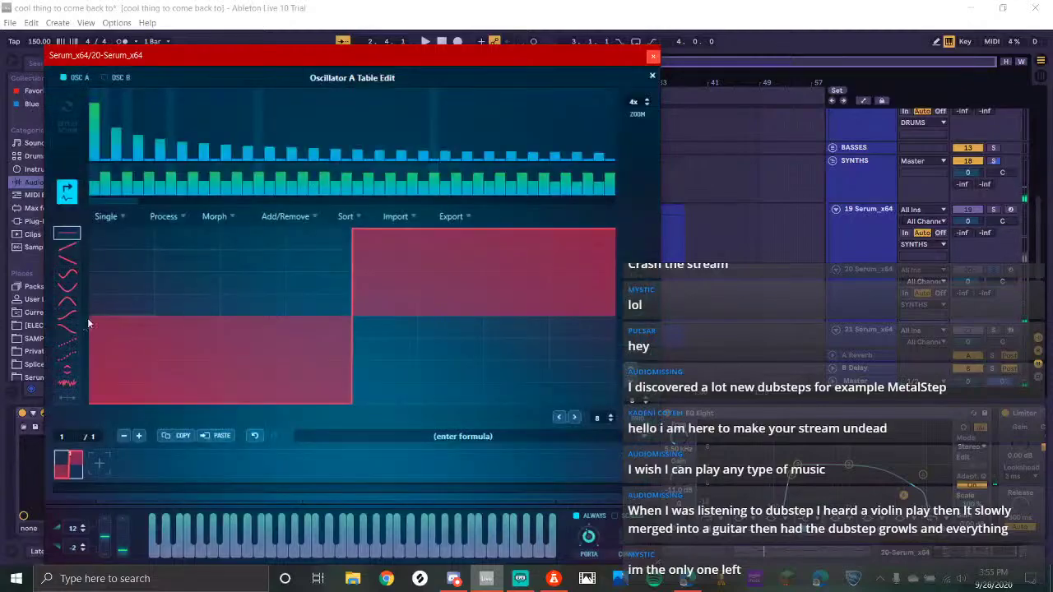
click(107, 244)
click(171, 260)
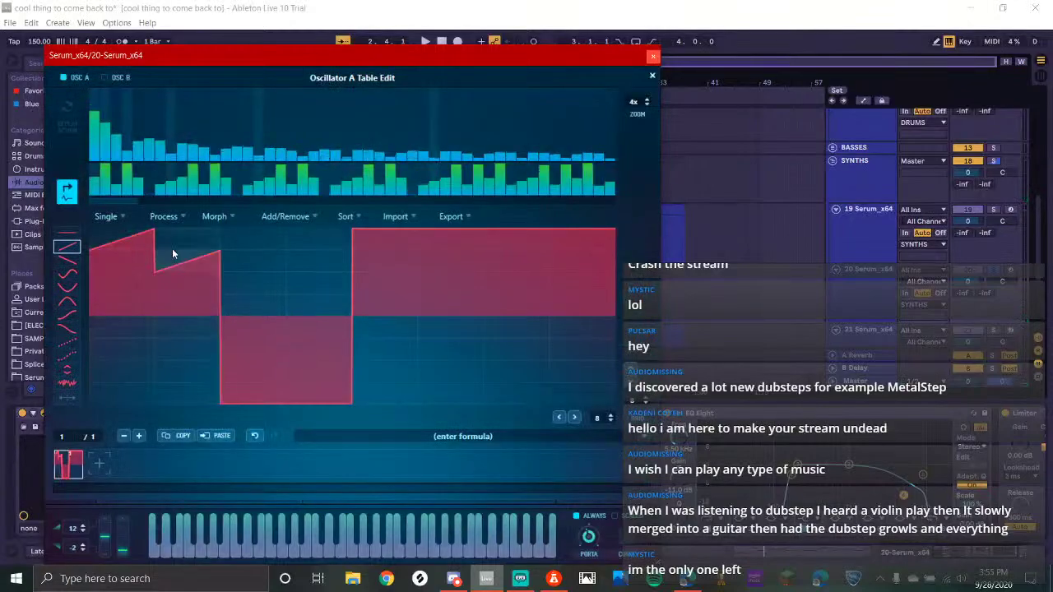
mouse_move(126, 238)
mouse_down()
mouse_move(245, 284)
mouse_move(340, 295)
mouse_move(369, 329)
mouse_move(617, 404)
mouse_up()
key(space)
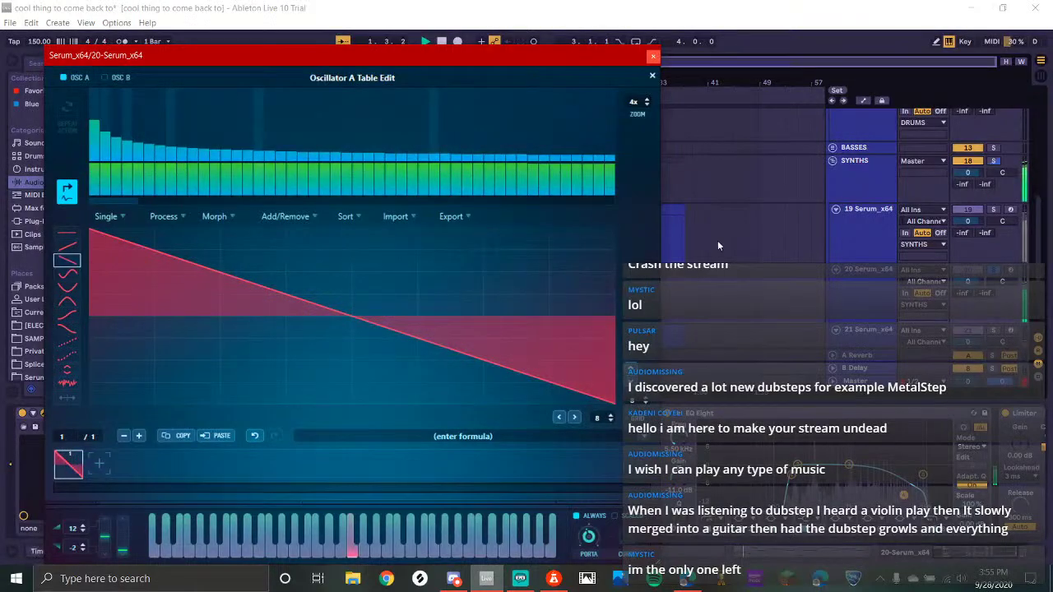
click(651, 76)
Redraw Oscillator B's triangle wave as a full-width falling saw in its table editor
click(496, 181)
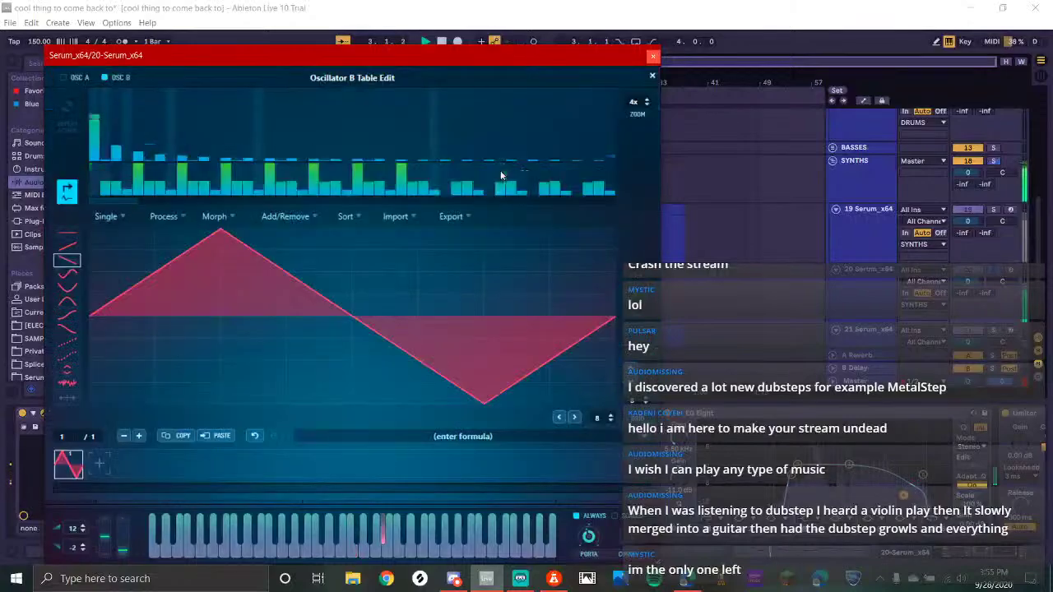
mouse_move(103, 236)
mouse_down()
mouse_move(426, 358)
mouse_move(504, 369)
mouse_move(596, 400)
mouse_up()
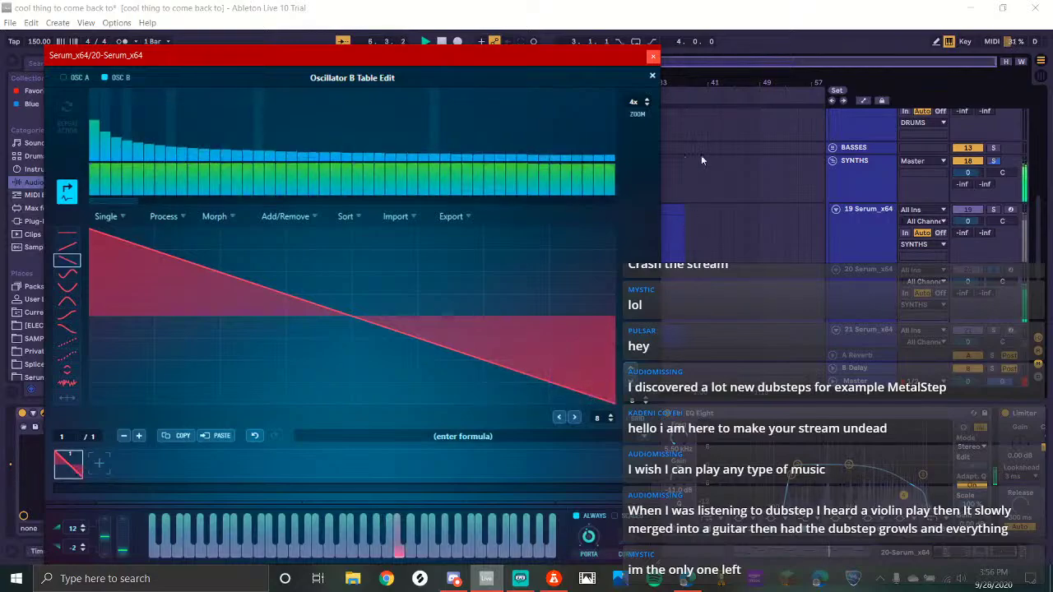
click(653, 76)
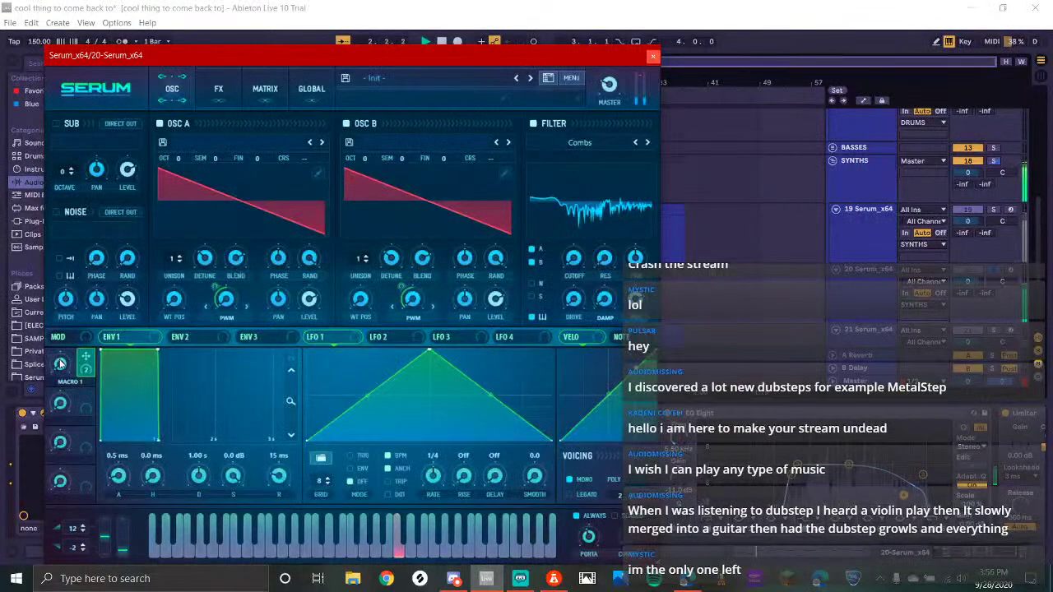
Adjust Macro 1 to change the pulse width of both oscillators, and disable the Combs filter
drag(60, 363, 60, 329)
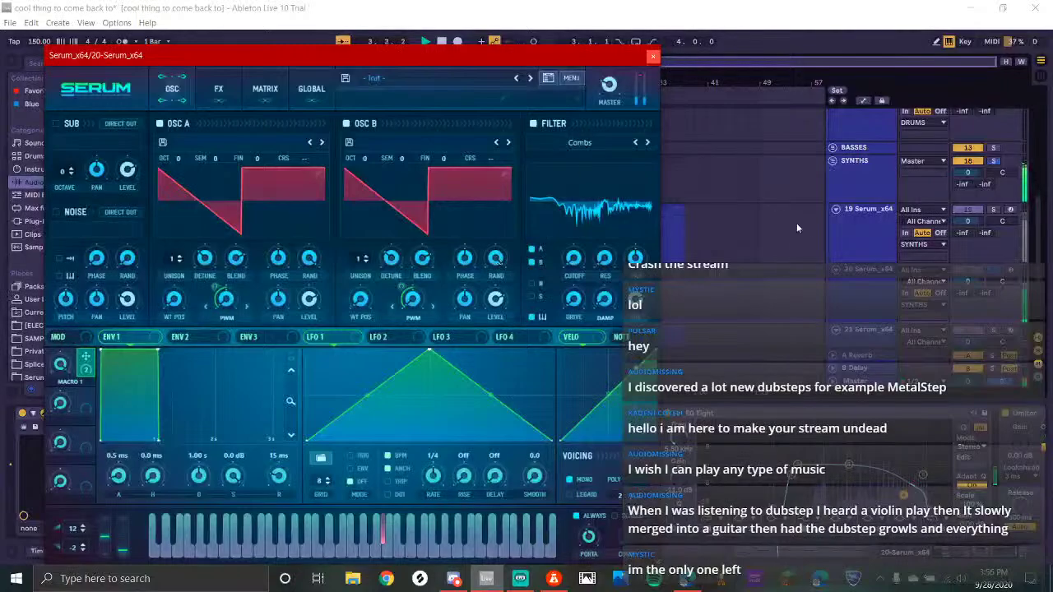
click(533, 124)
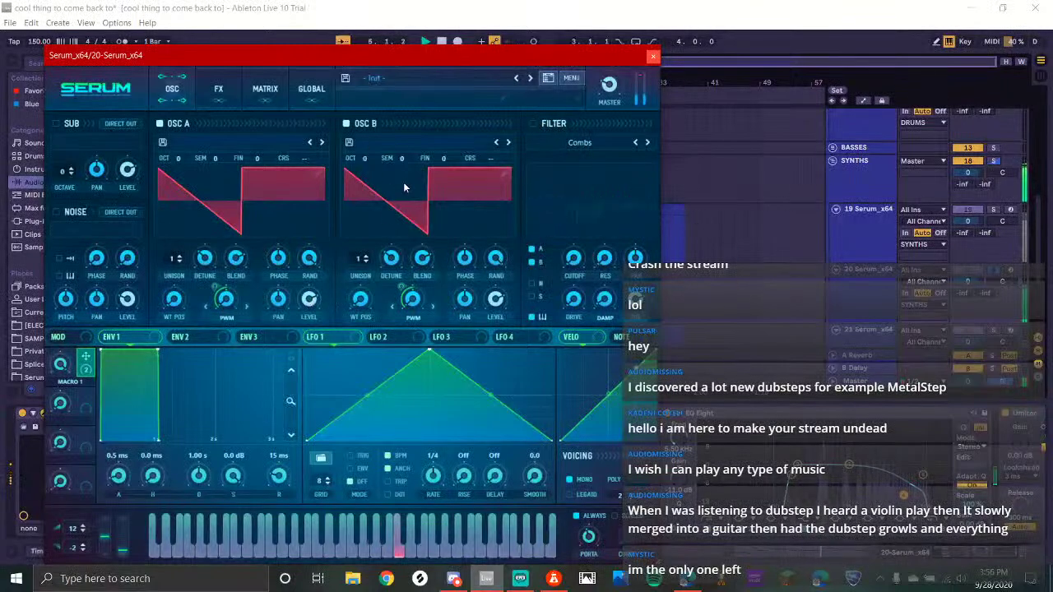
Tune Oscillator B to +7 semitones and -1 octave, unsolo track 20 and close Serum
drag(398, 160, 403, 126)
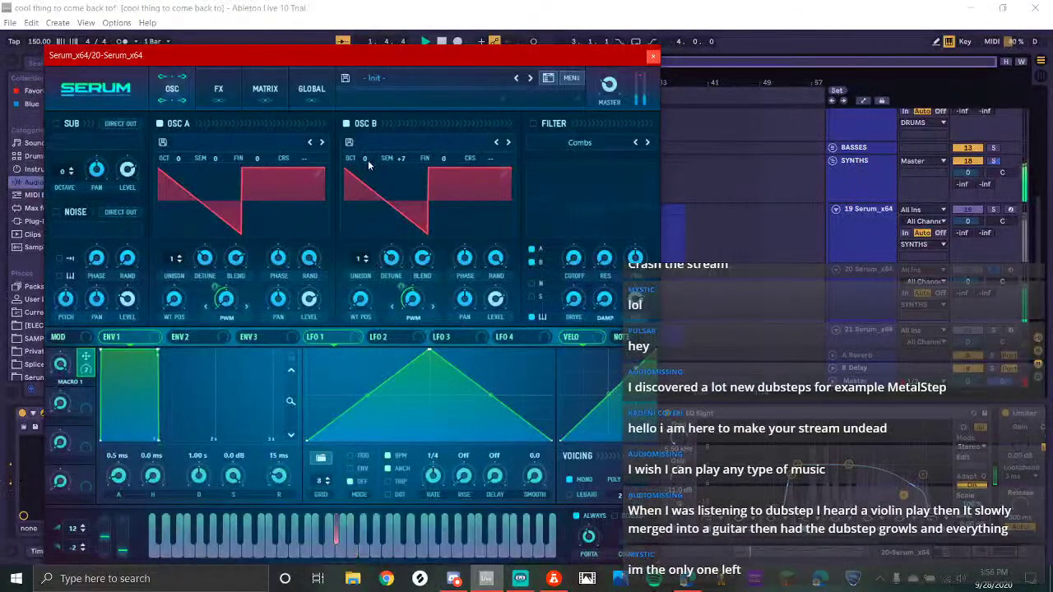
drag(369, 166, 368, 180)
click(993, 272)
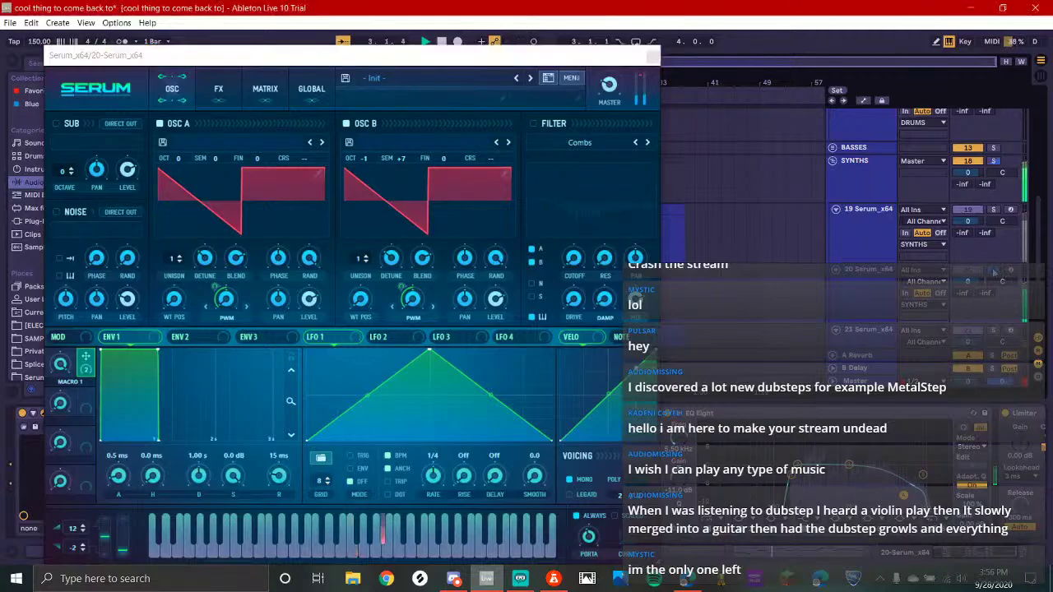
click(653, 58)
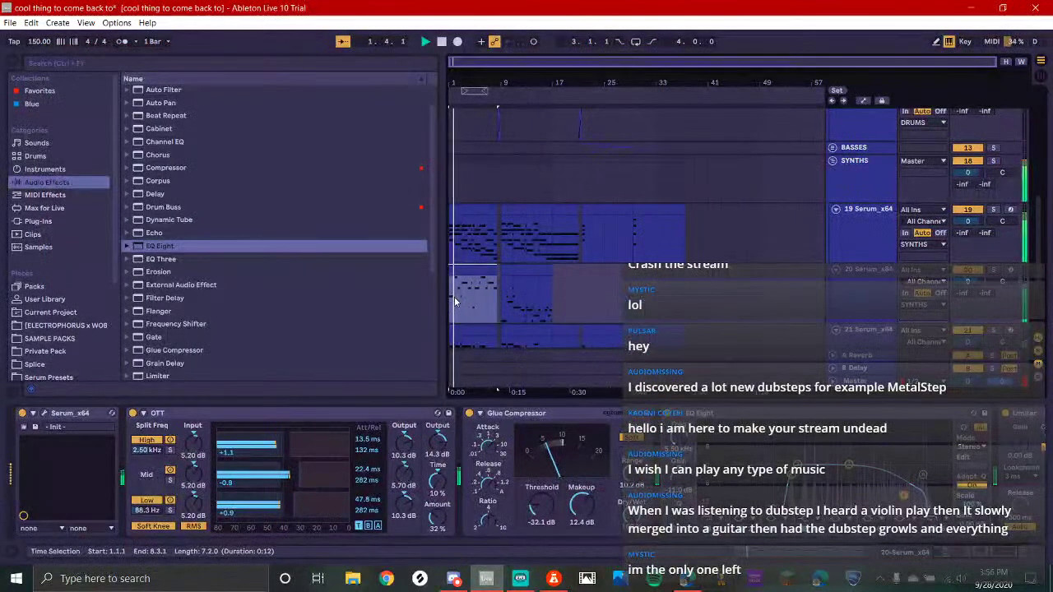
Set track 20's Glue Compressor threshold to -13.7 dB and makeup to 14.4 dB, and select bars 9 to 17 on track 19
key(plus)
key(plus)
scroll(483, 279, down, 2)
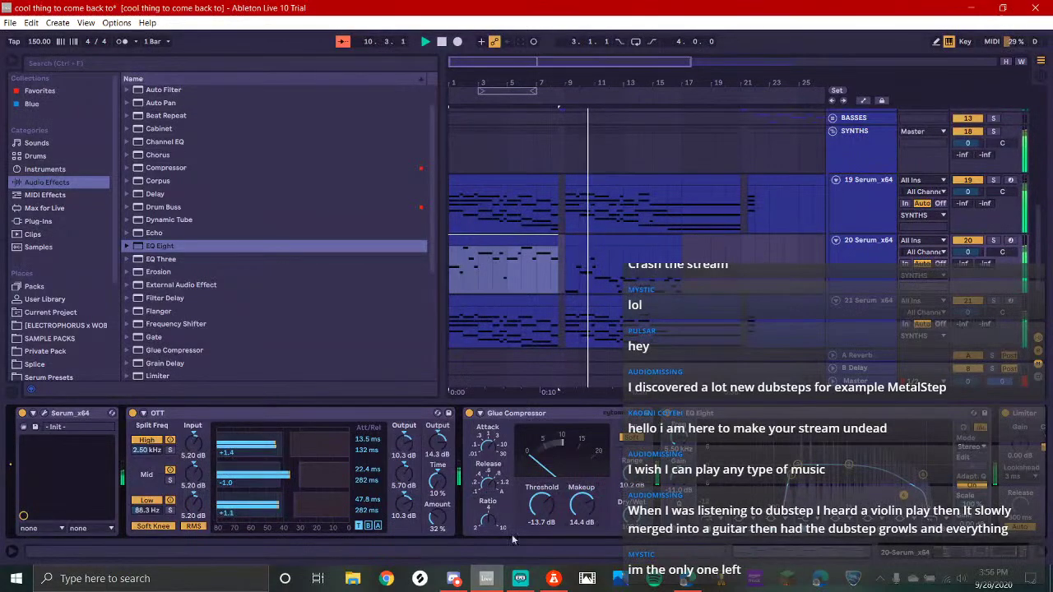
click(609, 181)
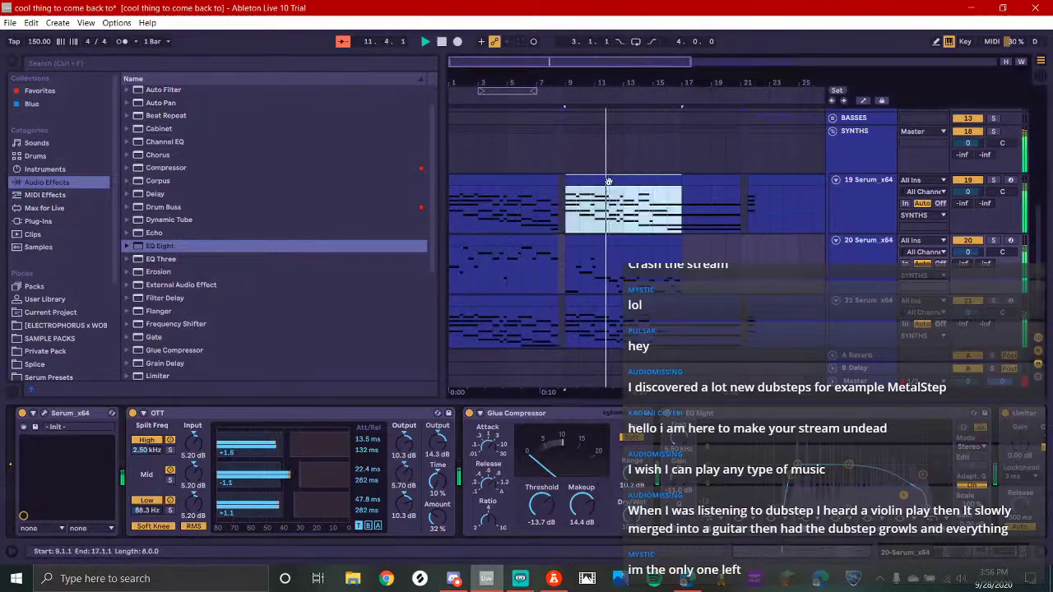
Check the live chat in Streamlabs OBS, the Chimed In and GAaS Official Discord servers, and the stream's YouTube Studio page
key(alt+Tab)
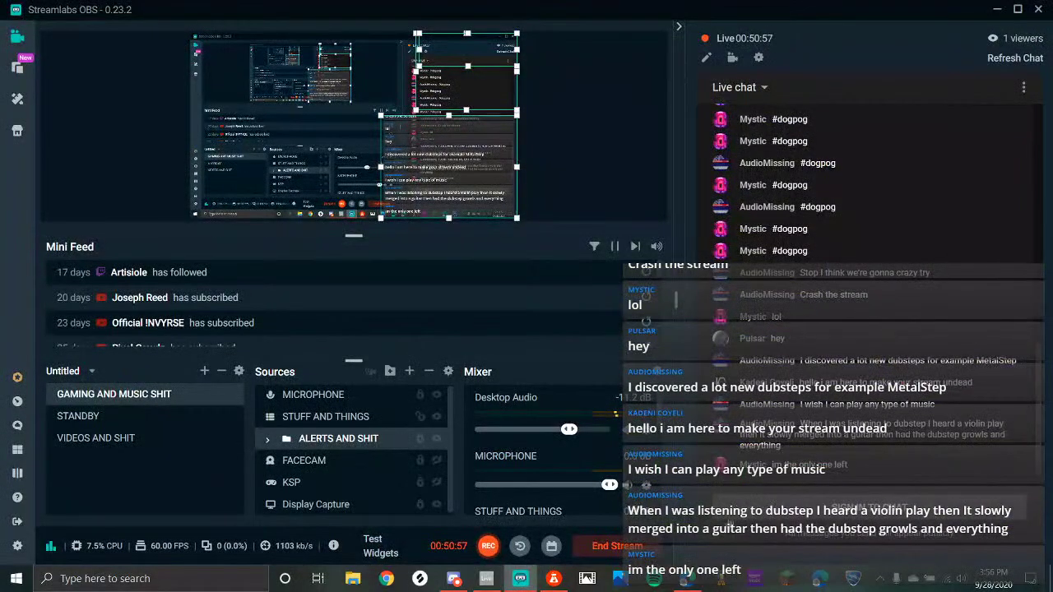
click(454, 578)
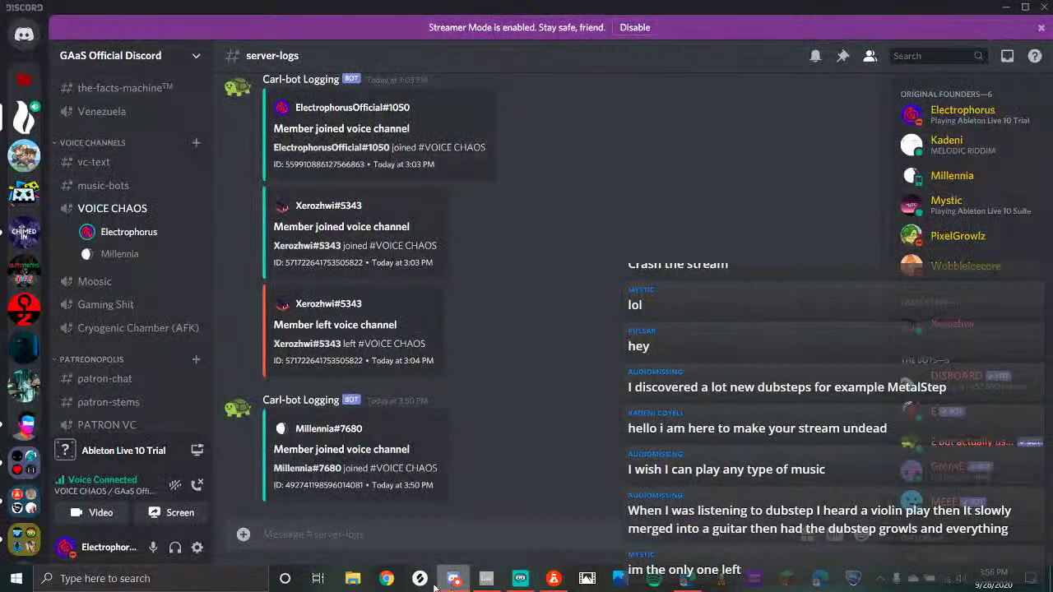
click(8, 236)
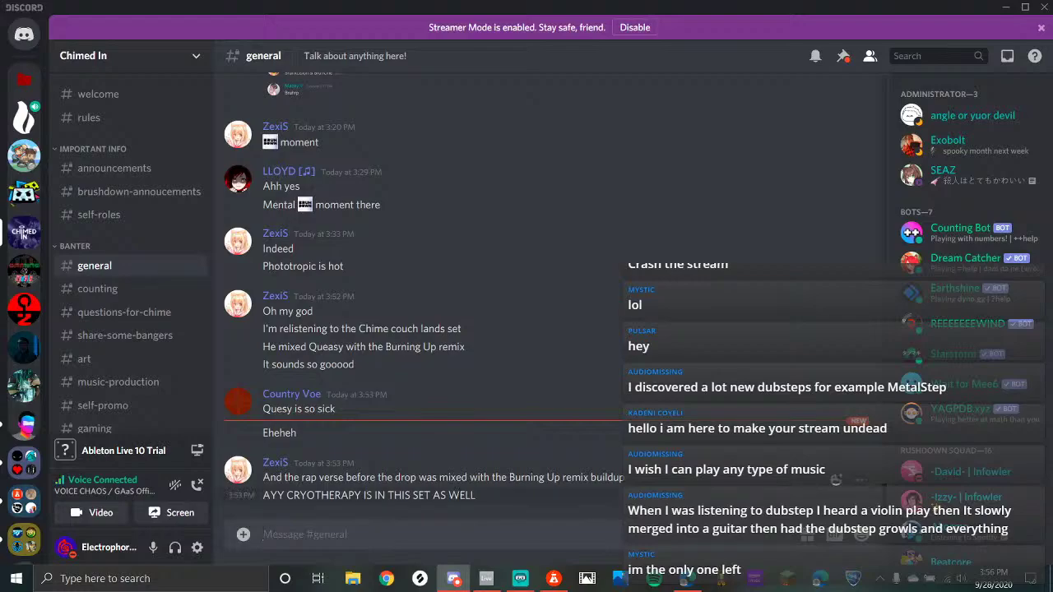
click(526, 580)
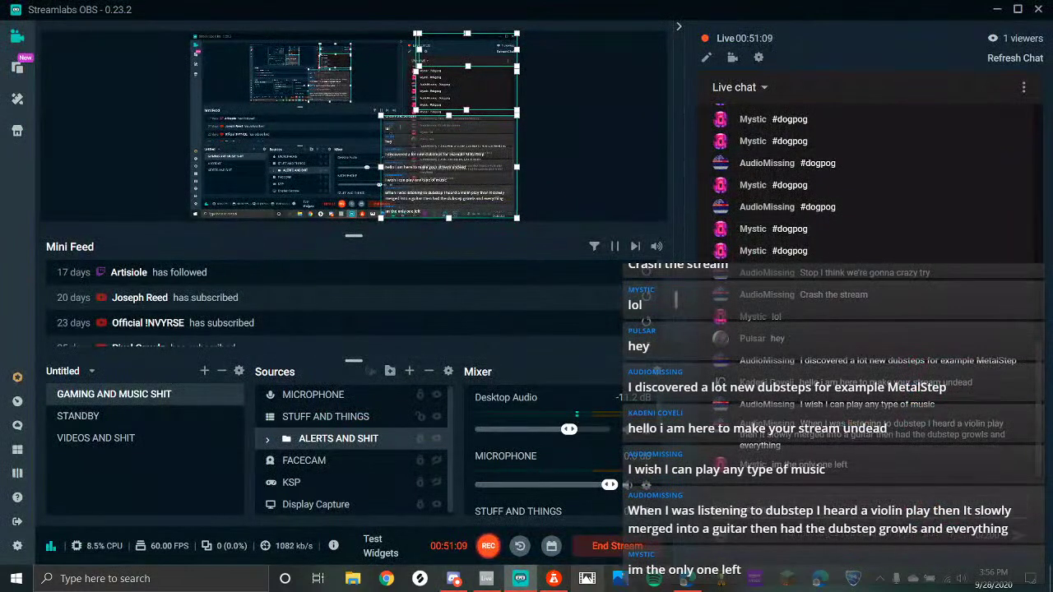
click(686, 586)
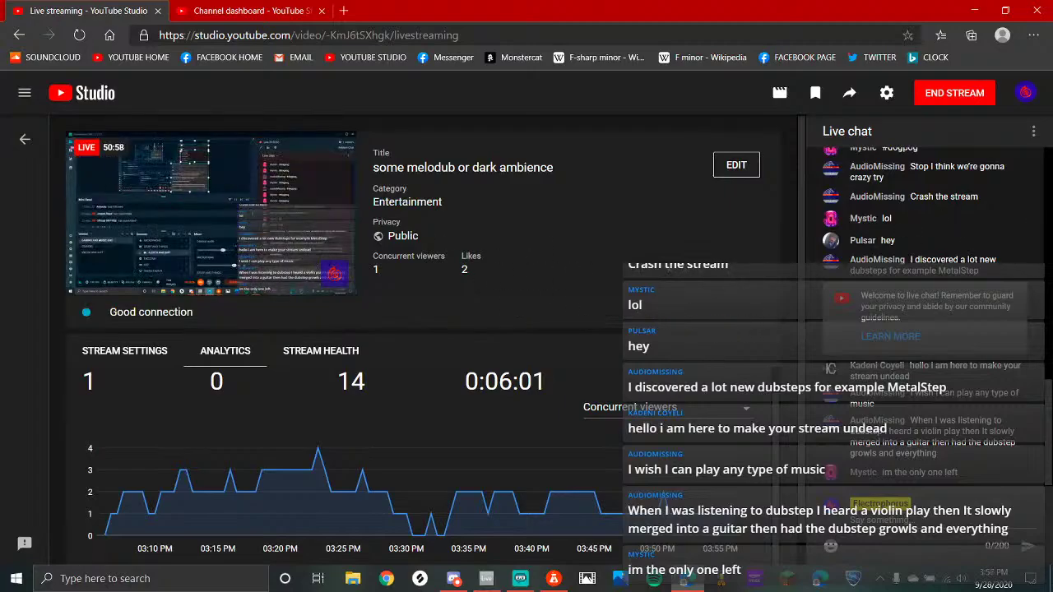
click(453, 578)
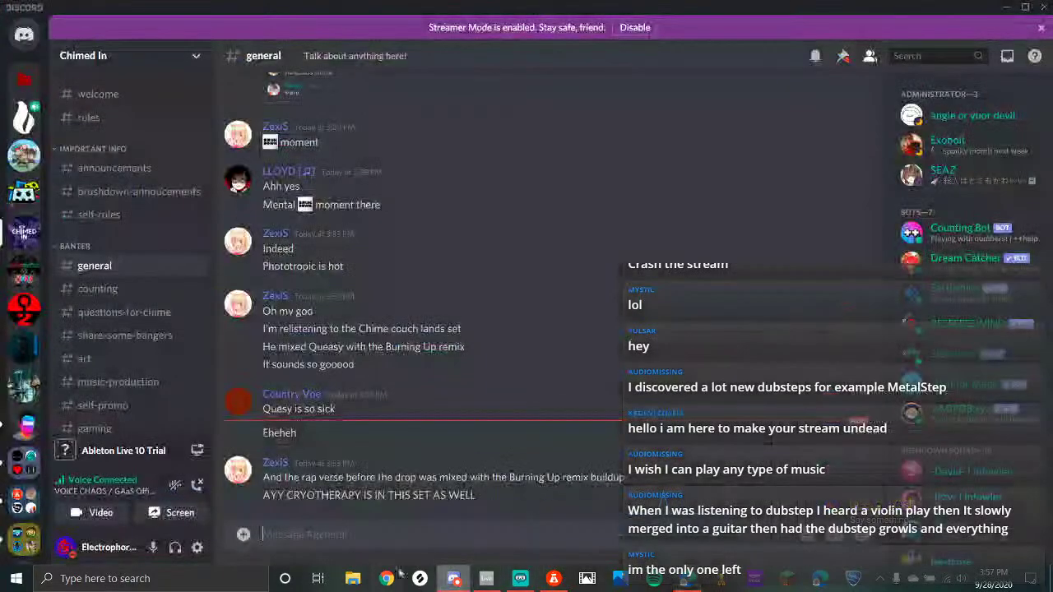
click(23, 116)
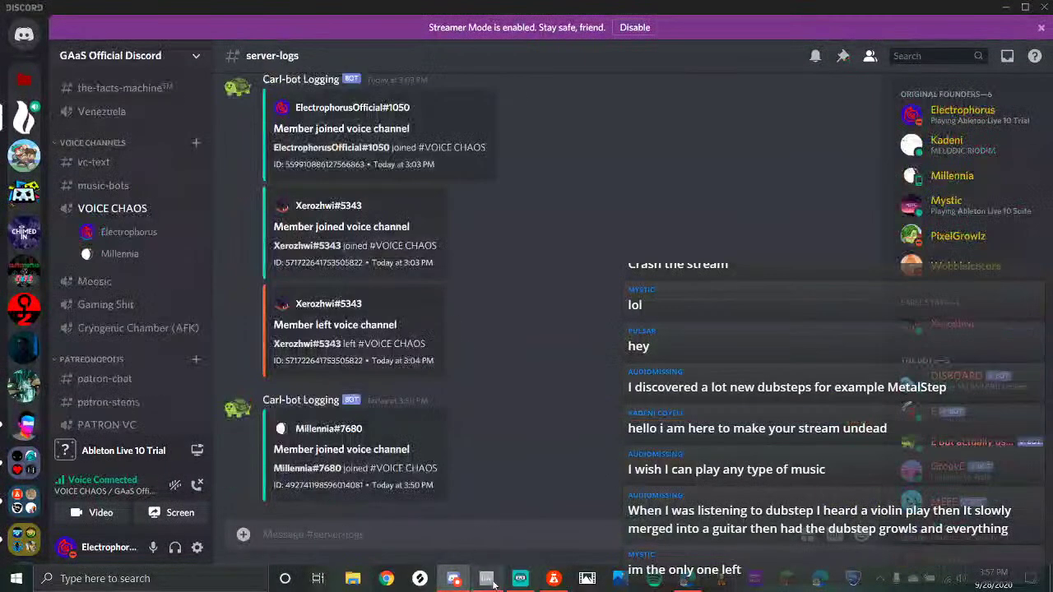
Switch to Ableton Live, select and play the opening melody clip on Serum track 20, and delete that track
click(487, 579)
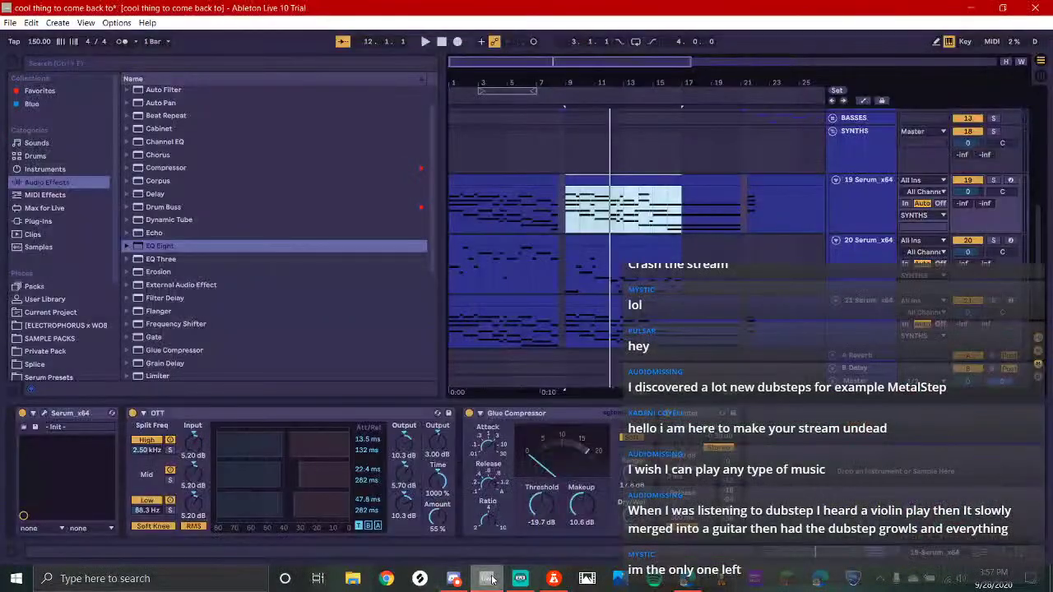
click(560, 251)
click(503, 240)
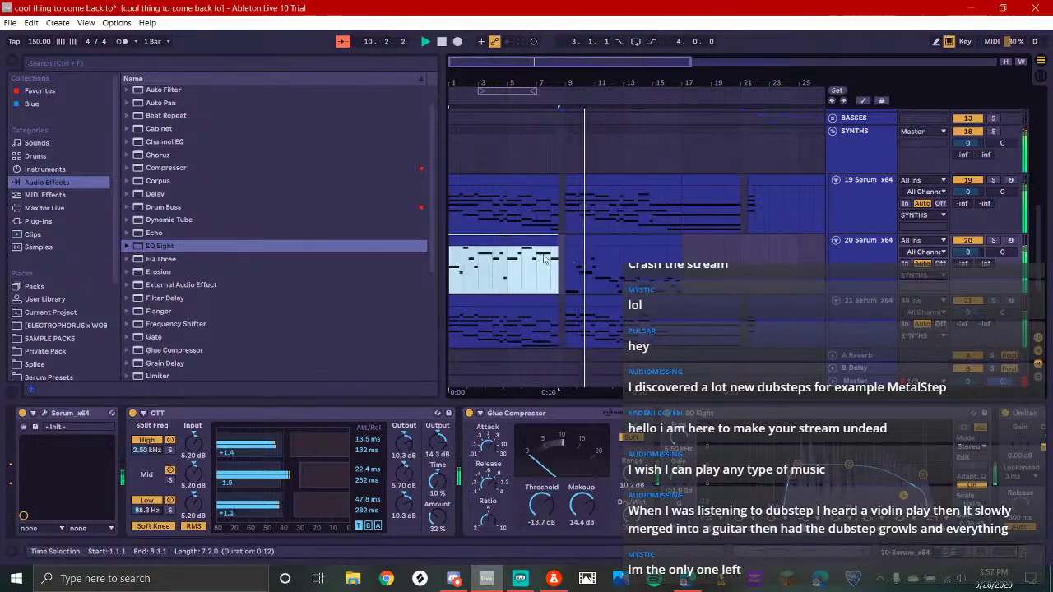
key(space)
click(856, 274)
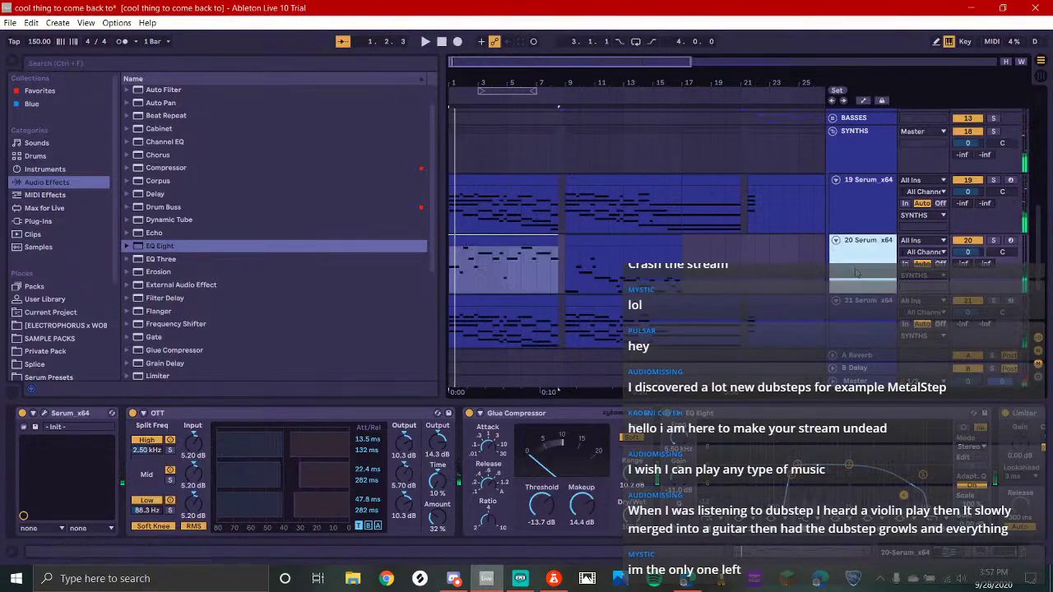
click(625, 259)
key(space)
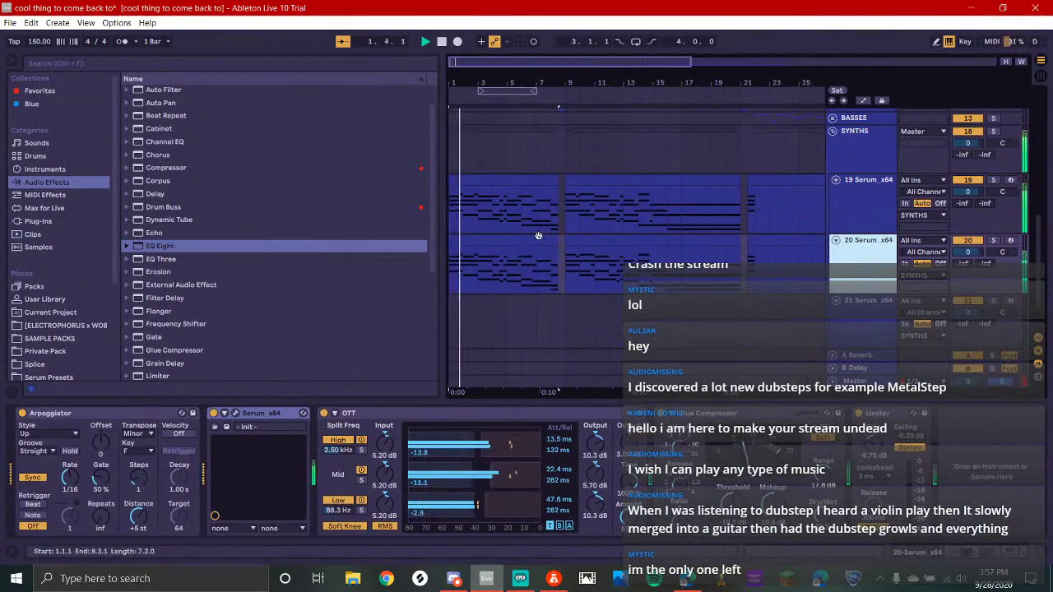
Hide the device view and play the arrangement from bar 1 to review the synth and drum tracks past bar 21
click(459, 208)
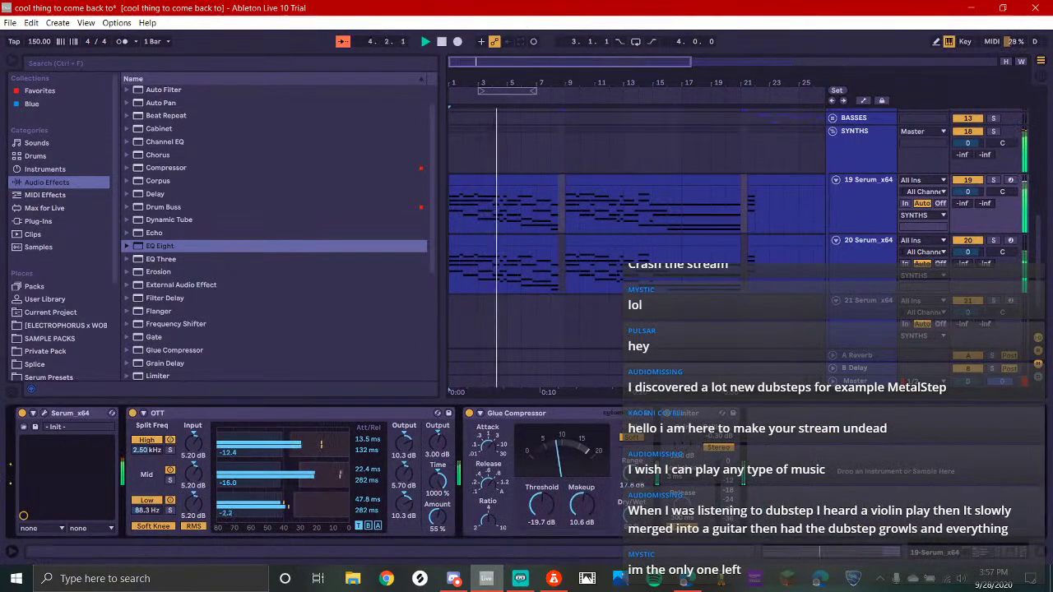
click(1039, 552)
scroll(576, 269, up, 1)
scroll(601, 261, down, 1)
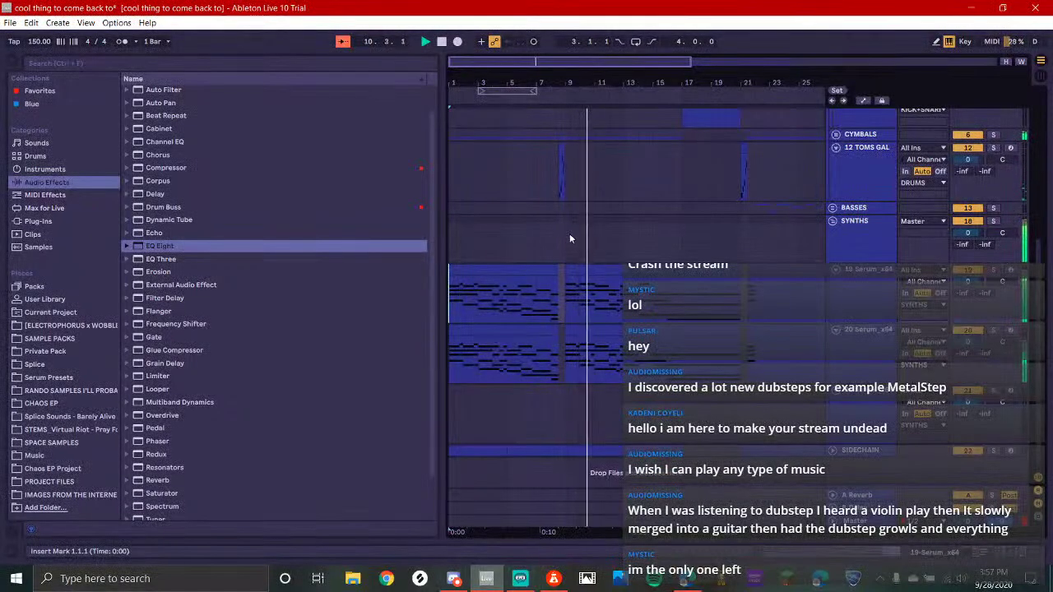
scroll(565, 243, up, 1)
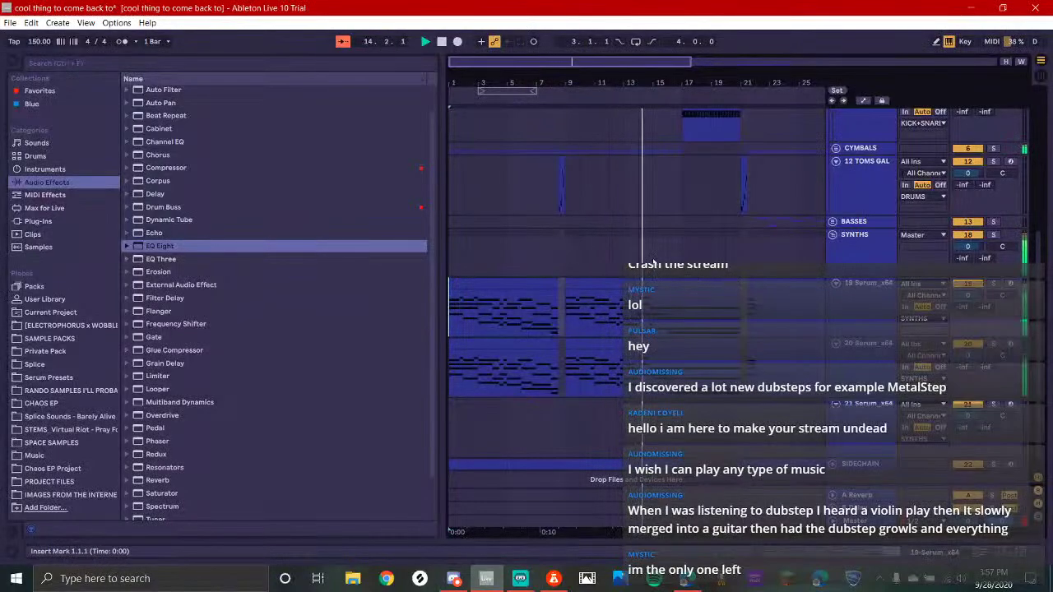
scroll(651, 255, down, 1)
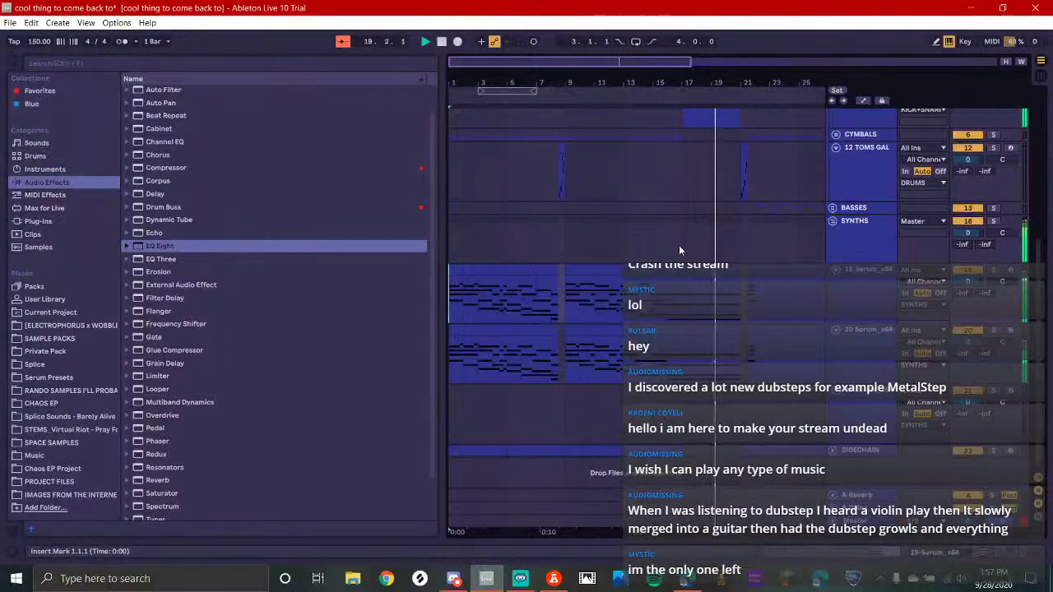
scroll(679, 245, up, 2)
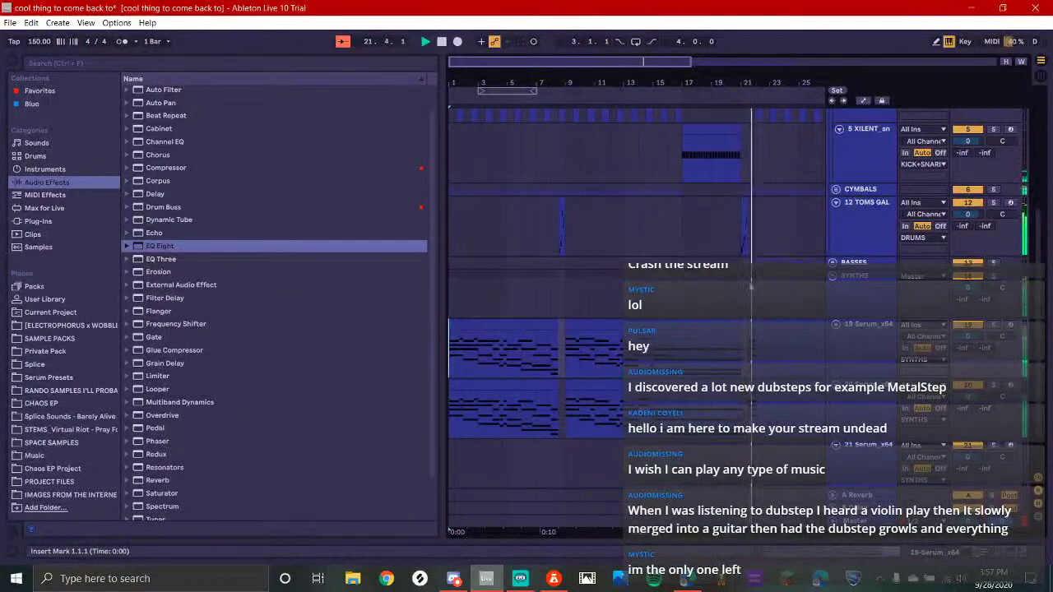
click(745, 288)
scroll(761, 285, down, 3)
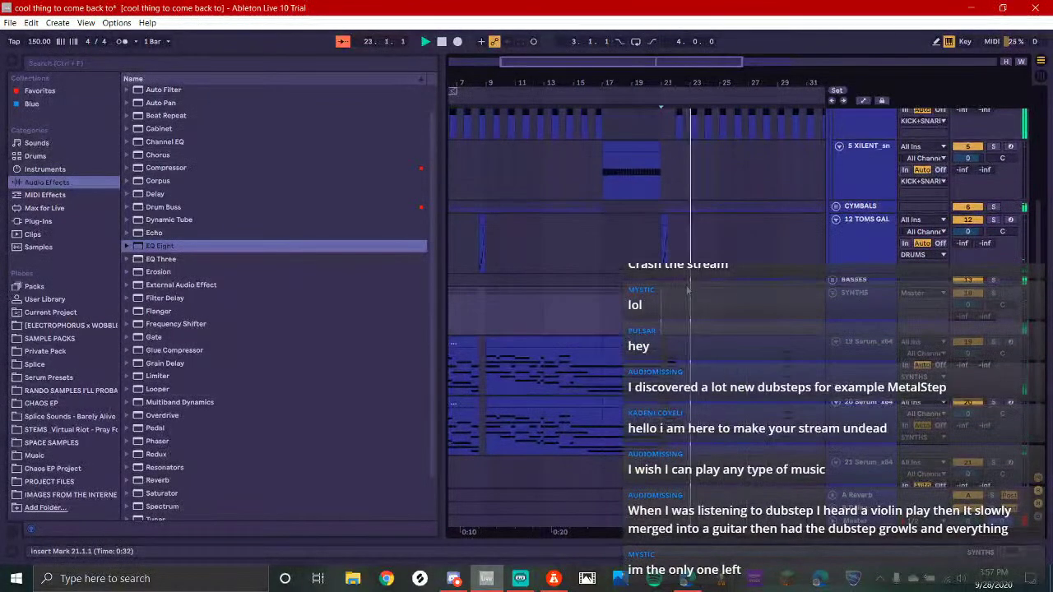
scroll(753, 207, up, 2)
scroll(790, 209, up, 2)
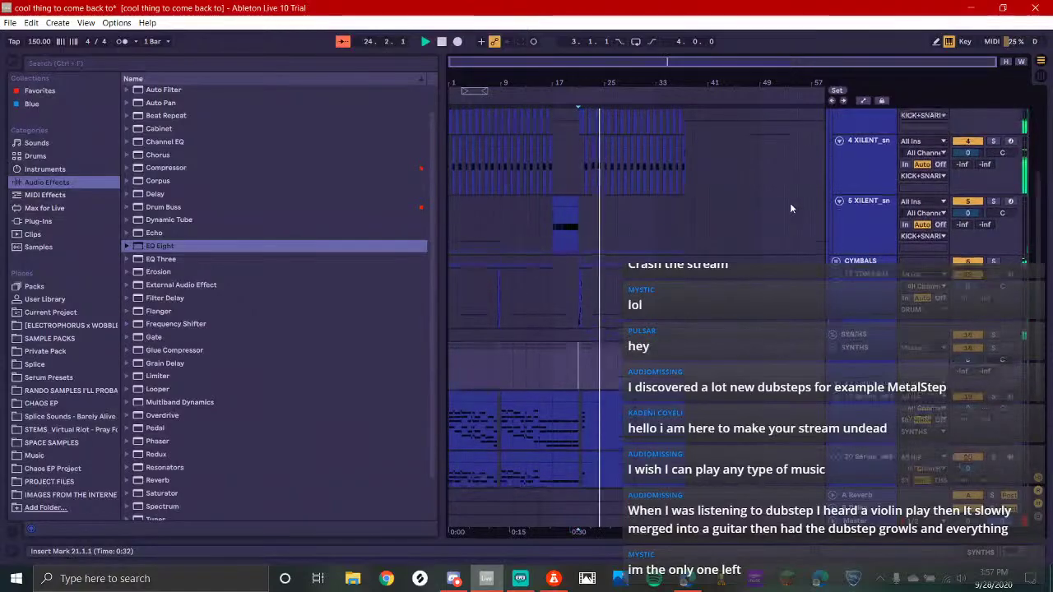
Unfold the BASSES group to show its individual bass tracks
scroll(811, 389, down, 1)
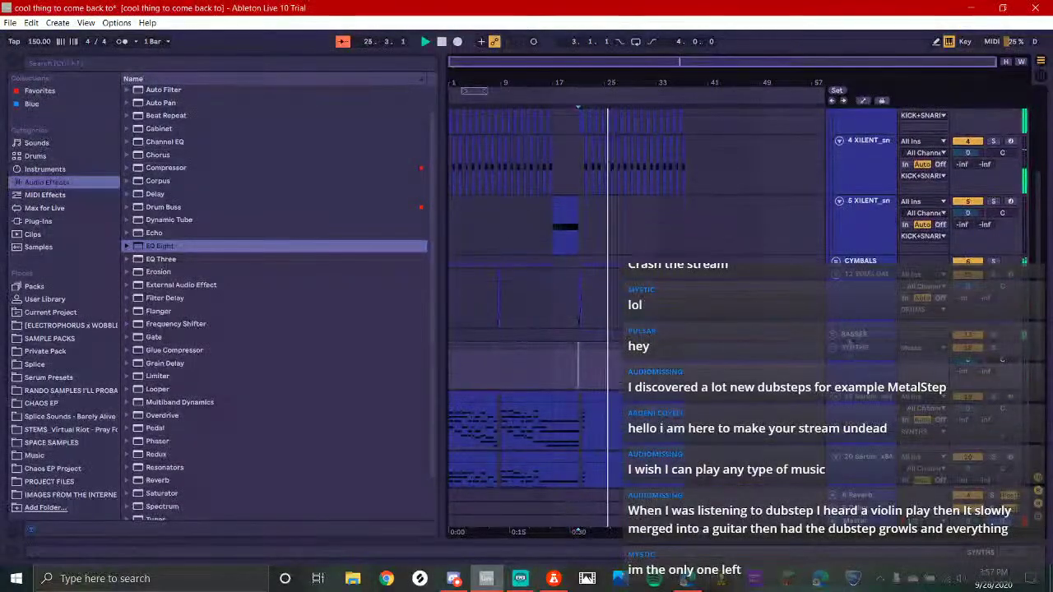
scroll(737, 350, down, 1)
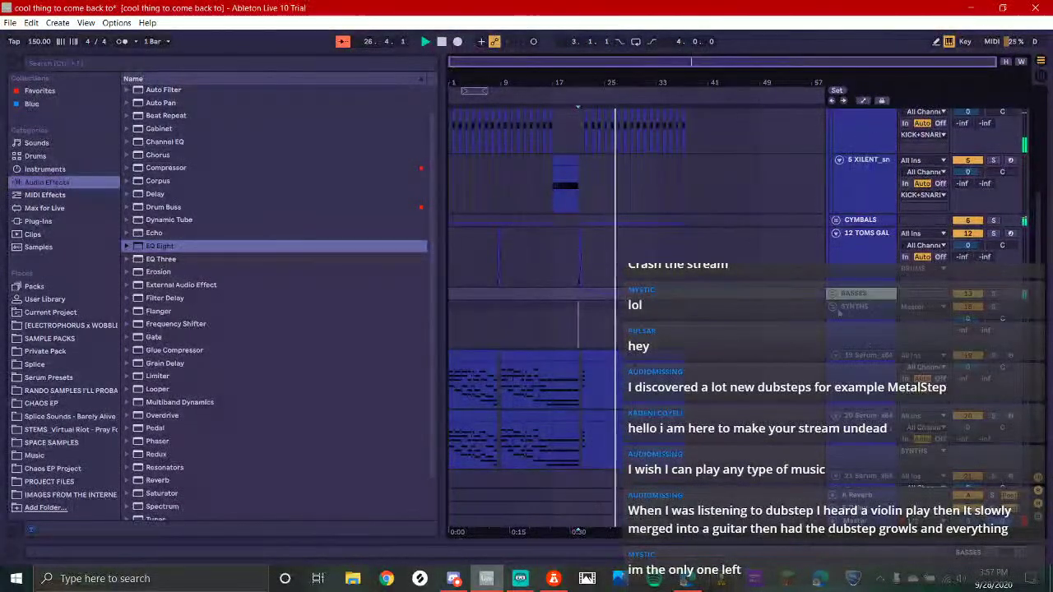
scroll(699, 341, down, 3)
scroll(666, 334, up, 4)
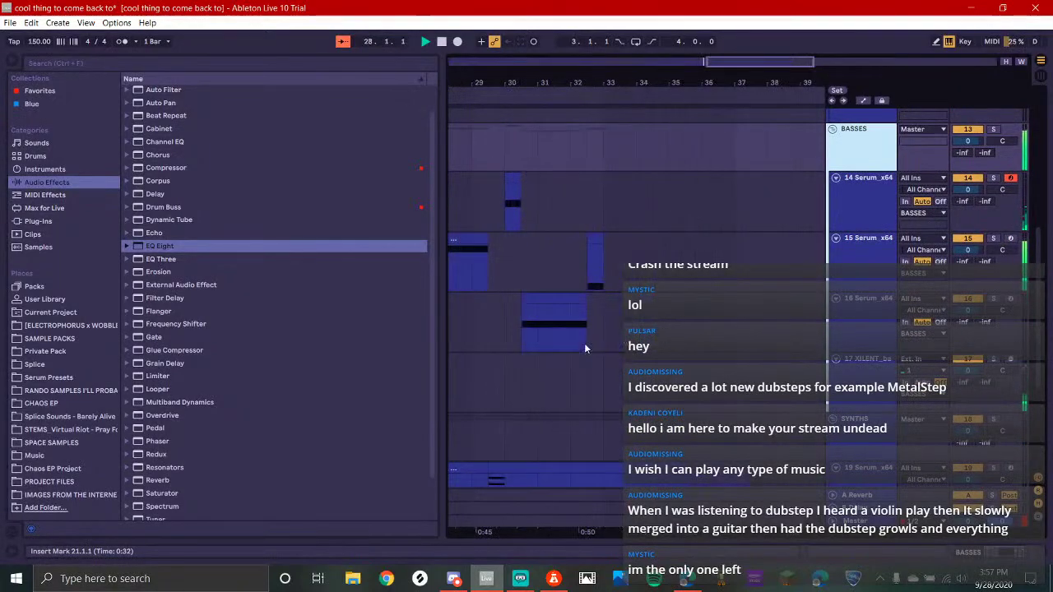
Stop playback, copy track 16's two-bar clip starting at 30.3.1 to bar 33, and place the insert marker at bar 29
drag(494, 369, 608, 305)
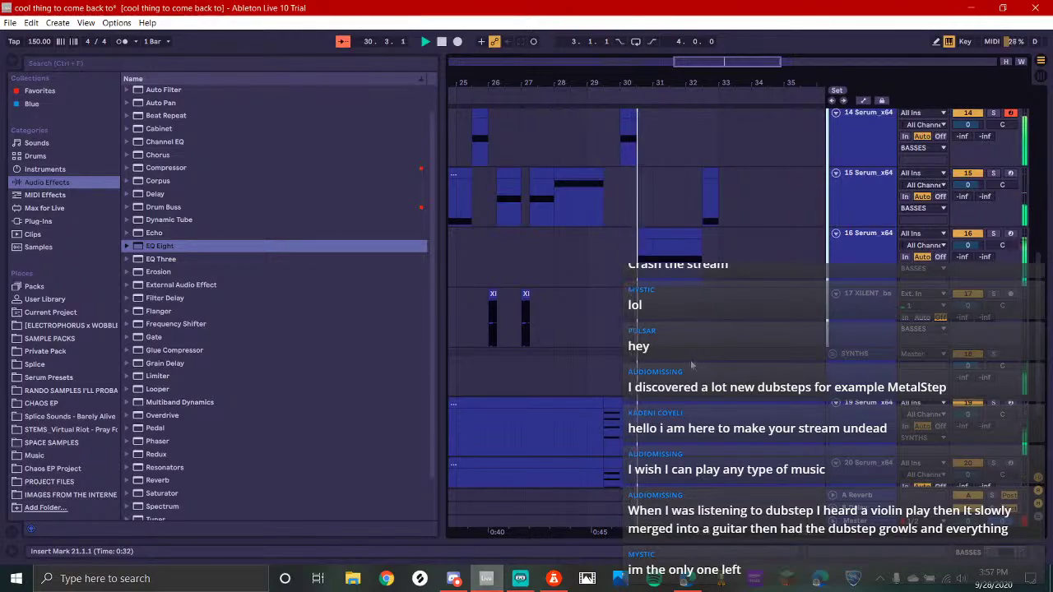
click(620, 280)
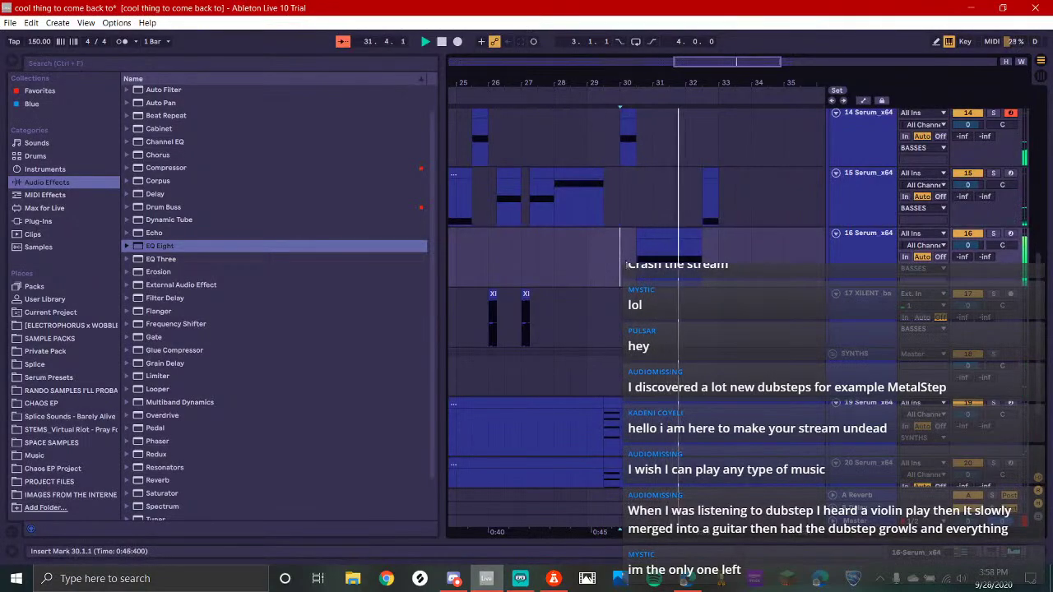
click(607, 271)
key(space)
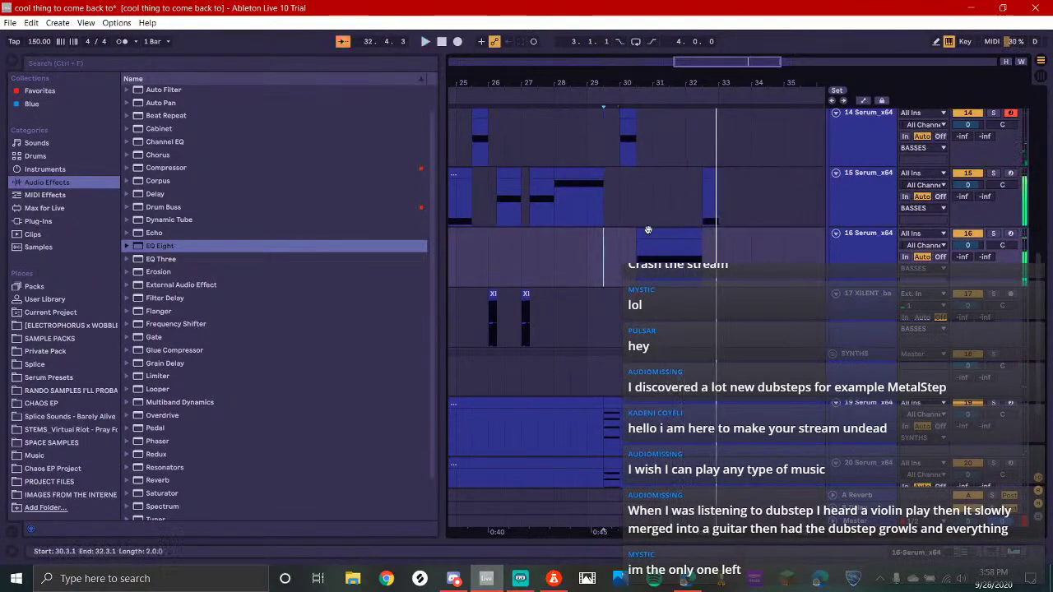
mouse_move(650, 233)
mouse_down()
mouse_move(778, 247)
mouse_move(745, 246)
mouse_up()
click(616, 247)
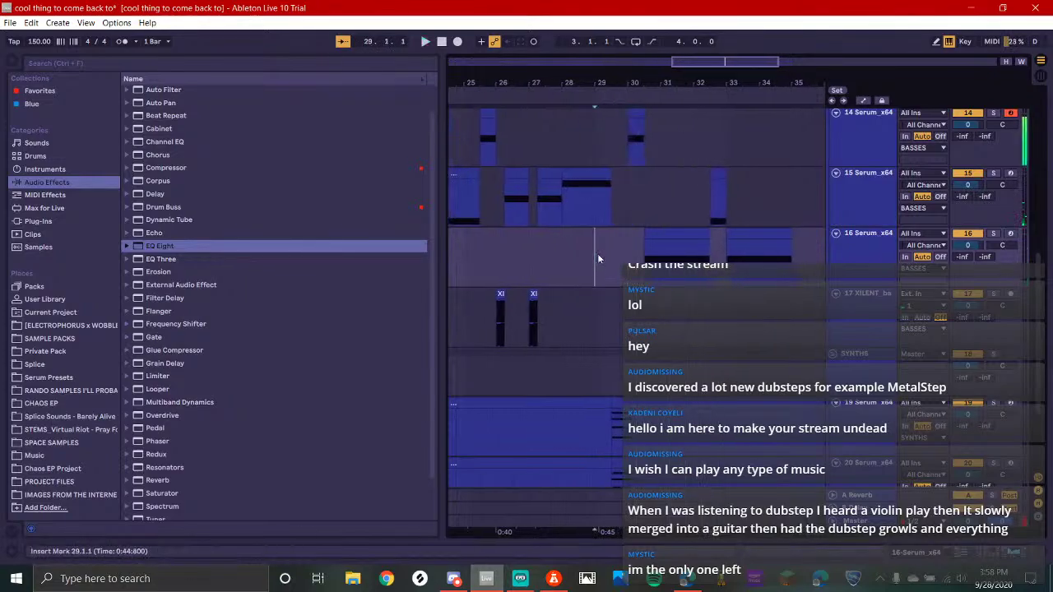
Check Streamlabs OBS, switch to the YouTube Studio stream page, and send "bruh" and "stream is deaded" in the live chat
click(520, 579)
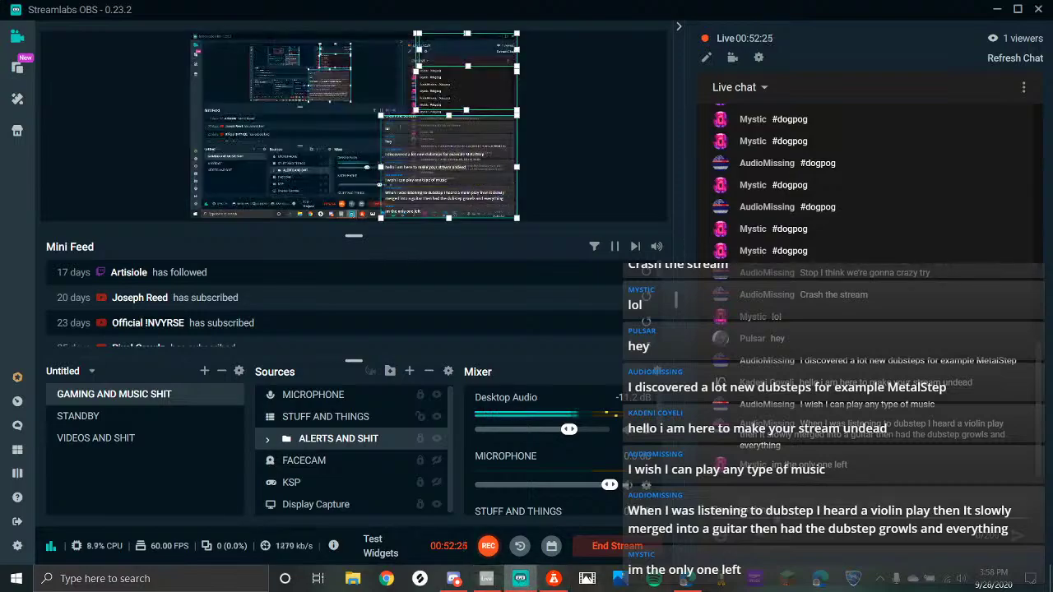
click(700, 585)
text(bruh)
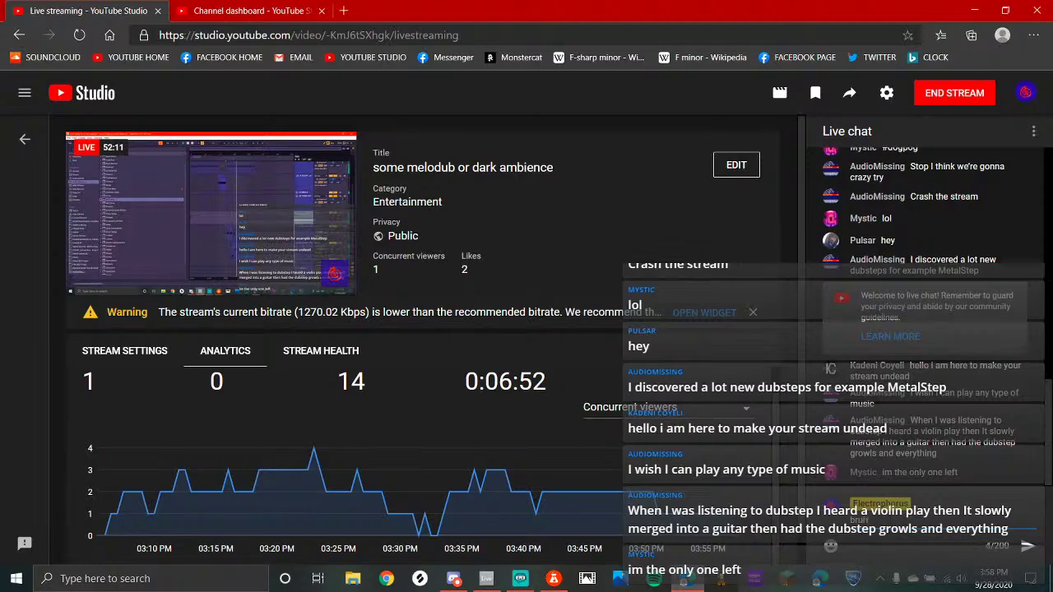
key(Return)
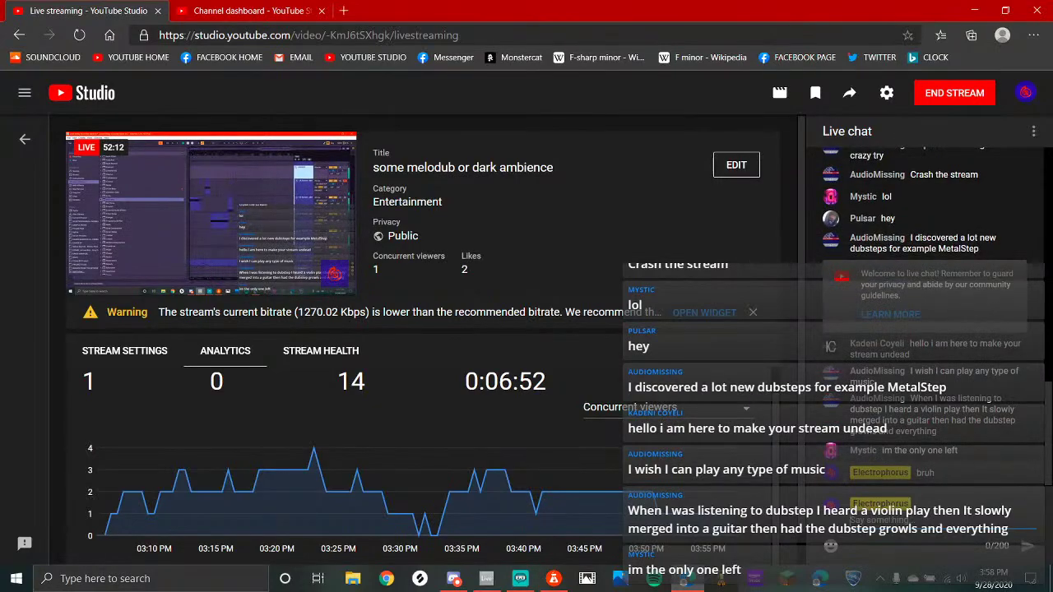
text(stre)
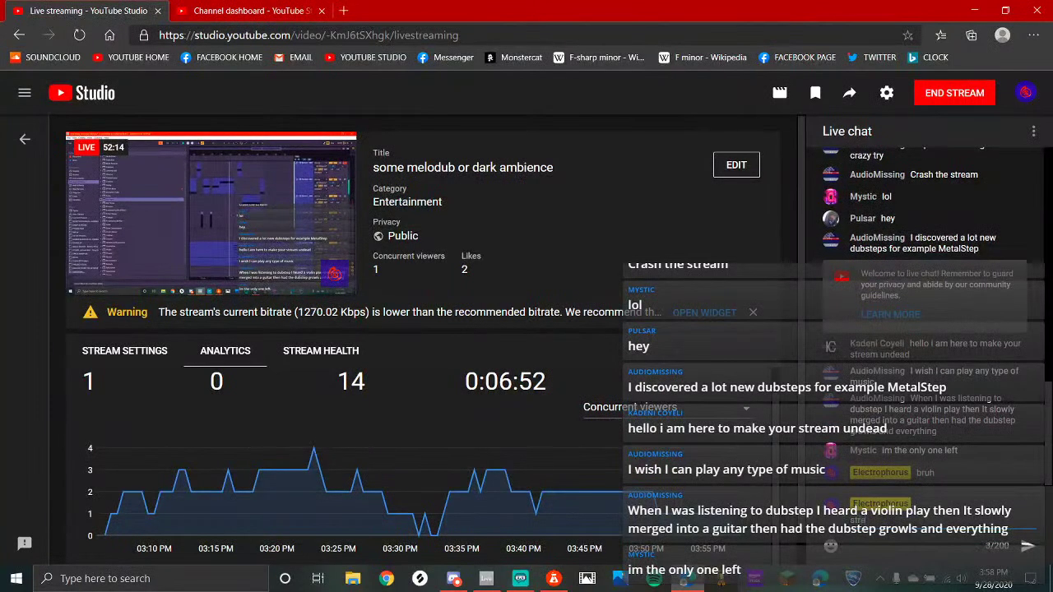
text(eam is dead)
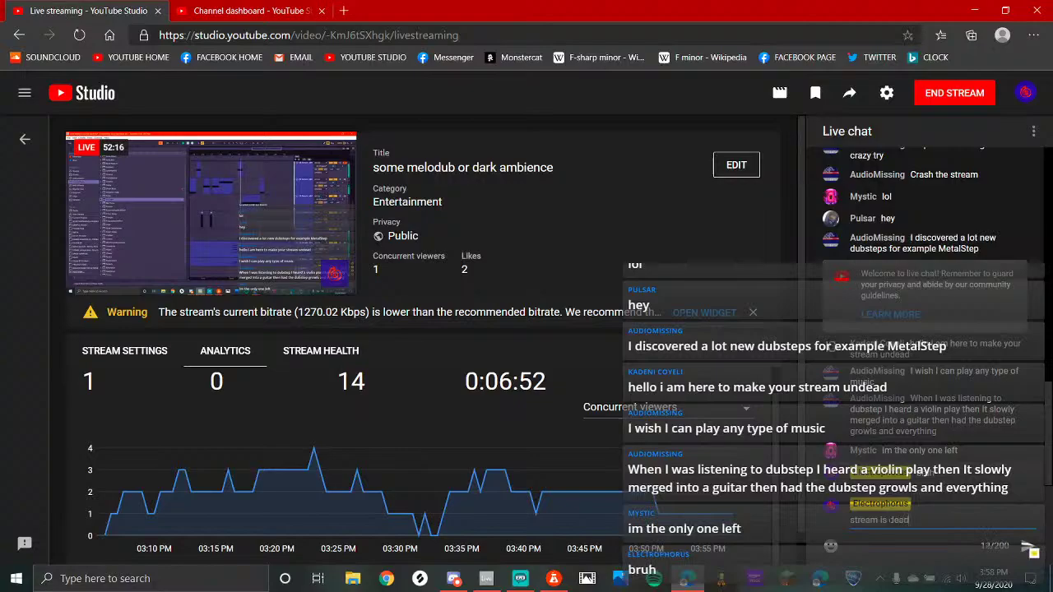
text(ed)
key(Return)
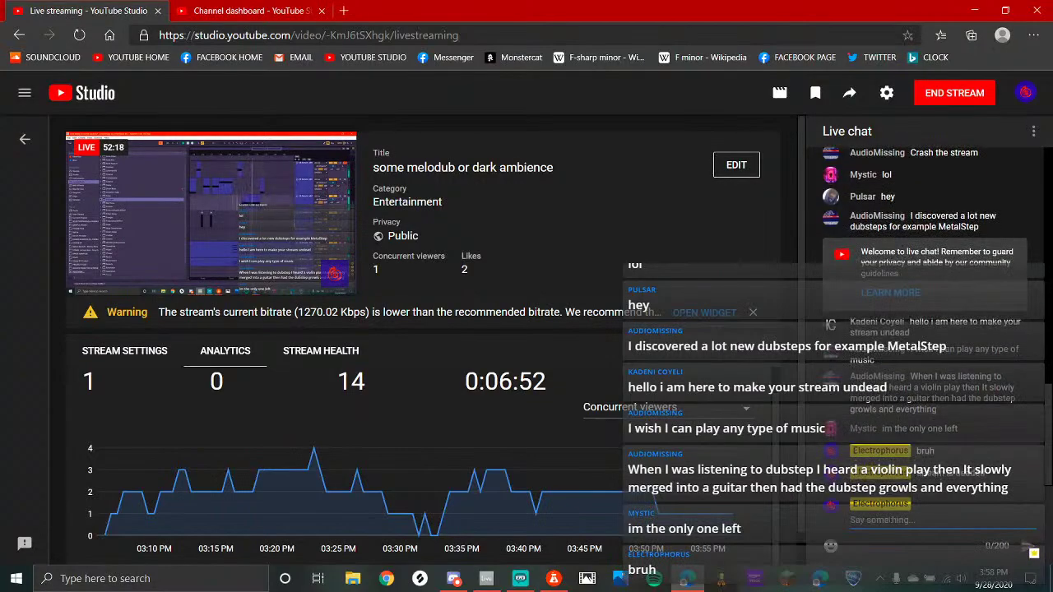
Switch to Ableton Live, turn off Fold in track 16's bar 33 clip, lower its F0 note to D#0 and play it back
click(486, 578)
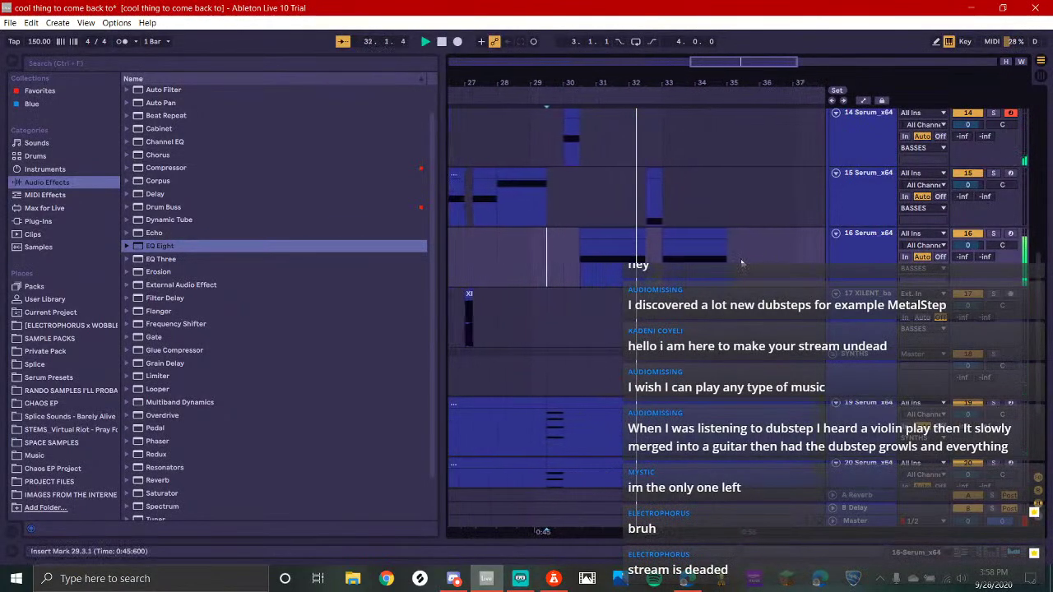
double_click(690, 261)
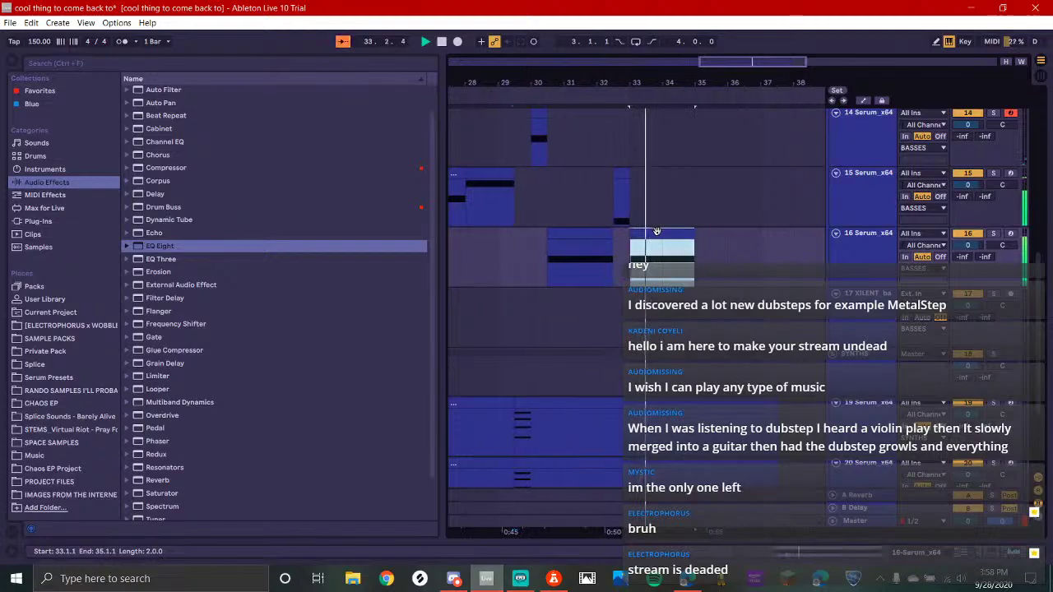
key(ctrl+a)
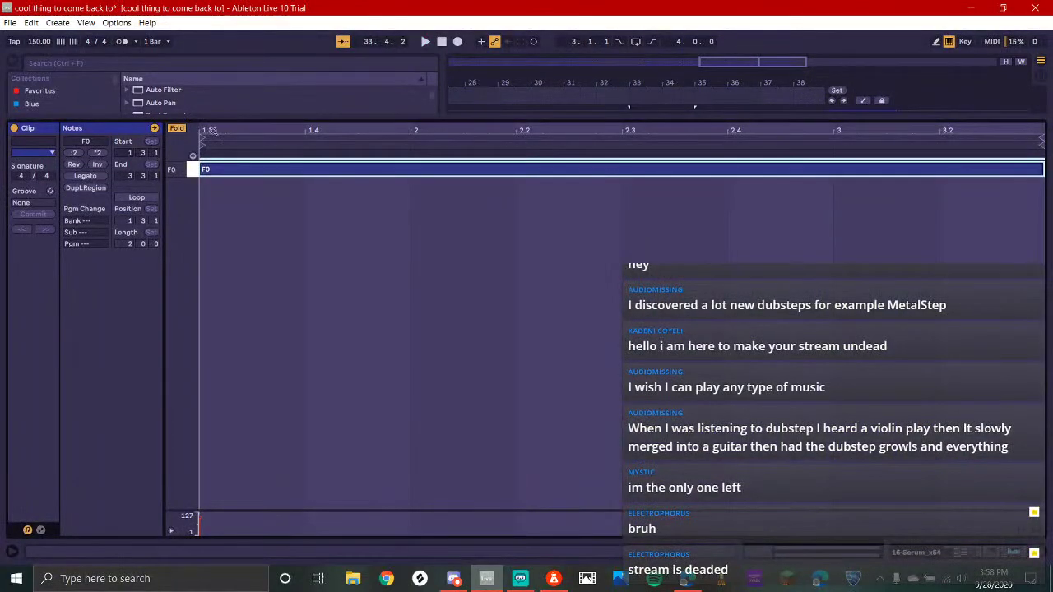
click(176, 128)
key(Down)
key(Down)
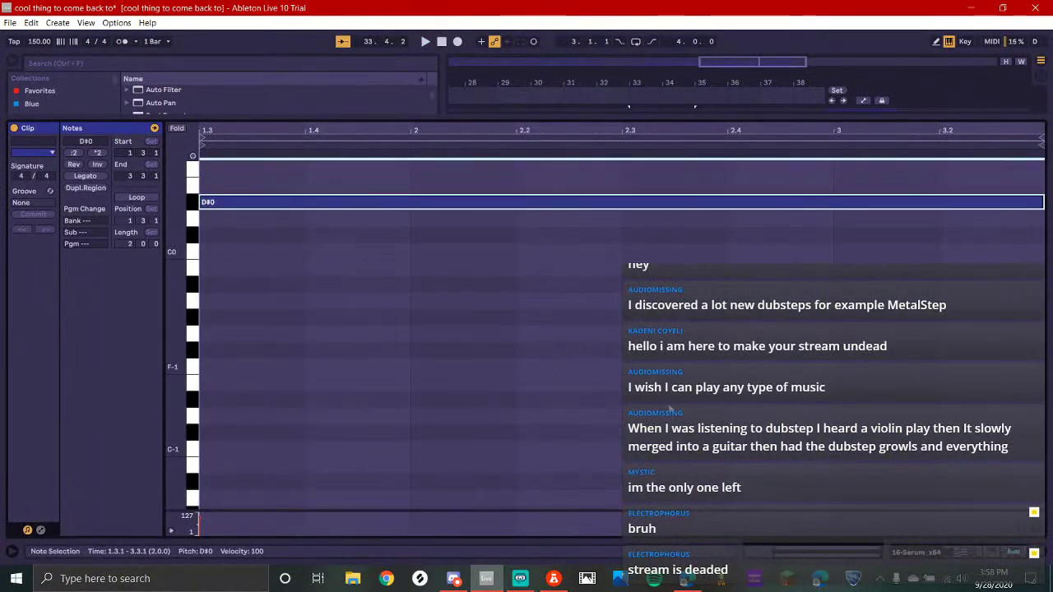
key(shift+Tab)
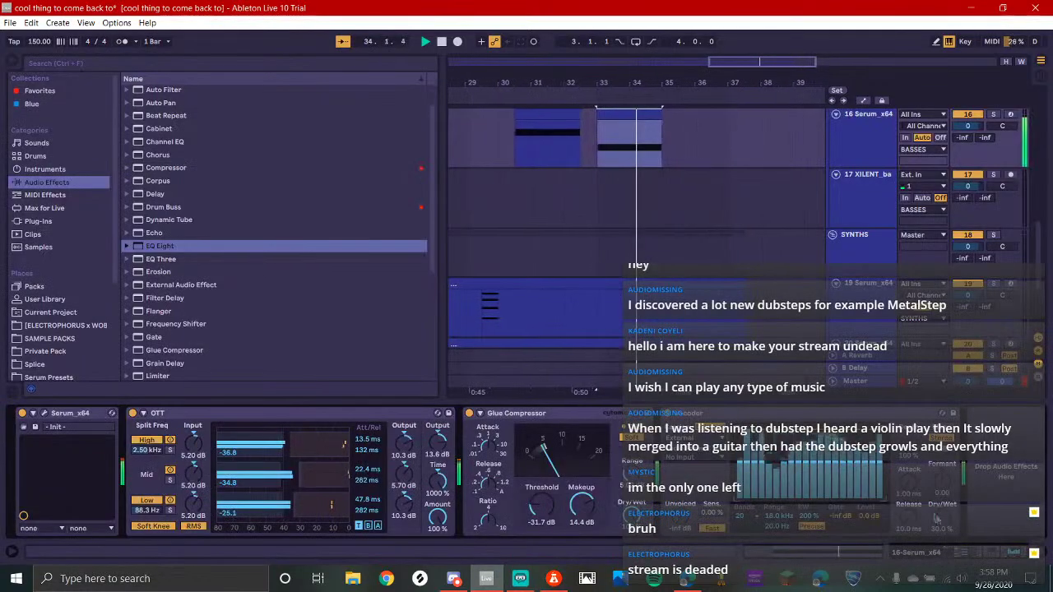
scroll(635, 247, up, 2)
scroll(635, 246, up, 3)
scroll(635, 246, down, 2)
key(space)
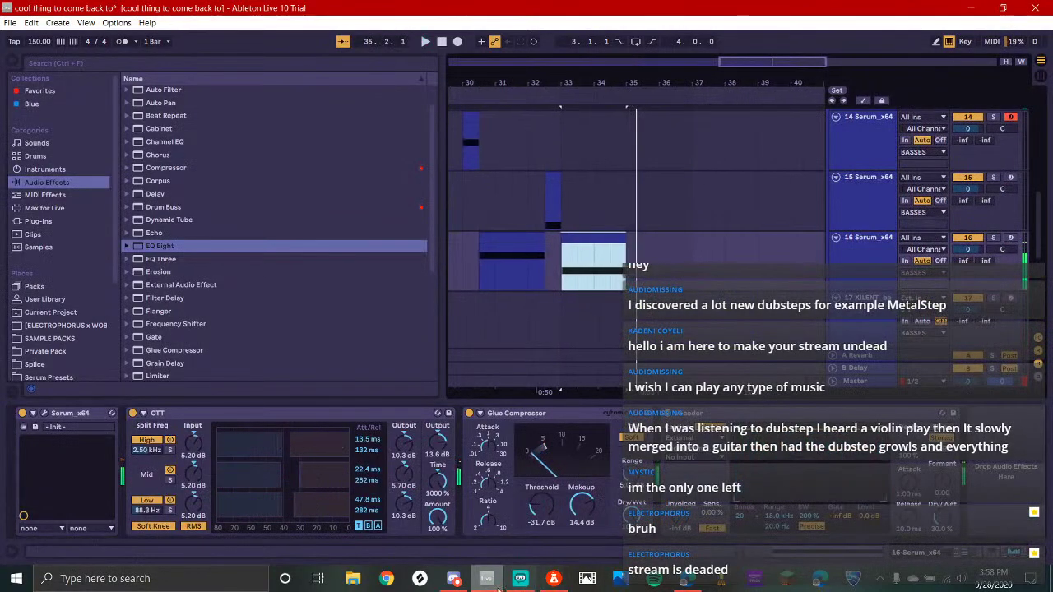
Check the Chimed In general channel in Discord, the BandLab feed and the Streamlabs OBS live chat
click(463, 579)
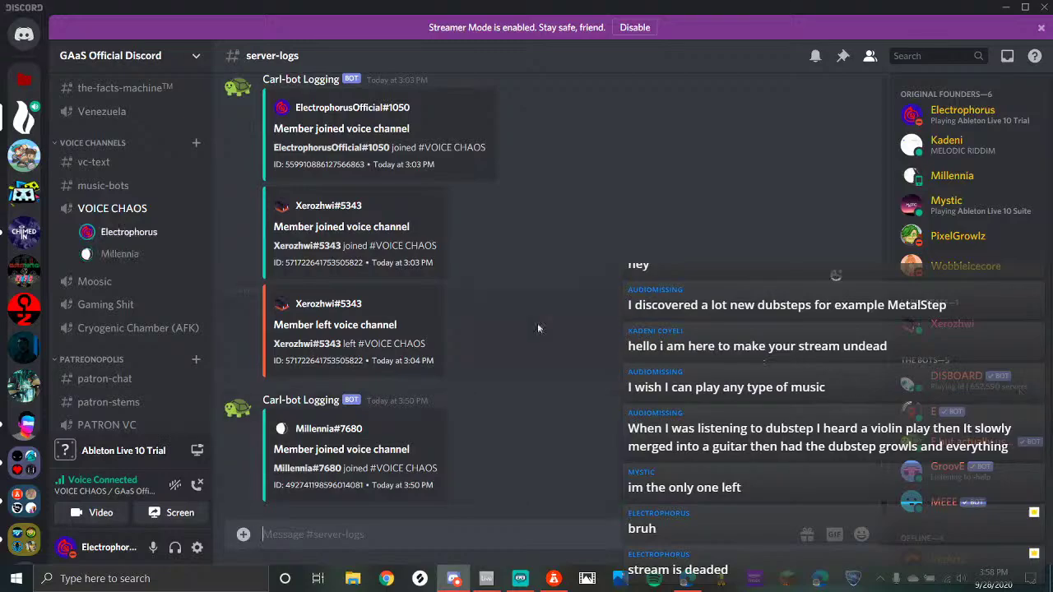
click(24, 233)
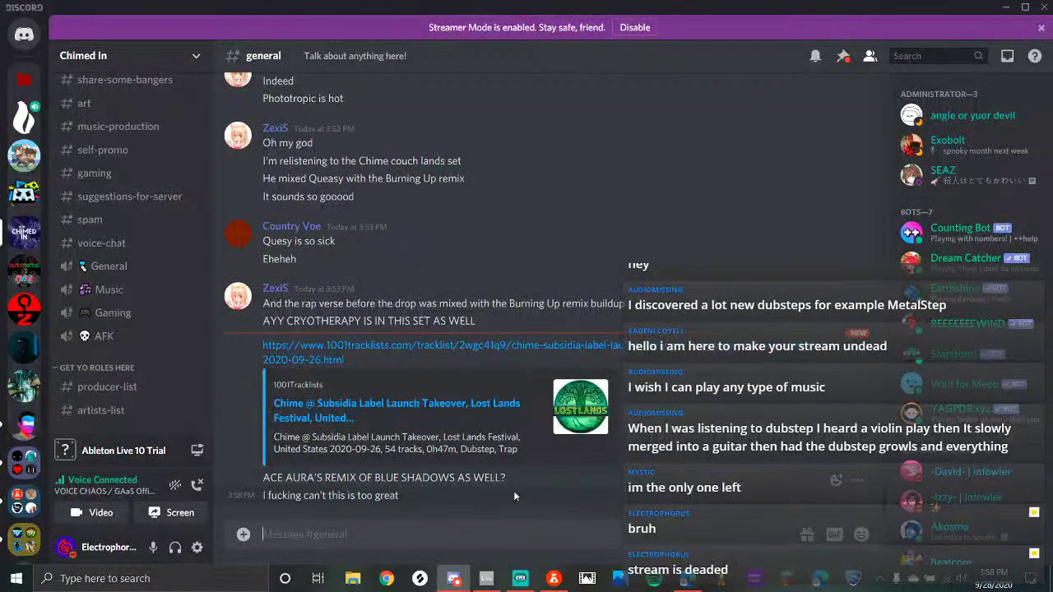
click(550, 580)
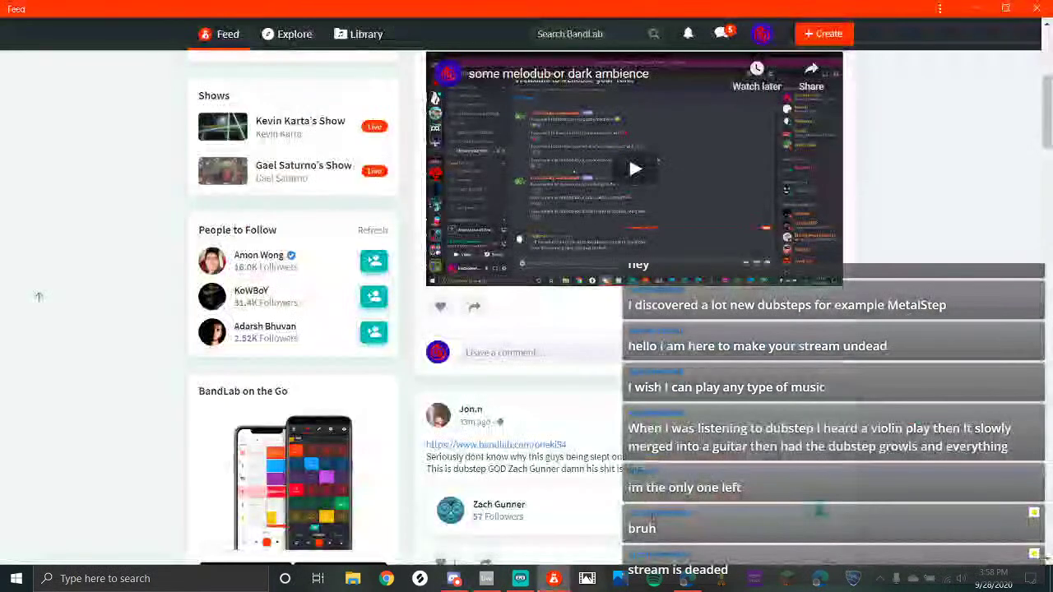
click(520, 580)
click(486, 580)
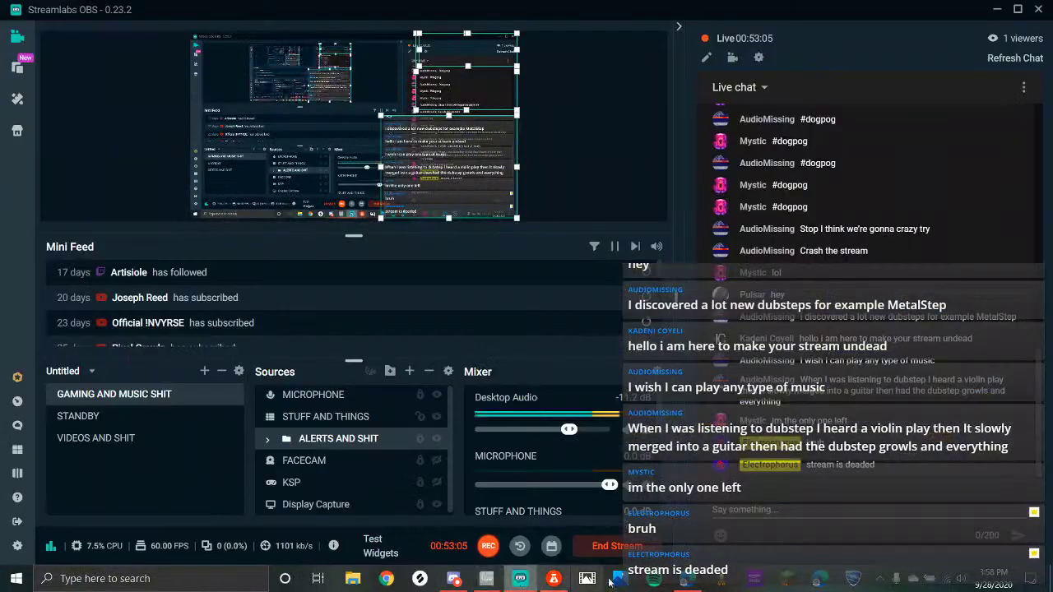
click(520, 580)
click(452, 580)
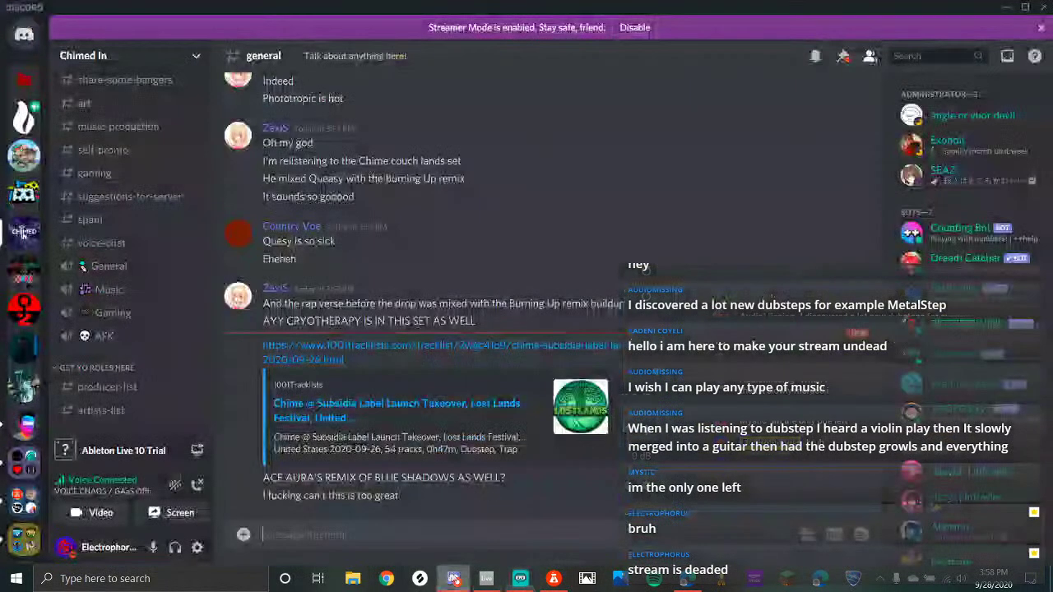
Check the GAaS Official Discord server's logs and the live chat in Streamlabs OBS
click(26, 117)
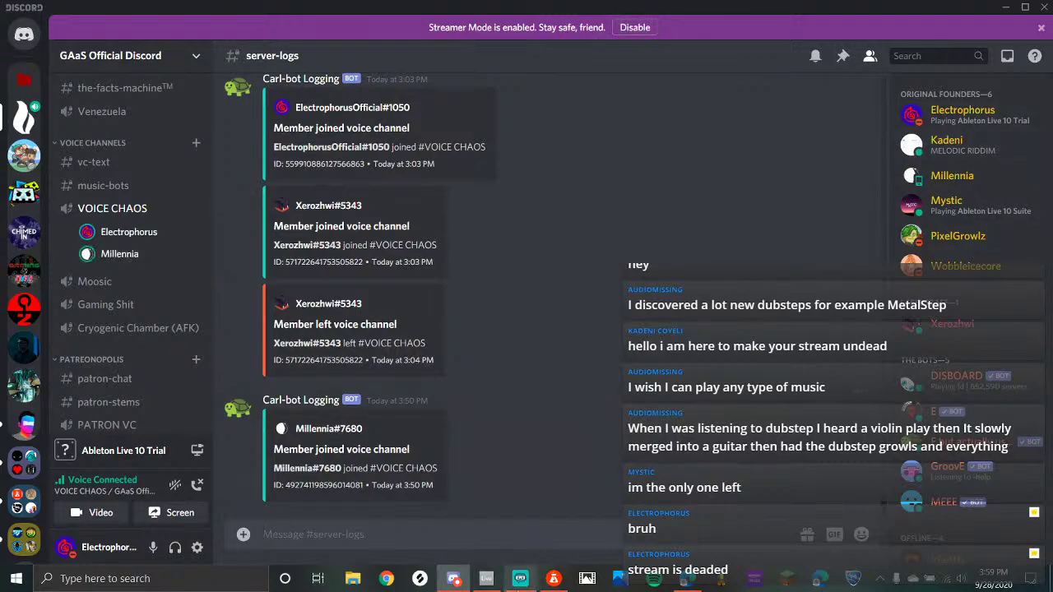
click(518, 584)
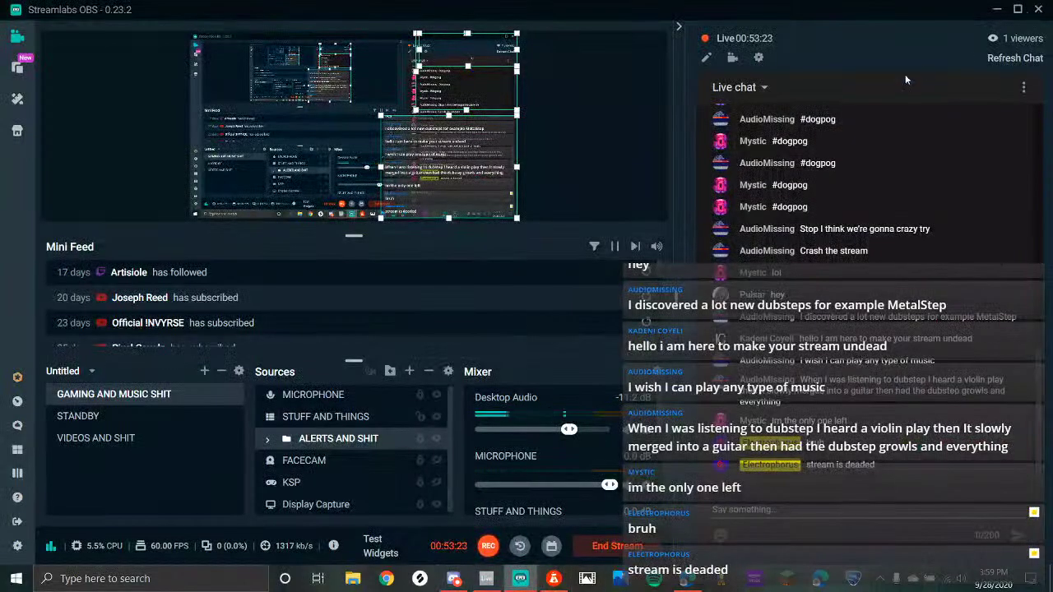
Switch to Ableton Live, play back the bar 33 bass section, and place the insert marker at 29.3.1 on track 15
click(486, 579)
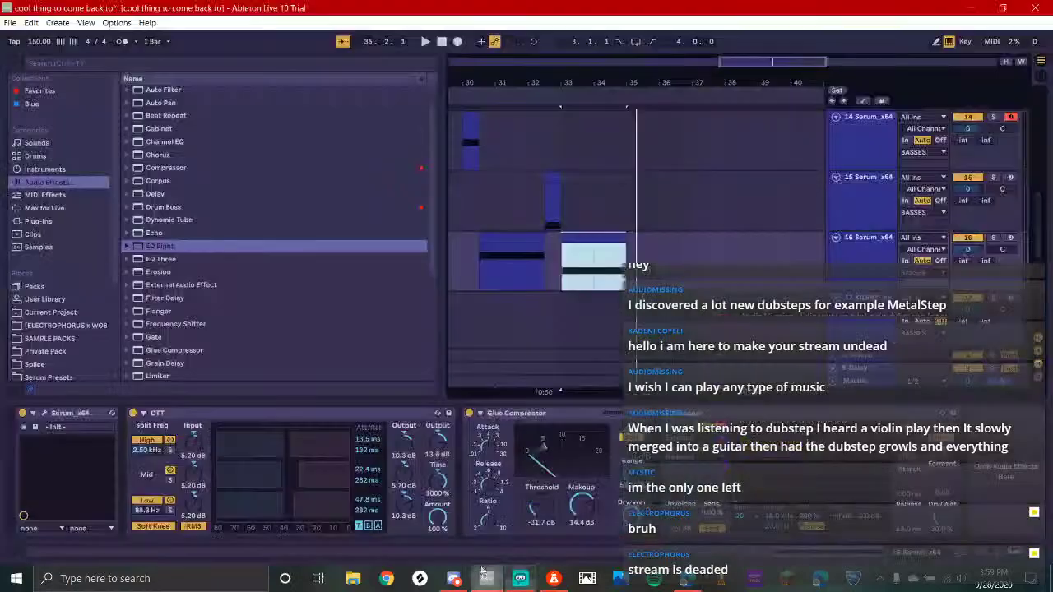
key(space)
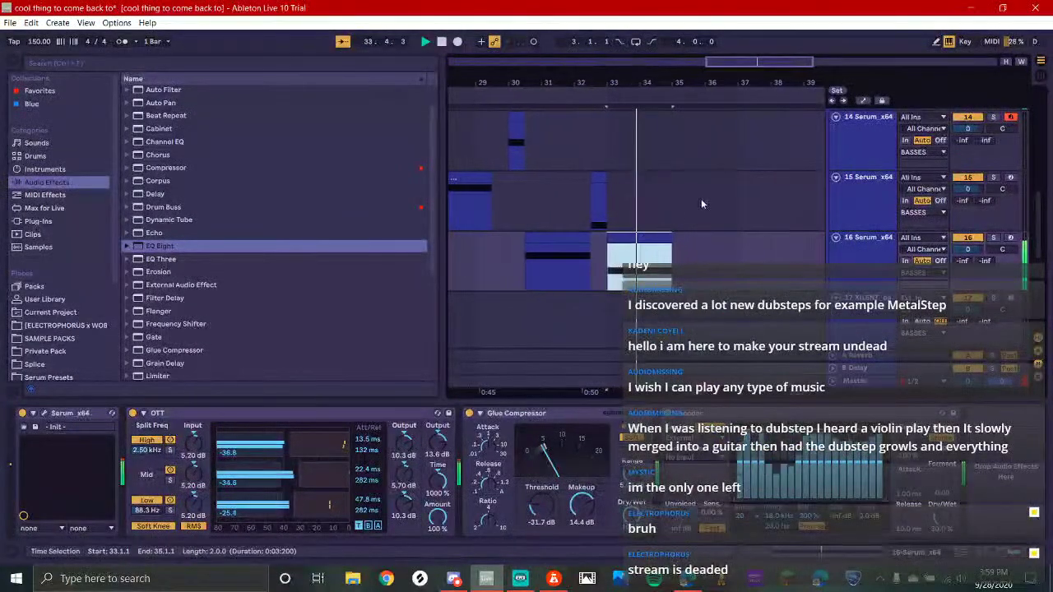
click(668, 222)
drag(668, 221, 589, 222)
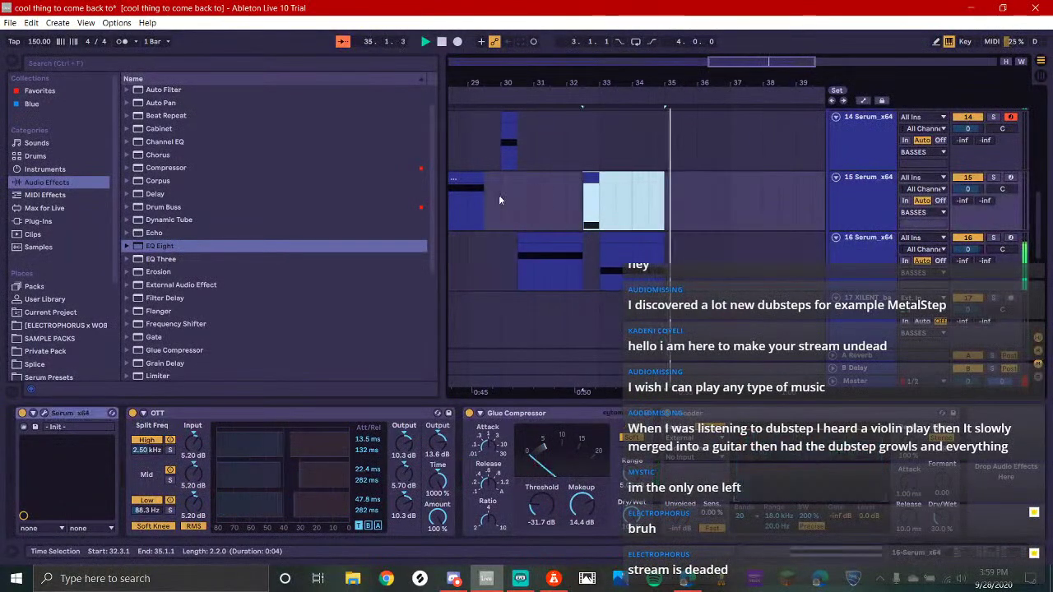
click(497, 217)
key(space)
scroll(691, 268, up, 3)
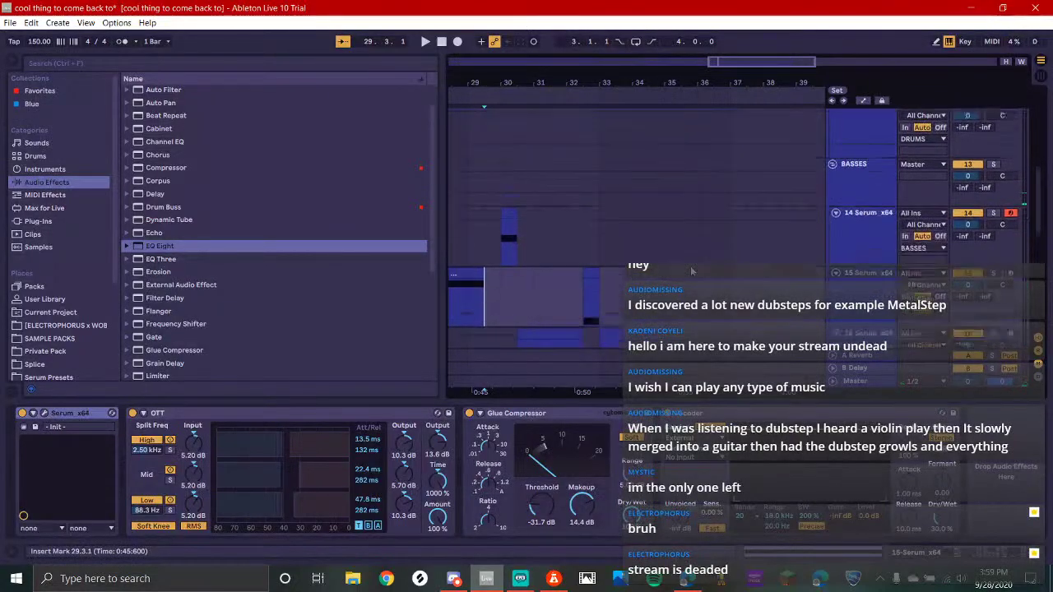
scroll(692, 268, up, 10)
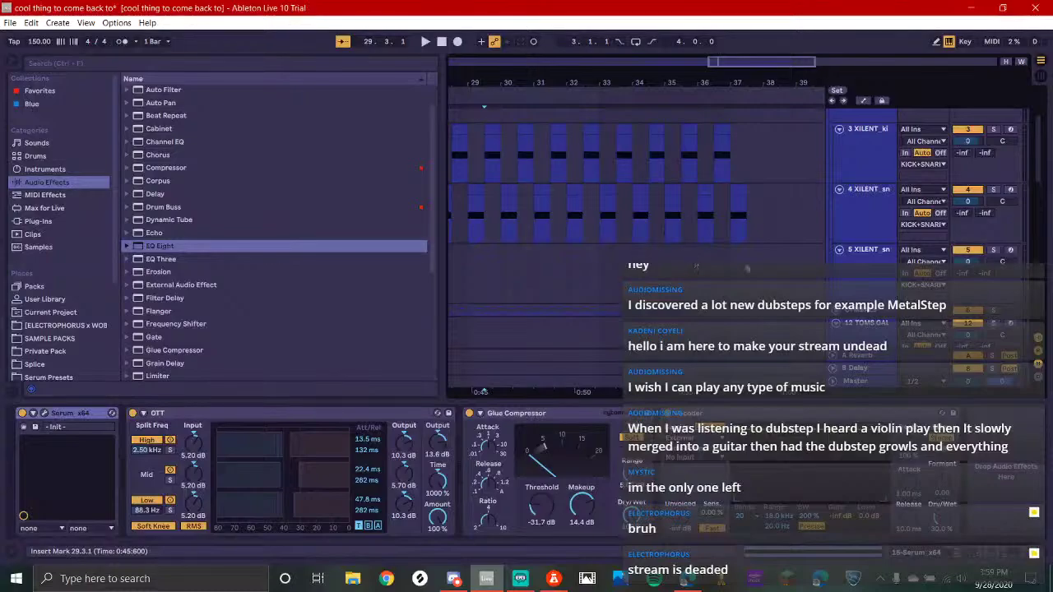
Open the streaming member's profile card in Discord and check the stream in Streamlabs OBS
click(453, 578)
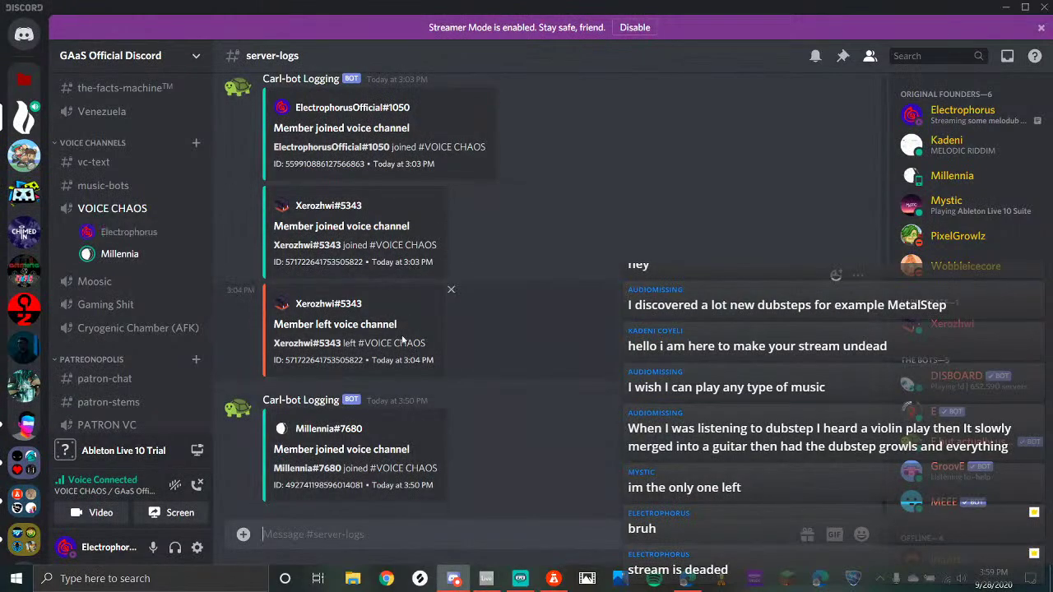
click(986, 110)
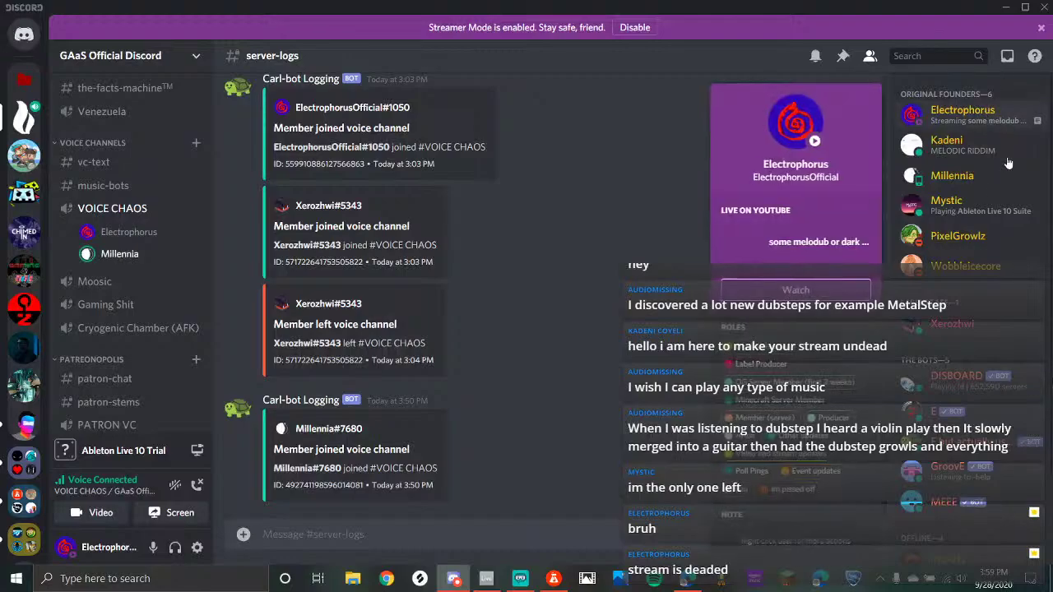
click(334, 526)
click(520, 578)
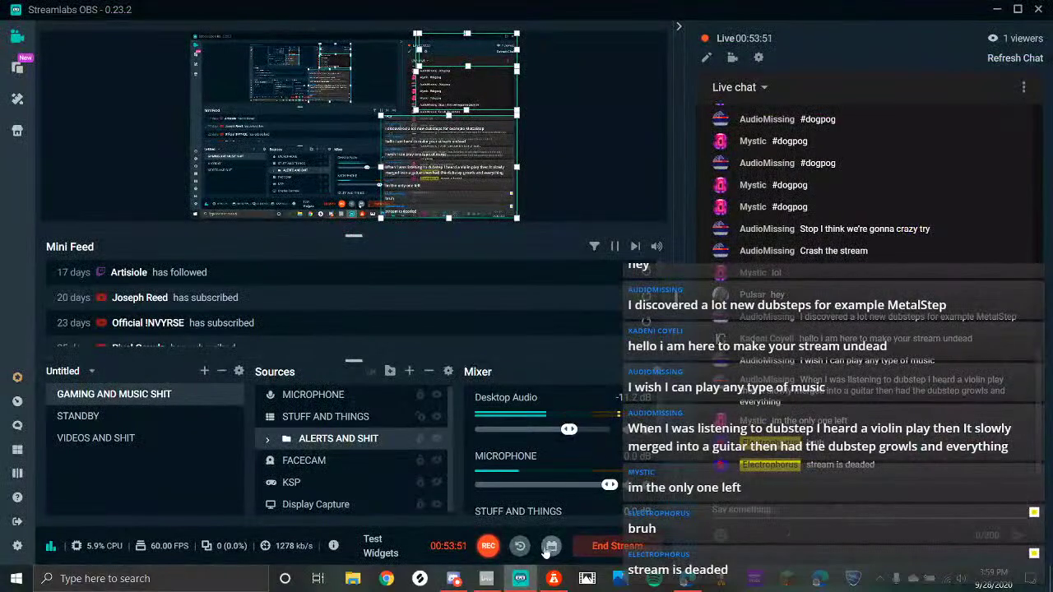
Switch to Ableton Live, play back from 29.3.1 and 21.1.1, and place the insert marker at 21.3.1 on track 17
click(488, 579)
key(space)
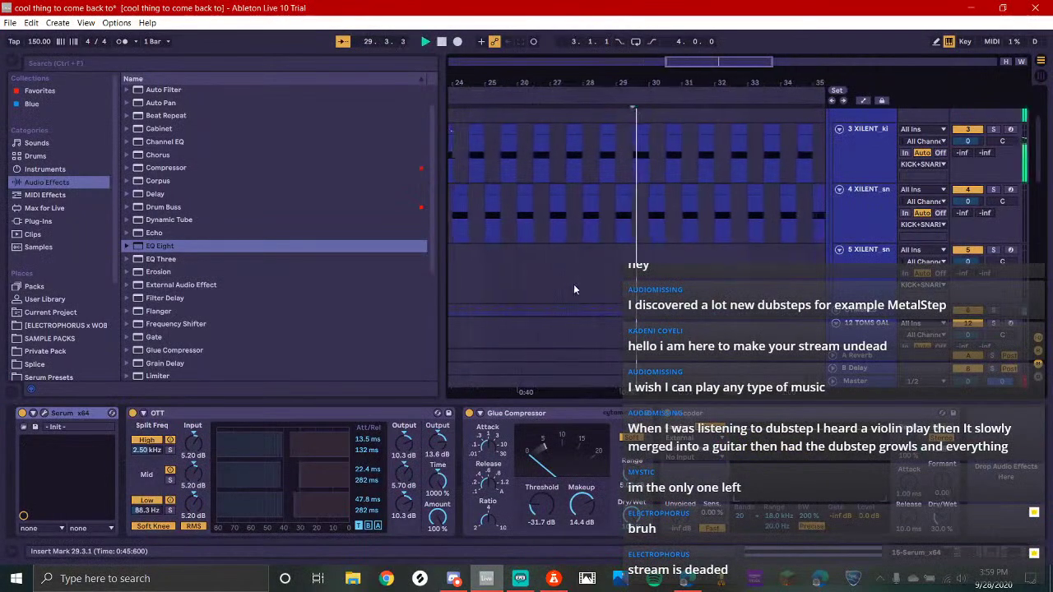
scroll(592, 230, down, 5)
key(space)
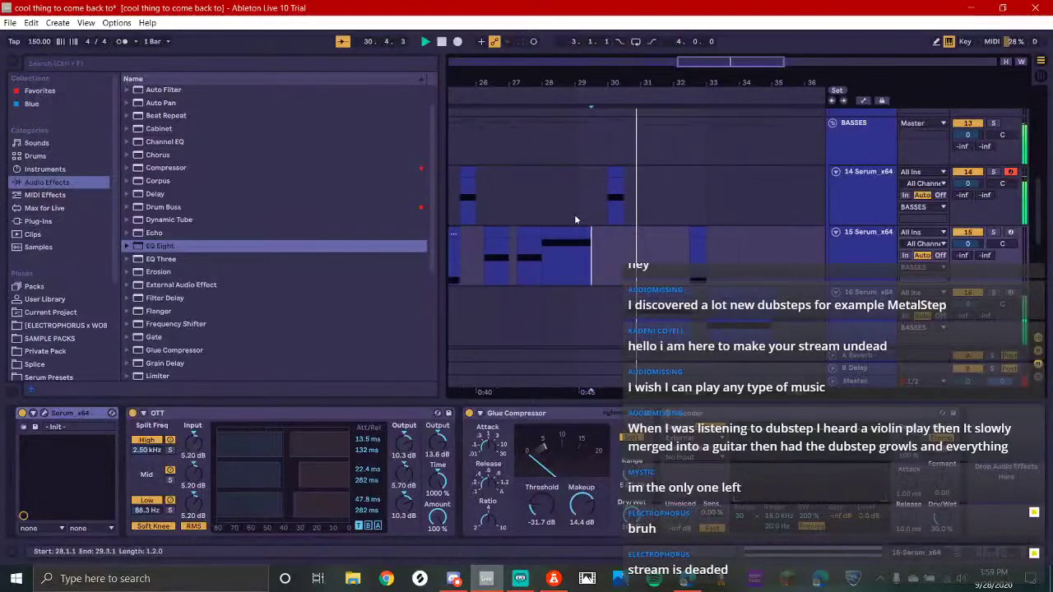
scroll(574, 214, down, 4)
drag(575, 213, 640, 151)
click(523, 212)
key(space)
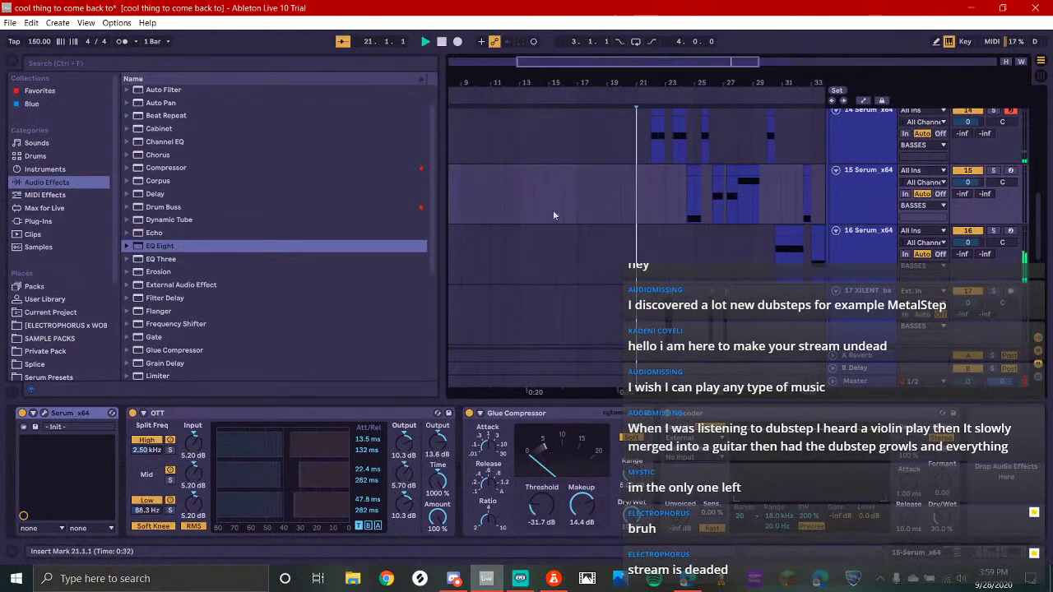
scroll(616, 221, down, 3)
scroll(611, 220, up, 3)
click(624, 223)
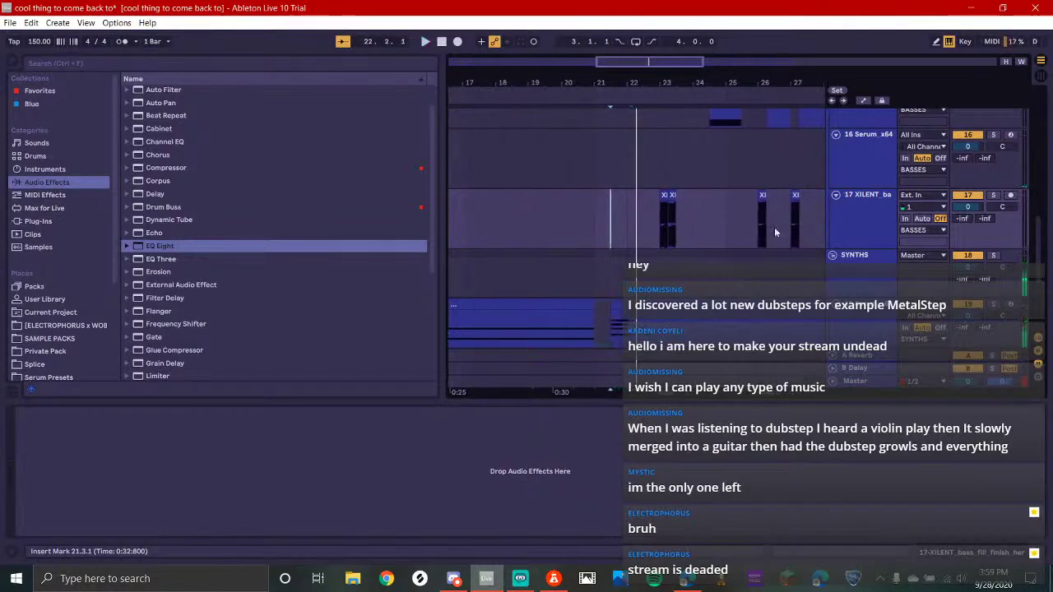
Insert an audio track below track 17 and move the second XILENT bass fill clip of bar 23 onto it
click(849, 231)
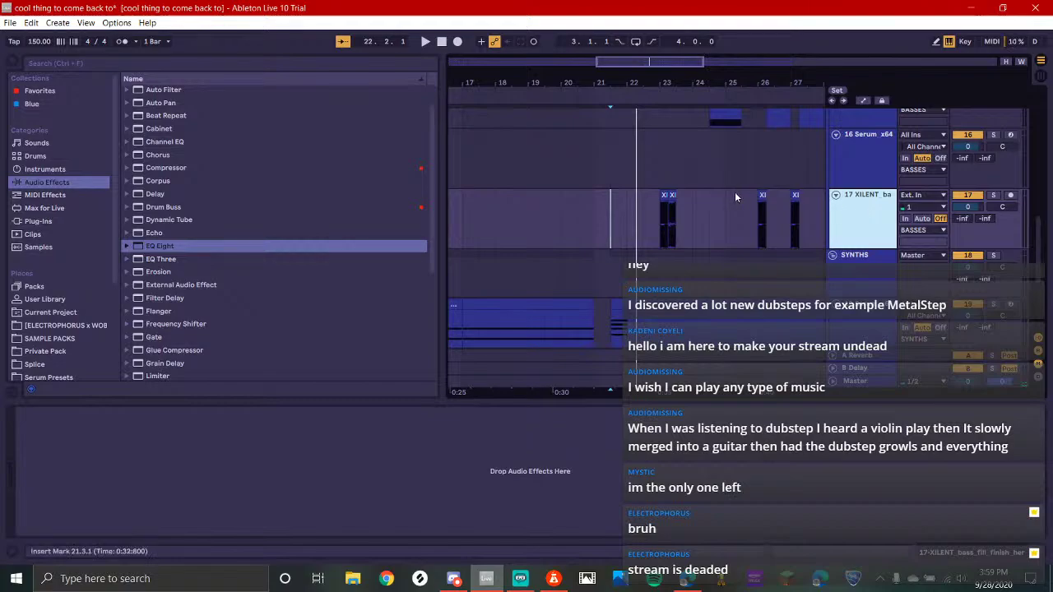
key(ctrl+t)
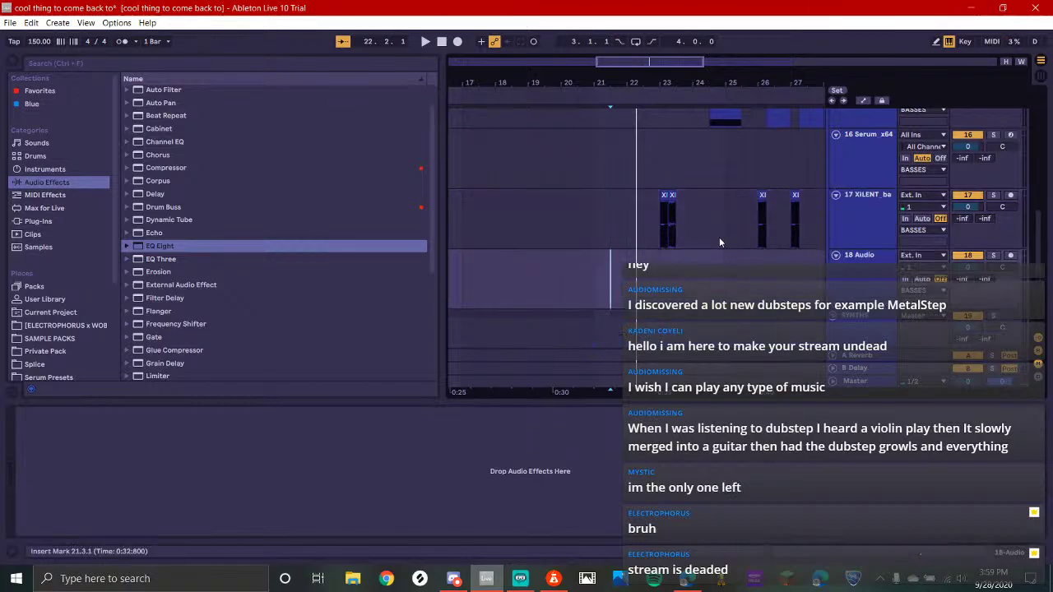
scroll(662, 216, up, 3)
drag(682, 196, 687, 265)
key(space)
key(space)
Play back the bass tracks from 23.1.1 and place the insert marker at 28.1.1 on track 16
click(583, 280)
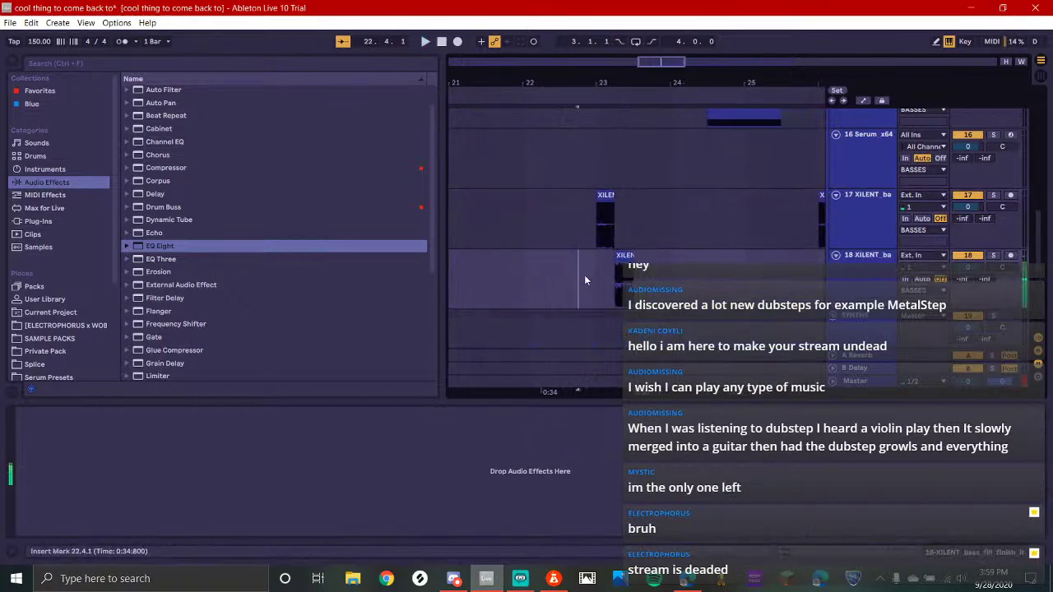
click(601, 264)
key(space)
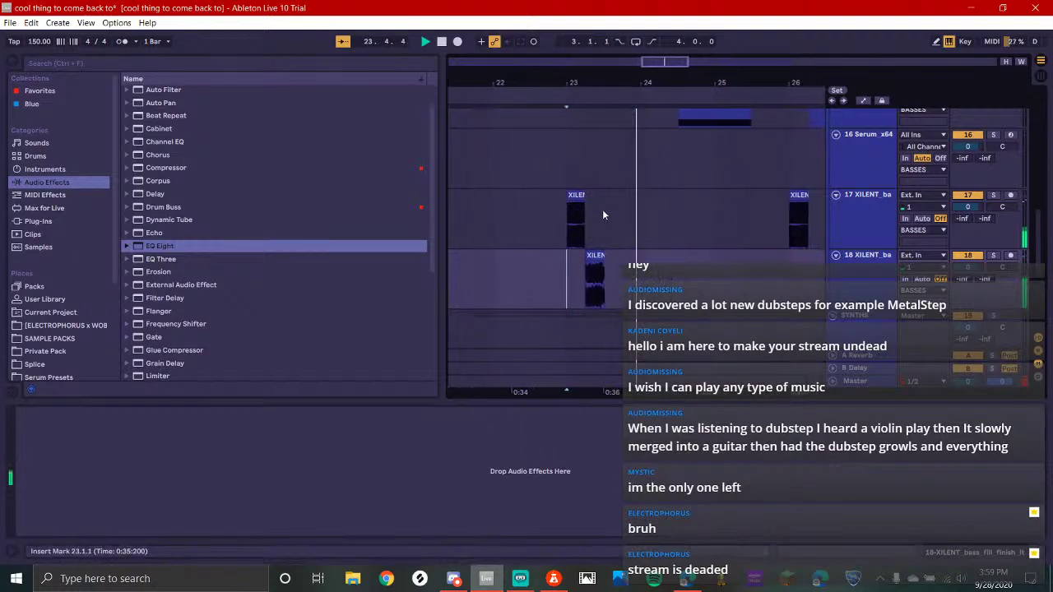
scroll(540, 297, up, 3)
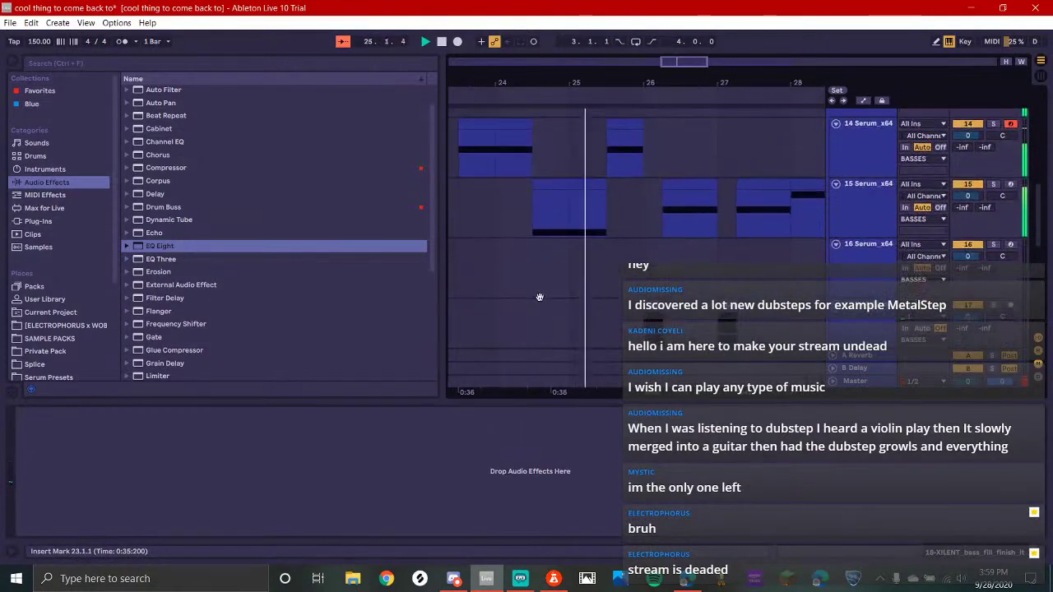
scroll(773, 214, down, 3)
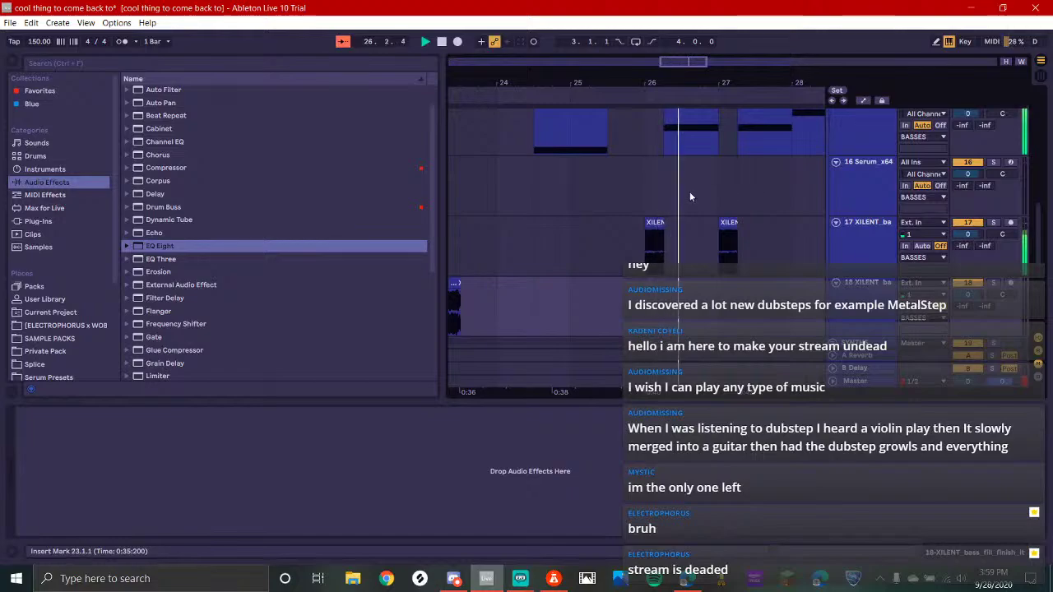
scroll(683, 192, up, 3)
scroll(695, 205, down, 3)
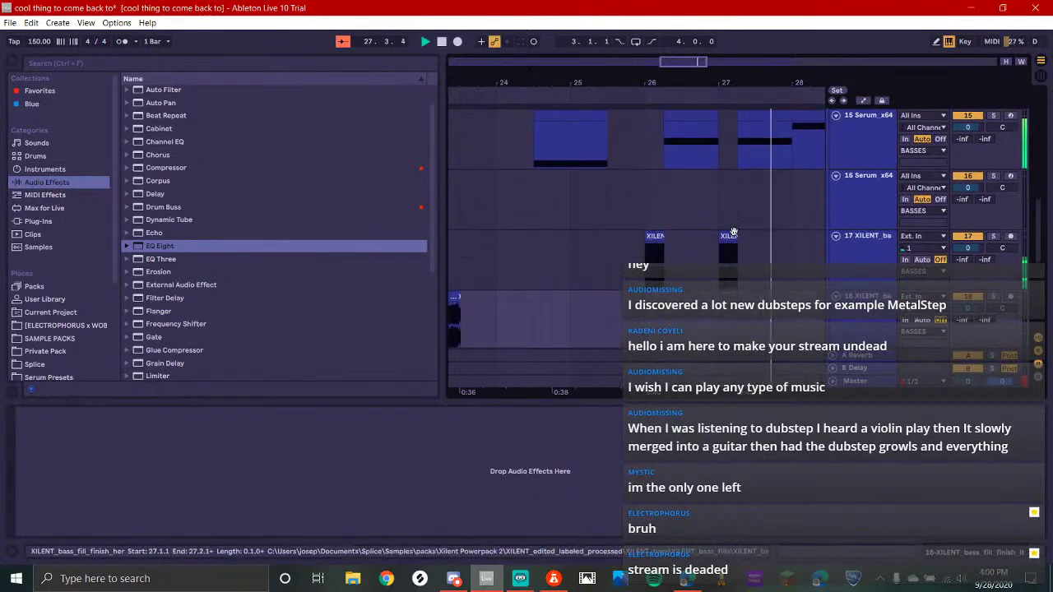
key(minus)
key(minus)
key(minus)
key(space)
key(space)
shift+click(659, 209)
click(702, 205)
key(space)
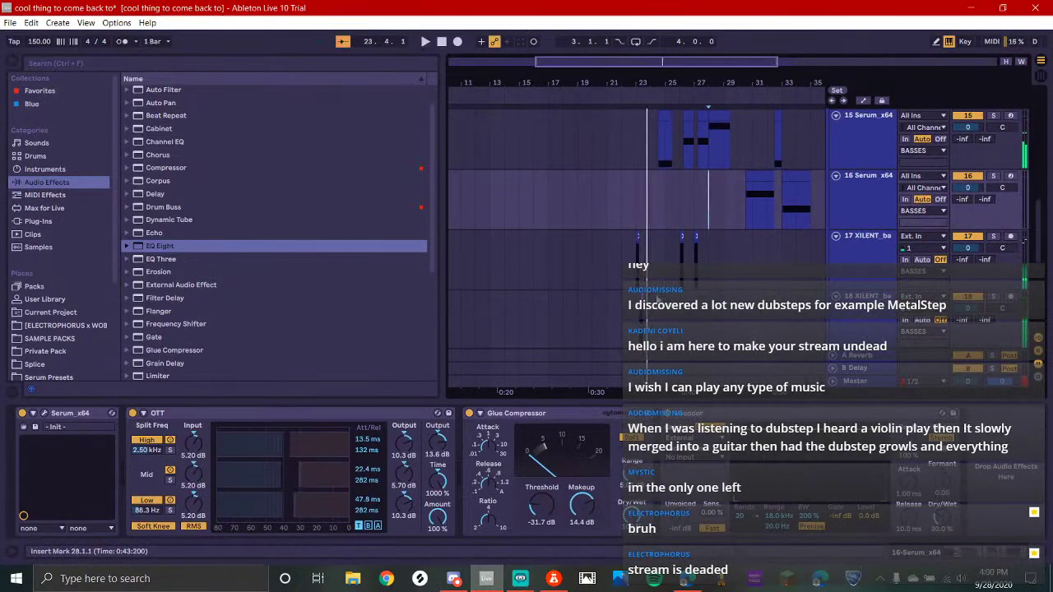
Copy track 18's XILENT_bass_fill_finish_it clip from bar 23 to 35.1.1 and play it back
click(641, 298)
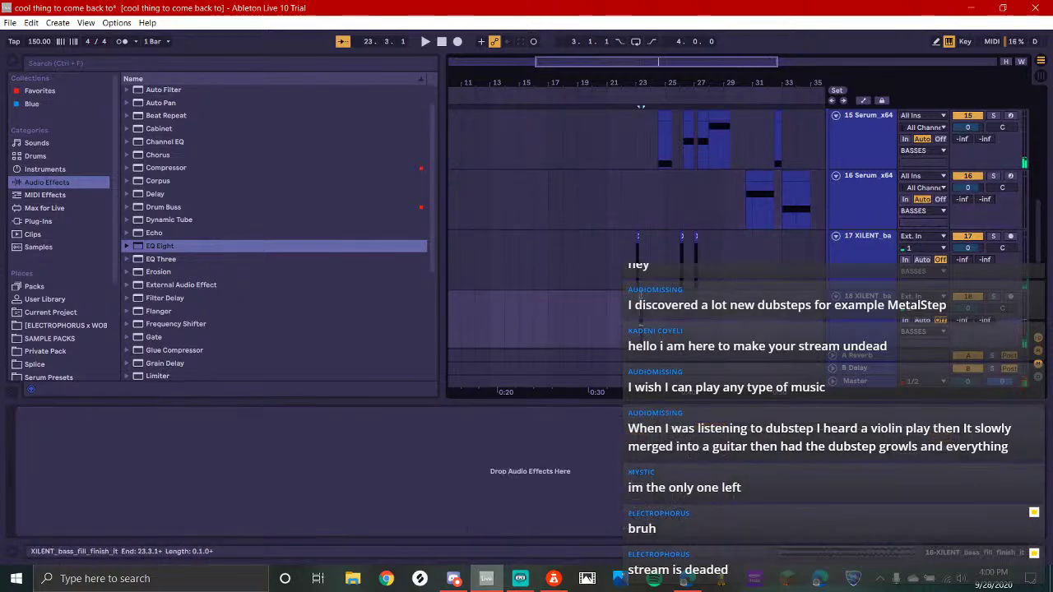
scroll(790, 297, up, 3)
scroll(791, 297, right, 3)
click(703, 308)
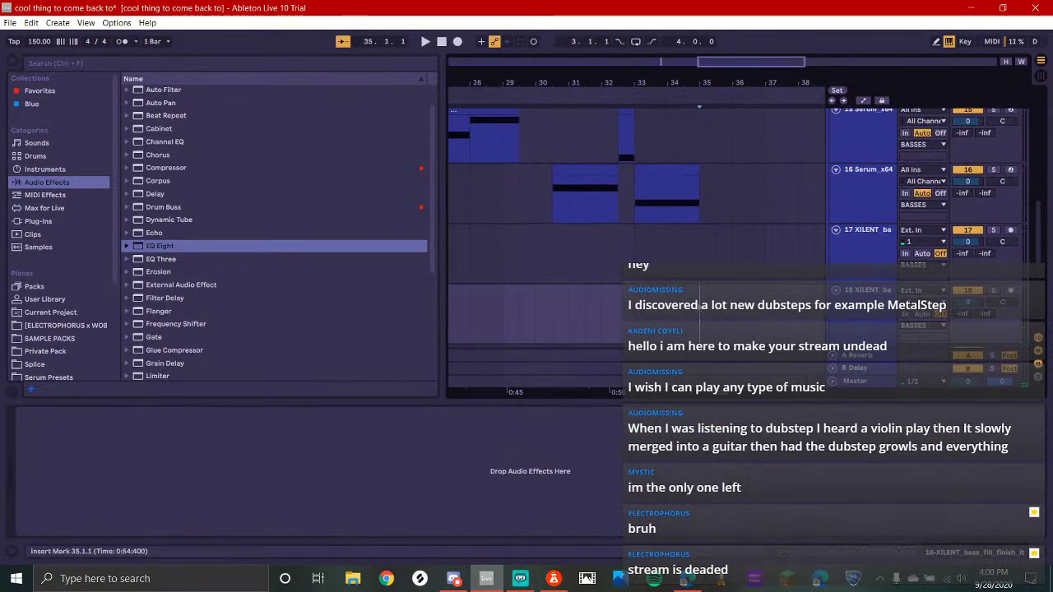
key(ctrl+v)
key(space)
key(space)
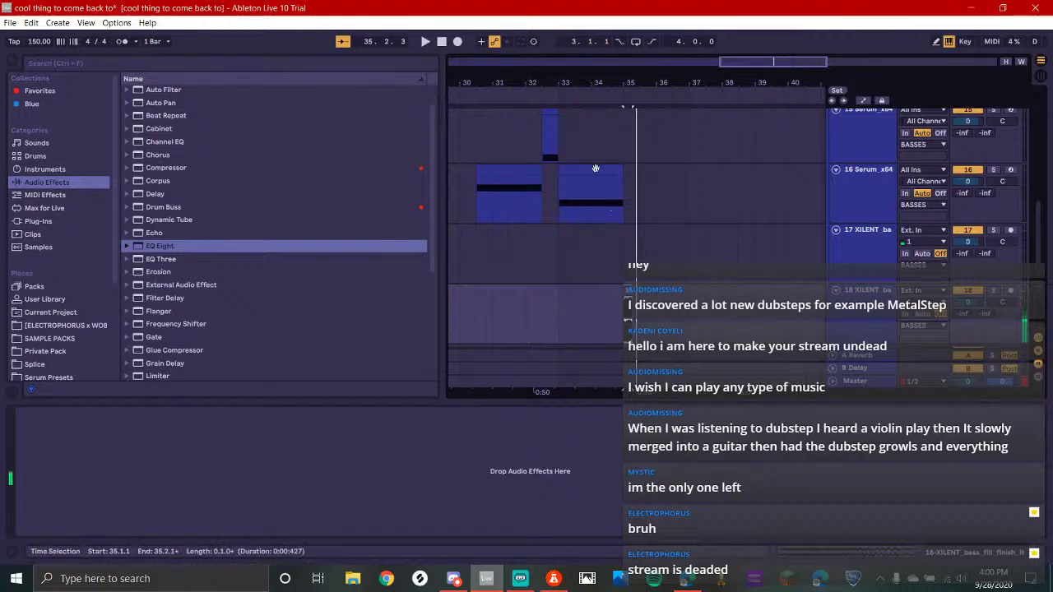
Duplicate track 16's bar 33 clip after itself, shift the copy to start at 35.2.1, and trim its end to 36.1.1
drag(584, 169, 645, 182)
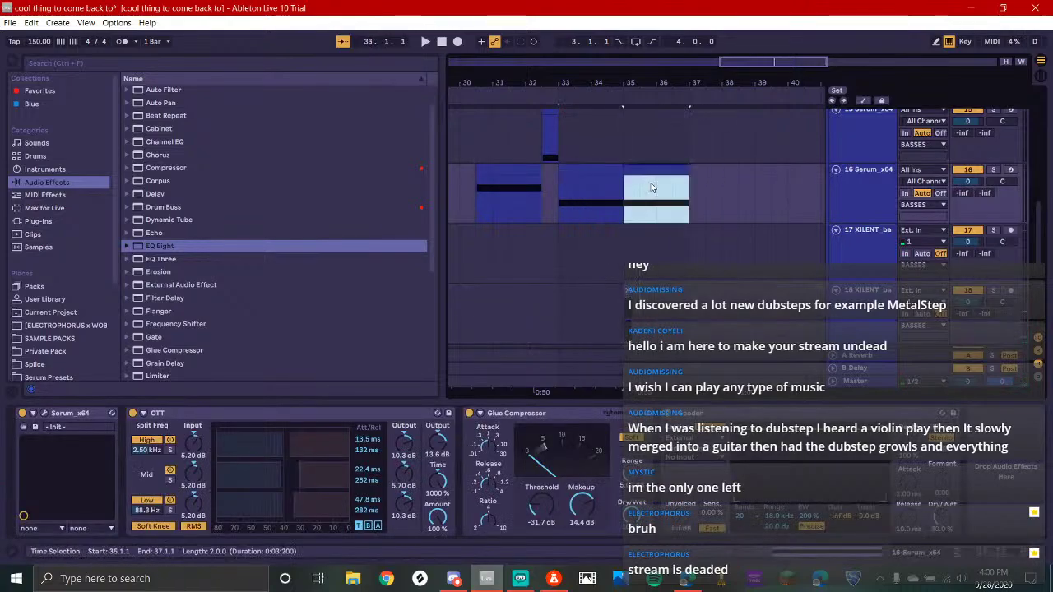
scroll(650, 190, up, 2)
key(Right)
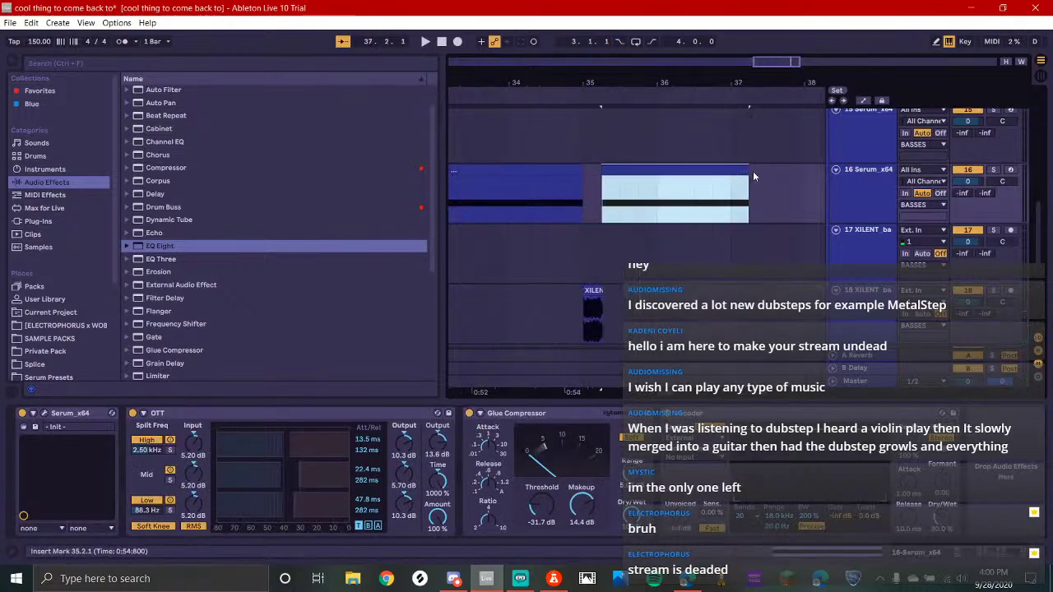
drag(745, 172, 657, 174)
Open track 16's clip at 35.2.1 and lower its note to C#0
click(645, 162)
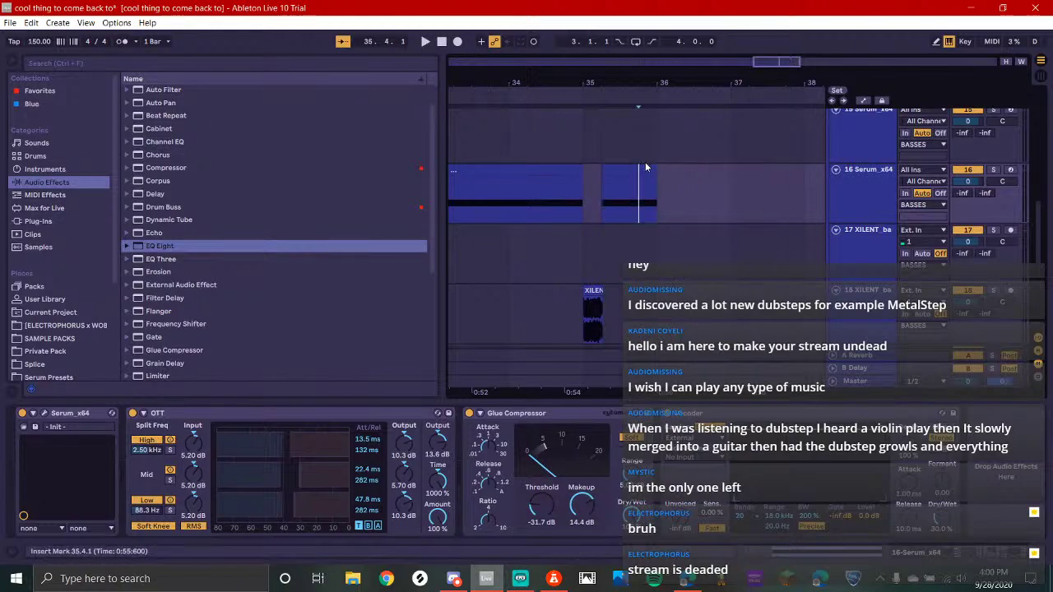
click(640, 172)
double_click(640, 172)
click(510, 202)
key(Down)
key(Down)
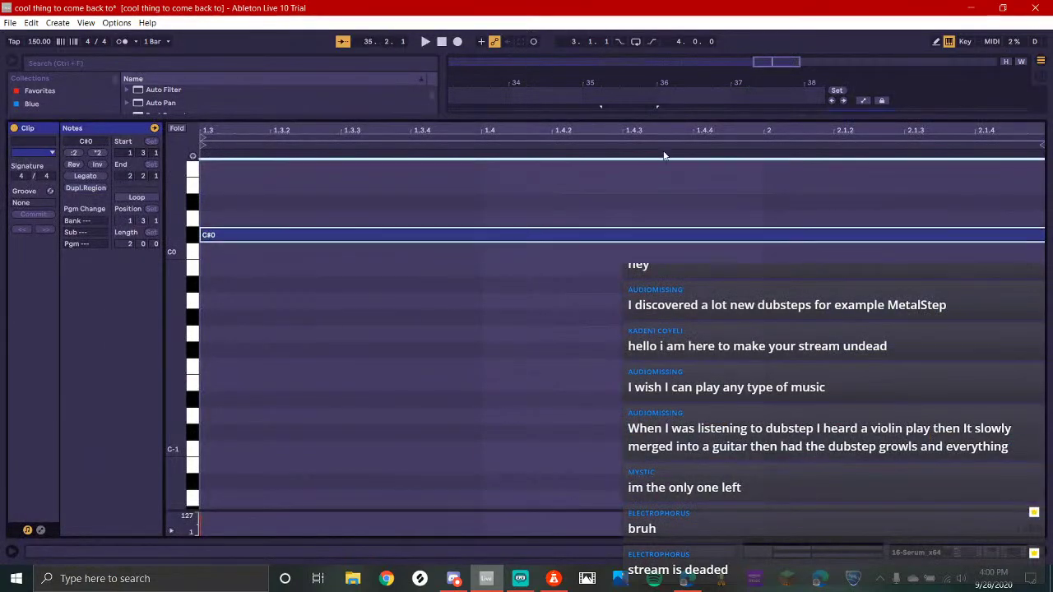
Close the note editor and play back the bass fill and lowered clip from 35.1.1
key(space)
key(shift+Tab)
key(space)
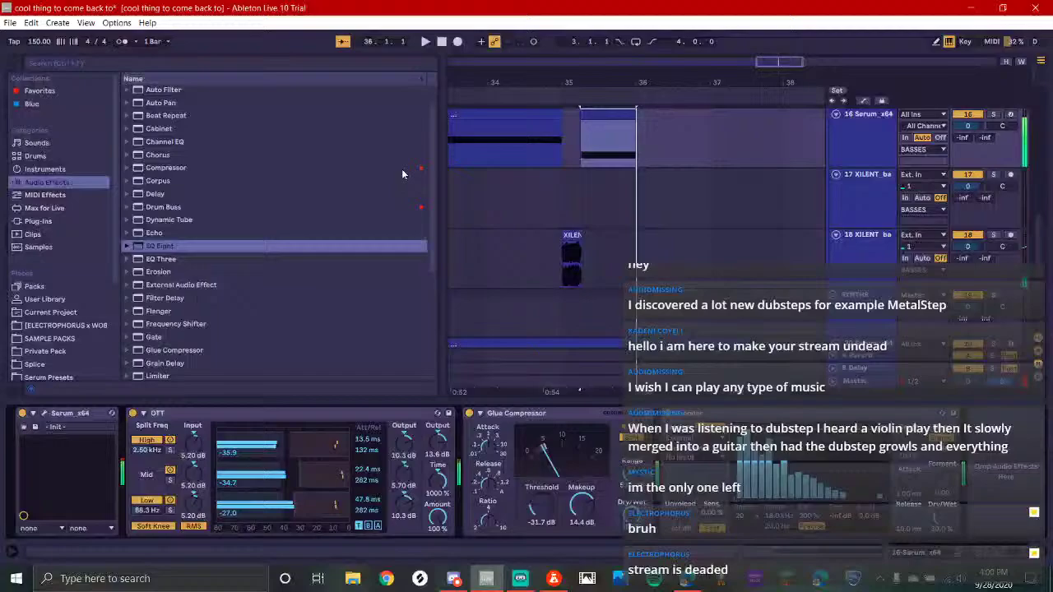
click(568, 201)
key(space)
scroll(657, 143, up, 2)
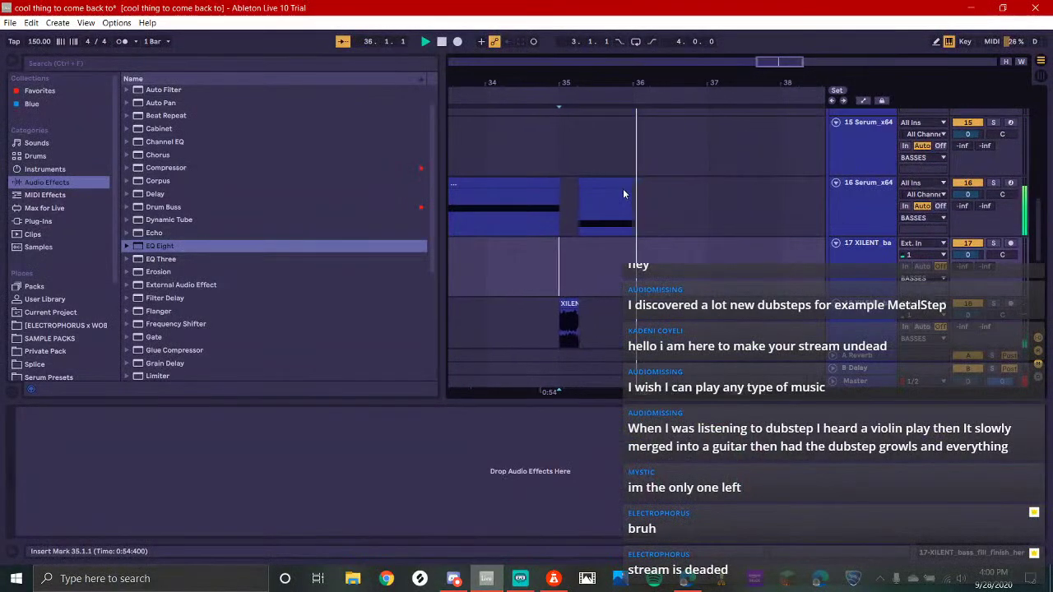
Stop playback and extend track 16's clip at 35.2.1 to end at 37.1.1
click(621, 182)
key(space)
mouse_move(621, 182)
mouse_down()
mouse_move(737, 183)
mouse_move(698, 183)
mouse_up()
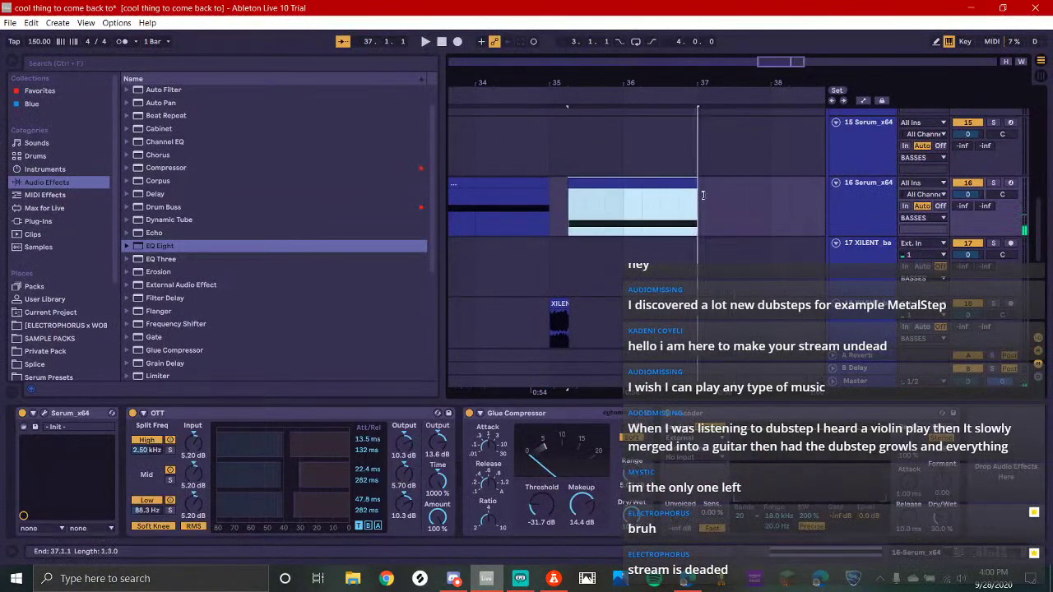
click(542, 272)
Extend the end of track 16's clip to 37.3.1 and look over the drum tracks above it
scroll(576, 259, up, 8)
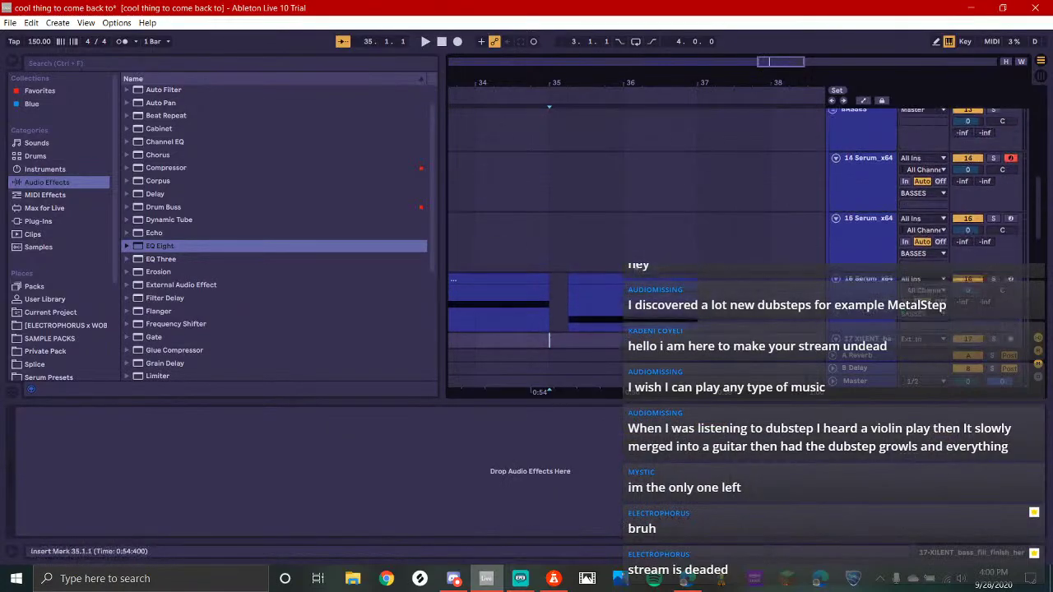
scroll(746, 249, down, 8)
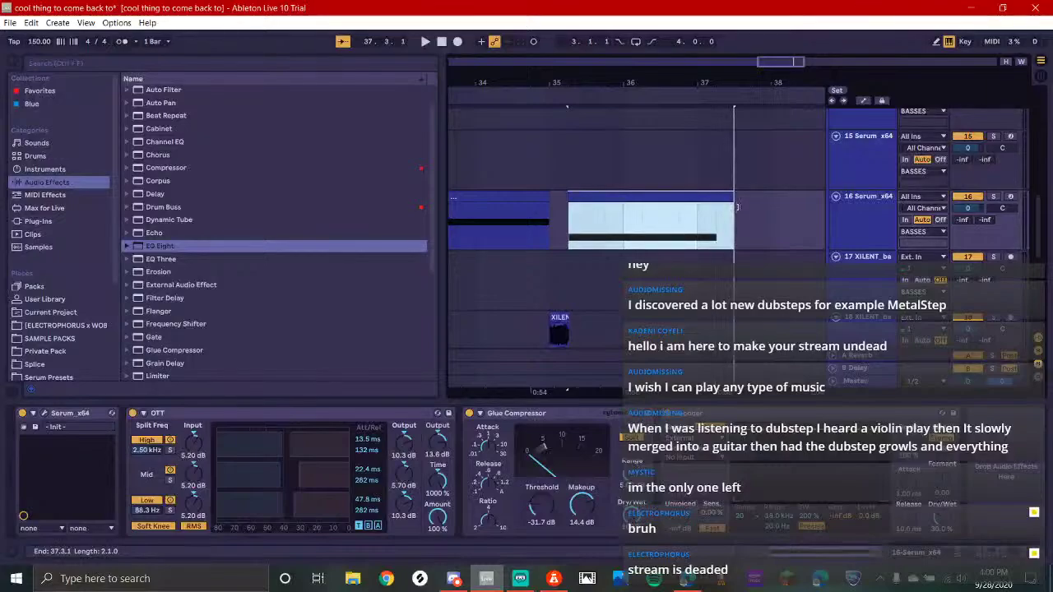
scroll(718, 218, up, 3)
scroll(707, 222, down, 2)
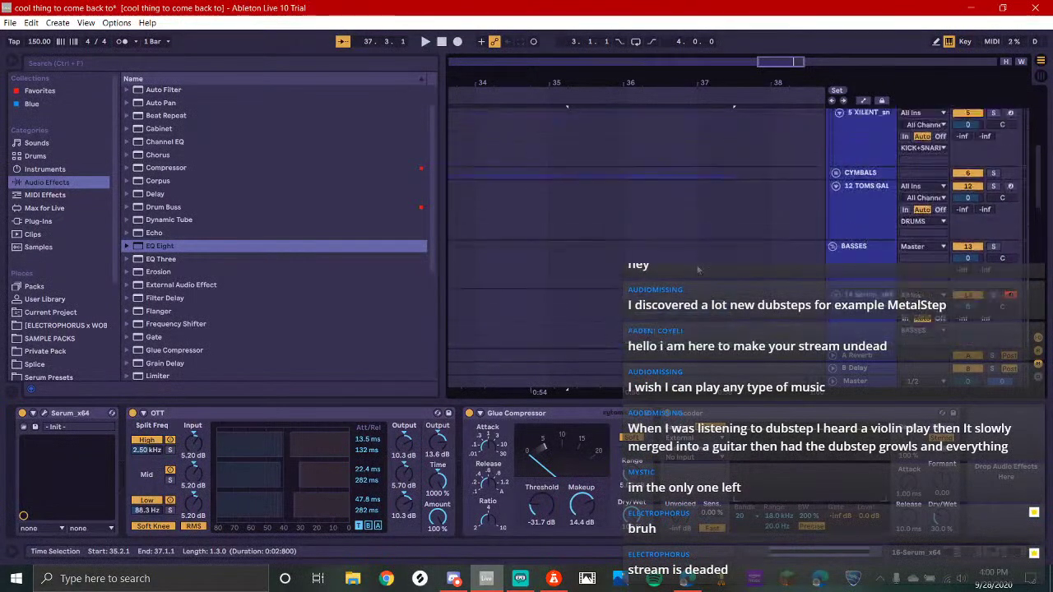
Check the C#0 note inside track 16's extended clip, close the editor and play the passage from 35.1.1
click(704, 263)
double_click(704, 264)
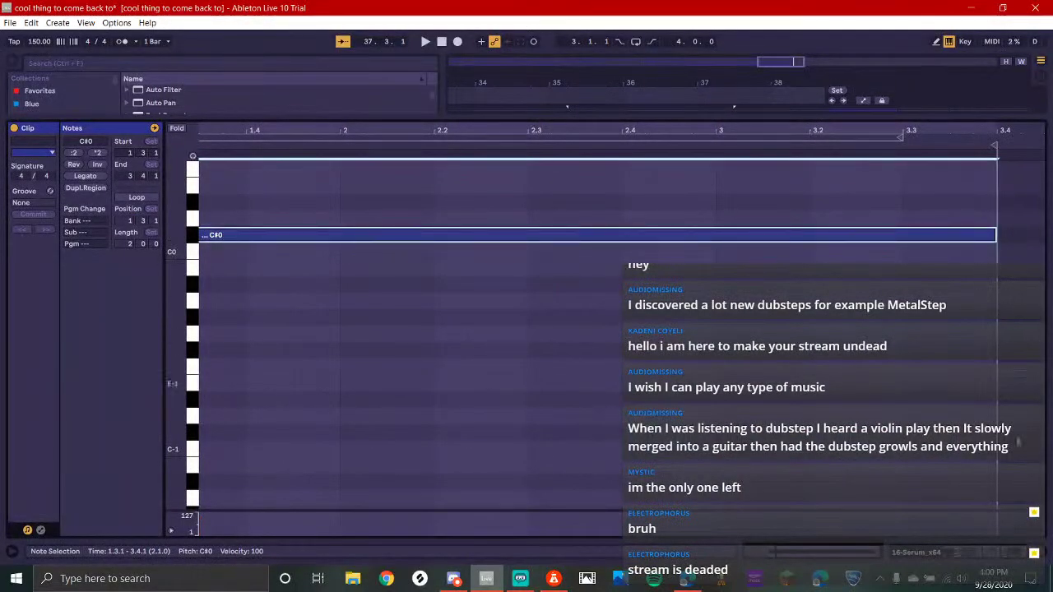
click(986, 553)
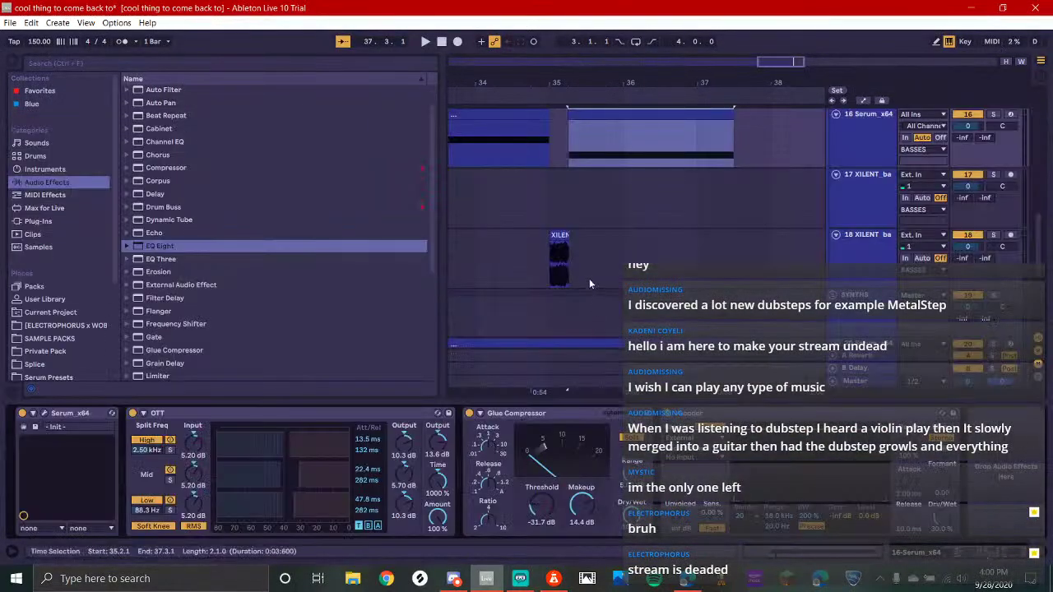
click(567, 220)
key(space)
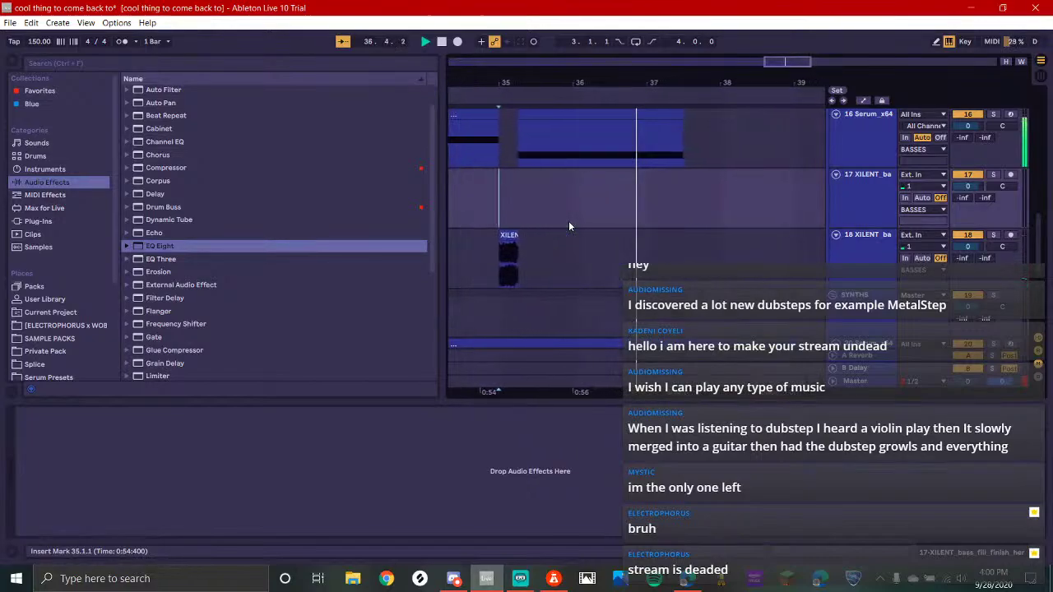
scroll(631, 204, down, 5)
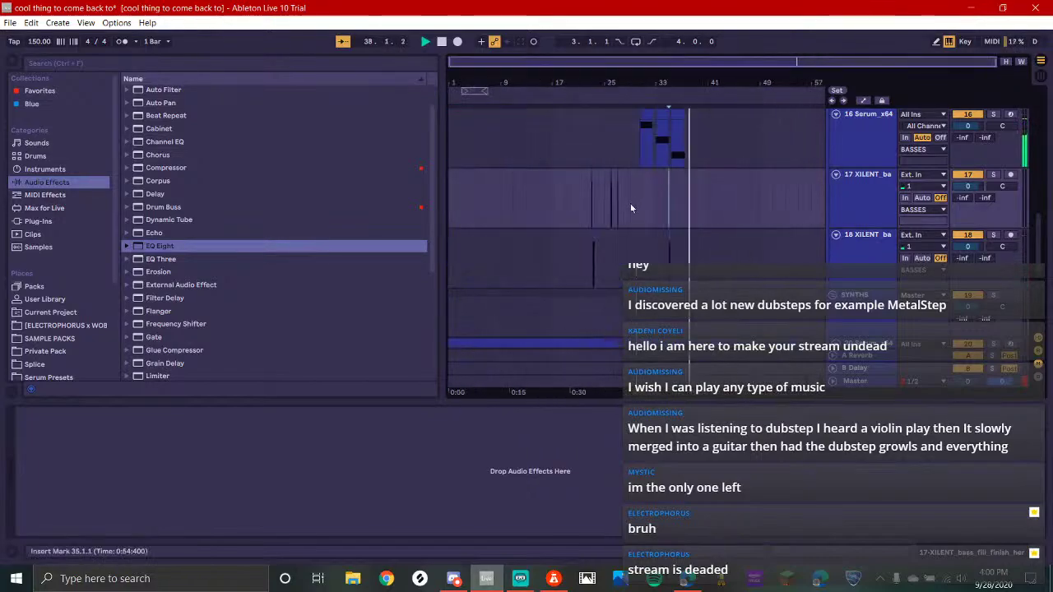
Play the track from bar 1 and look over the bass and synth tracks
click(448, 201)
key(space)
scroll(675, 249, down, 3)
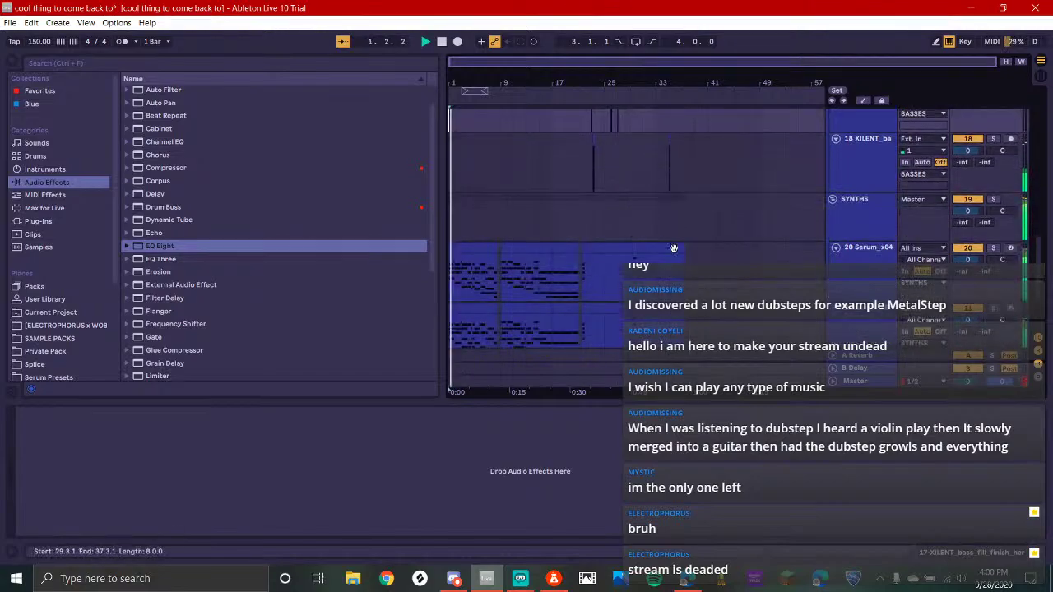
scroll(890, 252, up, 1)
scroll(889, 252, up, 1)
Stop playback and fold all the group tracks so only DRUMS, BASSES, SYNTHS and SIDECHAIN remain
click(829, 236)
key(space)
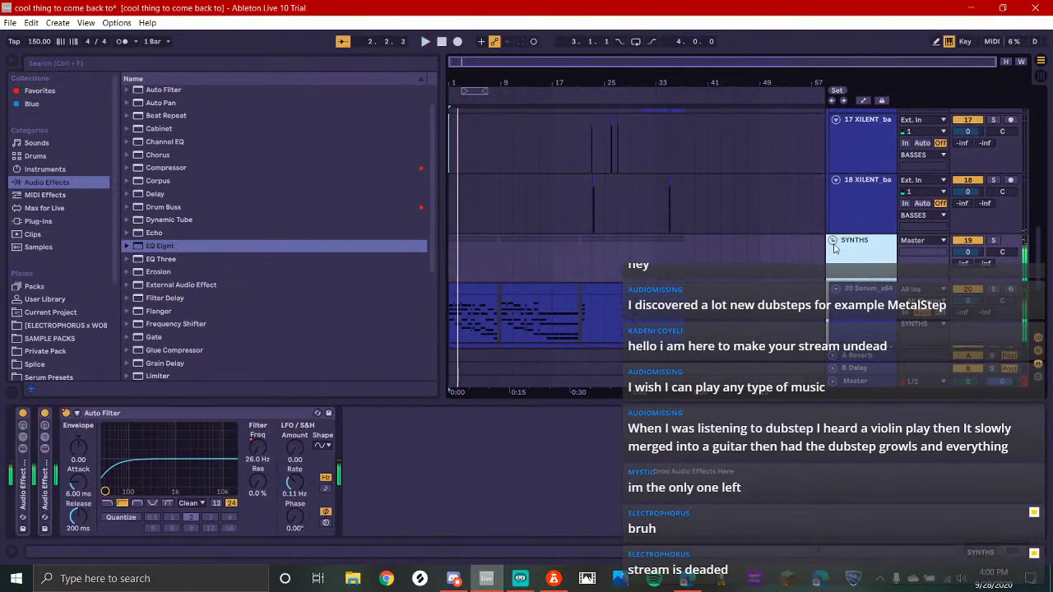
click(832, 238)
scroll(831, 236, up, 5)
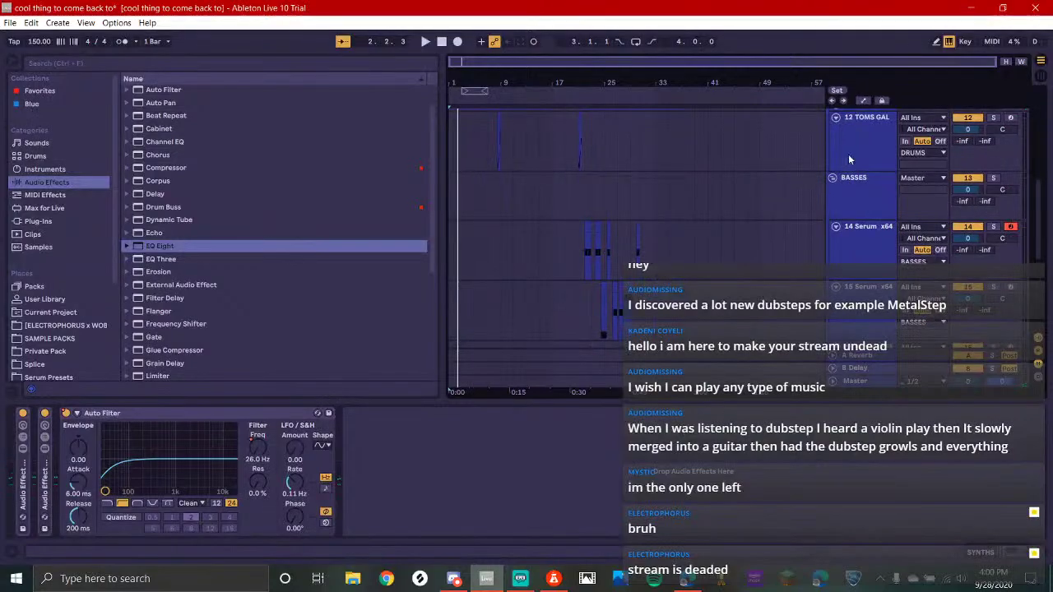
scroll(829, 193, up, 6)
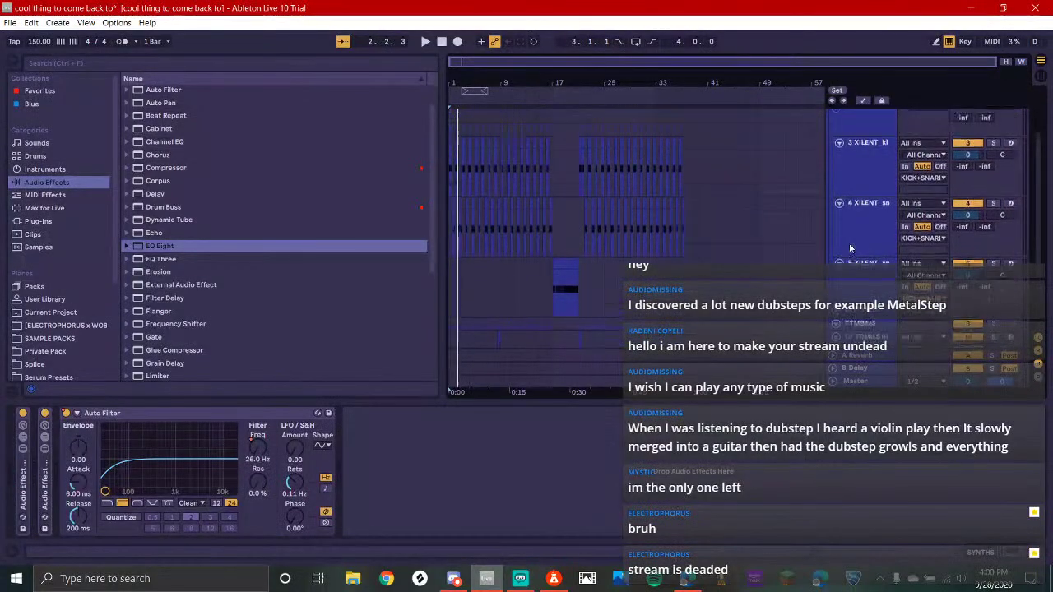
alt+click(833, 113)
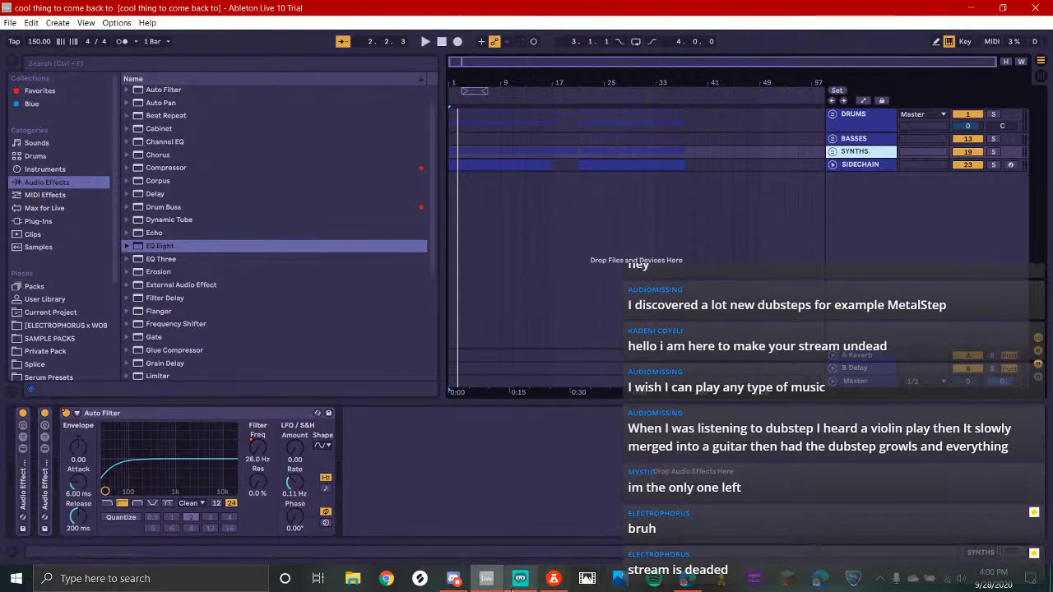
Switch to Streamlabs OBS to check the livestream, return to Ableton Live and briefly play the opening
click(520, 578)
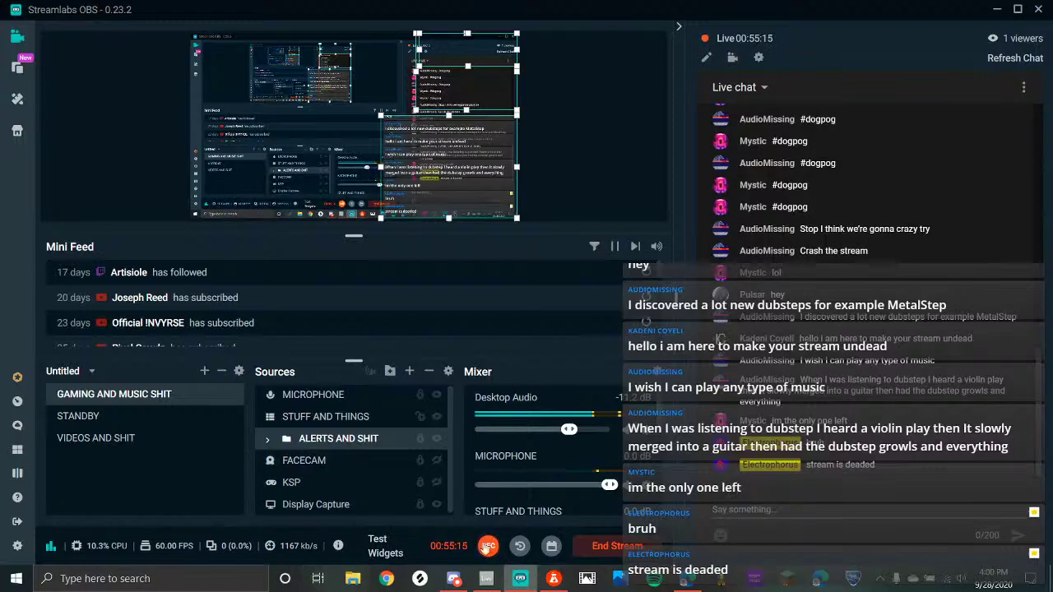
click(487, 578)
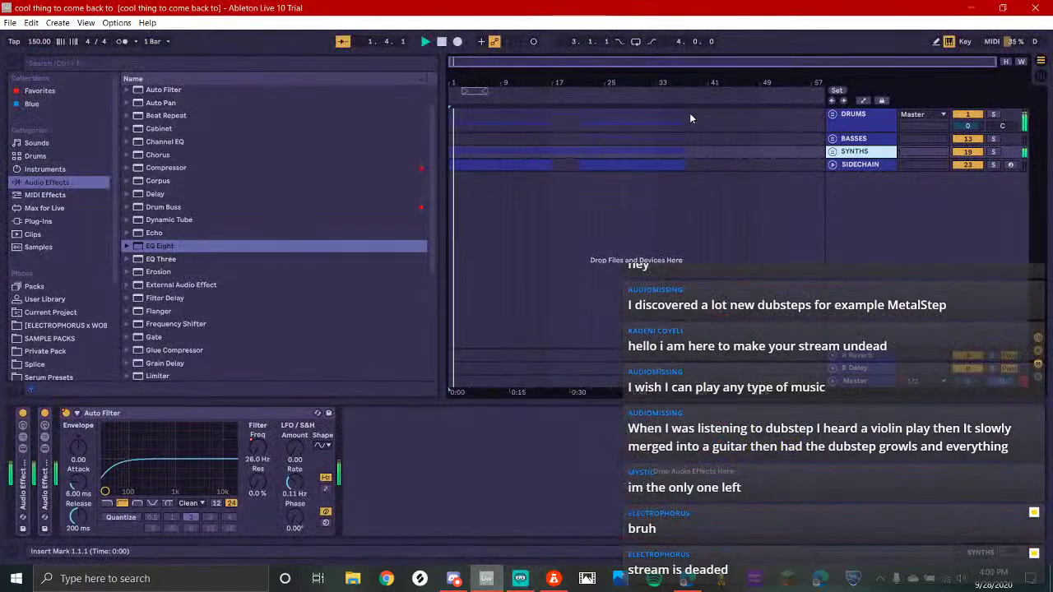
drag(690, 113, 431, 189)
key(space)
scroll(682, 162, up, 3)
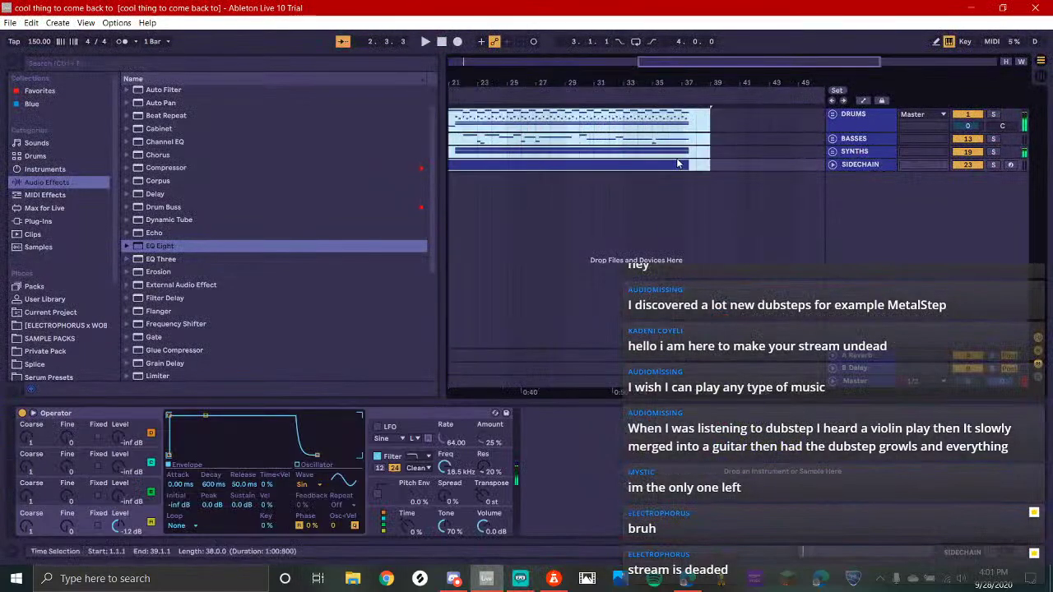
click(693, 114)
scroll(694, 114, up, 2)
drag(694, 113, 451, 177)
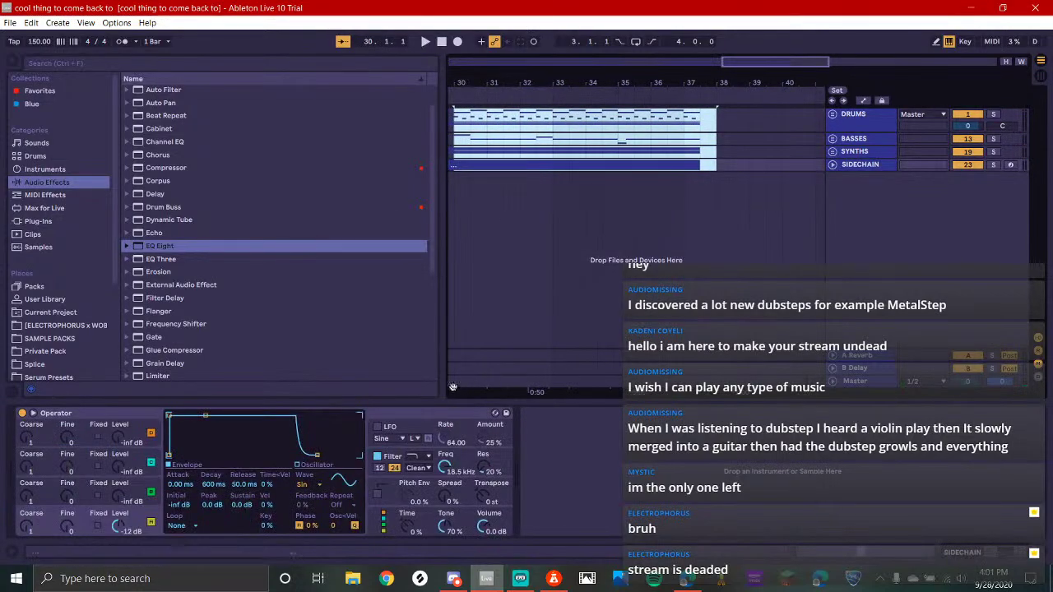
Select the Master track to bring up its effect chain
click(452, 382)
drag(483, 350, 724, 329)
drag(428, 329, 772, 211)
scroll(772, 211, down, 5)
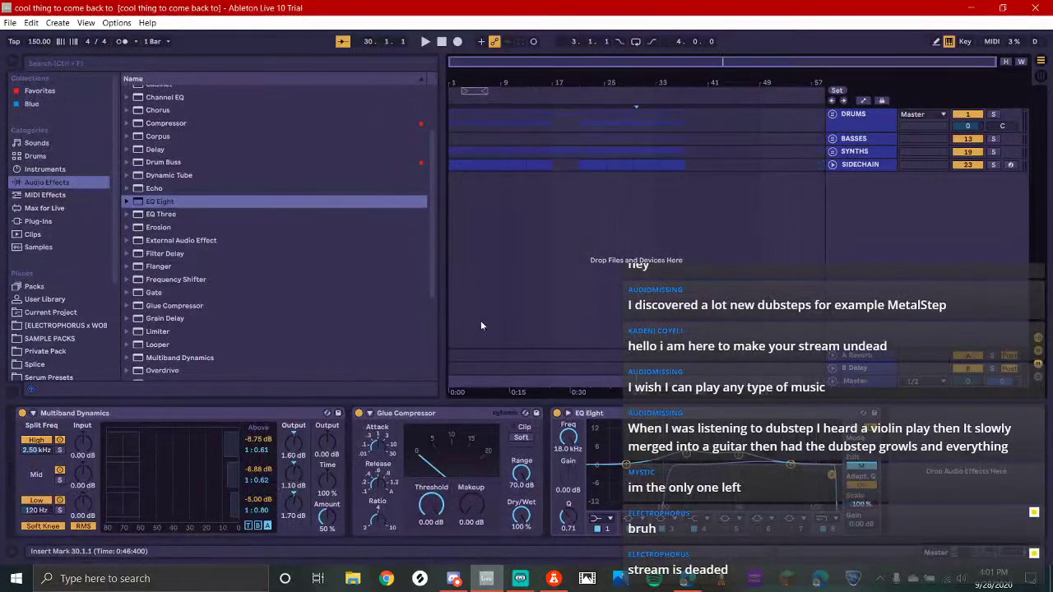
Play the track from bar 1 and set the gain of the Master EQ Eight's 5.05 kHz band to -2.14 dB
click(450, 380)
key(space)
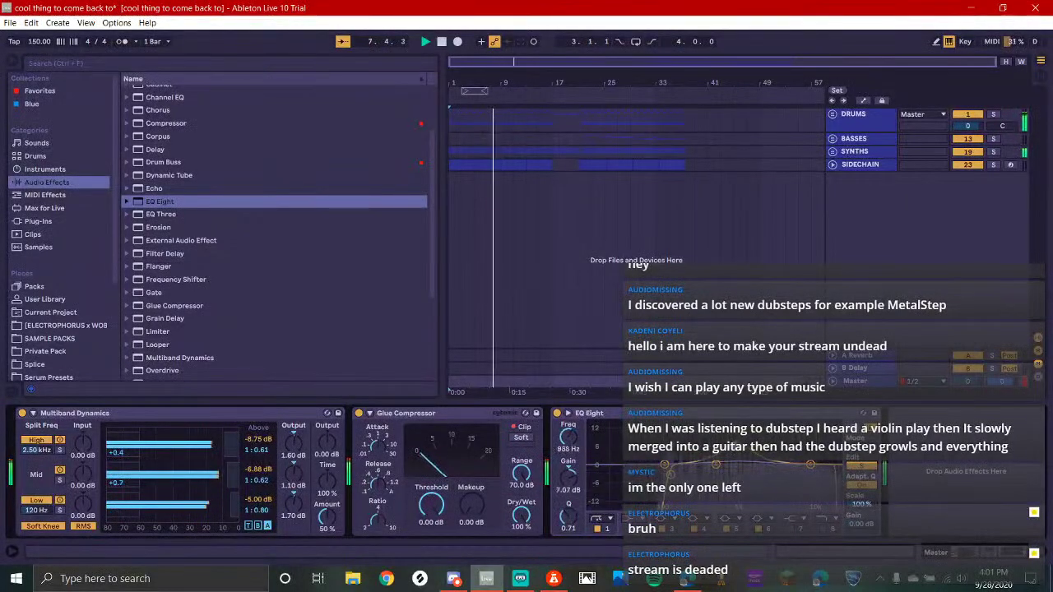
key(space)
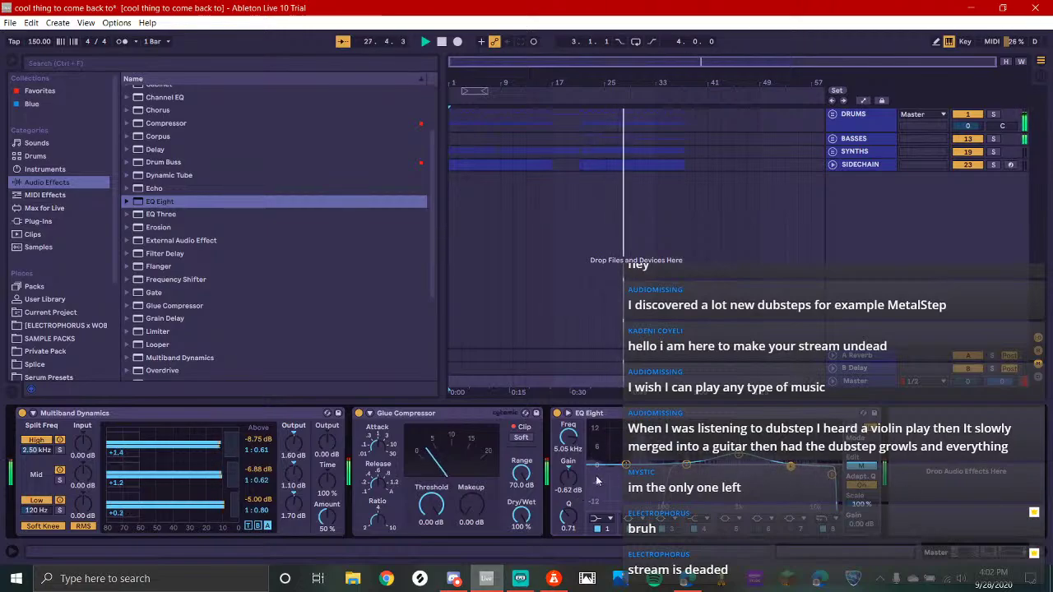
drag(578, 489, 579, 494)
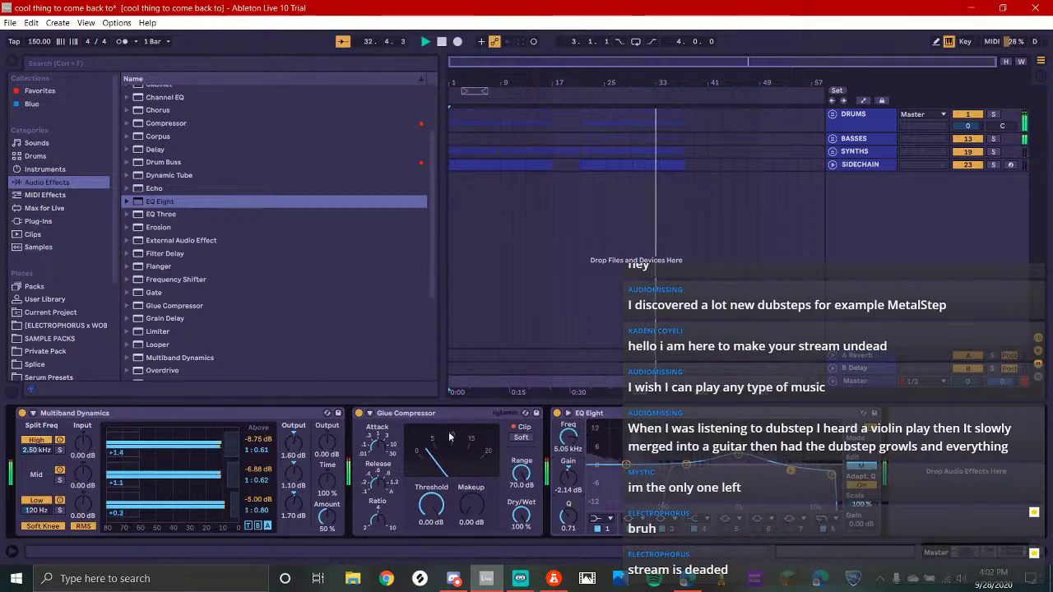
Add a second EQ Eight at the end of the Master chain, enable its band 8 and restart playback
double_click(160, 201)
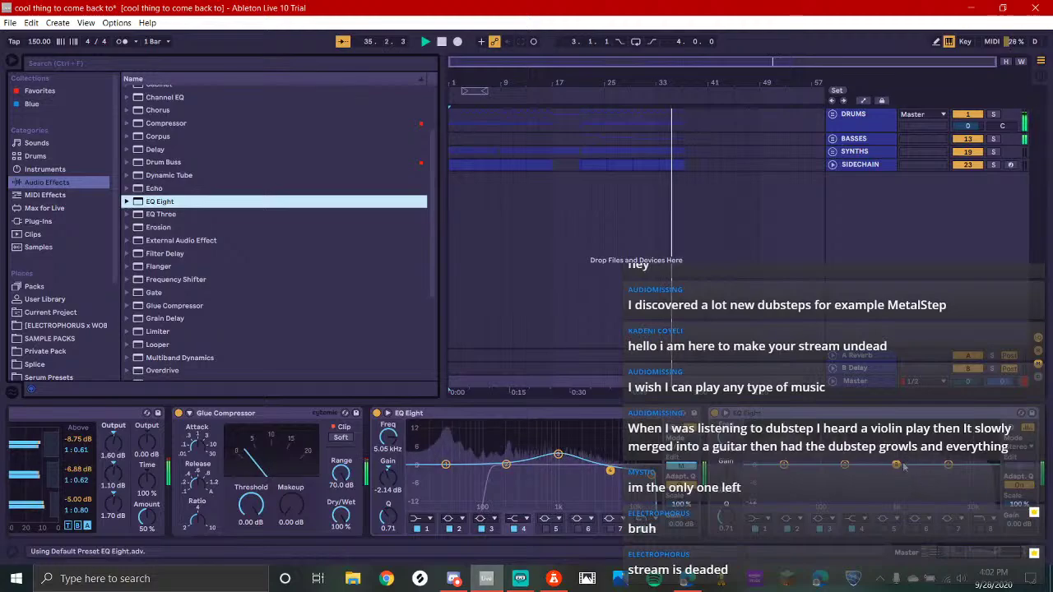
key(space)
click(911, 529)
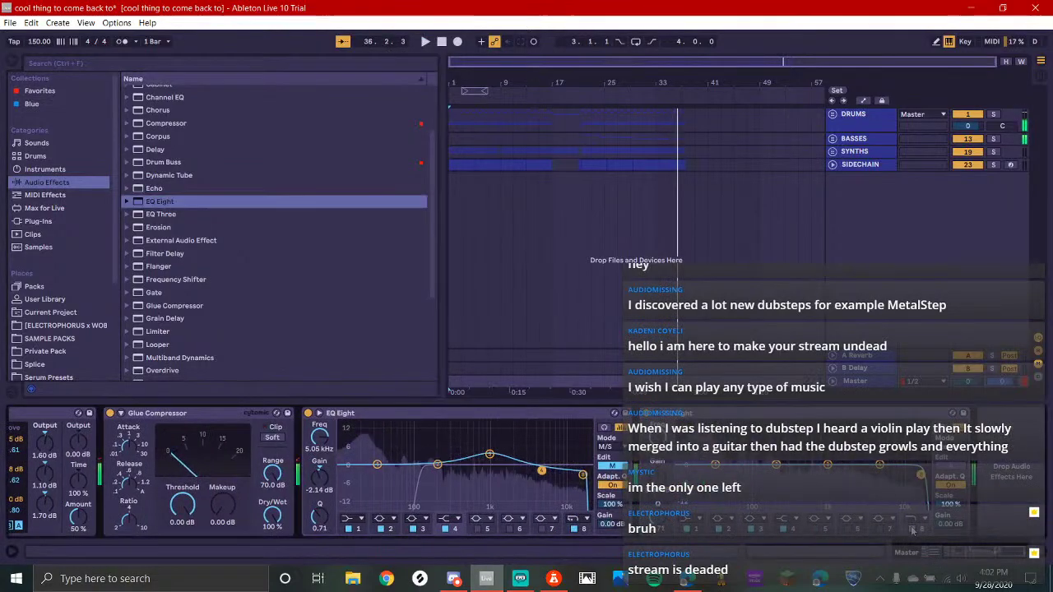
key(space)
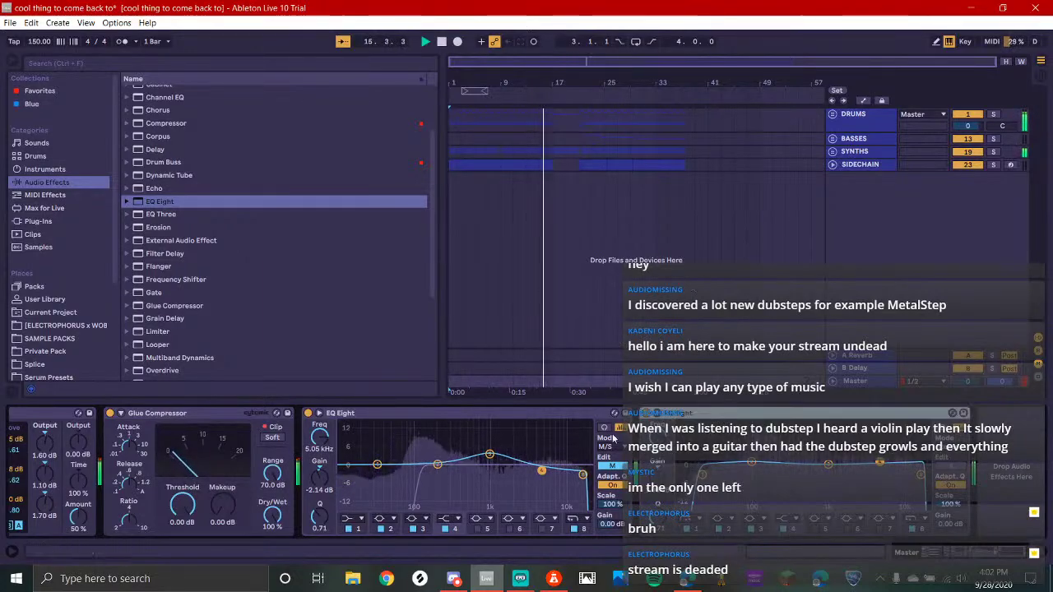
Add a Compressor after the second EQ Eight at the end of the Master chain
scroll(247, 234, up, 1)
click(180, 138)
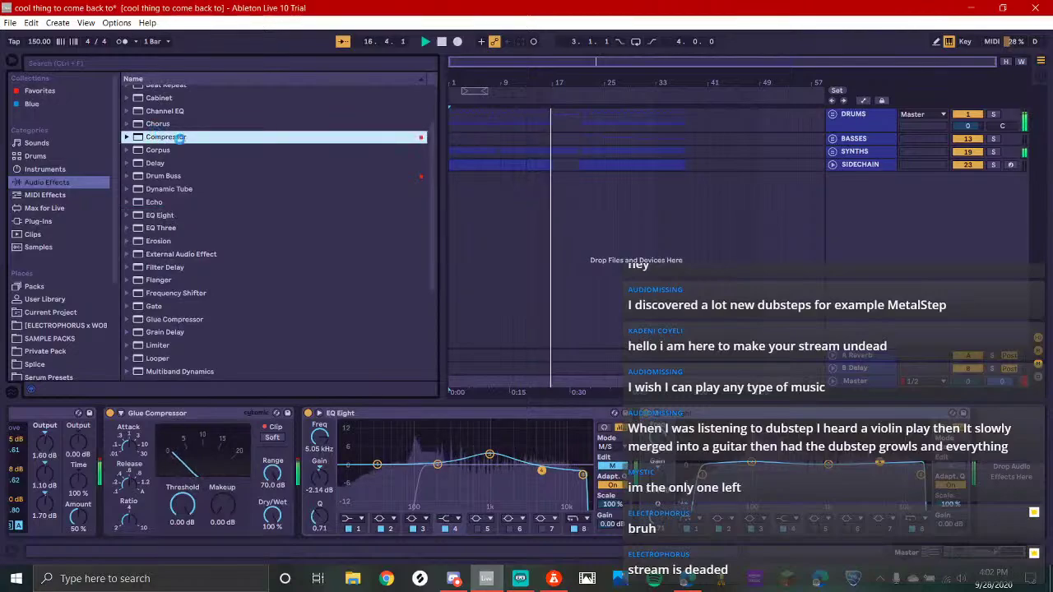
drag(180, 138, 1048, 448)
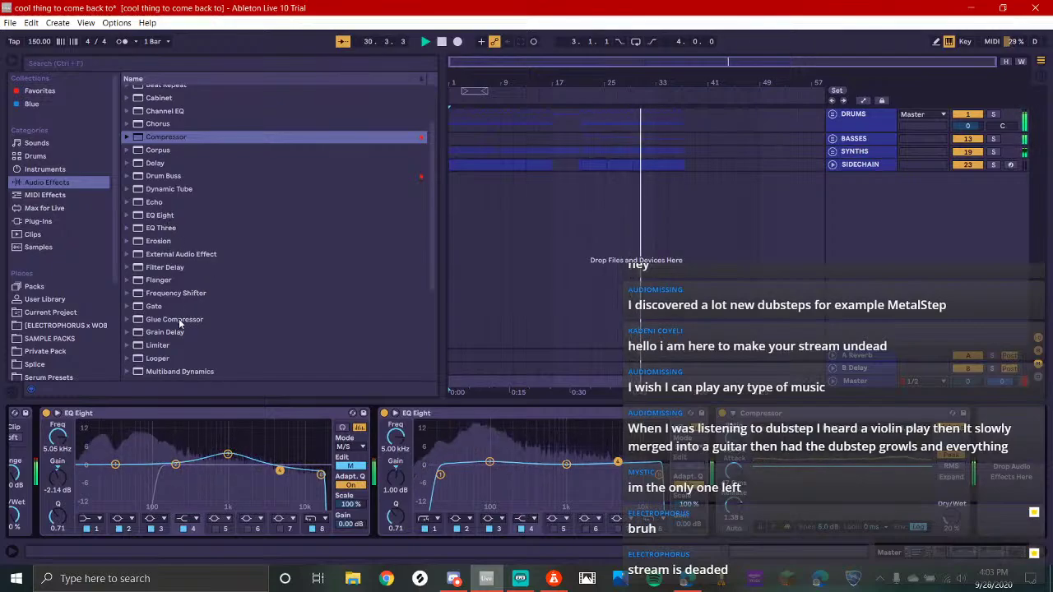
Add a Glue Compressor at the end of the Master chain with threshold -20.0 dB and makeup 10.0 dB
double_click(150, 321)
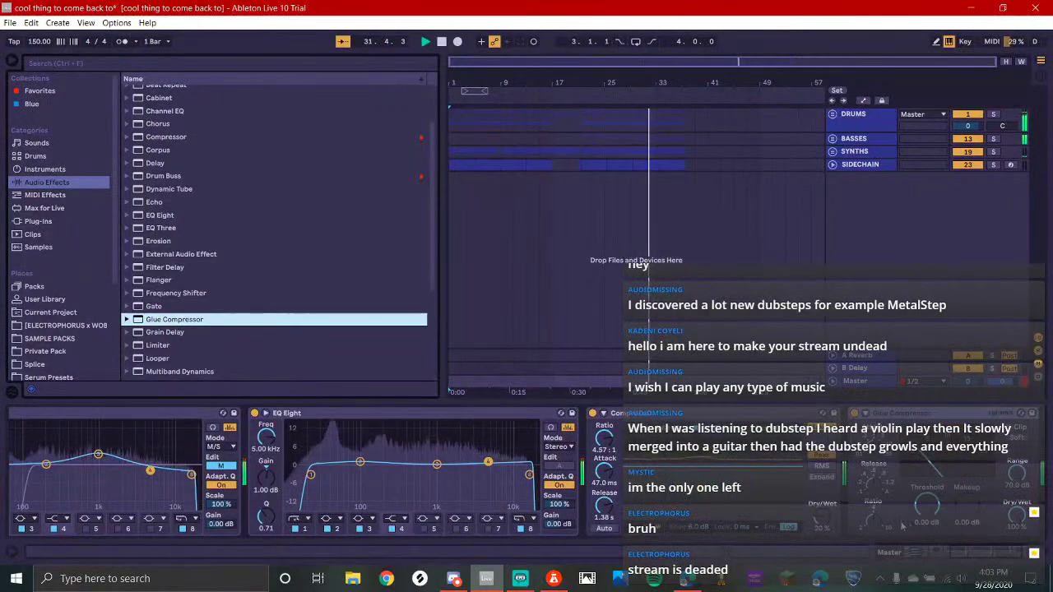
click(885, 488)
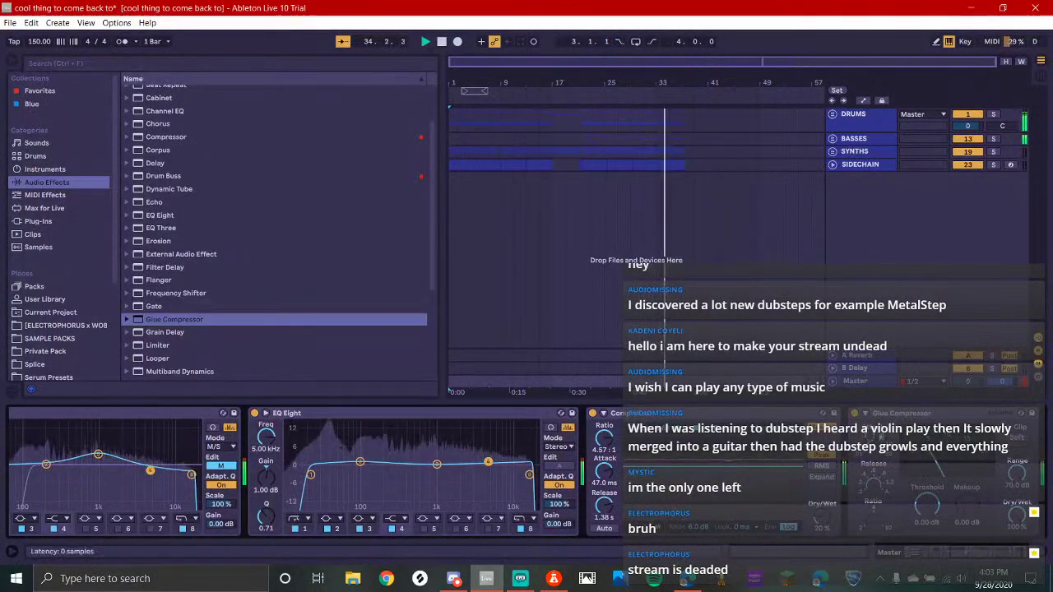
drag(927, 505, 927, 558)
drag(967, 504, 967, 457)
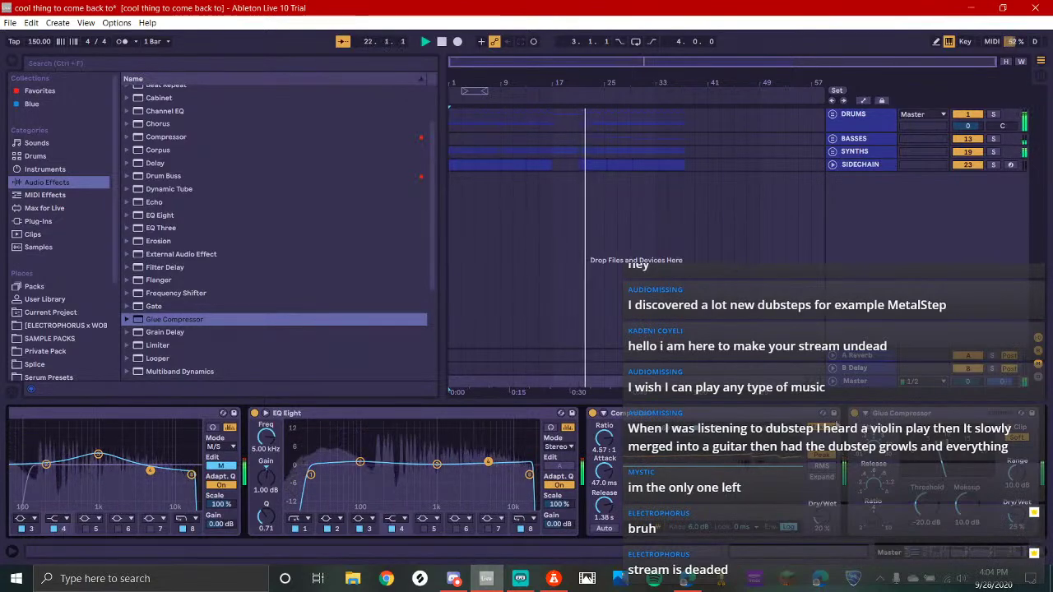
Check the livestream in Streamlabs OBS, return to Ableton Live and replay the track from bar 1
click(520, 578)
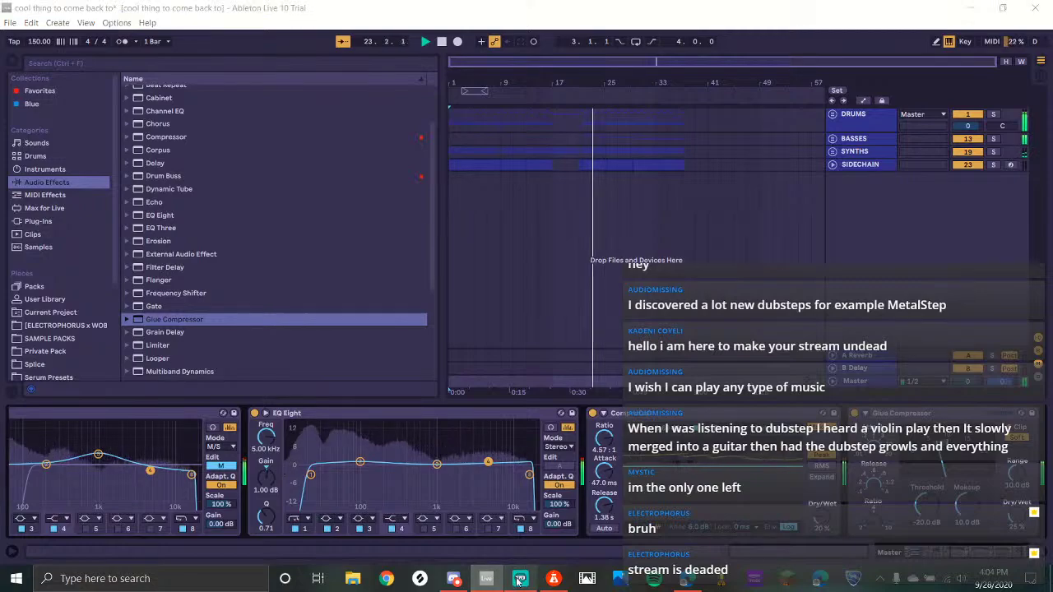
click(486, 579)
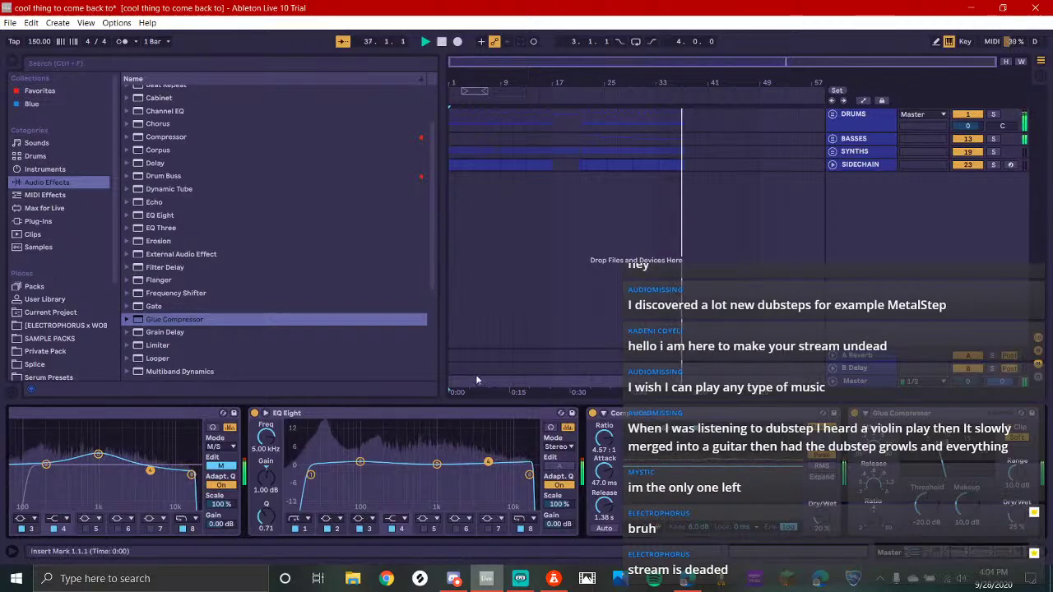
key(space)
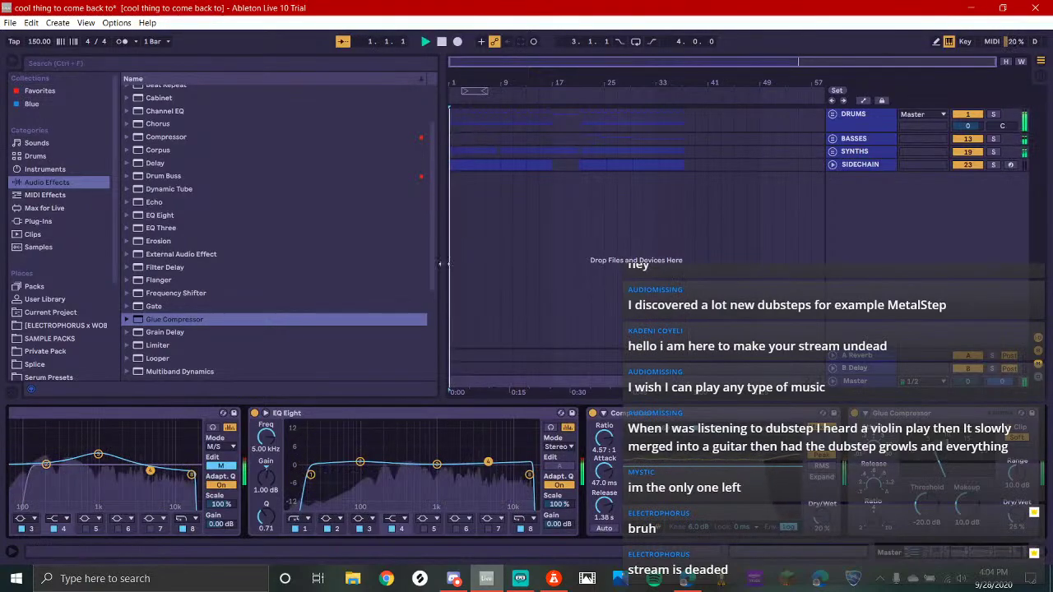
Select the Master track from bar 1 to 39, go to the start of its effect chain and stop playback
drag(691, 111, 165, 245)
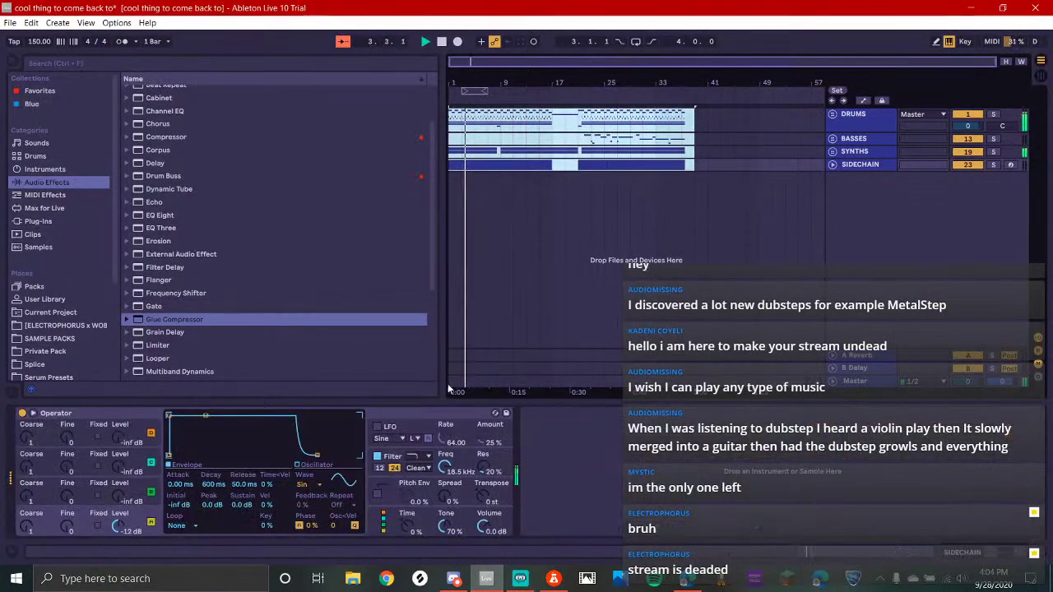
drag(449, 387, 691, 383)
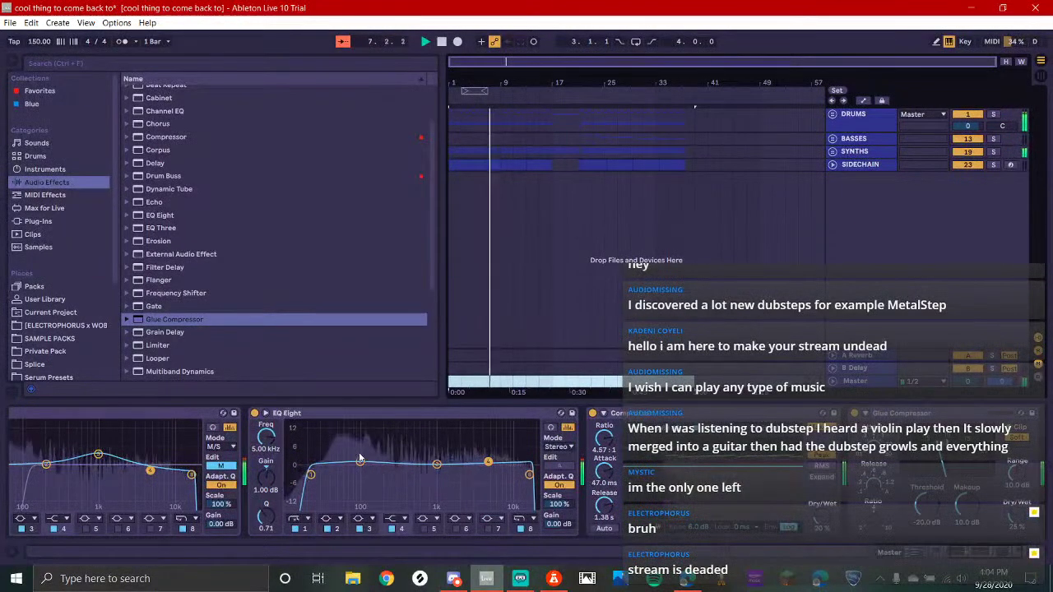
scroll(360, 457, left, 5)
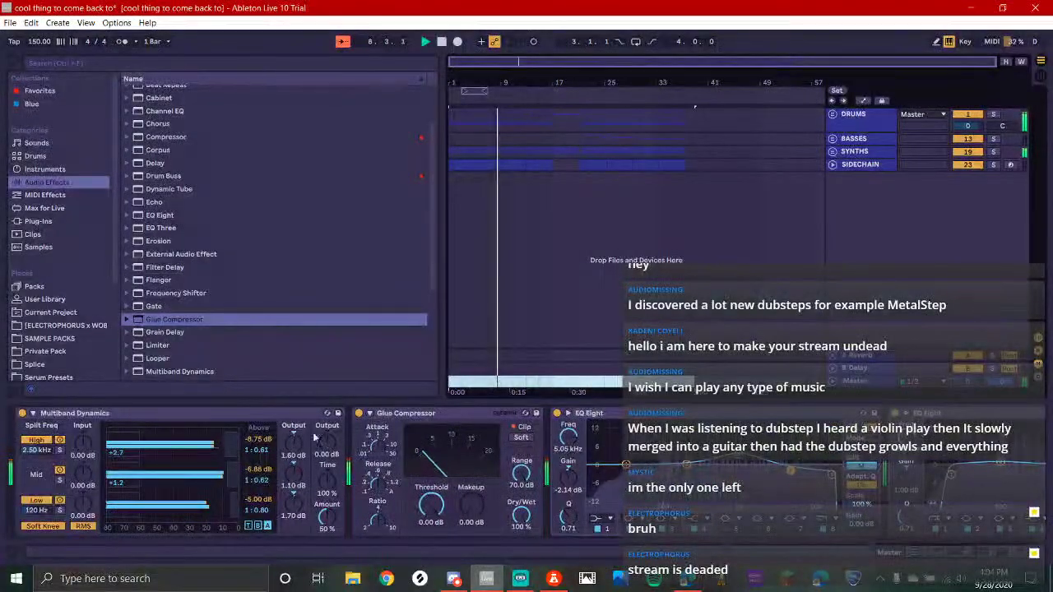
key(space)
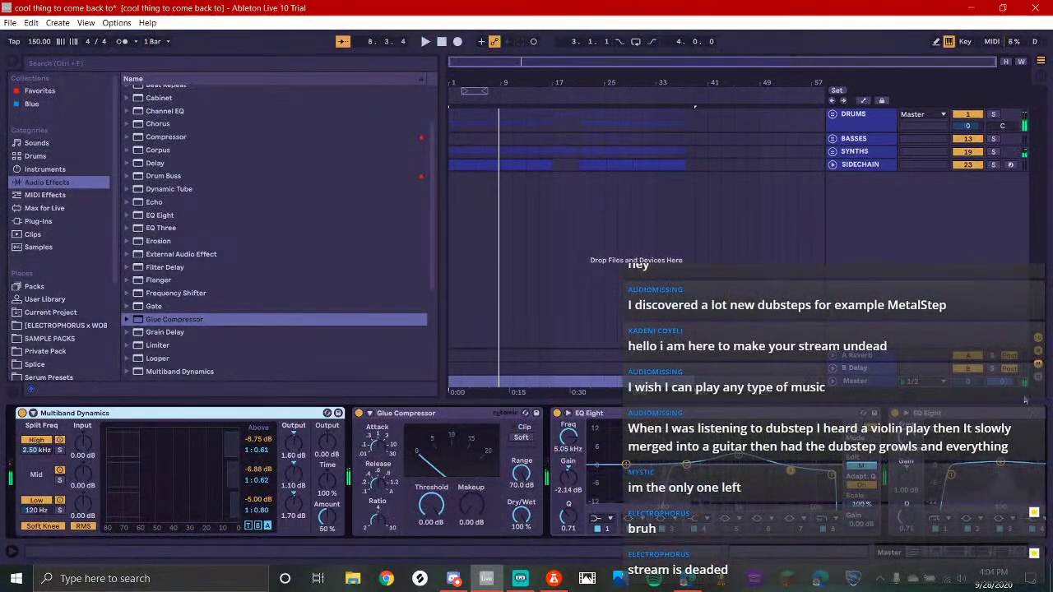
Collapse the Master track's devices and group all six, from Multiband Dynamics to the last Glue Compressor, into one Audio Effect Rack
double_click(978, 414)
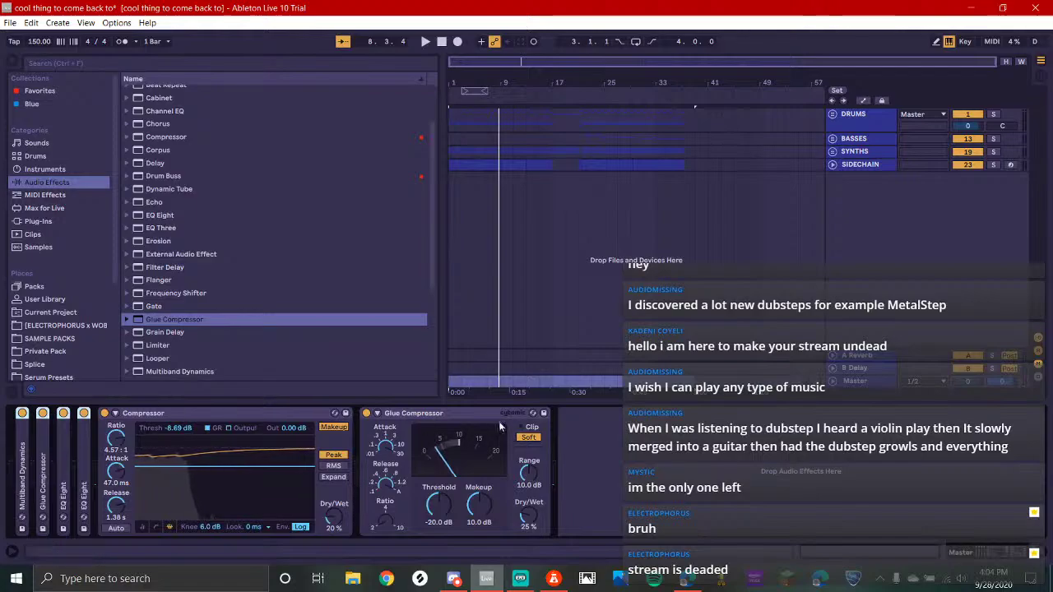
shift+click(429, 413)
double_click(430, 413)
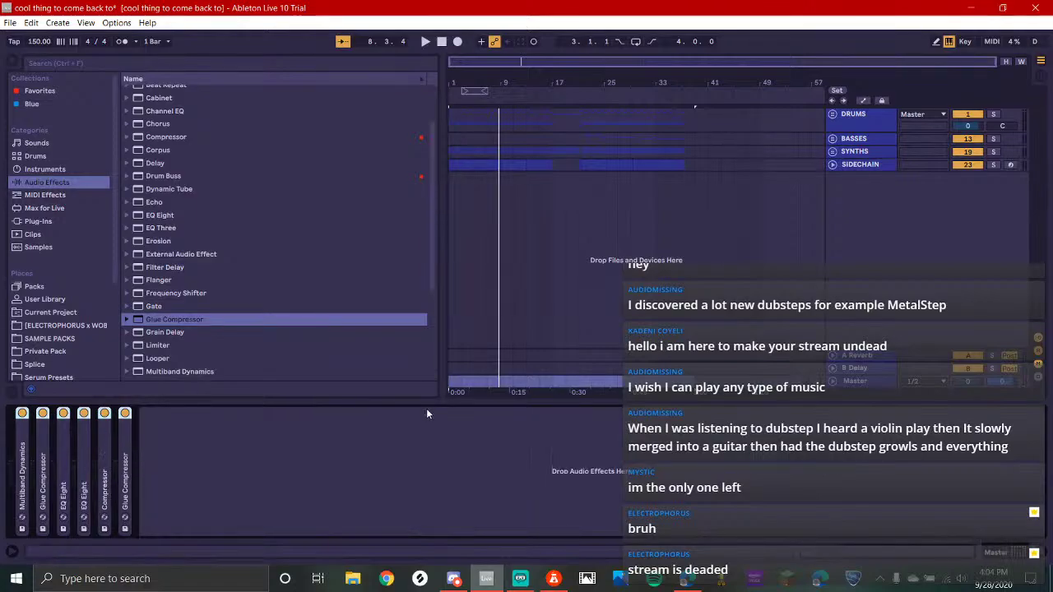
key(ctrl+g)
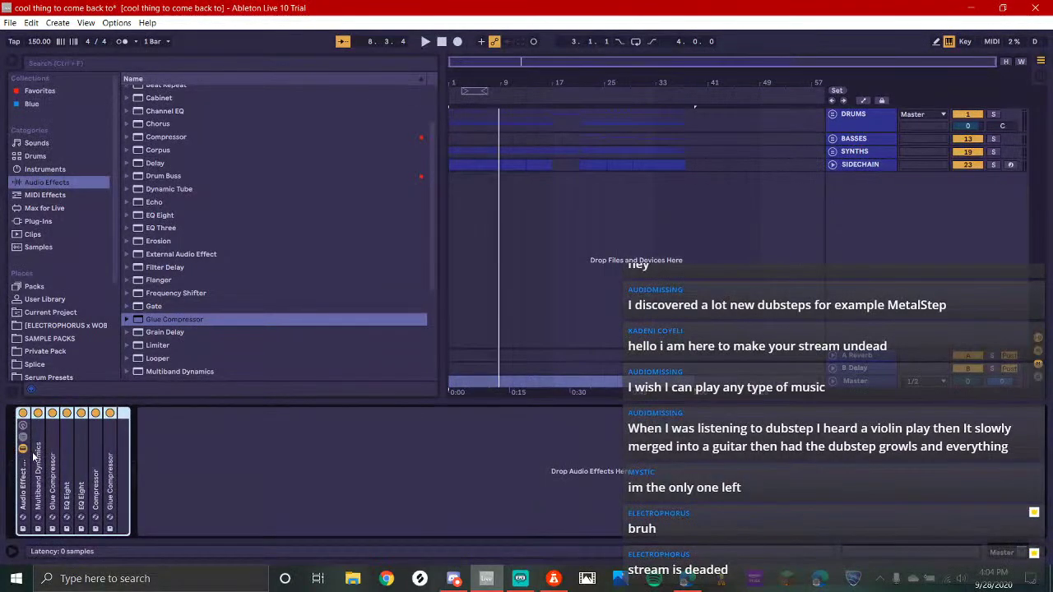
Insert an Overdrive before Multiband Dynamics in the Master rack, set its Dry/Wet to 10% and replay the track from bar 1
key(space)
scroll(230, 235, down, 2)
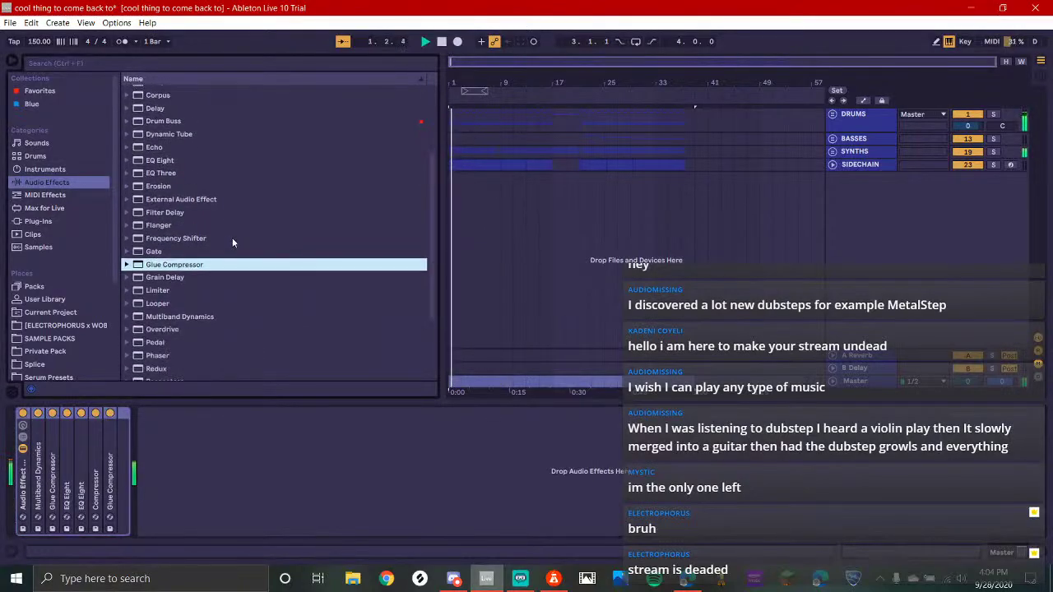
scroll(218, 319, down, 3)
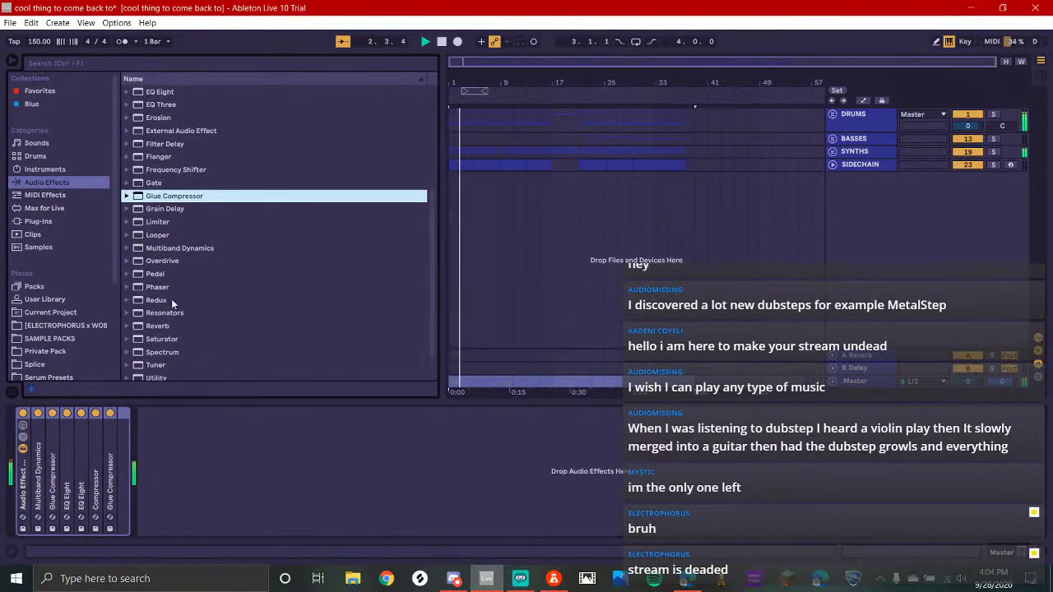
drag(140, 261, 40, 494)
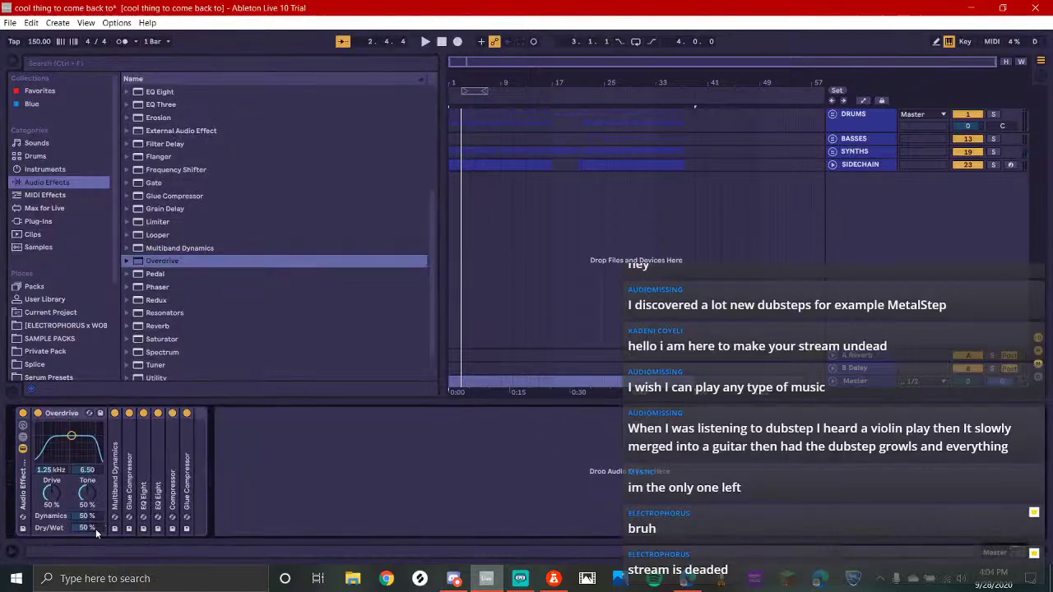
click(99, 528)
text(10)
key(Return)
key(space)
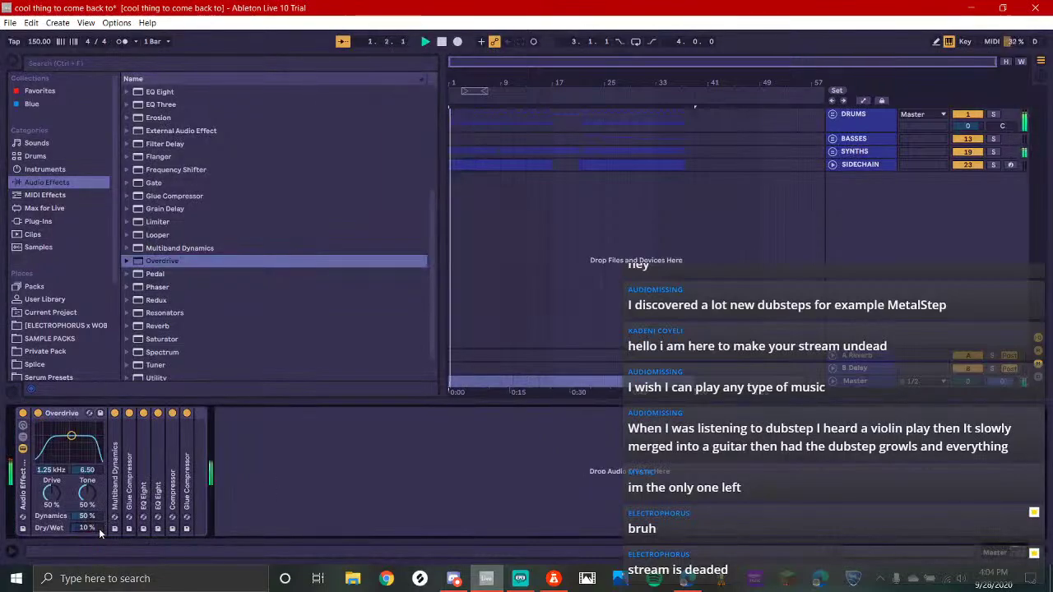
Set the Overdrive's bandwidth to 9.00, drive to 20%, tone to 50% and dynamics to 100%
mouse_move(86, 497)
mouse_down()
mouse_move(87, 485)
mouse_move(89, 496)
mouse_up()
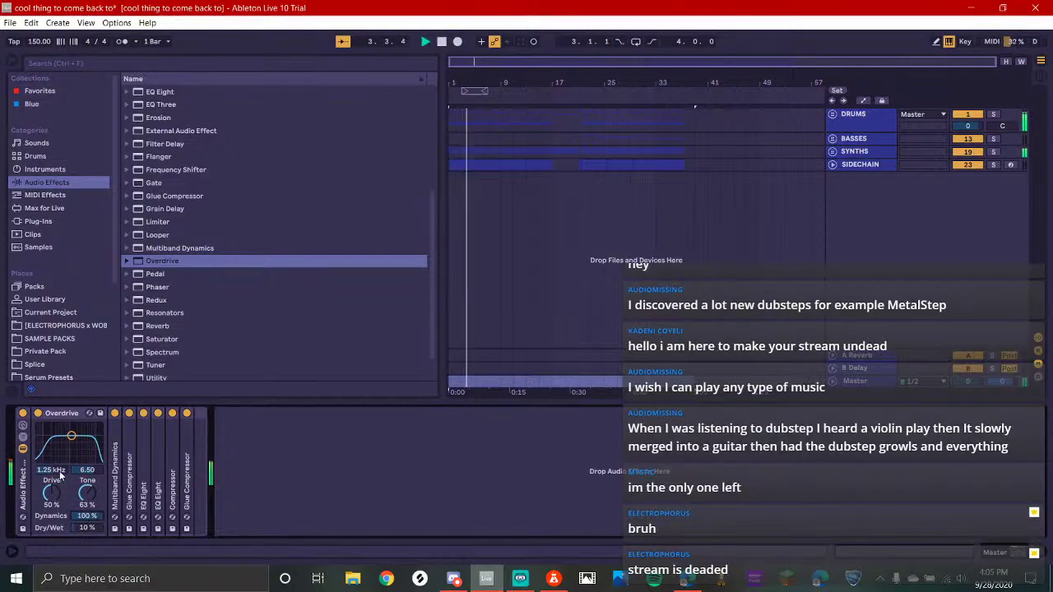
drag(91, 470, 91, 457)
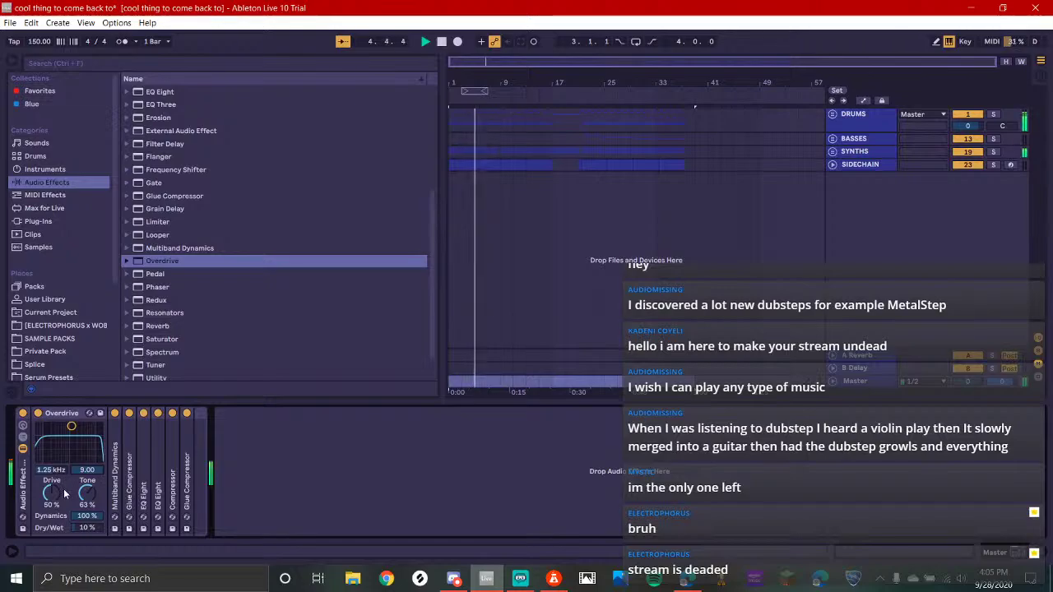
drag(64, 494, 88, 477)
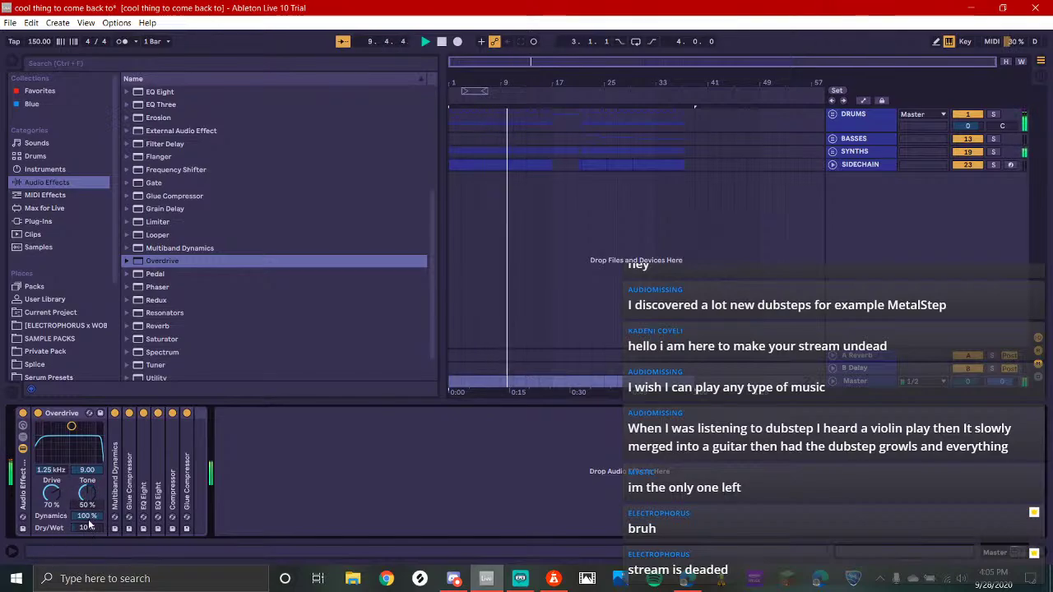
drag(87, 516, 51, 539)
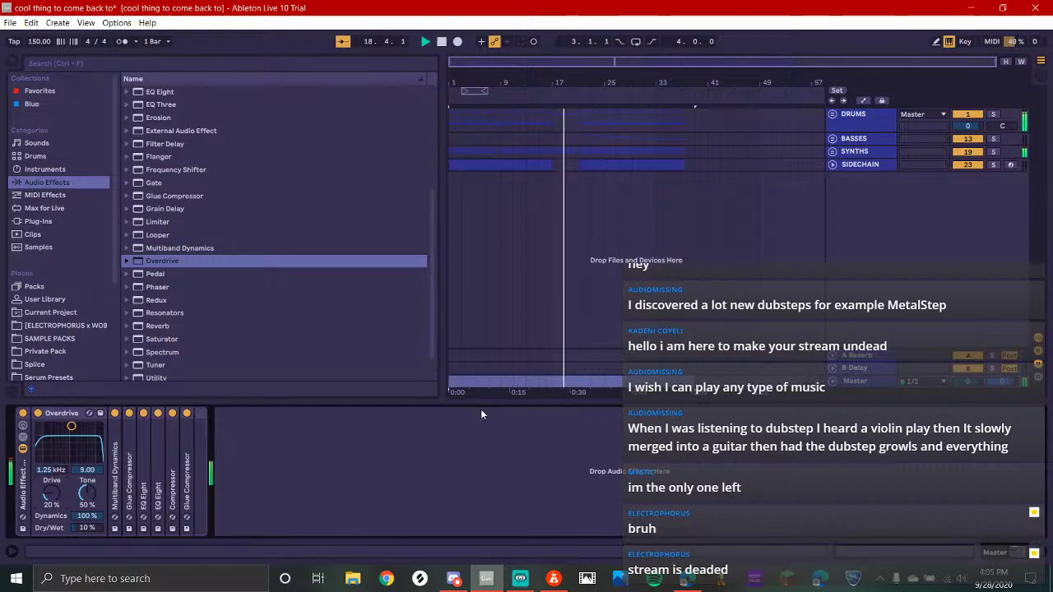
Insert a Saturator after the Overdrive in the Master rack, with Soft Clip on and Dry/Wet at 15%
scroll(183, 265, down, 1)
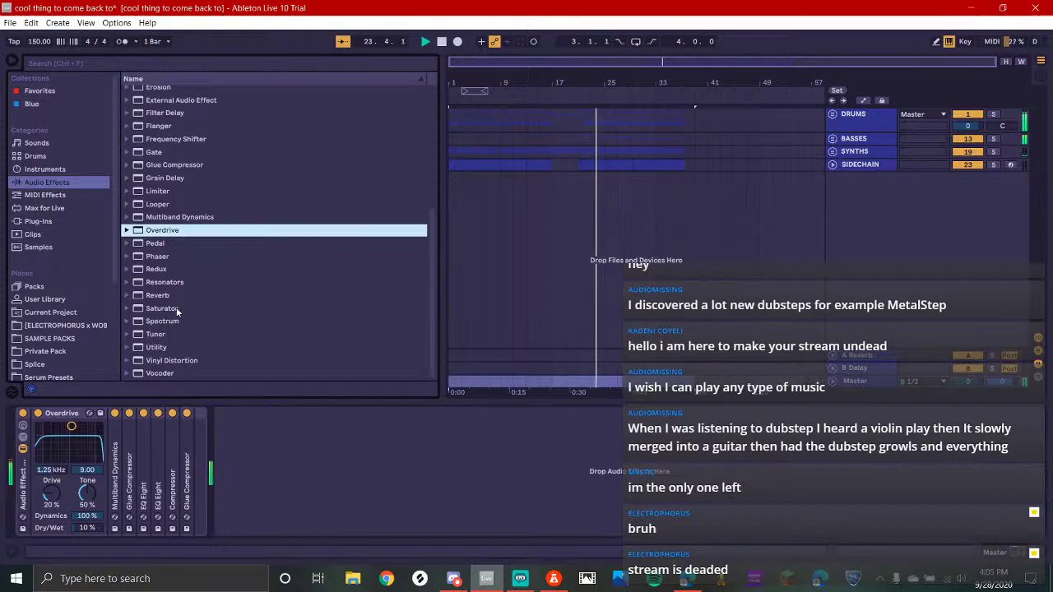
mouse_move(162, 309)
mouse_down()
mouse_move(116, 494)
mouse_move(130, 515)
mouse_up()
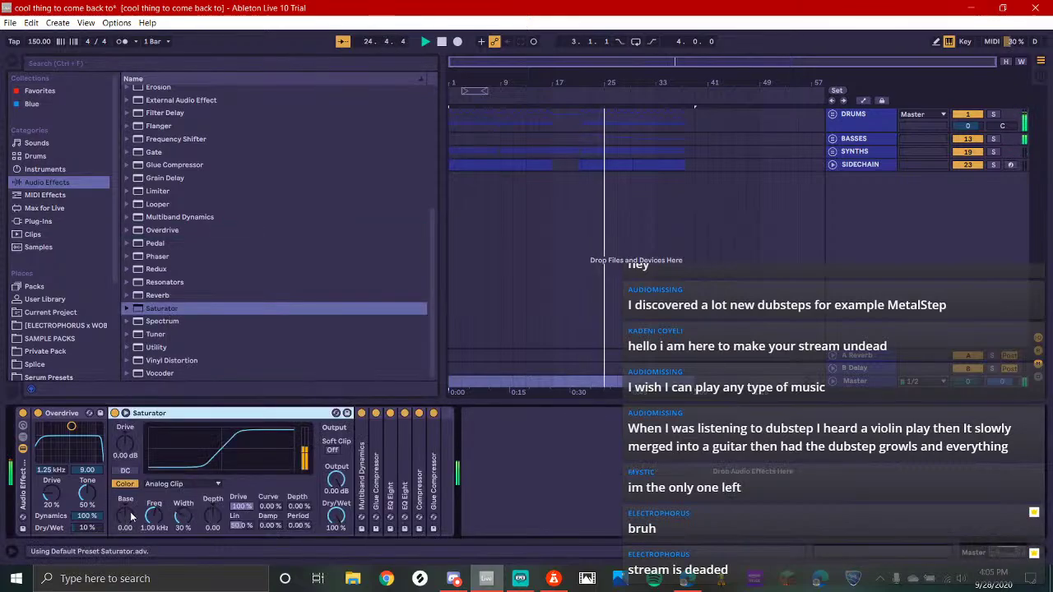
click(332, 450)
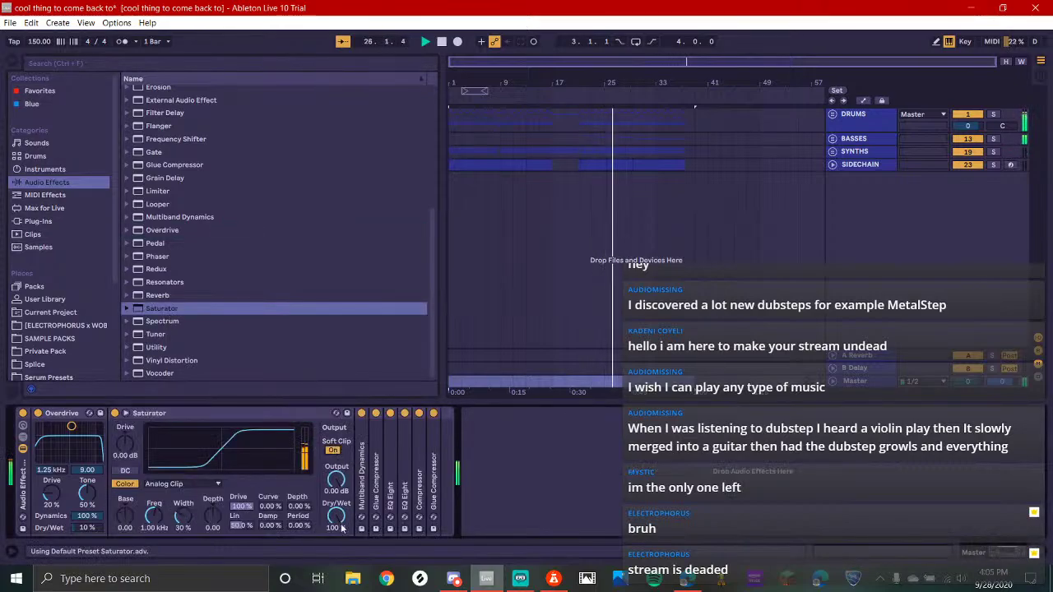
drag(336, 516, 336, 543)
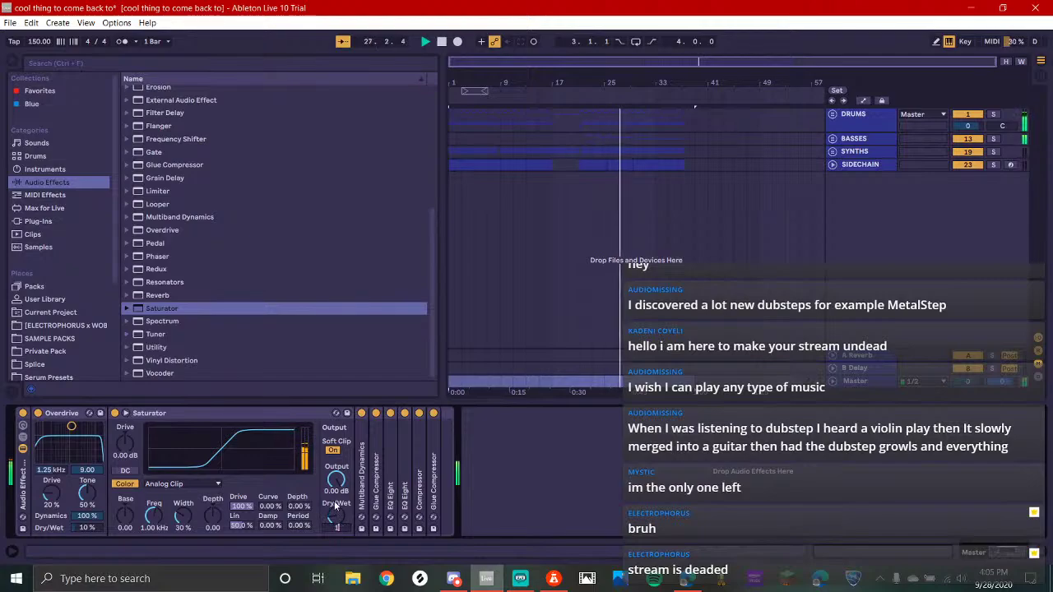
text(15)
key(Return)
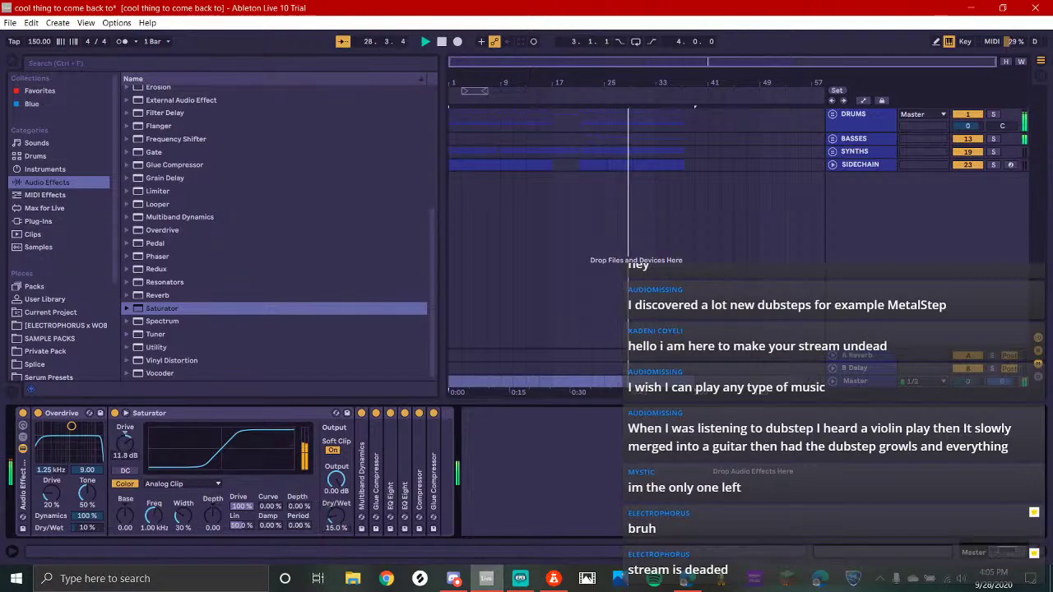
Set the Saturator's drive to 12.4 dB and output to -8.29 dB, and collapse both the Saturator and the Overdrive
drag(338, 477, 339, 498)
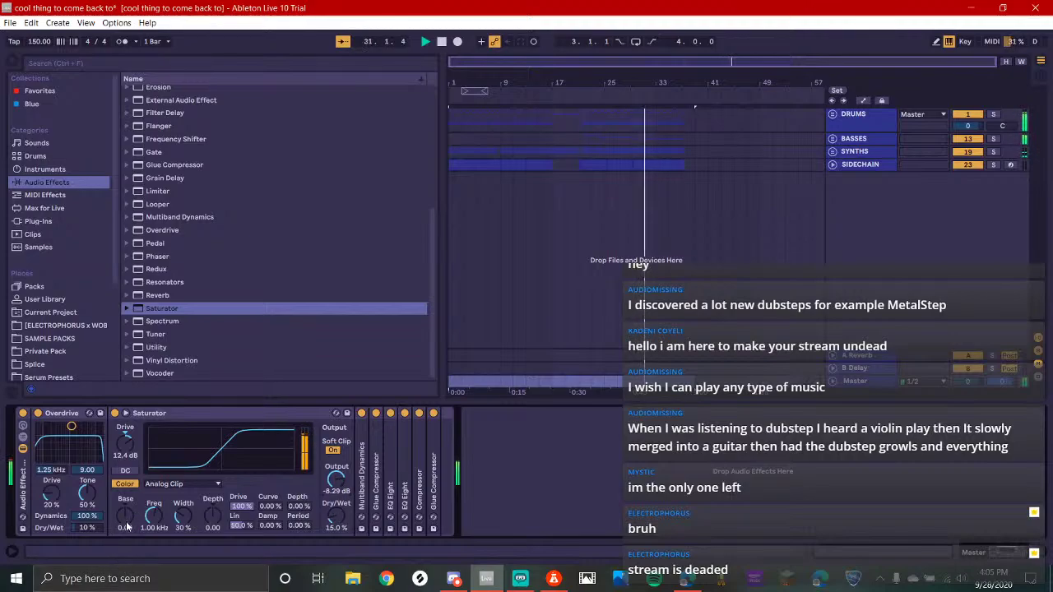
click(200, 411)
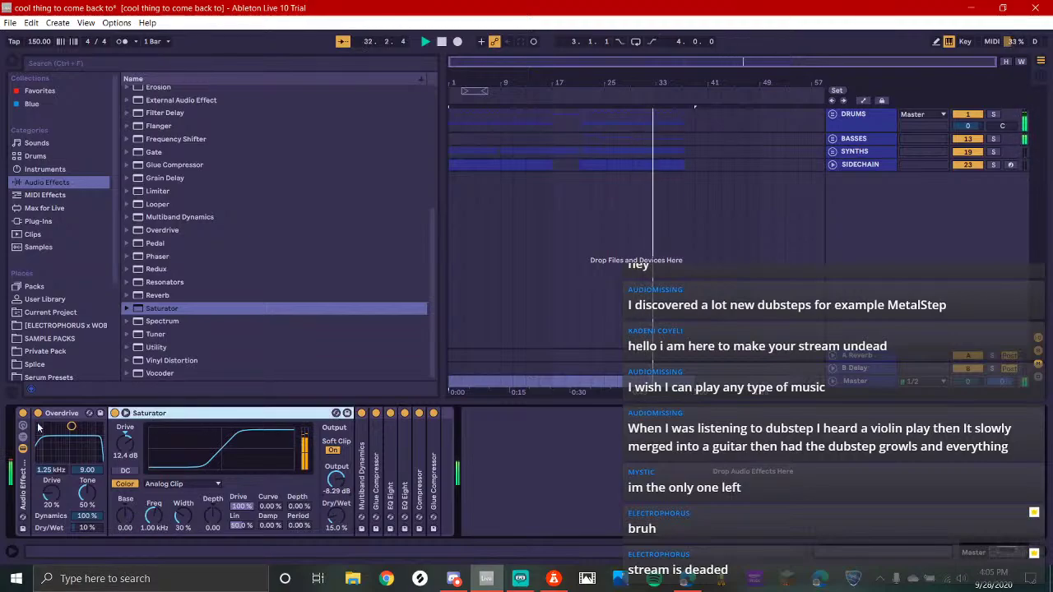
double_click(70, 416)
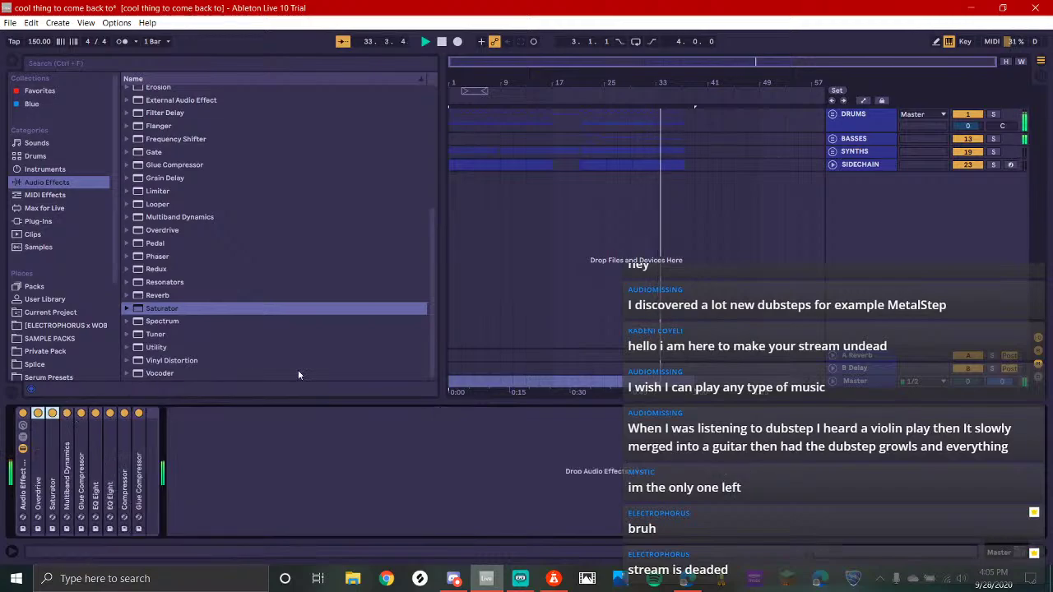
Replay the track from bar 21 with the BASSES group selected and hide the devices inside its Audio Effect Rack
drag(695, 121, 230, 177)
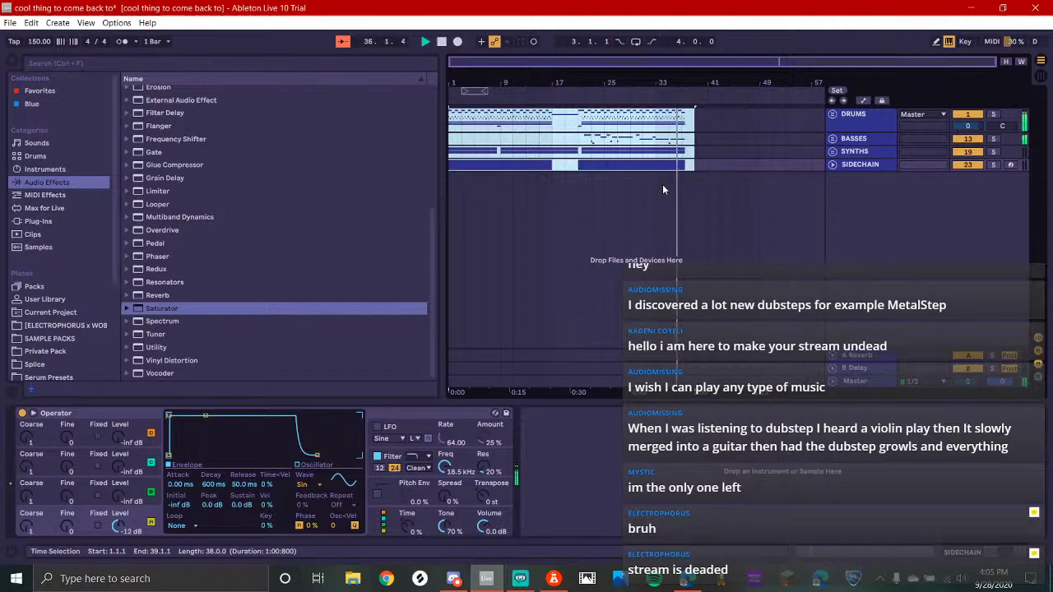
click(577, 138)
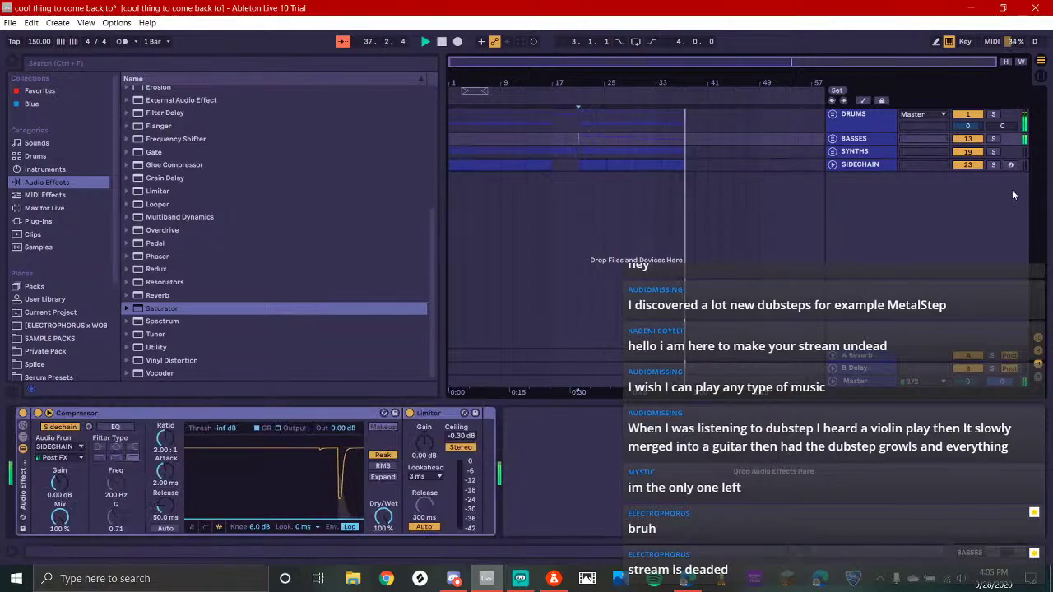
key(space)
key(space)
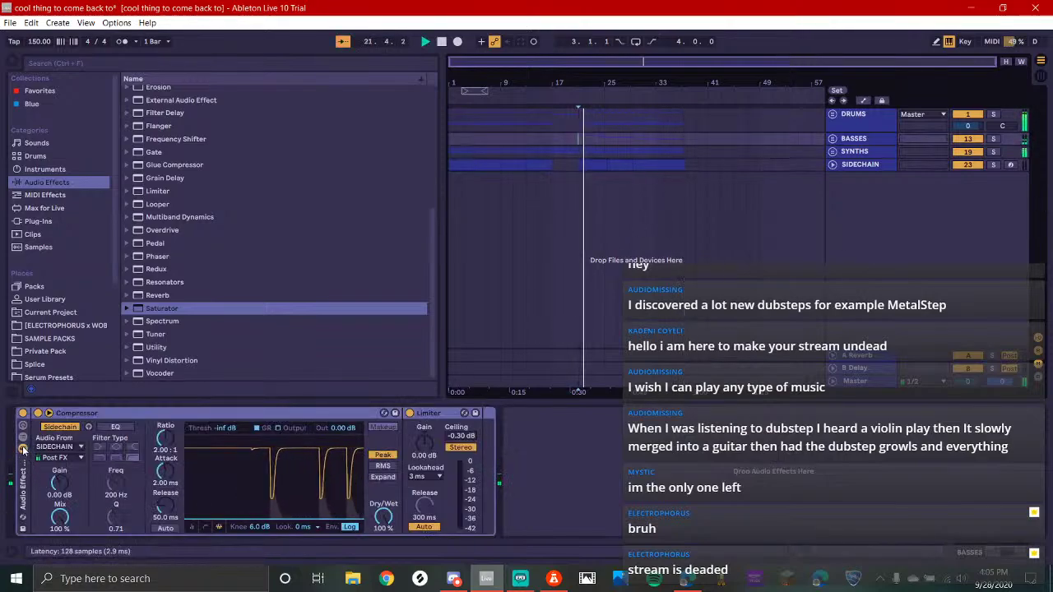
click(23, 449)
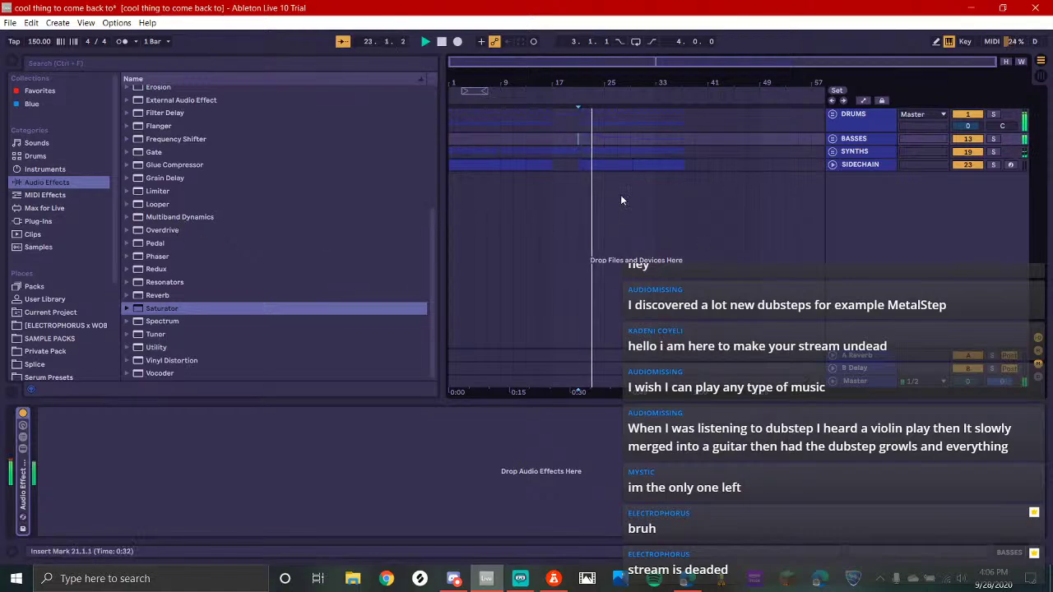
scroll(600, 184, up, 3)
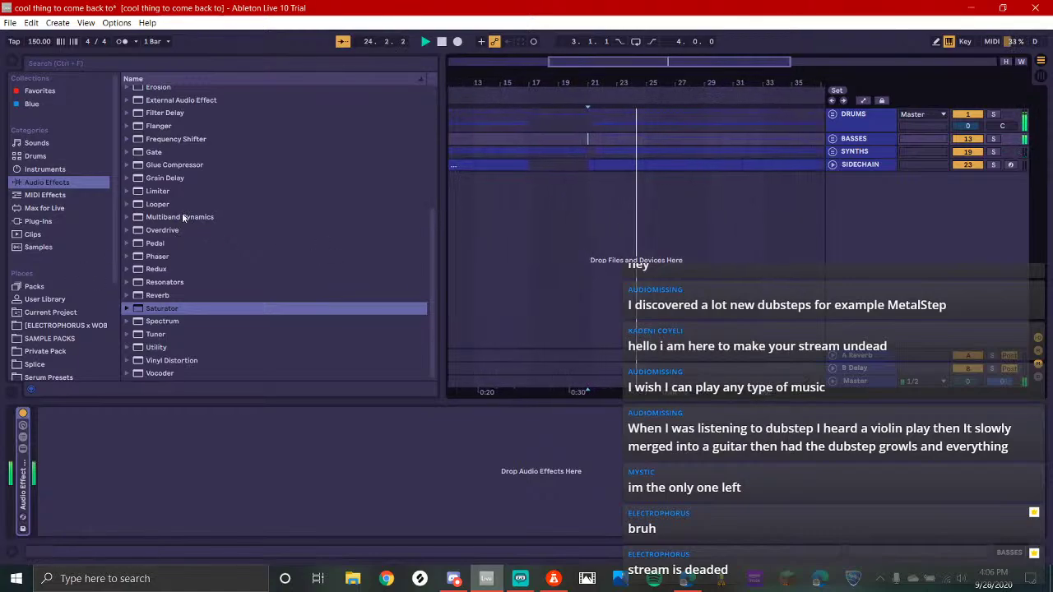
Add the OTT preset before the BASSES rack with amount 50%, time 1000% and overall output 11.6 dB
click(126, 218)
click(167, 295)
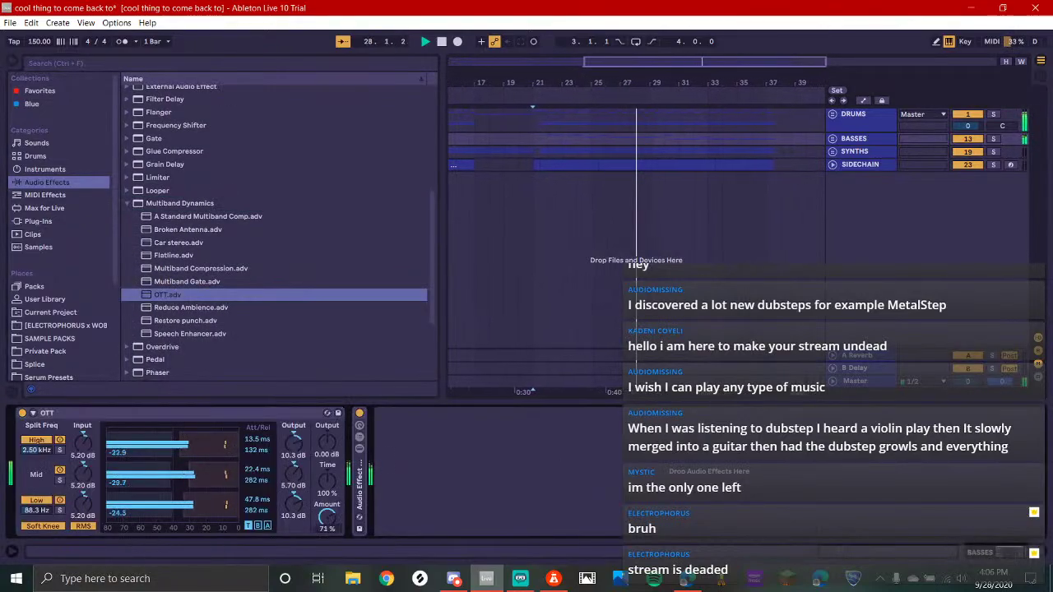
drag(326, 517, 326, 533)
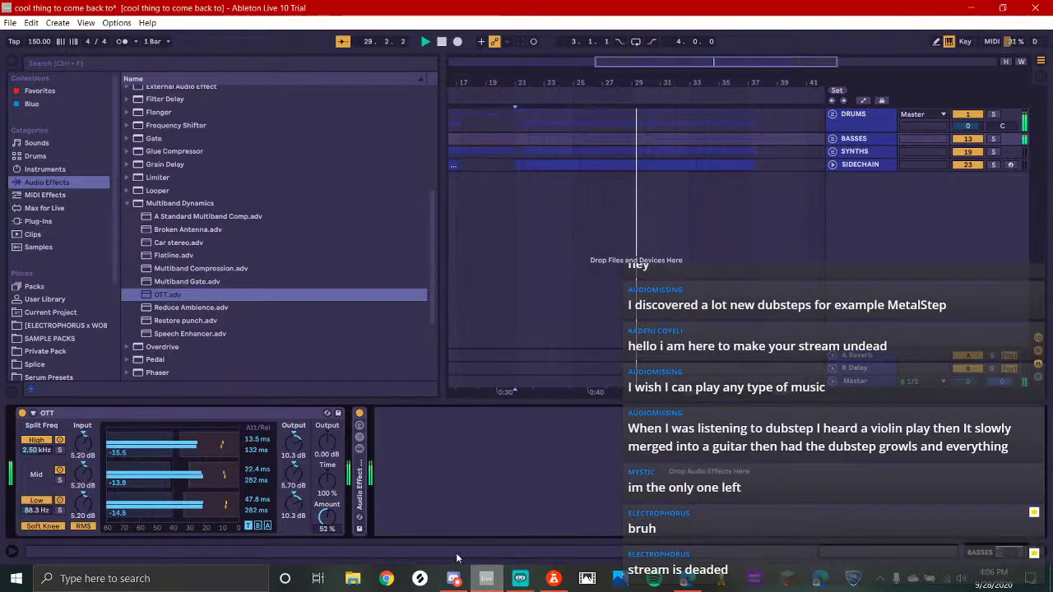
drag(333, 489, 333, 460)
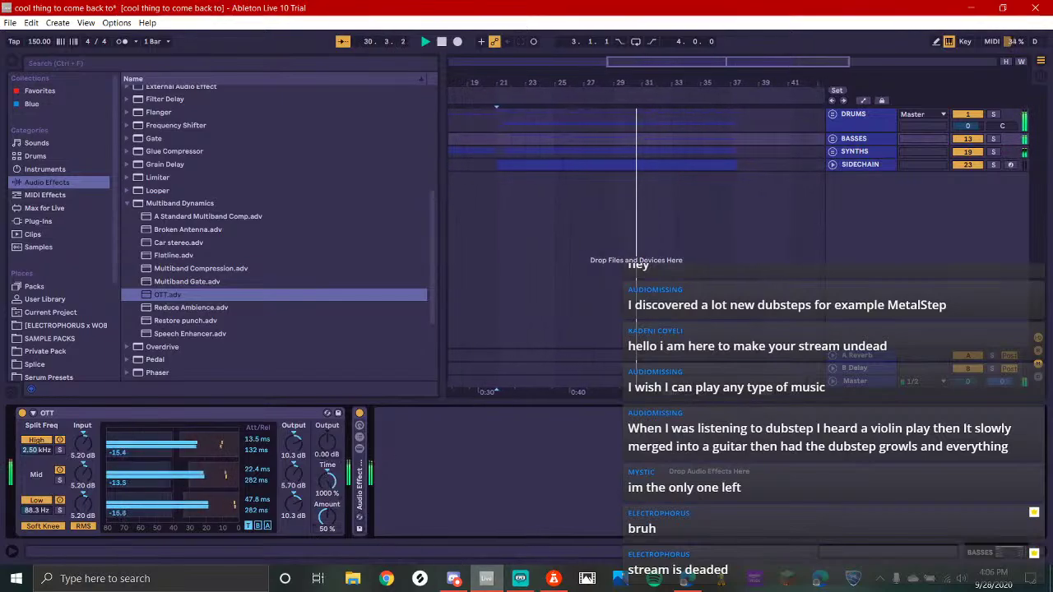
Add a Glue Compressor after OTT on BASSES with Soft on, threshold -23.5 dB, makeup 15.6 dB, range 9.76 dB and Dry/Wet 52%
scroll(163, 184, up, 2)
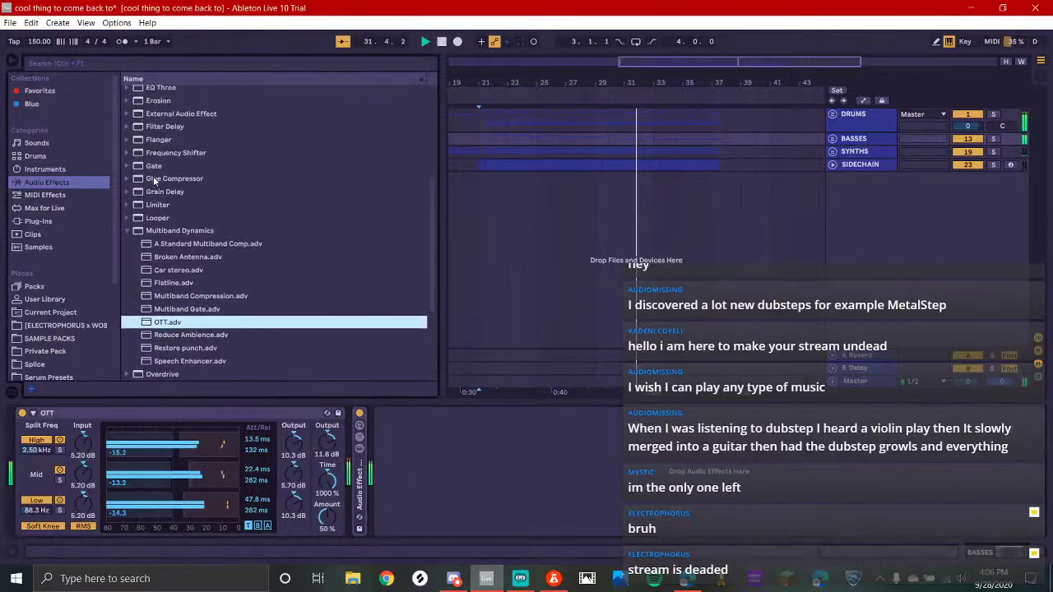
click(164, 181)
drag(163, 184, 426, 534)
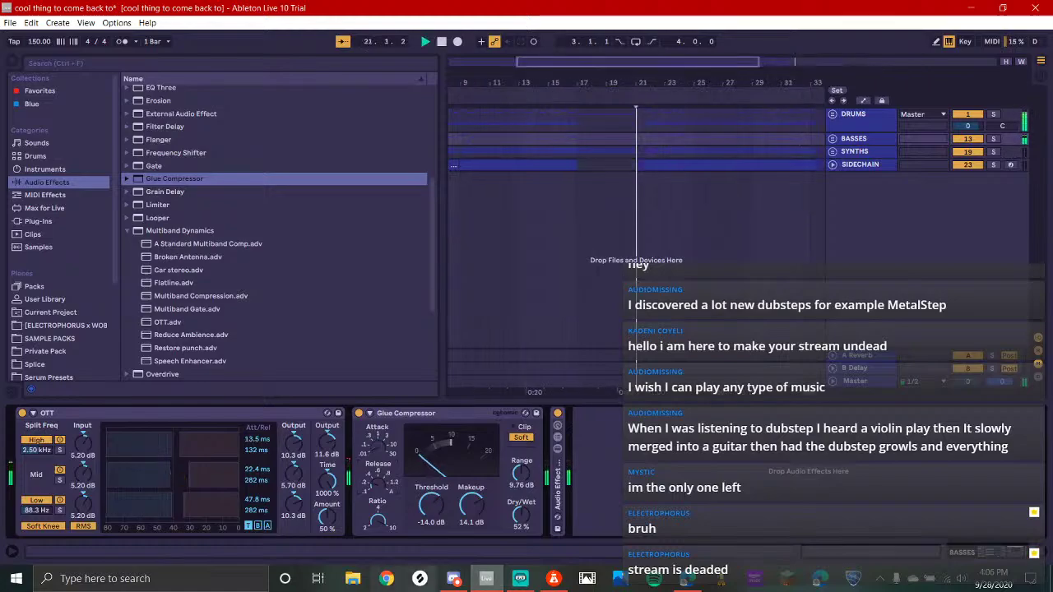
drag(431, 509, 472, 526)
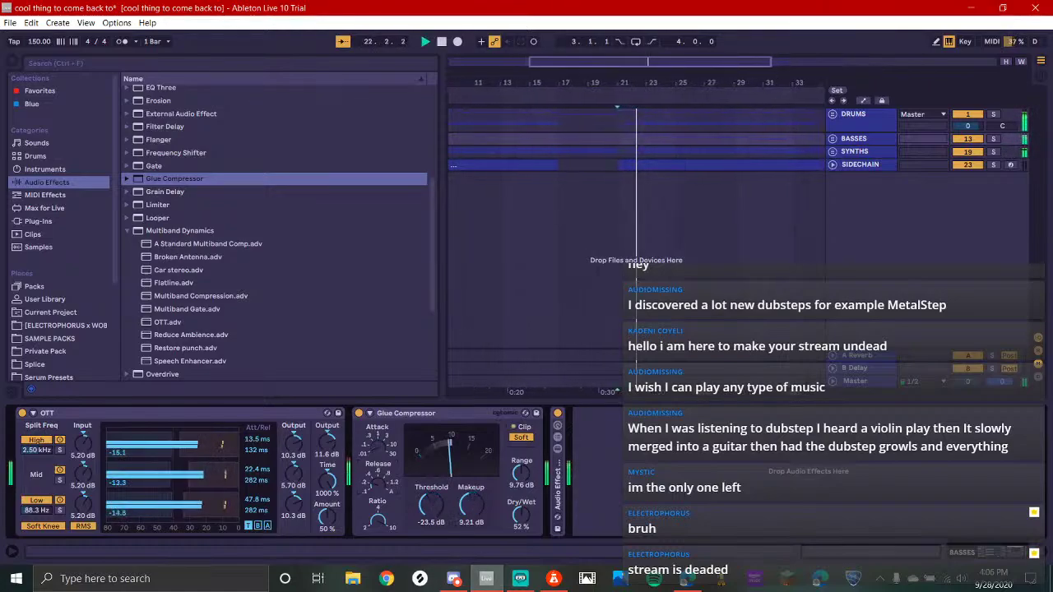
click(270, 179)
Insert a Phaser before OTT at the start of the BASSES effect chain
scroll(246, 185, down, 2)
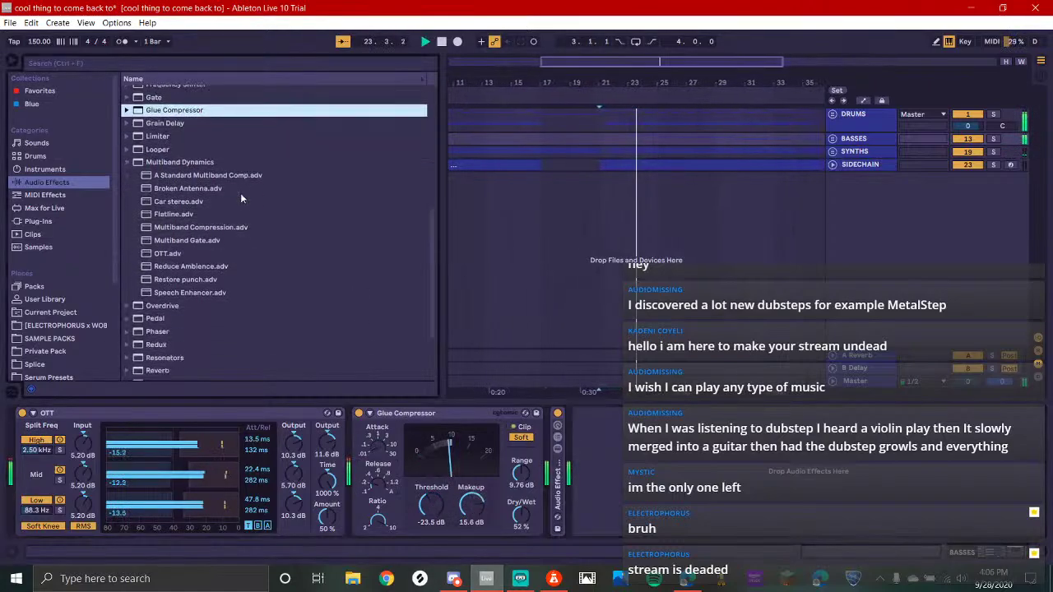
scroll(169, 348, down, 2)
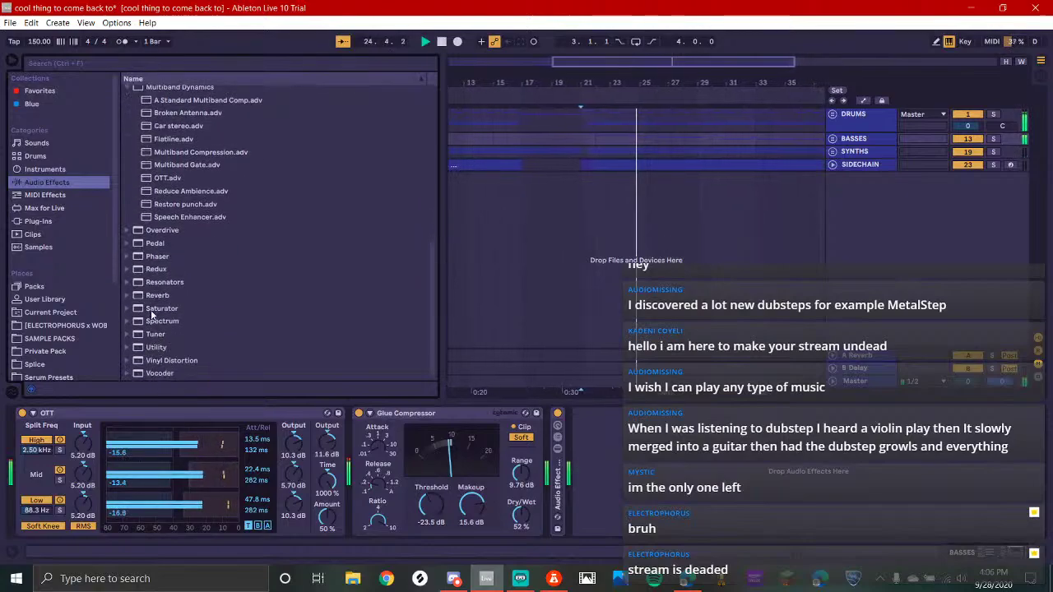
scroll(171, 326, up, 2)
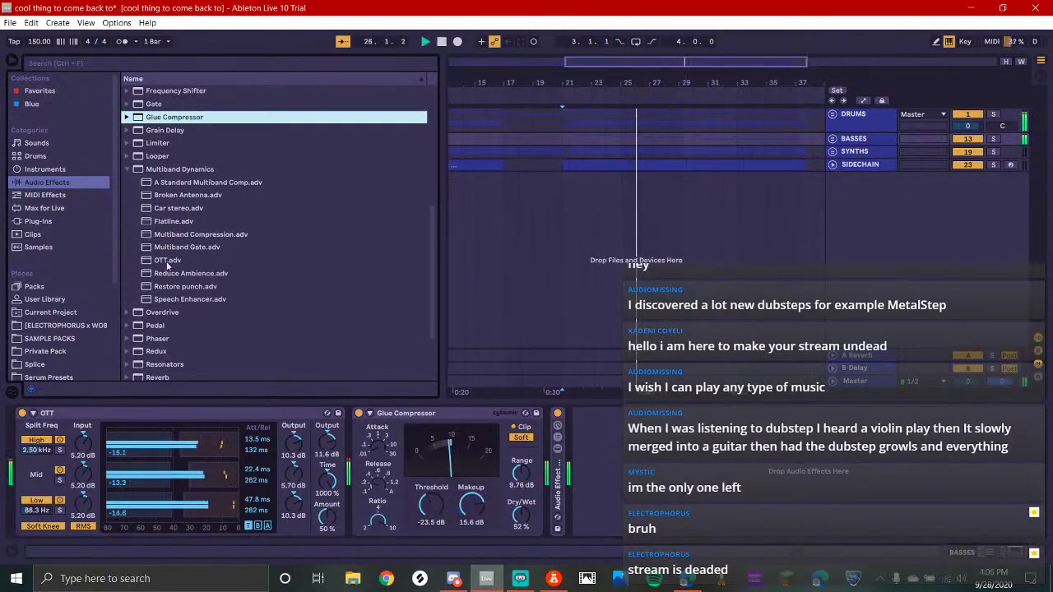
scroll(158, 152, up, 1)
scroll(169, 321, down, 2)
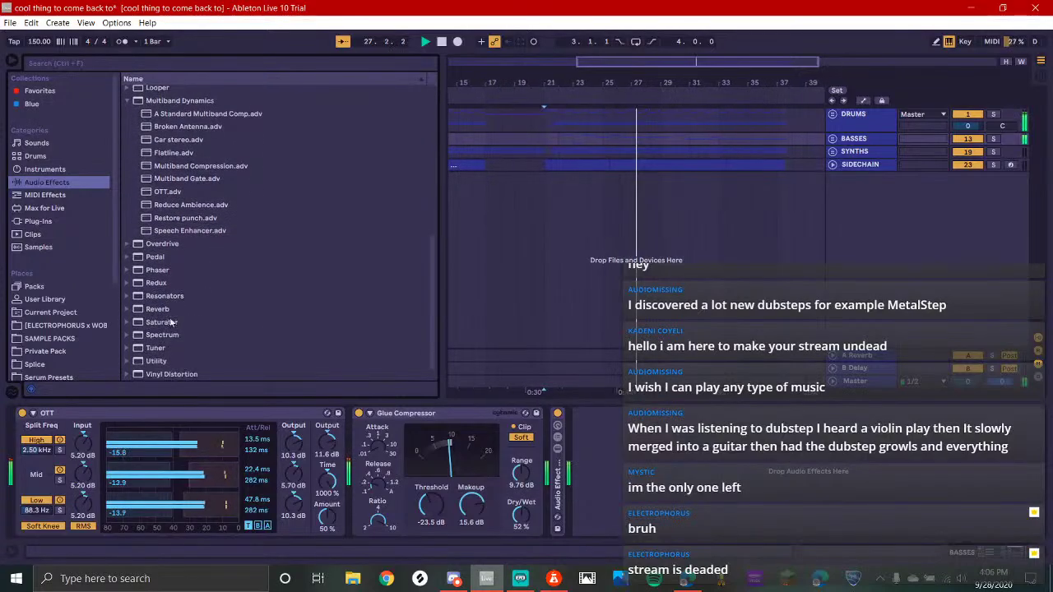
drag(156, 270, 56, 514)
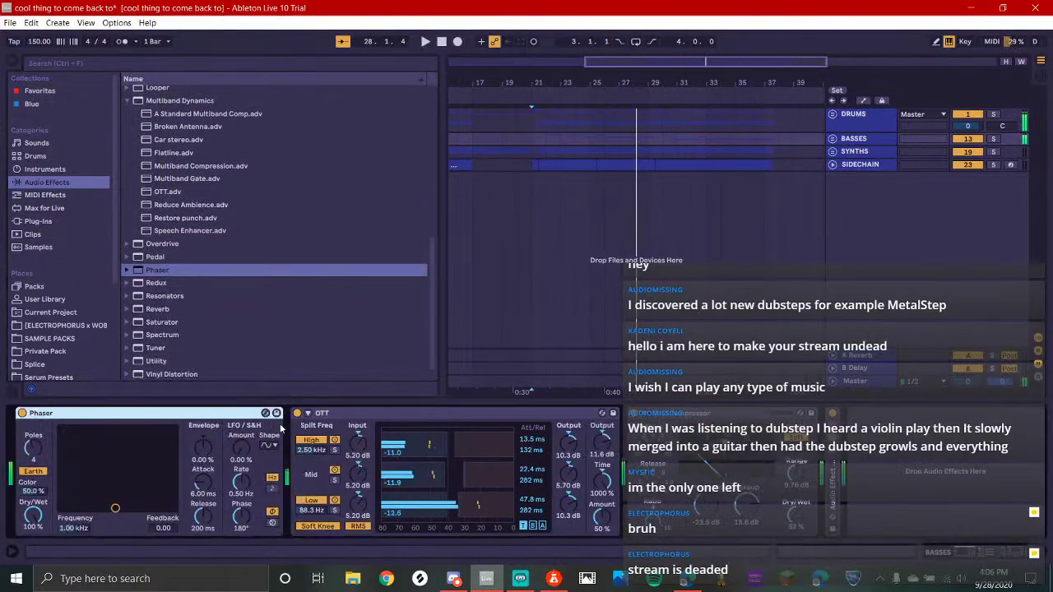
Replay the track from bar 21 and set the Phaser's Dry/Wet to 50%
key(space)
key(space)
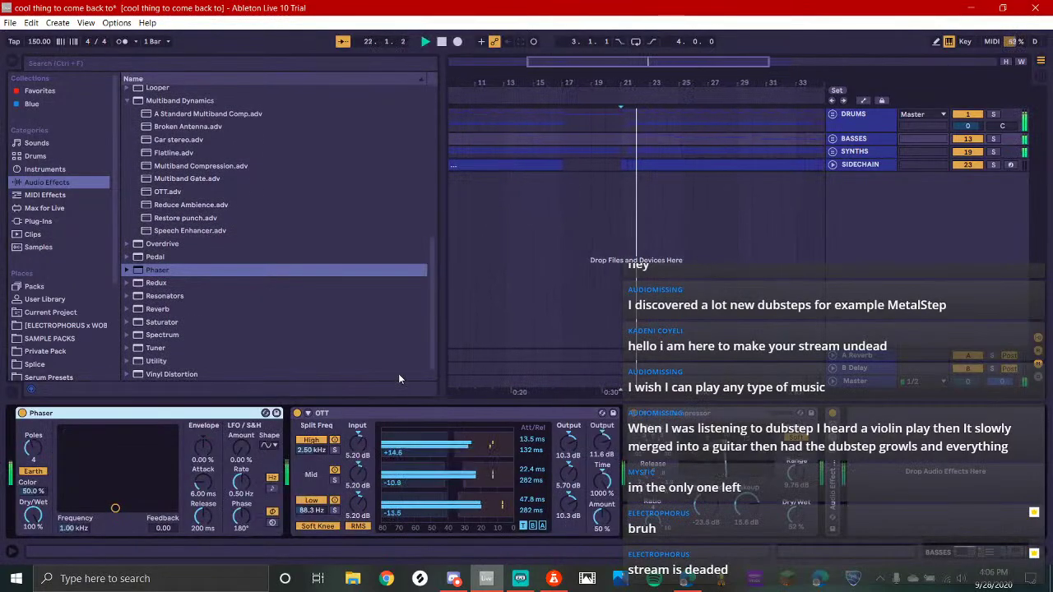
drag(33, 515, 33, 535)
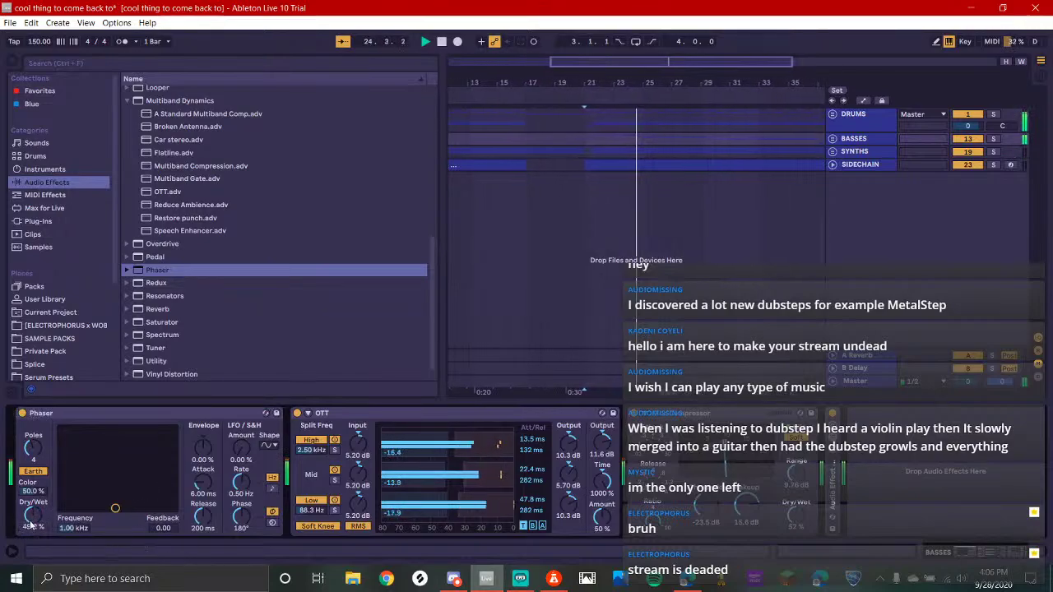
text(50)
key(Return)
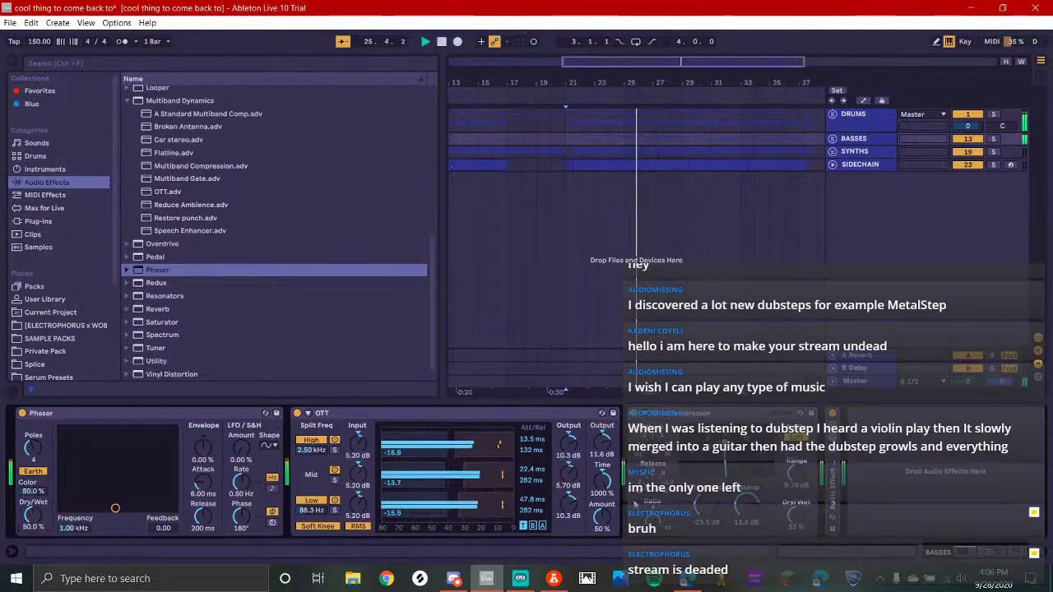
Group the Phaser, OTT and Glue Compressor on BASSES into an Audio Effect Rack and fold all three devices
click(692, 419)
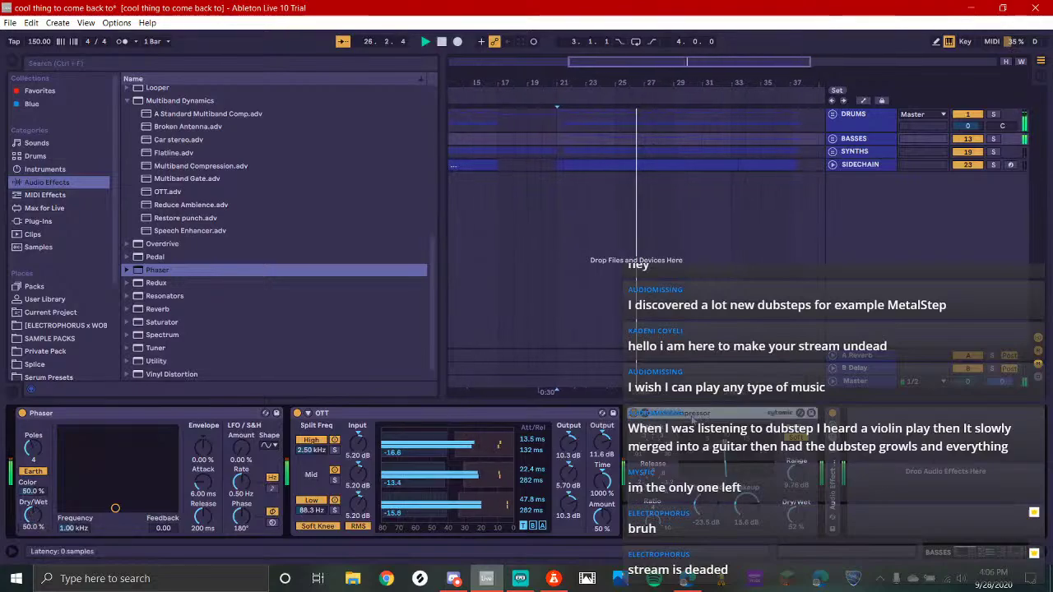
click(130, 411)
key(ctrl+g)
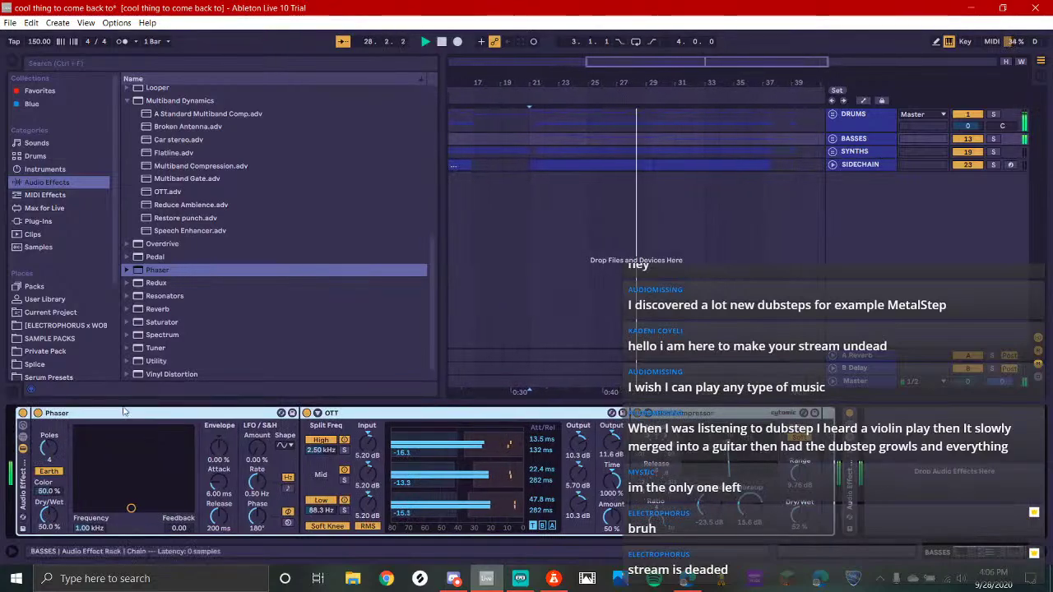
click(697, 416)
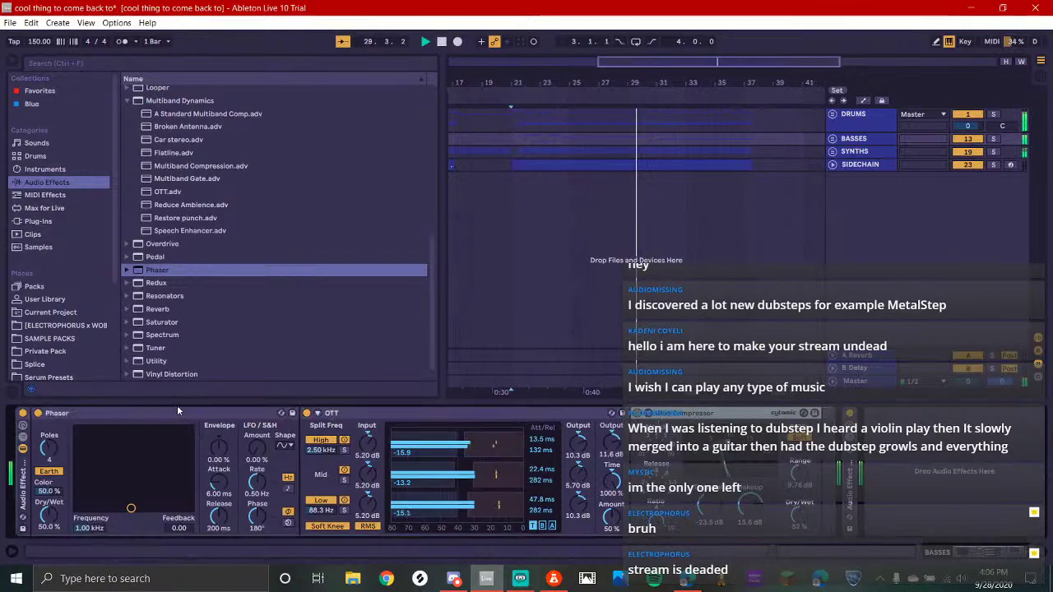
shift+click(177, 410)
double_click(178, 409)
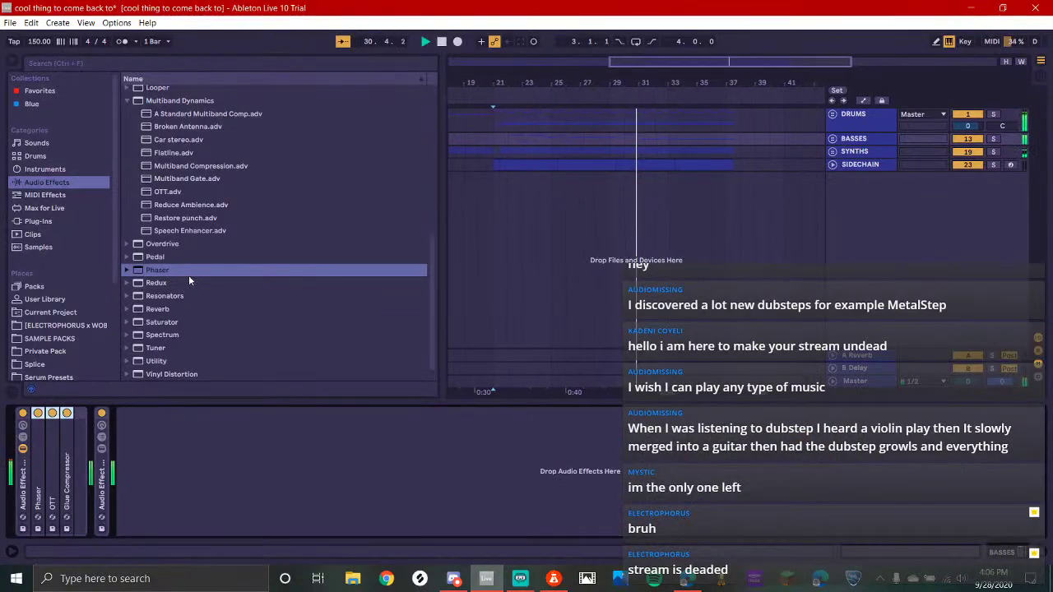
Insert a Vocoder between the Phaser and OTT in the BASSES rack
click(223, 272)
scroll(167, 177, up, 3)
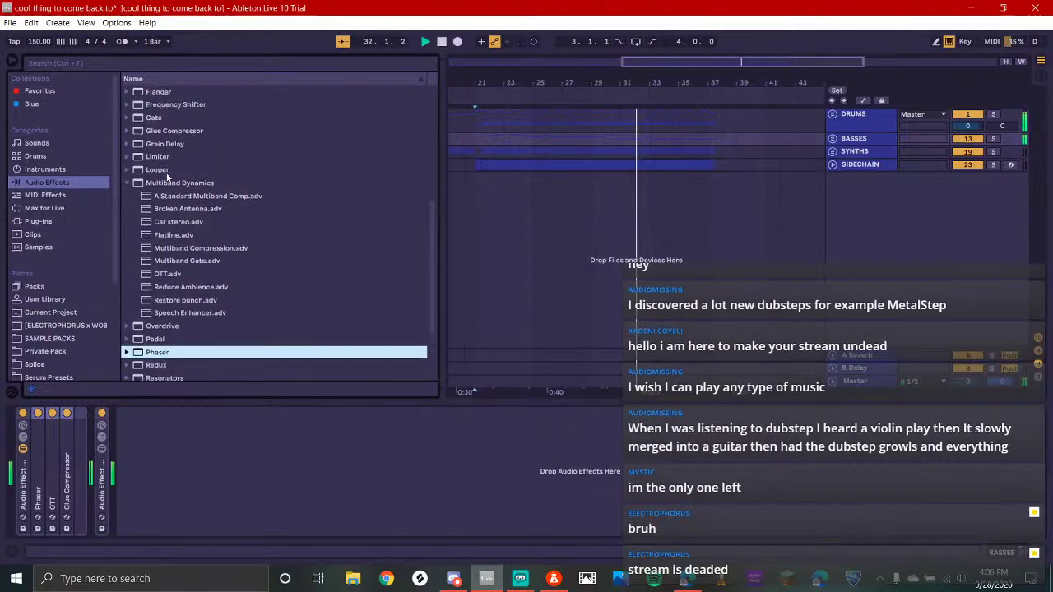
scroll(181, 163, up, 2)
scroll(210, 238, down, 5)
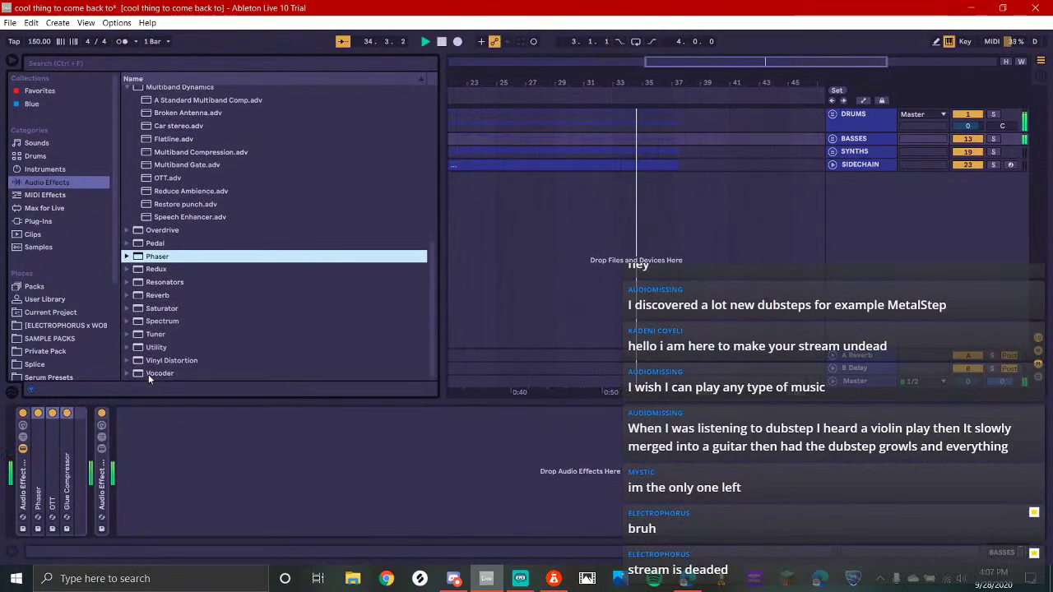
drag(149, 374, 86, 514)
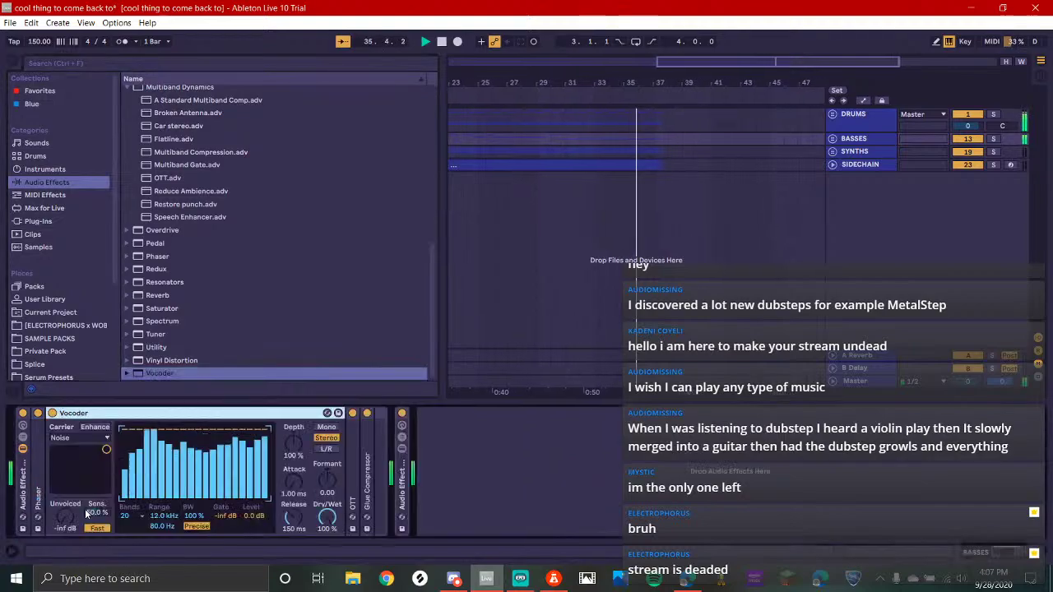
Turn on Enhance in the Vocoder and set its carrier to External, taking audio from BASSES at Pre FX
click(94, 438)
click(95, 436)
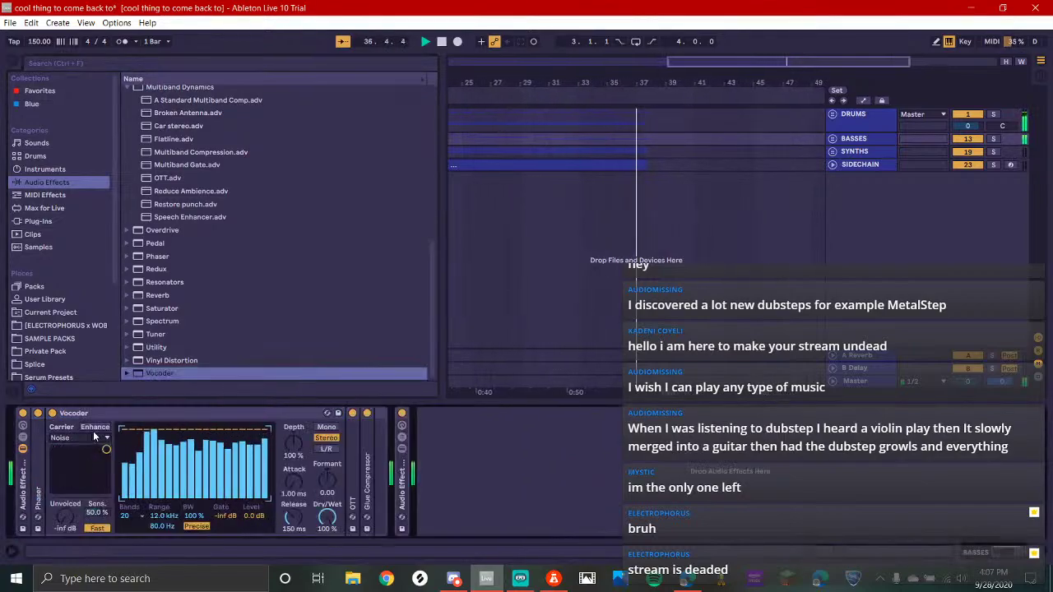
click(94, 429)
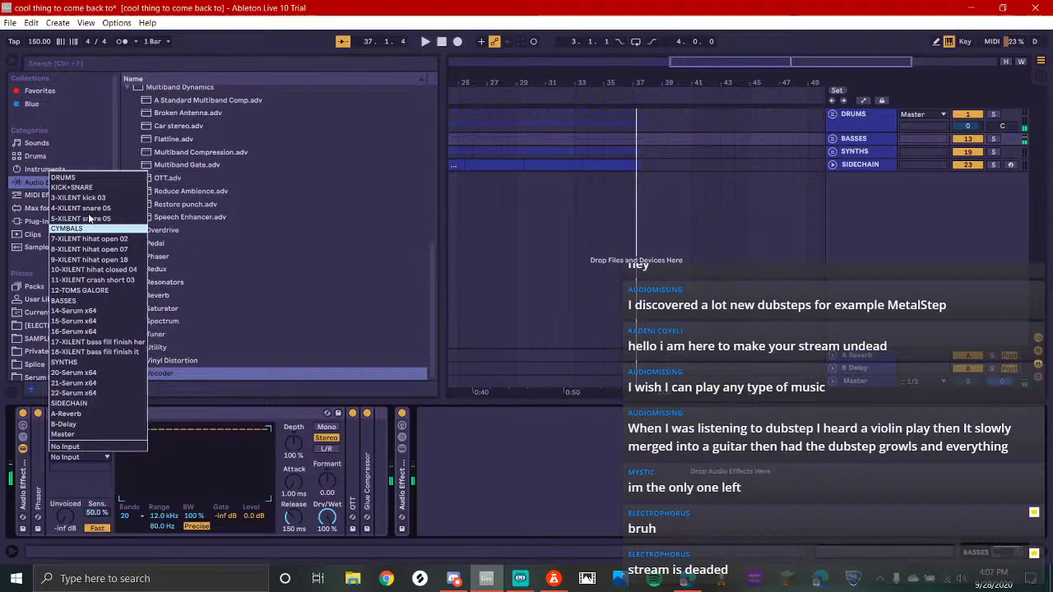
click(82, 301)
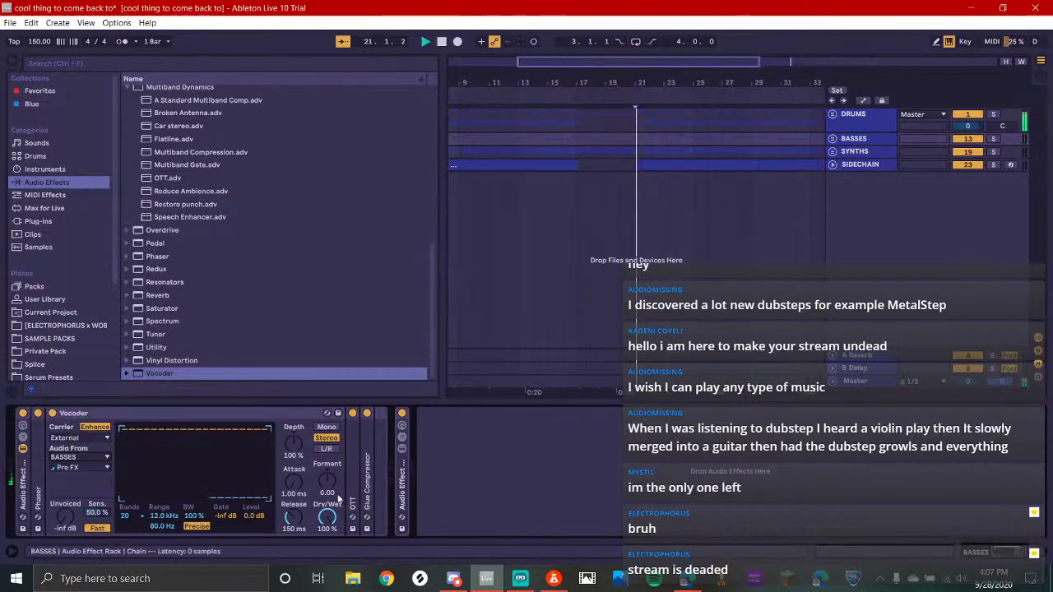
click(78, 468)
click(85, 478)
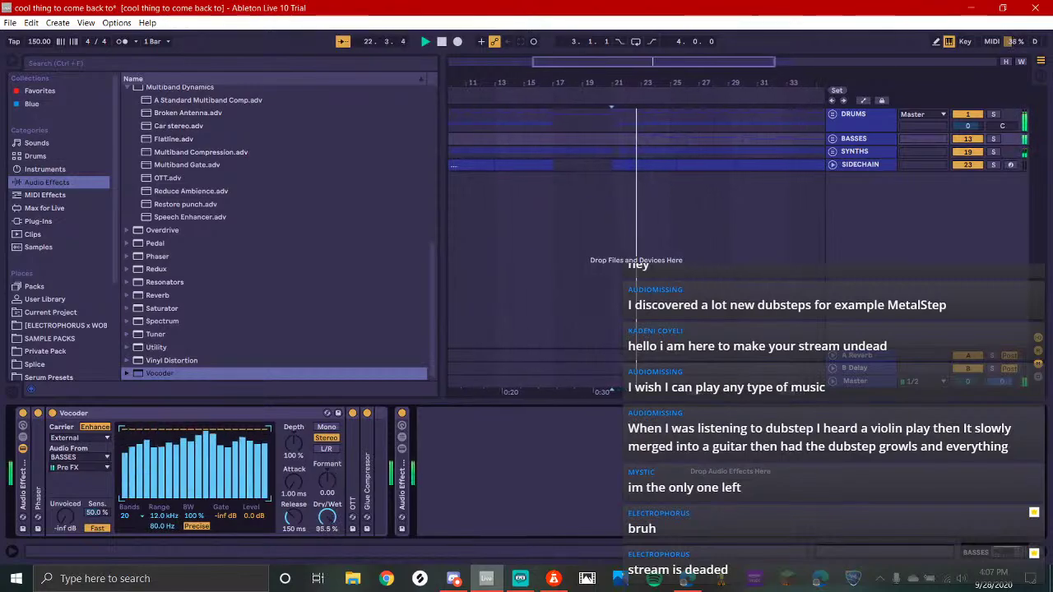
Set the Vocoder's Dry/Wet to 50%, Bands to 40 and Range to 20 Hz–18 kHz
drag(328, 516, 328, 568)
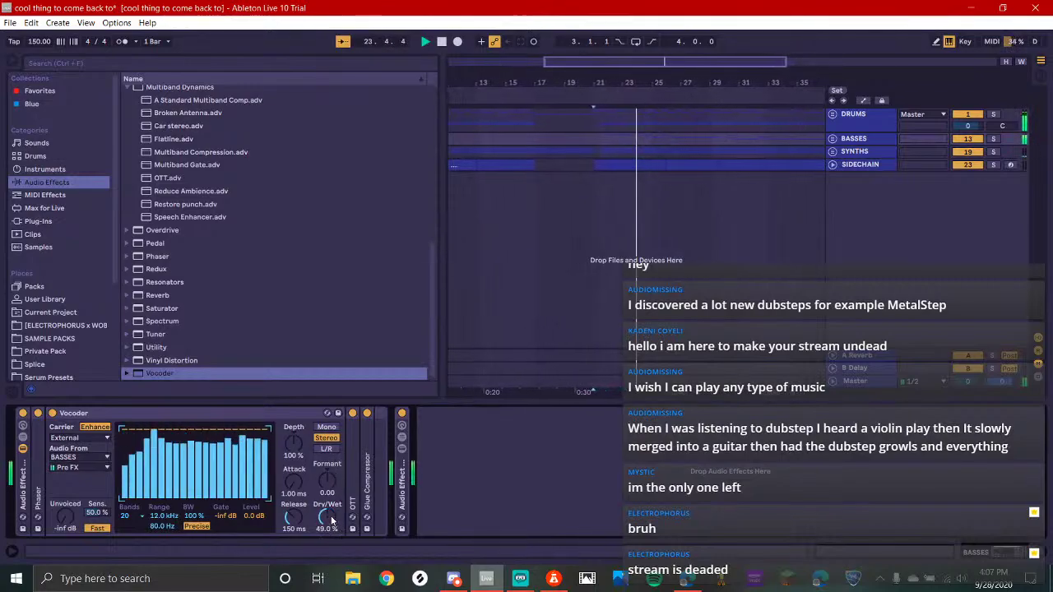
drag(331, 520, 332, 517)
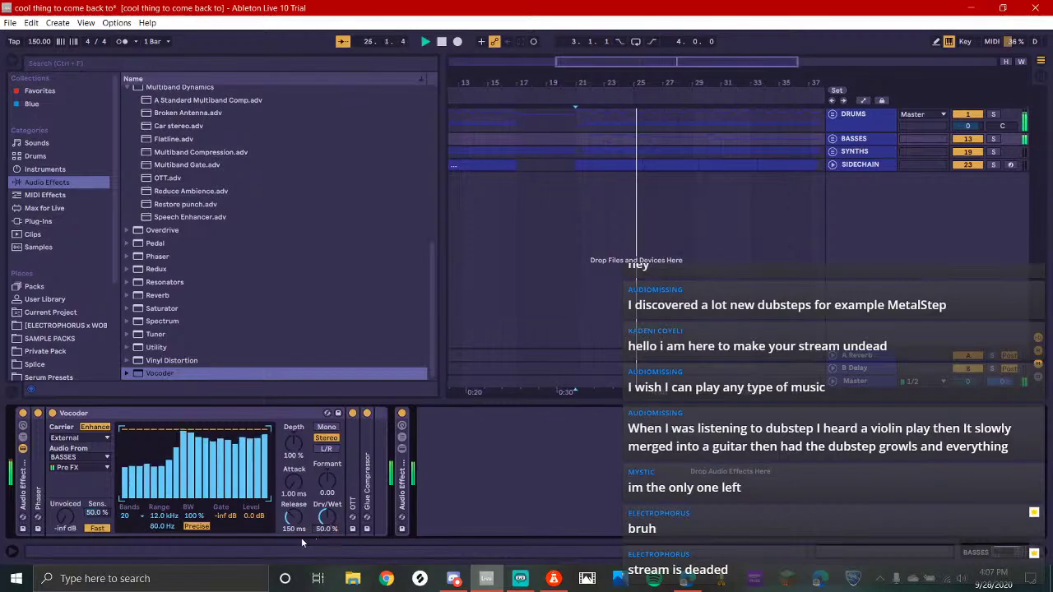
click(131, 516)
click(133, 519)
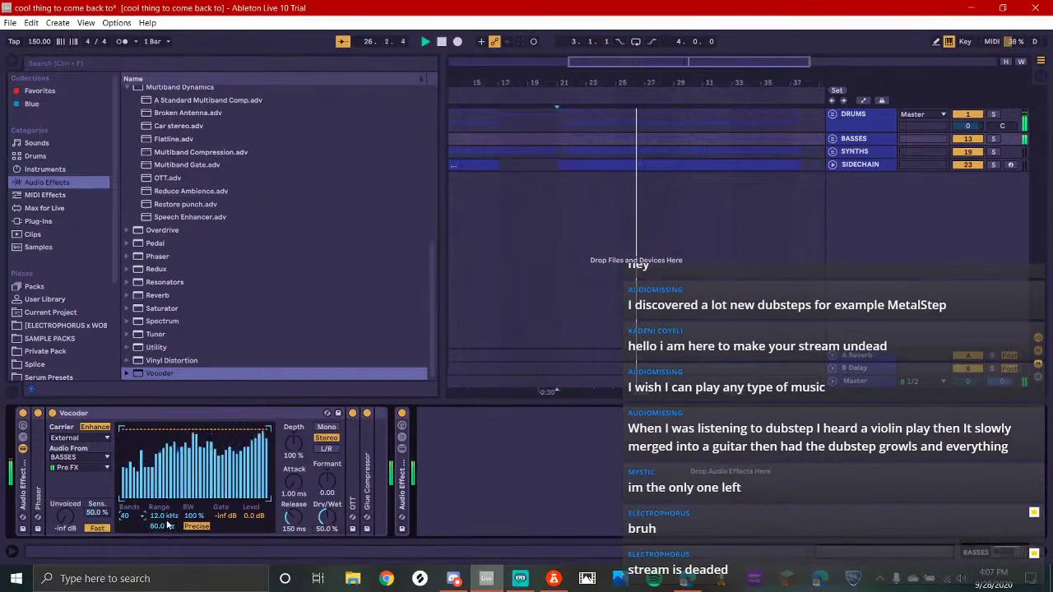
drag(169, 525, 169, 528)
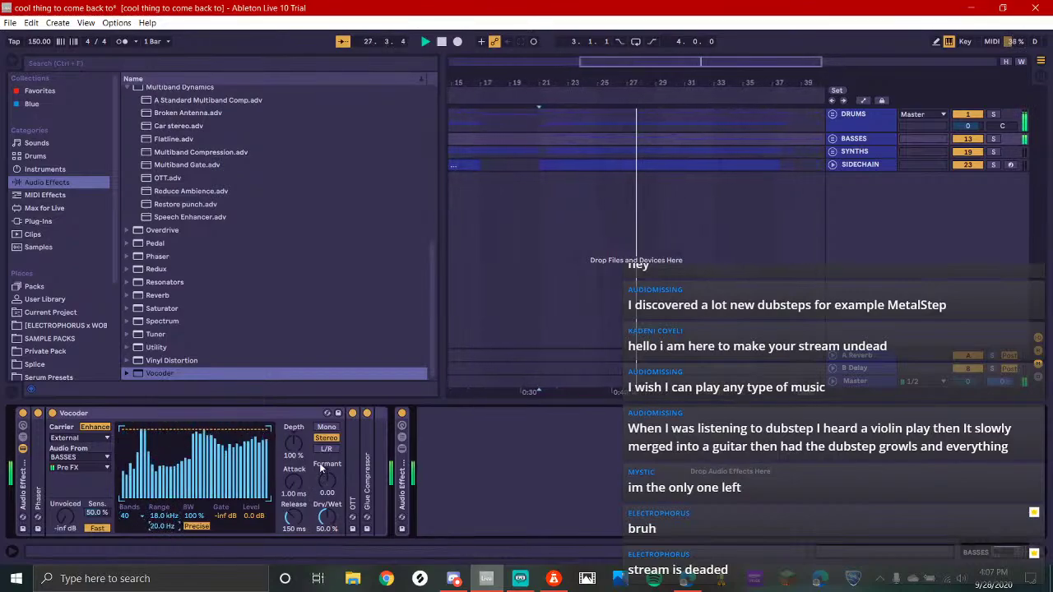
Set the Vocoder to Depth 200%, Release 10 ms, Dry/Wet 18%, Unvoiced 0 dB, Sens. 0% and BW 200%
drag(294, 455, 294, 432)
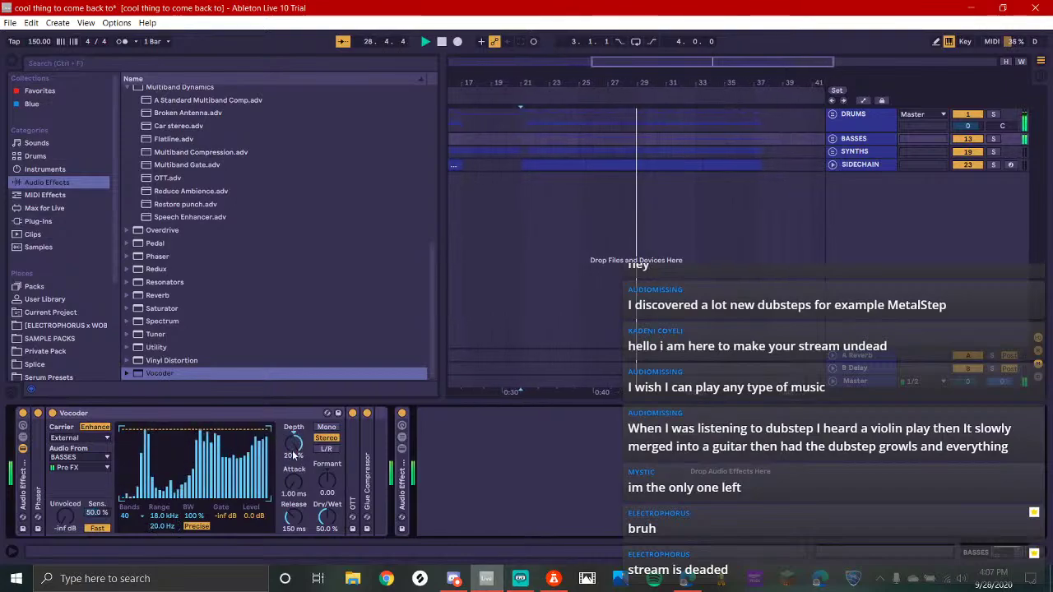
drag(294, 518, 299, 551)
drag(323, 486, 327, 568)
double_click(331, 483)
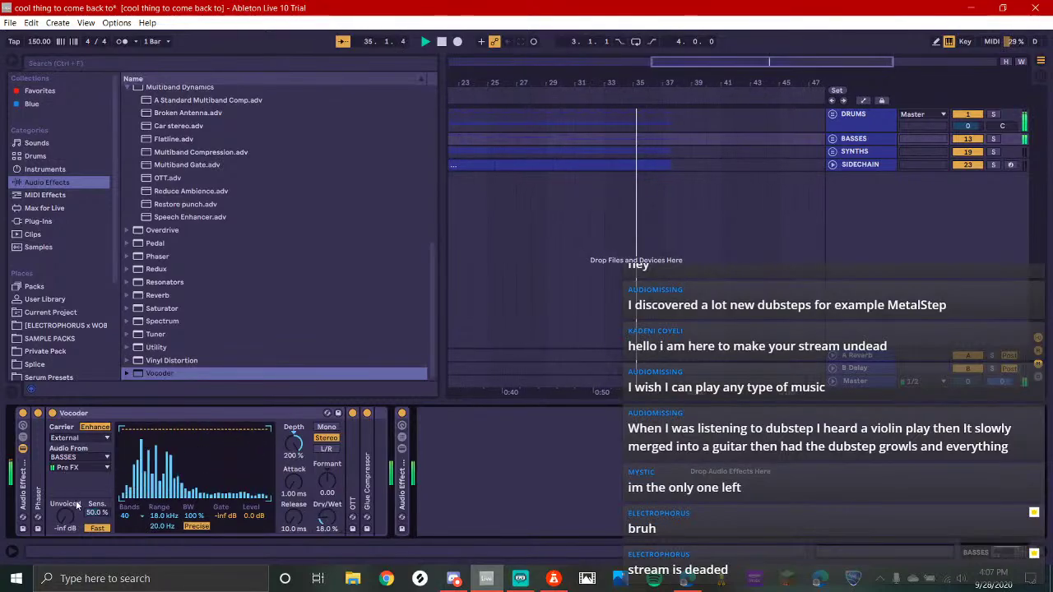
drag(65, 517, 66, 469)
drag(97, 512, 194, 531)
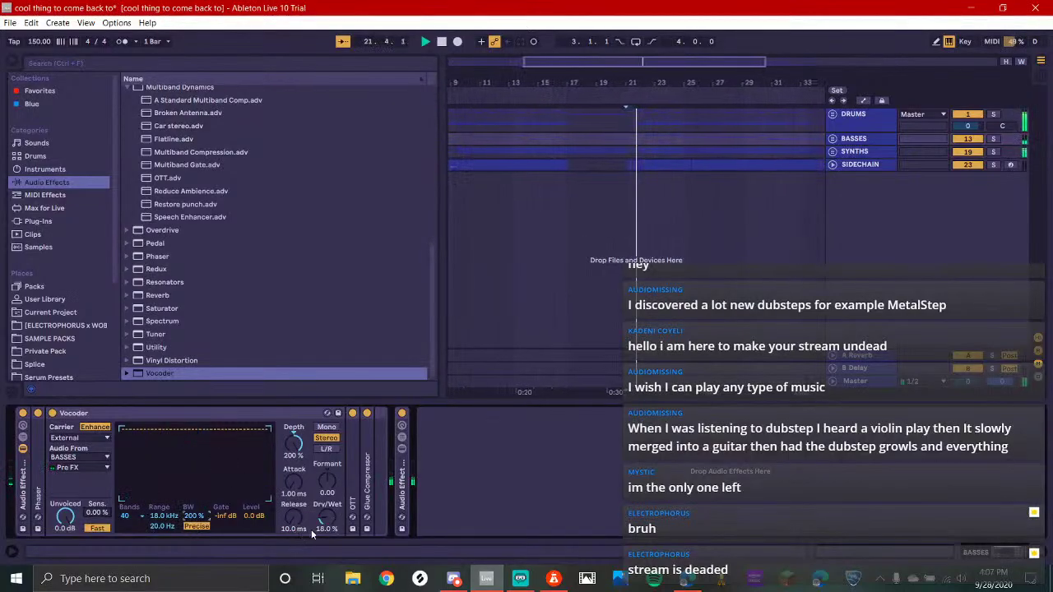
Add an EQ Eight after the Glue Compressor, enable band 8 and set band 1 to 75 Hz at -6.07 dB
click(149, 415)
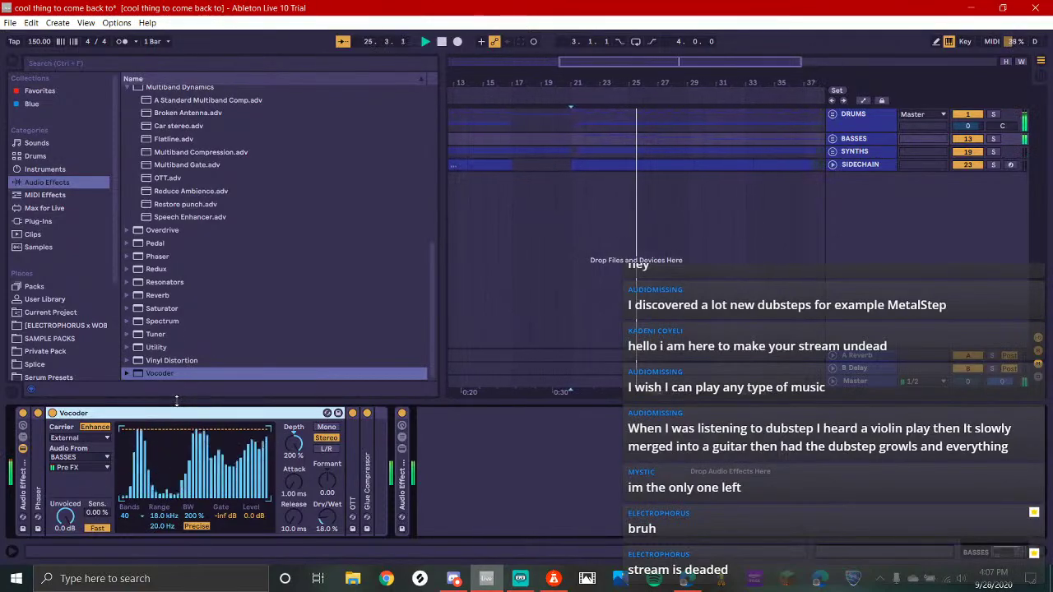
scroll(312, 235, up, 5)
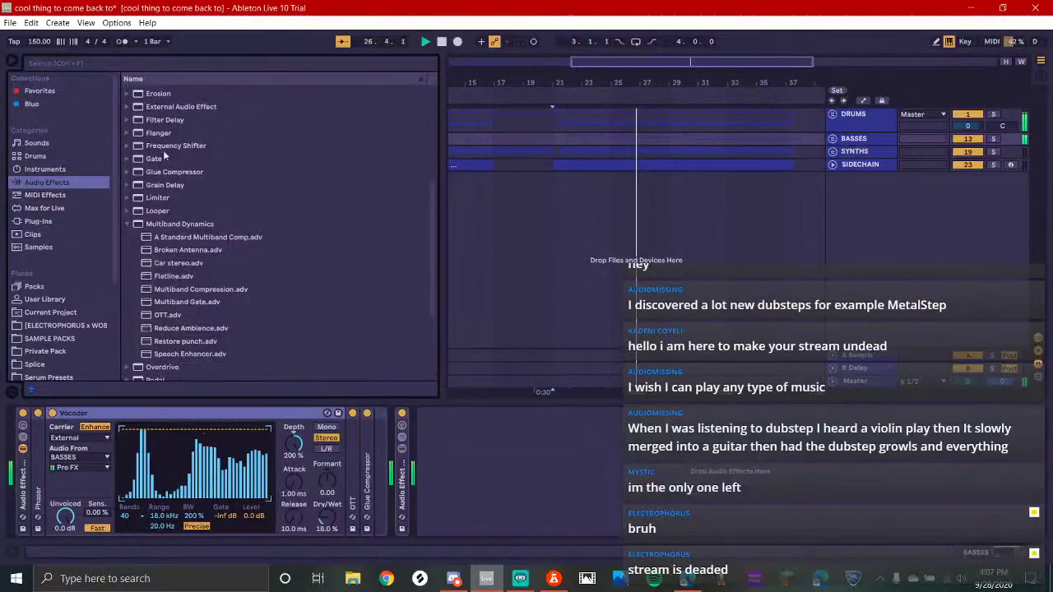
scroll(165, 154, up, 3)
drag(159, 136, 399, 510)
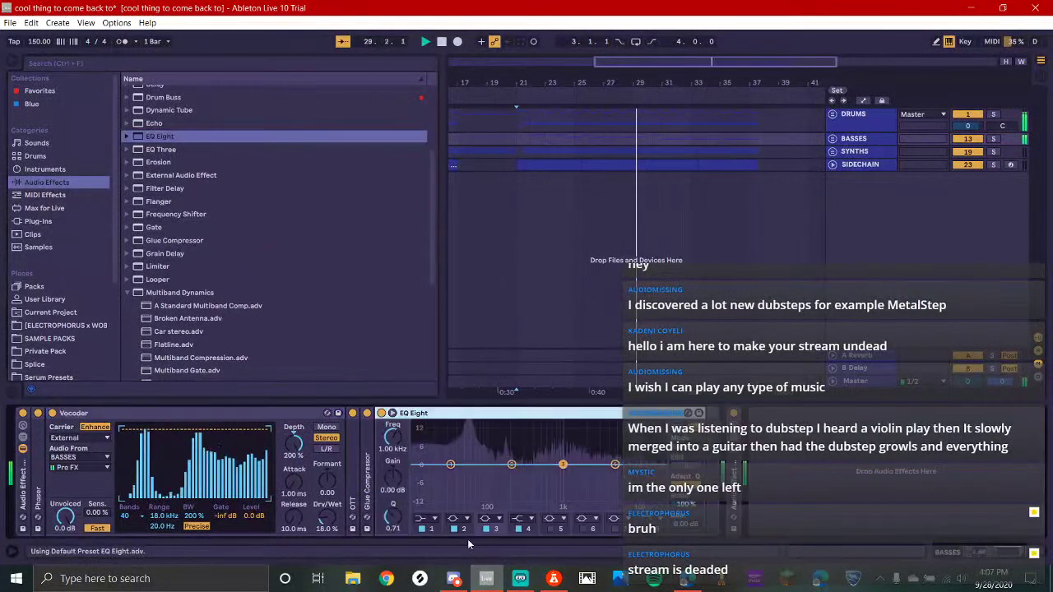
click(646, 528)
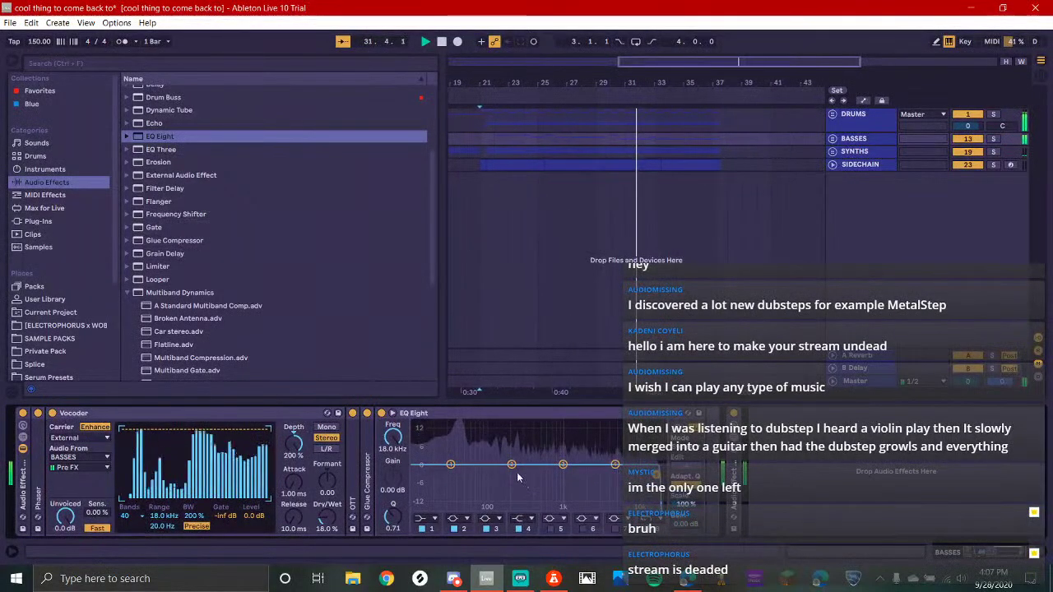
drag(450, 465, 480, 484)
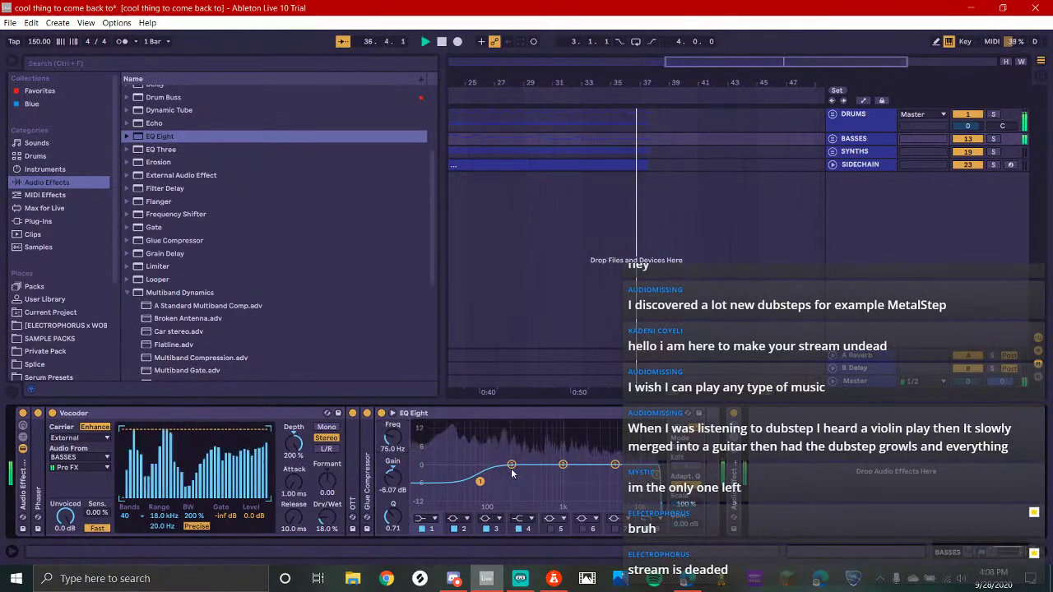
Set EQ Eight band 2 to 200 Hz, -15 dB, Q 2.59, and band 3 to 1.02 kHz, -6.82 dB, Q 1.93
drag(510, 465, 512, 476)
drag(399, 523, 399, 465)
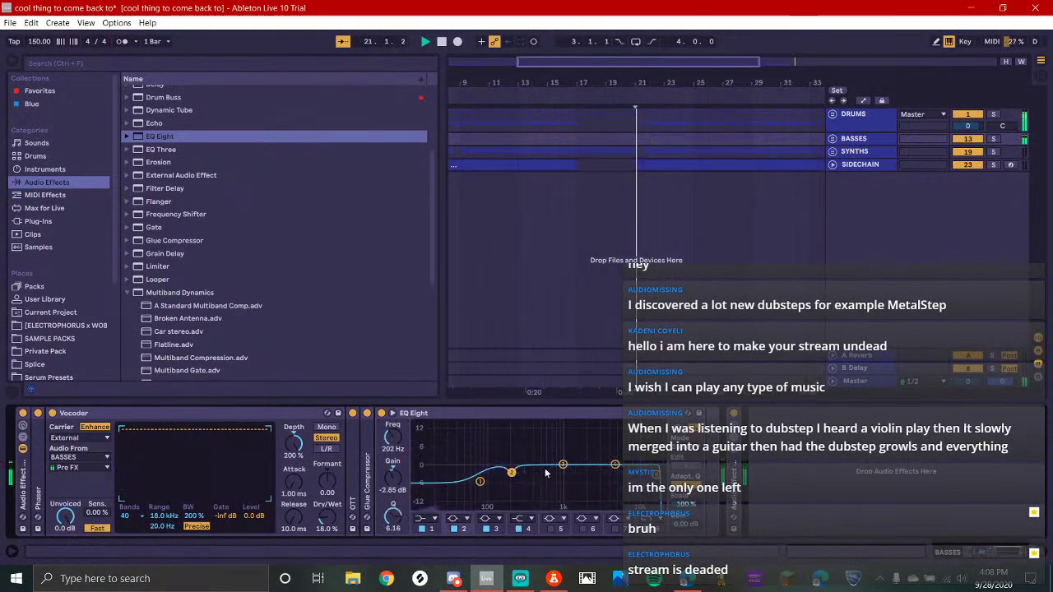
drag(511, 489, 511, 506)
click(403, 455)
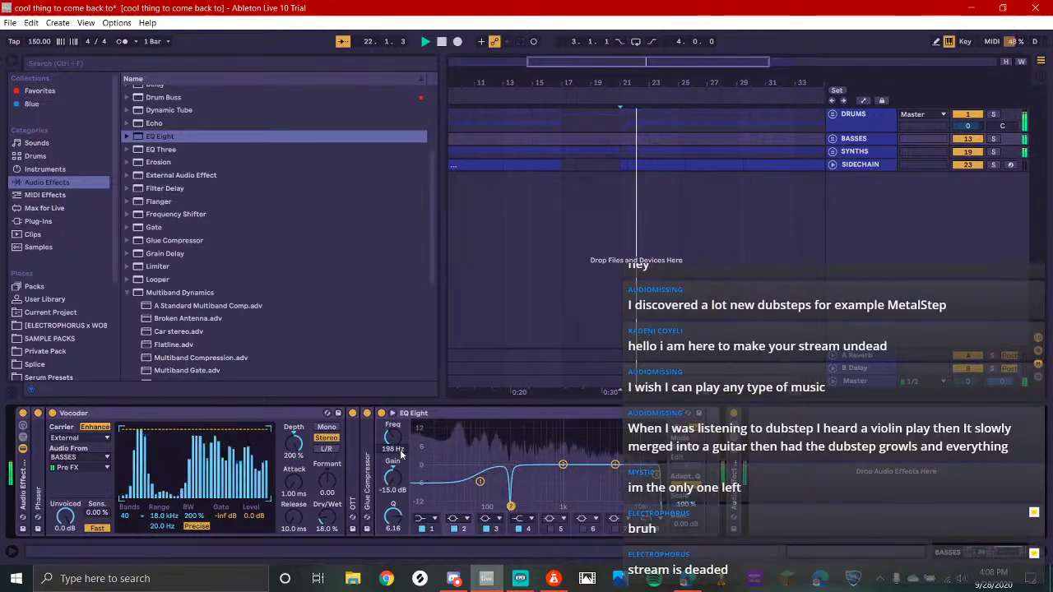
text(200)
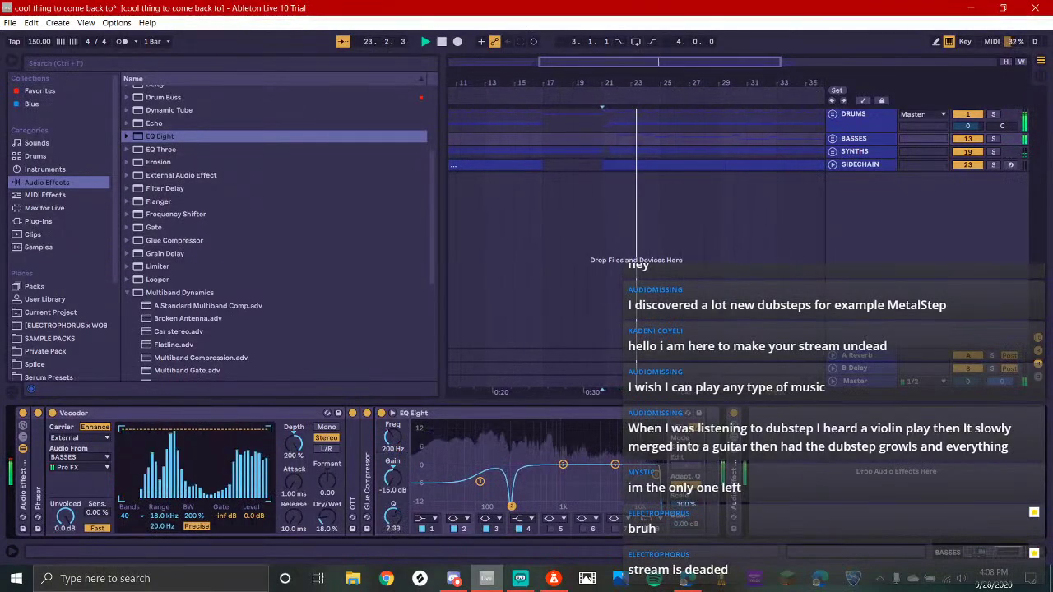
drag(393, 516, 392, 510)
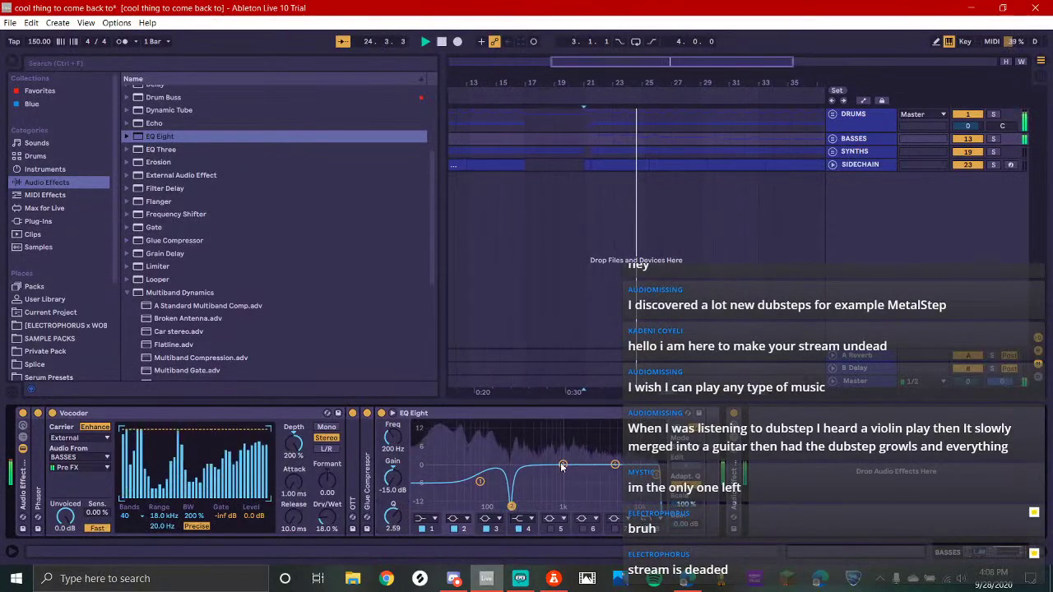
mouse_move(563, 467)
mouse_down()
mouse_move(564, 455)
mouse_move(564, 474)
mouse_up()
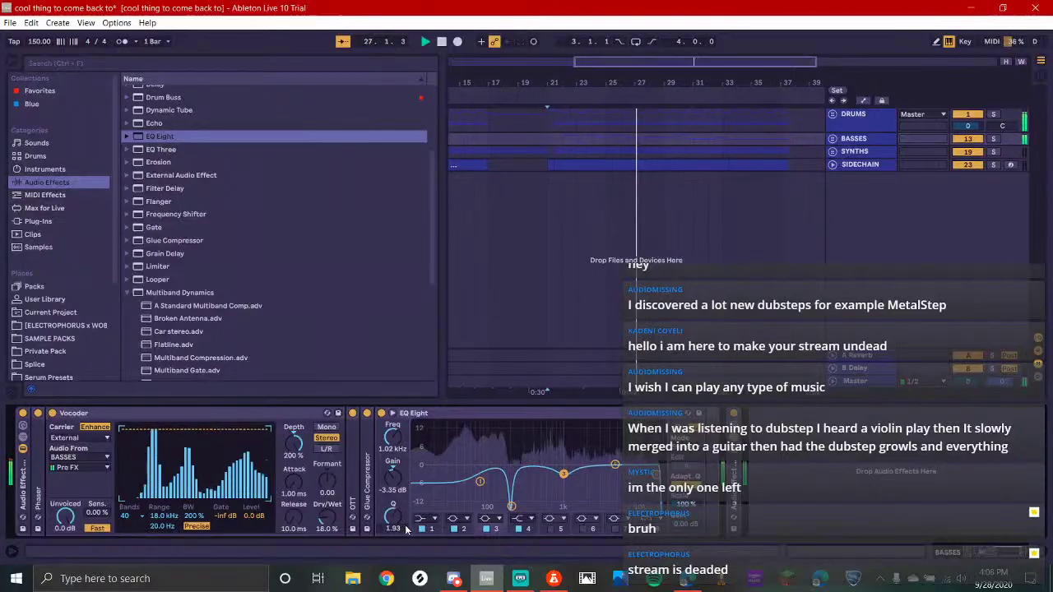
drag(570, 478, 563, 483)
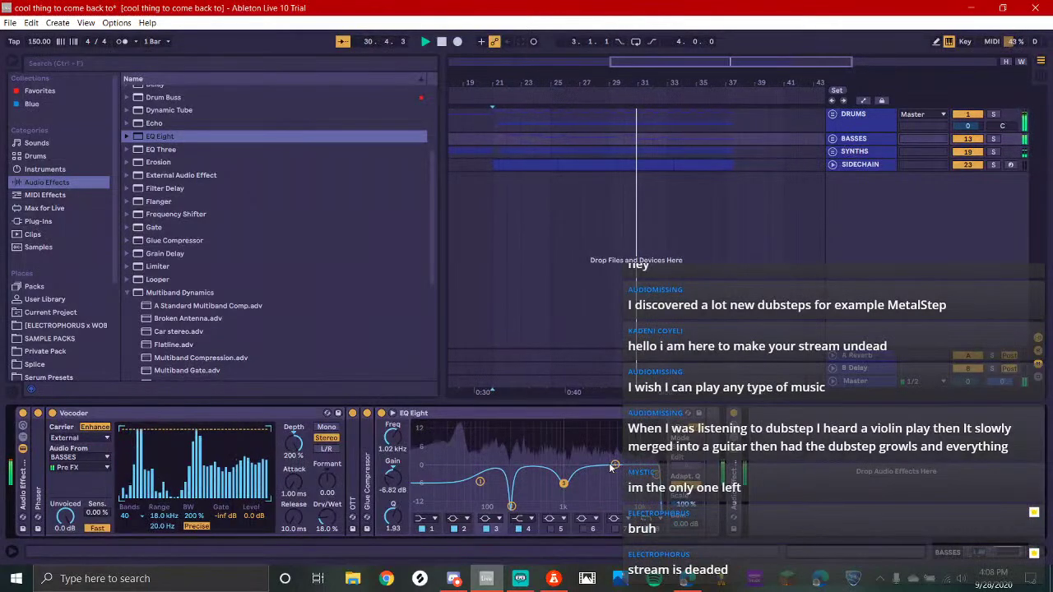
Bypass and delete the Vocoder from the BASSES rack
click(51, 413)
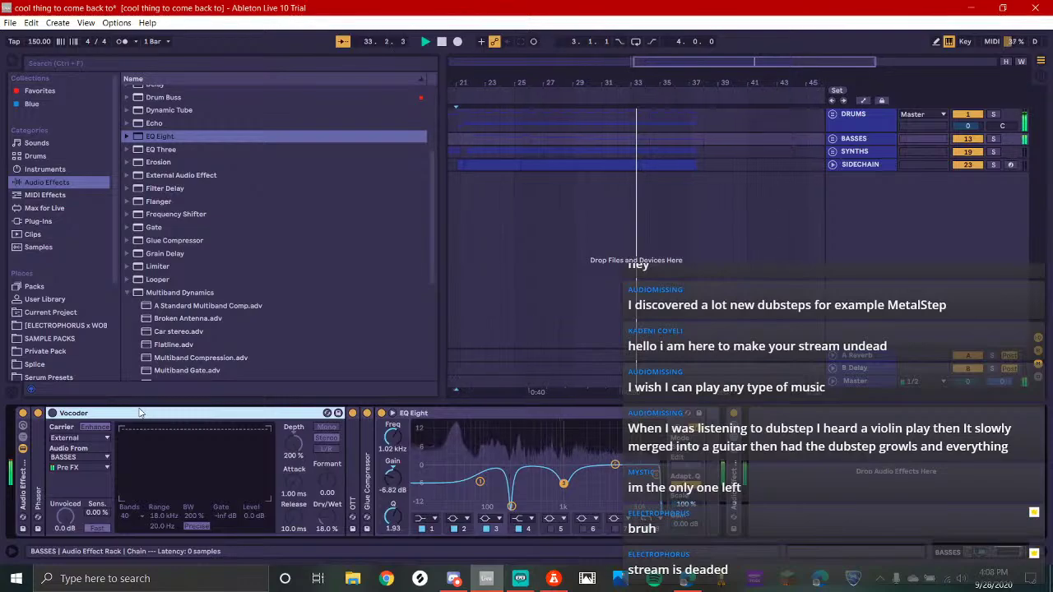
key(Delete)
Insert an EQ Three before the Phaser in the BASSES rack and group it into its own Audio Effect Rack
scroll(182, 238, up, 1)
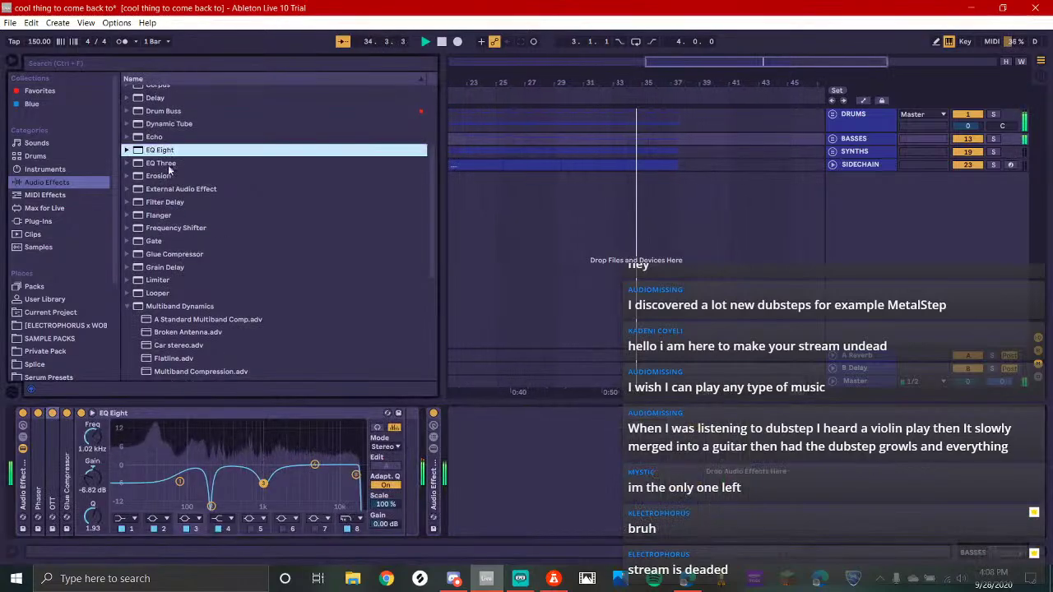
drag(165, 163, 39, 503)
key(Return)
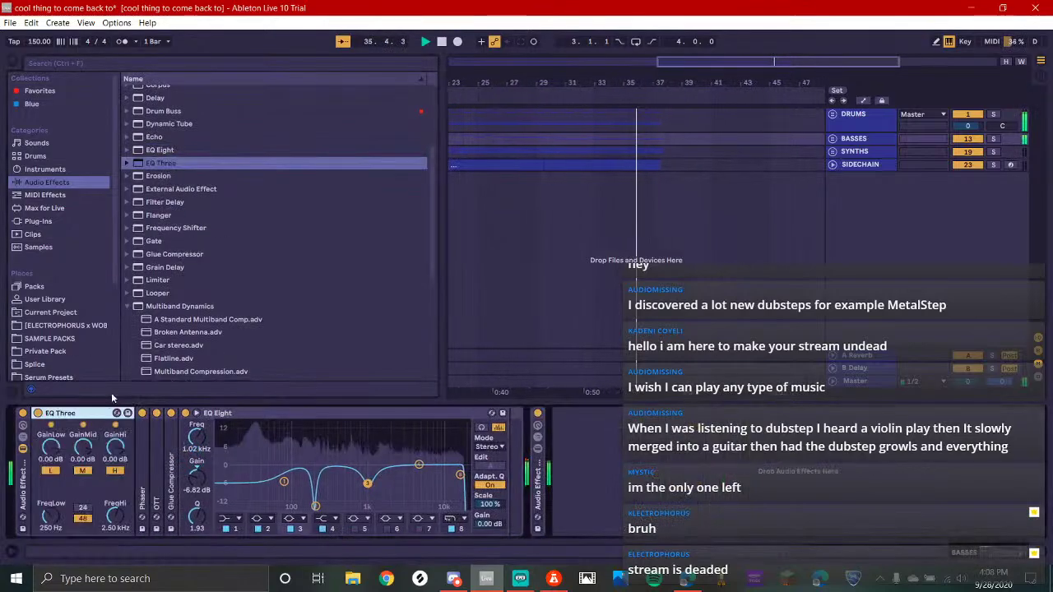
key(ctrl+g)
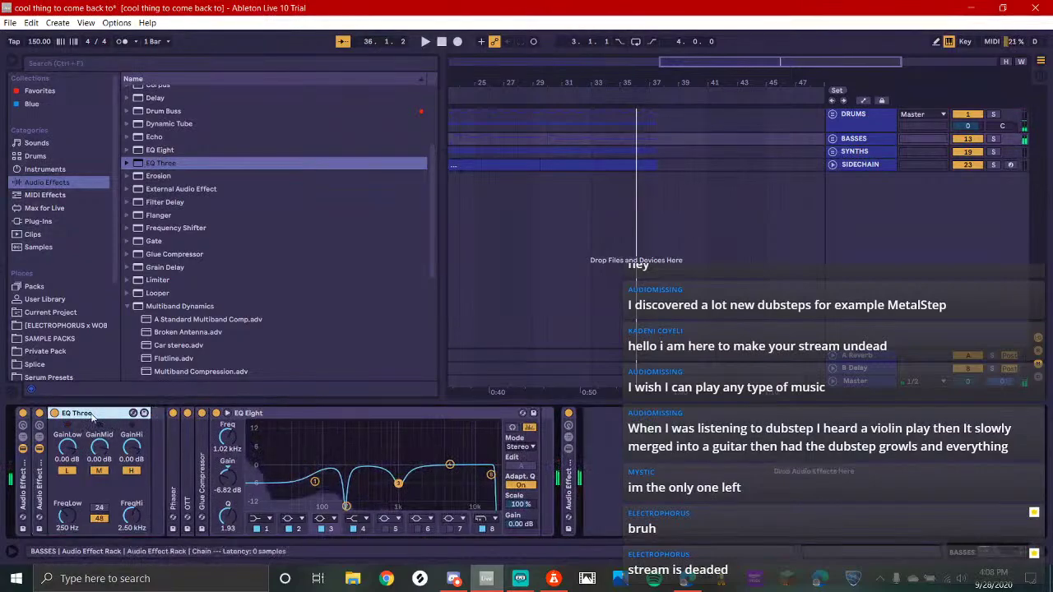
Fold the EQ Three, duplicate it to make five in series, and collapse the rack that contains them
double_click(90, 414)
key(ctrl+d)
key(ctrl+d)
key(ctrl+d)
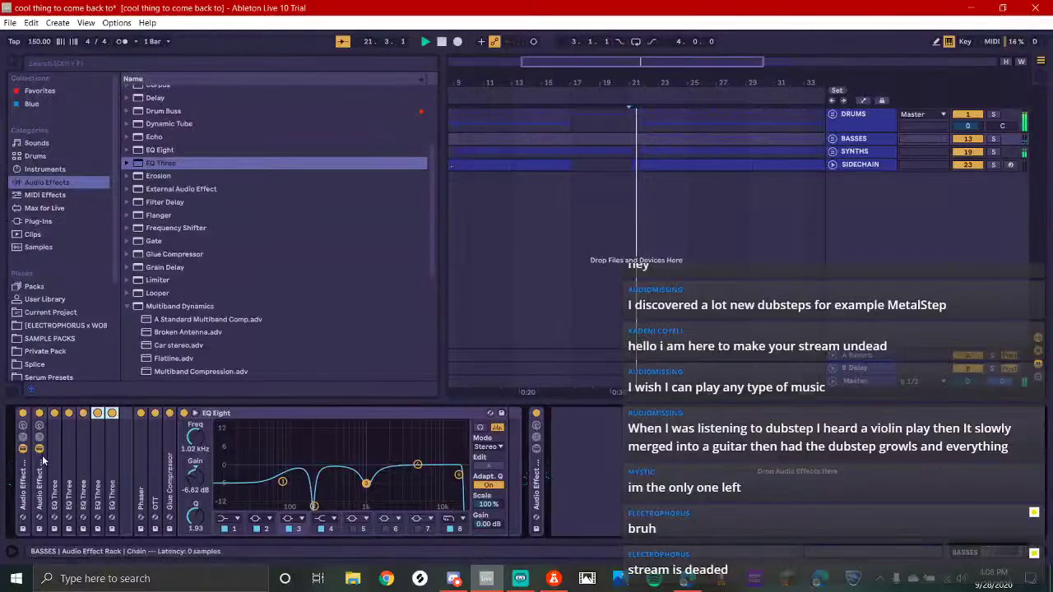
key(ctrl+g)
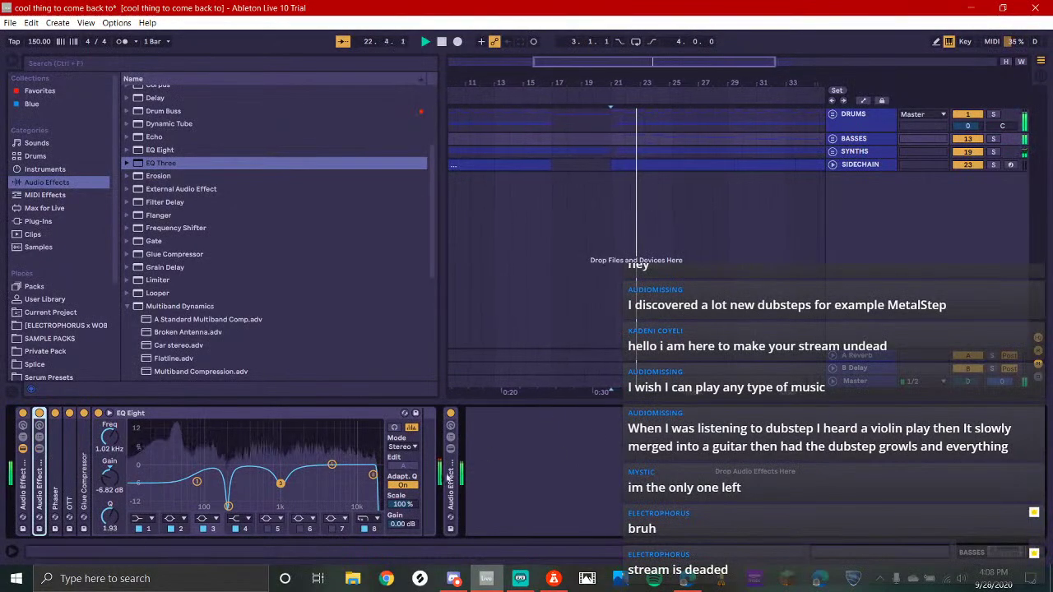
Check the livestream in Streamlabs OBS, return to Ableton Live, and play the full arrangement from bar 1 to hear the mix
click(520, 578)
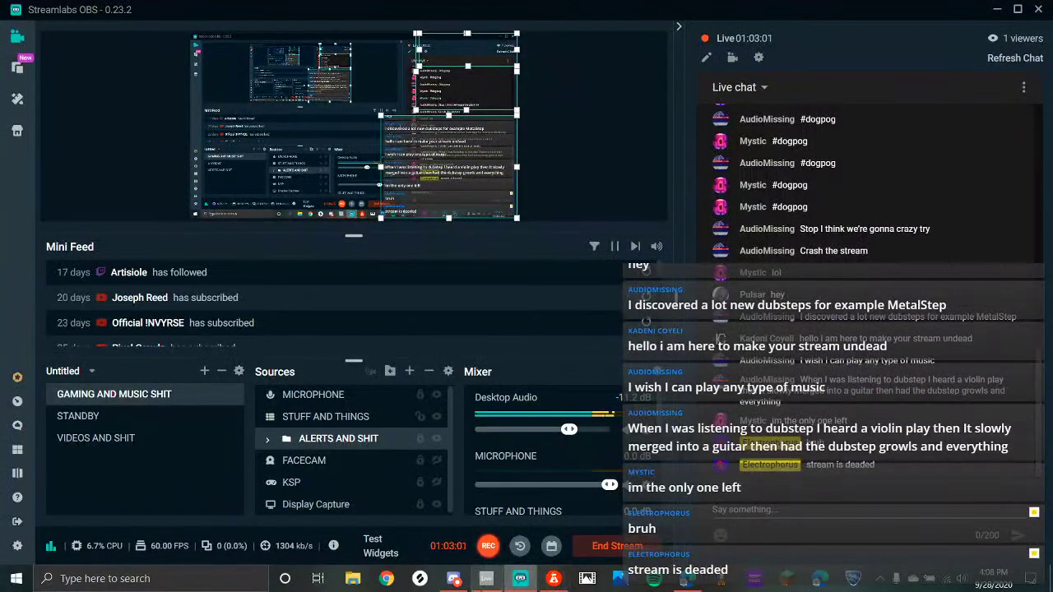
click(486, 580)
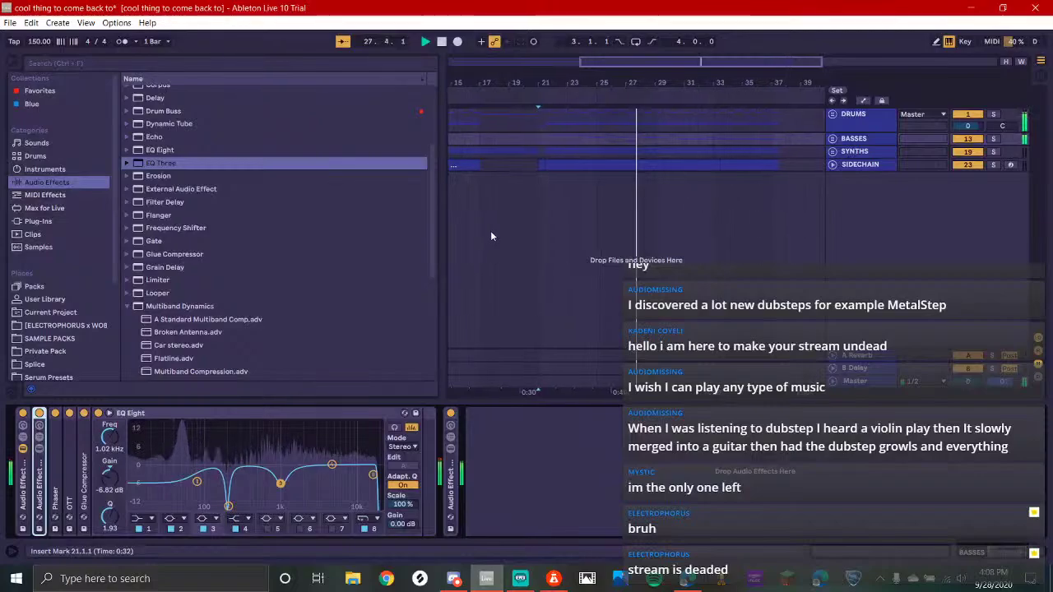
click(515, 385)
drag(516, 385, 512, 345)
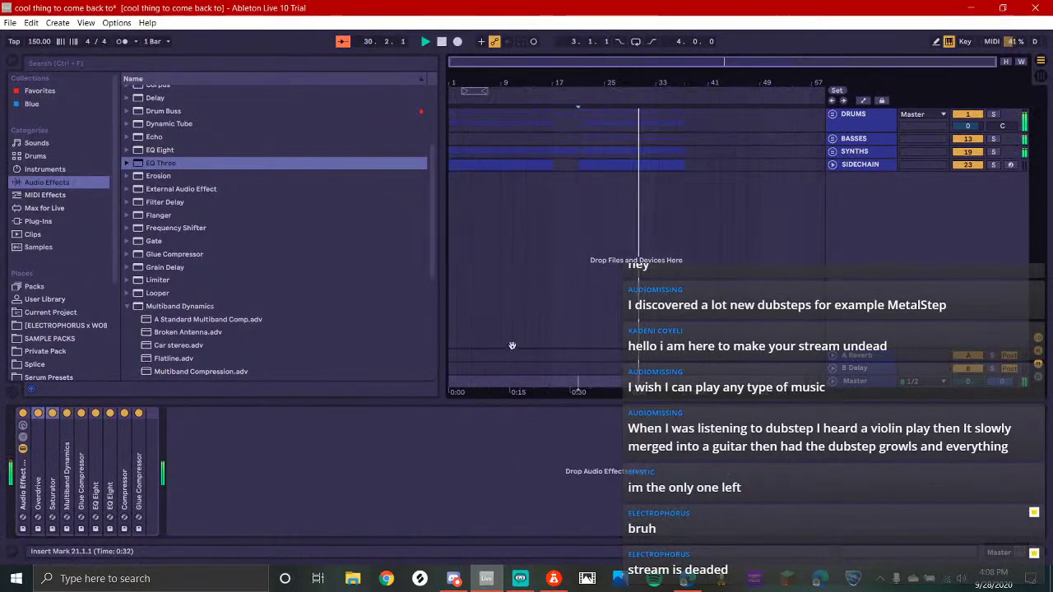
key(space)
click(449, 384)
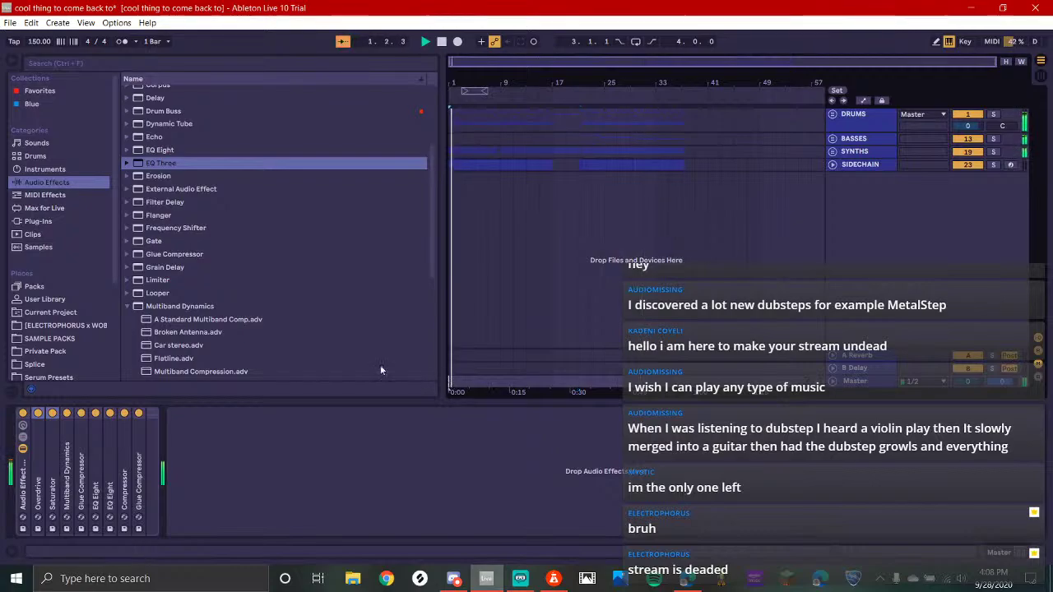
click(128, 306)
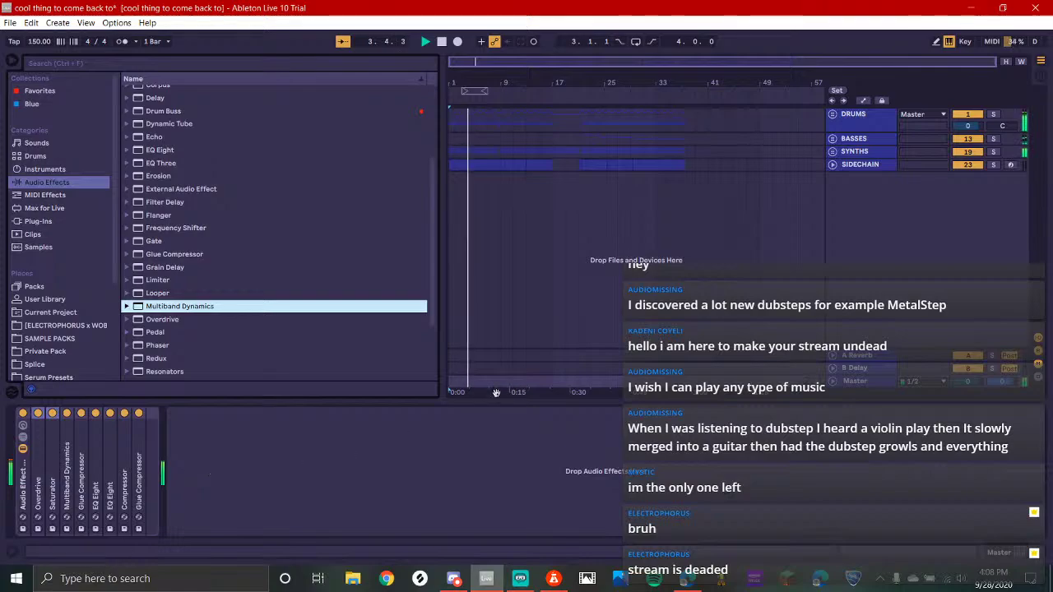
key(space)
Select all tracks over the first 38 bars and export the Master with Normalize on as the WAV "cool thing to come back to normalized"
drag(695, 115, 419, 203)
key(ctrl+shift+r)
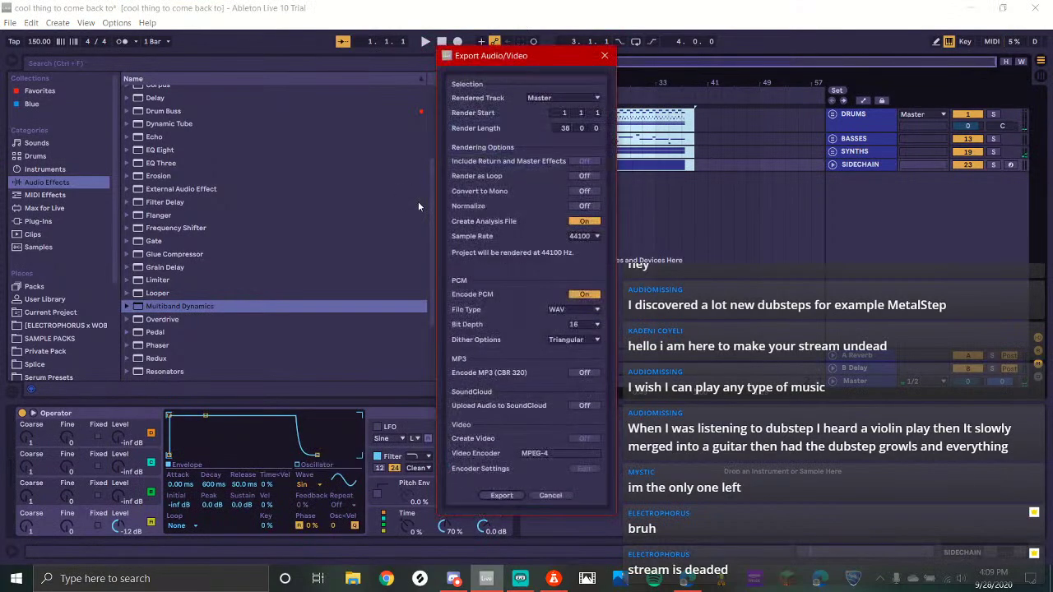
key(Return)
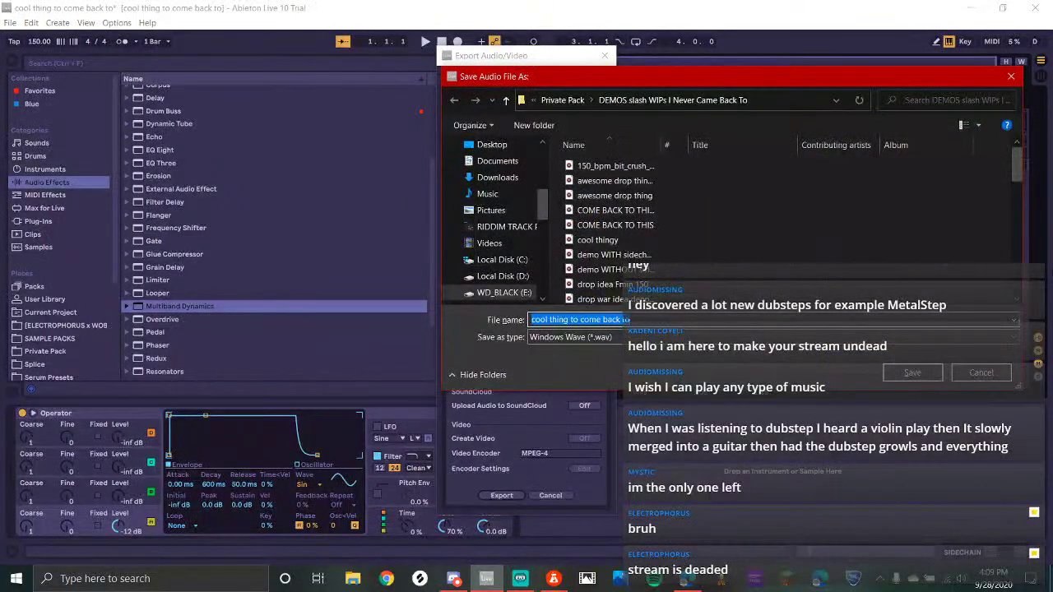
click(981, 372)
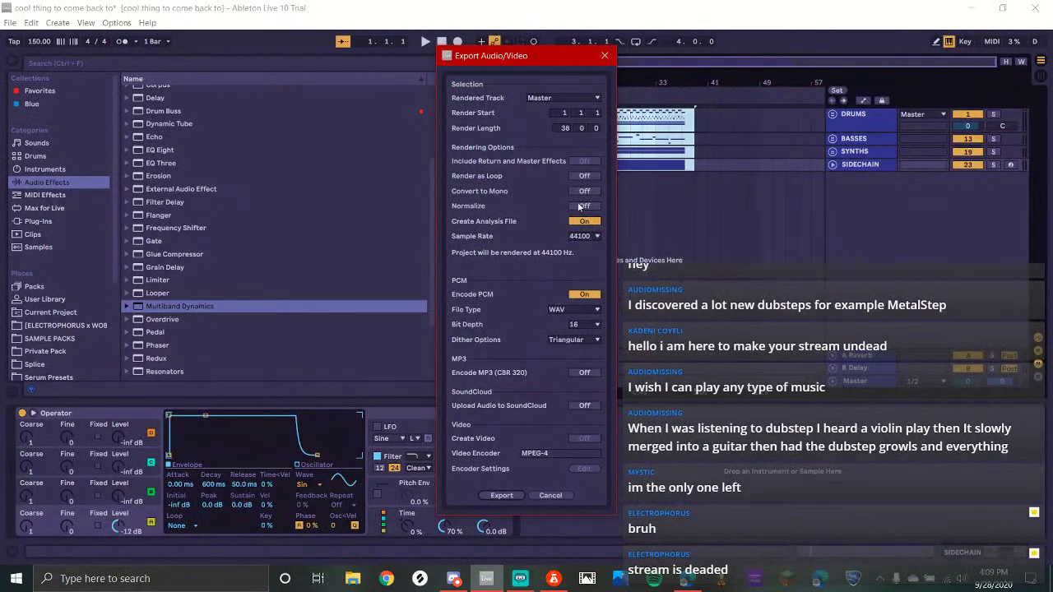
click(504, 496)
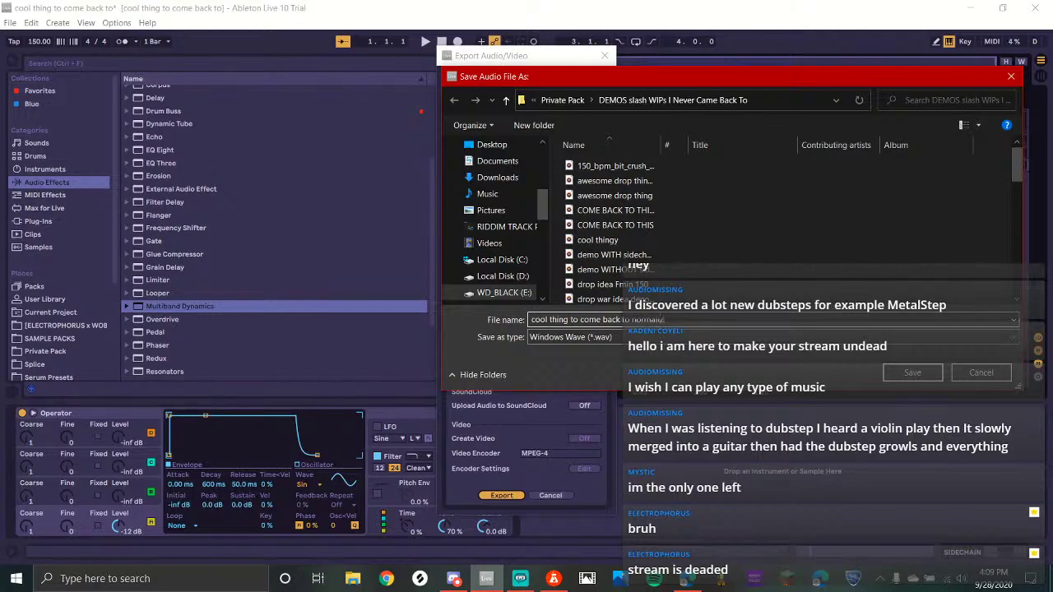
key(Return)
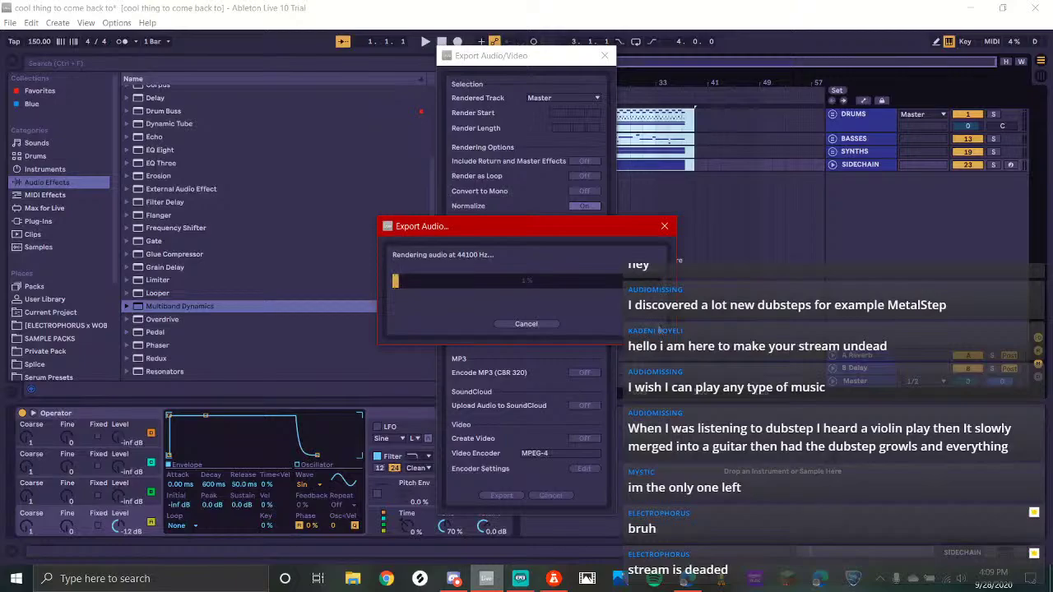
During the render, check the stream in Streamlabs OBS, YouTube Studio and Discord, and return to Ableton Live
click(520, 578)
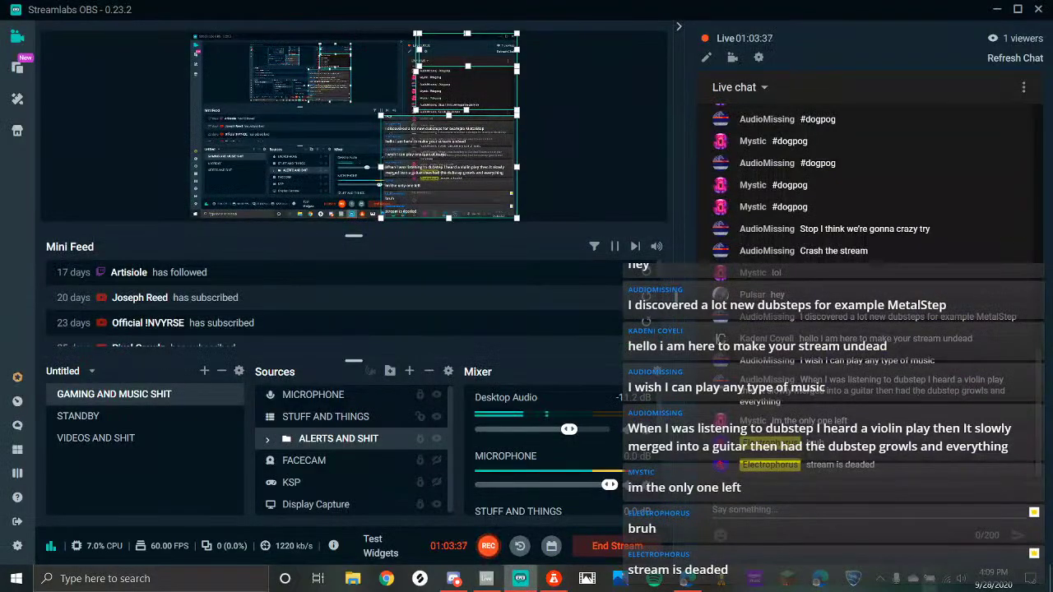
click(556, 583)
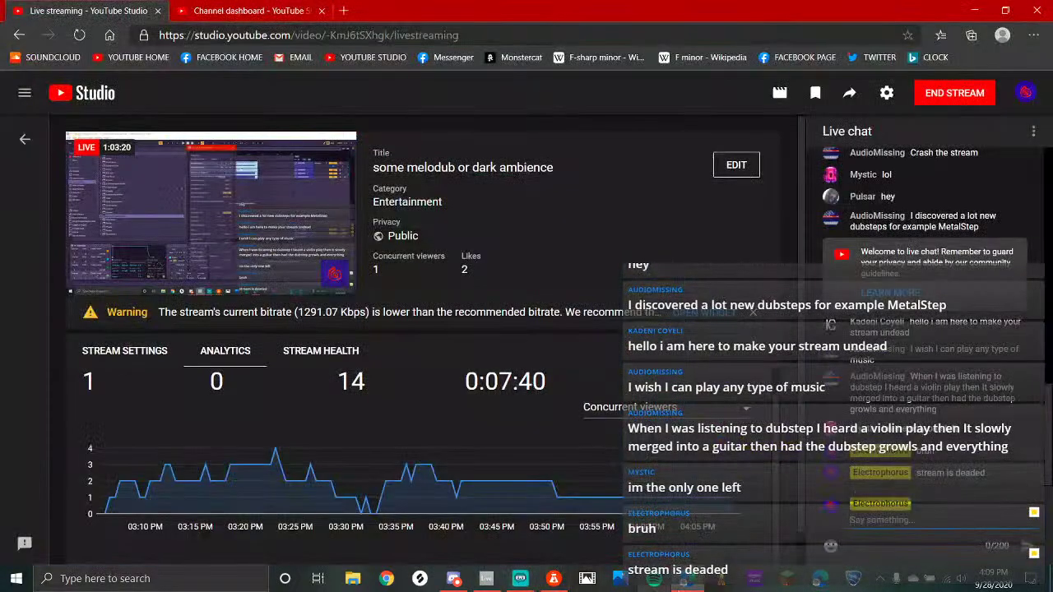
mouse_move(552, 505)
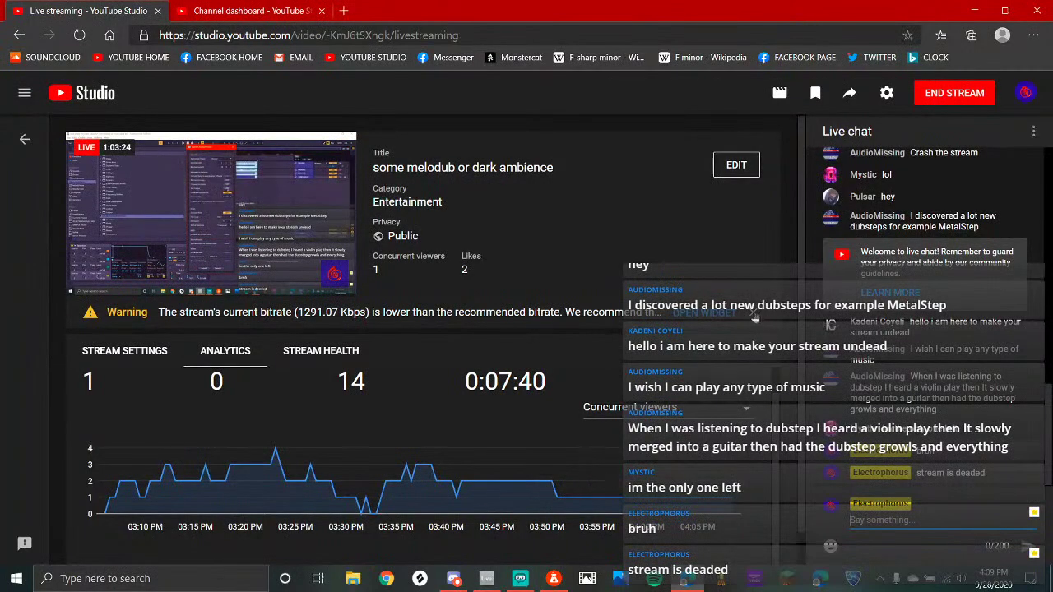
click(453, 579)
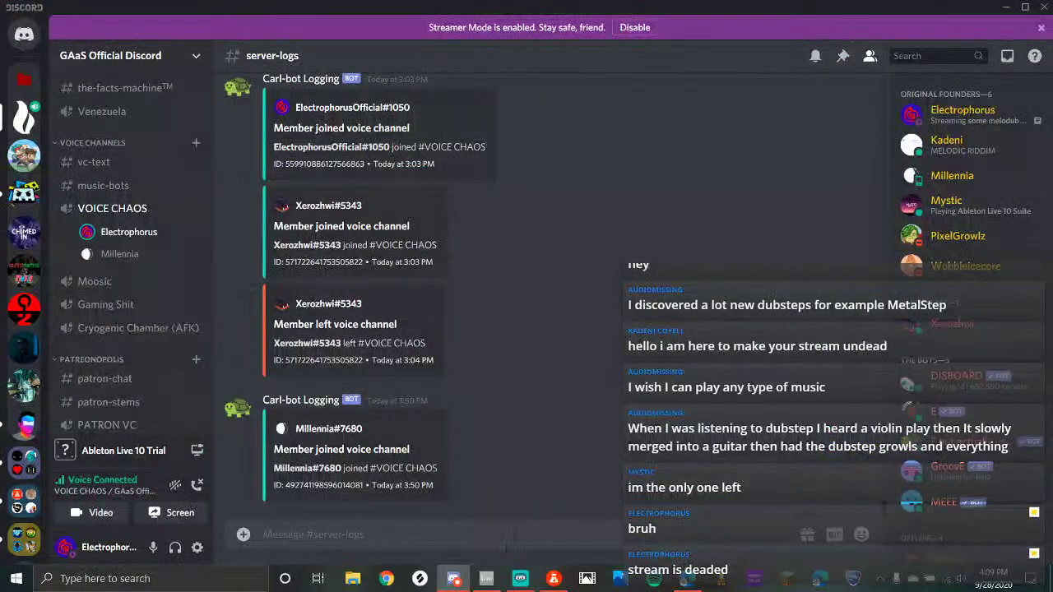
click(486, 578)
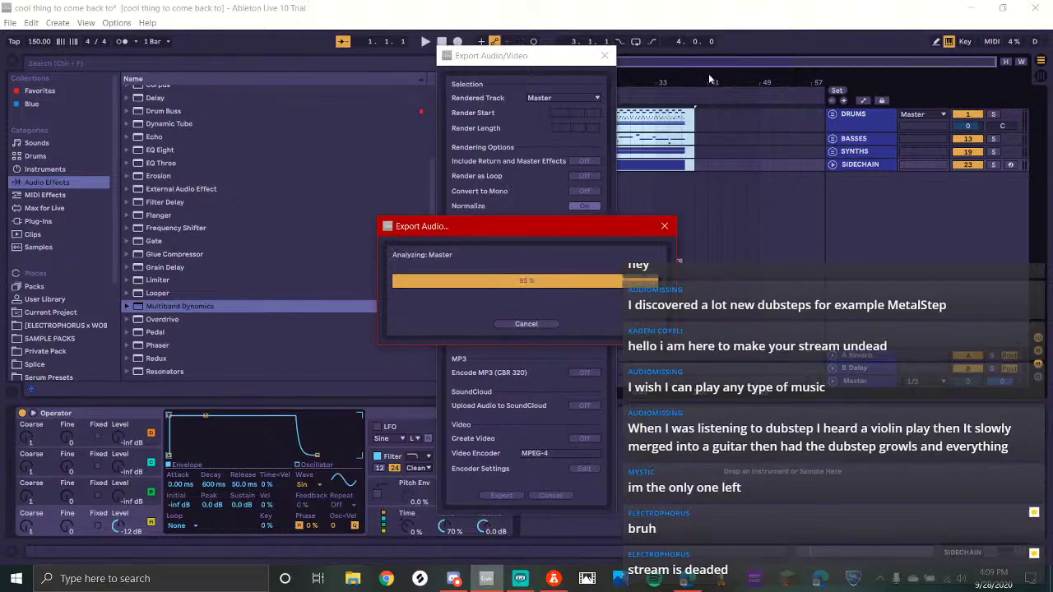
Place "cool thing to come back to normalized.wav" from the Private Pack's DEMOS folder on a new audio track at bar 1
click(64, 347)
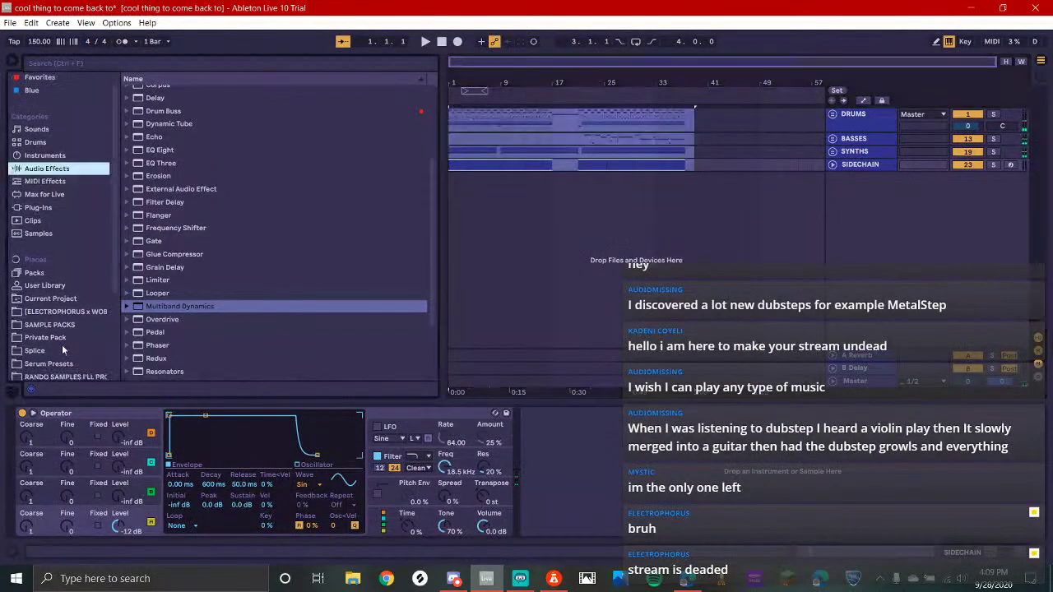
click(148, 117)
scroll(232, 241, down, 4)
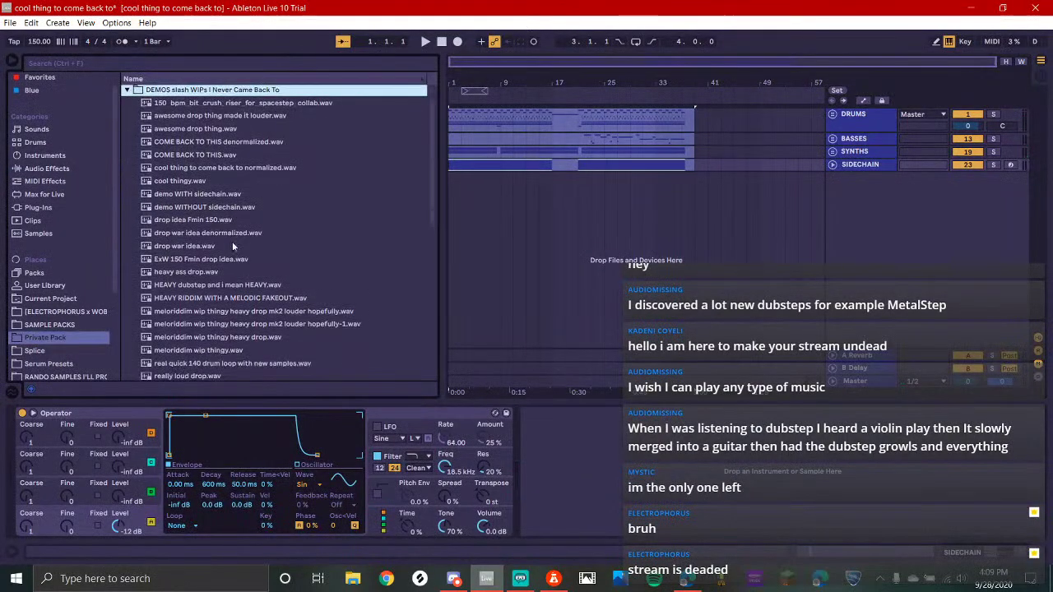
click(241, 156)
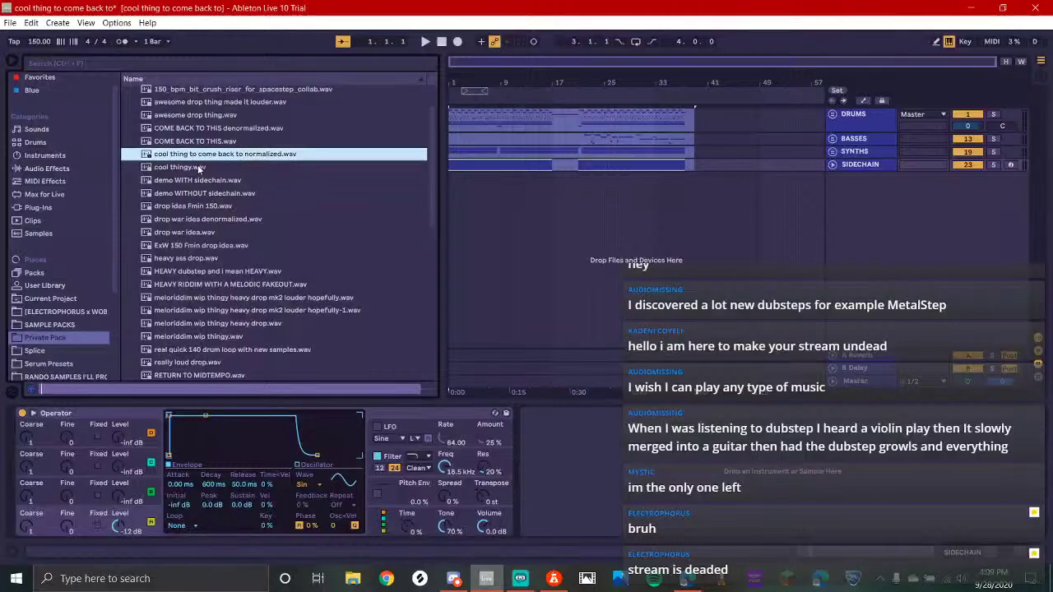
drag(183, 156, 450, 265)
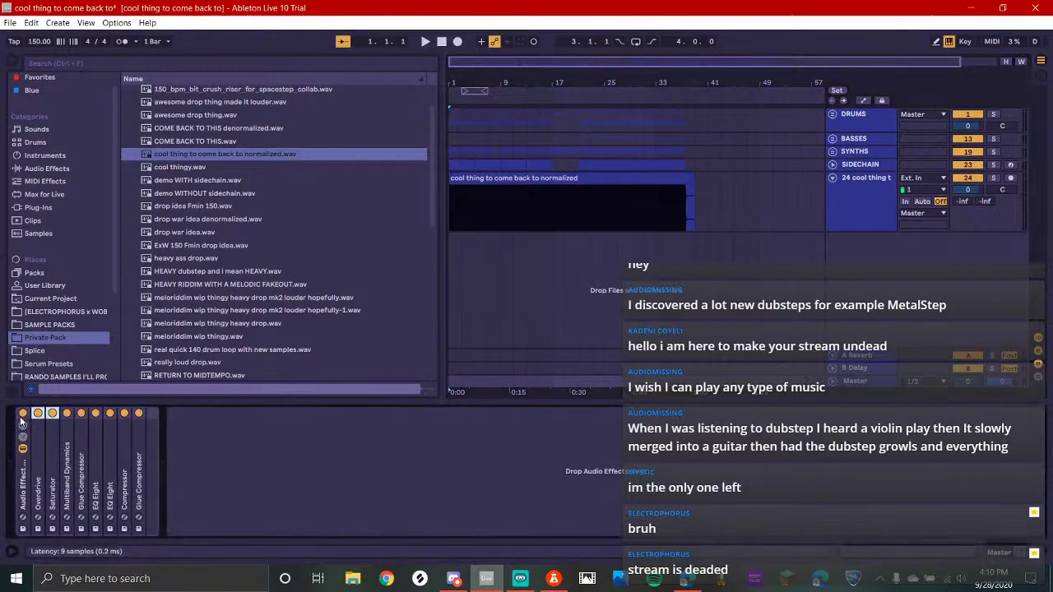
Bypass the Master's Audio Effect Rack, solo the new audio track, and play it from the beginning
click(22, 414)
click(993, 178)
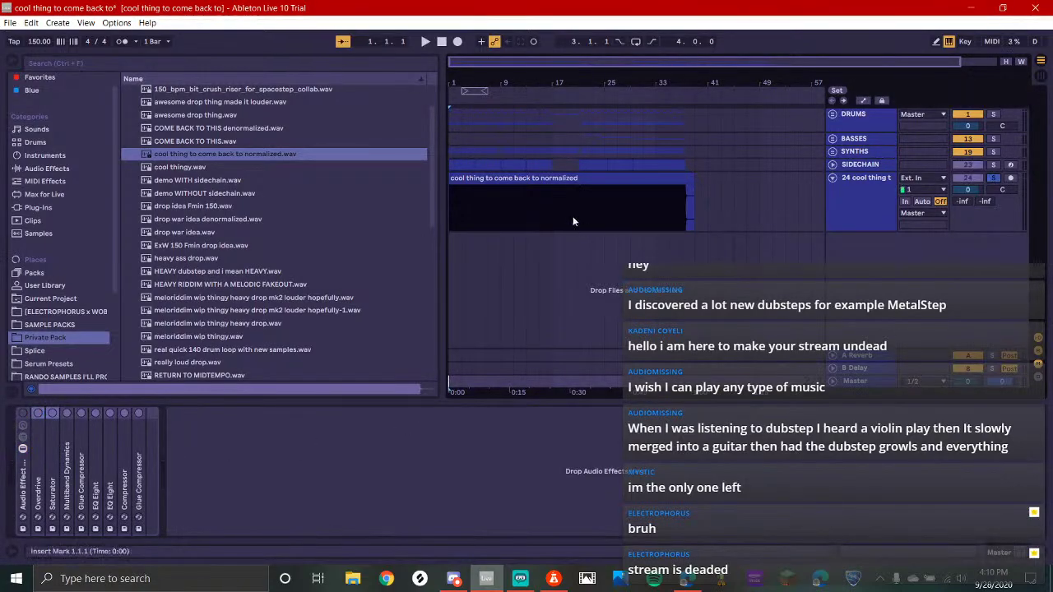
key(space)
Hide the device view and examine the exported clip's waveform during playback
scroll(477, 218, up, 10)
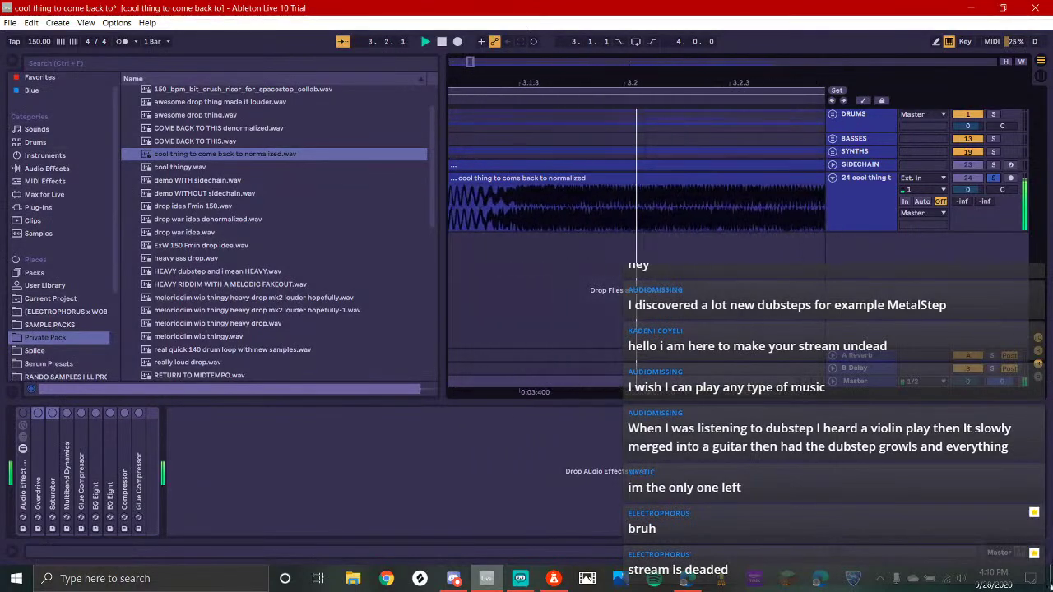
key(ctrl+alt+l)
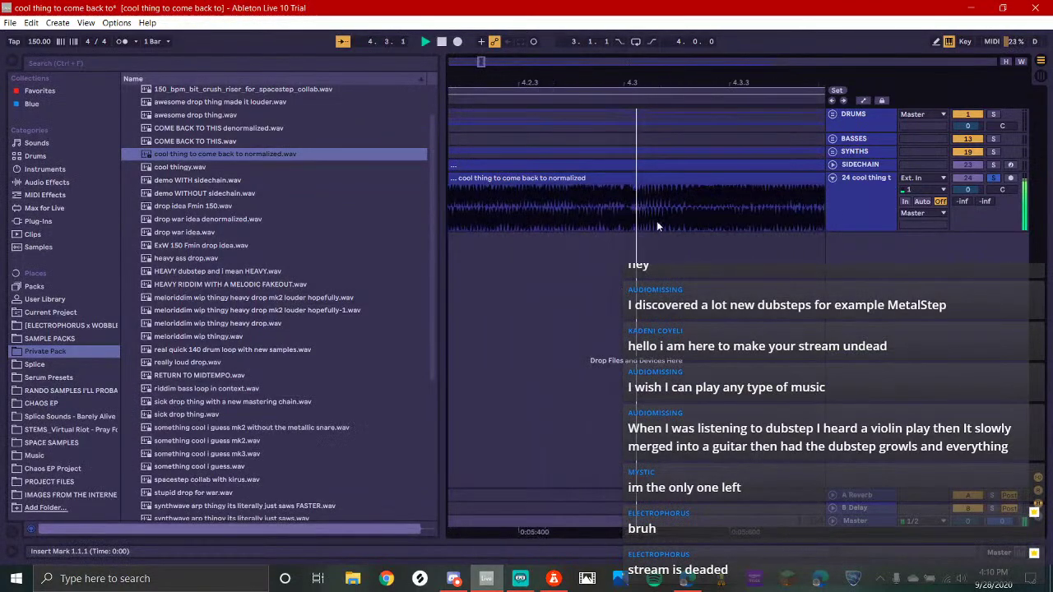
scroll(654, 216, up, 3)
scroll(654, 216, down, 10)
scroll(653, 215, down, 3)
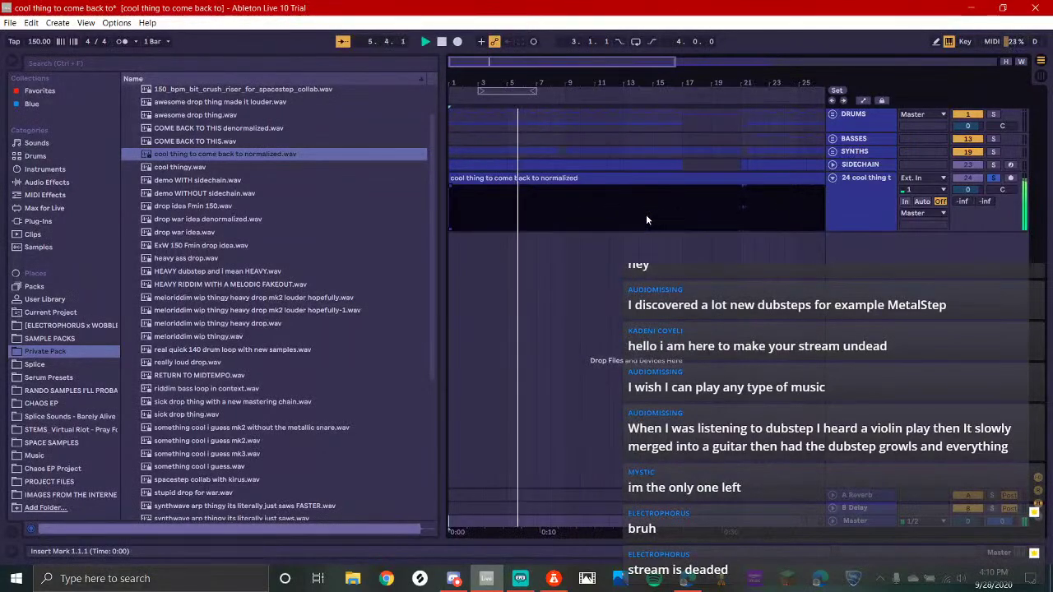
scroll(551, 230, up, 10)
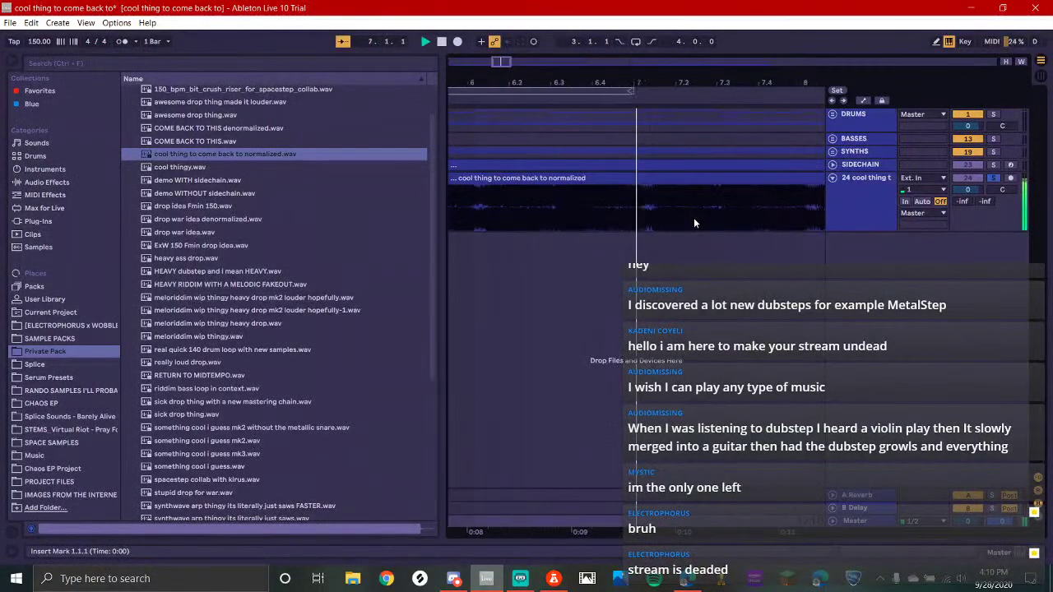
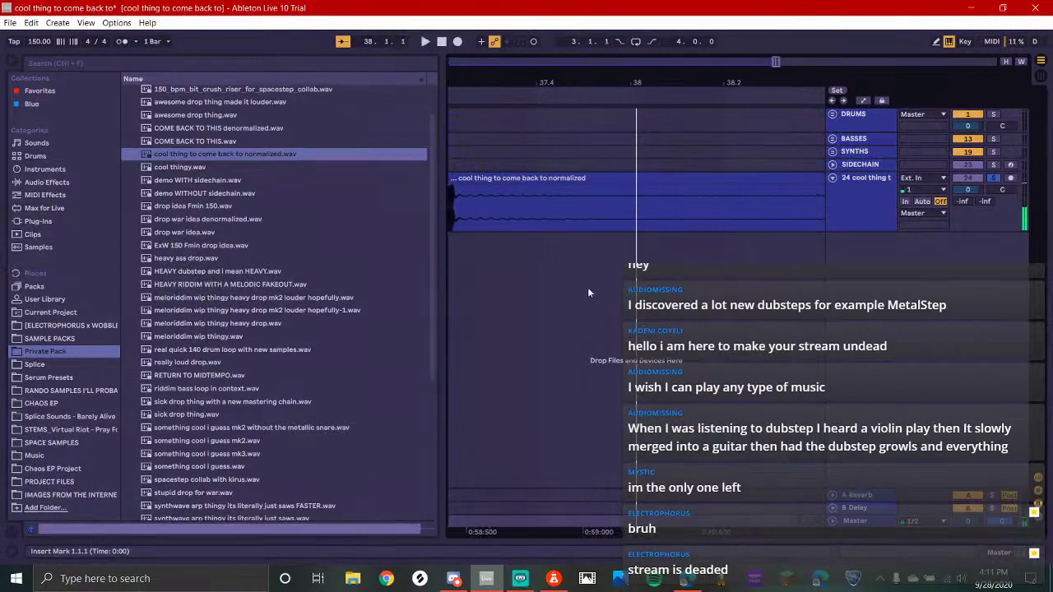
Replay the tail of the exported clip from 37.3.1, stop playback, and select the clip
scroll(480, 223, left, 1)
click(477, 212)
key(space)
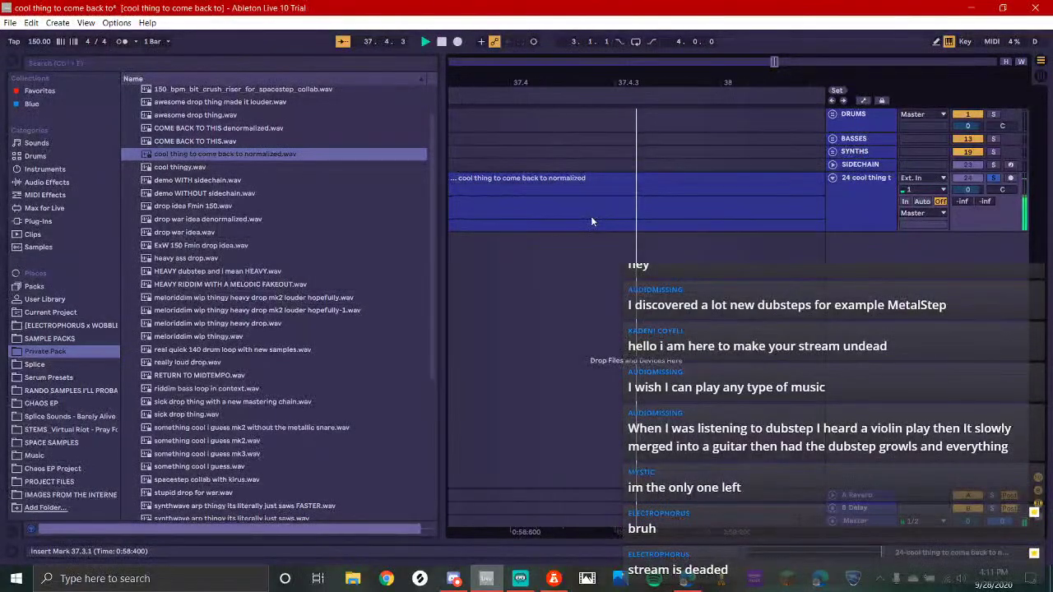
scroll(591, 221, down, 5)
key(space)
click(627, 176)
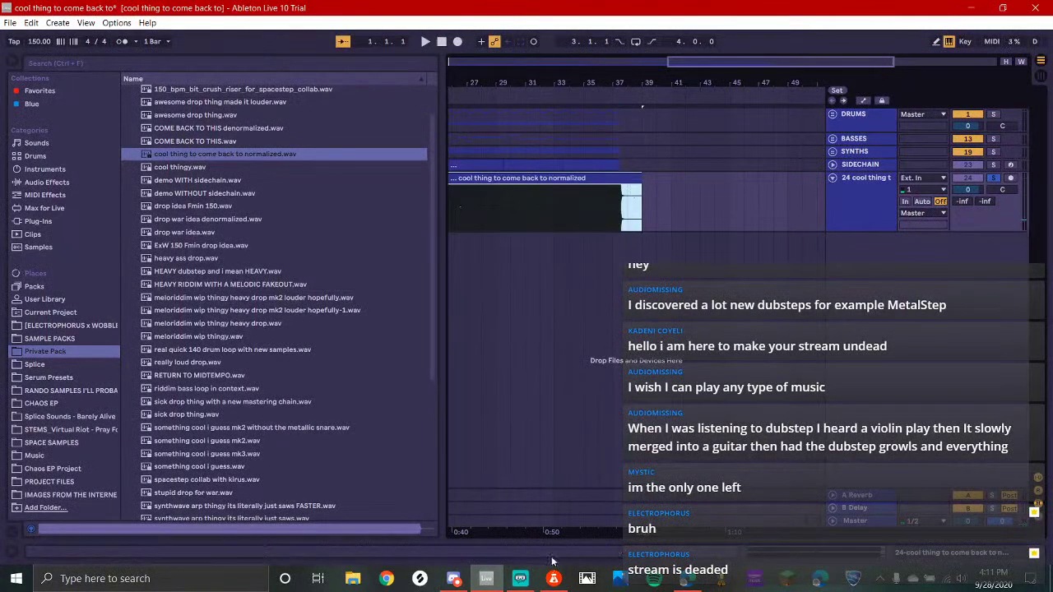
Switch to Discord, open the vc-text channel, and start a file upload
click(453, 579)
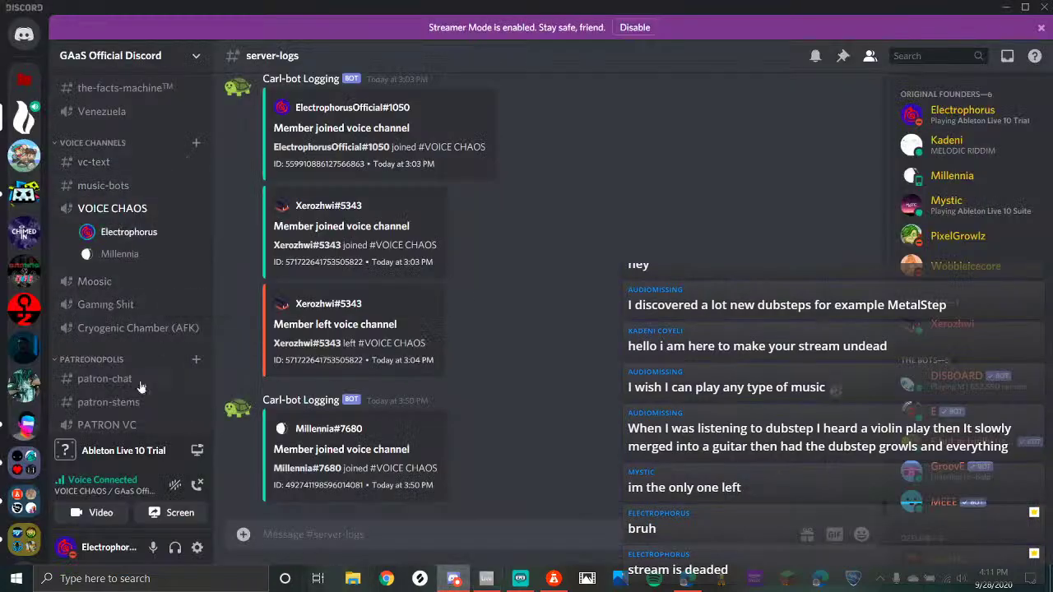
click(119, 165)
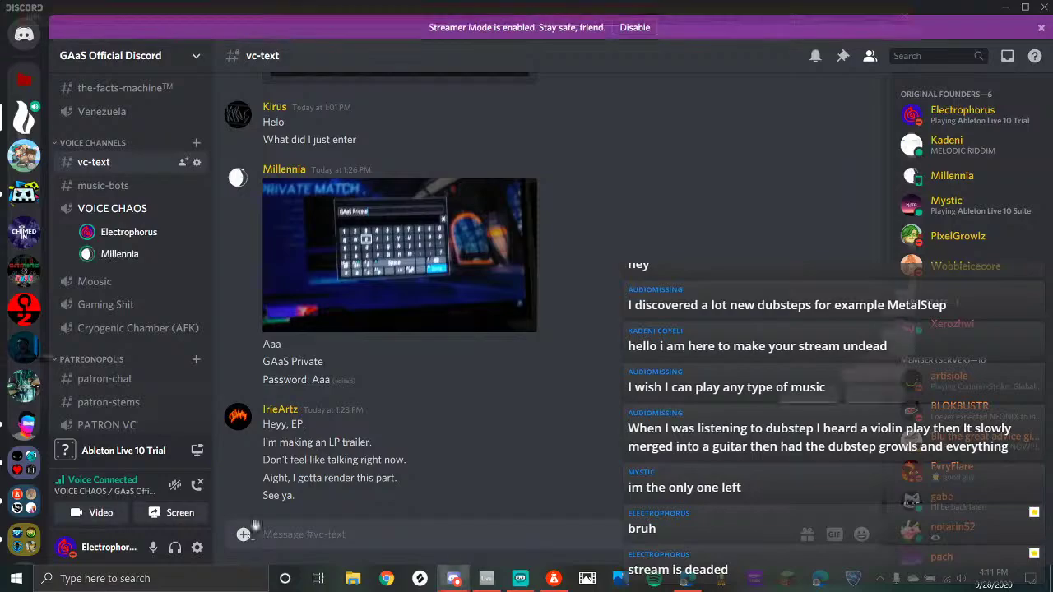
click(244, 534)
Choose the WAV "cool thing to come back to normalized" from Private Pack's "DEMOS slash WIPs I Never Came Back To" folder for the upload
scroll(136, 227, down, 1)
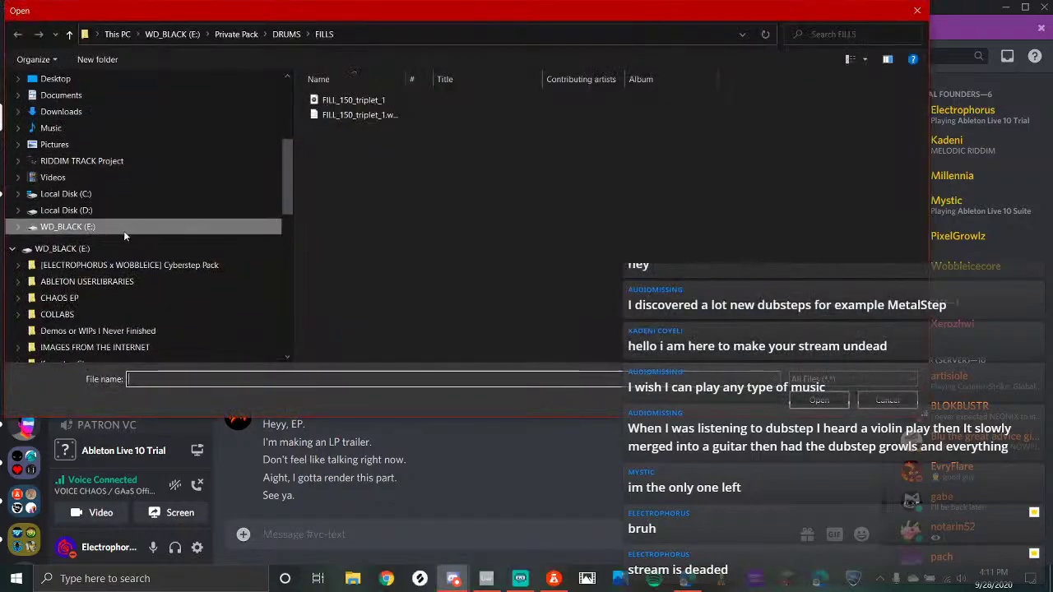
click(80, 299)
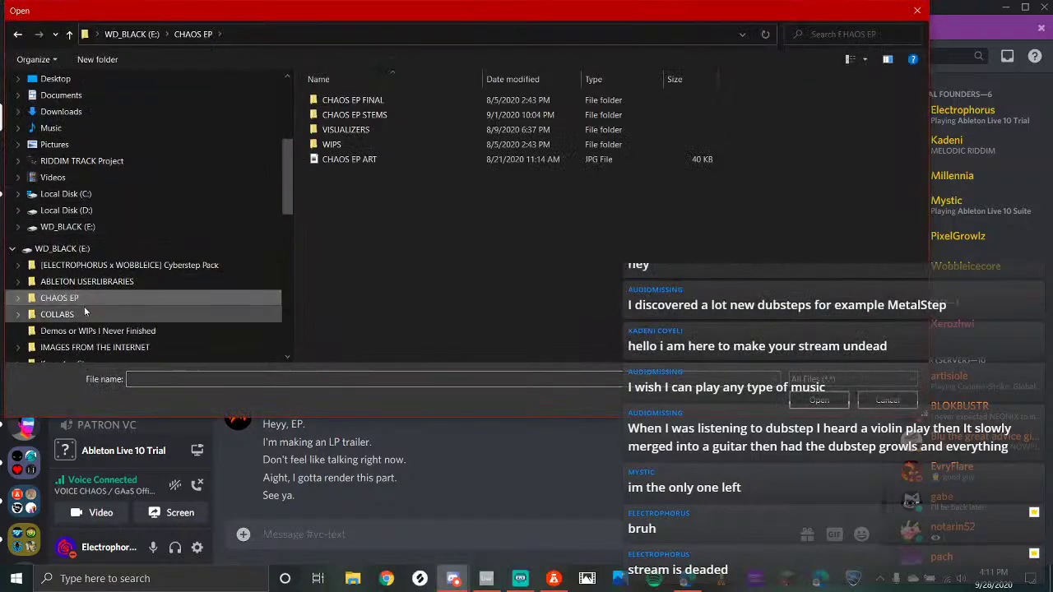
scroll(85, 311, down, 2)
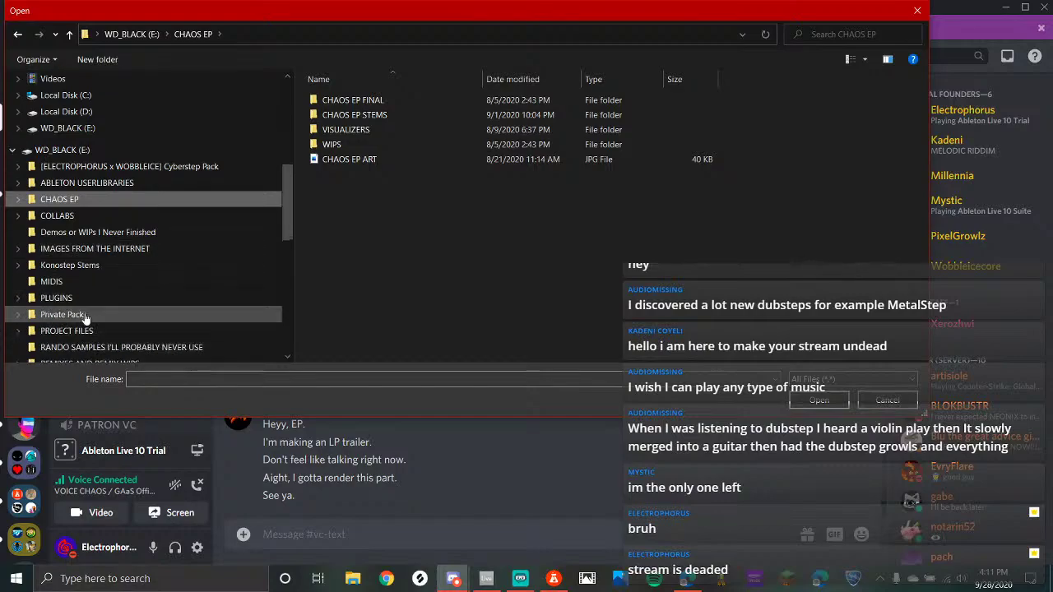
click(84, 318)
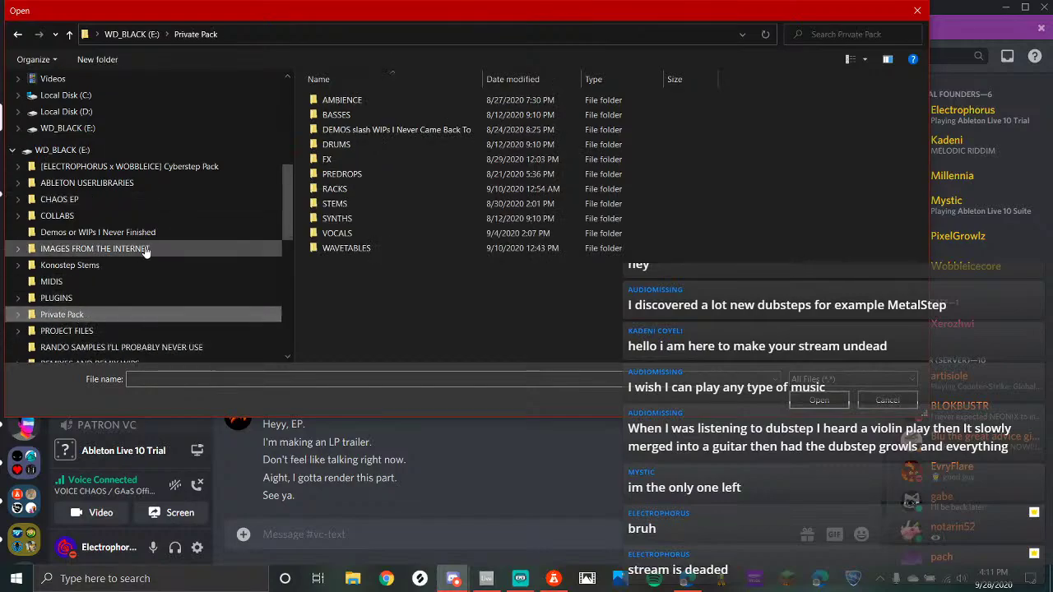
double_click(344, 134)
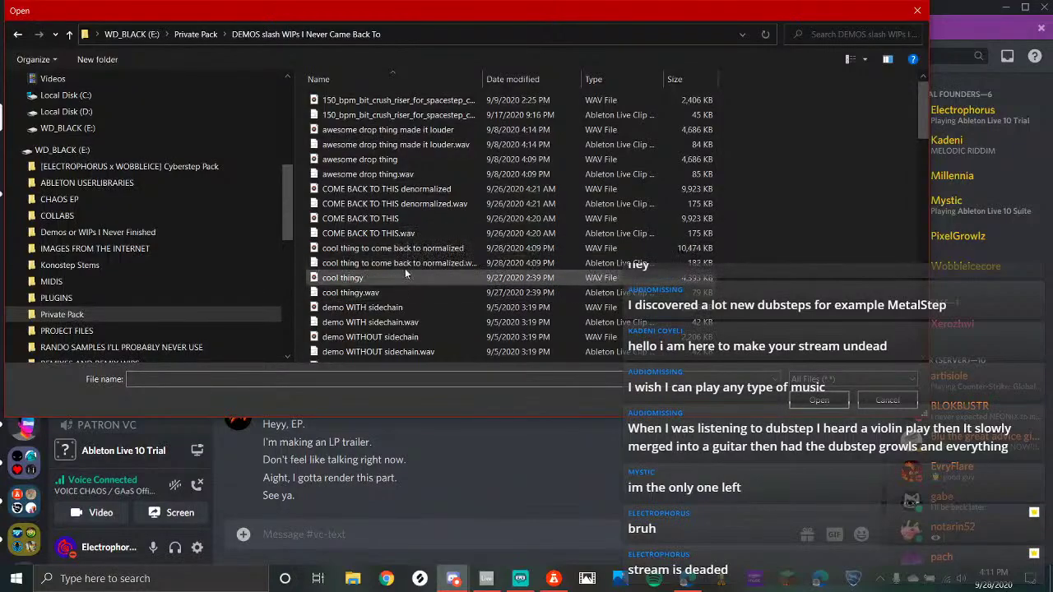
click(411, 249)
click(791, 403)
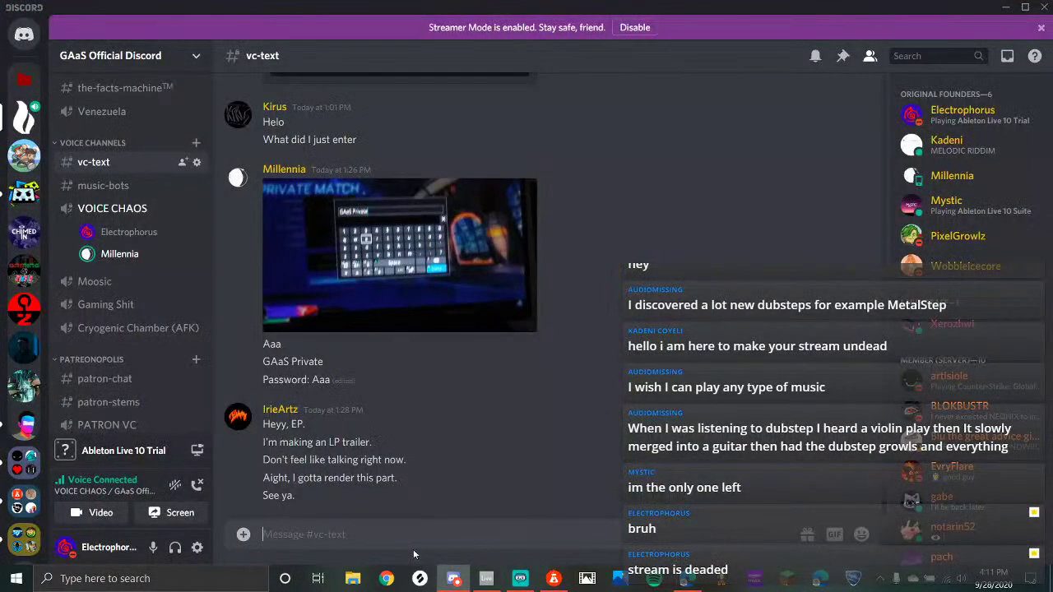
Share the Ableton Live 10 Trial window as a live stream in the VOICE CHAOS voice channel
click(520, 579)
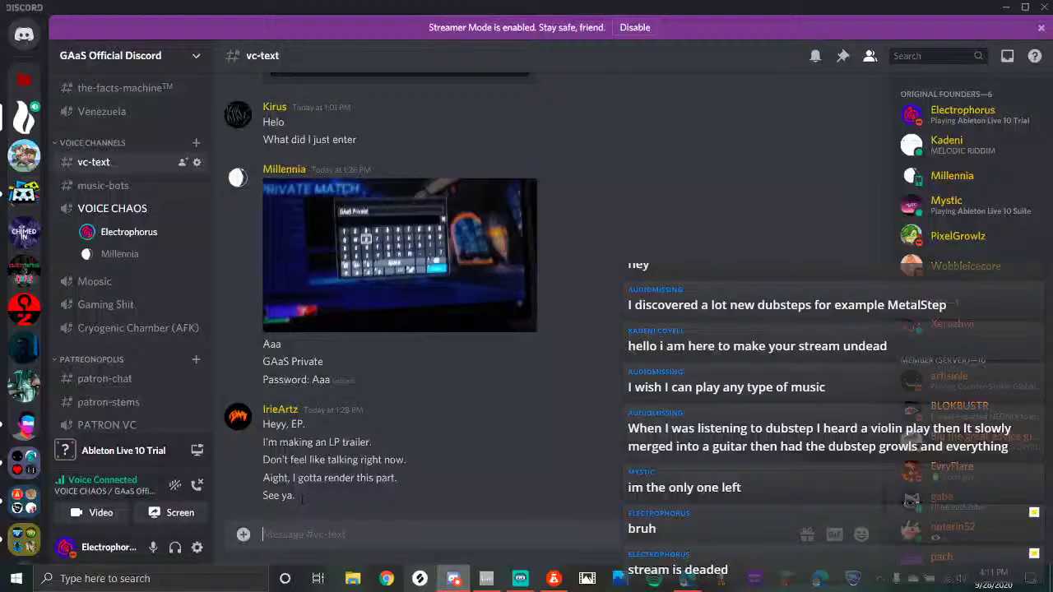
click(454, 580)
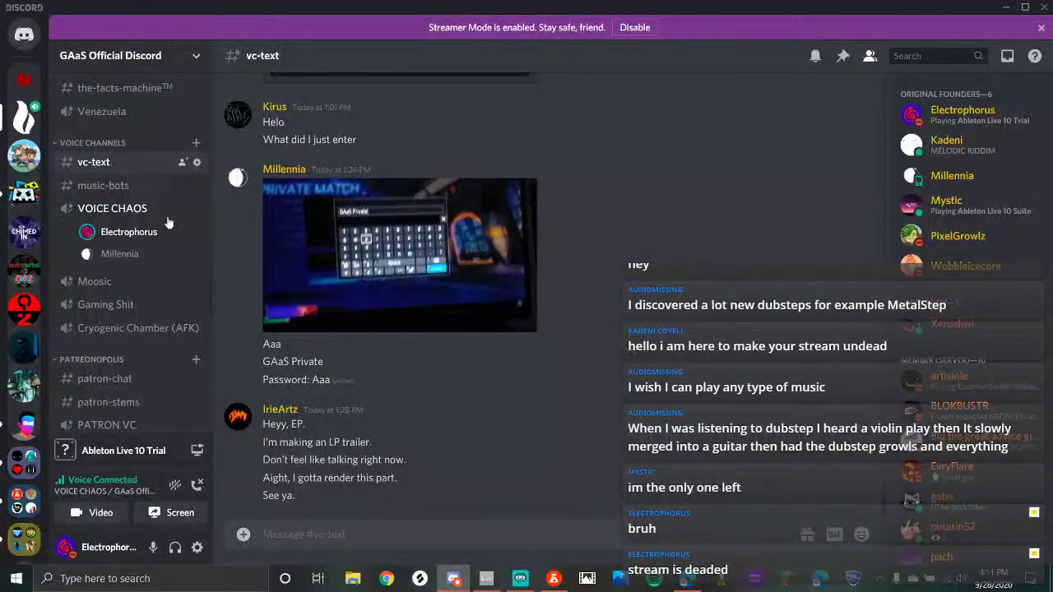
click(197, 450)
click(617, 423)
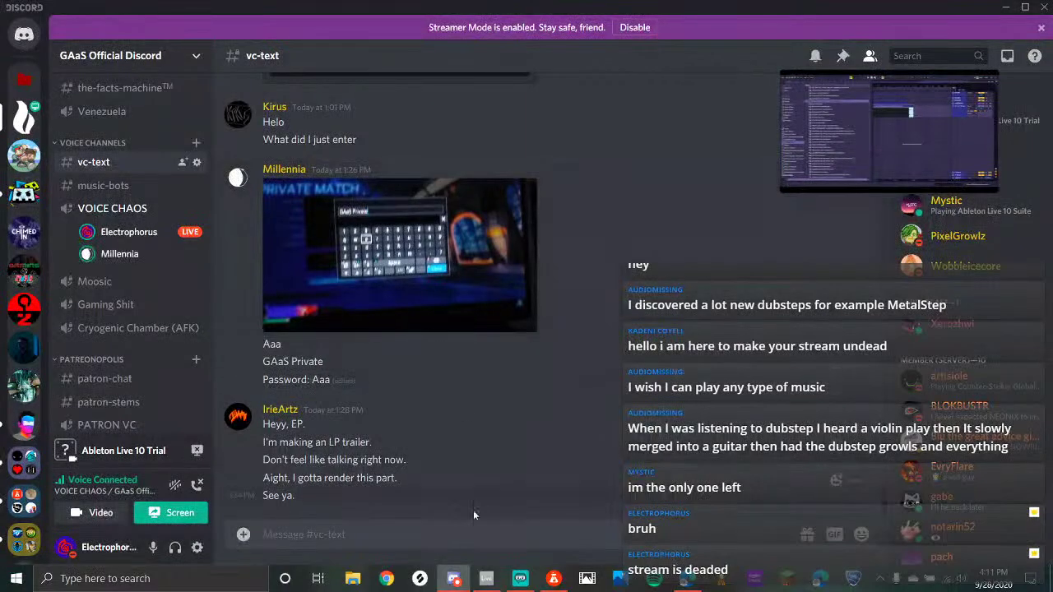
mouse_move(810, 160)
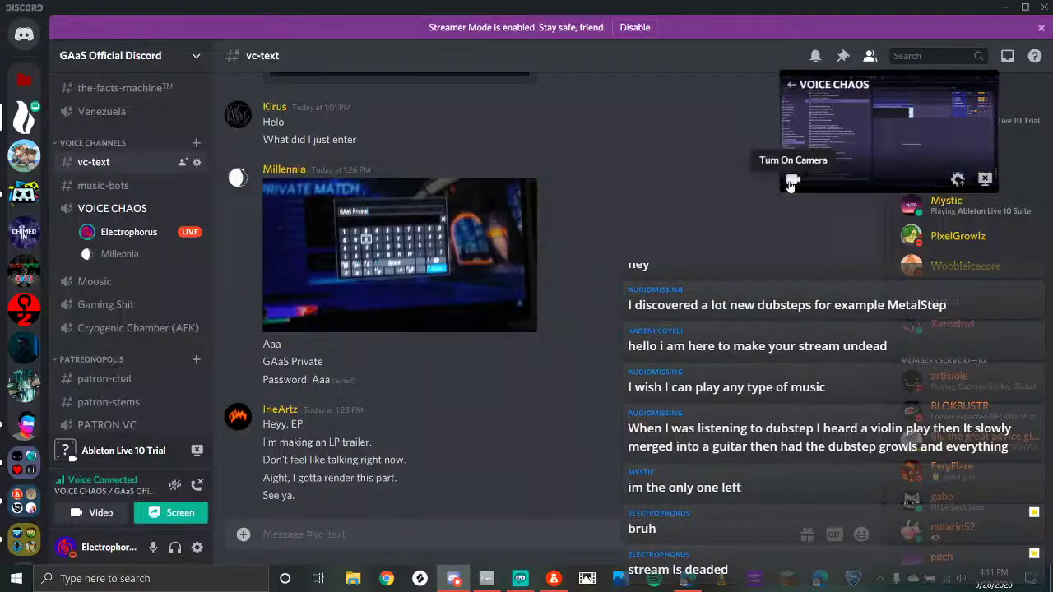
mouse_move(843, 195)
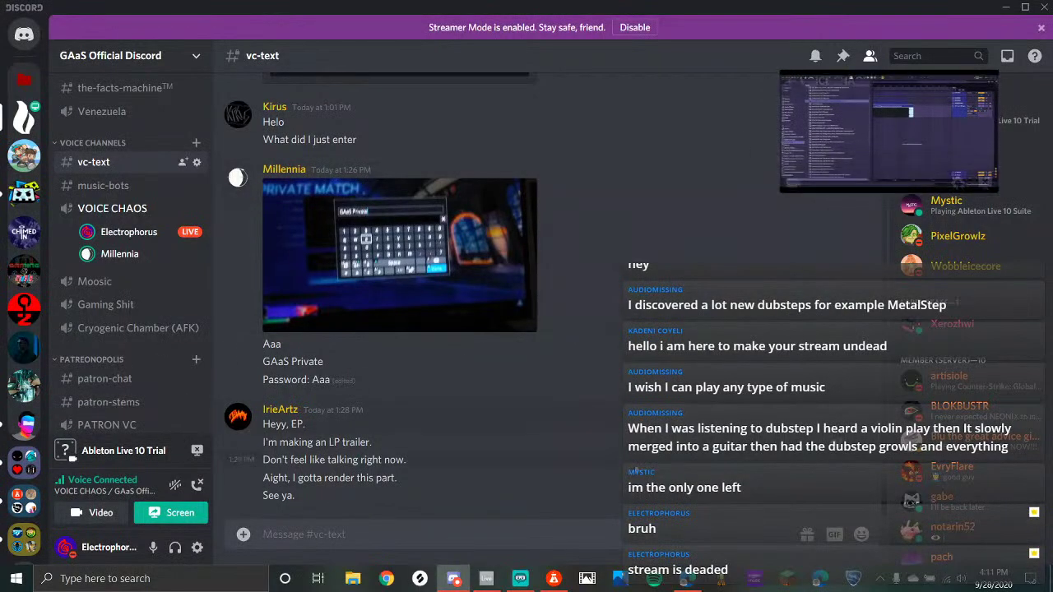
Switch to Ableton Live, examine the exported clip's tail around bars 37 to 39, and return to Discord
click(486, 579)
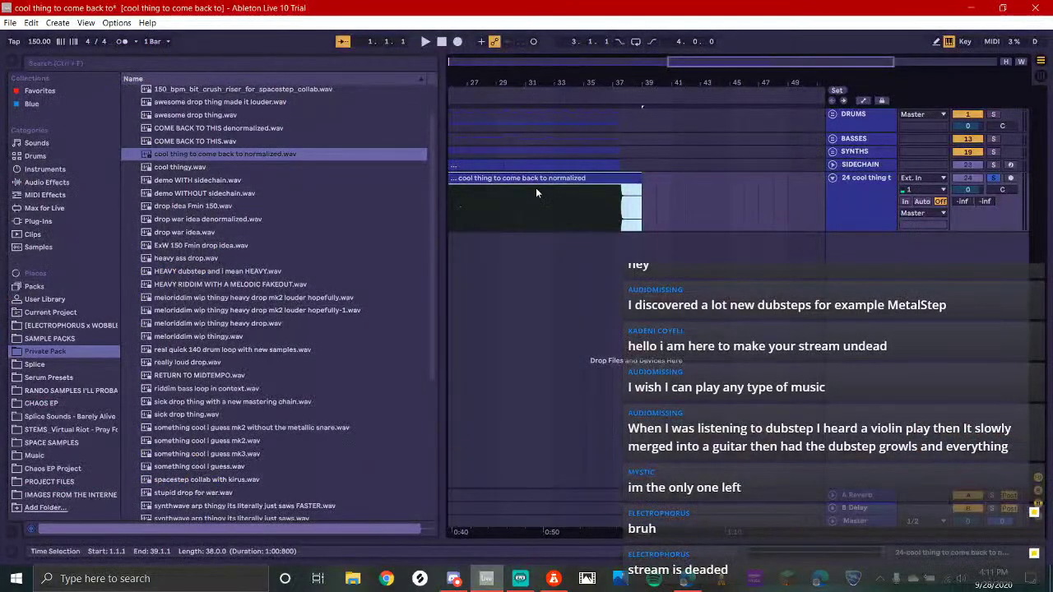
drag(515, 195, 870, 203)
scroll(672, 222, right, 10)
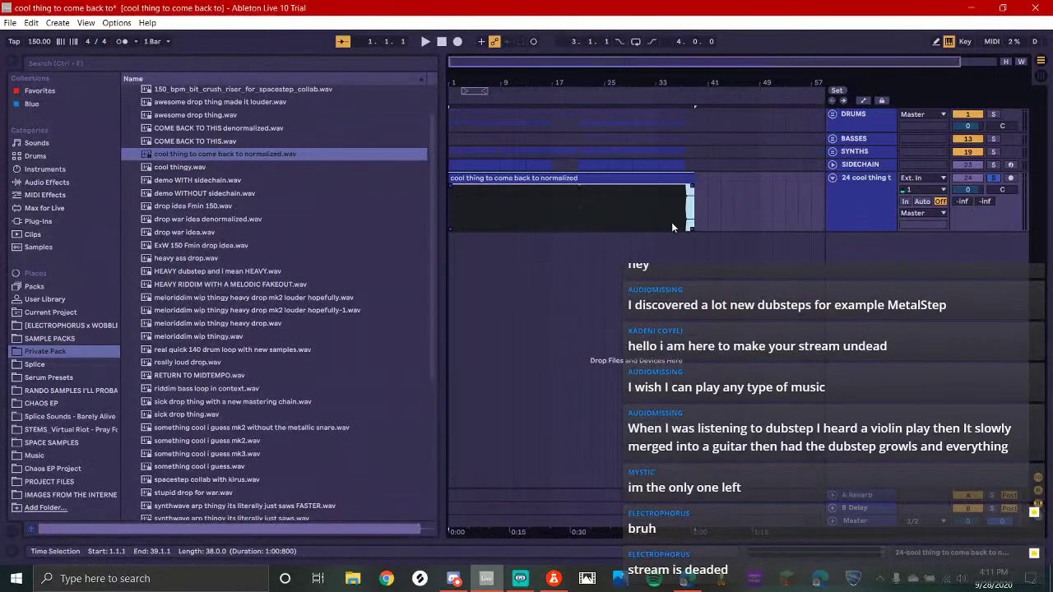
drag(724, 209, 700, 212)
scroll(678, 212, up, 3)
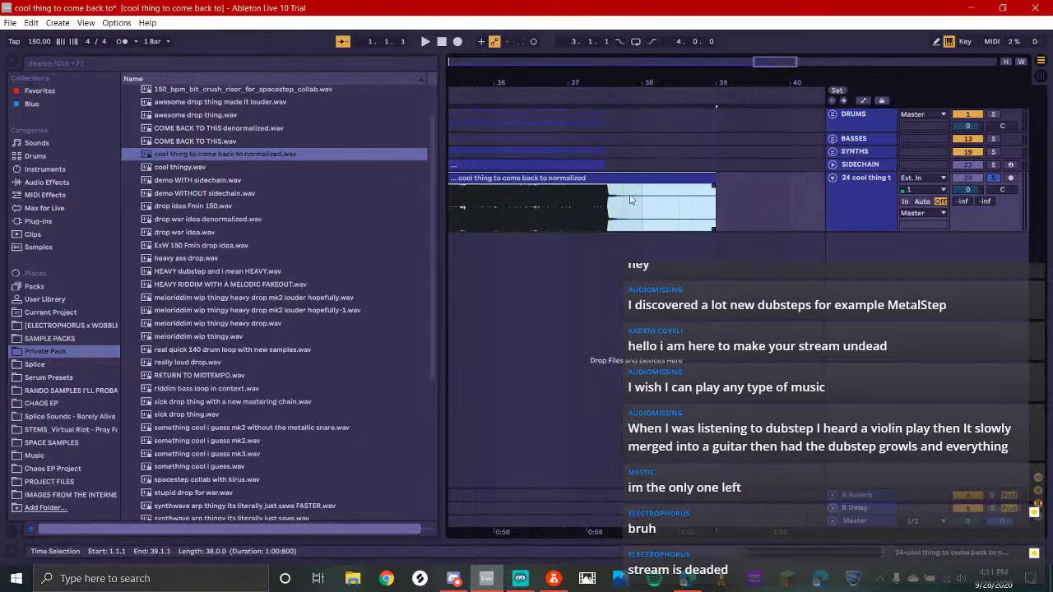
scroll(641, 207, down, 6)
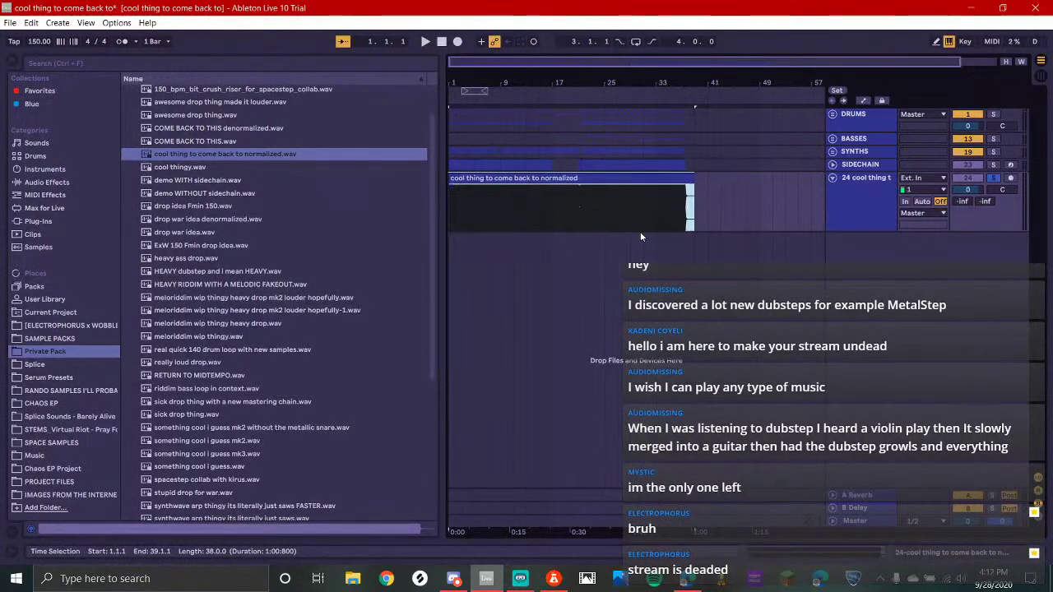
click(549, 204)
click(458, 579)
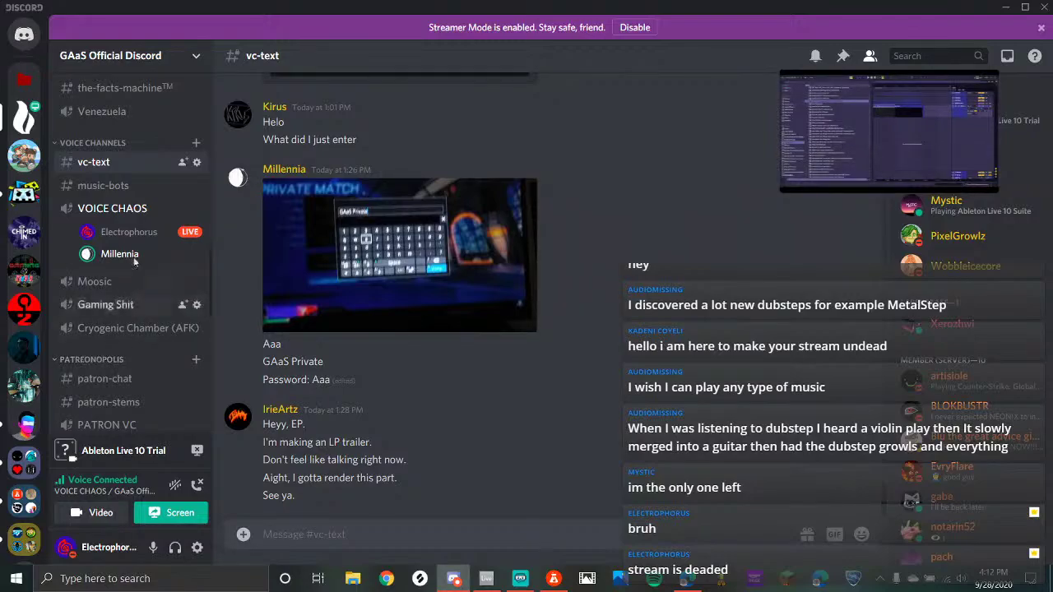
Switch back to Ableton Live, audition the exported clip's section from 17.1.1 to 21.1.1, and reselect the whole clip
click(485, 567)
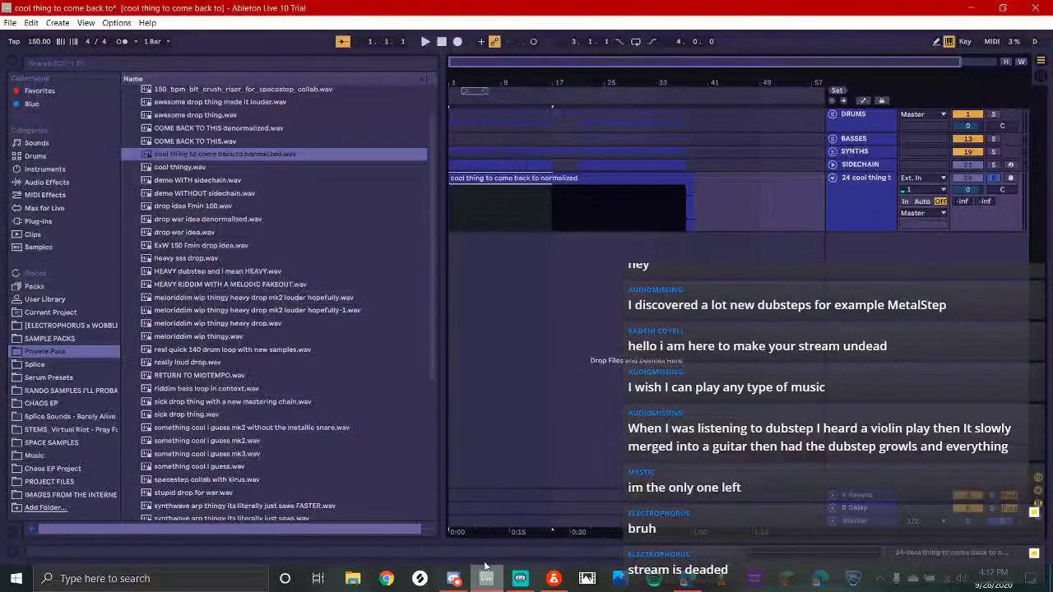
click(533, 177)
drag(553, 224, 559, 217)
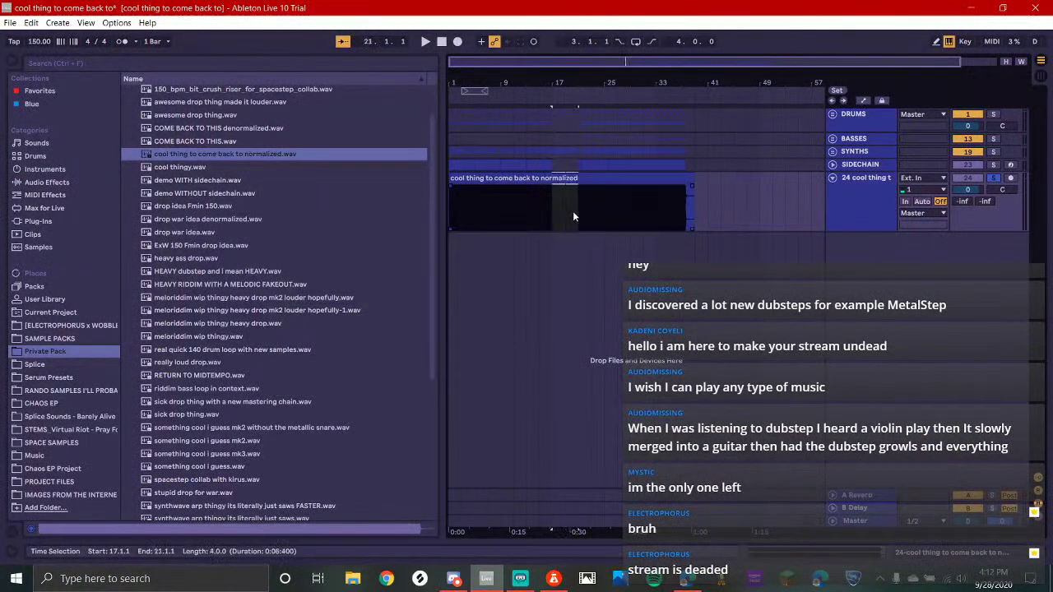
key(space)
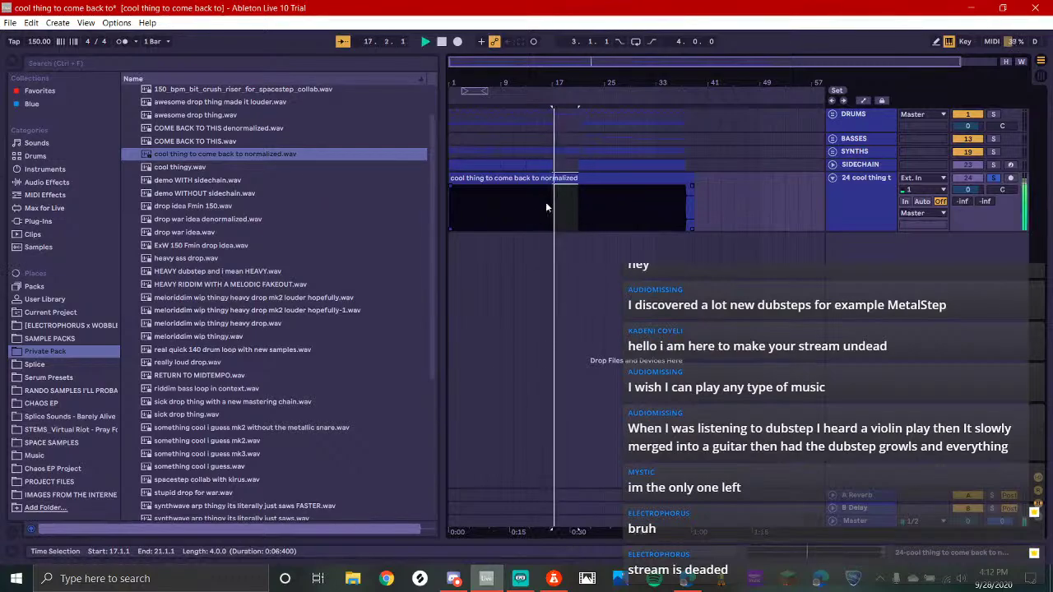
key(space)
click(529, 178)
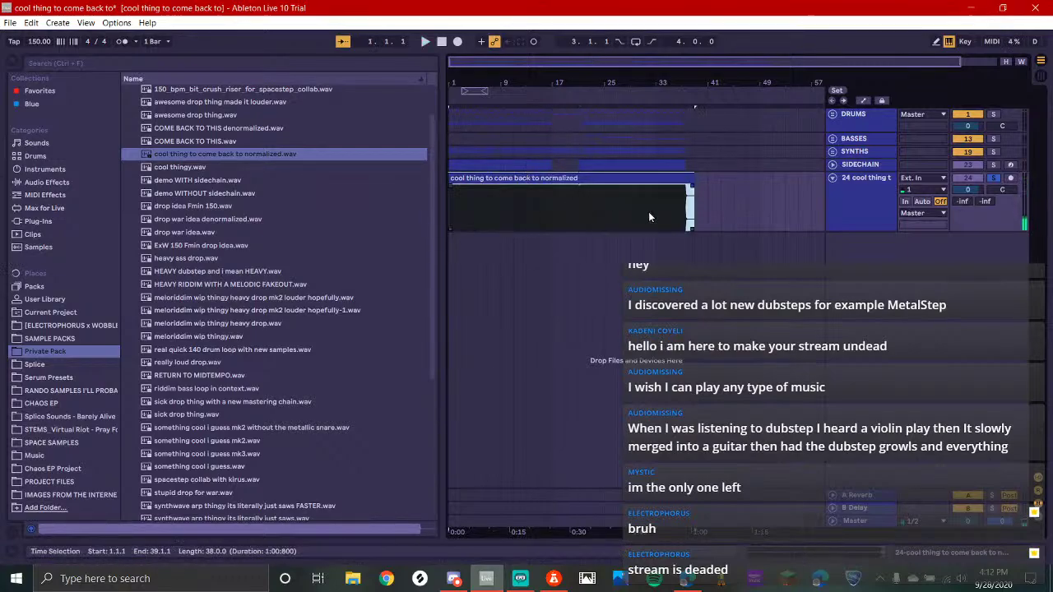
key(ctrl+s)
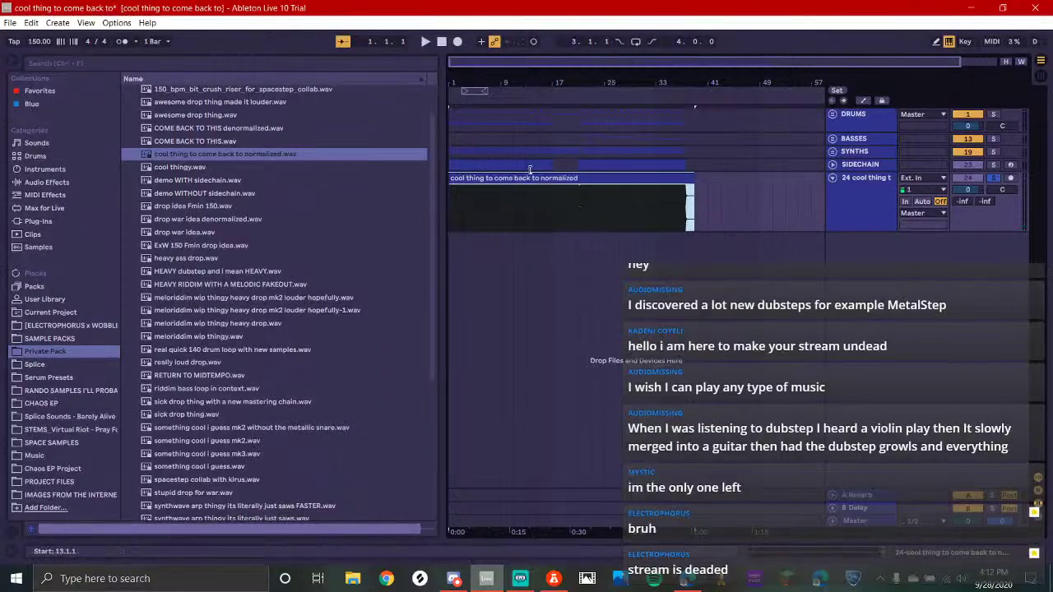
Highlight the clip's sections from 1.1.1 to 17.1.1 and 21.1.1 to 39.1.1, and examine the waveform around bar 21
click(551, 221)
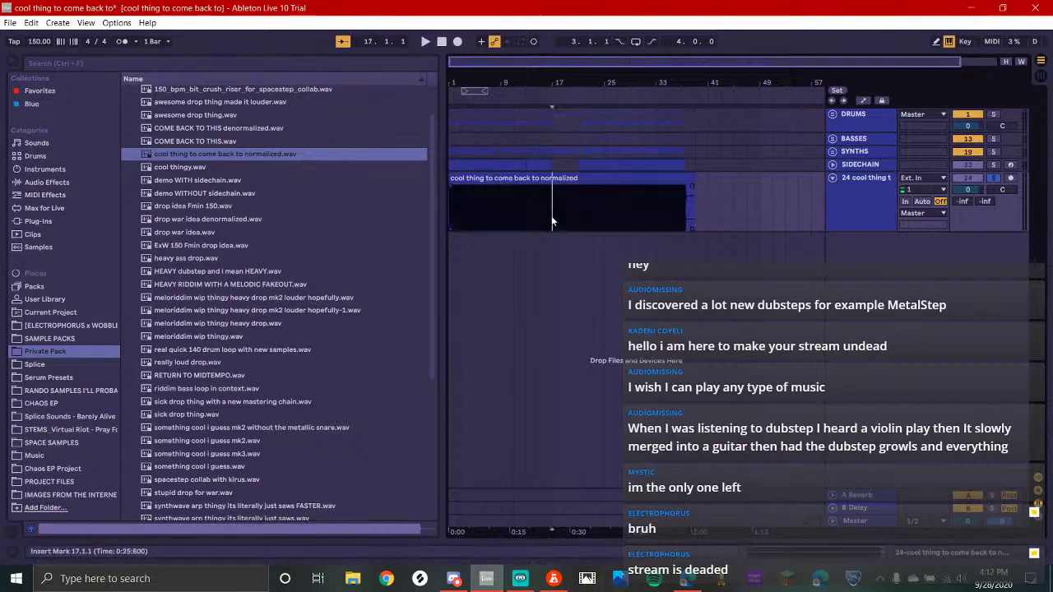
drag(552, 216, 396, 197)
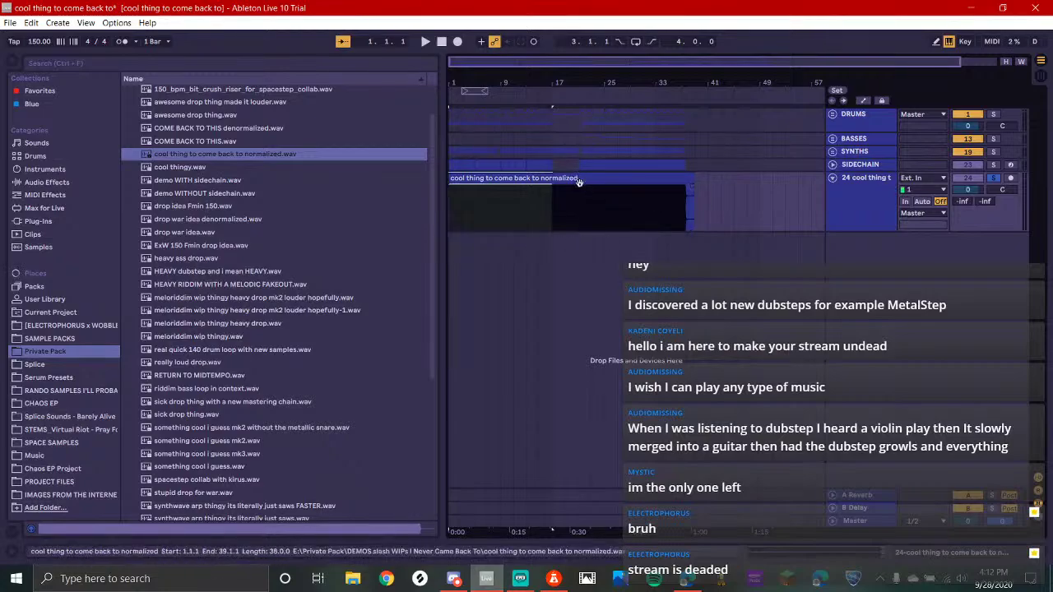
drag(578, 194, 694, 198)
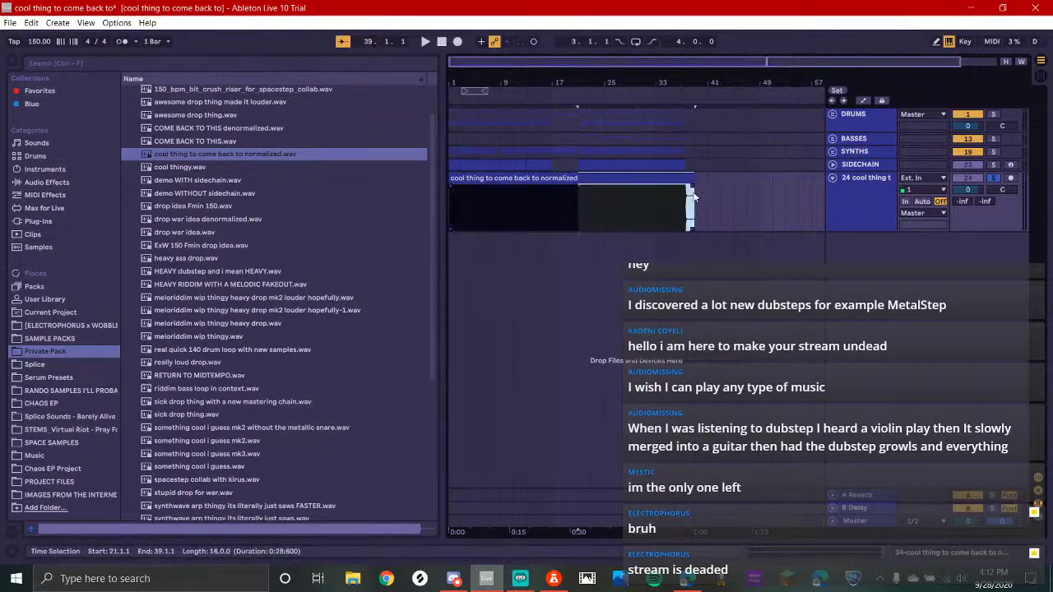
scroll(579, 203, up, 3)
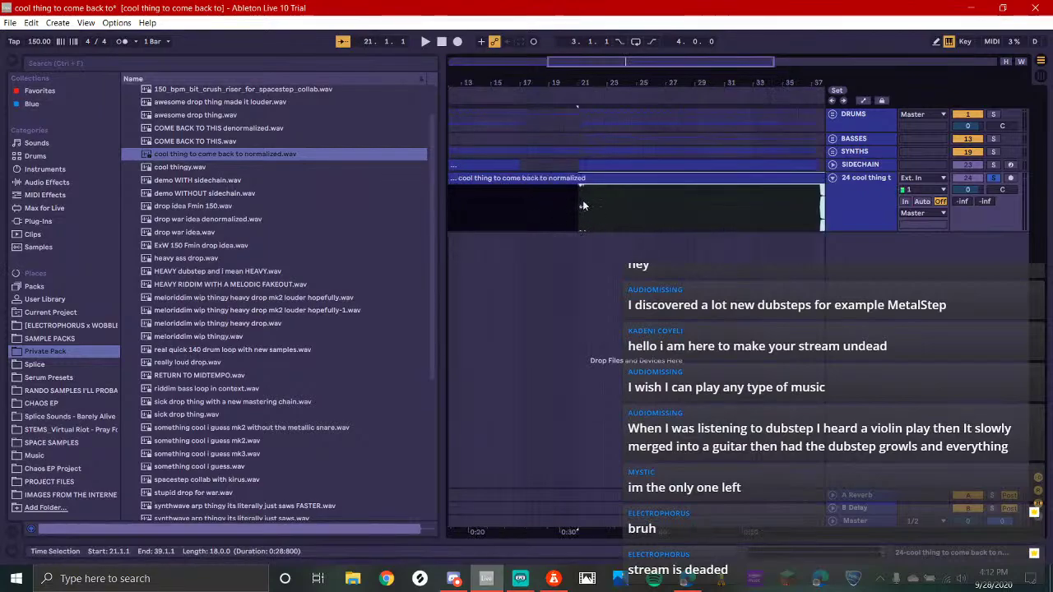
click(587, 203)
click(580, 211)
scroll(588, 205, up, 3)
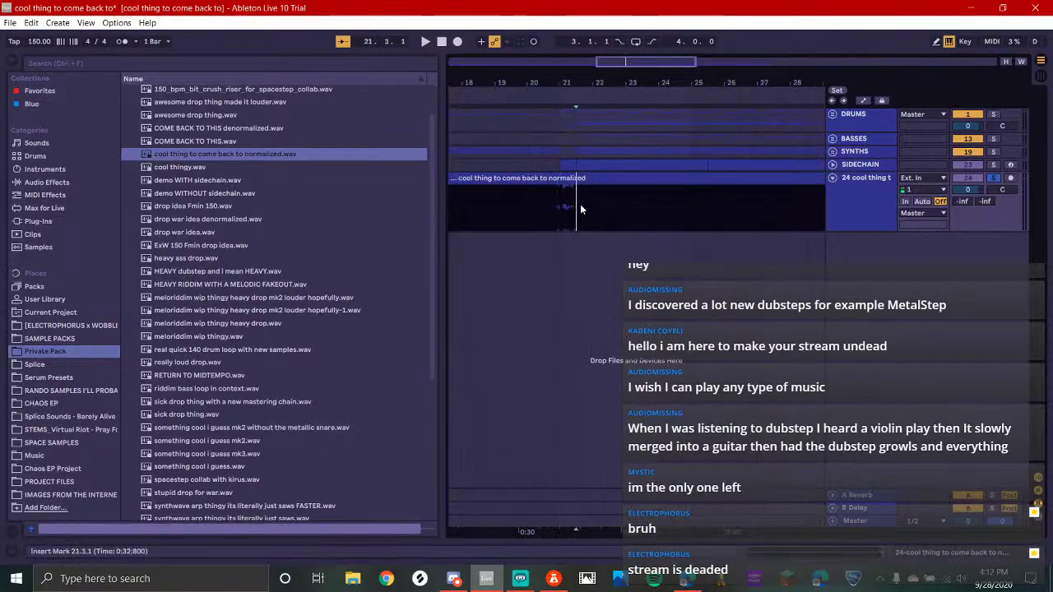
key(minus)
key(minus)
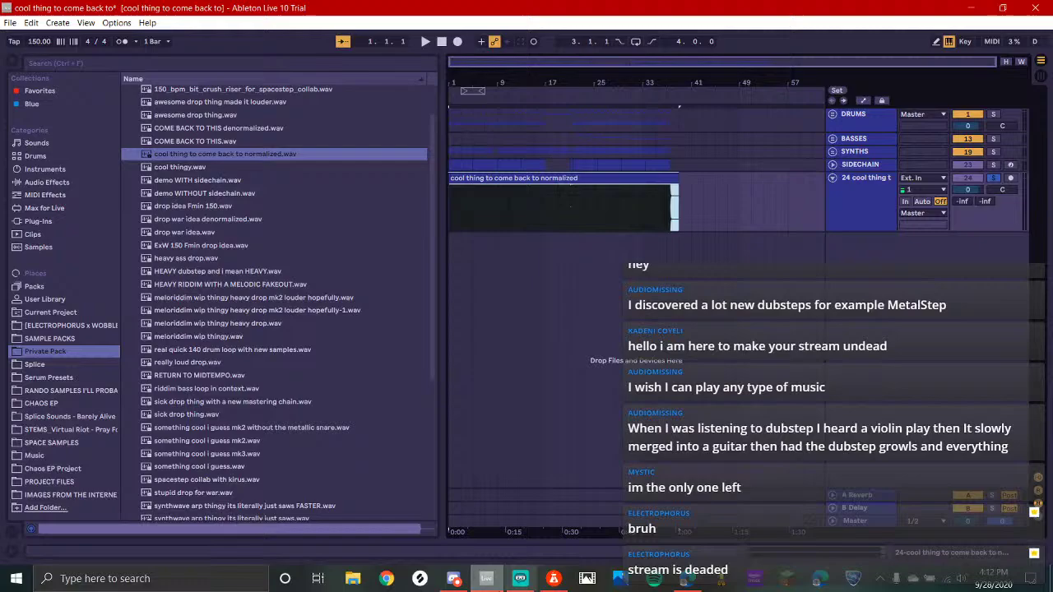
Check the stream in Streamlabs OBS, then Barely Alive's minecraft-game-chat in Discord, and return to the GAaS server's vc-text channel
click(520, 581)
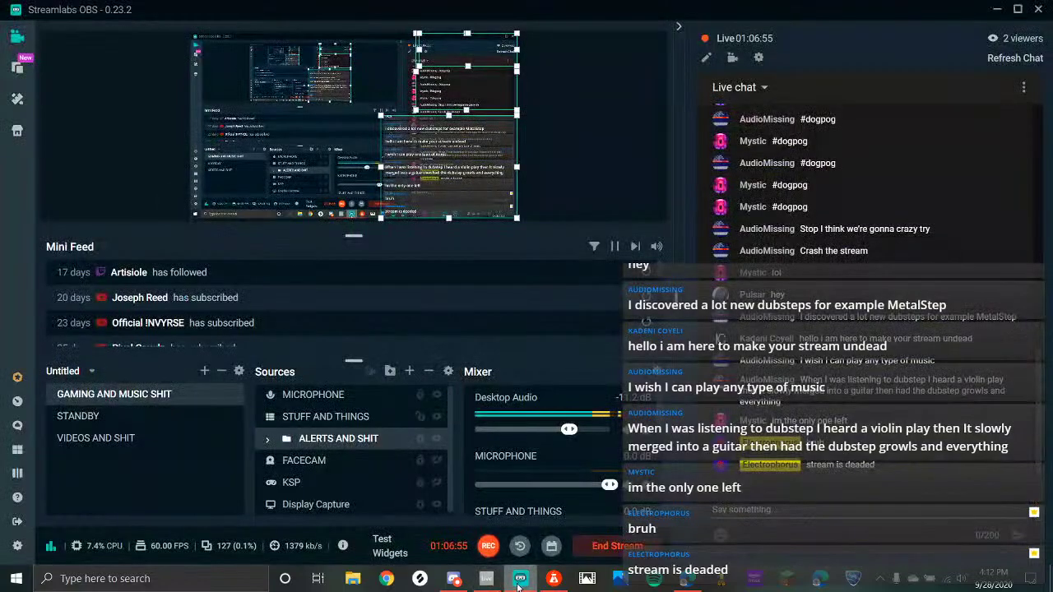
click(453, 579)
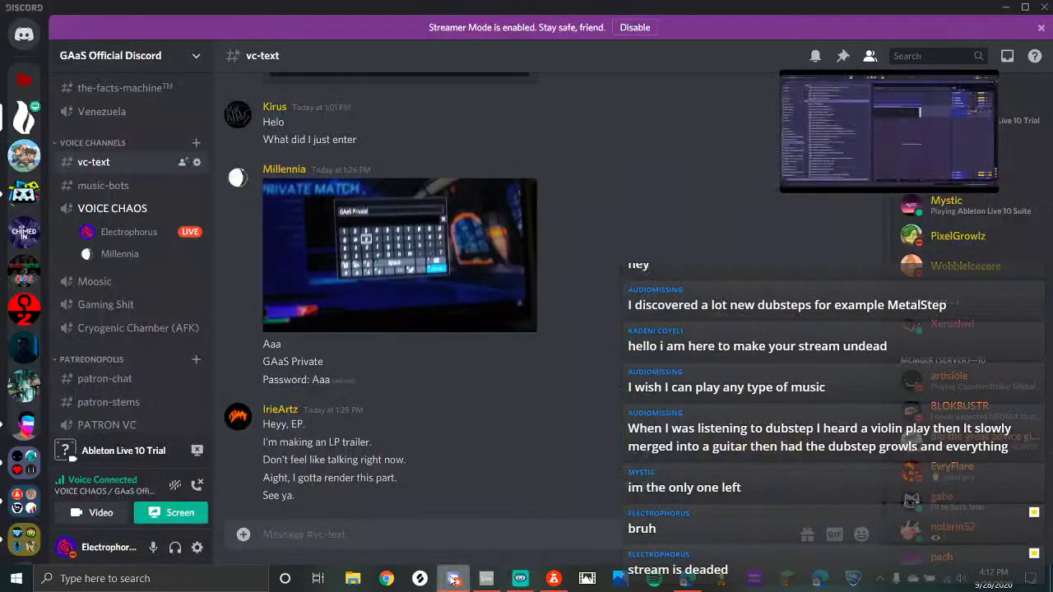
click(24, 192)
scroll(115, 278, down, 4)
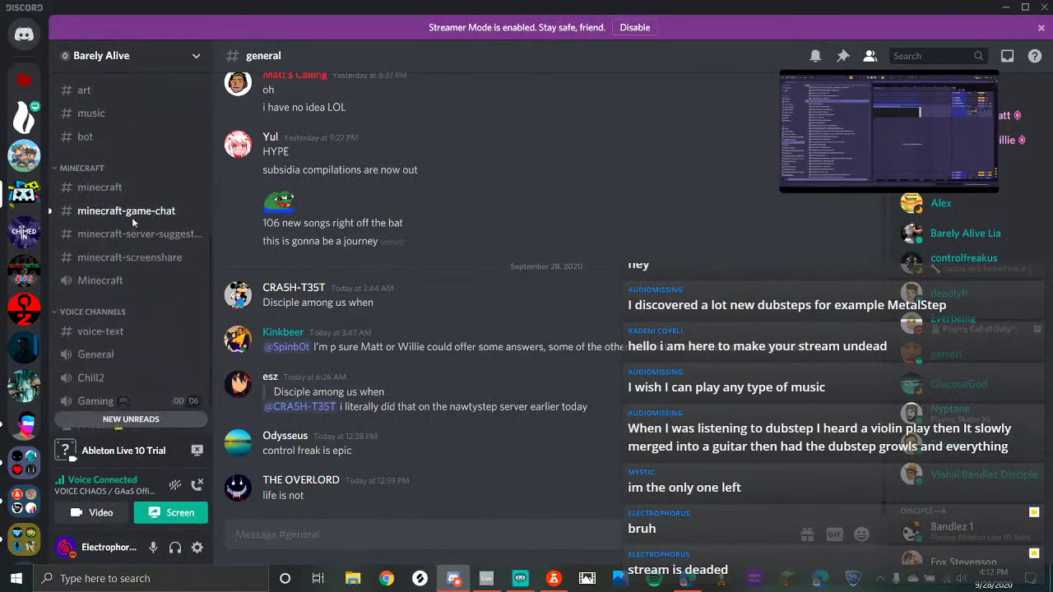
click(130, 212)
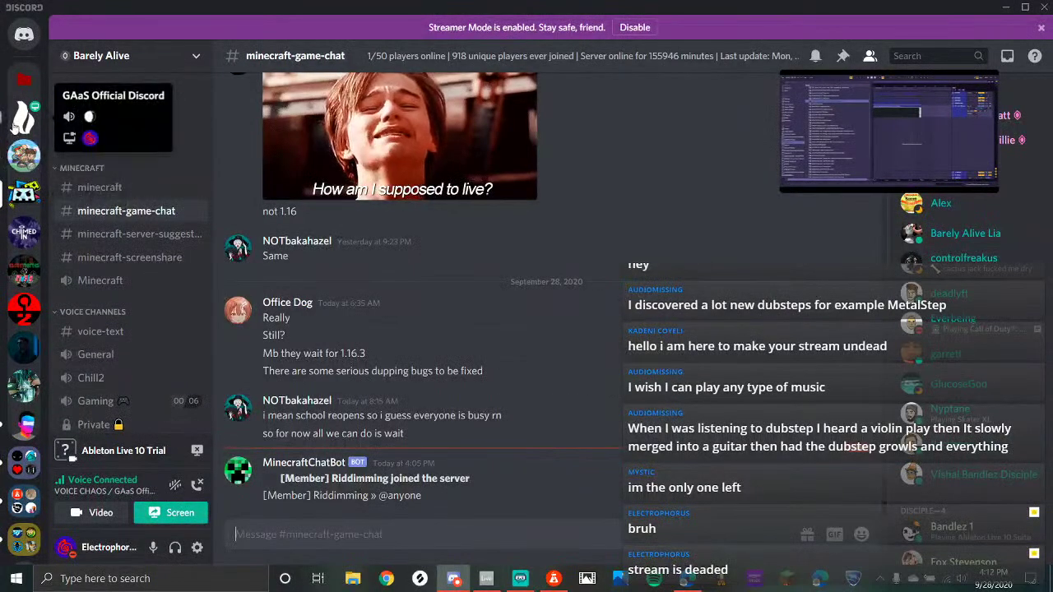
click(24, 117)
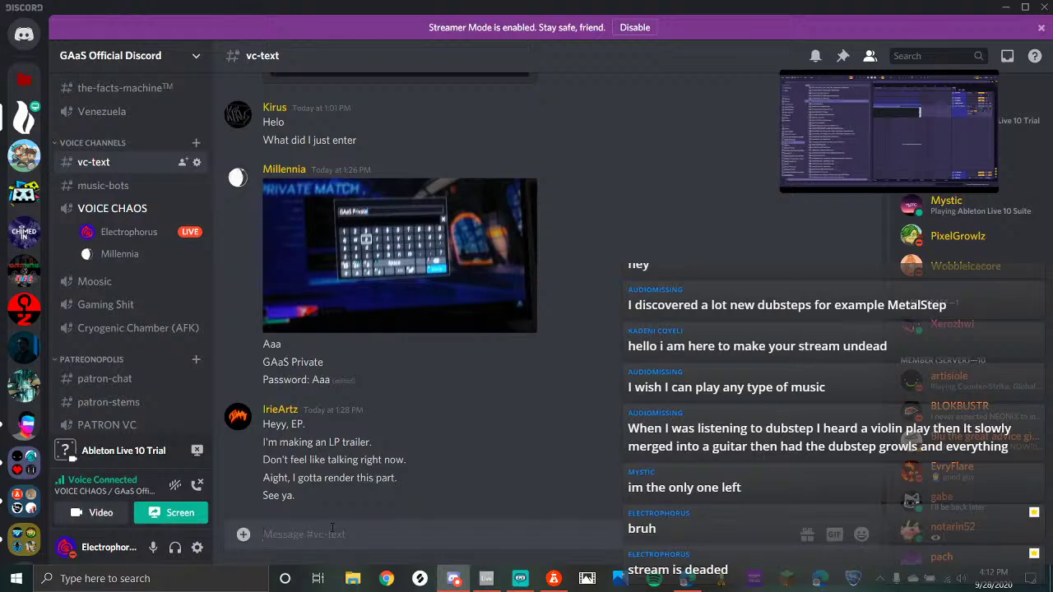
Save the Live Set "cool thing to come back to" in Ableton Live and switch to Streamlabs OBS
click(488, 578)
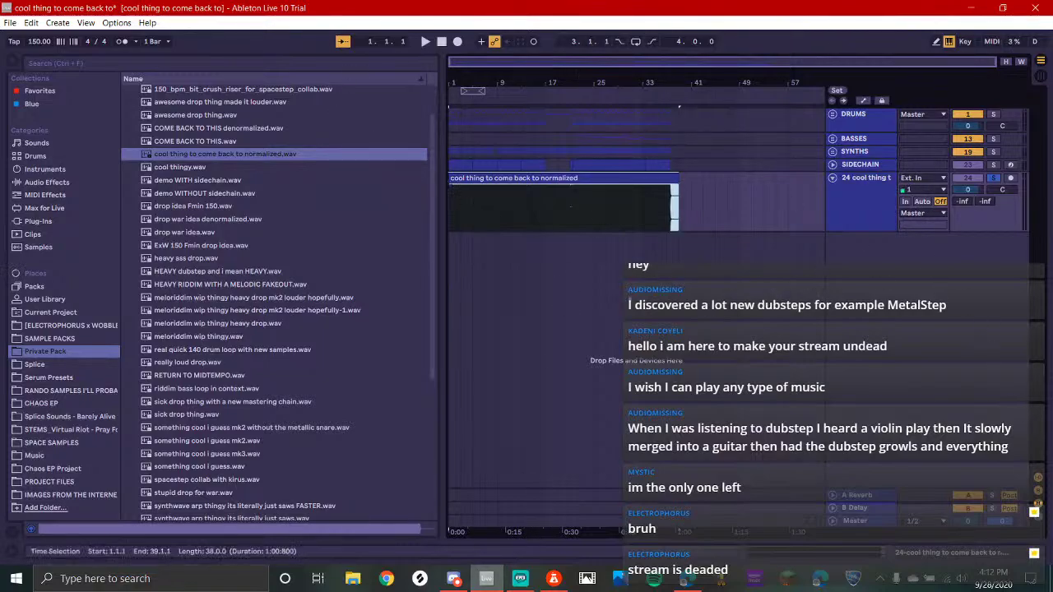
key(ctrl+s)
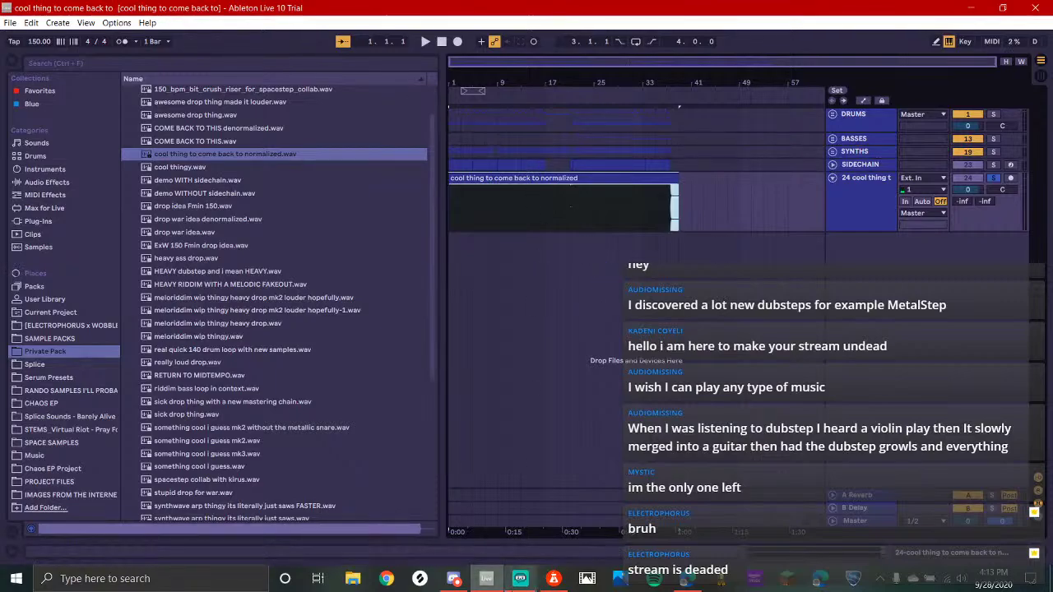
click(517, 581)
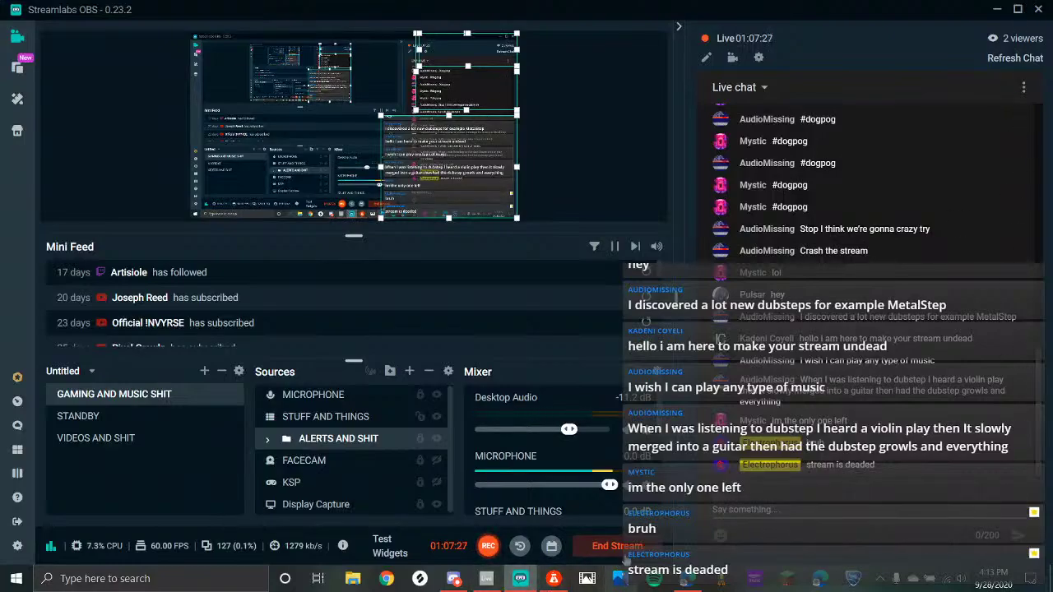
Check the live stream's status and chat in YouTube Studio and Streamlabs OBS
click(689, 586)
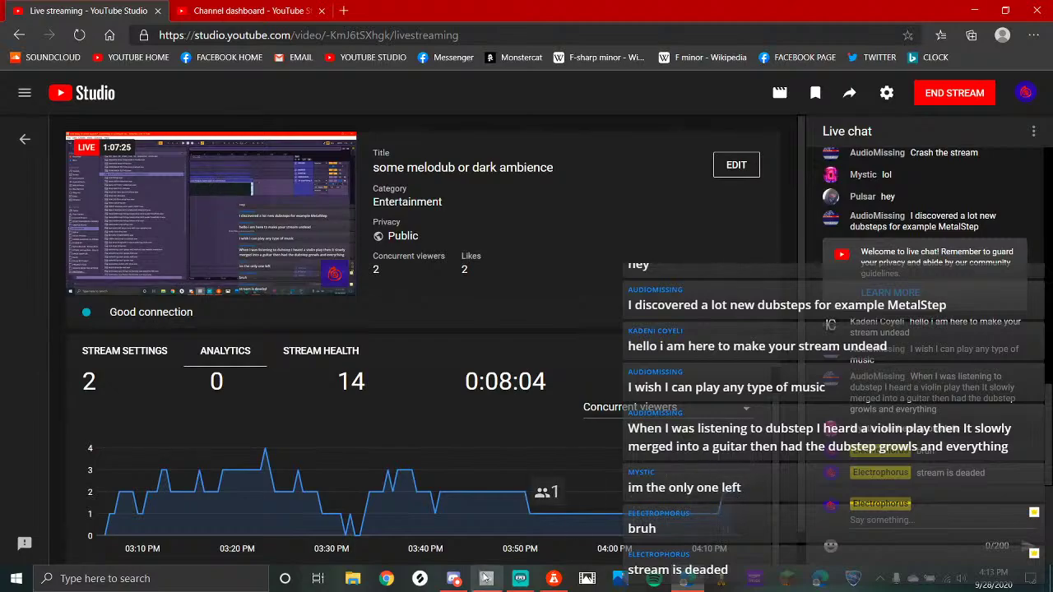
click(555, 580)
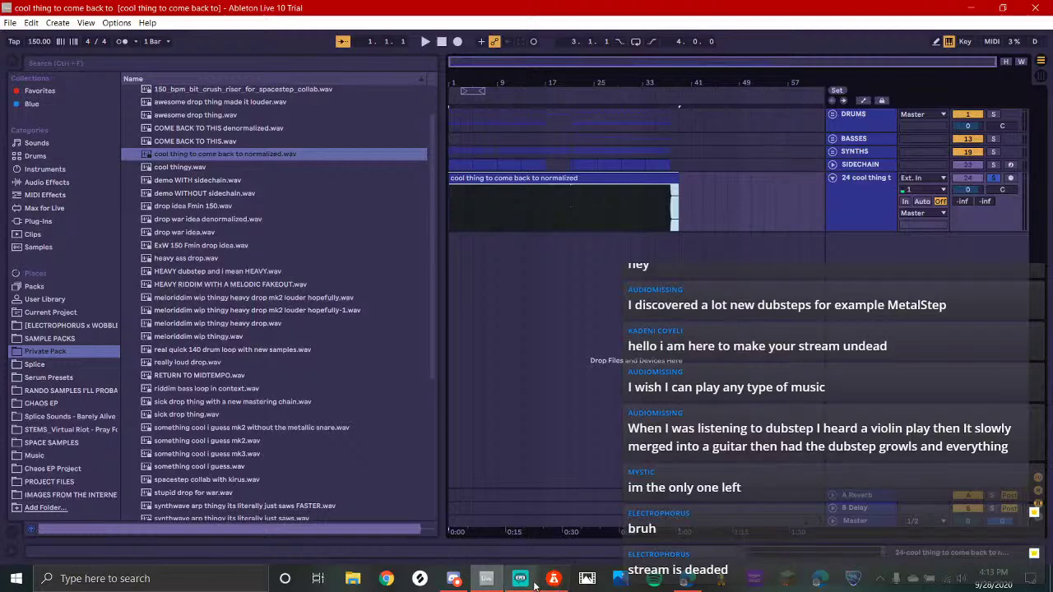
click(520, 579)
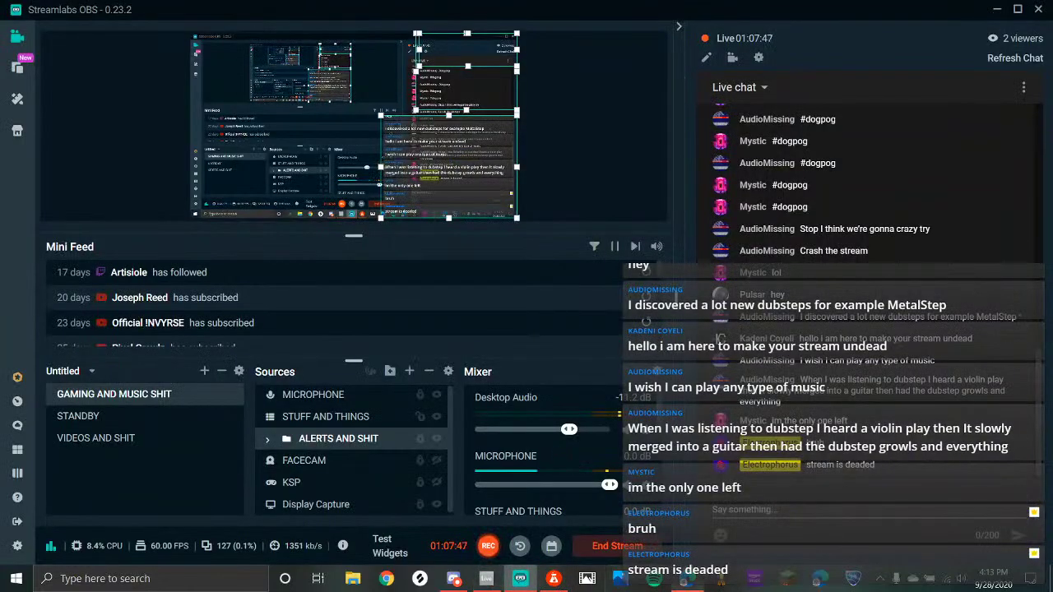
click(683, 580)
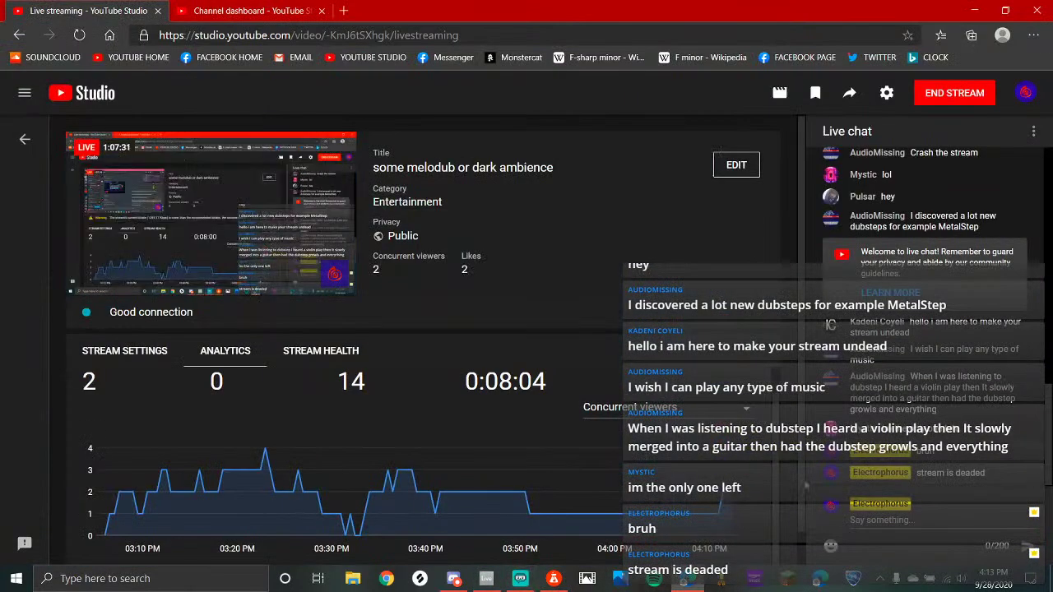
click(408, 281)
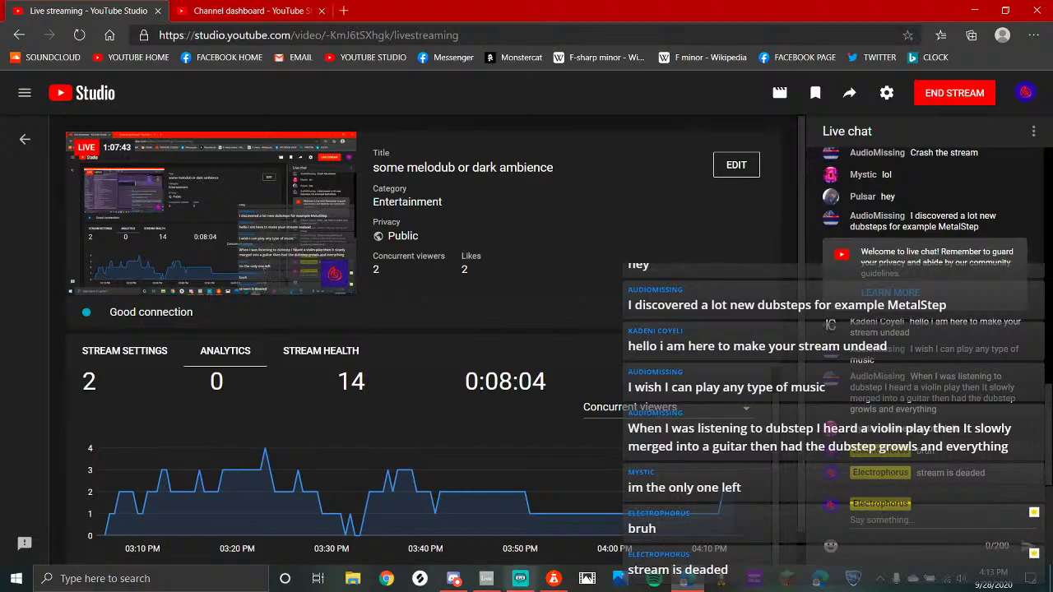
Briefly play the song from bar 1 in Ableton Live and check the voice channel's stream preview in Discord
click(481, 576)
key(space)
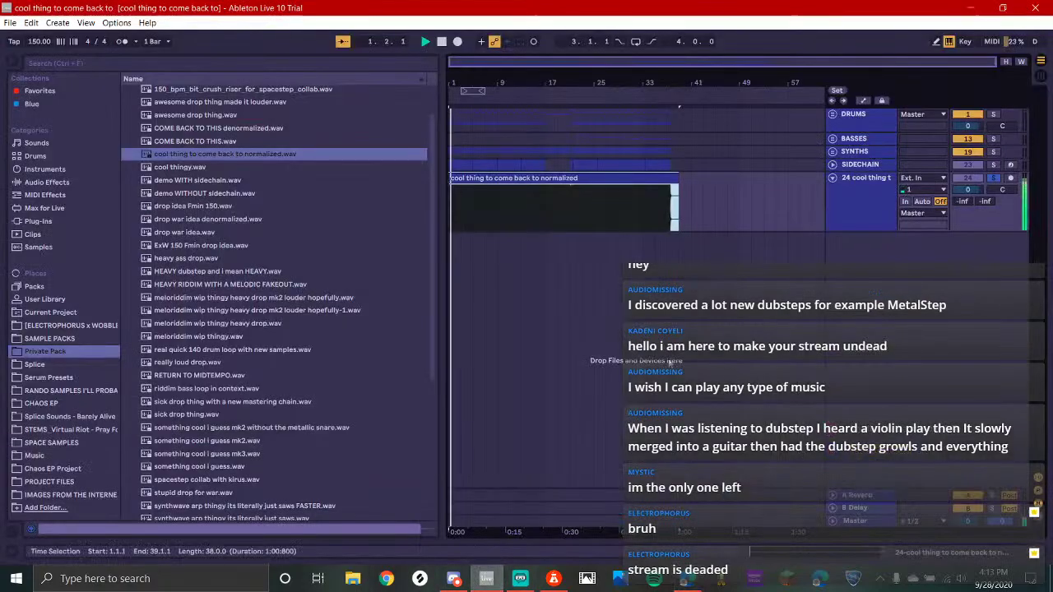
click(454, 578)
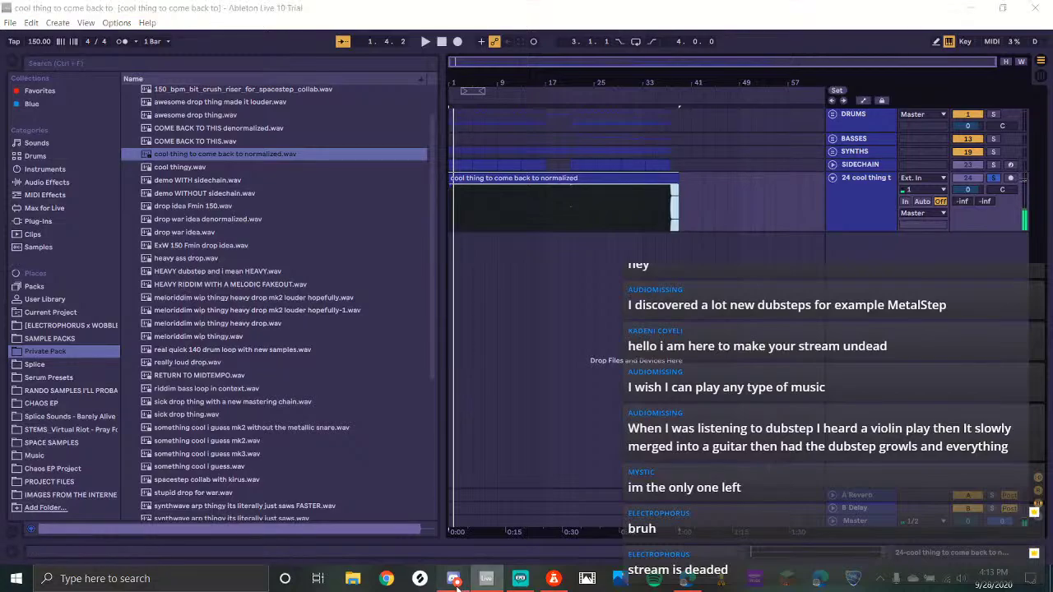
mouse_move(802, 184)
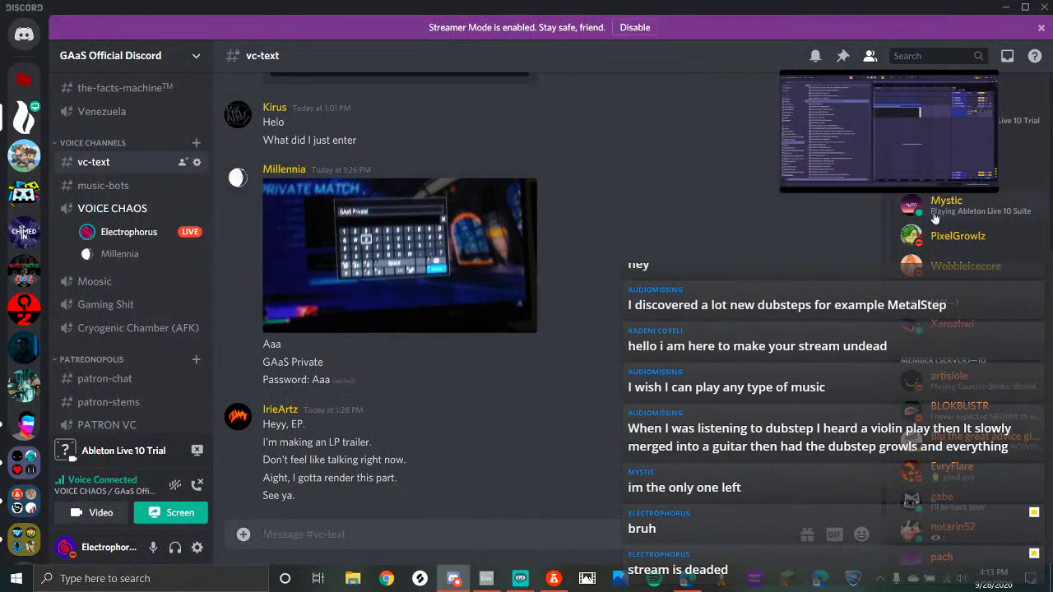
Check the stream in Streamlabs OBS and play the song's opening bars in Ableton Live
click(510, 581)
click(519, 580)
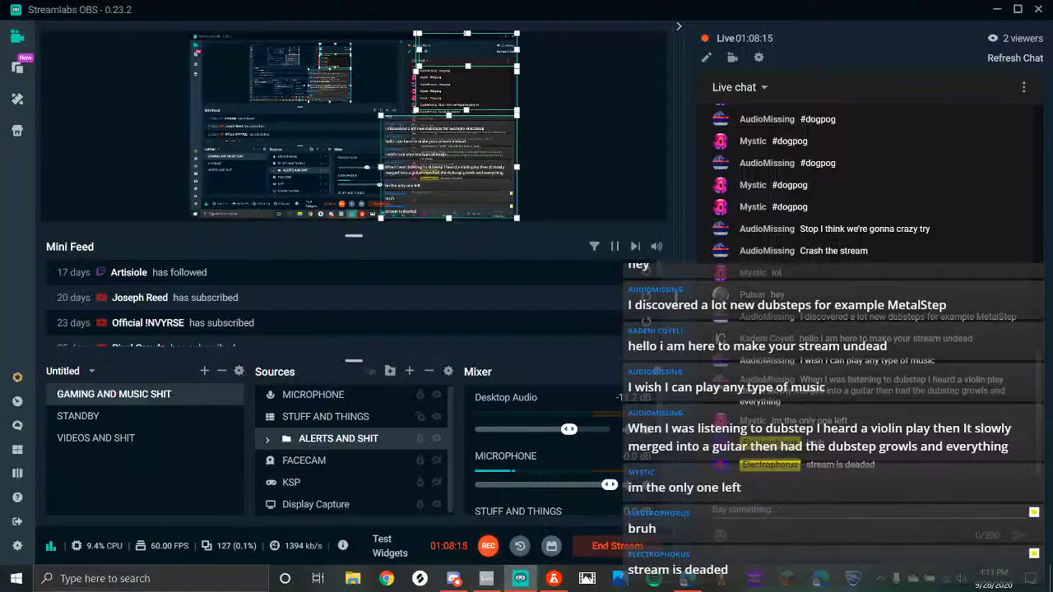
click(486, 580)
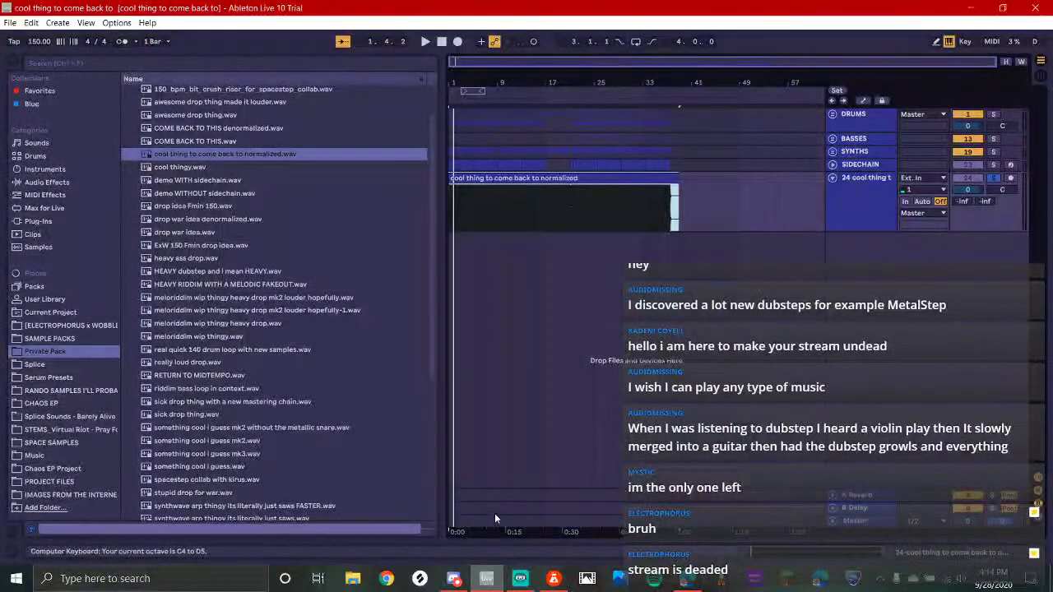
key(space)
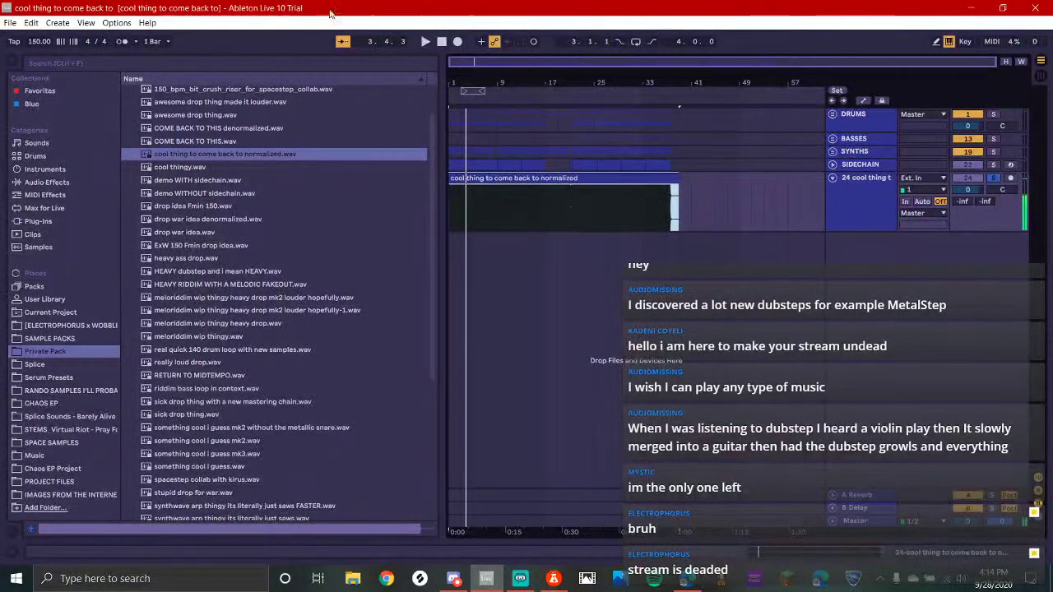
Examine the waveform at the start of the "cool thing to come back to normalized" clip up close
scroll(486, 240, up, 5)
drag(492, 230, 781, 248)
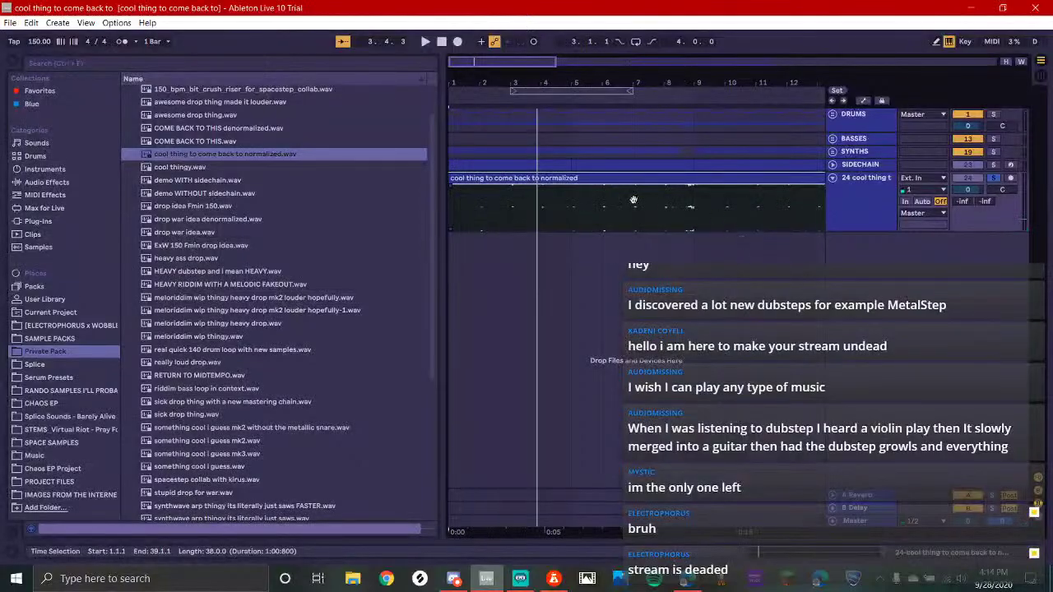
scroll(473, 231, up, 5)
drag(472, 230, 796, 278)
scroll(537, 247, up, 2)
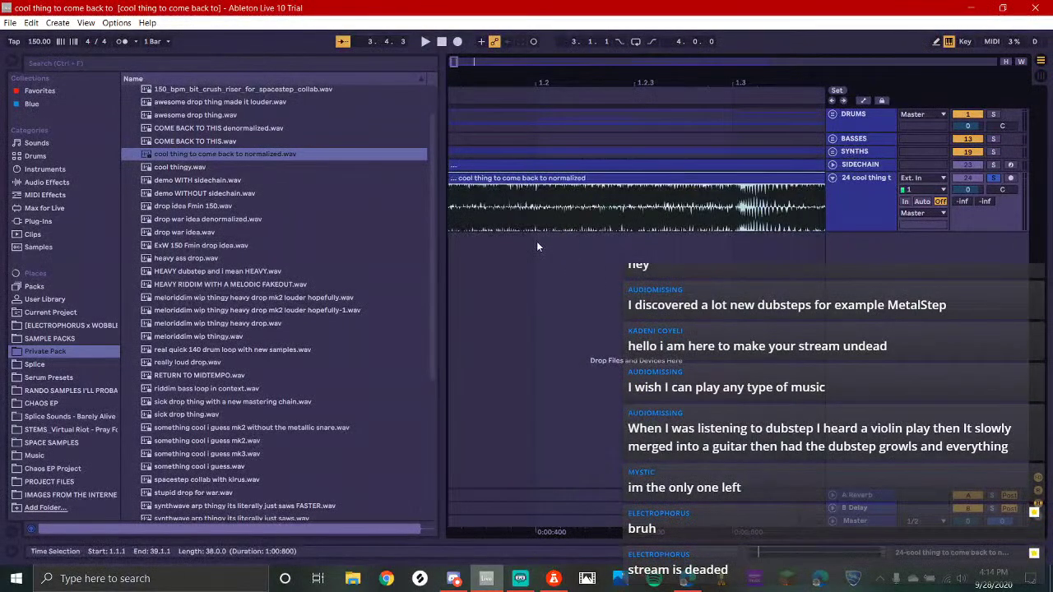
key(plus)
key(plus)
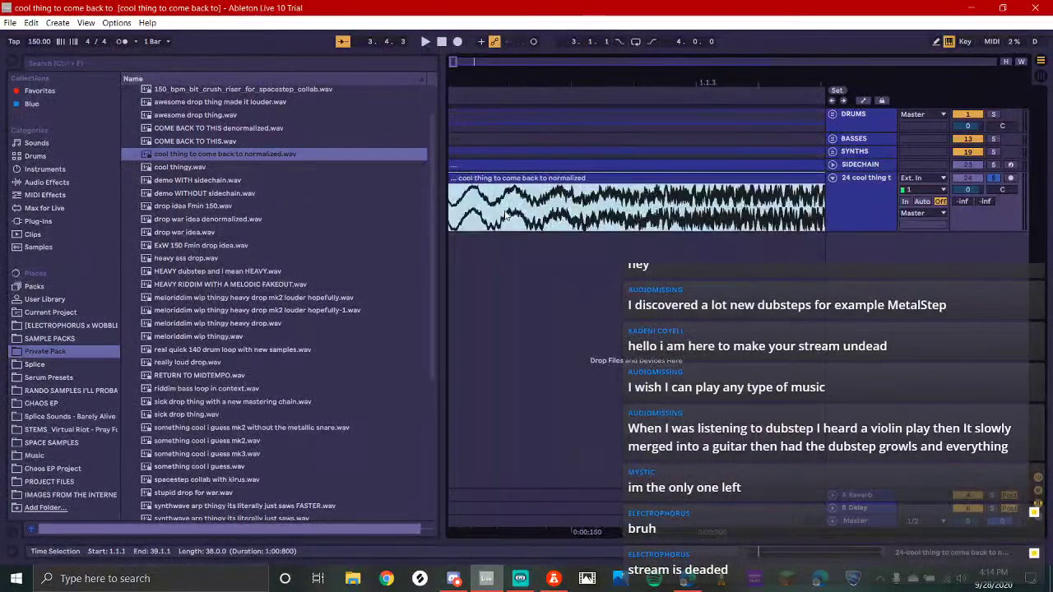
key(plus)
key(plus)
key(plus)
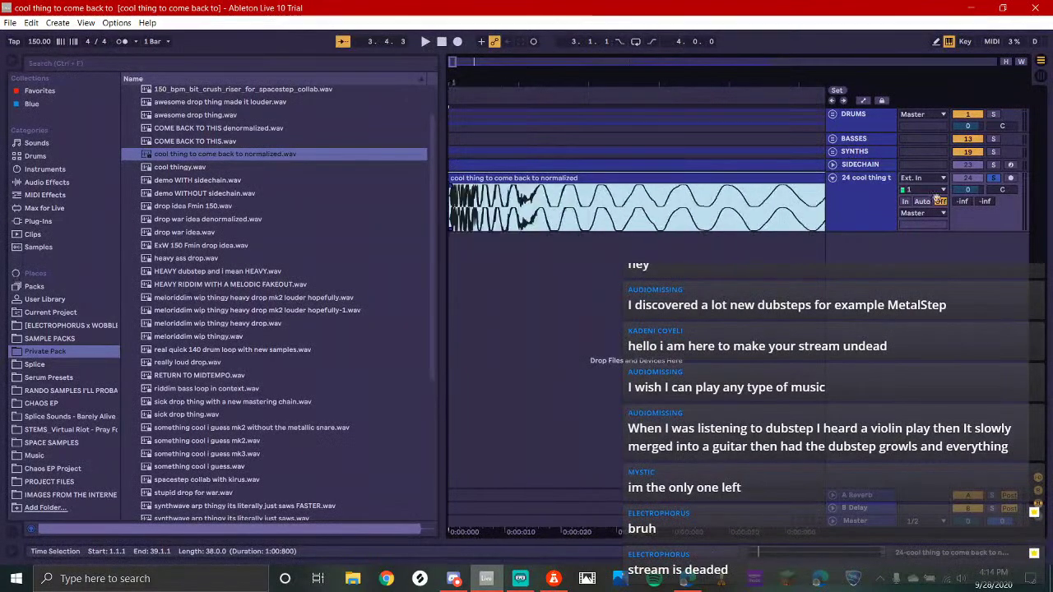
key(minus)
key(minus)
key(minus)
key(minus)
key(minus)
key(minus)
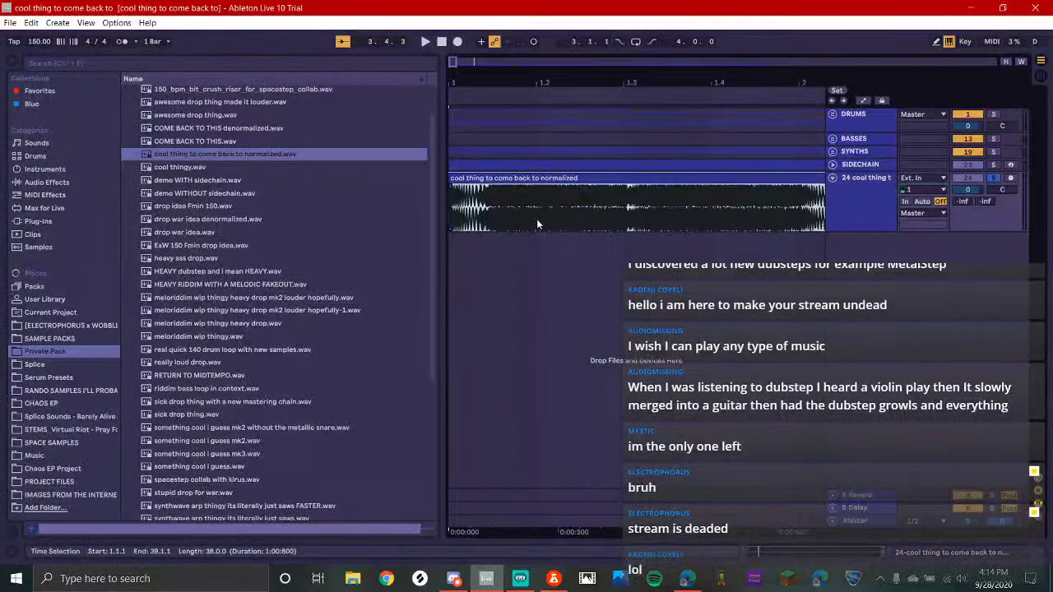
Read the chat in Streamlabs OBS, and review the reloaded channel dashboard and the live analytics in YouTube Studio
click(520, 579)
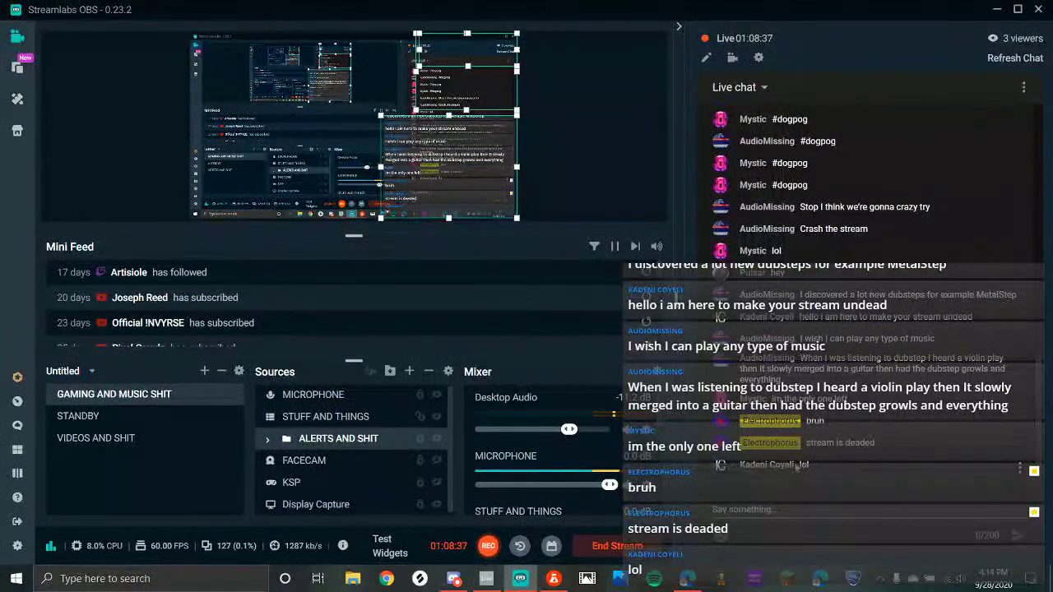
click(689, 580)
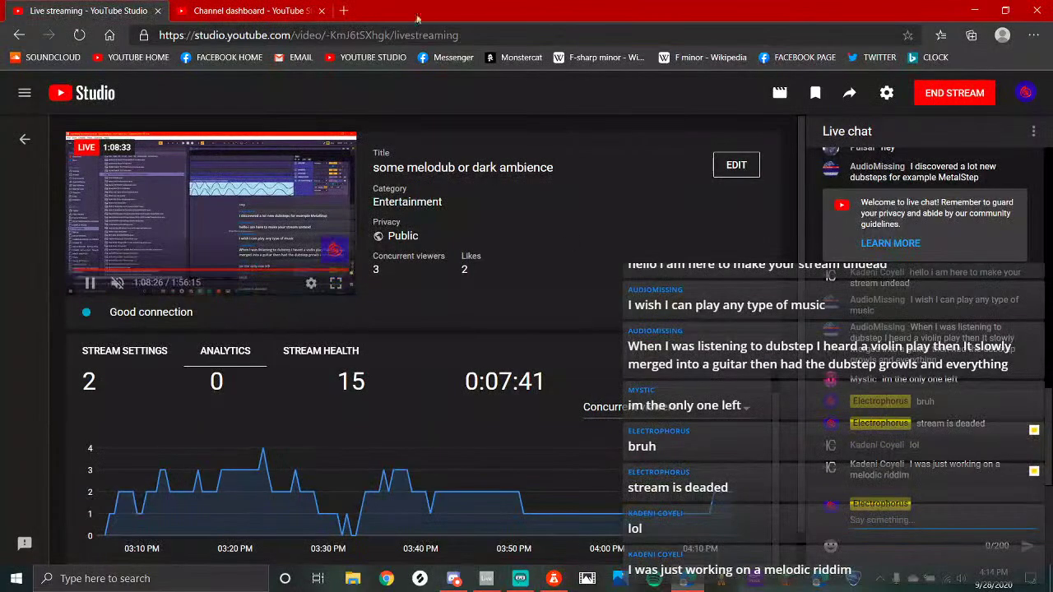
click(237, 8)
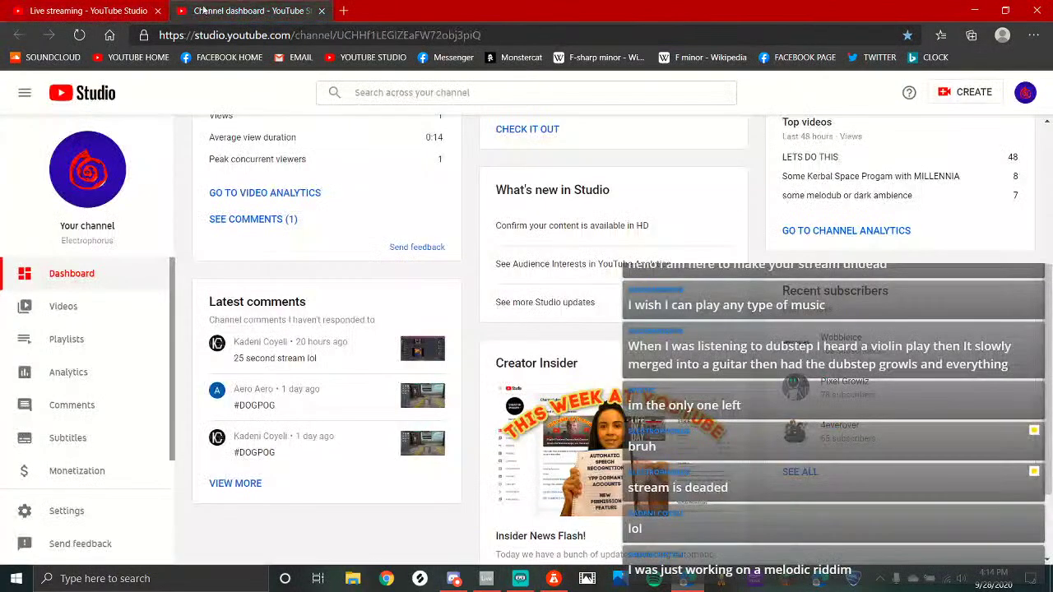
click(79, 35)
click(83, 11)
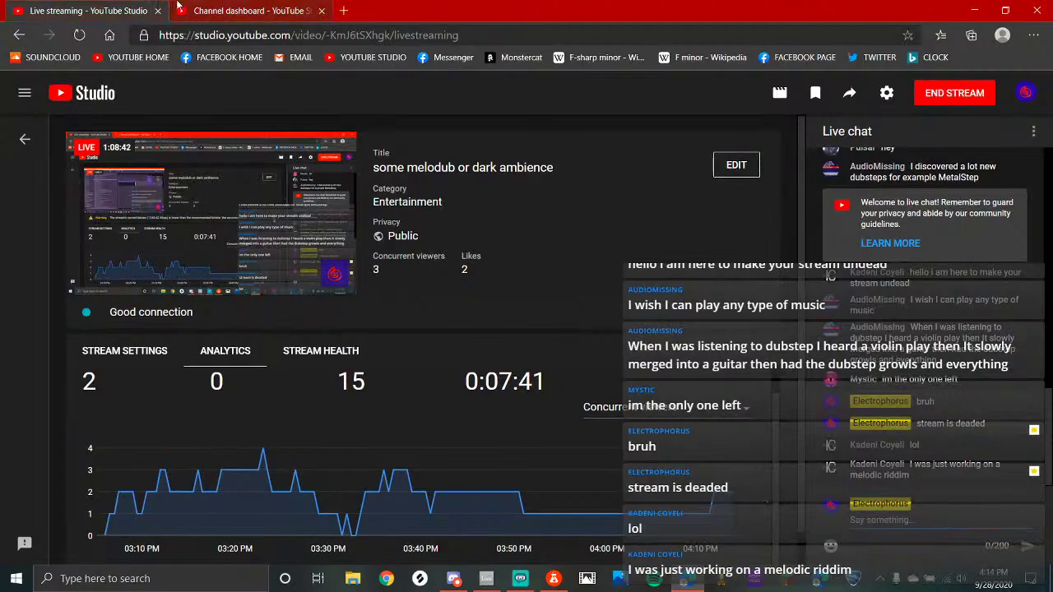
click(178, 6)
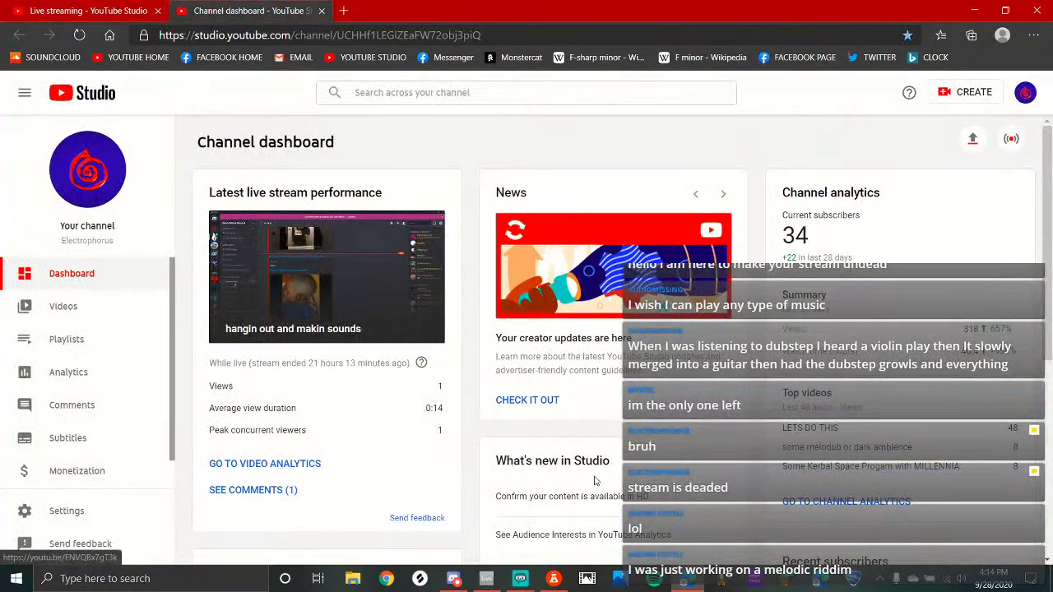
mouse_move(437, 394)
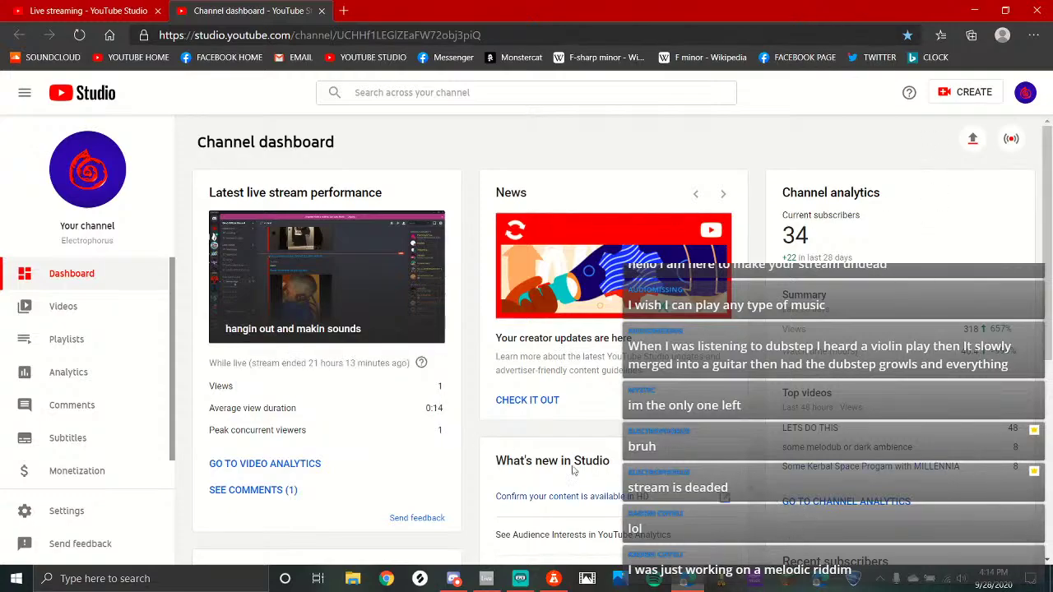
click(132, 8)
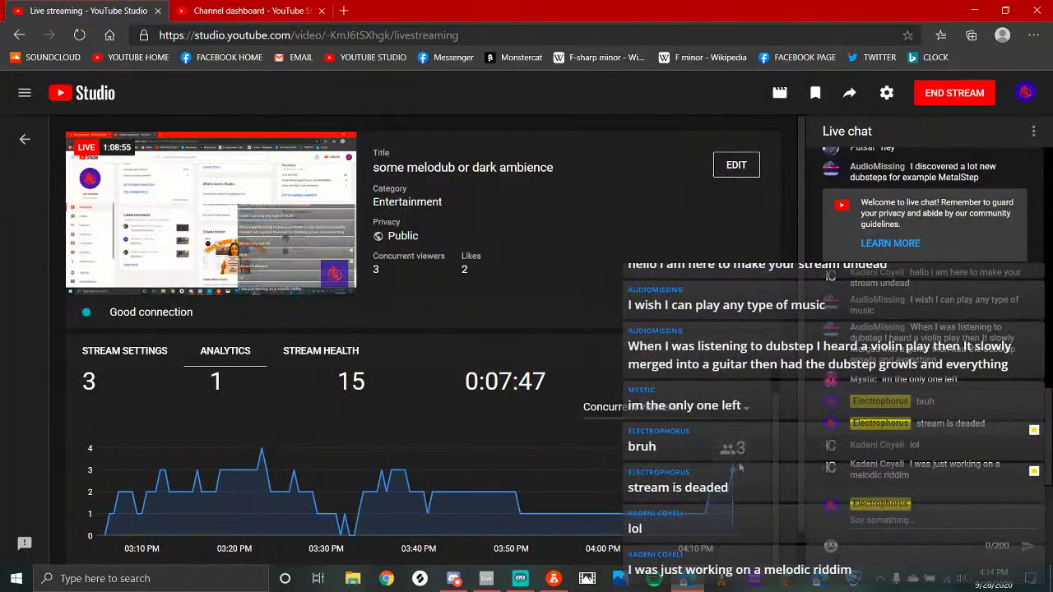
Play the song in Ableton Live through to bar 38 while monitoring the stream chat in Streamlabs OBS
click(486, 578)
key(space)
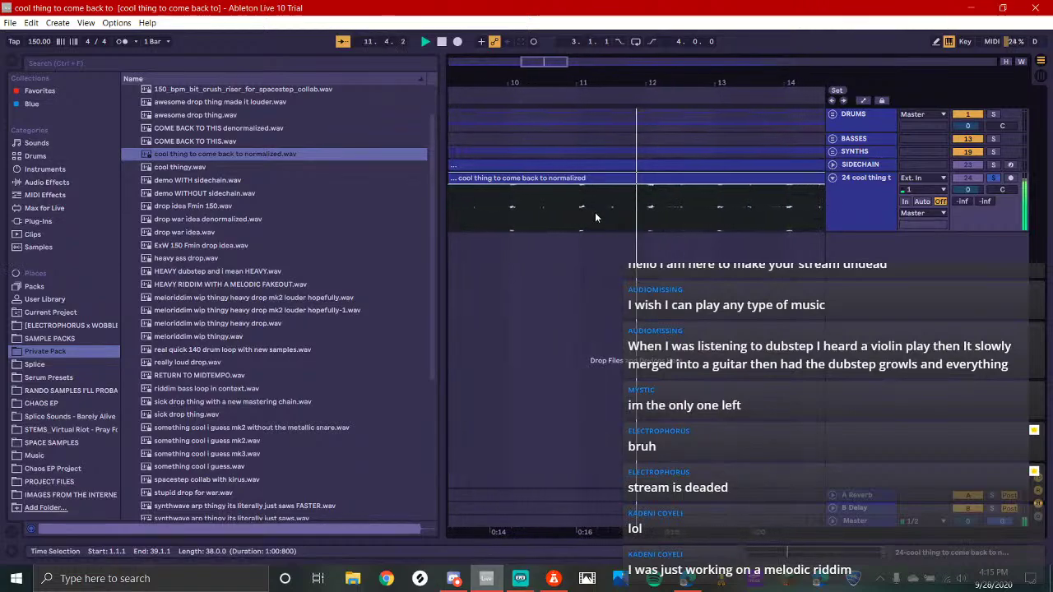
click(519, 576)
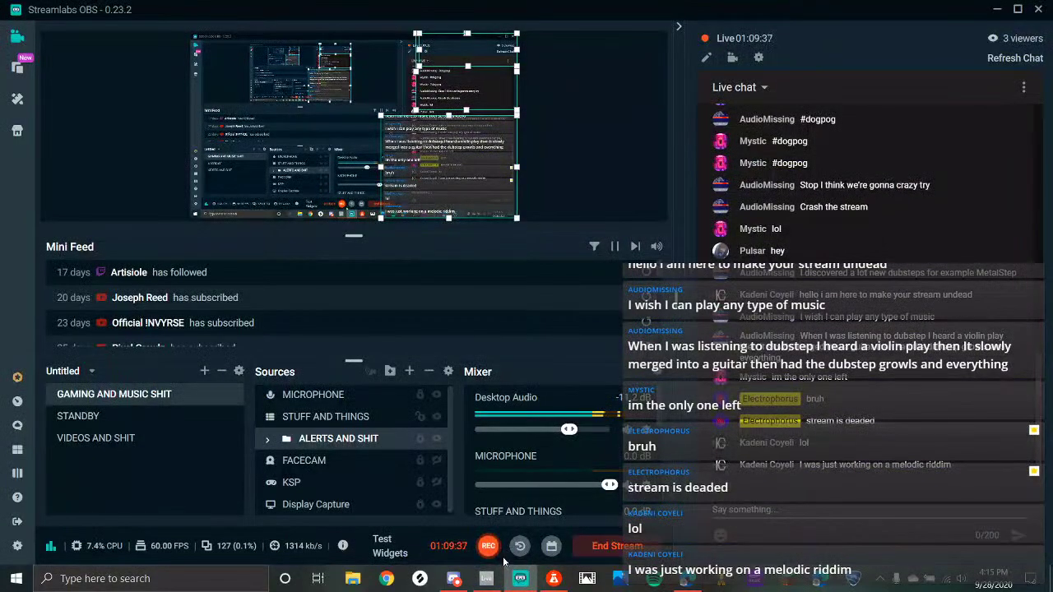
click(487, 578)
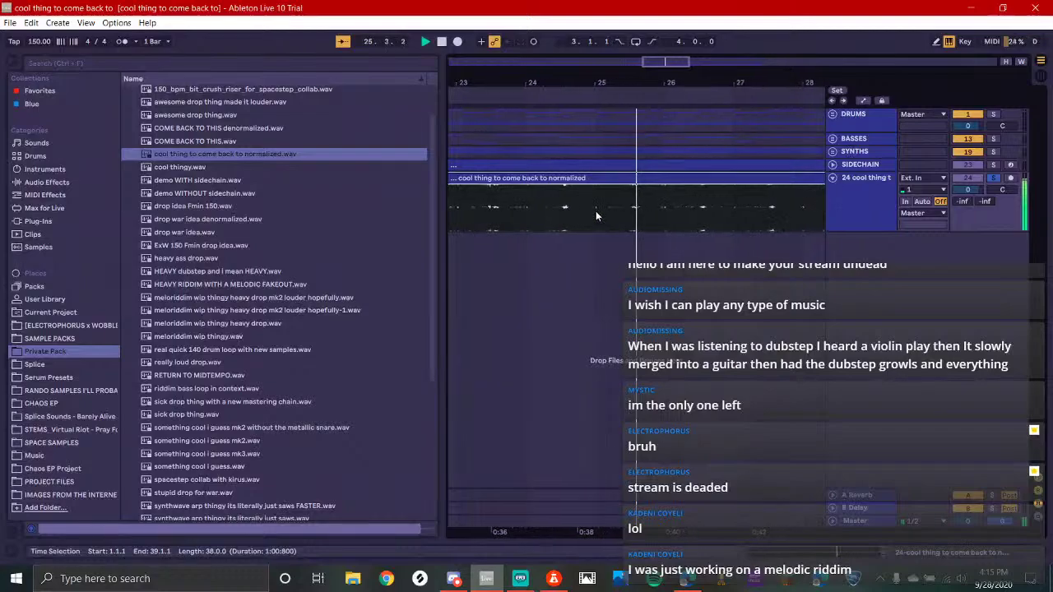
click(515, 581)
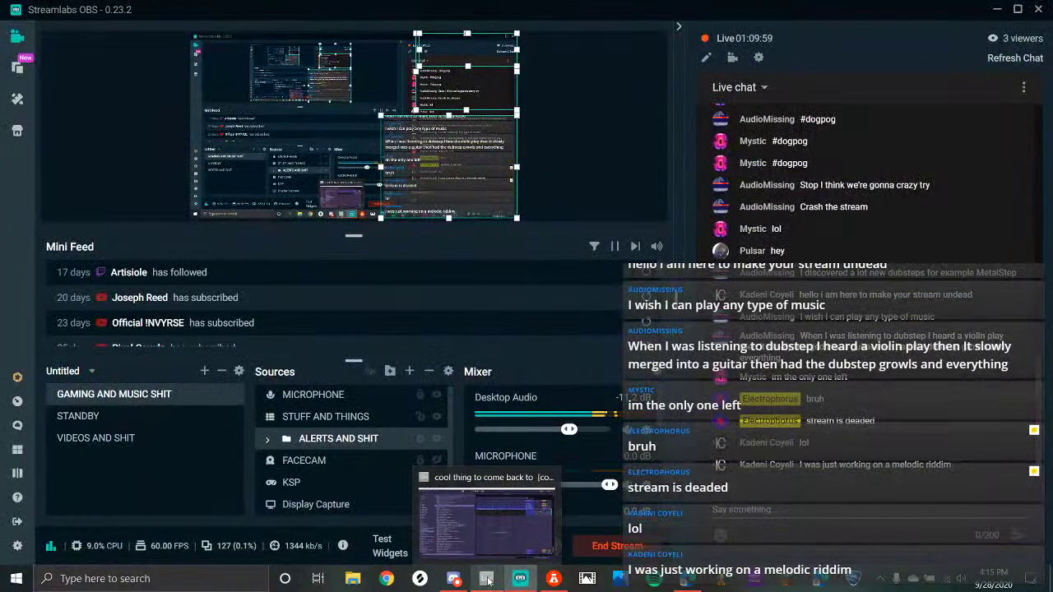
click(488, 580)
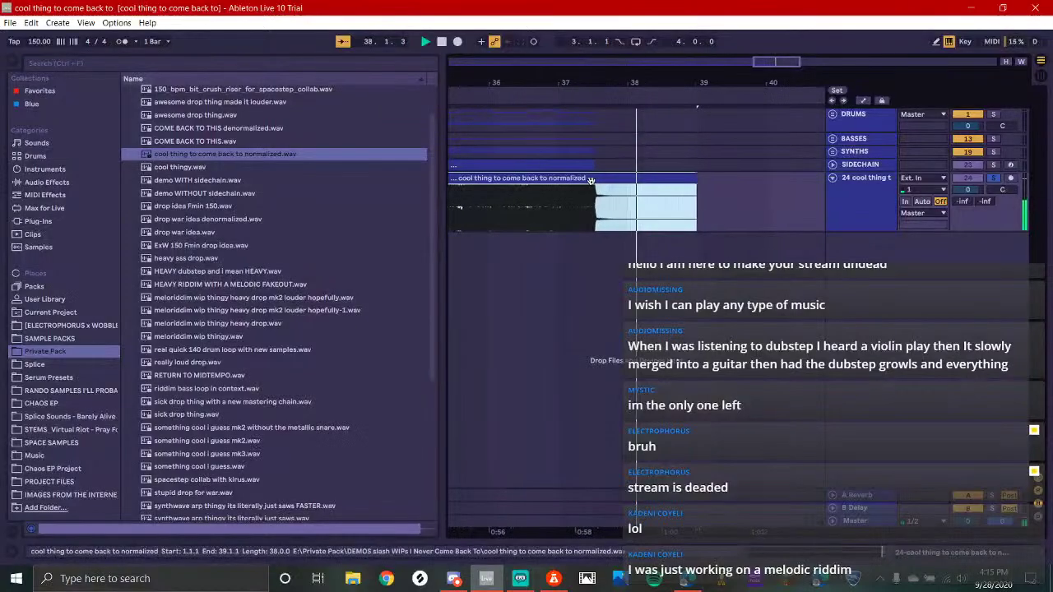
scroll(587, 185, down, 5)
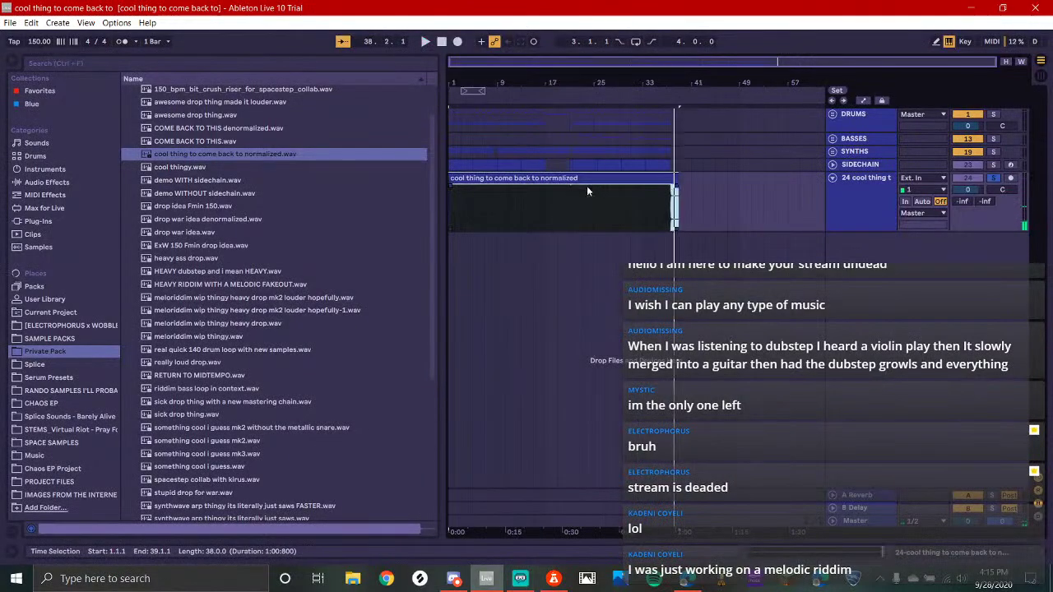
Check the chat in Streamlabs OBS and the VOICE CHAOS stream preview in Discord
click(521, 585)
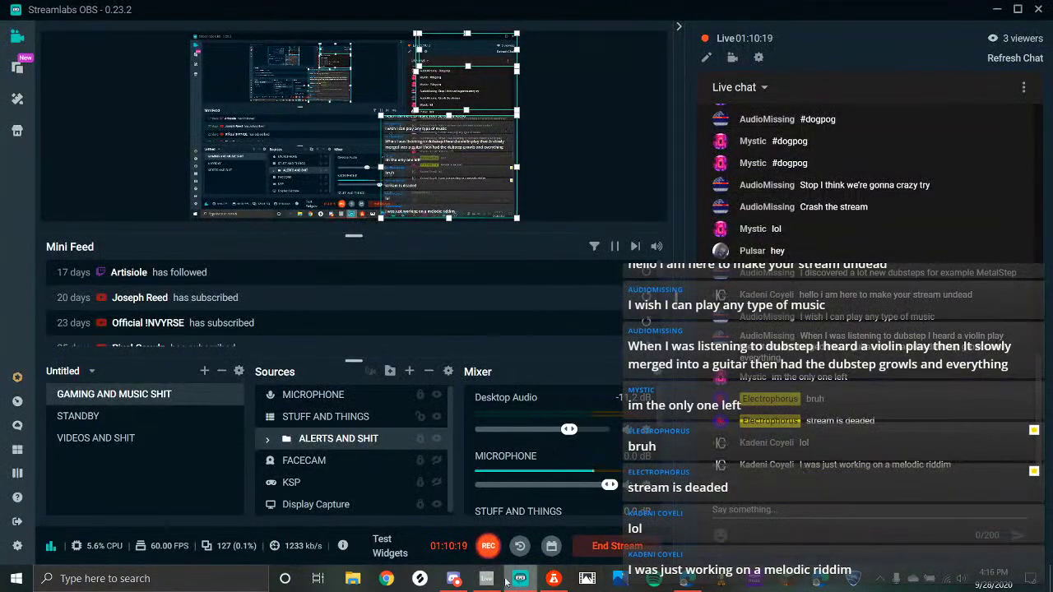
click(453, 578)
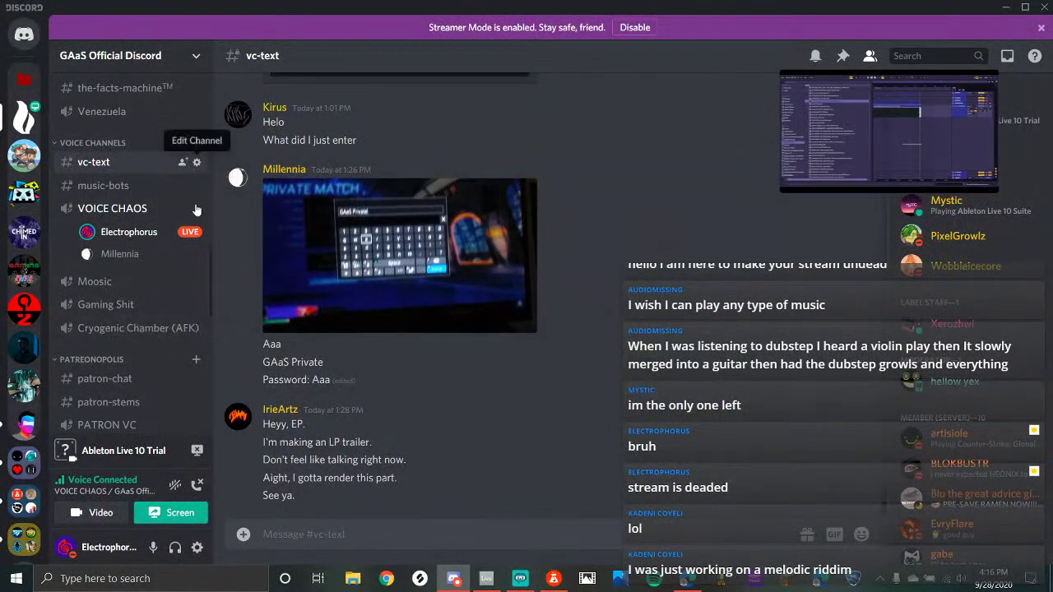
mouse_move(954, 113)
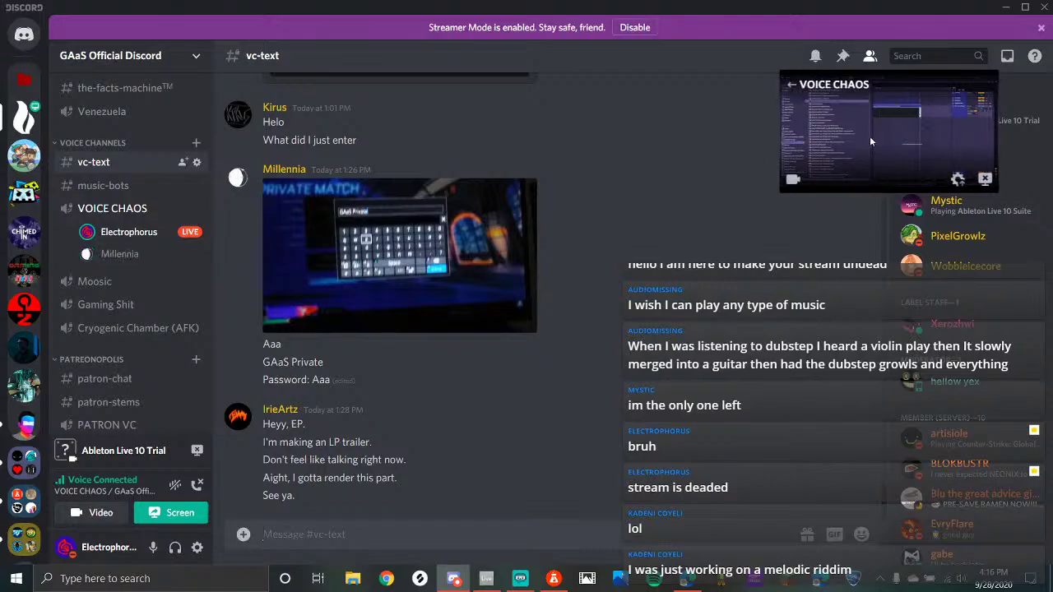
Return to Ableton Live and select the whole "cool thing to come back to normalized" clip on track 24
click(486, 578)
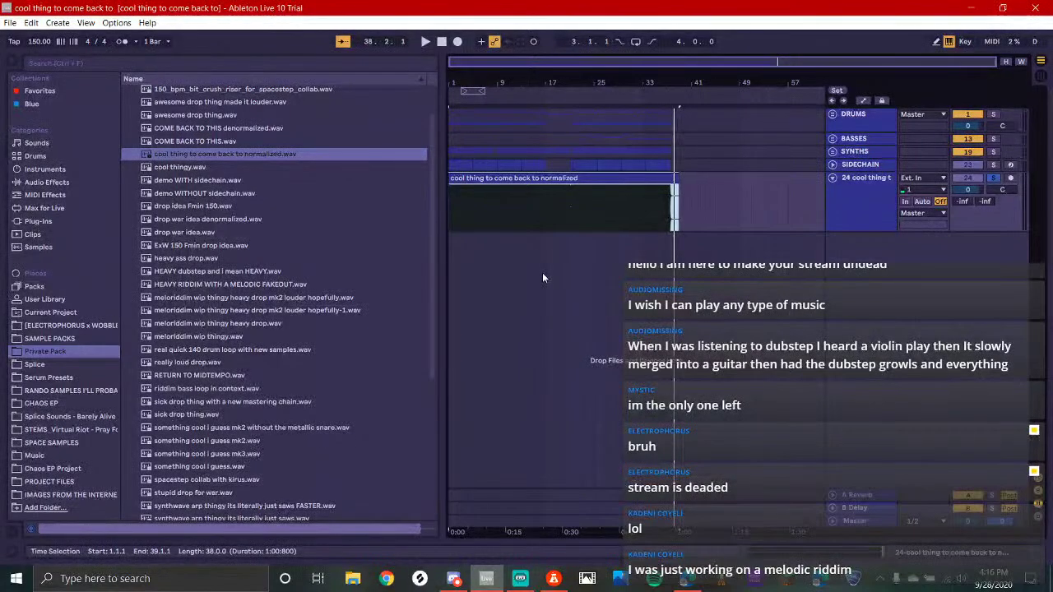
click(463, 198)
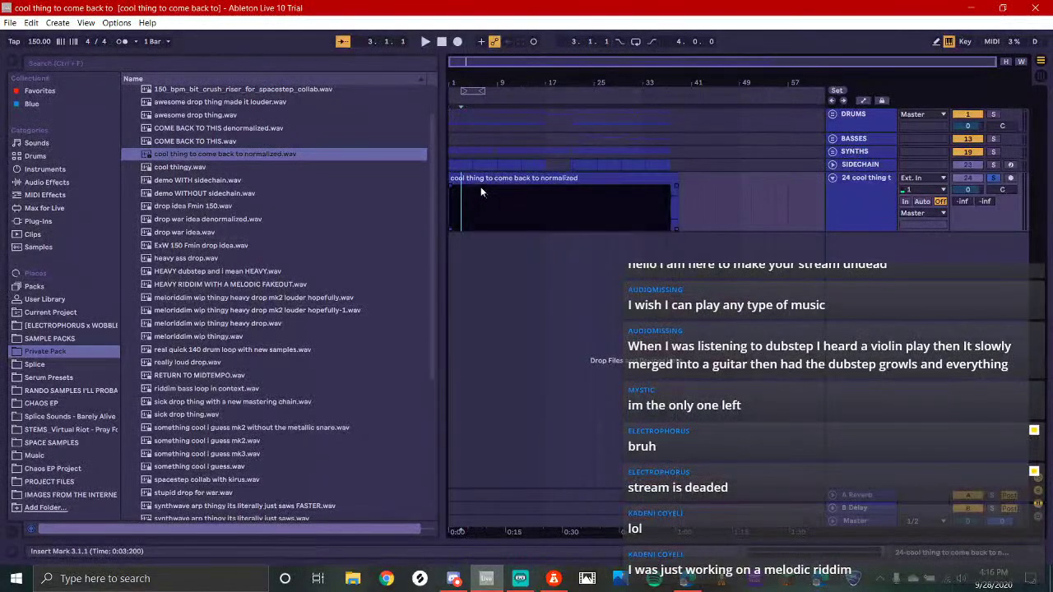
click(480, 180)
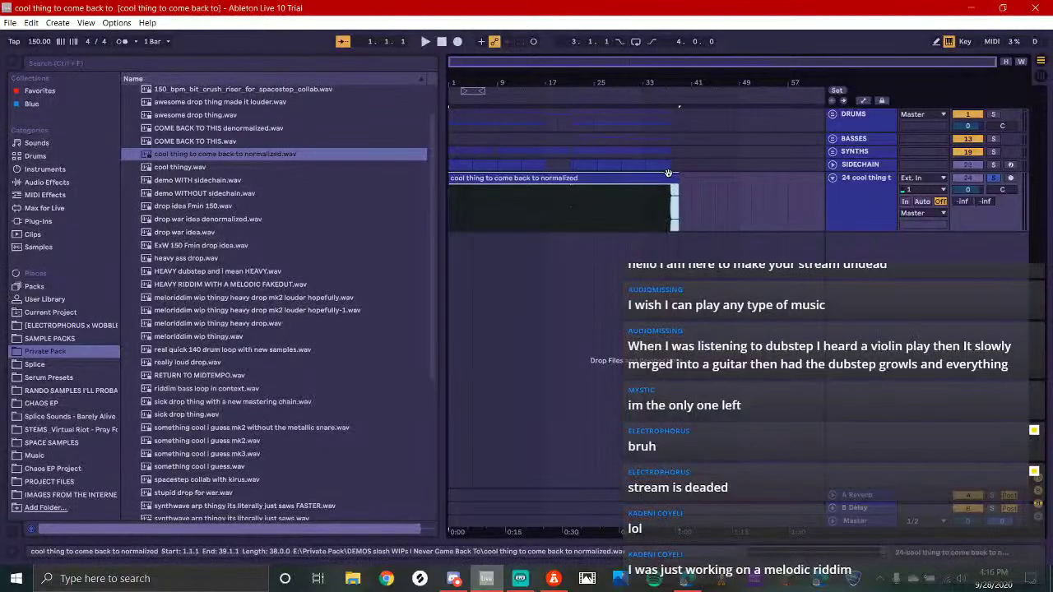
Check the live chat in Streamlabs OBS and the live stream analytics in YouTube Studio
click(519, 579)
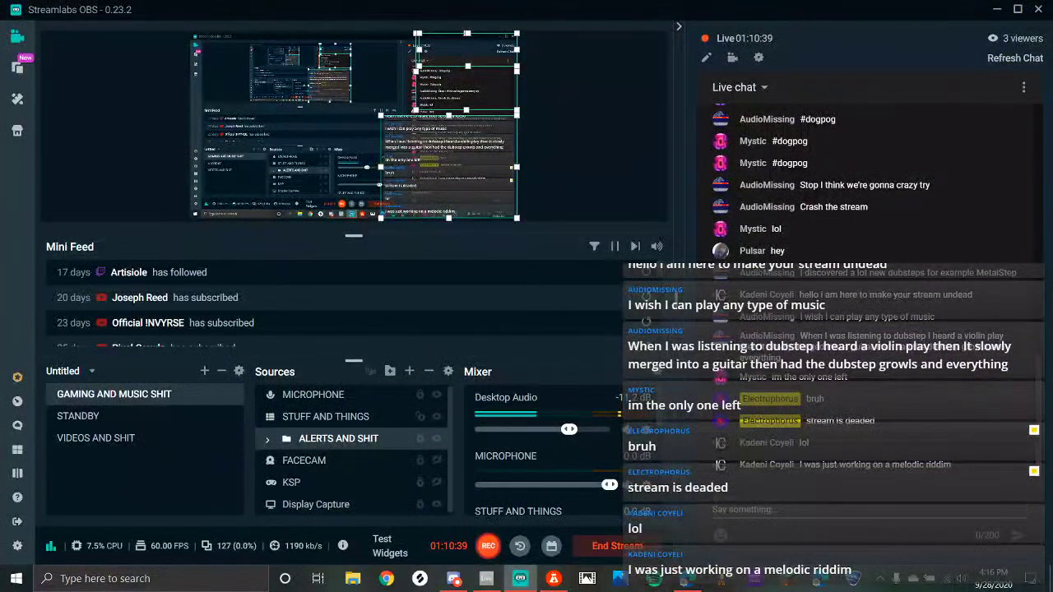
click(688, 580)
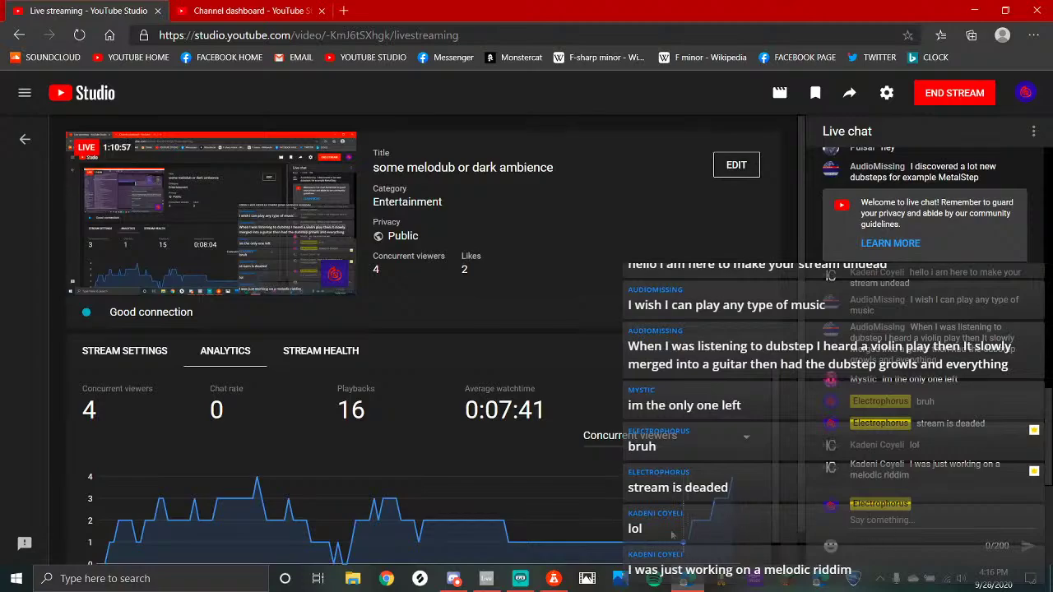
click(518, 579)
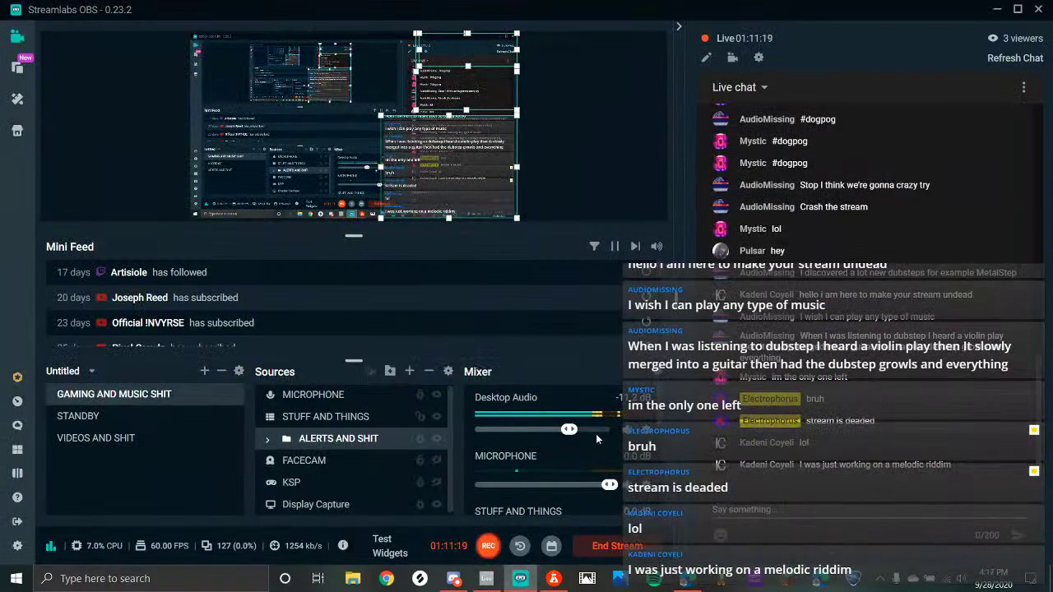
Switch to BandLab, reload the feed and look through its posts, checking the YouTube Studio live page in between
click(553, 579)
right_click(511, 25)
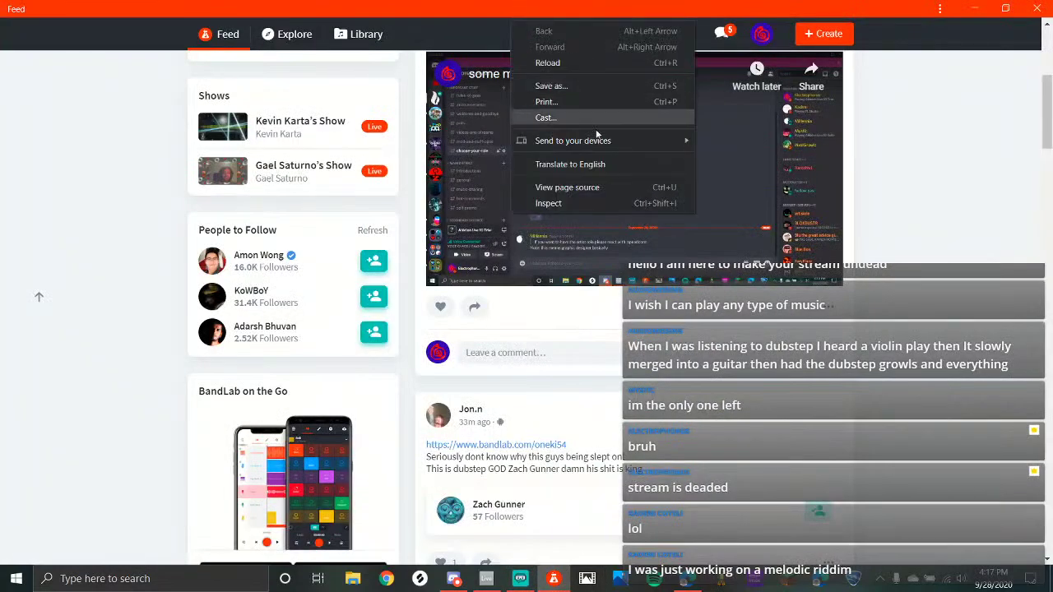
click(699, 82)
right_click(798, 2)
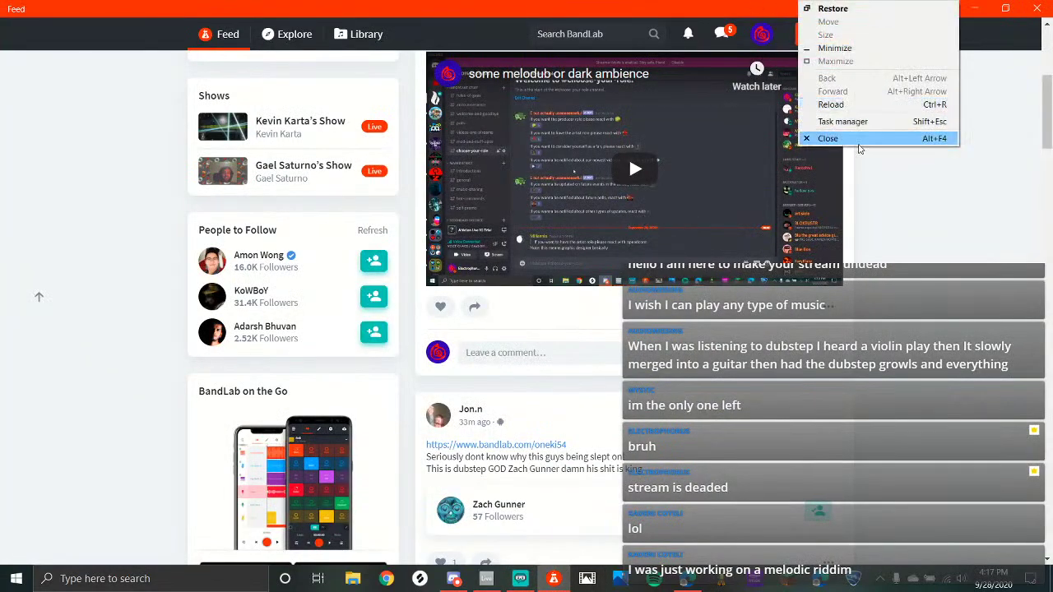
click(848, 104)
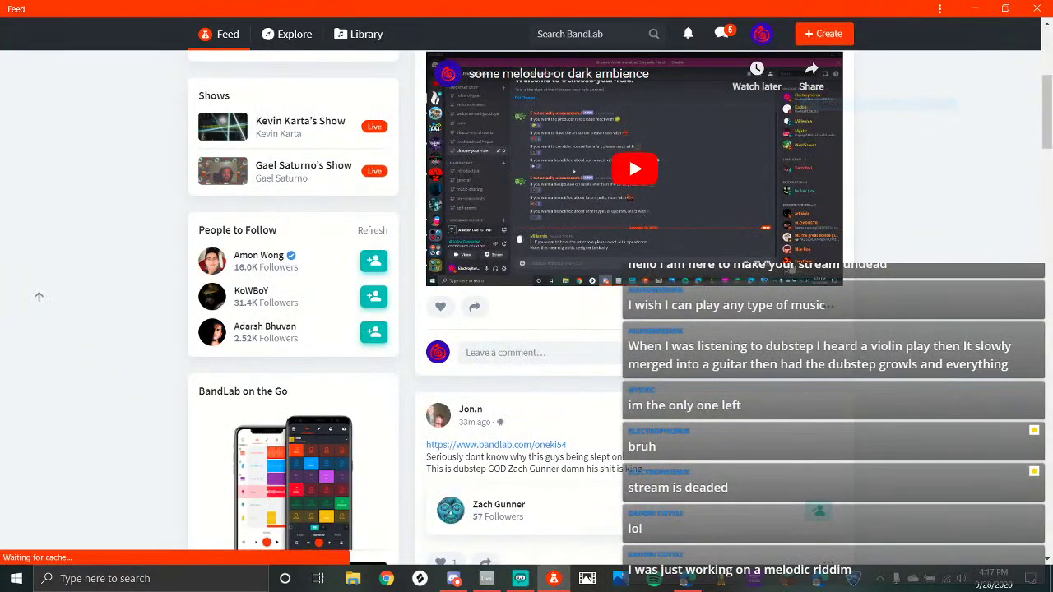
click(691, 581)
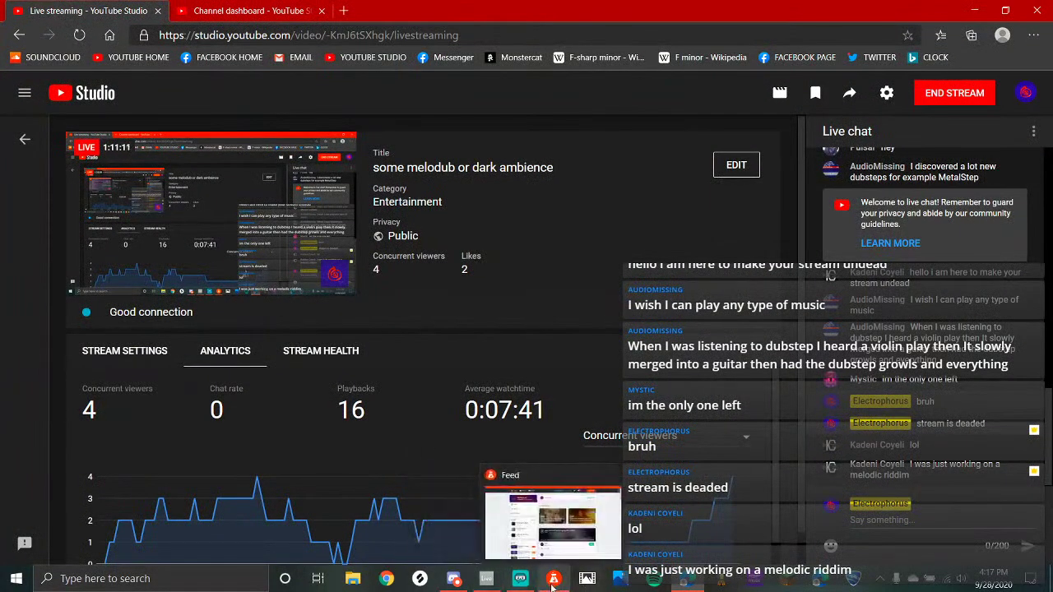
click(554, 581)
scroll(594, 404, down, 6)
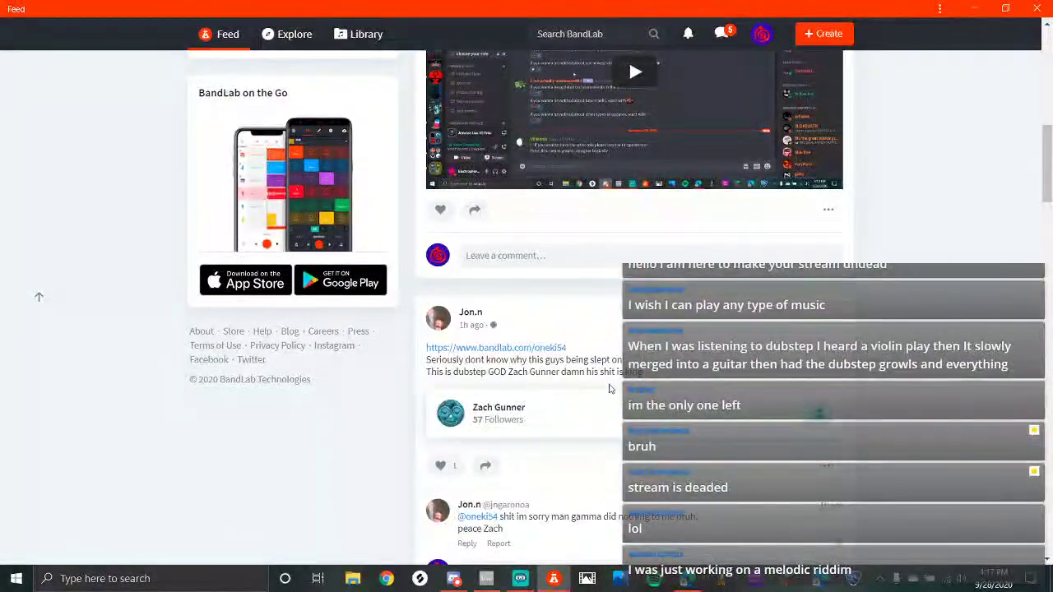
Review the Chat rate, Playbacks and Concurrent viewers graphs of the live stream in YouTube Studio, and view the channel dashboard
click(619, 581)
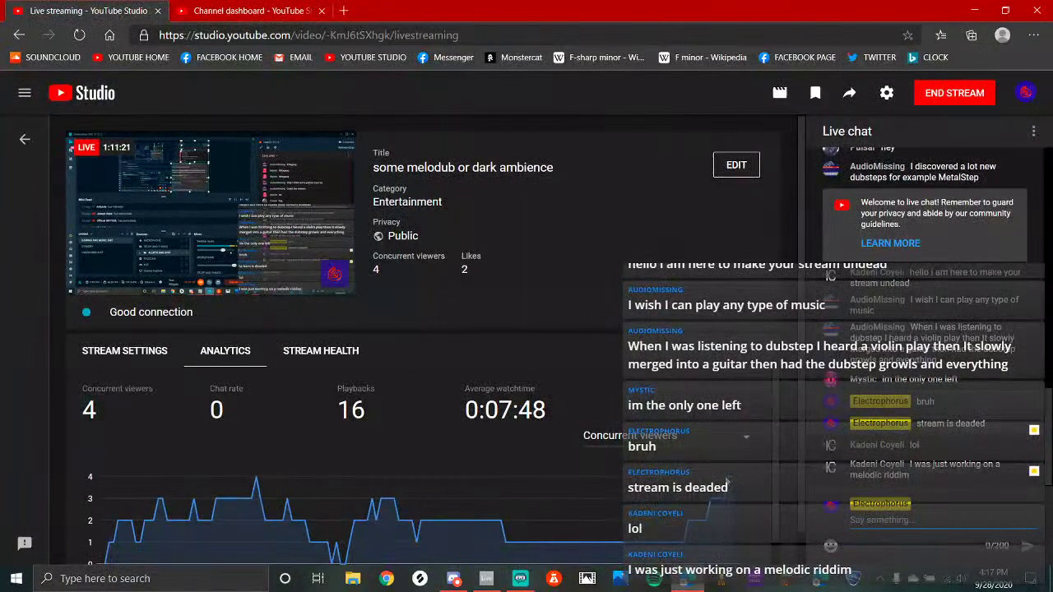
click(692, 448)
click(613, 467)
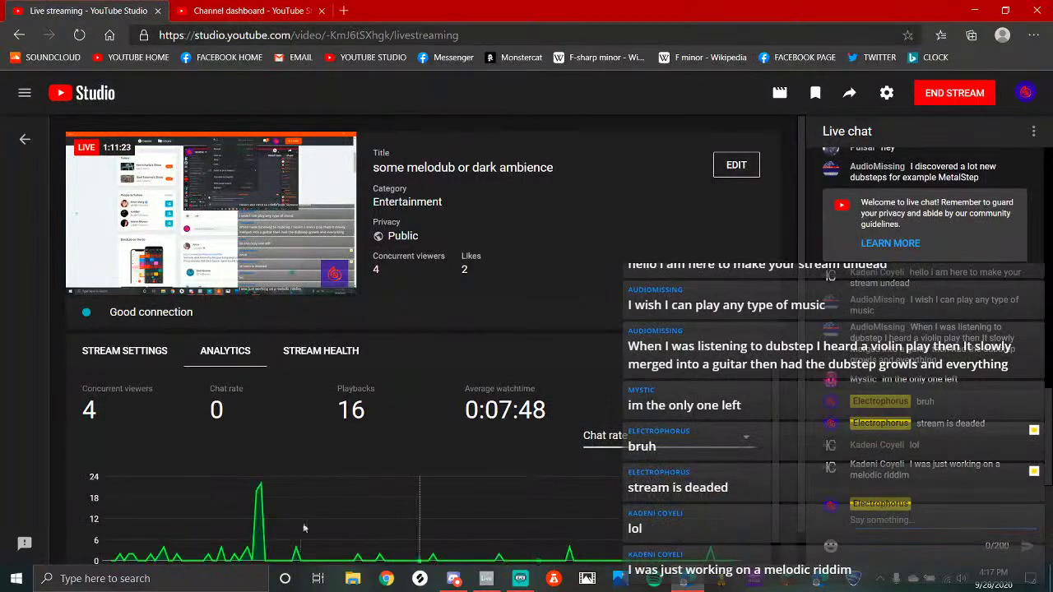
mouse_move(260, 486)
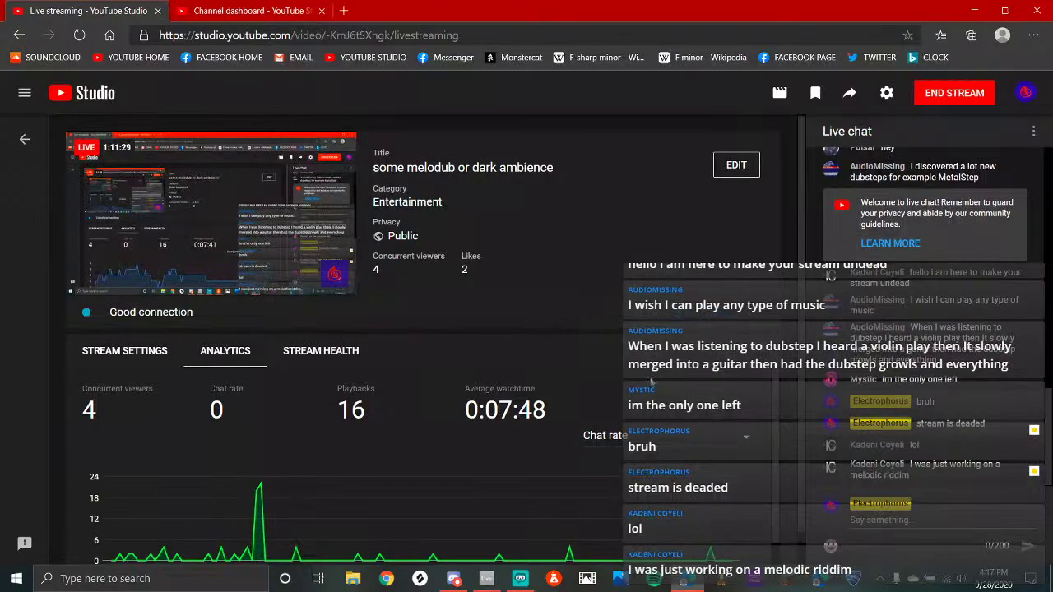
click(625, 434)
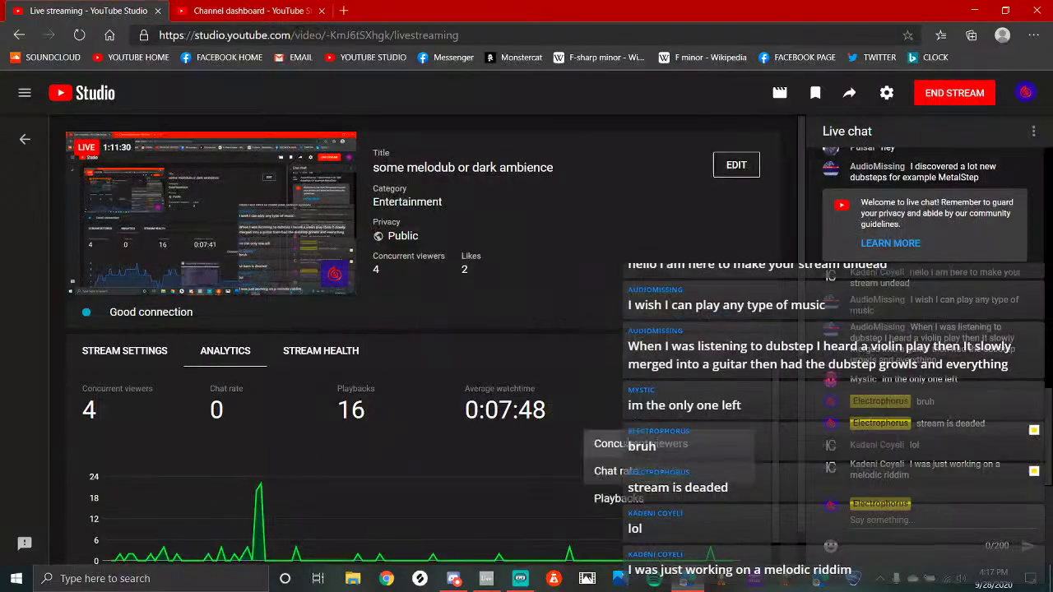
click(615, 494)
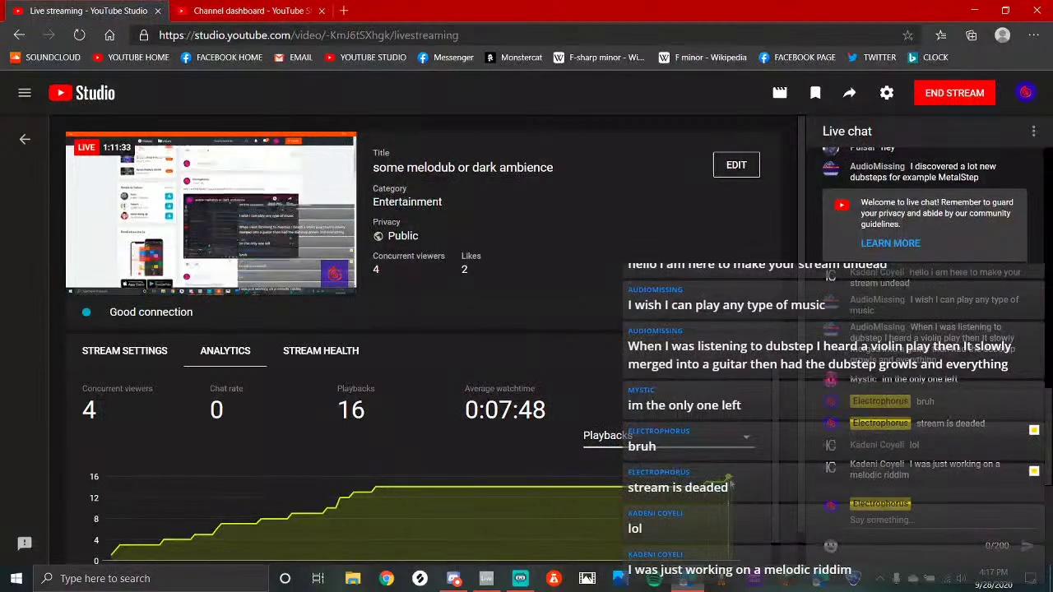
click(626, 435)
click(617, 442)
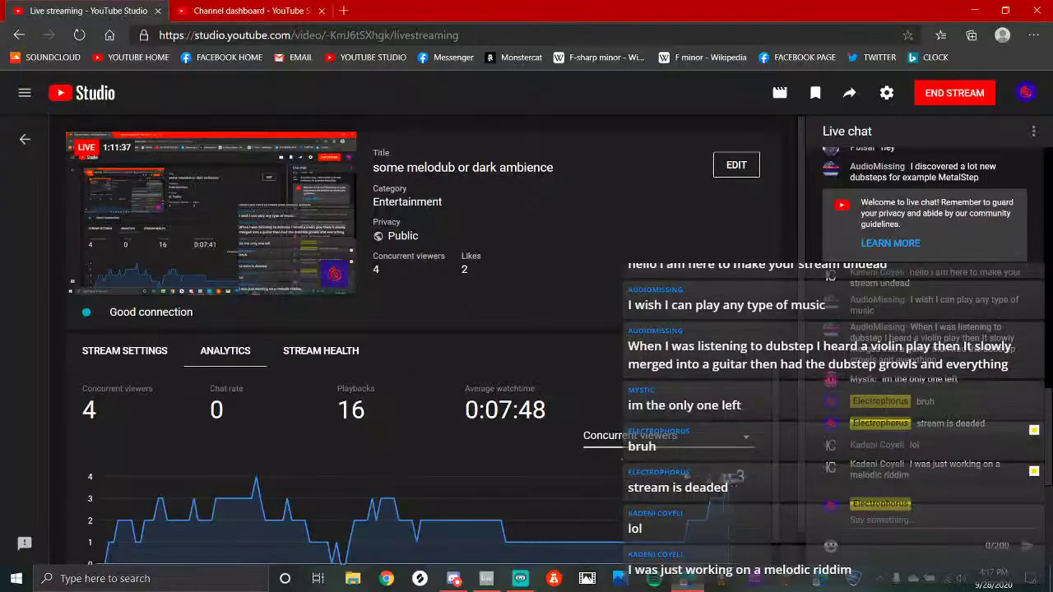
click(212, 8)
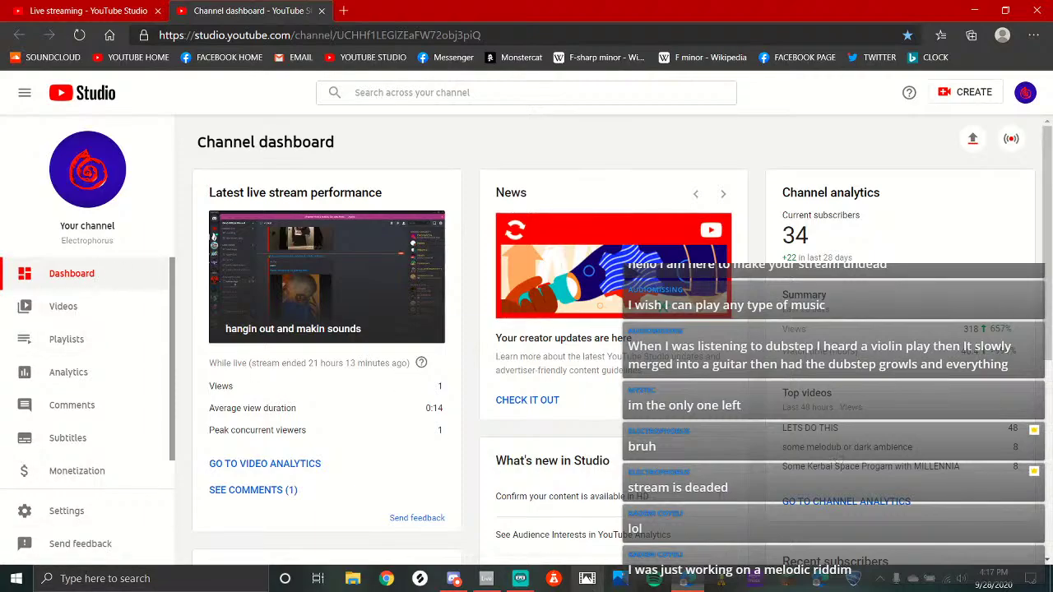
Return to Ableton Live, place the insert marker at 8.3.1 in the normalized clip on track 24, and play it while examining the waveform closely
click(483, 580)
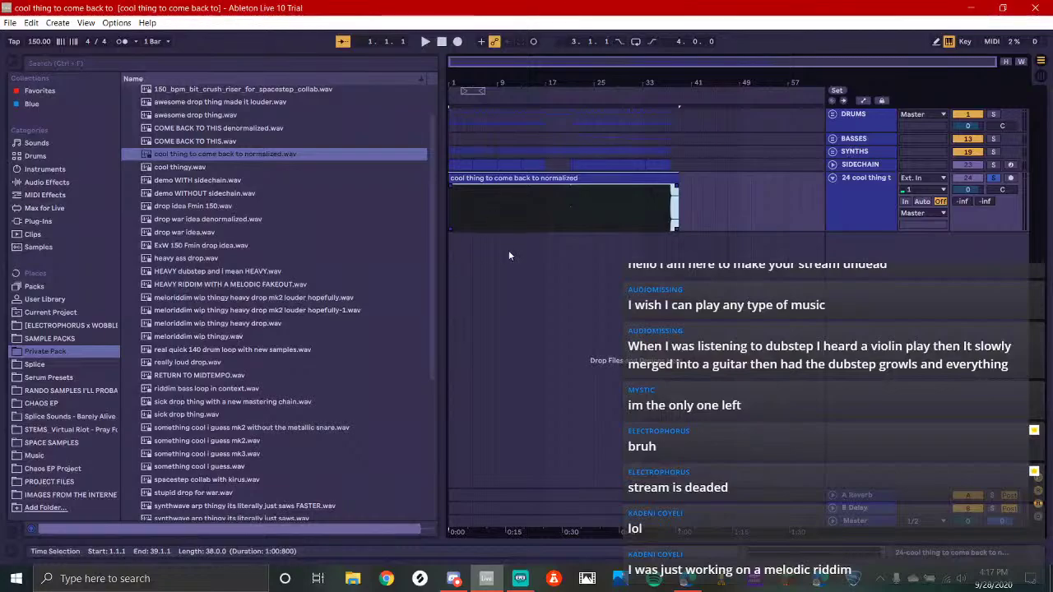
scroll(497, 203, up, 5)
drag(497, 206, 559, 223)
click(542, 223)
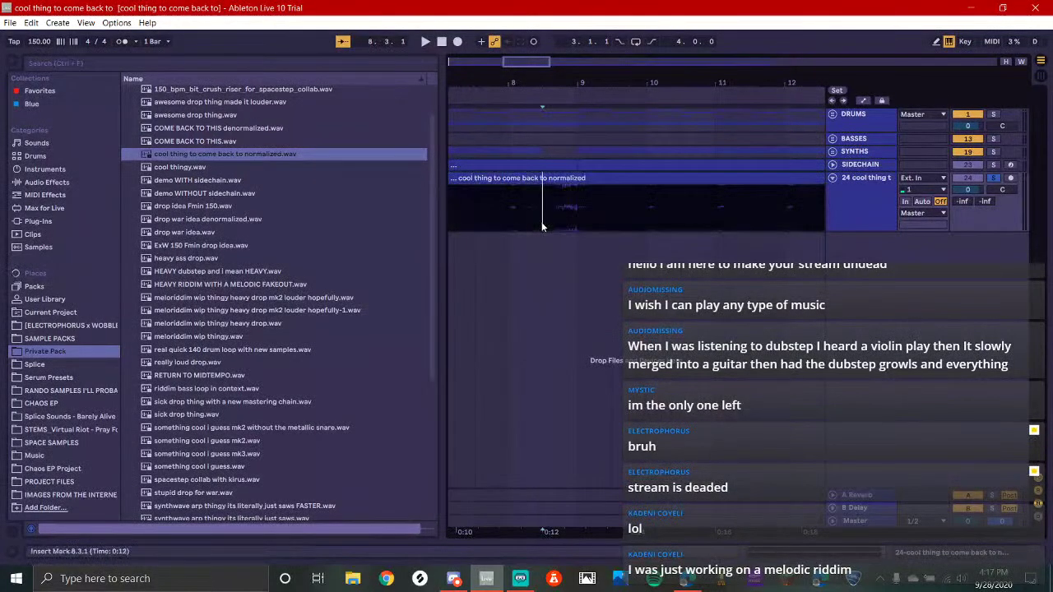
key(space)
scroll(543, 226, up, 3)
key(space)
key(space)
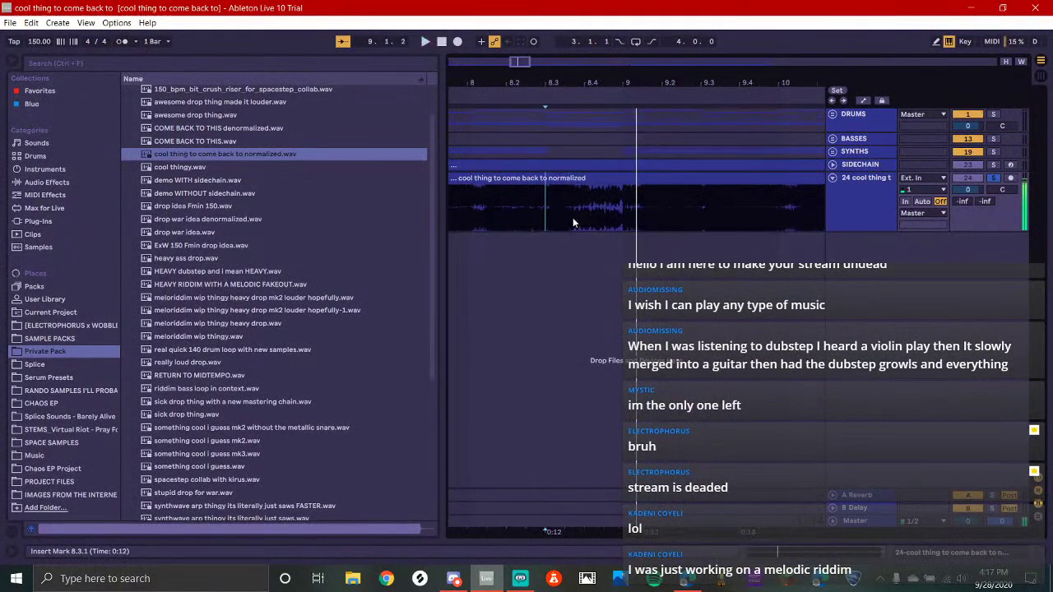
key(space)
key(space)
scroll(568, 194, up, 3)
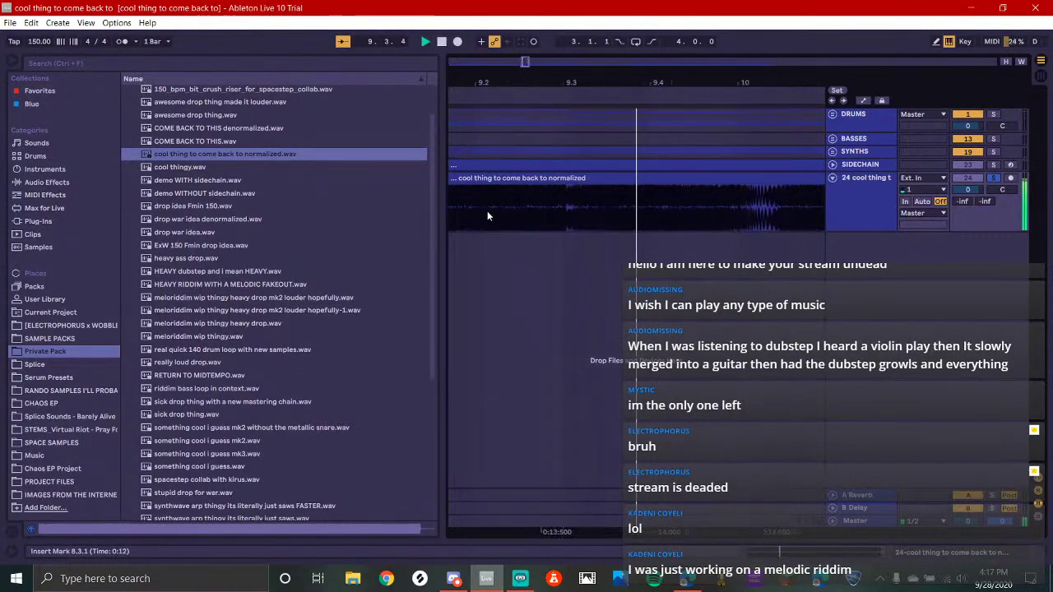
Check the stream chat in Streamlabs OBS and the Live streaming page in YouTube Studio
click(520, 578)
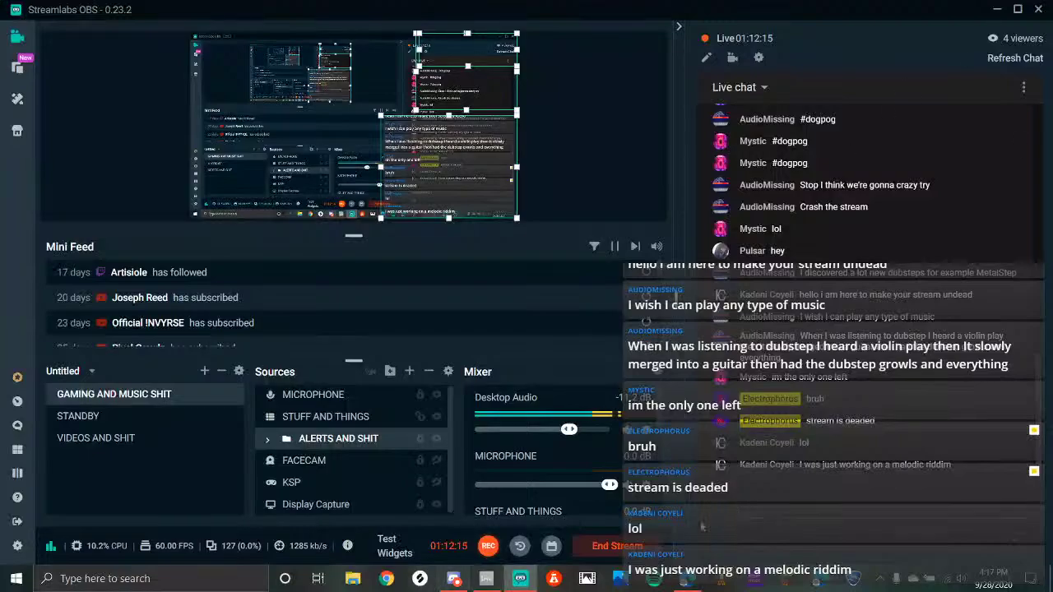
click(687, 579)
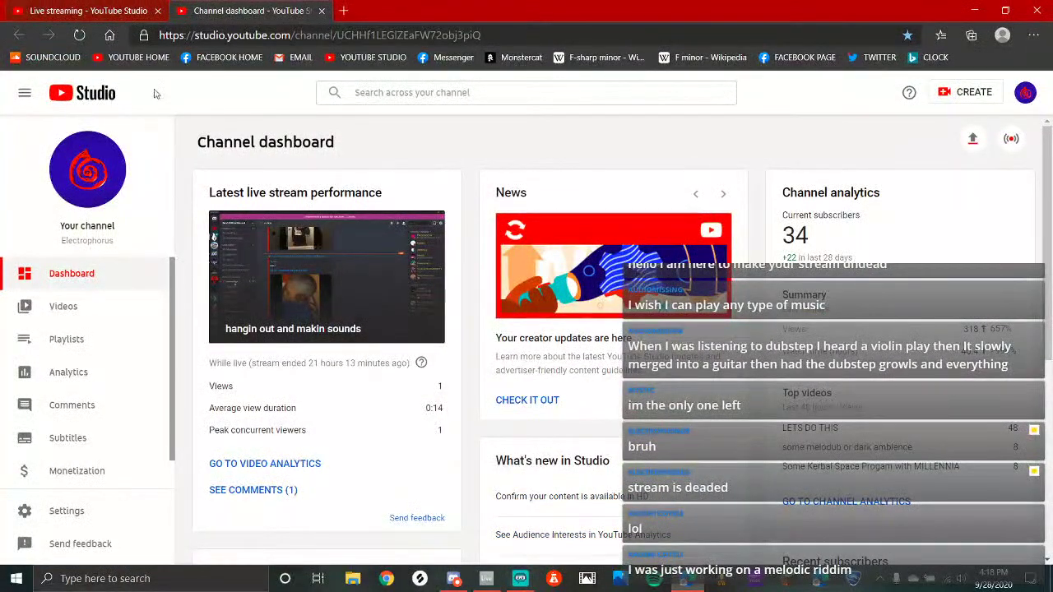
click(27, 8)
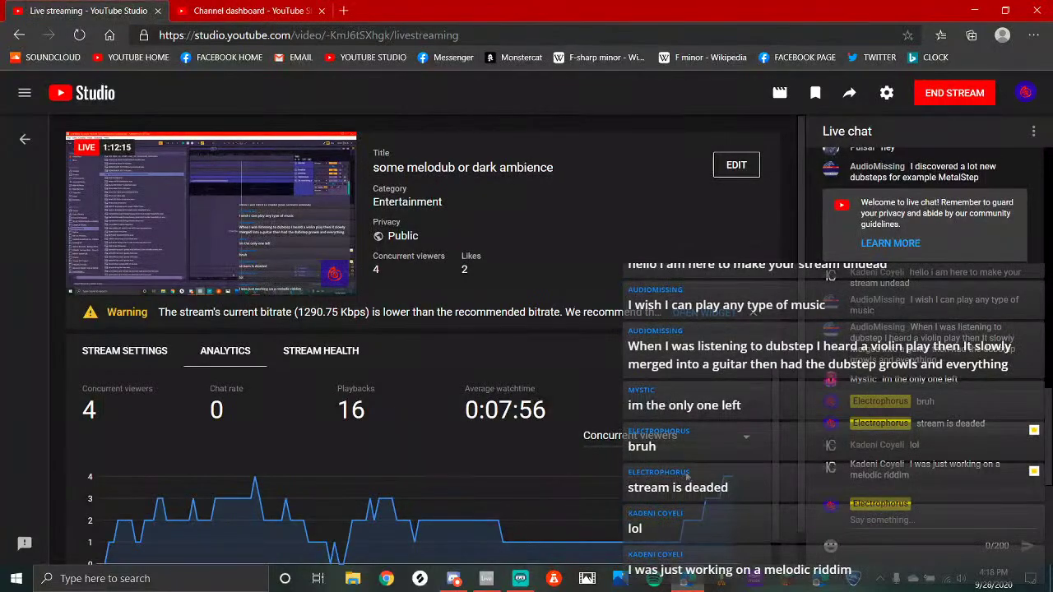
Switch to Discord and read the new messages in the server-logs and general channels of GAaS Official Discord
click(453, 578)
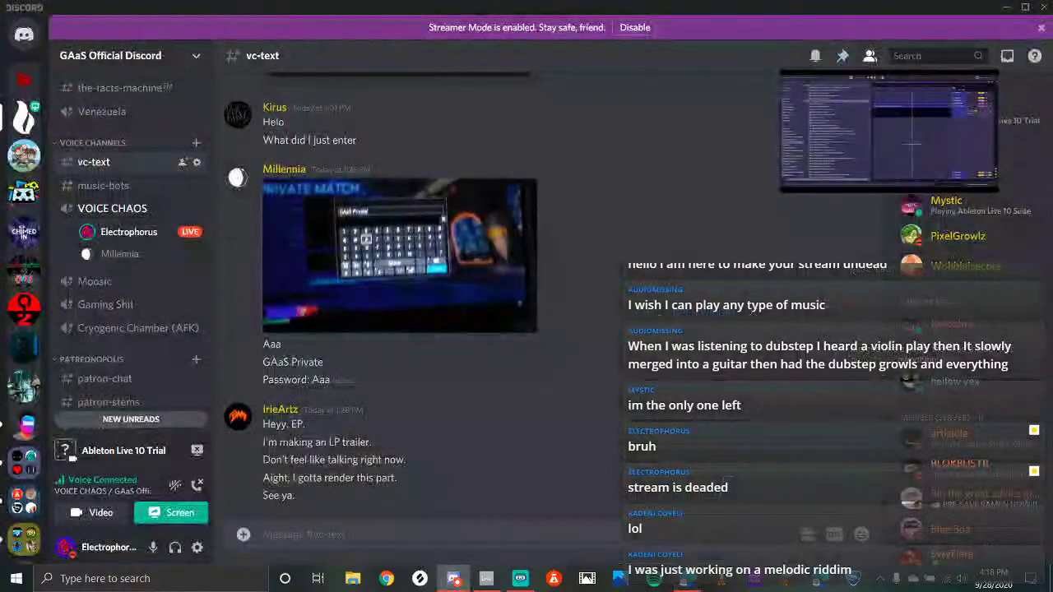
scroll(99, 326, down, 10)
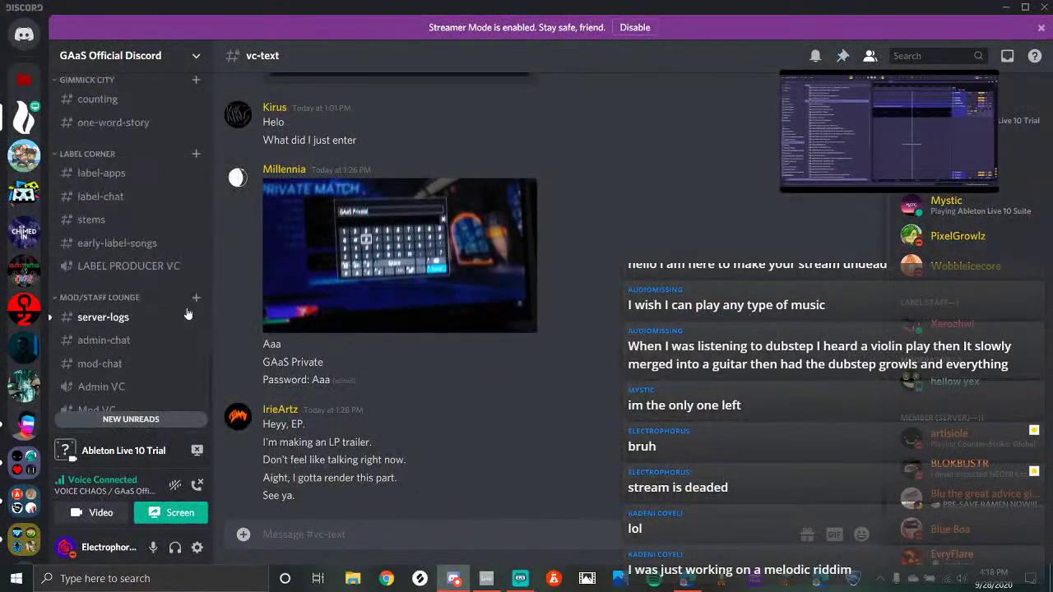
click(105, 318)
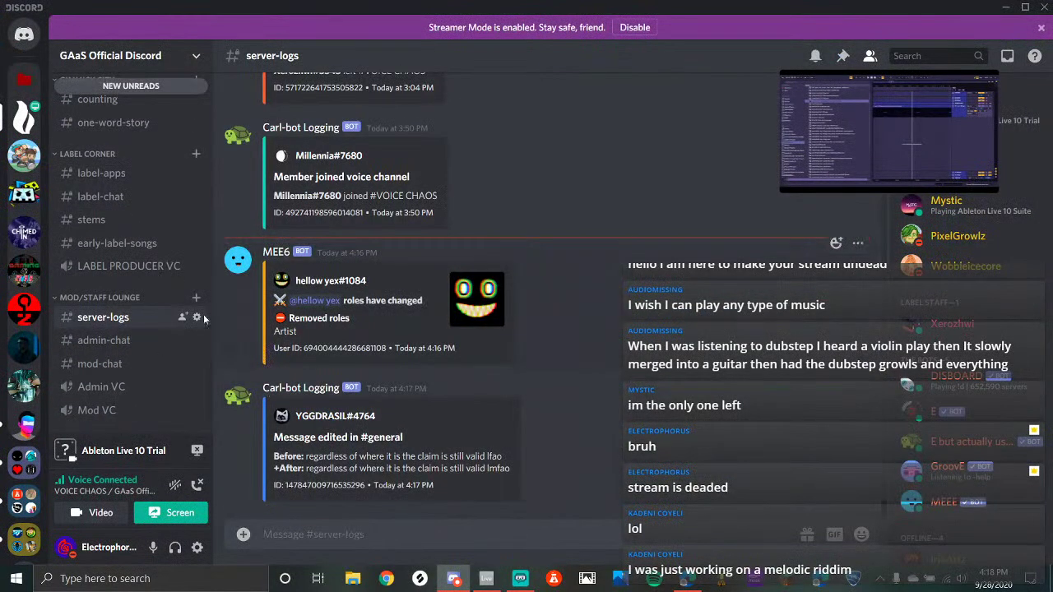
scroll(133, 214, up, 15)
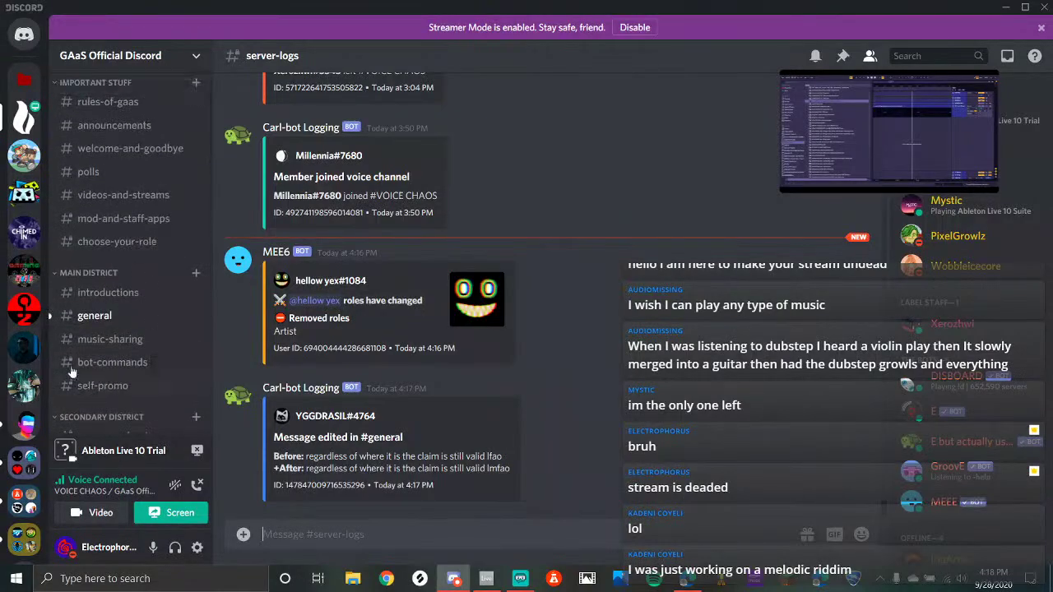
click(95, 317)
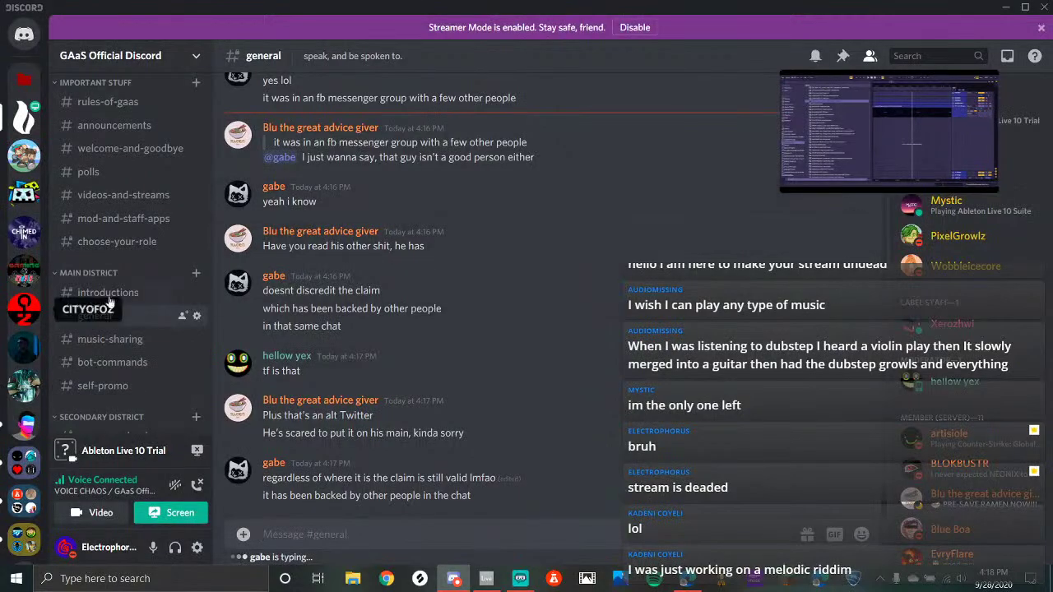
scroll(132, 300, down, 5)
scroll(123, 329, up, 6)
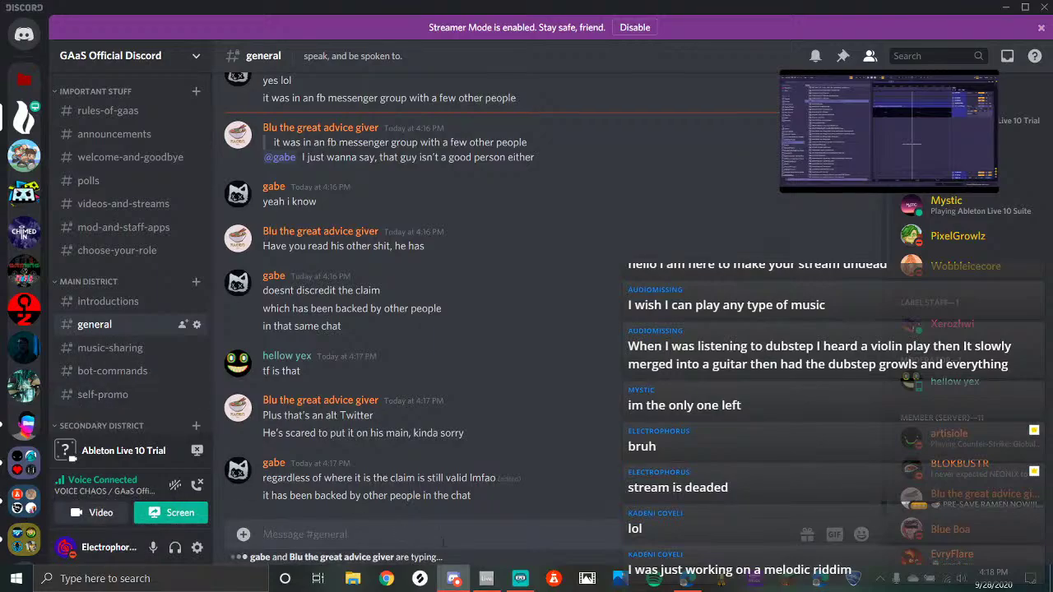
Check the chat in Streamlabs OBS, and read the unread posts in Discord's the-facts-machine and server-logs channels
click(520, 578)
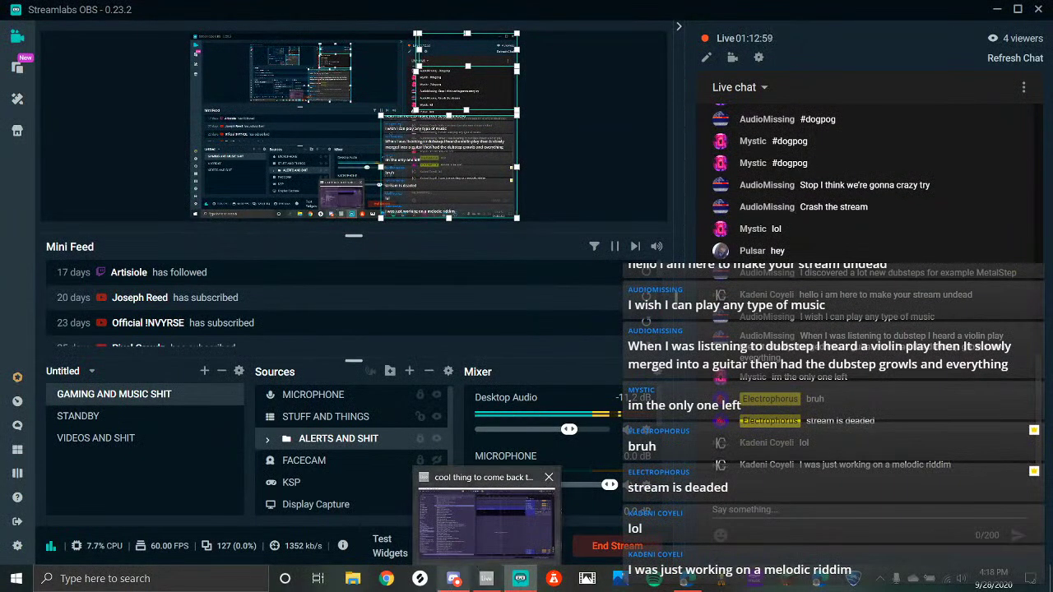
click(434, 563)
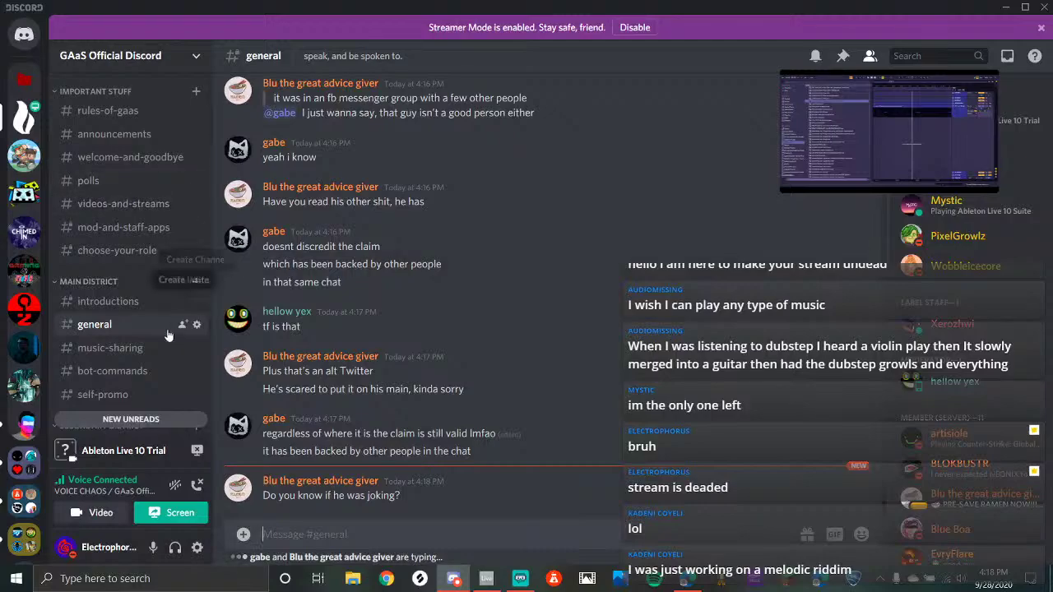
scroll(120, 315, down, 10)
scroll(144, 269, down, 2)
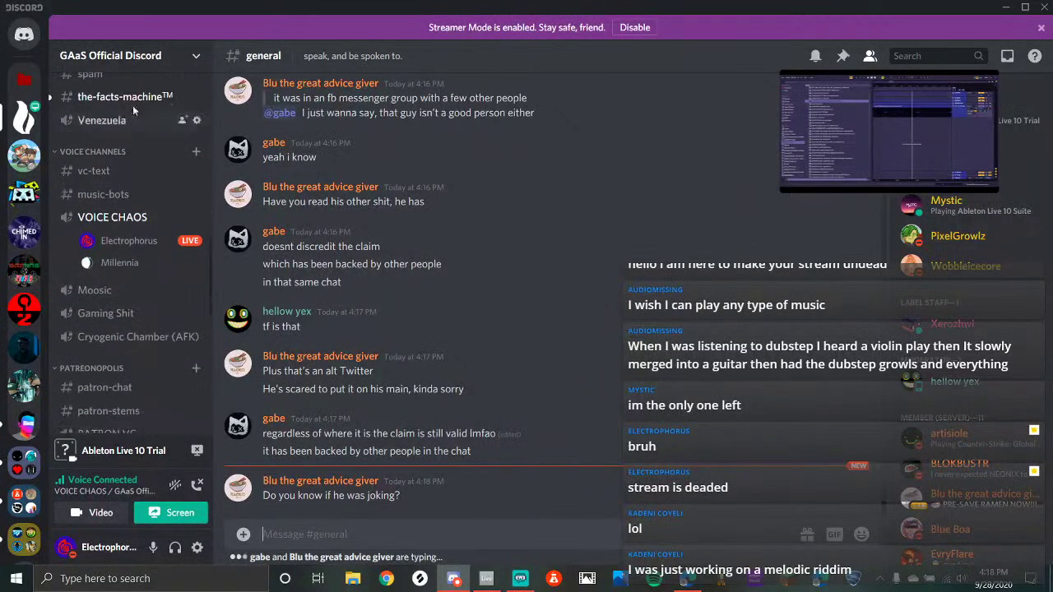
click(148, 97)
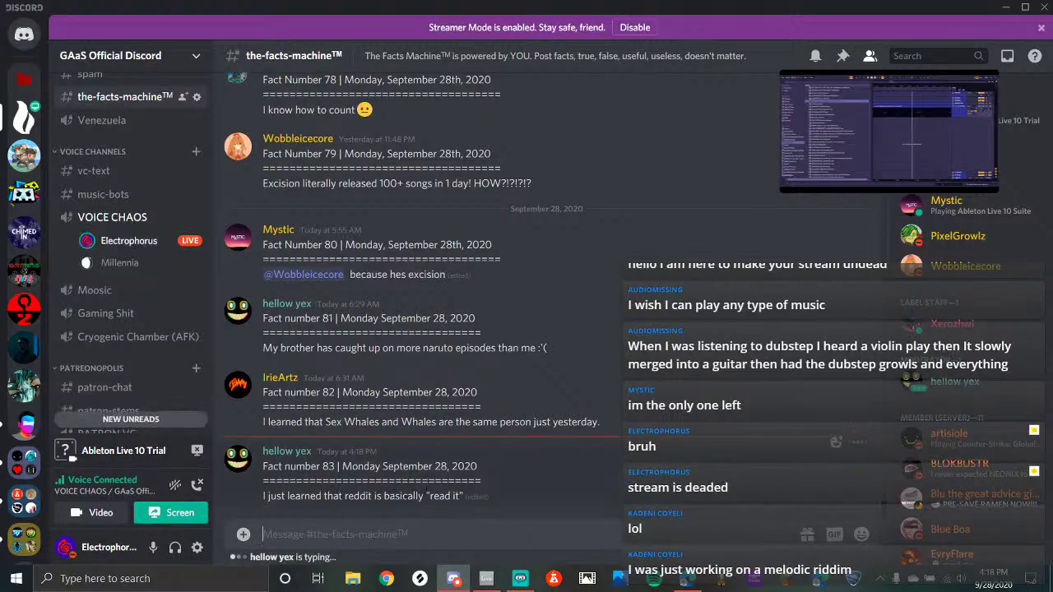
scroll(130, 250, down, 5)
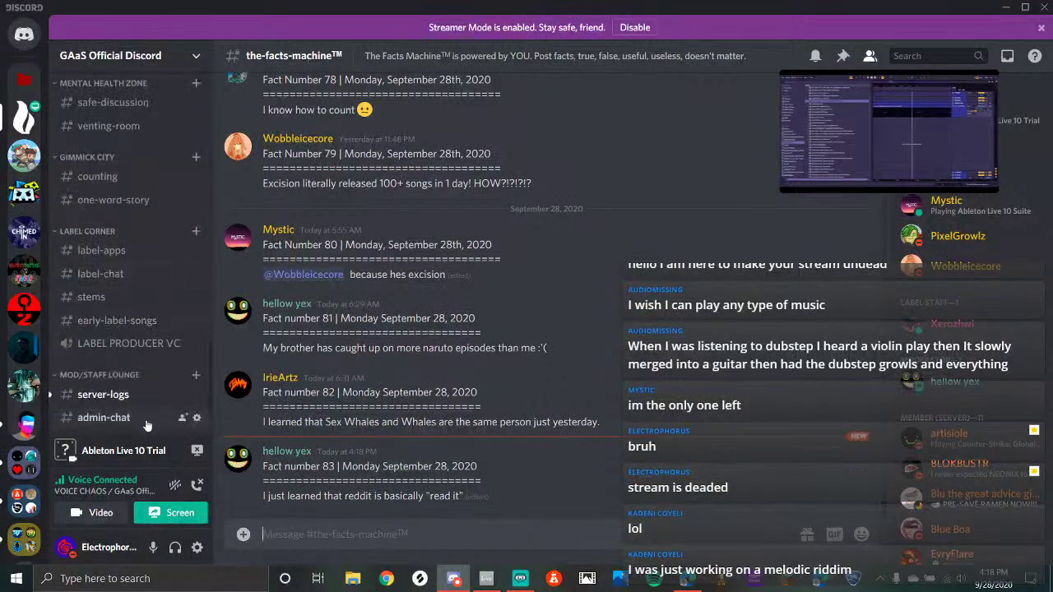
click(165, 396)
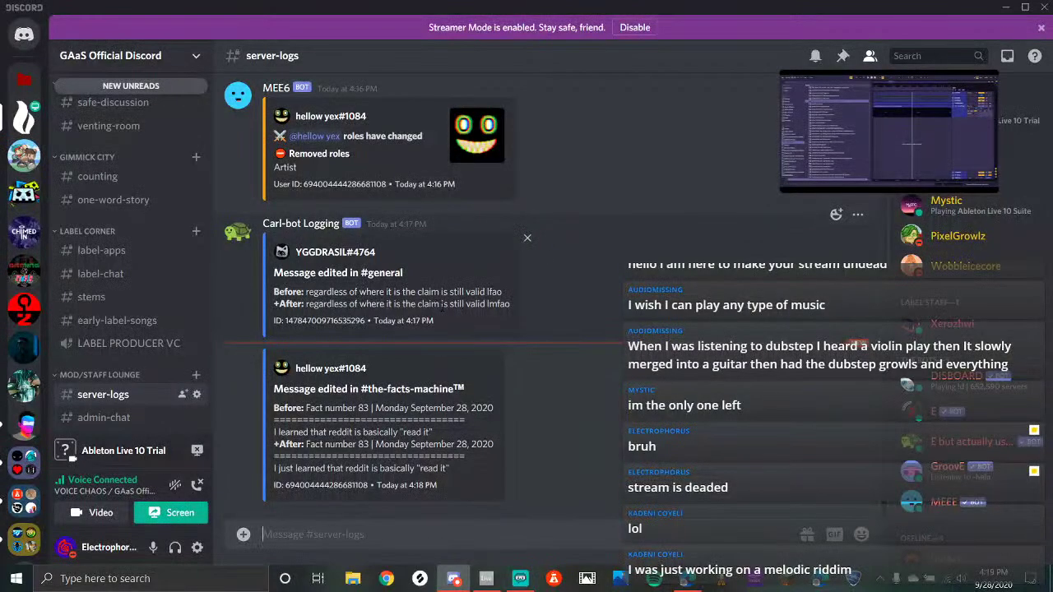
scroll(159, 175, up, 5)
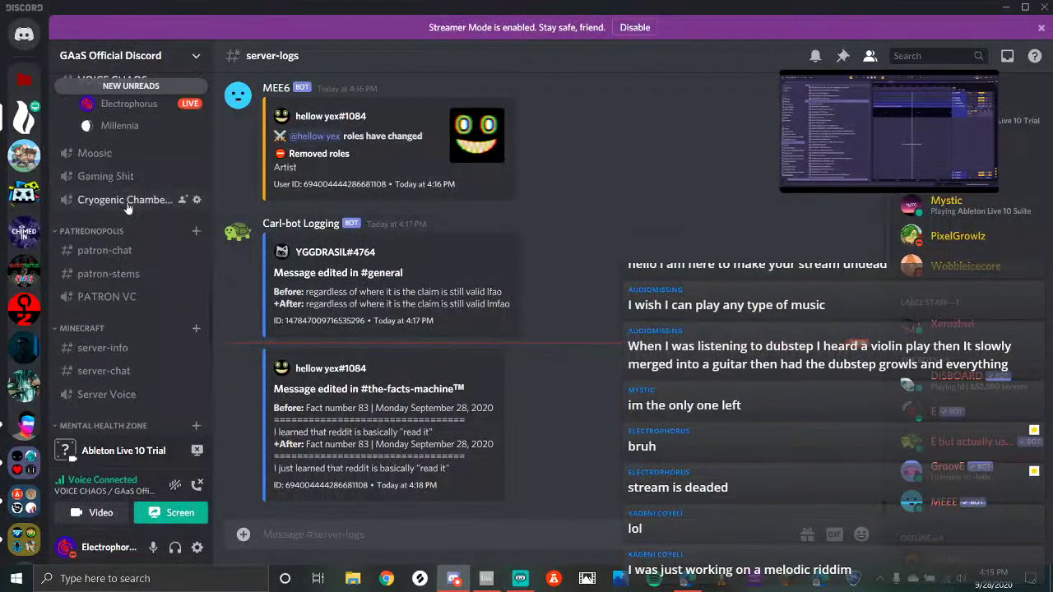
Open the general channel of GAaS Official Discord and read its new messages
scroll(160, 226, up, 5)
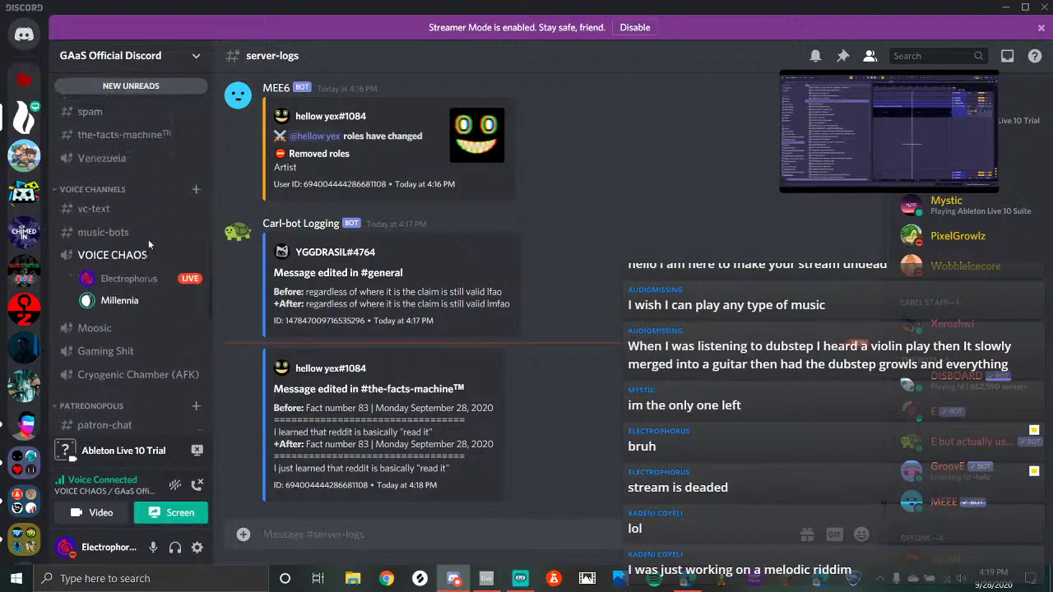
scroll(151, 244, up, 10)
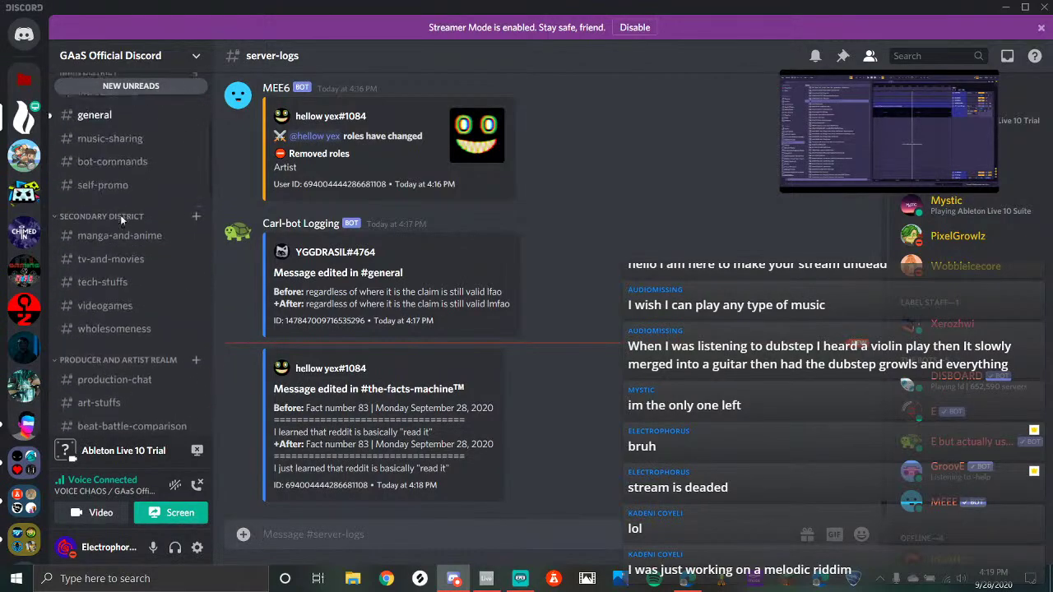
click(95, 325)
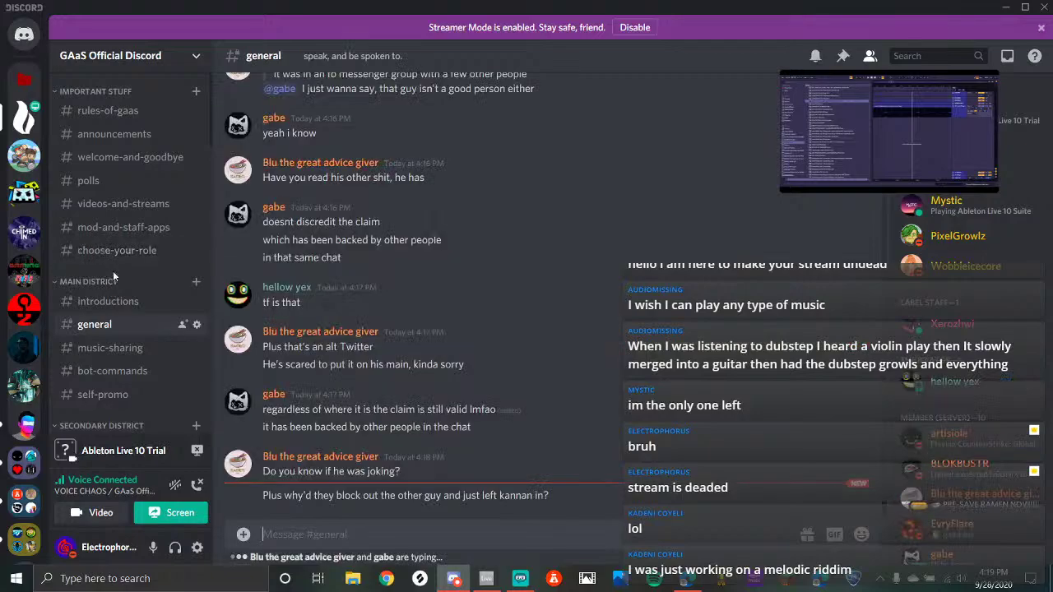
Check the chat in Streamlabs OBS, and examine the stream analytics and the live chat's participant list in YouTube Studio
click(520, 578)
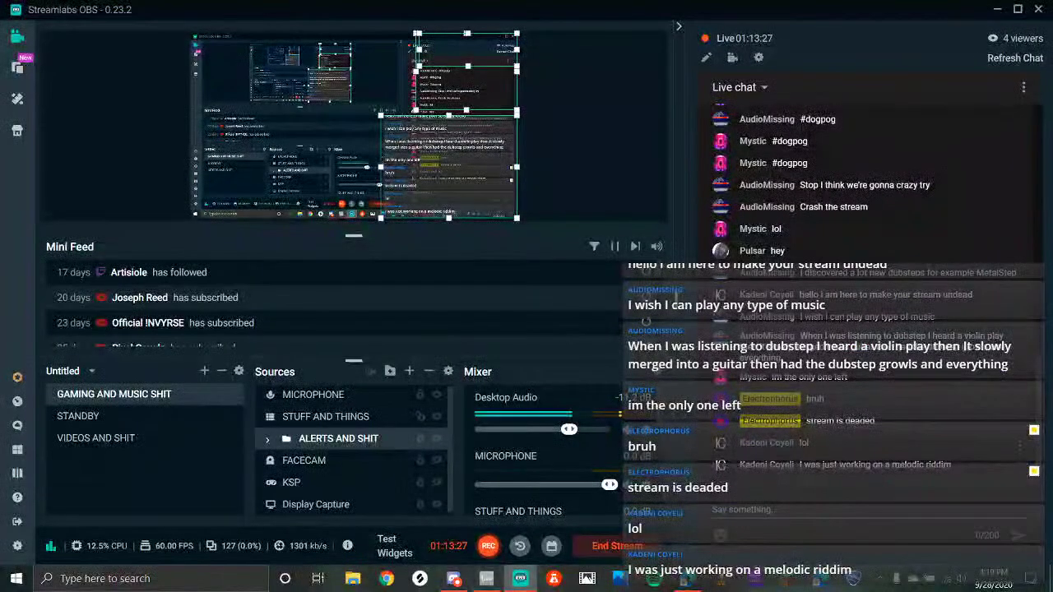
click(687, 579)
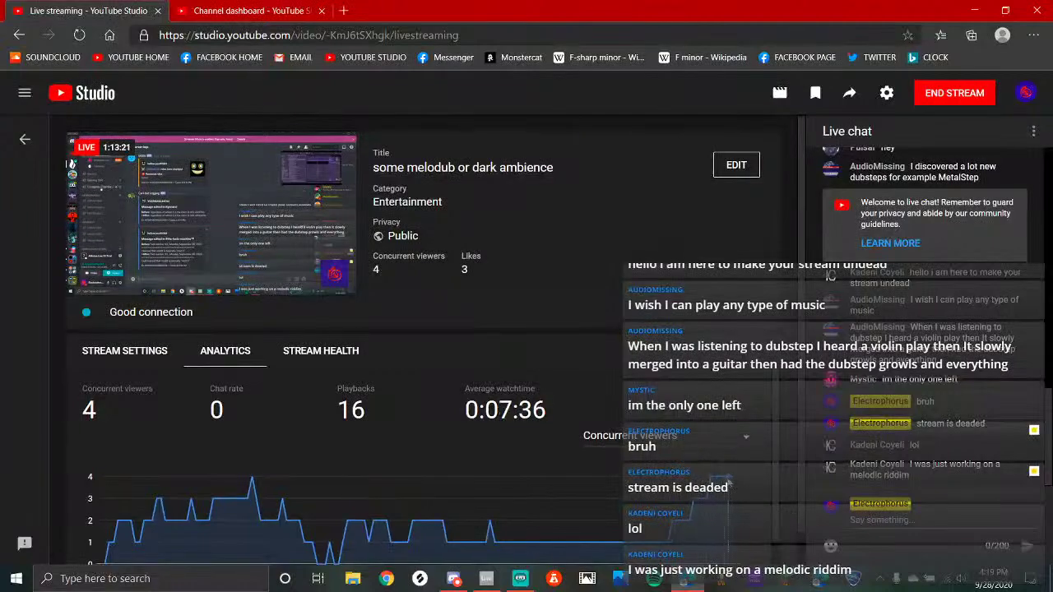
scroll(725, 539, down, 1)
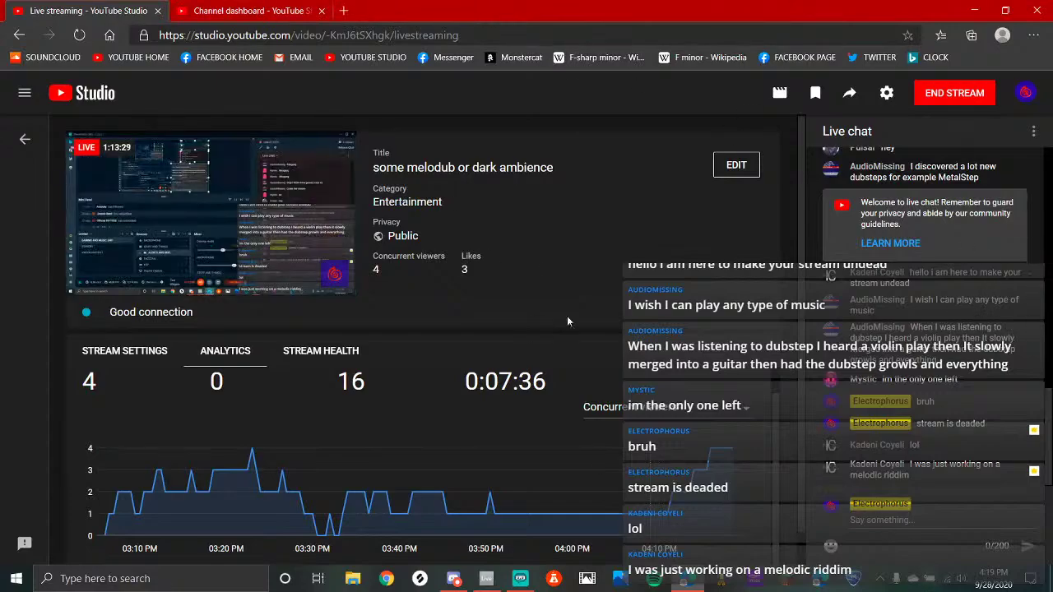
click(1034, 134)
click(945, 160)
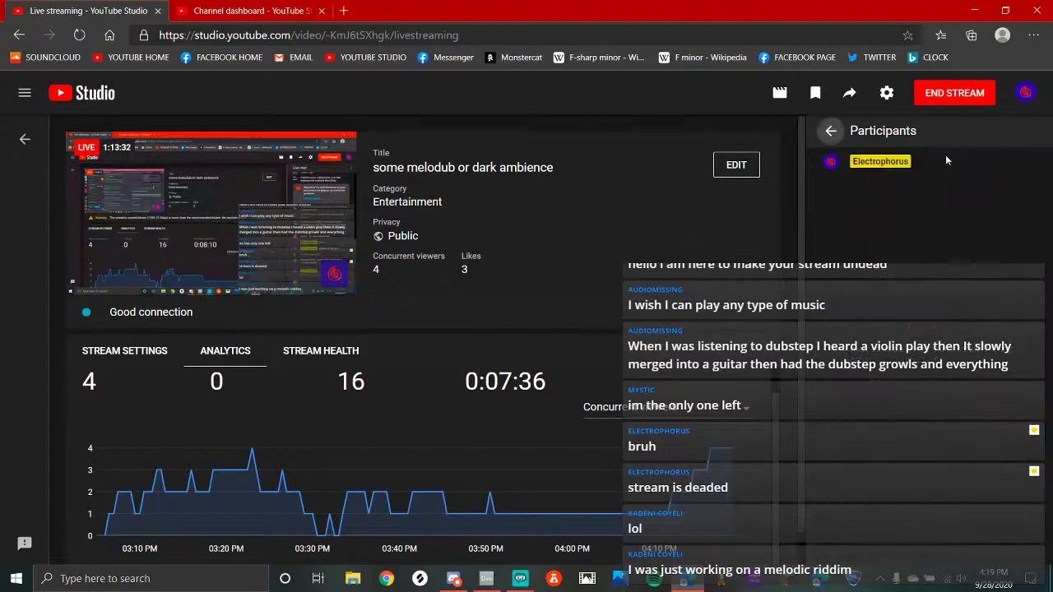
click(831, 131)
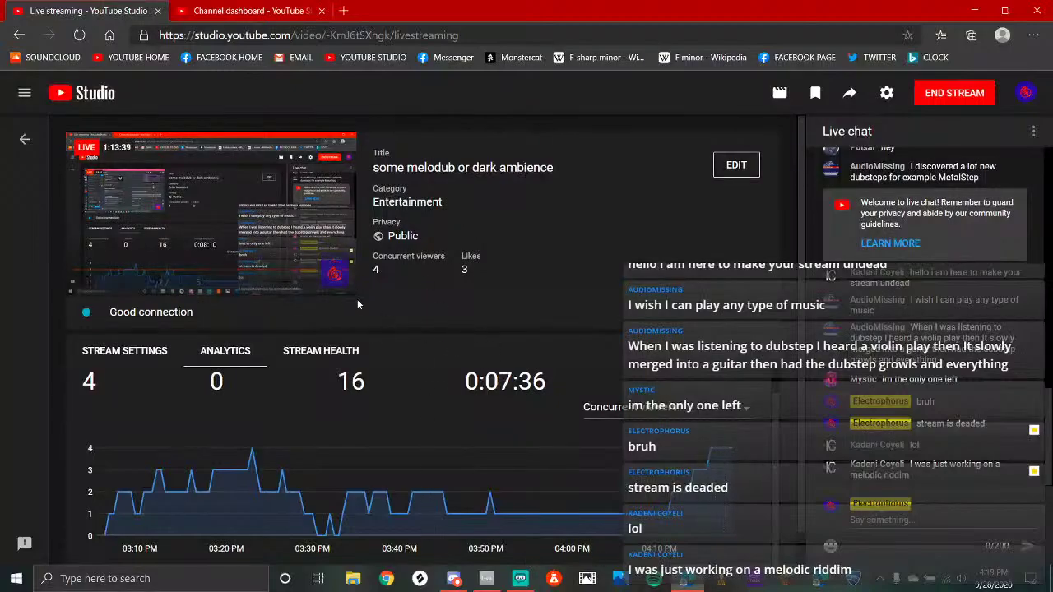
Compare the Channel dashboard with the Live streaming analytics in YouTube Studio
click(245, 10)
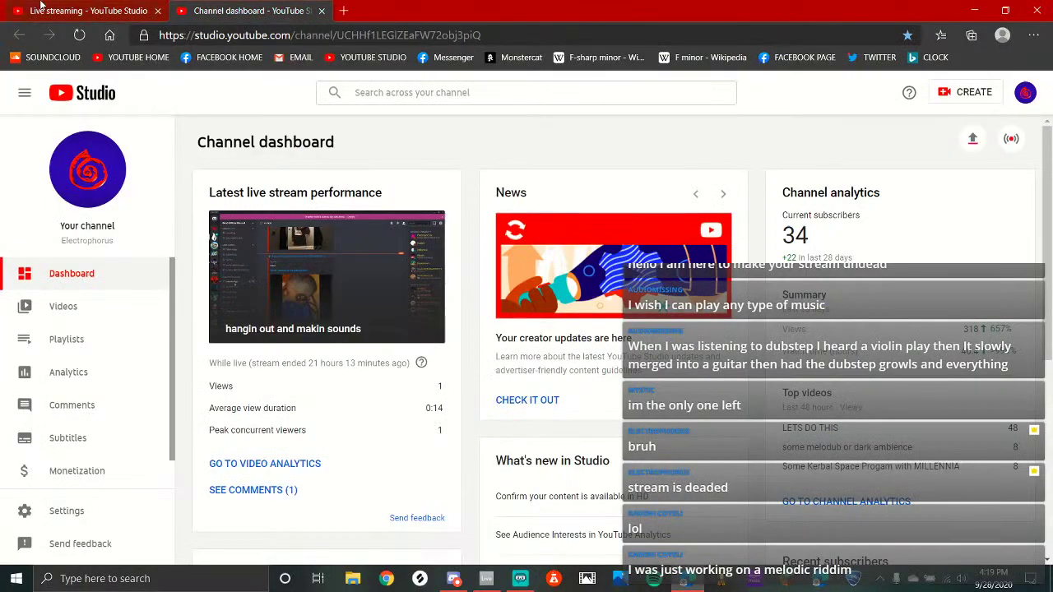
click(79, 35)
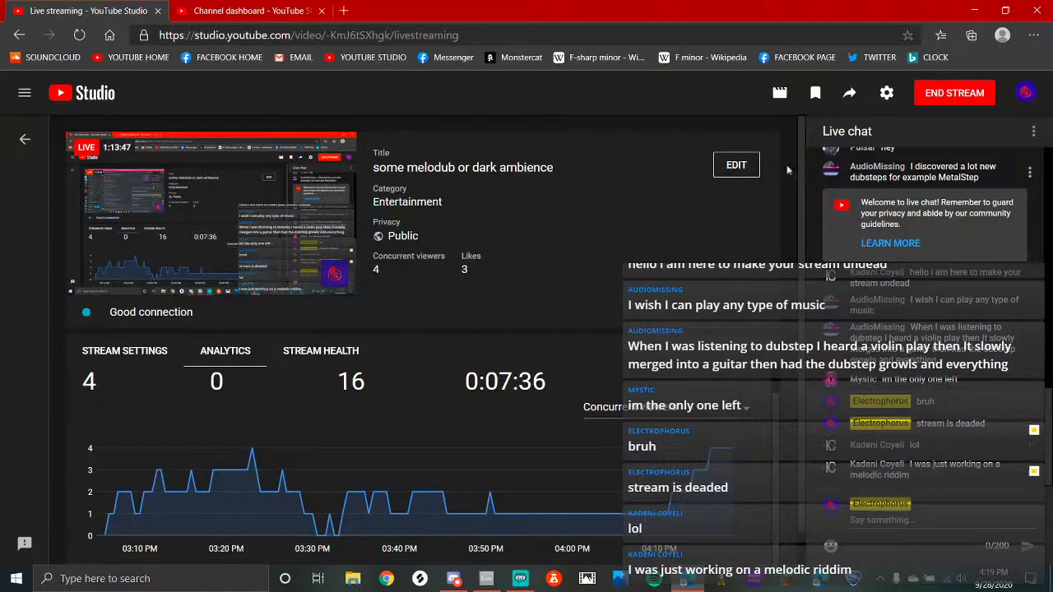
click(262, 10)
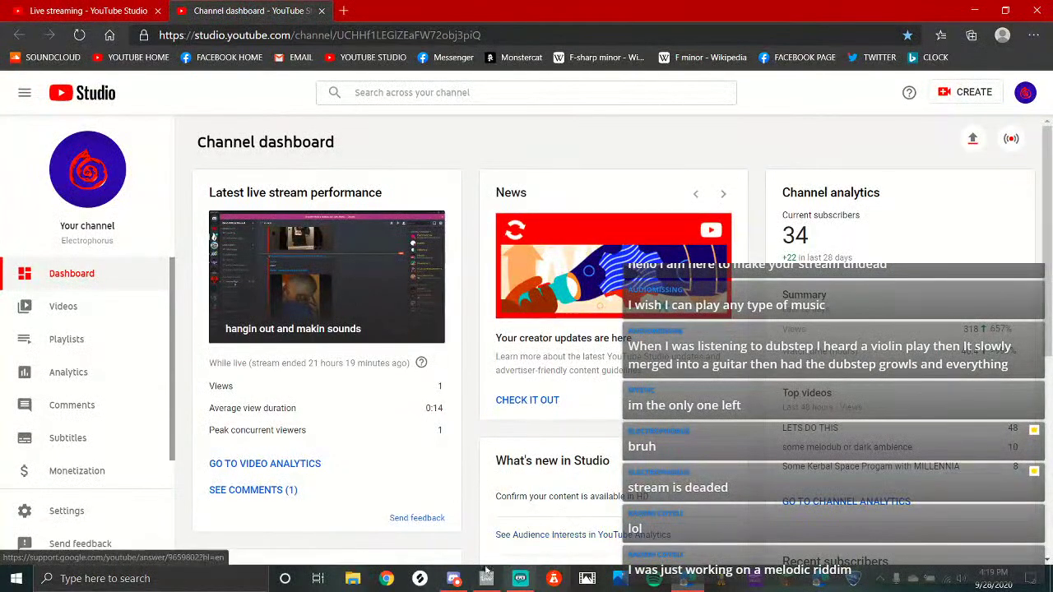
click(82, 10)
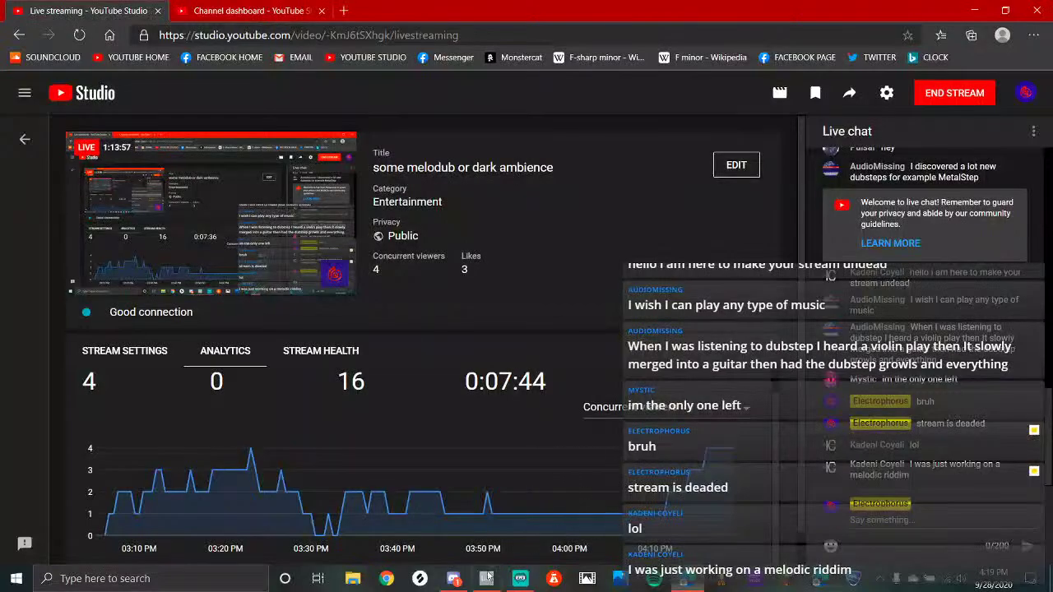
Switch to Discord, read the Goofing Around and Stuff group chat, and return to the general channel of GAaS Official Discord
click(454, 578)
click(24, 74)
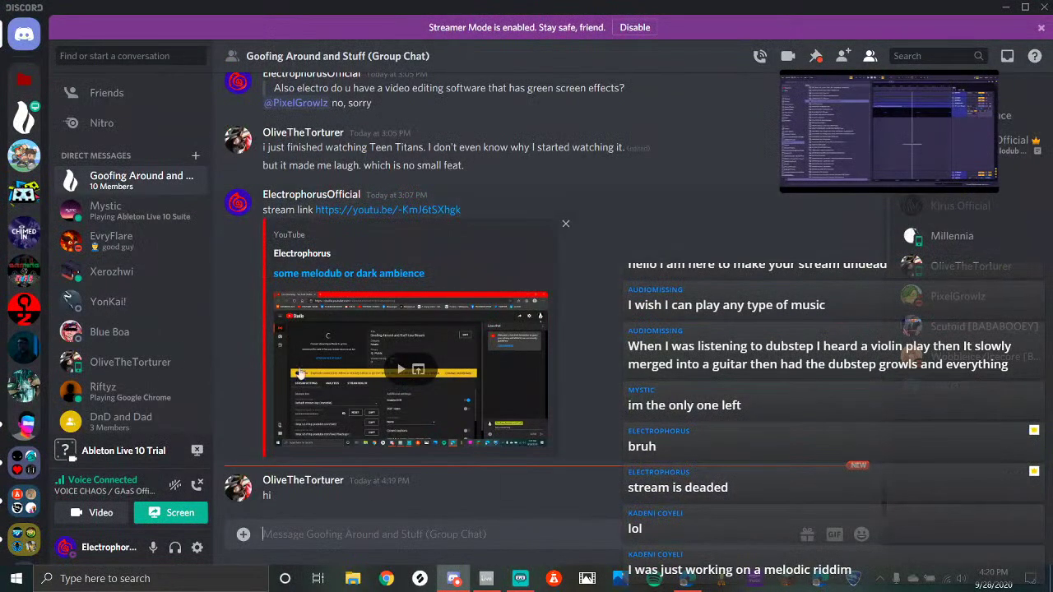
scroll(23, 105, down, 5)
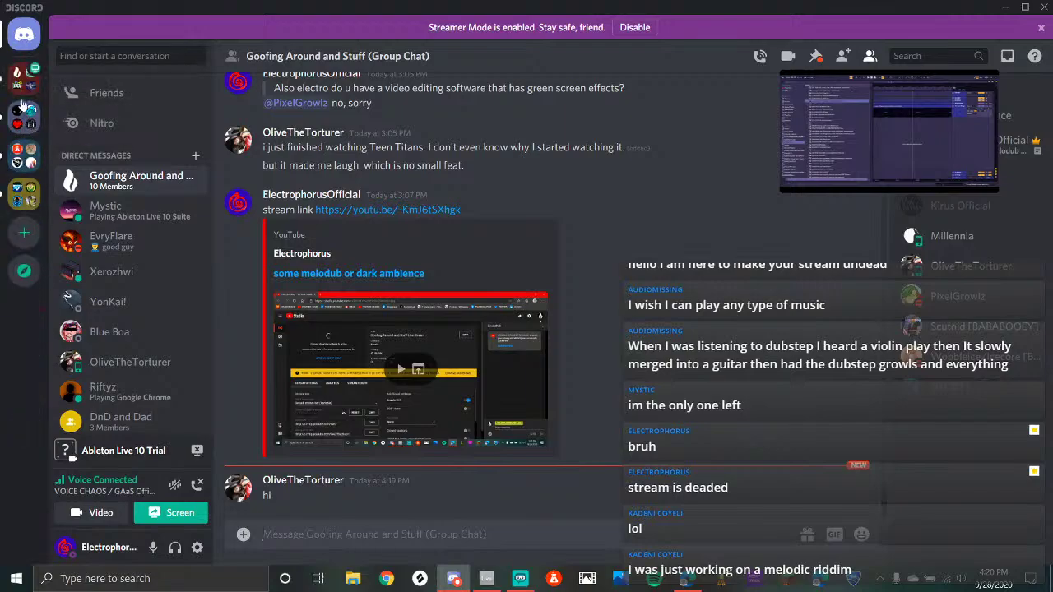
scroll(22, 104, up, 5)
click(23, 117)
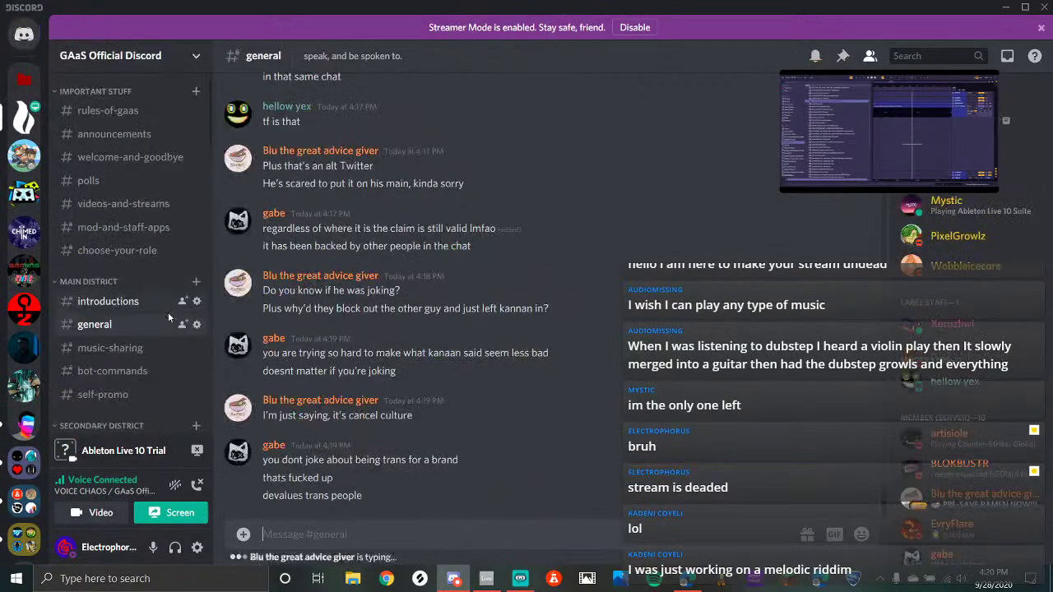
scroll(167, 312, down, 10)
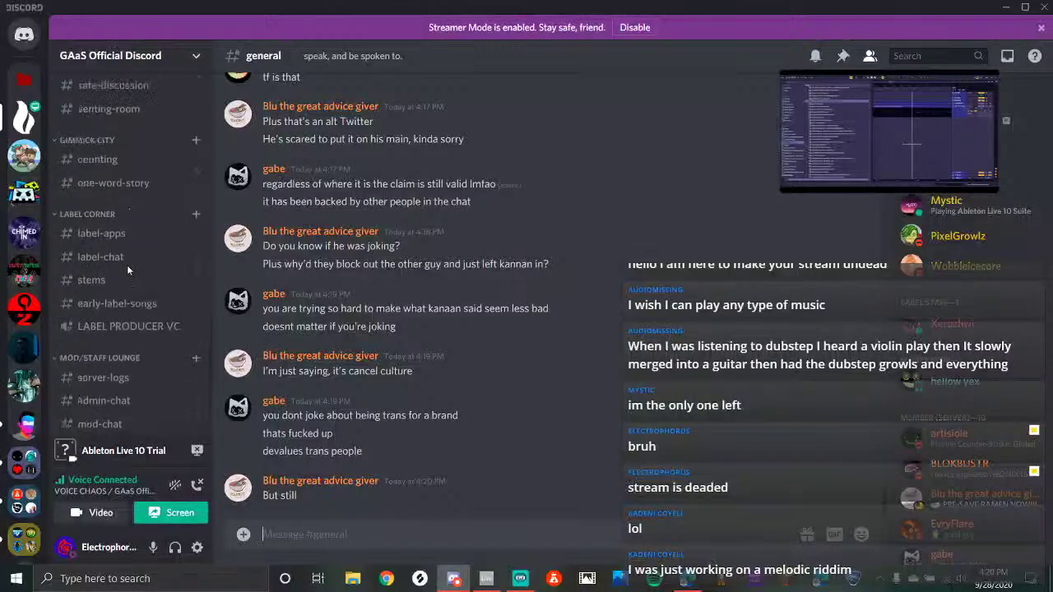
Check the chat in Streamlabs OBS, and review the Live streaming page and Channel dashboard in YouTube Studio
click(520, 578)
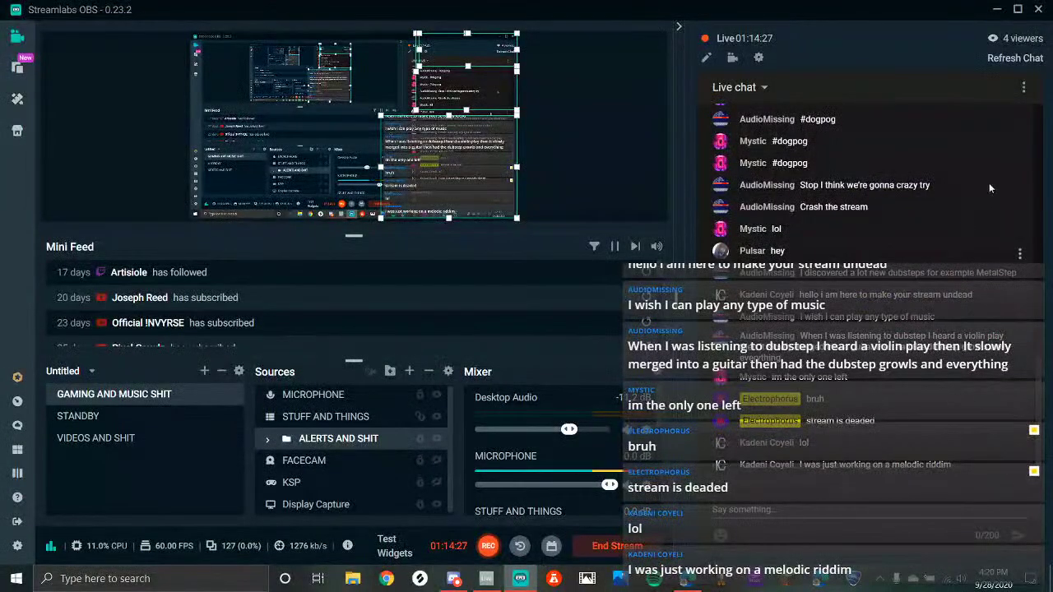
click(687, 578)
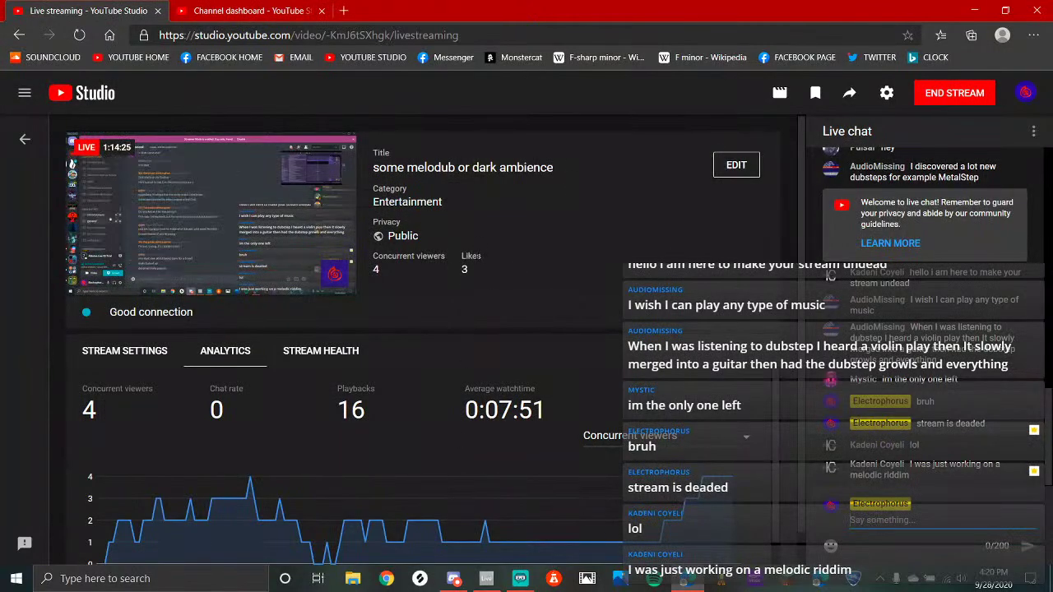
drag(469, 281, 419, 290)
drag(385, 266, 501, 270)
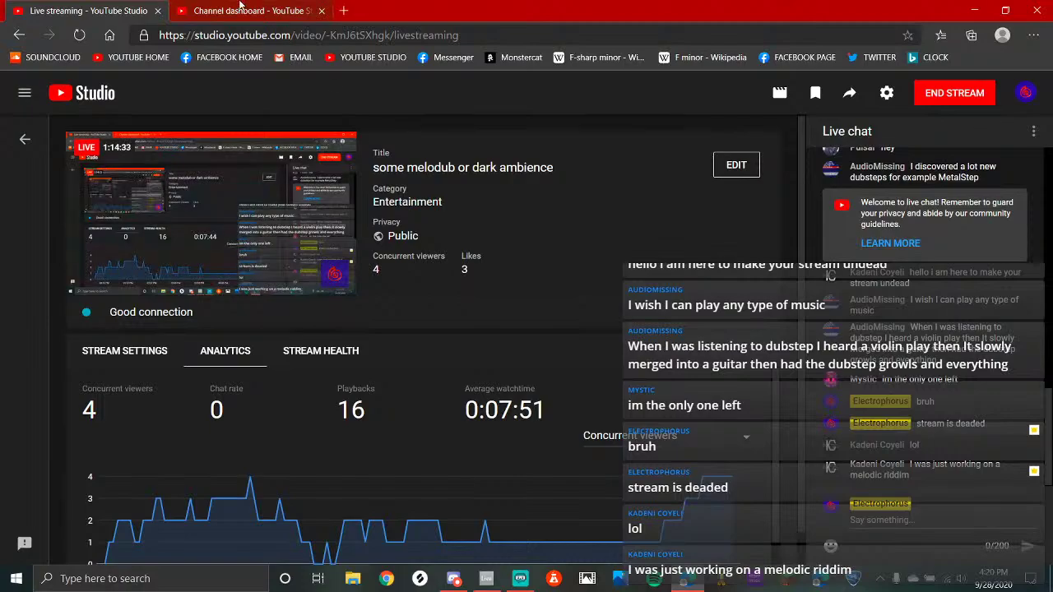
click(240, 9)
Read Discord's general channel and look at who is in VOICE CHAOS, and check the chat in Streamlabs OBS
click(454, 579)
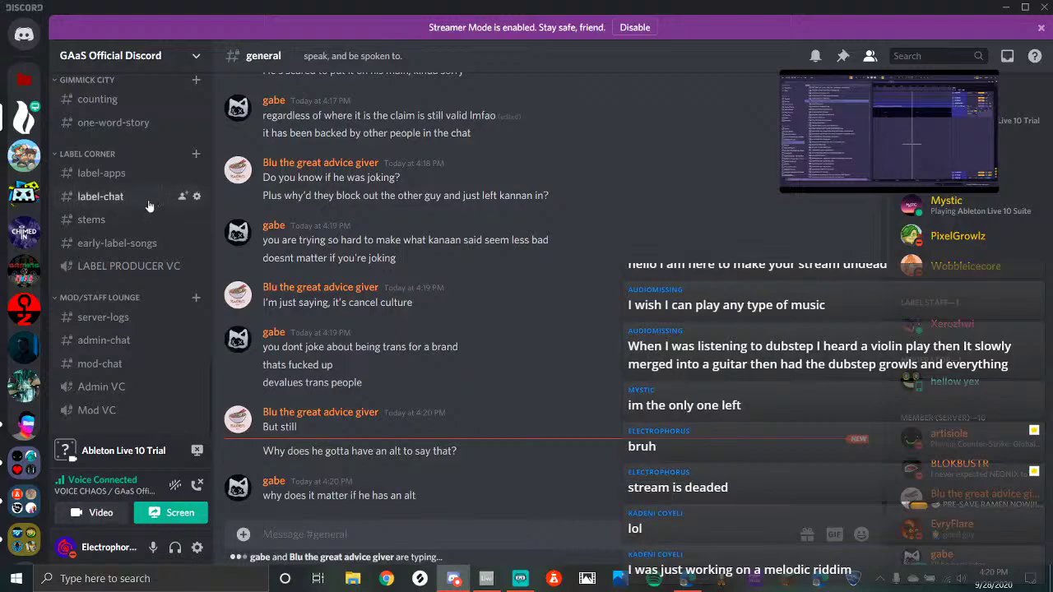
scroll(130, 224, up, 5)
scroll(130, 224, up, 1)
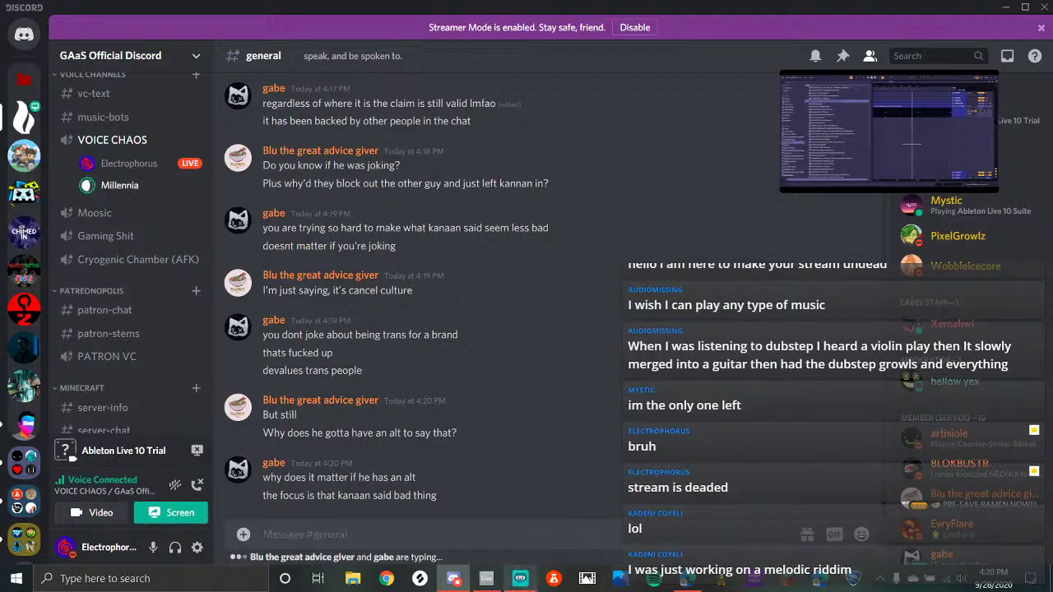
click(520, 578)
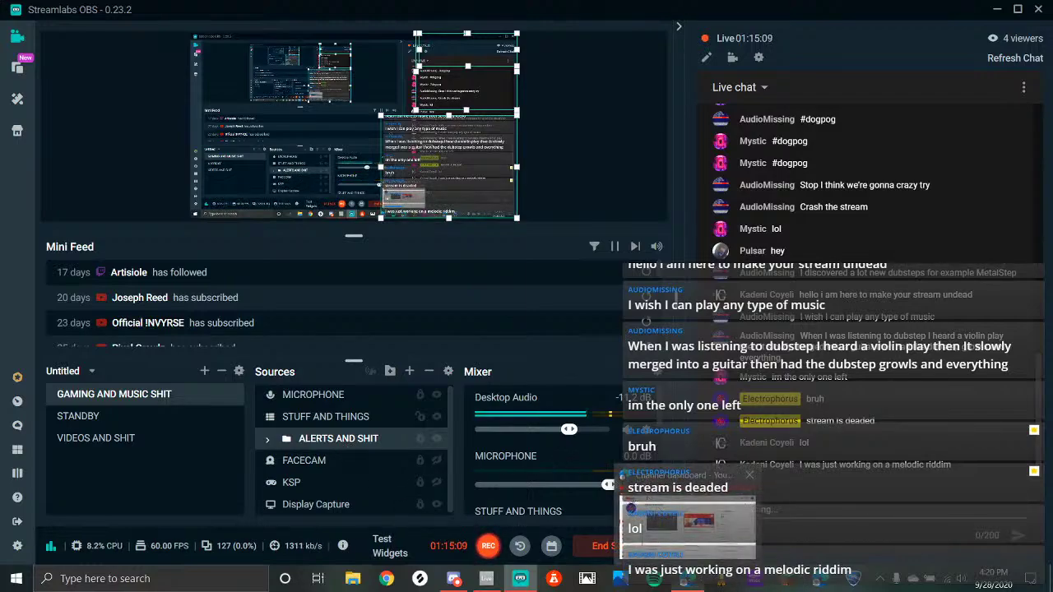
Switch to Discord and apply Server Mute and Server Deafen to the other member in the VOICE CHAOS voice channel
click(453, 578)
right_click(107, 184)
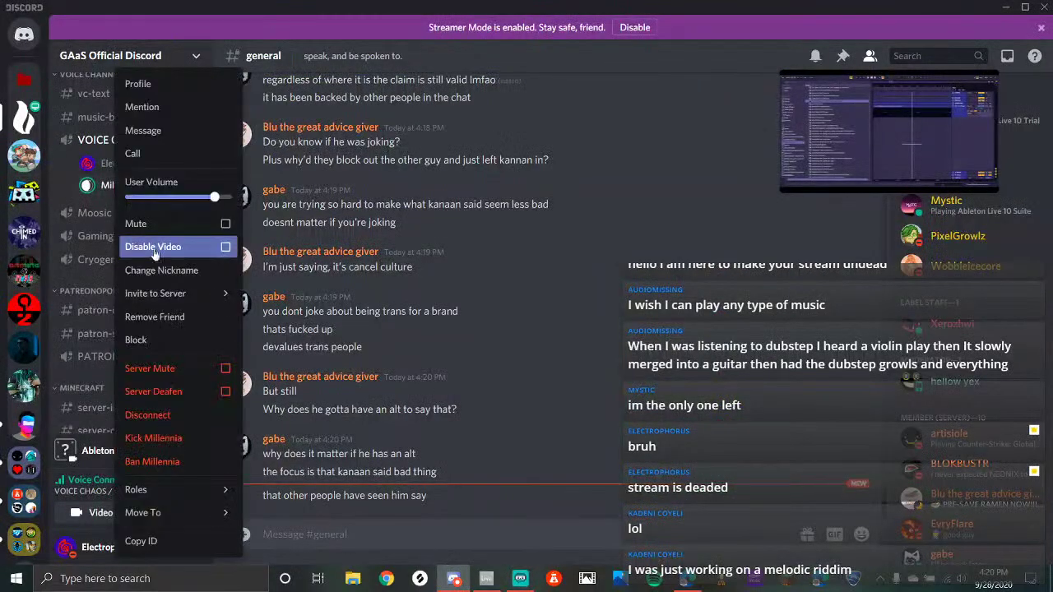
click(187, 377)
click(189, 392)
click(343, 555)
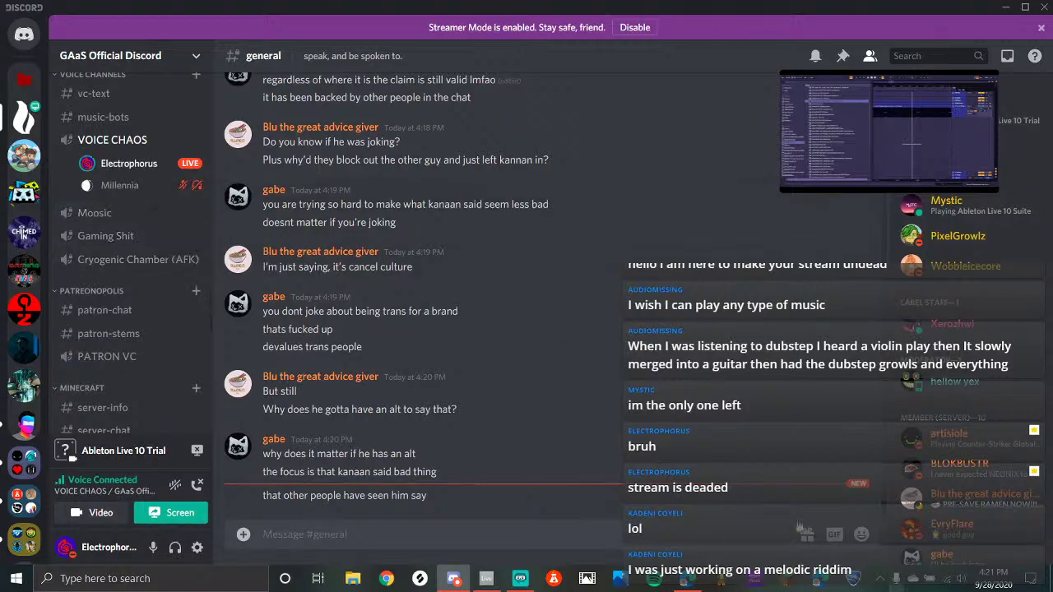
Check the live chat in Streamlabs OBS and look through the label and staff channels of GAaS Official Discord
click(520, 578)
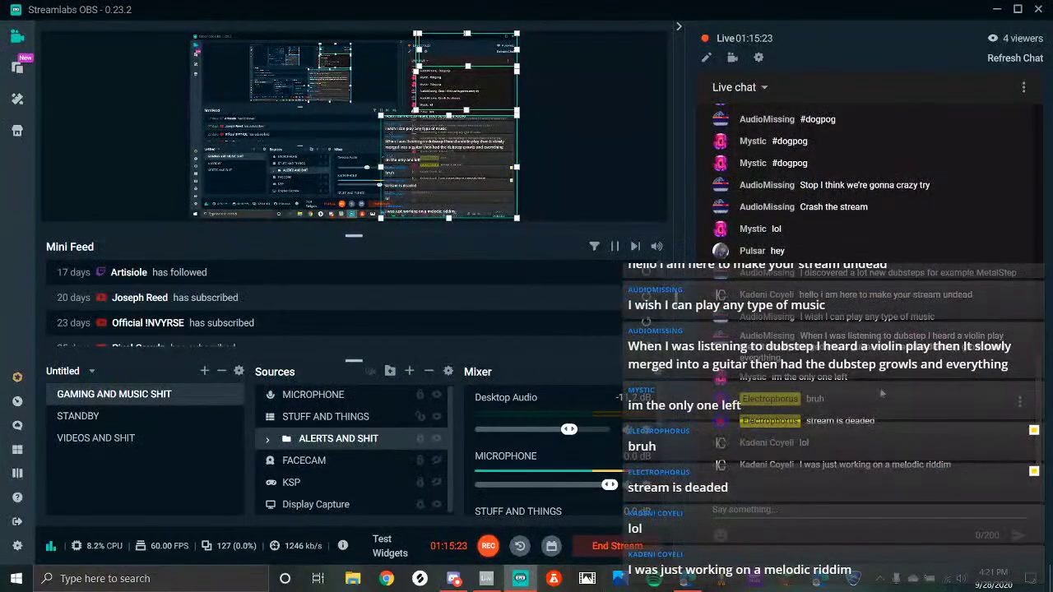
click(453, 579)
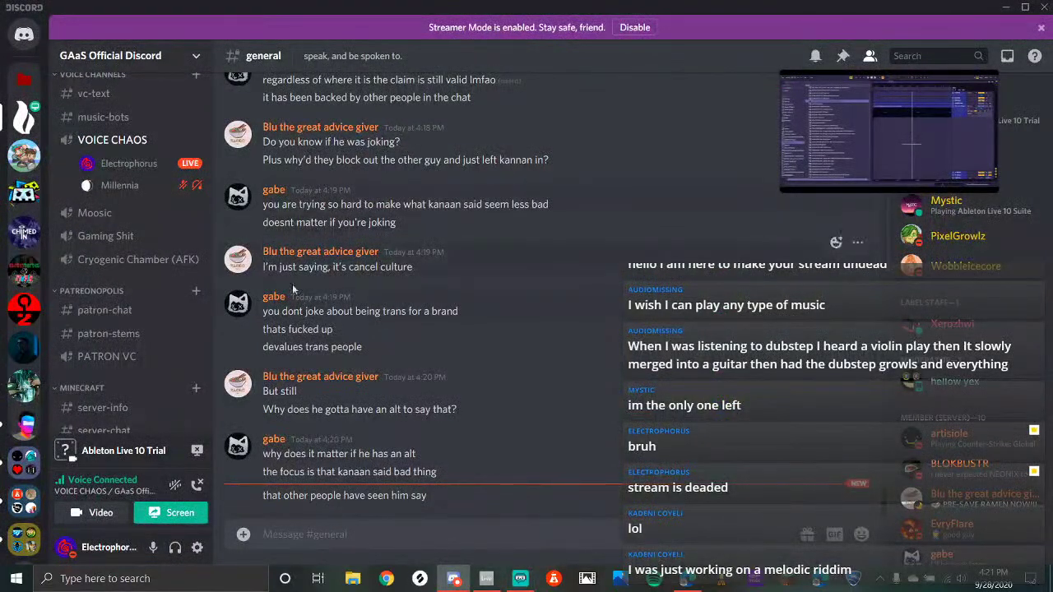
scroll(145, 270, down, 5)
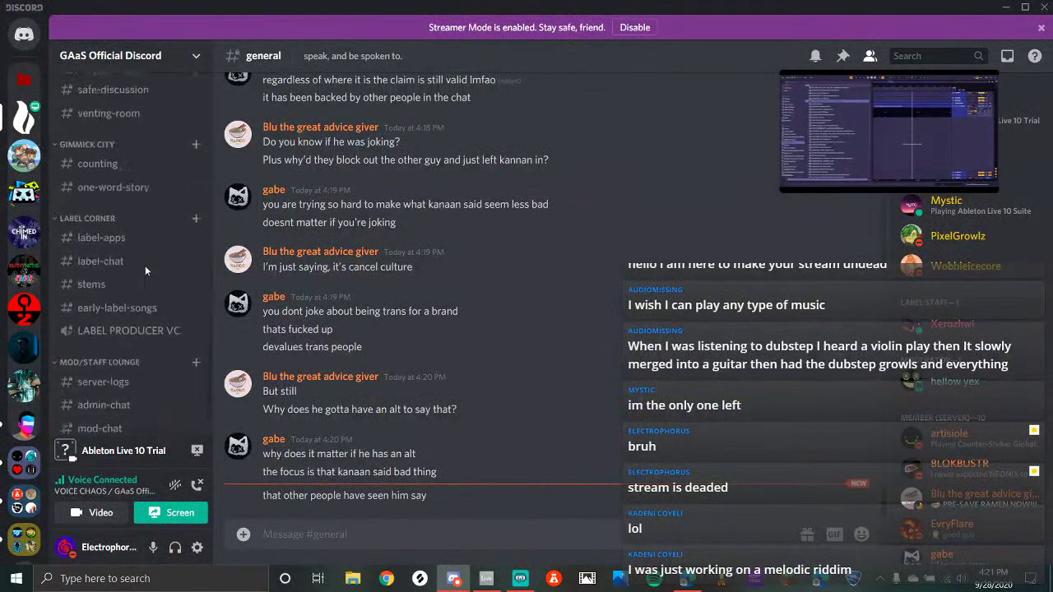
scroll(144, 271, down, 2)
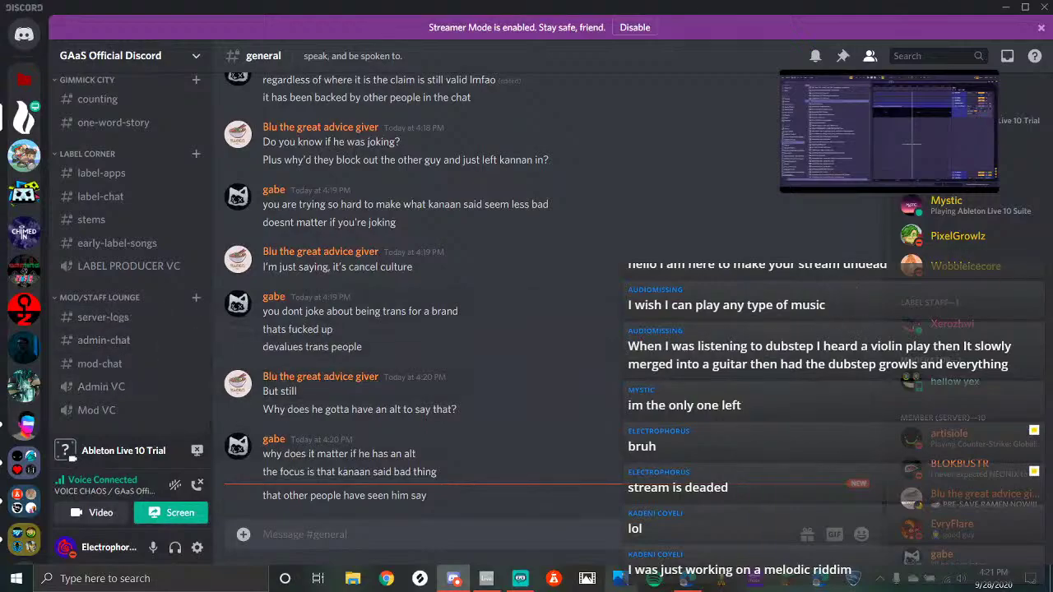
click(520, 578)
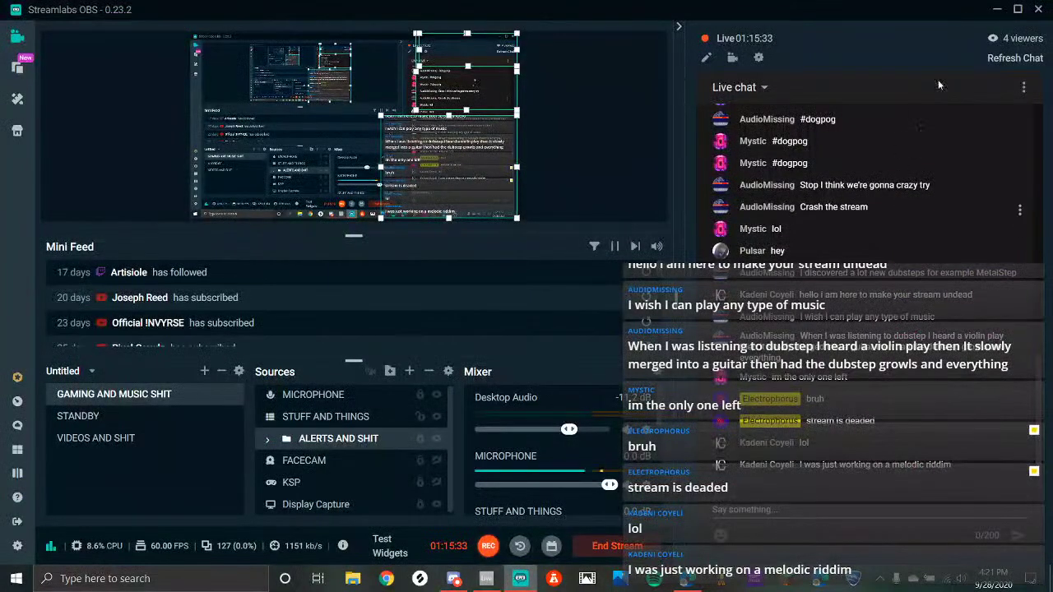
Return to Discord and remove Server Mute and Server Deafen from the other member in VOICE CHAOS
click(454, 579)
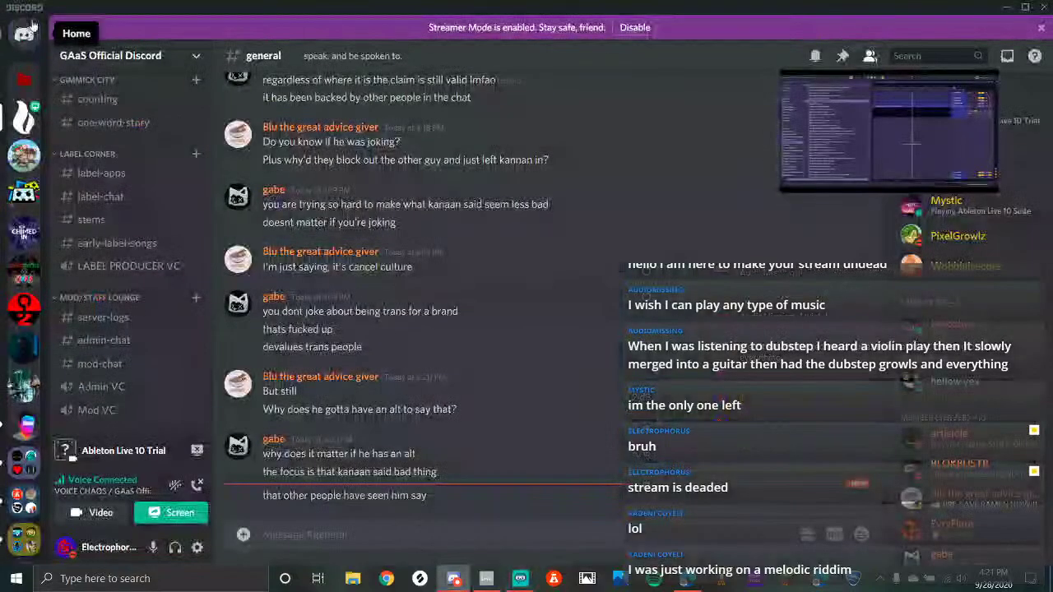
scroll(78, 90, up, 10)
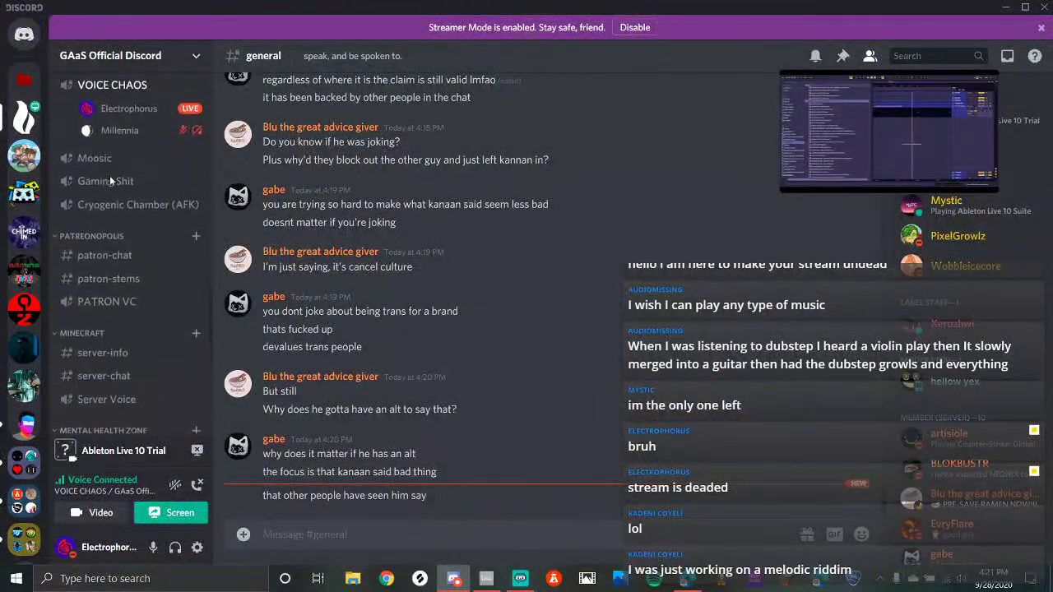
scroll(155, 271, down, 2)
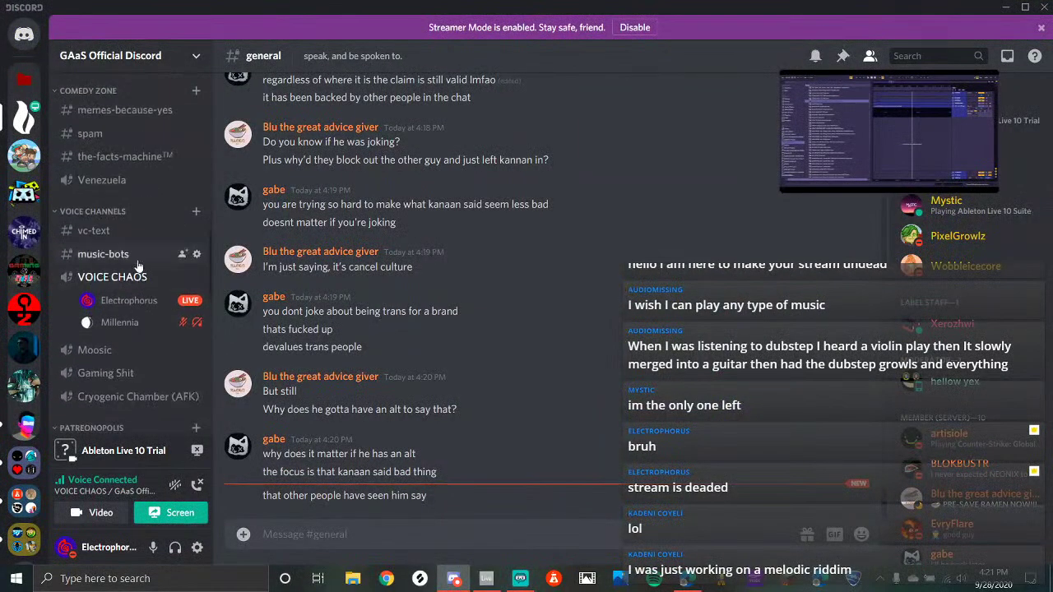
right_click(115, 322)
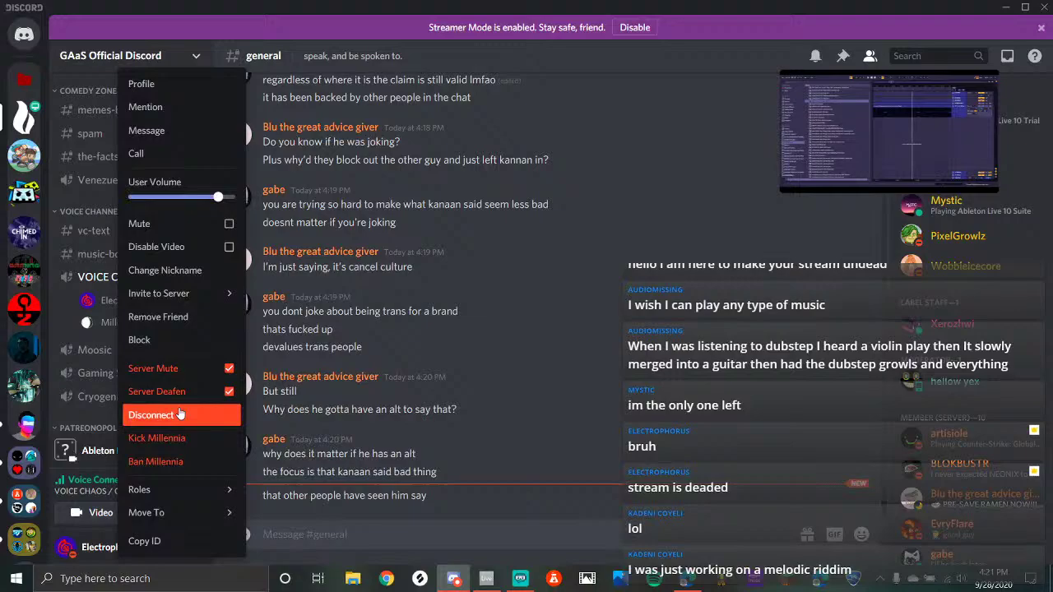
click(337, 526)
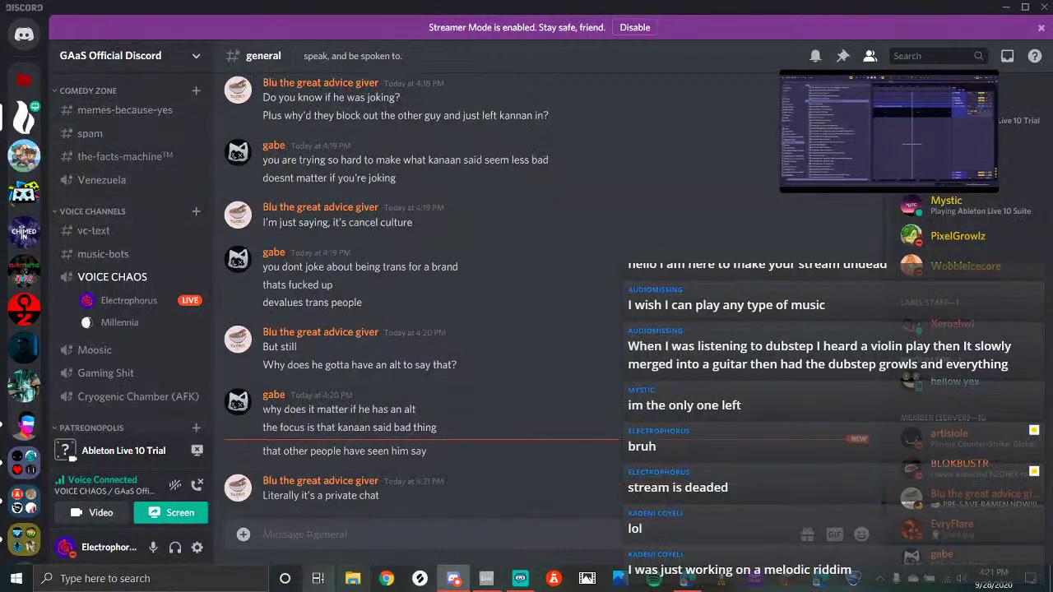
Check the live chat in Streamlabs OBS and the livestream's analytics in YouTube Studio
click(520, 579)
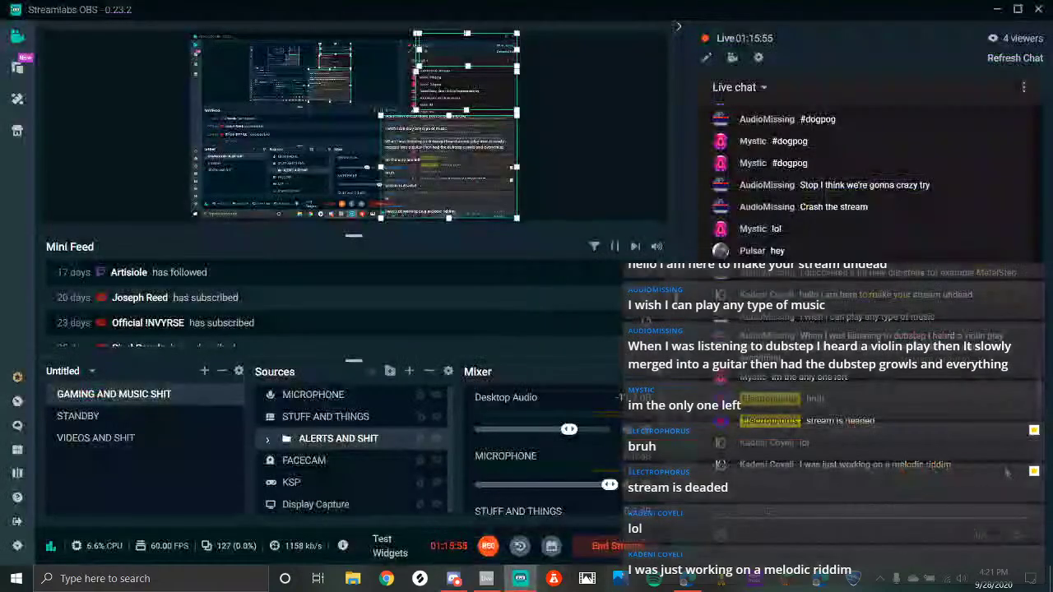
click(684, 581)
click(62, 10)
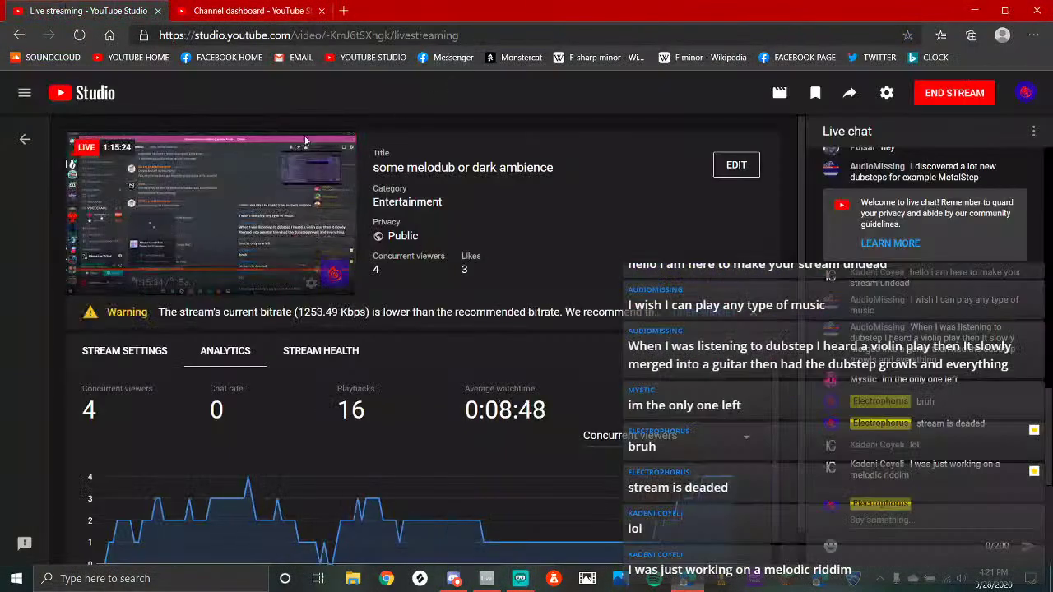
double_click(376, 269)
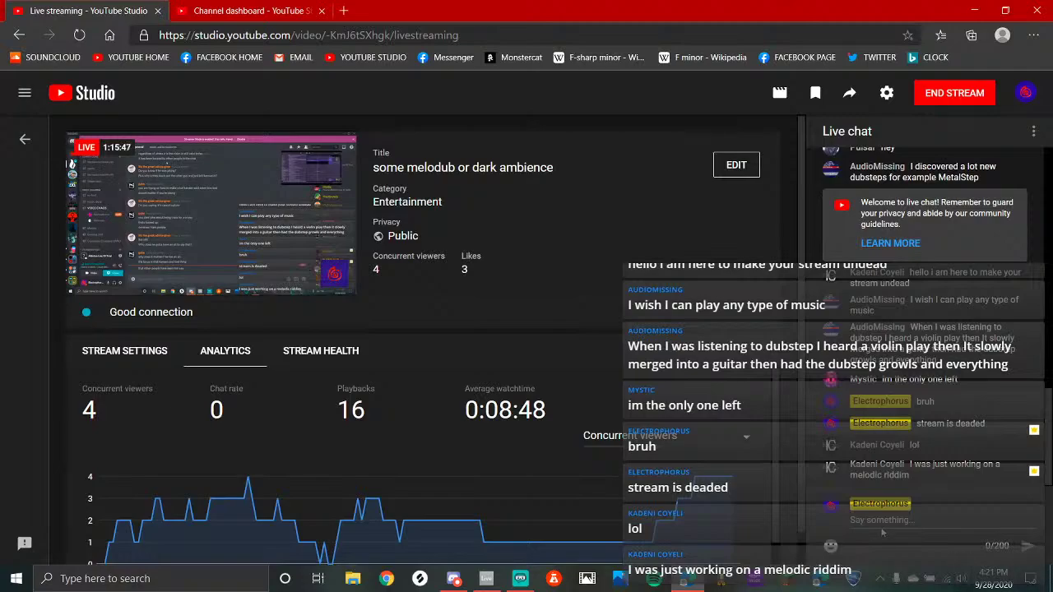
Switch to Discord and ask the label staff member in admin-chat "did you raid", opening with "hey" and a mention of their account
click(454, 580)
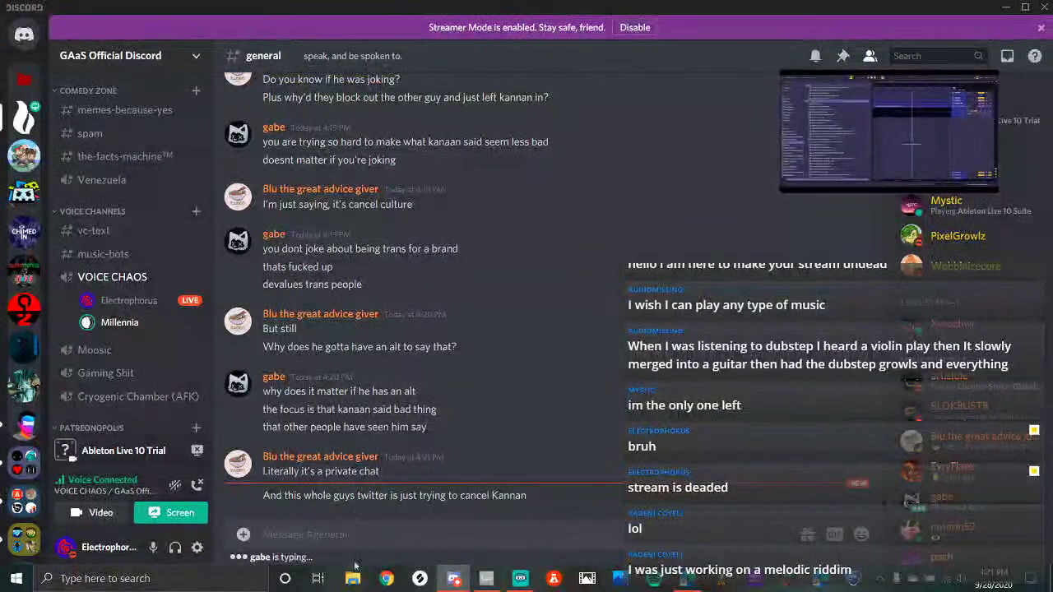
scroll(115, 370, down, 5)
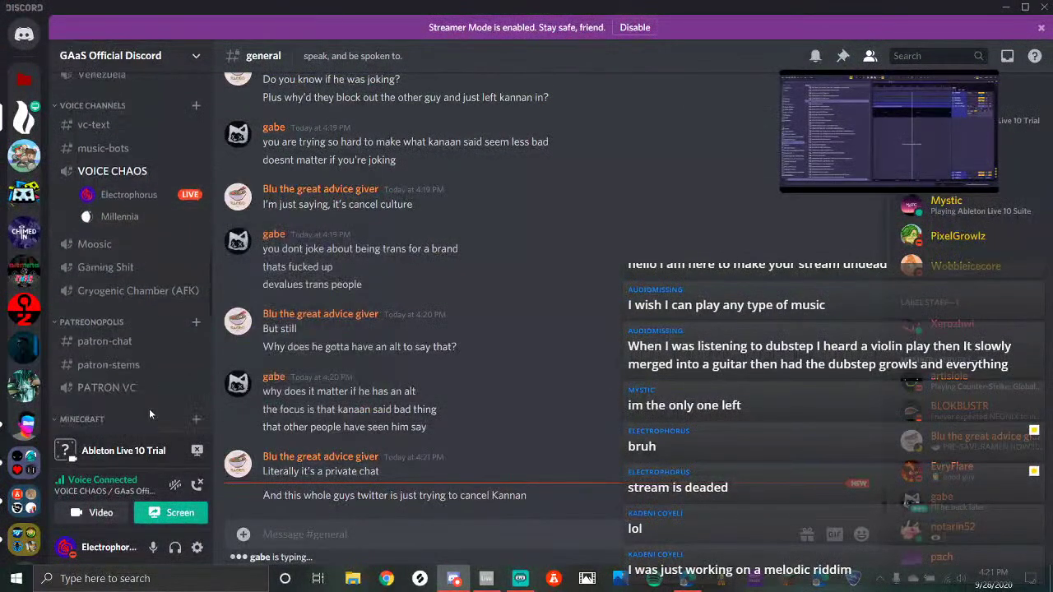
click(106, 342)
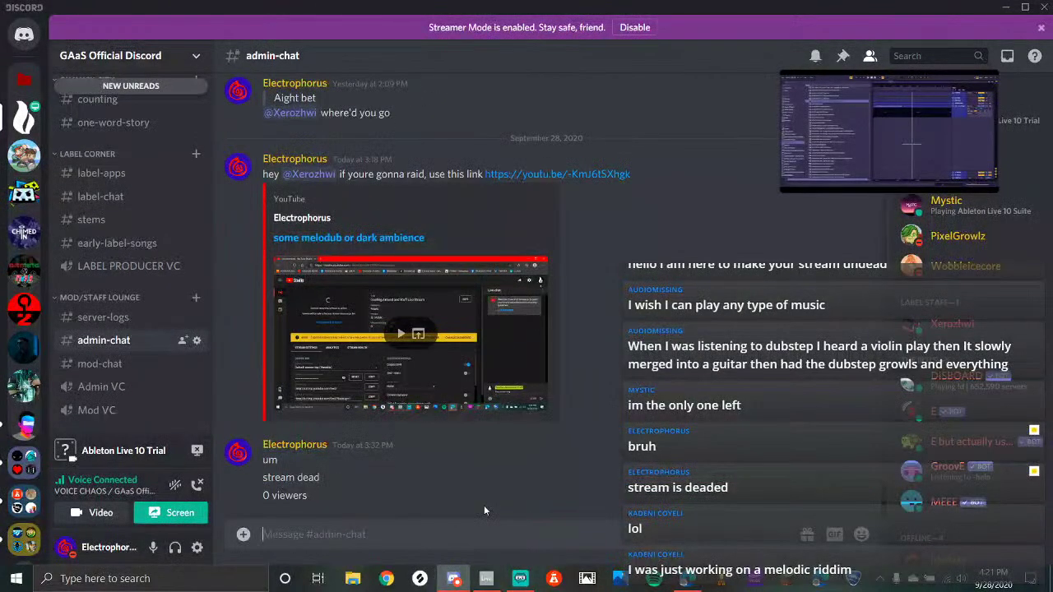
text(hey @)
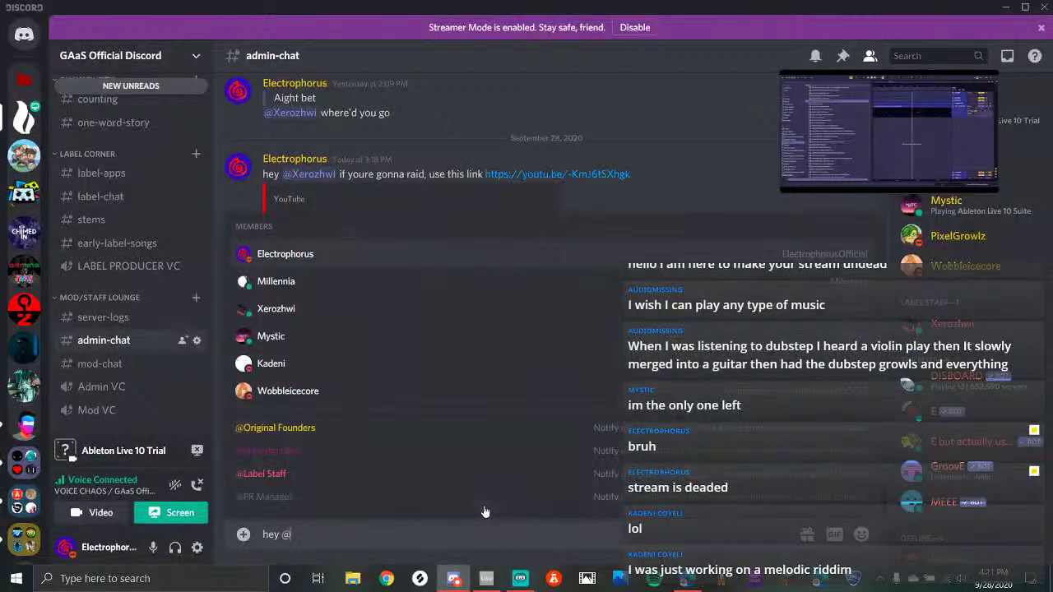
click(317, 307)
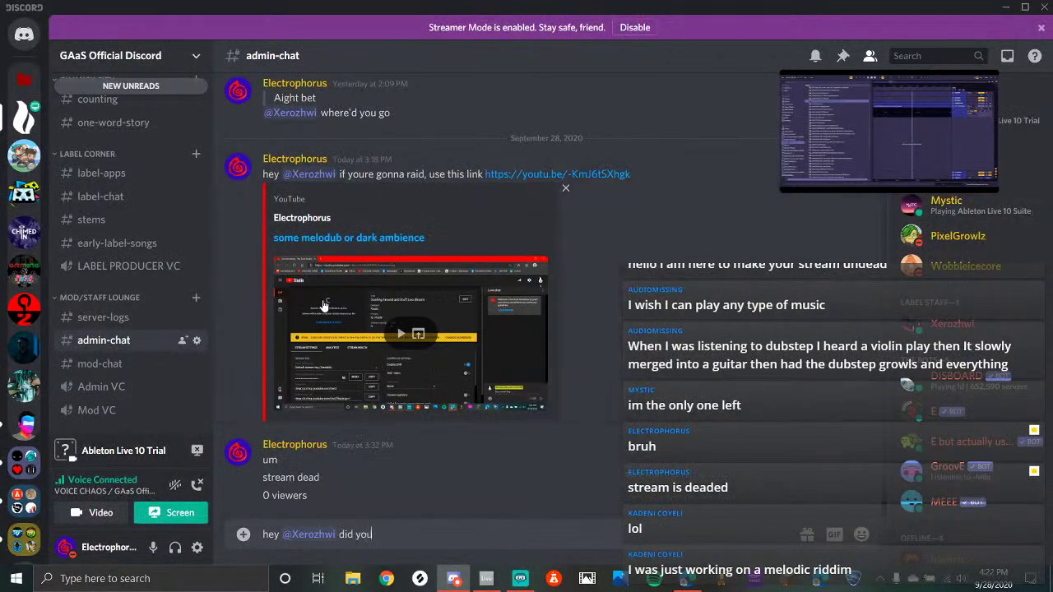
text(did you raid)
key(Return)
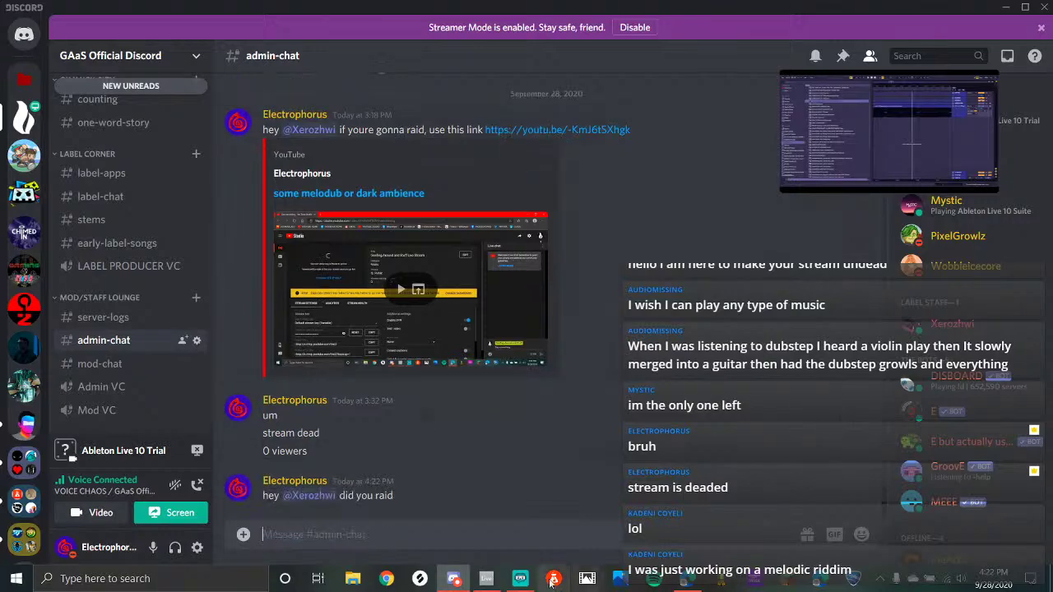
Check YouTube Studio's live analytics, and post "because we were just at 4 viewers for a good two minutes or so" in Discord's admin-chat
click(487, 578)
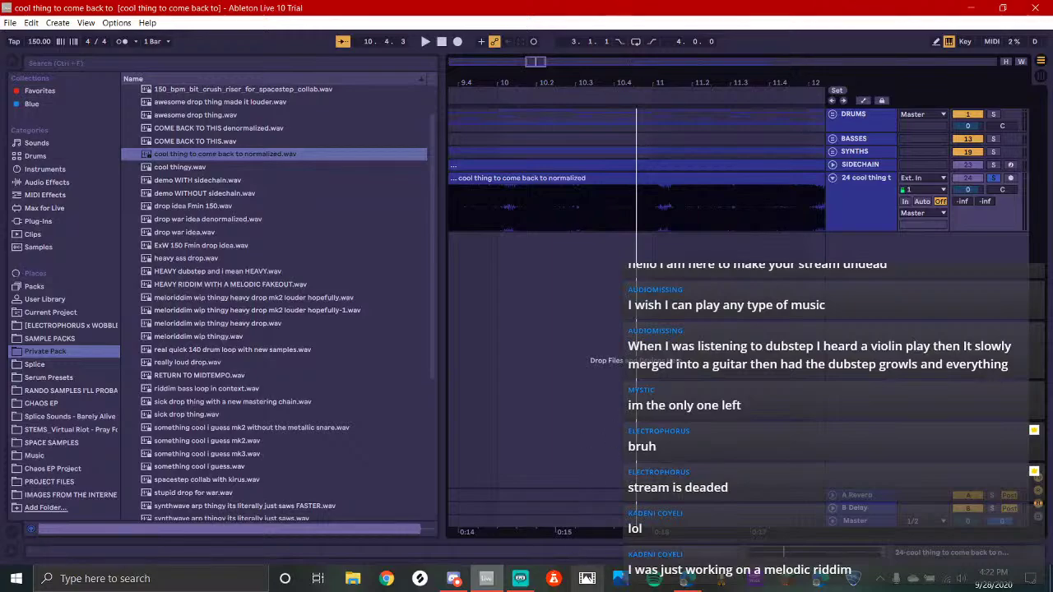
click(687, 580)
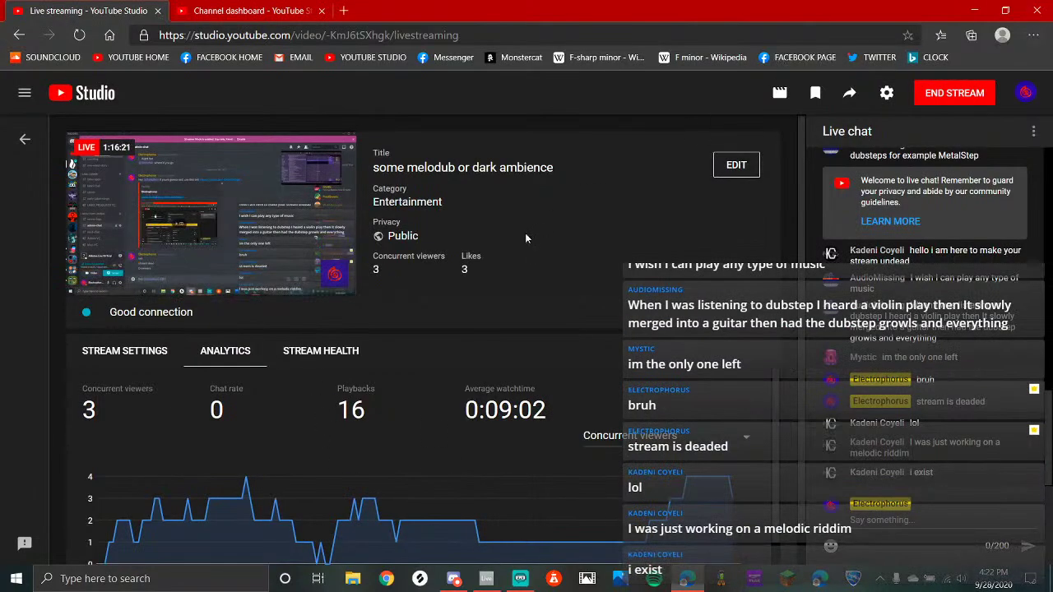
click(453, 578)
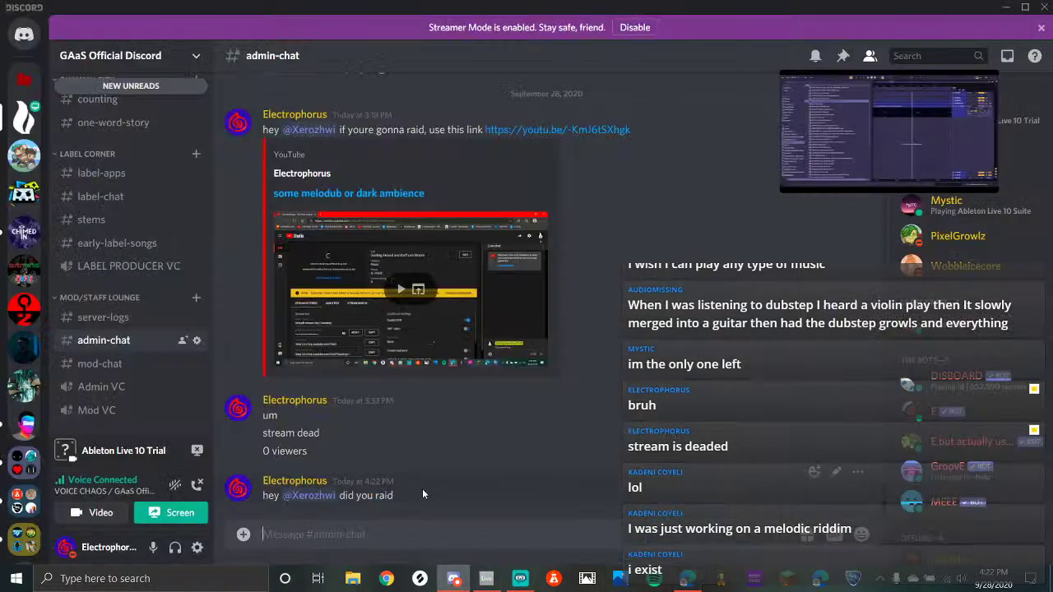
scroll(88, 227, up, 4)
scroll(40, 261, down, 1)
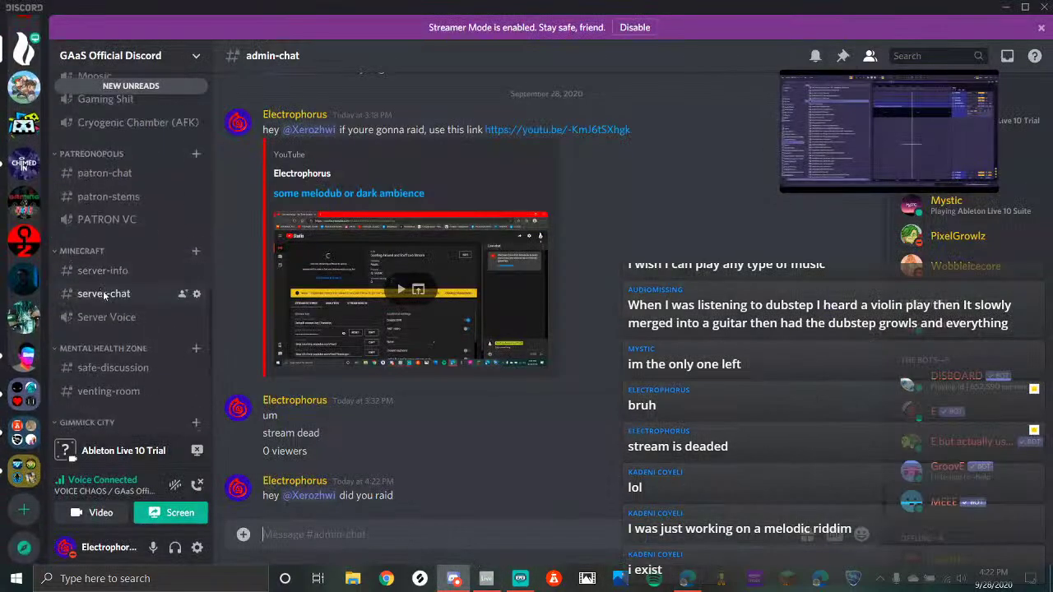
scroll(104, 293, up, 3)
scroll(24, 240, up, 2)
scroll(135, 256, up, 10)
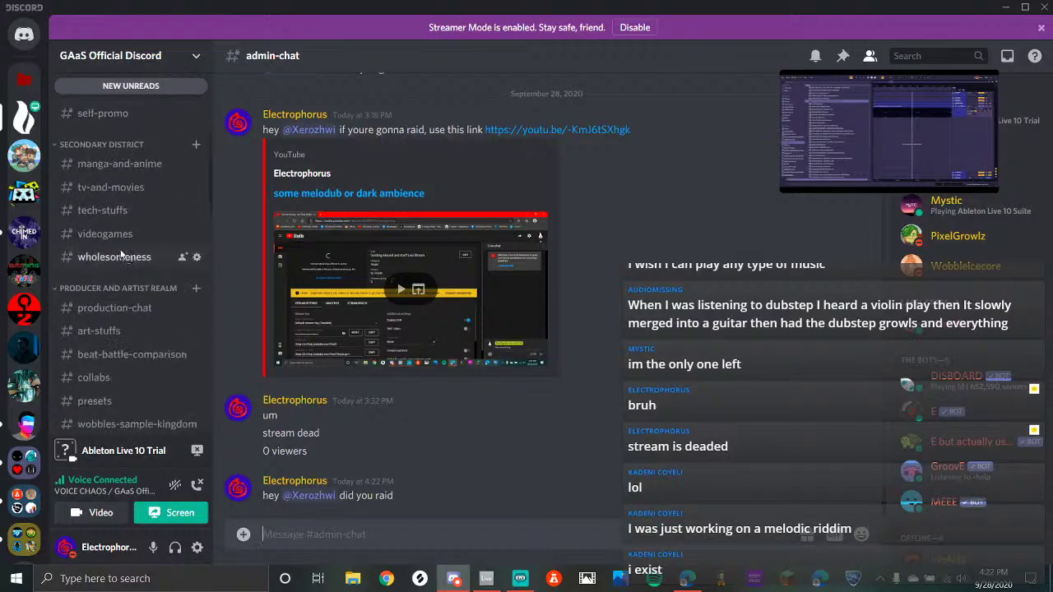
text(be)
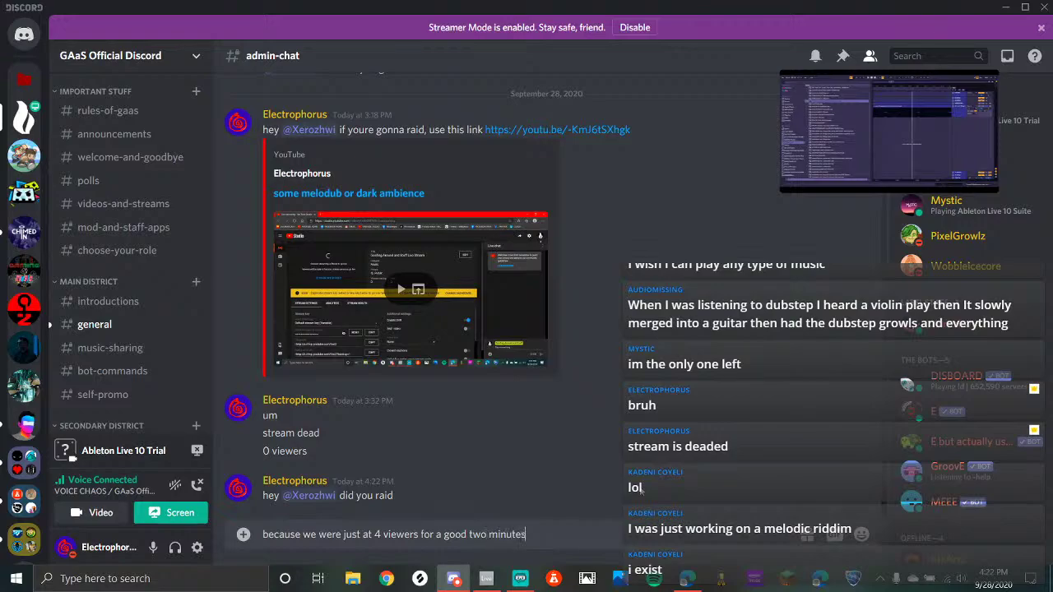
key(Return)
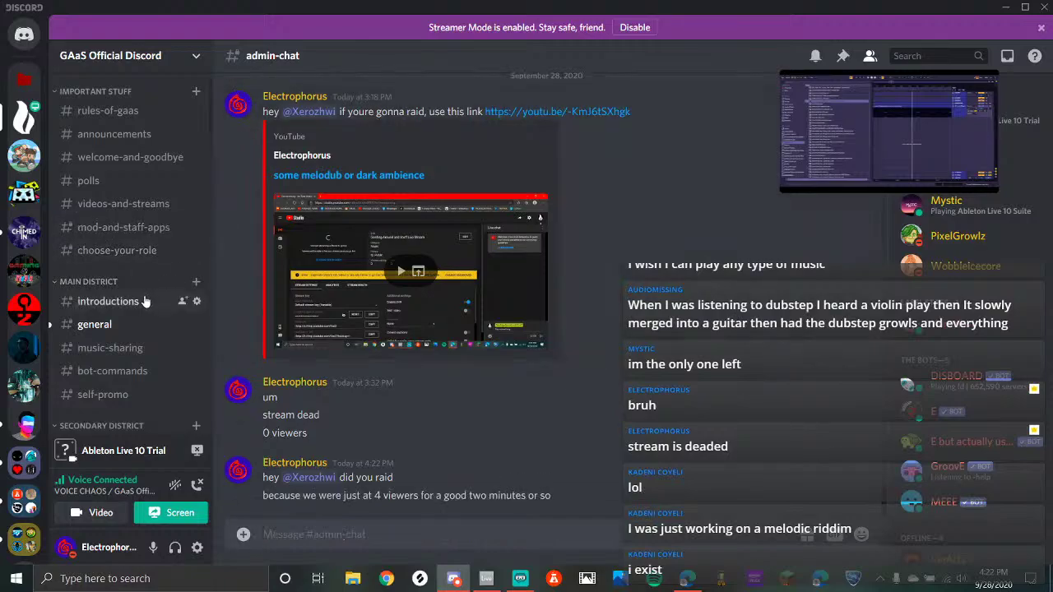
Read Discord's general channel, check admin-chat for a reply, and check the live chat in Streamlabs OBS
click(95, 325)
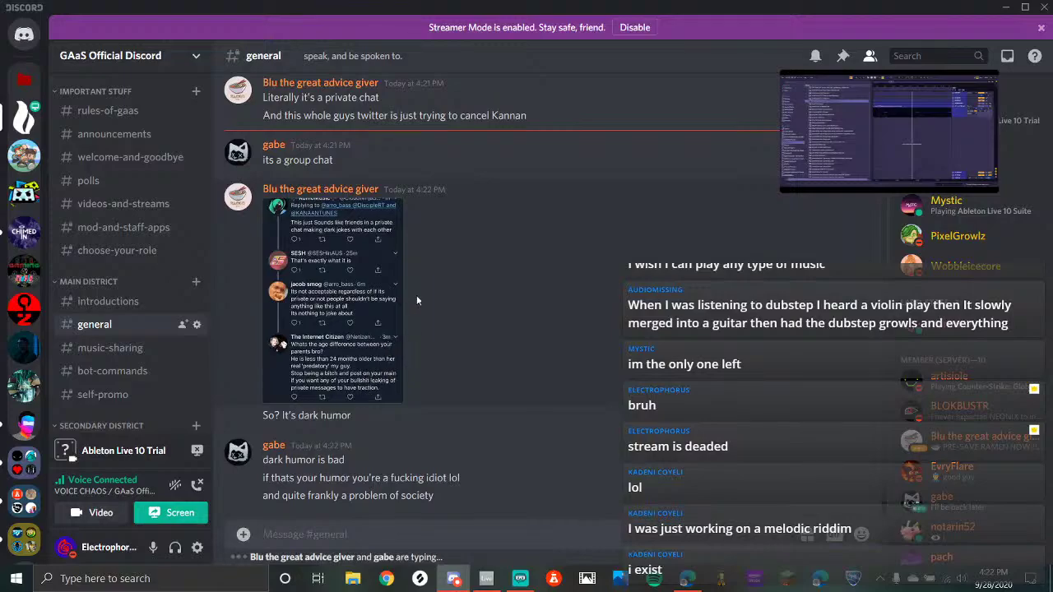
scroll(129, 329, down, 5)
scroll(110, 270, down, 3)
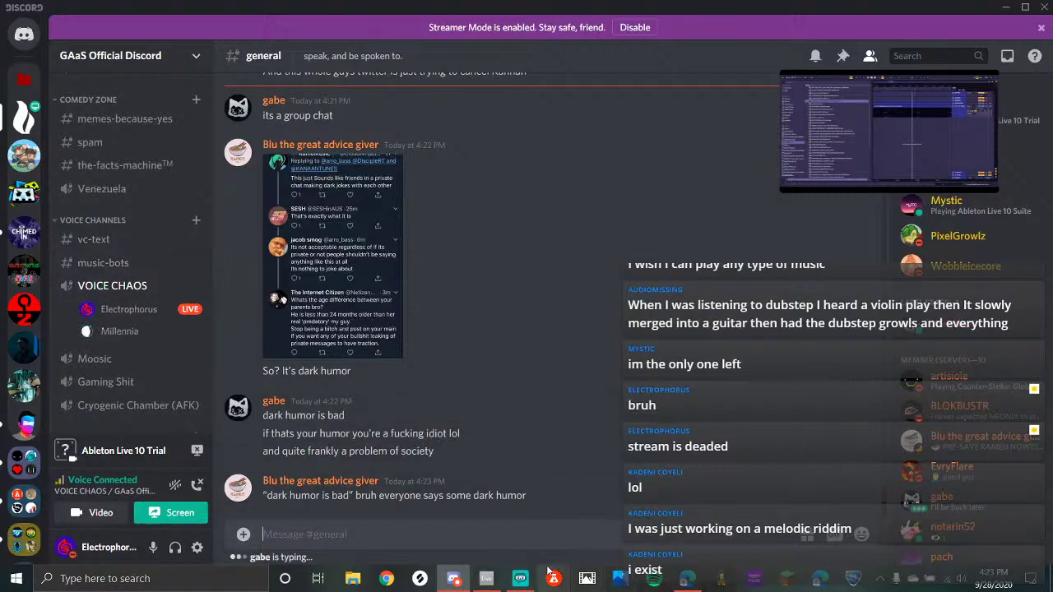
click(520, 578)
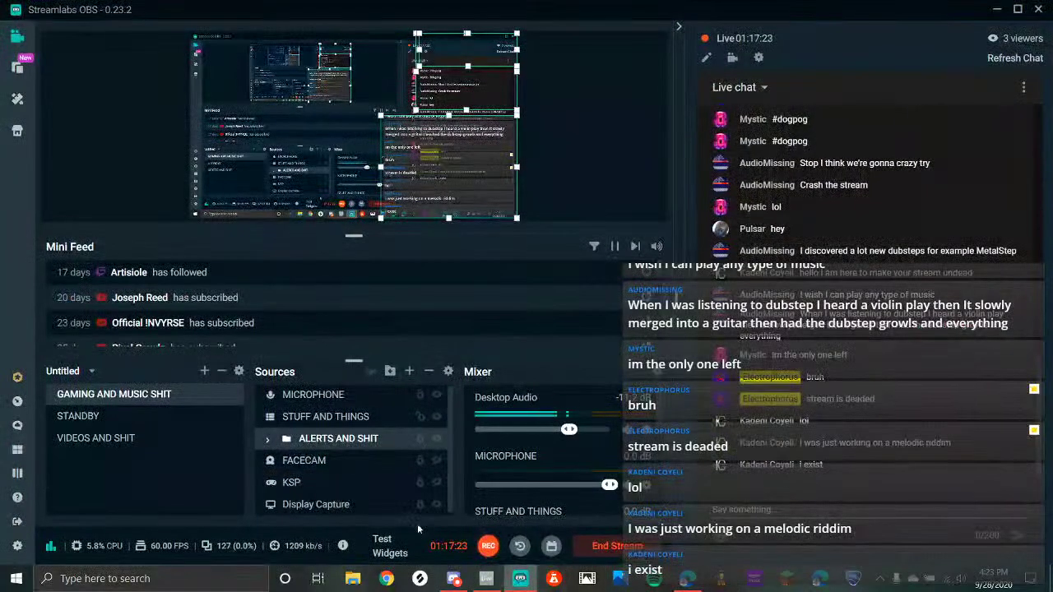
click(453, 579)
scroll(152, 279, down, 10)
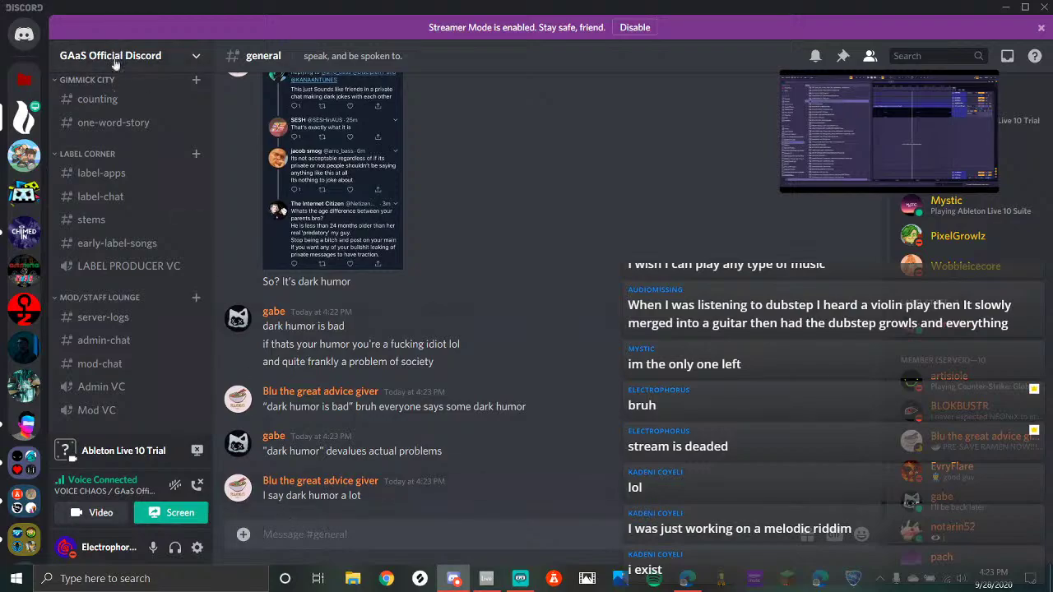
click(130, 342)
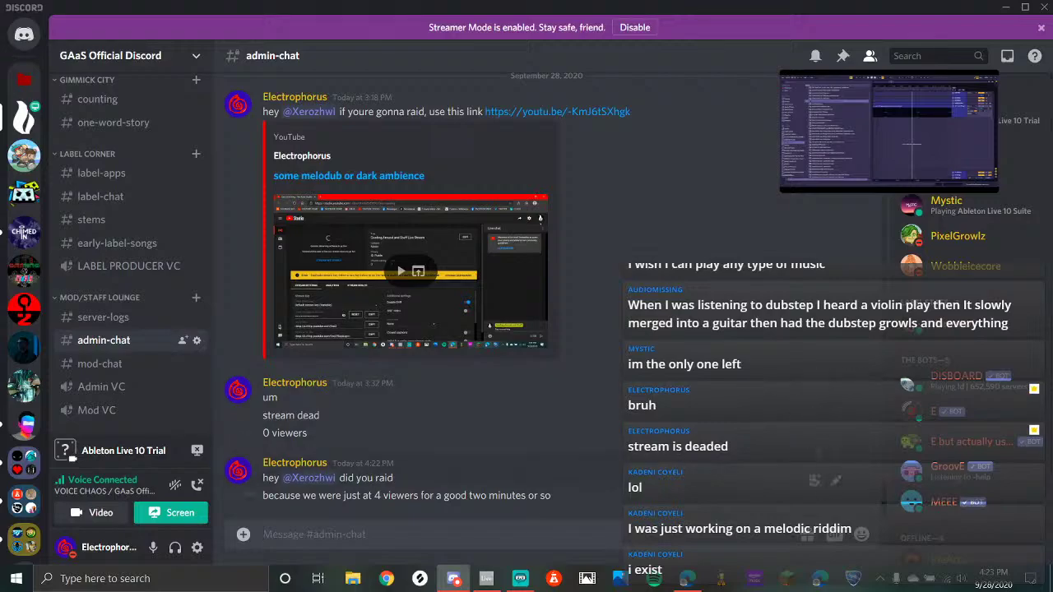
click(520, 578)
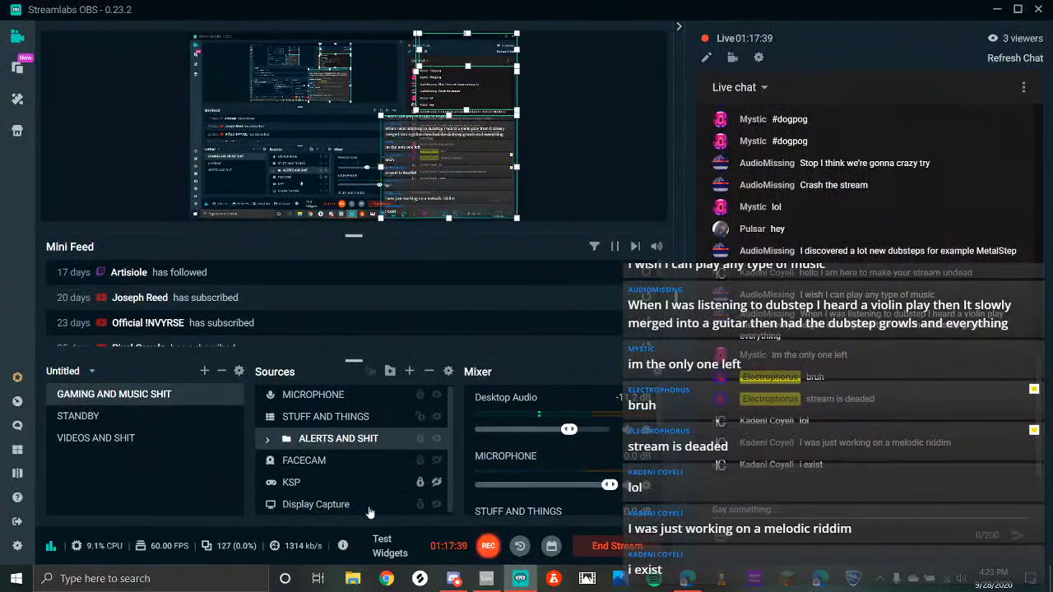
Switch to Discord and view the label staff member's full profile, including the mutual friends
click(453, 579)
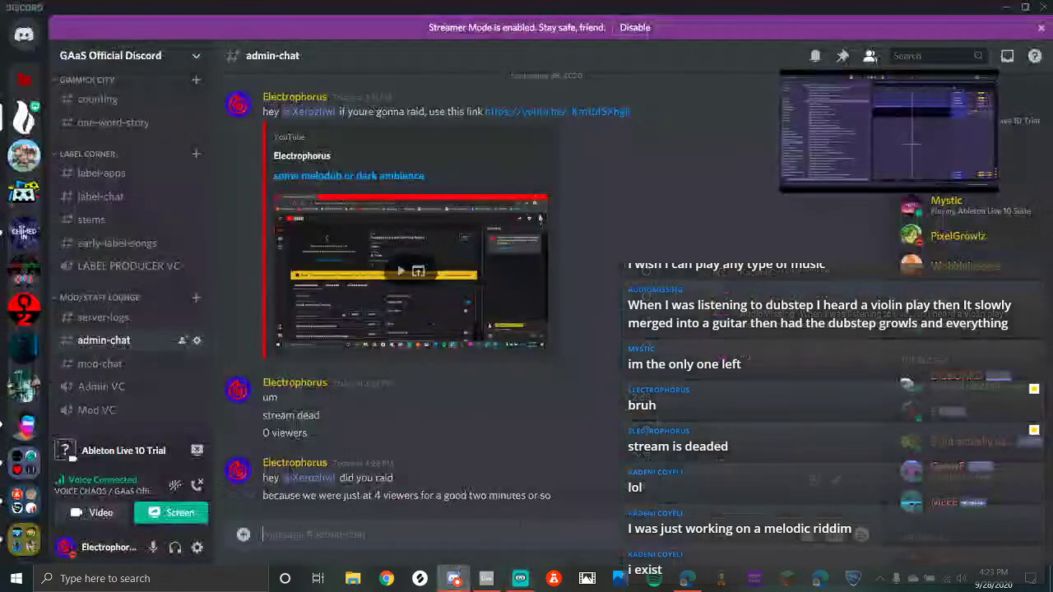
click(949, 332)
click(787, 319)
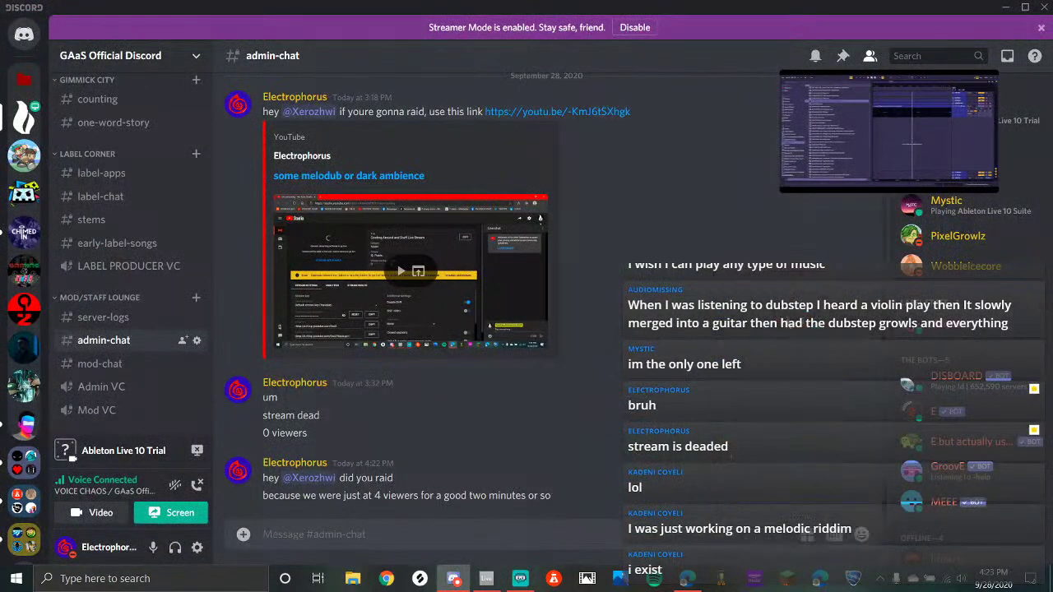
click(445, 249)
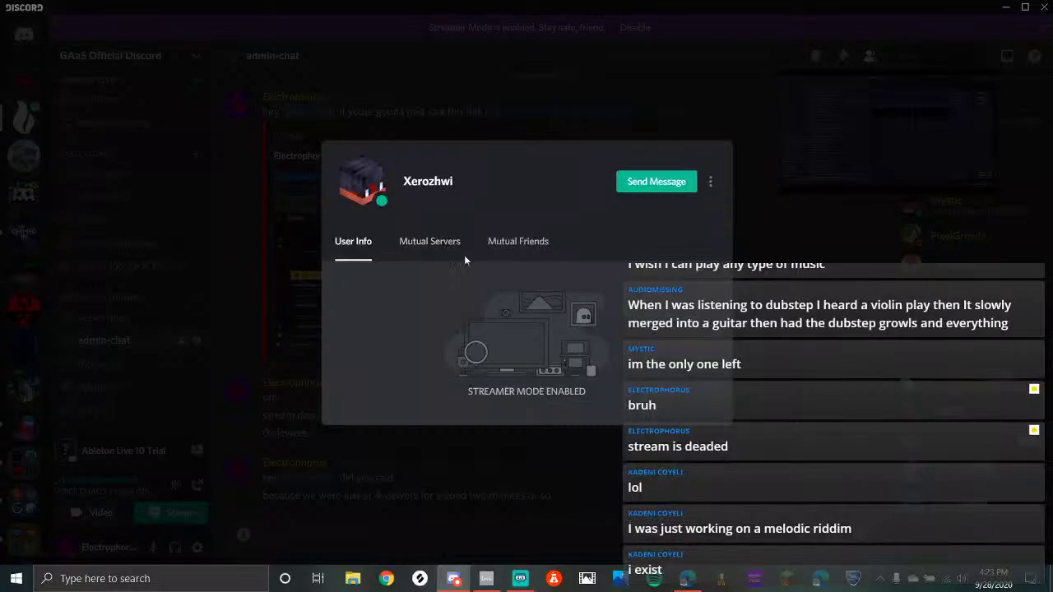
click(505, 247)
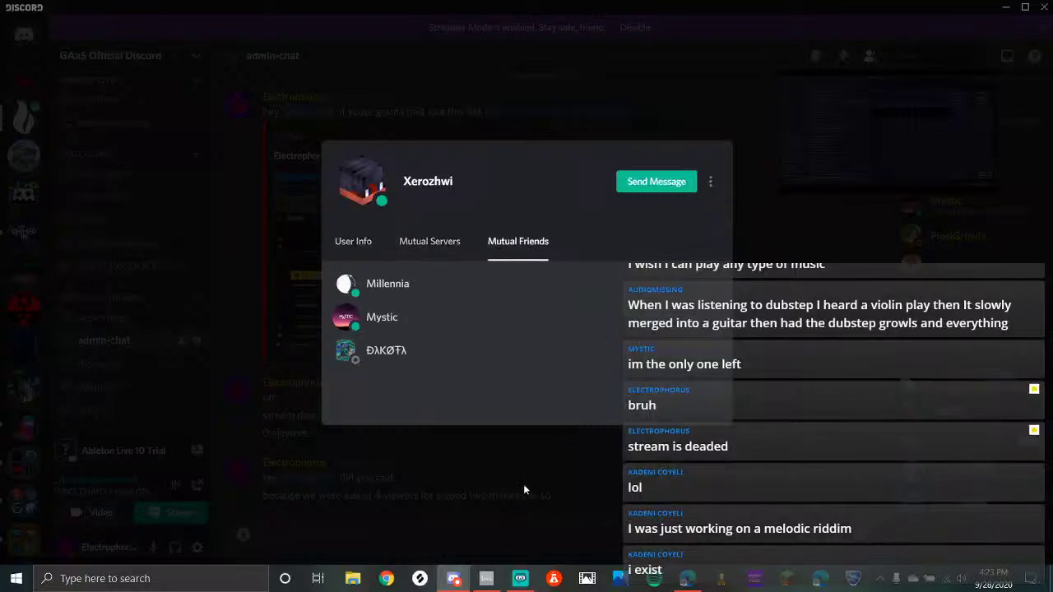
click(460, 477)
Stop the Ableton Live screen share in the VOICE CHAOS voice channel
scroll(161, 163, down, 5)
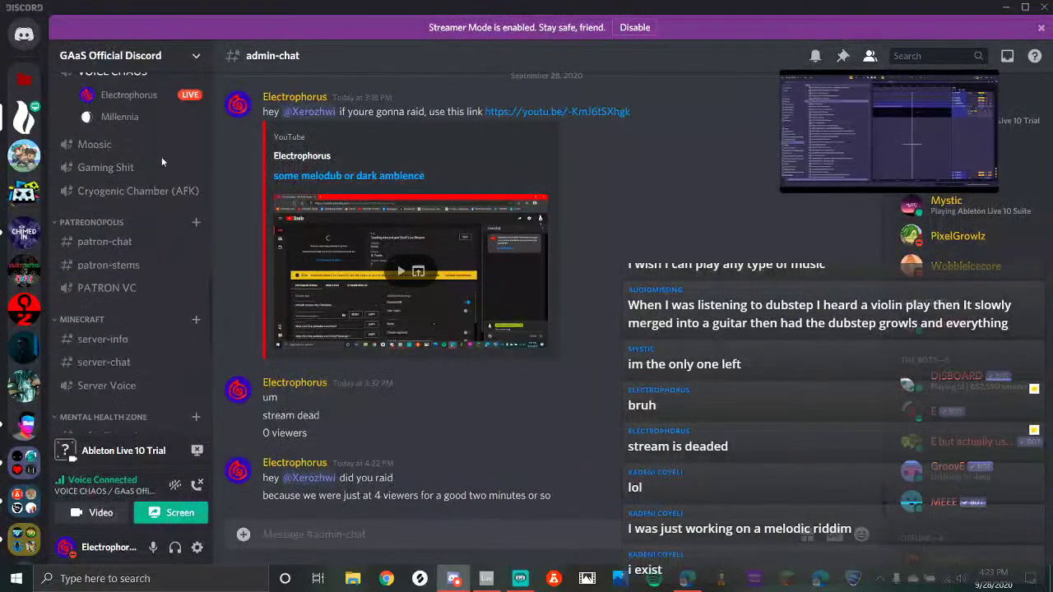
scroll(153, 154, up, 2)
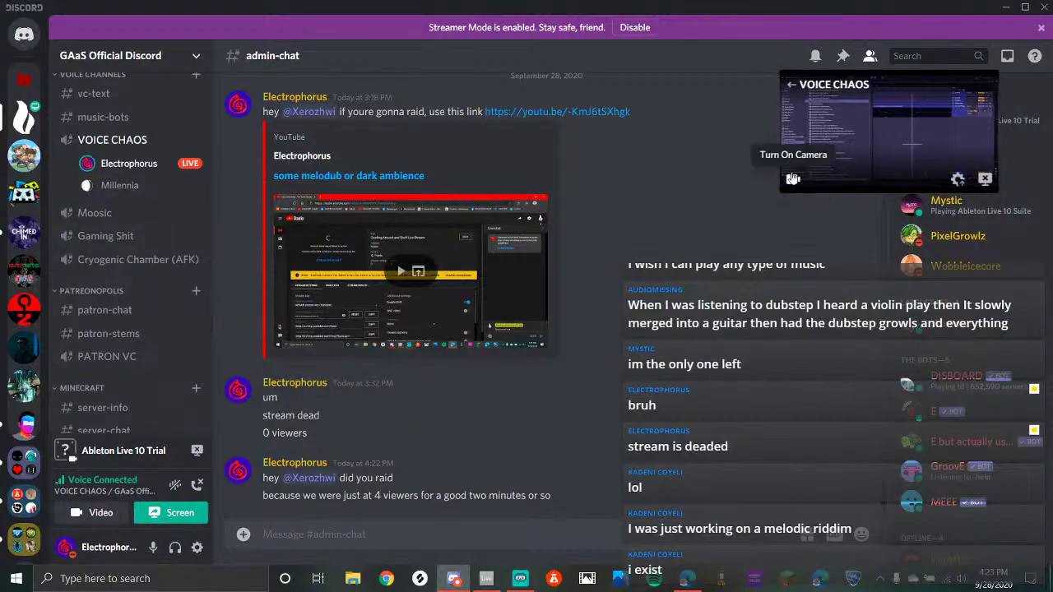
click(985, 181)
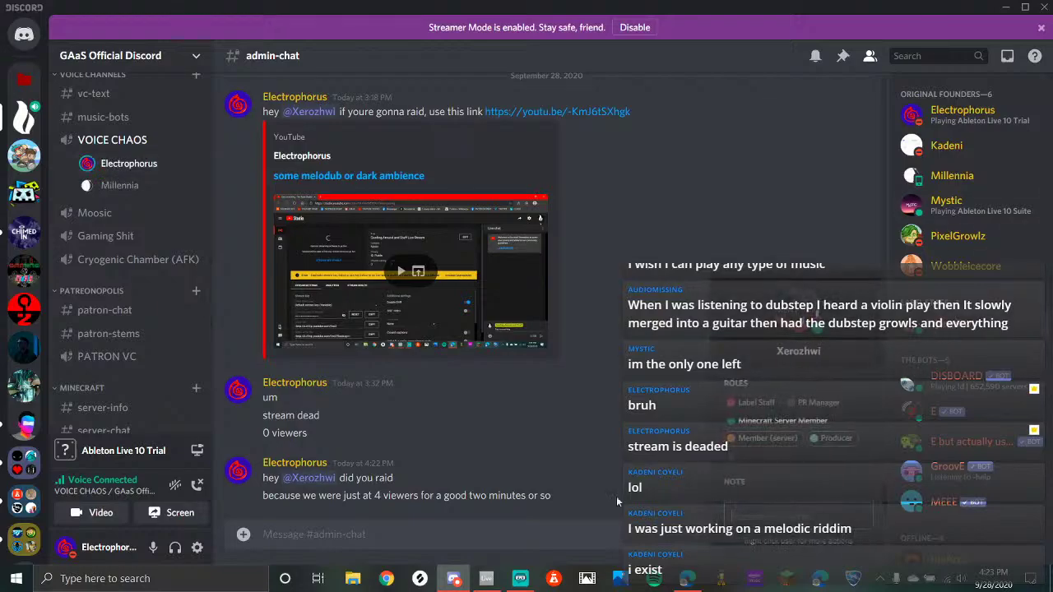
Check the live chat and viewer count in Streamlabs OBS and return to Discord
right_click(500, 572)
click(503, 569)
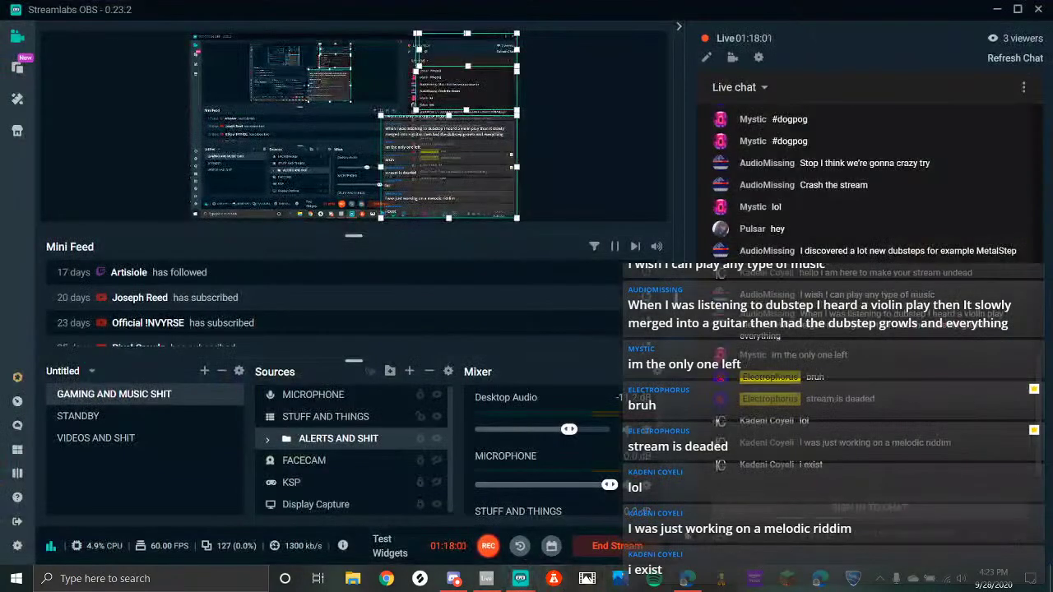
click(455, 579)
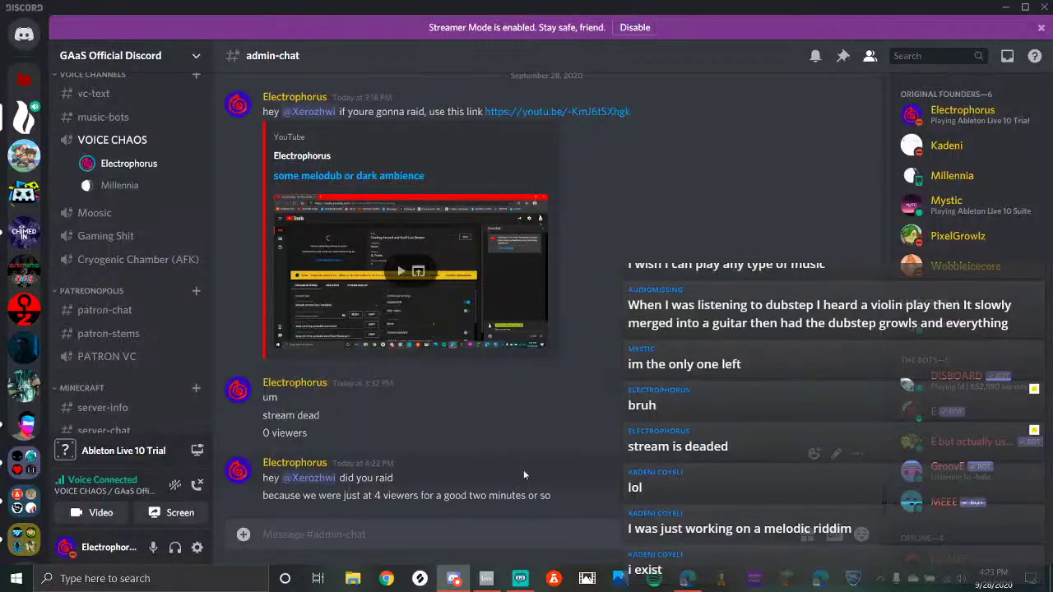
Disable Streamer Mode and open the label staff member's full profile with its connected accounts
click(946, 320)
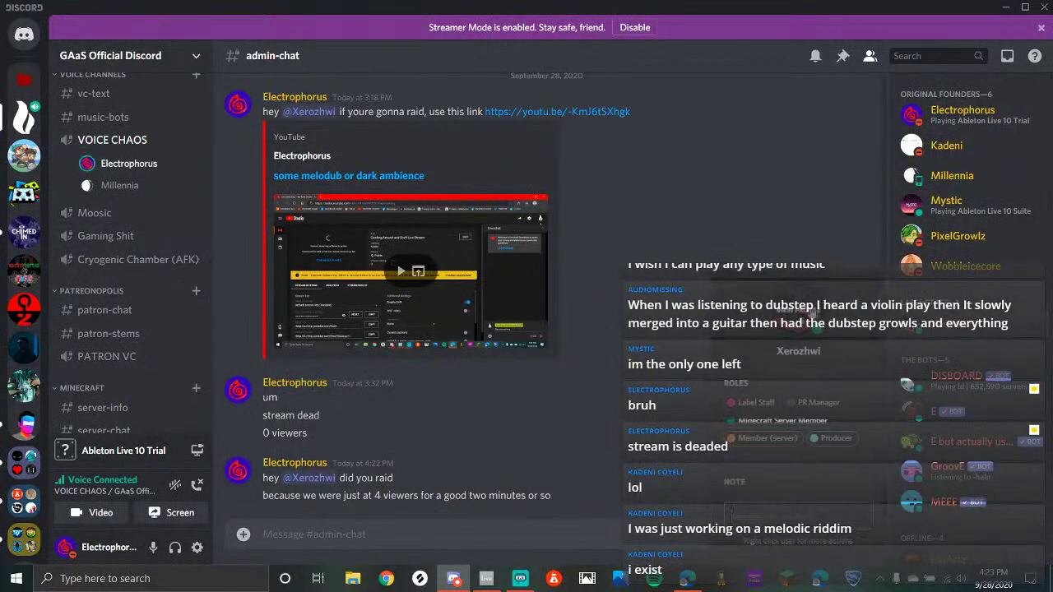
click(809, 311)
click(510, 5)
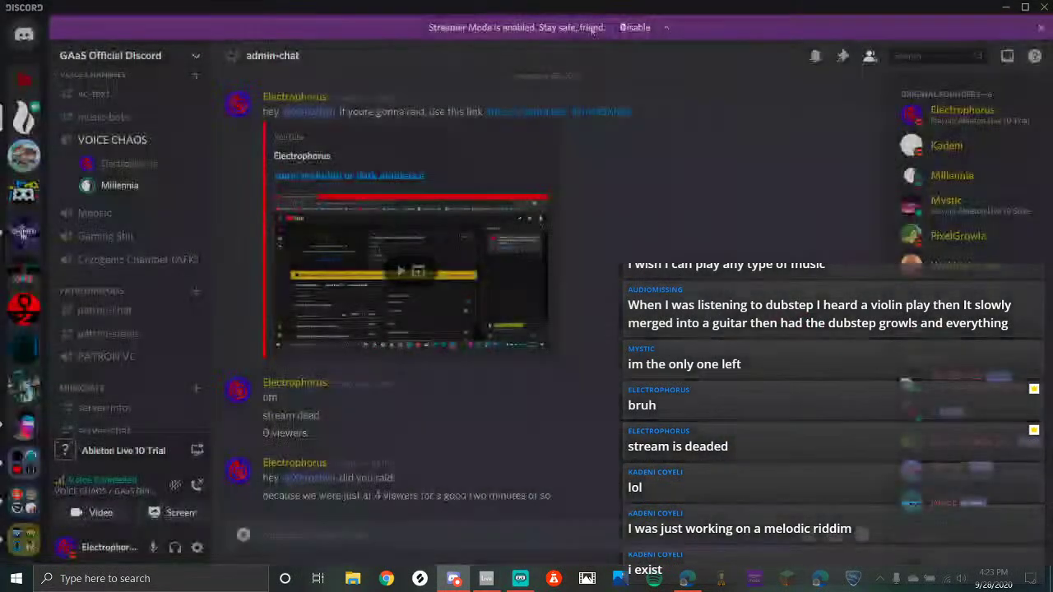
click(632, 29)
click(928, 298)
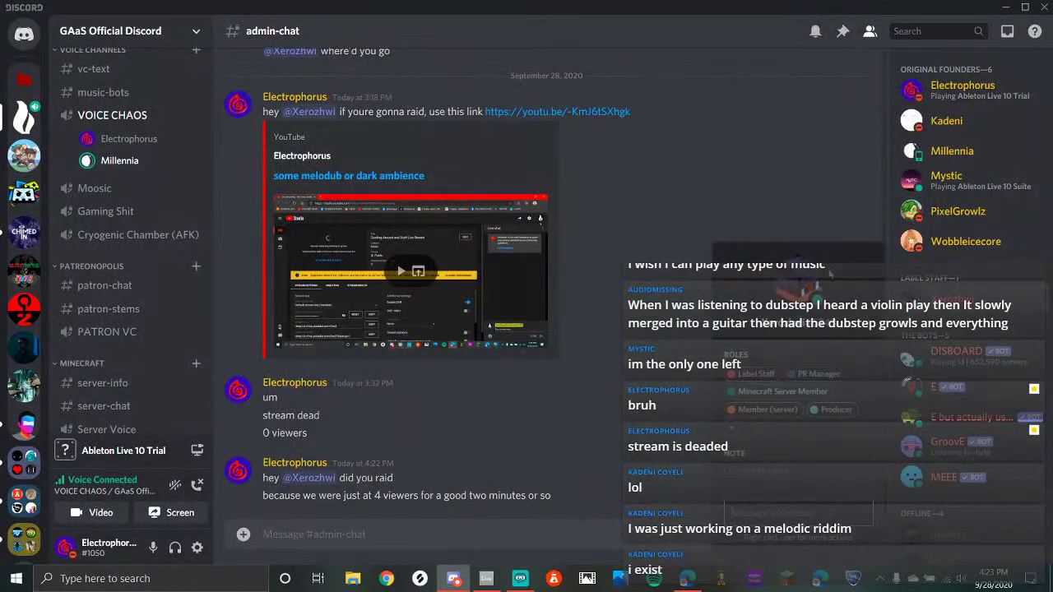
click(799, 284)
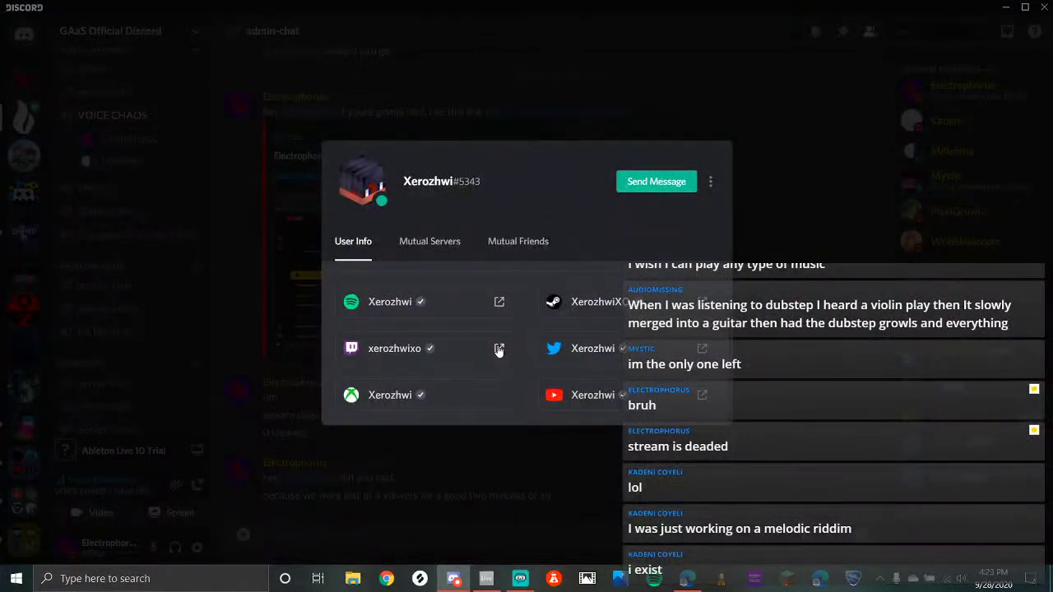
Open the label staff member's connected Twitch channel, follow it and turn on its live notifications
click(499, 349)
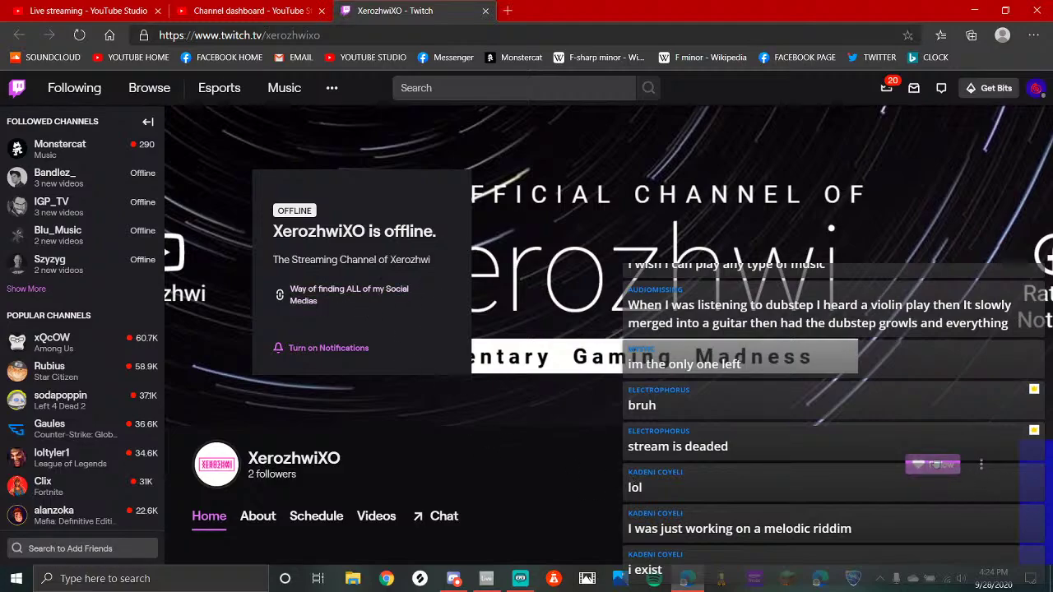
click(328, 348)
scroll(297, 357, down, 3)
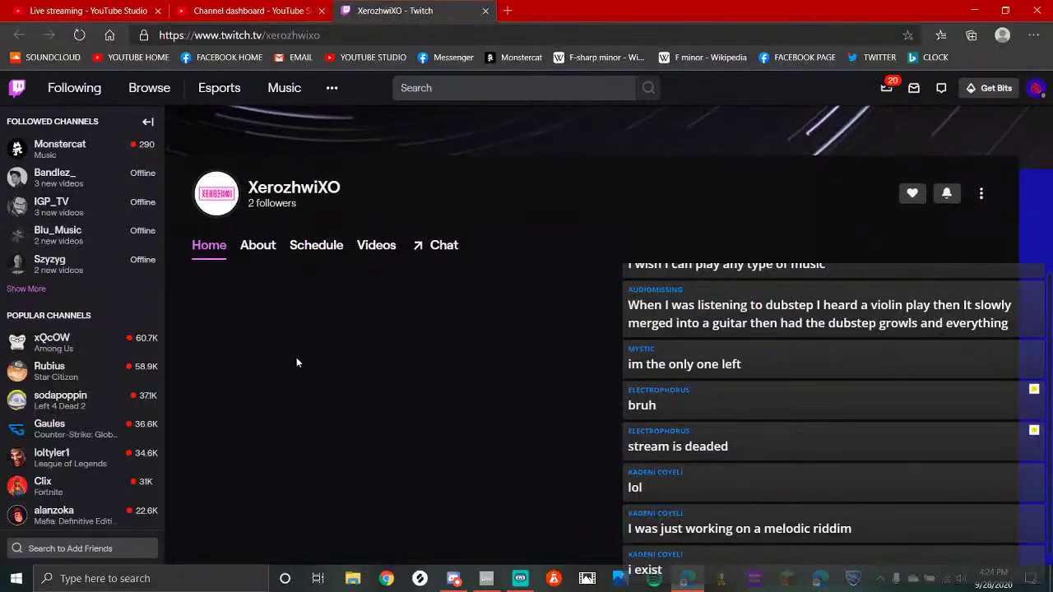
Look through the Twitch channel's About, Schedule and Videos pages
click(257, 247)
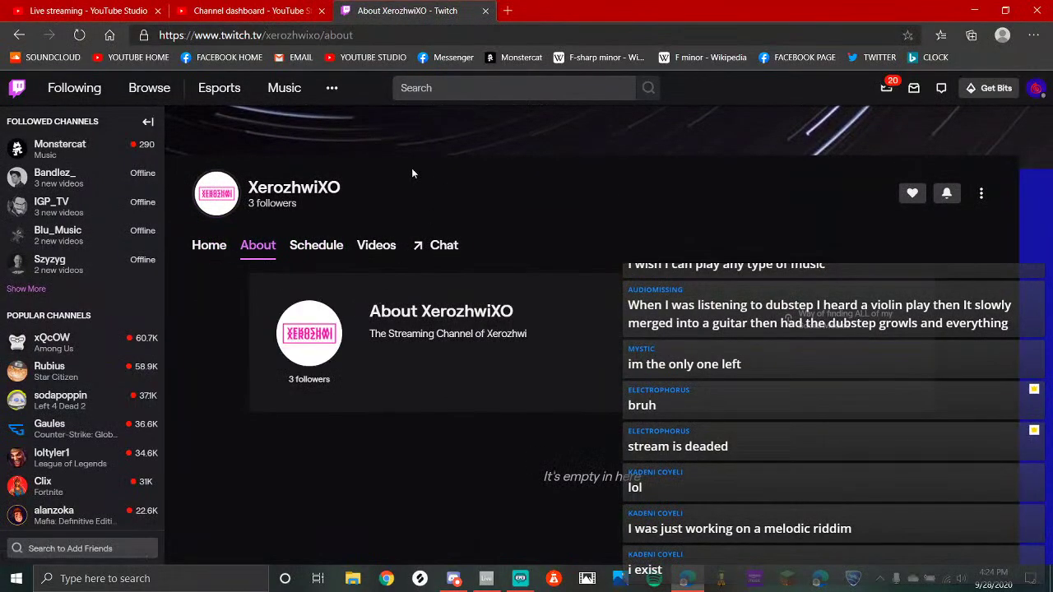
click(329, 249)
click(358, 247)
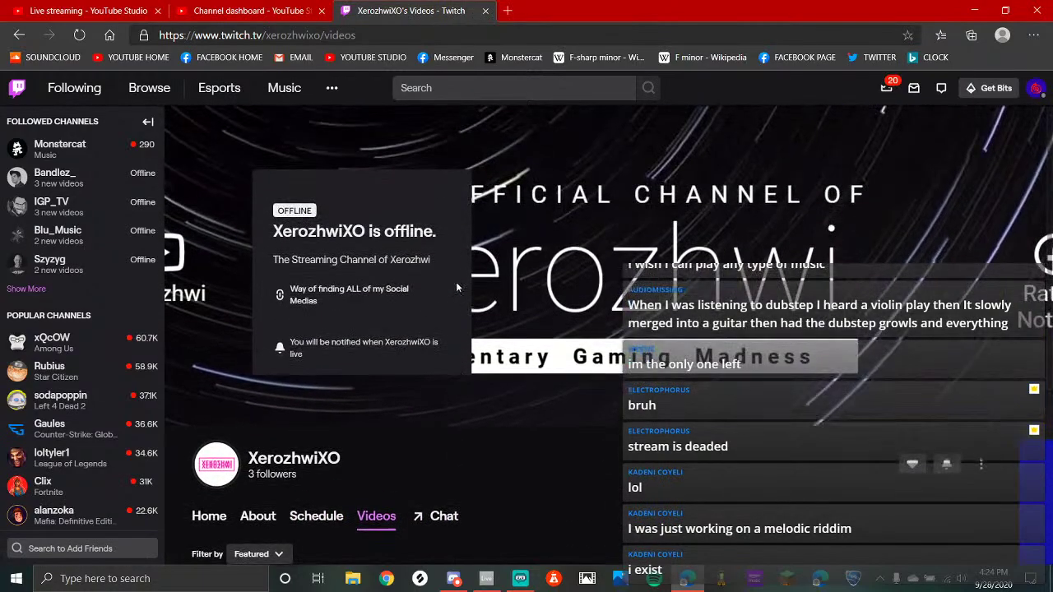
Check the livestream's analytics and the channel dashboard in YouTube Studio
click(247, 10)
click(86, 10)
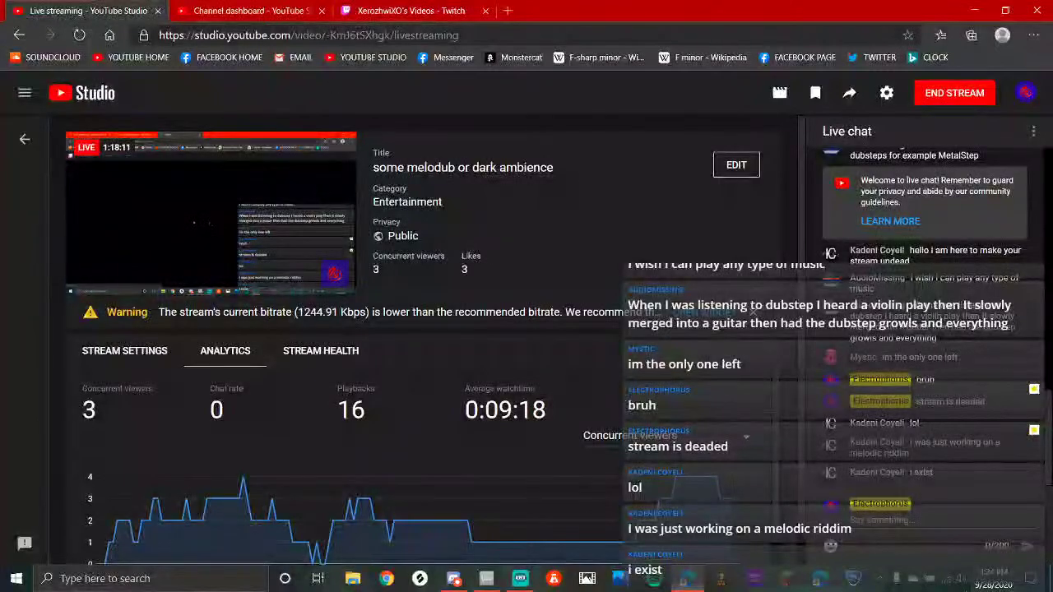
click(313, 7)
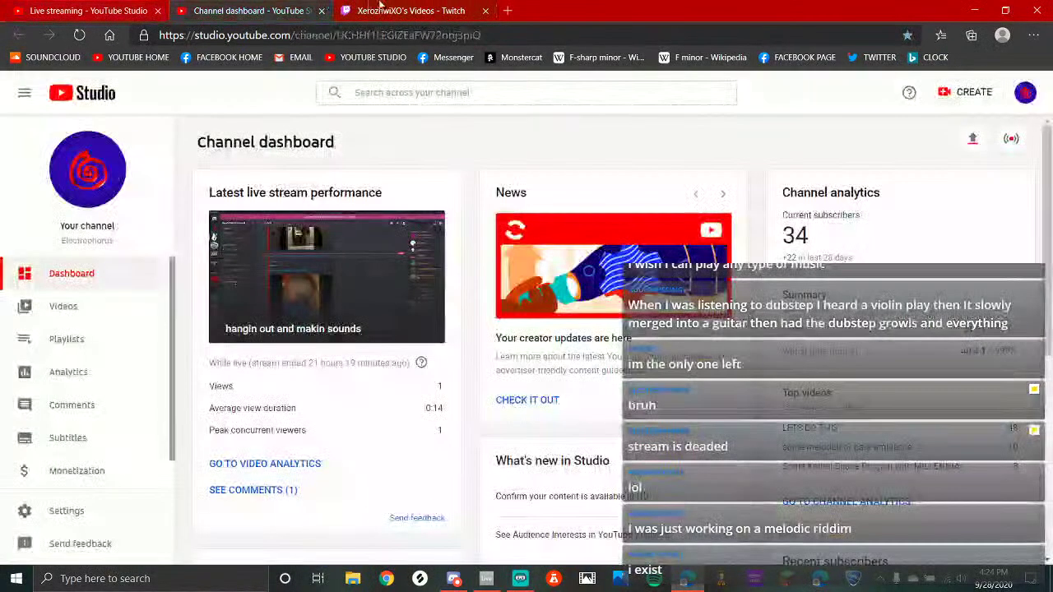
Close the Twitch page, switch to Discord and open the YouTube channel connected to the staff member's profile
click(444, 11)
click(485, 10)
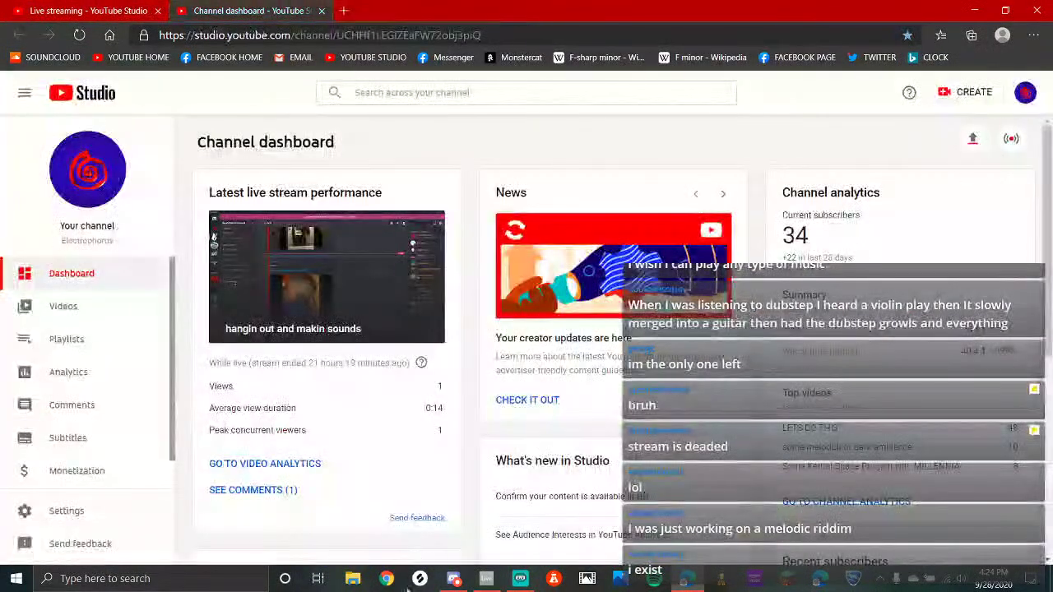
click(453, 578)
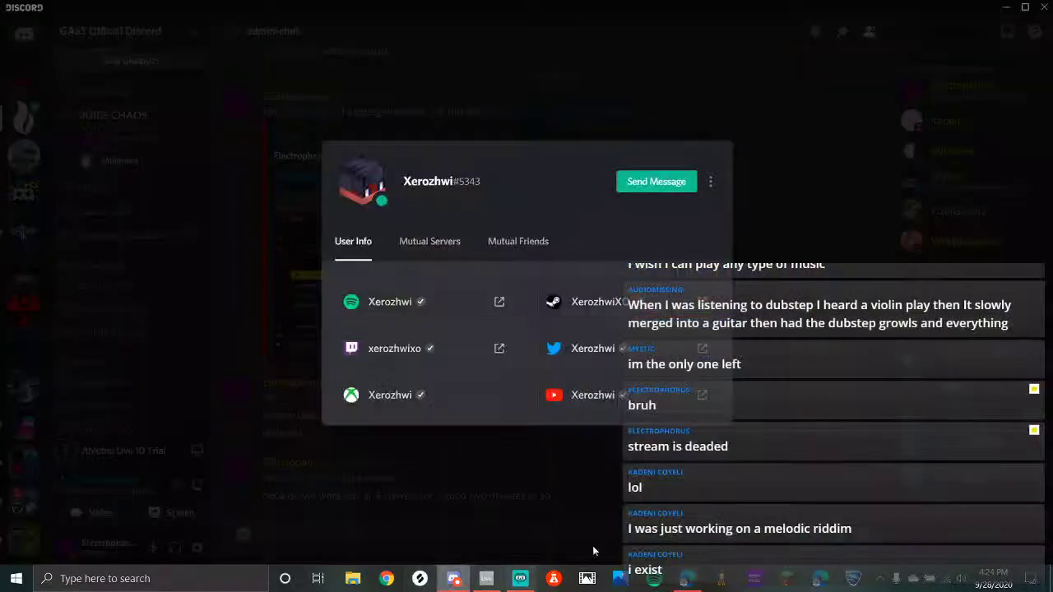
click(702, 396)
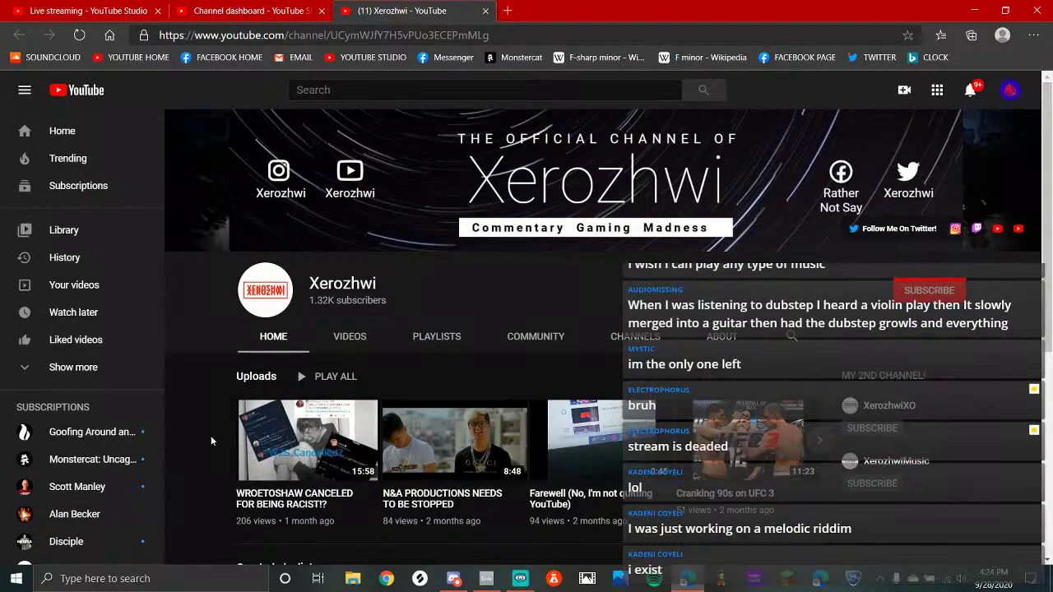
Return to Discord, dismiss the profile and follow the message link posted in admin-chat
click(455, 580)
click(304, 419)
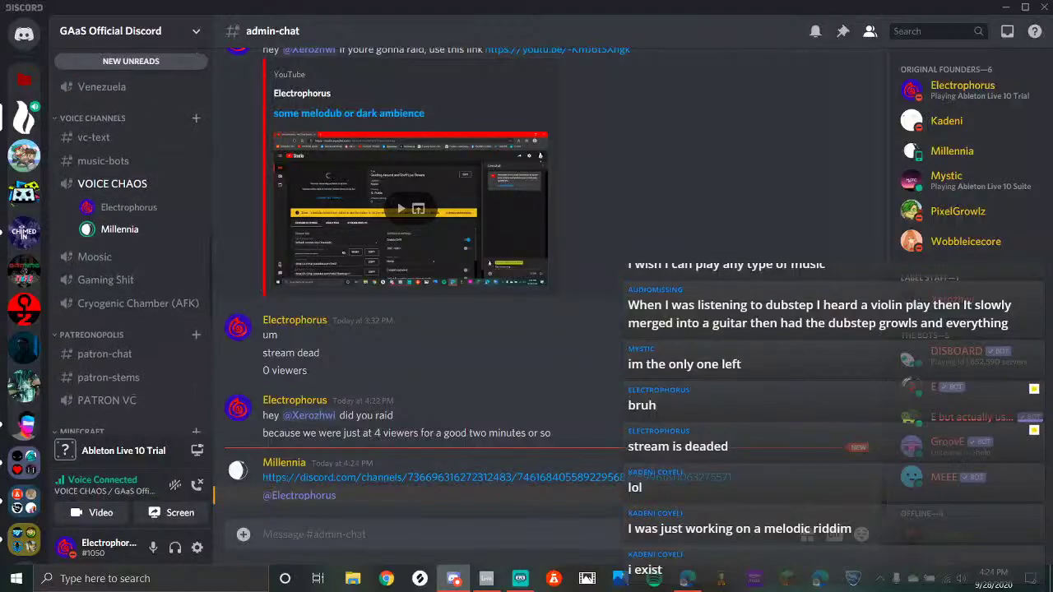
click(361, 485)
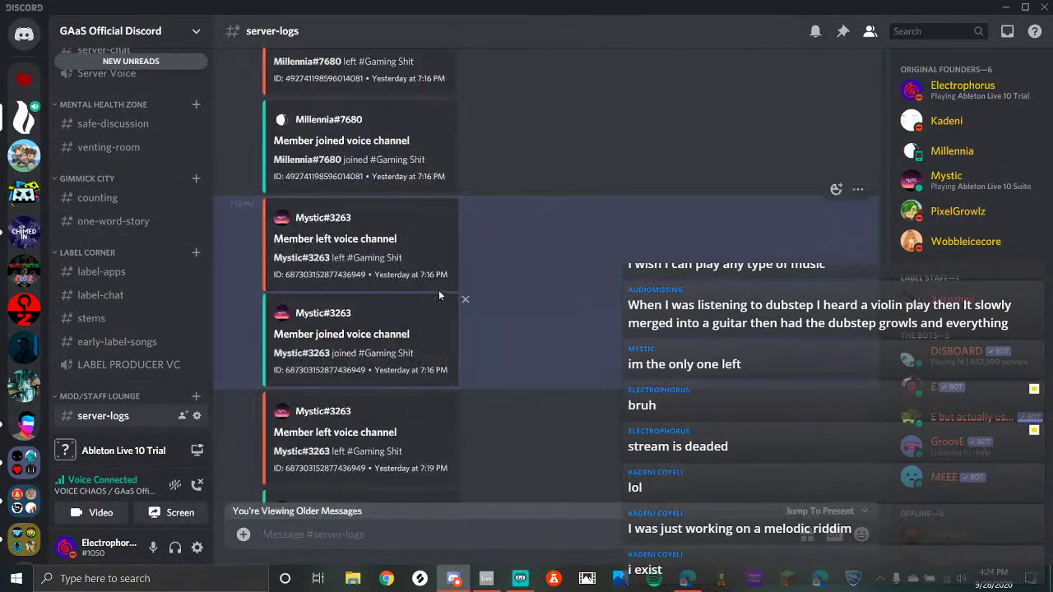
Examine yesterday's voice channel join and leave entries in server-logs, and jump to the newest messages
scroll(507, 268, down, 5)
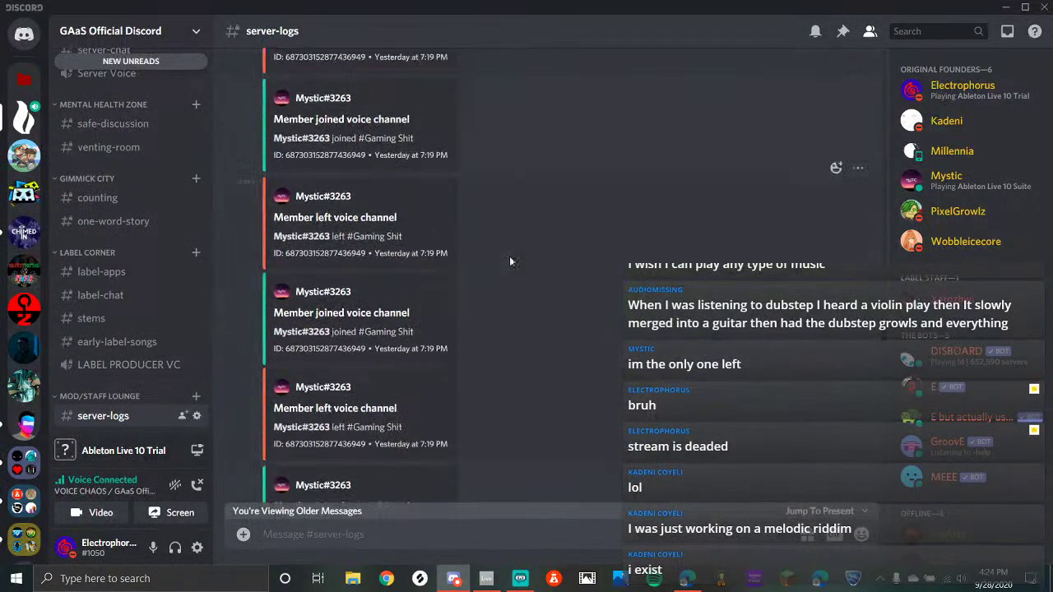
scroll(579, 242, down, 5)
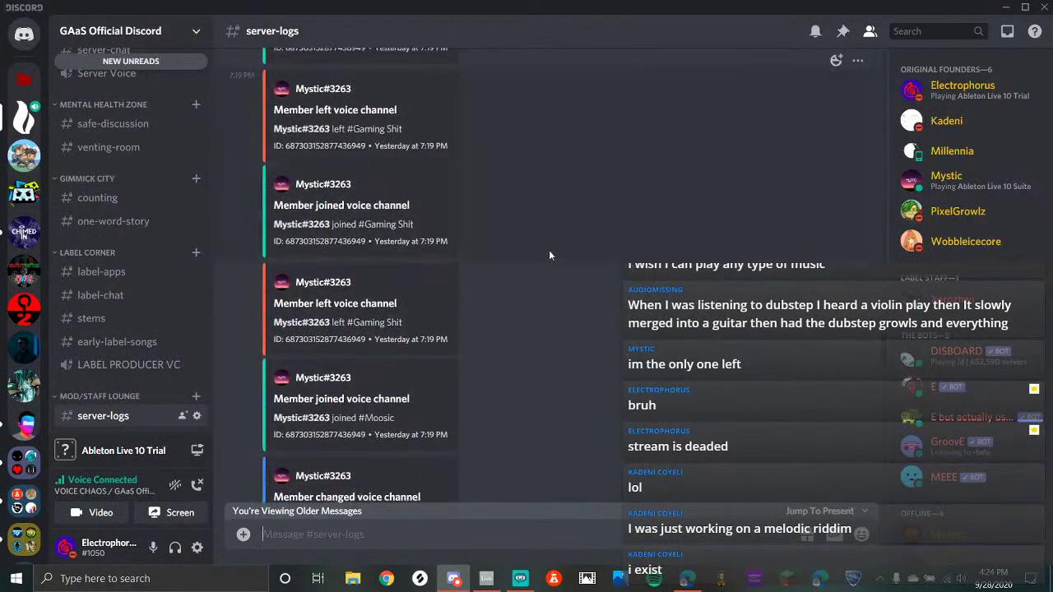
scroll(495, 271, down, 5)
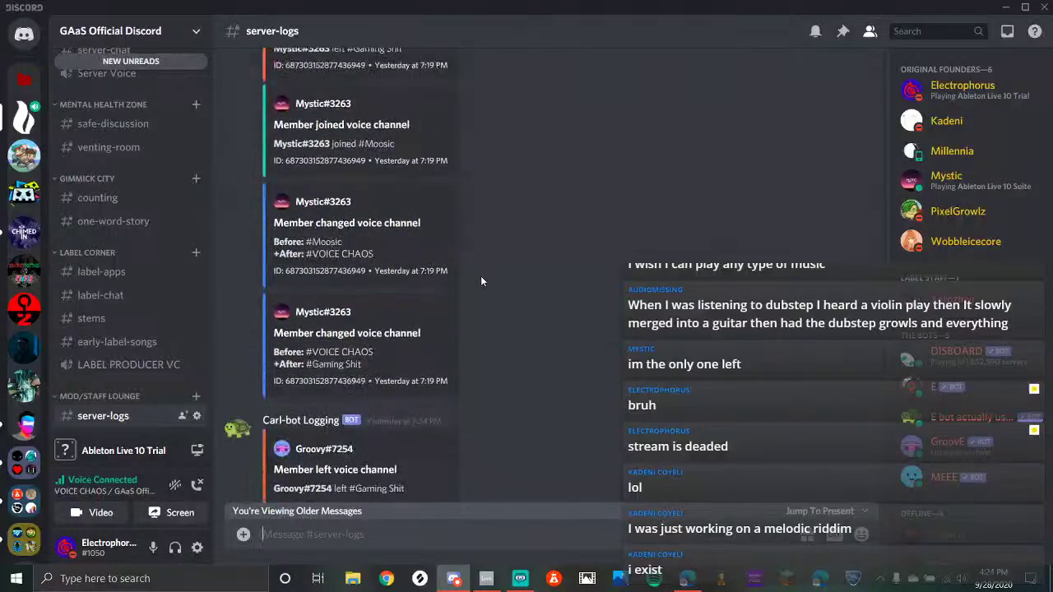
scroll(481, 282, down, 5)
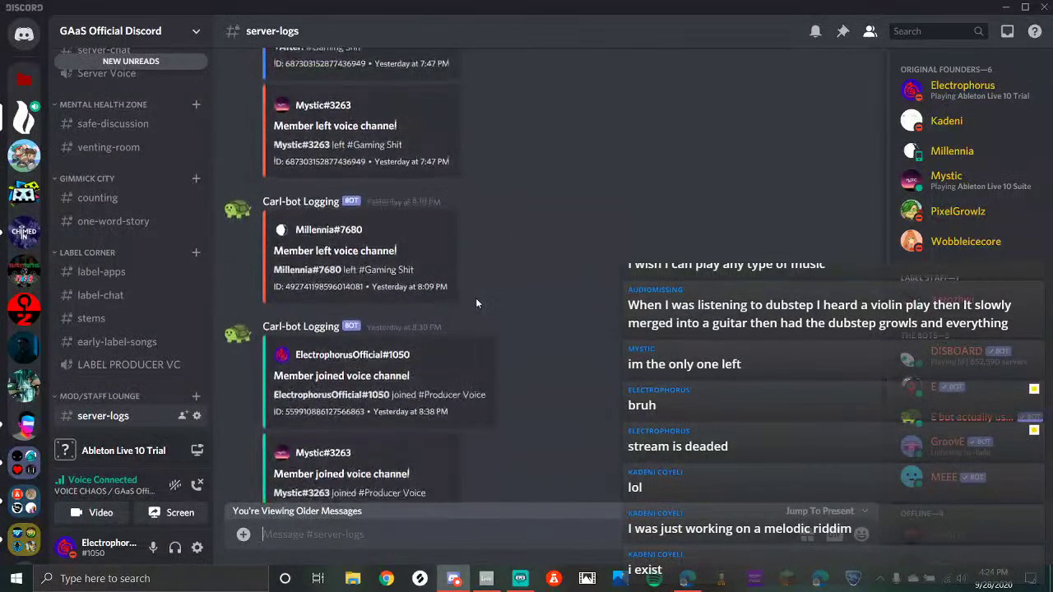
scroll(475, 304, down, 3)
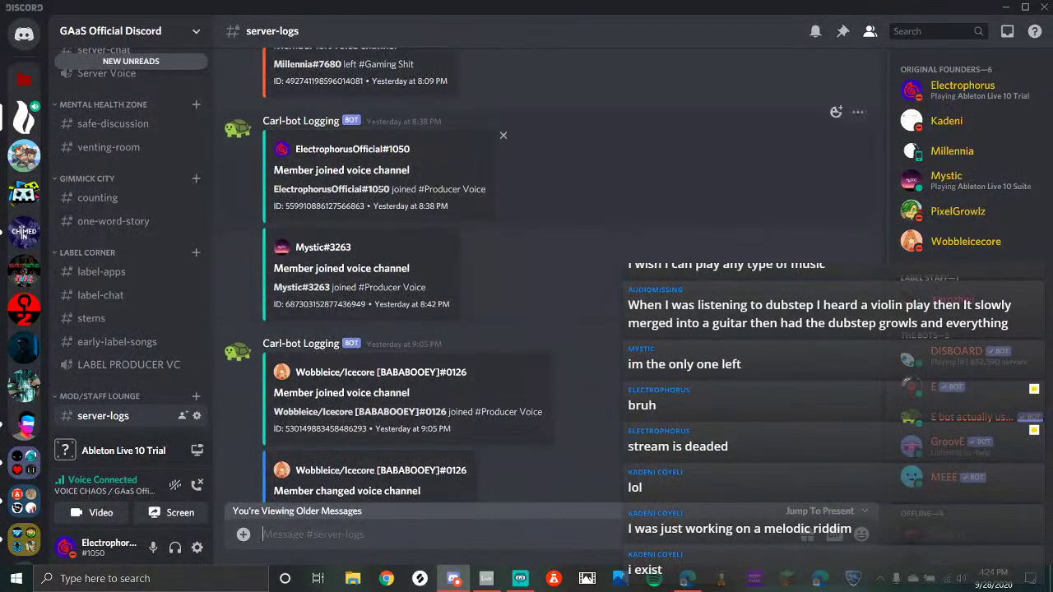
scroll(478, 317, down, 4)
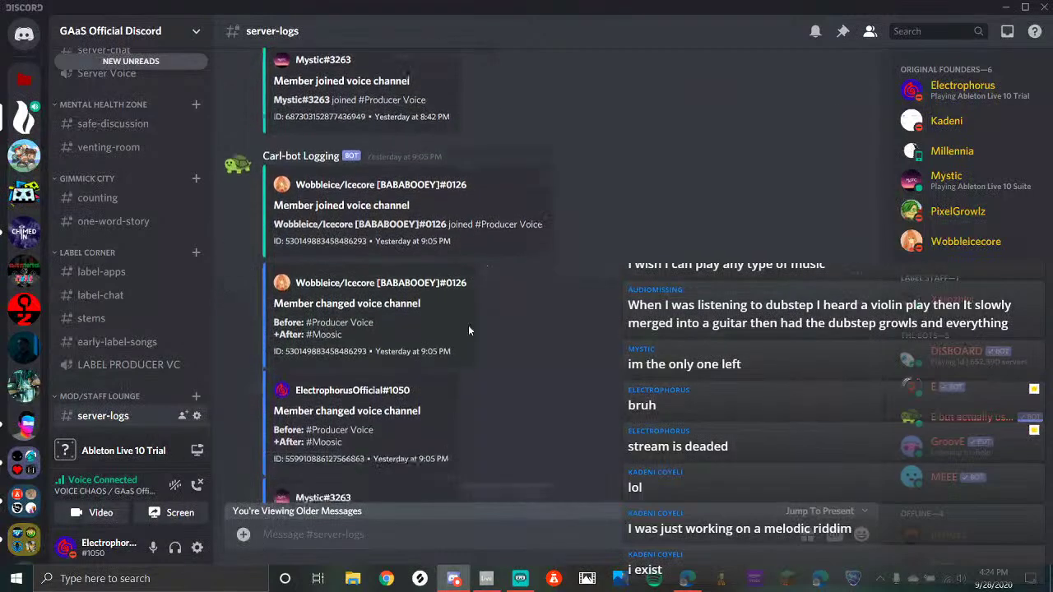
scroll(470, 305, down, 10)
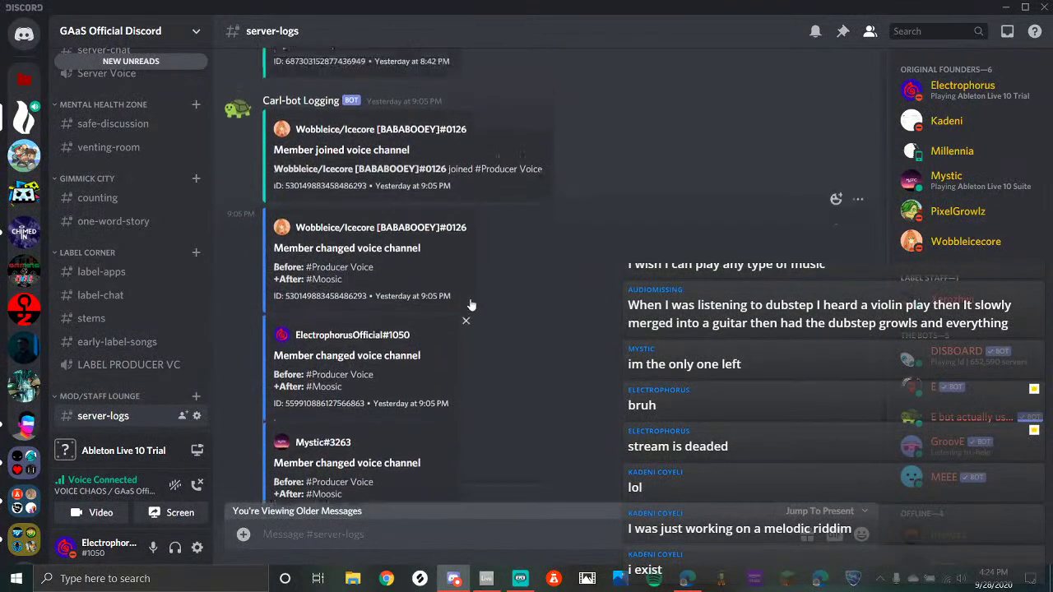
click(855, 511)
Check the live chat in Streamlabs OBS and the Ableton Live project, and return to the staff member's YouTube channel
click(520, 578)
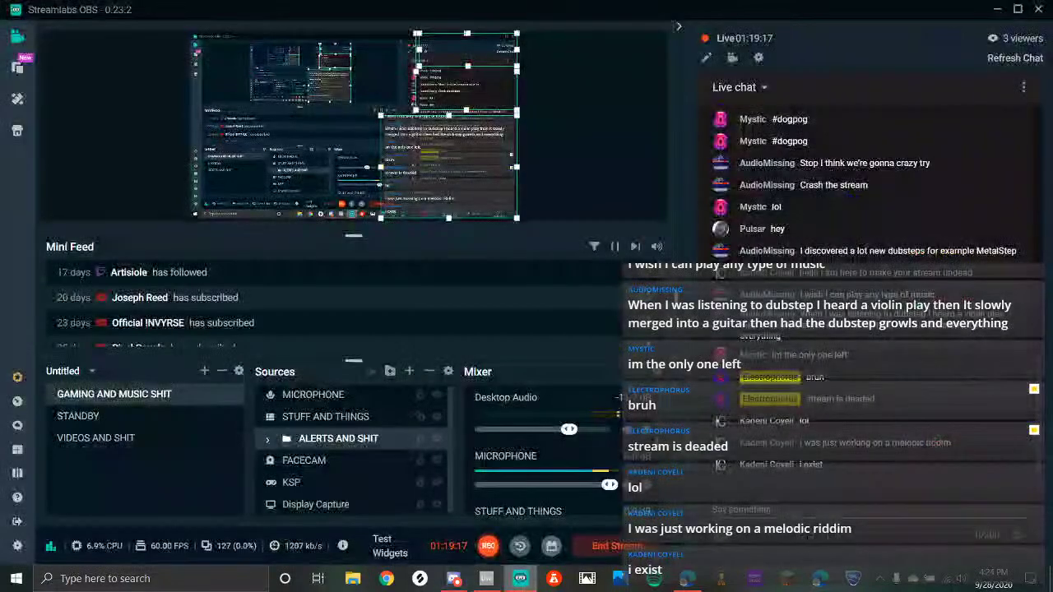
click(486, 578)
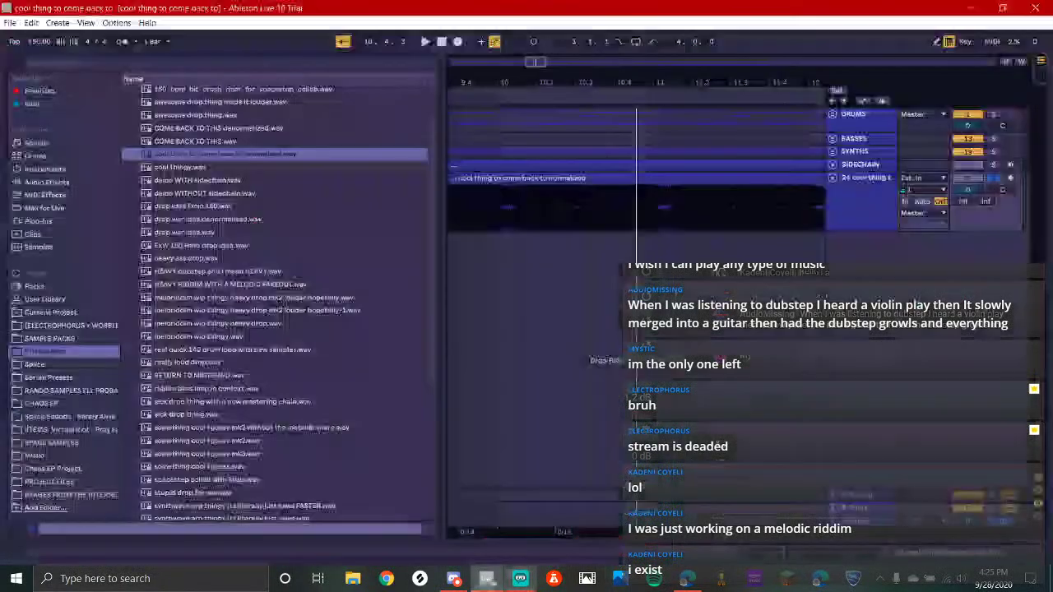
click(687, 578)
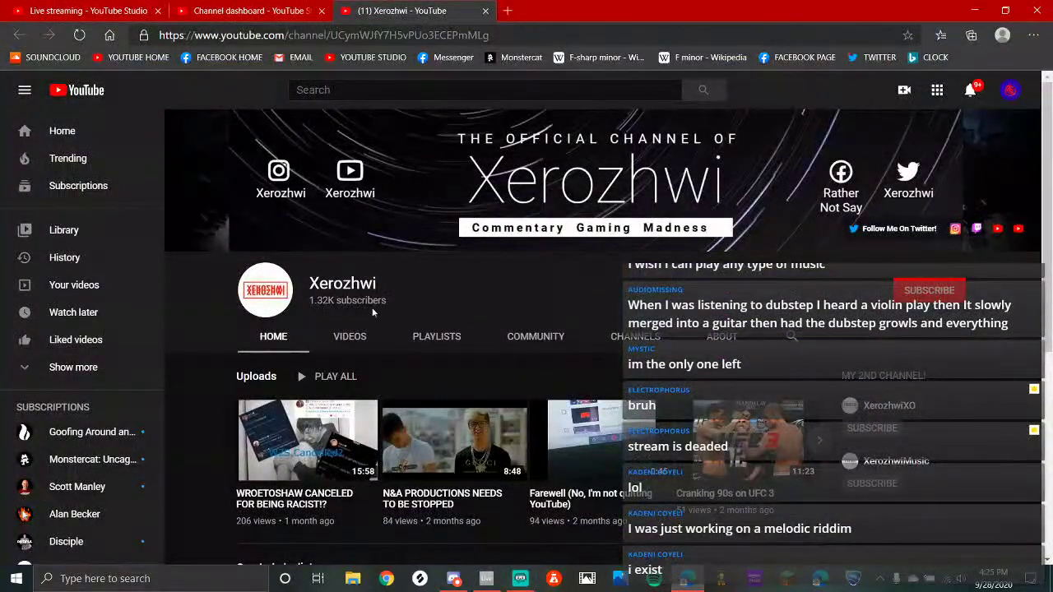
Read through the Community posts on the staff member's YouTube channel, including the shared label videos and links
scroll(377, 319, down, 2)
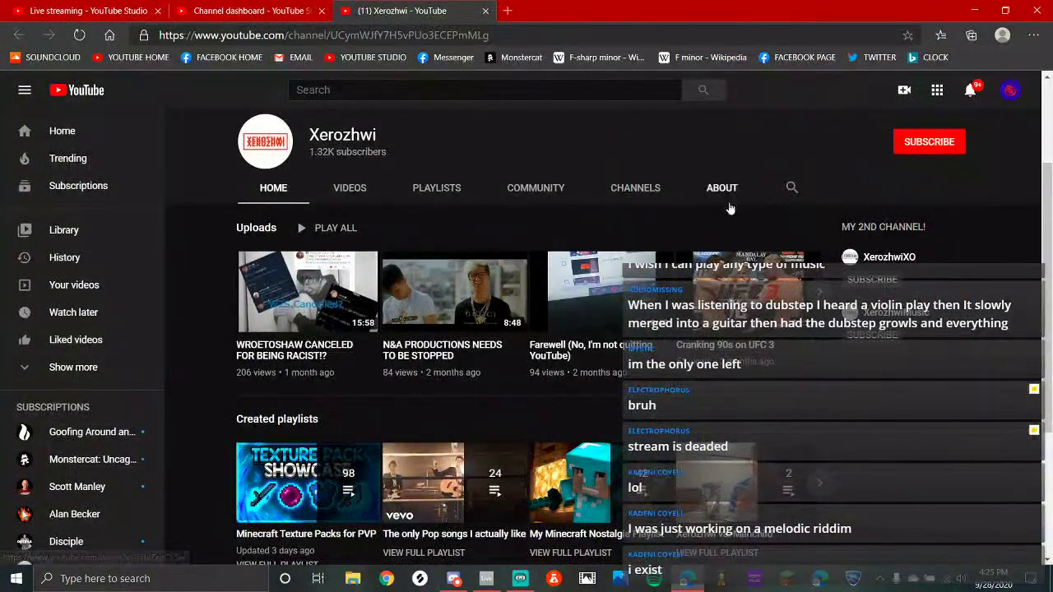
click(545, 197)
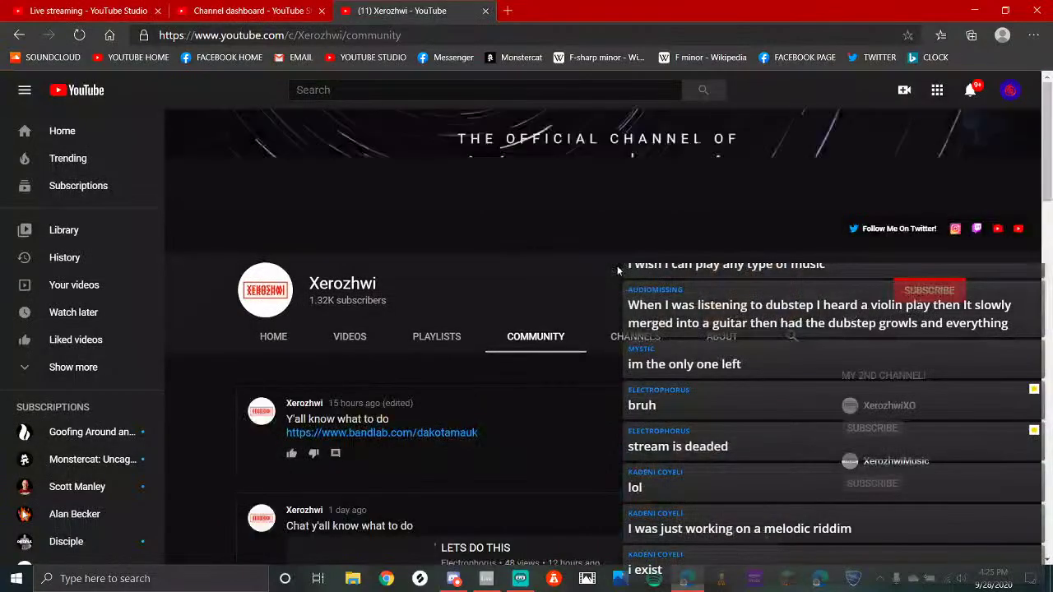
scroll(563, 372, down, 1)
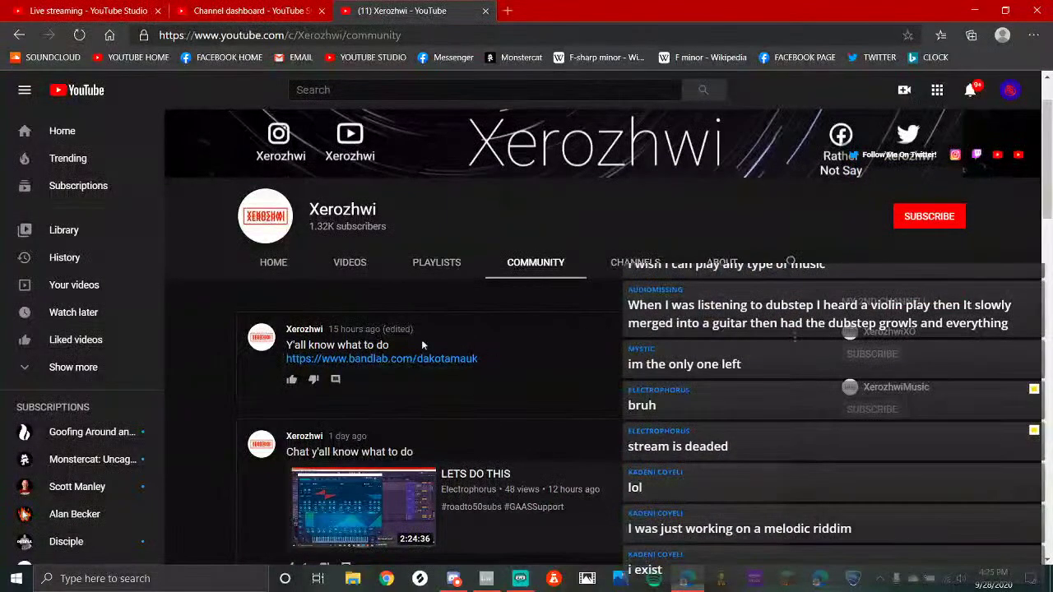
scroll(395, 428, down, 1)
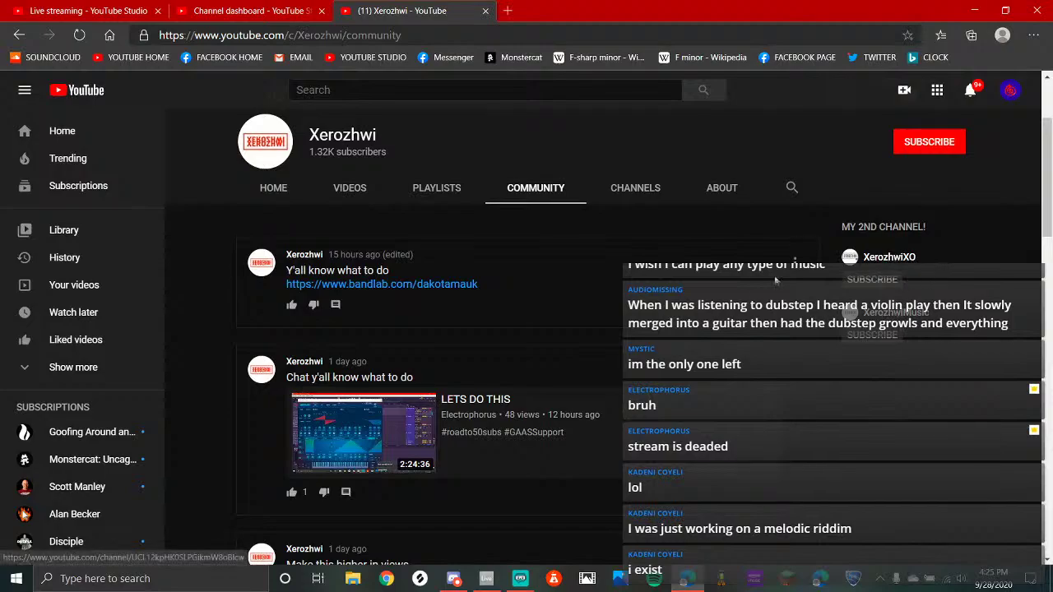
scroll(327, 322, up, 1)
scroll(327, 322, down, 1)
scroll(327, 326, down, 2)
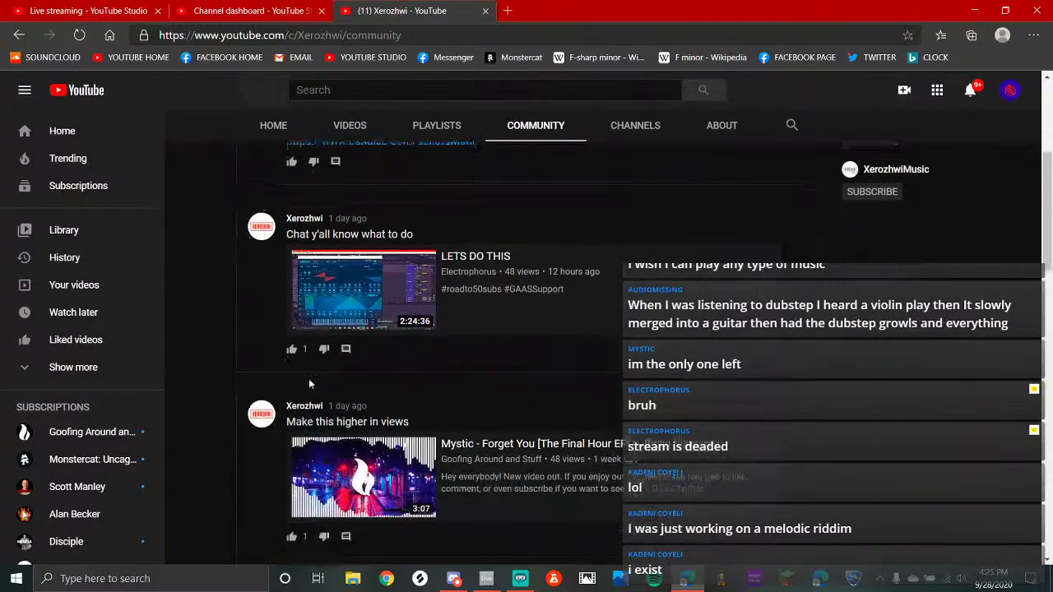
scroll(491, 382, down, 4)
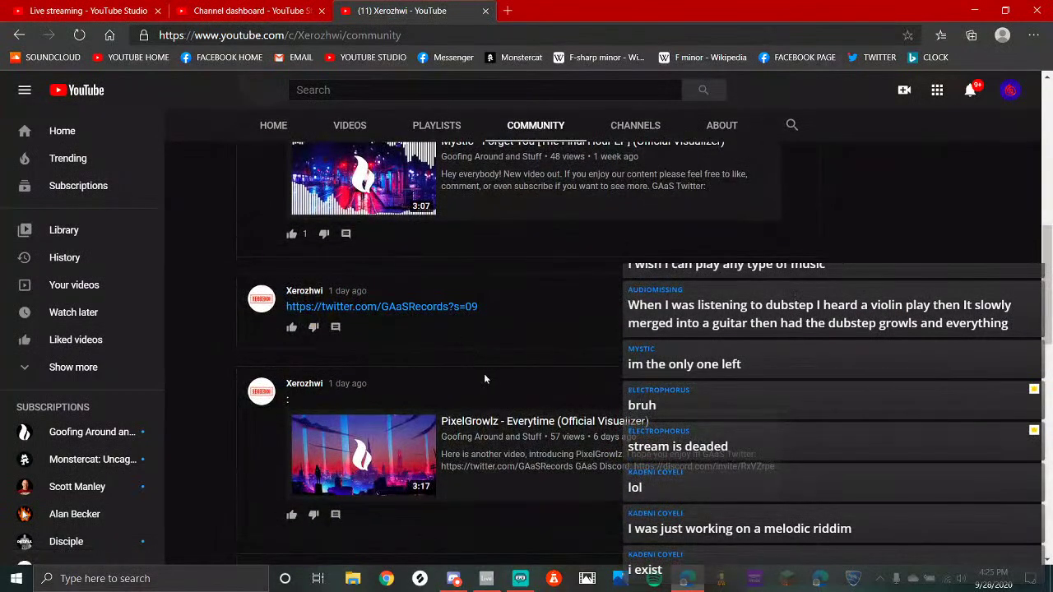
scroll(461, 411, down, 3)
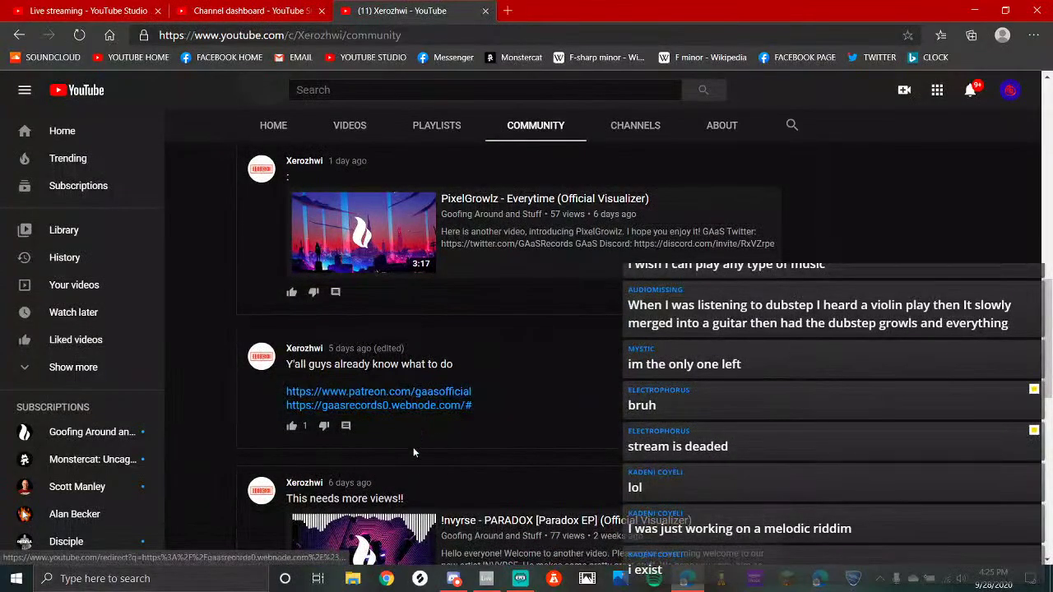
scroll(413, 451, down, 2)
scroll(413, 451, up, 4)
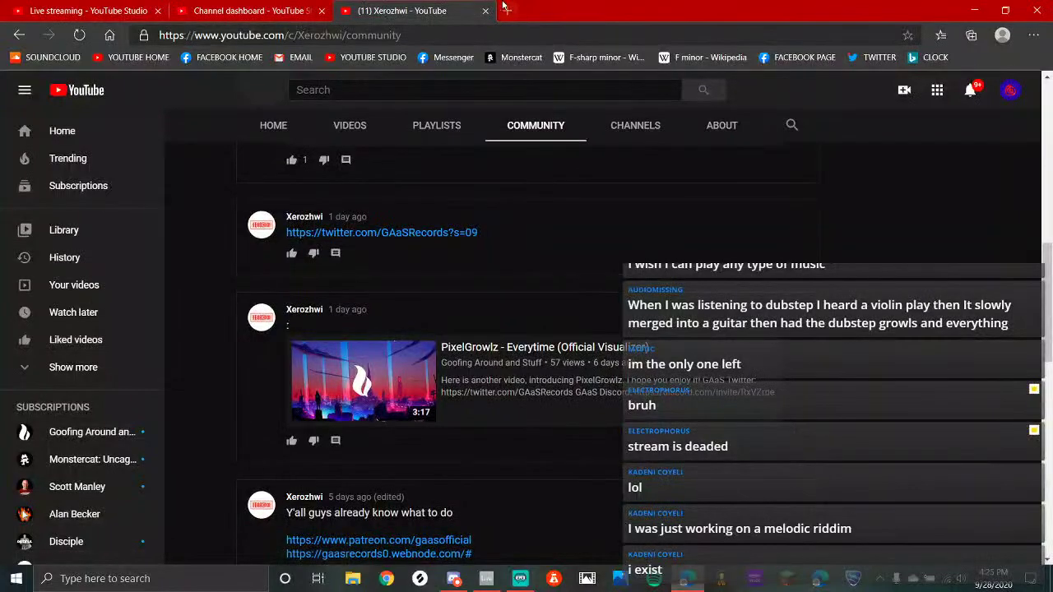
View the Goofing Around and Stuff Patreon creator home page in the other browser window and return to YouTube
click(817, 580)
click(51, 58)
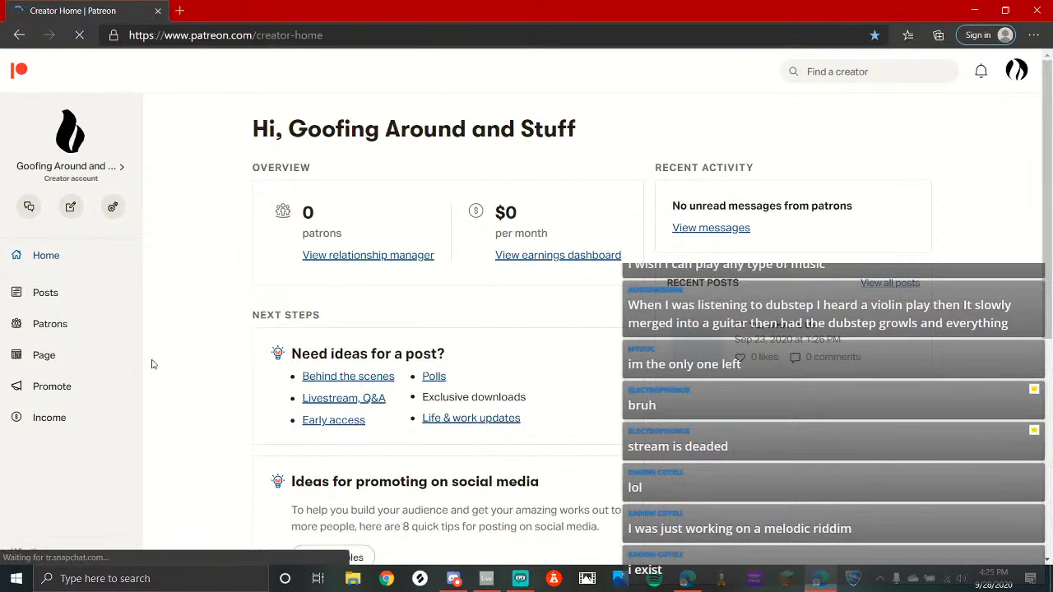
key(alt+Tab)
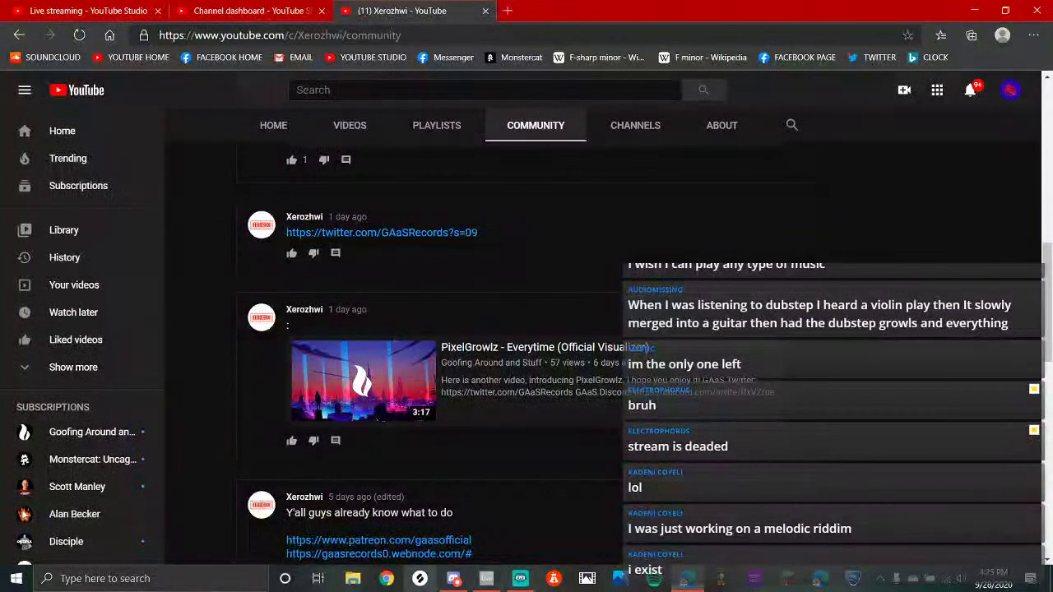
Check the livestream analytics and channel dashboard in YouTube Studio again, and return to the staff member's Community posts
click(122, 10)
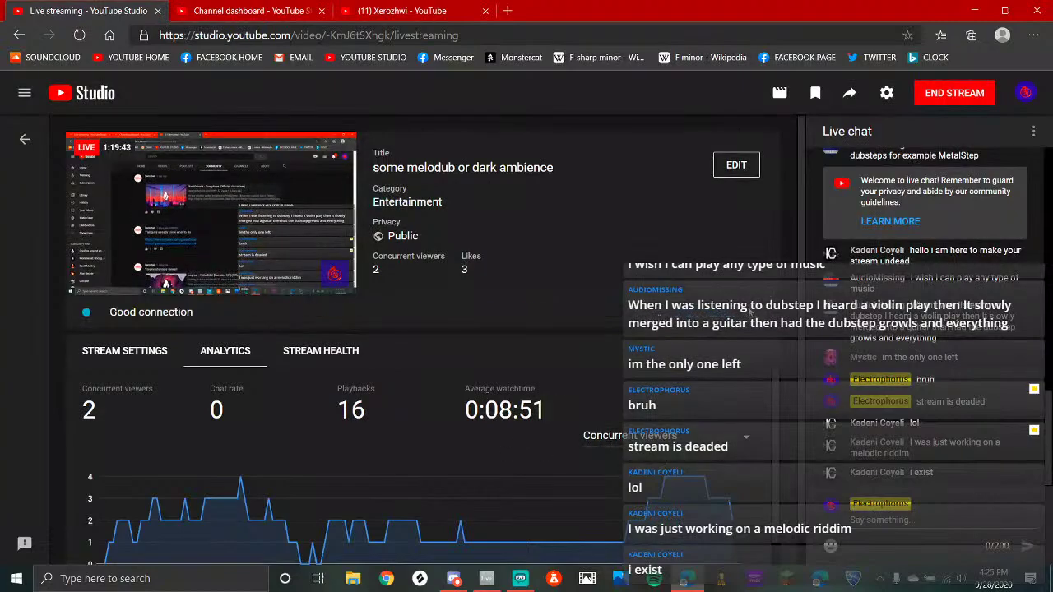
key(ctrl+Tab)
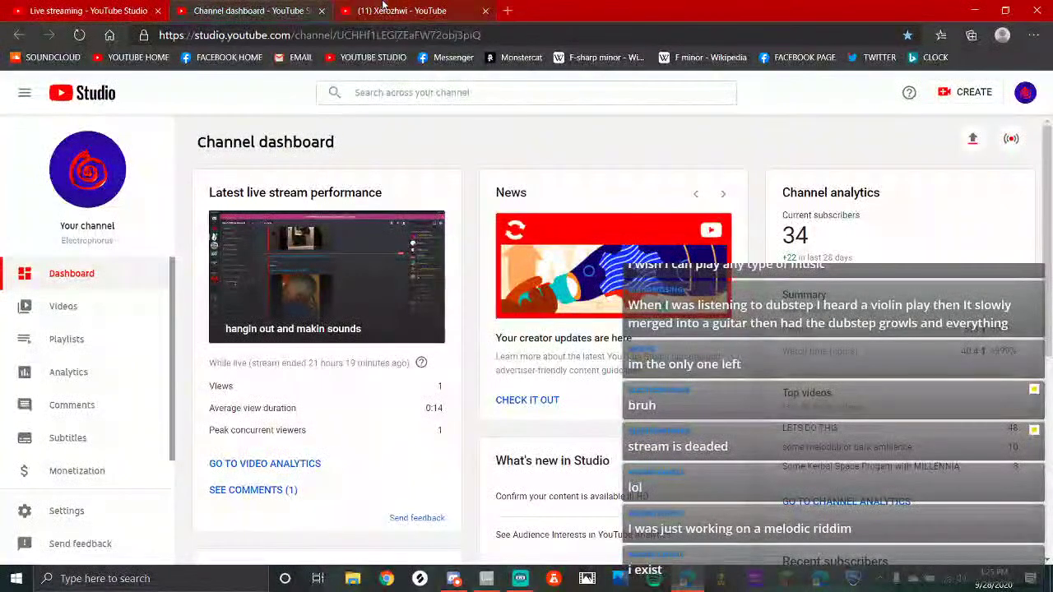
key(ctrl+Tab)
scroll(593, 403, up, 10)
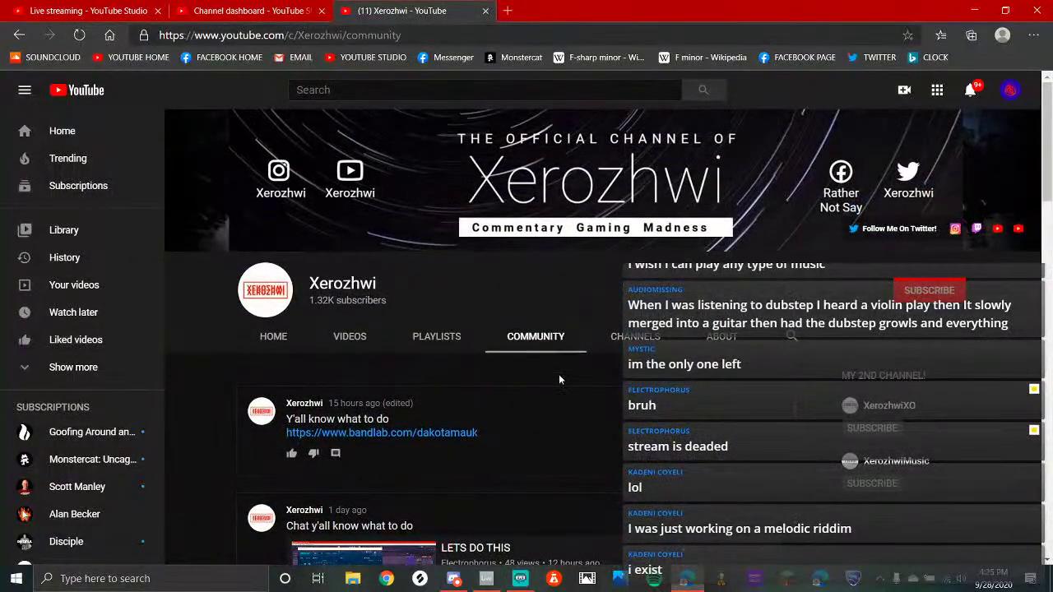
scroll(559, 380, down, 4)
scroll(559, 380, up, 4)
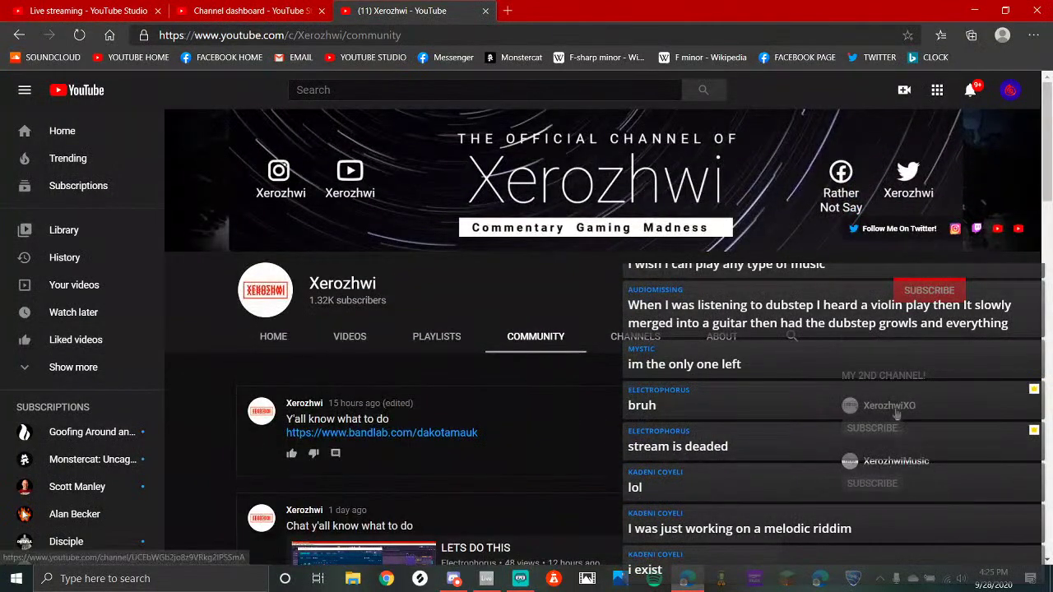
View the staff member's second YouTube channel and music channel, and return to the main channel's Community posts
click(896, 415)
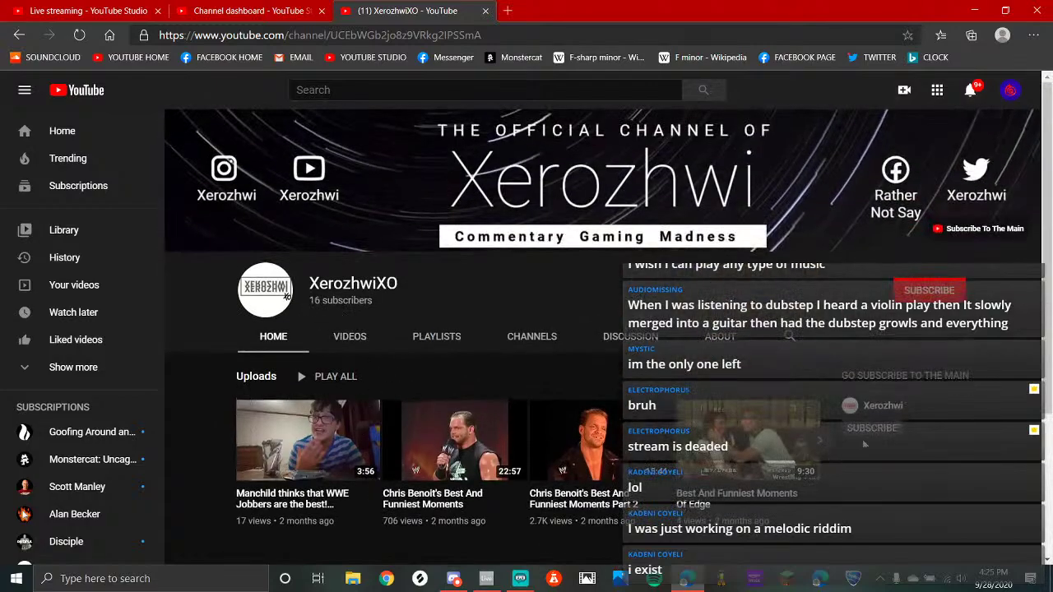
key(alt+Left)
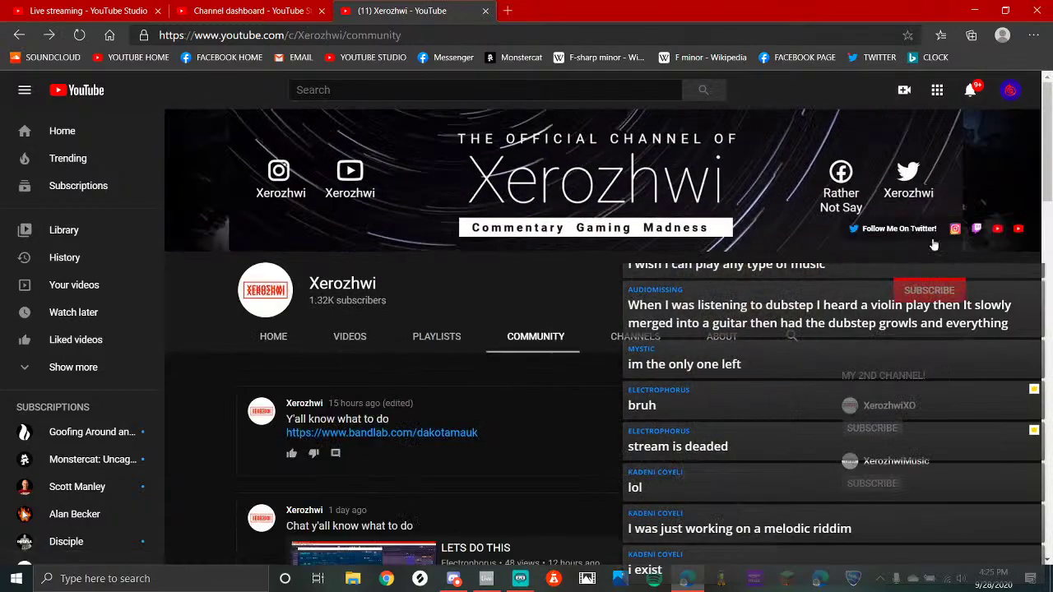
scroll(1002, 288, down, 2)
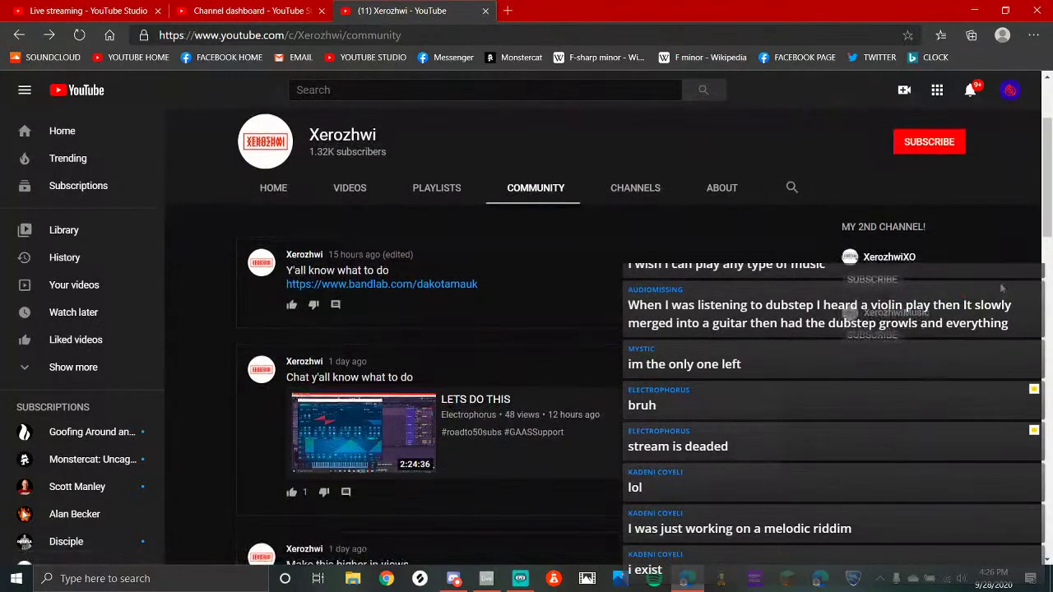
key(alt+Right)
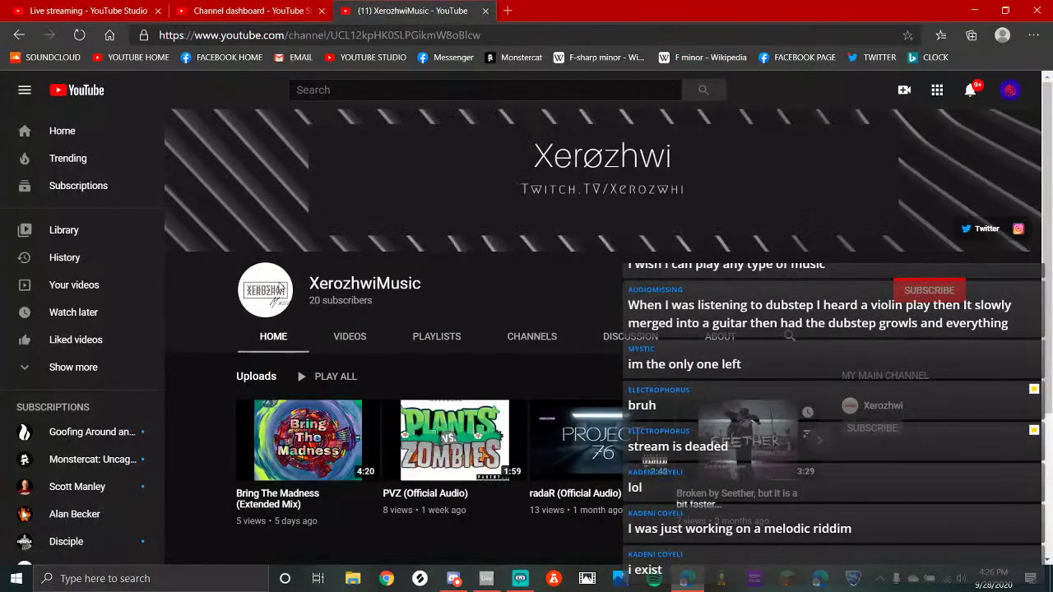
scroll(313, 362, down, 1)
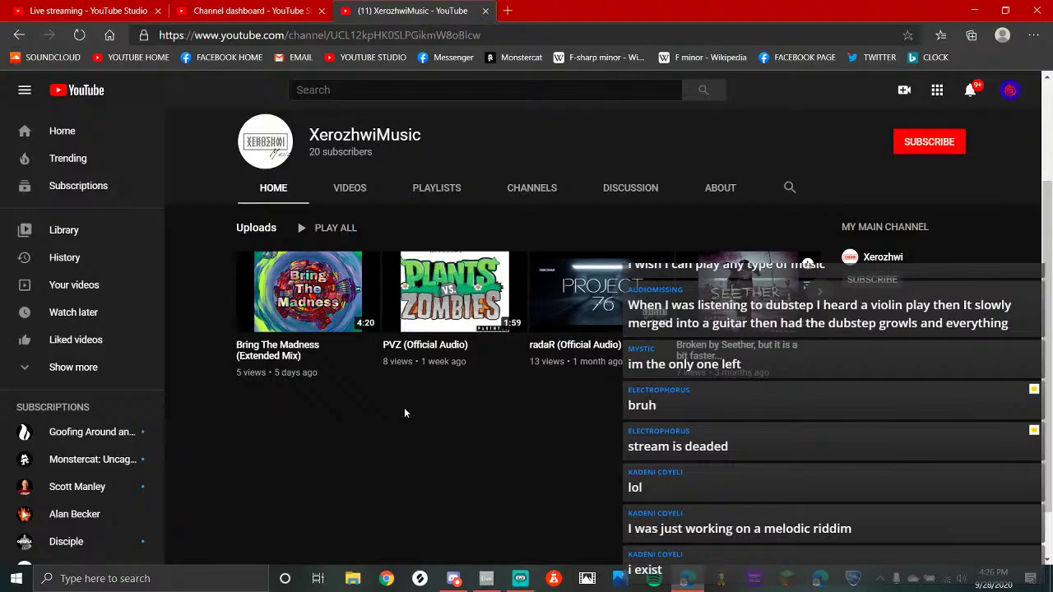
scroll(404, 408, up, 1)
key(alt+Left)
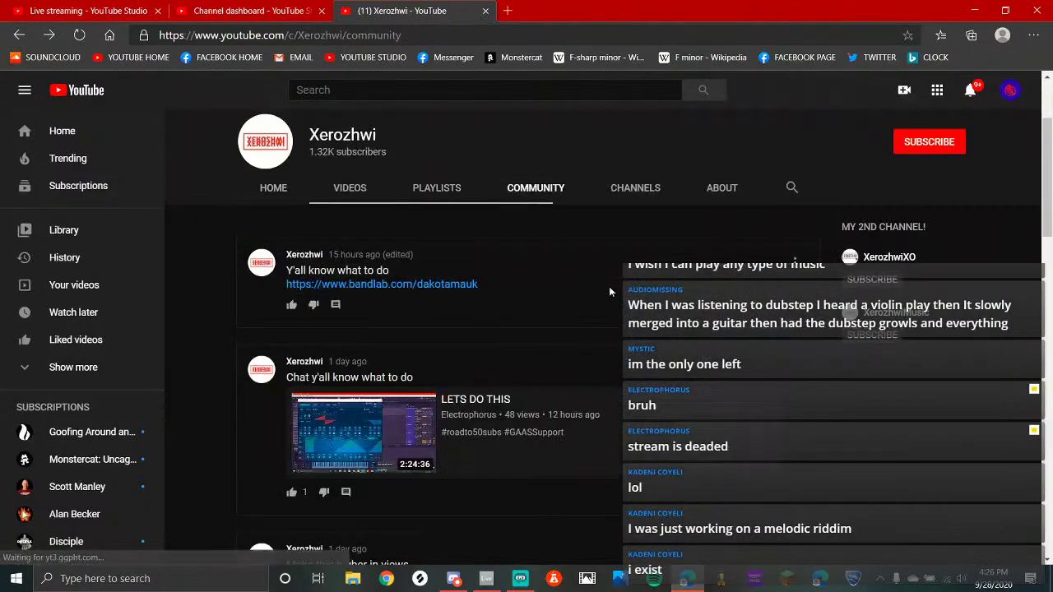
Check the livestream analytics, reload the channel dashboard in YouTube Studio, and return to the livestream page
click(20, 10)
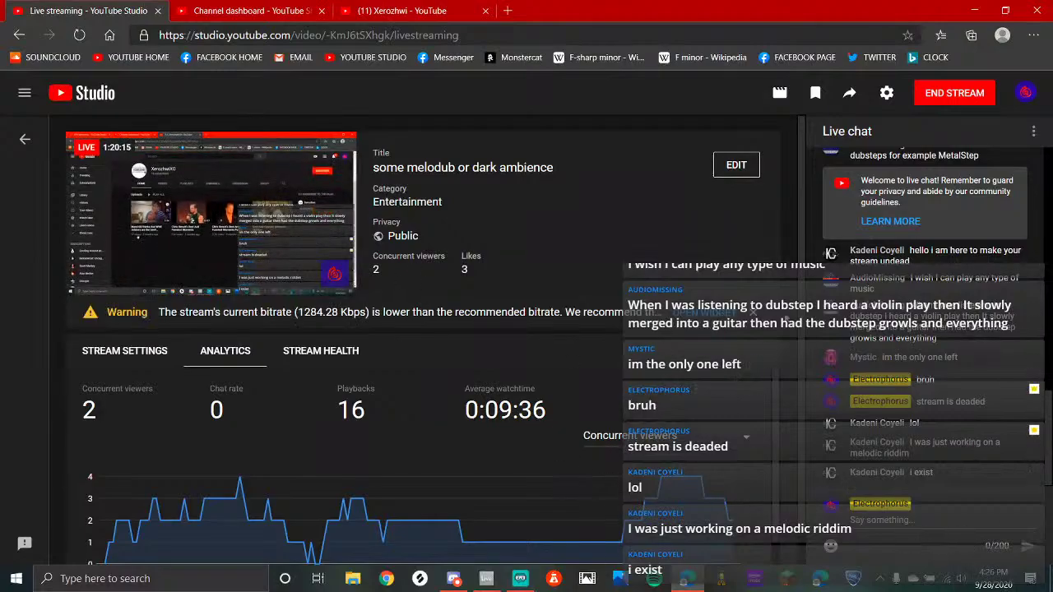
click(289, 12)
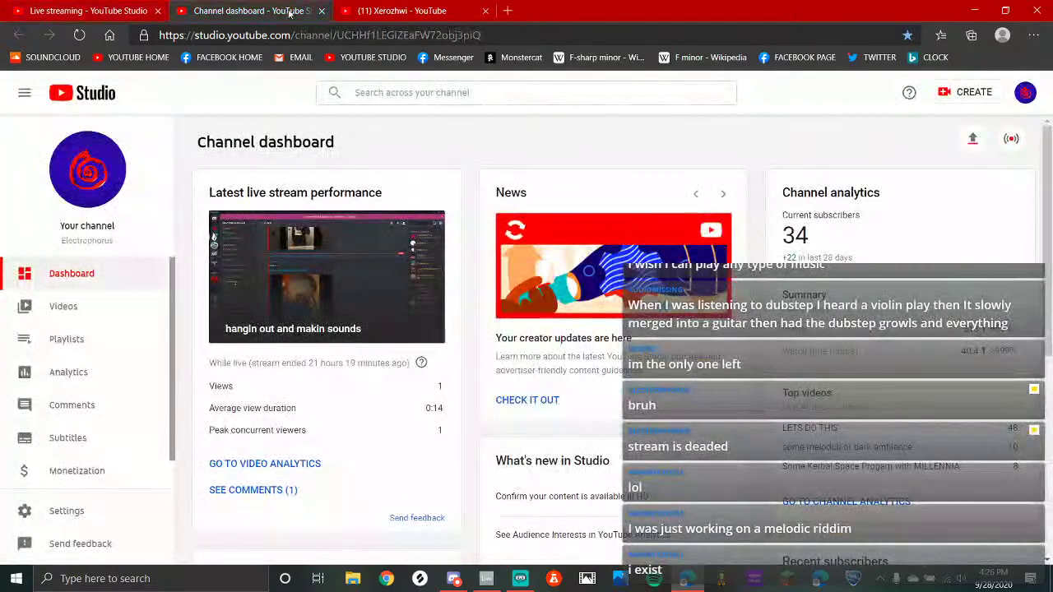
click(79, 35)
click(428, 10)
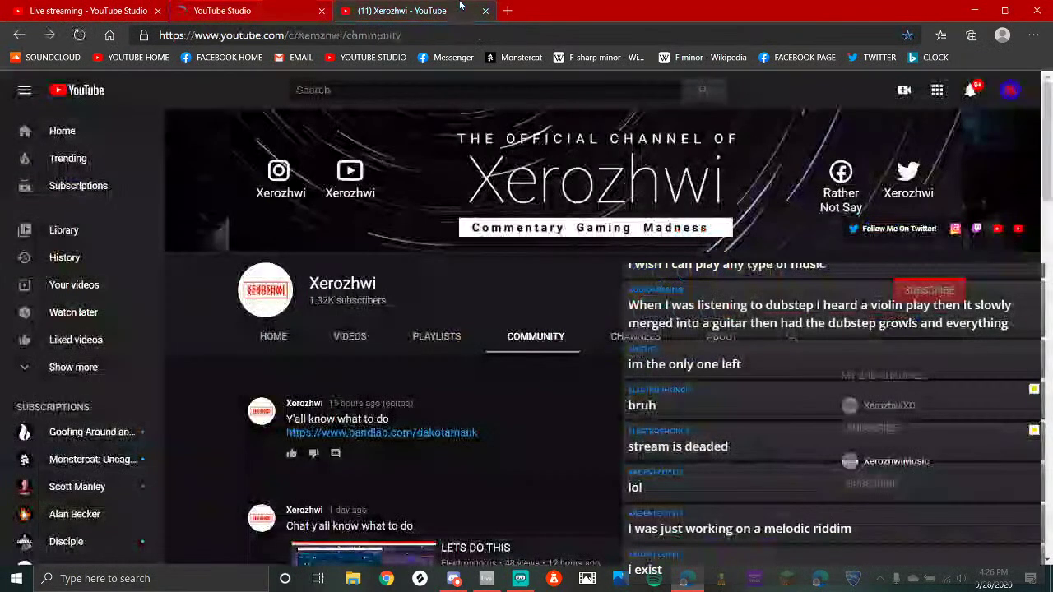
click(123, 10)
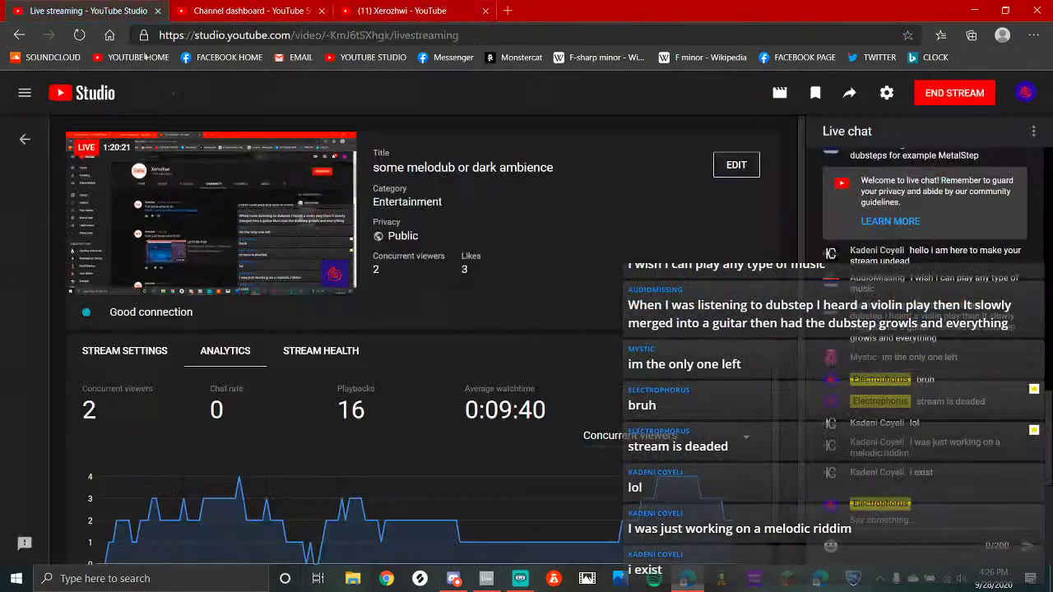
Switch to Discord and read the latest posts in the feedback and general channels of the GAaS server
click(453, 578)
scroll(123, 370, up, 15)
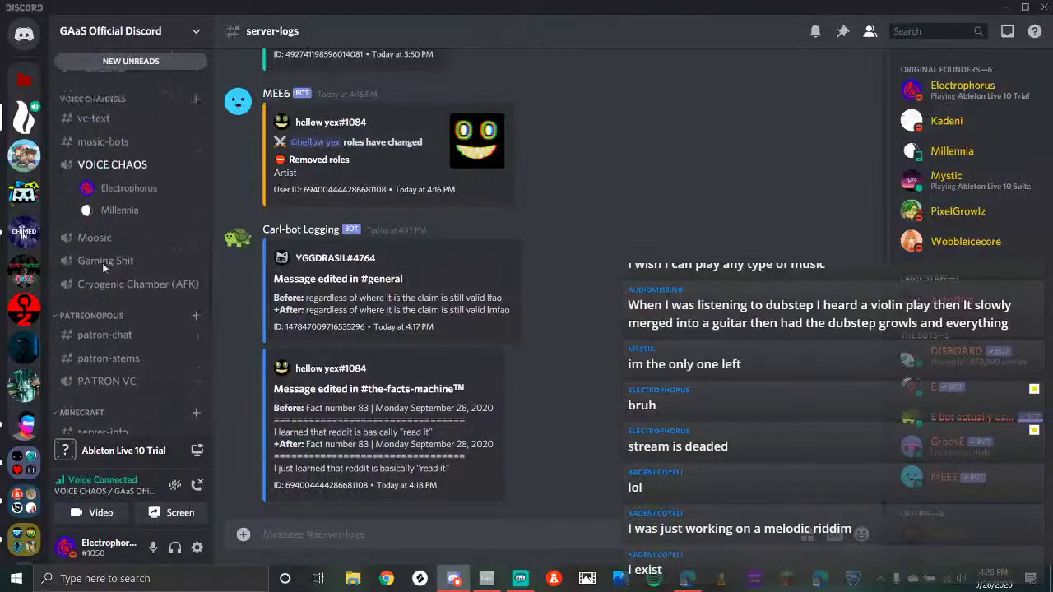
click(105, 408)
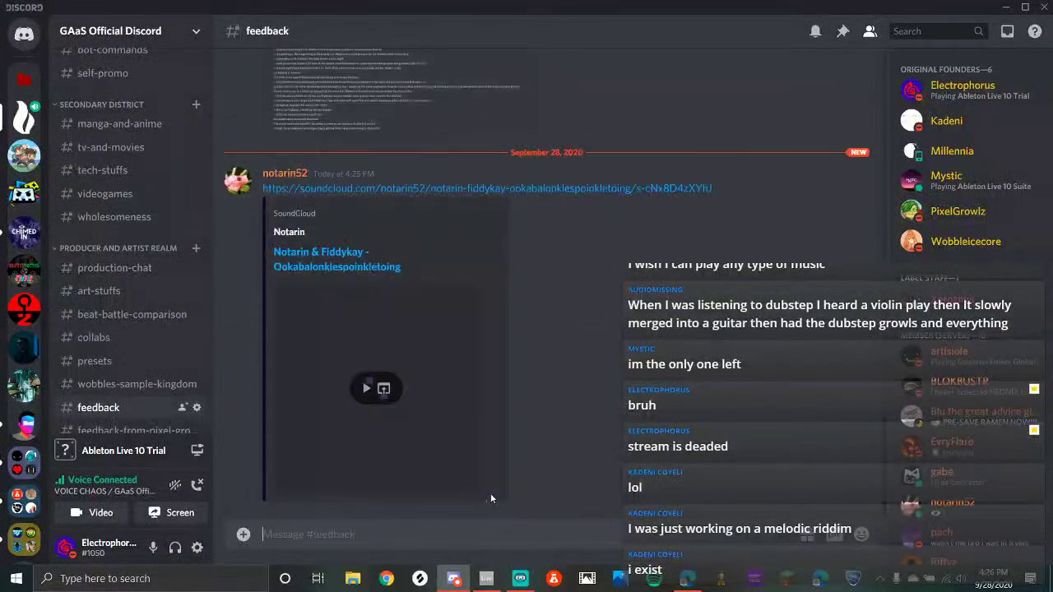
scroll(199, 294, up, 5)
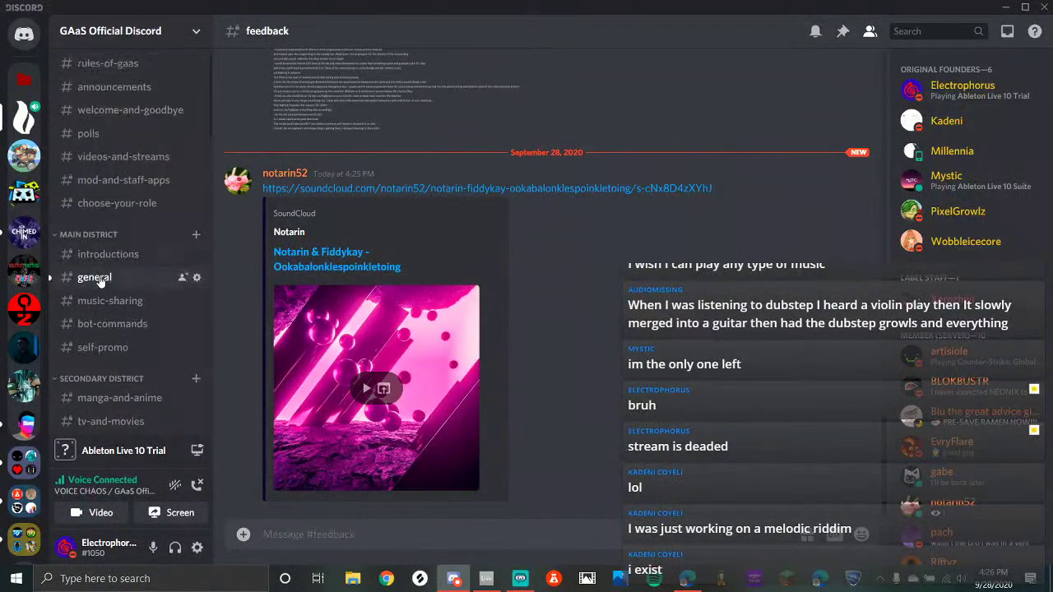
click(99, 278)
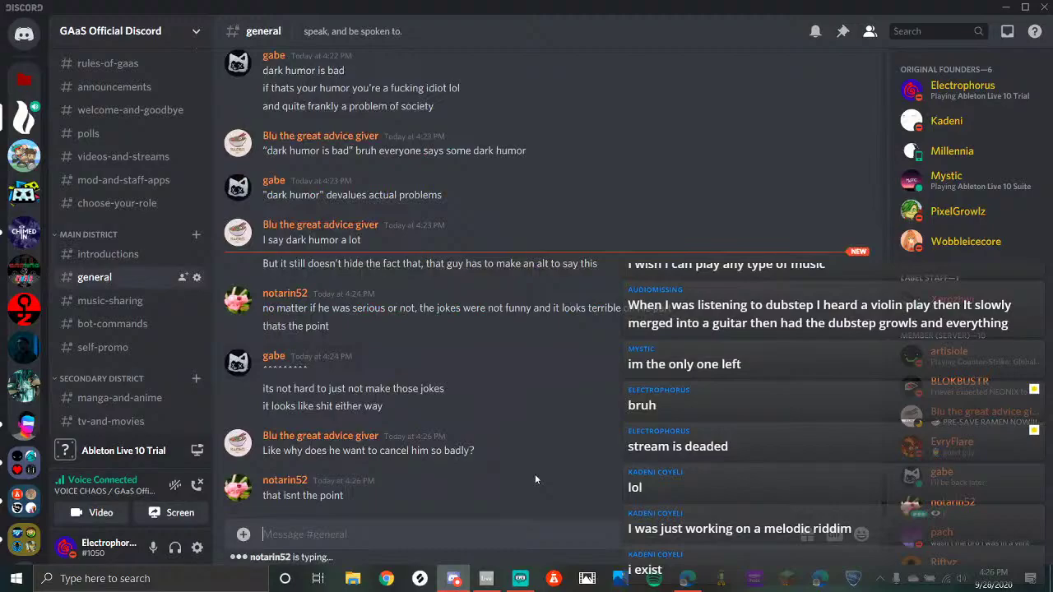
Switch to Ableton Live and listen to the normalized audio clip from 8.3.1 and 8.4.1, inspecting its waveform up close
click(486, 578)
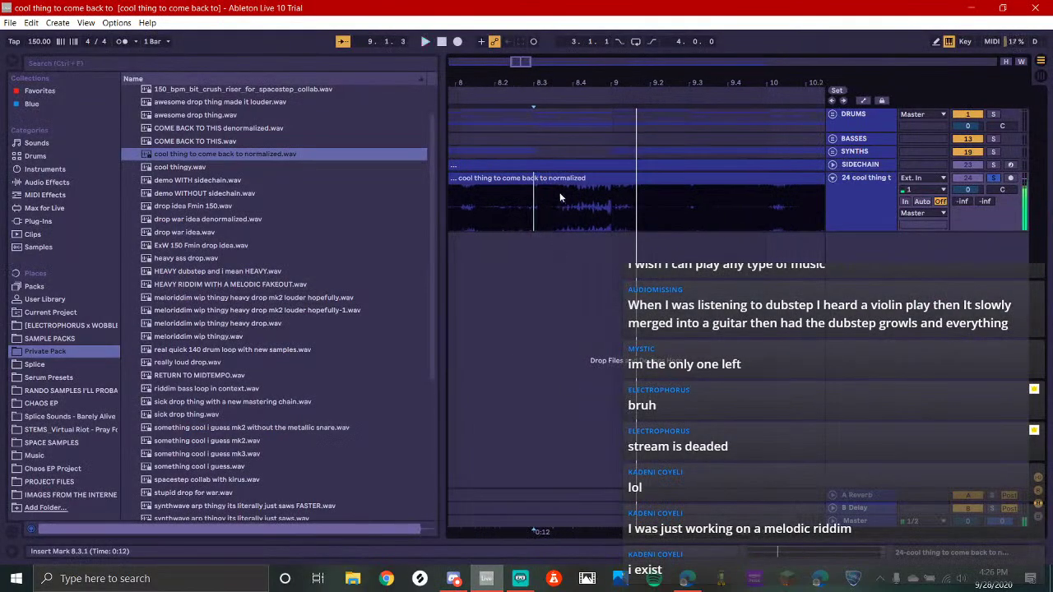
key(space)
drag(560, 193, 599, 213)
key(space)
scroll(599, 212, up, 5)
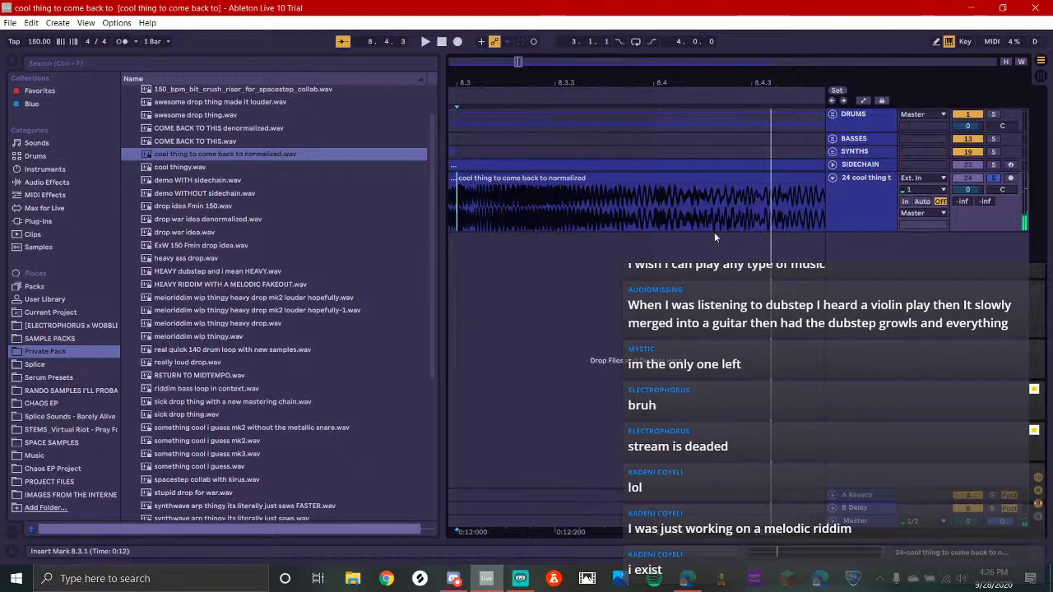
key(space)
key(space)
click(477, 209)
key(space)
key(space)
key(space)
key(space)
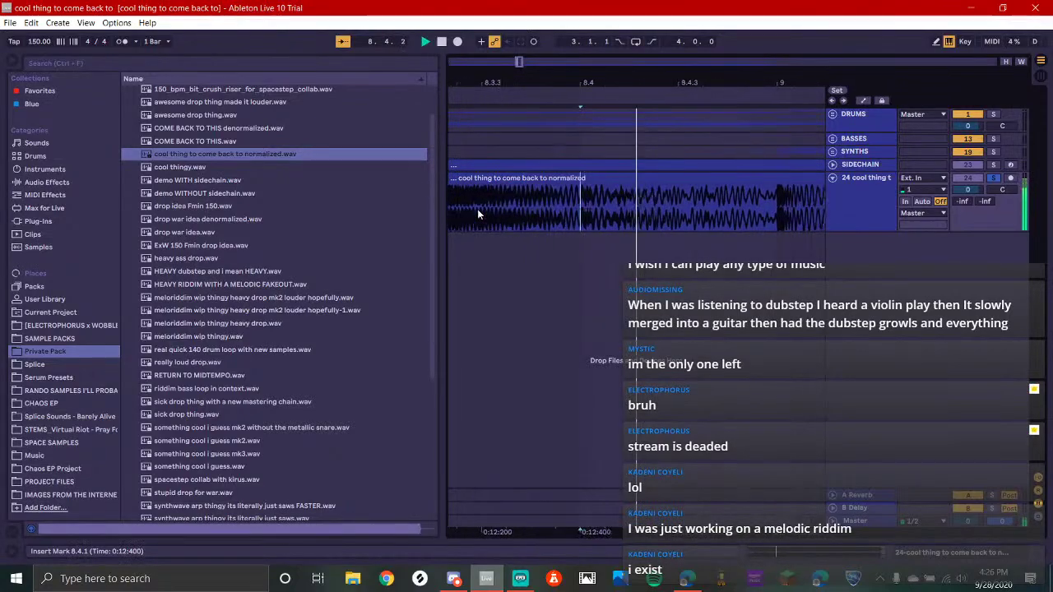
Play the normalized audio clip from bar 9 and inspect its waveform, stopping and restarting playback repeatedly
click(671, 208)
key(space)
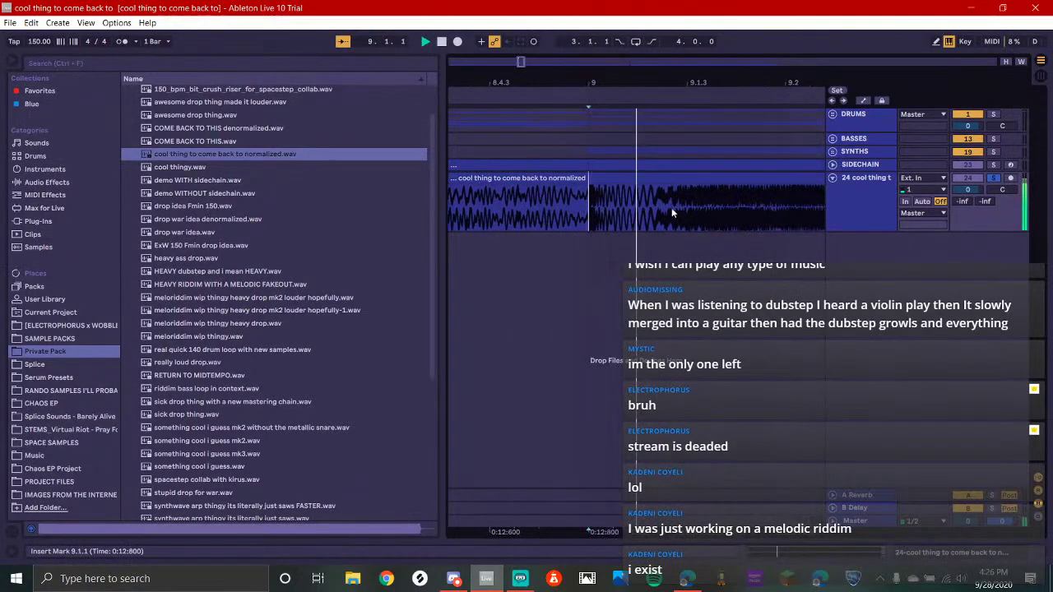
key(space)
key(space)
key(space)
key(space)
key(space)
key(space)
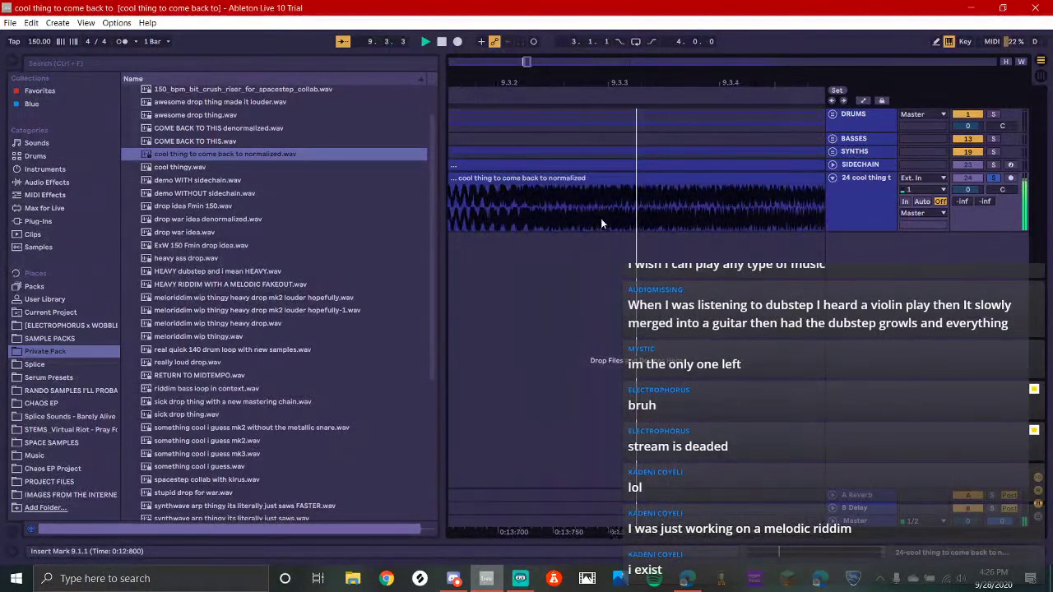
Play the normalized audio clip from its start and from bar 17
scroll(596, 218, down, 7)
click(554, 180)
key(space)
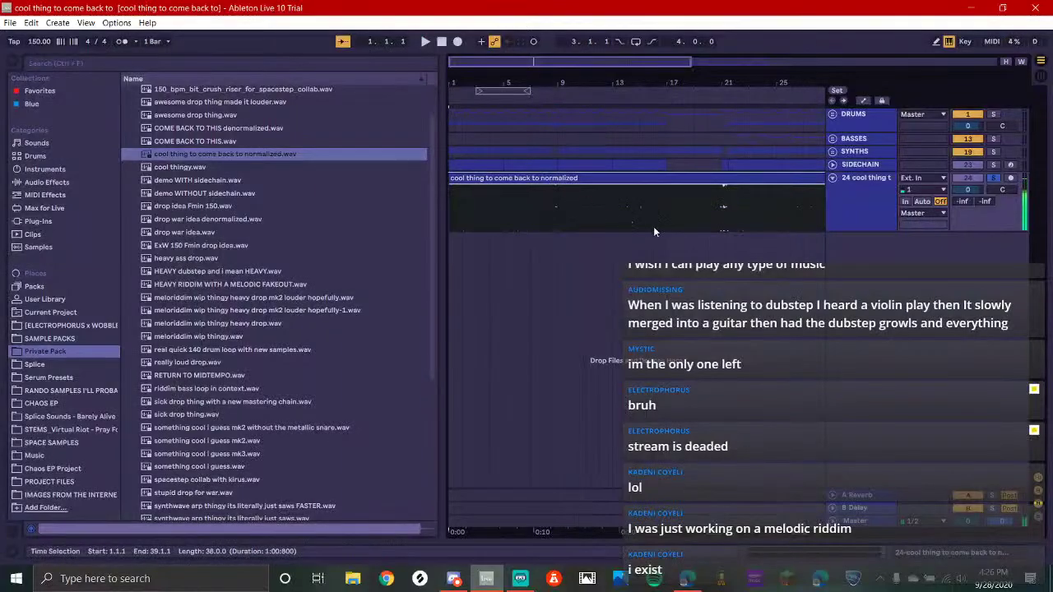
click(655, 204)
key(space)
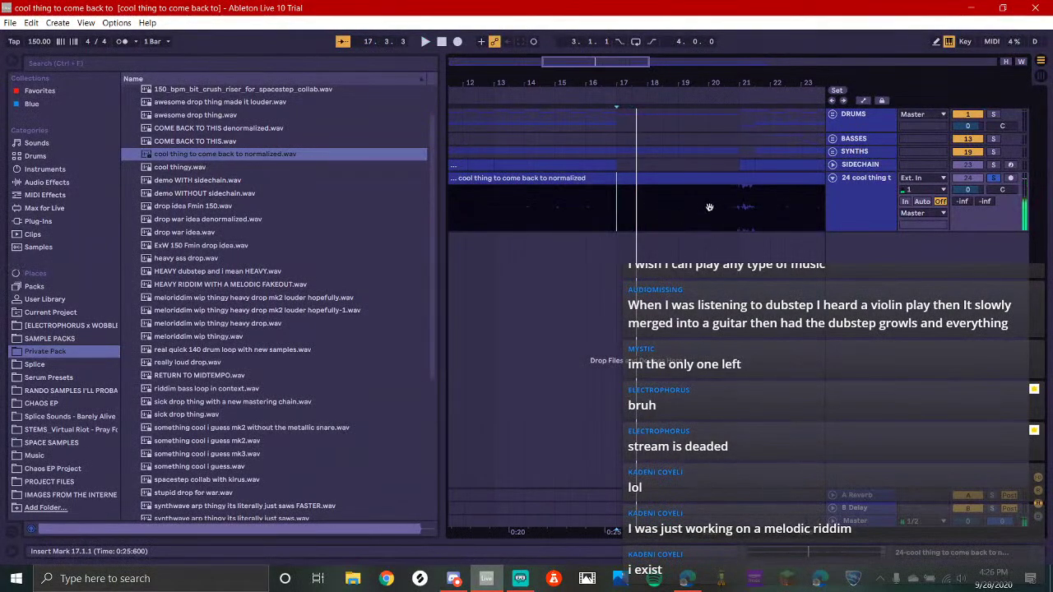
Inspect the clip's waveform around bar 19 up close and play it from 19.3.2
scroll(650, 203, up, 3)
scroll(591, 214, up, 4)
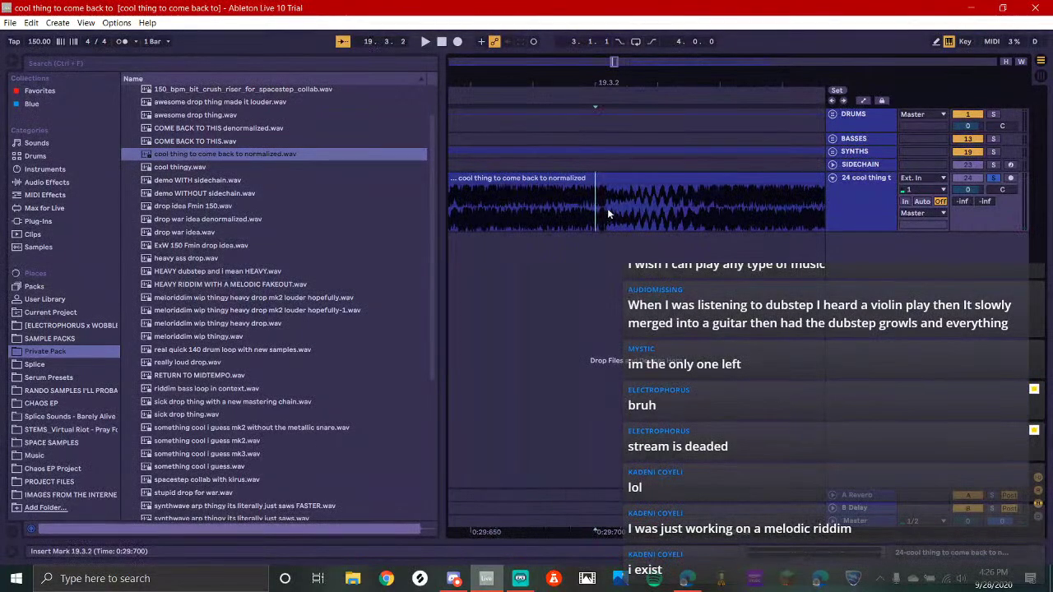
scroll(606, 207, down, 2)
key(space)
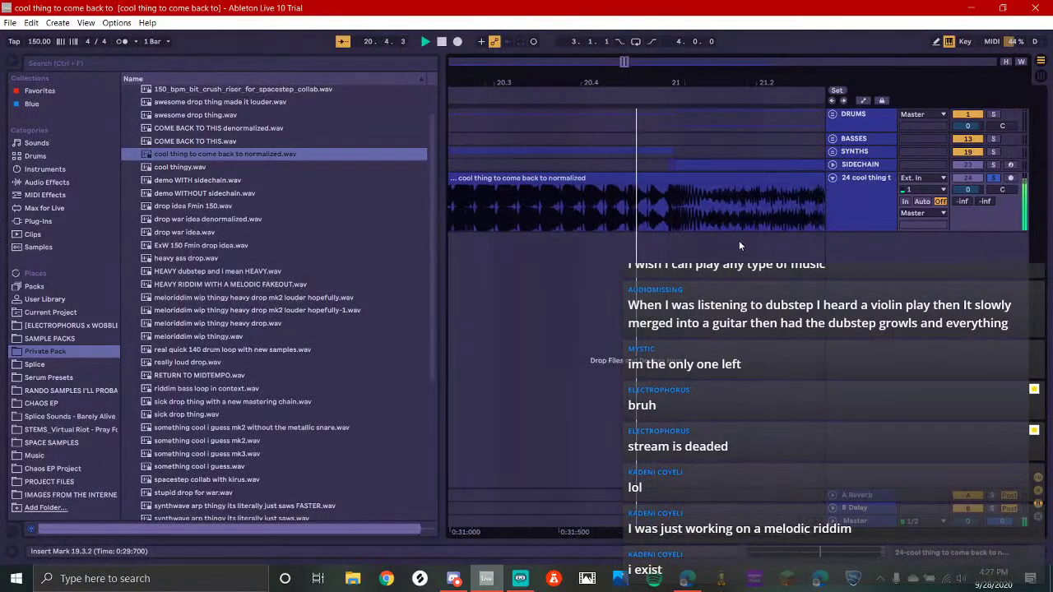
Check the server-logs channel in Discord and the live chat in Streamlabs OBS, and return to Ableton Live
click(453, 579)
scroll(191, 323, down, 10)
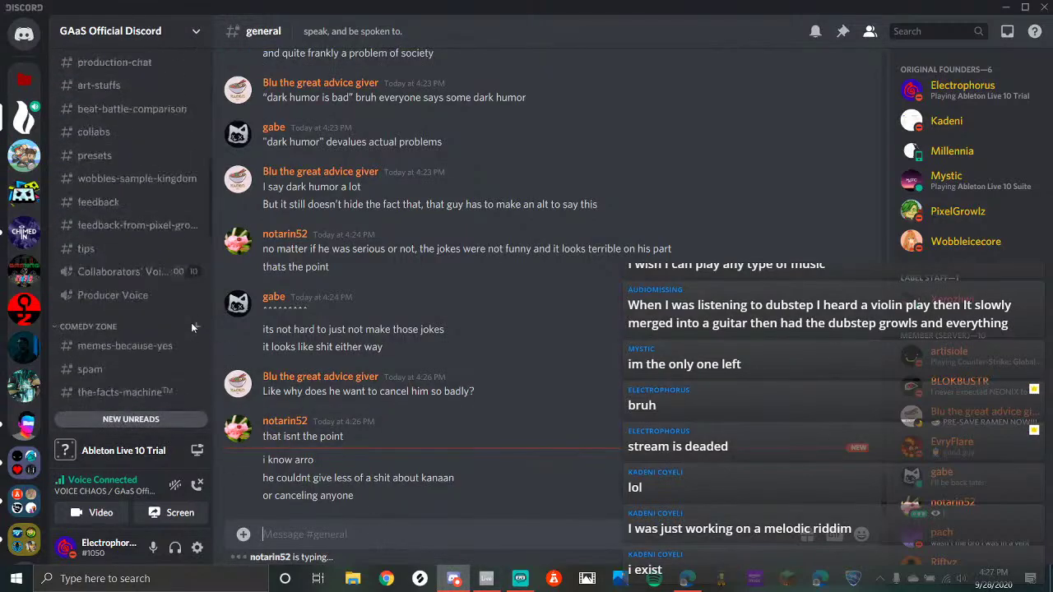
scroll(138, 232, down, 10)
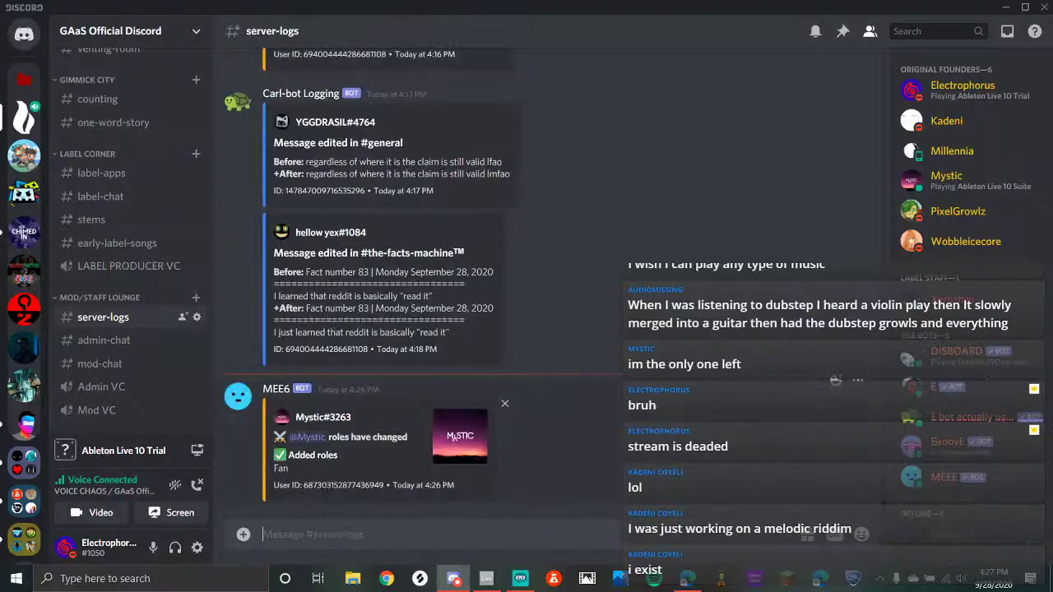
click(520, 581)
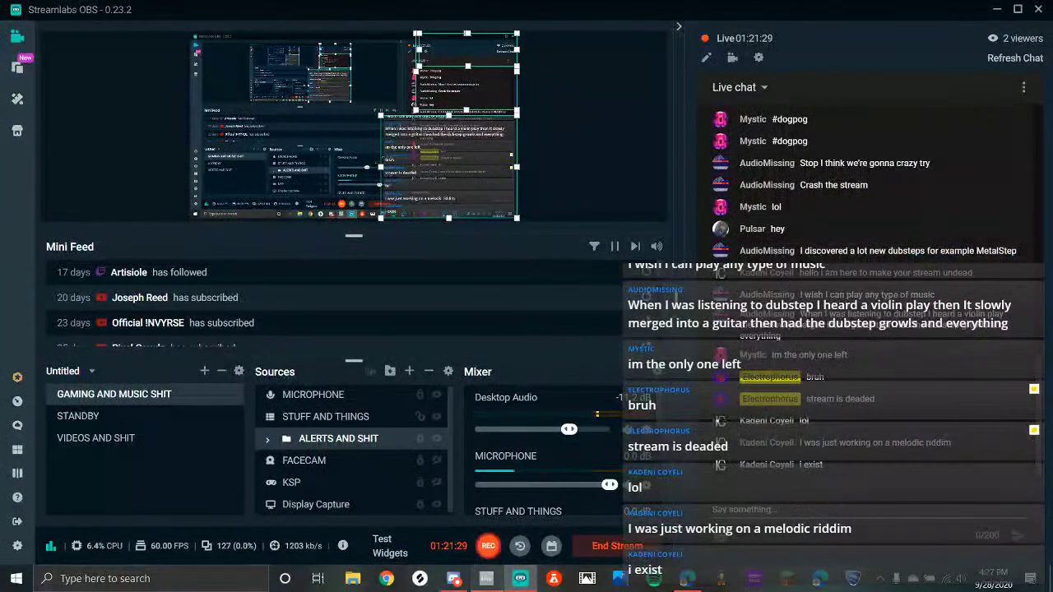
click(520, 581)
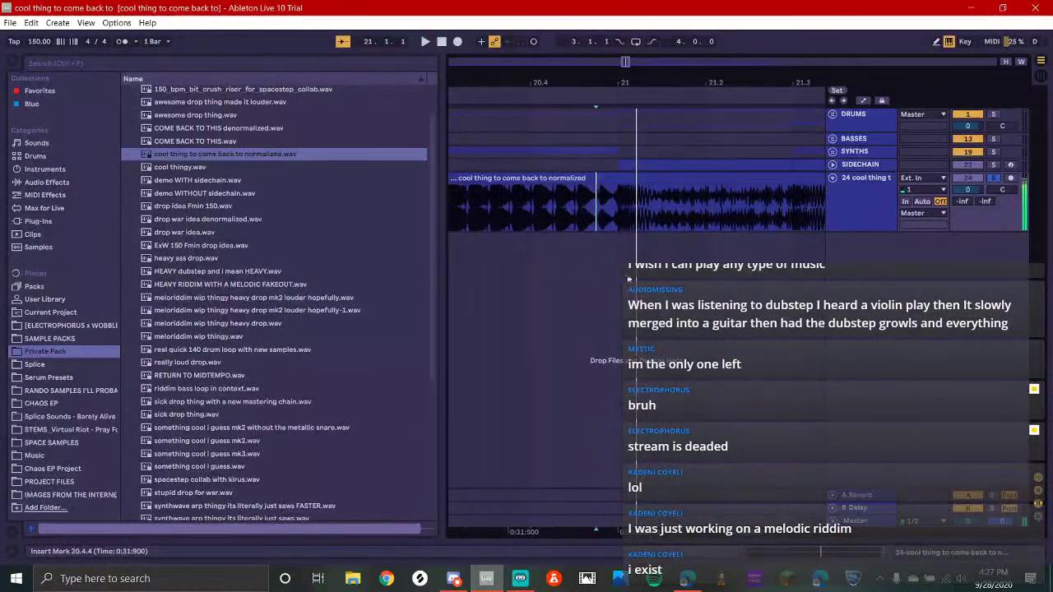
Play the normalized audio clip from bar 21 through the second drop
click(620, 199)
key(space)
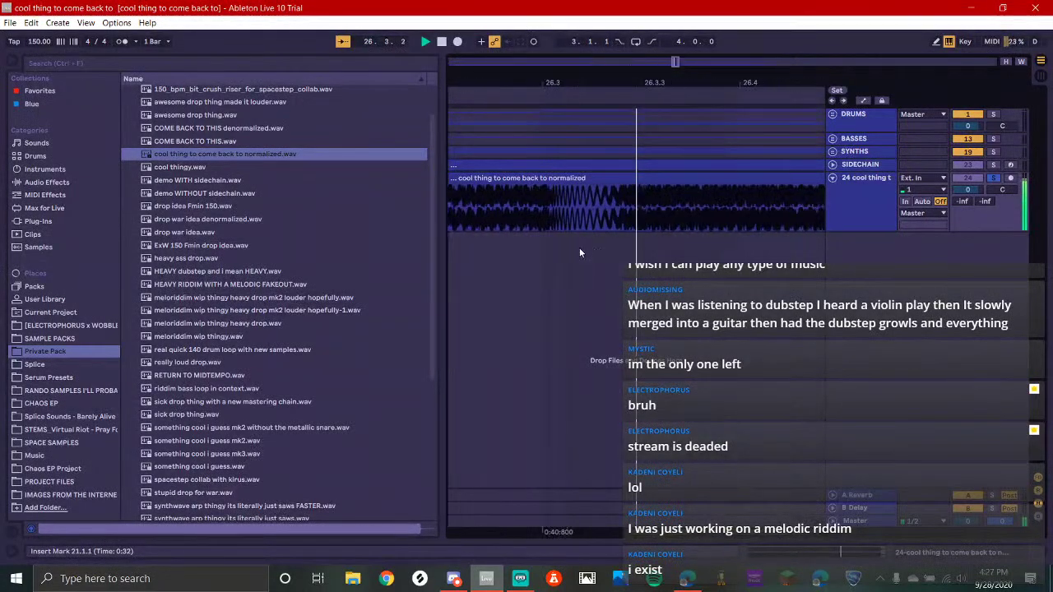
scroll(578, 259, down, 12)
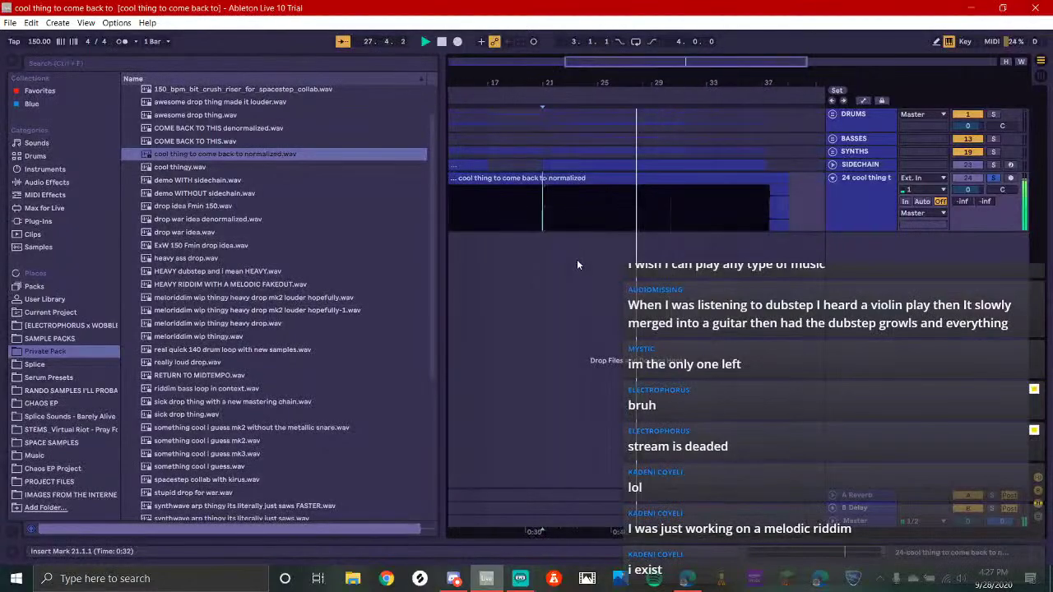
Select the whole normalized clip, play it from bar 1 while inspecting the waveform up close, and stop playback
scroll(577, 264, down, 4)
click(547, 177)
key(space)
key(space)
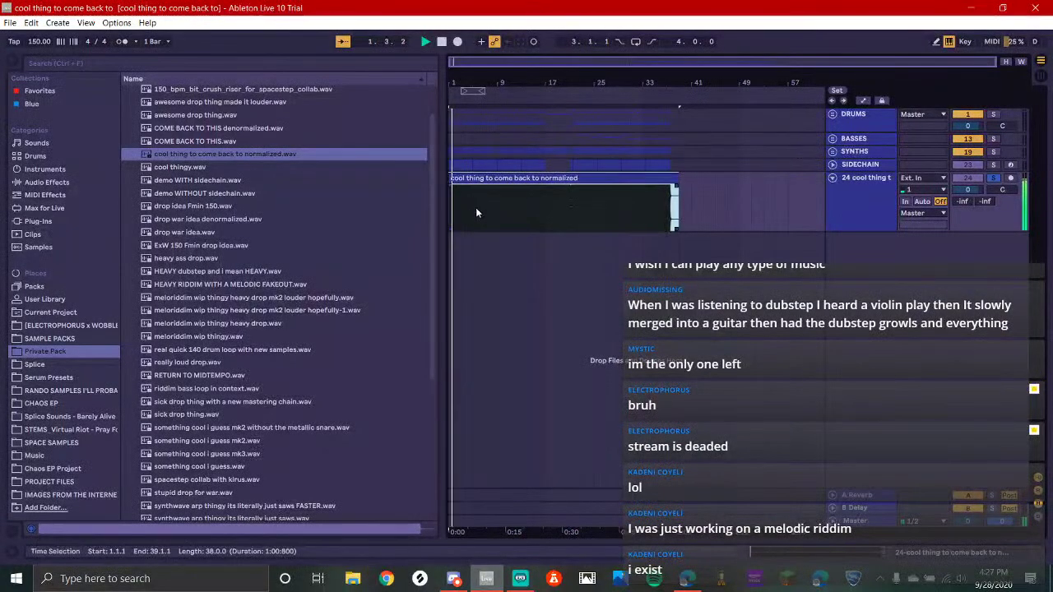
scroll(475, 212, up, 8)
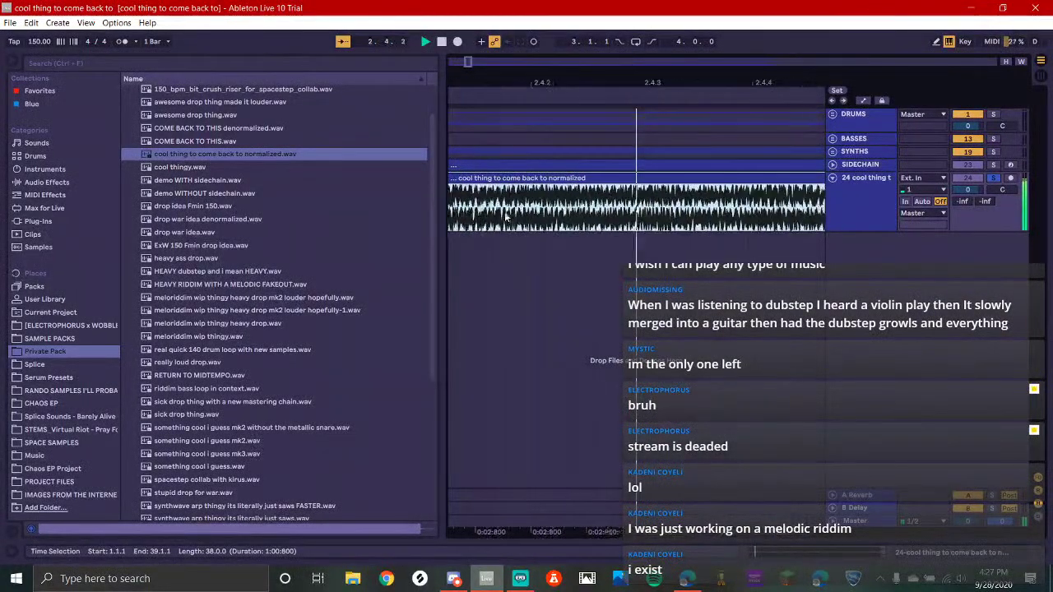
scroll(503, 216, up, 5)
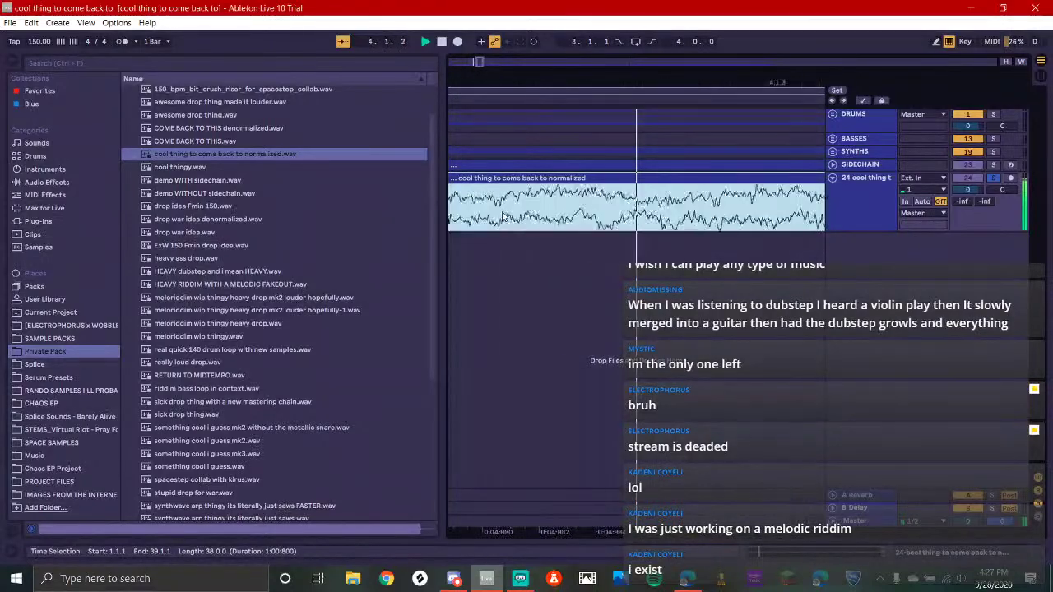
scroll(502, 216, down, 10)
key(space)
Switch to Discord and read the newest messages in the general channel
click(465, 580)
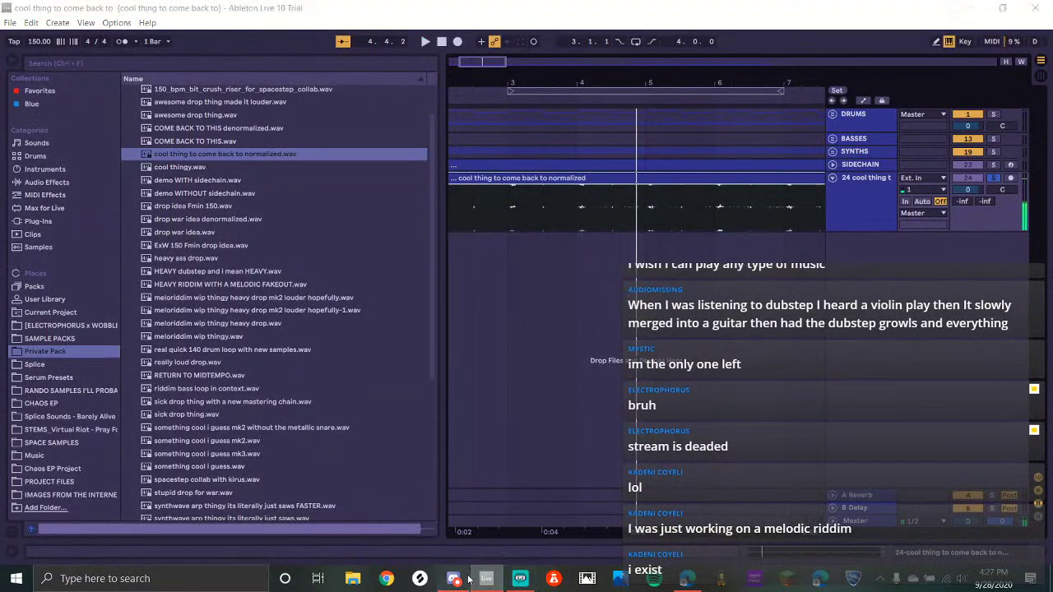
scroll(151, 232, up, 8)
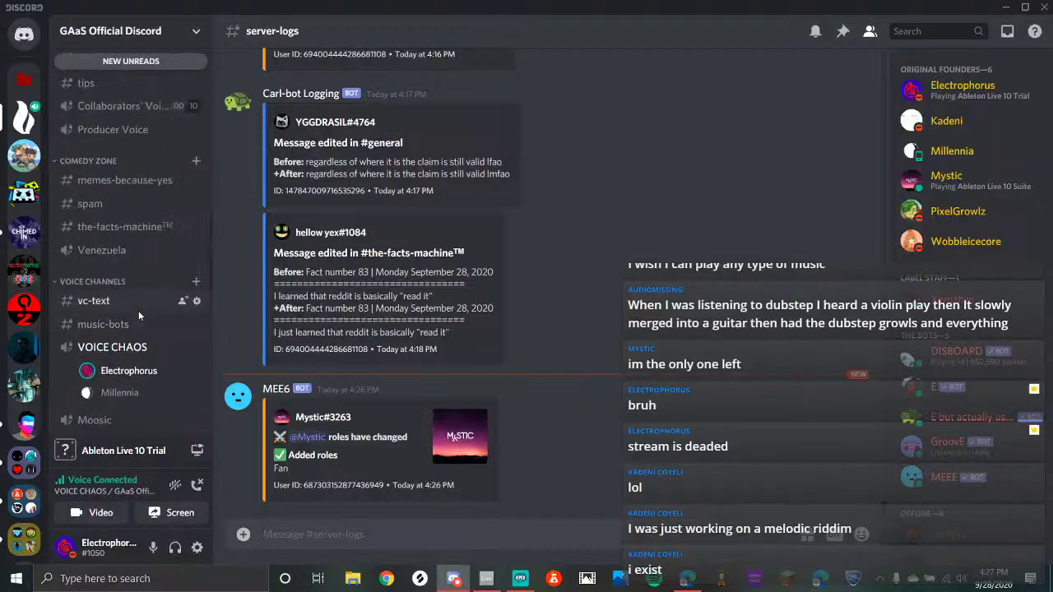
scroll(138, 310, up, 5)
click(105, 300)
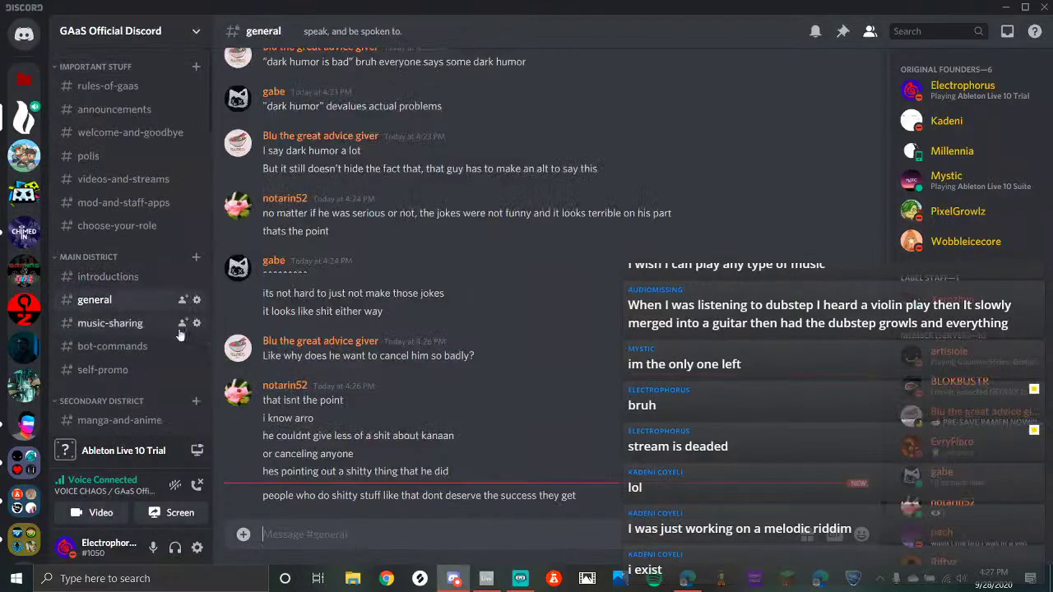
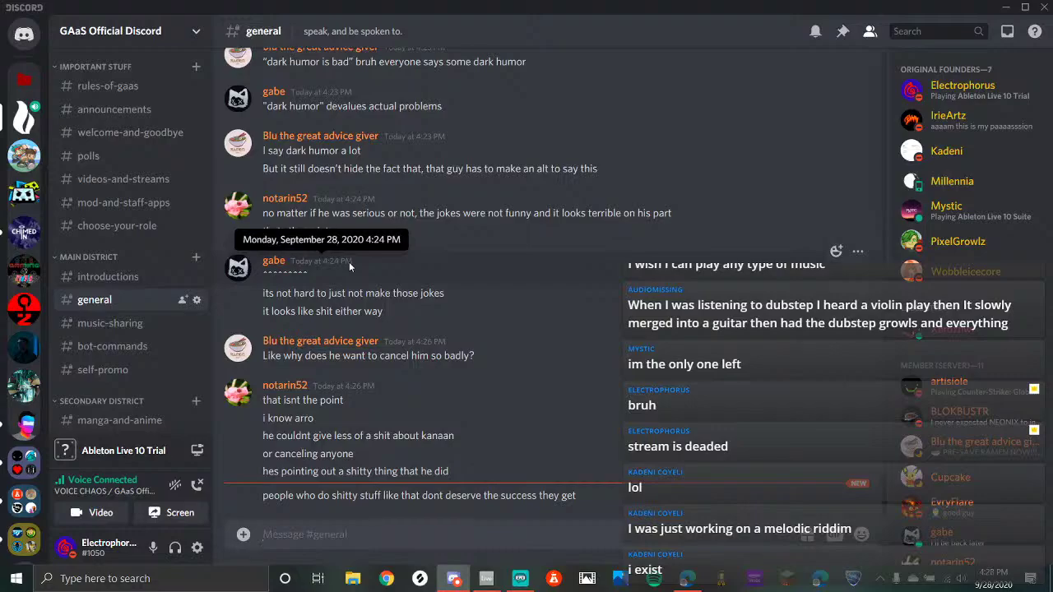
Read back through older messages in the general channel, viewing the posted Twitter screenshot enlarged
scroll(348, 262, up, 5)
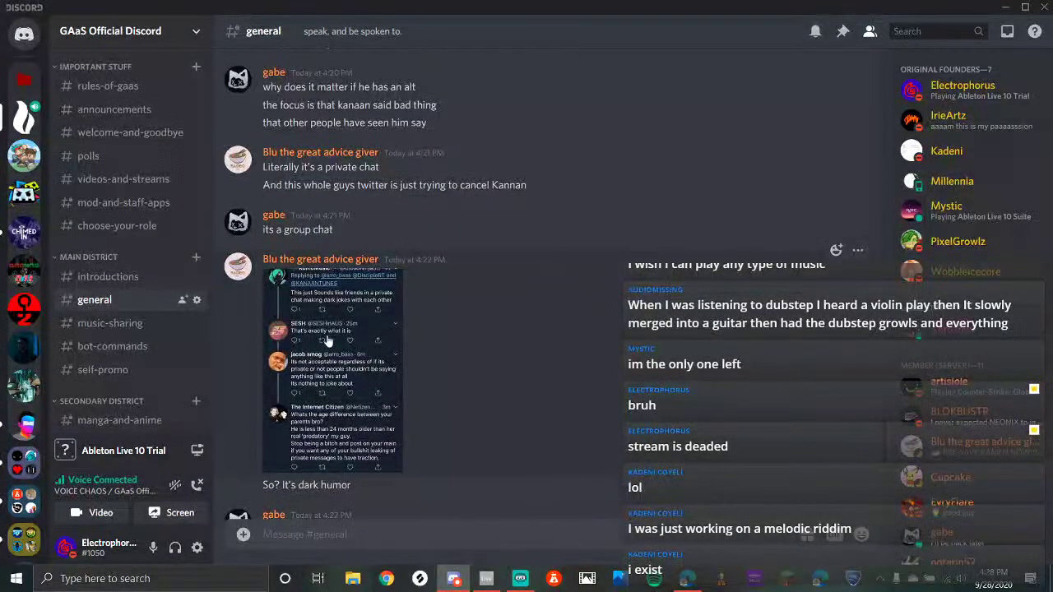
click(327, 337)
click(325, 335)
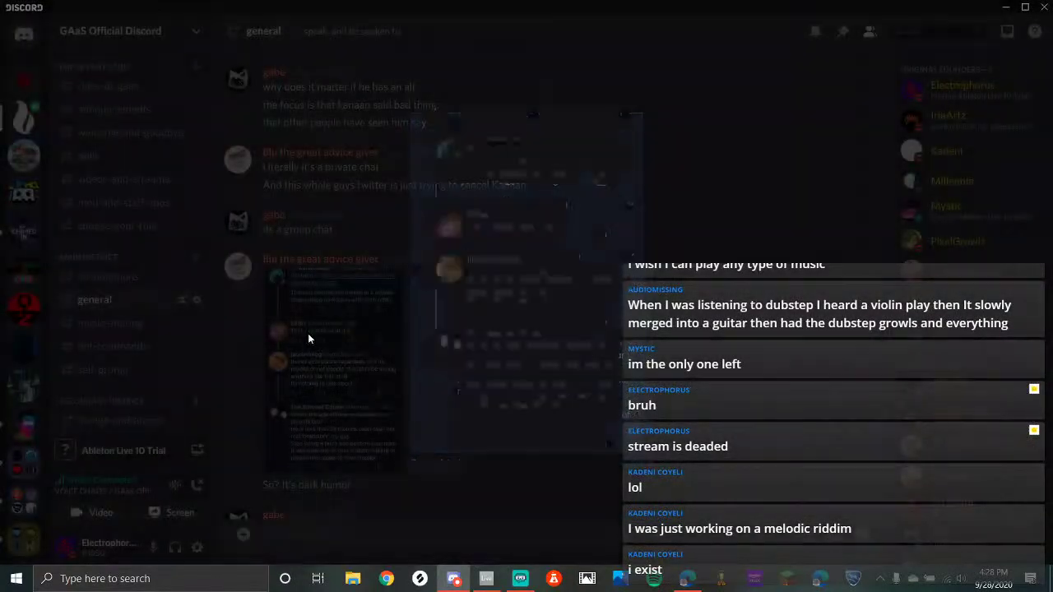
scroll(321, 341, up, 10)
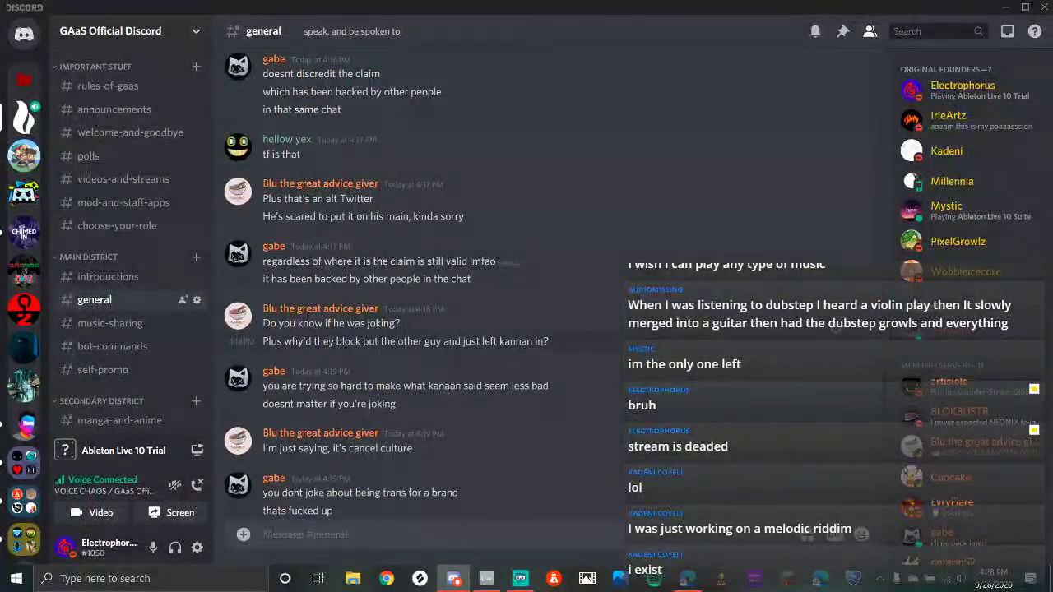
scroll(323, 333, up, 10)
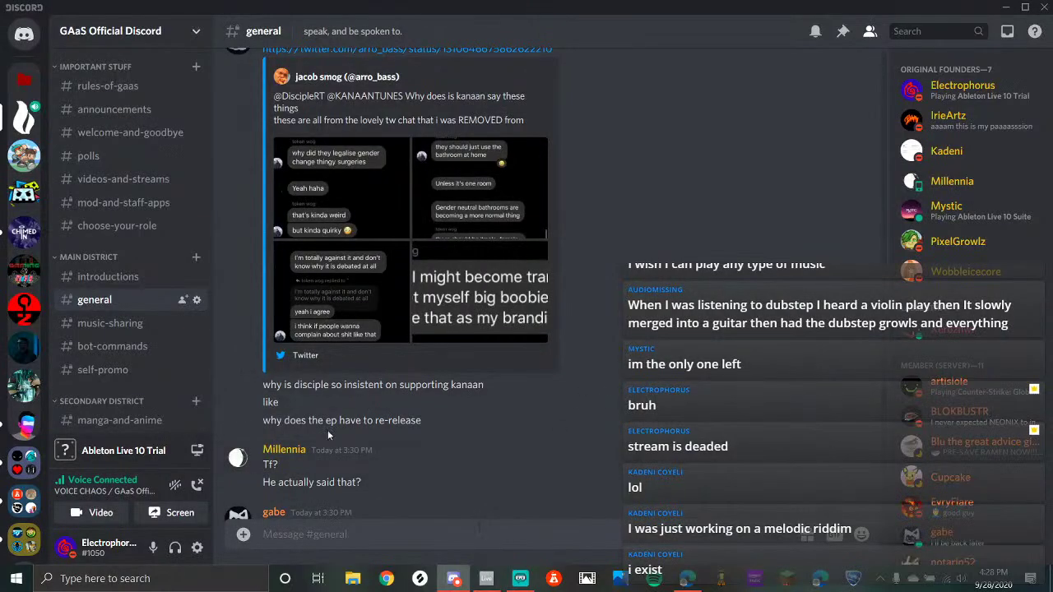
scroll(328, 430, up, 10)
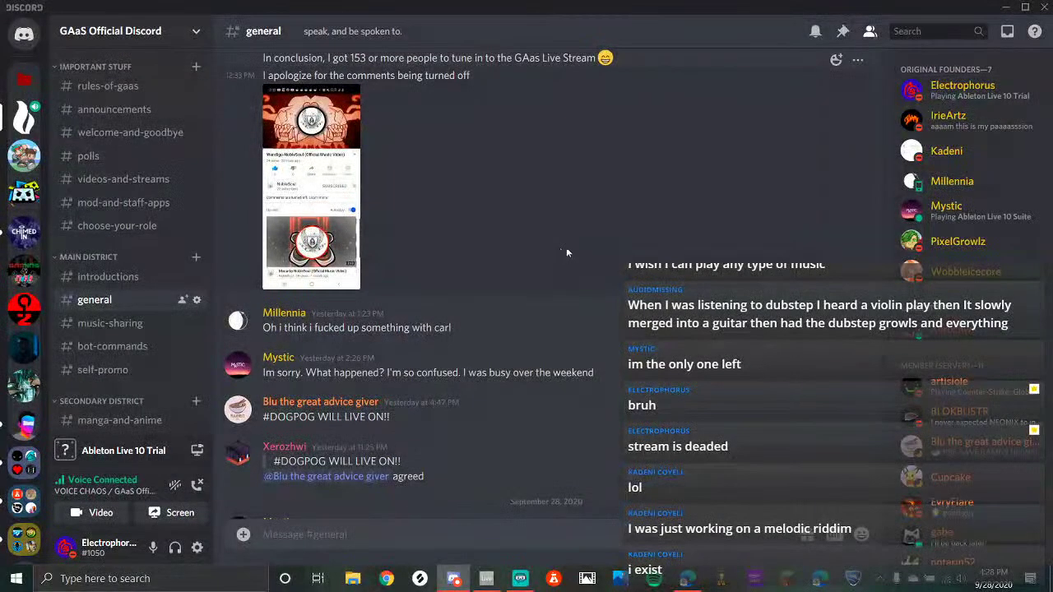
Check the server rules in rules-of-gaas, return to the general channel, and look through the server's voice channels
click(137, 87)
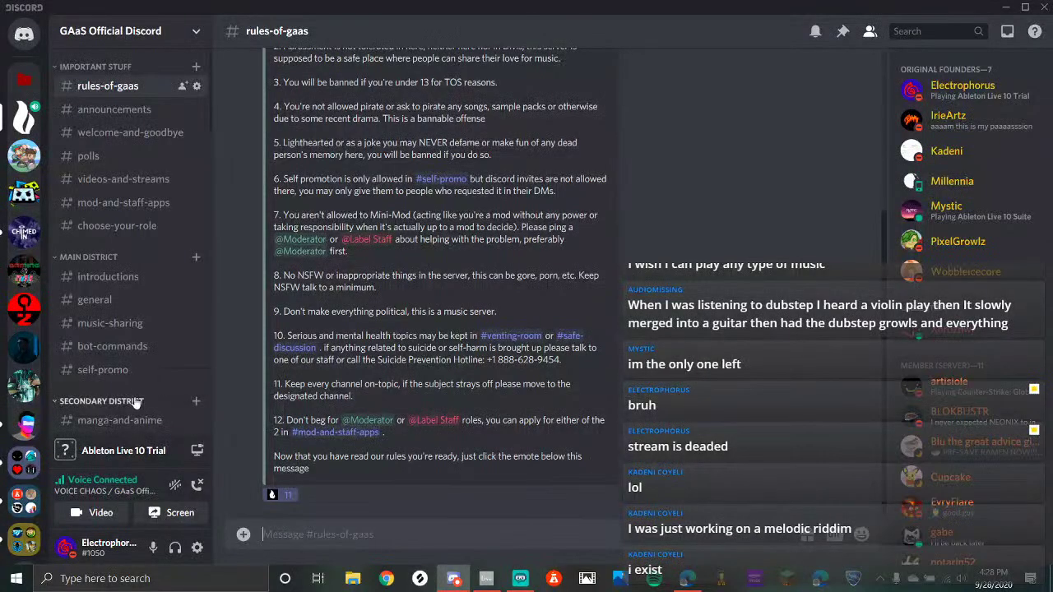
click(131, 301)
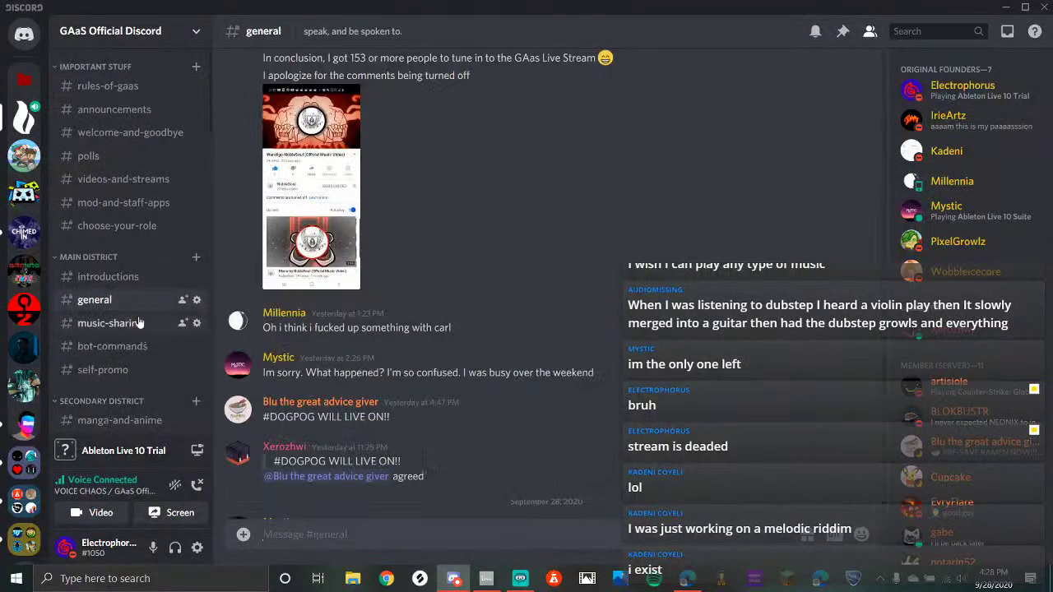
scroll(125, 293, down, 5)
scroll(124, 284, down, 5)
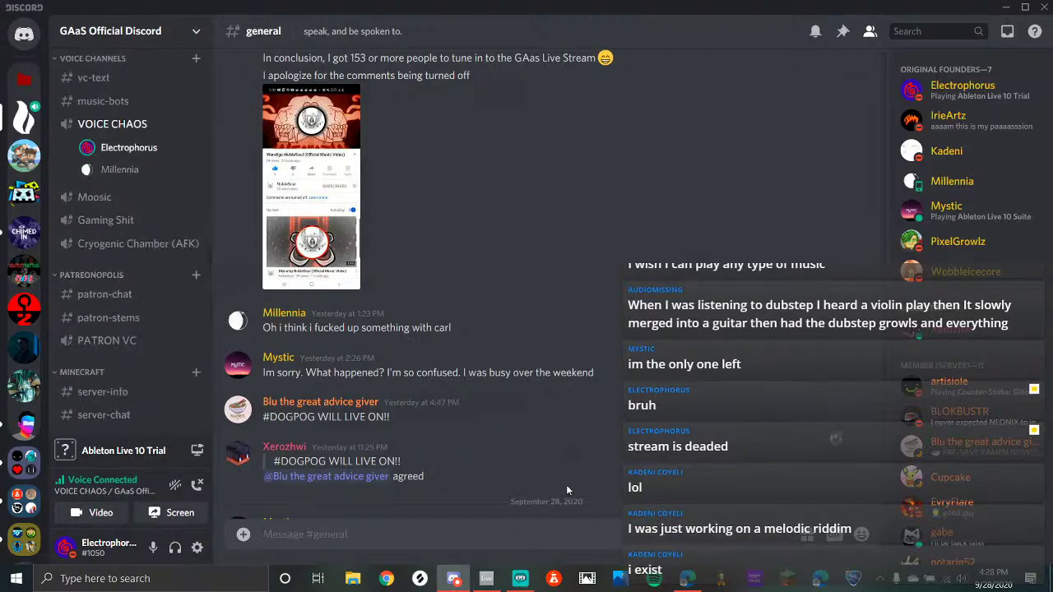
Check the live chat in Streamlabs OBS, return to Discord, and view the newest general messages and the member list
click(519, 578)
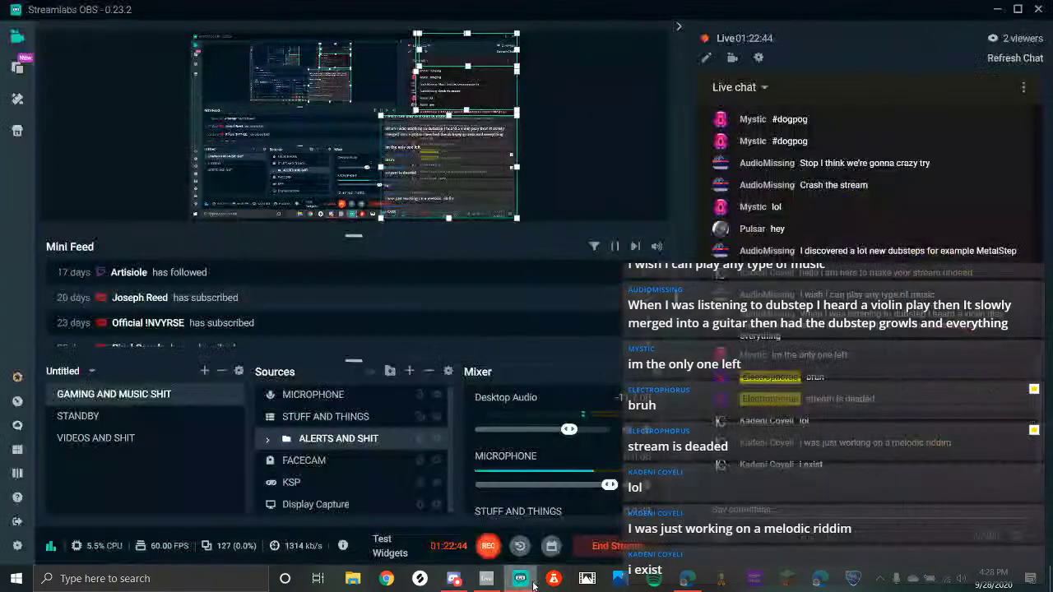
click(450, 582)
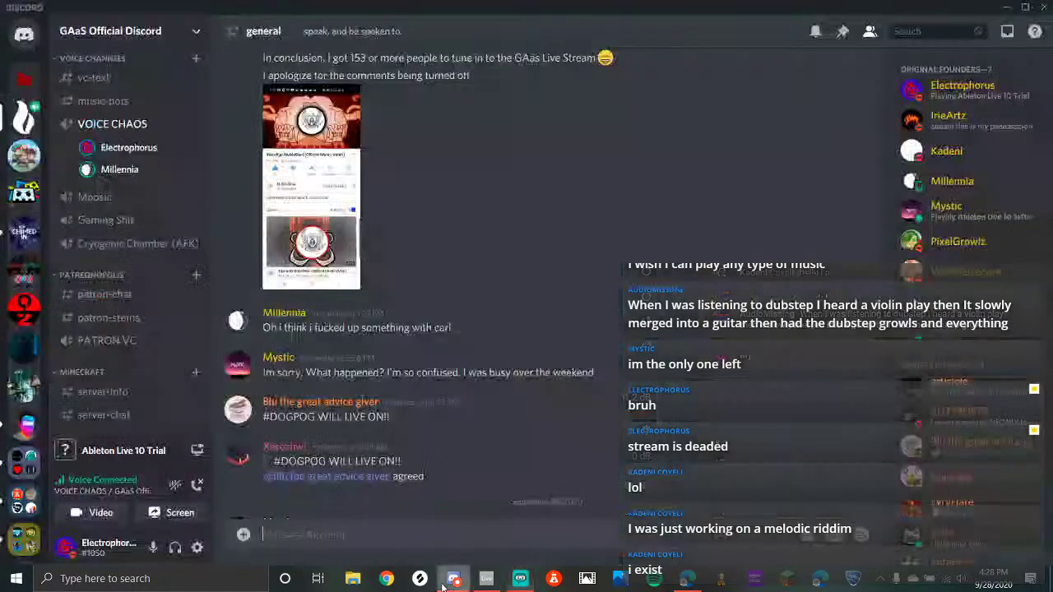
scroll(608, 331, down, 12)
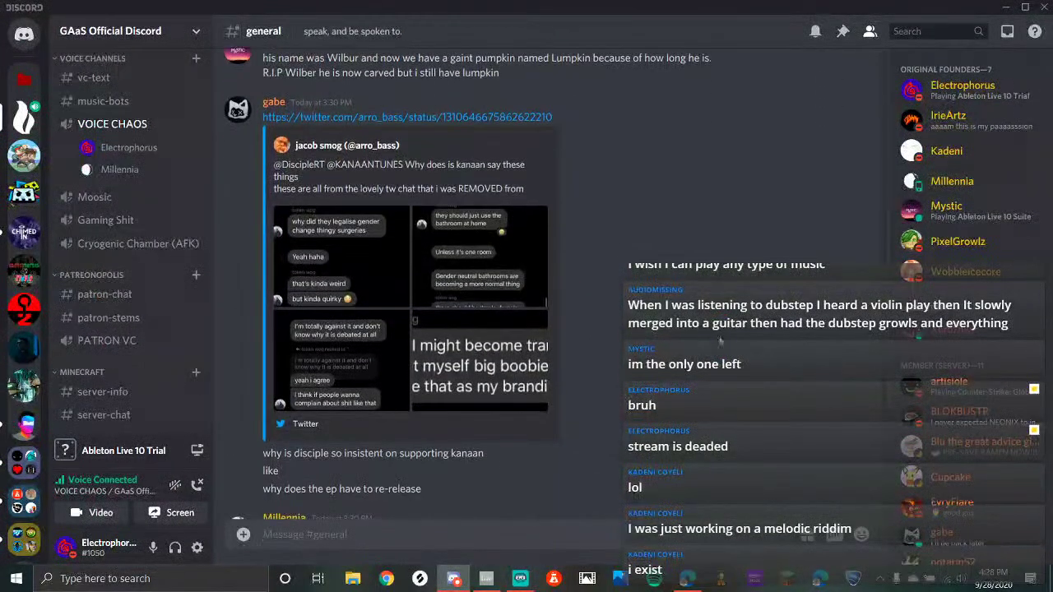
scroll(896, 427, down, 2)
scroll(882, 445, down, 10)
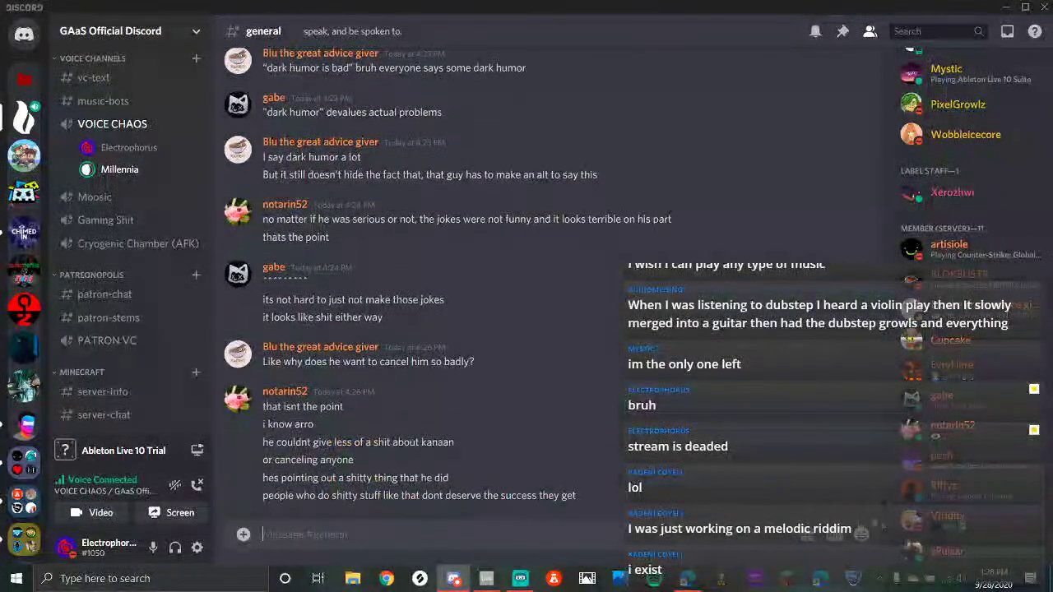
scroll(1009, 454, up, 2)
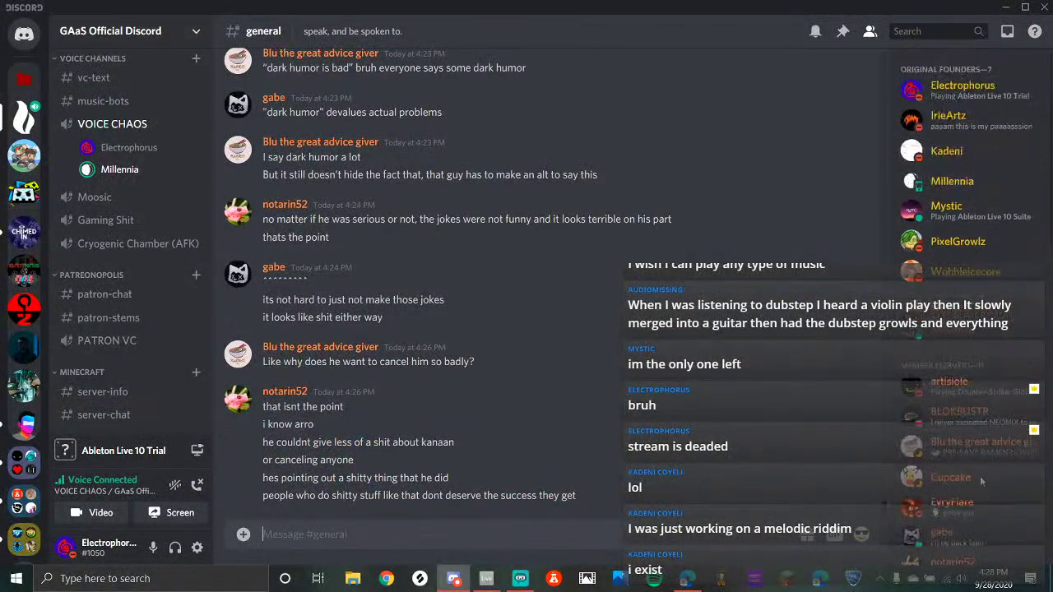
Follow the YouTube comment-like notification to the Everytime visualizer video, pause it, read its comments, and return to Discord
click(1031, 579)
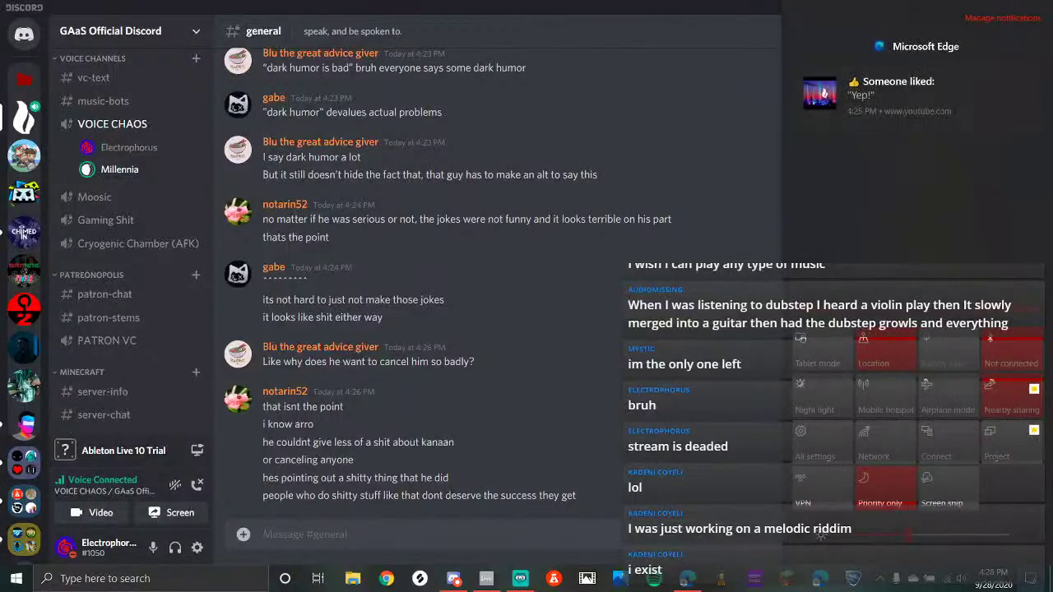
click(980, 130)
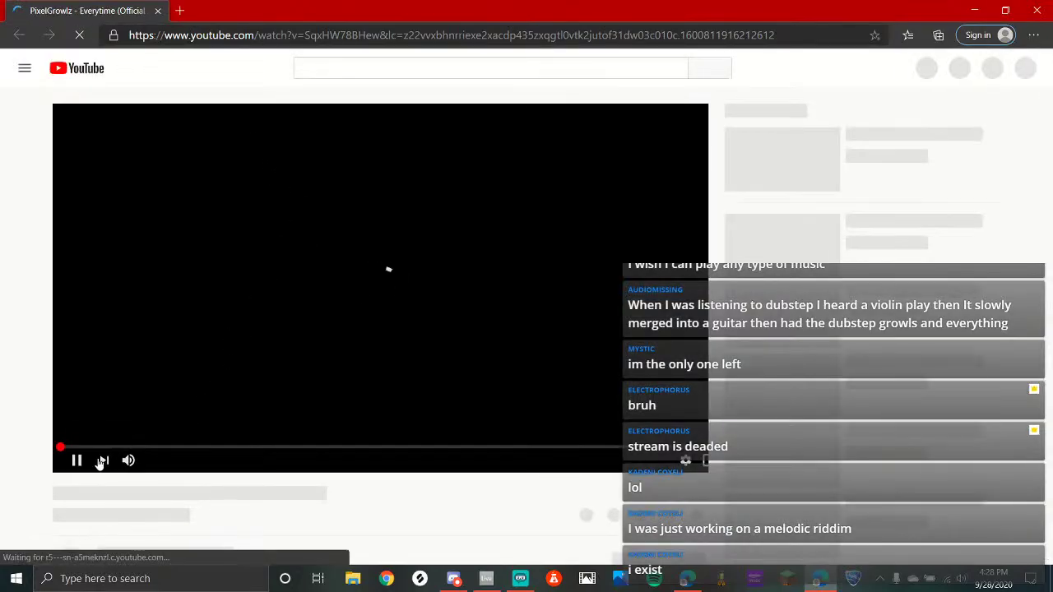
click(75, 462)
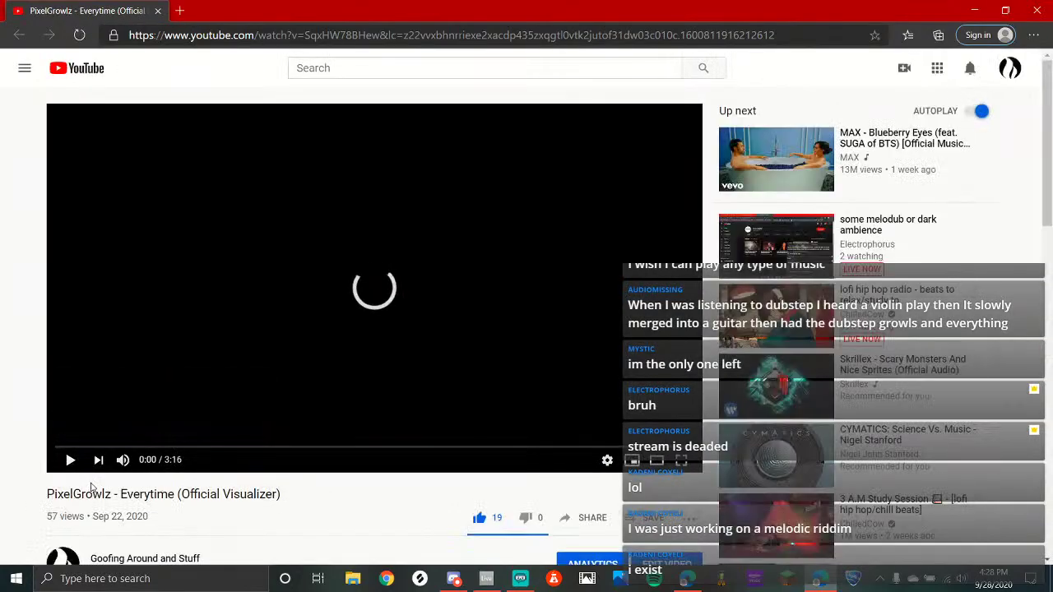
scroll(93, 487, down, 6)
scroll(217, 464, up, 1)
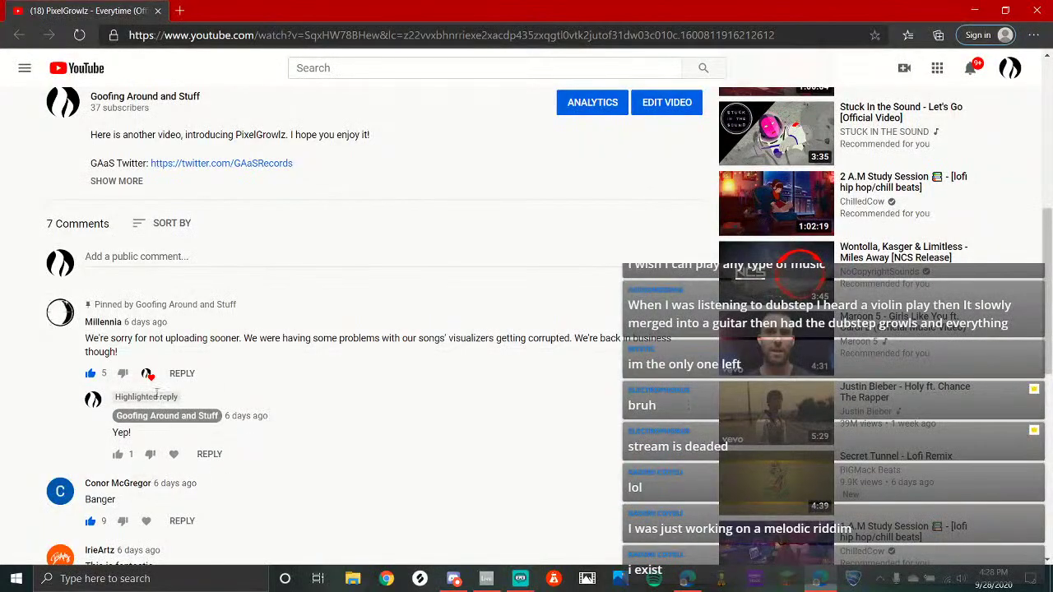
scroll(271, 372, up, 6)
click(453, 578)
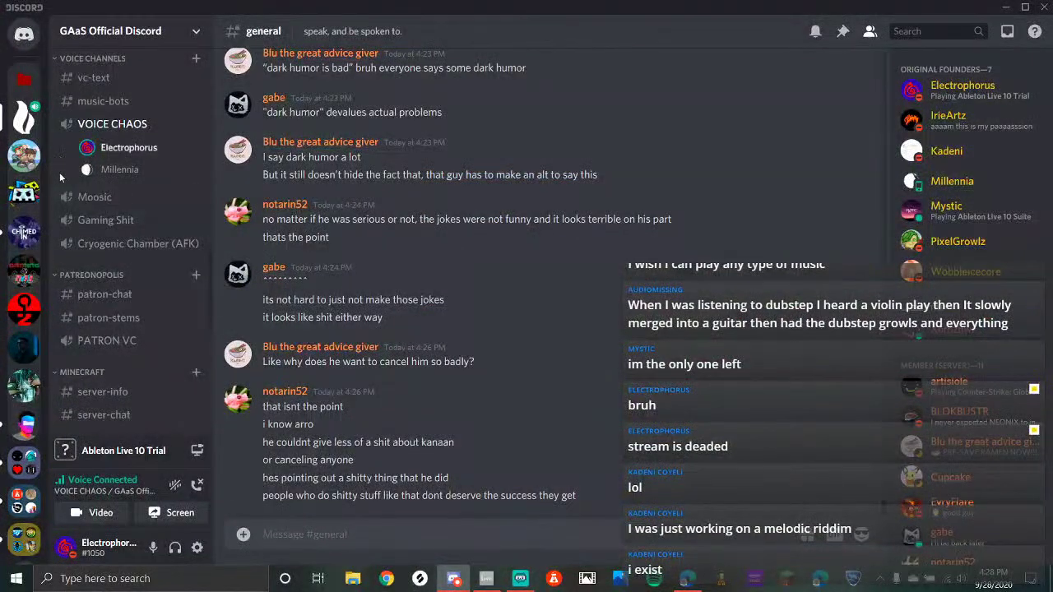
Check the Streamlabs OBS chat, the staff member's YouTube channel and the channel dashboard, ending on the YouTube Studio live streaming page
click(527, 583)
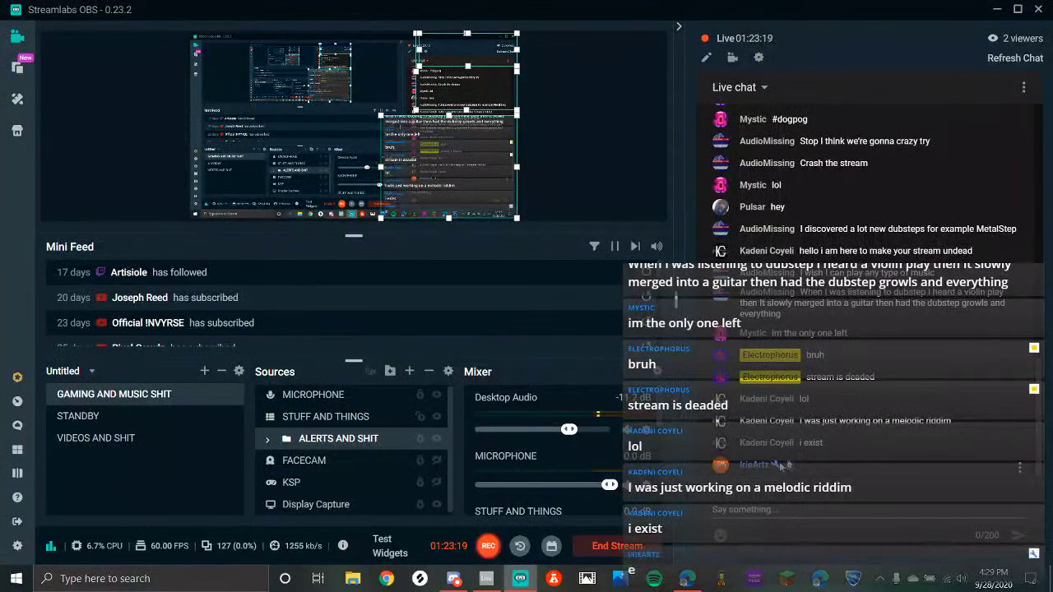
key(alt+Tab)
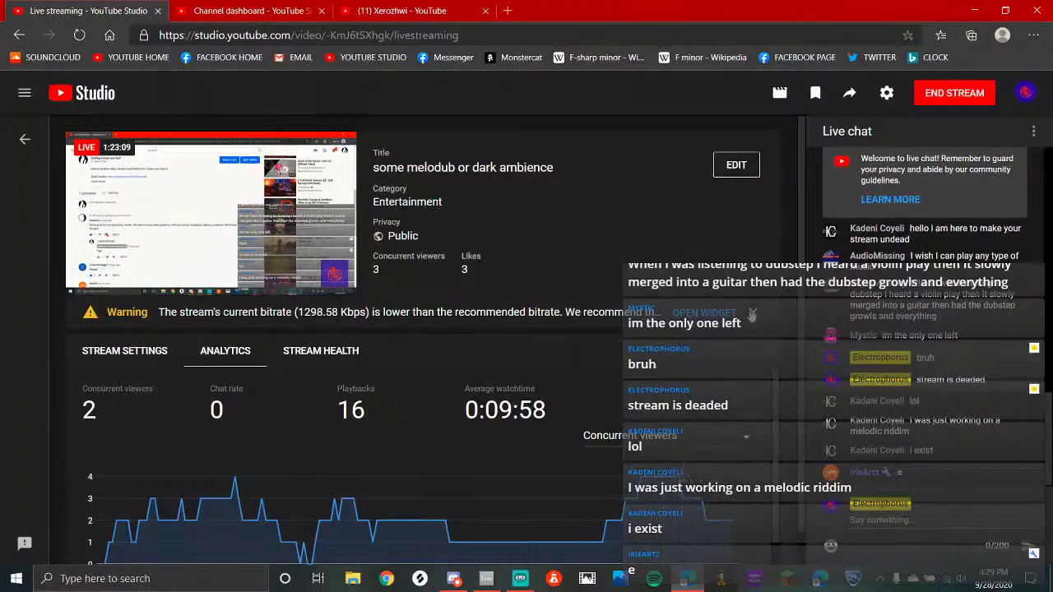
click(401, 10)
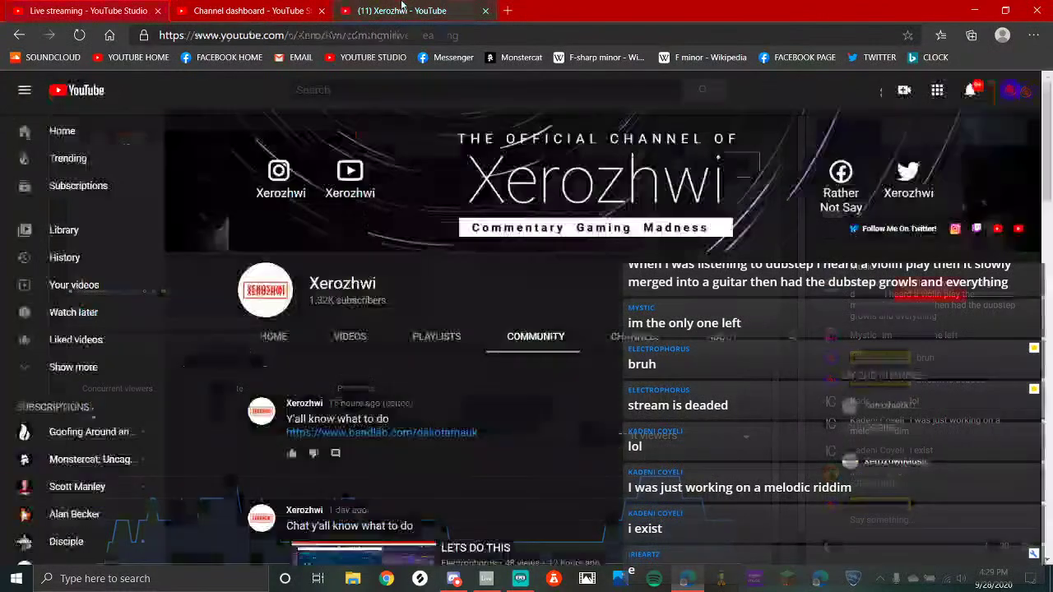
click(191, 8)
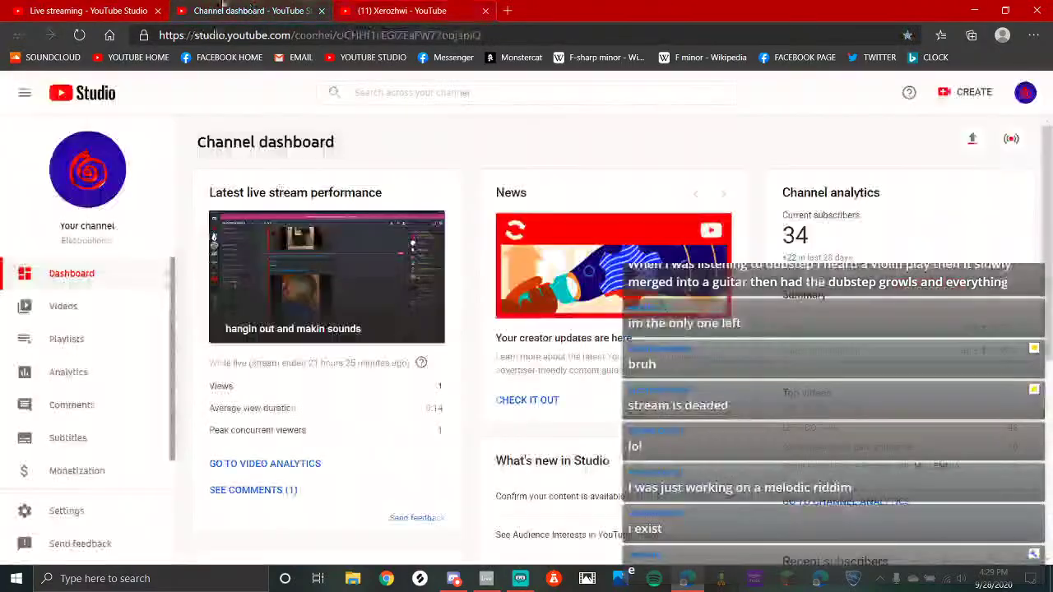
click(89, 9)
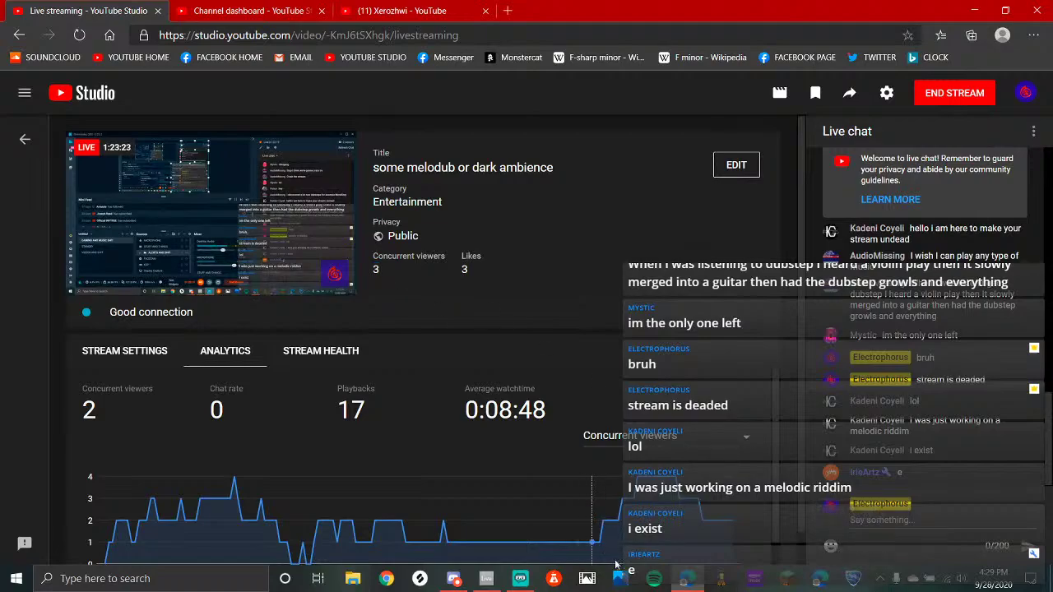
Send a YouTube logo emoji in the YouTube Studio live chat and close the emoji picker
click(829, 546)
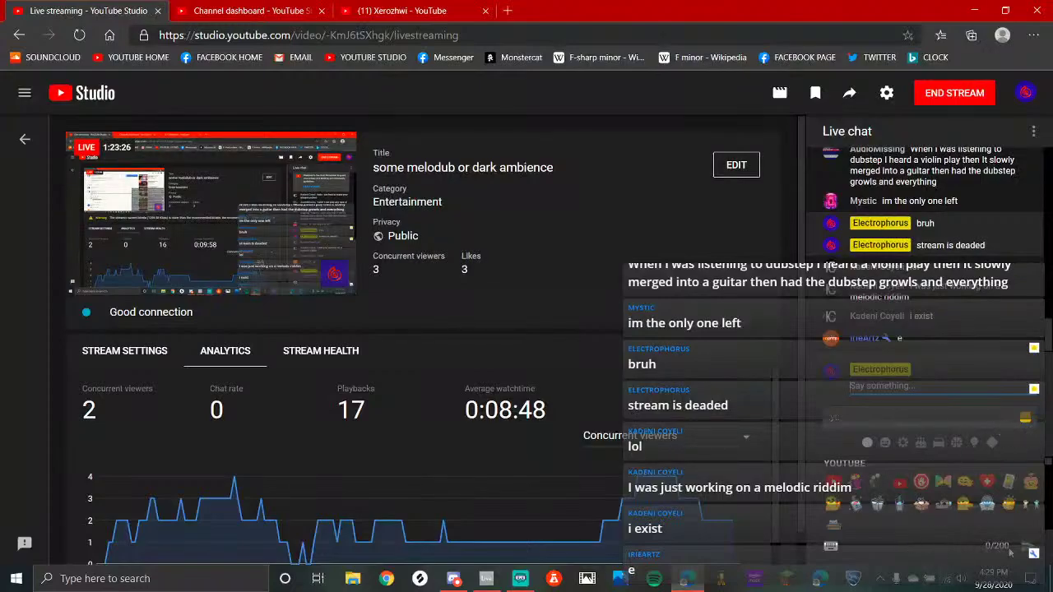
click(899, 483)
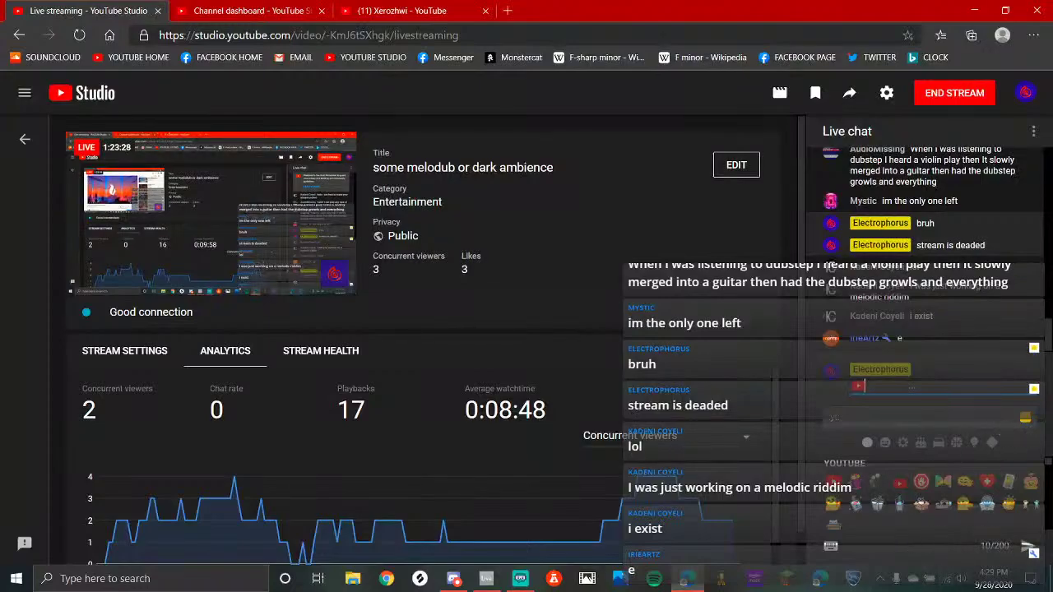
click(1026, 548)
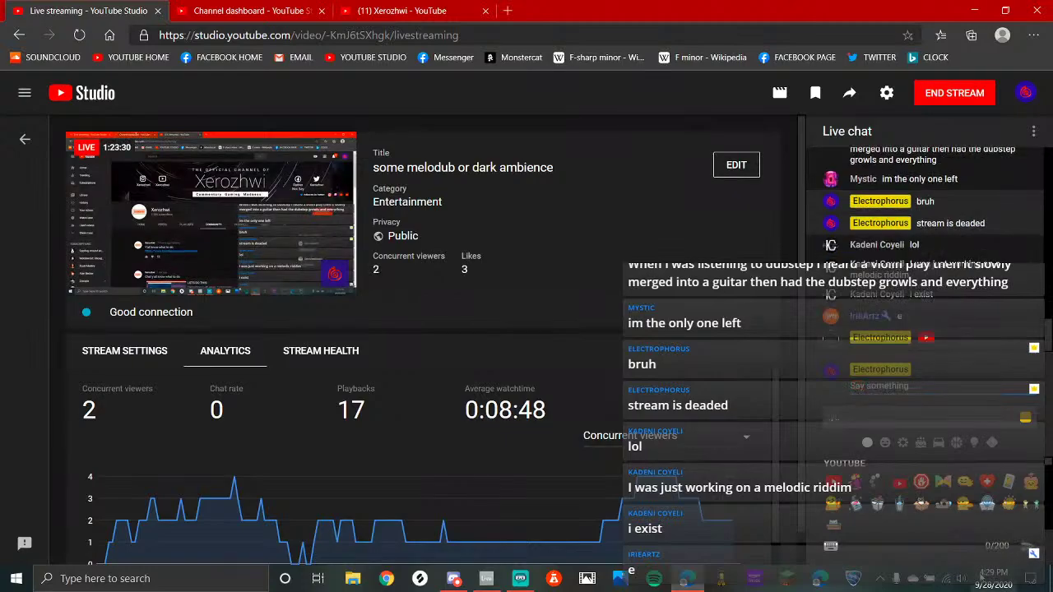
click(831, 545)
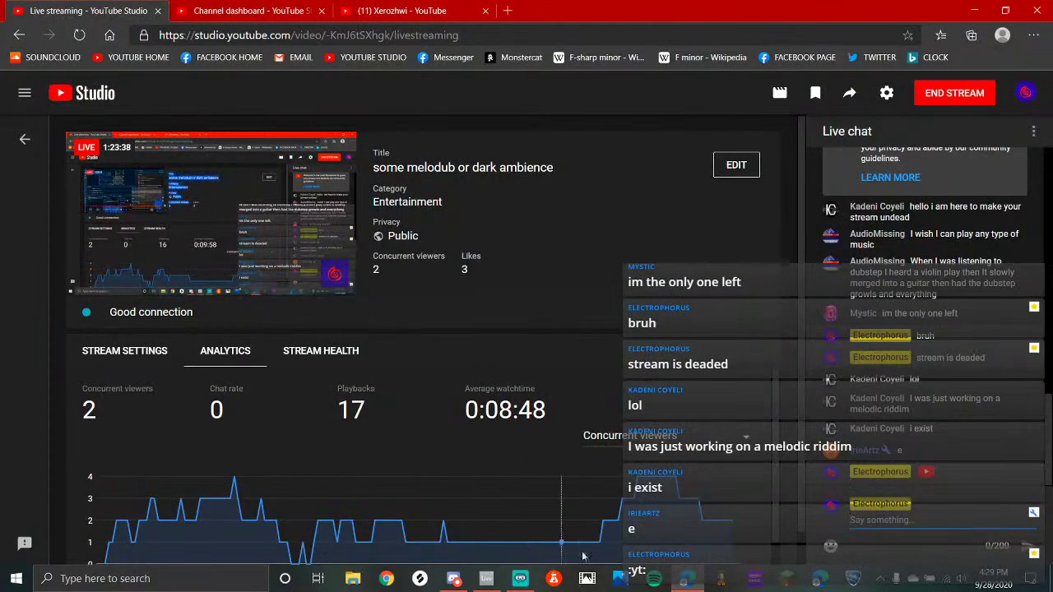
Return to Ableton Live, briefly play the normalized clip, then solo the DRUMS group and play from bar 1
click(486, 578)
key(space)
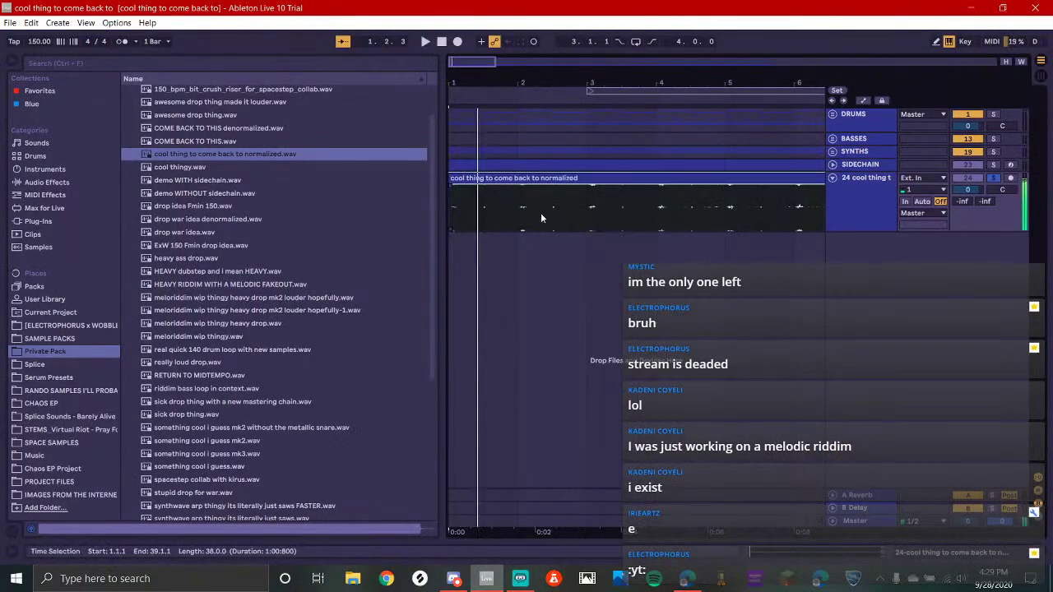
key(space)
key(space)
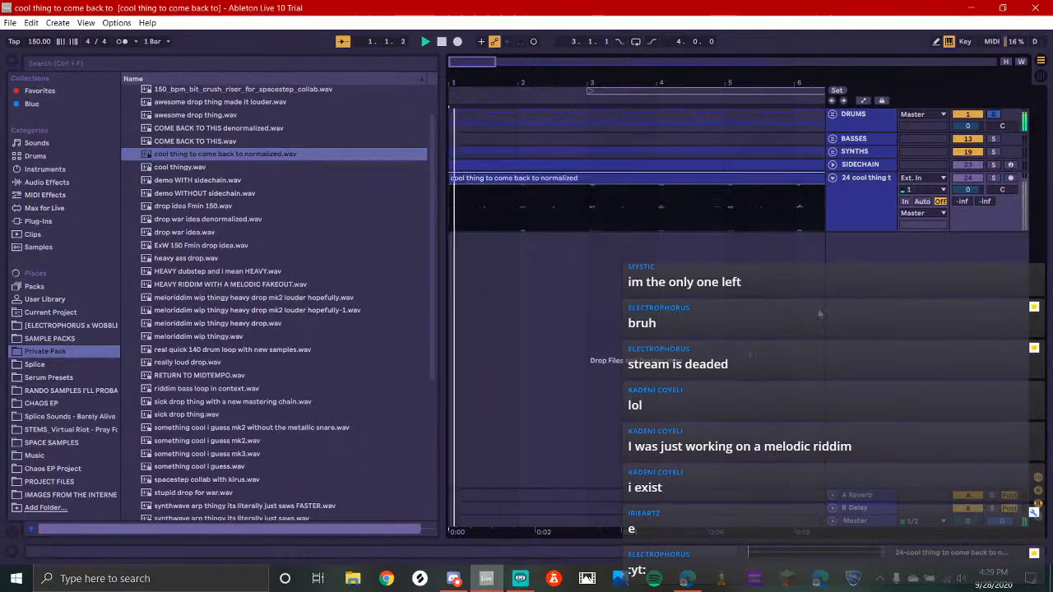
Show the Master track's devices, switch on its Audio Effect Rack, and restart playback from bar 1
click(460, 520)
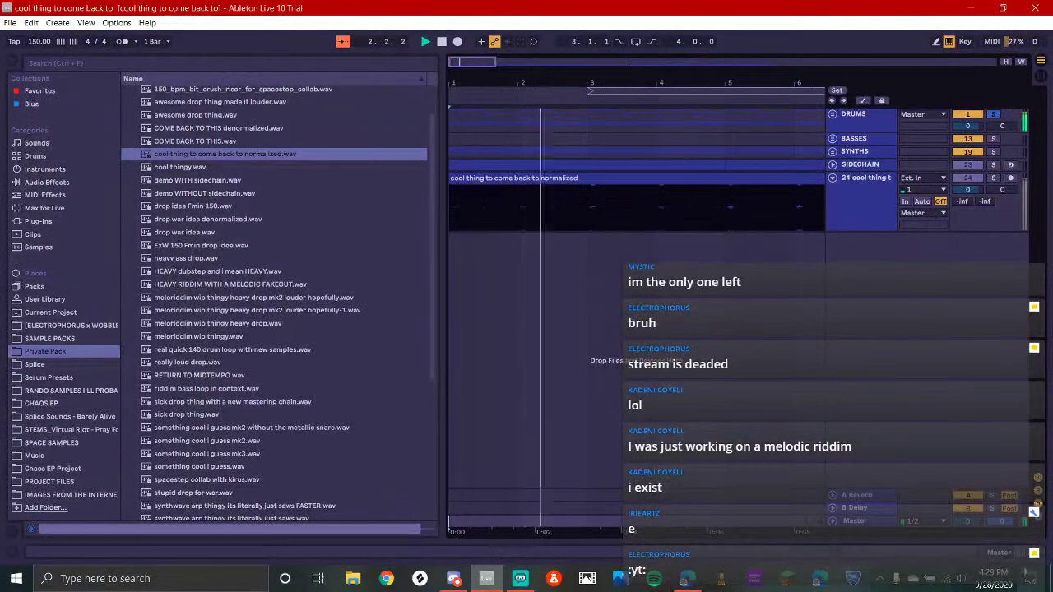
key(shift+Tab)
key(space)
click(23, 413)
key(space)
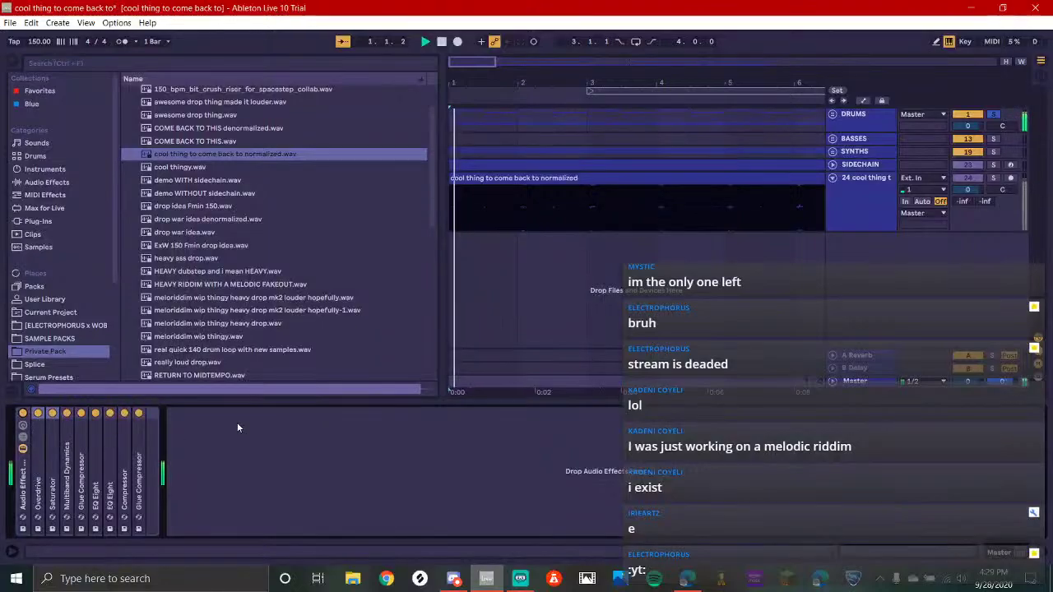
Play the soloed DRUMS group from bar 17 and inspect the arrangement around bar 19 up close
scroll(672, 254, down, 6)
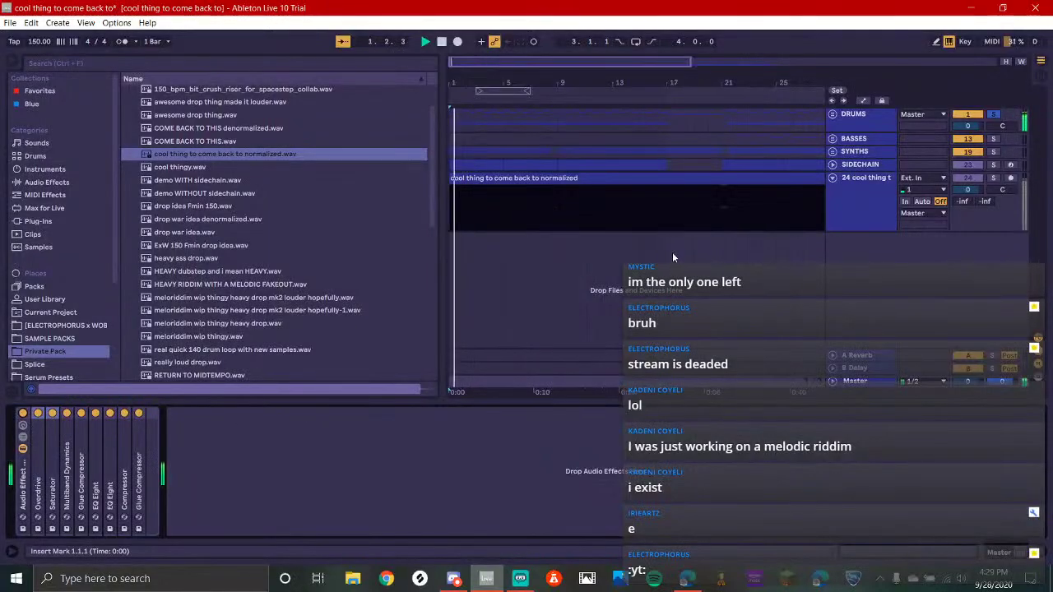
click(549, 126)
key(plus)
key(plus)
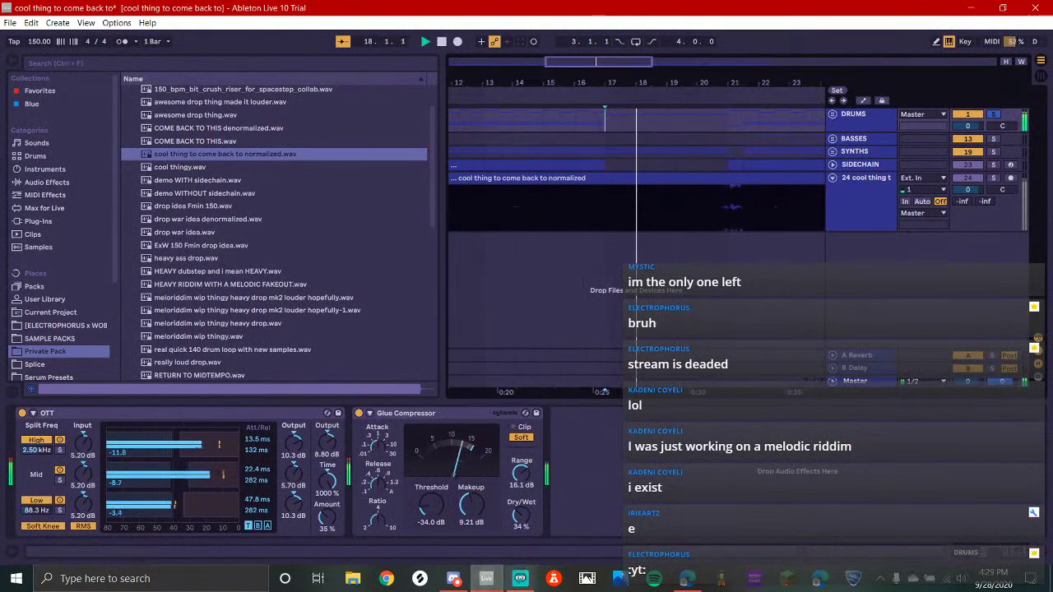
scroll(631, 160, up, 4)
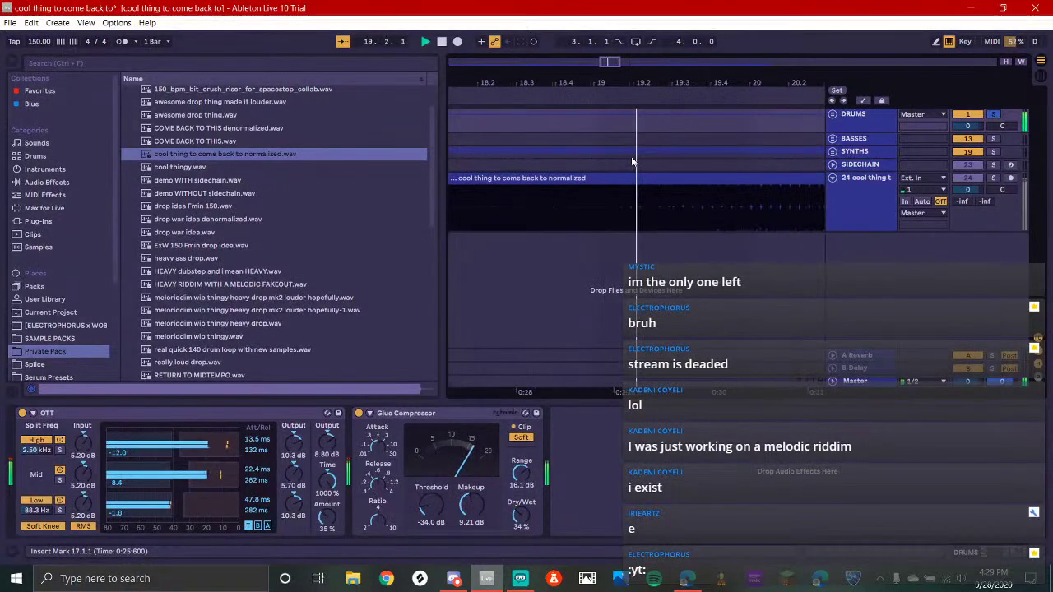
Inspect the playing arrangement up close around bar 20, return to the full arrangement view, and stop playback
key(plus)
key(plus)
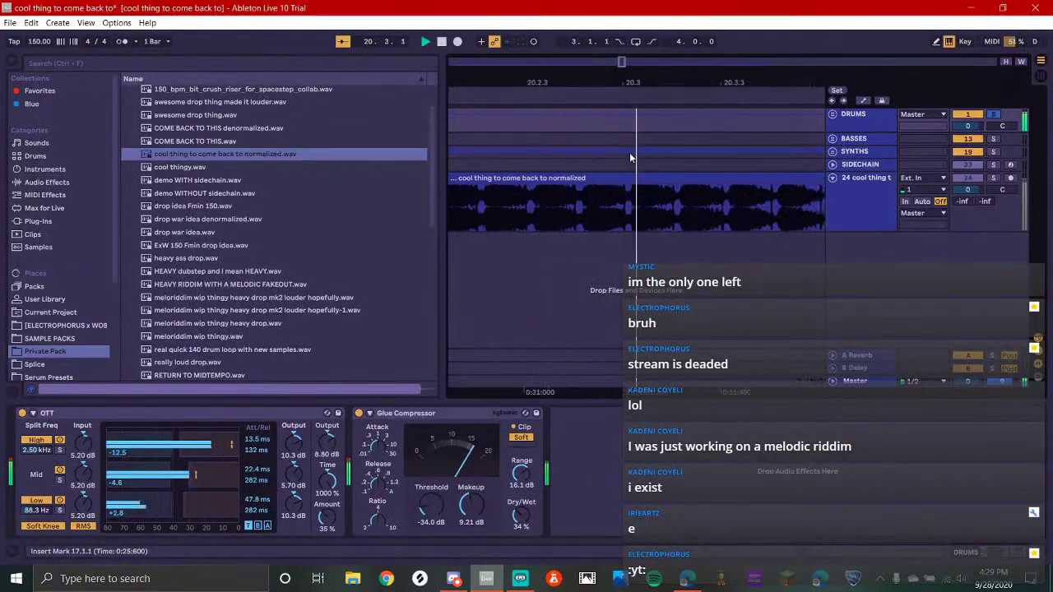
scroll(629, 157, down, 8)
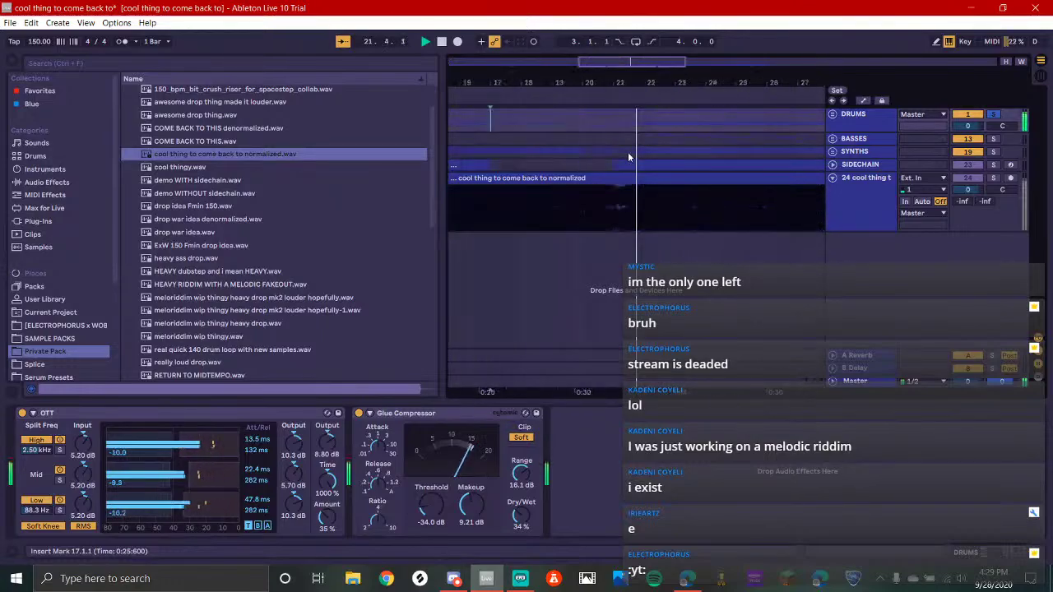
key(space)
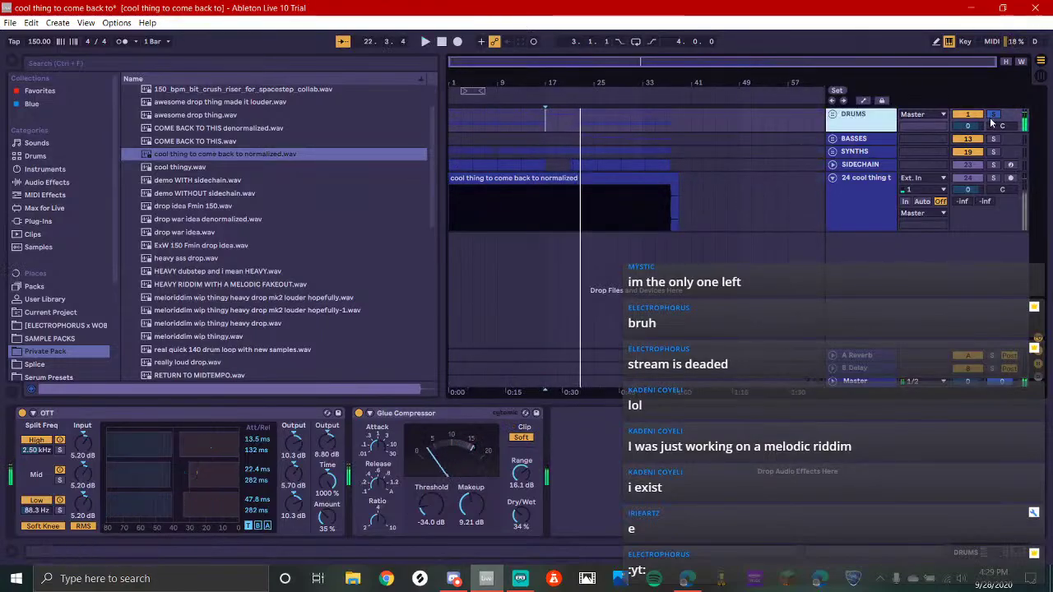
Unsolo the DRUMS group, briefly play the full project from bar 17, and widen the browser slightly
click(993, 114)
key(space)
key(space)
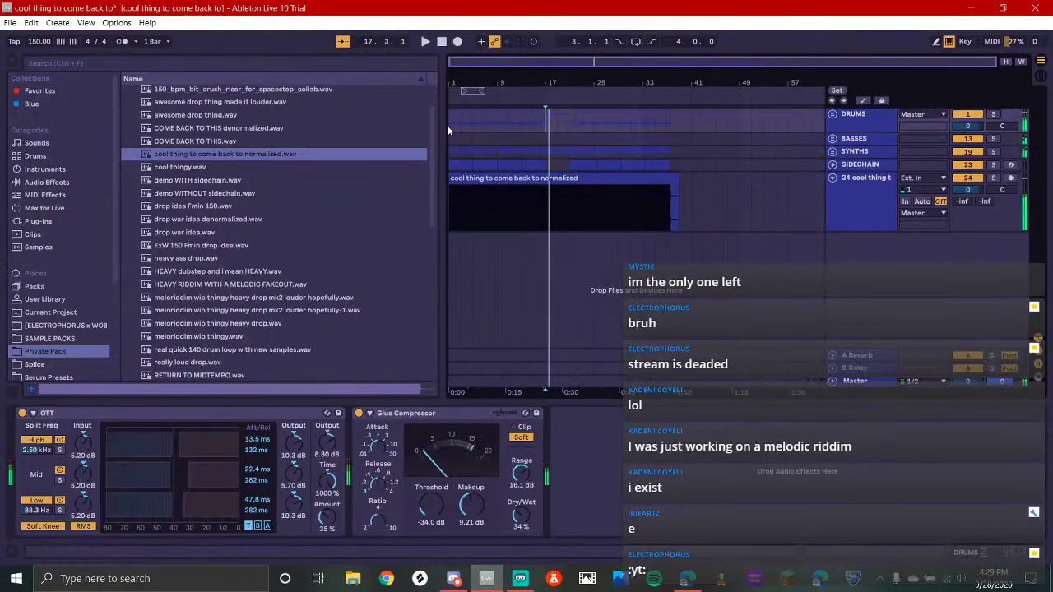
drag(448, 123, 454, 124)
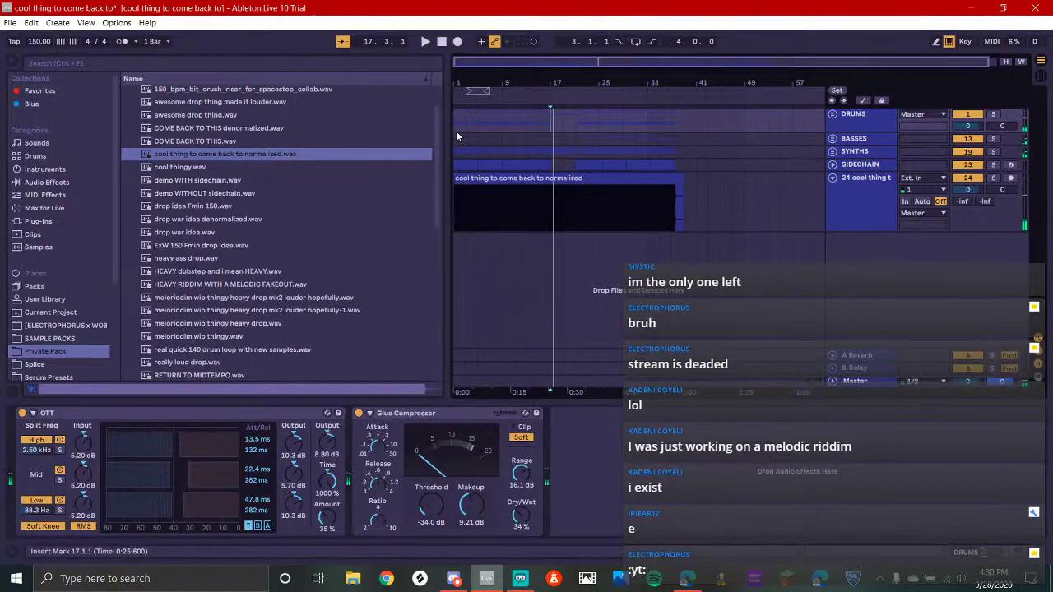
Switch to Discord and open the feedback channel of the GAaS Official Discord server
click(453, 578)
scroll(110, 237, up, 10)
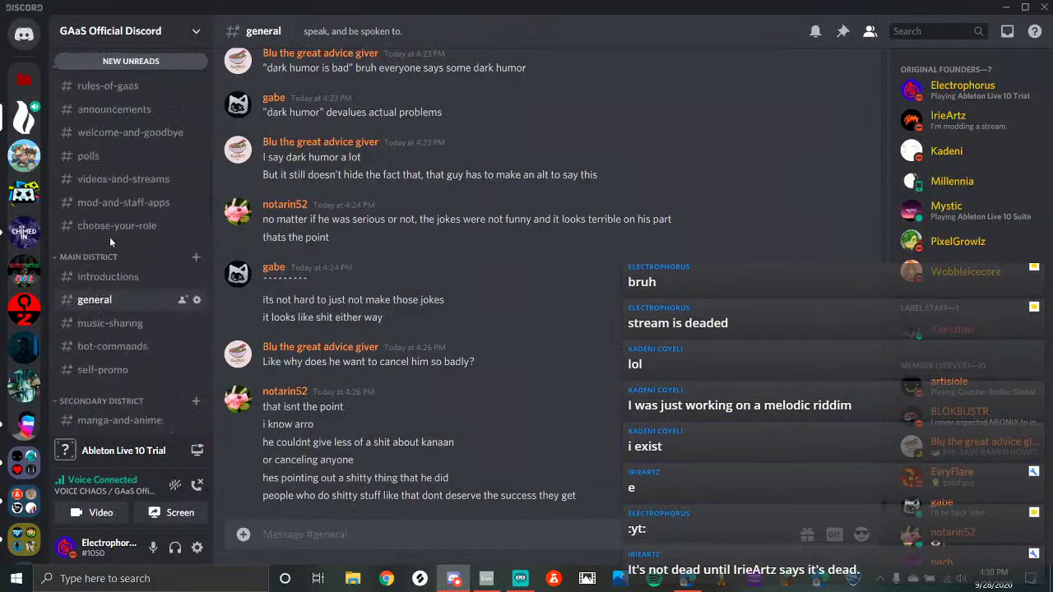
scroll(123, 288, down, 4)
scroll(111, 310, down, 3)
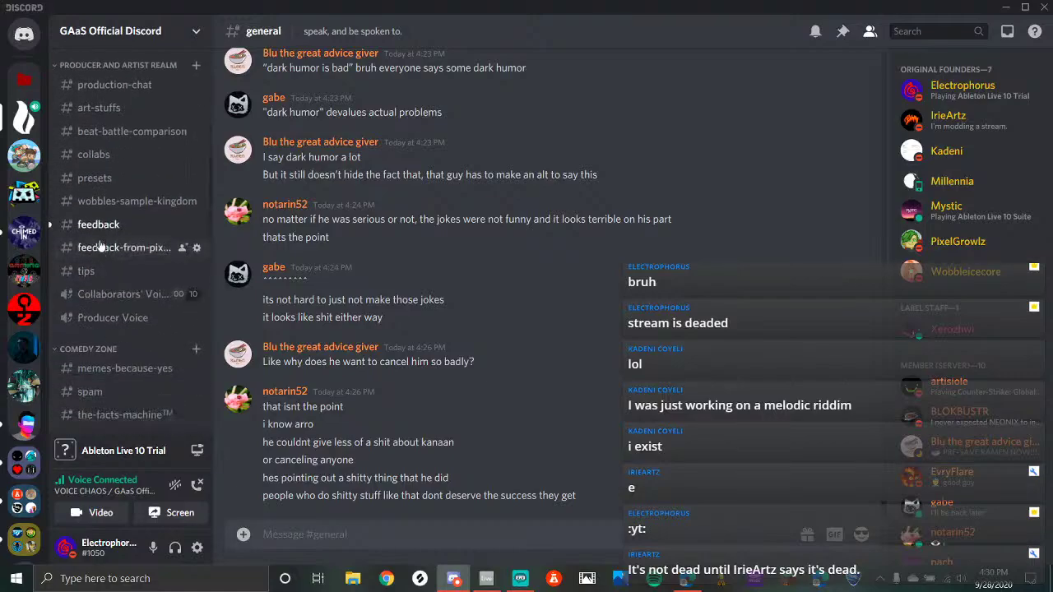
click(98, 224)
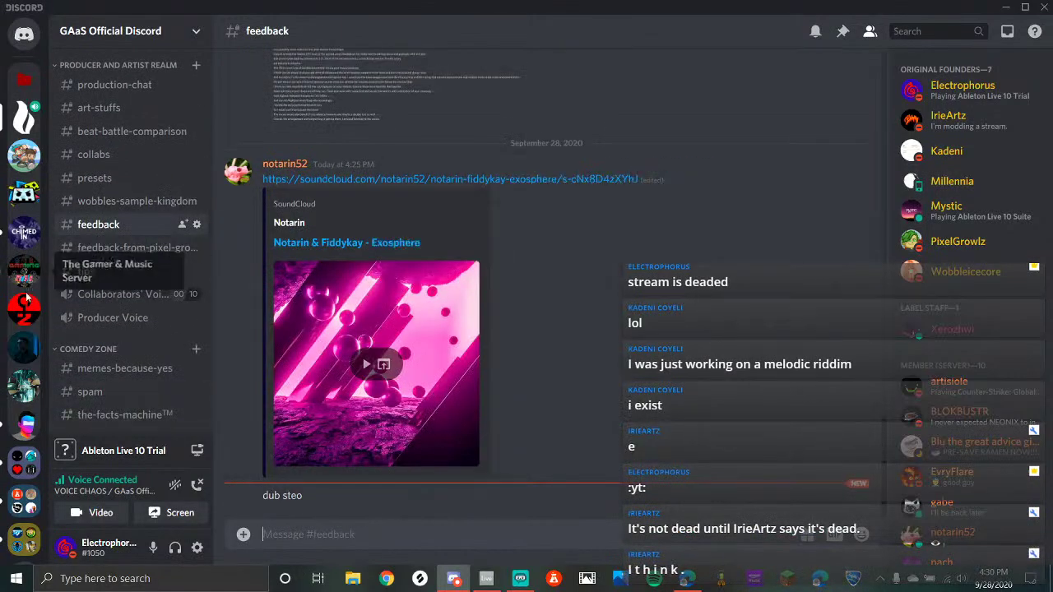
View the Chimed In server's general channel, then browse the featured communities on Discord's Discover page
click(23, 231)
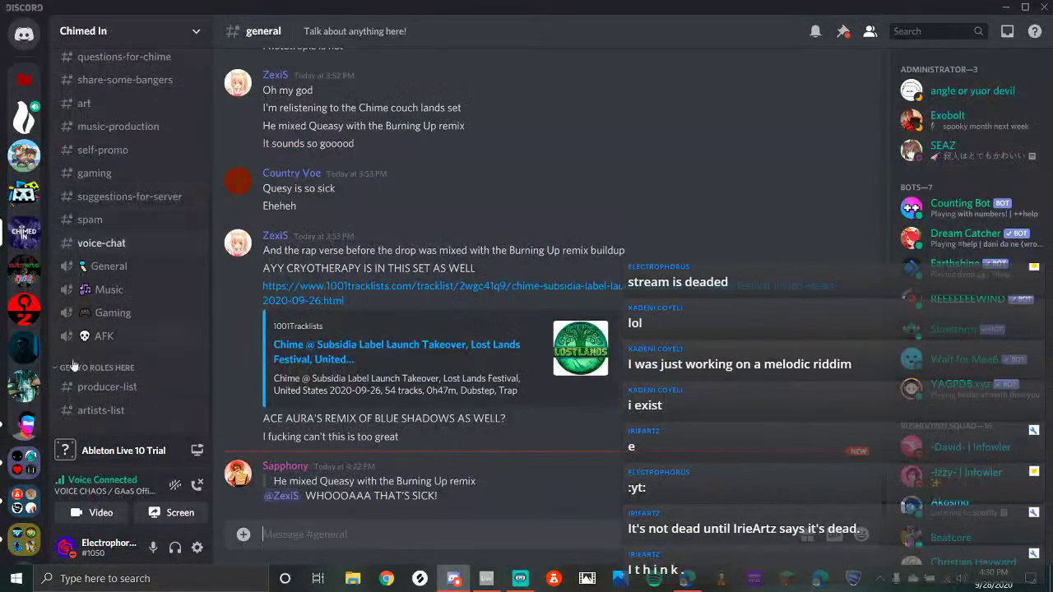
scroll(24, 461, down, 3)
click(24, 544)
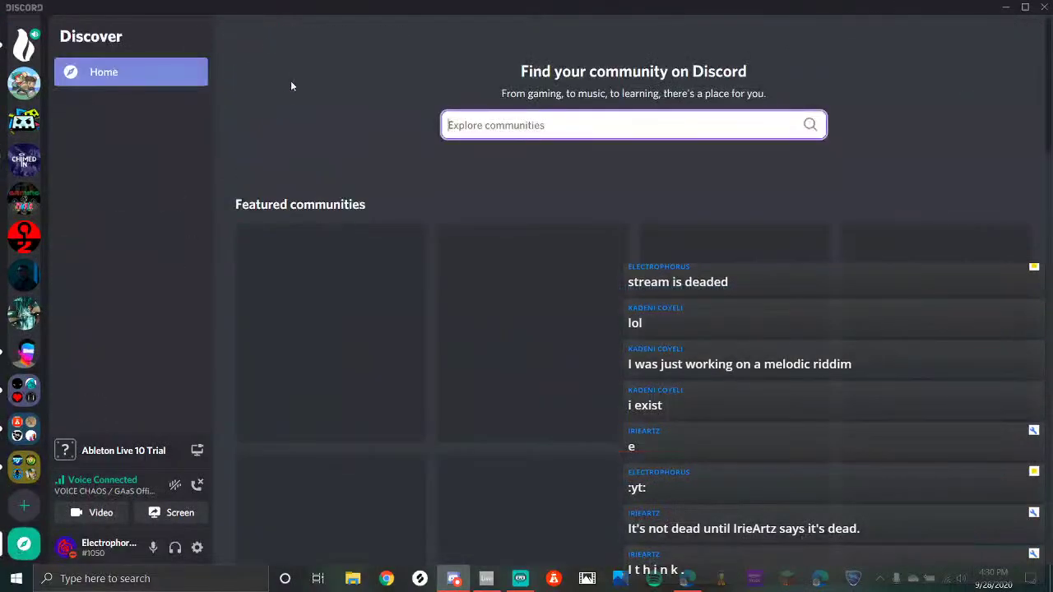
scroll(507, 202, down, 1)
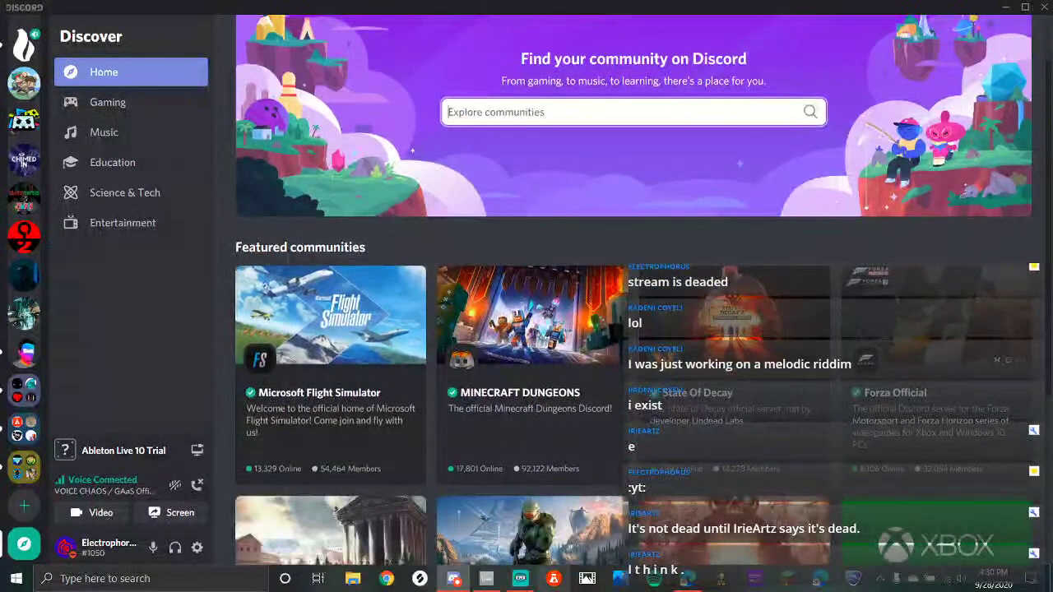
scroll(577, 468, down, 4)
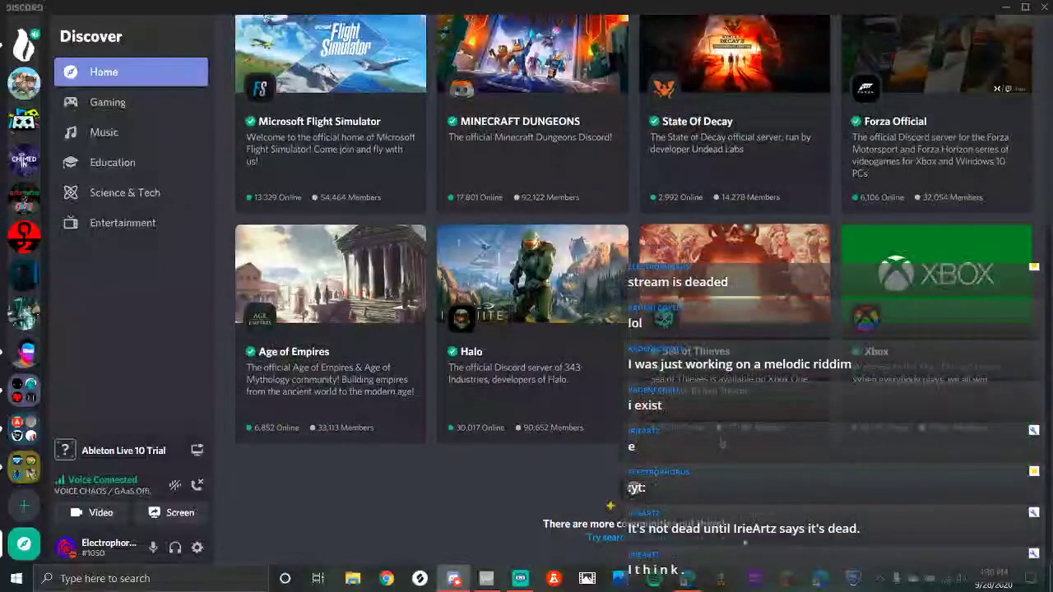
scroll(489, 403, up, 5)
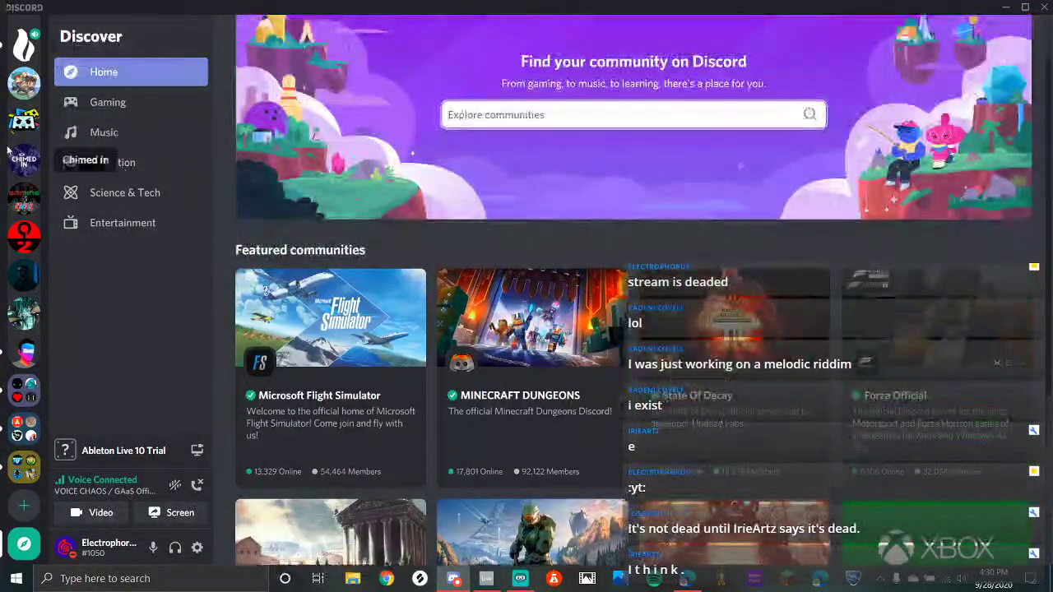
Return to the GAaS Official Discord server and read its server-logs and vc-text channels
click(24, 42)
scroll(91, 198, down, 10)
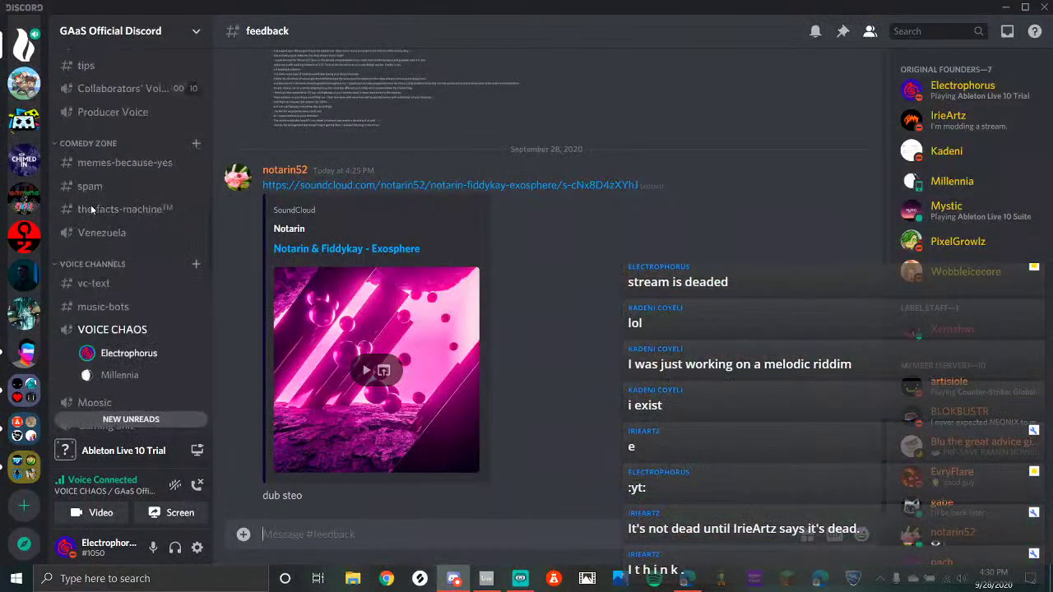
scroll(111, 301, up, 2)
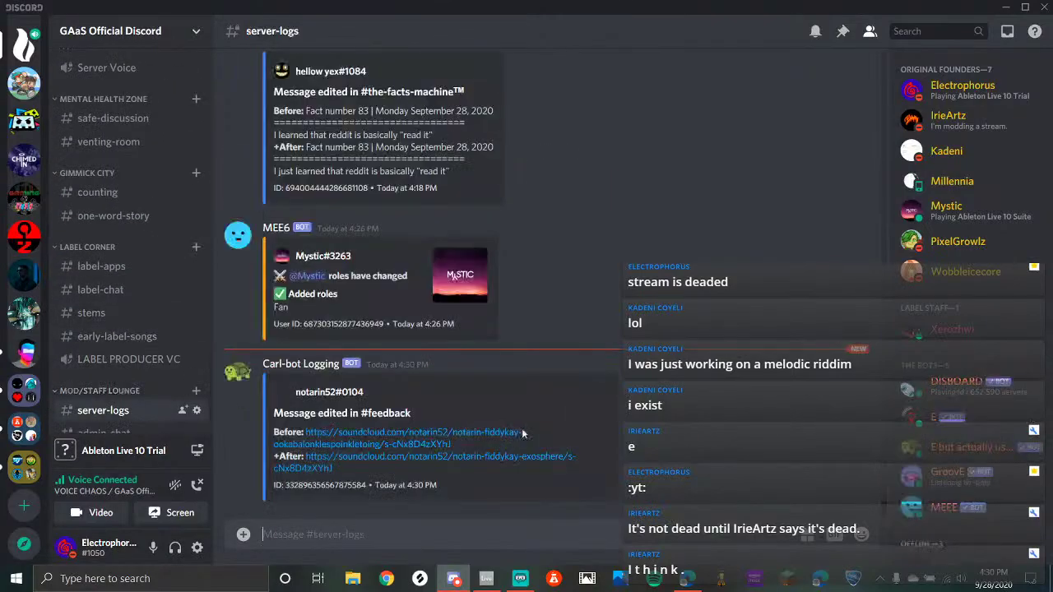
click(99, 410)
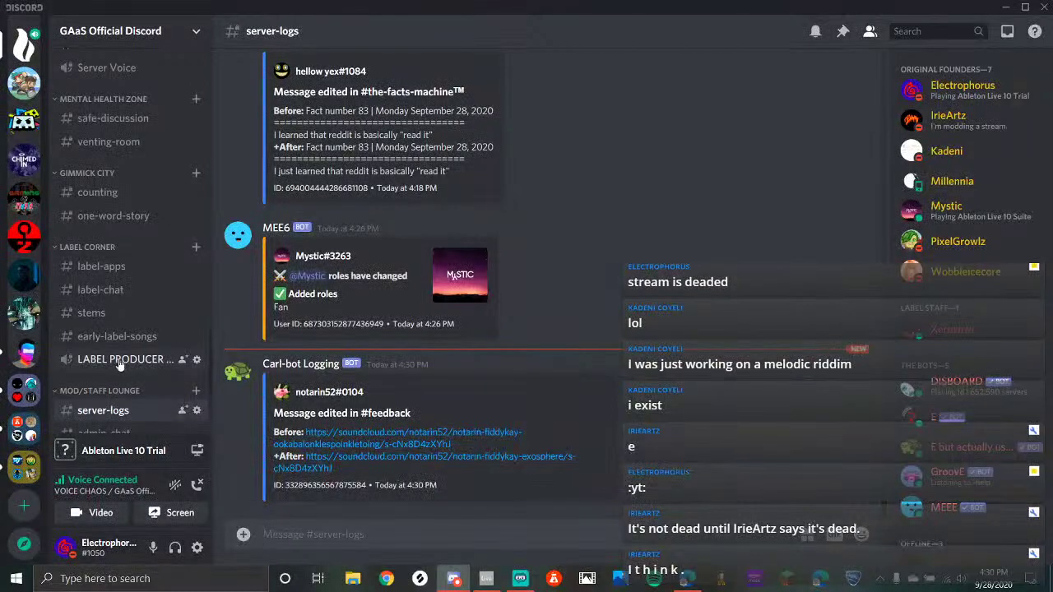
scroll(113, 360, up, 10)
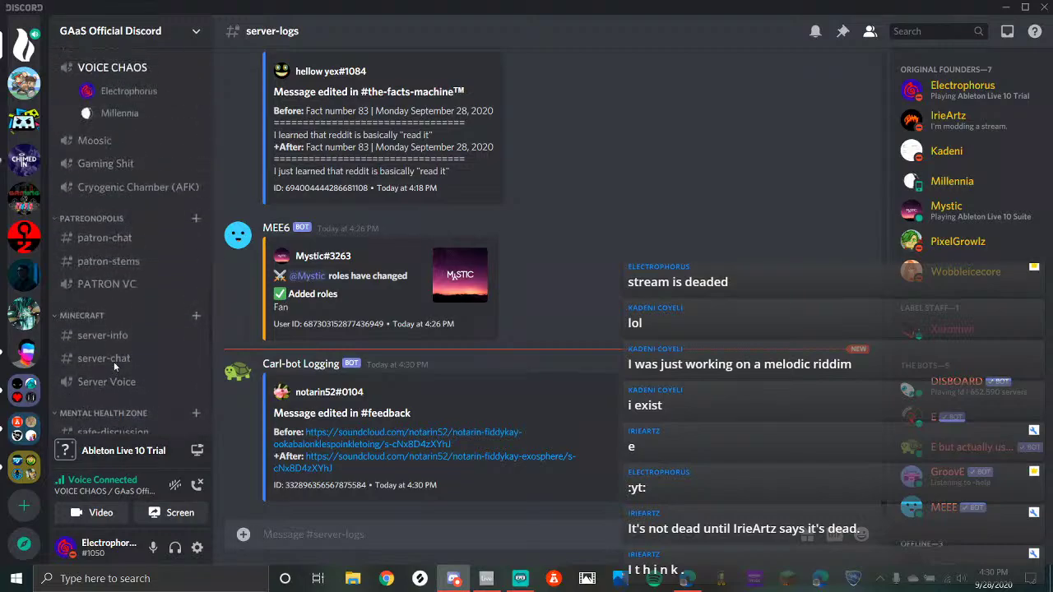
click(93, 255)
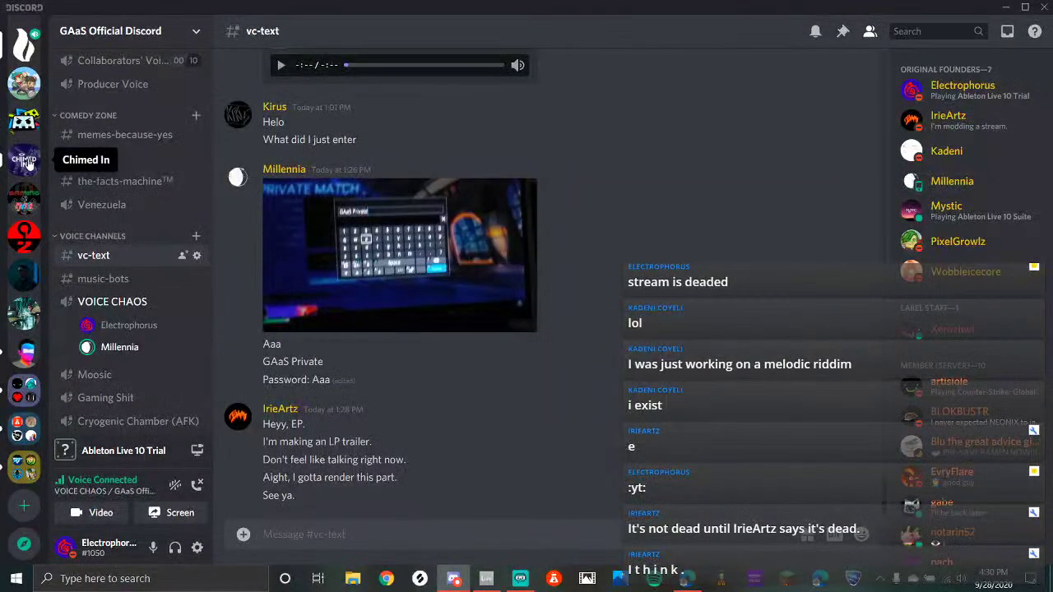
Check the Chimed In server's general channel for new messages, then go back to the GAaS Official Discord server
click(24, 161)
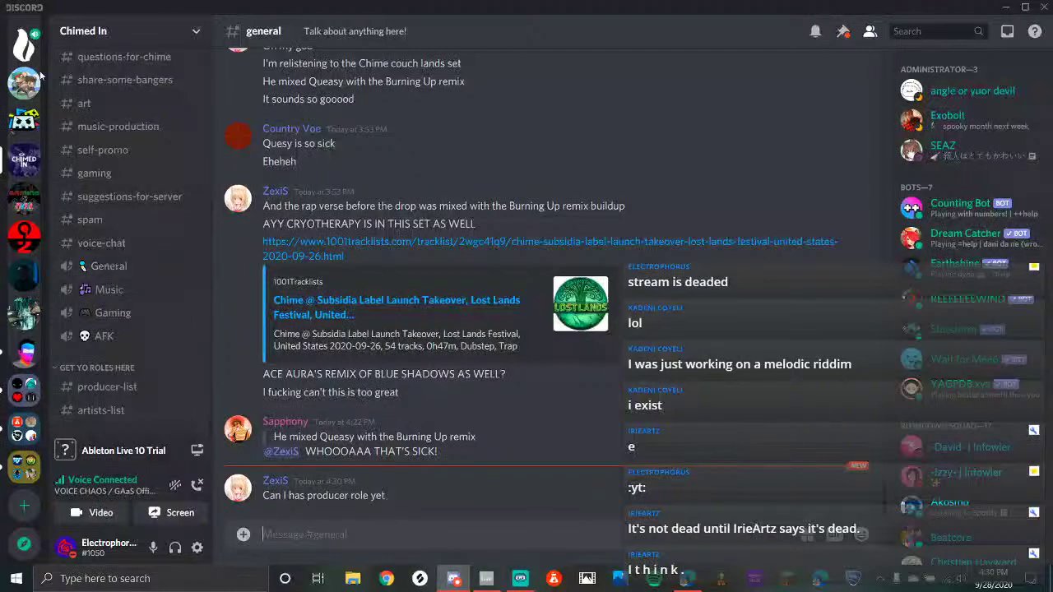
scroll(25, 82, up, 2)
click(24, 107)
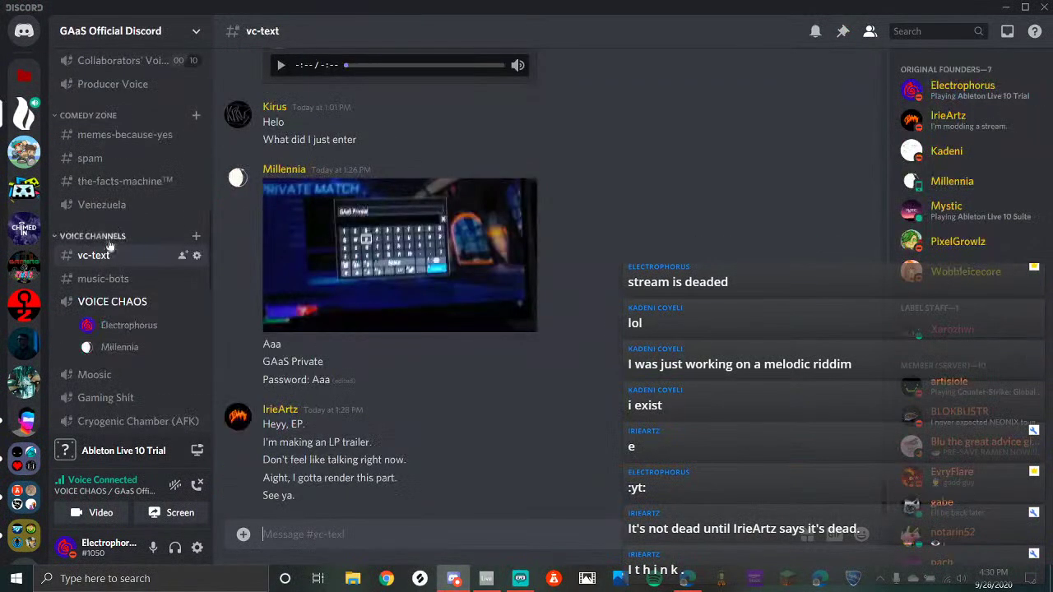
Check the live chat in Streamlabs OBS and the stream analytics in YouTube Studio
click(520, 578)
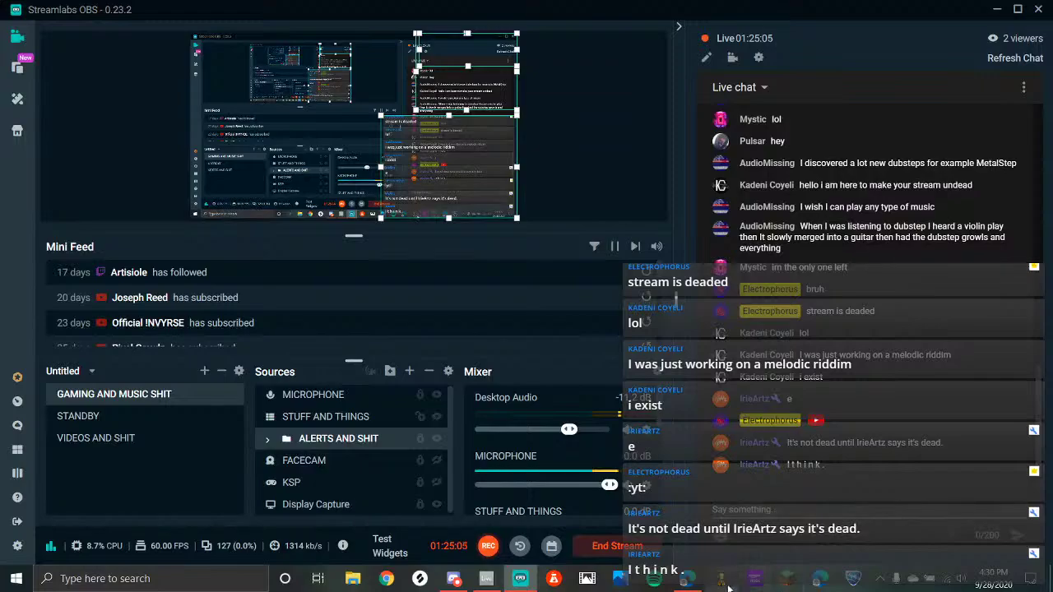
click(687, 578)
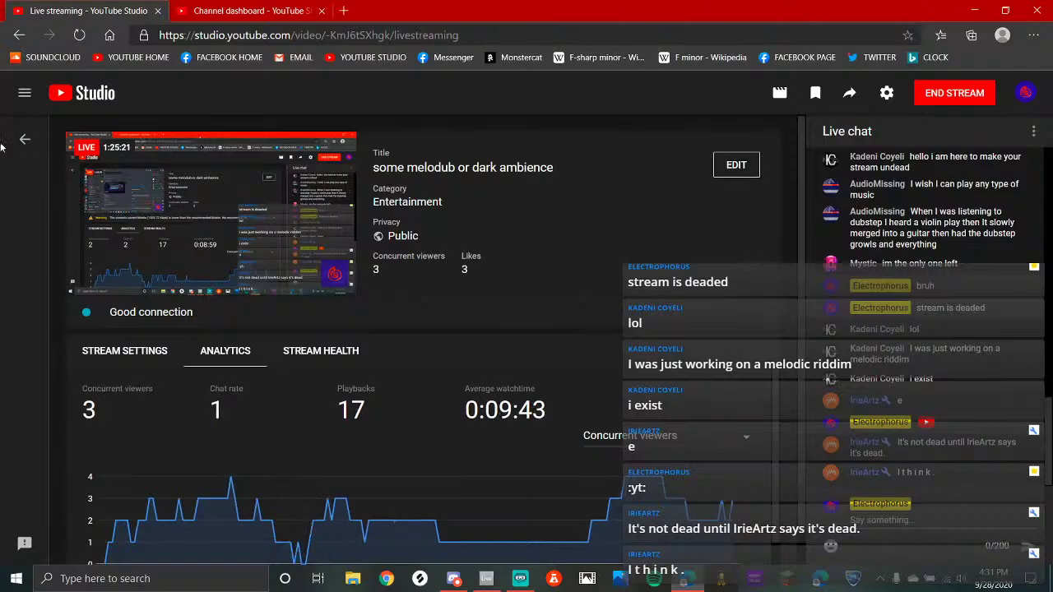
Switch to Discord and look through the GAaS Official Discord server's voice and patron channels
click(453, 579)
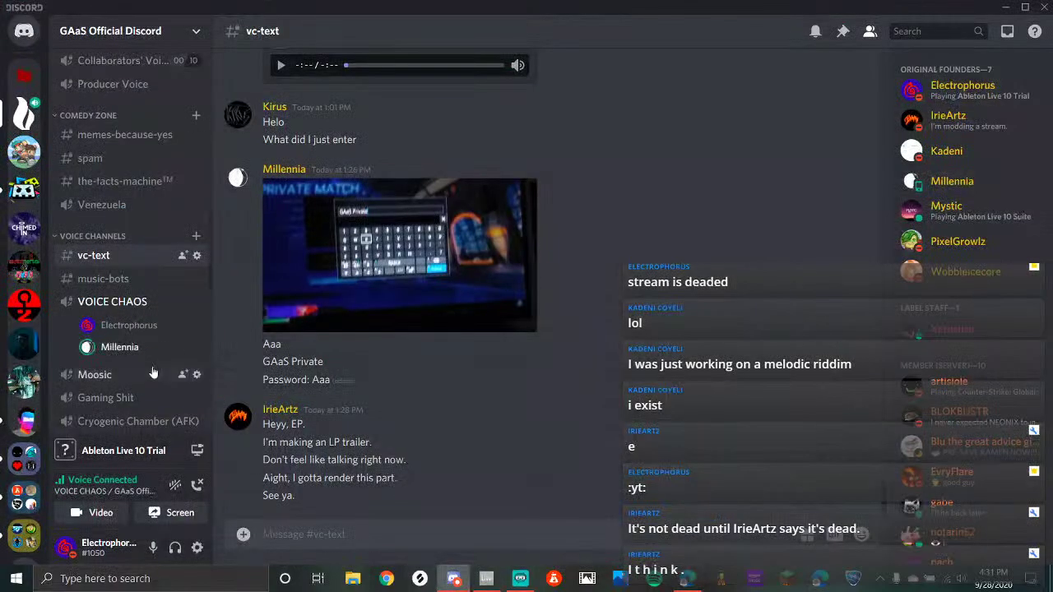
scroll(151, 370, down, 5)
scroll(146, 338, up, 2)
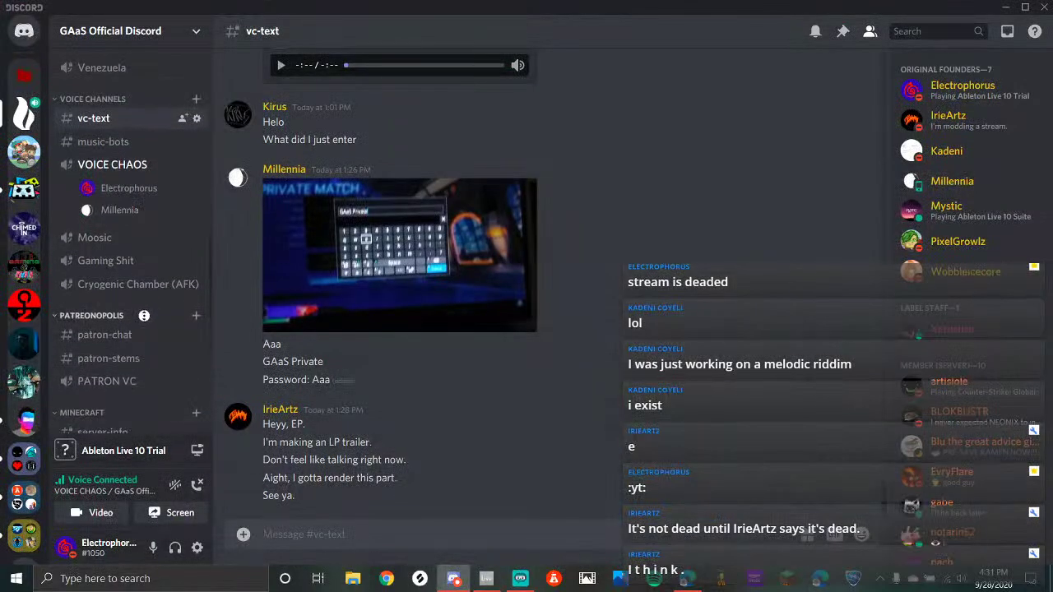
scroll(148, 338, down, 1)
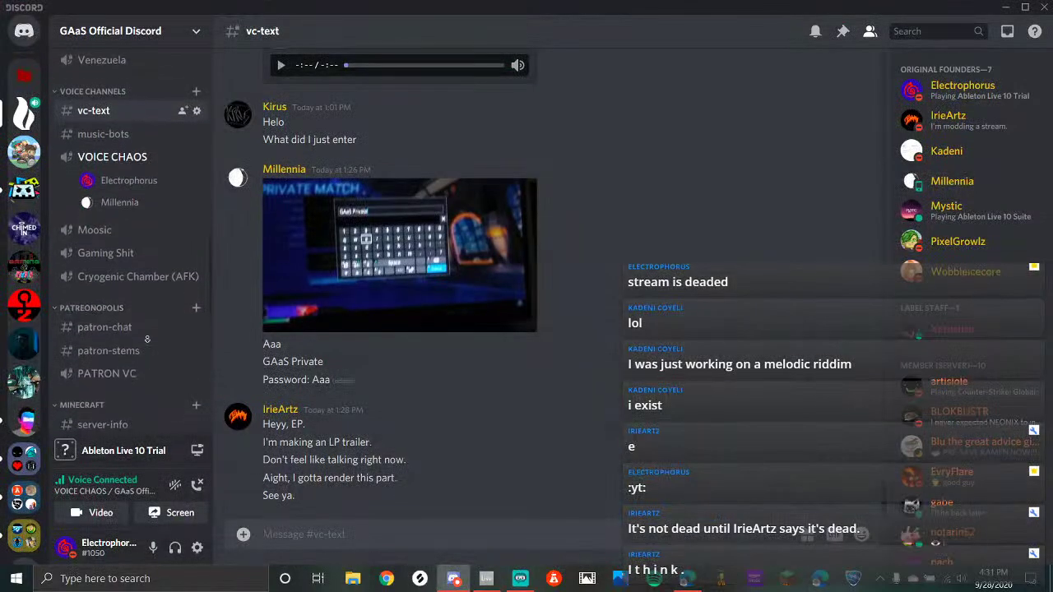
Return to Ableton Live, play from bar 1 with track 24 deactivated, and select its normalized clip to inspect the waveform
click(487, 579)
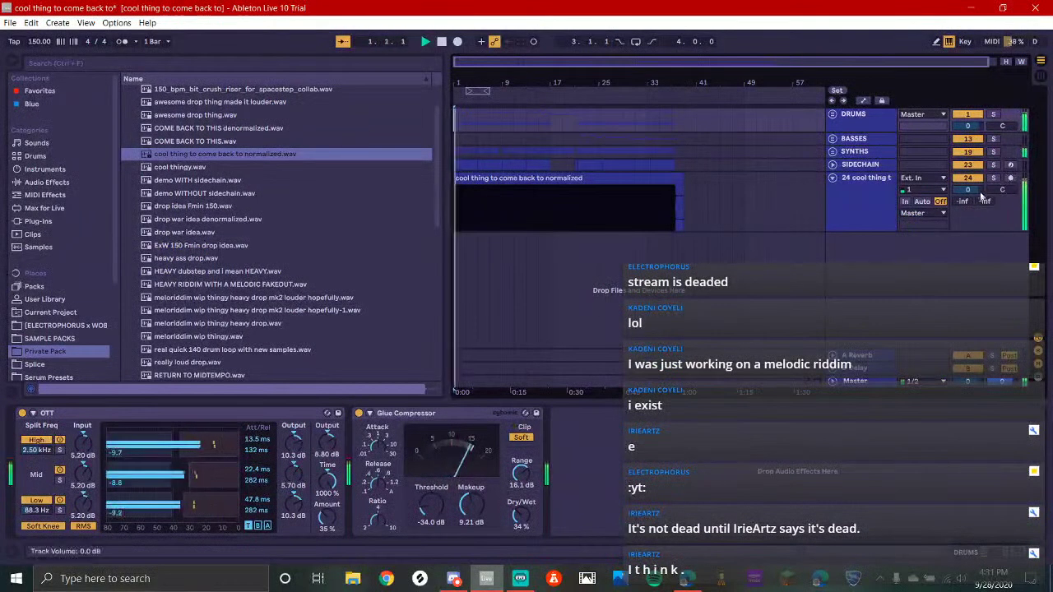
click(494, 181)
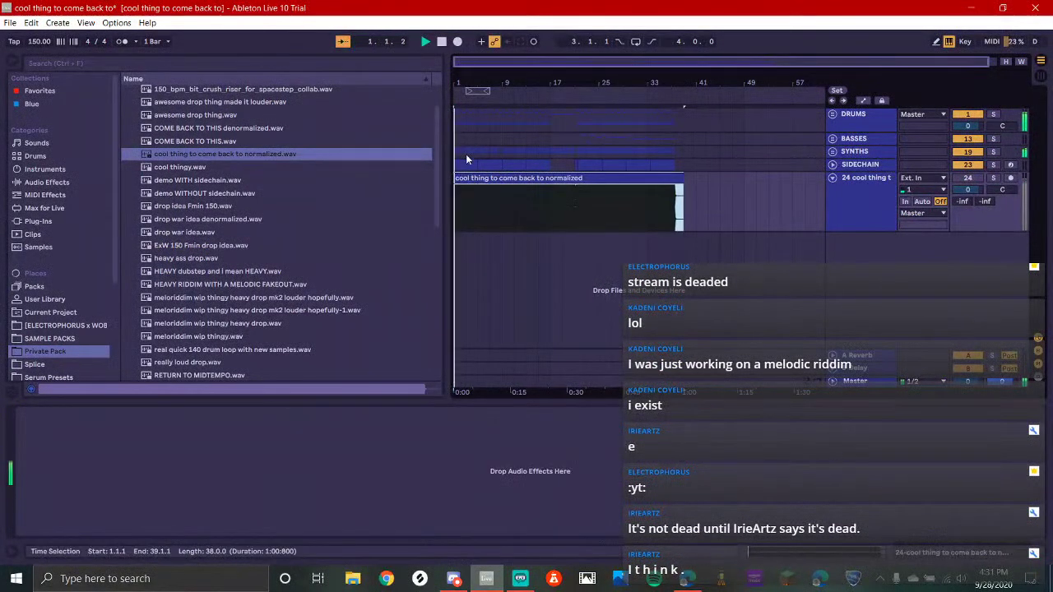
scroll(467, 204, up, 6)
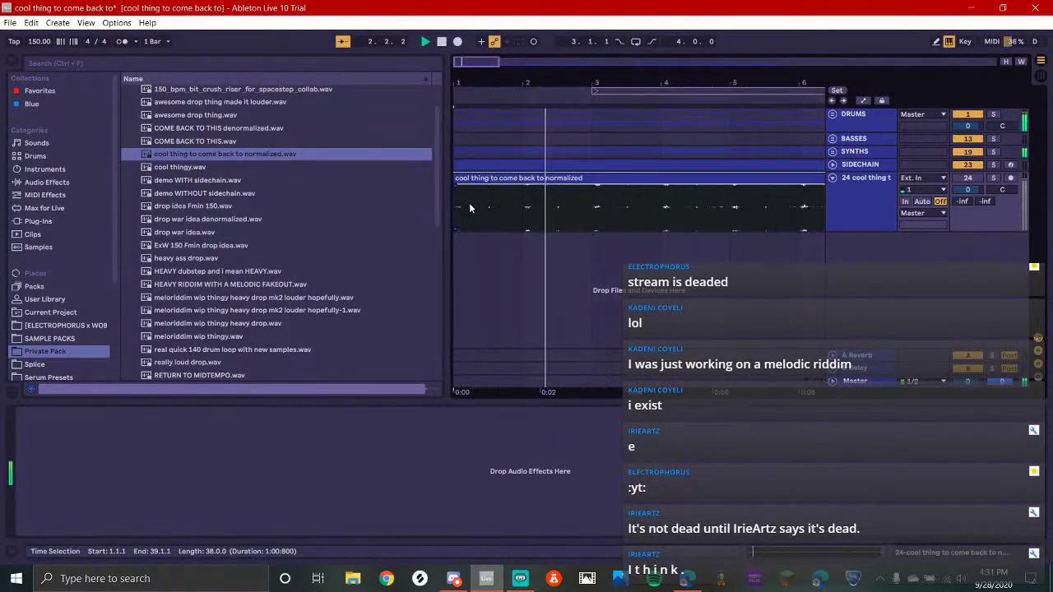
scroll(469, 207, up, 6)
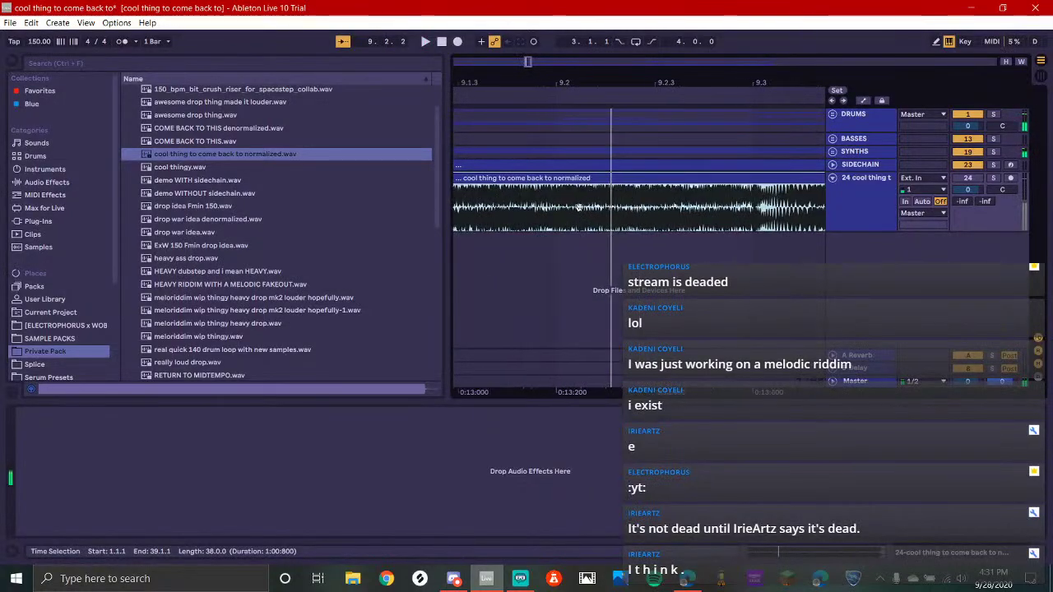
Place the insert mark at 8.3.1 in the normalized clip and play from there while inspecting its waveform
scroll(579, 207, left, 4)
scroll(592, 209, down, 3)
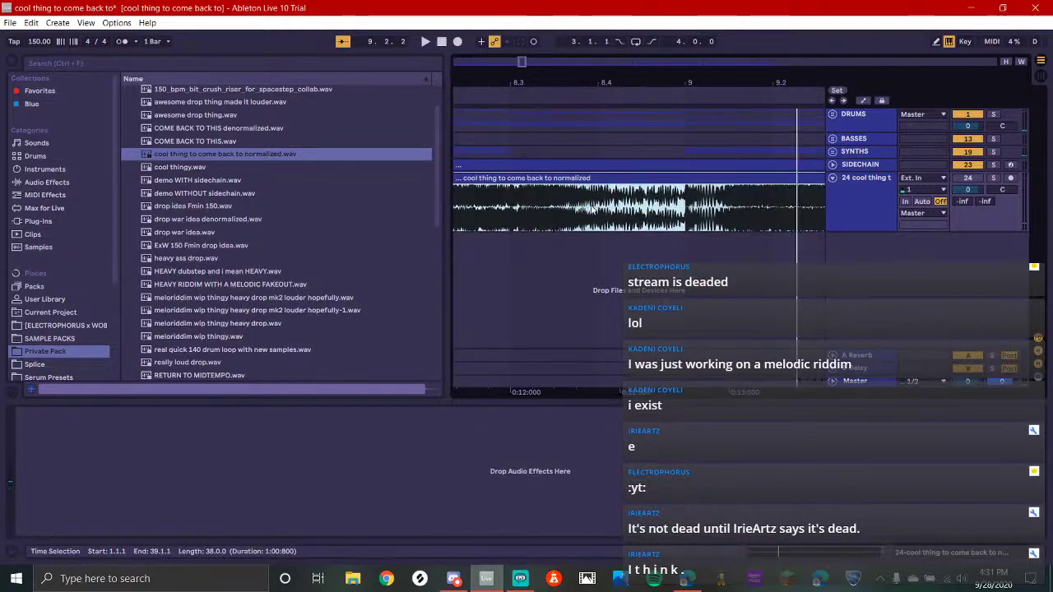
click(512, 200)
scroll(515, 202, up, 4)
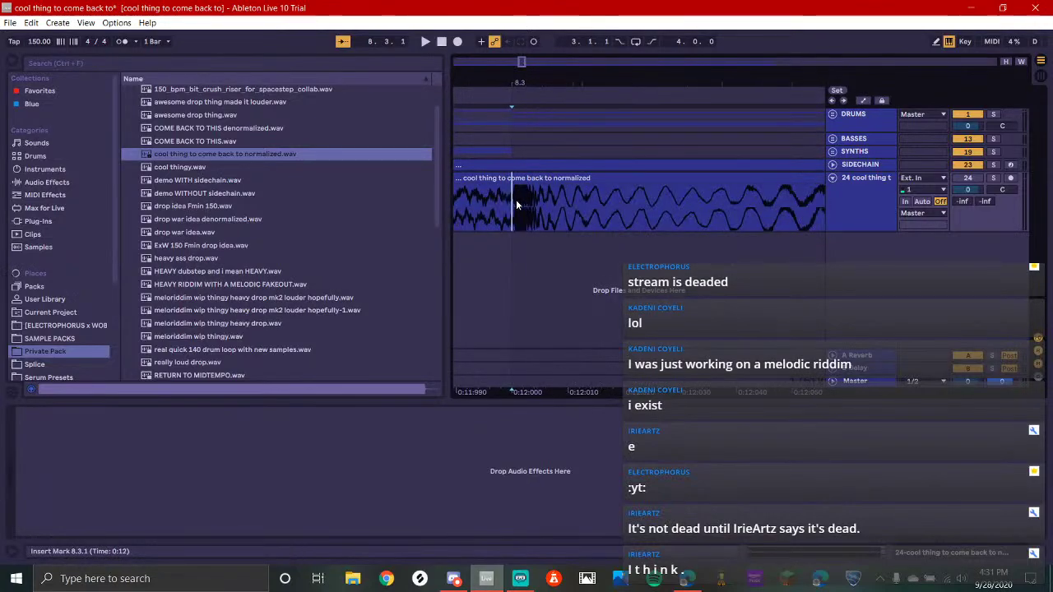
key(space)
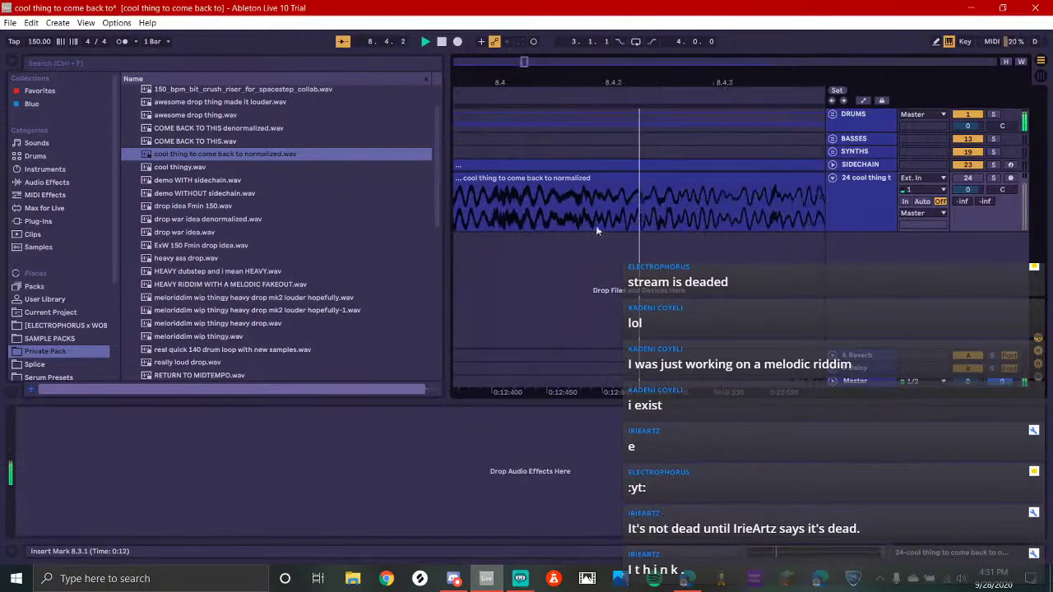
scroll(565, 215, down, 4)
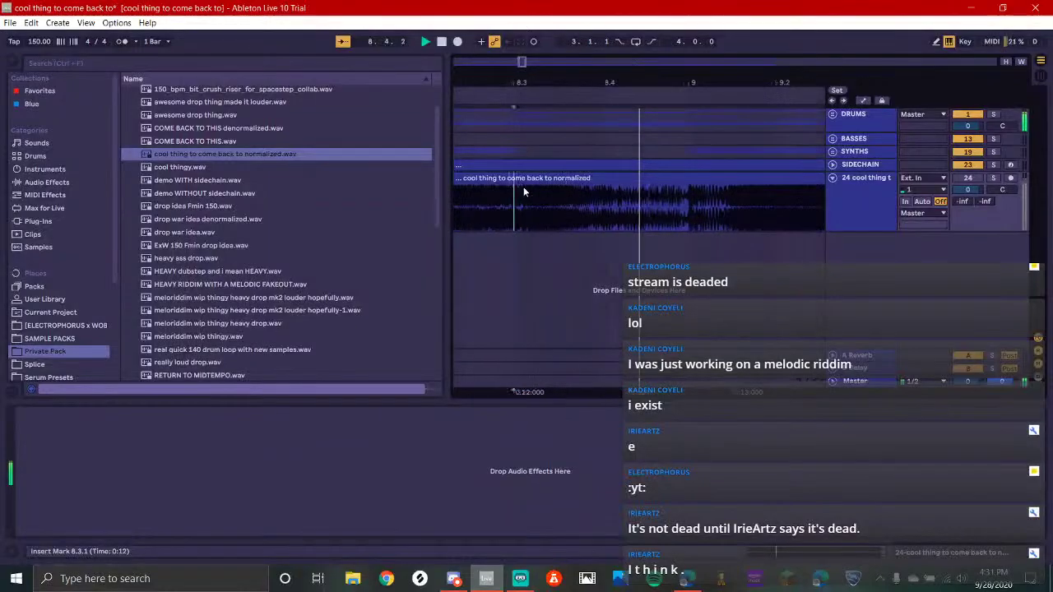
Switch to Discord and open the Barely Alive server's minecraft-game-chat channel
click(453, 579)
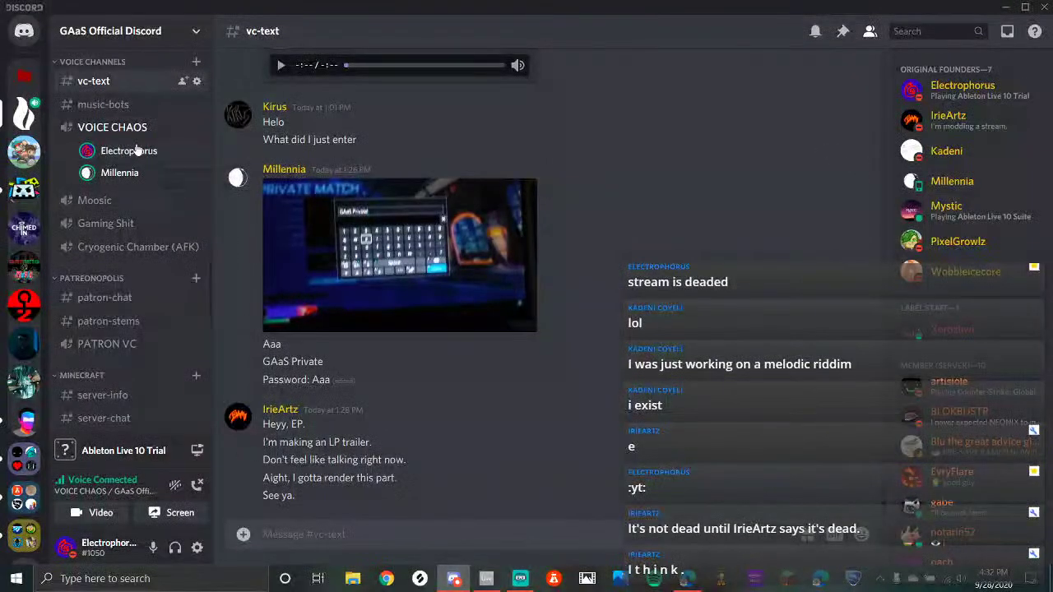
click(36, 204)
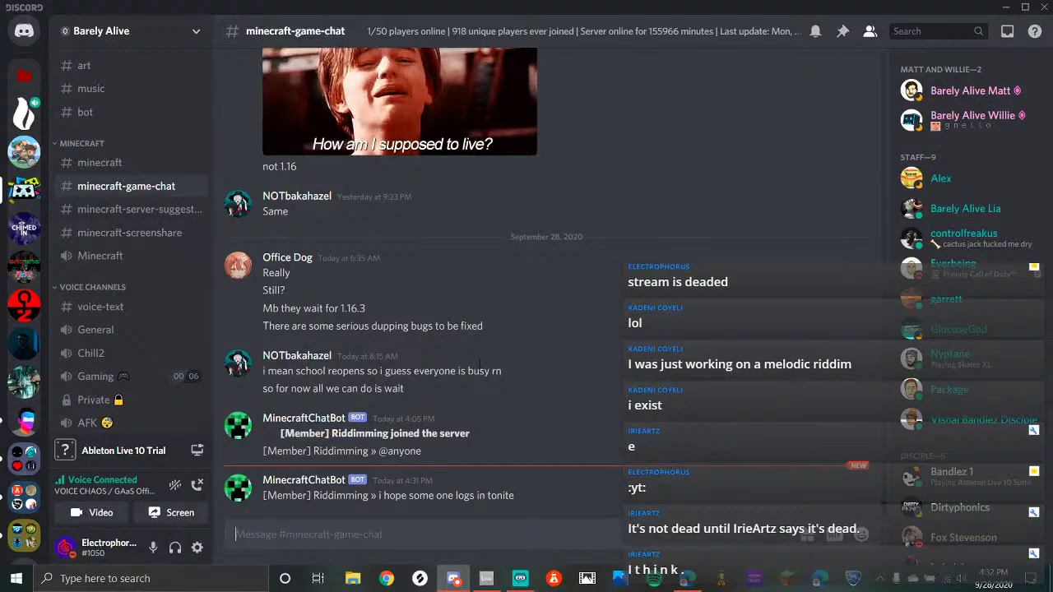
Open the GAaS Official Discord server's vc-text channel, then switch to Streamlabs OBS to check the live chat
click(34, 121)
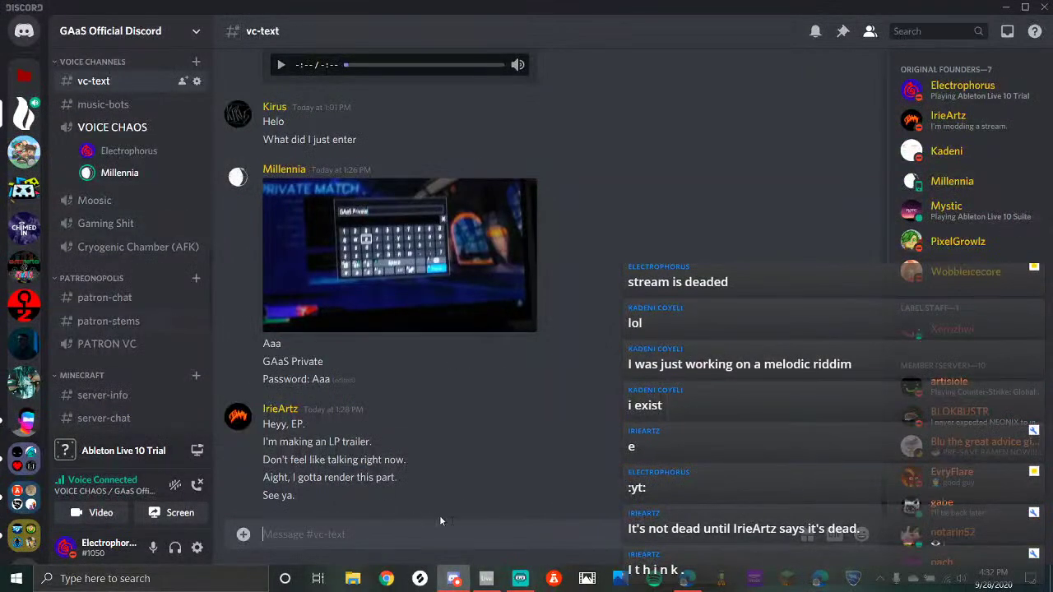
click(520, 578)
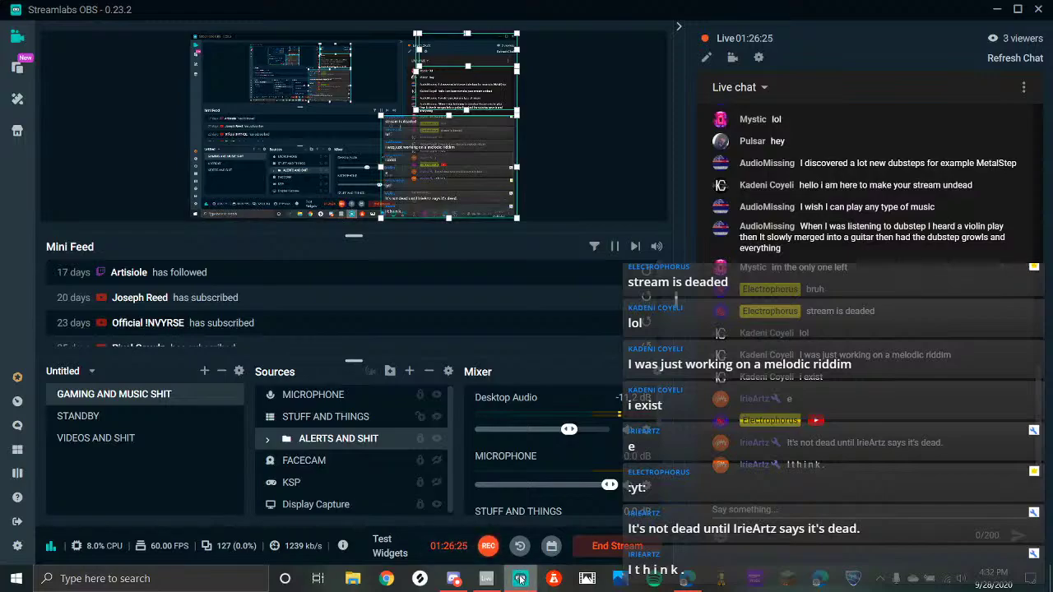
mouse_move(528, 582)
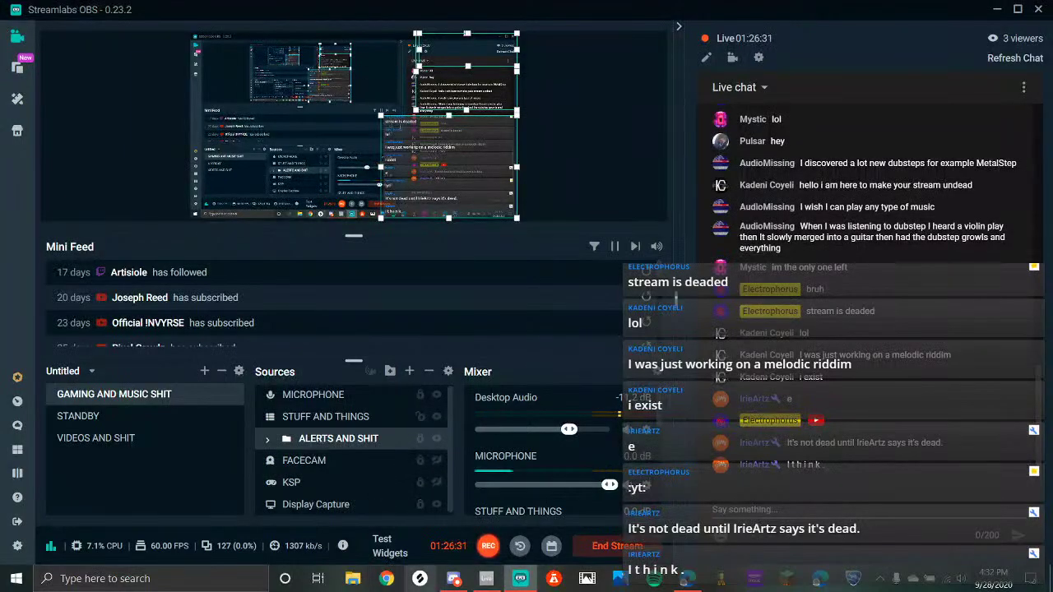
Switch back to Discord and look through the featured and played-game communities on the Discover home page
click(454, 578)
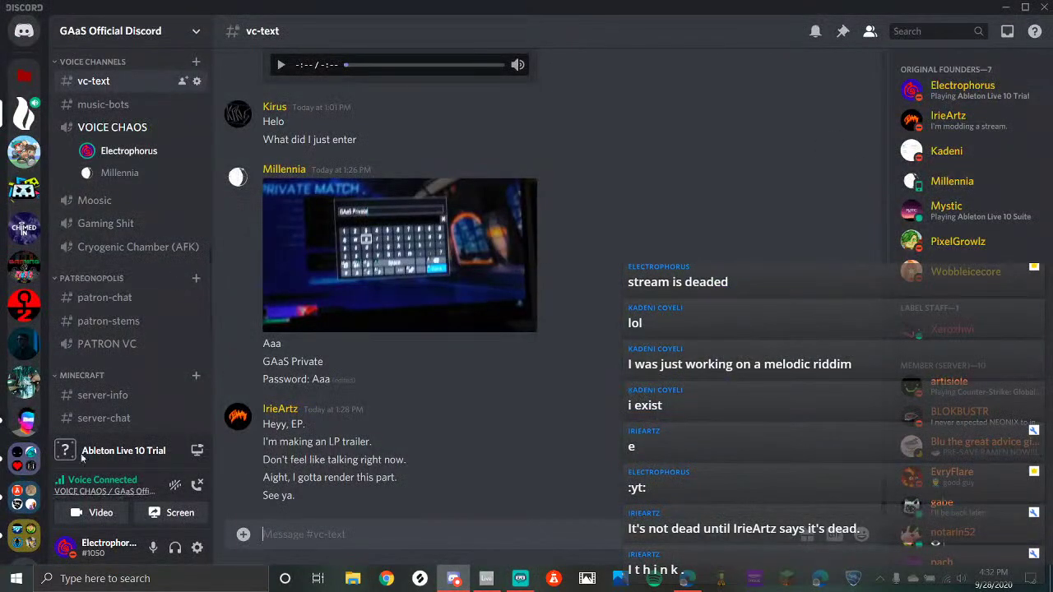
scroll(22, 526, down, 2)
click(21, 543)
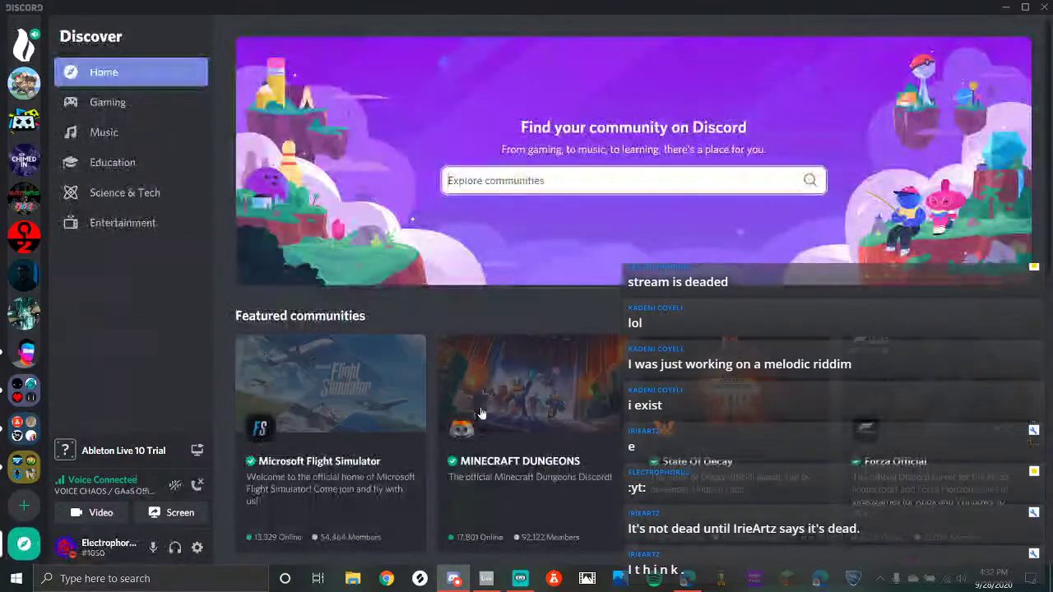
scroll(381, 447, down, 2)
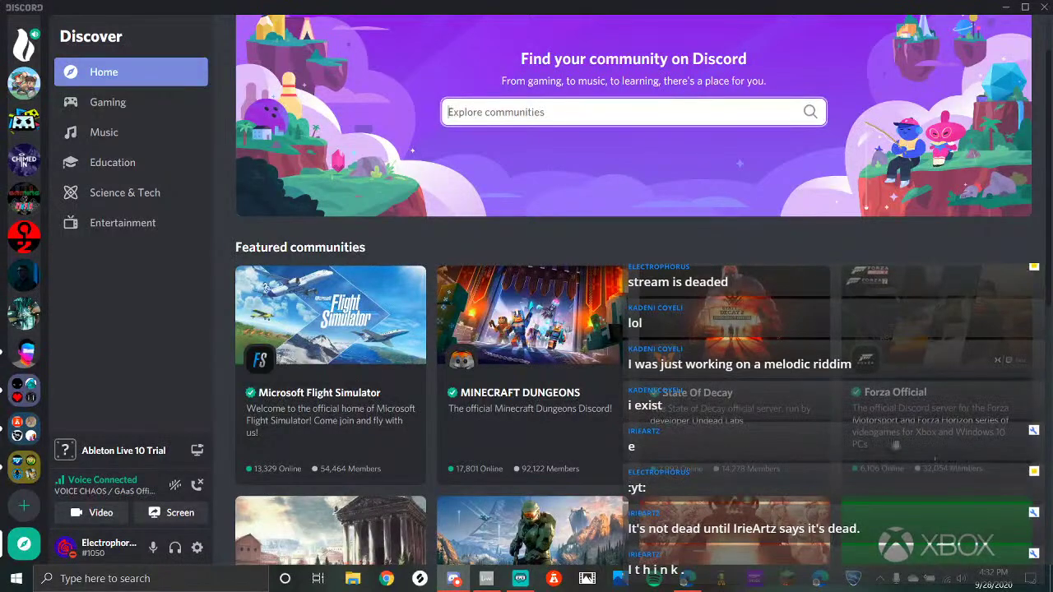
scroll(411, 460, down, 3)
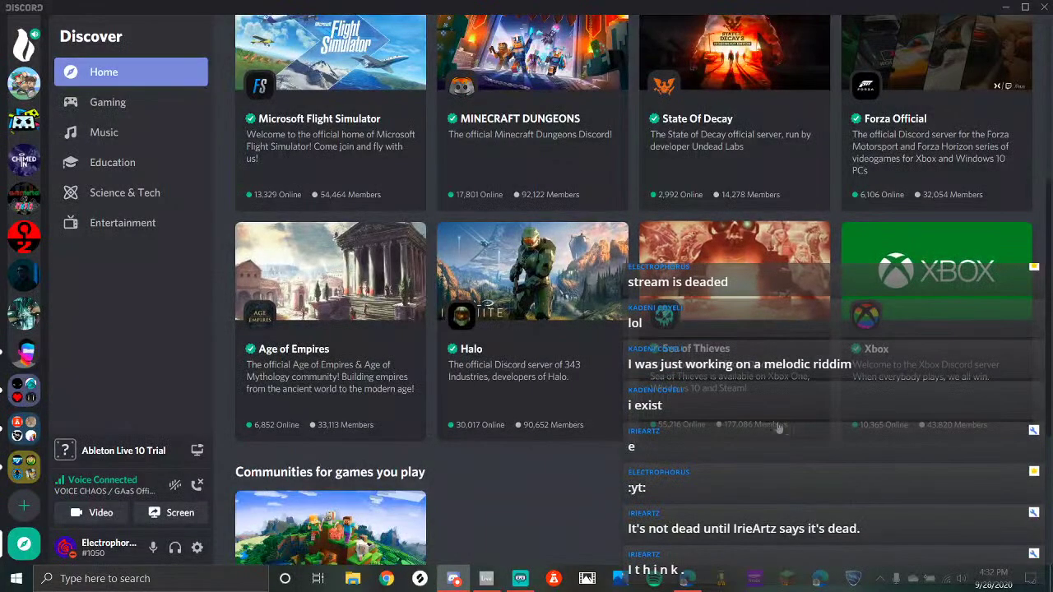
scroll(452, 436, down, 3)
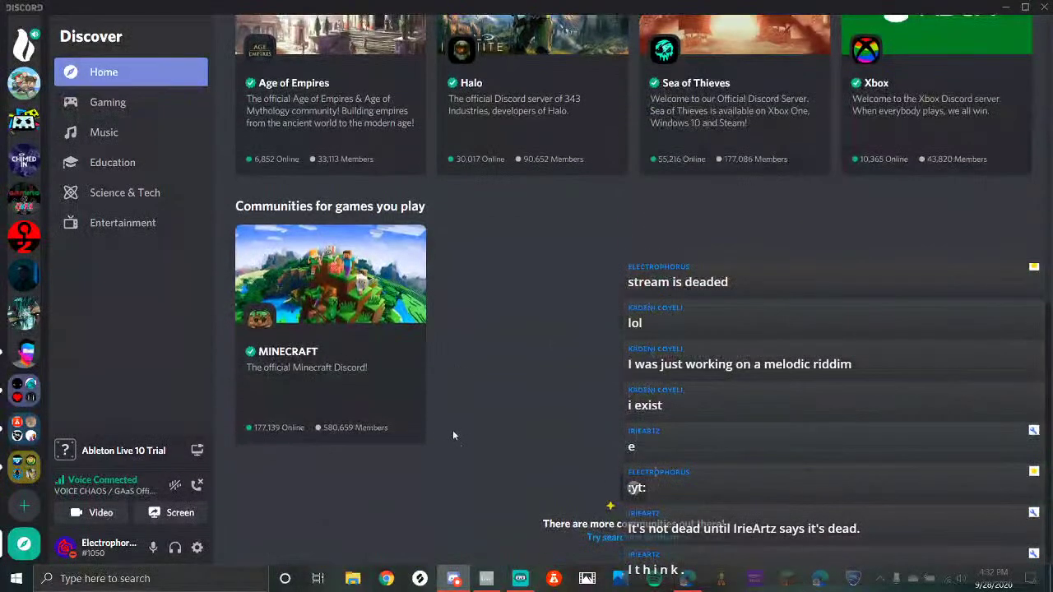
click(608, 538)
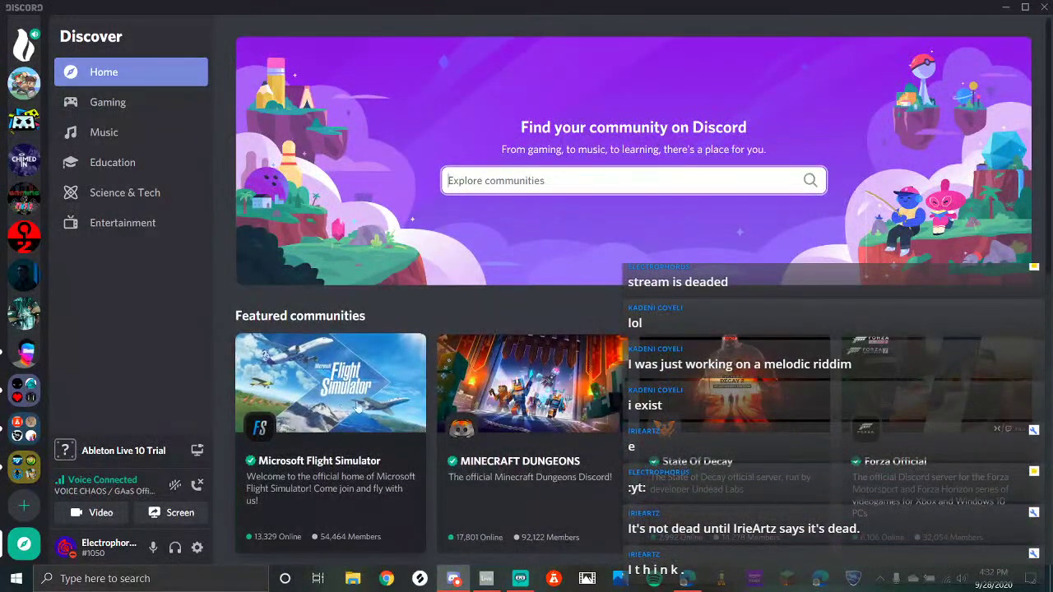
Open the Music category in Discover and look through its popular communities
click(105, 132)
scroll(451, 312, down, 1)
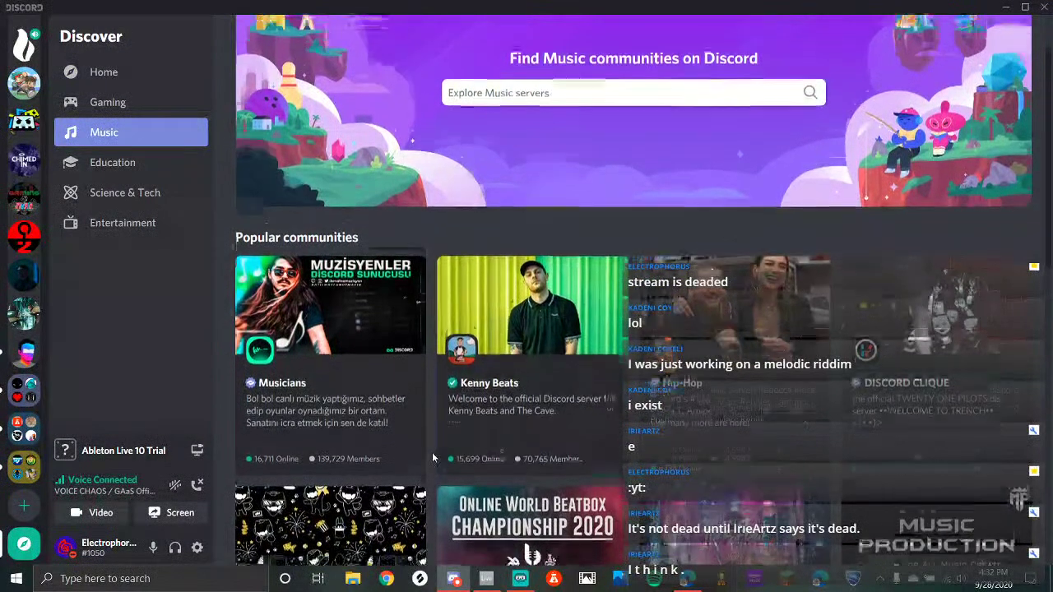
scroll(434, 428, down, 2)
scroll(431, 444, down, 1)
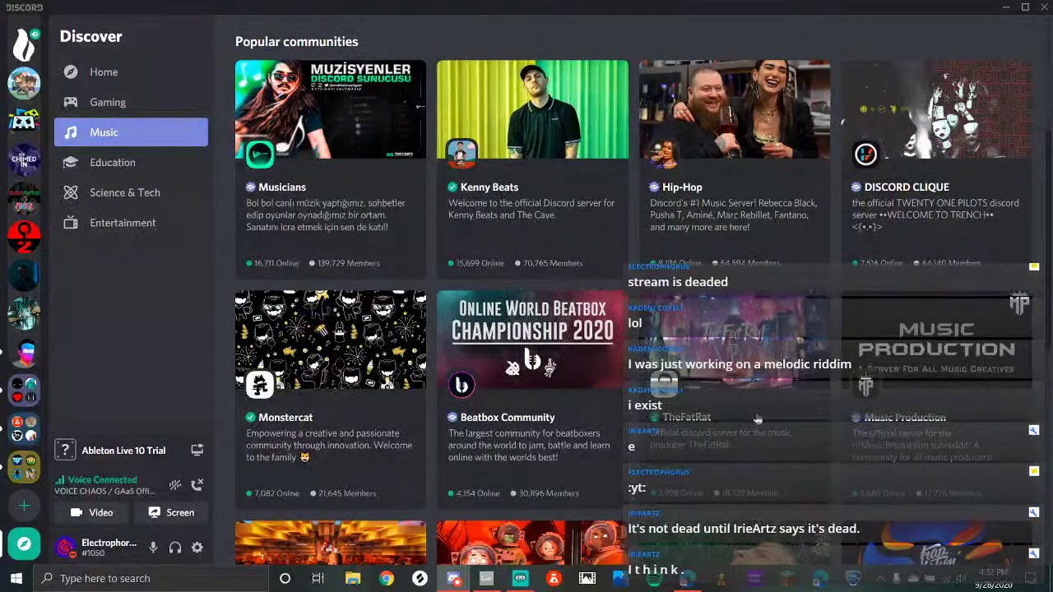
scroll(789, 415, down, 2)
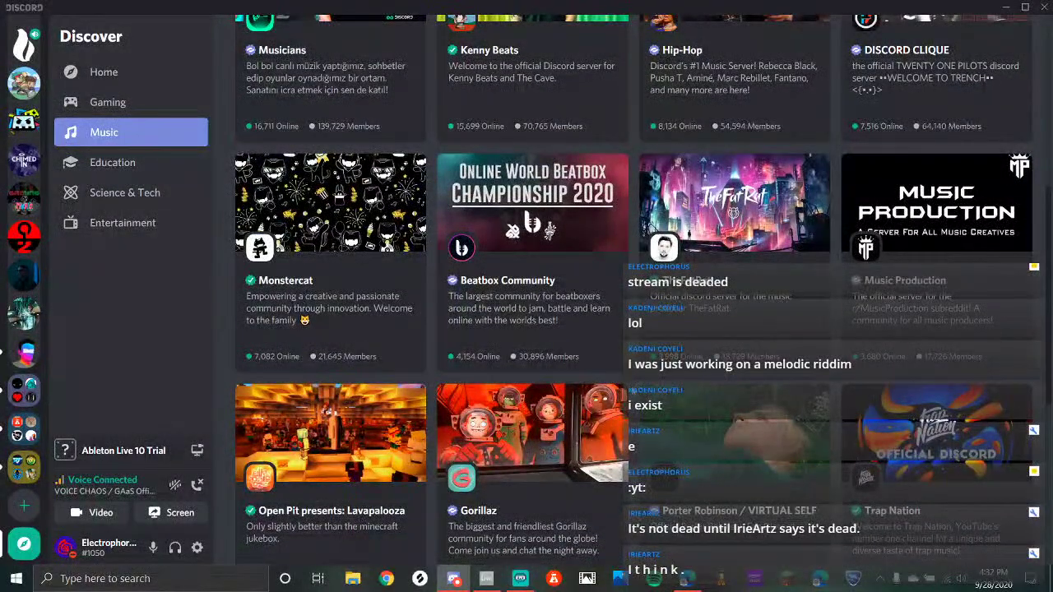
scroll(609, 376, down, 1)
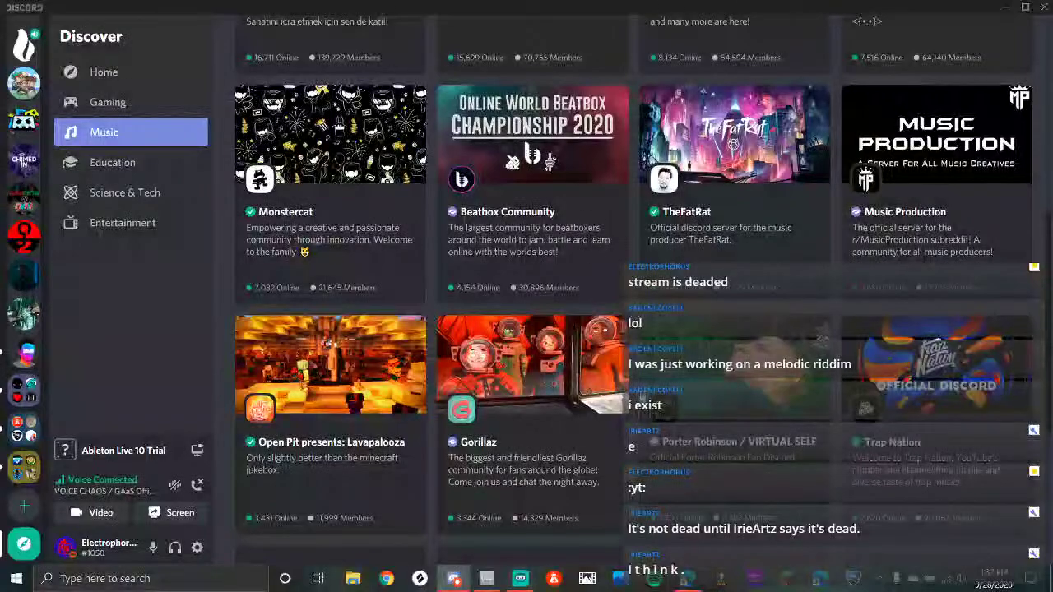
scroll(609, 376, down, 1)
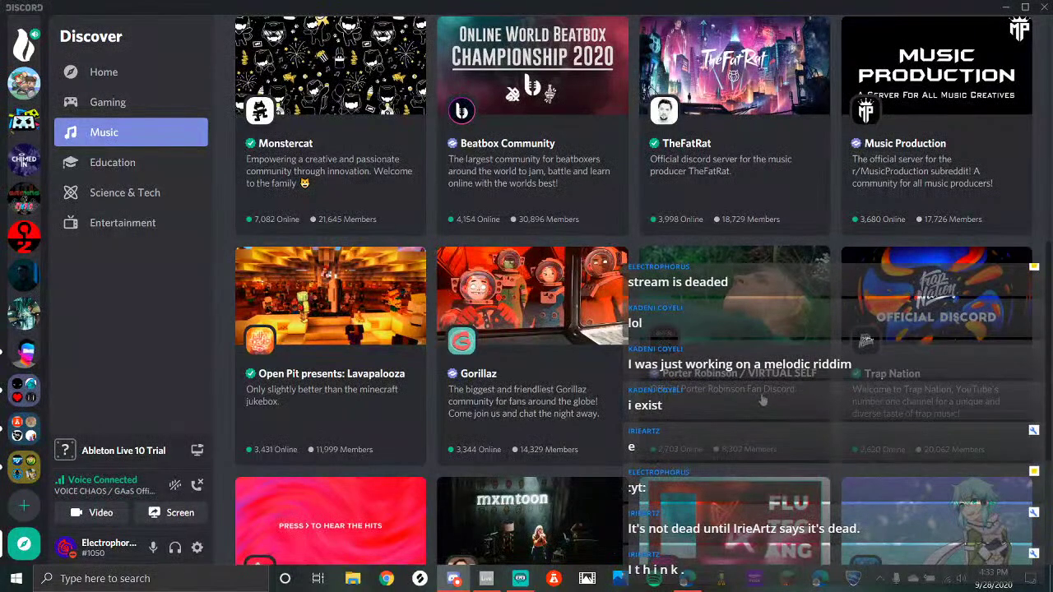
scroll(795, 406, down, 3)
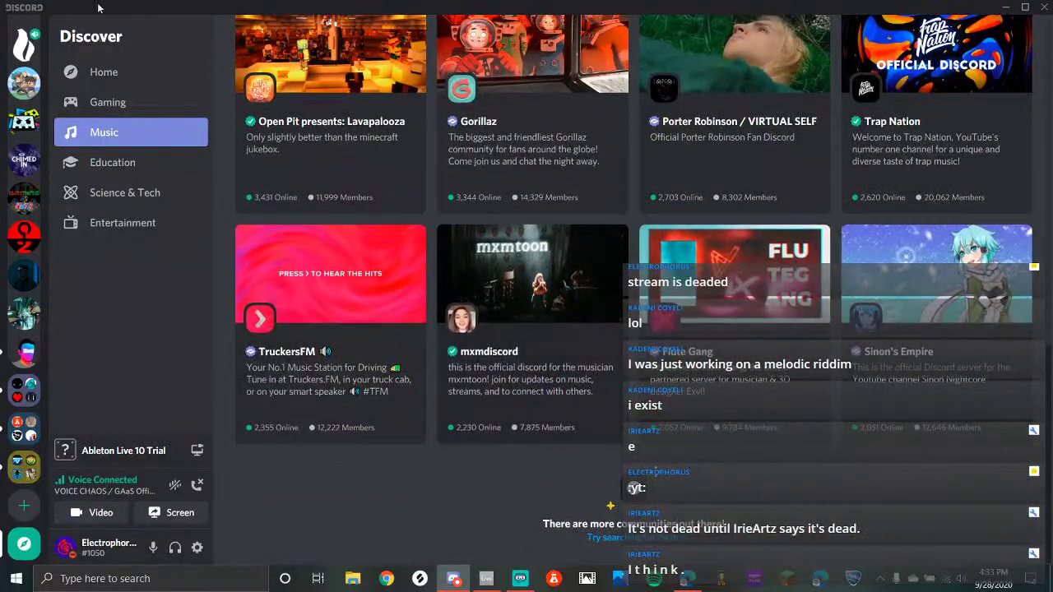
Return to the GAaS Official Discord server, then check the stream in Streamlabs OBS and YouTube Studio's live analytics
click(26, 49)
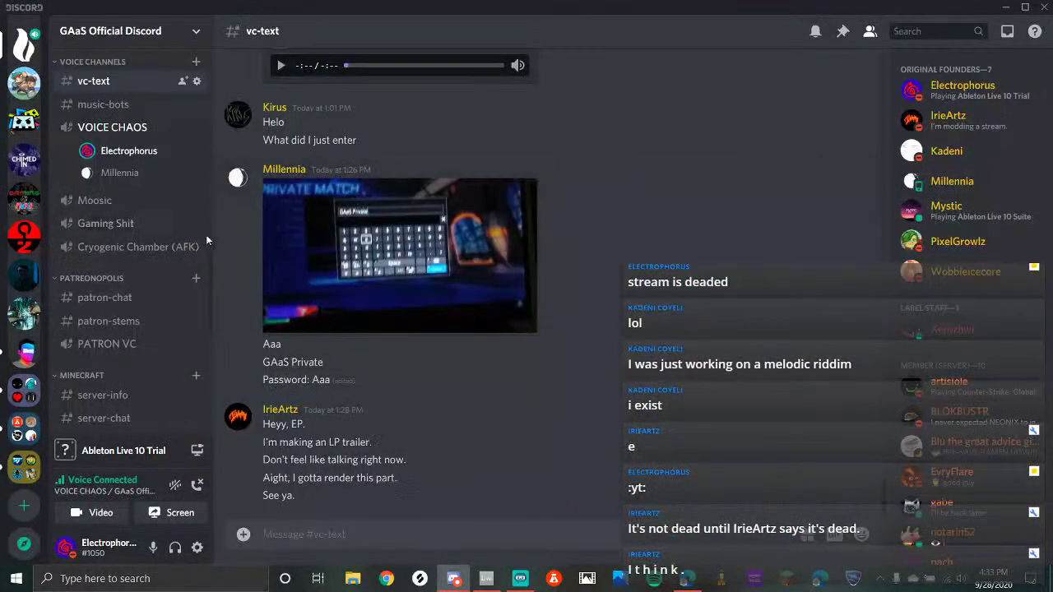
click(520, 579)
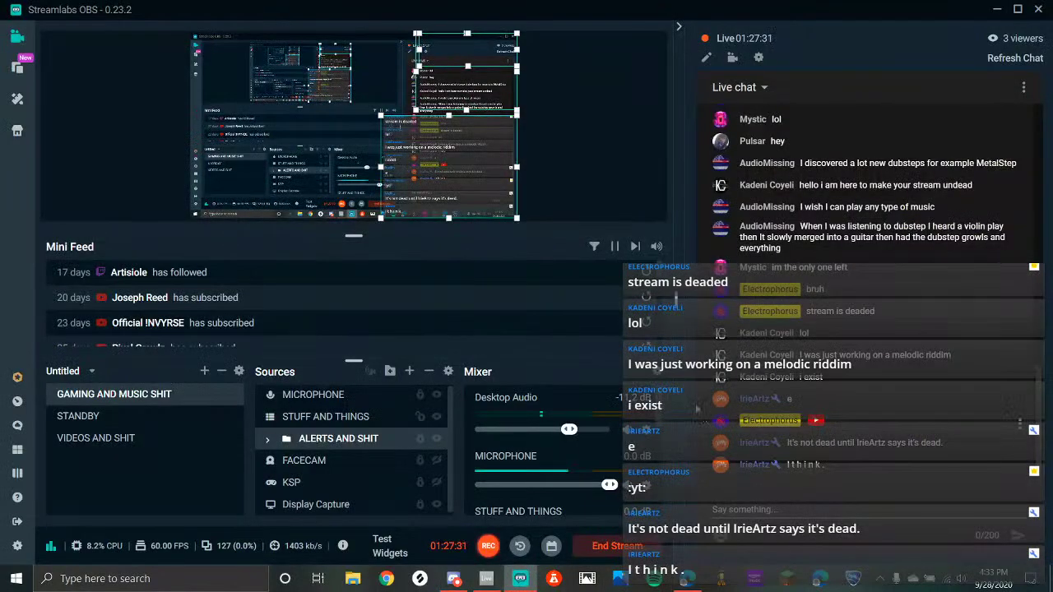
click(686, 578)
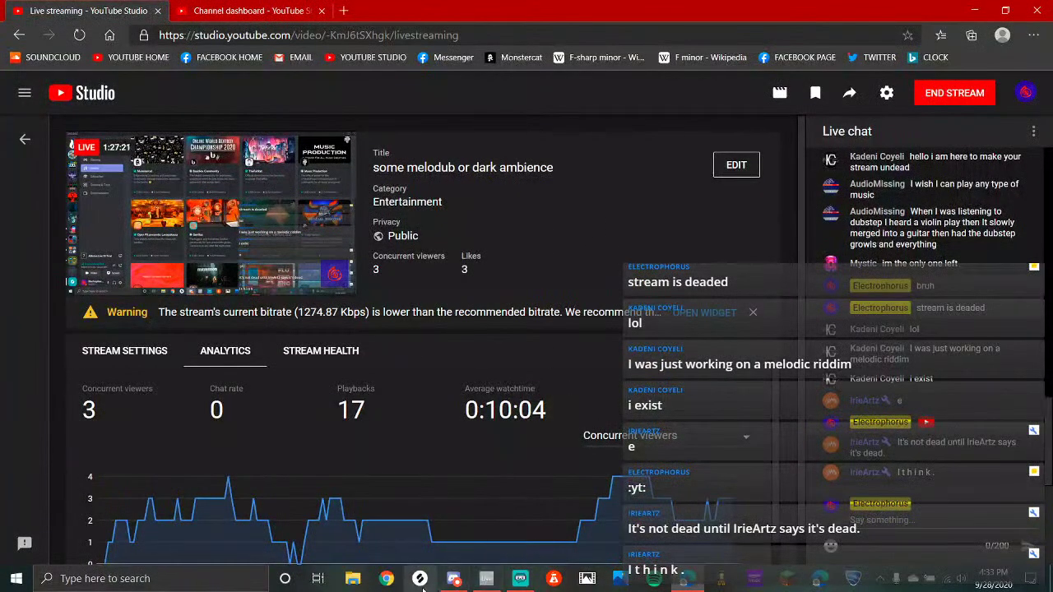
Switch to Discord, reopen server discovery and look over the popular Music communities again
click(453, 579)
scroll(99, 312, down, 3)
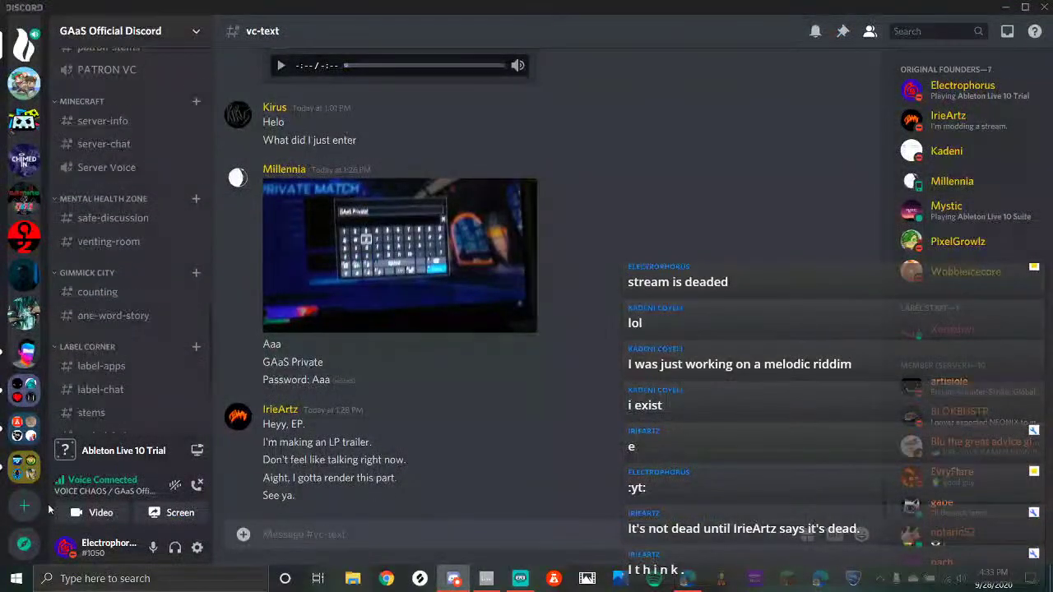
click(24, 544)
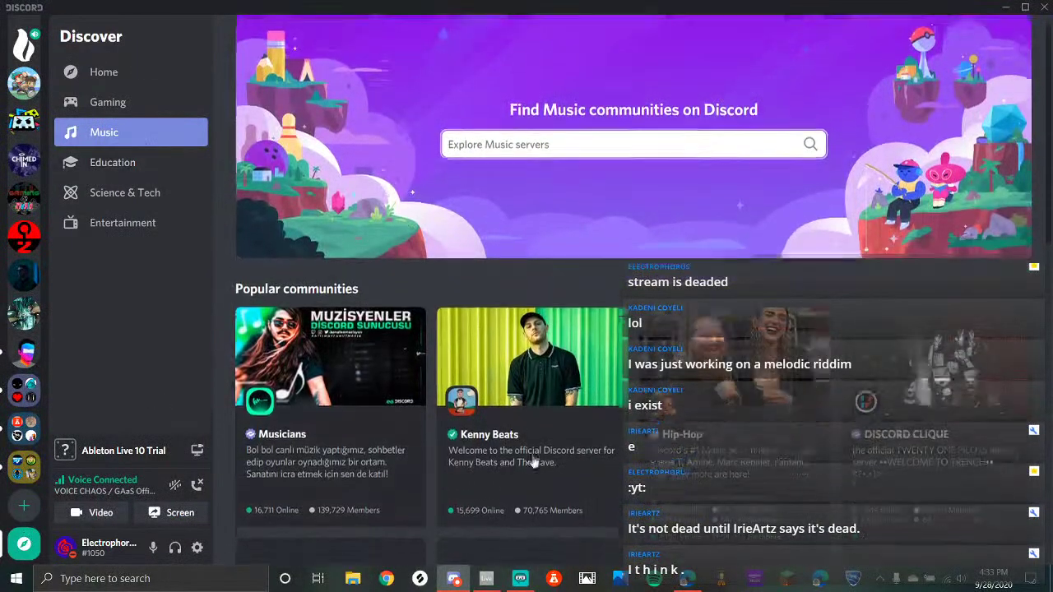
scroll(543, 457, down, 6)
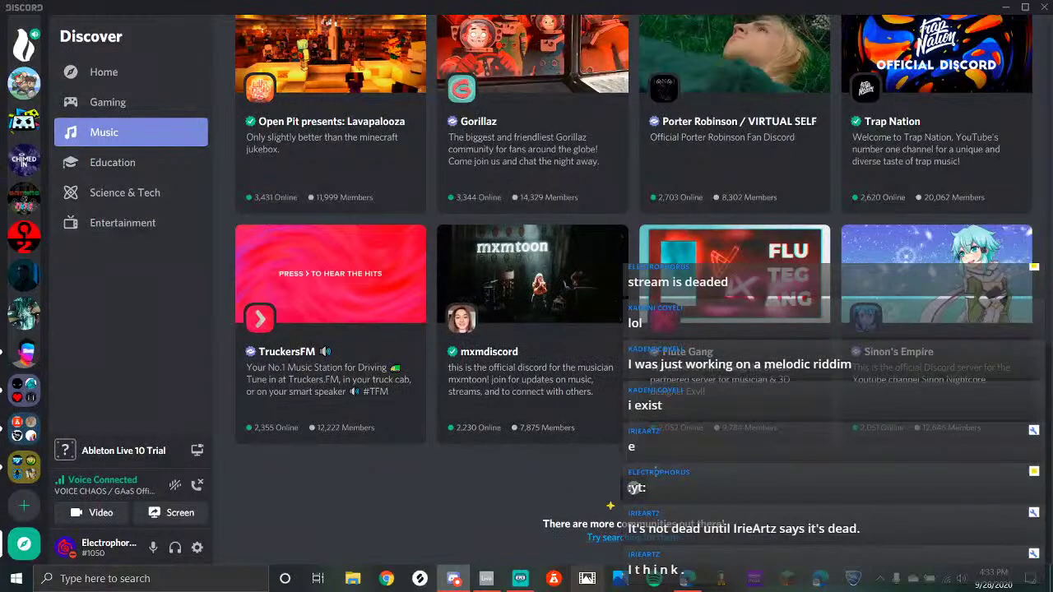
scroll(498, 181, up, 4)
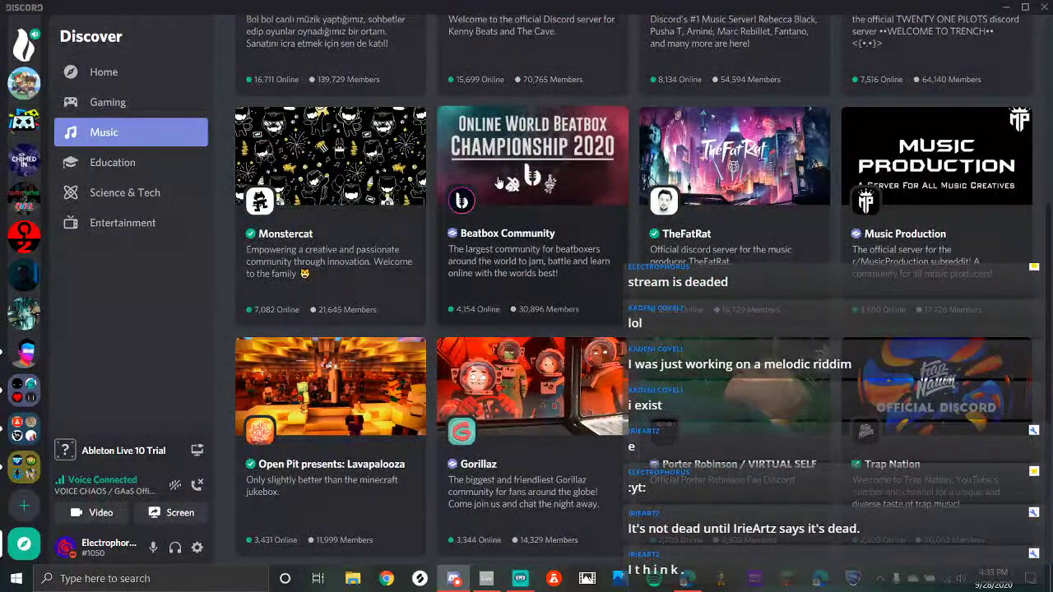
scroll(735, 349, up, 2)
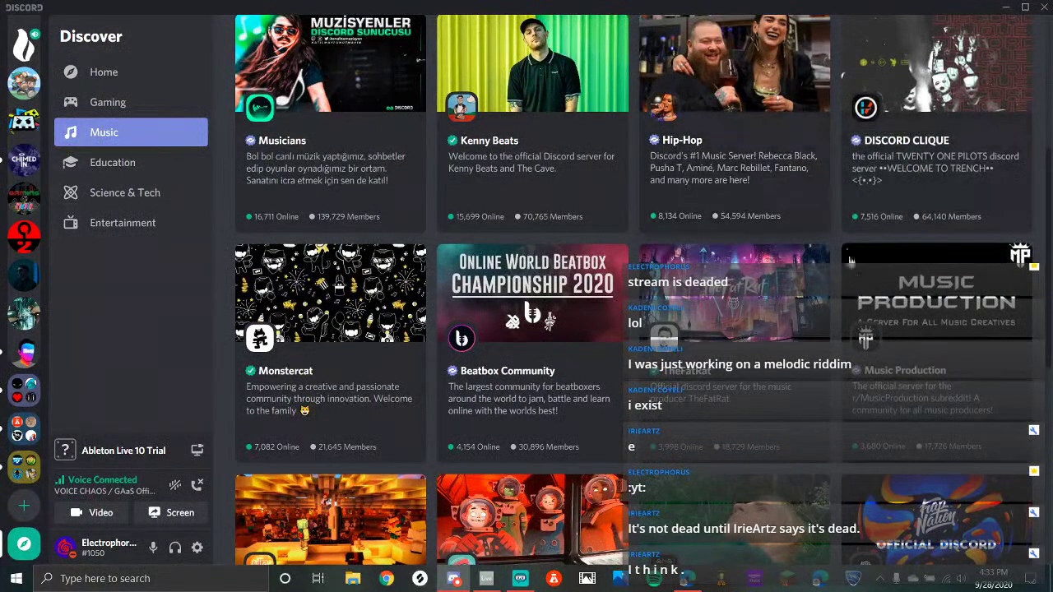
Search the Music communities for "EDM"
scroll(821, 237, up, 4)
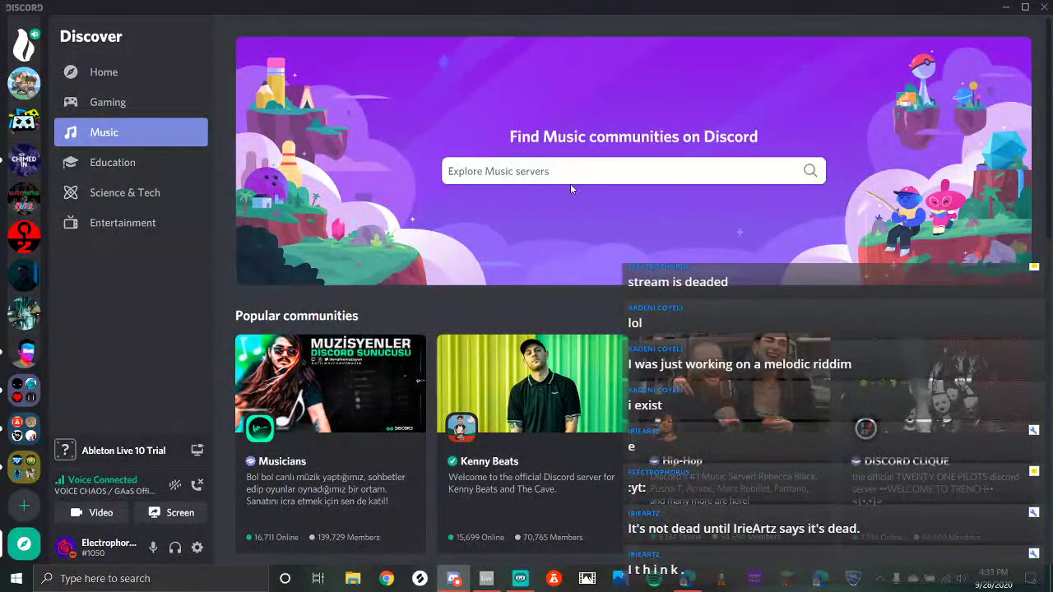
click(571, 182)
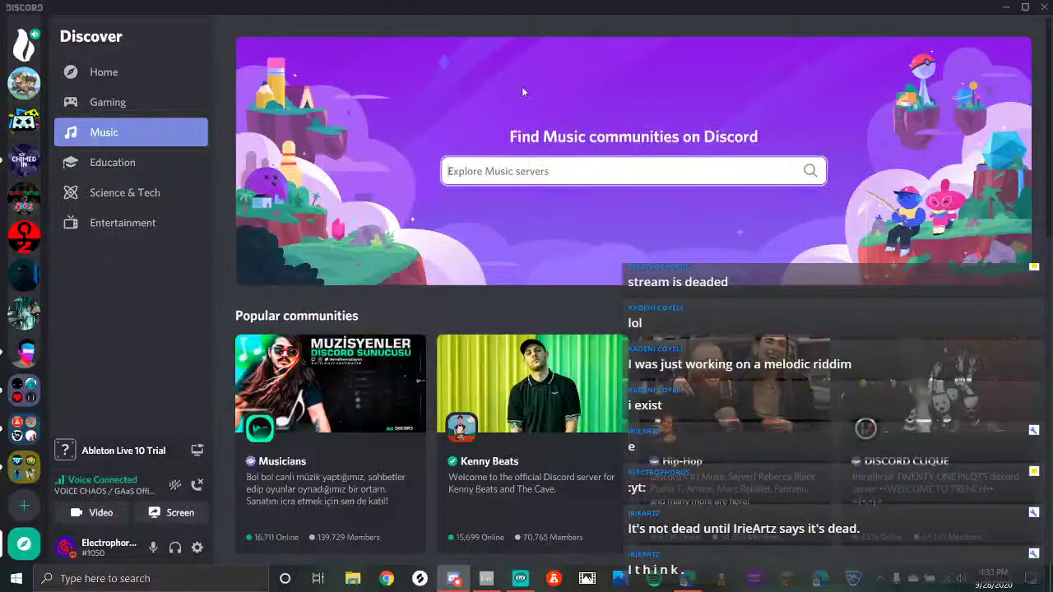
text(EDM)
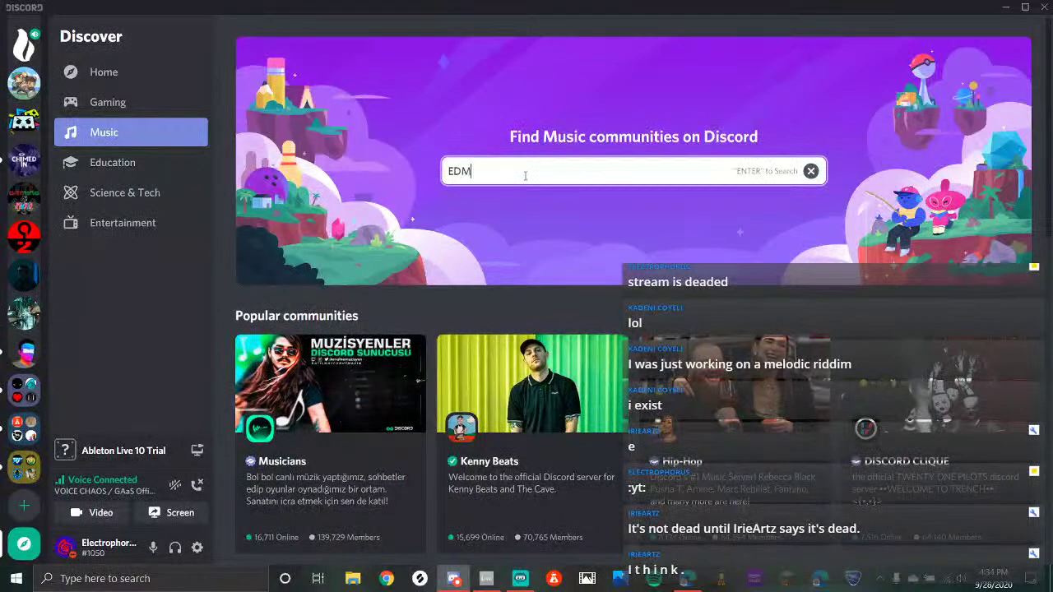
key(Return)
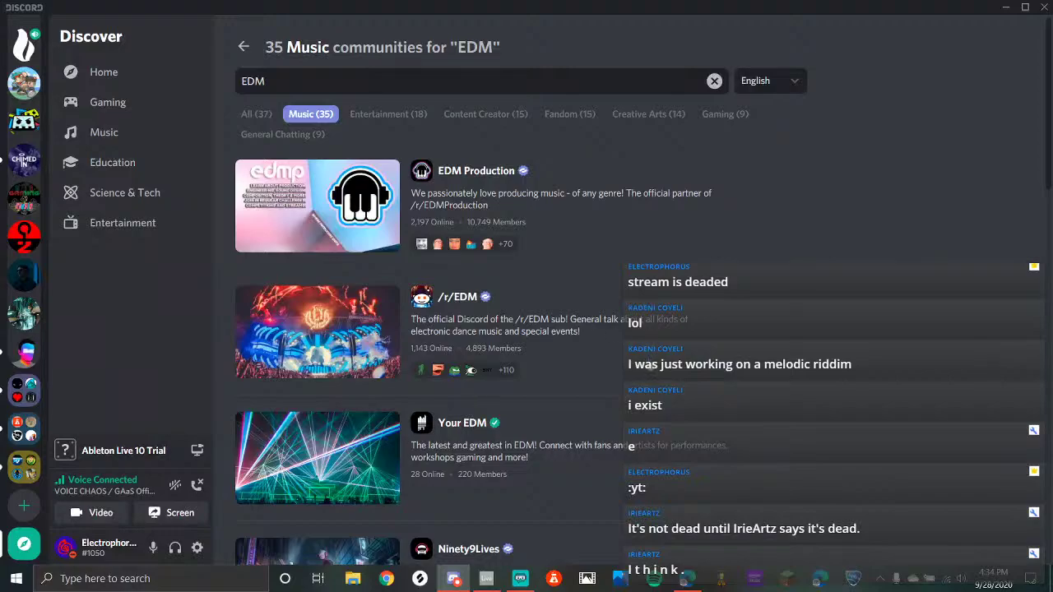
Look through the first page of Music communities found for "EDM"
scroll(625, 362, down, 5)
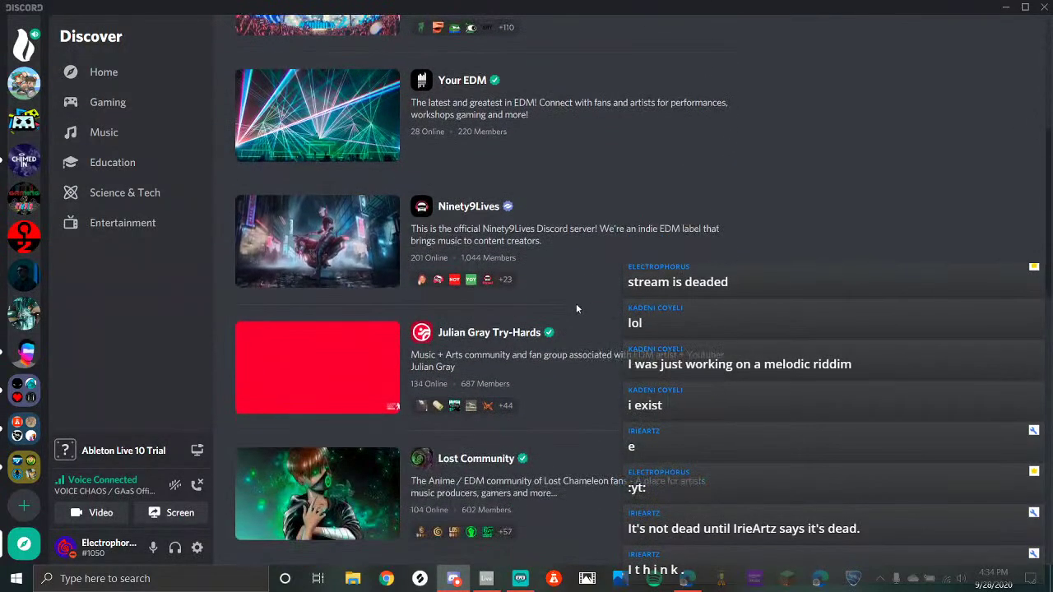
scroll(576, 308, down, 1)
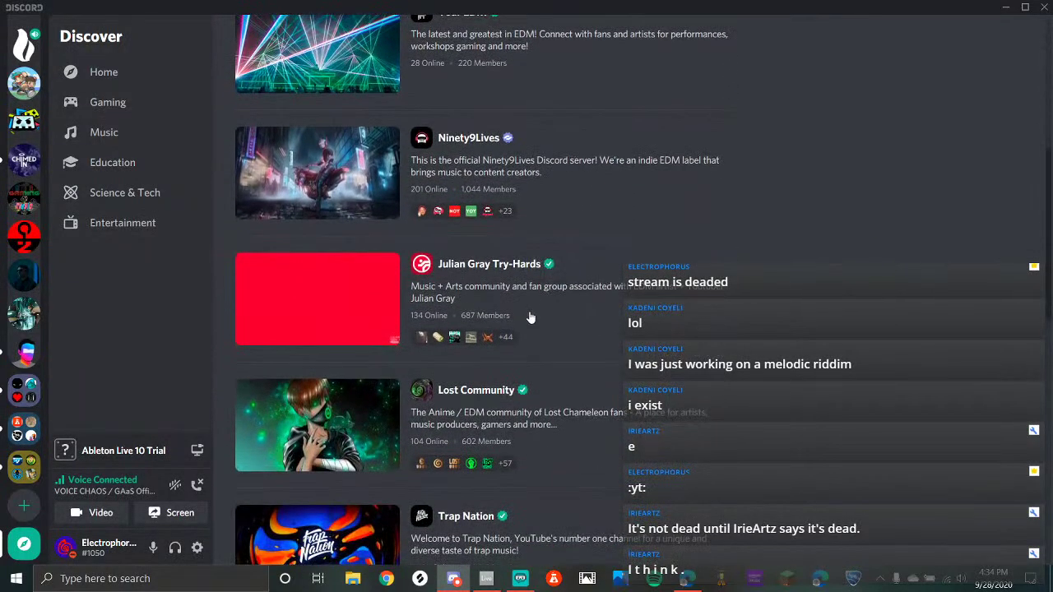
scroll(535, 302, down, 2)
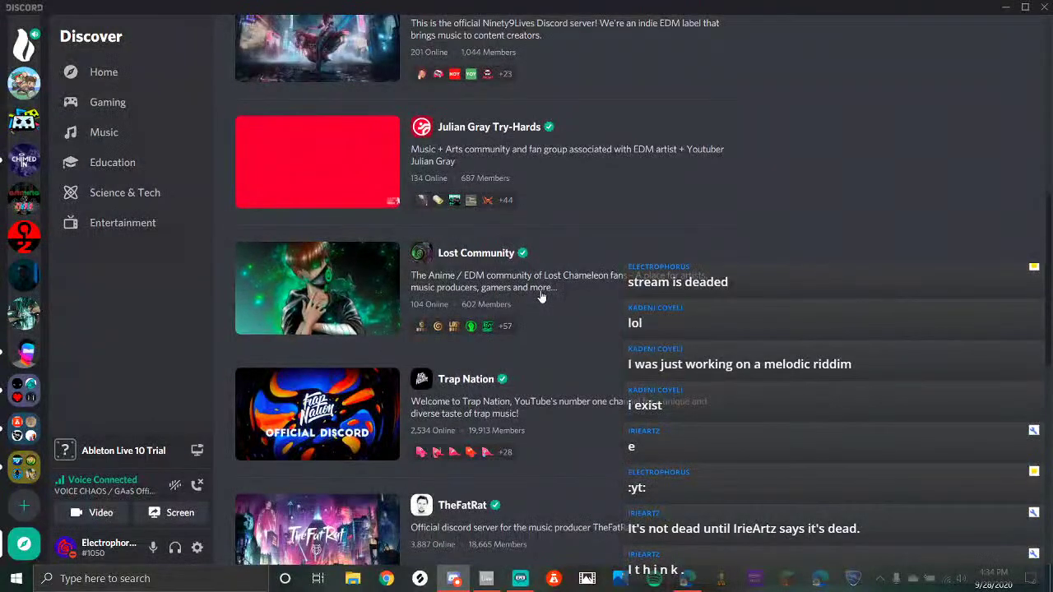
scroll(547, 346, down, 3)
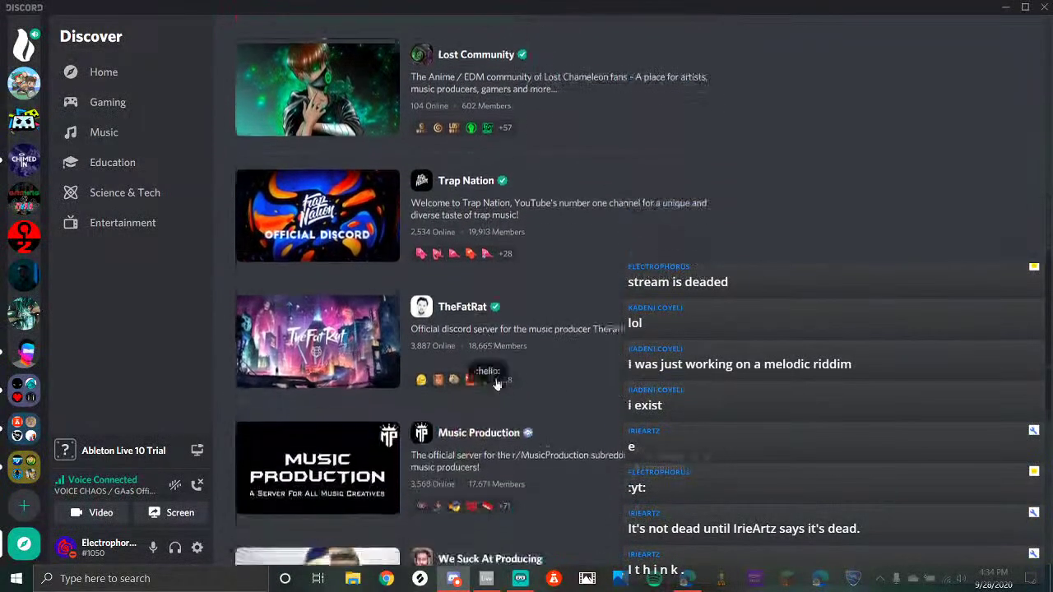
scroll(536, 196, down, 4)
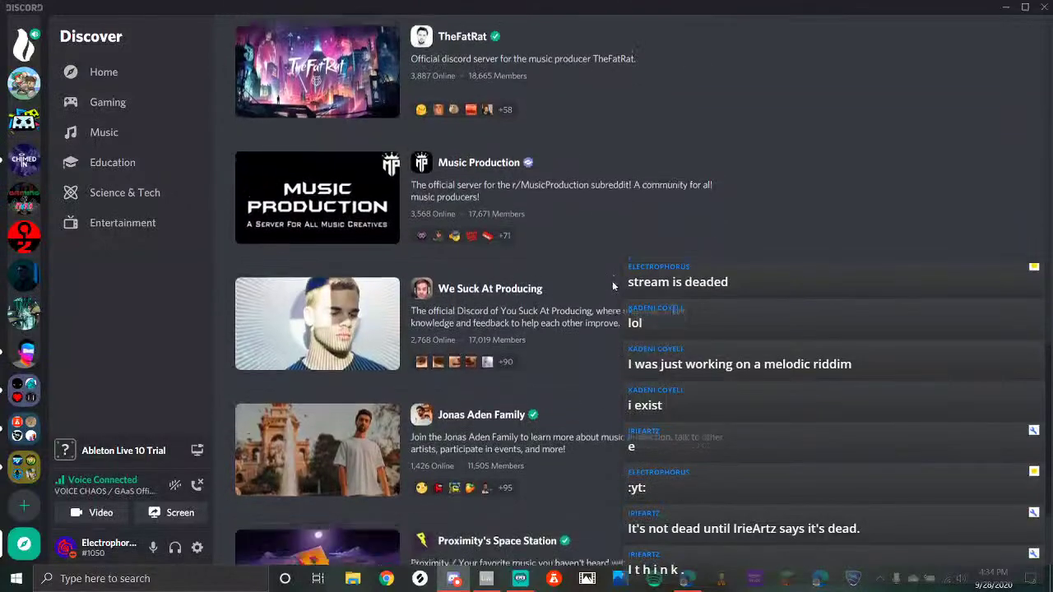
scroll(573, 282, down, 2)
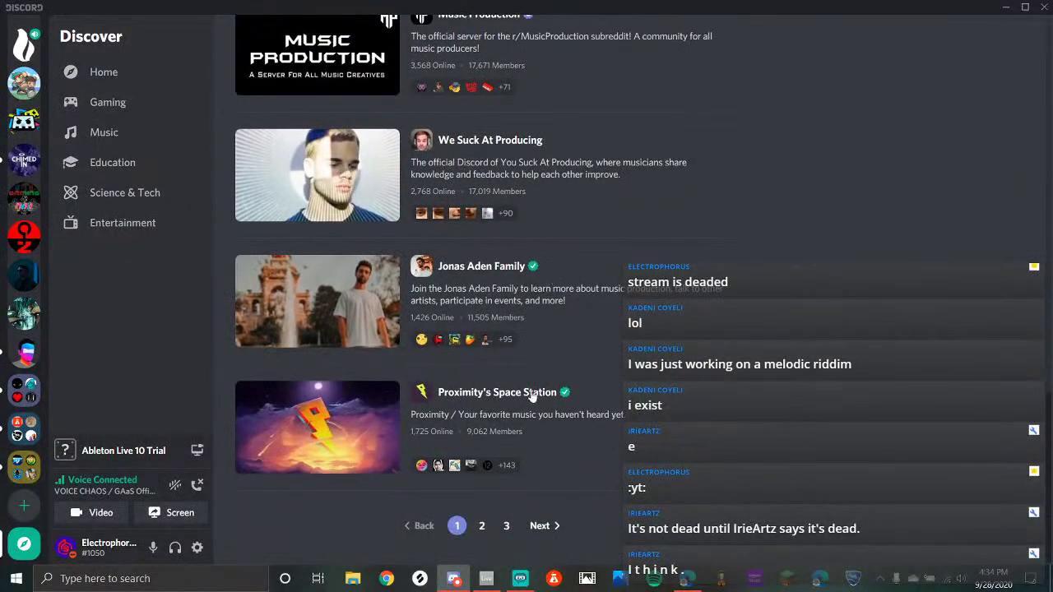
Open page 2 of the "EDM" results and look through its Music communities
click(480, 527)
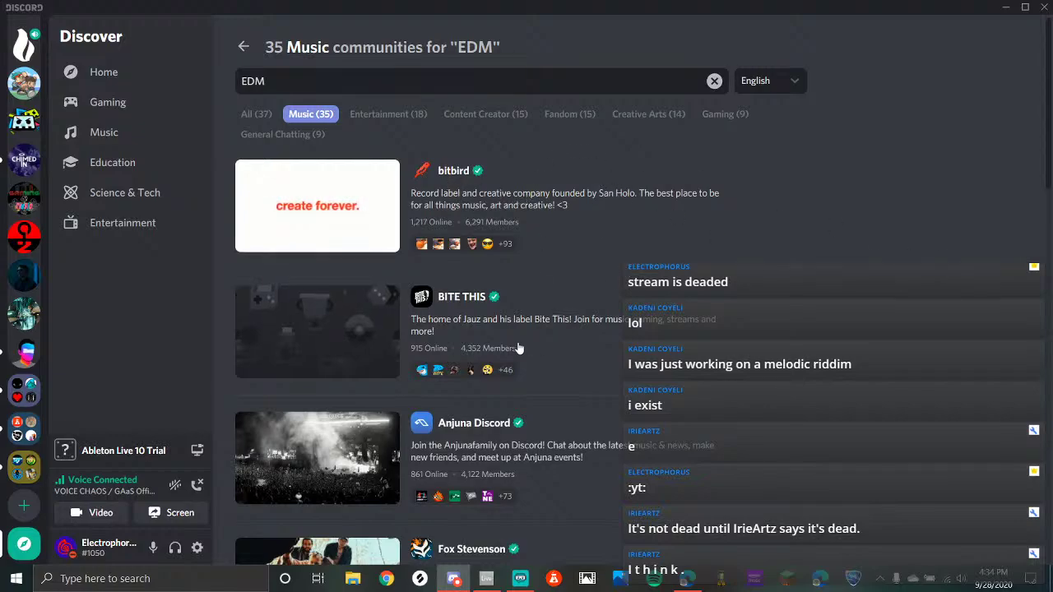
scroll(529, 399, down, 5)
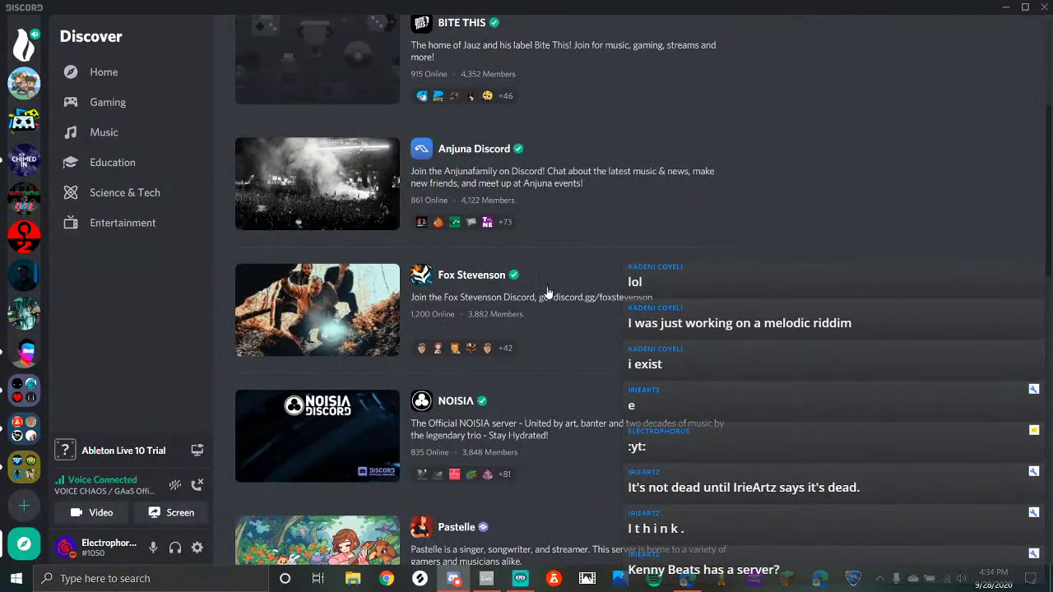
scroll(564, 371, down, 3)
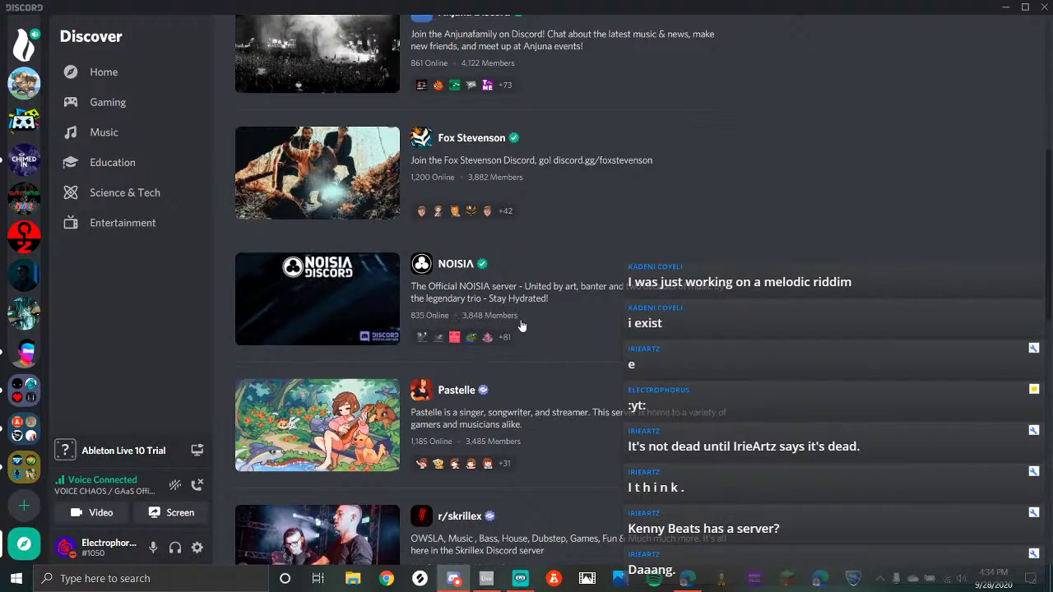
scroll(506, 327, down, 3)
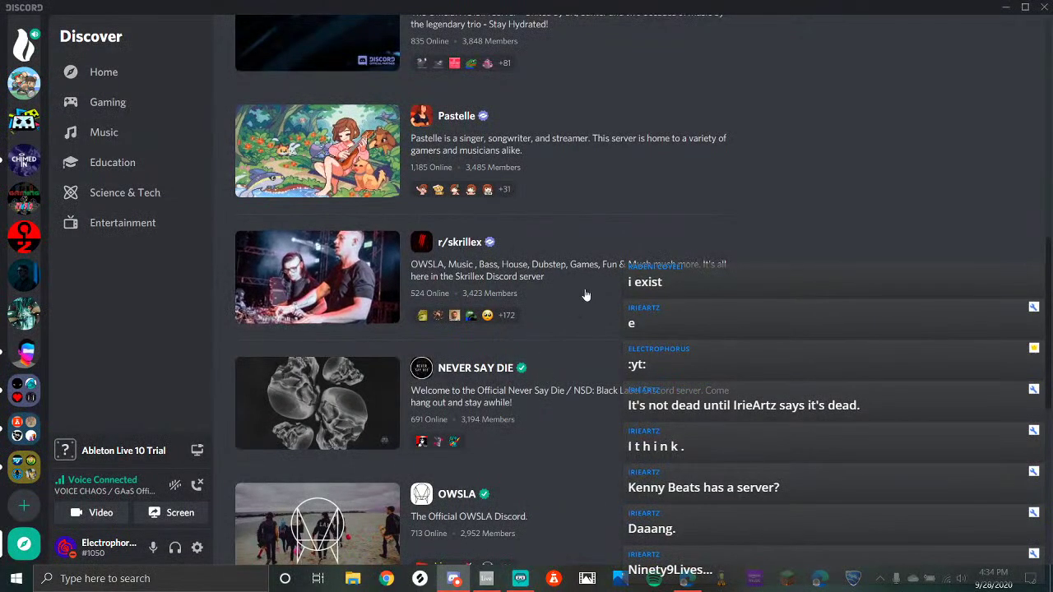
scroll(568, 288, down, 1)
scroll(531, 280, down, 2)
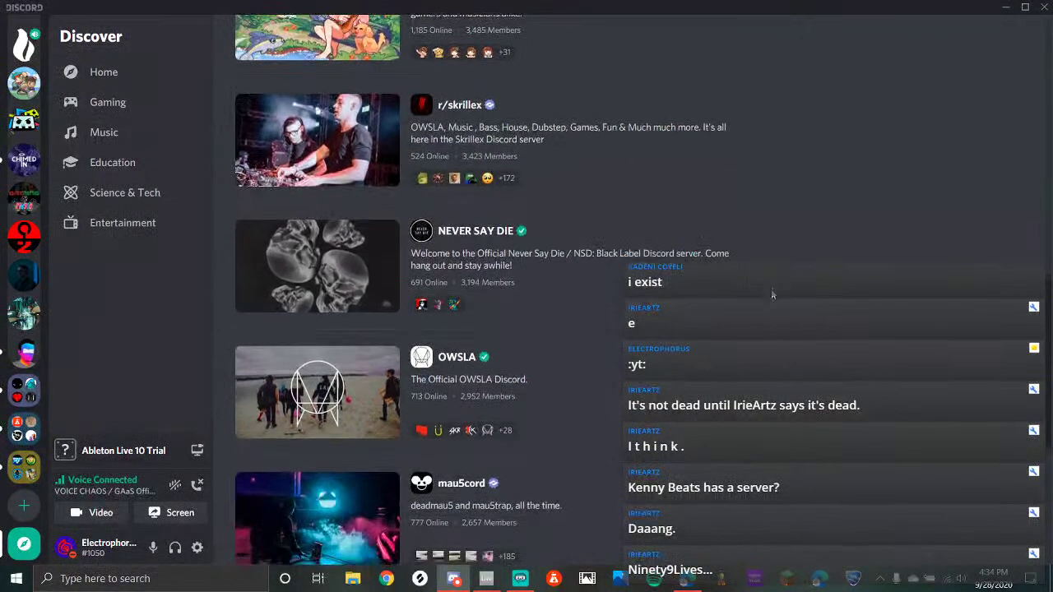
scroll(573, 283, down, 2)
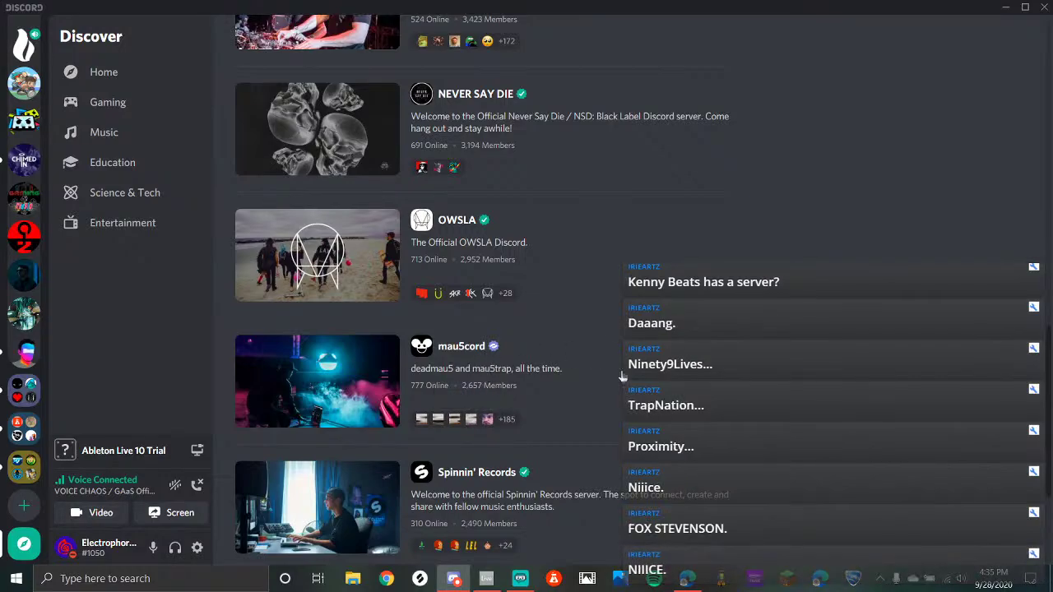
scroll(609, 412, down, 3)
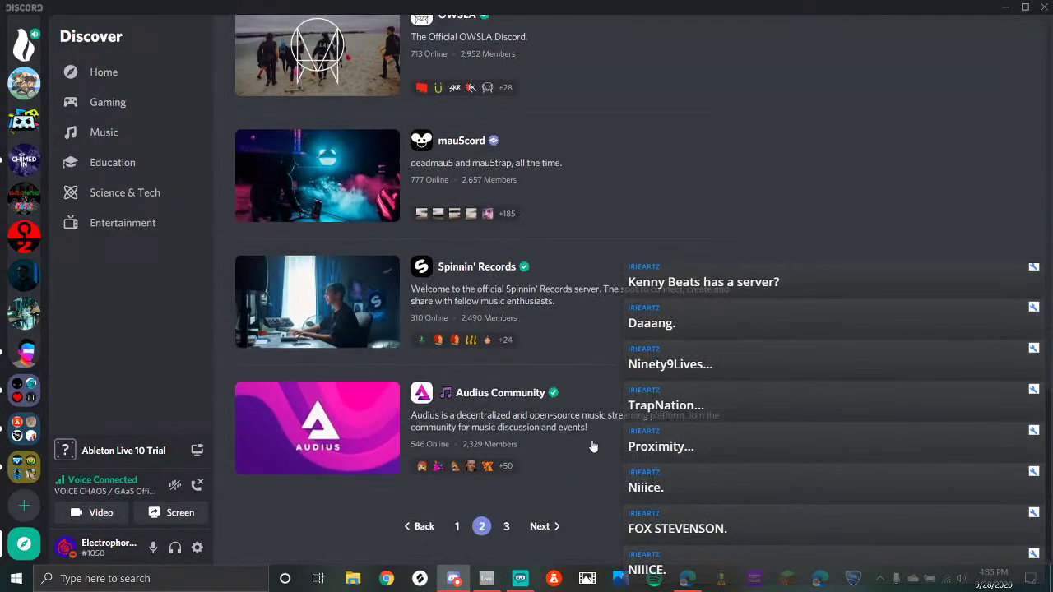
Open page 3 of the "EDM" results, look through its communities and return to the start of the page
click(506, 526)
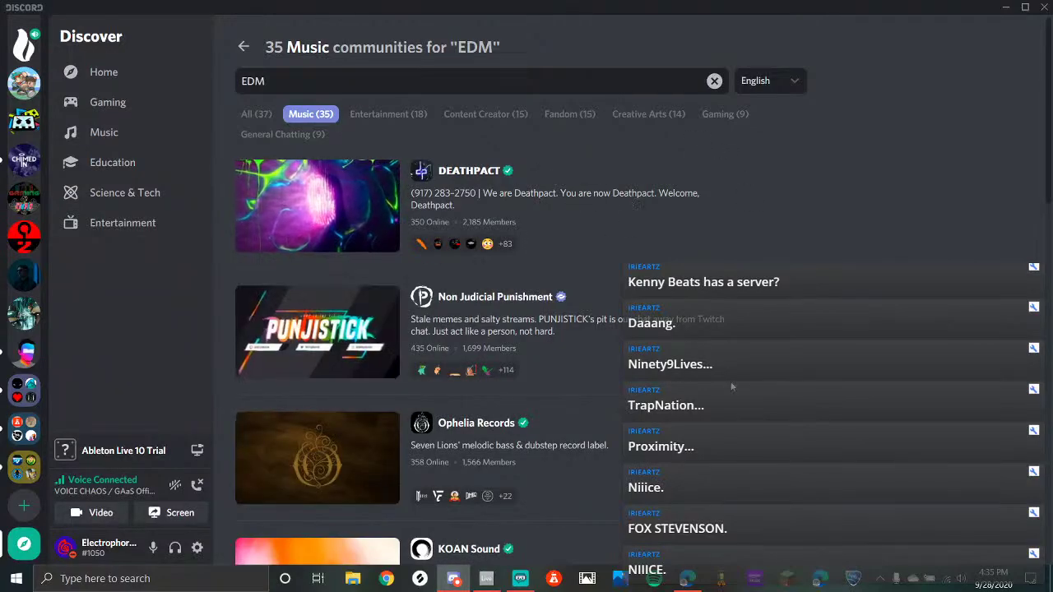
scroll(633, 416, down, 1)
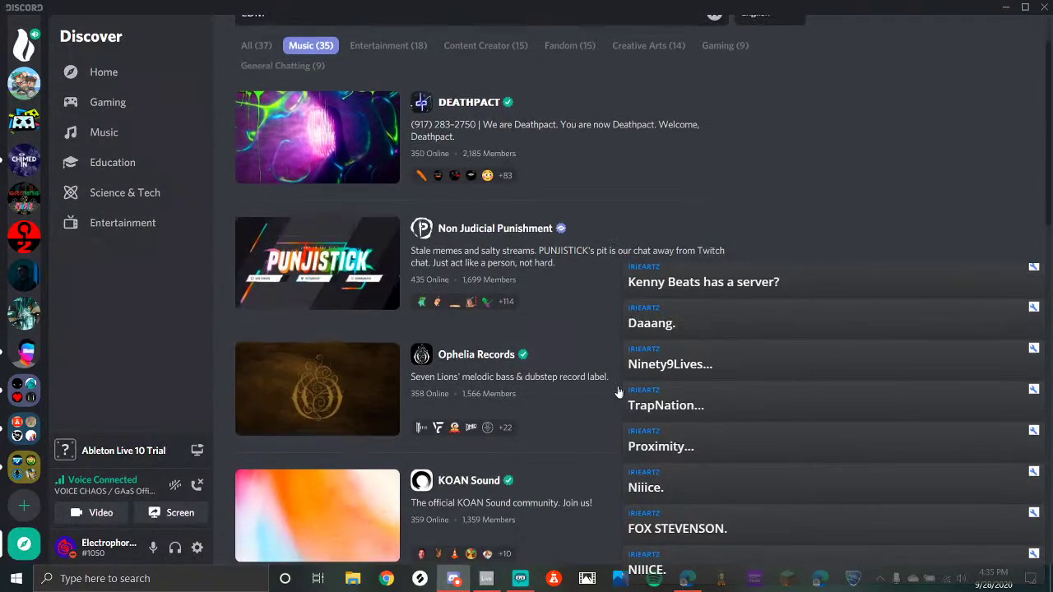
scroll(619, 392, down, 1)
scroll(529, 493, down, 3)
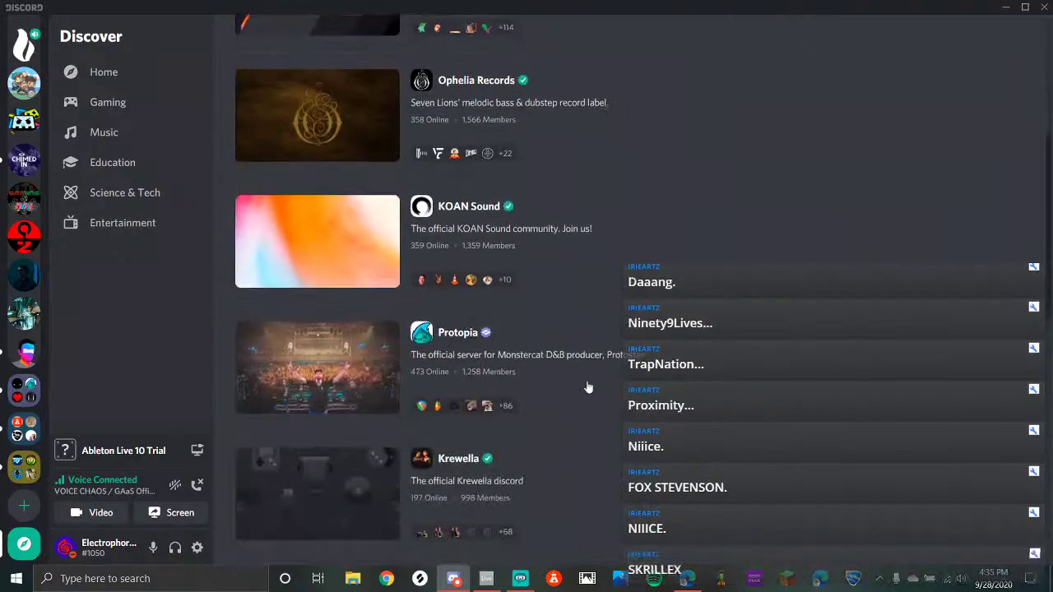
scroll(535, 415, down, 2)
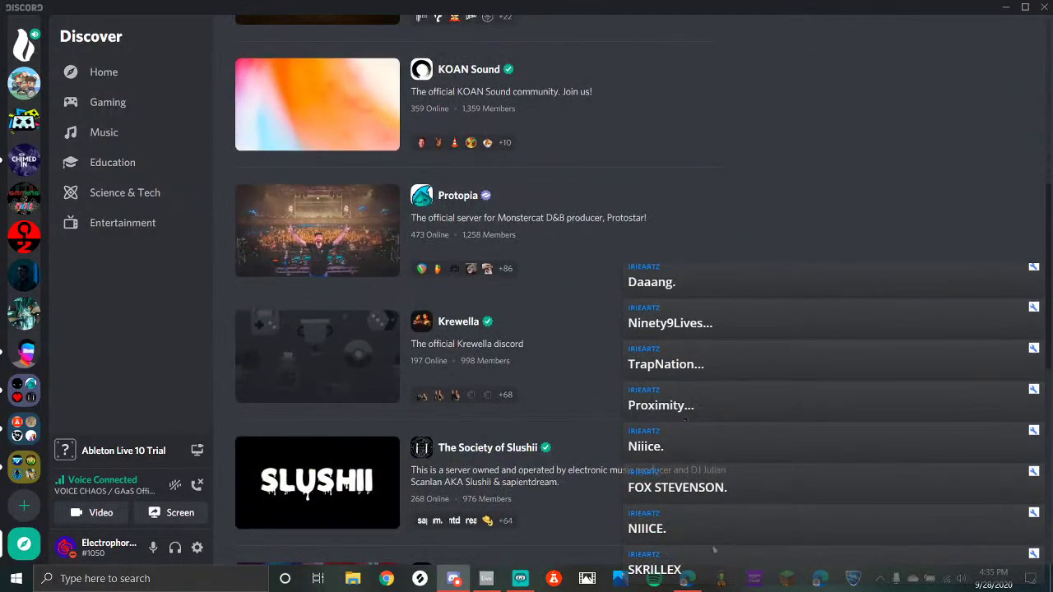
scroll(582, 409, down, 1)
scroll(559, 478, down, 2)
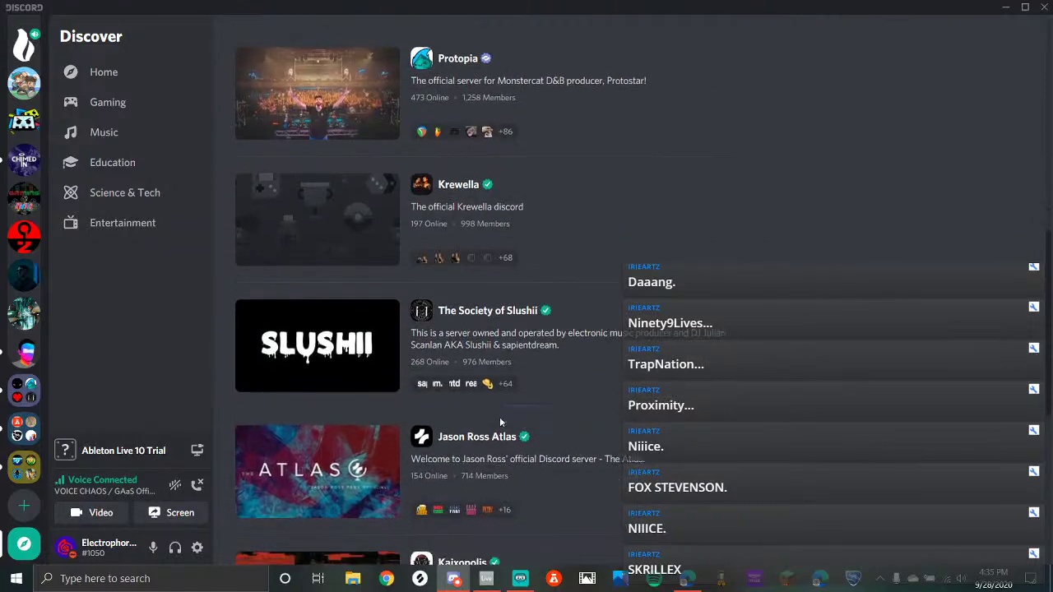
scroll(714, 556, down, 3)
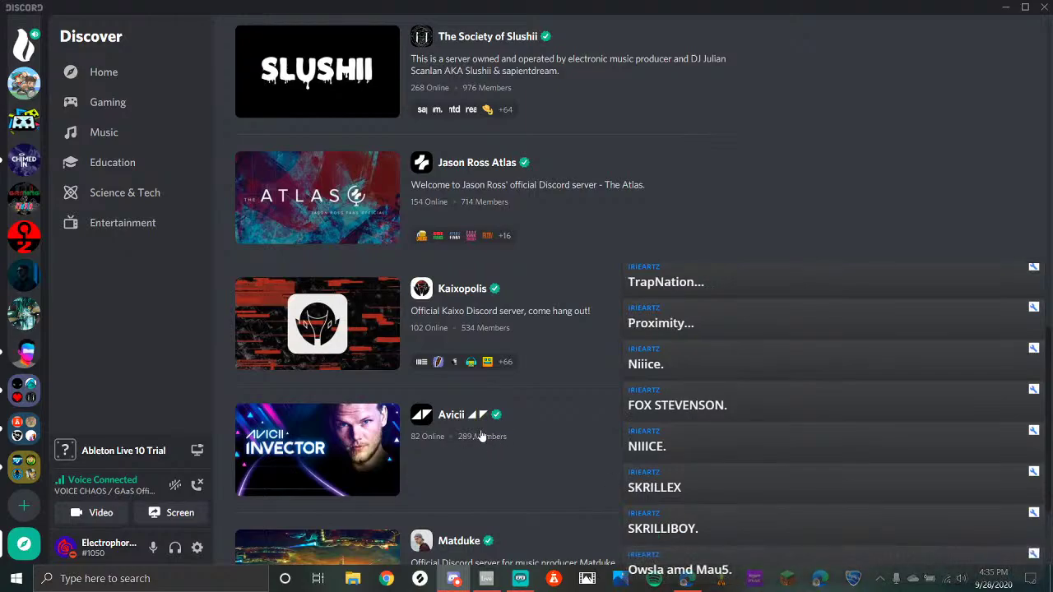
scroll(535, 404, down, 2)
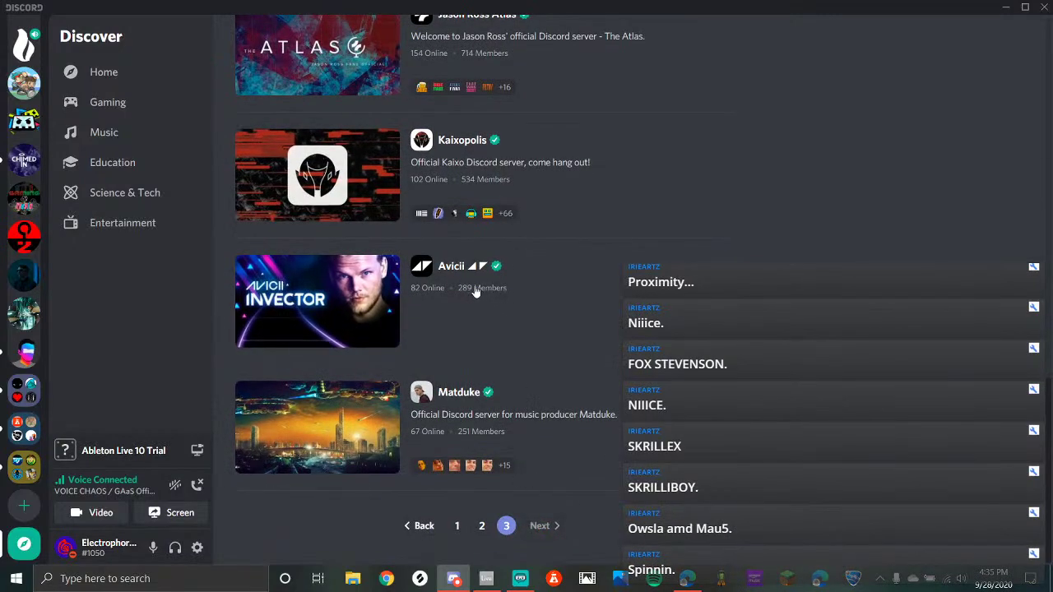
scroll(975, 238, up, 7)
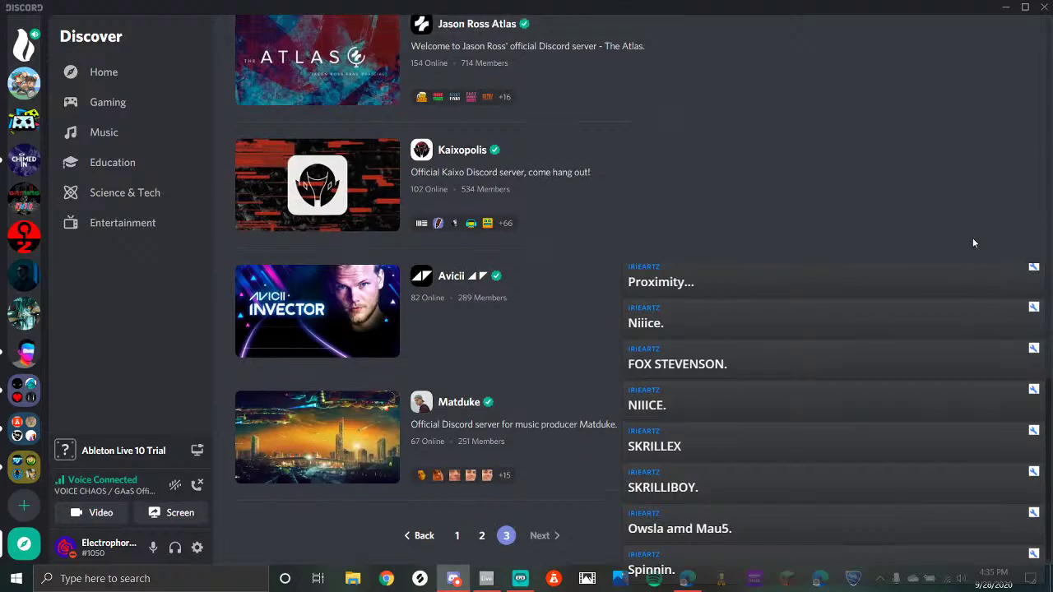
scroll(984, 232, up, 6)
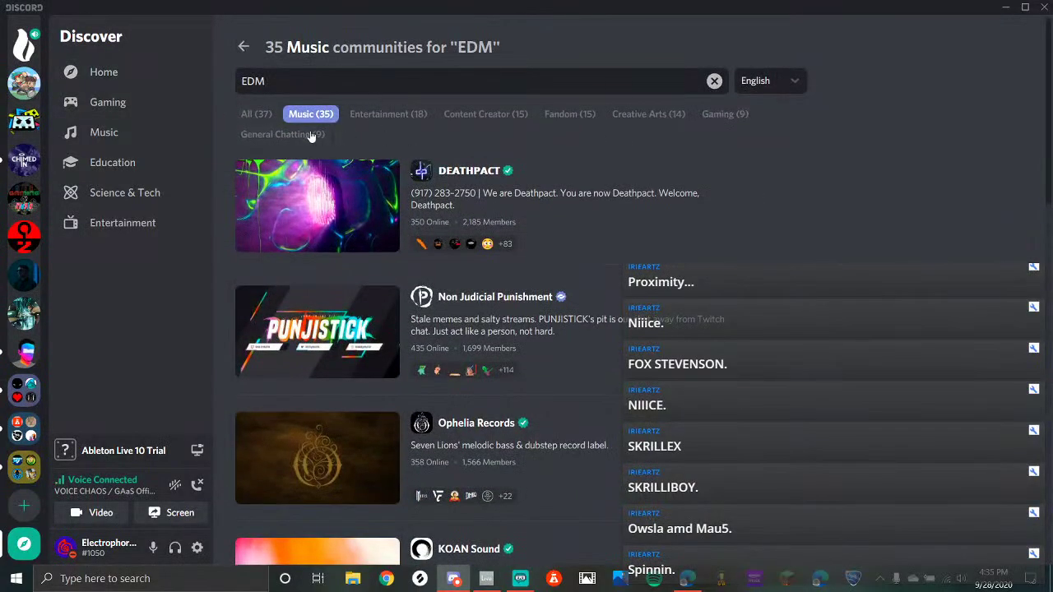
Leave the "EDM" search results and look over the popular communities in the Music category
drag(275, 80, 1, 104)
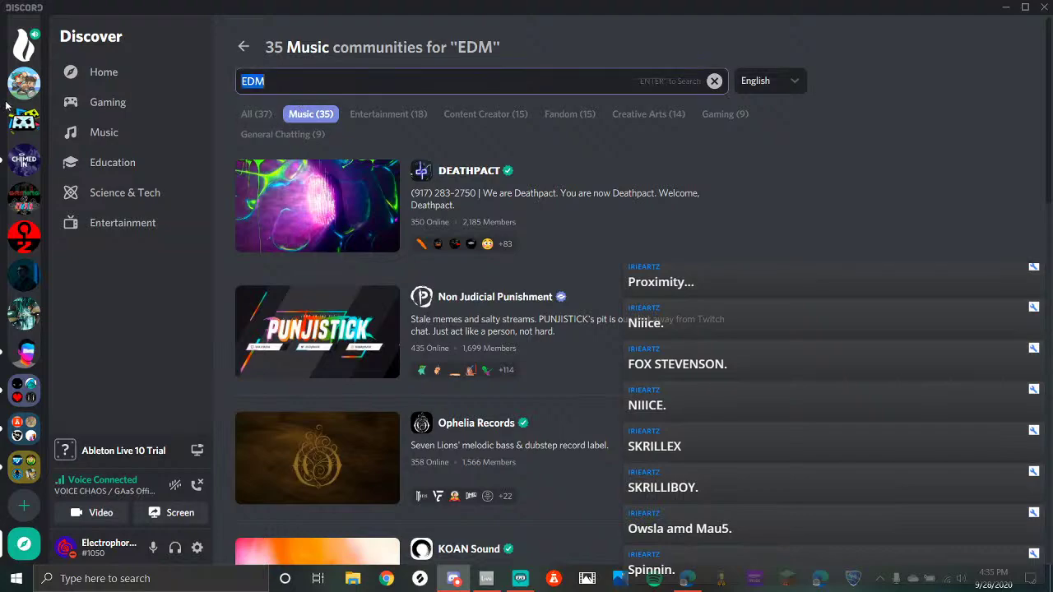
click(320, 50)
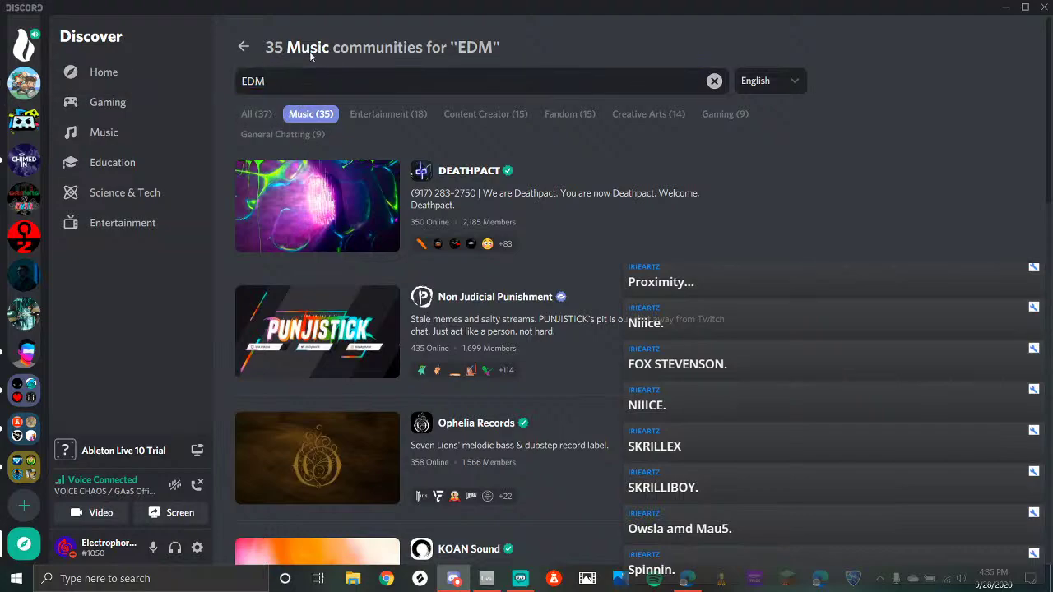
double_click(281, 84)
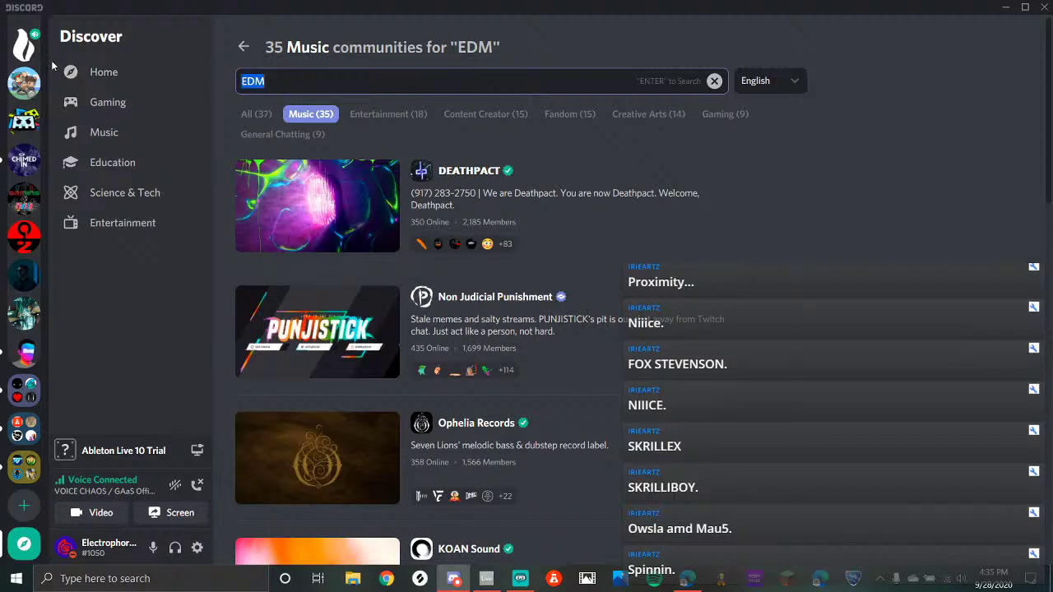
click(244, 47)
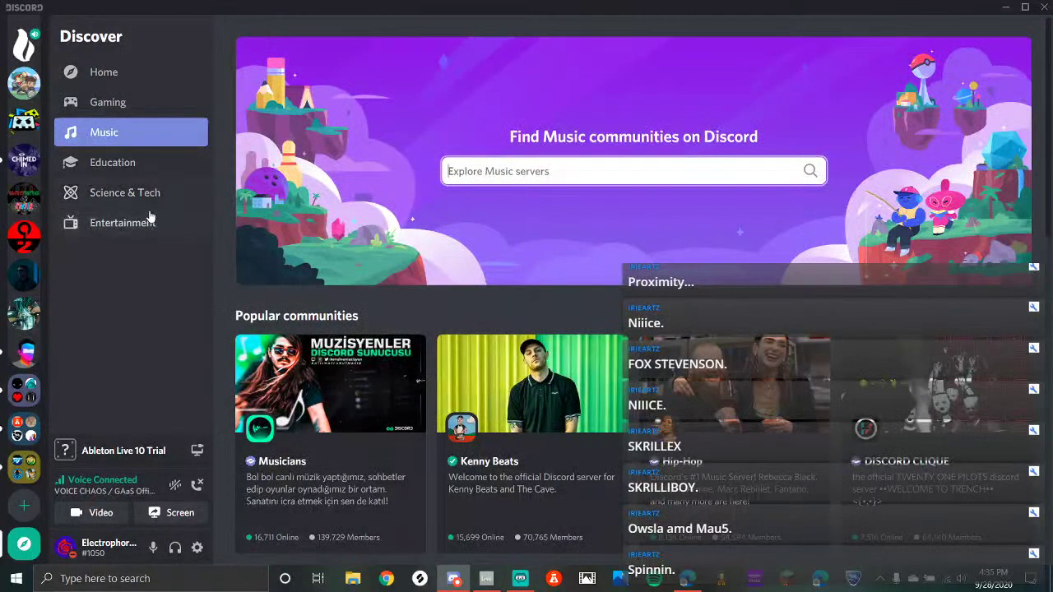
scroll(555, 167, down, 2)
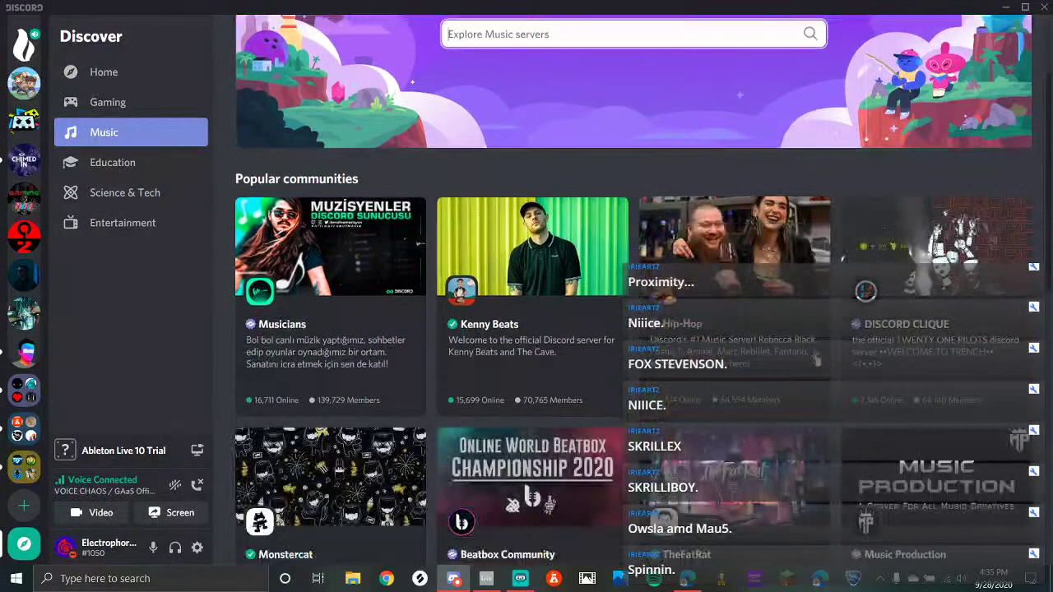
scroll(555, 167, down, 2)
scroll(15, 255, up, 2)
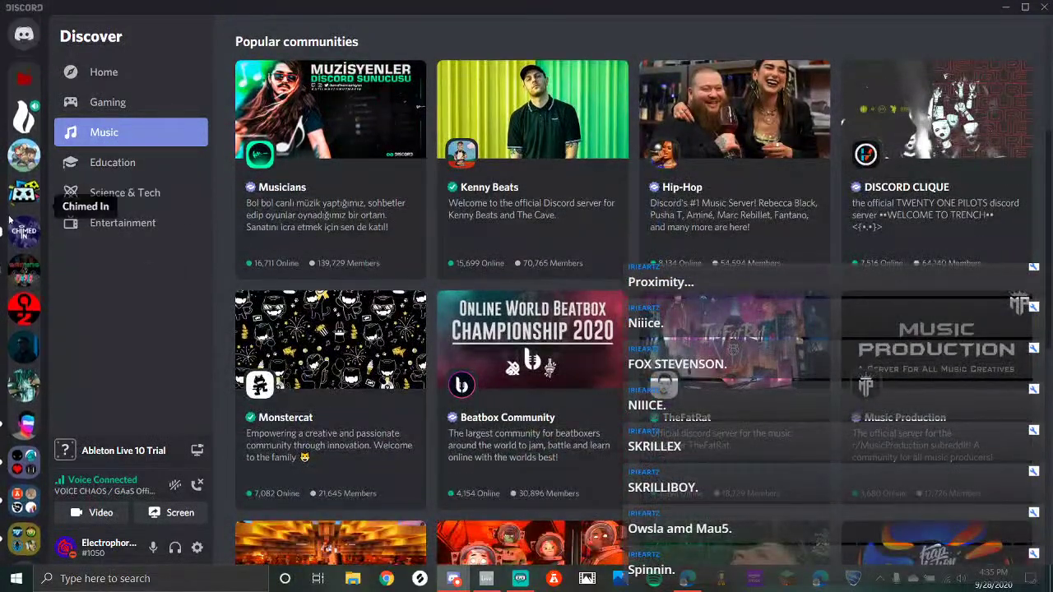
Check the general channel of the Chimed In server, then open the server settings of GAaS Official Discord
click(24, 233)
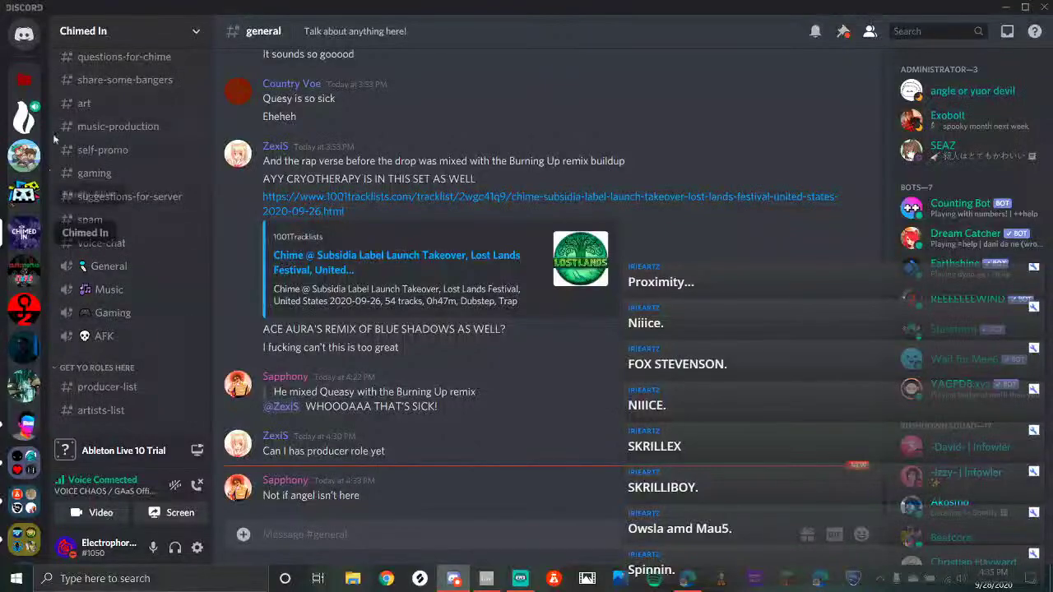
click(36, 117)
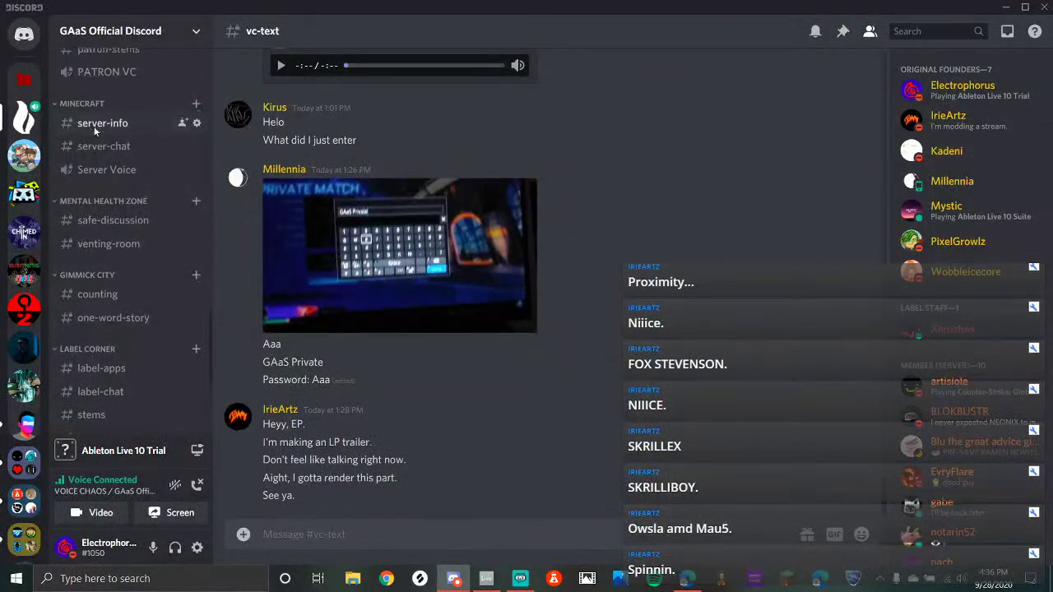
scroll(82, 139, down, 5)
click(160, 34)
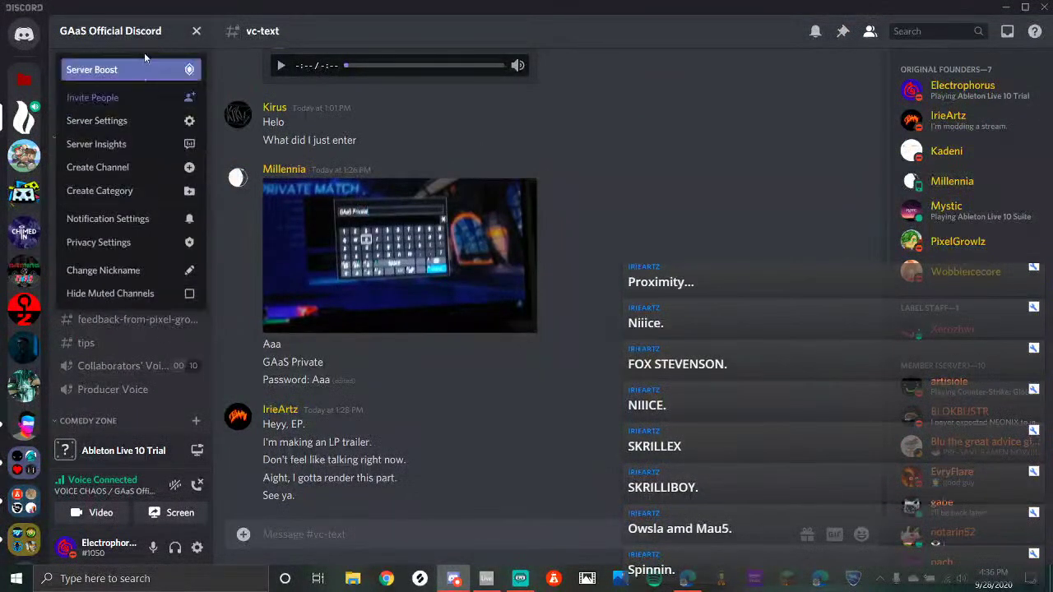
click(123, 121)
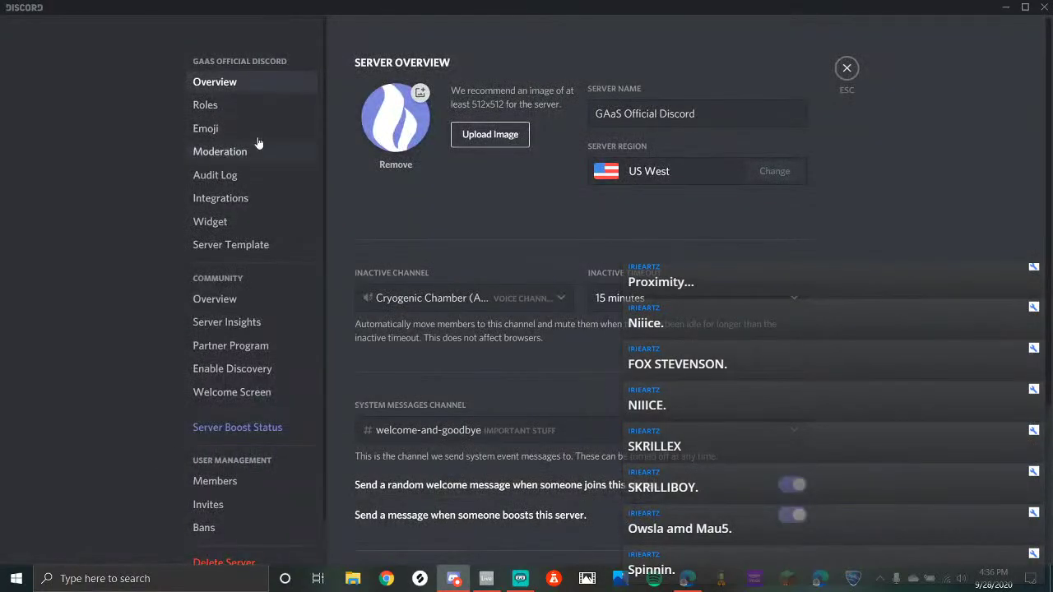
Open the member list in the GAaS Official Discord server settings and look through it
click(215, 107)
click(635, 74)
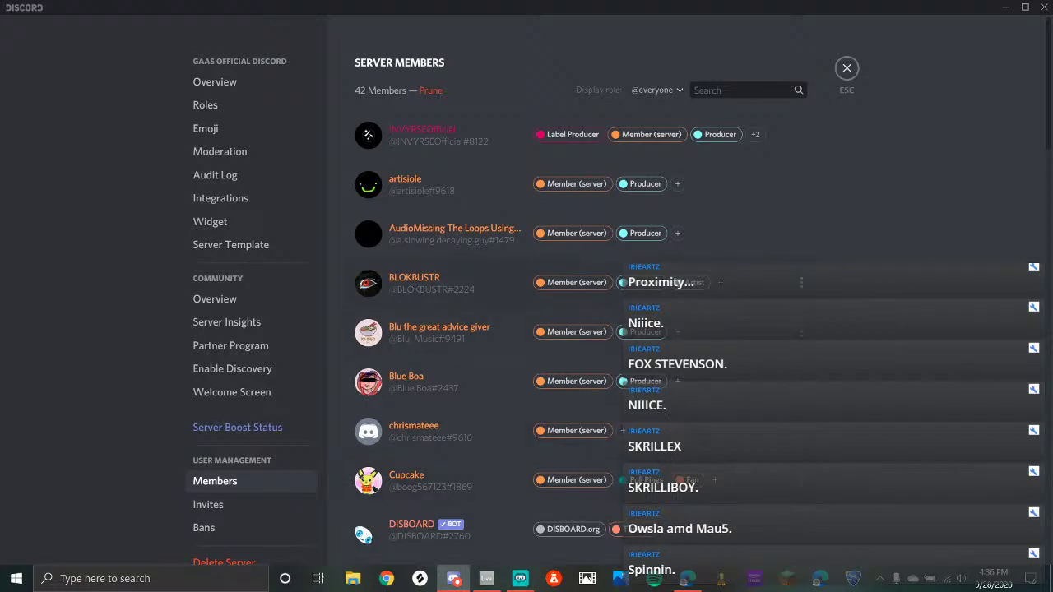
scroll(438, 362, down, 7)
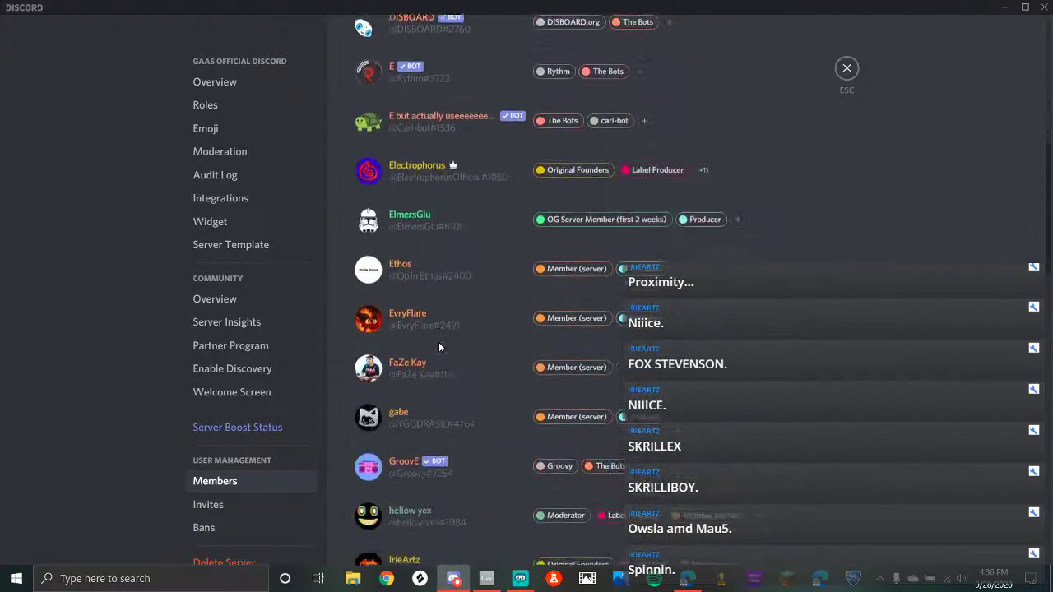
scroll(543, 226, down, 3)
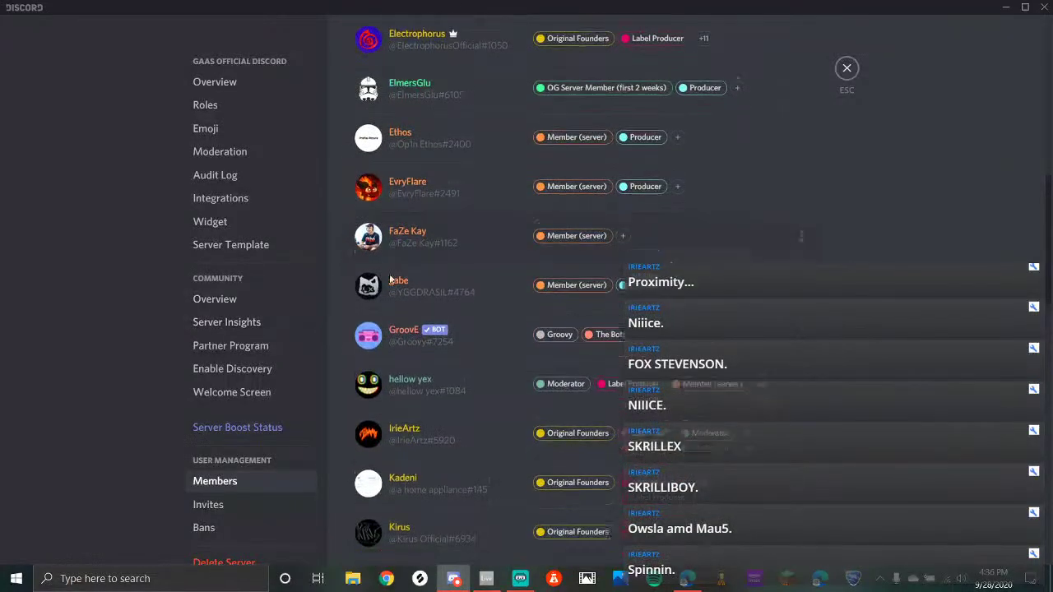
scroll(436, 247, up, 10)
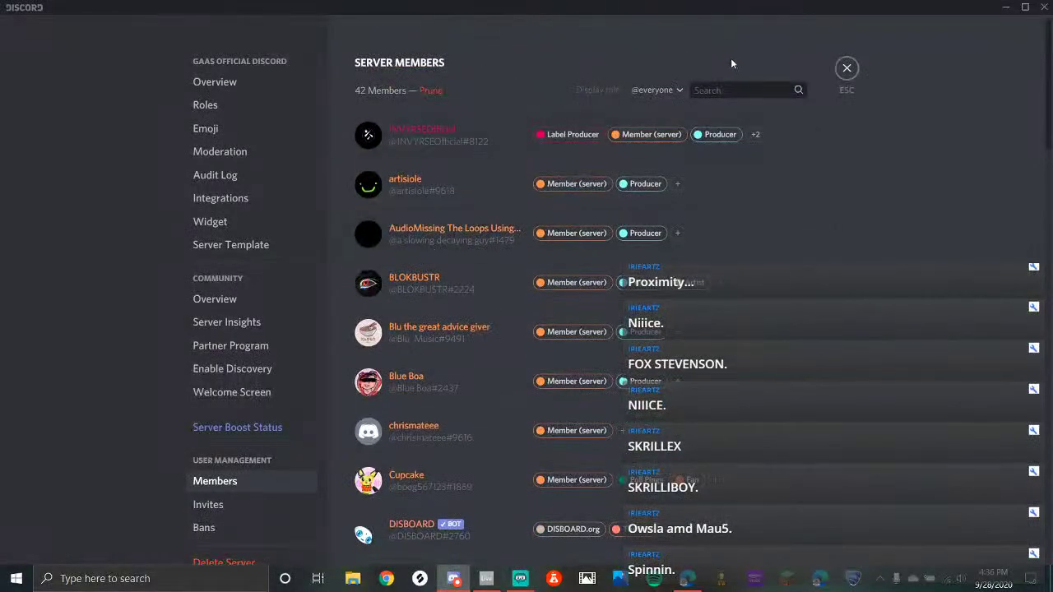
Filter the server members by the Member (server) role and look through the filtered list
click(653, 86)
scroll(662, 198, down, 5)
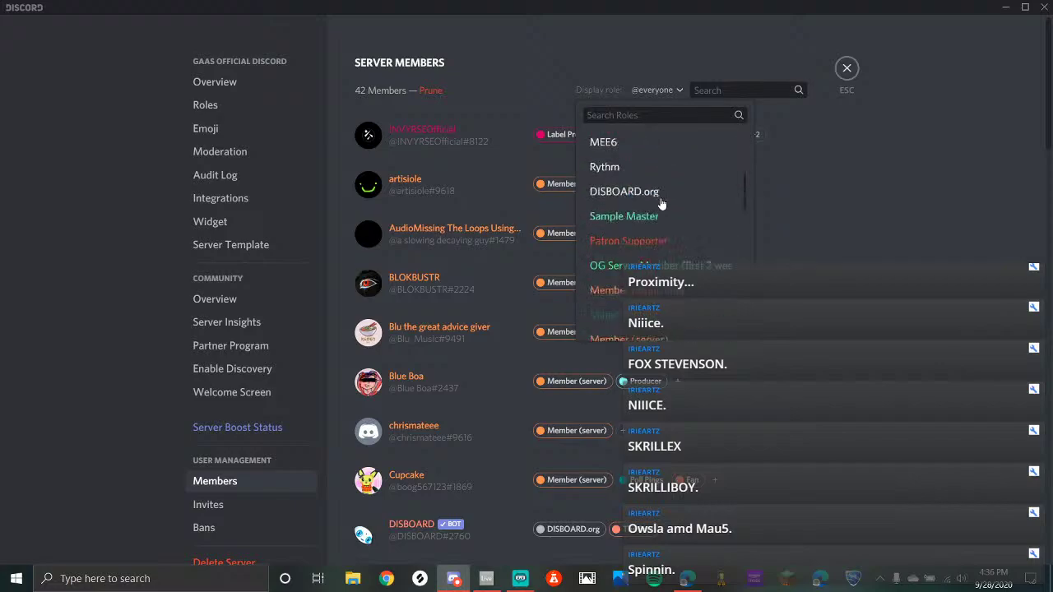
scroll(658, 205, down, 3)
scroll(650, 246, up, 5)
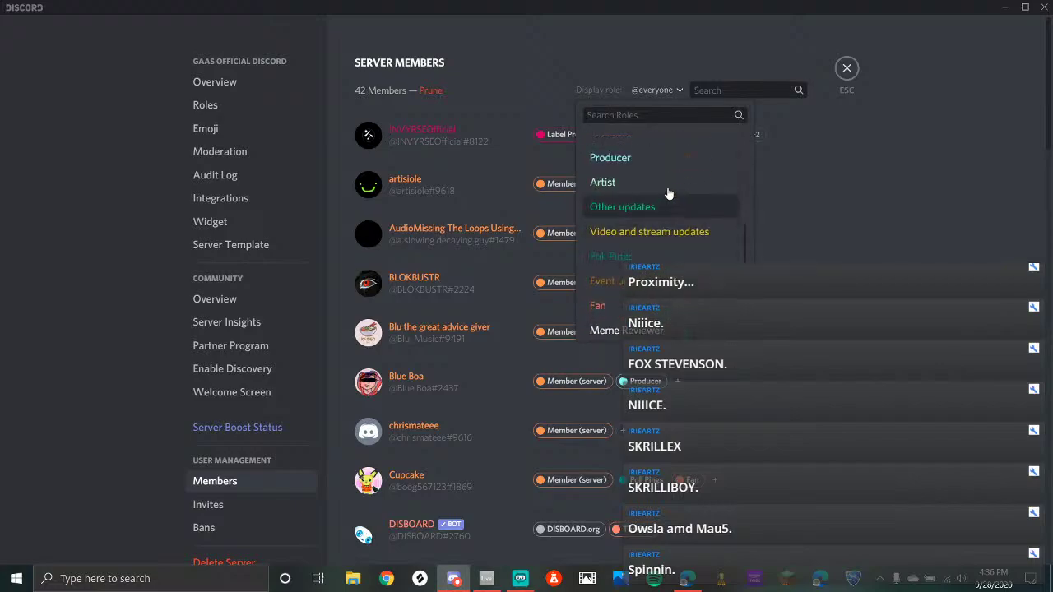
scroll(663, 247, up, 5)
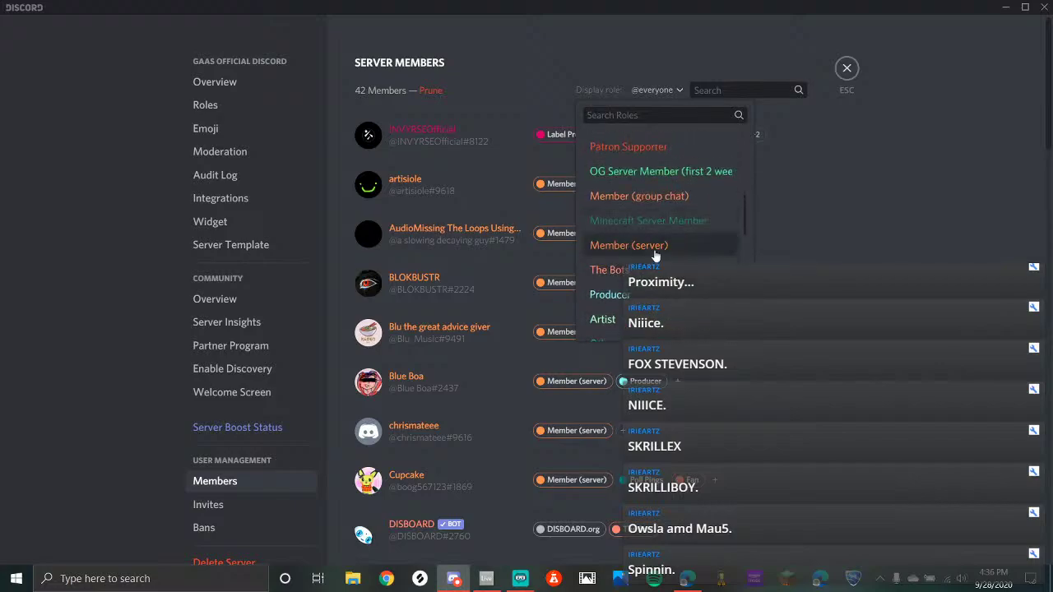
click(655, 244)
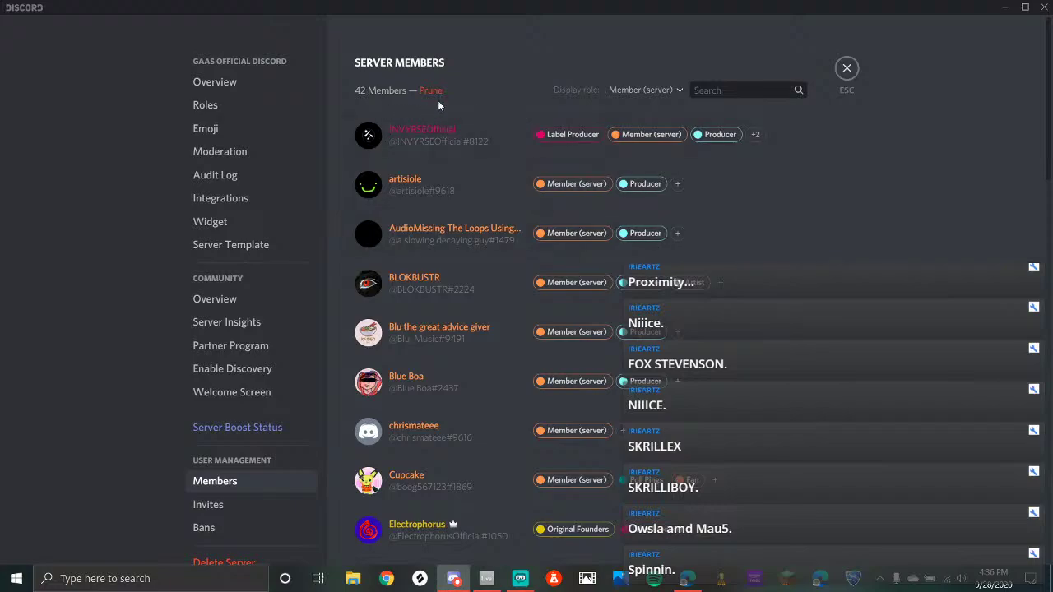
scroll(698, 190, down, 7)
Close the server settings and look through the member list beside the vc-text channel
click(841, 76)
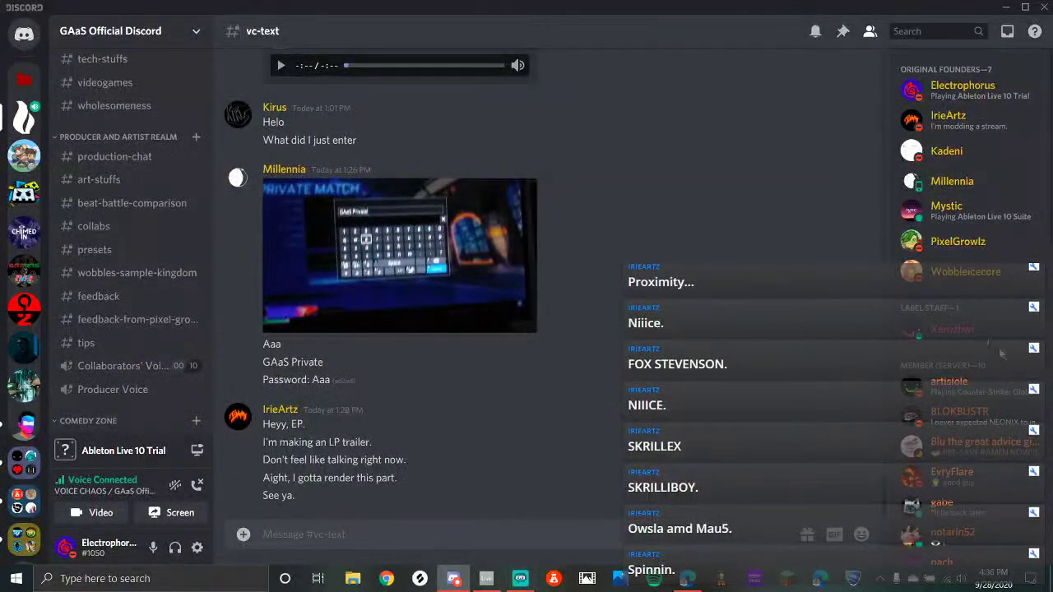
scroll(1016, 214, down, 3)
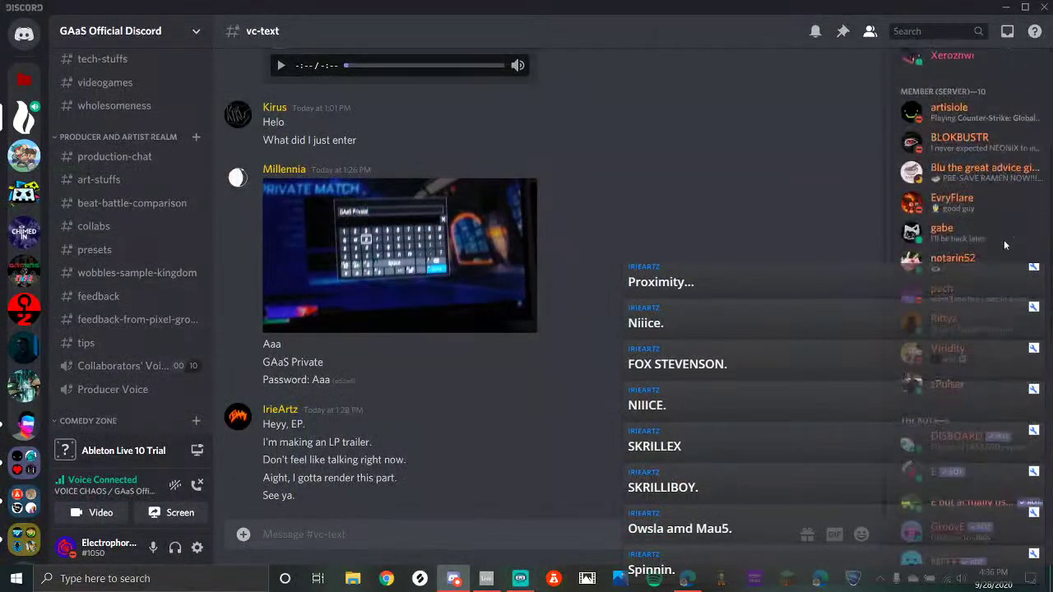
scroll(967, 465, down, 3)
scroll(996, 266, up, 6)
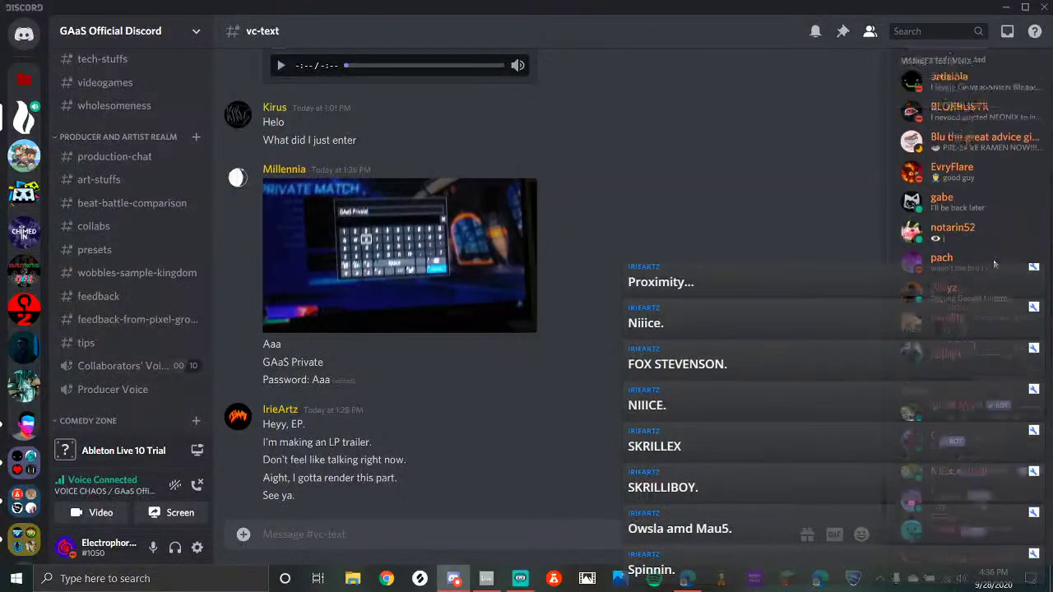
Switch to YouTube Studio, dismiss the stream bitrate warning and glance at the channel dashboard before returning to the live stream page
click(691, 573)
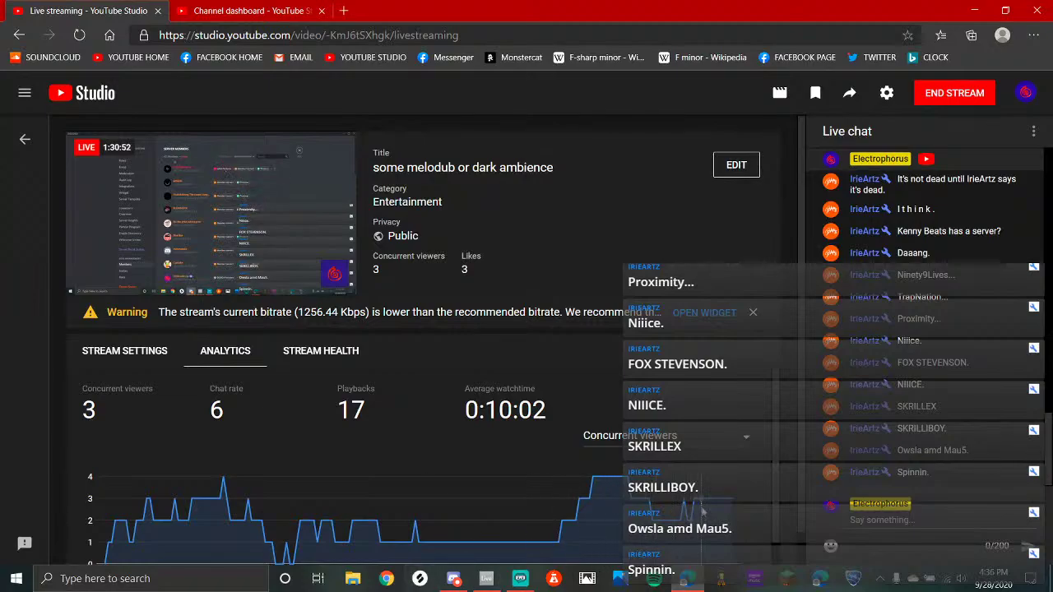
click(753, 313)
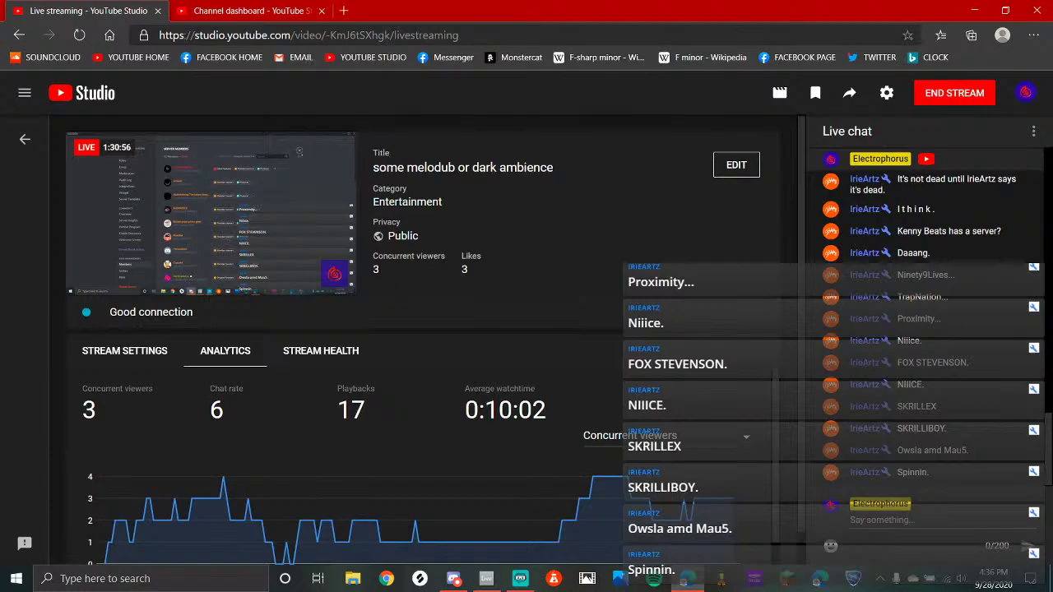
click(241, 10)
click(72, 11)
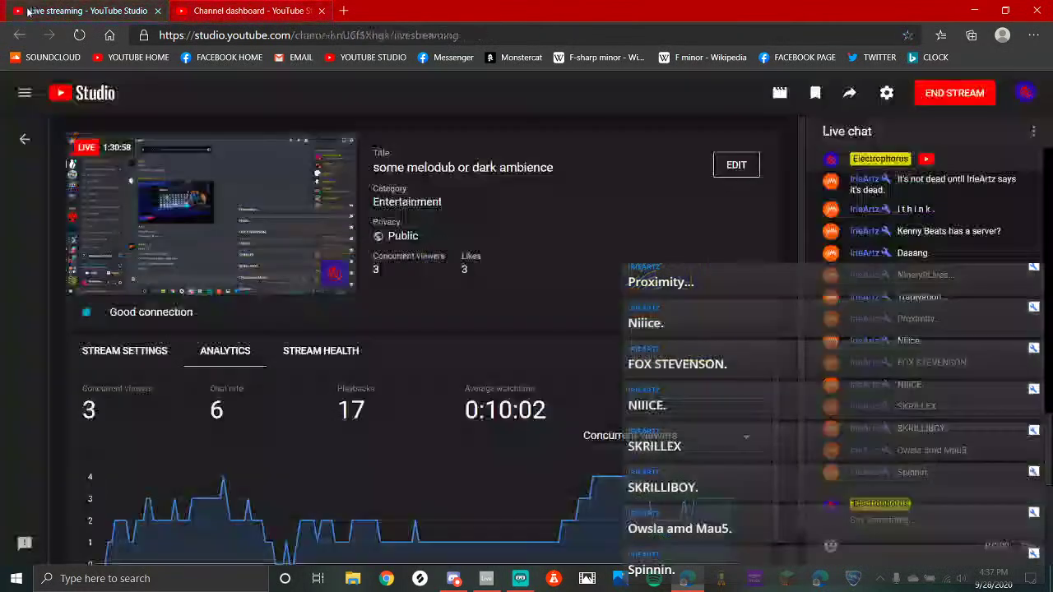
Switch to Ableton Live to examine the waveform of the "cool thing to come back to normalized" clip, then check the chat in Streamlabs OBS
click(485, 580)
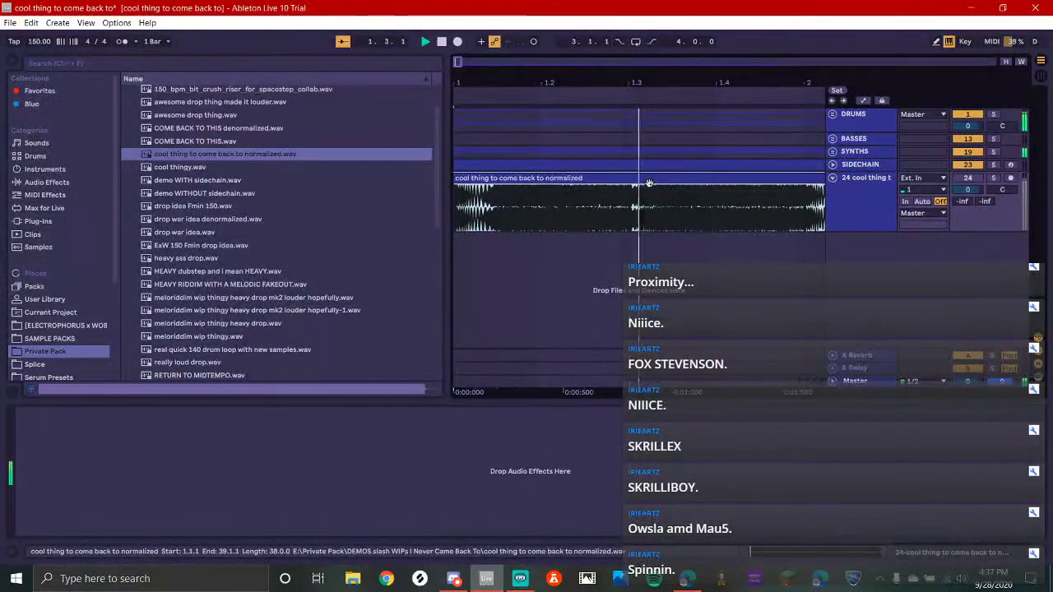
scroll(649, 183, down, 5)
scroll(588, 202, up, 10)
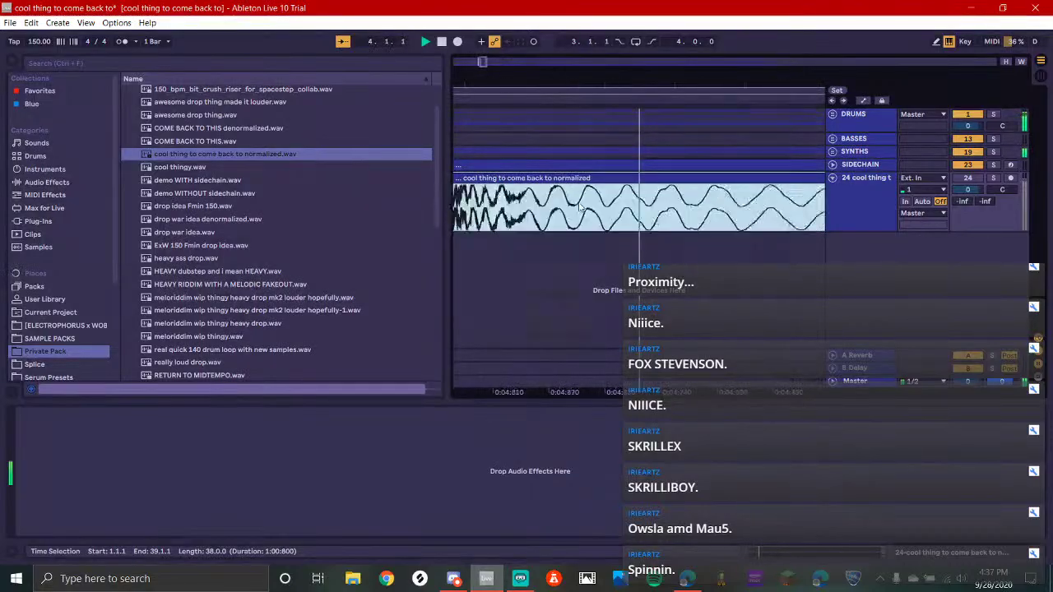
scroll(583, 209, up, 5)
scroll(579, 216, down, 15)
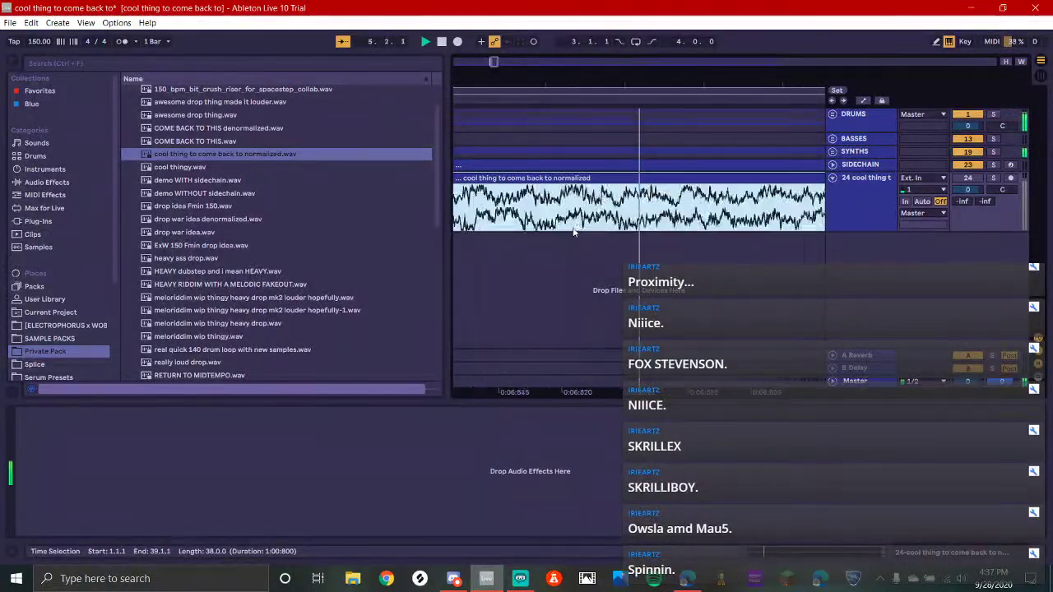
scroll(589, 199, down, 5)
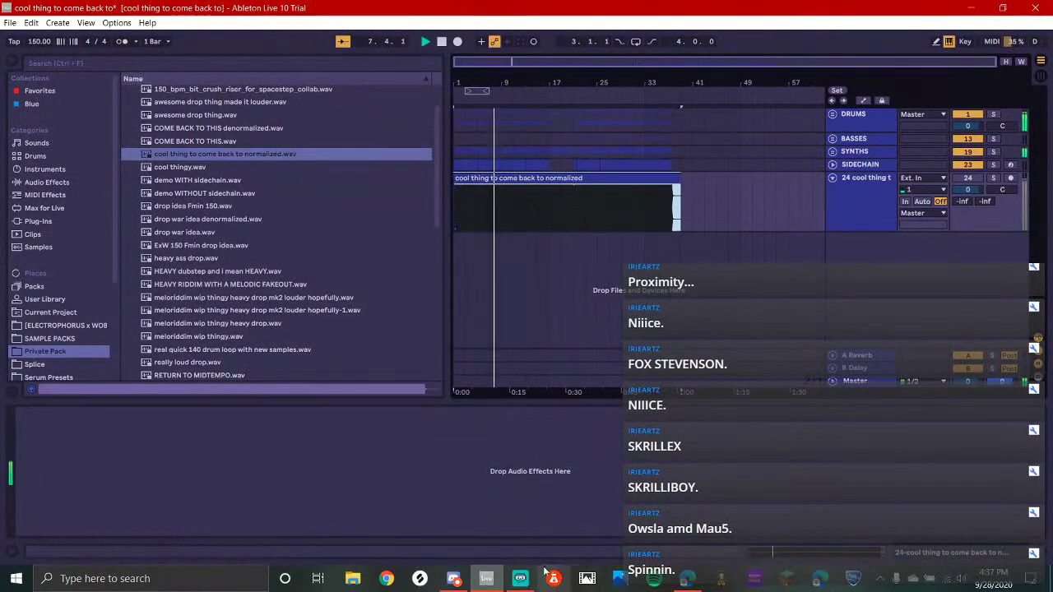
click(520, 578)
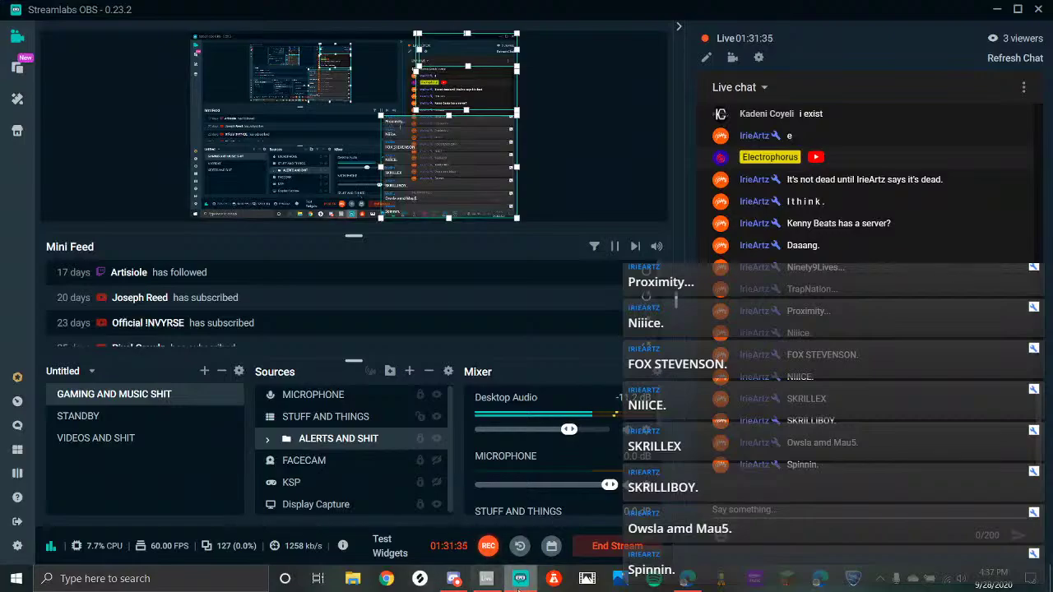
Return to Ableton Live, select bars 17 to 21 across the group tracks, then view the Master track's effects with the insert marker at bar 1
click(484, 576)
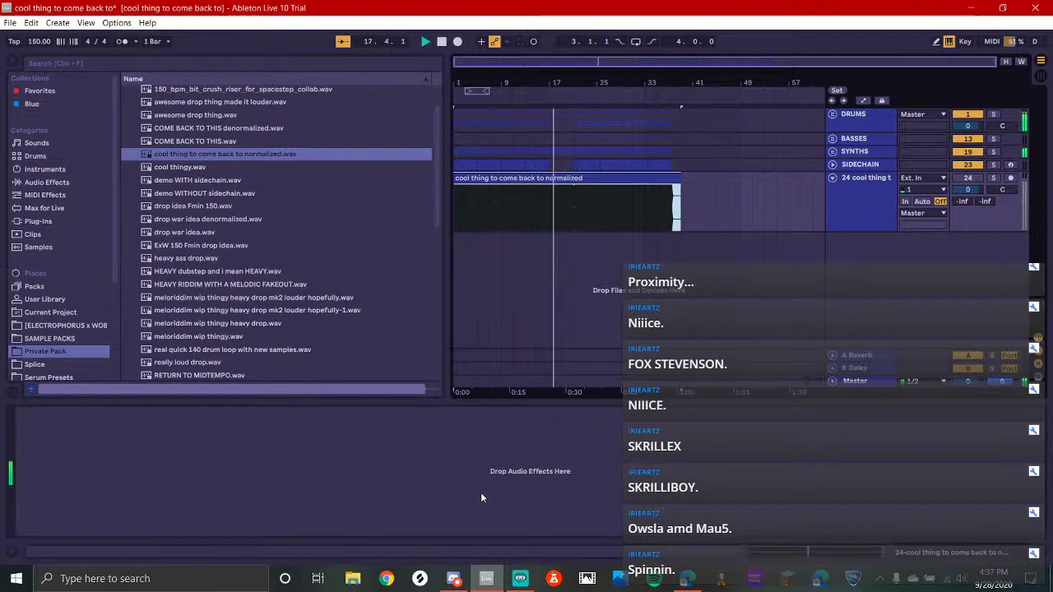
click(555, 153)
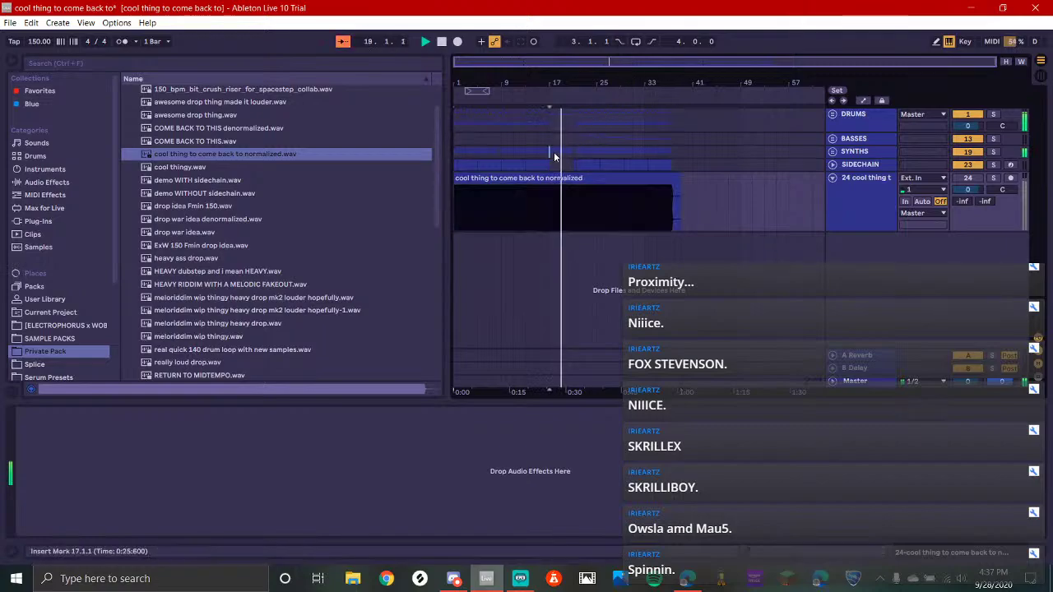
click(552, 166)
drag(552, 168, 574, 114)
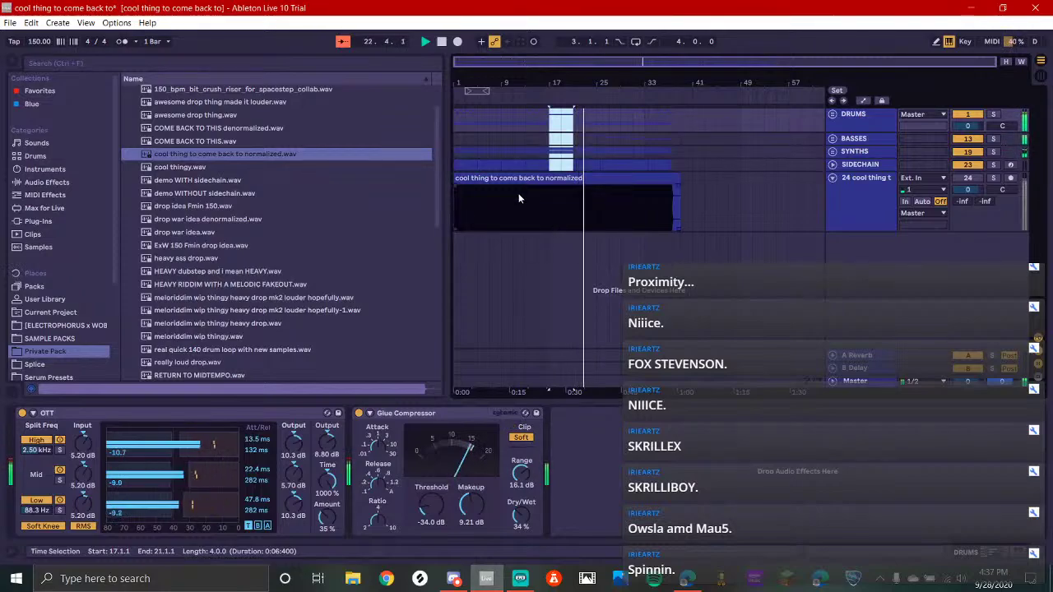
click(546, 383)
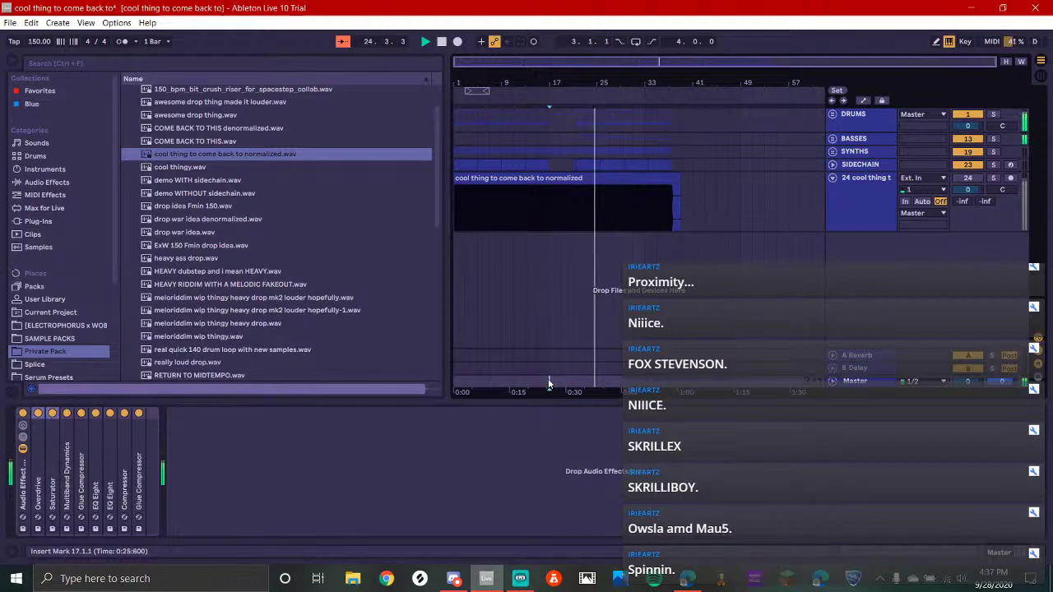
click(455, 381)
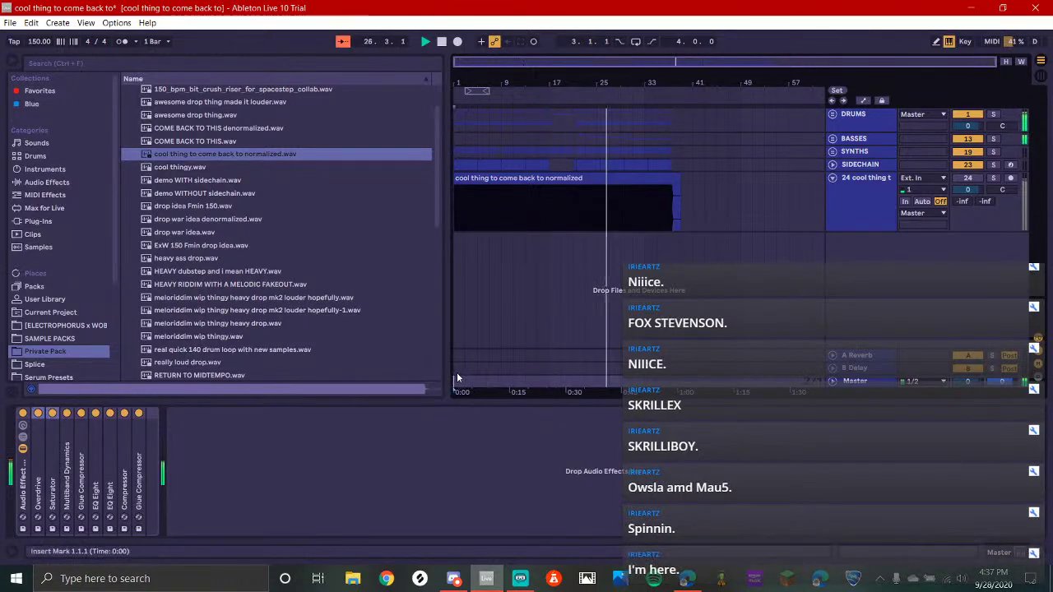
Play from bar 21 with the BASSES group's effects bypassed and re-enabled, then set EQ Eight band 4 to 5.16 kHz and 1.12 dB
click(573, 139)
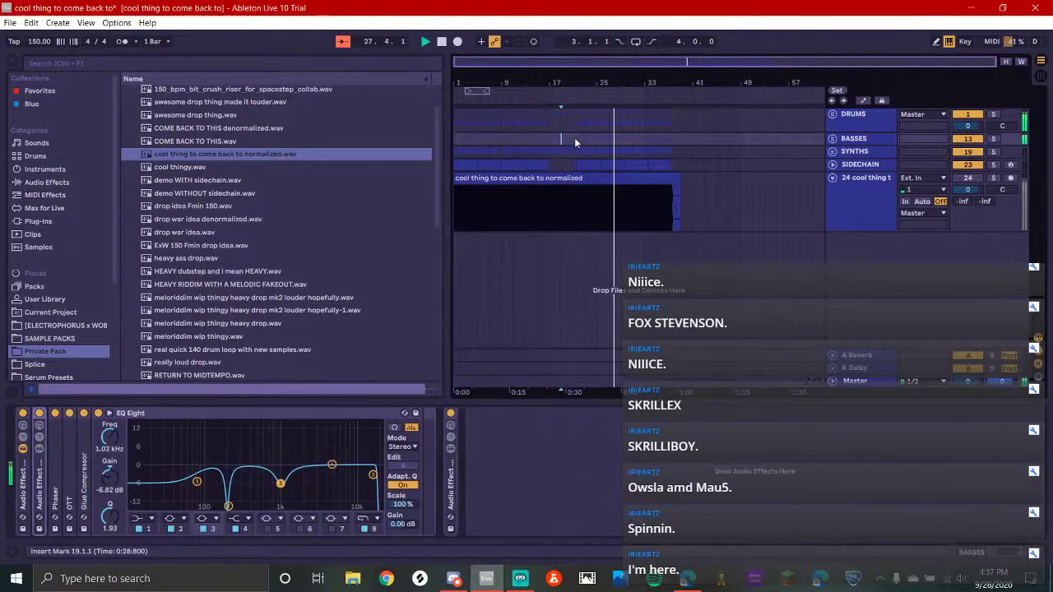
click(23, 418)
click(23, 413)
key(space)
key(space)
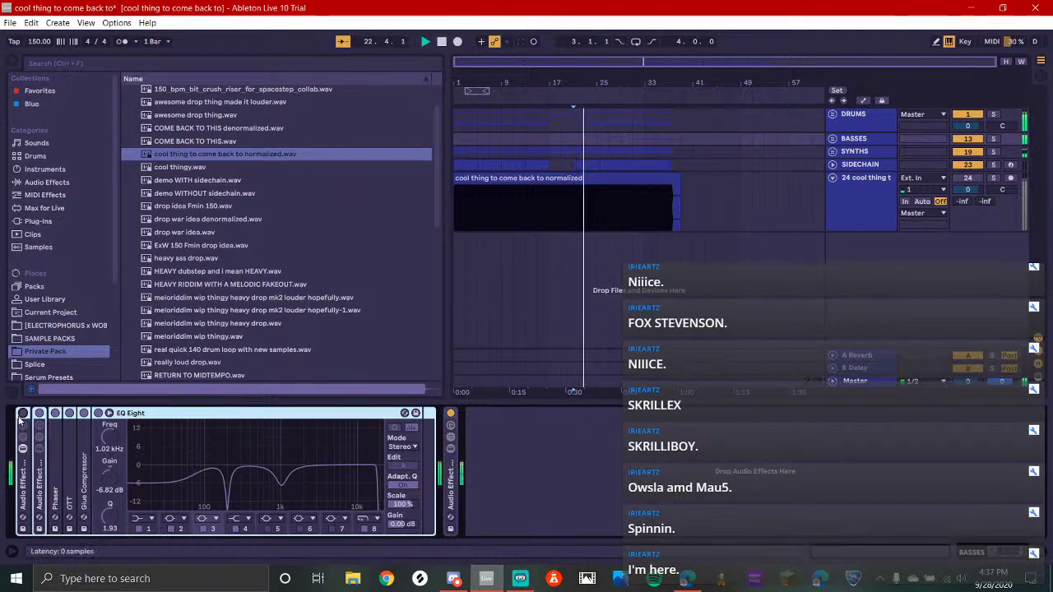
click(23, 413)
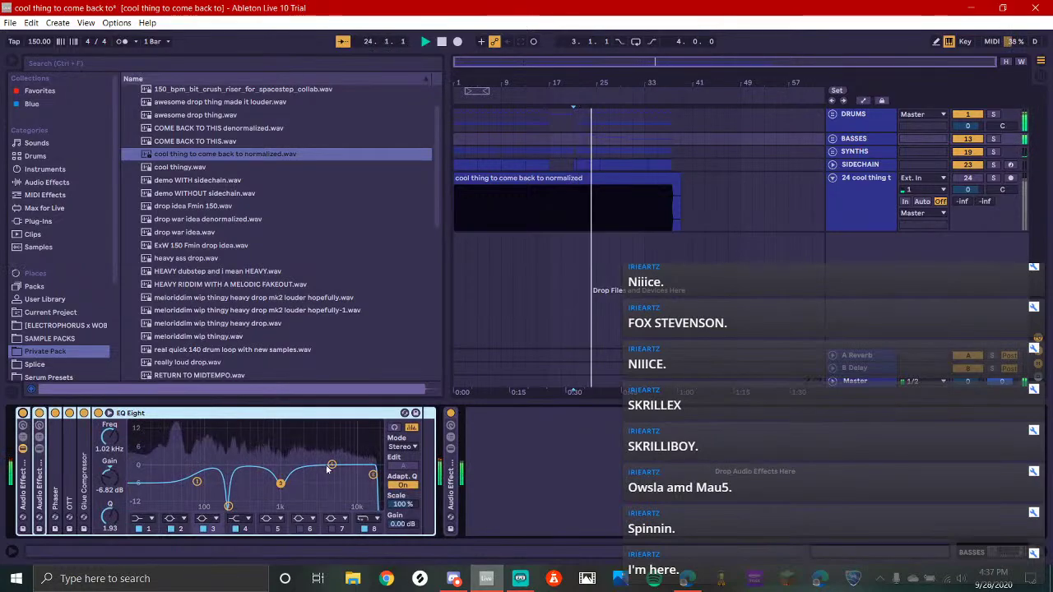
drag(332, 465, 335, 468)
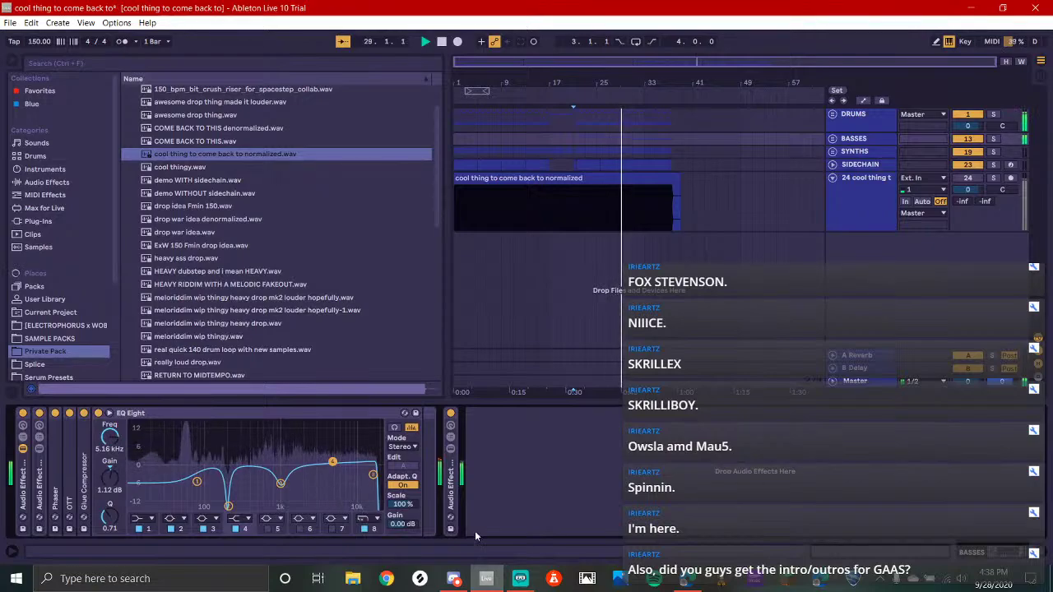
Check Streamlabs OBS for new stream chat messages and read the question about the GAAS intro/outros
click(516, 581)
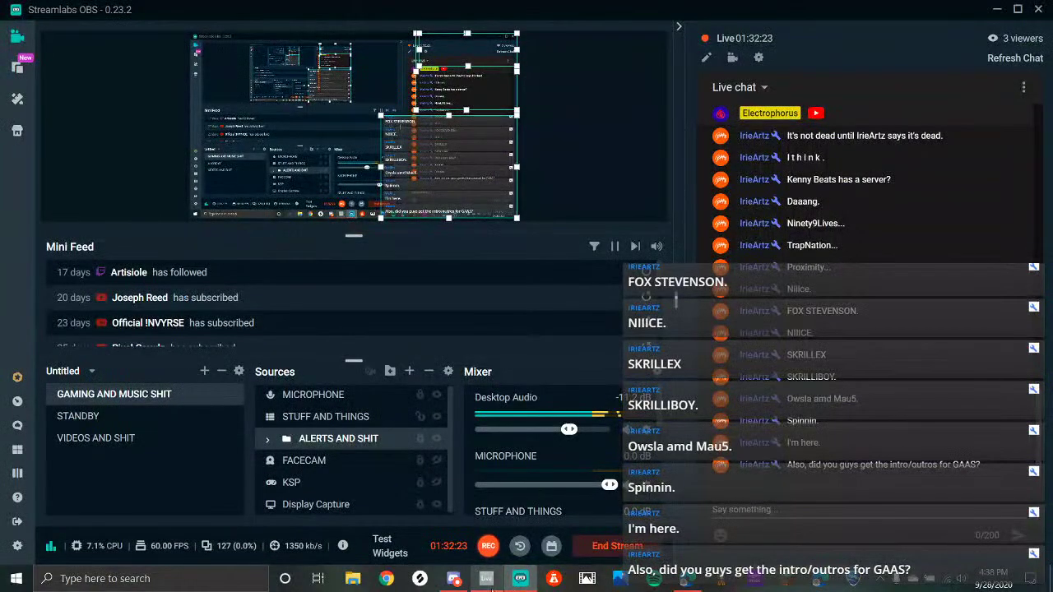
click(486, 580)
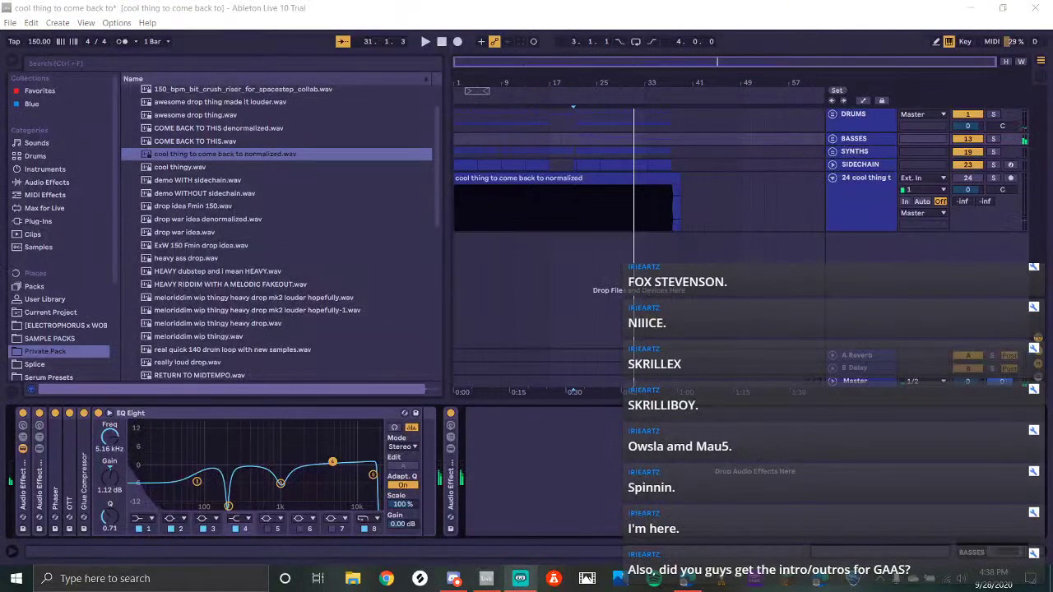
click(520, 580)
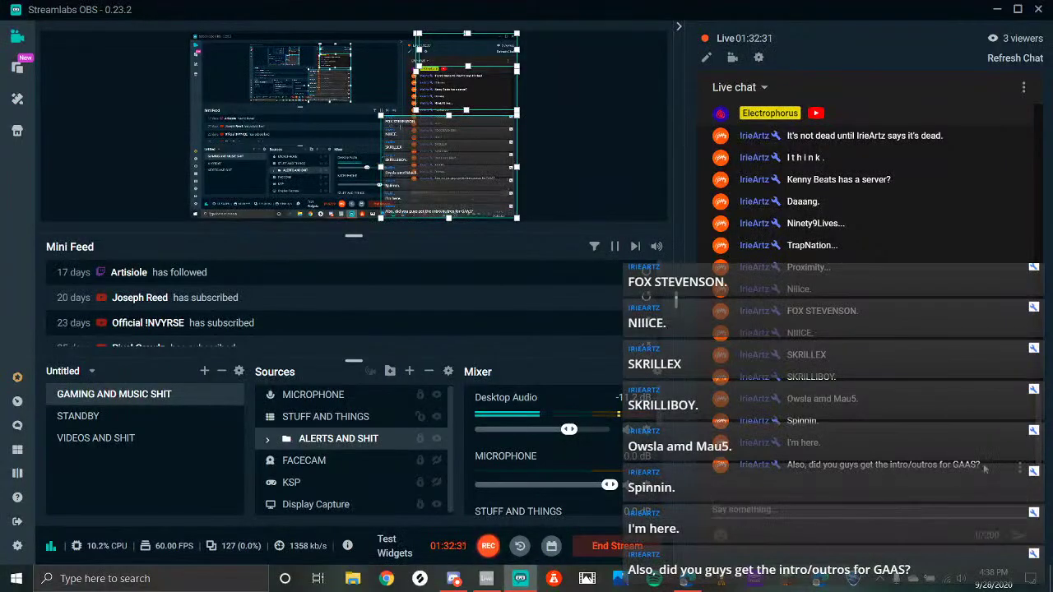
drag(967, 468, 1014, 477)
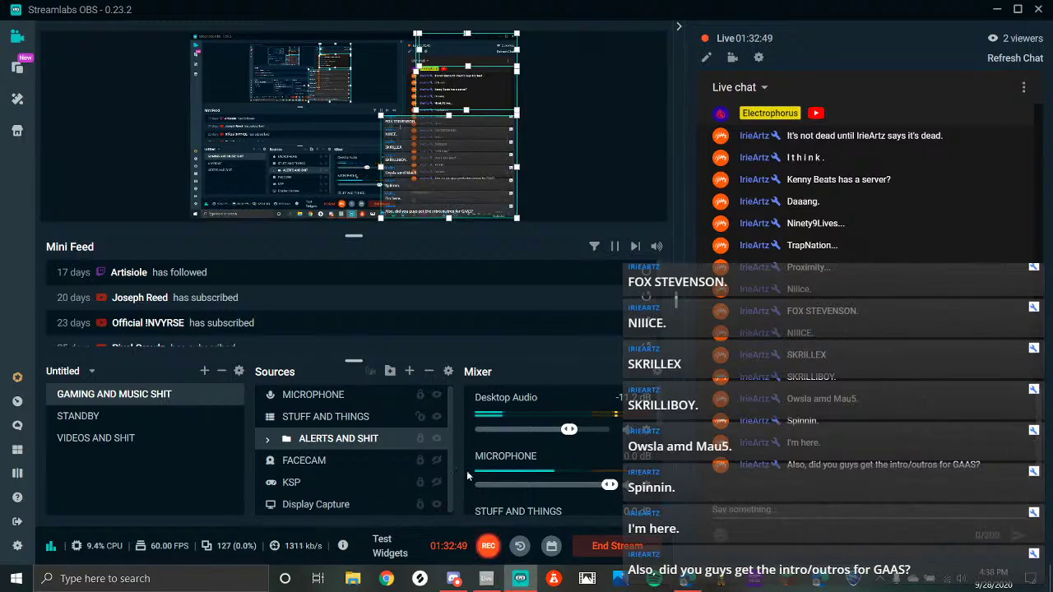
Switch to Discord and open the wholesomeness channel of the GAaS server
click(453, 578)
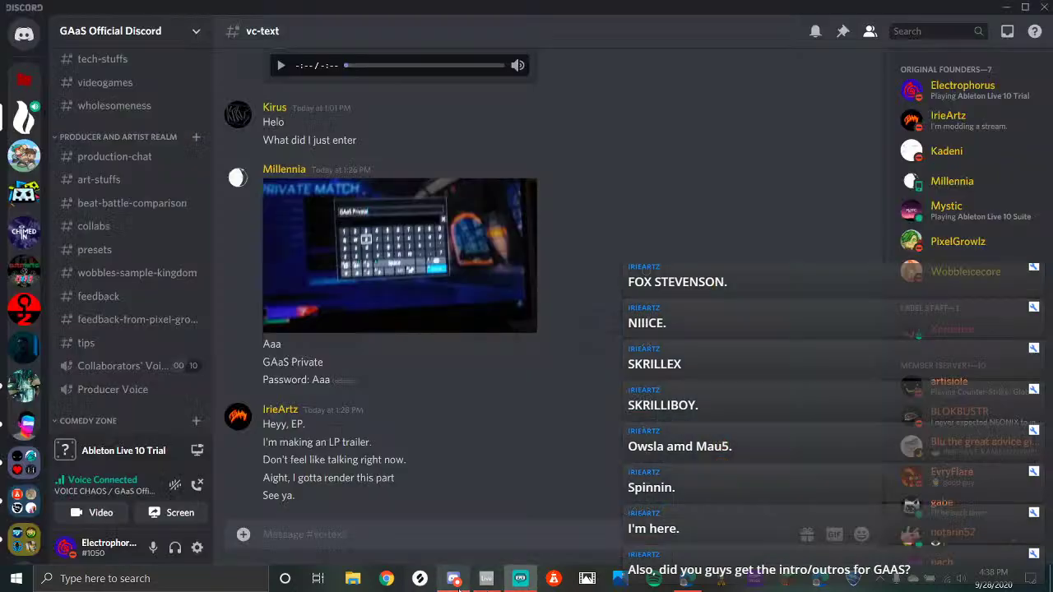
scroll(125, 246, up, 3)
click(119, 244)
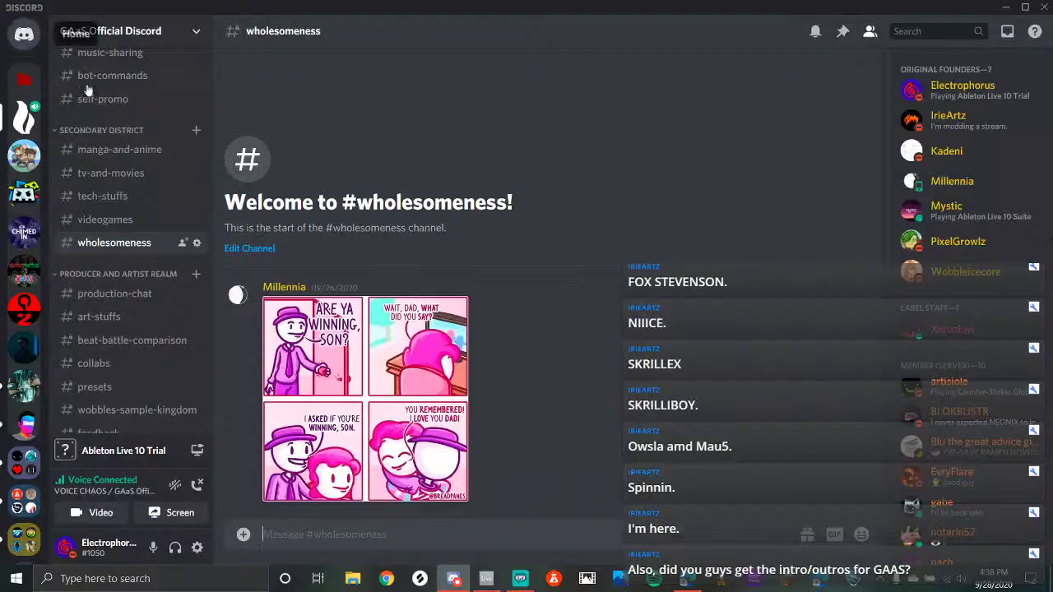
scroll(136, 355, up, 5)
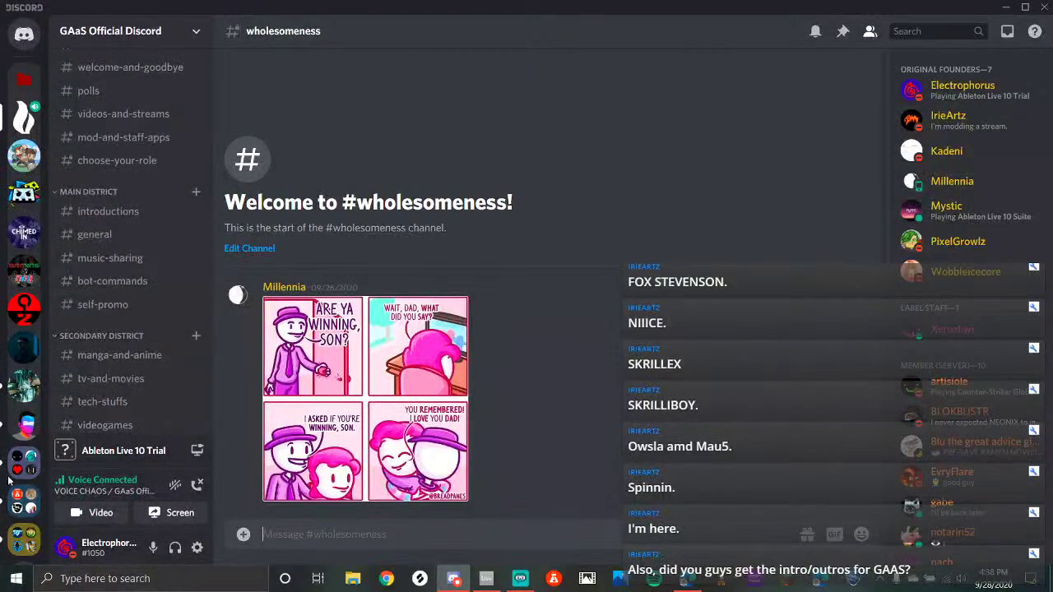
click(24, 384)
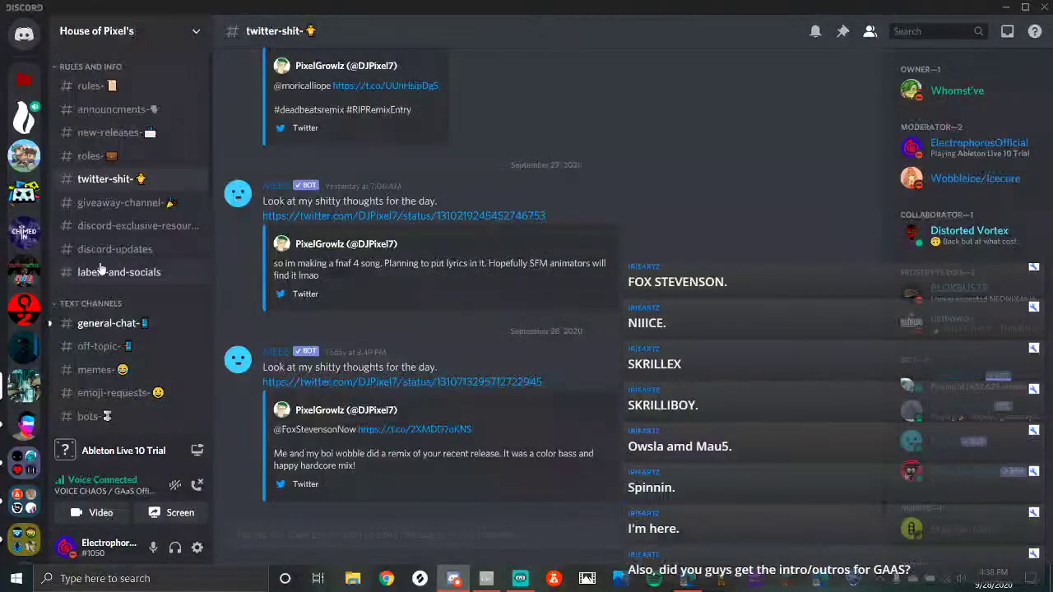
click(127, 329)
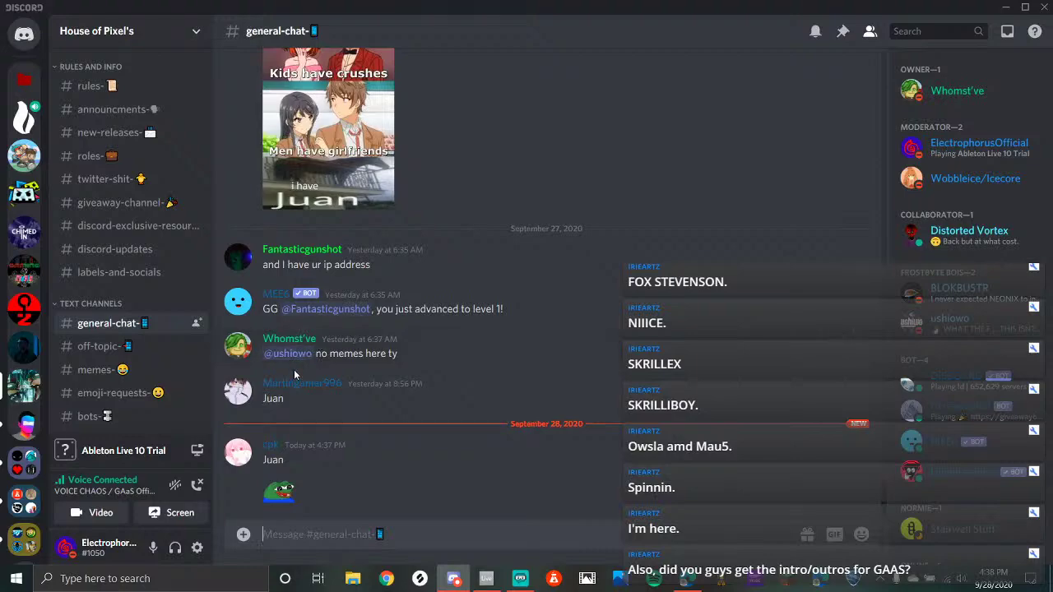
View the profile of the member who posted the first September 27 message in general-chat, and return to the newest messages
scroll(379, 312, up, 3)
click(328, 387)
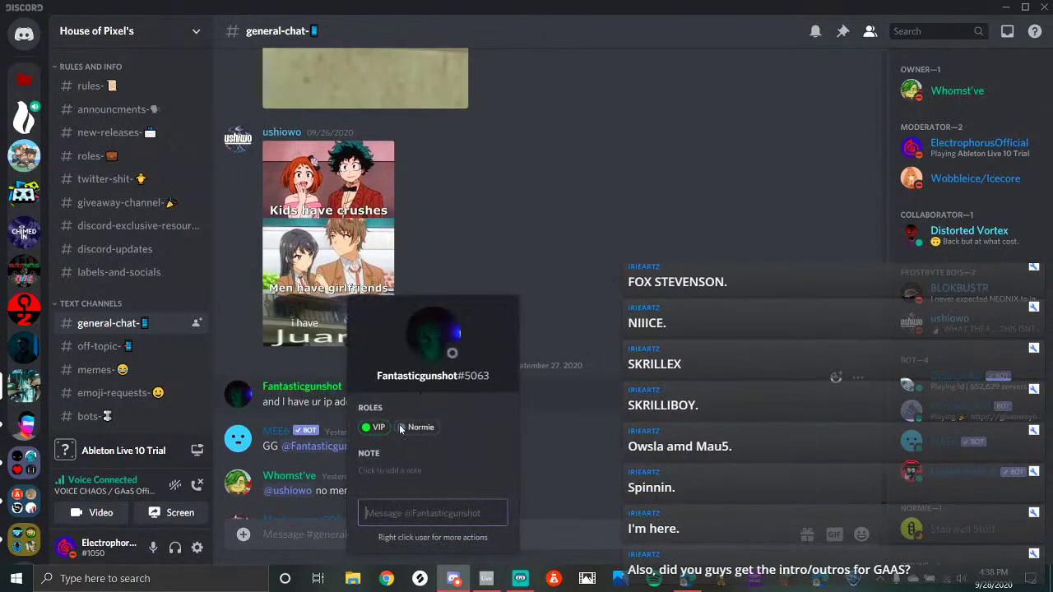
key(Escape)
scroll(378, 312, down, 3)
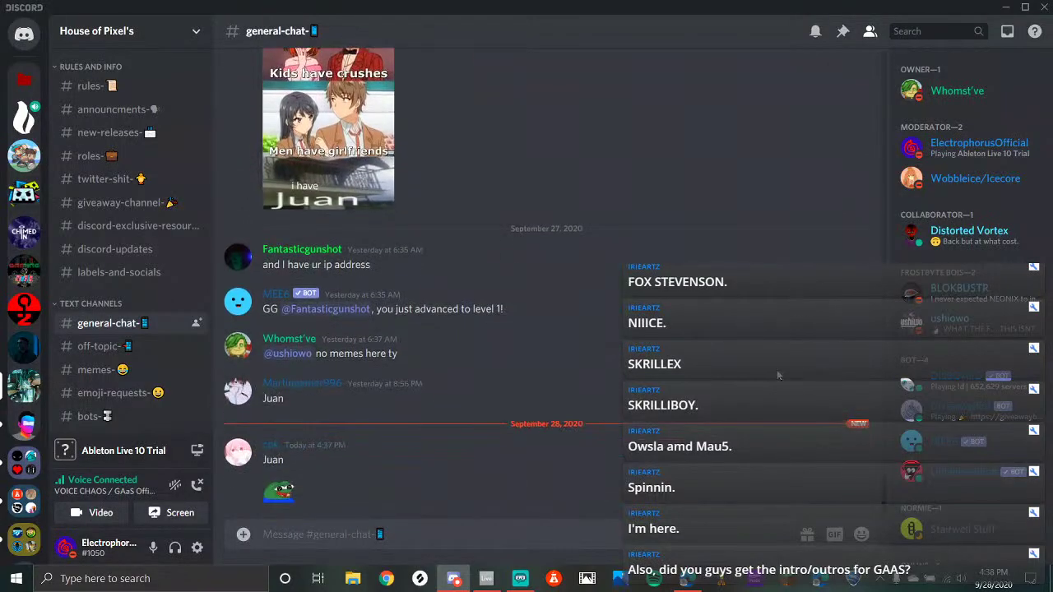
Switch to the YouTube Studio live streaming page in the browser and send a message of 25 "a" characters in the live chat
click(519, 582)
click(686, 580)
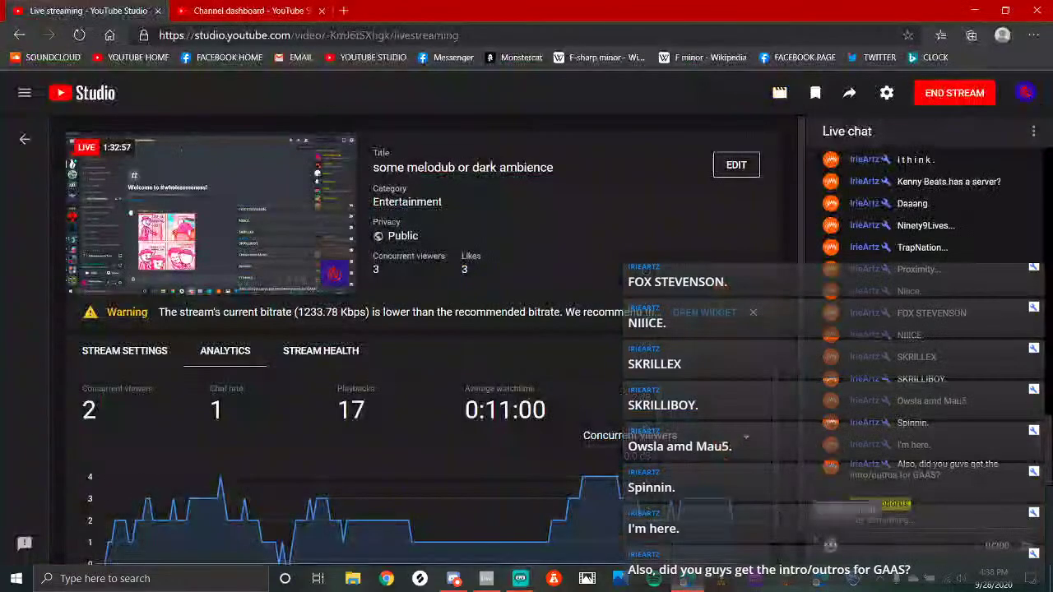
click(885, 520)
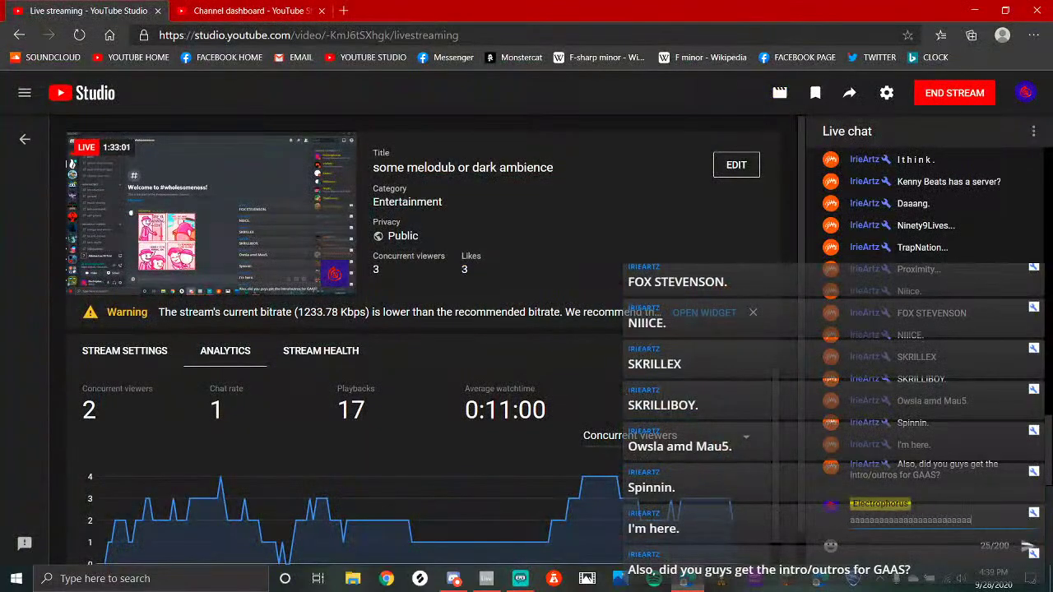
key(Return)
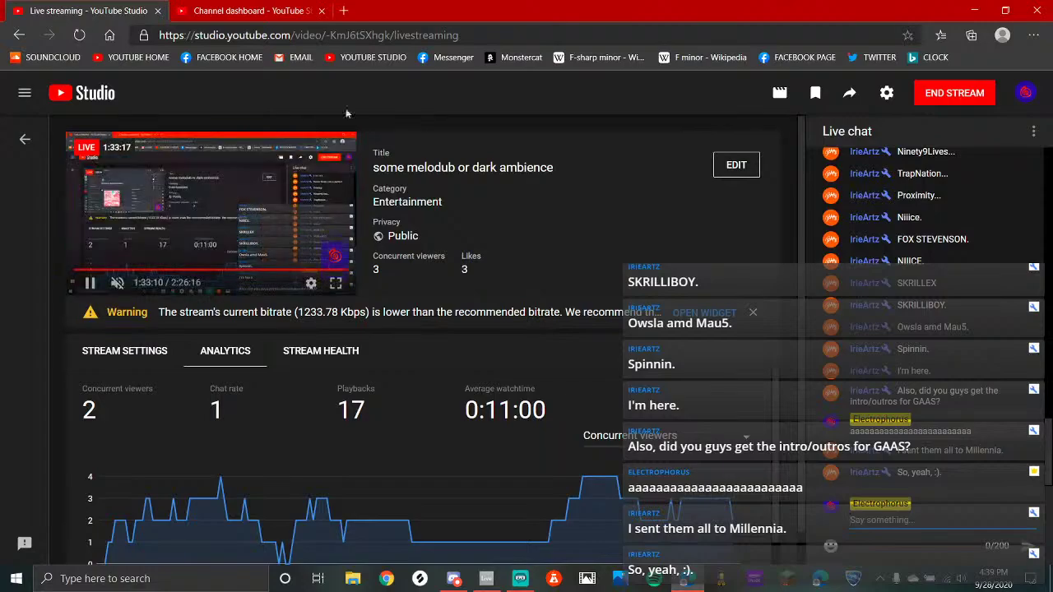
In the channel dashboard, find the current stream among the channel's live videos and open its video details to check the description
click(267, 8)
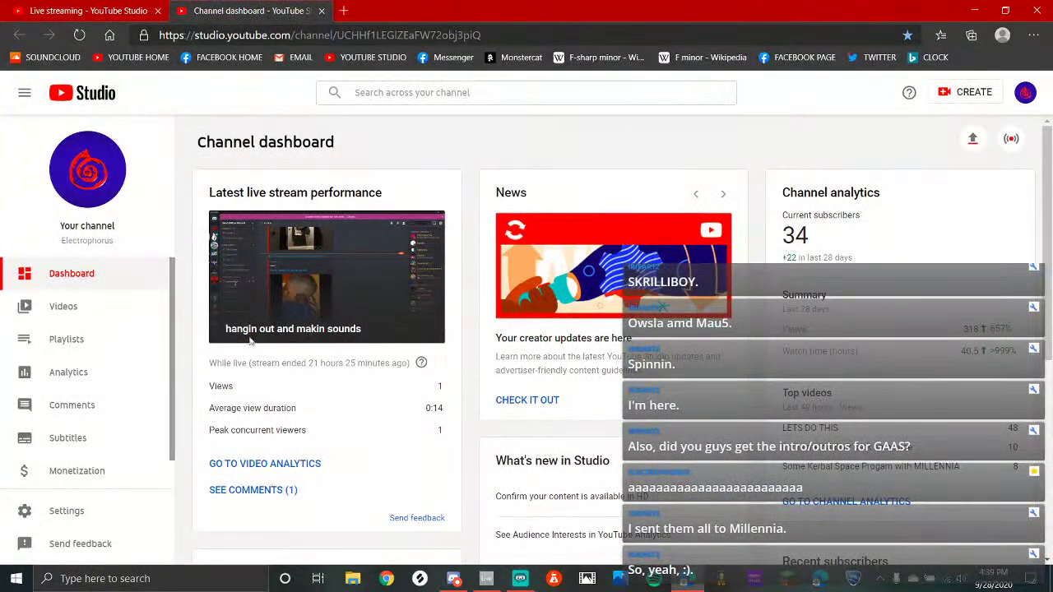
click(63, 311)
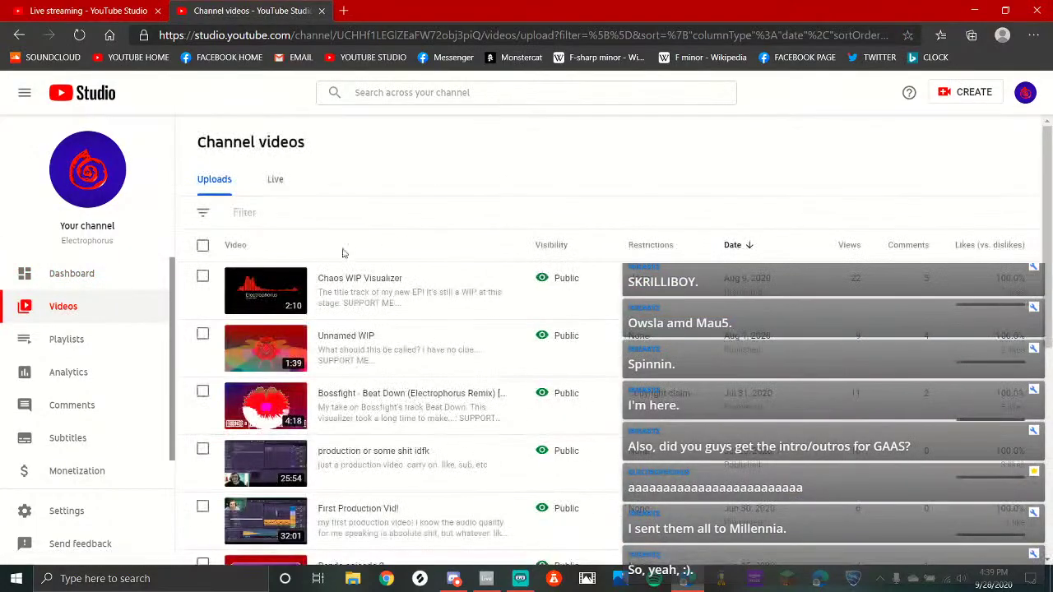
click(274, 180)
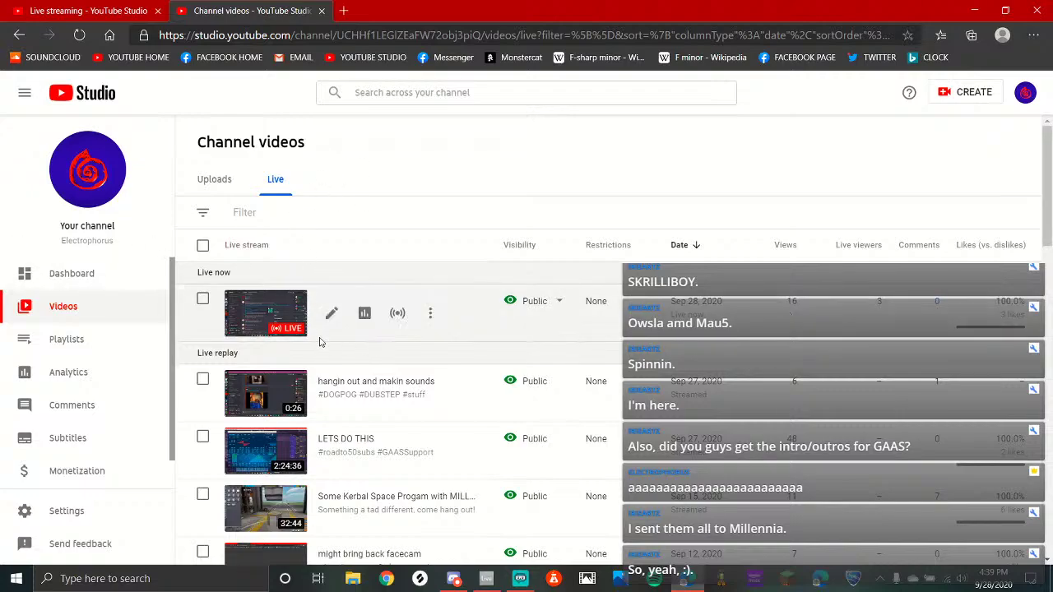
click(269, 315)
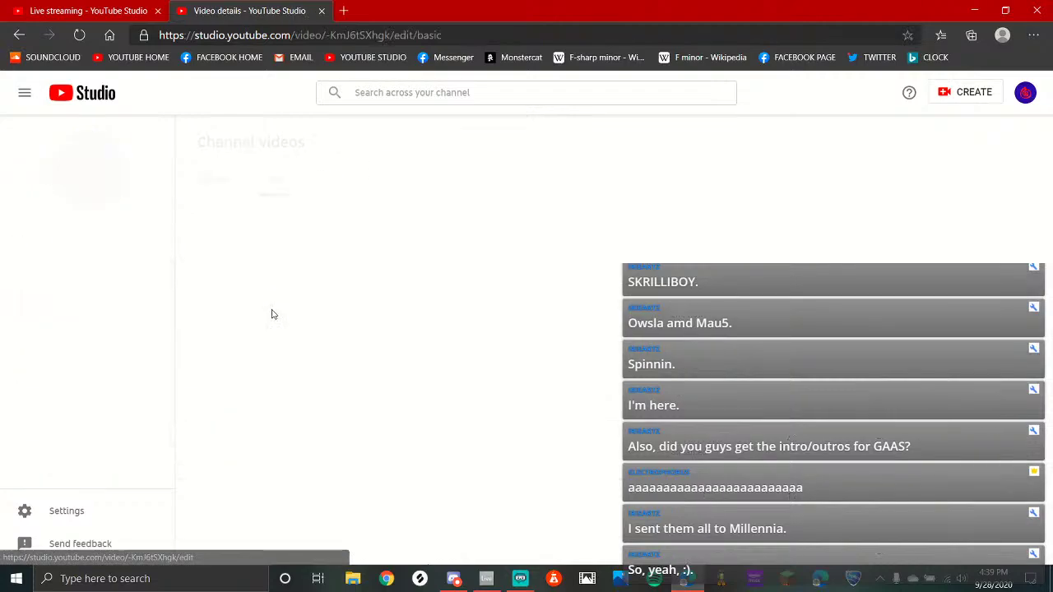
click(508, 582)
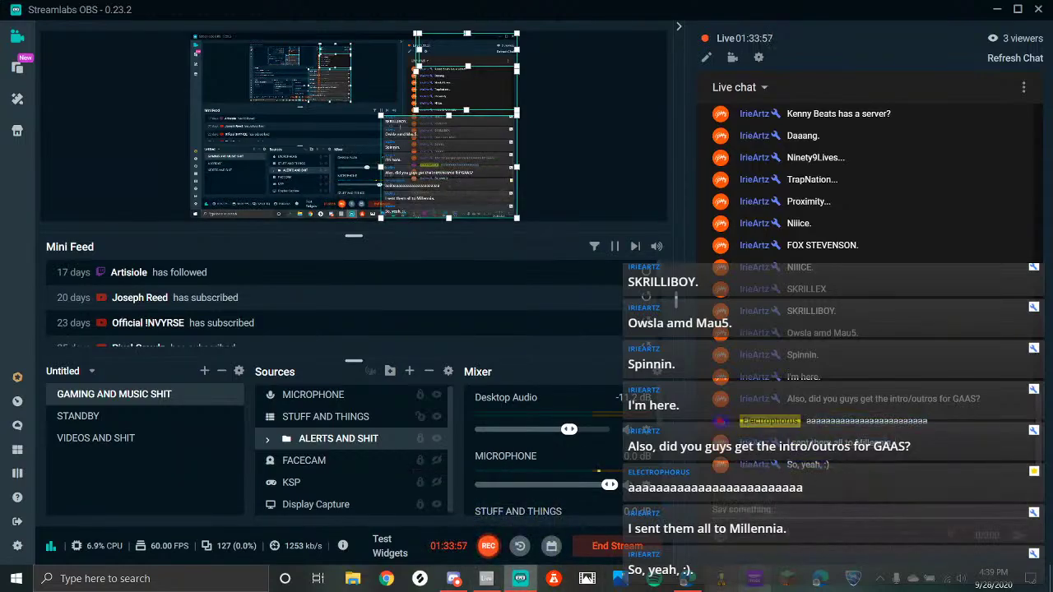
click(686, 579)
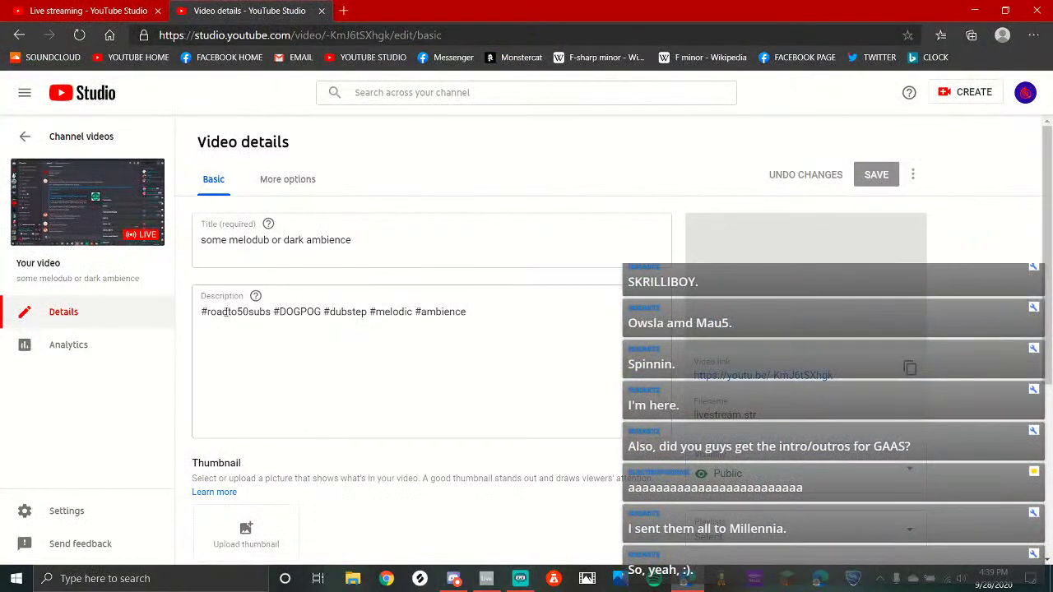
click(487, 314)
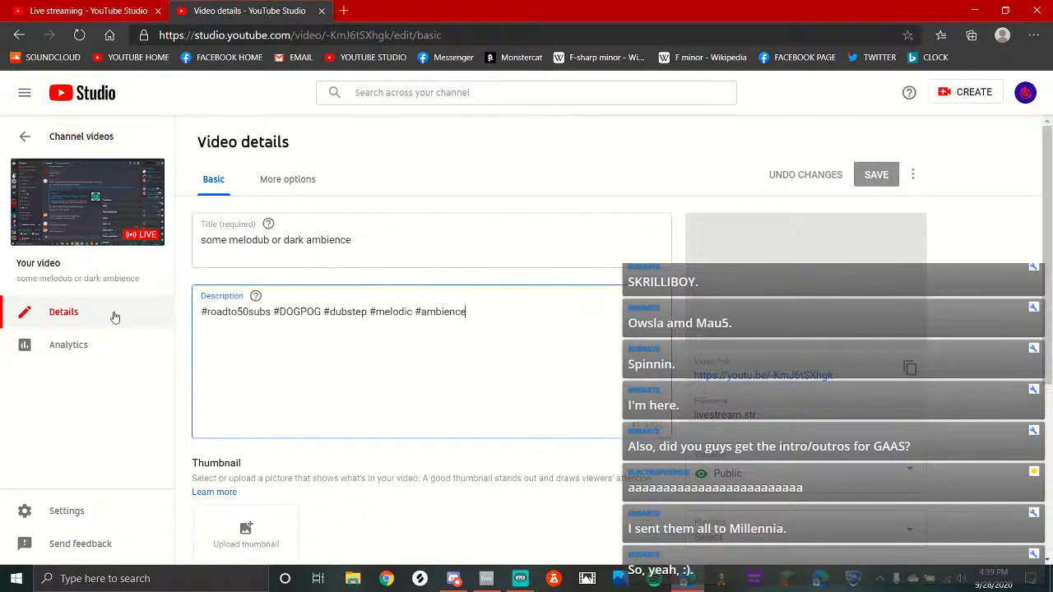
Open the stream's video analytics and check the Realtime card and the date range options, keeping Since published
click(99, 343)
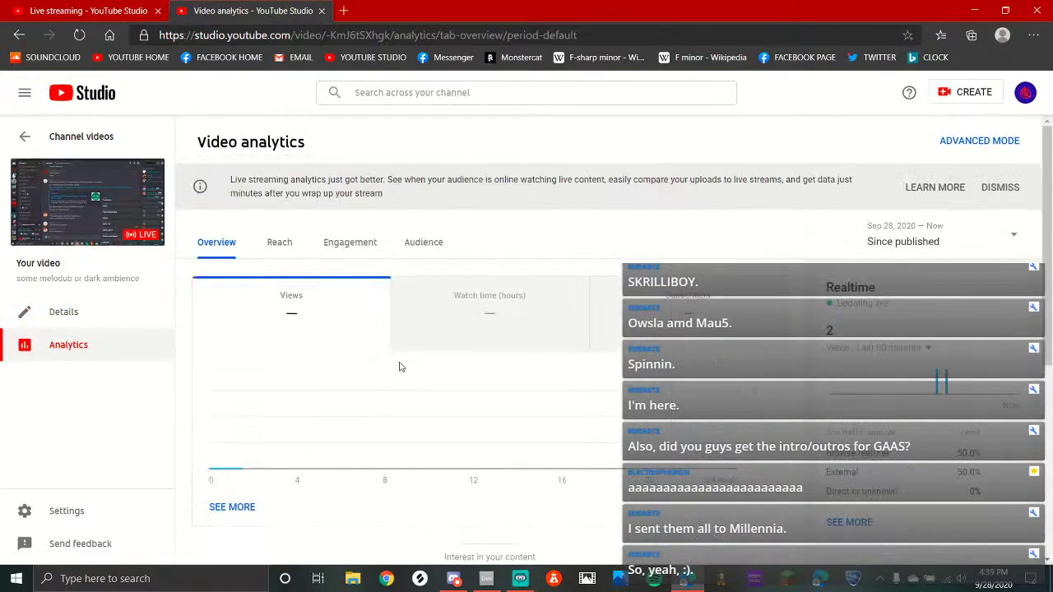
click(920, 353)
click(887, 372)
click(905, 231)
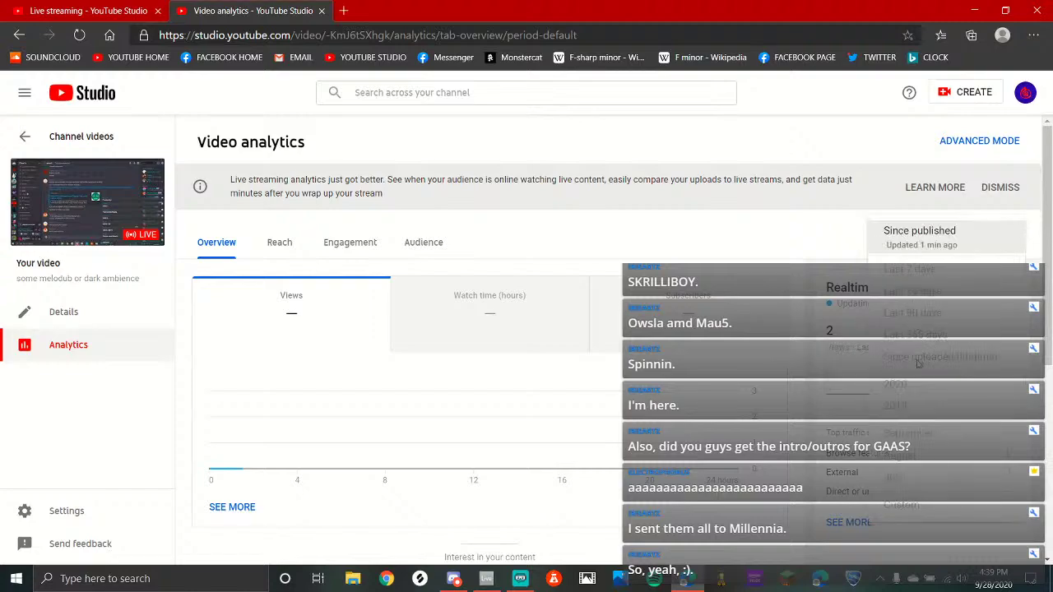
click(892, 242)
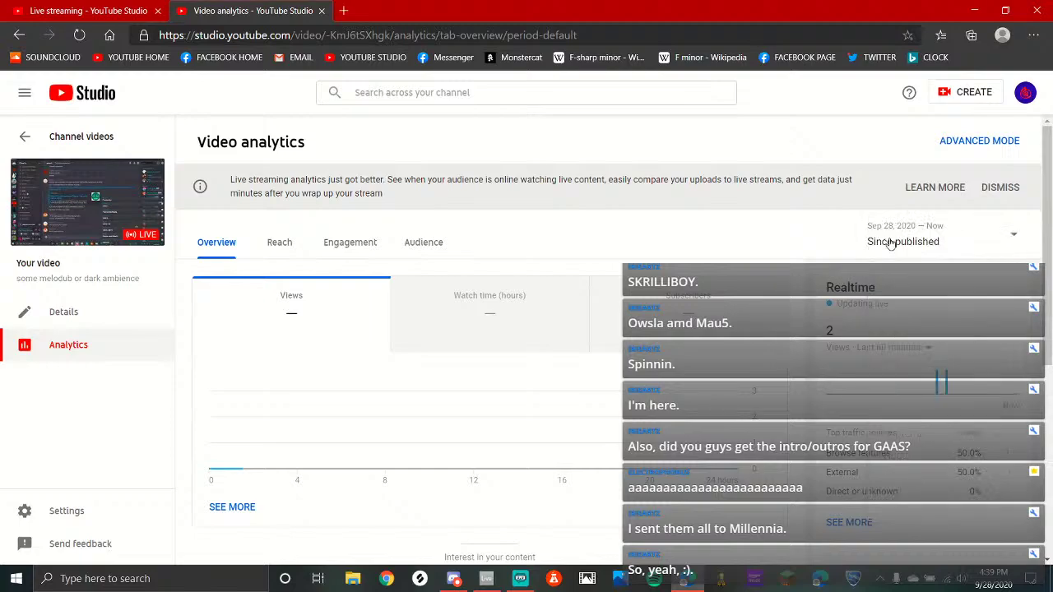
View the Creator updates help page about the new live streaming analytics and close it
click(946, 202)
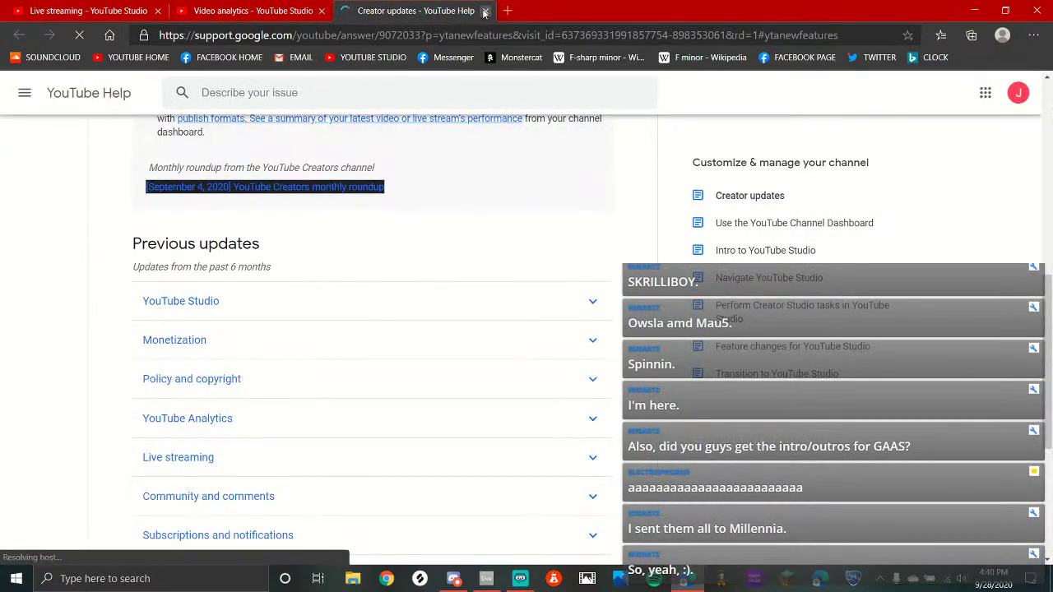
click(484, 10)
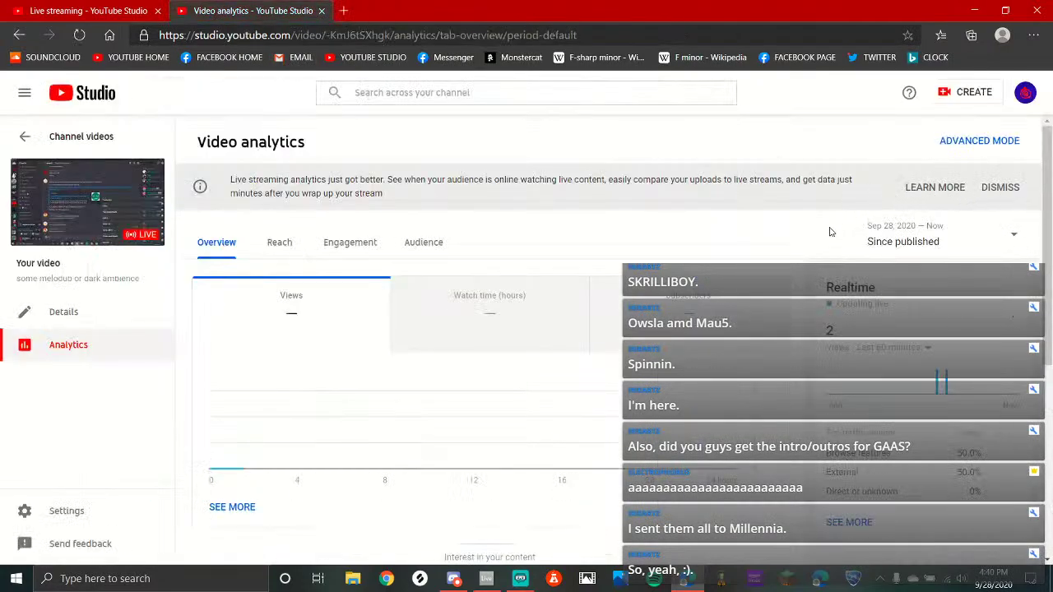
click(932, 202)
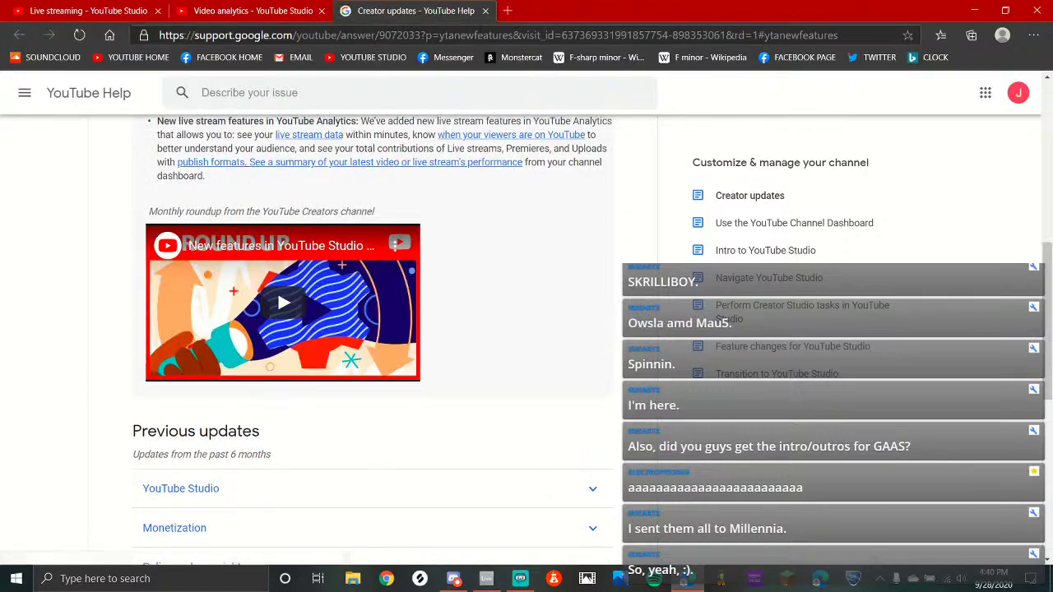
click(486, 12)
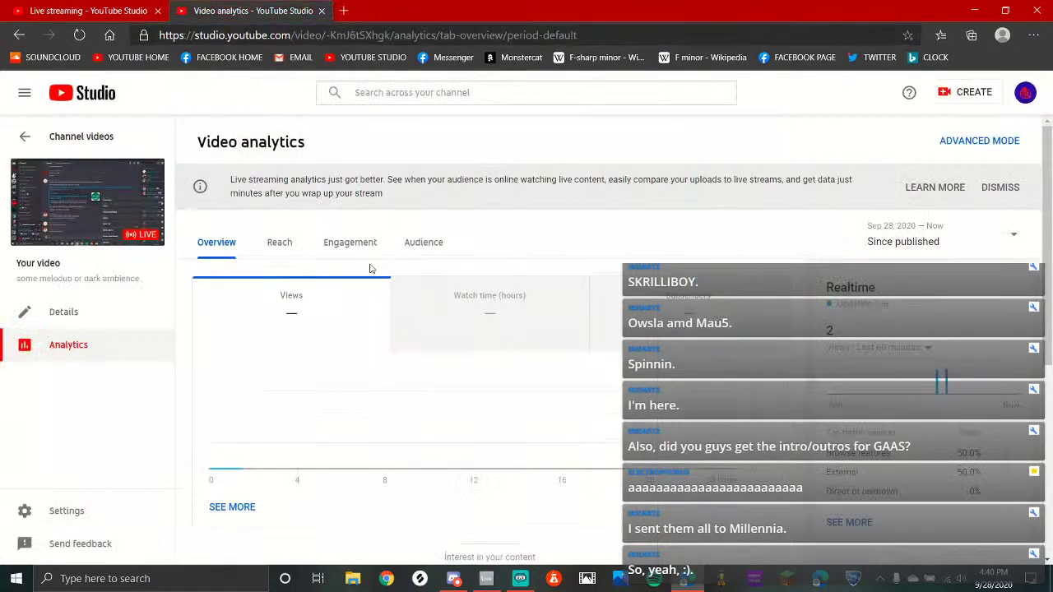
Check the stream's audience retention, close the video analytics page and review the concurrent viewers chart on the live streaming page
scroll(370, 268, down, 5)
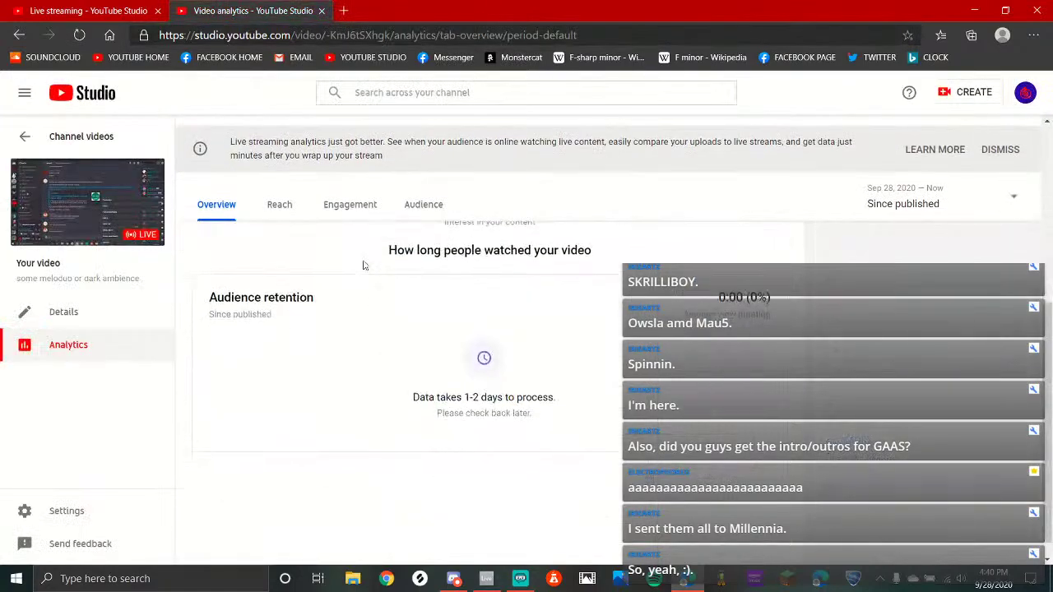
click(322, 10)
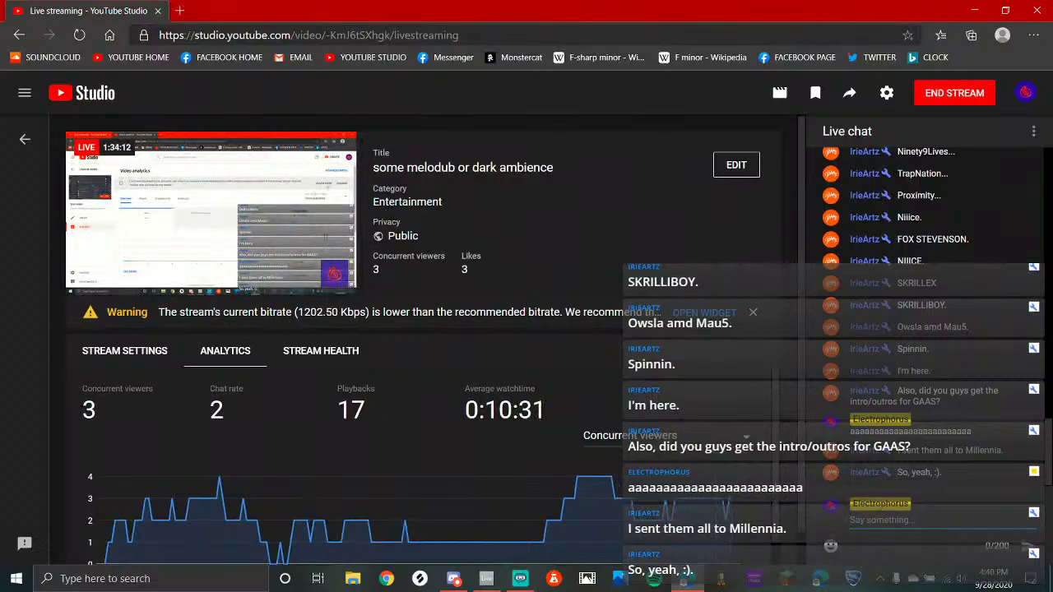
scroll(727, 560, down, 1)
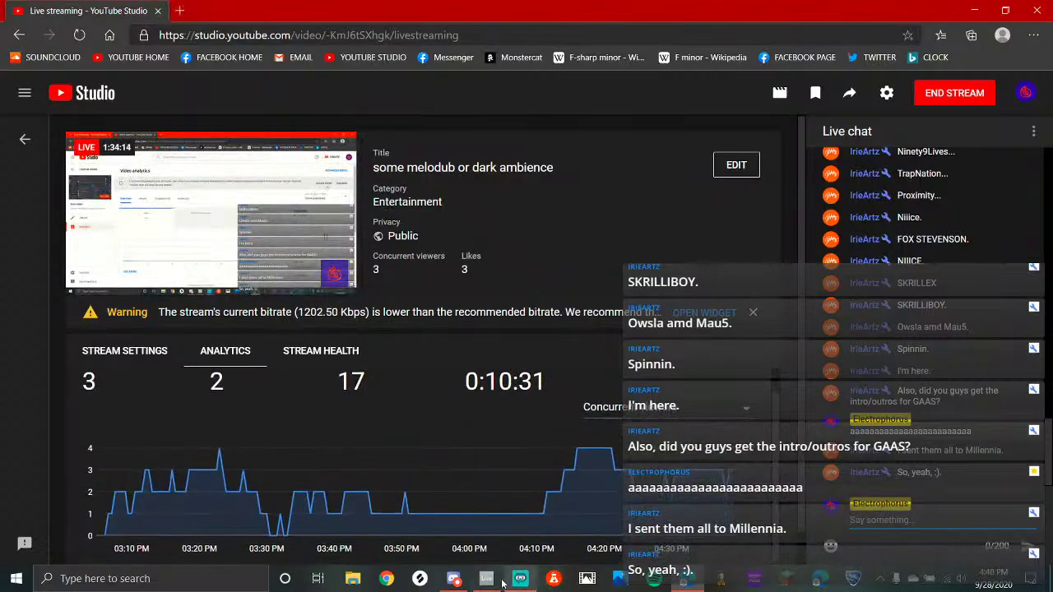
scroll(618, 546, up, 1)
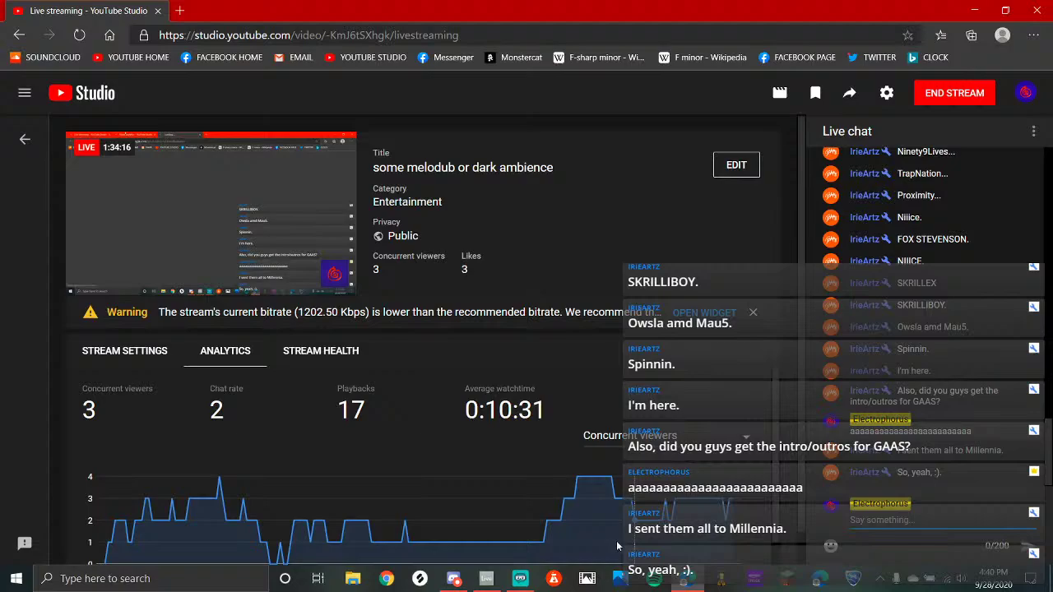
Switch to Discord and read the general and admin-chat channels of the GAaS Official Discord server
click(453, 579)
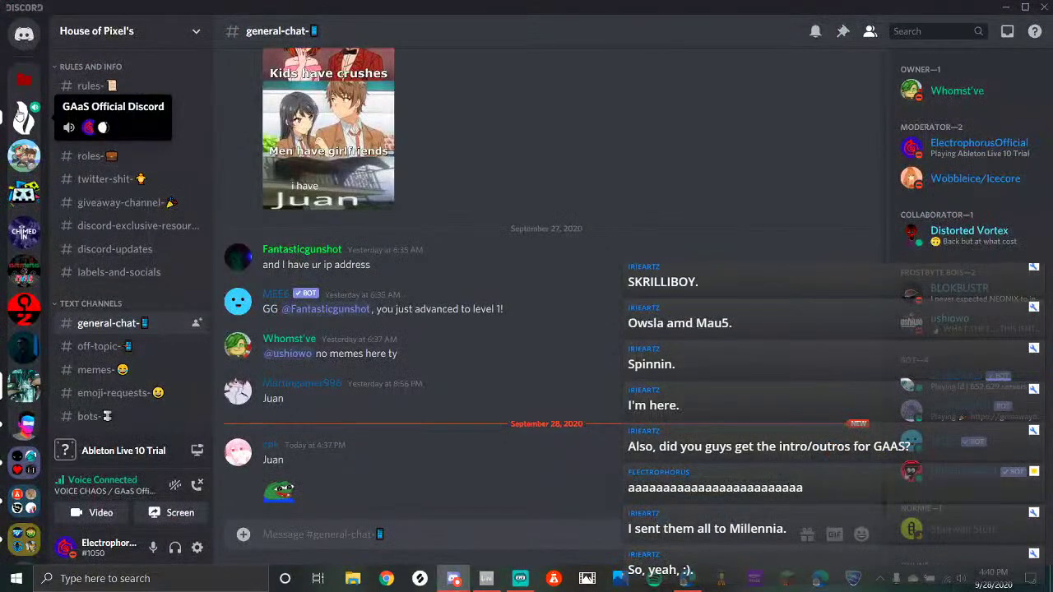
click(23, 117)
click(128, 235)
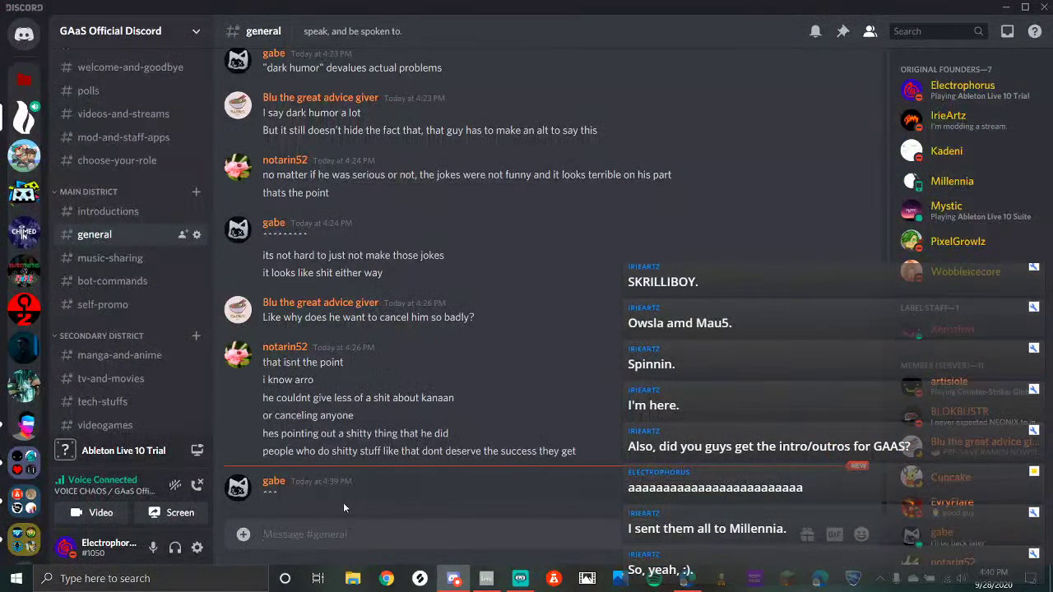
scroll(170, 380, down, 10)
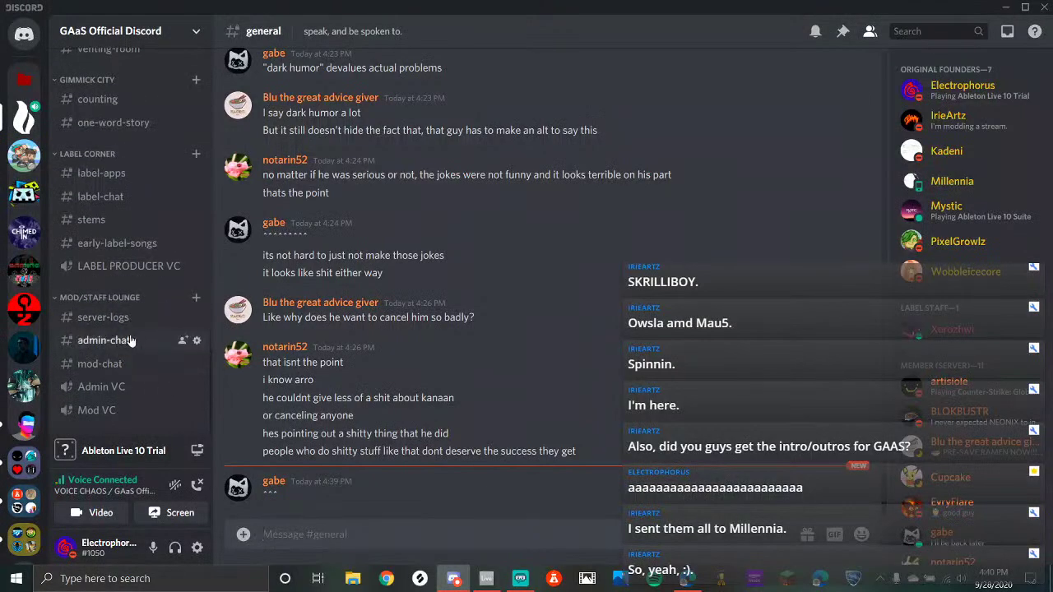
click(135, 342)
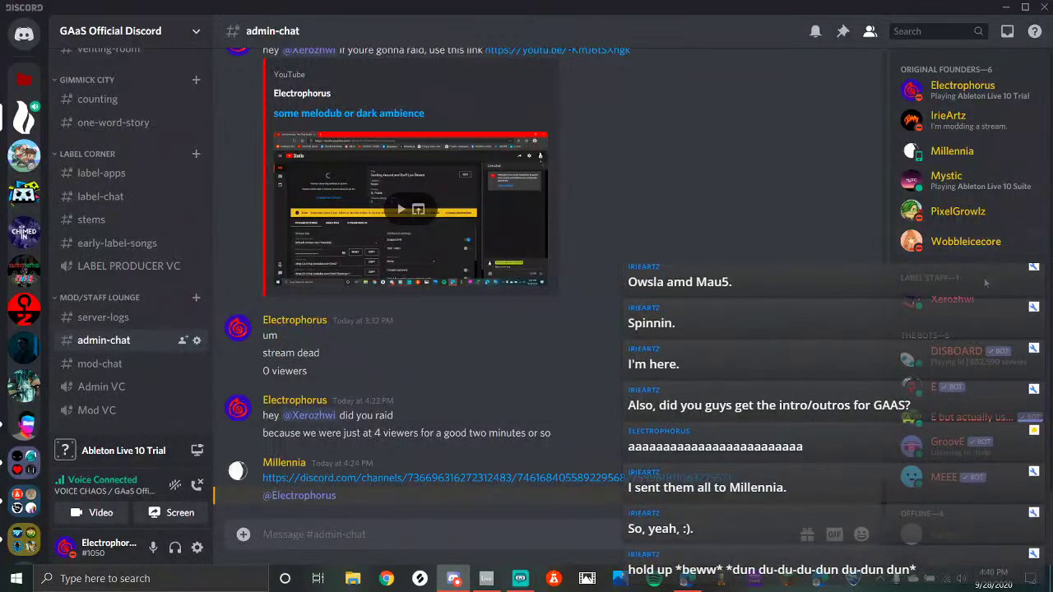
View the profile of the Label Staff member from the admin-chat member list and close it
click(963, 306)
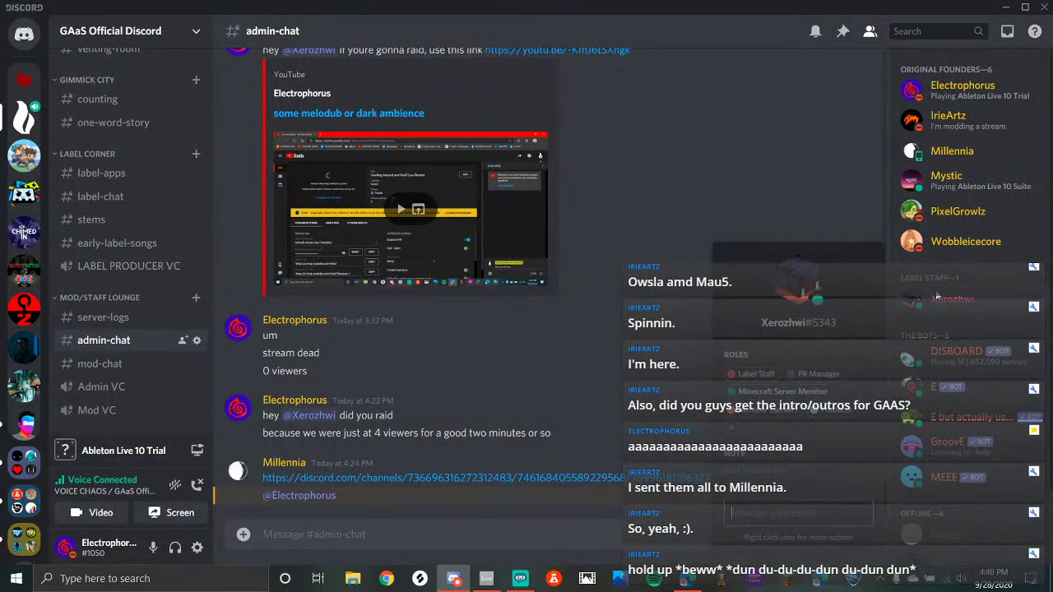
click(799, 279)
click(796, 201)
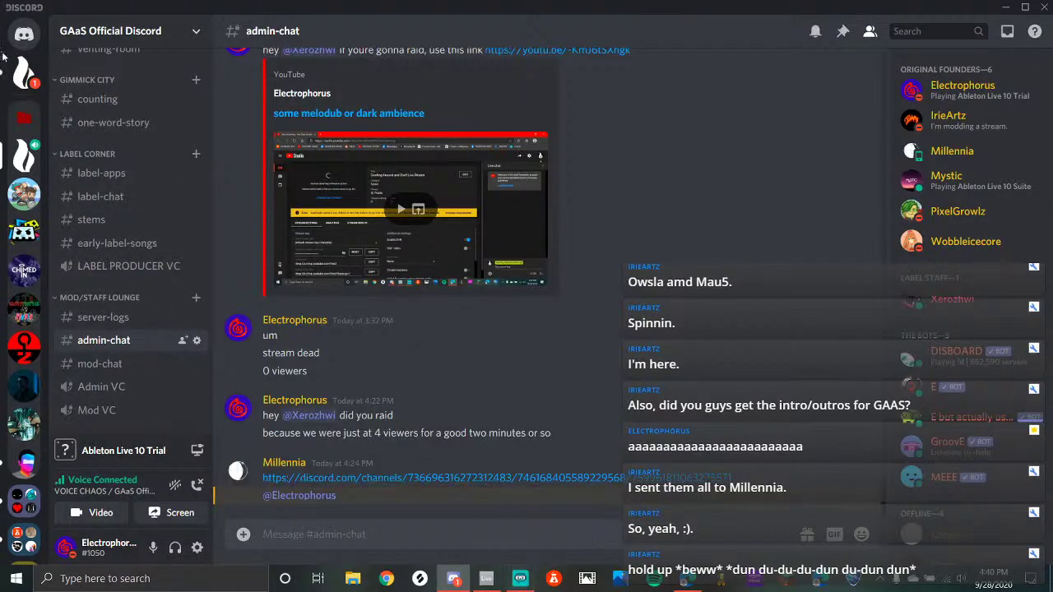
Open the unread Goofing Around and Stuff group chat and send "really?" twice followed by "bruh"
click(24, 74)
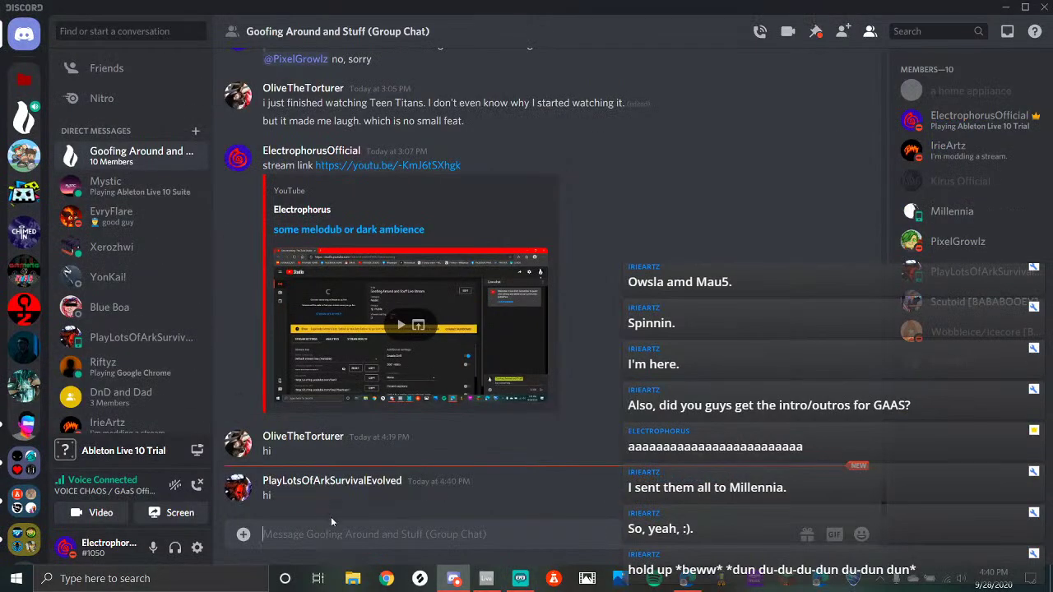
click(332, 482)
click(333, 526)
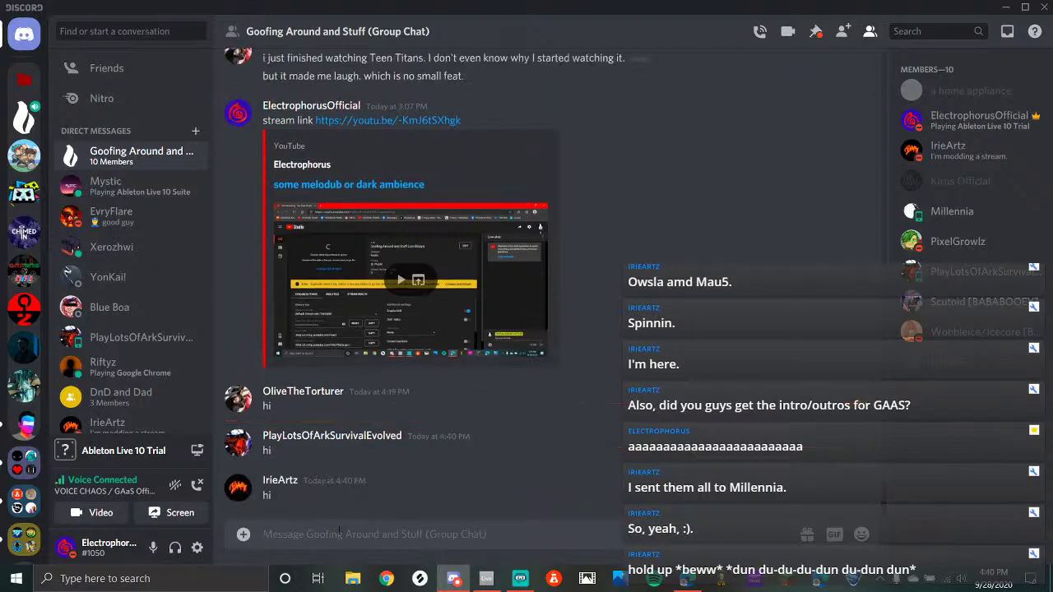
text(reall)
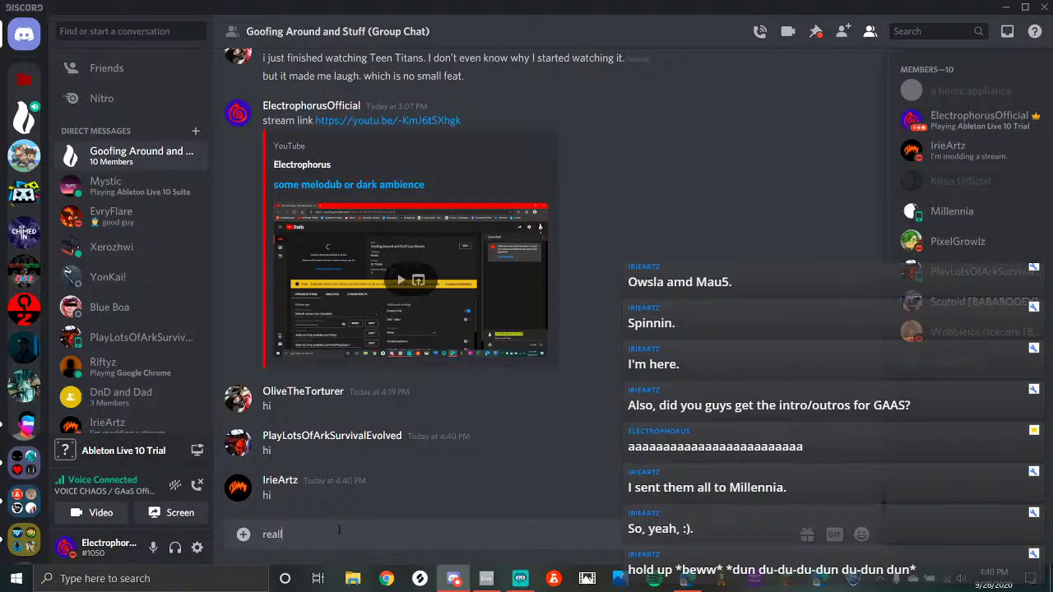
text(y?)
key(Return)
text(re)
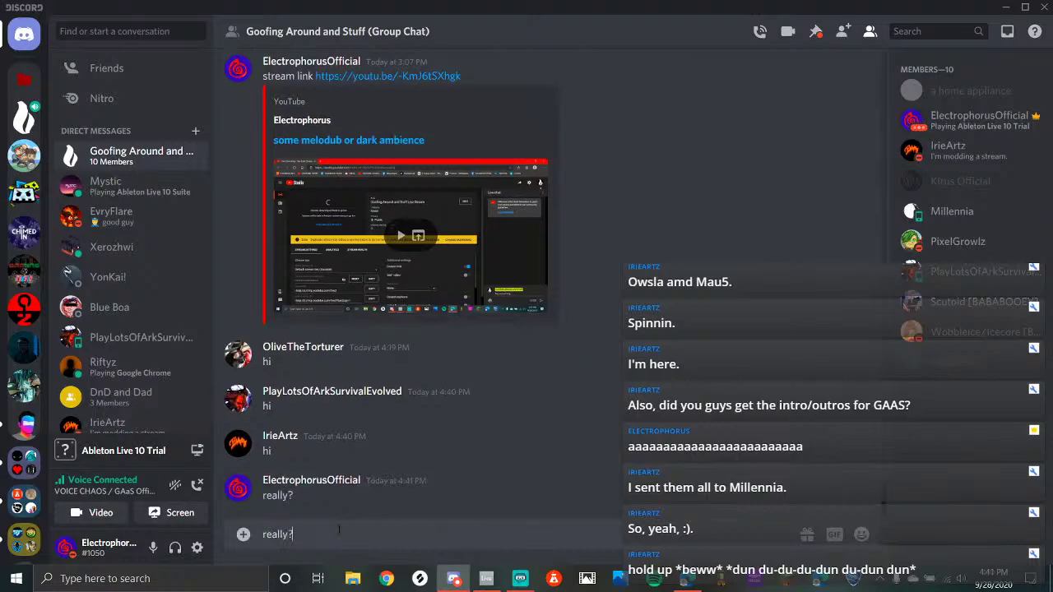
key(Return)
text(bruh)
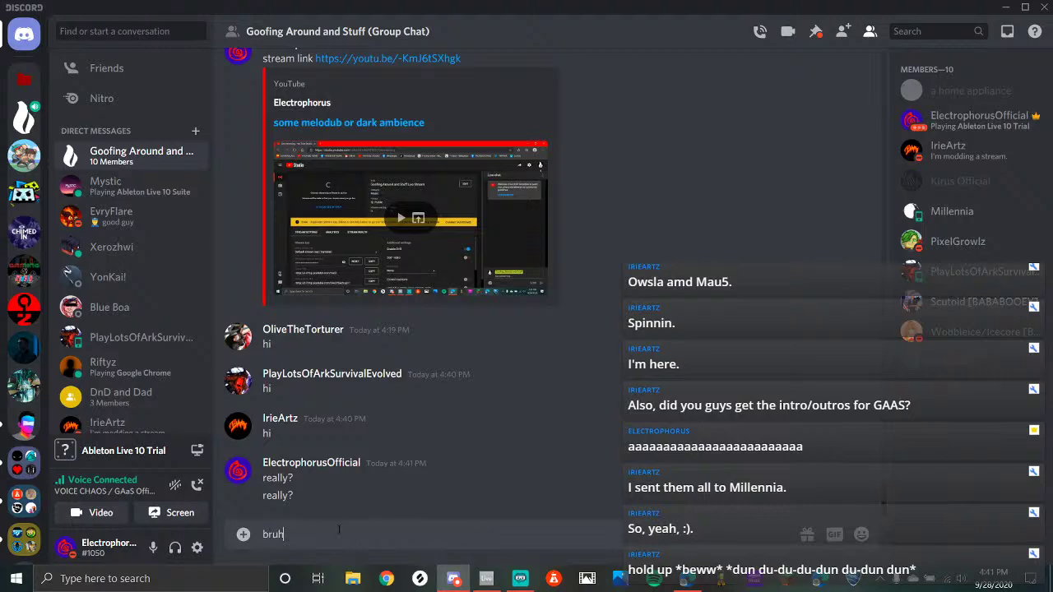
key(Return)
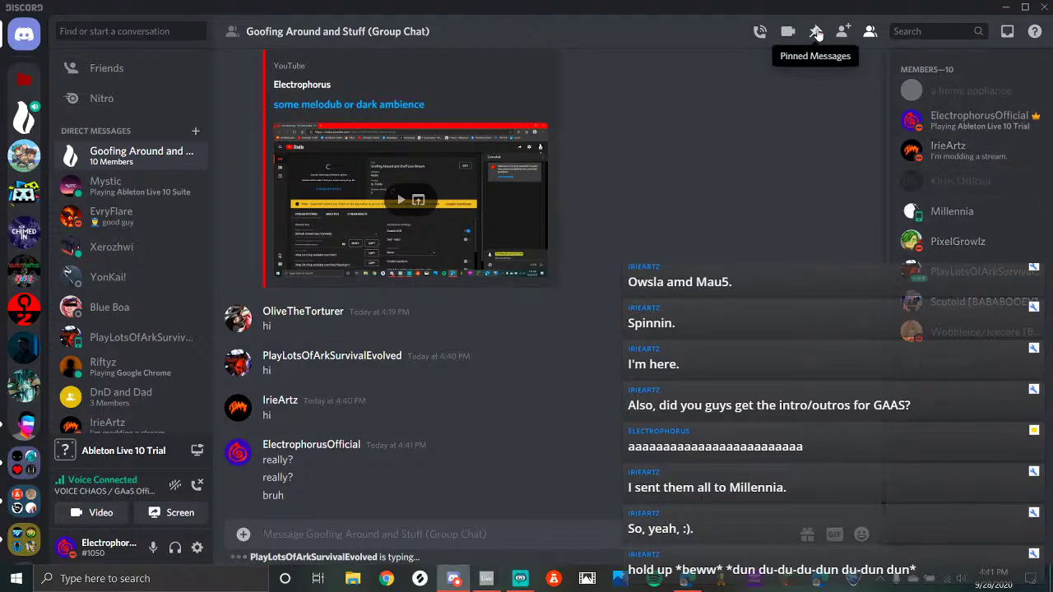
View the group chat's pinned messages and close them, and check the stream's live chat in Streamlabs OBS before returning to Discord
click(815, 33)
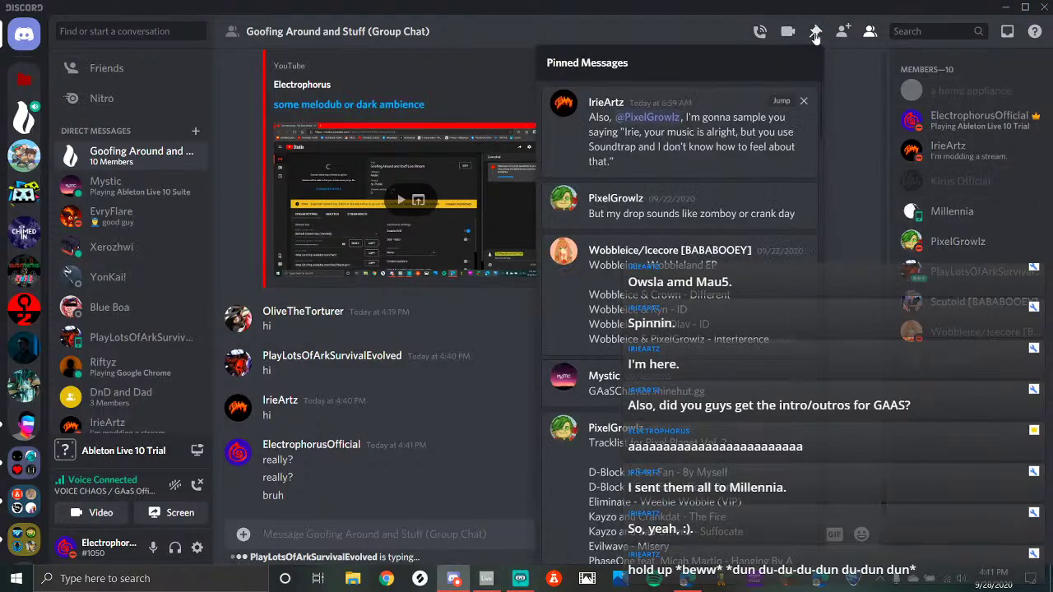
click(815, 32)
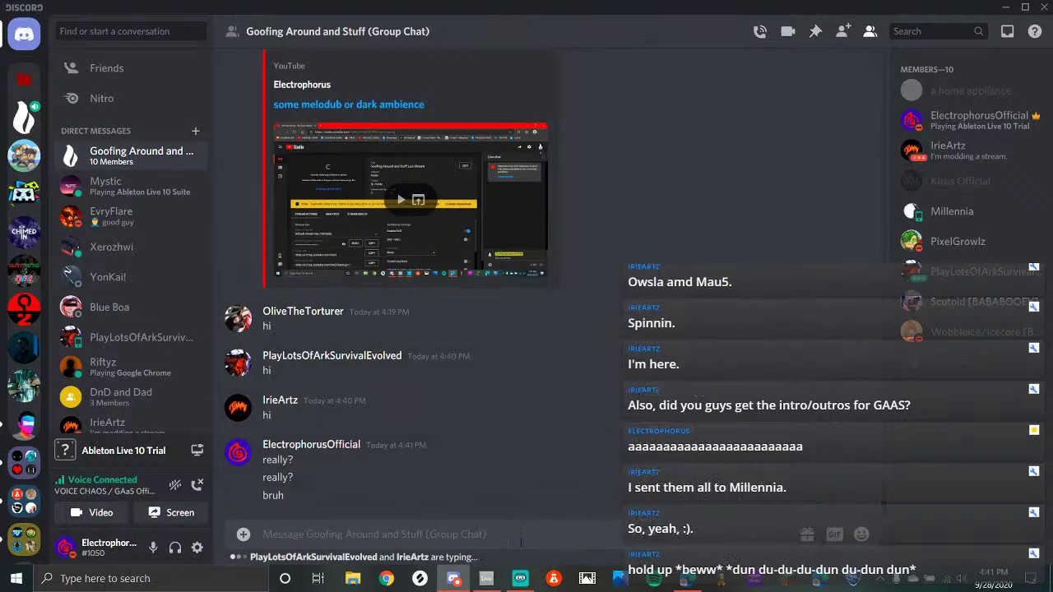
click(520, 578)
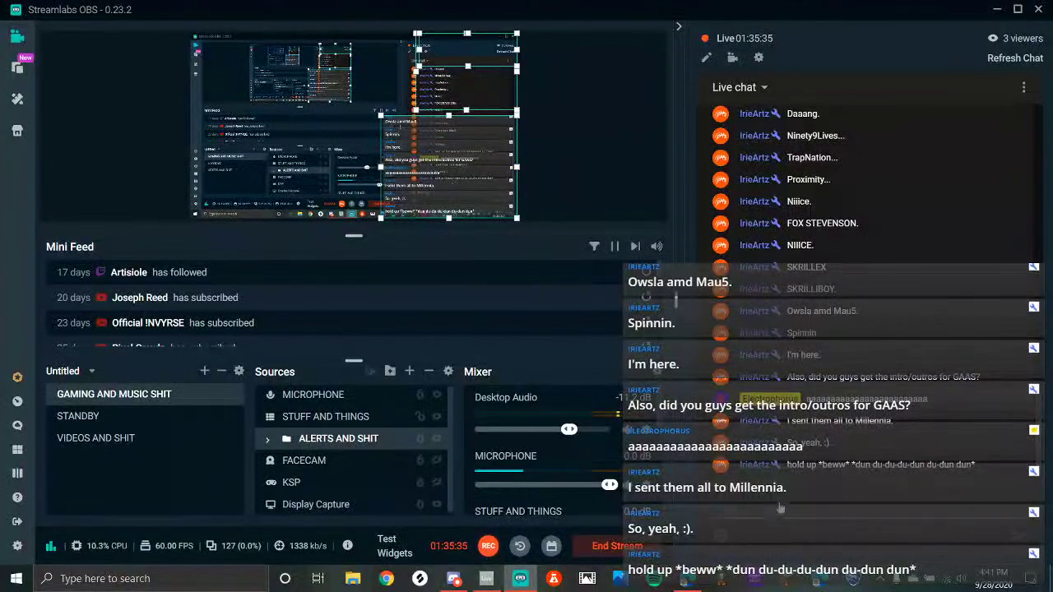
click(453, 578)
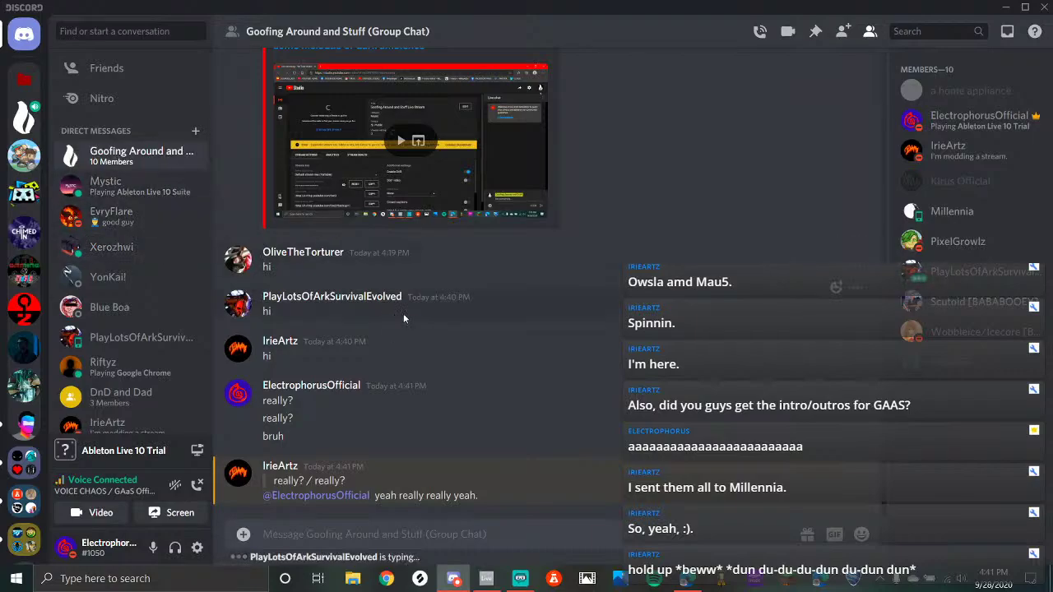
scroll(457, 320, up, 1)
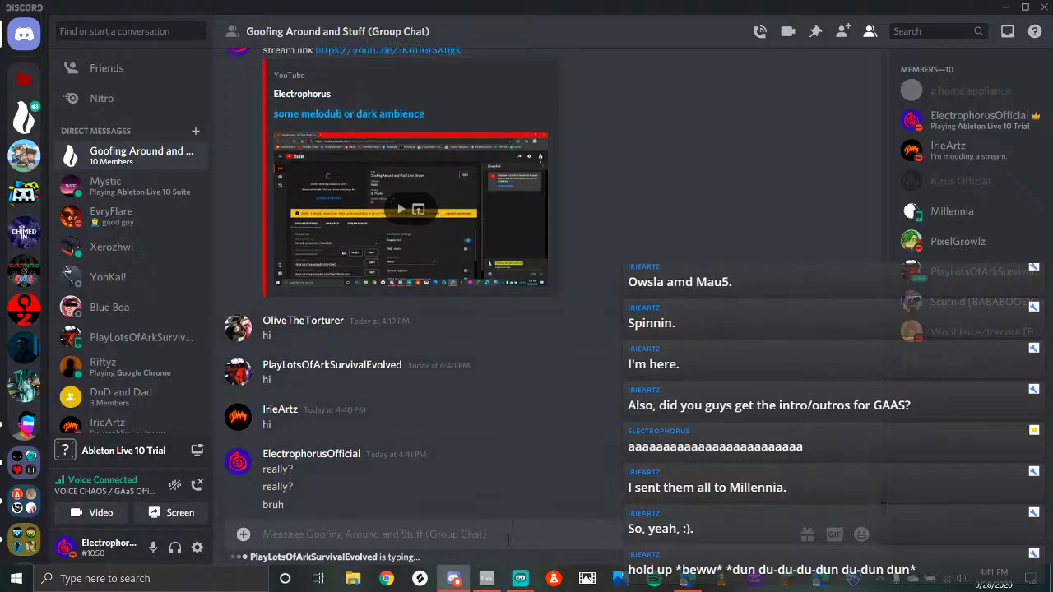
click(511, 586)
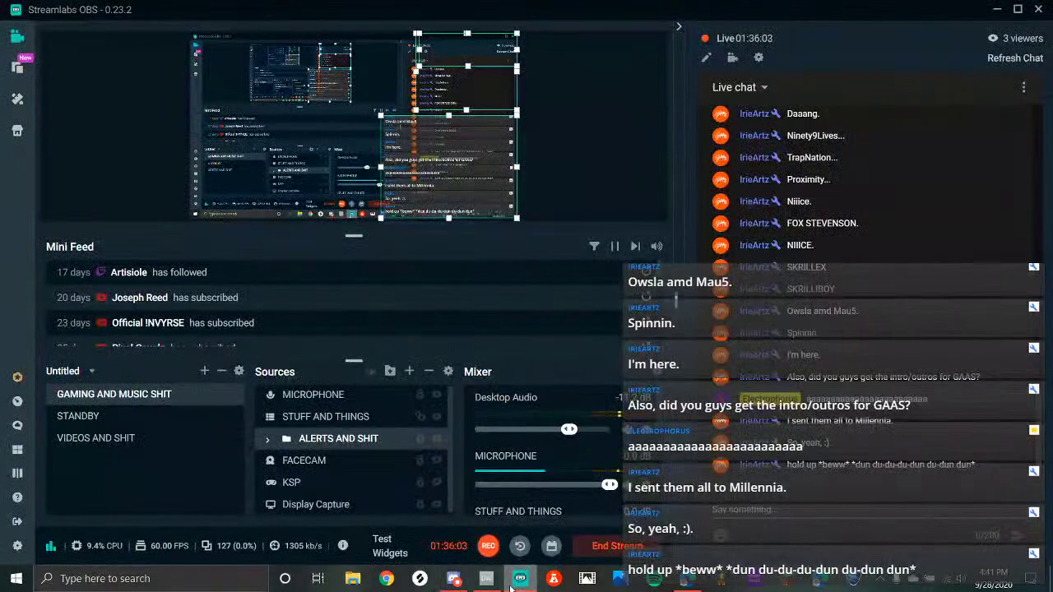
click(453, 578)
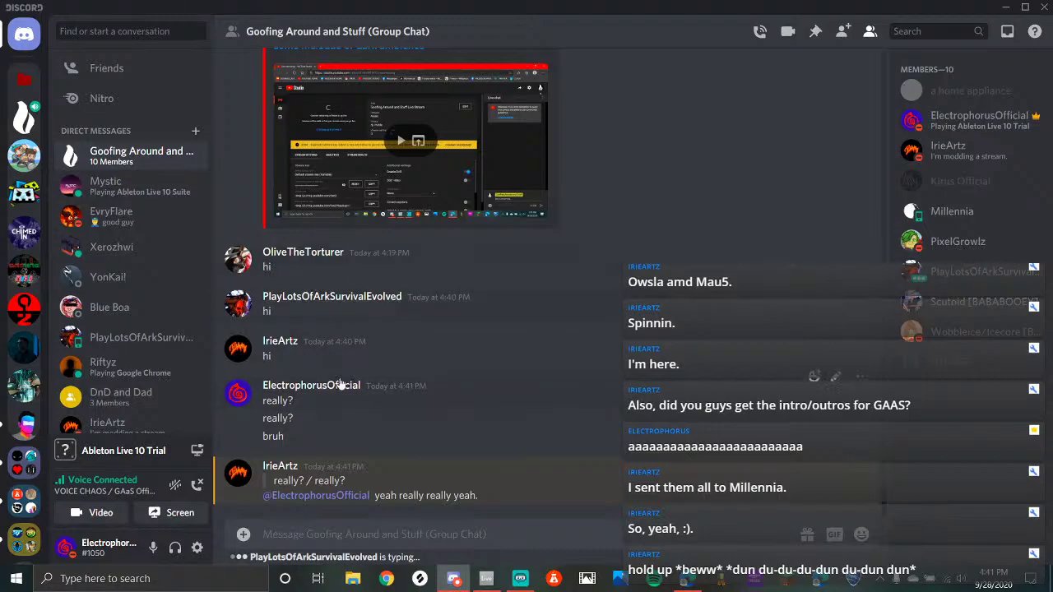
View the full profile of the first member who wrote "hi" at 4:40 PM in the group chat and close it
click(341, 299)
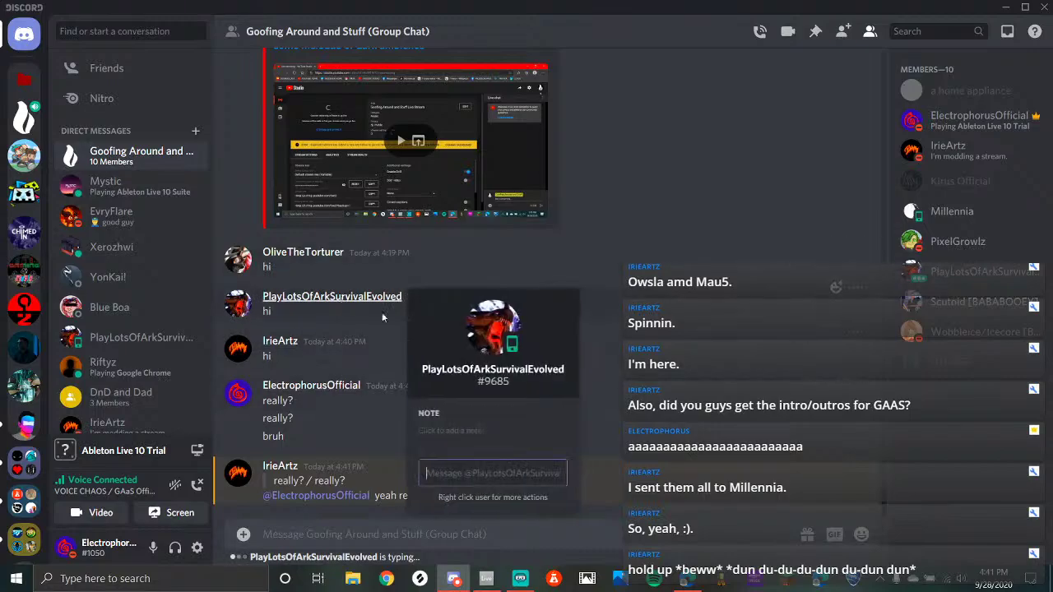
click(501, 327)
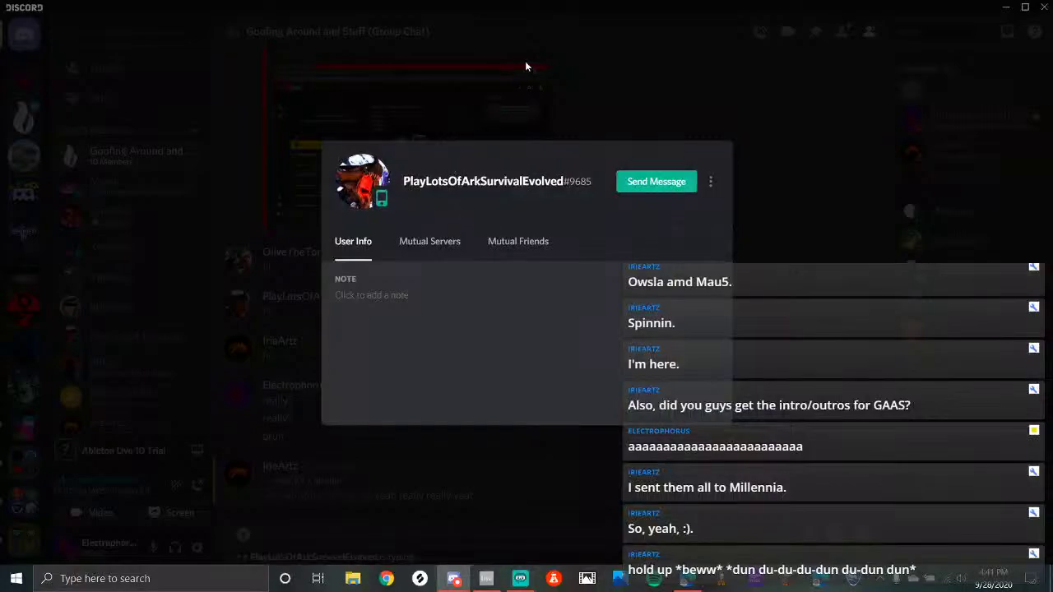
click(806, 57)
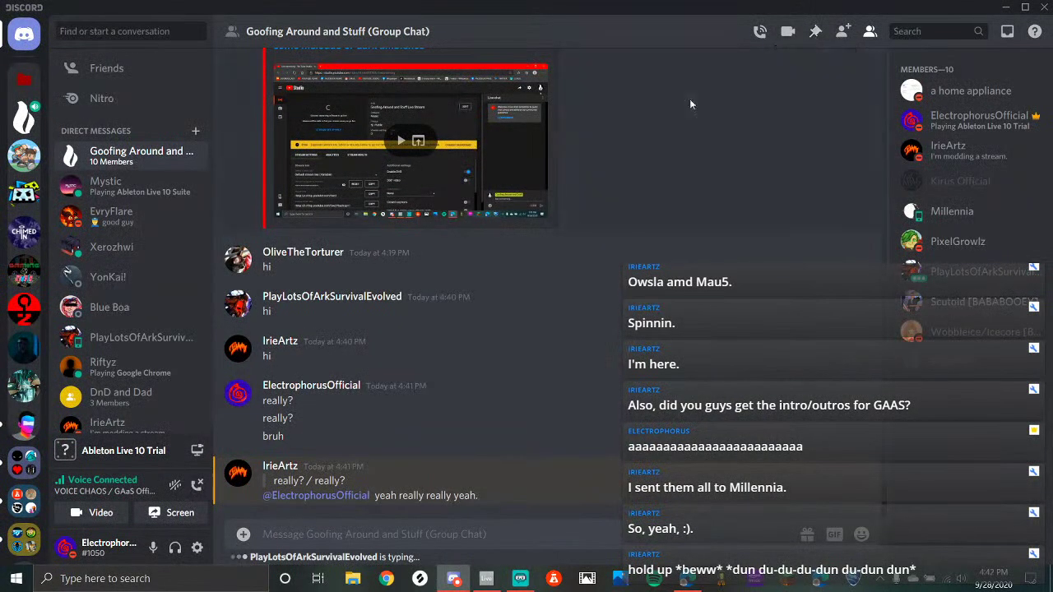
Check the stream in Streamlabs OBS and YouTube Studio, and read the newest group chat message in Discord
click(520, 579)
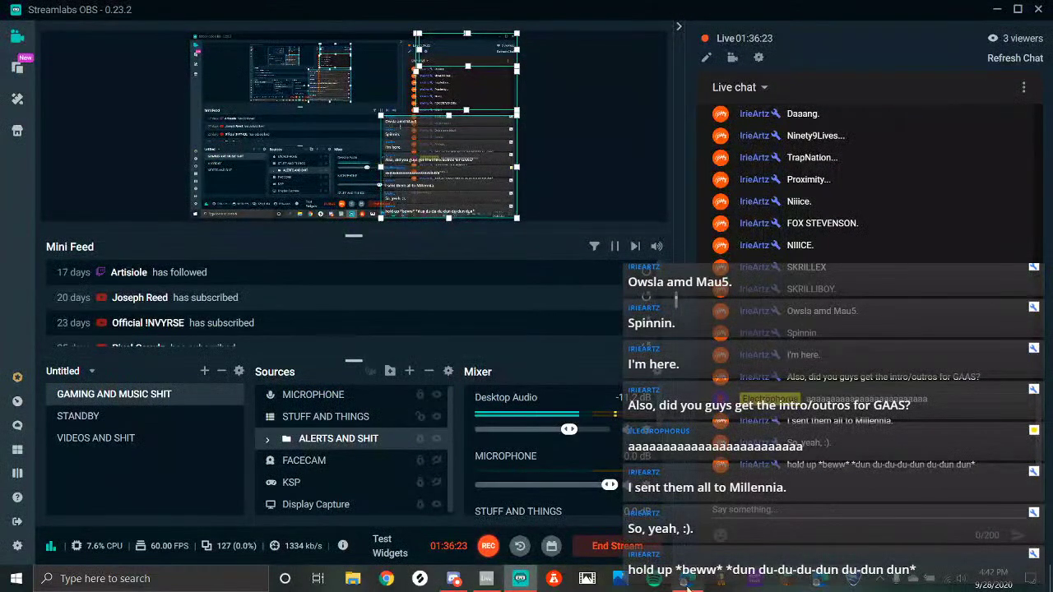
click(688, 578)
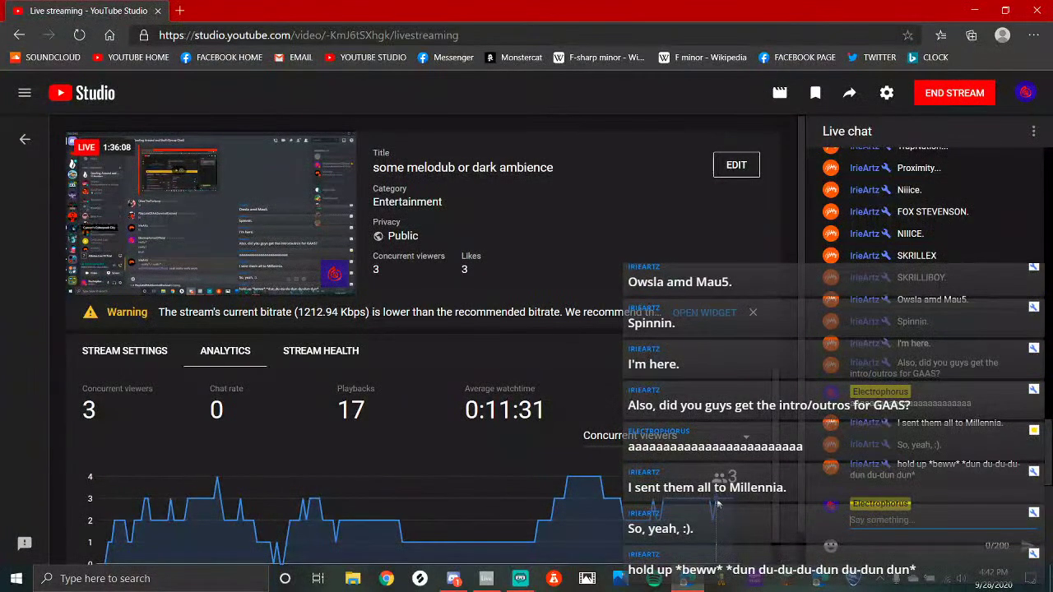
click(453, 578)
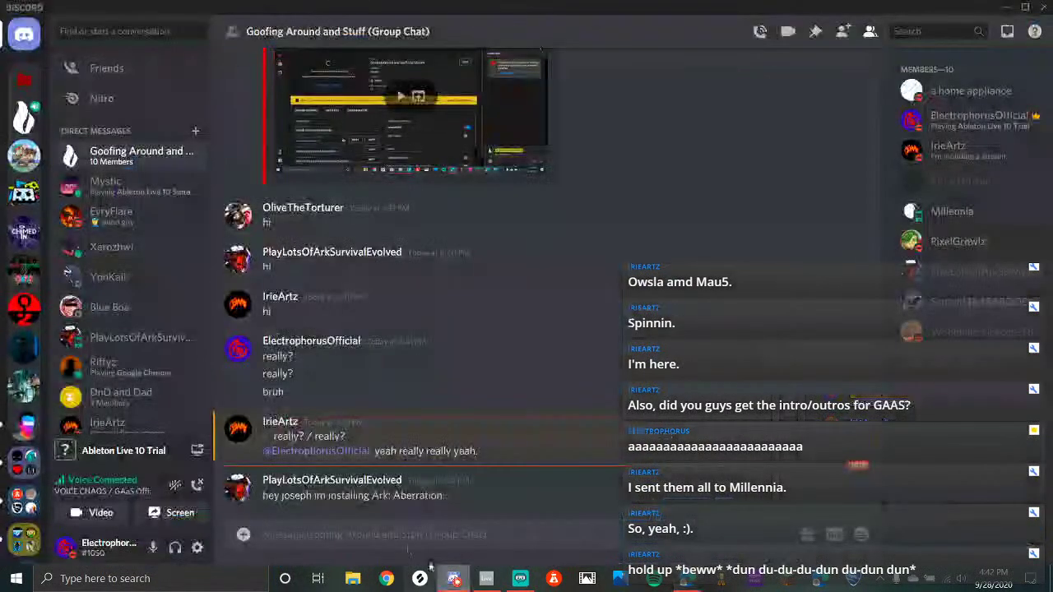
triple_click(326, 491)
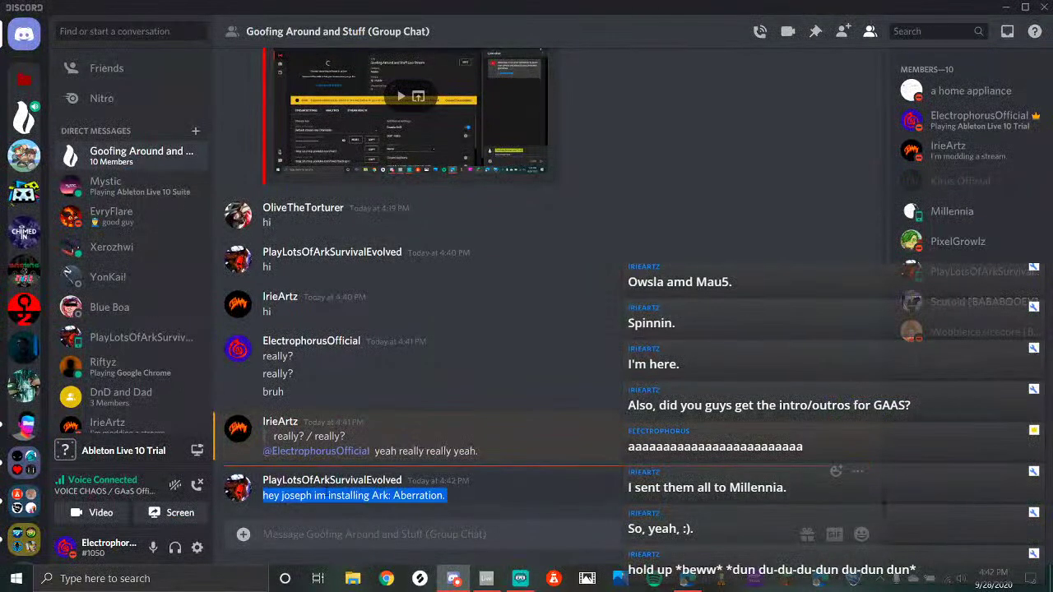
click(454, 498)
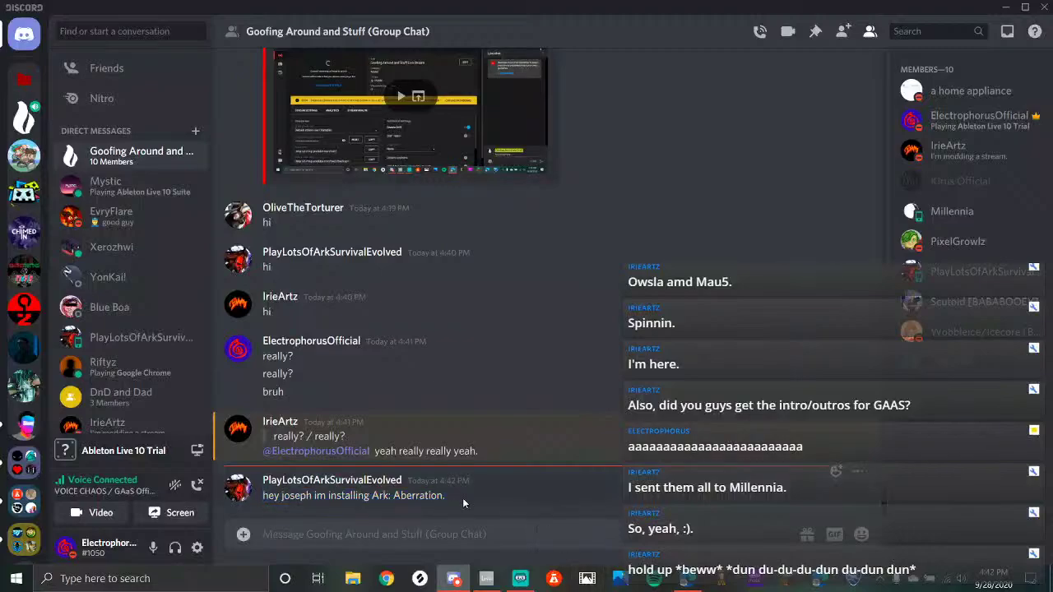
Check the Streamlabs OBS live chat and the YouTube Studio stream analytics again and return to the Discord group chat
click(498, 579)
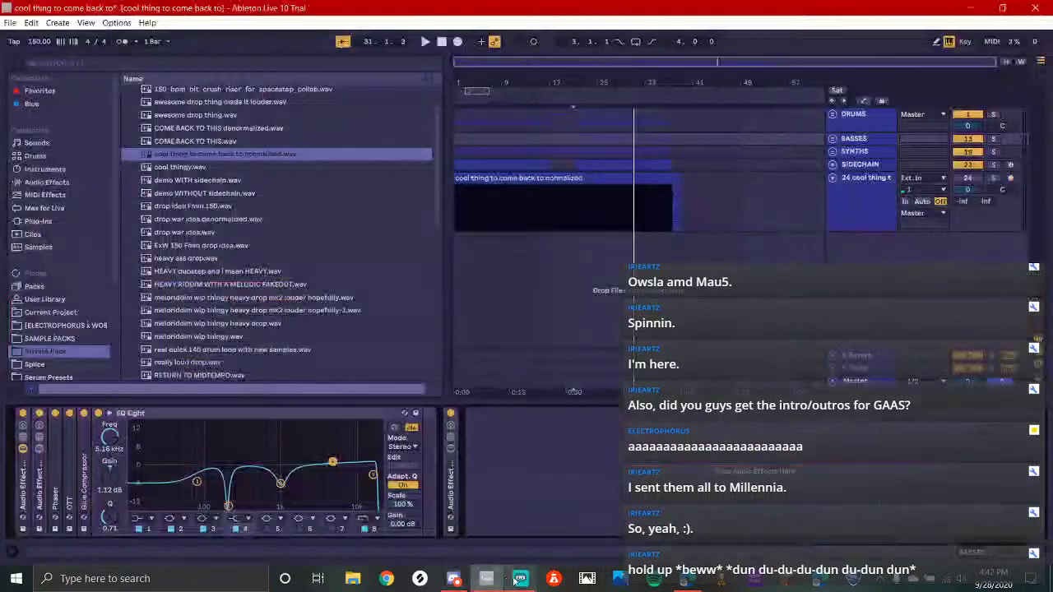
click(520, 579)
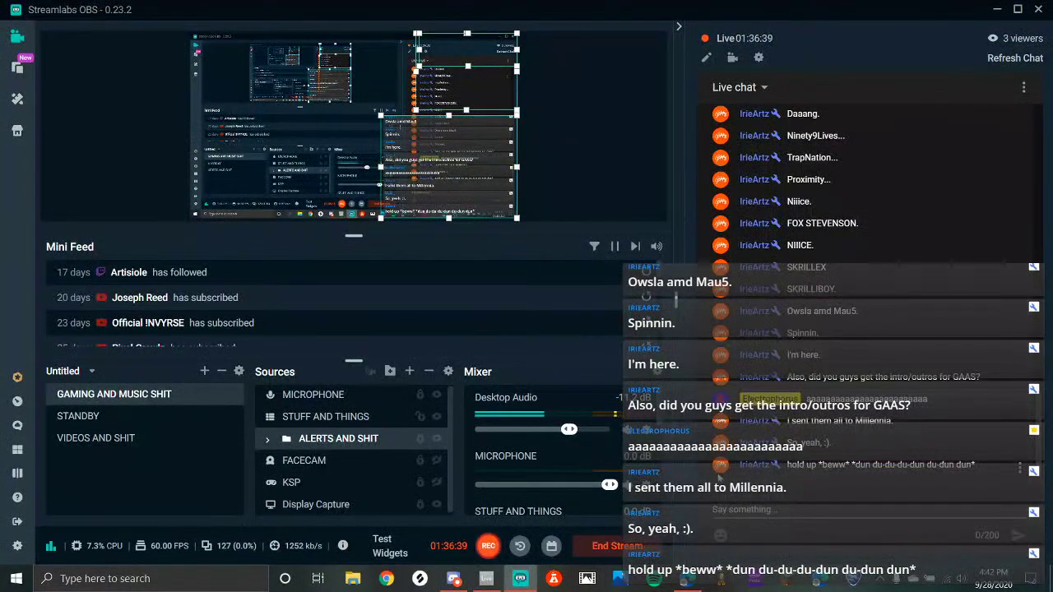
click(686, 580)
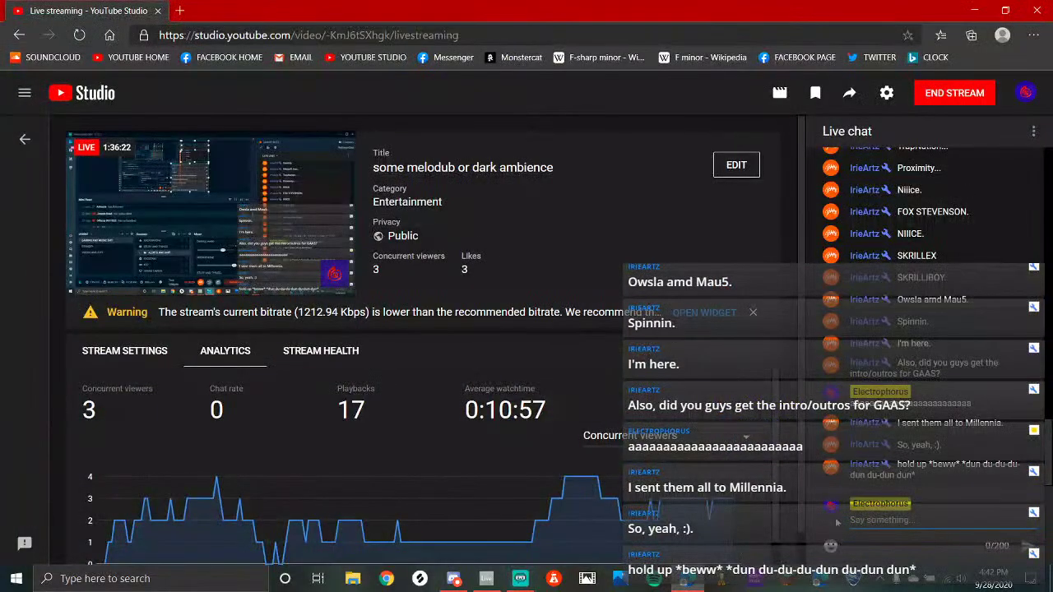
click(453, 578)
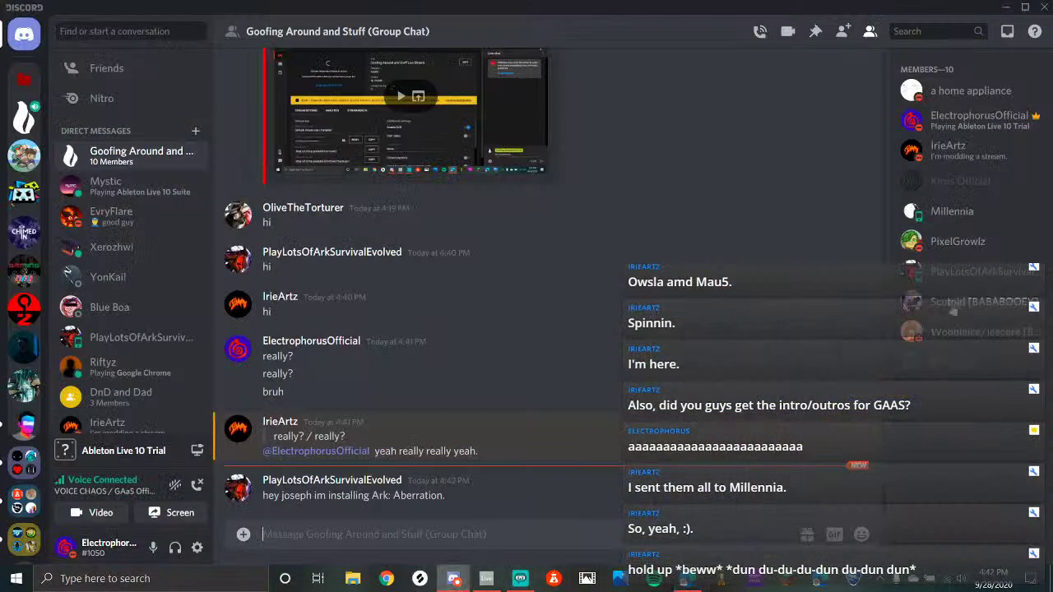
click(971, 275)
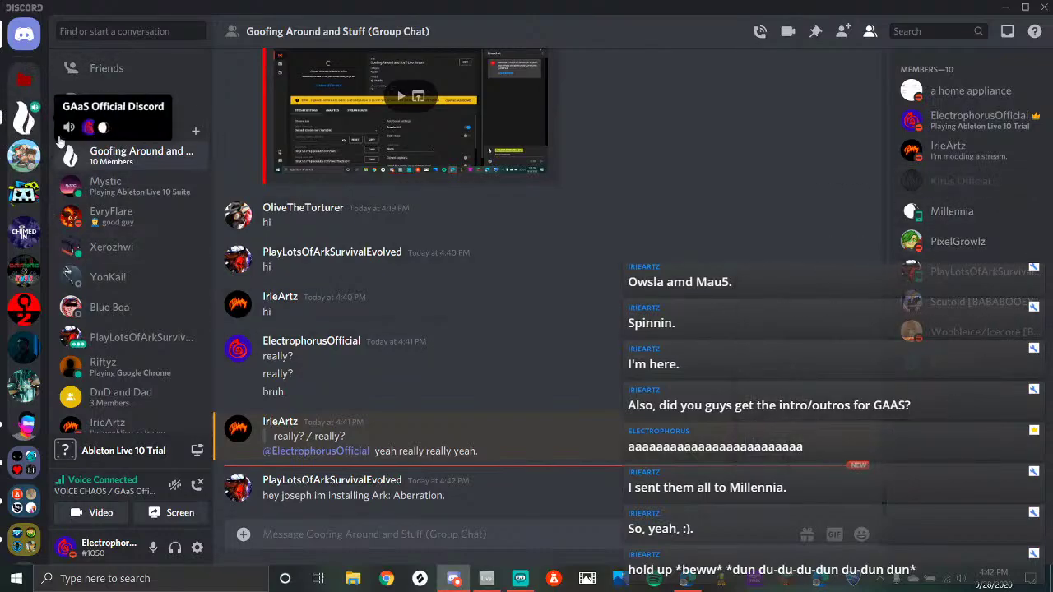
Look over the GAaS Official Discord's admin-chat, and reply "yay?" to the unread direct message about Ark Aberration
click(23, 118)
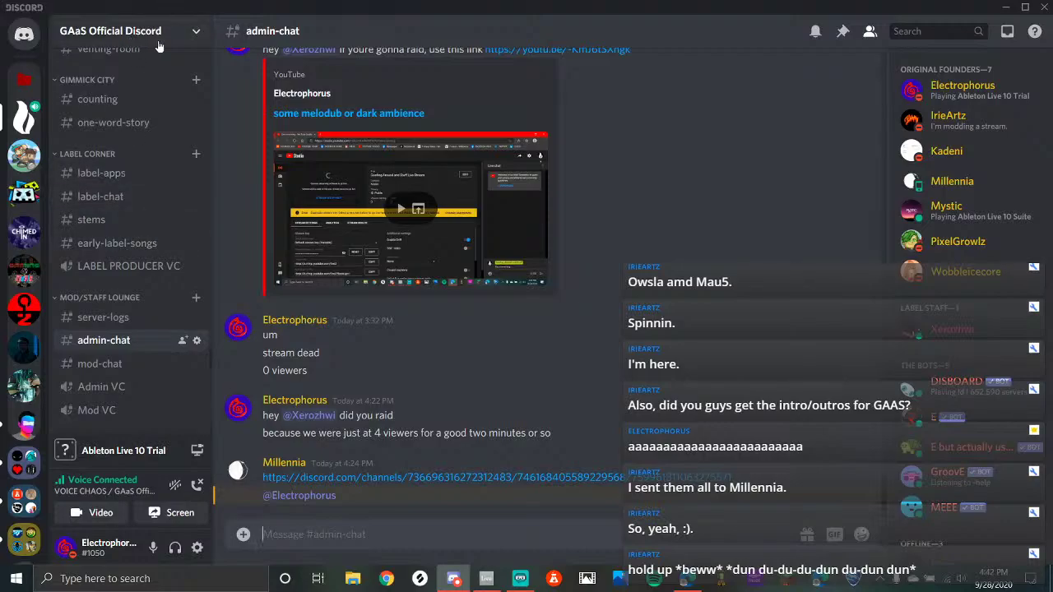
scroll(24, 124, up, 1)
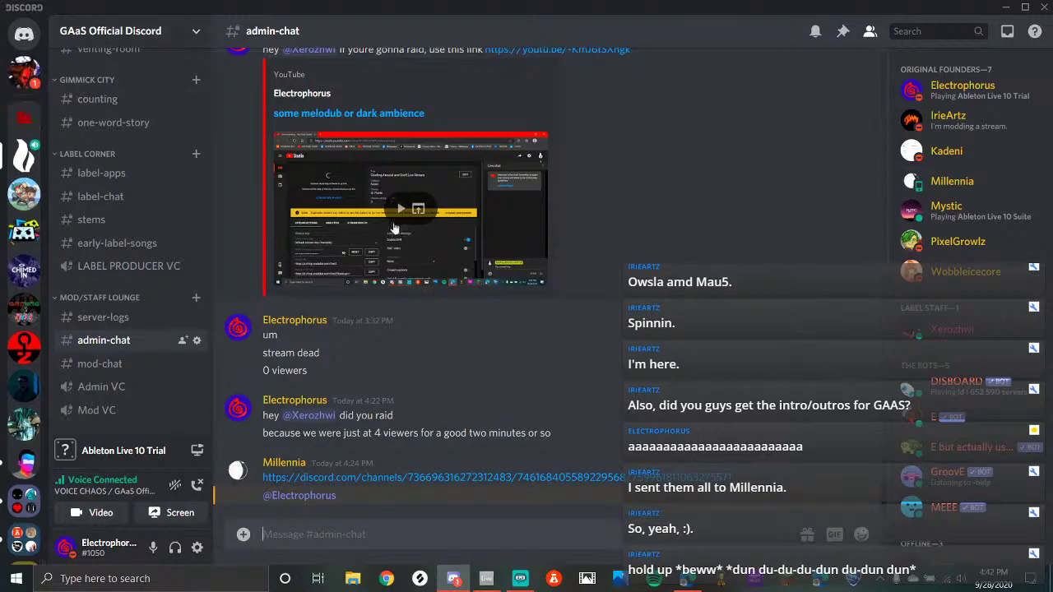
click(24, 69)
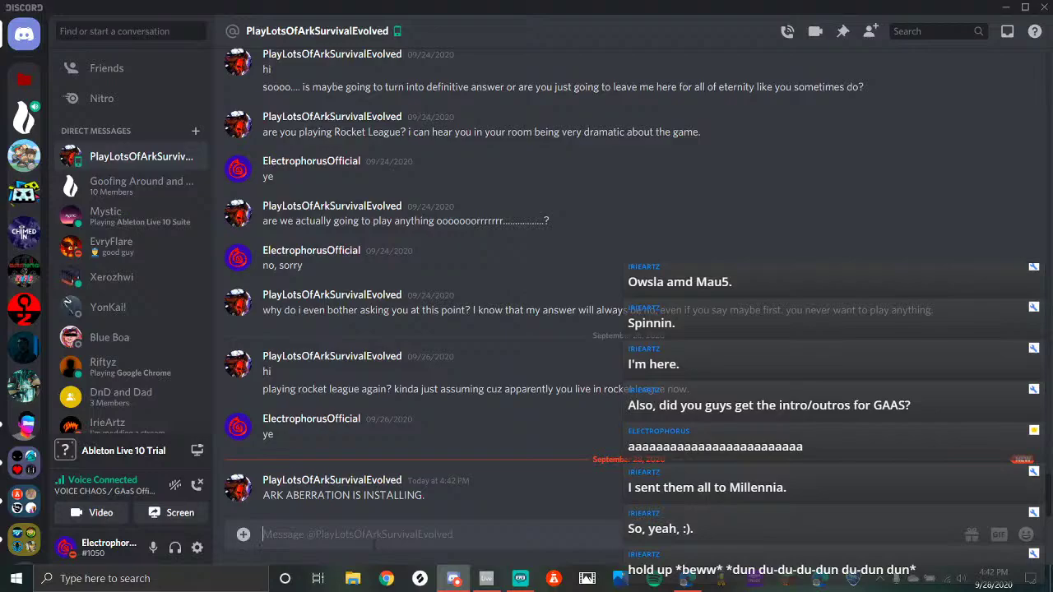
text(yay?)
key(Return)
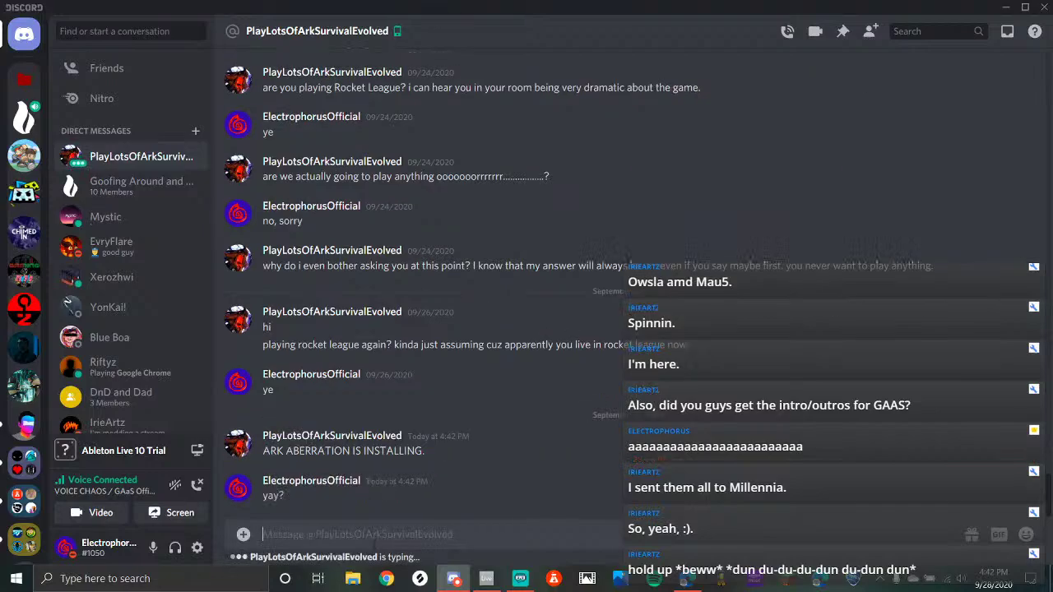
Monitor the stream in Streamlabs OBS and YouTube Studio, and switch Discord from the direct message back to the Goofing Around and Stuff group chat
click(520, 579)
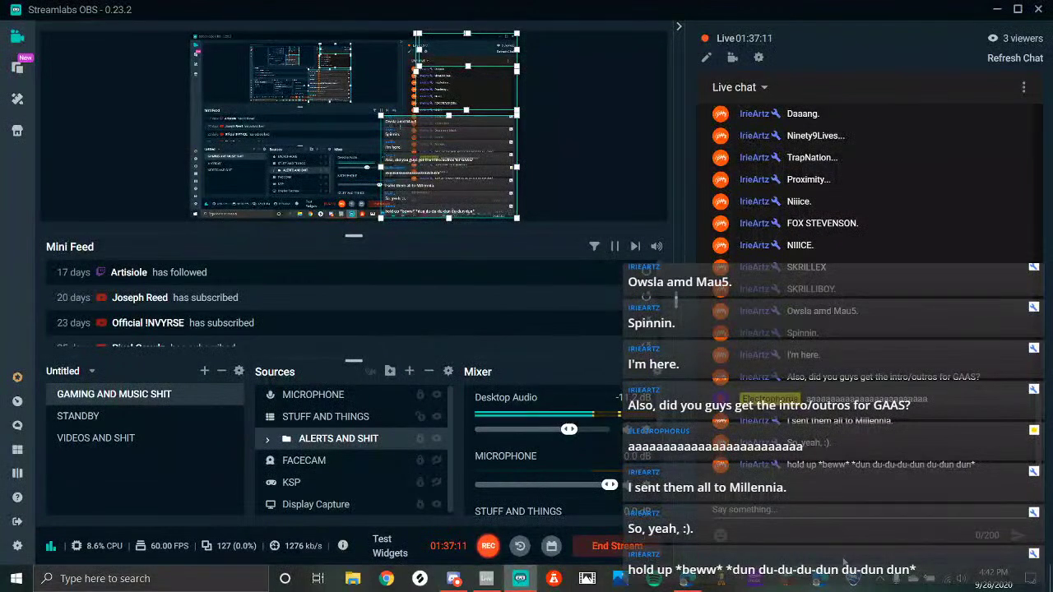
click(696, 586)
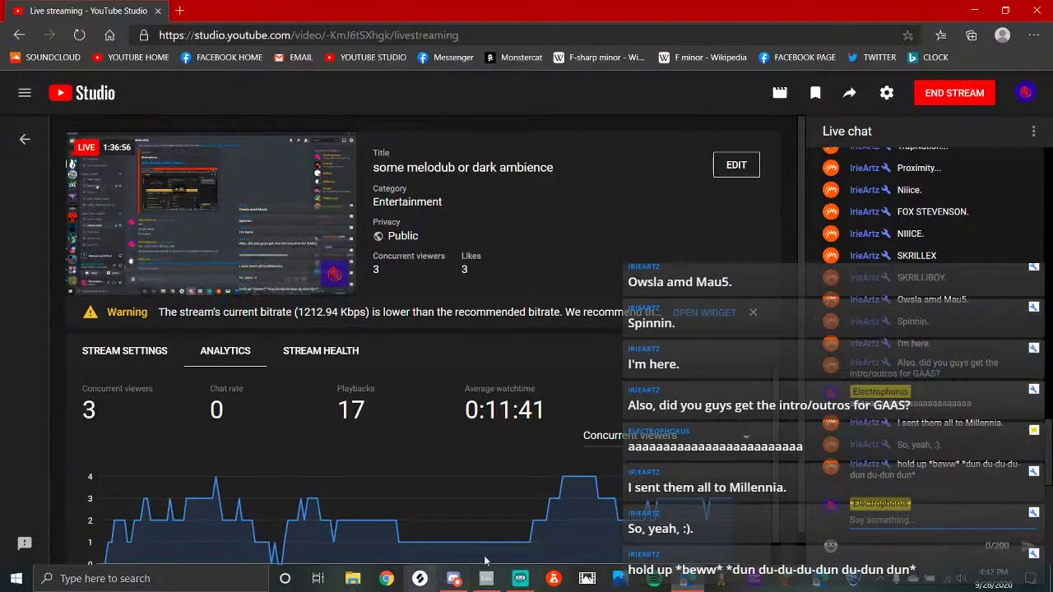
click(457, 583)
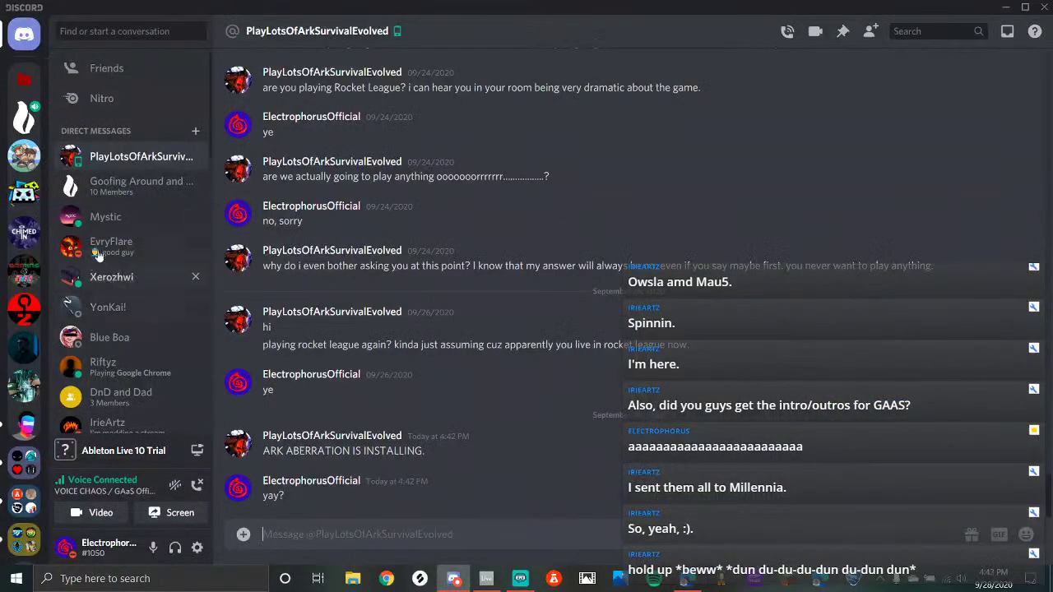
click(156, 183)
click(520, 578)
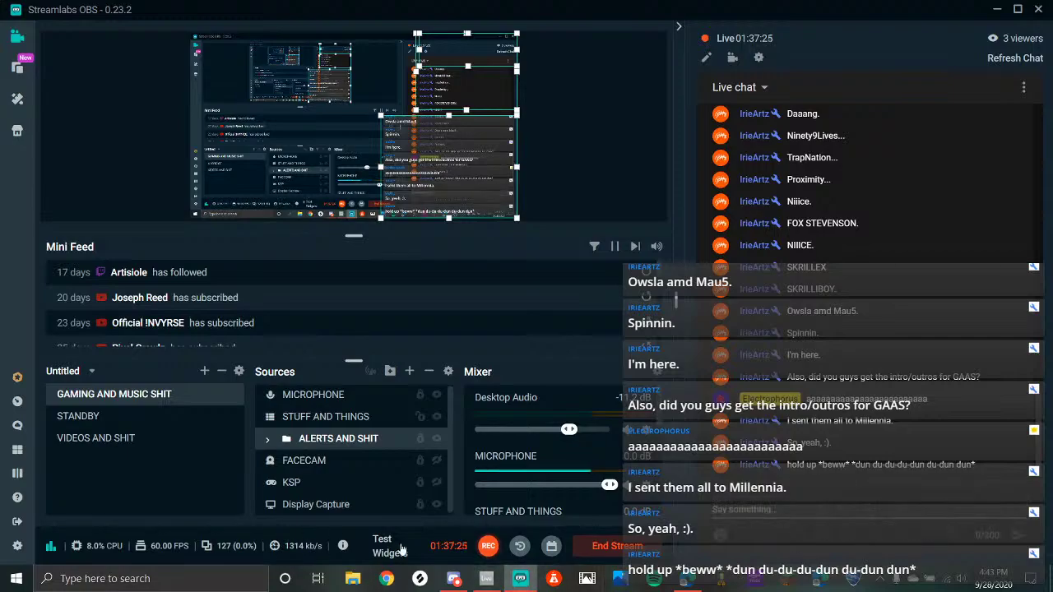
click(454, 578)
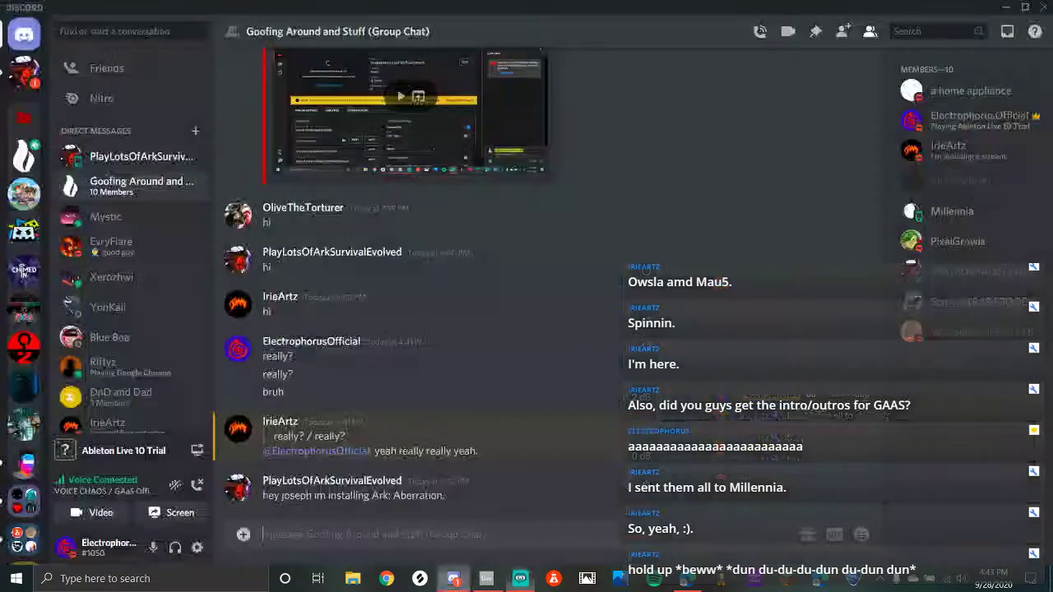
Read the newest direct message about Ark in Discord, and check the stream in Streamlabs OBS and YouTube Studio
click(132, 158)
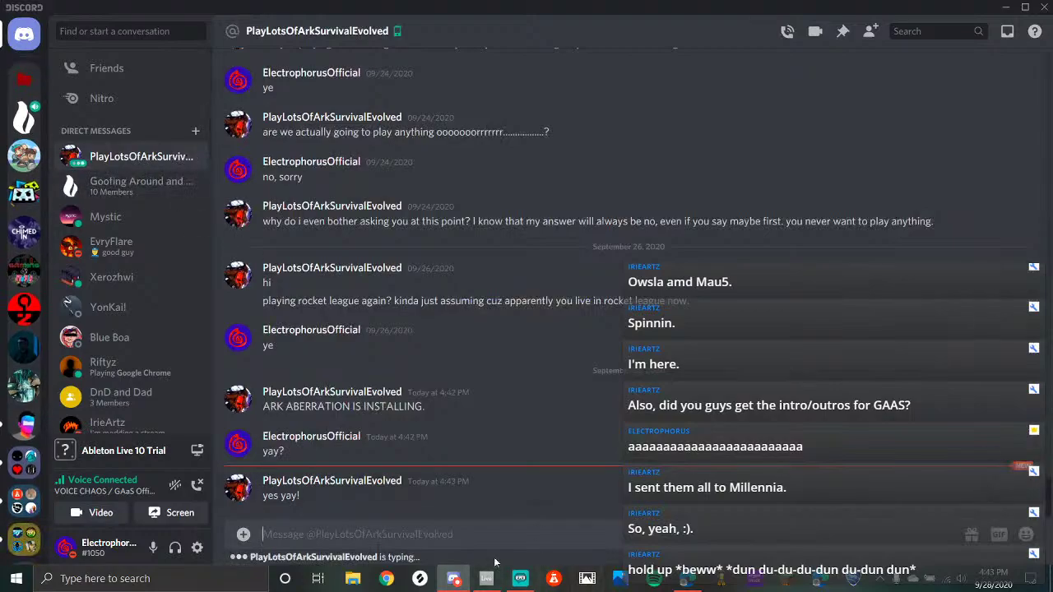
click(520, 578)
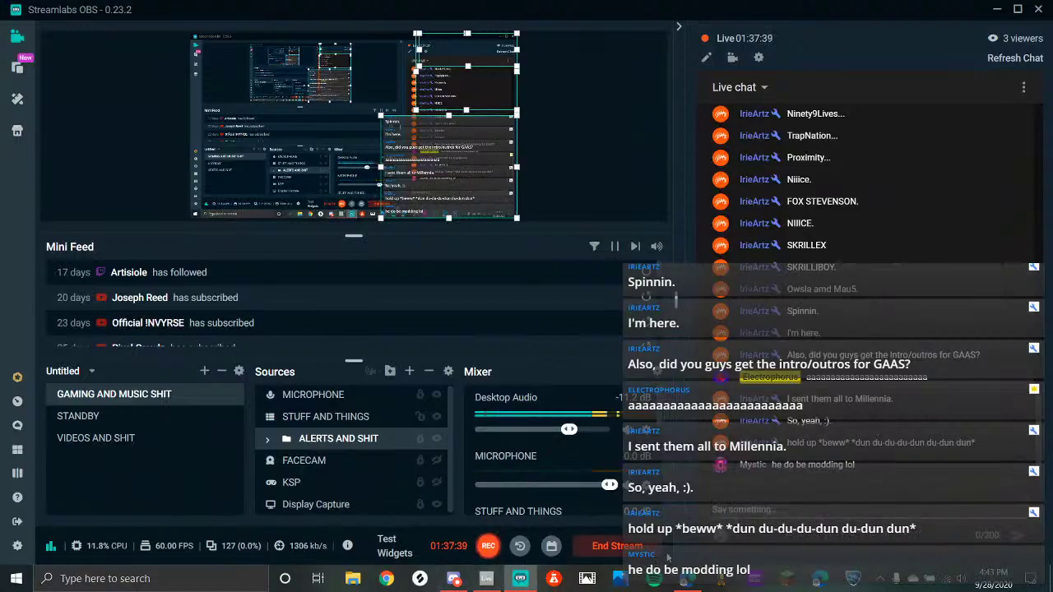
click(687, 584)
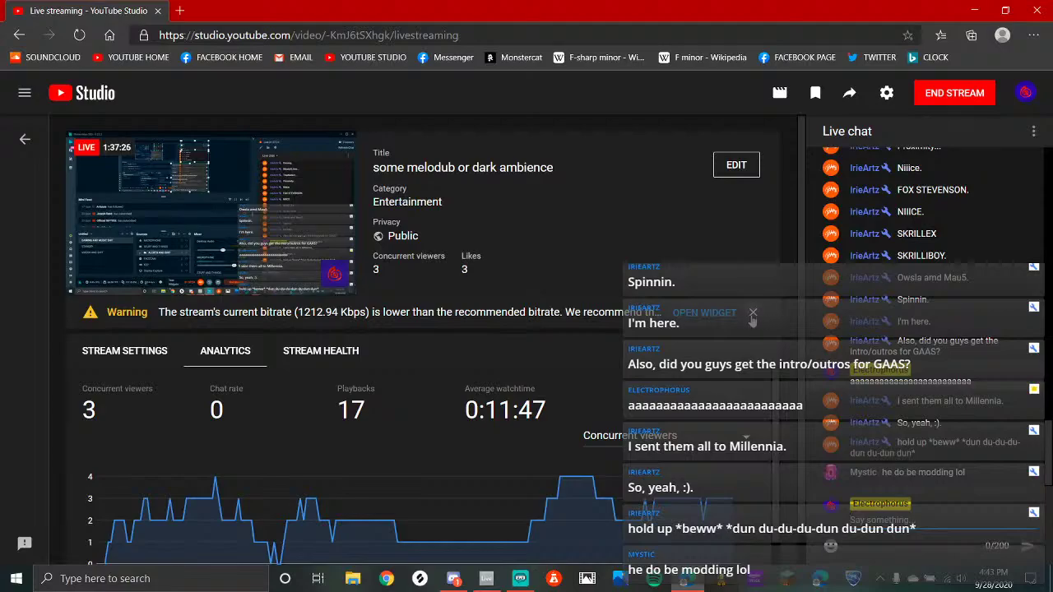
drag(193, 312, 153, 322)
click(206, 319)
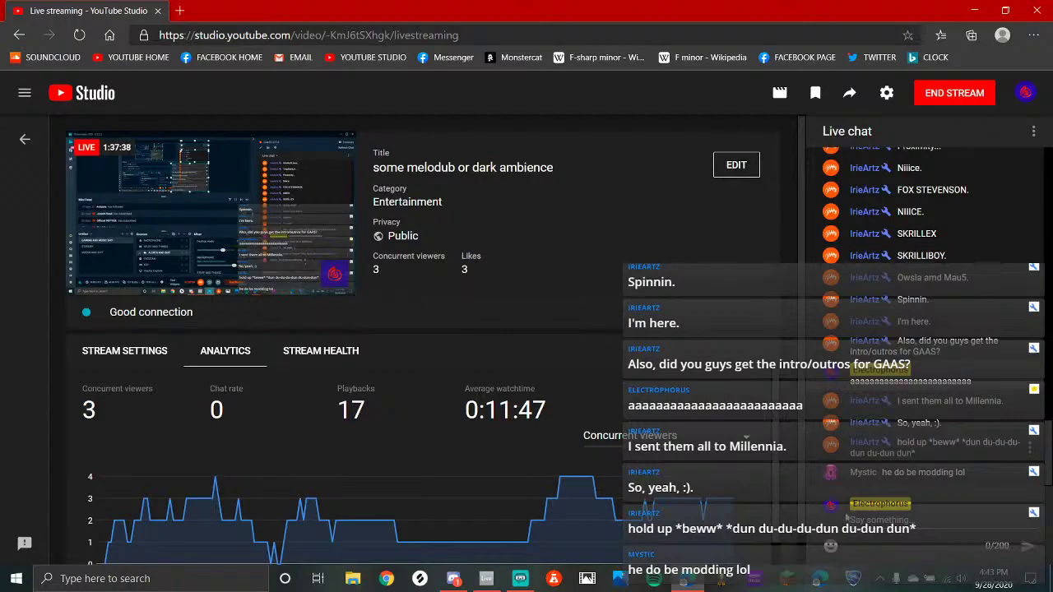
Send the YouTube "buffering" emote in the stream's live chat
click(831, 545)
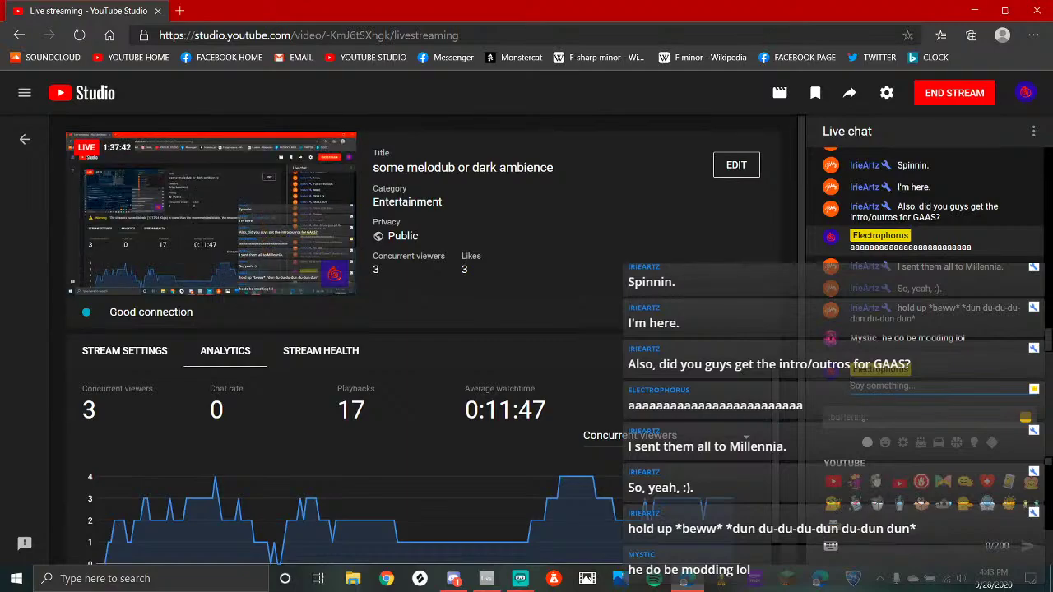
click(876, 481)
click(1030, 547)
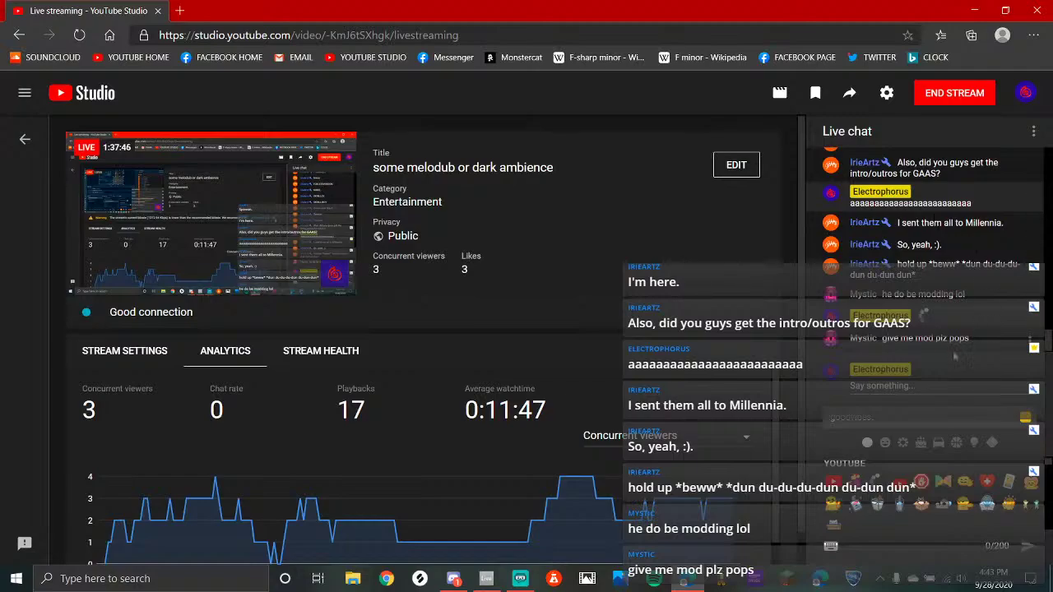
click(830, 546)
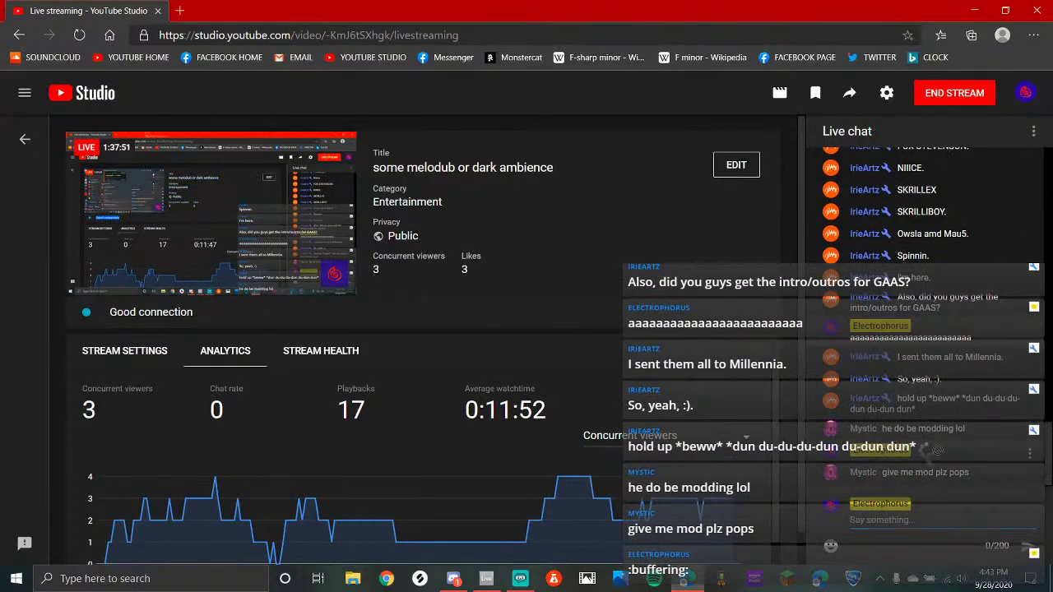
Check the Discord direct message again, and open the emote's image from the YouTube Studio live chat in a new browser tab
drag(659, 7, 452, 581)
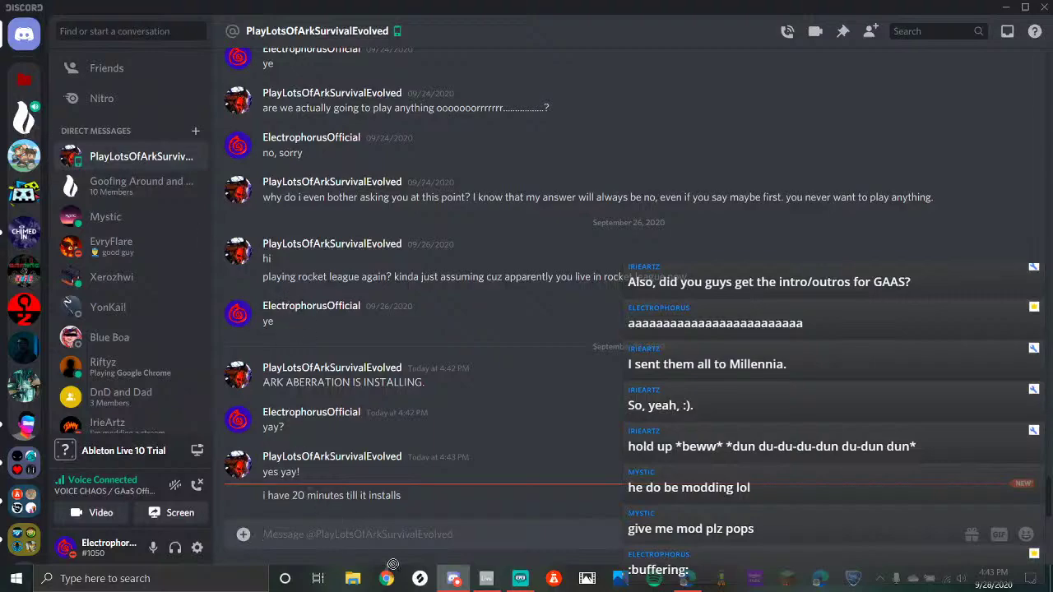
drag(340, 533, 677, 580)
click(677, 581)
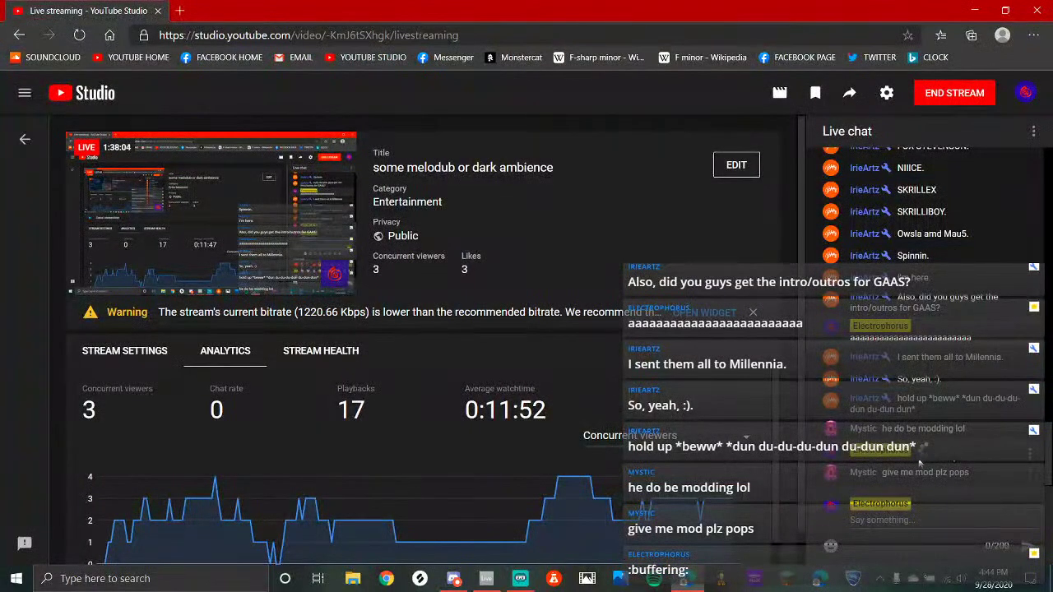
drag(757, 293, 408, 5)
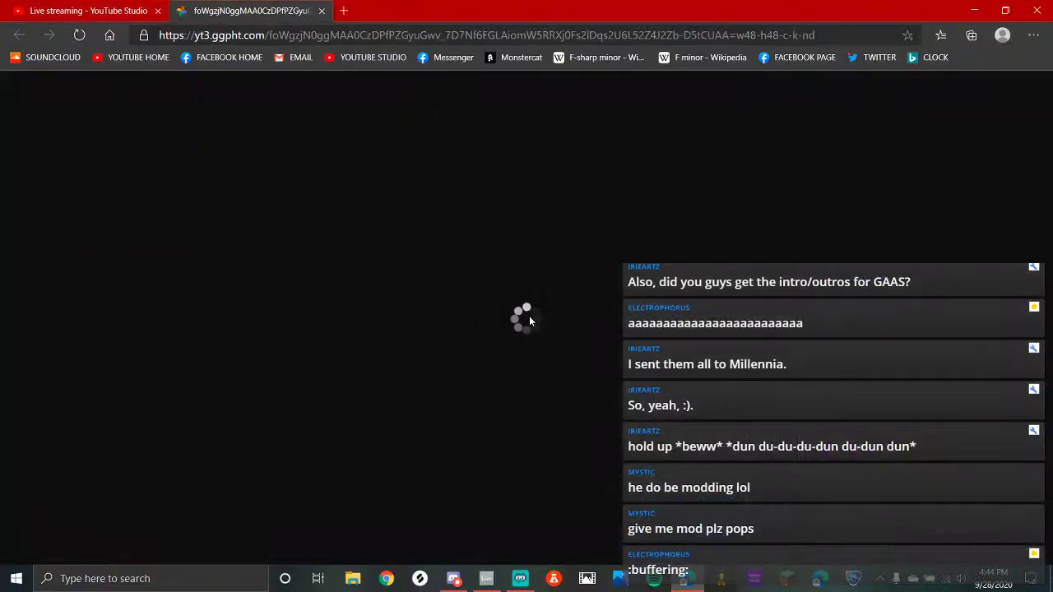
Look over the vc-text channel of the GAaS Official Discord, and check the browser tab with the emote image
click(453, 578)
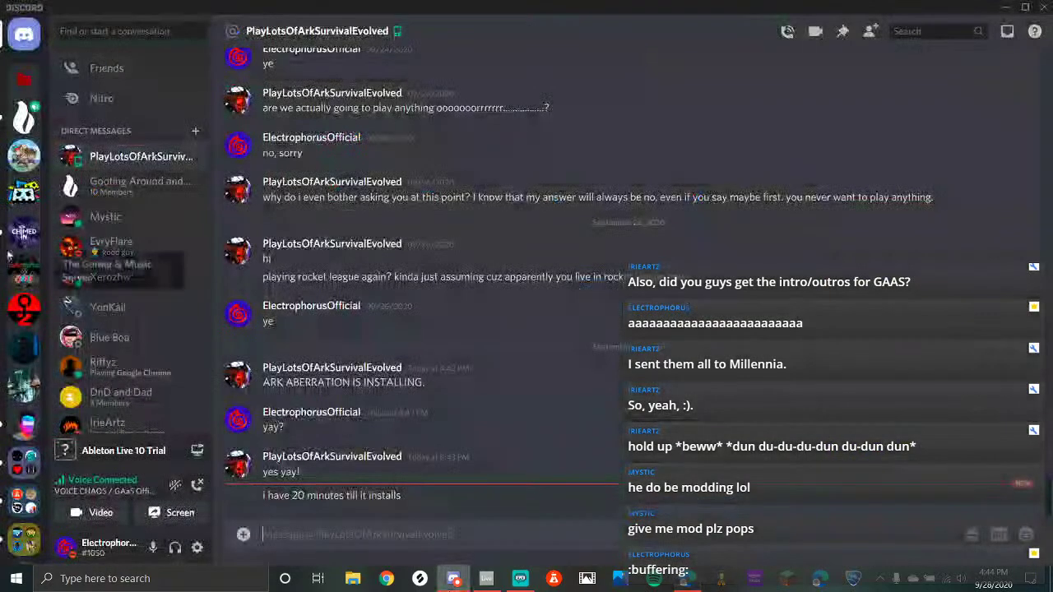
click(24, 156)
scroll(96, 165, up, 10)
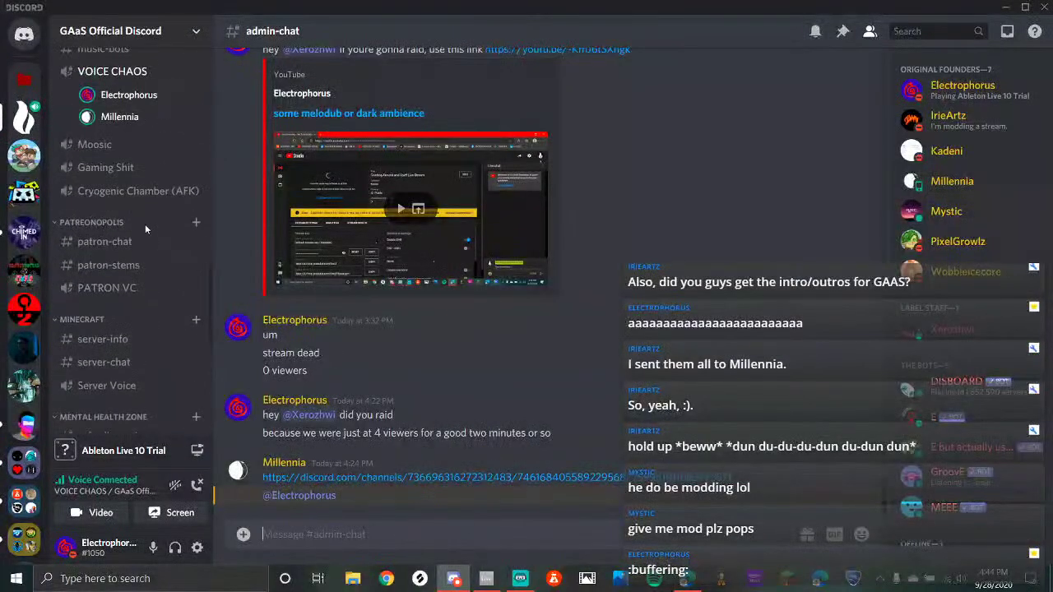
click(112, 235)
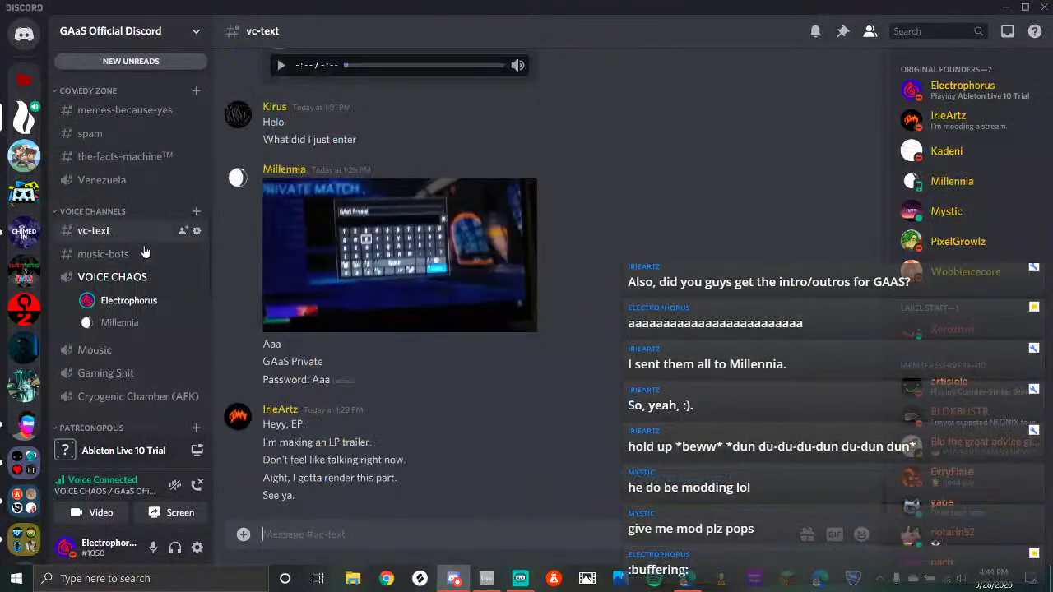
click(691, 580)
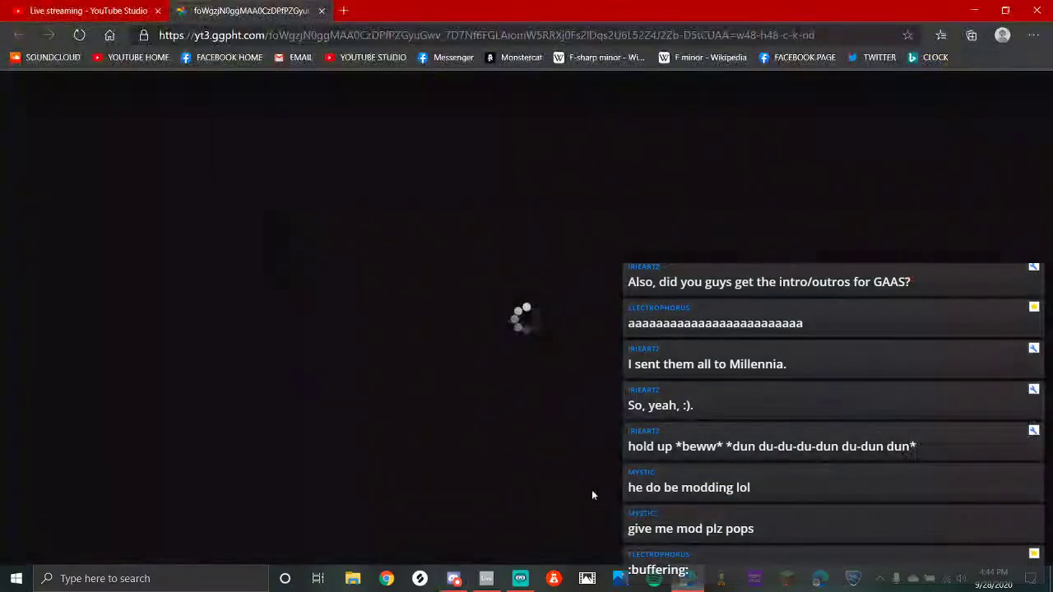
click(461, 577)
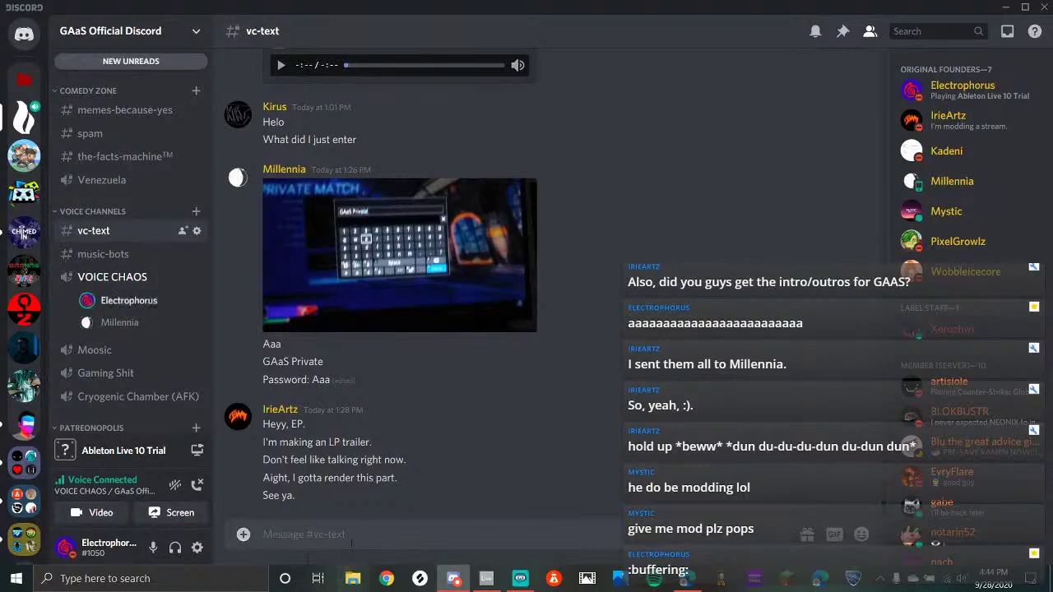
Read the newest messages in the general channel of the GAaS Official Discord
scroll(106, 160, up, 5)
scroll(107, 154, up, 3)
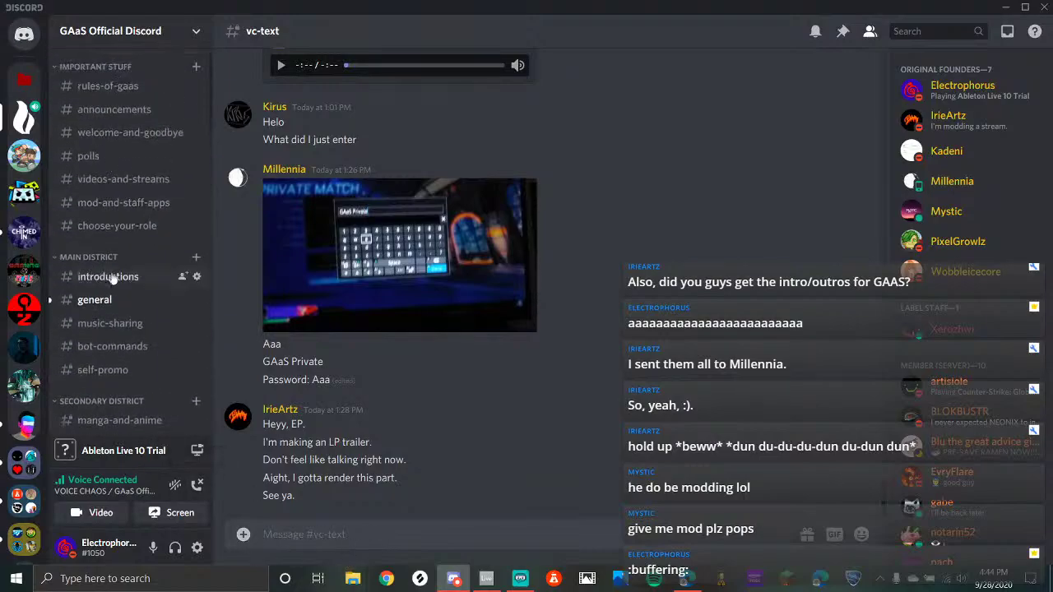
click(94, 300)
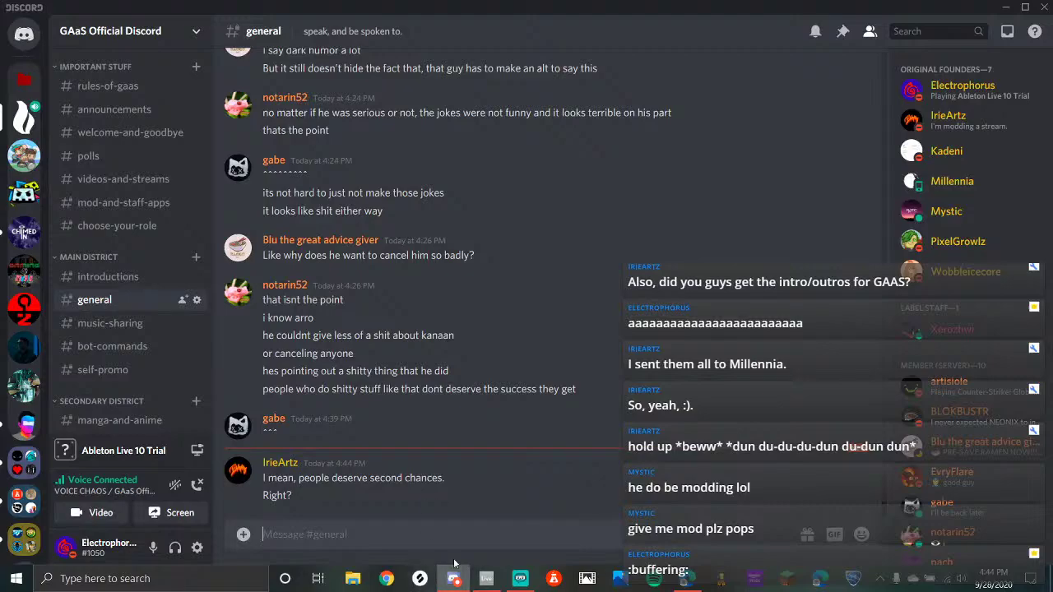
Check the live chat in Streamlabs OBS, and close the emote image tab to return to YouTube Studio
click(520, 578)
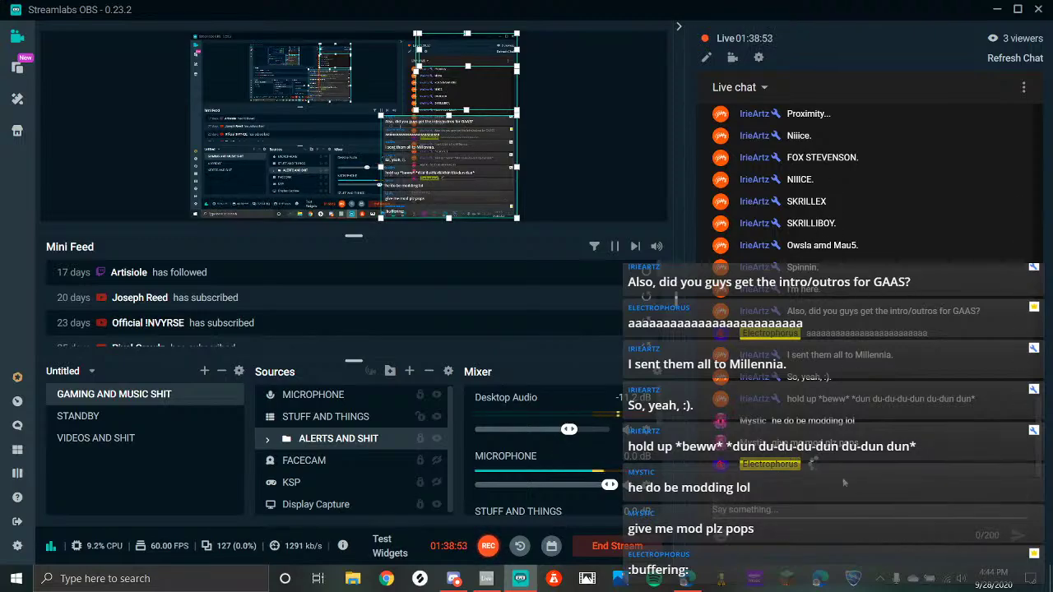
click(687, 581)
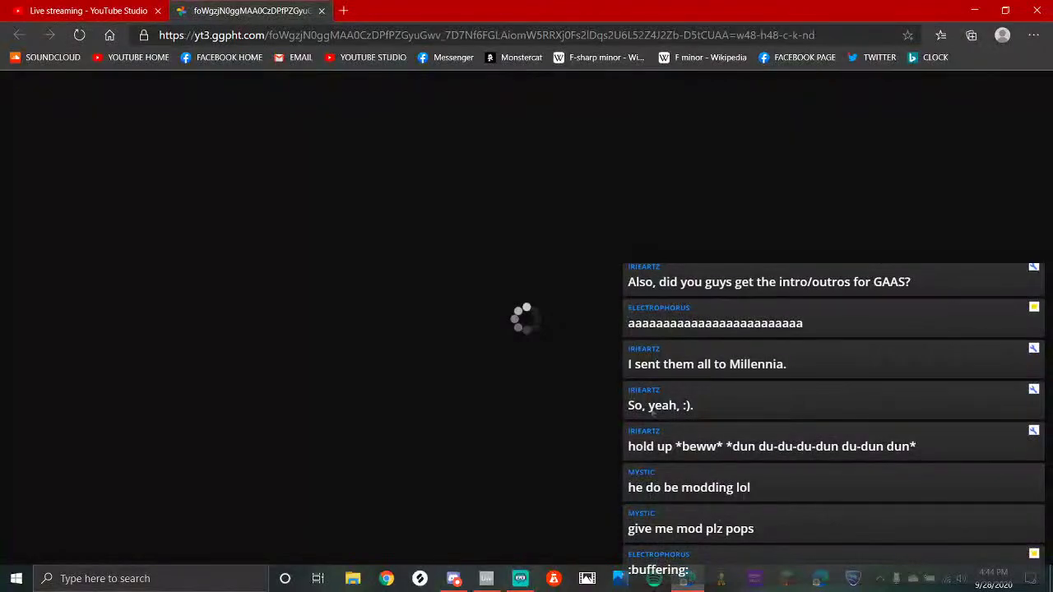
click(322, 12)
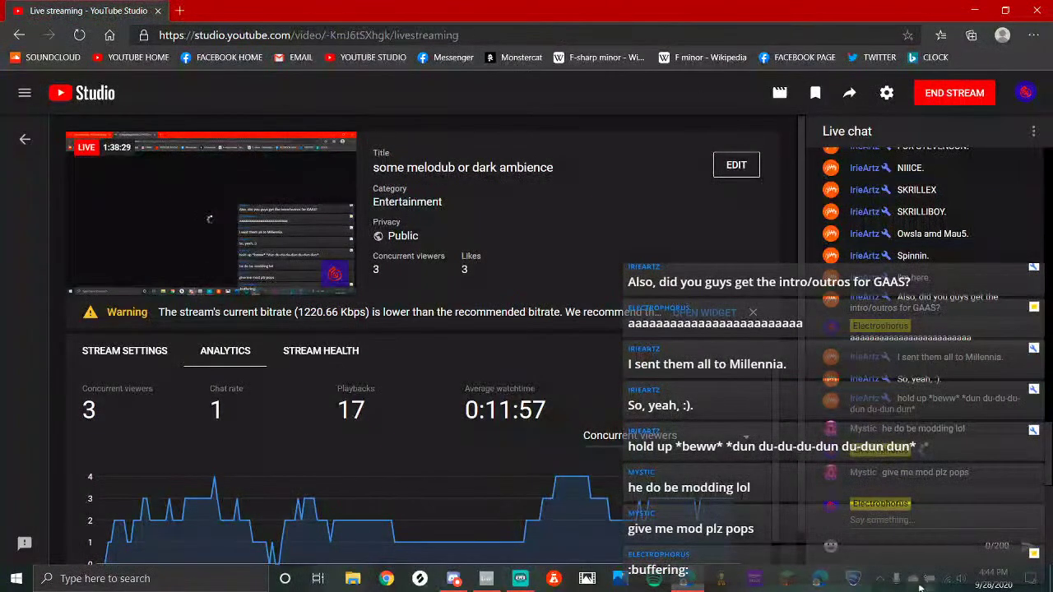
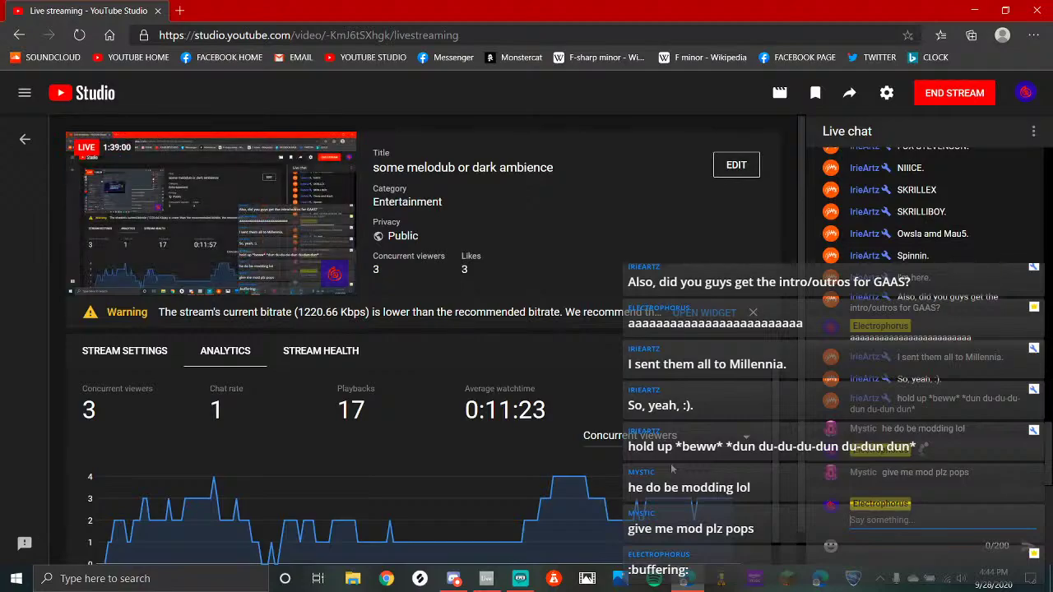
Switch to the Ableton Live project and briefly play the arrangement from bar 1
click(487, 578)
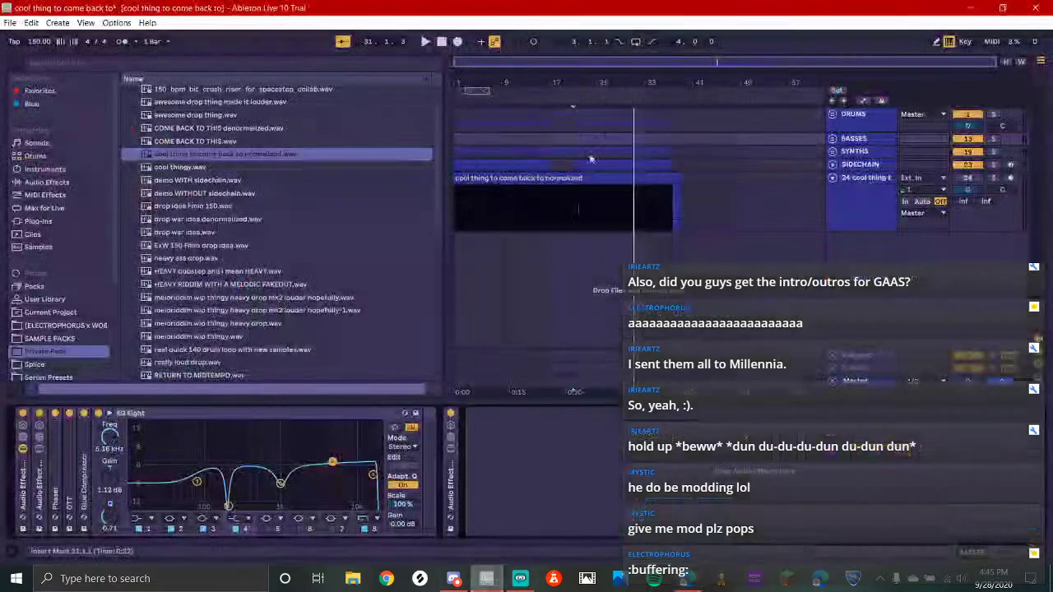
key(space)
click(453, 137)
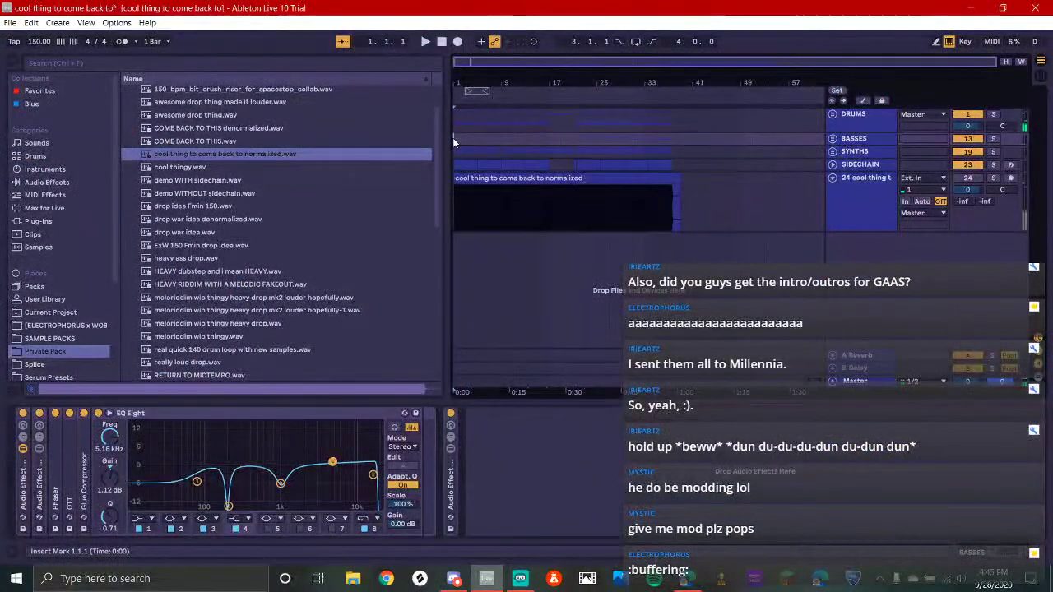
key(space)
key(space)
Delete the "24 cool thing t" audio track below SIDECHAIN, and undo the extra deletion of the SIDECHAIN track
click(882, 194)
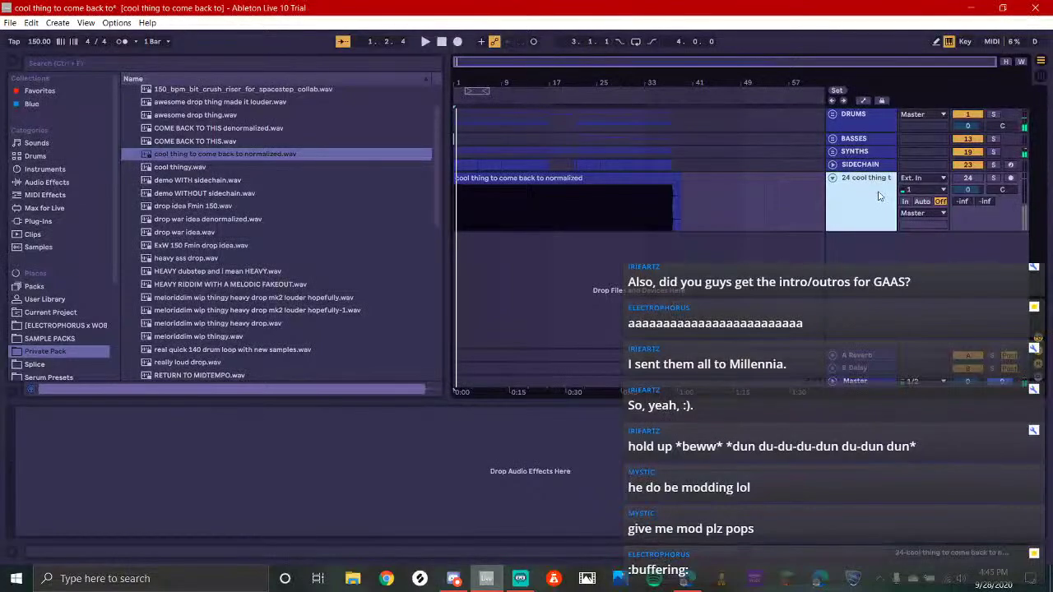
key(Delete)
key(Delete)
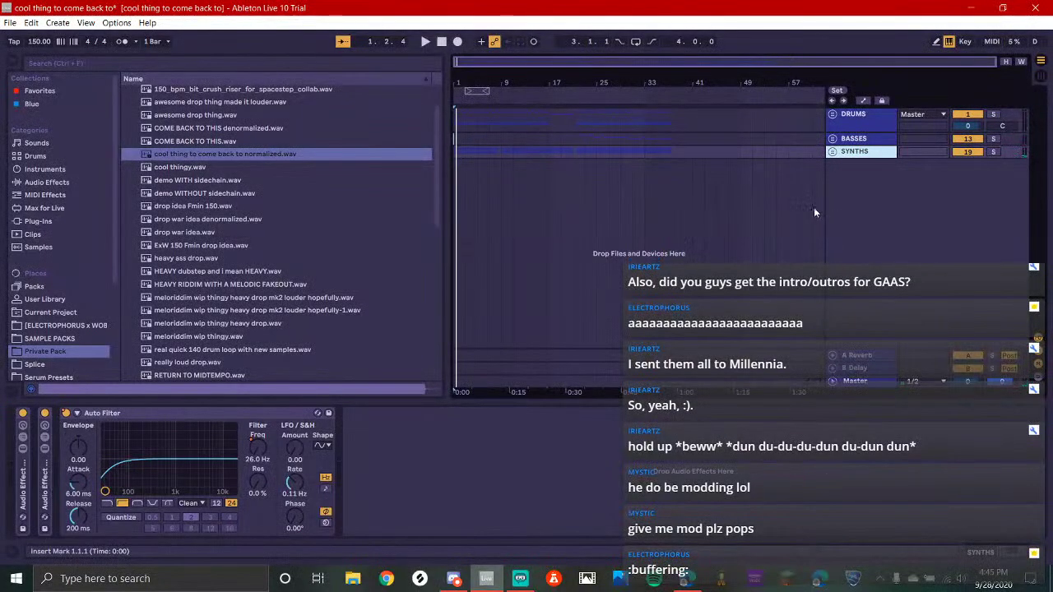
key(ctrl+z)
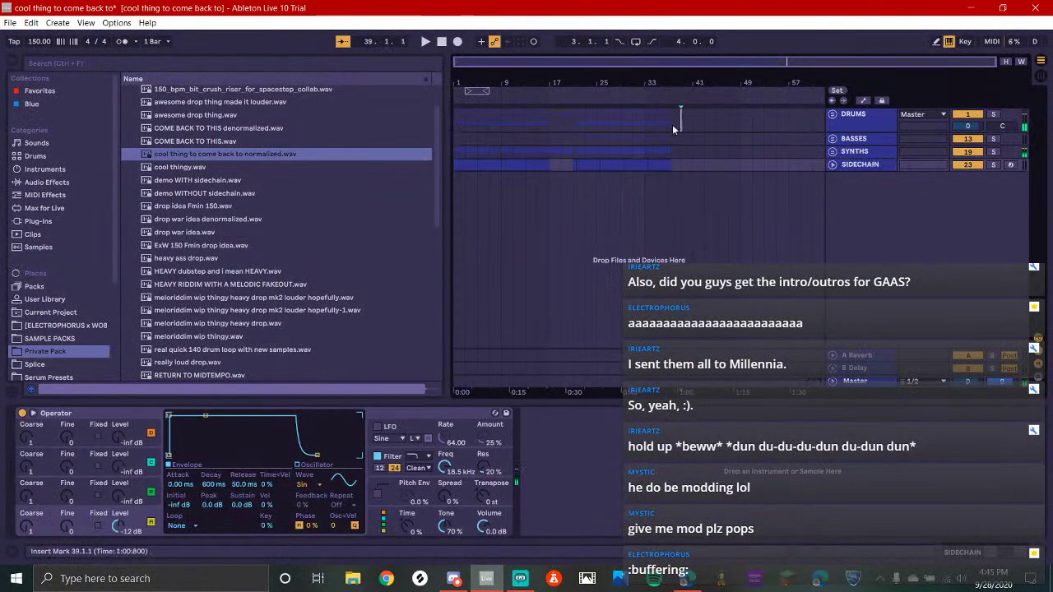
Select bars 1 to 39 across the DRUMS, BASSES, SYNTHS and SIDECHAIN tracks and briefly play the beginning
drag(681, 116, 423, 187)
key(space)
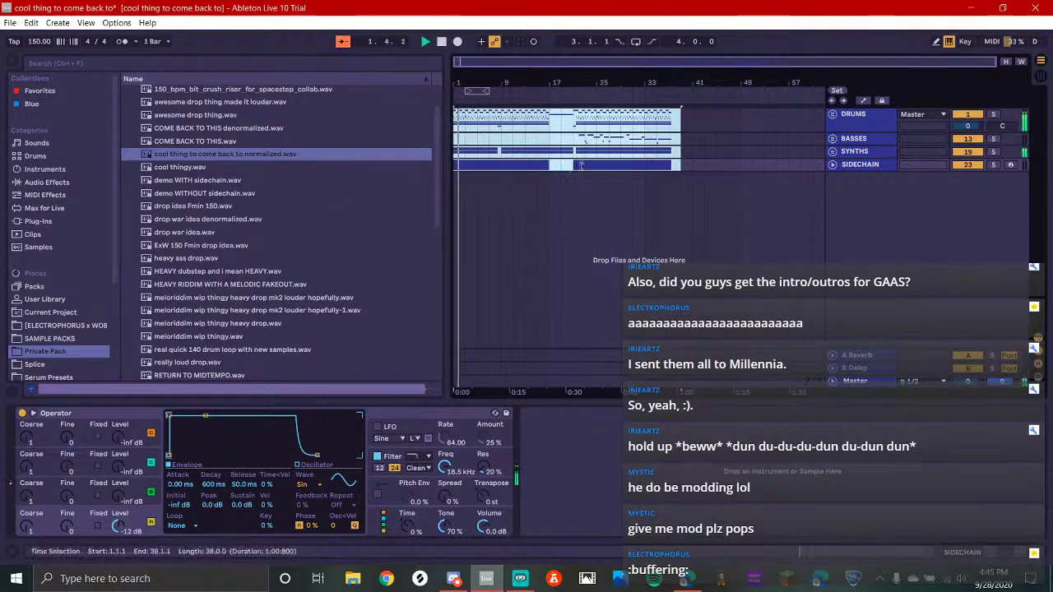
key(space)
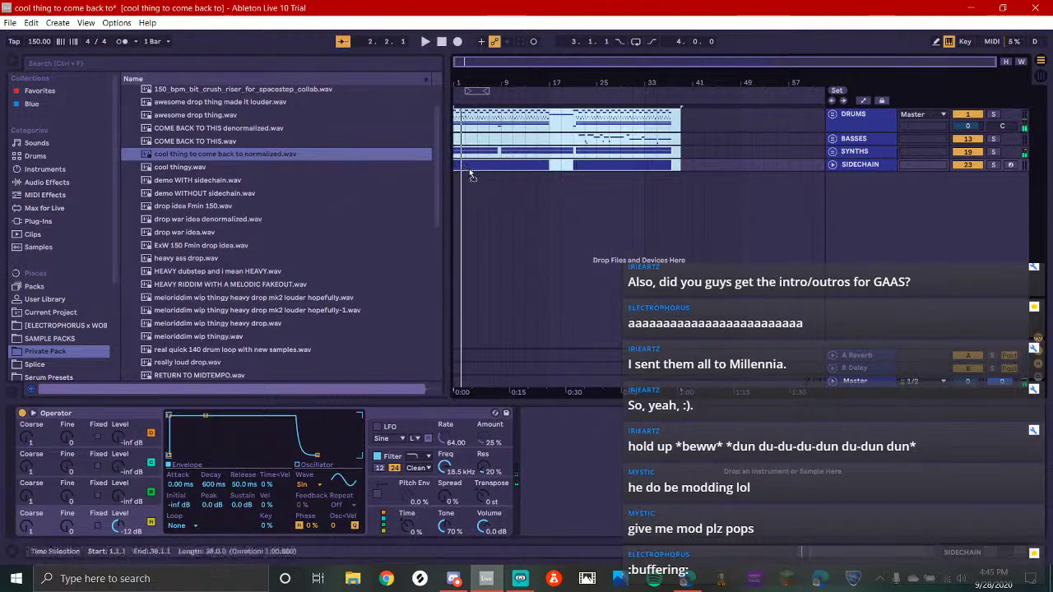
Cut the selected arrangement and paste it starting at bar 41, undoing a first paste at bar 33
drag(494, 165, 659, 161)
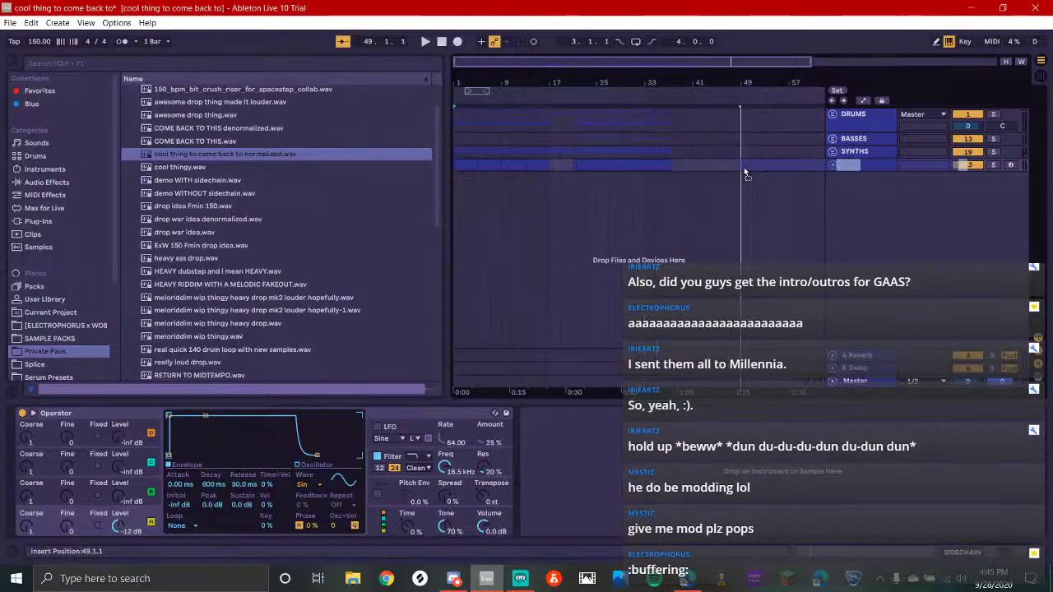
key(ctrl+v)
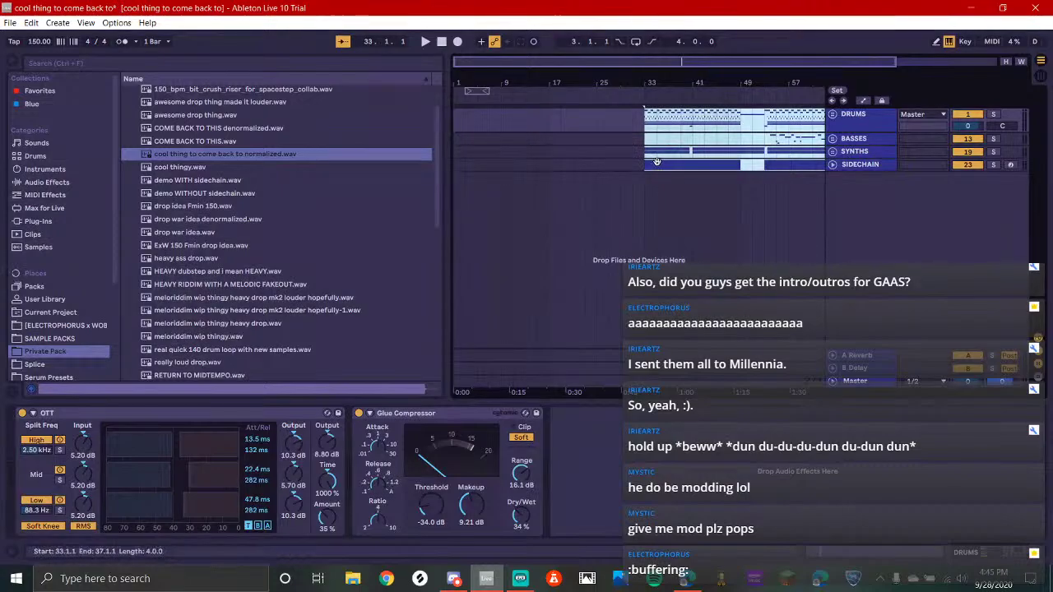
click(693, 165)
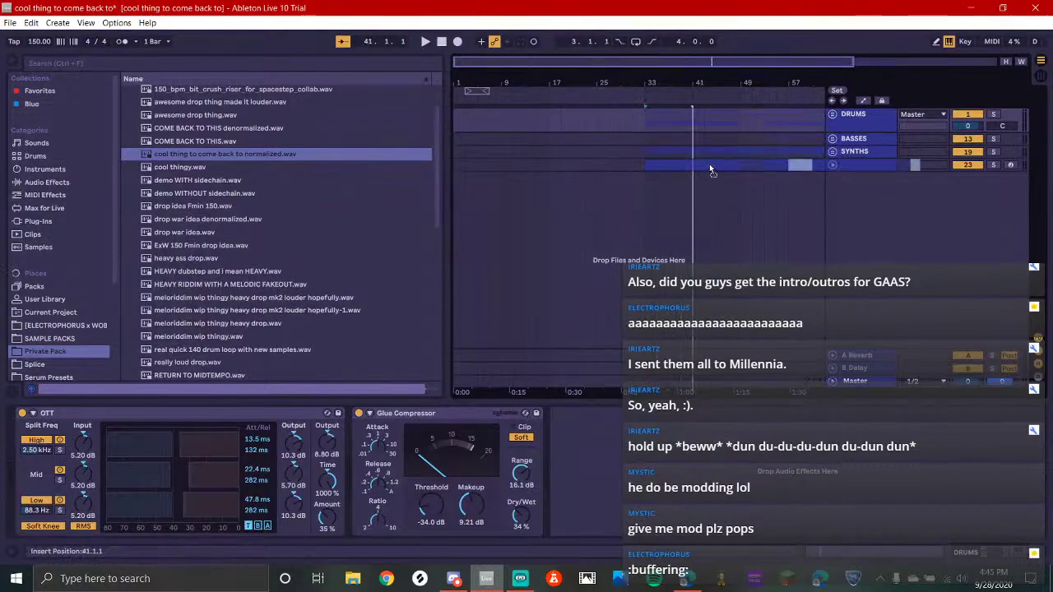
key(ctrl+z)
key(ctrl+v)
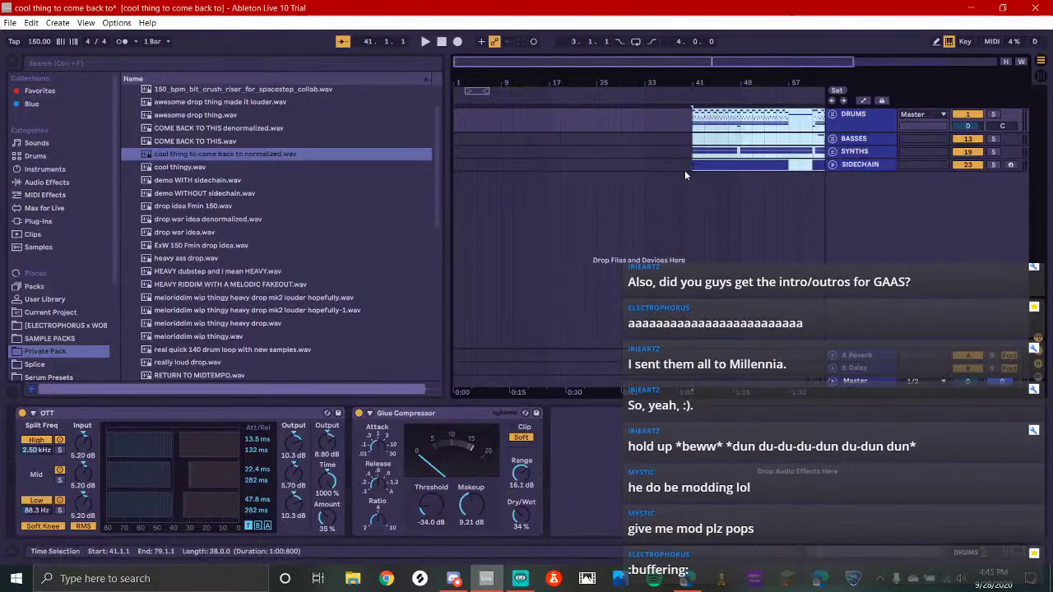
Place the insert marker on the DRUMS track at bar 29, ahead of the moved arrangement
scroll(684, 171, up, 5)
drag(686, 173, 712, 184)
scroll(684, 195, left, 2)
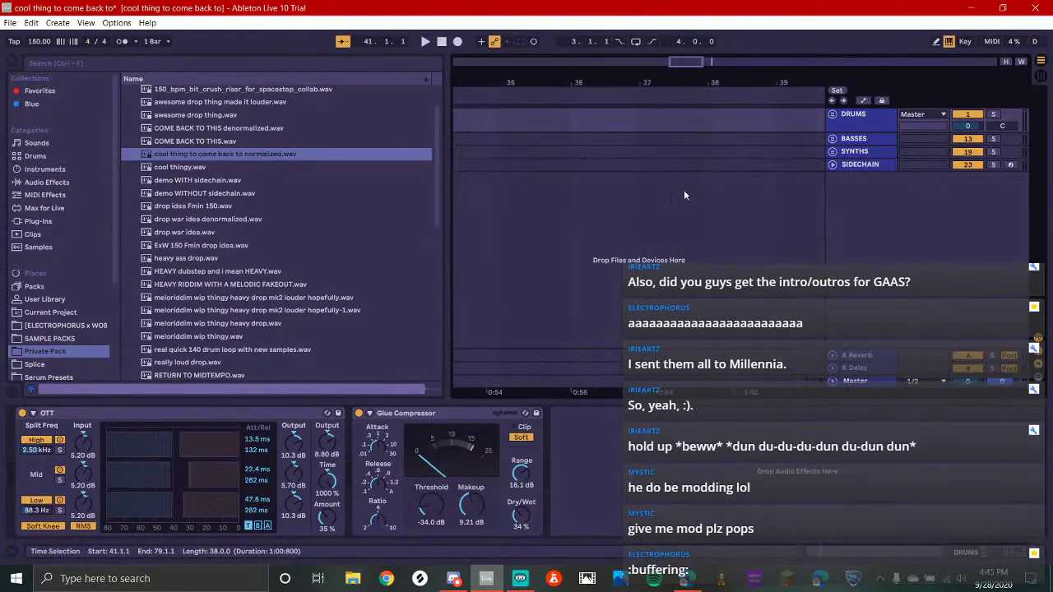
key(minus)
key(minus)
key(minus)
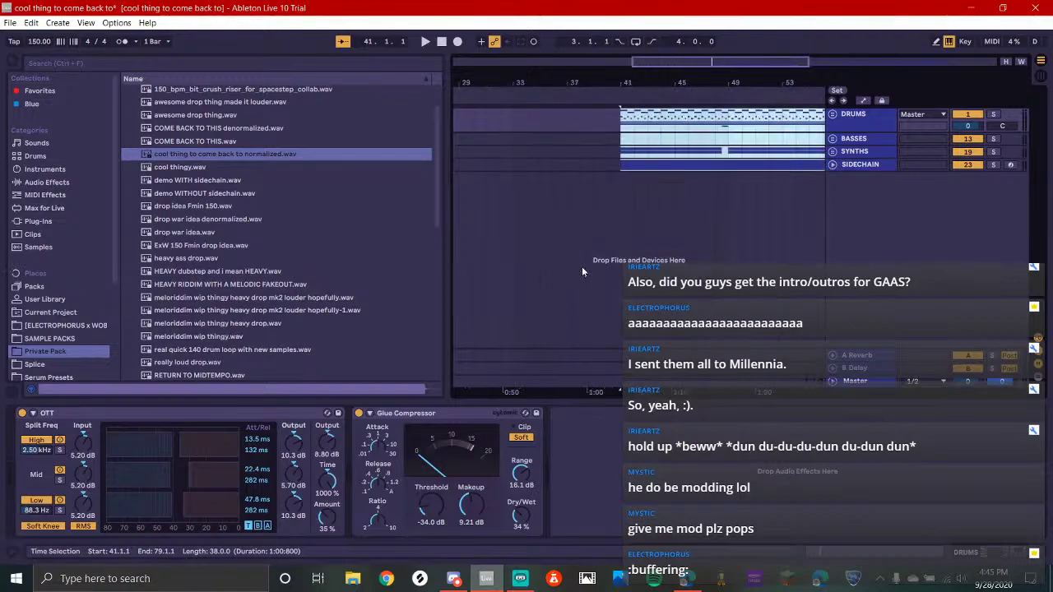
click(585, 119)
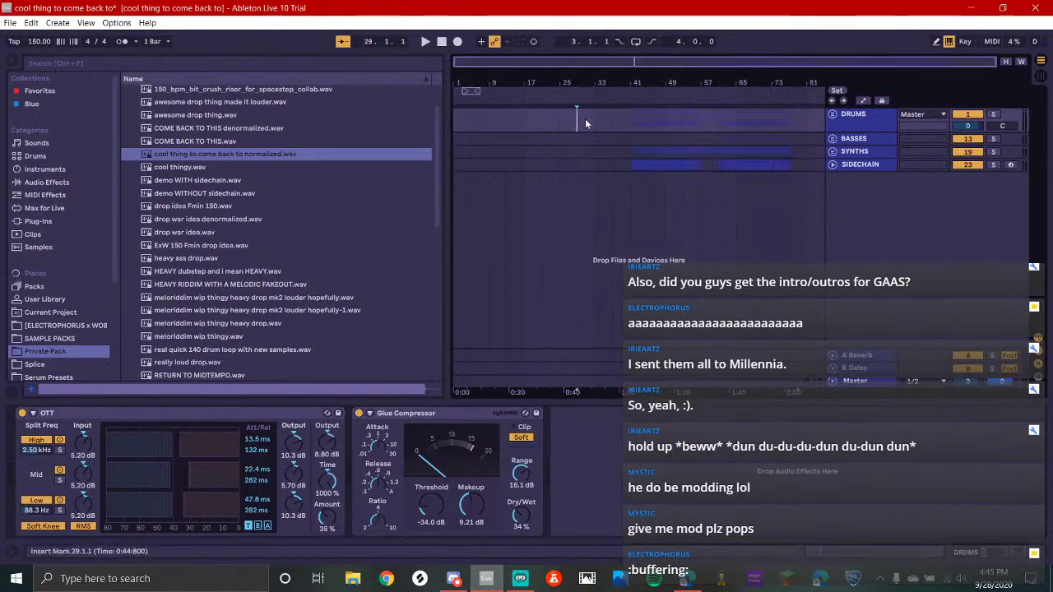
Mark out the empty ranges at bars 33 to 41, 1 to 33 and 25 to 33 across the DRUMS, BASSES, SYNTHS and SIDECHAIN tracks
drag(590, 115, 630, 172)
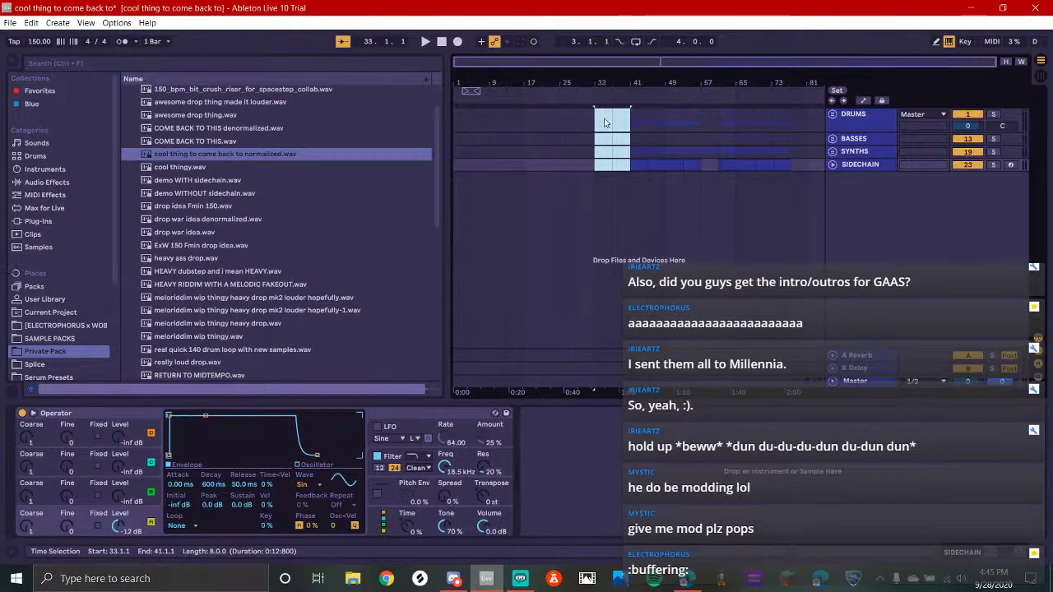
drag(605, 122, 388, 192)
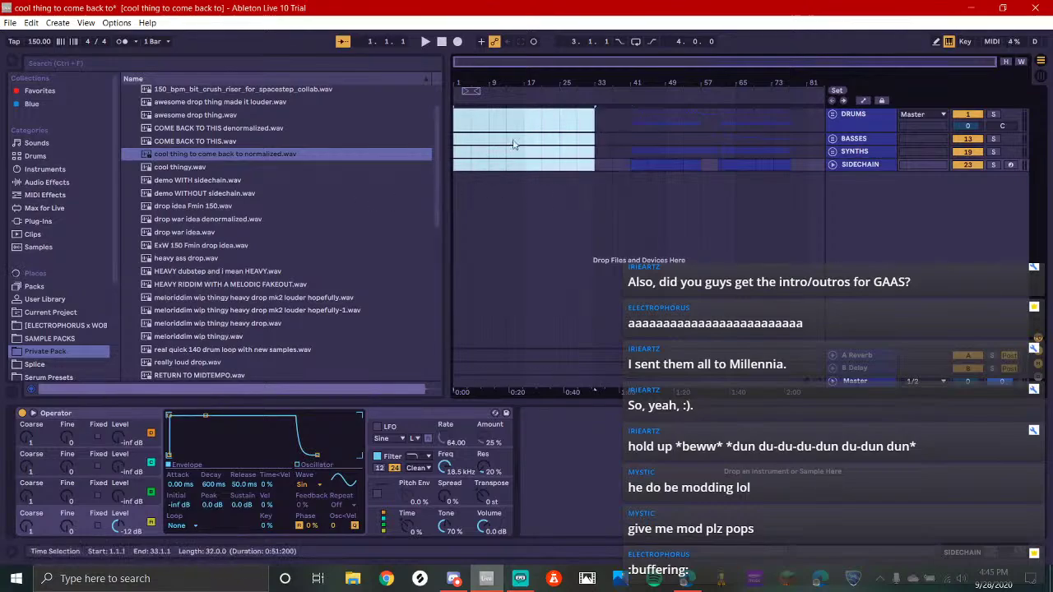
drag(562, 113, 590, 183)
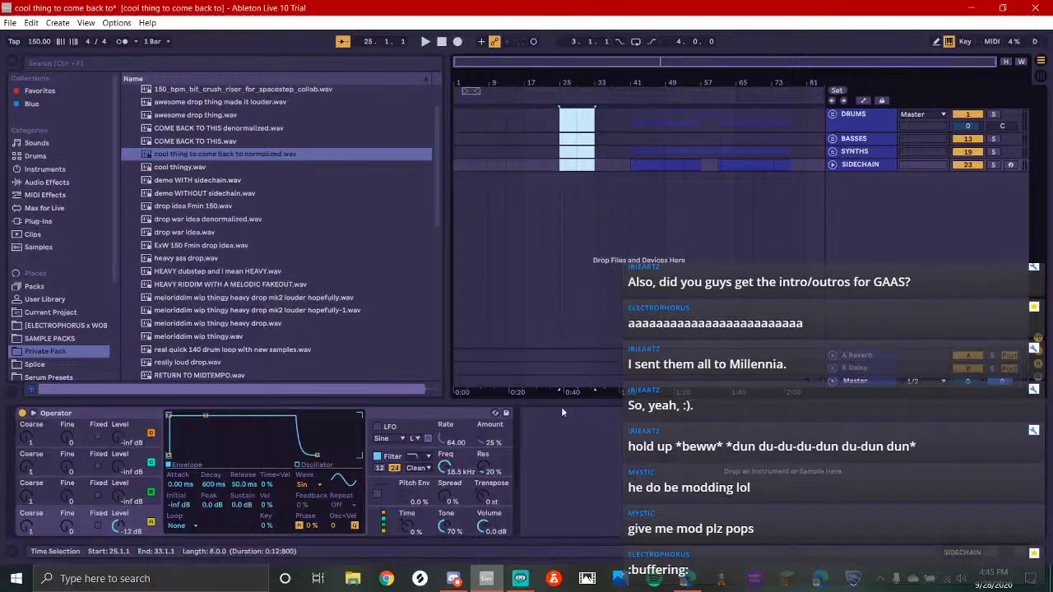
Switch to Streamlabs OBS and Discord to check the conversations, and set the stream chat view to Live chat
click(523, 578)
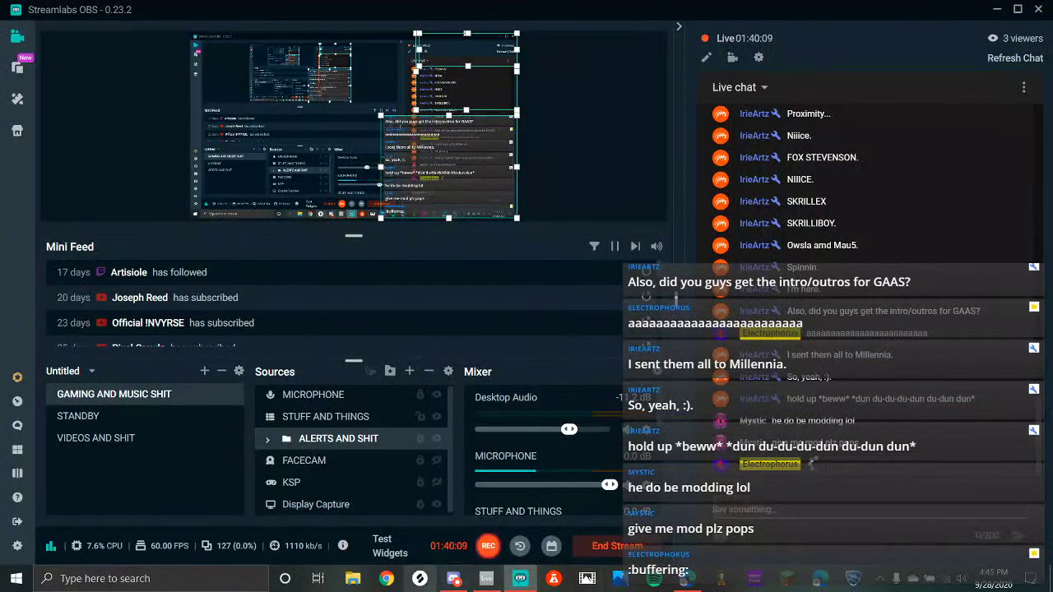
key(alt+Tab)
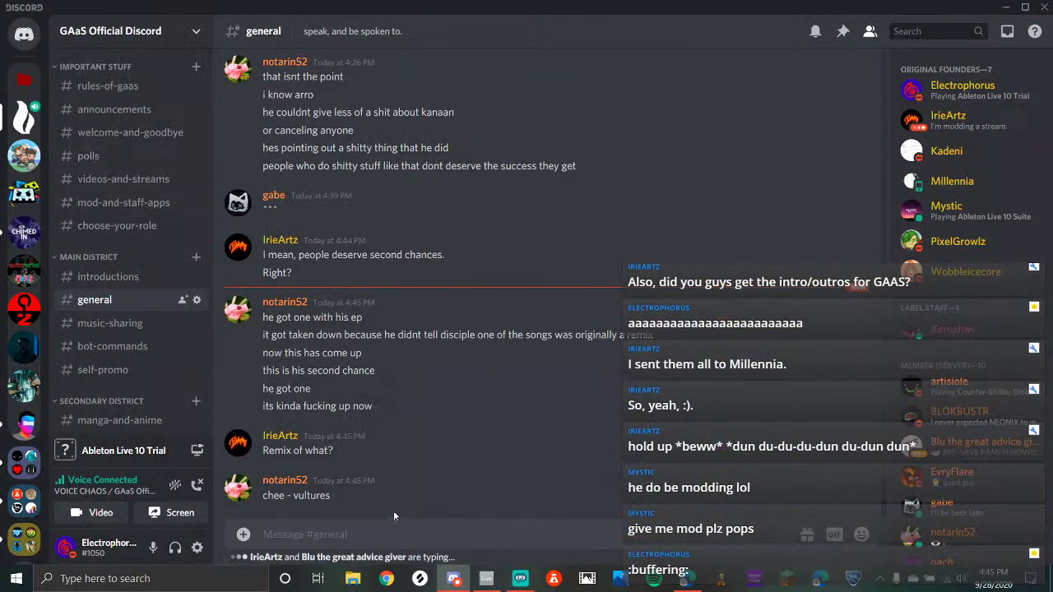
click(520, 579)
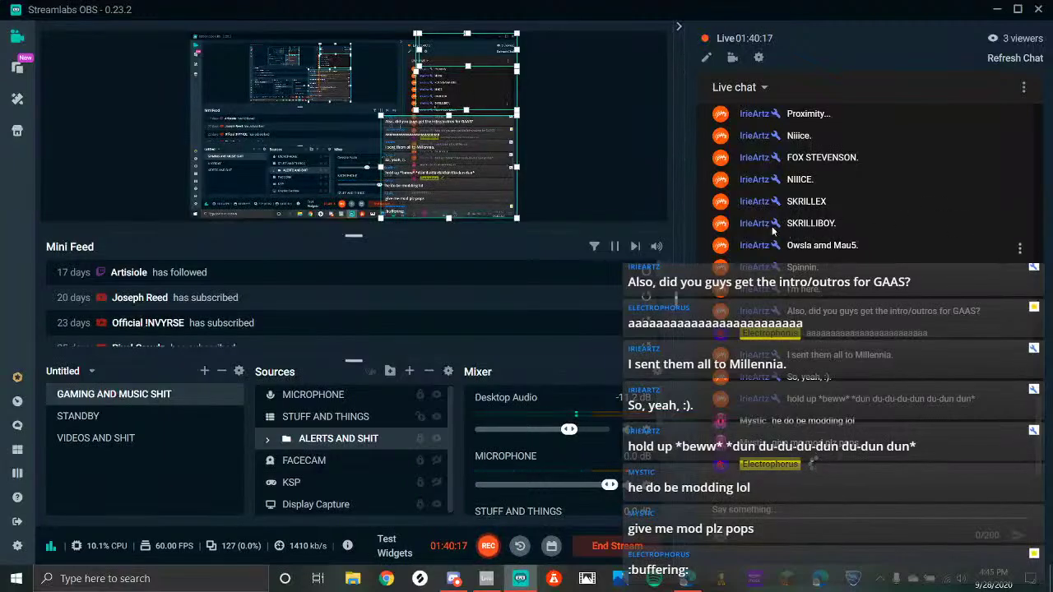
click(764, 86)
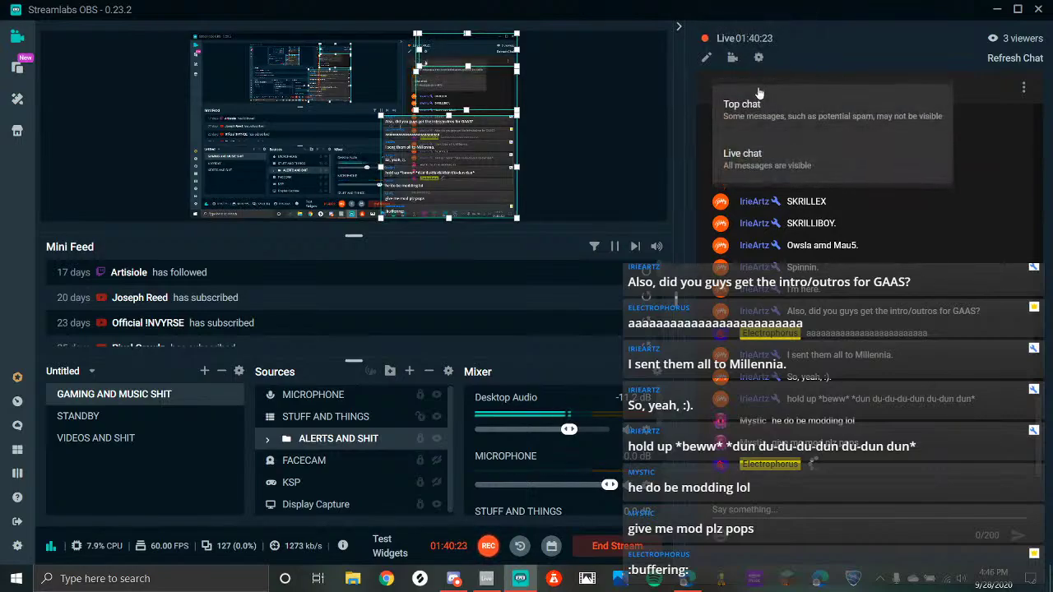
click(787, 160)
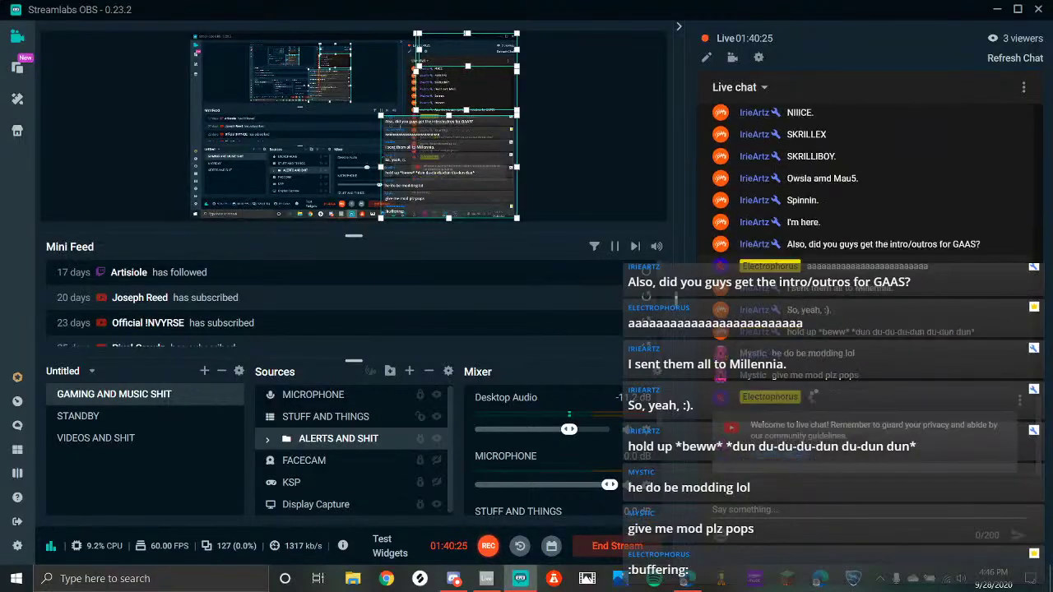
Return to Ableton Live and mark out bars 1 to 17, 17 to 33 and 33 to 41 across all four tracks
click(486, 578)
drag(560, 115, 404, 161)
click(525, 121)
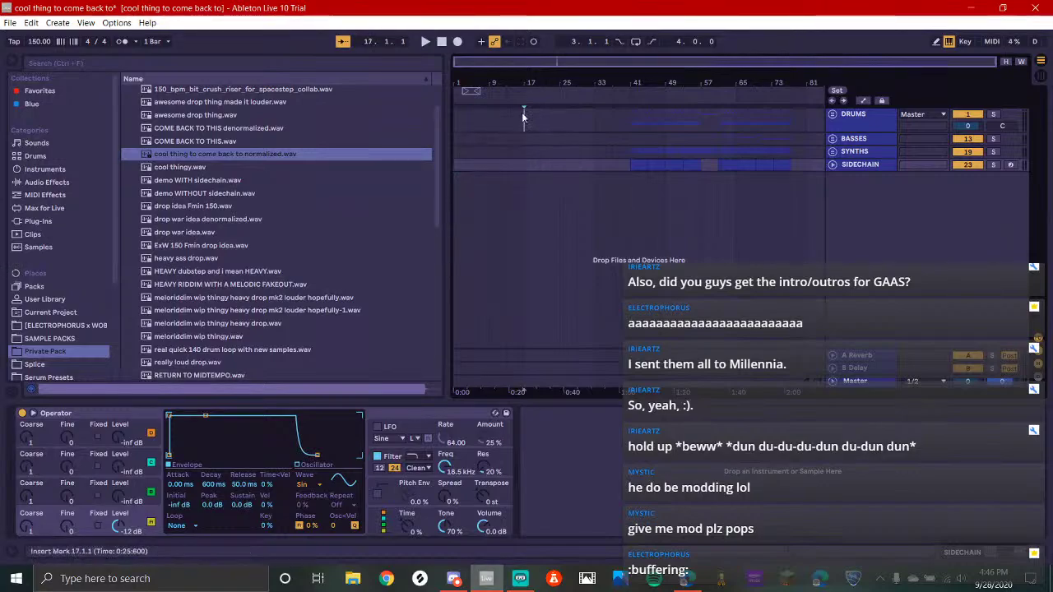
drag(525, 121, 437, 193)
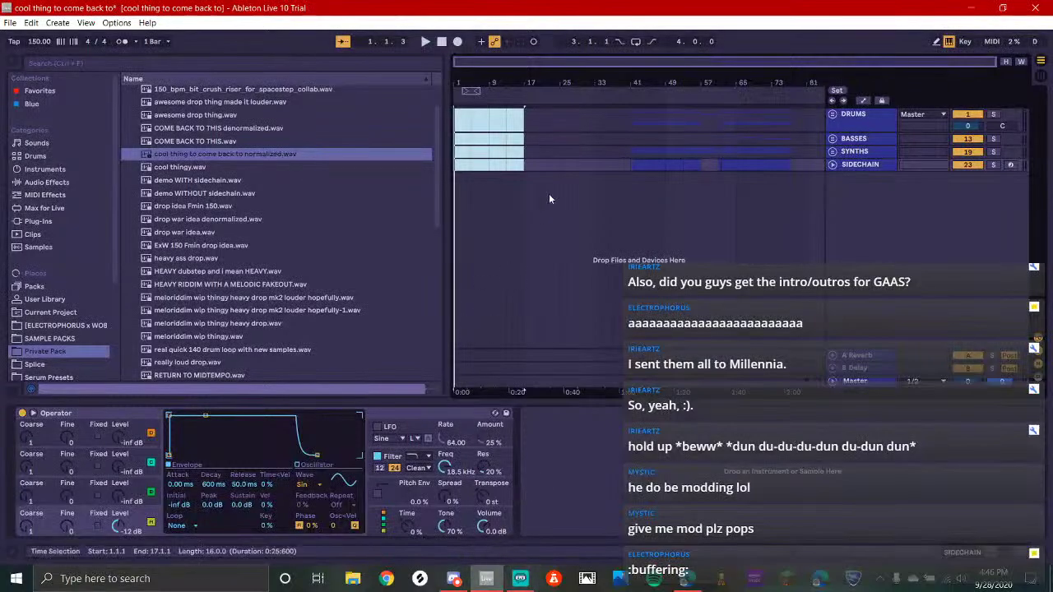
drag(527, 116, 597, 181)
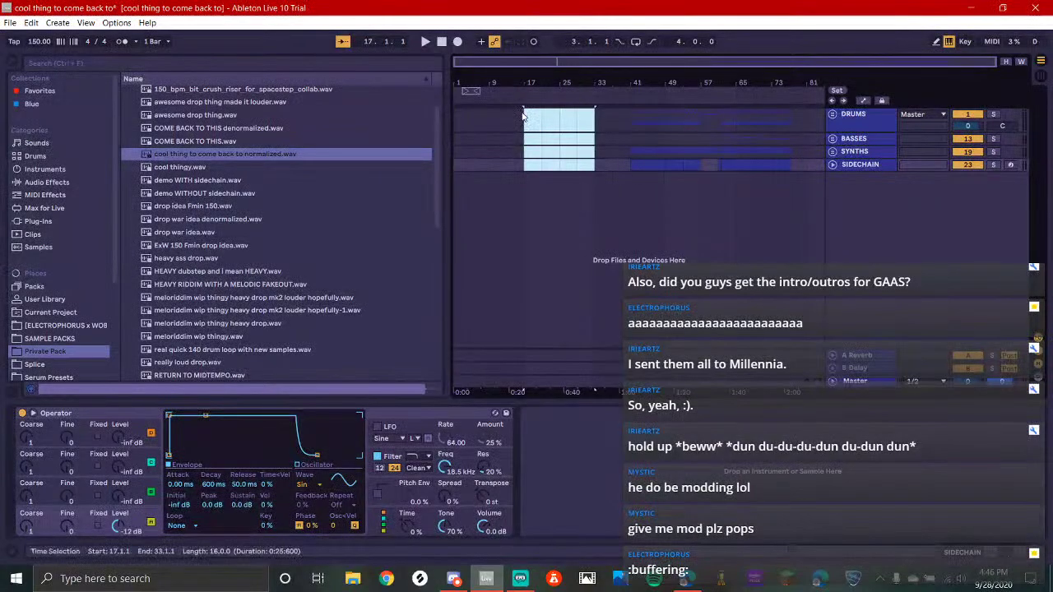
drag(524, 114, 627, 181)
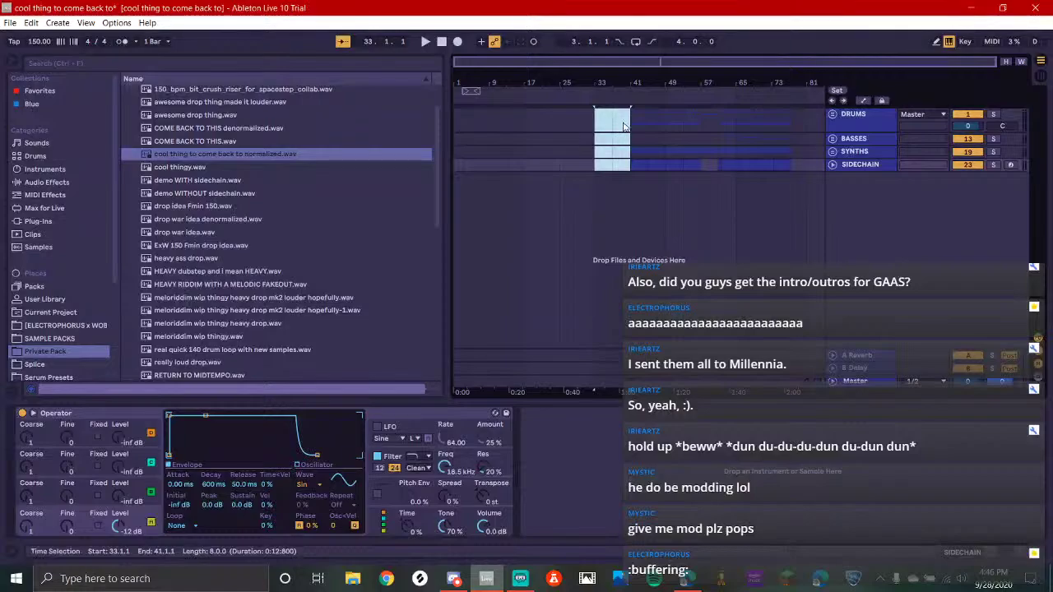
Select bars 41 to 81 across all four tracks and shift the arrangement so that it starts at bar 42
drag(631, 123, 808, 165)
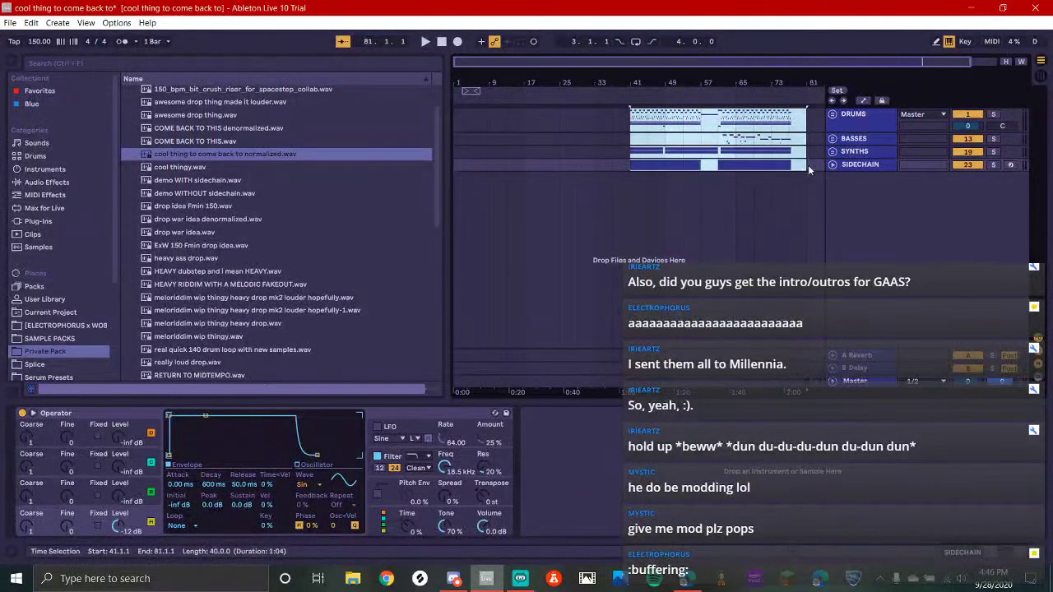
scroll(658, 127, up, 3)
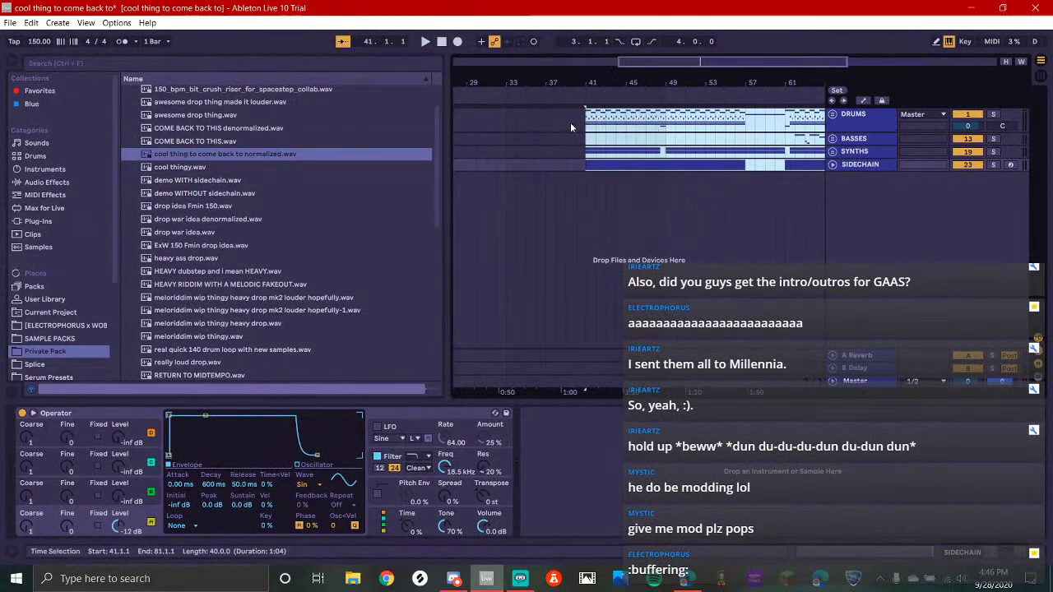
key(Right)
key(Right)
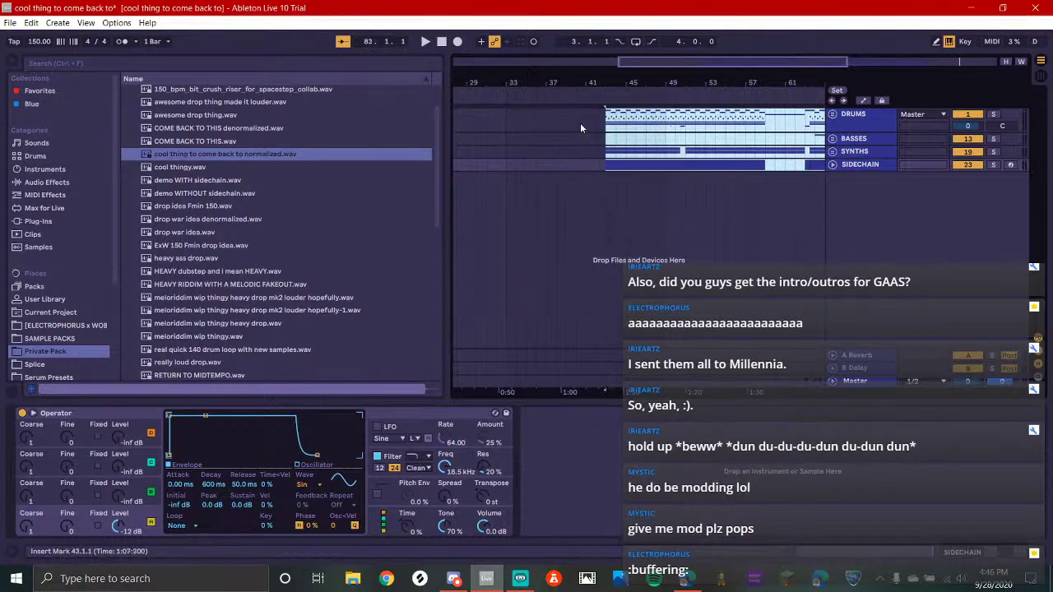
scroll(580, 123, up, 3)
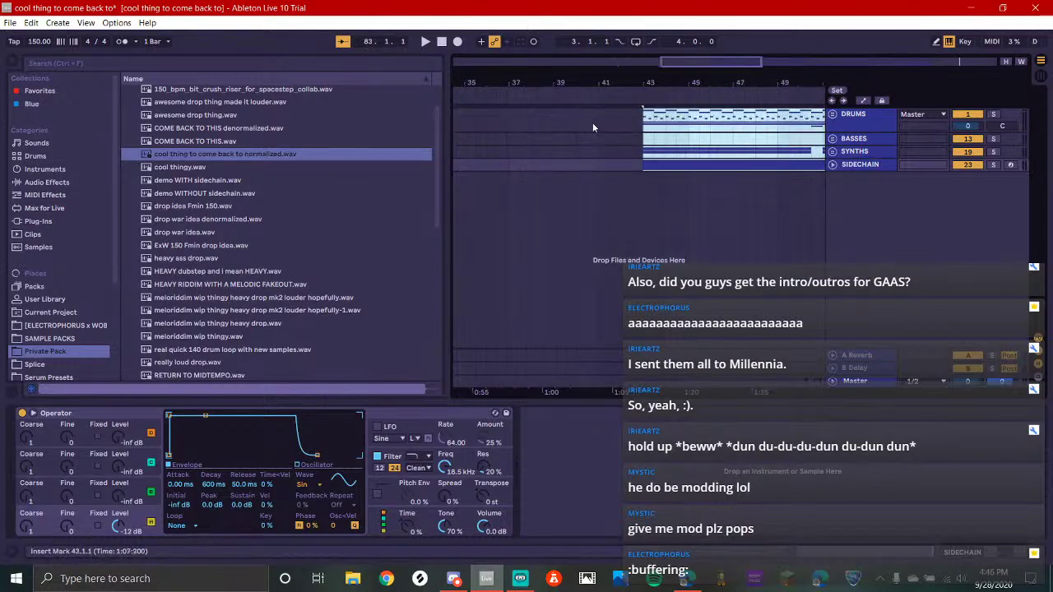
key(Left)
key(Left)
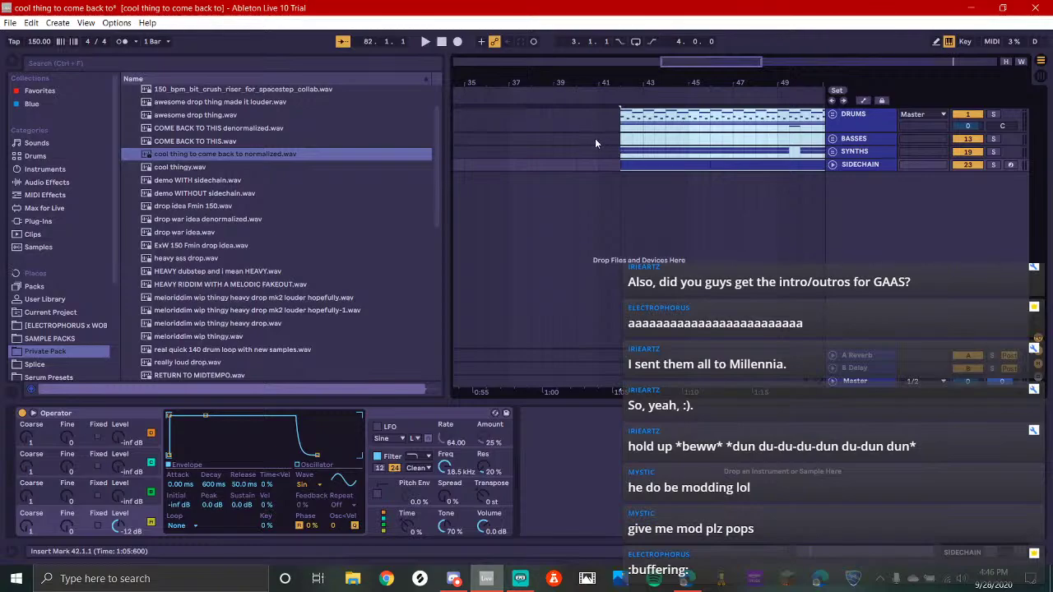
key(Left)
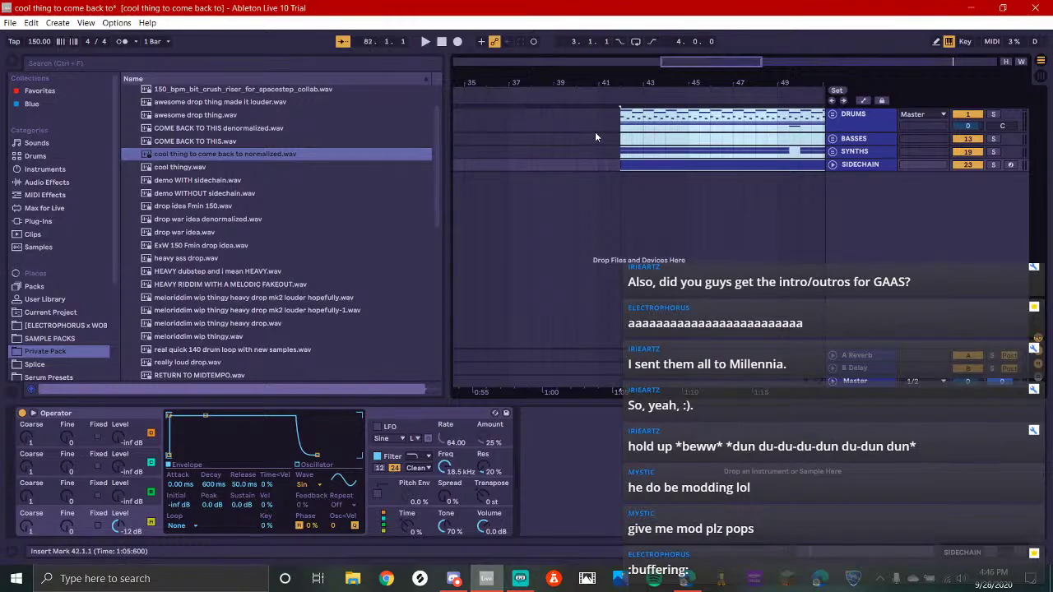
click(599, 138)
Switch to Streamlabs OBS and Discord to check the live chat and the general and vc-text channels
click(520, 578)
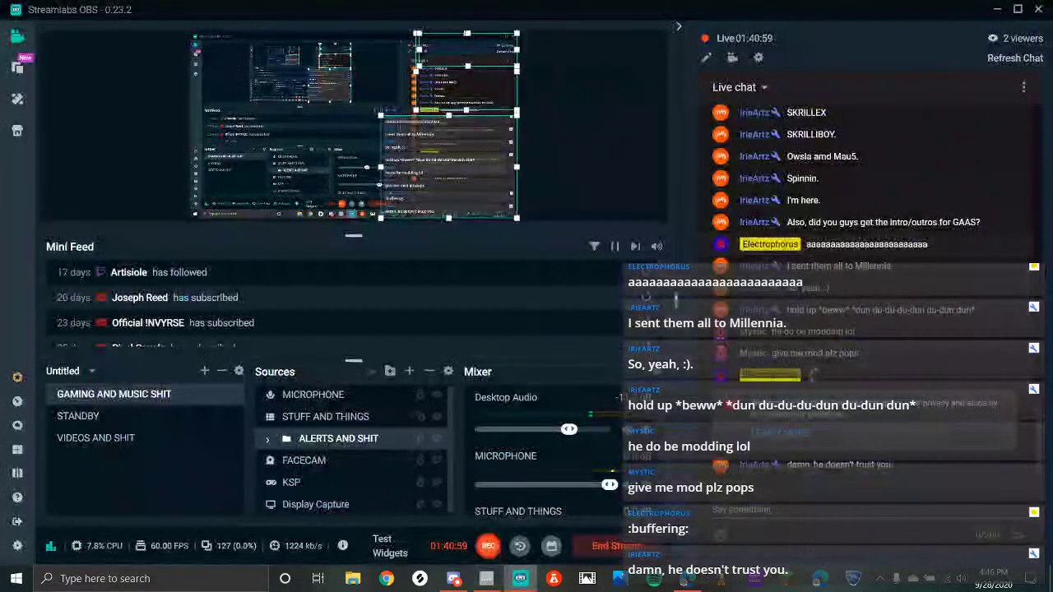
click(454, 579)
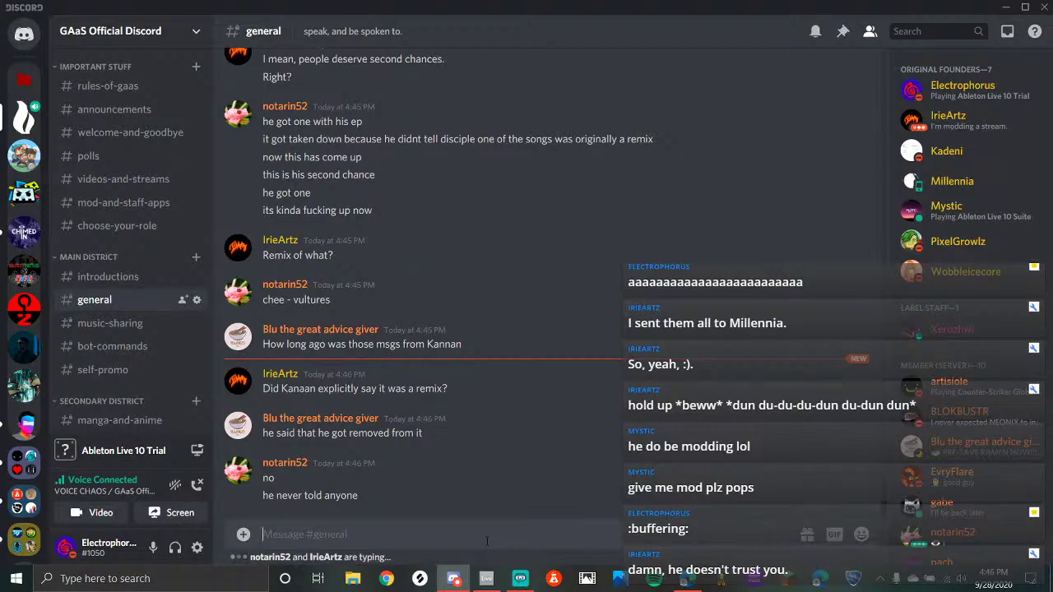
scroll(109, 158, down, 5)
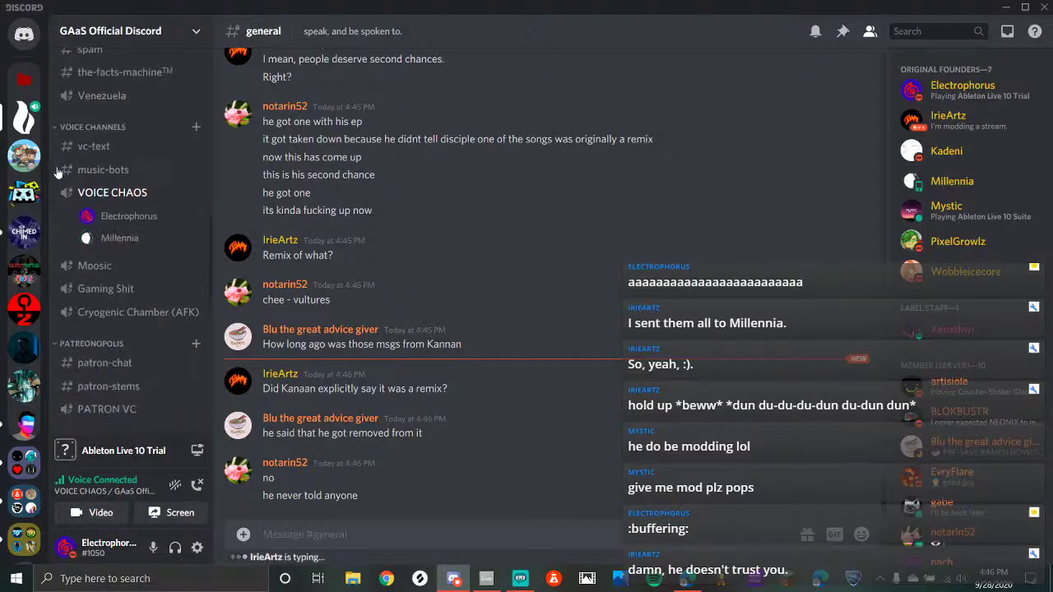
click(109, 152)
scroll(115, 160, down, 2)
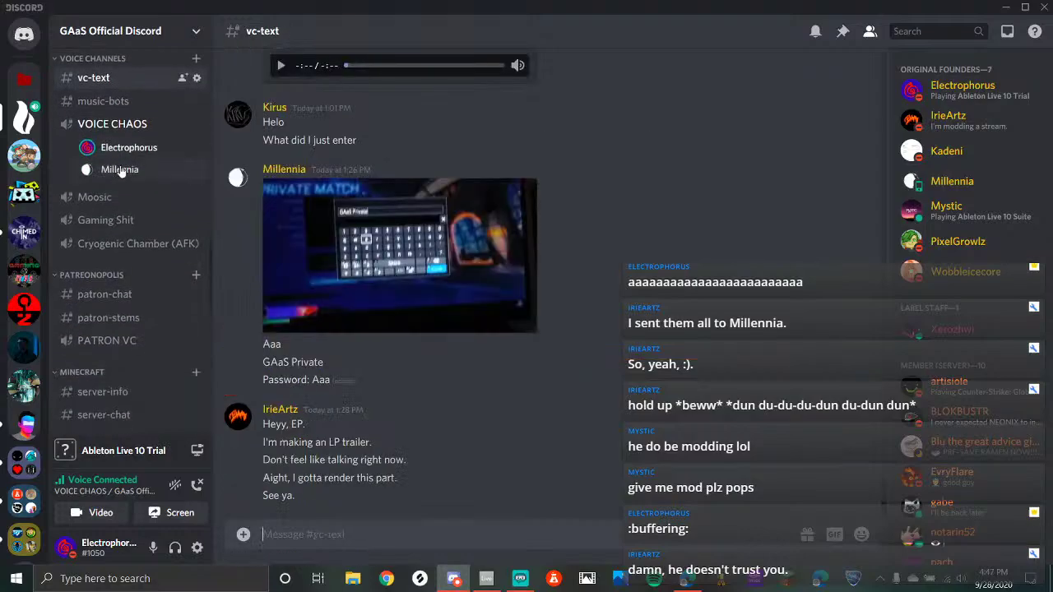
click(520, 578)
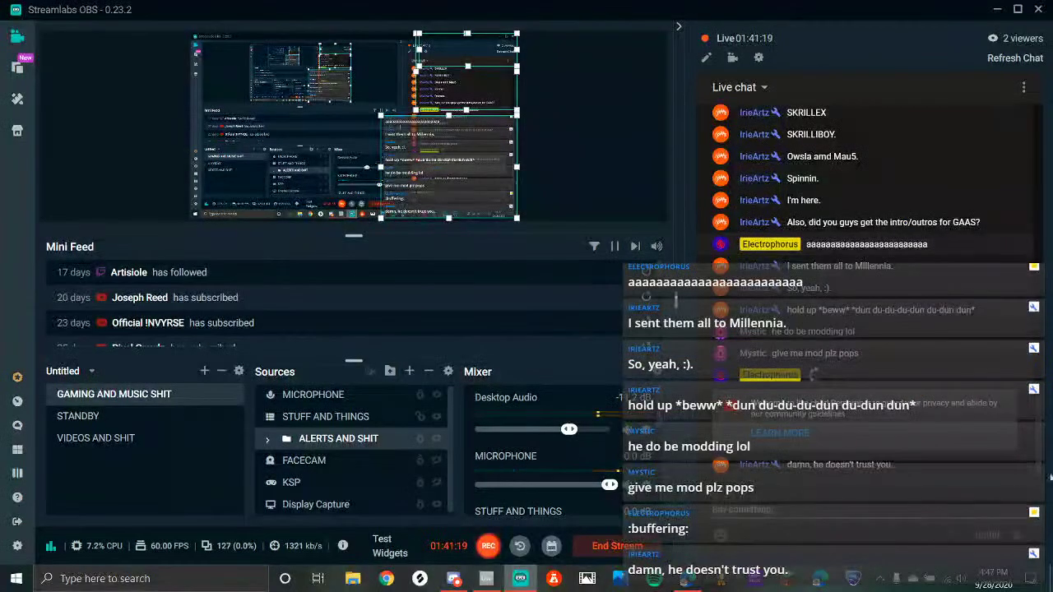
Return to Ableton Live and select the one-bar gap from bar 41 to 42 across all four tracks
click(486, 578)
drag(599, 118, 620, 188)
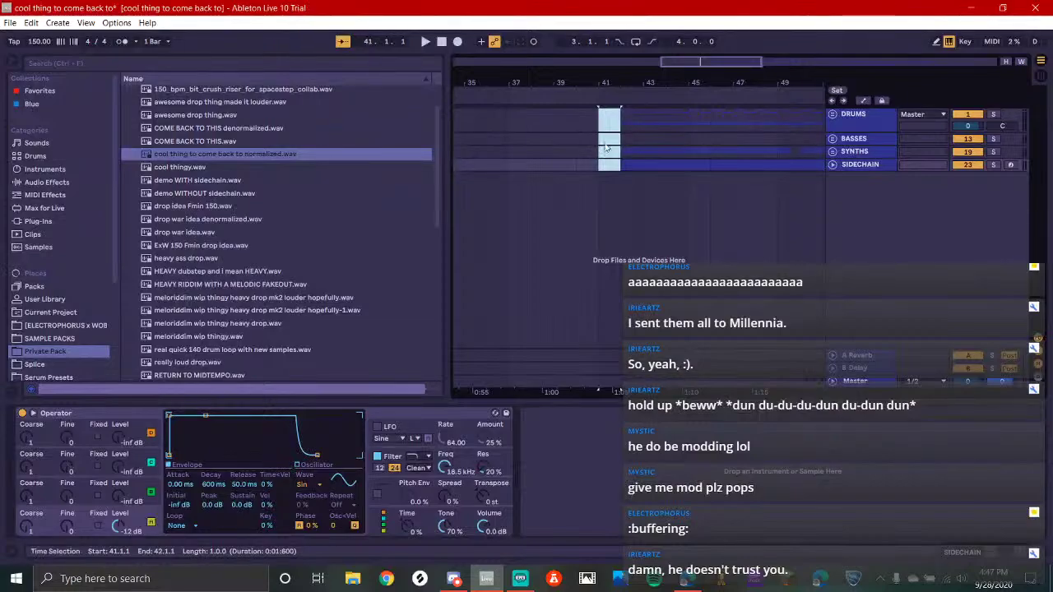
Audition the Private Pack samples from "drop idea Fmin 150.wav" down to "really loud drop.wav"
click(229, 207)
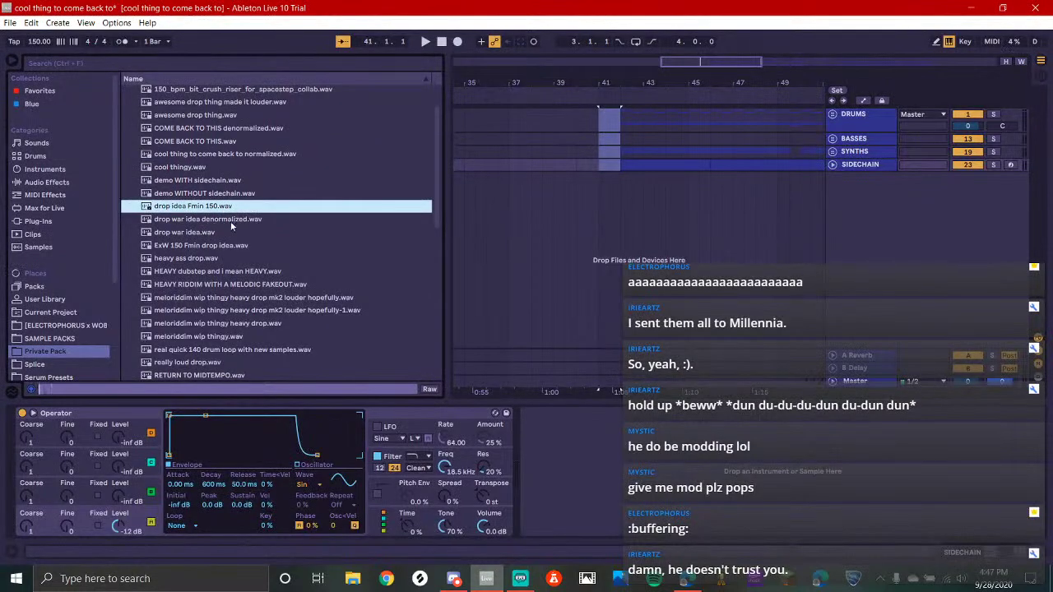
click(230, 220)
click(198, 233)
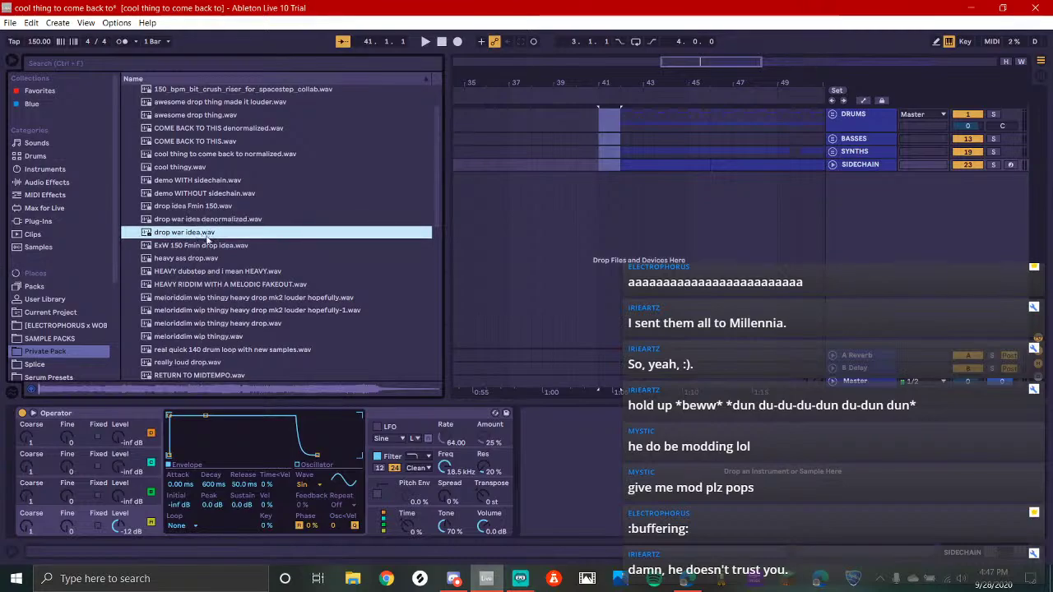
click(201, 246)
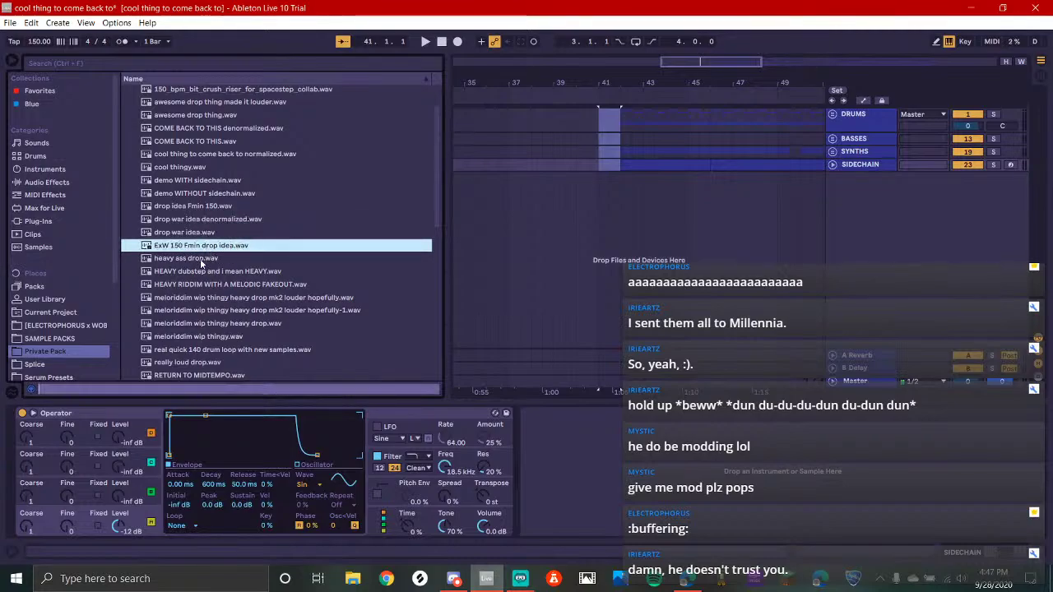
click(203, 259)
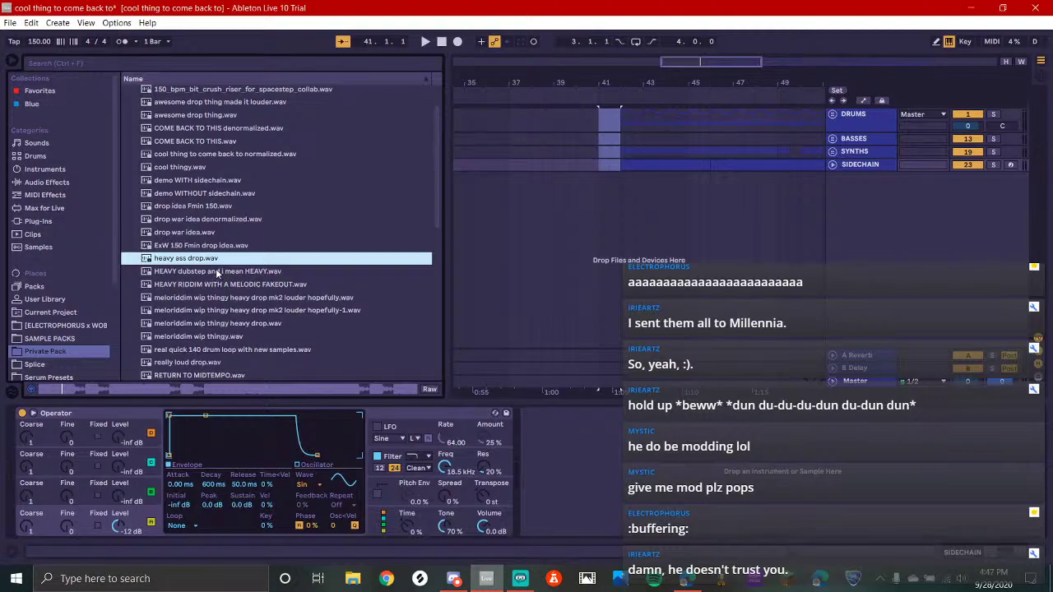
click(229, 271)
click(254, 284)
click(279, 298)
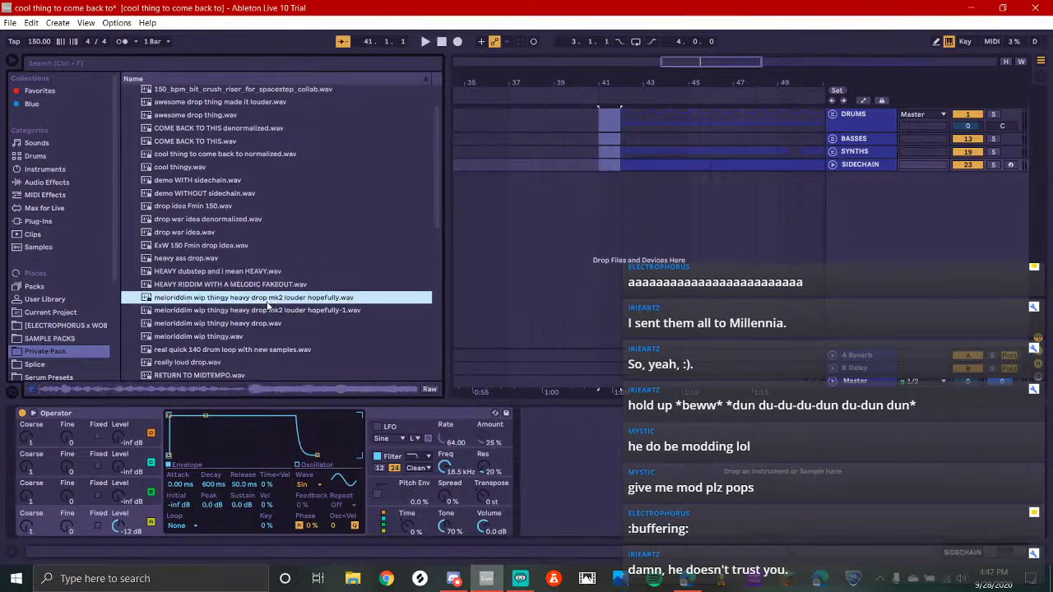
click(252, 325)
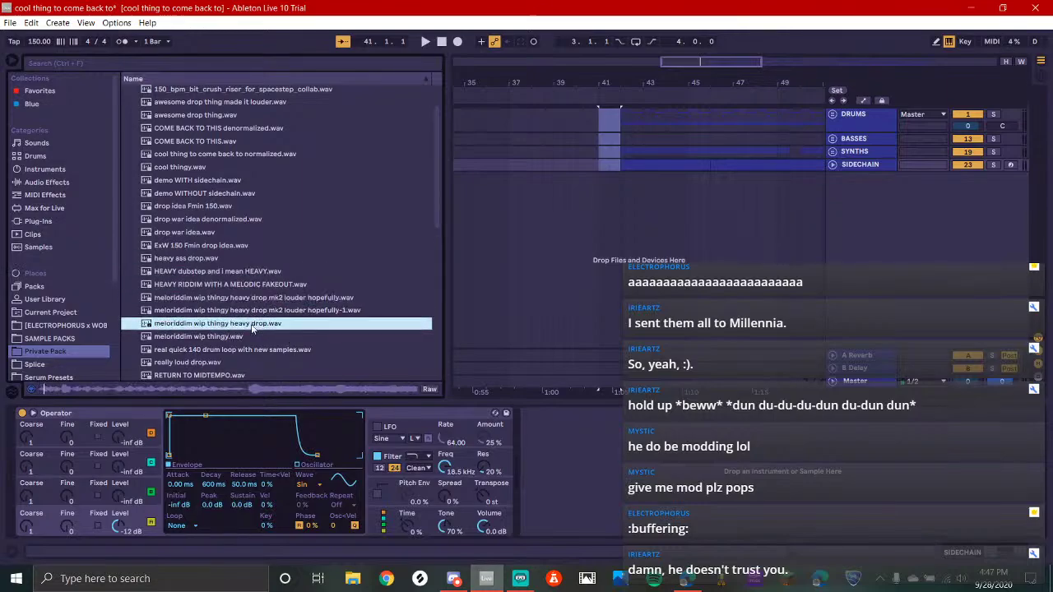
click(191, 337)
click(233, 350)
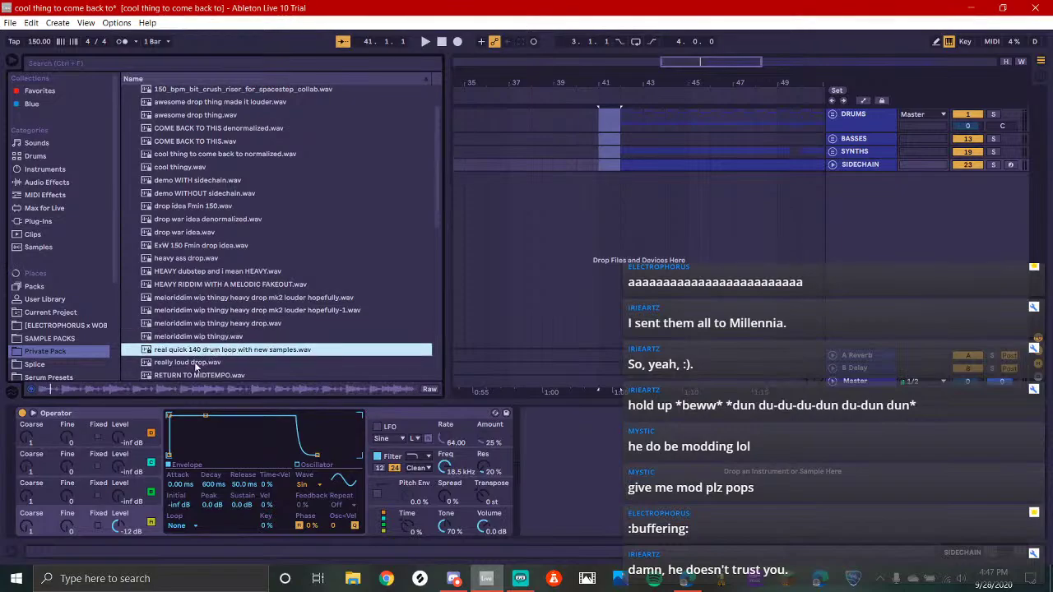
click(196, 362)
Audition the Private Pack samples from "RETURN TO MIDTEMPO.wav" down to "something cool i guess.wav"
scroll(197, 366, down, 1)
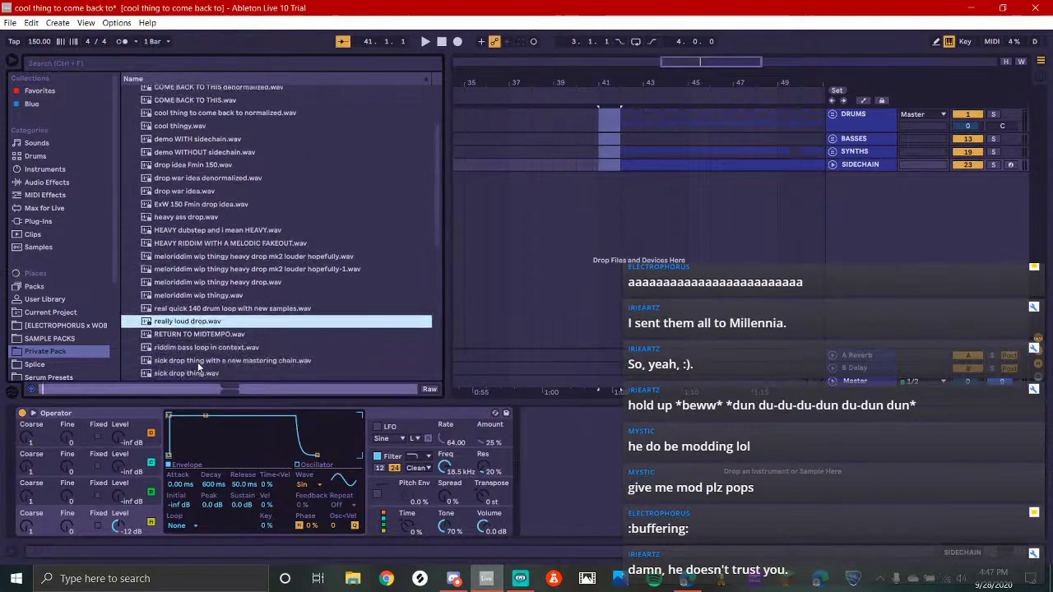
scroll(198, 367, down, 1)
click(217, 307)
click(218, 323)
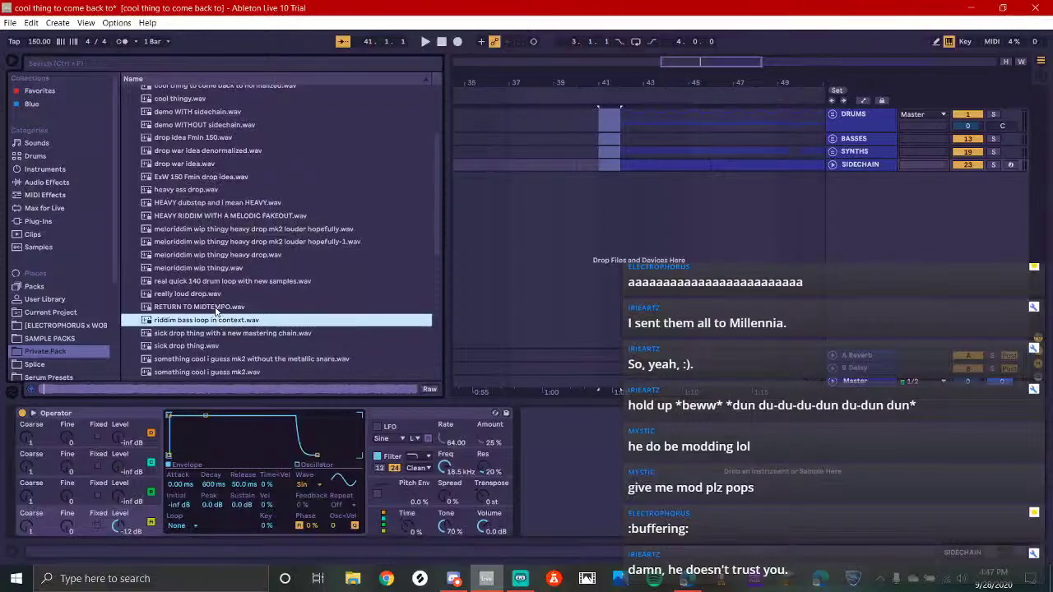
click(216, 310)
click(231, 337)
click(205, 347)
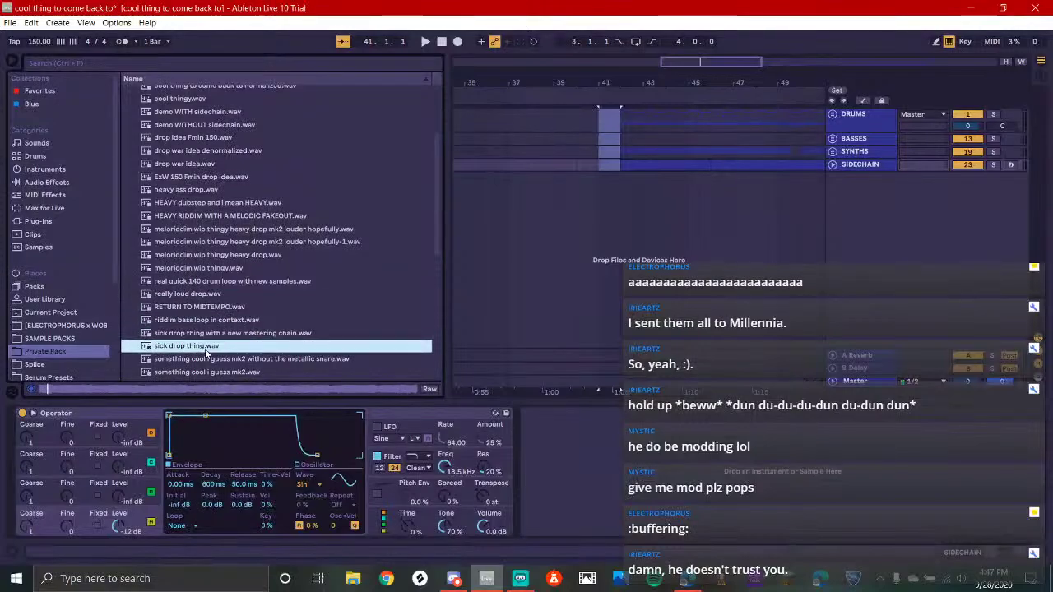
click(265, 362)
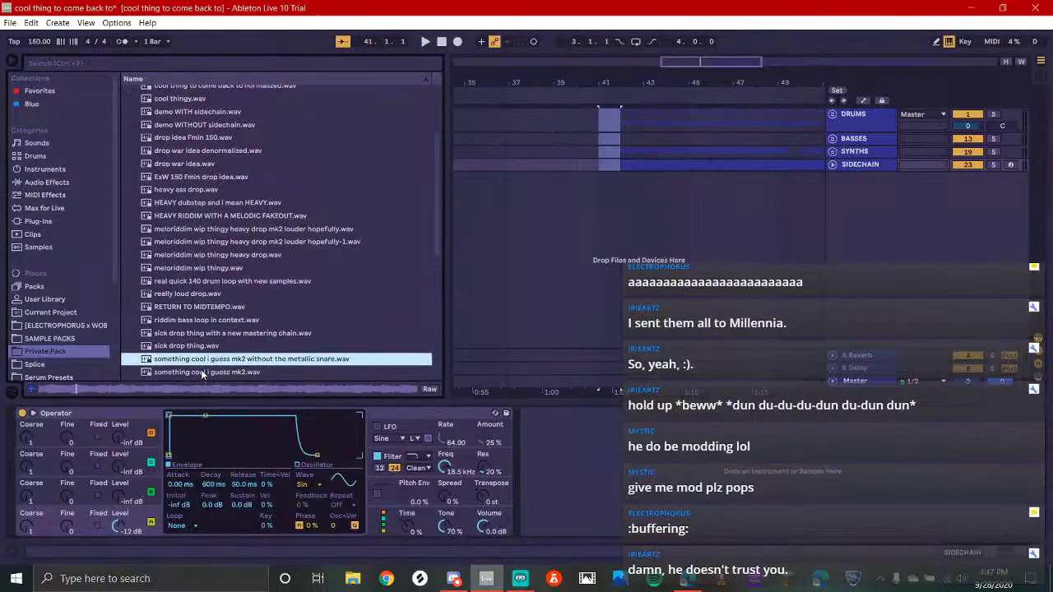
click(200, 373)
scroll(230, 346, down, 1)
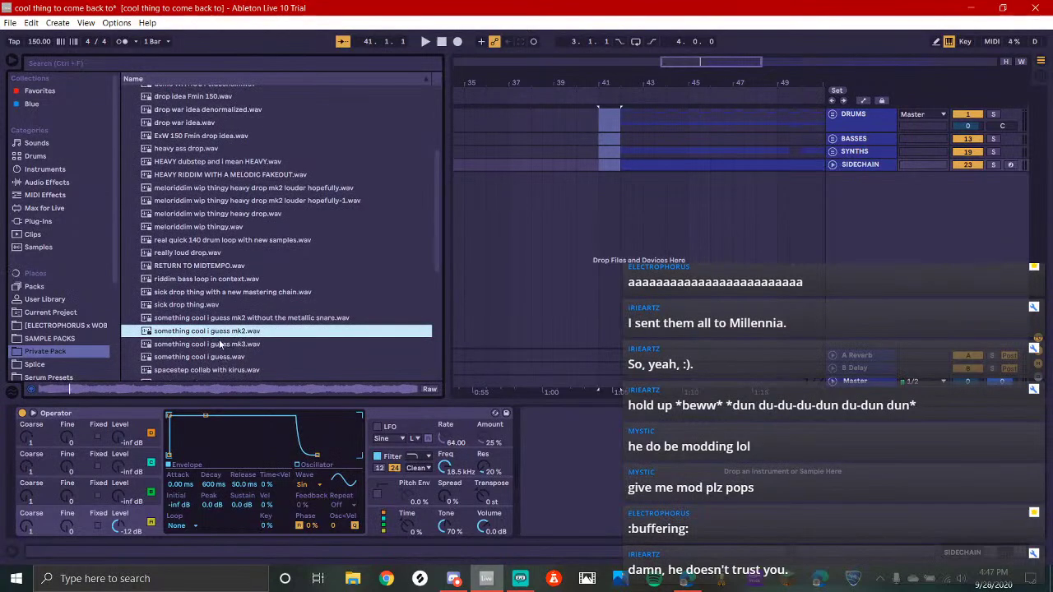
click(220, 344)
click(219, 357)
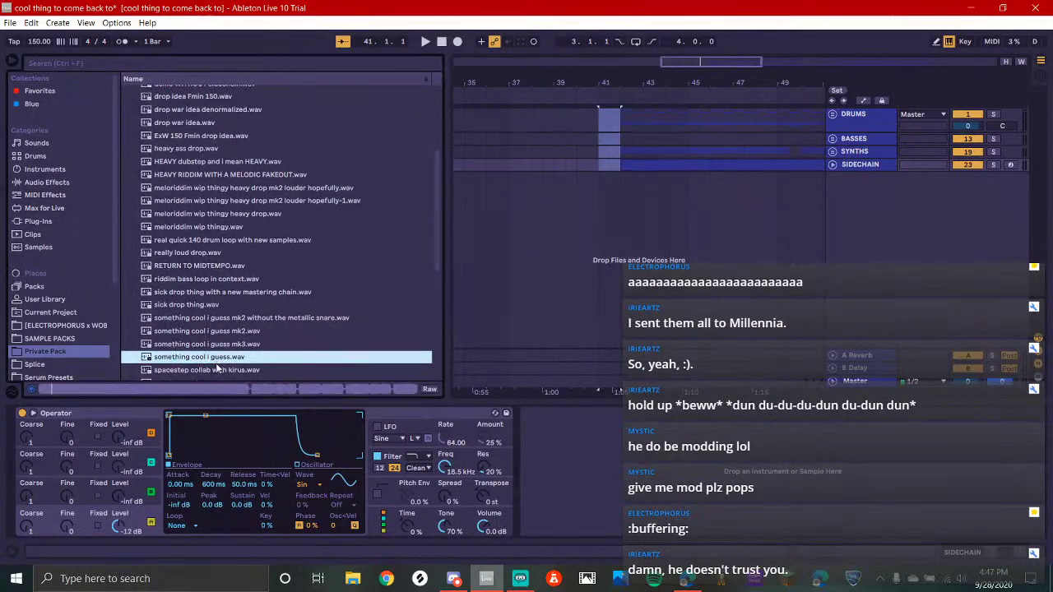
Audition the Private Pack samples from the spacestep collab file down to "synthwave arp thingy its literally just saws.wav"
scroll(216, 369, down, 3)
key(Down)
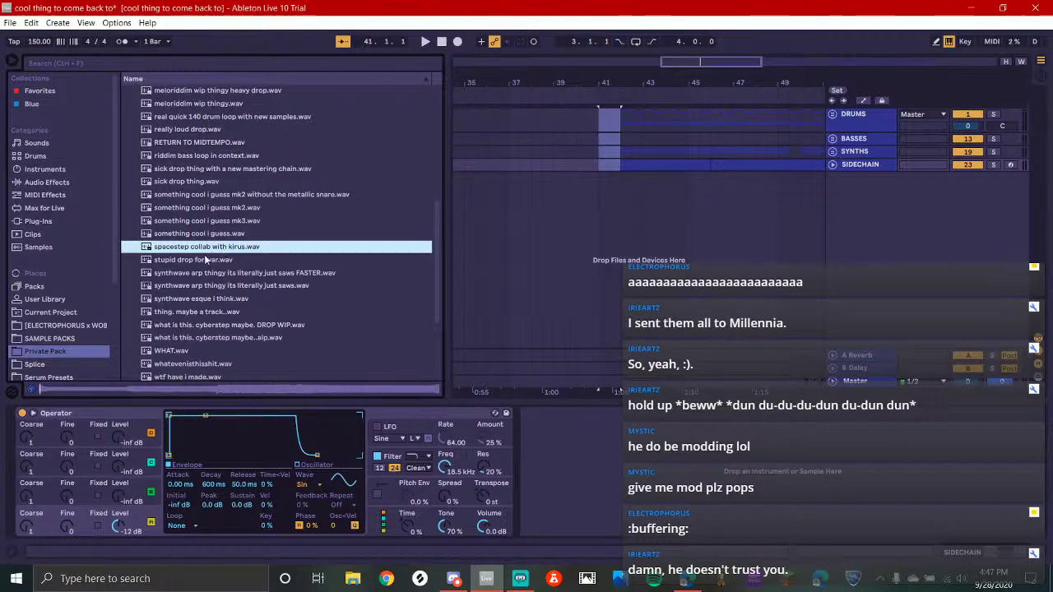
click(202, 262)
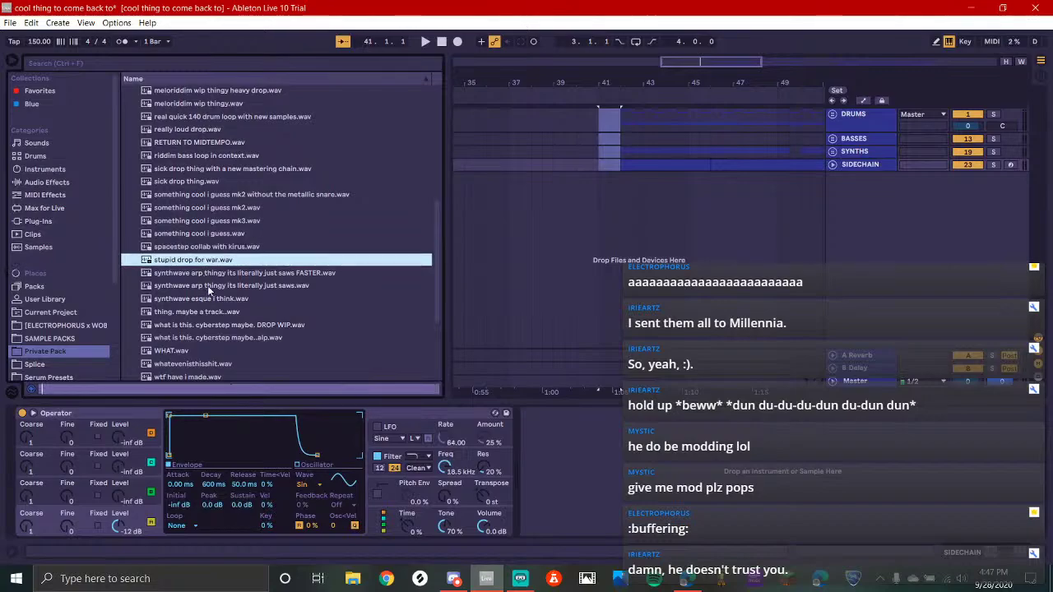
click(232, 273)
key(Down)
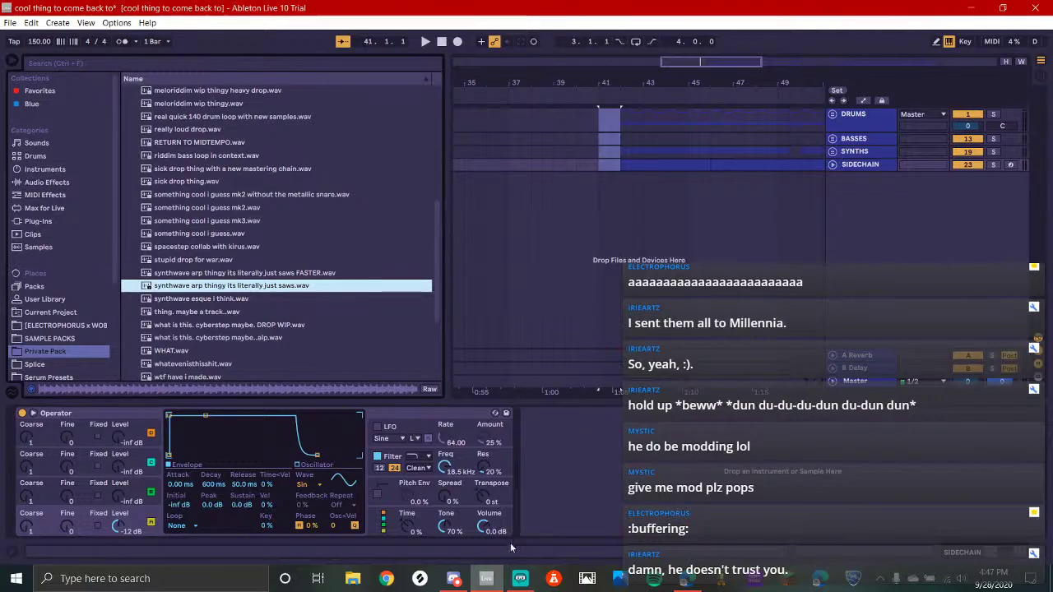
Switch to Discord and check the Chimed In general channel, the GAaS Official Discord server and the direct messages
click(454, 579)
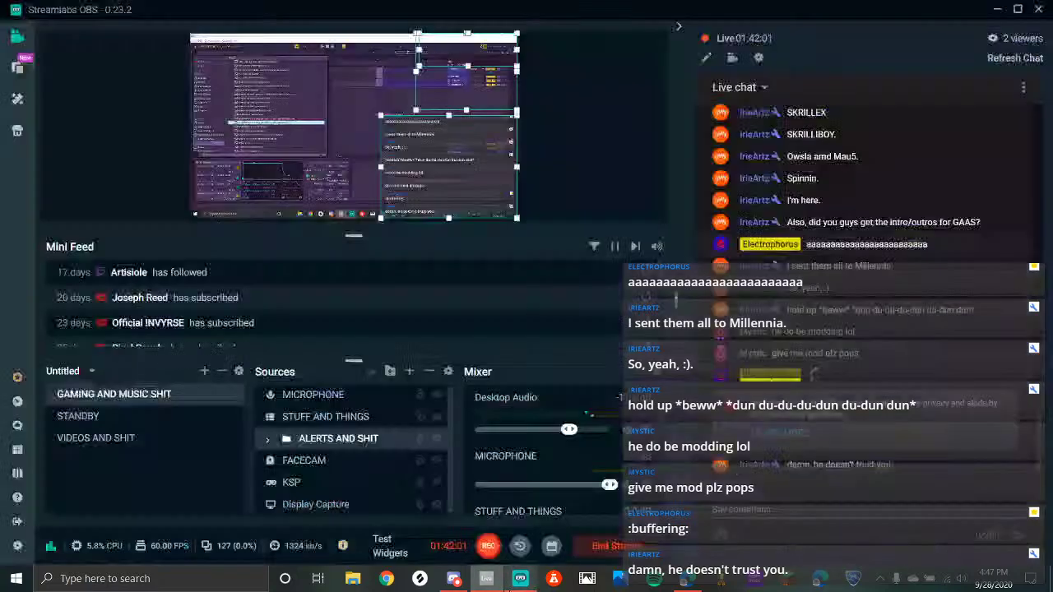
click(454, 579)
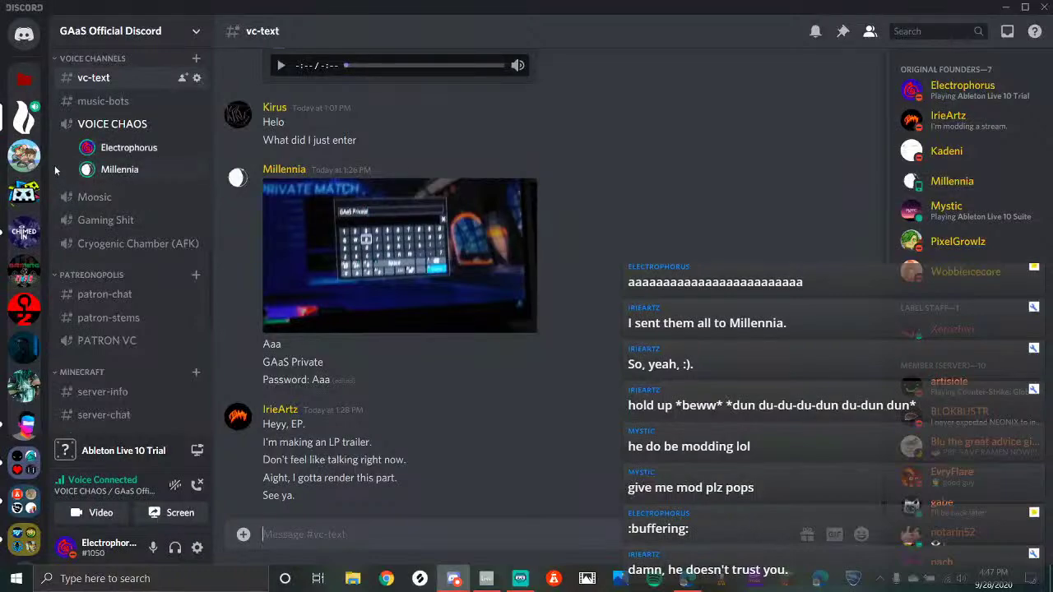
click(21, 235)
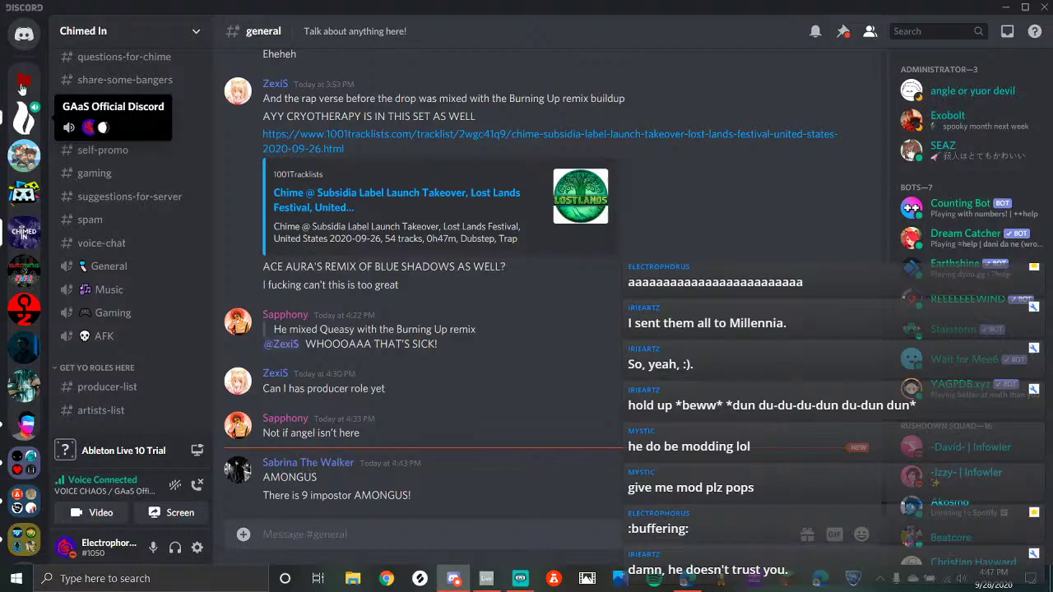
click(24, 116)
click(24, 33)
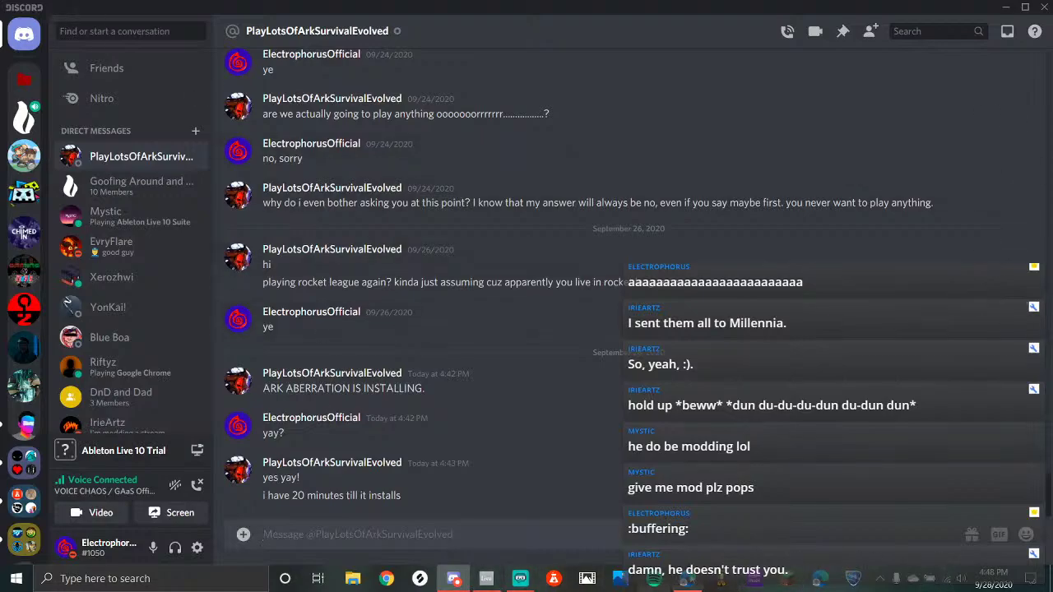
Switch to the YouTube Studio live streaming page, dismiss the bitrate warning and examine the concurrent viewers analytics
click(687, 580)
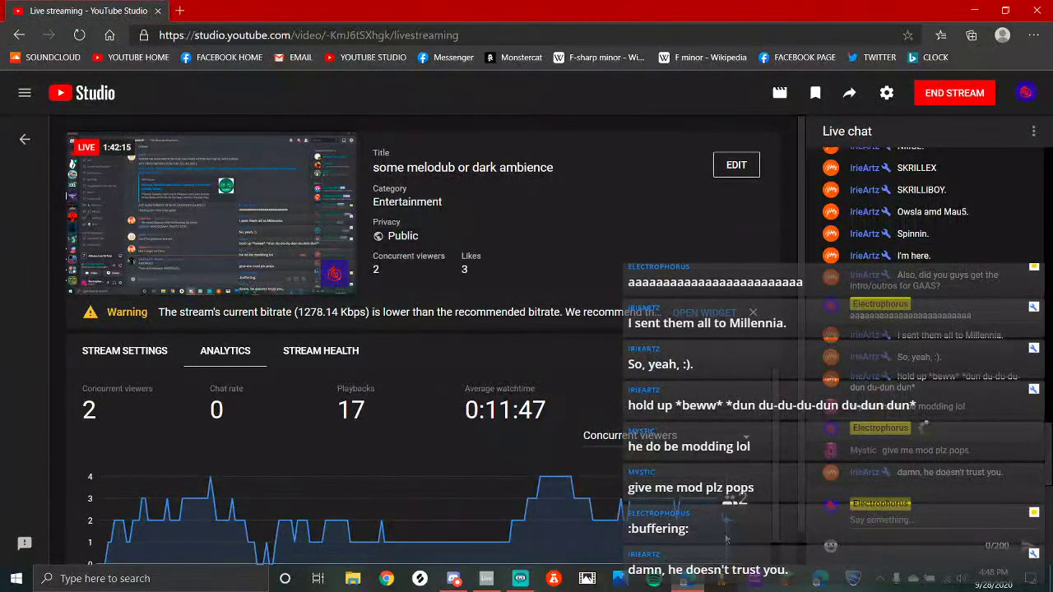
click(753, 314)
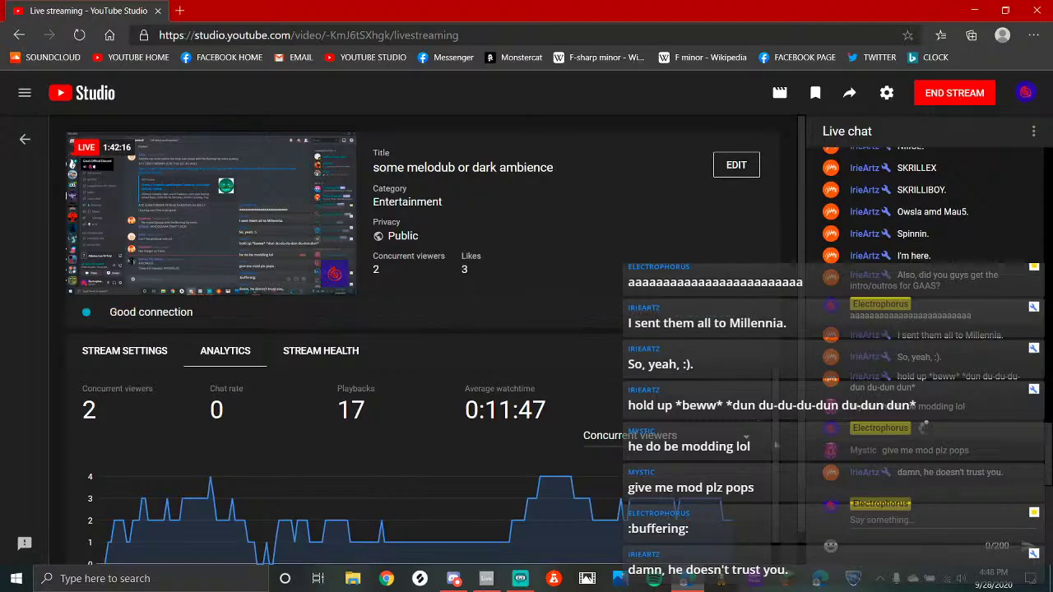
drag(767, 421, 775, 448)
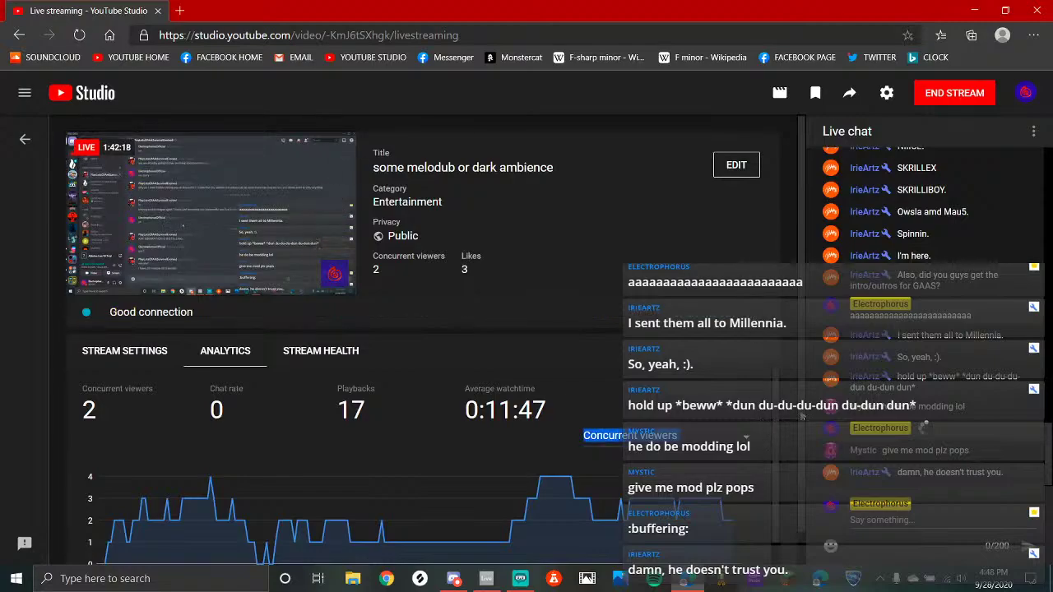
scroll(802, 416, down, 1)
click(717, 429)
click(658, 436)
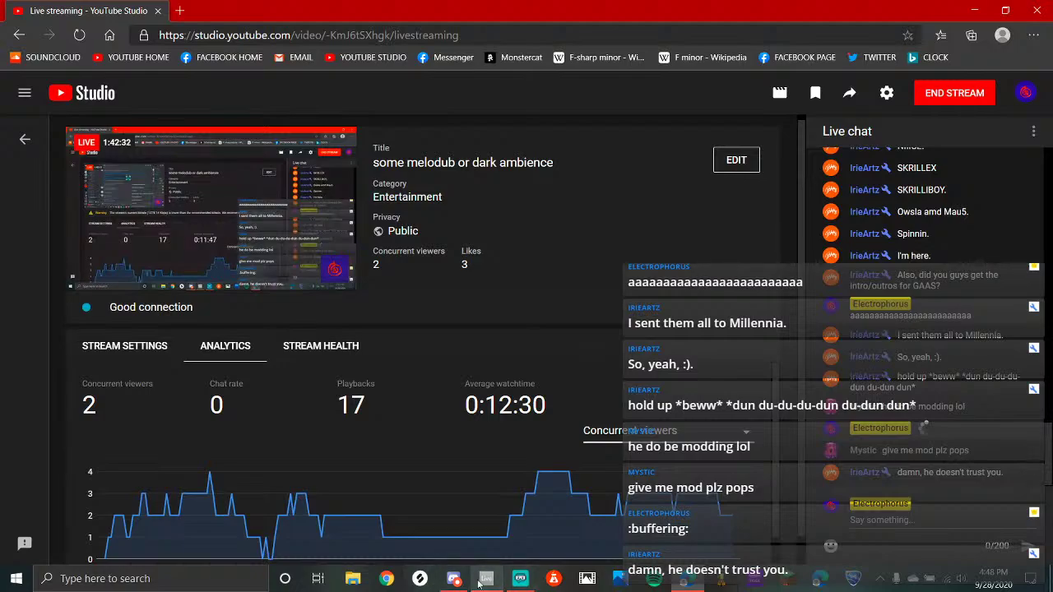
Return to the GAaS Official Discord server and view the mutual servers and mutual friends in the last Original Founders member's profile
click(453, 578)
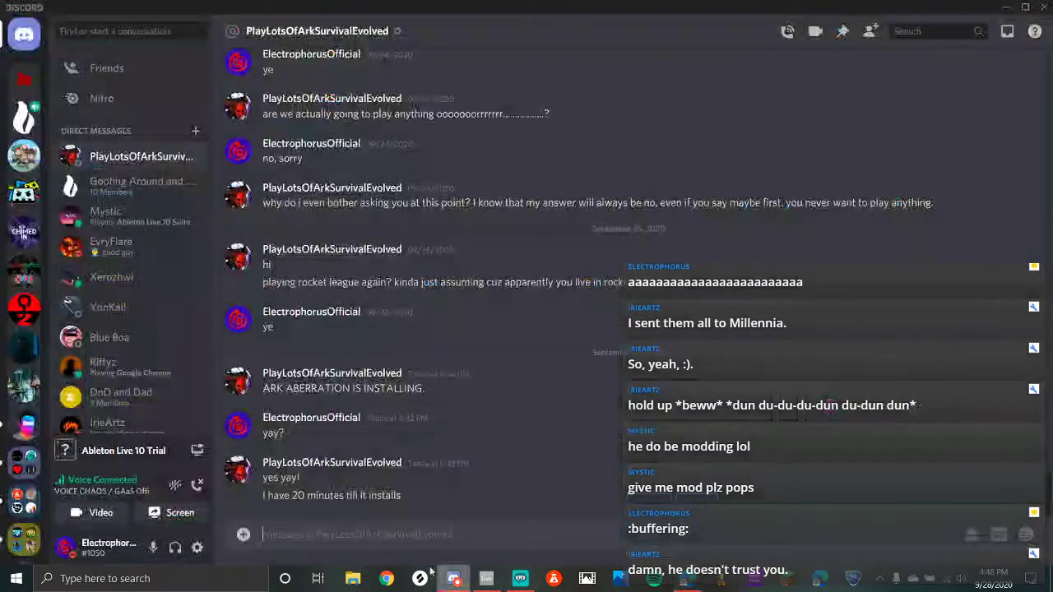
click(24, 118)
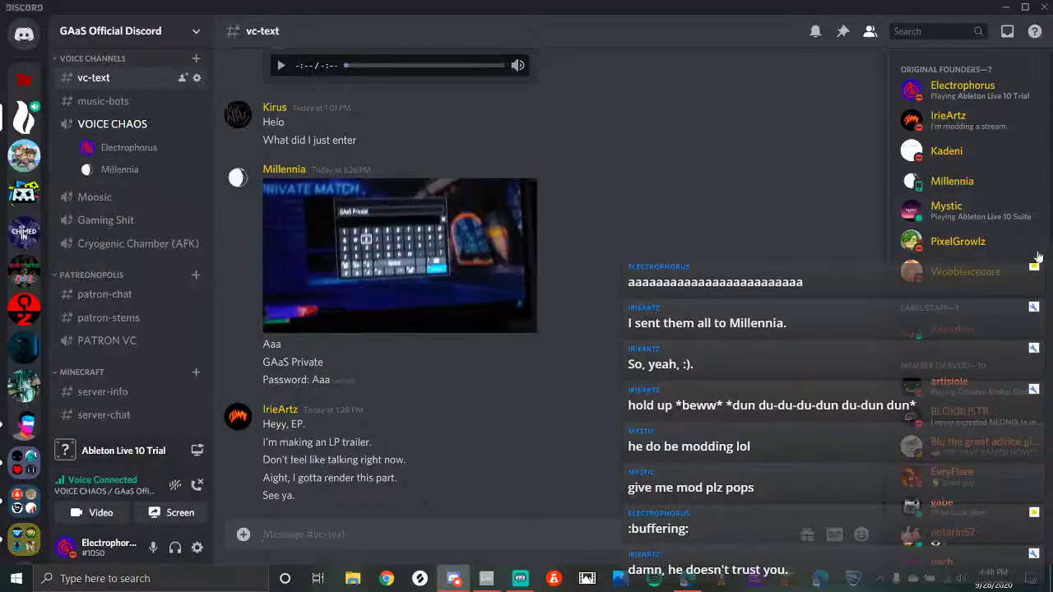
click(992, 284)
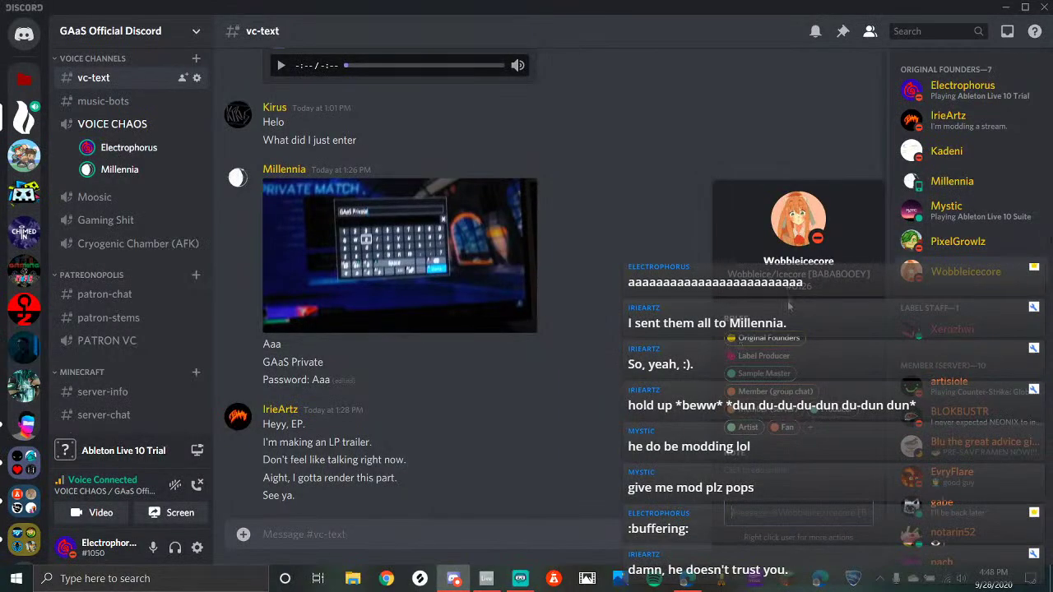
click(798, 219)
click(424, 241)
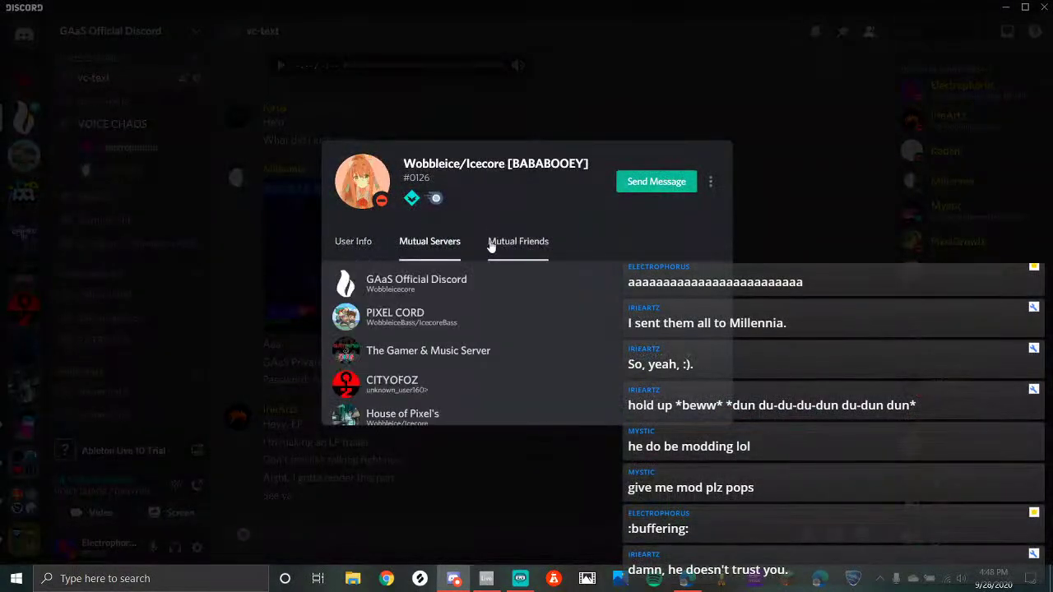
click(502, 241)
click(430, 241)
click(298, 282)
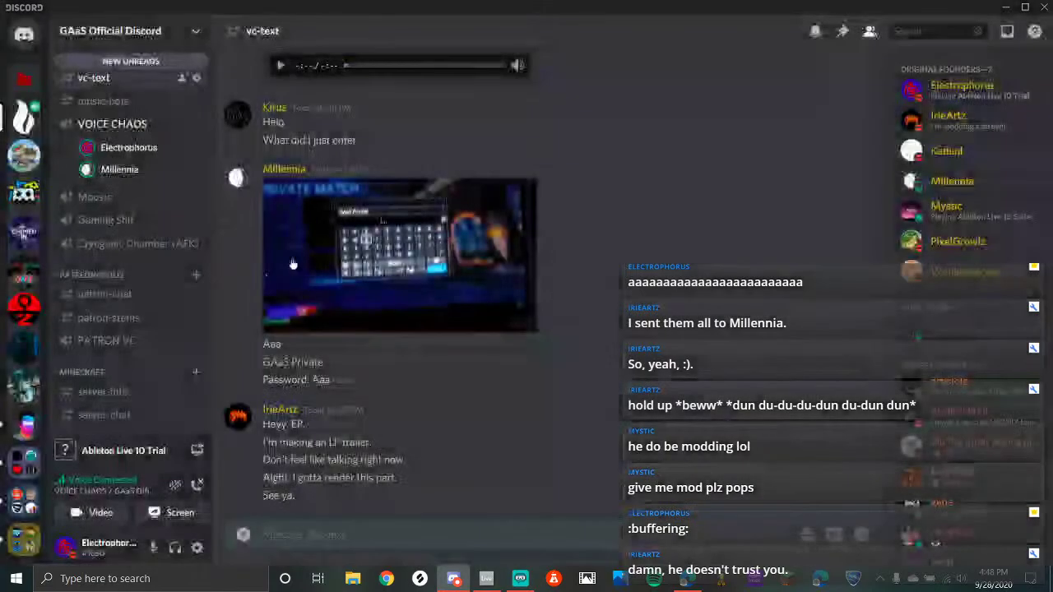
Open the general channel in the Main District category of the GAaS Official Discord server
scroll(104, 161, up, 1)
scroll(104, 161, up, 10)
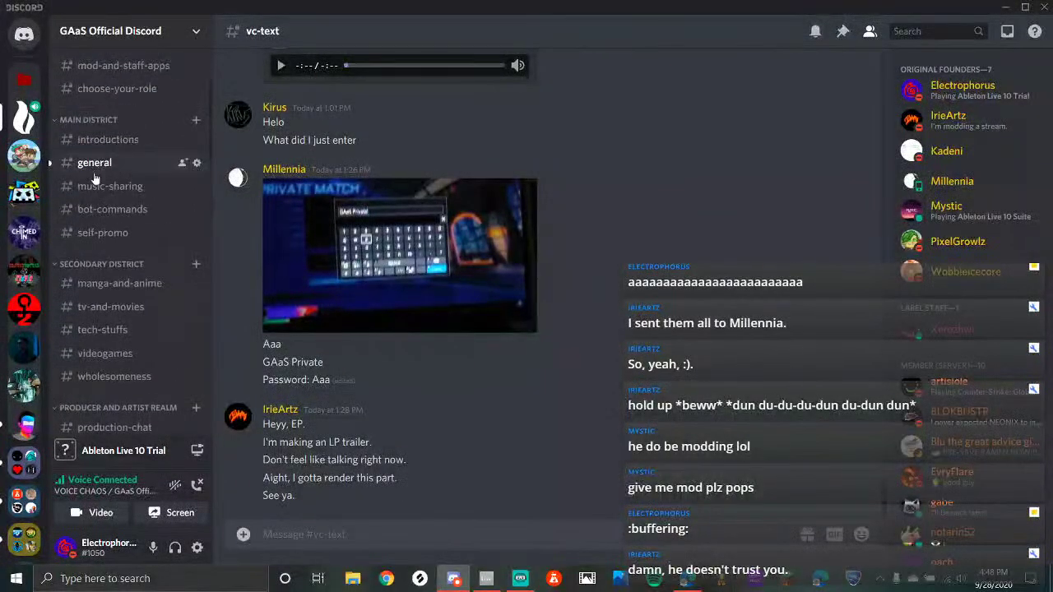
click(94, 169)
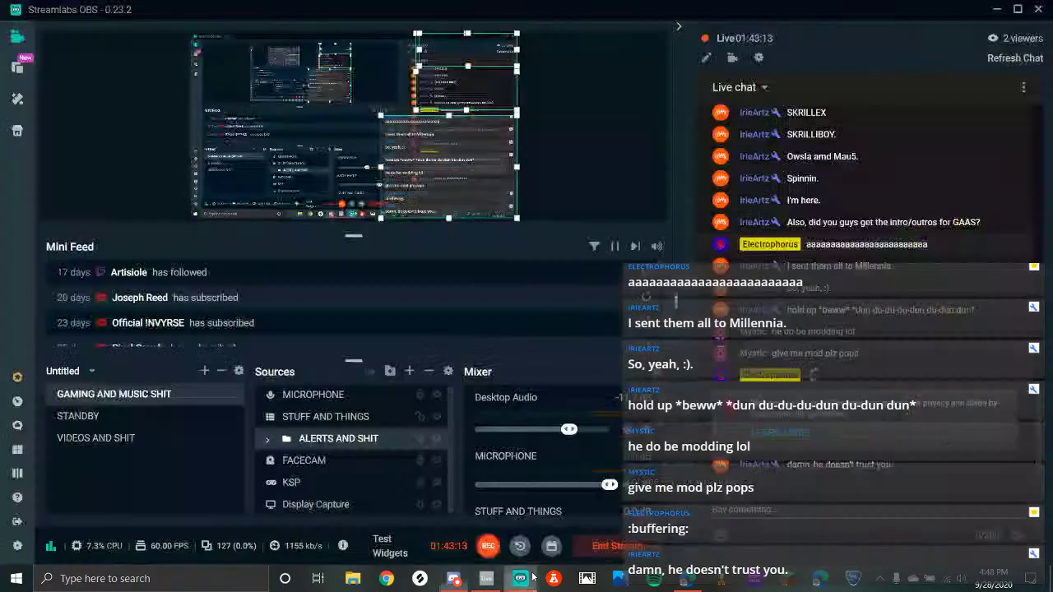
Check the live stream's status and chat in Streamlabs OBS and on the YouTube Studio page
click(520, 578)
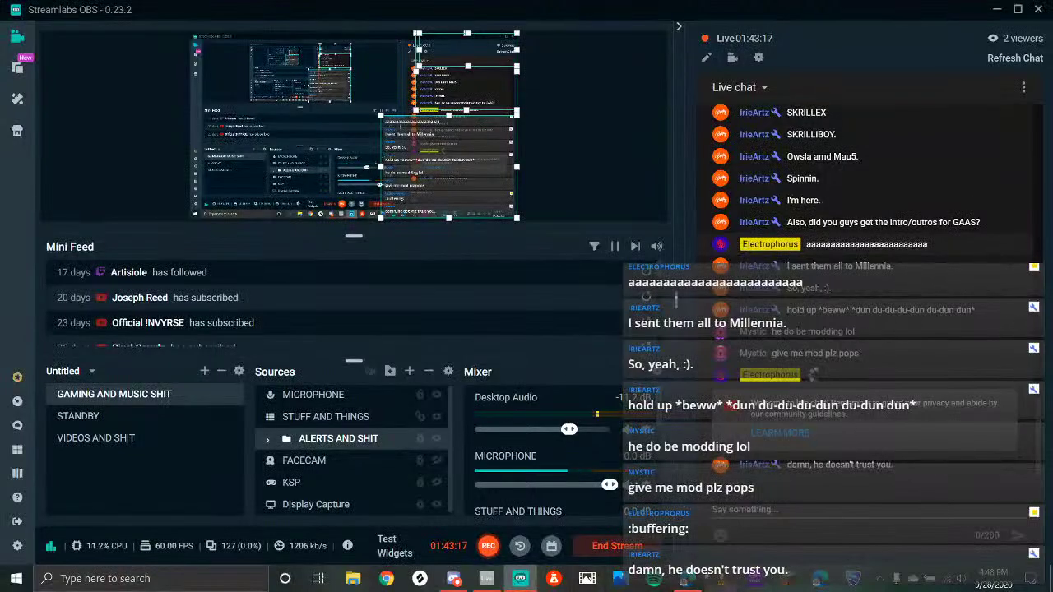
click(686, 581)
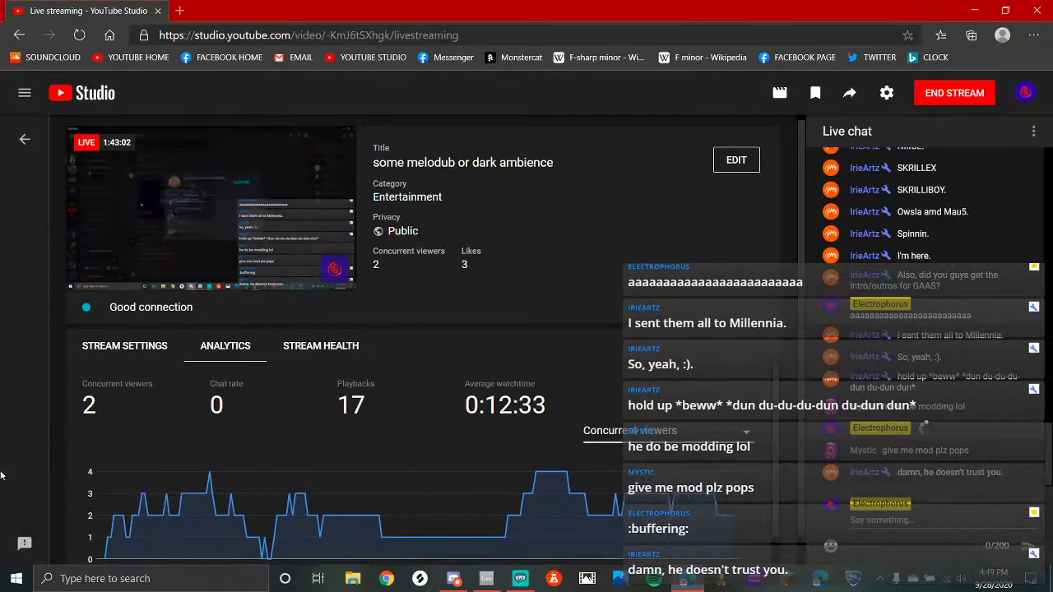
scroll(621, 503, down, 1)
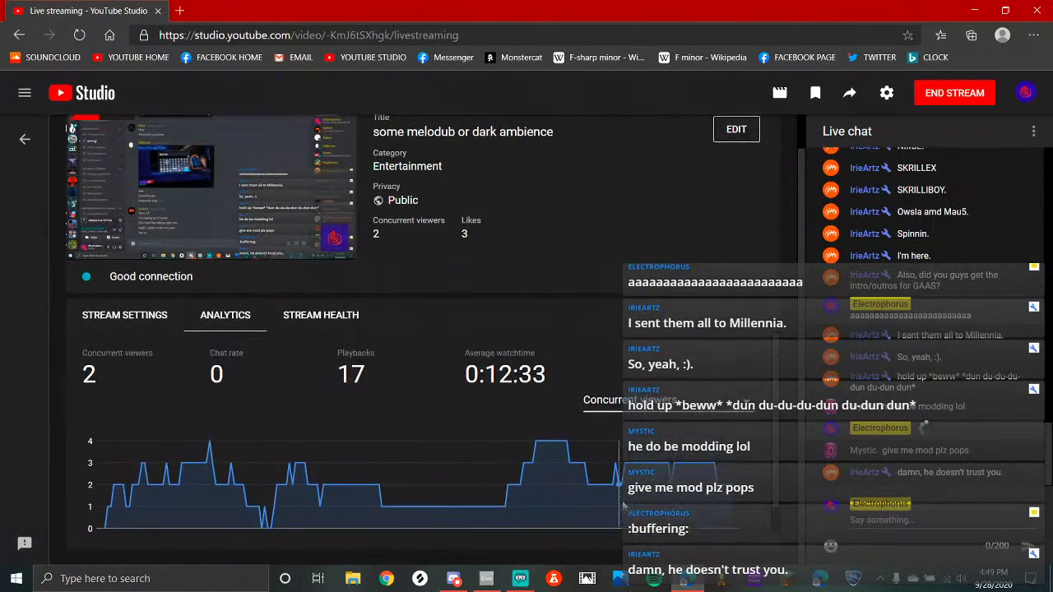
Switch back to Discord and check Barely Alive's minecraft-game-chat channel and the GAaS general channel
right_click(454, 575)
click(454, 578)
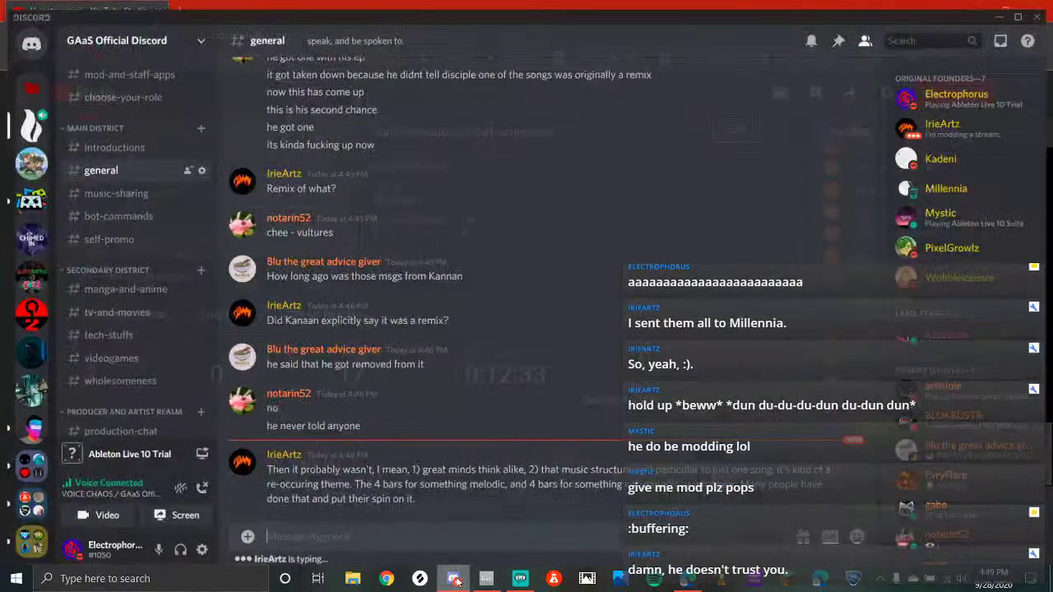
click(31, 199)
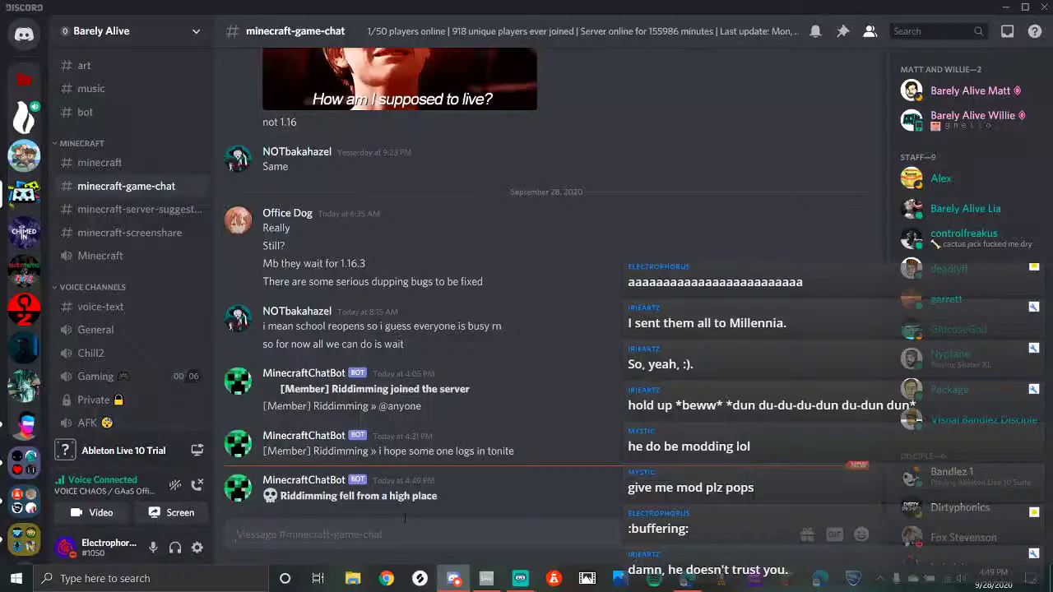
click(24, 118)
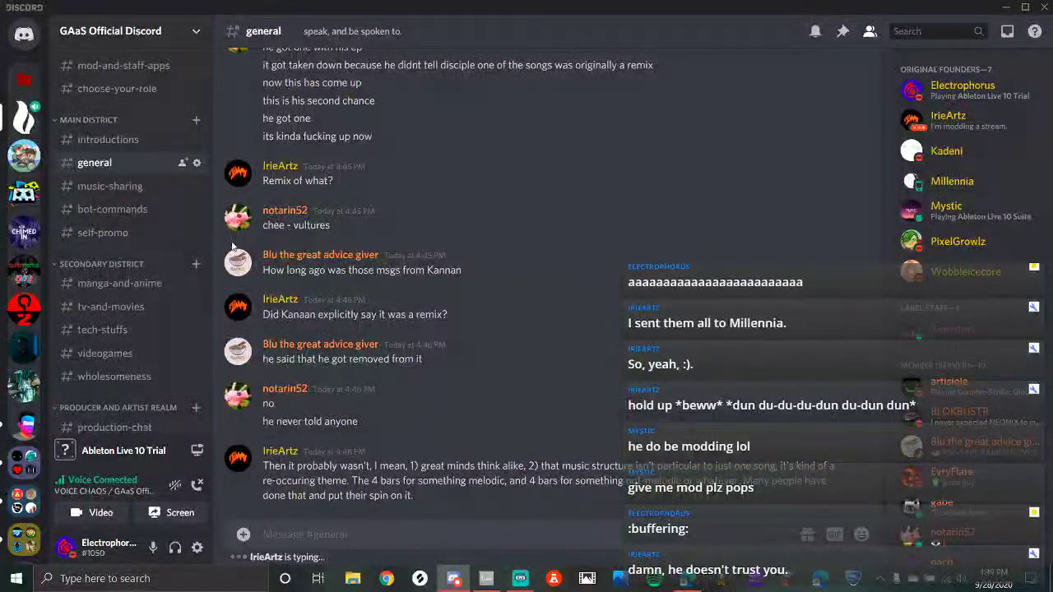
Return to Ableton Live, play the arrangement from bar 41 through the one-bar gap into the drop, and stop playback
click(488, 581)
key(space)
scroll(648, 136, up, 4)
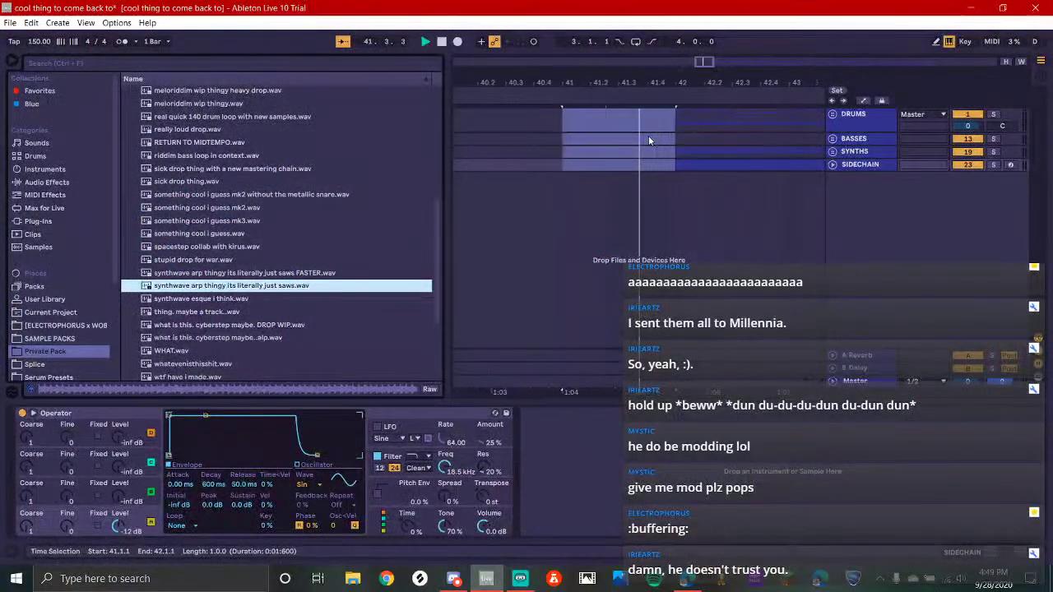
scroll(648, 136, down, 5)
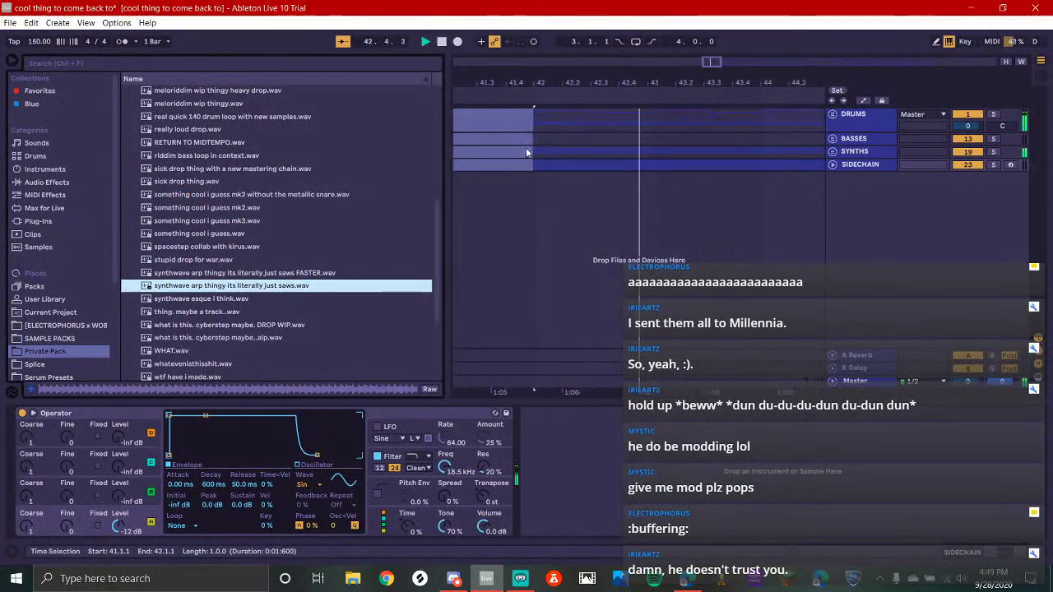
scroll(581, 157, down, 5)
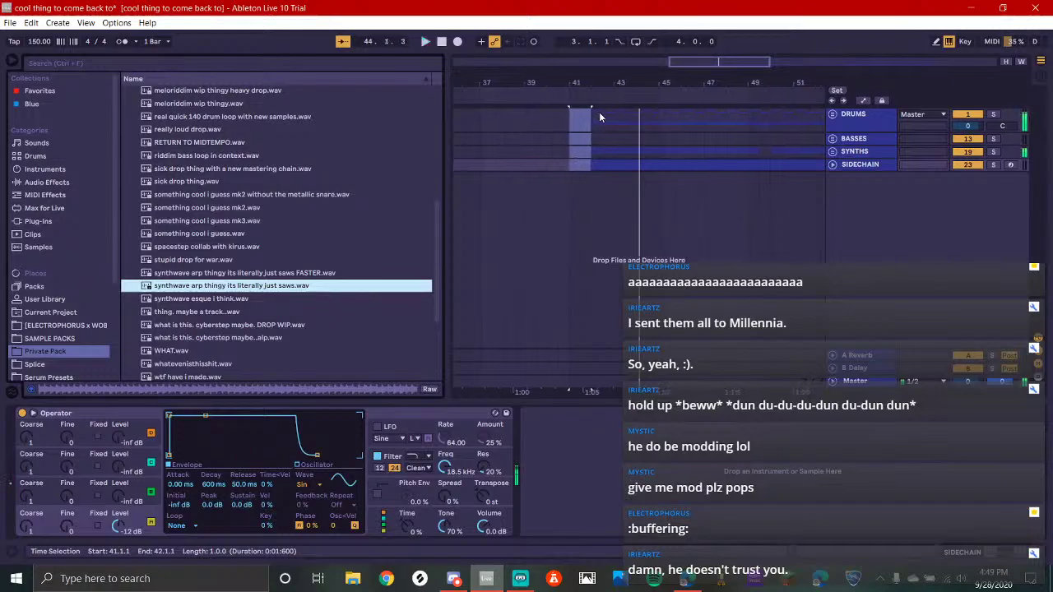
key(space)
Select the empty range from bar 30 to bar 40 across all four tracks, ahead of the shifted arrangement
drag(569, 116, 491, 167)
scroll(528, 173, down, 5)
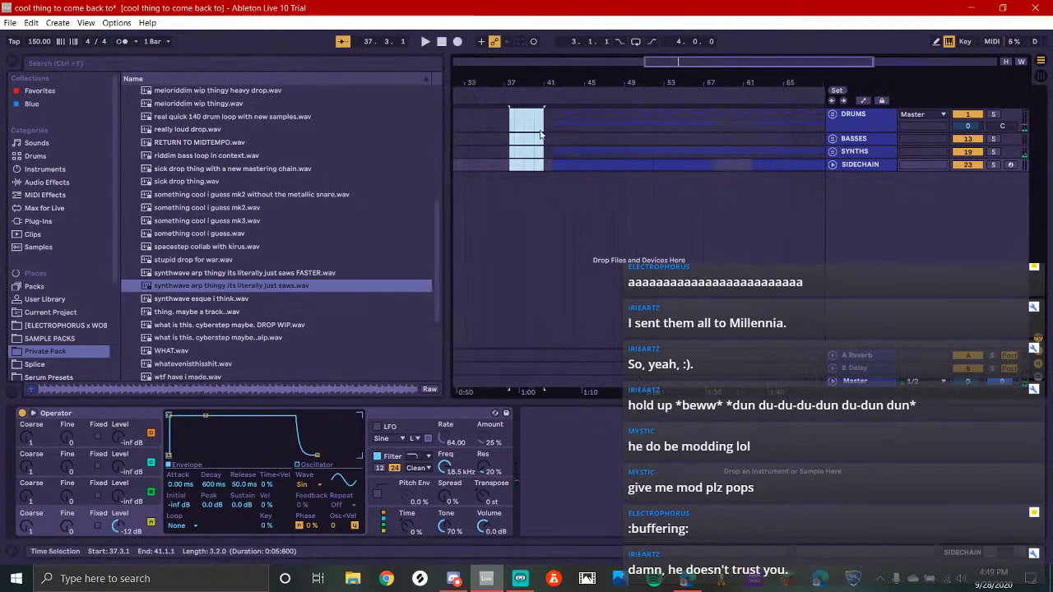
click(535, 125)
drag(537, 125, 465, 127)
scroll(589, 140, down, 3)
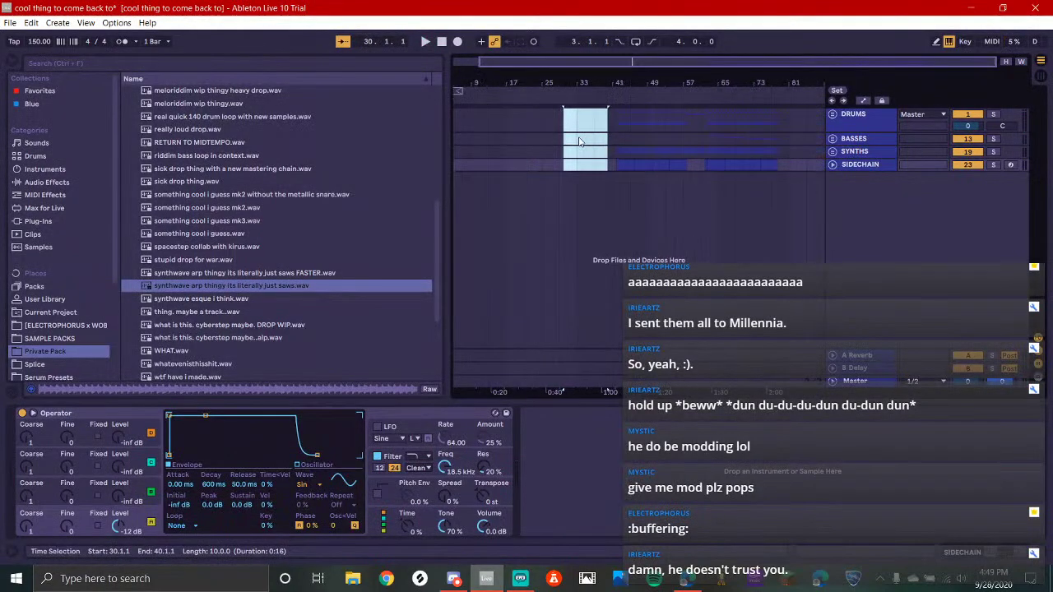
Mark out the empty lead-in across all four tracks by selecting bars 1 to 17, 1 to 33, and 33 up to the gap
drag(612, 124, 479, 241)
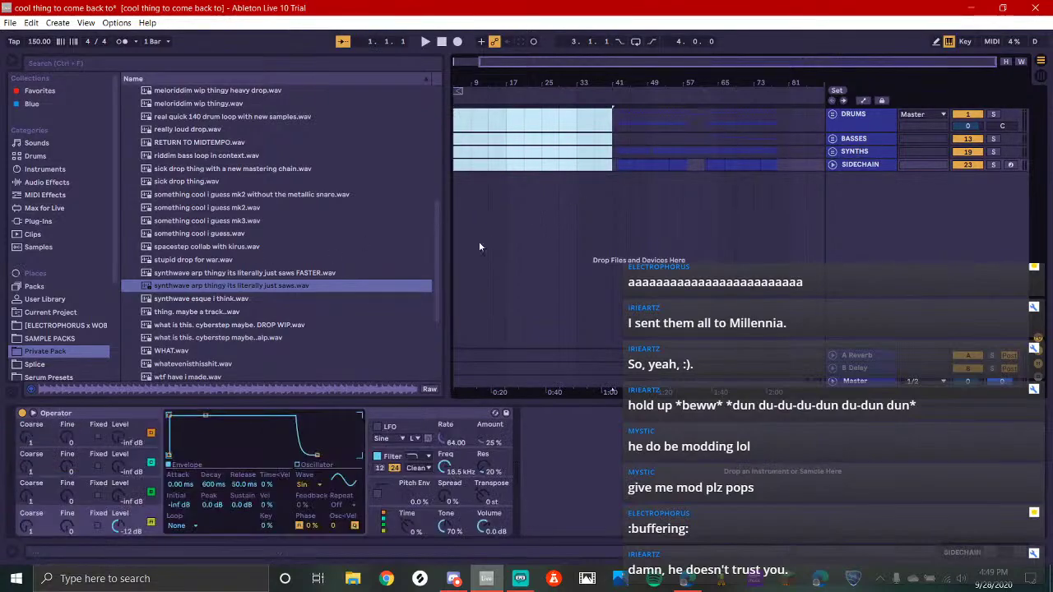
scroll(597, 156, down, 1)
drag(519, 128, 490, 201)
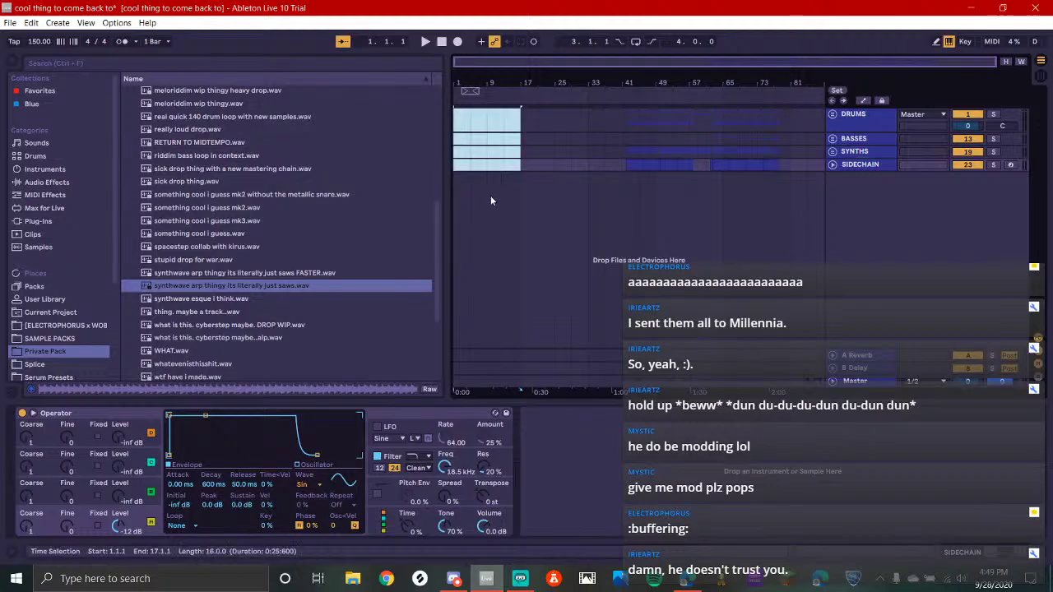
shift+click(590, 108)
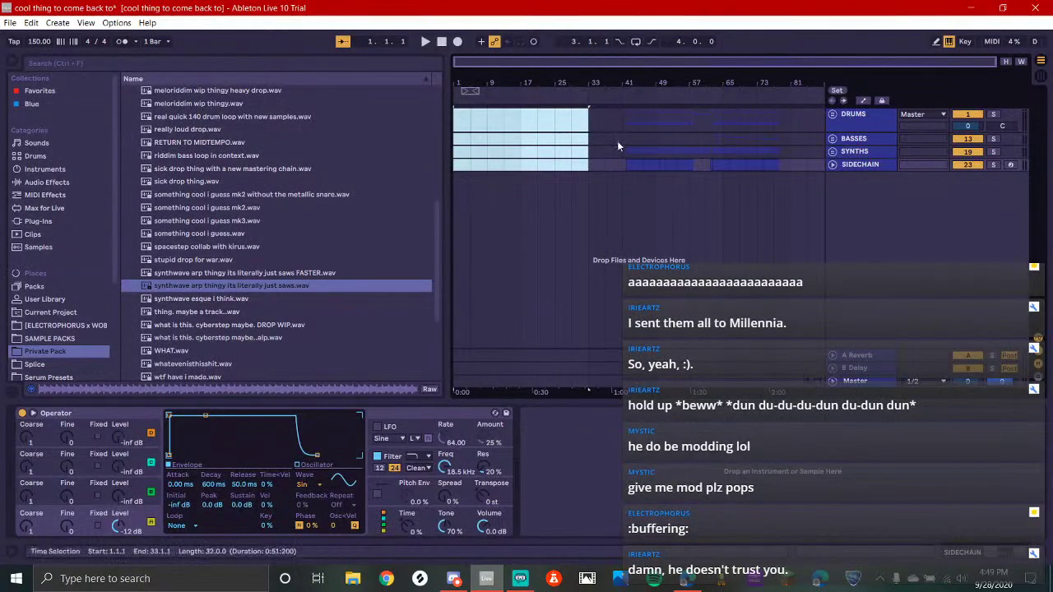
drag(589, 128, 619, 173)
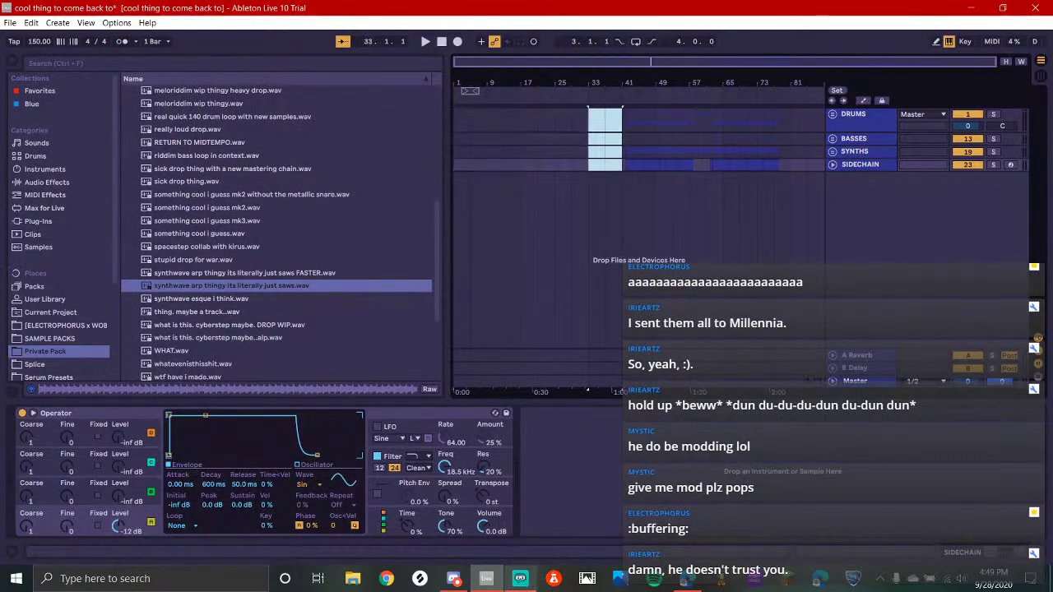
Check the live stream and chat in Streamlabs OBS, and switch to Discord to read the GAaS general channel
click(520, 578)
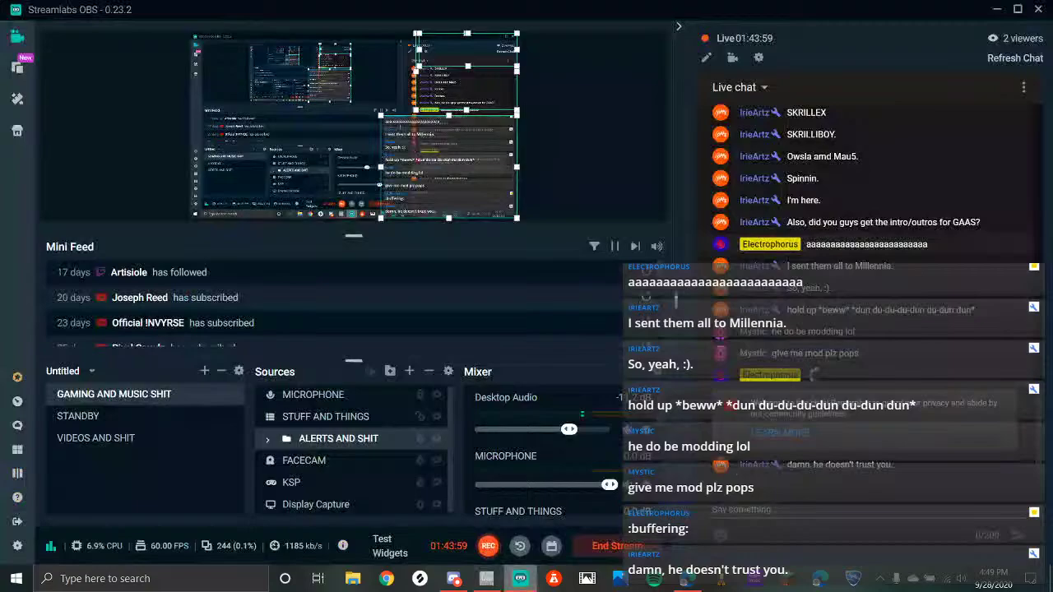
click(448, 581)
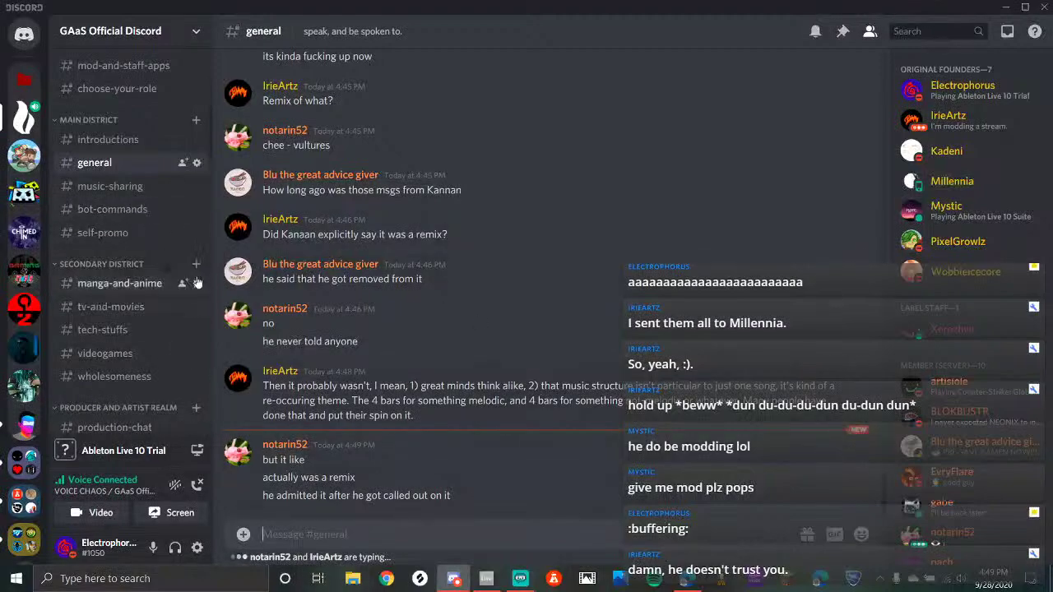
scroll(104, 229, up, 3)
scroll(104, 235, up, 1)
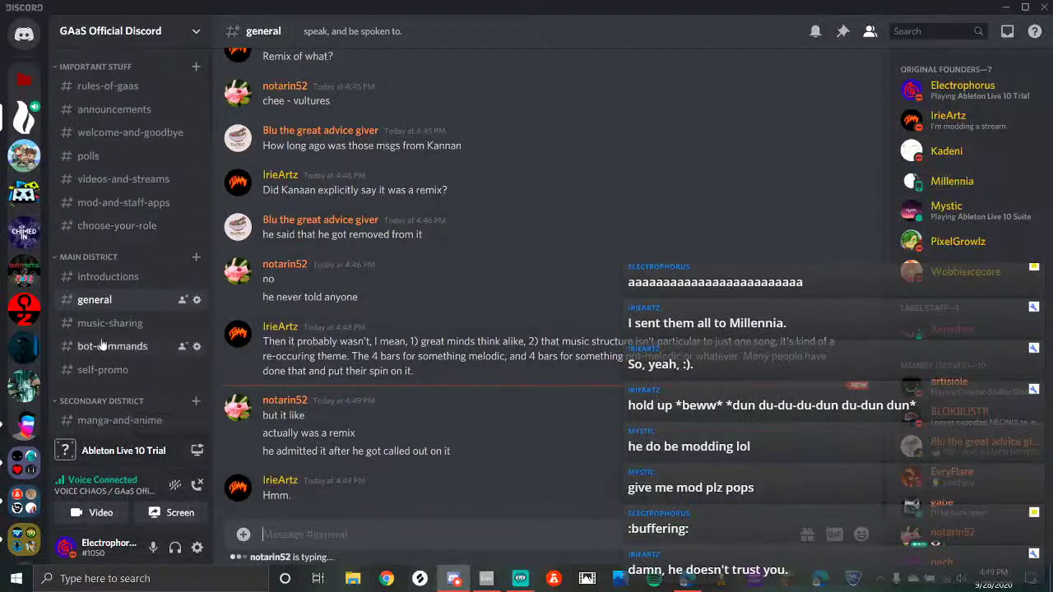
Look through the Sample Island server's general, new-members and pre-drop-vocals channels
click(27, 455)
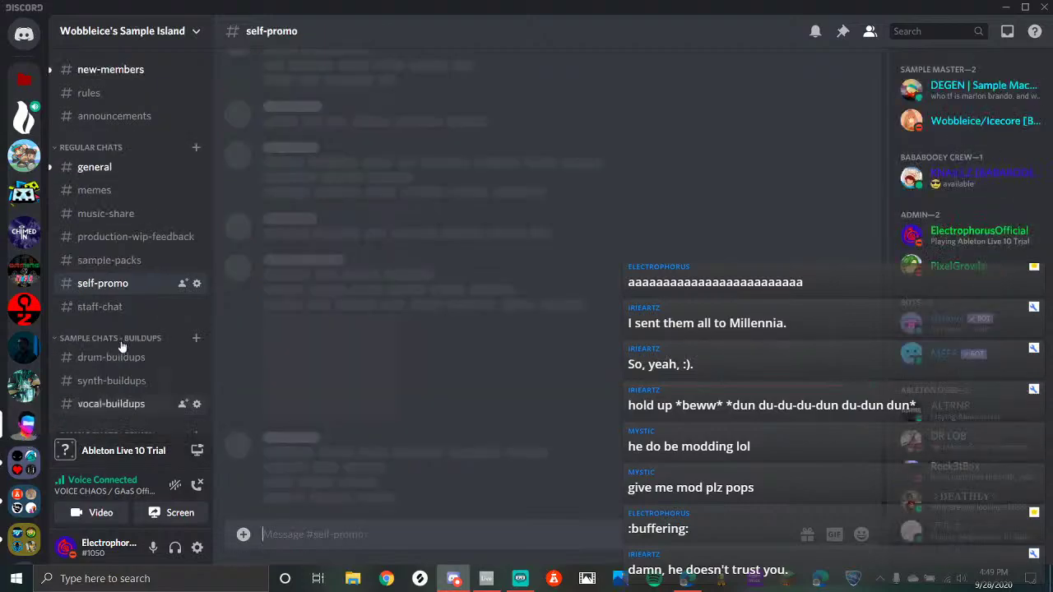
click(115, 167)
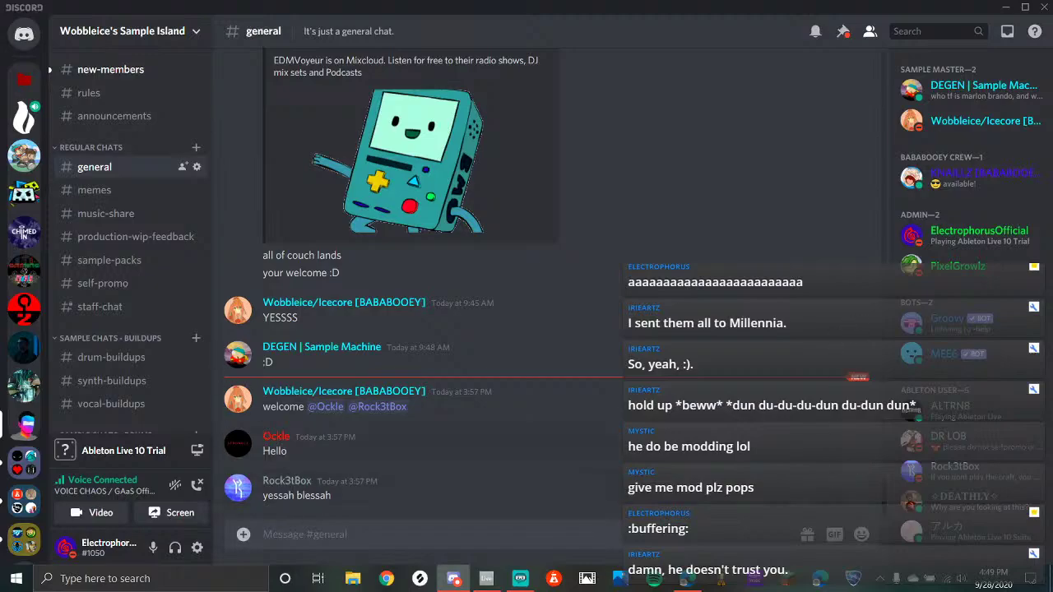
click(274, 441)
click(273, 441)
click(279, 480)
click(202, 376)
click(107, 69)
scroll(86, 327, down, 7)
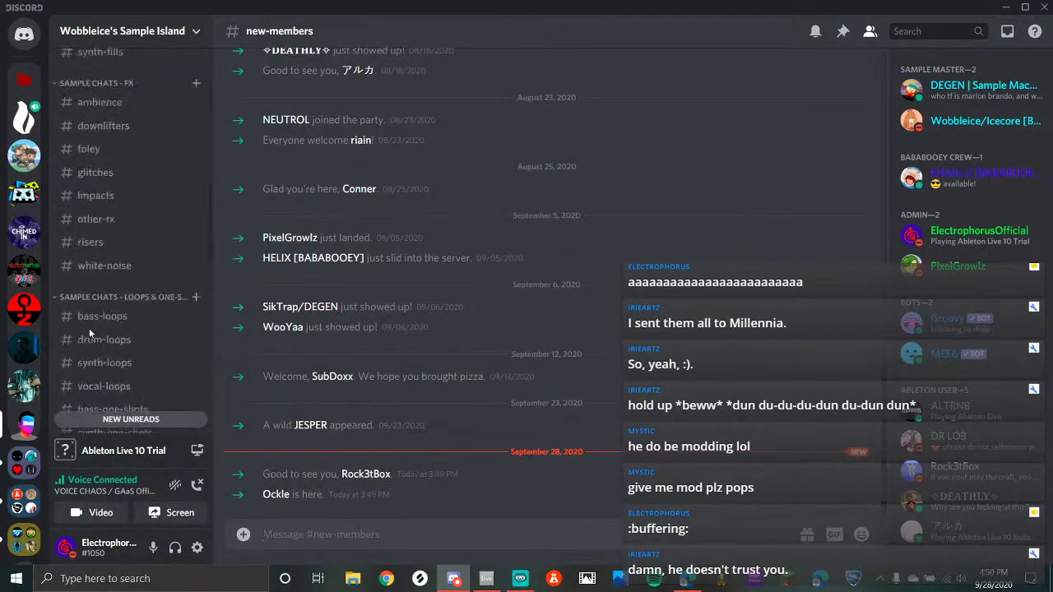
scroll(142, 190, up, 3)
click(136, 208)
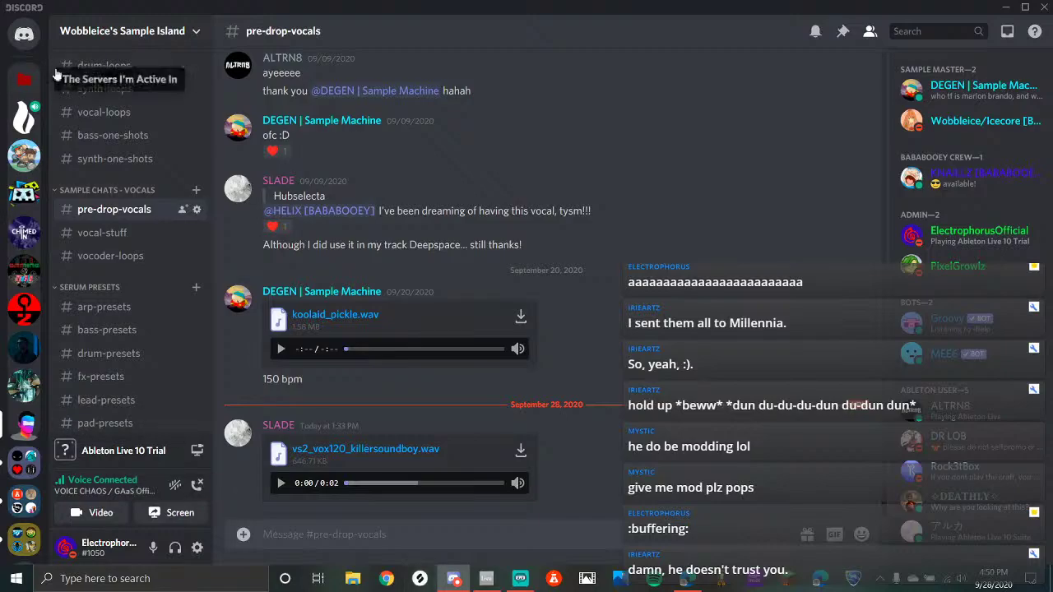
Return to the GAaS general channel and check its newest messages, glancing at the Ableton Live project in between
click(25, 117)
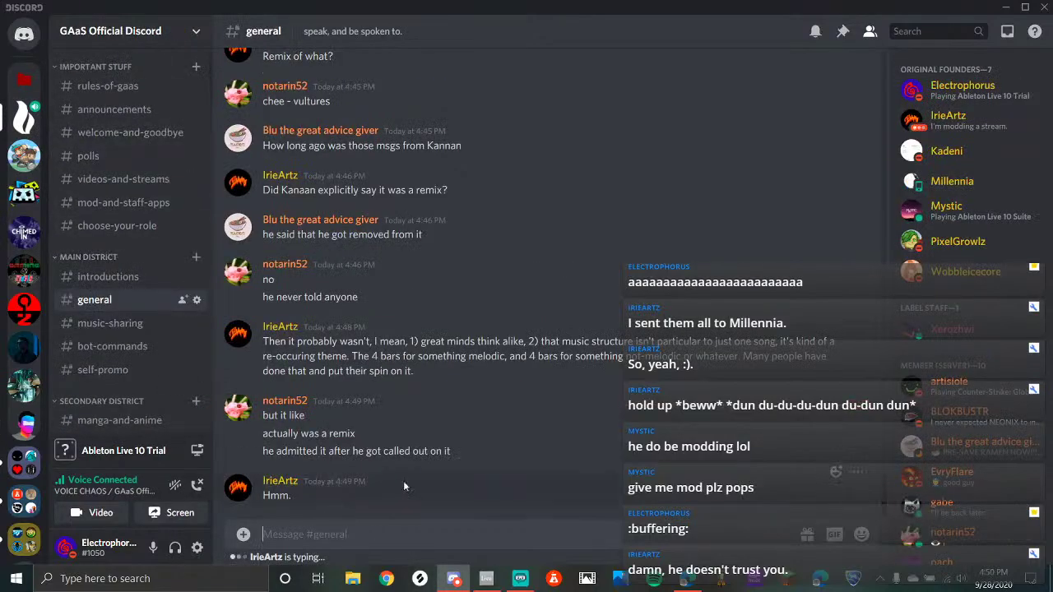
click(488, 580)
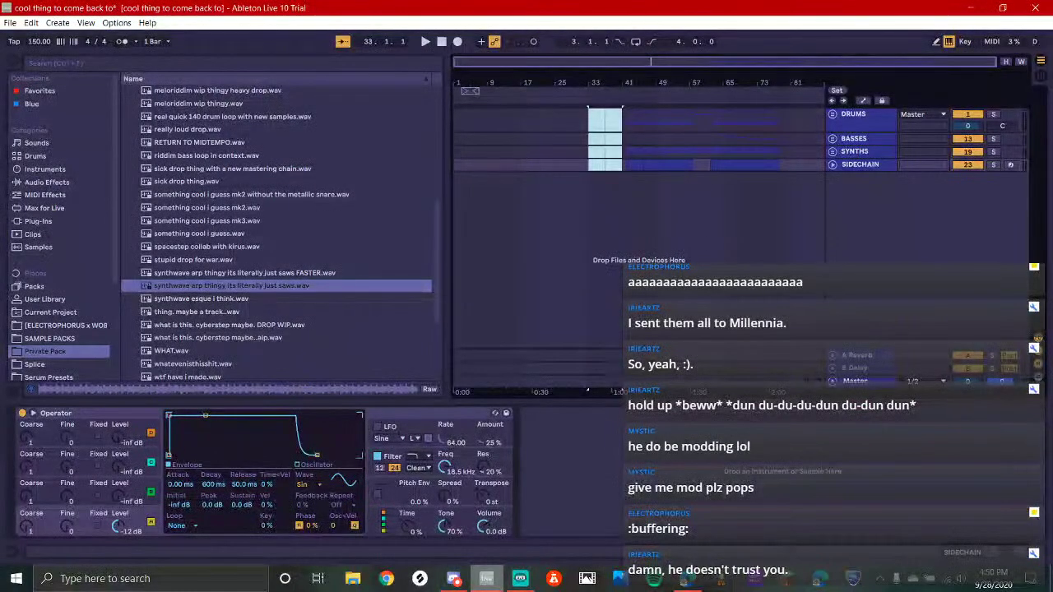
click(453, 579)
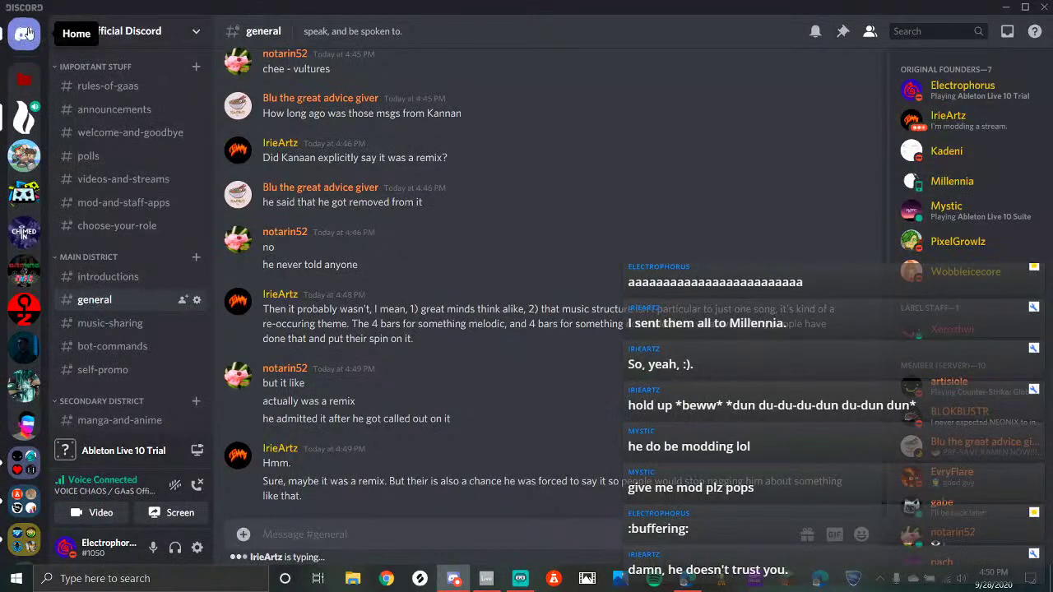
Return to Ableton Live and mark out bars 33 to 42, 17 to 33 and 1 to 17 across all four tracks
click(486, 577)
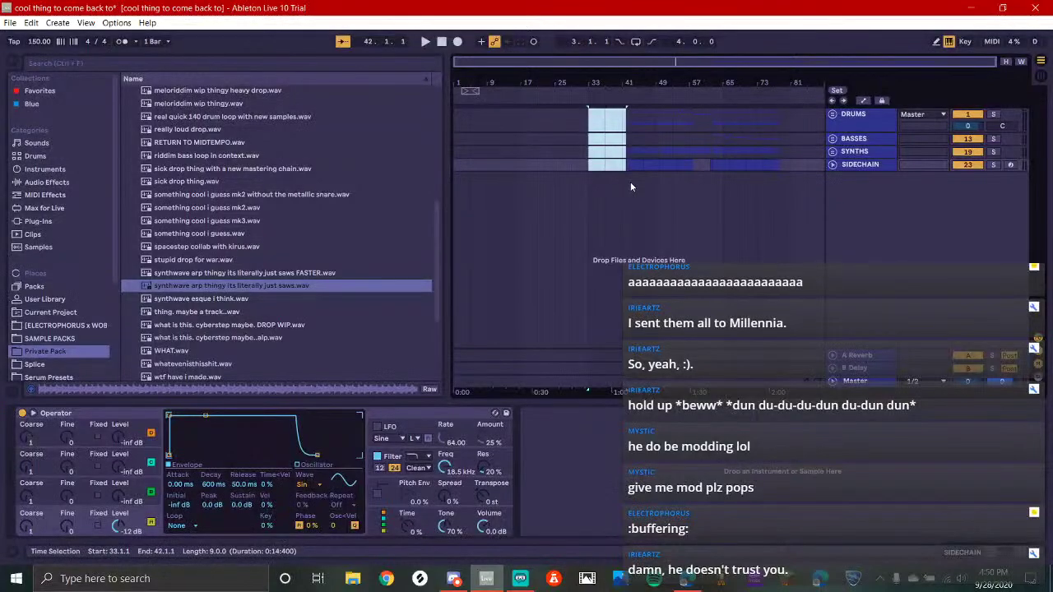
drag(630, 182, 617, 182)
drag(588, 128, 530, 176)
drag(521, 124, 589, 179)
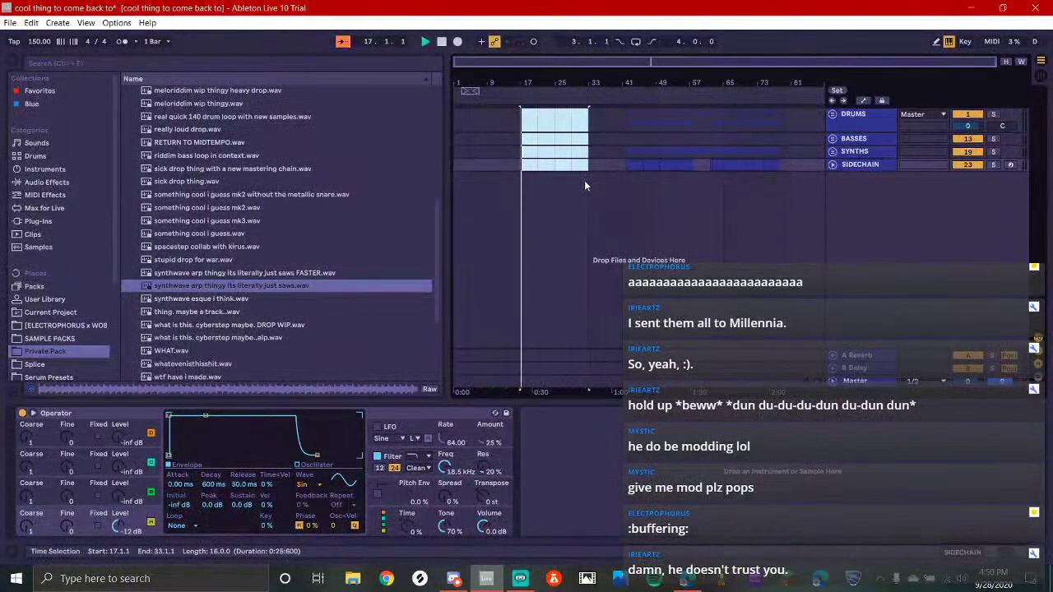
drag(524, 133, 427, 188)
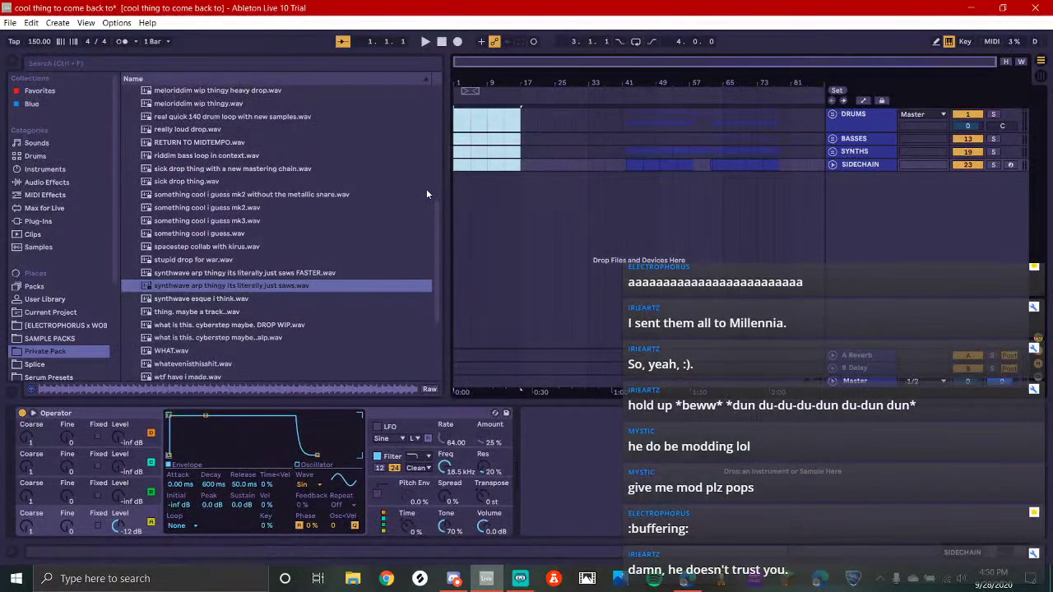
Audition the gap from bar 41 and the start of the drop at bar 42, and stop playback
click(621, 132)
key(space)
scroll(613, 262, up, 10)
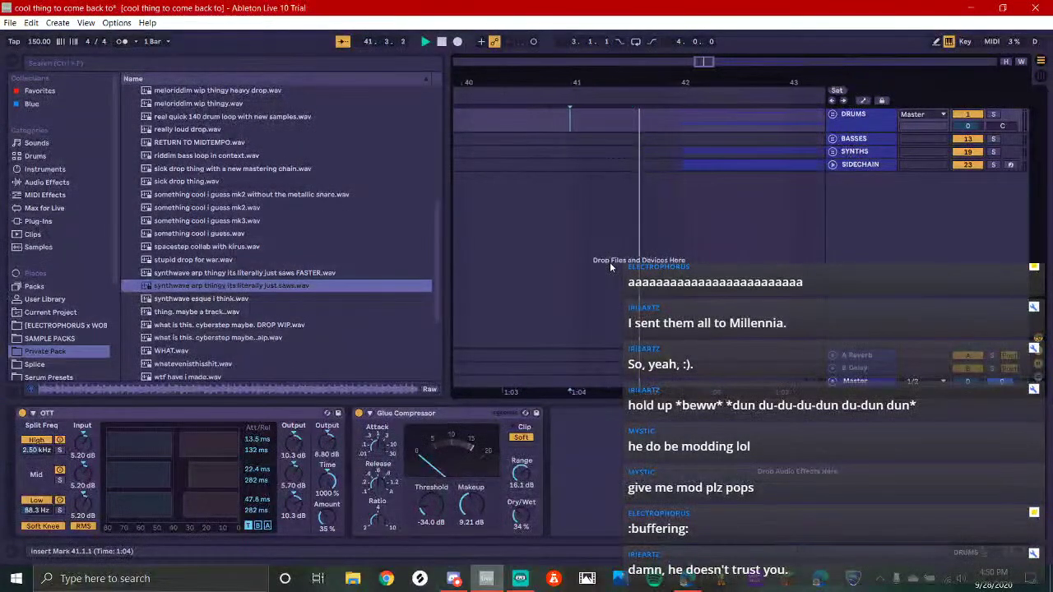
key(space)
click(616, 123)
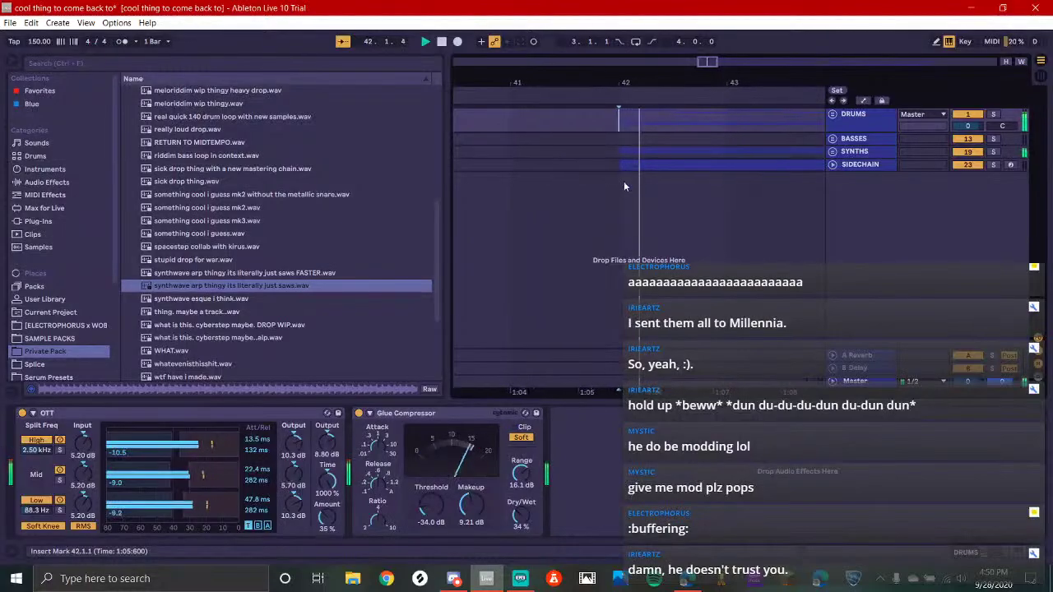
key(space)
key(space)
key(space)
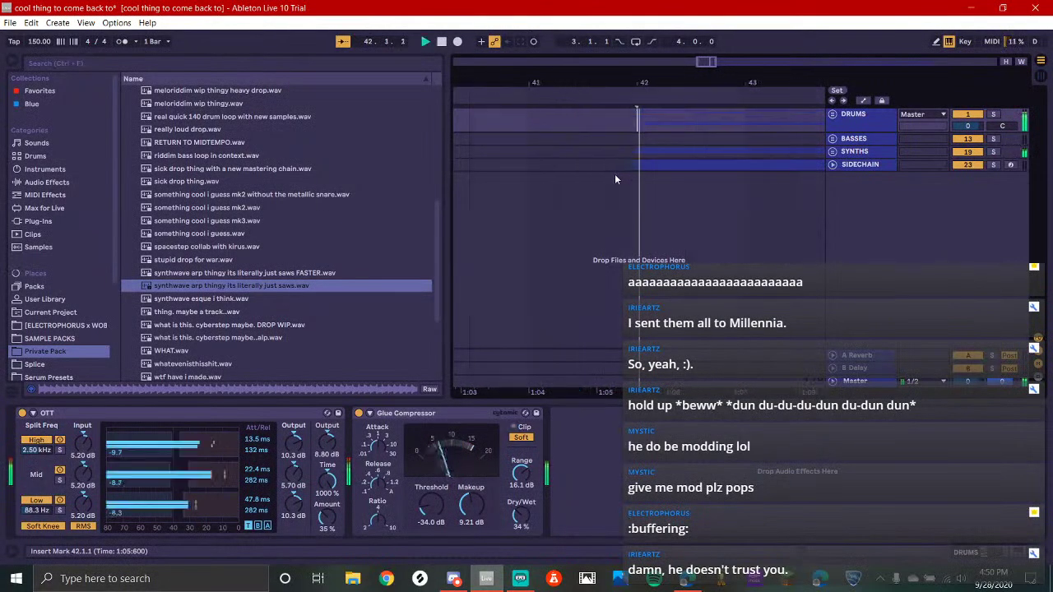
key(space)
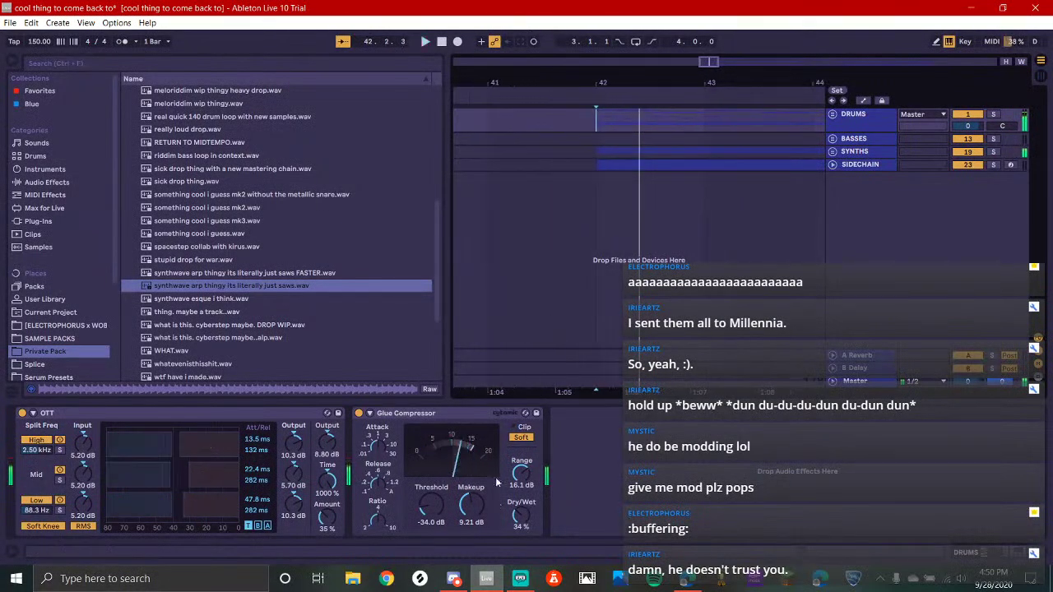
Check the GAaS general channel in Discord and the stream status and chat in Streamlabs OBS
click(523, 568)
click(455, 578)
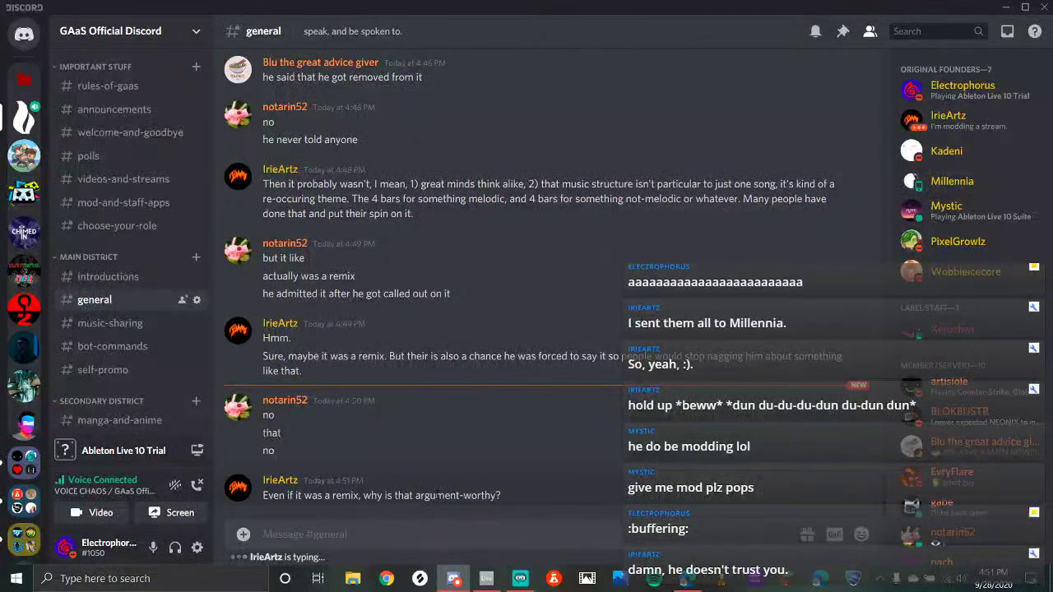
click(512, 583)
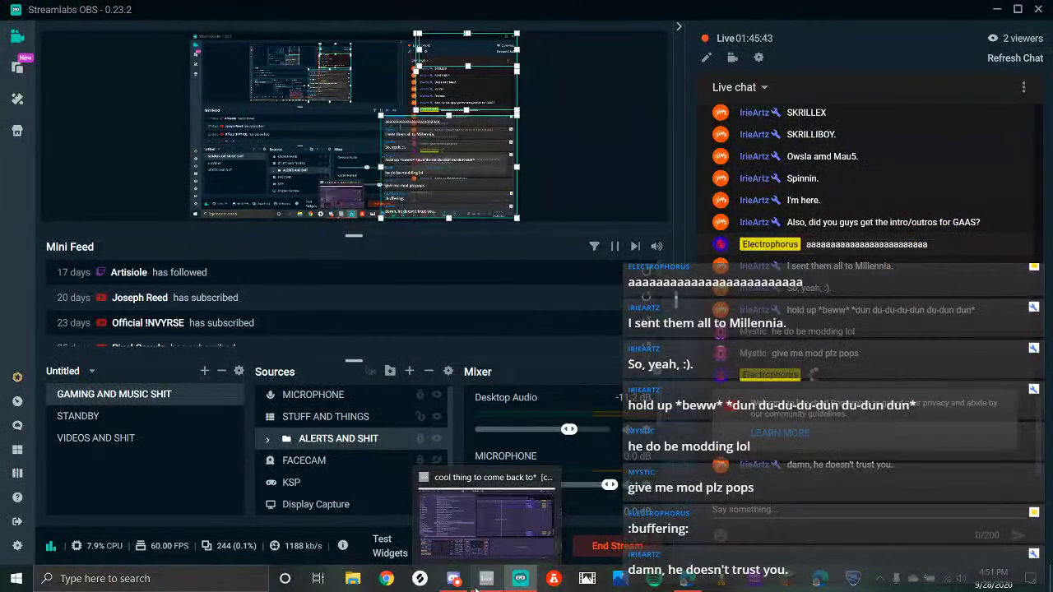
Return to Ableton Live, replay the drop from bar 42 and the gap from bar 41, and stop playback
click(477, 586)
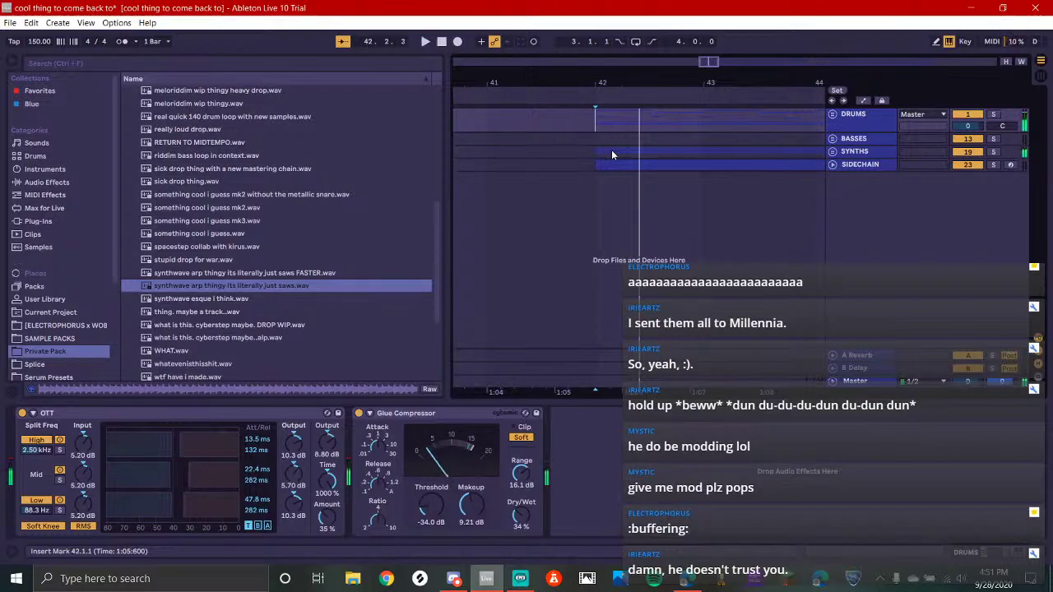
key(space)
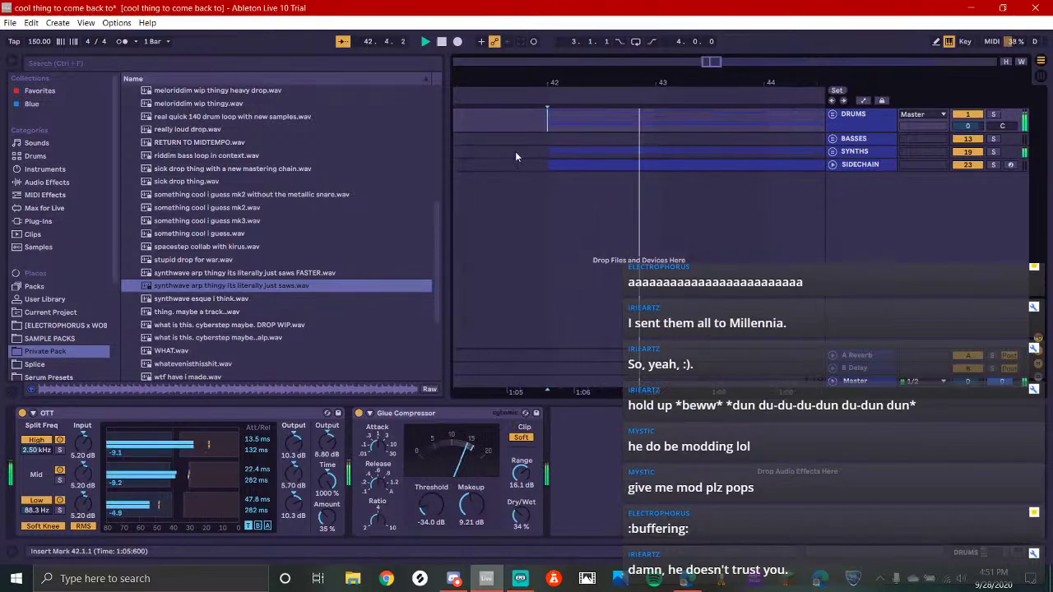
key(space)
key(space)
key(space)
click(512, 130)
key(space)
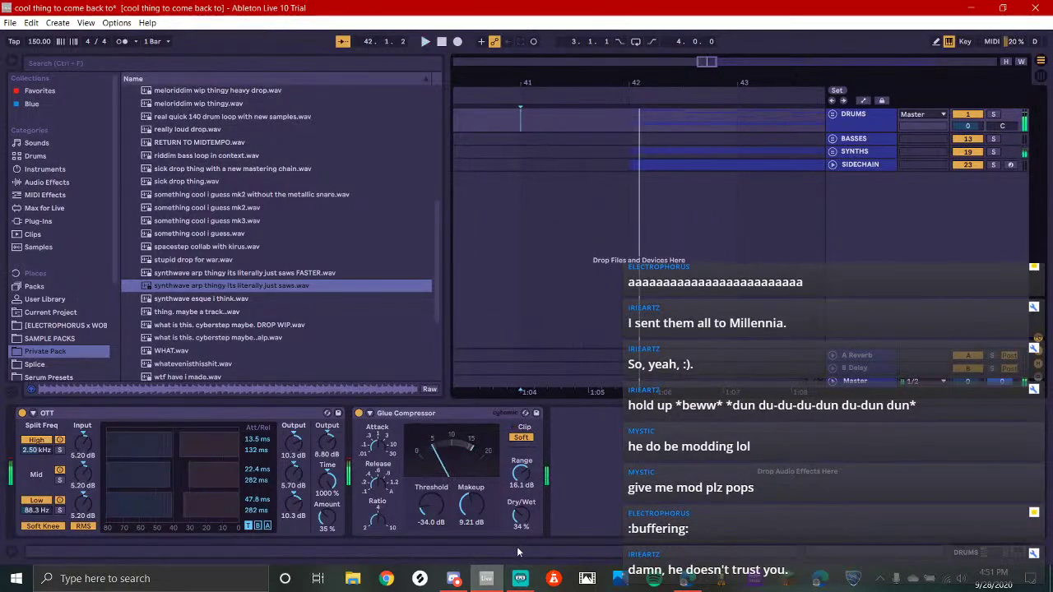
Switch to Discord and follow the remix discussion in the GAaS general channel, highlighting the message "he let disciple know that"
click(453, 579)
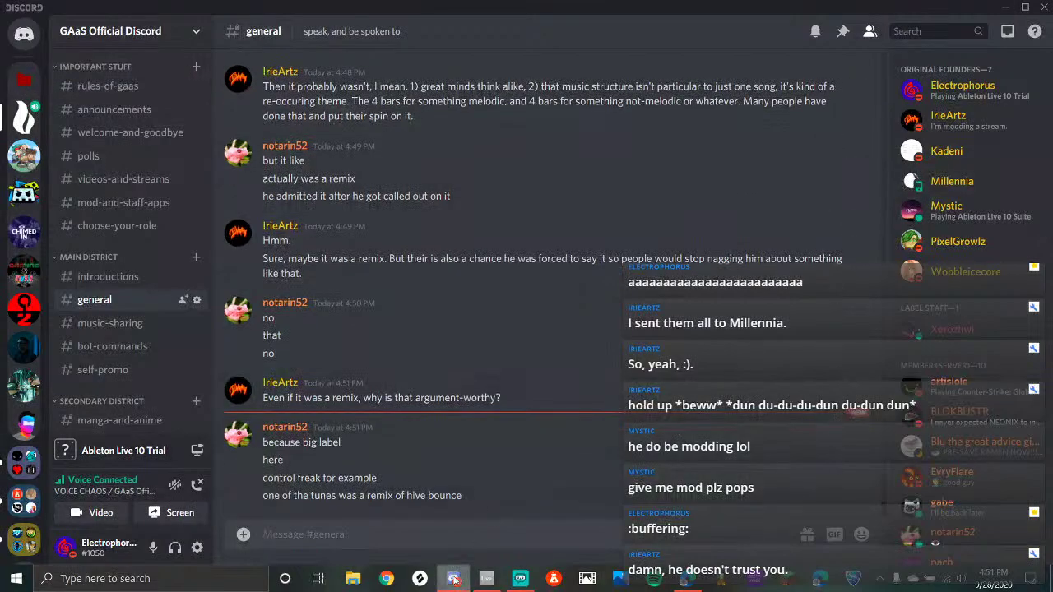
mouse_move(454, 580)
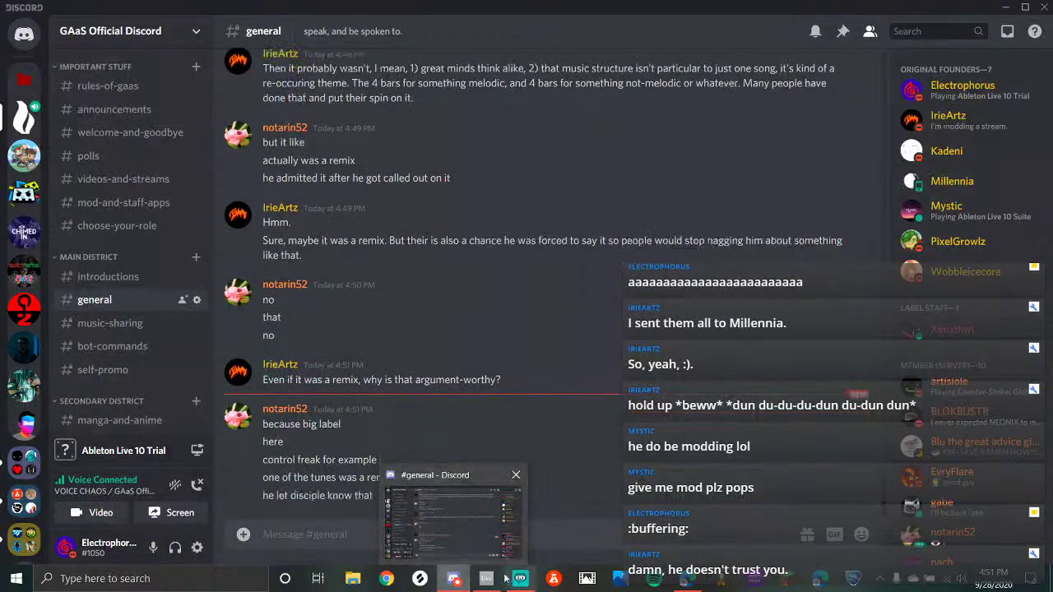
click(456, 579)
click(459, 579)
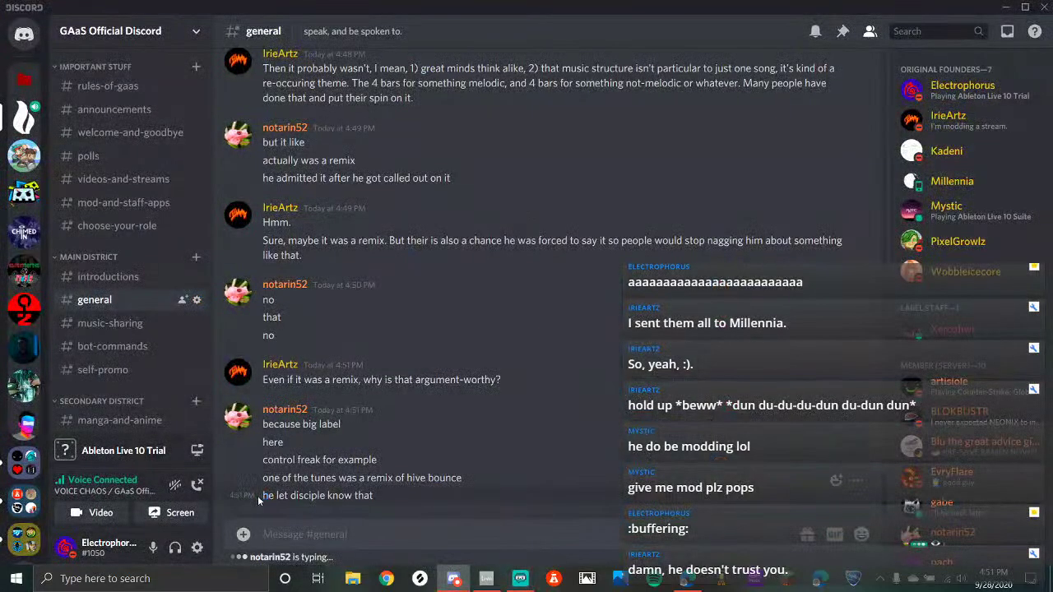
drag(258, 495, 353, 505)
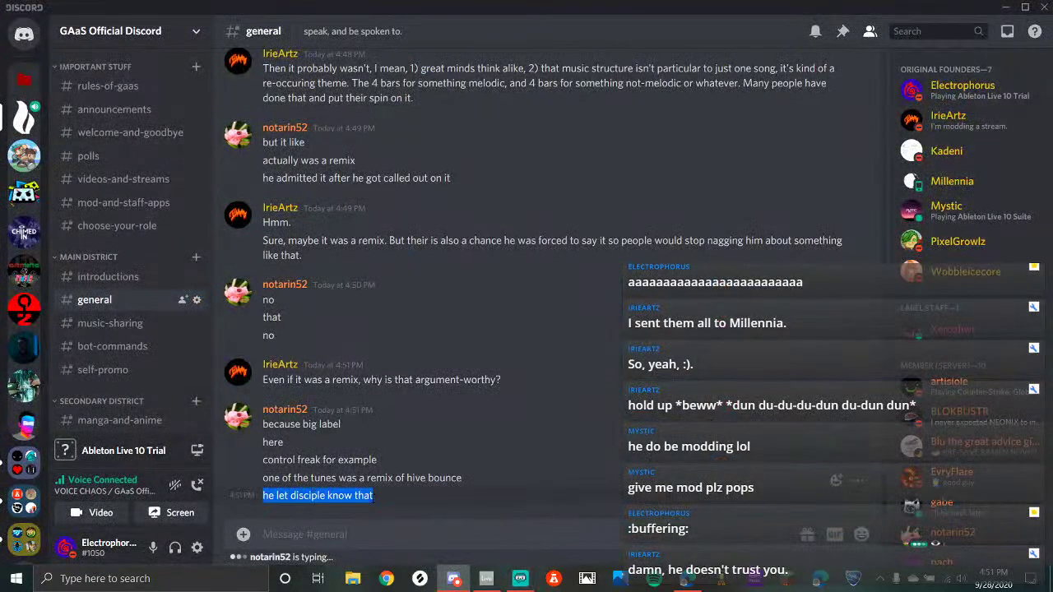
click(376, 498)
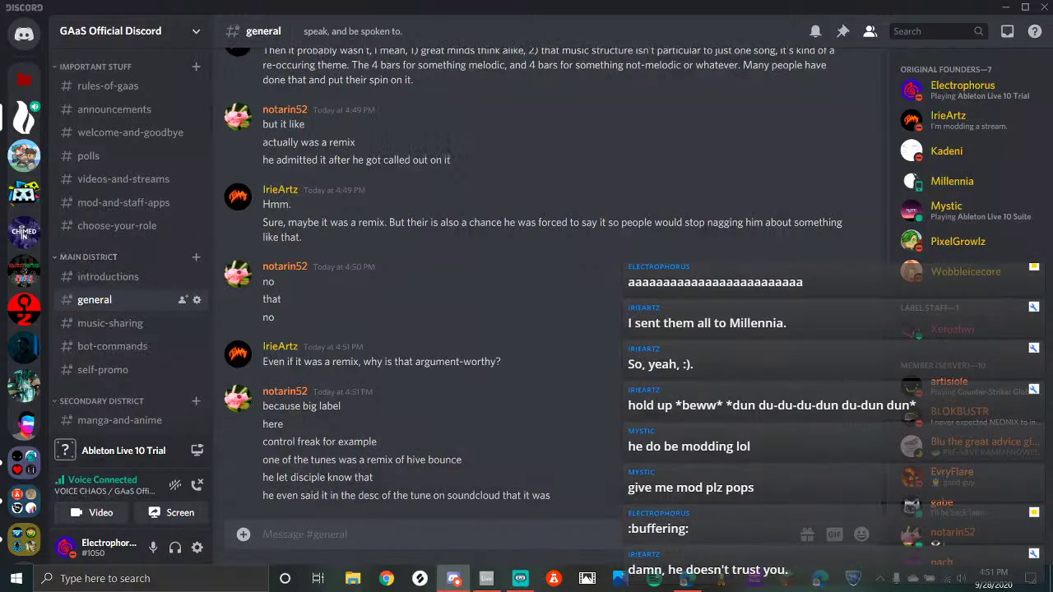
text(no harm done)
key(Return)
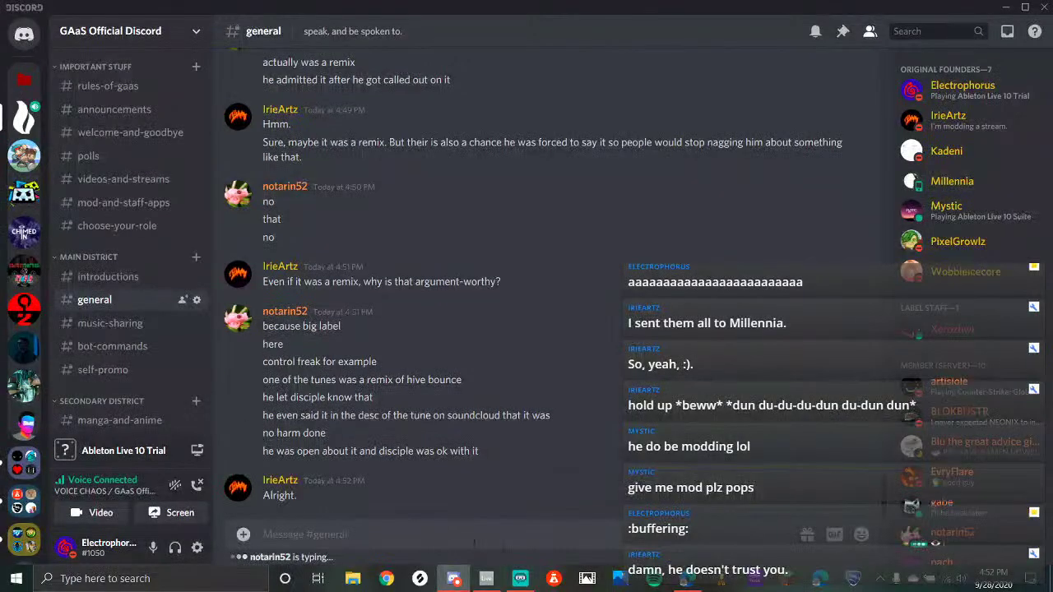
Check the live stream's status and chat in Streamlabs OBS, and return to the GAaS general channel in Discord
click(520, 578)
click(515, 577)
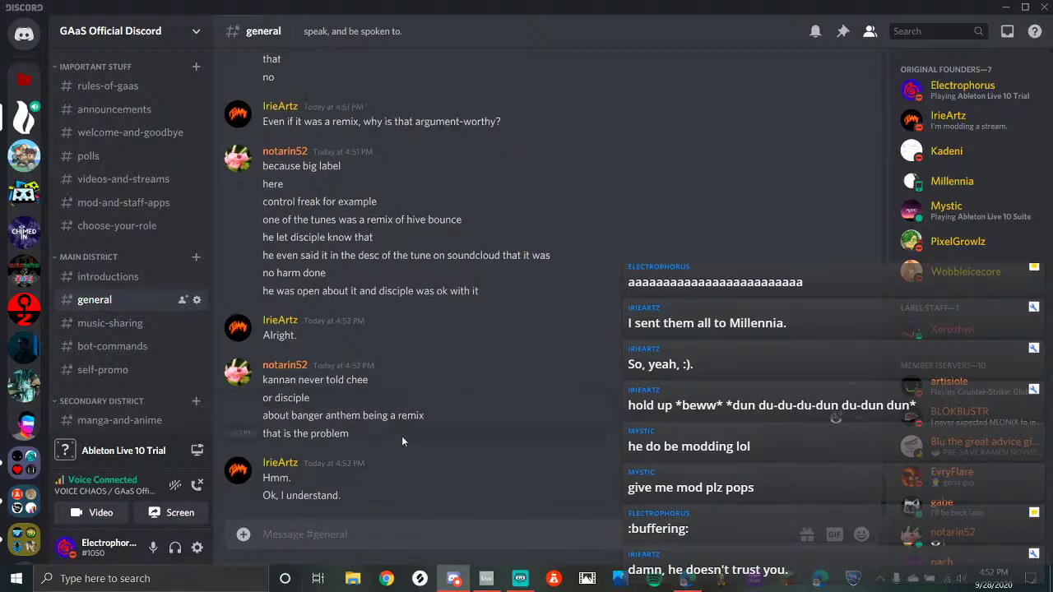
click(518, 583)
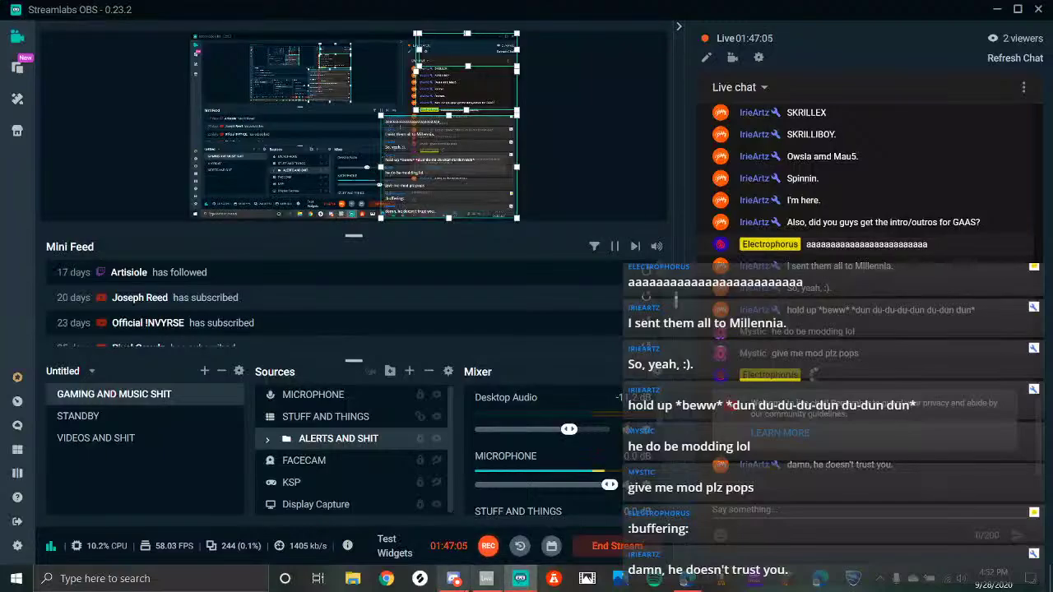
click(454, 578)
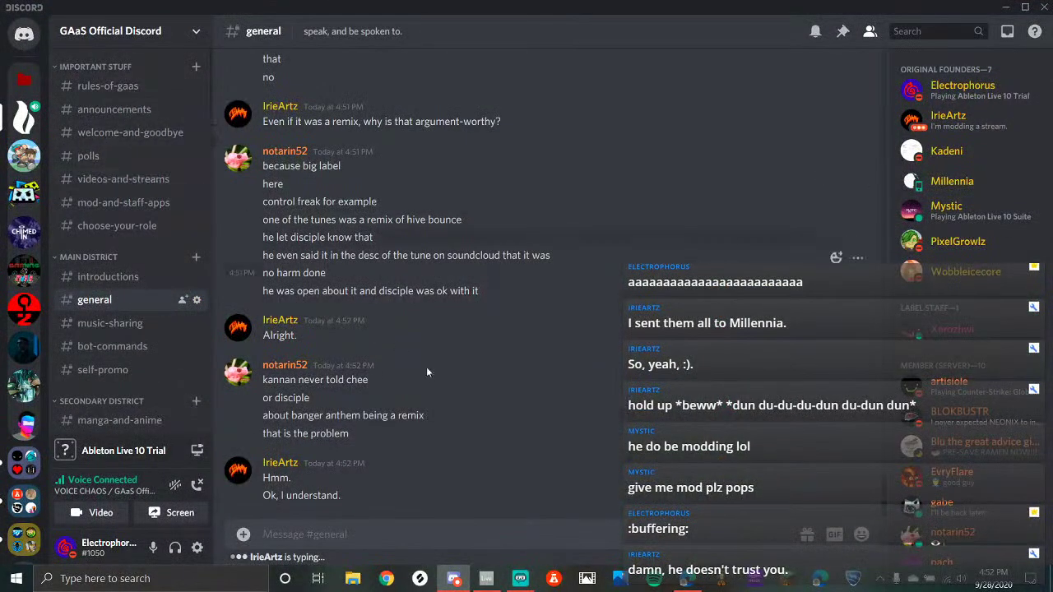
Reread the remix discussion in the GAaS general channel, from the earlier messages down to the latest replies
click(946, 328)
scroll(405, 274, up, 5)
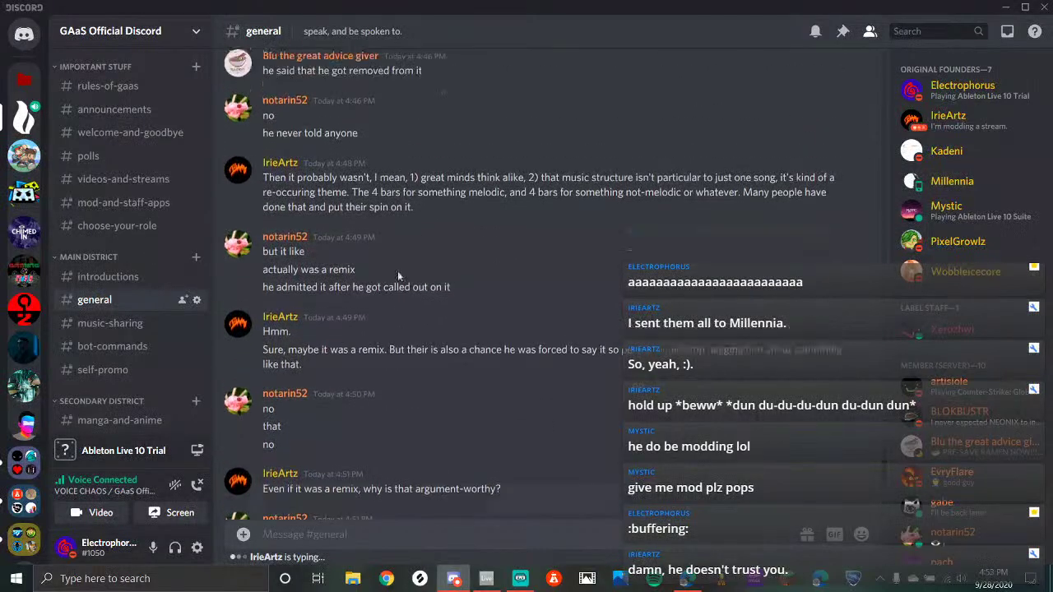
scroll(397, 270, up, 3)
mouse_move(282, 138)
mouse_down()
mouse_move(316, 165)
mouse_move(315, 138)
mouse_move(282, 138)
mouse_up()
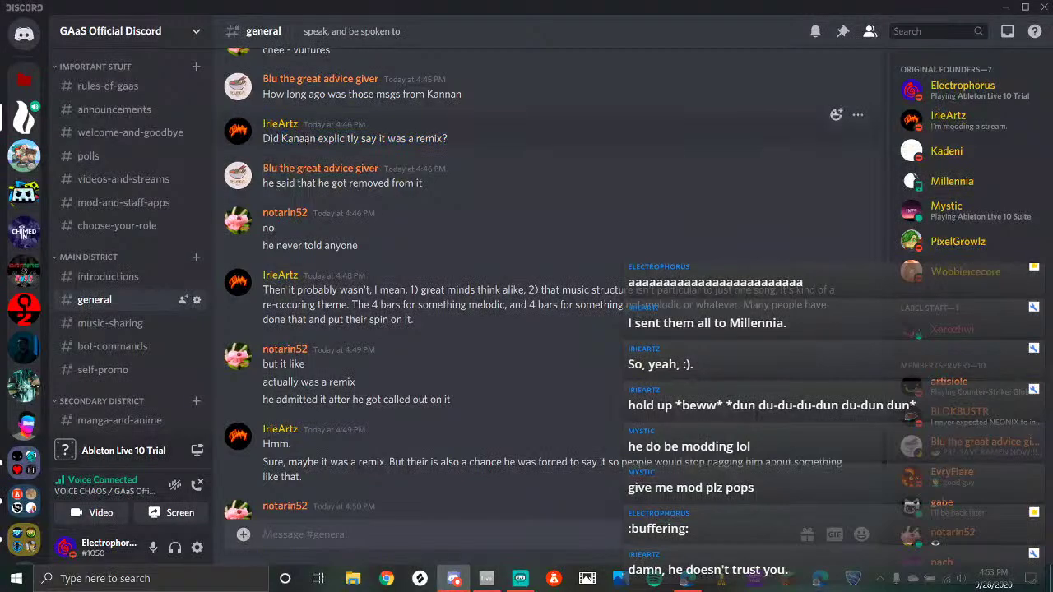
click(322, 150)
scroll(379, 311, down, 6)
scroll(380, 312, up, 2)
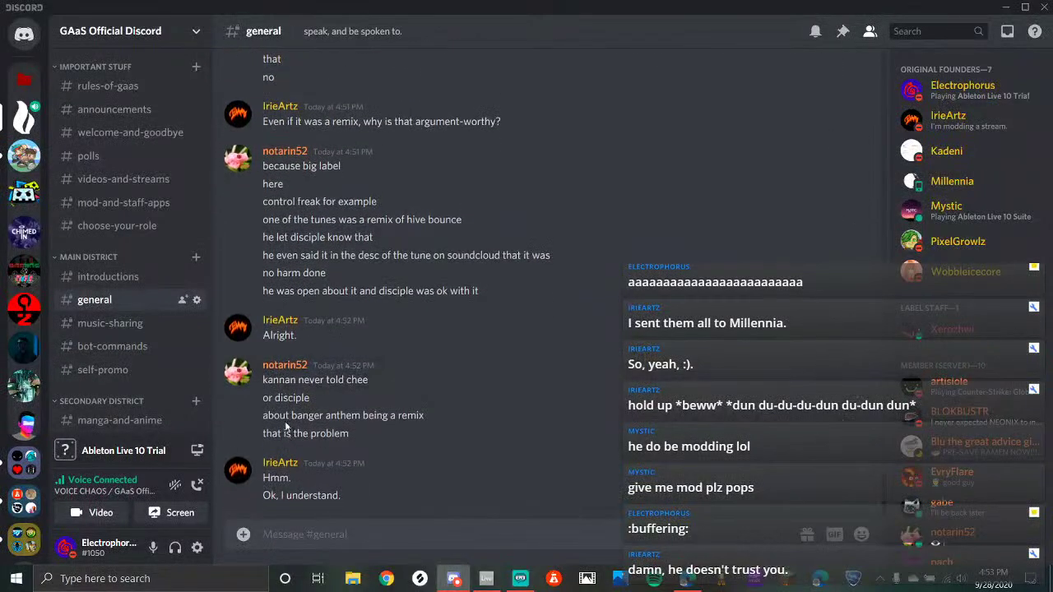
View the full profile of the member who wrote "that is the problem", including mutual servers and mutual friends, and close it
click(287, 365)
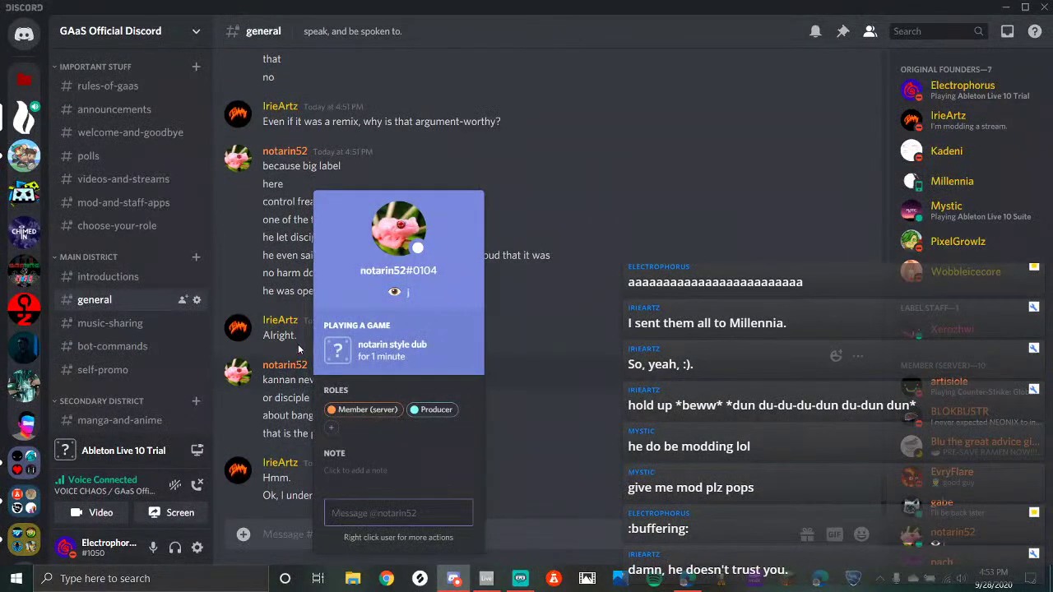
click(386, 237)
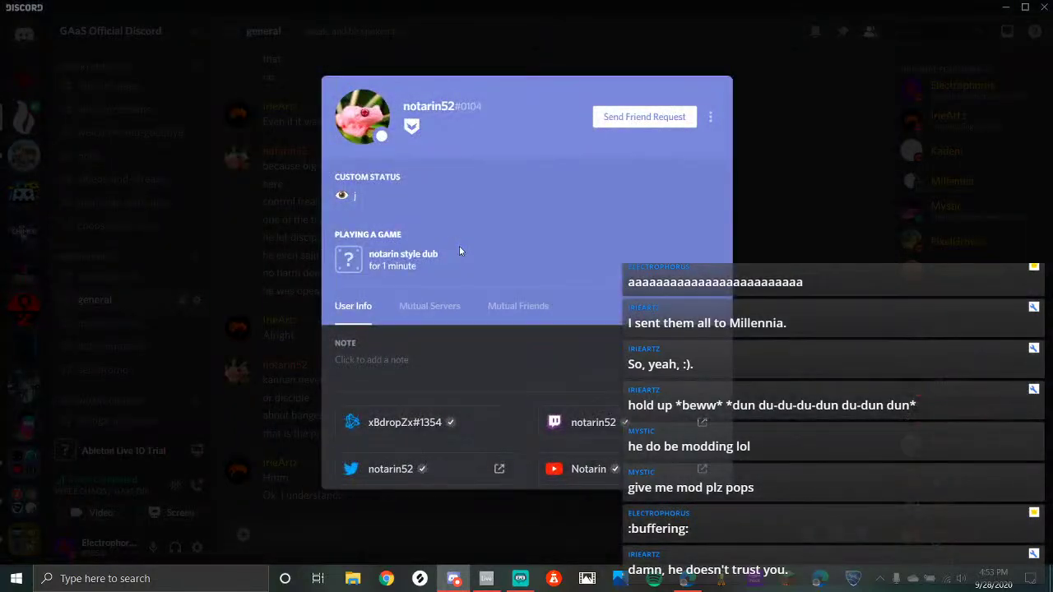
click(430, 311)
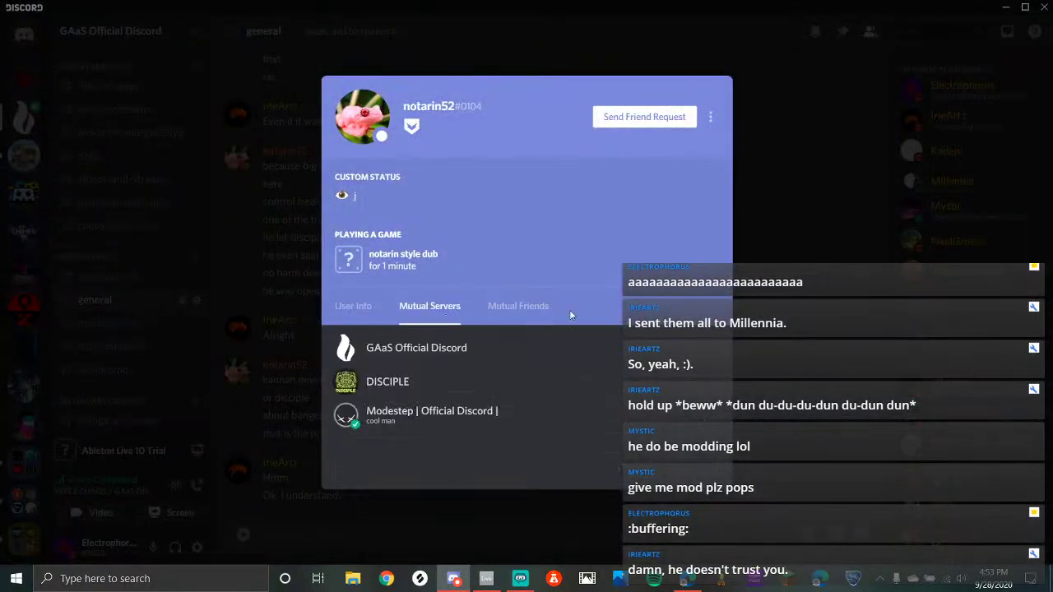
click(531, 311)
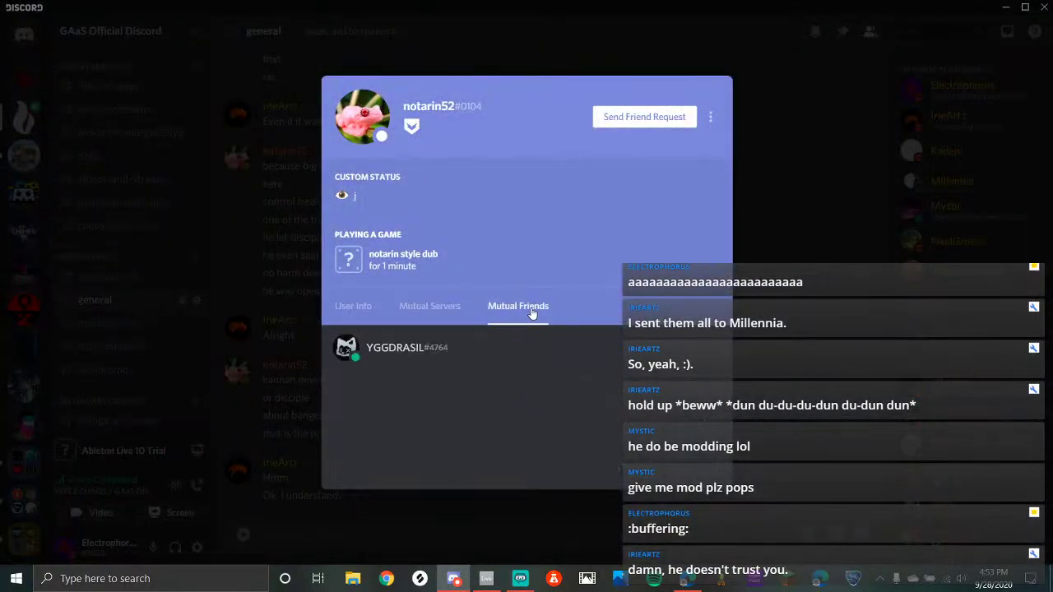
click(317, 351)
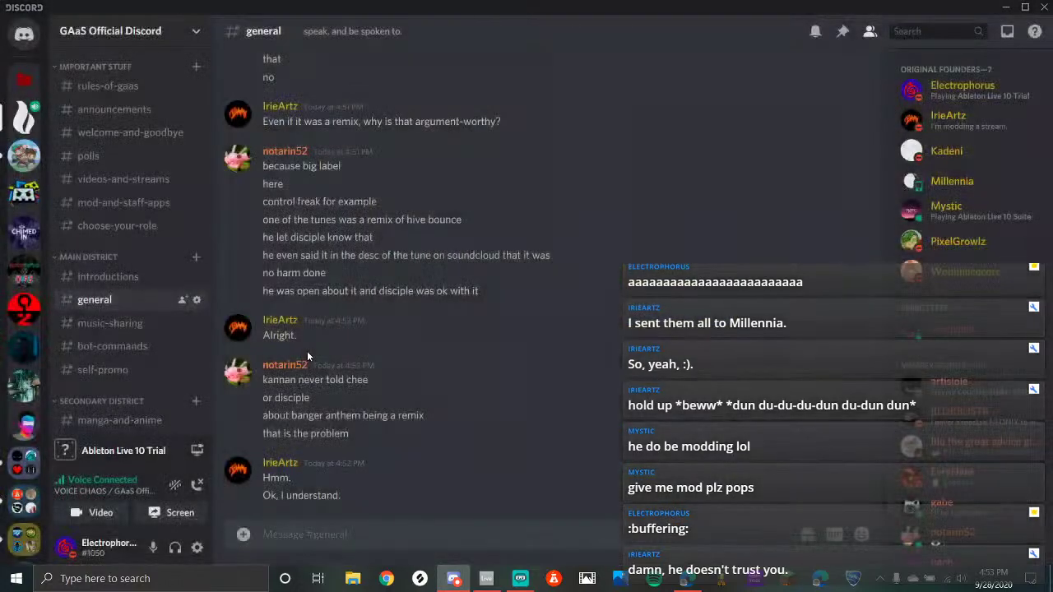
Check the live chat in Streamlabs OBS and the Ableton Live arrangement, and look through the GAaS voice channels in Discord
click(523, 580)
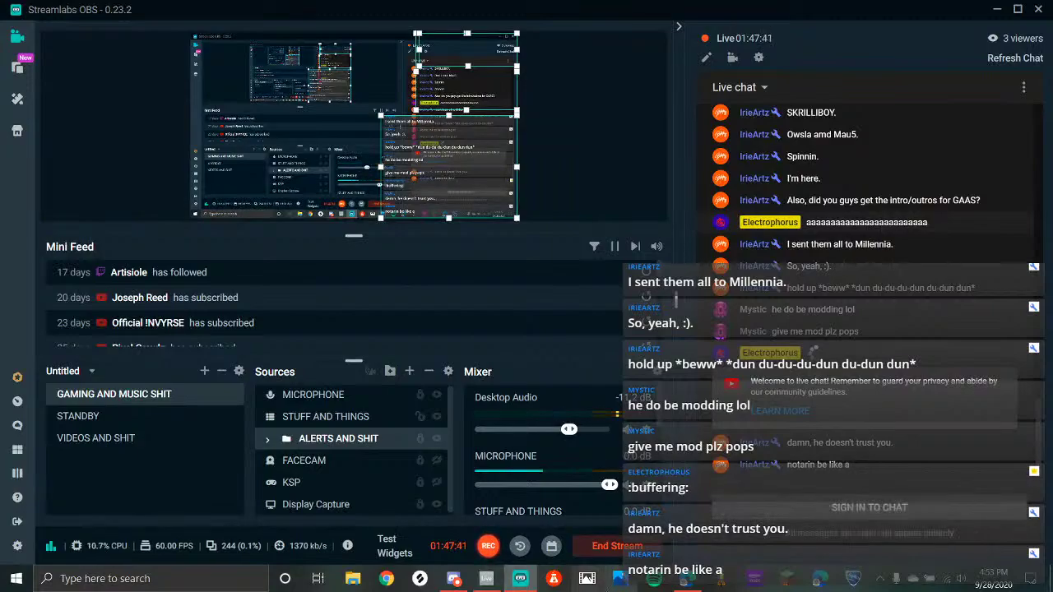
click(487, 580)
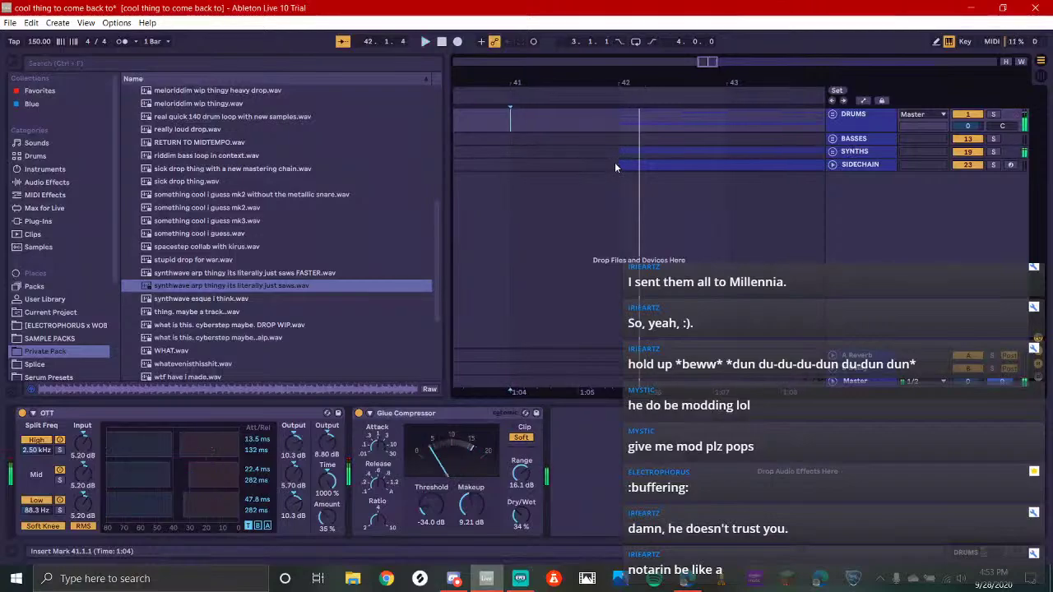
click(453, 579)
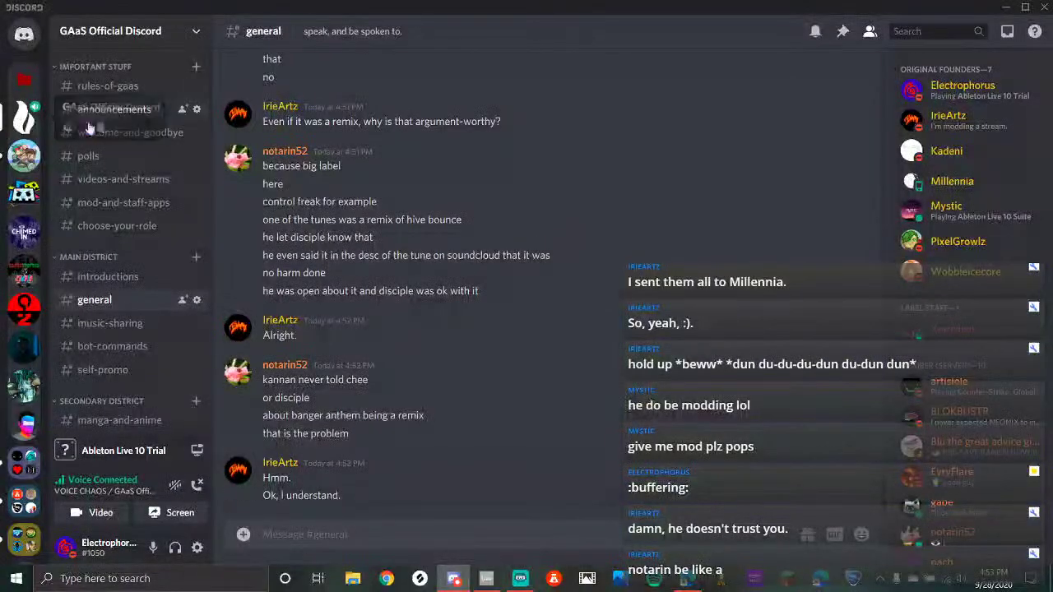
scroll(90, 129, down, 12)
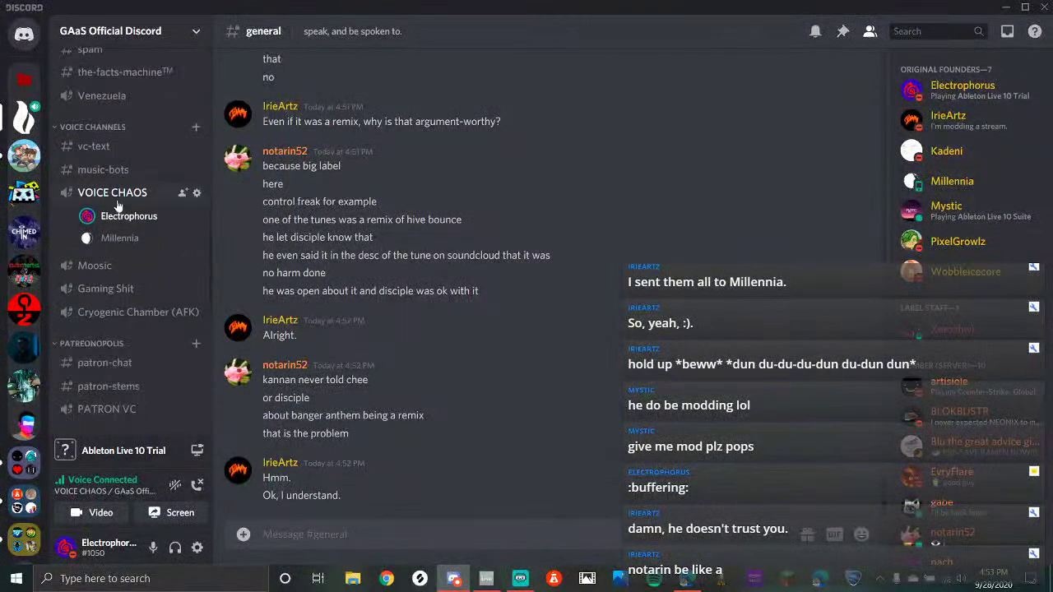
scroll(118, 205, down, 2)
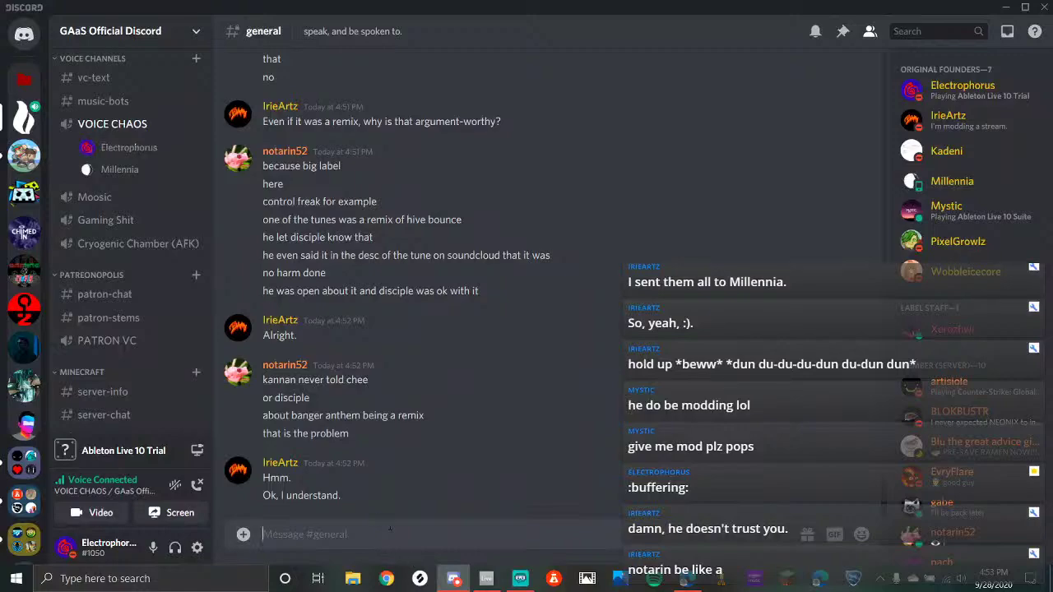
View the memes channel on the PIXEL CORD server and return to the GAaS general channel
click(25, 156)
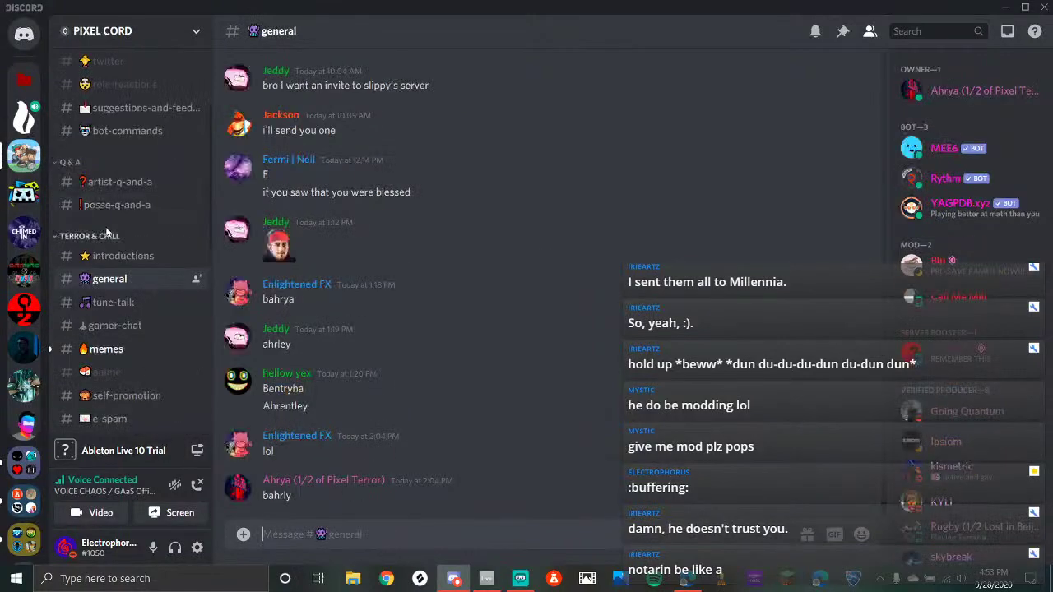
click(107, 352)
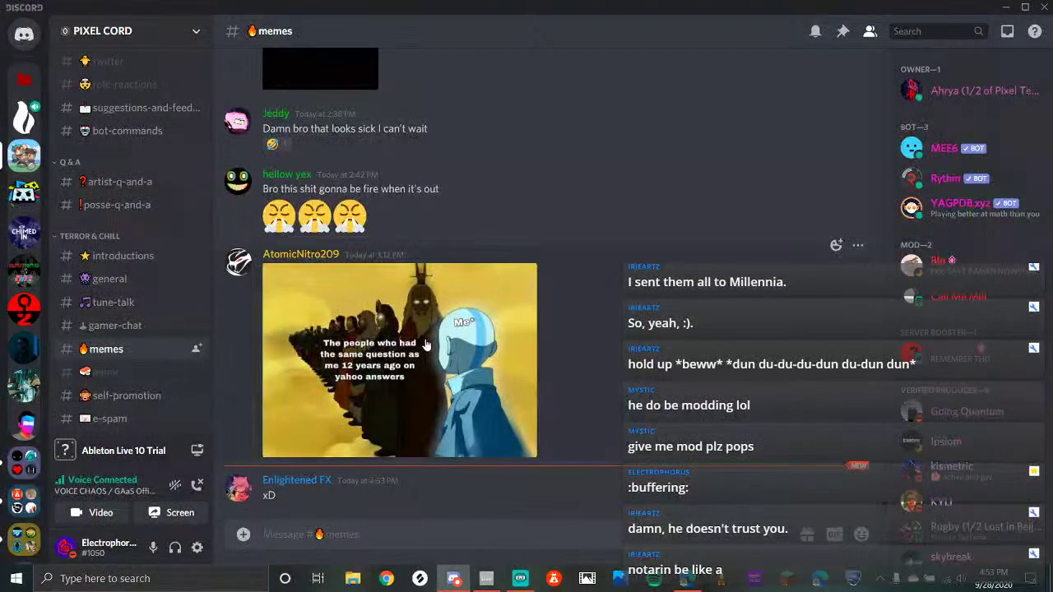
click(24, 115)
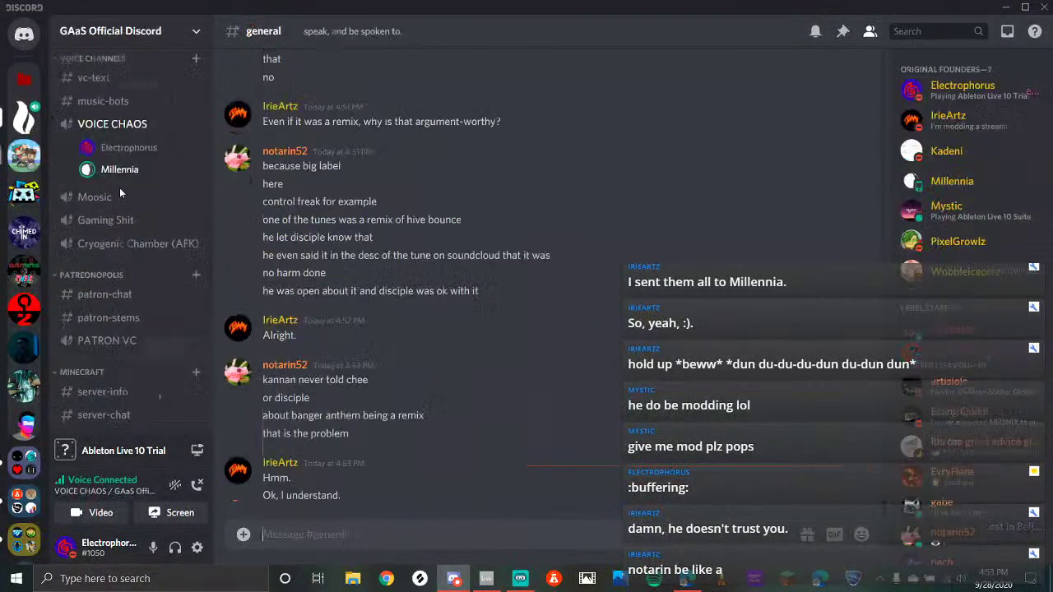
scroll(119, 188, up, 10)
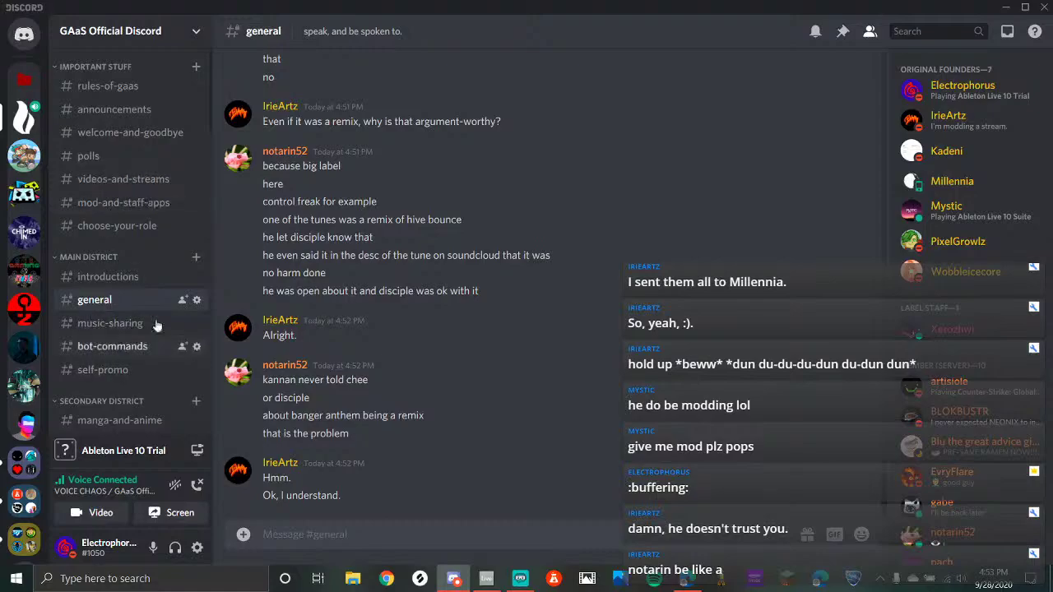
Check the stream in Streamlabs OBS and YouTube Studio, open the GAaS production-chat channel in Discord, and return to Streamlabs OBS
click(520, 578)
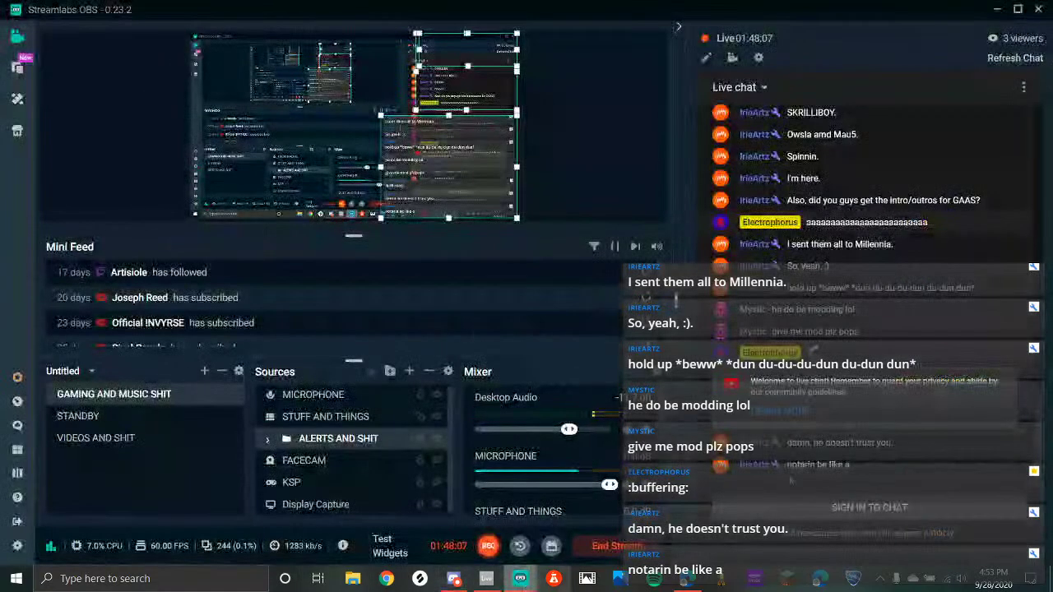
click(688, 579)
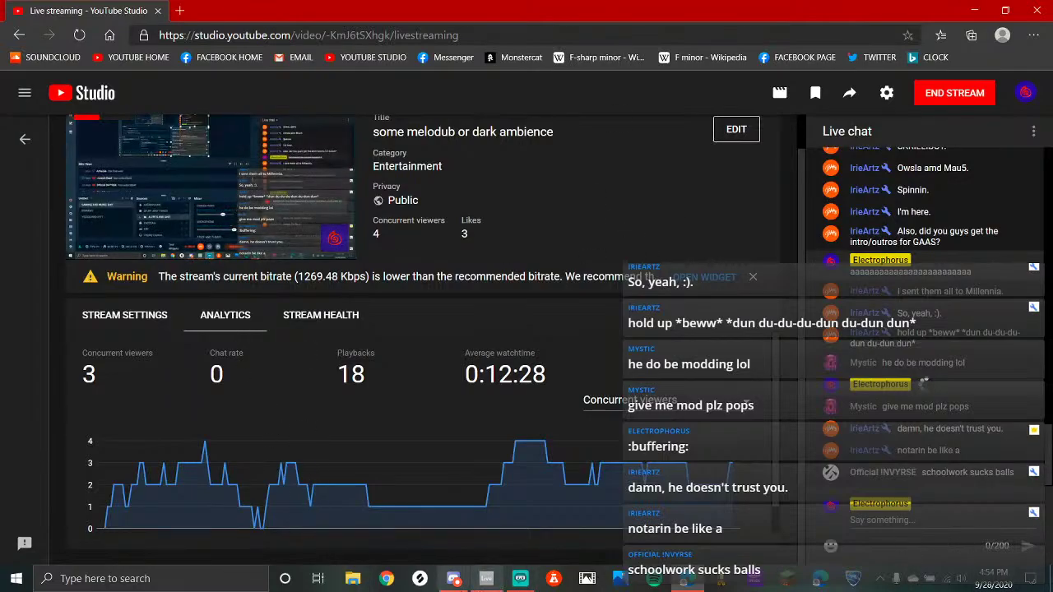
click(454, 578)
scroll(107, 321, down, 10)
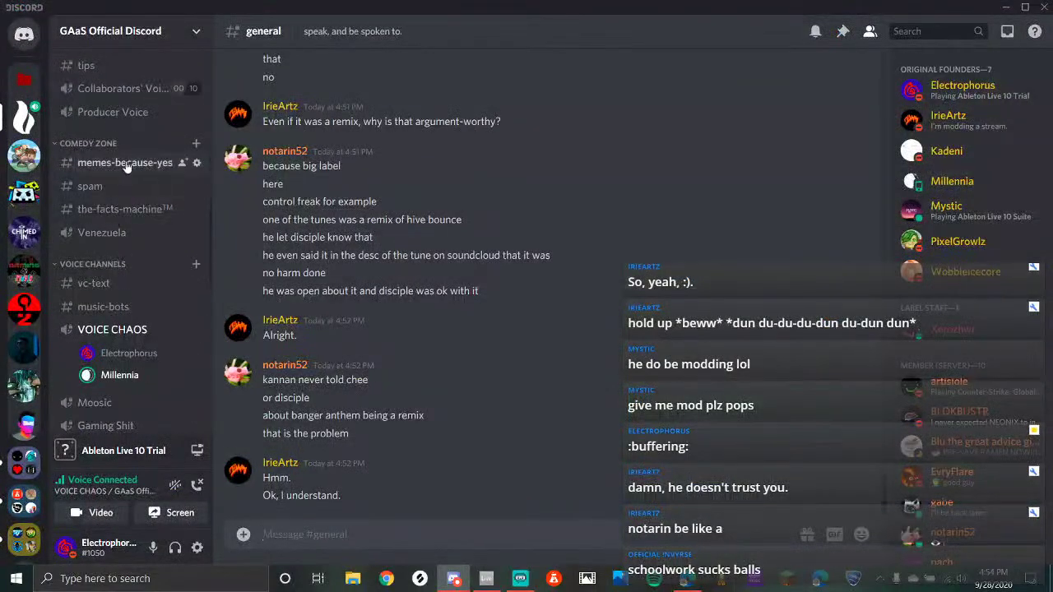
scroll(123, 206, up, 5)
click(92, 83)
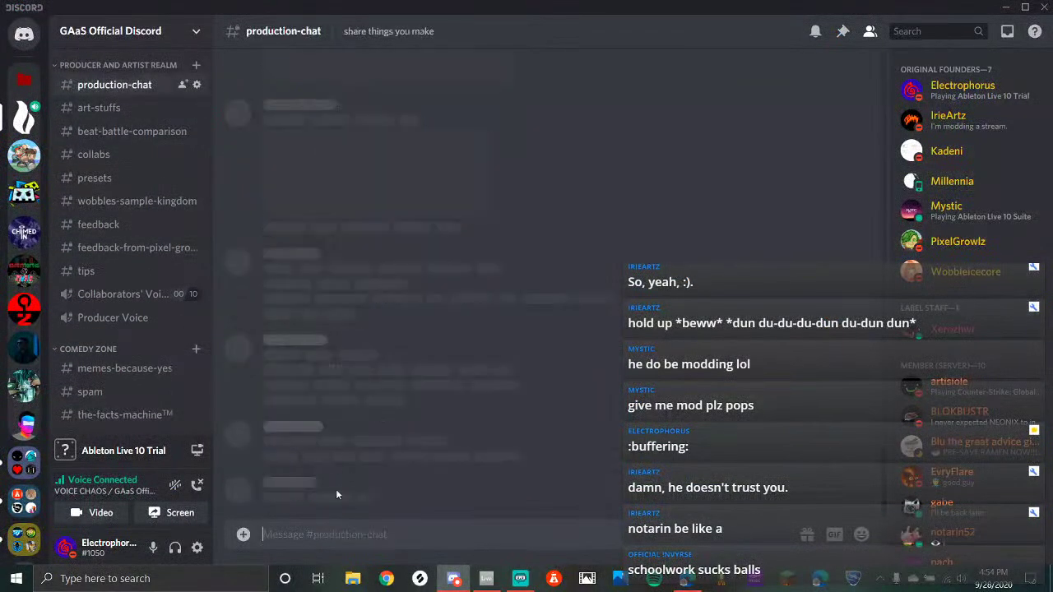
click(520, 578)
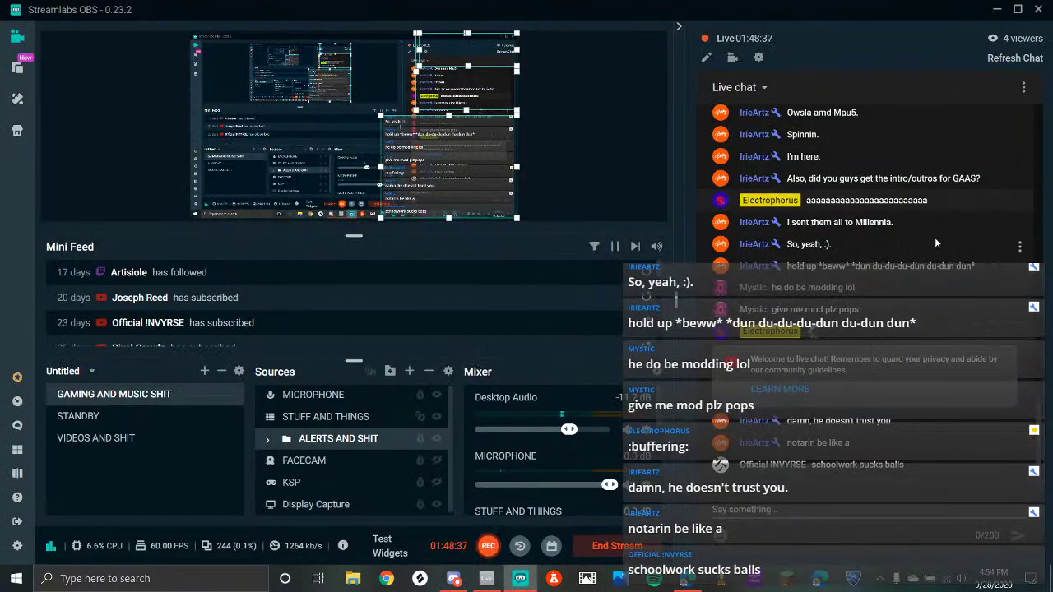
Switch to Ableton Live and add a locator named INTRO at bar 1 of the arrangement
click(486, 578)
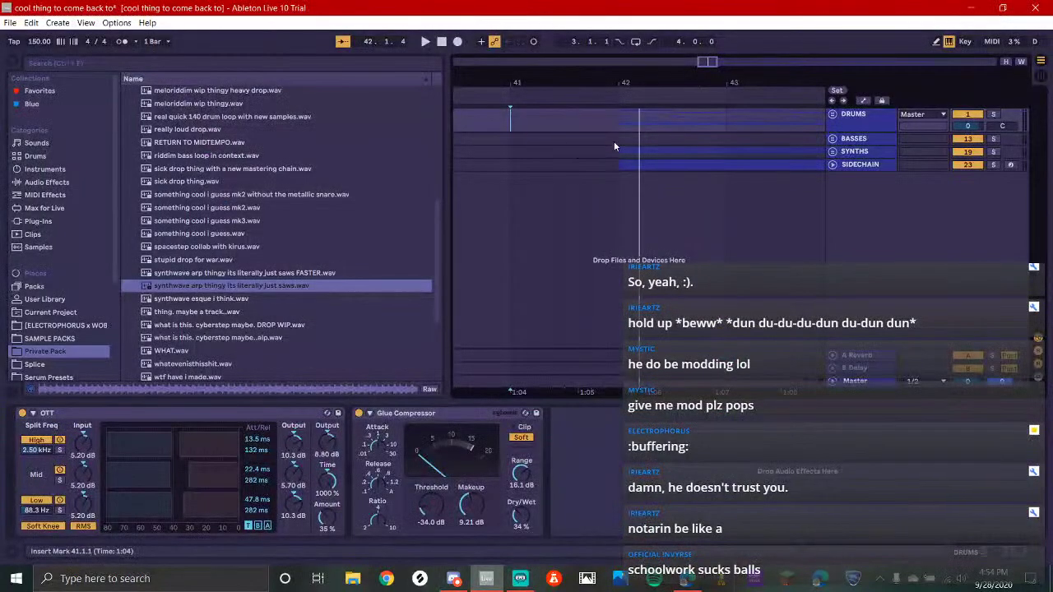
key(w)
drag(520, 123, 309, 199)
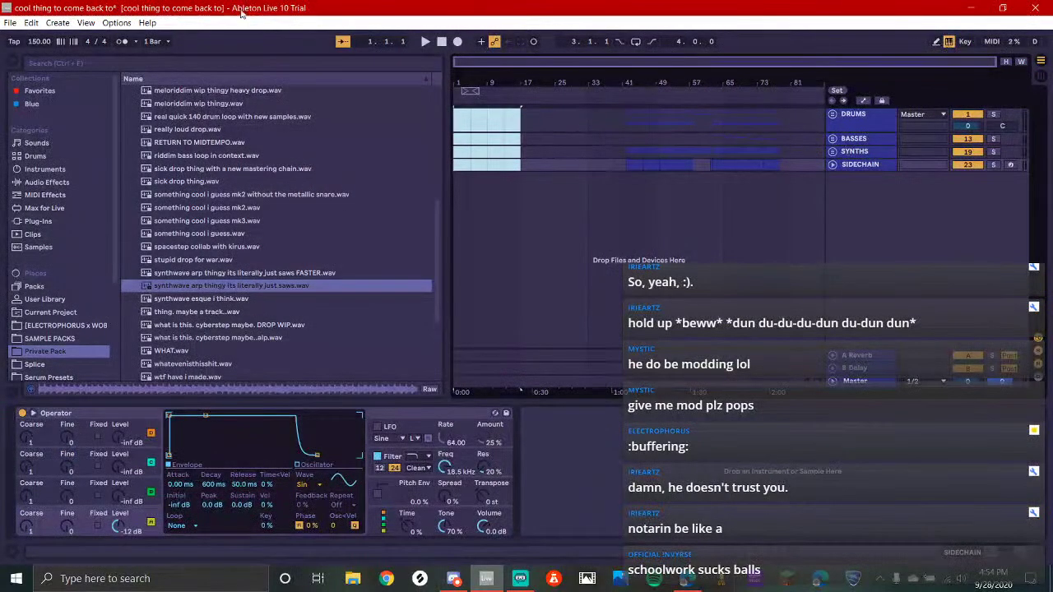
click(455, 115)
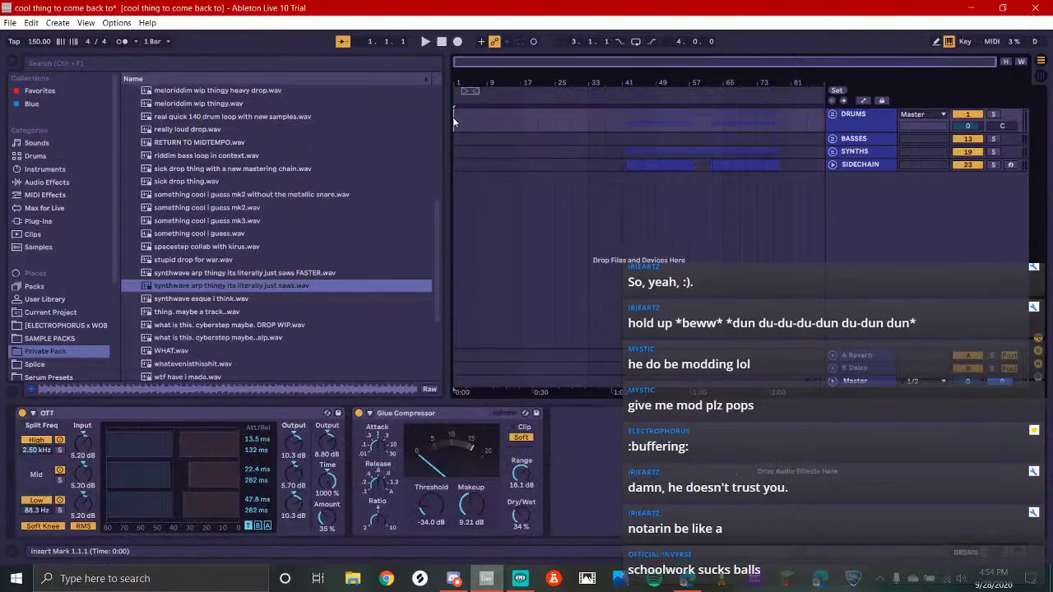
right_click(452, 117)
right_click(454, 99)
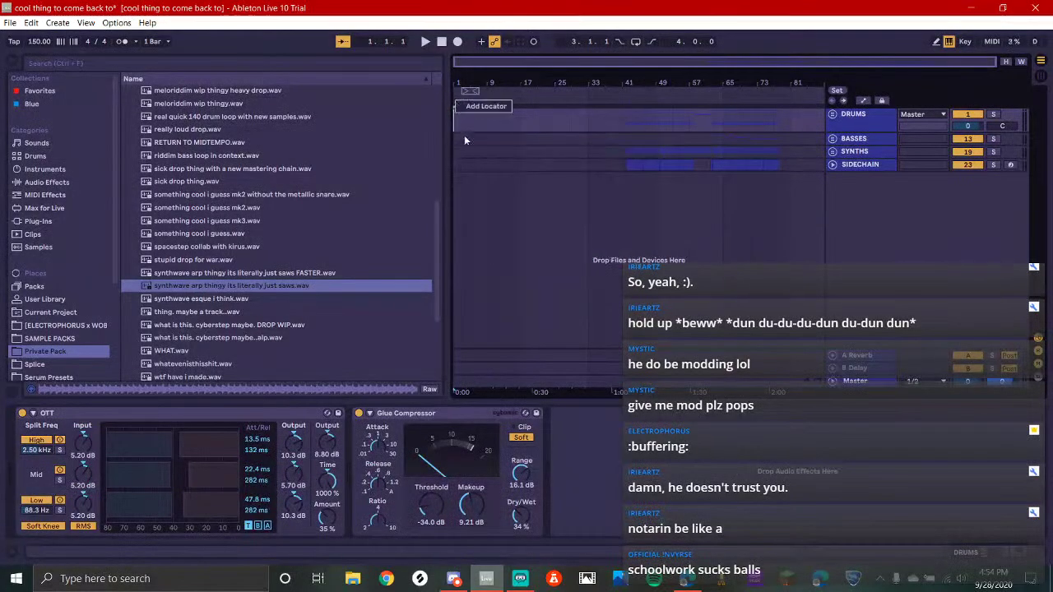
click(468, 105)
text(IN)
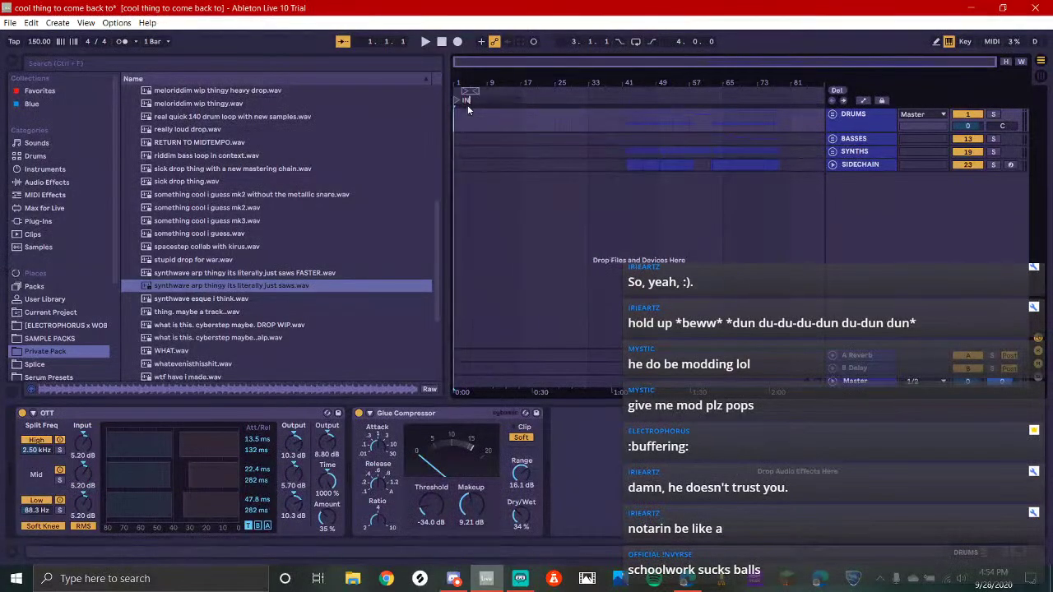
text(TRO)
key(Return)
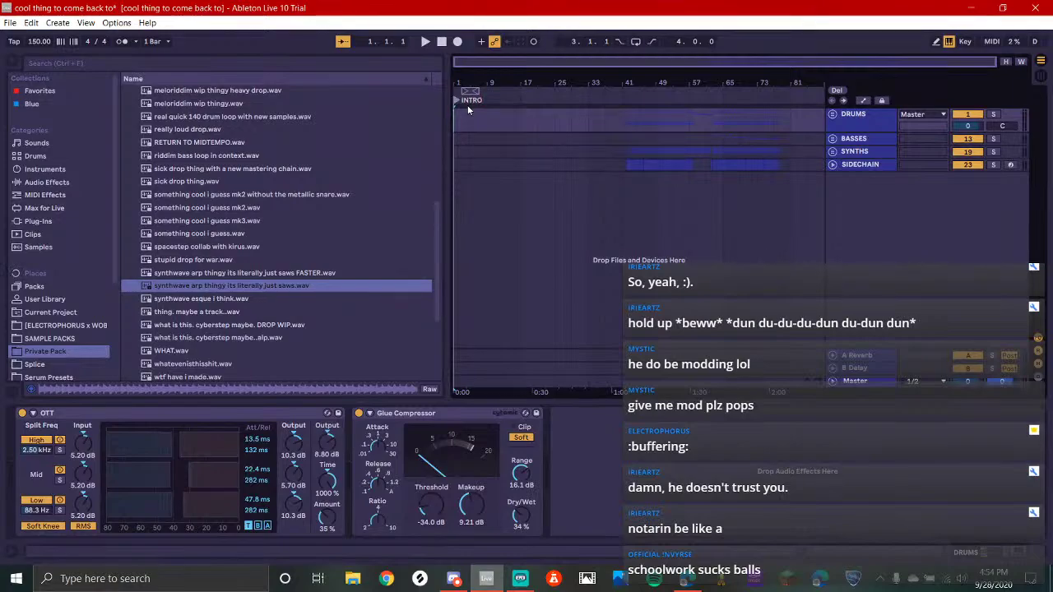
Add a locator named BUILD at bar 33, and briefly play the arrangement from there
right_click(589, 93)
click(611, 121)
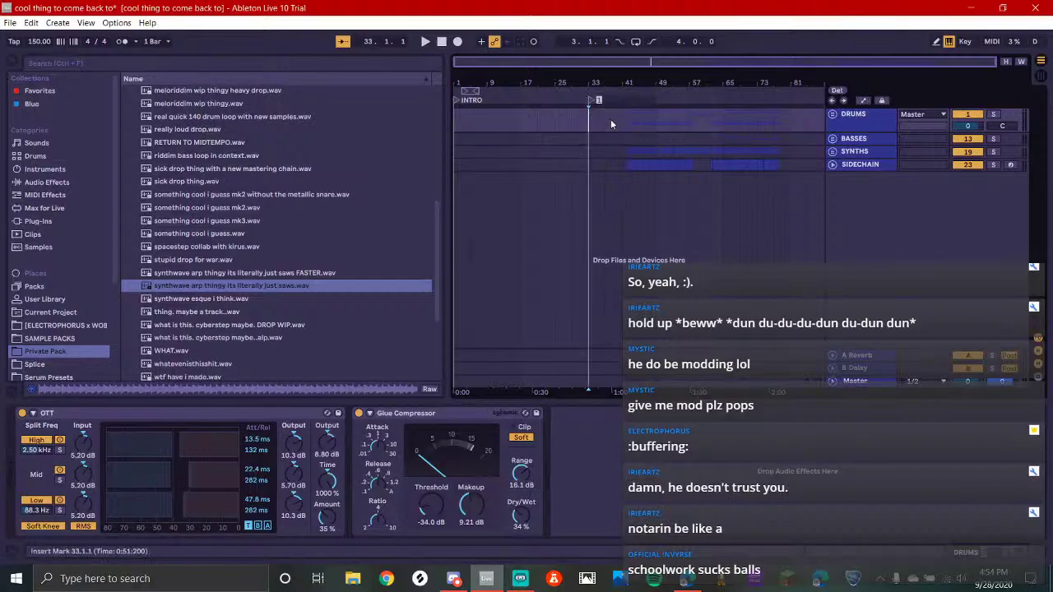
text(BUILD)
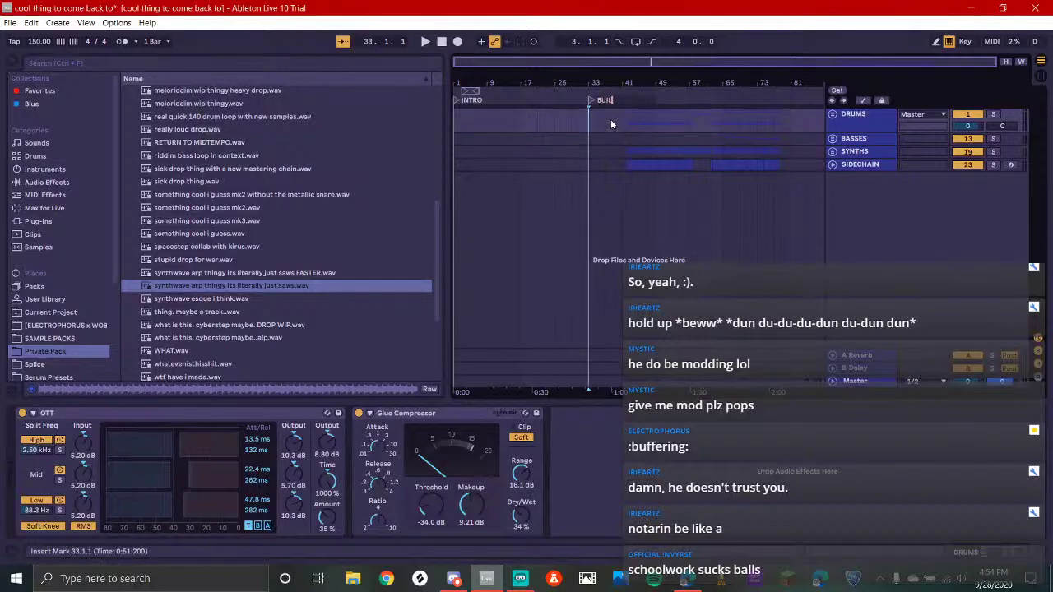
key(Return)
key(space)
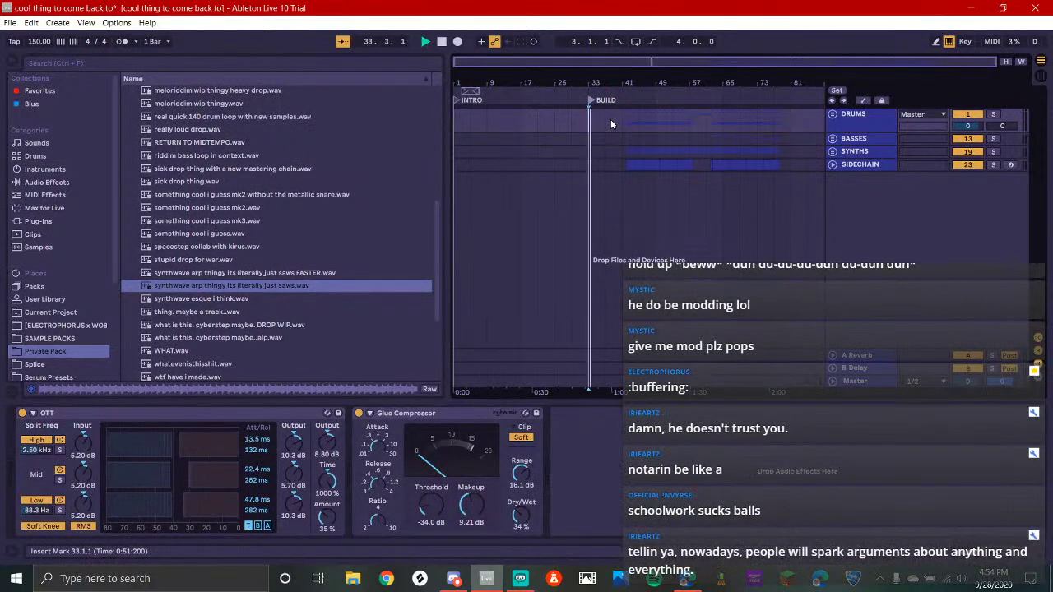
key(space)
Add a locator named FIRST DROP at bar 41 of the arrangement and play from there
scroll(621, 111, up, 3)
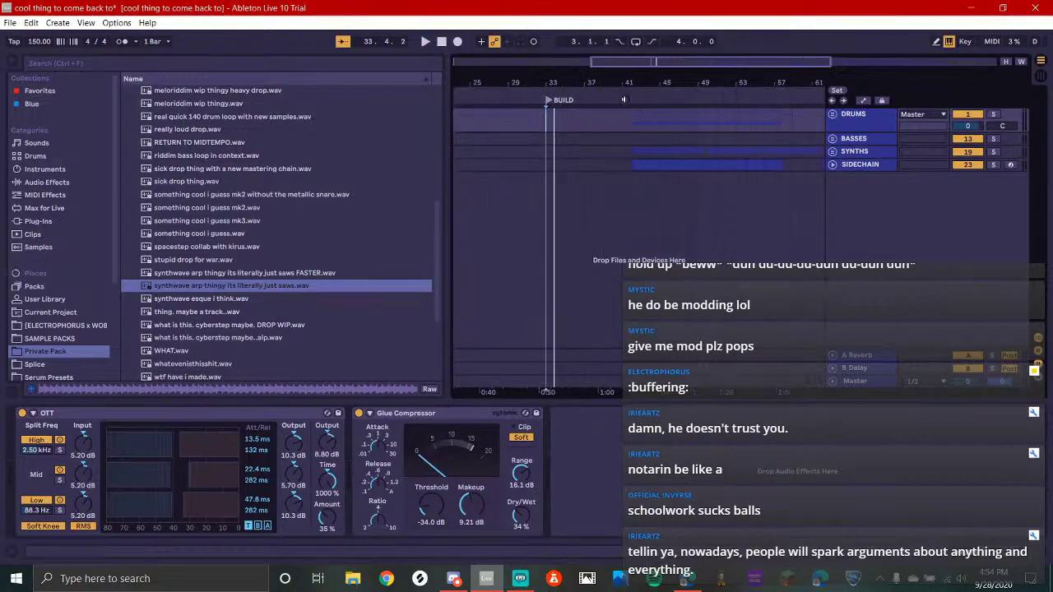
click(619, 102)
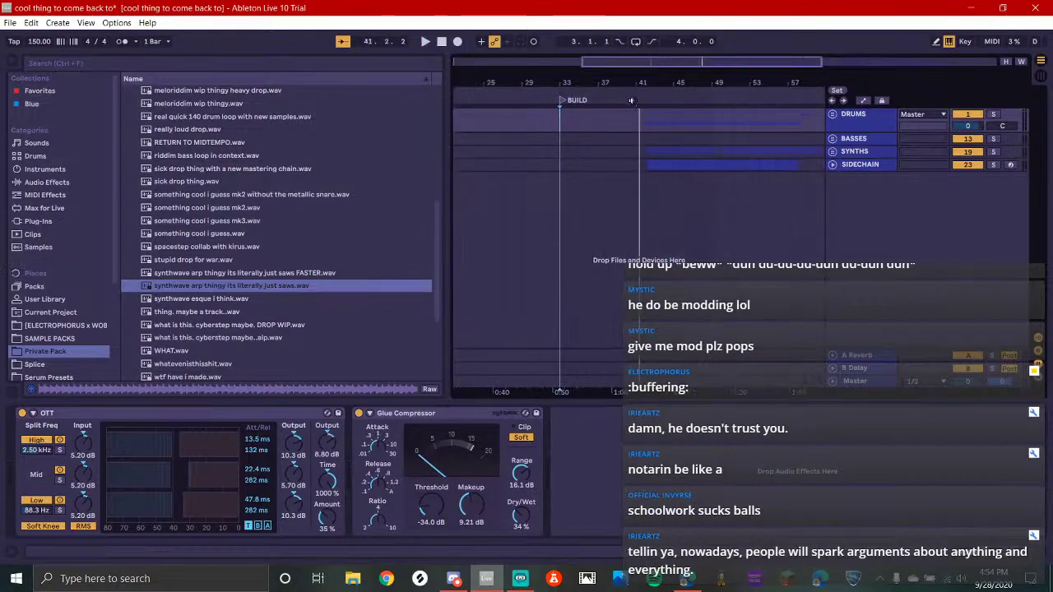
right_click(636, 101)
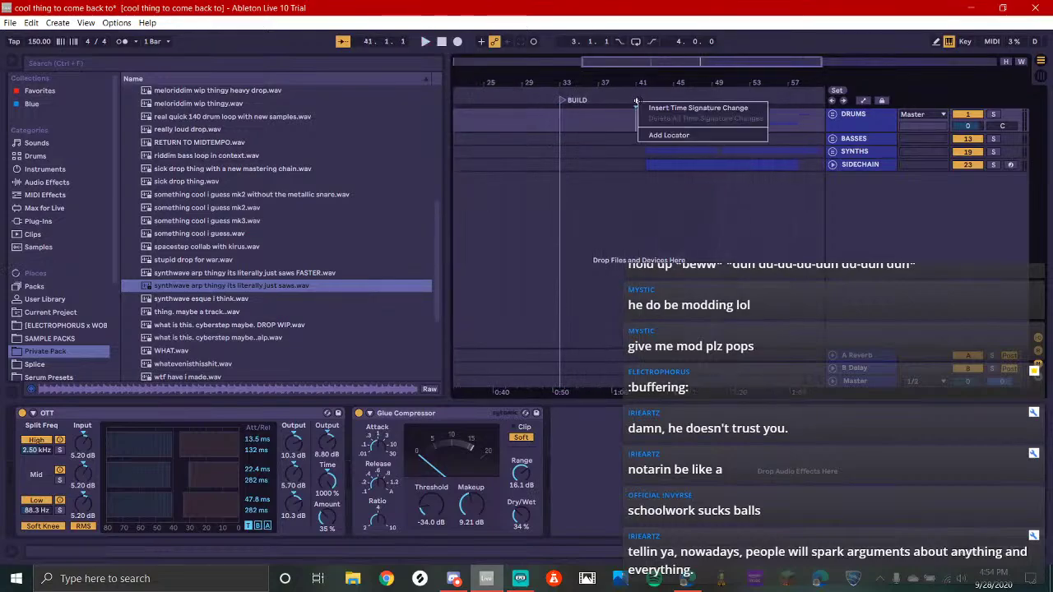
click(662, 137)
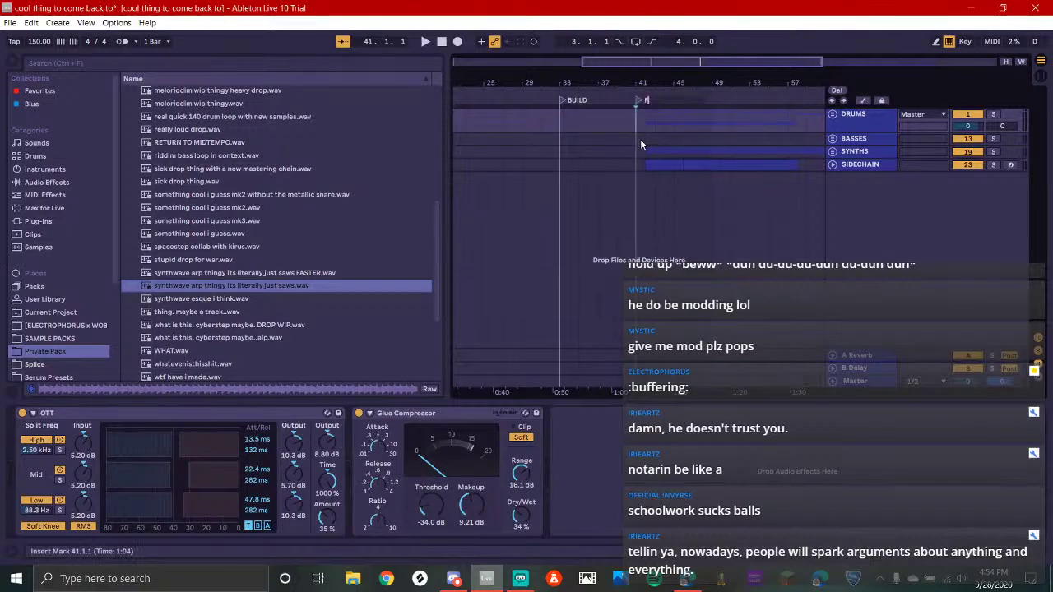
text(FIRST DROP)
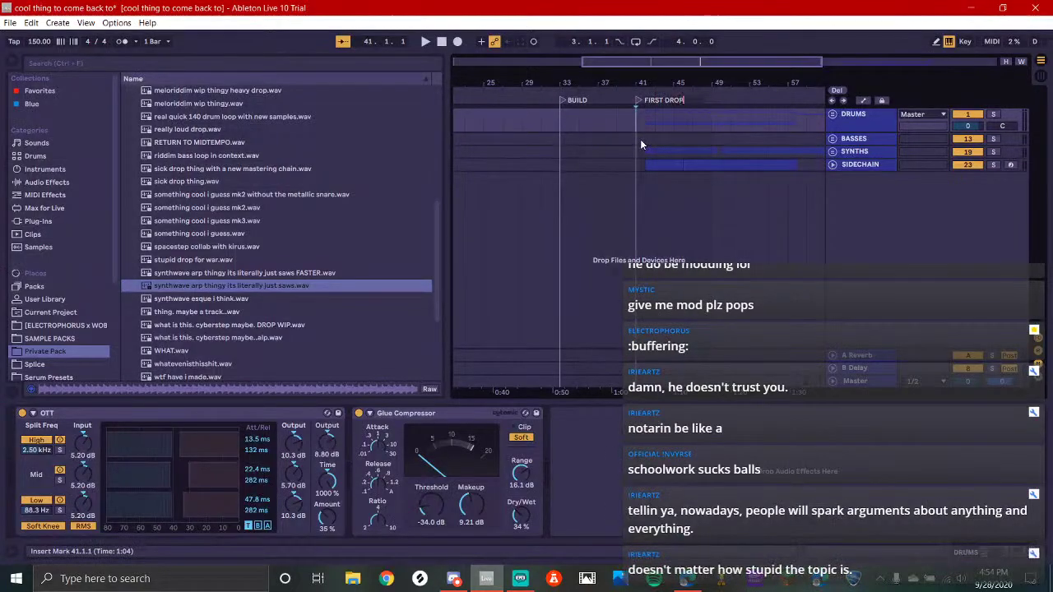
key(Return)
key(space)
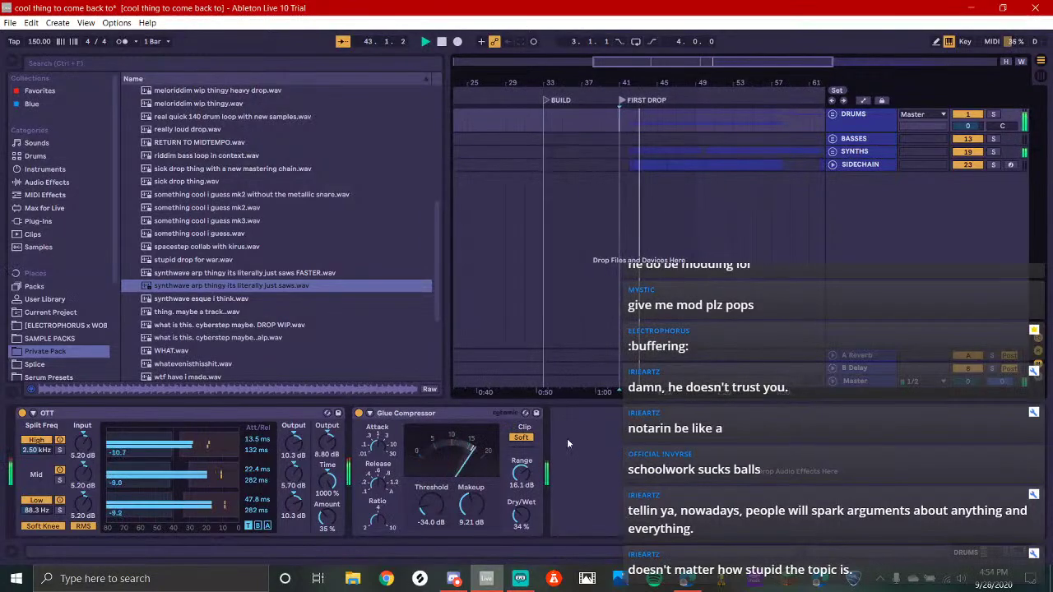
Check the stream in Streamlabs OBS, view the GAaS general channel and the direct messages in Discord, and return to Streamlabs OBS
click(519, 580)
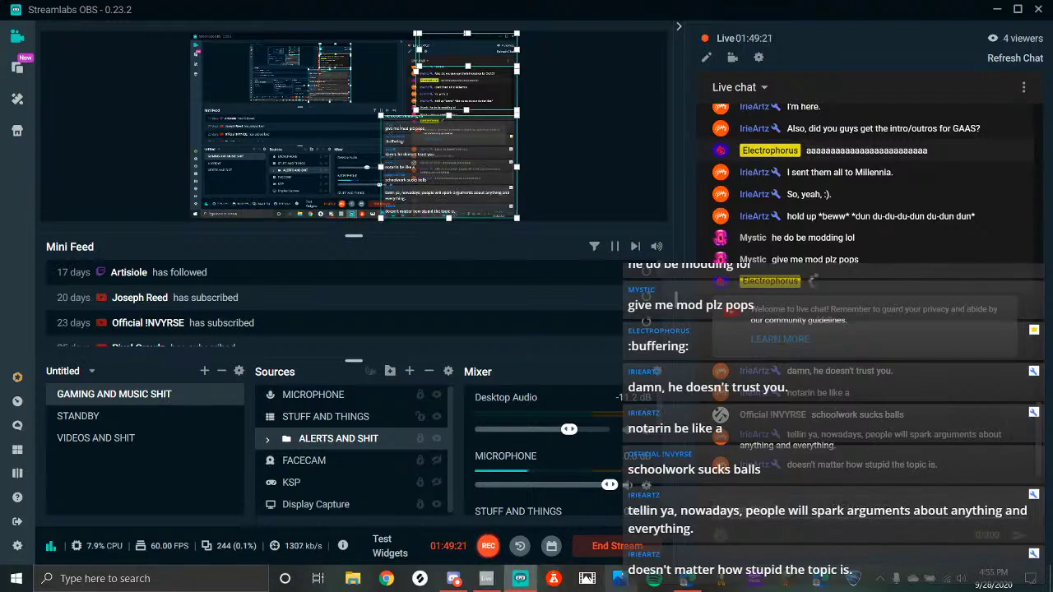
click(454, 578)
scroll(103, 169, up, 2)
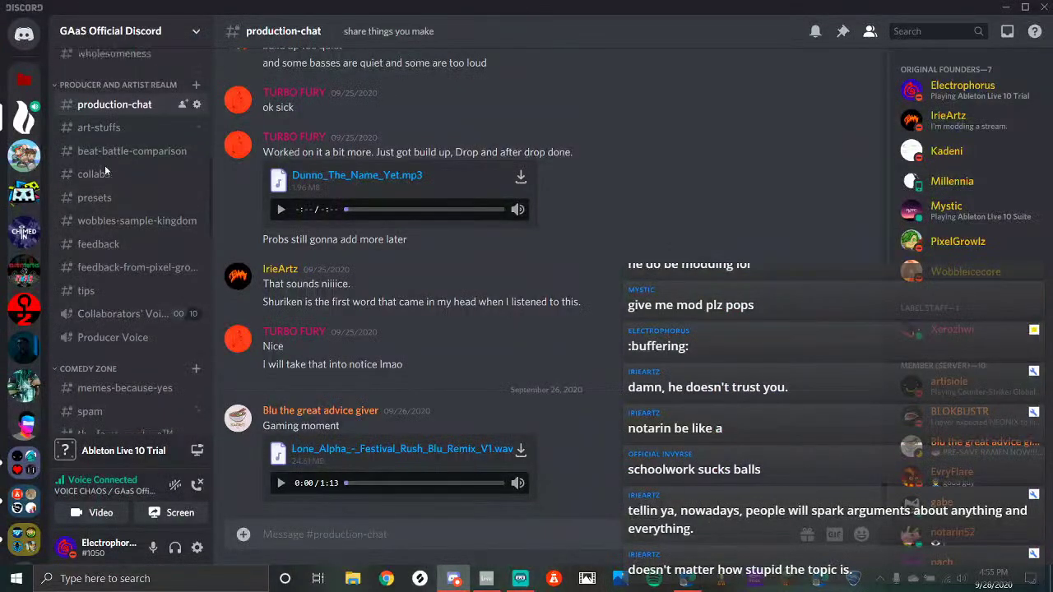
scroll(101, 173, up, 2)
click(148, 303)
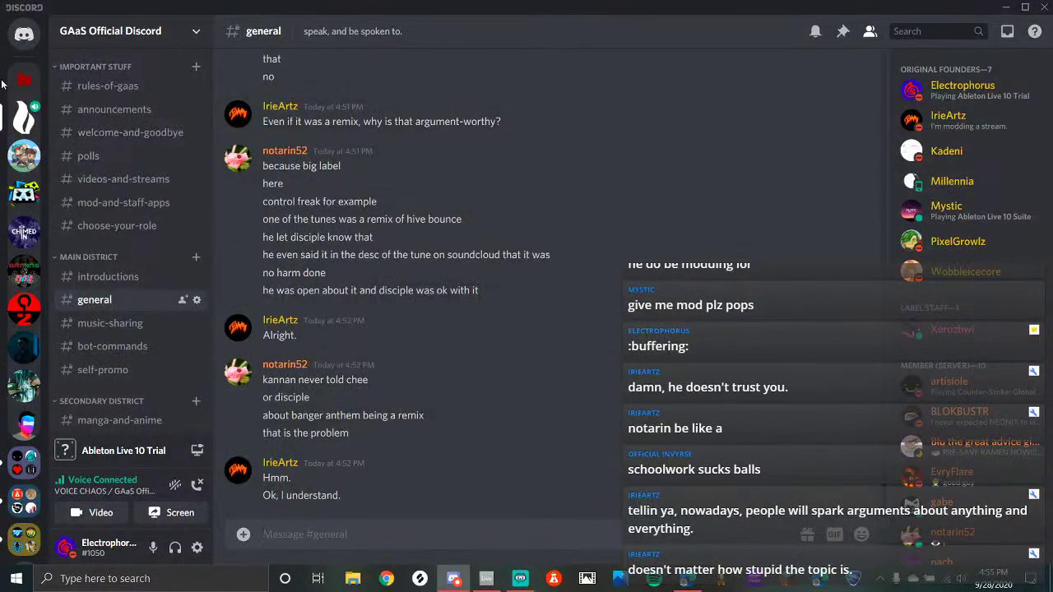
click(24, 36)
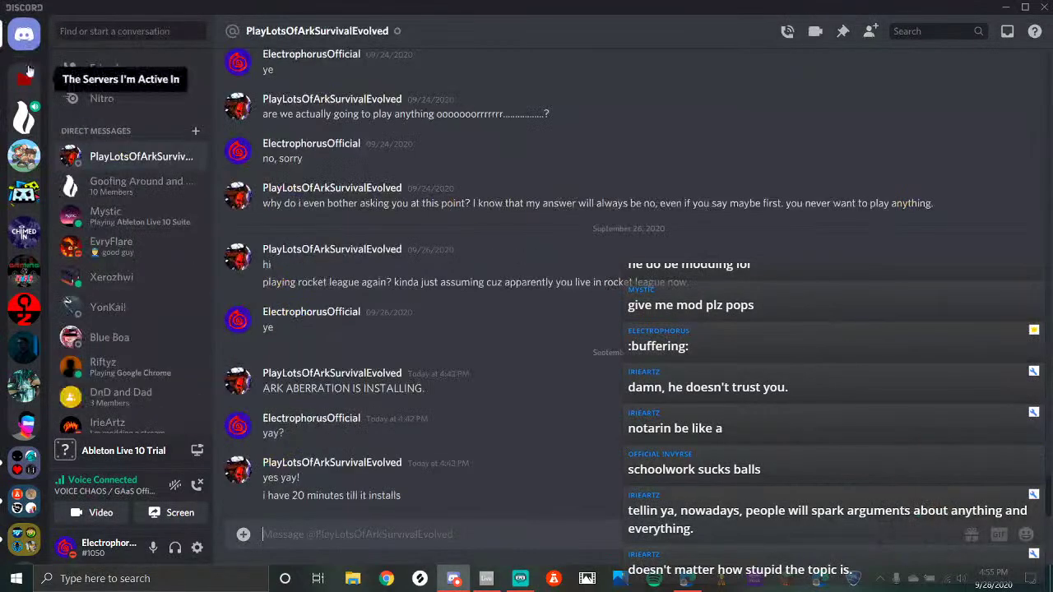
click(13, 119)
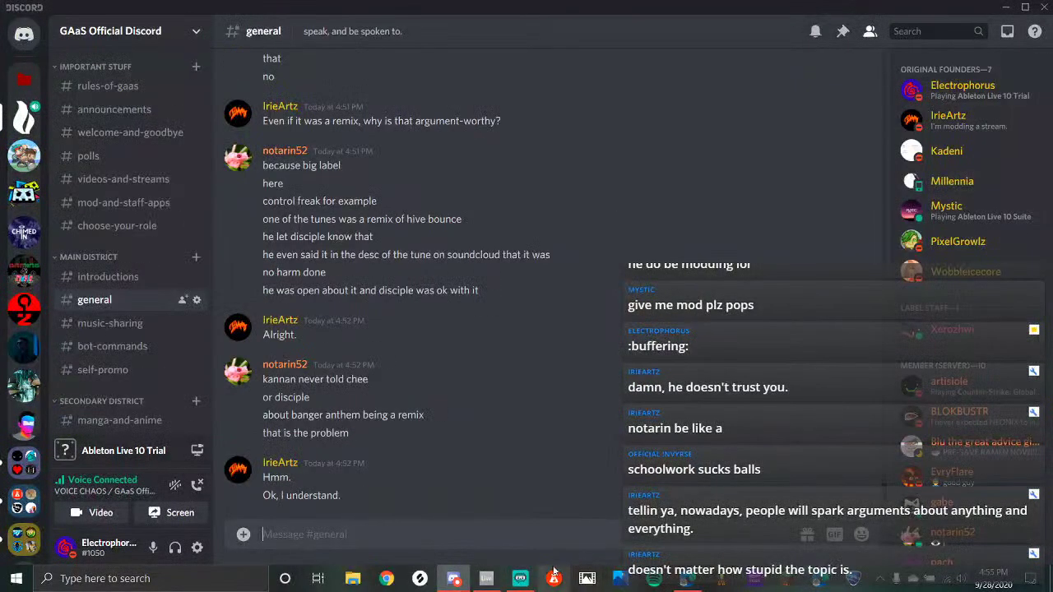
click(520, 578)
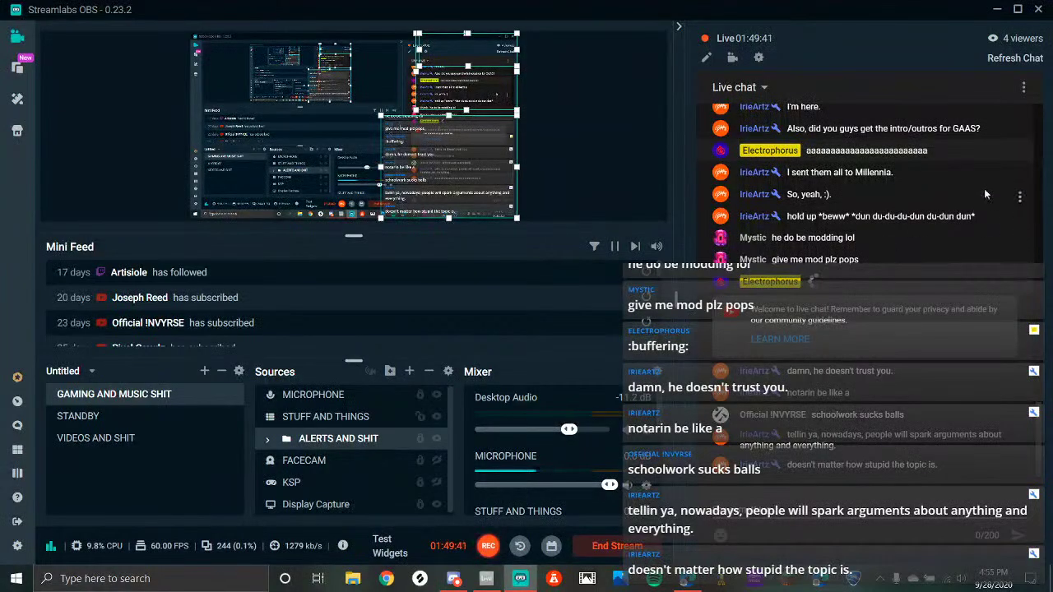
Switch to Ableton Live and play the first drop briefly from bar 41 and from bar 42
click(487, 579)
key(space)
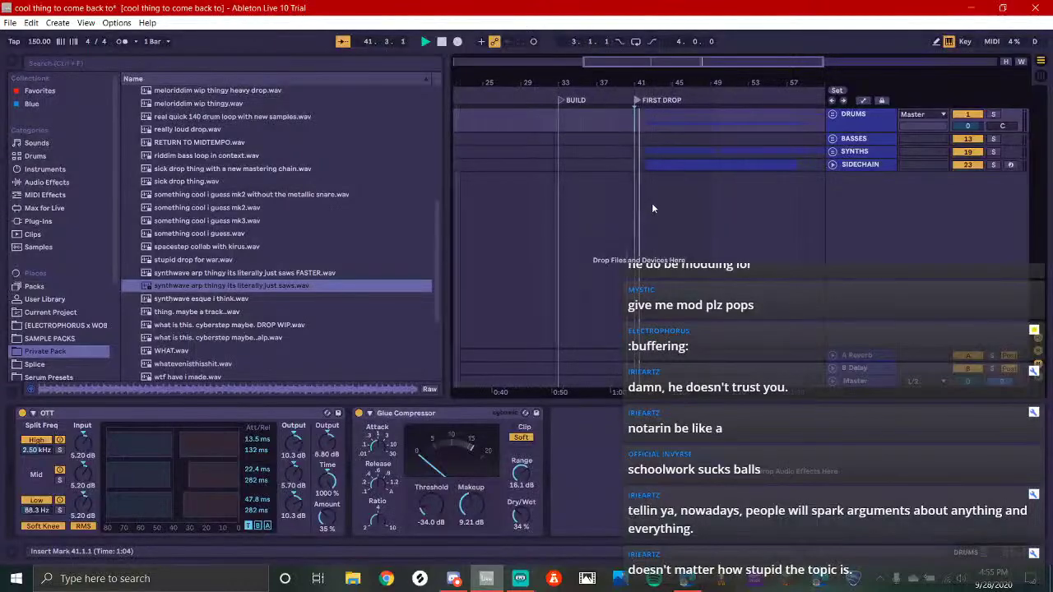
scroll(652, 202, up, 5)
key(space)
click(620, 130)
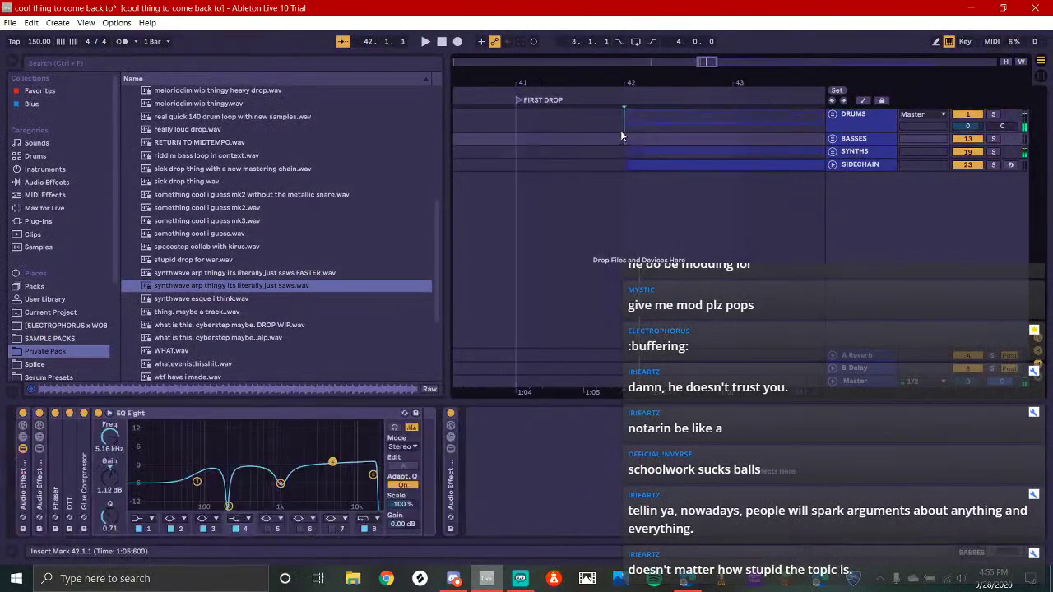
key(space)
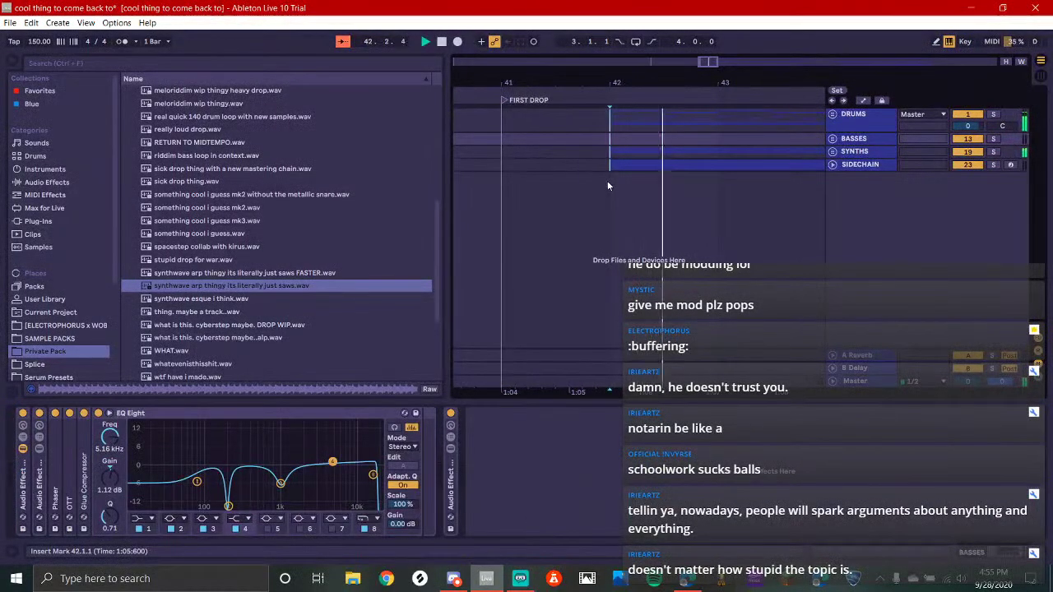
key(space)
click(604, 182)
Show the whole arrangement and select the intro across all four tracks from bar 1 to 33, and the first drop from bar 41 onward
drag(548, 127, 623, 132)
click(575, 126)
key(w)
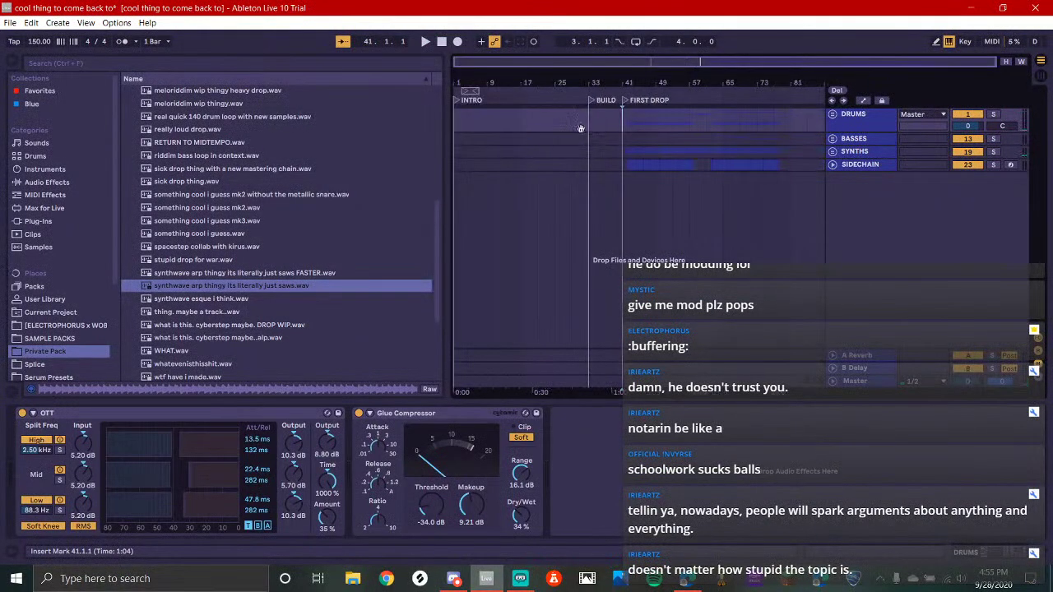
right_click(520, 104)
click(517, 127)
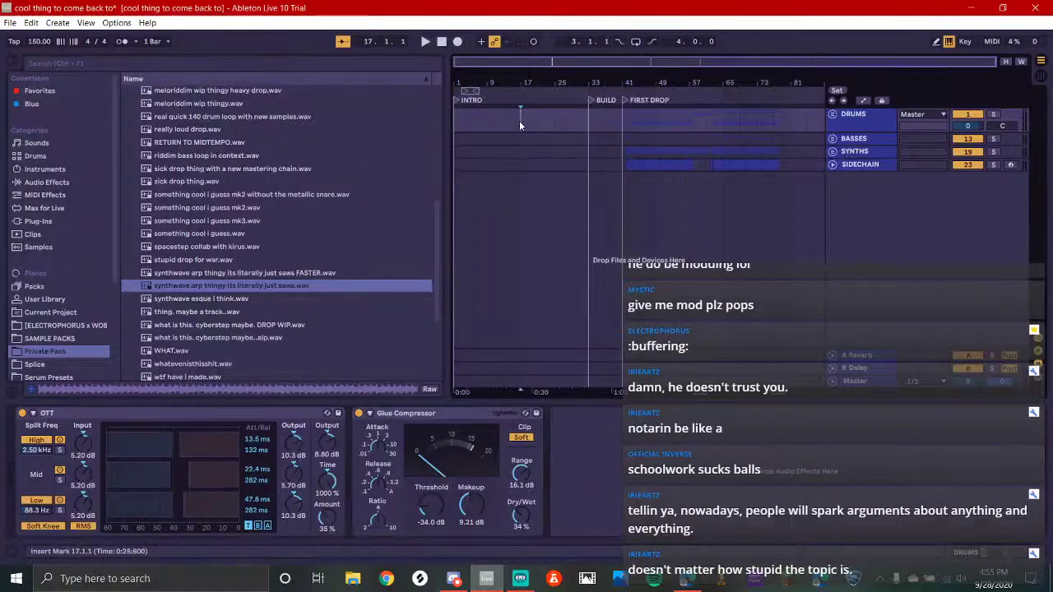
drag(517, 128, 438, 170)
click(519, 122)
drag(519, 122, 586, 164)
drag(587, 115, 295, 177)
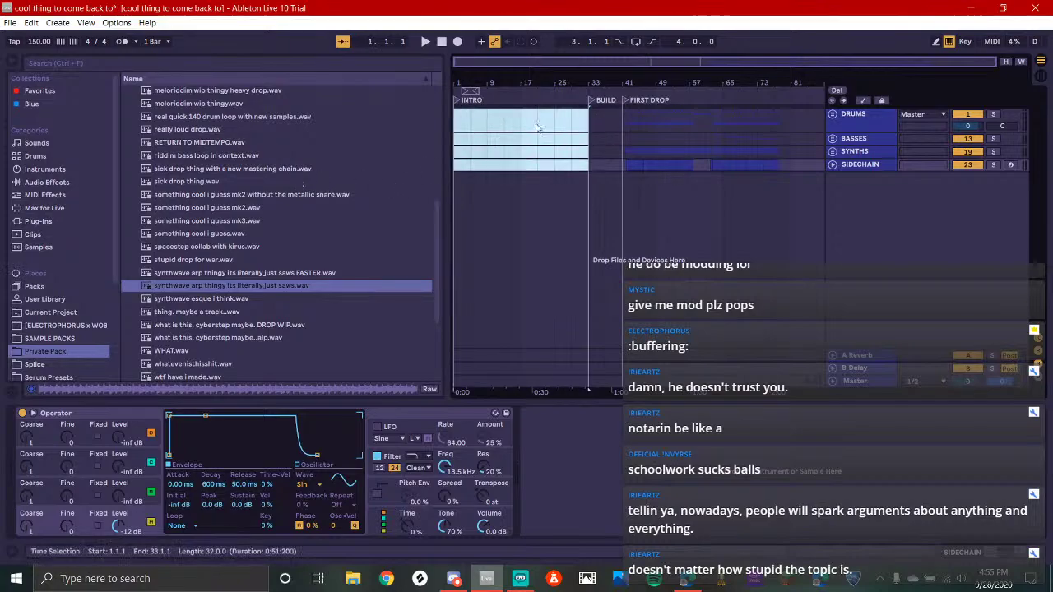
drag(589, 120, 921, 226)
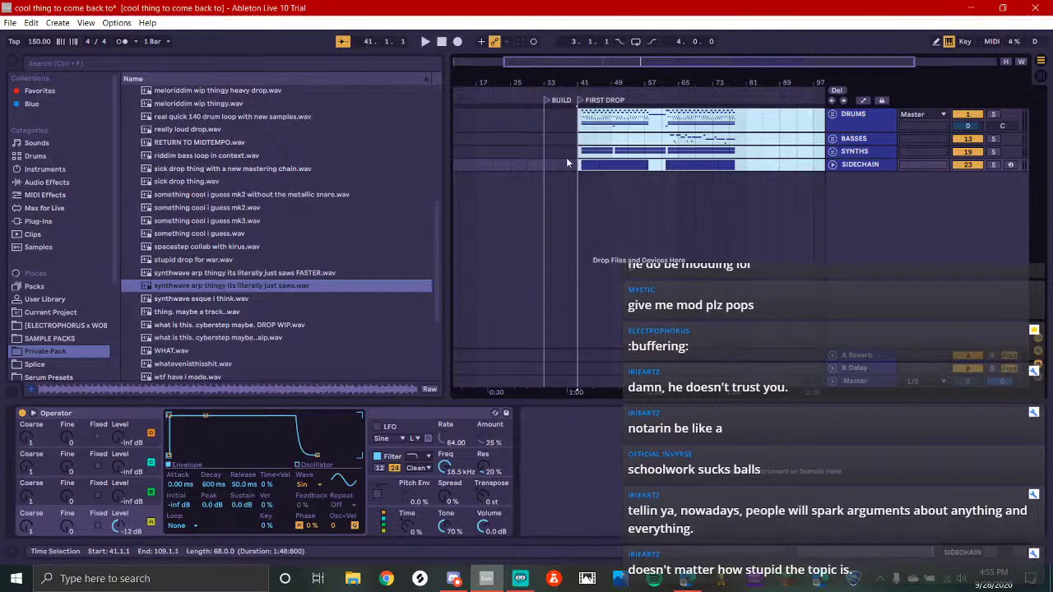
Switch to Discord to check who is in the GAaS voice channels, and check the stream in Streamlabs OBS
click(455, 580)
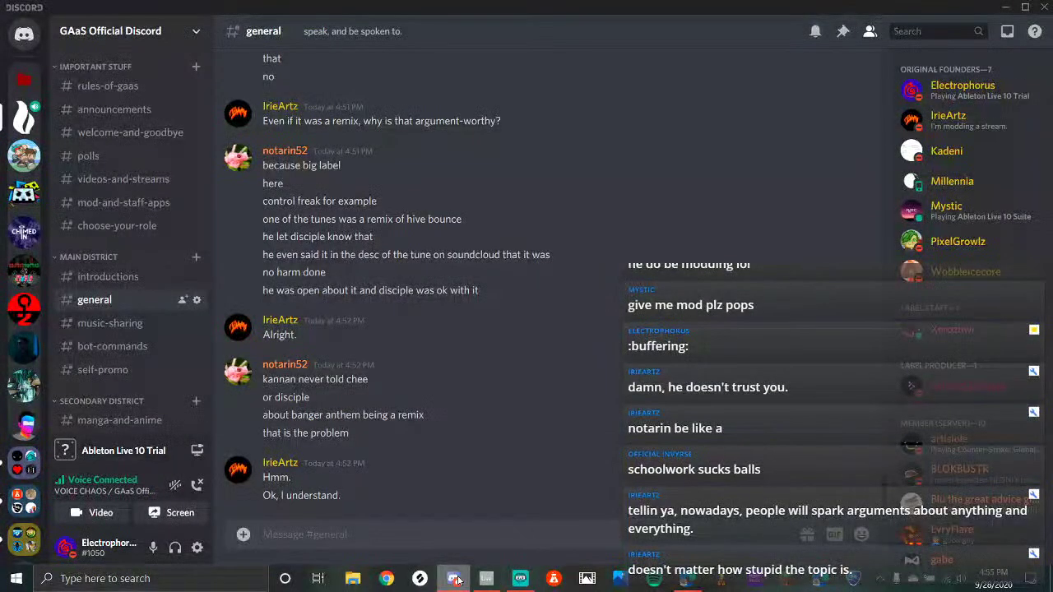
scroll(86, 320, down, 8)
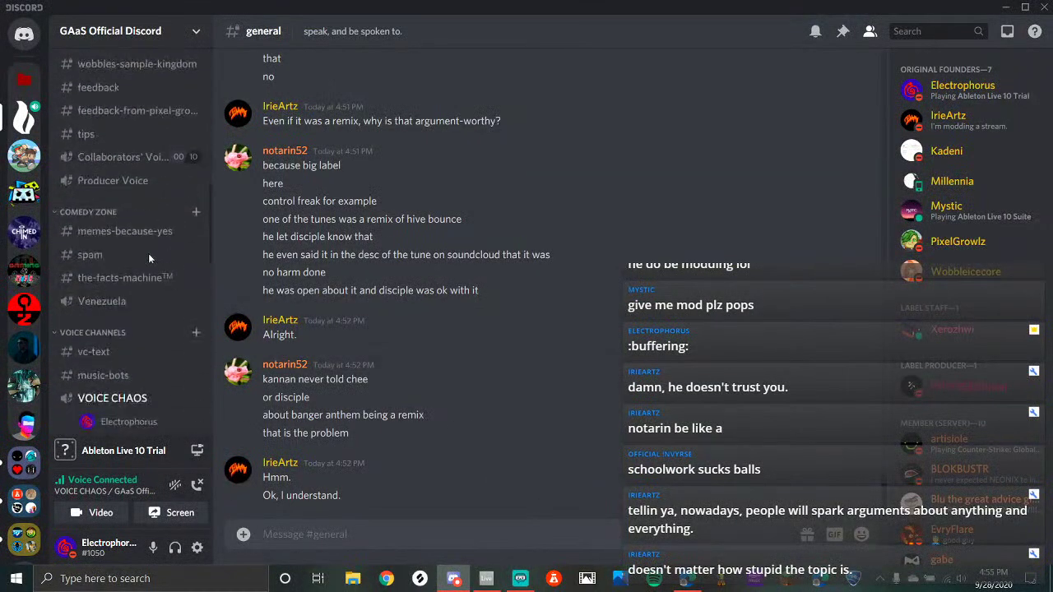
scroll(98, 271, down, 5)
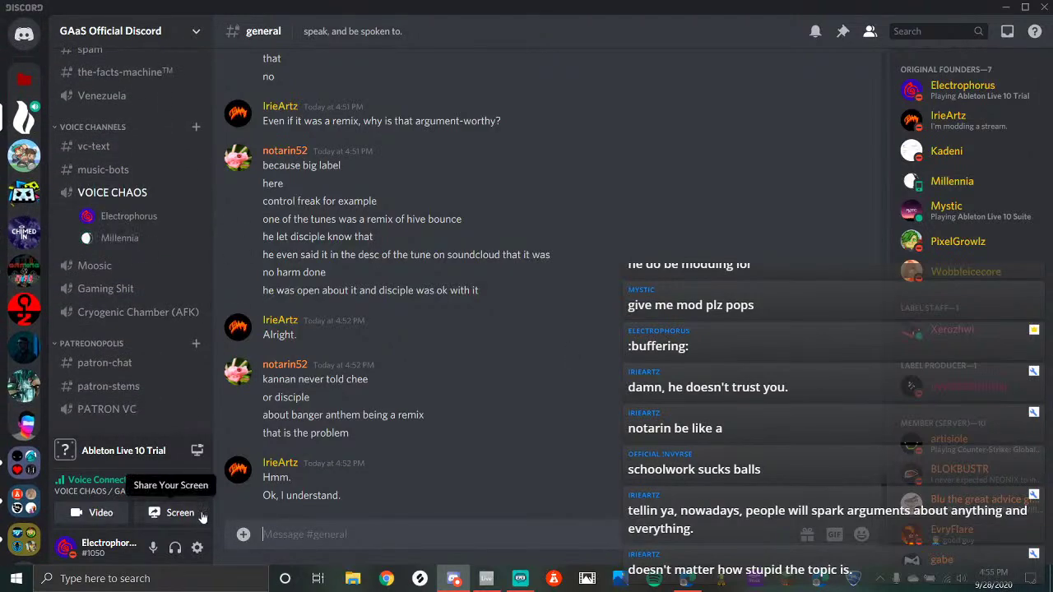
click(520, 579)
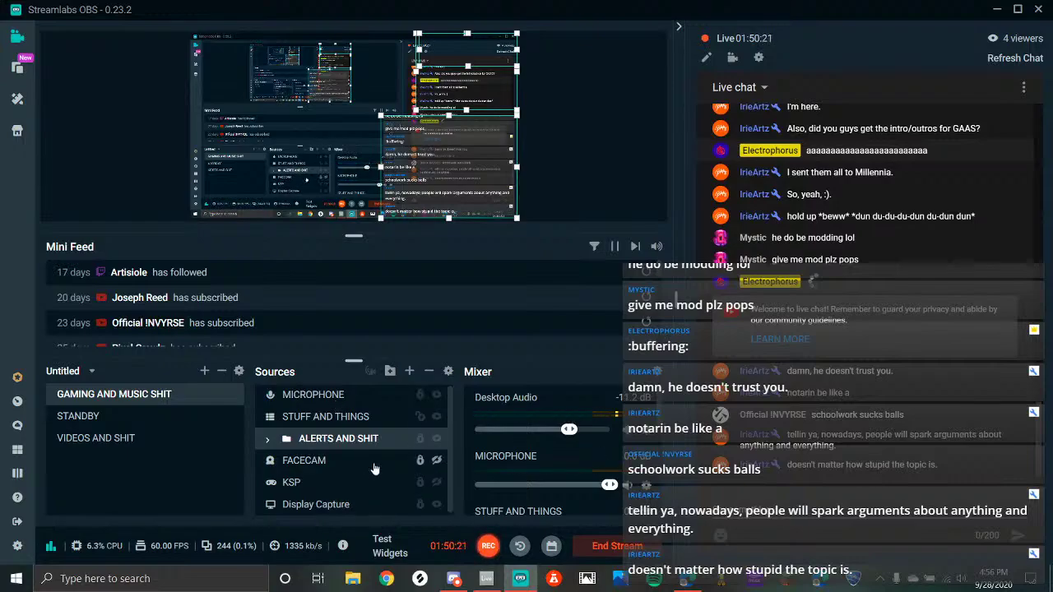
click(453, 578)
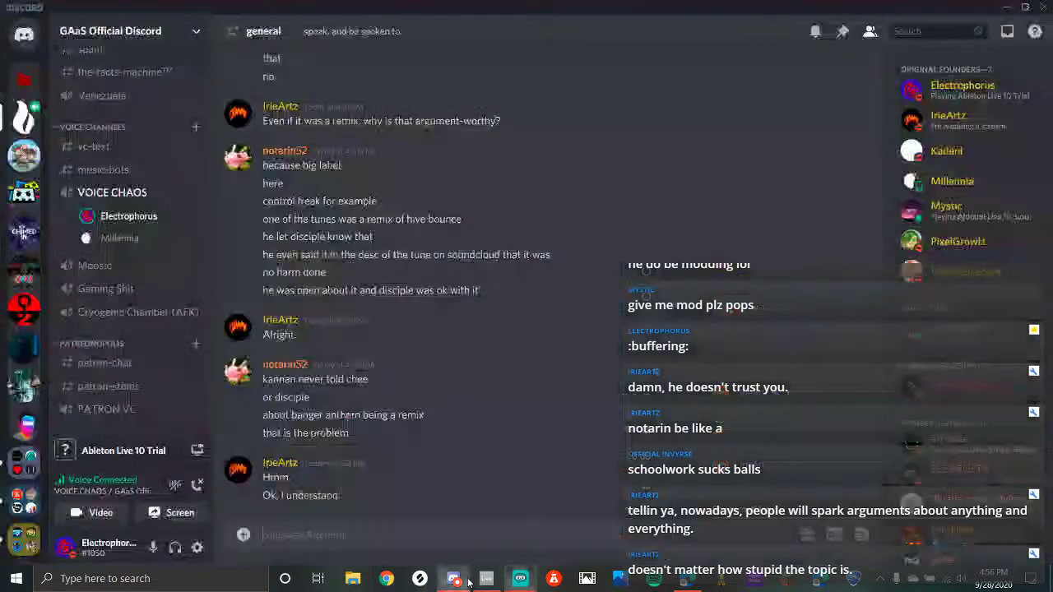
scroll(150, 180, down, 2)
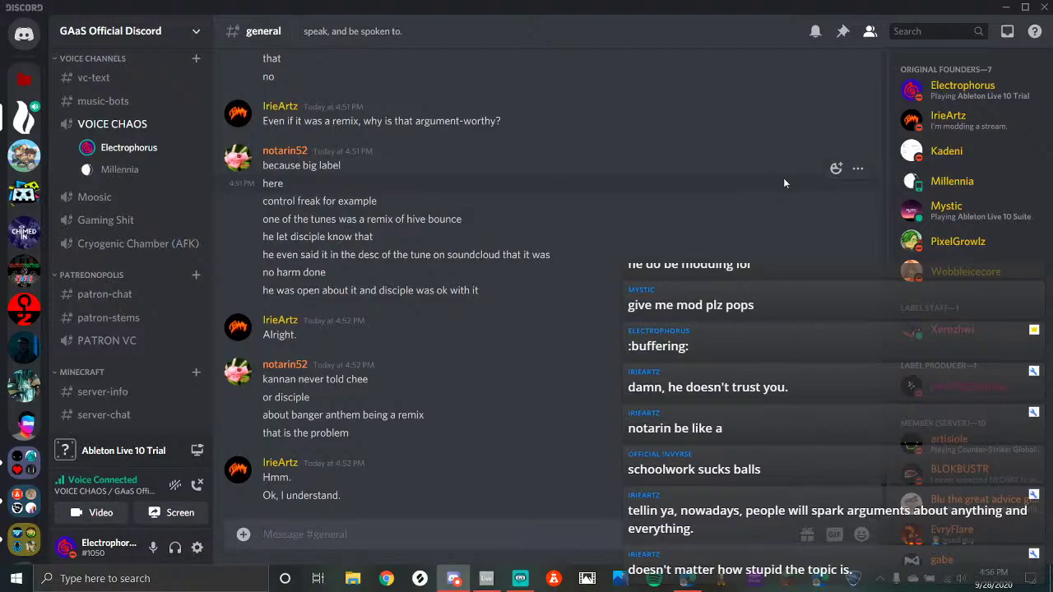
click(520, 579)
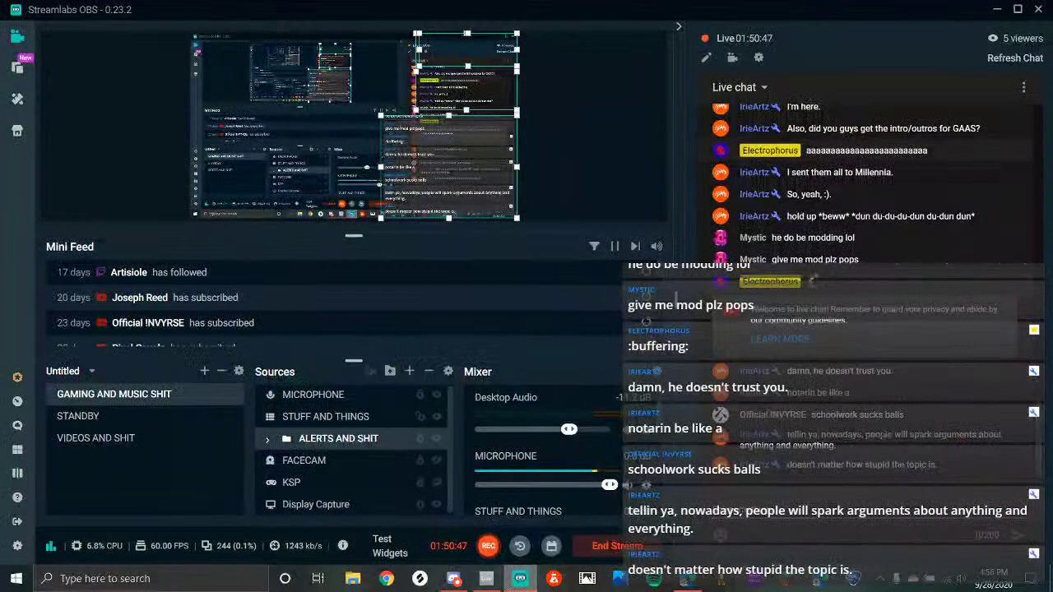
Switch to Ableton Live and place the insert marker at bar 41 on the DRUMS track
click(487, 578)
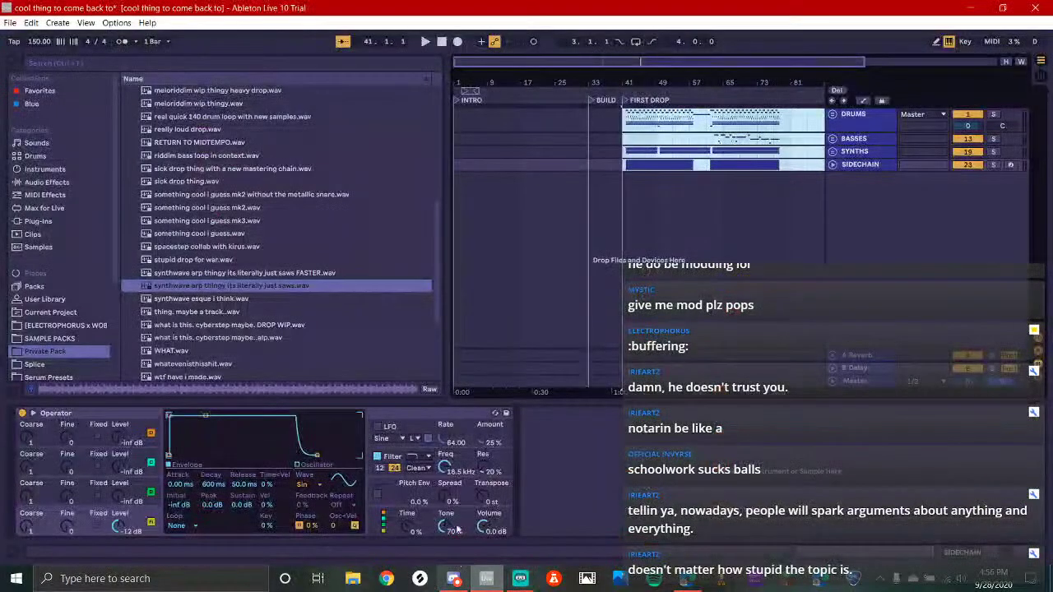
click(630, 137)
click(619, 119)
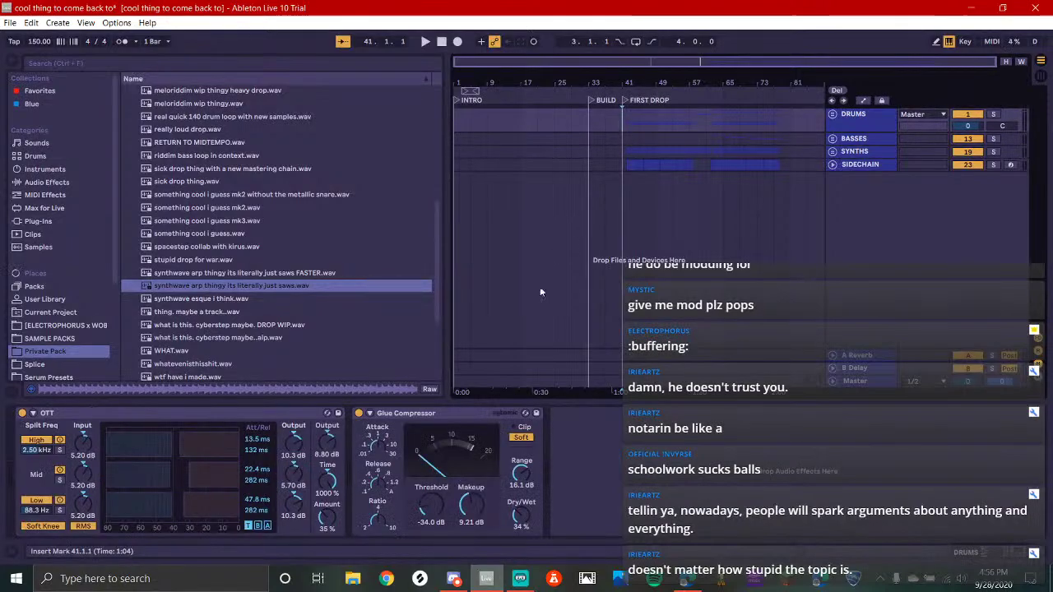
Switch to Discord, view the server-logs channel of the GAaS server, and return to its general channel
click(454, 578)
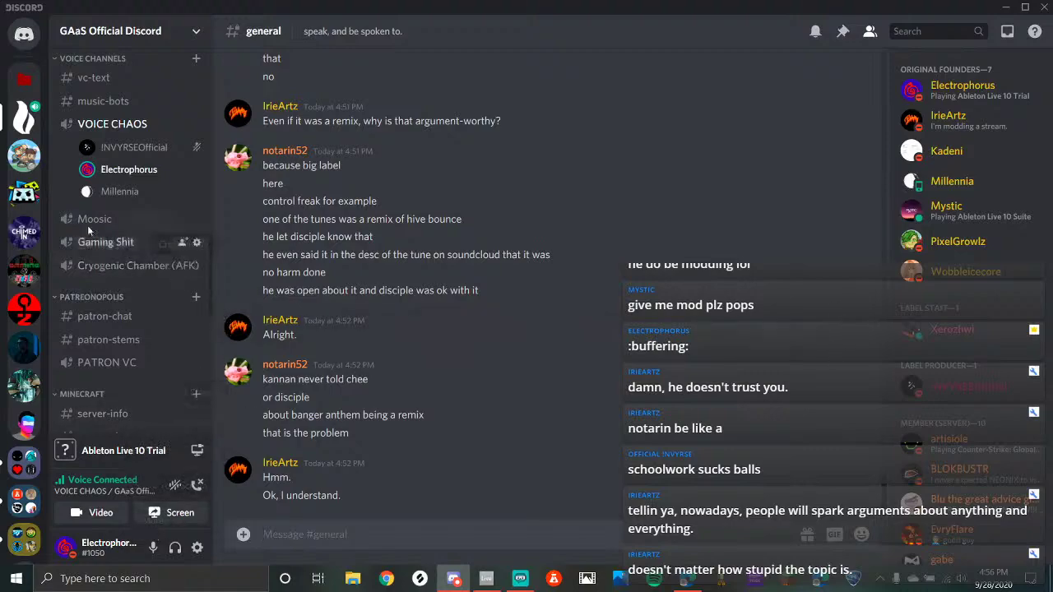
scroll(120, 311, down, 5)
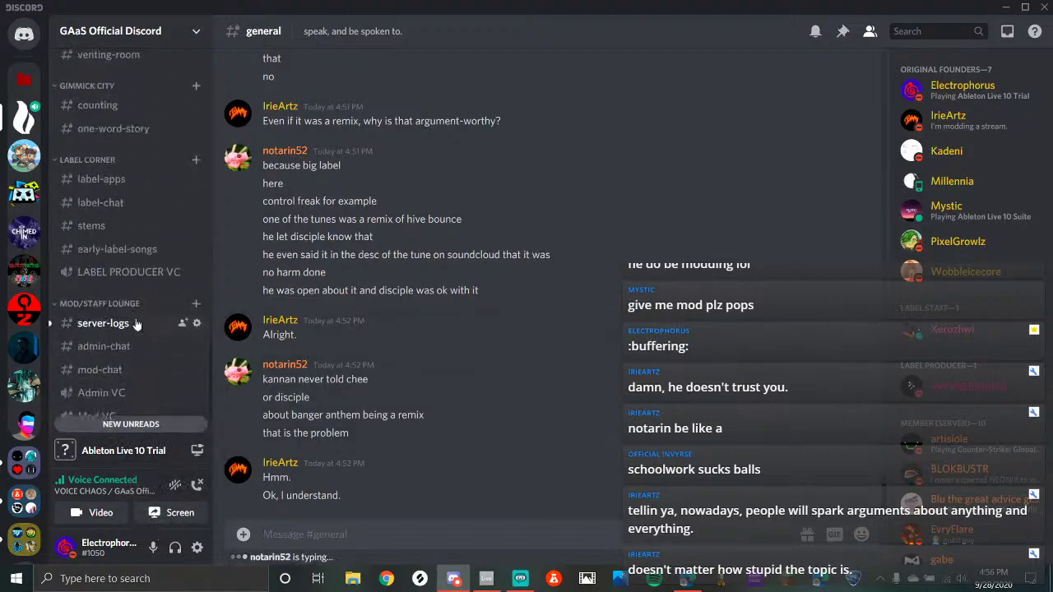
scroll(102, 246, up, 6)
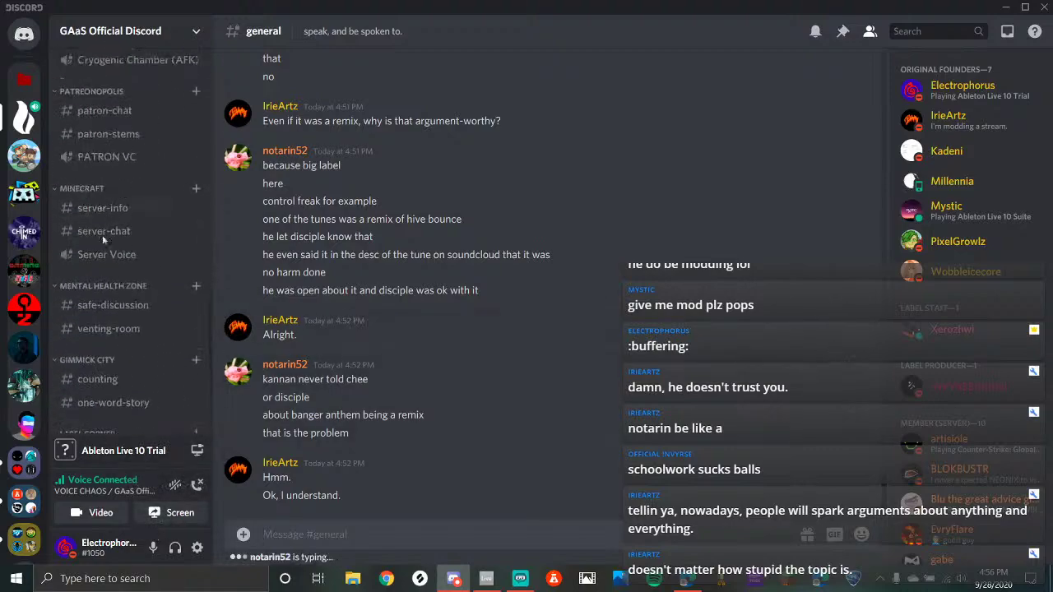
scroll(132, 276, down, 6)
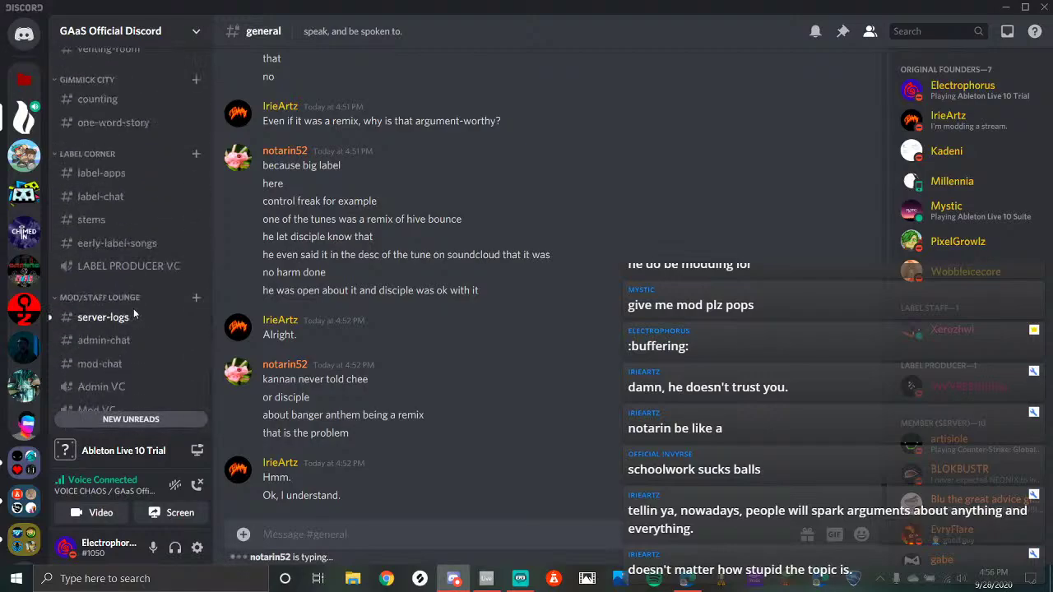
click(105, 387)
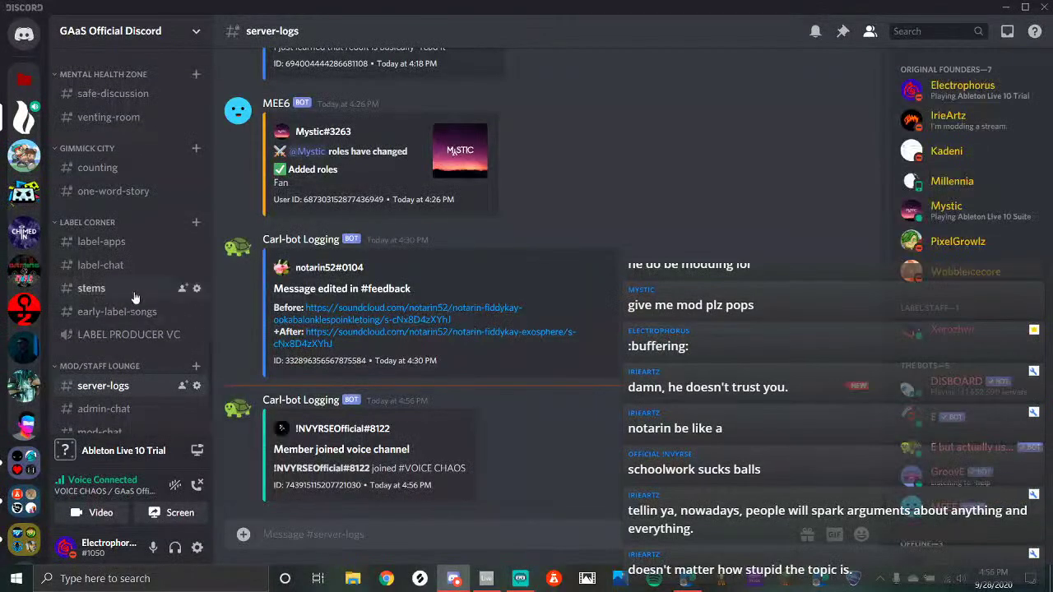
scroll(134, 287, up, 6)
scroll(125, 251, up, 10)
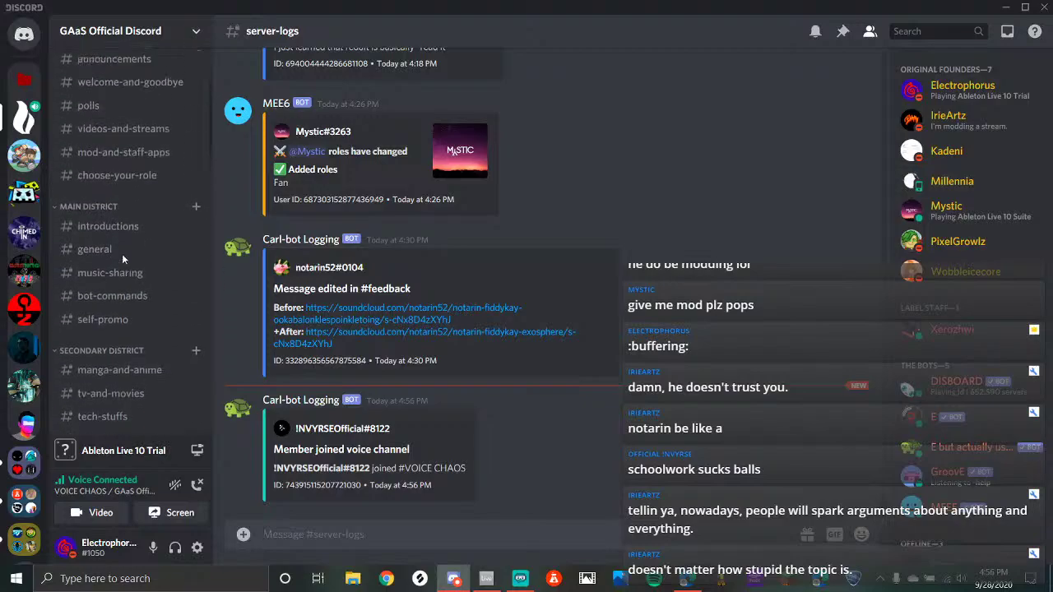
click(95, 301)
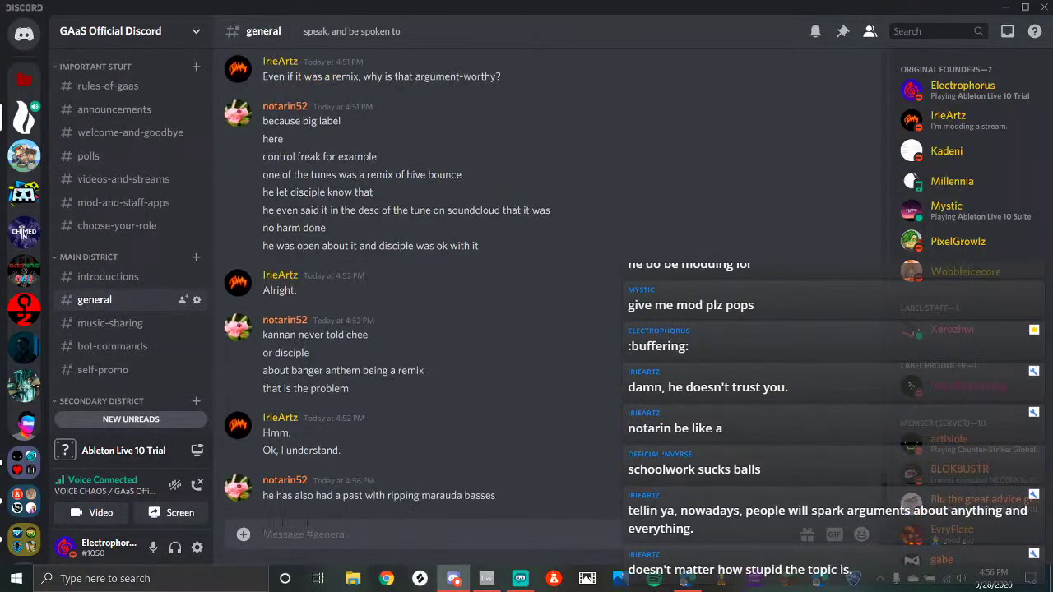
Check the vc-text and music-sharing channels of the GAaS server, and return to the general channel
double_click(440, 501)
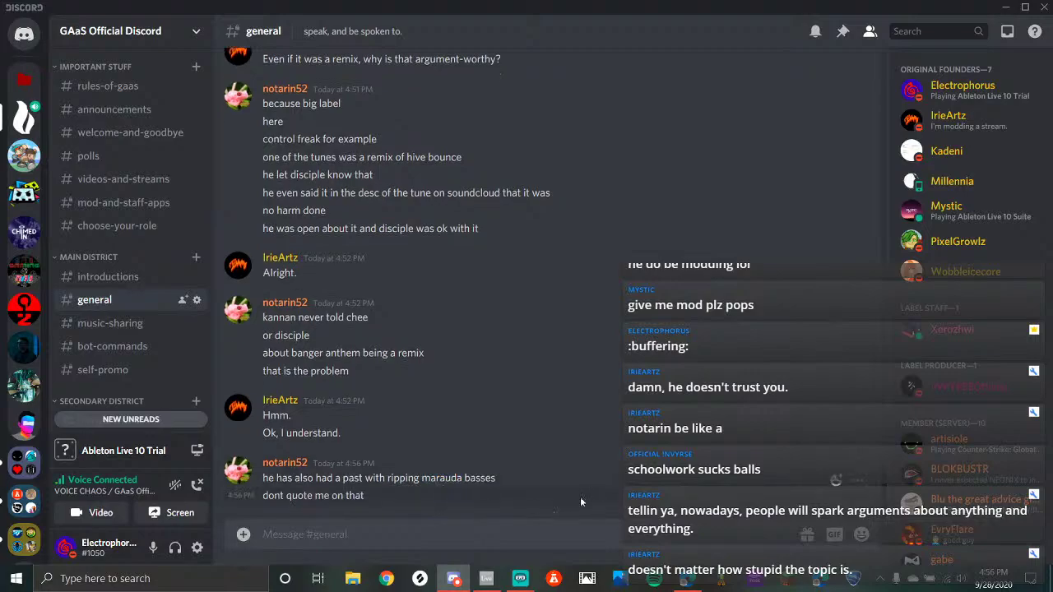
scroll(110, 374, down, 10)
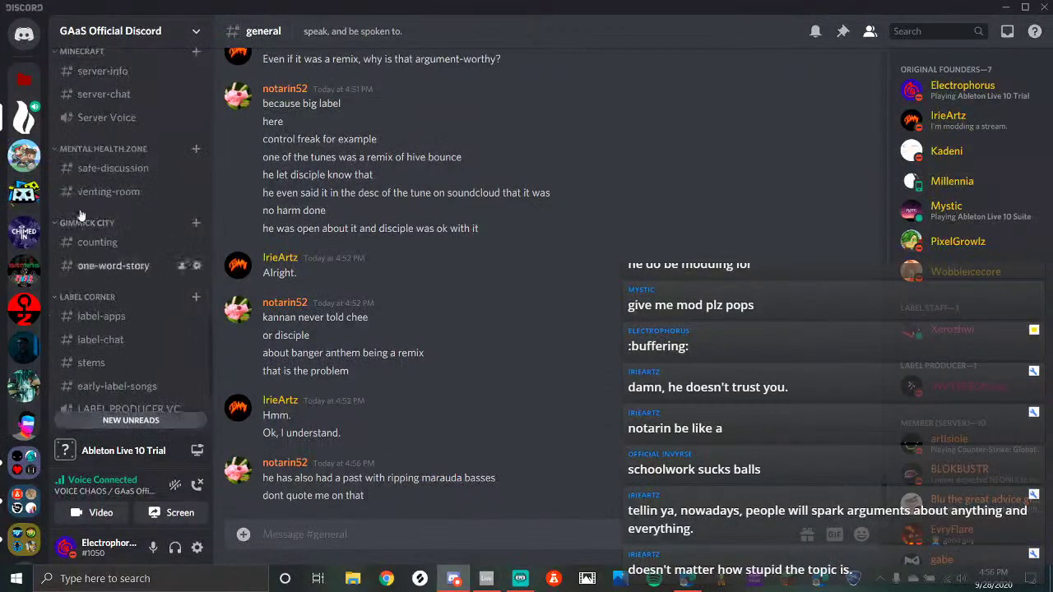
scroll(82, 214, down, 5)
scroll(97, 214, up, 3)
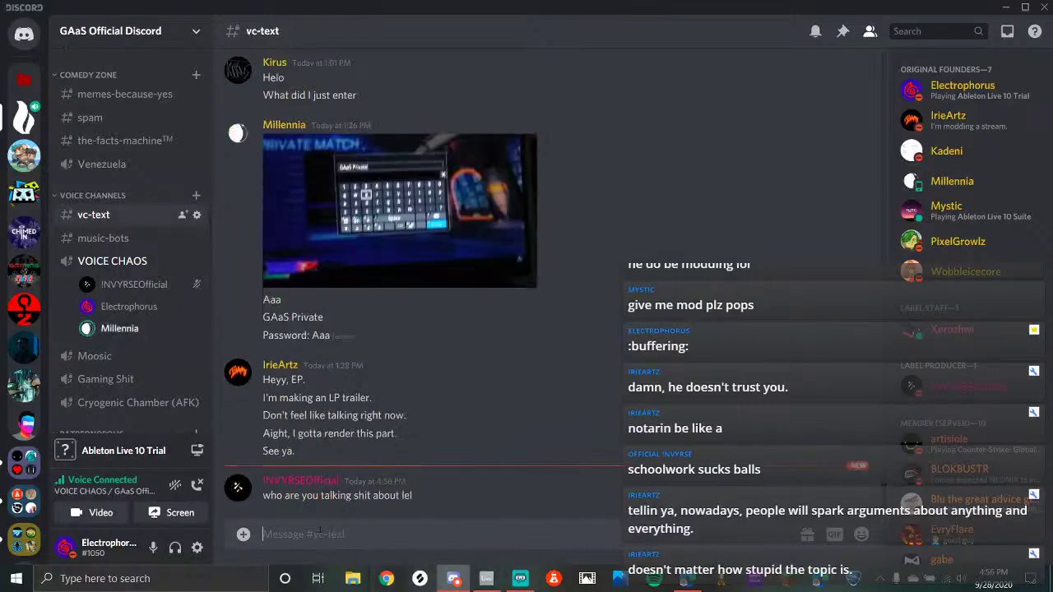
scroll(123, 251, up, 10)
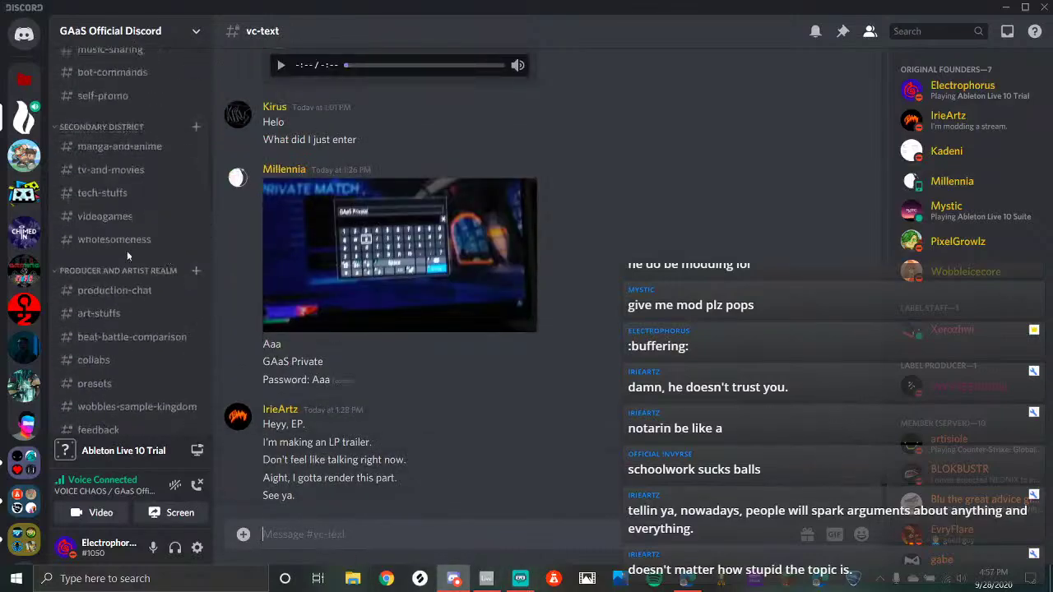
click(115, 316)
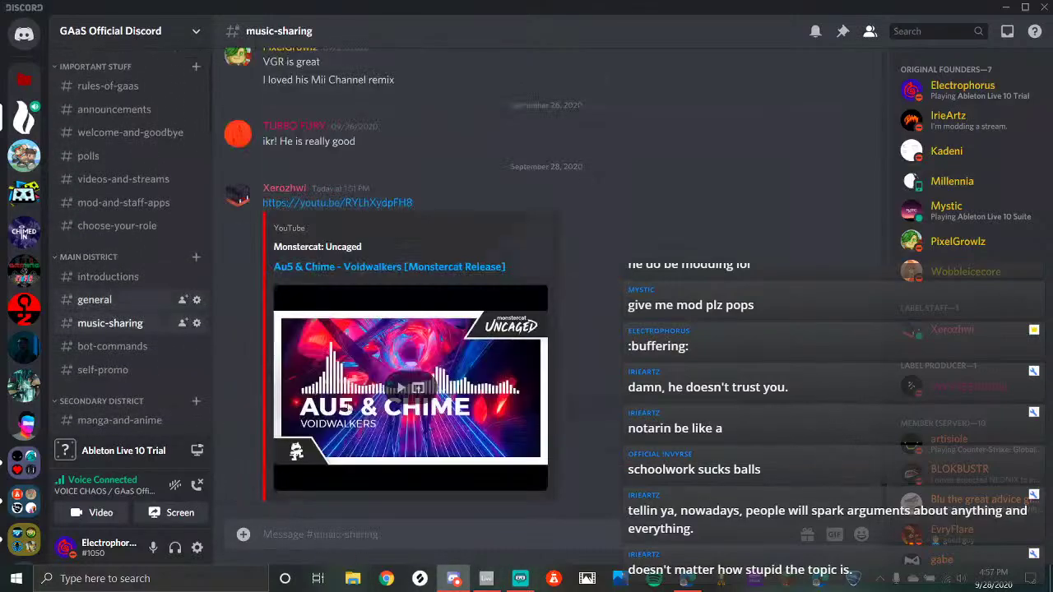
click(115, 301)
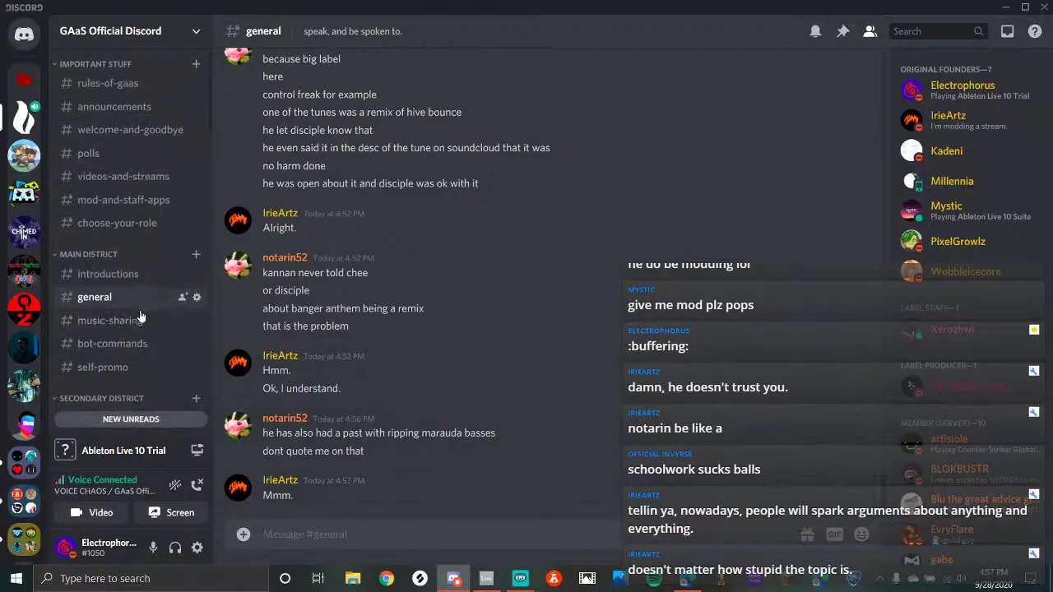
Find the voice channels section of the GAaS server and view its vc-text channel
scroll(140, 284, down, 10)
scroll(135, 256, down, 3)
scroll(135, 256, up, 3)
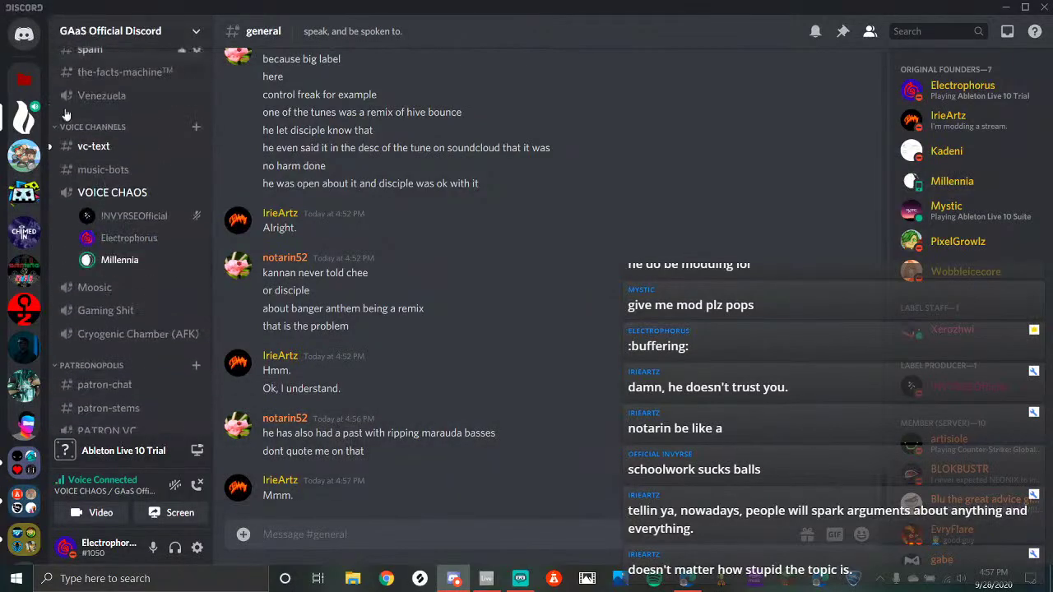
click(93, 147)
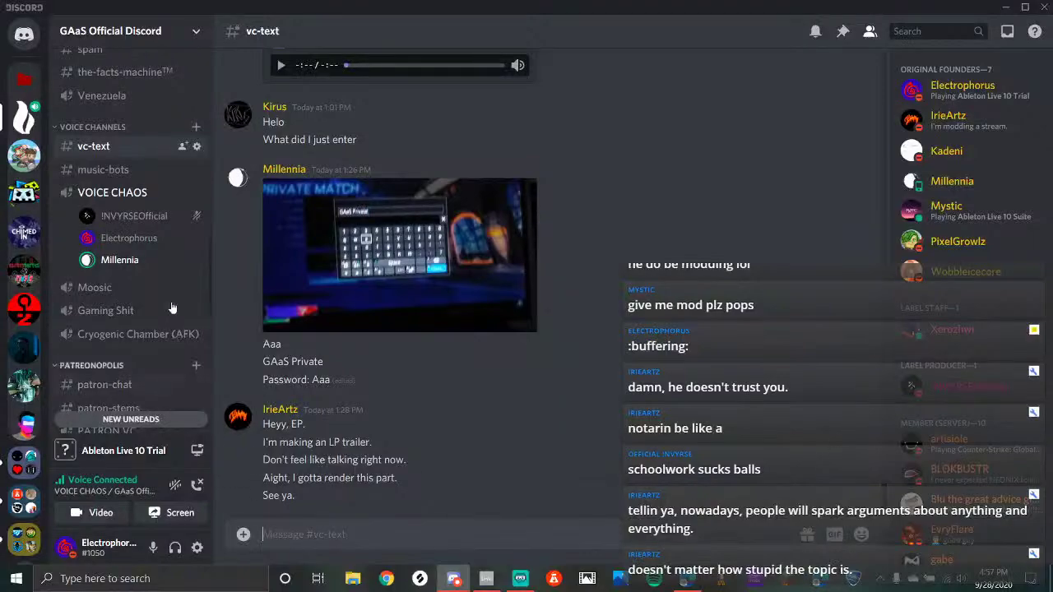
Open the server-logs channel and remove all embeds from the two log entries for messages deleted in vc-text
scroll(160, 296, down, 10)
click(103, 321)
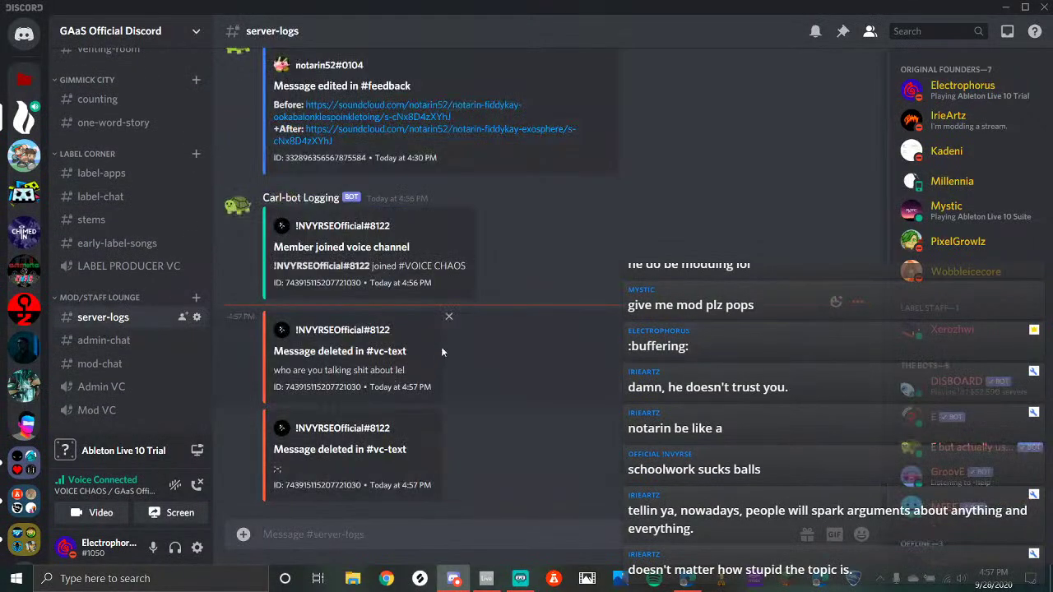
click(448, 318)
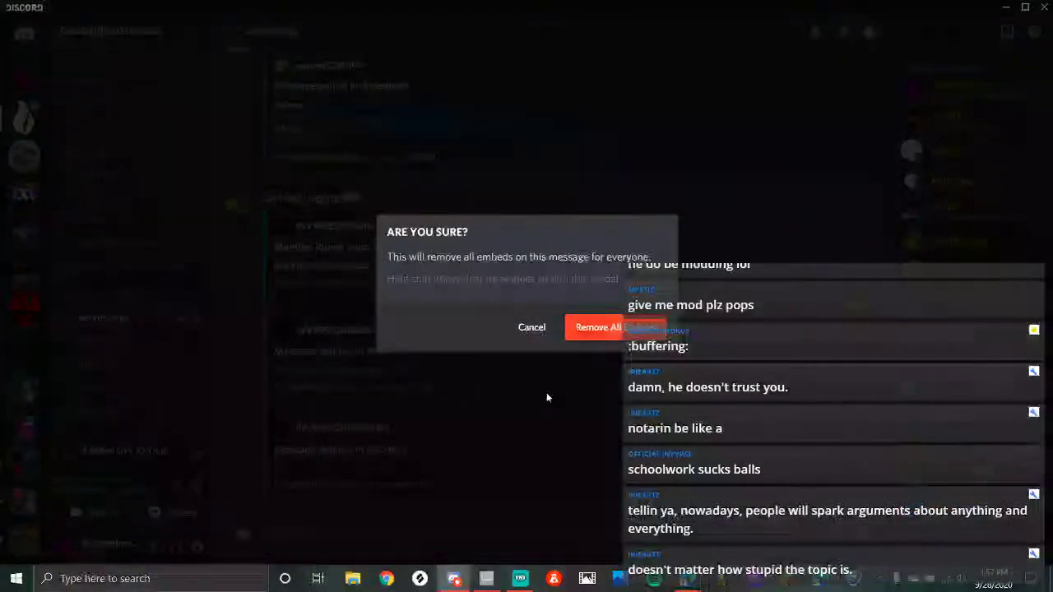
click(597, 329)
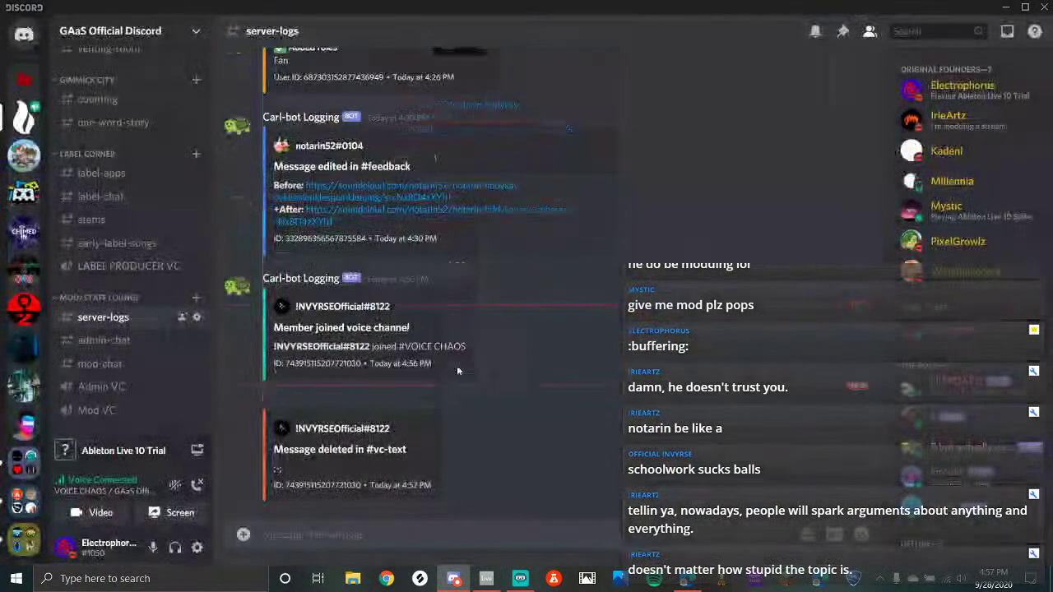
click(452, 414)
click(600, 326)
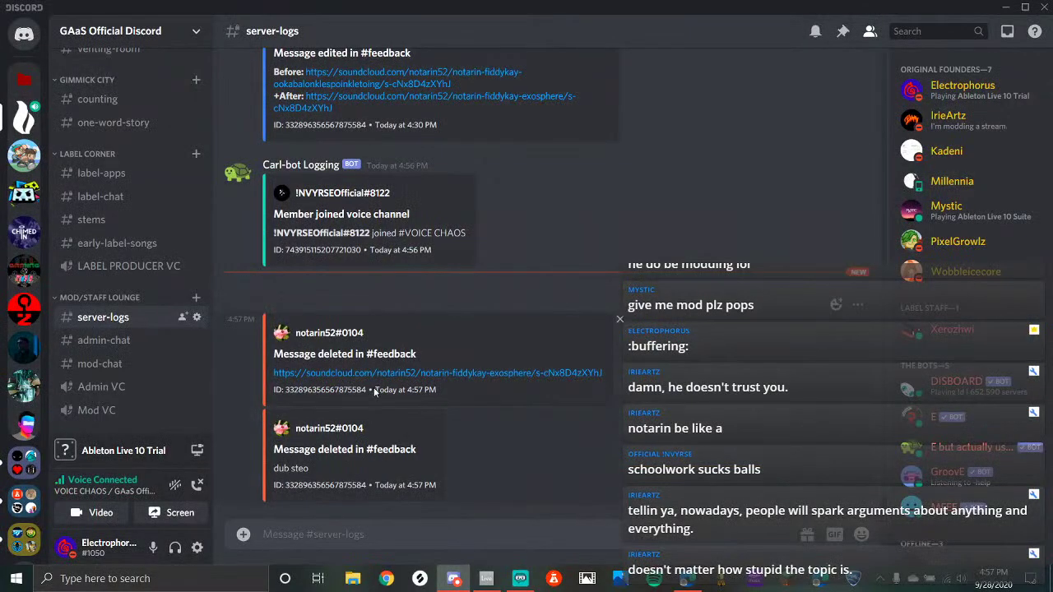
Open the vc-text channel and send the messages "bruh" and "pls stahp"
scroll(75, 348, up, 10)
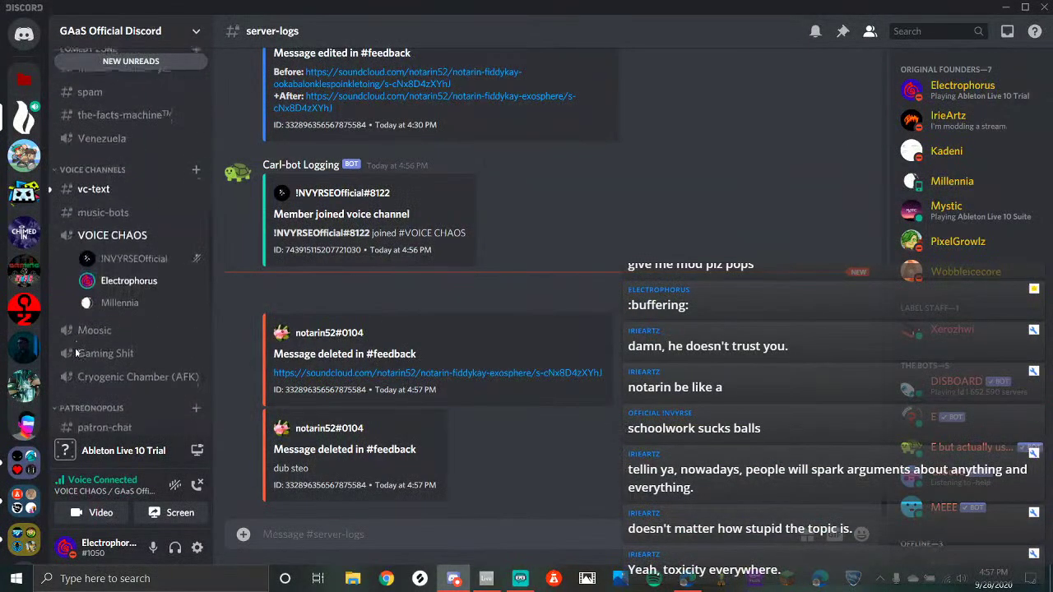
scroll(74, 347, down, 10)
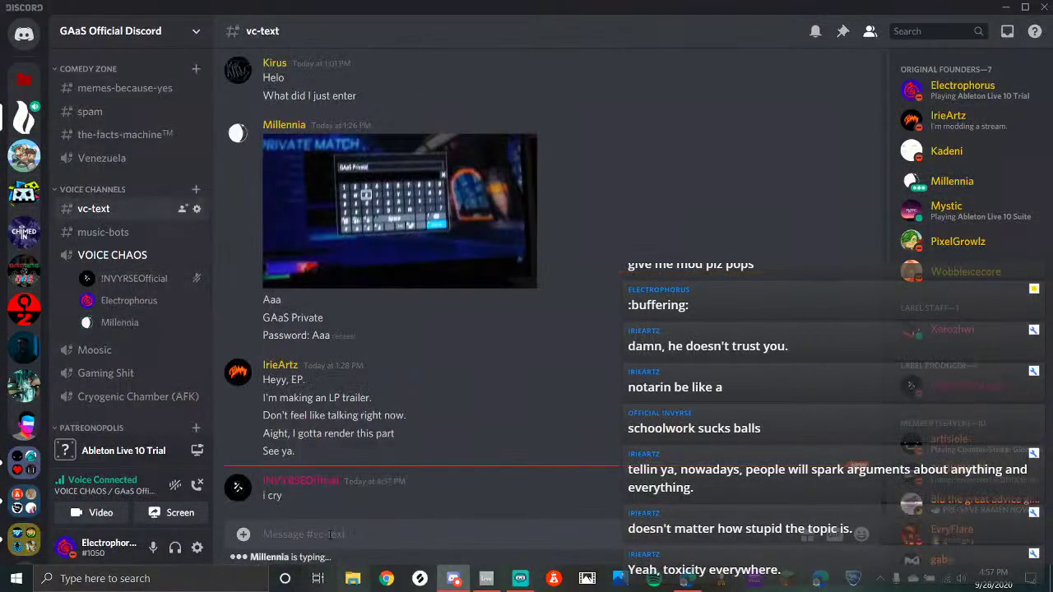
key(Return)
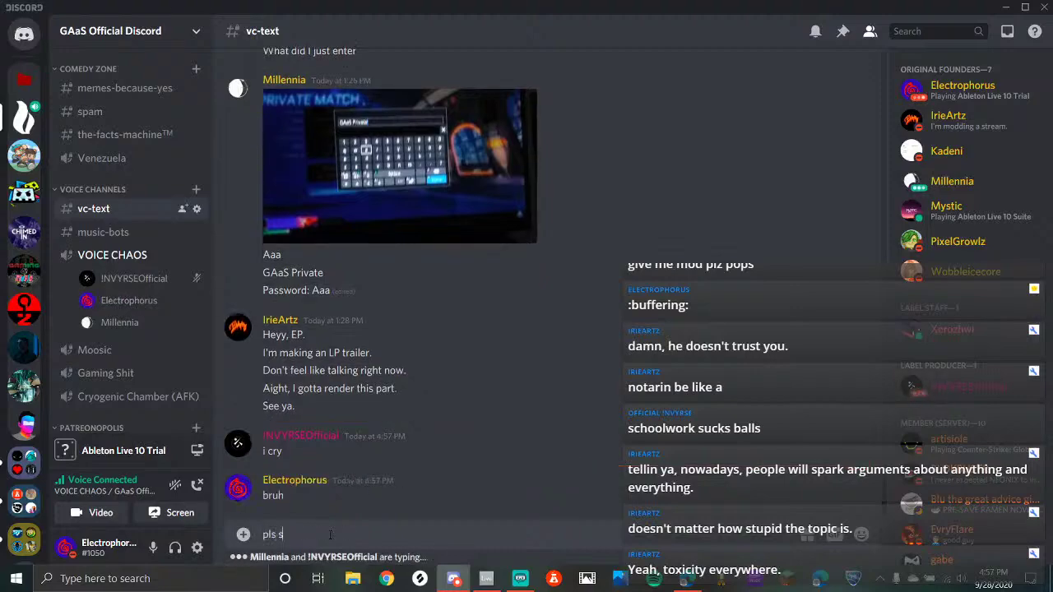
text(pls sta)
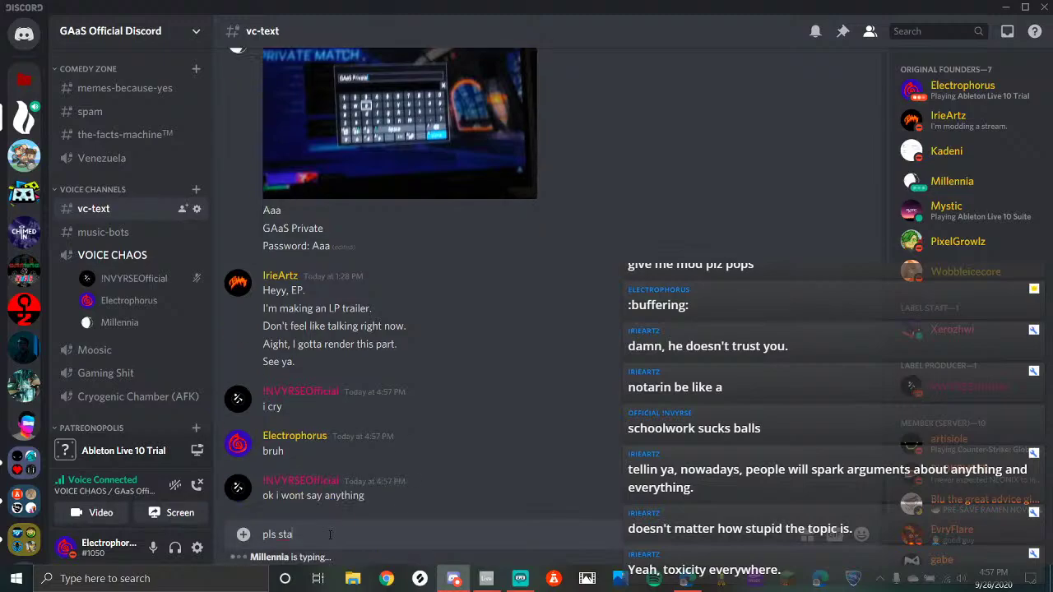
text(hp)
key(Return)
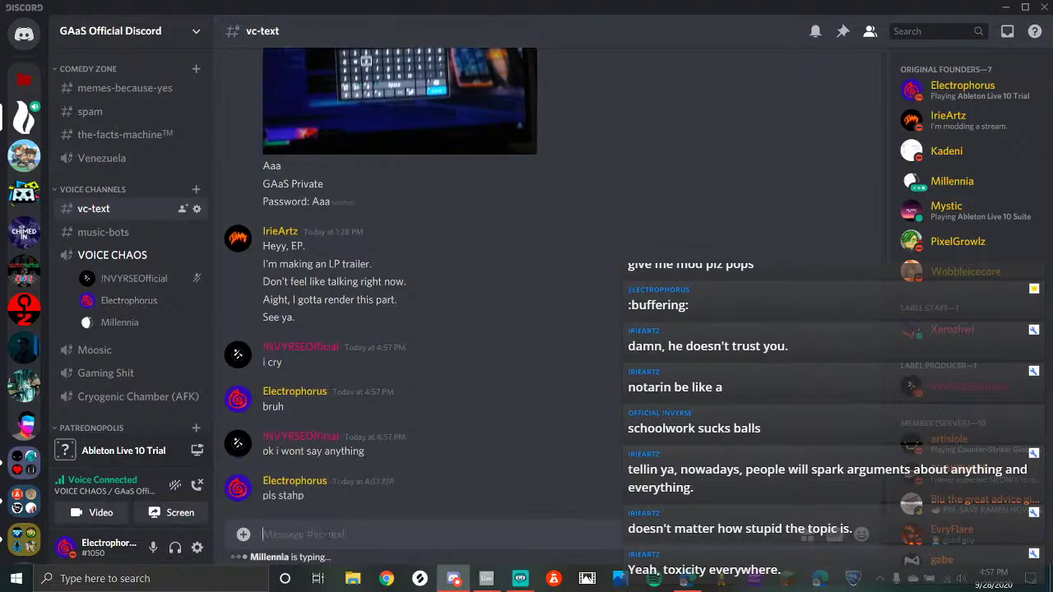
Check the stream in Streamlabs OBS, and switch back to Discord to read the newest messages in vc-text
click(525, 572)
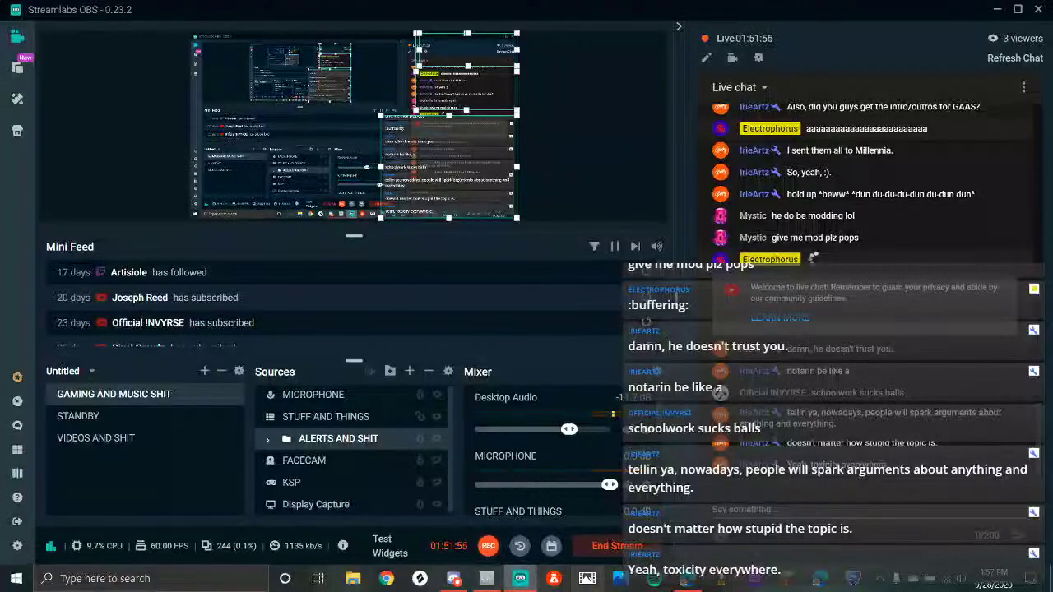
click(453, 579)
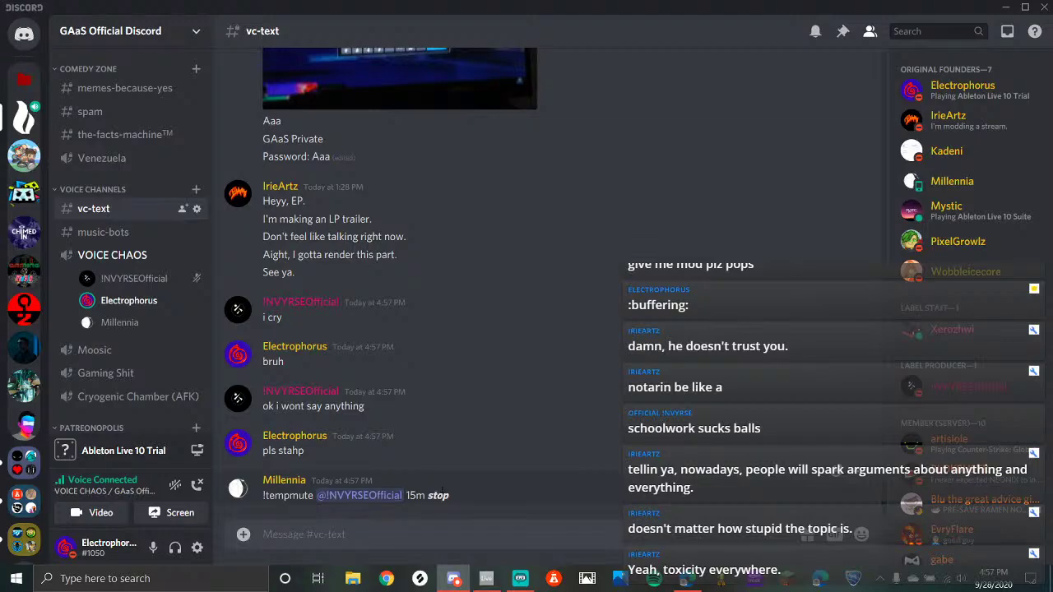
click(520, 578)
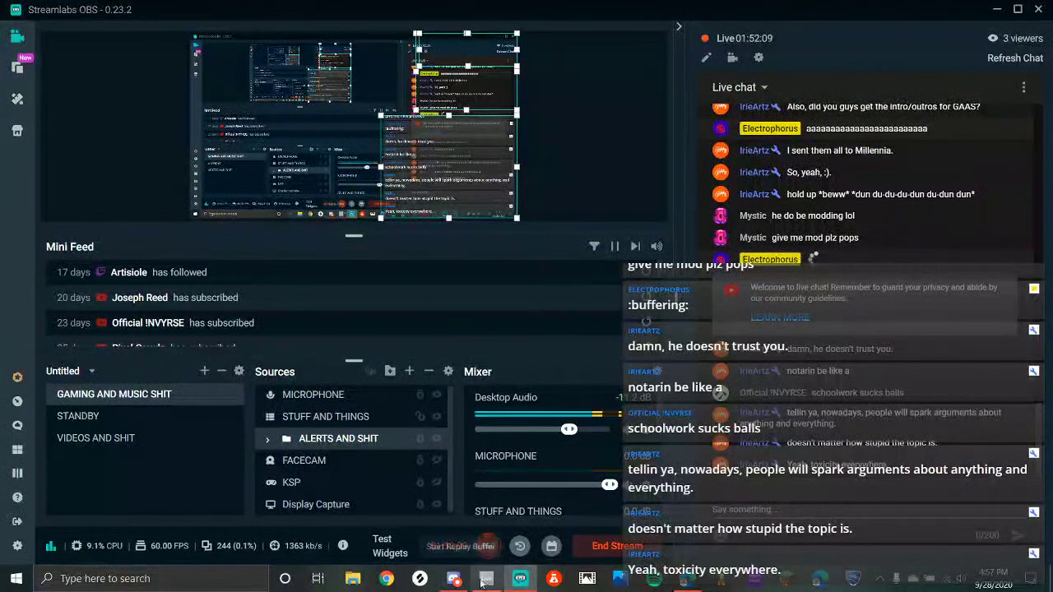
click(448, 577)
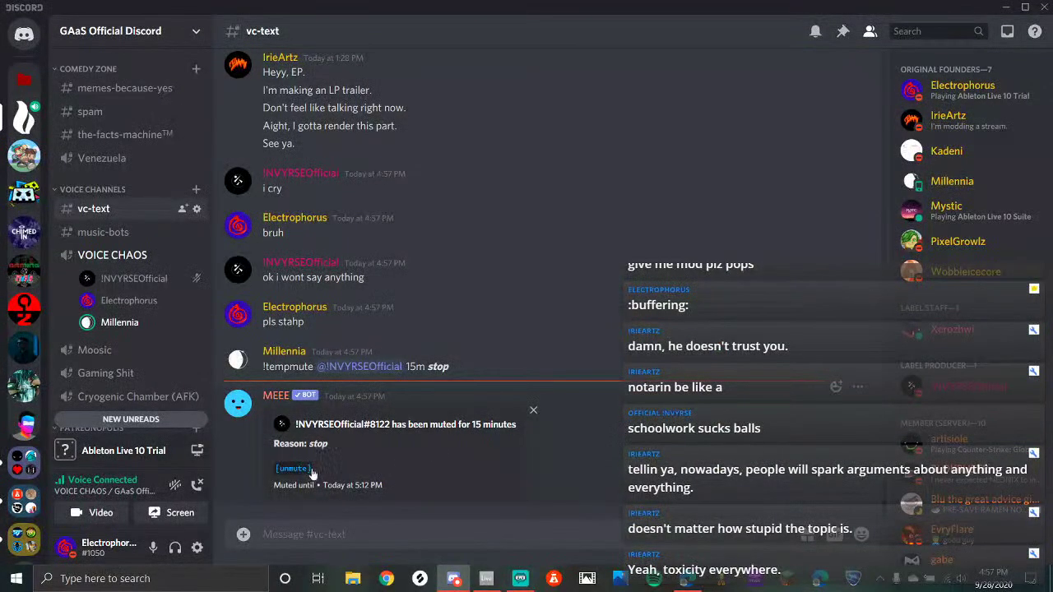
double_click(325, 444)
Review the latest permission entries in the server-logs channel down to the newest one, and return to vc-text
scroll(180, 337, down, 6)
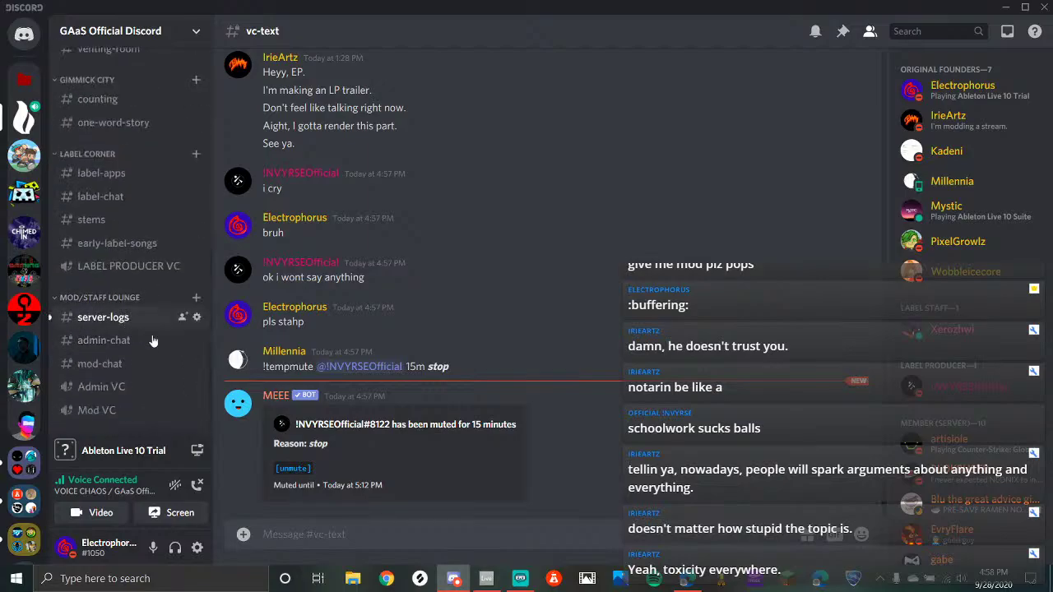
click(152, 332)
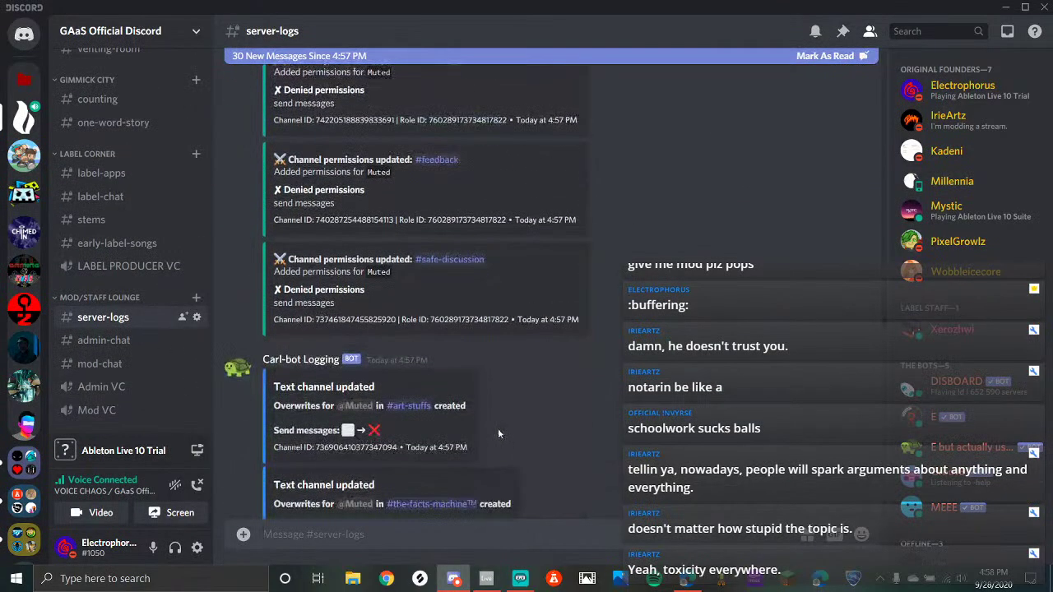
scroll(488, 435, down, 10)
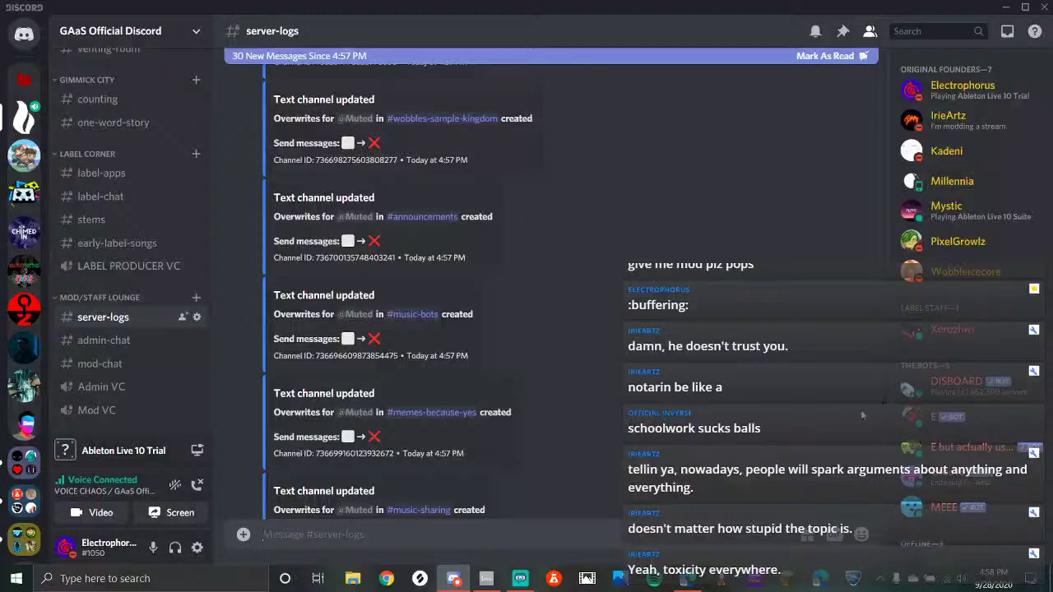
scroll(401, 452, down, 4)
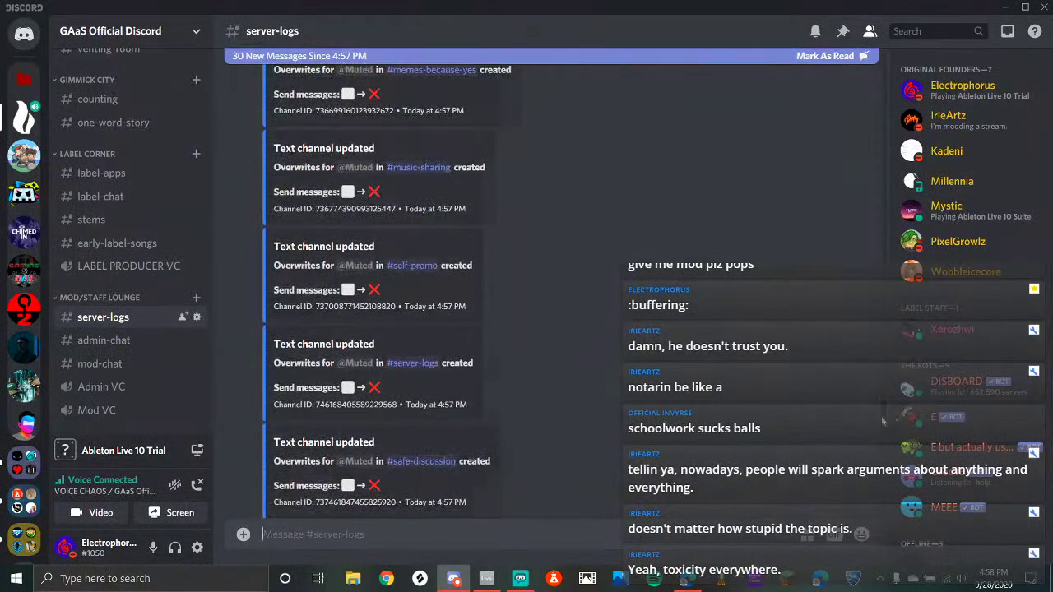
drag(882, 422, 882, 503)
scroll(241, 157, up, 5)
scroll(92, 195, up, 6)
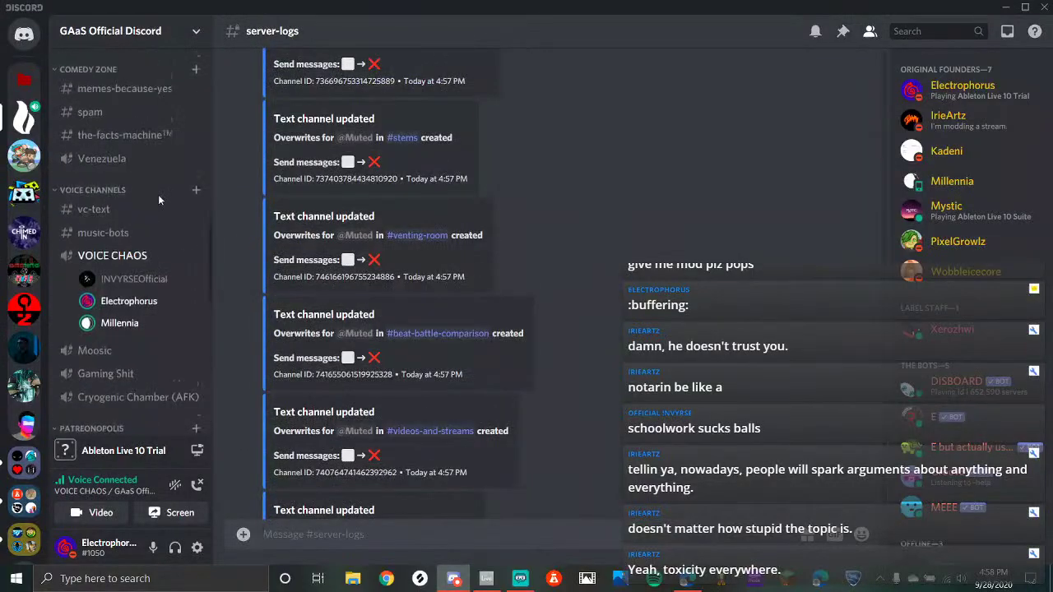
click(117, 208)
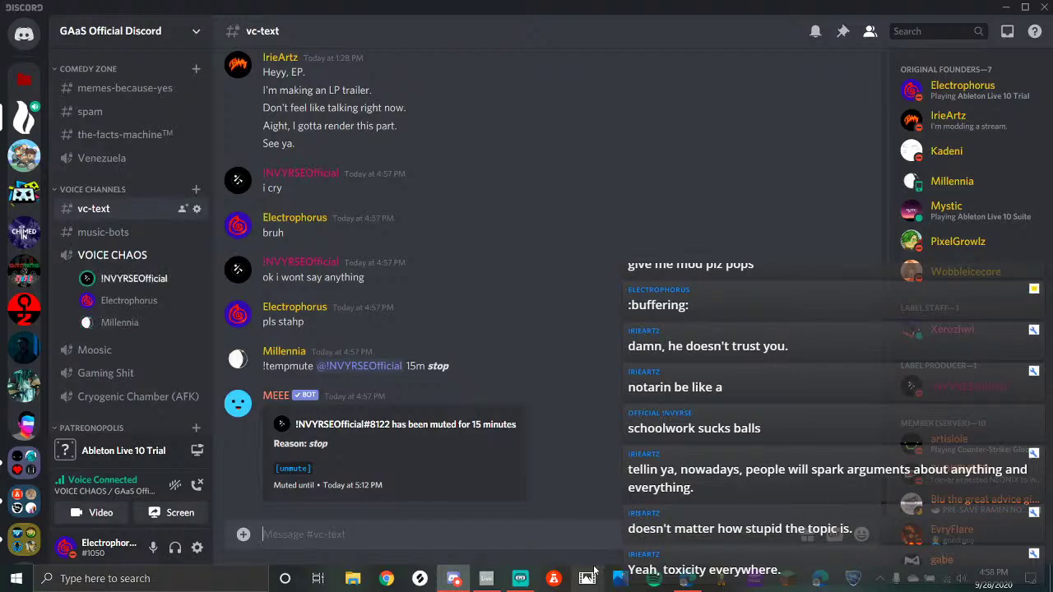
Switch to Ableton Live, check the stream in Streamlabs OBS, and return to Discord's vc-text channel
click(486, 579)
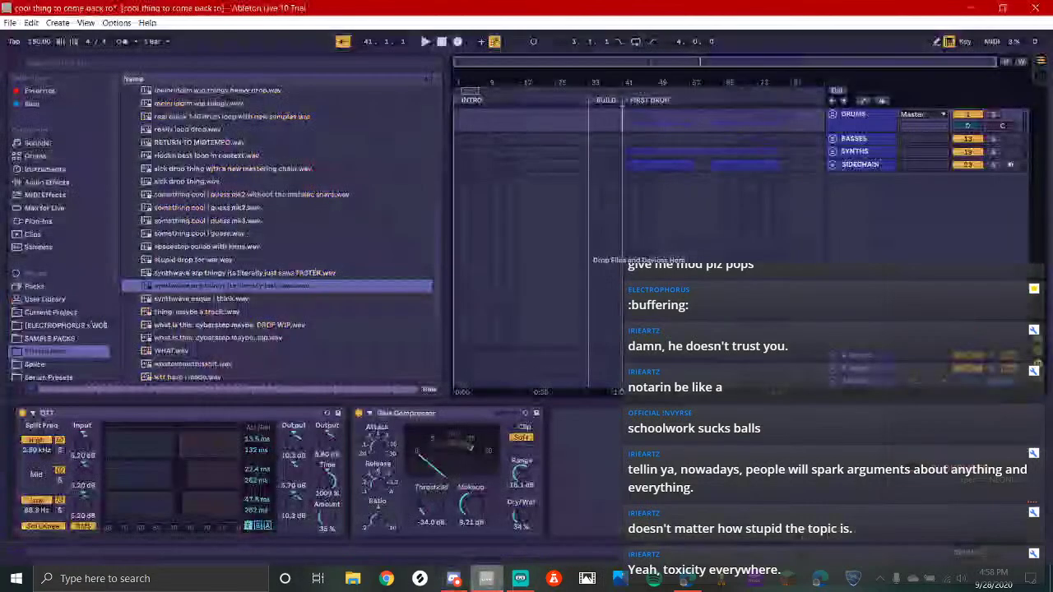
click(520, 579)
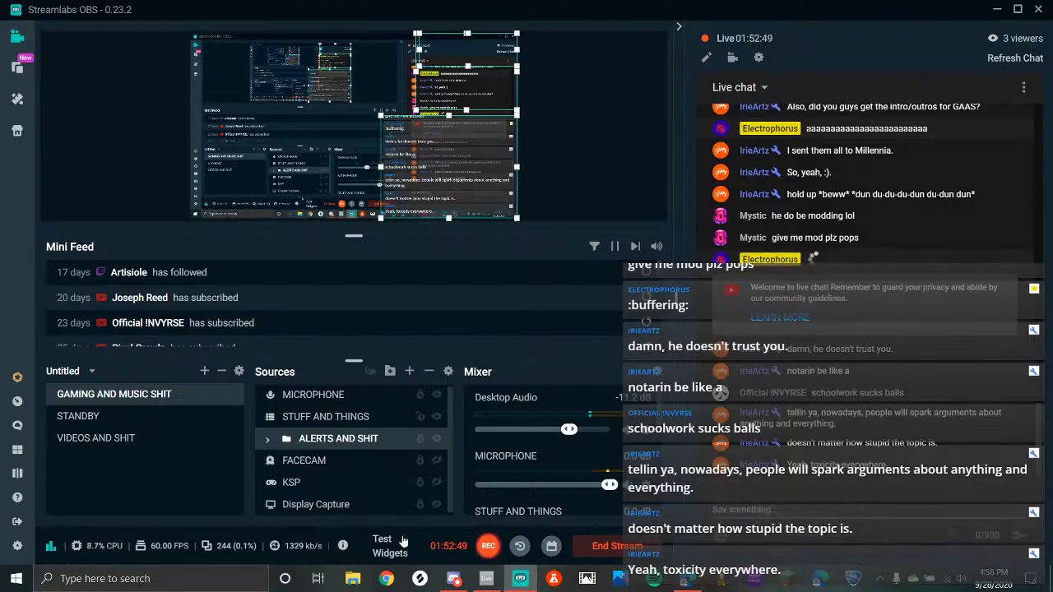
click(454, 580)
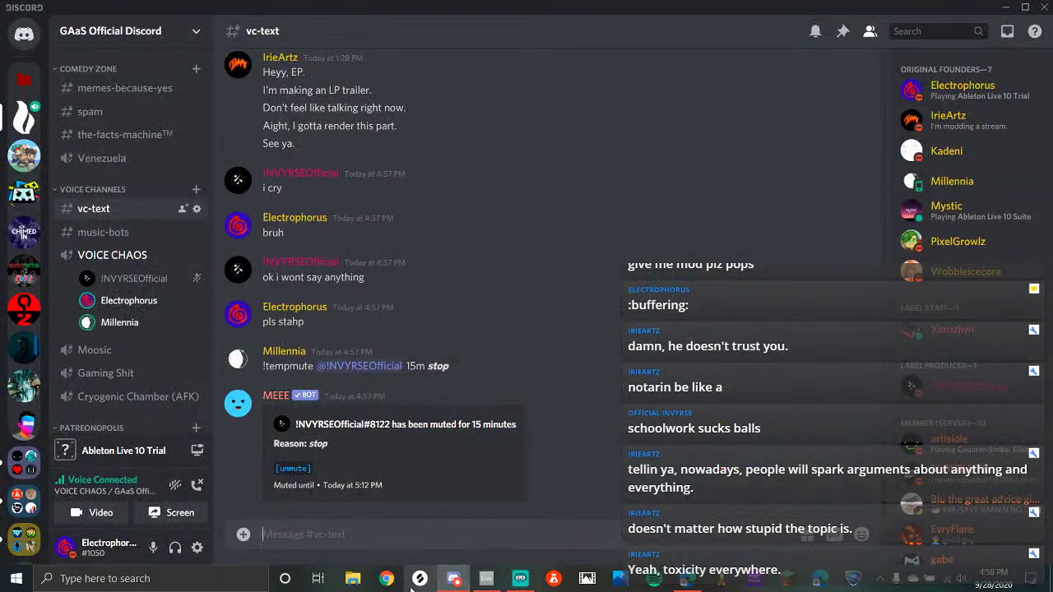
Switch to Ableton Live, play the first drop from bar 41, and place the insert marker at 41.4.1 on the DRUMS track
click(487, 579)
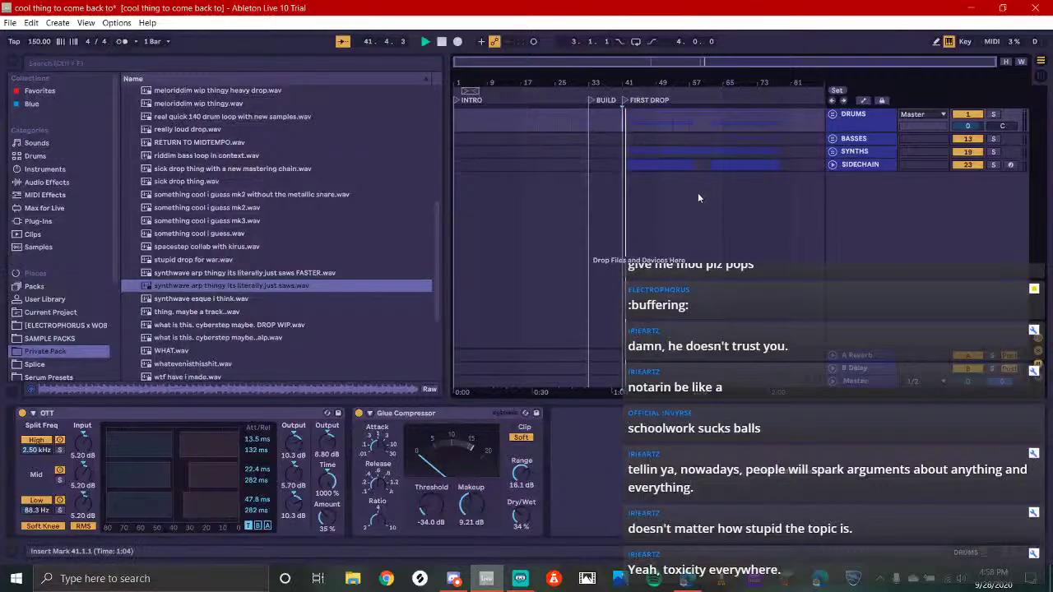
scroll(698, 198, up, 4)
key(space)
key(space)
scroll(673, 190, up, 2)
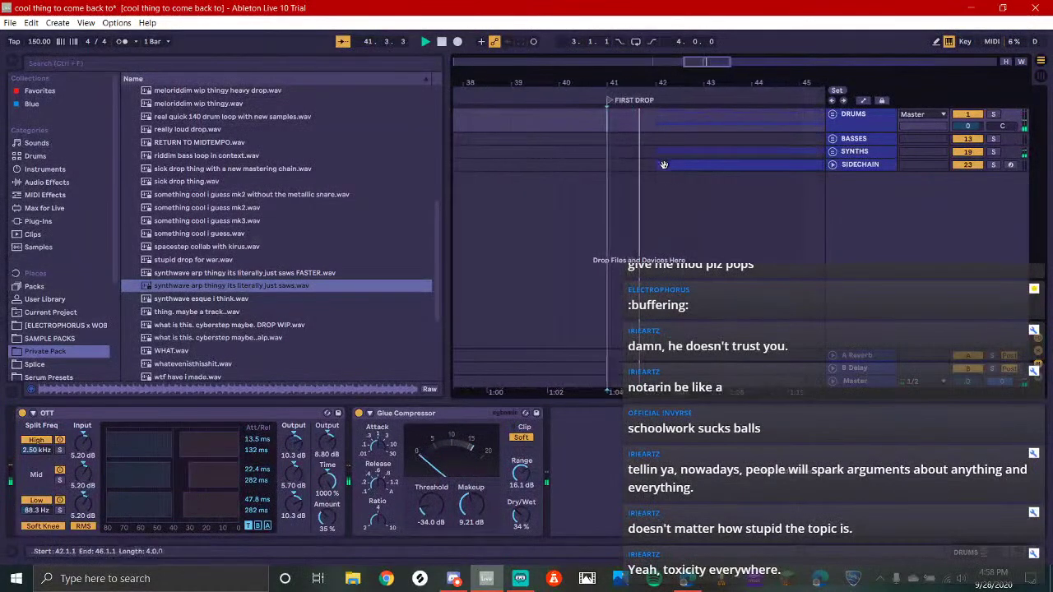
click(622, 126)
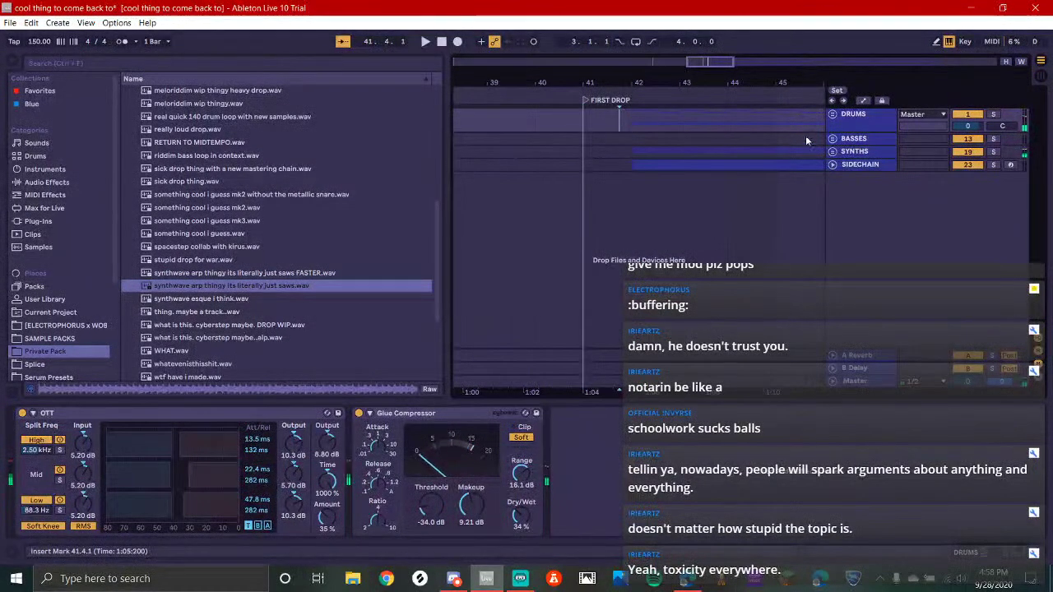
Unfold the DRUMS group and show its snare, cymbal and tom tracks around the build and first drop
click(833, 115)
scroll(691, 221, down, 2)
scroll(691, 221, right, 2)
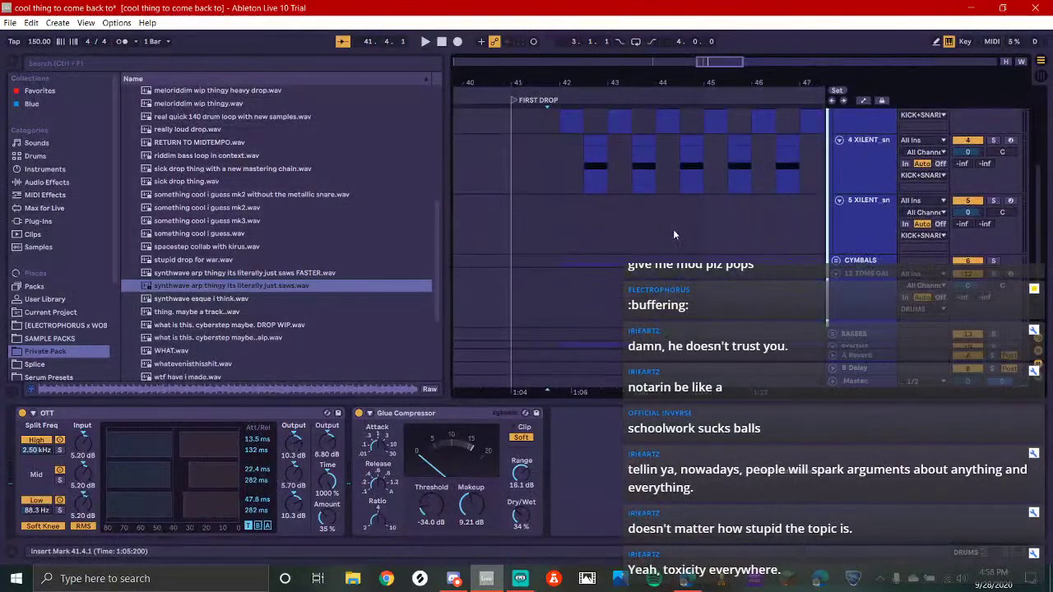
drag(666, 270, 658, 220)
scroll(698, 221, down, 5)
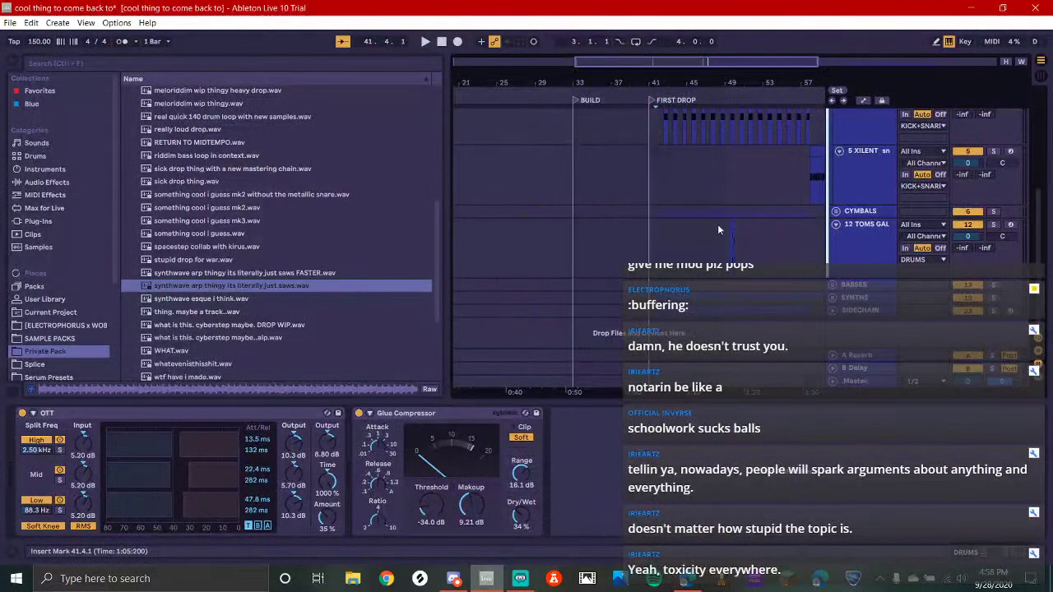
Copy the tom fill clip from 49.3.1 on the TOMS GALORE track and place the copy at 41.3.1, ending at bar 42
click(731, 227)
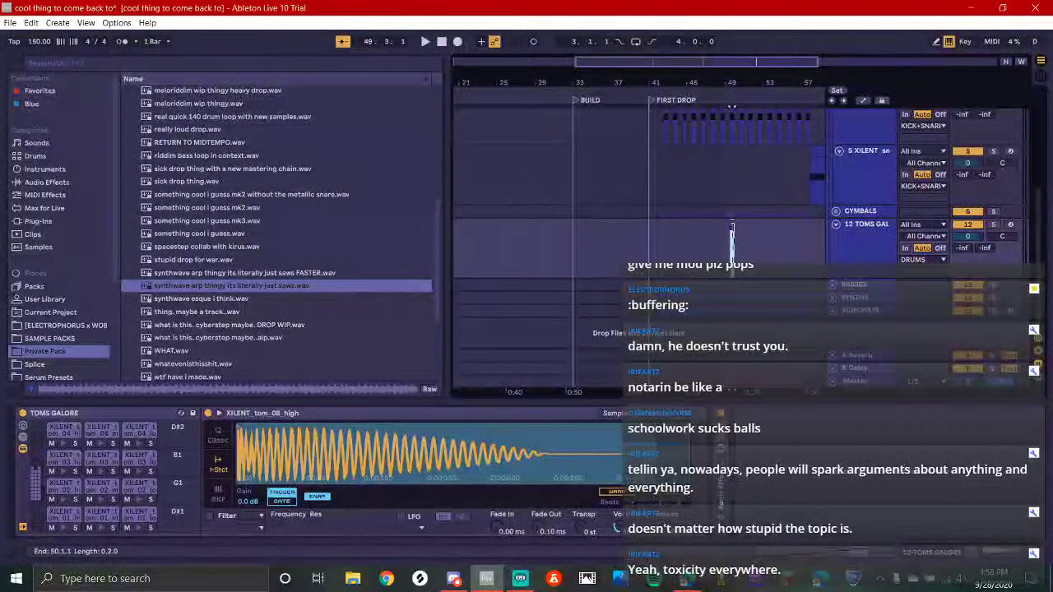
scroll(661, 232, up, 5)
click(621, 251)
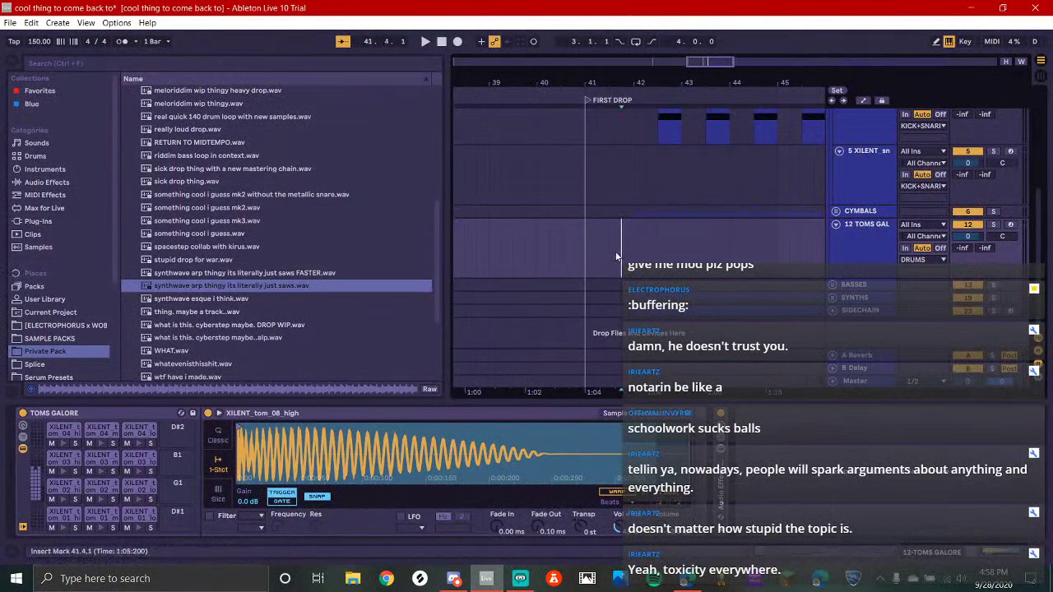
key(ctrl+v)
drag(635, 226, 625, 235)
Play the start of the first drop to hear the copied tom fill leading into bar 42
key(space)
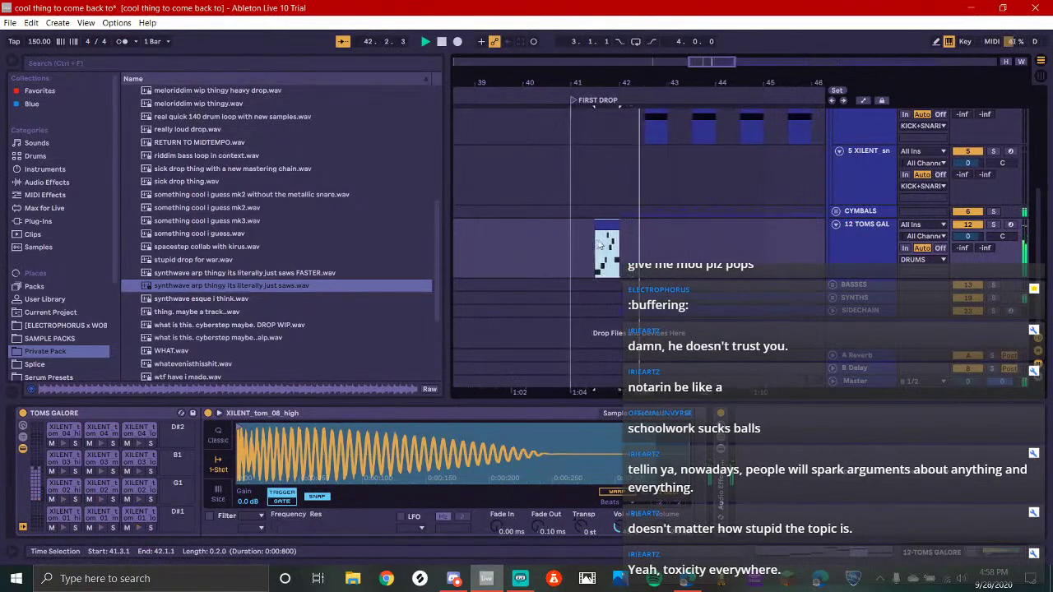
key(space)
scroll(600, 253, up, 4)
key(plus)
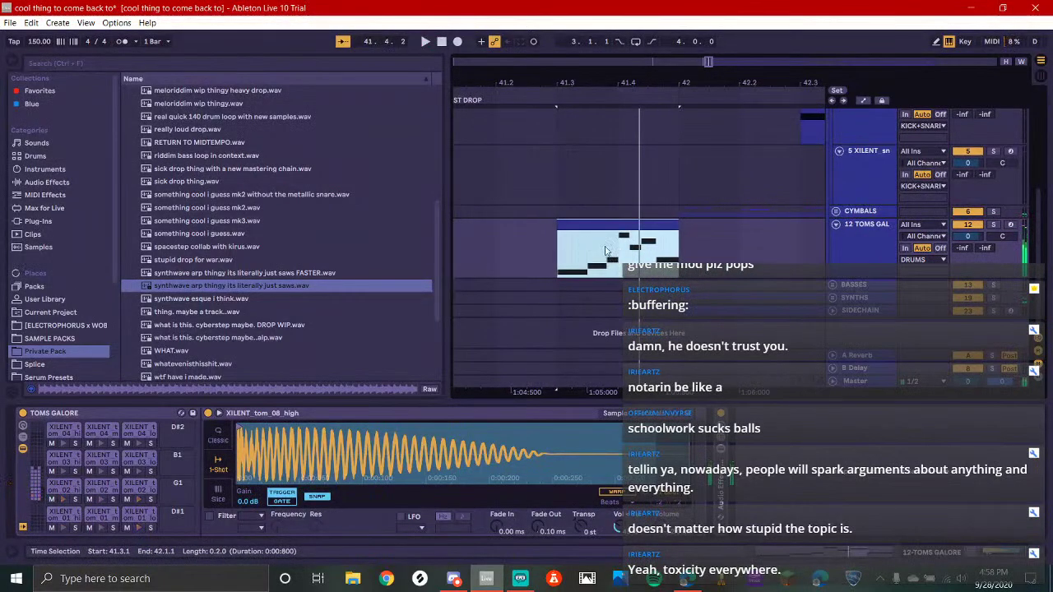
key(space)
key(space)
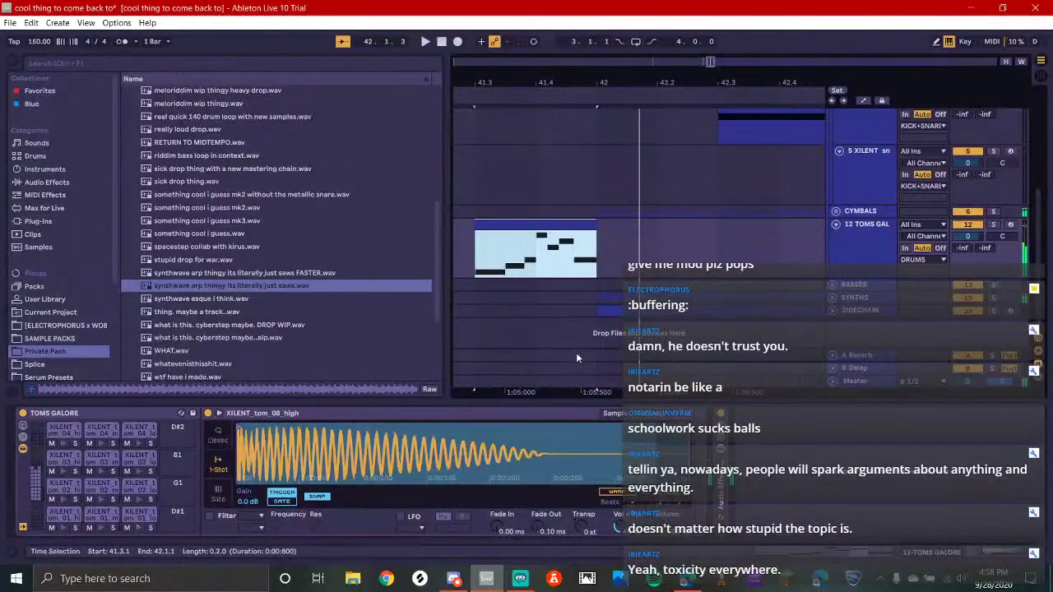
Switch to Discord's vc-text channel, check the stream in Streamlabs OBS, and return to Discord
click(453, 578)
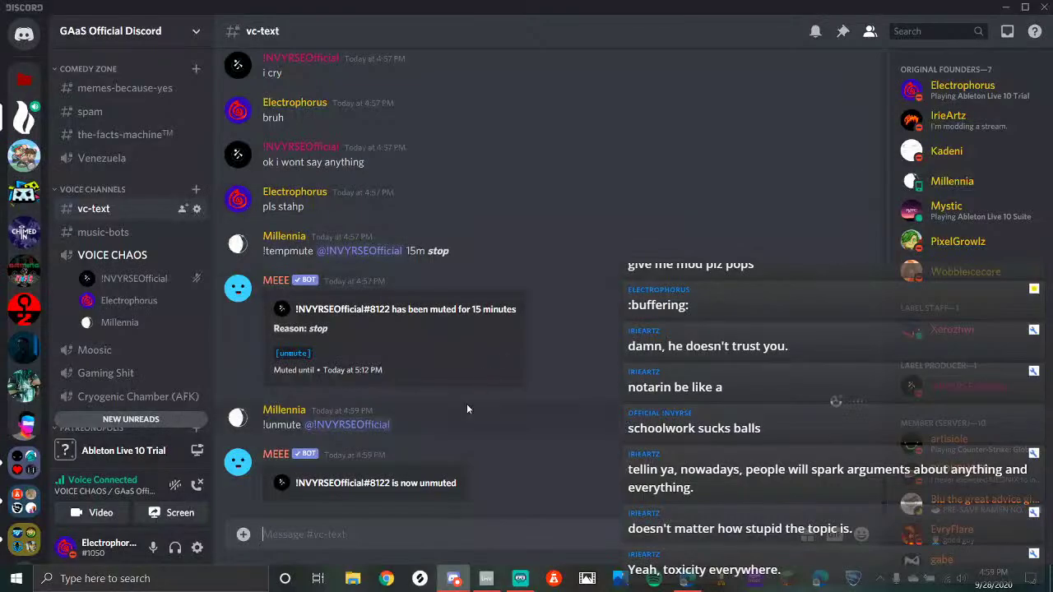
click(520, 579)
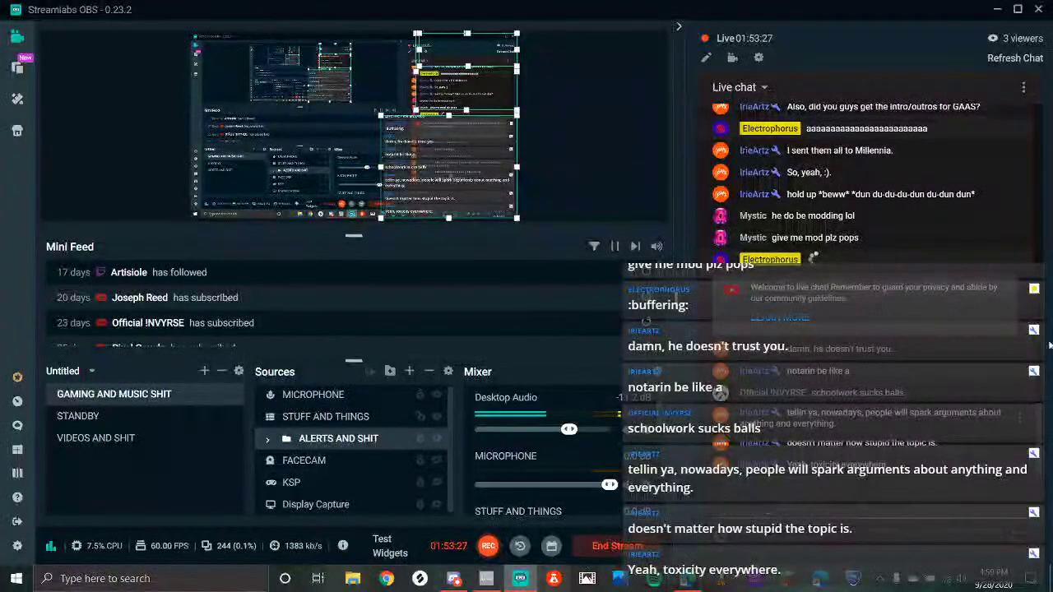
click(449, 580)
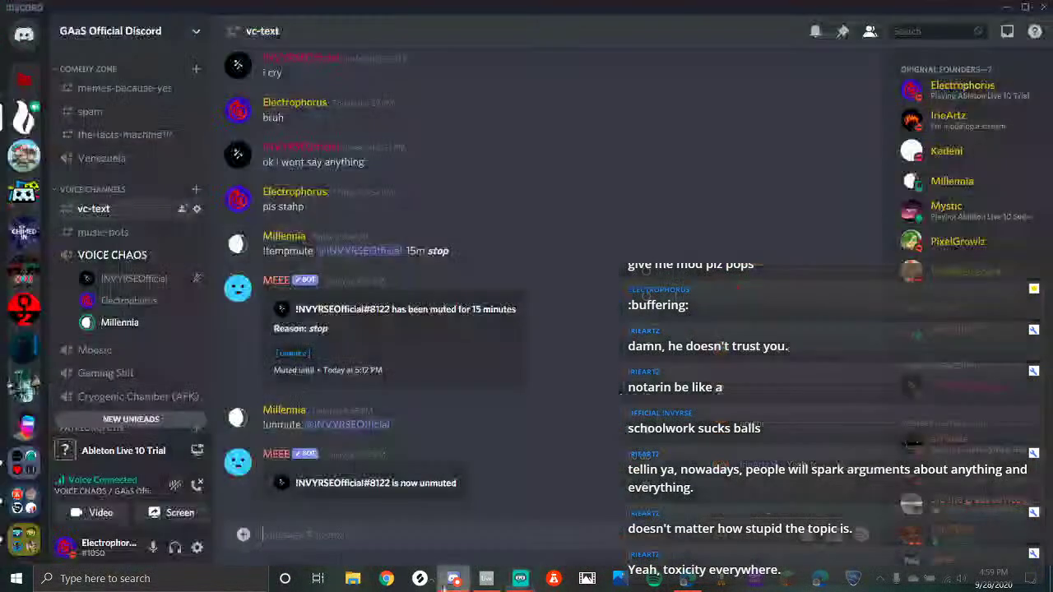
Review the newest unmute entries in the server-logs channel and go back to vc-text
scroll(137, 268, down, 5)
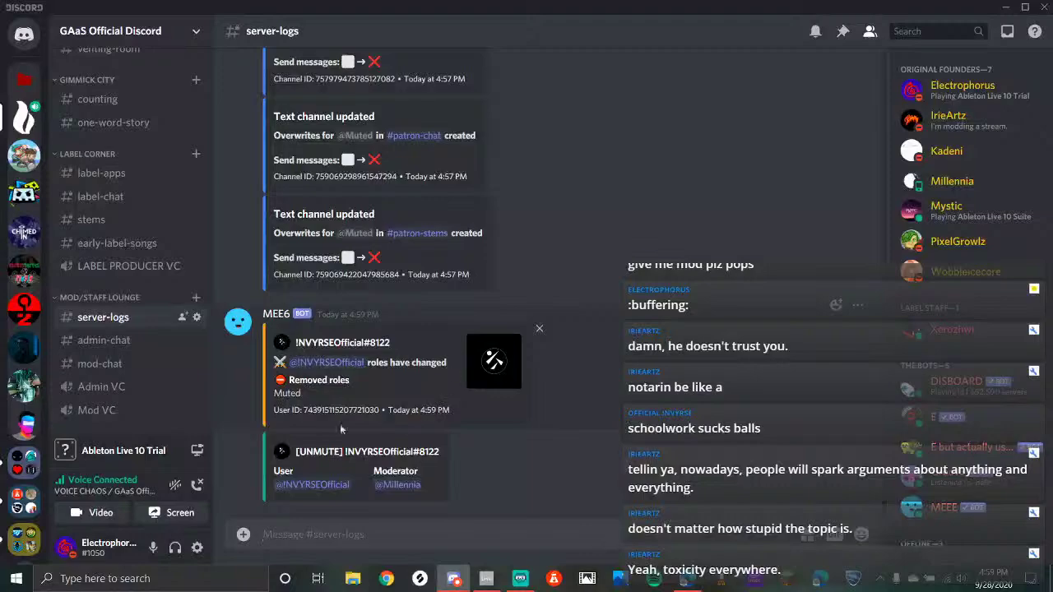
scroll(120, 245, up, 5)
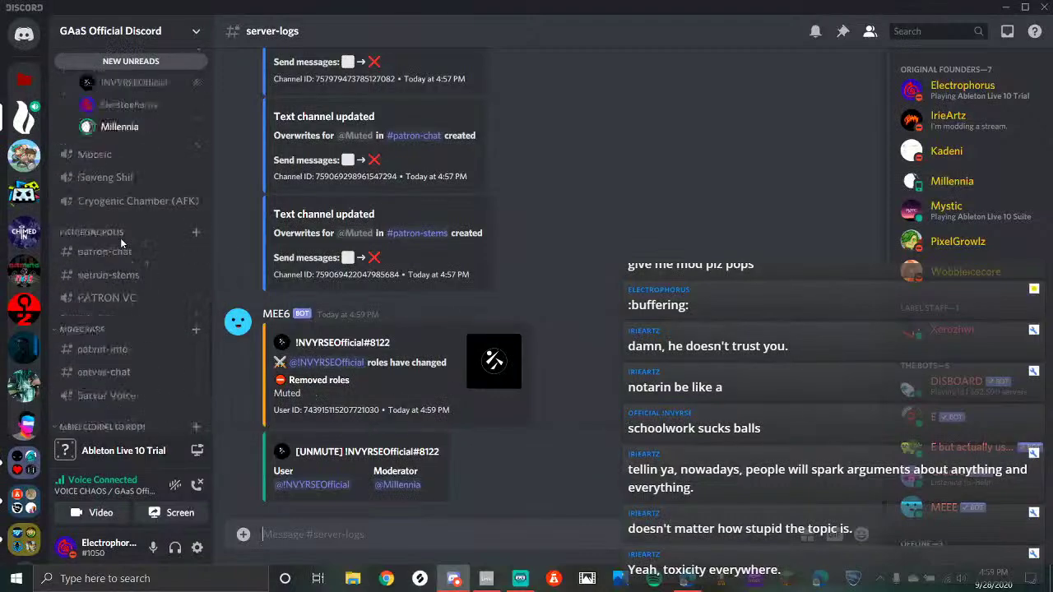
scroll(113, 198, up, 3)
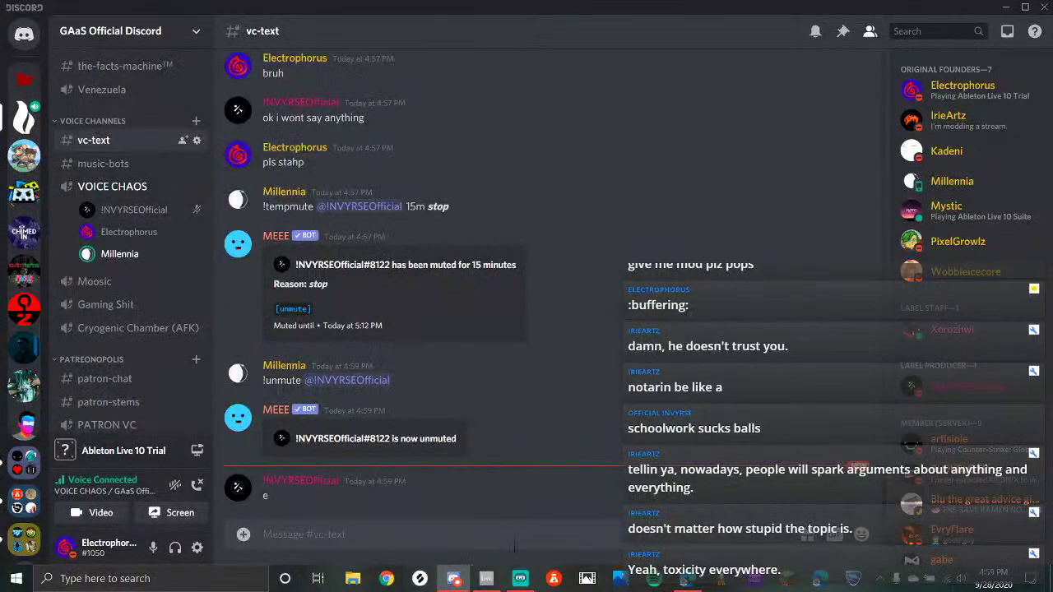
Switch to Ableton Live, play the tom fill at 41.3.1, and open its clip for note editing
click(486, 579)
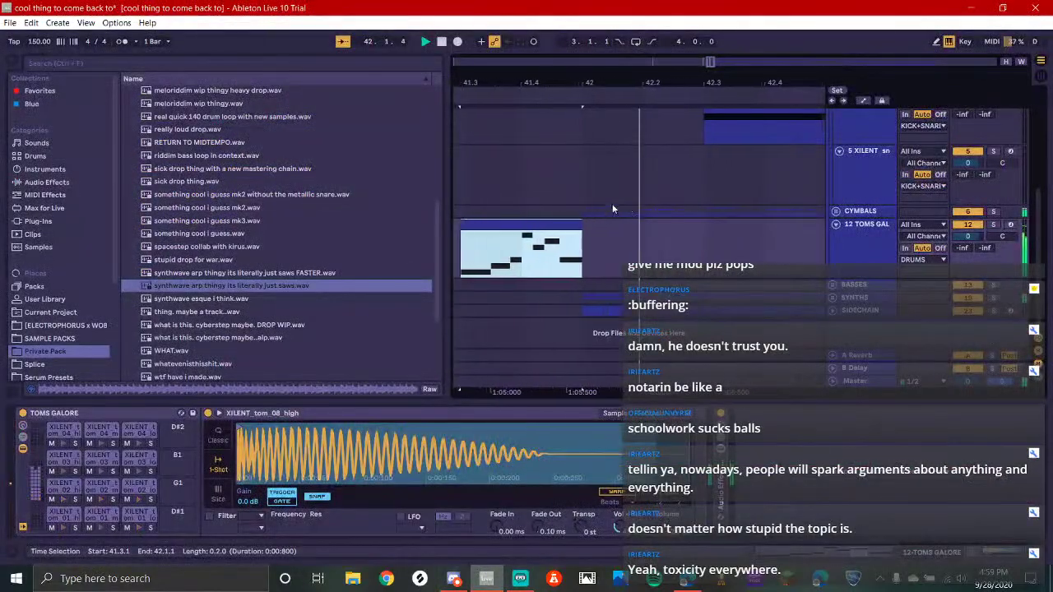
key(space)
key(space)
key(space)
click(584, 234)
click(590, 221)
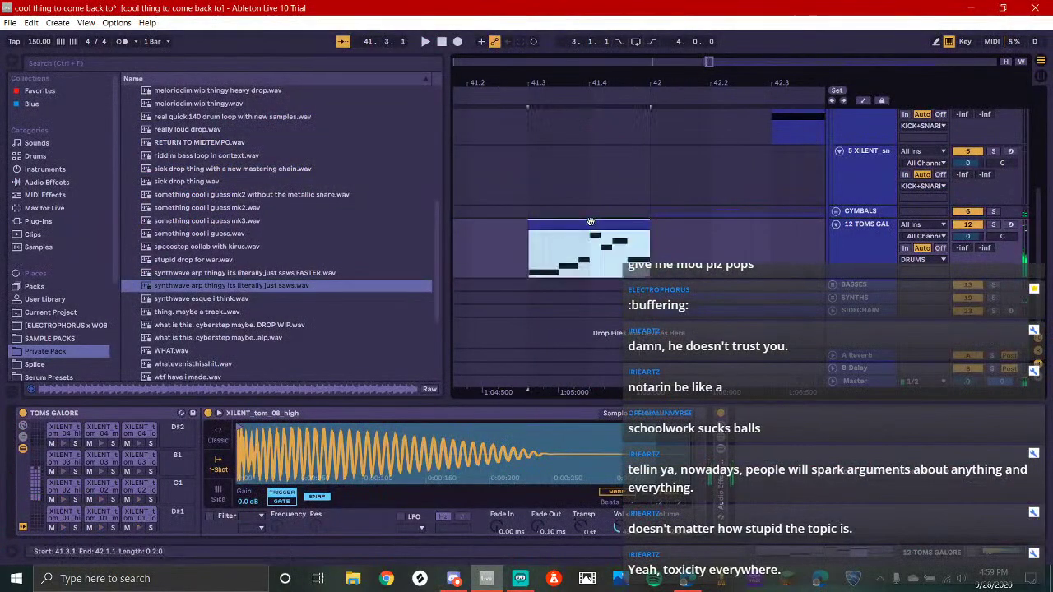
double_click(590, 222)
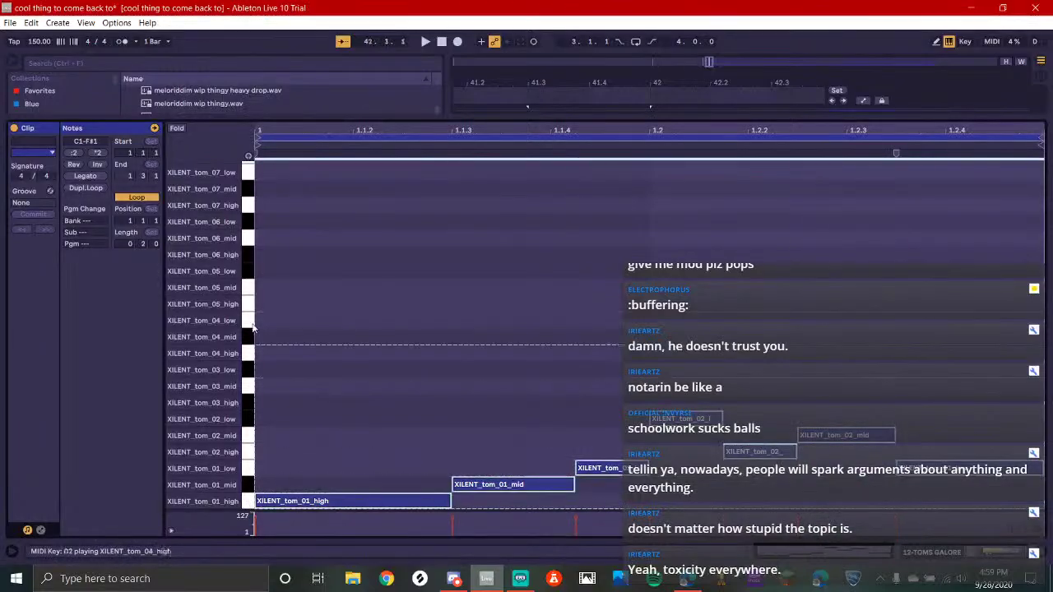
Invert all notes of the tom fill clip and play the result
click(97, 164)
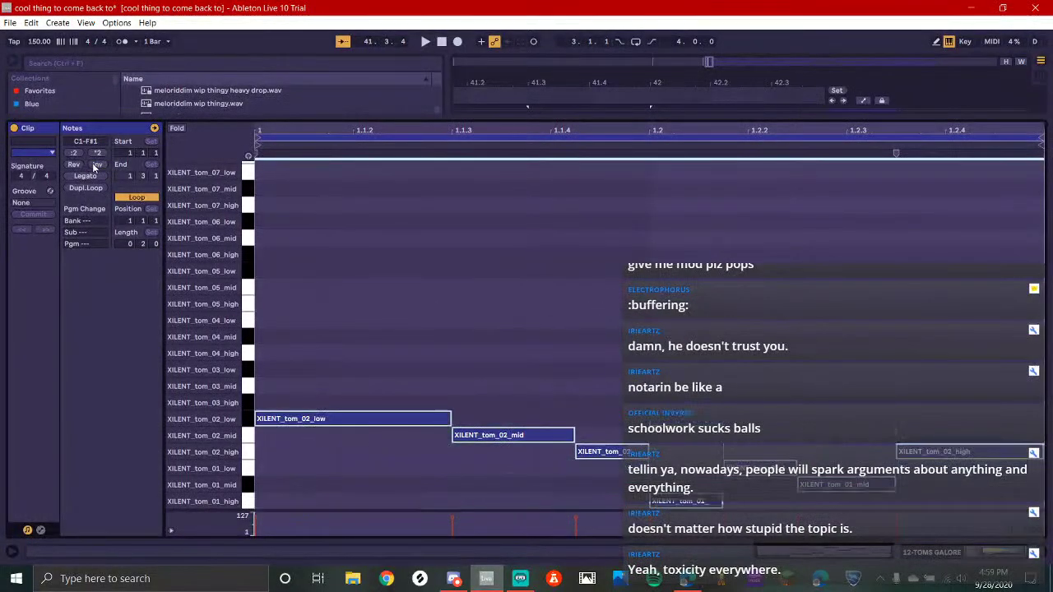
key(space)
key(space)
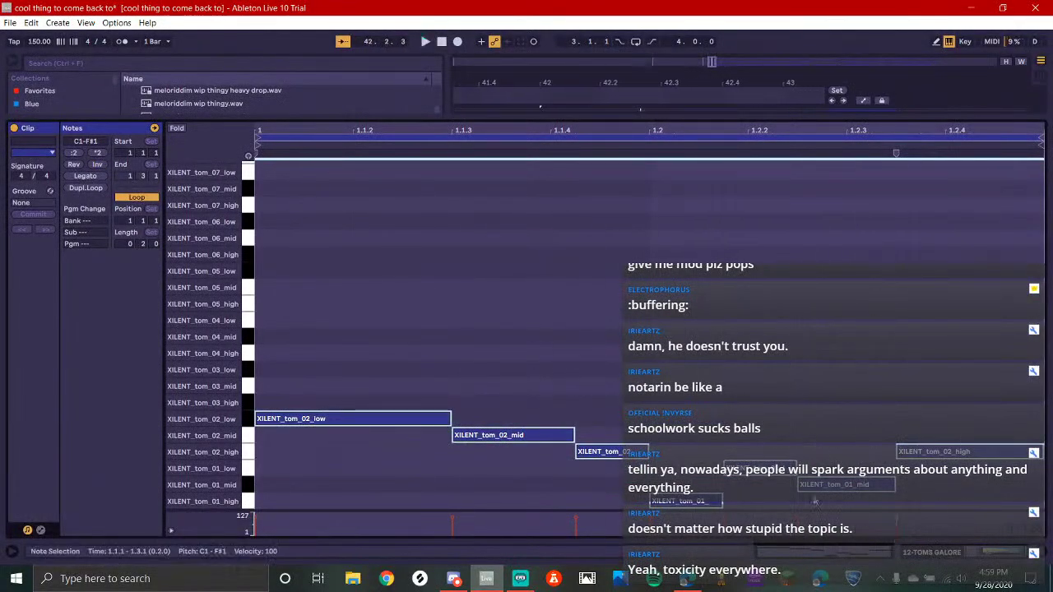
key(space)
key(space)
Shorten the first XILENT_tom_02_low note to end at 1.1.2 and duplicate it into the gap up to 1.1.3
drag(425, 365, 377, 500)
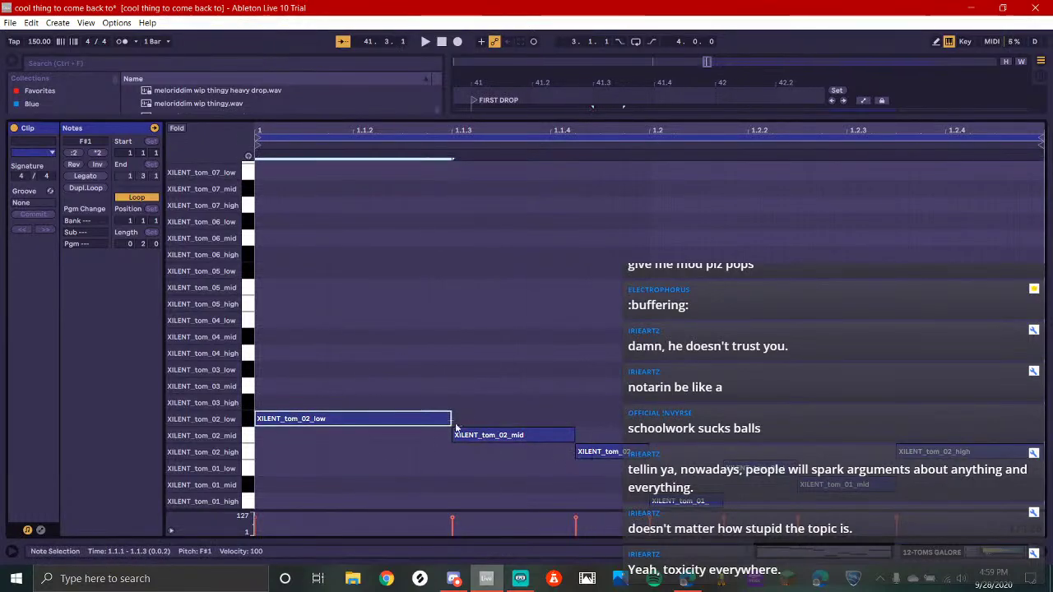
drag(451, 419, 360, 425)
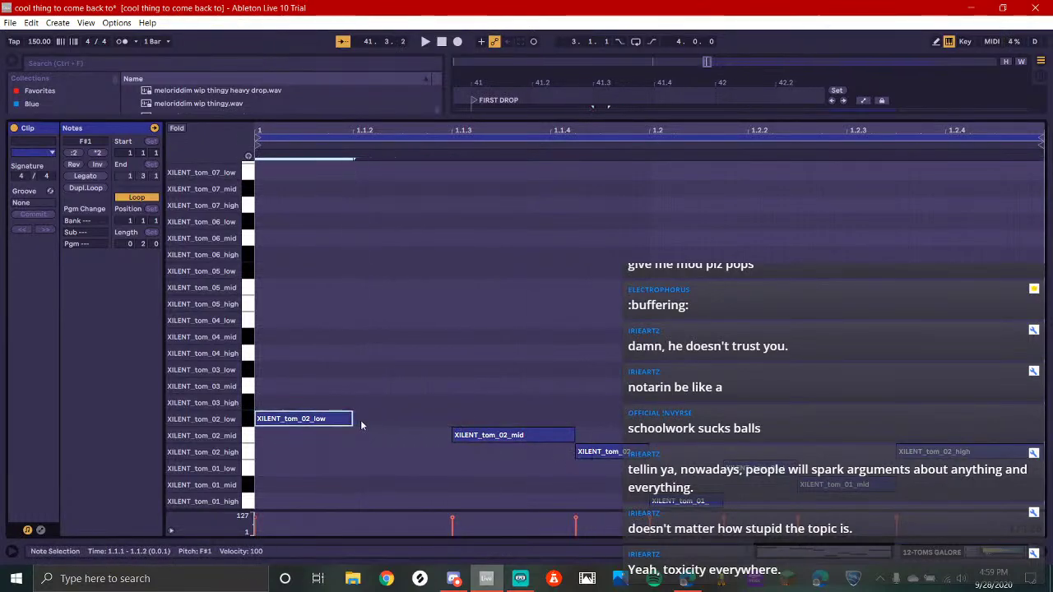
key(ctrl+d)
key(space)
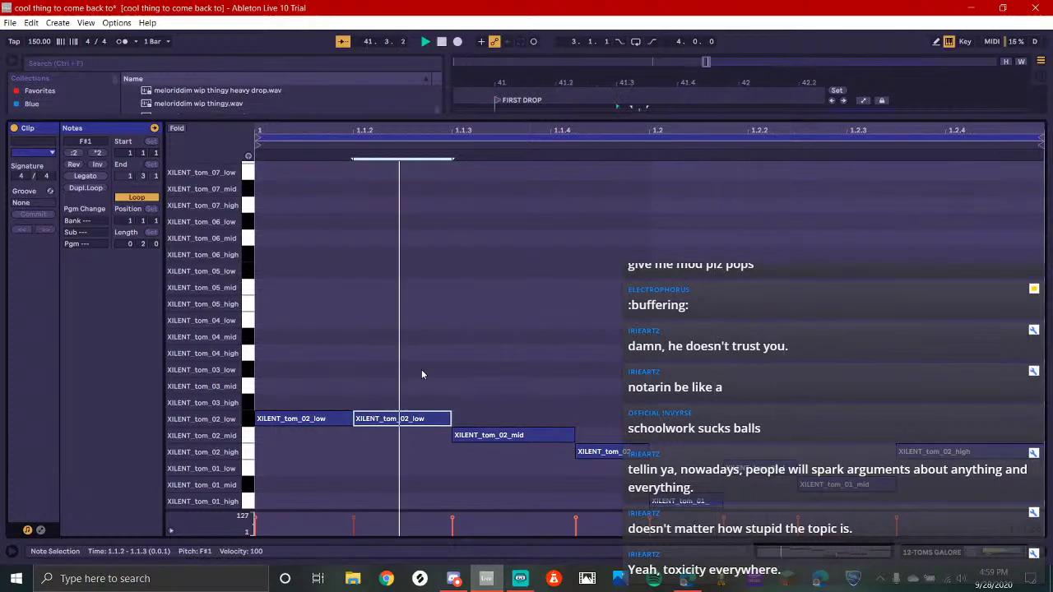
Transpose the duplicated note at 1.1.2 down to XILENT_tom_01_low (D1) while auditioning the fill
key(Up)
key(Down)
key(Down)
key(Down)
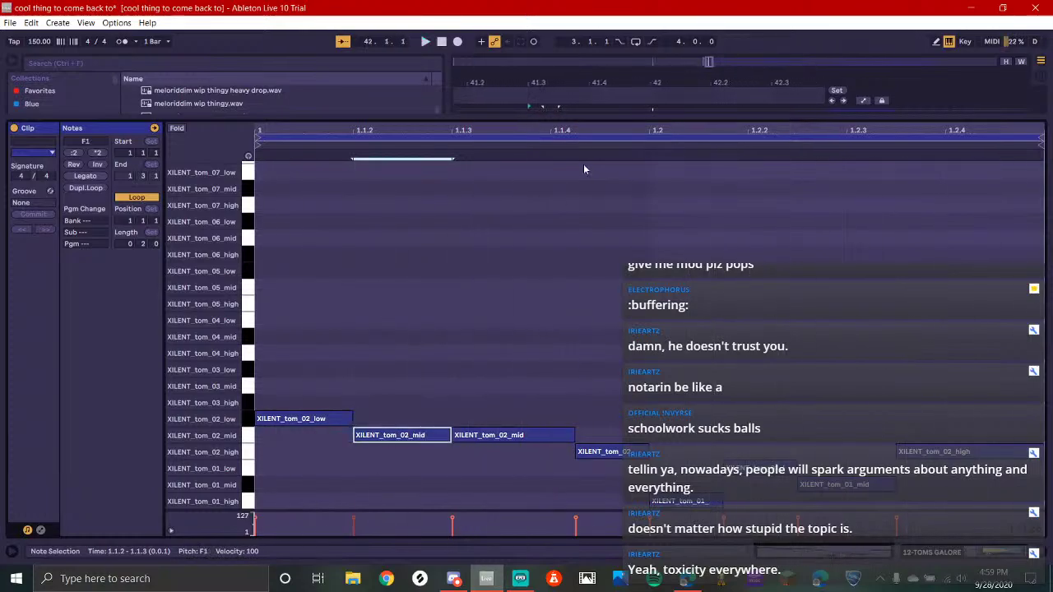
key(Down)
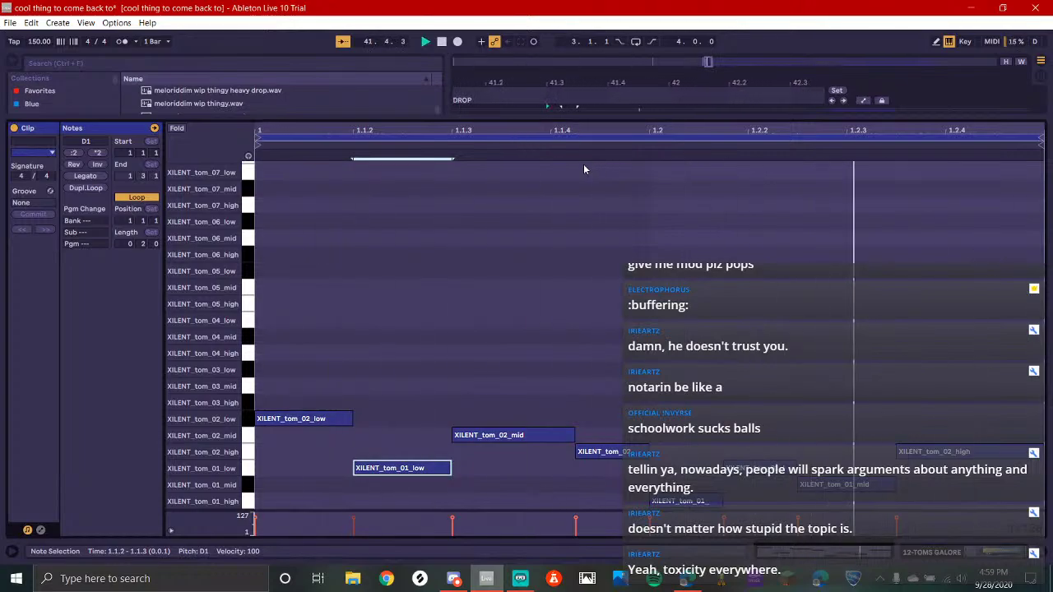
Lengthen the XILENT_tom_01_high note at 1.2 to the start of the next note, play the fill, and leave the note editor
click(762, 502)
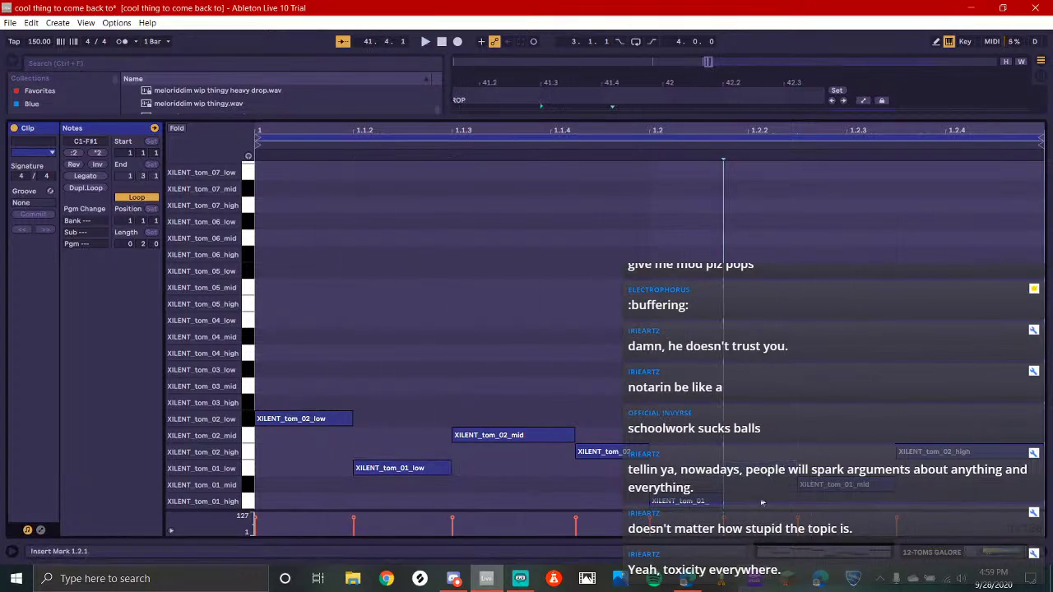
mouse_move(719, 506)
mouse_down()
mouse_move(767, 516)
mouse_move(723, 515)
mouse_up()
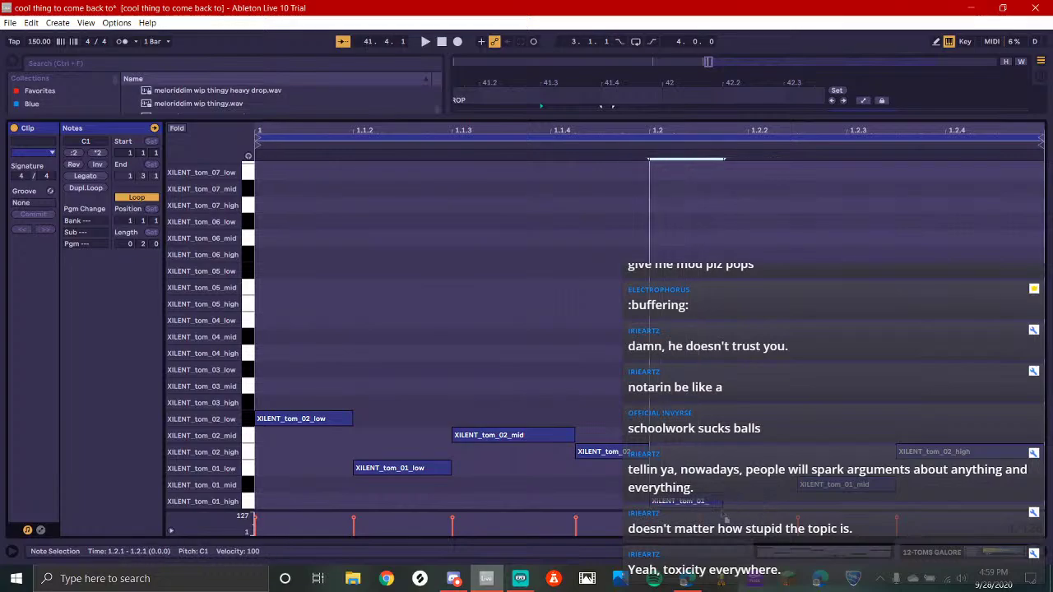
key(shift+Right)
key(space)
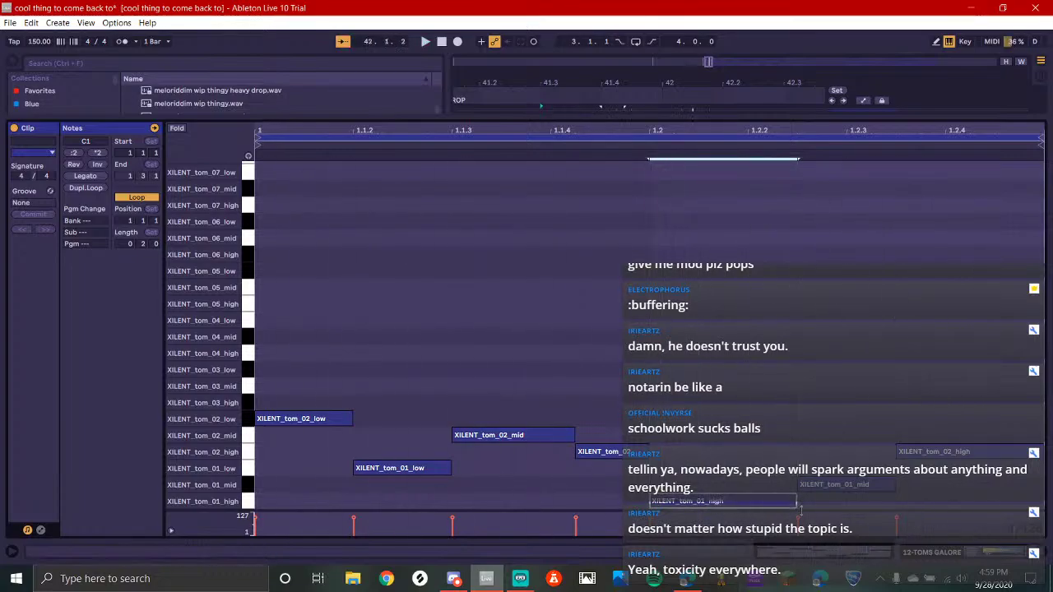
key(space)
key(shift+Tab)
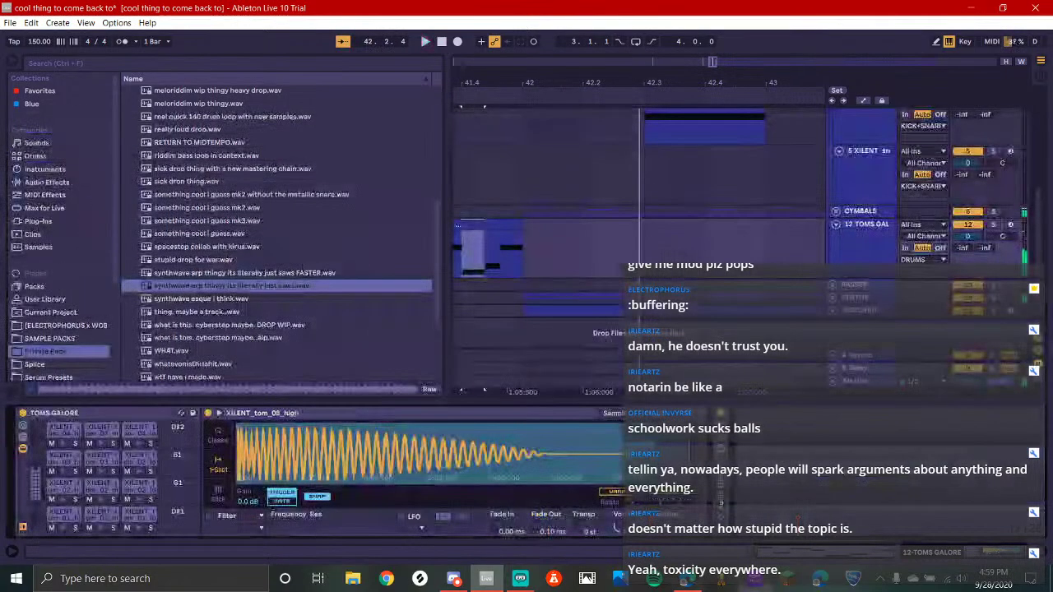
Check Discord's vc-text channel and the stream in Streamlabs OBS, and return to Ableton Live
click(453, 579)
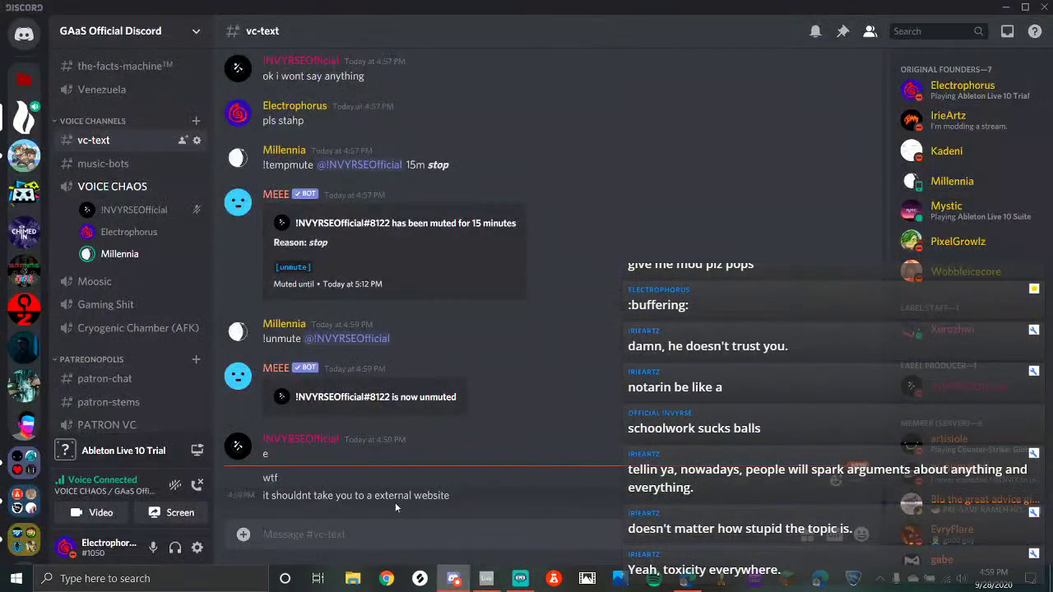
click(520, 578)
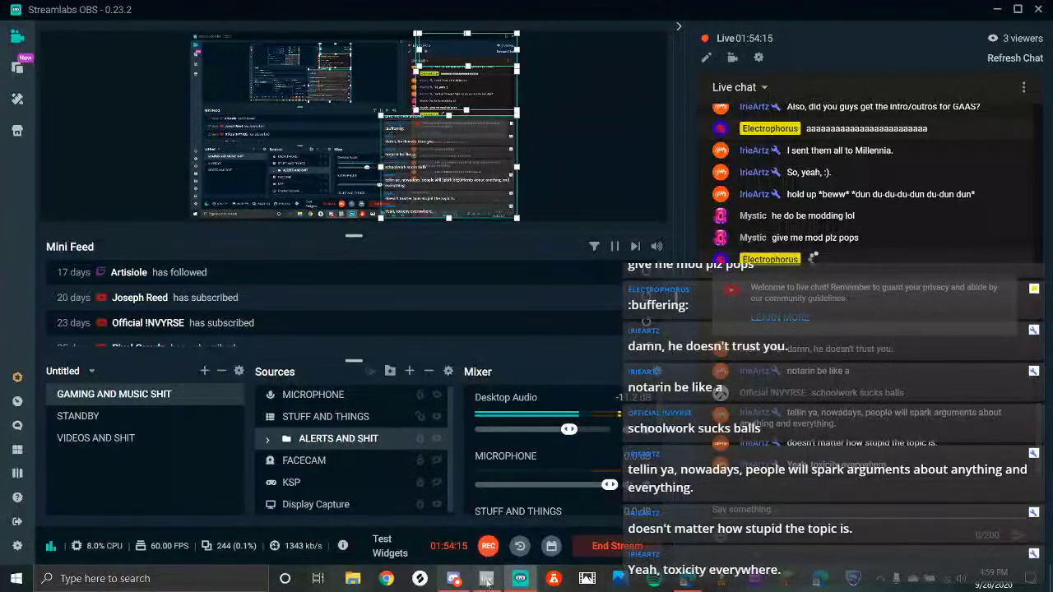
click(486, 579)
Play the edited tom fill from 41.3.1, reopen its clip for note editing, and invert its notes again
key(space)
key(space)
click(555, 227)
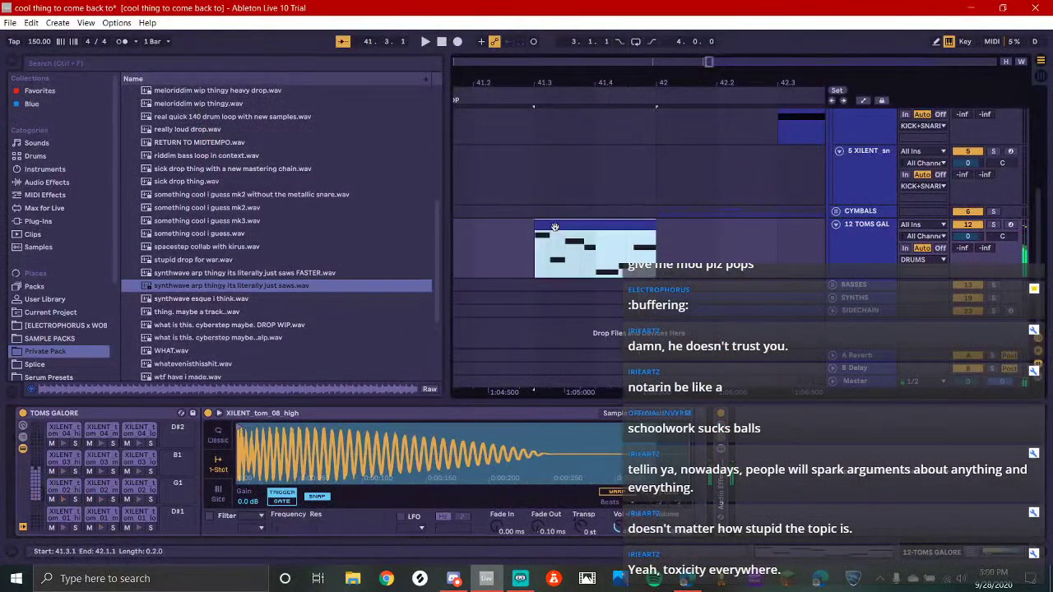
key(space)
double_click(555, 227)
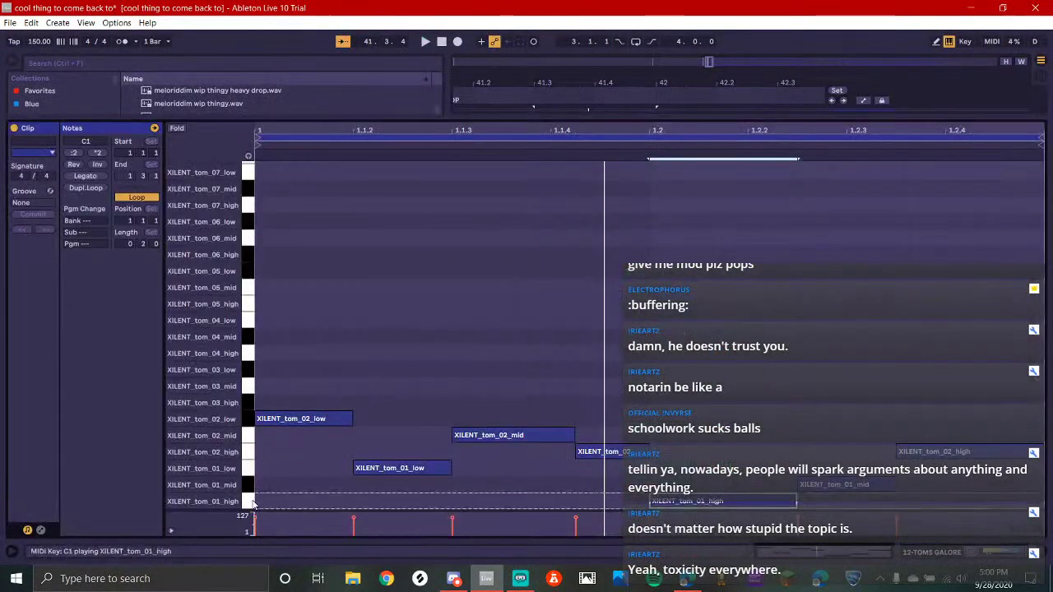
click(98, 165)
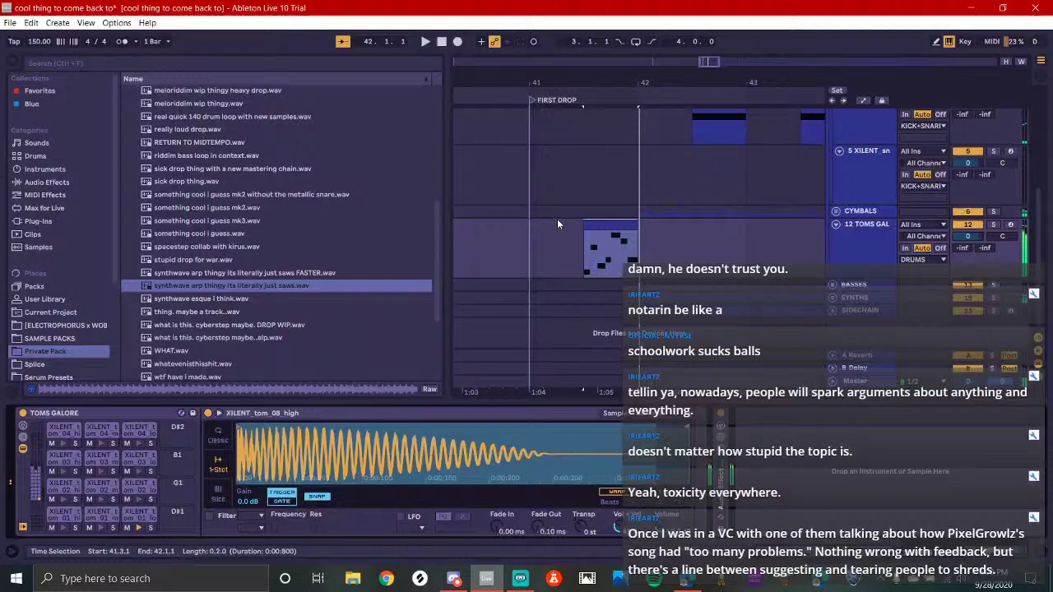
Delete the tom notes from 1.2 onward and stretch the remaining notes to double length to fill the clip
click(539, 245)
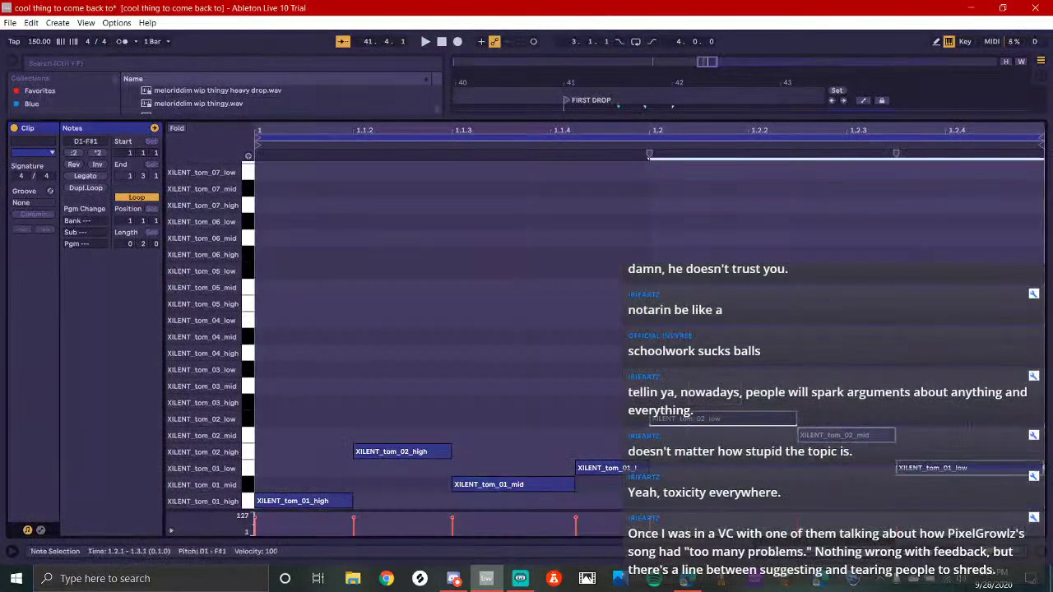
key(Delete)
key(ctrl+a)
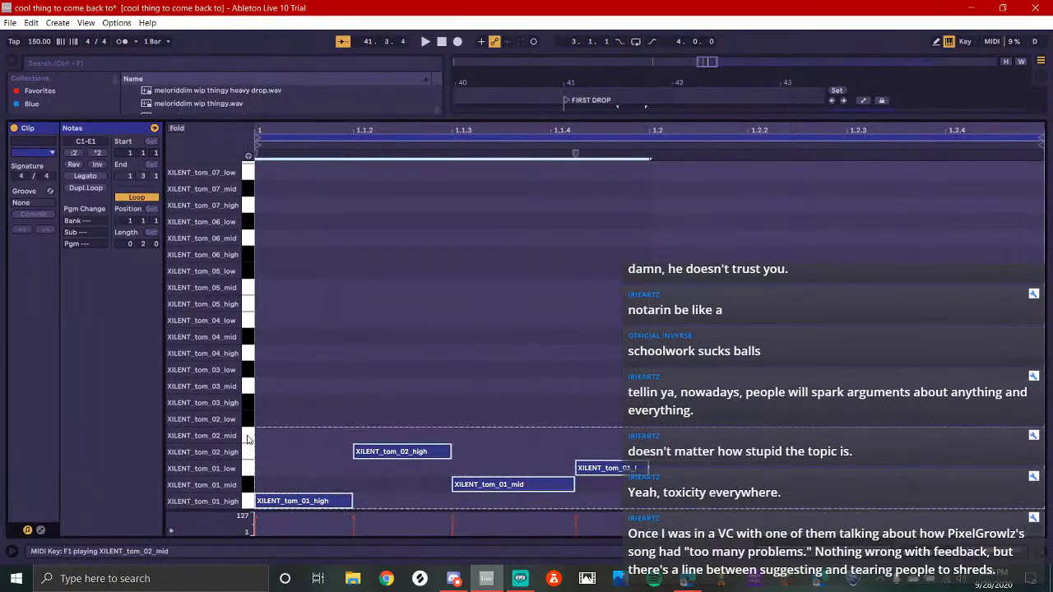
click(97, 152)
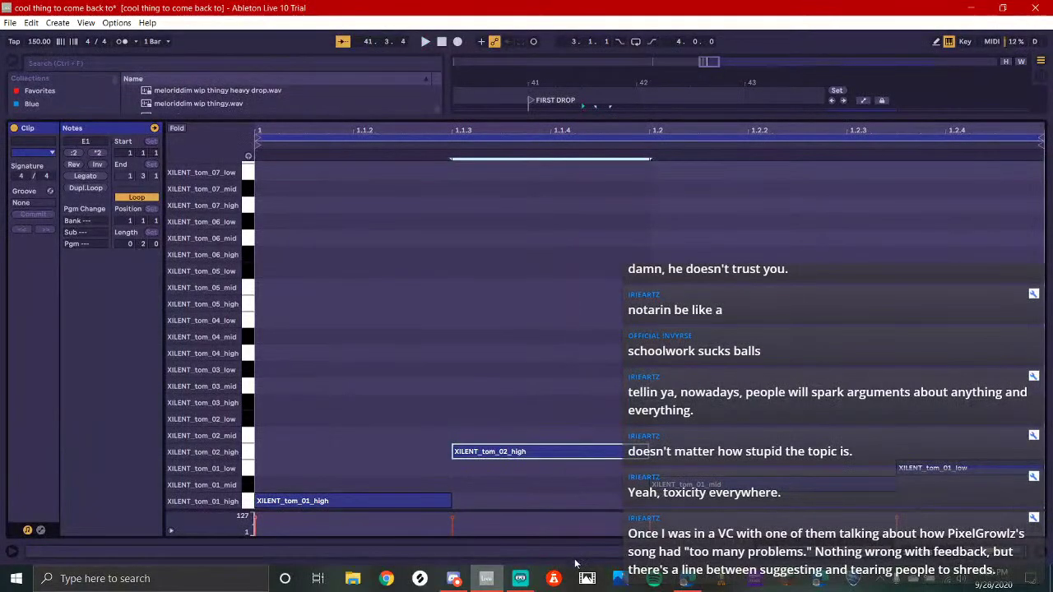
Leave the note editor and play the stretched tom fill at 41.3.1 in the arrangement
click(576, 451)
key(shift+Tab)
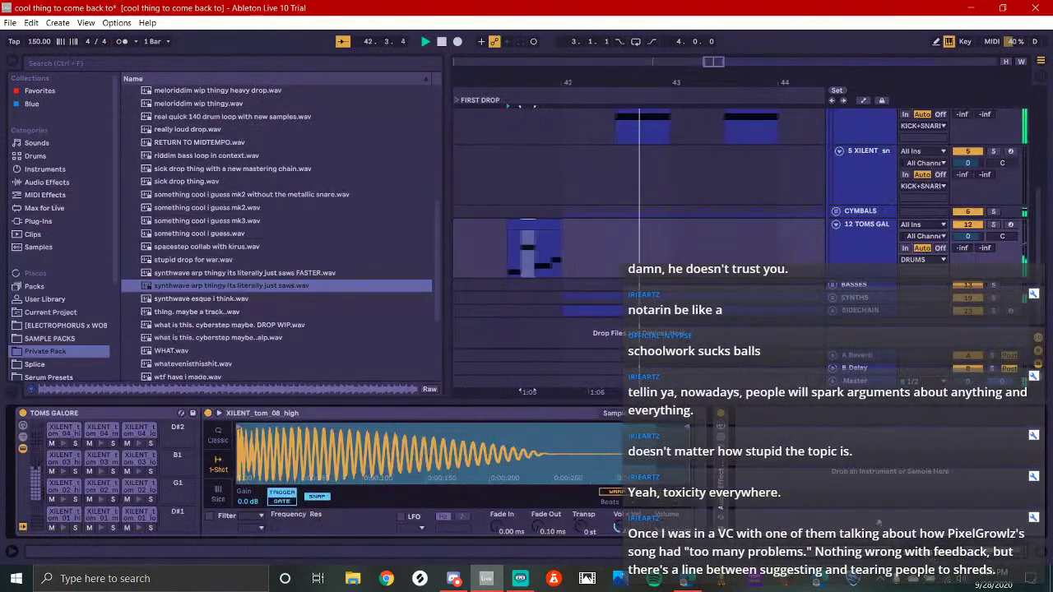
key(space)
key(space)
click(624, 211)
key(space)
double_click(605, 225)
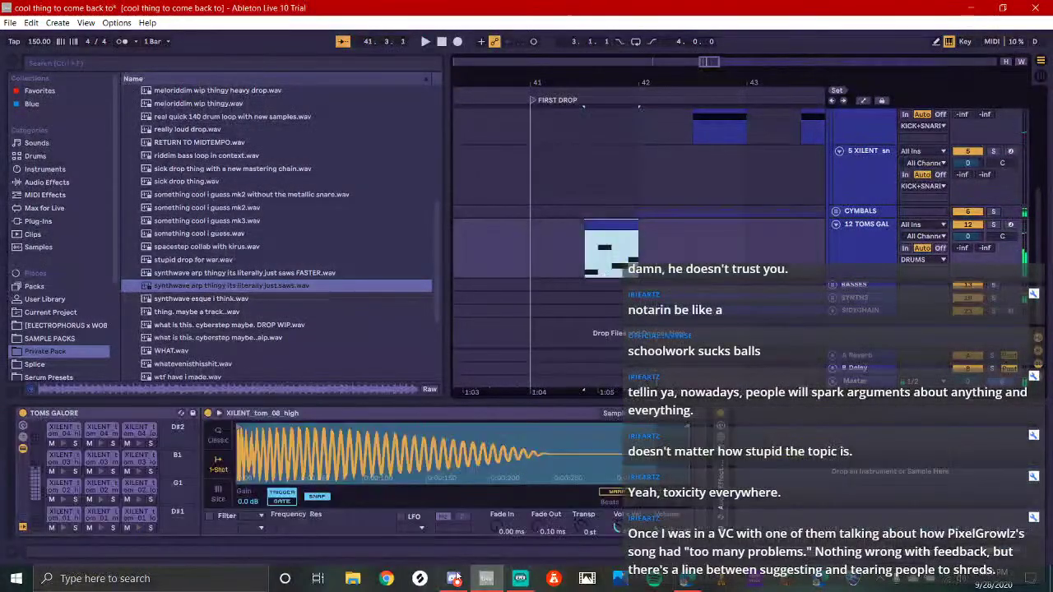
Check Discord's vc-text and tune-talk channels and the live chat in Streamlabs OBS, and return to Ableton Live
click(453, 579)
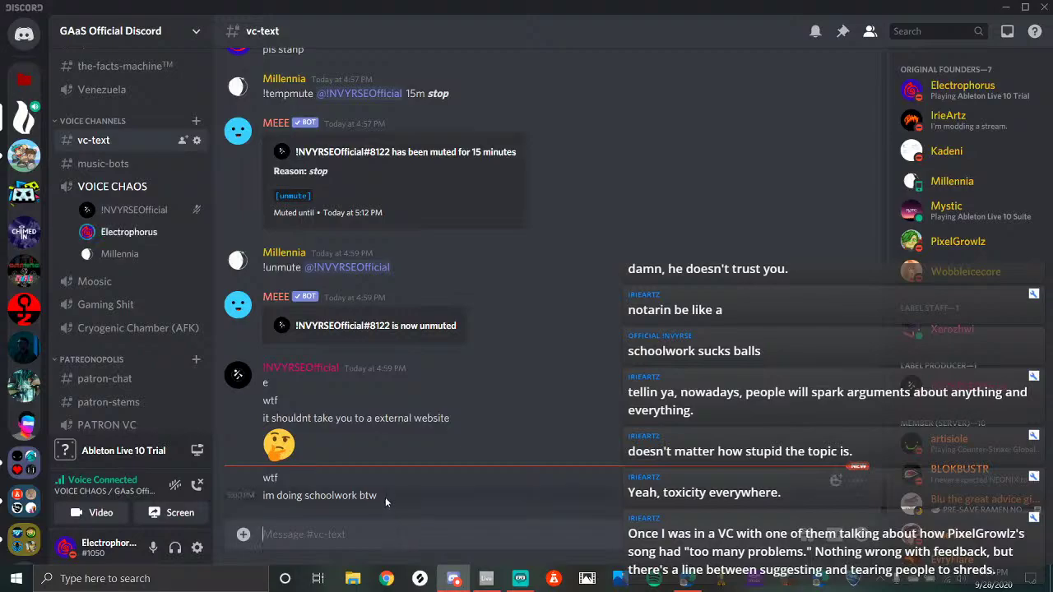
click(23, 157)
click(102, 301)
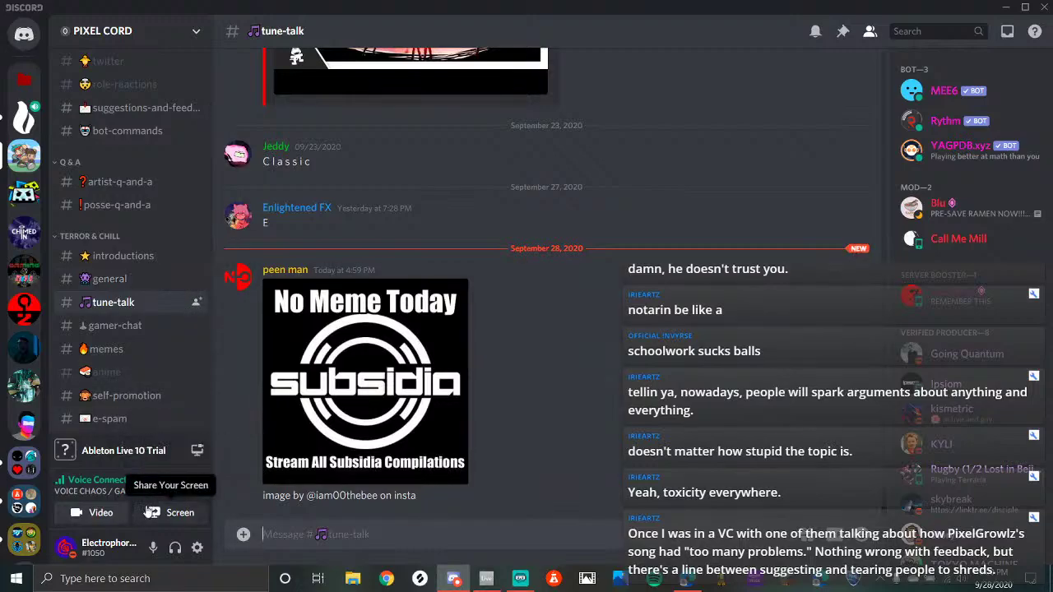
click(23, 116)
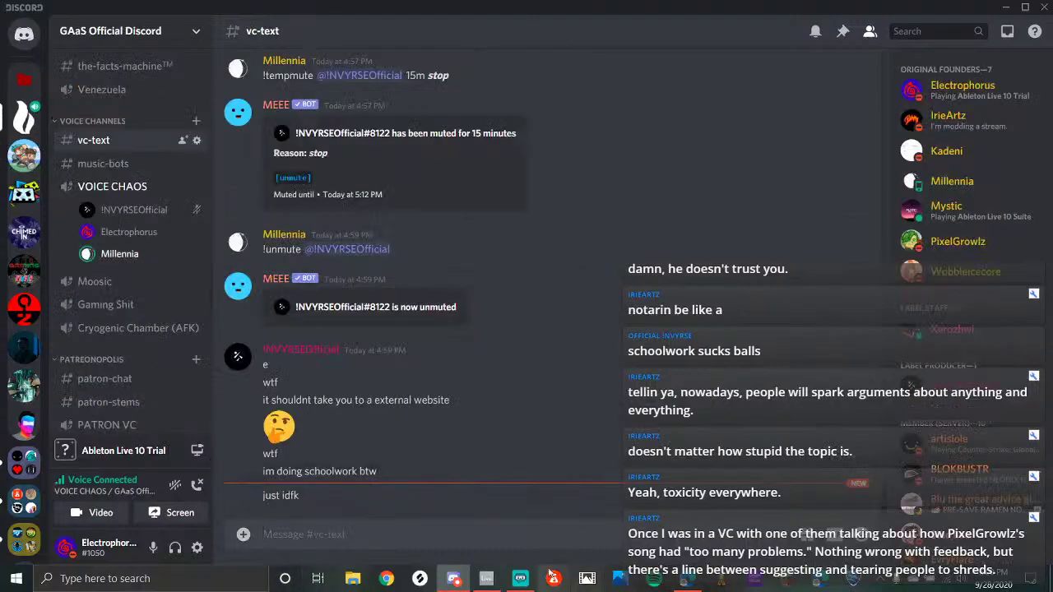
click(520, 579)
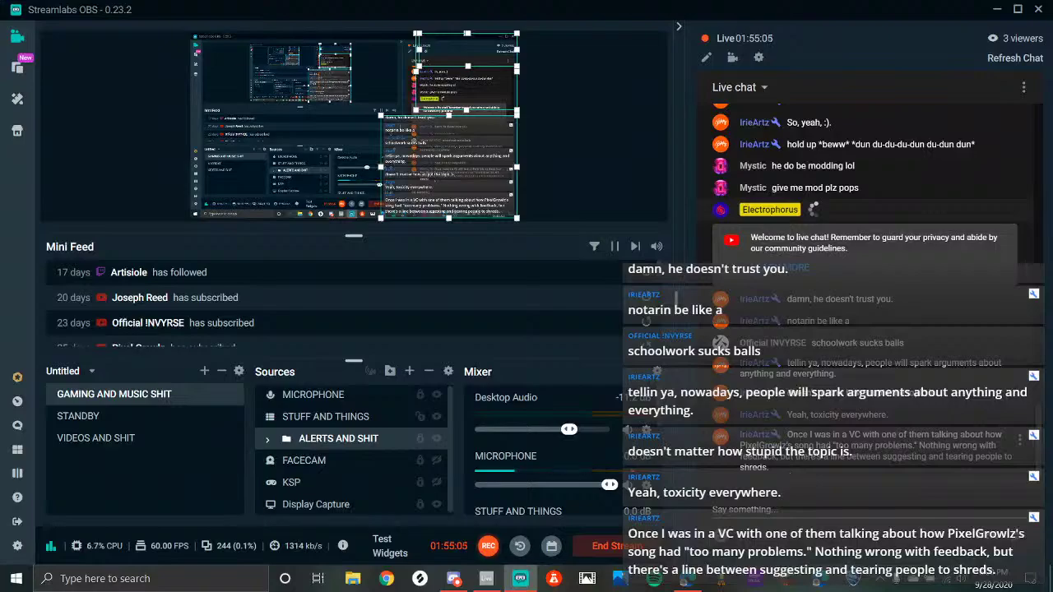
click(453, 578)
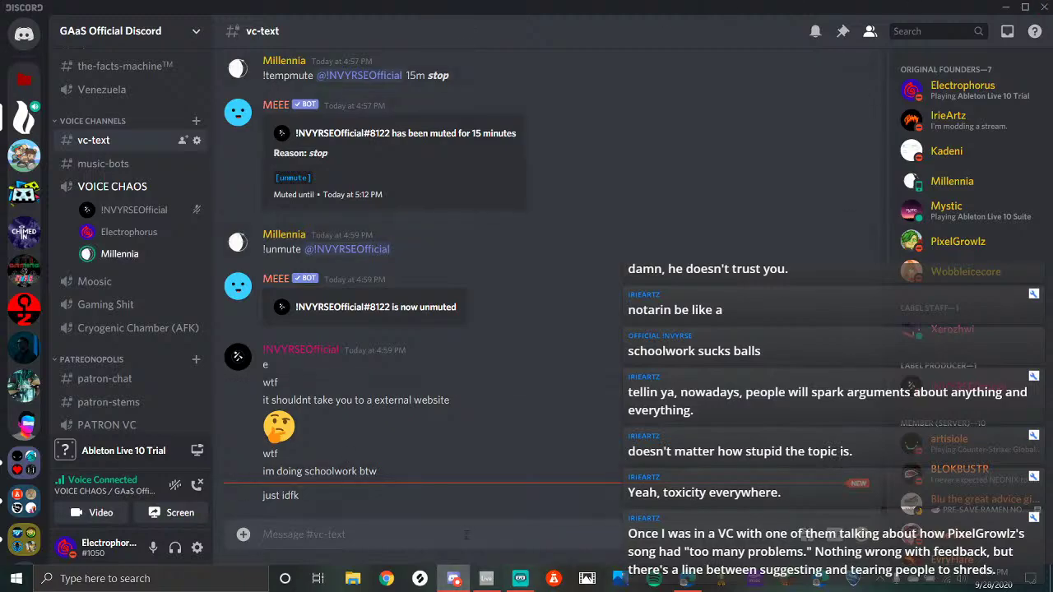
click(531, 584)
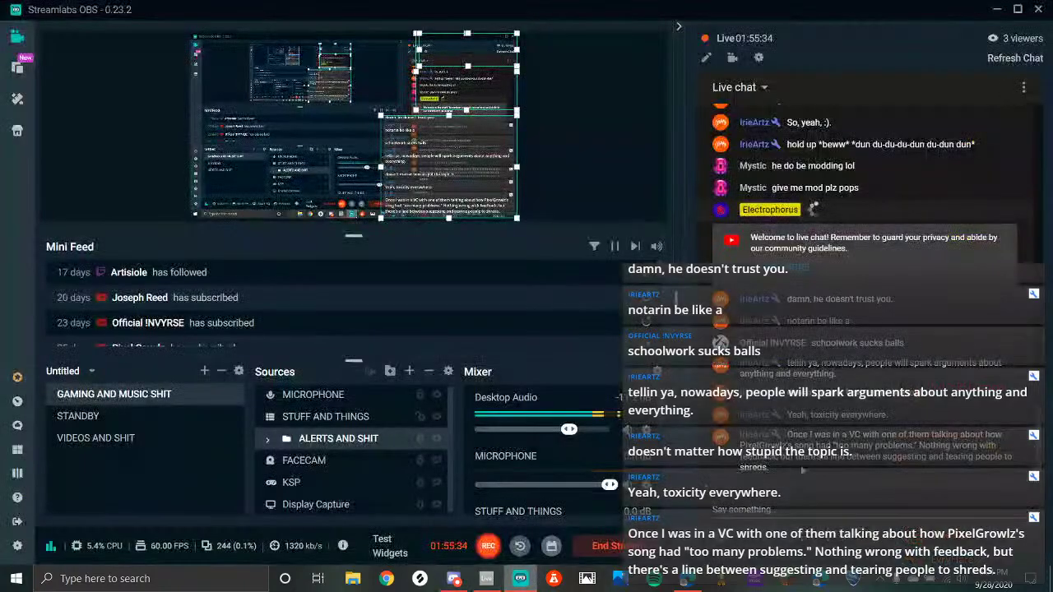
click(486, 578)
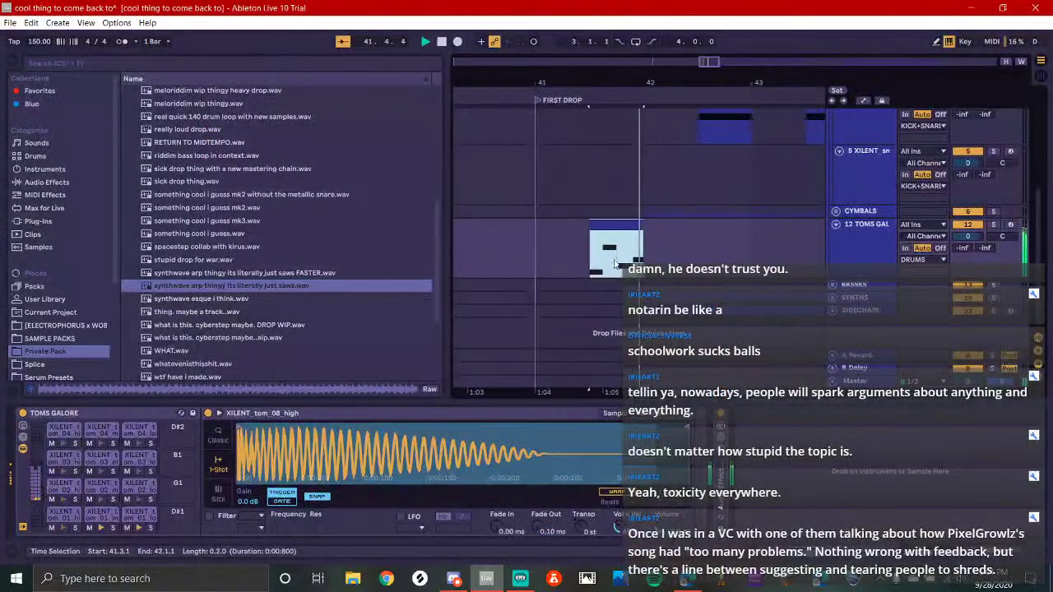
Reopen the tom fill's notes, try adjusting the final XILENT_tom_01_low note's length and timing, and undo back to the unstretched notes
double_click(586, 239)
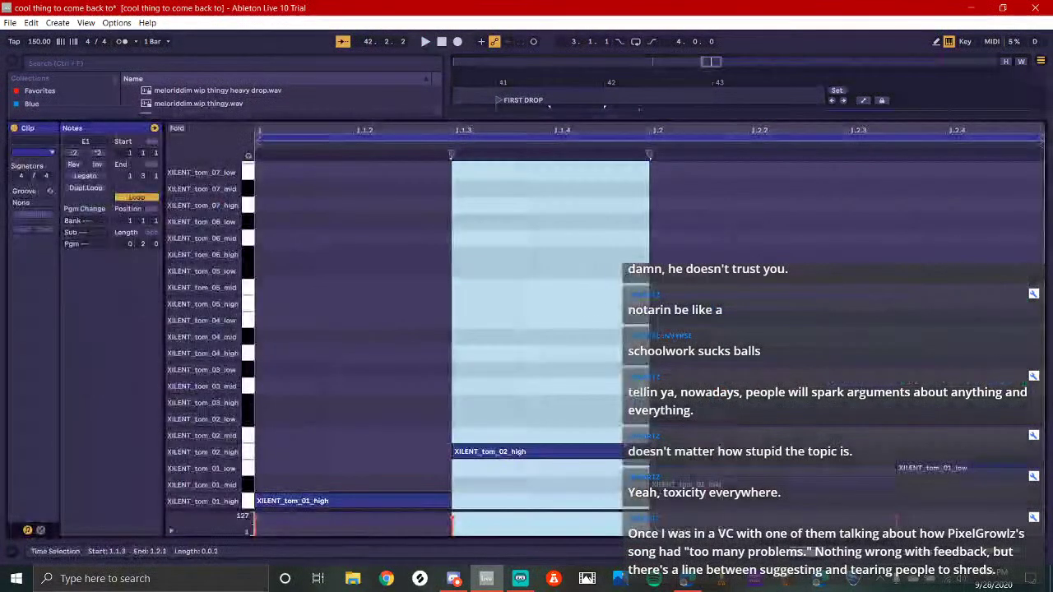
drag(896, 485, 847, 485)
click(946, 469)
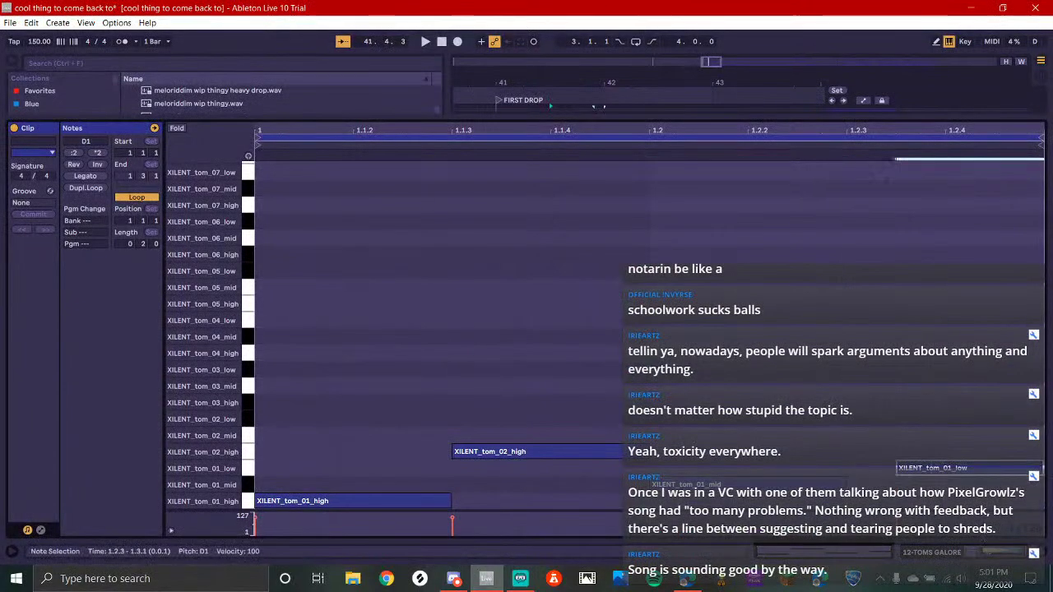
drag(946, 468, 897, 468)
key(space)
mouse_move(985, 468)
mouse_down()
mouse_move(1029, 468)
mouse_move(966, 468)
mouse_move(1028, 480)
mouse_move(998, 482)
mouse_up()
key(space)
key(space)
key(space)
key(shift+Left)
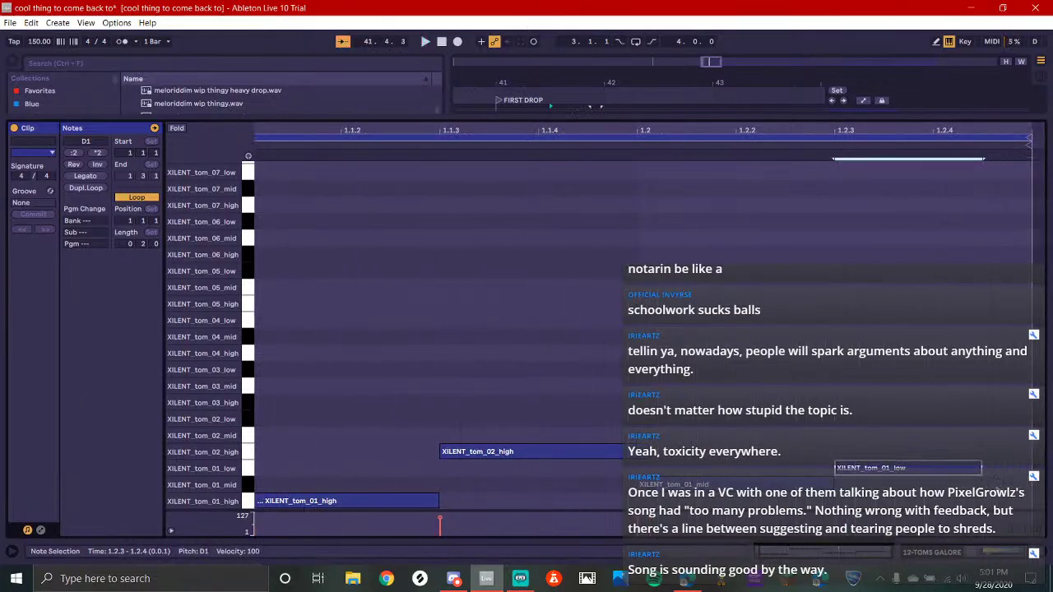
key(Right)
key(Right)
key(Right)
key(ctrl+z)
key(ctrl+z)
key(ctrl+z)
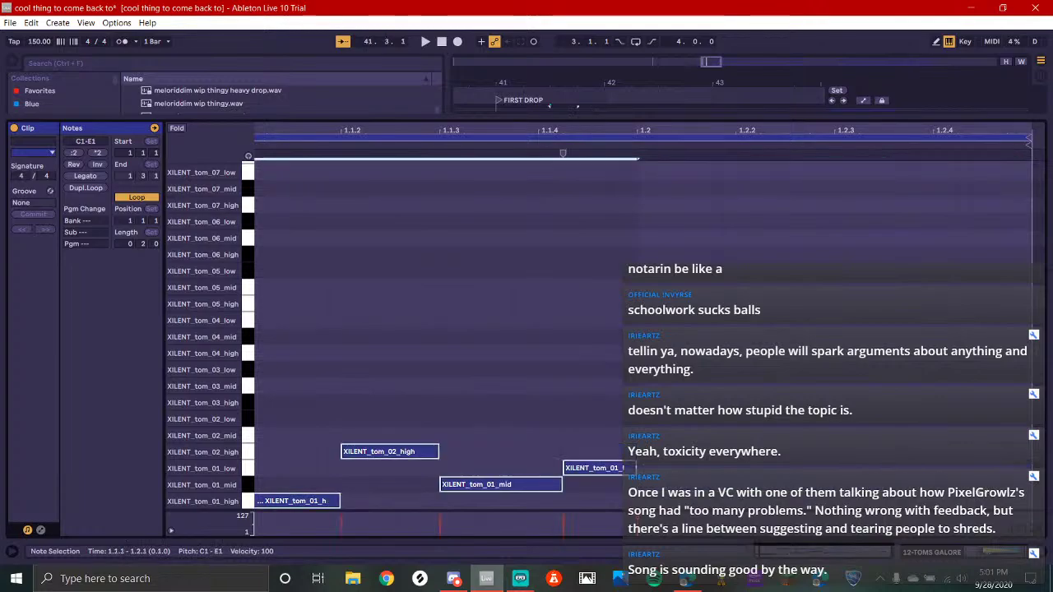
Stretch the tom notes back to double length and play the fill in the arrangement
key(space)
click(97, 153)
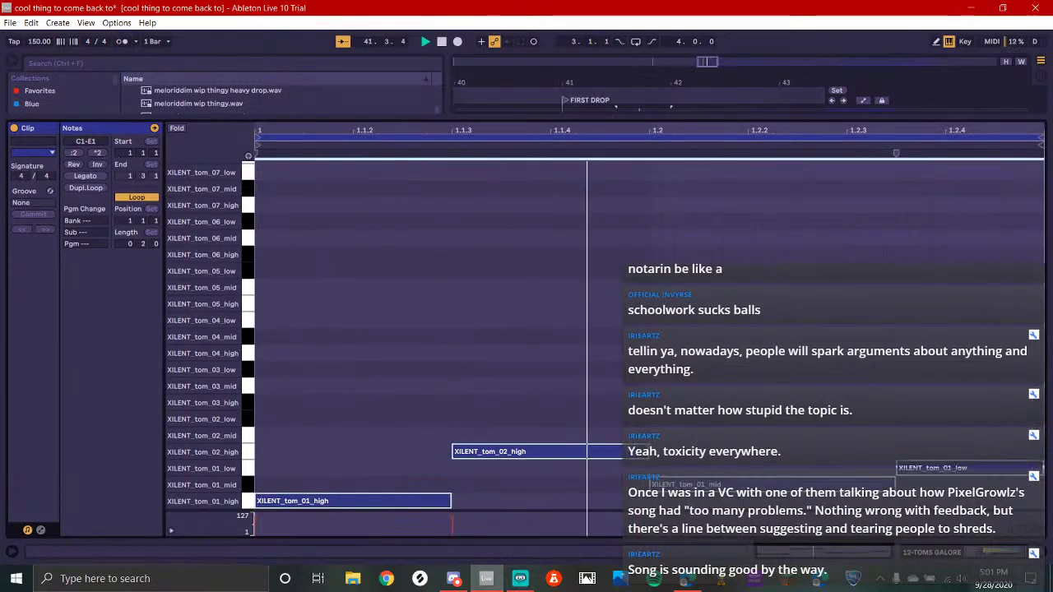
click(969, 553)
key(space)
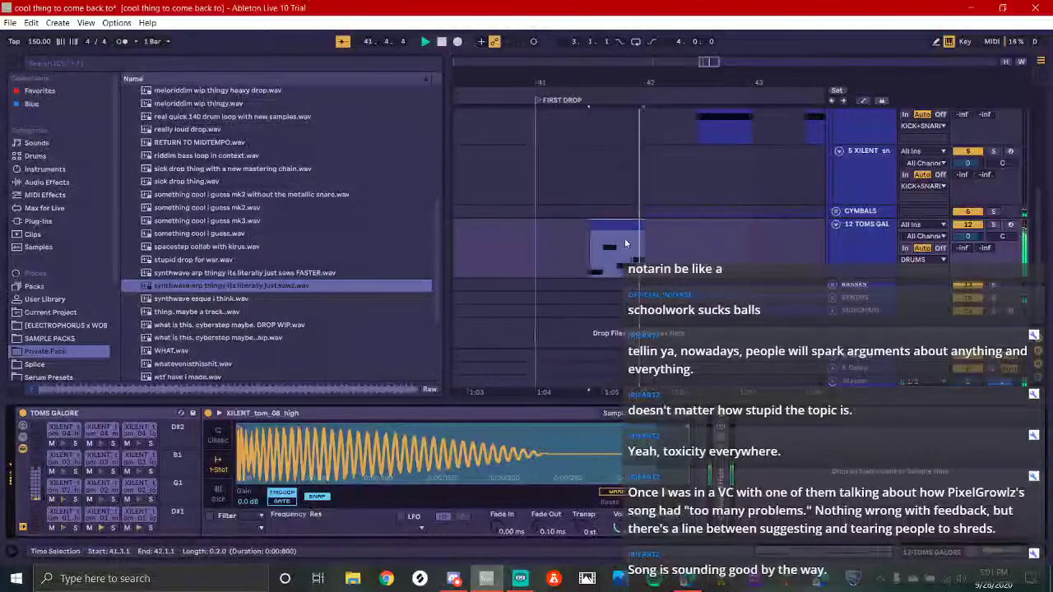
click(599, 226)
Check Discord and the Streamlabs OBS live chat for new messages, and return to Ableton Live
click(453, 578)
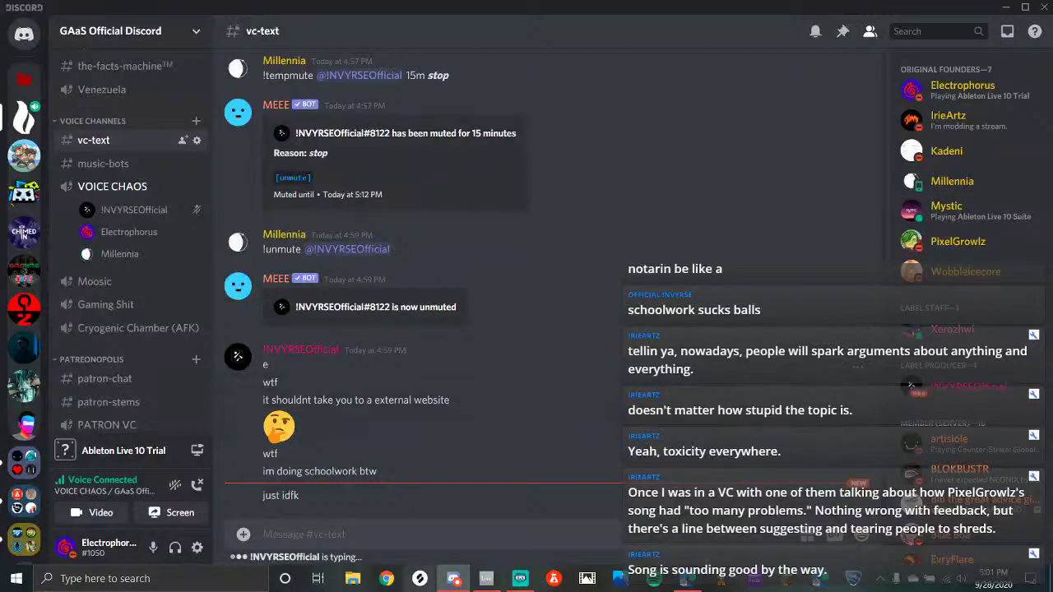
click(509, 585)
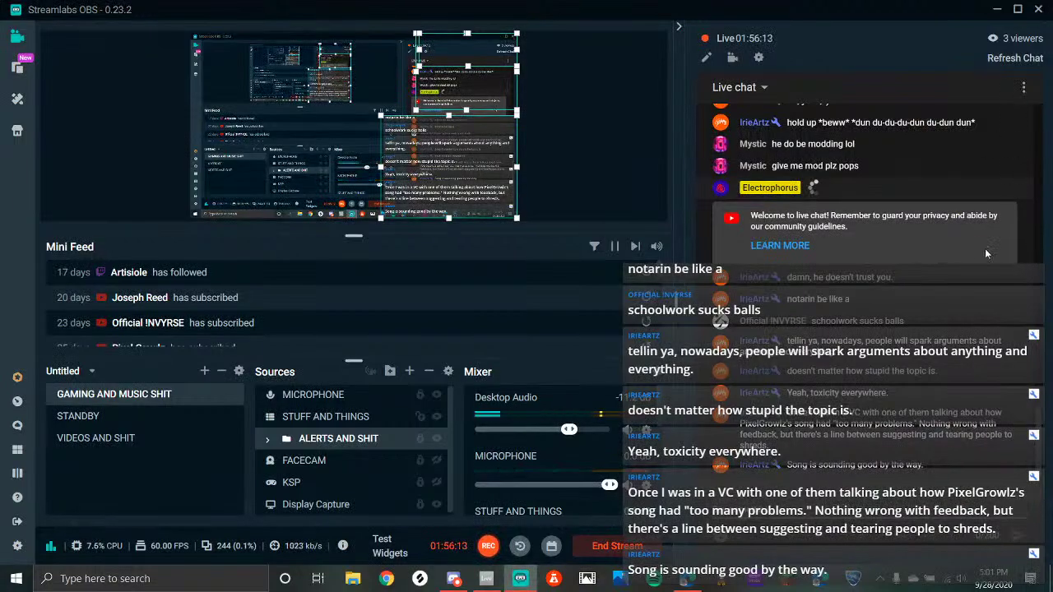
click(422, 579)
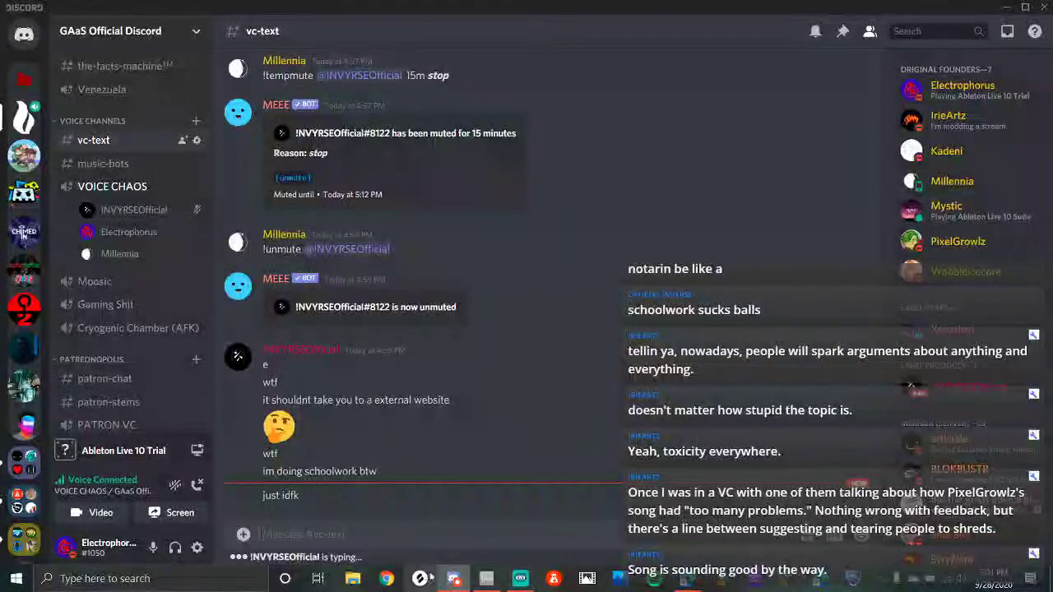
click(487, 579)
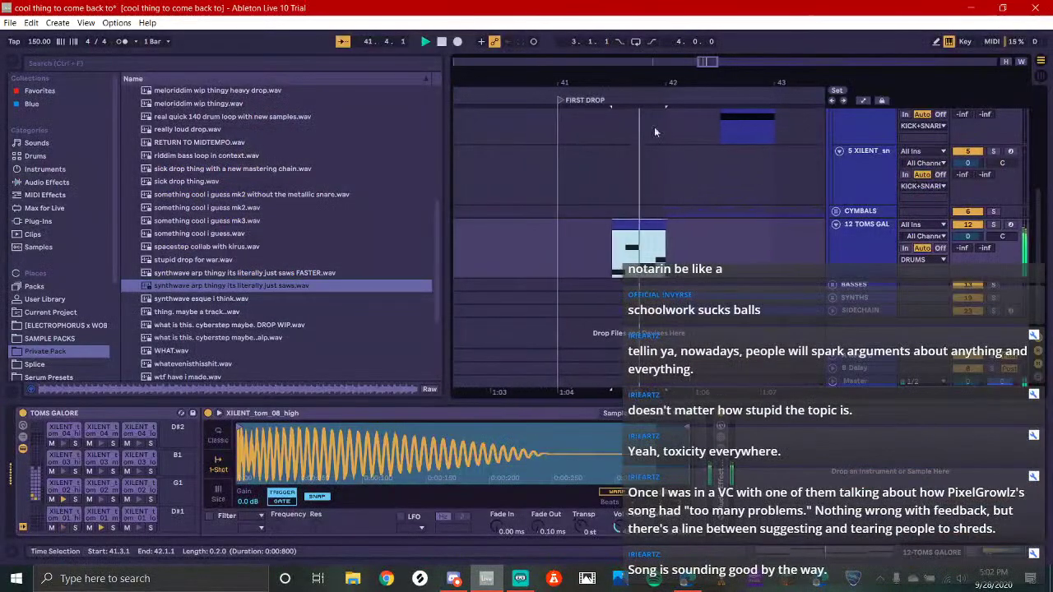
Copy the bar 42 section of the 20 and 21 Serum_x64 synth clips to bar 41 and play it
key(space)
click(496, 258)
scroll(555, 262, up, 2)
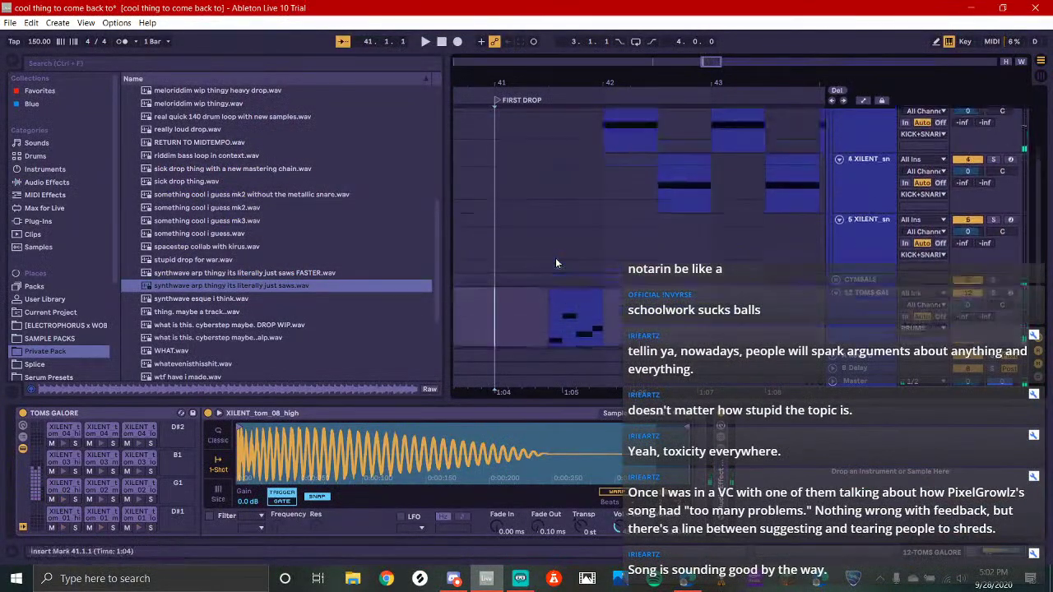
scroll(544, 254, down, 3)
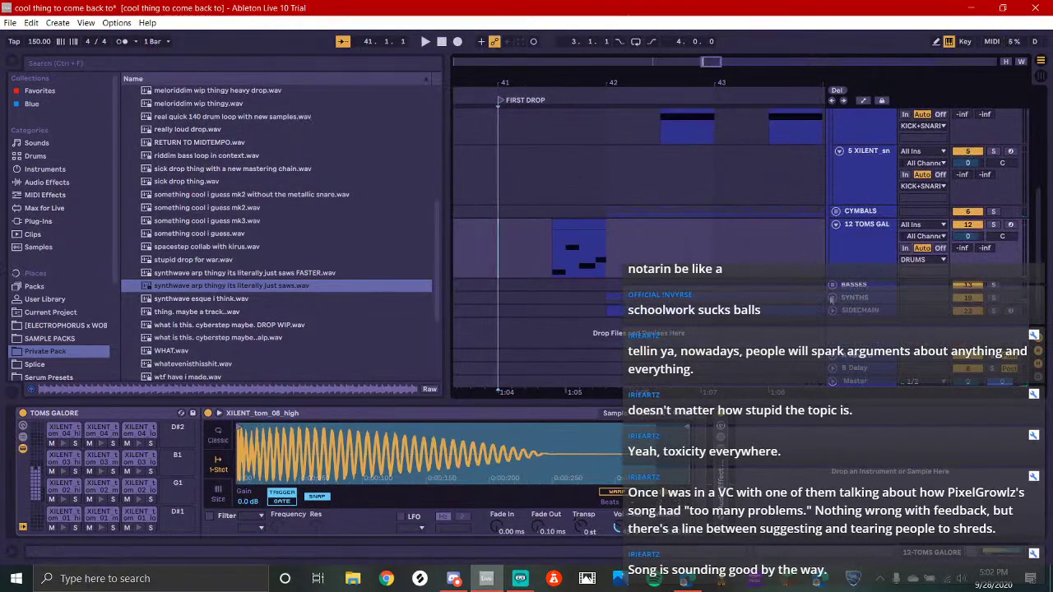
scroll(589, 264, down, 5)
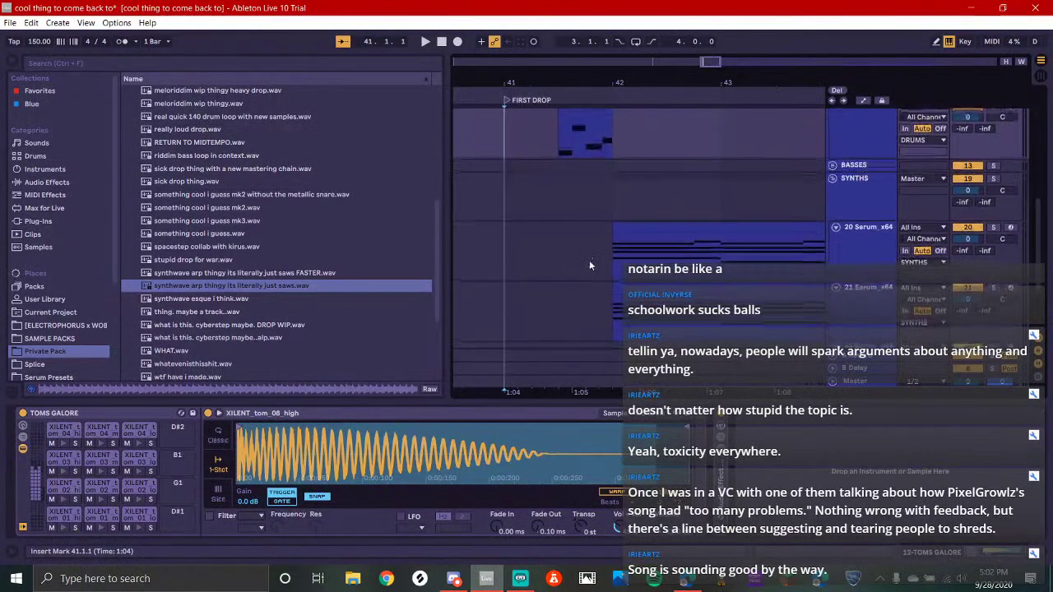
scroll(589, 265, down, 1)
drag(591, 234, 711, 284)
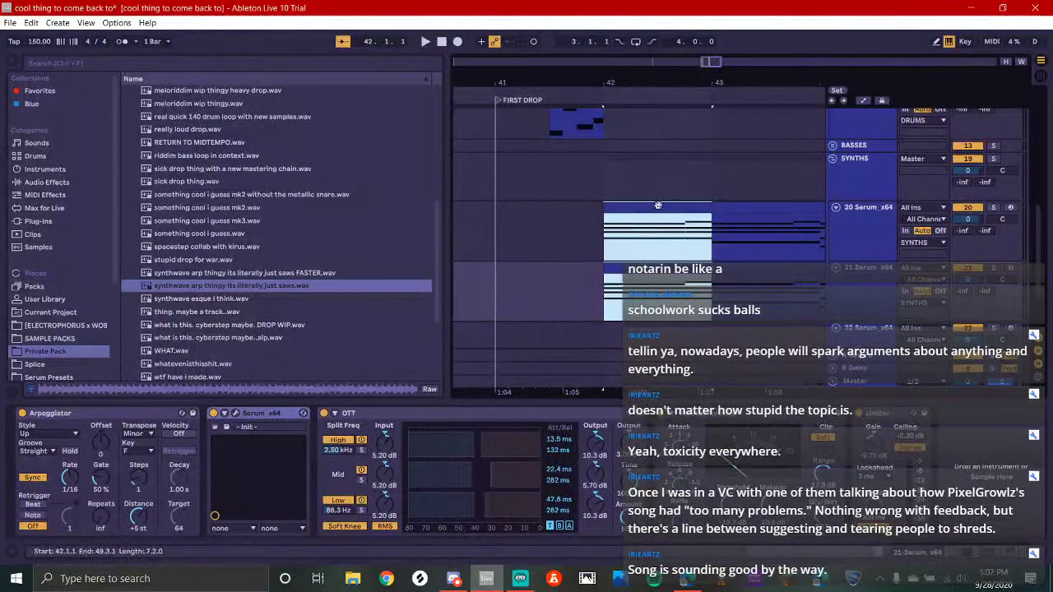
drag(658, 205, 546, 219)
key(space)
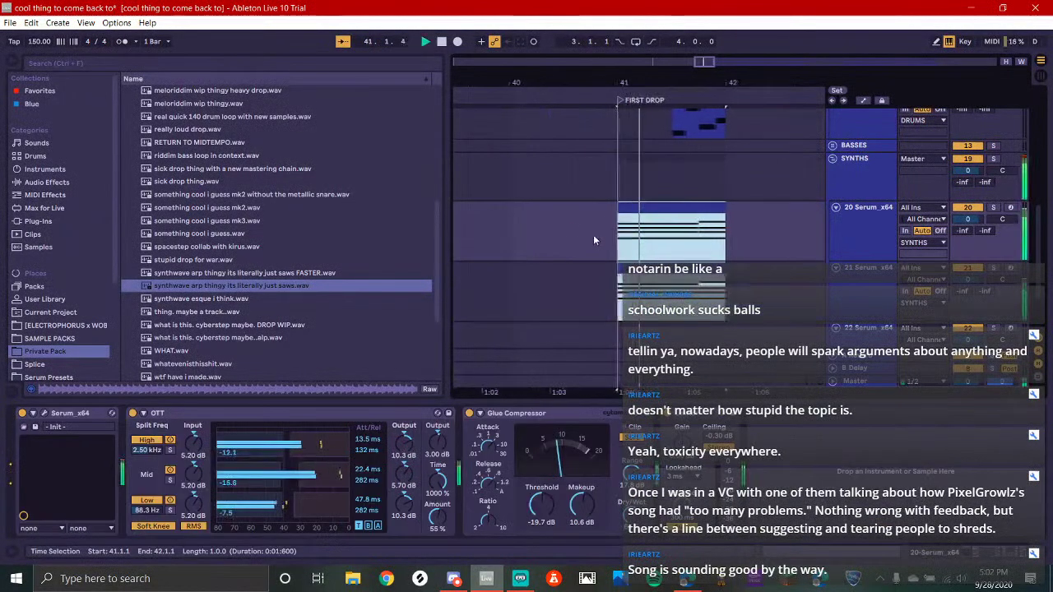
key(space)
Remove the bar 41 copy from the 21 Serum_x64 track, keeping the one on 20 Serum_x64
drag(616, 207, 727, 225)
click(599, 207)
click(595, 286)
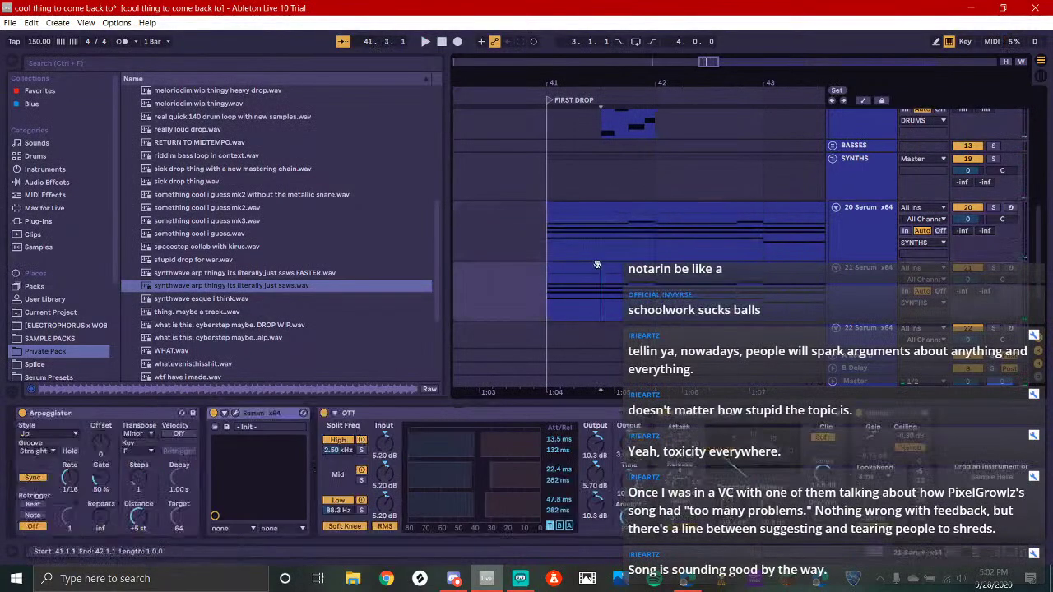
click(625, 205)
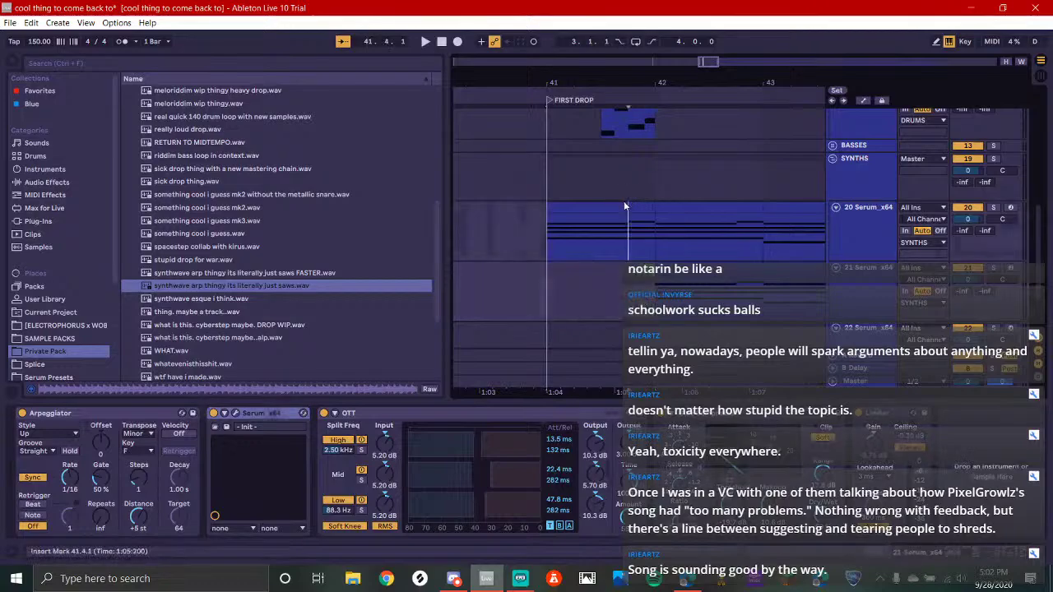
In the bar 41 clip on 20 Serum_x64, delete the chord at 1.4 and extend the first chord to bar 2
double_click(625, 205)
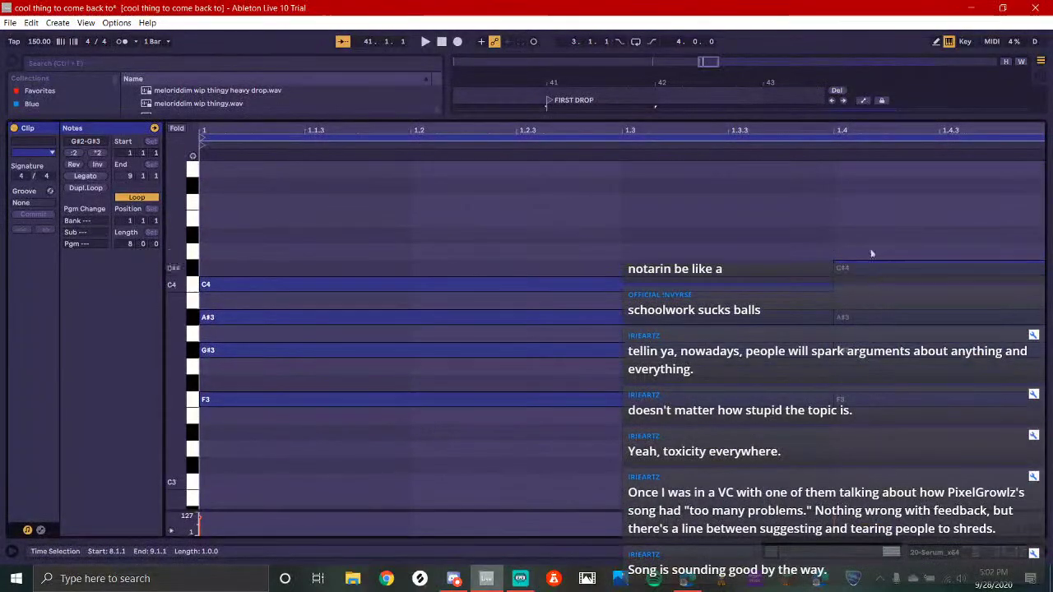
key(ctrl+a)
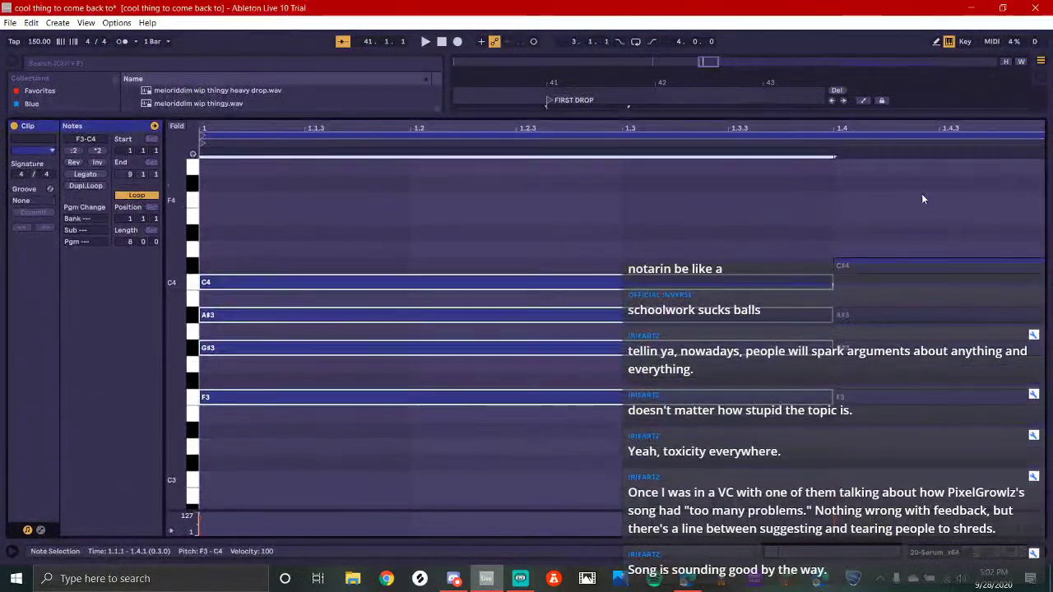
drag(923, 181, 953, 408)
key(Delete)
click(756, 250)
key(ctrl+a)
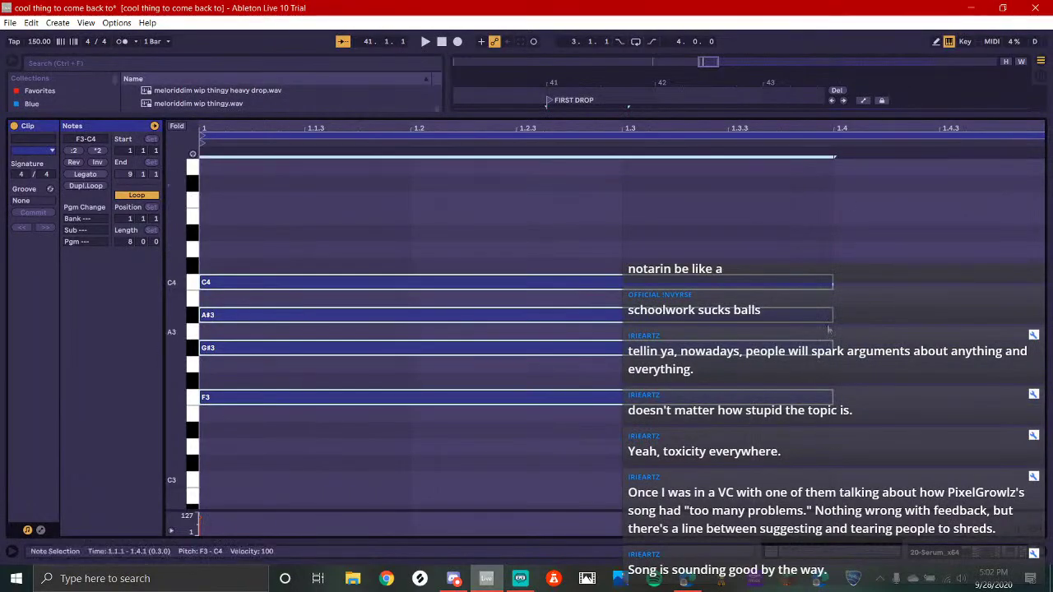
drag(833, 285, 1043, 285)
key(space)
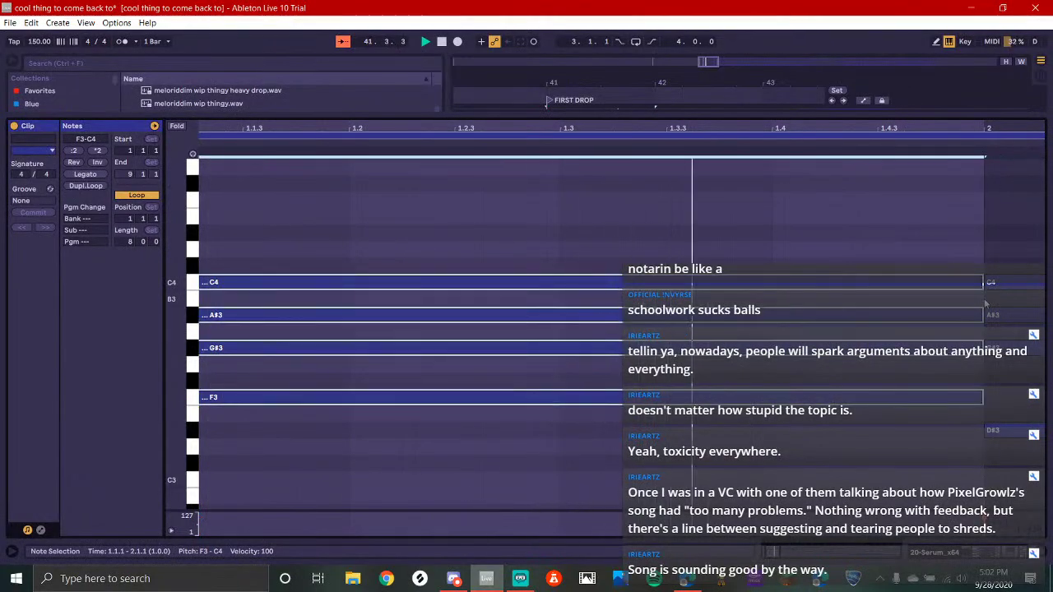
Stop playback and delete all the synth notes from bar 2 onward in the clip
scroll(469, 323, down, 5)
key(space)
drag(343, 215, 1045, 510)
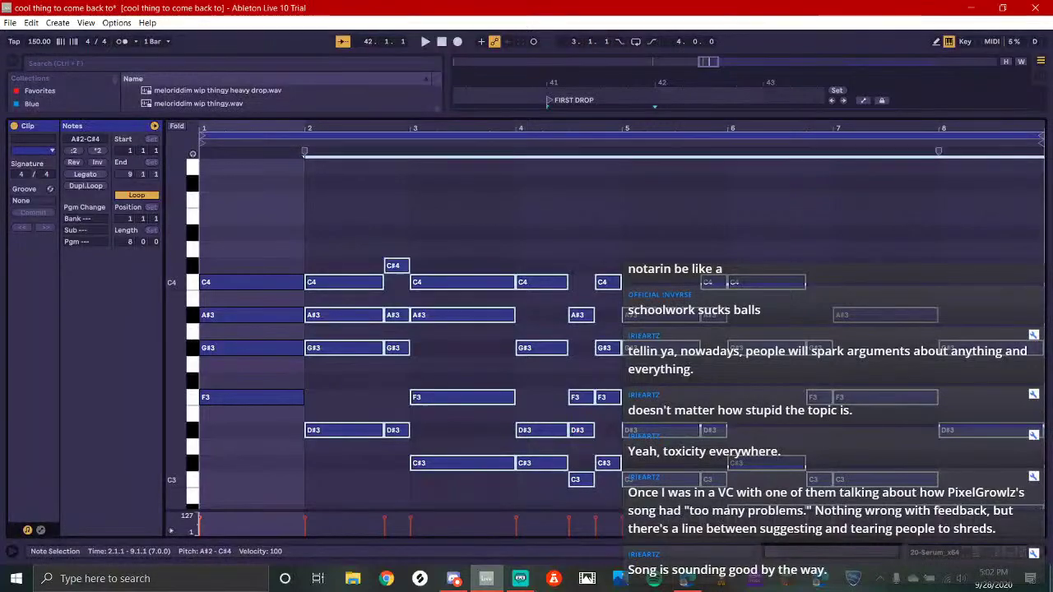
key(Delete)
Lower the remaining chord's notes to D#3, F3, G#3 and A#3, and play it in the arrangement
click(242, 397)
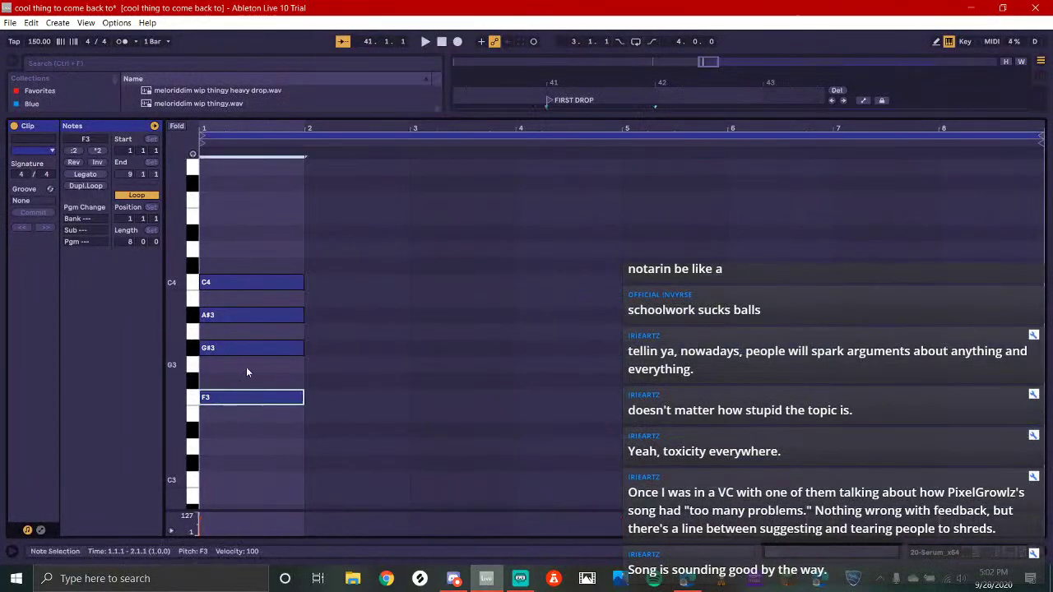
key(Down)
key(Down)
drag(224, 378, 253, 325)
click(251, 348)
key(Down)
key(Down)
key(Down)
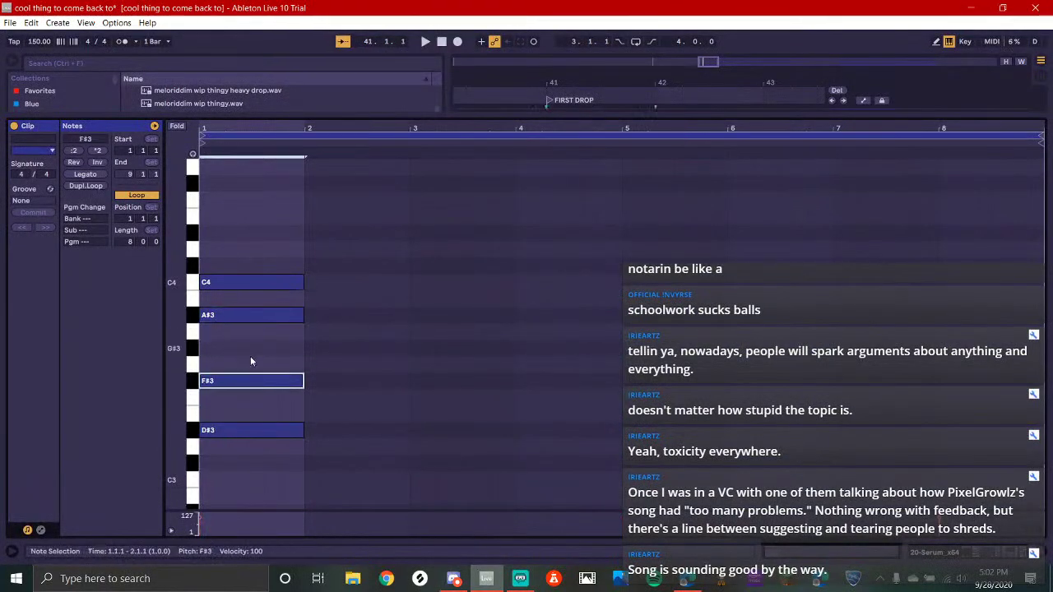
click(255, 321)
key(Down)
key(Down)
click(265, 282)
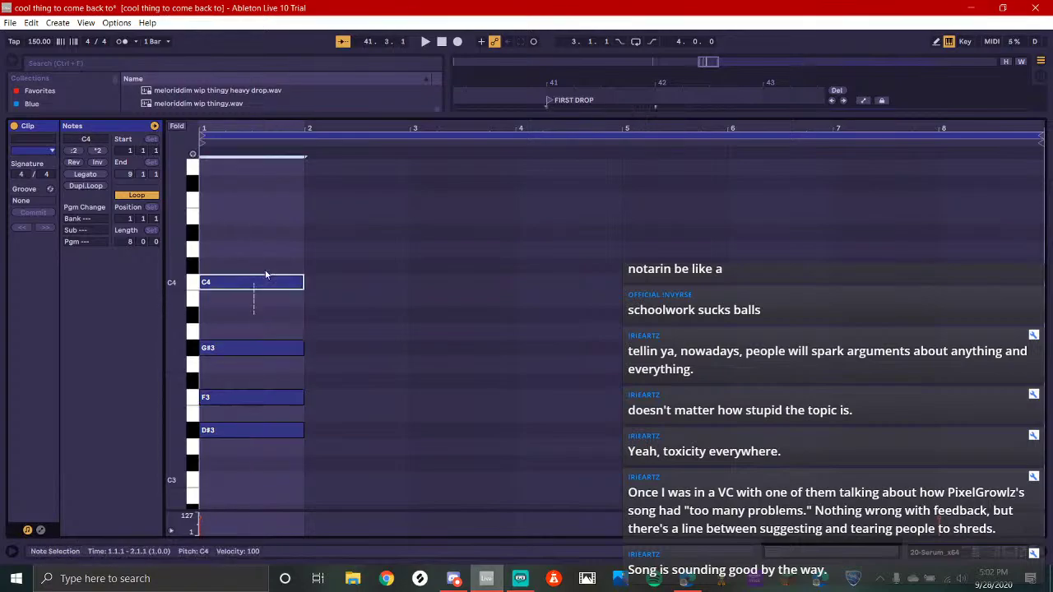
key(Down)
key(Down)
key(space)
key(shift+Tab)
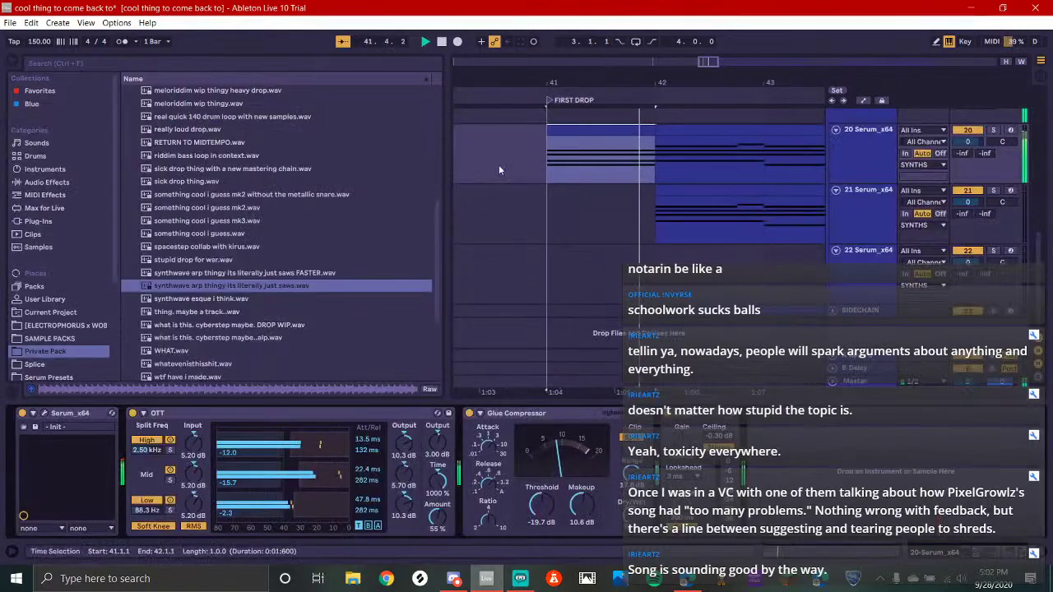
Shorten the first-drop clip on Serum track 20 to end at 41.3.1 and play it back
scroll(509, 169, up, 2)
key(space)
click(493, 196)
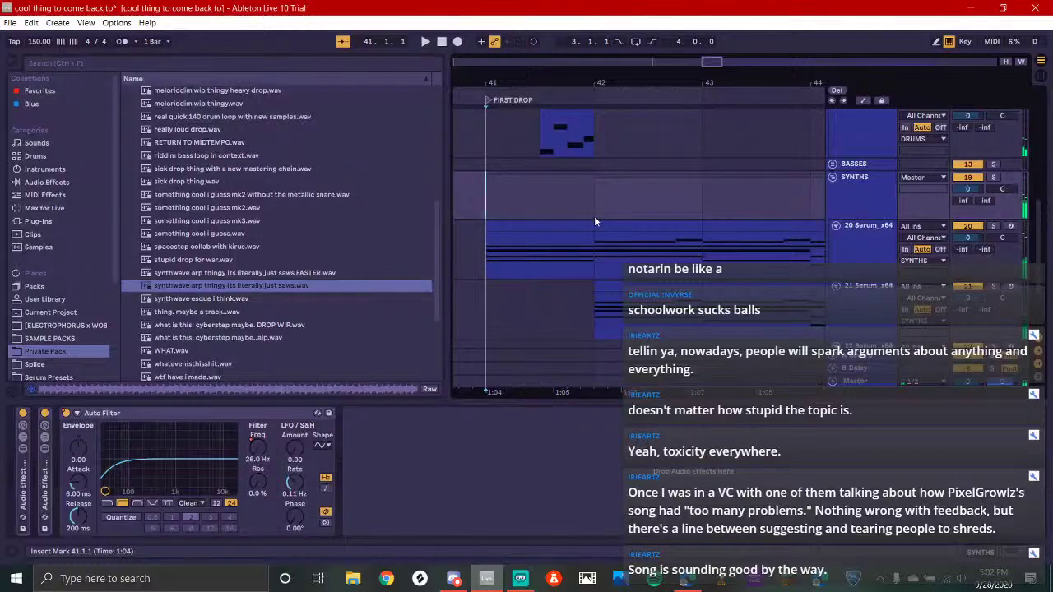
drag(594, 226, 543, 236)
key(space)
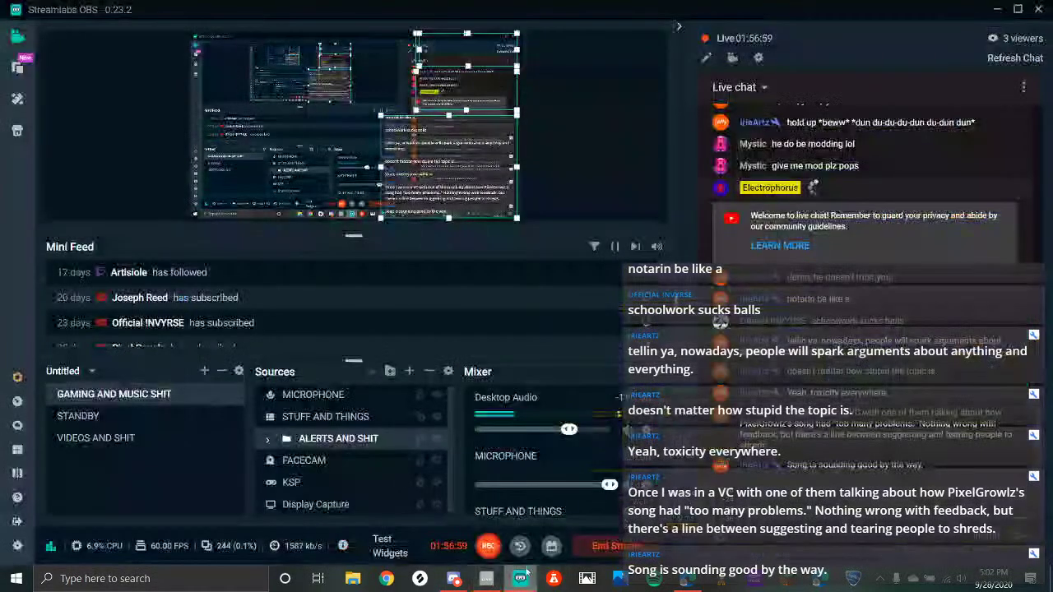
Check the live chat in Streamlabs OBS and the vc-text channel in Discord, and return to Ableton Live
click(520, 578)
click(454, 578)
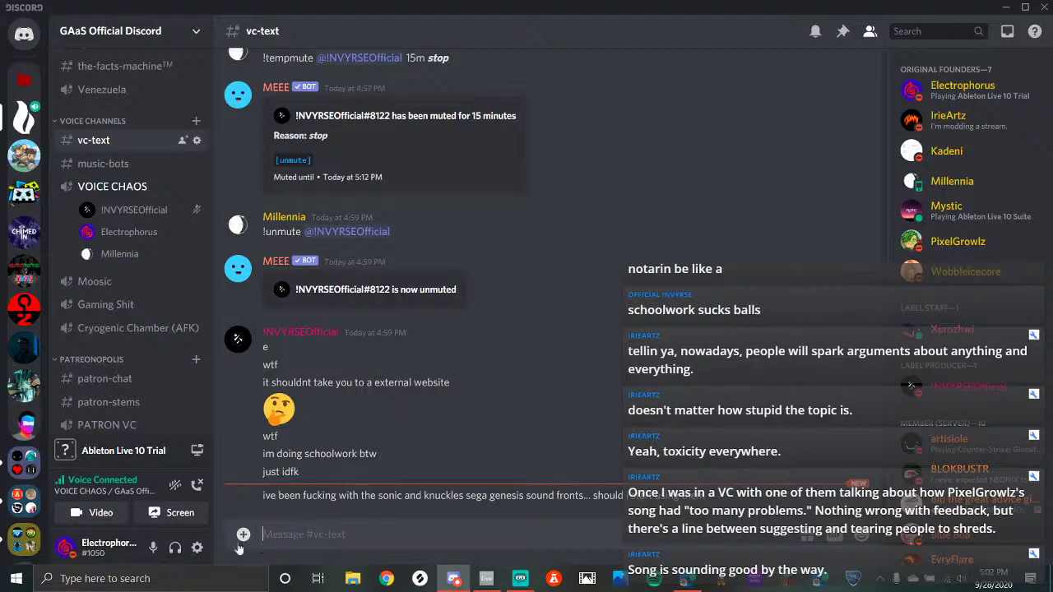
click(487, 578)
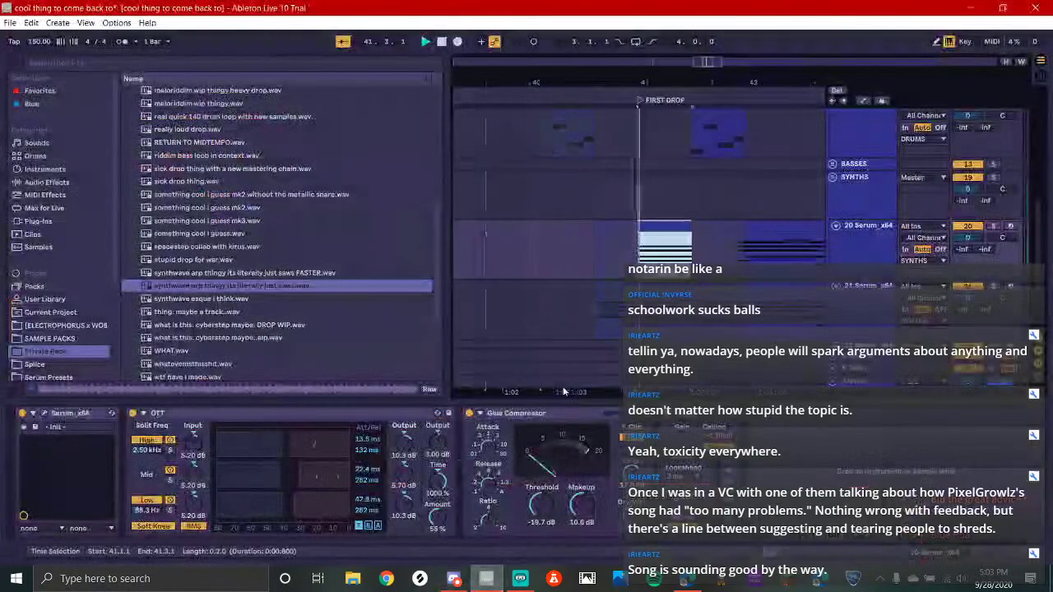
Move the kick clip from bar 42 to the start of the first drop at 41.1.1 and audition it
key(space)
scroll(700, 190, up, 3)
scroll(682, 235, up, 6)
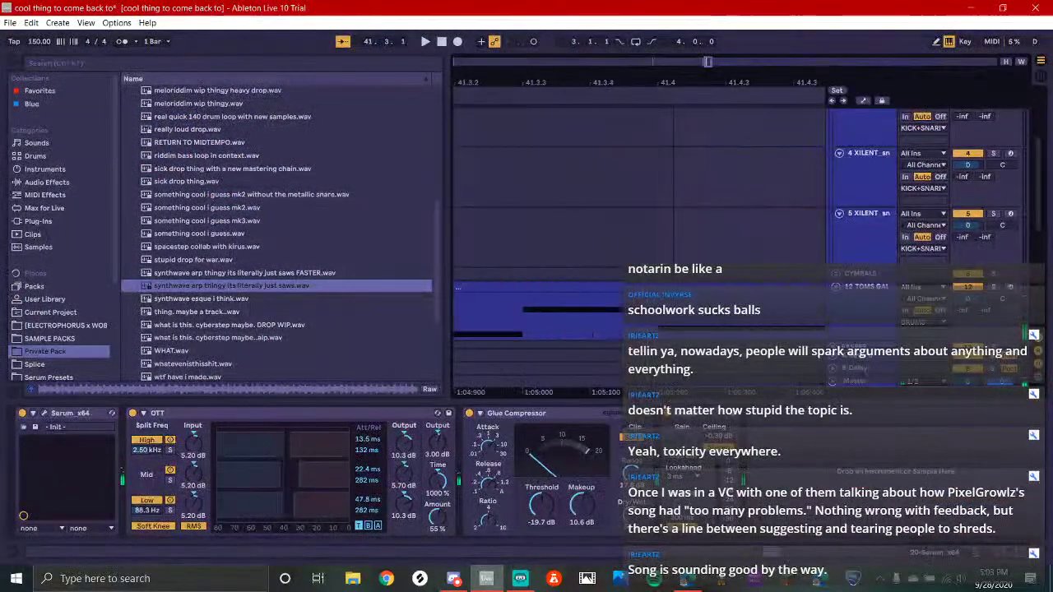
scroll(673, 151, down, 6)
drag(665, 151, 638, 280)
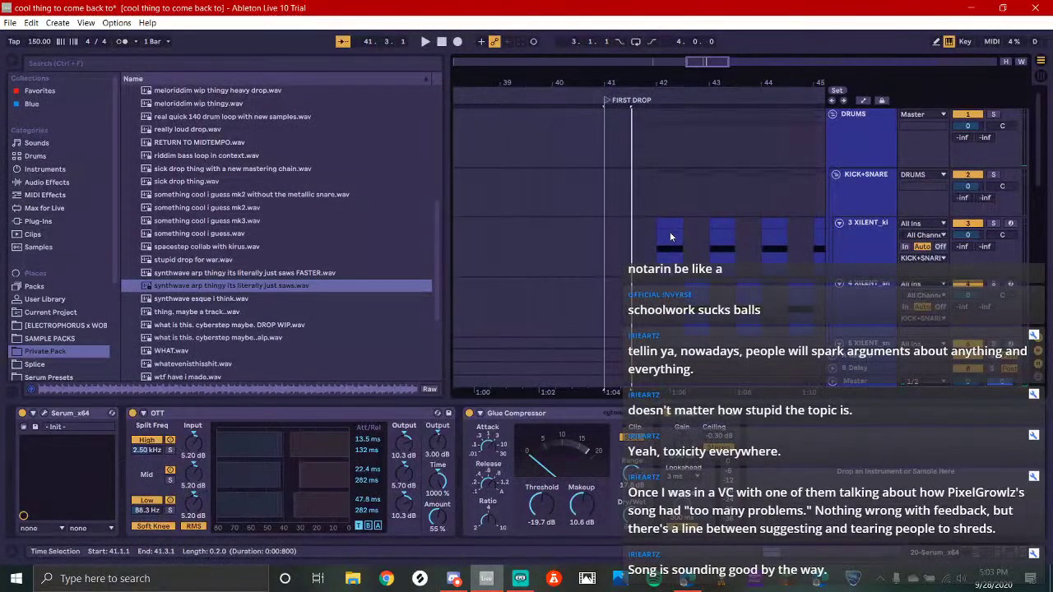
drag(670, 237, 621, 233)
key(space)
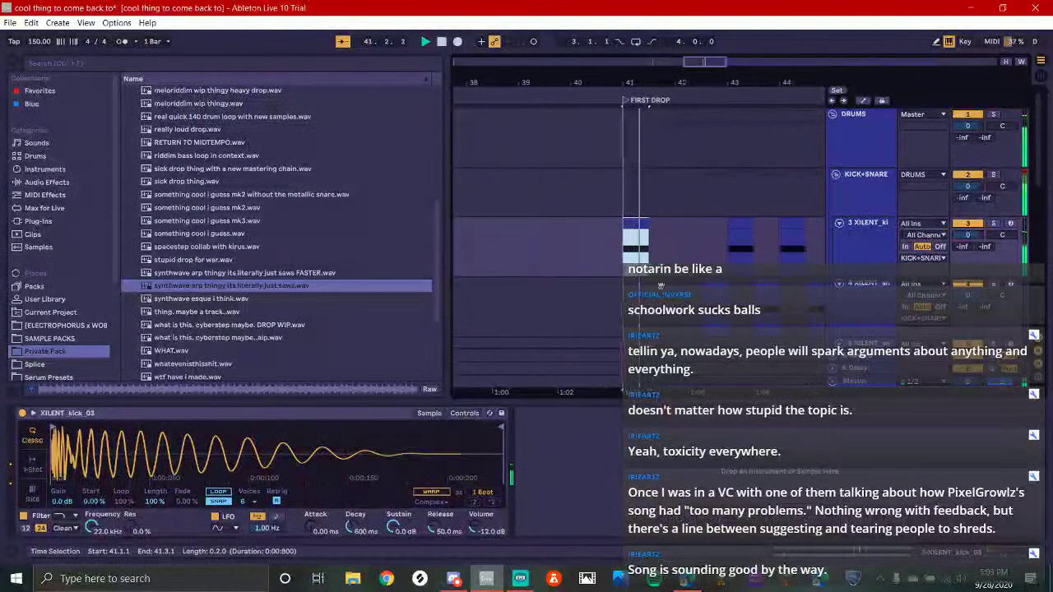
drag(661, 285, 626, 243)
key(space)
Unfold the SIDECHAIN track, place a two-beat clip from 41.1.1 to 41.3.1 and play the drop
drag(607, 177, 656, 191)
click(592, 270)
drag(598, 282, 590, 109)
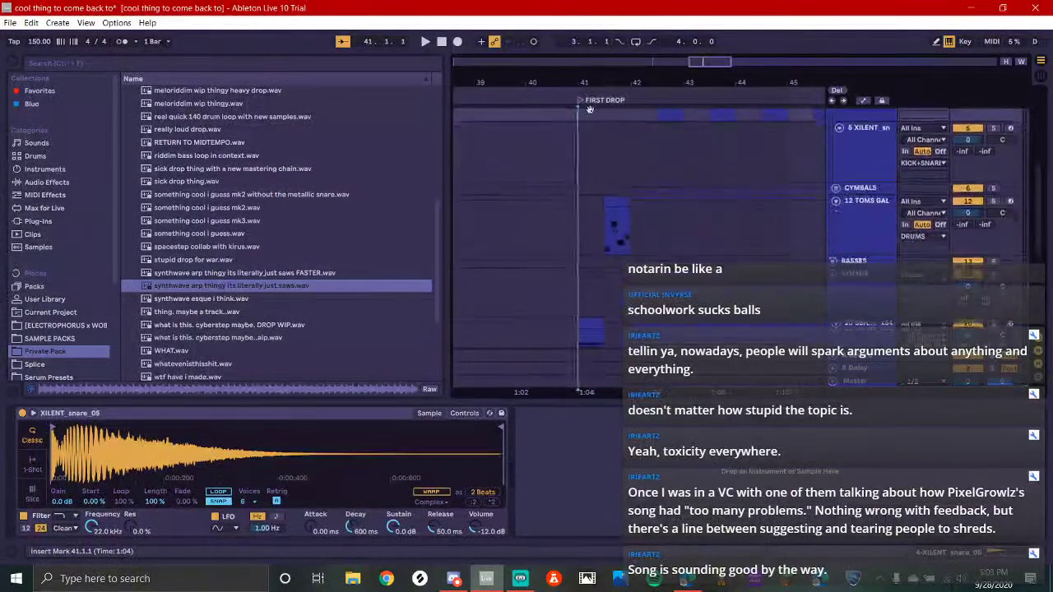
scroll(583, 242, down, 5)
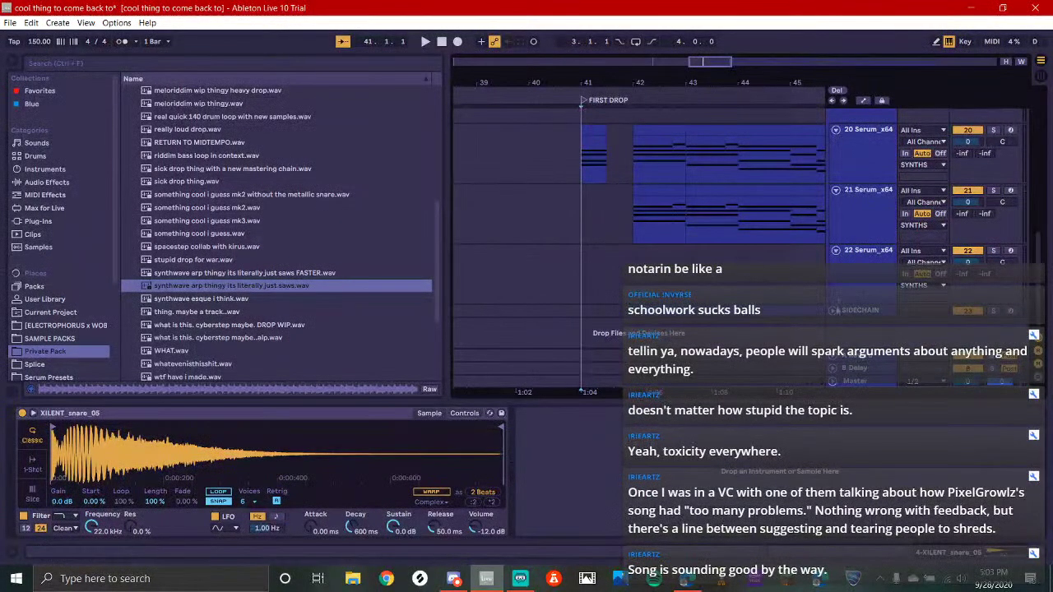
click(835, 310)
drag(630, 338, 513, 266)
key(space)
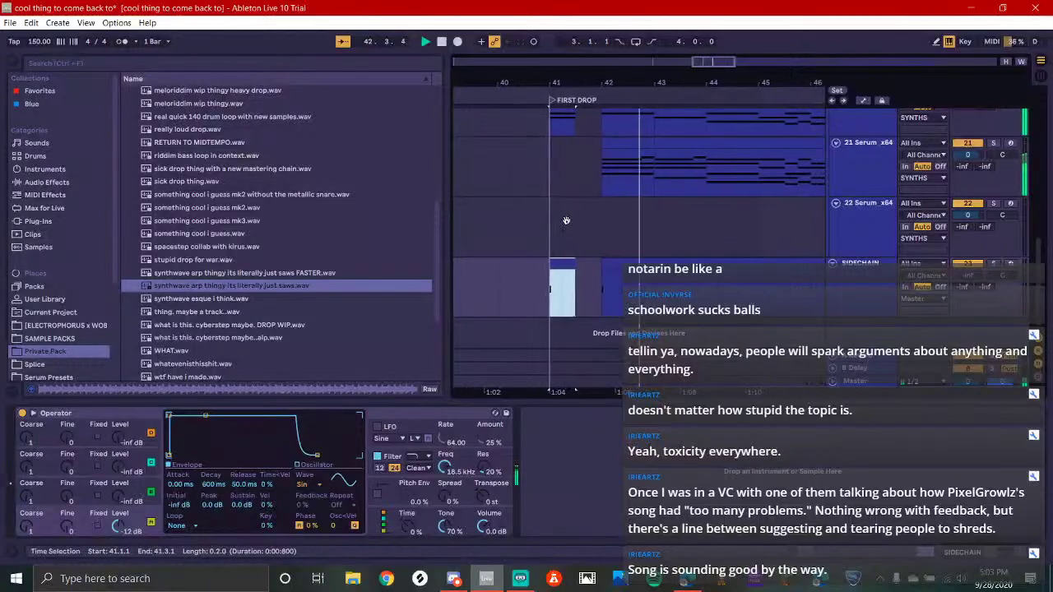
Copy the two-beat clip at 41.1.1 from Serum track 20 to Serum track 21 and play it back
drag(566, 221, 572, 316)
key(space)
click(566, 188)
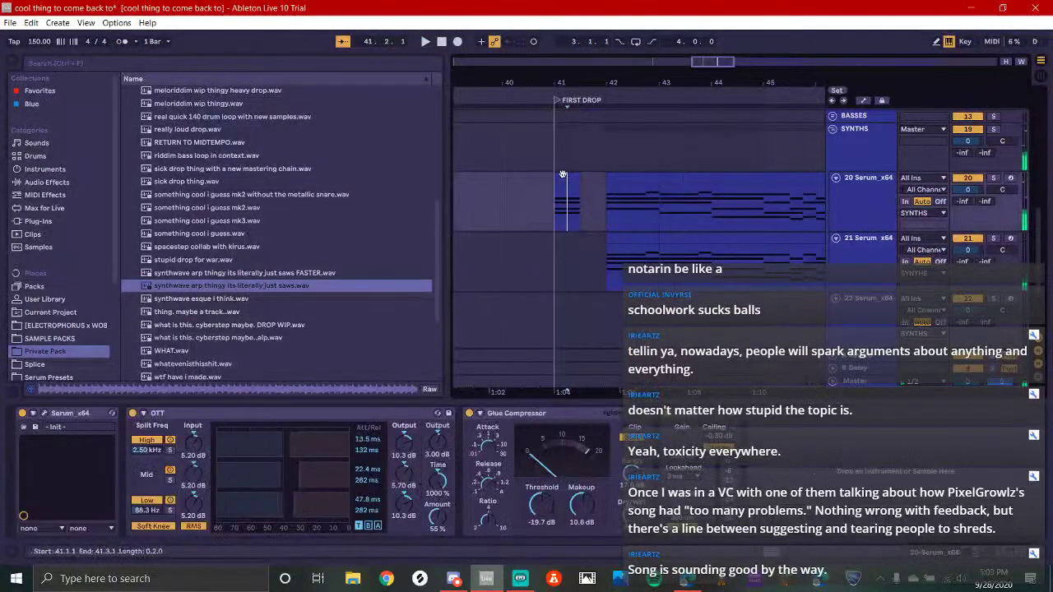
drag(562, 173, 557, 269)
key(space)
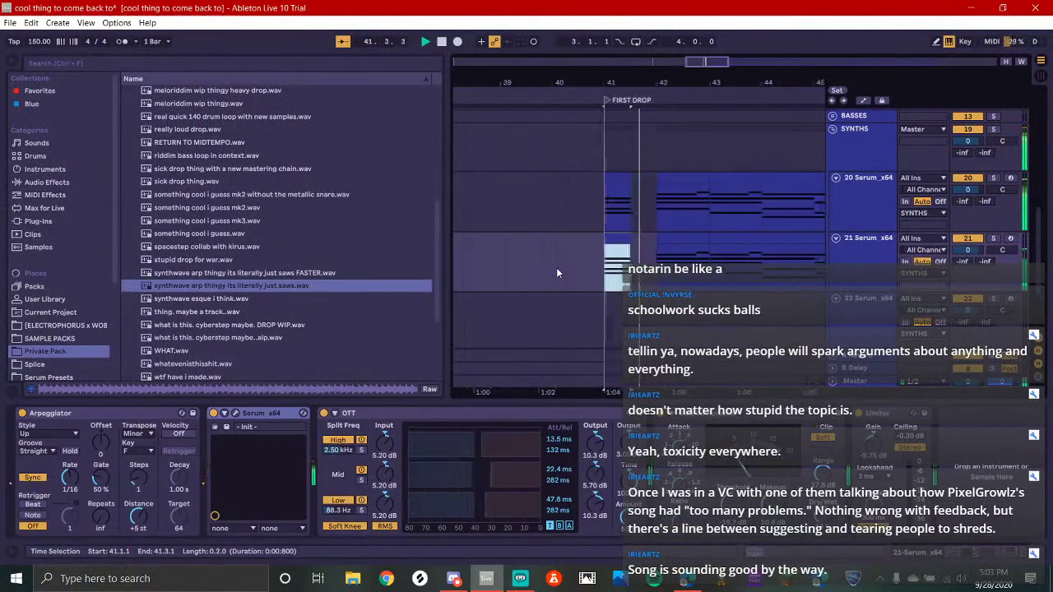
Read the newest messages in the Discord vc-text channel, check Streamlabs OBS and return to Ableton Live
click(519, 578)
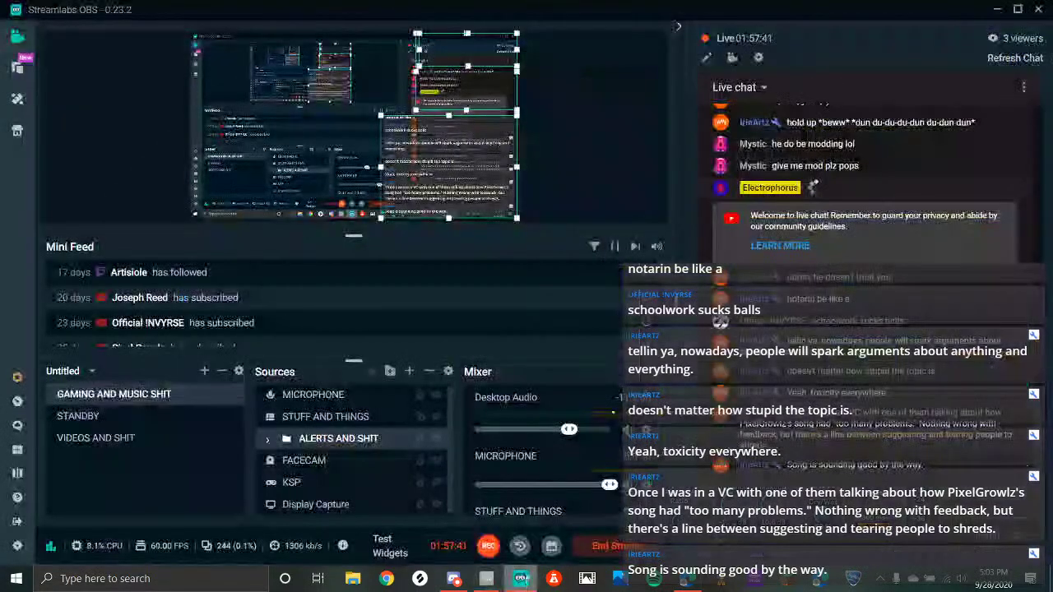
click(453, 578)
drag(367, 478, 289, 478)
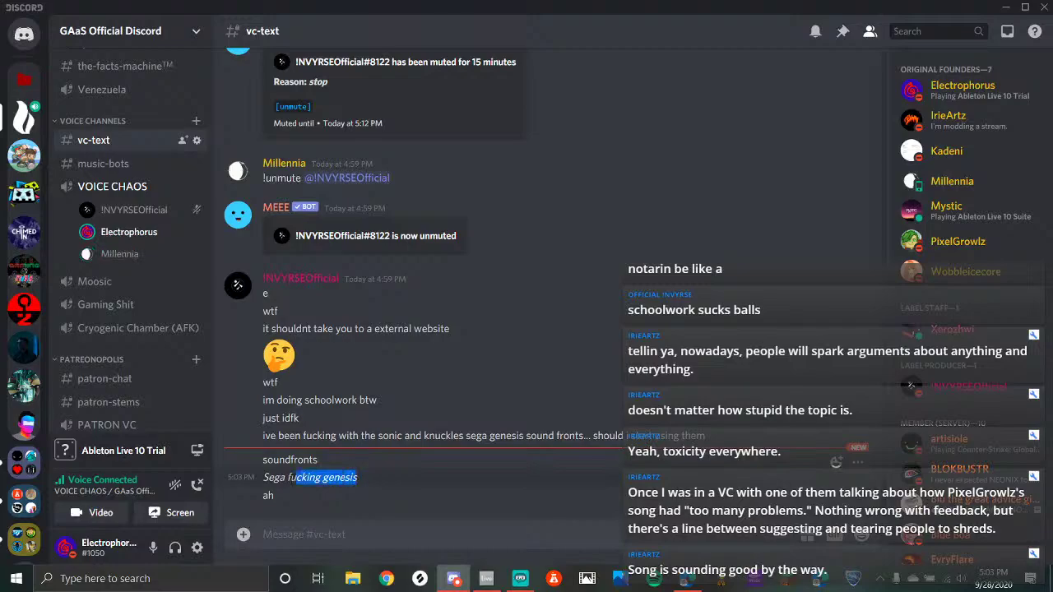
click(263, 497)
triple_click(269, 481)
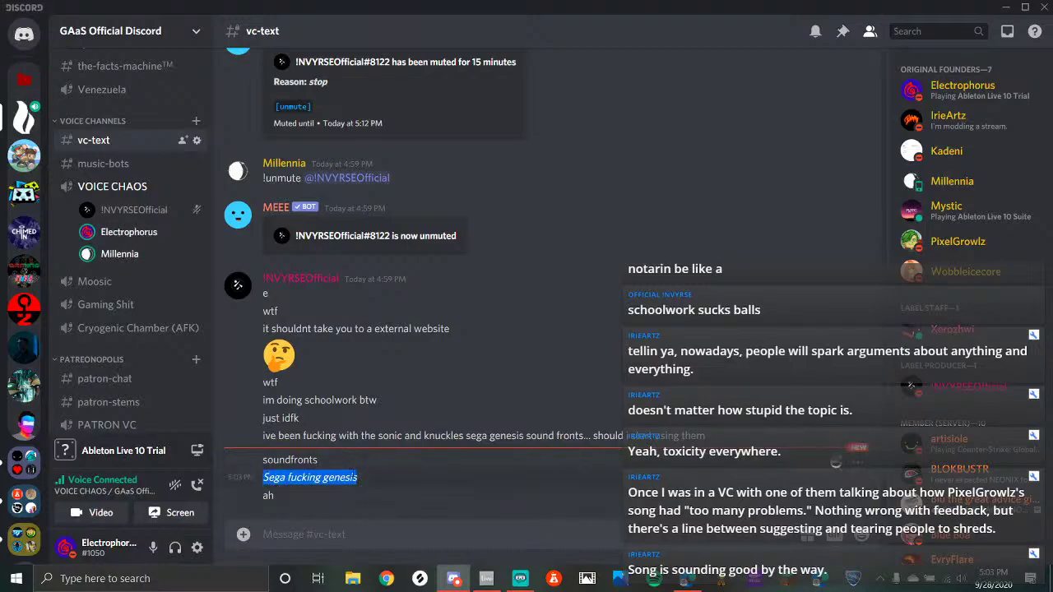
click(420, 419)
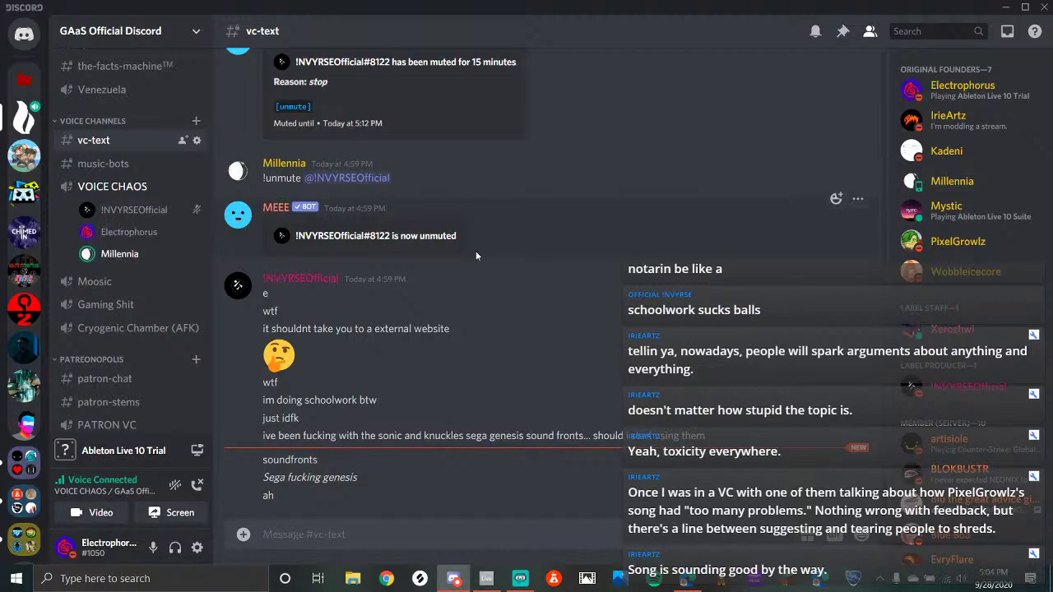
click(520, 579)
right_click(487, 579)
click(486, 579)
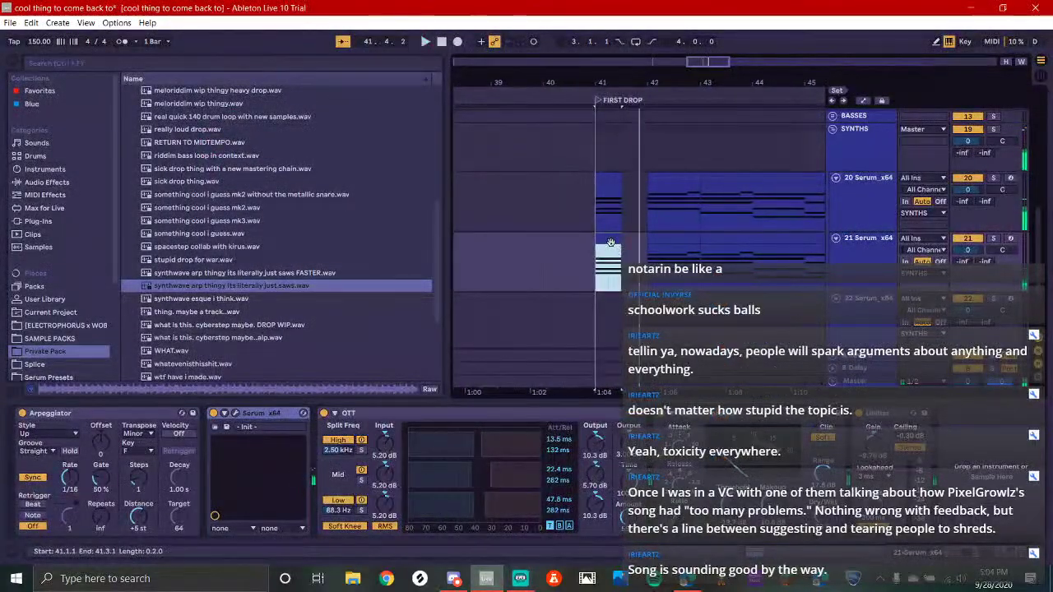
Automate the Arpeggiator's Synced Rate on Serum track 21 to 1/48 from 41.1.1 to 41.3.1, then hide the automation
right_click(90, 491)
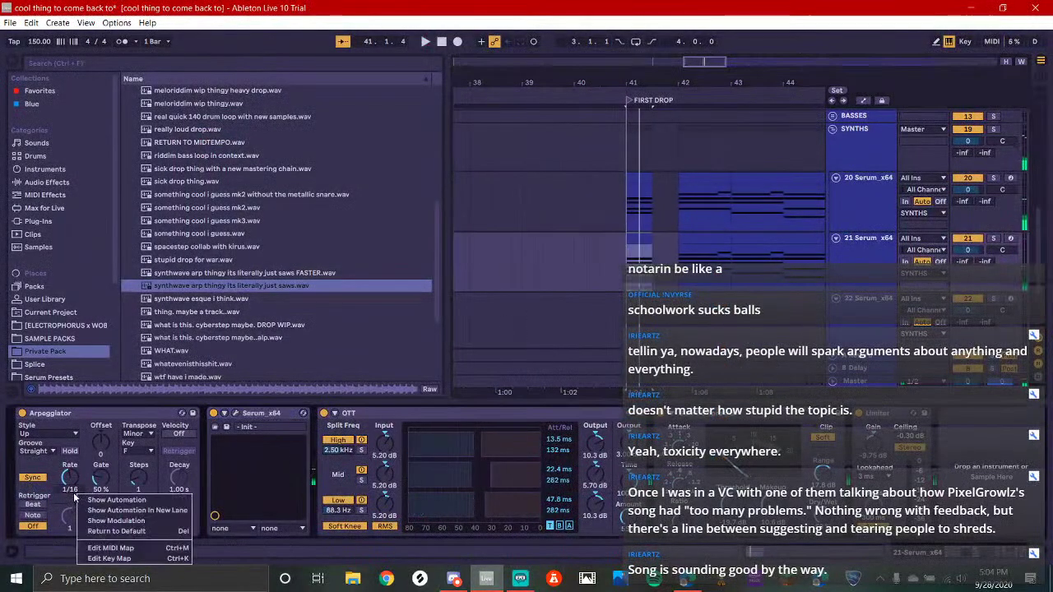
click(116, 501)
key(space)
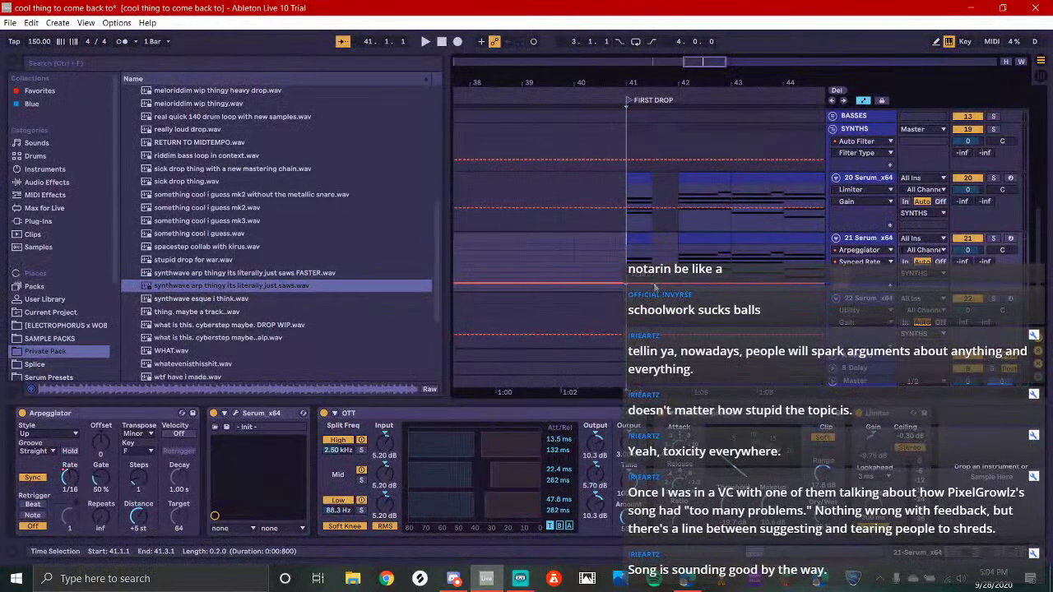
mouse_move(639, 278)
mouse_down()
mouse_move(627, 269)
mouse_move(652, 258)
mouse_move(627, 288)
mouse_move(633, 275)
mouse_up()
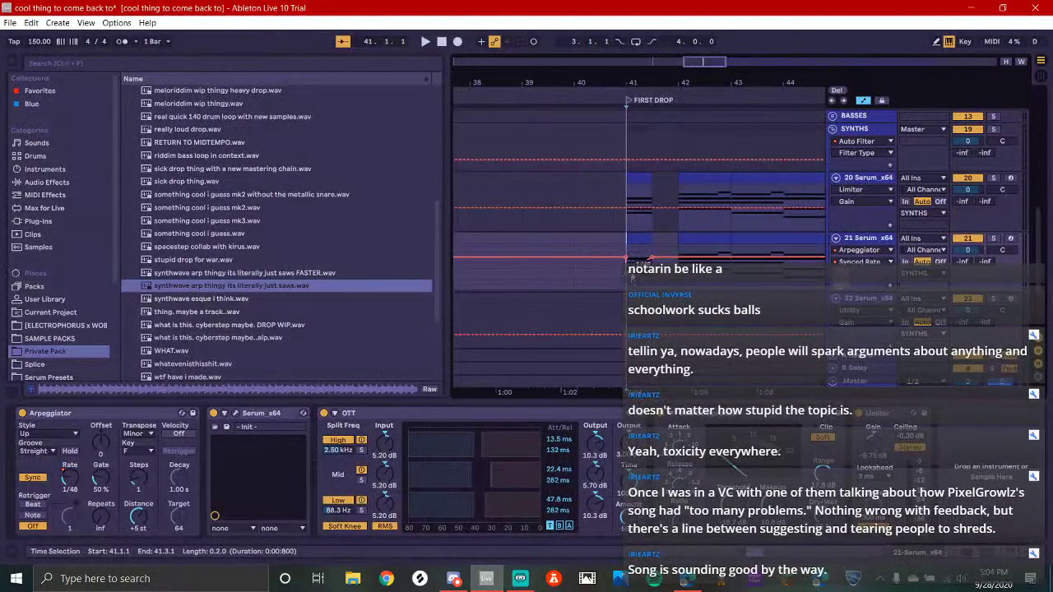
key(space)
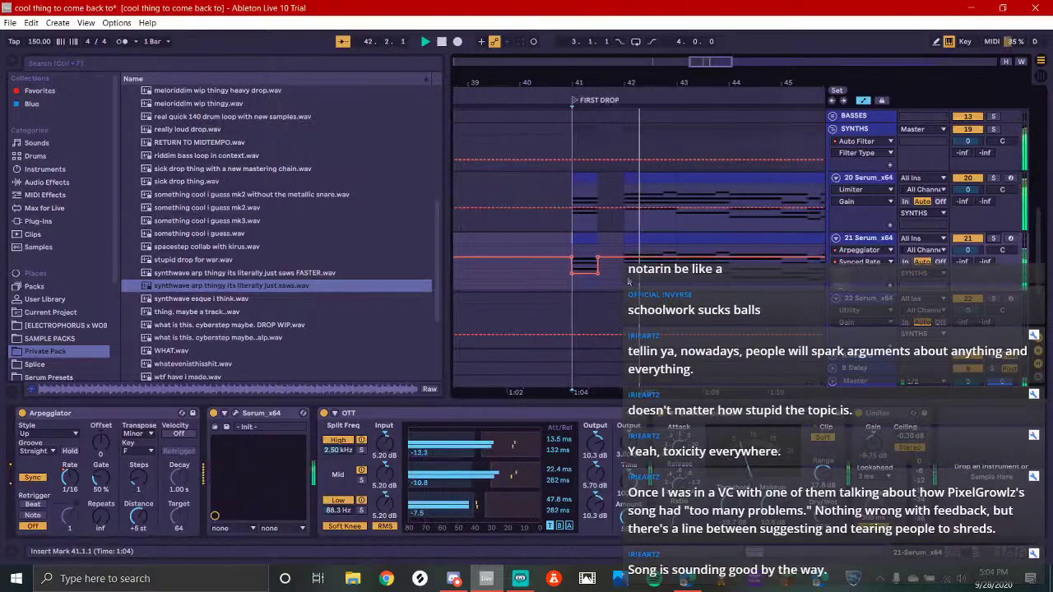
click(861, 102)
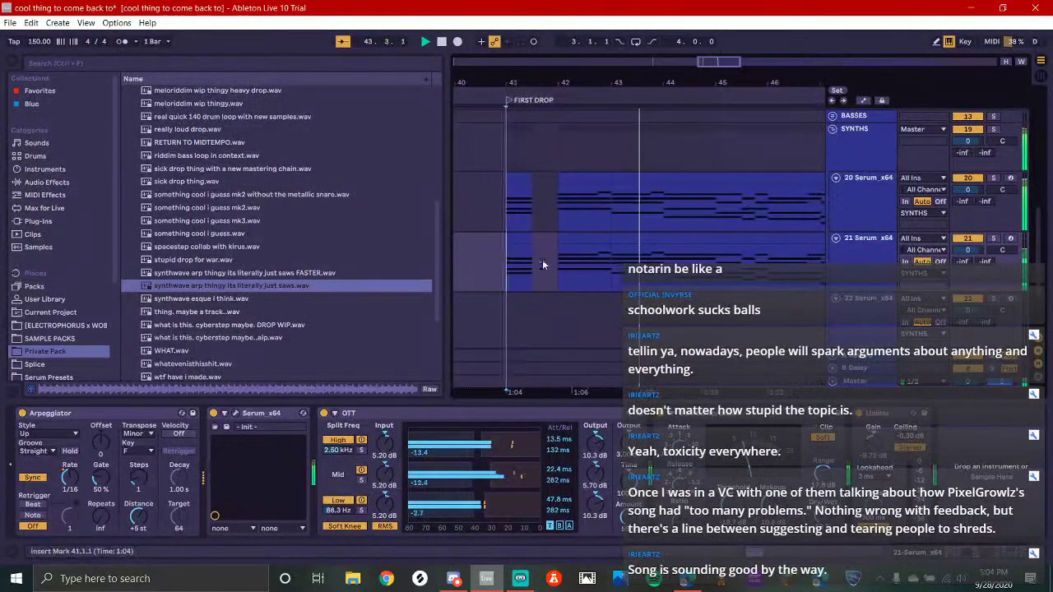
Replay the first drop from 41.1.1 to check the arpeggiated opening
scroll(529, 239, up, 2)
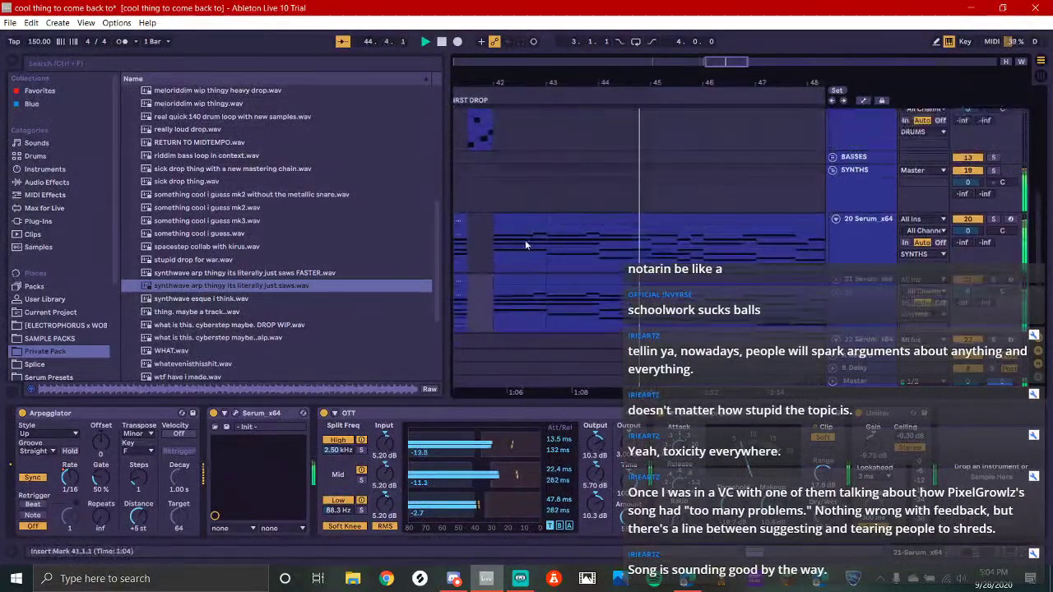
key(space)
key(space)
scroll(707, 255, down, 2)
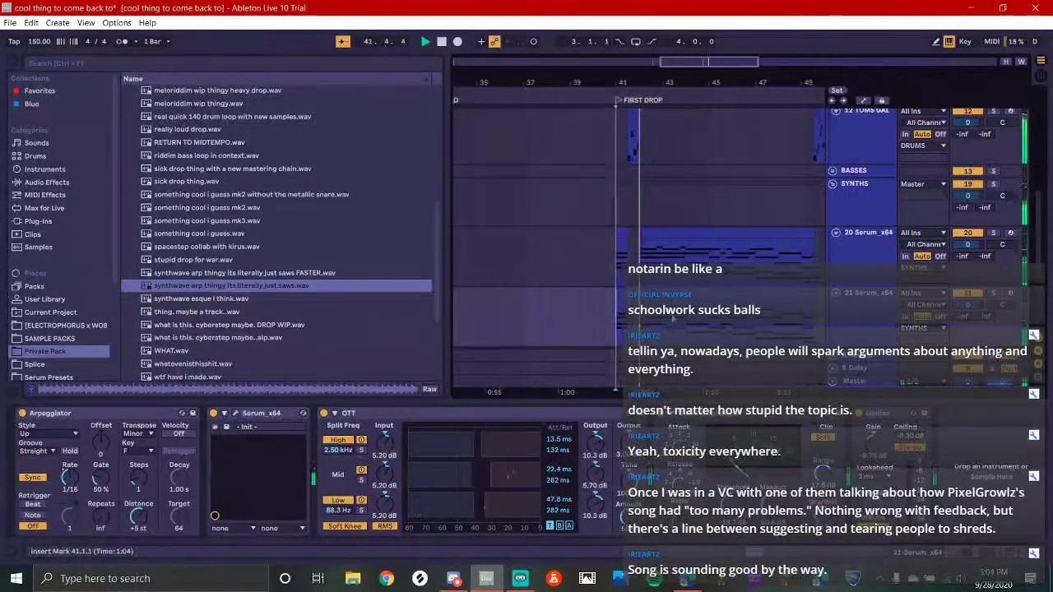
key(space)
Extend the clips starting at bar 42 on Serum tracks 20 and 21 to 49.3.1 and play the first drop
click(627, 237)
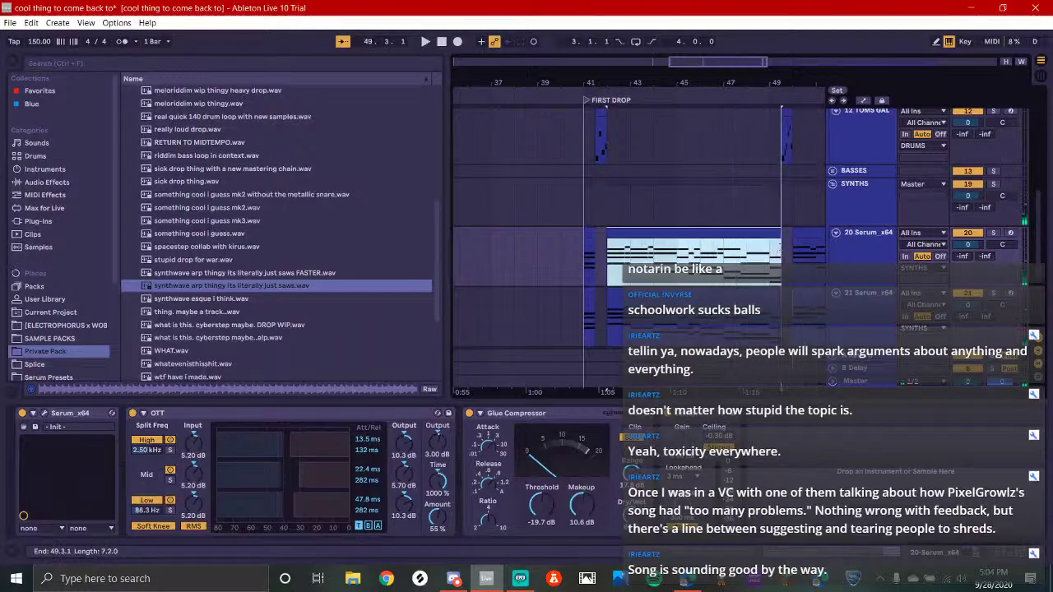
click(619, 301)
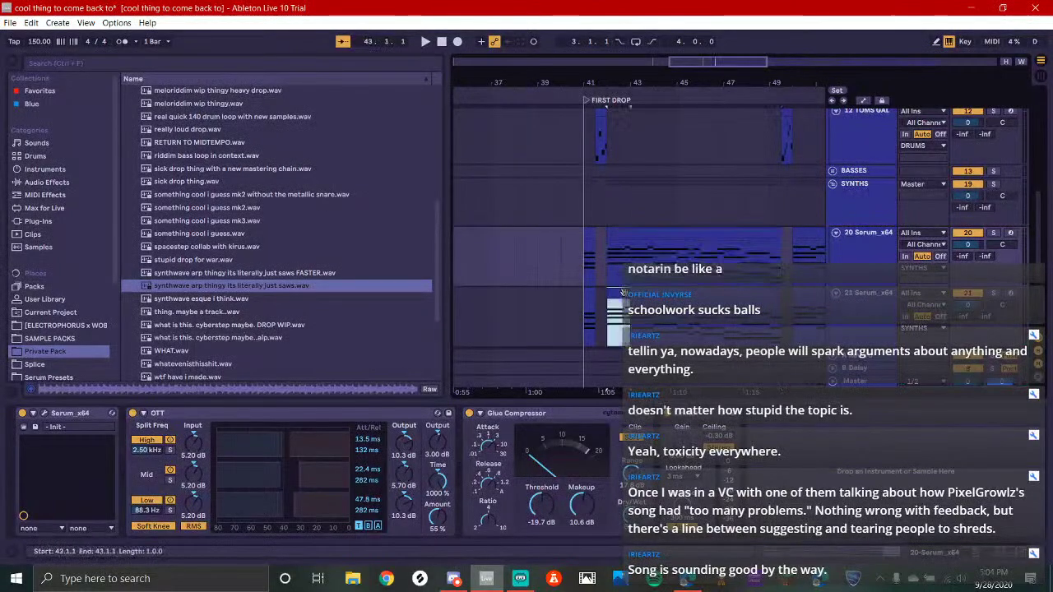
drag(627, 293, 781, 292)
click(592, 297)
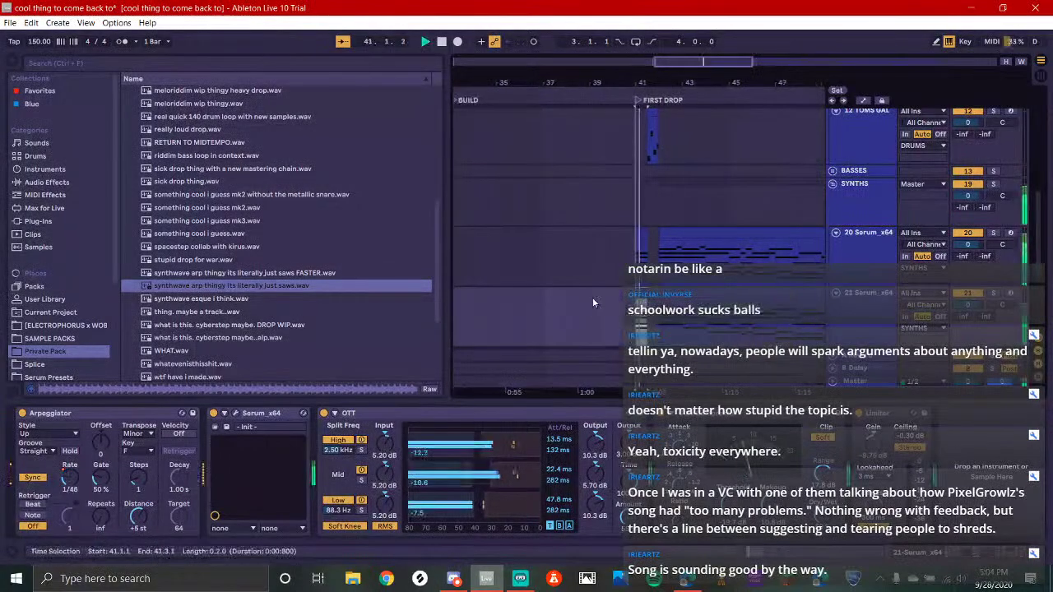
key(space)
key(space)
key(space)
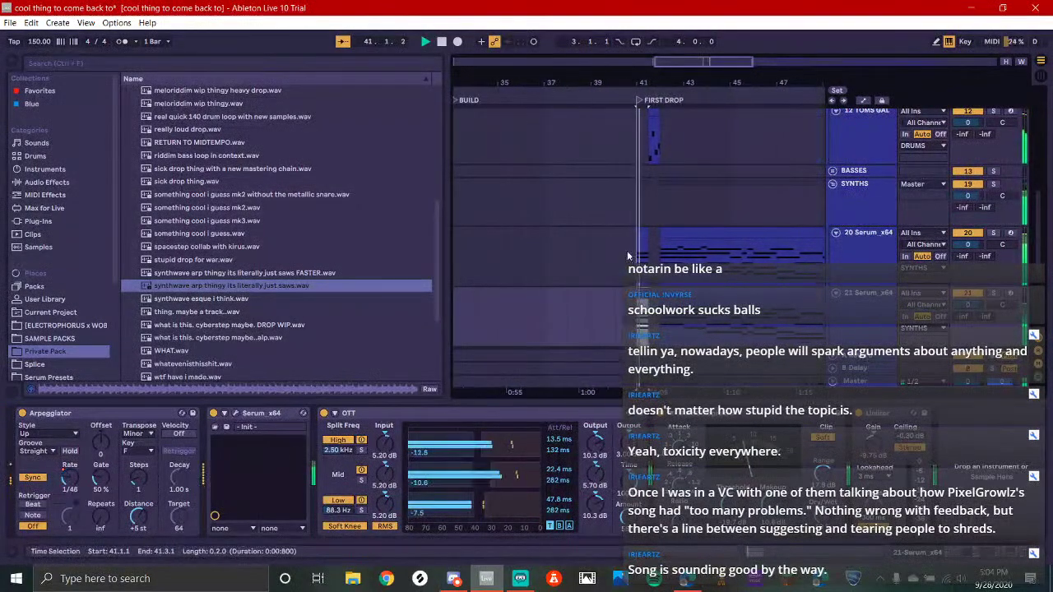
Show the Device On automation of the SYNTHS group's Auto Filter and play the start of the first drop
scroll(626, 256, up, 4)
click(550, 200)
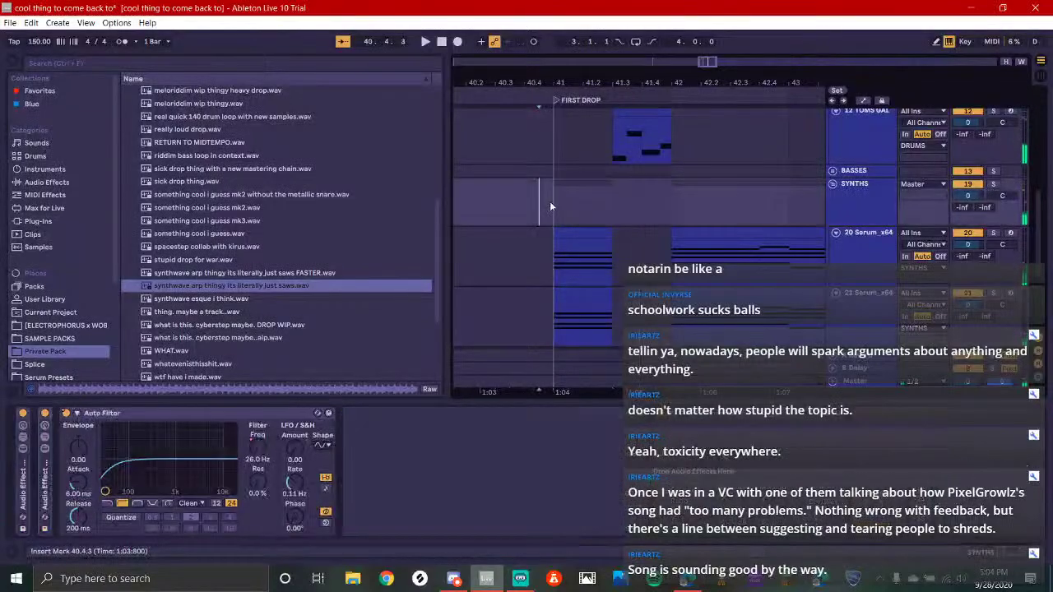
right_click(65, 413)
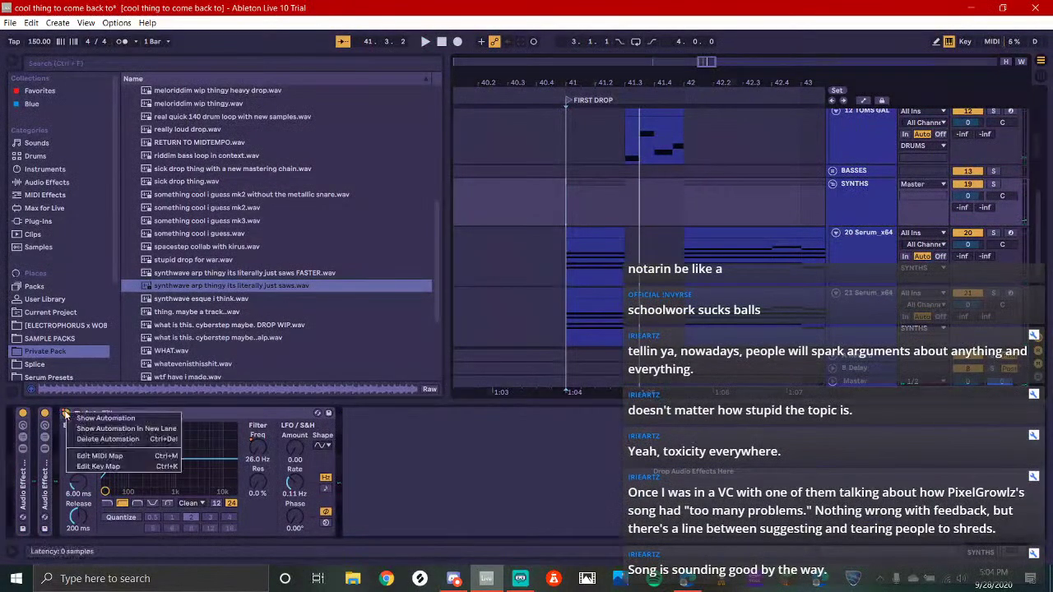
click(101, 420)
key(space)
key(space)
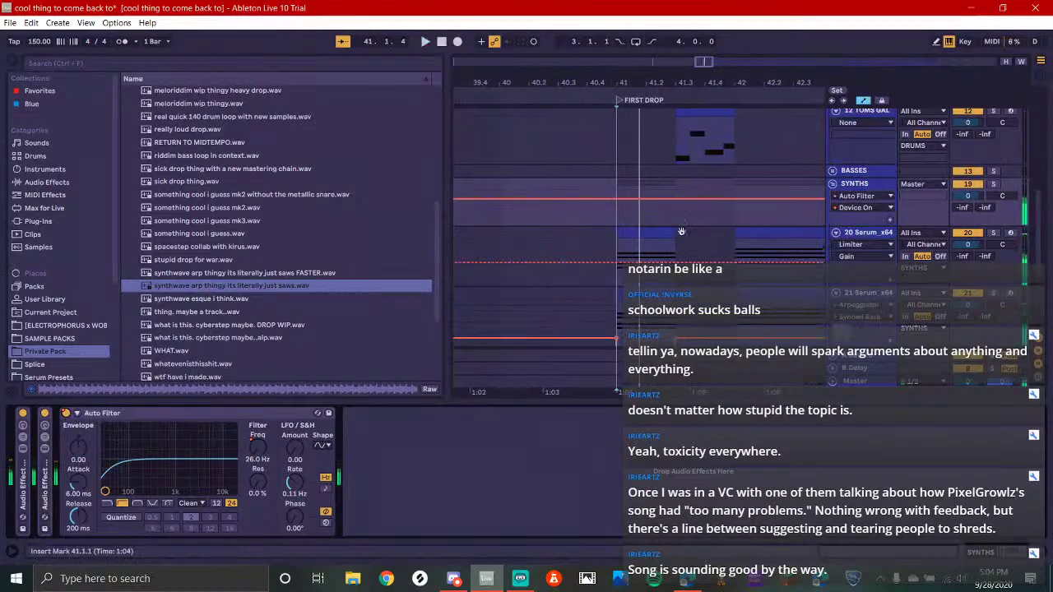
Set the SYNTHS Auto Filter's Device On automation to Off from the first drop at bar 41 onward
drag(682, 232, 571, 209)
scroll(601, 220, down, 5)
key(minus)
key(minus)
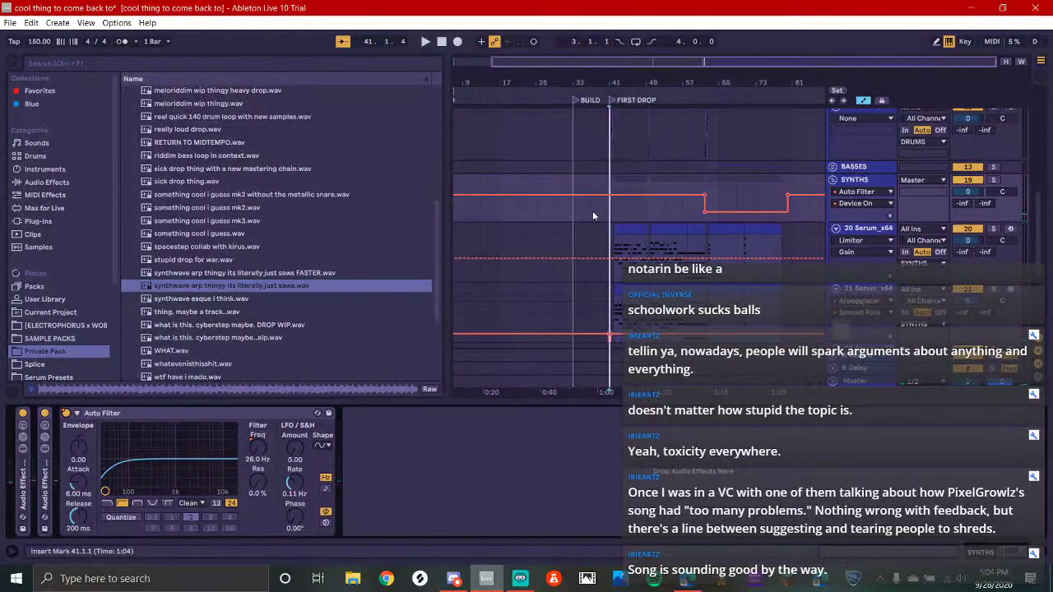
drag(609, 197, 611, 210)
Switch the SYNTHS Auto Filter's Device On automation on from about bar 58 to bar 62 and start playback
scroll(701, 216, up, 2)
key(plus)
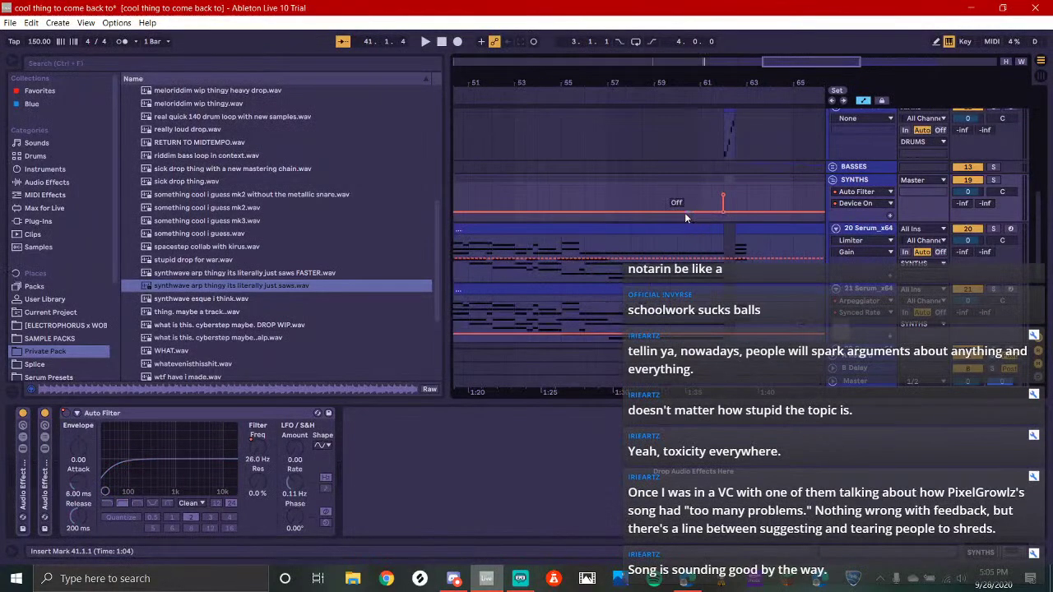
mouse_move(722, 216)
mouse_down()
mouse_move(747, 212)
mouse_move(655, 200)
mouse_up()
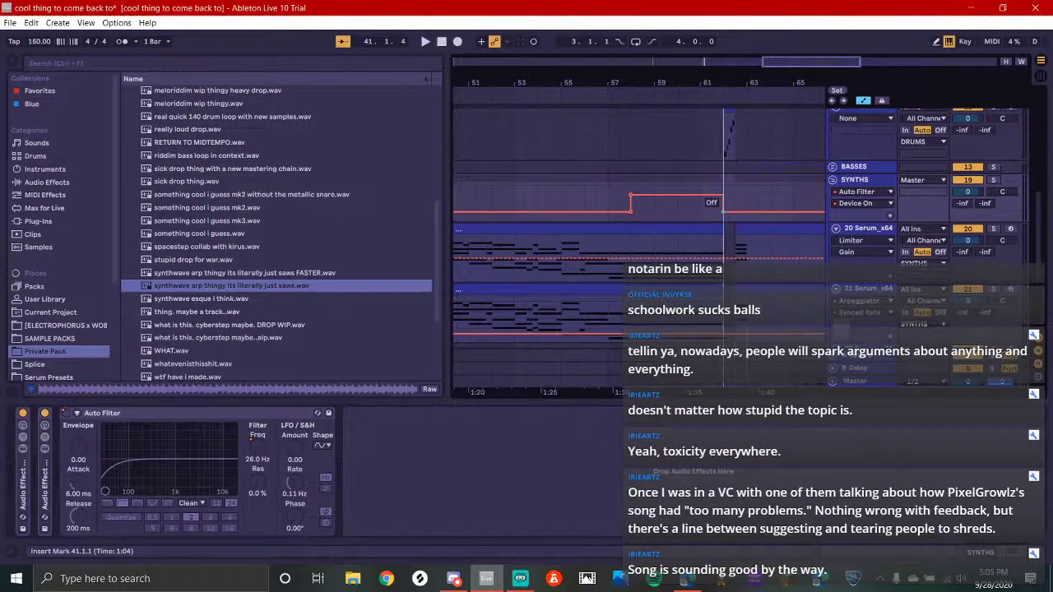
key(space)
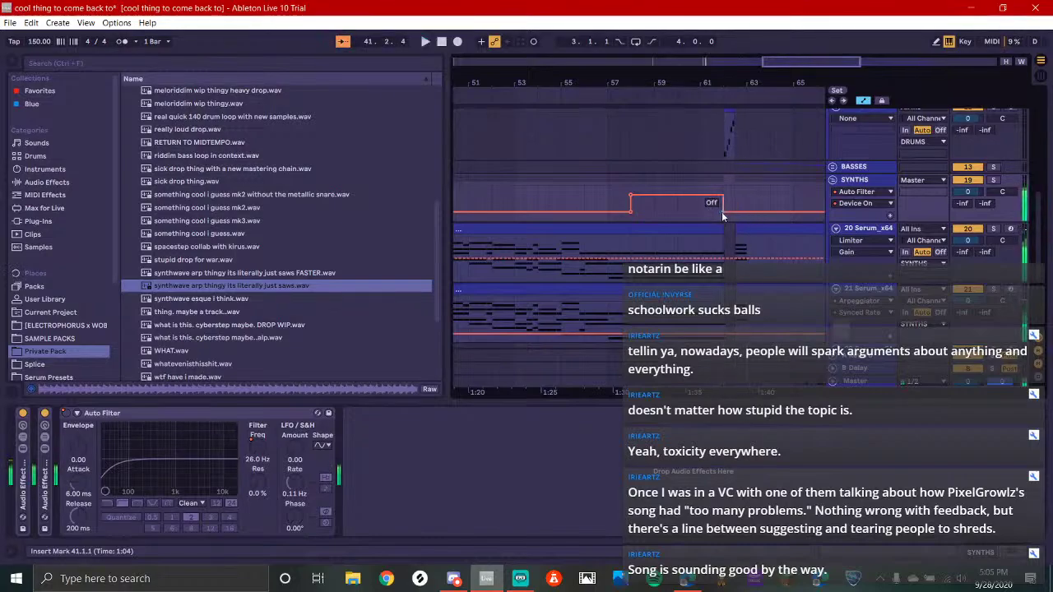
Switch the SYNTHS Auto Filter's Device On automation on from the first drop at bar 41 to 41.3
key(space)
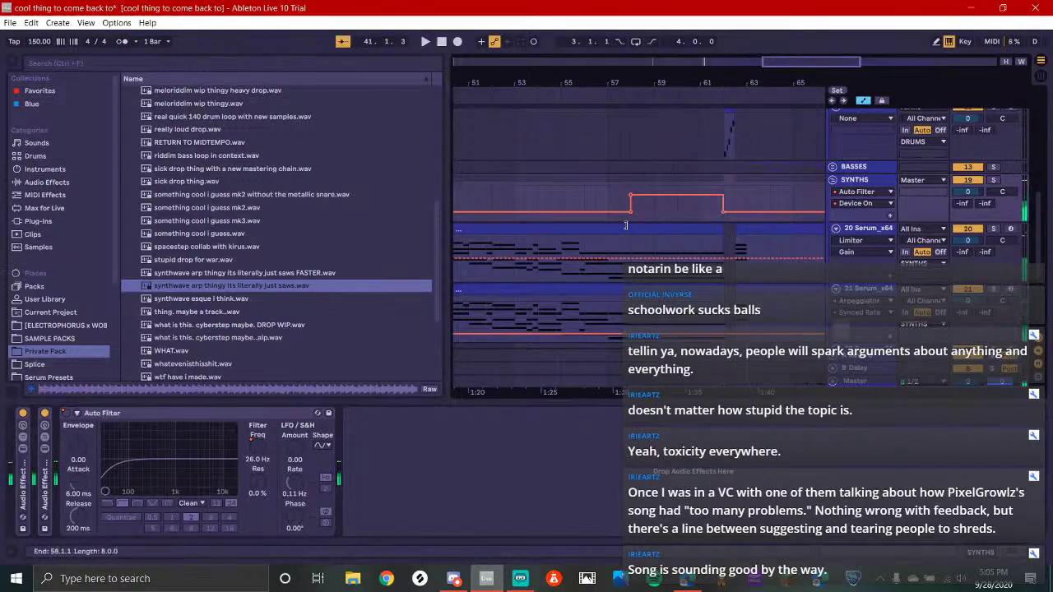
key(space)
key(space)
scroll(626, 217, up, 3)
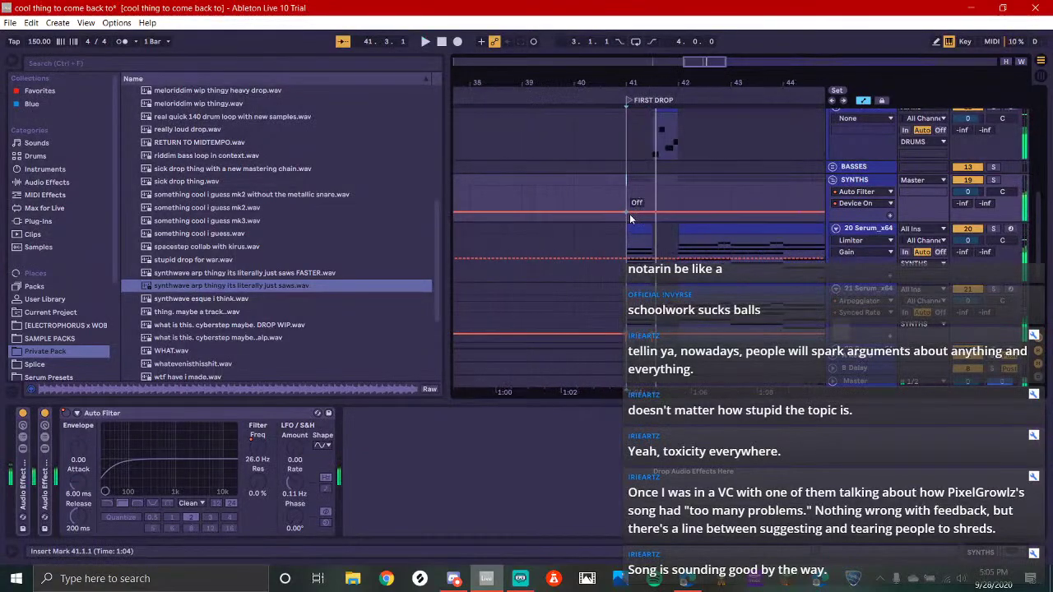
click(653, 213)
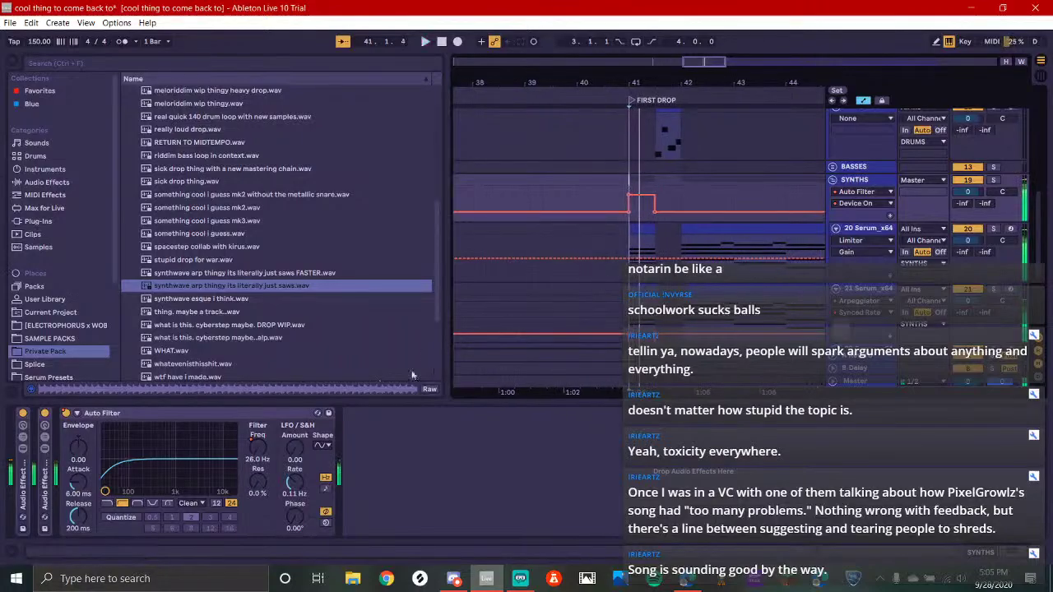
Show the SYNTHS Auto Filter's Frequency automation, draw a rising curve from bar 41 to about 3.10 kHz at 41.3, and play it
right_click(271, 453)
click(301, 463)
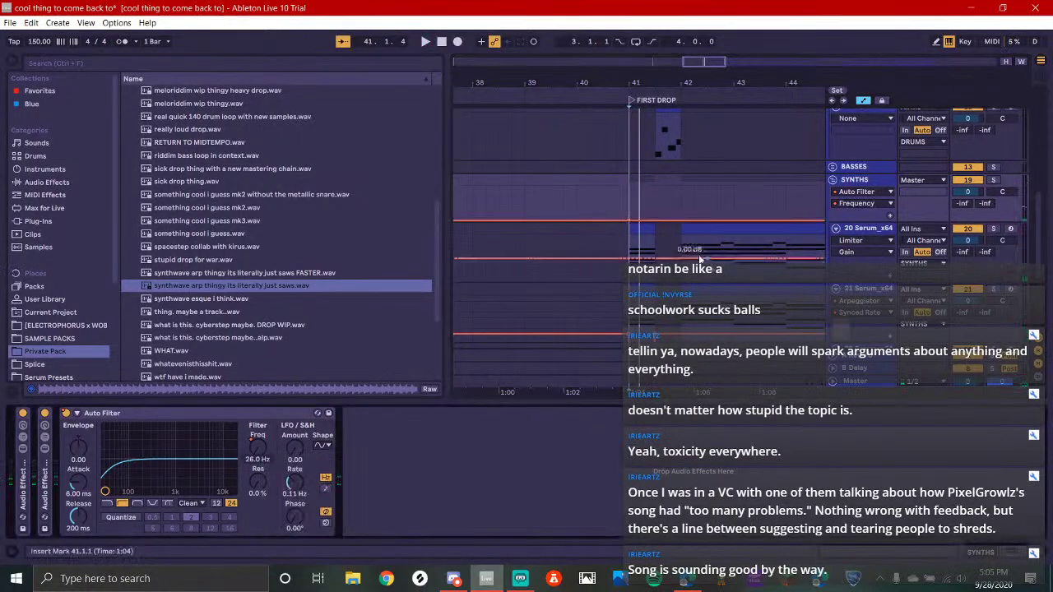
click(651, 225)
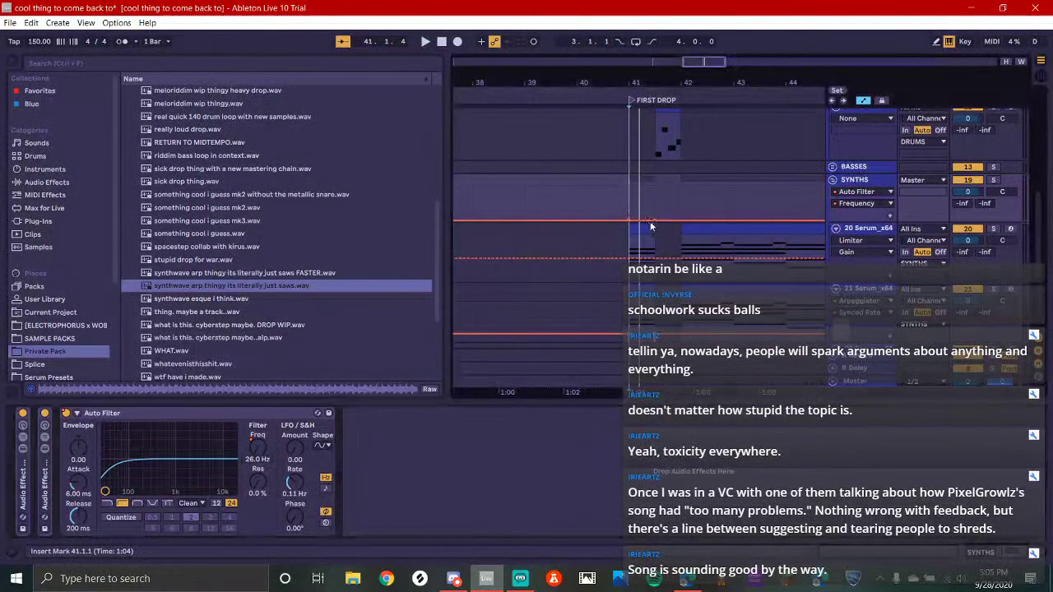
key(space)
drag(655, 221, 643, 196)
key(space)
key(space)
key(space)
key(space)
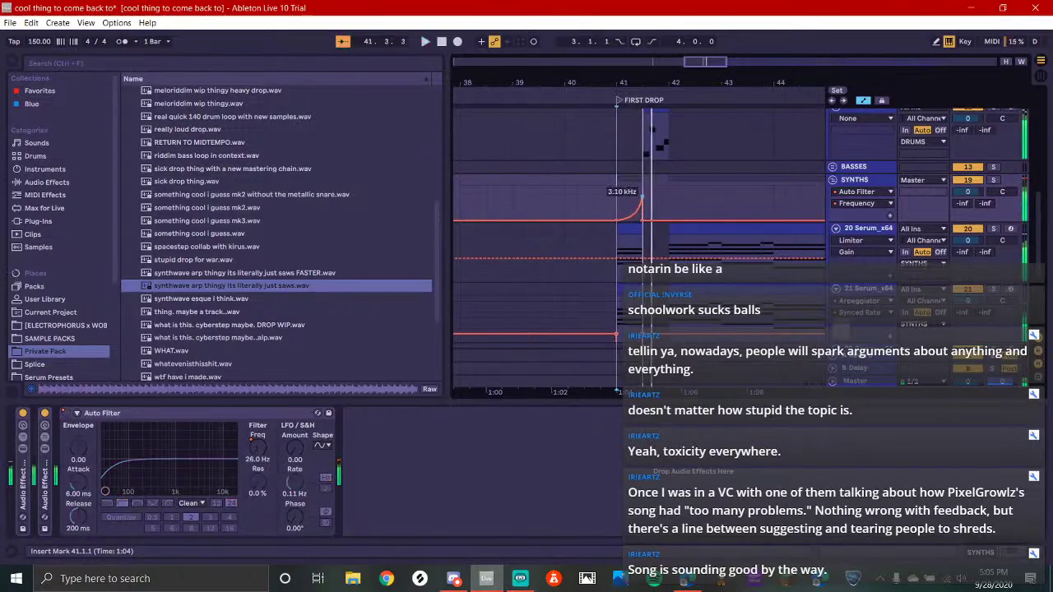
key(space)
key(space)
Set the SYNTHS Auto Filter's resonance to 36% and play the start of the first drop
click(268, 476)
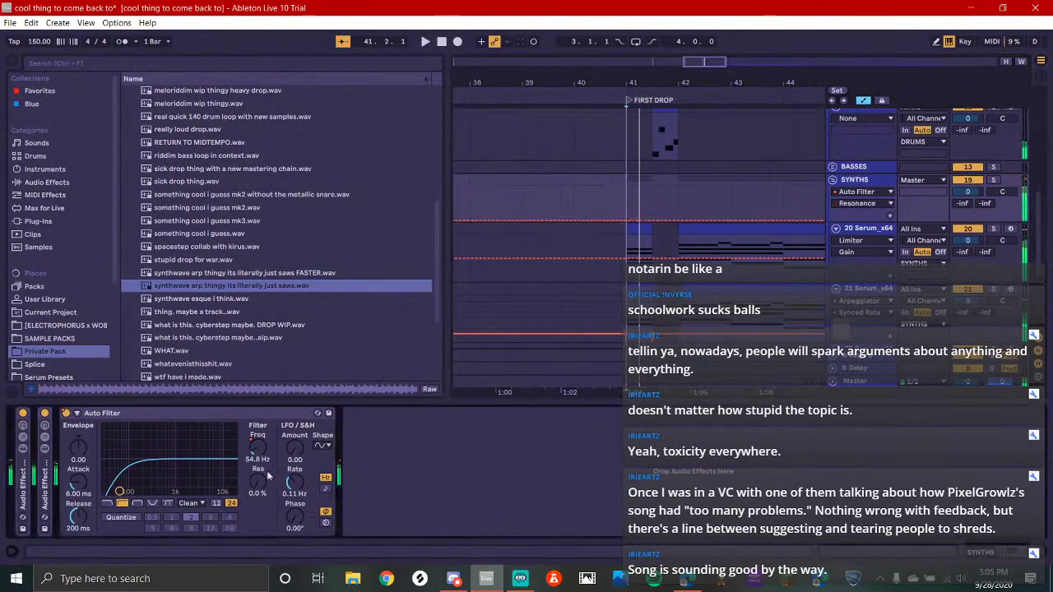
key(space)
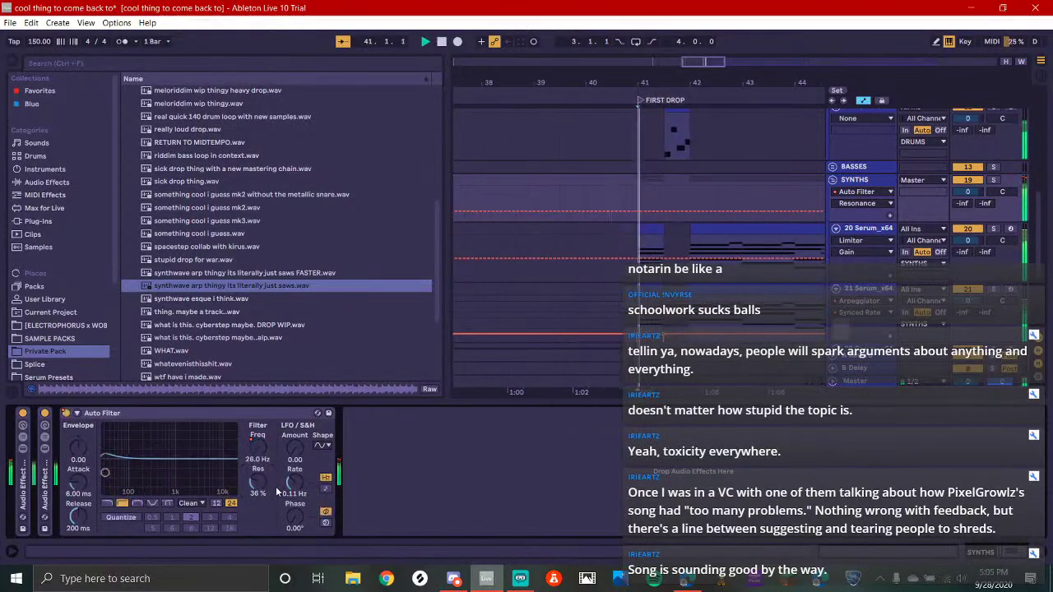
key(space)
Bend the SYNTHS Auto Filter's Frequency ramp between bar 41 and 41.3 so it rises earlier, and play it
click(258, 447)
scroll(639, 235, up, 5)
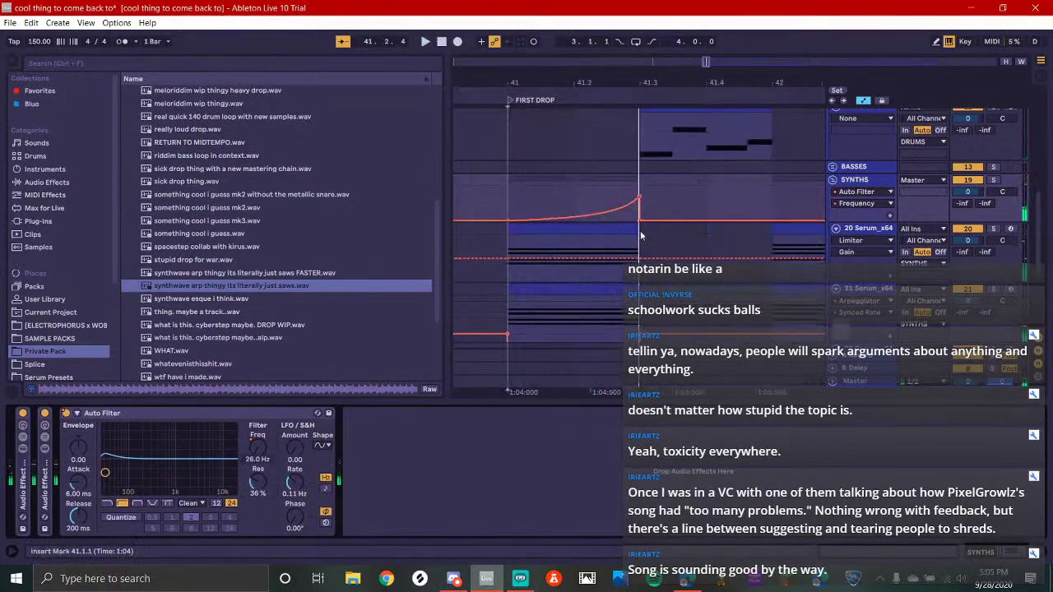
drag(616, 223, 616, 210)
key(space)
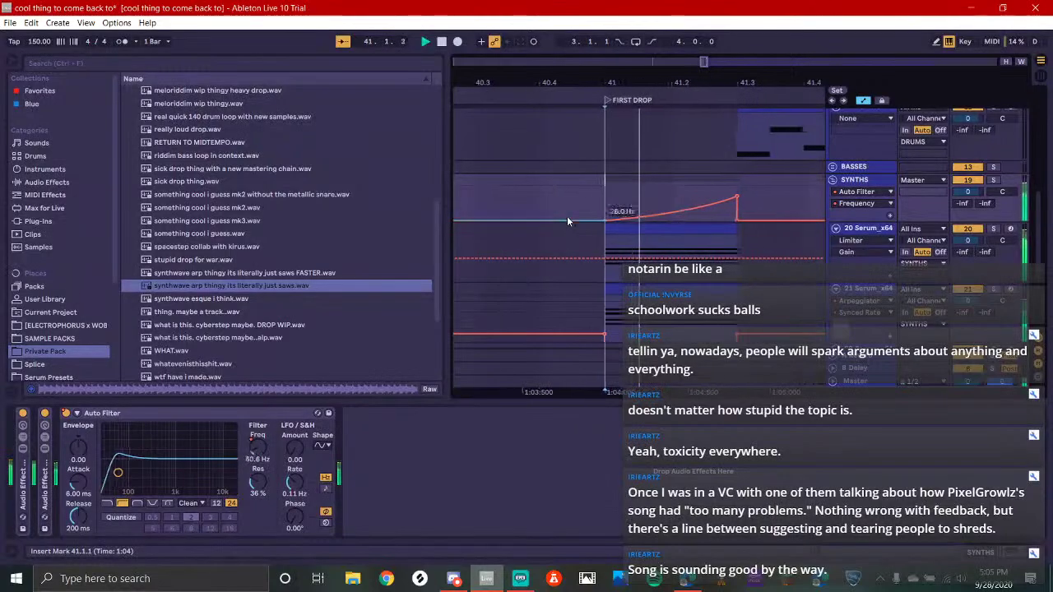
key(space)
click(595, 222)
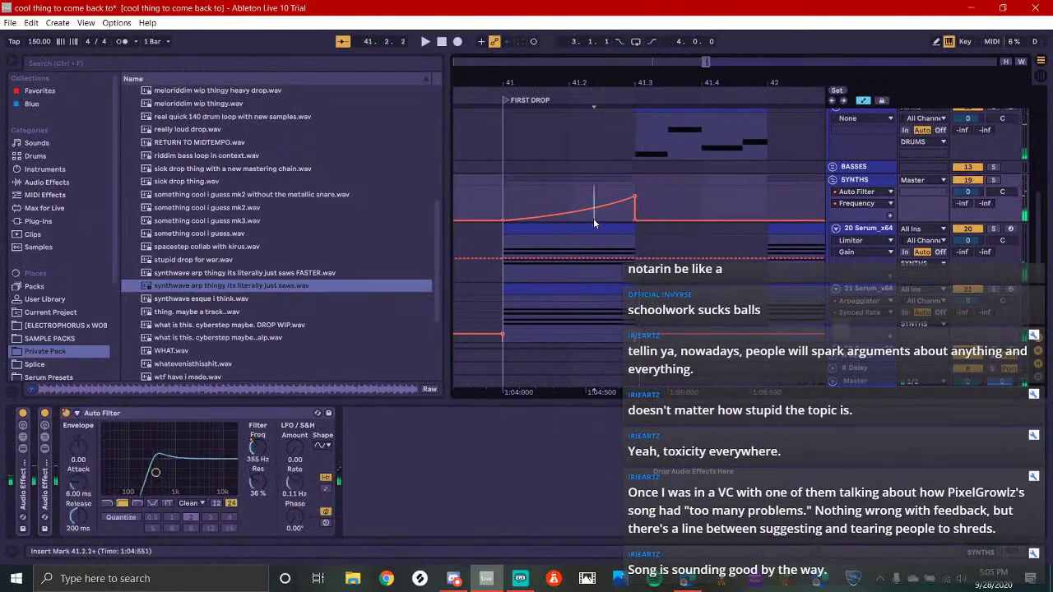
click(499, 203)
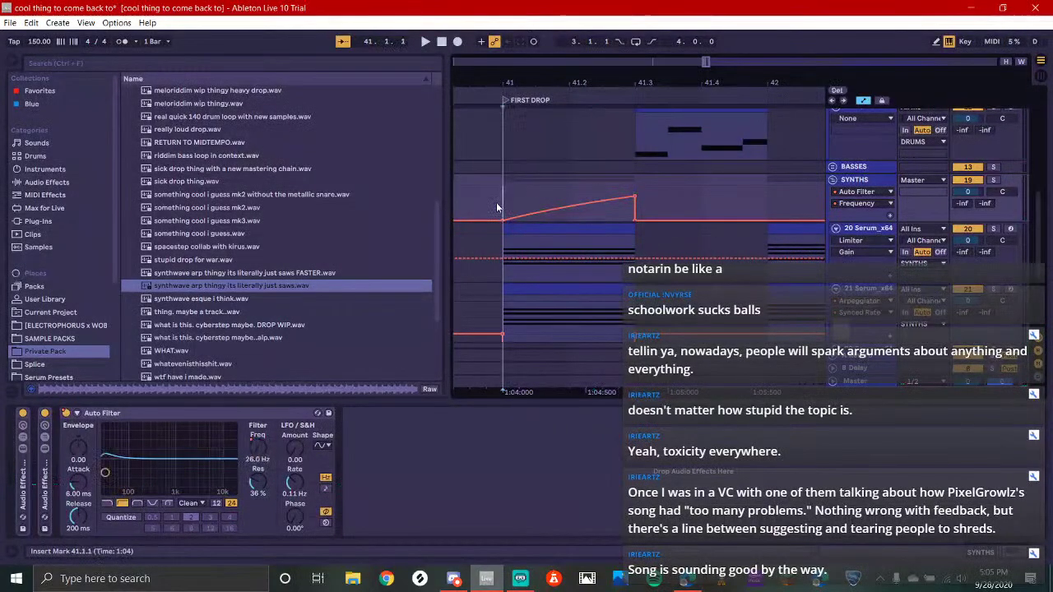
key(space)
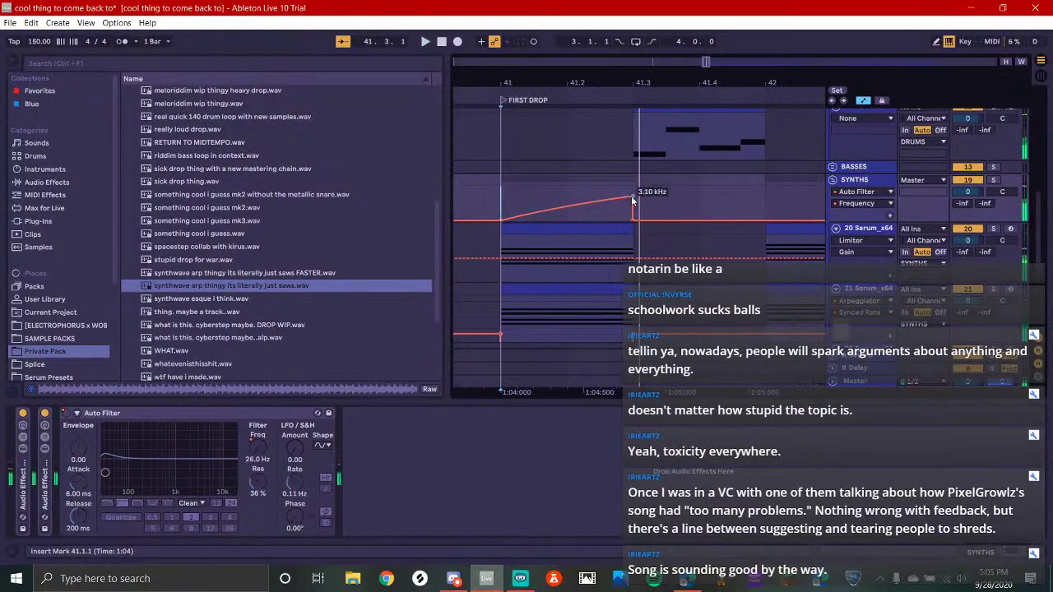
Lower the peak of the SYNTHS Auto Filter's Frequency ramp at 41.3 and play the drop's opening
drag(632, 198, 632, 203)
key(space)
key(space)
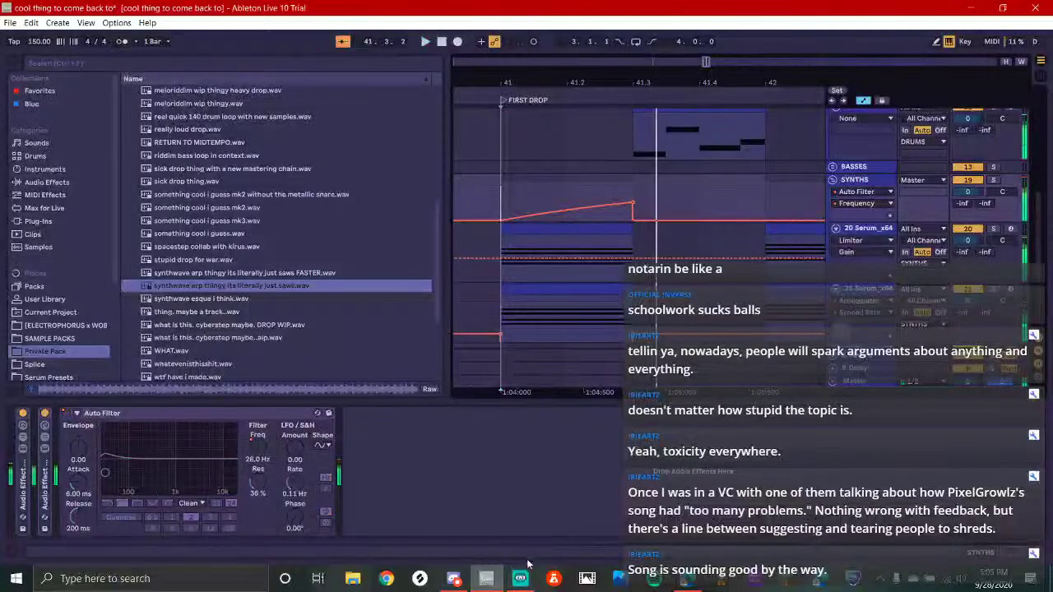
Switch to Discord and reply in the Goofing Around and Stuff group chat with the person's first name and "my sister"
click(521, 577)
click(453, 579)
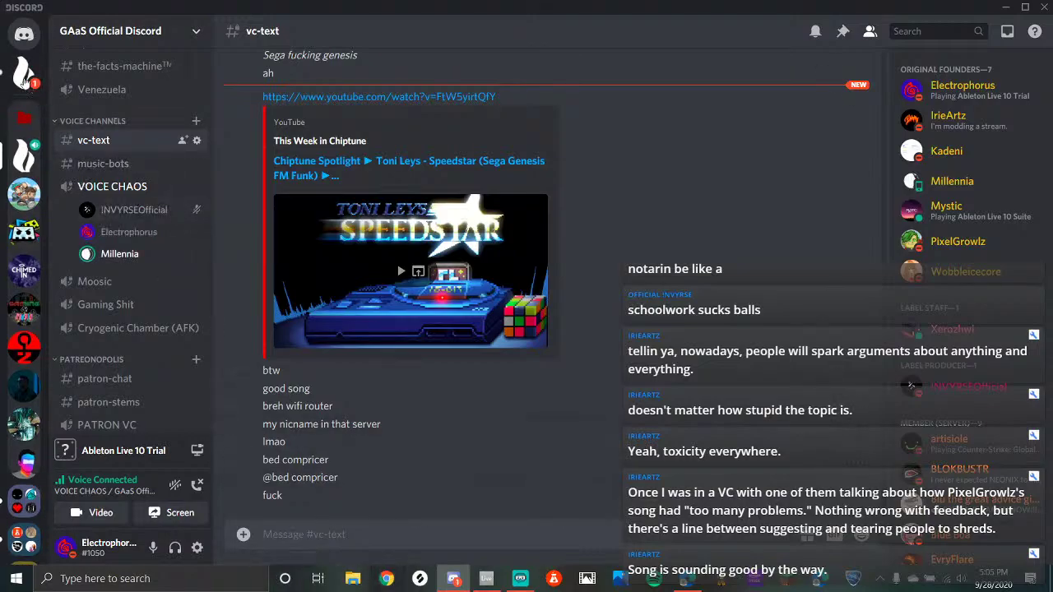
click(24, 76)
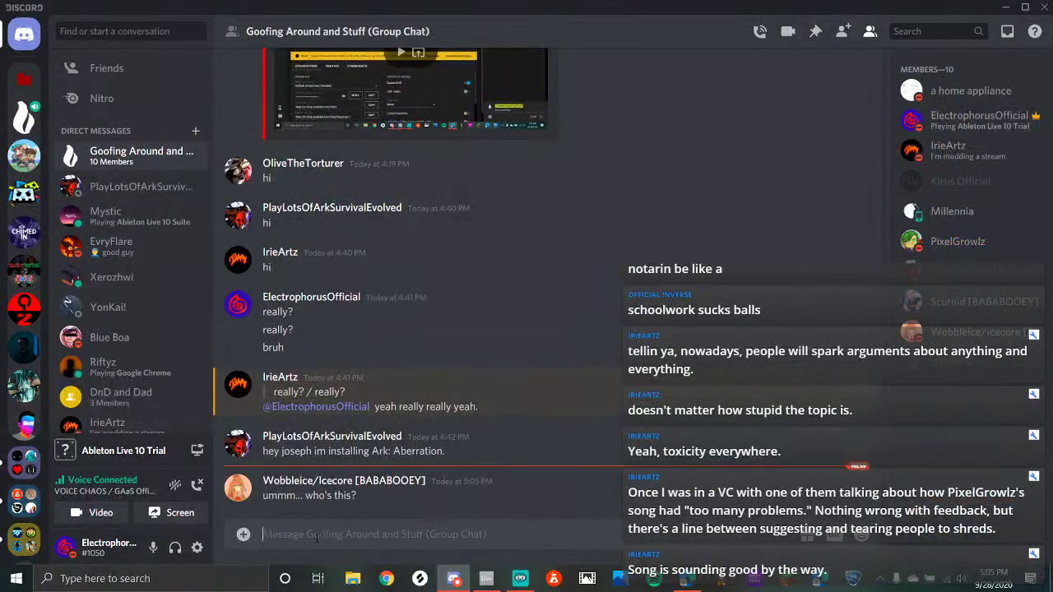
text(it's olive)
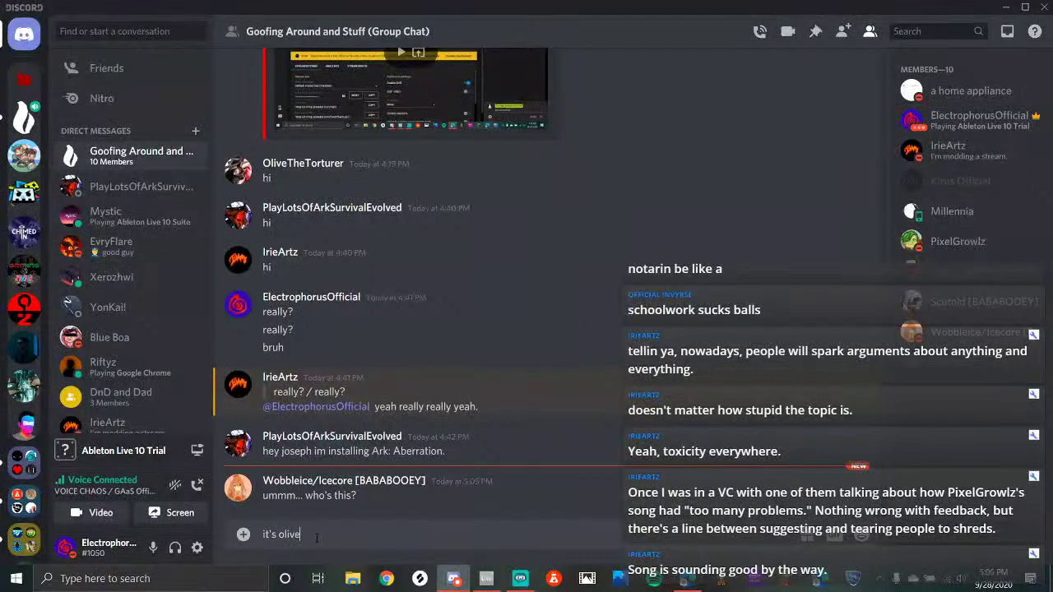
key(Return)
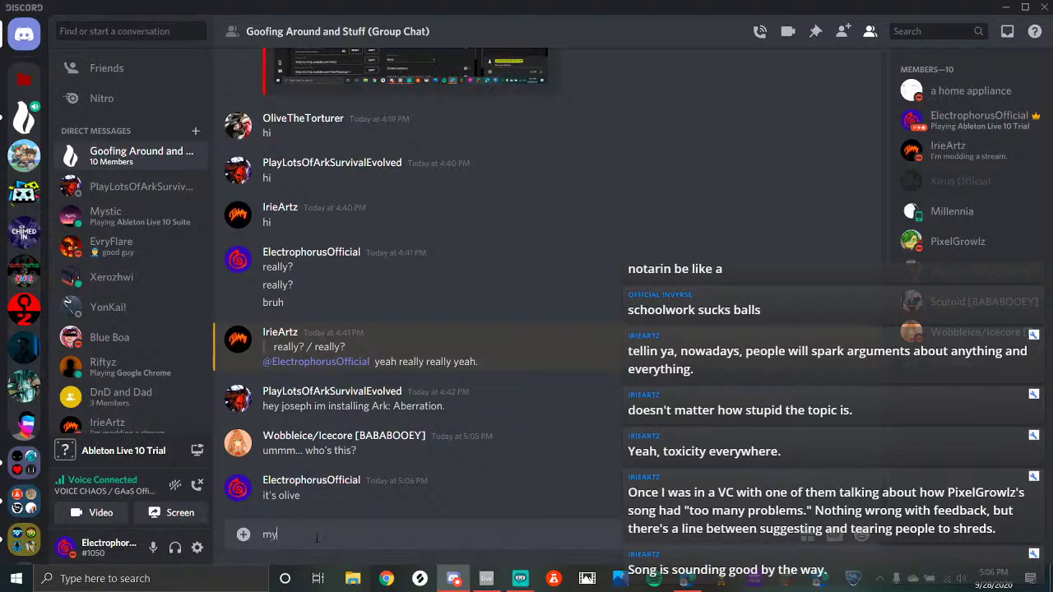
key(Return)
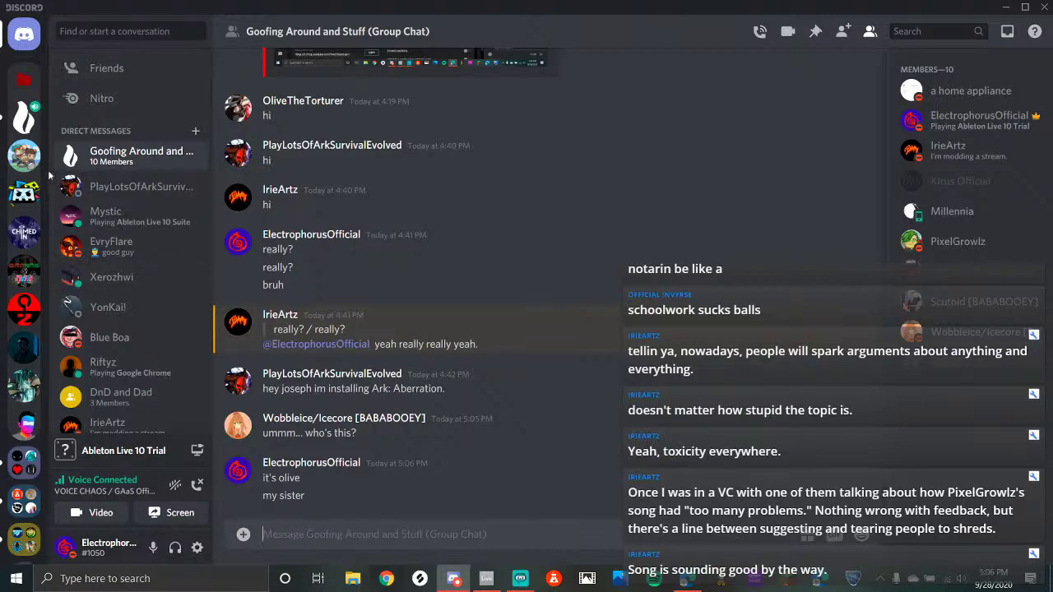
Check the server-logs channel of the GAaS Official Discord server and reopen the group chat
click(24, 117)
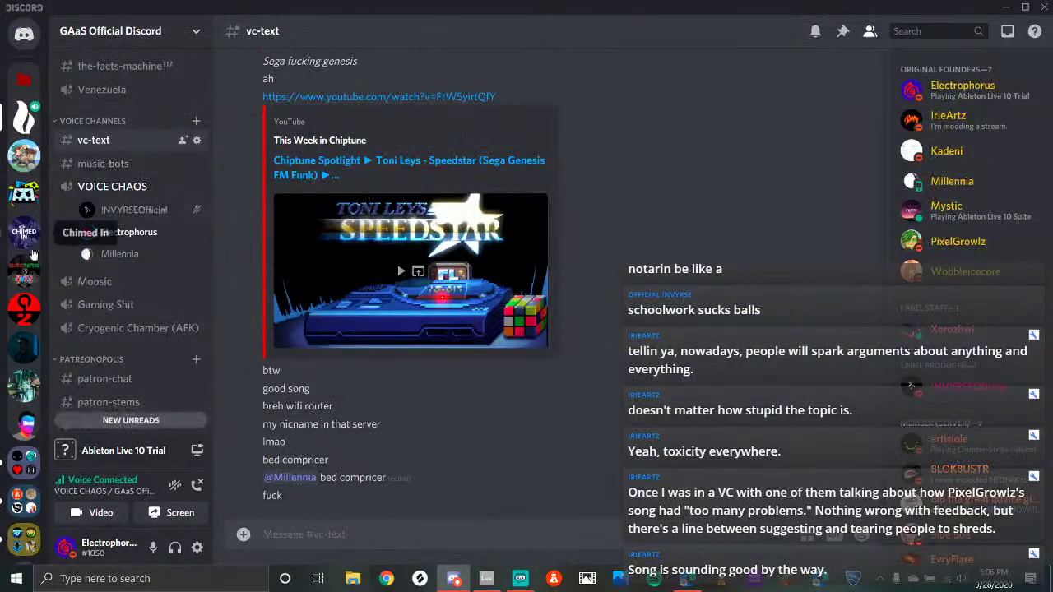
scroll(168, 330, down, 10)
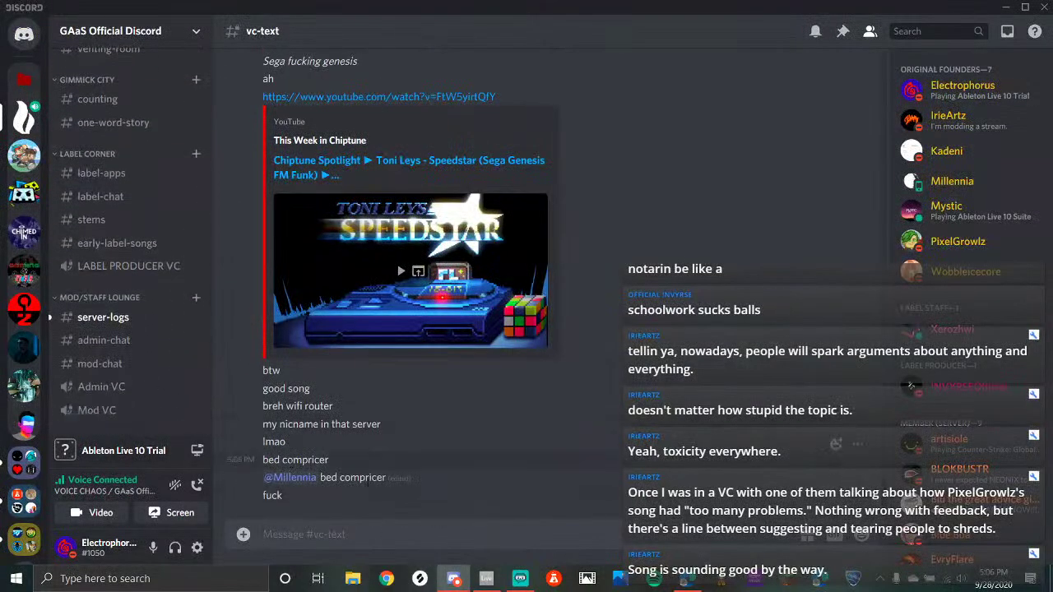
click(121, 317)
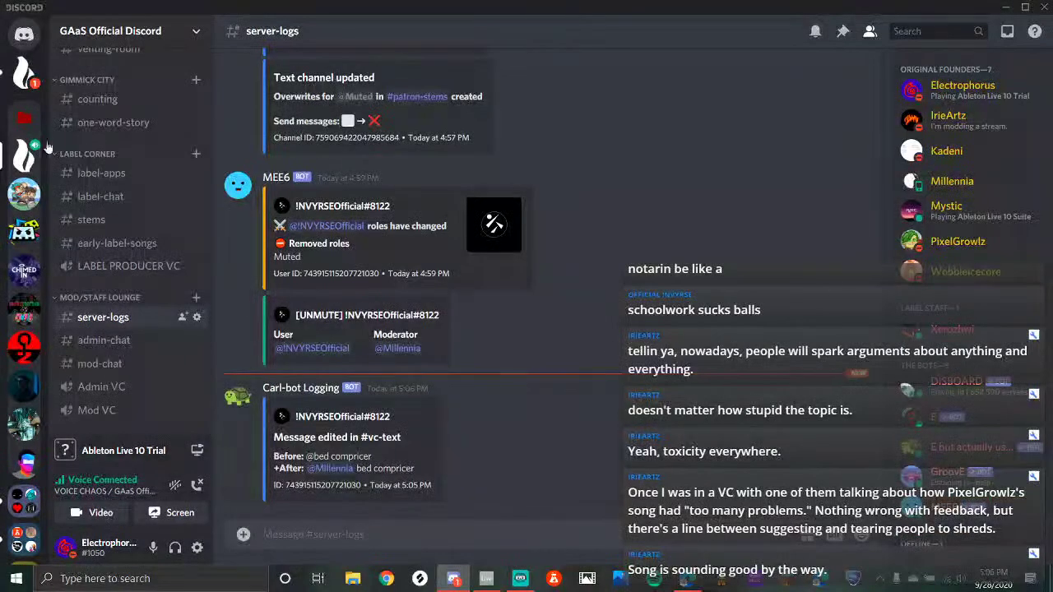
click(24, 74)
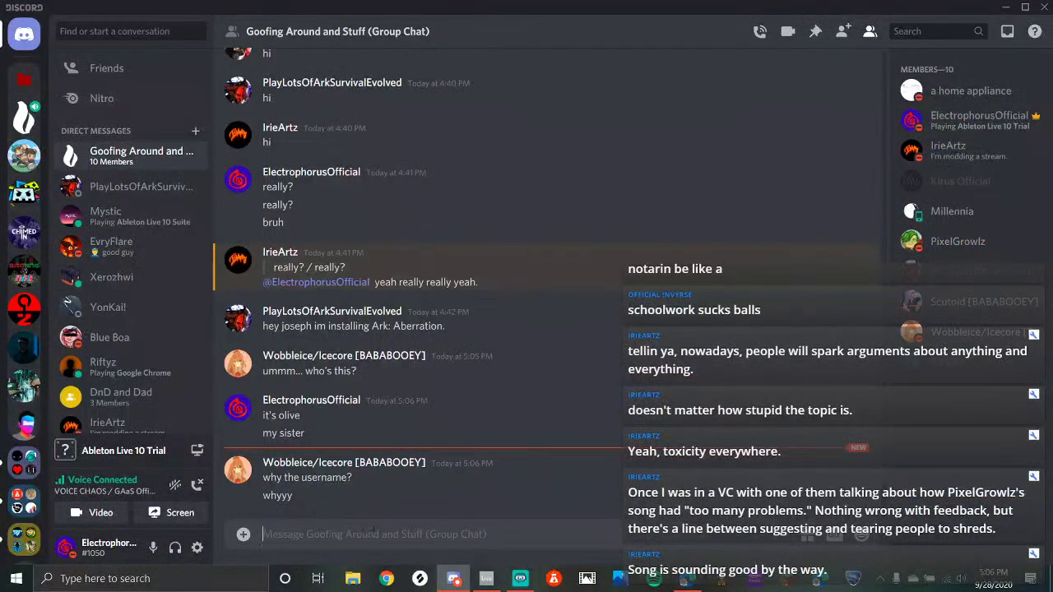
Switch back to Ableton Live and play the filtered opening of the first drop several times
click(487, 580)
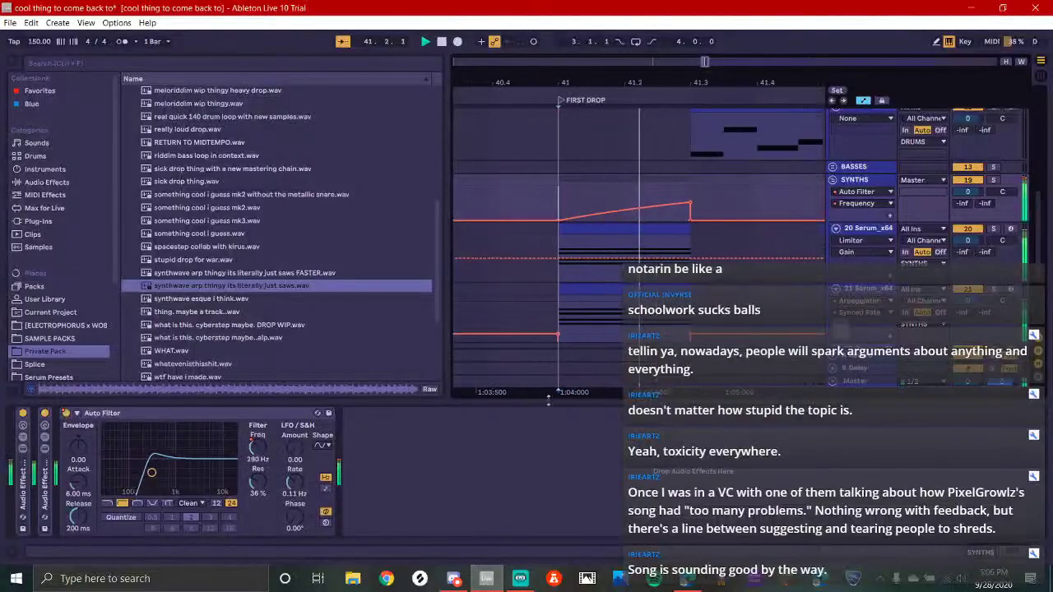
mouse_move(580, 217)
mouse_down()
mouse_move(600, 228)
mouse_move(582, 239)
mouse_move(568, 230)
mouse_up()
key(space)
key(space)
key(space)
key(space)
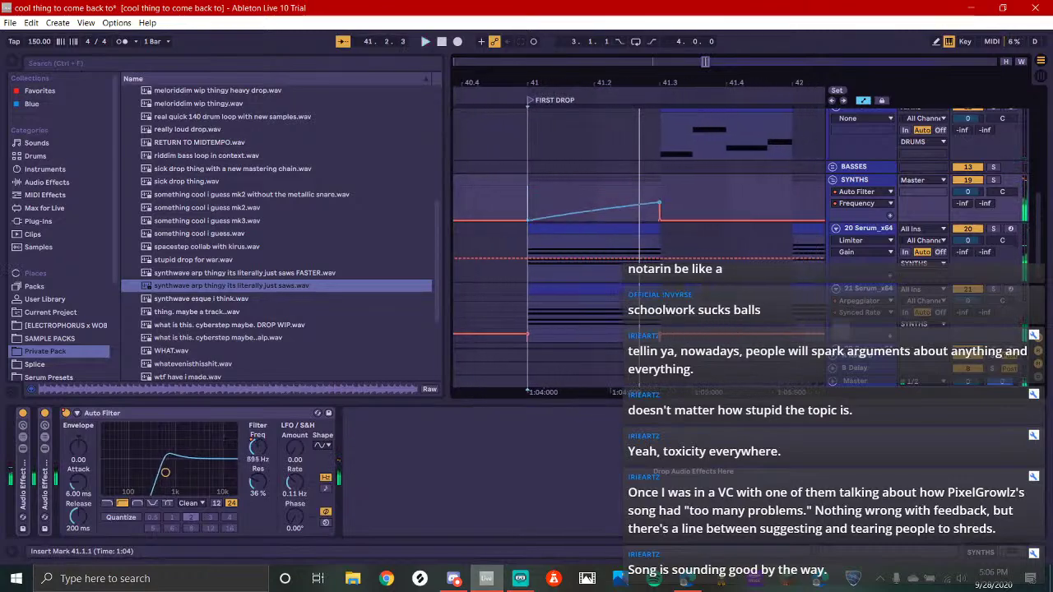
key(space)
key(space)
key(space)
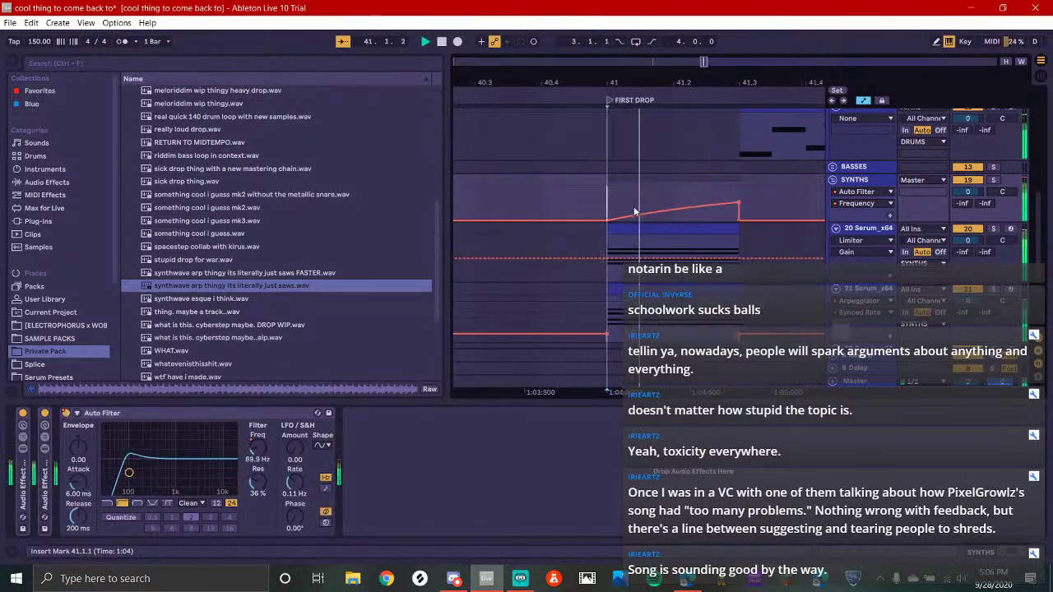
key(space)
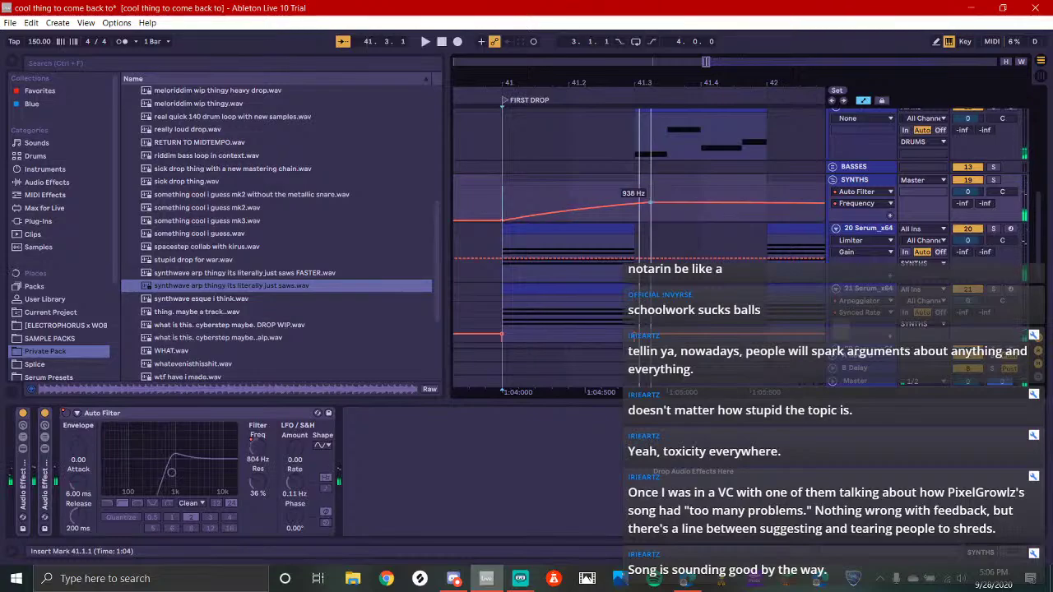
Lower the SYNTHS Auto Filter's Frequency peak at 41.3 to about 146 Hz and play the drop's opening
mouse_move(635, 203)
mouse_down()
mouse_move(631, 190)
mouse_move(634, 213)
mouse_up()
key(space)
key(space)
key(space)
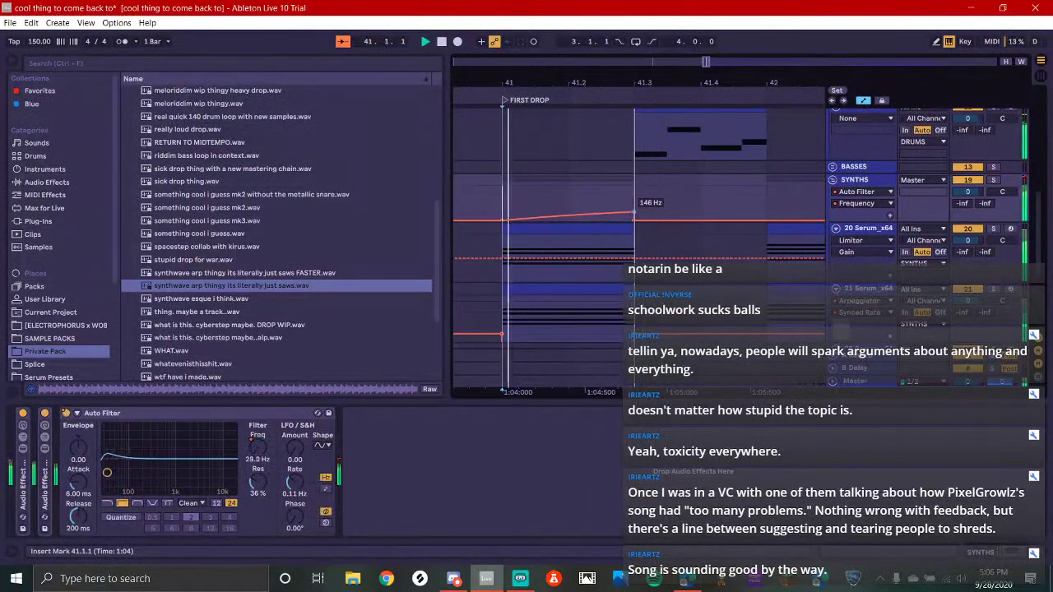
key(space)
key(space)
Reset the SYNTHS Auto Filter's resonance to 0%, play the drop's opening, and show the Resonance automation
double_click(255, 485)
key(space)
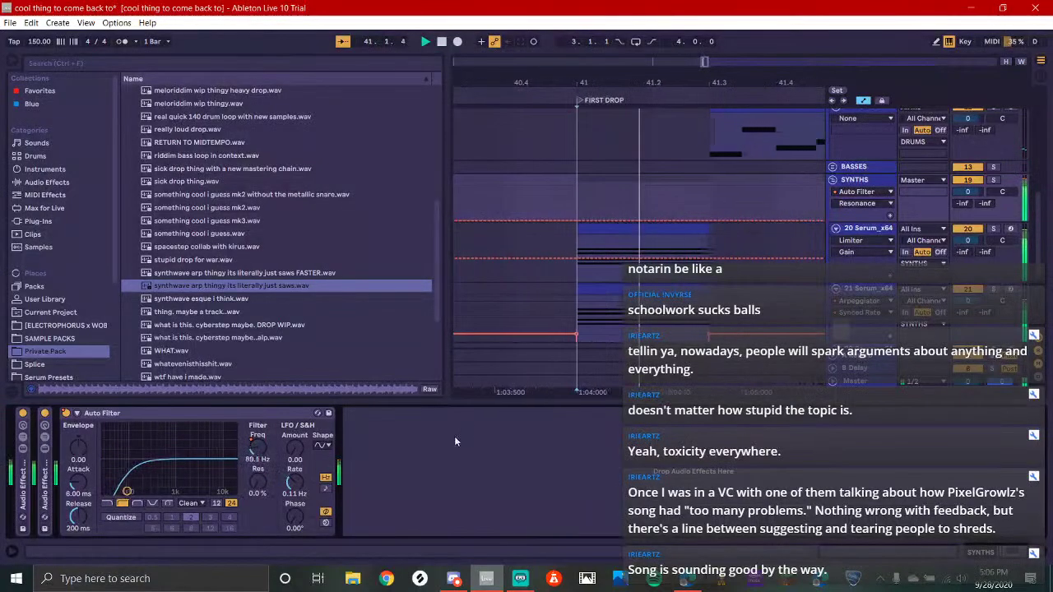
right_click(252, 480)
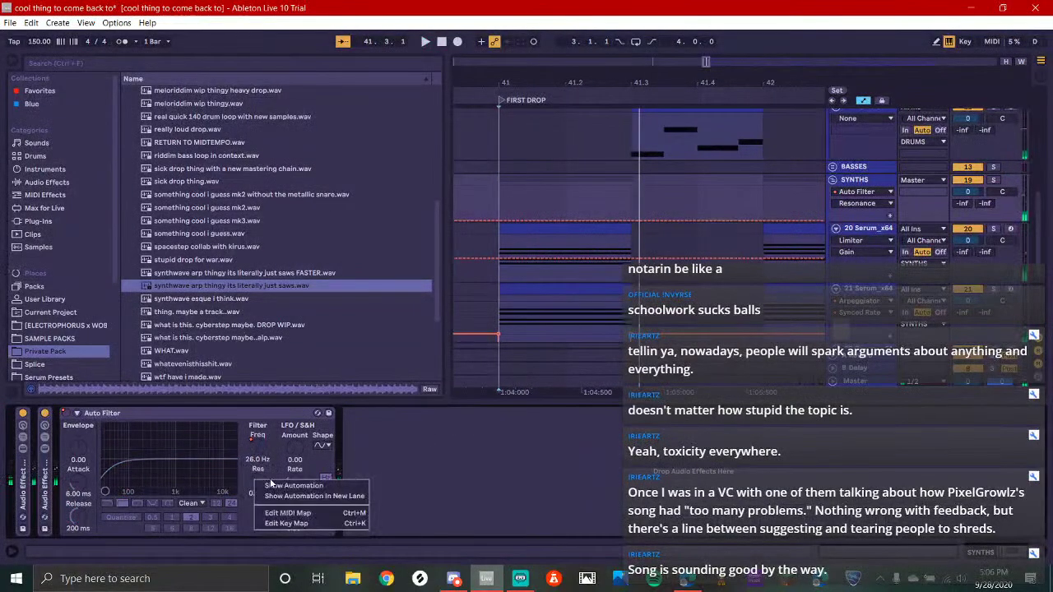
click(271, 487)
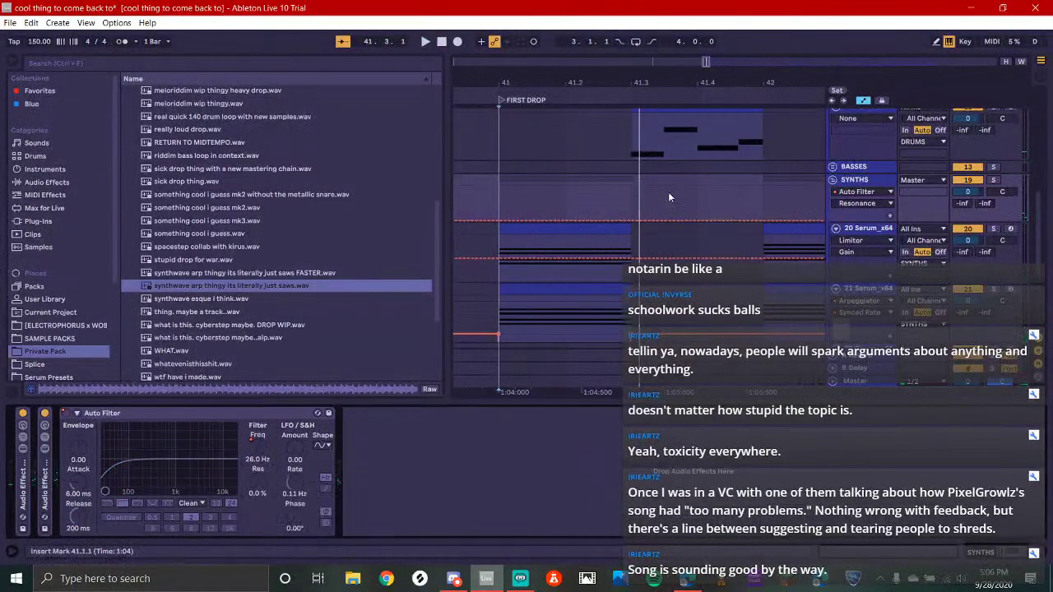
Draw a Resonance automation curve falling from a peak at bar 41 to 0% at 41.3 and play it
click(629, 219)
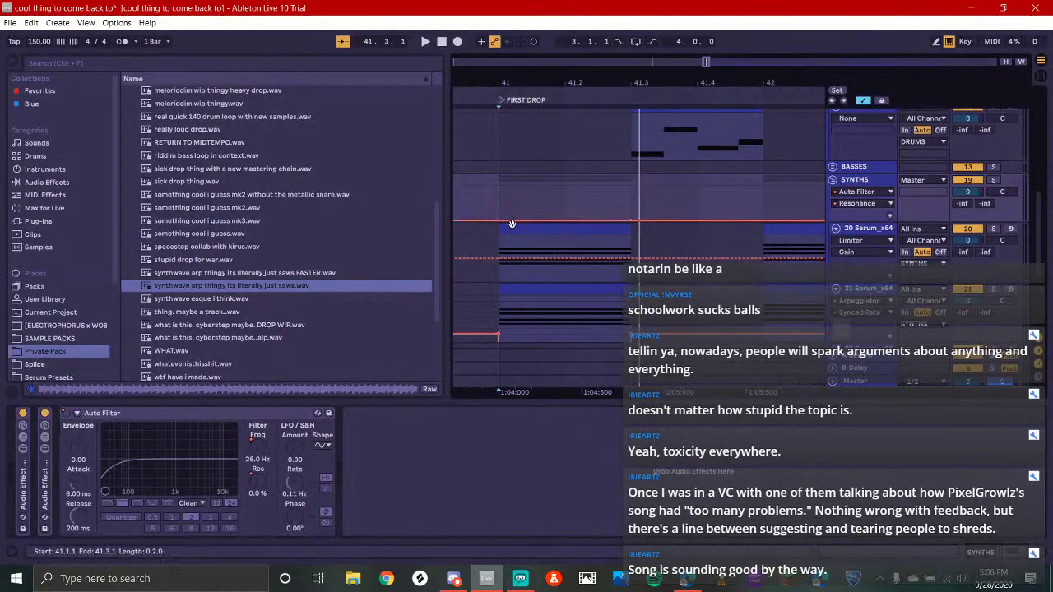
drag(516, 221, 539, 212)
key(space)
key(space)
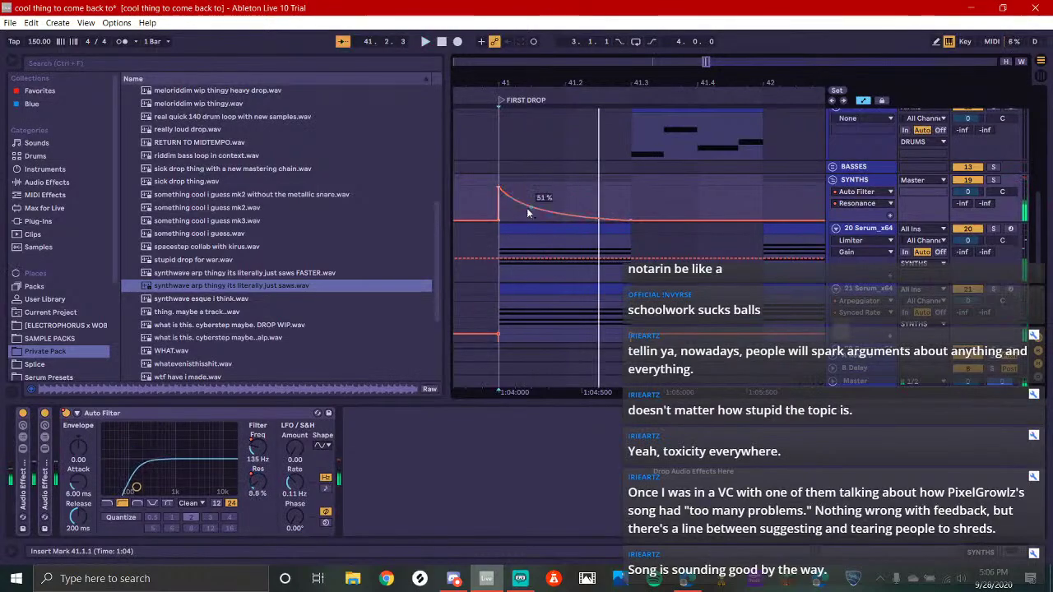
Show the SYNTHS Auto Filter's Frequency automation, raise its peak at 41.3, bend the ramp into a late, steep rise, and play it
click(267, 463)
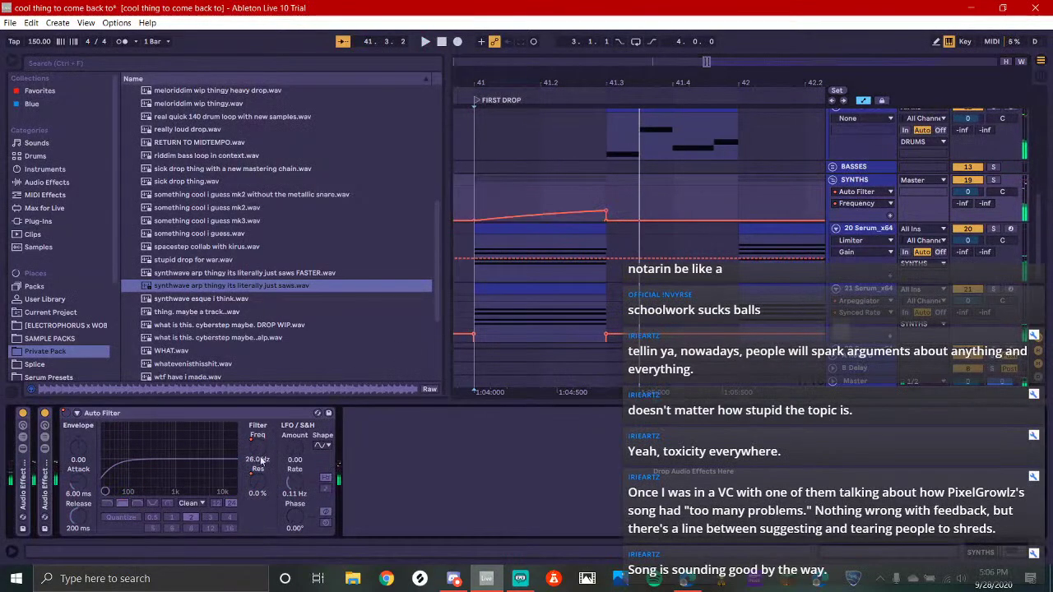
mouse_move(606, 212)
mouse_down()
mouse_move(606, 186)
mouse_move(592, 216)
mouse_move(617, 219)
mouse_up()
key(space)
key(space)
key(space)
key(space)
key(space)
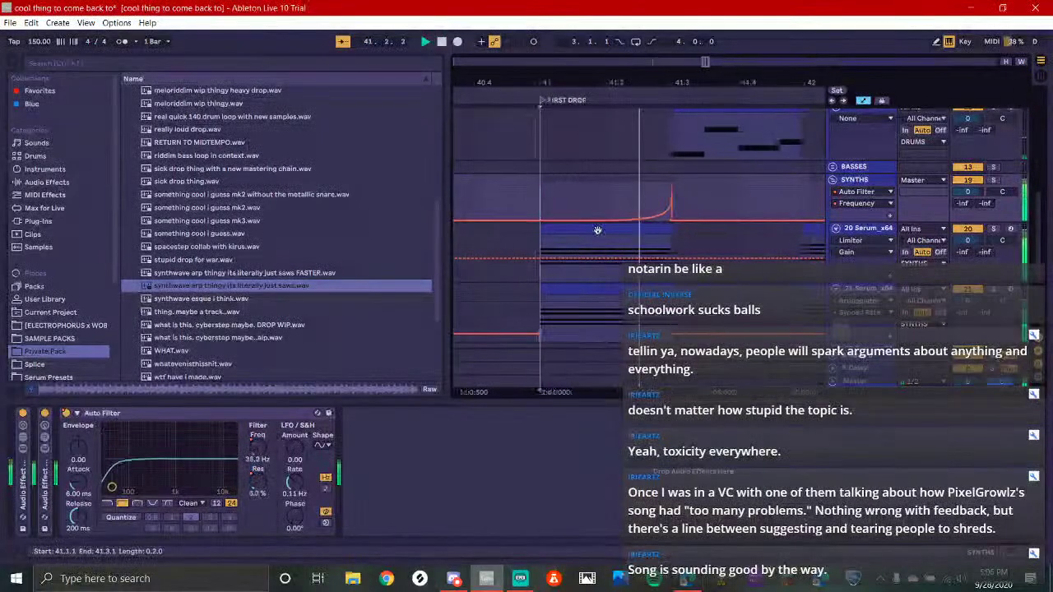
Switch to Discord and open the vc-text channel of the GAaS Official Discord server to read its messages
key(space)
click(451, 580)
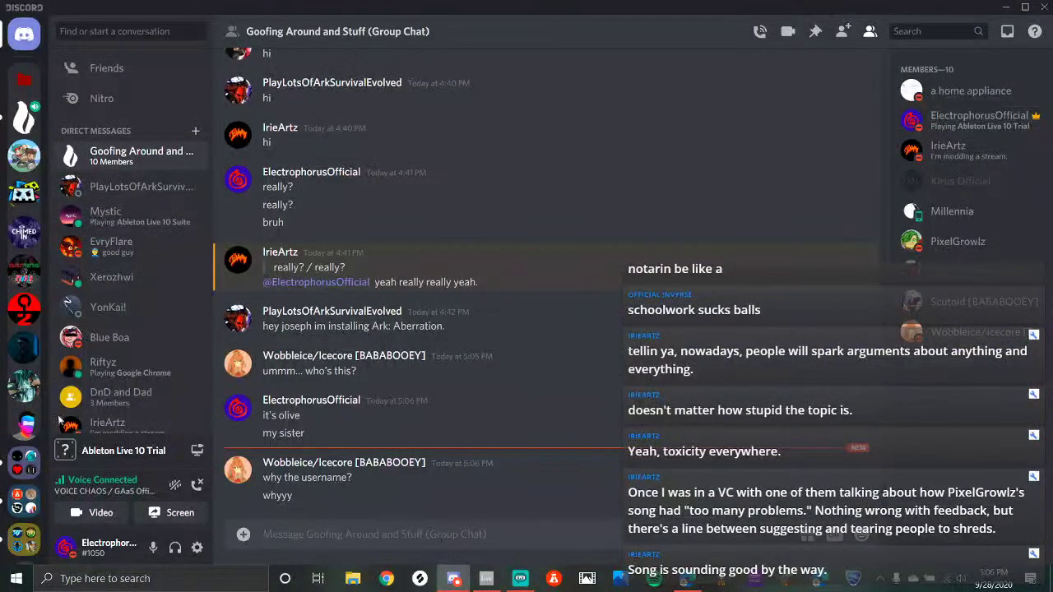
click(24, 118)
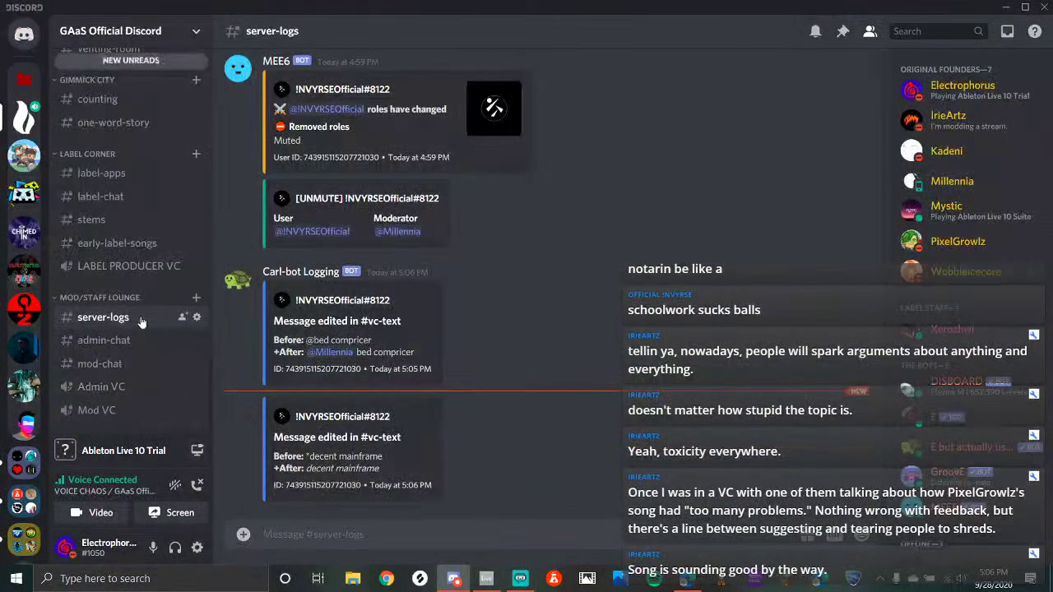
scroll(132, 316, up, 5)
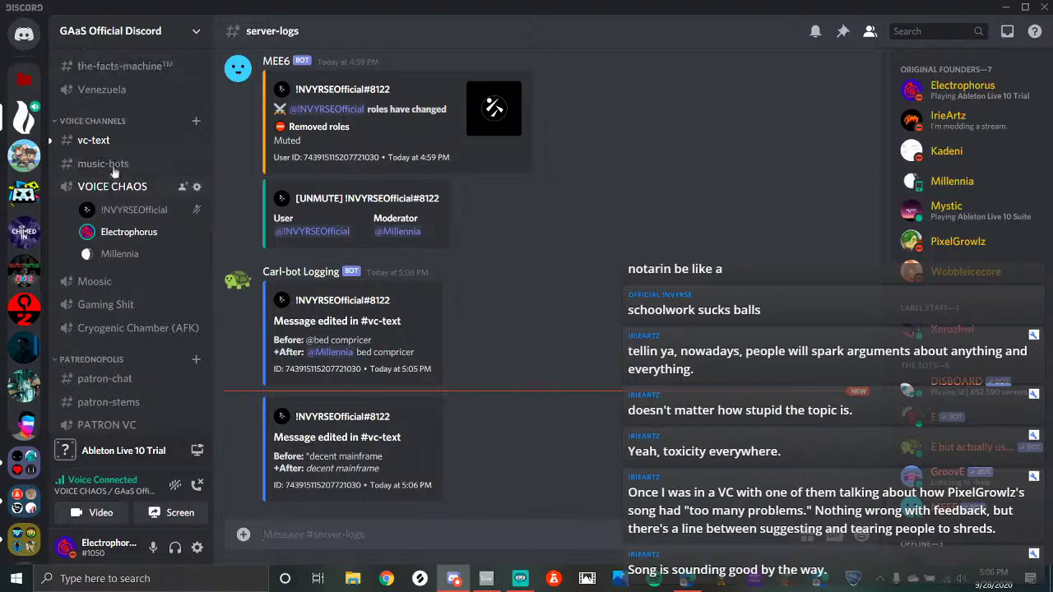
click(93, 141)
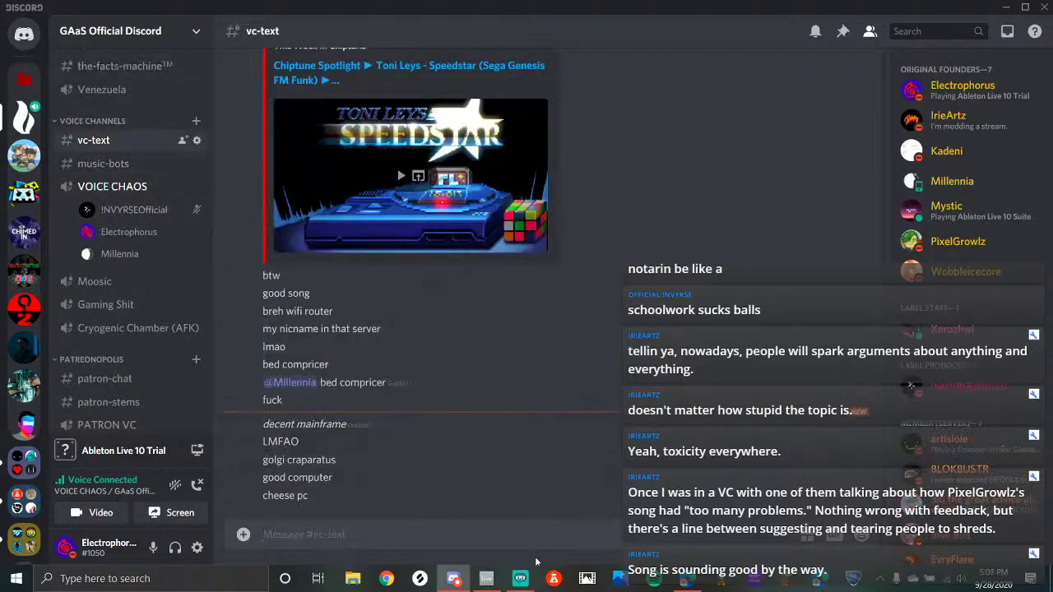
Check the live chat in Streamlabs OBS and the stream's page in YouTube Studio
click(520, 578)
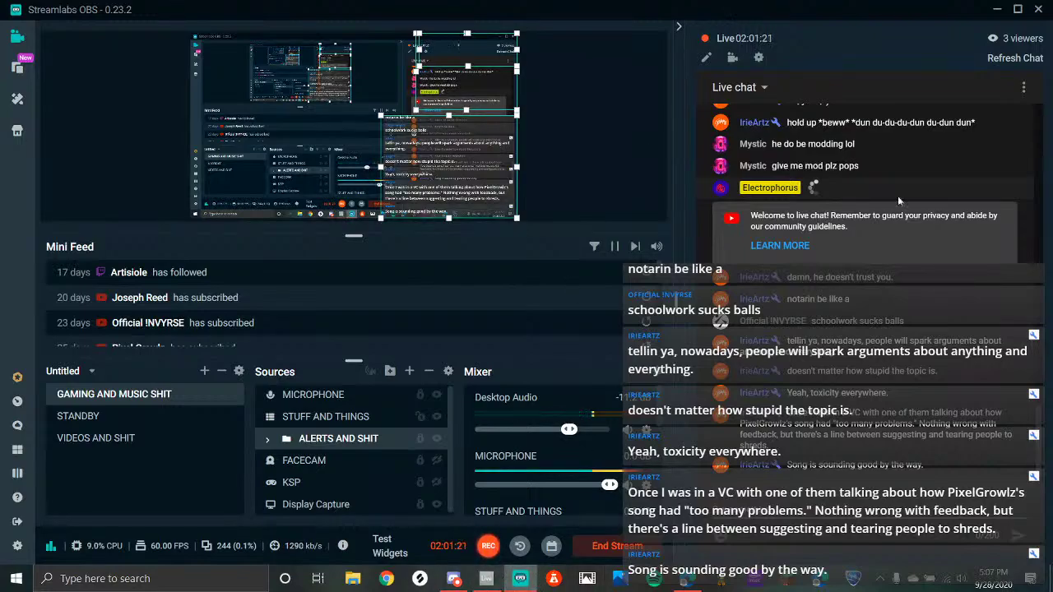
click(678, 583)
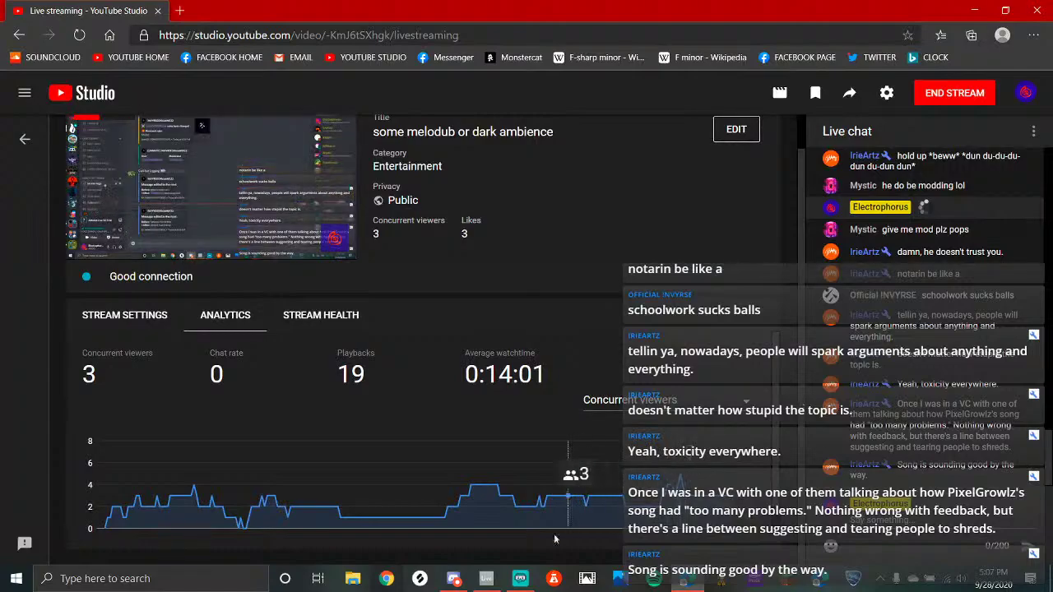
Switch back to Ableton Live, stop playback, and bend the SYNTHS Auto Filter's Frequency ramp into a gentler rise between bar 41 and 41.3
click(487, 579)
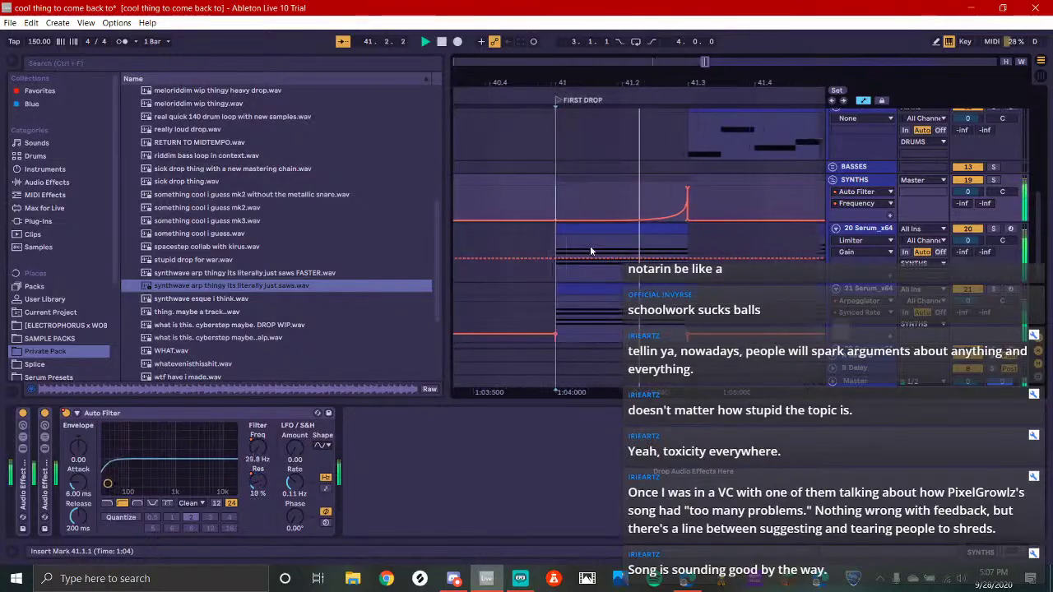
key(space)
drag(598, 216, 598, 200)
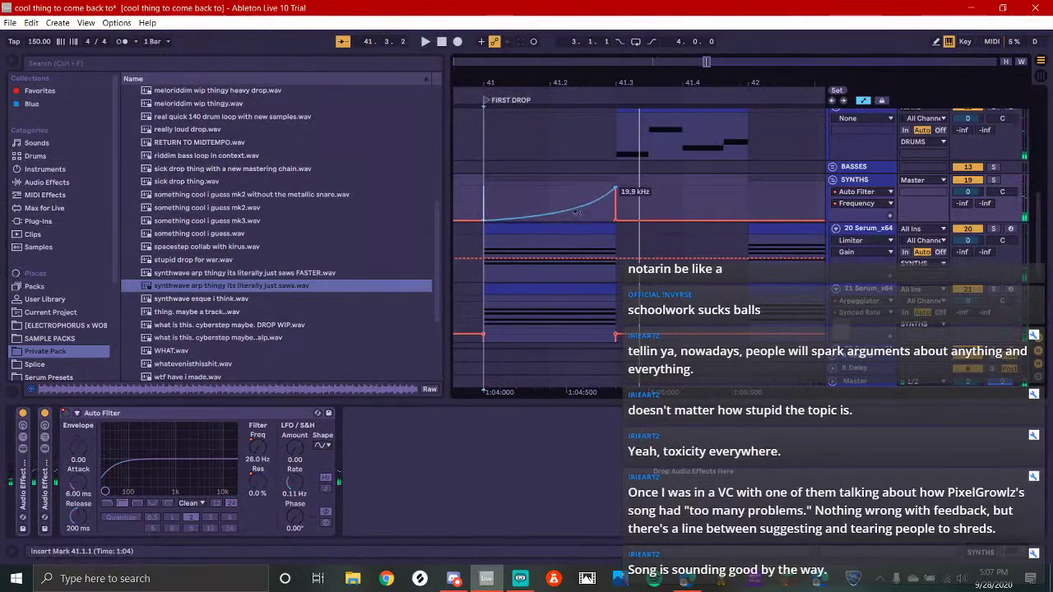
Show the SYNTHS Auto Filter's Resonance automation and clear its whole envelope
click(268, 494)
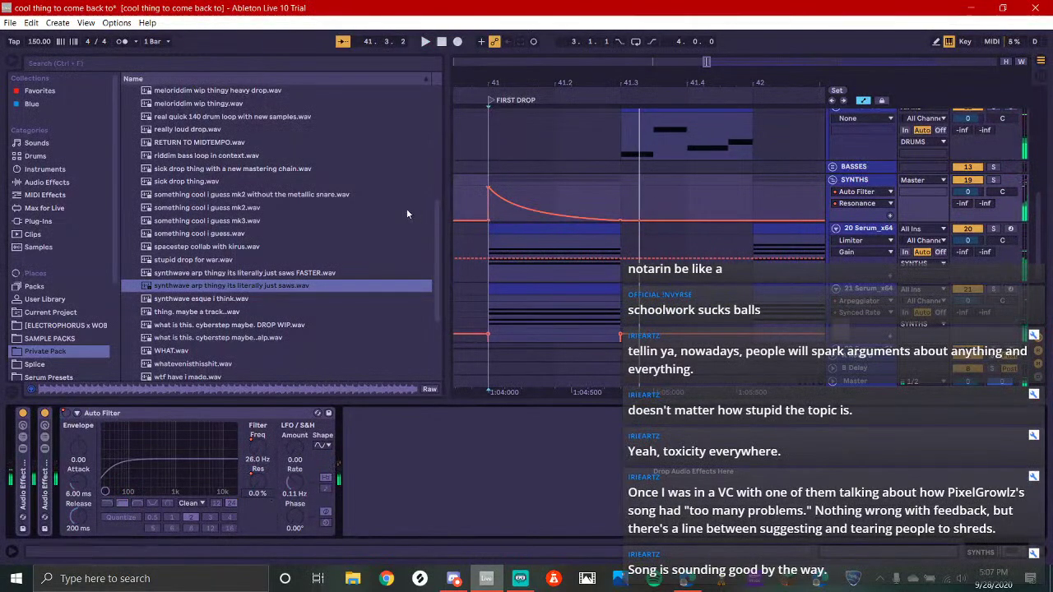
drag(488, 192, 504, 188)
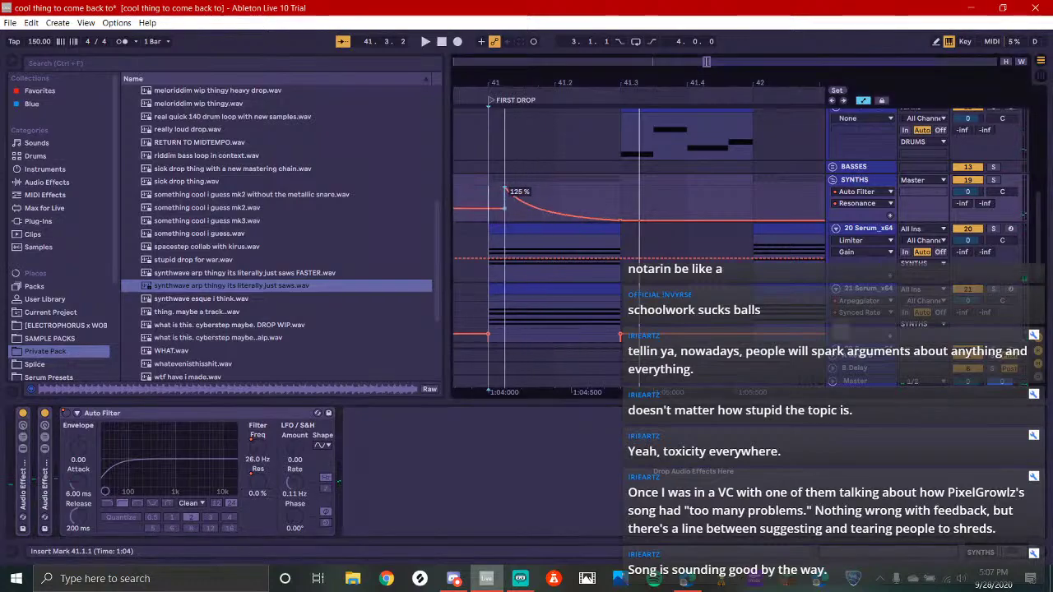
right_click(533, 192)
click(575, 263)
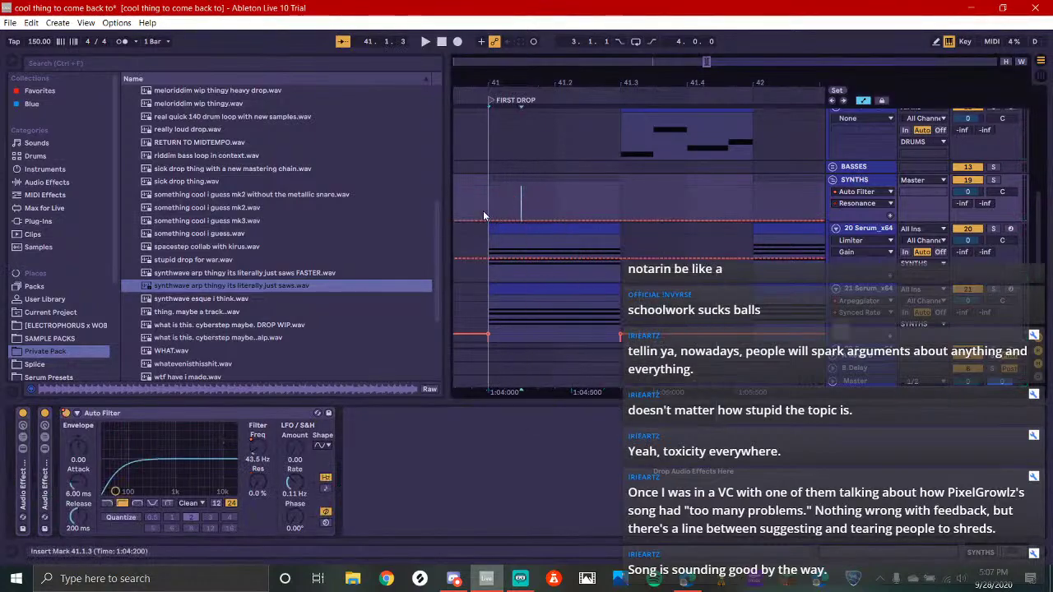
Show the SYNTHS Auto Filter's Frequency automation, remove the ramp between 41.1.1 and 41.3.1, and play the result
click(260, 466)
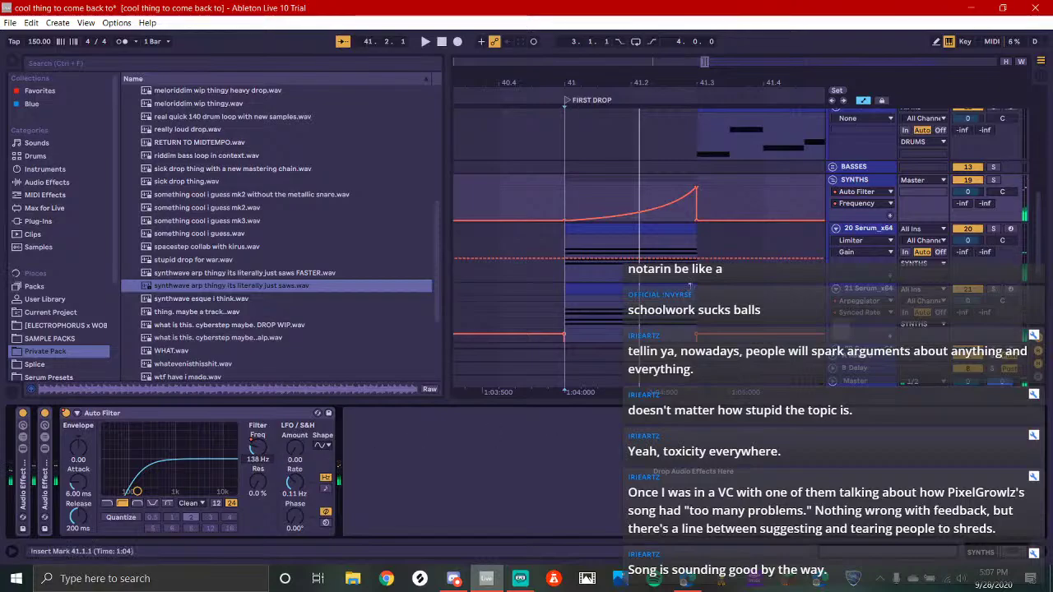
right_click(635, 216)
click(598, 210)
drag(570, 211, 693, 216)
key(space)
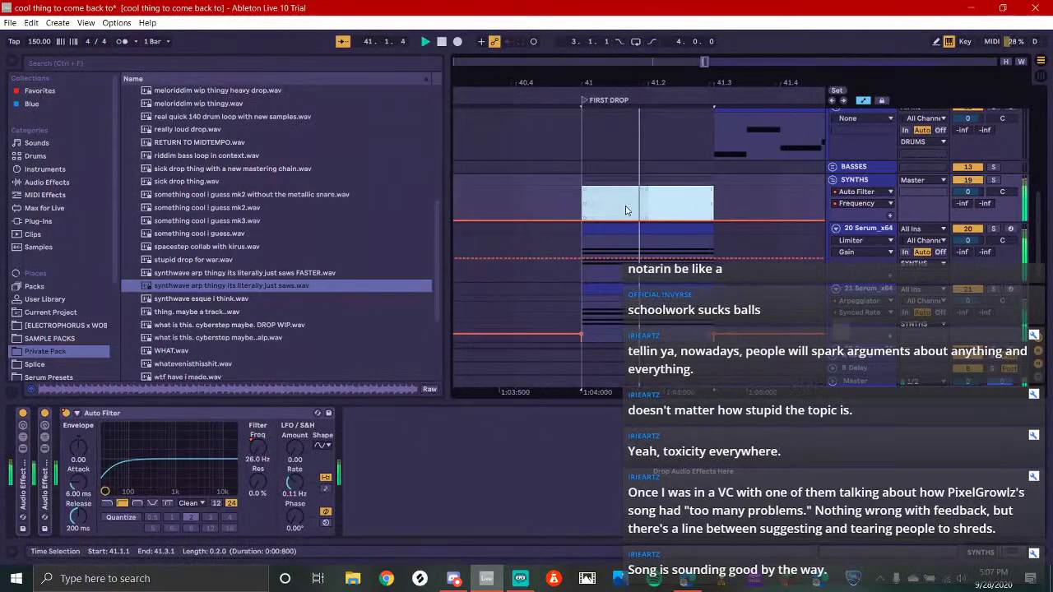
Replay the first drop from 41.1.1 and hide the automation lanes in the arrangement
scroll(625, 200, down, 1)
key(space)
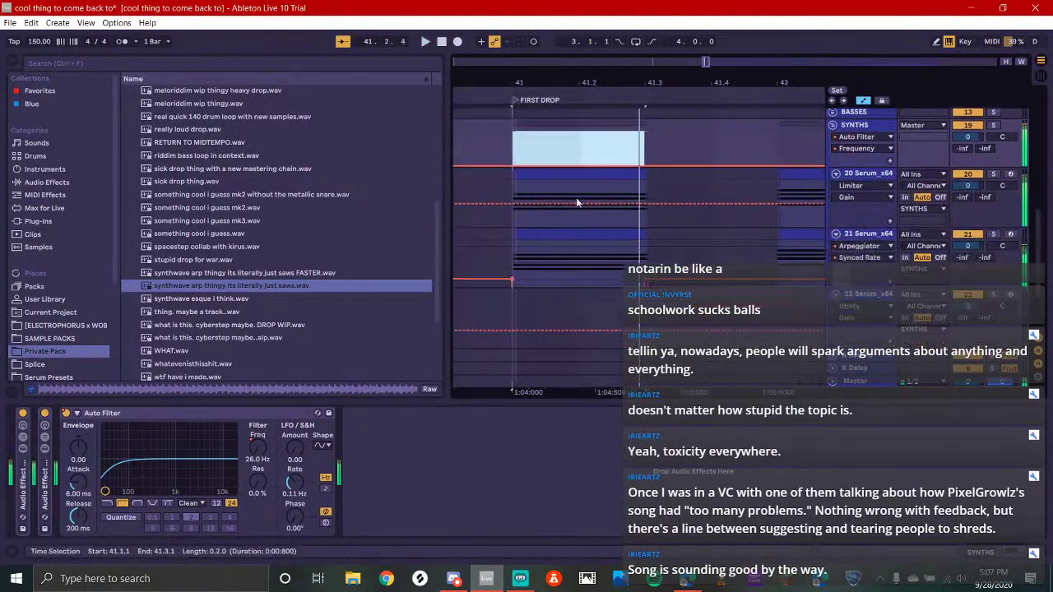
click(512, 150)
key(space)
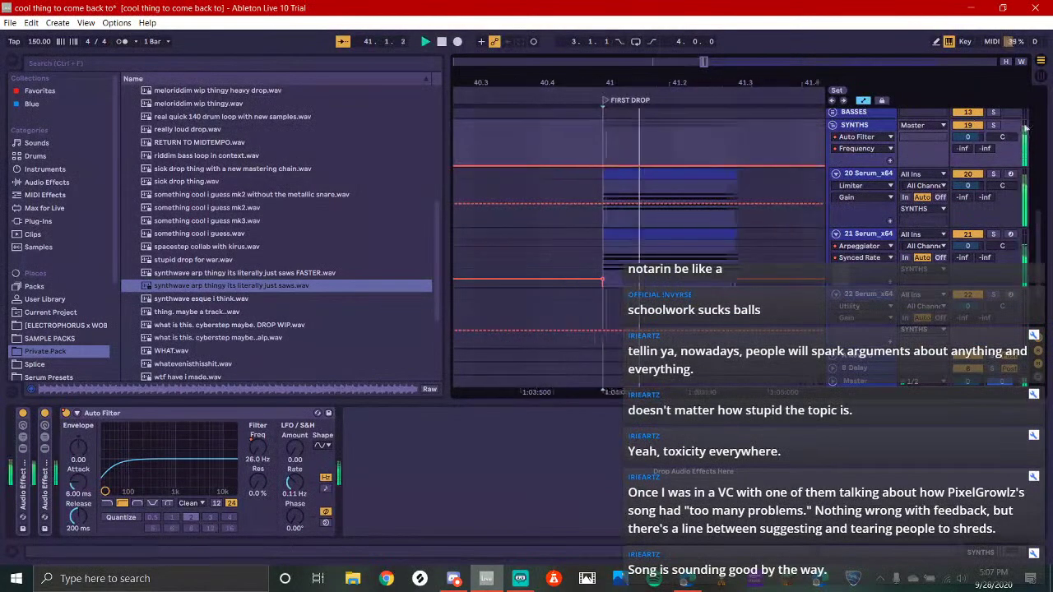
key(a)
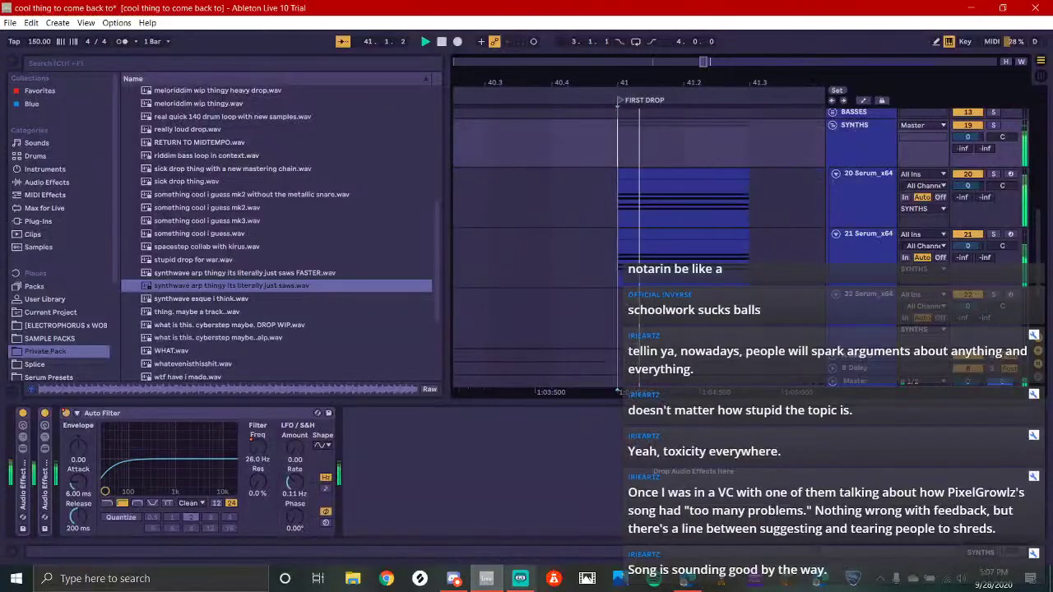
Check the live chat in Streamlabs OBS and the vc-text channel in Discord for new messages
click(520, 578)
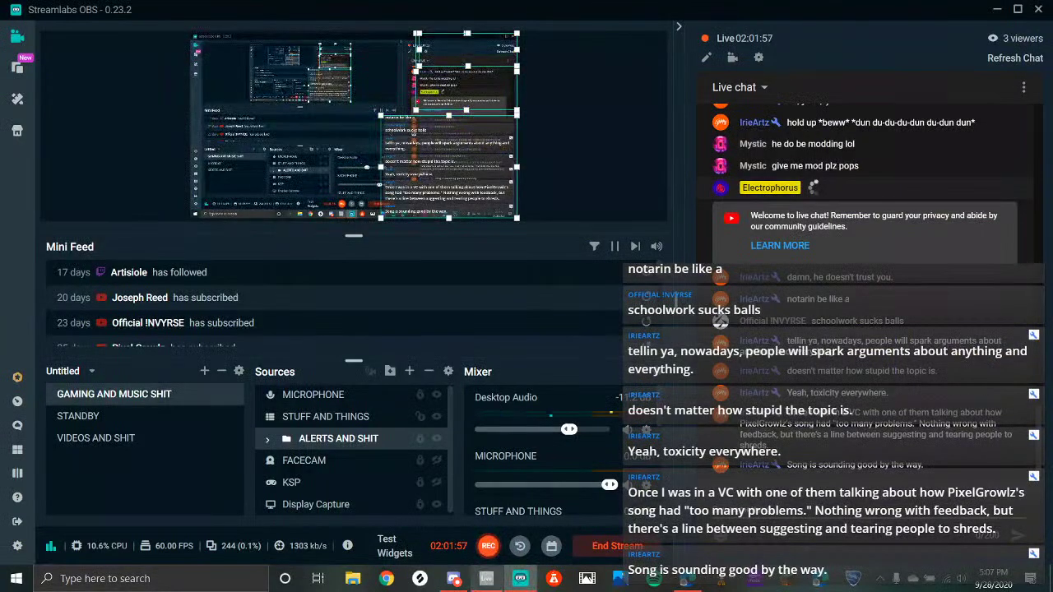
click(486, 579)
click(453, 578)
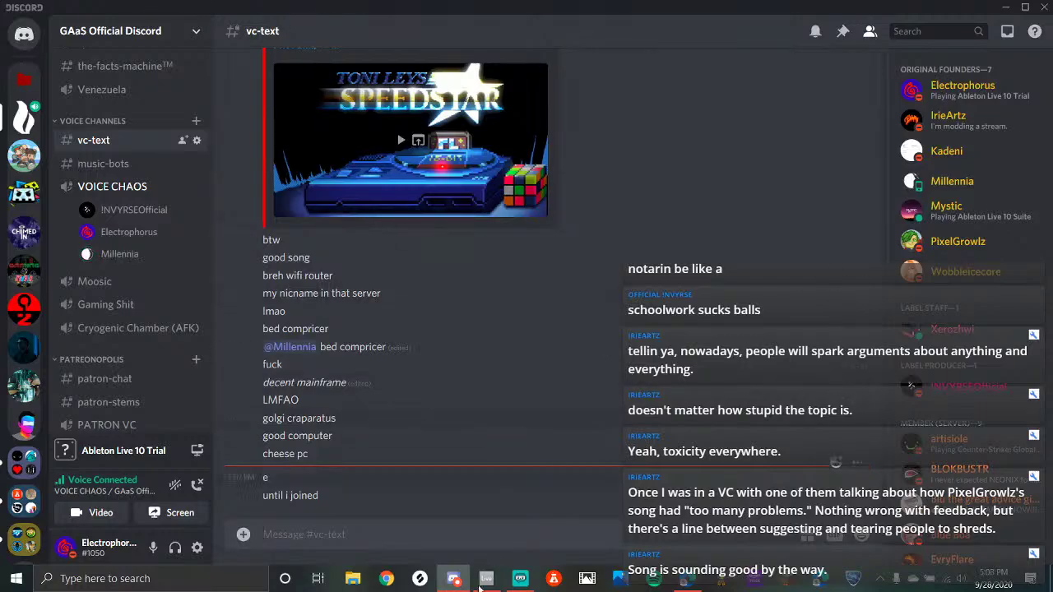
click(520, 579)
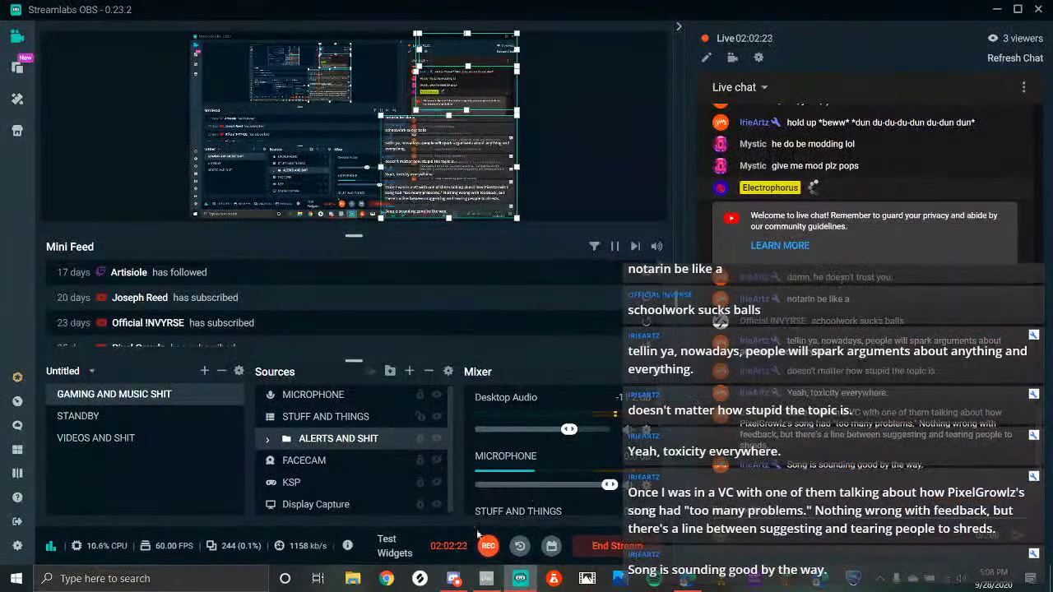
click(453, 578)
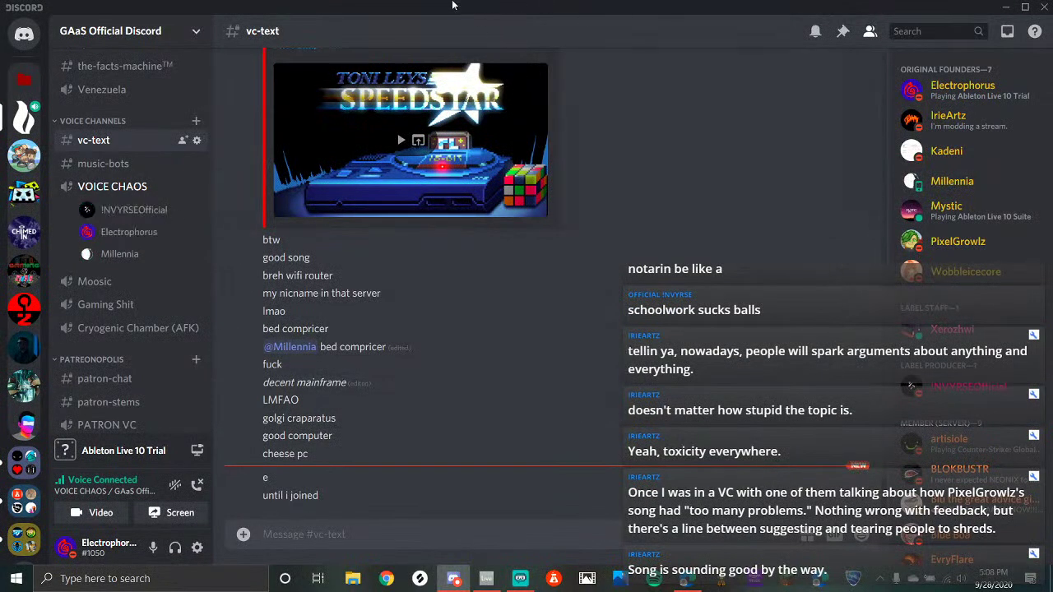
Switch back to Ableton Live and listen to the first drop from bar 41 while viewing the kick and snare tracks
click(487, 578)
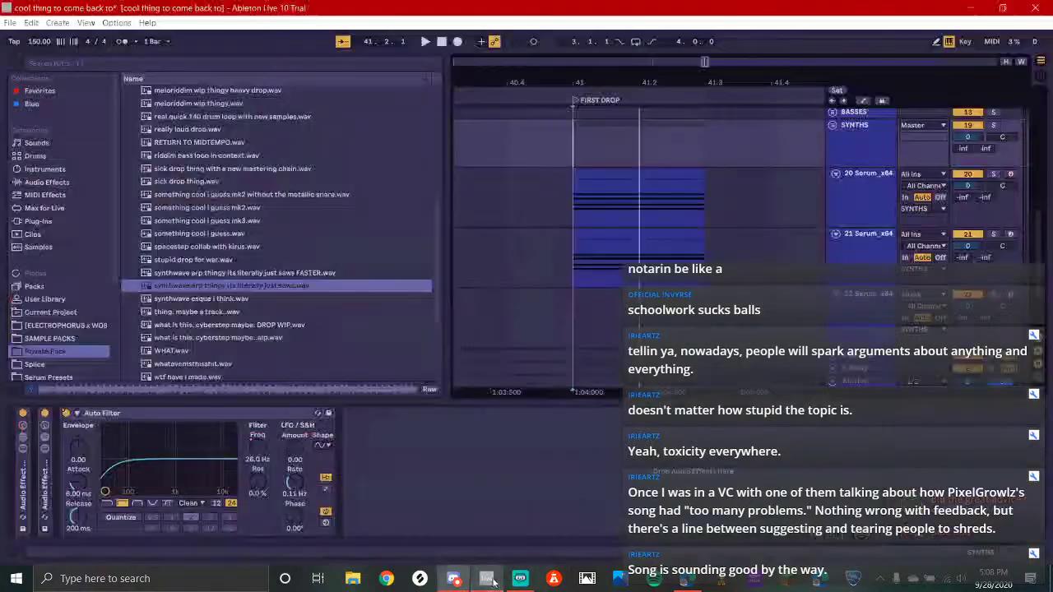
key(space)
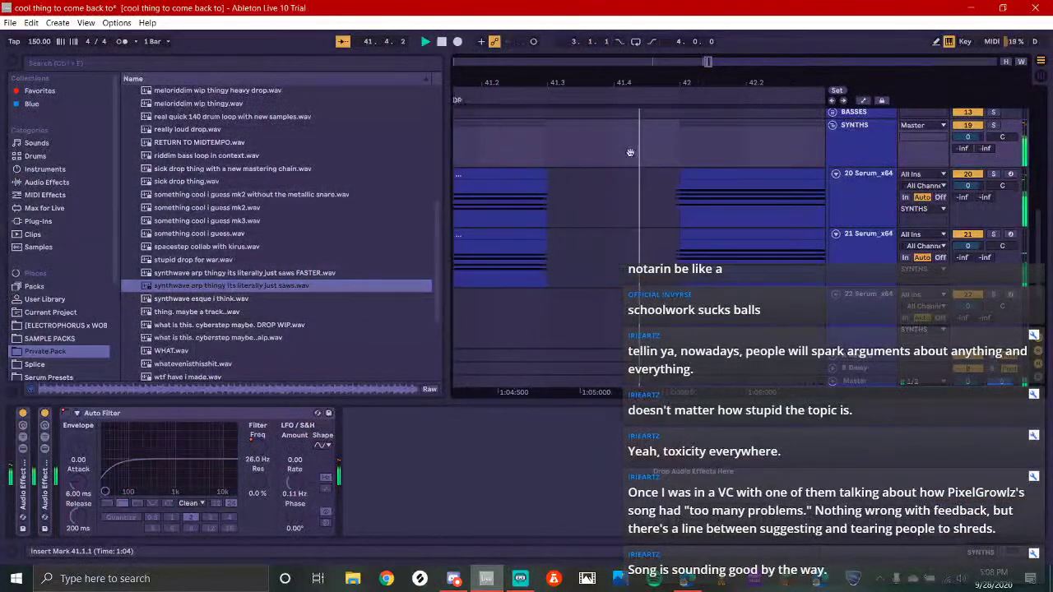
scroll(617, 206, up, 3)
scroll(584, 201, up, 3)
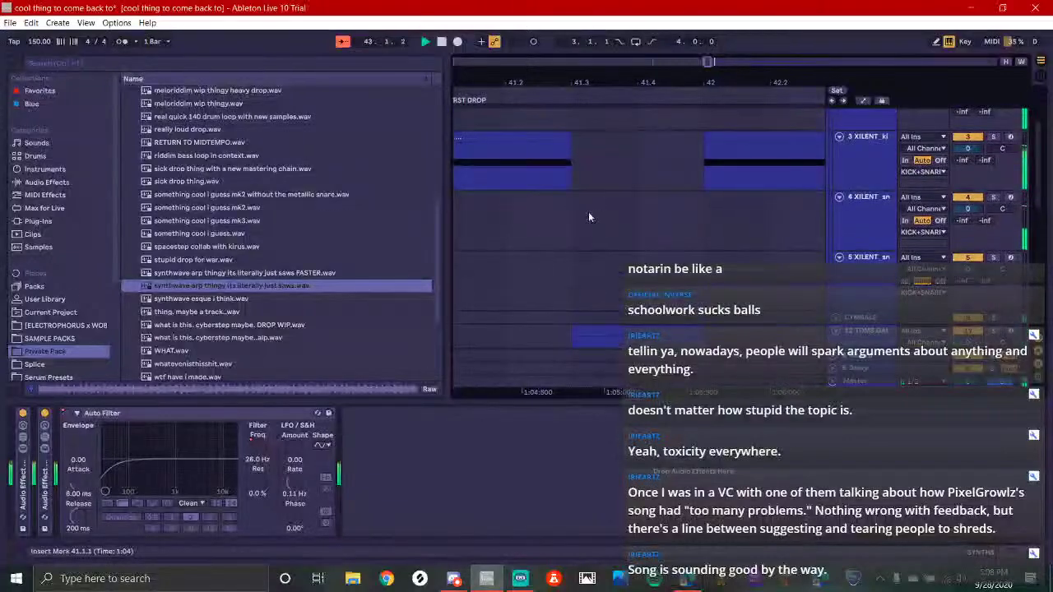
scroll(594, 234, down, 4)
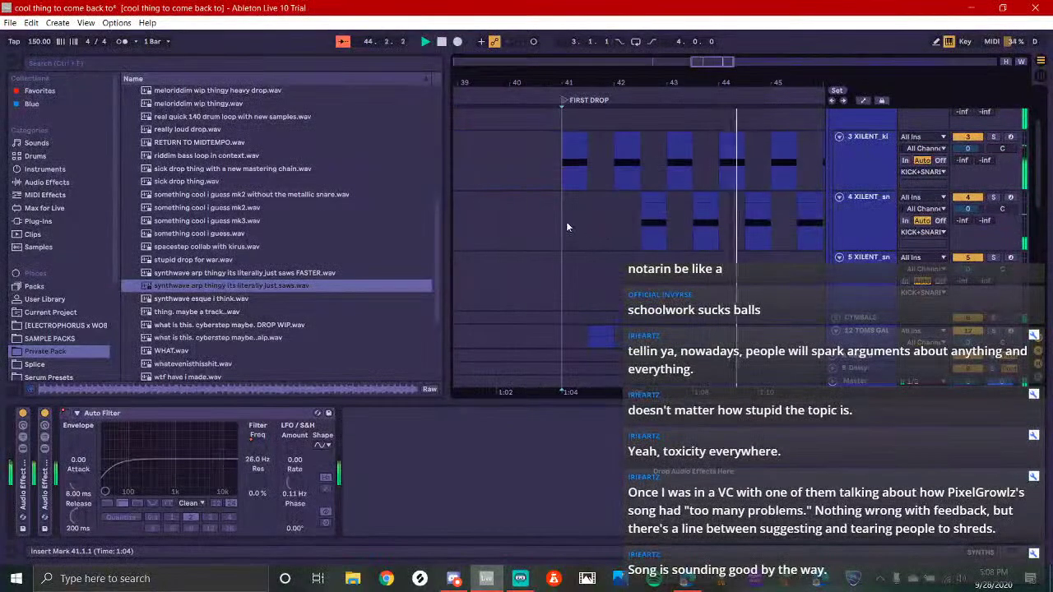
key(space)
key(space)
Copy the CYMBALS group's material from 42.1.1 to 50.1.1 and paste it at 33.1.1, the start of BUILD
scroll(600, 213, down, 4)
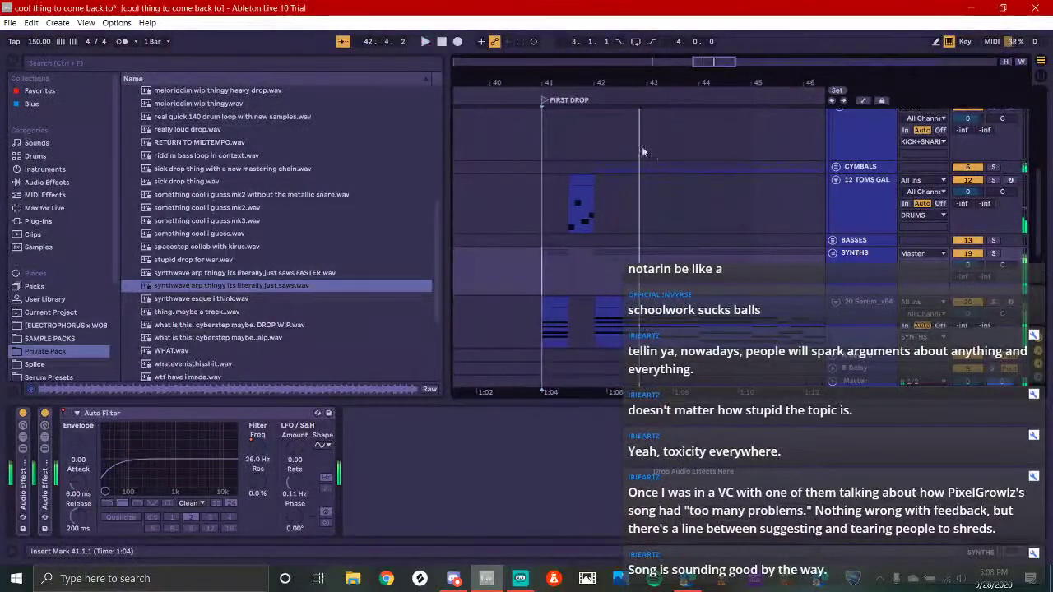
scroll(609, 203, down, 3)
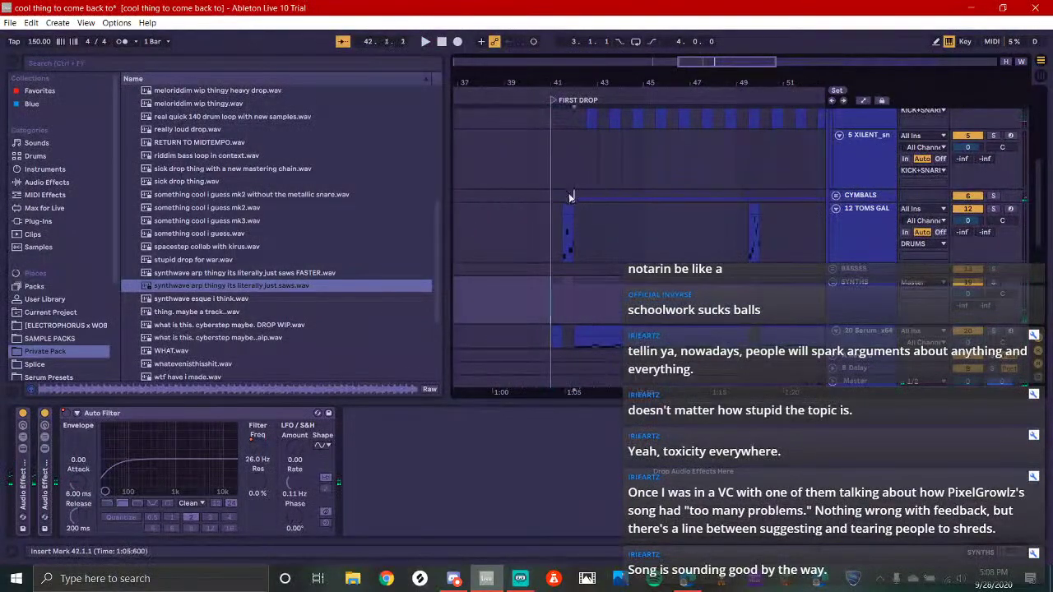
drag(568, 192, 627, 247)
scroll(609, 244, up, 4)
ctrl+alt+drag(703, 215, 648, 231)
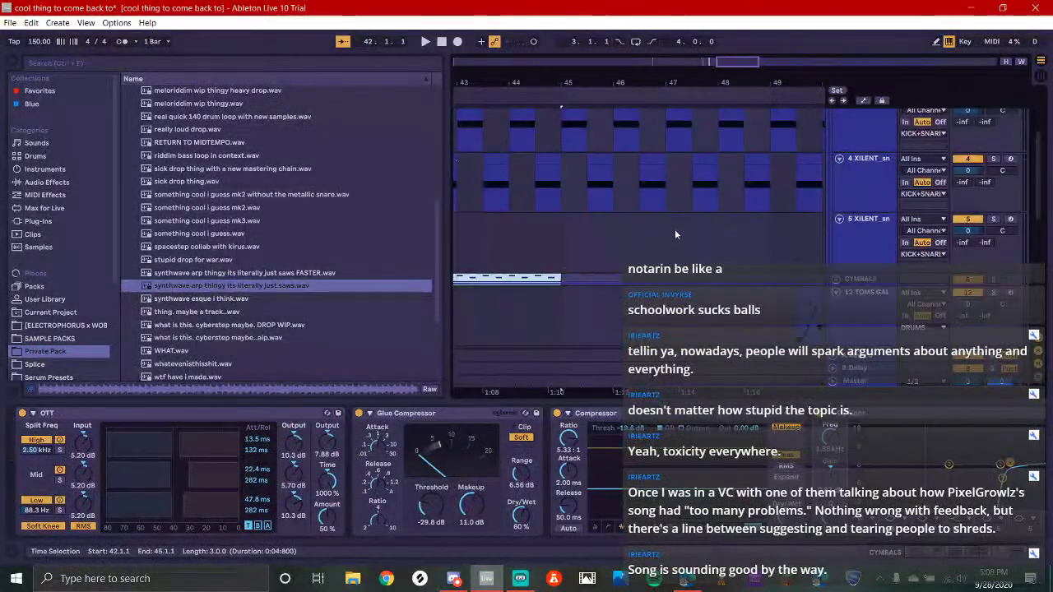
scroll(675, 235, down, 4)
drag(558, 281, 738, 280)
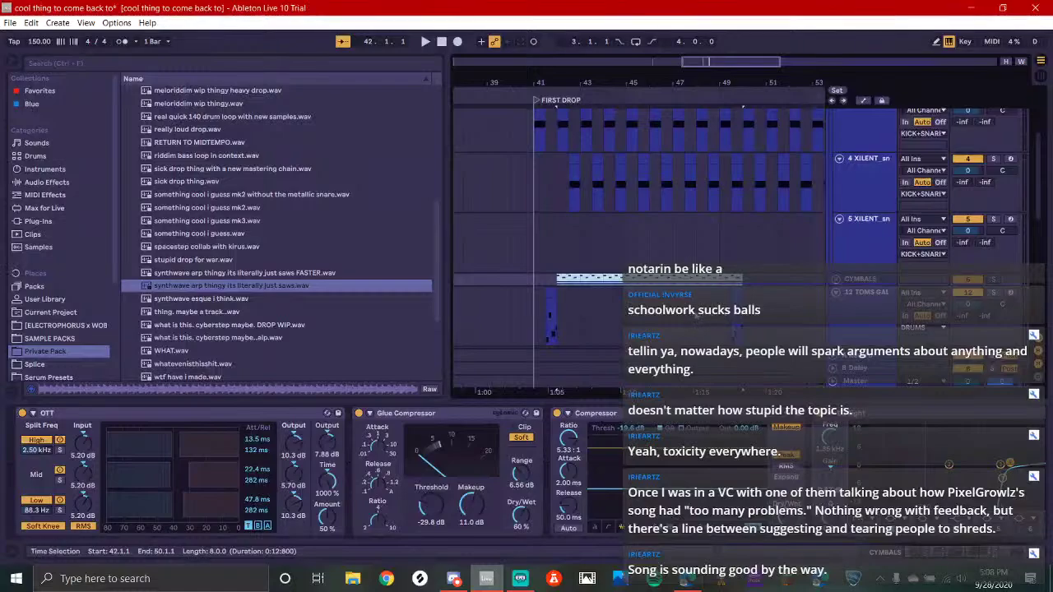
drag(549, 288, 736, 256)
click(536, 253)
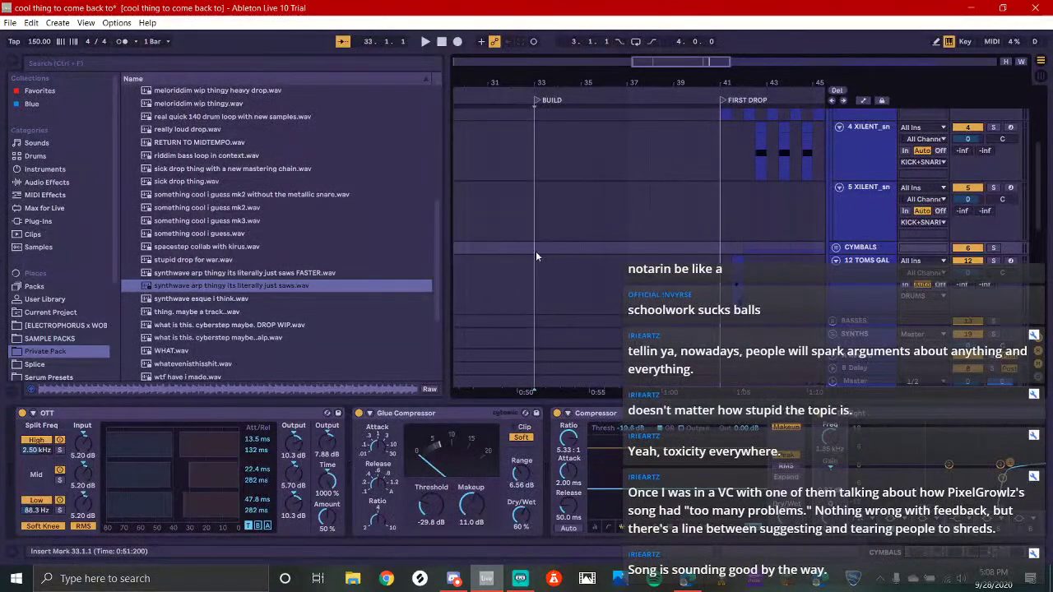
key(ctrl+v)
Play the BUILD section from bar 33 to hear the pasted cymbals
key(space)
drag(626, 214, 719, 214)
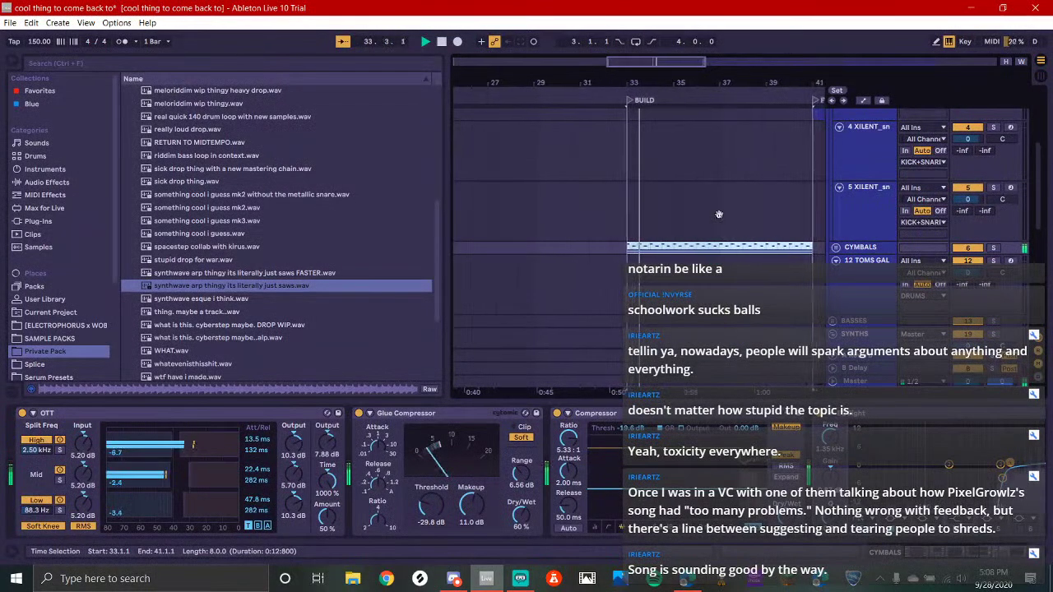
scroll(719, 214, right, 4)
scroll(699, 214, up, 1)
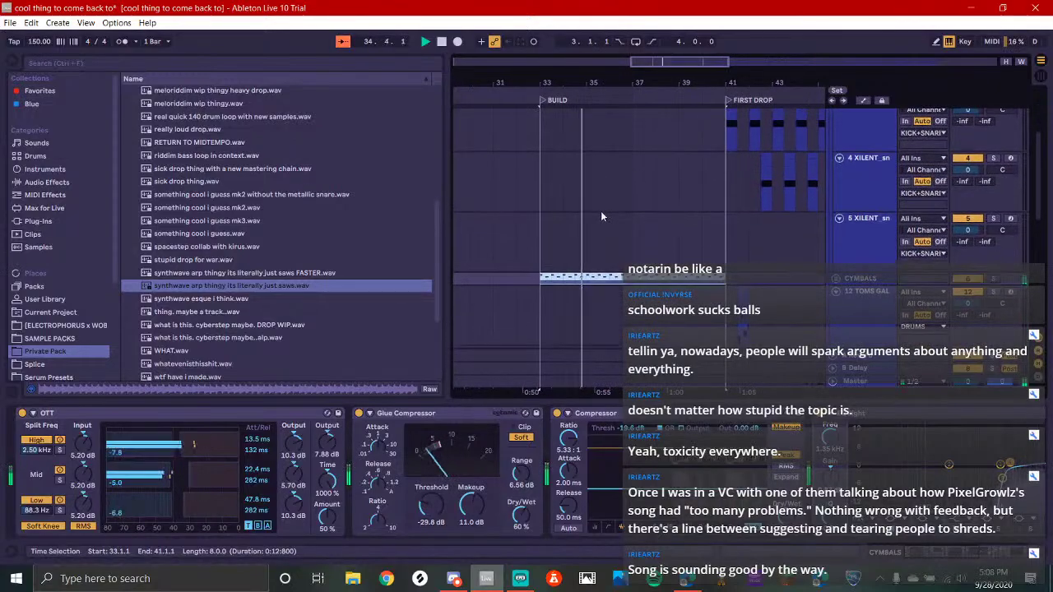
Check the chats in Streamlabs OBS and Discord, and clear all Windows notifications
click(522, 578)
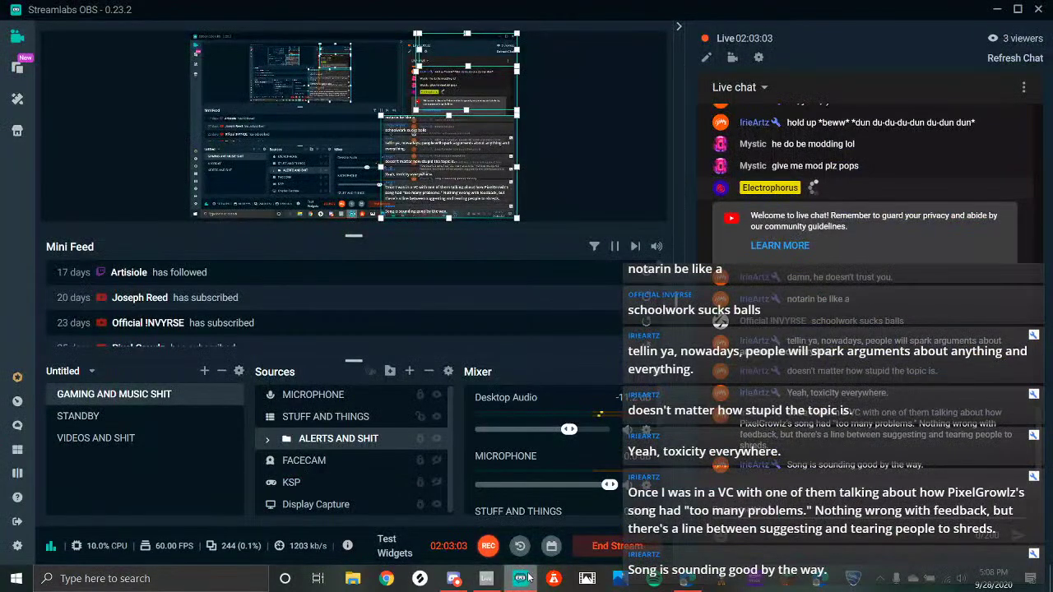
click(454, 580)
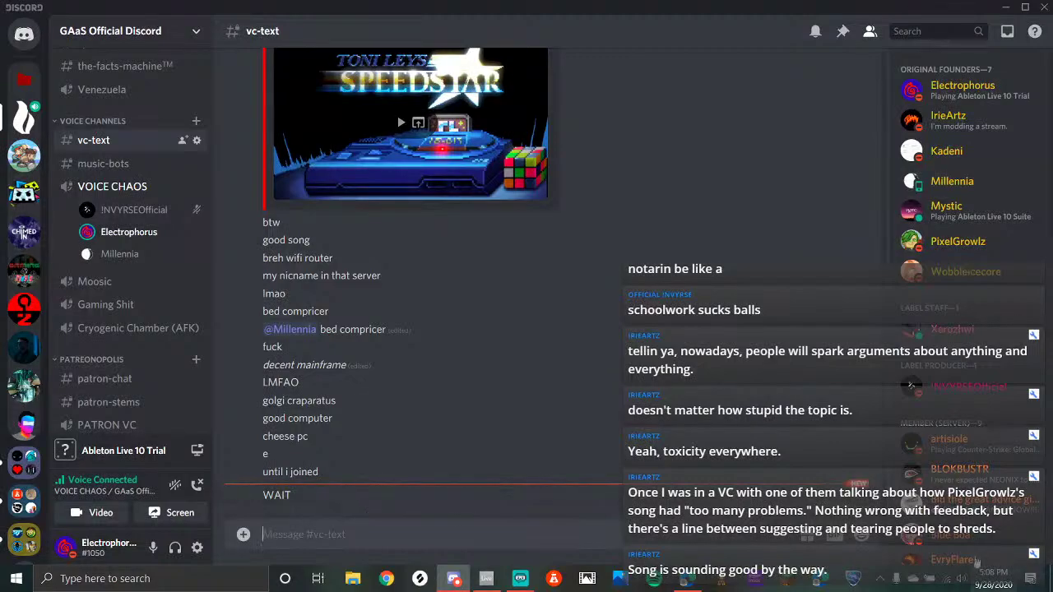
click(1031, 579)
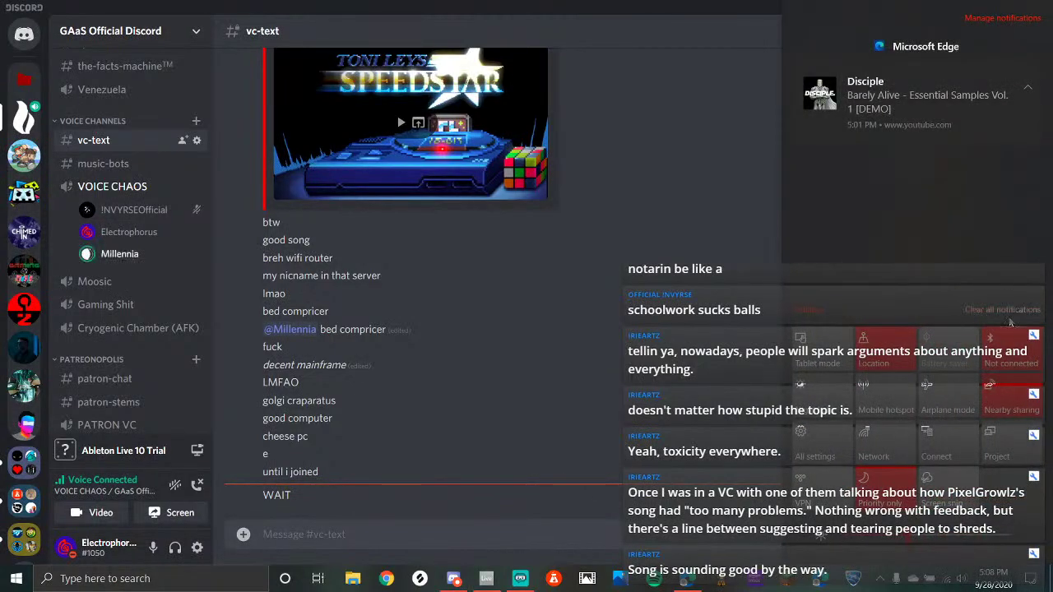
click(978, 311)
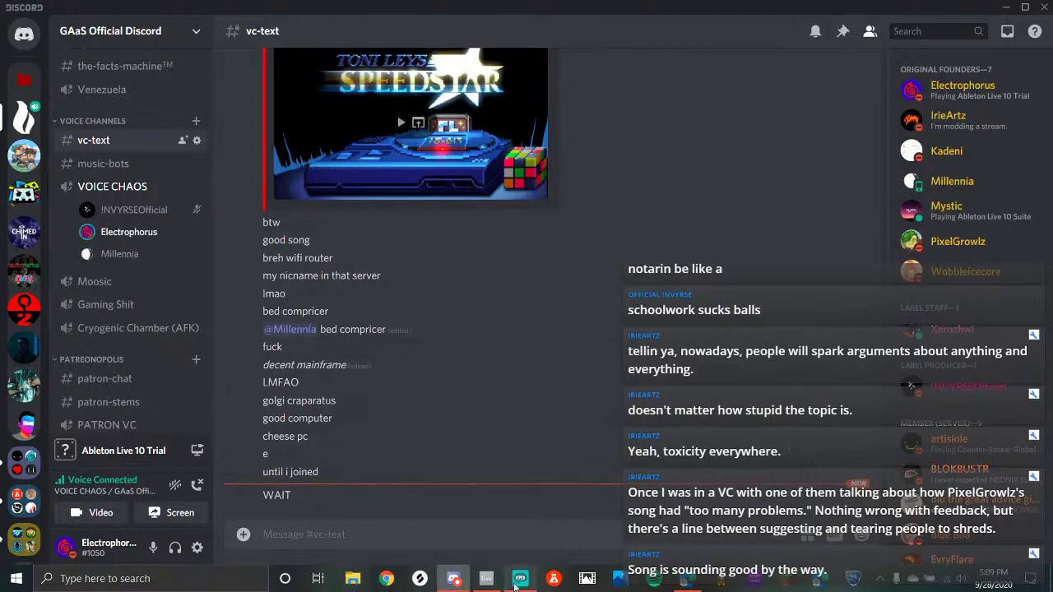
Check the Streamlabs OBS chat, return to Ableton Live and copy track 4's first snare clip in FIRST DROP to 33.1.1
click(520, 578)
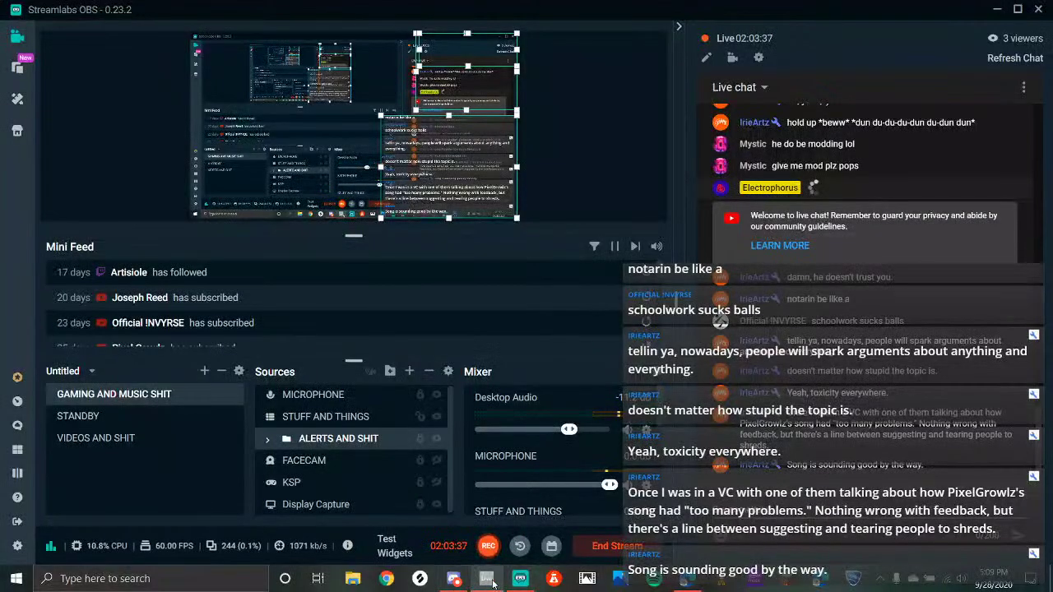
click(487, 579)
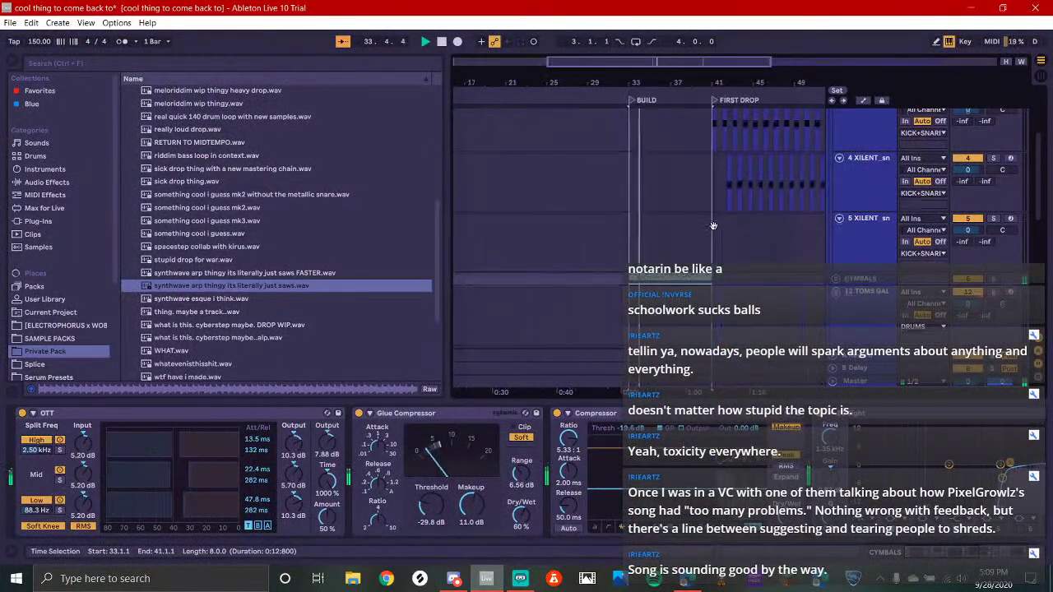
drag(713, 226, 652, 295)
key(space)
click(668, 229)
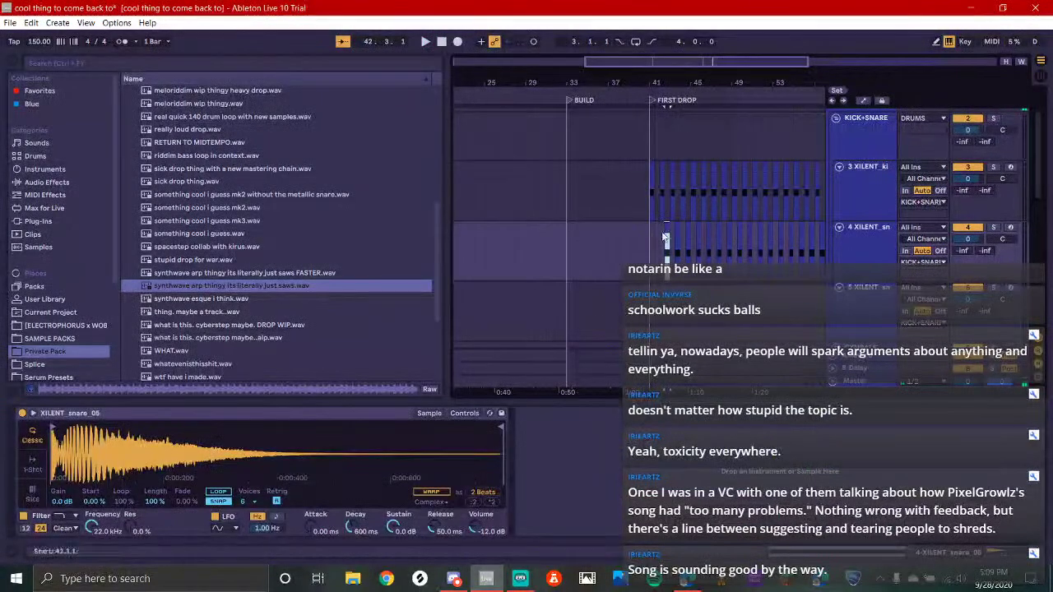
key(ctrl+c)
click(567, 264)
key(ctrl+v)
key(space)
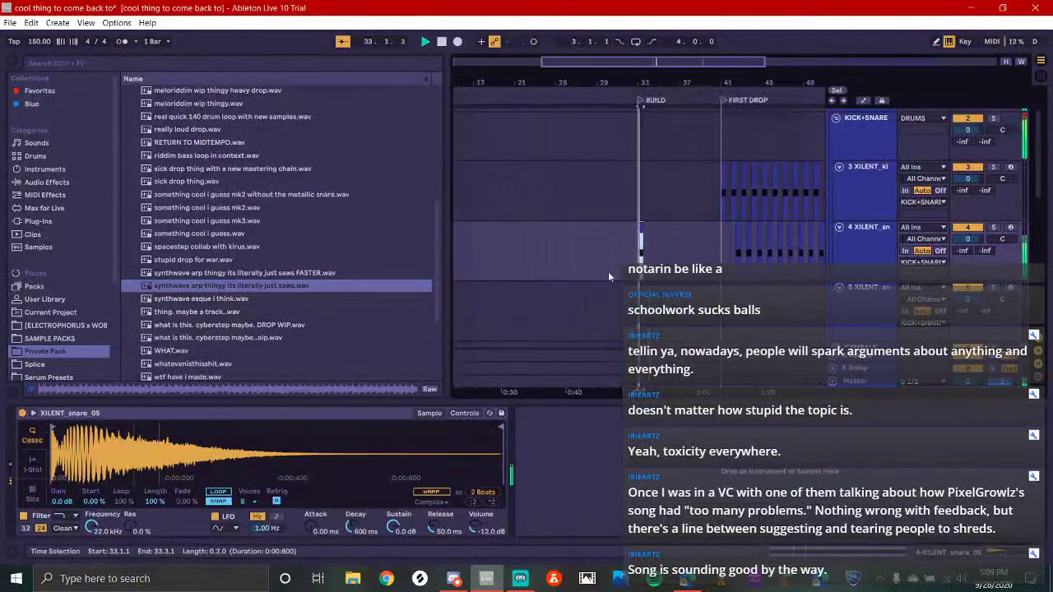
Duplicate the half-bar snare clip repeatedly from 33.1.1 until the copies reach 35.3.1
key(plus)
key(plus)
key(plus)
key(plus)
key(space)
key(space)
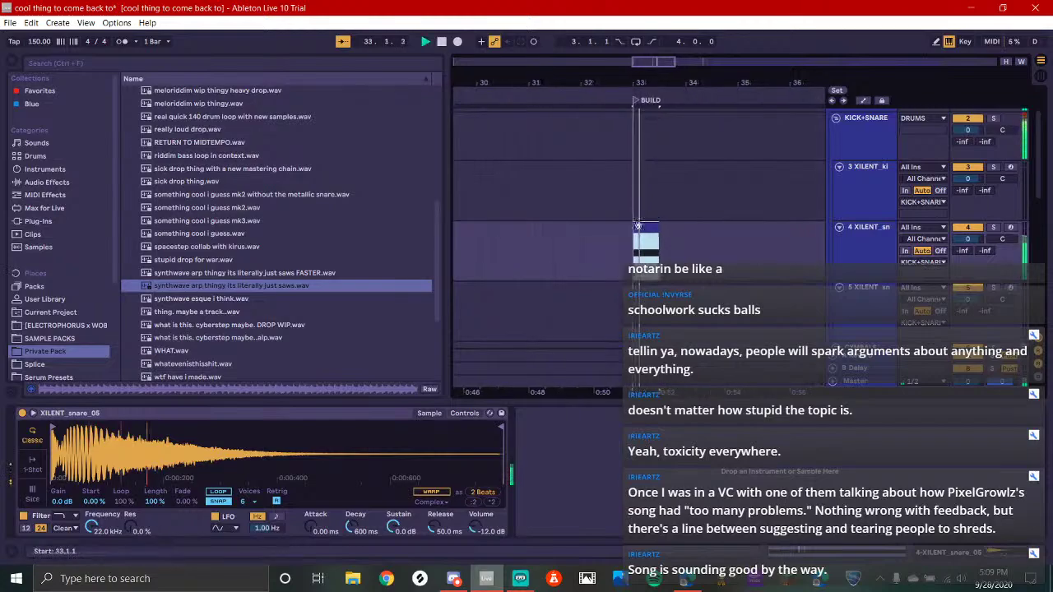
key(ctrl+d)
key(ctrl+d)
key(ctrl+d)
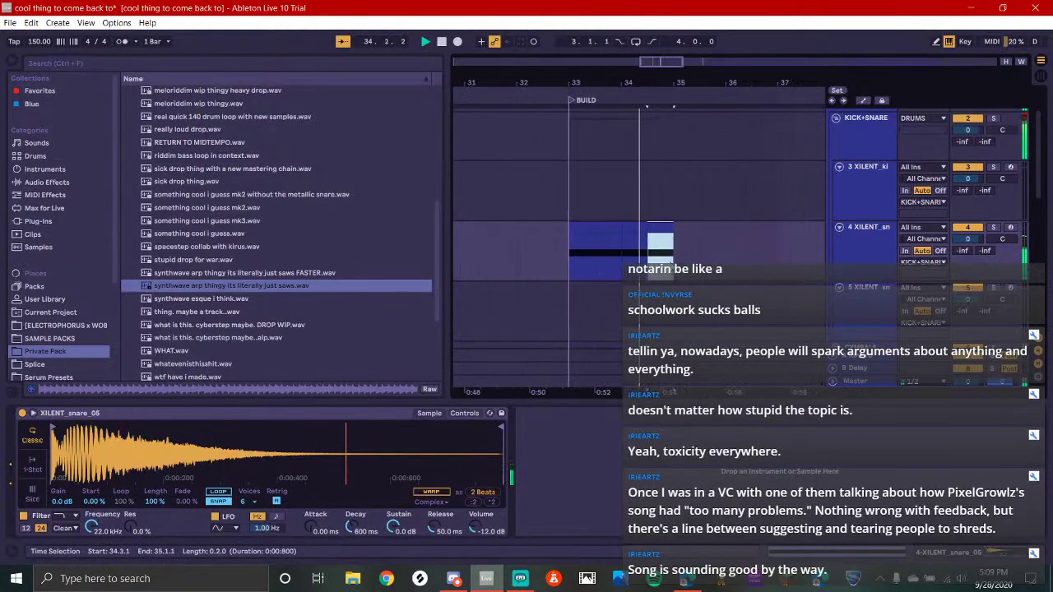
key(ctrl+d)
key(space)
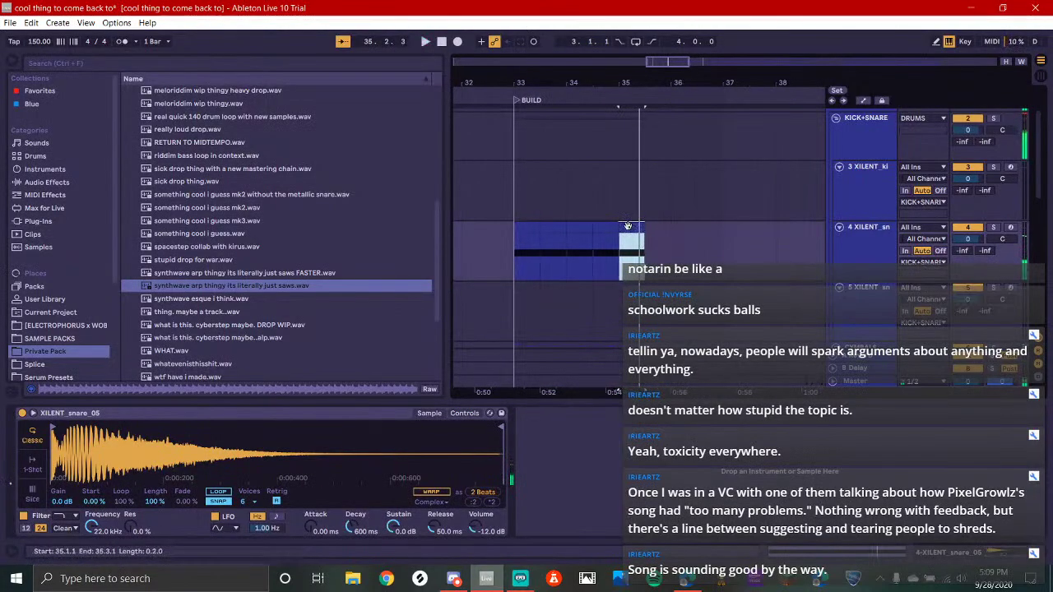
Shorten the snare clip at 35.1.1 to one beat and duplicate it repeatedly through 41.2.1
drag(643, 238, 634, 238)
key(Delete)
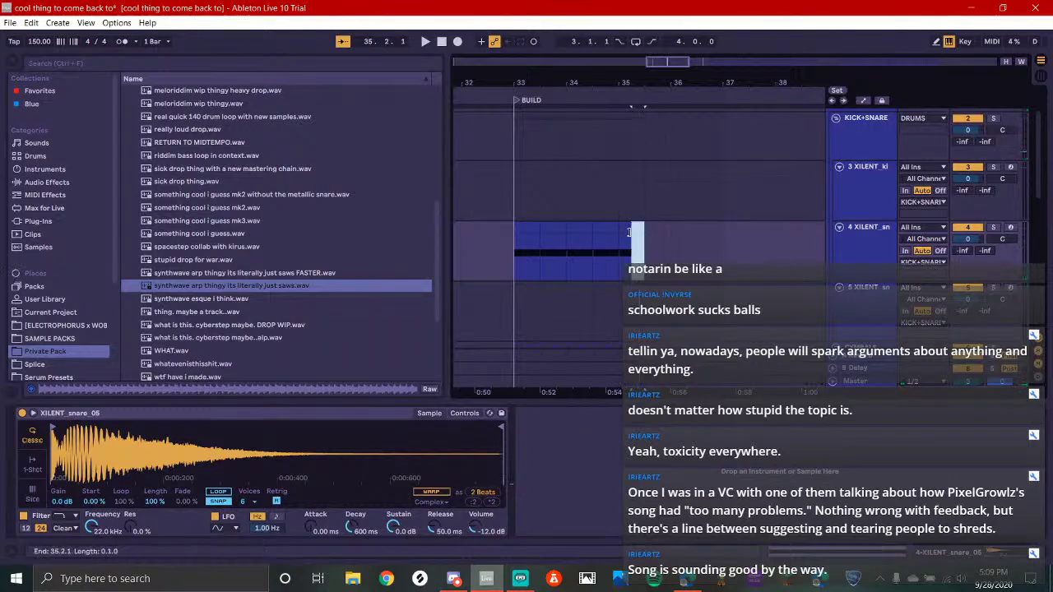
click(627, 228)
key(ctrl+d)
key(ctrl+d)
key(ctrl+d)
key(ctrl+d)
key(ctrl+d)
key(ctrl+d)
key(ctrl+d)
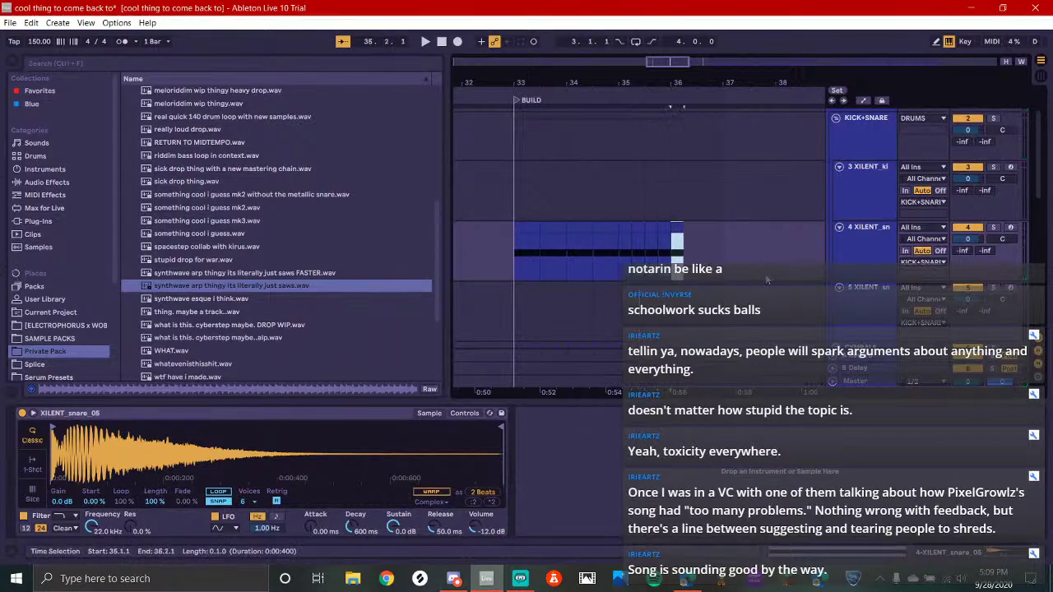
scroll(750, 291, down, 5)
key(ctrl+d)
key(ctrl+d)
key(ctrl+d)
key(ctrl+d)
key(ctrl+d)
key(ctrl+d)
key(ctrl+d)
key(ctrl+d)
key(ctrl+d)
key(ctrl+d)
key(ctrl+d)
key(ctrl+d)
key(ctrl+d)
key(ctrl+d)
key(ctrl+d)
key(ctrl+d)
key(ctrl+d)
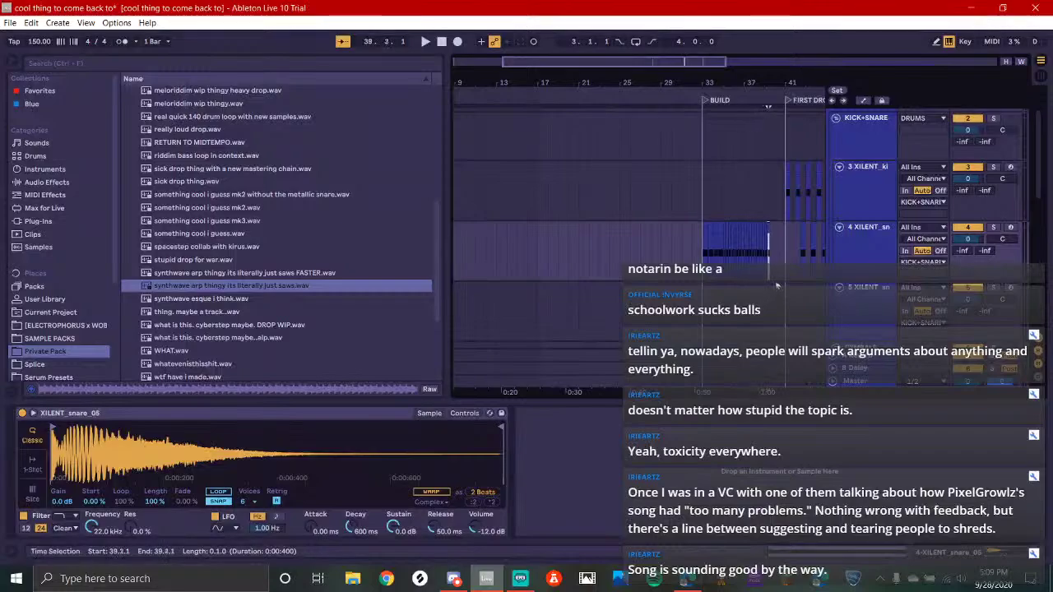
Undo the excess one-beat snare duplicates back to bar 38
key(plus)
key(ctrl+z)
key(ctrl+z)
key(ctrl+z)
key(ctrl+z)
key(ctrl+z)
key(ctrl+z)
key(ctrl+z)
key(ctrl+z)
key(ctrl+z)
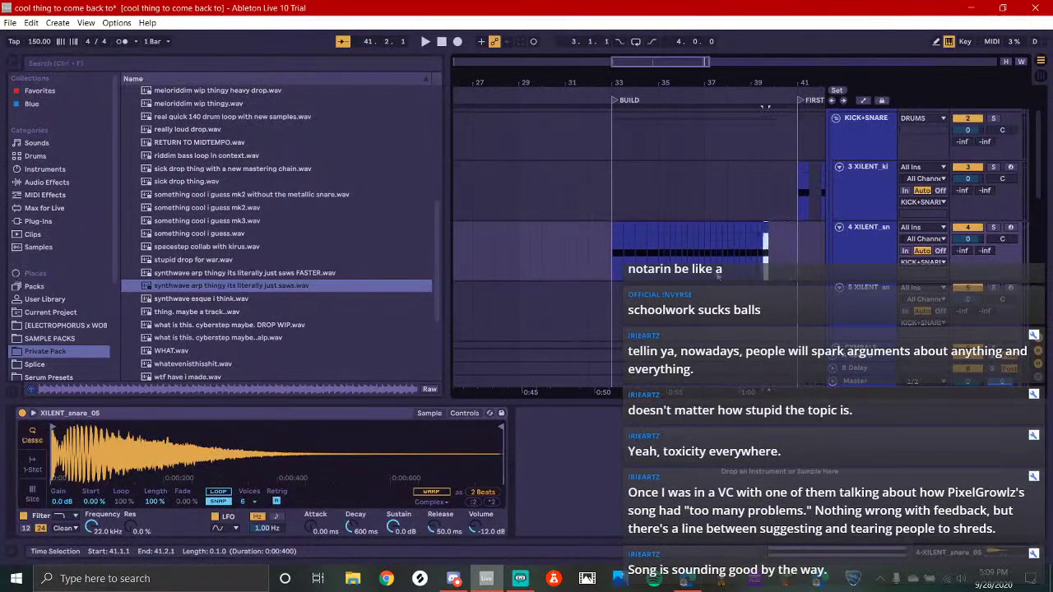
key(plus)
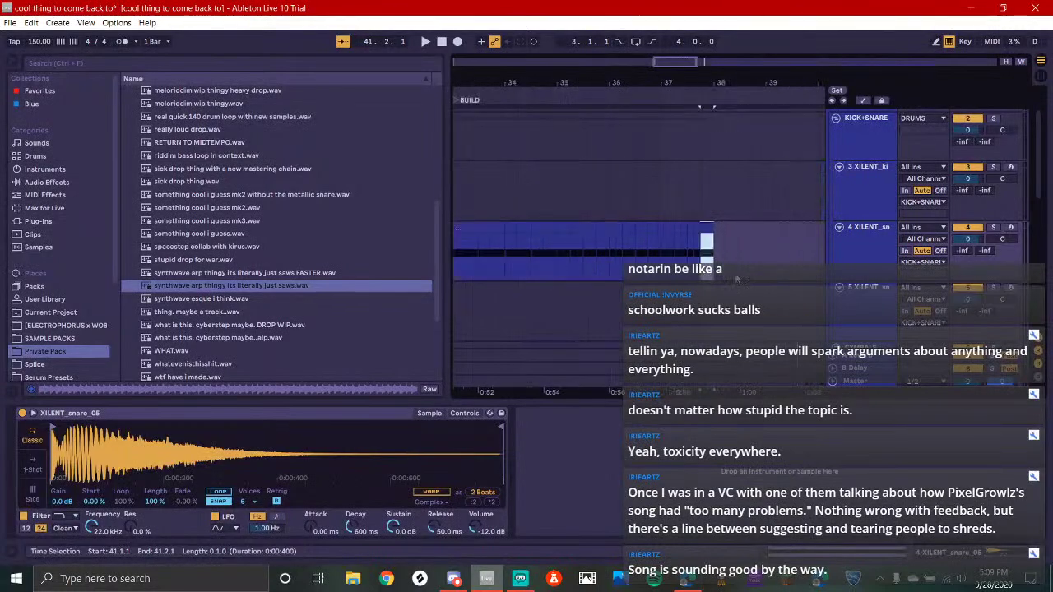
Add a snare copy at 38.1.1, shorten it to half a beat and duplicate it repeatedly up to 40.1.1
key(ctrl+d)
key(plus)
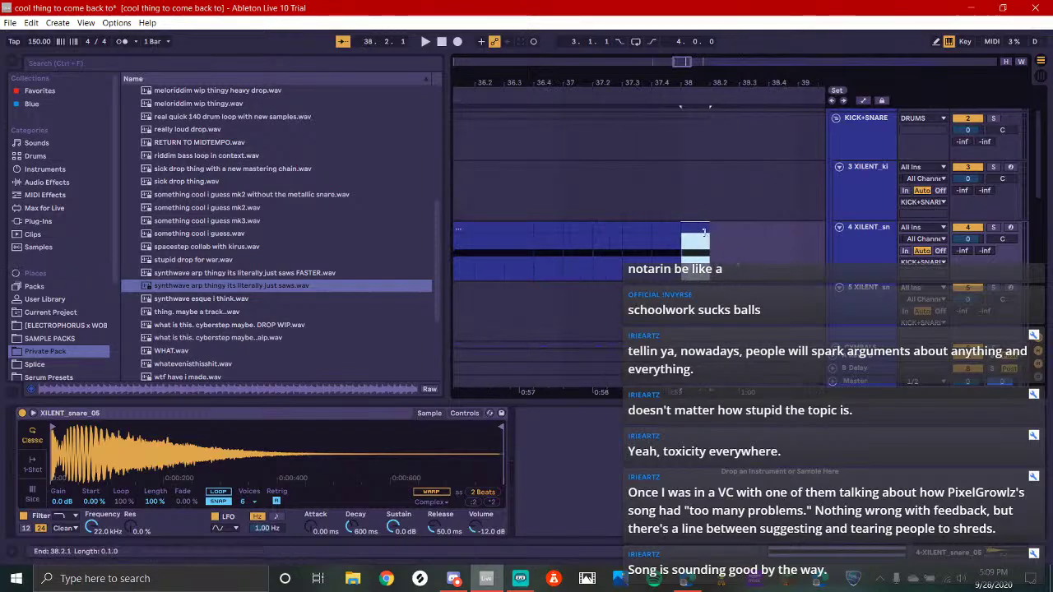
drag(709, 237, 695, 237)
key(ctrl+d)
key(ctrl+d)
key(ctrl+d)
key(ctrl+d)
key(ctrl+d)
key(ctrl+d)
key(ctrl+d)
key(ctrl+d)
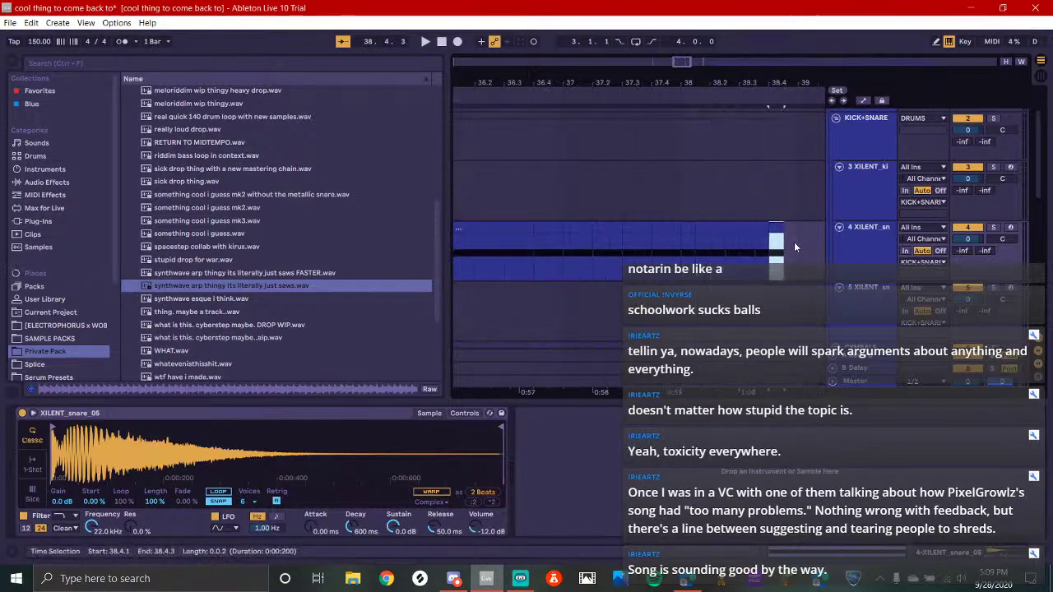
key(minus)
ctrl+alt+drag(754, 131, 593, 156)
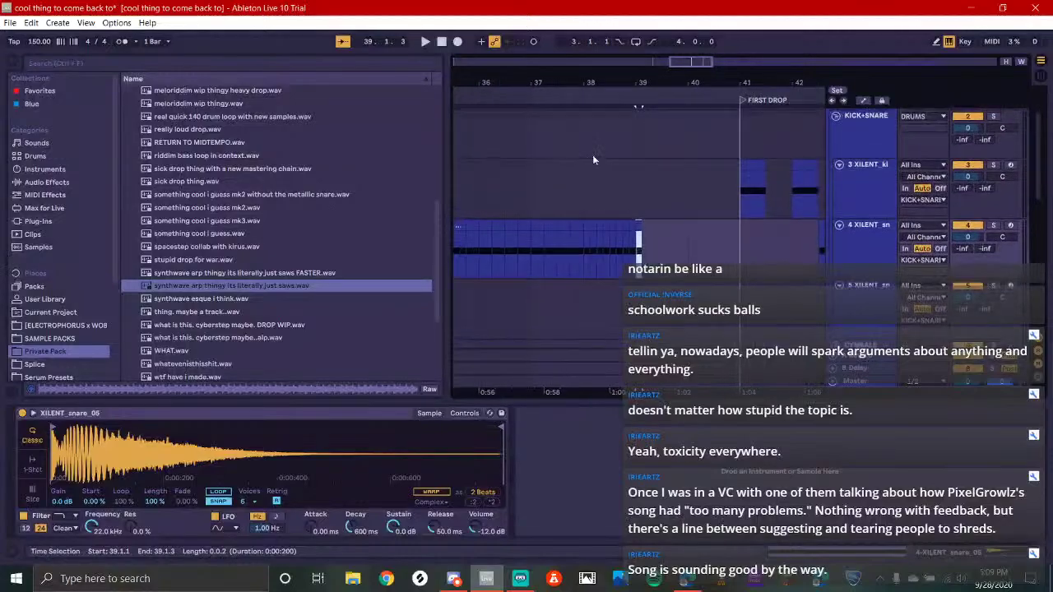
key(ctrl+d)
key(ctrl+d)
key(ctrl+d)
key(ctrl+d)
key(ctrl+d)
key(ctrl+d)
key(ctrl+d)
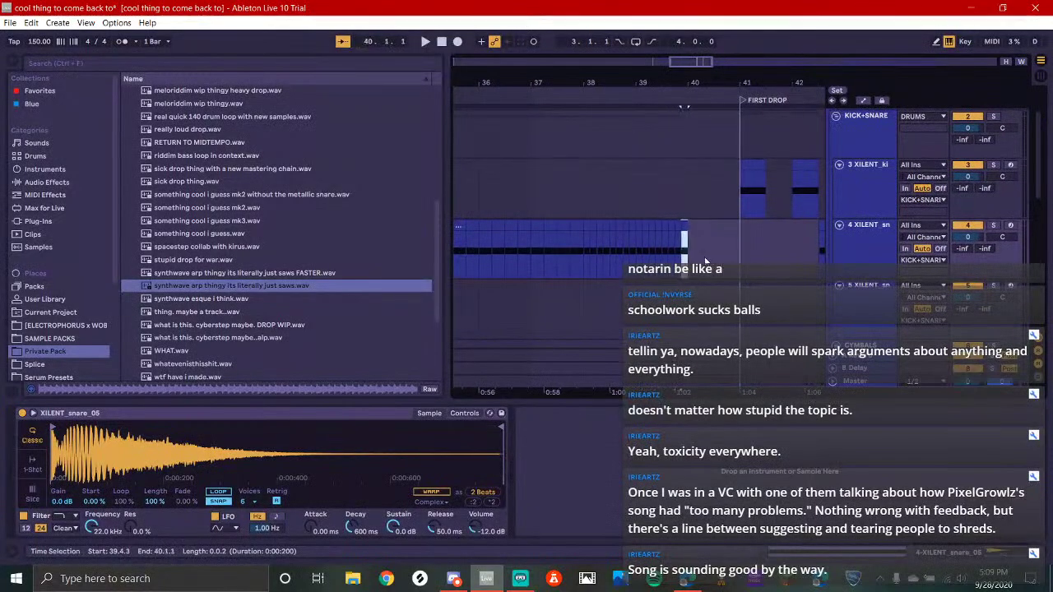
Shorten the last snare clip before bar 40 to a quarter beat and duplicate it repeatedly up to 41.1.1
key(plus)
key(plus)
drag(687, 231, 668, 232)
key(ctrl+d)
key(ctrl+d)
key(ctrl+d)
key(ctrl+d)
key(ctrl+d)
key(ctrl+d)
key(minus)
key(minus)
key(ctrl+d)
key(ctrl+d)
key(ctrl+d)
key(ctrl+d)
key(ctrl+d)
key(ctrl+d)
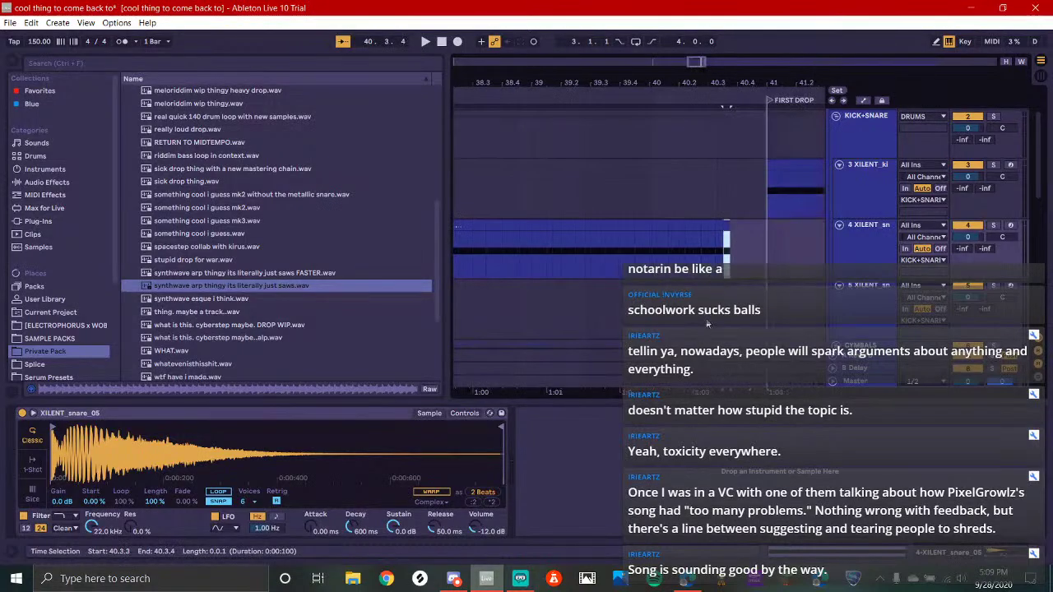
Listen to the end of the snare roll near bar 40, and play the BUILD section from bar 33
click(659, 326)
key(space)
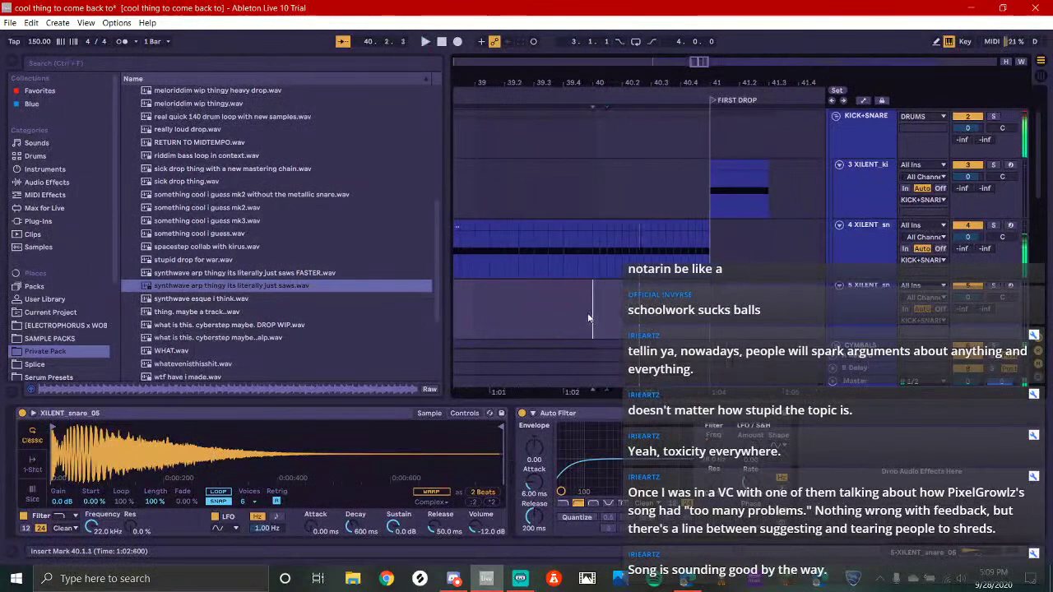
key(minus)
key(minus)
key(minus)
key(minus)
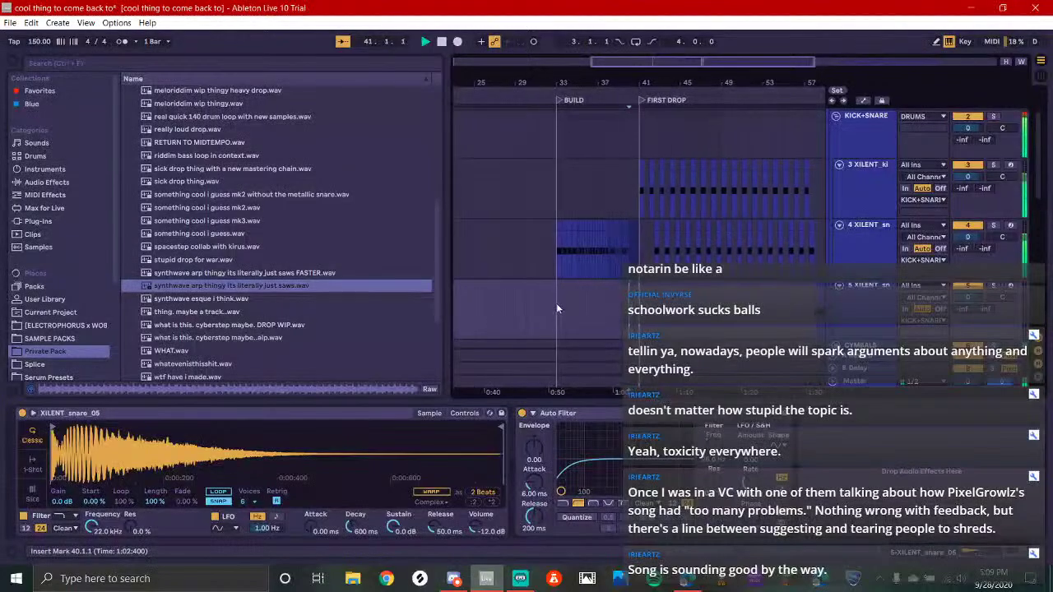
click(557, 303)
key(space)
key(space)
key(plus)
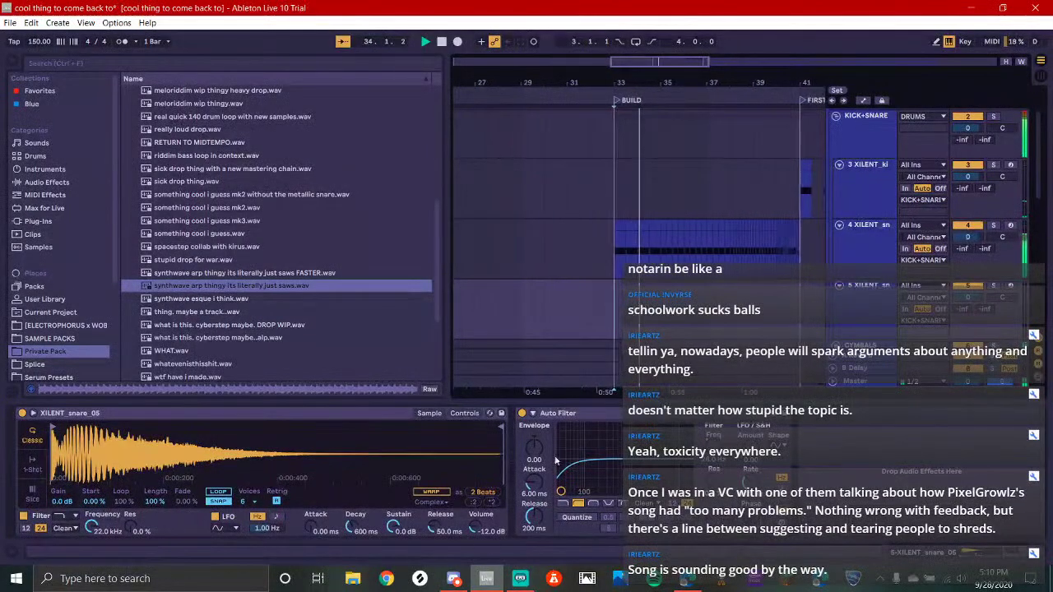
Check the Streamlabs OBS chat and Discord's vc-text and server-logs channels
click(521, 578)
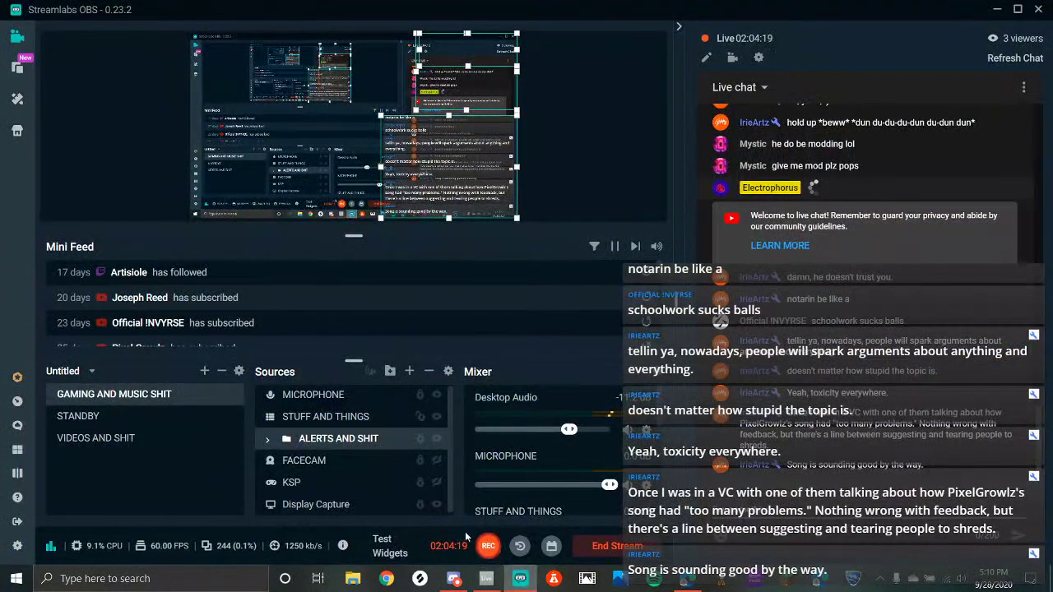
click(453, 578)
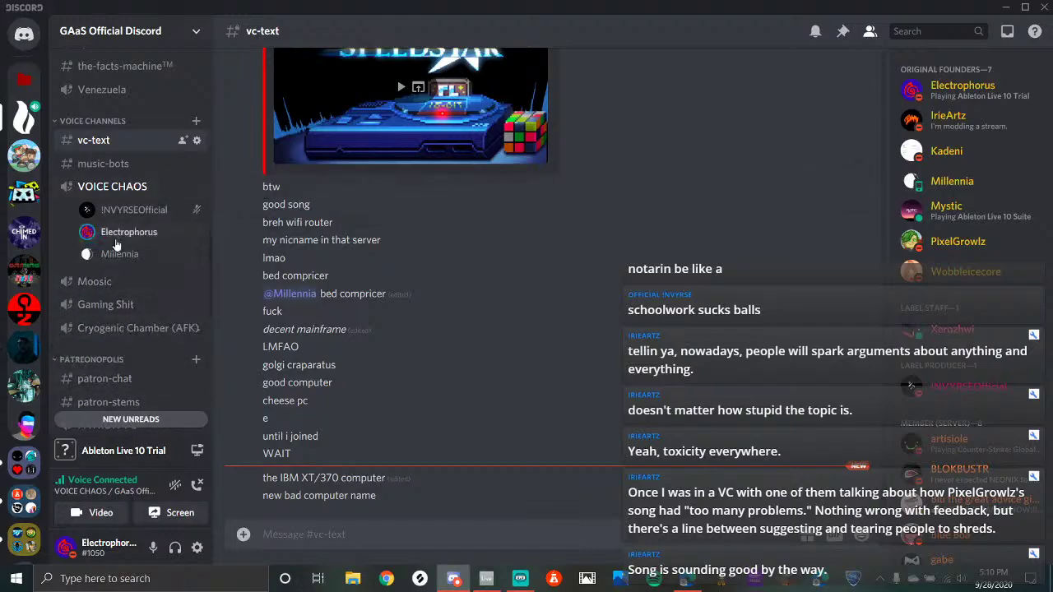
scroll(125, 238, down, 3)
scroll(125, 247, down, 8)
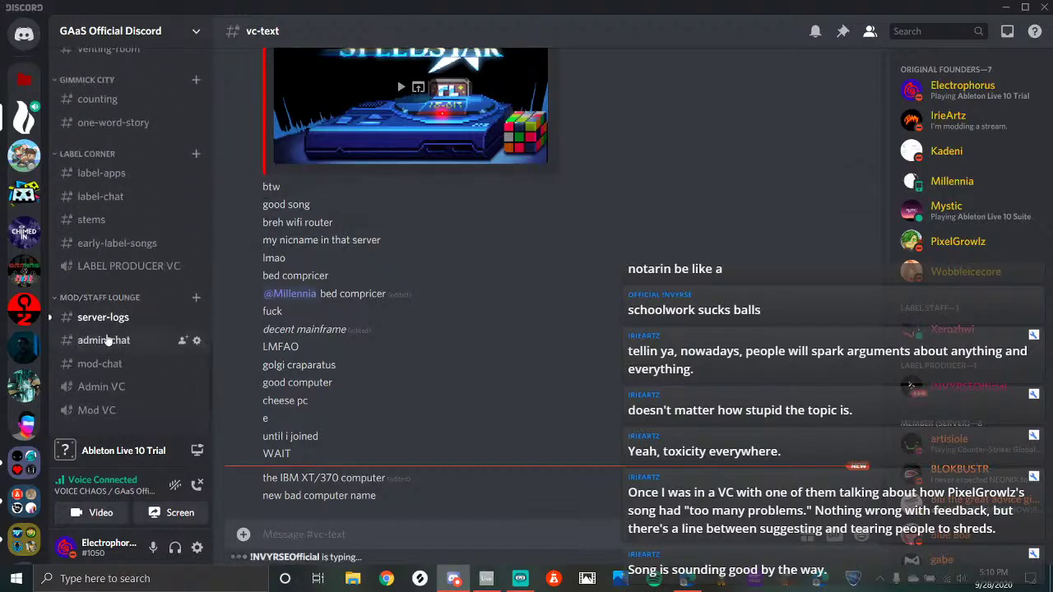
click(109, 319)
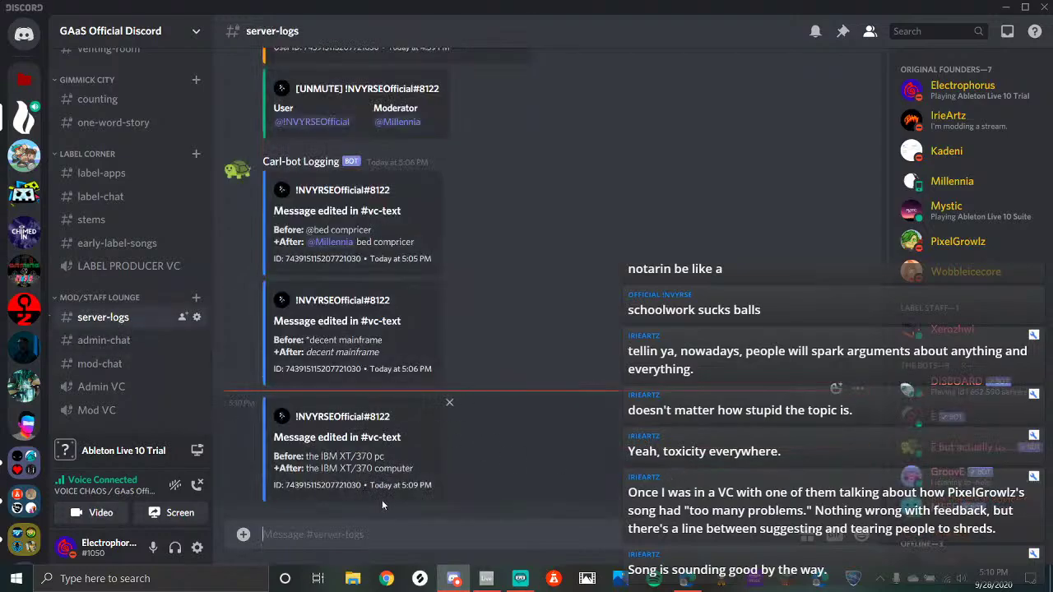
Return to Ableton Live, move the snare roll from 33.1.1 to 41.1.1 from track 4 to track 5, and play it
click(486, 579)
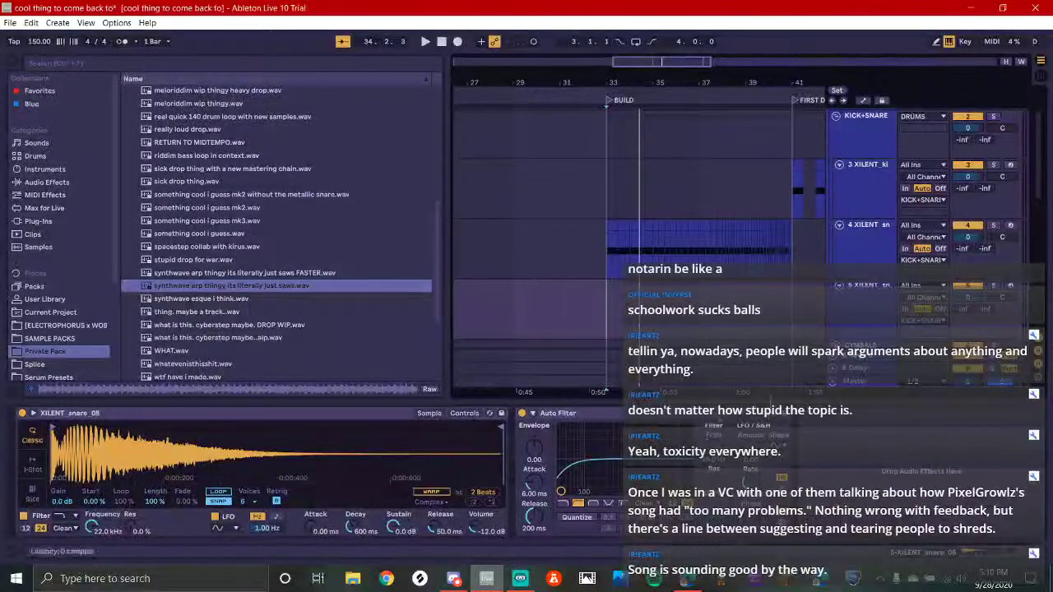
click(640, 241)
drag(620, 249, 804, 241)
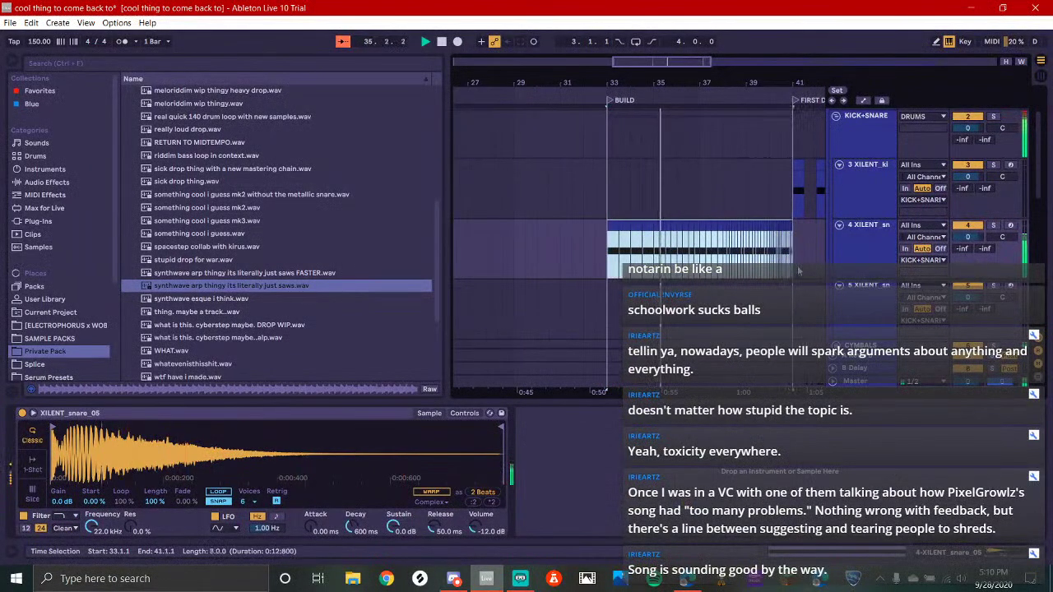
drag(696, 223, 702, 336)
key(space)
key(space)
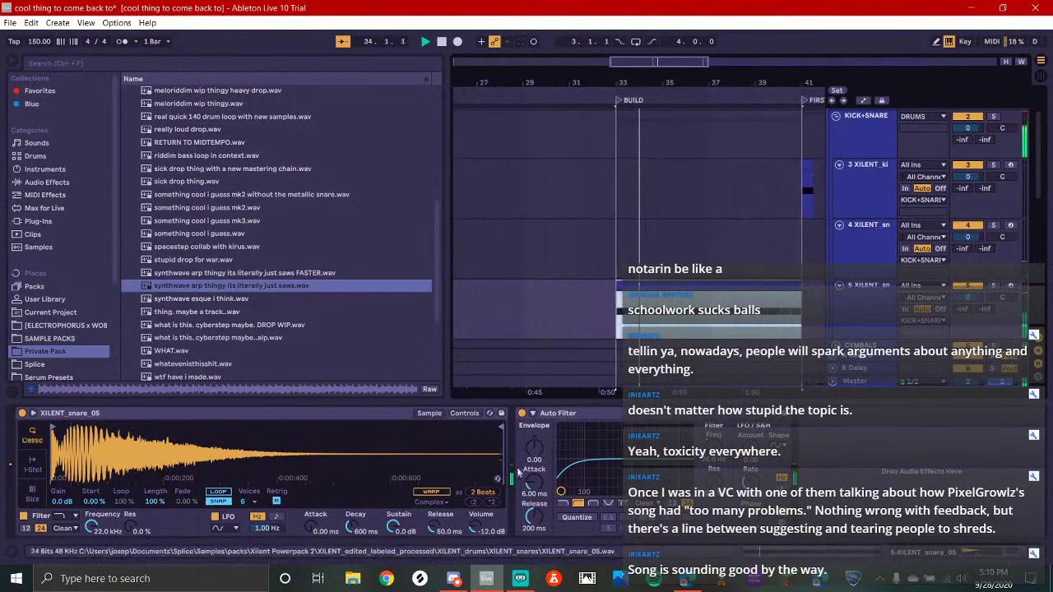
key(space)
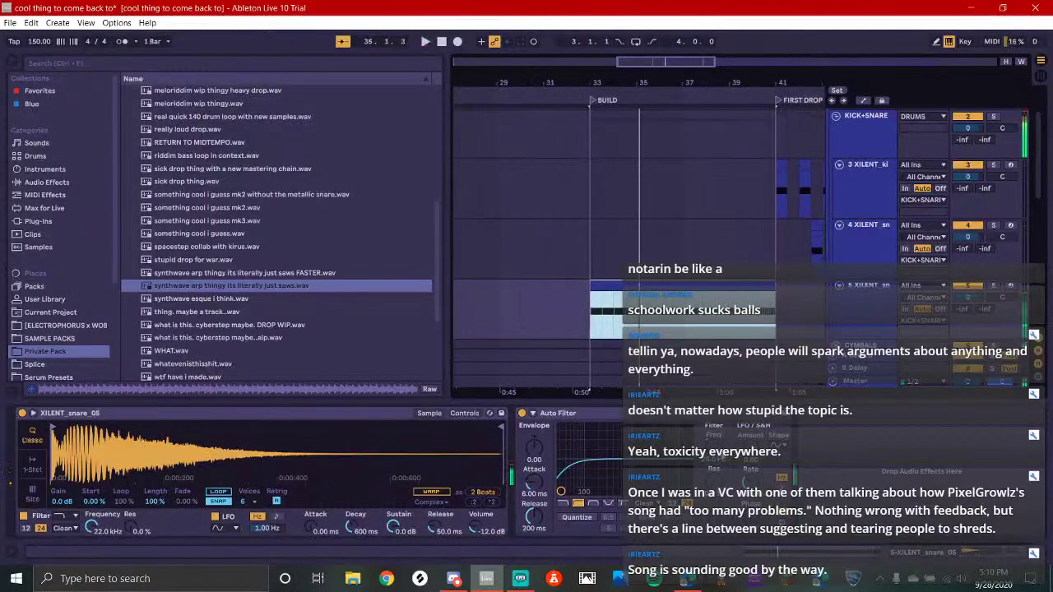
Show track 5's Auto Filter Frequency automation and shape a curved rise from bar 33 to bar 41
right_click(715, 452)
click(739, 467)
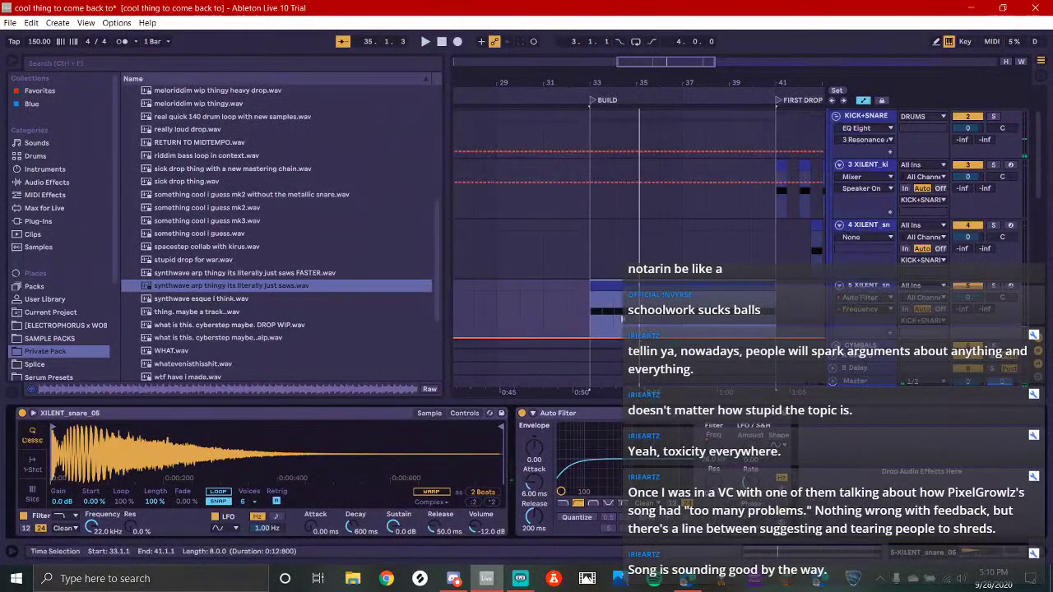
ctrl+alt+drag(736, 229, 657, 239)
ctrl+alt+drag(766, 256, 697, 259)
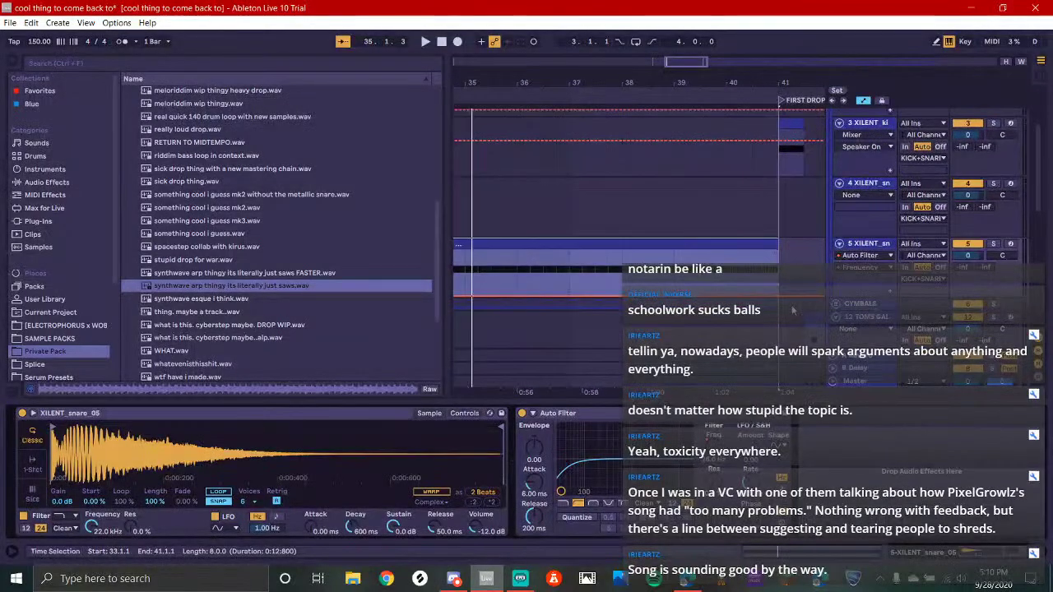
drag(743, 296, 791, 295)
scroll(714, 288, down, 3)
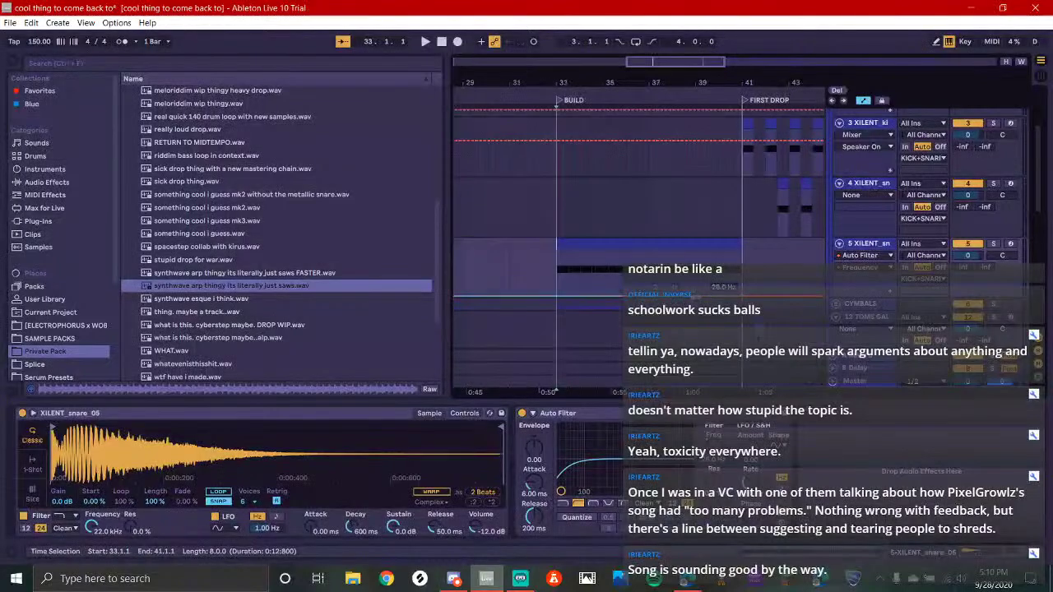
click(603, 301)
drag(608, 296, 738, 258)
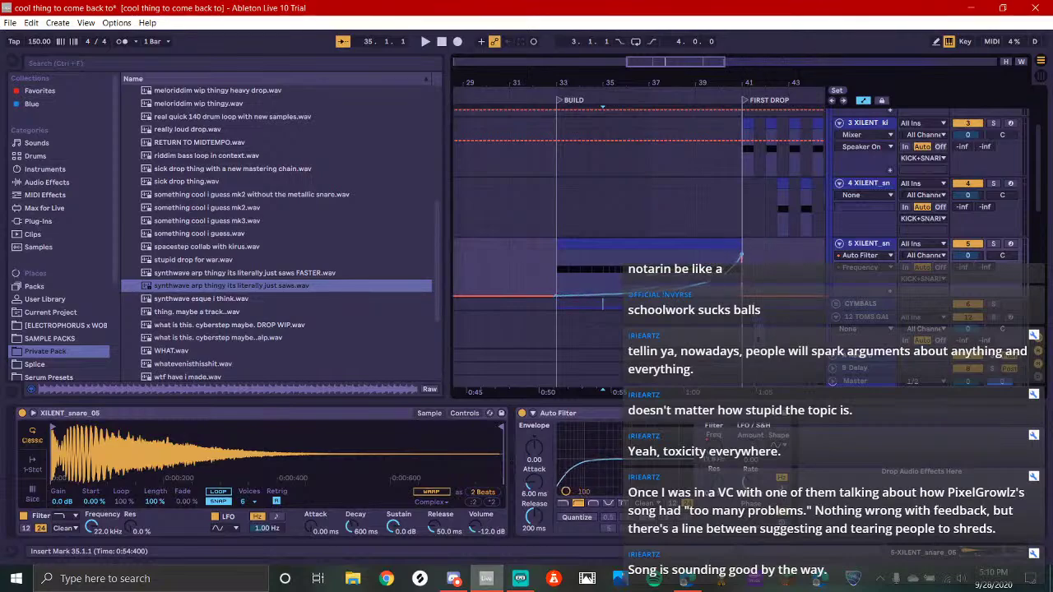
Play the BUILD section from bar 33 to hear the snare filter sweep, and select track 5's Auto Filter
key(space)
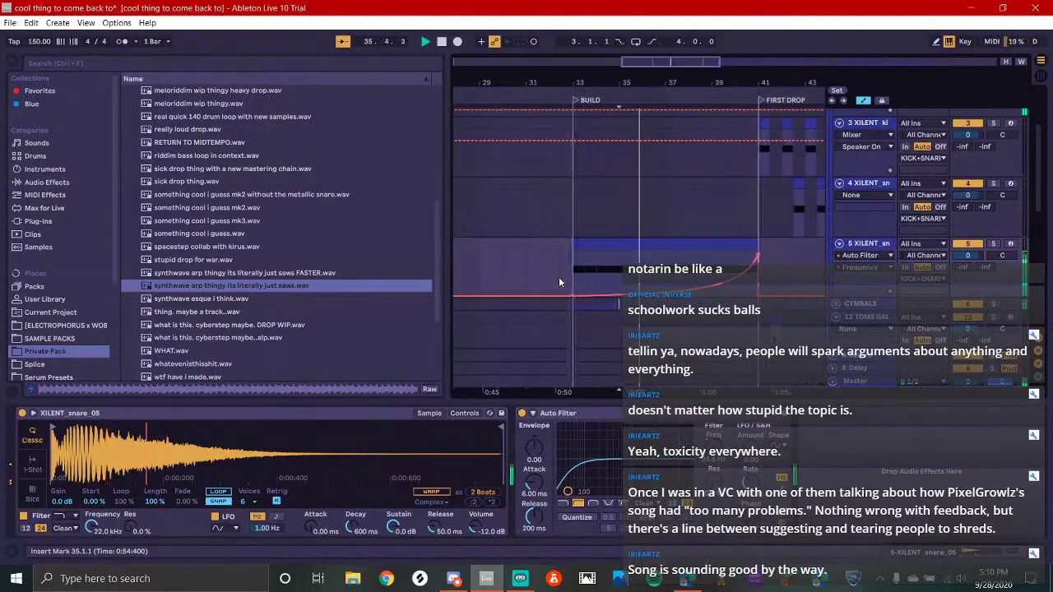
click(571, 274)
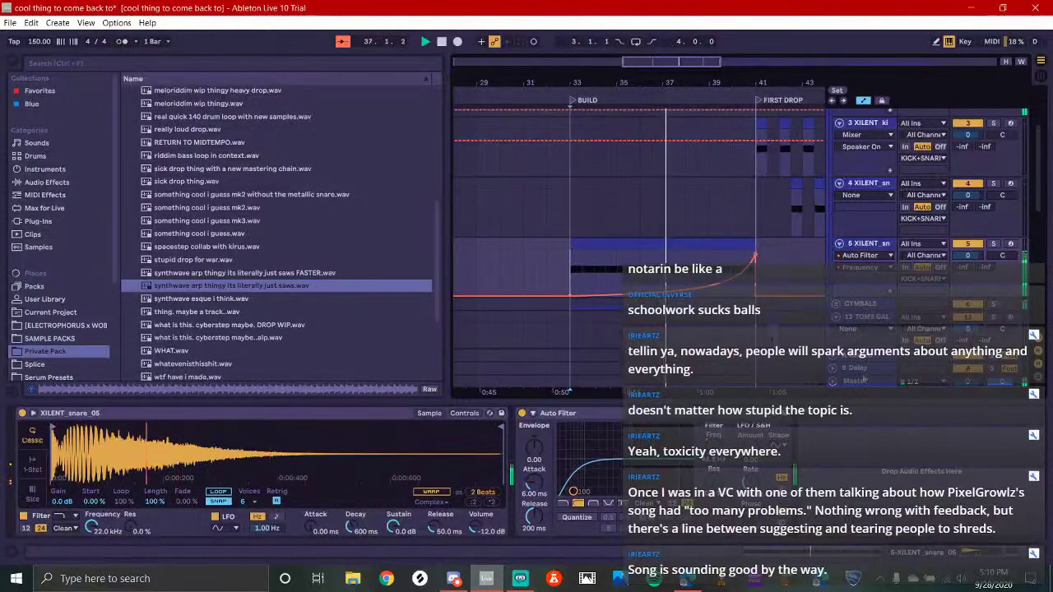
click(664, 416)
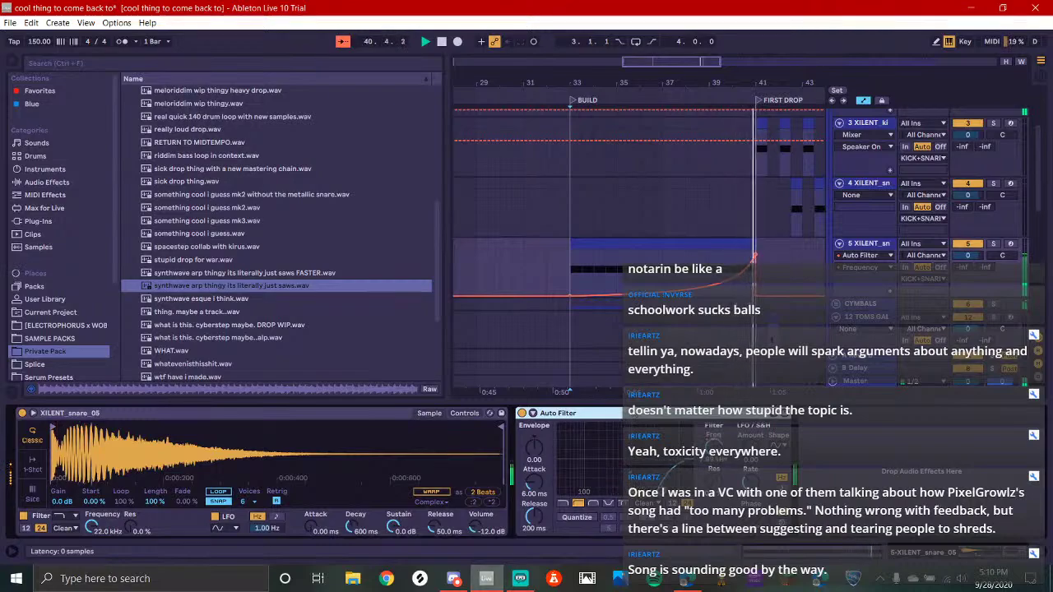
Place the insert marker at bar 33 on the DRUMS group and play the start of the build
scroll(658, 197, up, 4)
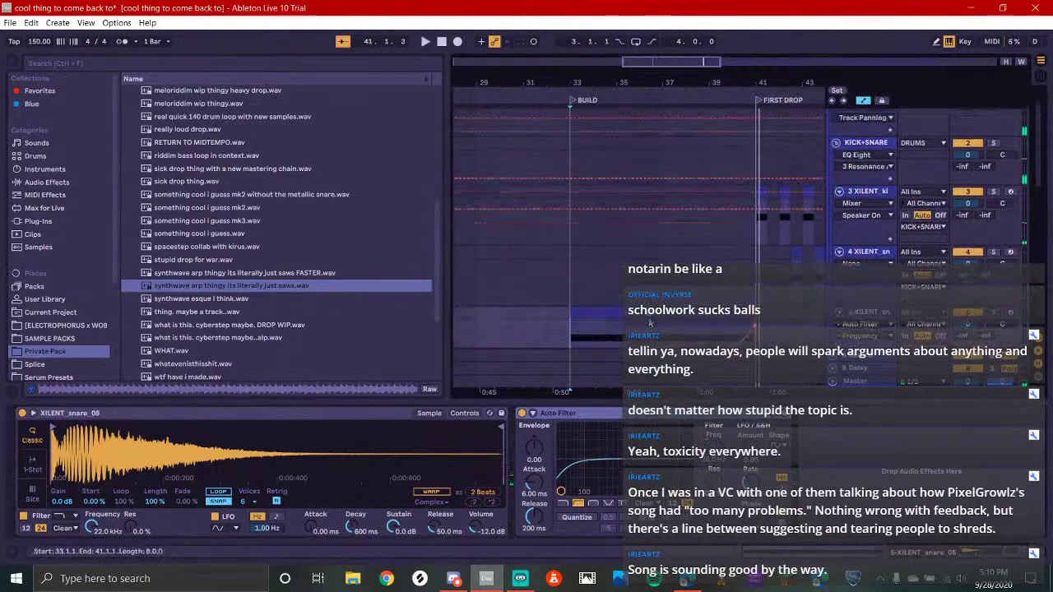
click(655, 424)
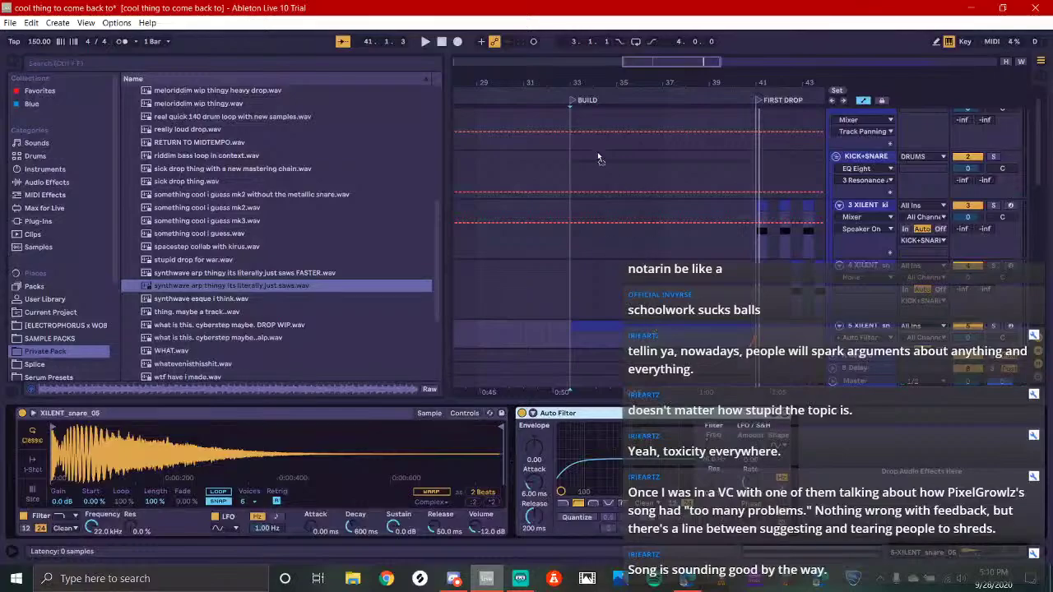
click(600, 124)
key(space)
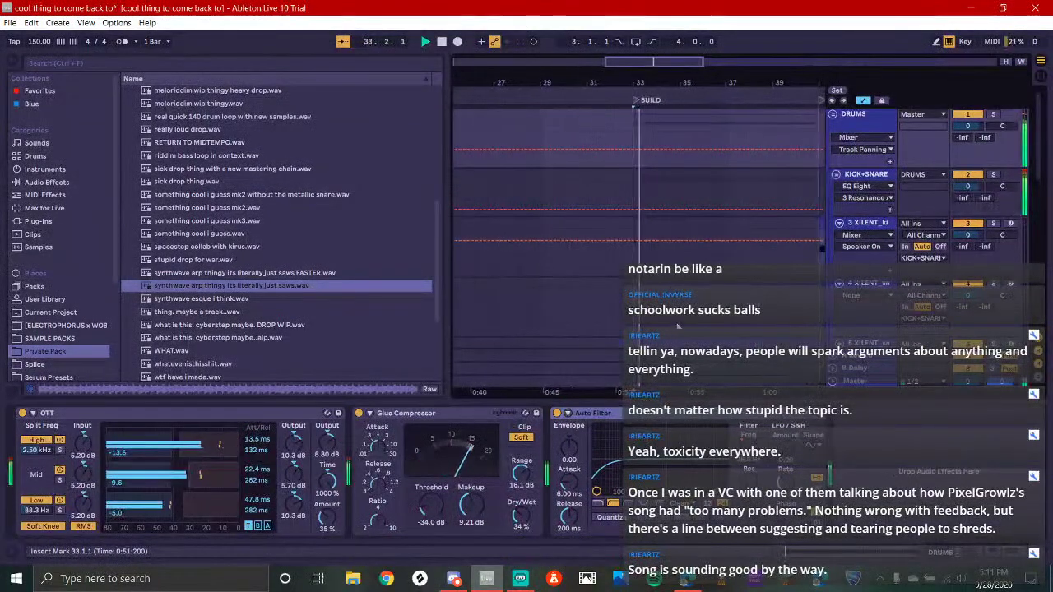
drag(699, 356, 548, 126)
drag(579, 367, 591, 532)
key(space)
Show the Master track's Auto Filter Device On automation and start playback from bar 33
drag(616, 418, 544, 331)
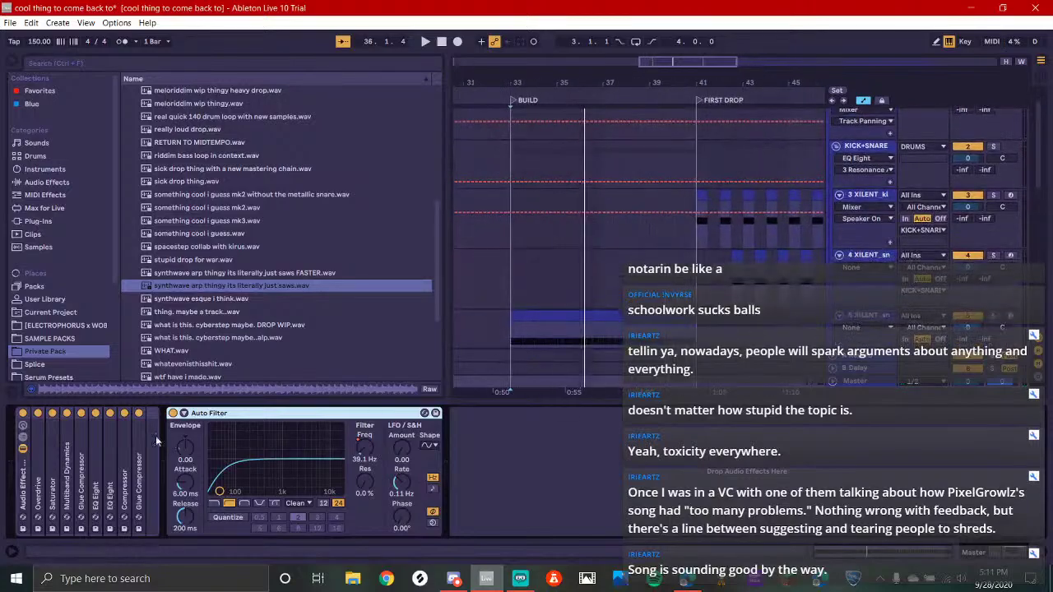
right_click(170, 413)
click(187, 422)
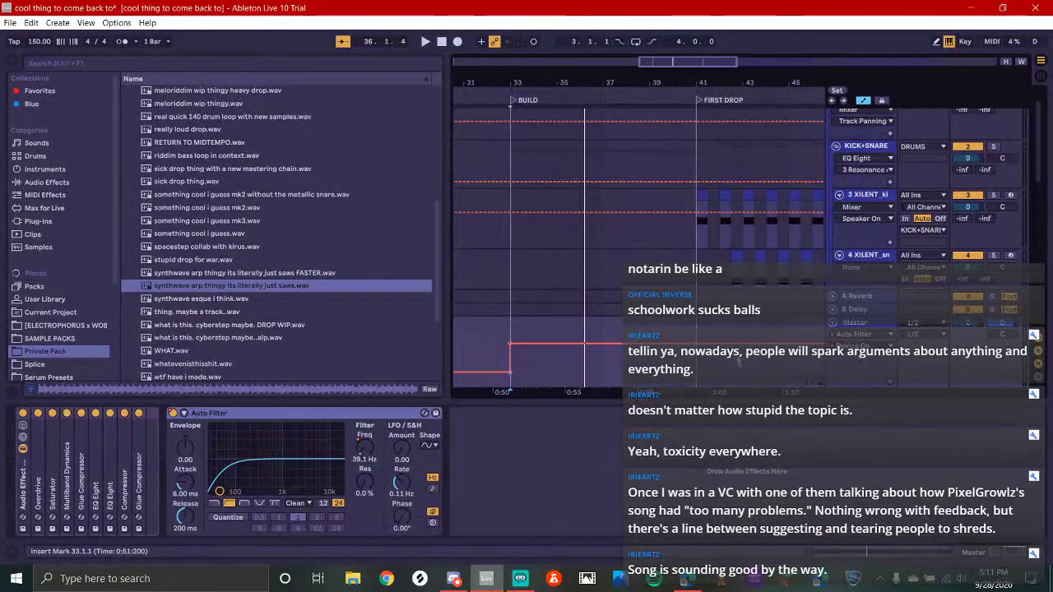
key(space)
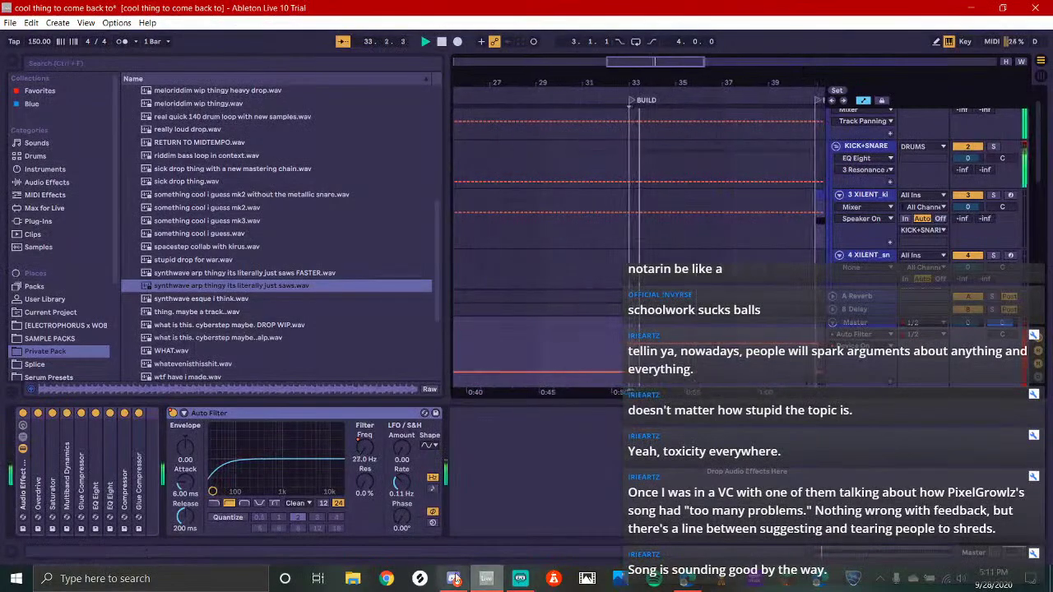
Check the Streamlabs OBS live chat and Discord's vc-text channel, and return to Ableton Live
click(521, 579)
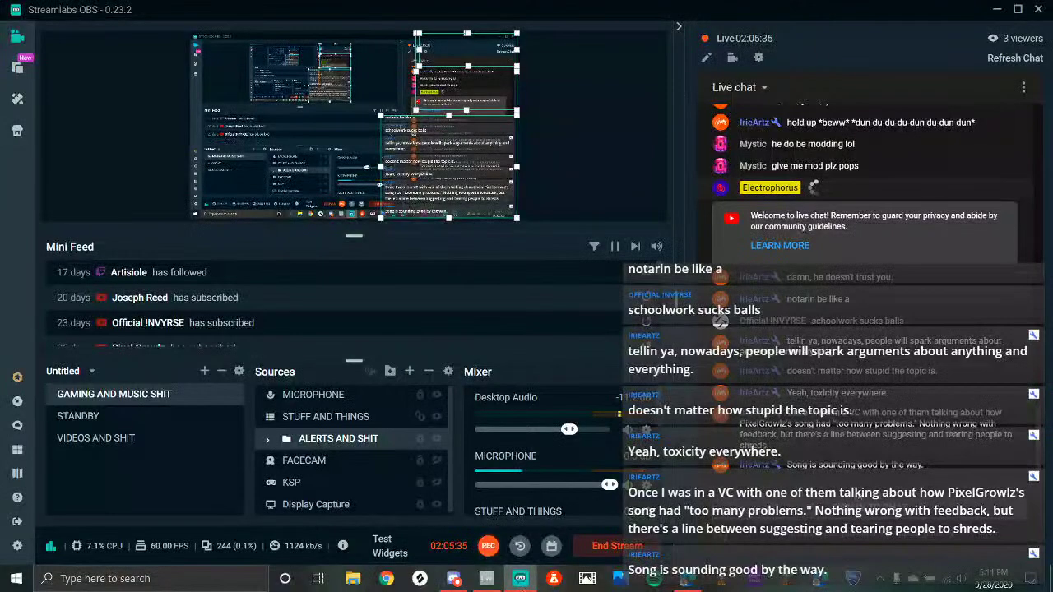
click(452, 580)
scroll(166, 172, up, 5)
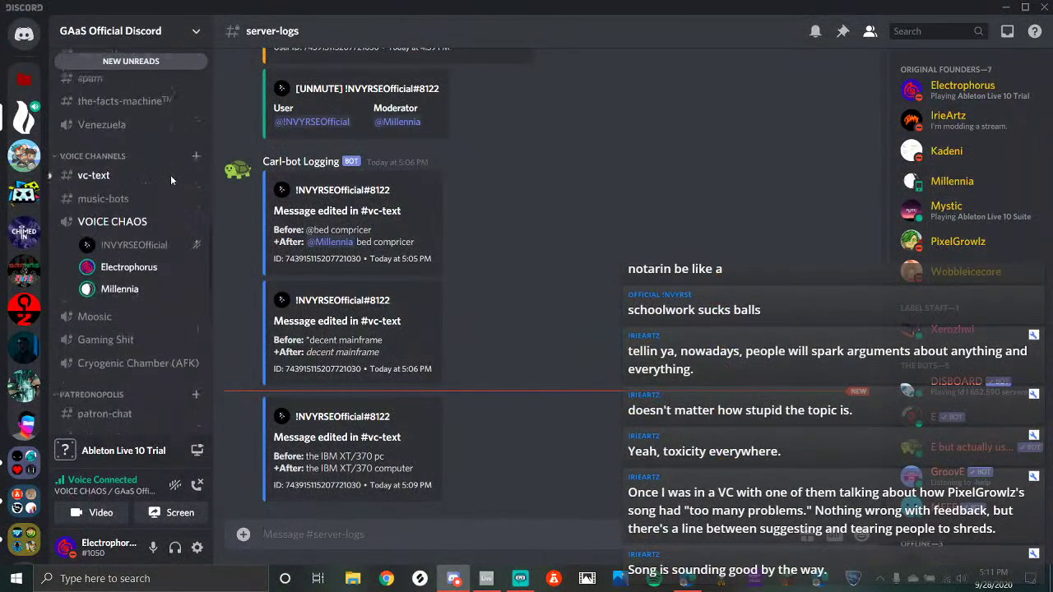
click(170, 174)
scroll(170, 174, up, 1)
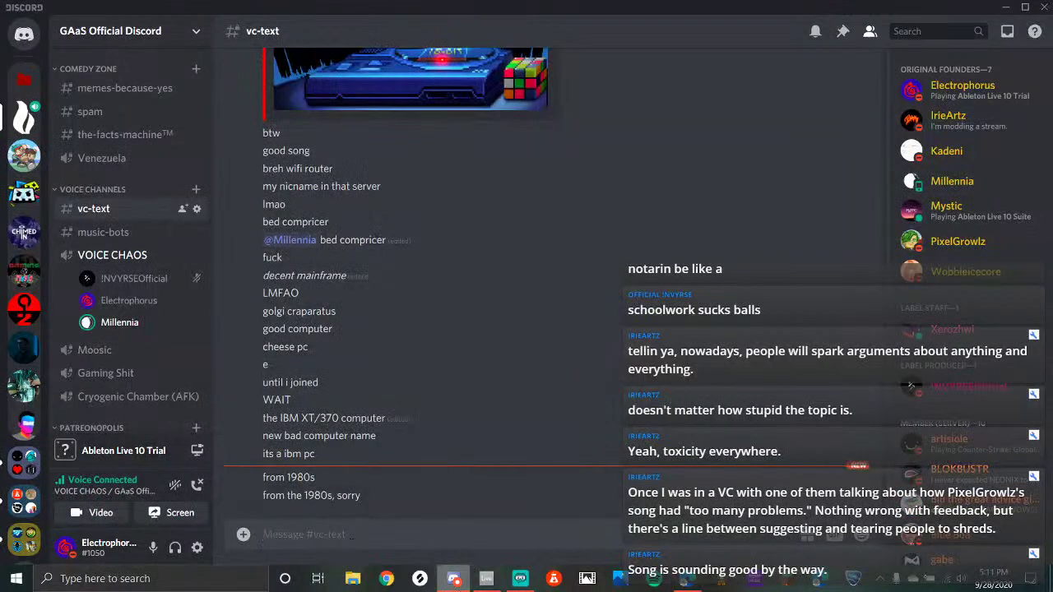
click(486, 579)
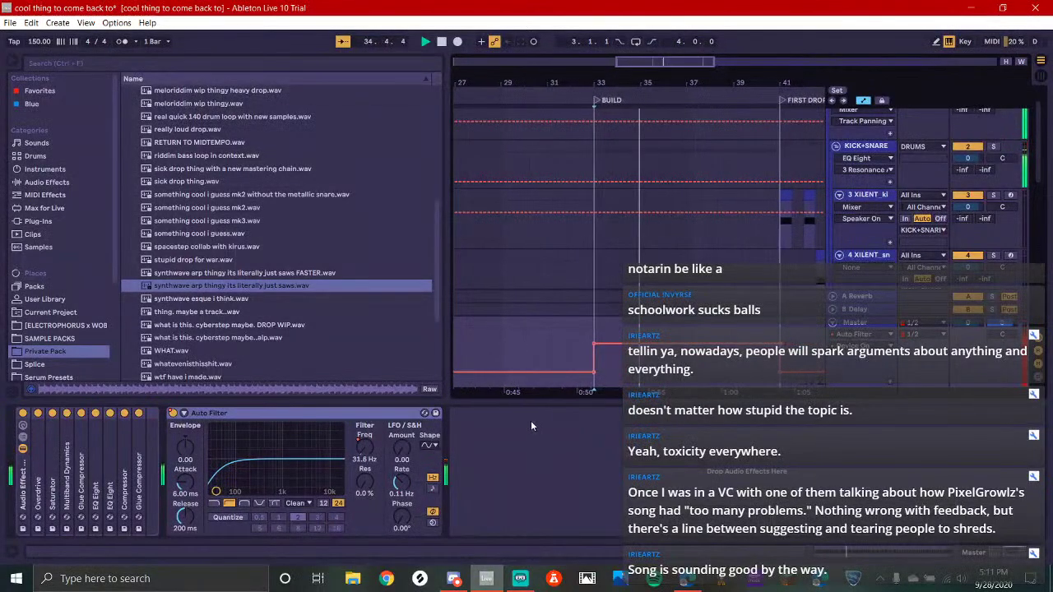
Show the Master track's Auto Filter Frequency automation while the build plays into the first drop
click(365, 454)
scroll(687, 293, down, 2)
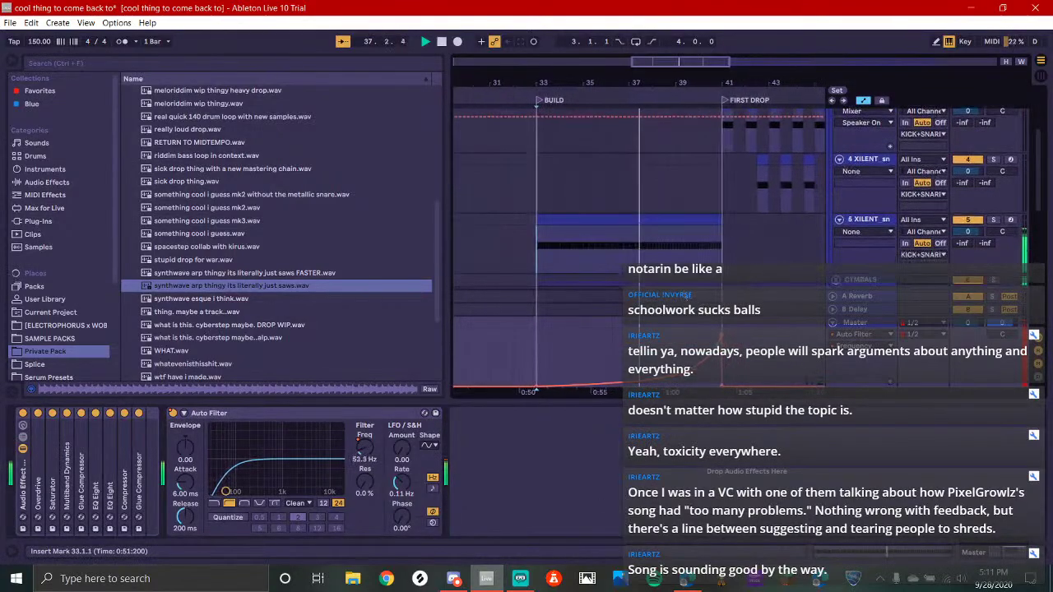
scroll(642, 247, down, 1)
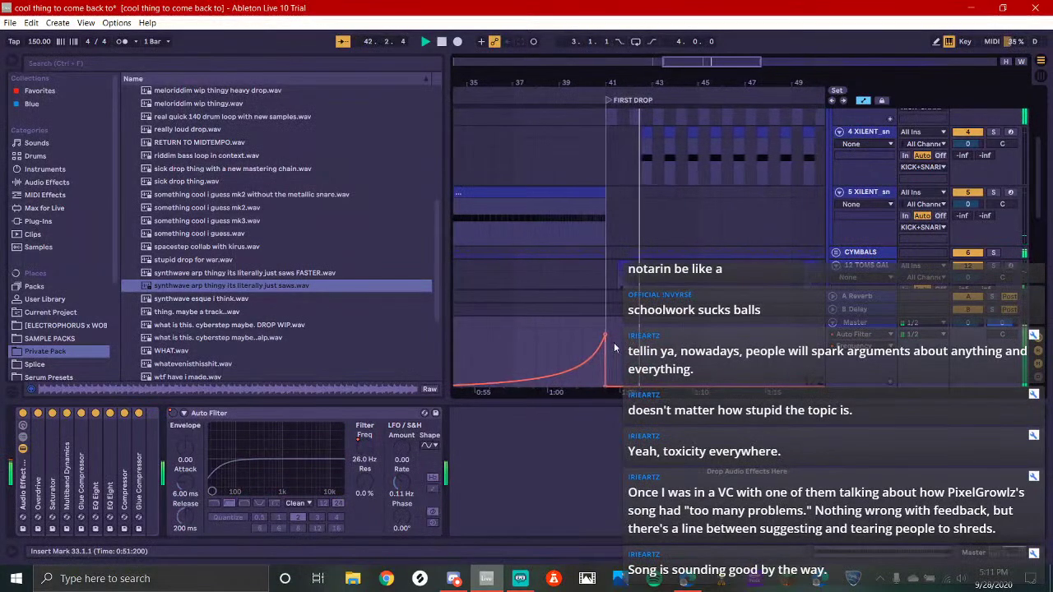
Reshape the Master Auto Filter Frequency curve so its rise starts at about bar 37, and play the build into the first drop
key(space)
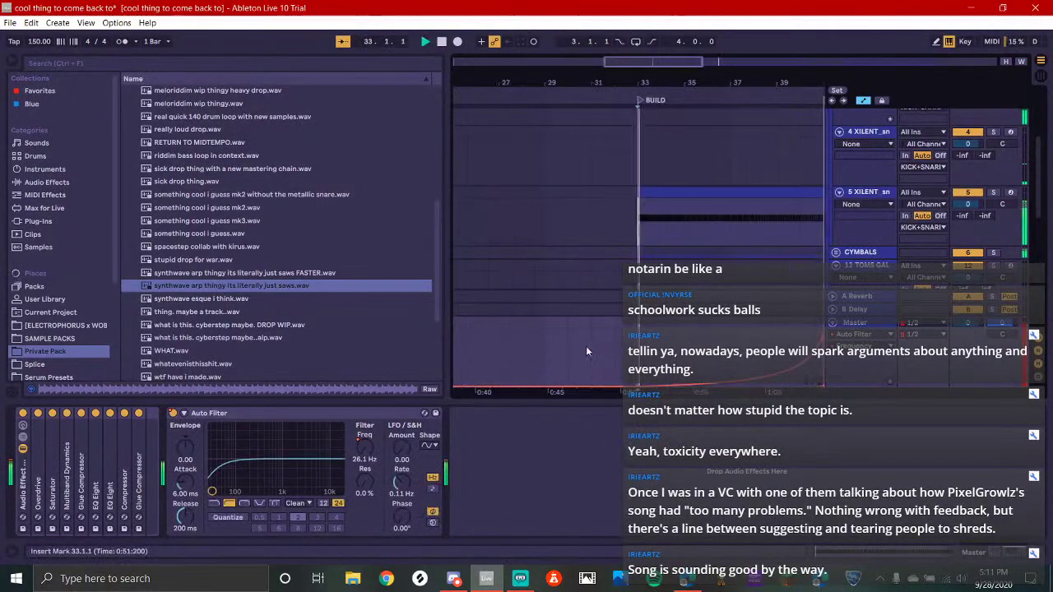
key(space)
scroll(586, 351, down, 3)
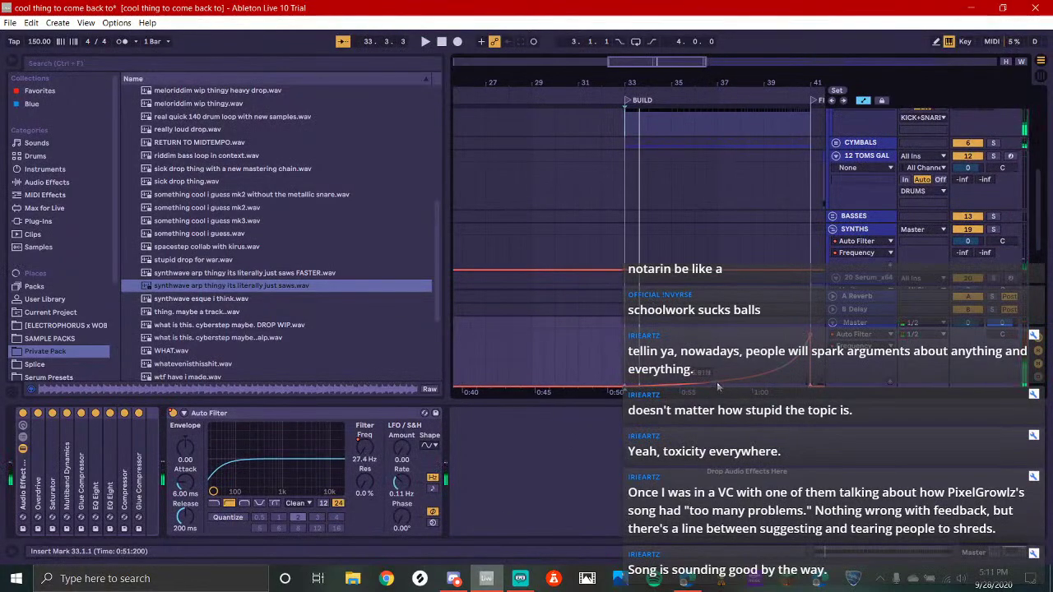
scroll(712, 296, up, 2)
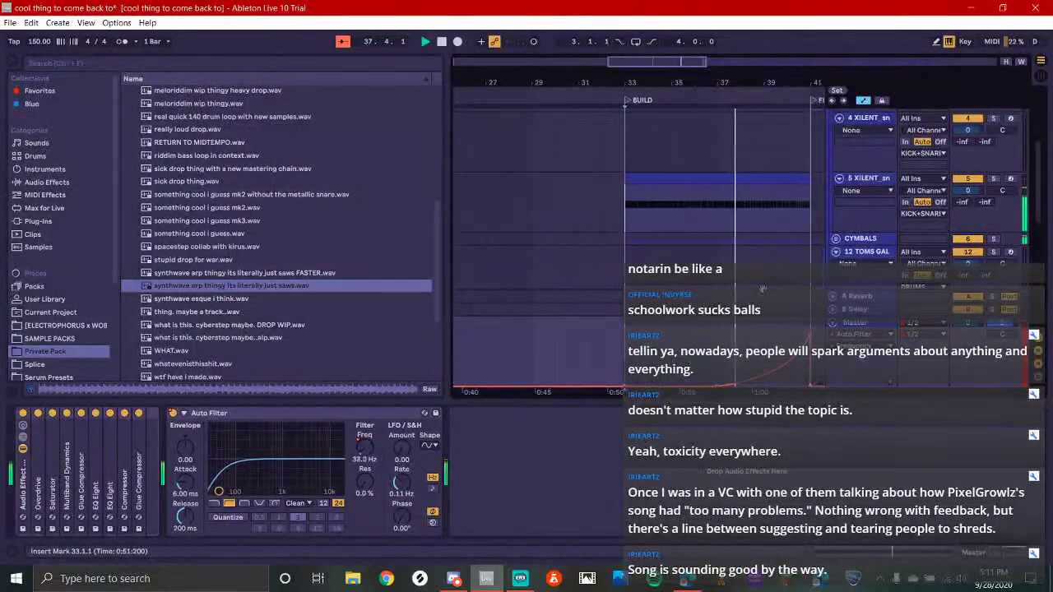
scroll(730, 253, down, 2)
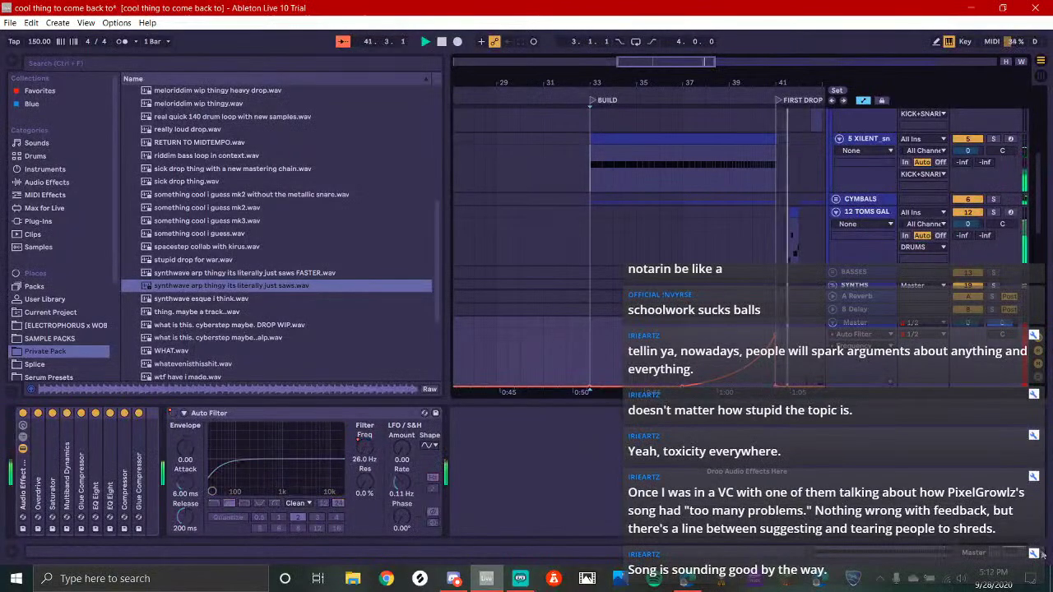
Hide the device view and automation lanes, fold the Master track, and briefly play from bar 33
key(ctrl+alt+l)
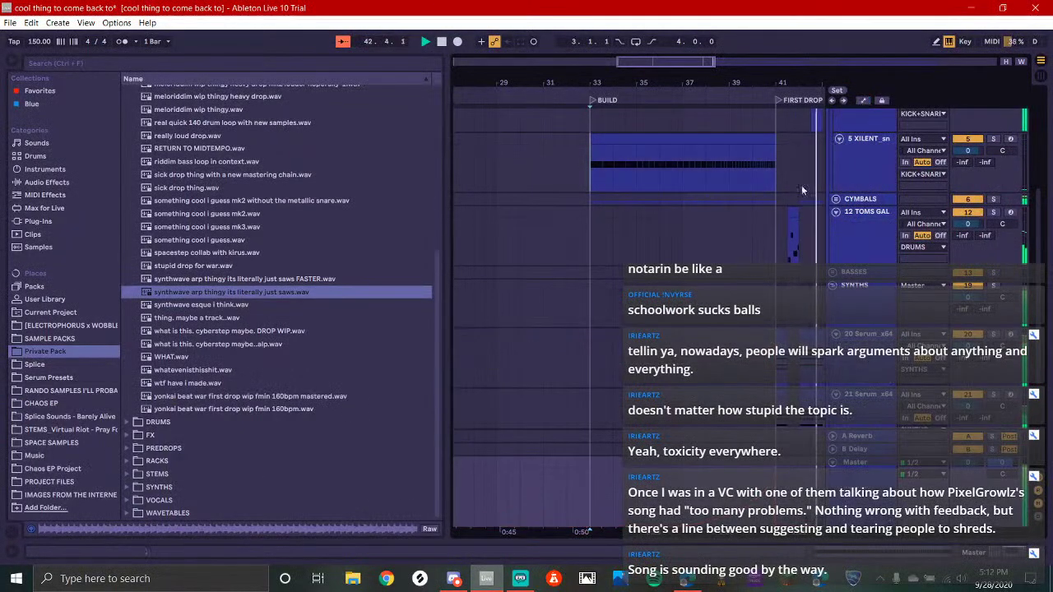
click(611, 391)
scroll(612, 396, down, 5)
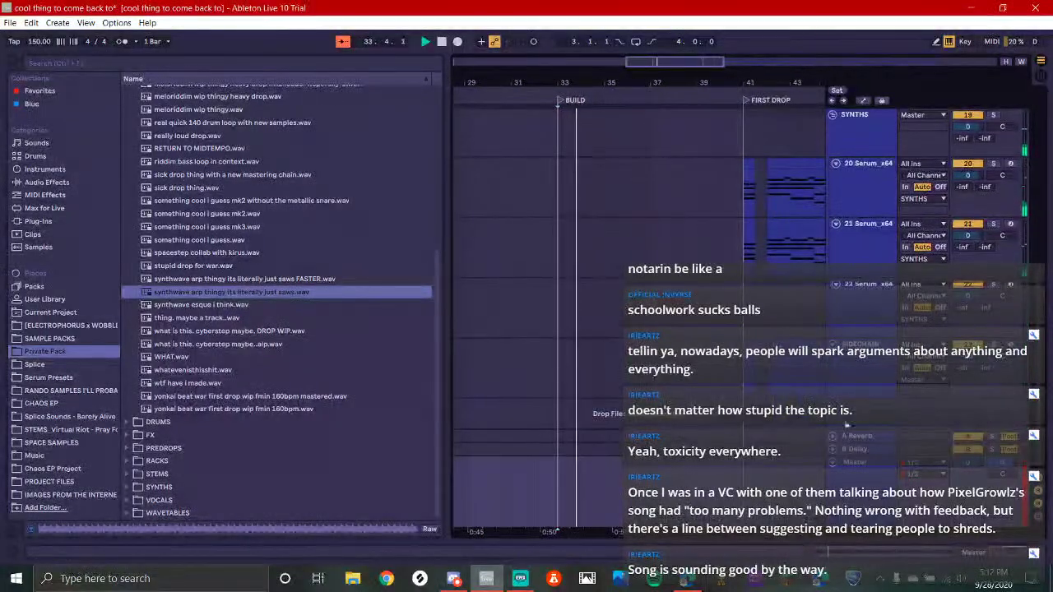
click(834, 463)
scroll(651, 426, right, 1)
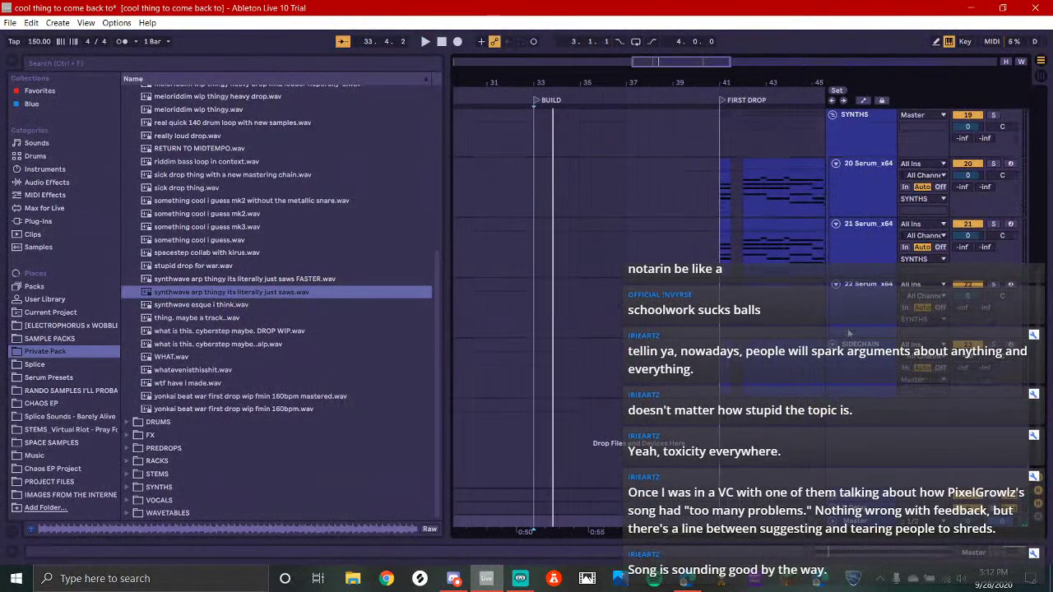
Insert an empty eight-bar MIDI clip on track 22 Serum_x64 from bar 33 to bar 41, and show the track's devices
scroll(849, 333, up, 2)
drag(539, 368, 713, 378)
double_click(694, 373)
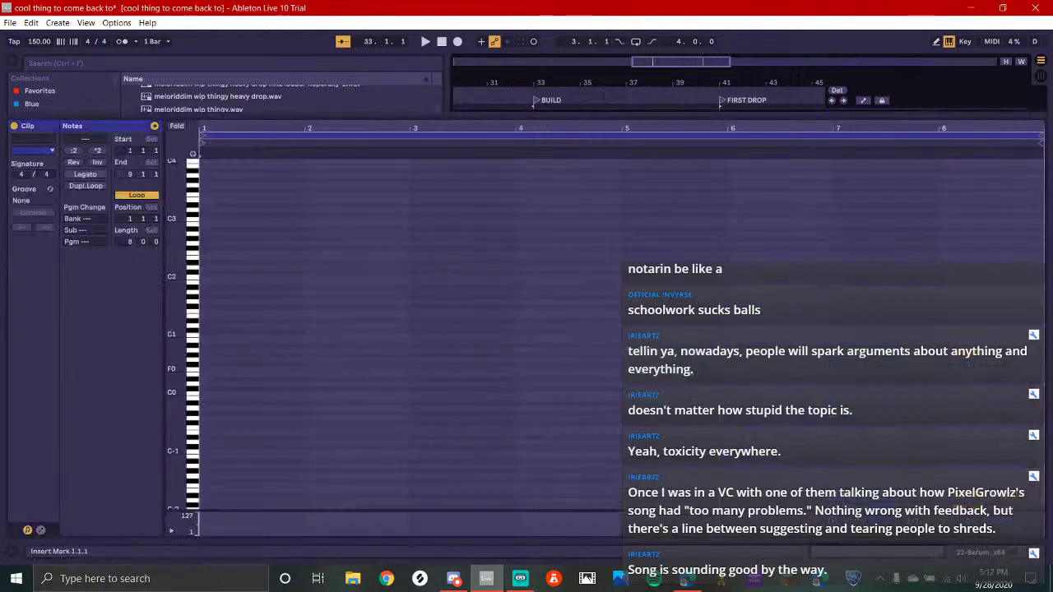
click(969, 554)
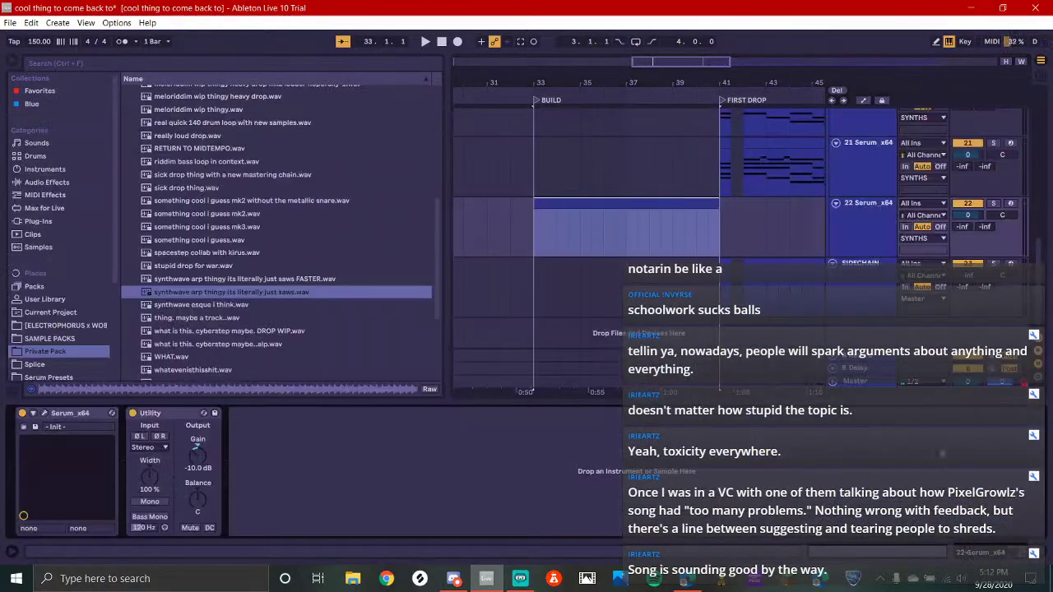
Lower the computer keyboard's octave to C0–D1 and expand the BASSES group to find the armed track, folding the group again
key(z)
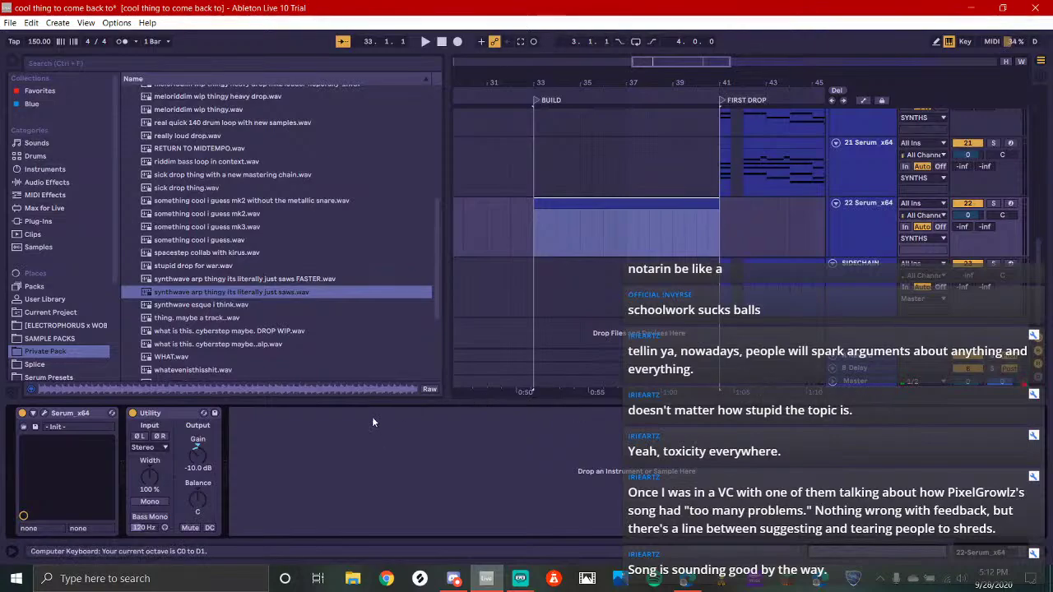
scroll(746, 280, up, 10)
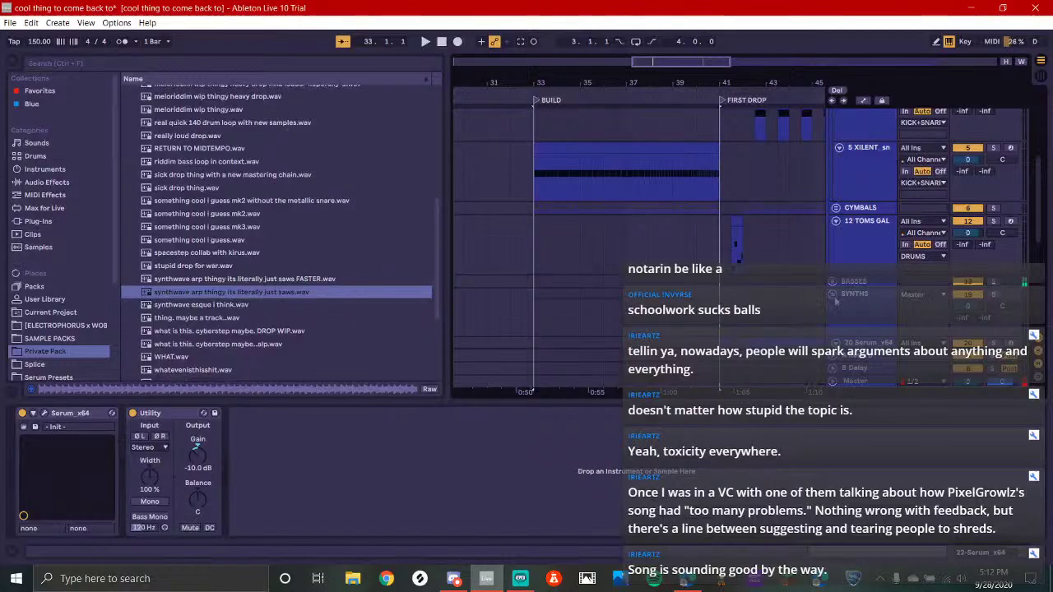
scroll(836, 301, down, 1)
click(839, 231)
click(835, 241)
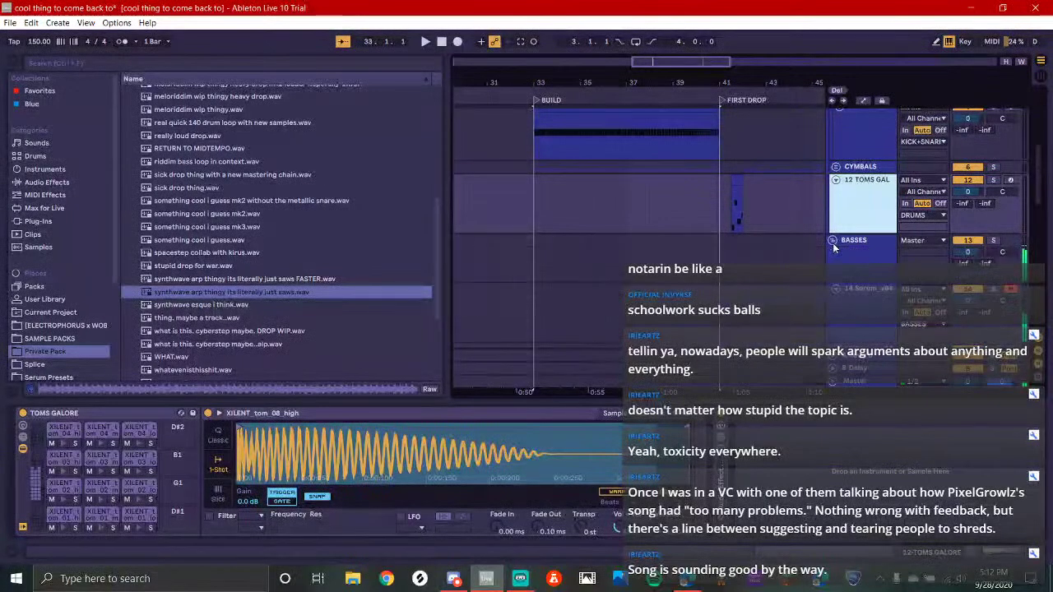
scroll(837, 243, down, 2)
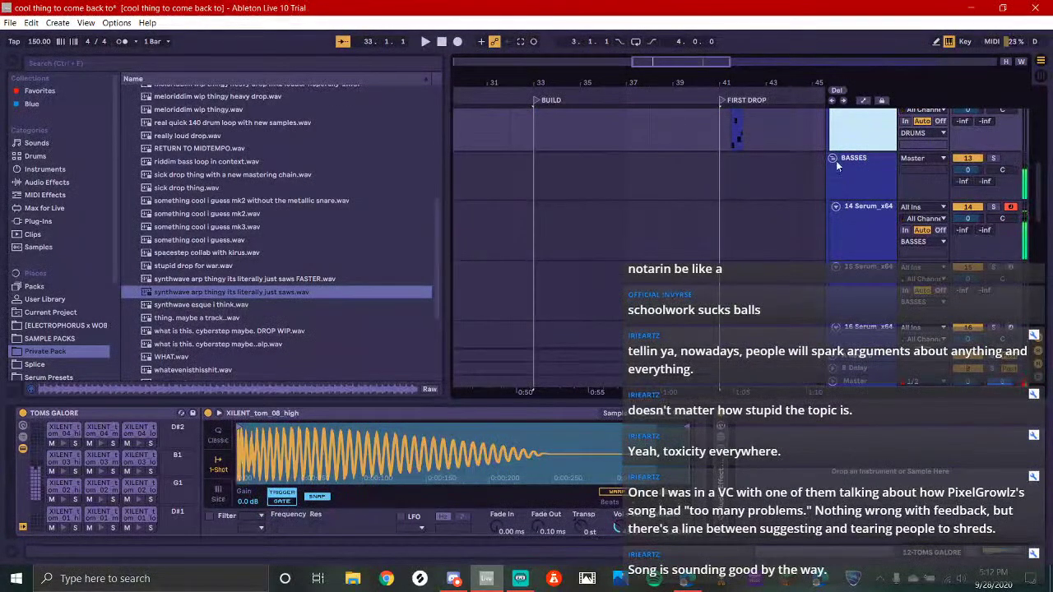
click(833, 159)
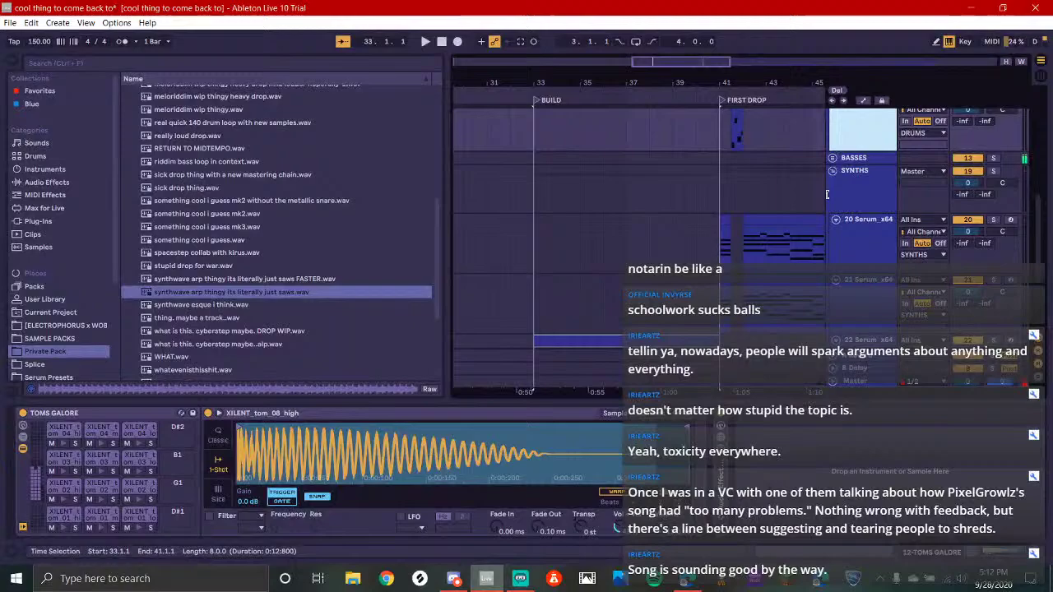
Look for new messages in Discord and the Streamlabs OBS chat, and switch back to Ableton Live
click(454, 578)
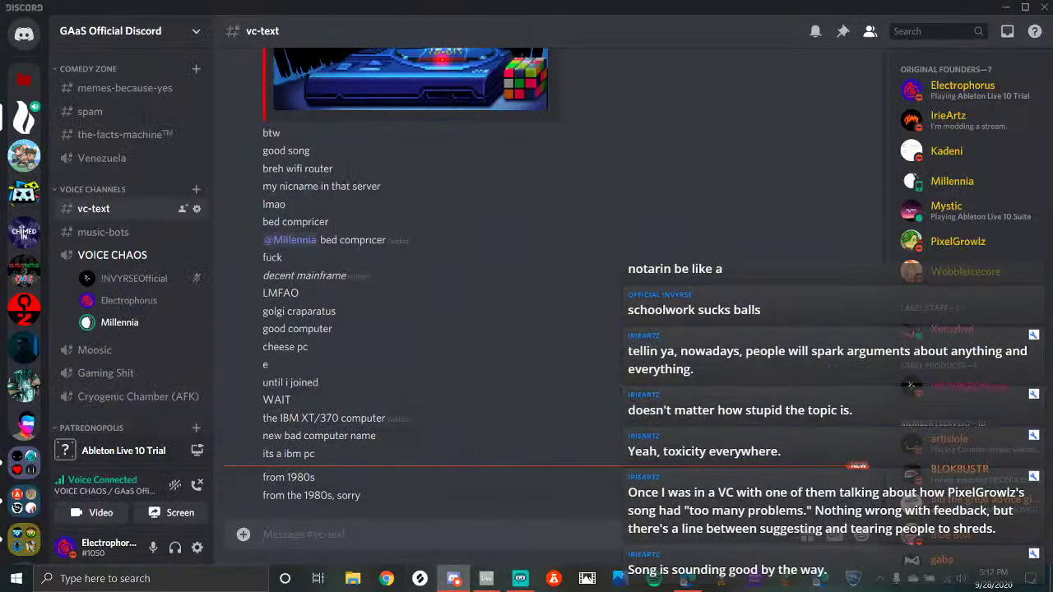
click(531, 580)
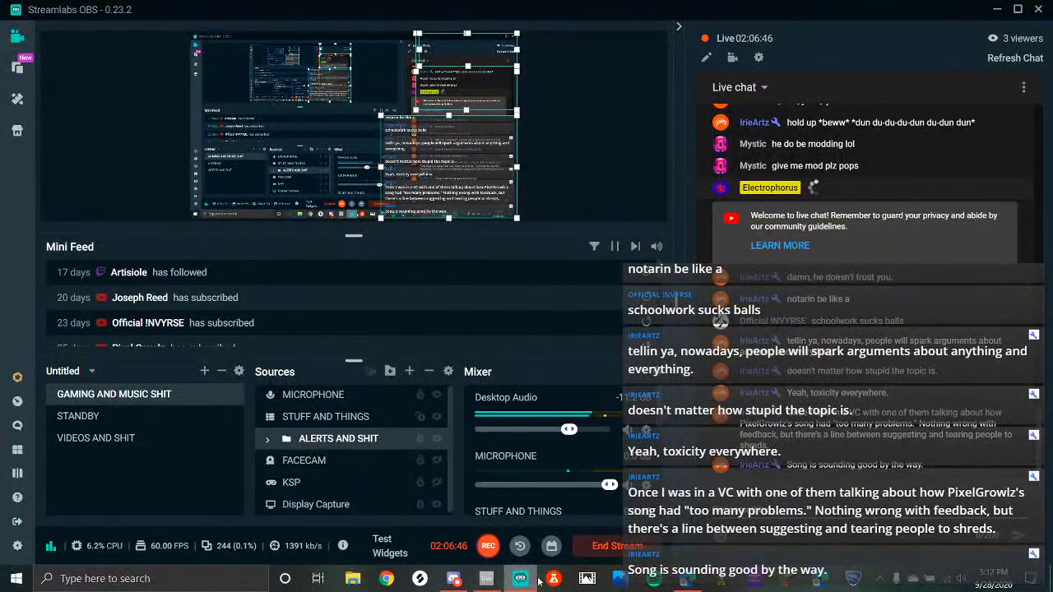
click(486, 578)
Arm track 22 Serum_x64 for recording and select its build clip from bar 33 to bar 41
scroll(946, 247, down, 3)
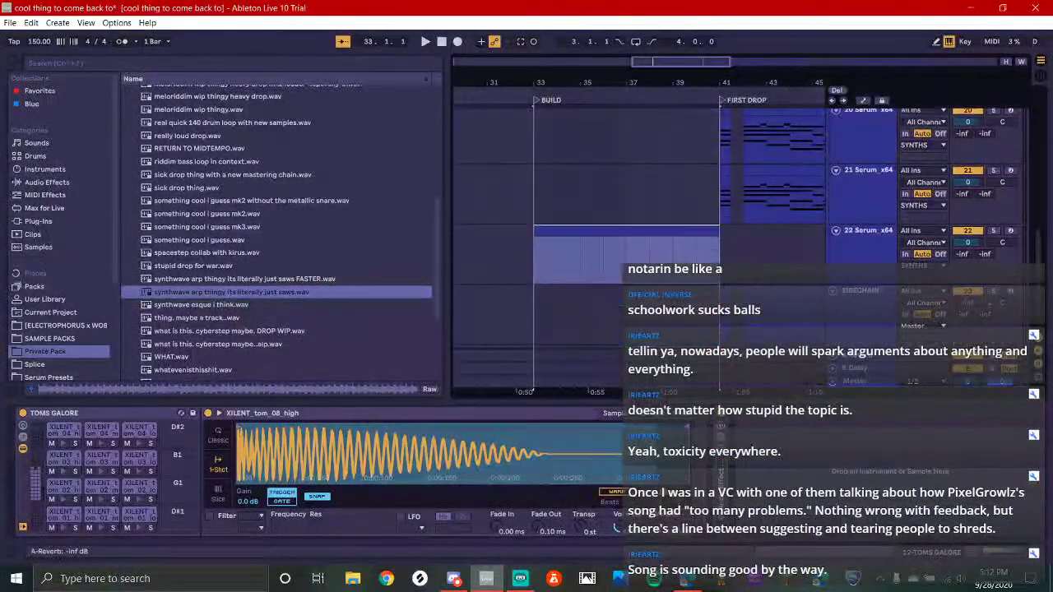
click(1010, 231)
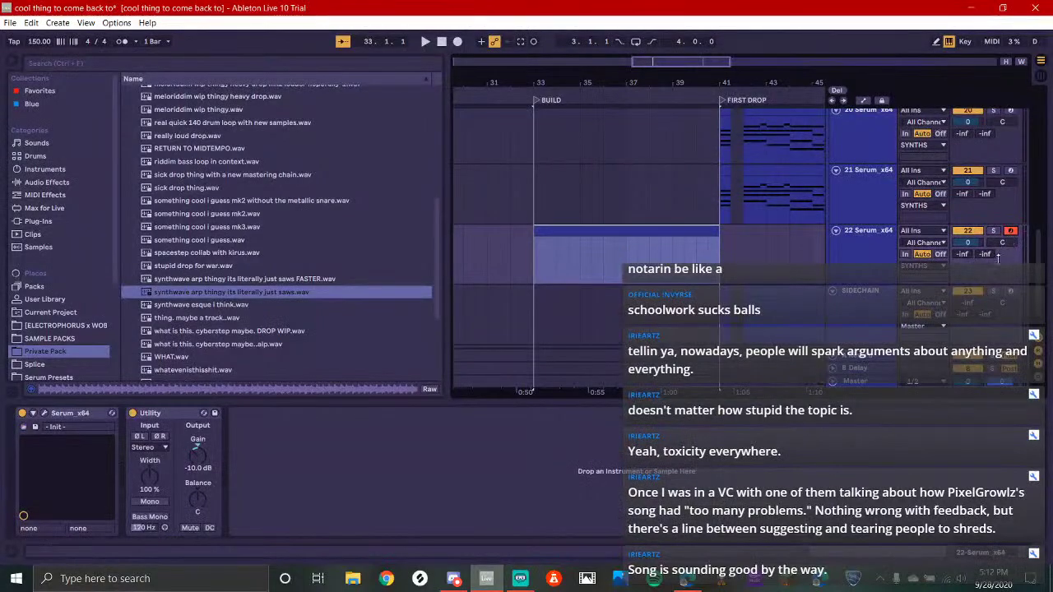
click(599, 236)
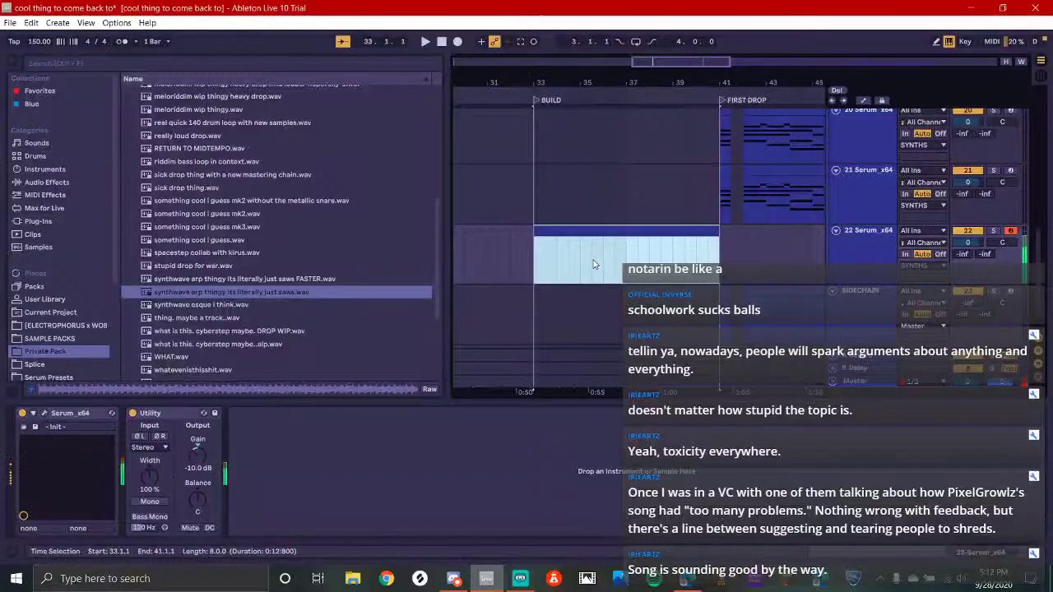
Open track 22's build clip and fill its eight bars with repeated one-beat F0 notes
double_click(592, 231)
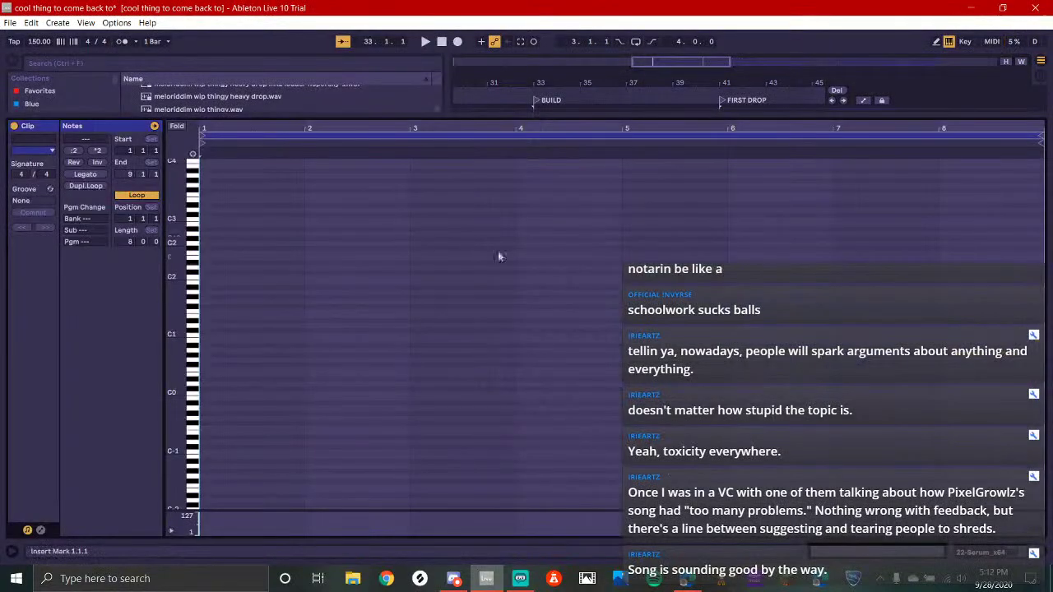
double_click(202, 368)
key(space)
mouse_move(212, 369)
mouse_down()
mouse_move(238, 369)
mouse_move(219, 371)
mouse_up()
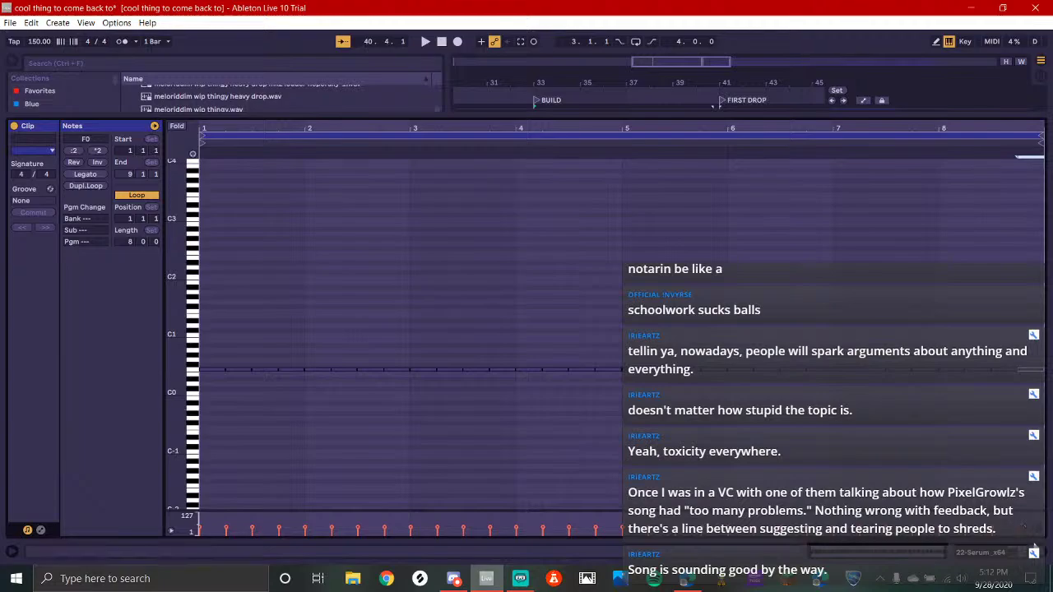
key(ctrl+a)
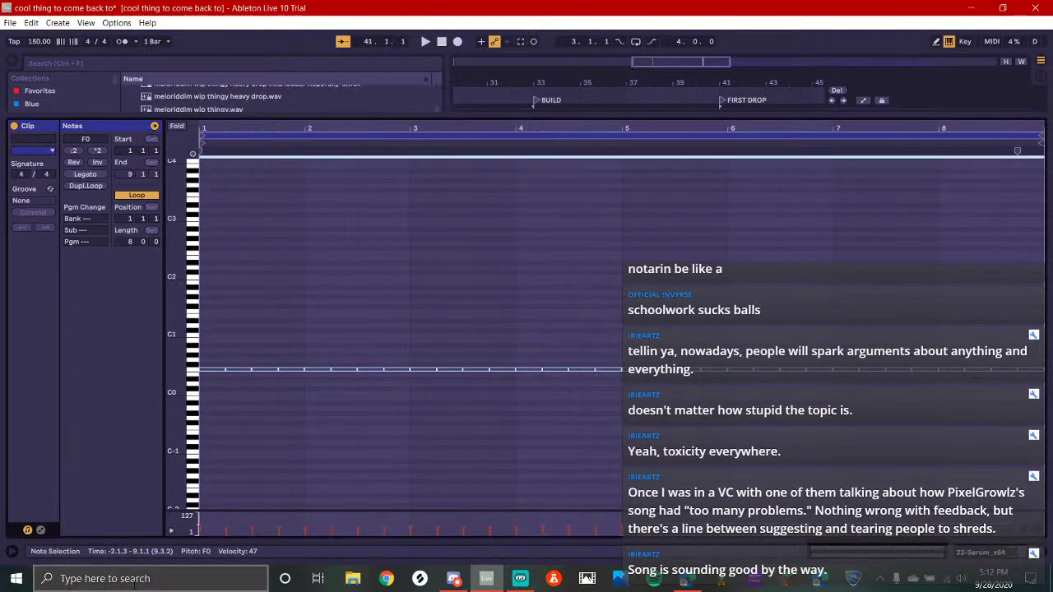
click(223, 531)
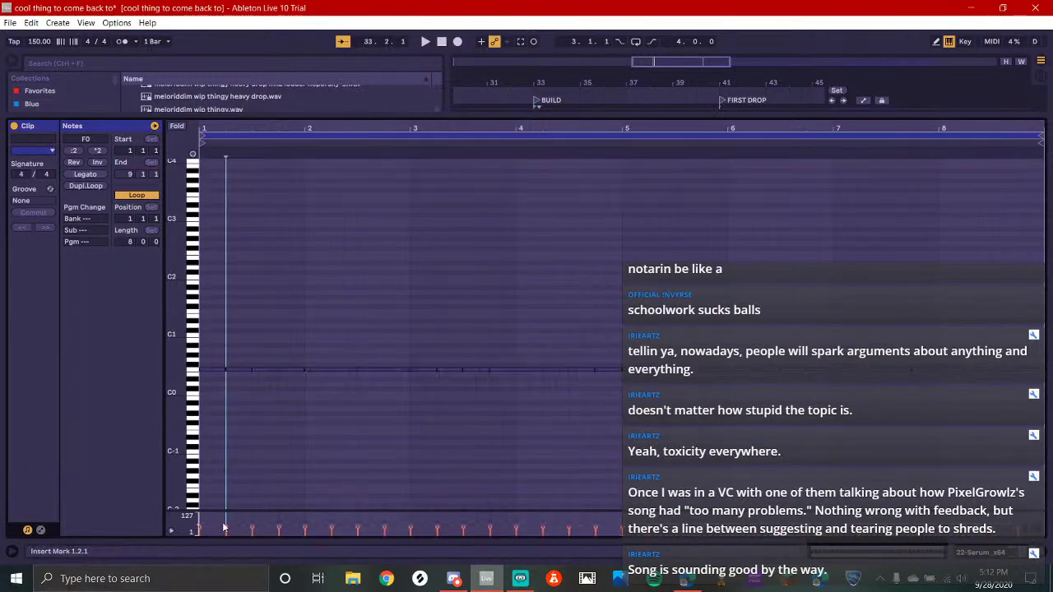
Raise the velocity of all F0 notes in the clip to 127 and play the build with track 22 soloed
drag(1038, 526, 33, 531)
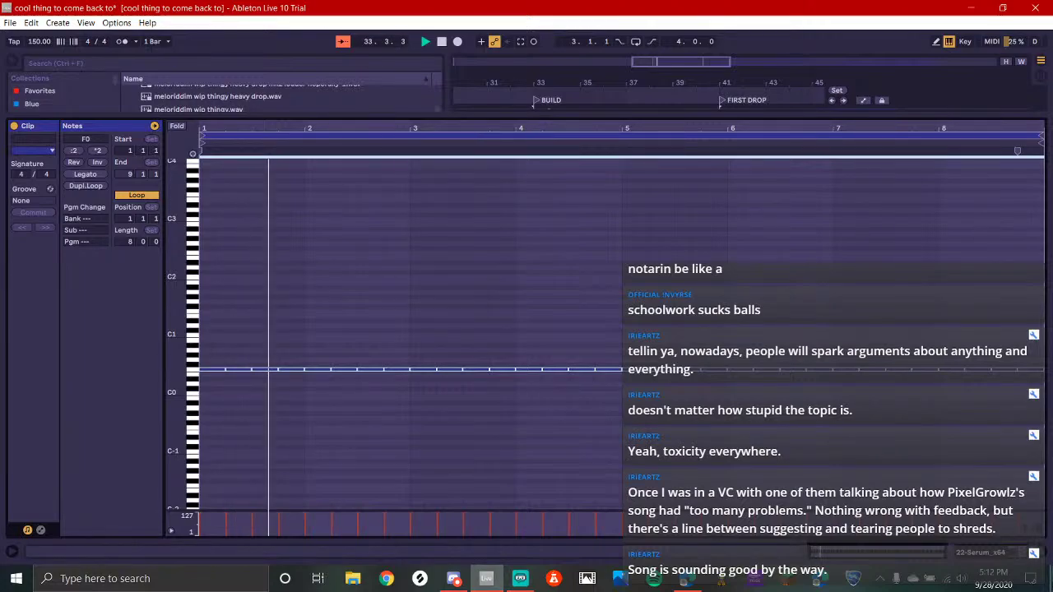
key(shift+Tab)
click(993, 204)
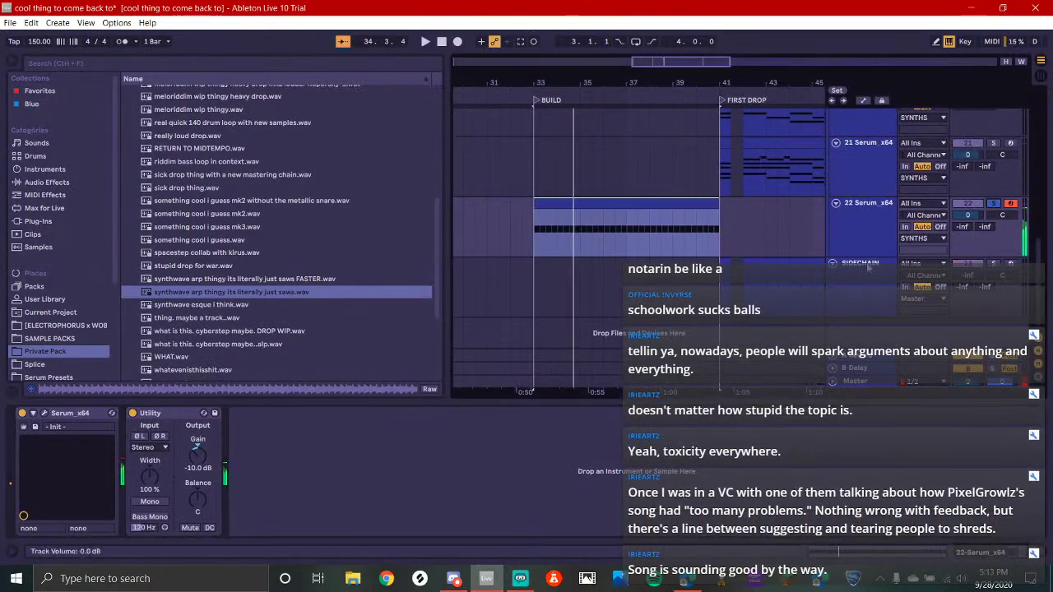
key(space)
key(space)
In track 22's Serum, set the upward pitch bend range to 24 semitones and route Macro 1 to Mast.Tun in the modulation matrix
click(43, 413)
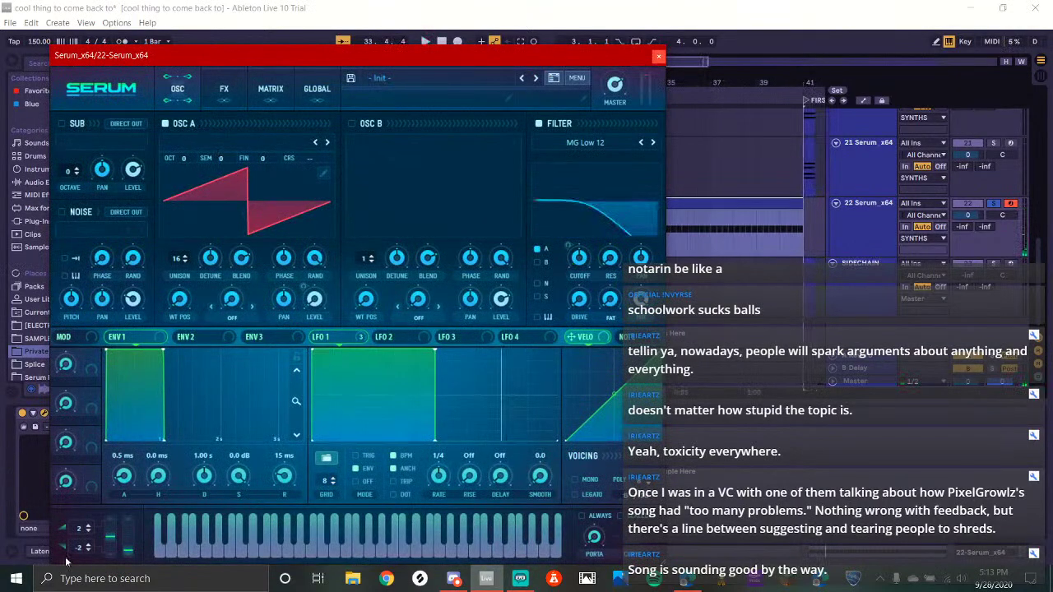
drag(84, 529, 84, 489)
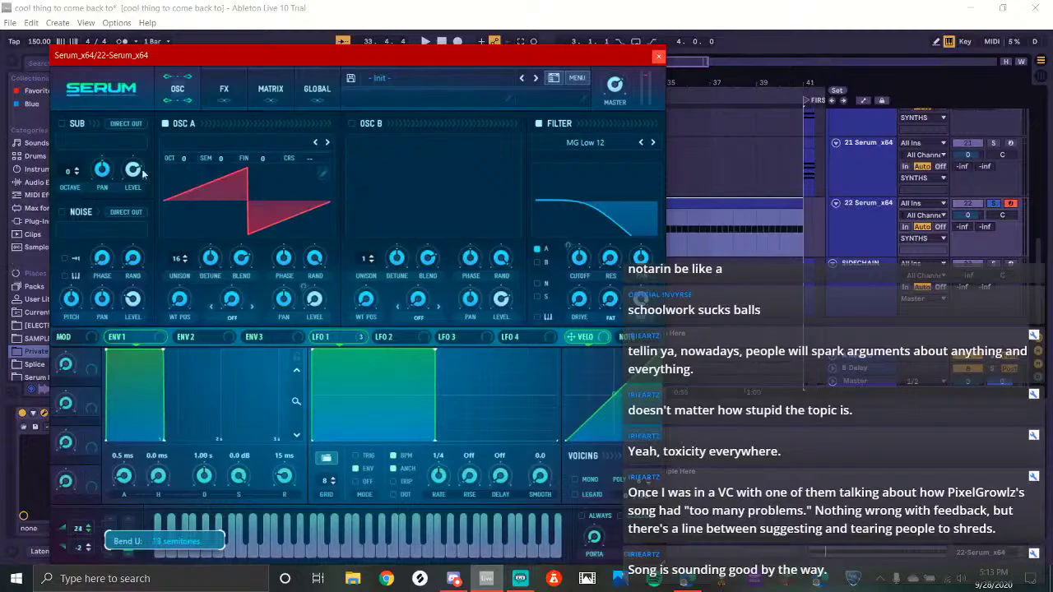
click(272, 91)
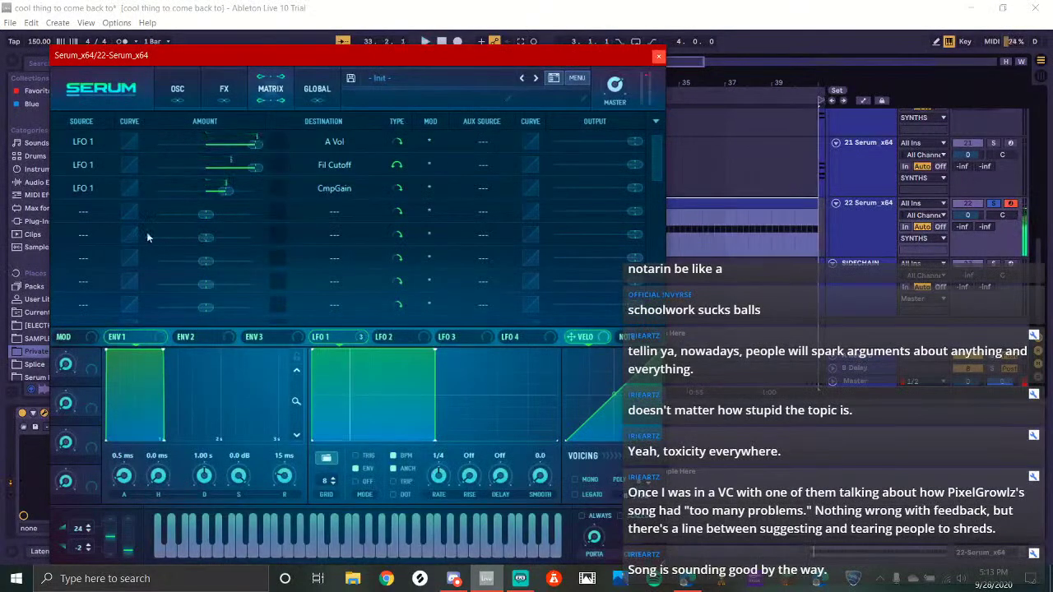
click(94, 216)
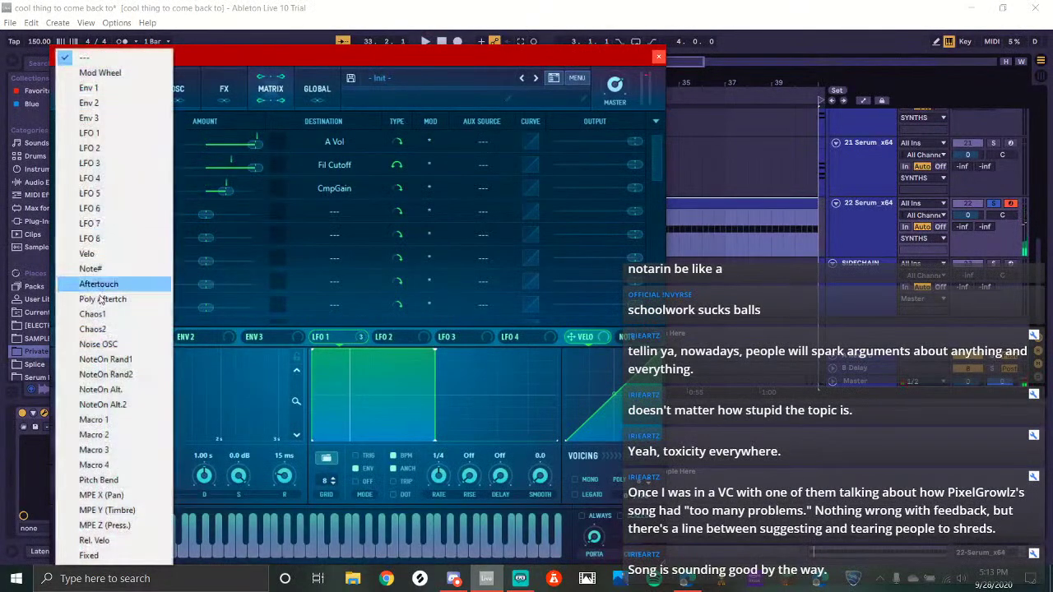
click(112, 421)
click(316, 225)
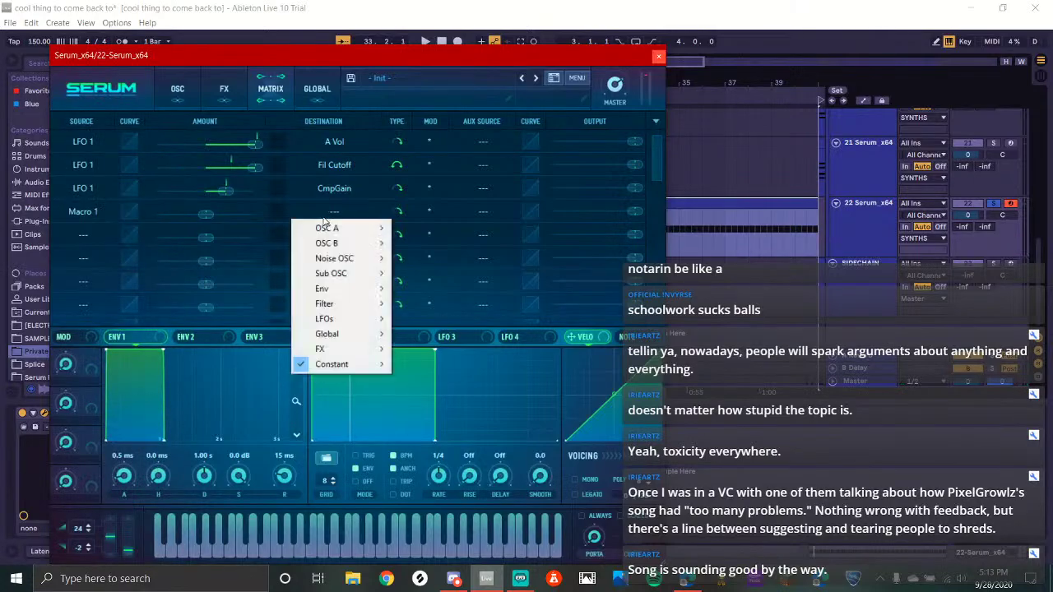
mouse_move(383, 352)
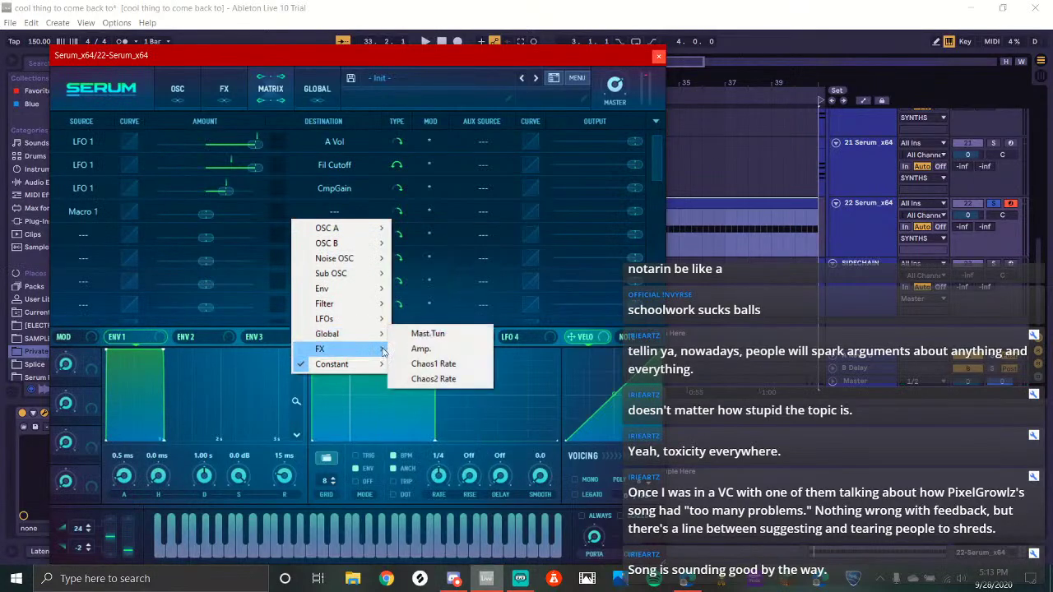
click(426, 333)
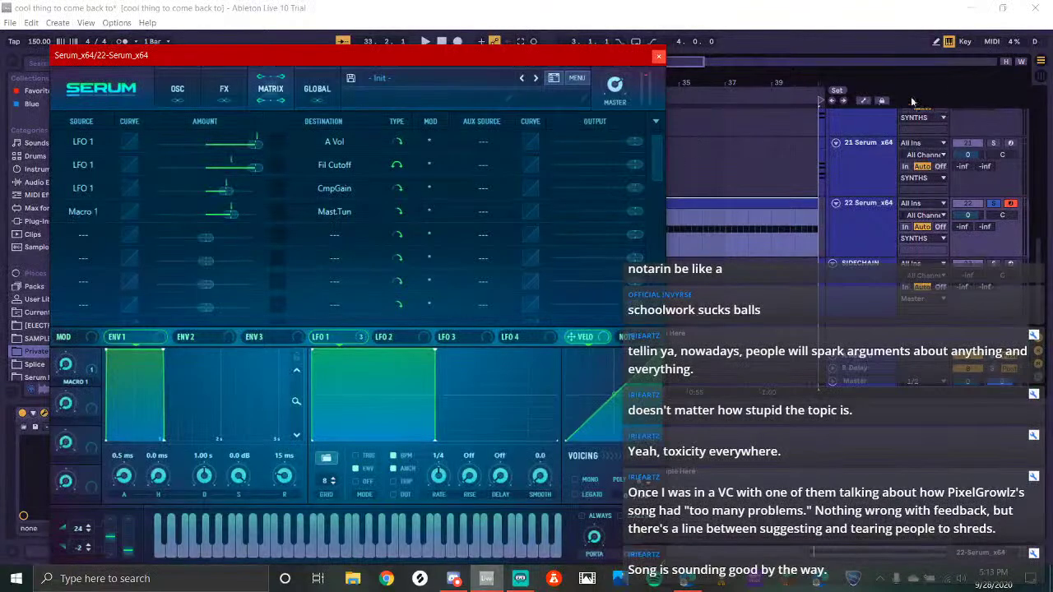
Automate track 22's Macro 1 as a rising ramp from 0 at bar 33 to the maximum at bar 41, dropping back at the first drop
click(869, 102)
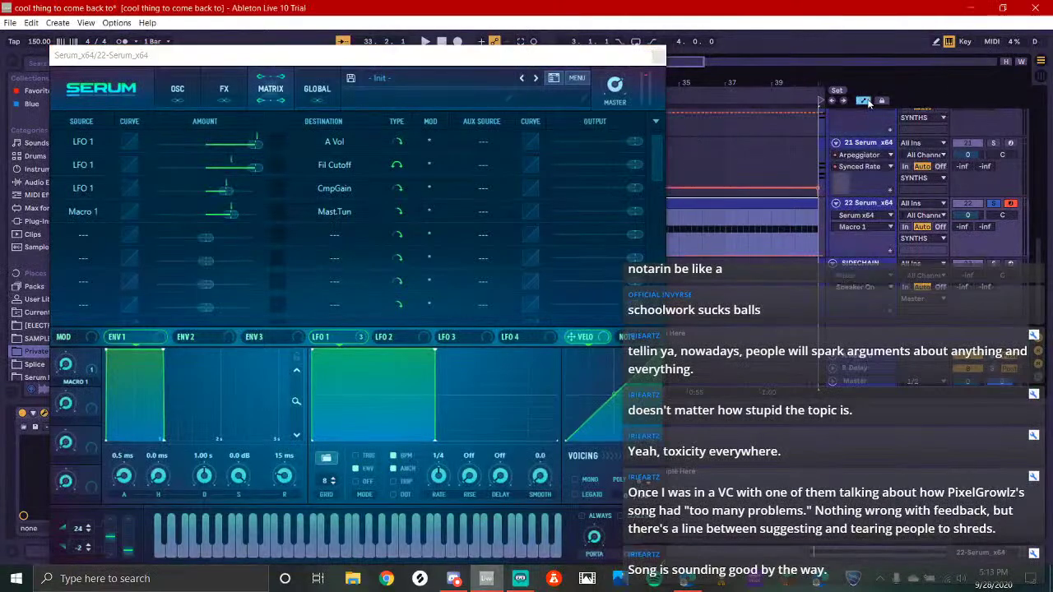
click(659, 57)
click(628, 241)
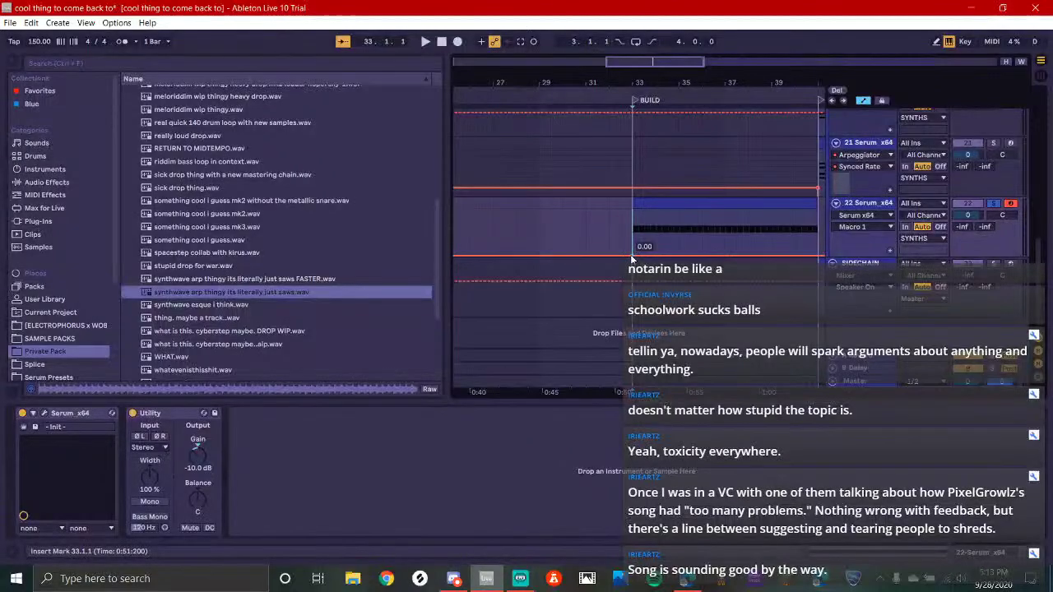
click(632, 255)
scroll(706, 245, right, 2)
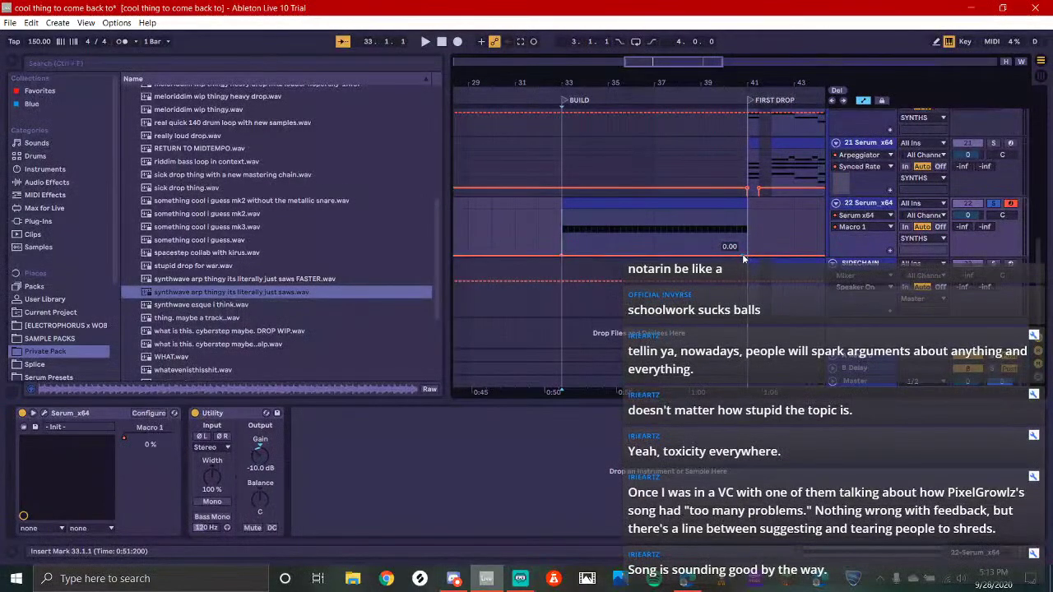
click(747, 254)
drag(725, 255, 747, 211)
Play the build with the Macro 1 ramp and look over the notes in track 22's build clip
key(space)
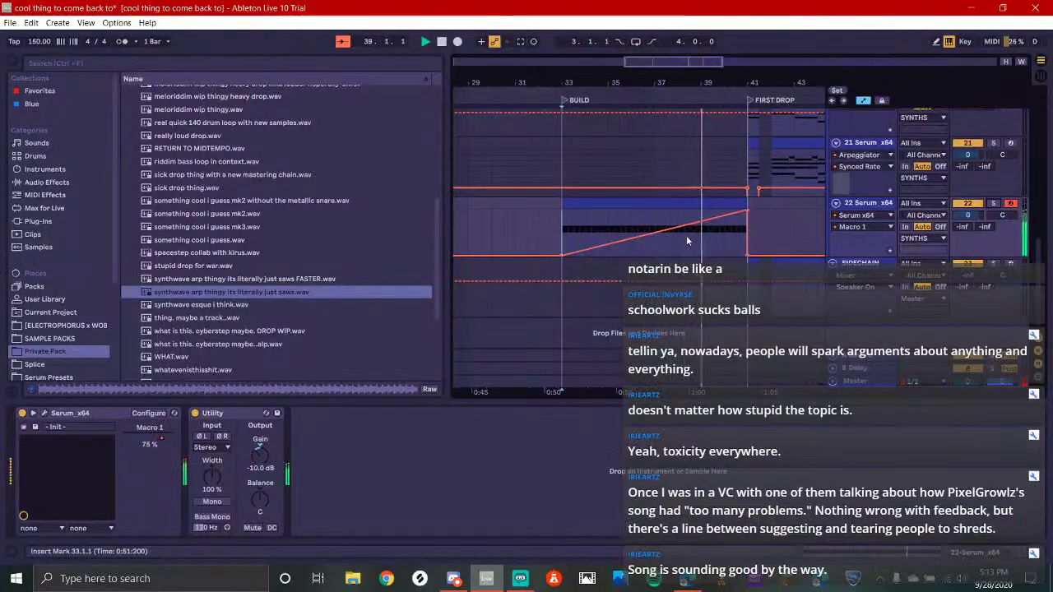
key(space)
key(space)
double_click(662, 204)
click(662, 210)
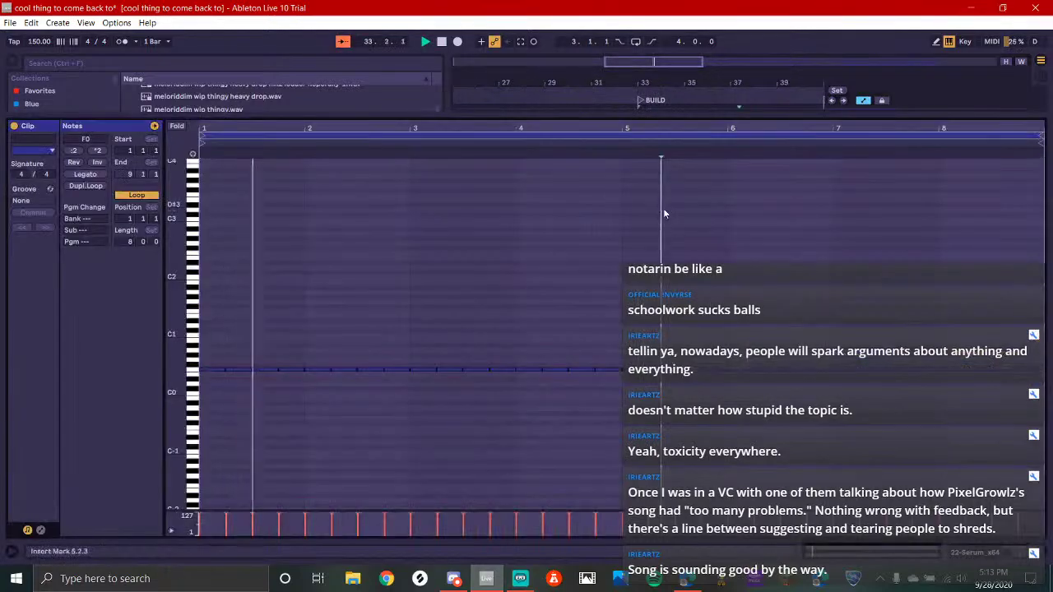
click(1018, 552)
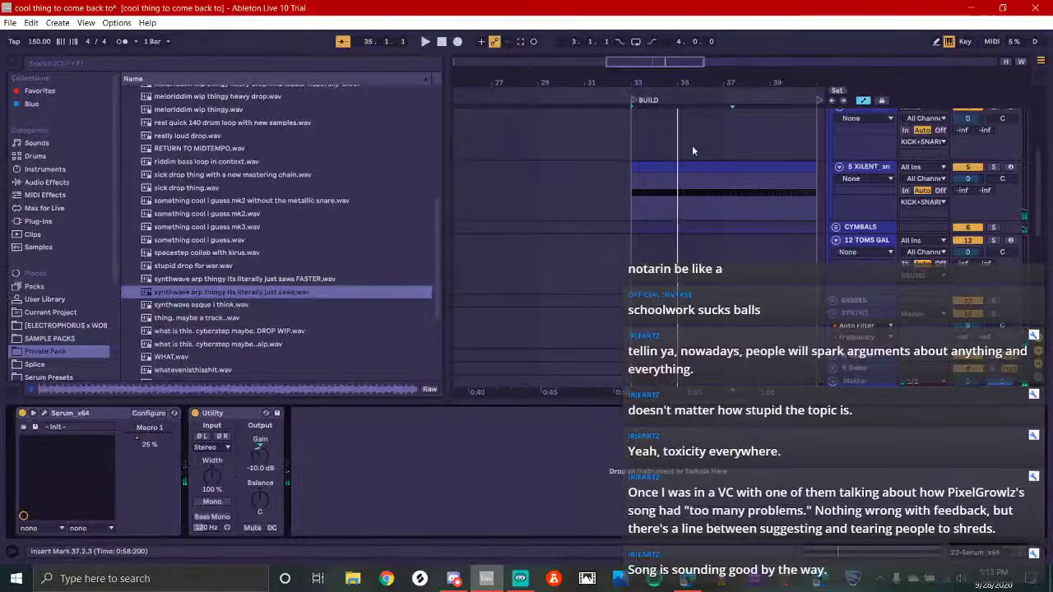
Replace track 22's build clip with a copy of the snare roll clip from track 5, bars 33 to 41, and play it
click(687, 165)
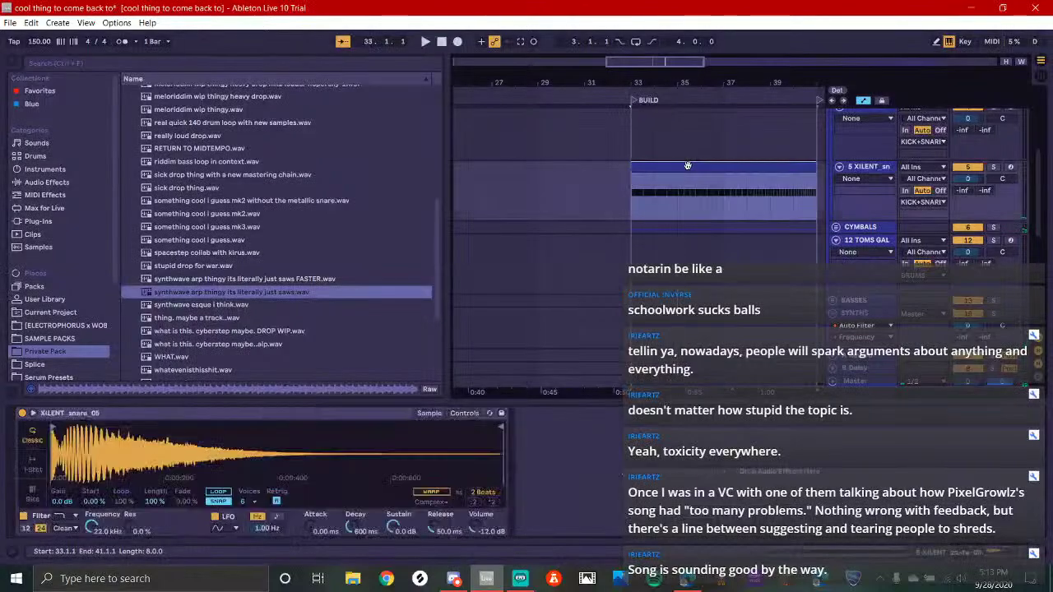
click(863, 101)
click(606, 309)
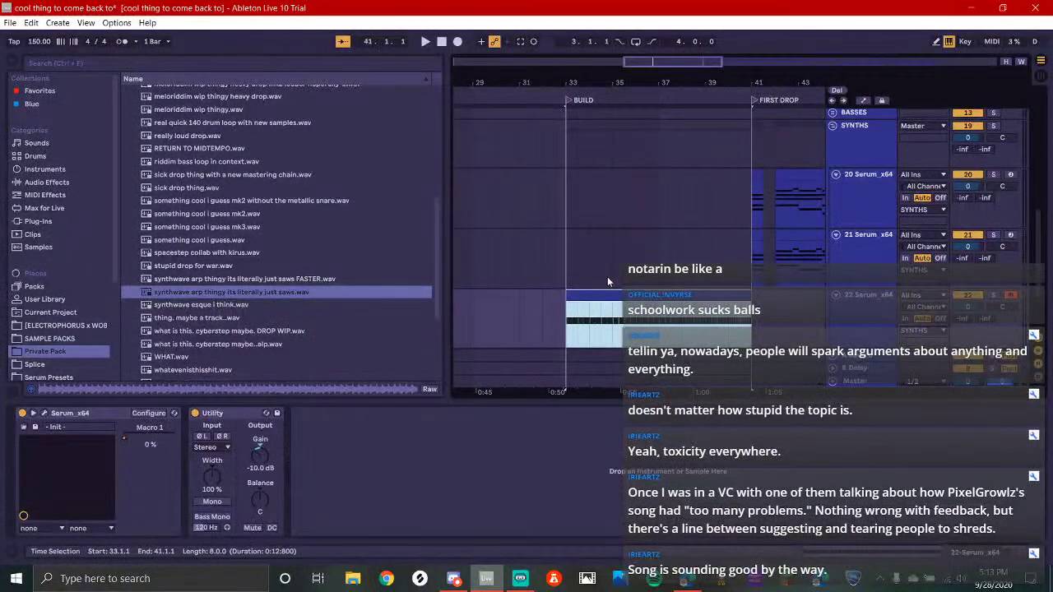
key(space)
key(space)
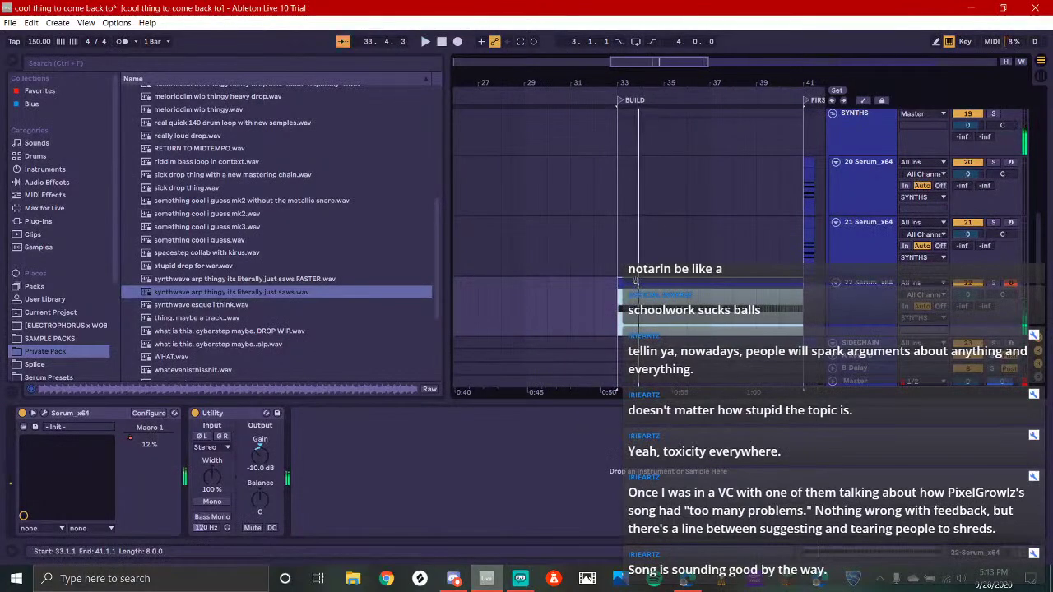
Transpose all C3 notes of the roll pattern in track 22's clip down three octaves to C0
double_click(634, 292)
click(191, 177)
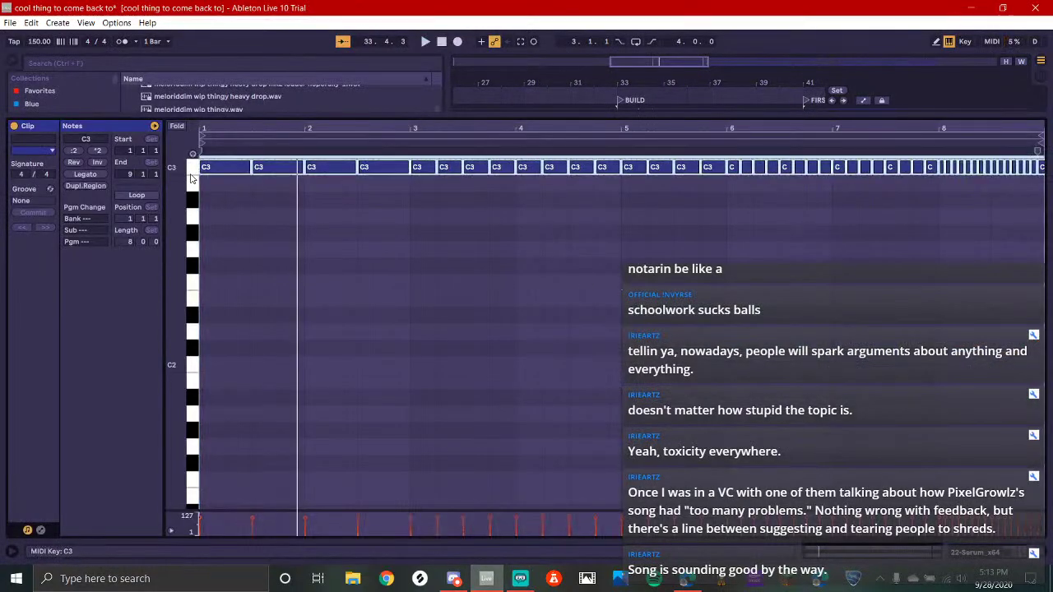
key(shift+Down)
key(shift+Down)
key(space)
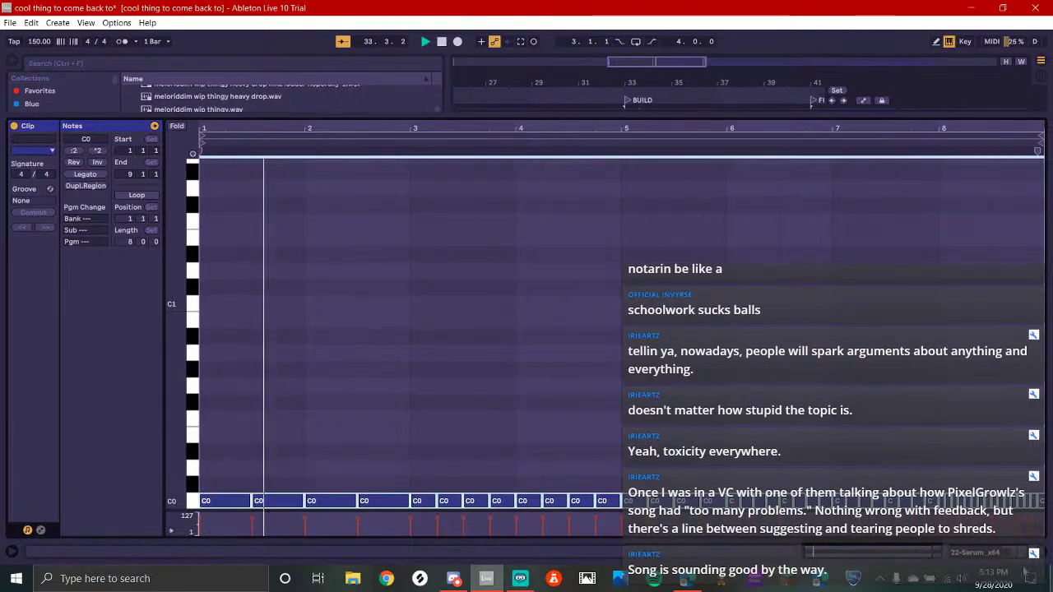
Play the build through to the first drop with the whole mix and check track 22's Macro 1 automation
click(975, 552)
click(991, 176)
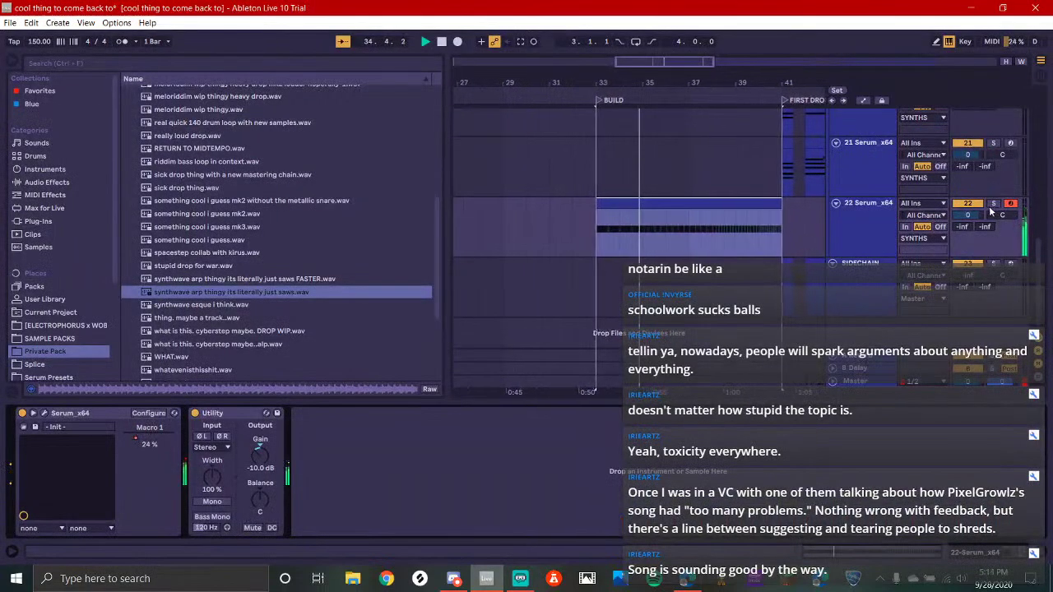
click(993, 203)
key(space)
click(863, 99)
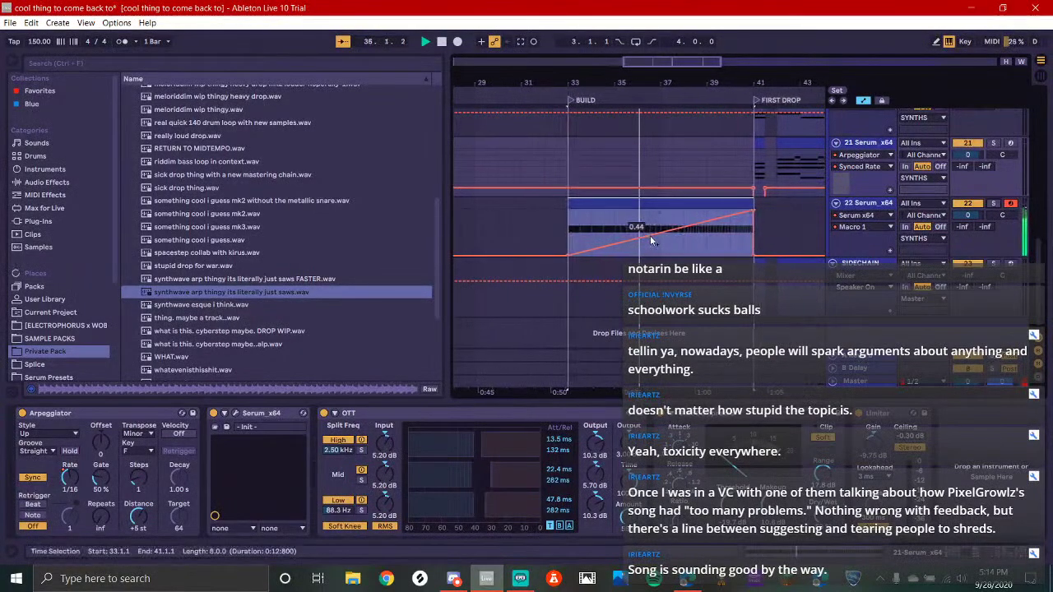
click(864, 100)
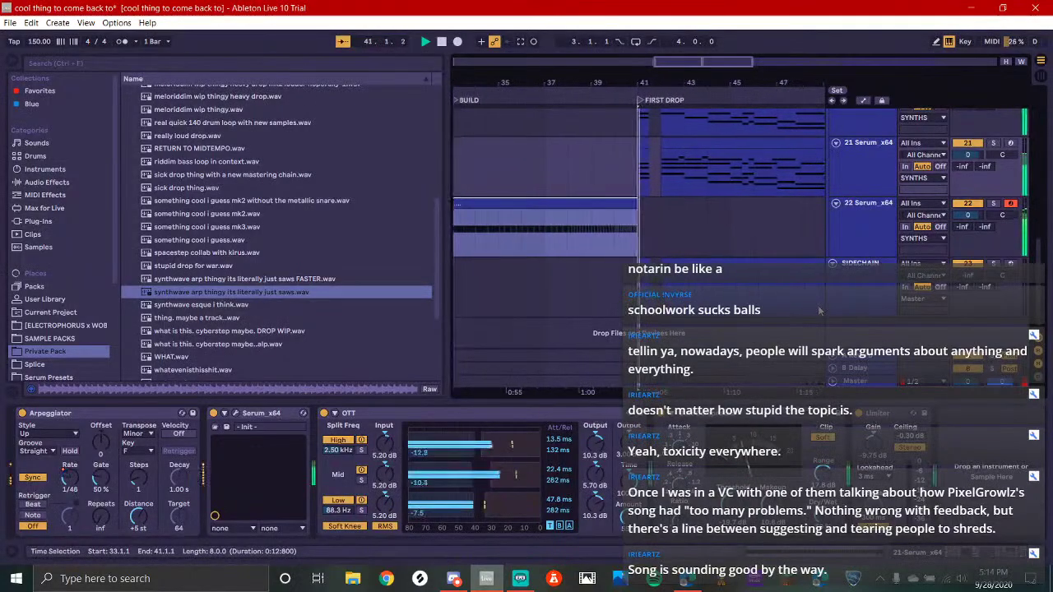
Switch to Discord to look for new messages in vc-text and server-logs, and return to Ableton Live
click(455, 578)
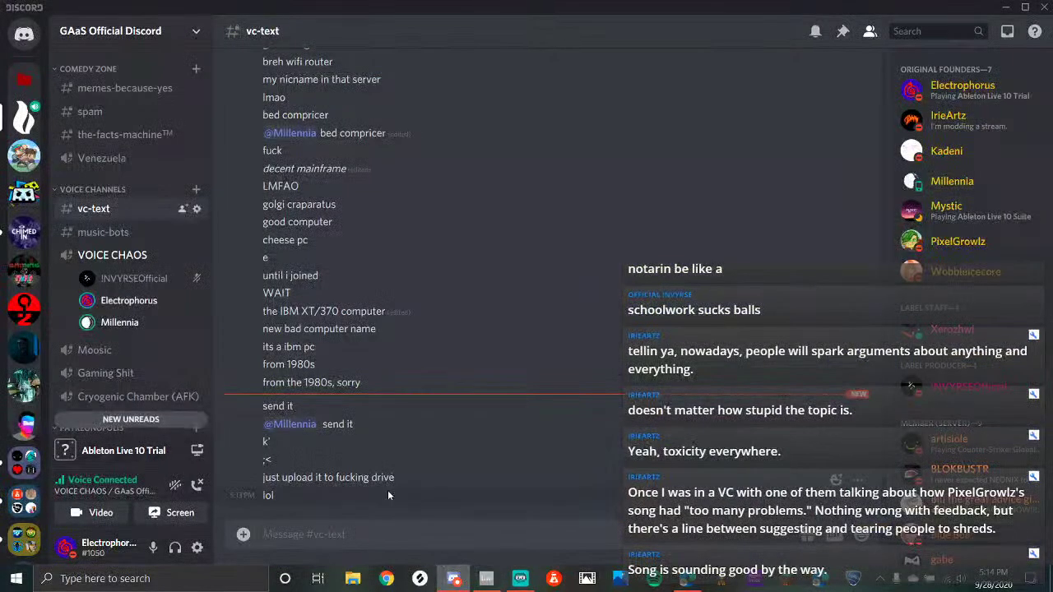
scroll(121, 324, down, 10)
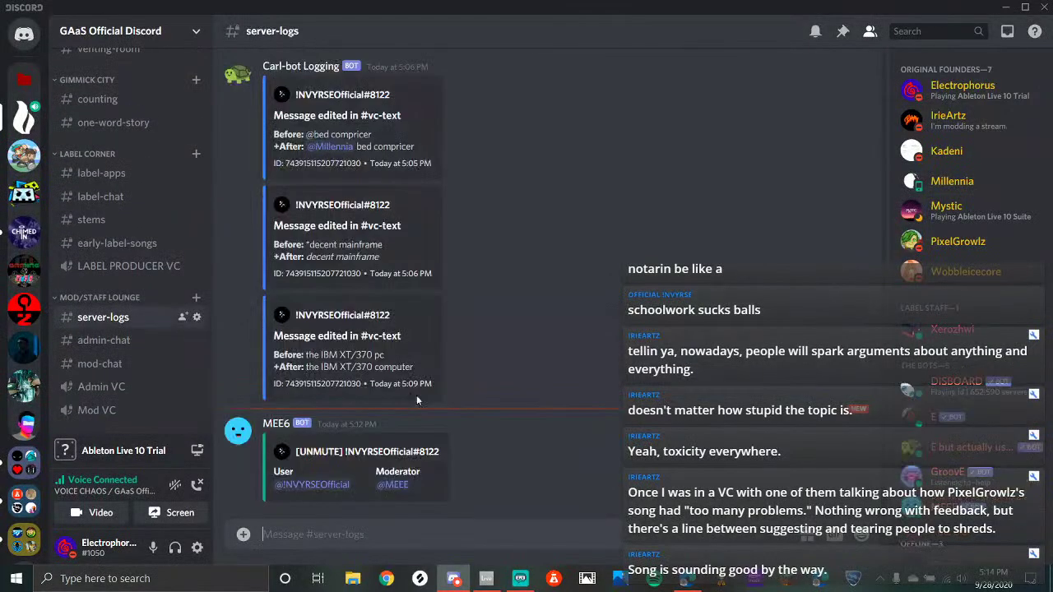
click(490, 579)
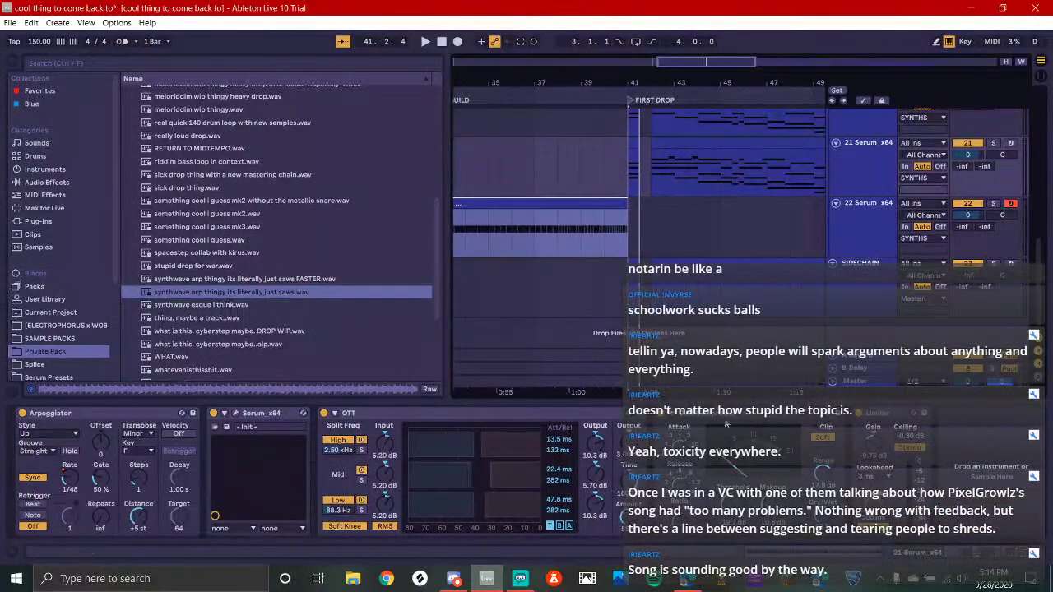
Duplicate track 22 Serum_x64 with its build clip and solo the copy for playback
click(867, 238)
key(ctrl+d)
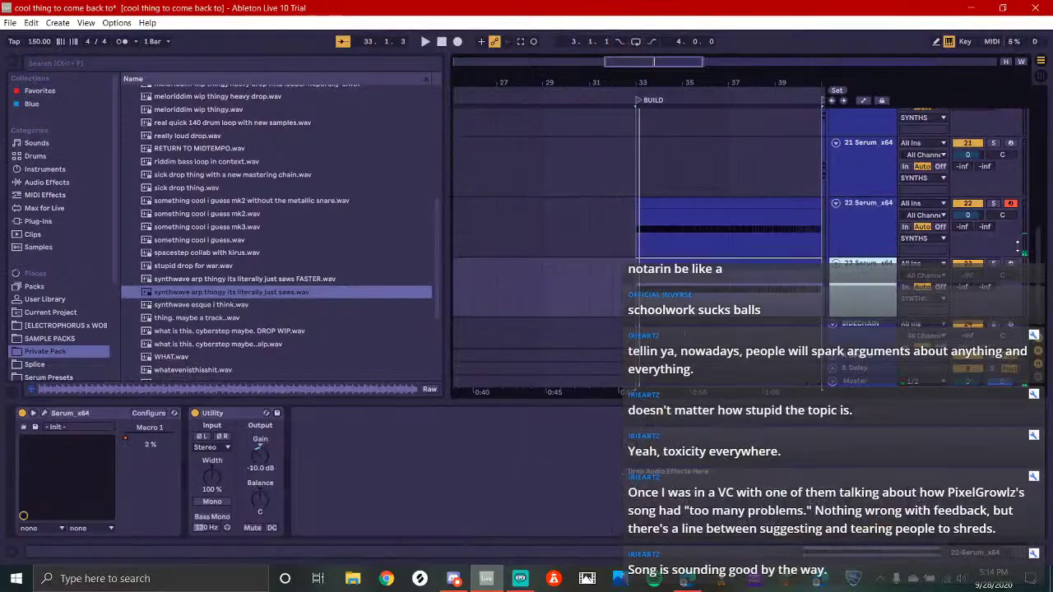
click(994, 264)
key(space)
key(space)
key(space)
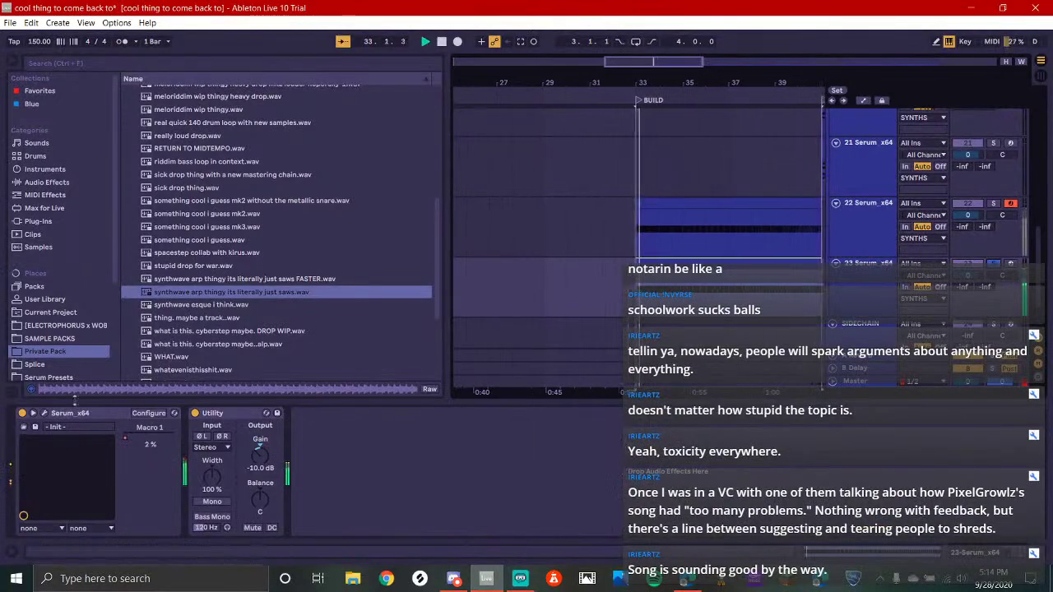
key(space)
In the duplicated track's Serum, extend LFO 1's flat full-level shape across the whole cycle
click(44, 413)
key(space)
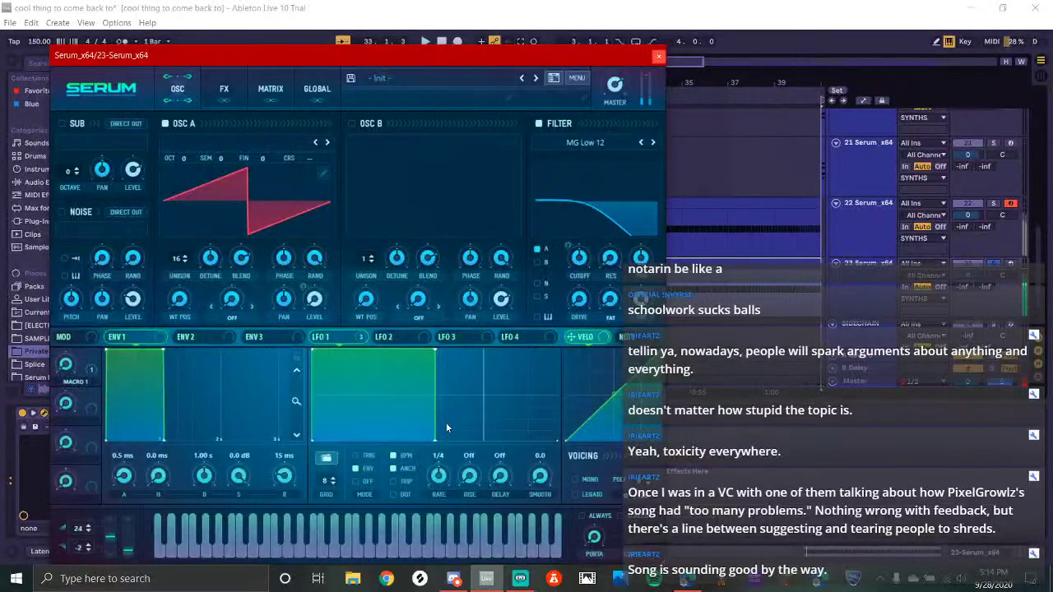
double_click(435, 441)
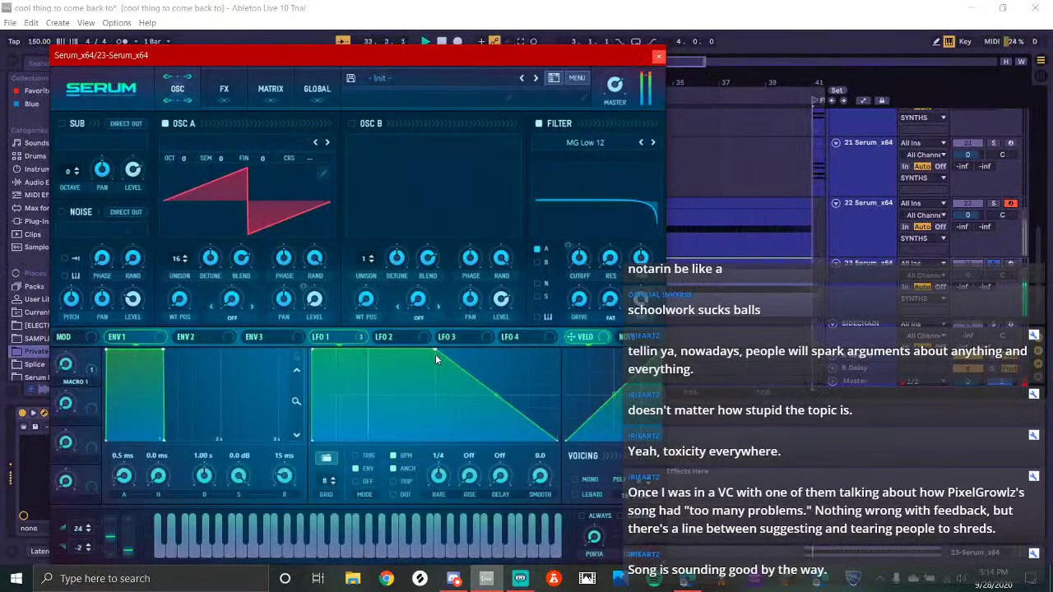
drag(435, 352, 661, 319)
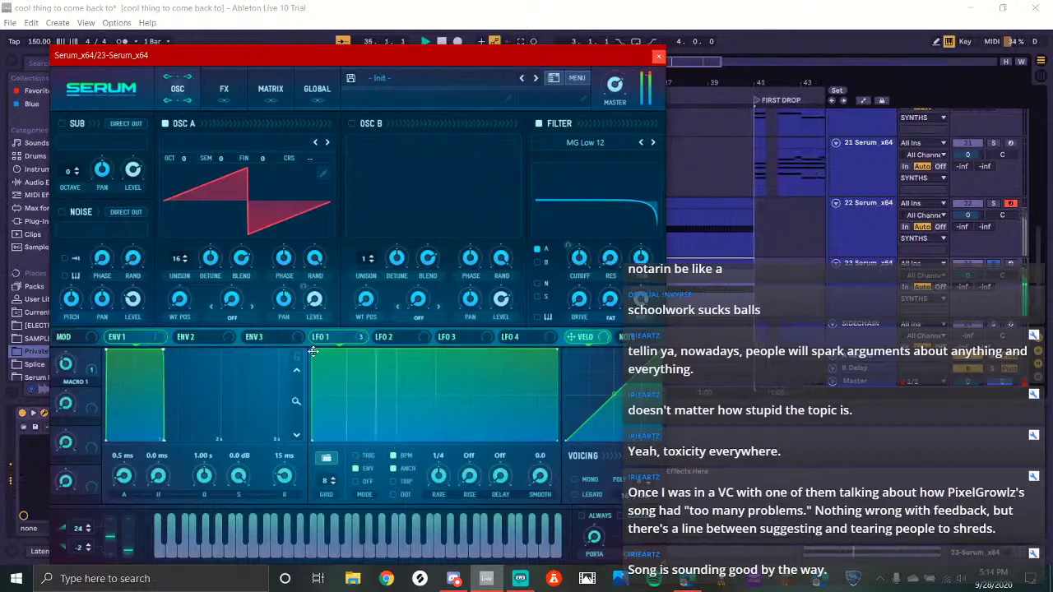
mouse_move(313, 351)
mouse_down()
mouse_move(341, 341)
mouse_move(303, 341)
mouse_up()
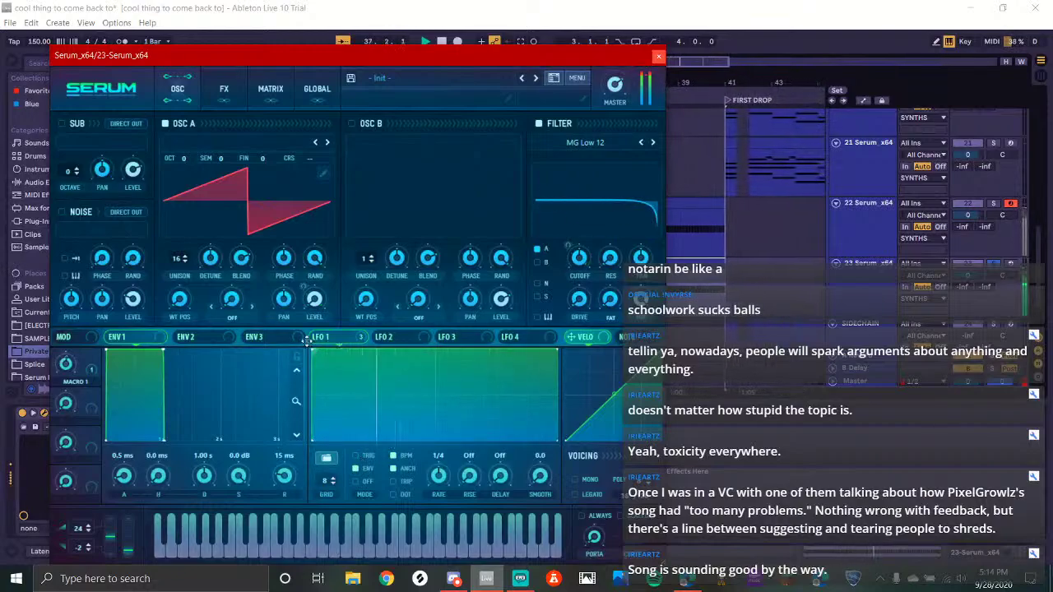
Remove all of LFO 1's modulation destinations in track 23's Serum and replay the build
right_click(324, 339)
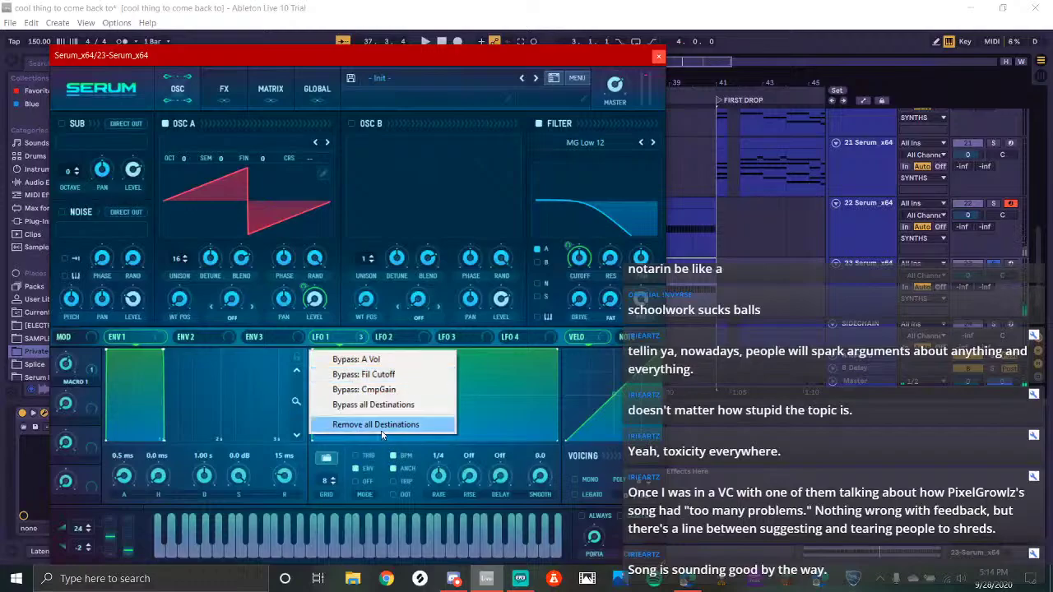
click(354, 425)
right_click(313, 294)
click(370, 373)
key(space)
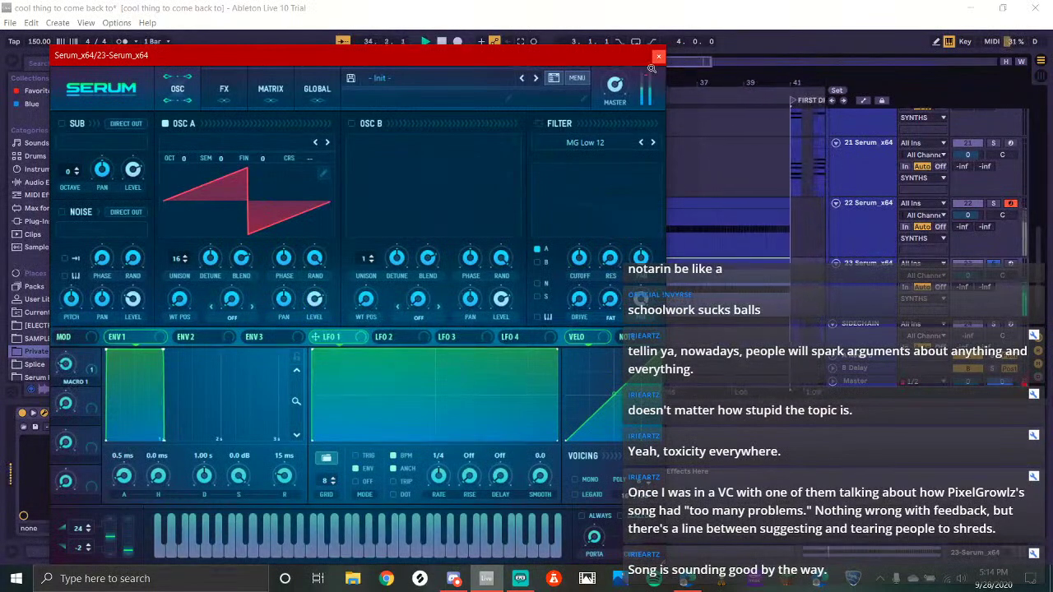
In track 23's build clip, extend the first note across all eight bars, raise it to C1 and delete the remaining C0 notes
click(658, 55)
key(space)
double_click(632, 263)
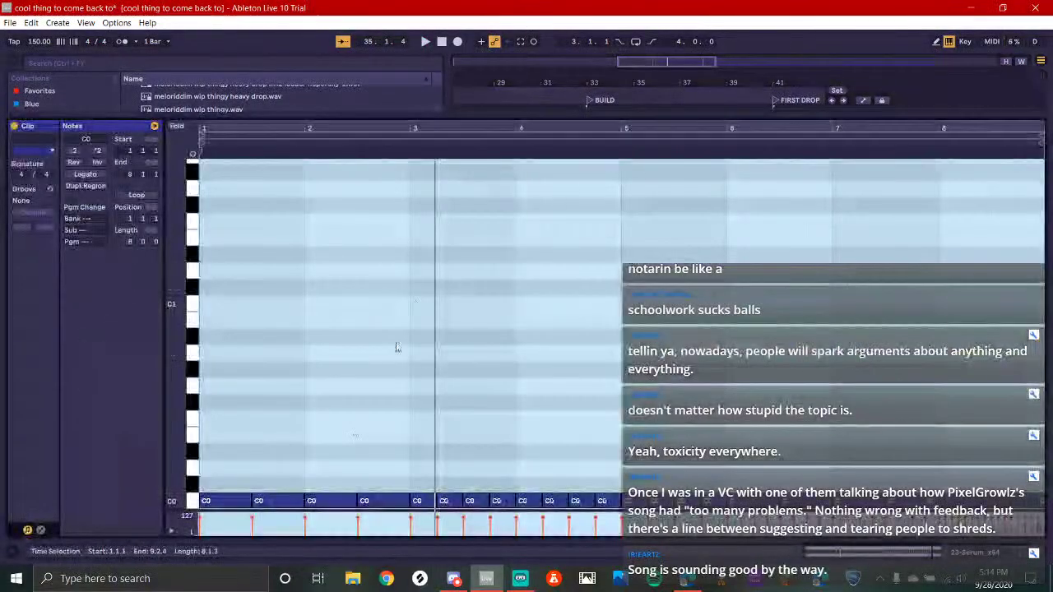
drag(255, 405, 995, 432)
key(shift+Up)
key(space)
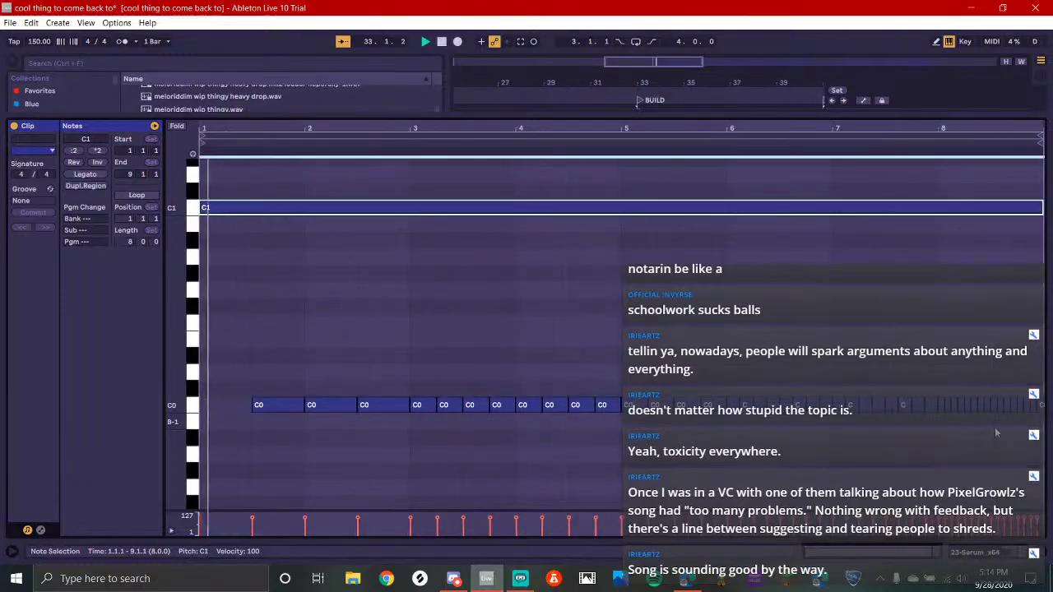
drag(255, 370, 1043, 437)
key(Delete)
click(1004, 560)
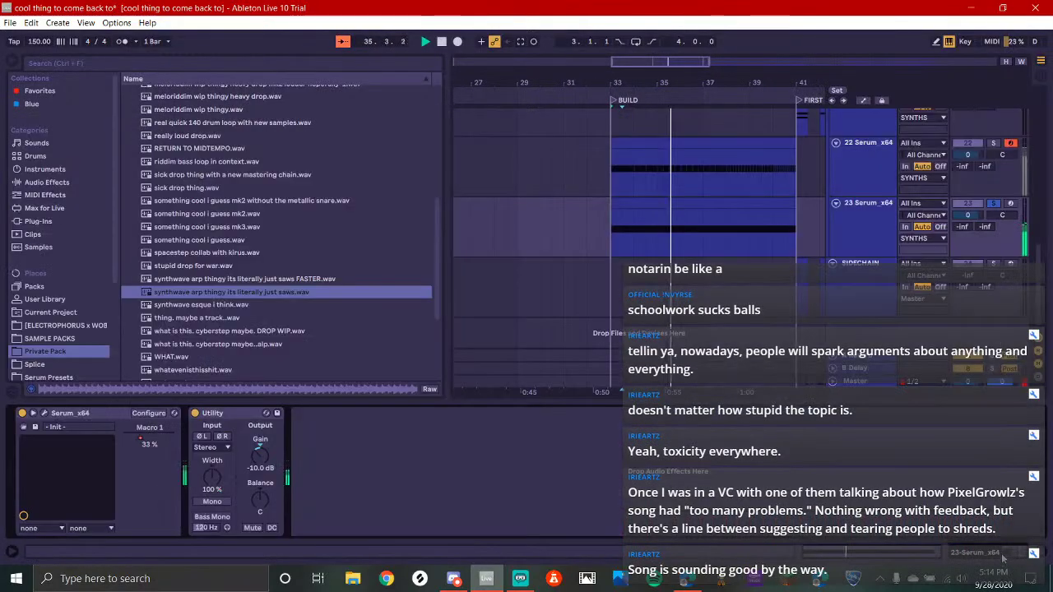
Unsolo track 23 to hear its build clip in the full mix, and check the live chat in Streamlabs OBS before returning to Ableton Live
click(991, 203)
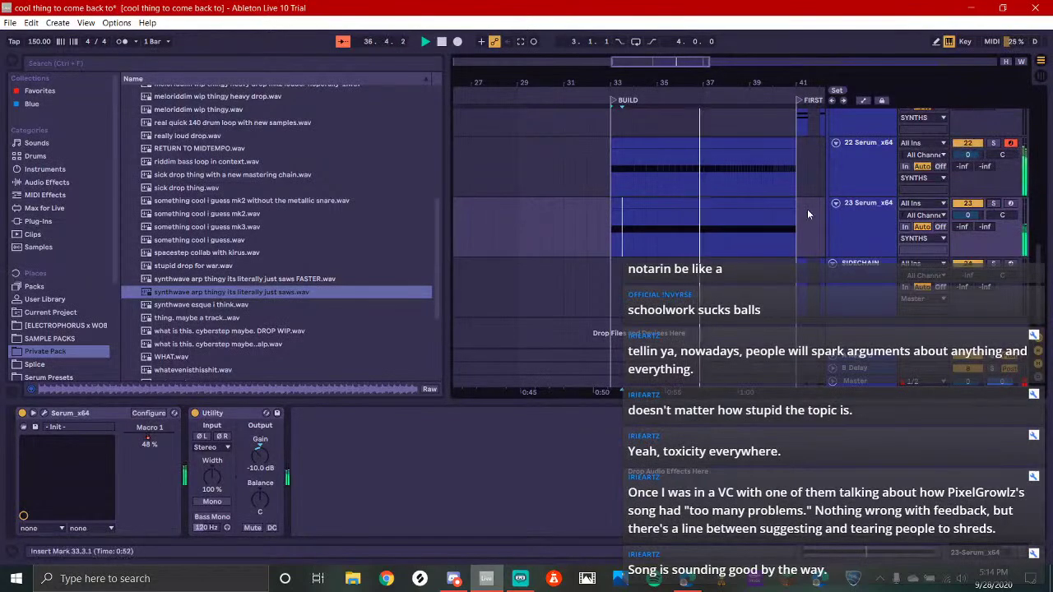
click(700, 200)
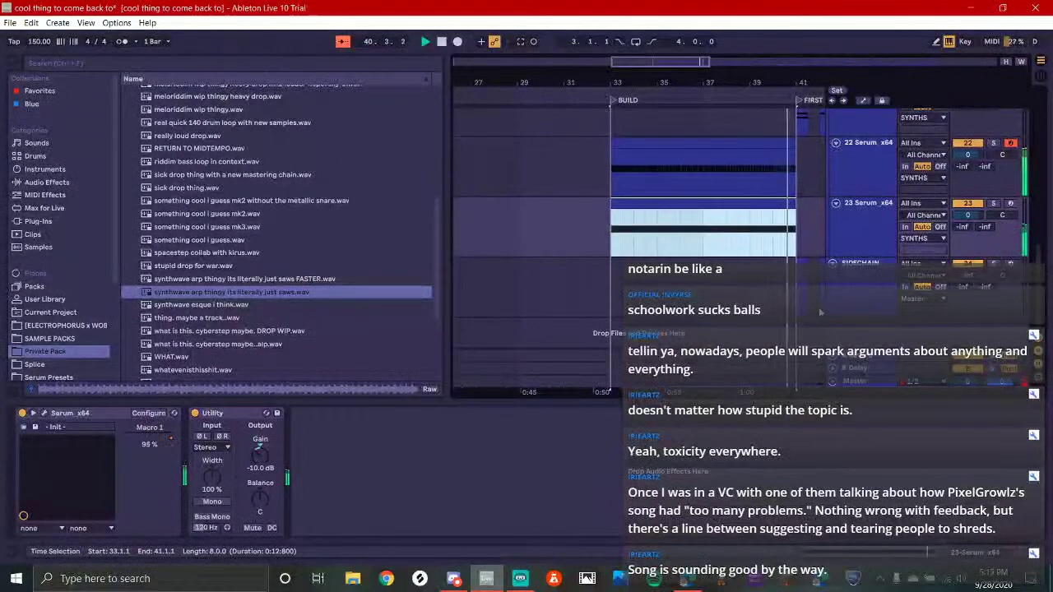
click(520, 578)
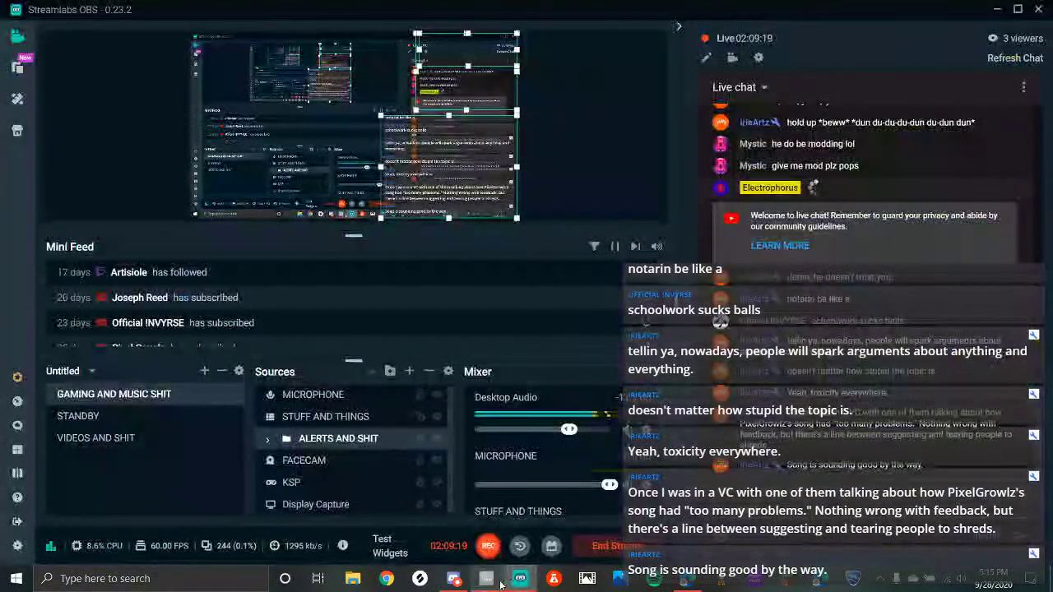
click(493, 583)
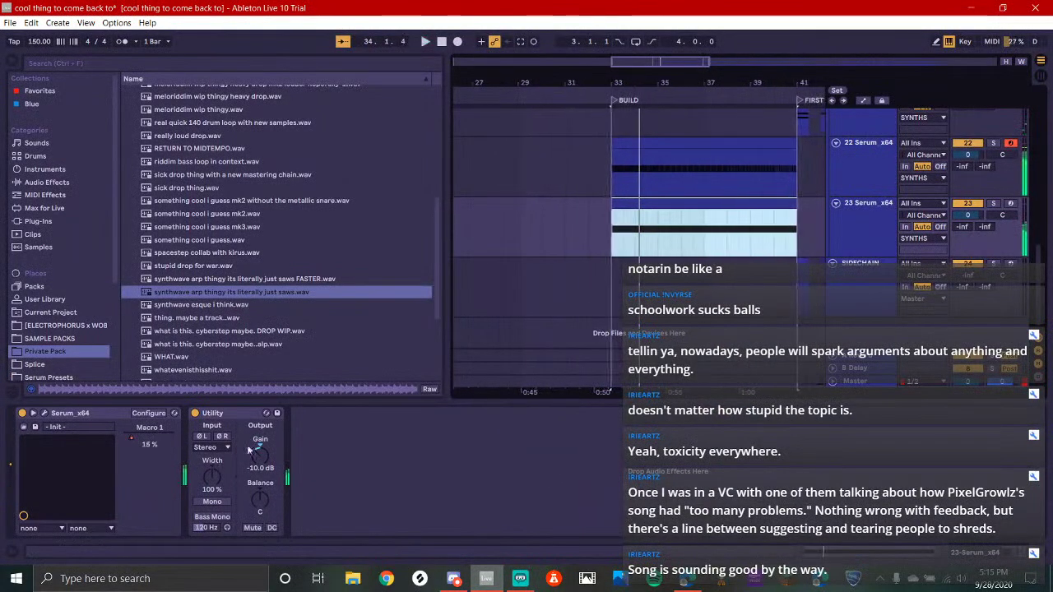
Set track 23's Utility gain to 0 dB and assign Macro 1 to modulate OSC A's detune in its Serum
double_click(261, 458)
key(space)
click(45, 413)
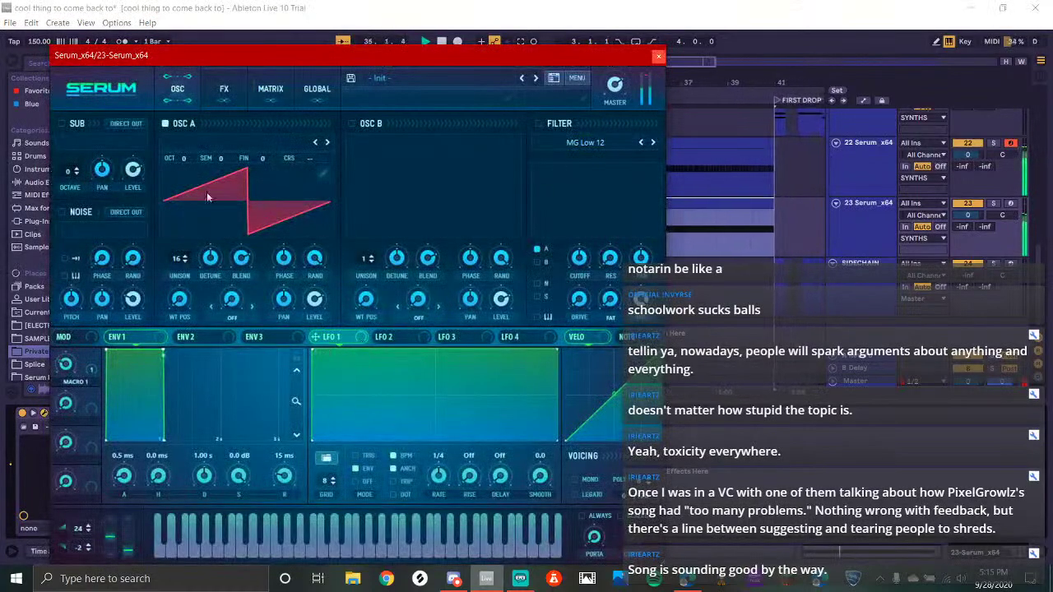
drag(210, 257, 208, 188)
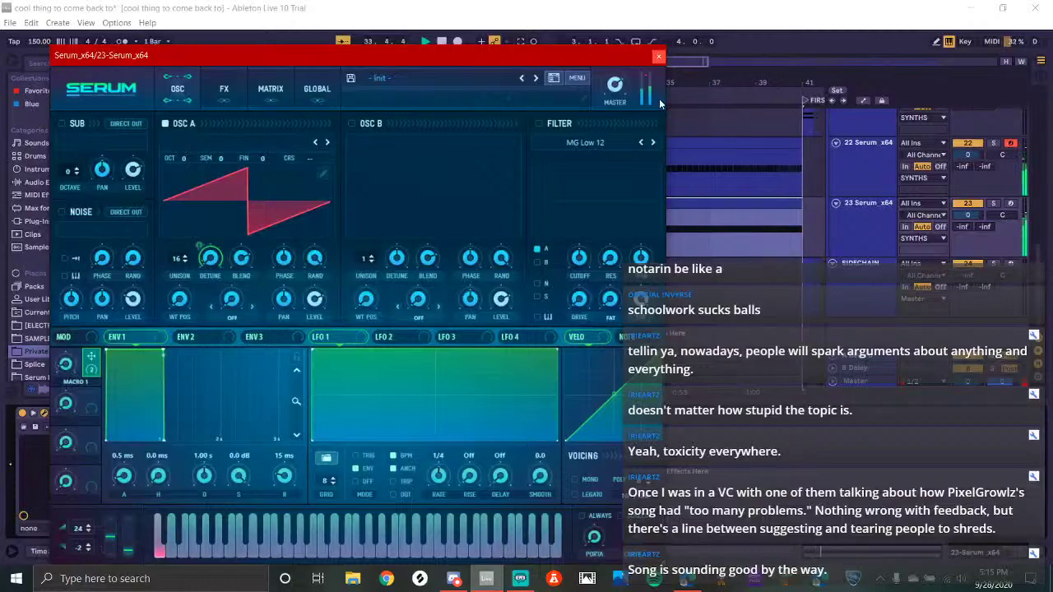
click(658, 56)
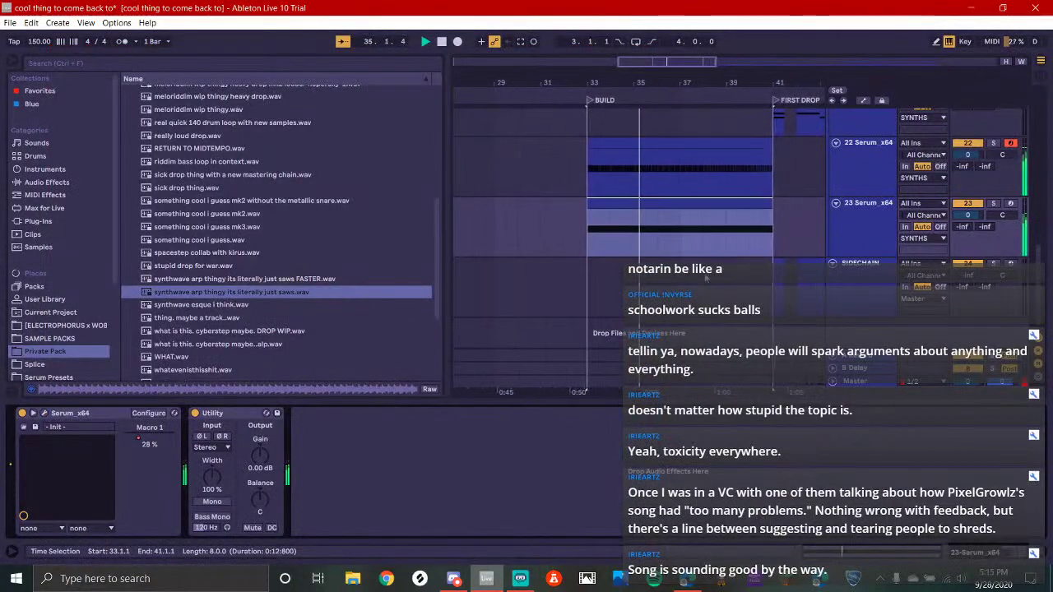
Switch to Discord, open the vc-text channel and return to Ableton Live
click(453, 579)
scroll(132, 233, up, 5)
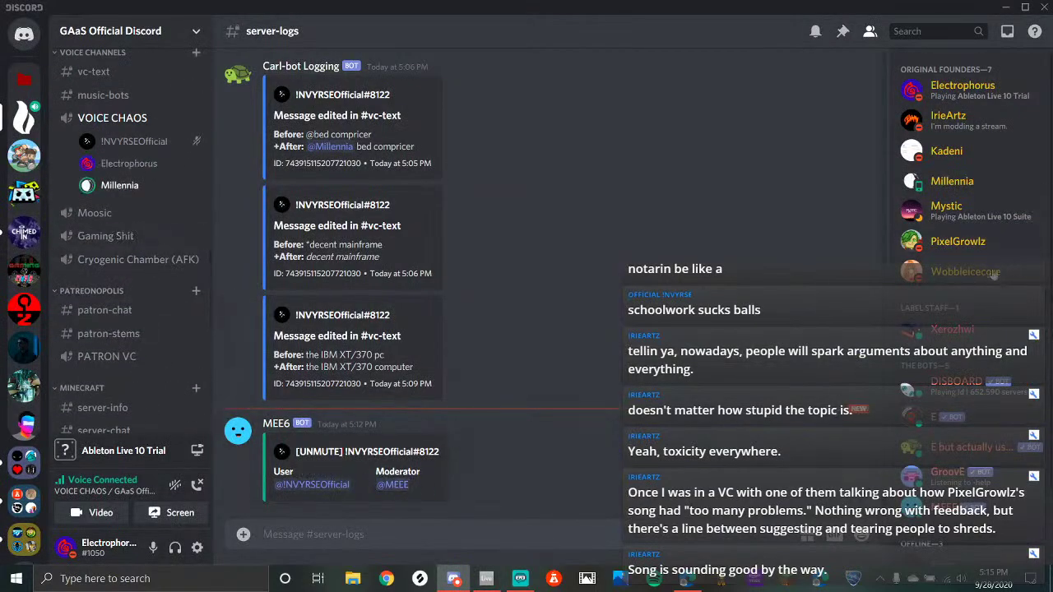
click(87, 73)
click(487, 576)
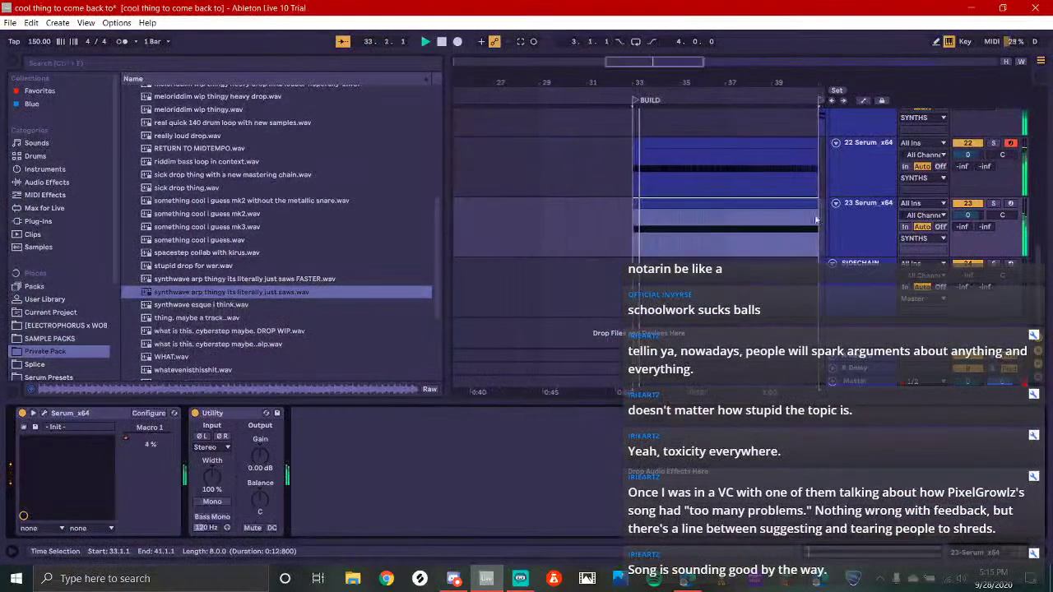
Set the input channel mode of track 23's Utility to Left
click(212, 502)
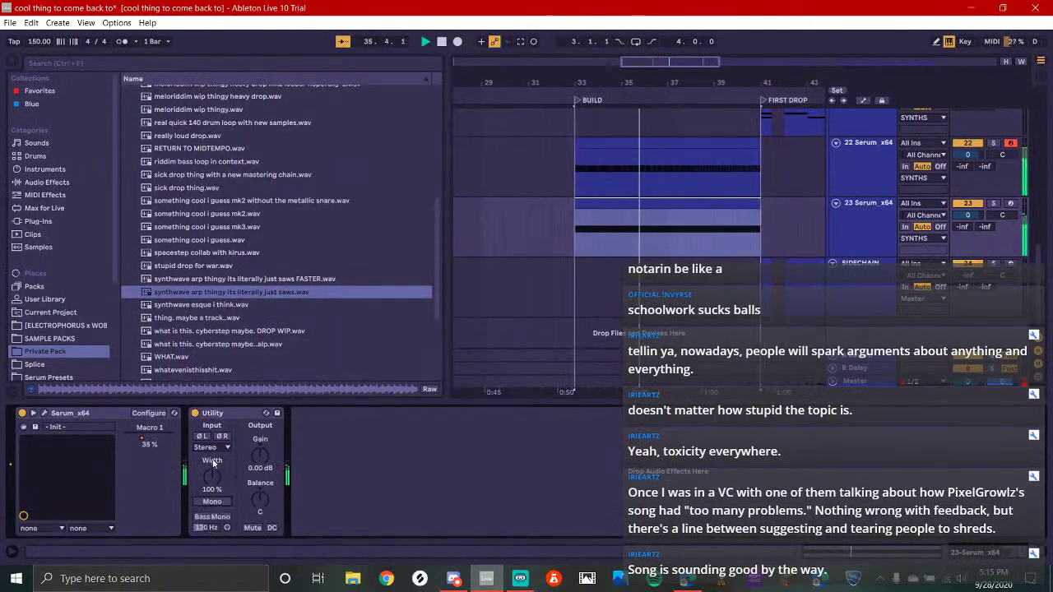
click(212, 447)
click(212, 449)
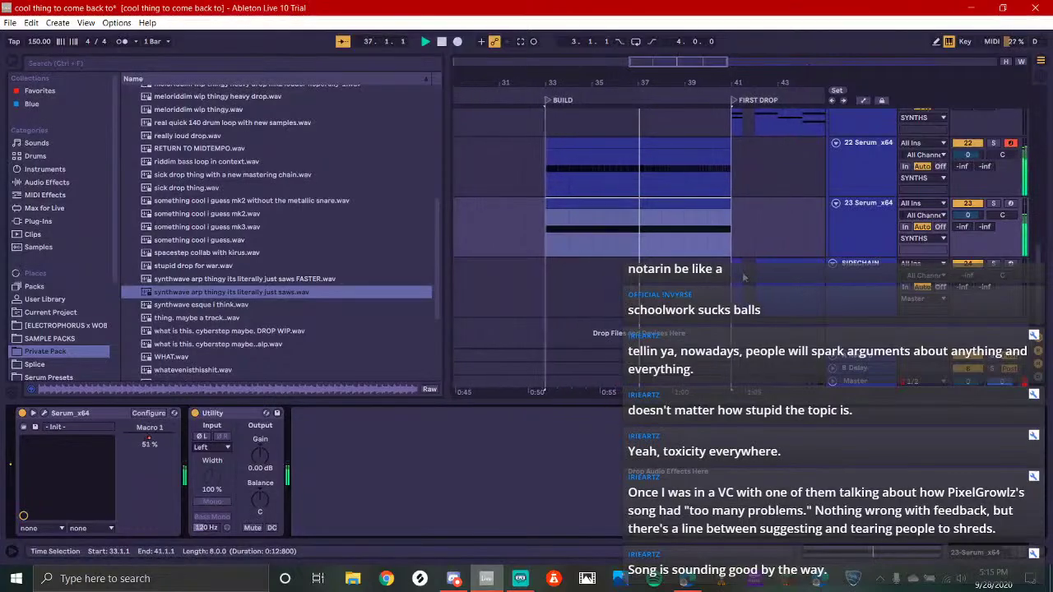
scroll(670, 255, up, 2)
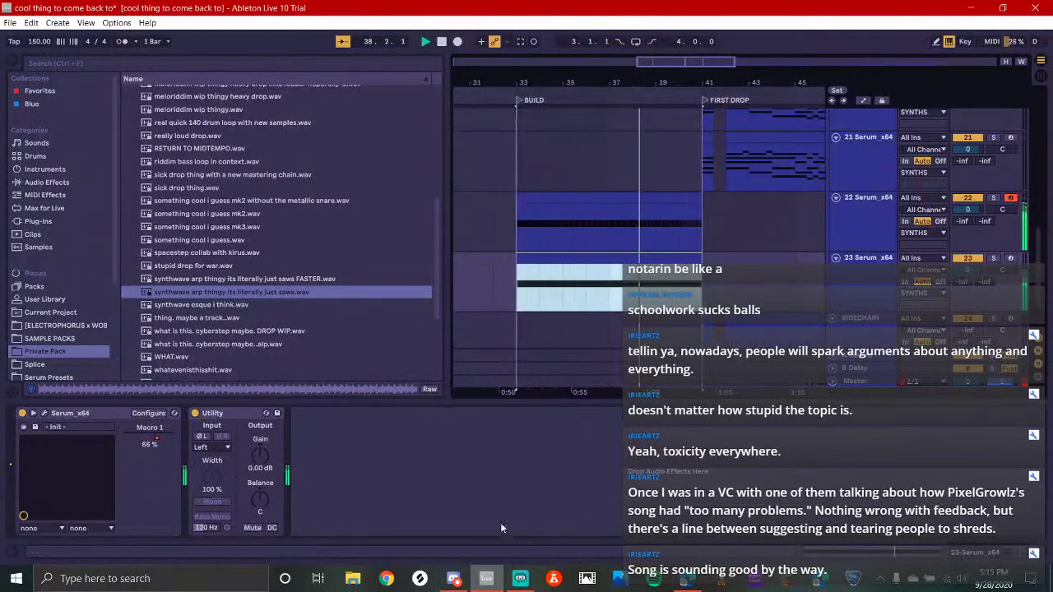
Read the new messages in Discord's vc-text and the live chat in Streamlabs OBS, and return to Ableton Live
click(453, 580)
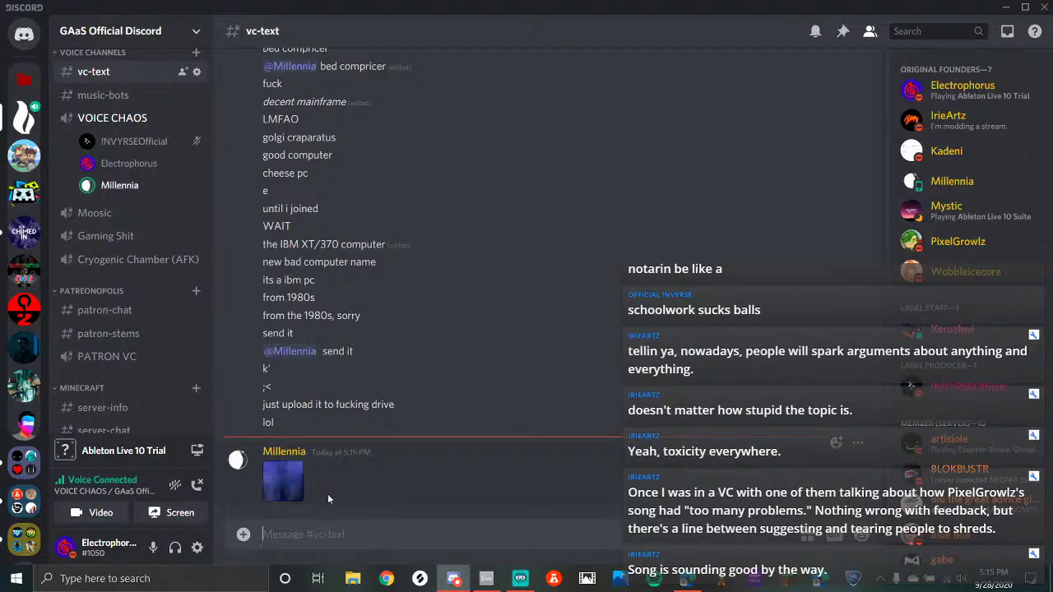
click(489, 580)
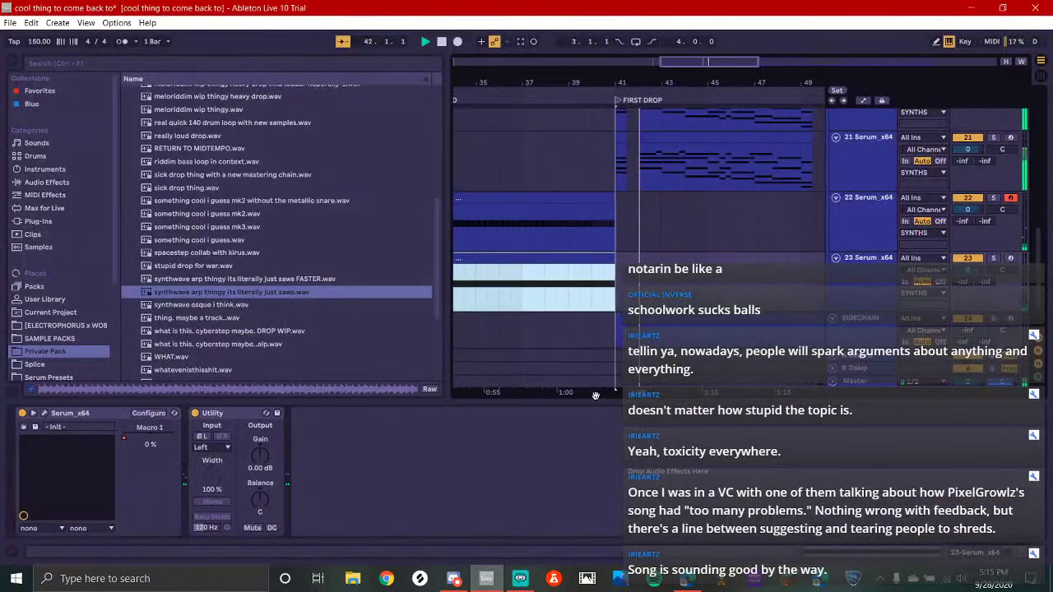
click(461, 580)
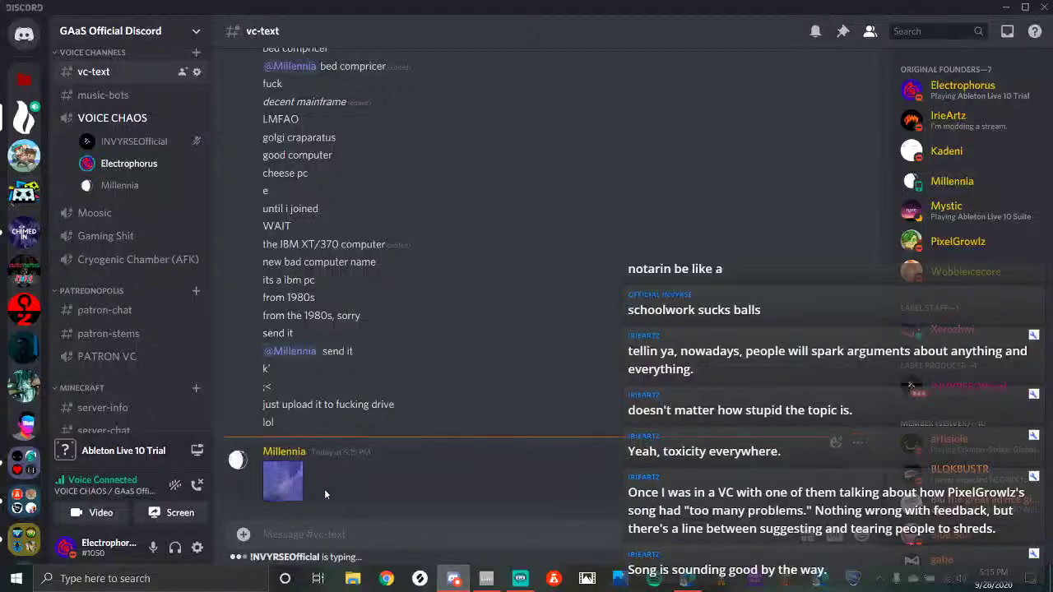
click(315, 539)
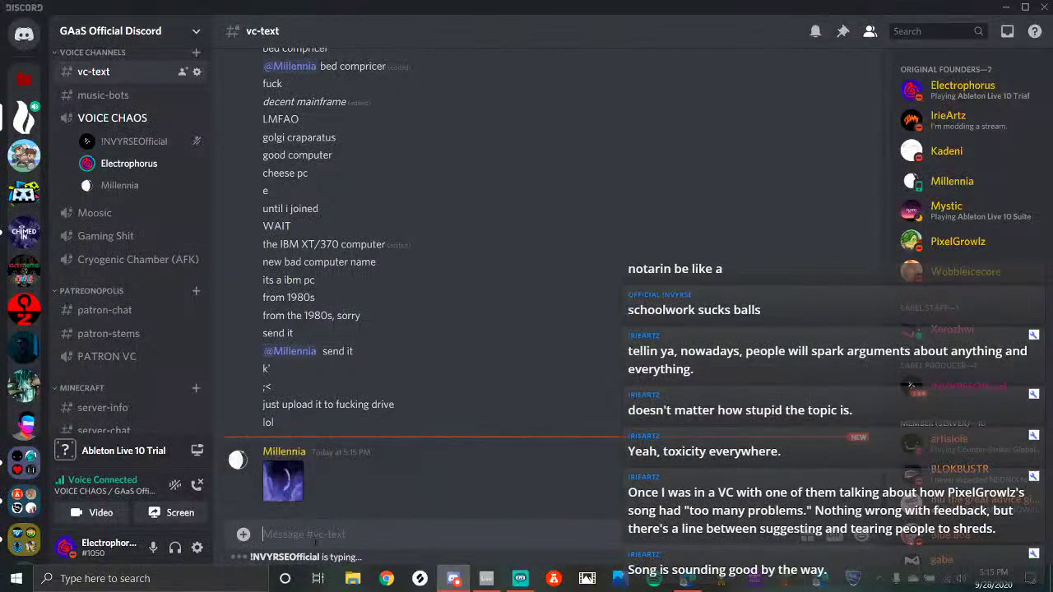
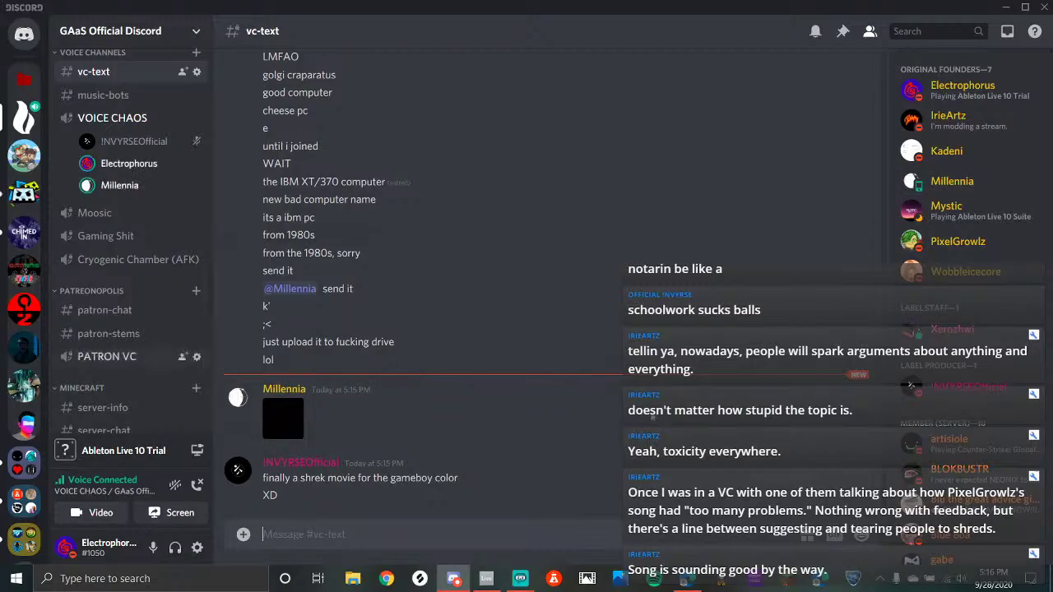
click(453, 578)
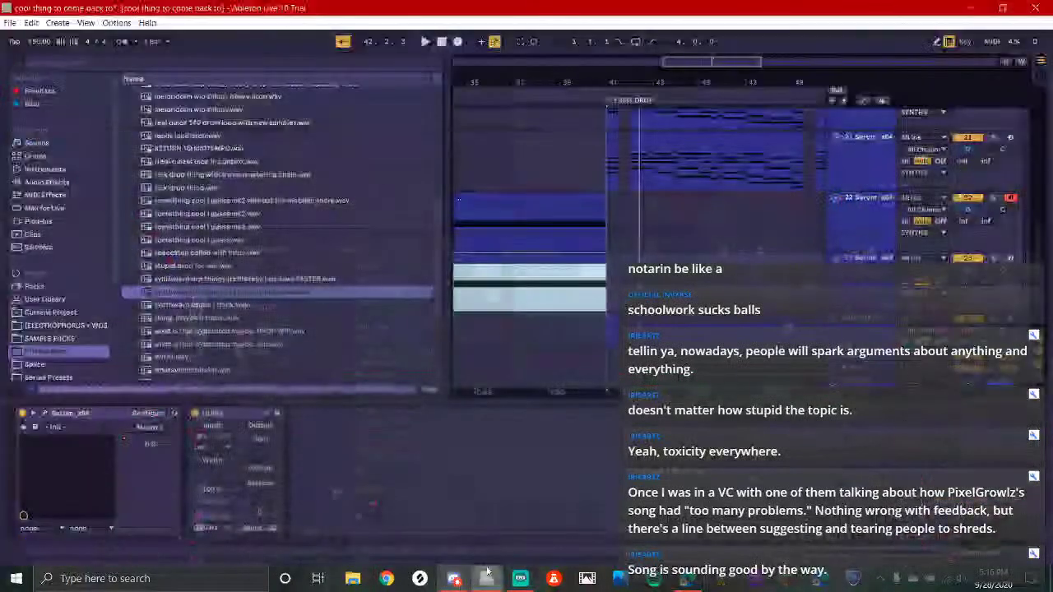
click(520, 579)
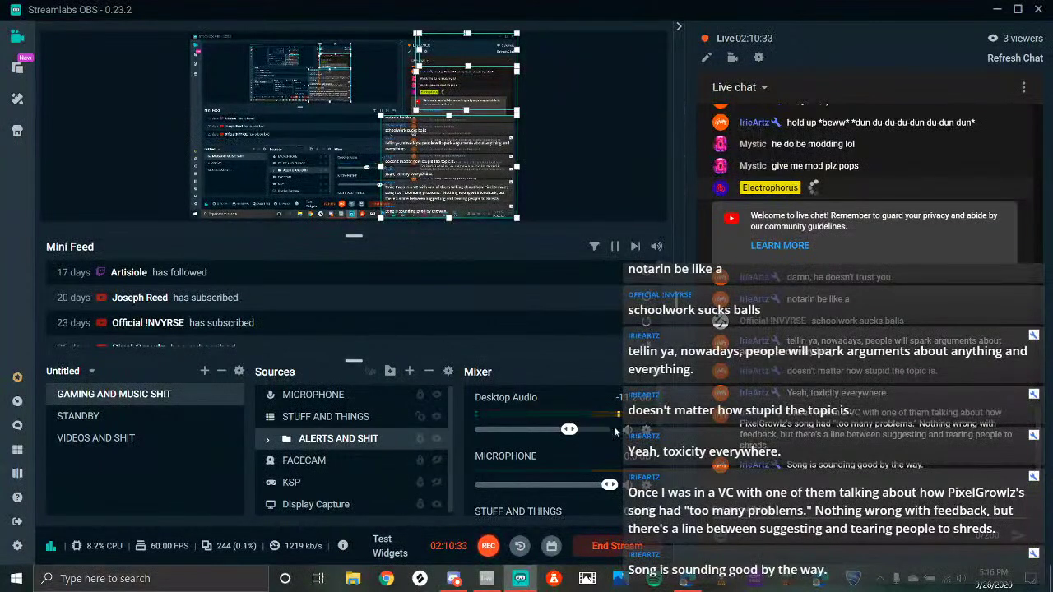
click(486, 576)
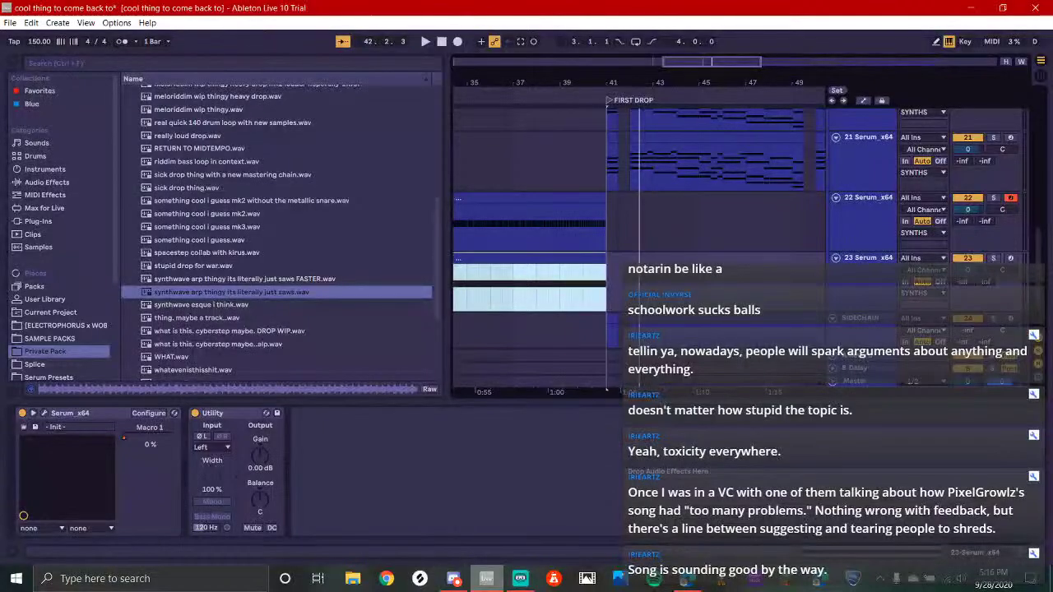
Replay the build, duplicate track 23 Serum_x64 with its clip, and solo the copy for playback
key(space)
key(space)
key(space)
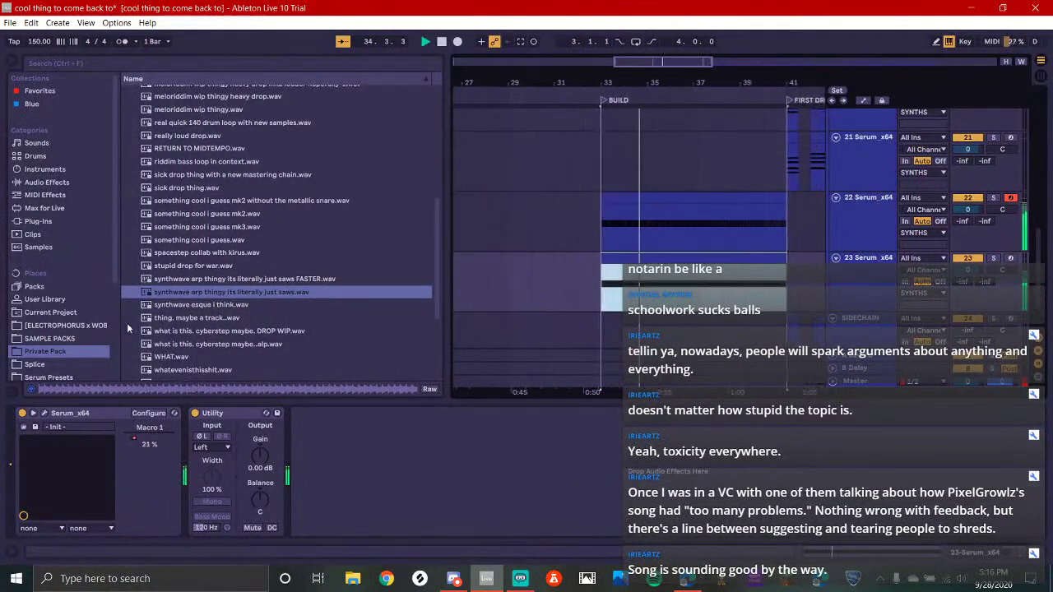
click(856, 271)
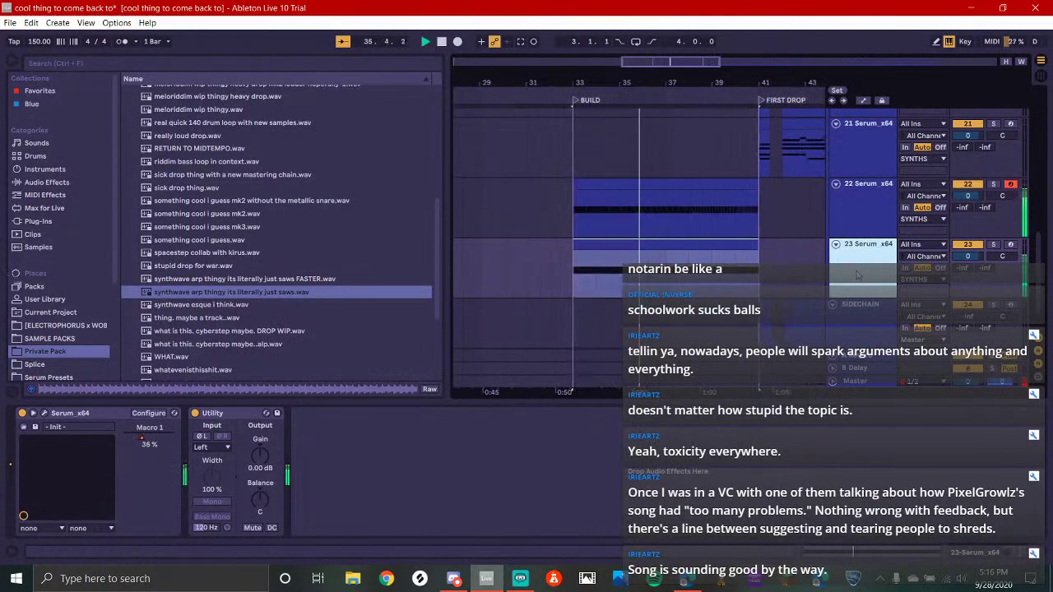
key(ctrl+d)
click(995, 293)
key(space)
key(space)
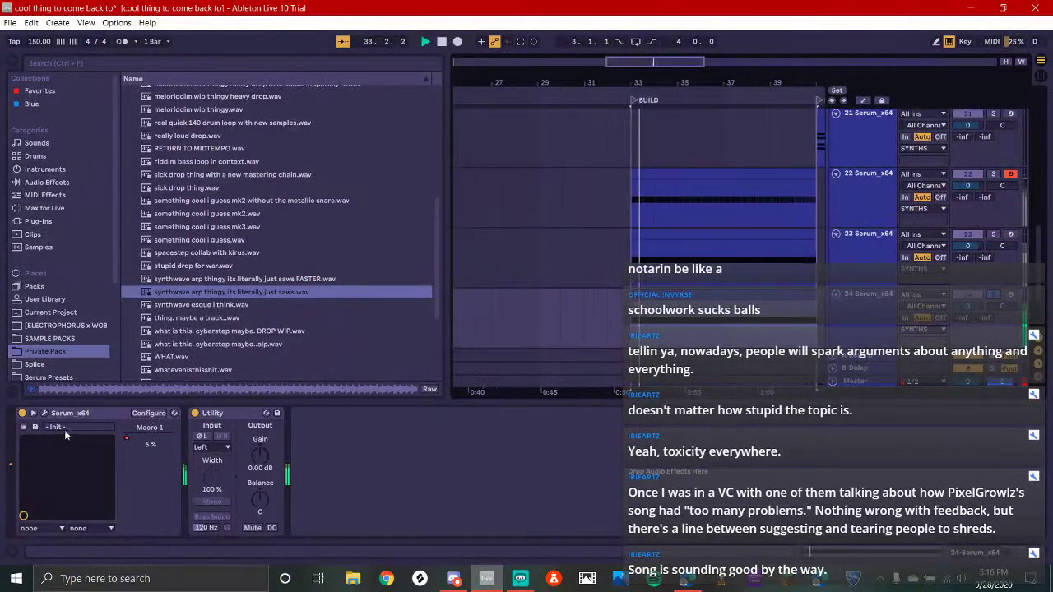
In track 24's Serum, replace OSC A with key-tracked AC hum1 noise routed to direct out, its pitch modulated by Macro 1
click(33, 413)
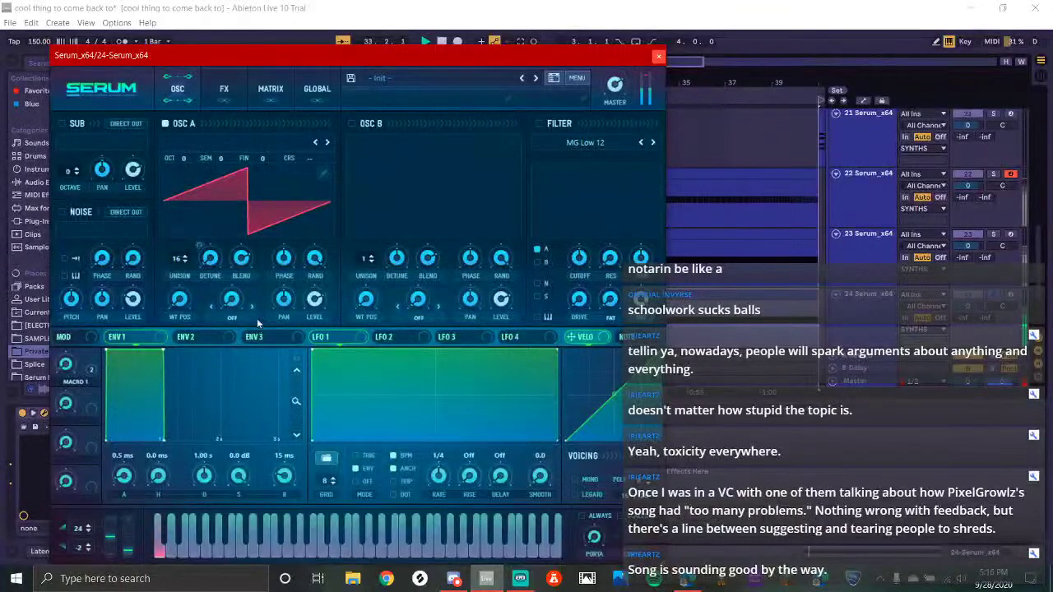
key(space)
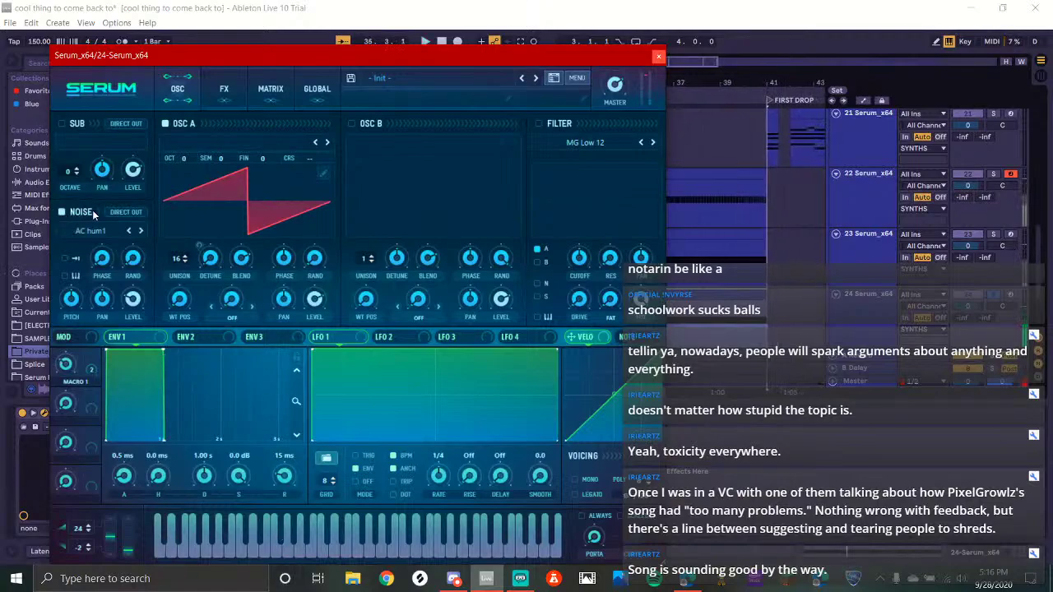
click(125, 213)
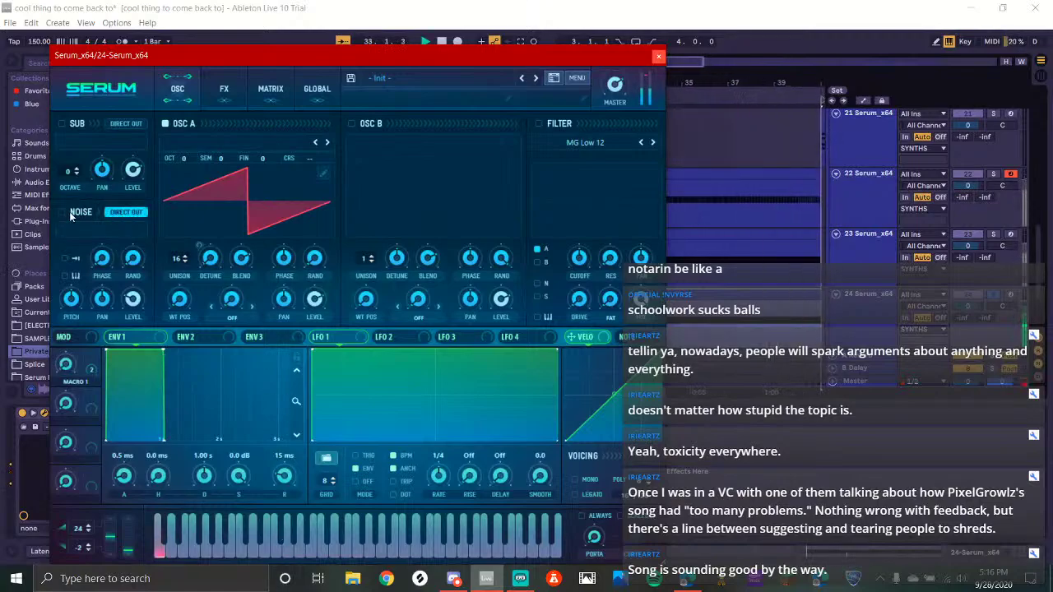
click(167, 125)
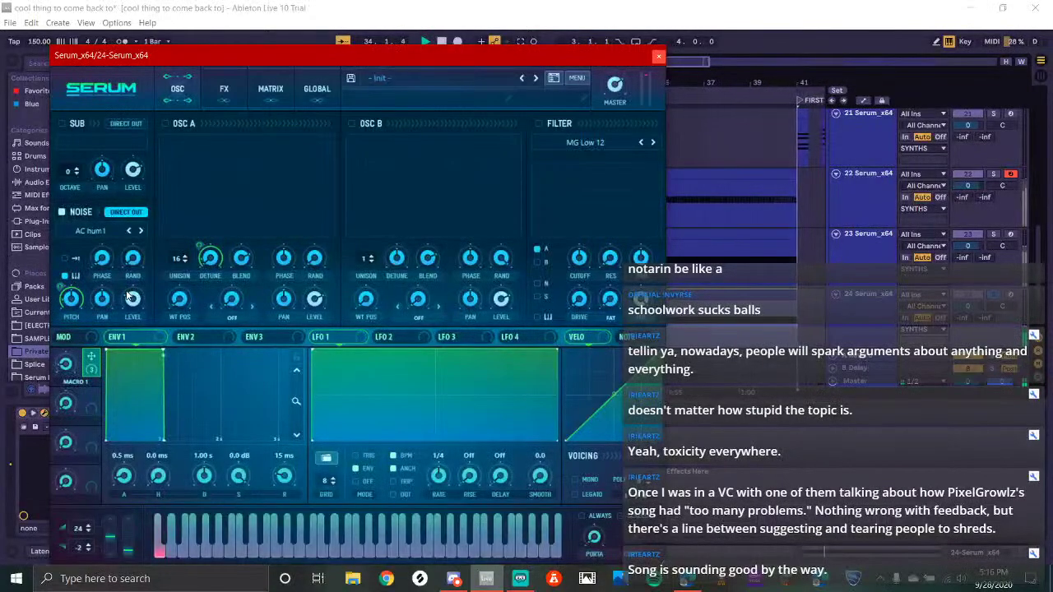
click(224, 91)
click(177, 91)
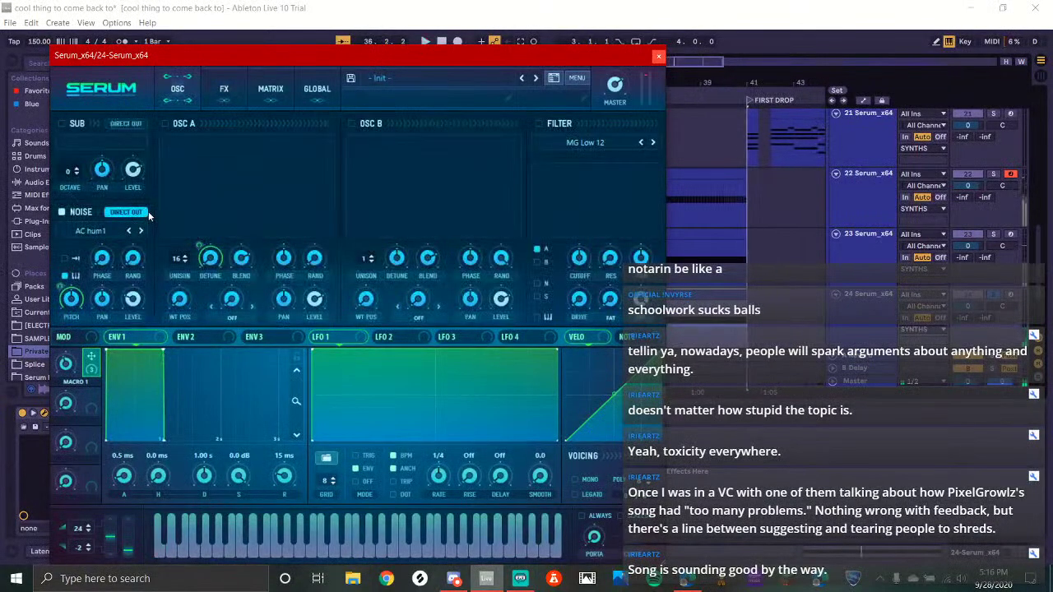
Enable the Hyper / Dimension effect in track 24's Serum and play the build in the full mix
click(219, 99)
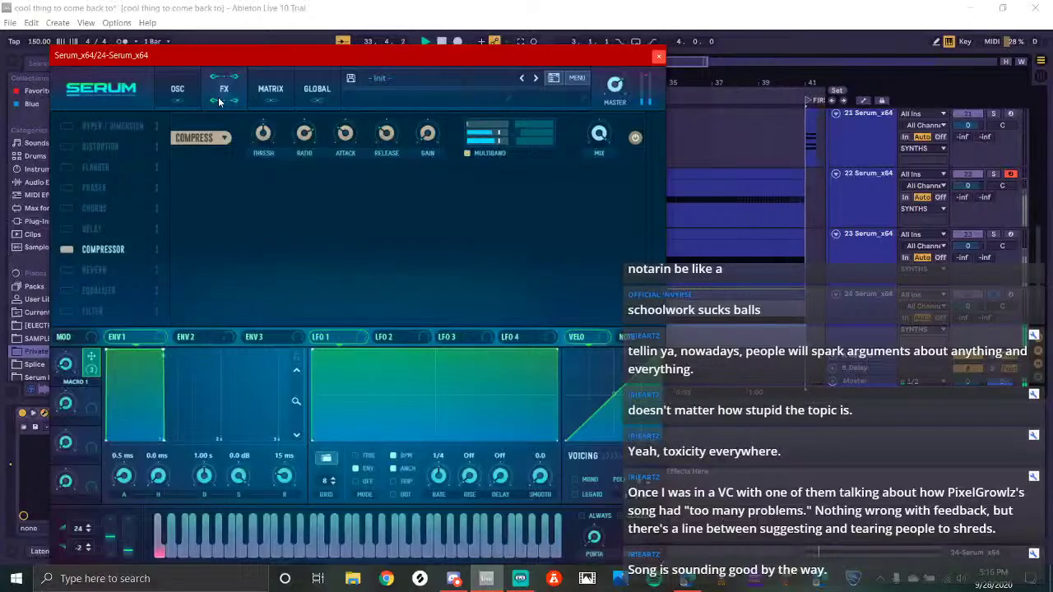
click(66, 126)
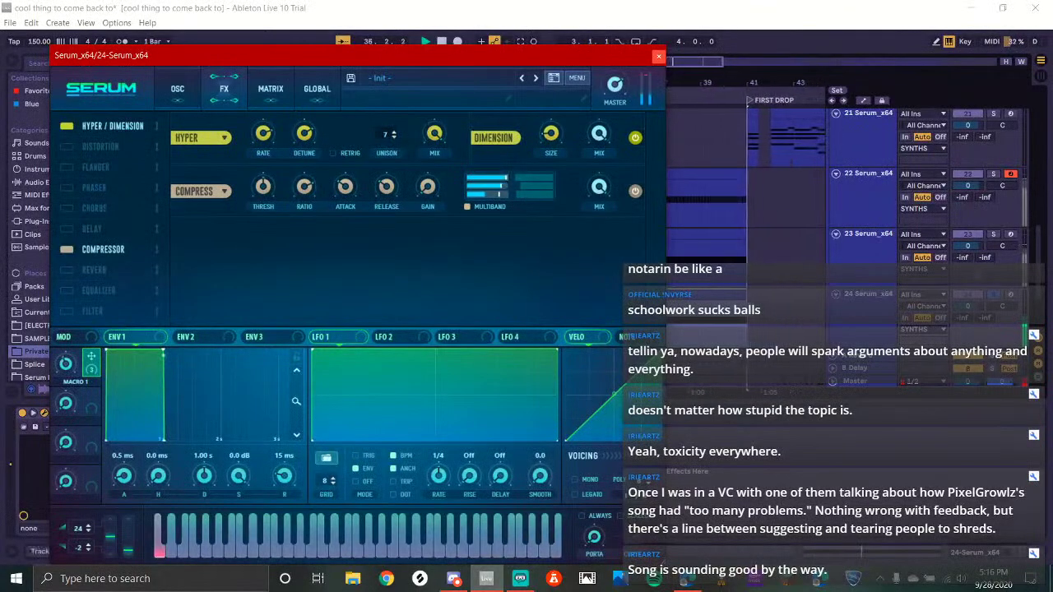
click(659, 55)
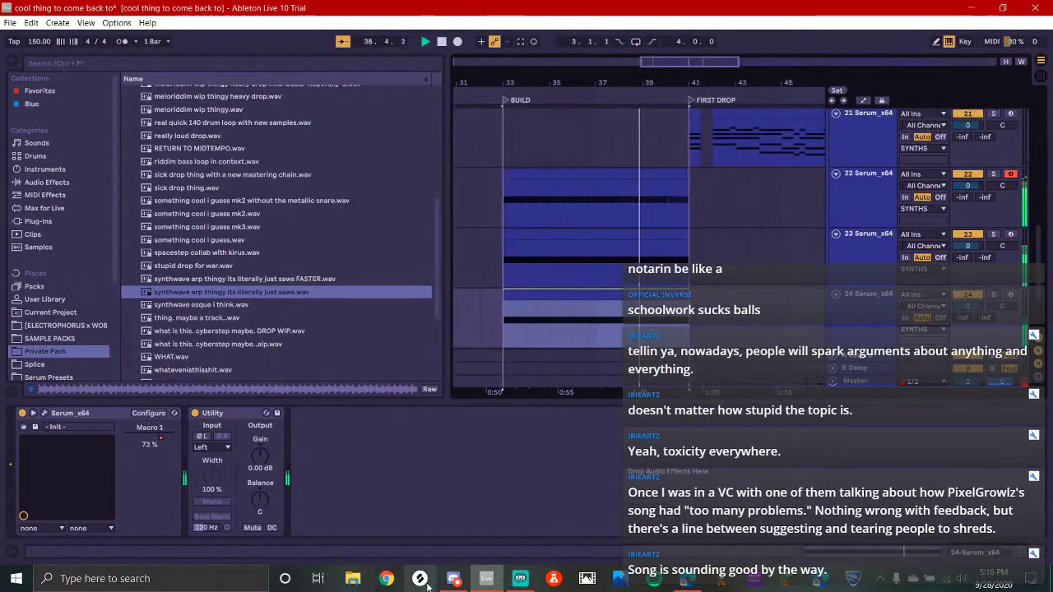
Check Discord's vc-text and the live chat in Streamlabs OBS between replays of the build, and return to Ableton Live
click(455, 580)
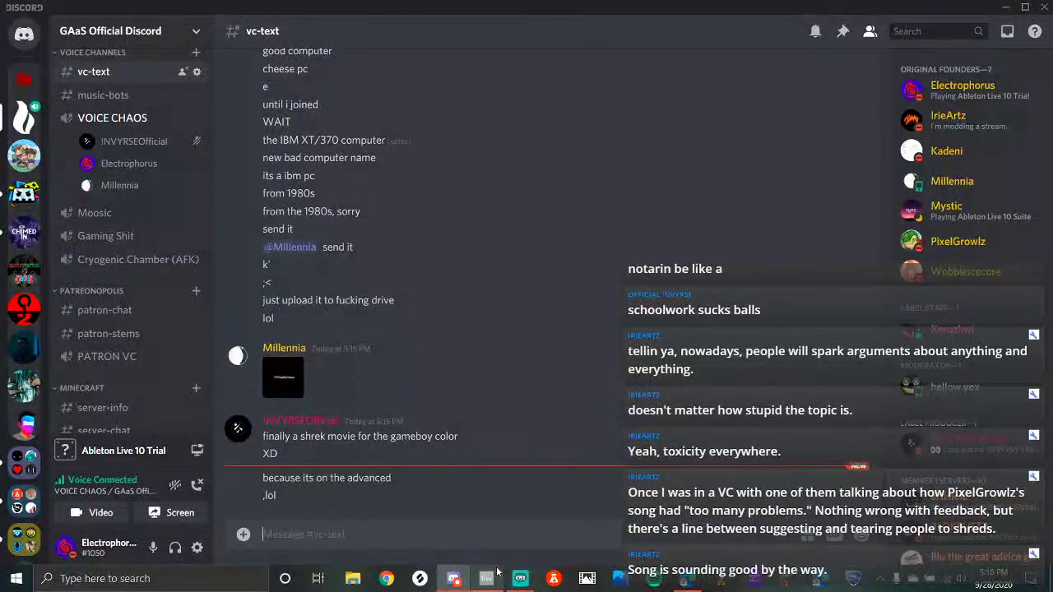
click(493, 576)
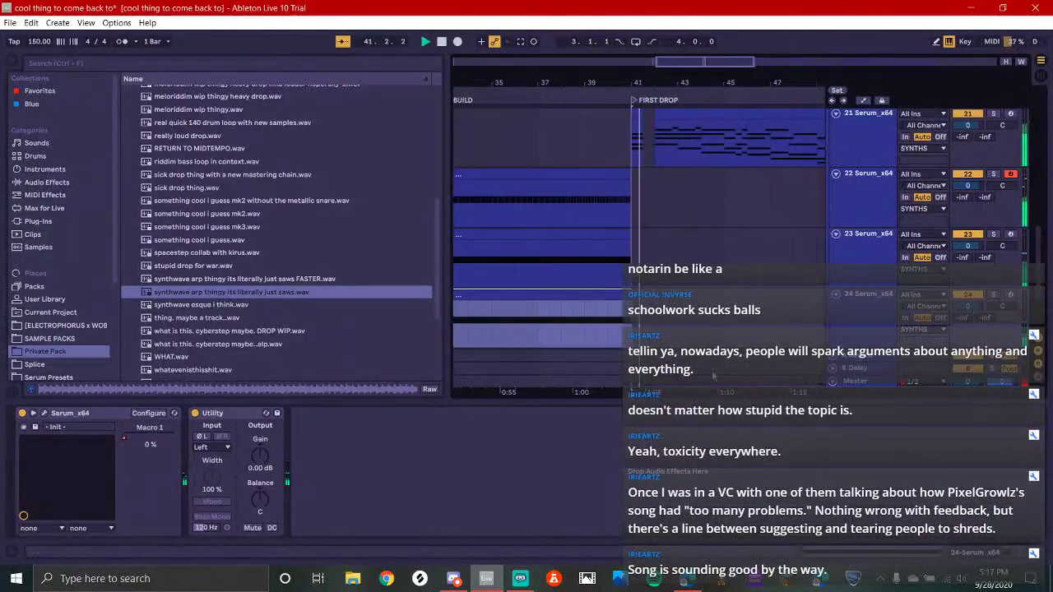
key(space)
key(space)
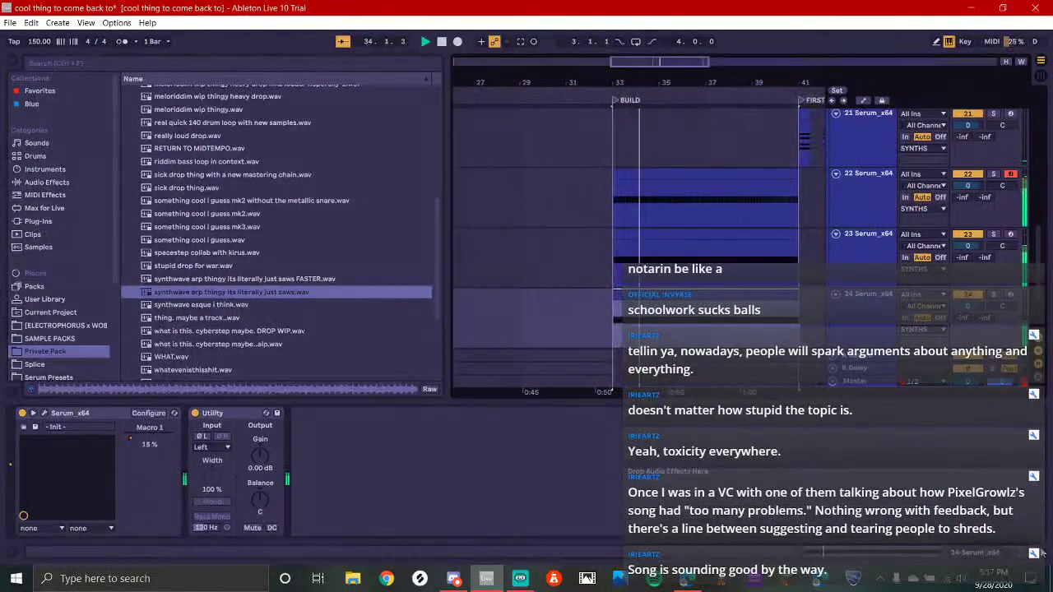
click(519, 576)
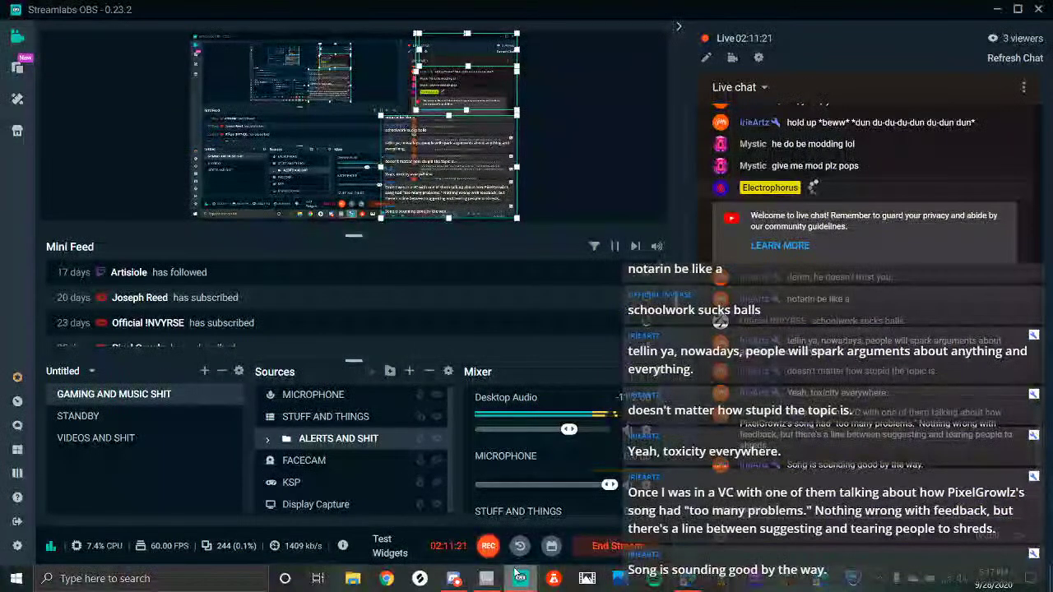
click(489, 578)
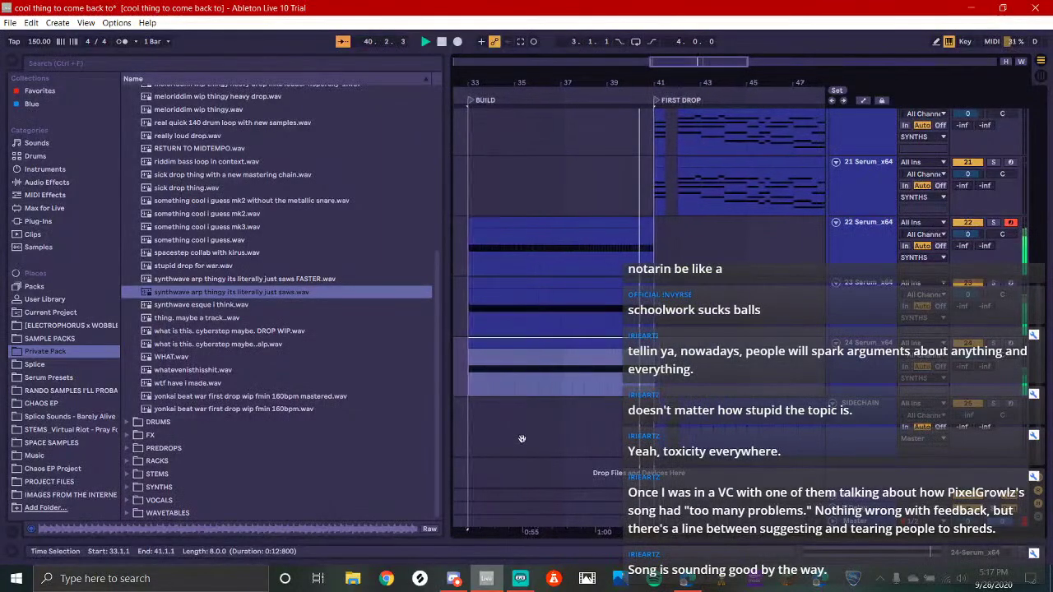
Delete the Auto Filter from the Master track's device chain and replay the build into the first drop
key(space)
key(shift+Tab)
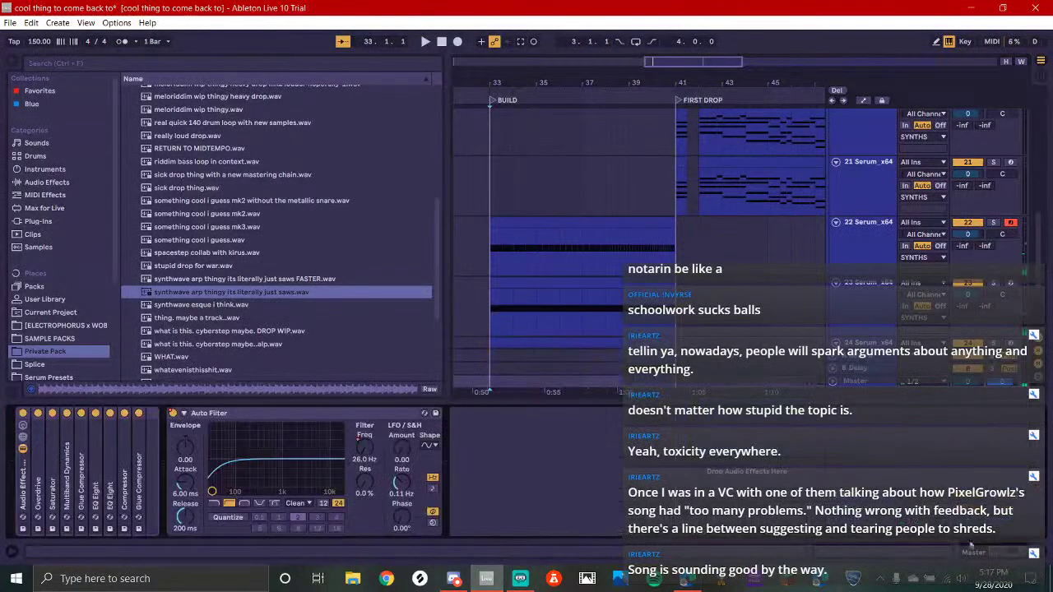
click(209, 416)
scroll(574, 238, up, 1)
scroll(574, 238, up, 8)
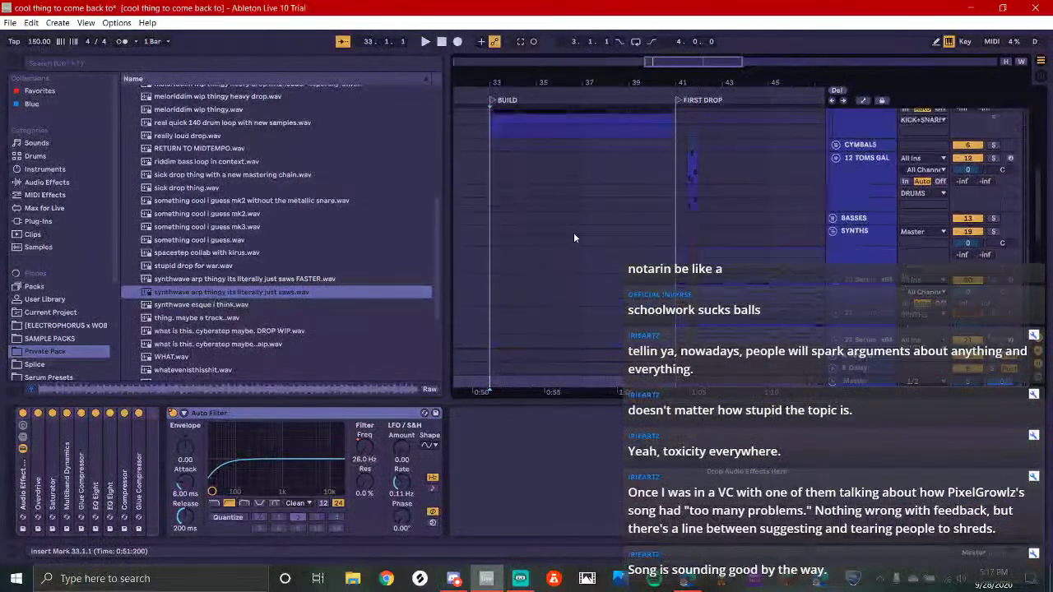
click(282, 416)
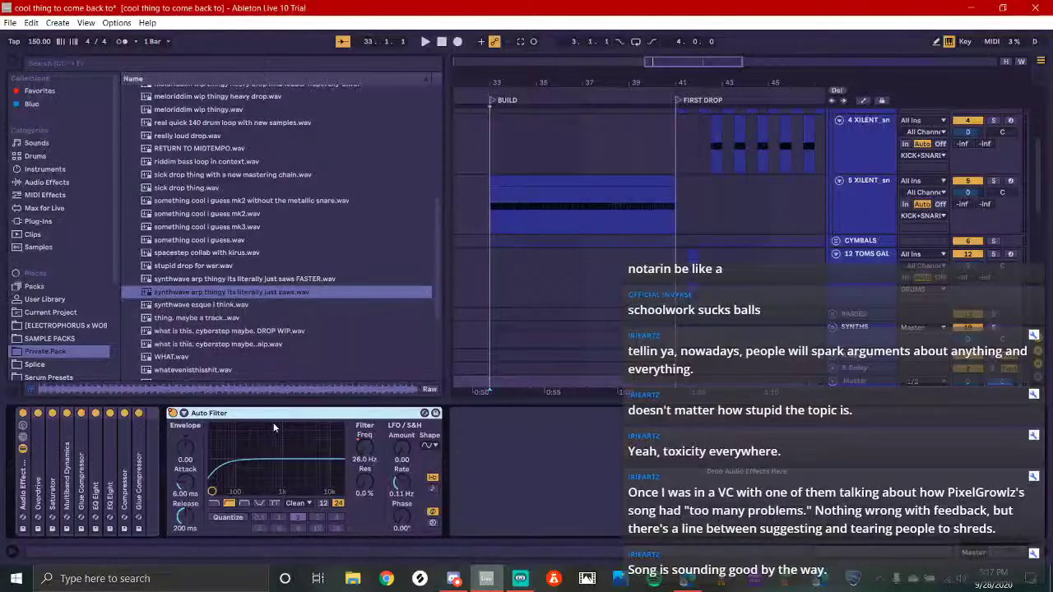
key(Delete)
key(space)
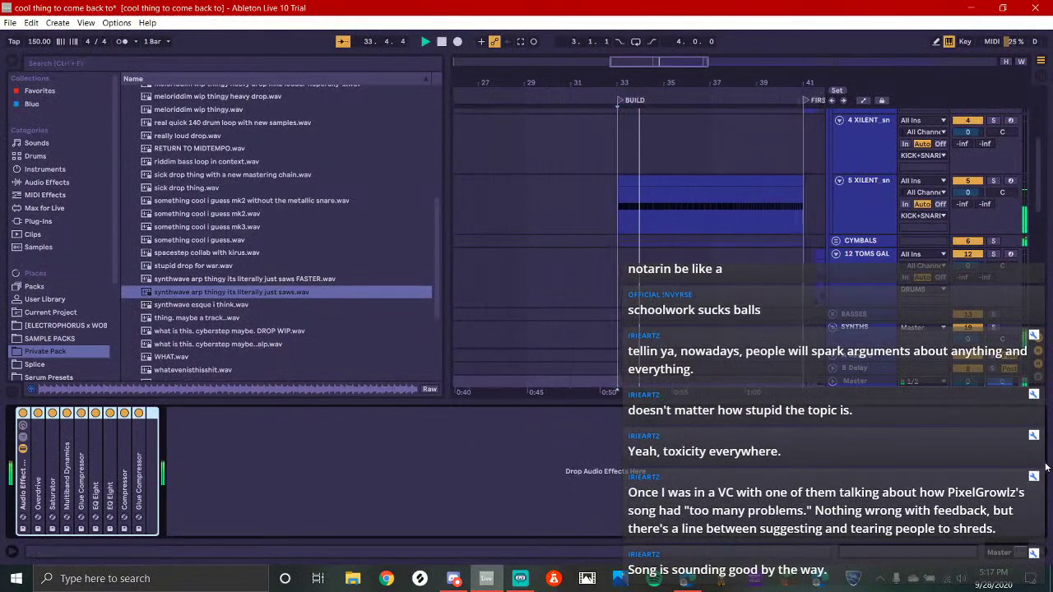
key(ctrl+alt+l)
scroll(693, 327, down, 8)
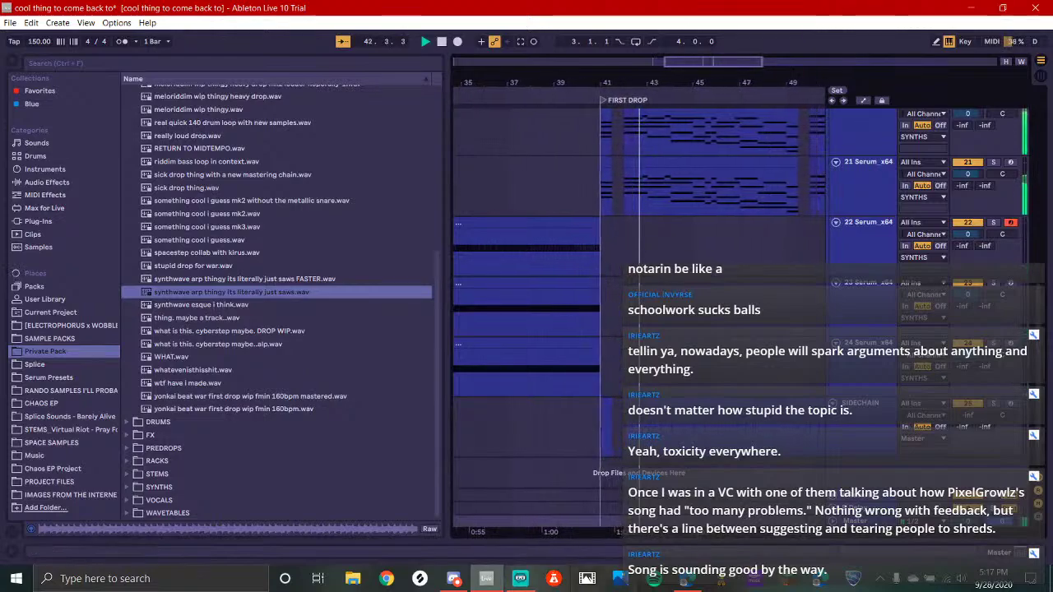
Check Discord's vc-text and group chat, the Streamlabs OBS chat and the stream analytics in YouTube Studio, and return to Ableton Live
click(453, 578)
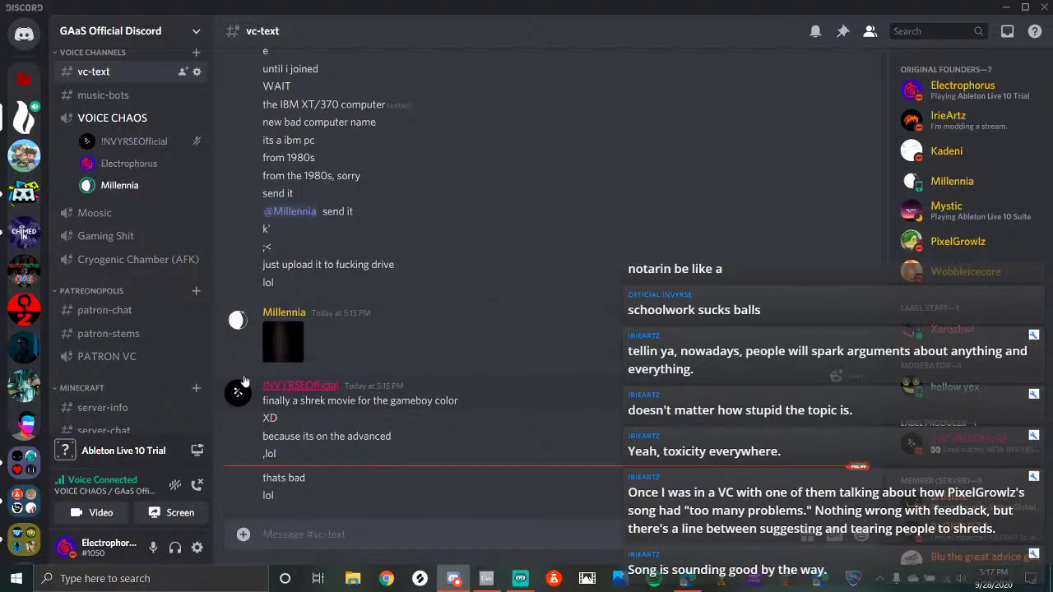
click(24, 34)
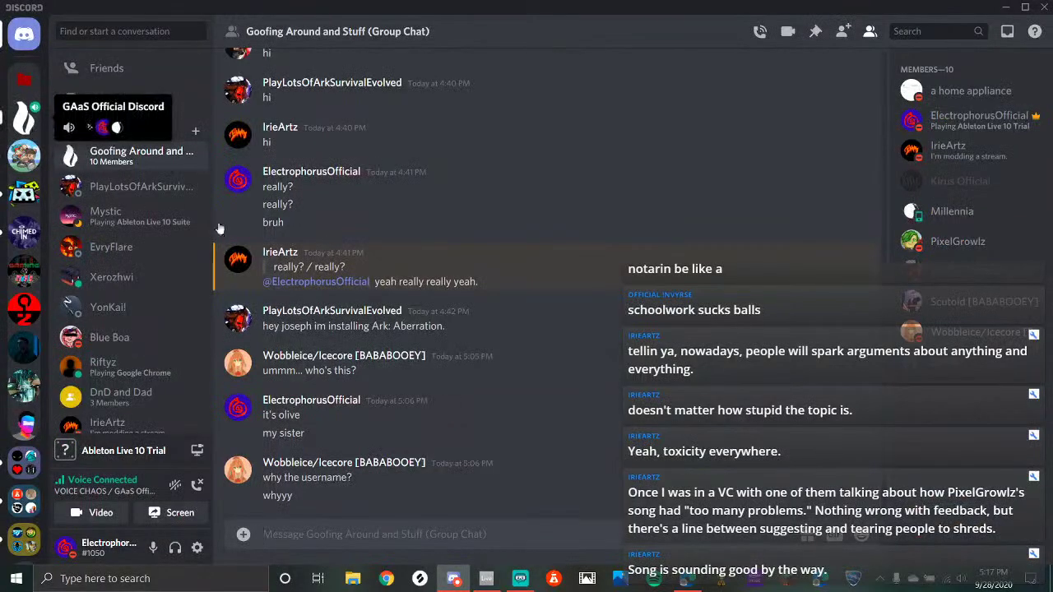
click(24, 117)
click(520, 579)
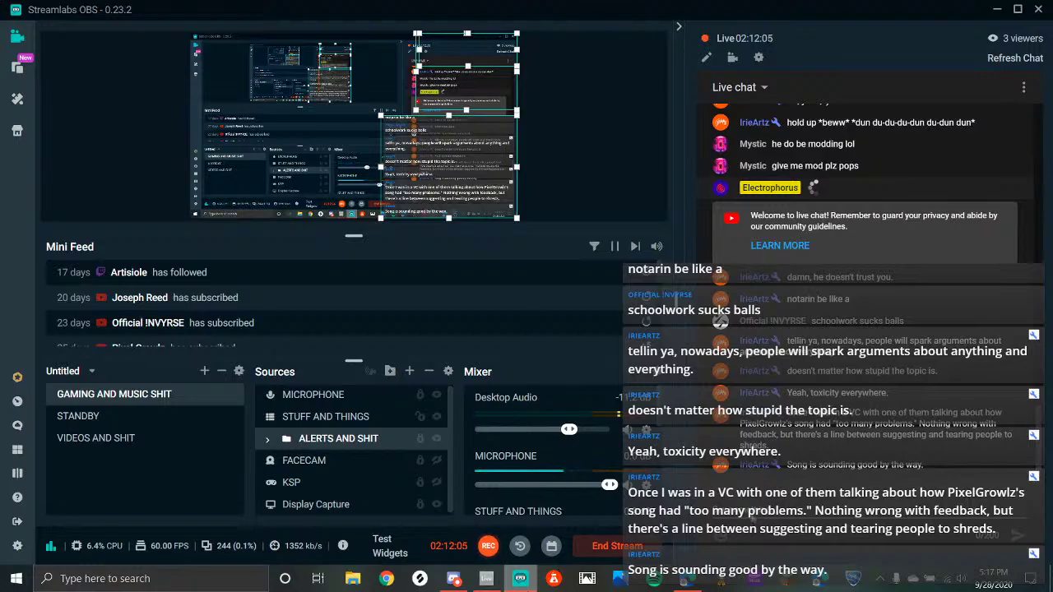
click(687, 580)
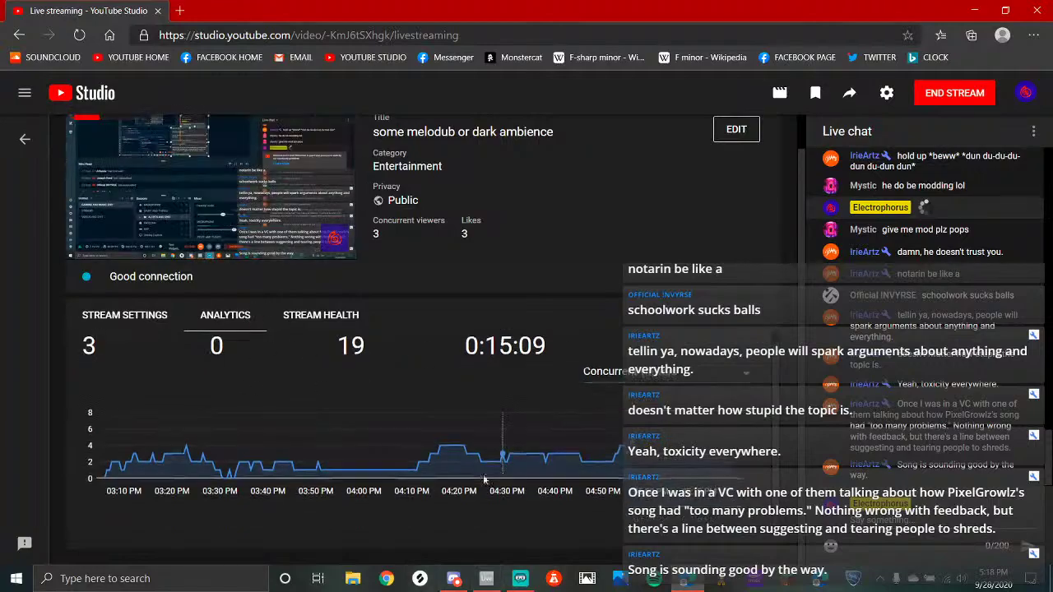
scroll(558, 391, up, 2)
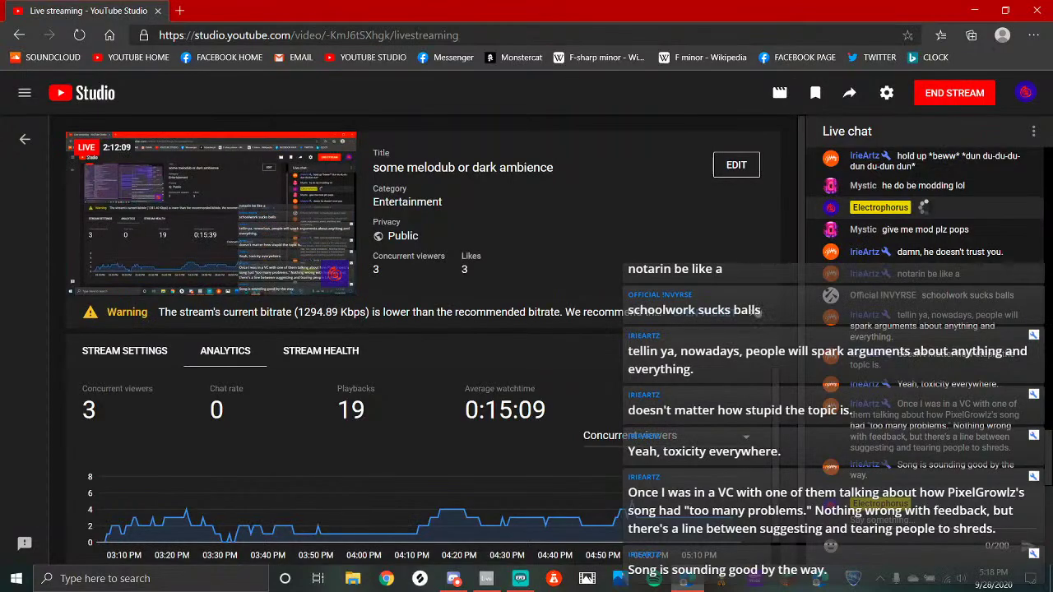
click(479, 587)
Replay the build from bar 33 with track 24 Serum_x64 soloed
key(space)
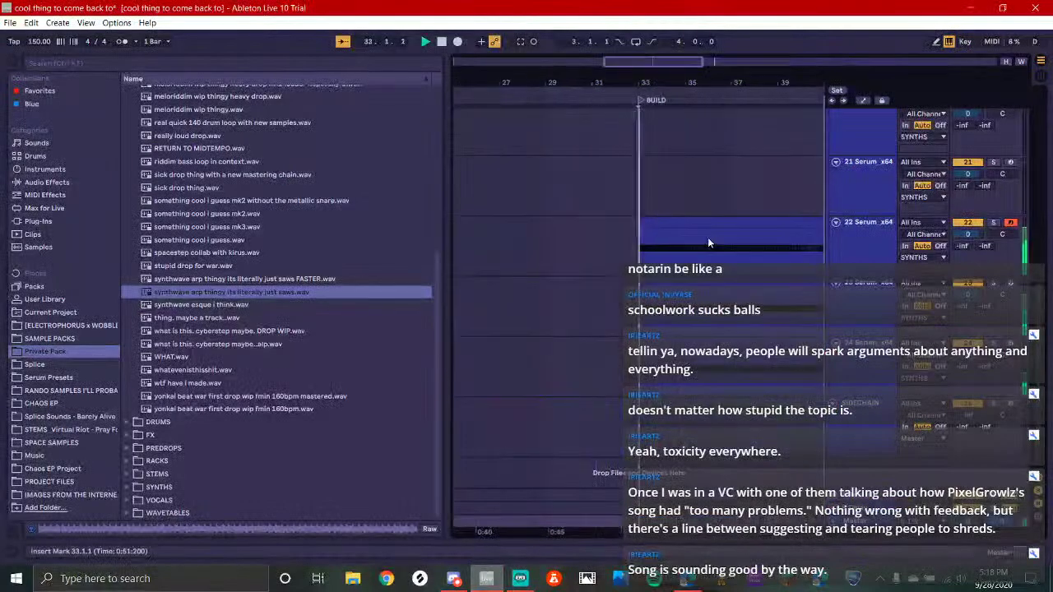
click(608, 367)
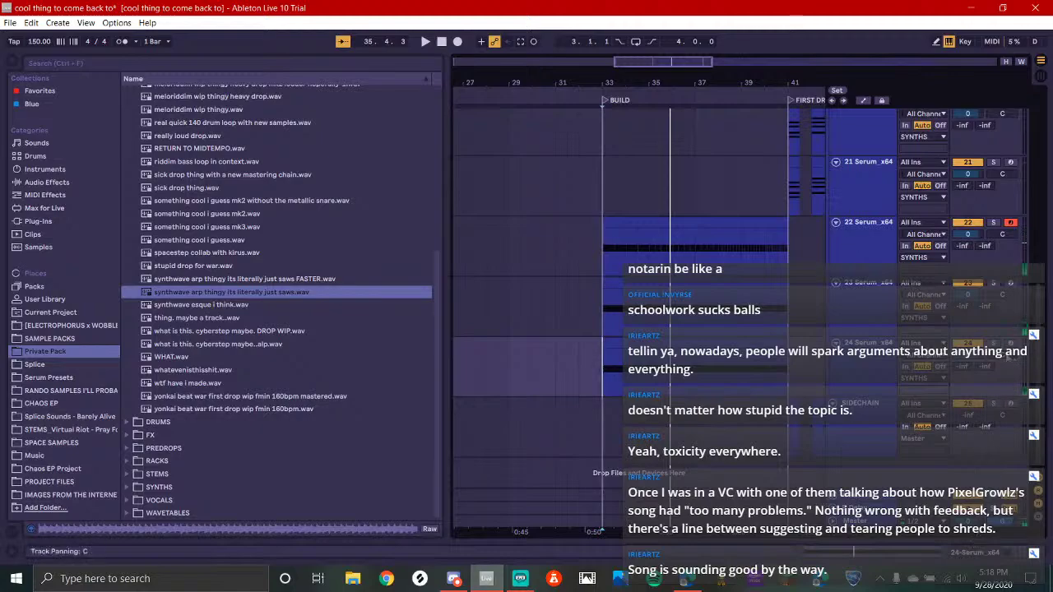
key(space)
click(955, 552)
key(space)
key(space)
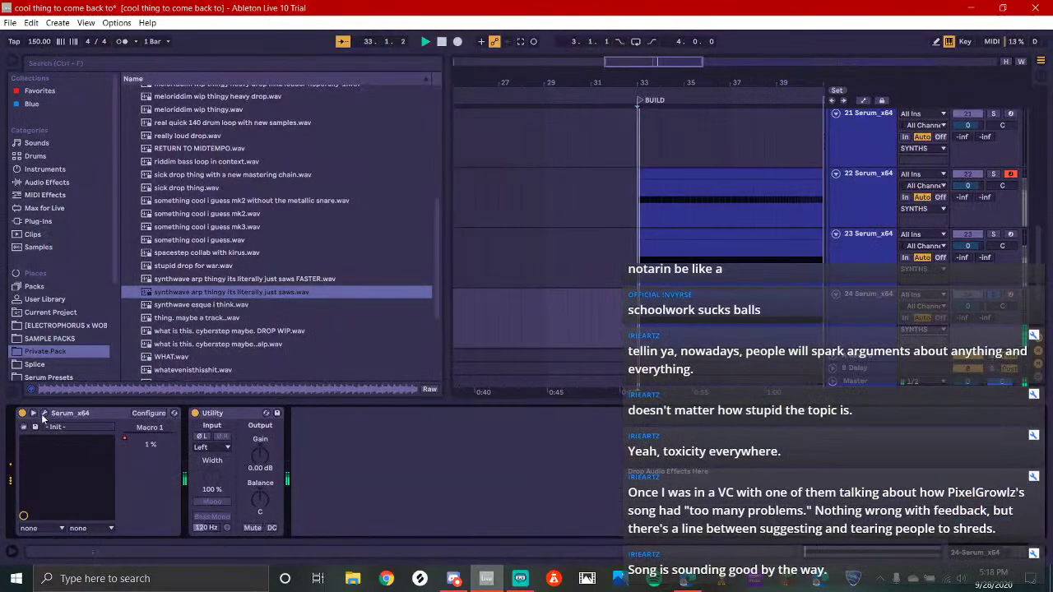
In track 24's Serum, enable OSC A, remove the modulation from its detune and lower its level
click(44, 414)
click(163, 124)
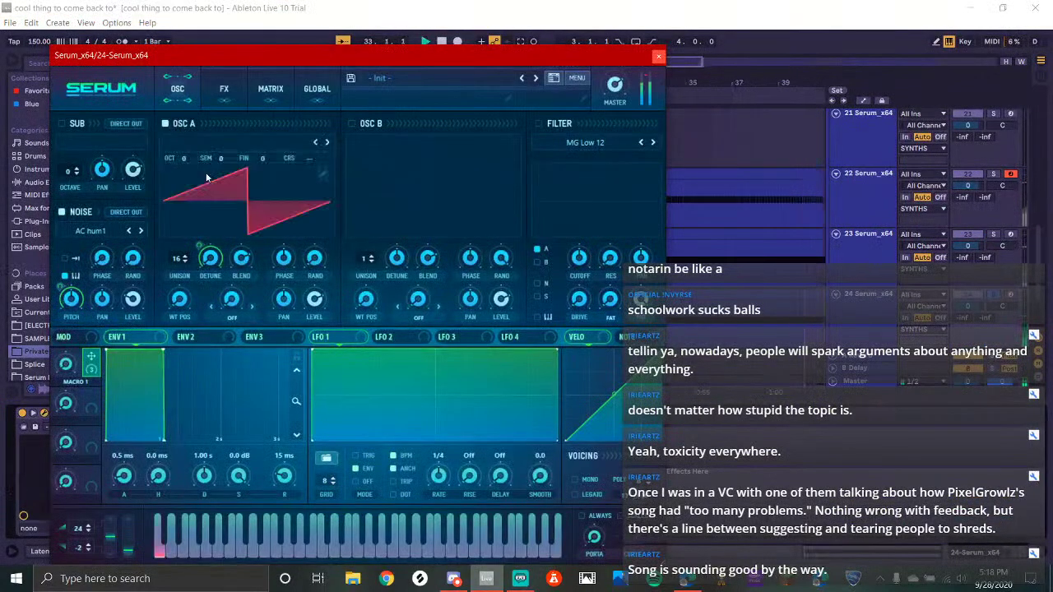
right_click(210, 261)
click(346, 296)
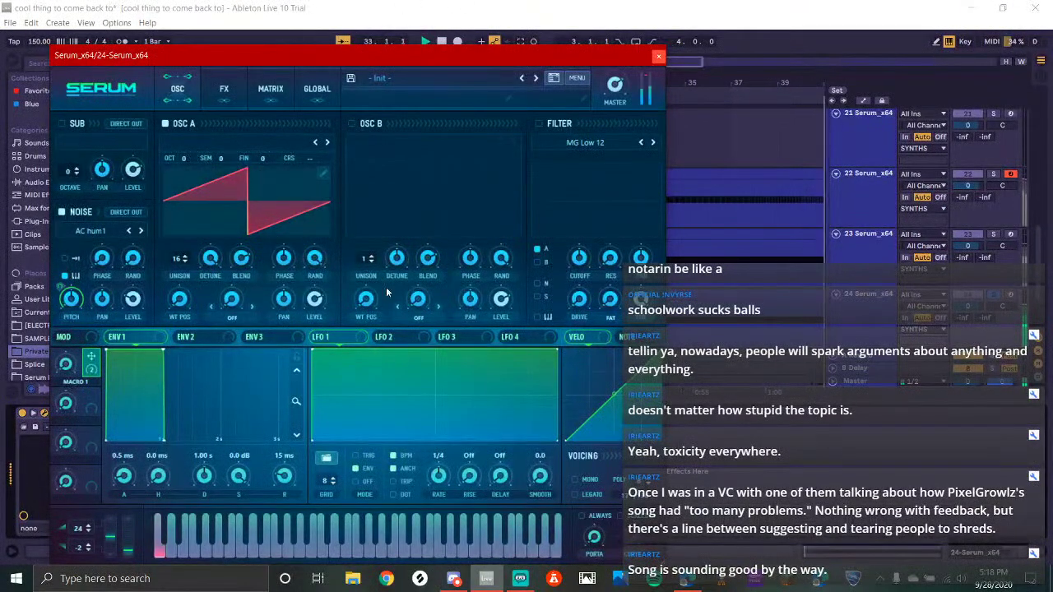
drag(314, 299, 304, 367)
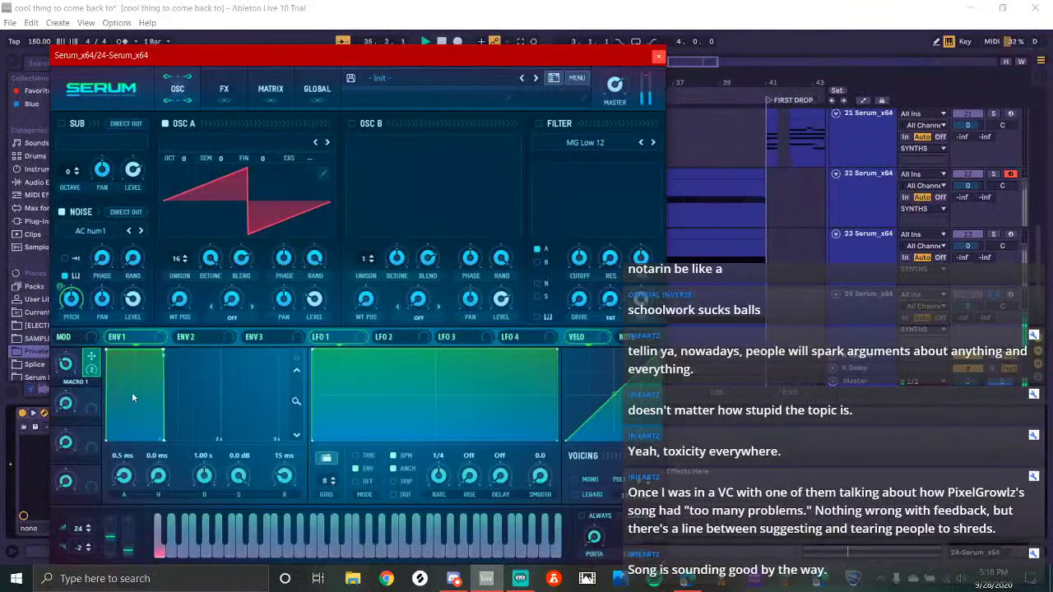
Unsolo track 24, close its Serum window and check the live chat in Streamlabs OBS while the build plays
click(993, 295)
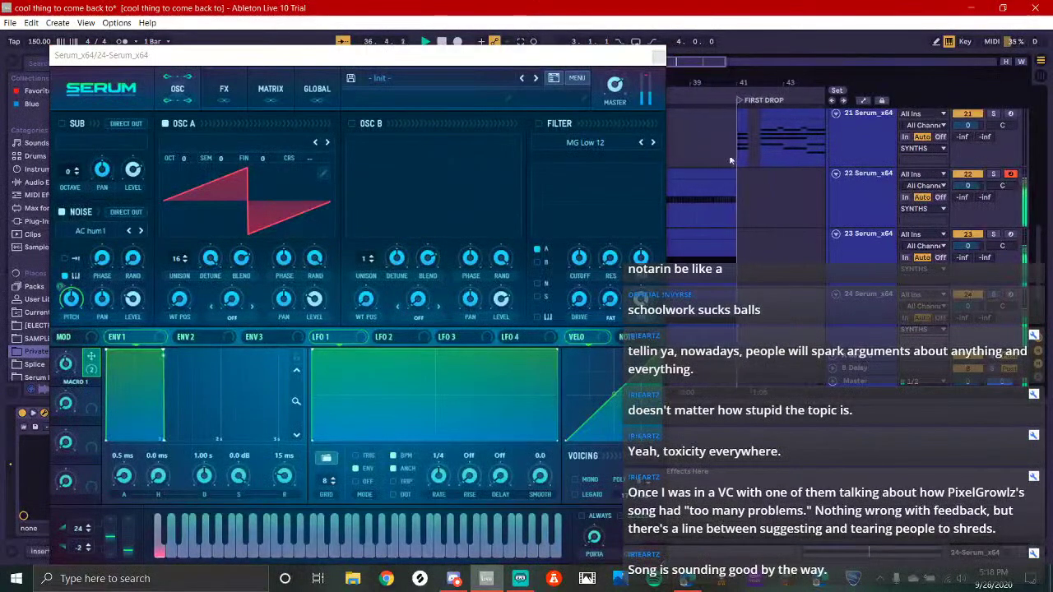
click(658, 58)
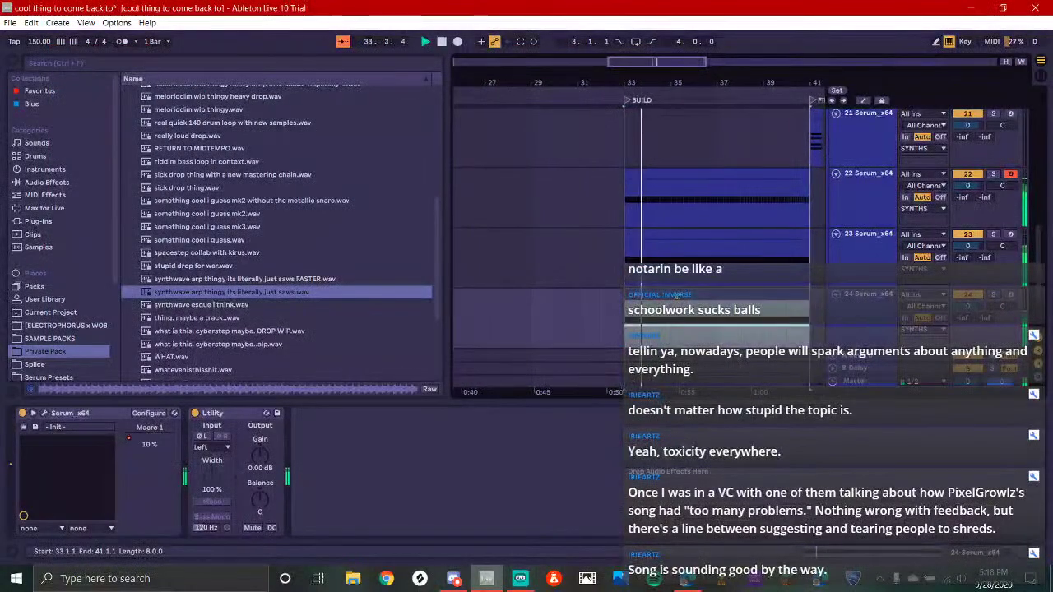
click(520, 579)
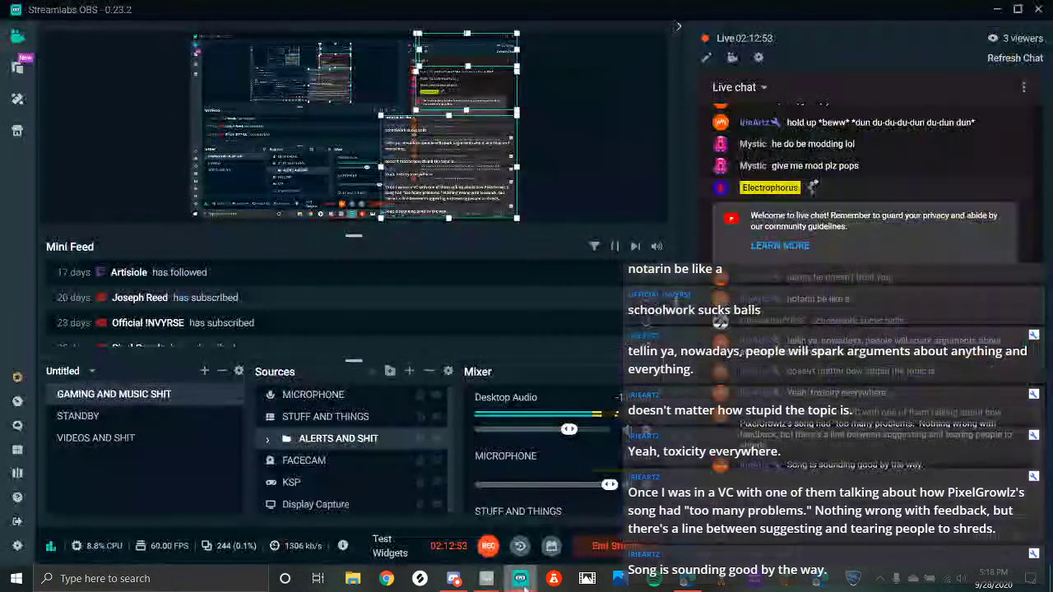
click(486, 578)
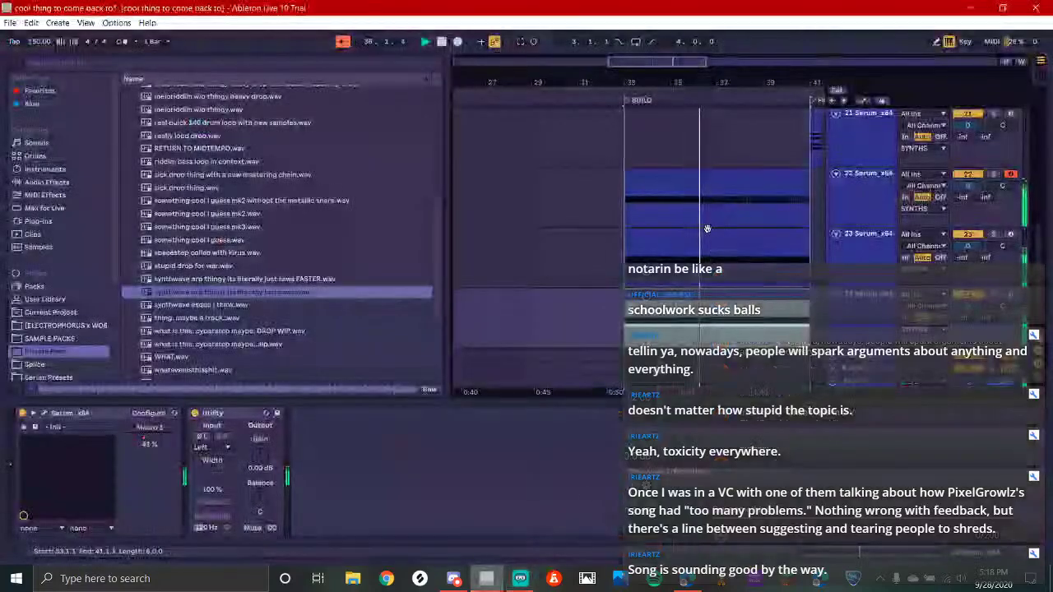
In track 22's build clip, shorten the first C0 note to one beat and duplicate it through bars 1 and 2
double_click(669, 165)
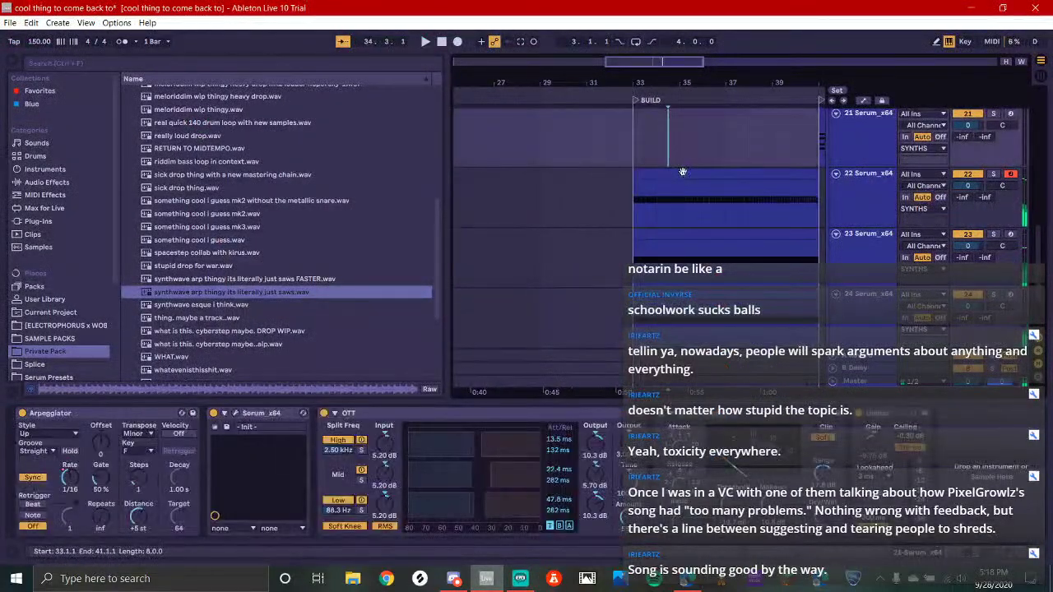
scroll(304, 414, down, 2)
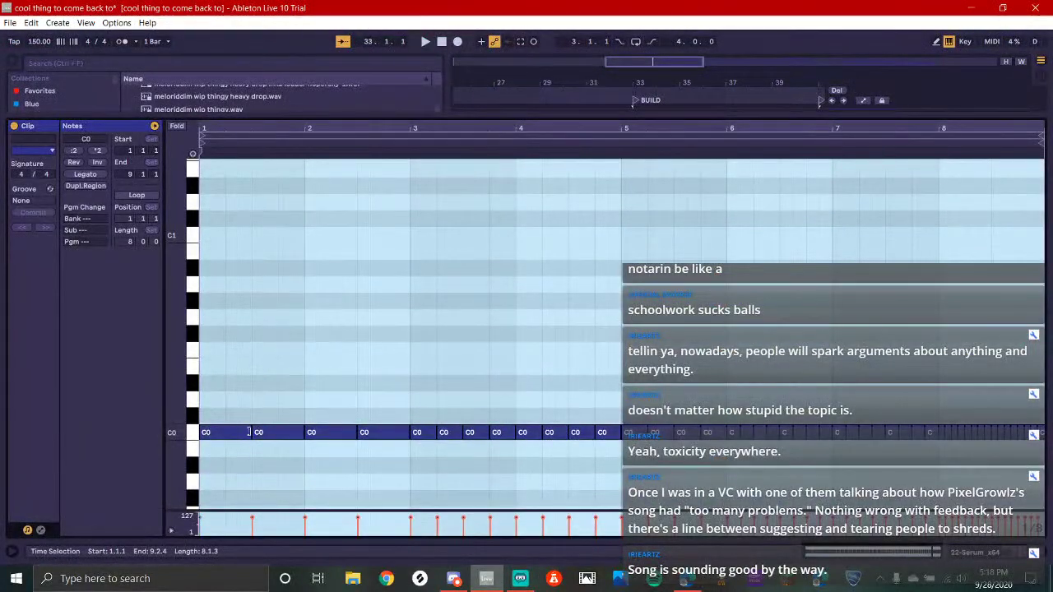
drag(249, 432, 228, 432)
key(ctrl+d)
key(ctrl+d)
key(ctrl+d)
key(ctrl+d)
key(ctrl+d)
key(ctrl+d)
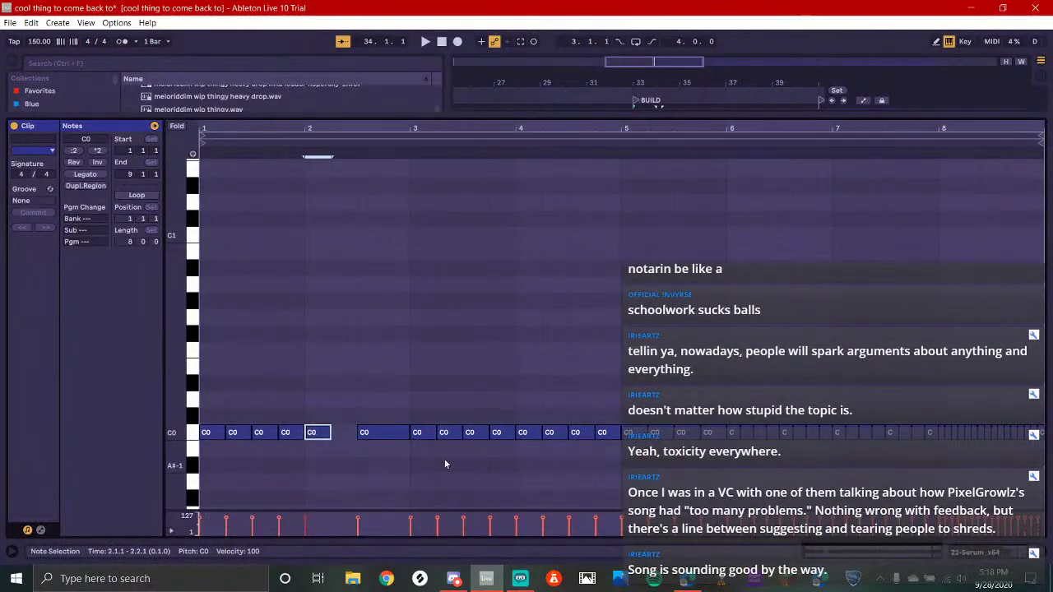
key(ctrl+d)
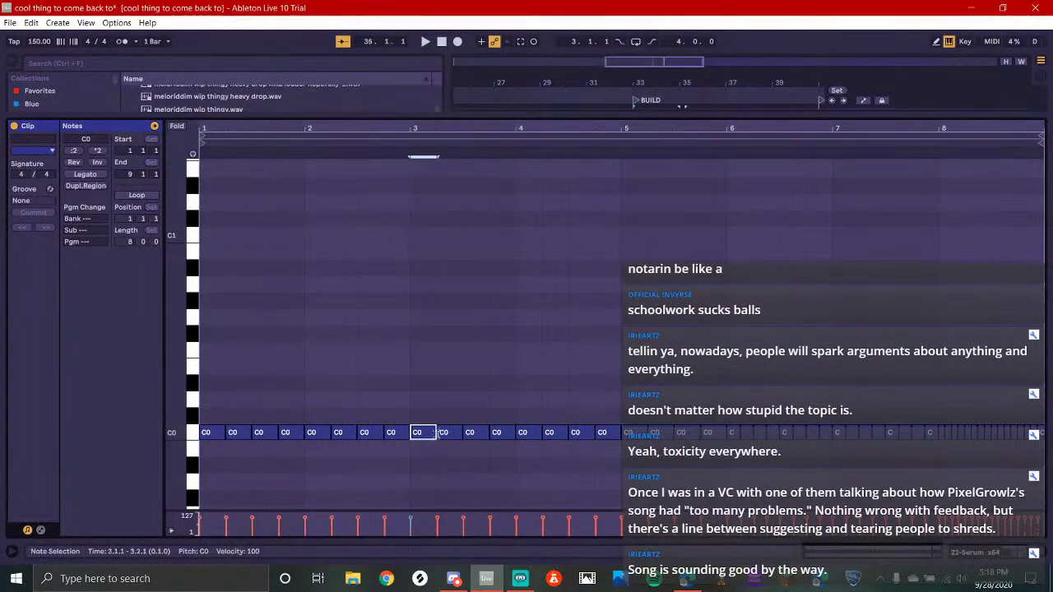
Speed up the C0 roll in track 22's clip with duplicated eighth notes from bar 5 and sixteenth notes from bar 7
click(640, 436)
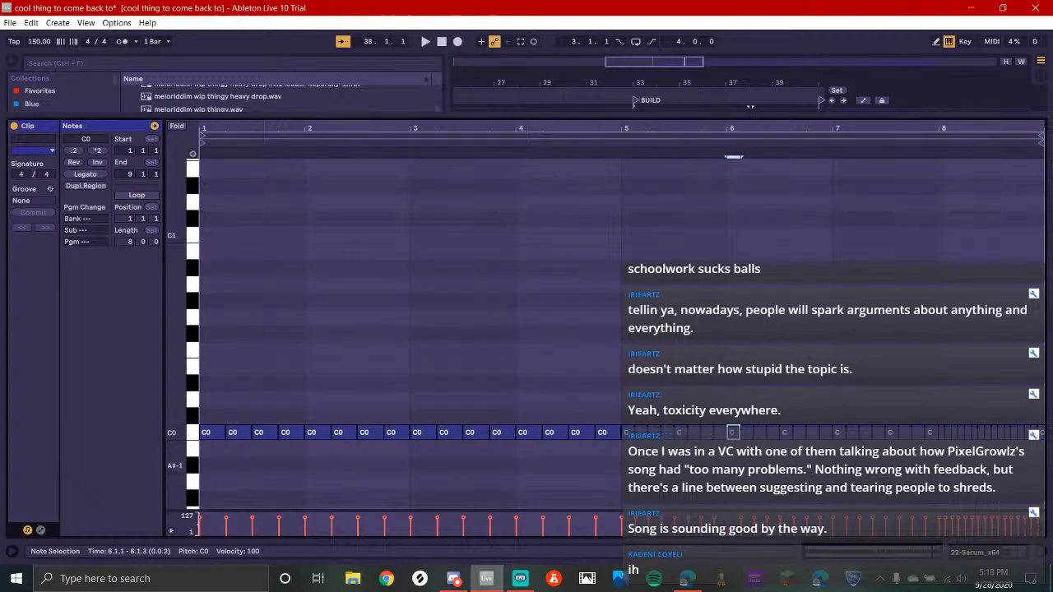
scroll(861, 453, up, 3)
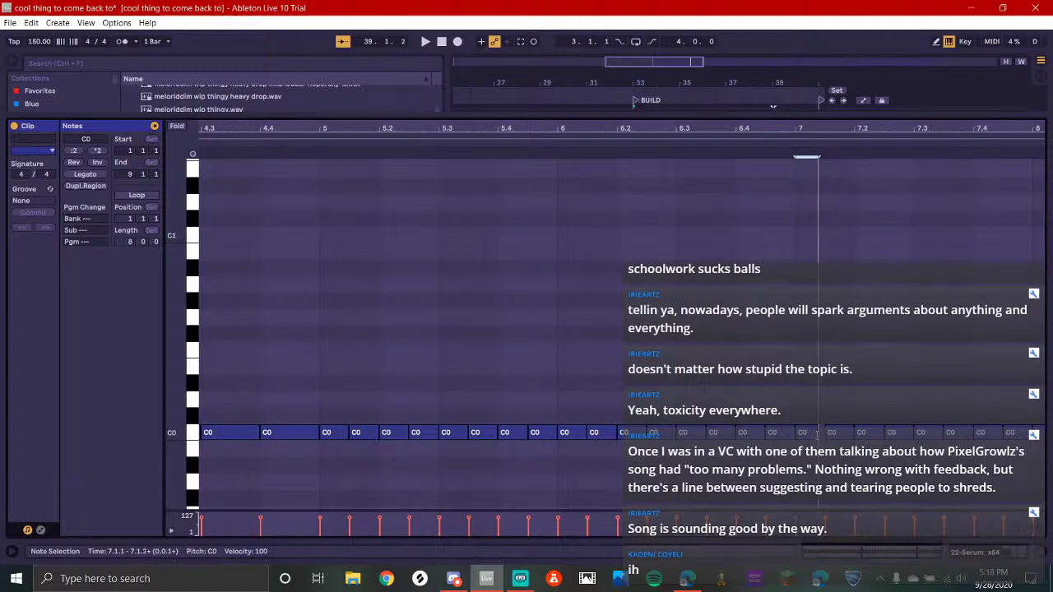
drag(817, 435, 810, 436)
scroll(813, 438, down, 3)
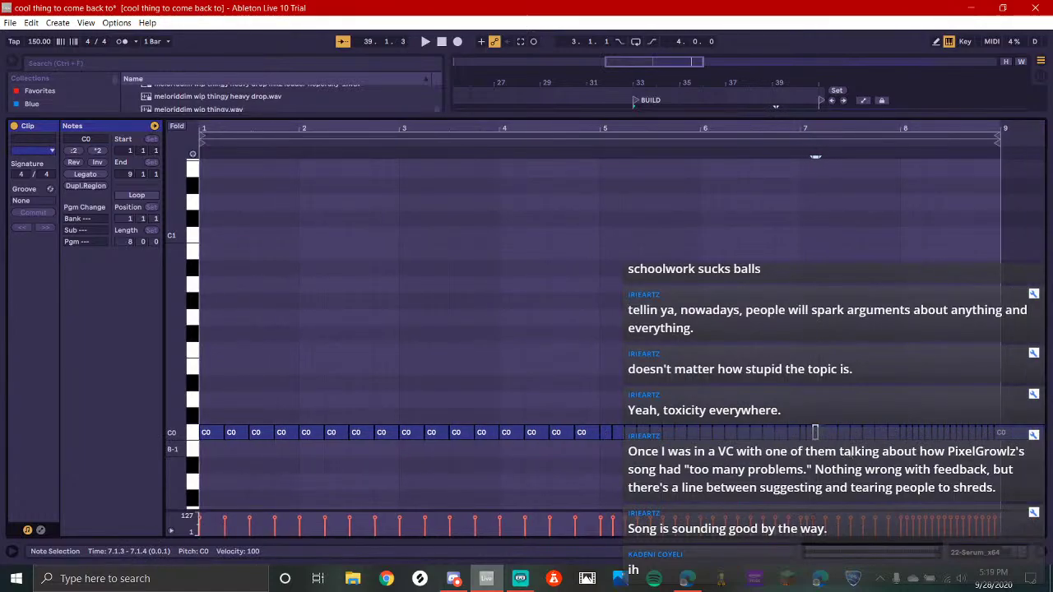
key(ctrl+d)
key(ctrl+d)
key(ctrl+d)
key(ctrl+d)
key(ctrl+d)
key(ctrl+d)
key(ctrl+d)
key(ctrl+d)
key(ctrl+d)
key(ctrl+d)
key(ctrl+d)
key(Right)
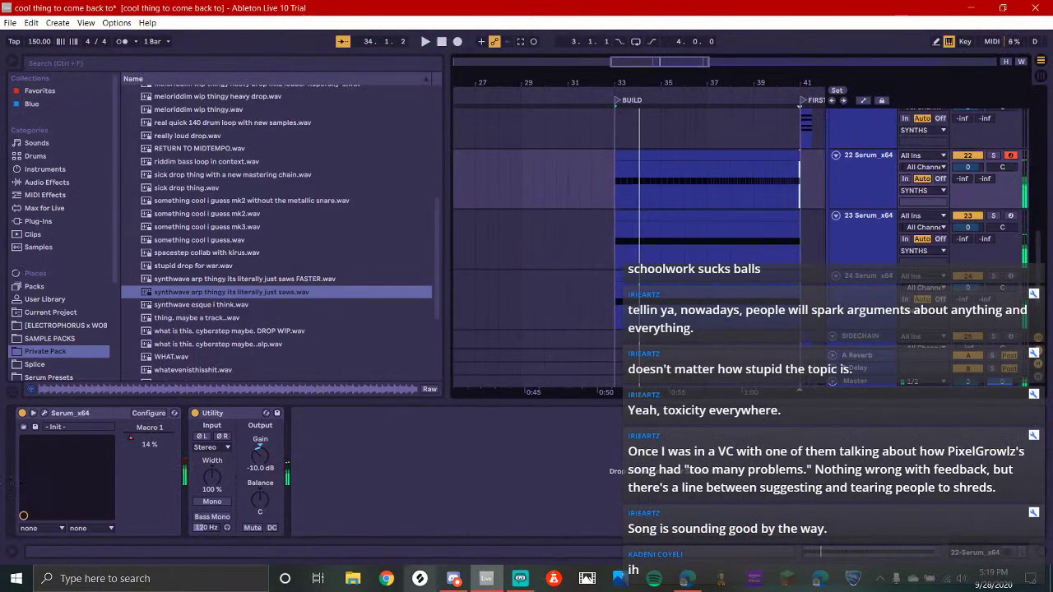
Read the new messages in Discord's vc-text and the live chat in Streamlabs OBS while the build plays
click(454, 578)
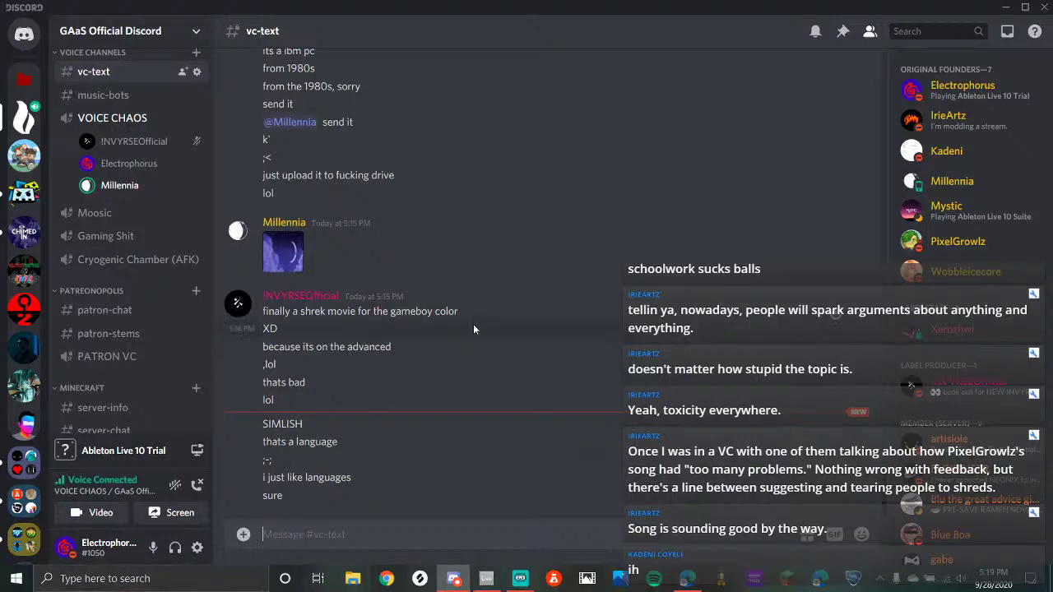
click(521, 578)
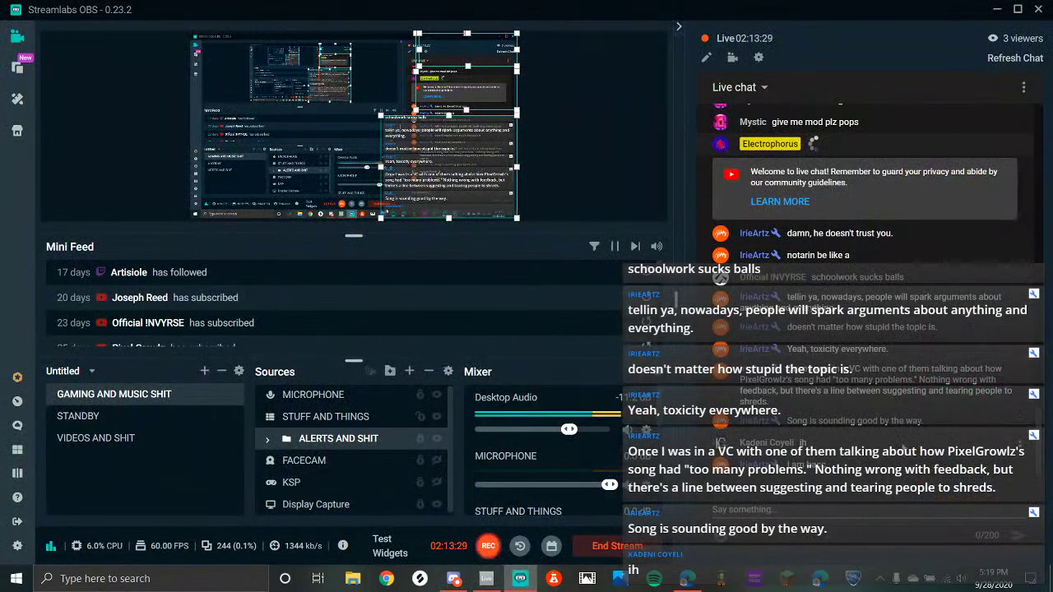
Switch to Ableton Live, audition the Private Pack demos from "stupid drop for war.wav" to the yonkai beat war files, and open the DRUMS folder
click(493, 579)
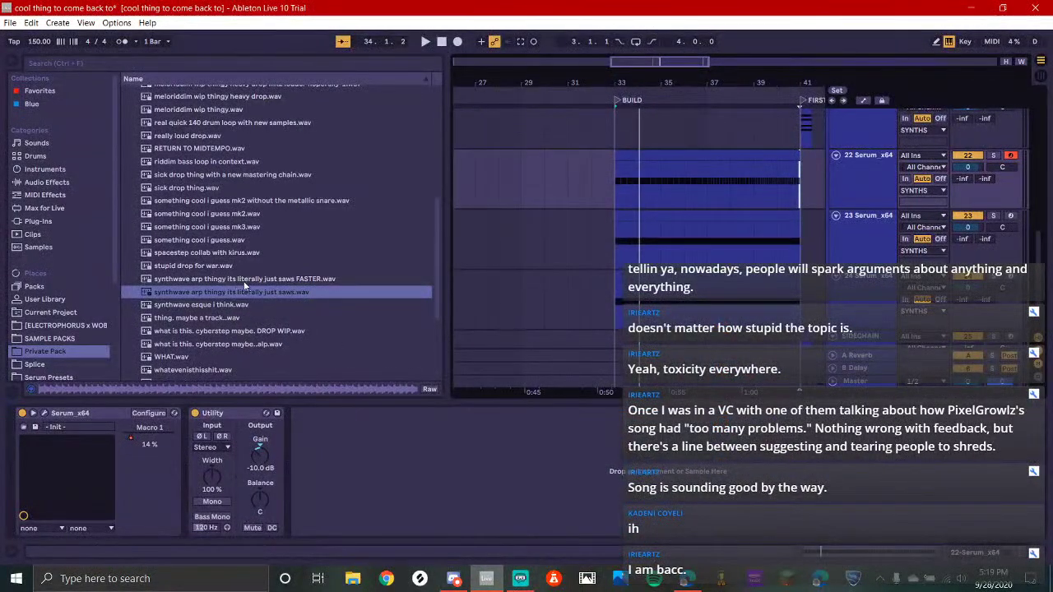
key(Up)
key(Up)
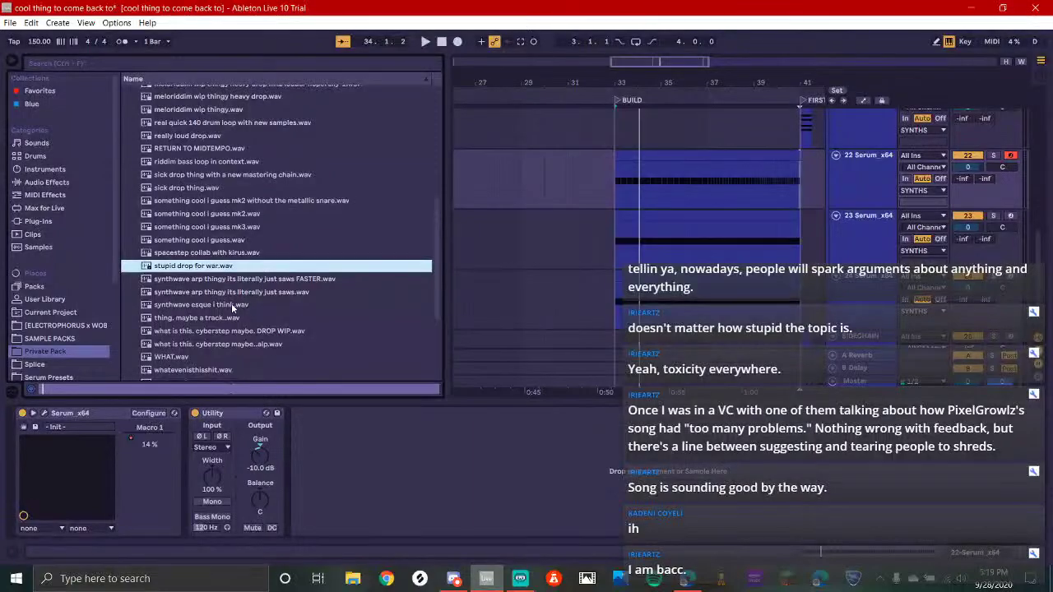
click(231, 305)
click(222, 321)
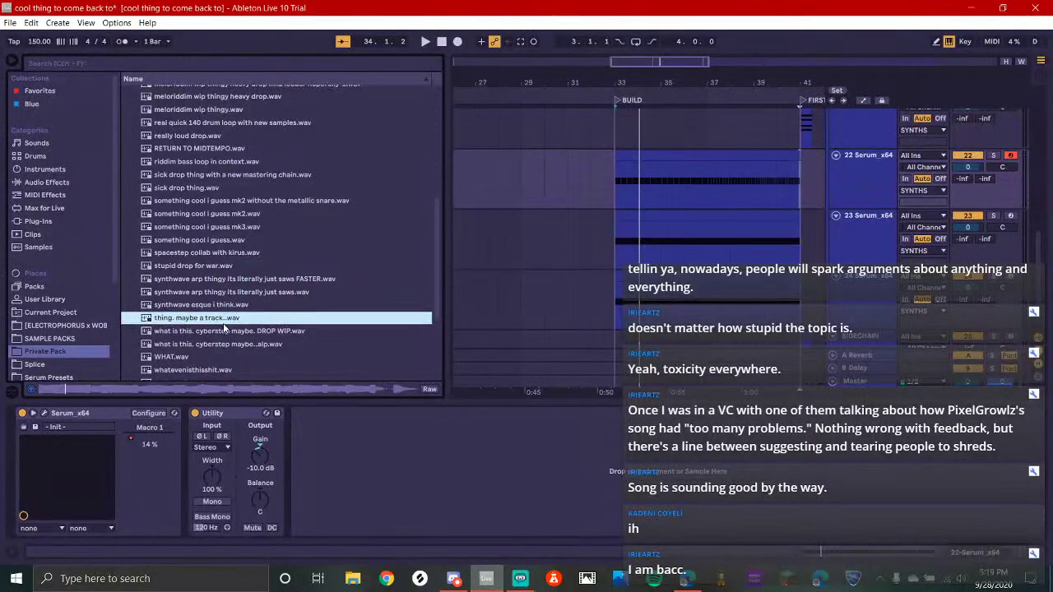
click(237, 345)
click(206, 358)
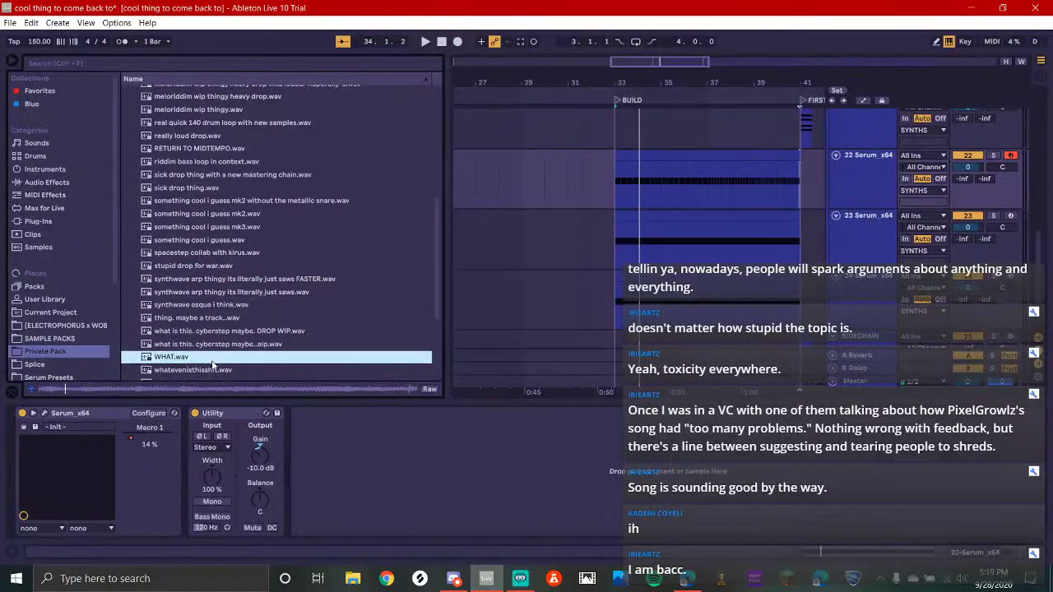
scroll(222, 345, down, 1)
click(207, 345)
click(205, 355)
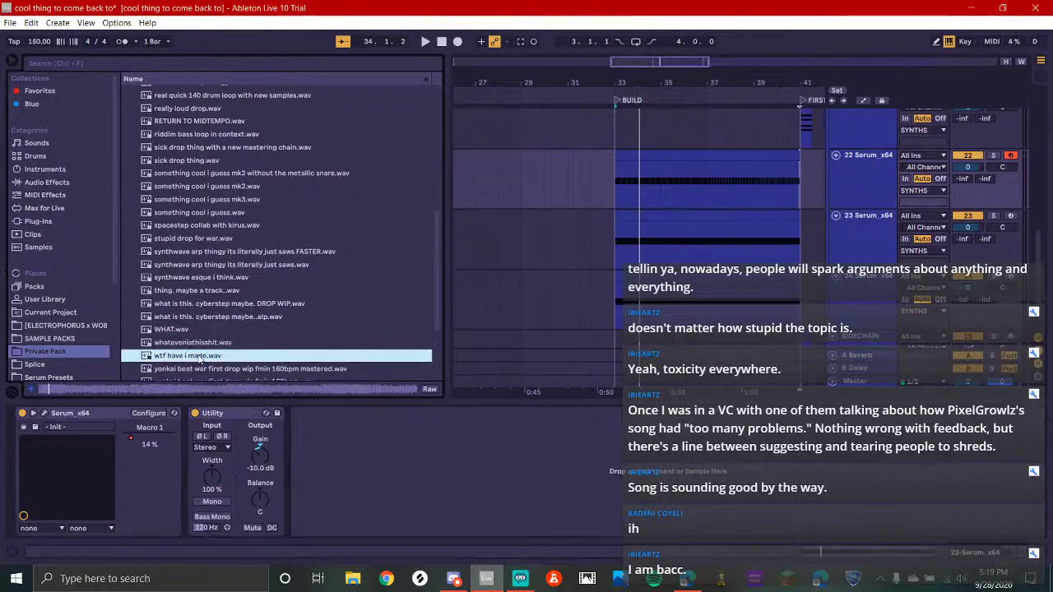
scroll(203, 337, down, 1)
key(Down)
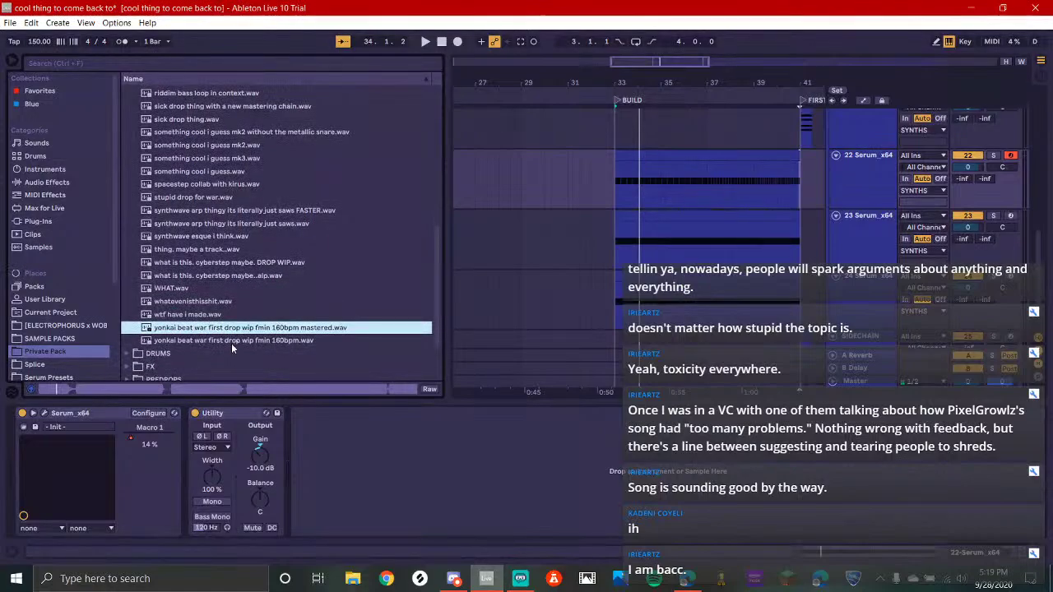
click(245, 340)
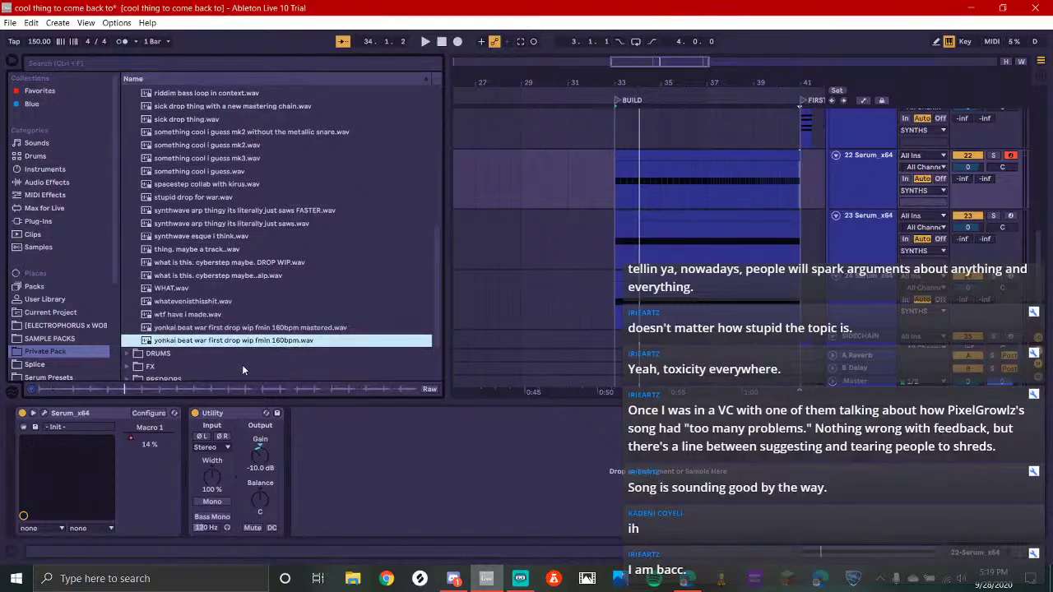
click(258, 328)
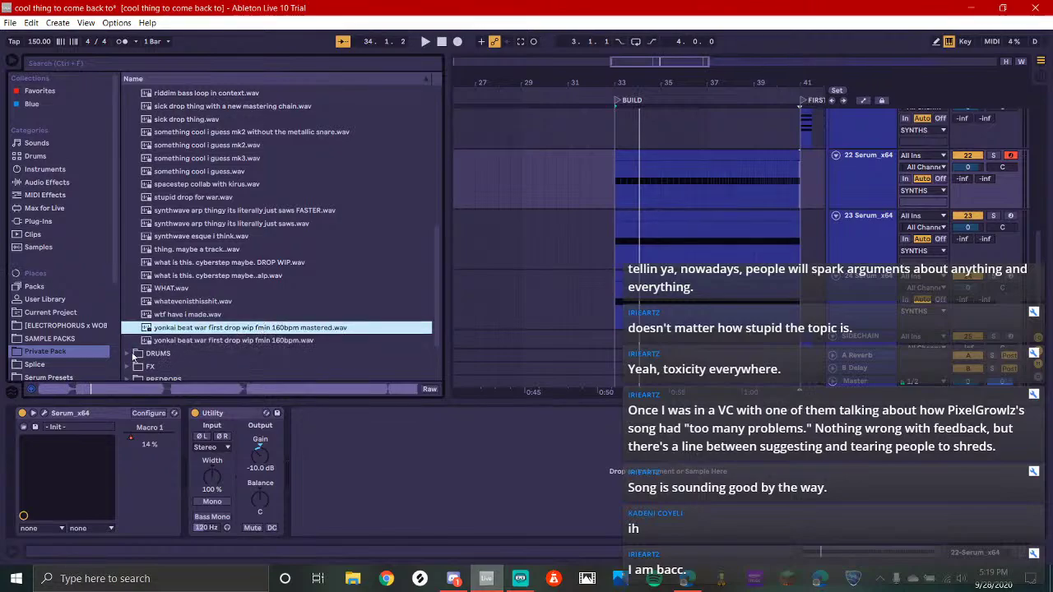
click(136, 354)
Check the new messages in Discord's group chat, Streamlabs OBS and the YouTube Studio live chat
click(453, 578)
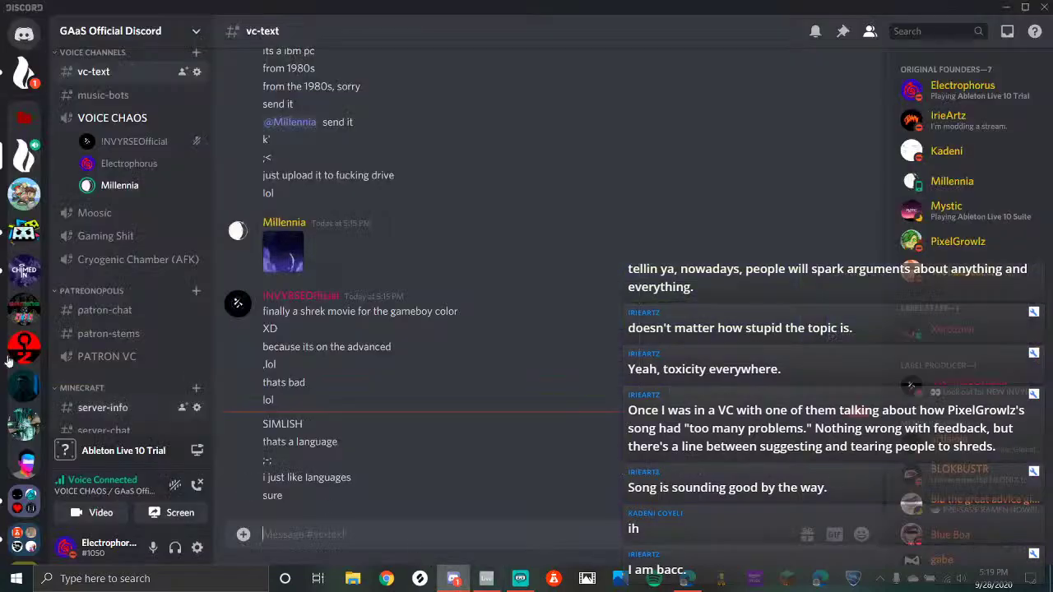
key(Return)
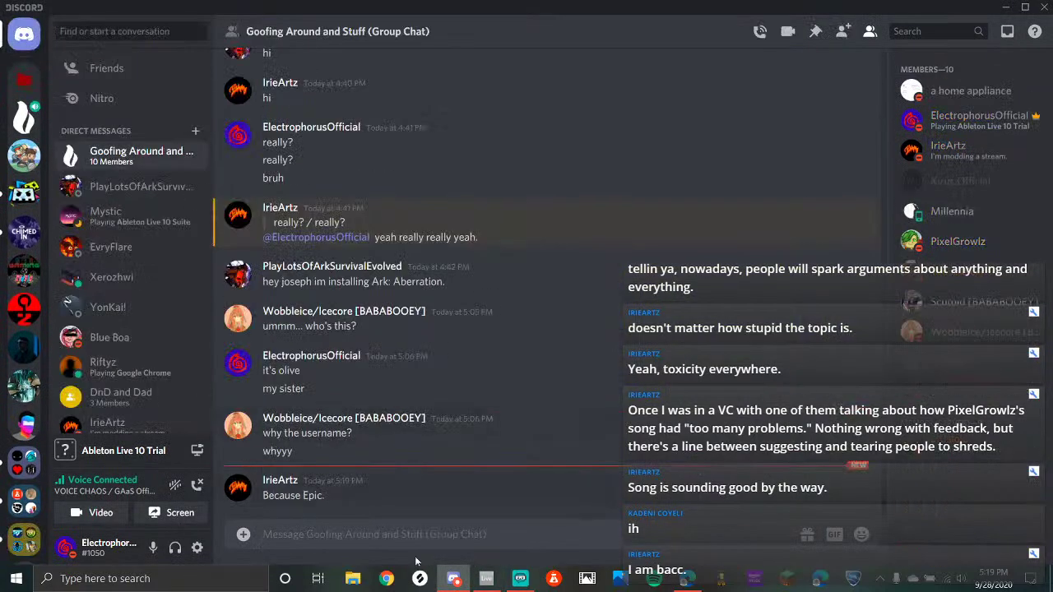
click(520, 576)
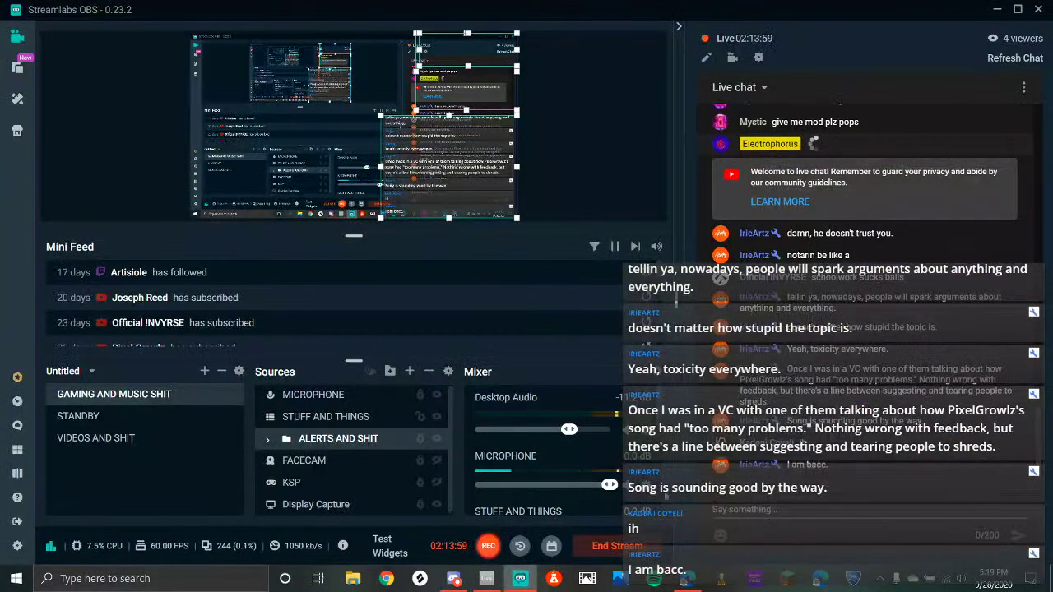
click(683, 579)
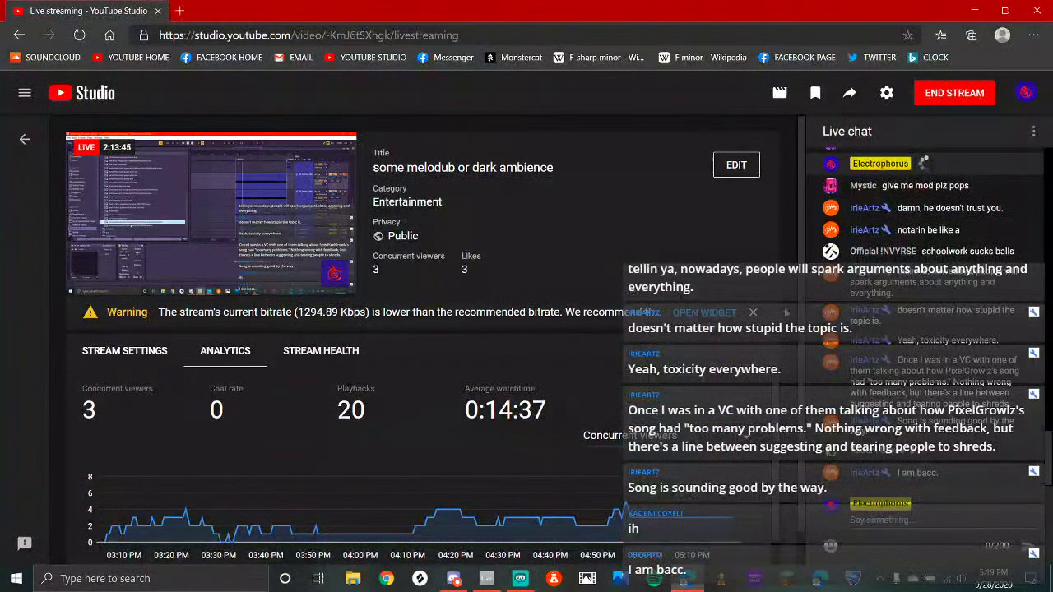
Back in Ableton Live, group Serum tracks 22 to 24 and play the build through into the first drop
click(488, 579)
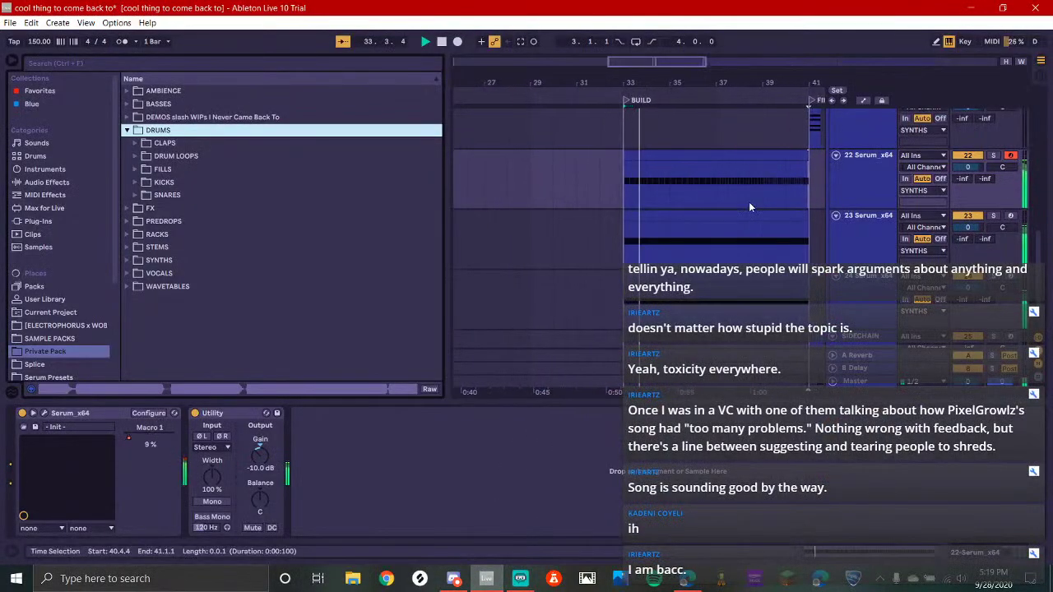
scroll(750, 203, up, 2)
scroll(741, 200, down, 4)
scroll(718, 171, up, 2)
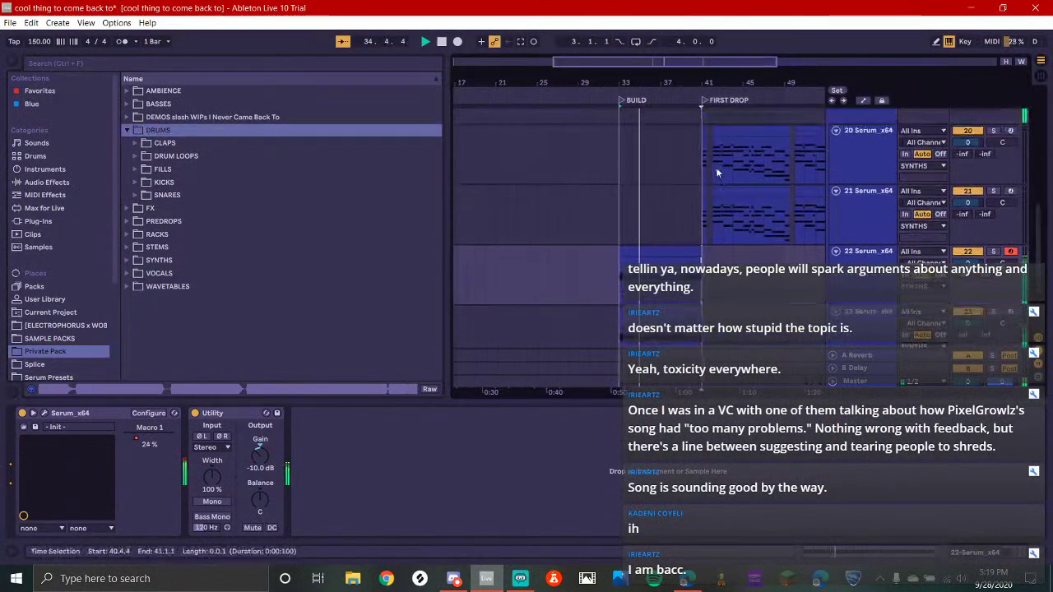
scroll(716, 167, down, 2)
click(864, 199)
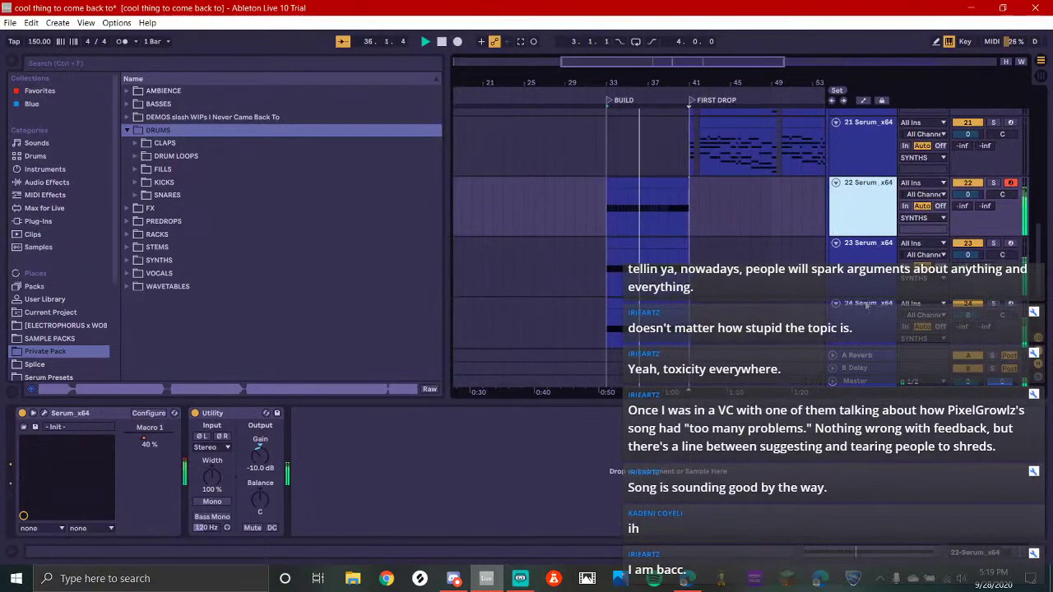
key(ctrl+g)
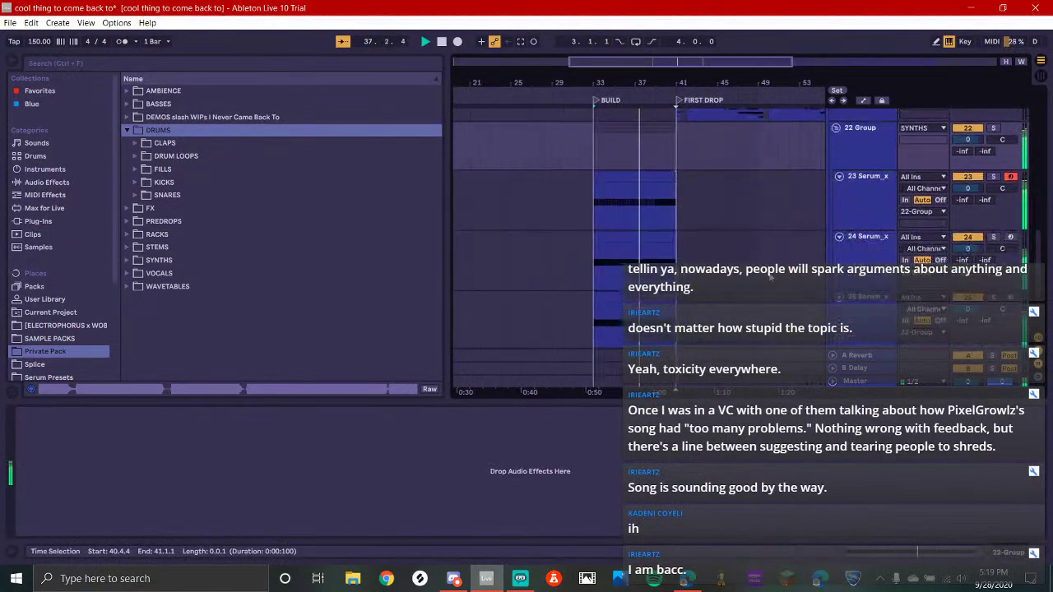
scroll(788, 141, down, 1)
scroll(698, 180, up, 1)
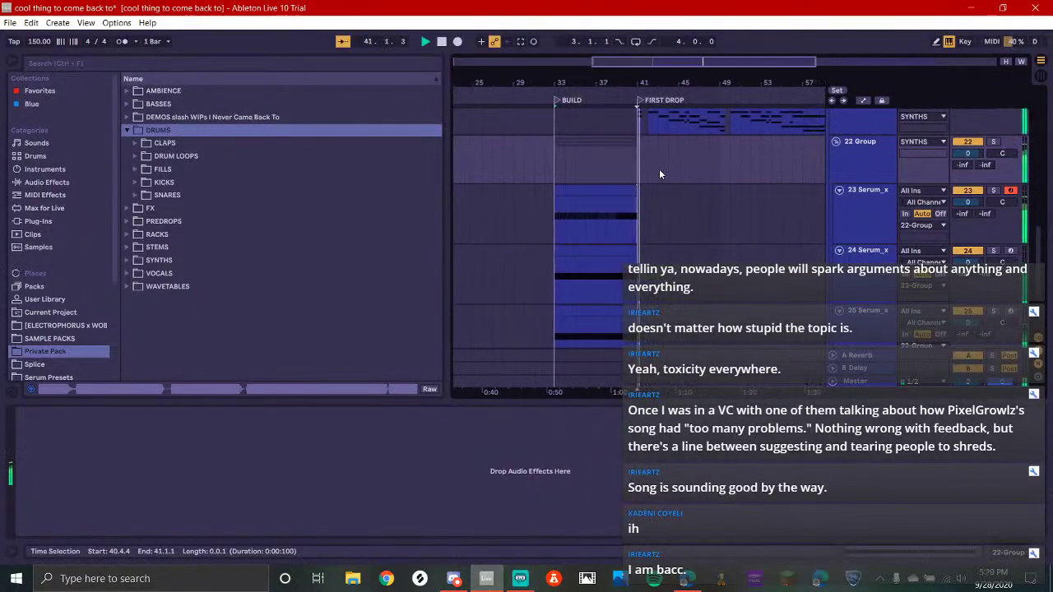
scroll(634, 165, up, 2)
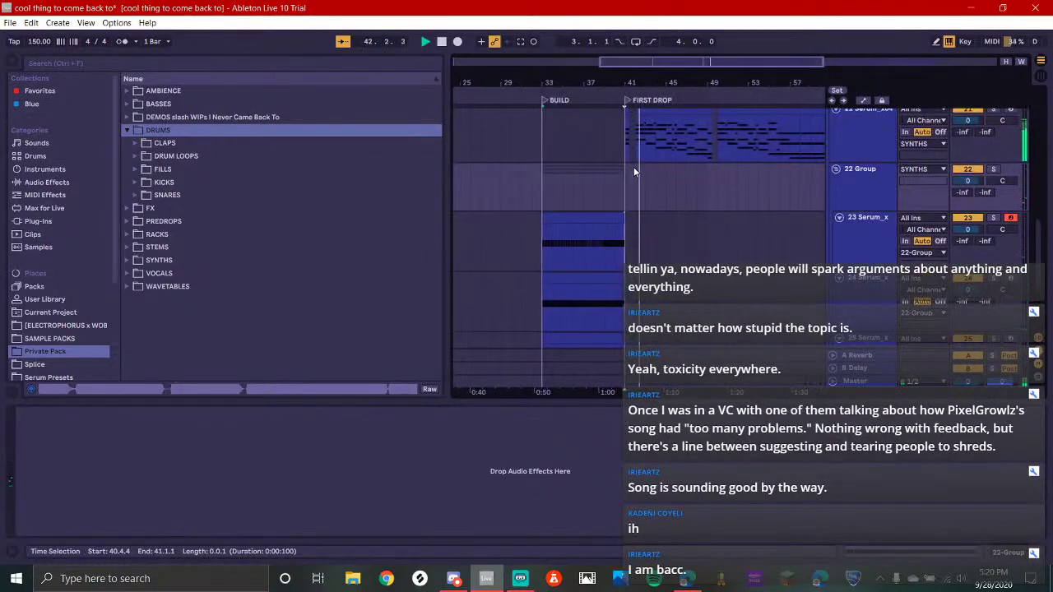
Check the Streamlabs OBS live chat and read new messages in Discord's vc-text, minecraft-game-chat and general channels
click(519, 580)
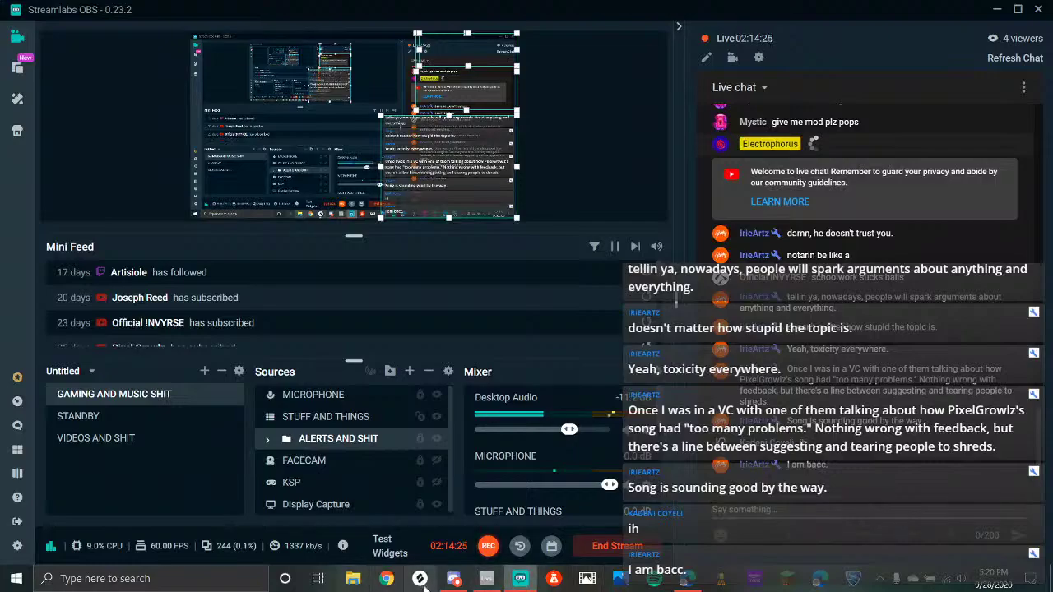
click(454, 580)
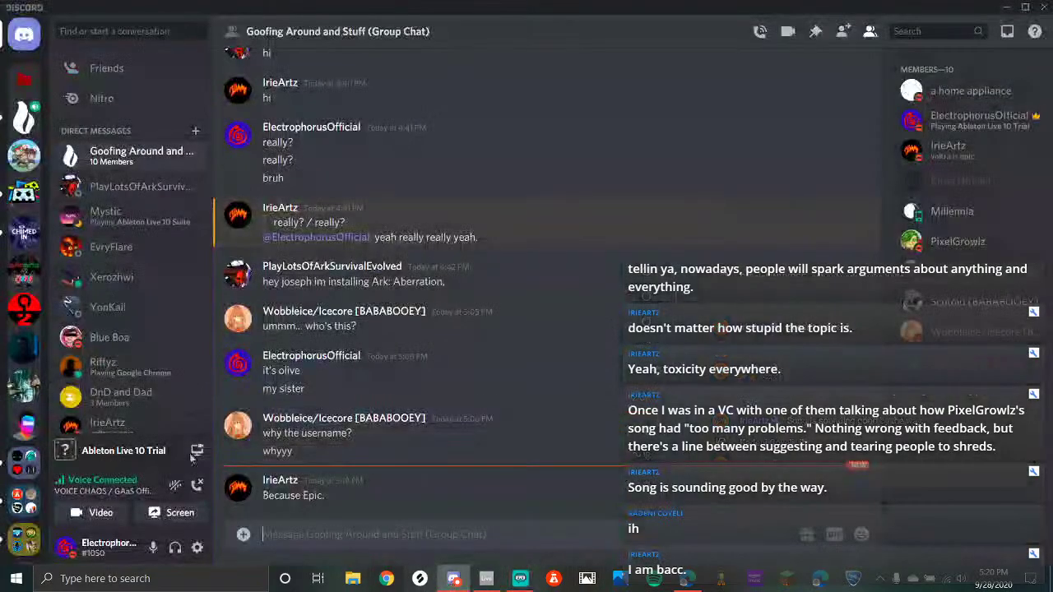
click(15, 132)
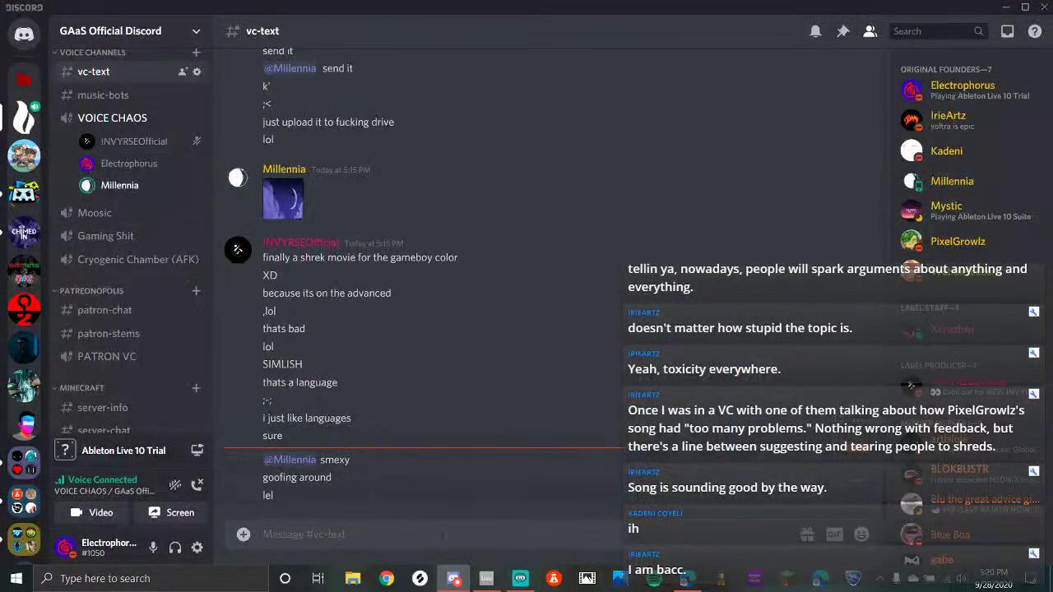
click(23, 191)
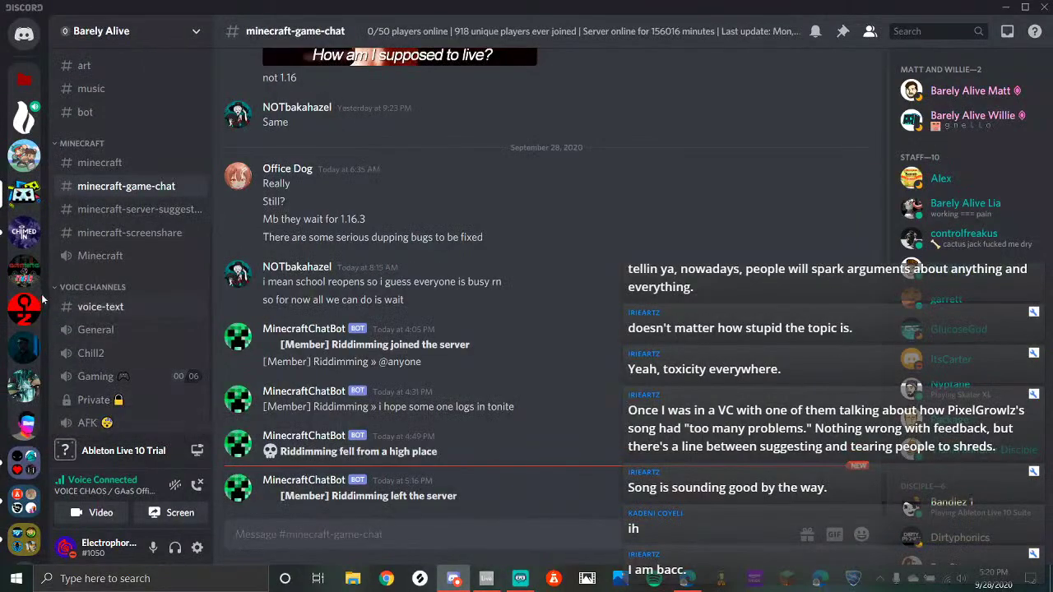
click(24, 232)
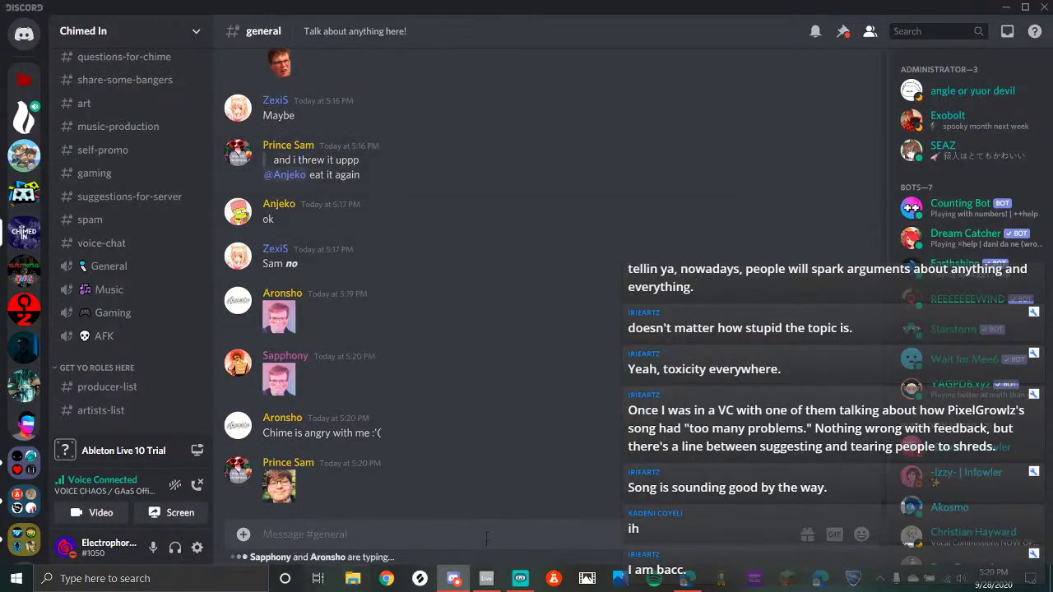
click(505, 583)
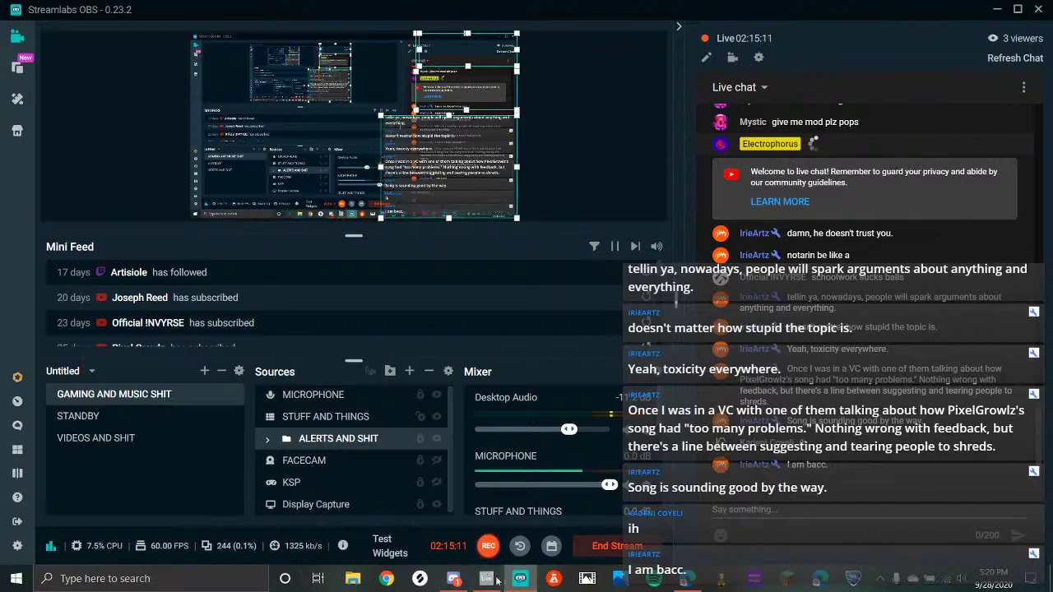
click(454, 578)
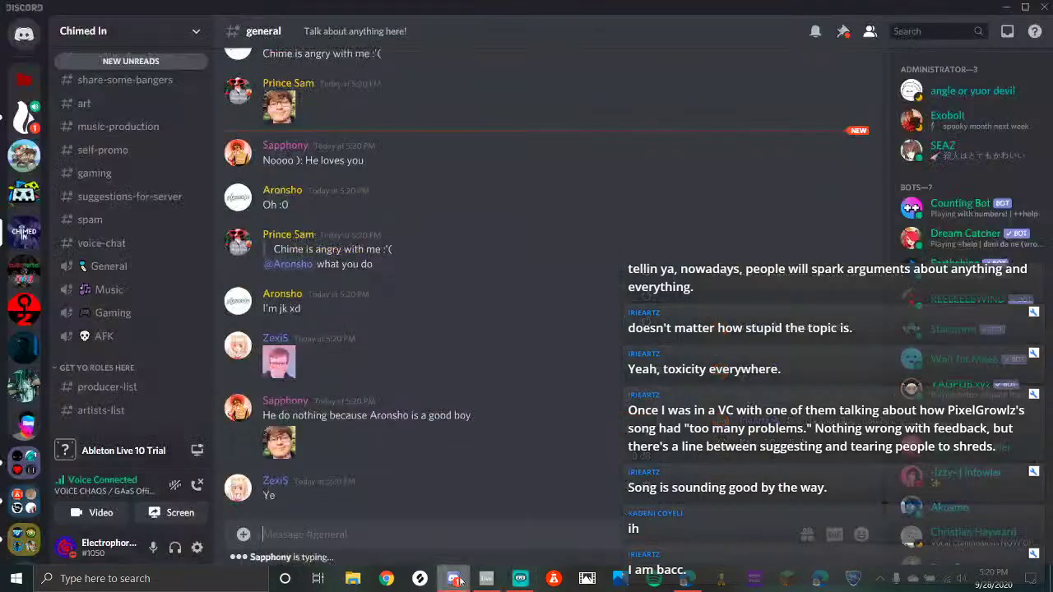
click(22, 111)
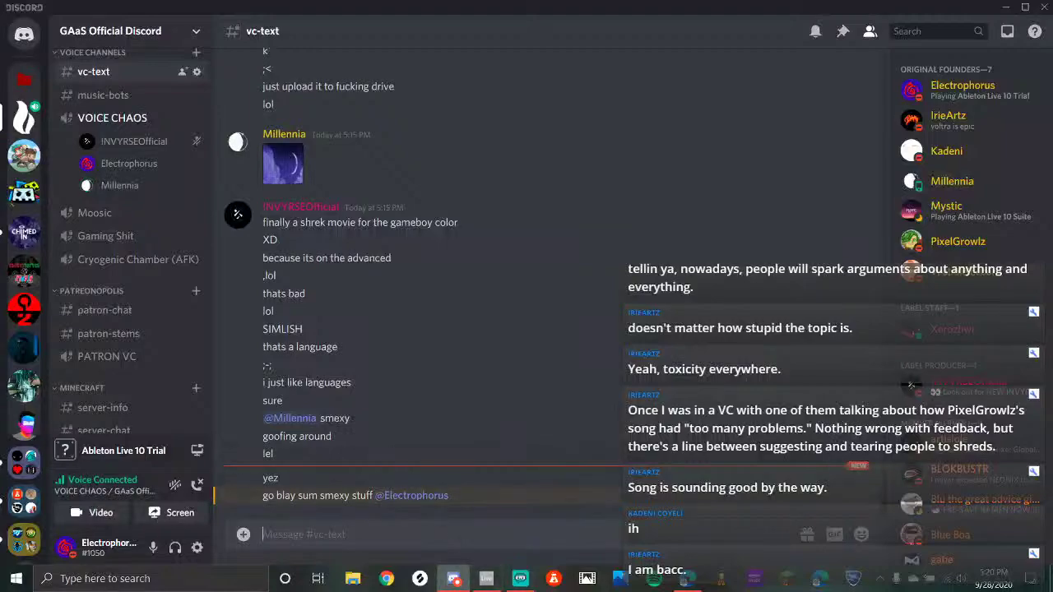
click(520, 579)
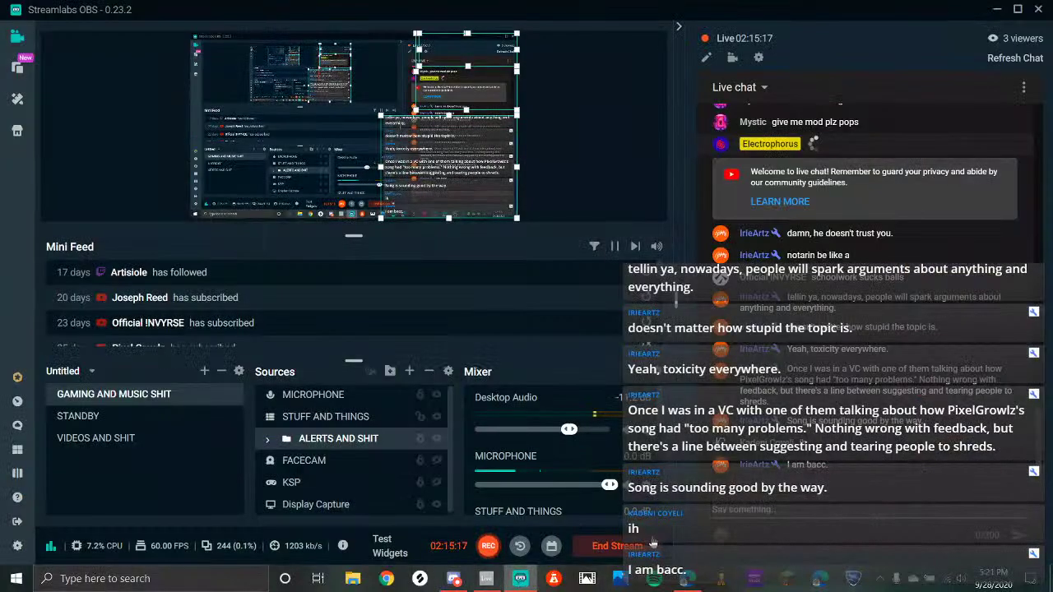
Save the Live set in Ableton Live, hide the device view and check the live chat in Streamlabs OBS
click(486, 579)
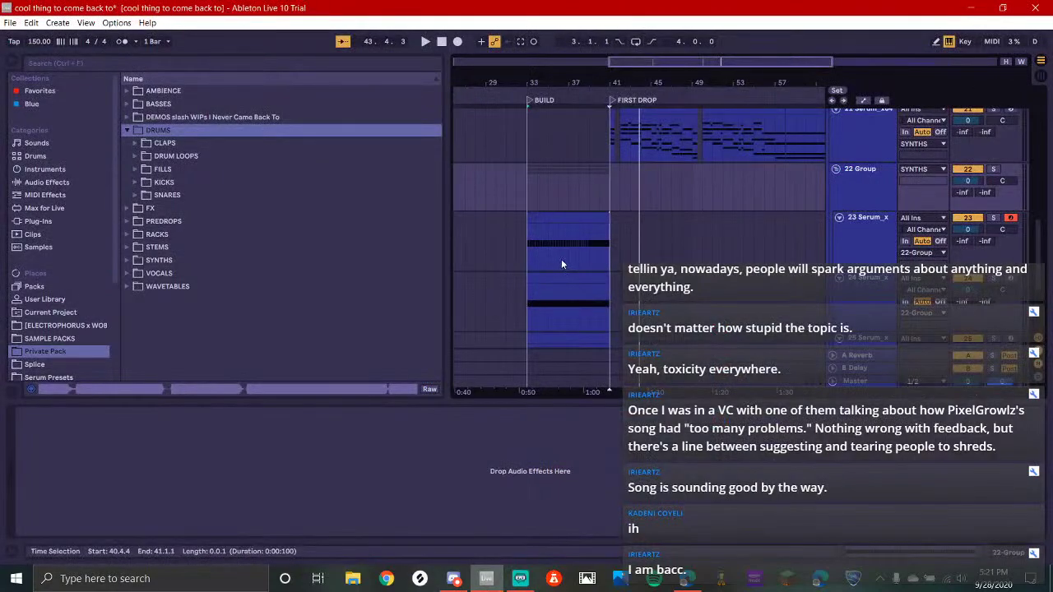
key(ctrl+s)
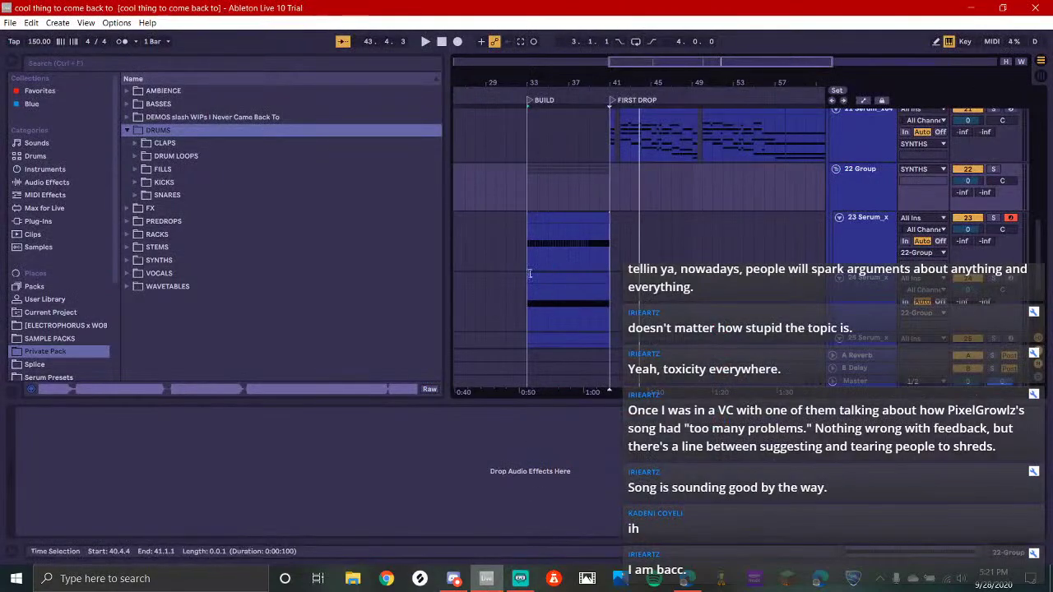
click(1039, 552)
click(519, 580)
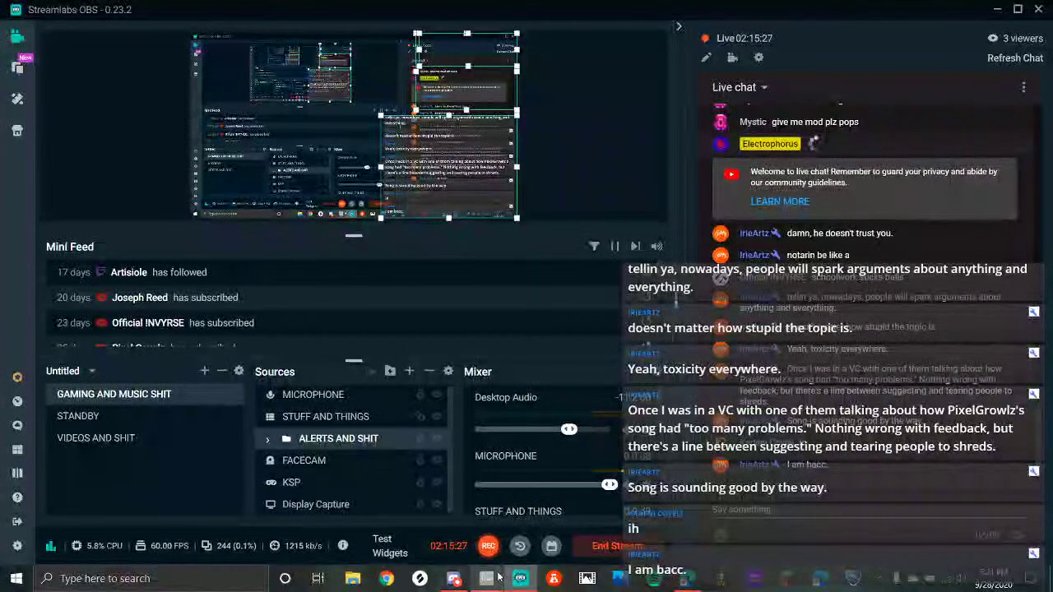
Return to Ableton Live and audition the four samples in the Private Pack's KICKS folder, from KICK_clicky_1.wav to KICK1.wav
click(486, 580)
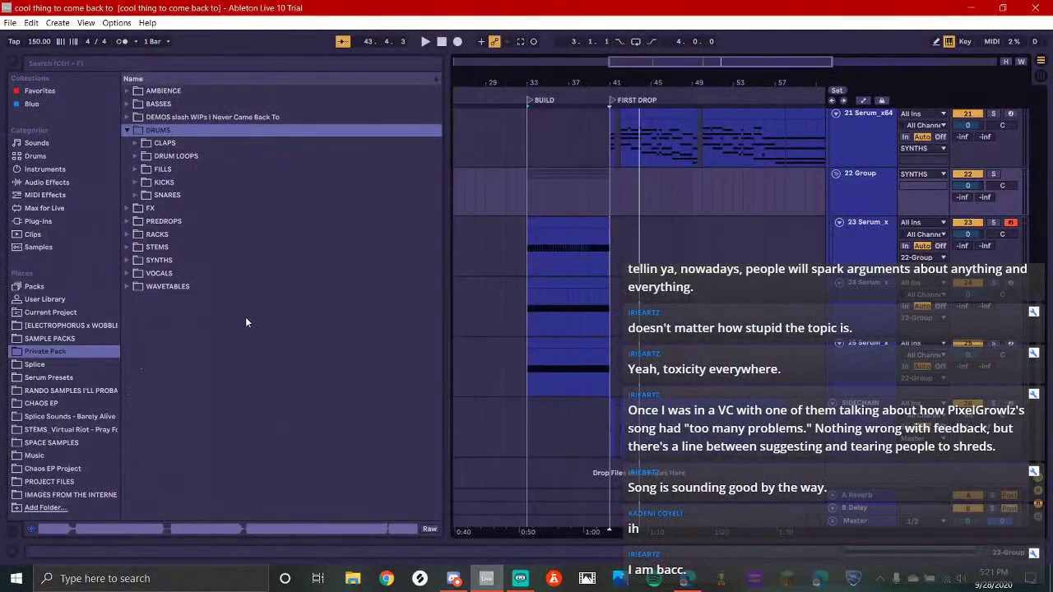
click(134, 182)
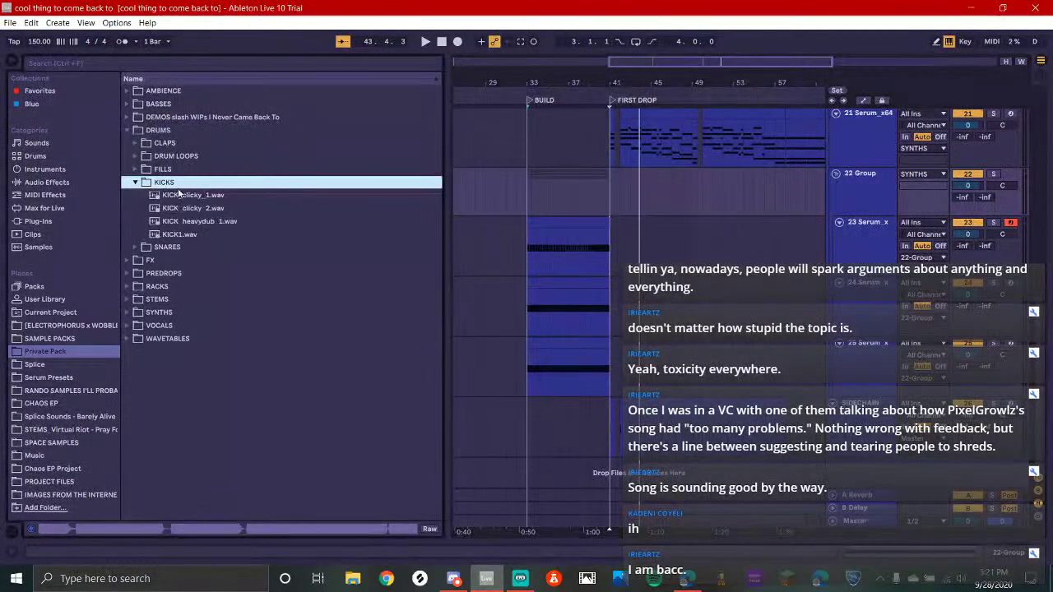
click(195, 198)
click(196, 209)
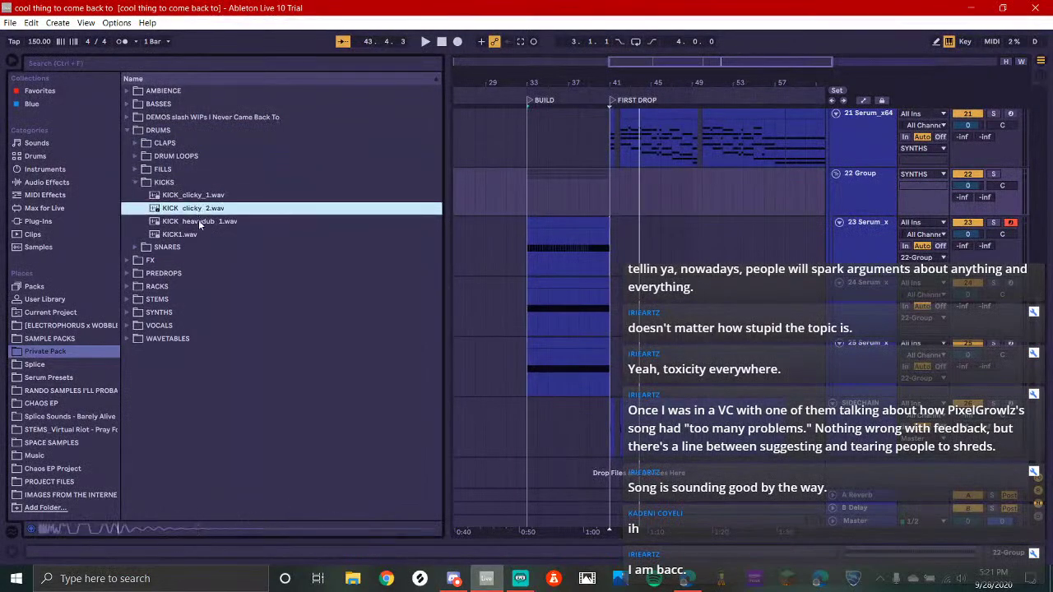
click(199, 220)
click(181, 235)
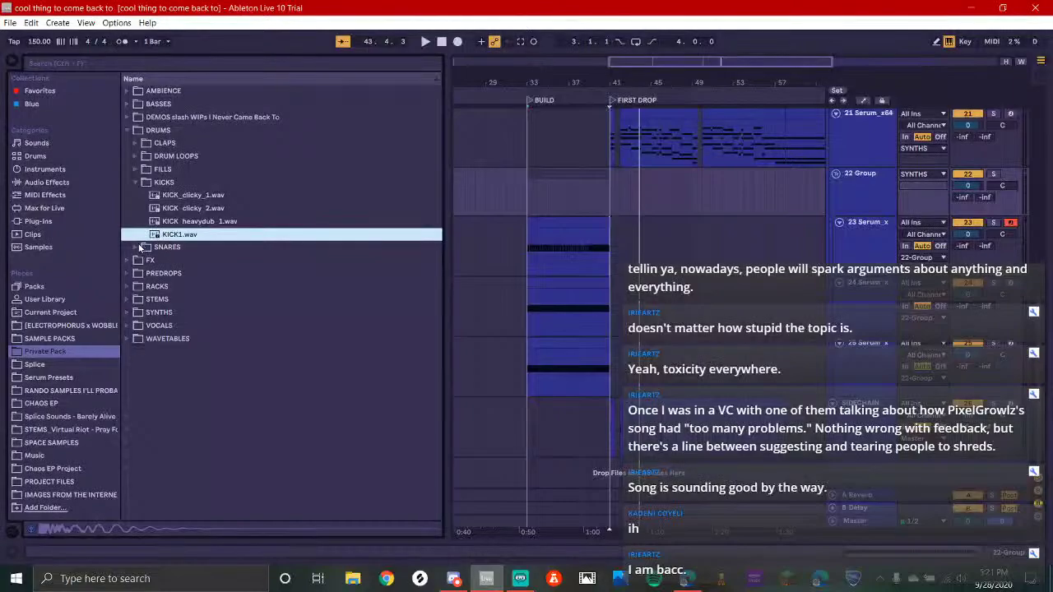
Audition the snare samples in the Private Pack's SNARES folder, from SNARE_heavymetallic_1.wav through Snare3.wav
click(138, 245)
click(191, 221)
click(204, 234)
click(209, 247)
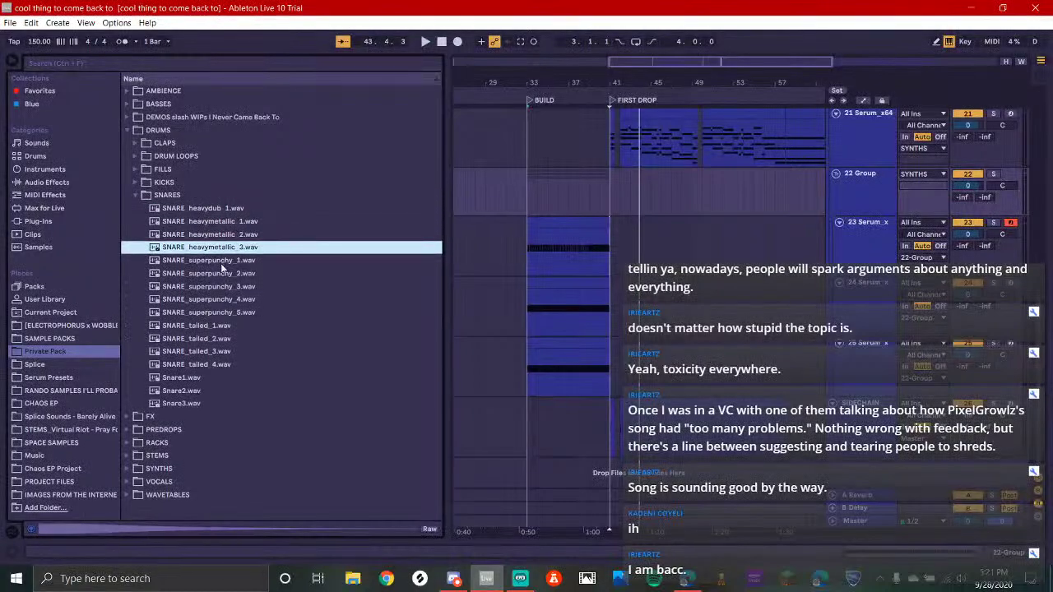
click(218, 260)
click(236, 274)
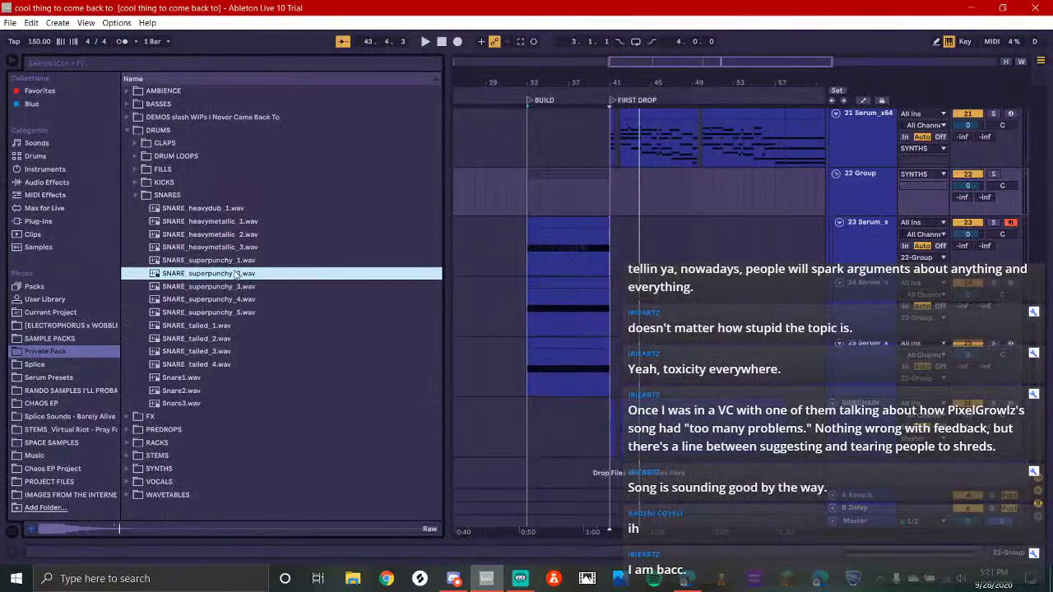
key(Down)
key(Down)
key(Down)
key(Down)
key(Down)
key(Down)
key(Down)
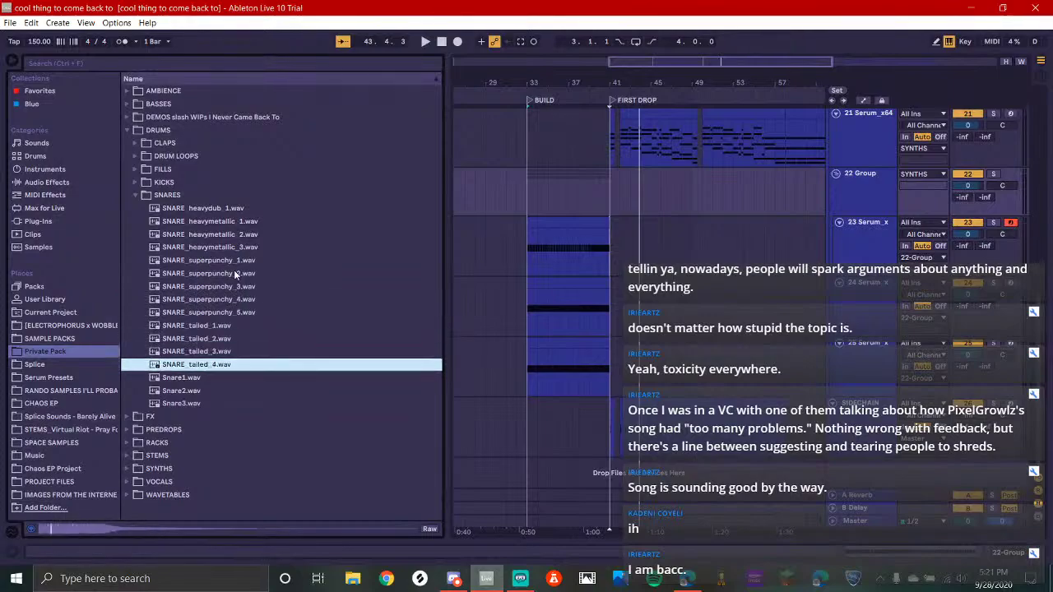
key(Down)
key(Down)
key(Down)
Look through the FX folder's glitchy impacts and IMPACTS, and audition the three RISER_pixellized_Fmin samples in RISERS
key(Down)
key(Right)
key(Down)
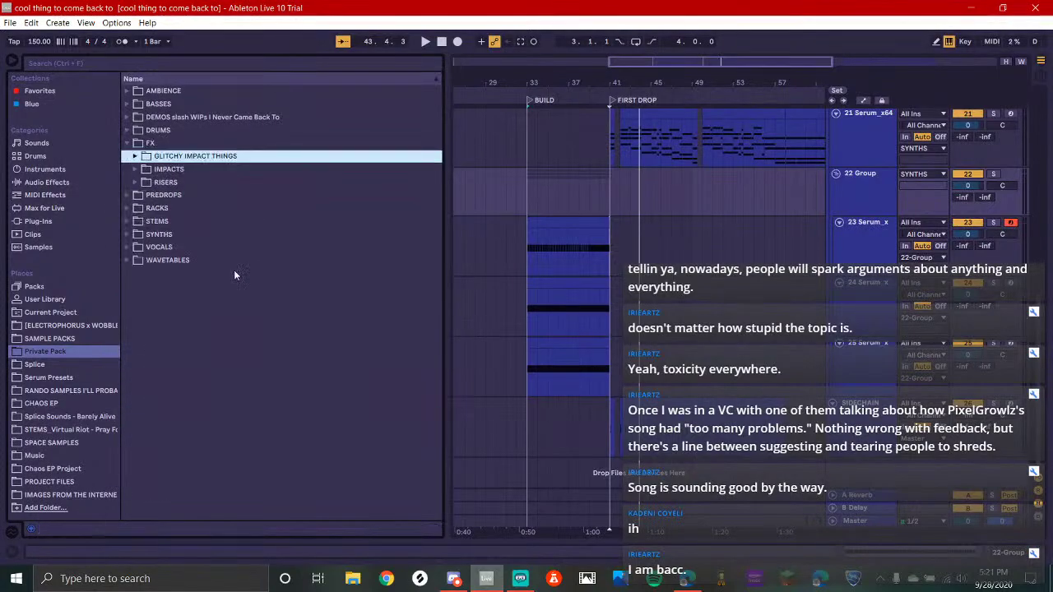
key(Down)
key(Right)
key(Down)
key(Down)
key(Right)
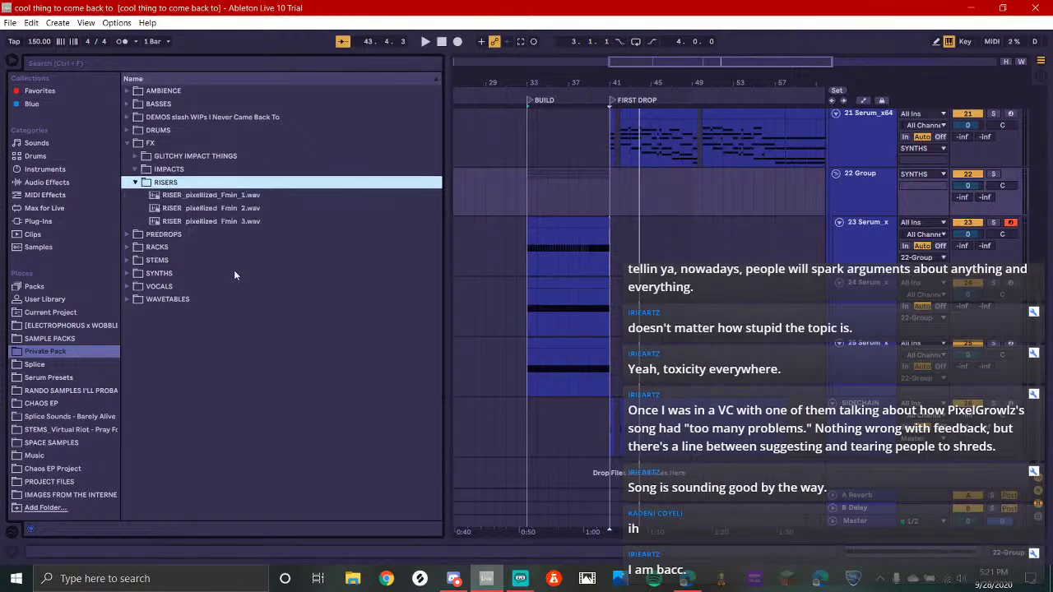
key(Down)
key(Down)
key(Down)
Look through the Private Pack's PREDROPS folder and the device racks in the RACKS folder
key(Down)
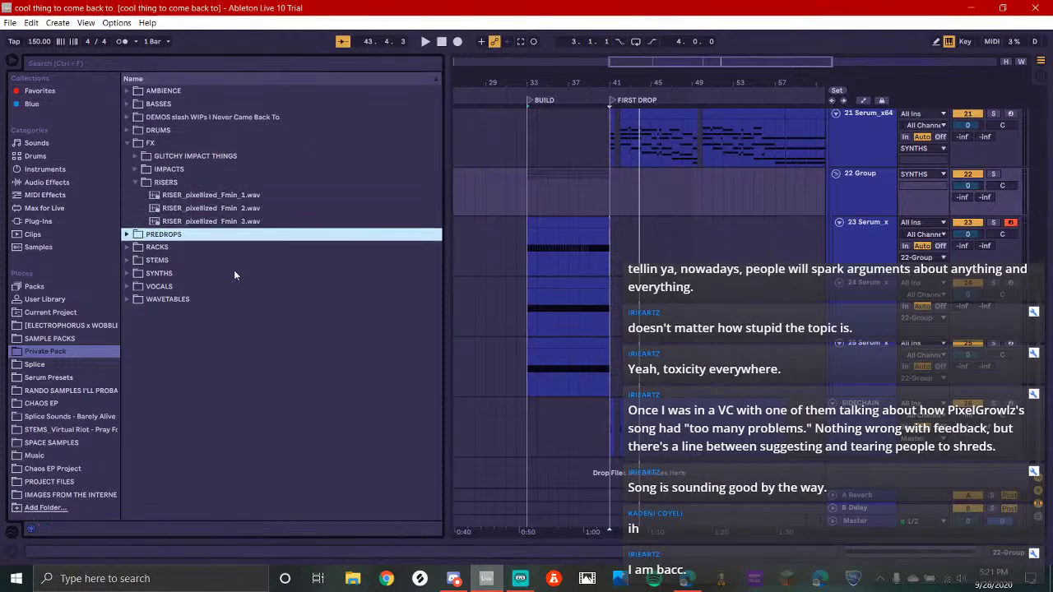
key(Right)
key(Down)
key(Down)
key(Right)
key(Down)
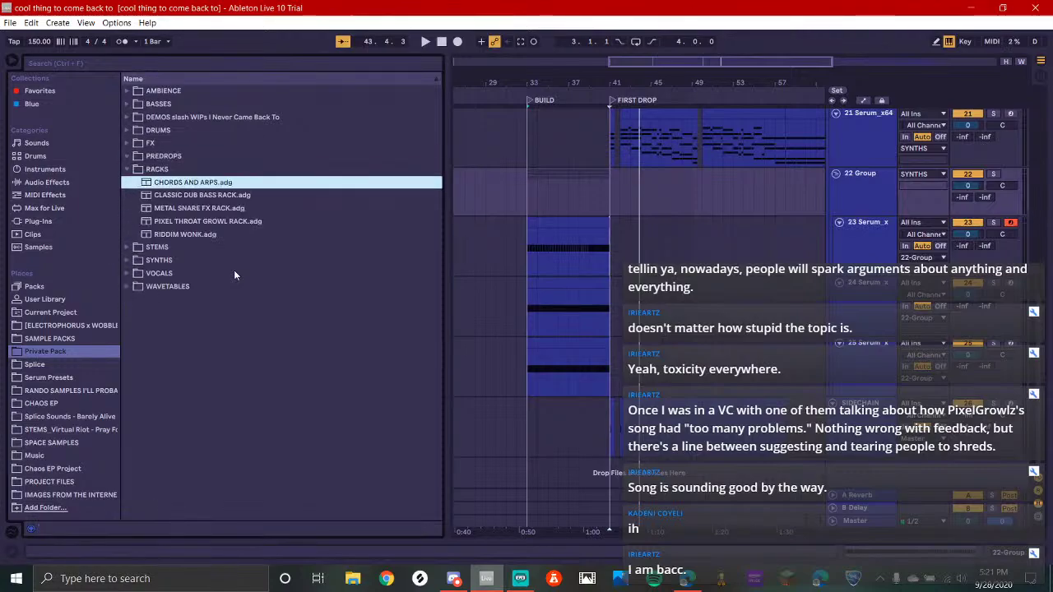
key(Down)
key(Down)
key(Down)
key(Down)
Audition thing i guess basses.wav and thing i guess drums.wav in the Genrestep project's Actual Stems folder under STEMS
key(Down)
key(Right)
key(Down)
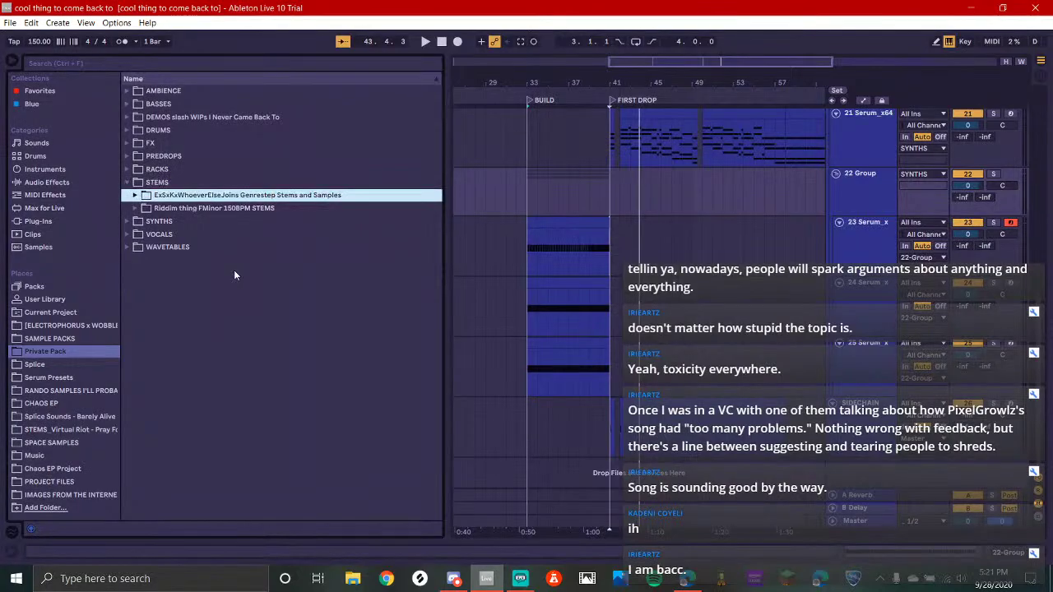
key(Down)
key(Up)
key(Right)
key(Down)
key(Down)
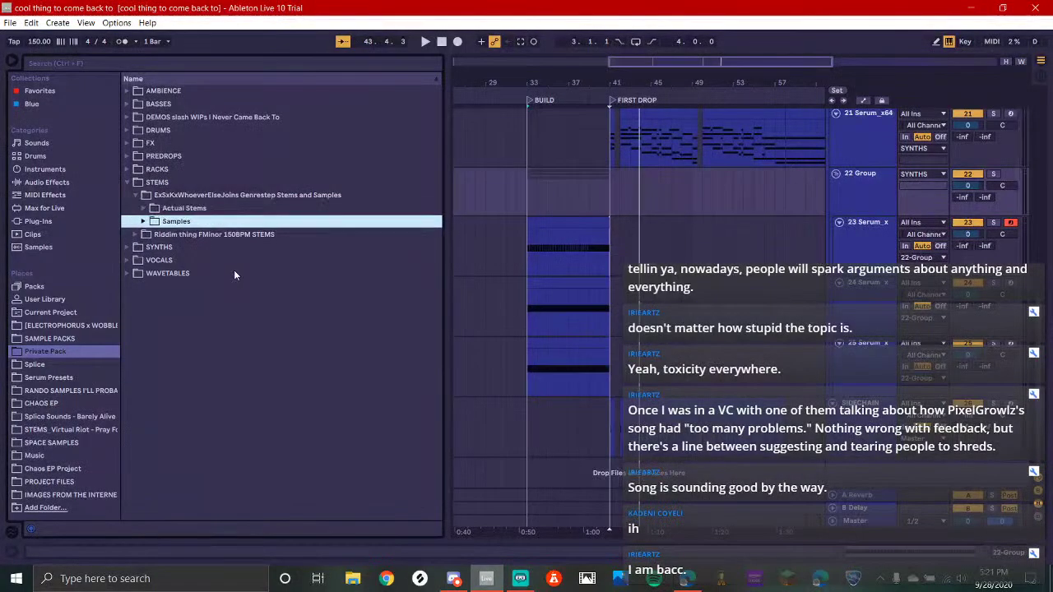
key(Up)
key(Right)
key(Down)
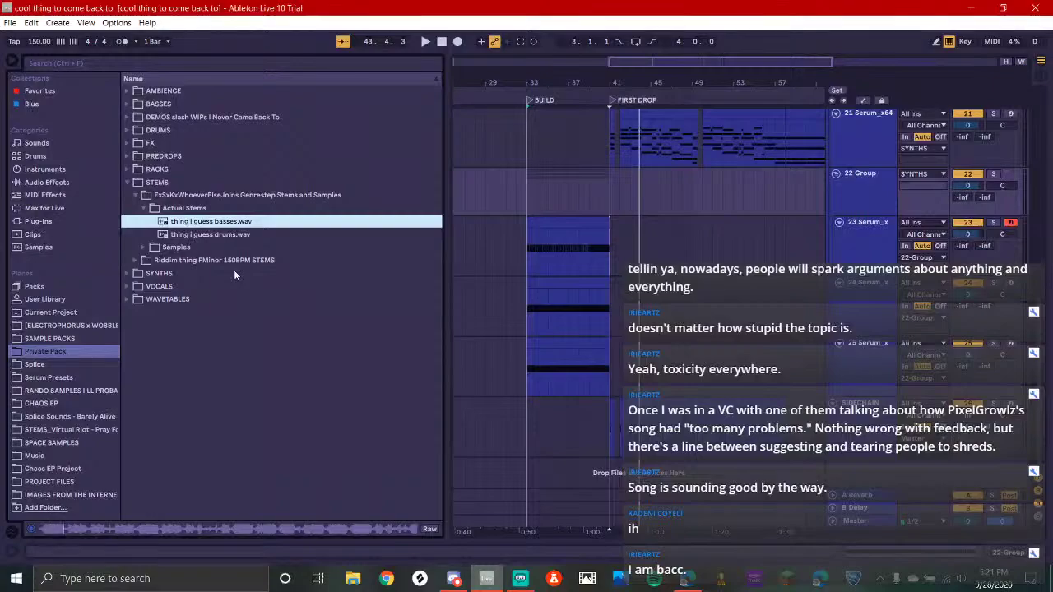
key(Down)
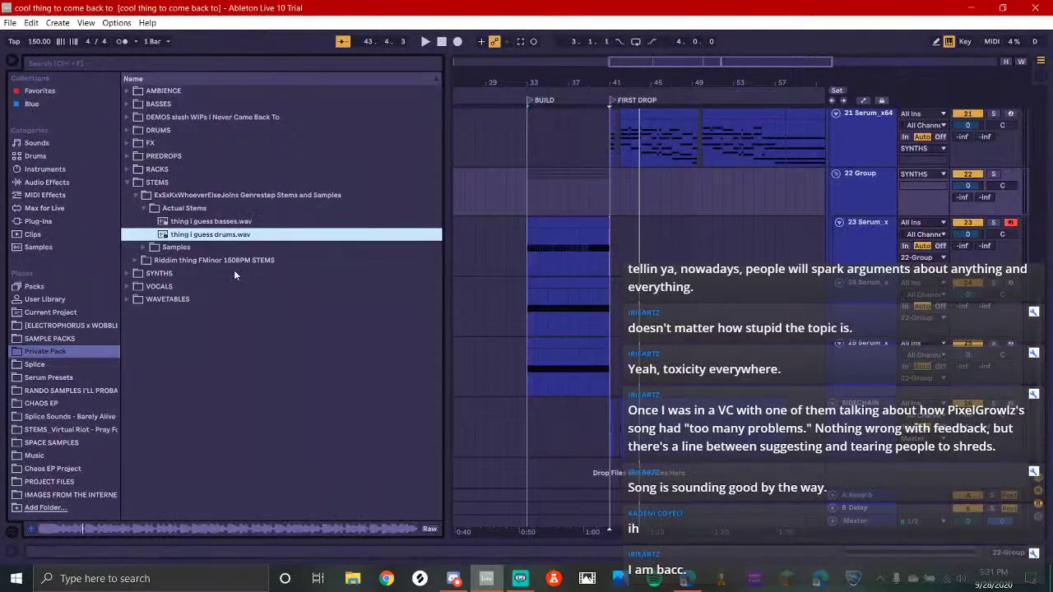
Audition the Genrestep project's Samples folder, from ba bass double shot.wav to thing i guess SCREAMY EDITION with melodic fills.wav
key(Down)
key(Right)
key(Down)
key(Down)
key(Down)
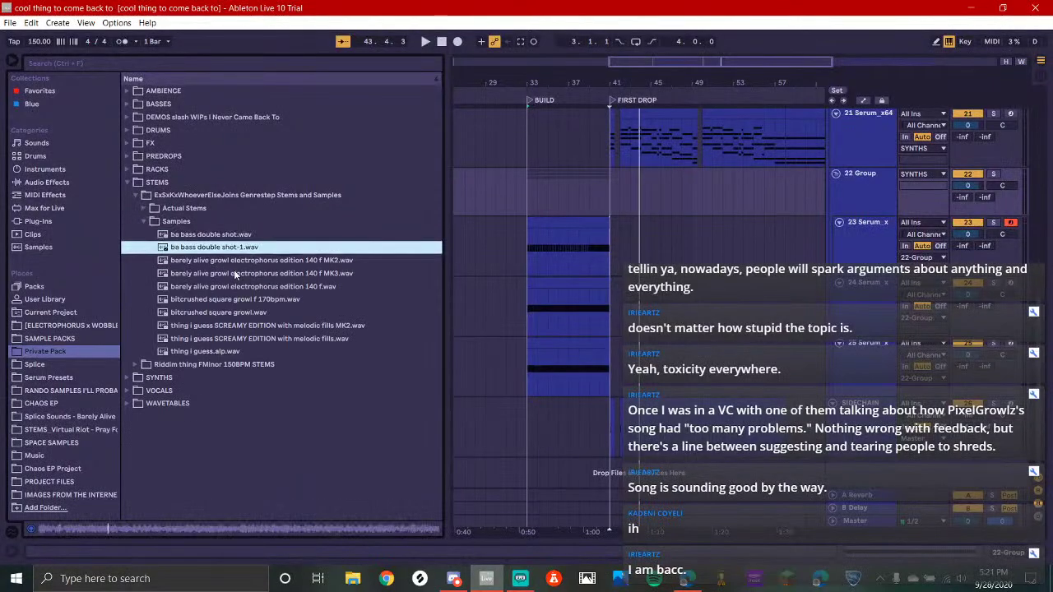
key(Down)
key(Down)
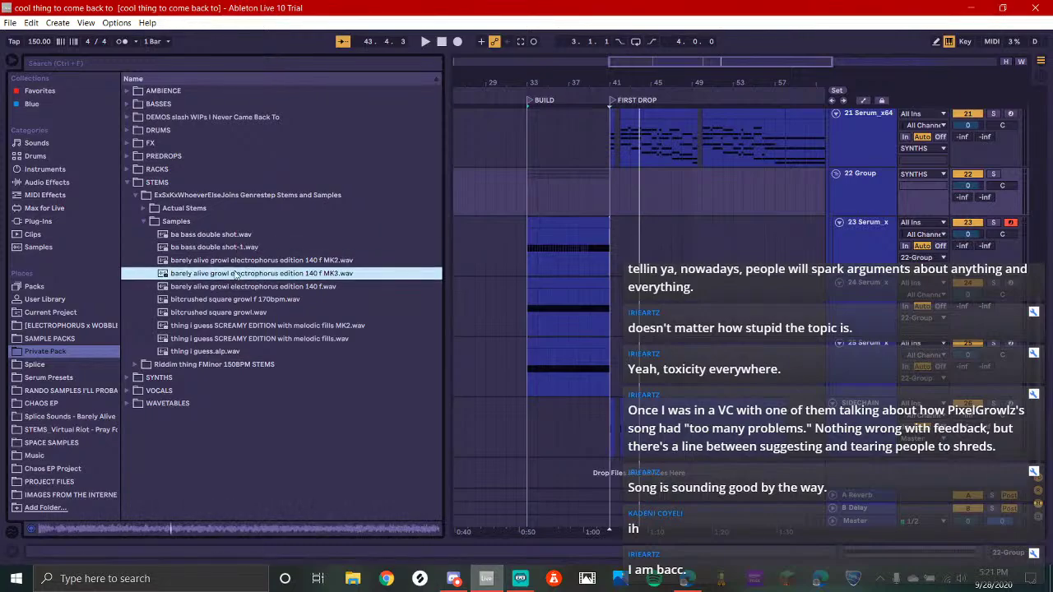
key(Down)
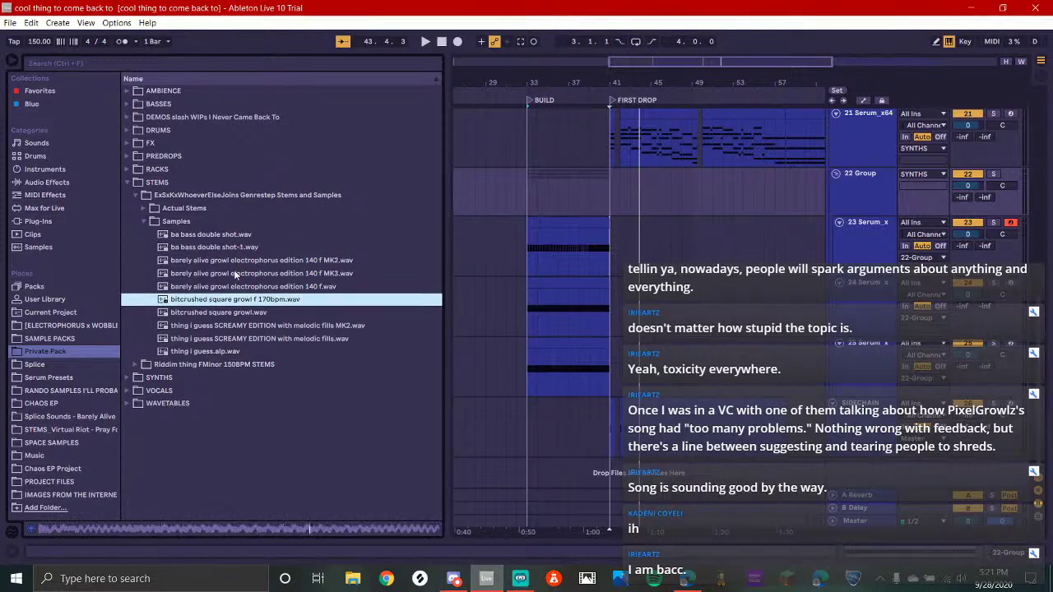
key(Down)
key(Down)
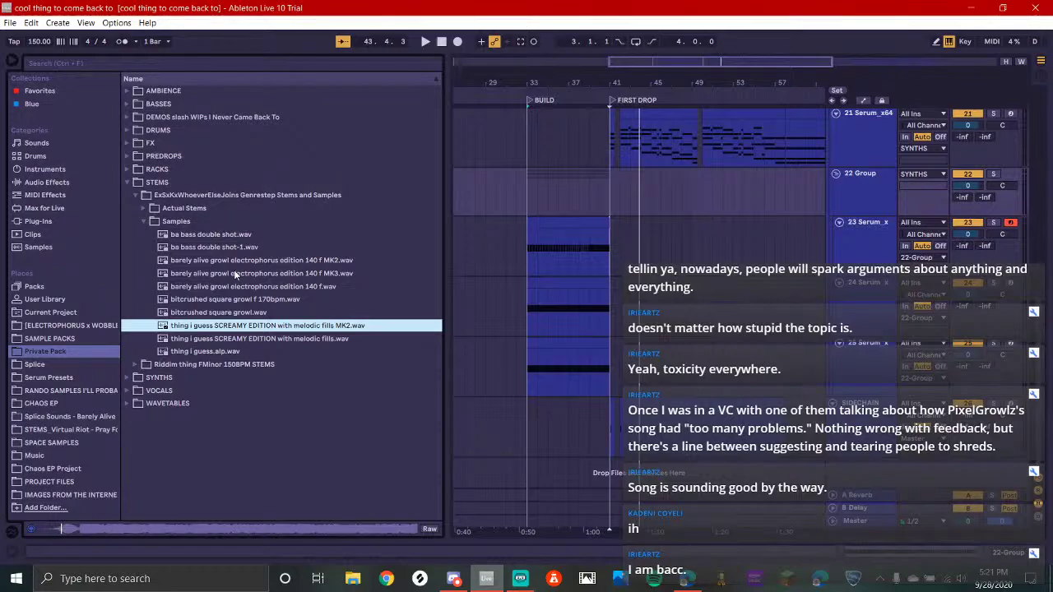
key(Down)
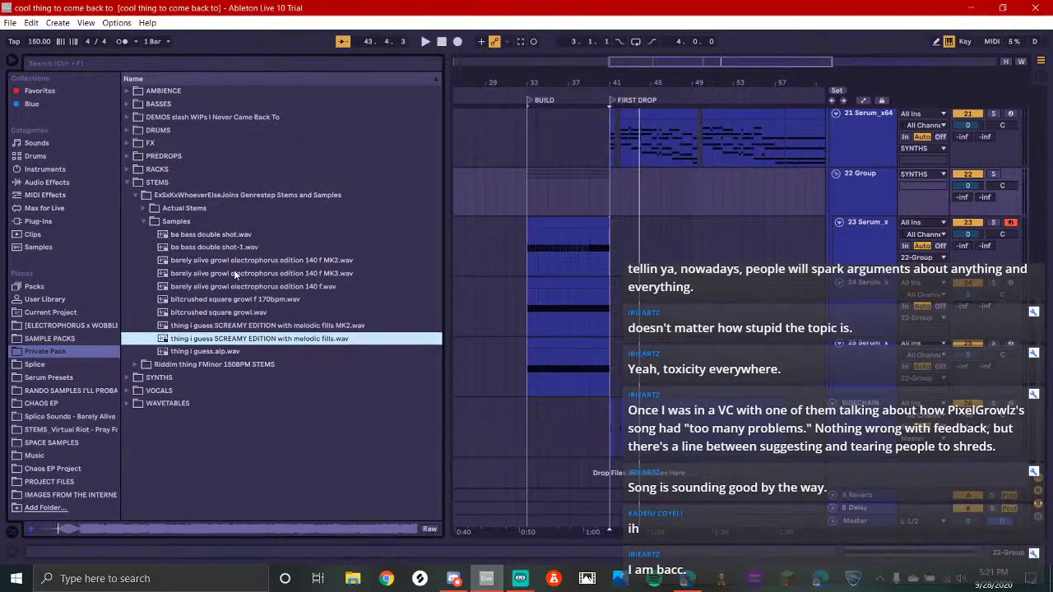
Switch to Discord, check the vc-text channel and read the latest entries in server-logs
click(520, 578)
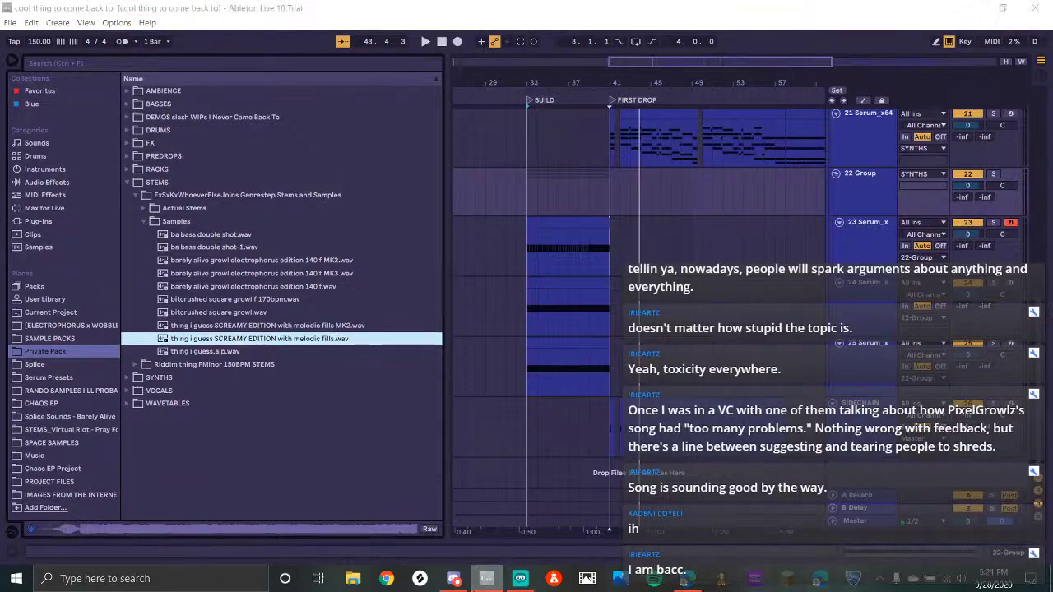
click(453, 579)
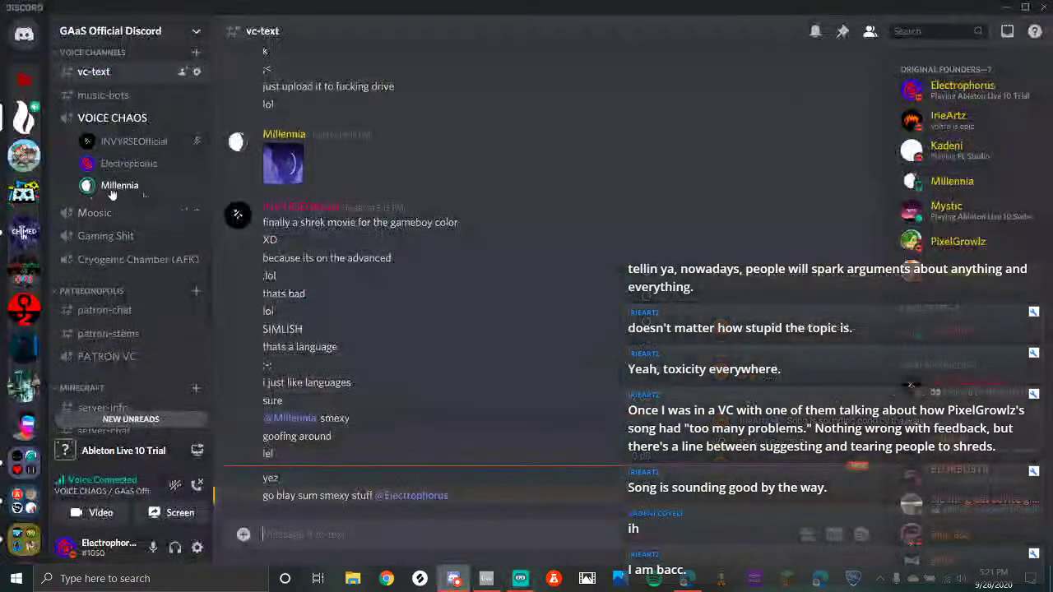
scroll(128, 236, down, 10)
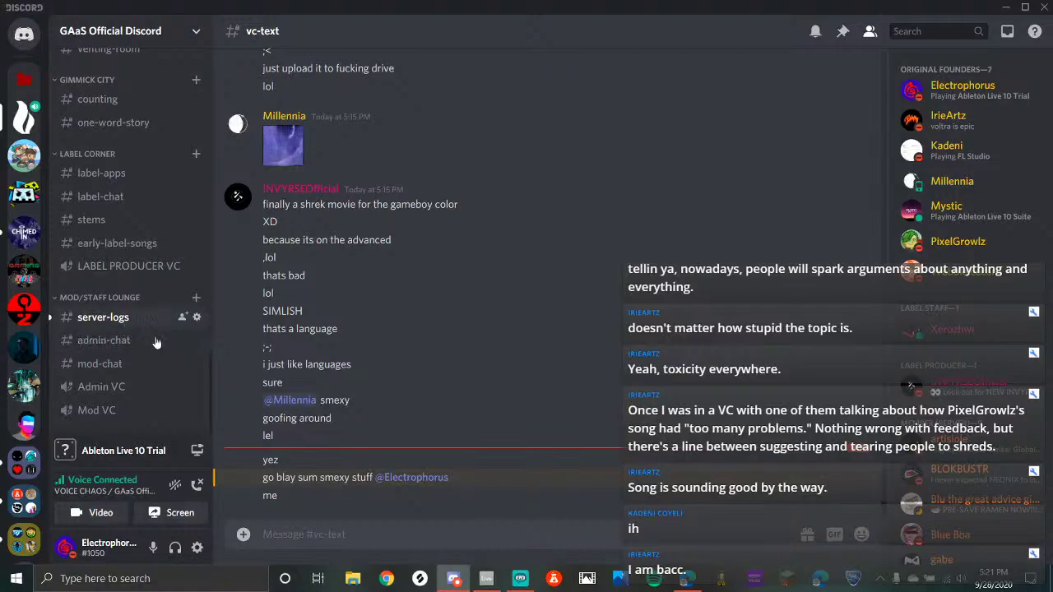
click(102, 318)
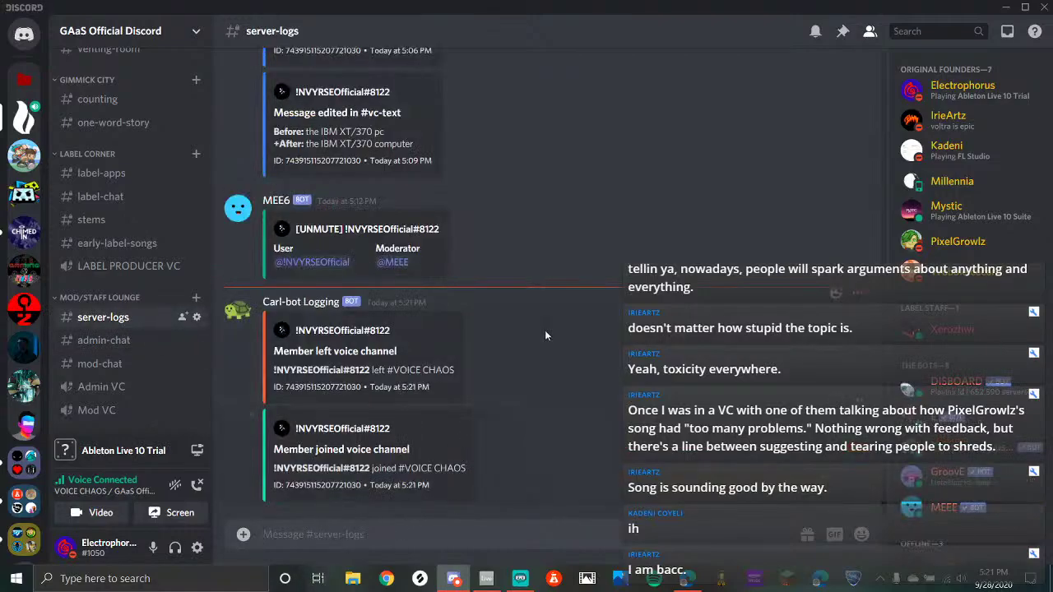
scroll(76, 146, up, 5)
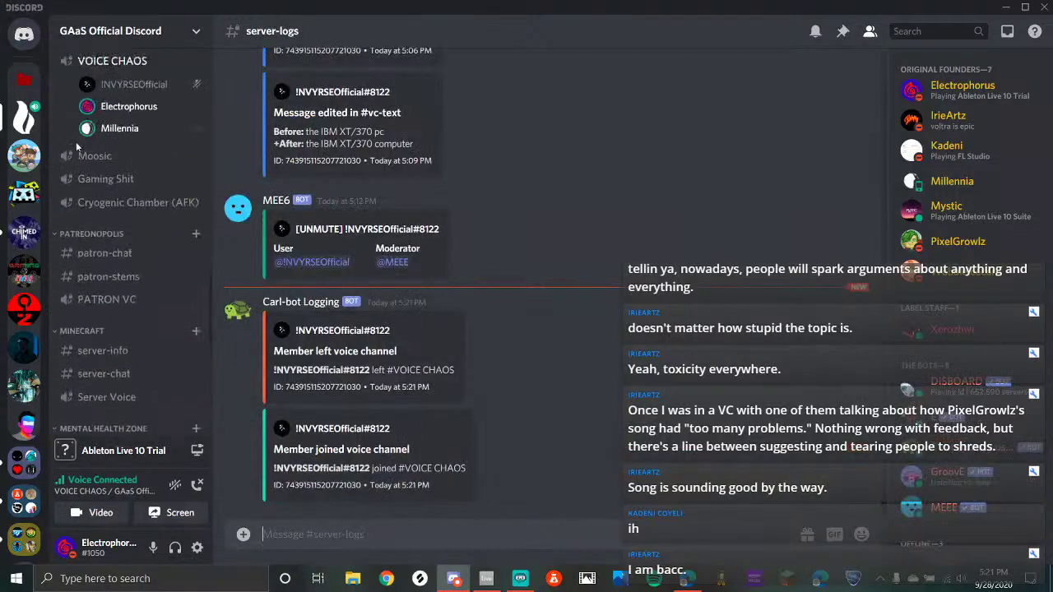
scroll(76, 146, up, 3)
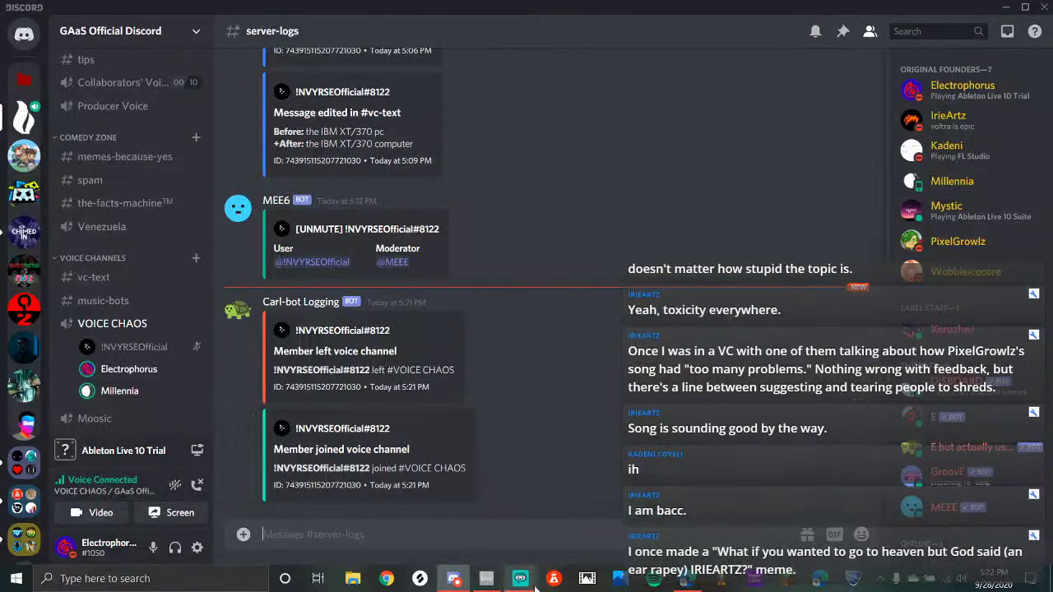
Check the live chat in YouTube Studio and new messages in Discord's vc-text channel, and return to Ableton Live
click(687, 579)
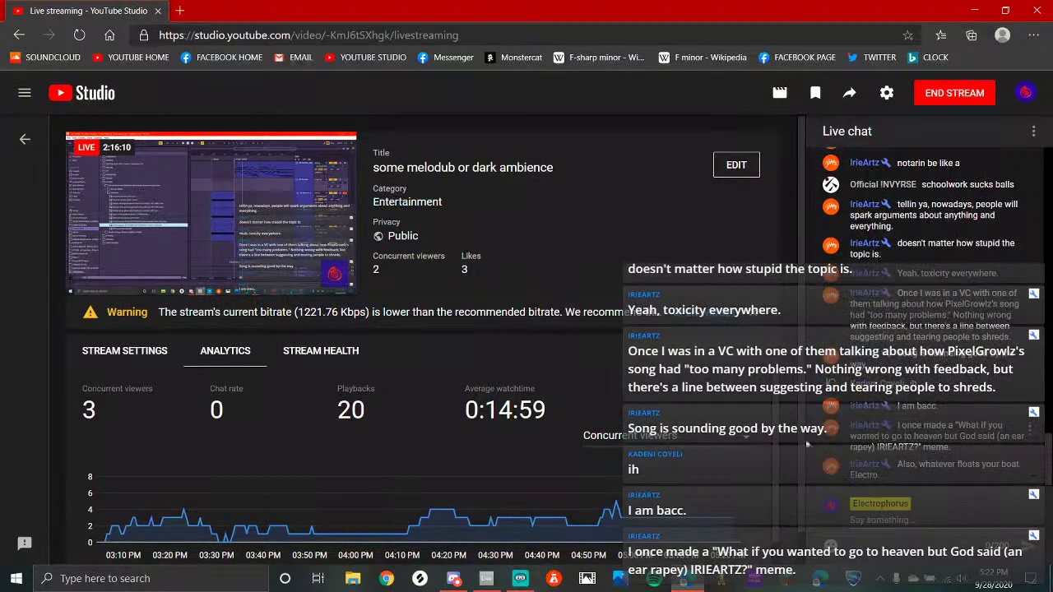
click(454, 578)
click(92, 277)
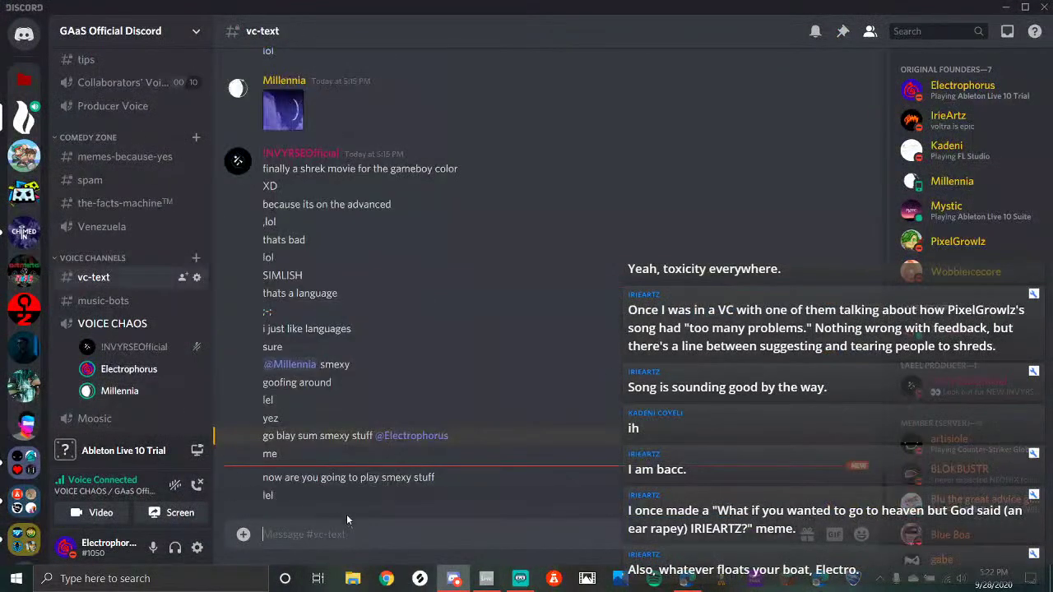
click(520, 578)
click(486, 578)
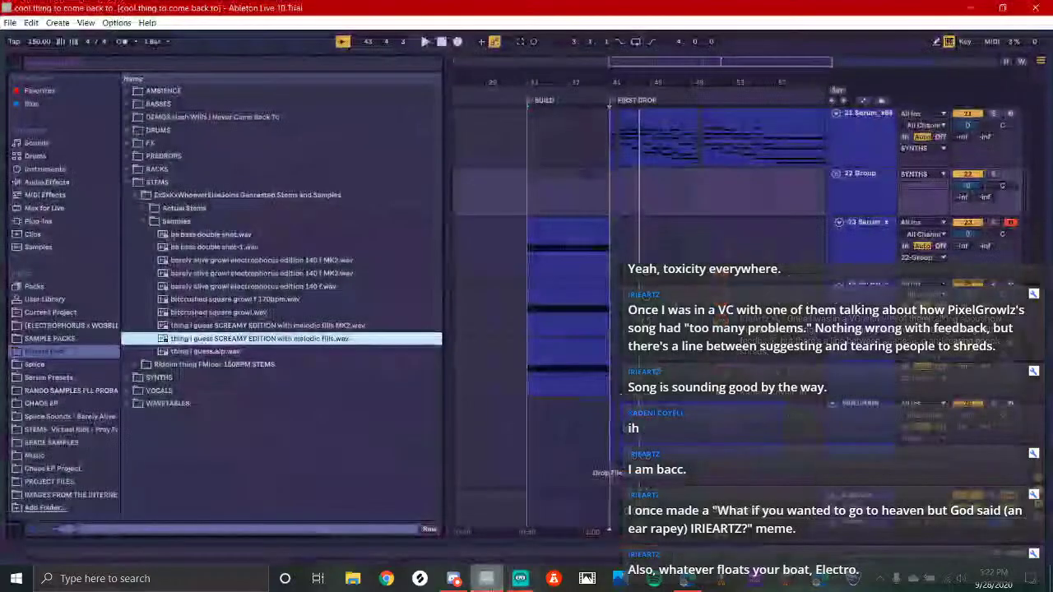
click(452, 581)
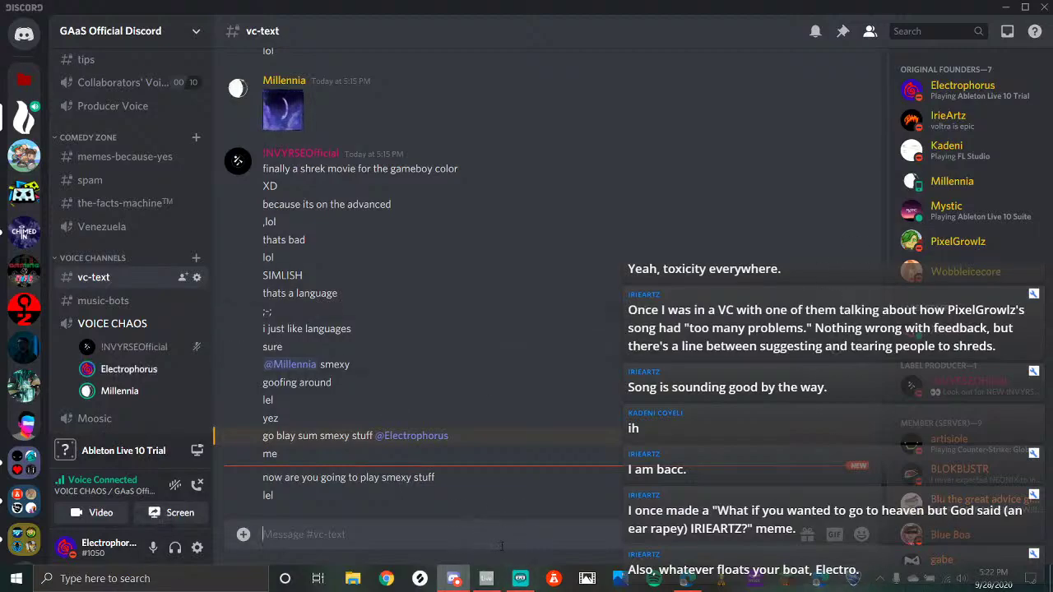
click(520, 583)
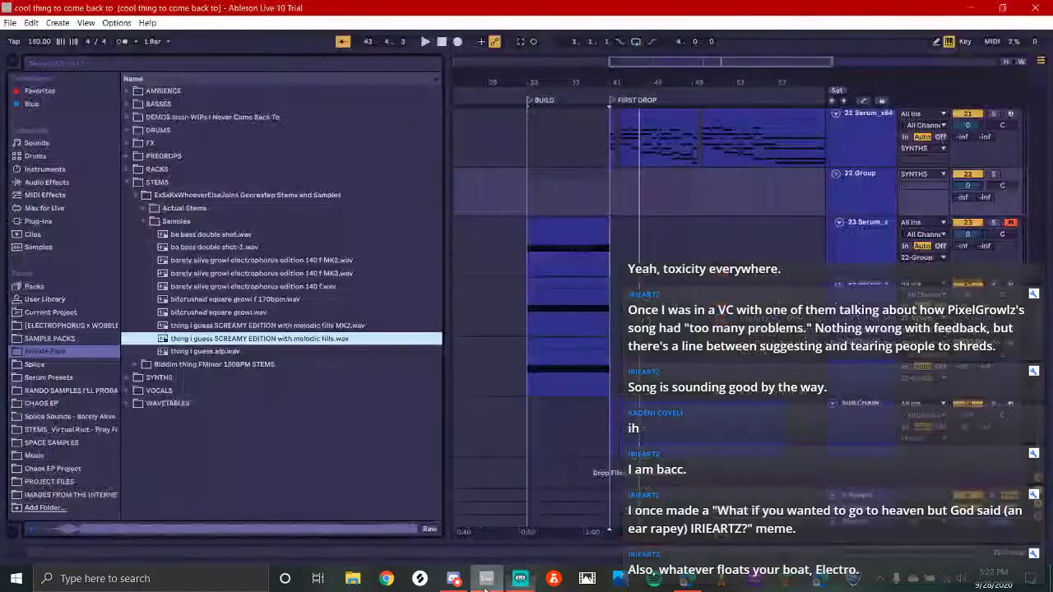
click(486, 579)
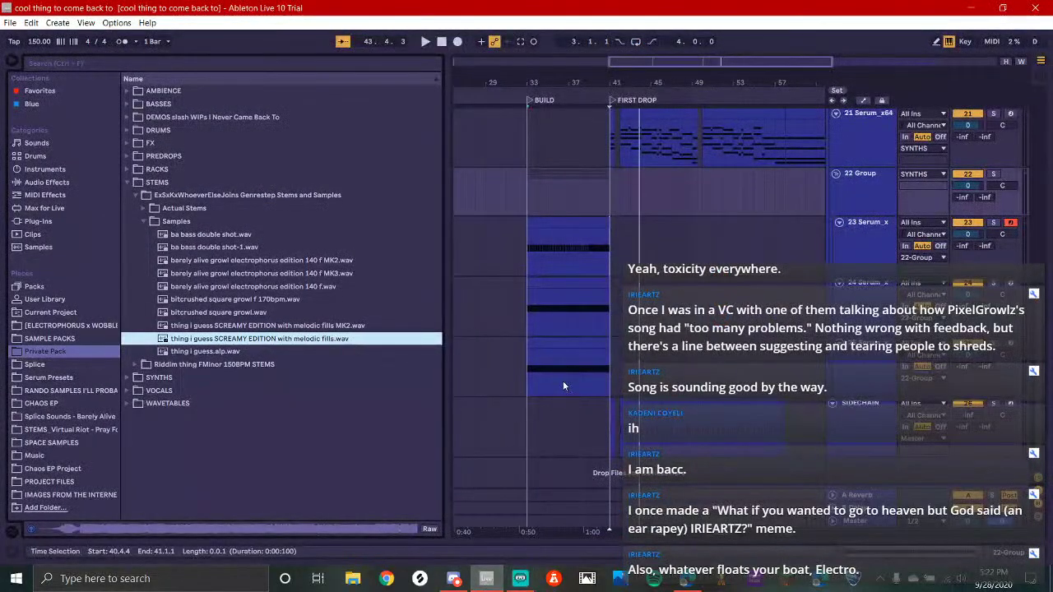
Solo the 22 Group and play the build from bar 33 to hear its Serum layers alone
key(space)
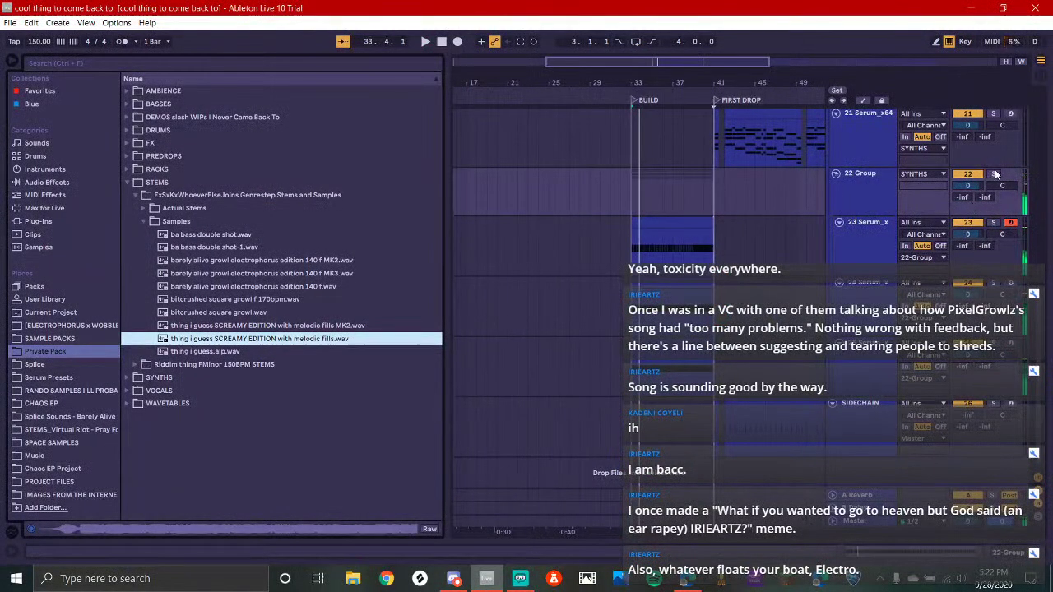
click(994, 175)
key(space)
scroll(697, 253, up, 8)
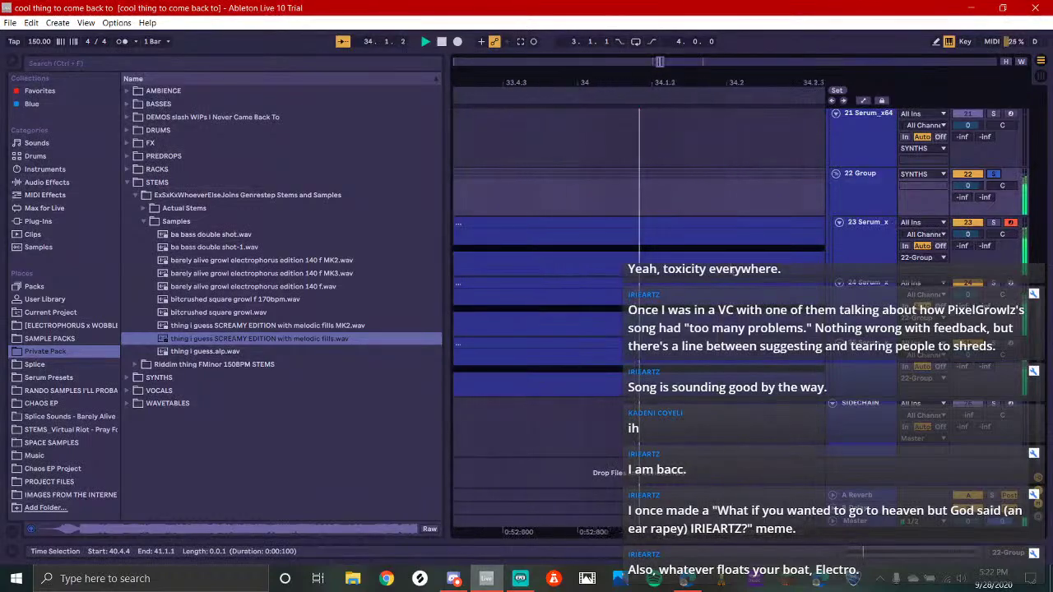
scroll(674, 239, down, 6)
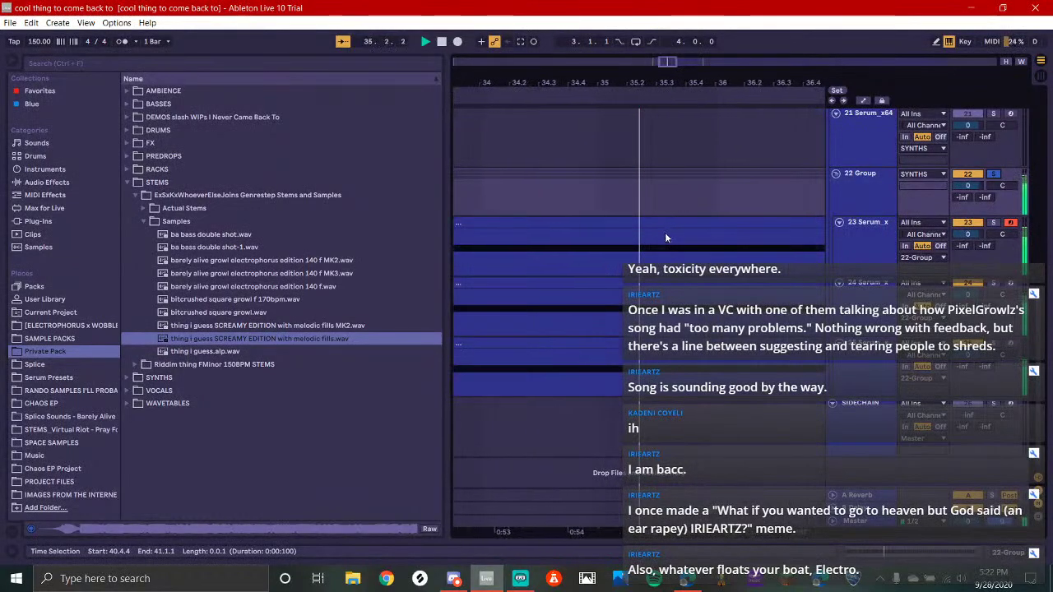
Solo Serum track 24 within the group, replay the build from bar 33 and select the clip on Serum track 25
click(994, 284)
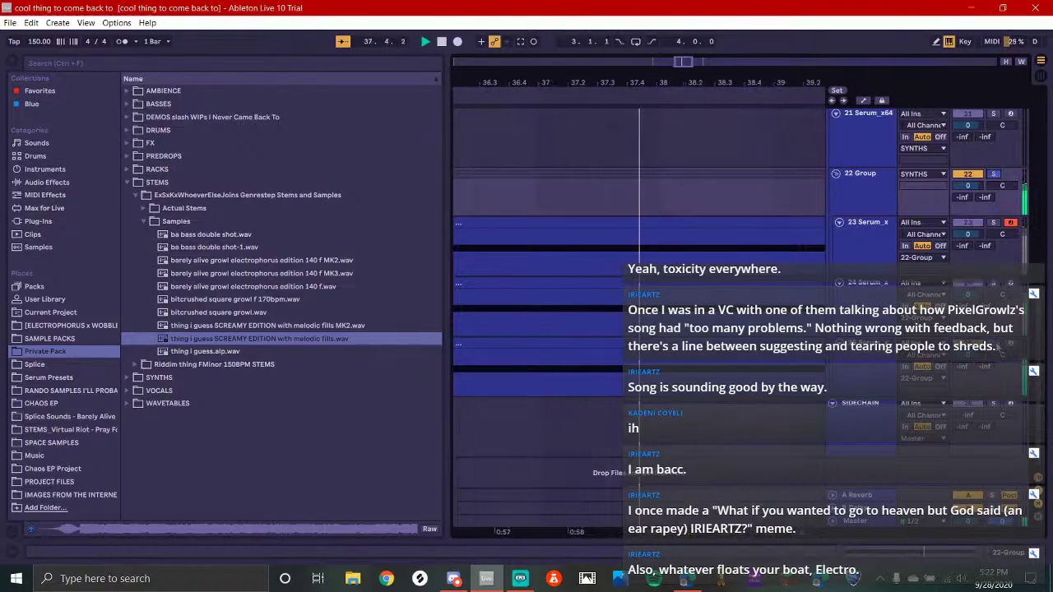
key(space)
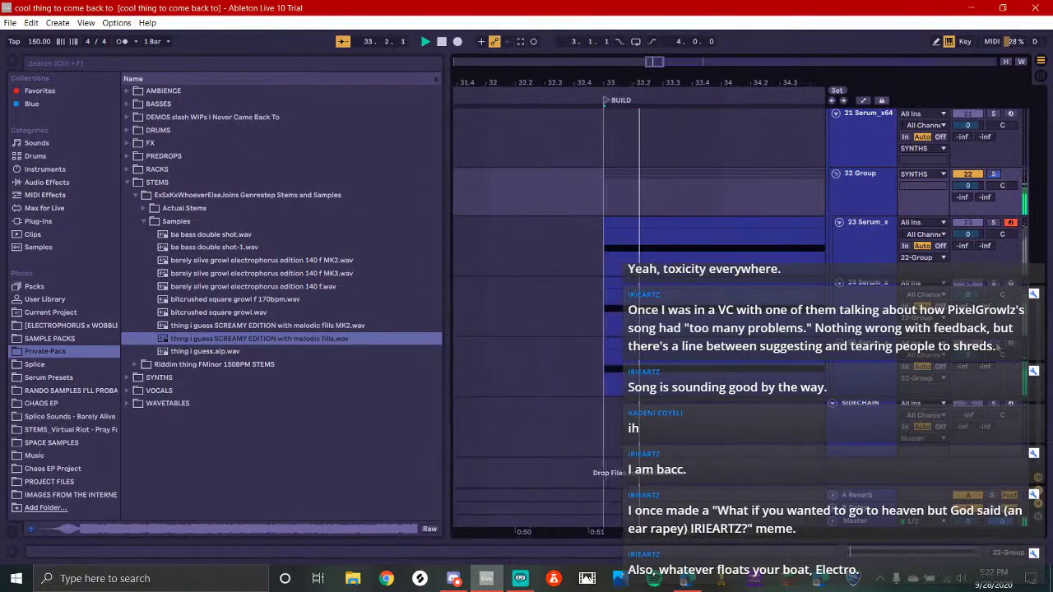
drag(721, 366, 663, 383)
scroll(663, 383, down, 5)
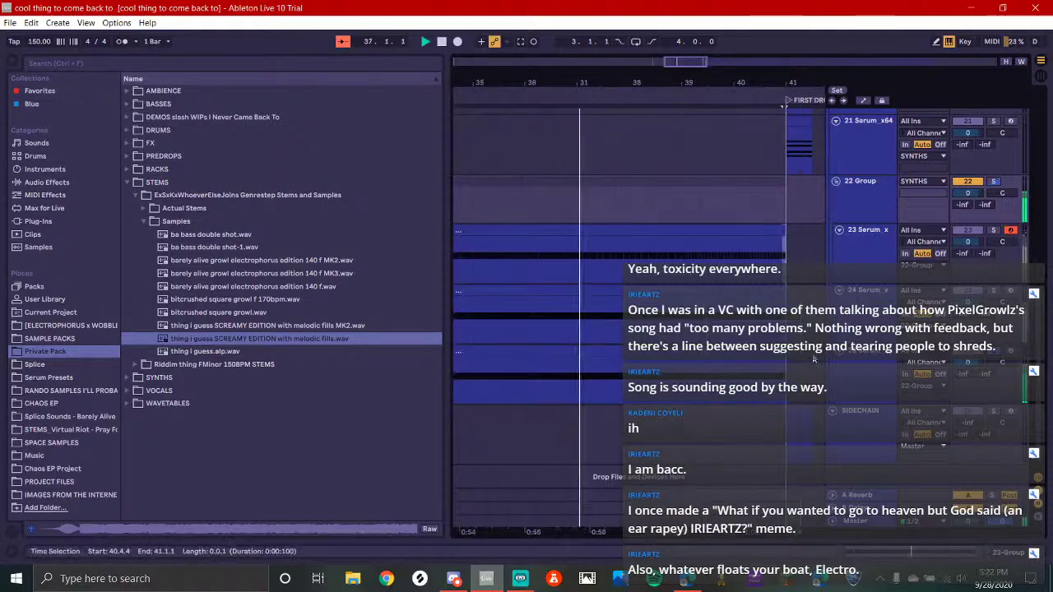
key(plus)
click(676, 357)
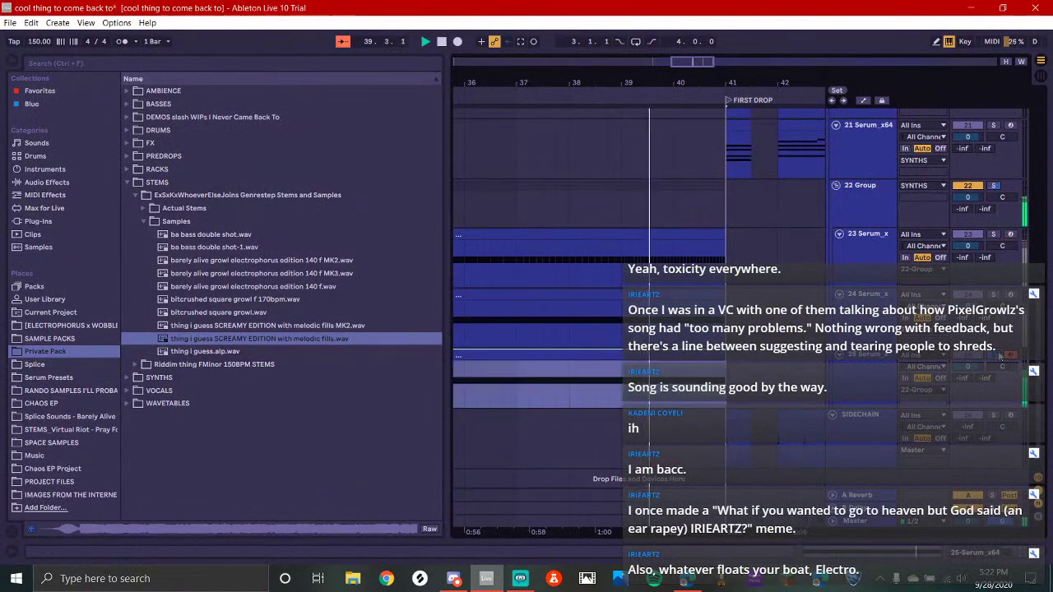
Clear the solo on the Serum layers and play the full arrangement from bar 39.3 towards the first drop
key(Delete)
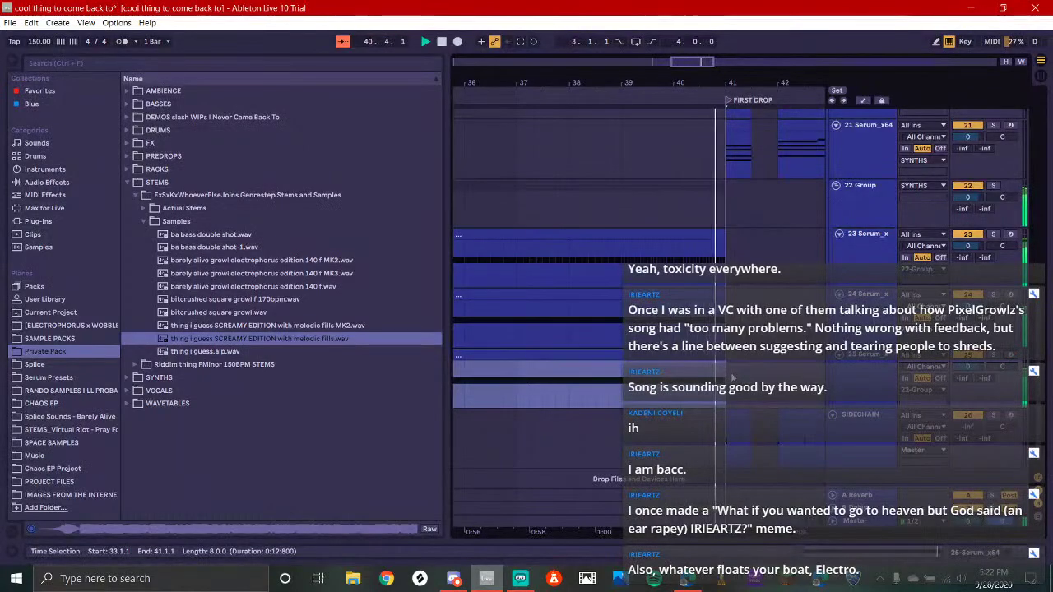
key(minus)
ctrl+alt+drag(724, 374, 613, 393)
key(space)
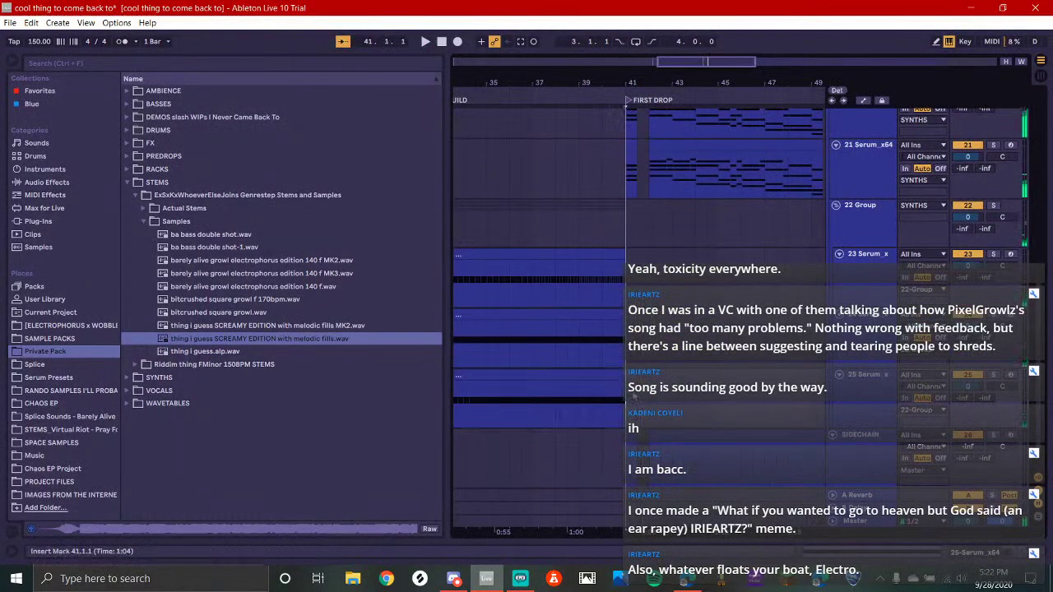
scroll(668, 244, up, 10)
click(620, 356)
key(space)
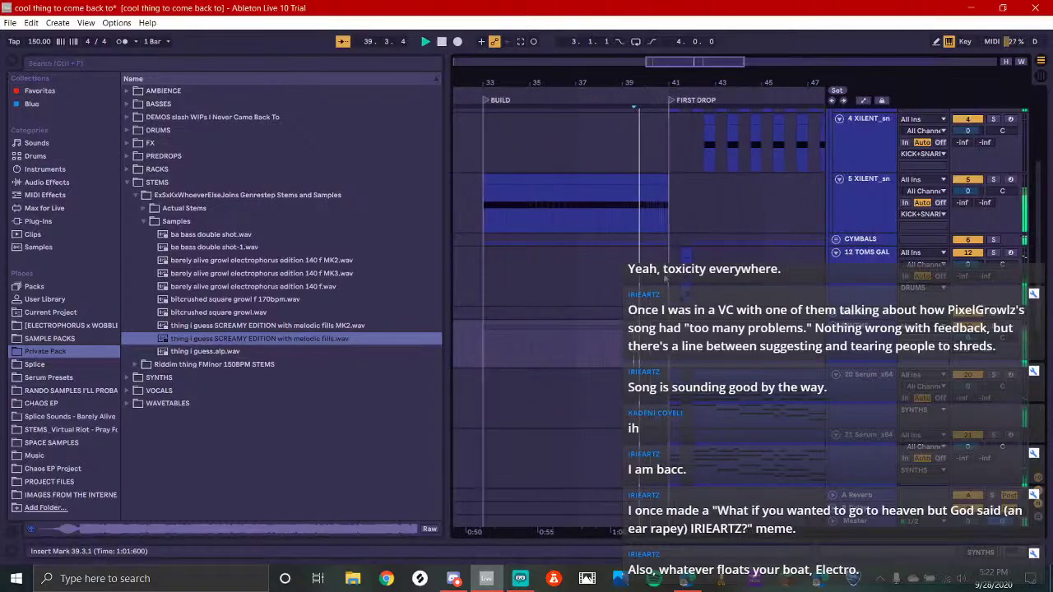
key(plus)
ctrl+alt+drag(713, 242, 626, 410)
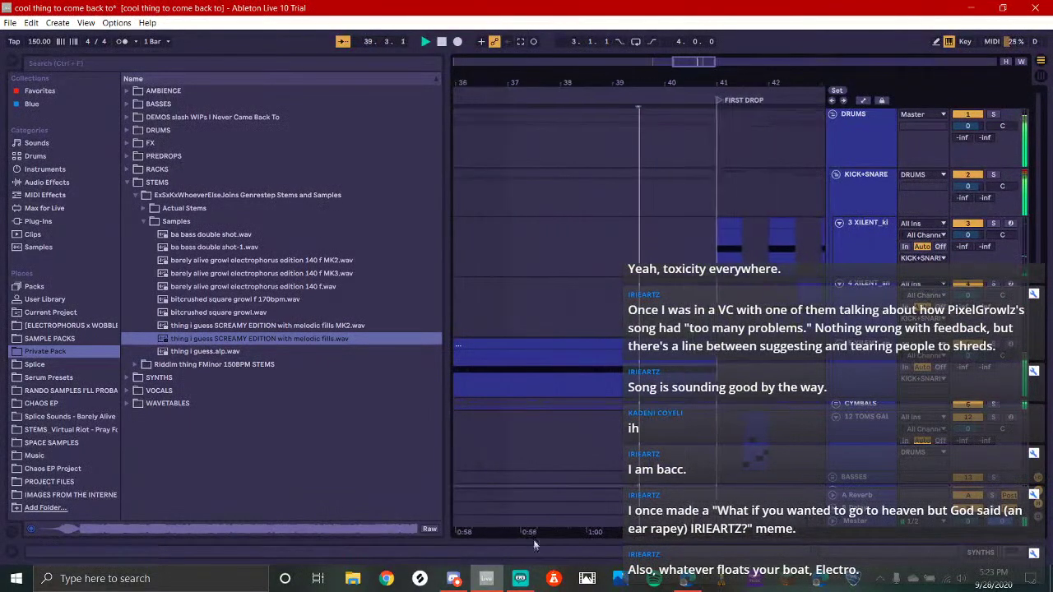
Check server-logs and vc-text in Discord and the live chat in Streamlabs OBS, and return to Ableton Live
click(454, 579)
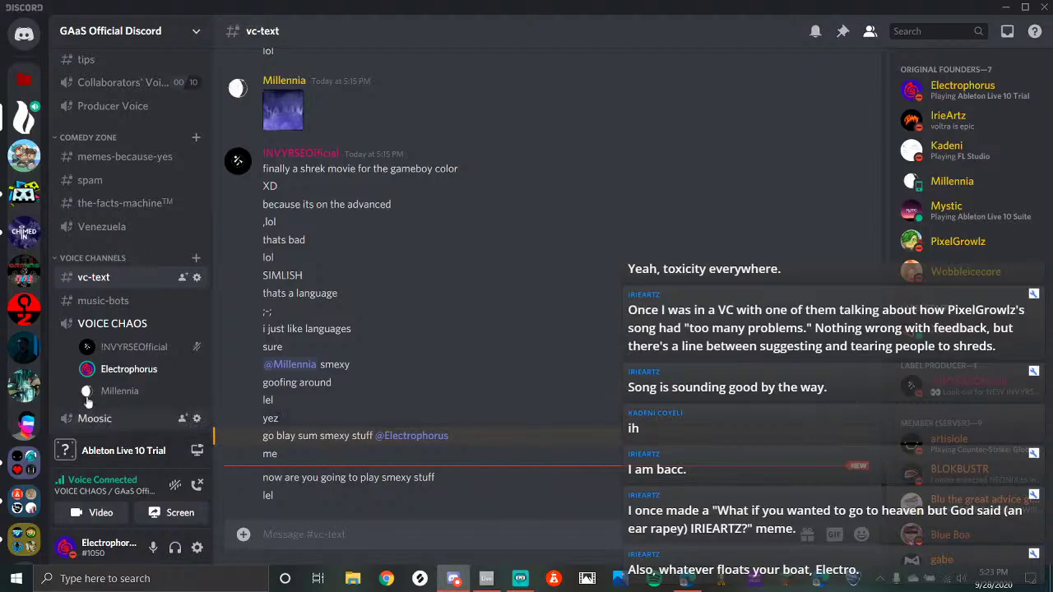
scroll(150, 339, down, 8)
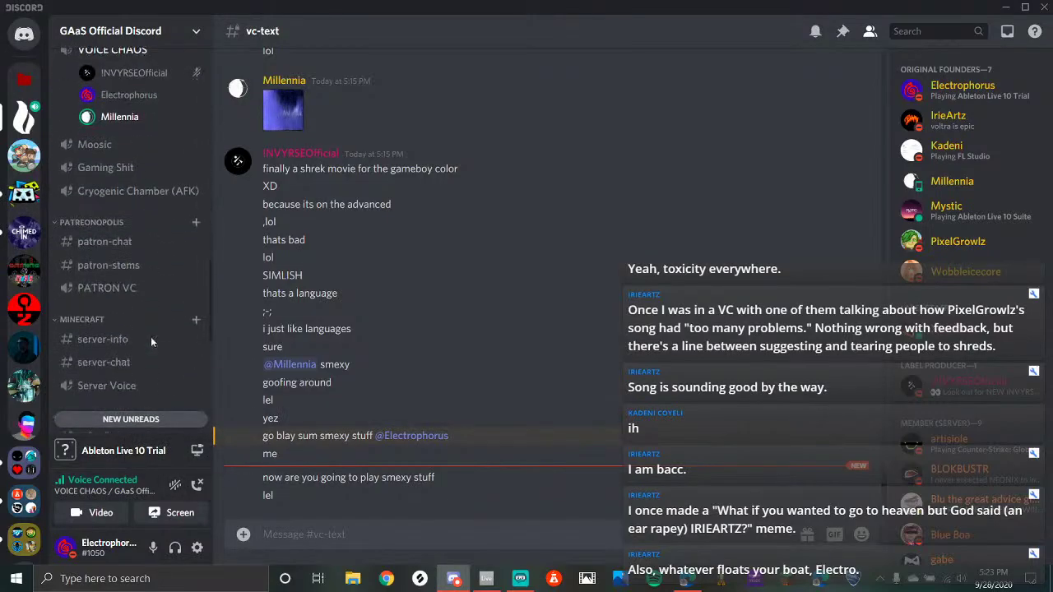
scroll(142, 317, down, 5)
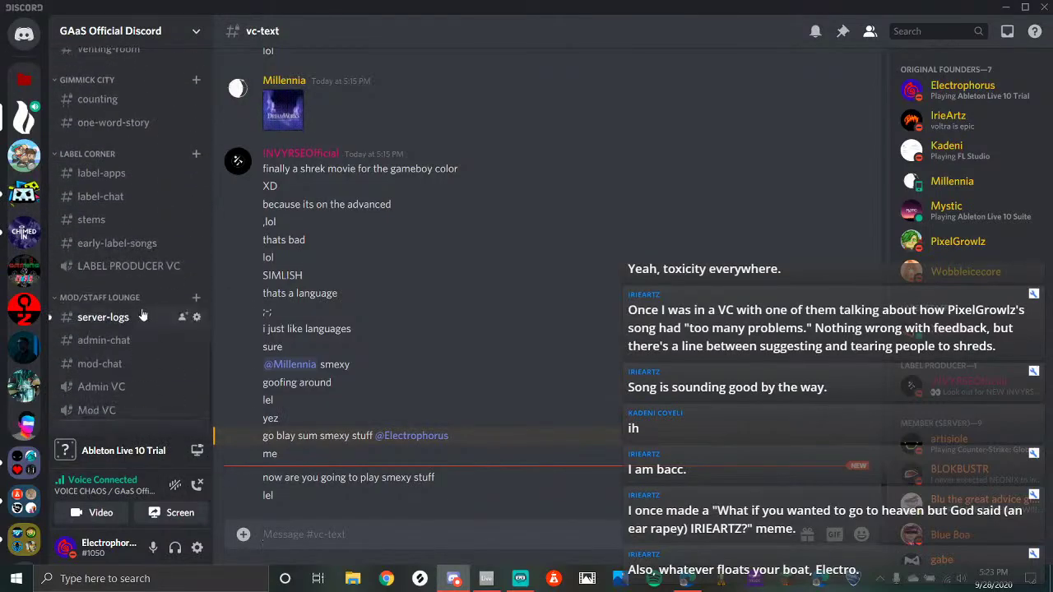
click(142, 318)
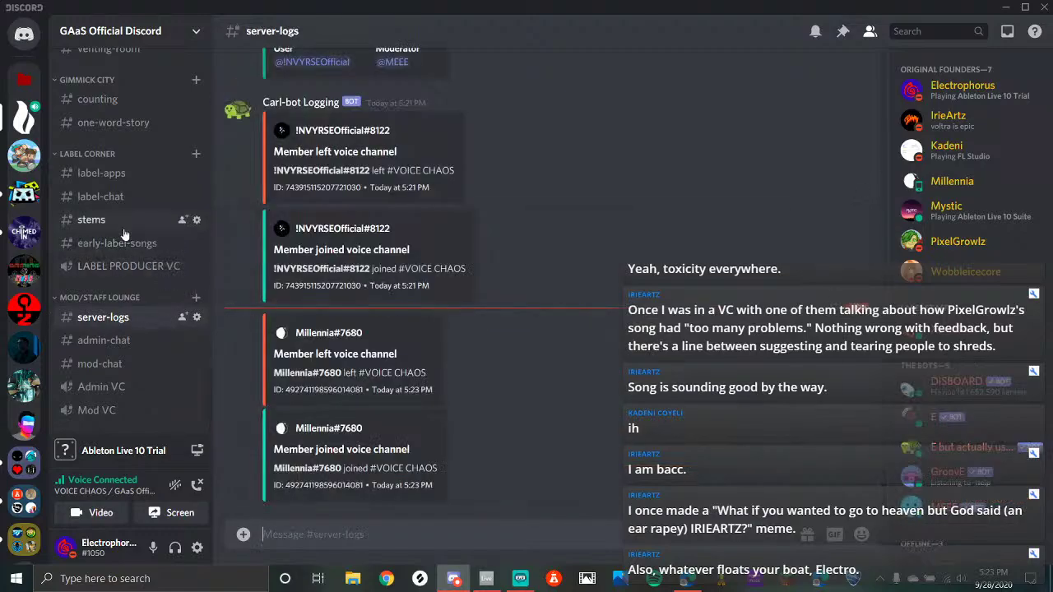
scroll(128, 214, up, 10)
click(99, 193)
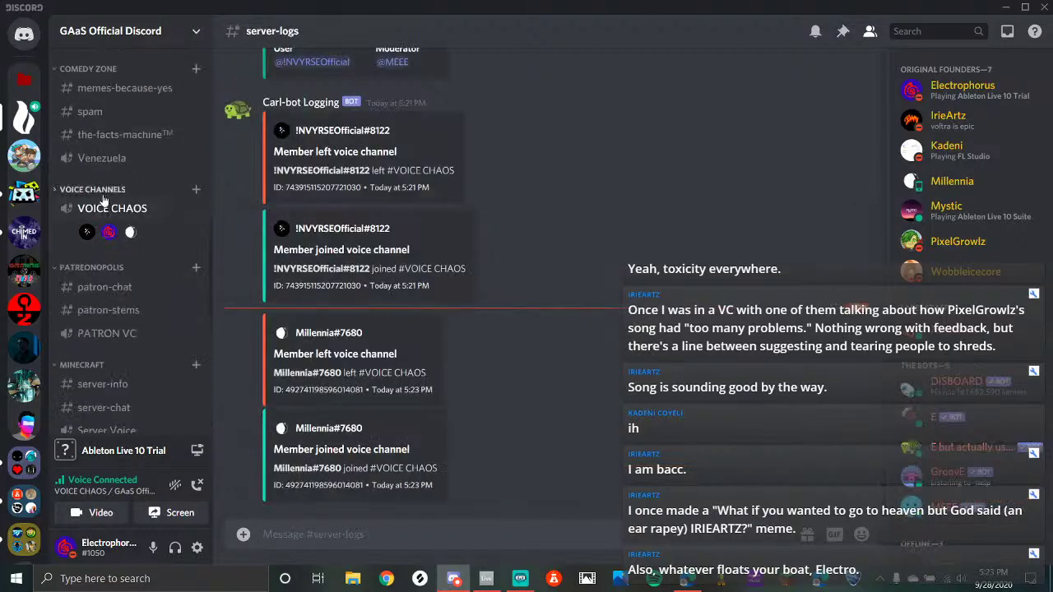
click(104, 194)
click(121, 209)
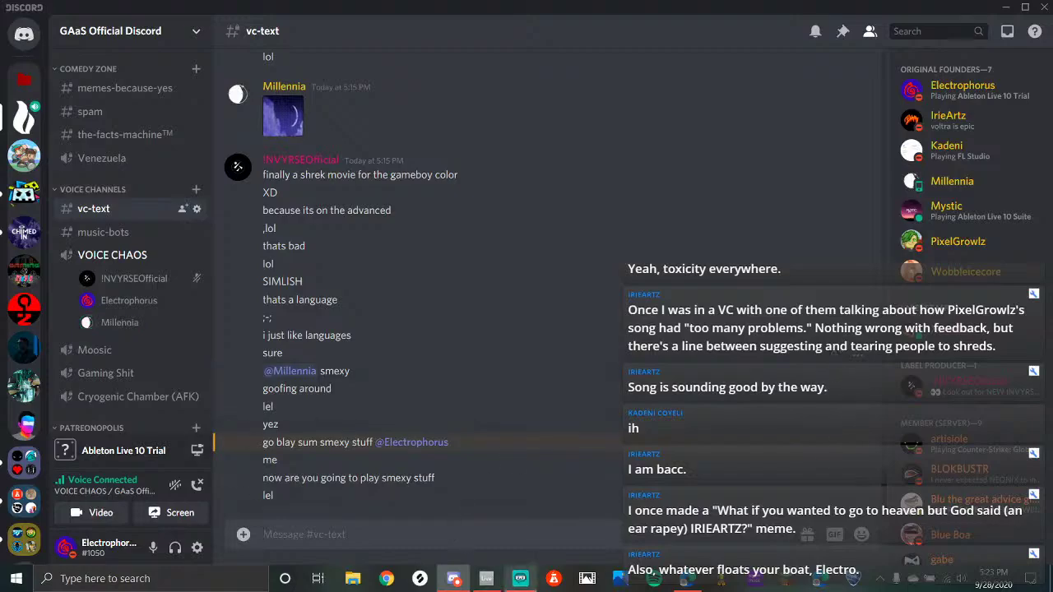
click(527, 584)
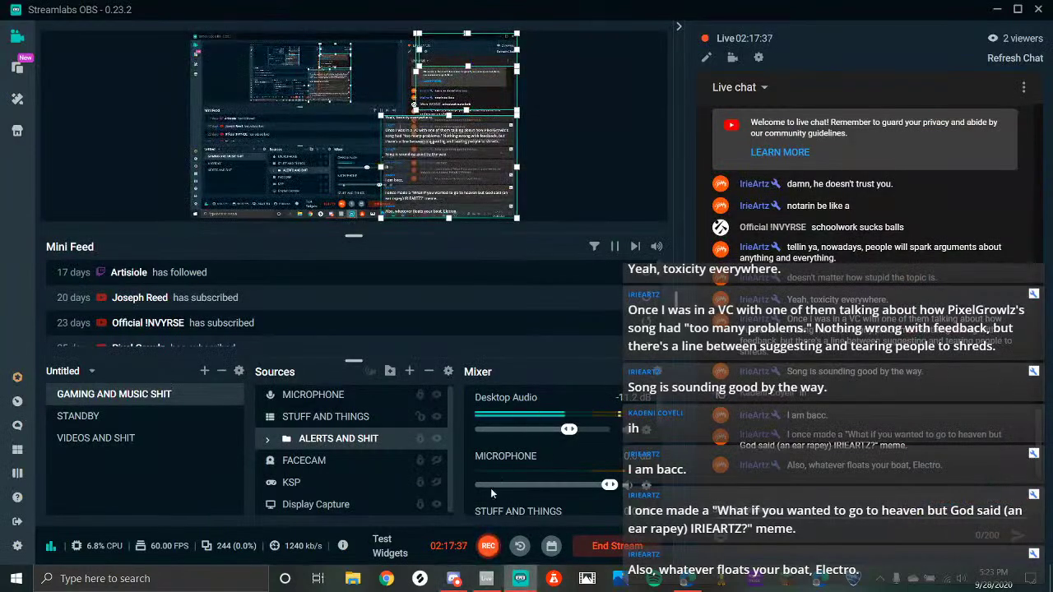
click(486, 578)
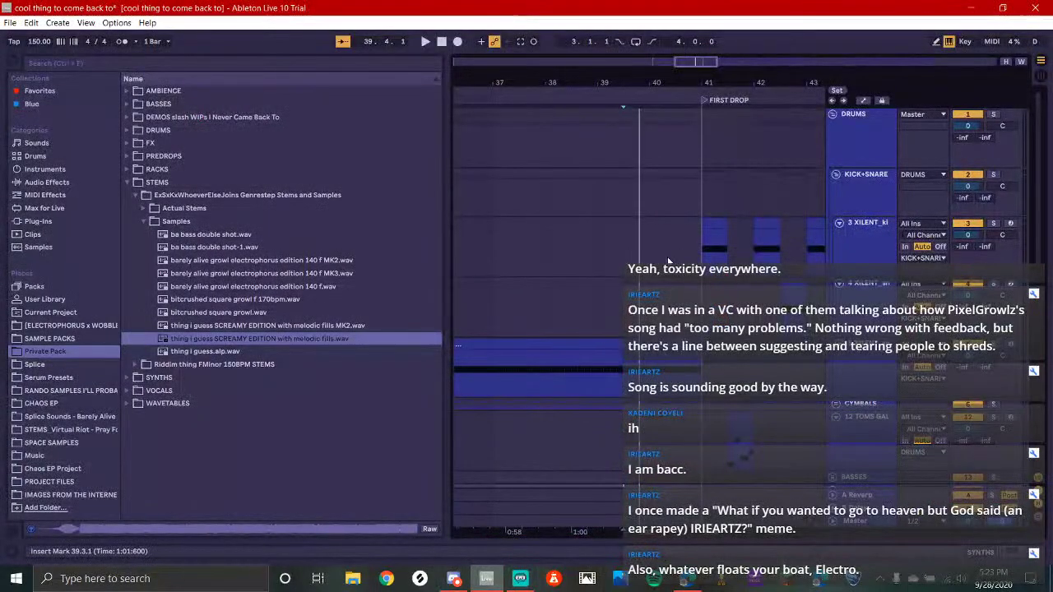
Collapse the DRUMS and SYNTHS groups in the arrangement and save the Live set
scroll(650, 272, down, 6)
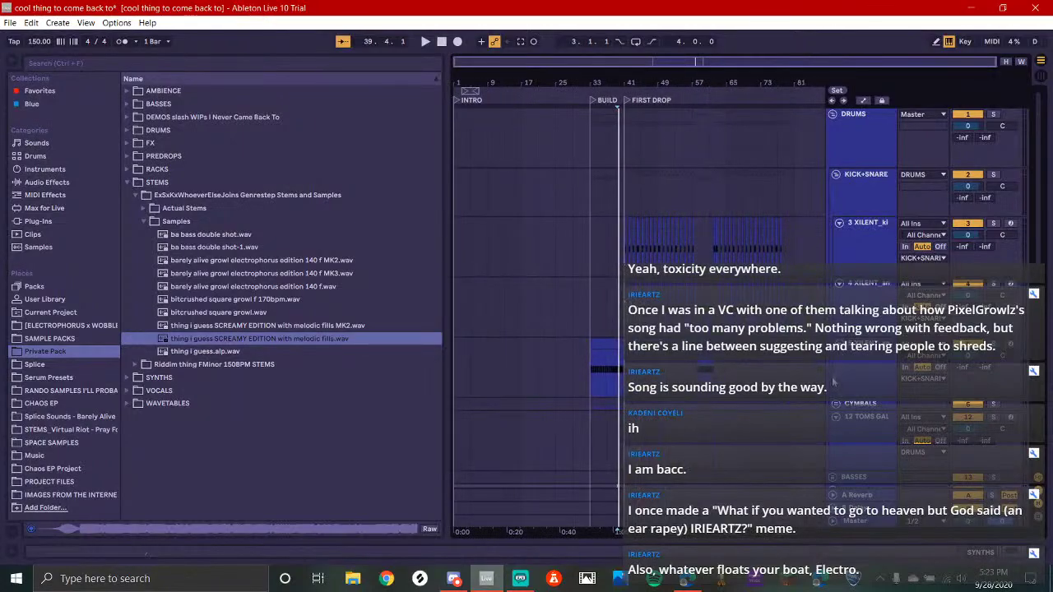
click(833, 115)
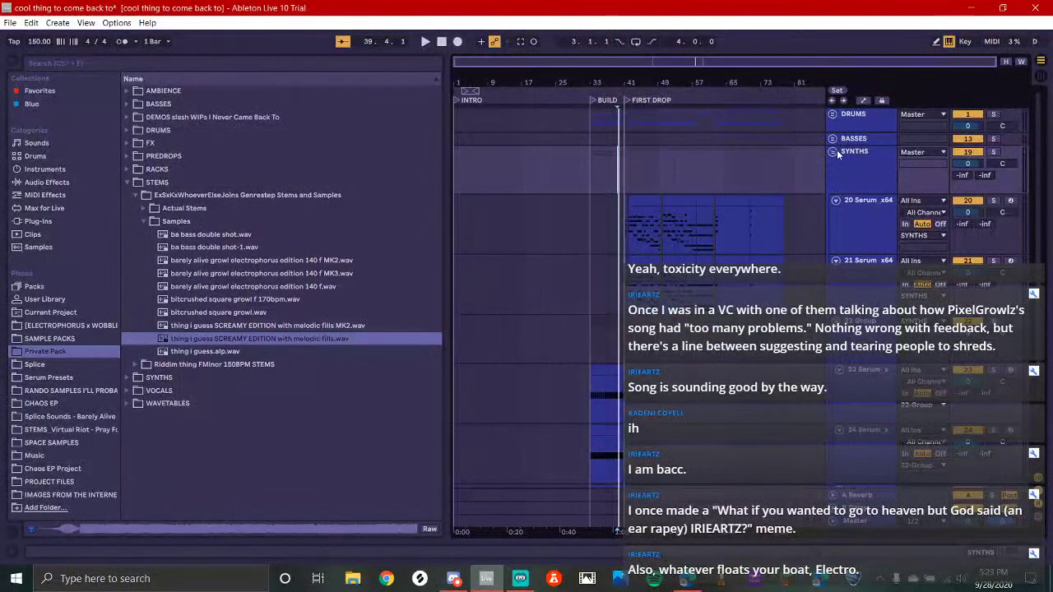
click(832, 167)
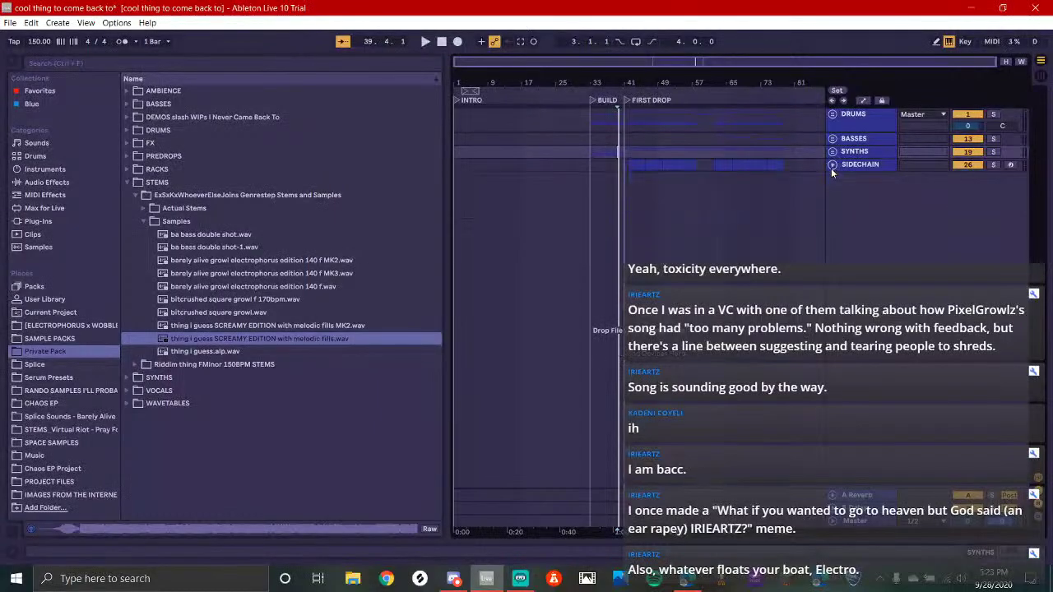
key(ctrl+s)
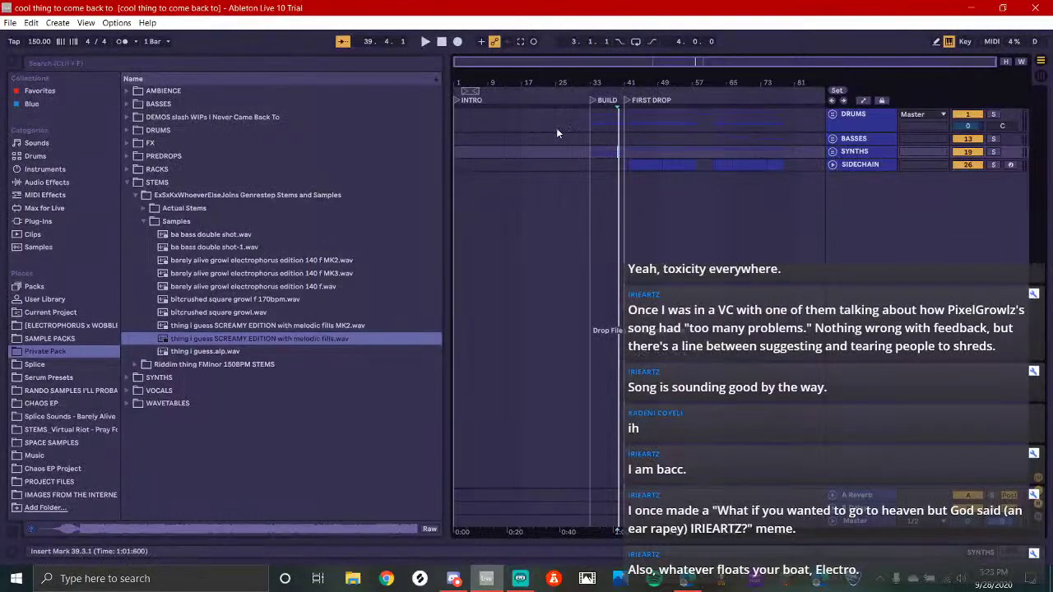
Play the arrangement from bar 33 through the build and the whole first drop, and stop playback in bar 78
click(599, 111)
click(596, 121)
key(space)
scroll(628, 158, up, 5)
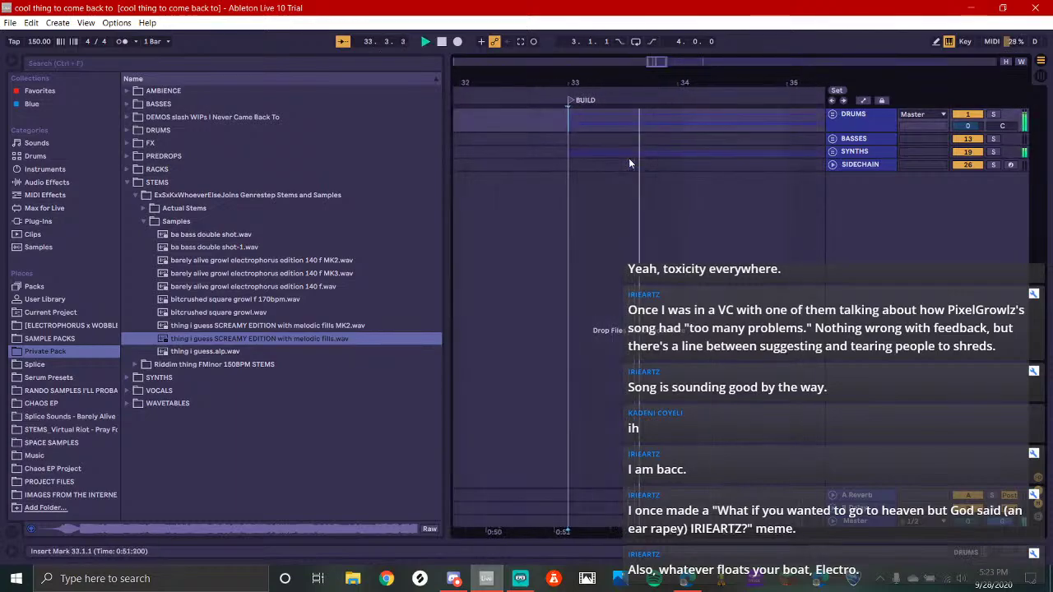
key(minus)
key(minus)
key(minus)
key(minus)
key(minus)
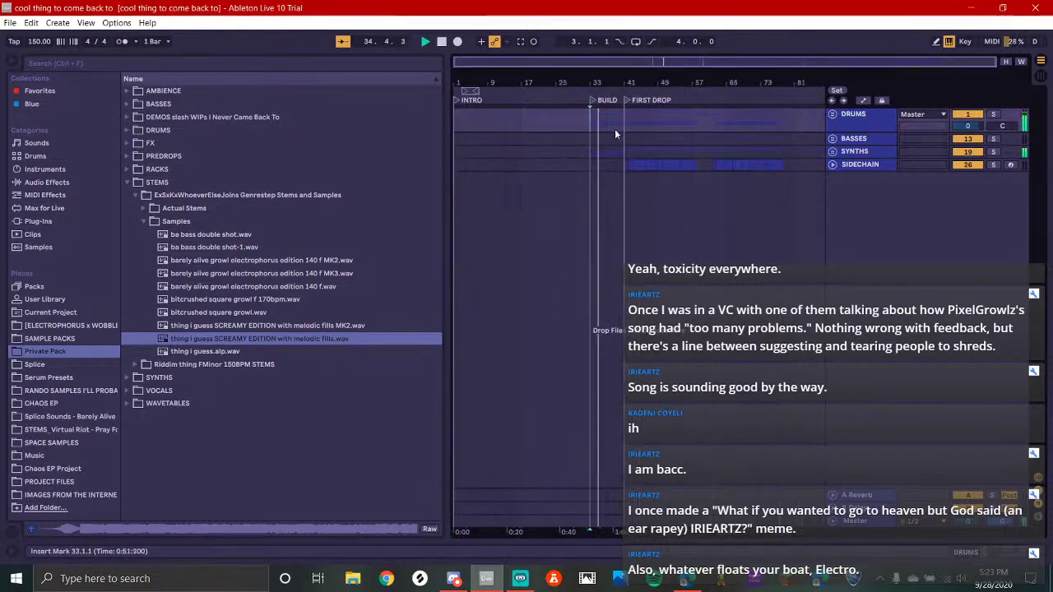
key(plus)
key(plus)
key(plus)
key(plus)
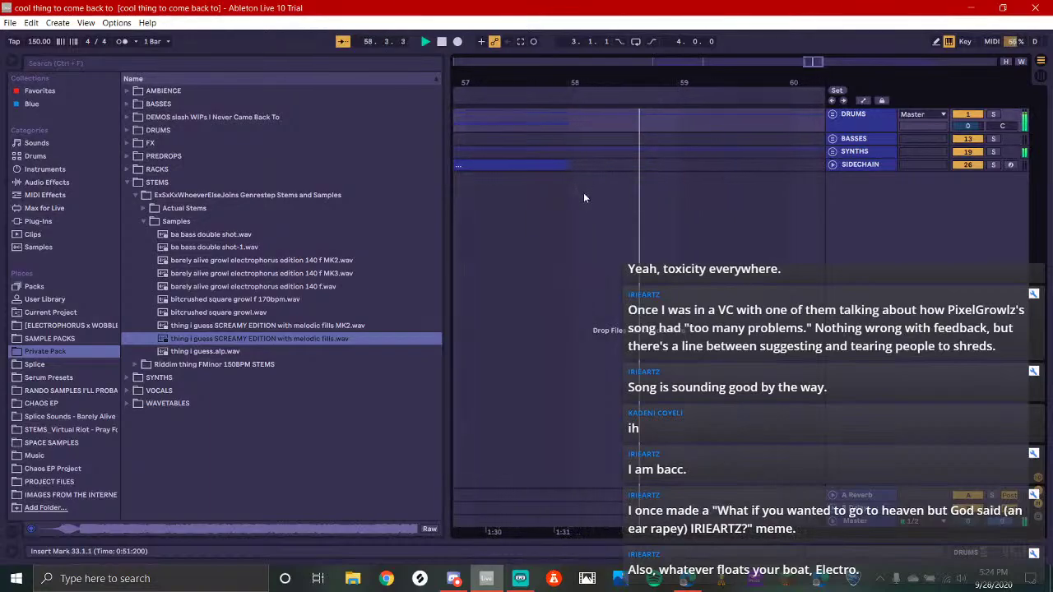
scroll(554, 221, down, 4)
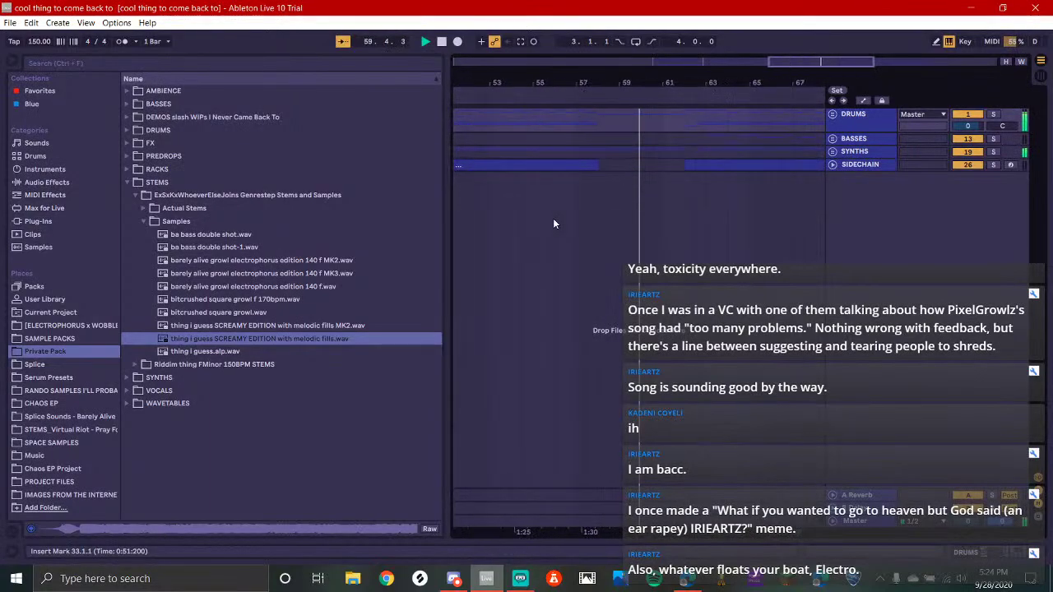
scroll(567, 206, up, 2)
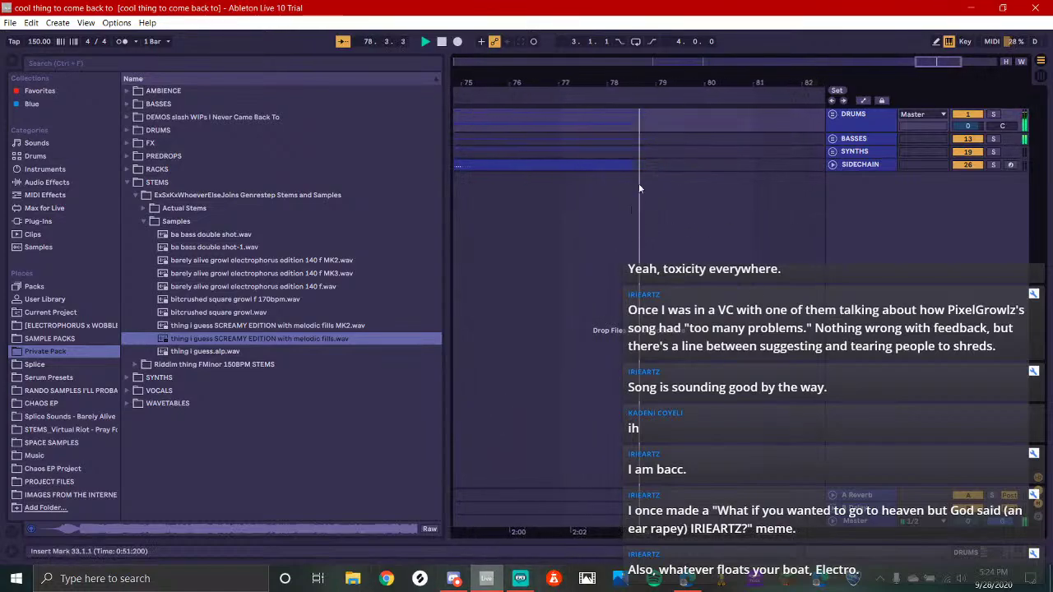
key(space)
scroll(674, 136, down, 5)
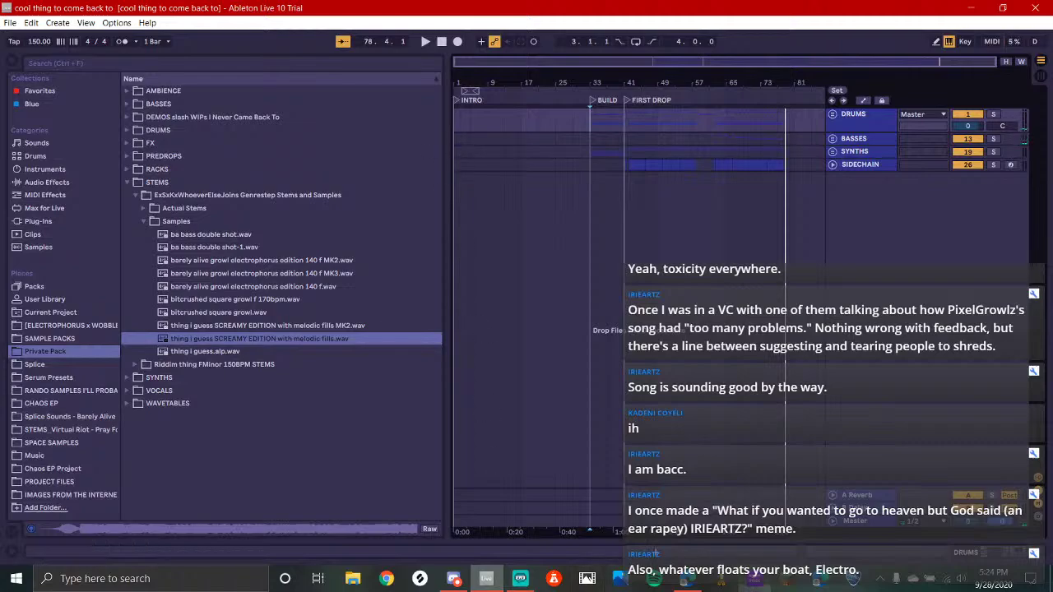
Switch to Streamlabs OBS, check its live chat and the YouTube live streaming window, and return to Streamlabs OBS
click(520, 578)
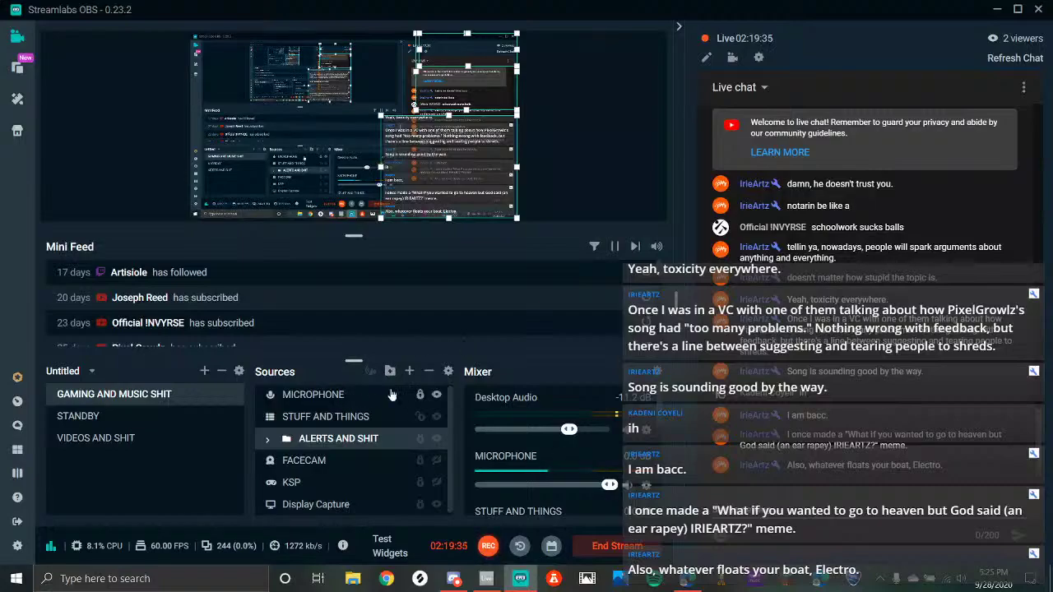
click(589, 66)
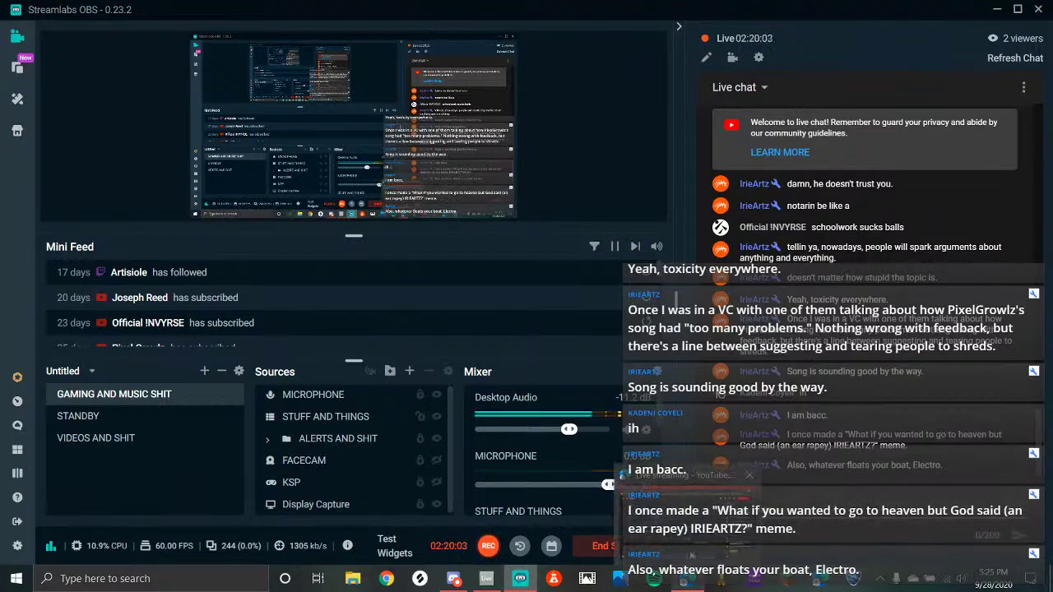
click(688, 578)
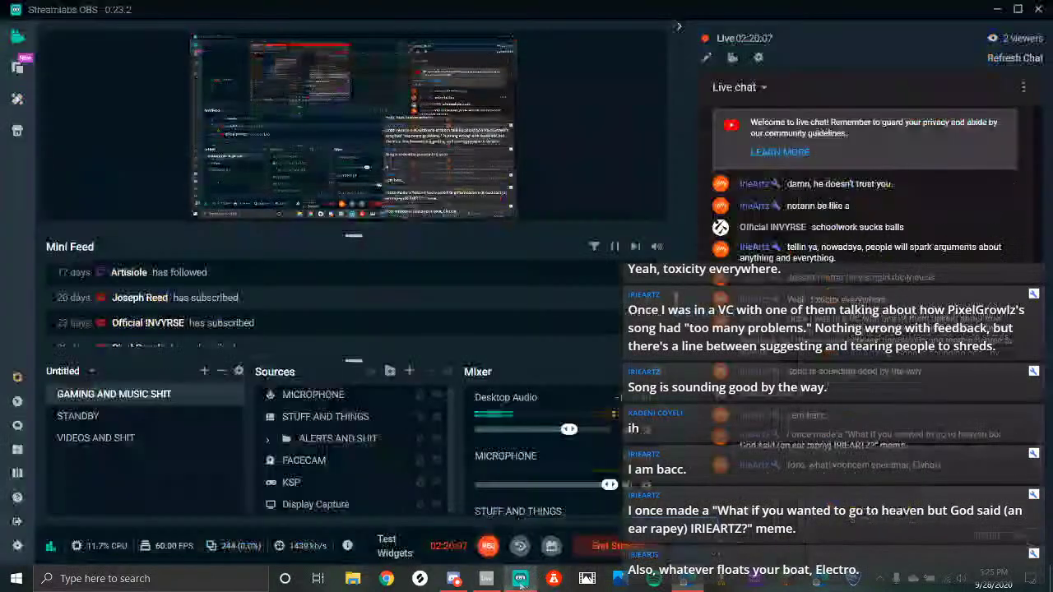
click(520, 579)
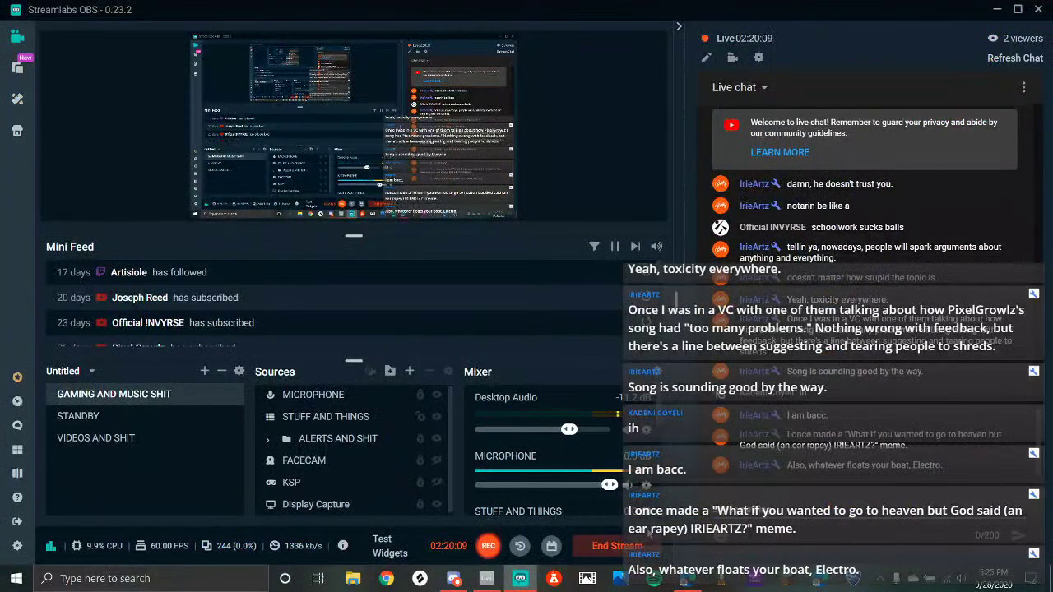